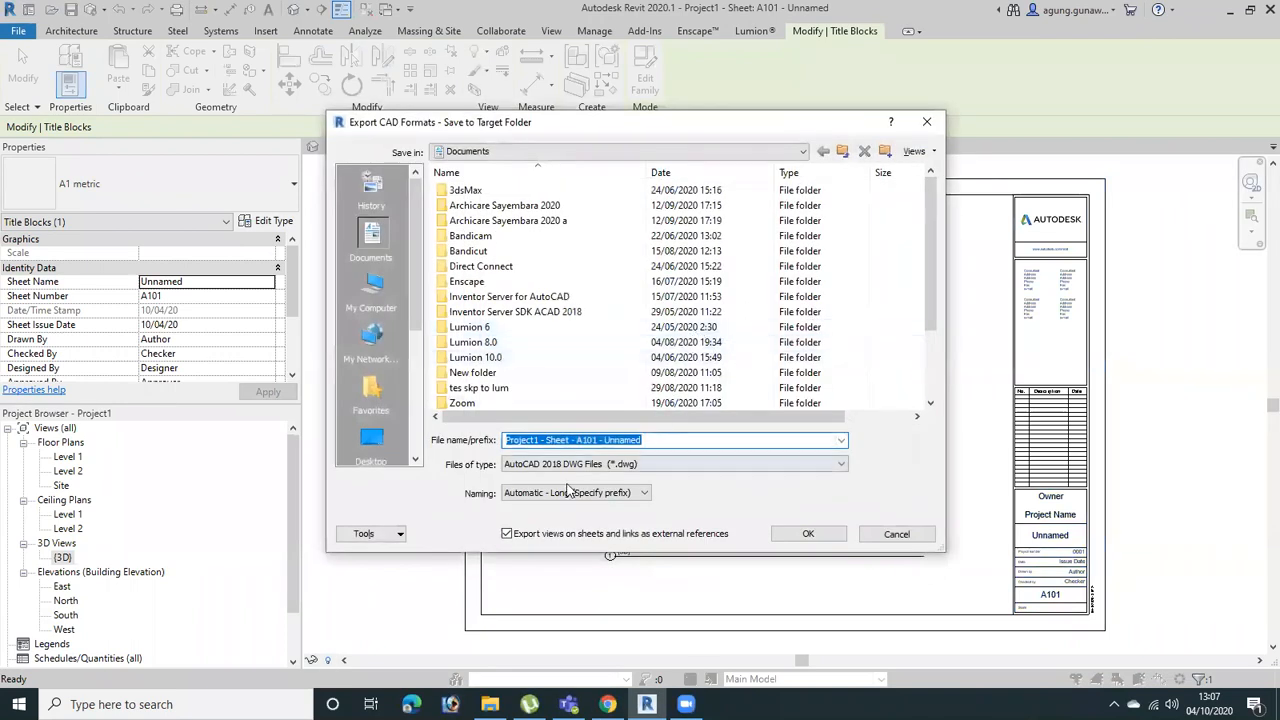
# Export sheet A101 to Documents as an AutoCAD 2018 DWG, with views and links on sheets not exported as external references
pyautogui.click(507, 536)
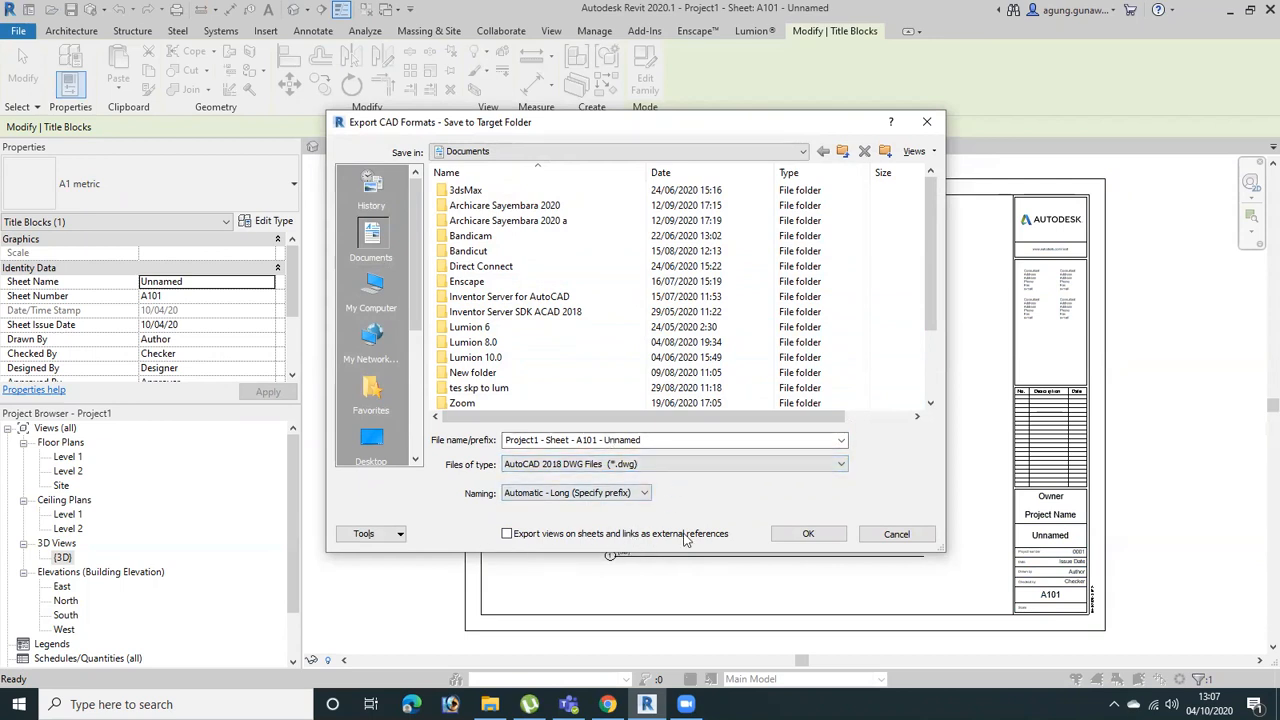
pyautogui.click(807, 537)
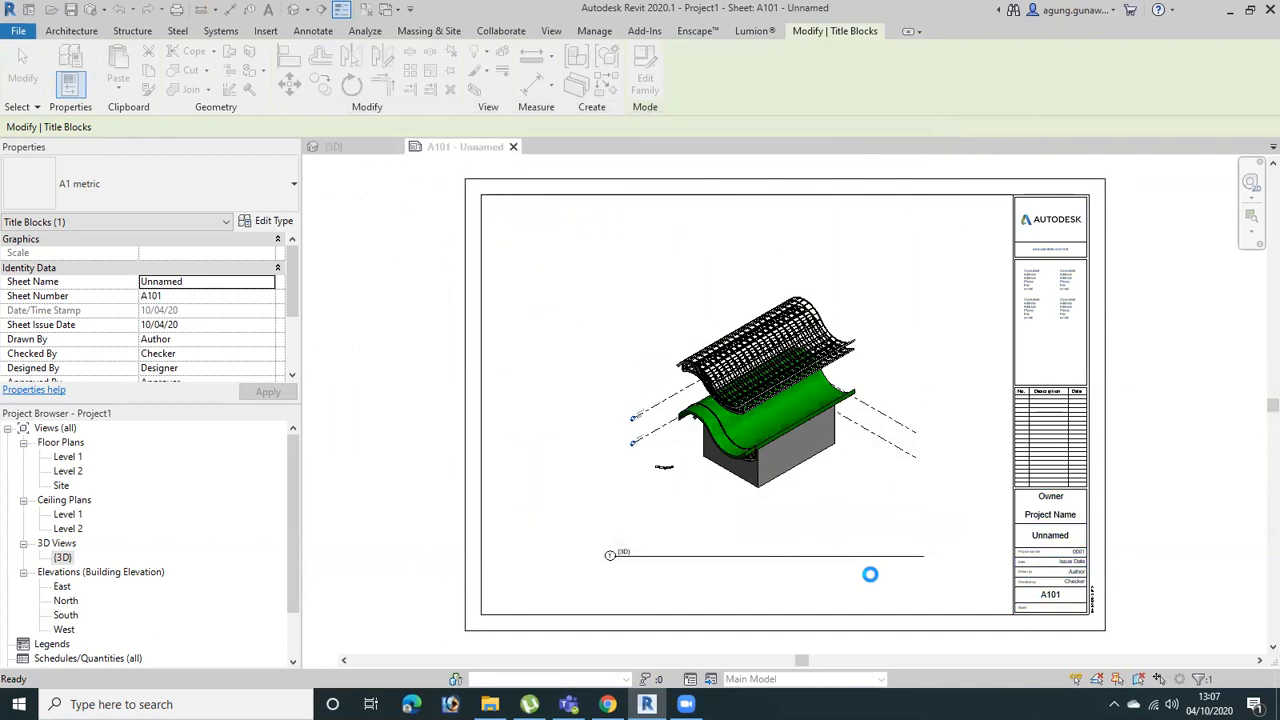
# Open the exported drawing Project1 - Sheet - A101 - Unnamed from the Documents folder in AutoCAD
pyautogui.press('super+e')
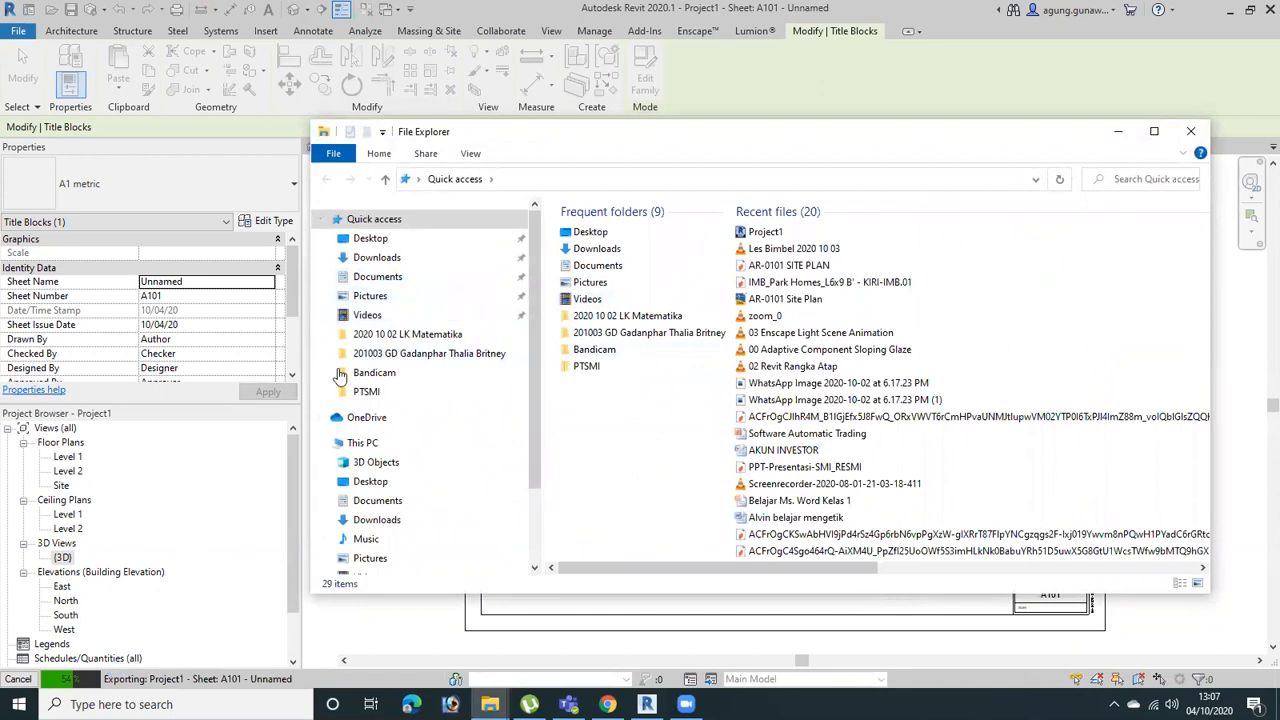
pyautogui.click(394, 277)
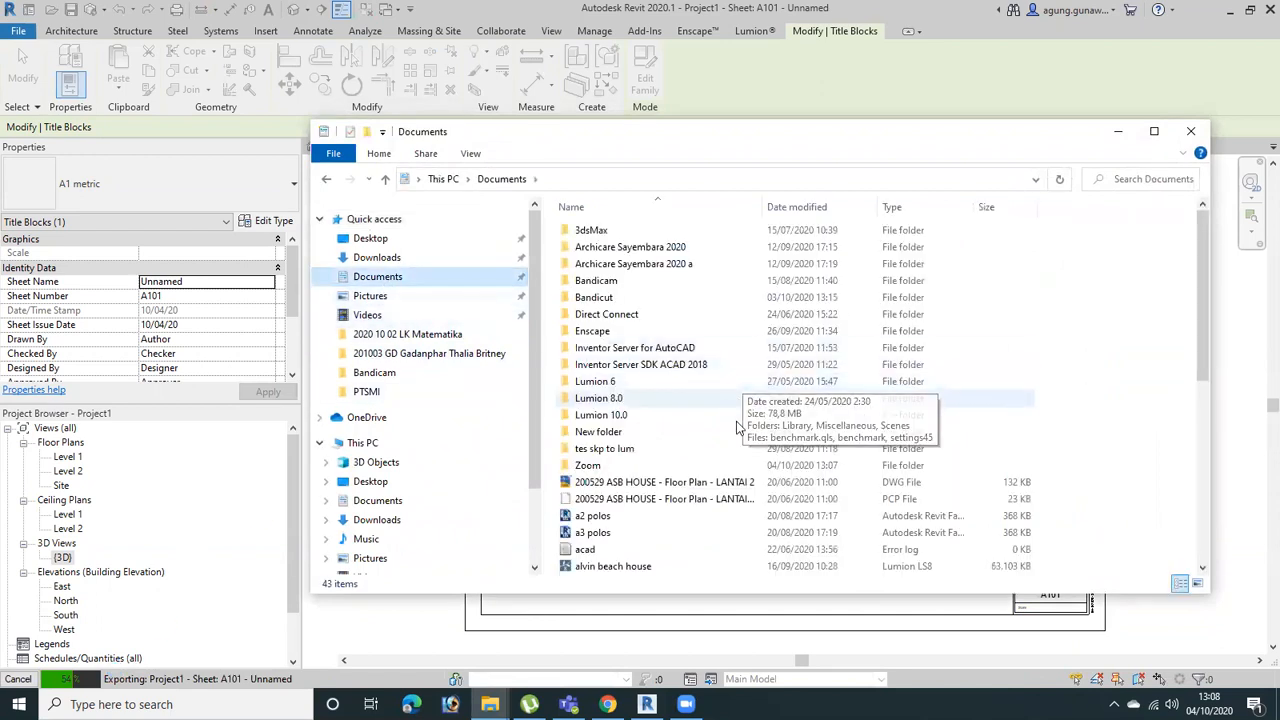
pyautogui.scroll(-5, 730, 452)
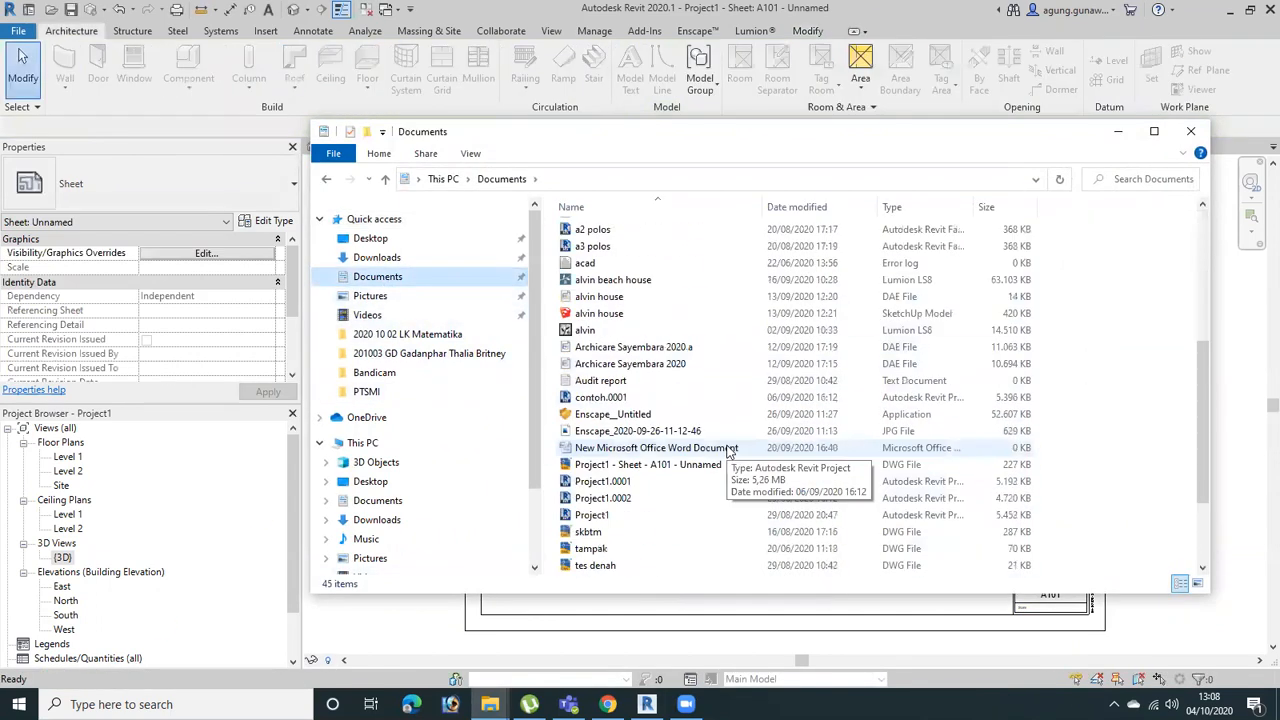
pyautogui.scroll(-3, 730, 452)
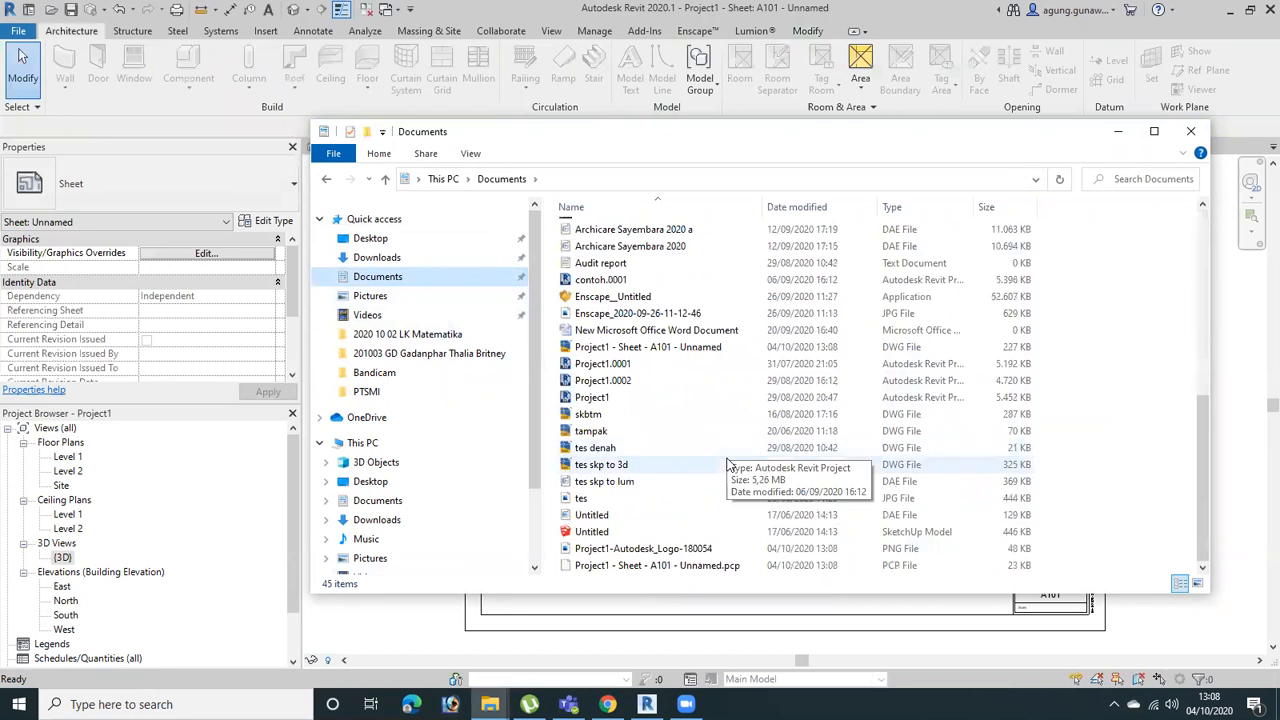
pyautogui.click(652, 347)
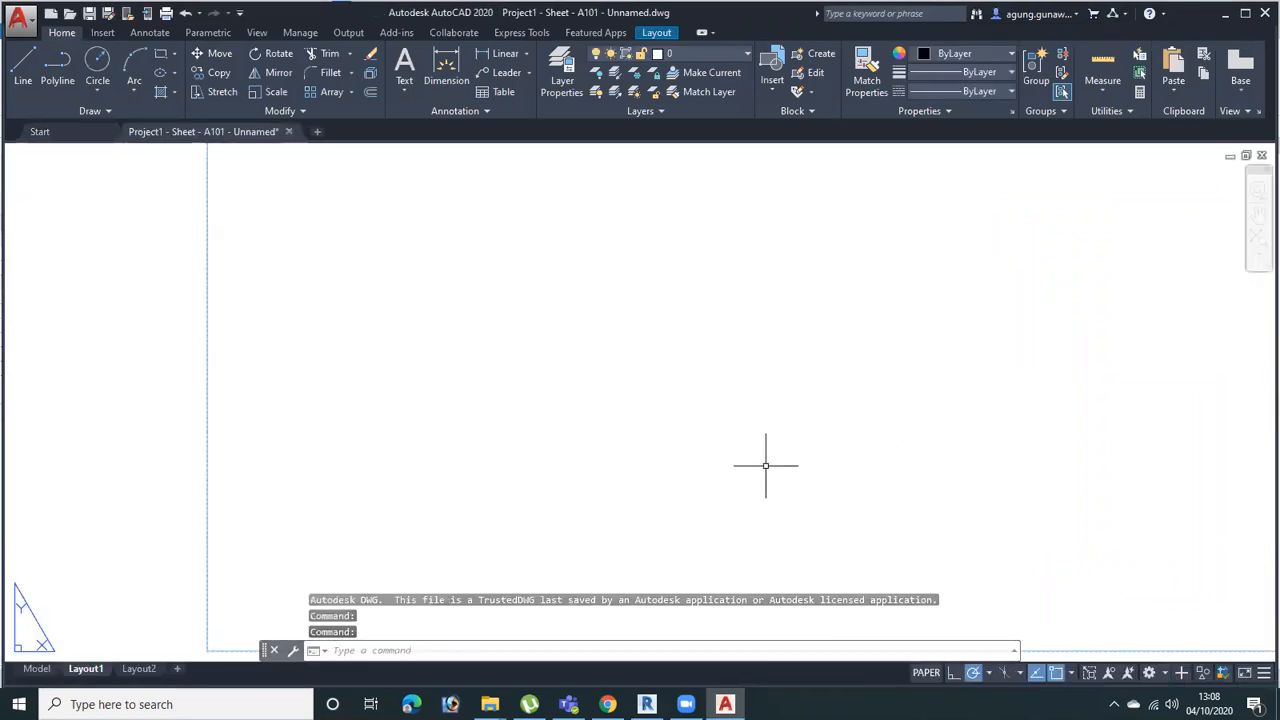
# Switch to model space and examine the curved roof lattice, selecting several of its lines near the front edge
pyautogui.click(38, 669)
pyautogui.moveTo(395, 441); pyautogui.dragTo(584, 414, button='middle')
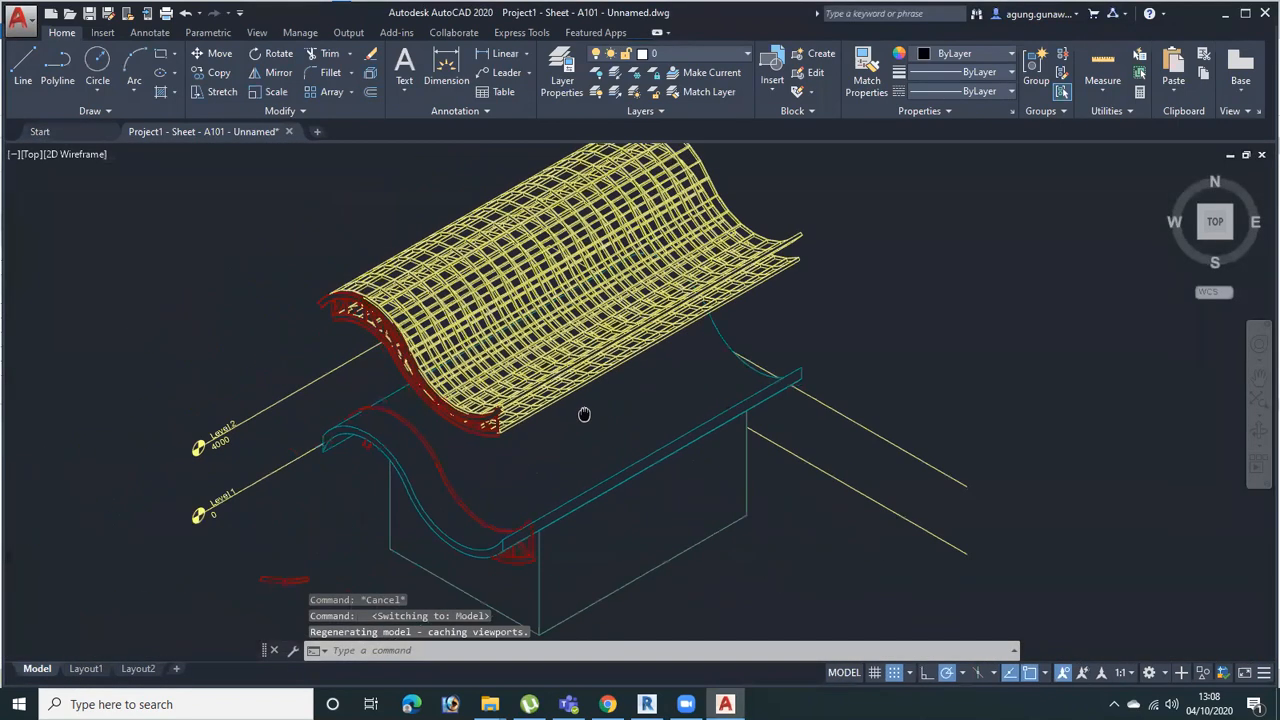
pyautogui.scroll(5, 540, 405)
pyautogui.click(477, 410)
pyautogui.scroll(3, 477, 414)
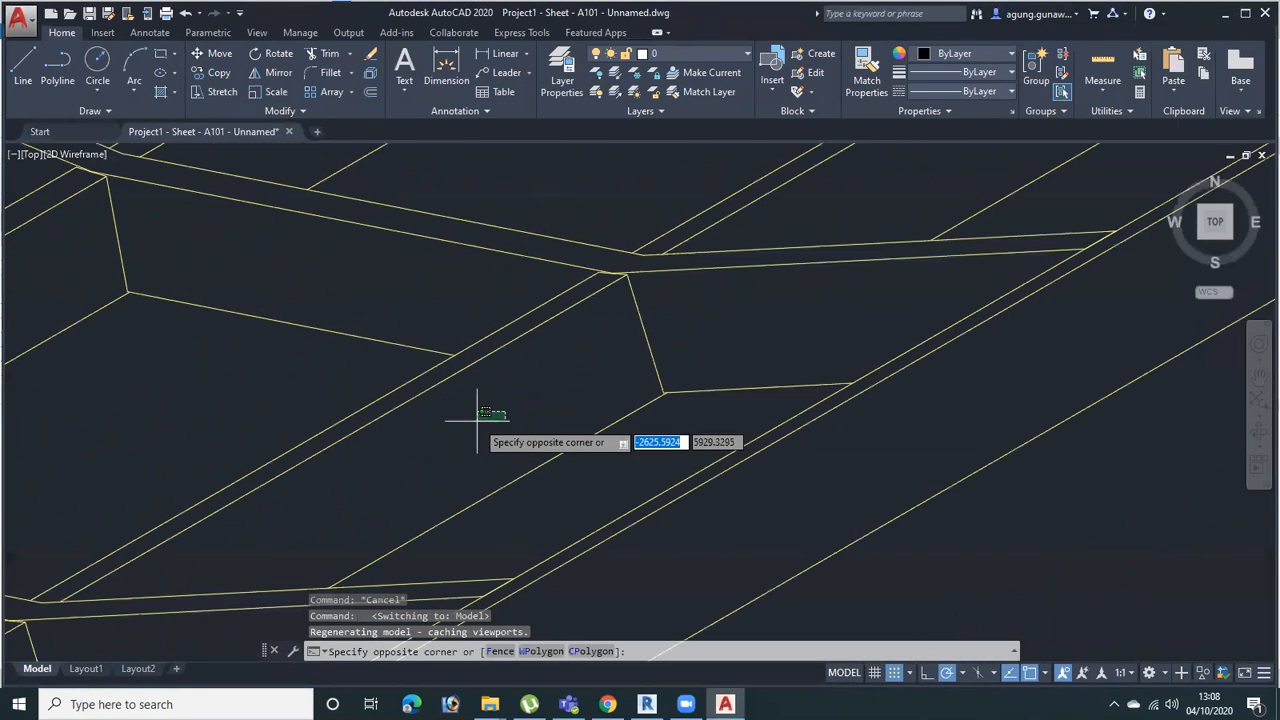
pyautogui.scroll(5, 477, 421)
pyautogui.click(477, 421)
pyautogui.click(477, 421)
pyautogui.click(309, 247)
pyautogui.scroll(-10, 544, 470)
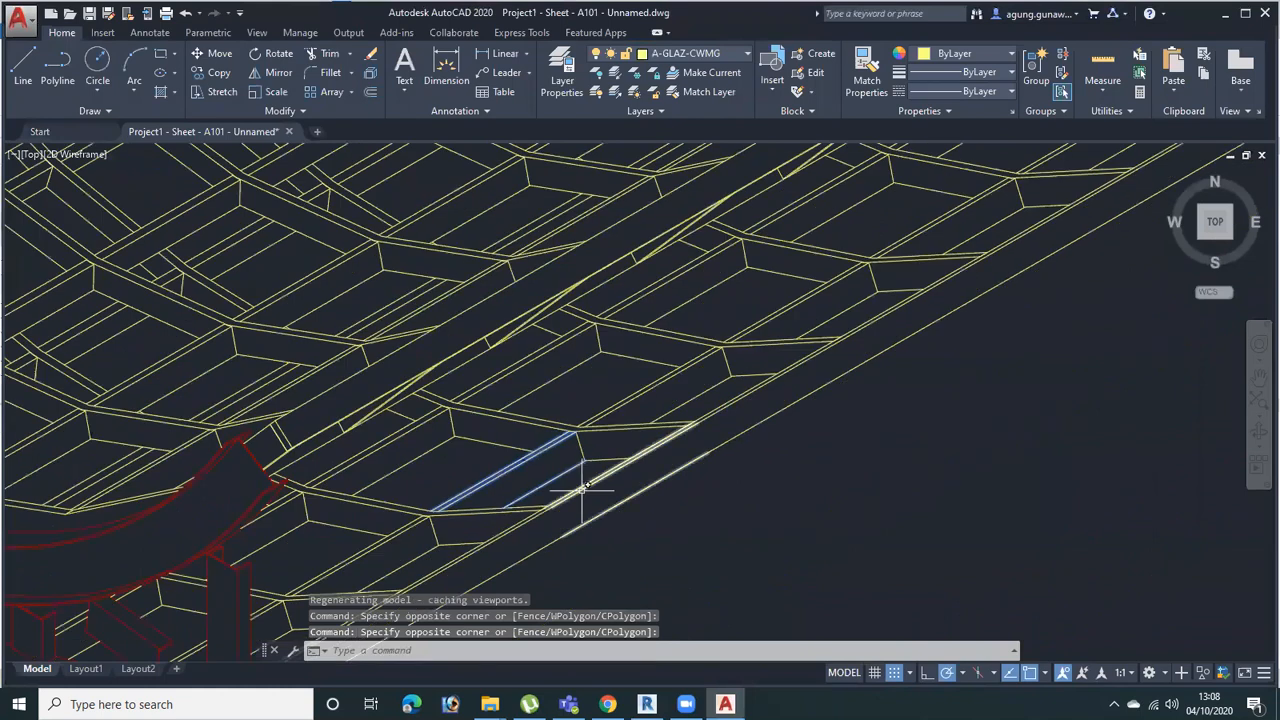
# Inspect the exported model from an oblique 3D angle and select more lines at the front corner of the roof lattice
pyautogui.moveTo(631, 486); pyautogui.dragTo(846, 496, button='middle')
pyautogui.keyDown('shift'); pyautogui.moveTo(757, 380); pyautogui.dragTo(757, 432, button='middle'); pyautogui.keyUp('shift')
pyautogui.scroll(-8, 705, 514)
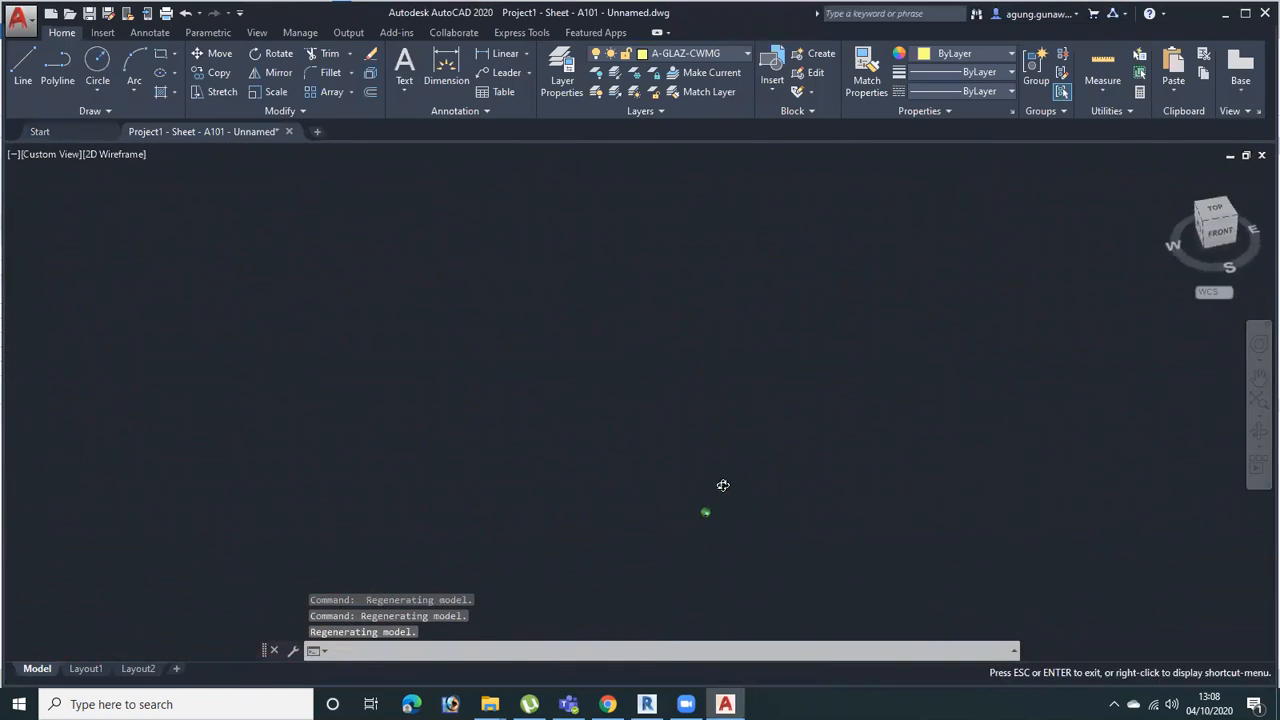
pyautogui.scroll(10, 709, 519)
pyautogui.scroll(-2, 730, 481)
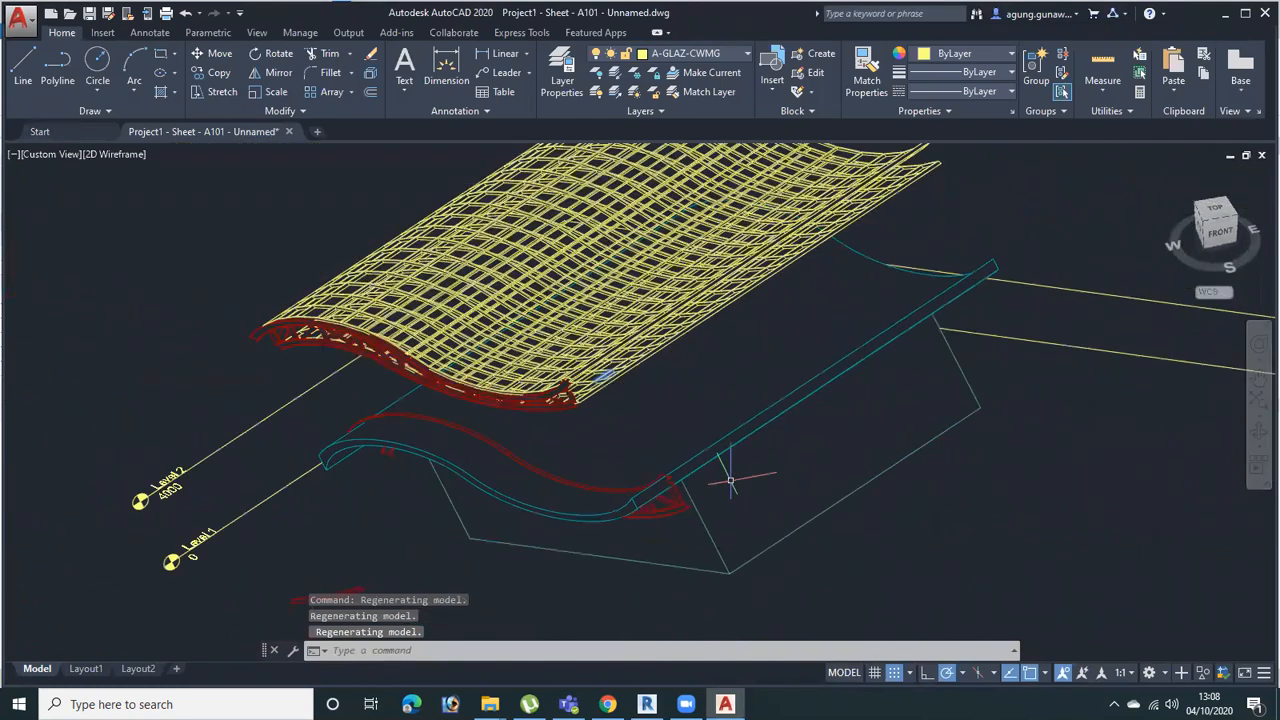
pyautogui.keyDown('shift'); pyautogui.moveTo(726, 538); pyautogui.dragTo(671, 560, button='middle'); pyautogui.keyUp('shift')
pyautogui.scroll(-5, 671, 560)
pyautogui.scroll(5, 641, 479)
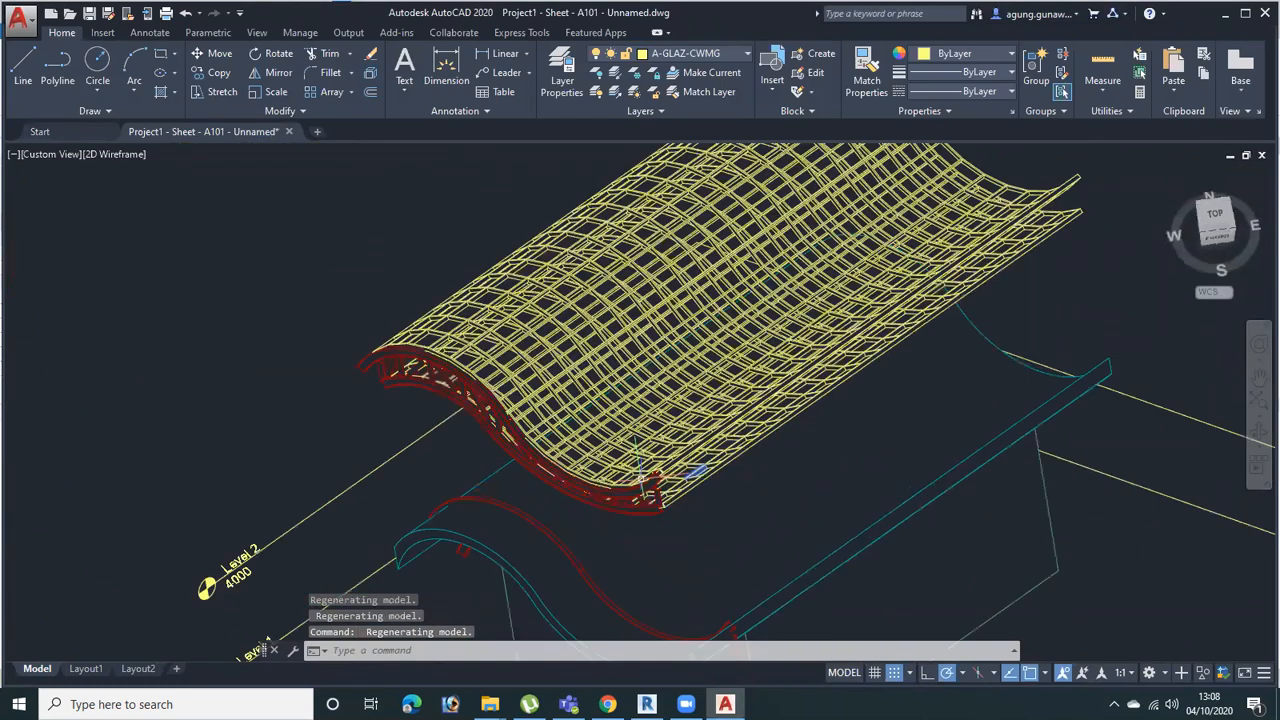
pyautogui.scroll(6, 641, 479)
pyautogui.click(637, 459)
pyautogui.click(609, 429)
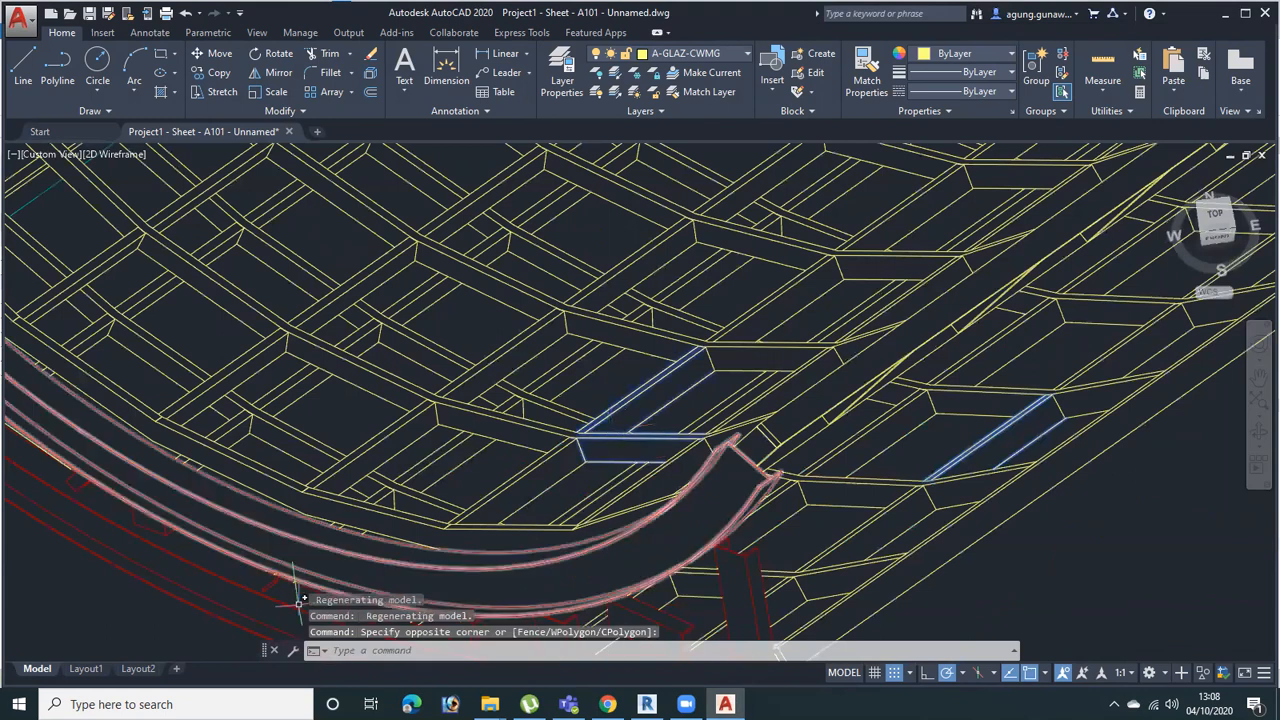
# Switch to Layout1 and examine the 3D view and title block on the sheet
pyautogui.click(86, 668)
pyautogui.scroll(5, 794, 400)
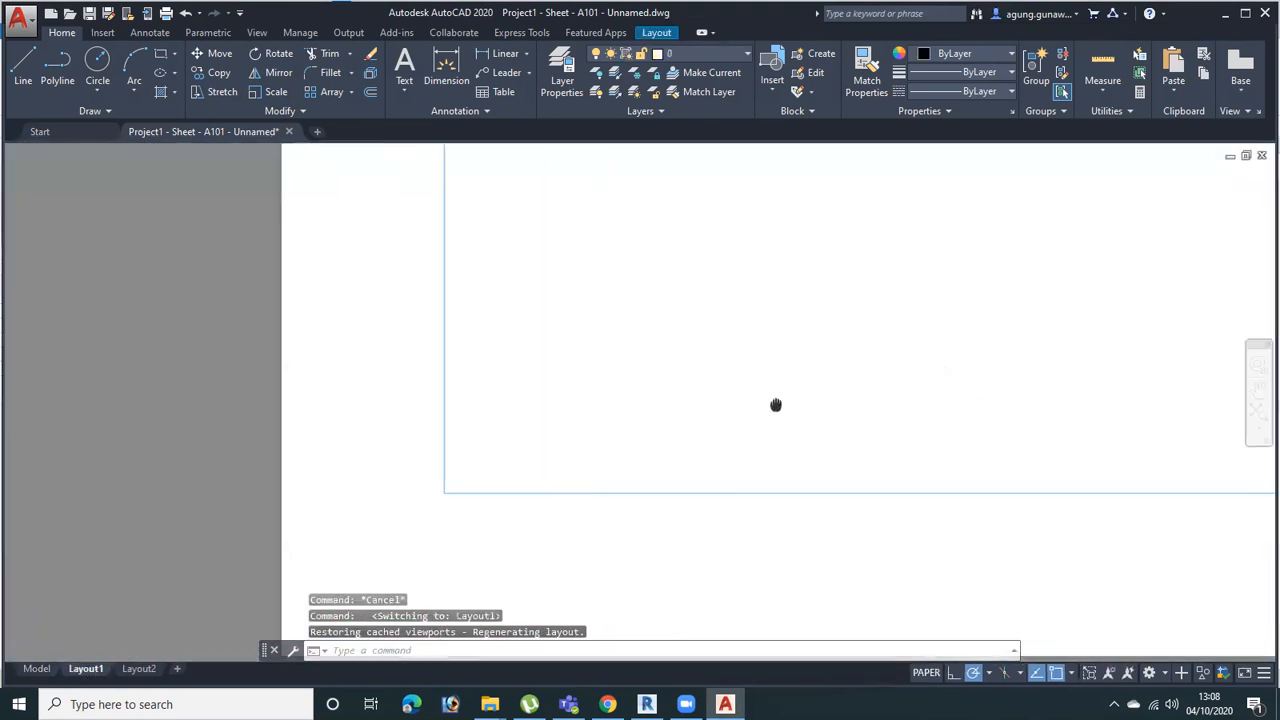
pyautogui.scroll(-3, 854, 429)
pyautogui.moveTo(985, 347); pyautogui.dragTo(649, 537, button='middle')
pyautogui.moveTo(911, 340); pyautogui.dragTo(571, 551, button='middle')
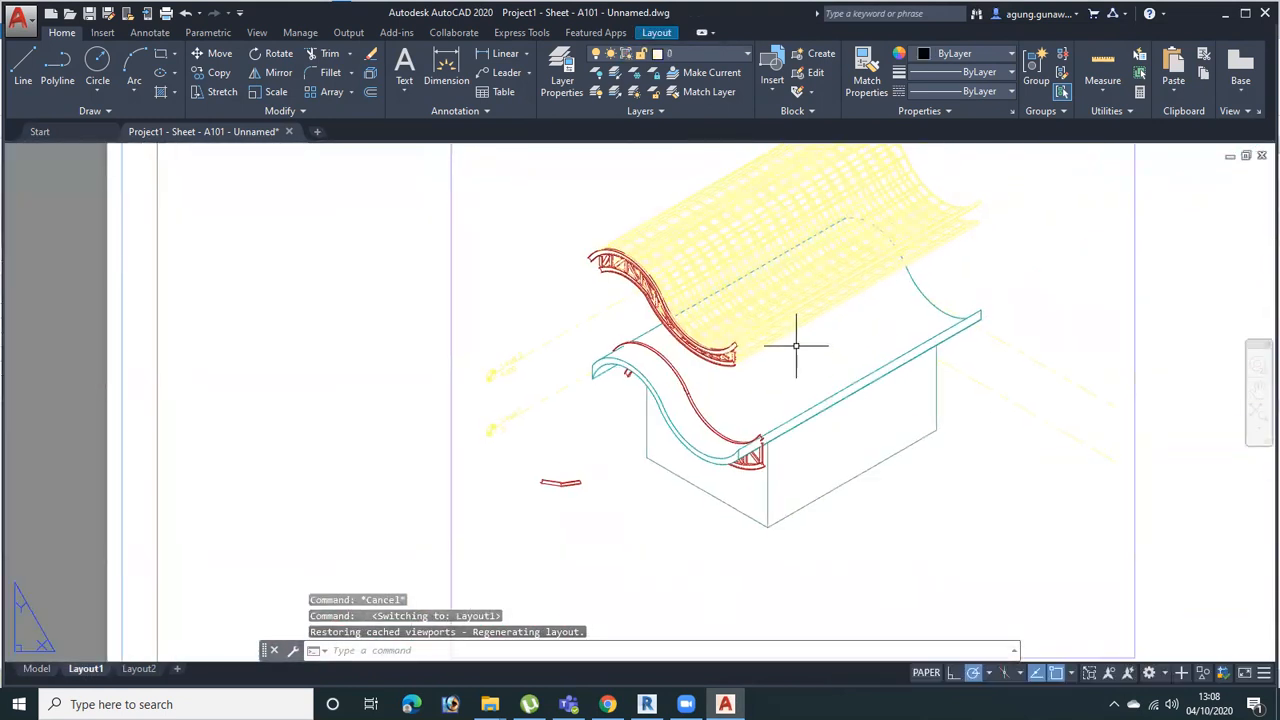
pyautogui.scroll(-6, 820, 357)
pyautogui.scroll(4, 790, 370)
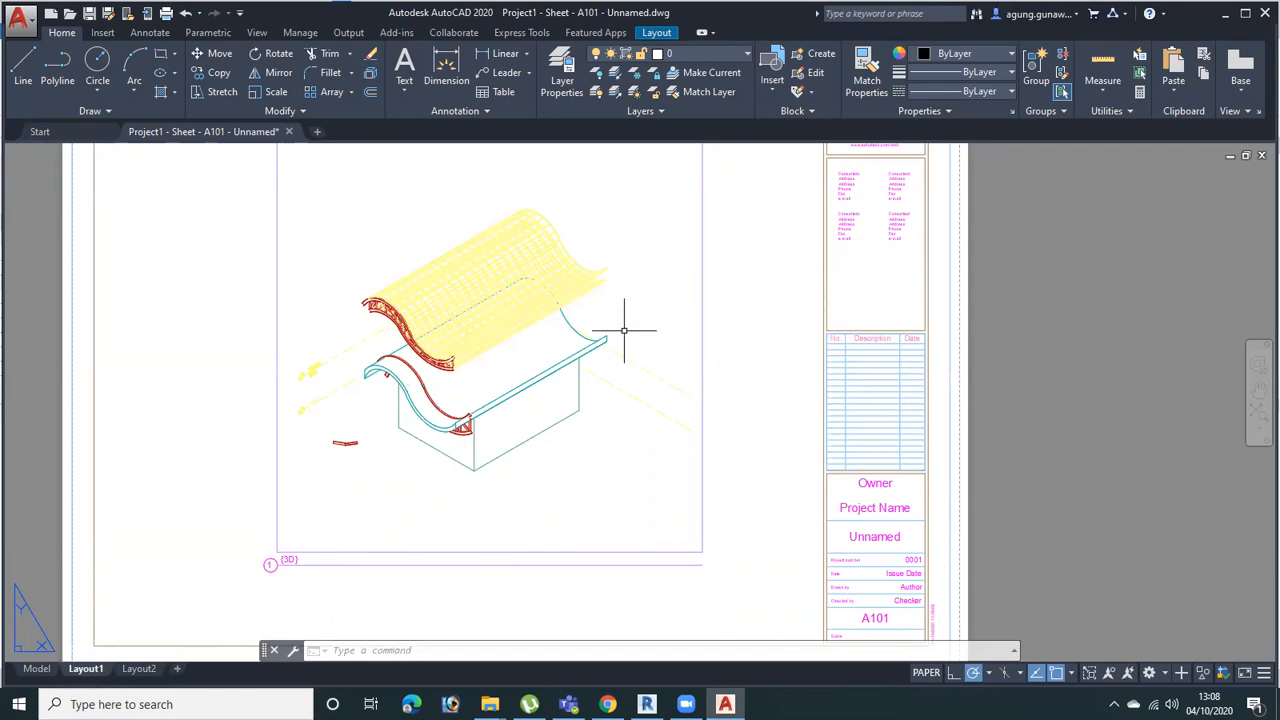
pyautogui.scroll(5, 624, 330)
pyautogui.scroll(-2, 594, 363)
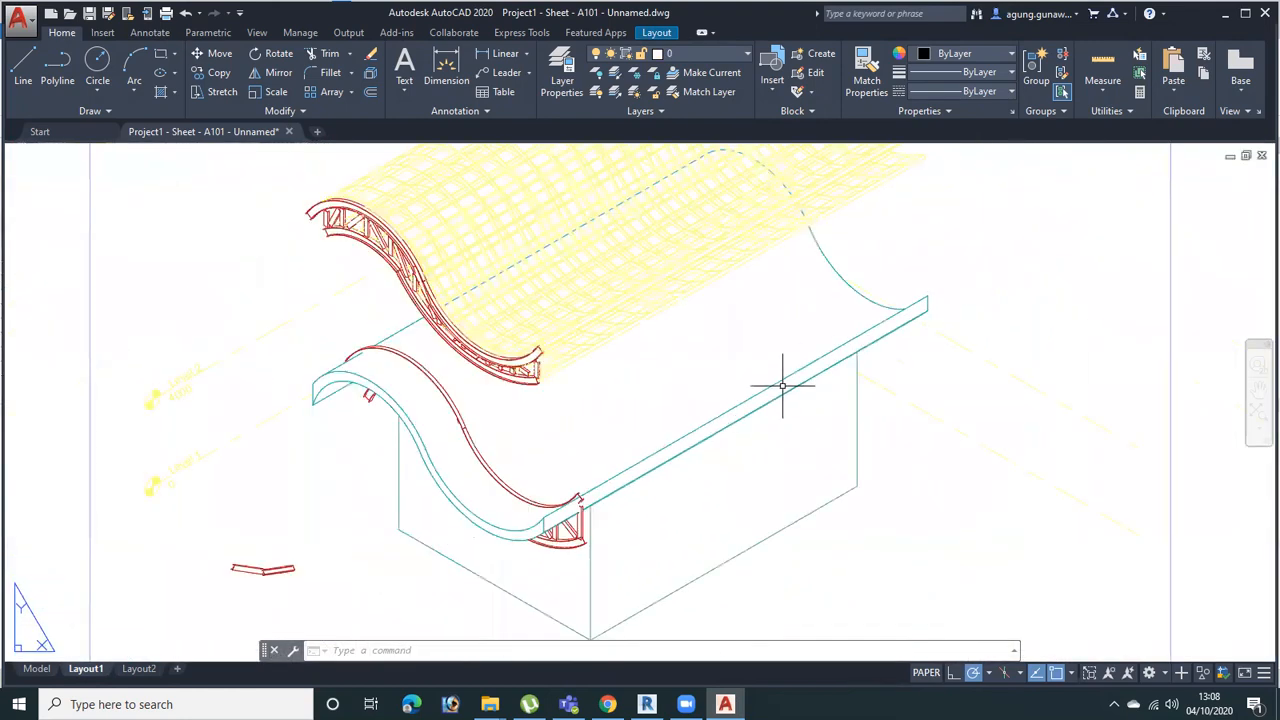
pyautogui.scroll(-4, 500, 457)
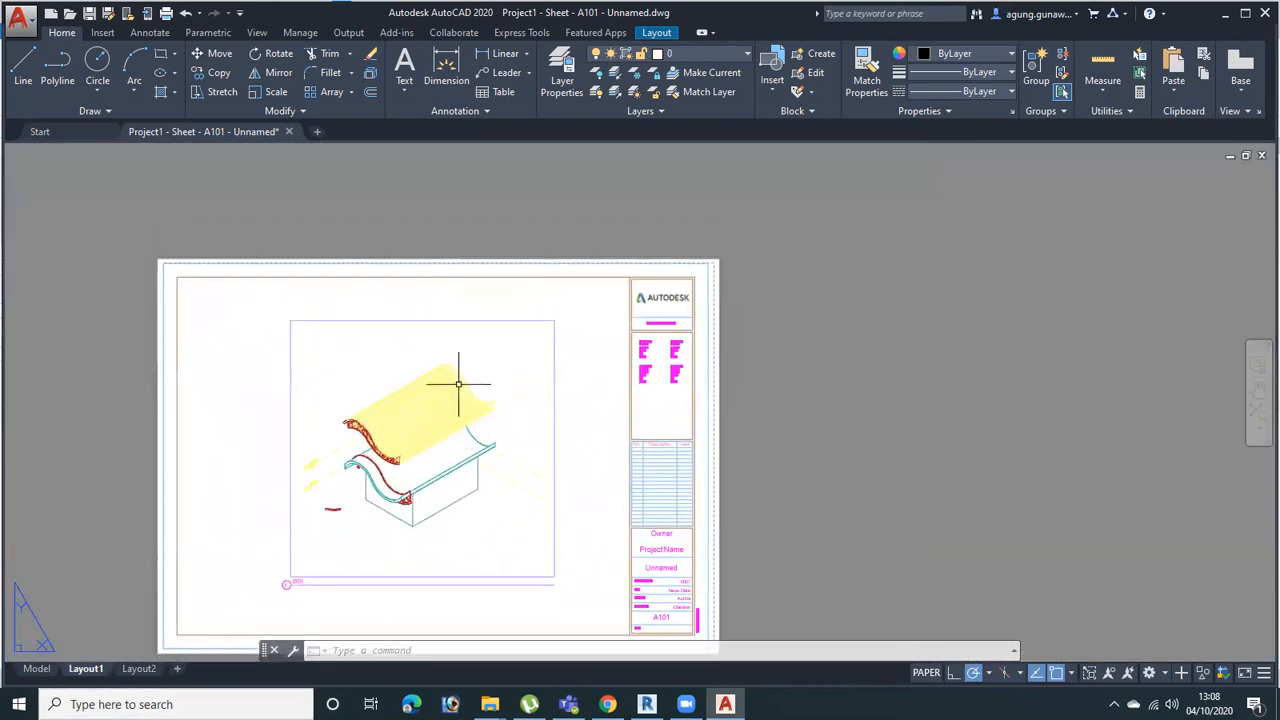
# Start plotting Layout1 with Nitro PDF Creator (Pro 12) as the printer and A1 as the paper size
pyautogui.click(18, 17)
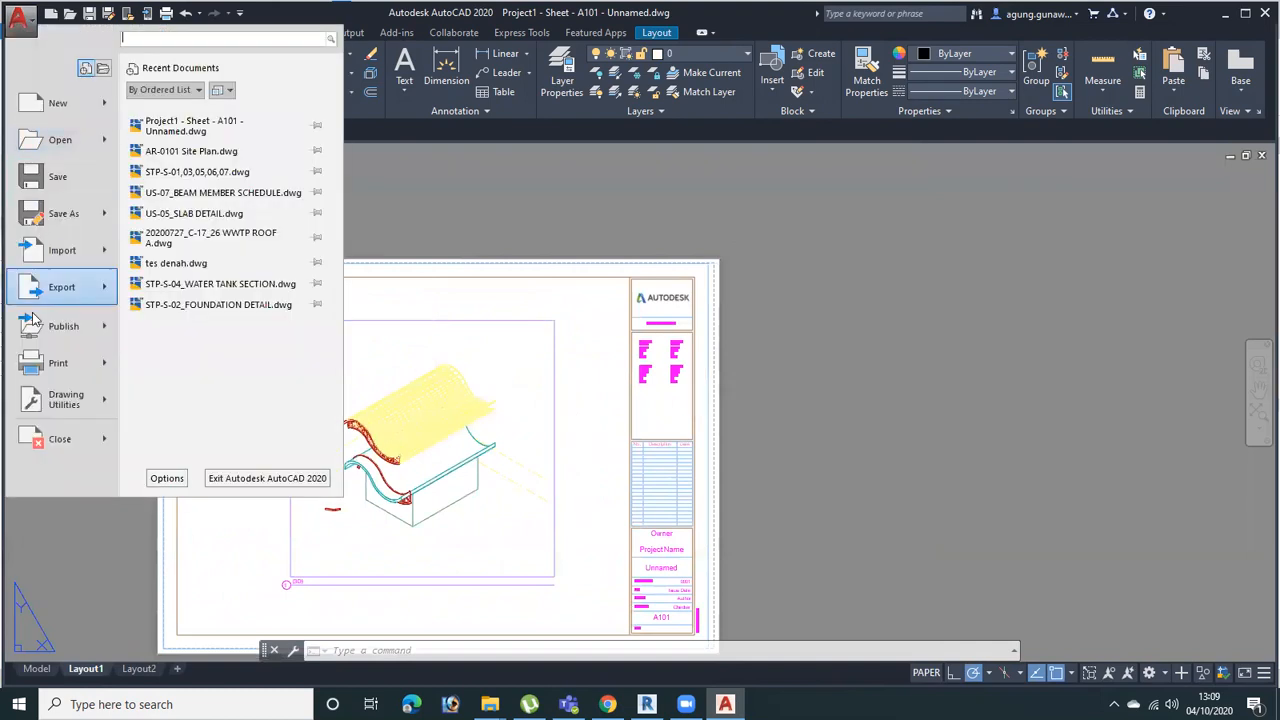
pyautogui.click(58, 364)
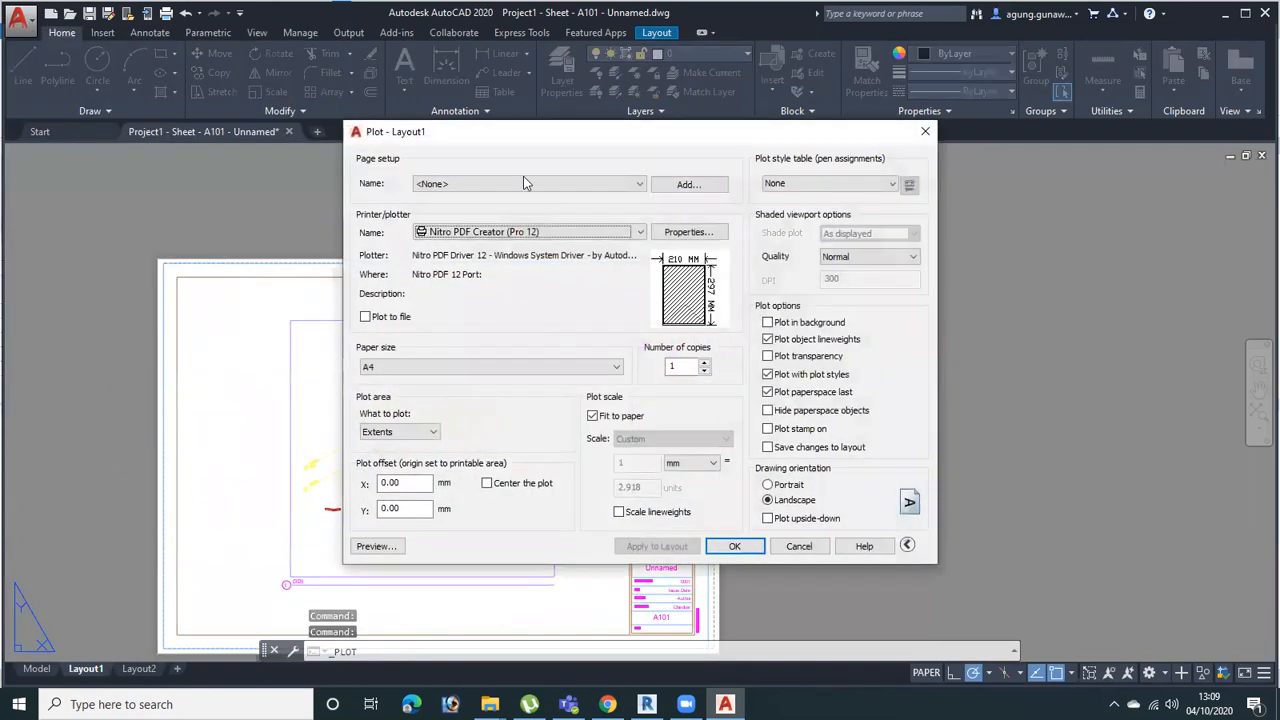
pyautogui.click(593, 232)
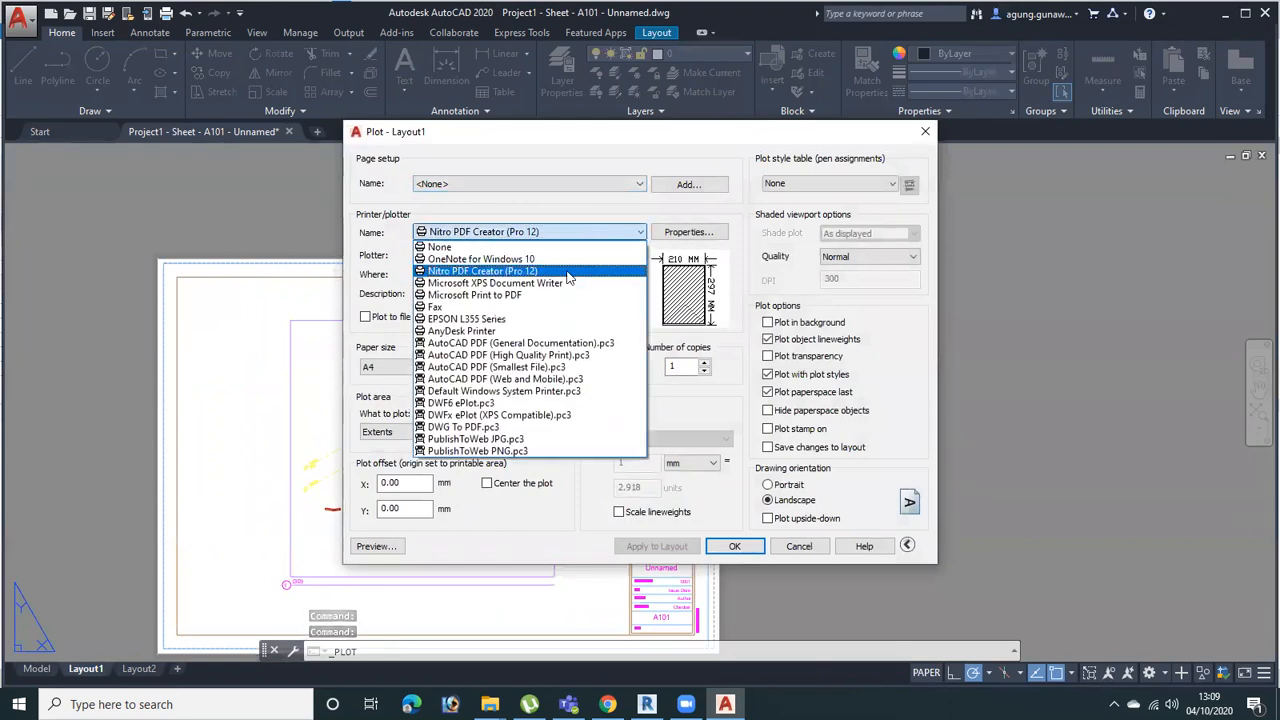
pyautogui.click(500, 271)
pyautogui.click(533, 367)
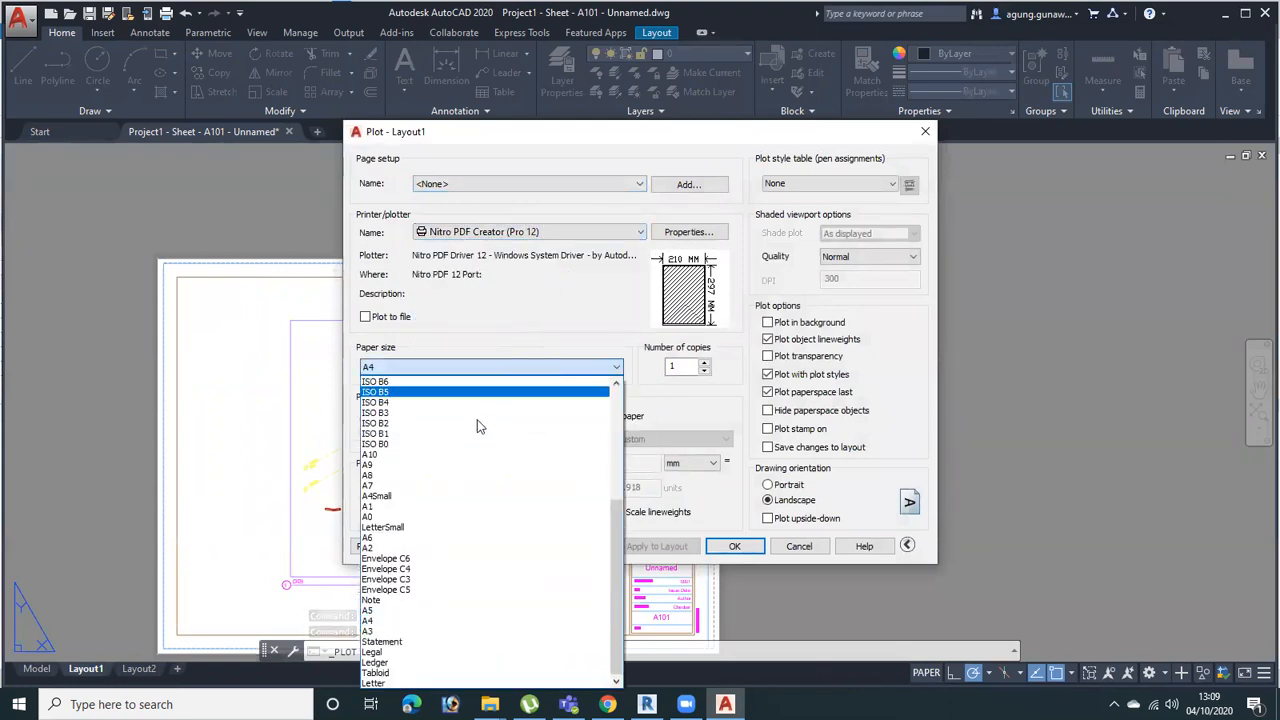
pyautogui.click(485, 516)
pyautogui.click(548, 368)
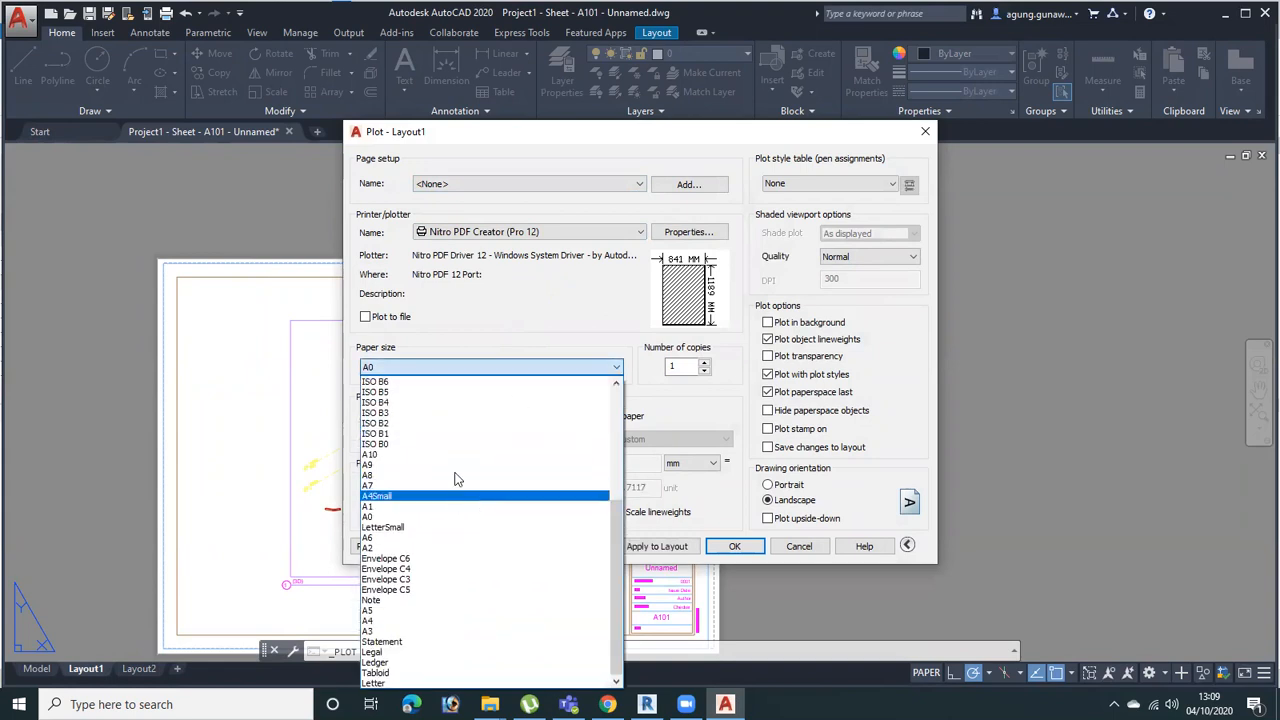
pyautogui.click(456, 506)
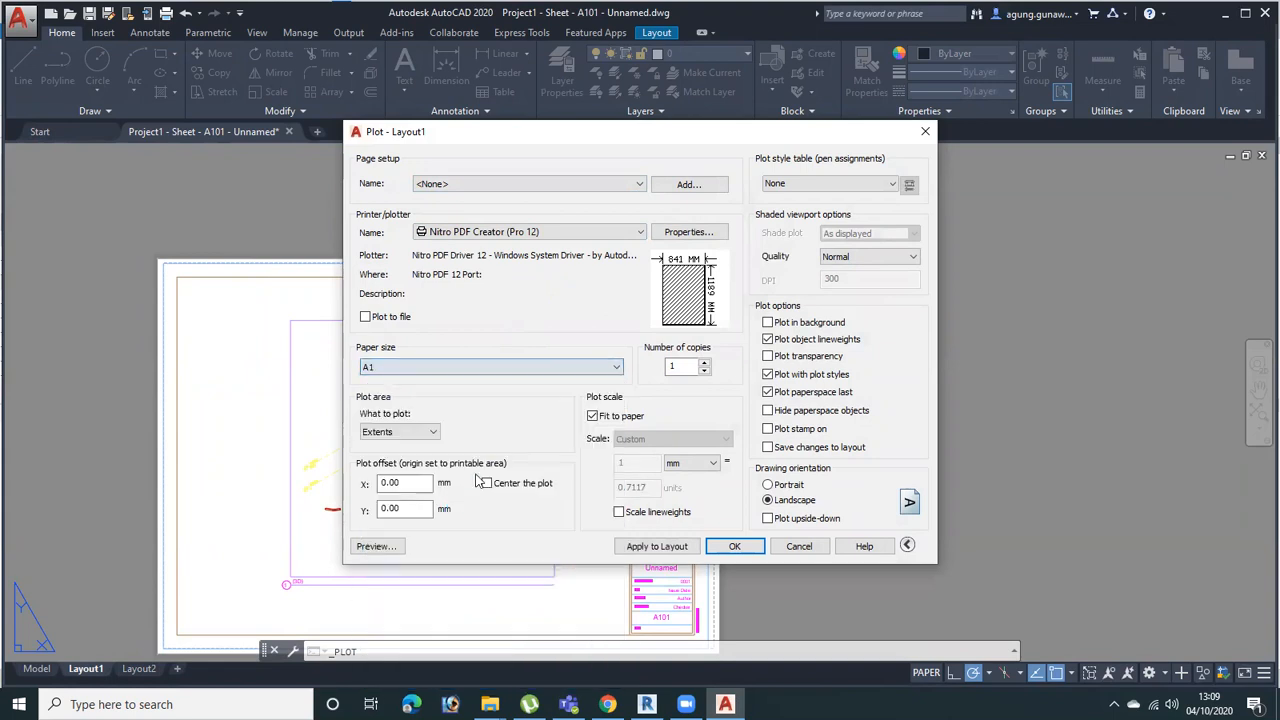
# Set the plot area to a window spanning opposite corners of the sheet's dashed printable-area border
pyautogui.click(405, 432)
pyautogui.click(405, 478)
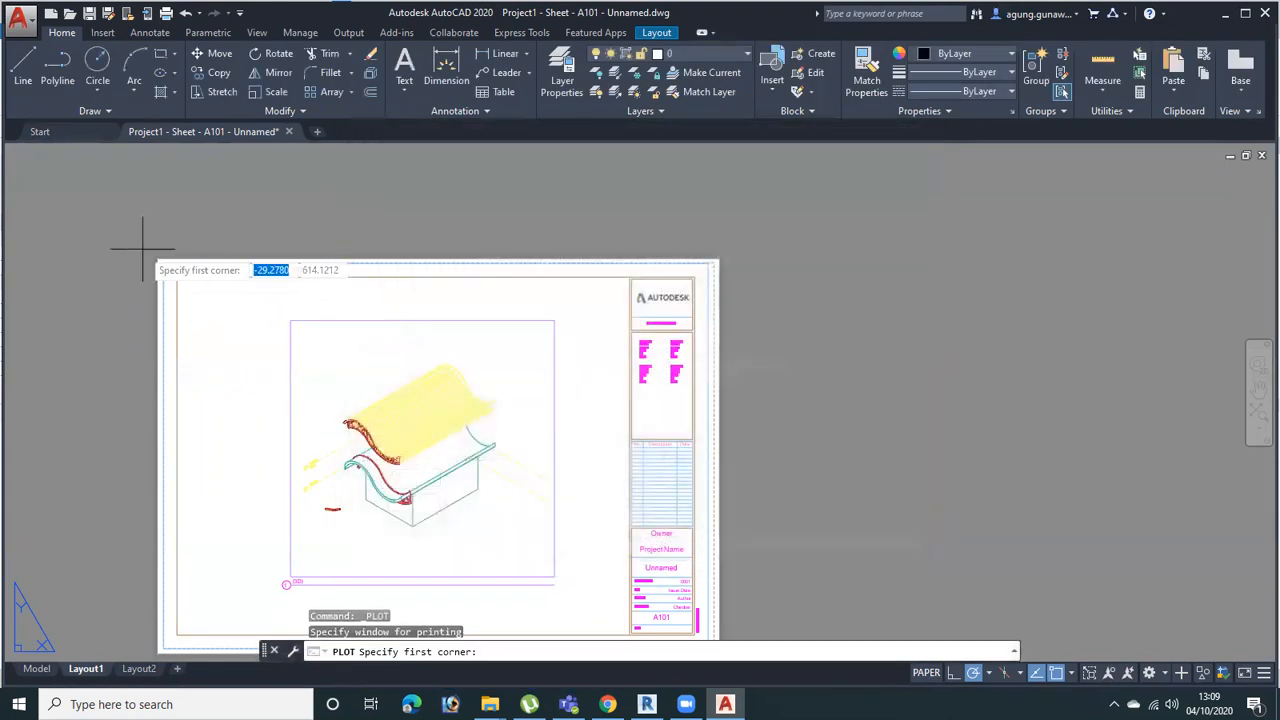
pyautogui.click(164, 264)
pyautogui.moveTo(616, 483); pyautogui.dragTo(648, 395, button='middle')
pyautogui.click(746, 551)
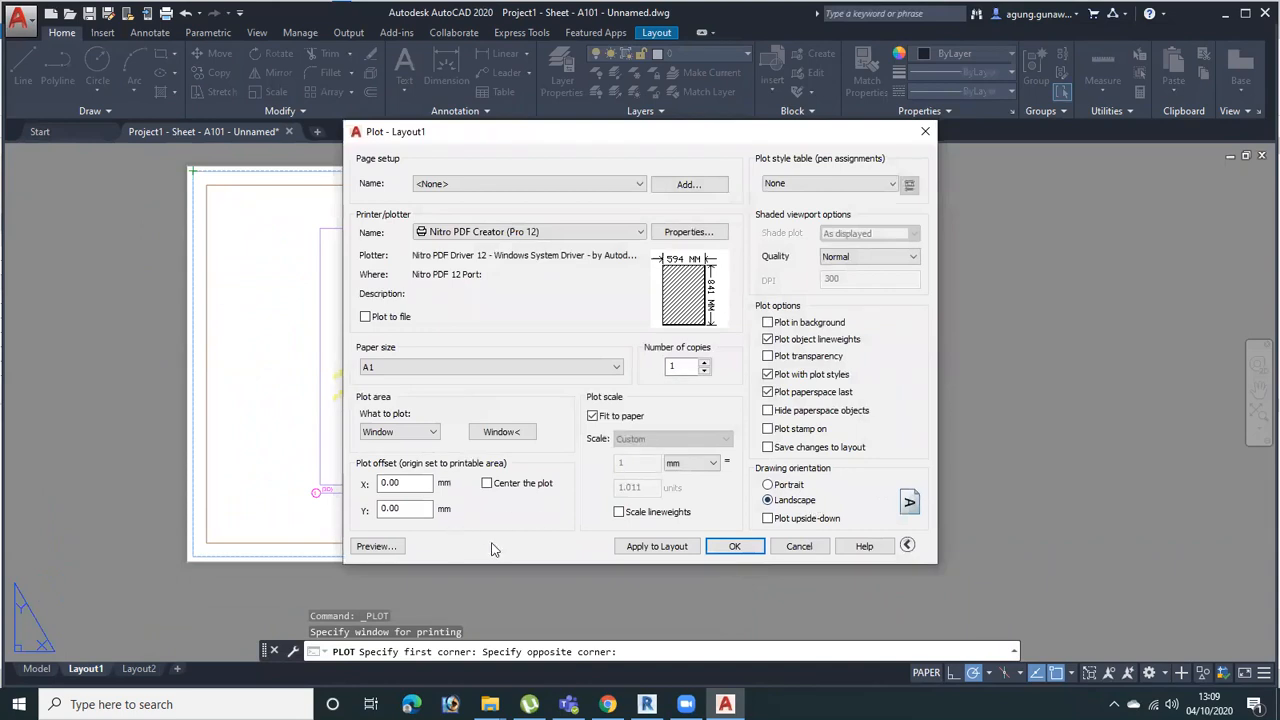
# Preview the plot of the windowed sheet in its current colours, and return to the plot settings
pyautogui.click(374, 546)
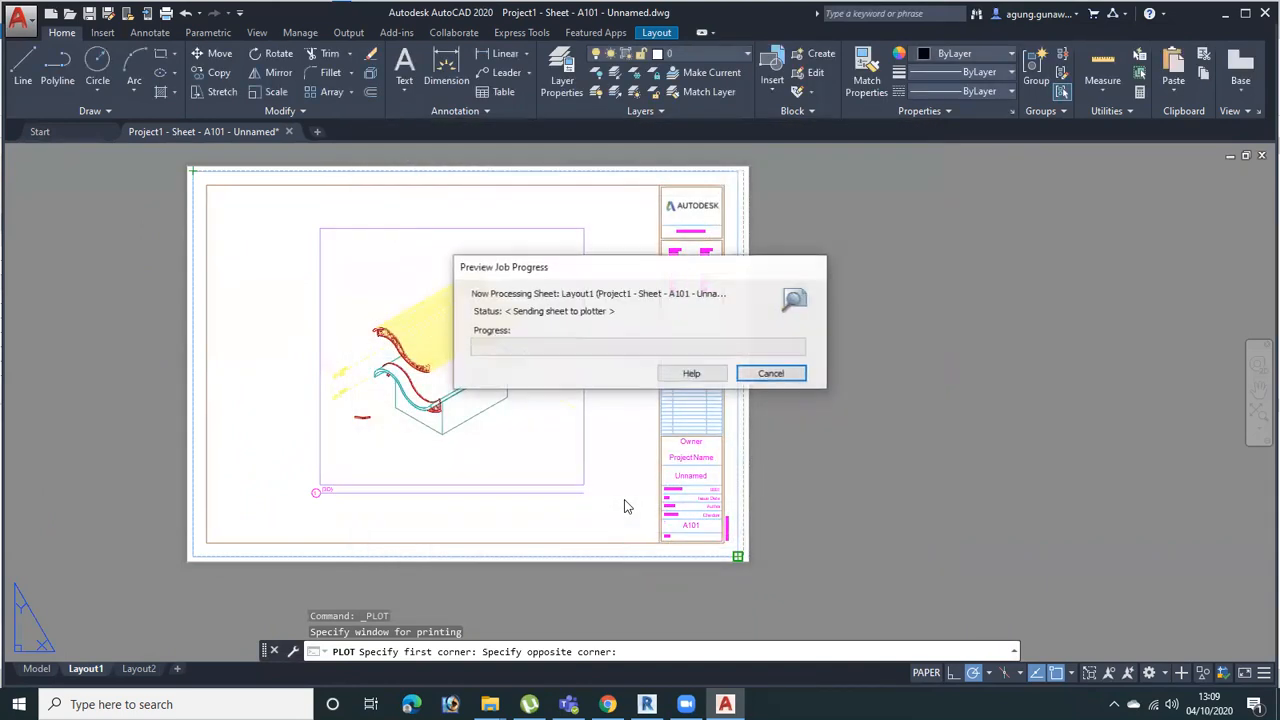
pyautogui.rightClick(687, 277)
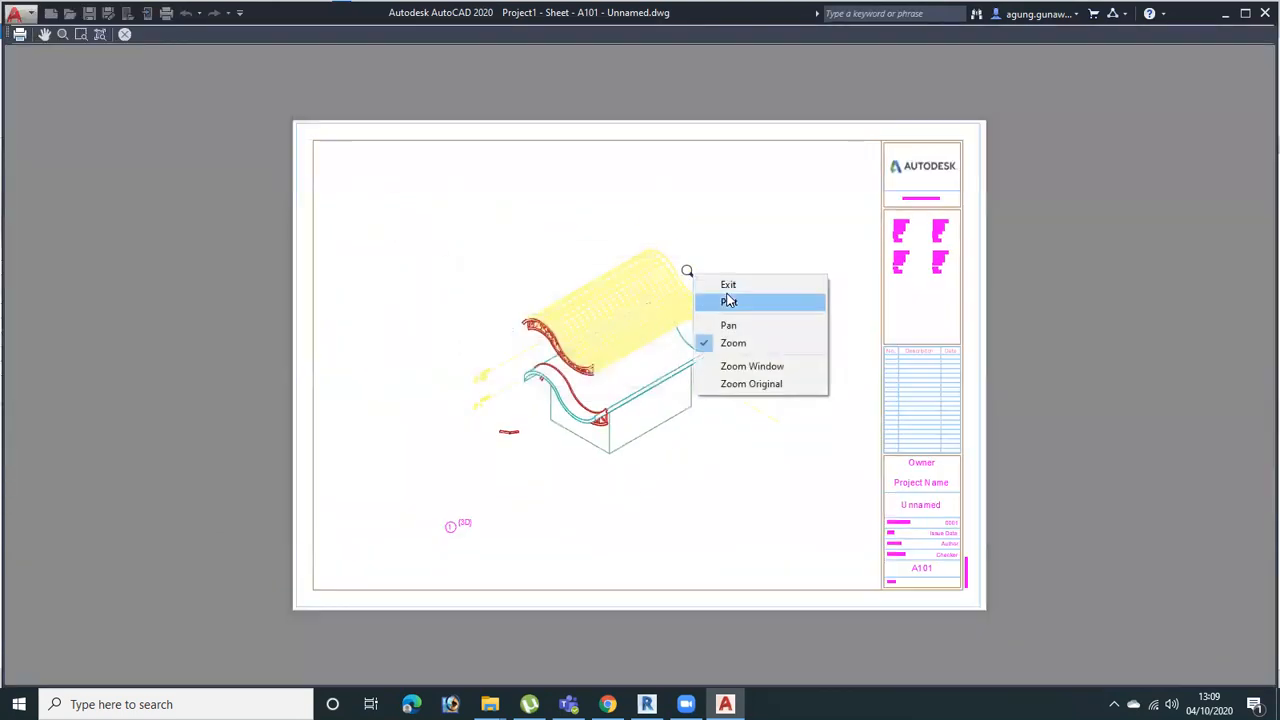
pyautogui.click(728, 283)
# Set the plot style table to monochrome.ctb, preview the sheet and inspect the black linework of the 3D view, and exit the preview
pyautogui.click(833, 186)
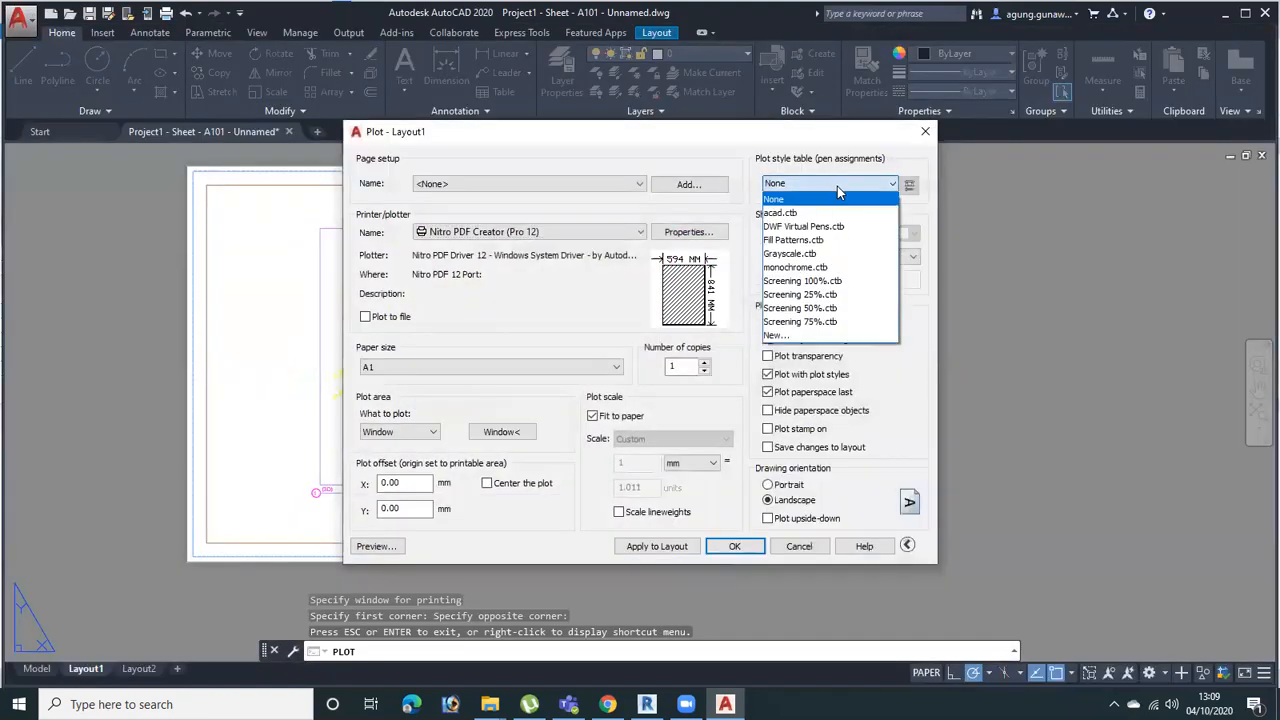
pyautogui.click(805, 267)
pyautogui.click(374, 546)
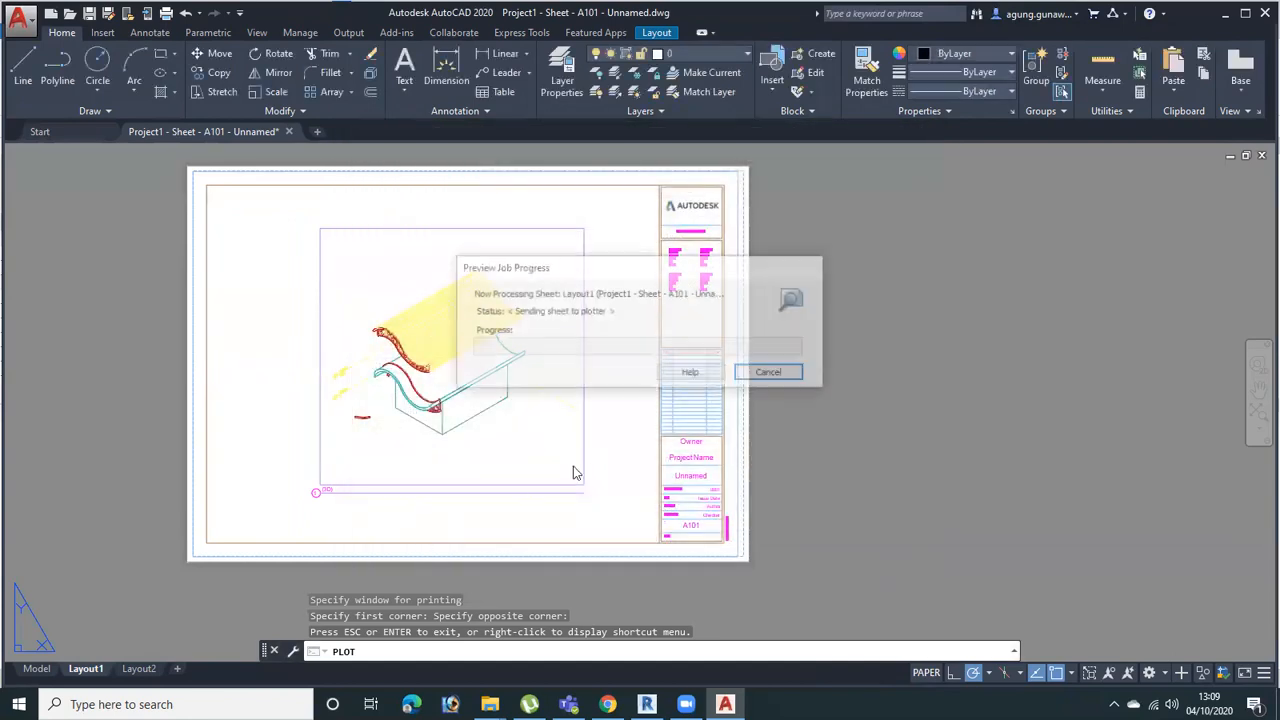
pyautogui.scroll(2, 621, 392)
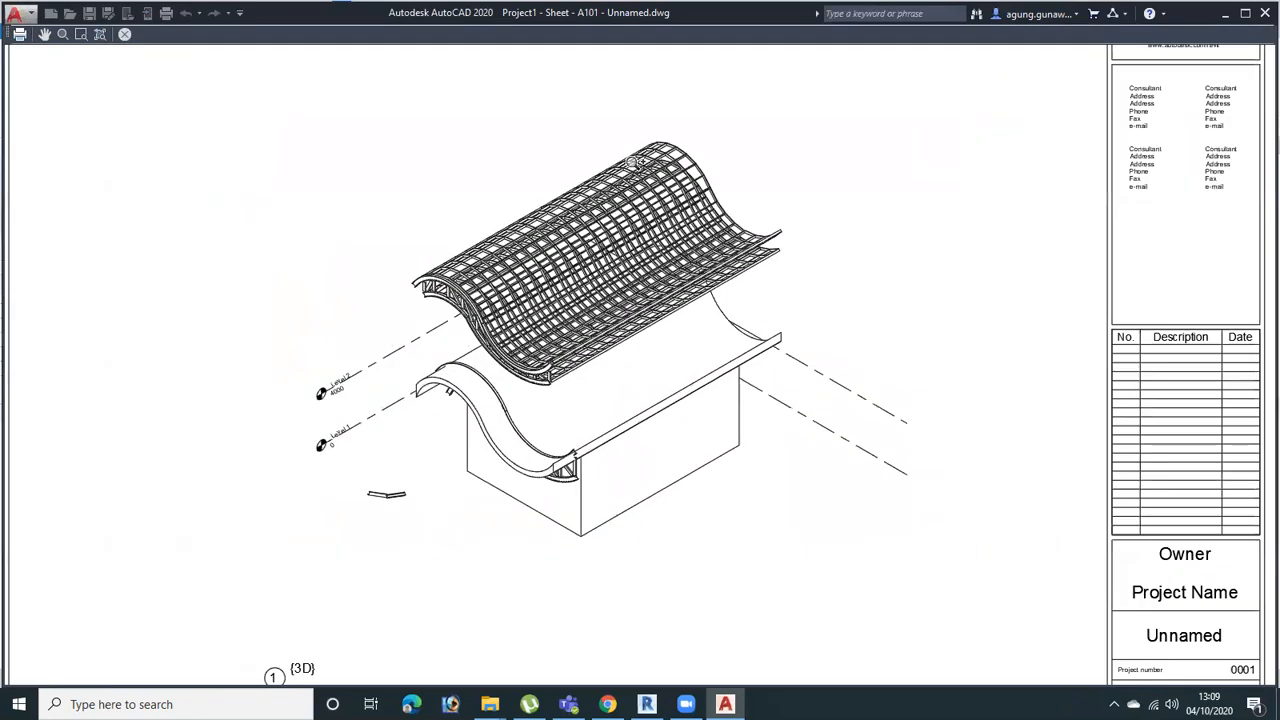
pyautogui.scroll(3, 639, 372)
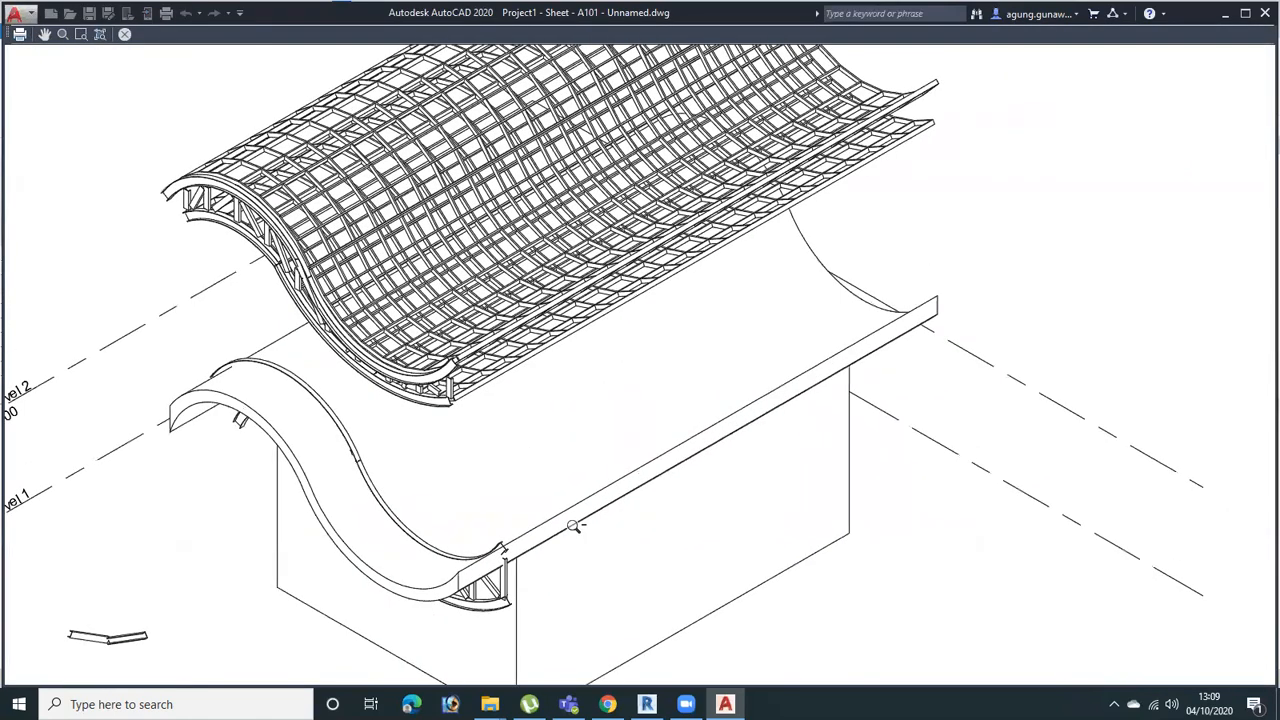
pyautogui.scroll(-5, 573, 526)
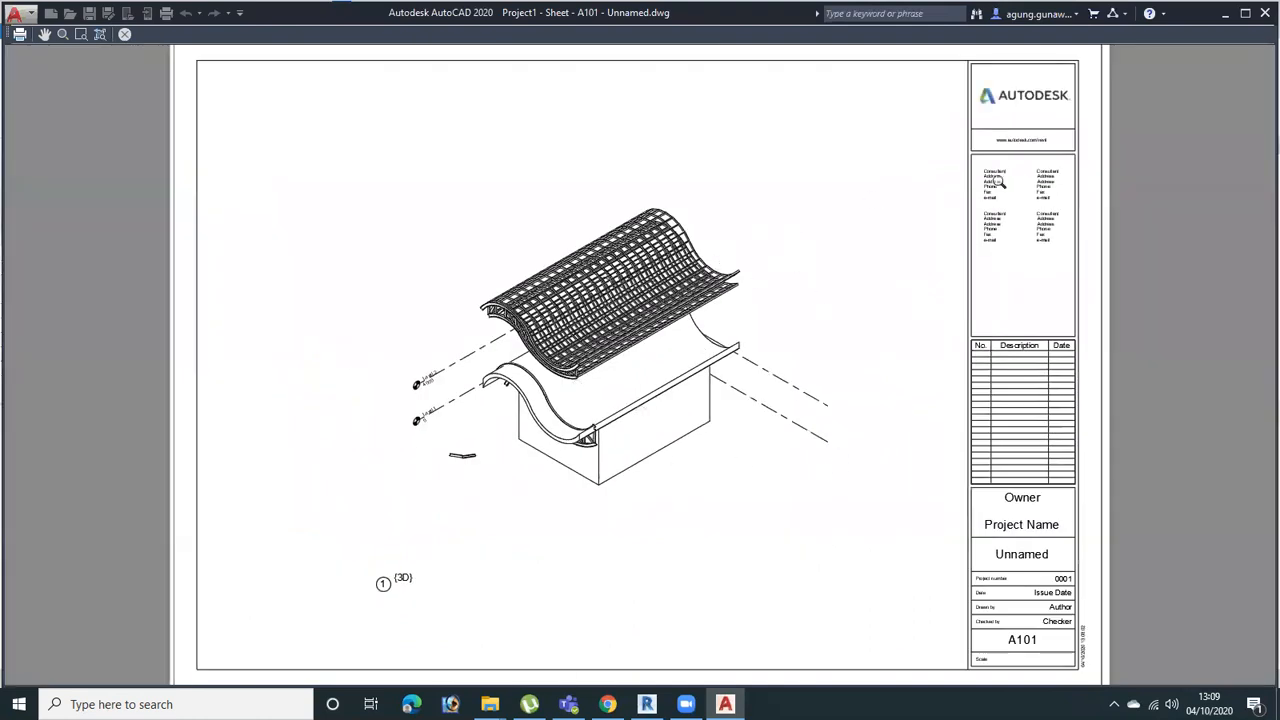
pyautogui.rightClick(805, 203)
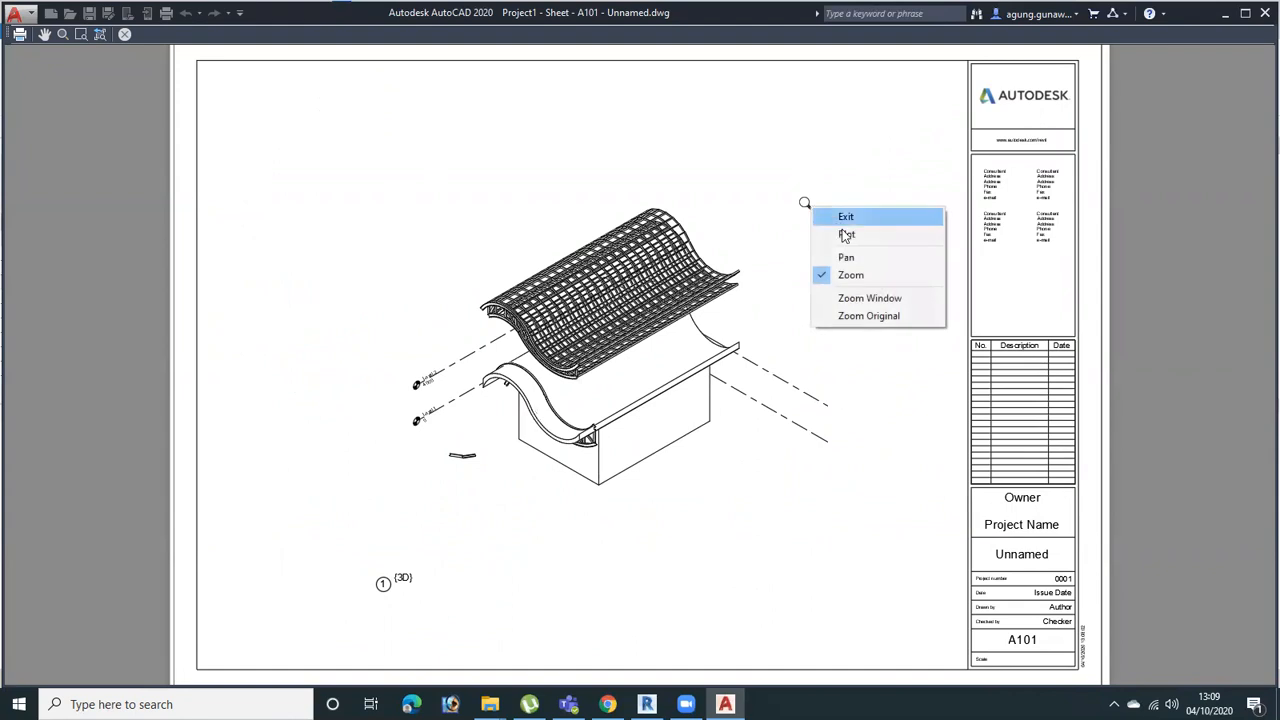
pyautogui.click(869, 222)
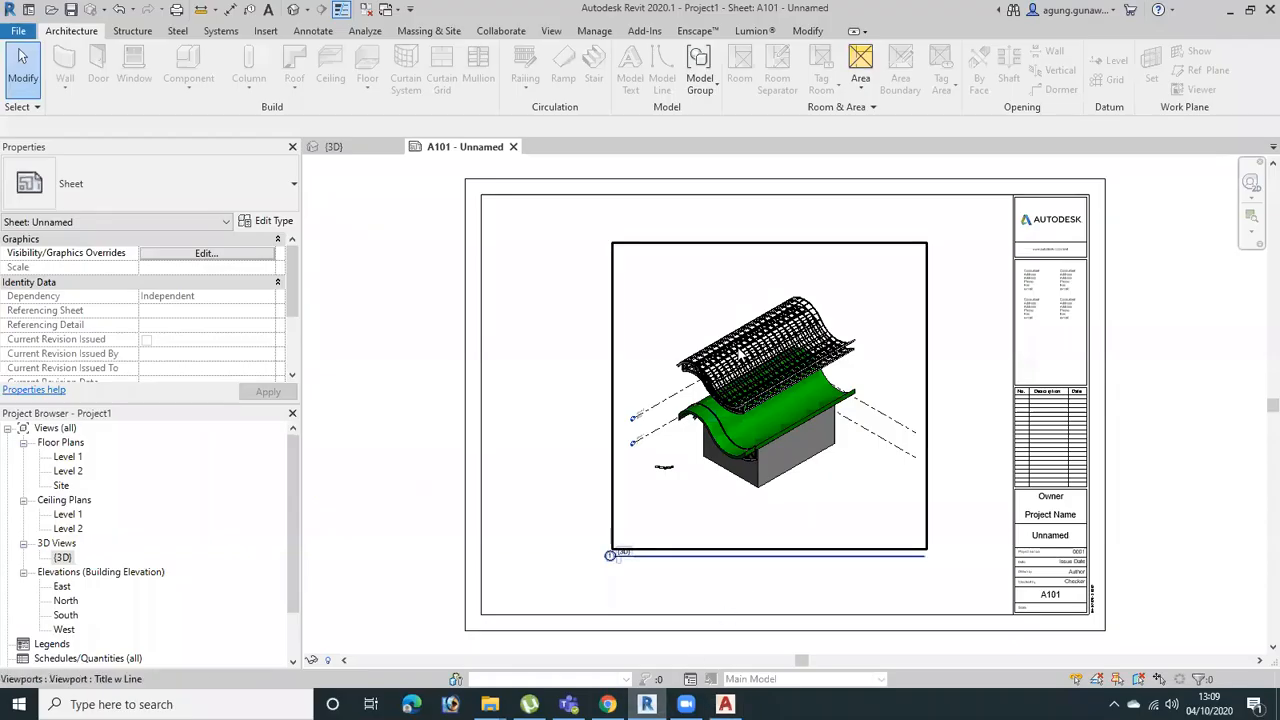
# Switch to Revit and open the Level 1 floor plan to examine the building outline
pyautogui.doubleClick(69, 458)
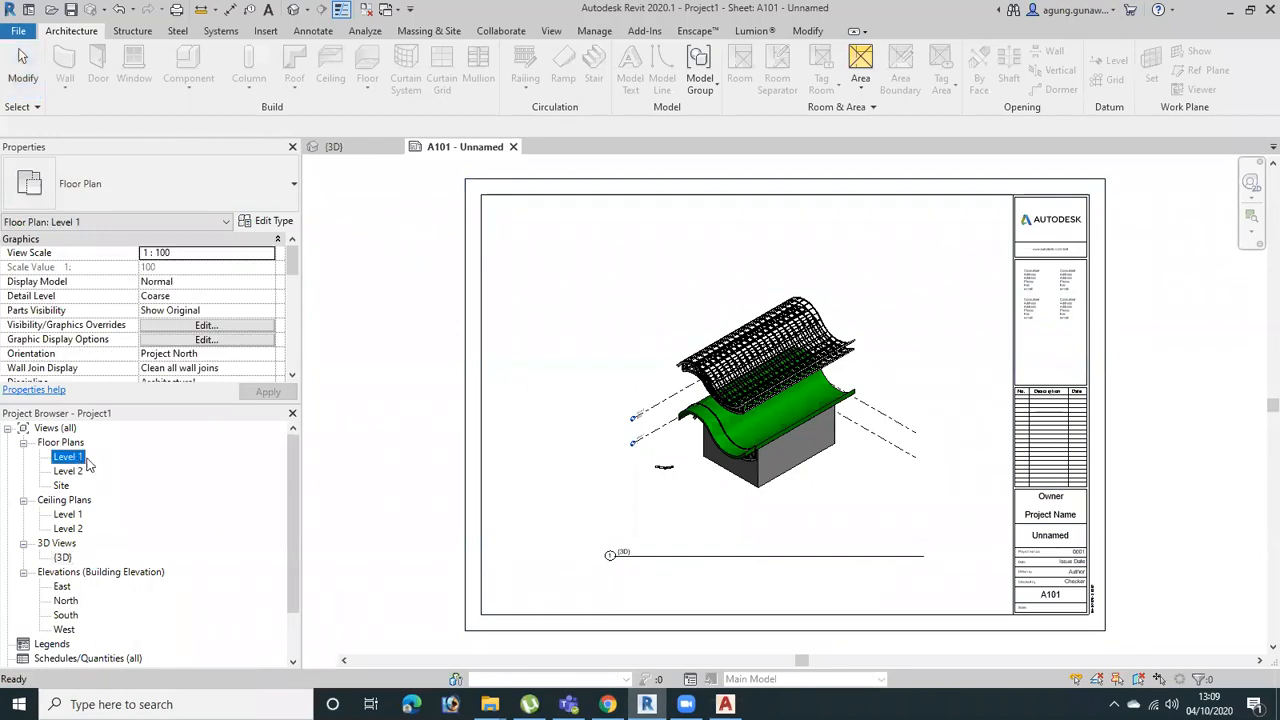
pyautogui.scroll(2, 735, 498)
pyautogui.moveTo(743, 520); pyautogui.dragTo(728, 408, button='middle')
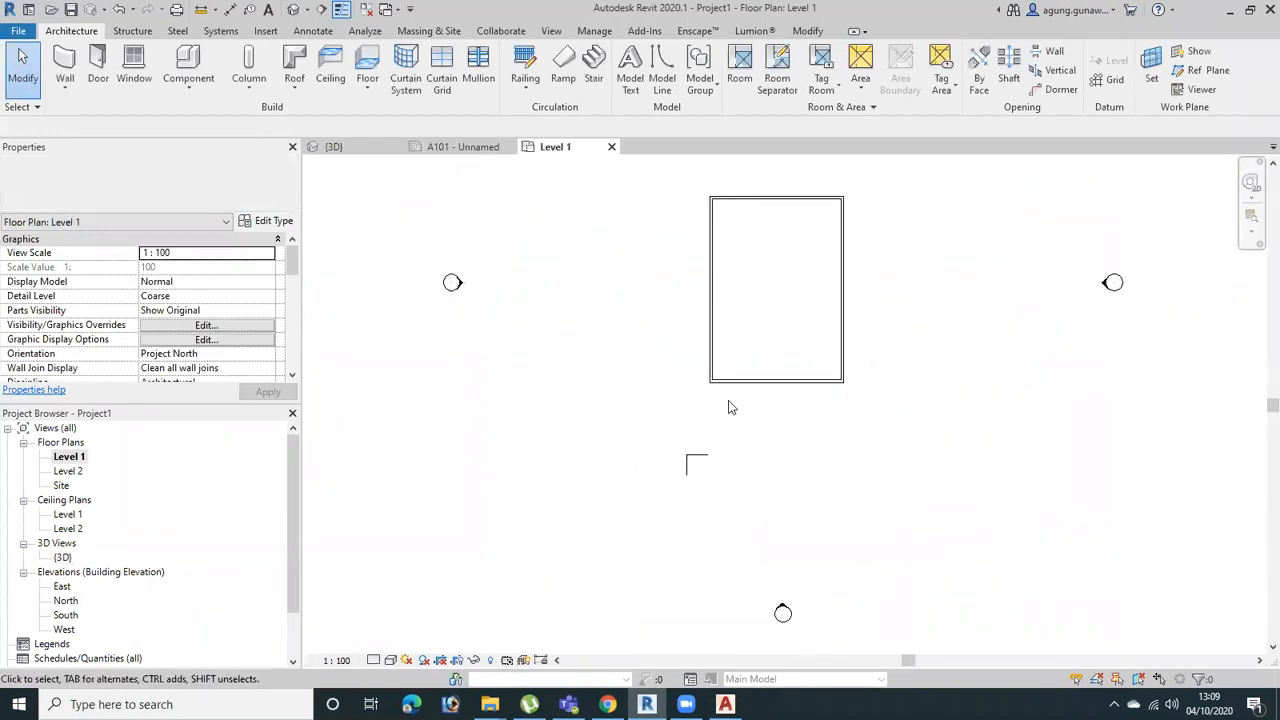
pyautogui.click(741, 399)
pyautogui.click(741, 495)
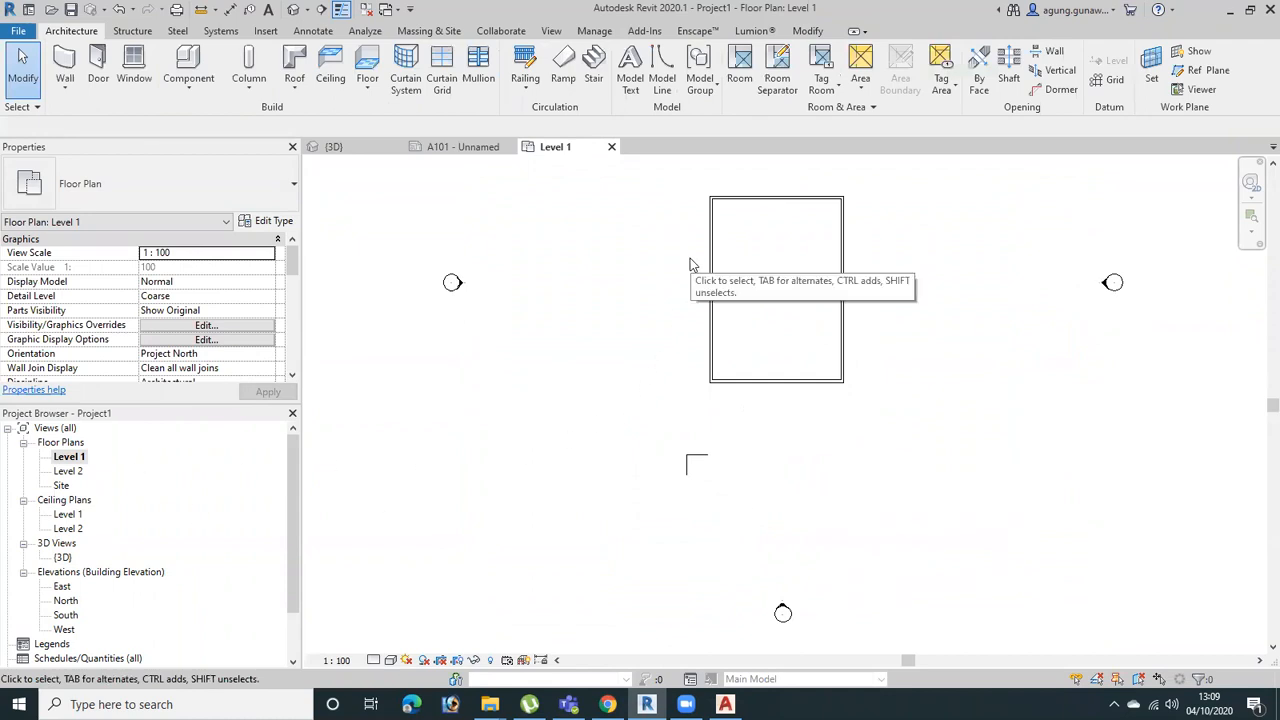
# Return to the {3D} view and inspect the green curved roof above the box-shaped building
pyautogui.hotkey('ctrl', 'Tab')
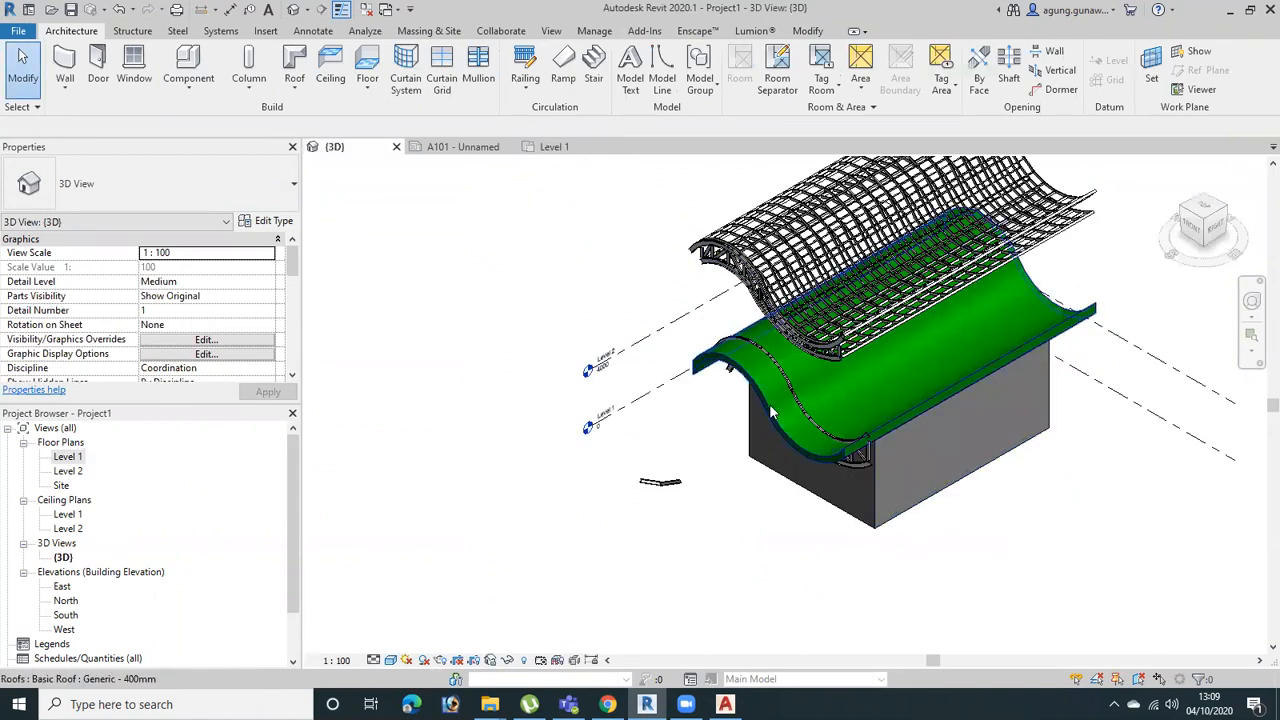
pyautogui.click(832, 418)
pyautogui.scroll(4, 800, 440)
pyautogui.scroll(-5, 897, 483)
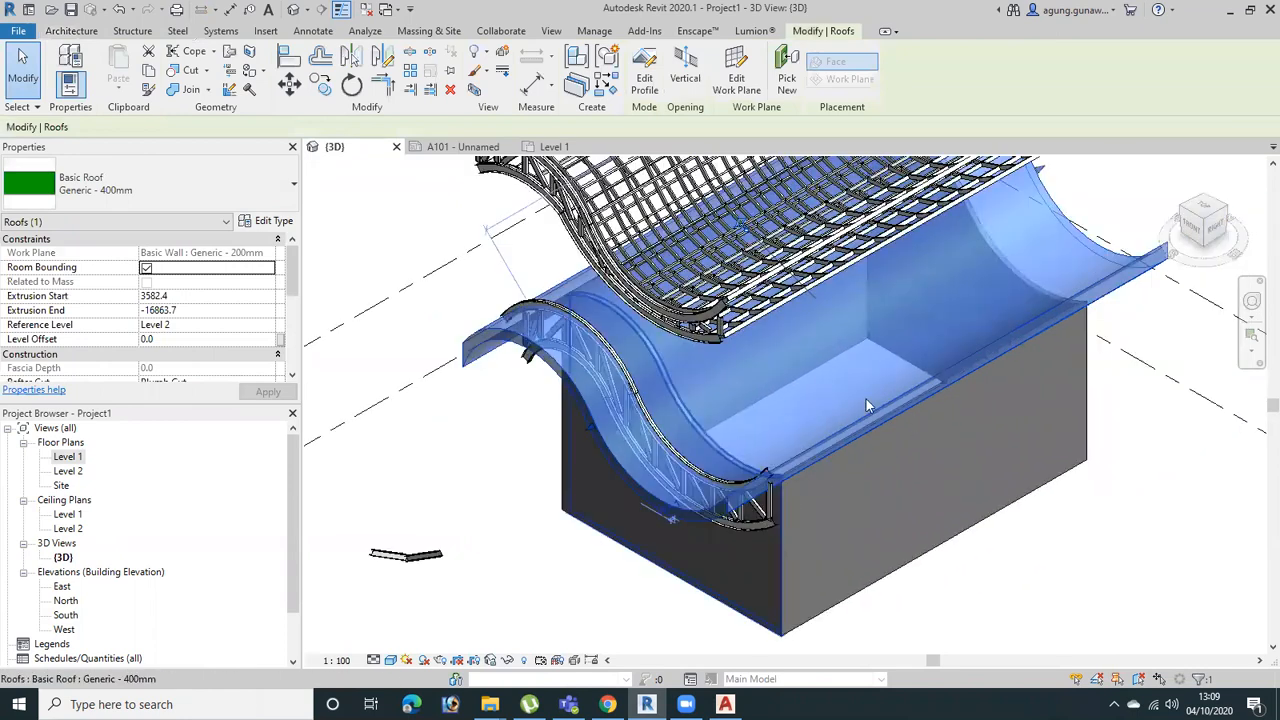
pyautogui.click(825, 524)
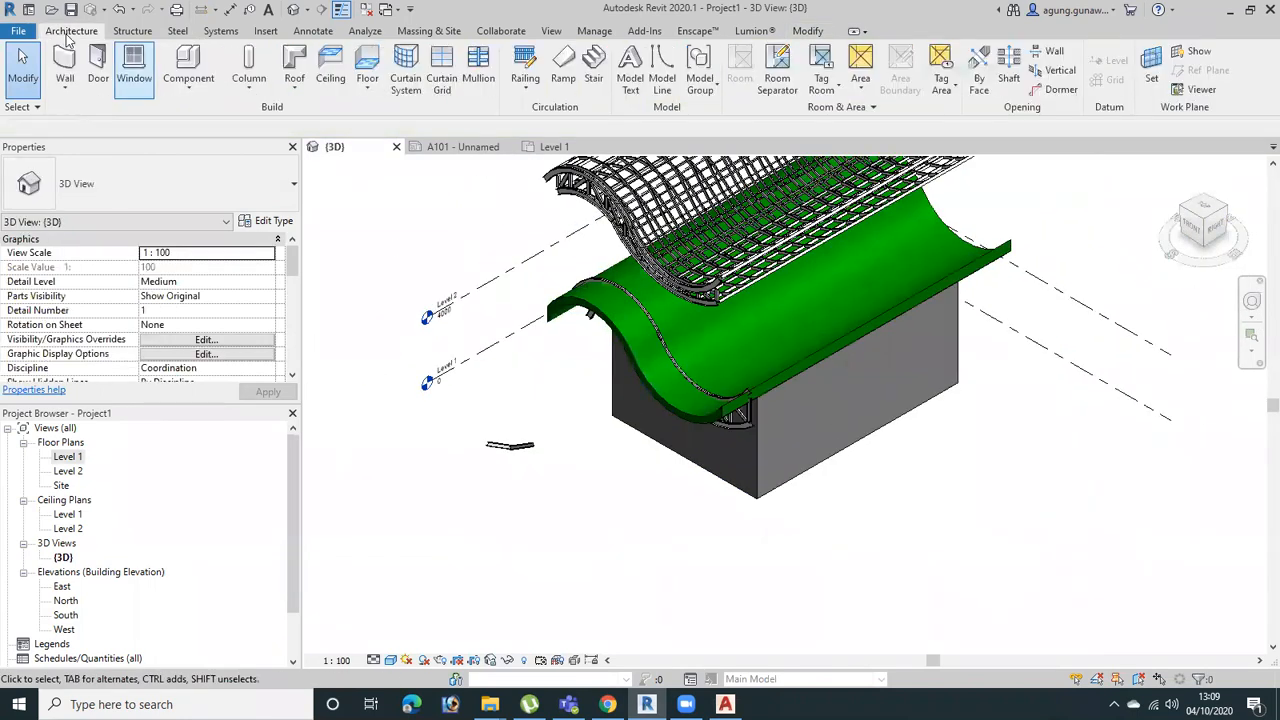
# Start an in-place model component in the Floors category and accept the name Floors 1
pyautogui.click(314, 31)
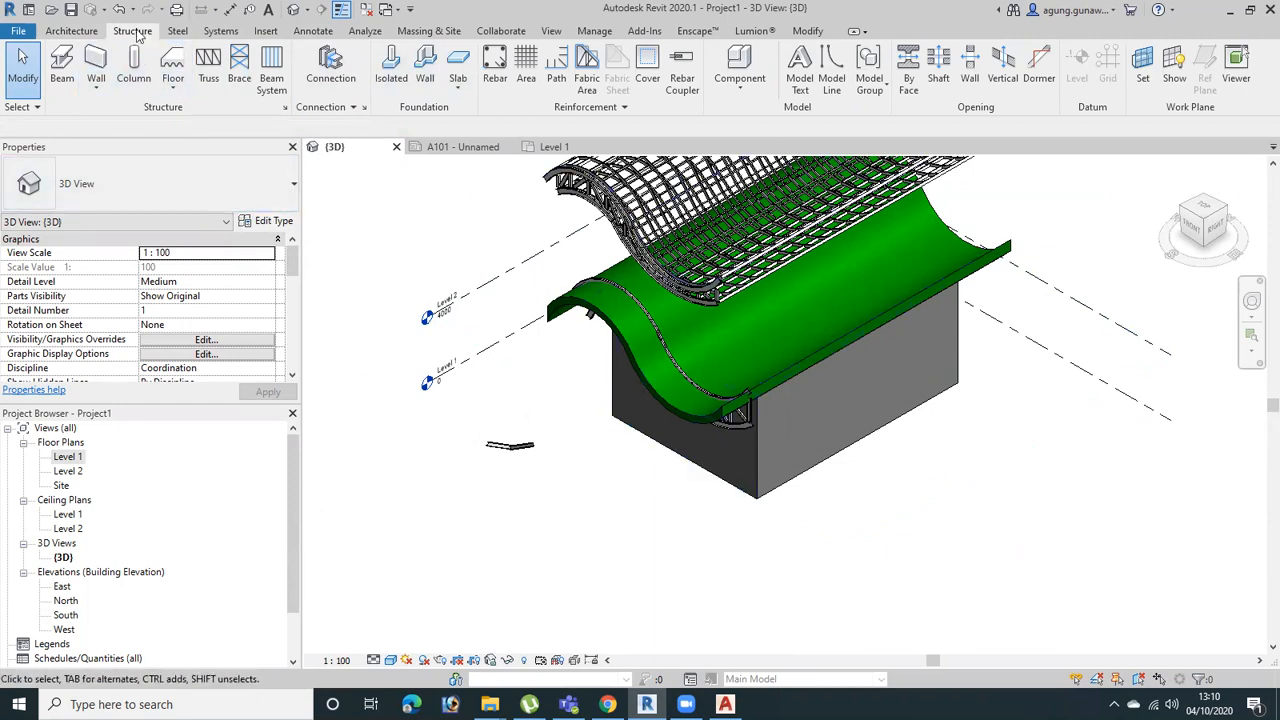
pyautogui.click(71, 31)
pyautogui.click(200, 90)
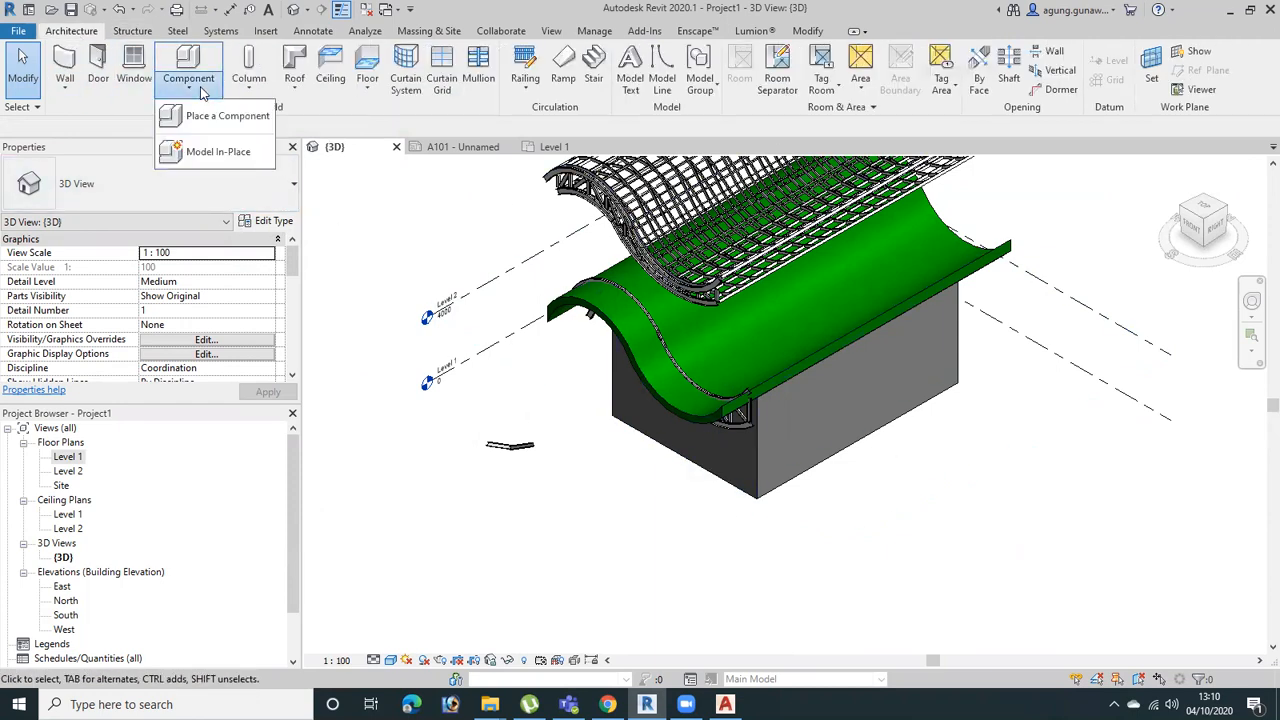
pyautogui.click(219, 153)
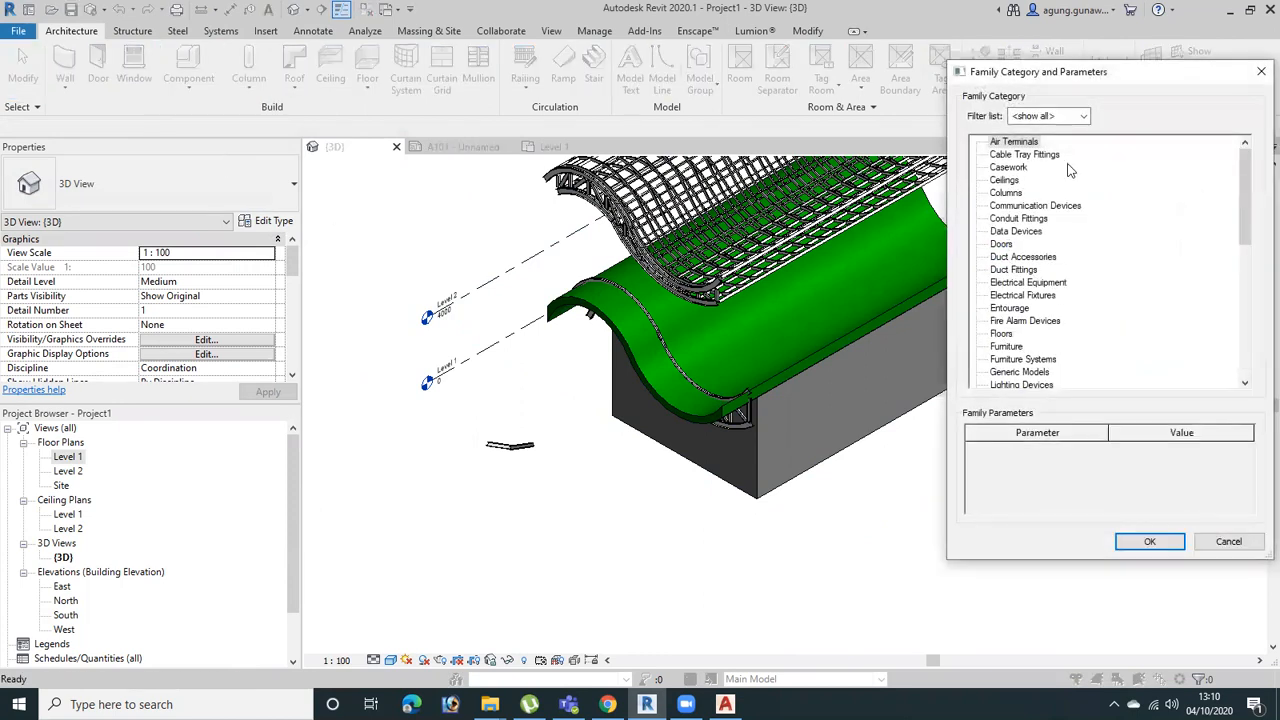
pyautogui.click(1003, 334)
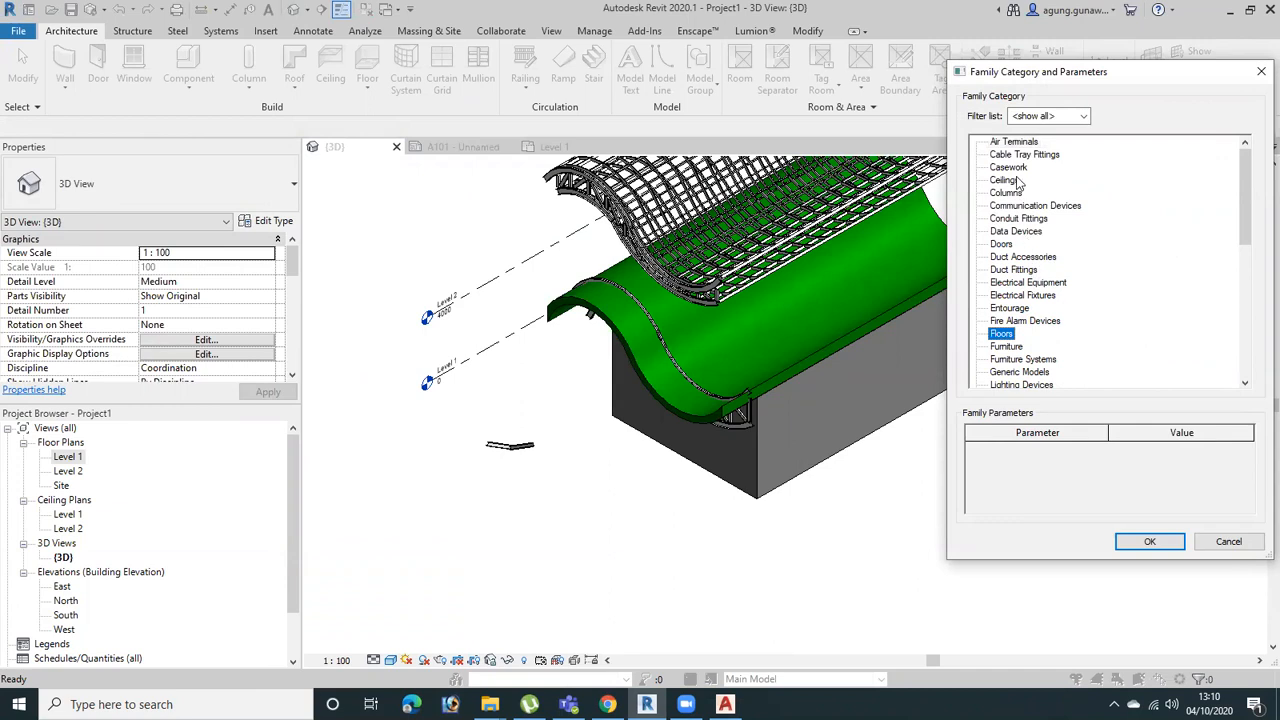
pyautogui.scroll(-2, 1033, 345)
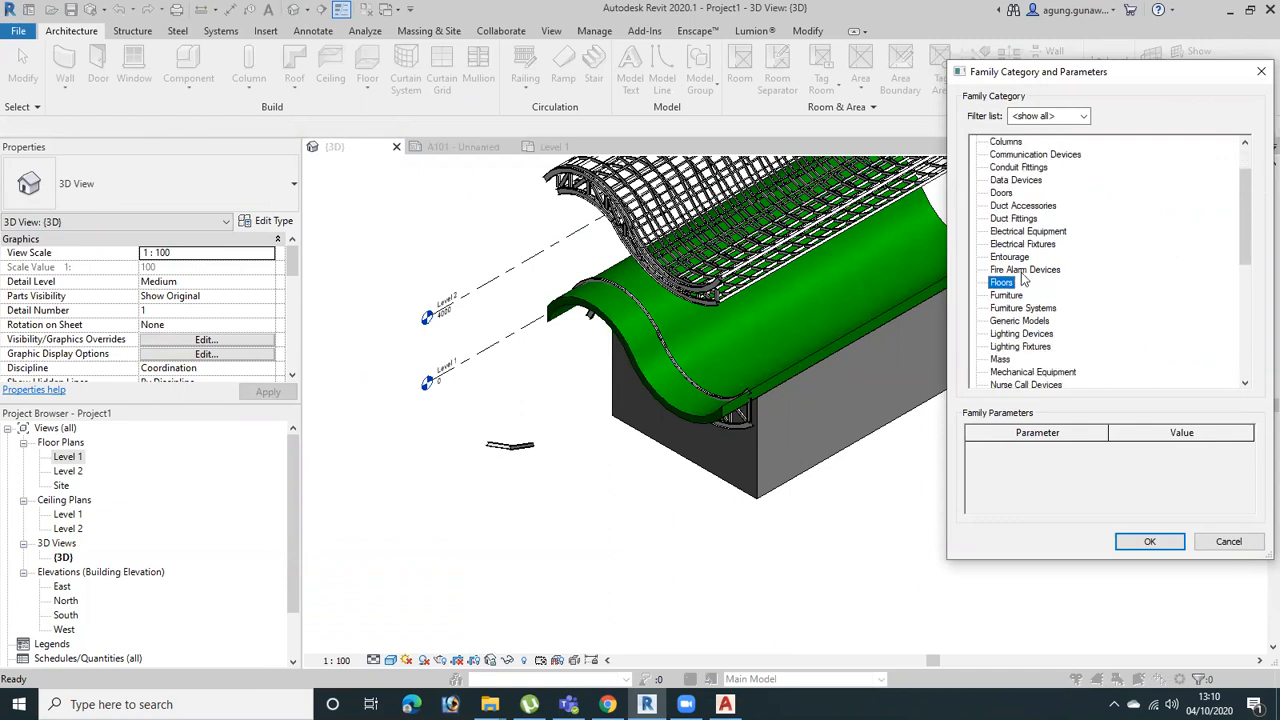
pyautogui.click(1146, 541)
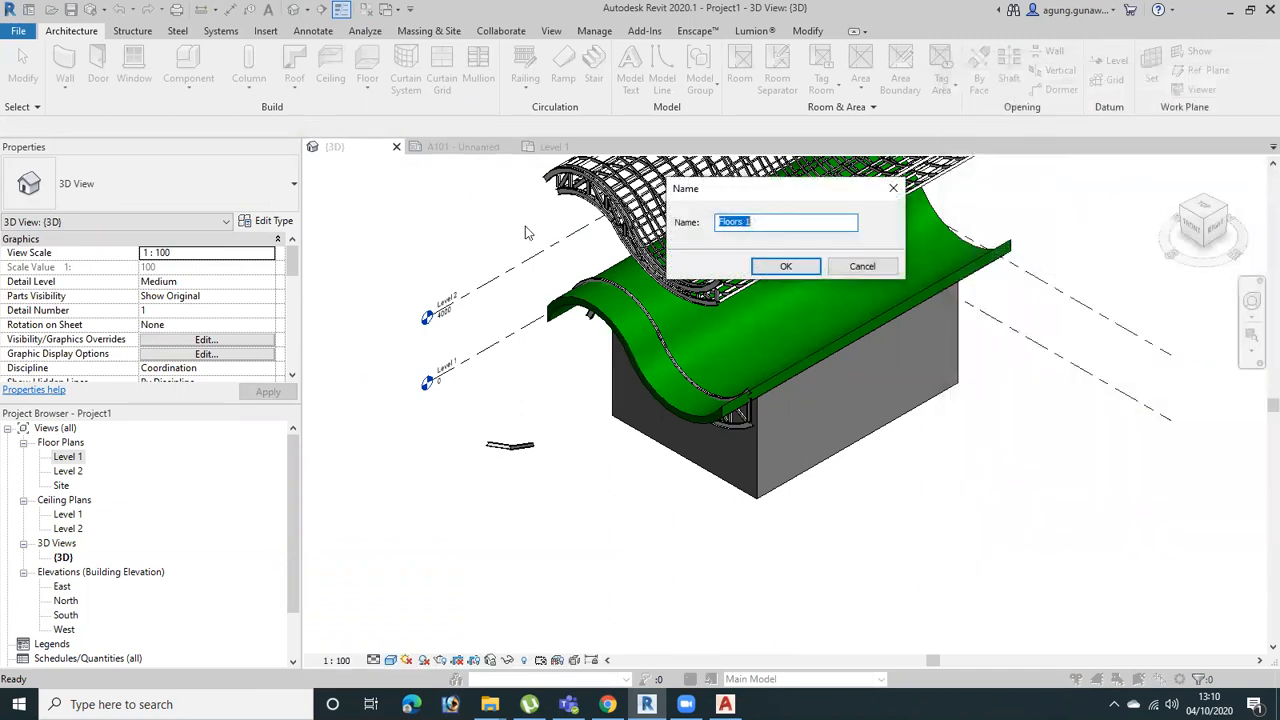
pyautogui.click(805, 269)
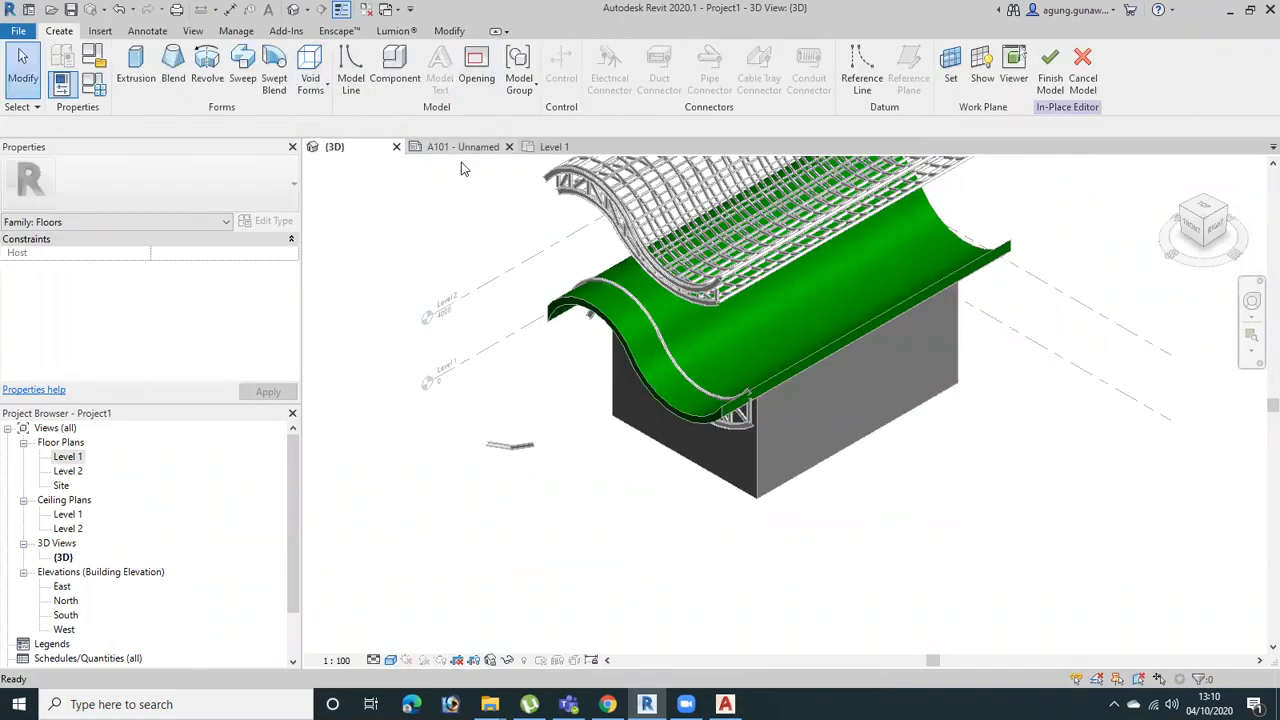
# Start a Swept Blend and sketch its path as an arc beside the building, about 5787 mm in radius and spanning about 71°
pyautogui.click(275, 80)
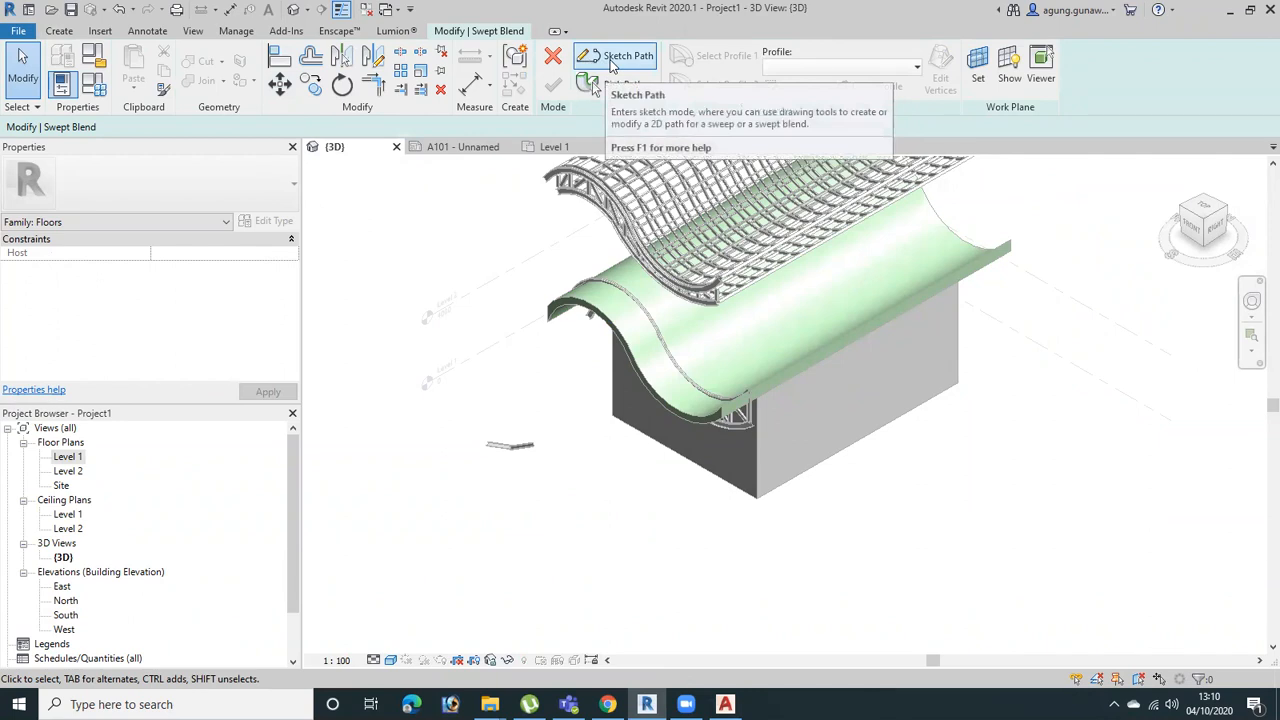
pyautogui.click(614, 57)
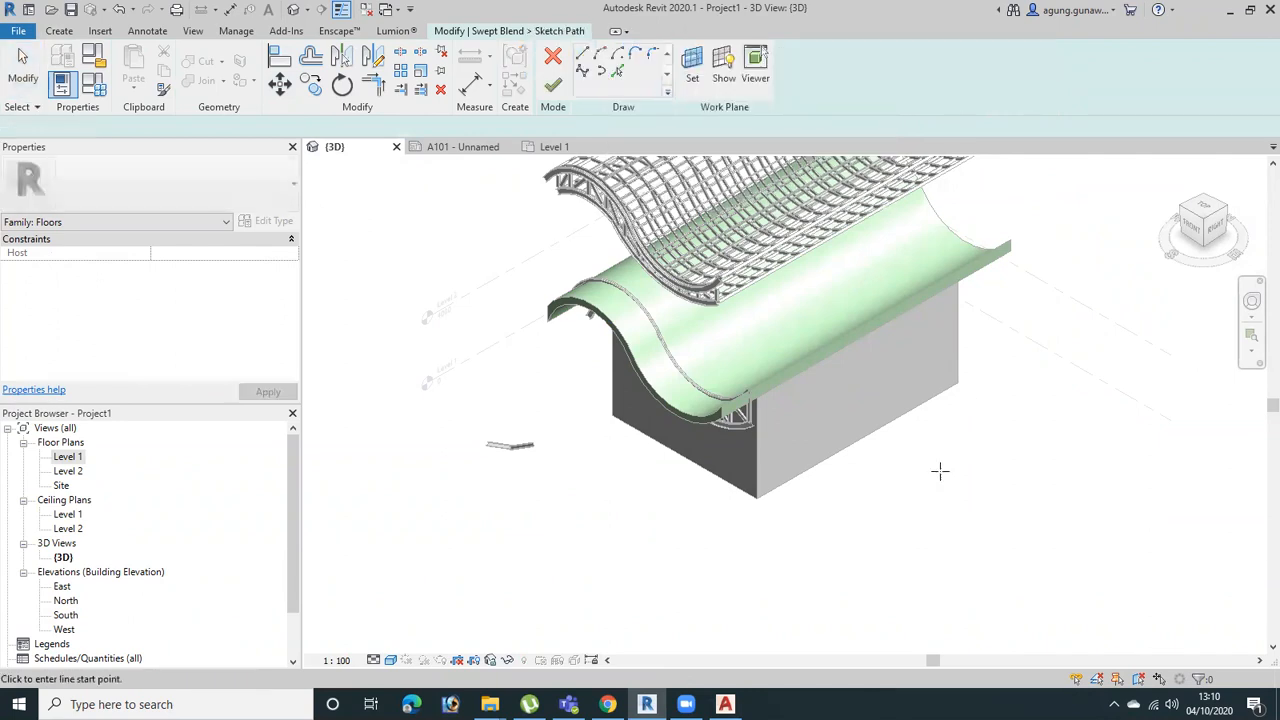
pyautogui.click(617, 74)
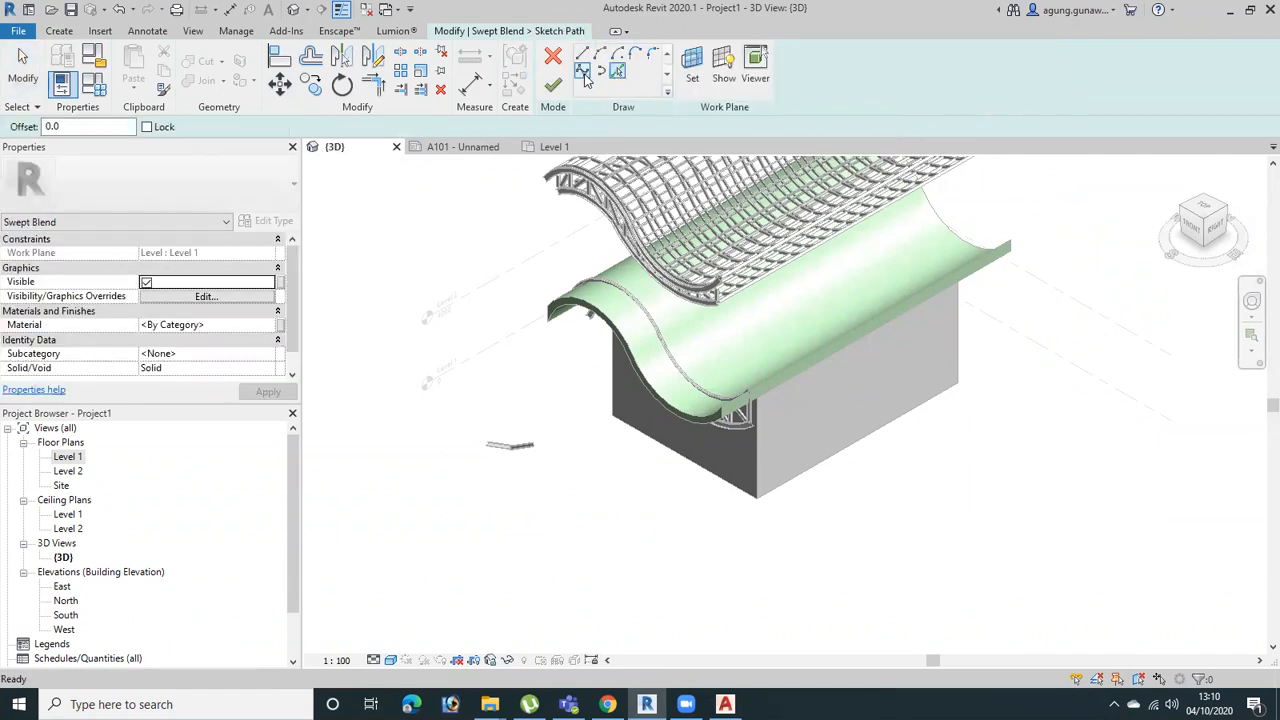
pyautogui.click(904, 496)
pyautogui.click(998, 441)
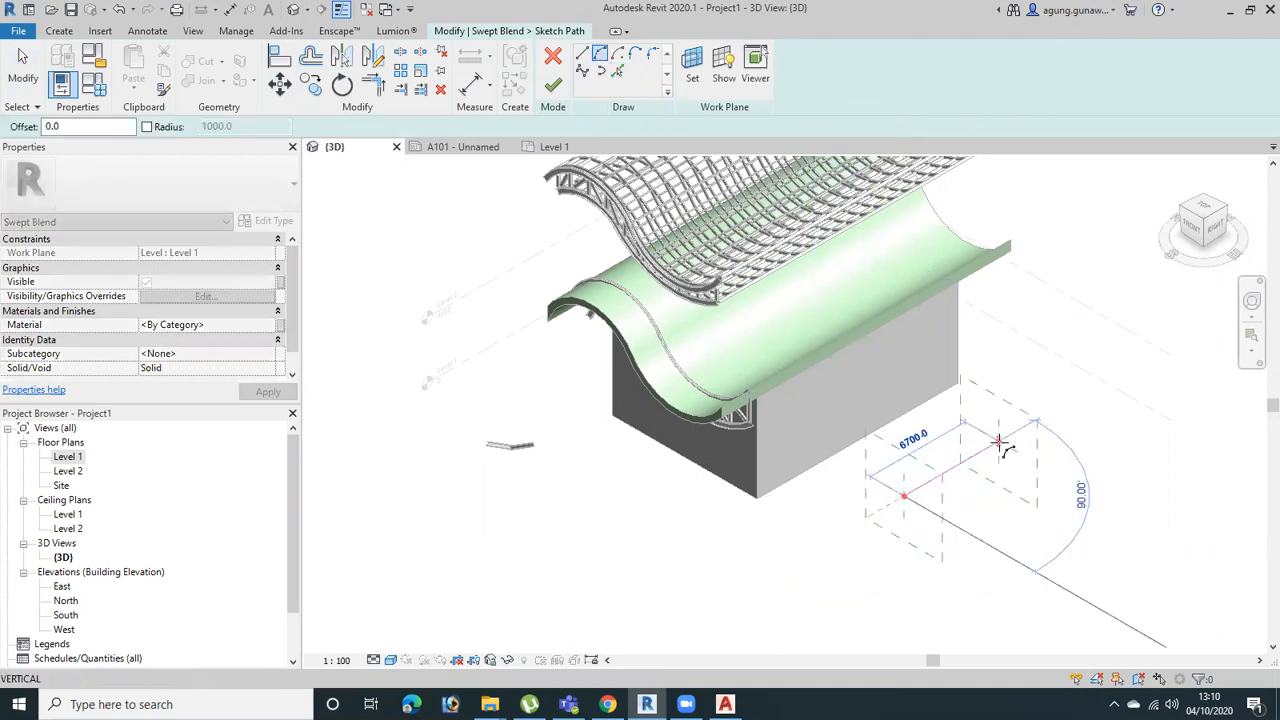
pyautogui.click(965, 483)
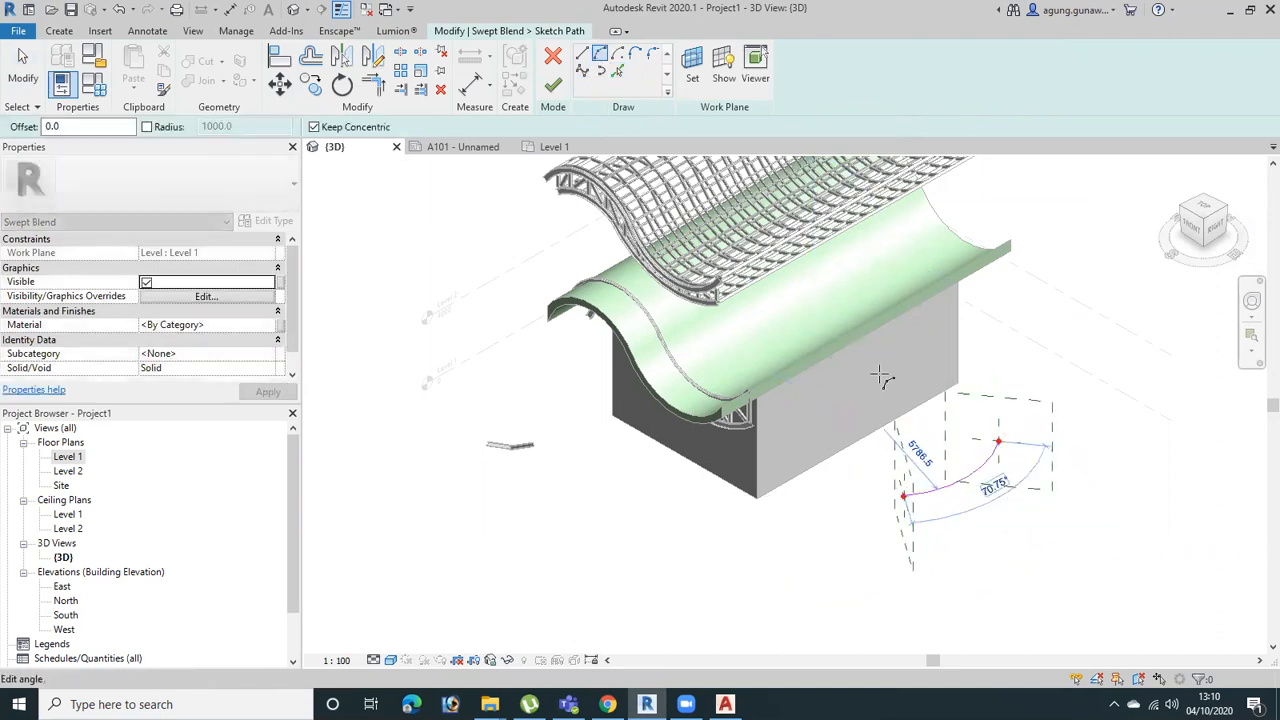
# Sketch Profile 1 as a long, low rectangle about 1700 mm high at the start of the arc path, and finish the profile
pyautogui.click(714, 56)
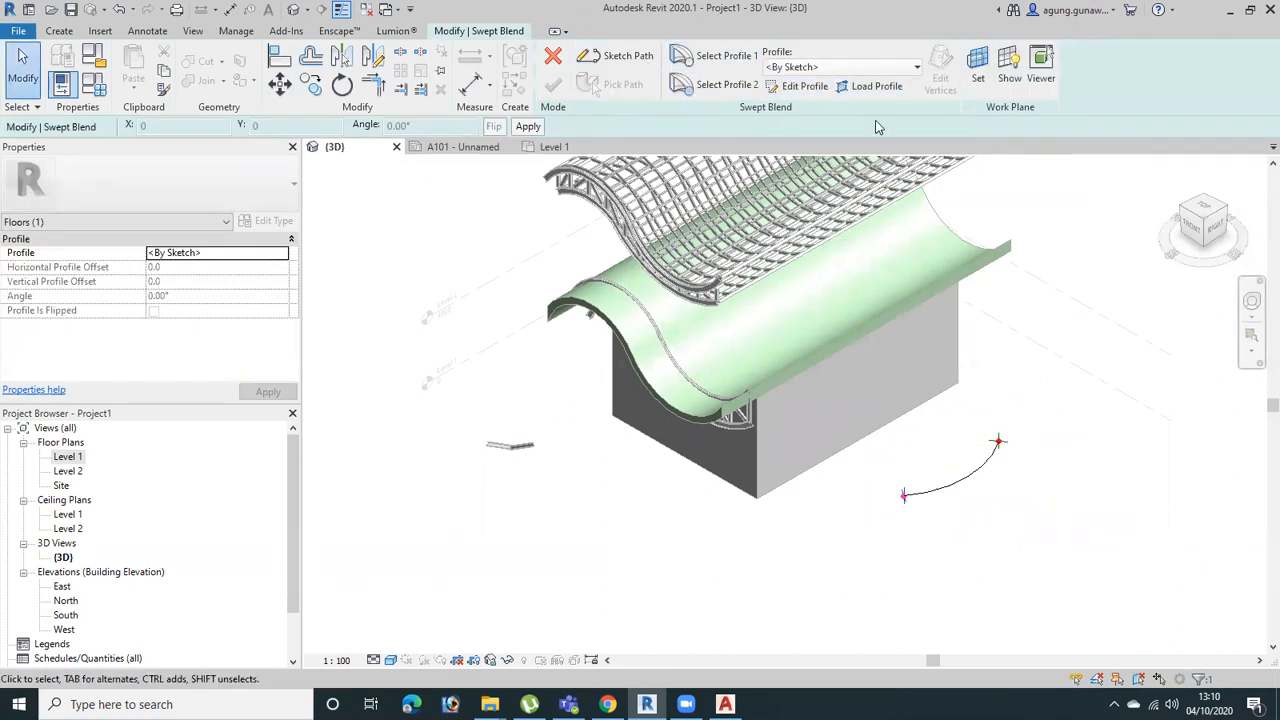
pyautogui.click(806, 87)
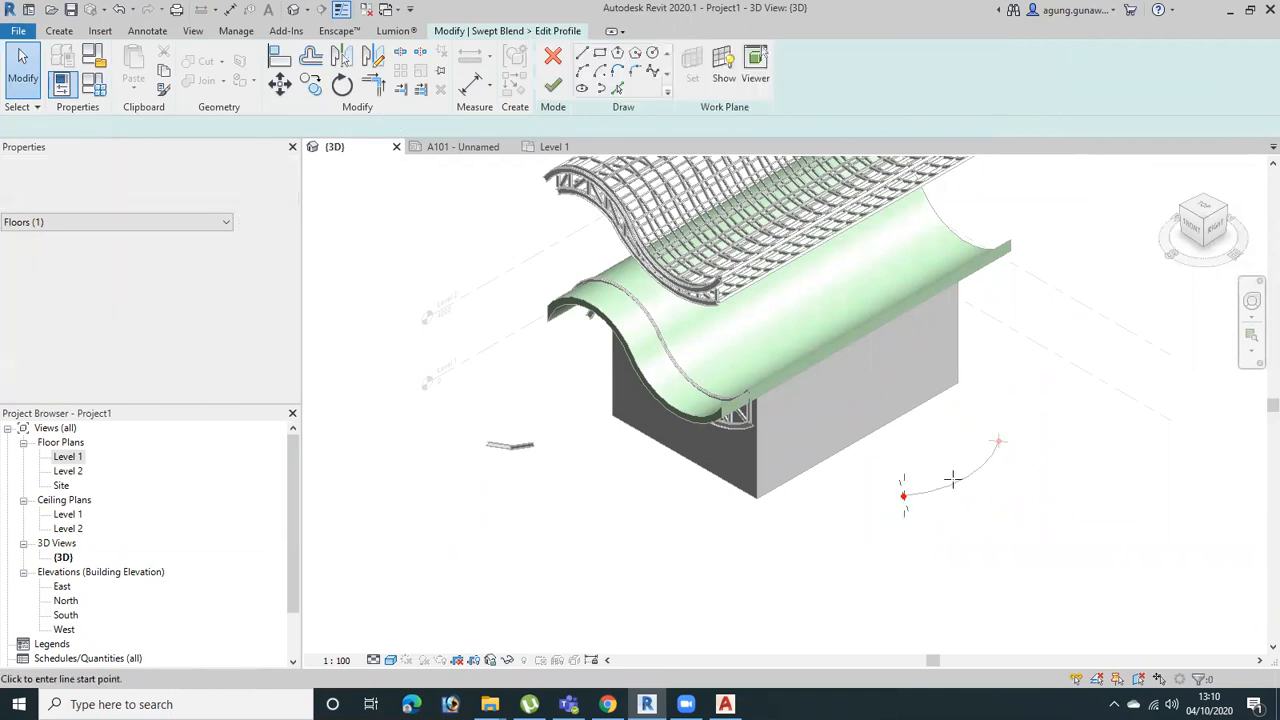
pyautogui.click(600, 53)
pyautogui.scroll(3, 903, 486)
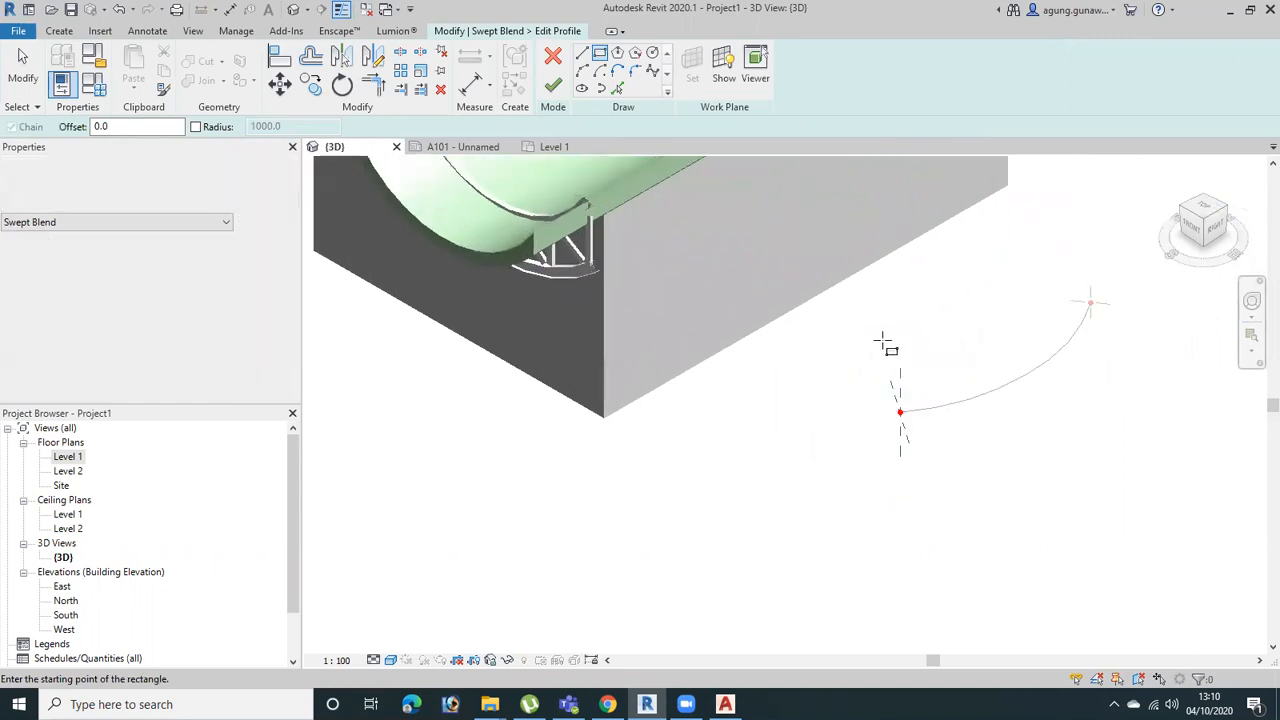
pyautogui.click(944, 530)
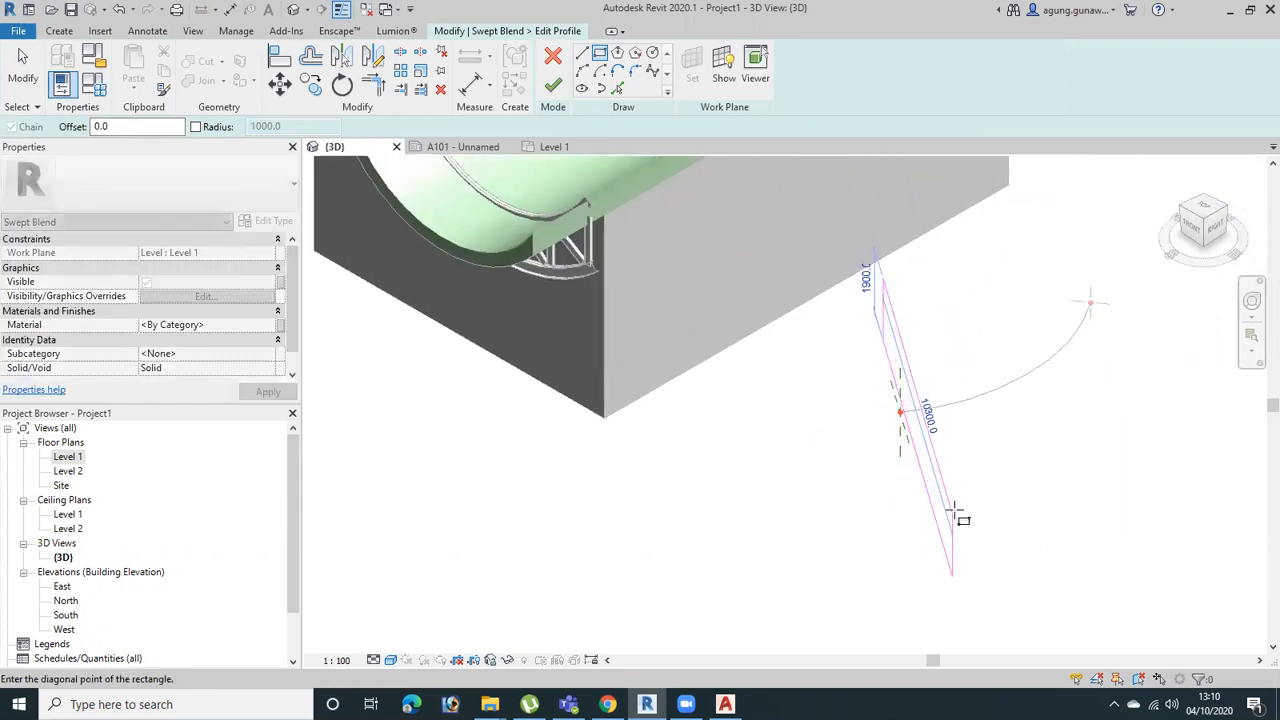
pyautogui.click(942, 525)
pyautogui.keyDown('shift'); pyautogui.moveTo(928, 533); pyautogui.dragTo(980, 446, button='middle'); pyautogui.keyUp('shift')
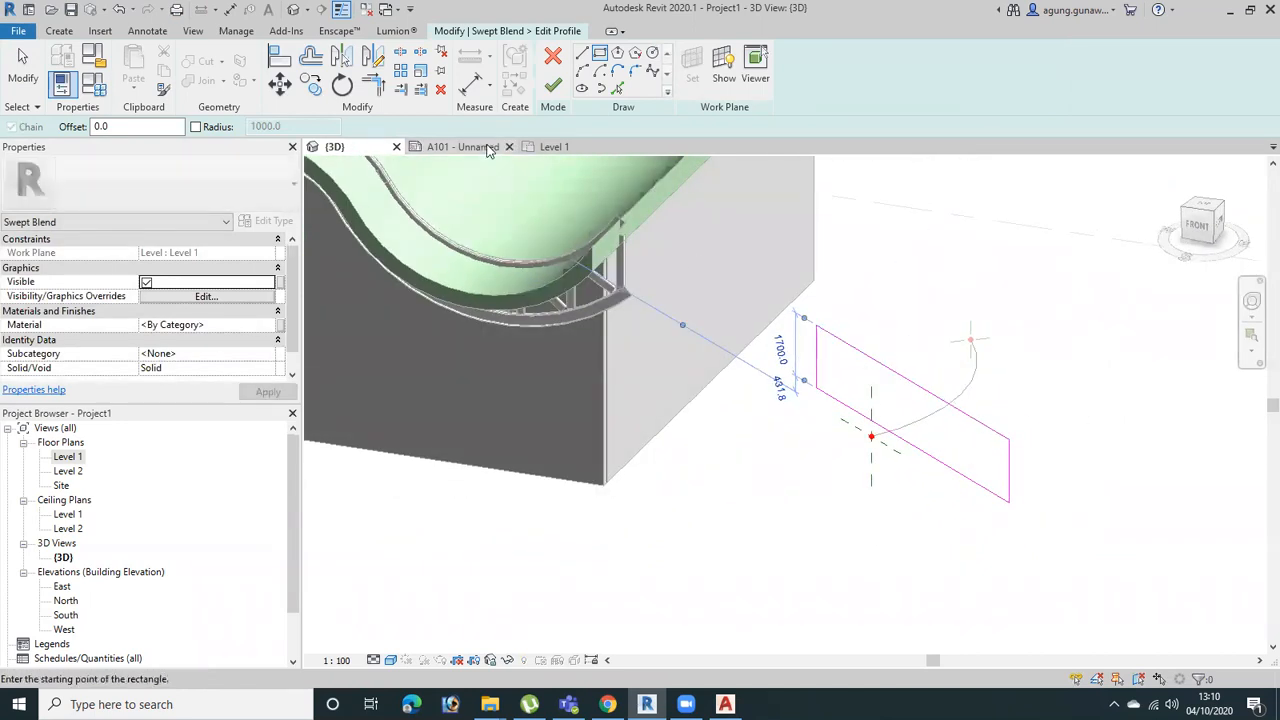
pyautogui.click(555, 87)
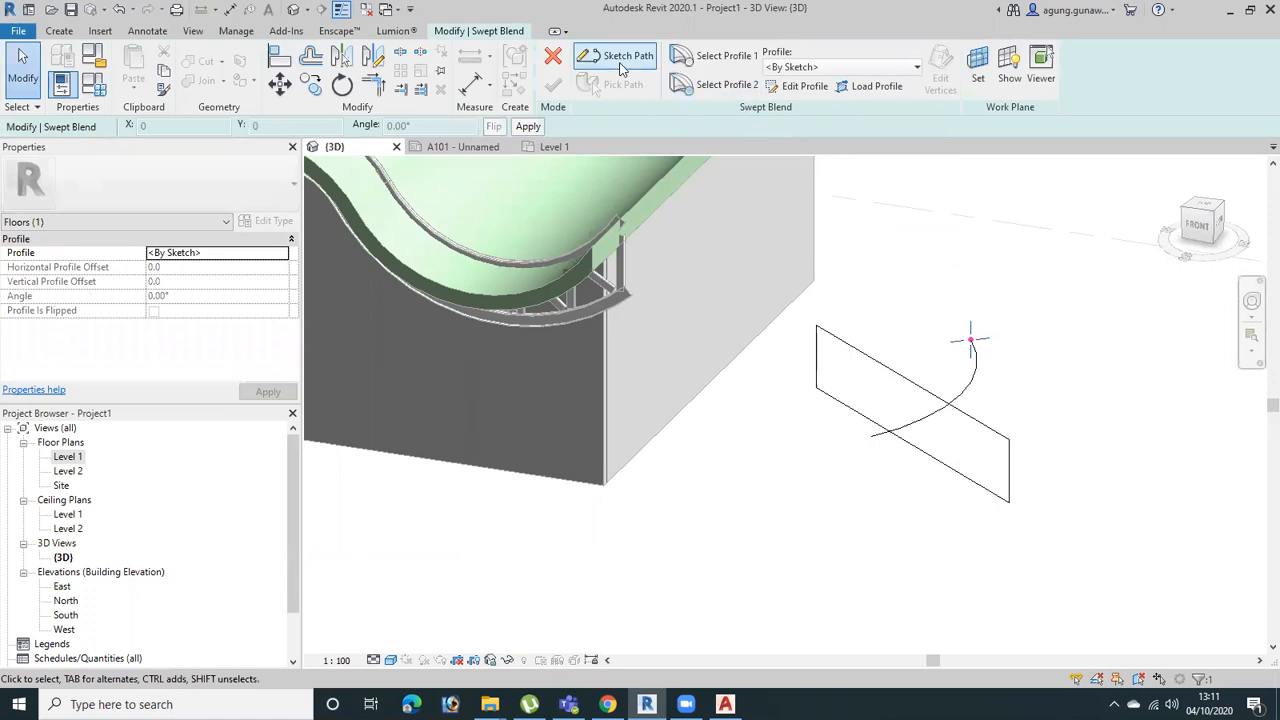
# Sketch Profile 2 as a narrow upright rectangle about 3700 mm high at the far end of the arc path, and finish the profile
pyautogui.click(800, 86)
pyautogui.click(960, 350)
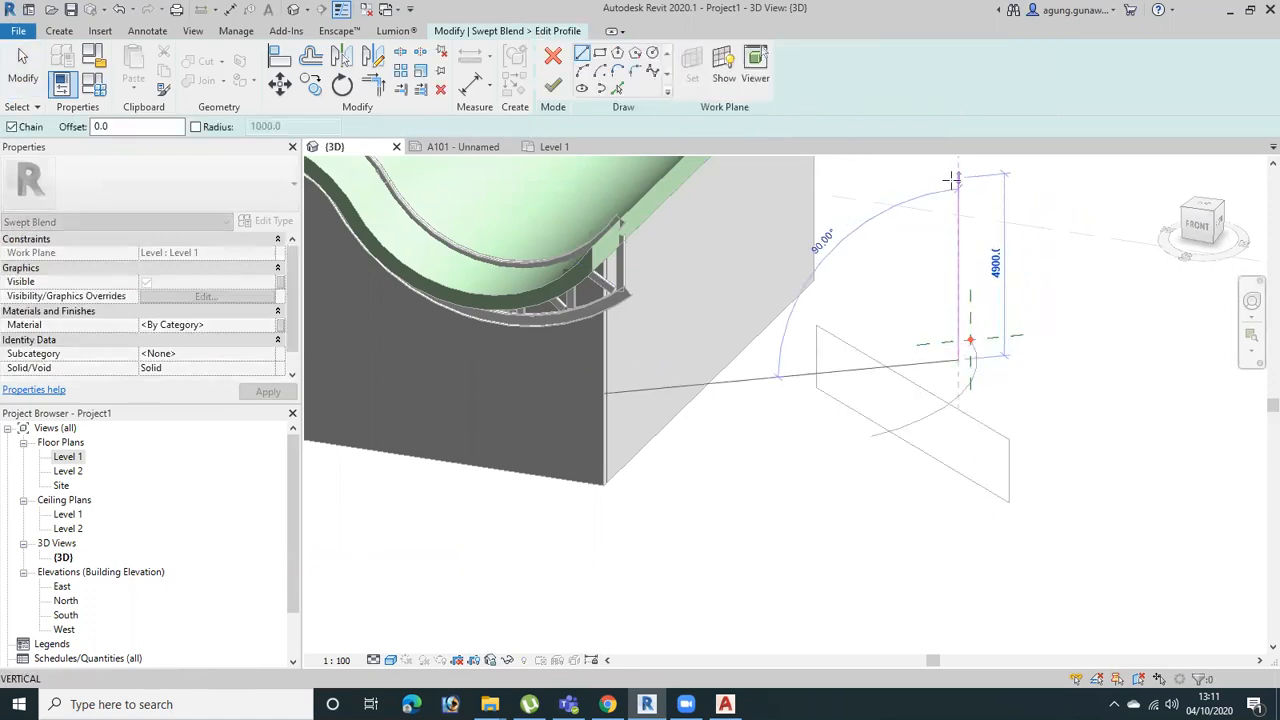
pyautogui.press('Escape')
pyautogui.press('Escape')
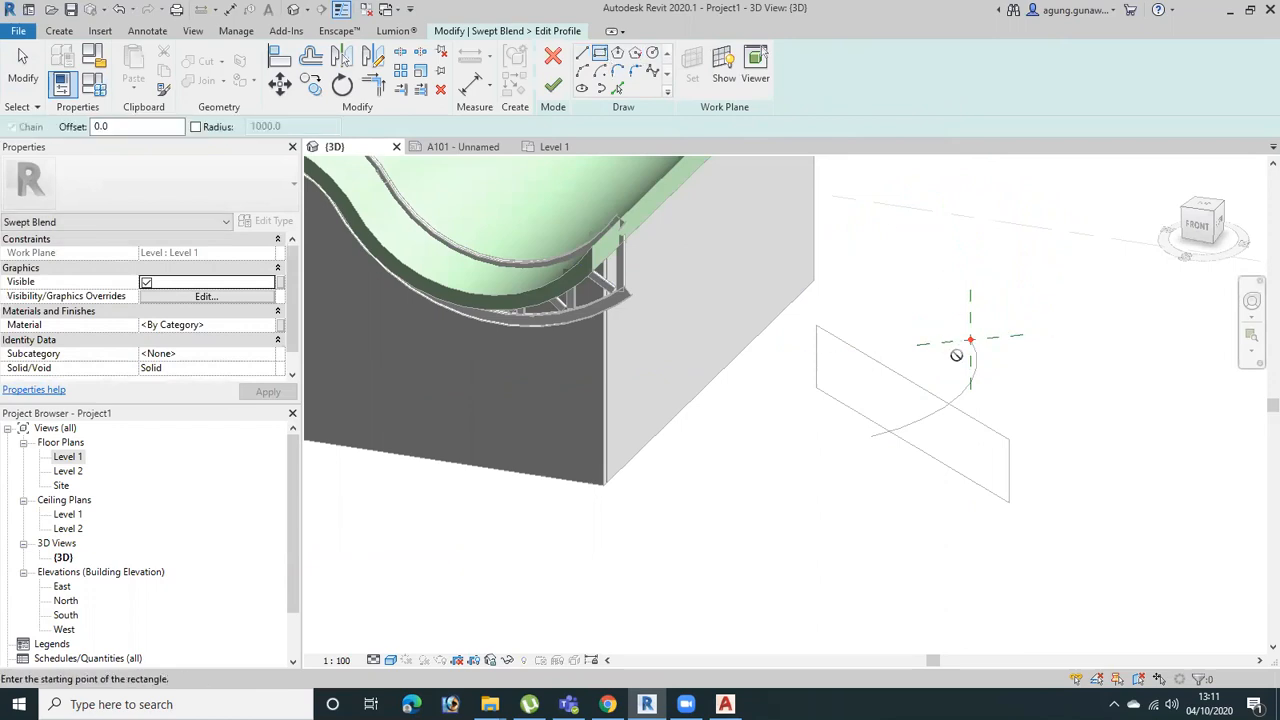
pyautogui.click(958, 352)
pyautogui.click(999, 215)
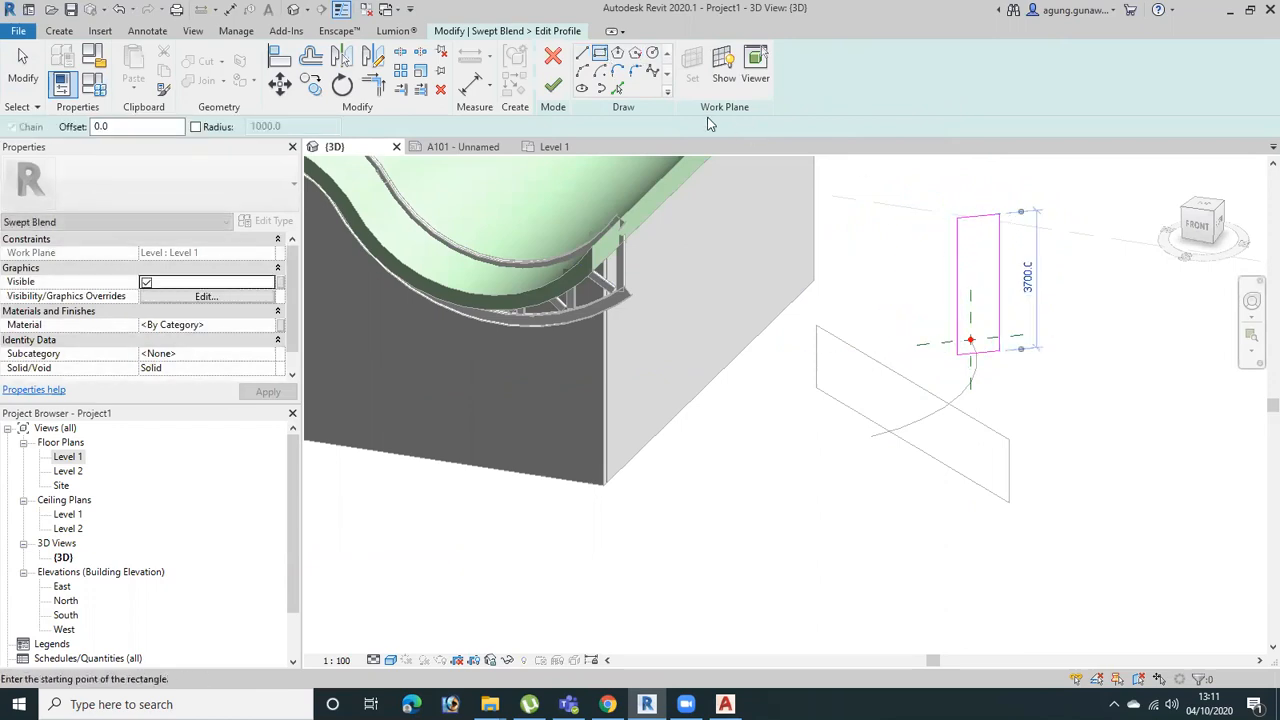
pyautogui.click(553, 85)
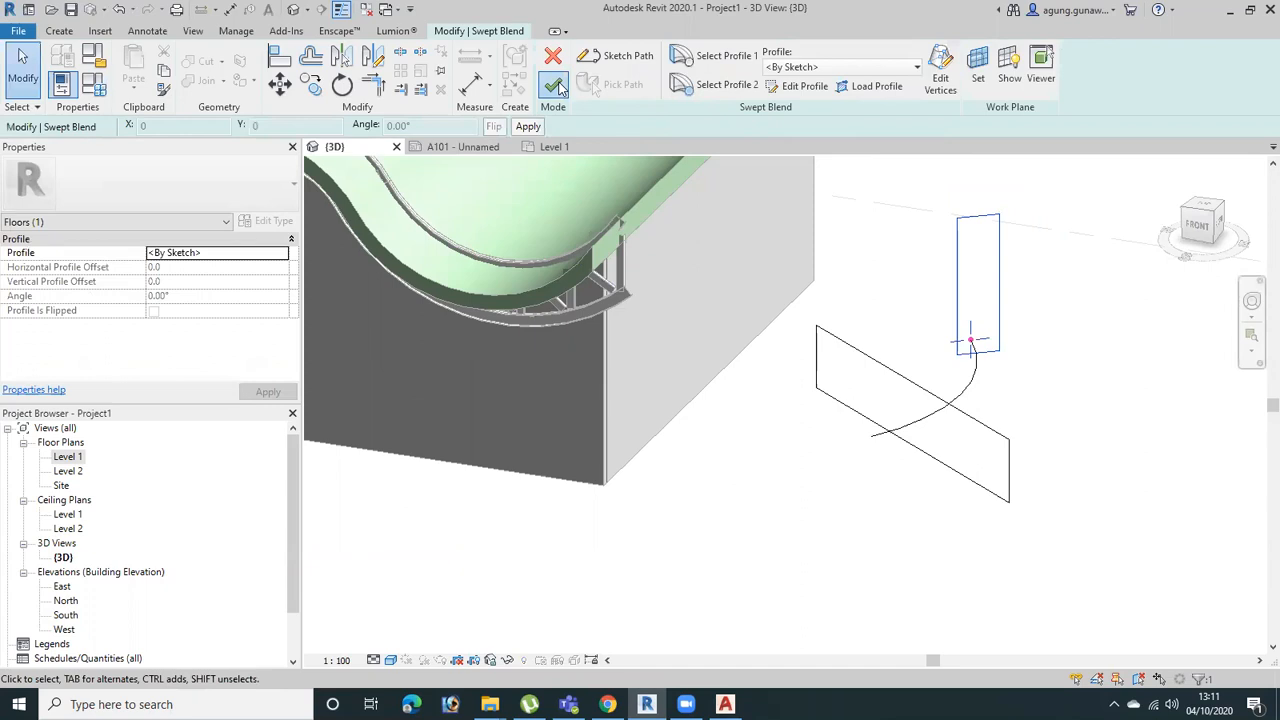
# Finish the swept blend to generate the solid between the two rectangular profiles, and inspect its shape
pyautogui.click(556, 85)
pyautogui.moveTo(1071, 466)
pyautogui.keyDown('shift'); pyautogui.mouseDown(button='middle')
pyautogui.moveTo(901, 326)
pyautogui.moveTo(949, 457)
pyautogui.moveTo(1071, 471)
pyautogui.mouseUp(button='middle'); pyautogui.keyUp('shift')
pyautogui.click(1071, 471)
pyautogui.click(1035, 387)
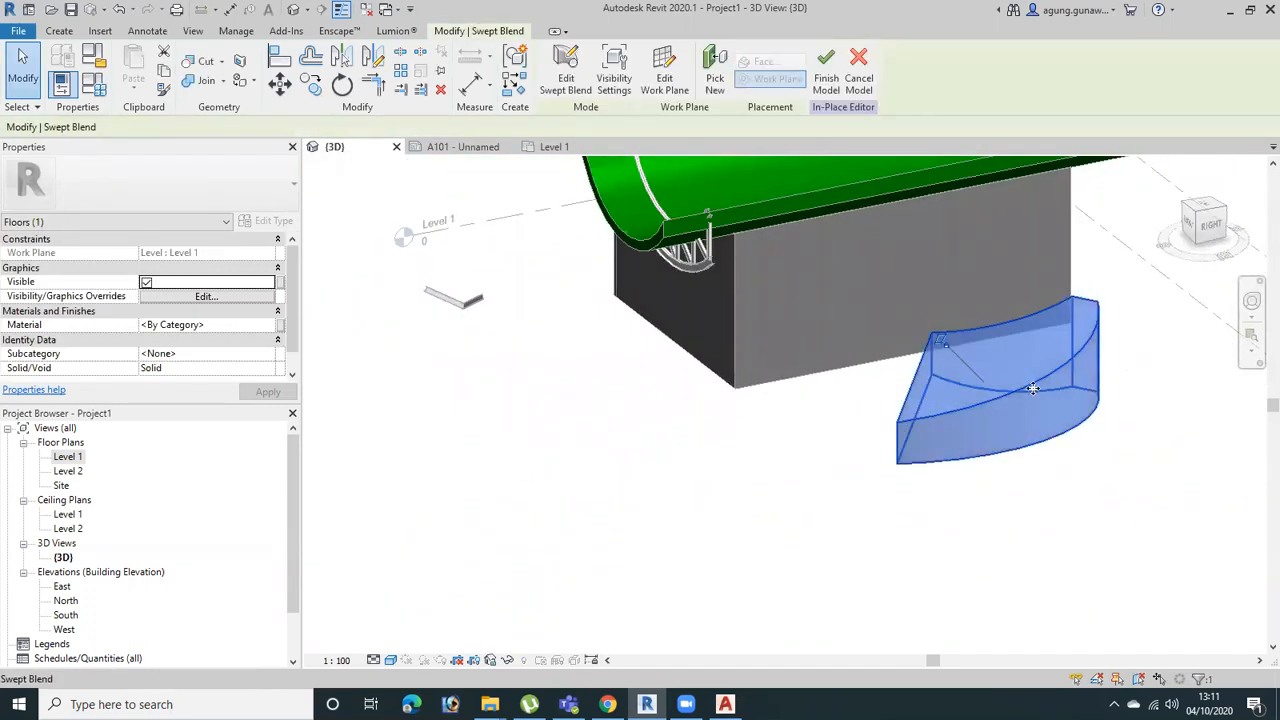
pyautogui.keyDown('shift'); pyautogui.moveTo(1020, 458); pyautogui.dragTo(1003, 526, button='middle'); pyautogui.keyUp('shift')
pyautogui.click(1003, 526)
# Set the 3D view's visual style to Hidden Line and finish the in-place Floors model
pyautogui.click(390, 661)
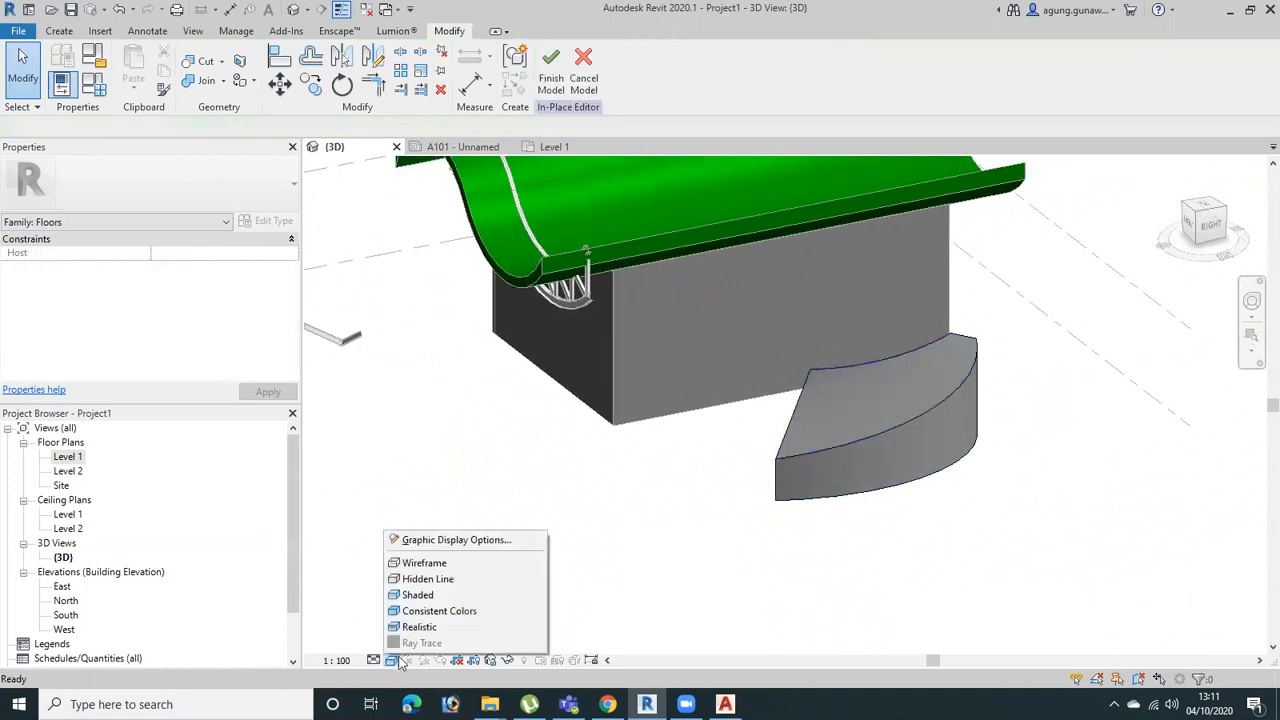
pyautogui.click(440, 586)
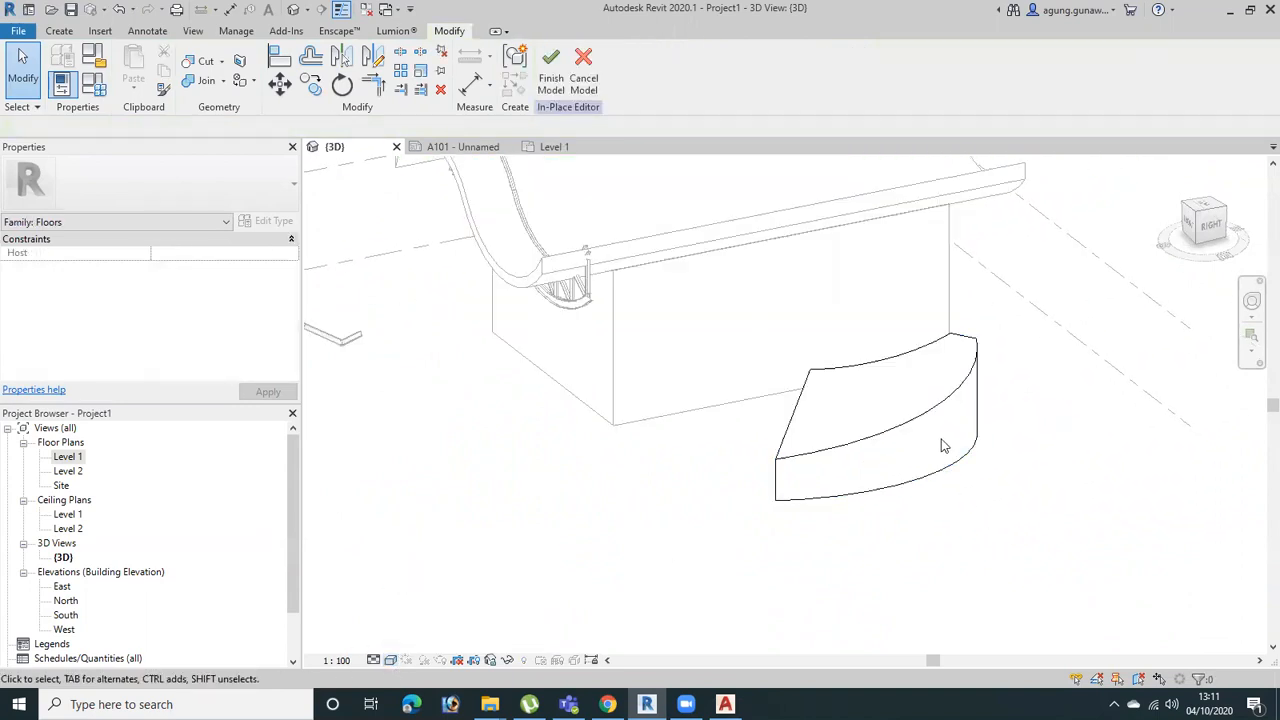
pyautogui.click(540, 92)
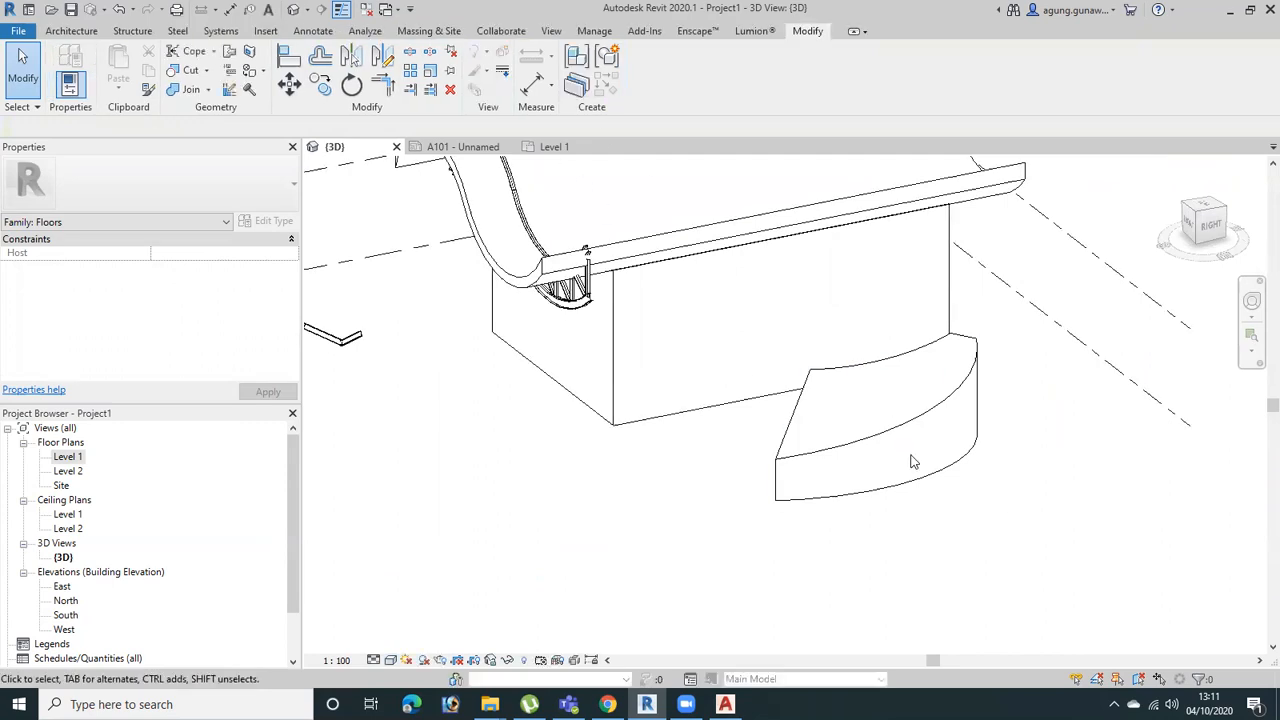
pyautogui.scroll(-2, 909, 452)
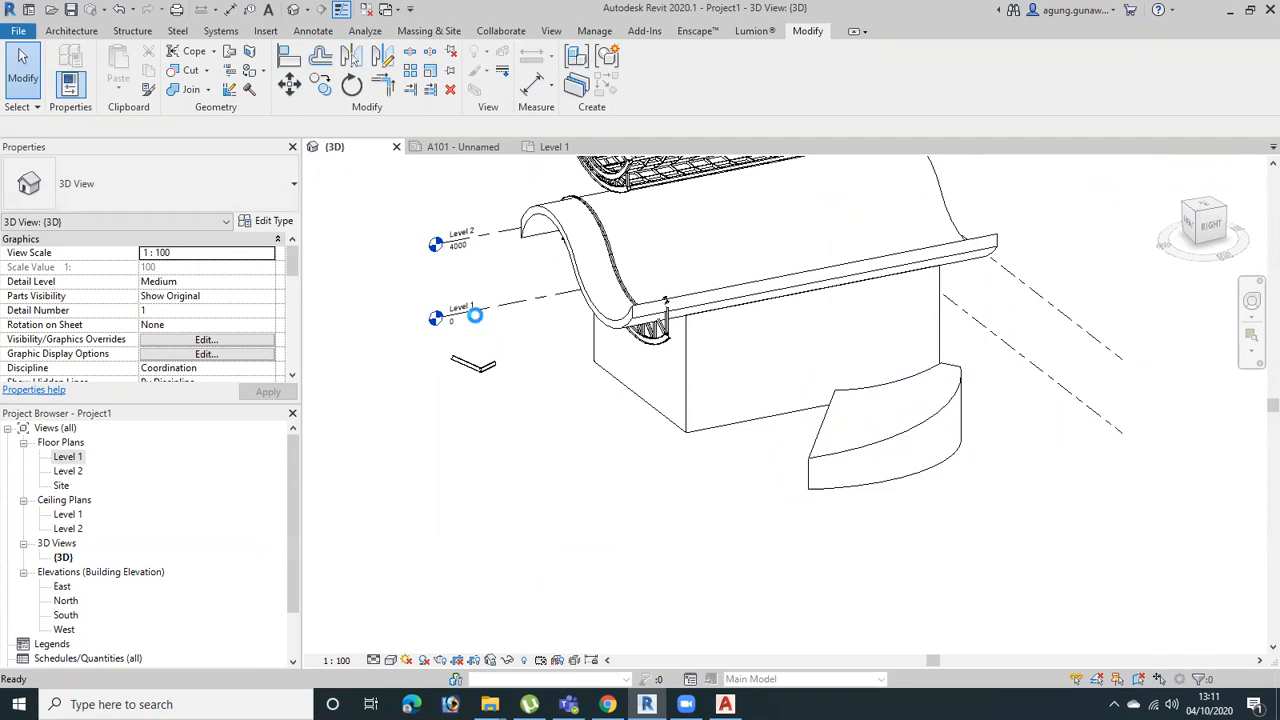
pyautogui.press('p')
pyautogui.press('t')
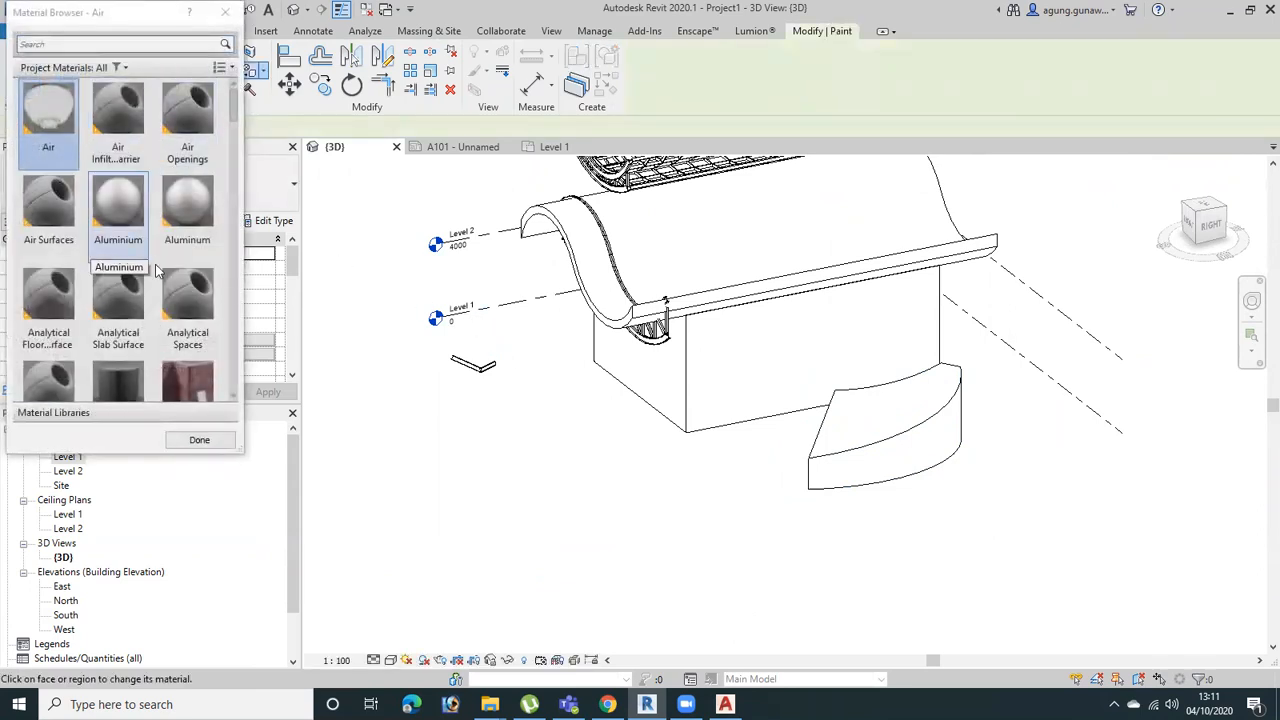
pyautogui.scroll(-3, 183, 353)
pyautogui.click(187, 112)
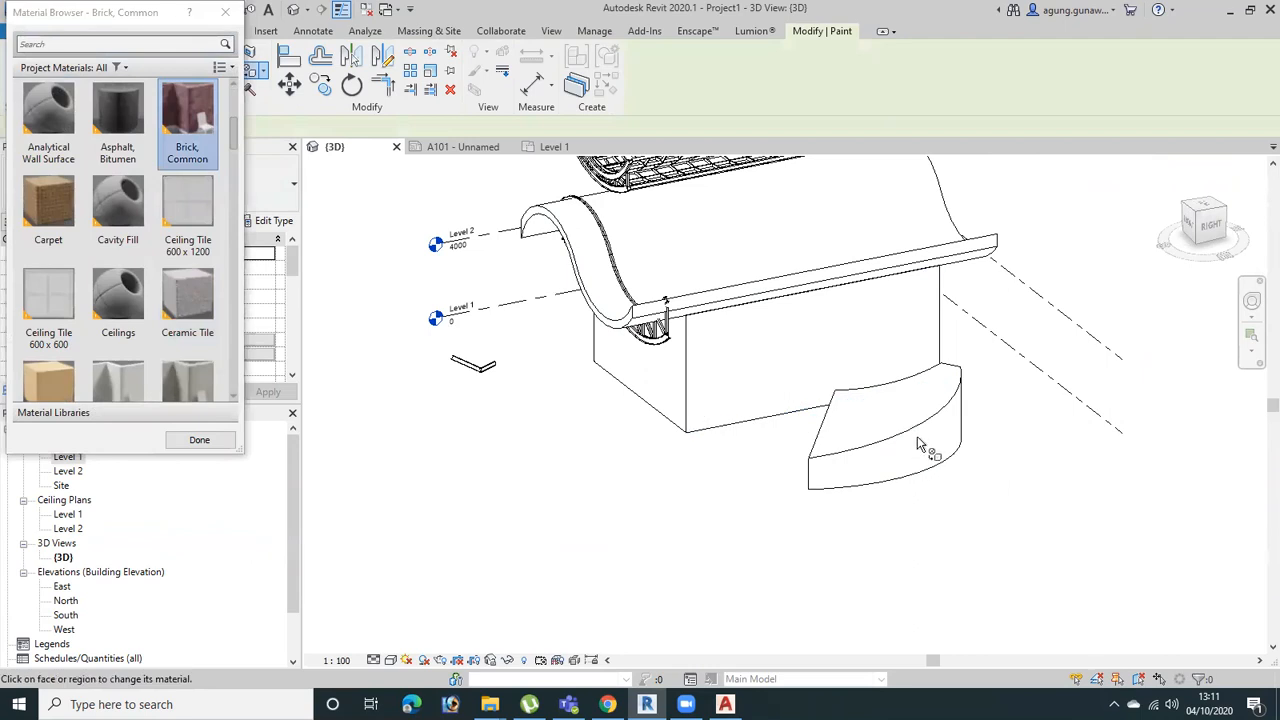
pyautogui.click(226, 13)
pyautogui.press('Escape')
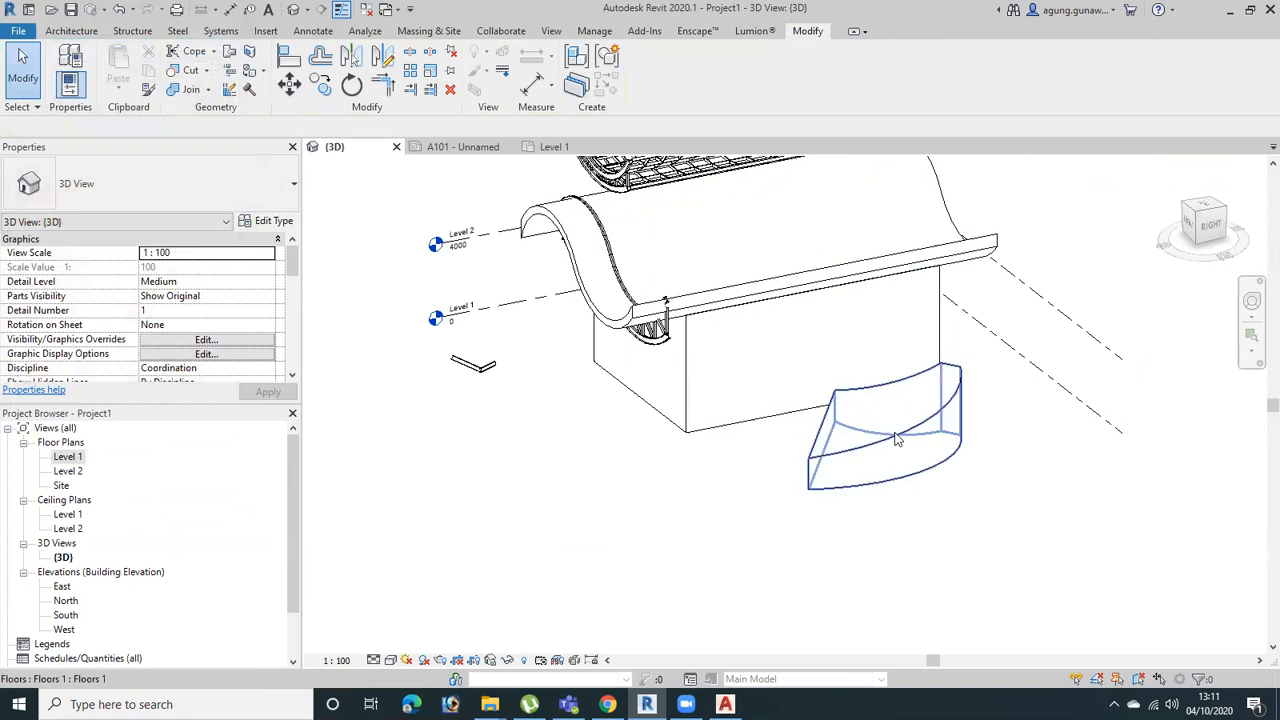
# Override the curved floor component's graphics by element in the 3D view, using Concrete as the foreground surface pattern
pyautogui.click(894, 430)
pyautogui.rightClick(894, 430)
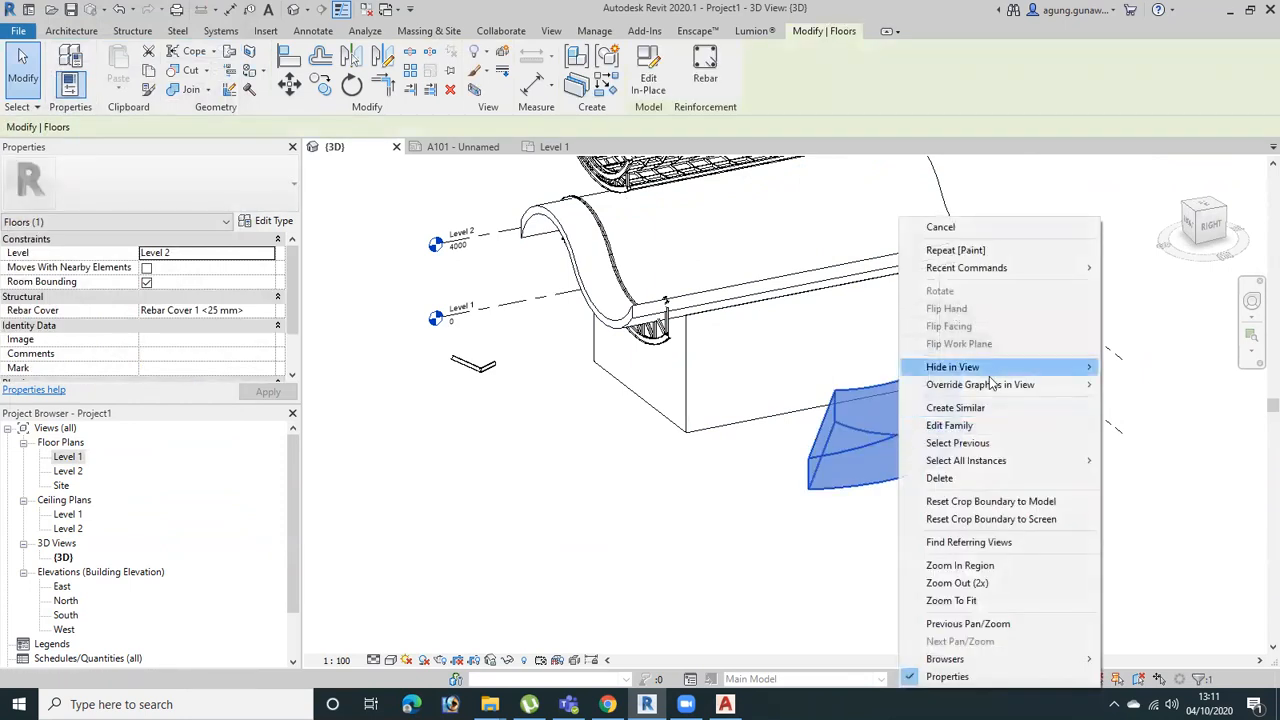
pyautogui.moveTo(997, 388)
pyautogui.click(1150, 384)
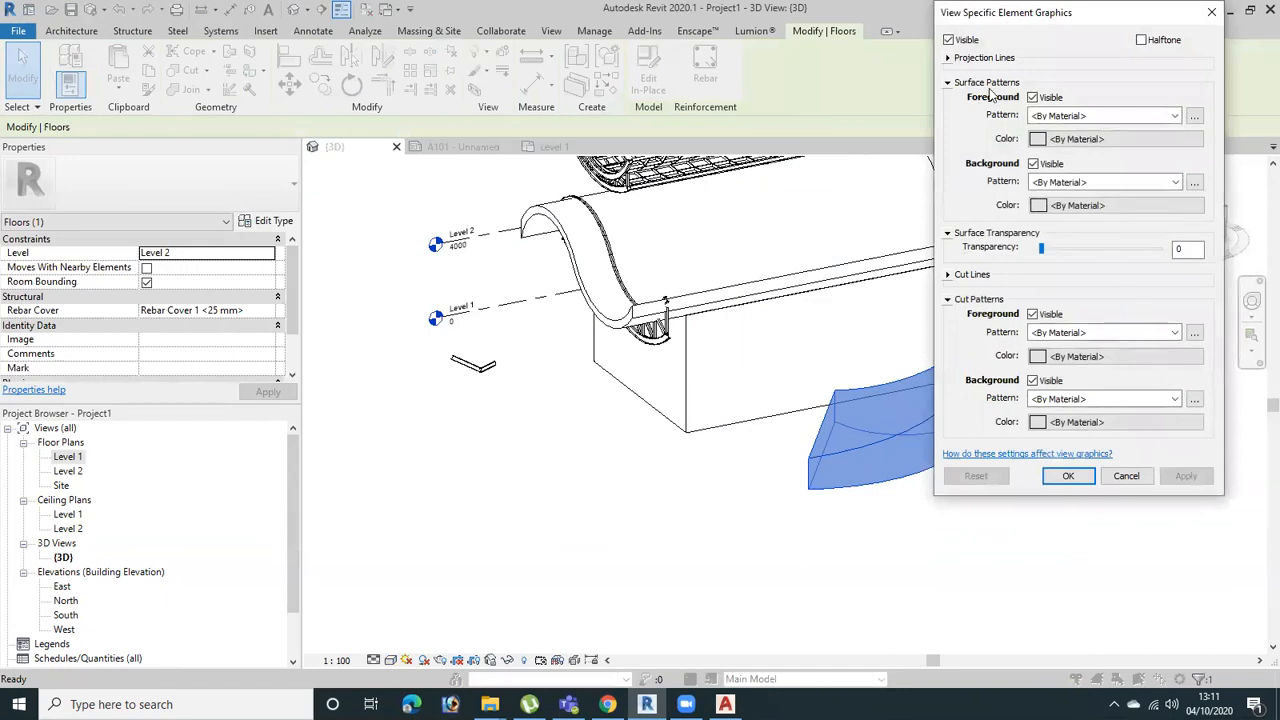
pyautogui.click(1109, 117)
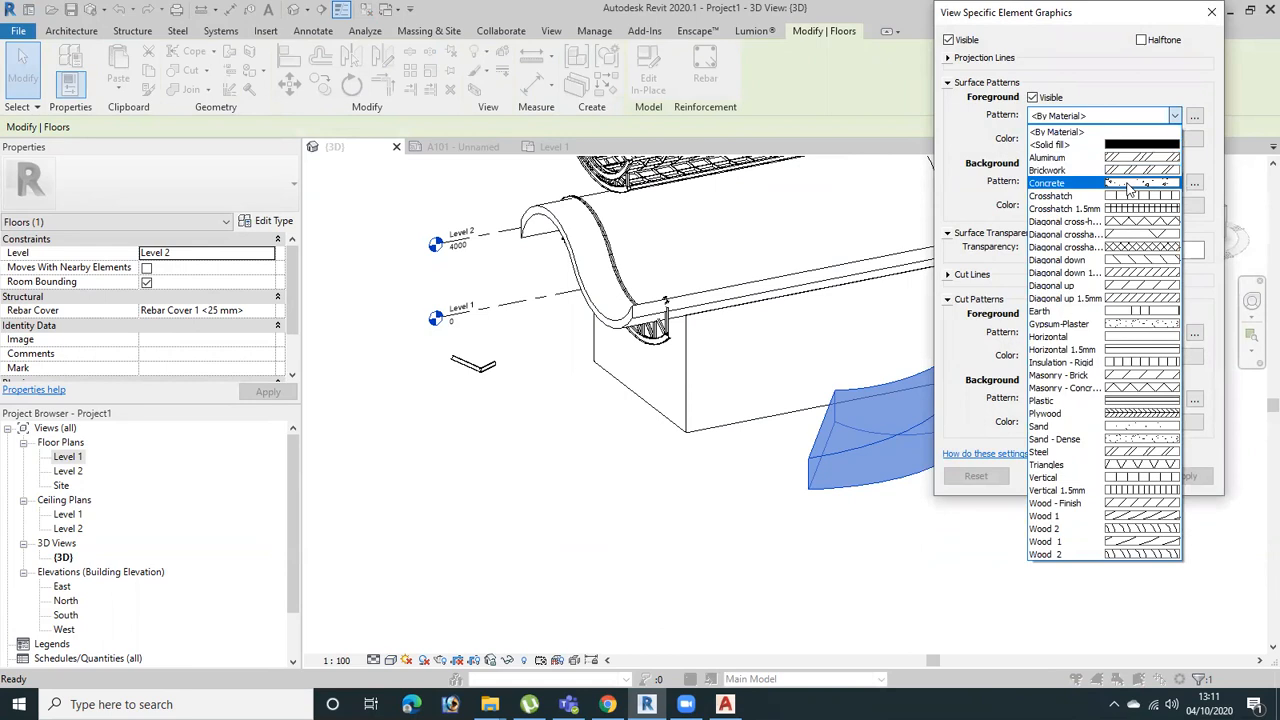
pyautogui.click(1131, 183)
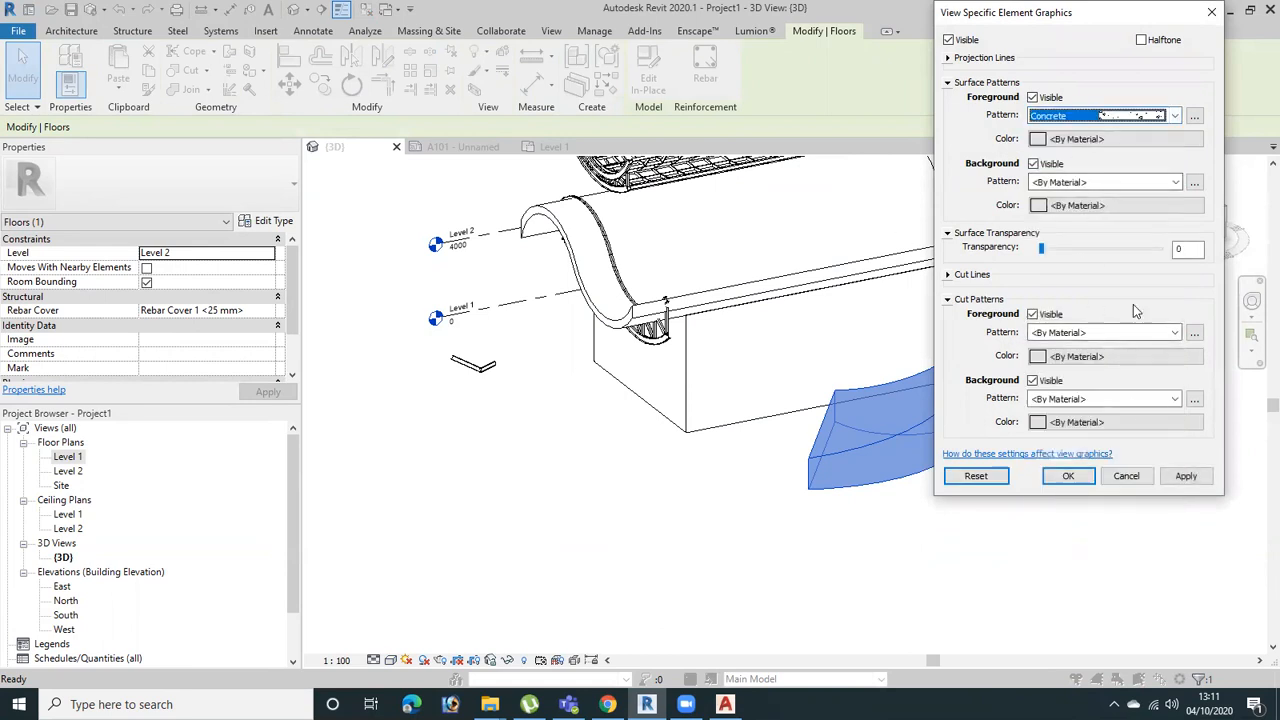
pyautogui.click(1184, 475)
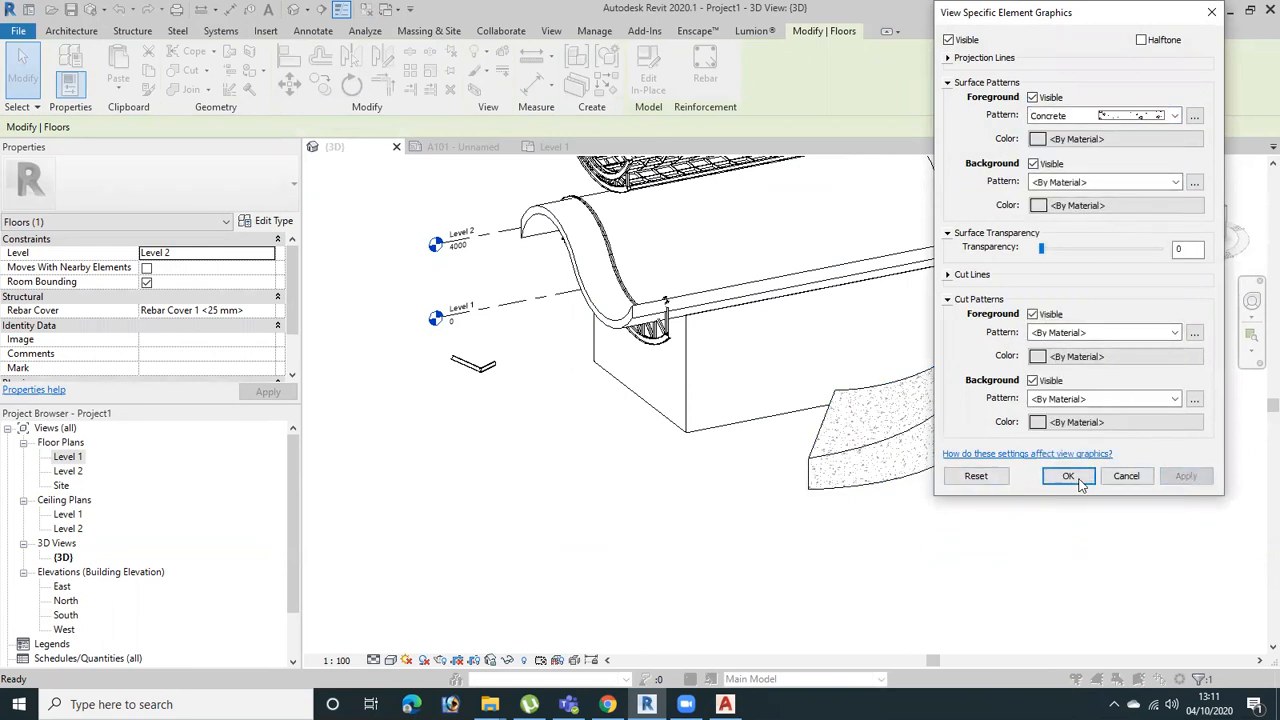
pyautogui.click(1068, 476)
pyautogui.scroll(4, 1075, 492)
pyautogui.click(1069, 496)
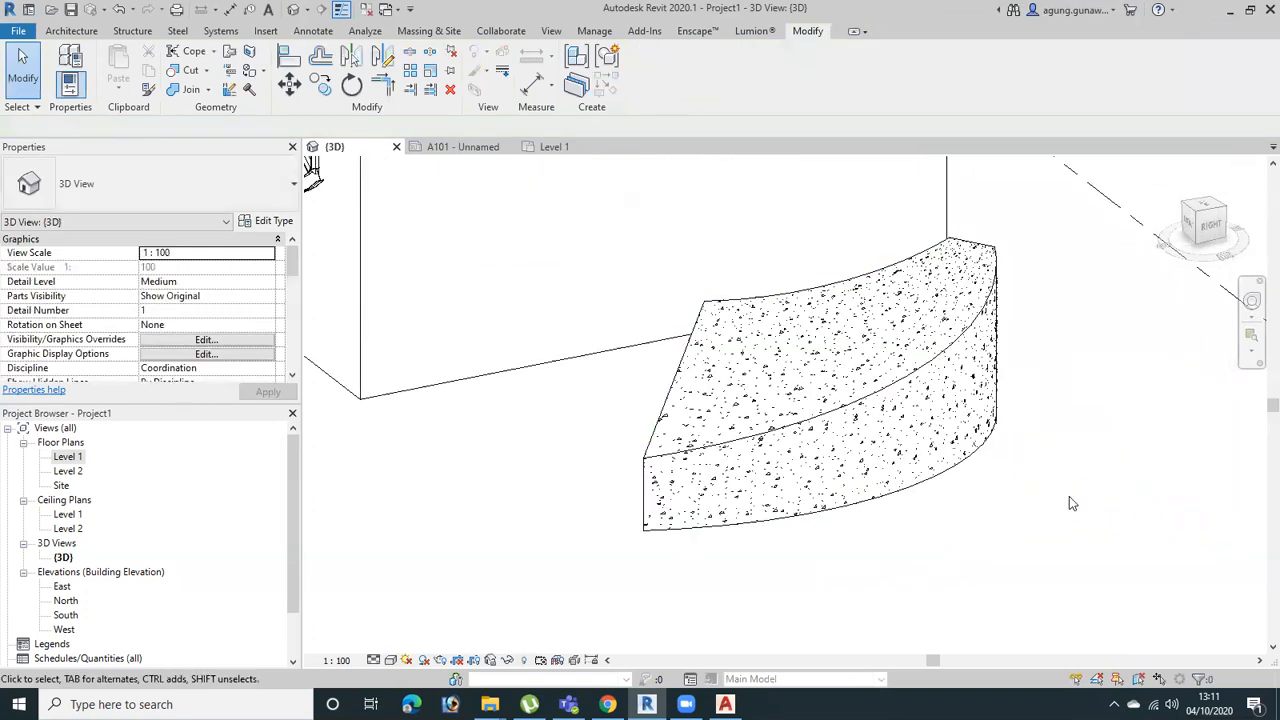
pyautogui.keyDown('shift'); pyautogui.moveTo(843, 452); pyautogui.dragTo(958, 482, button='middle'); pyautogui.keyUp('shift')
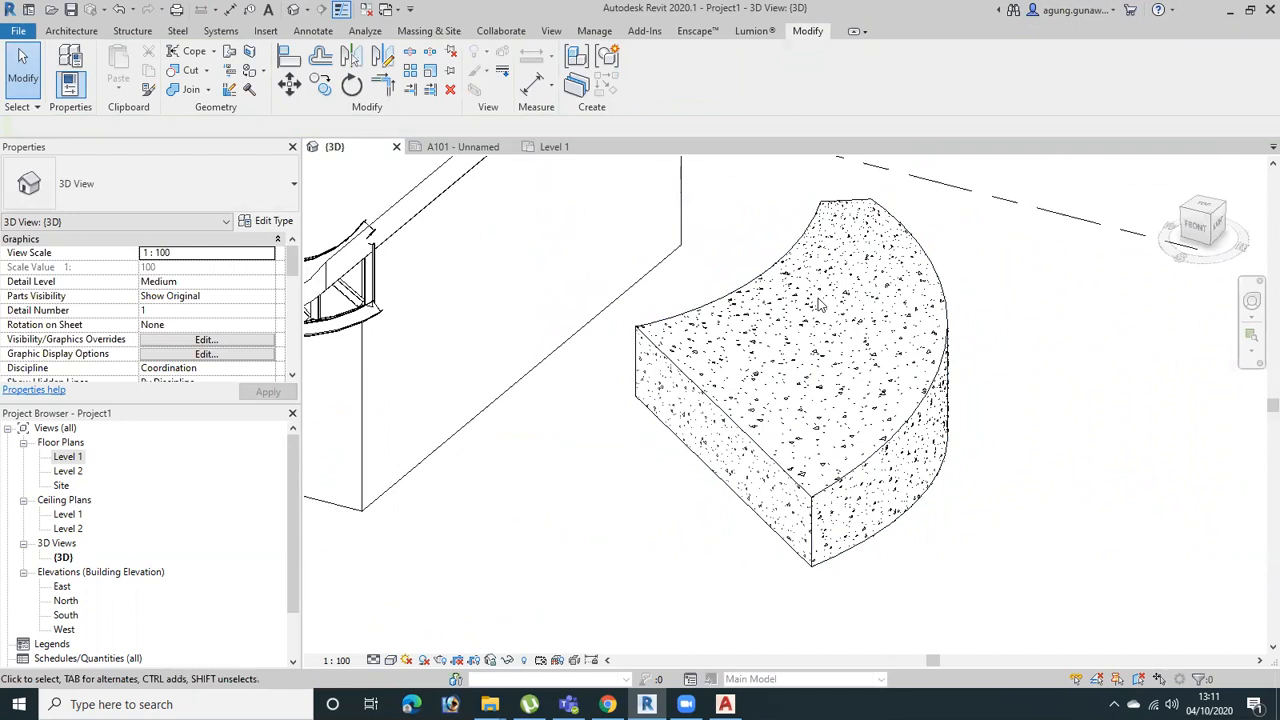
# Open the Level 1 floor plan and override the curved floor component's foreground surface pattern by element with Concrete
pyautogui.scroll(-2, 90, 535)
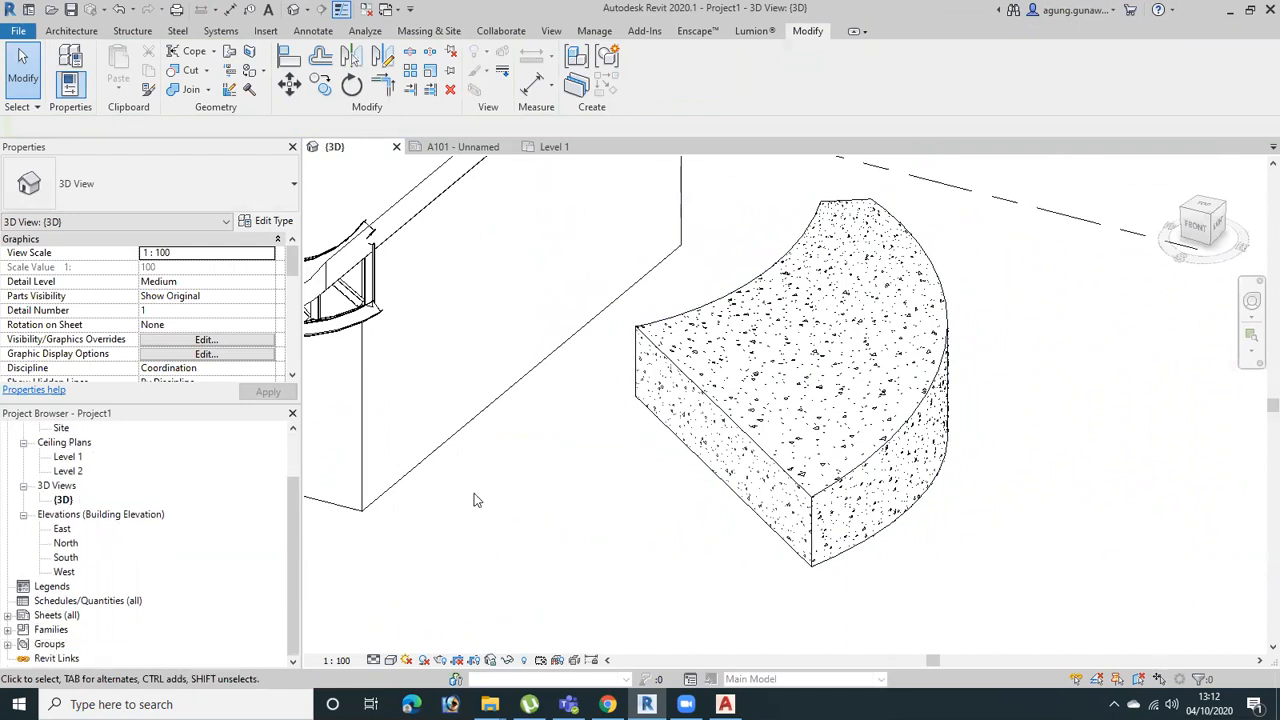
pyautogui.scroll(-1, 725, 423)
pyautogui.moveTo(725, 423); pyautogui.dragTo(791, 411, button='middle')
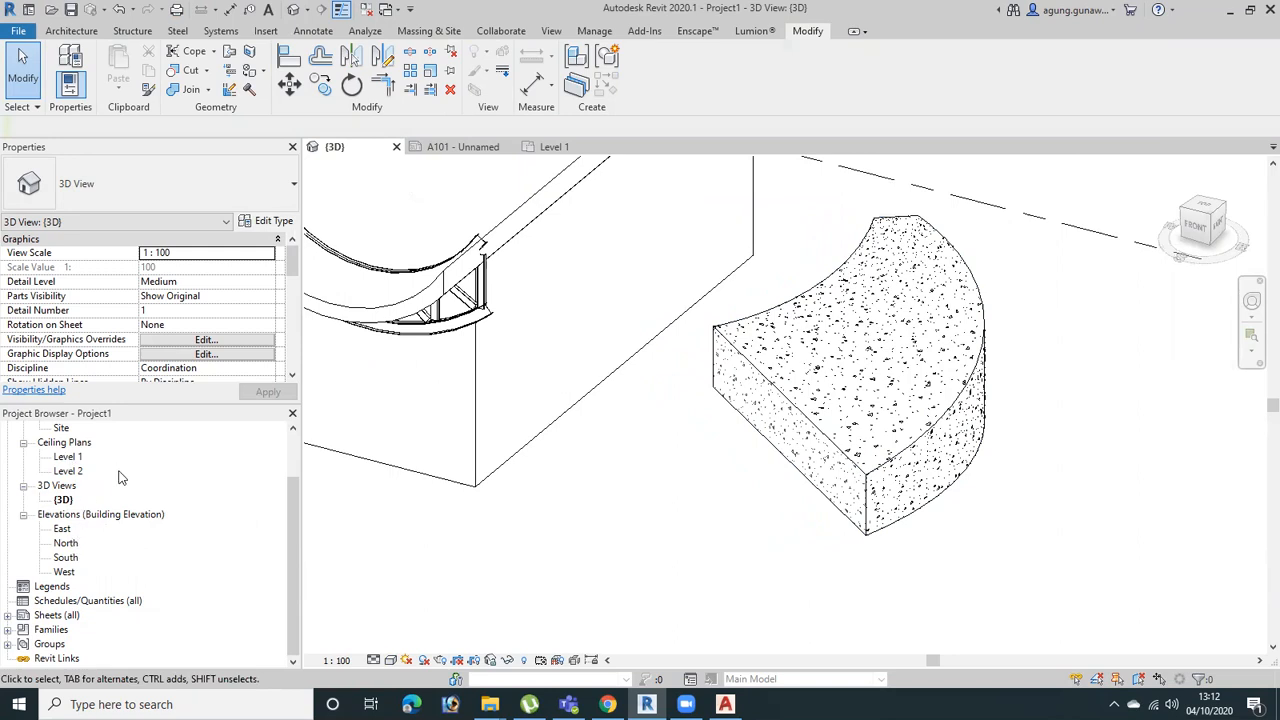
pyautogui.scroll(2, 82, 470)
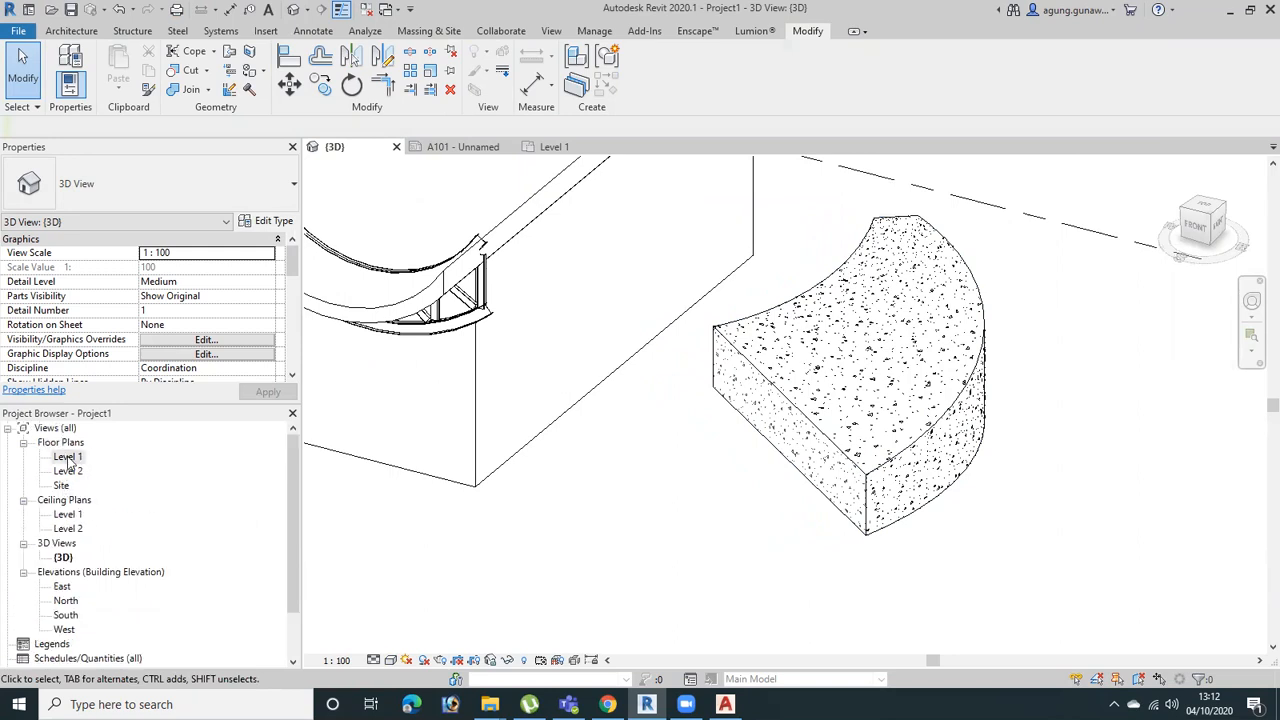
pyautogui.doubleClick(68, 457)
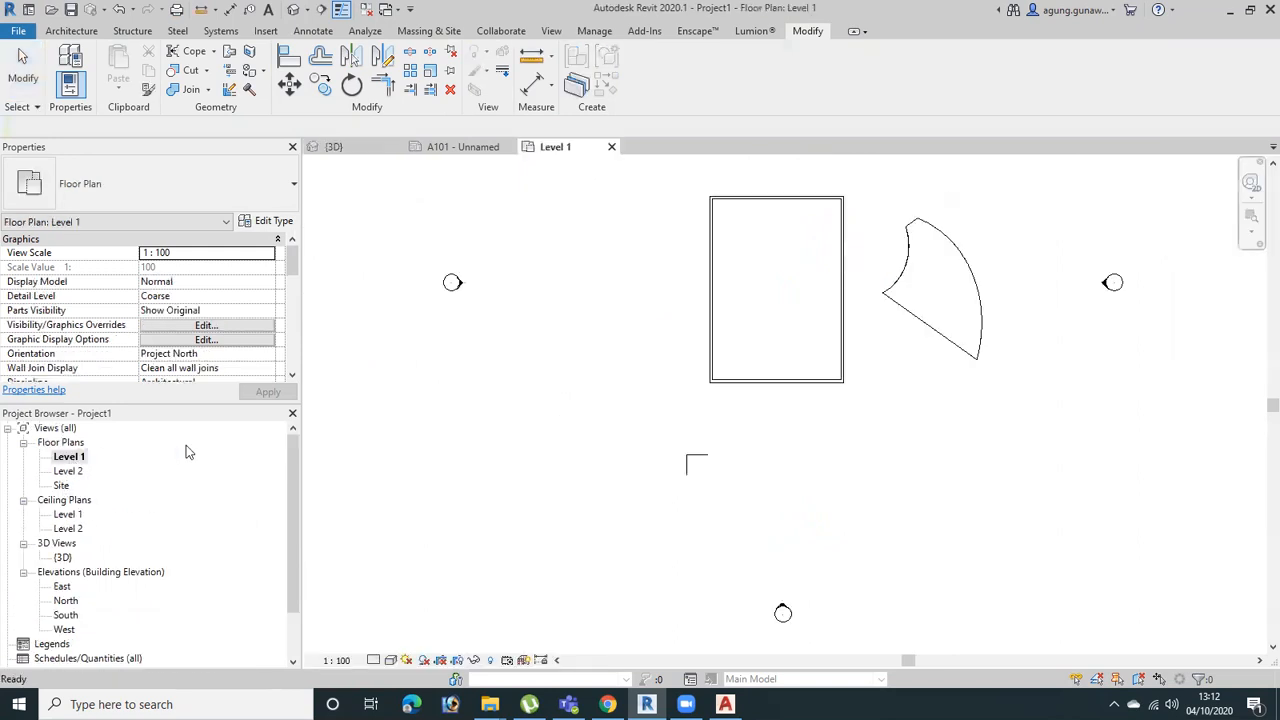
pyautogui.rightClick(966, 261)
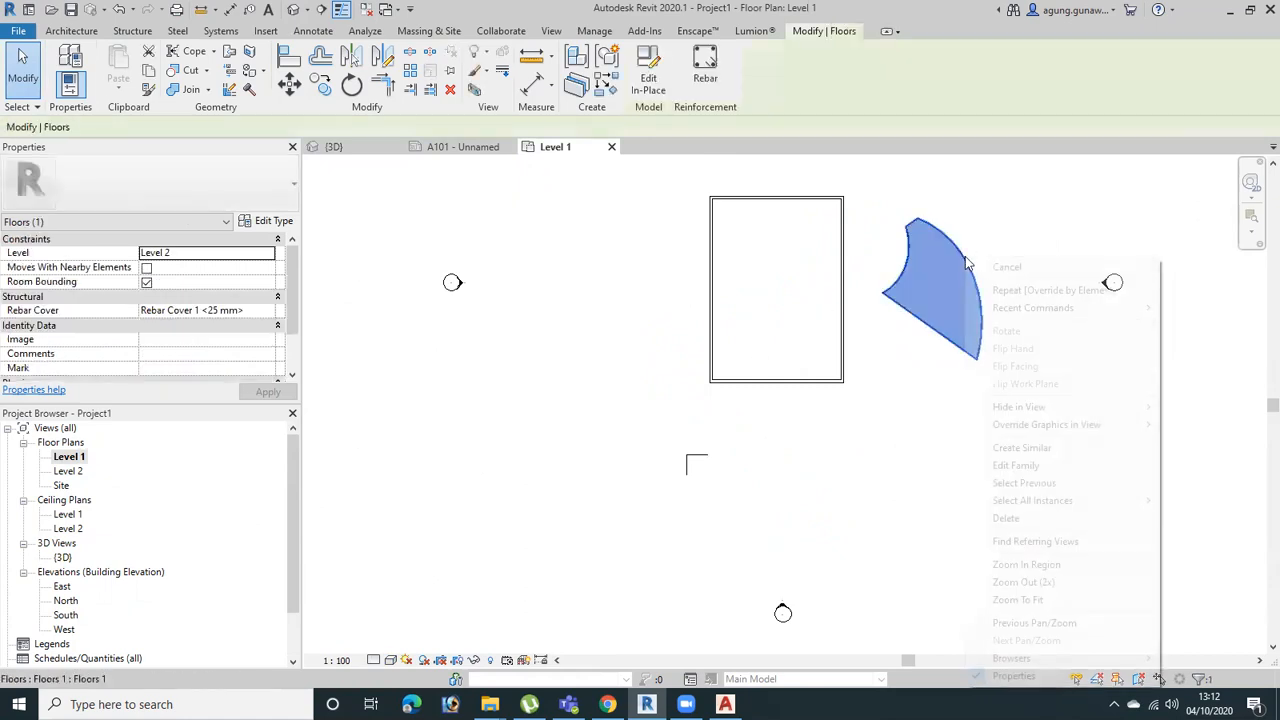
pyautogui.moveTo(1046, 424)
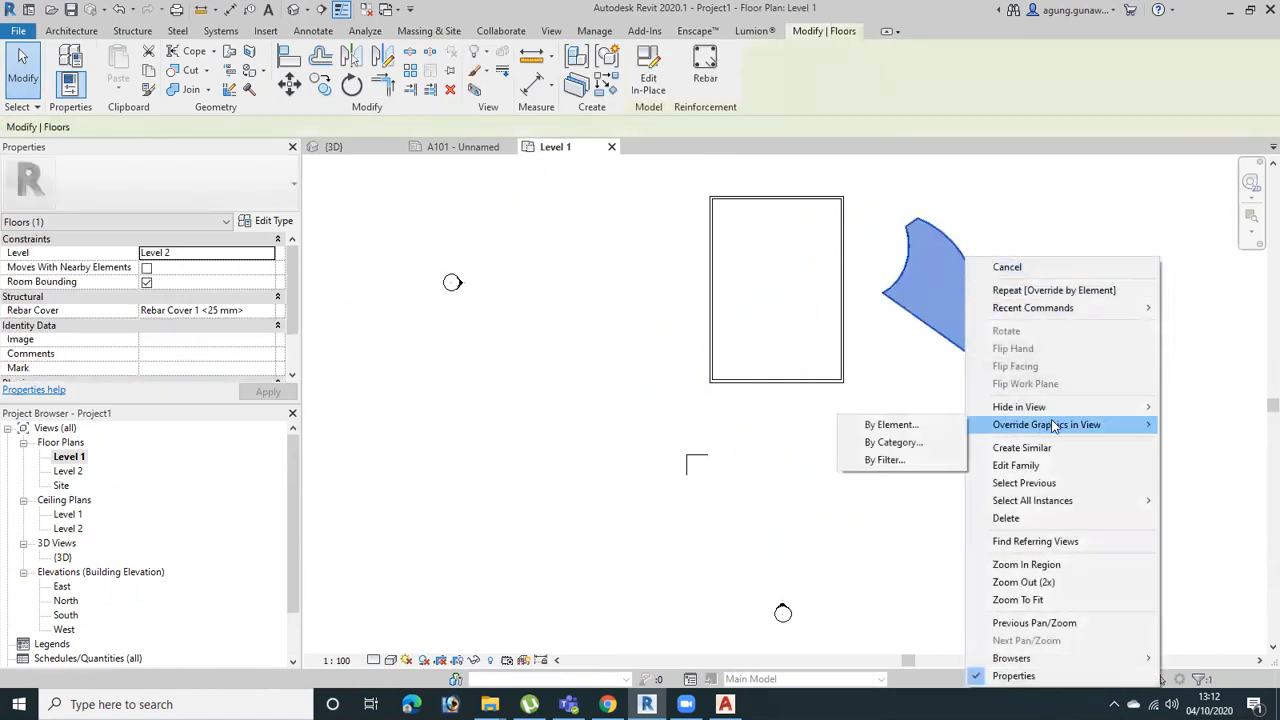
pyautogui.click(920, 424)
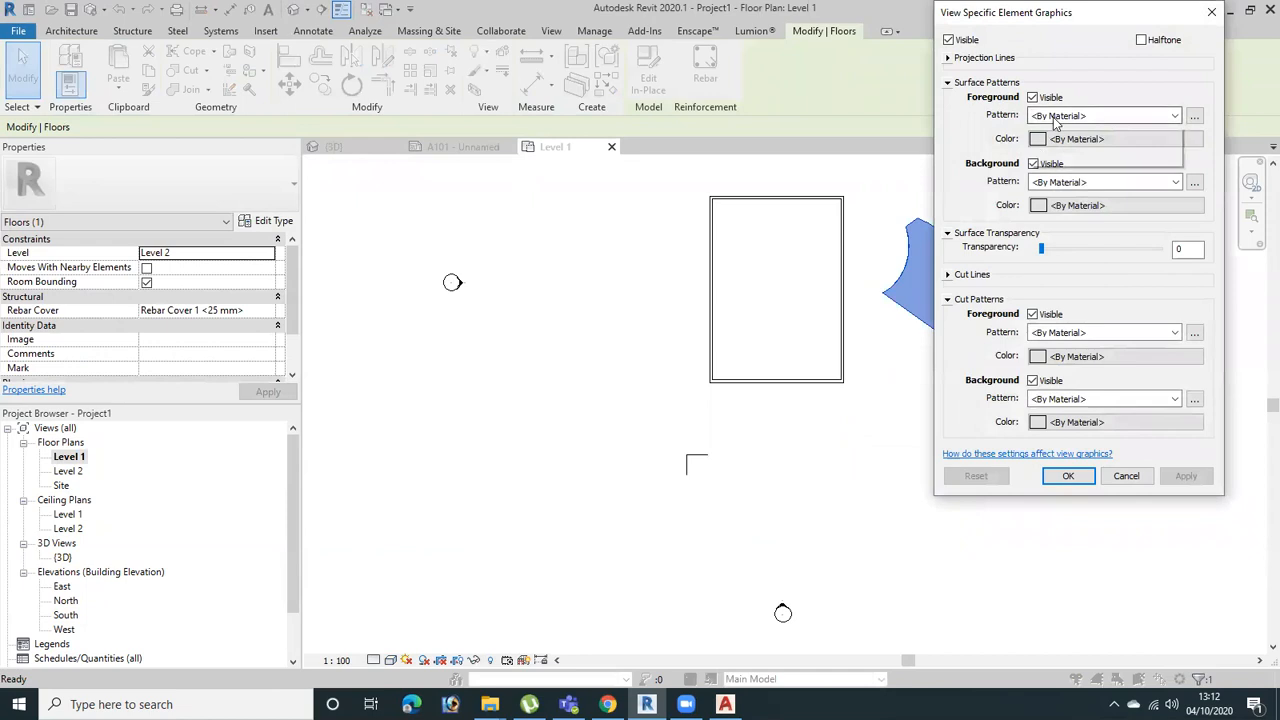
pyautogui.click(1052, 117)
pyautogui.click(1078, 185)
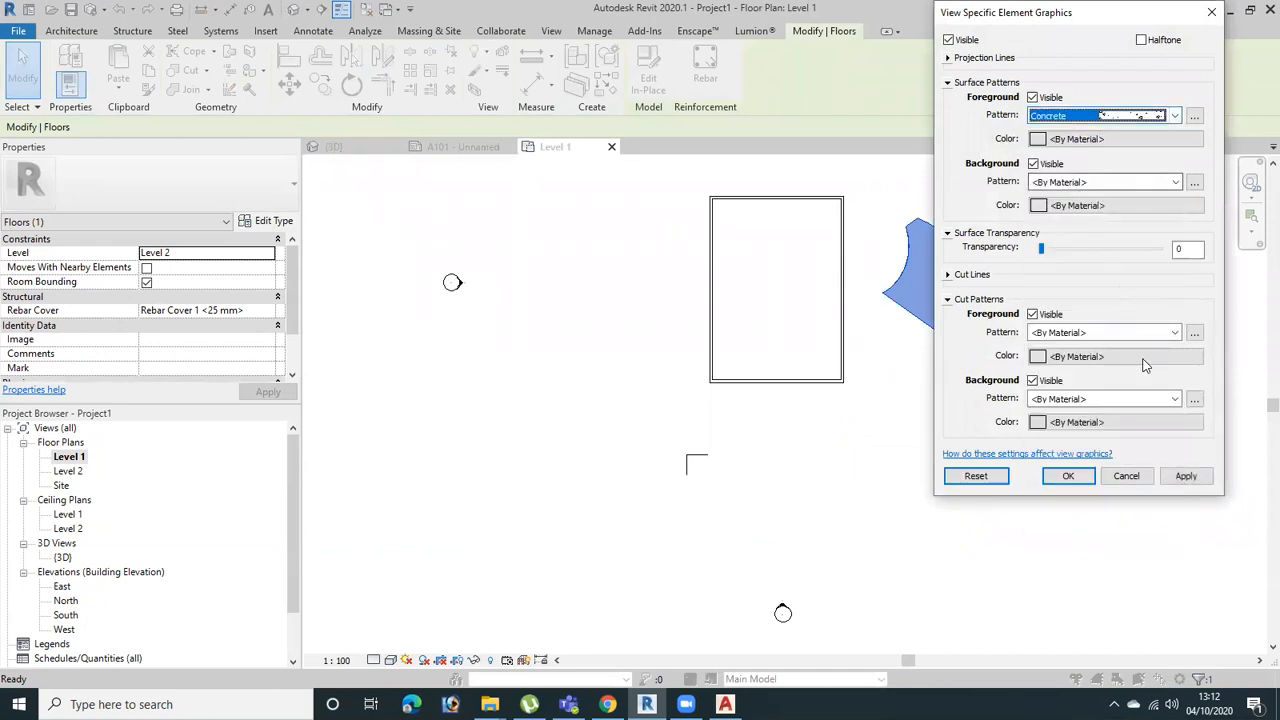
pyautogui.click(1183, 477)
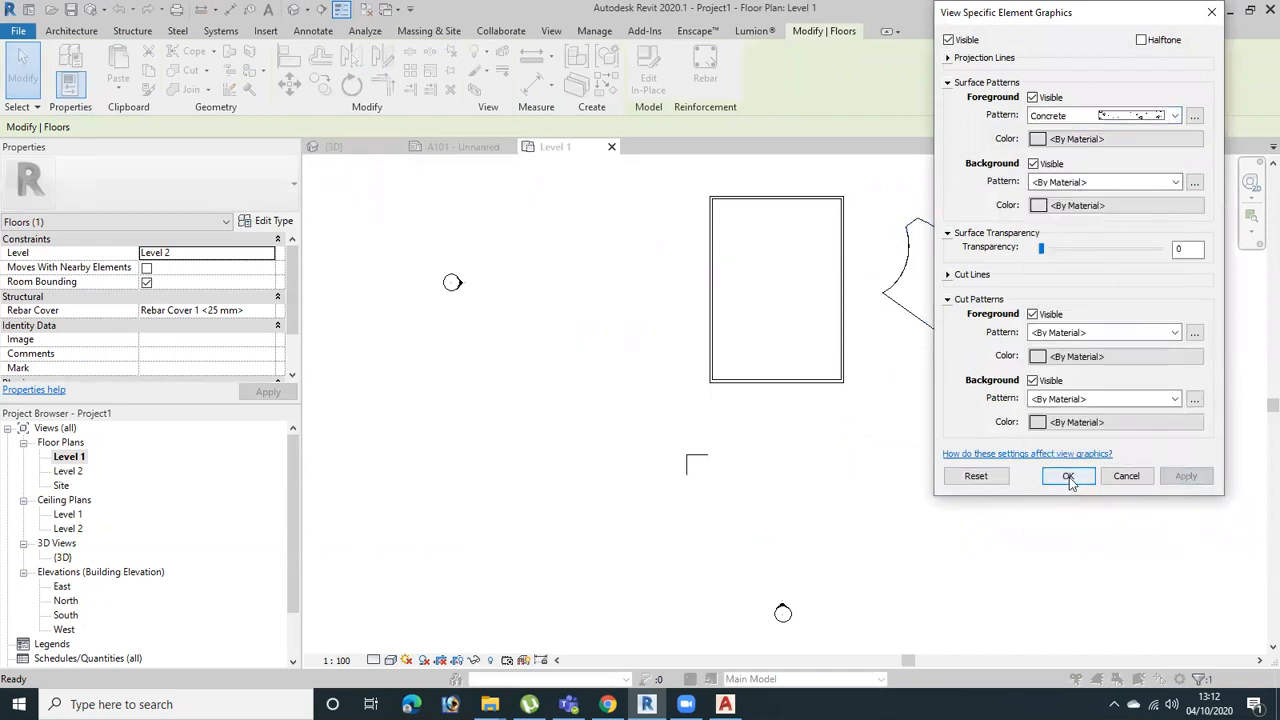
pyautogui.click(1069, 478)
pyautogui.scroll(4, 983, 288)
pyautogui.click(1048, 309)
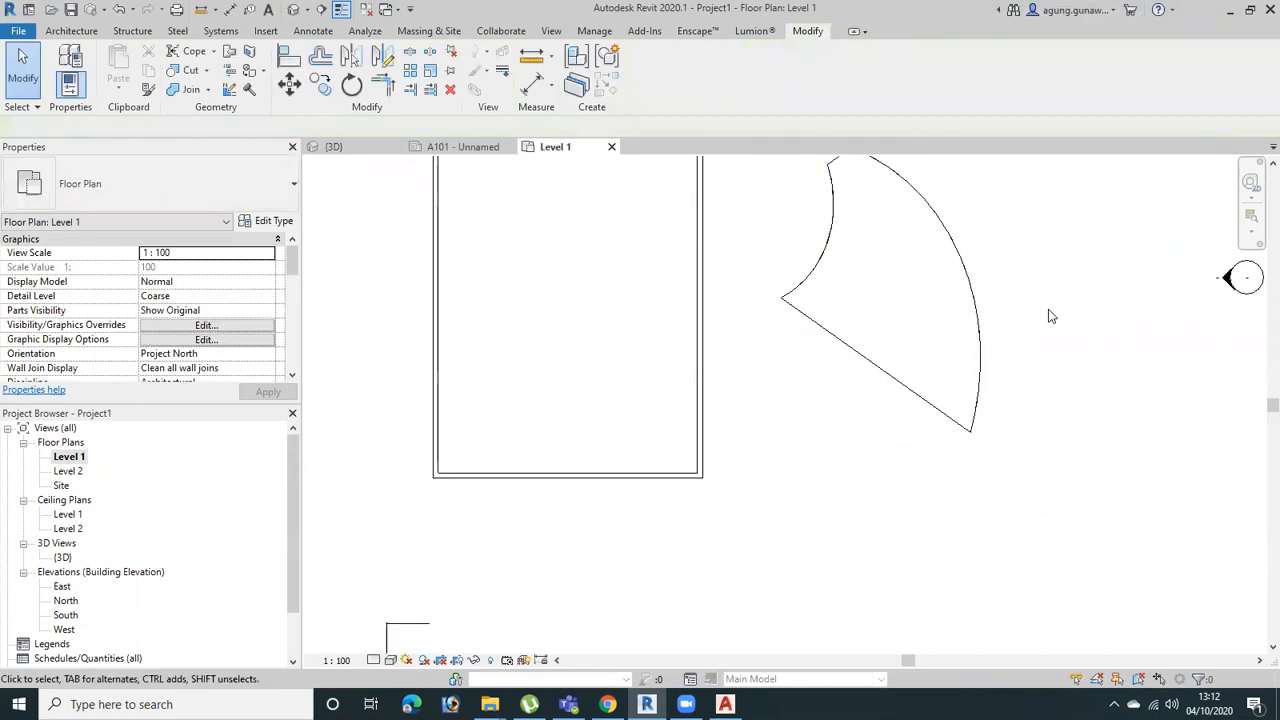
# Set the Level 1 plan's detail level to Fine and check how the curved floor component is displayed
pyautogui.click(898, 320)
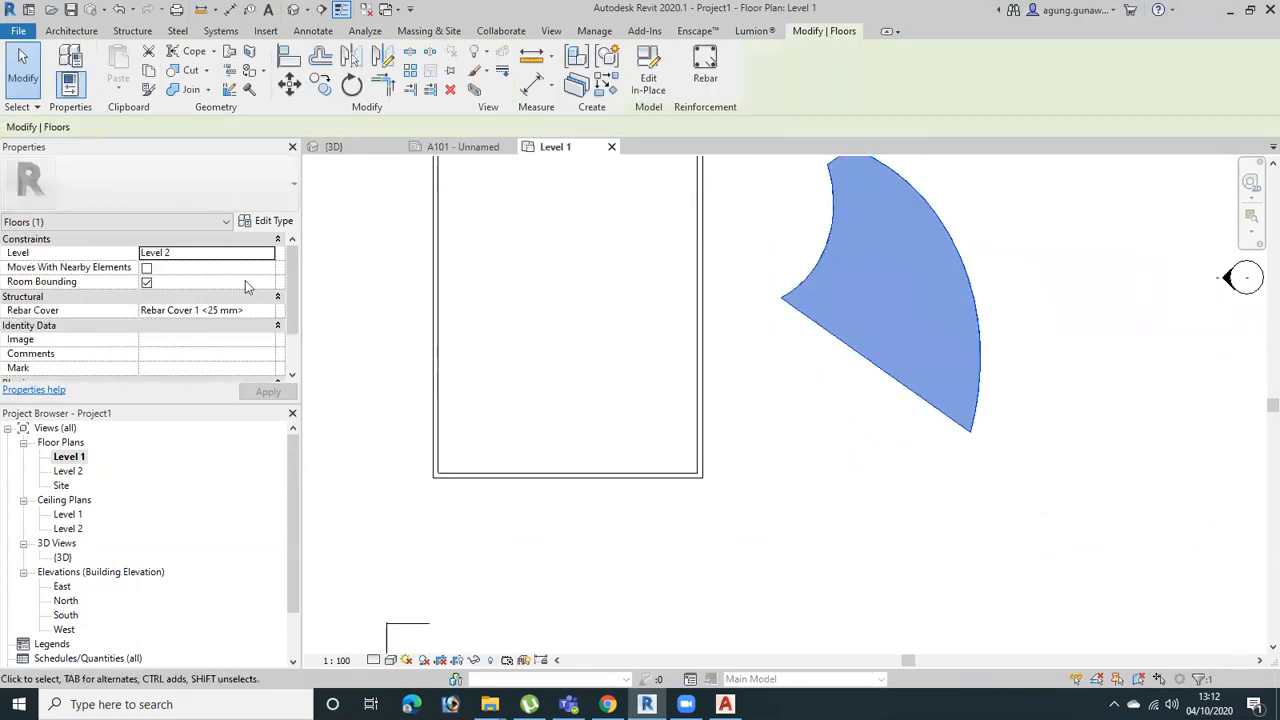
pyautogui.moveTo(823, 350); pyautogui.dragTo(836, 378, button='middle')
pyautogui.click(375, 665)
pyautogui.click(392, 634)
pyautogui.scroll(3, 896, 336)
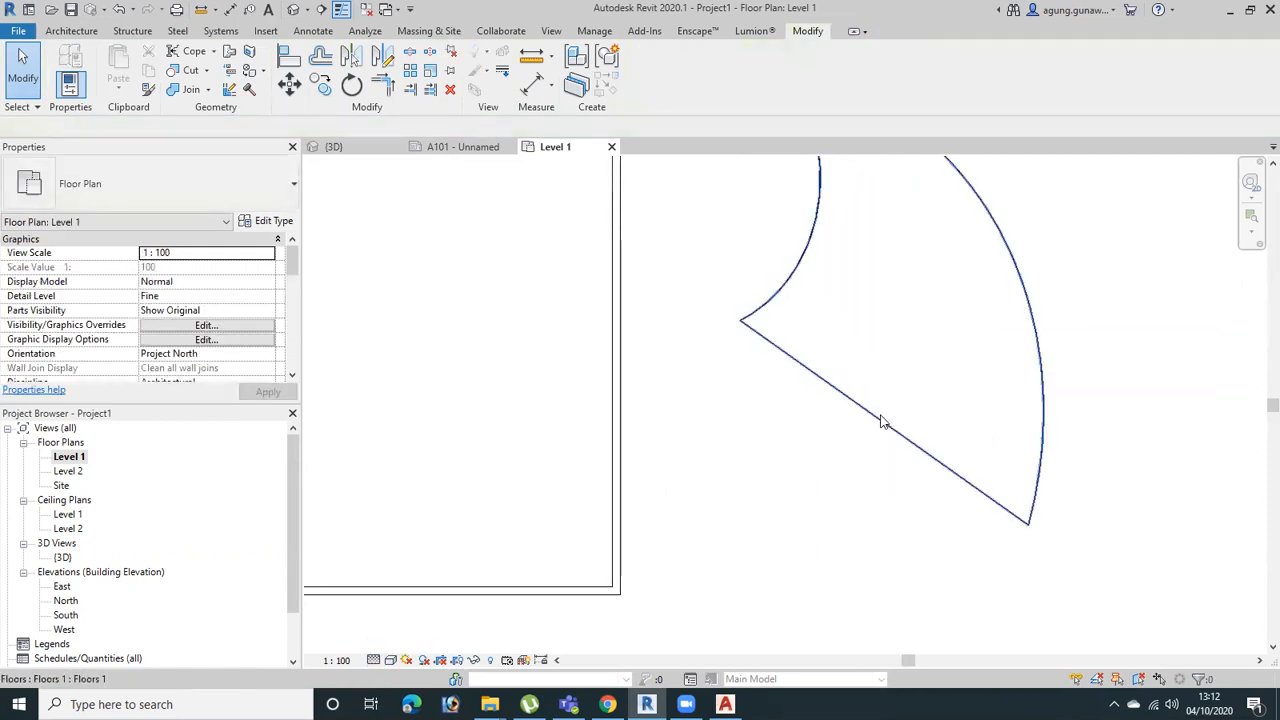
pyautogui.click(880, 416)
pyautogui.moveTo(915, 520); pyautogui.dragTo(1000, 540, button='middle')
# Open the East elevation and override the swept floor component's foreground surface pattern by element with Concrete
pyautogui.hotkey('ctrl', 'Tab')
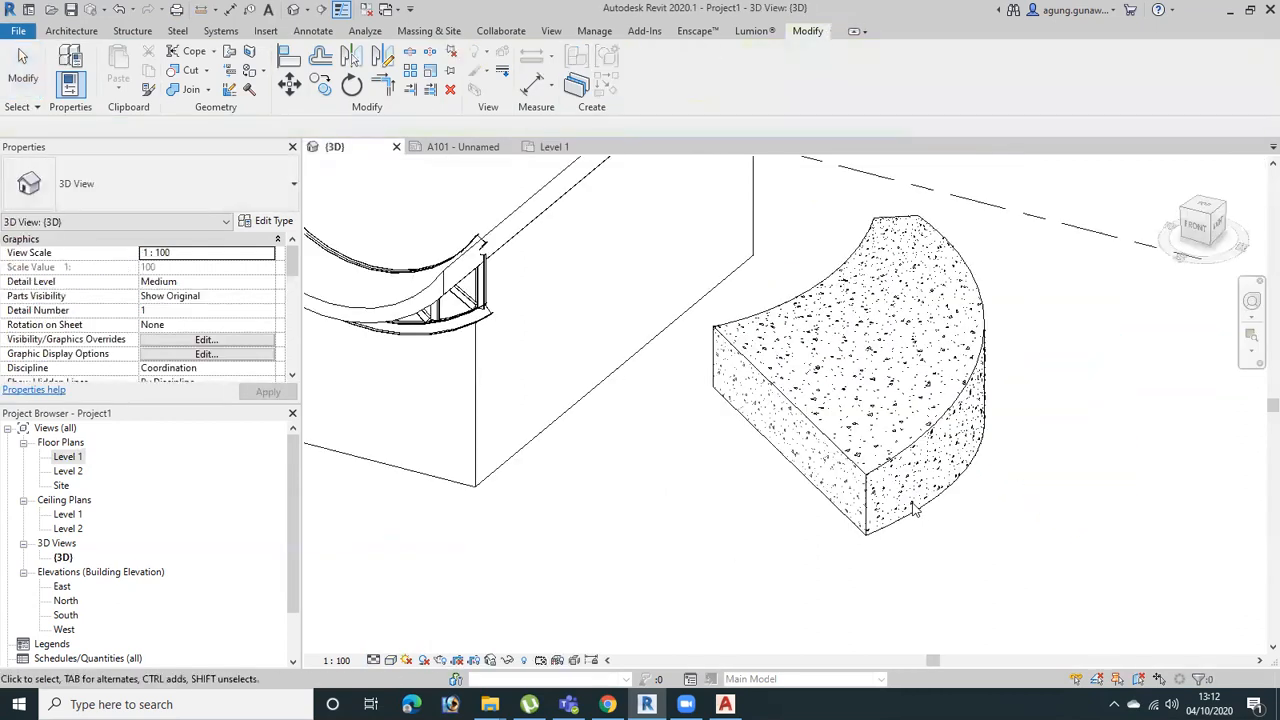
pyautogui.scroll(-2, 72, 540)
pyautogui.doubleClick(62, 528)
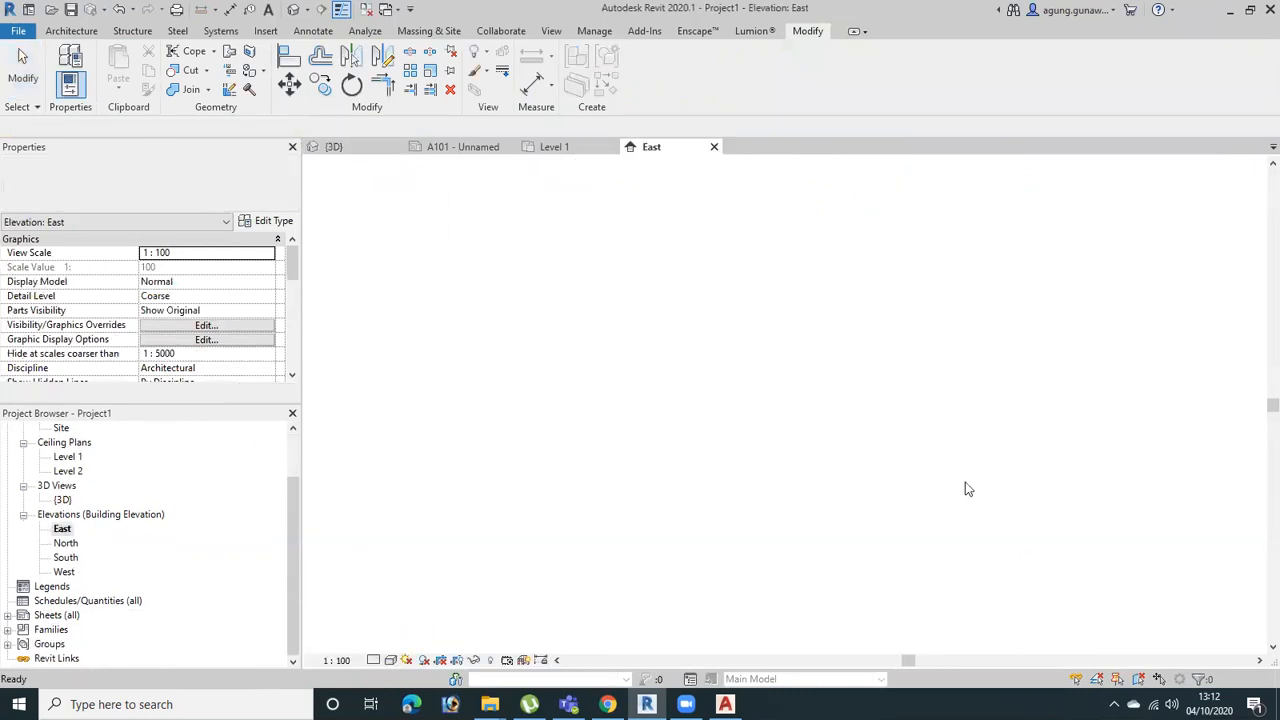
pyautogui.click(880, 561)
pyautogui.rightClick(879, 556)
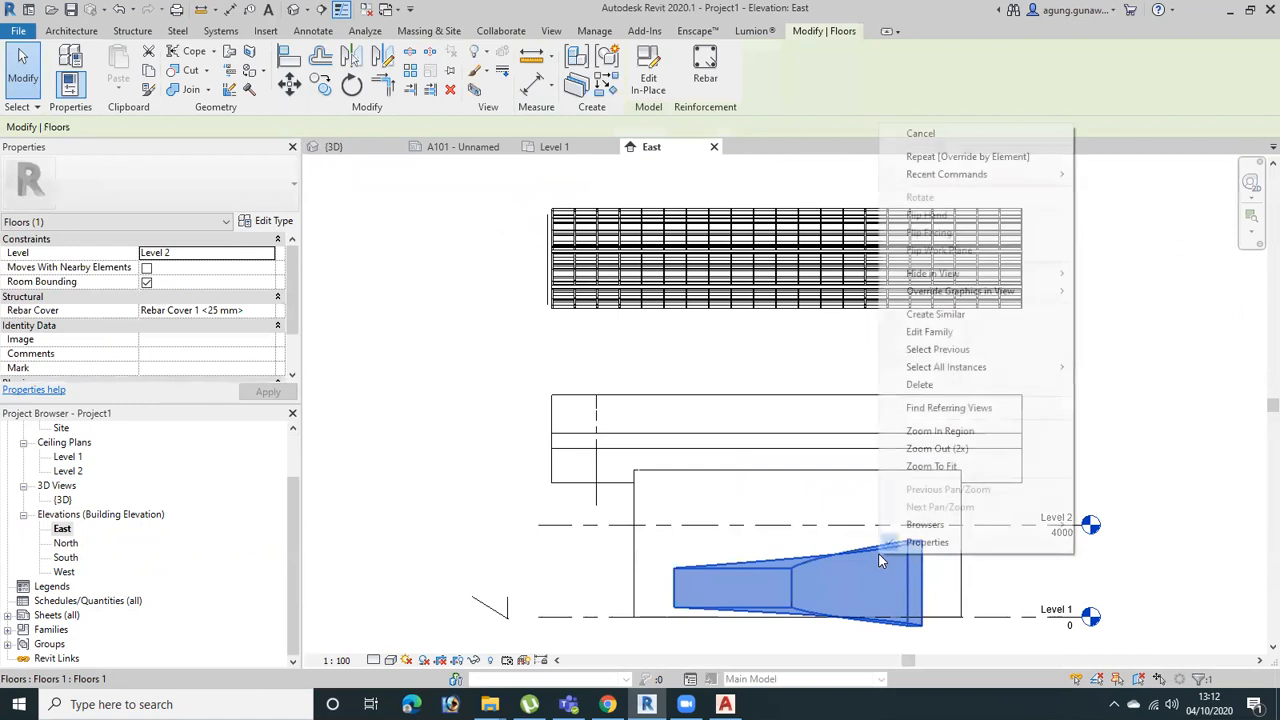
pyautogui.moveTo(994, 290)
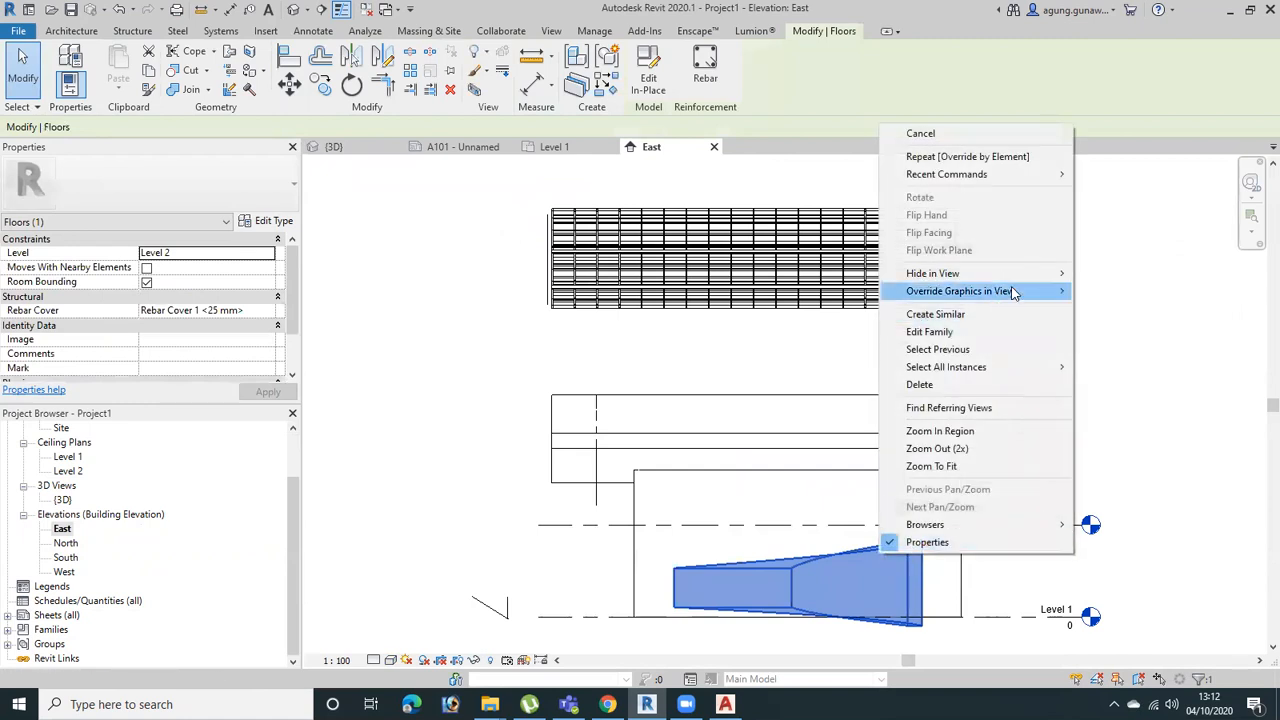
pyautogui.click(1100, 290)
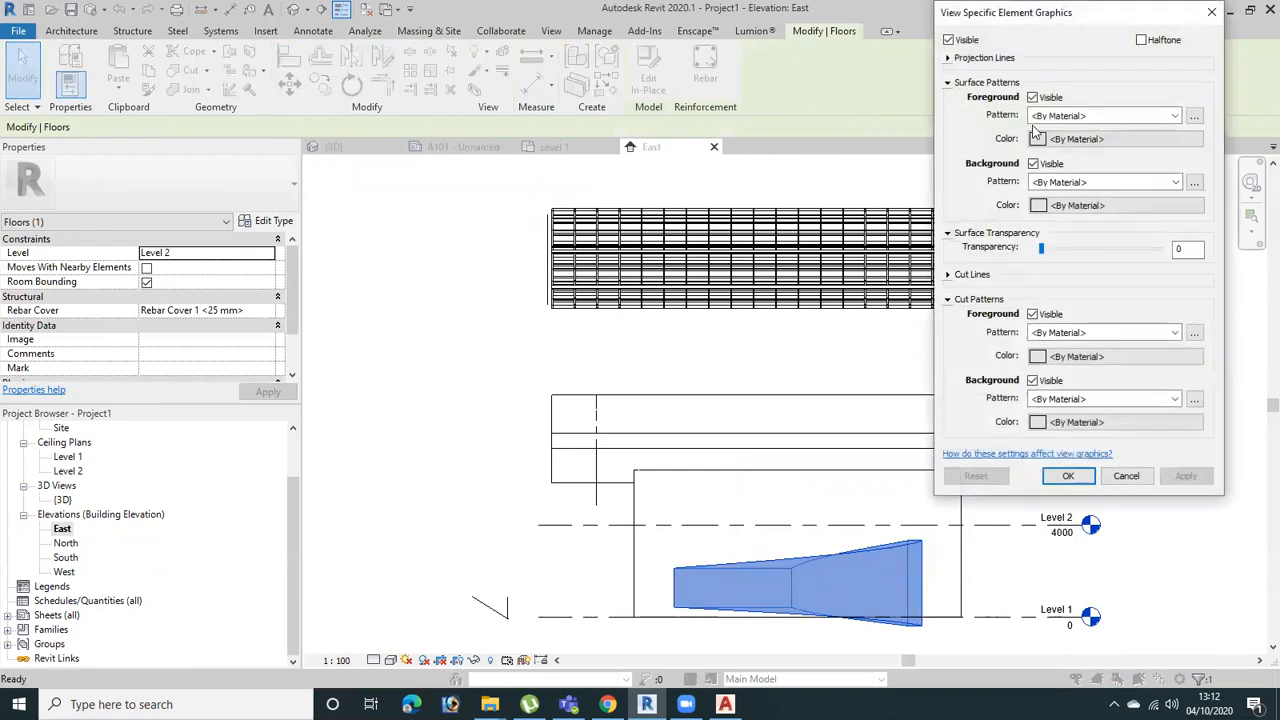
pyautogui.click(1100, 116)
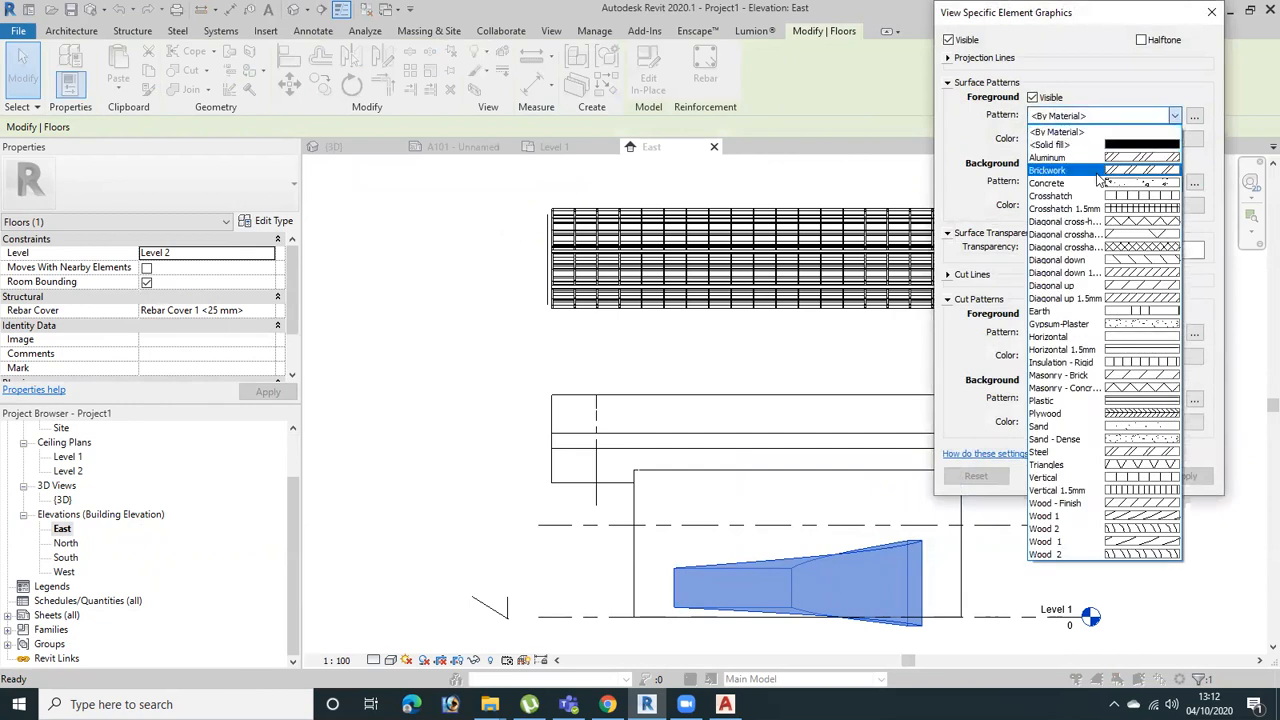
pyautogui.click(1100, 183)
pyautogui.click(1178, 477)
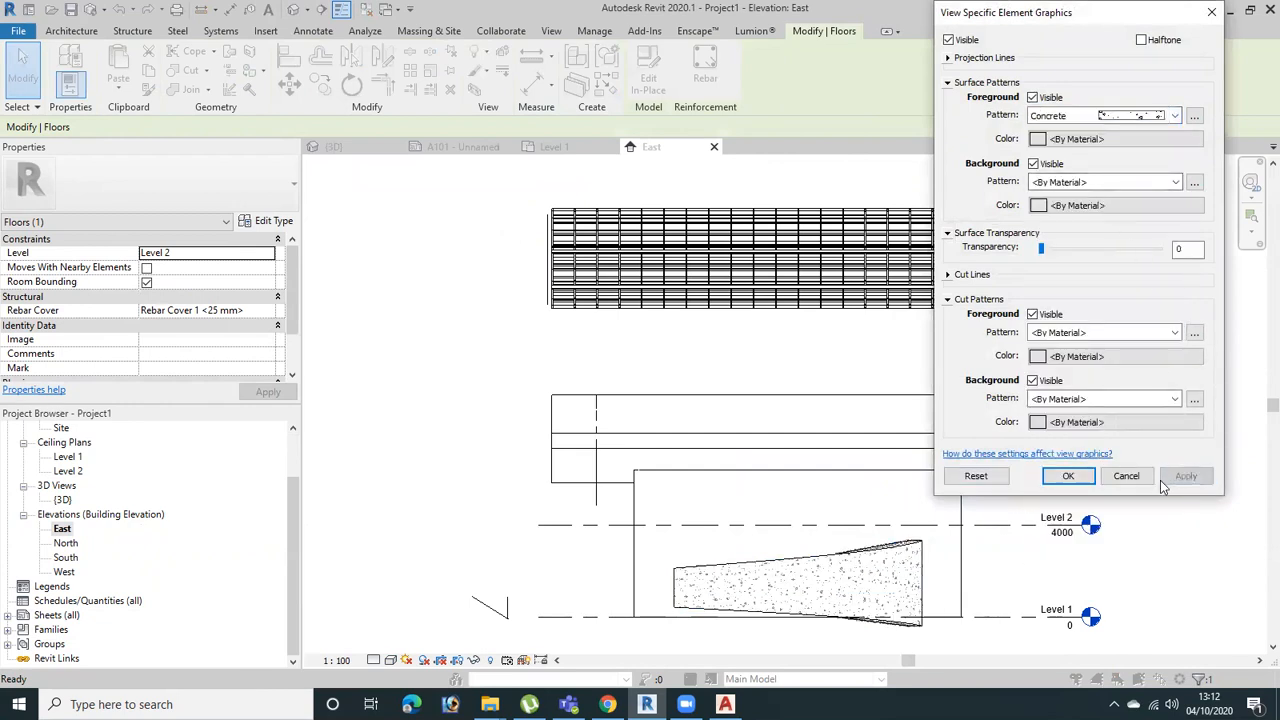
pyautogui.click(1070, 477)
pyautogui.scroll(5, 891, 506)
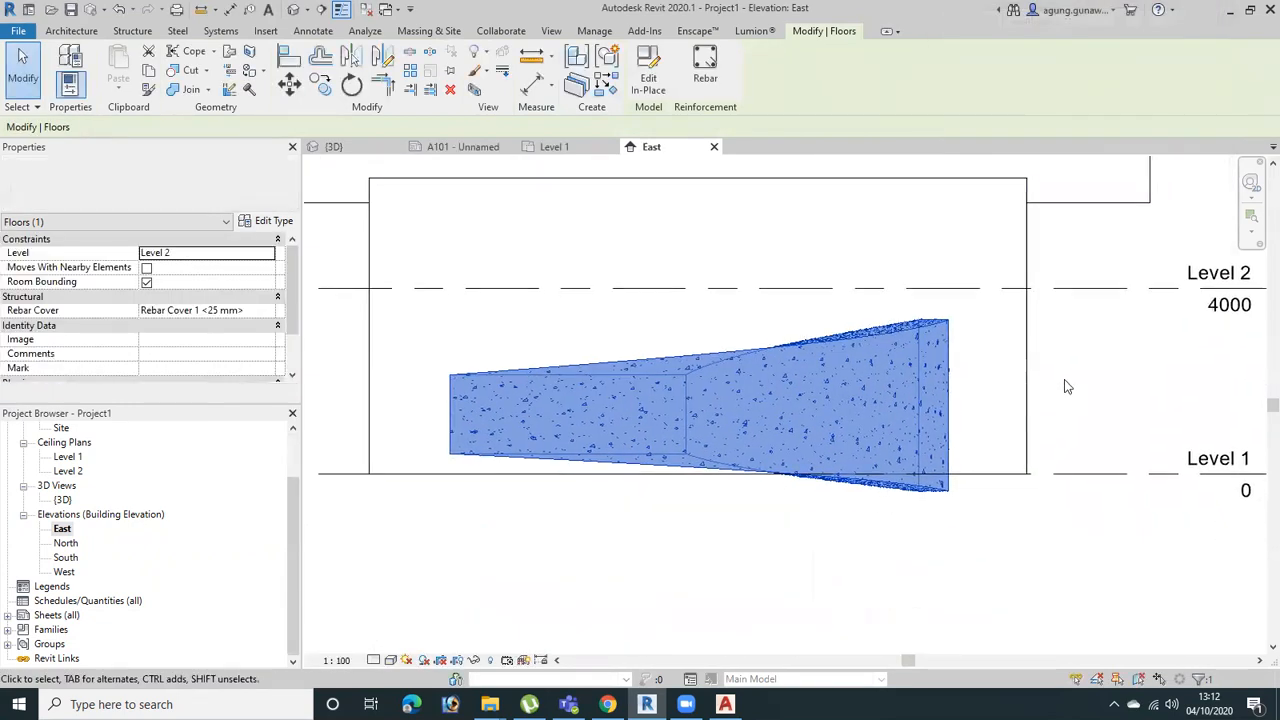
# Open the Level 1 floor plan and bring up the by-element graphics overrides for the curved floor component
pyautogui.click(66, 527)
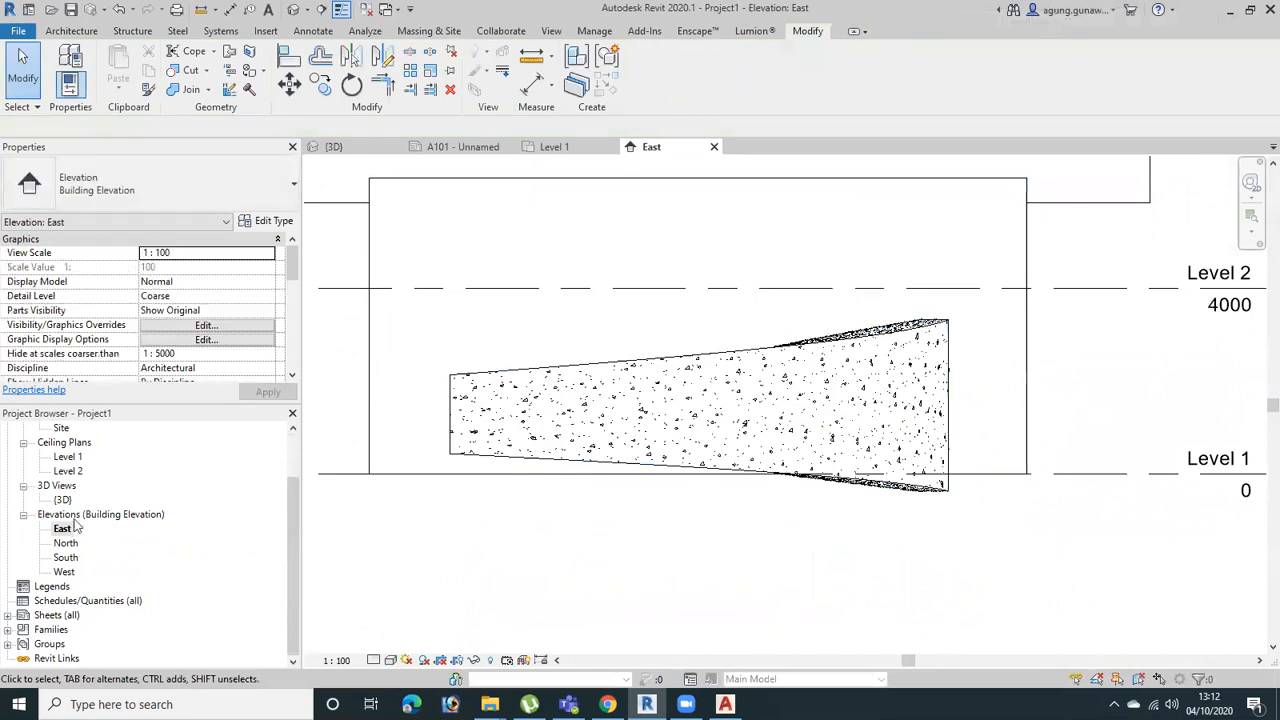
pyautogui.scroll(2, 77, 462)
pyautogui.doubleClick(69, 457)
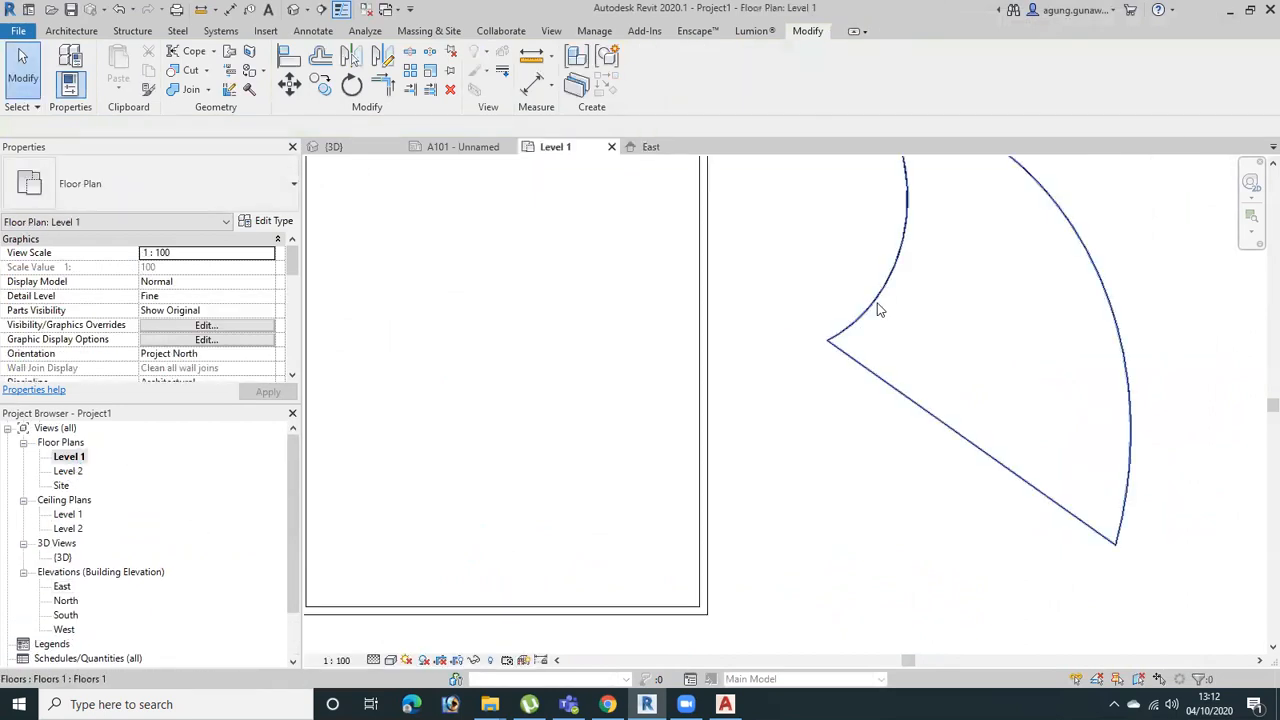
pyautogui.click(878, 310)
pyautogui.scroll(-1, 902, 348)
pyautogui.moveTo(902, 348); pyautogui.dragTo(816, 413, button='middle')
pyautogui.rightClick(806, 320)
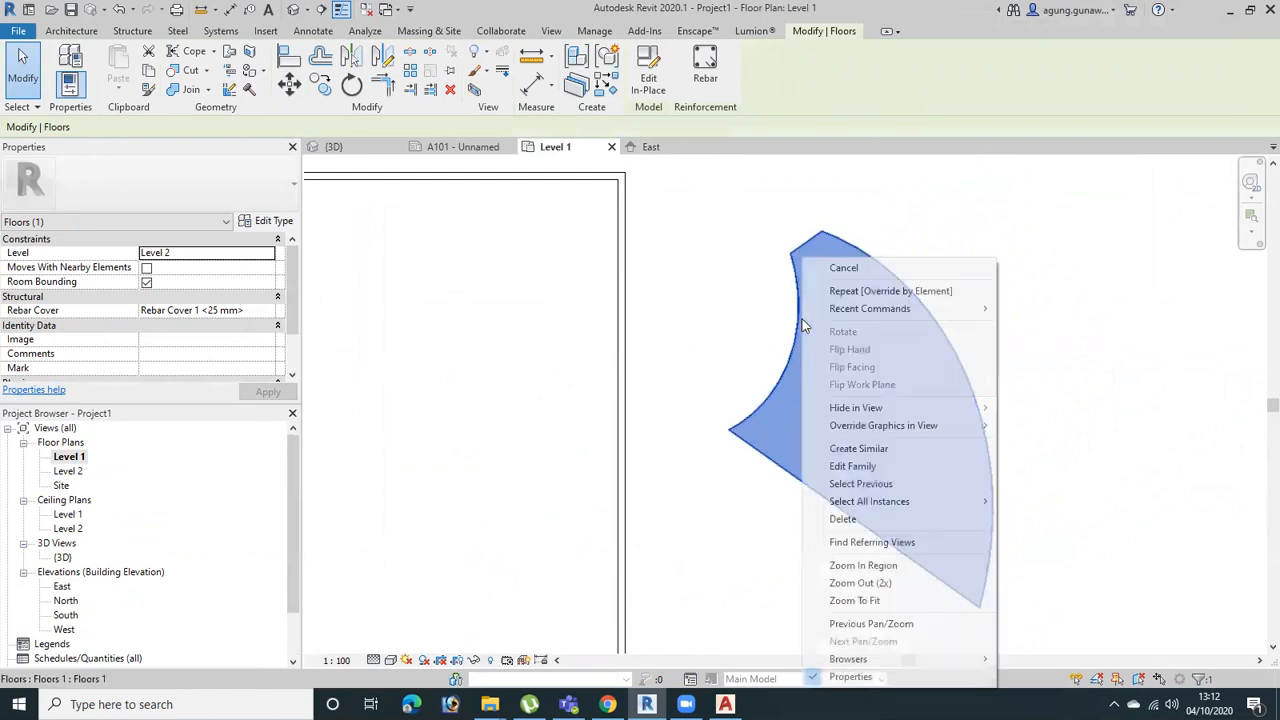
pyautogui.moveTo(898, 427)
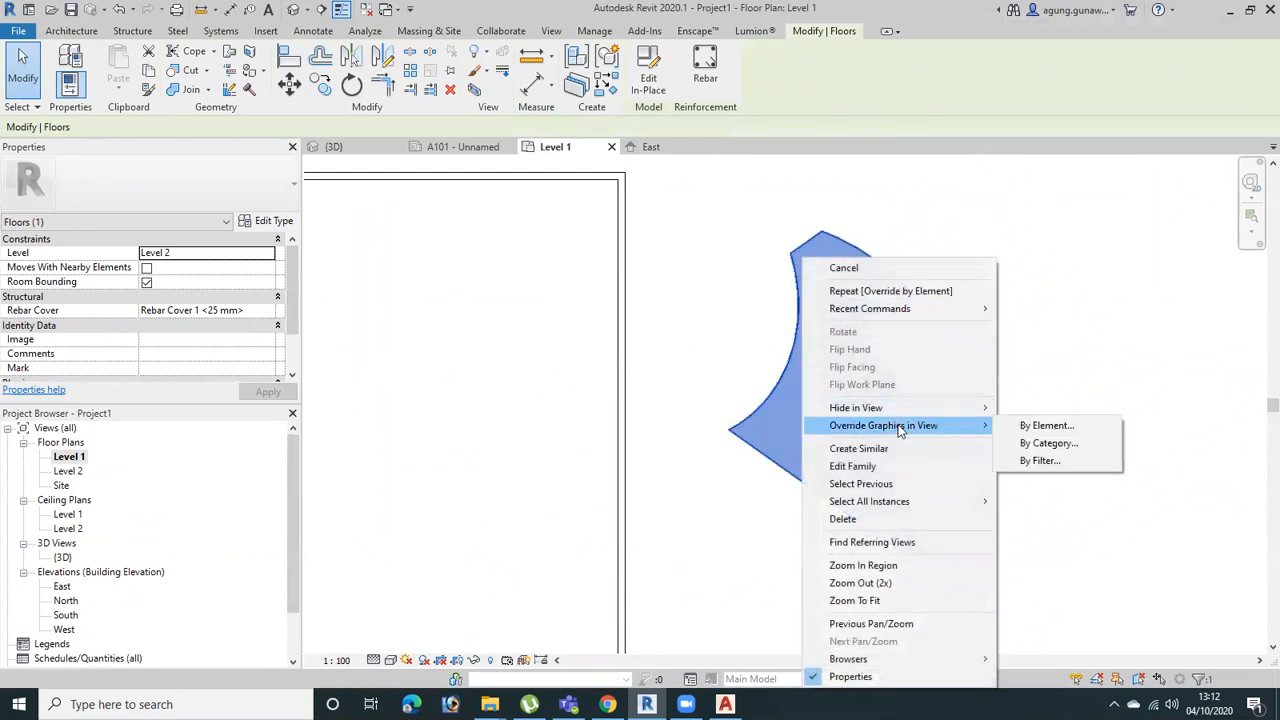
pyautogui.click(1045, 425)
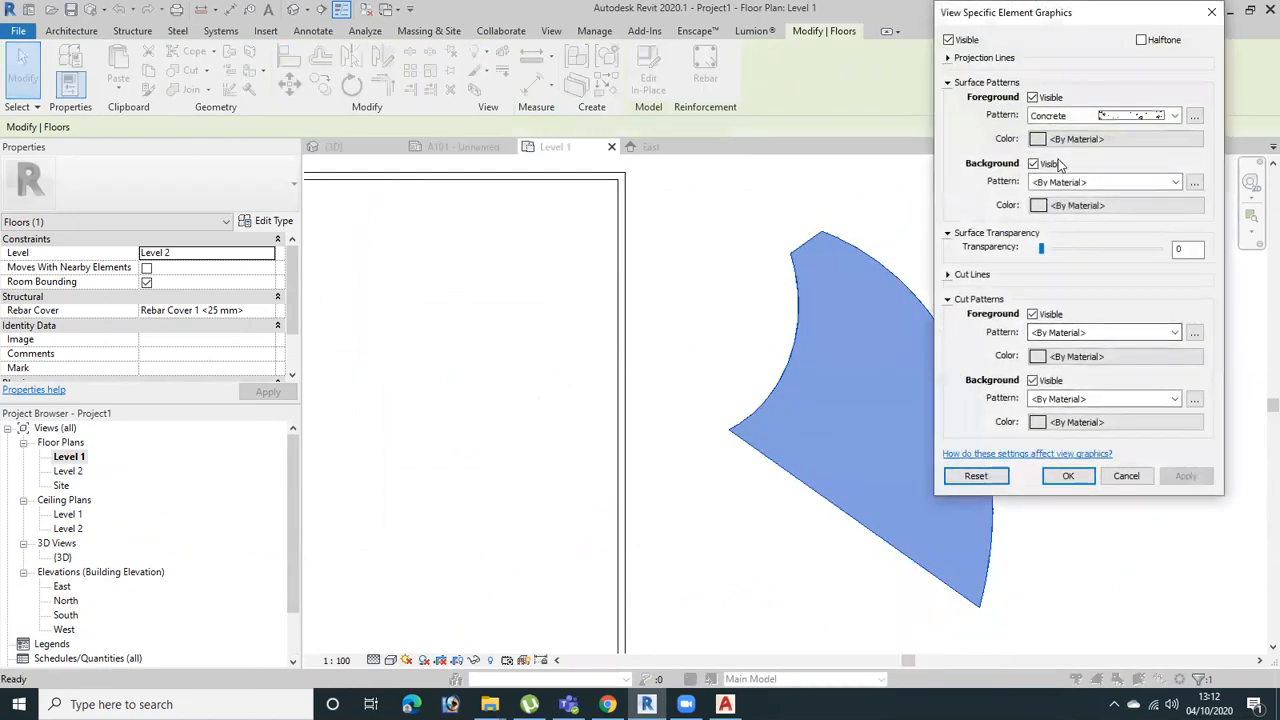
# Set the curved floor component's foreground cut pattern to Concrete in the Level 1 plan and apply the override
pyautogui.click(1034, 163)
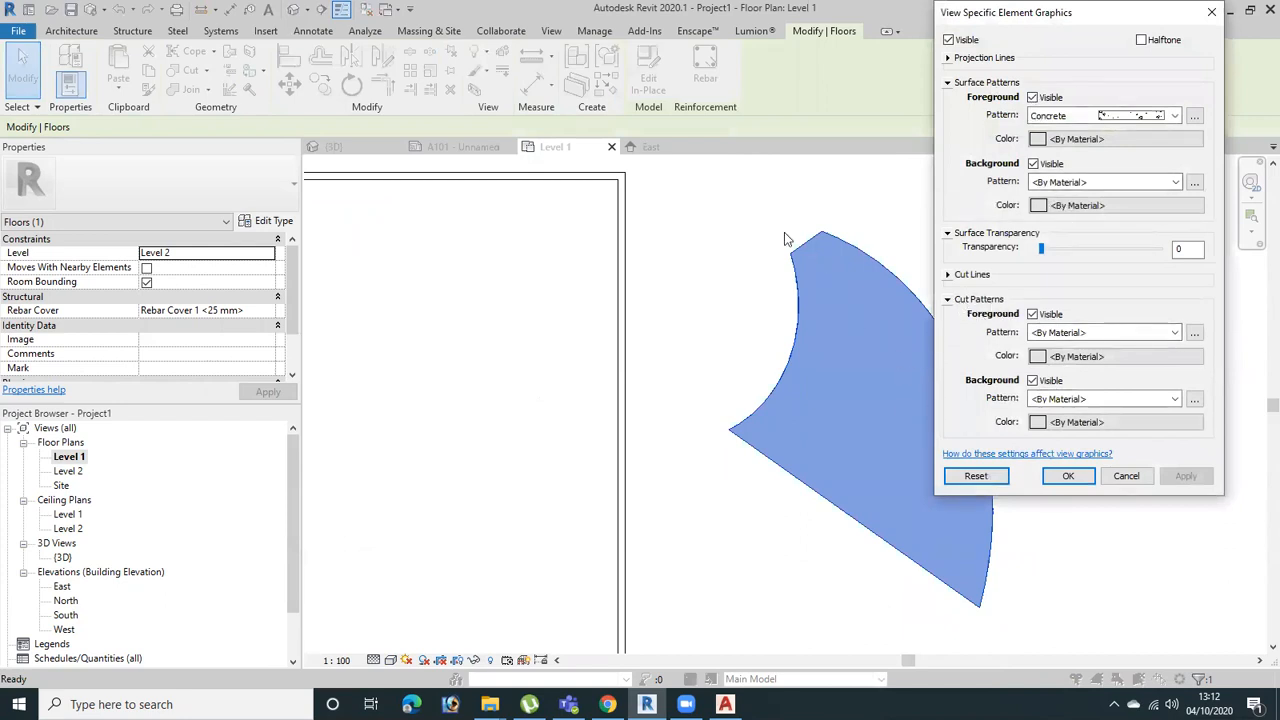
pyautogui.click(1075, 333)
pyautogui.click(1100, 59)
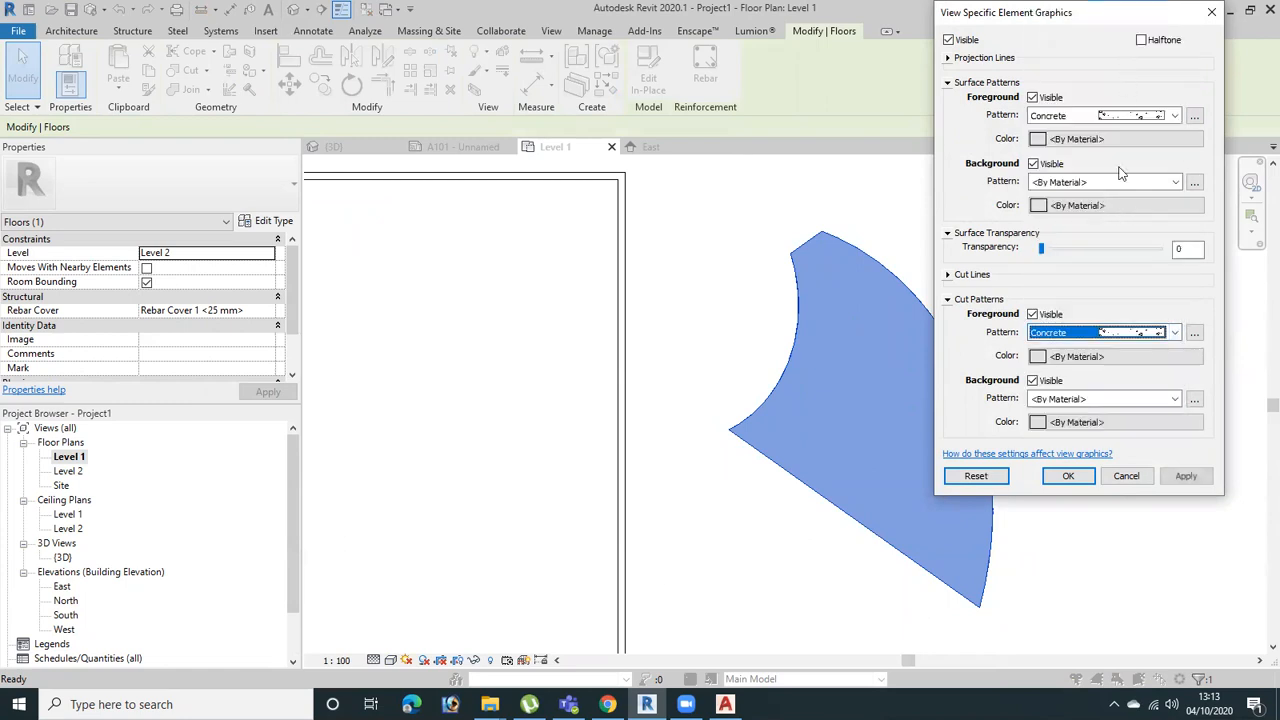
pyautogui.click(1185, 477)
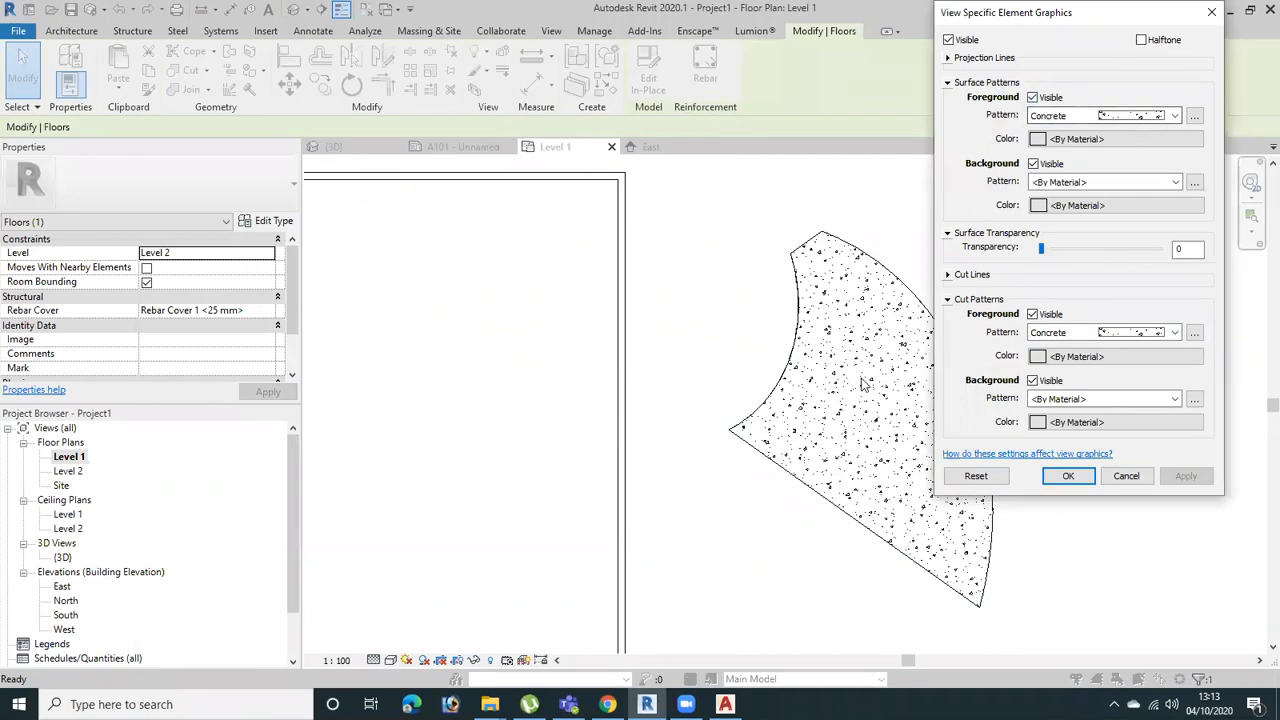
pyautogui.click(1068, 476)
pyautogui.scroll(-2, 1014, 580)
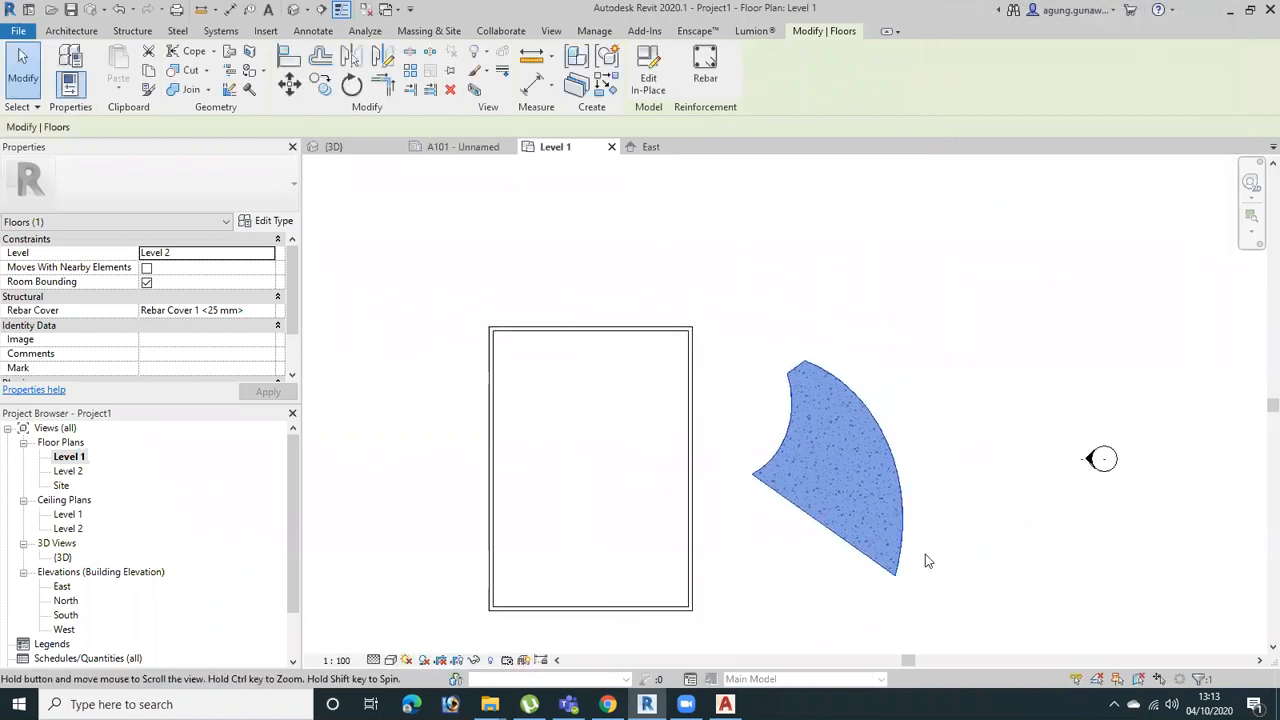
pyautogui.click(1016, 543)
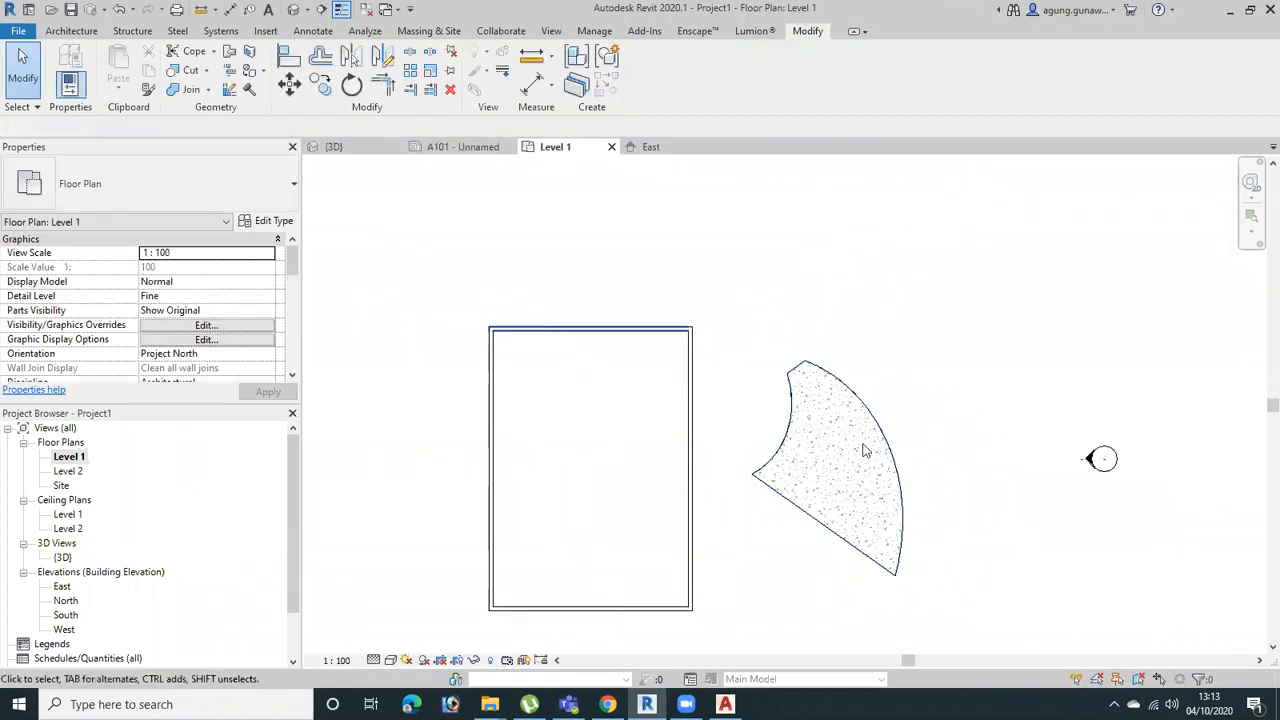
# Switch to the 3D view and examine the Concrete pattern on the curved floor component
pyautogui.click(858, 391)
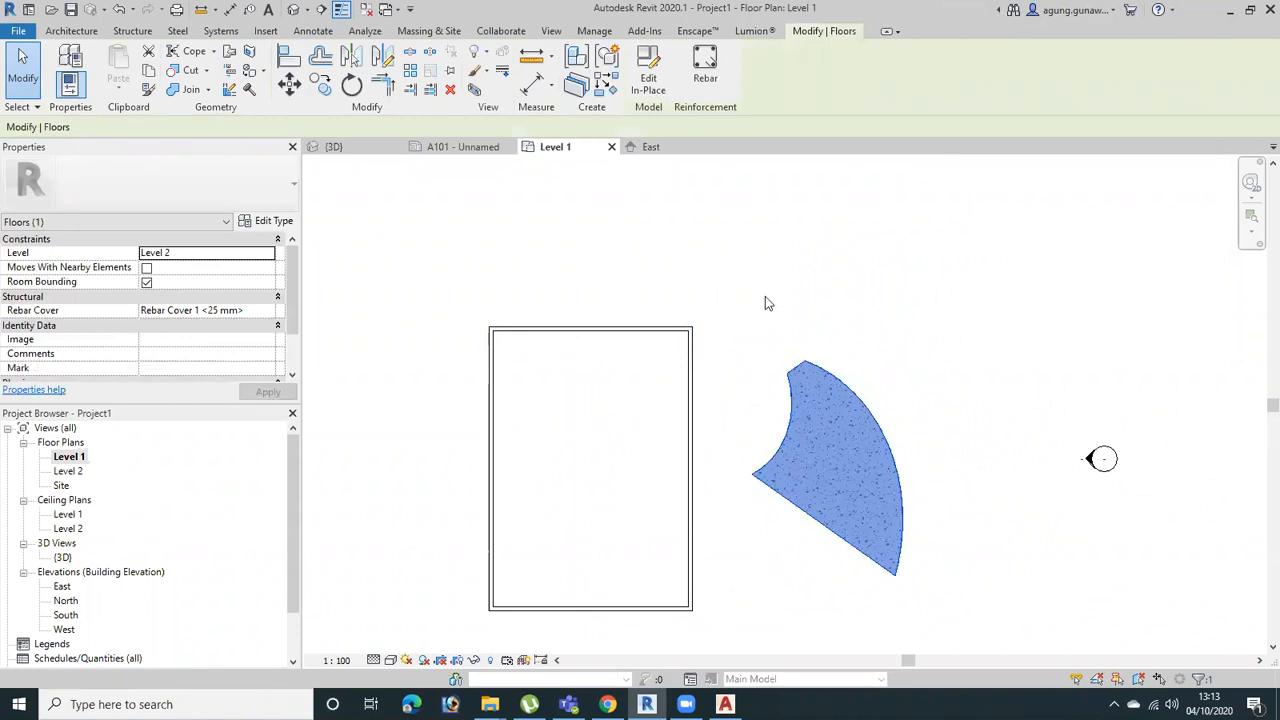
pyautogui.click(336, 147)
pyautogui.keyDown('shift'); pyautogui.moveTo(957, 510); pyautogui.dragTo(868, 535, button='middle'); pyautogui.keyUp('shift')
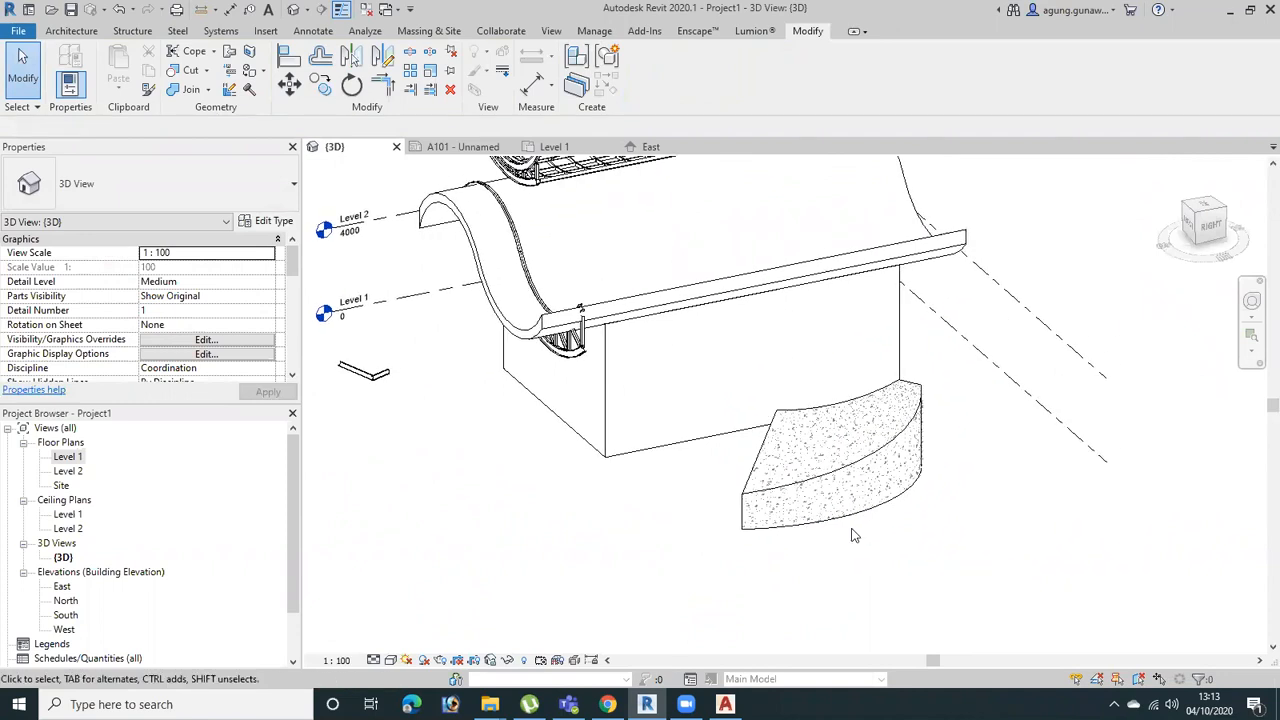
pyautogui.moveTo(941, 424)
pyautogui.mouseDown(button='middle')
pyautogui.moveTo(904, 568)
pyautogui.moveTo(934, 437)
pyautogui.moveTo(921, 438)
pyautogui.mouseUp(button='middle')
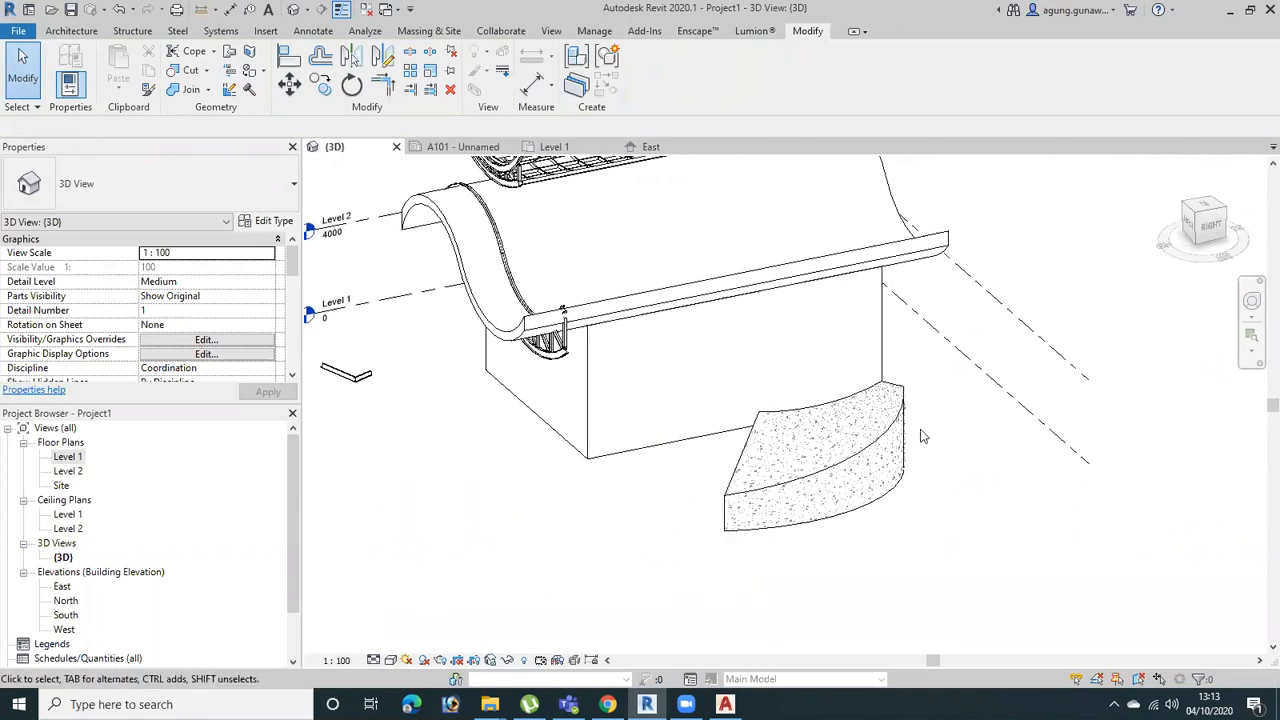
pyautogui.click(875, 468)
pyautogui.click(841, 541)
# Return to the Level 1 floor plan and examine how the curved floor component's Concrete pattern is displayed
pyautogui.click(79, 456)
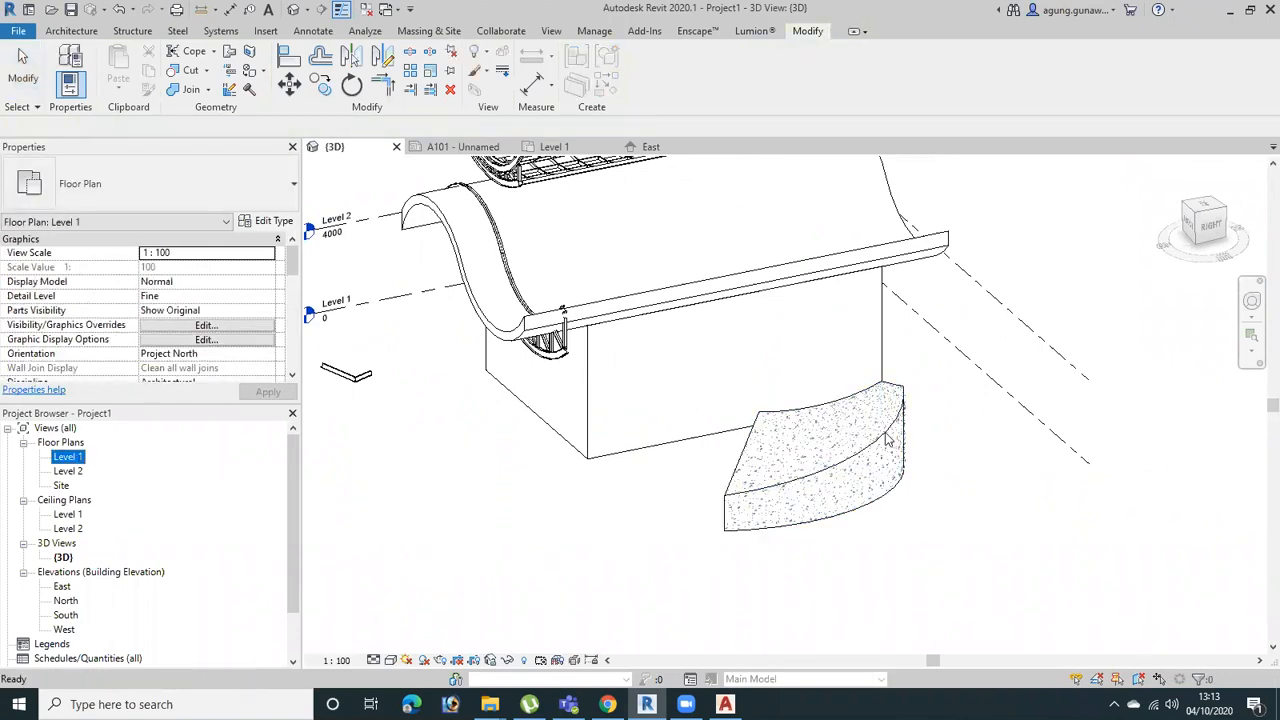
pyautogui.click(76, 471)
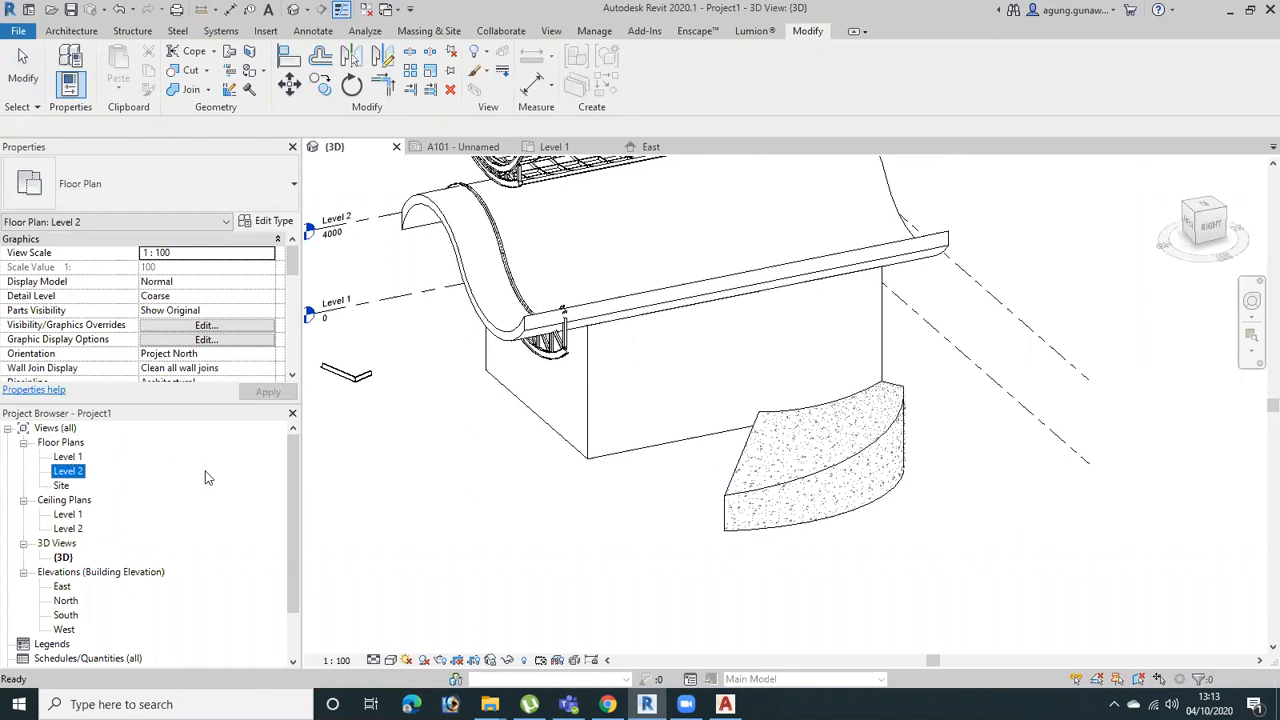
pyautogui.doubleClick(68, 456)
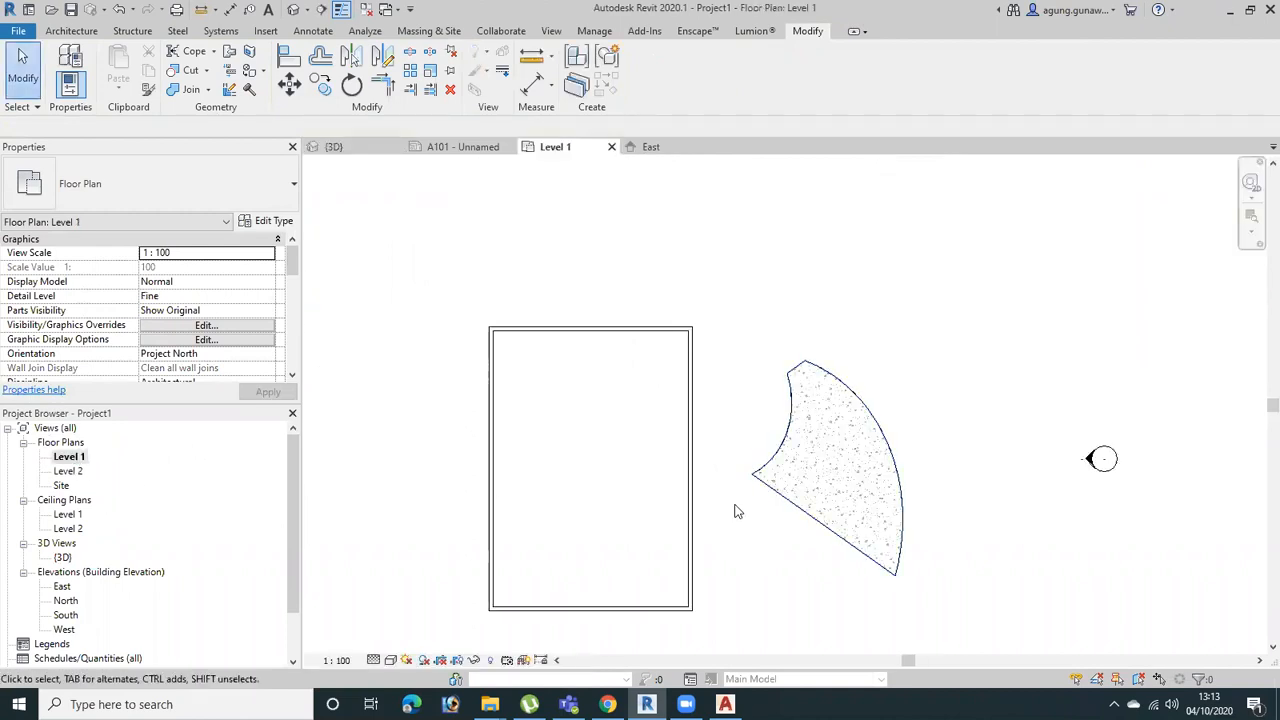
pyautogui.scroll(-1, 931, 549)
pyautogui.scroll(-1, 734, 460)
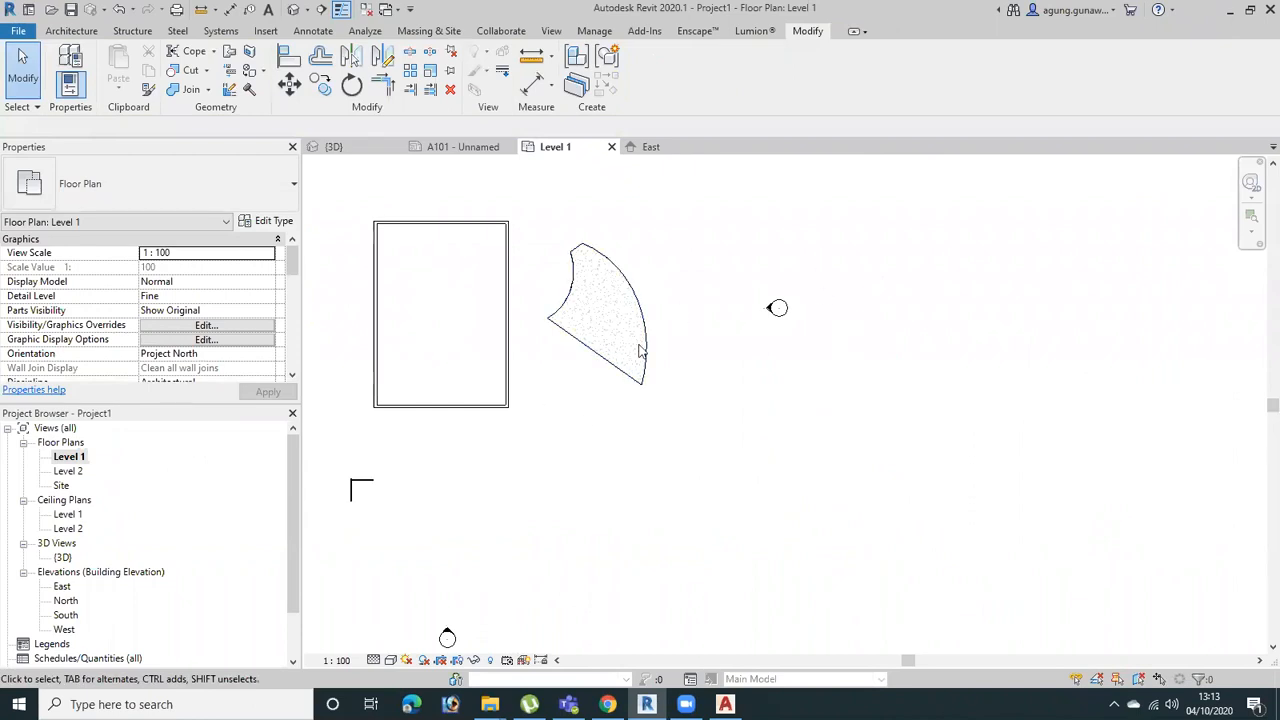
pyautogui.scroll(2, 645, 352)
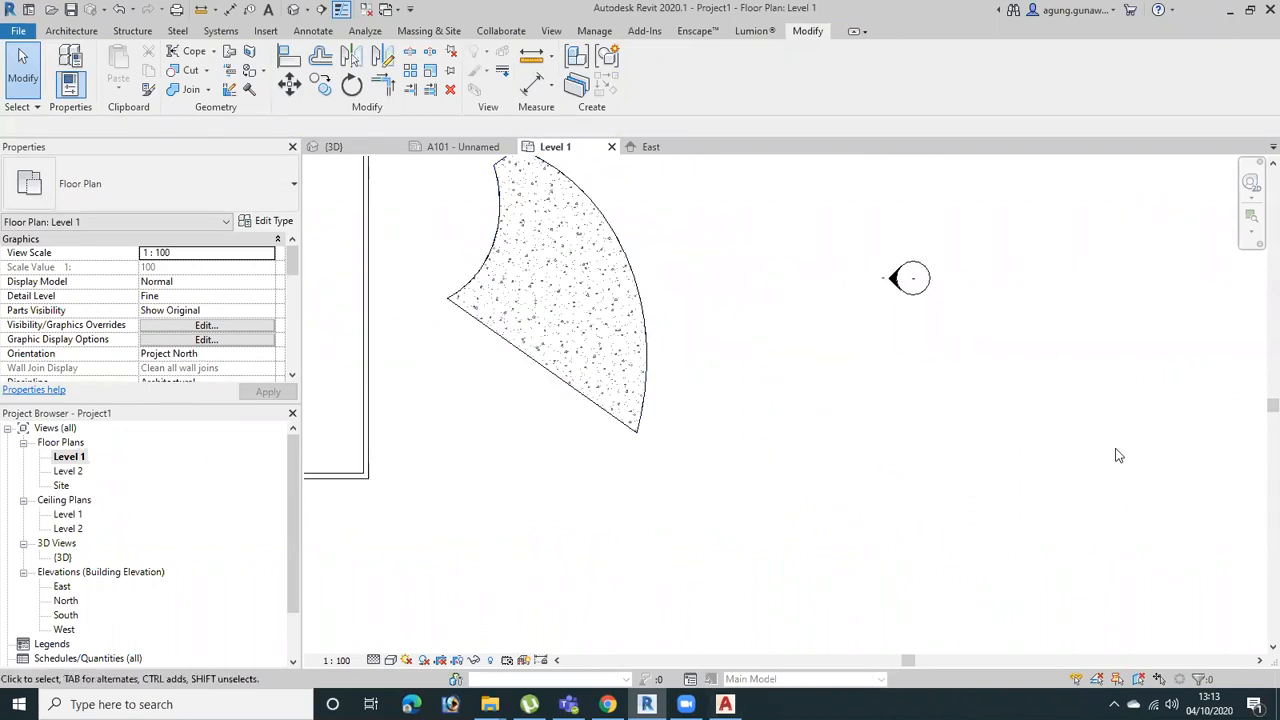
pyautogui.moveTo(805, 487); pyautogui.dragTo(932, 587, button='middle')
pyautogui.click(776, 472)
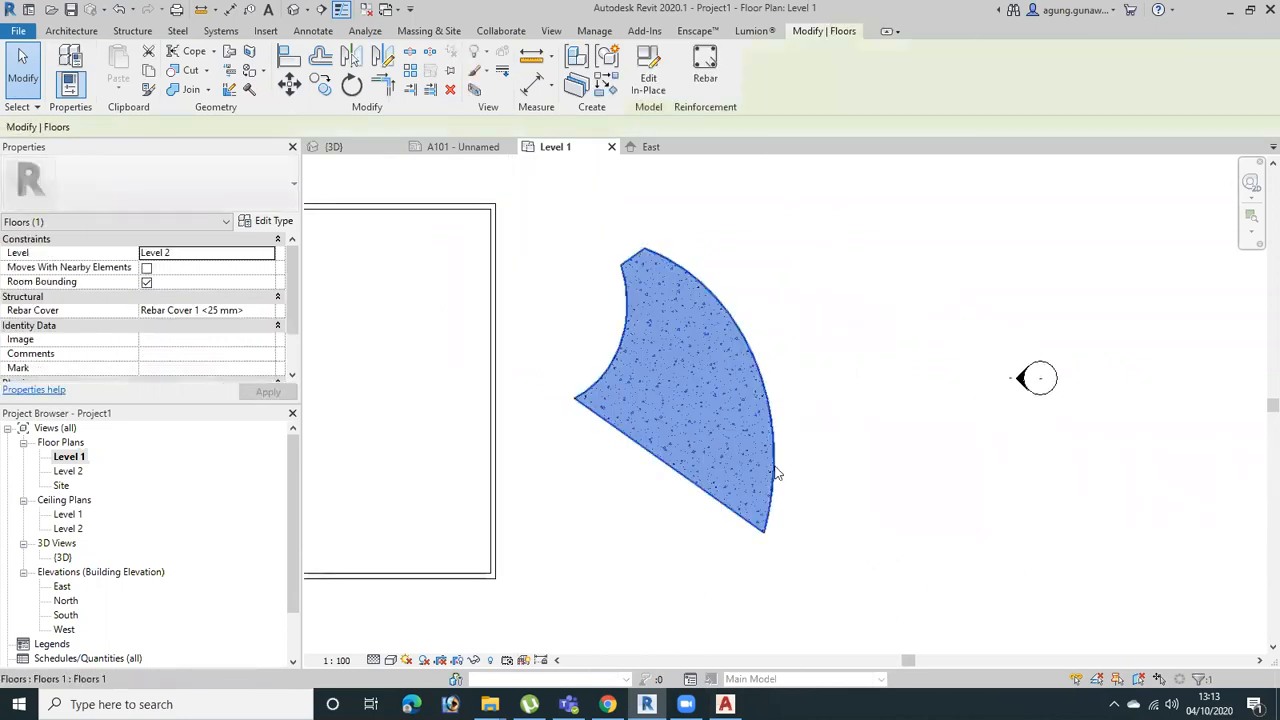
pyautogui.rightClick(776, 470)
pyautogui.moveTo(871, 207)
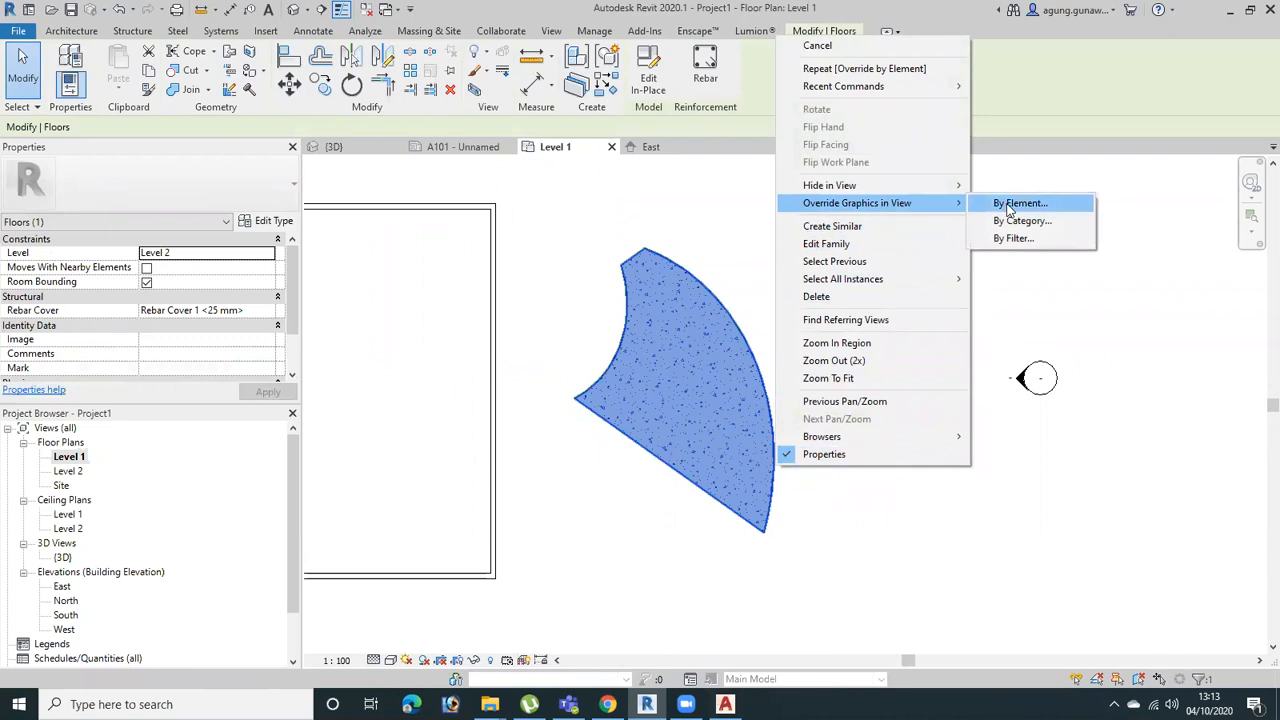
pyautogui.click(1008, 510)
pyautogui.moveTo(592, 568); pyautogui.dragTo(839, 560, button='middle')
pyautogui.click(1018, 436)
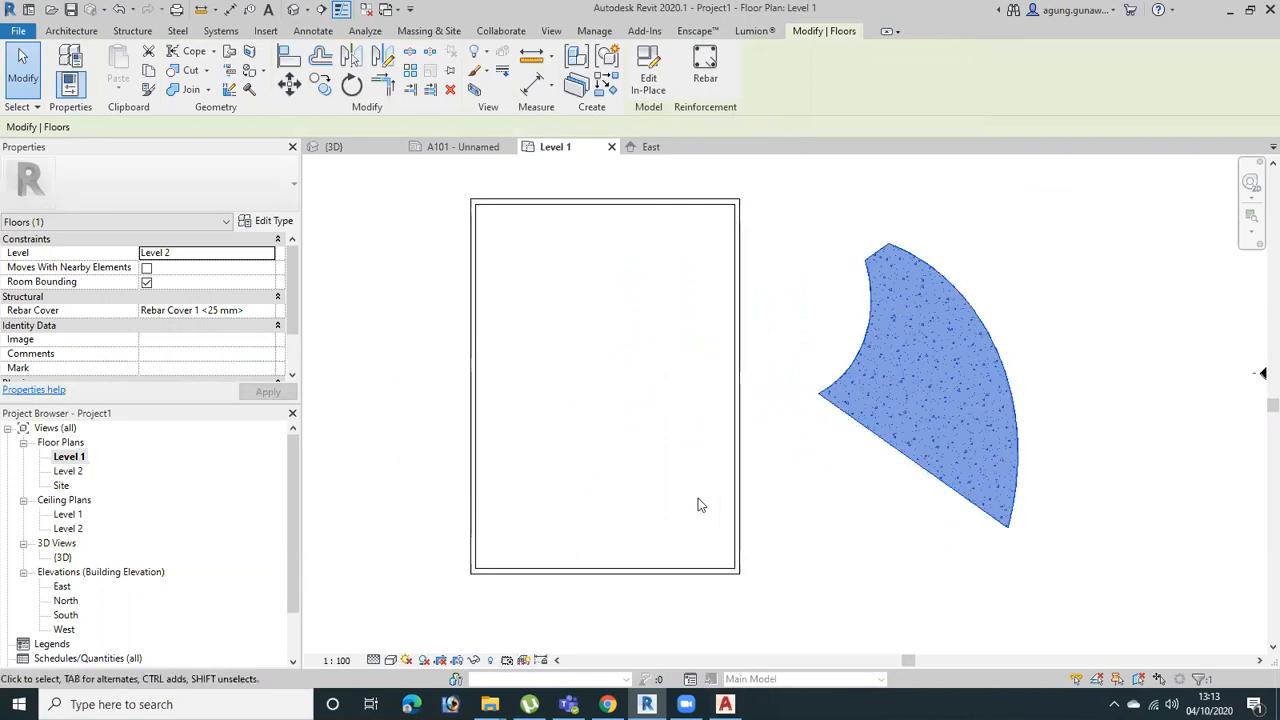
pyautogui.scroll(-3, 555, 458)
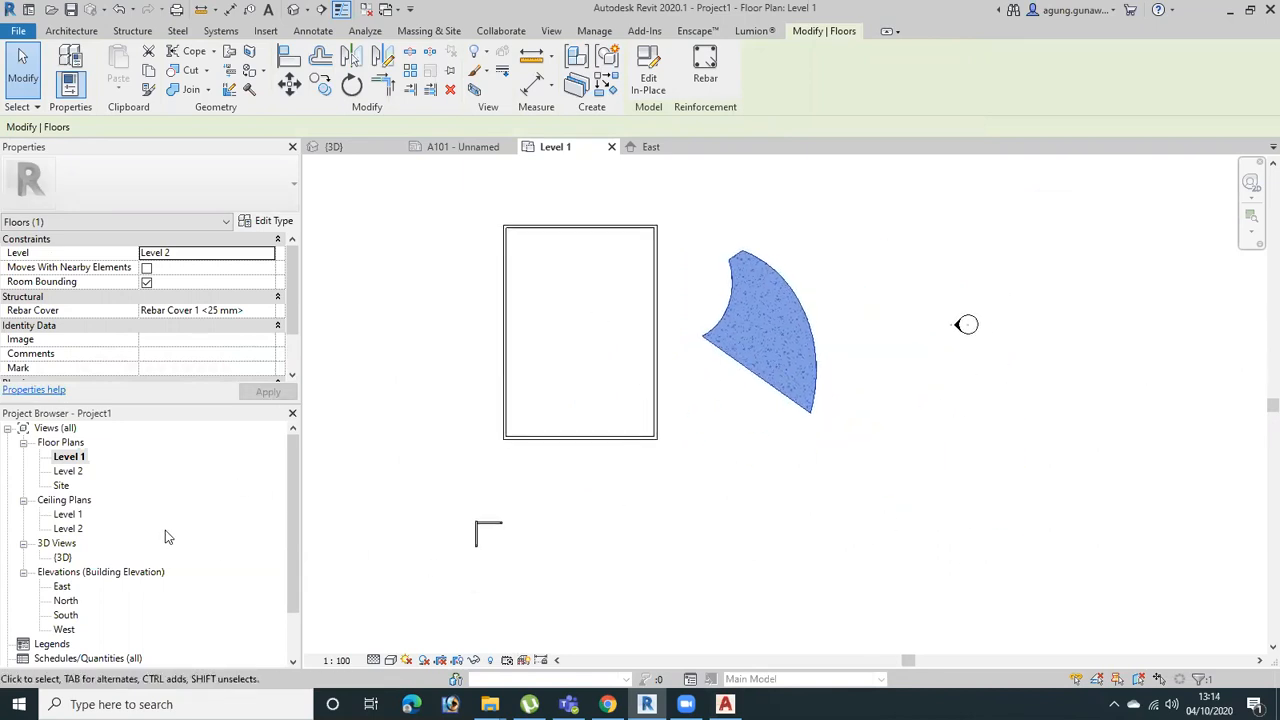
pyautogui.press('Escape')
# Open sheet A101 - Unnamed and inspect the curved floor component in the sheet's 3D viewport
pyautogui.scroll(-3, 140, 620)
pyautogui.doubleClick(62, 616)
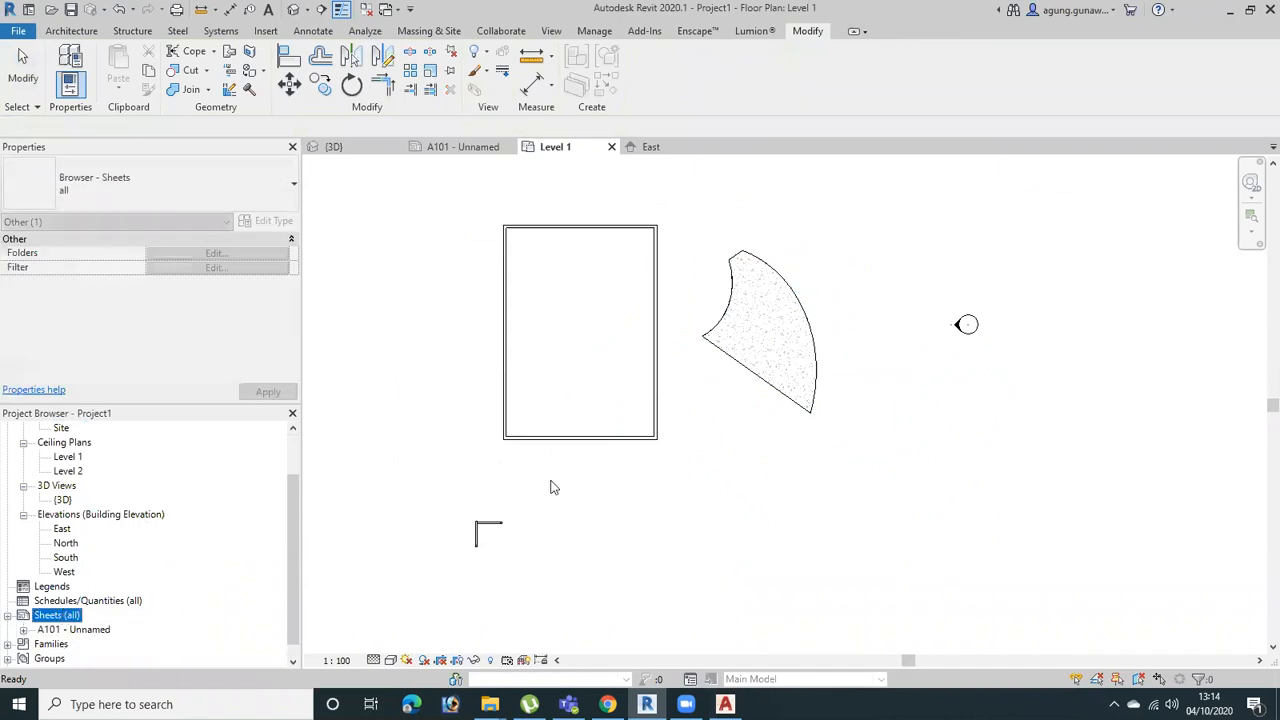
pyautogui.doubleClick(74, 629)
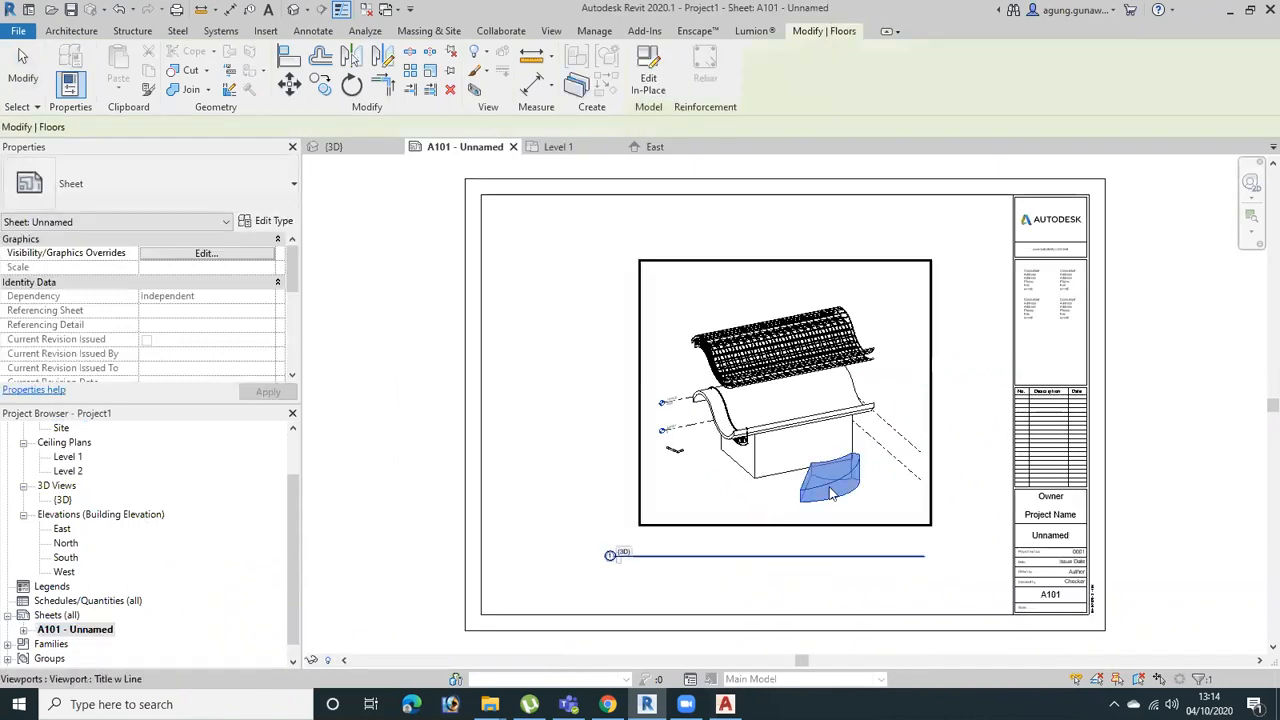
pyautogui.scroll(2, 600, 320)
pyautogui.click(1000, 497)
pyautogui.scroll(5, 834, 453)
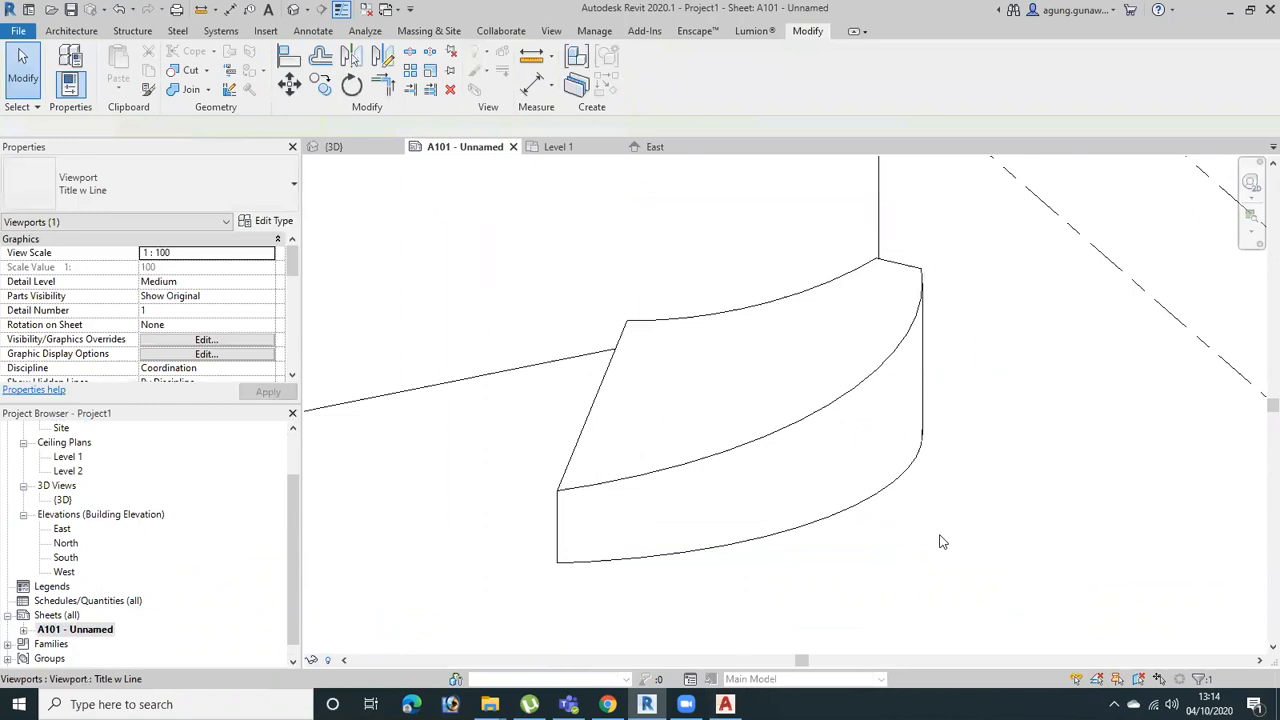
pyautogui.scroll(-6, 824, 514)
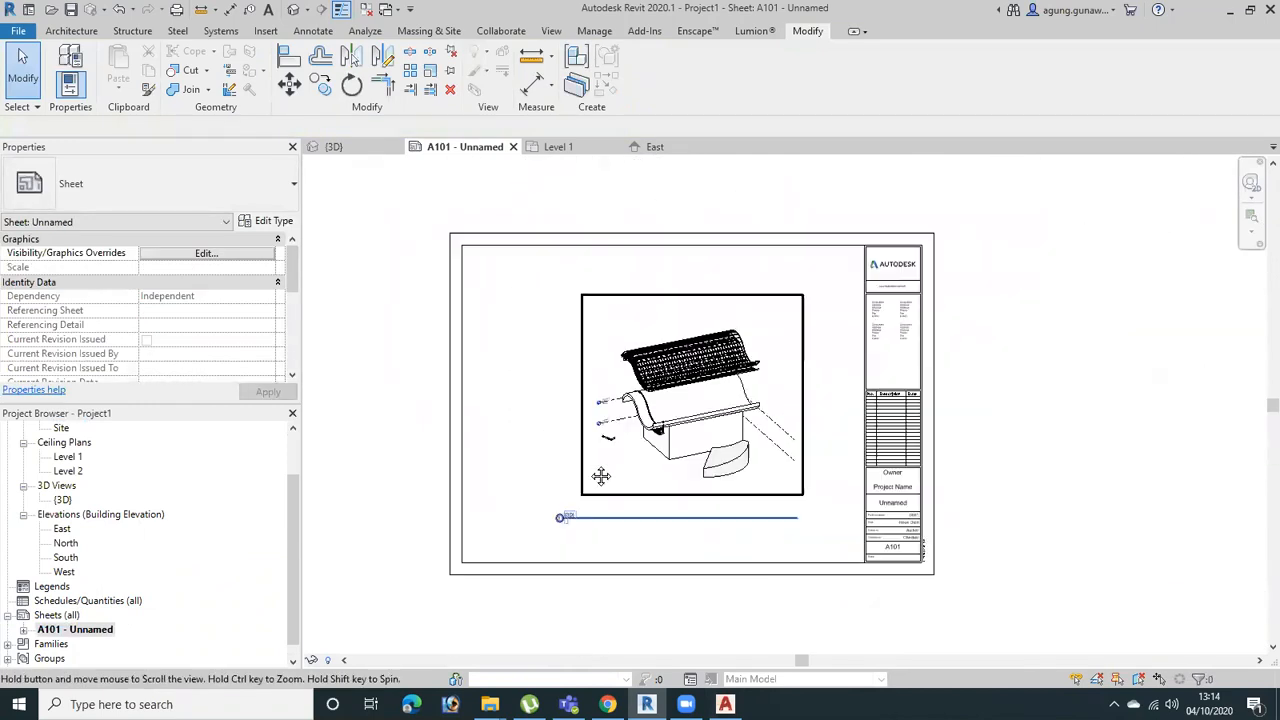
# Move the 3D viewport closer to the title block and place the Level 1 floor plan beside it on sheet A101
pyautogui.click(798, 405)
pyautogui.moveTo(798, 405); pyautogui.dragTo(786, 408)
pyautogui.scroll(2, 103, 477)
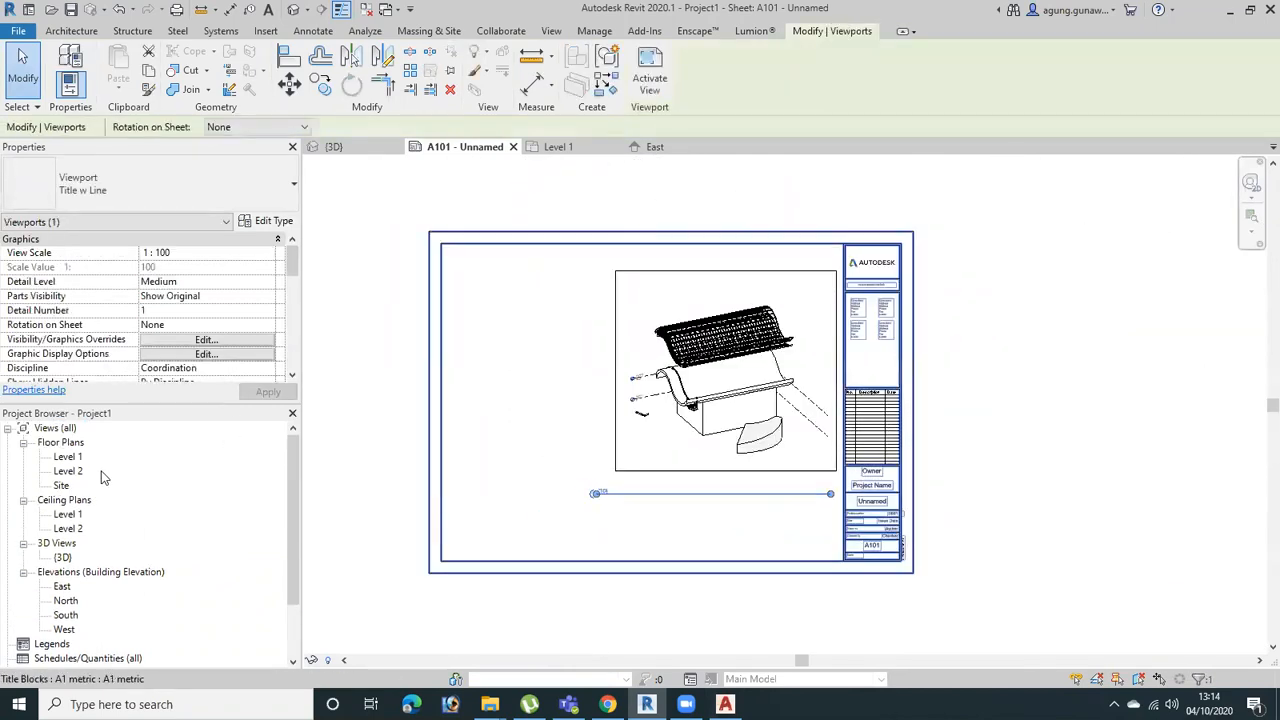
pyautogui.moveTo(67, 456); pyautogui.dragTo(516, 364)
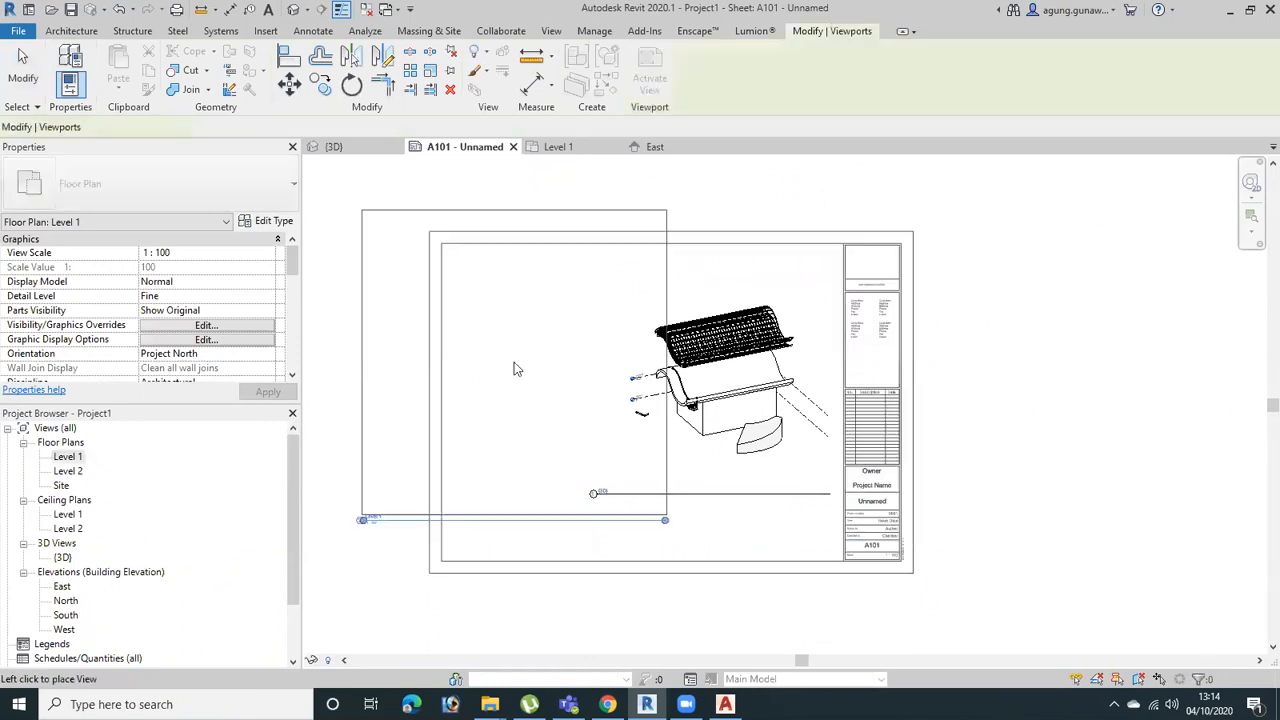
pyautogui.click(533, 372)
pyautogui.scroll(4, 690, 420)
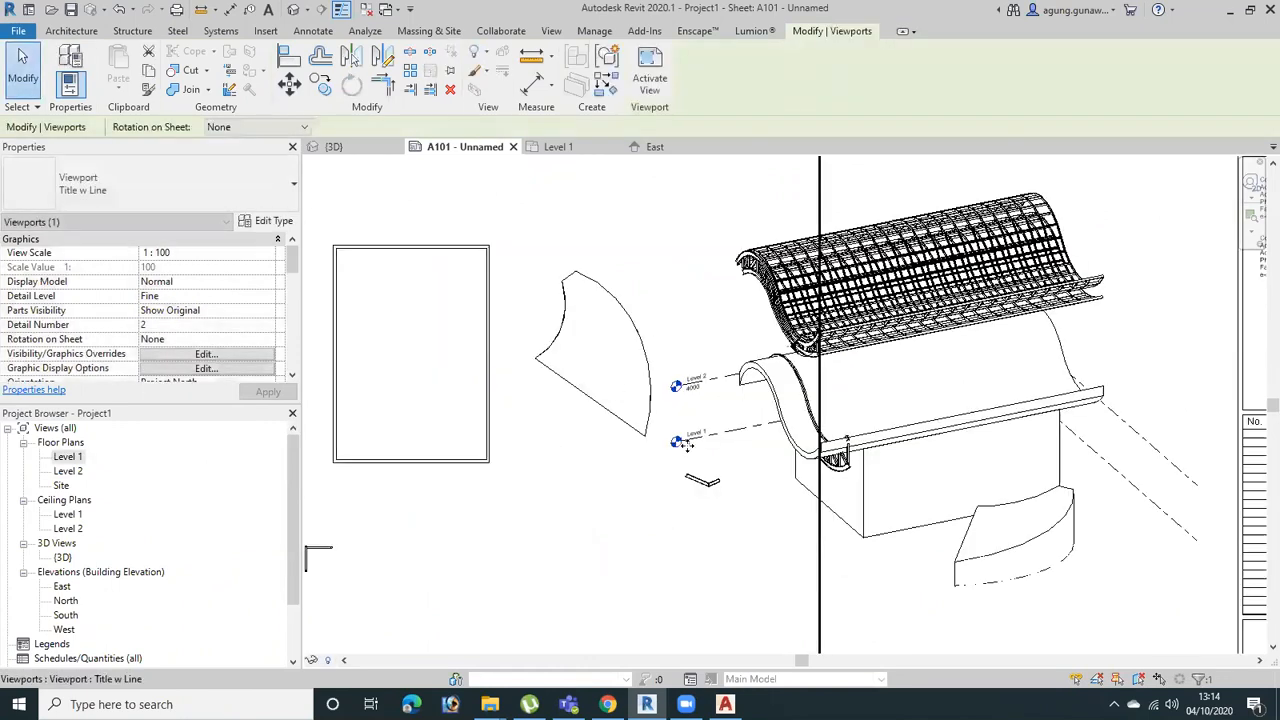
pyautogui.scroll(-3, 716, 440)
pyautogui.click(840, 231)
pyautogui.click(603, 332)
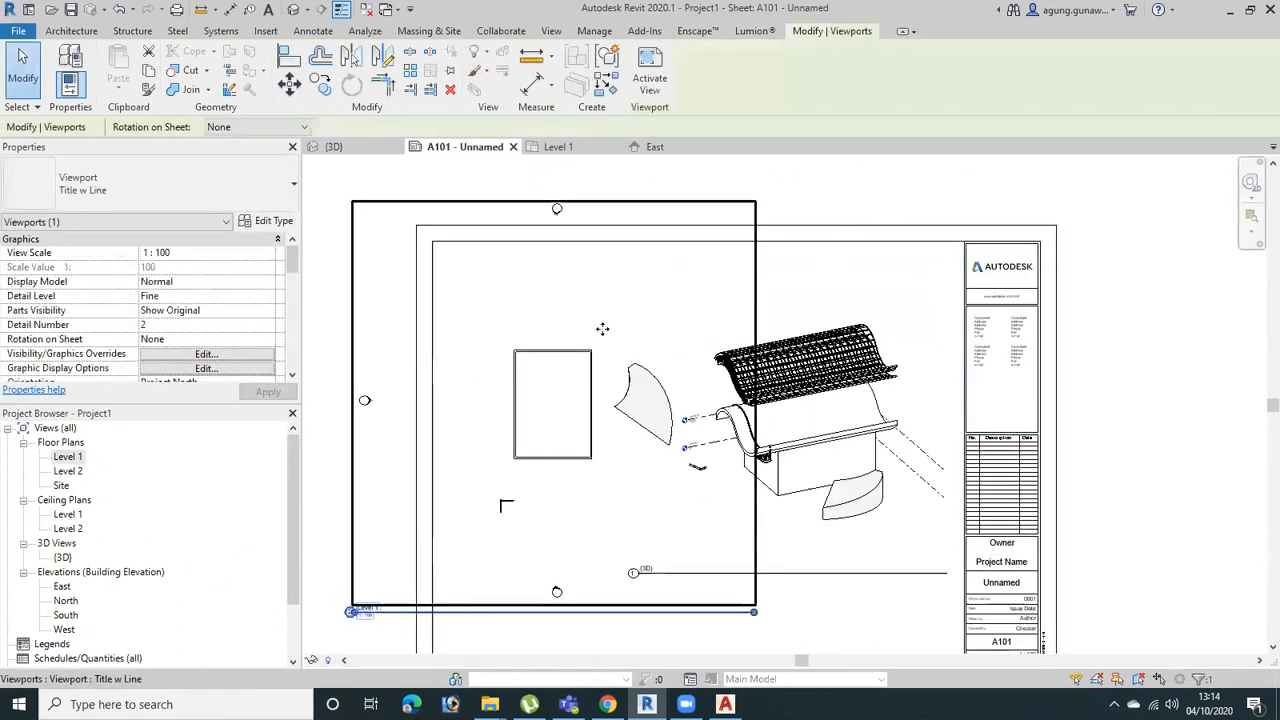
pyautogui.click(924, 163)
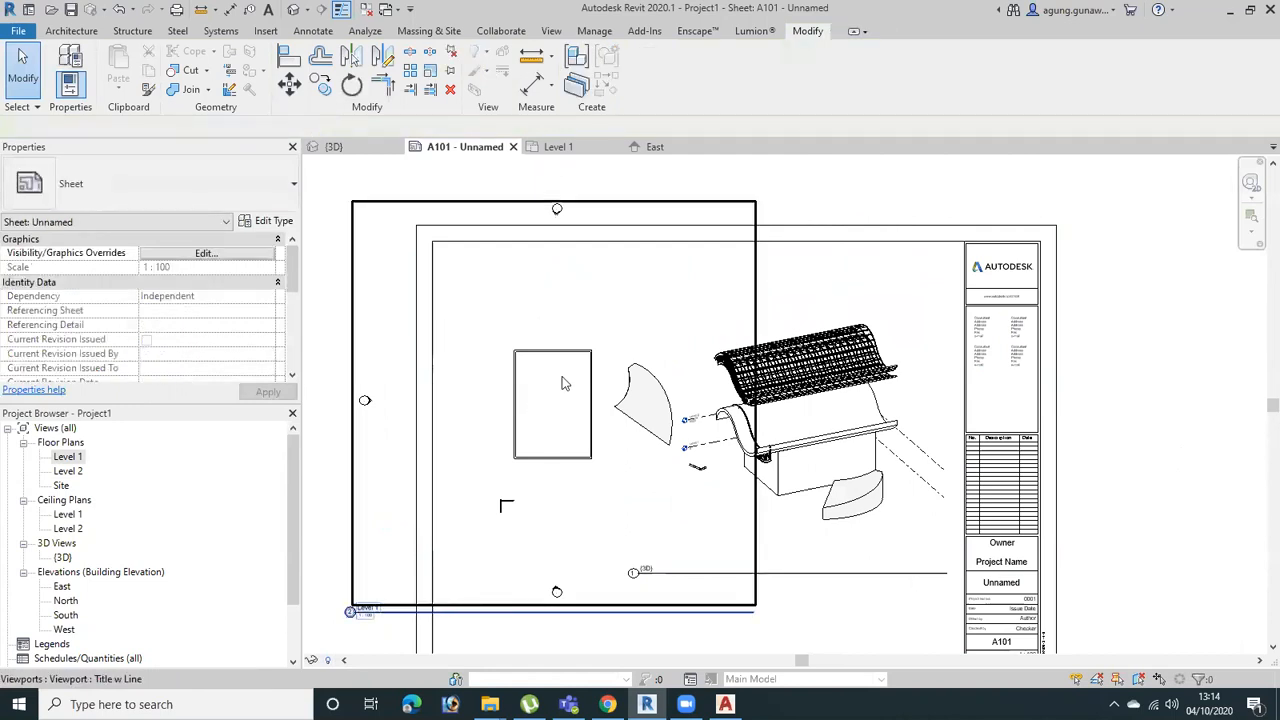
# Try to export only the current sheet A101 as an AutoCAD 2018 DWG named Project1 - Sheet - A101 - Unnamed to the Documents folder
pyautogui.click(18, 30)
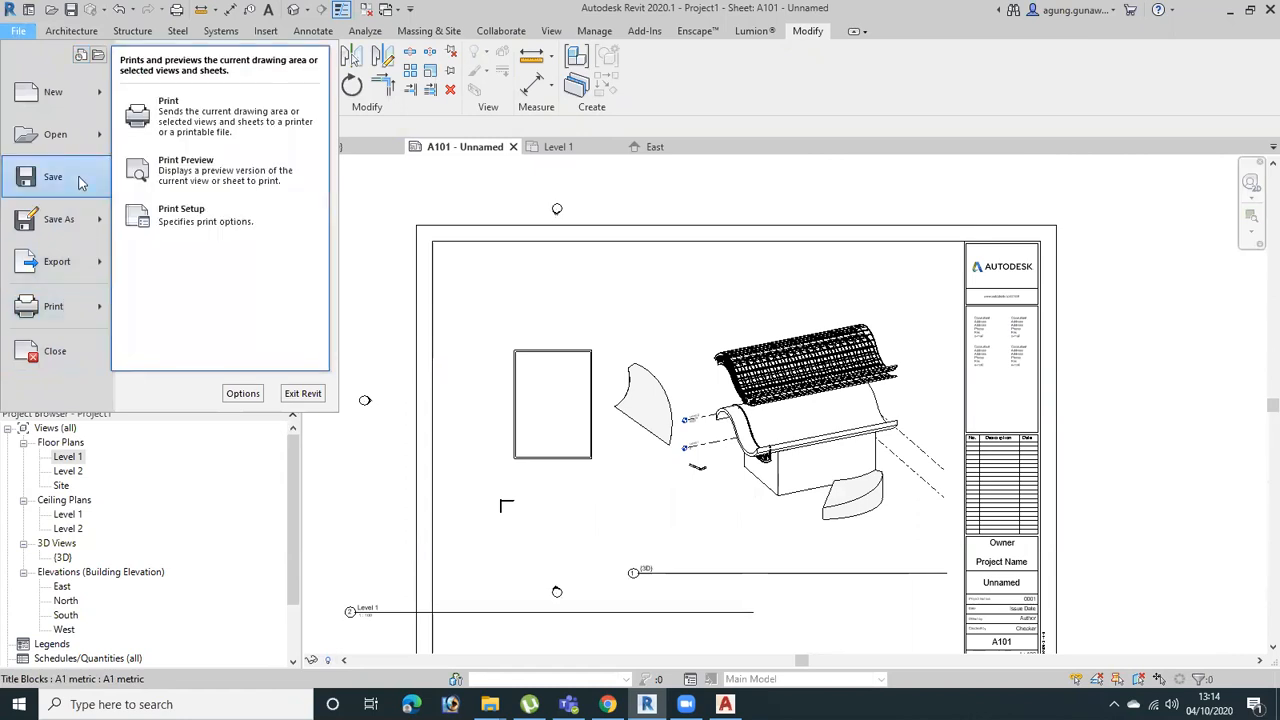
pyautogui.moveTo(70, 258)
pyautogui.moveTo(256, 108)
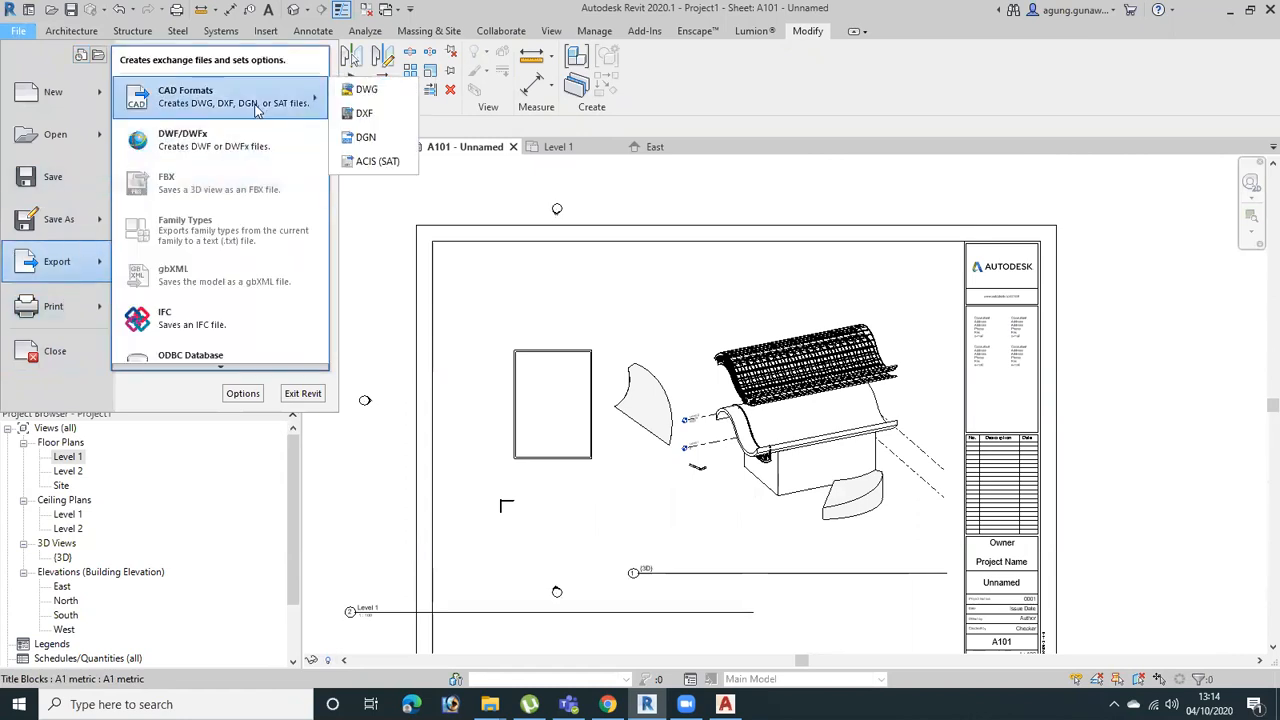
pyautogui.click(366, 89)
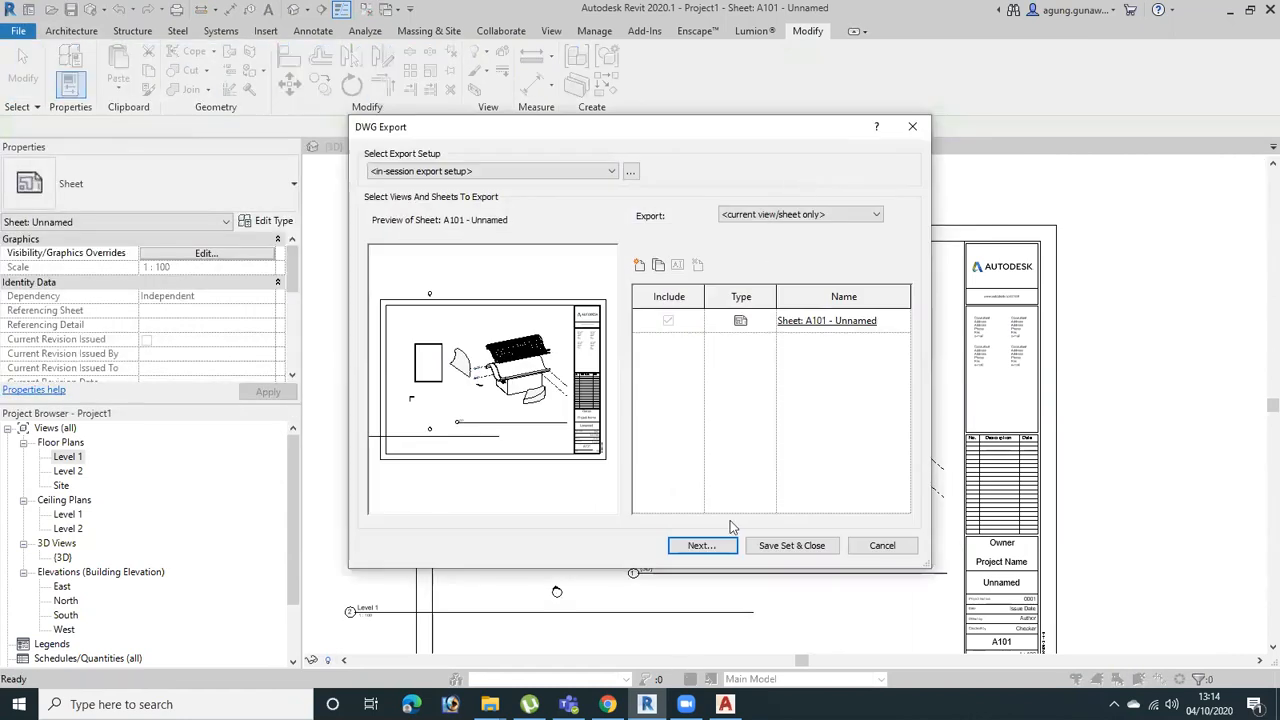
pyautogui.click(711, 550)
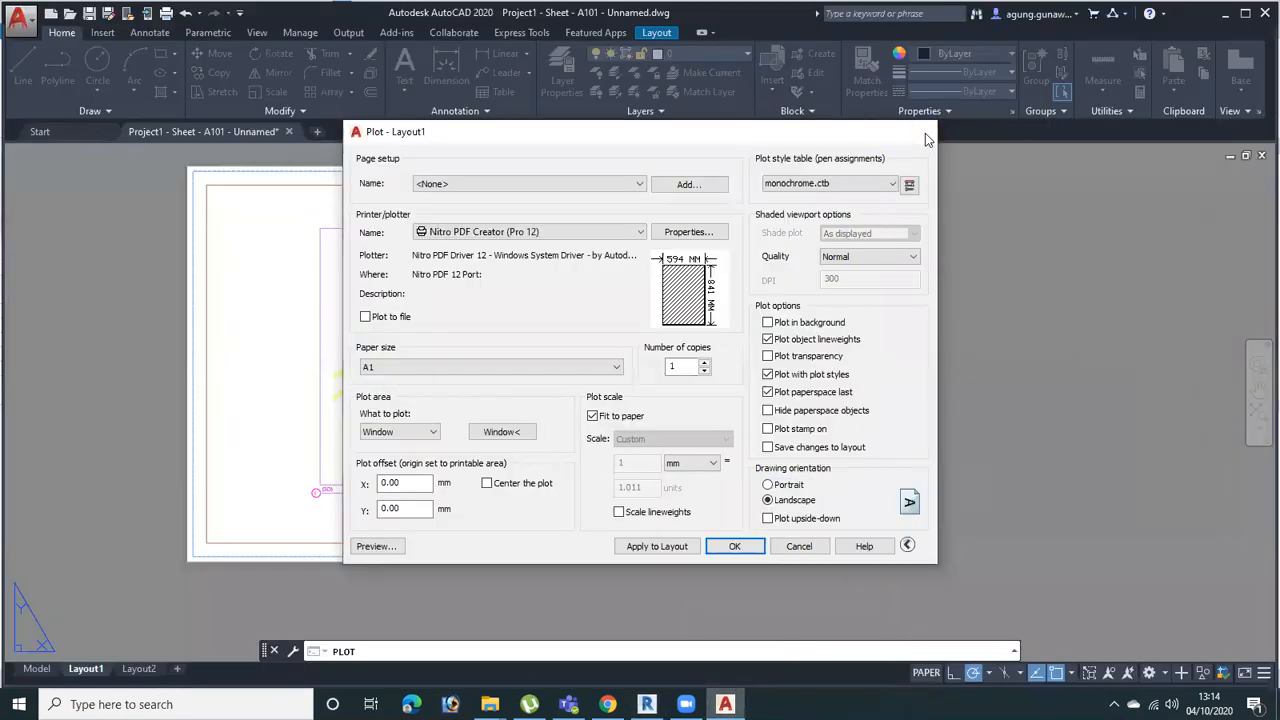
# Switch to AutoCAD and close the open drawing Project1 - Sheet - A101 - Unnamed.dwg
pyautogui.click(925, 133)
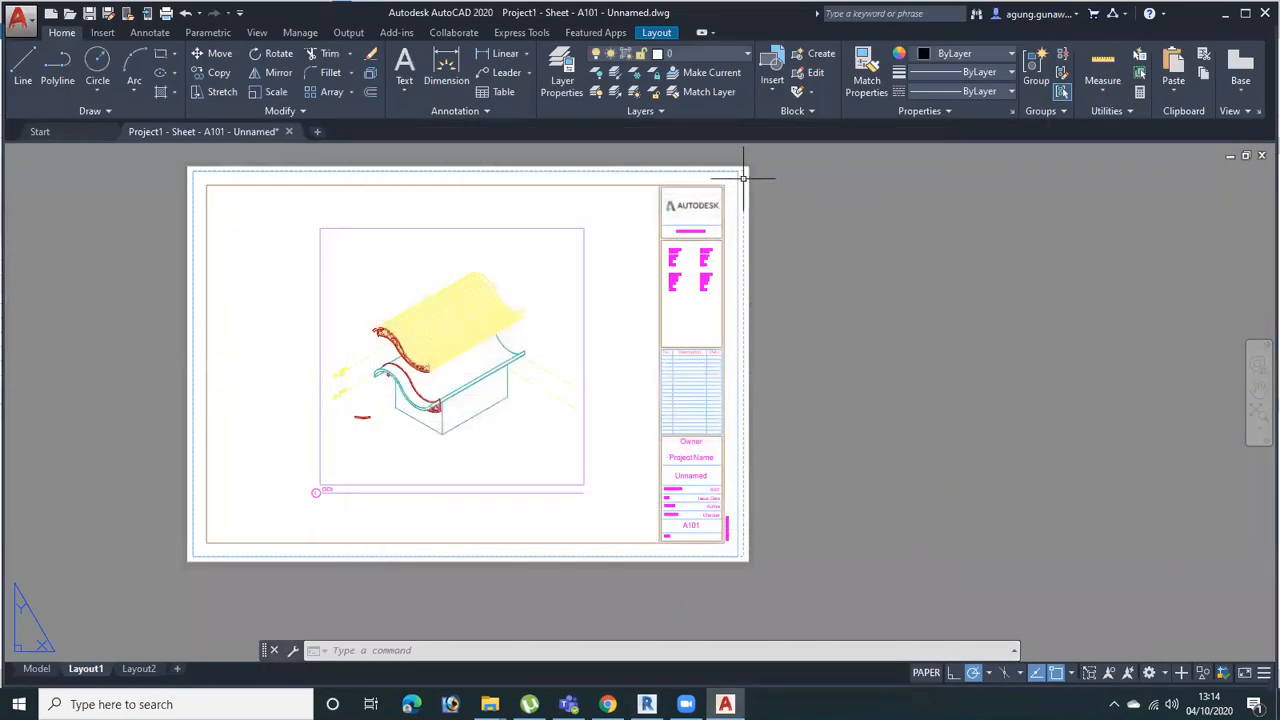
pyautogui.click(289, 131)
pyautogui.click(691, 393)
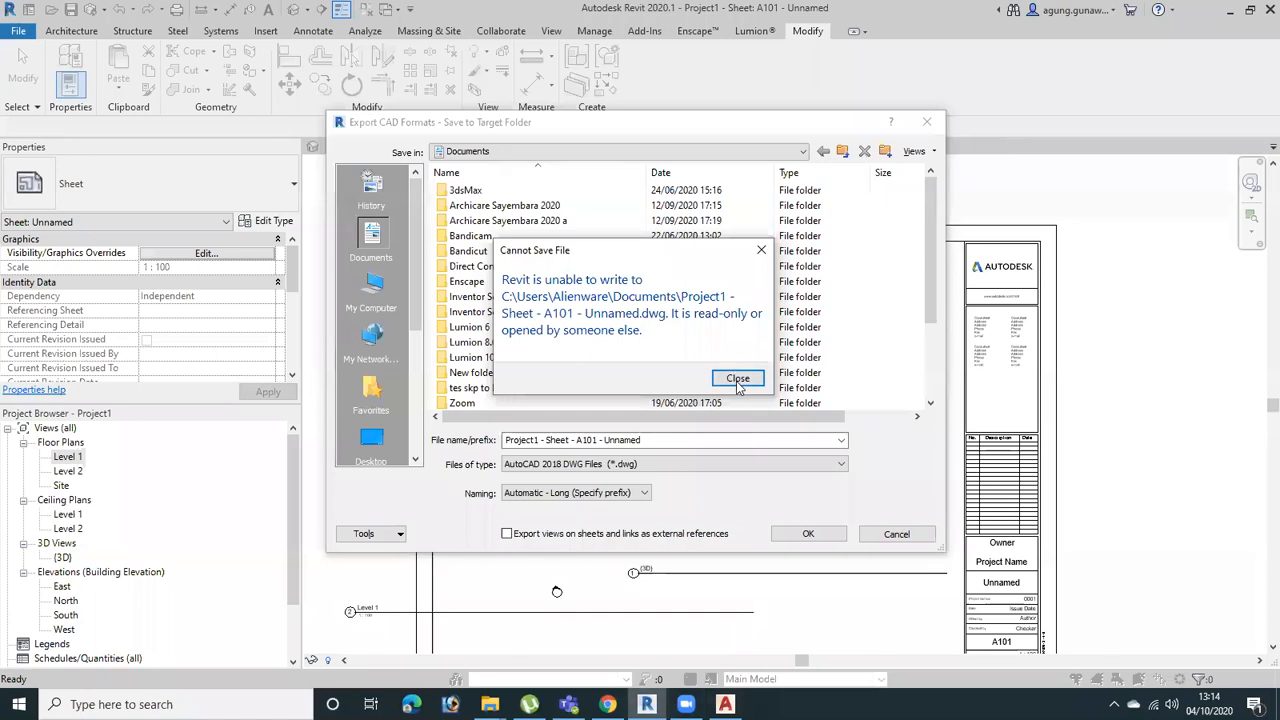
# Dismiss Revit's save error and export the A101 sheet again, replacing the existing DWG file in Documents
pyautogui.click(737, 380)
pyautogui.click(810, 536)
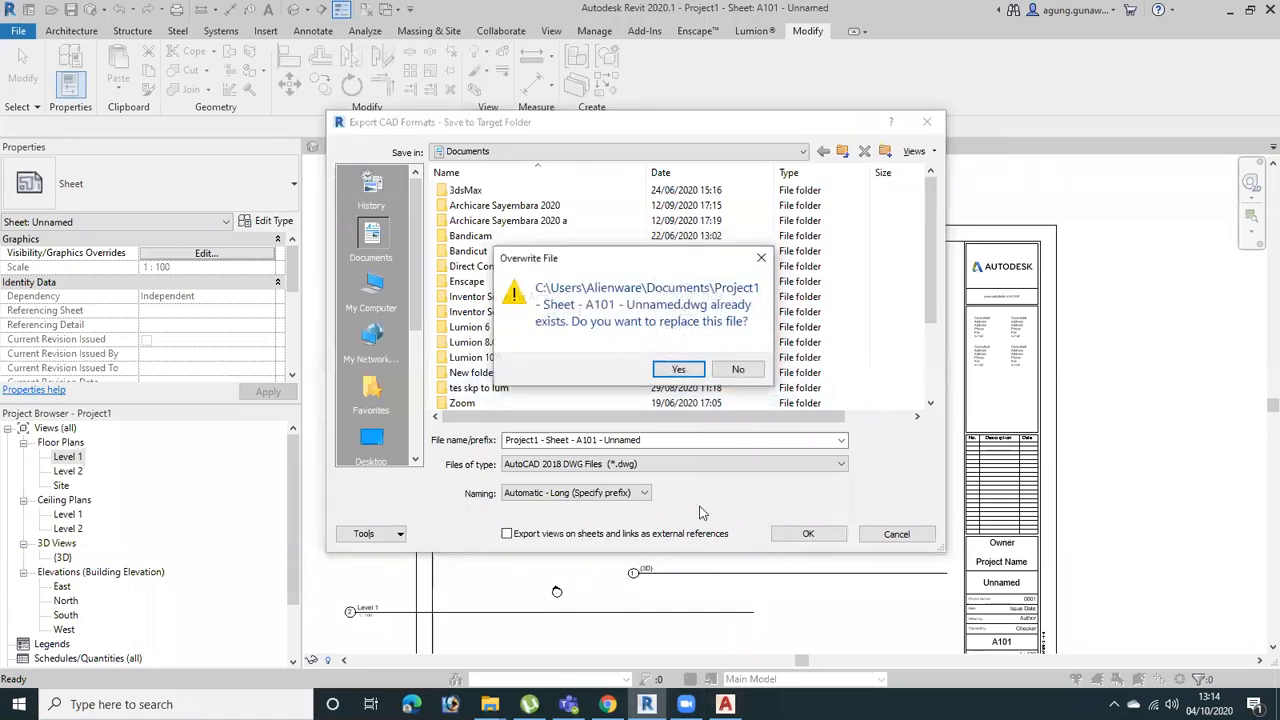
pyautogui.click(680, 370)
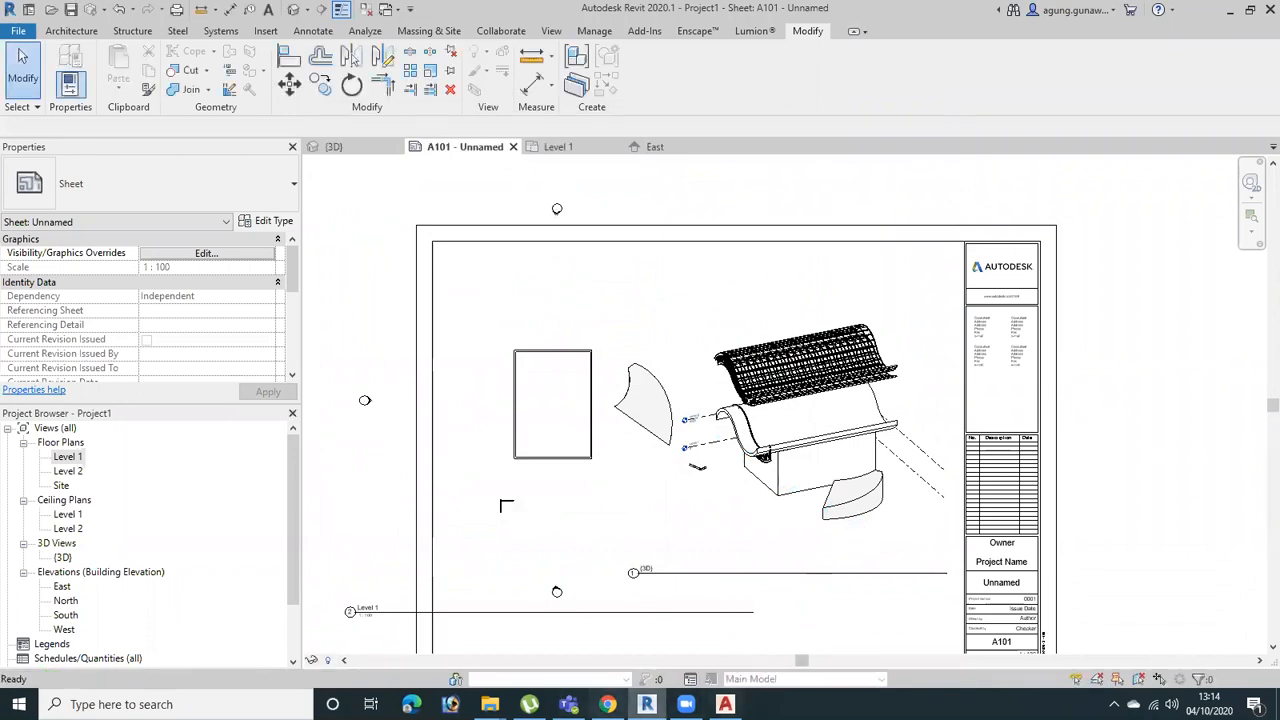
# Open the exported Project1 - Sheet - A101 - Unnamed DWG from the Documents folder in AutoCAD and inspect Layout1
pyautogui.moveTo(490, 704)
pyautogui.click(594, 650)
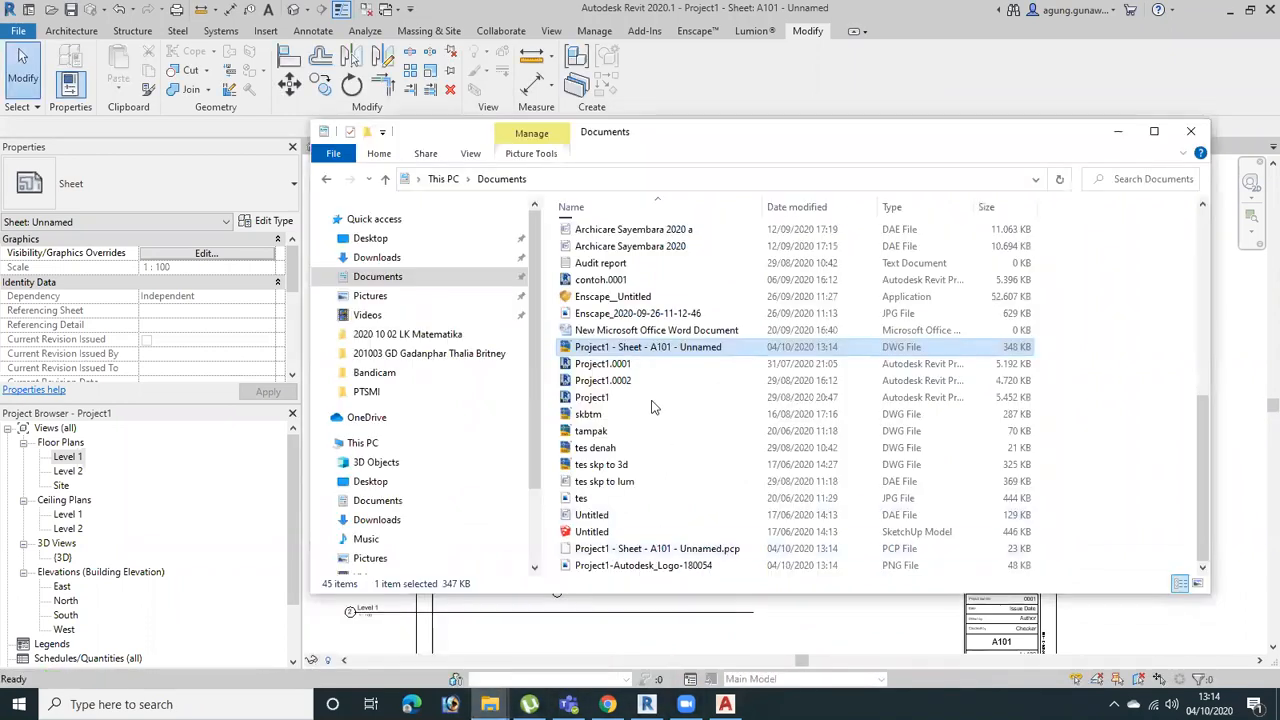
pyautogui.doubleClick(632, 351)
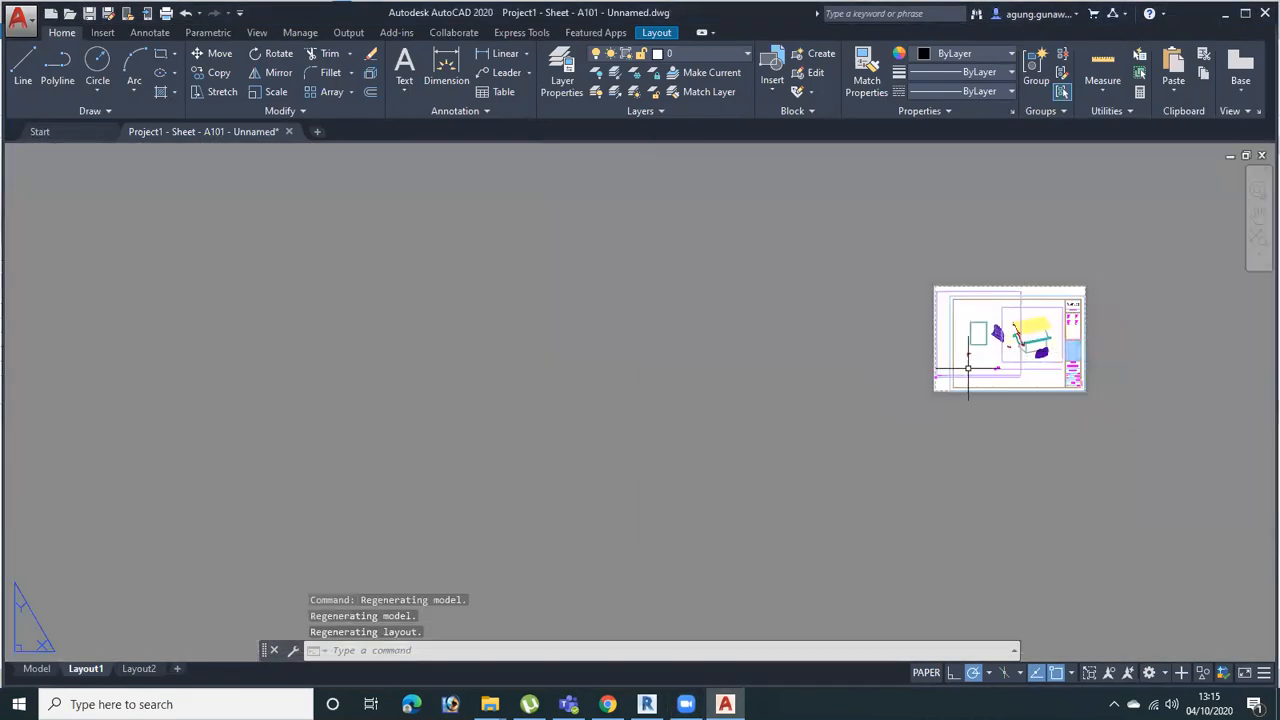
pyautogui.scroll(8, 968, 368)
pyautogui.click(755, 299)
pyautogui.click(625, 490)
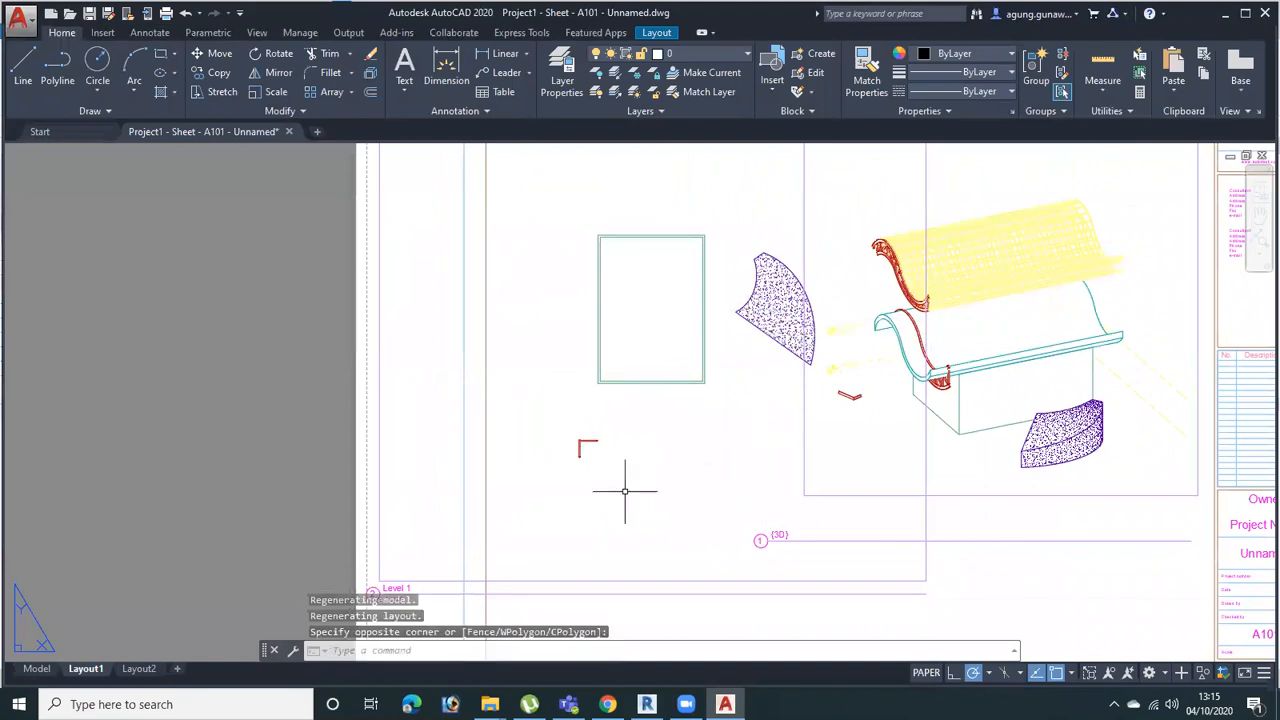
# Switch to model space and examine the Level 1 plan's wall lines and curved floor hatch by selecting them
pyautogui.click(37, 668)
pyautogui.moveTo(1046, 431); pyautogui.dragTo(795, 389, button='middle')
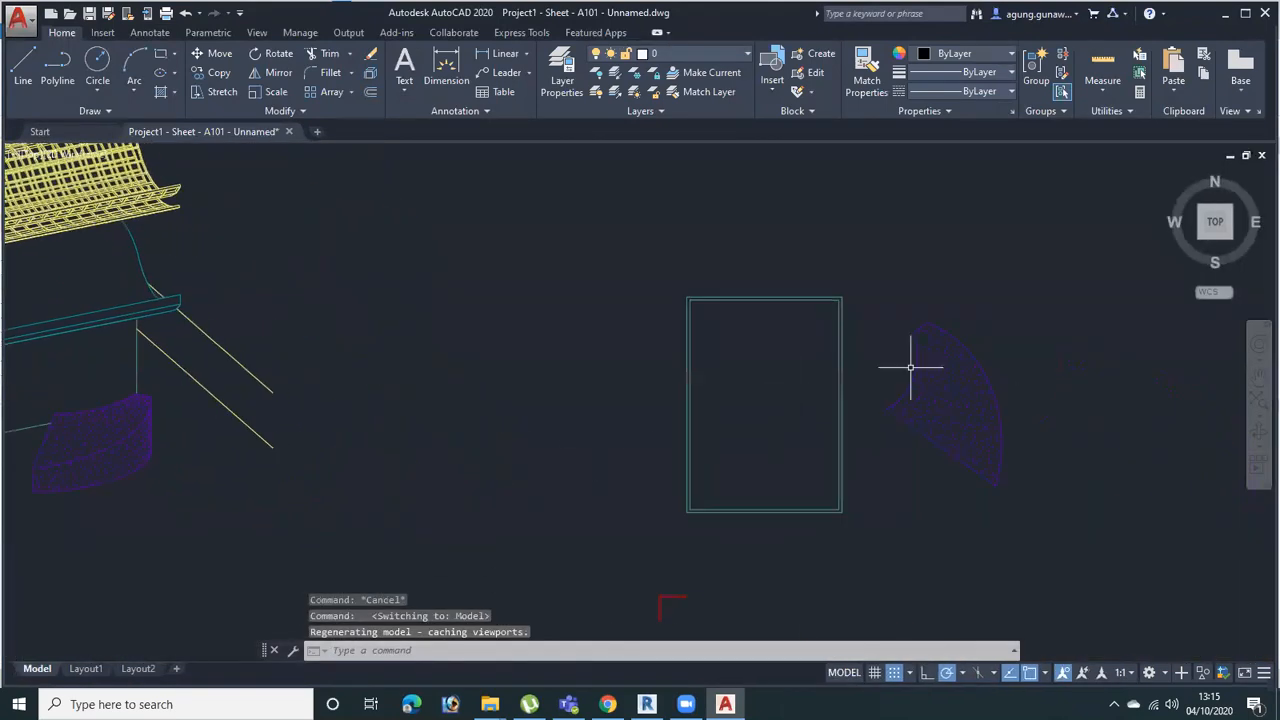
pyautogui.click(866, 349)
pyautogui.click(808, 372)
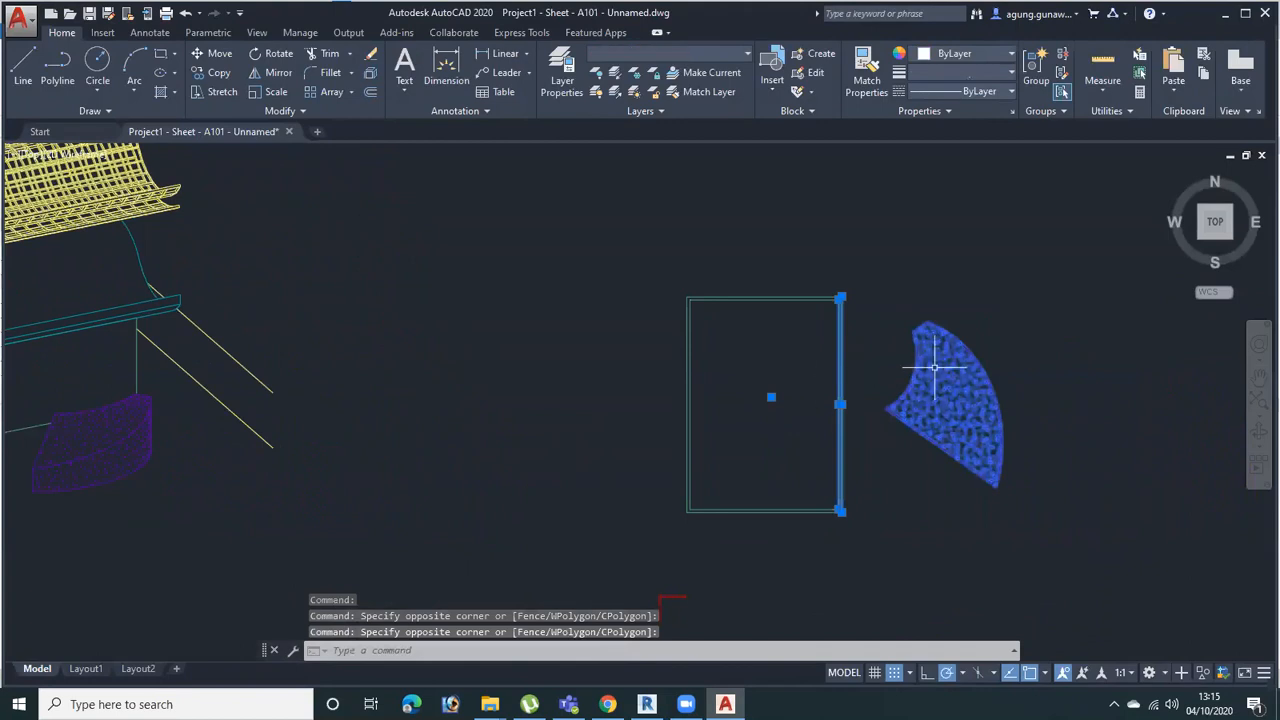
pyautogui.scroll(4, 925, 362)
pyautogui.press('Escape')
pyautogui.press('Escape')
# Examine the individual lines of the wall facing the curved floor in the Level 1 plan by selecting them
pyautogui.click(789, 372)
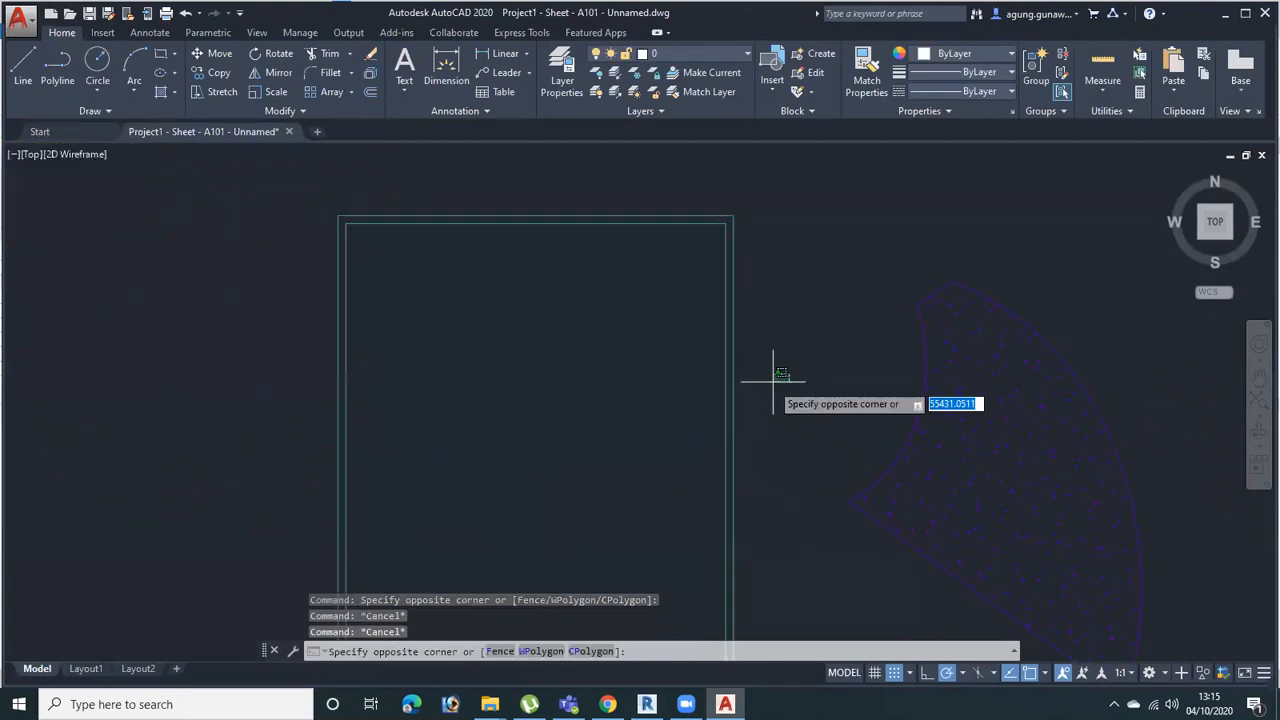
pyautogui.click(733, 419)
pyautogui.scroll(9, 733, 247)
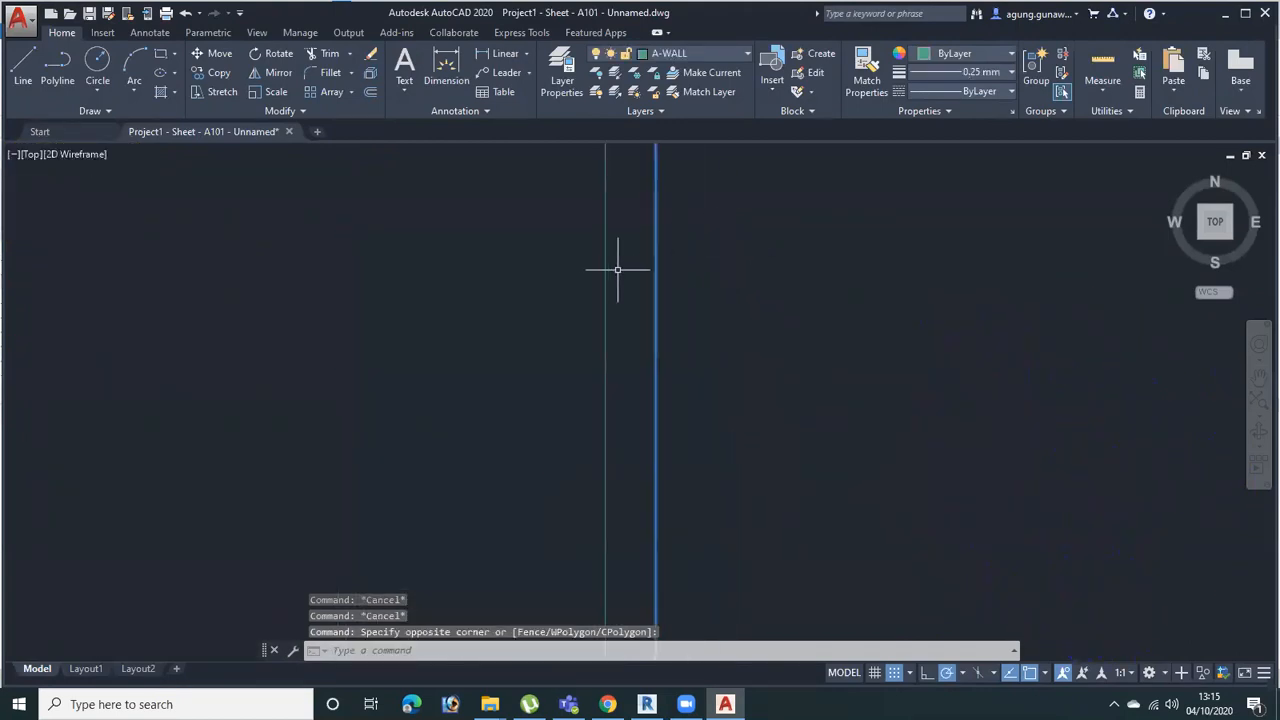
pyautogui.click(618, 270)
pyautogui.click(571, 346)
pyautogui.scroll(-9, 671, 410)
pyautogui.press('Escape')
pyautogui.press('Escape')
# Erase the upper curved edge of the roof beside the Level 2 marker in the 3D linework
pyautogui.moveTo(418, 466)
pyautogui.mouseDown(button='middle')
pyautogui.moveTo(589, 426)
pyautogui.moveTo(971, 473)
pyautogui.mouseUp(button='middle')
pyautogui.scroll(2, 400, 396)
pyautogui.scroll(4, 466, 434)
pyautogui.scroll(-3, 429, 357)
pyautogui.moveTo(429, 357); pyautogui.dragTo(545, 508, button='middle')
pyautogui.click(278, 440)
pyautogui.moveTo(297, 442); pyautogui.dragTo(367, 390, button='middle')
pyautogui.press('Escape')
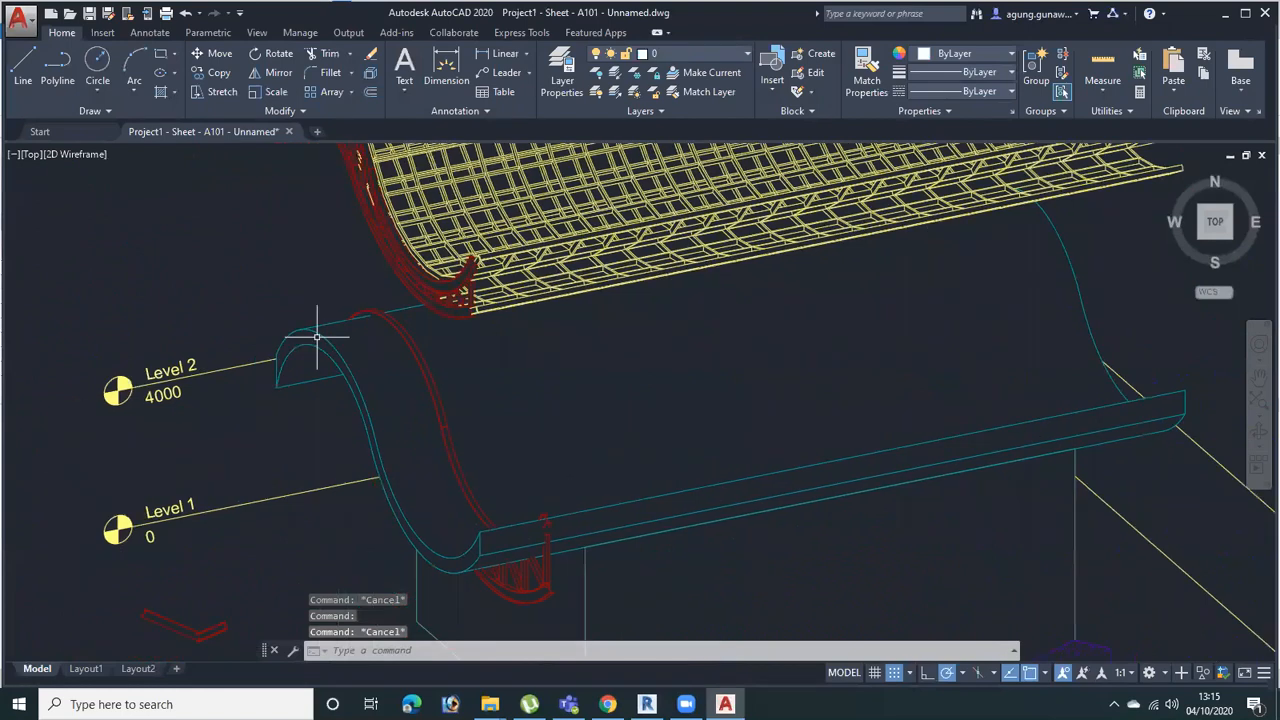
pyautogui.click(316, 337)
pyautogui.scroll(5, 316, 337)
pyautogui.scroll(-3, 337, 406)
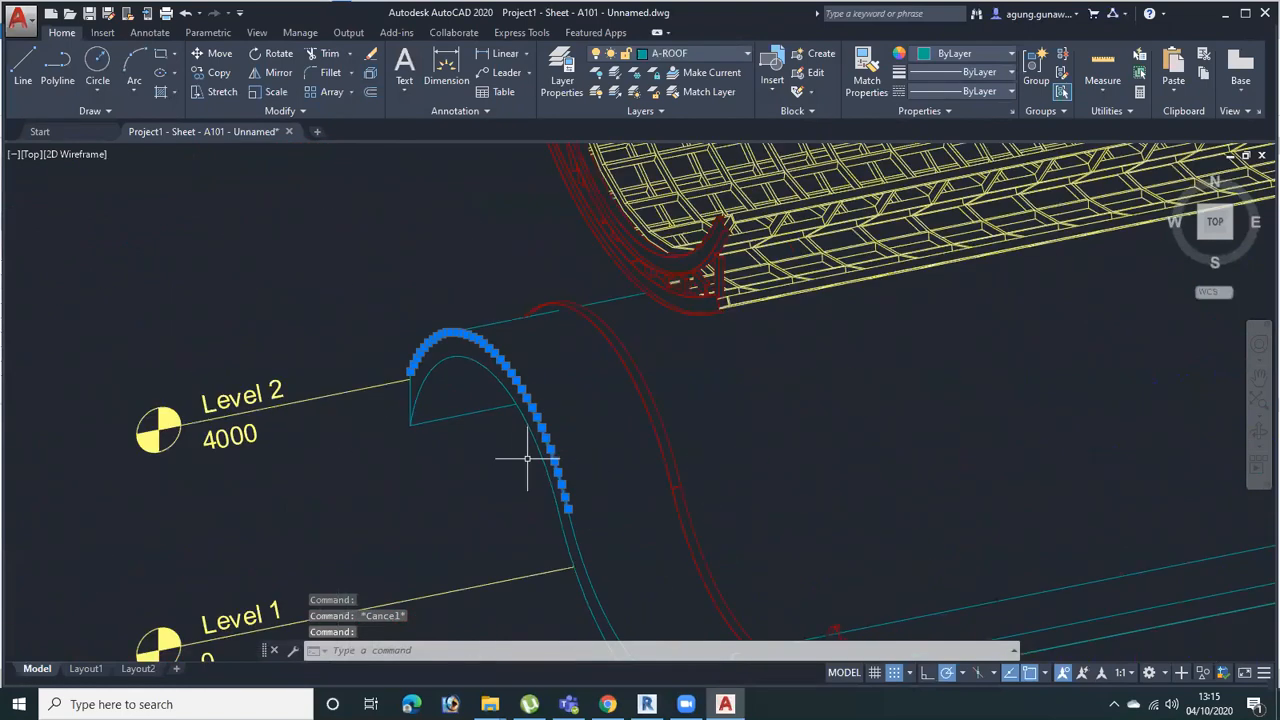
pyautogui.press('Delete')
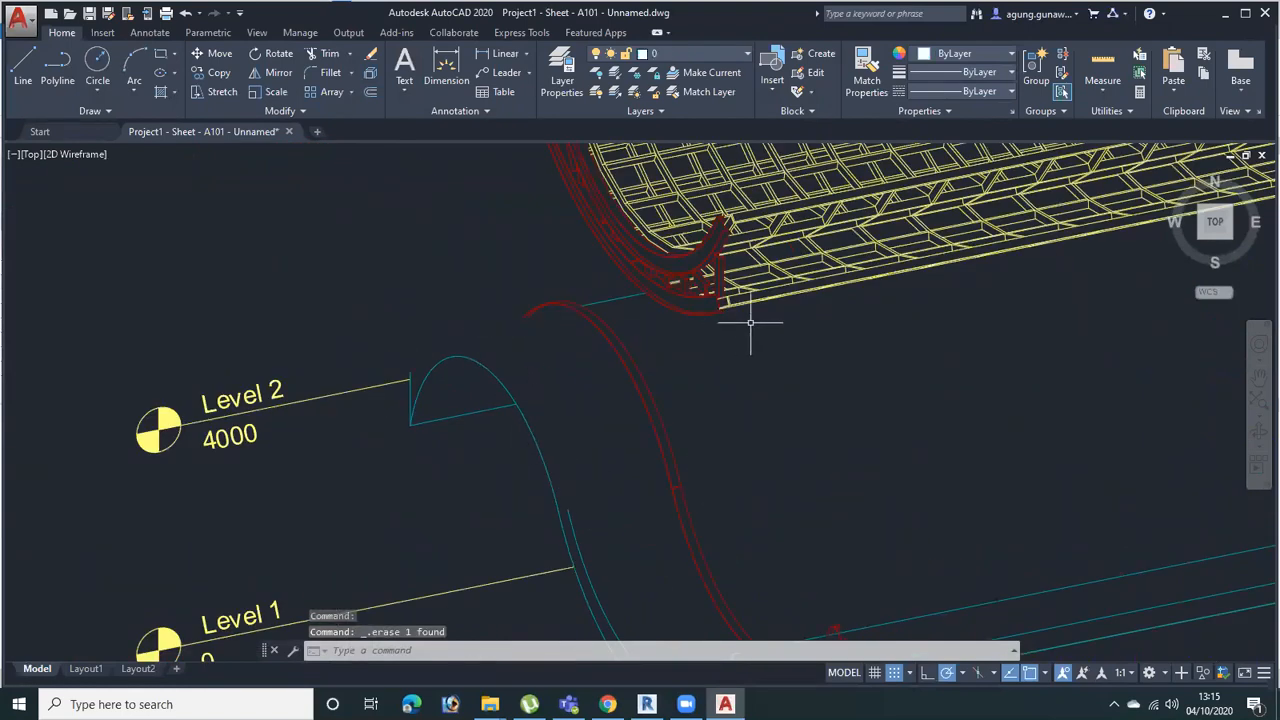
# Erase the curved floor component and the adjoining house wall edge from the 3D linework
pyautogui.moveTo(749, 334); pyautogui.dragTo(689, 372, button='middle')
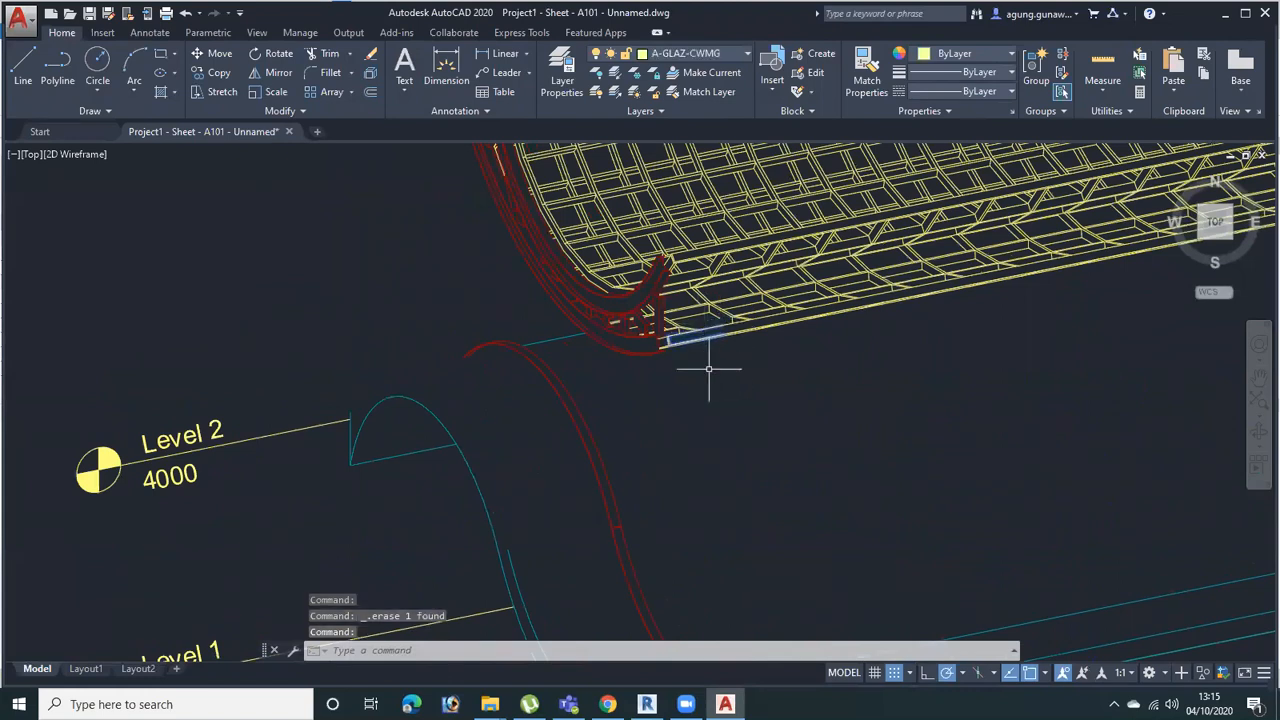
pyautogui.scroll(-5, 763, 376)
pyautogui.scroll(4, 763, 376)
pyautogui.click(878, 387)
pyautogui.press('Delete')
pyautogui.click(914, 300)
pyautogui.click(843, 437)
pyautogui.scroll(-5, 843, 437)
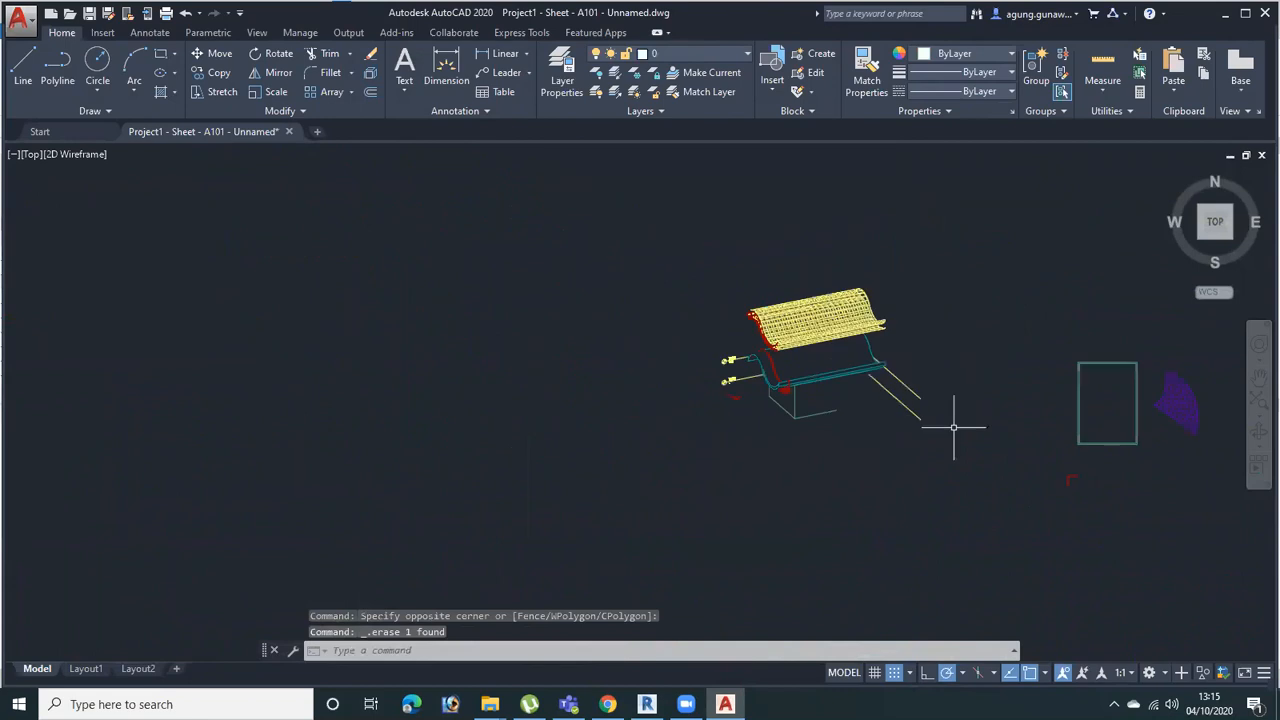
# Erase the two slanted level lines extending from the far end of the house in the 3D linework
pyautogui.moveTo(951, 423); pyautogui.dragTo(786, 423, button='middle')
pyautogui.click(799, 361)
pyautogui.click(733, 482)
pyautogui.press('Delete')
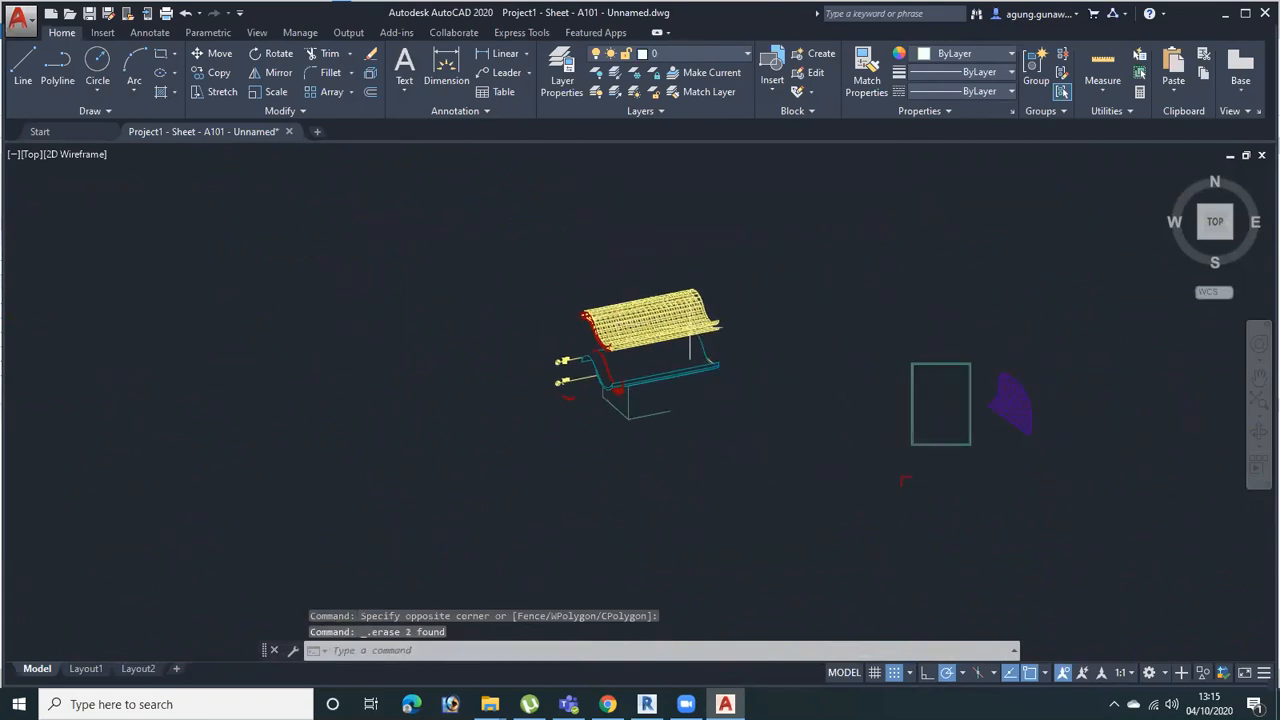
# Examine the remaining roof and wall linework and select the Level 2 marker in the 3D drawing
pyautogui.scroll(6, 679, 382)
pyautogui.scroll(-1, 440, 368)
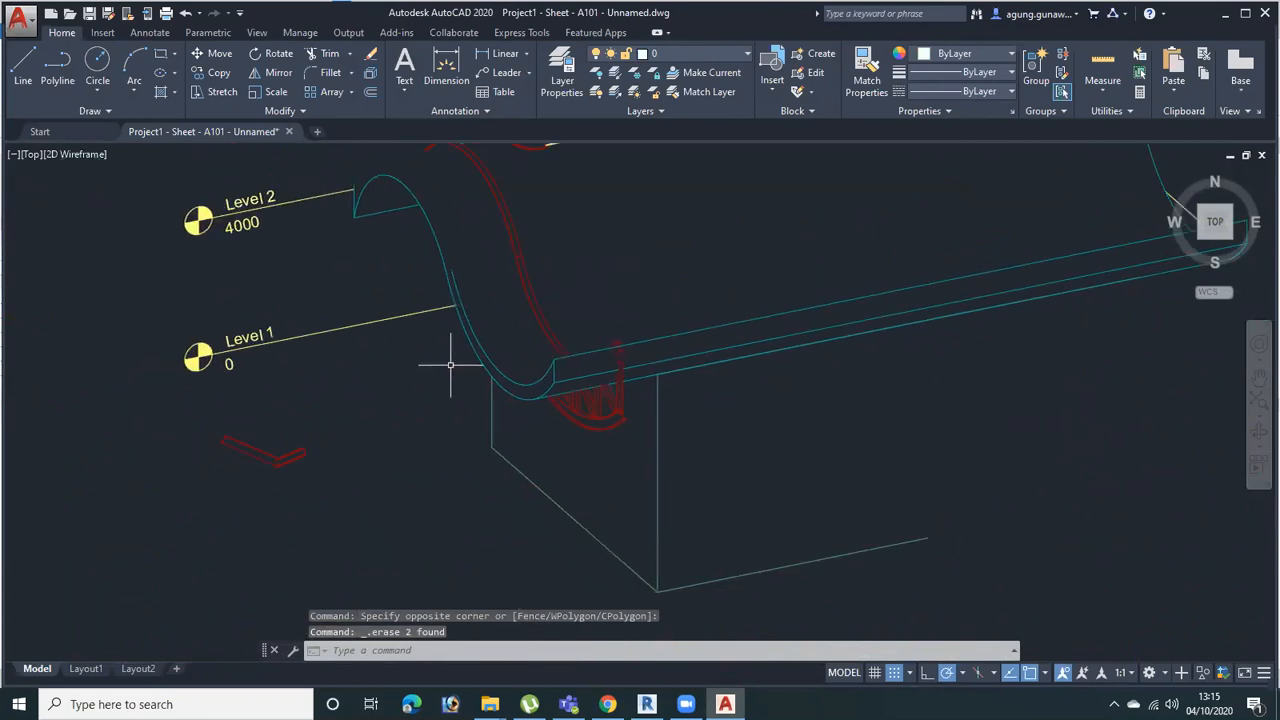
pyautogui.click(305, 147)
pyautogui.click(242, 292)
pyautogui.scroll(-4, 342, 380)
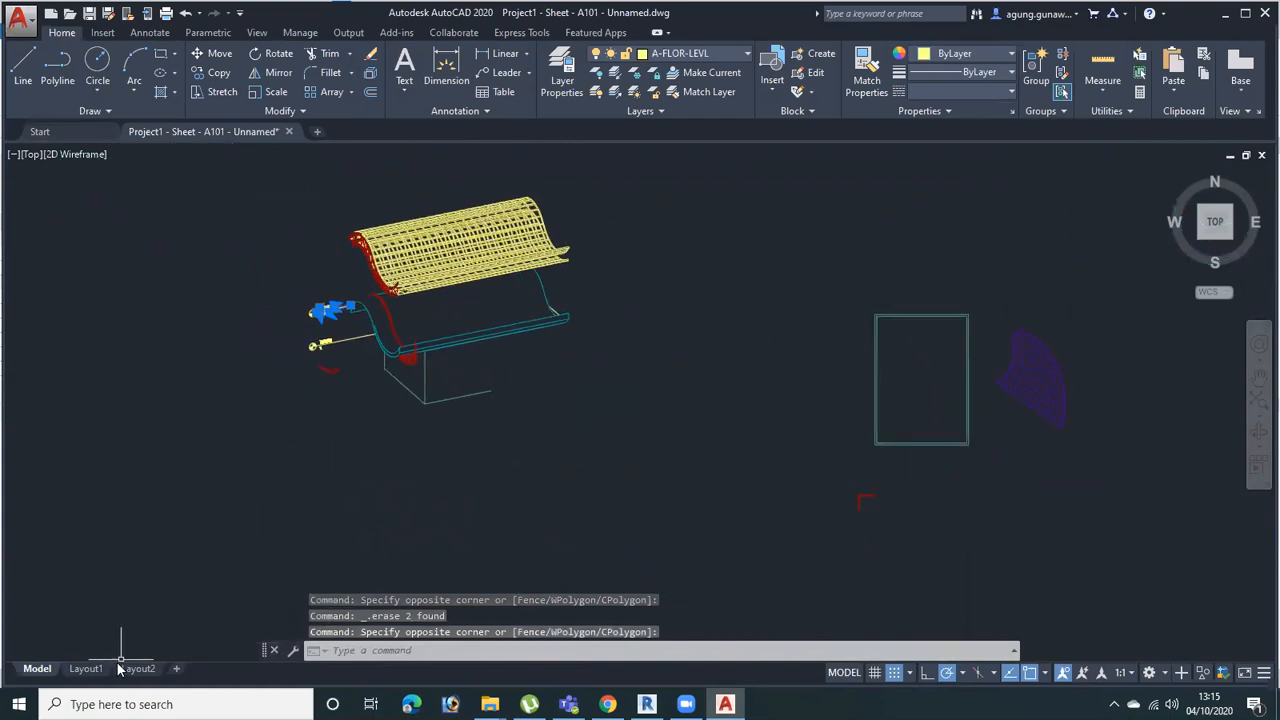
# Check Layout2 and Layout1 to see how the erased 3D linework affects the layouts, including the A101 sheet
pyautogui.click(87, 668)
pyautogui.scroll(2, 405, 497)
pyautogui.scroll(-5, 414, 414)
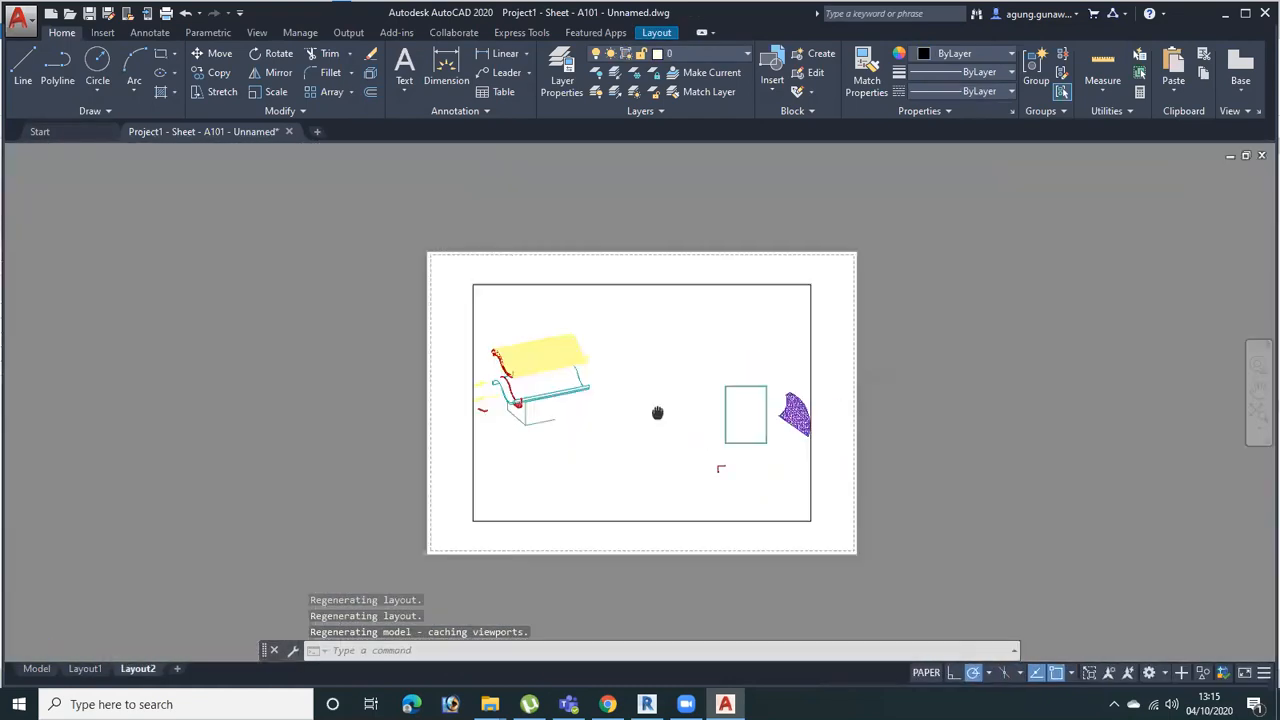
pyautogui.click(85, 668)
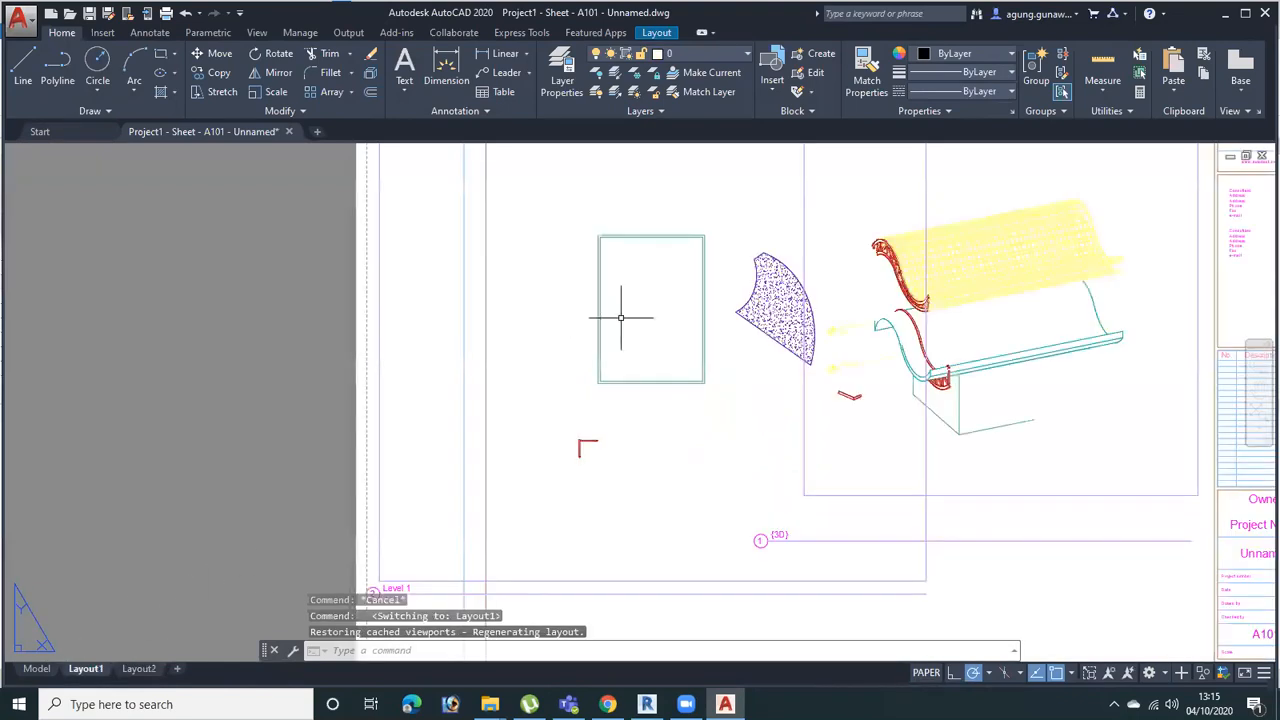
pyautogui.scroll(-2, 451, 434)
pyautogui.scroll(2, 829, 440)
pyautogui.scroll(2, 829, 440)
pyautogui.scroll(-2, 783, 352)
pyautogui.moveTo(624, 357); pyautogui.dragTo(731, 307, button='middle')
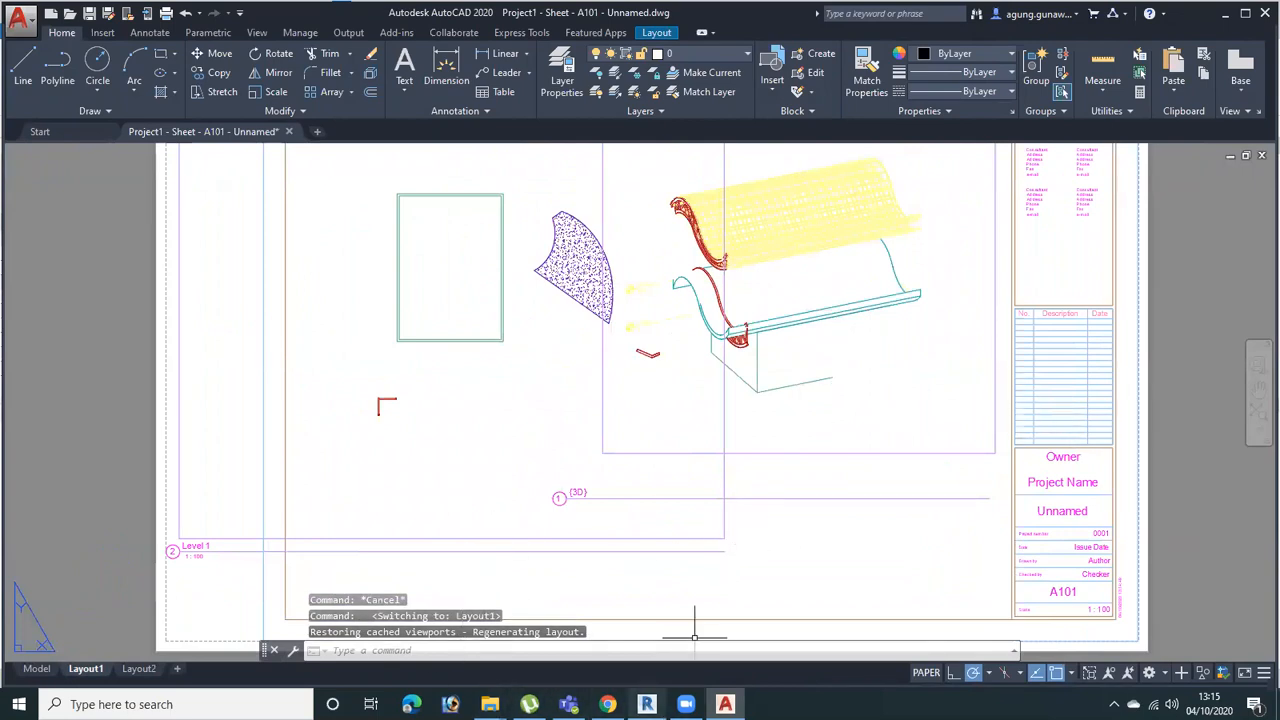
# Switch back to Revit and examine the 3D and Level 1 viewports on sheet A101
pyautogui.hotkey('alt', 'Tab')
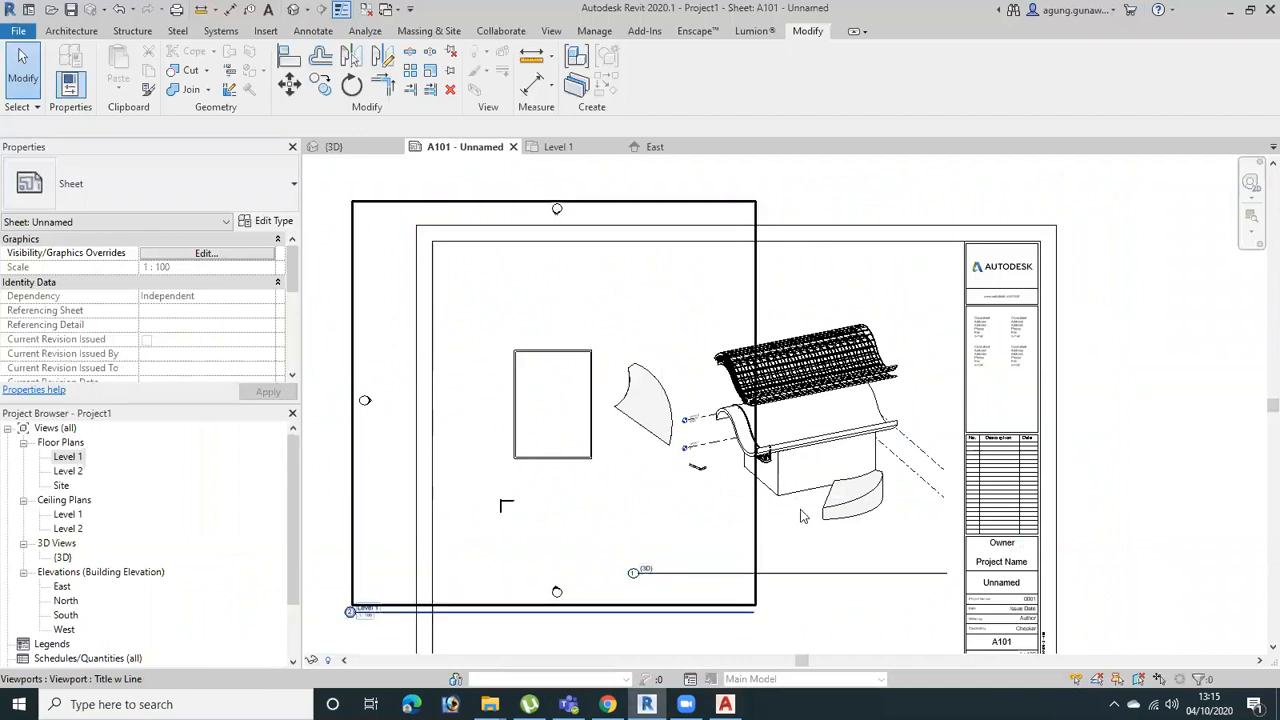
pyautogui.scroll(3, 898, 462)
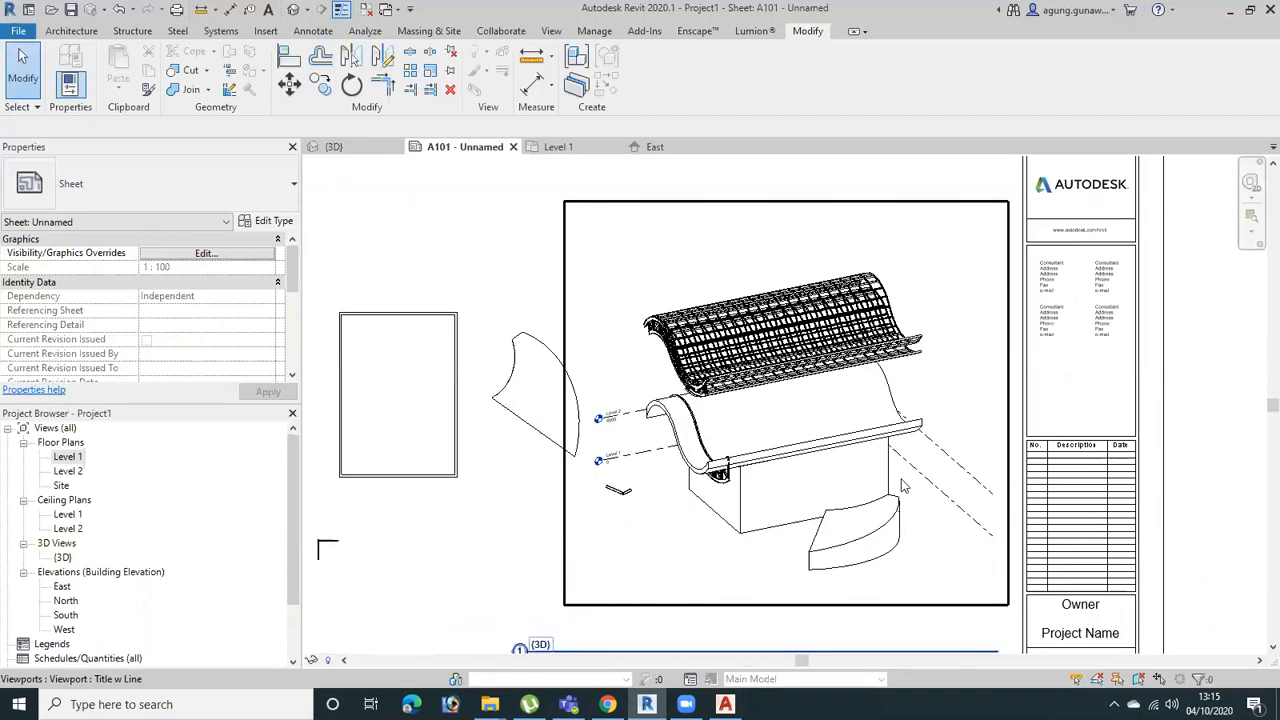
pyautogui.scroll(3, 716, 339)
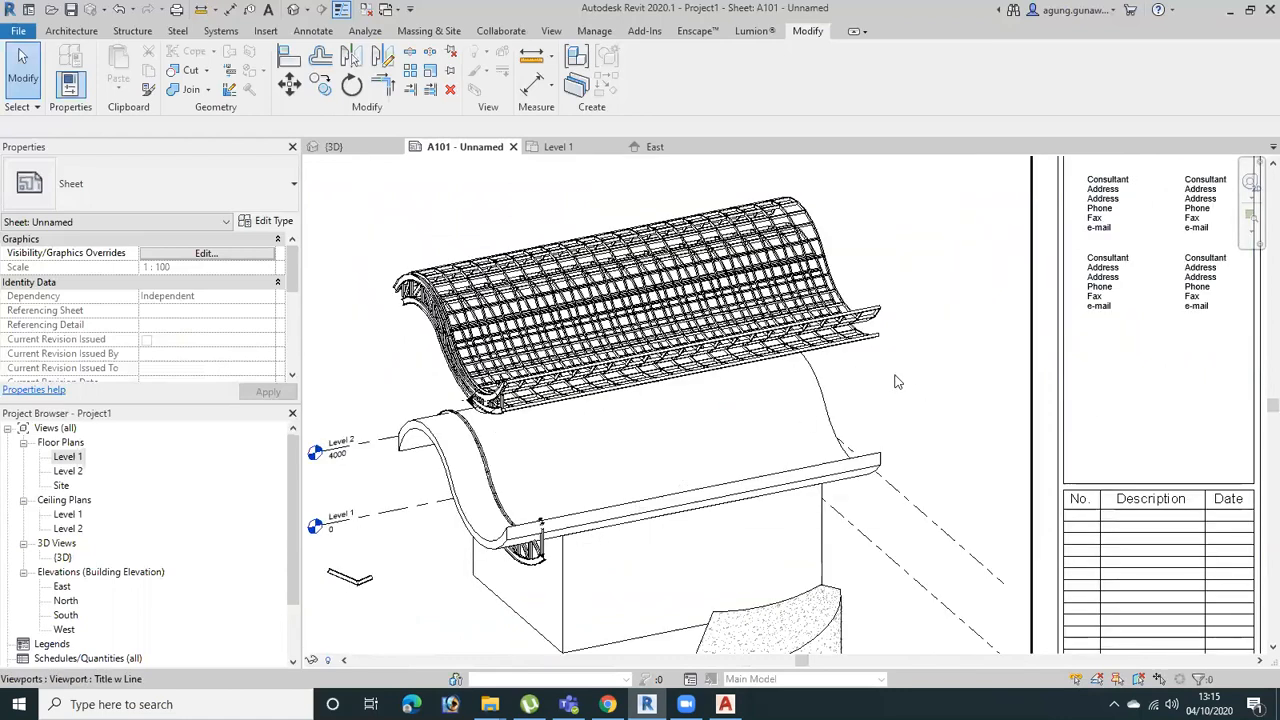
pyautogui.moveTo(414, 346); pyautogui.dragTo(794, 405, button='middle')
pyautogui.scroll(-1, 1180, 342)
pyautogui.moveTo(1222, 366); pyautogui.dragTo(771, 434, button='middle')
pyautogui.scroll(1, 818, 403)
pyautogui.doubleClick(813, 359)
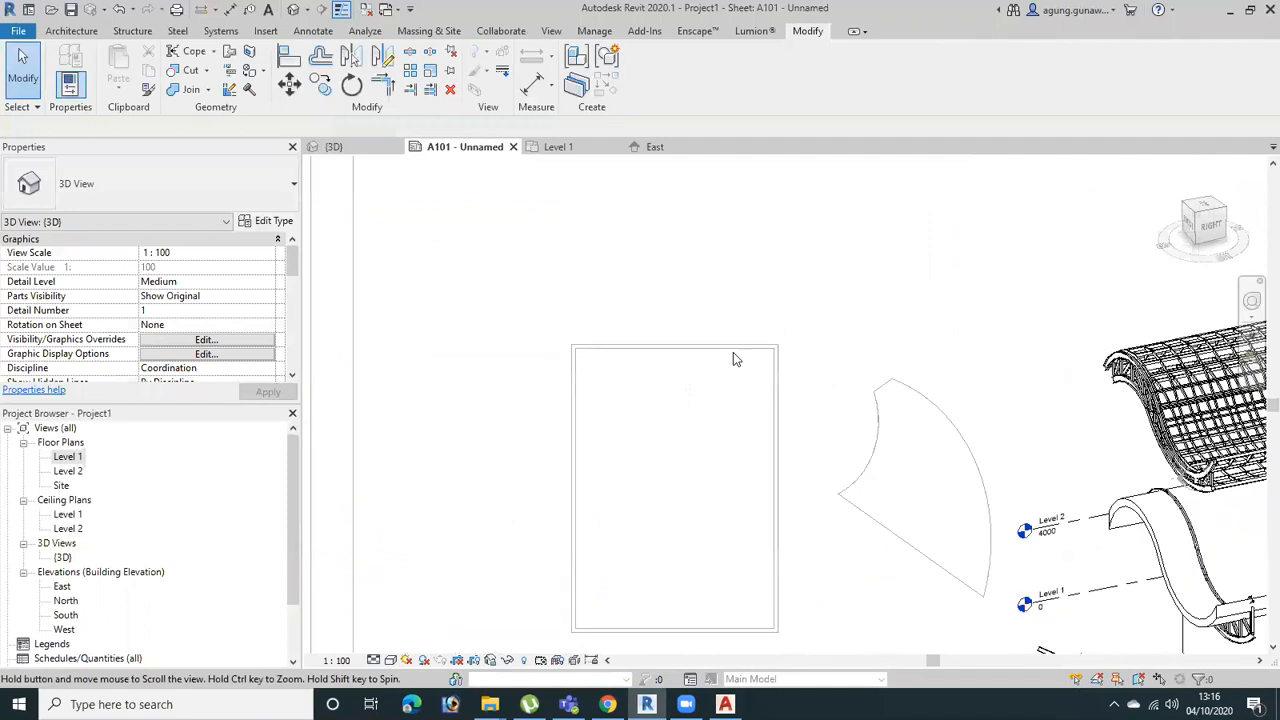
pyautogui.rightClick(716, 301)
pyautogui.click(775, 375)
# Activate the Level 1 floor plan viewport on sheet A101 for editing
pyautogui.moveTo(869, 378)
pyautogui.mouseDown(button='middle')
pyautogui.moveTo(972, 363)
pyautogui.moveTo(797, 452)
pyautogui.mouseUp(button='middle')
pyautogui.scroll(-1, 972, 363)
pyautogui.doubleClick(828, 417)
pyautogui.scroll(3, 884, 354)
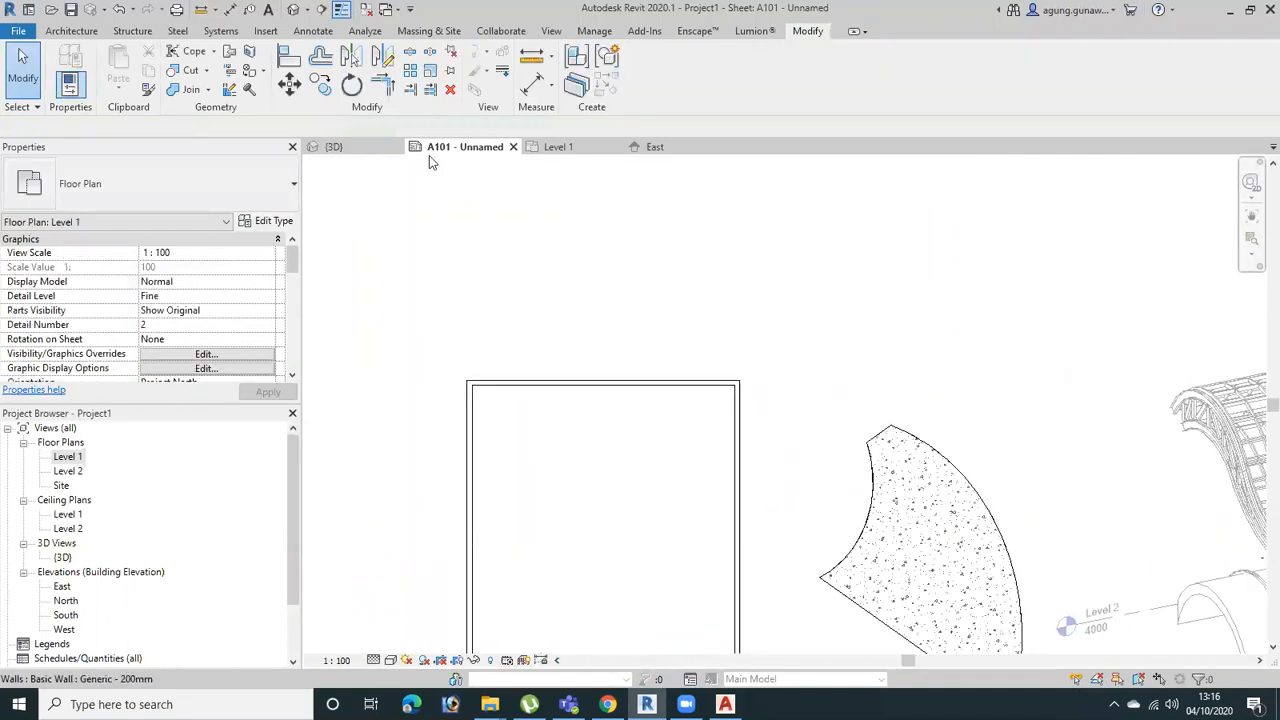
# Create a Diagonal Down filled region as a rectangle of about 4500 by 5600 mm across the upper wall of the Level 1 plan
pyautogui.click(313, 31)
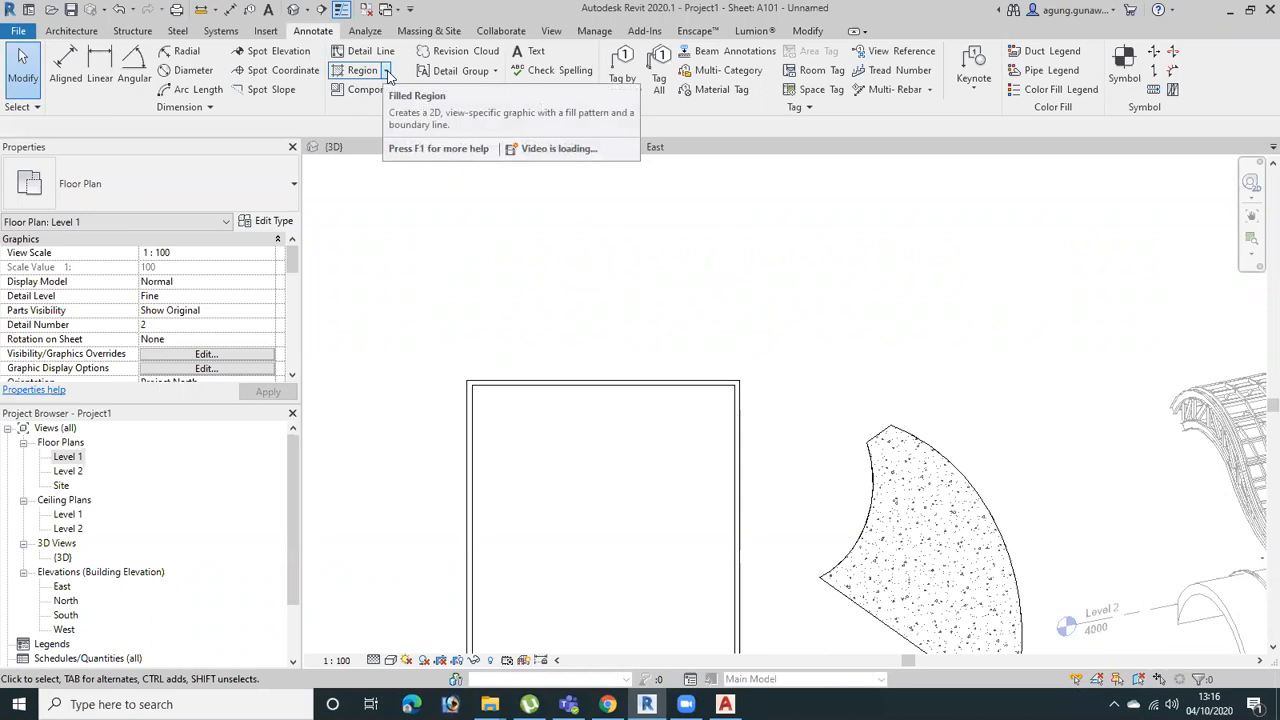
pyautogui.click(386, 71)
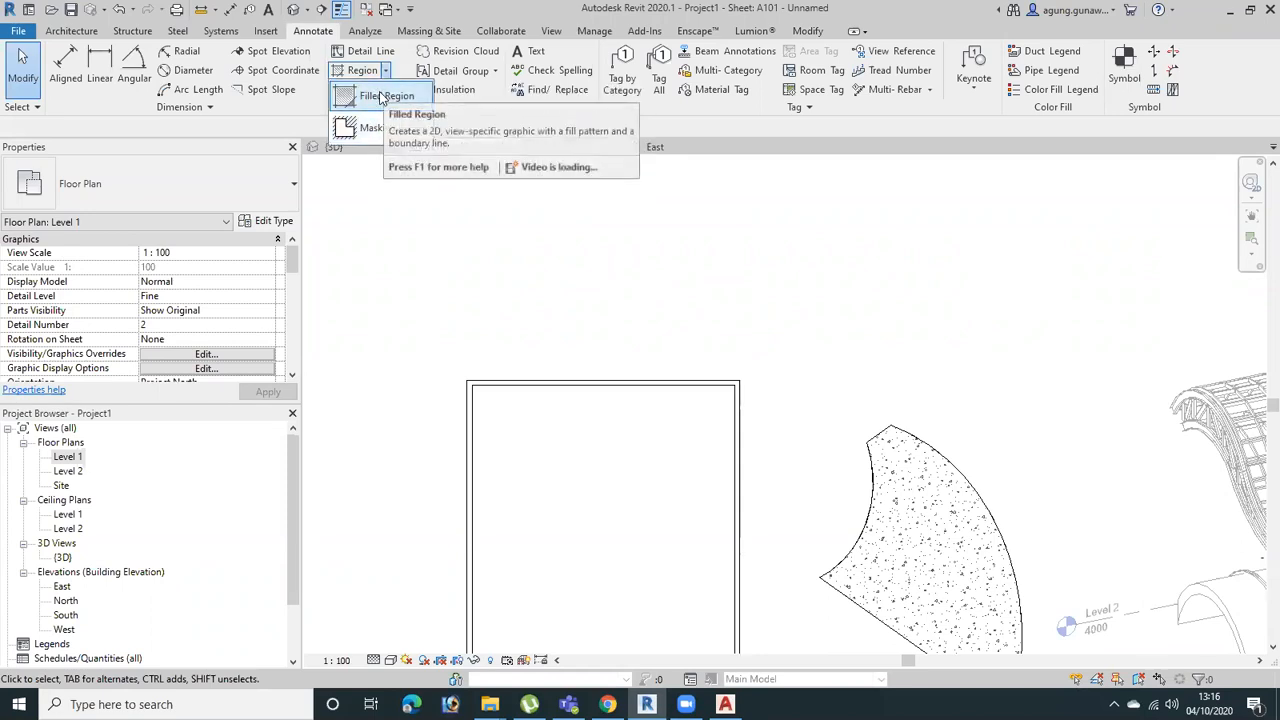
pyautogui.click(381, 97)
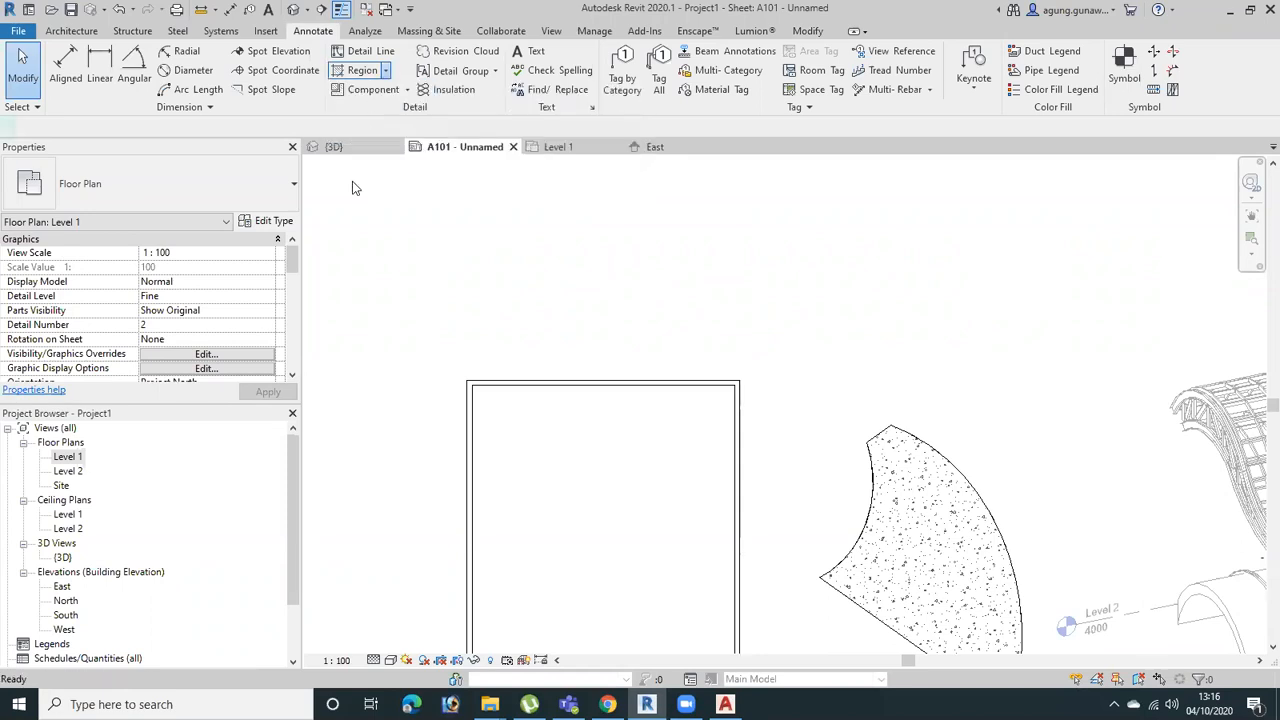
pyautogui.click(223, 184)
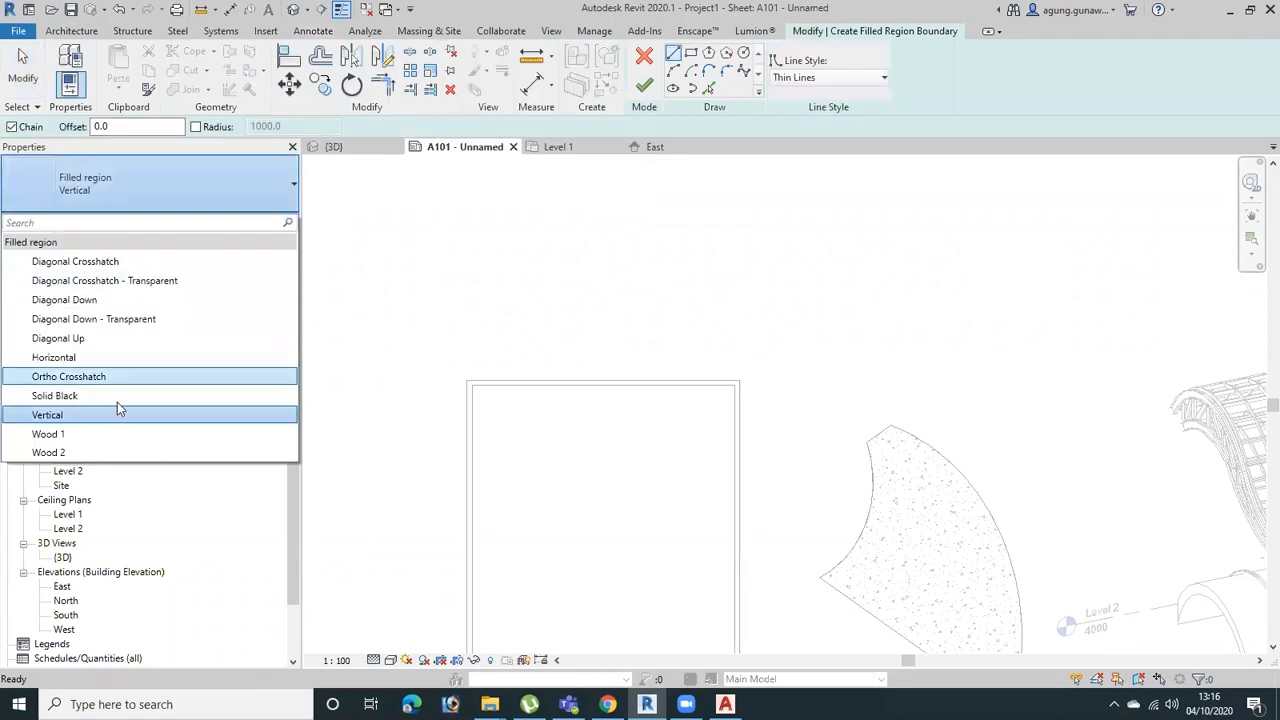
pyautogui.click(133, 298)
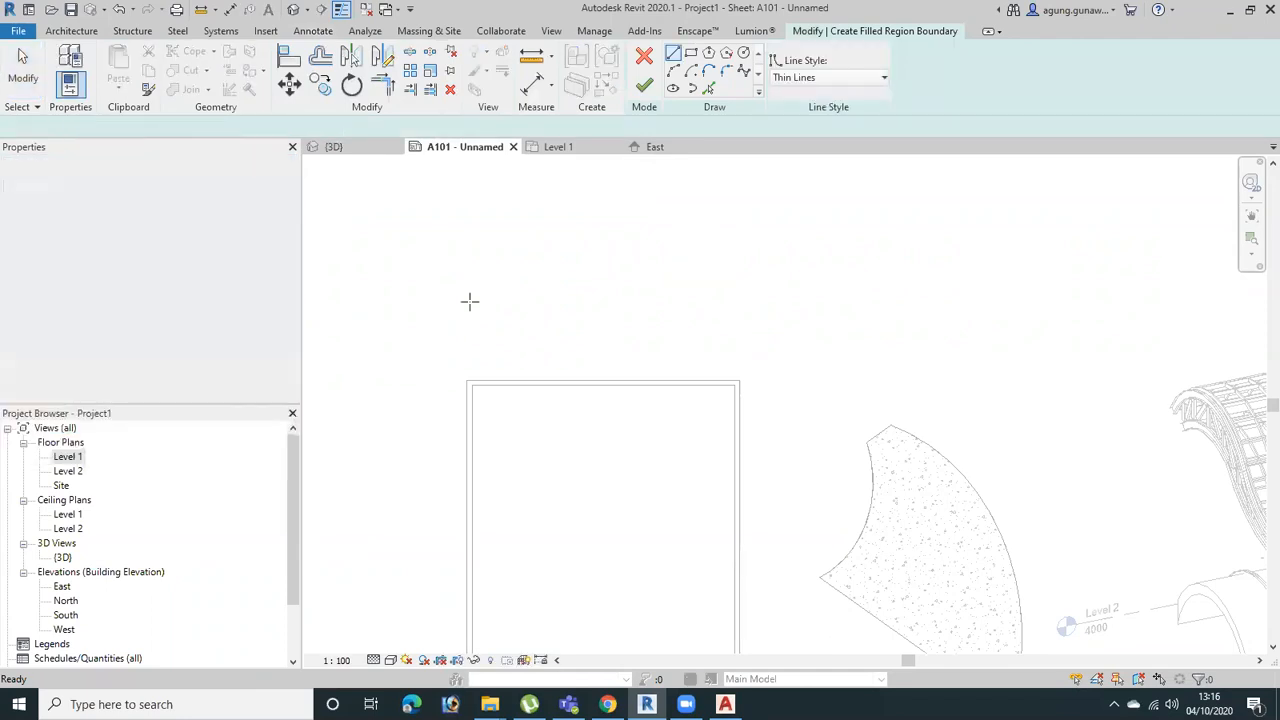
pyautogui.click(692, 53)
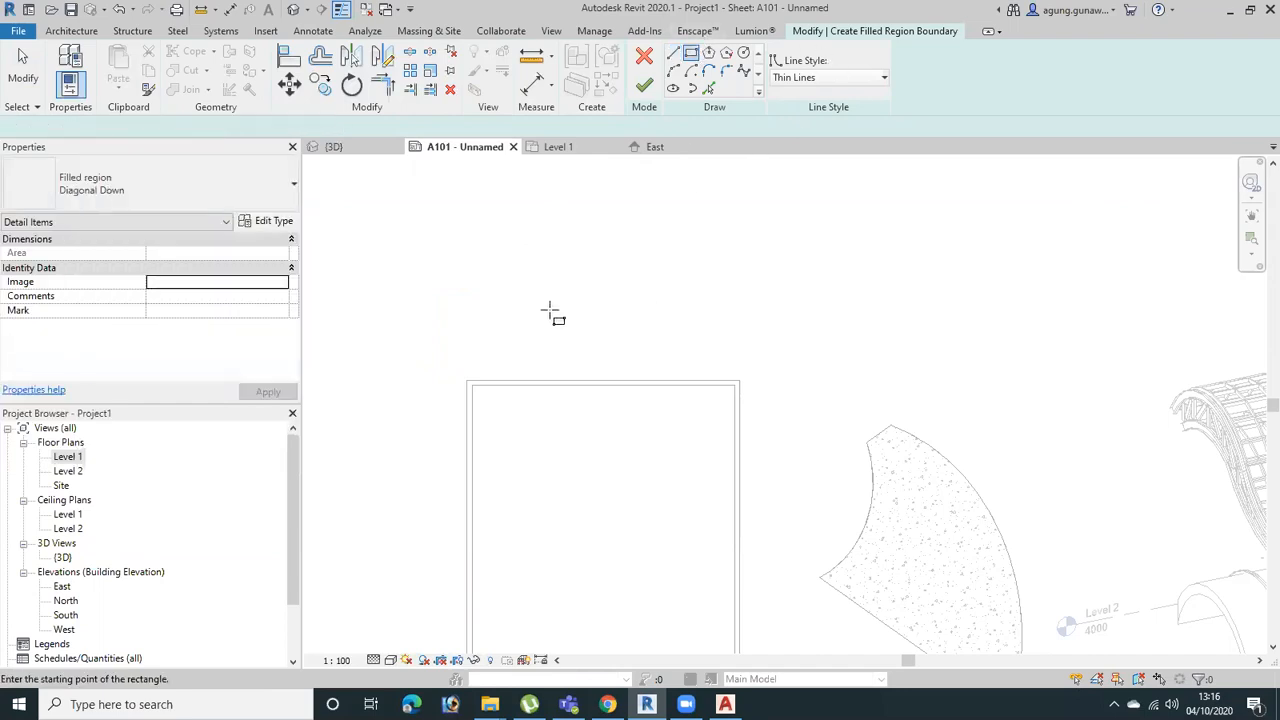
pyautogui.click(688, 459)
pyautogui.click(644, 86)
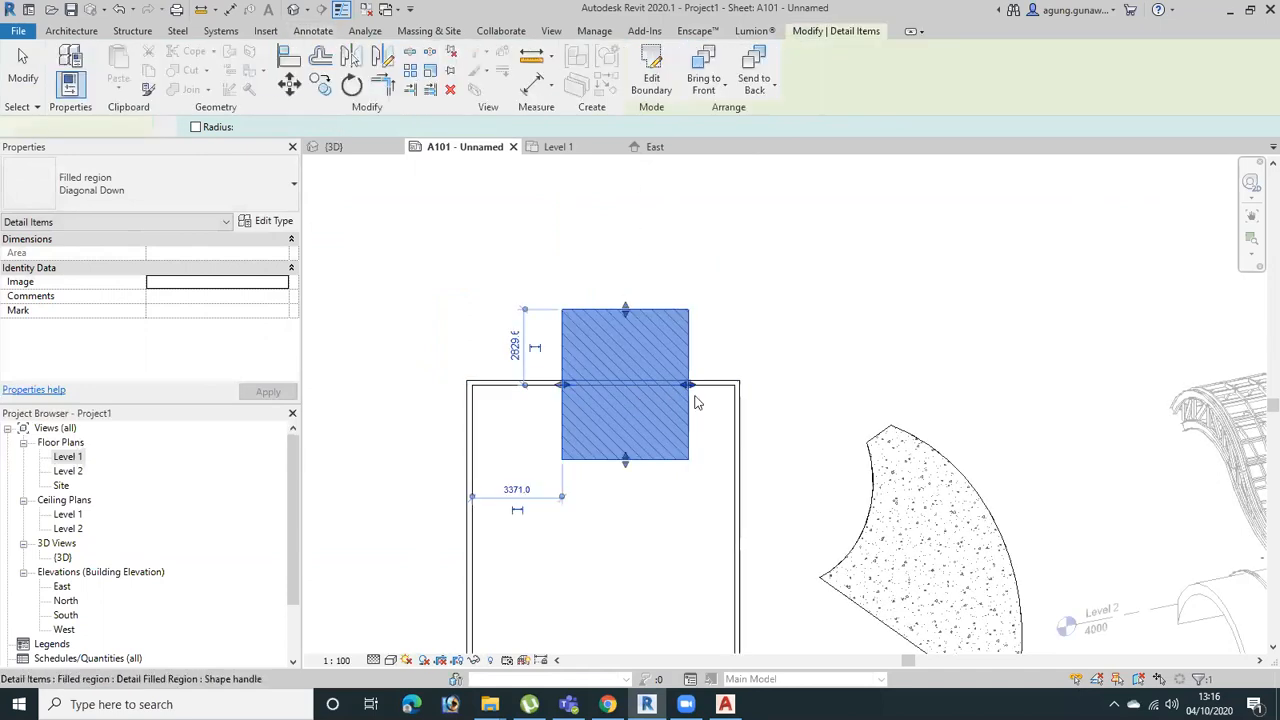
# Stretch the filled region's edges to fit the upper wall exactly, 10200 mm long and 200 mm thick
pyautogui.scroll(2, 688, 418)
pyautogui.press('Escape')
pyautogui.click(676, 465)
pyautogui.moveTo(604, 471); pyautogui.dragTo(606, 374)
pyautogui.moveTo(613, 277)
pyautogui.mouseDown()
pyautogui.moveTo(606, 371)
pyautogui.moveTo(829, 378)
pyautogui.mouseUp()
pyautogui.scroll(3, 702, 370)
pyautogui.press('Escape')
pyautogui.click(662, 380)
pyautogui.moveTo(786, 465); pyautogui.dragTo(1204, 463, button='middle')
pyautogui.moveTo(703, 381)
pyautogui.mouseDown()
pyautogui.moveTo(386, 374)
pyautogui.moveTo(410, 375)
pyautogui.mouseUp()
pyautogui.click(780, 568)
pyautogui.scroll(-1, 780, 568)
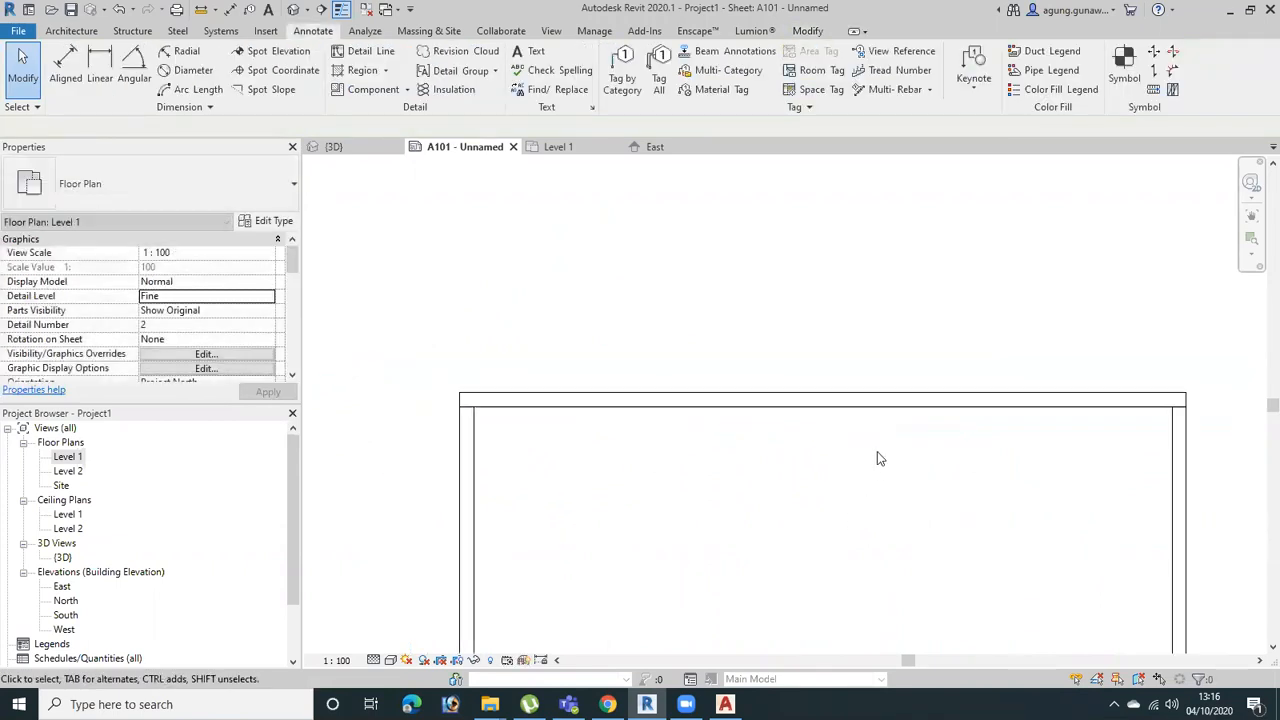
# Override the filled region's graphics by element in this view, setting its projection line color to red
pyautogui.click(923, 400)
pyautogui.moveTo(963, 583)
pyautogui.mouseDown(button='middle')
pyautogui.moveTo(776, 502)
pyautogui.moveTo(860, 520)
pyautogui.mouseUp(button='middle')
pyautogui.click(798, 452)
pyautogui.rightClick(766, 375)
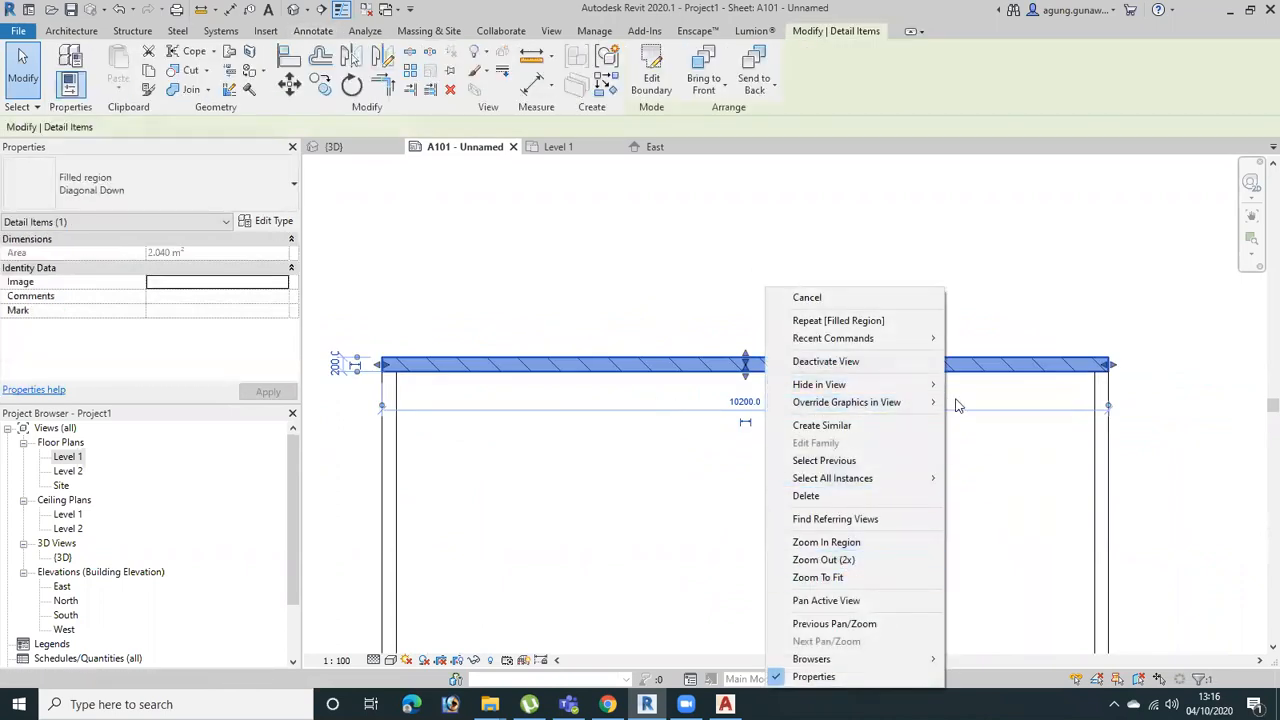
pyautogui.moveTo(955, 402)
pyautogui.click(1005, 403)
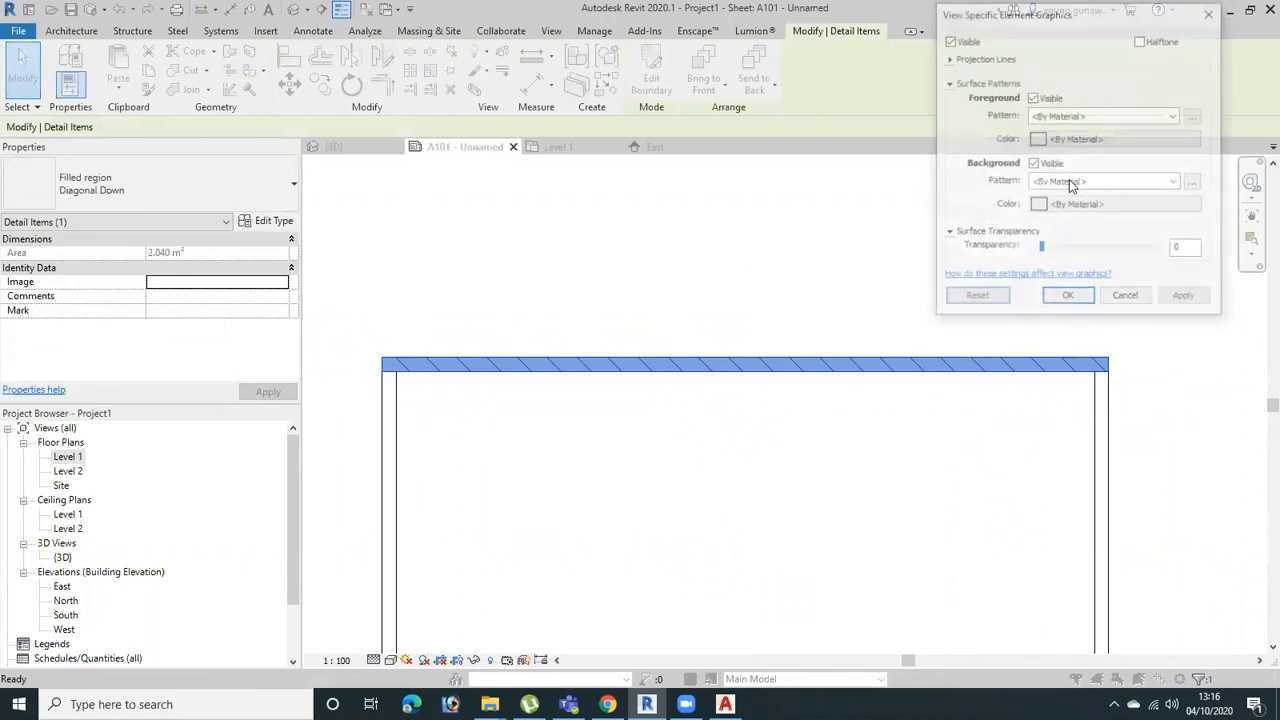
pyautogui.click(947, 58)
pyautogui.click(1050, 77)
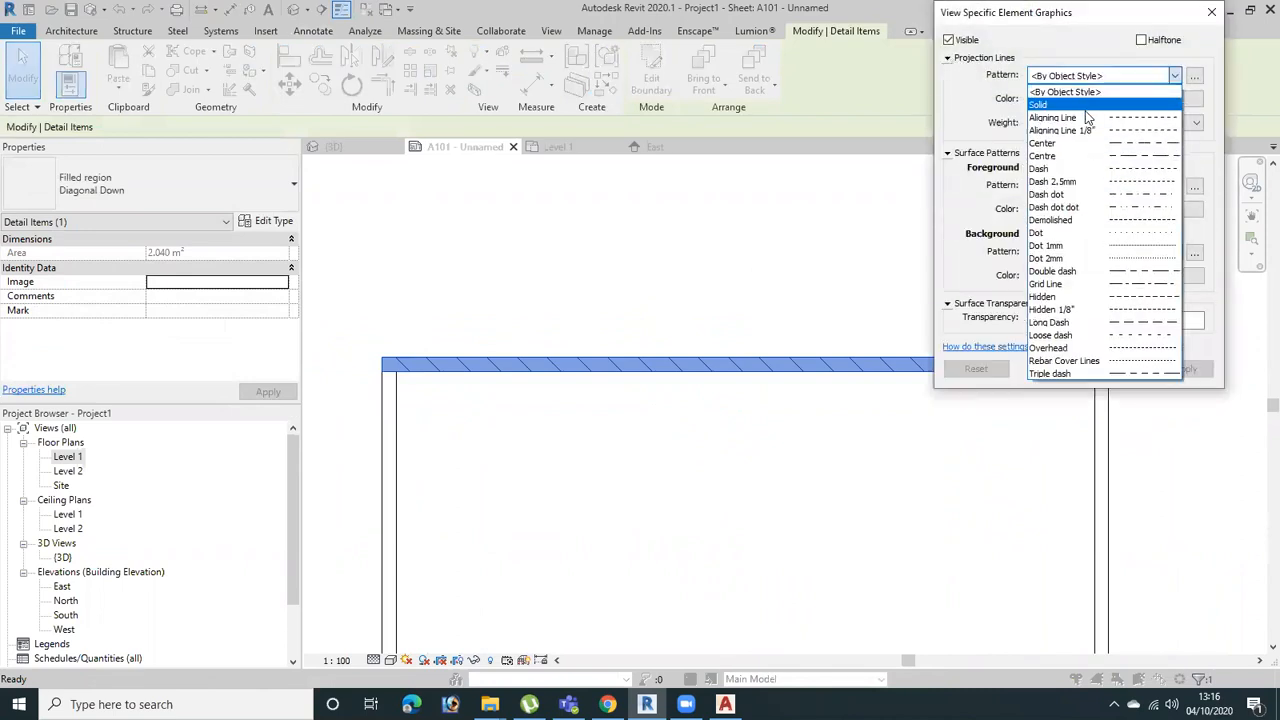
pyautogui.click(1086, 90)
pyautogui.click(1090, 98)
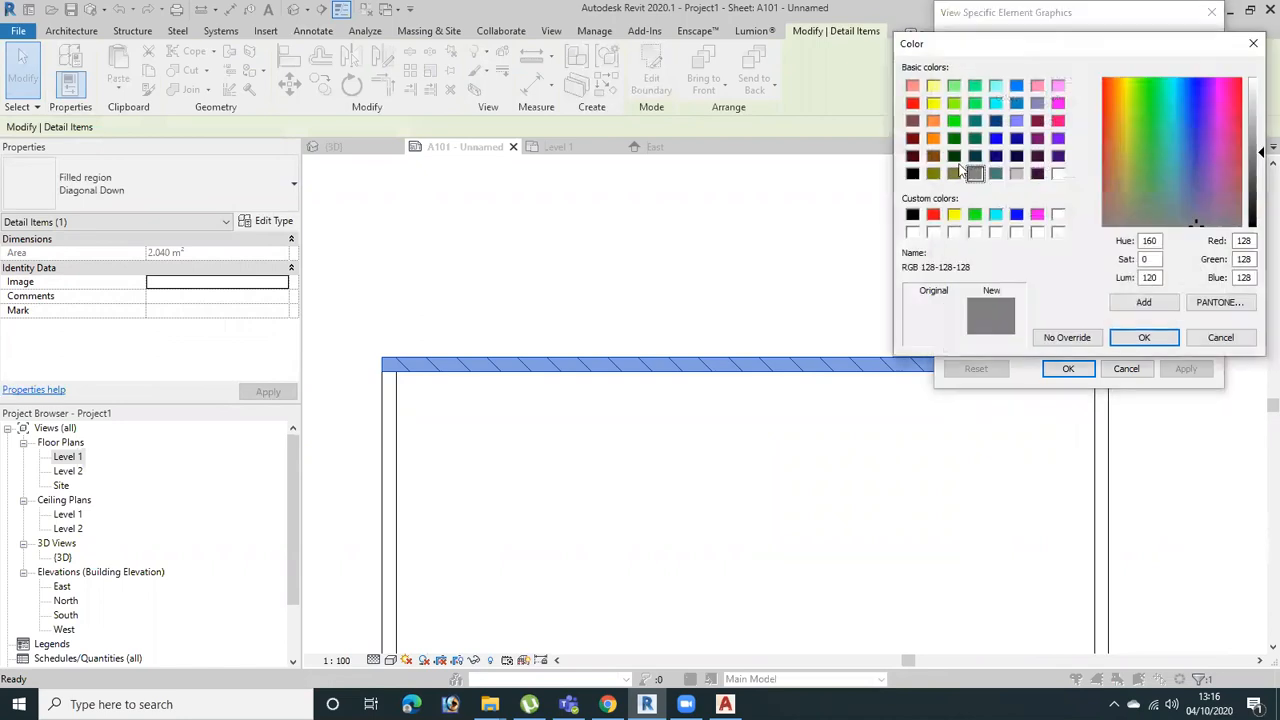
pyautogui.click(933, 215)
pyautogui.click(1145, 339)
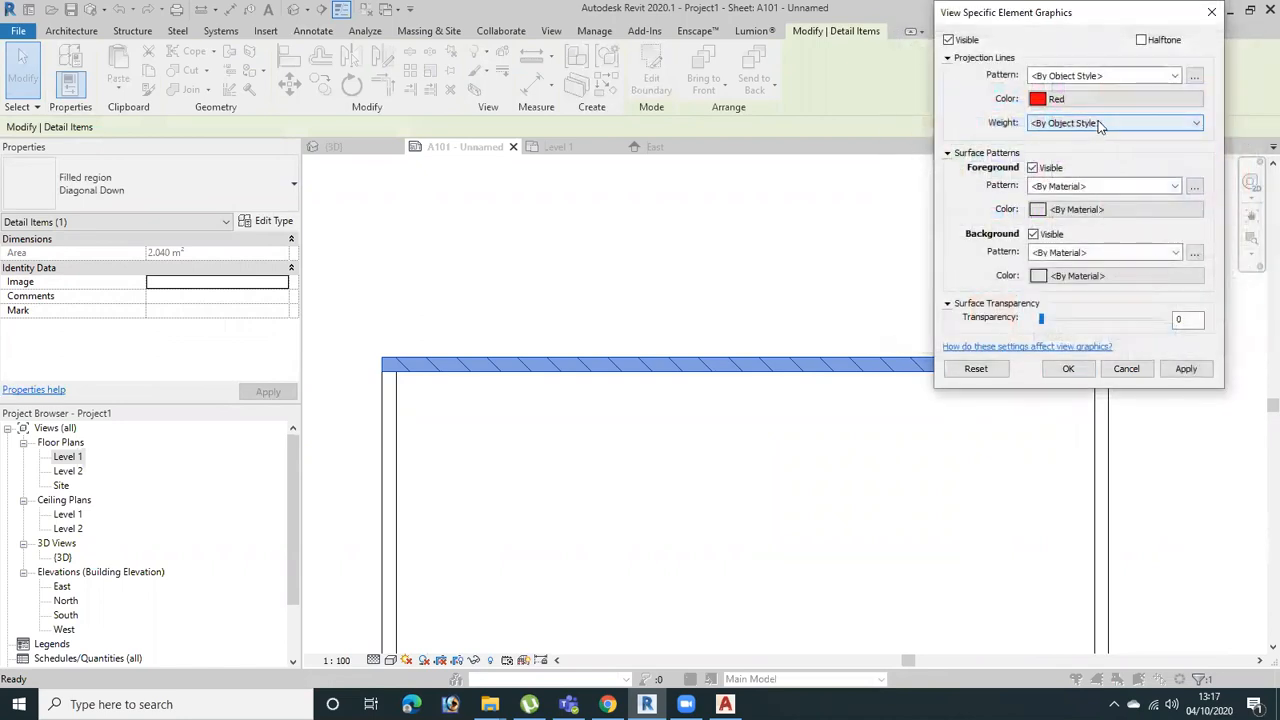
# Set the filled region's projection line pattern to Aligning Line and apply the graphic override
pyautogui.click(1176, 75)
pyautogui.click(1143, 113)
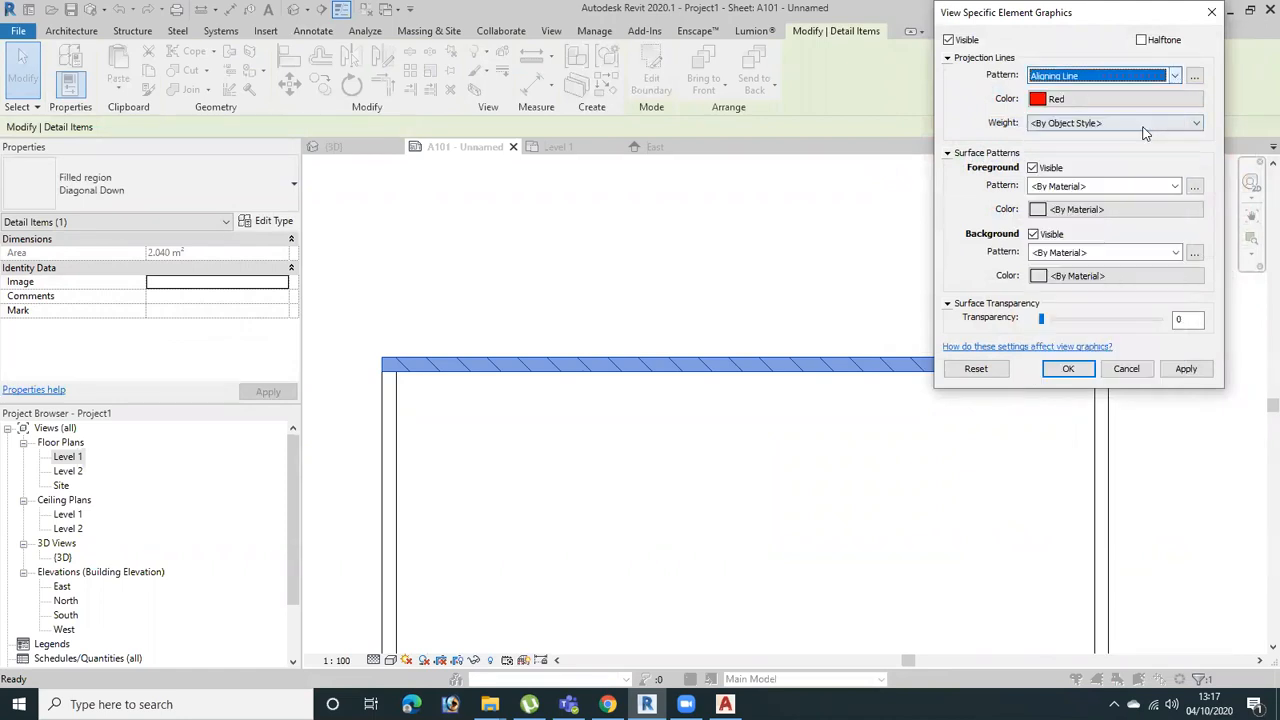
pyautogui.click(1185, 369)
pyautogui.click(1068, 369)
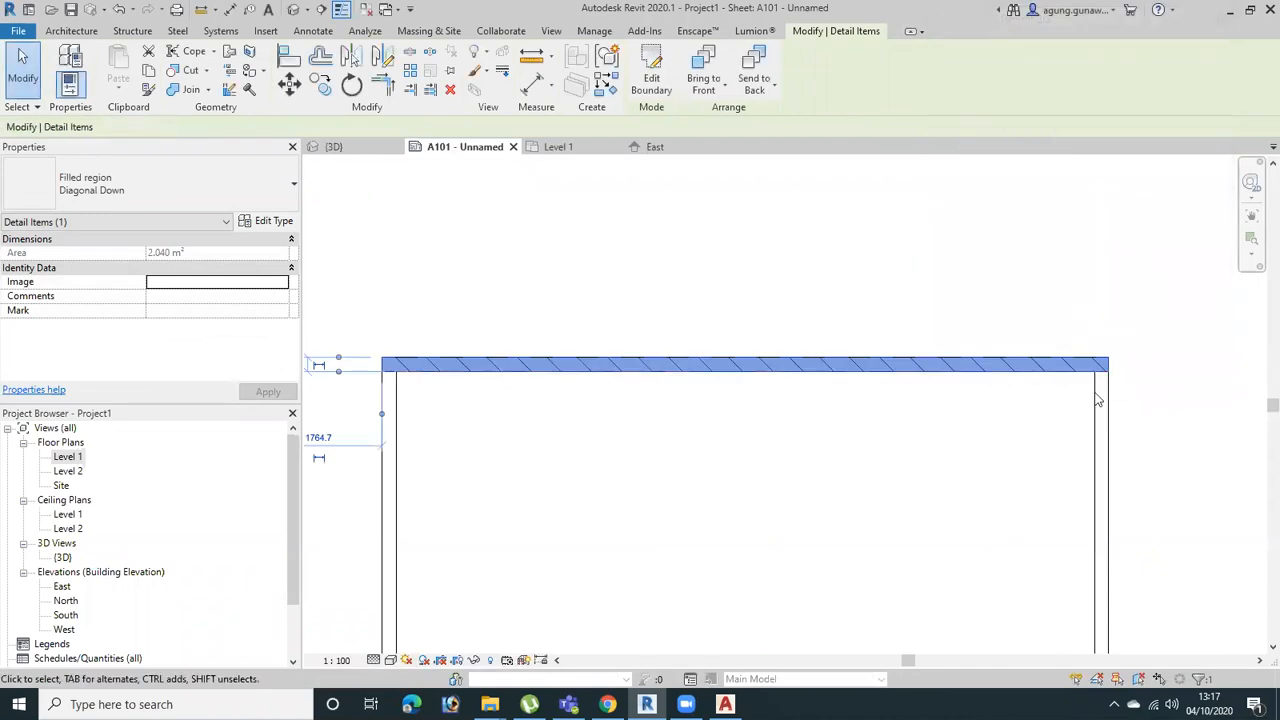
pyautogui.scroll(3, 1150, 360)
pyautogui.click(1188, 346)
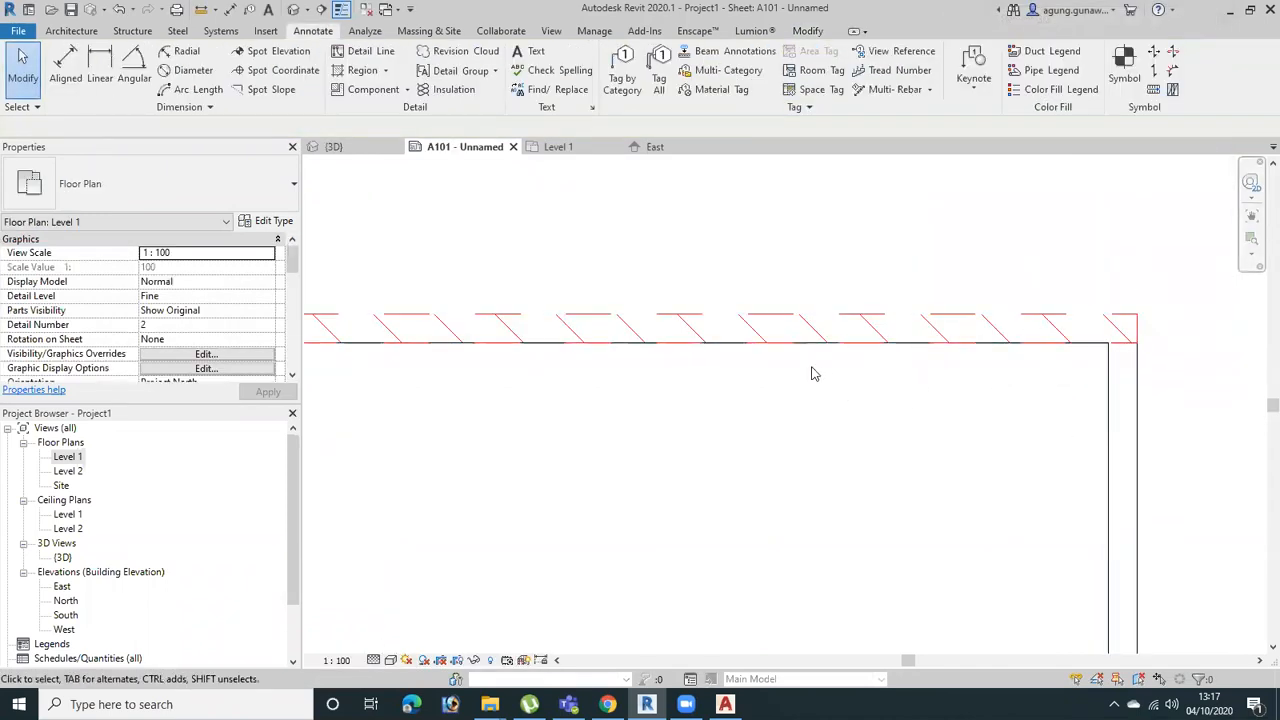
# Stretch the filled region beyond both faces of the upper wall, to an area of about 6.96 m²
pyautogui.click(883, 331)
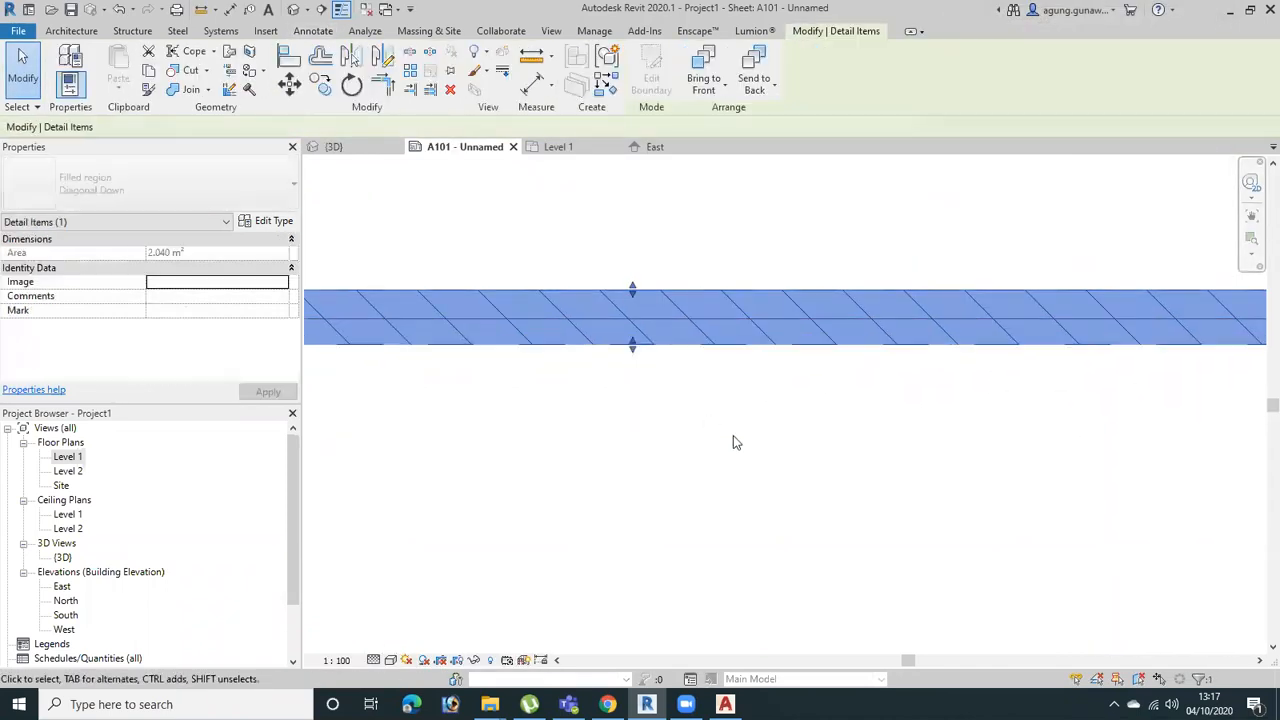
pyautogui.click(734, 438)
pyautogui.moveTo(914, 537); pyautogui.dragTo(986, 429, button='middle')
pyautogui.scroll(-2, 982, 418)
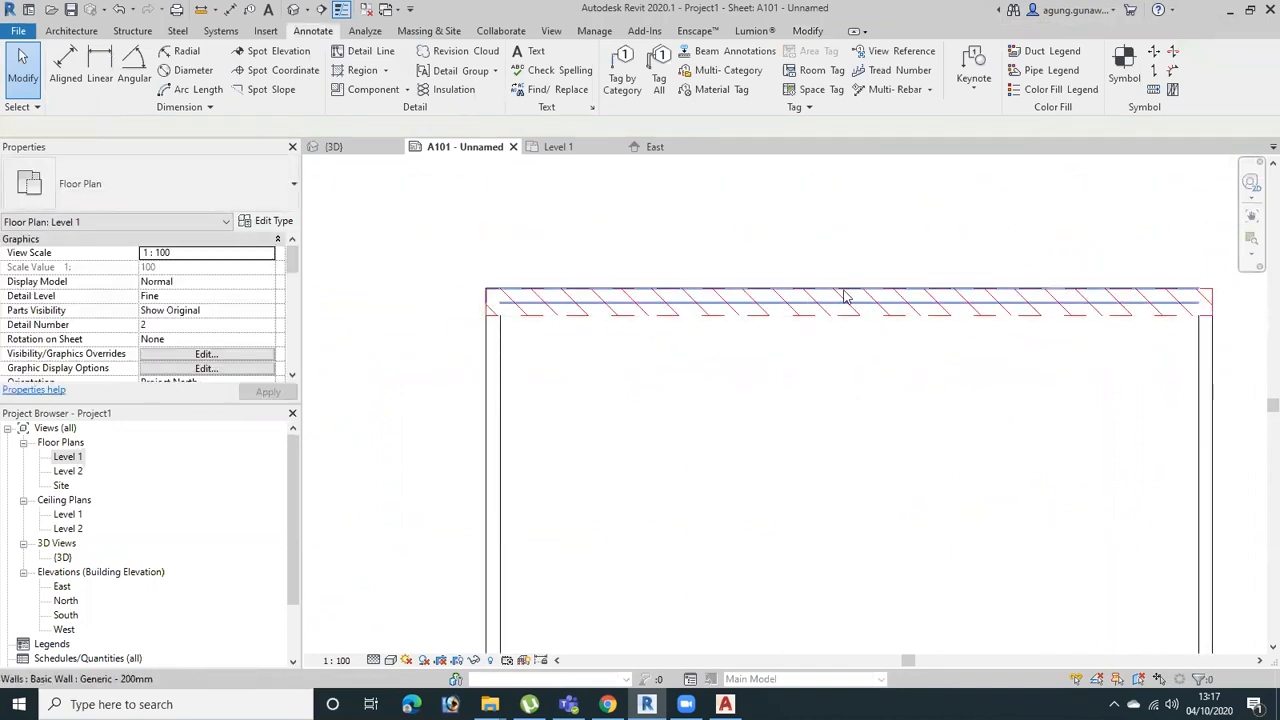
pyautogui.click(833, 287)
pyautogui.moveTo(849, 281); pyautogui.dragTo(850, 265)
pyautogui.click(1043, 466)
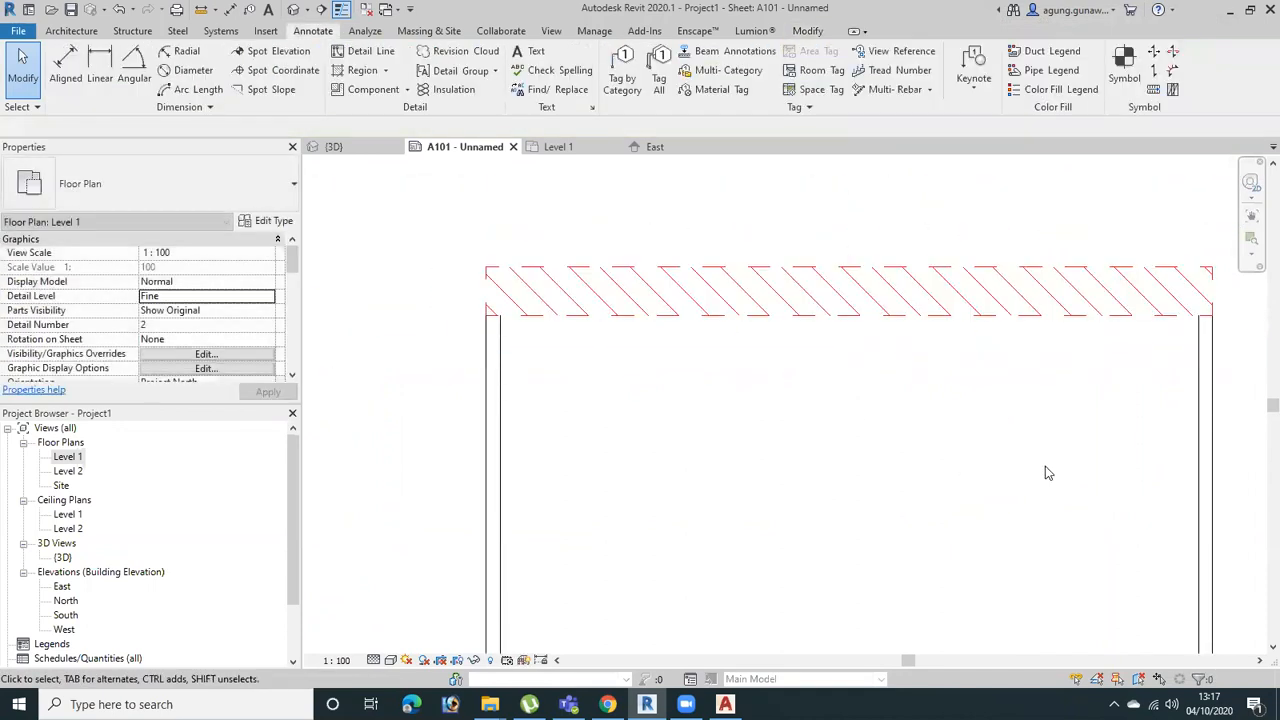
pyautogui.click(1085, 315)
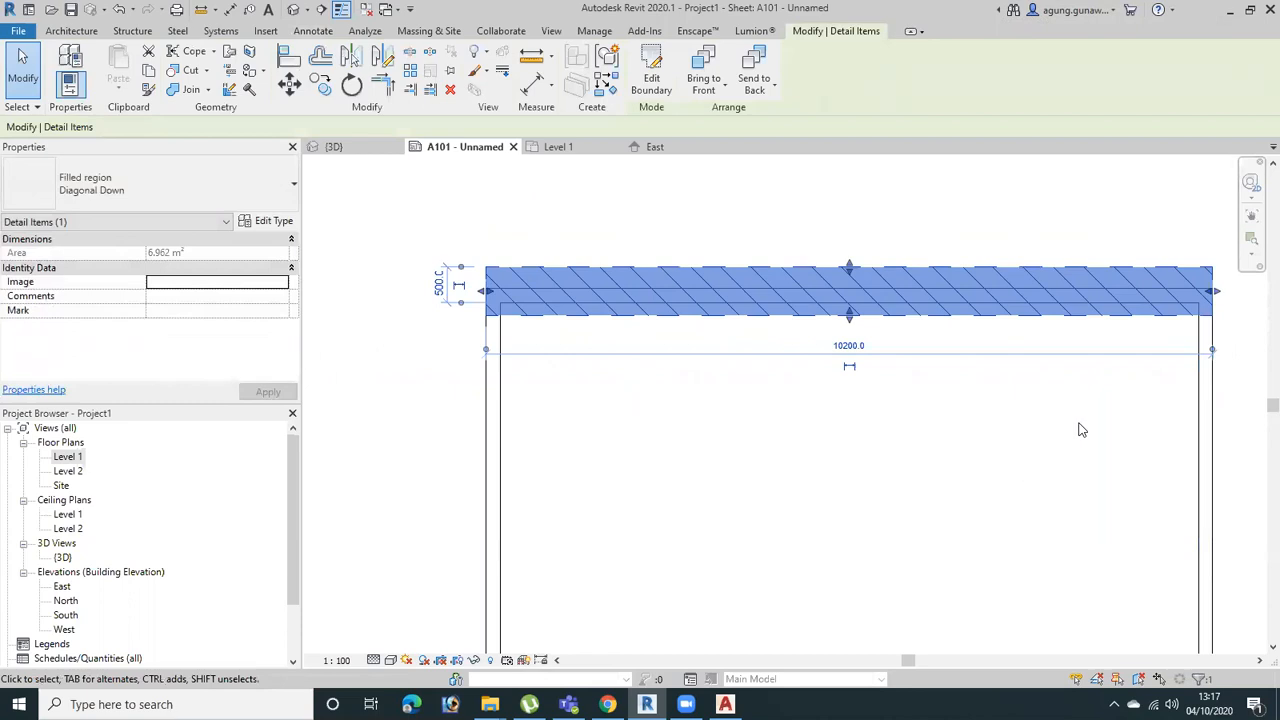
pyautogui.moveTo(854, 427); pyautogui.dragTo(699, 413, button='middle')
pyautogui.click(835, 449)
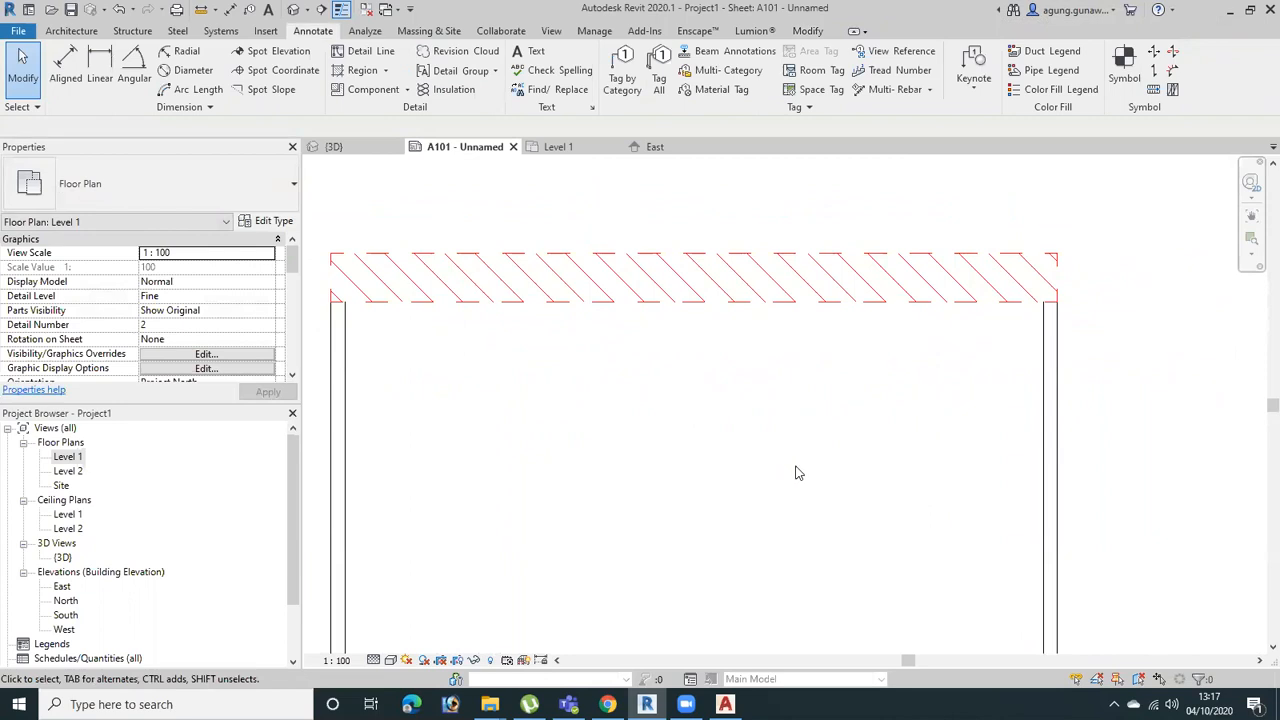
# Move the filled region clear of the upper wall, offset about 500 mm sideways with its outer edge about 1600 mm from the wall
pyautogui.click(850, 285)
pyautogui.moveTo(912, 296); pyautogui.dragTo(912, 214)
pyautogui.click(919, 288)
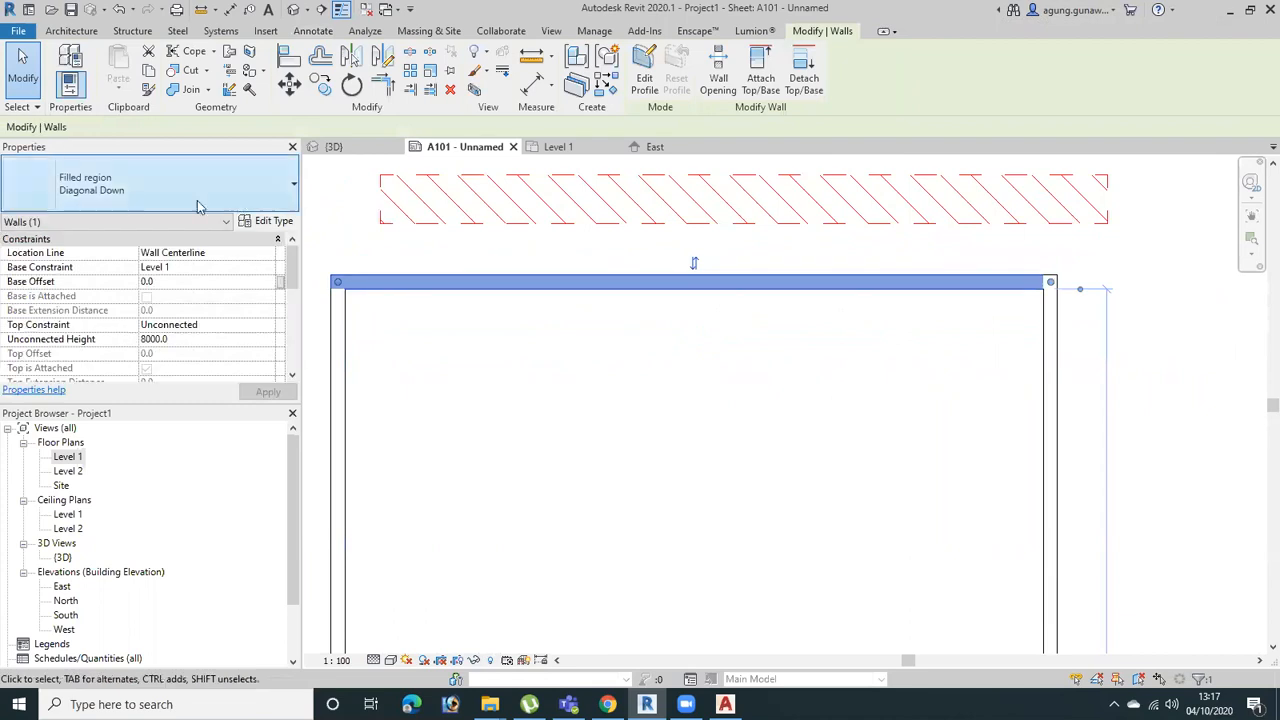
pyautogui.click(564, 224)
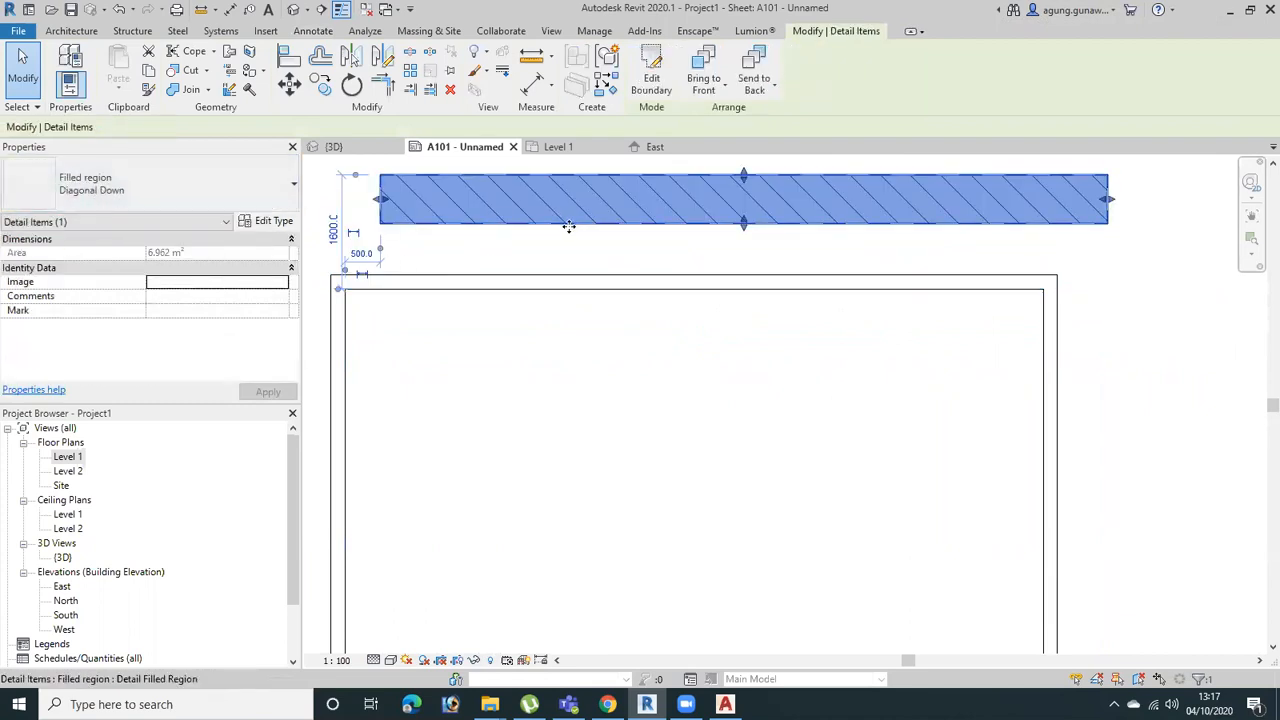
pyautogui.moveTo(720, 358); pyautogui.dragTo(797, 443, button='middle')
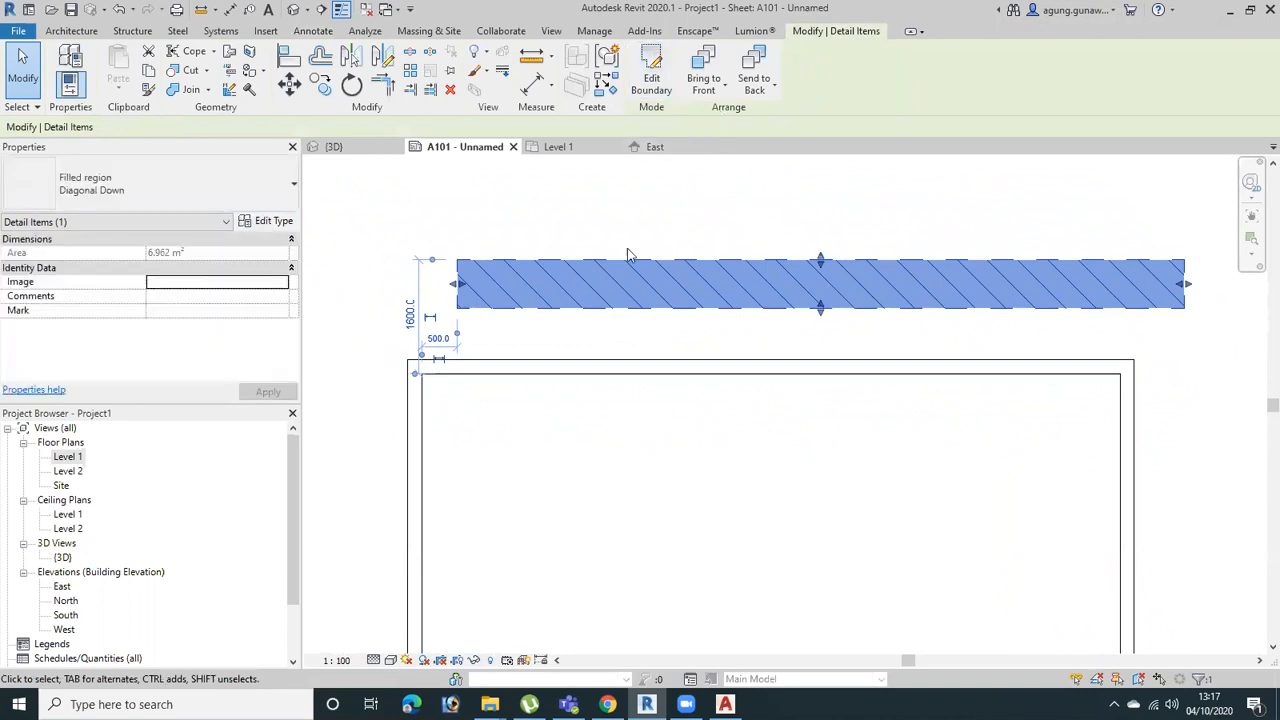
pyautogui.click(927, 205)
pyautogui.click(937, 258)
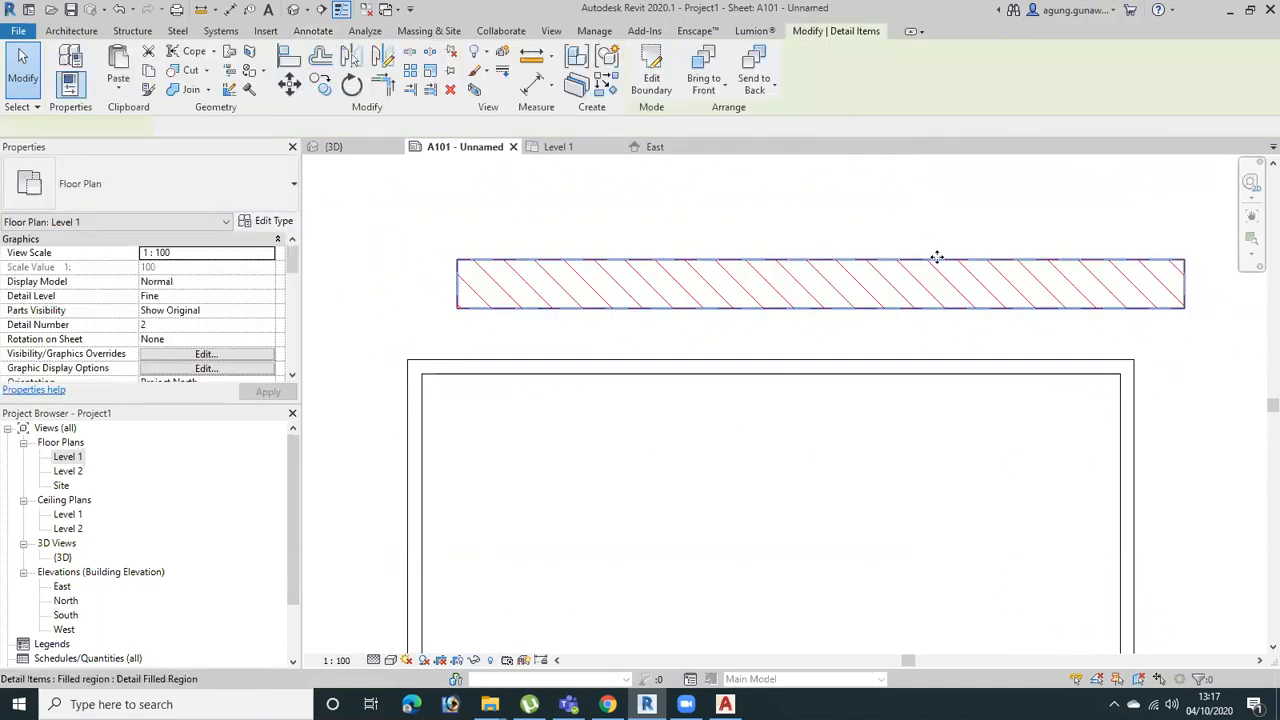
pyautogui.scroll(-3, 775, 330)
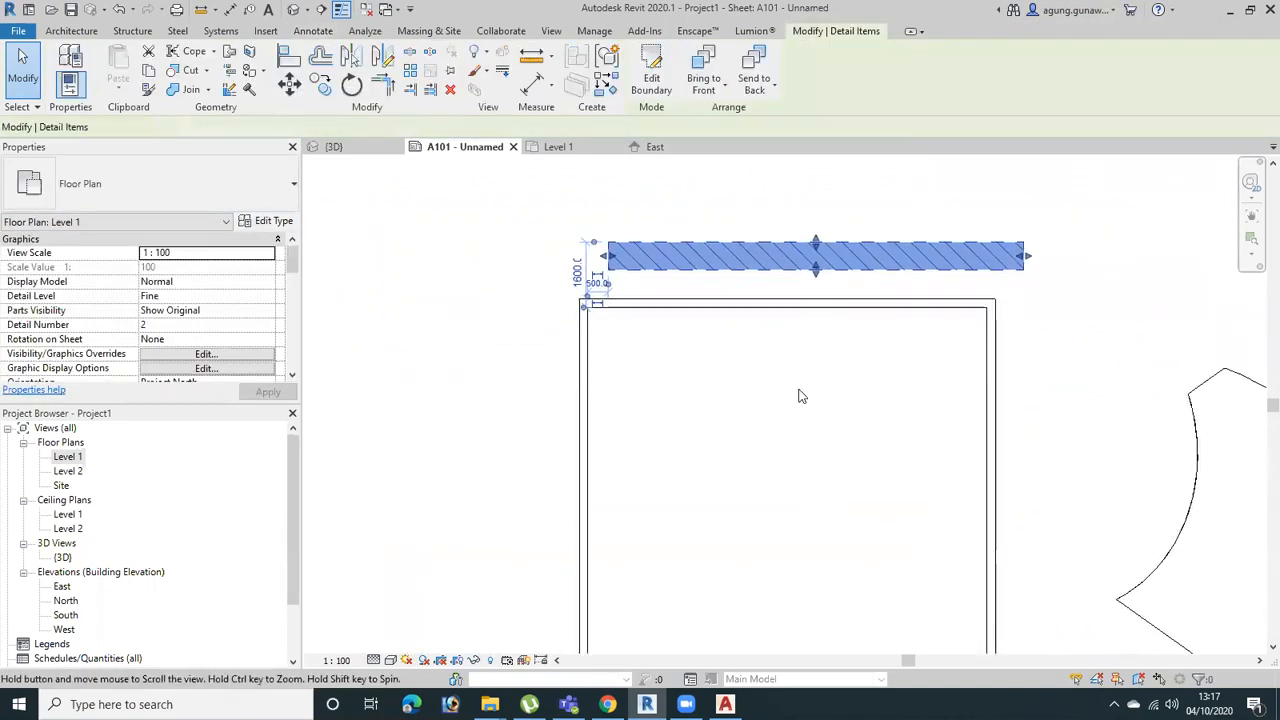
# Open the Level 1 floor plan and examine how the filled region placed through sheet A101 appears there
pyautogui.click(69, 458)
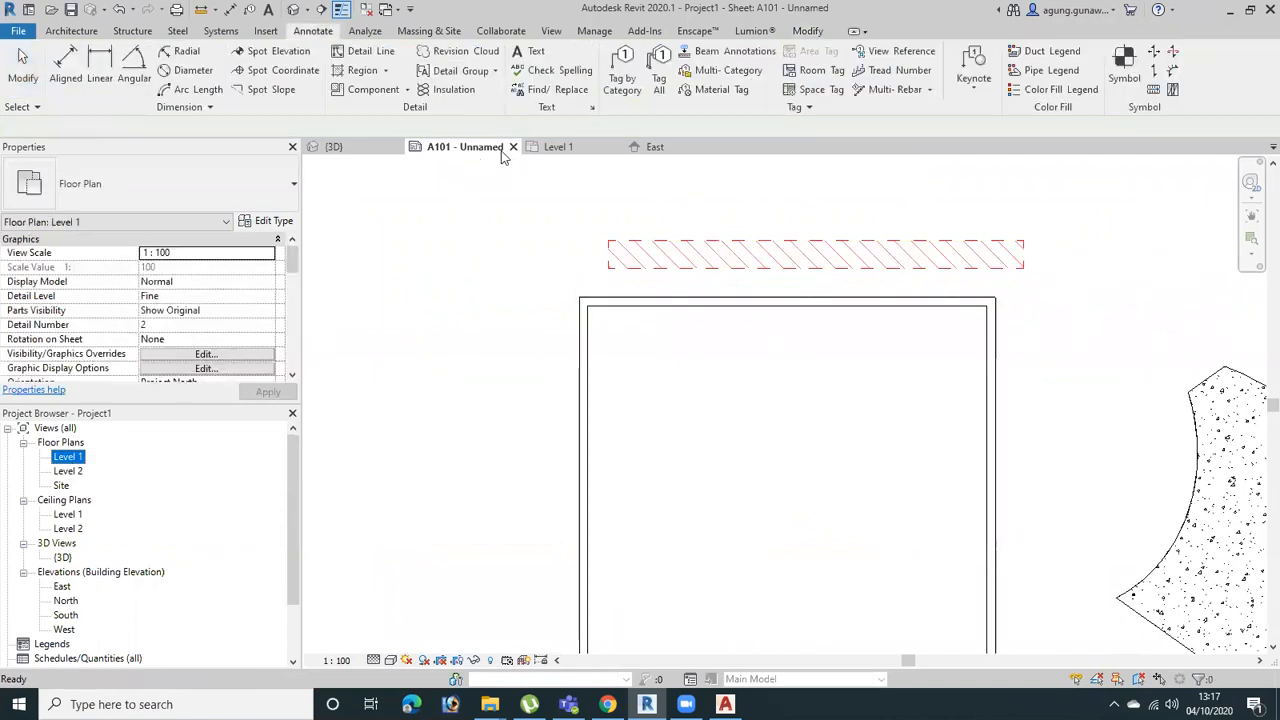
pyautogui.scroll(-1, 783, 420)
pyautogui.click(660, 284)
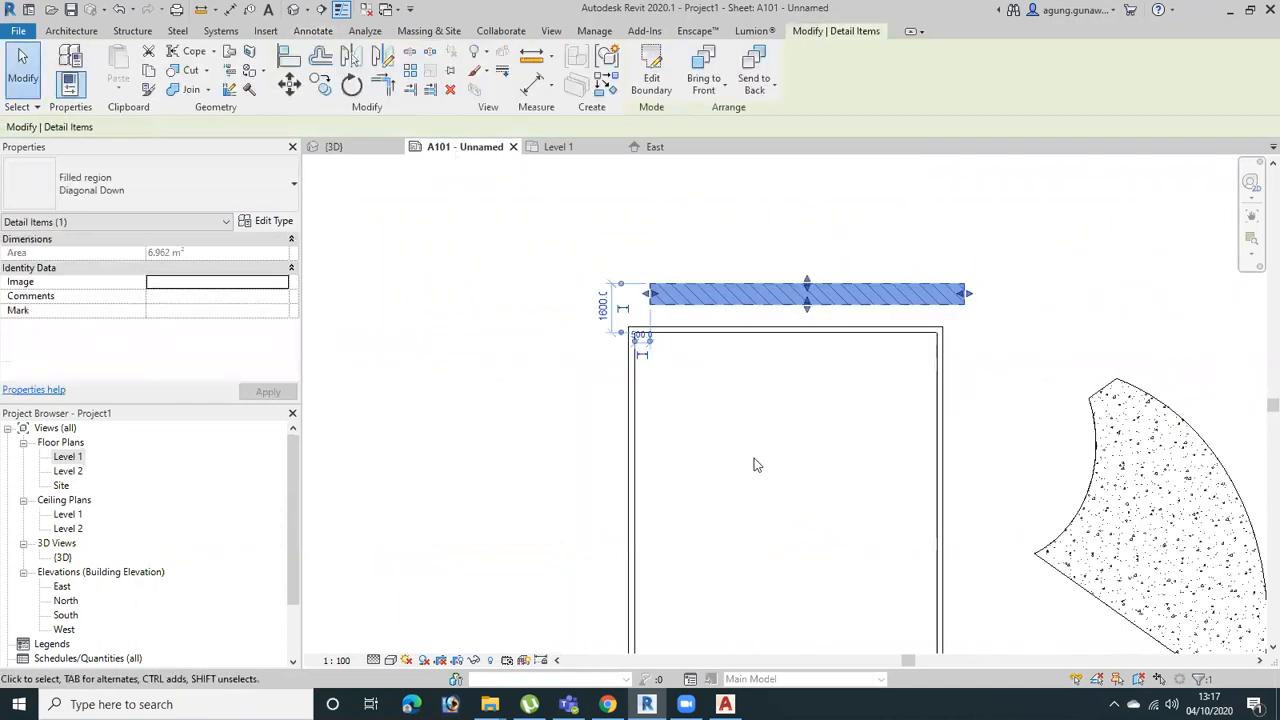
pyautogui.scroll(-5, 681, 450)
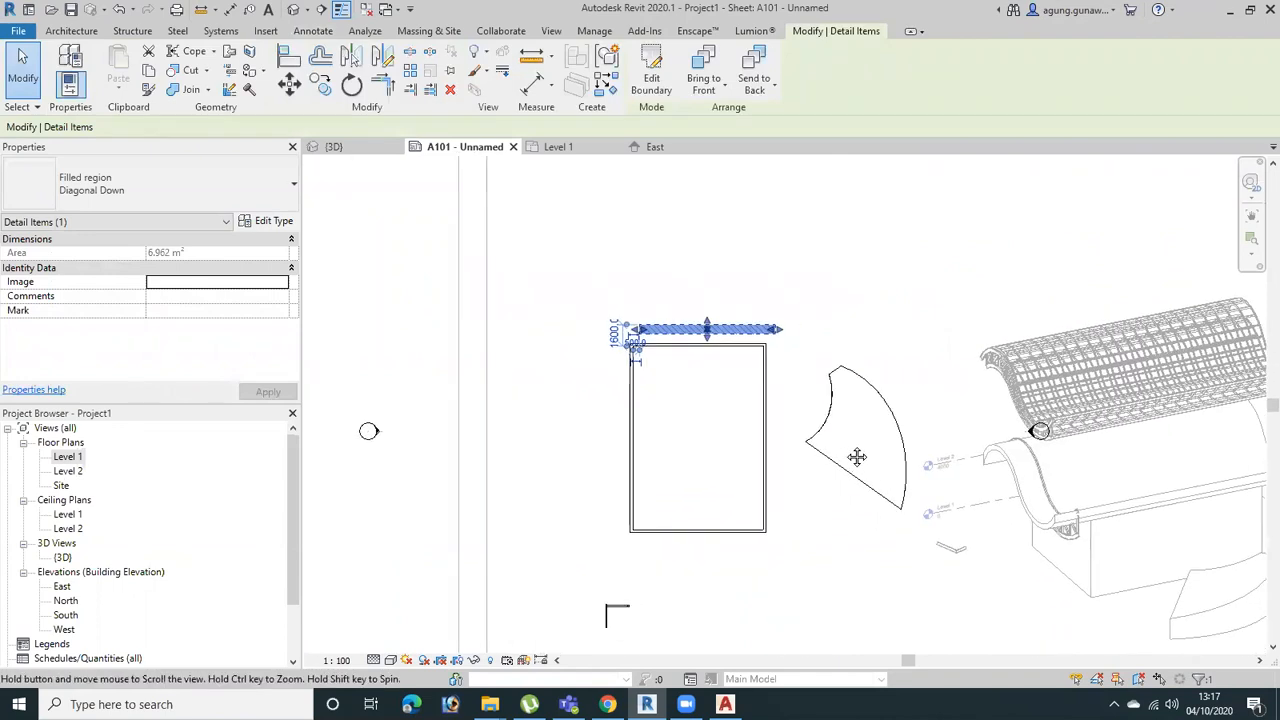
pyautogui.doubleClick(67, 456)
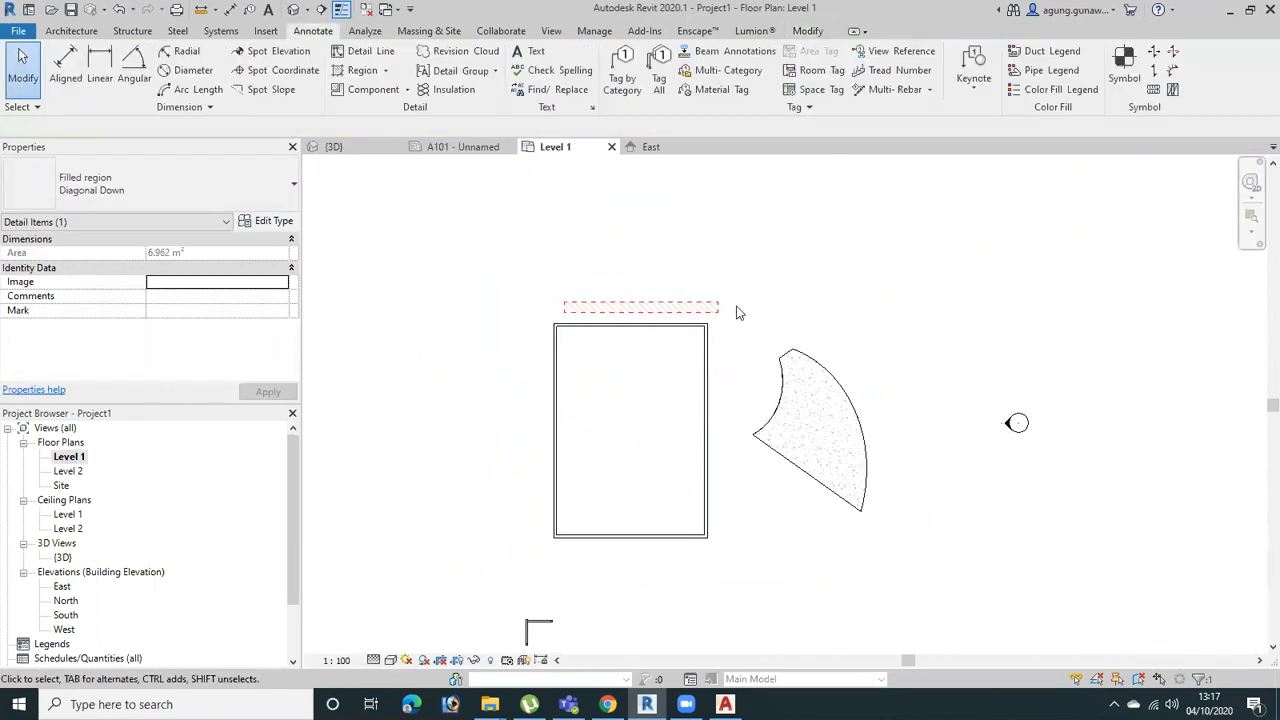
pyautogui.scroll(3, 736, 313)
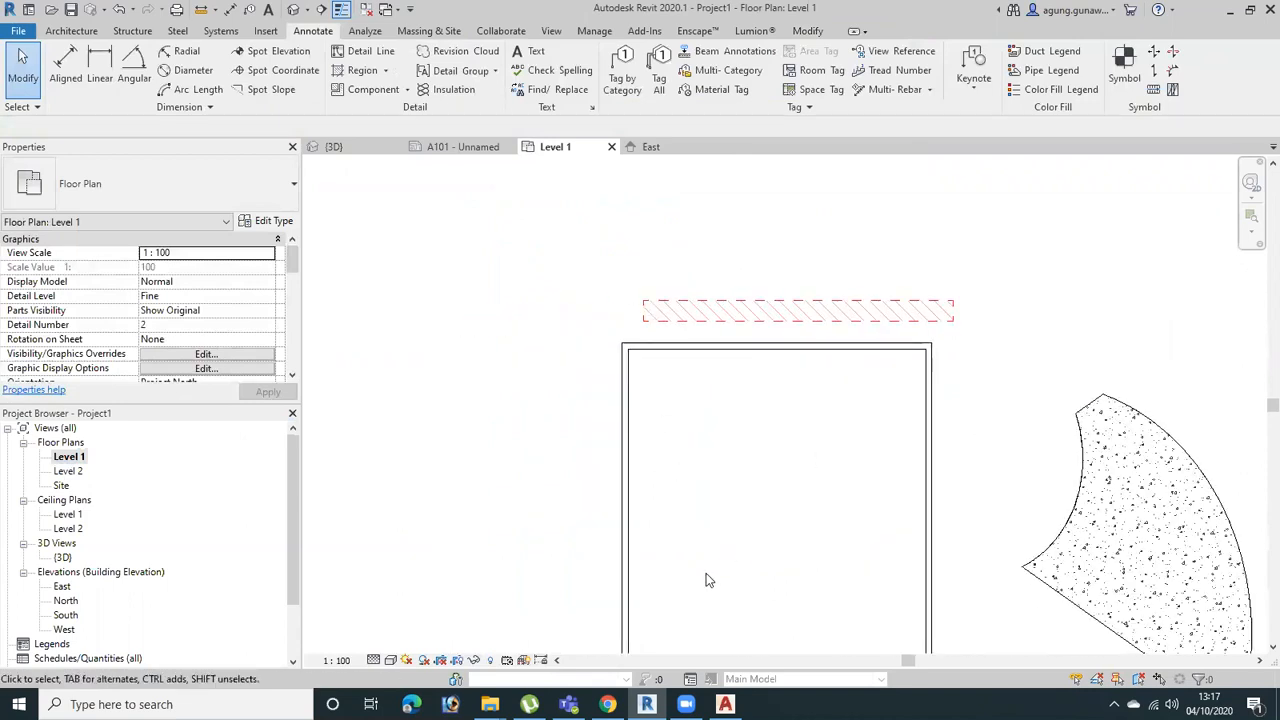
pyautogui.scroll(1, 810, 517)
pyautogui.scroll(-2, 855, 560)
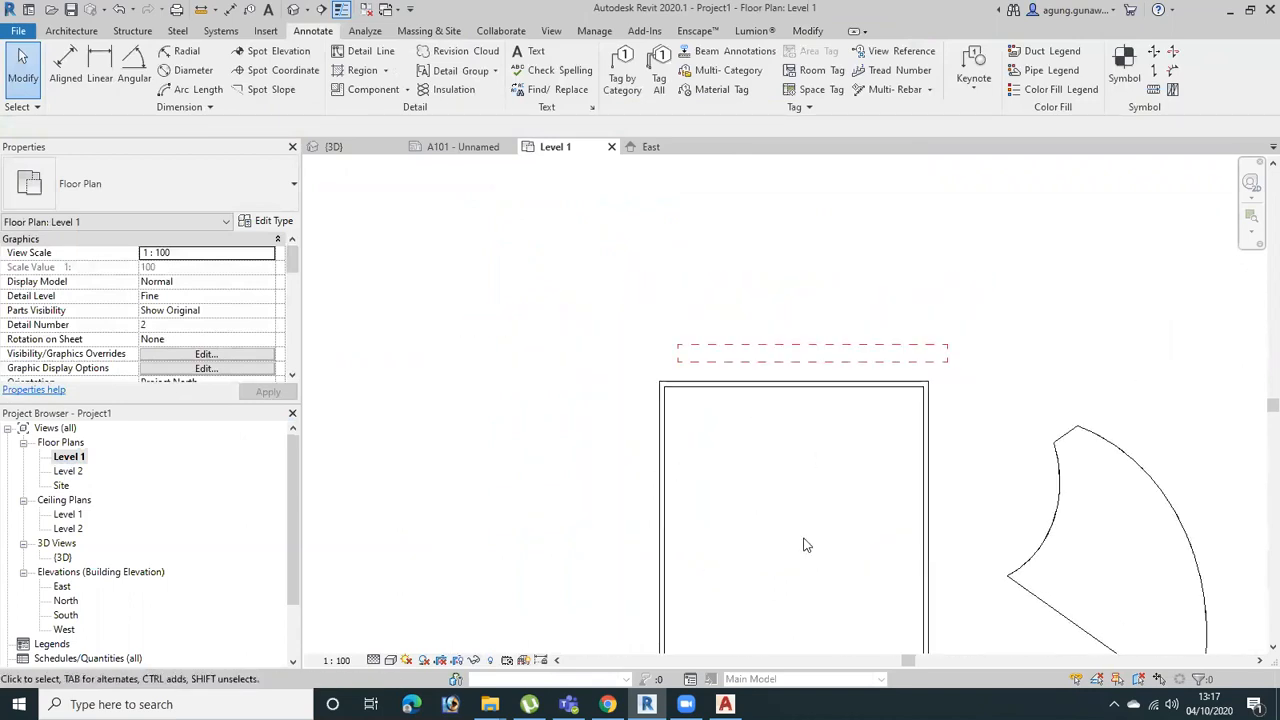
# Check the 3D view for the filled region, return to the Level 1 floor plan and select the region there
pyautogui.click(333, 146)
pyautogui.keyDown('shift'); pyautogui.moveTo(440, 440); pyautogui.dragTo(310, 455, button='middle'); pyautogui.keyUp('shift')
pyautogui.doubleClick(67, 456)
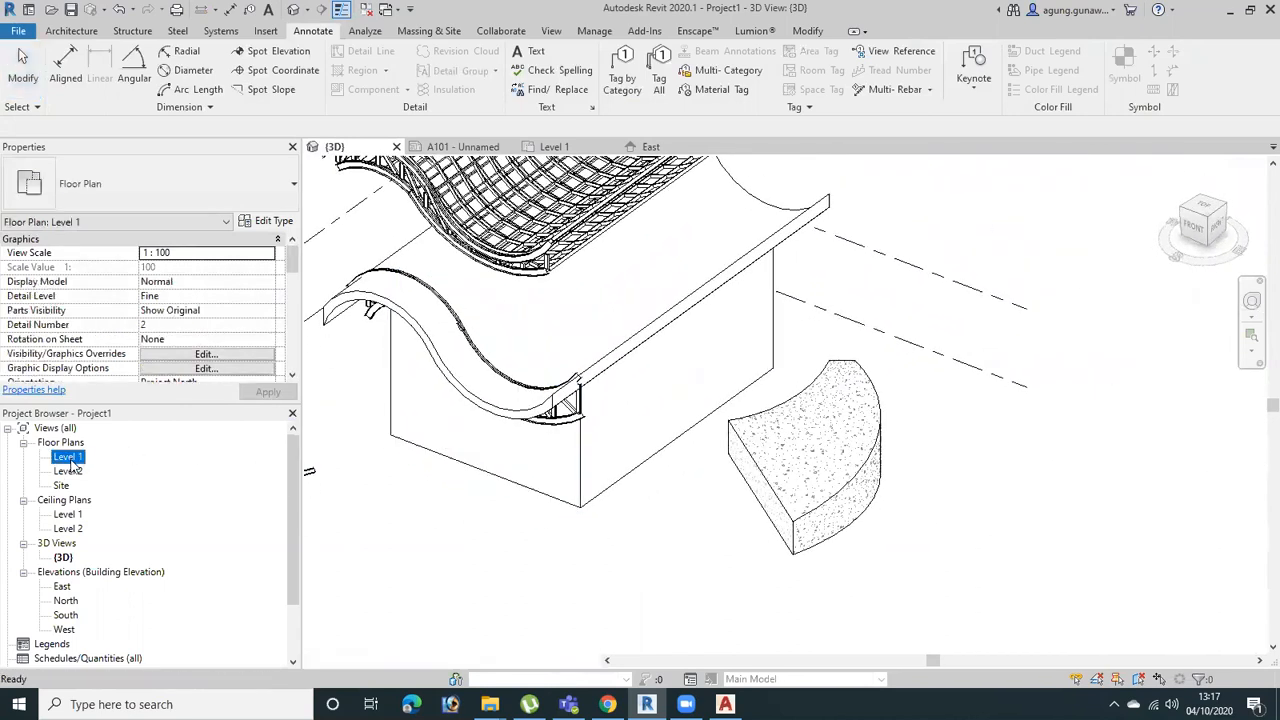
pyautogui.click(815, 360)
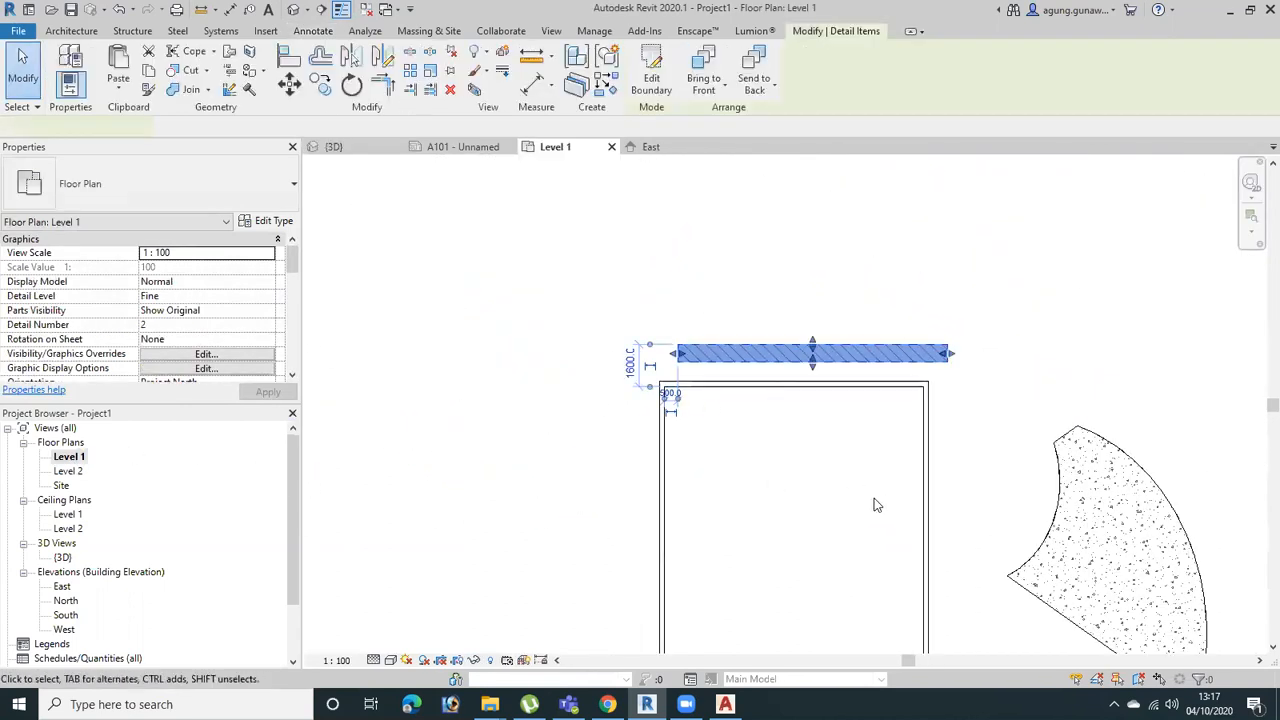
pyautogui.click(72, 31)
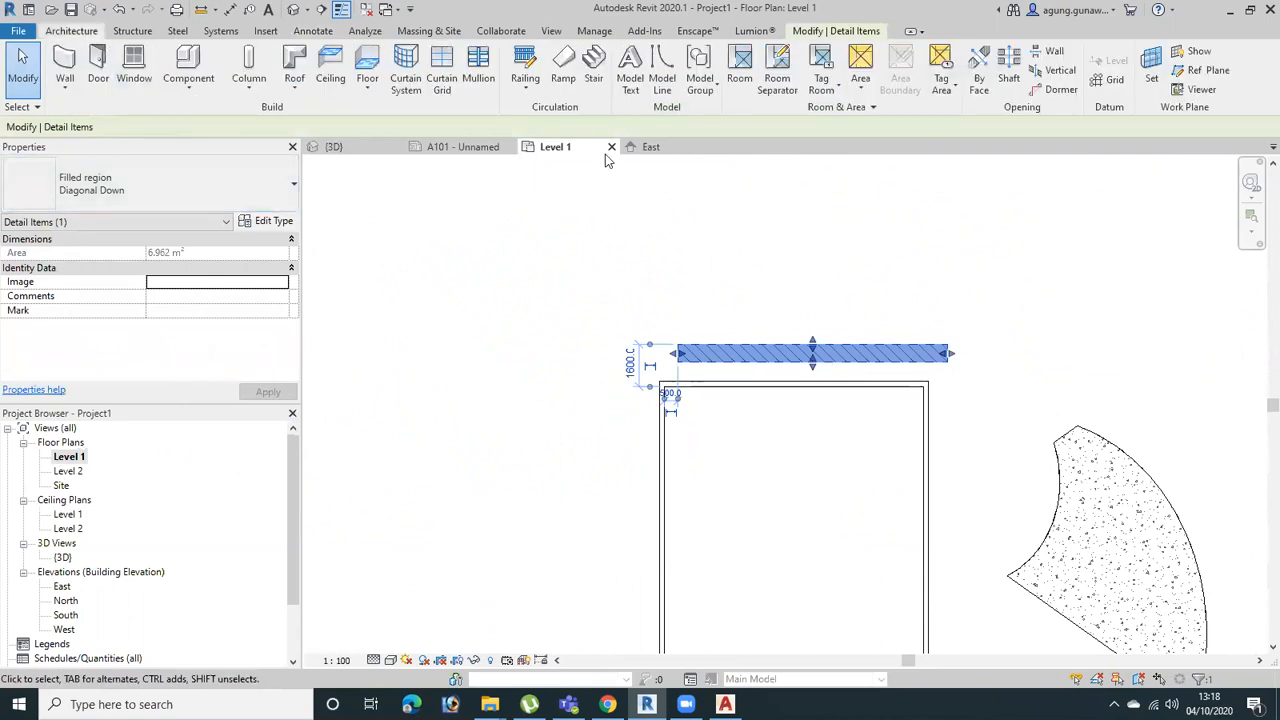
# Draw a four-segment zigzag of Thin Lines detail lines above the filled region, its last segment about 2500 mm long
pyautogui.click(300, 31)
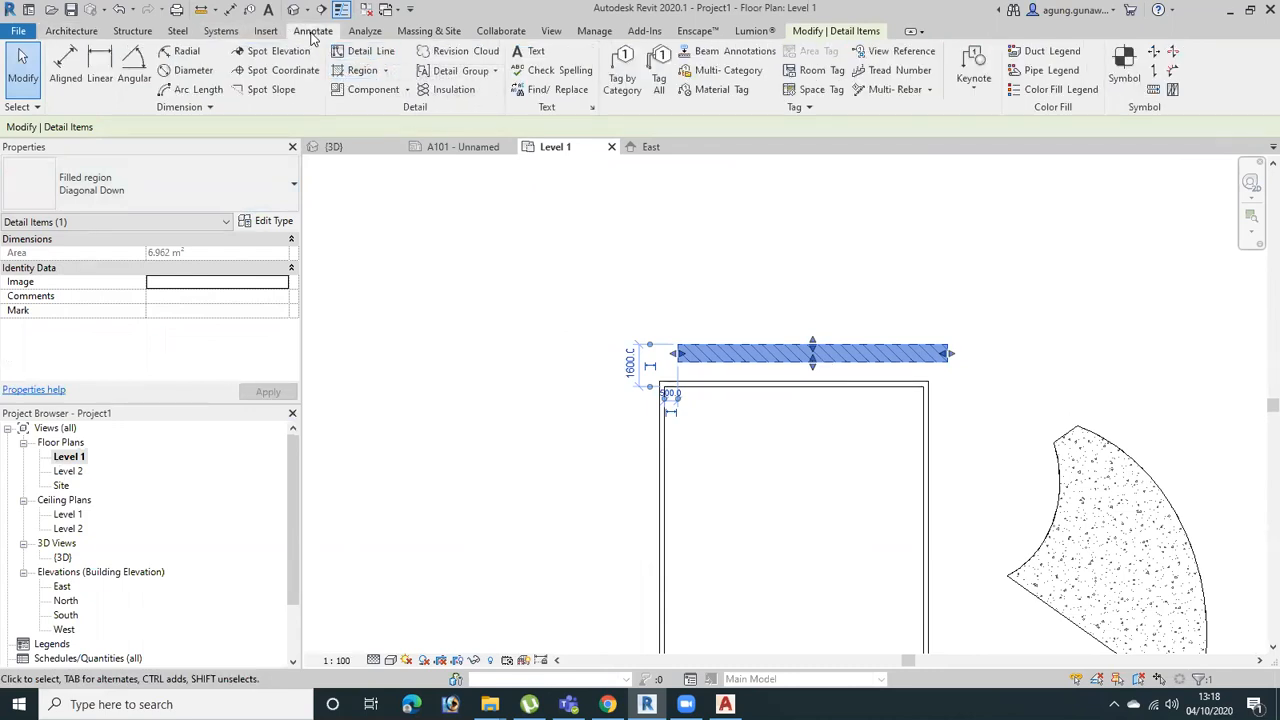
pyautogui.click(358, 55)
pyautogui.click(524, 354)
pyautogui.click(610, 256)
pyautogui.click(641, 297)
pyautogui.click(673, 233)
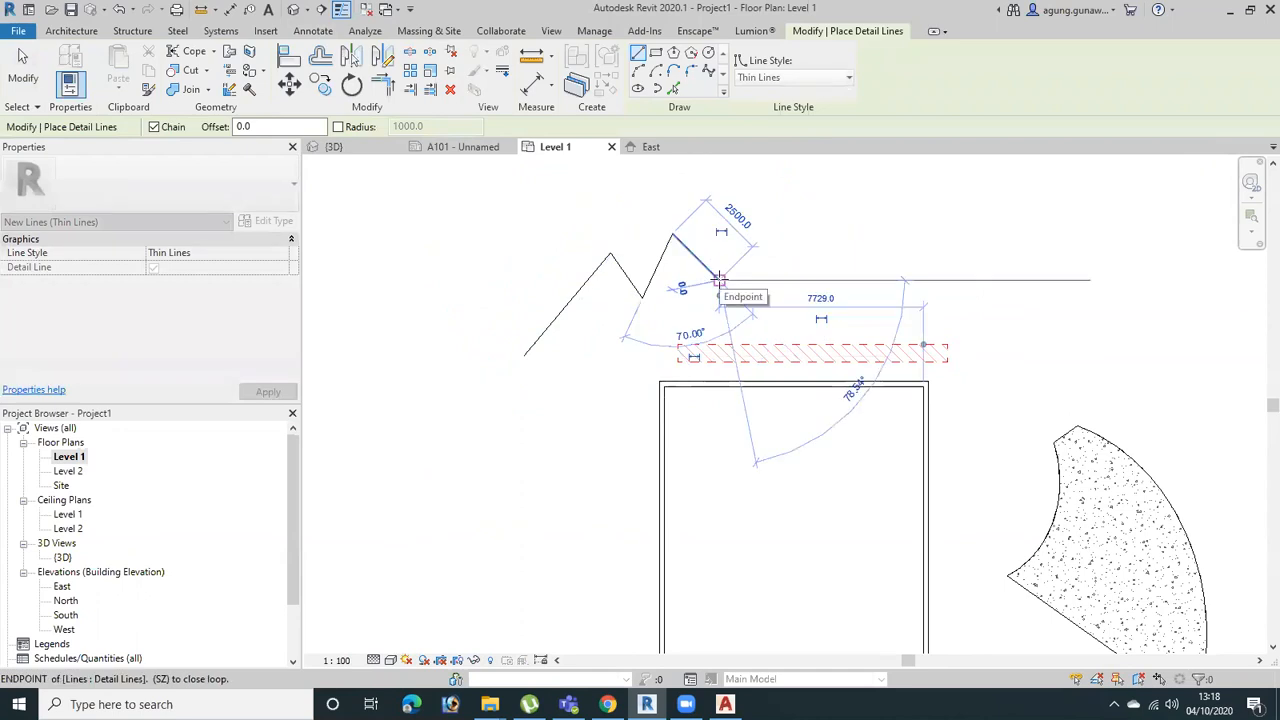
pyautogui.click(719, 280)
pyautogui.press('Escape')
pyautogui.press('Escape')
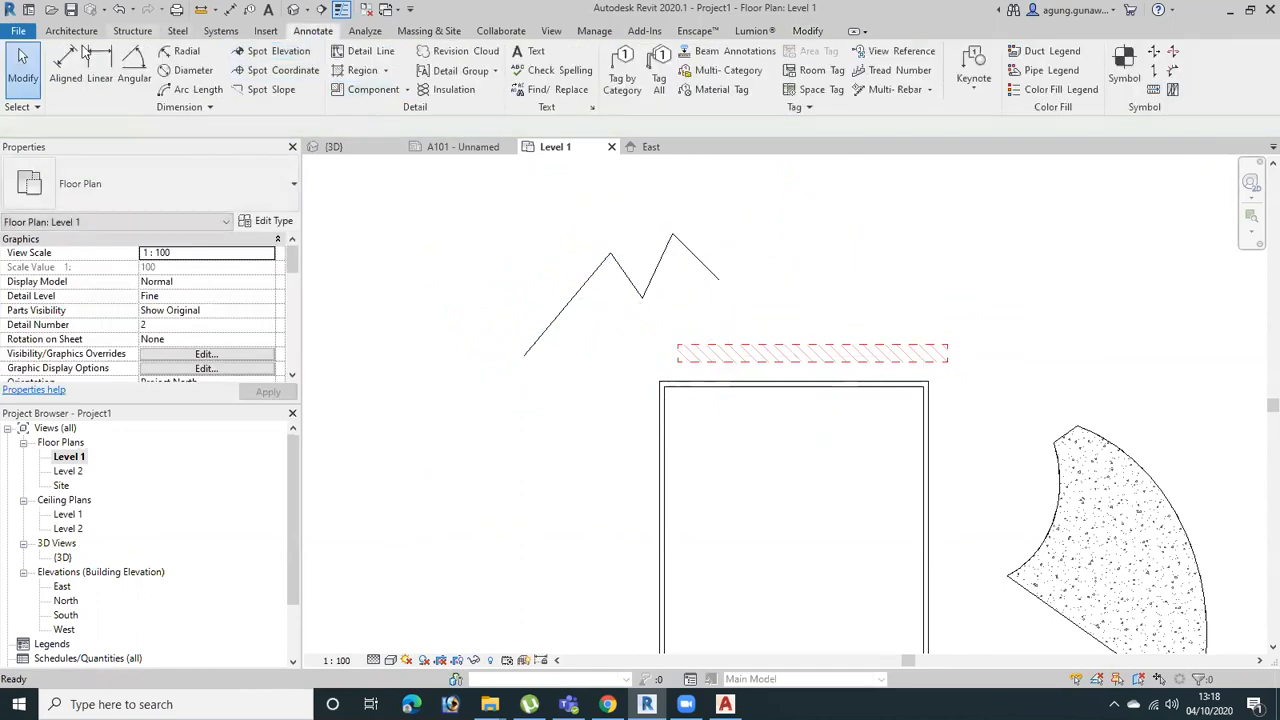
# Draw a chain of four model lines in the Lines style around the building's upper-right corner, starting with segments of about 2814 and 4900 mm
pyautogui.click(70, 32)
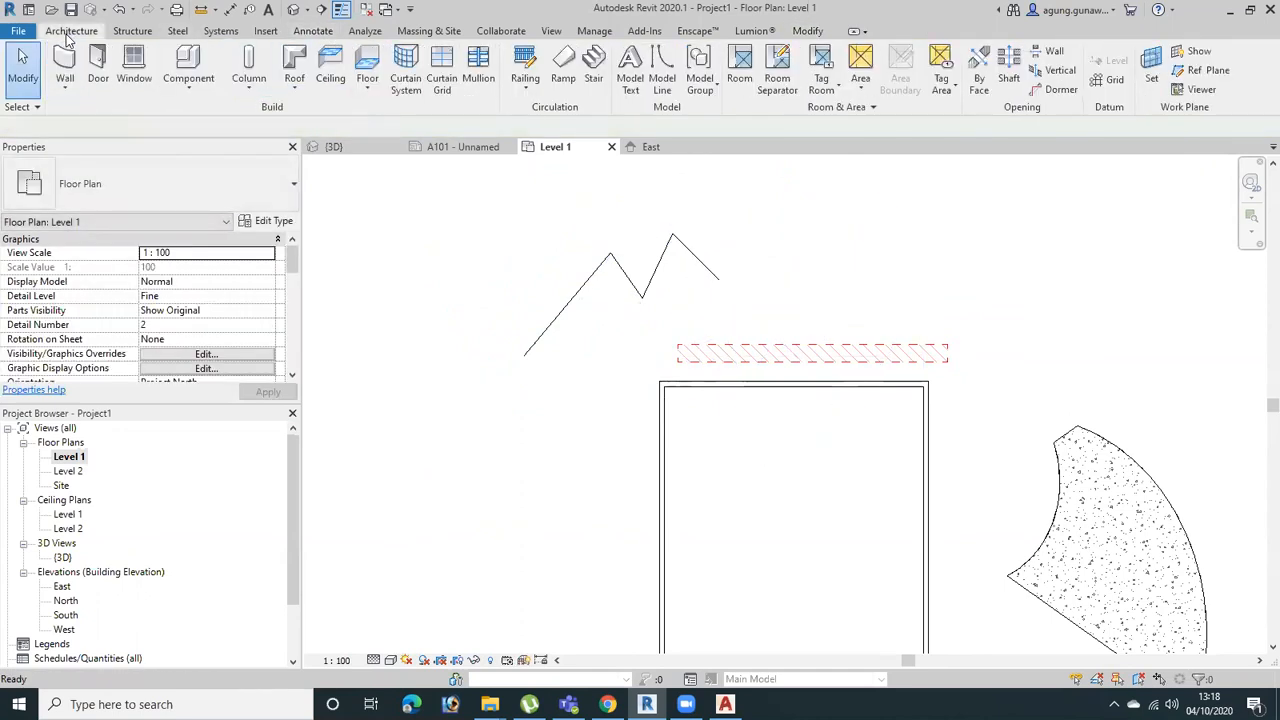
pyautogui.click(664, 72)
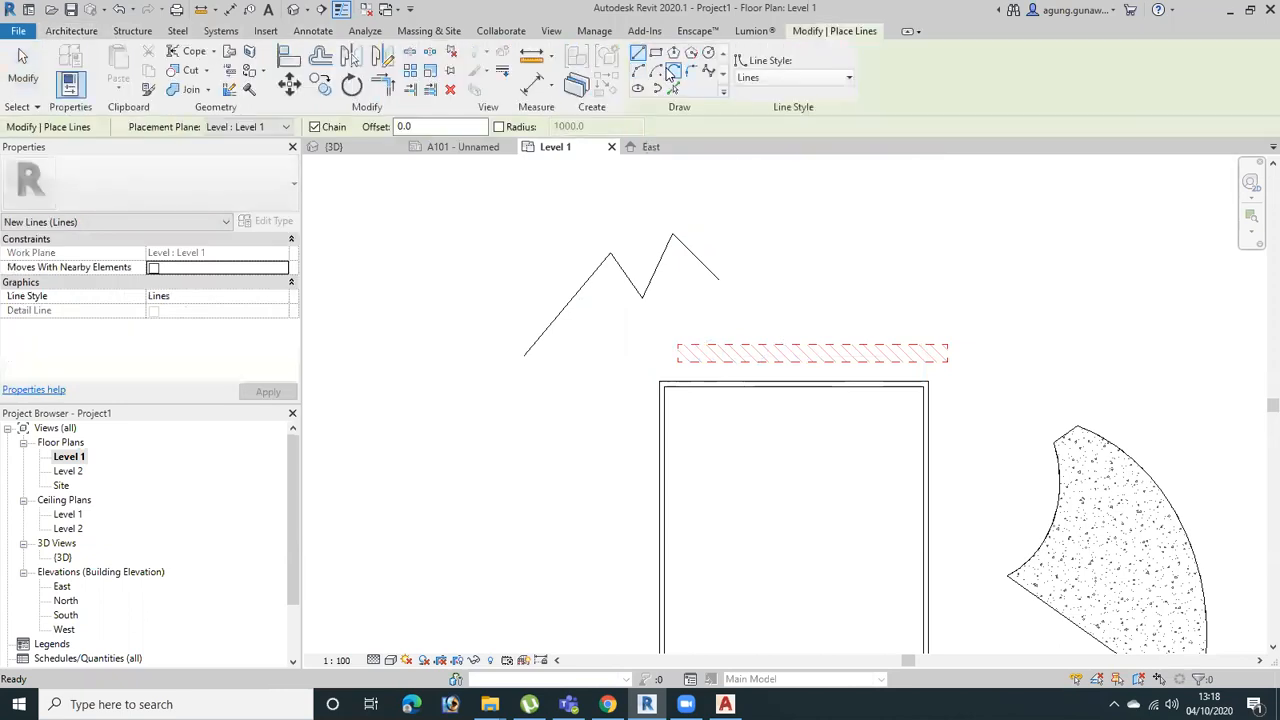
pyautogui.click(881, 297)
pyautogui.click(923, 238)
pyautogui.click(1015, 327)
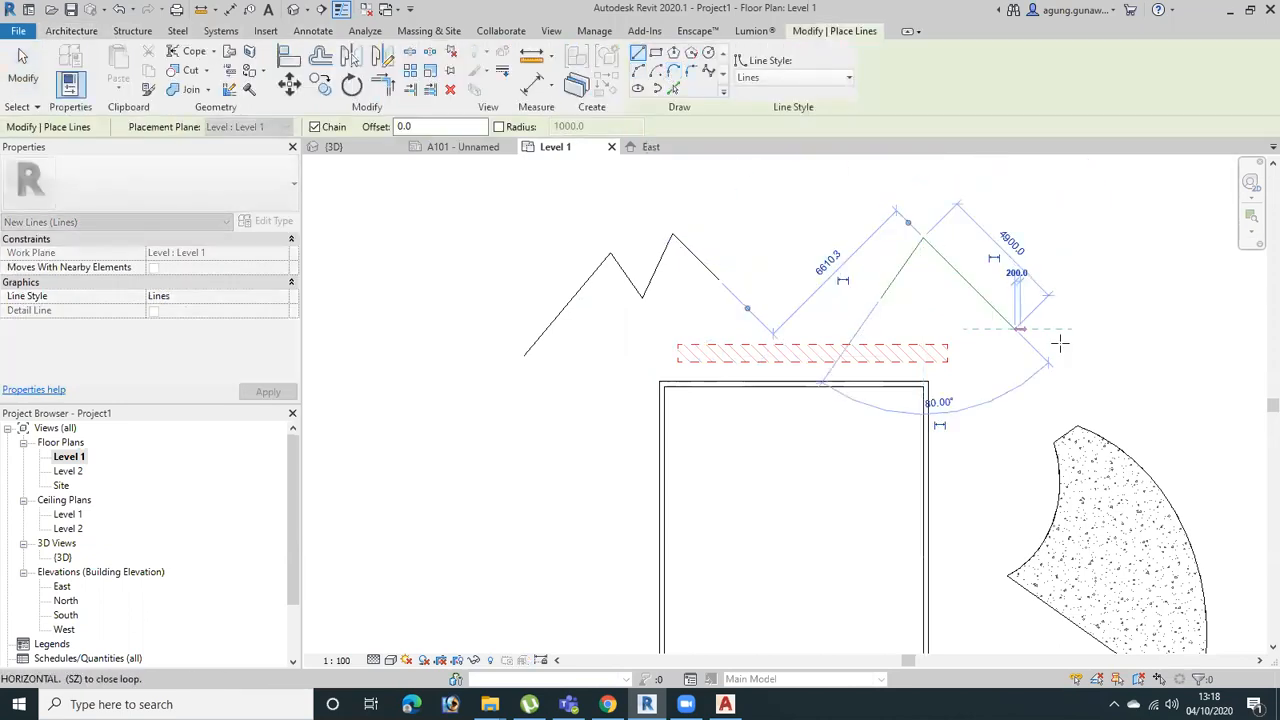
pyautogui.click(1015, 457)
pyautogui.click(980, 503)
pyautogui.press('Escape')
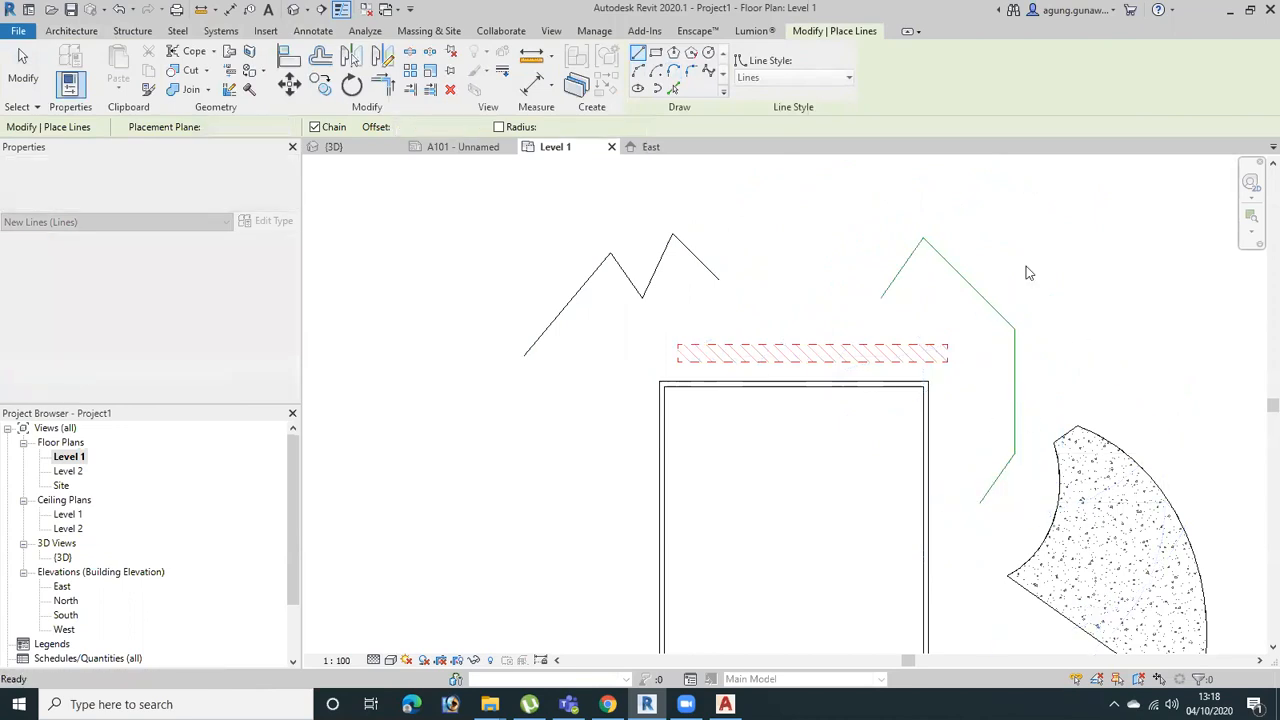
pyautogui.press('Escape')
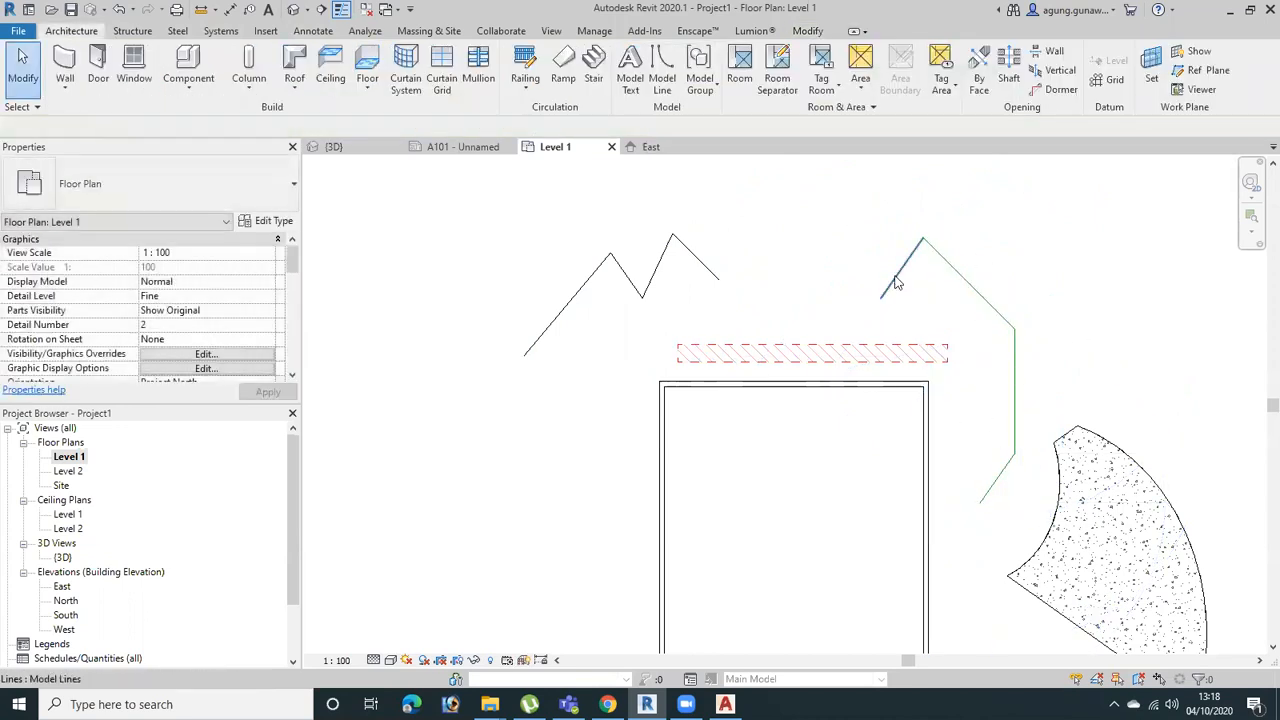
# Look through the line styles offered for the first segment of the model line chain
pyautogui.click(894, 278)
pyautogui.click(740, 77)
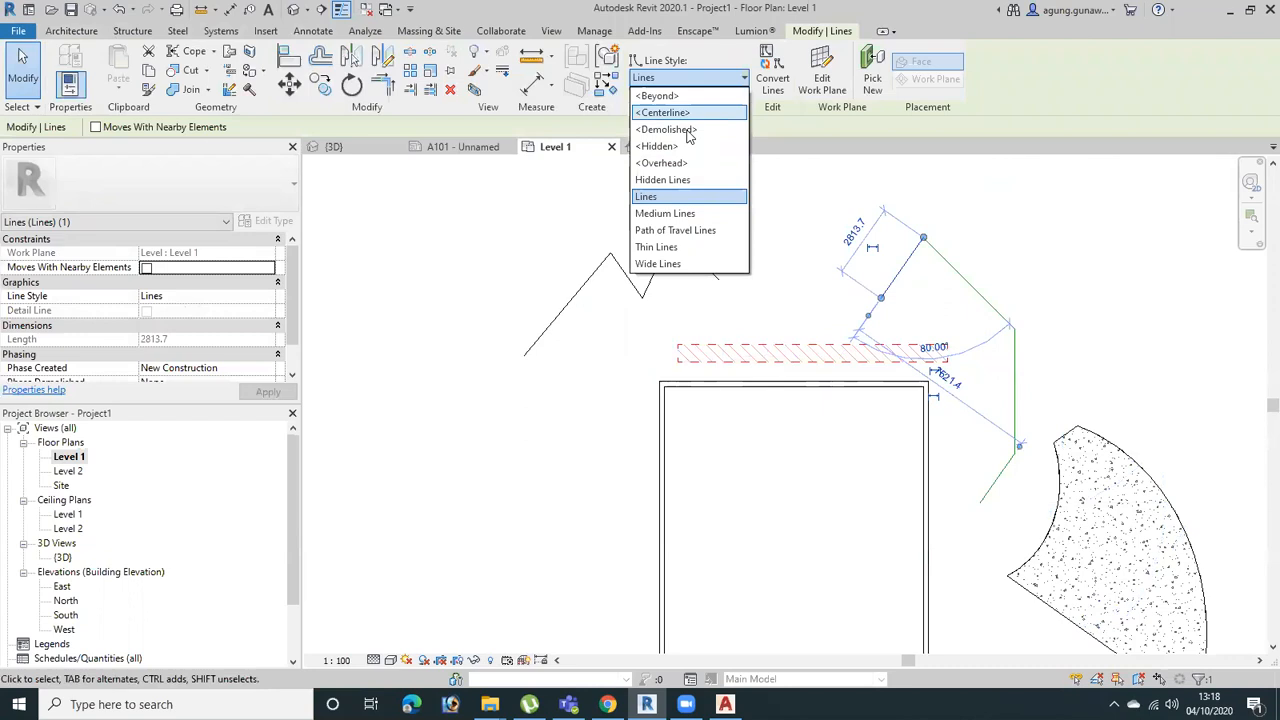
pyautogui.click(1088, 203)
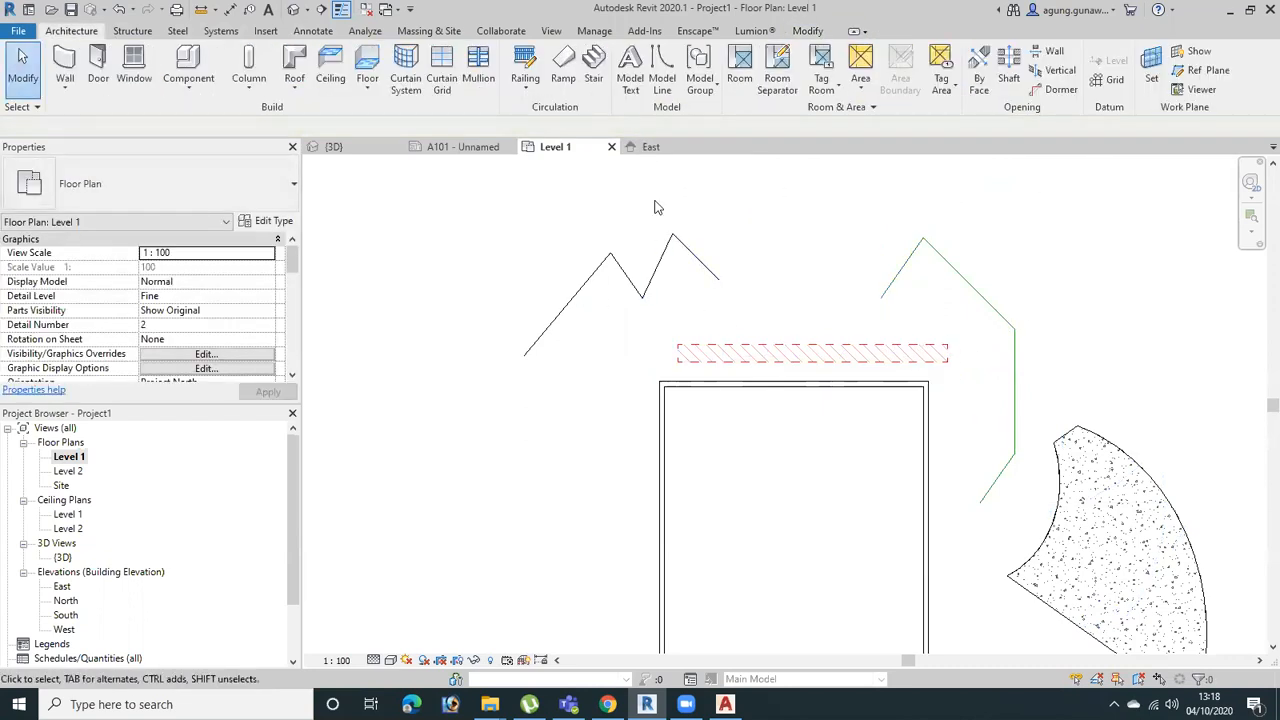
# Select the zigzag detail lines in plan, and examine in the 3D view which of the drawn lines appear there
pyautogui.moveTo(660, 256); pyautogui.dragTo(559, 326, button='middle')
pyautogui.hotkey('ctrl', 'Tab')
pyautogui.keyDown('shift'); pyautogui.moveTo(848, 322); pyautogui.dragTo(698, 423, button='middle'); pyautogui.keyUp('shift')
pyautogui.scroll(2, 966, 518)
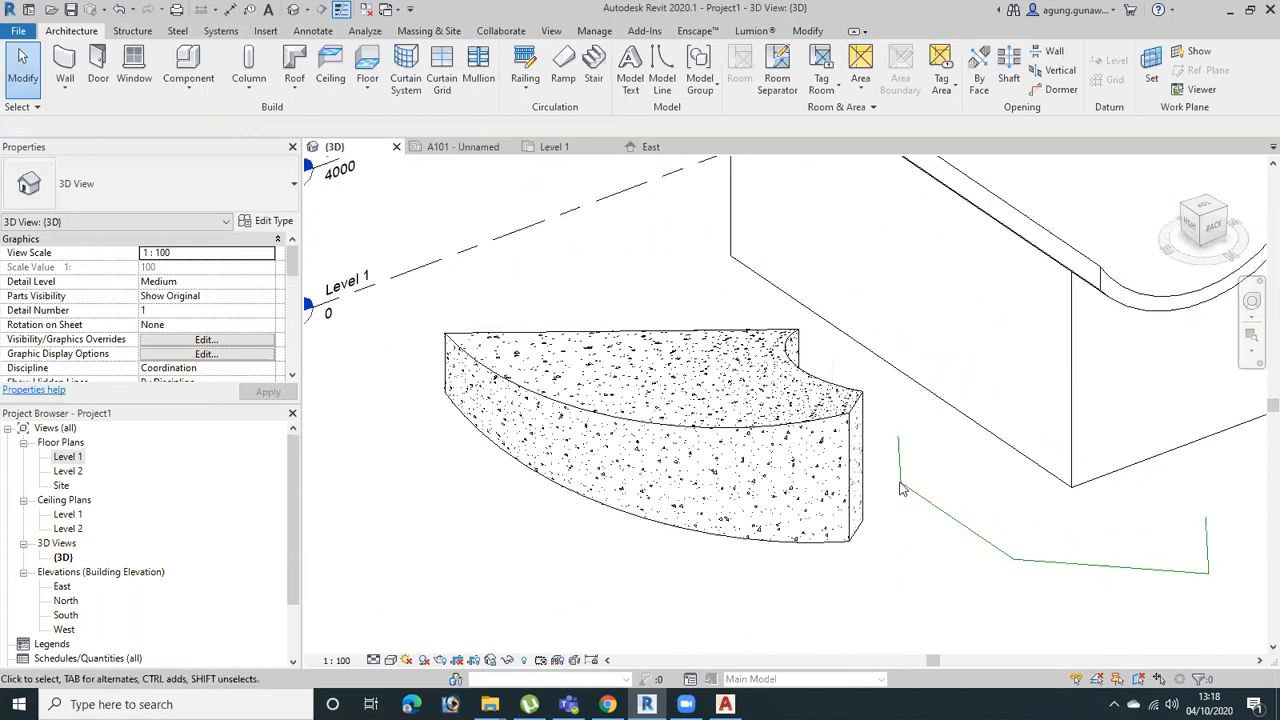
pyautogui.moveTo(1146, 572); pyautogui.dragTo(938, 519, button='middle')
pyautogui.moveTo(1089, 486); pyautogui.dragTo(971, 569)
pyautogui.keyDown('shift'); pyautogui.moveTo(991, 517); pyautogui.dragTo(935, 510, button='middle'); pyautogui.keyUp('shift')
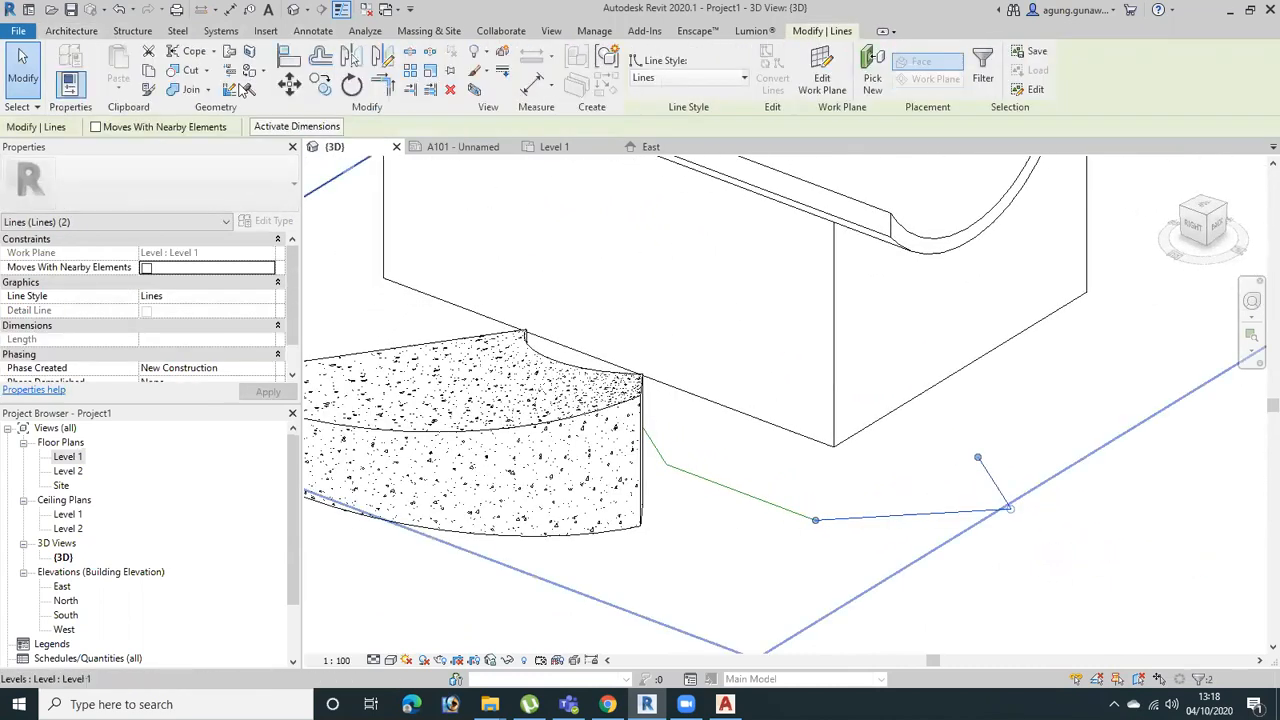
# Compare the availability of detail and model line commands in the 3D view, and reopen the Level 1 floor plan
pyautogui.click(314, 31)
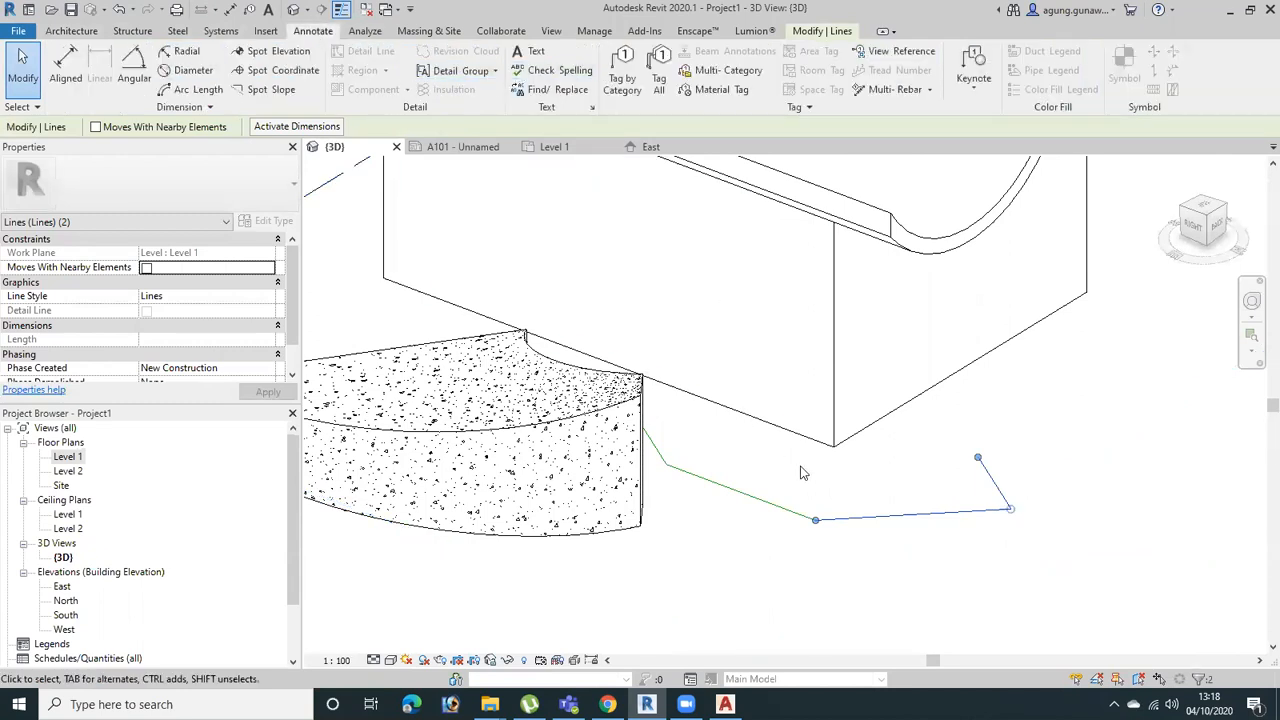
pyautogui.click(72, 31)
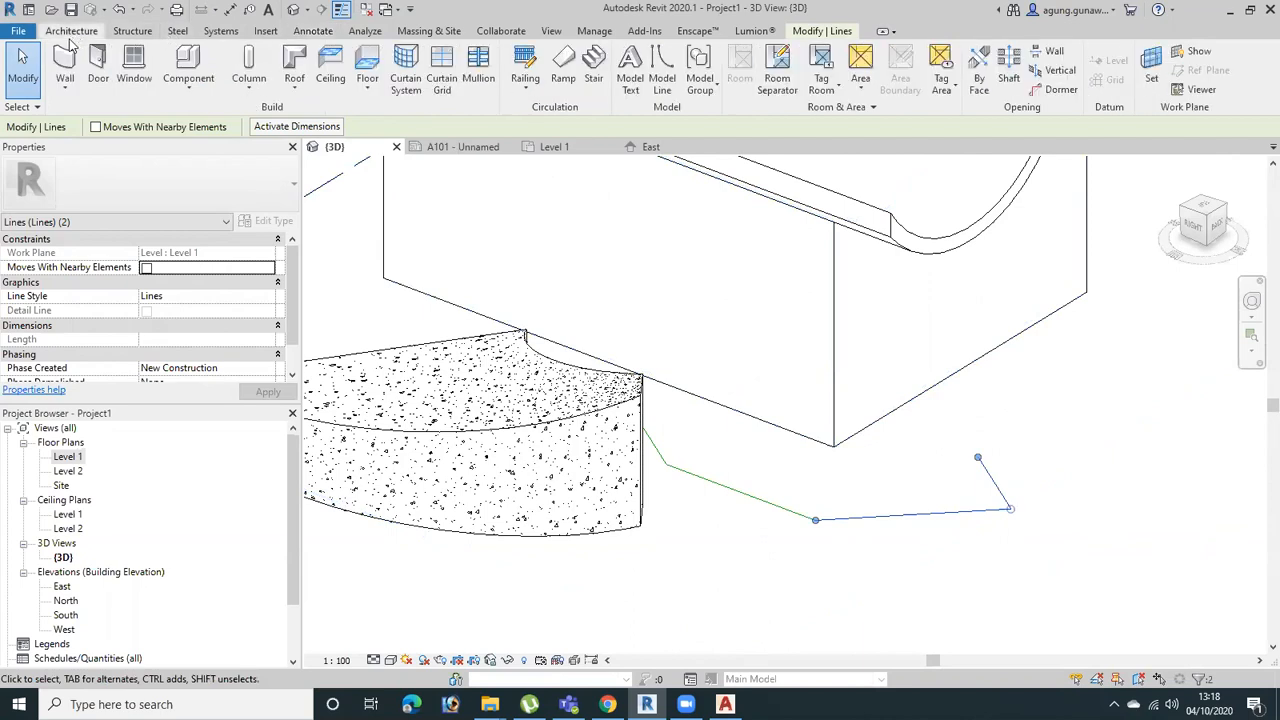
pyautogui.doubleClick(67, 458)
pyautogui.scroll(-1, 733, 305)
pyautogui.click(727, 301)
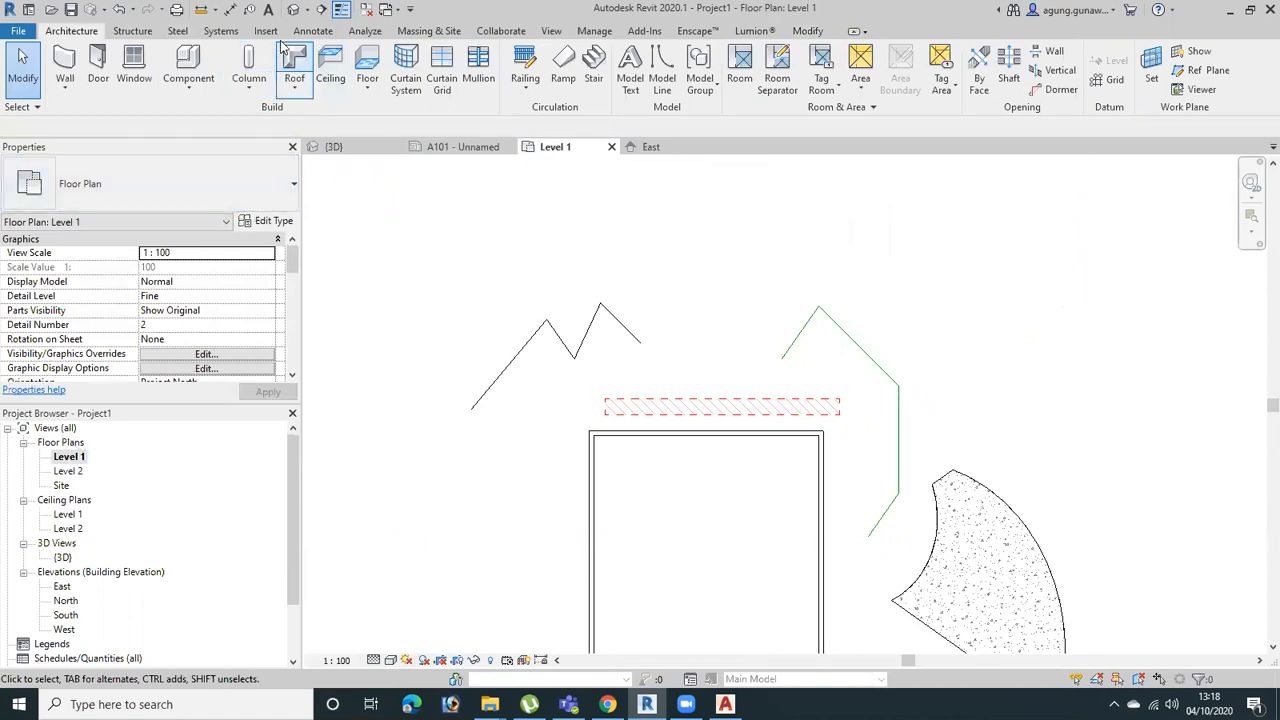
# Place a 2.5mm Arial text note reading "asasfafa" above the zigzag detail lines
pyautogui.click(313, 31)
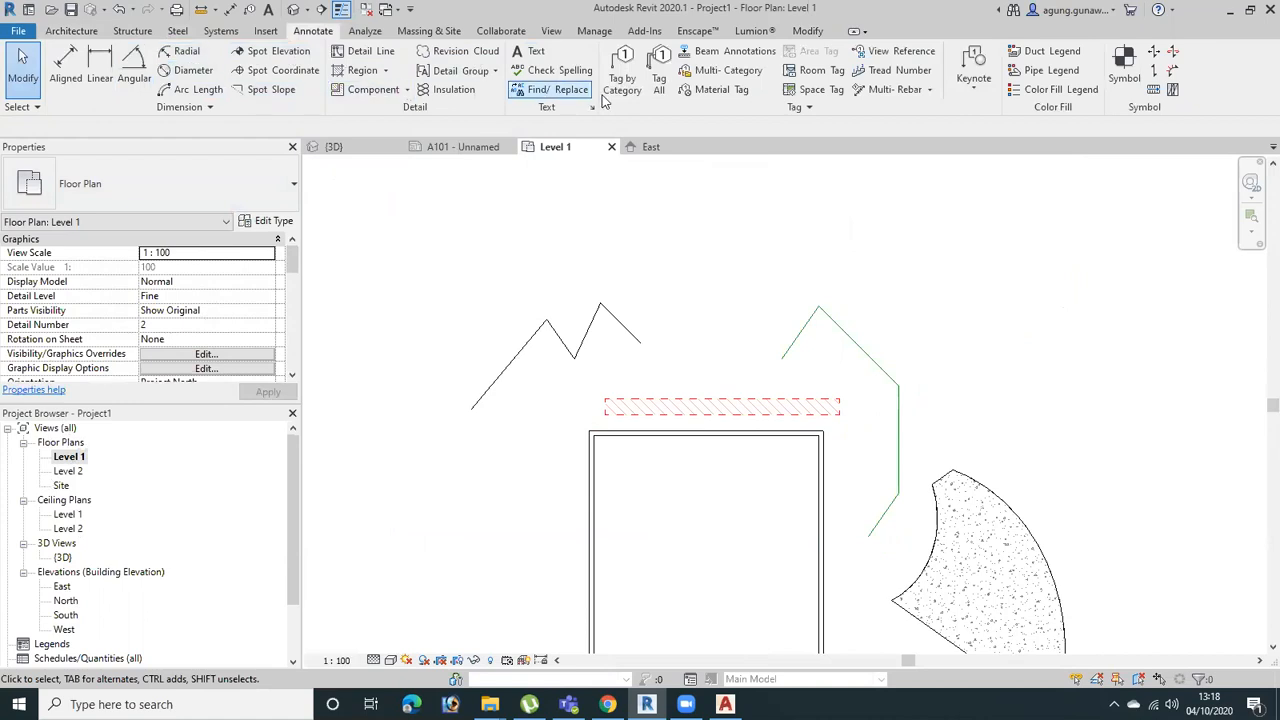
pyautogui.moveTo(757, 343); pyautogui.dragTo(751, 277, button='middle')
pyautogui.moveTo(677, 210); pyautogui.dragTo(510, 282)
pyautogui.click(730, 262)
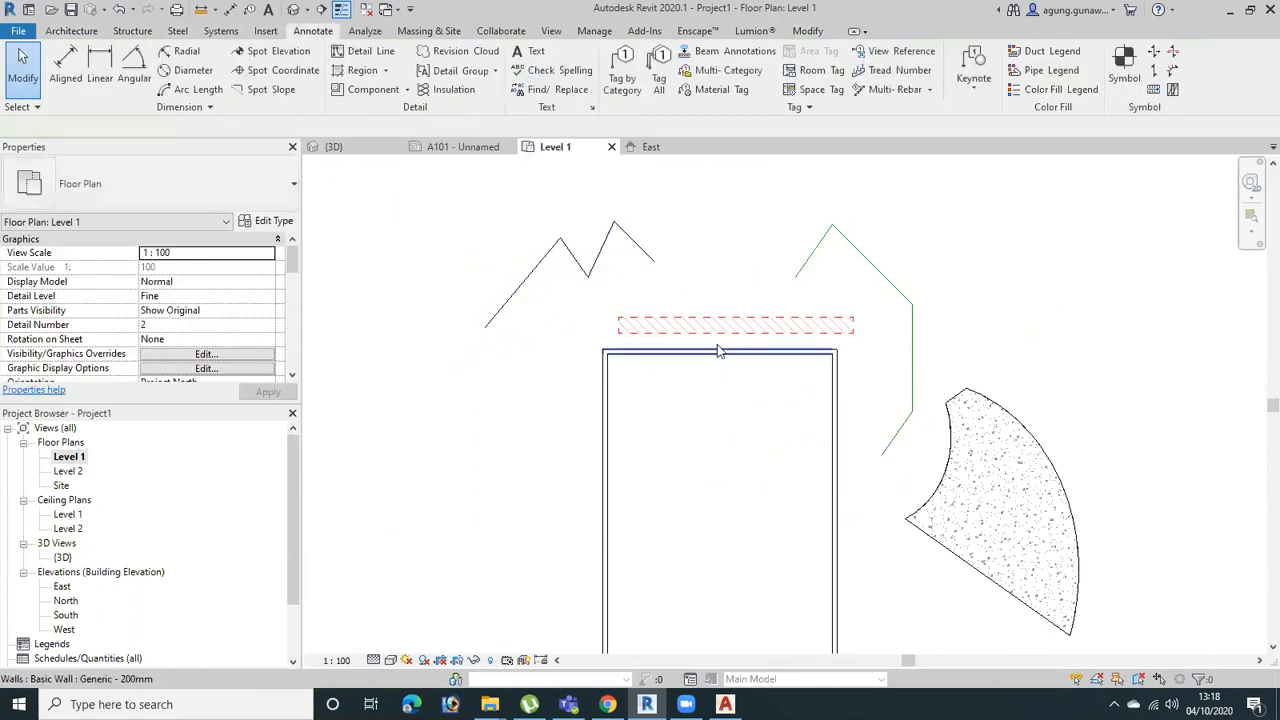
pyautogui.click(537, 51)
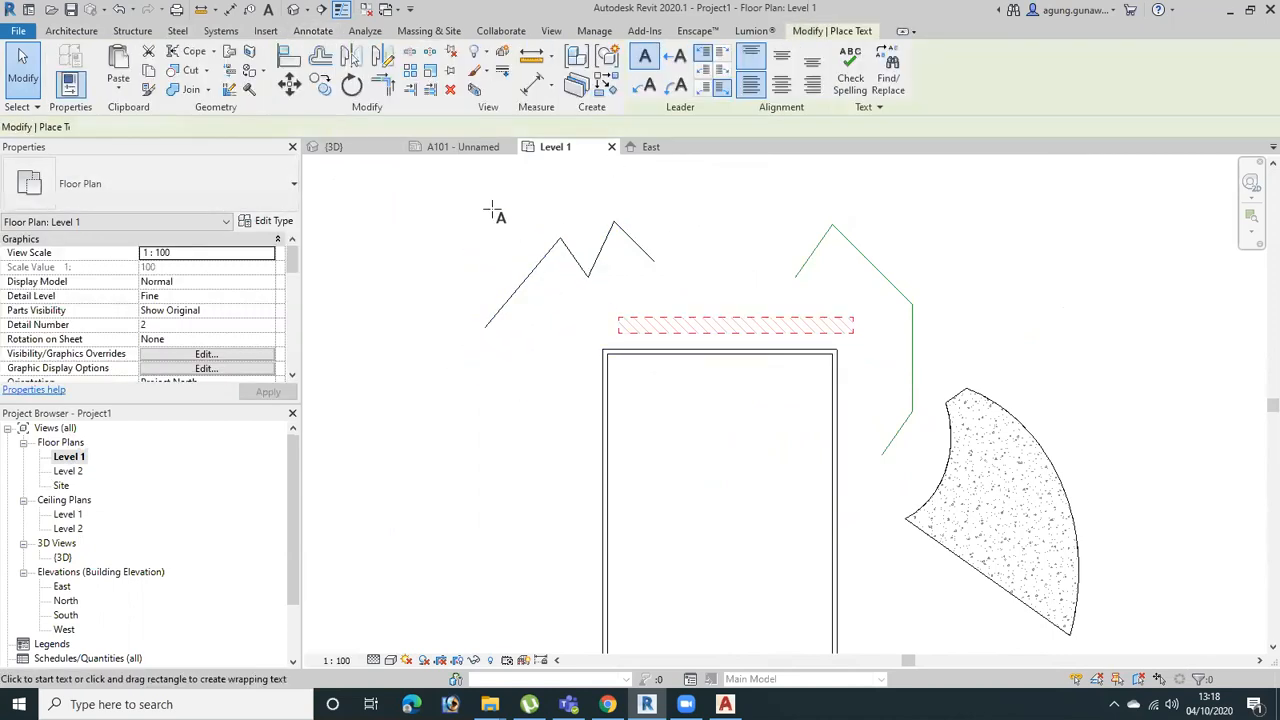
pyautogui.click(466, 193)
pyautogui.write('asasfafa')
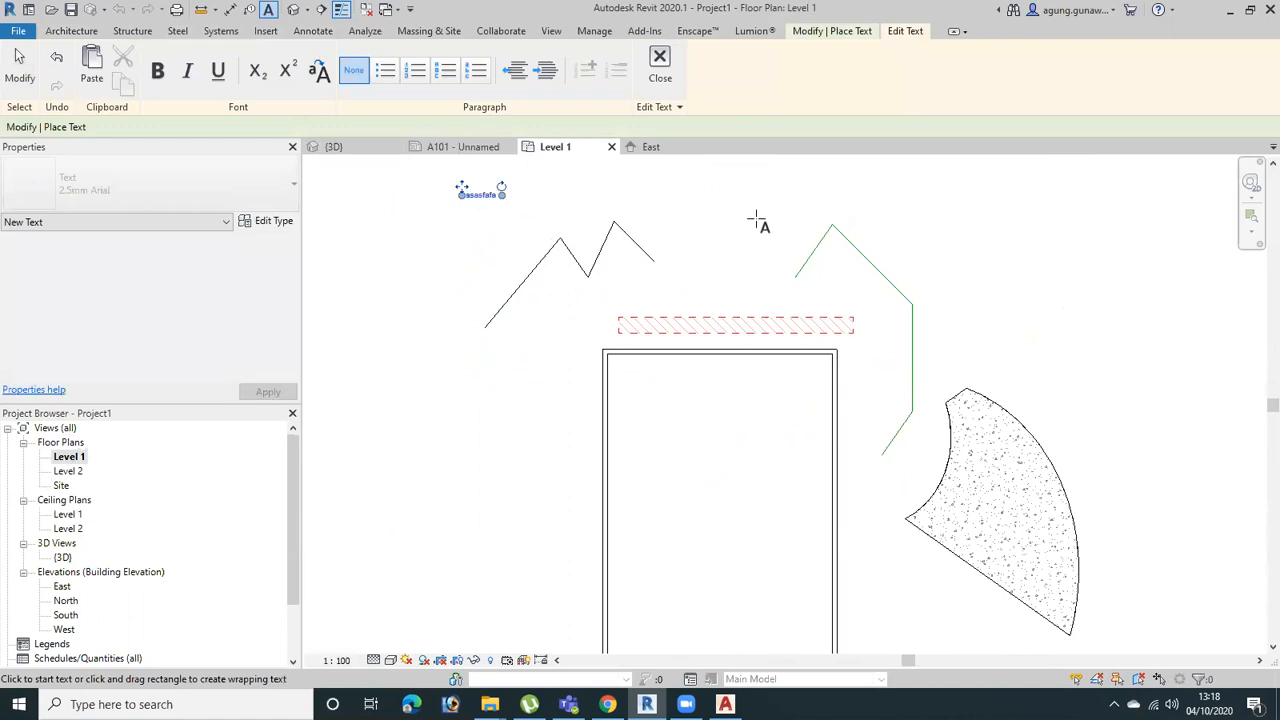
pyautogui.click(757, 220)
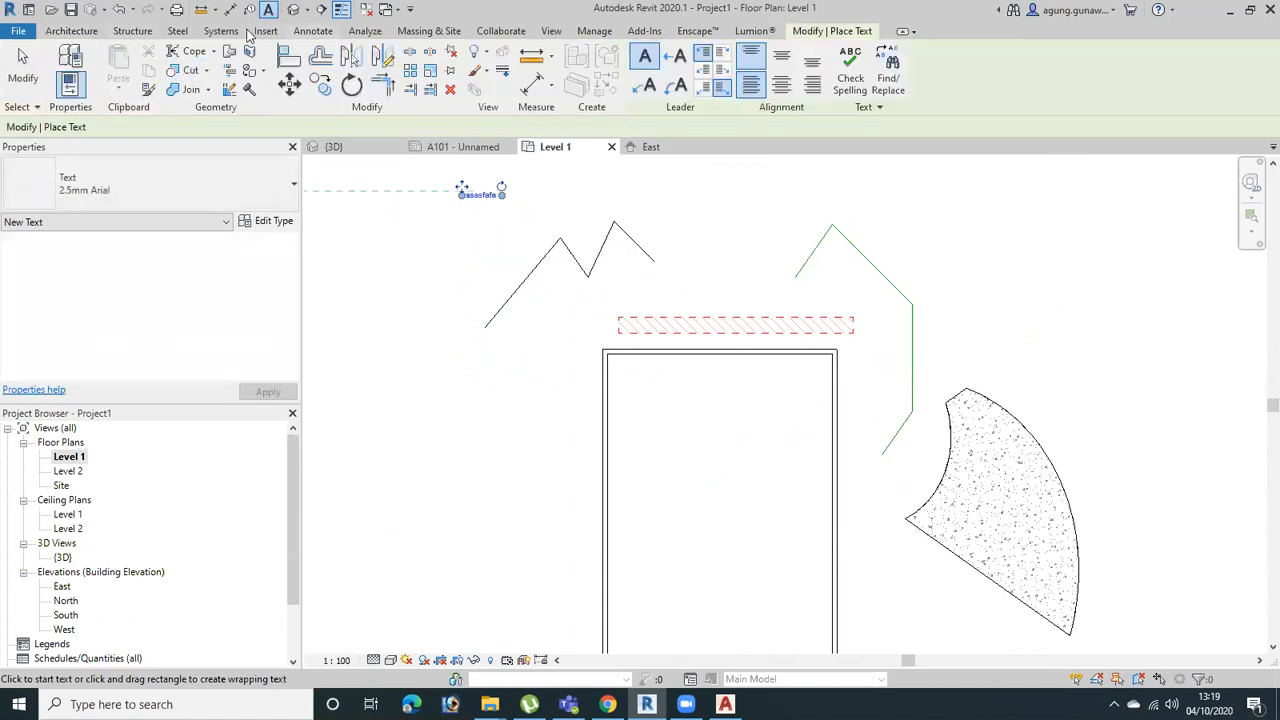
# Place model text reading "Model Text" on Level 1, outside the peak of the green model lines
pyautogui.click(84, 33)
pyautogui.click(630, 70)
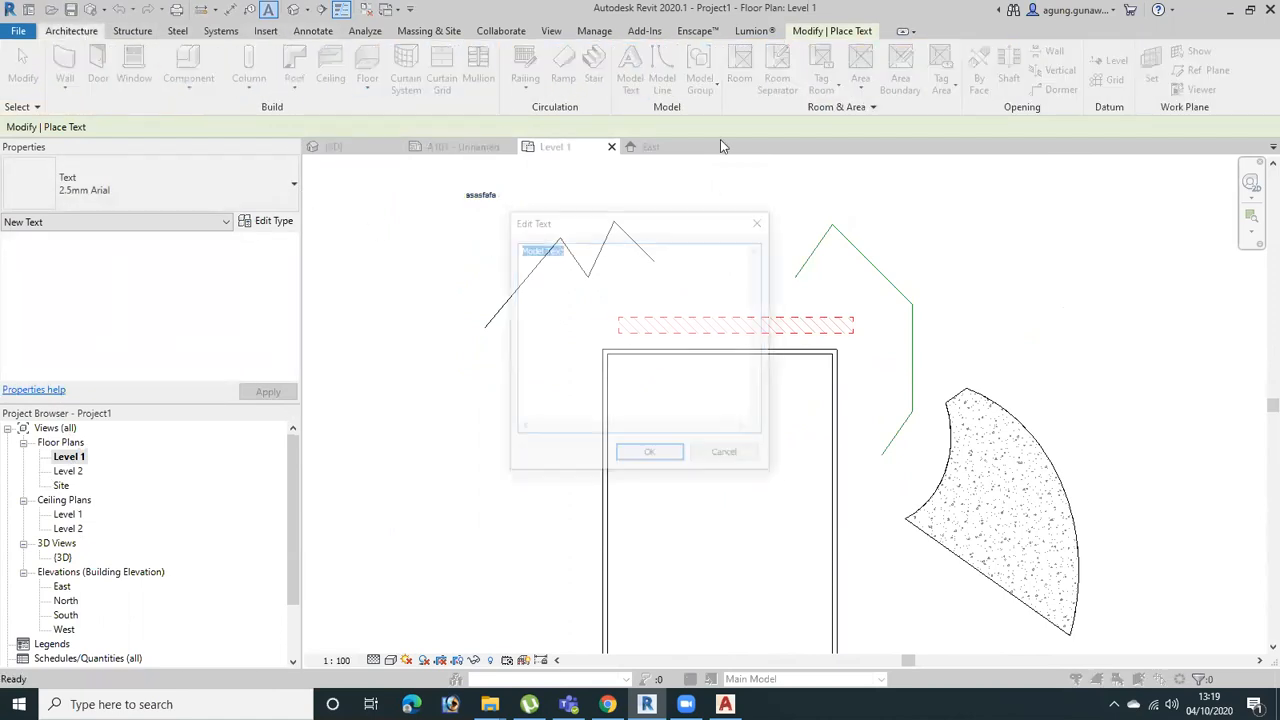
pyautogui.click(681, 462)
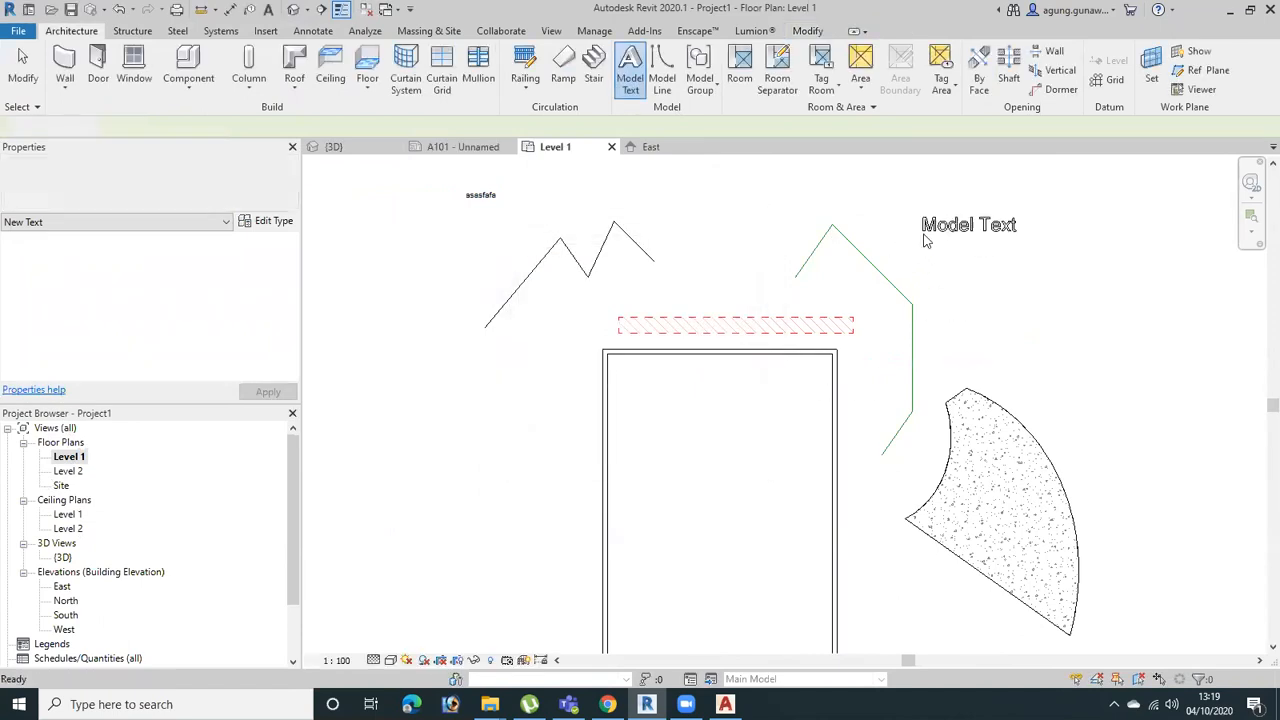
pyautogui.click(923, 242)
# Examine in the 3D view how the model text and model lines appear beside the building
pyautogui.moveTo(984, 353); pyautogui.dragTo(858, 438, button='middle')
pyautogui.press('3')
pyautogui.press('d')
pyautogui.scroll(-3, 826, 466)
pyautogui.moveTo(950, 495); pyautogui.dragTo(776, 535, button='middle')
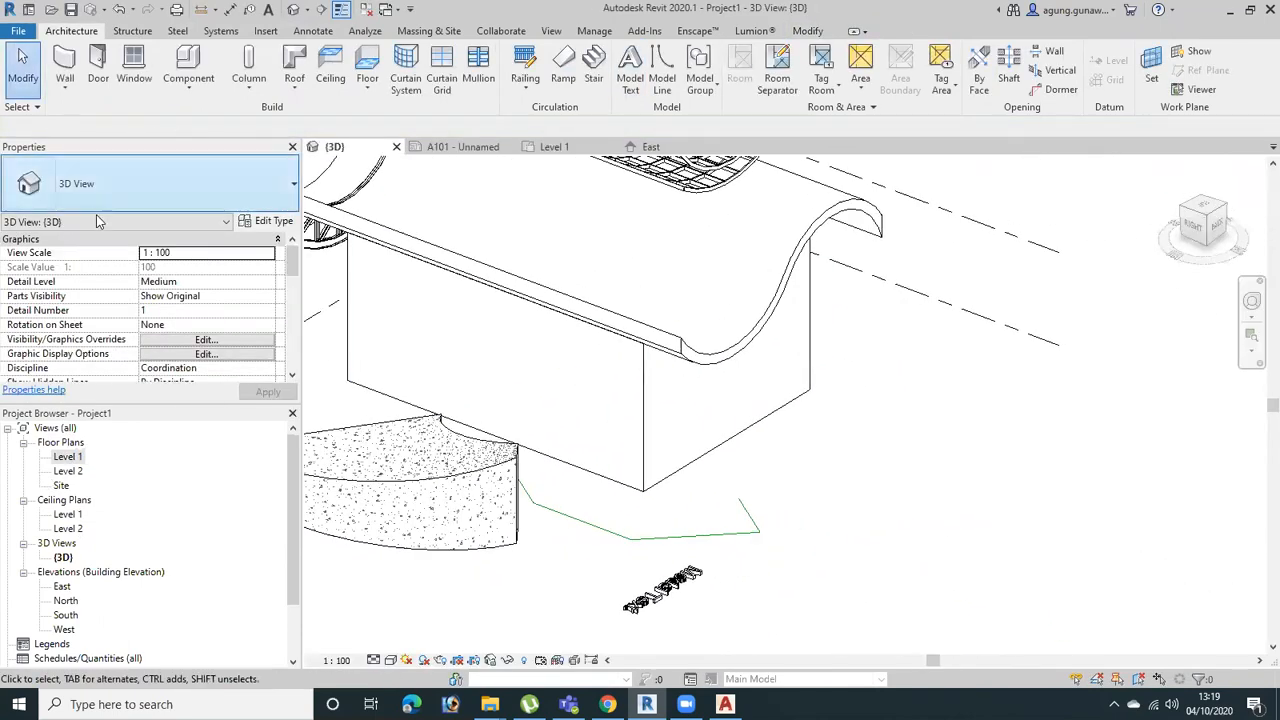
# Reopen the Level 1 floor plan and move the "asasfafa" text note closer to the zigzag's first peak
pyautogui.click(64, 458)
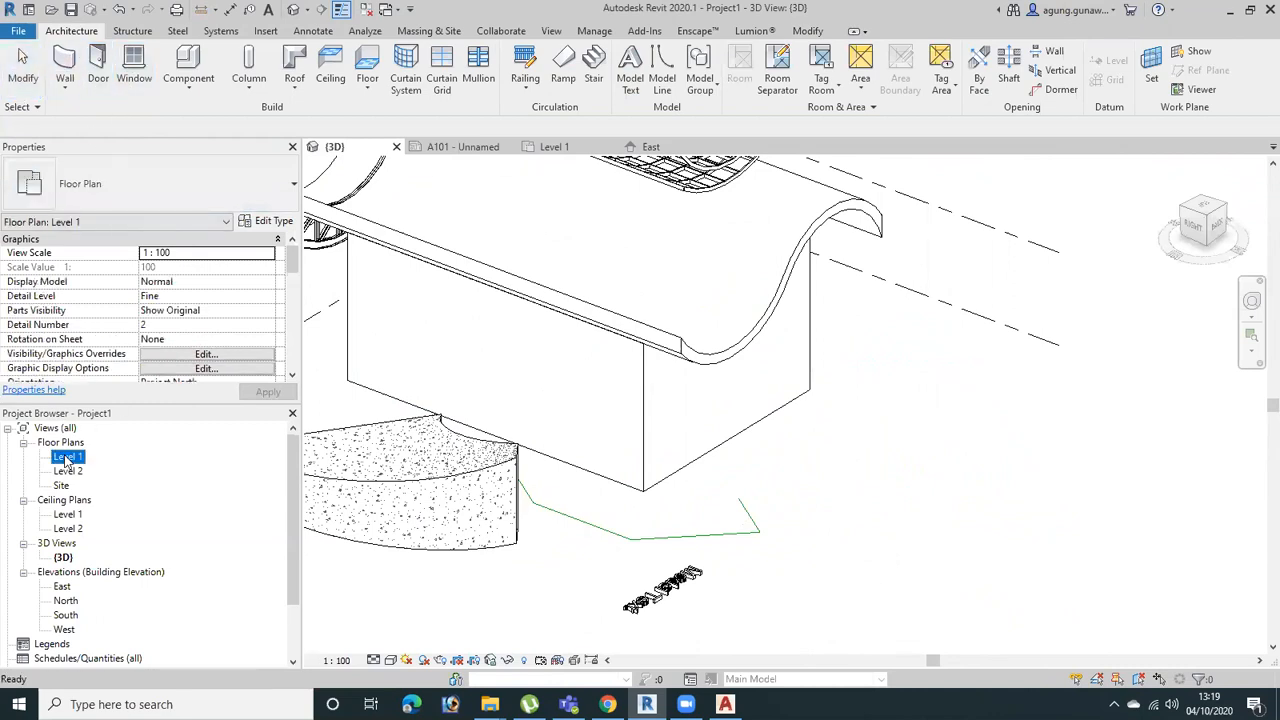
pyautogui.doubleClick(64, 458)
pyautogui.moveTo(420, 306); pyautogui.dragTo(686, 329, button='middle')
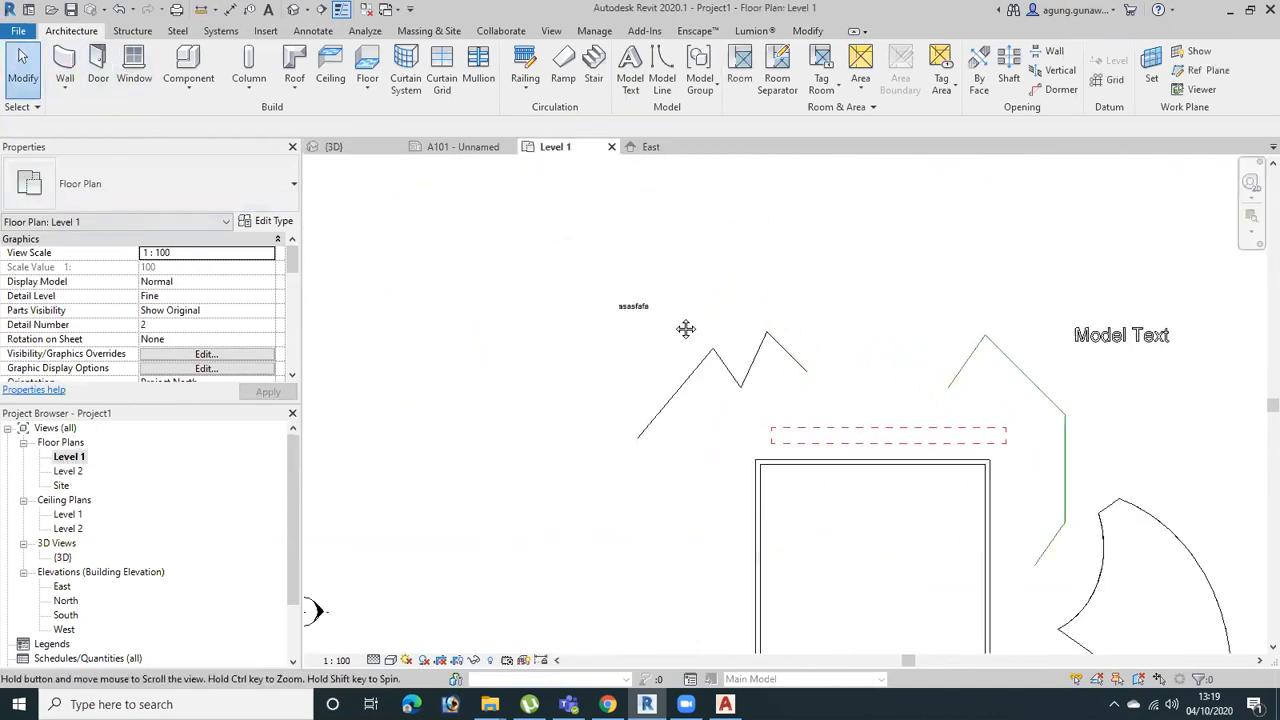
pyautogui.moveTo(630, 313); pyautogui.dragTo(654, 352)
pyautogui.click(800, 335)
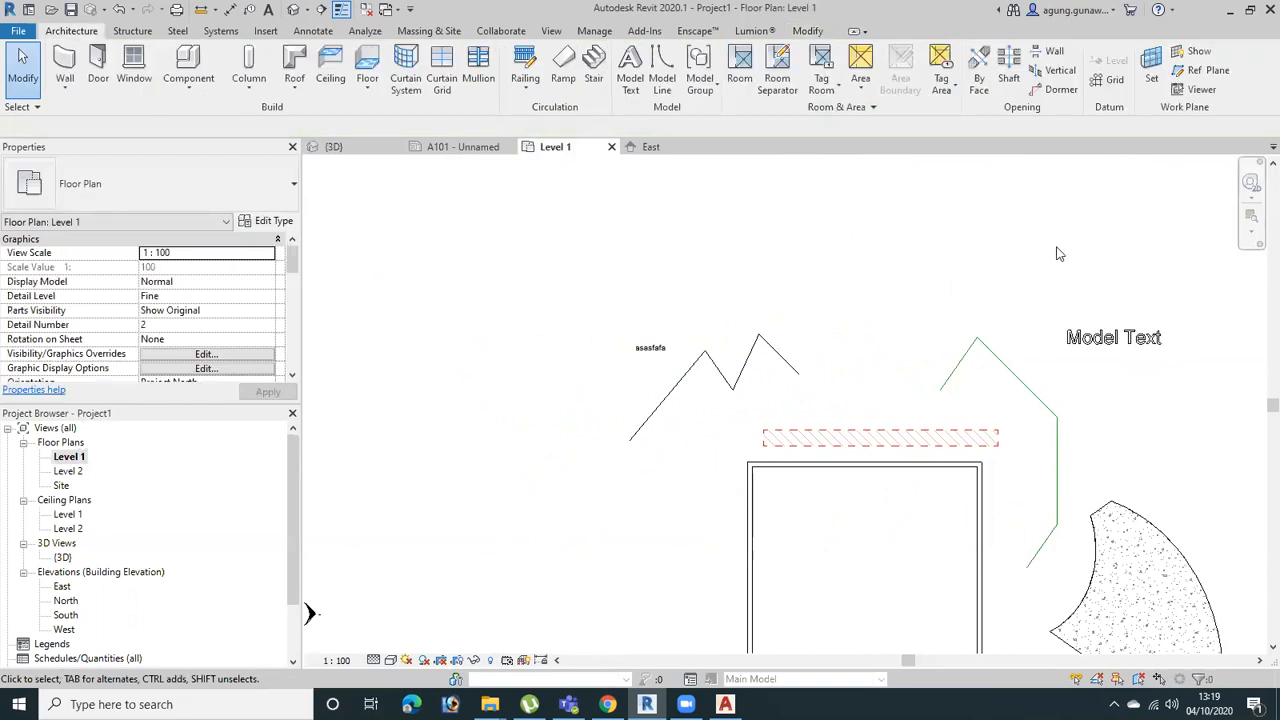
# Select the model text together with the two upper model lines to point out the model elements
pyautogui.moveTo(1221, 286); pyautogui.dragTo(914, 409)
pyautogui.moveTo(1187, 237); pyautogui.dragTo(1038, 463)
pyautogui.moveTo(1019, 246); pyautogui.dragTo(934, 384)
pyautogui.moveTo(1194, 281); pyautogui.dragTo(930, 405)
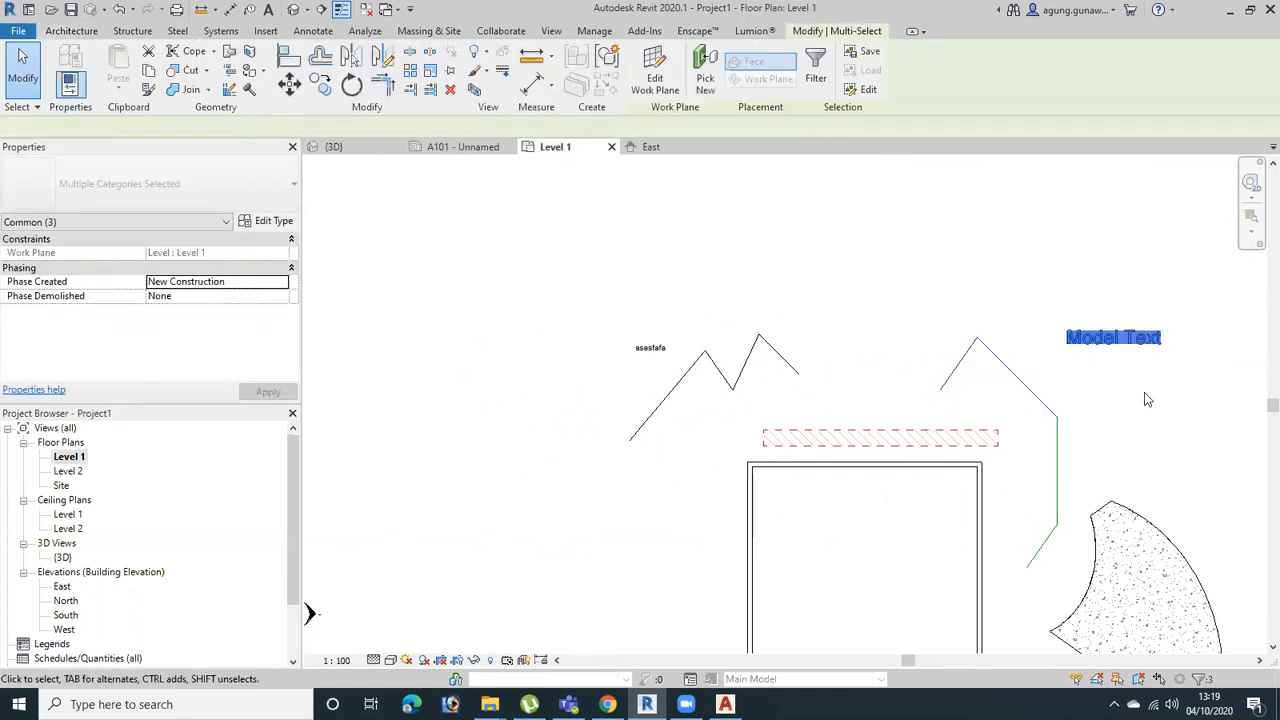
# Select the two lower model lines and shift the vertical one to about 3400 mm from the building's right wall
pyautogui.moveTo(1111, 403); pyautogui.dragTo(1042, 482)
pyautogui.moveTo(1075, 552); pyautogui.dragTo(1043, 503)
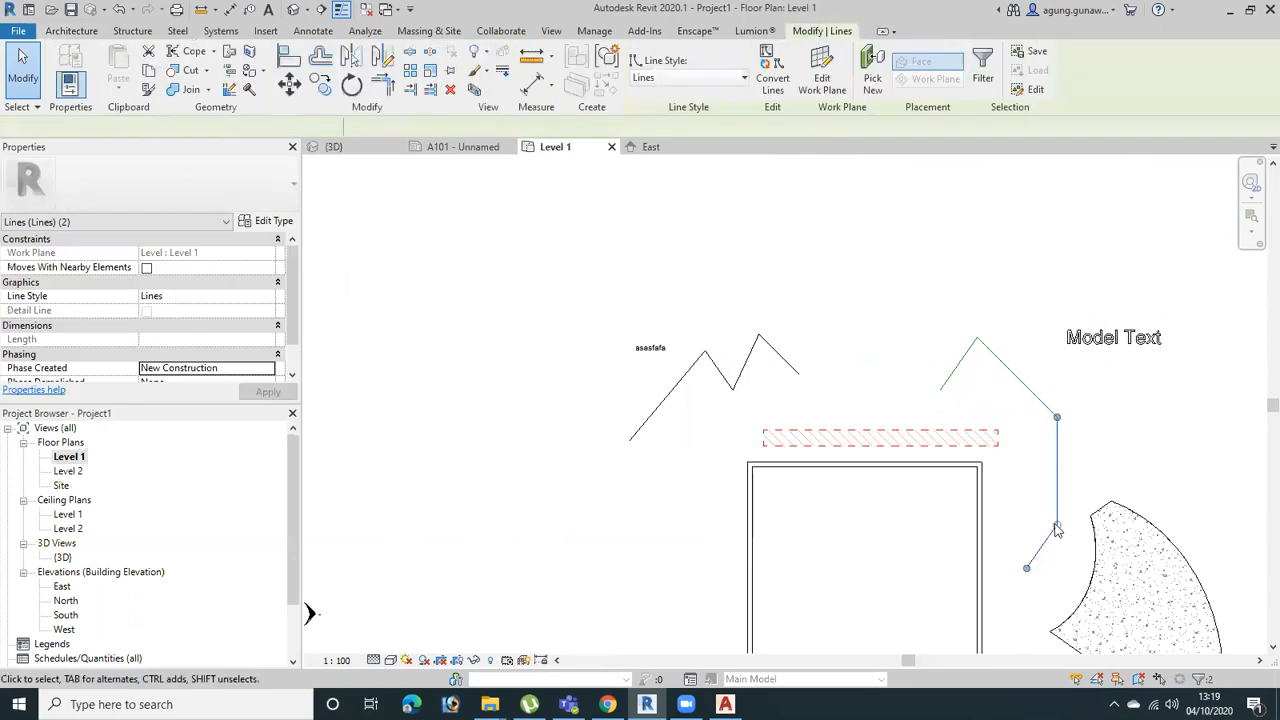
pyautogui.click(1116, 448)
pyautogui.click(1068, 448)
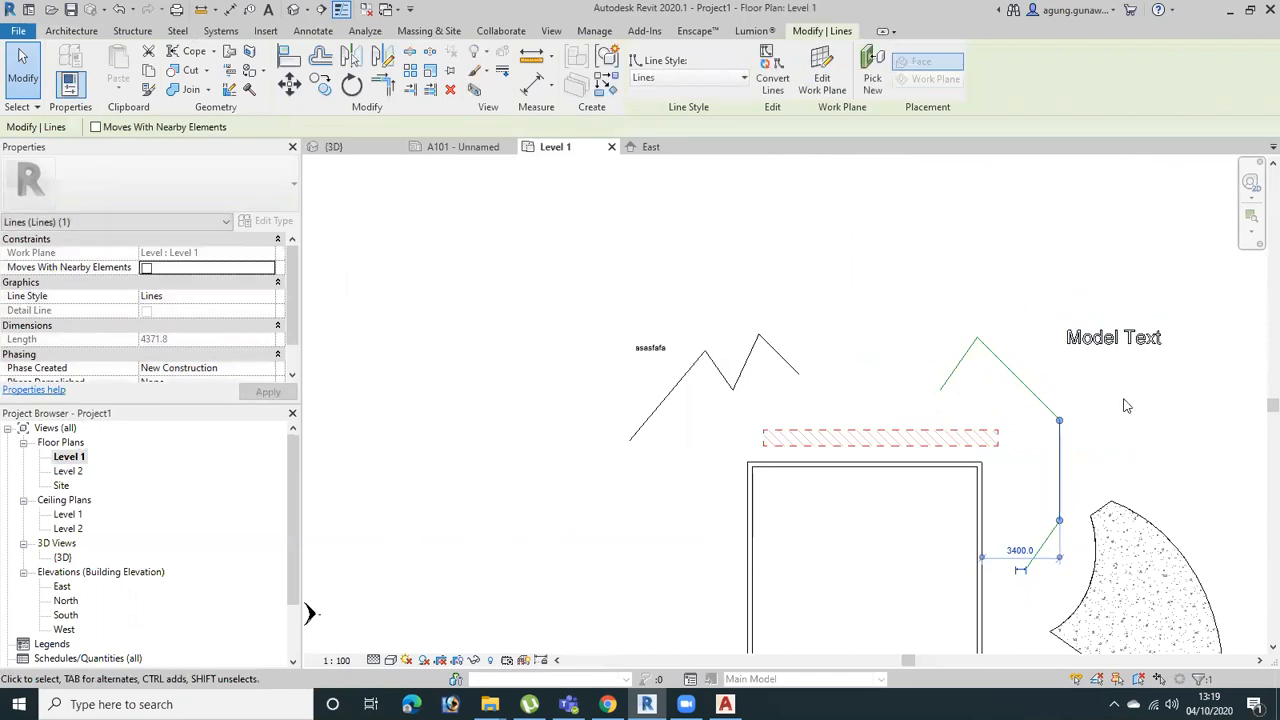
# Compare the annotation elements with the model elements by selecting the zigzag and text note, and the model text and lines
pyautogui.moveTo(830, 316); pyautogui.dragTo(616, 463)
pyautogui.moveTo(750, 470); pyautogui.dragTo(651, 364, button='middle')
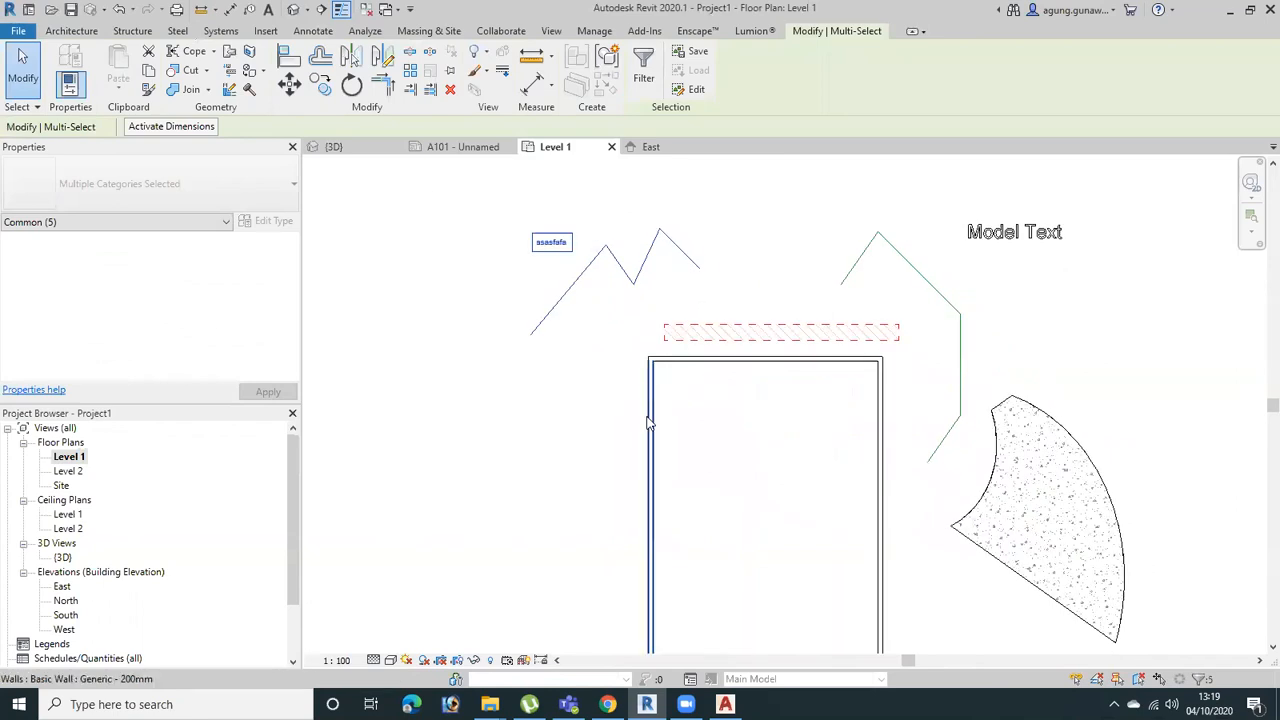
pyautogui.click(1064, 208)
pyautogui.moveTo(1062, 202); pyautogui.dragTo(843, 284)
pyautogui.click(1122, 276)
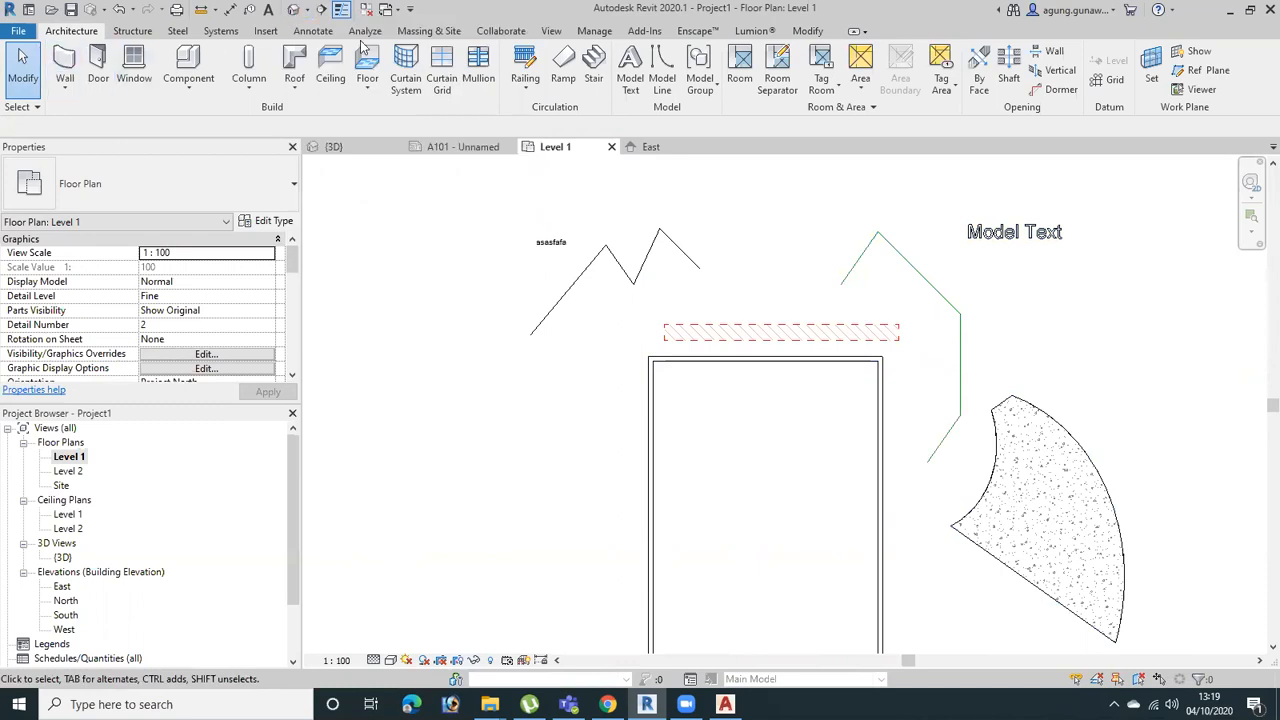
# Draw a rectangle of Thin Lines detail lines about 1674 by 1724 mm above the filled region and check one edge
pyautogui.click(314, 31)
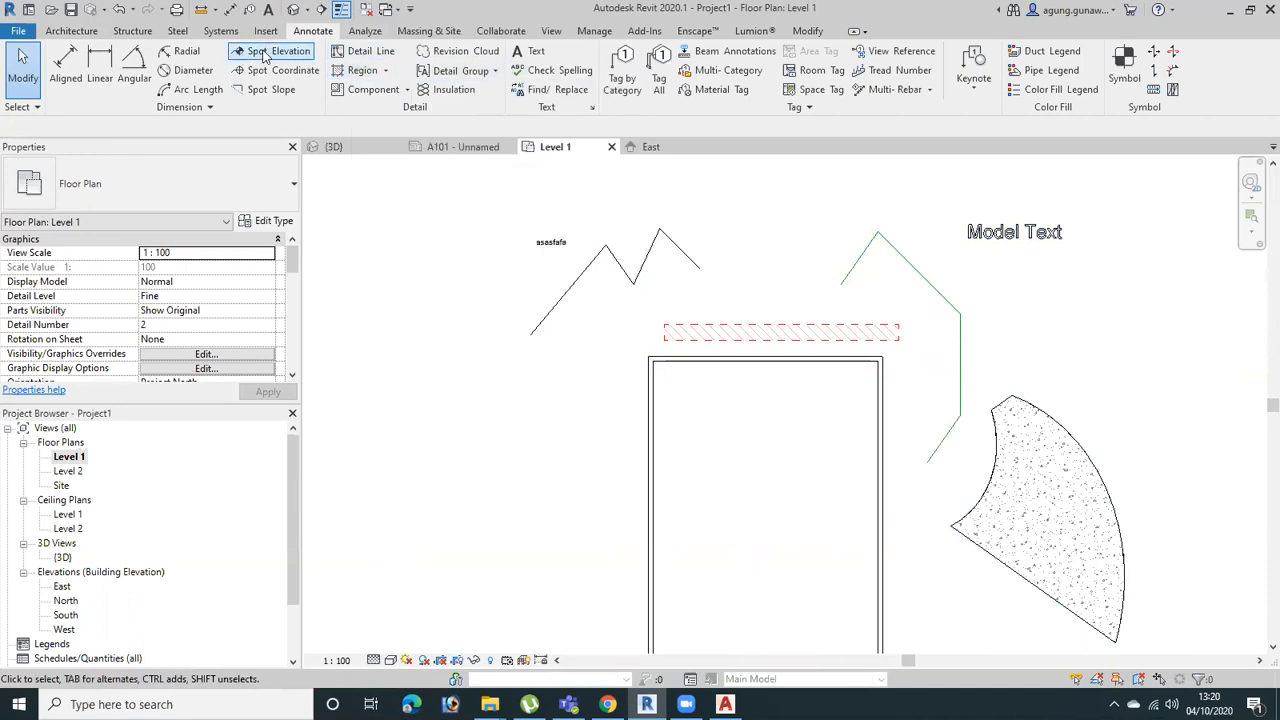
pyautogui.click(368, 51)
pyautogui.click(656, 53)
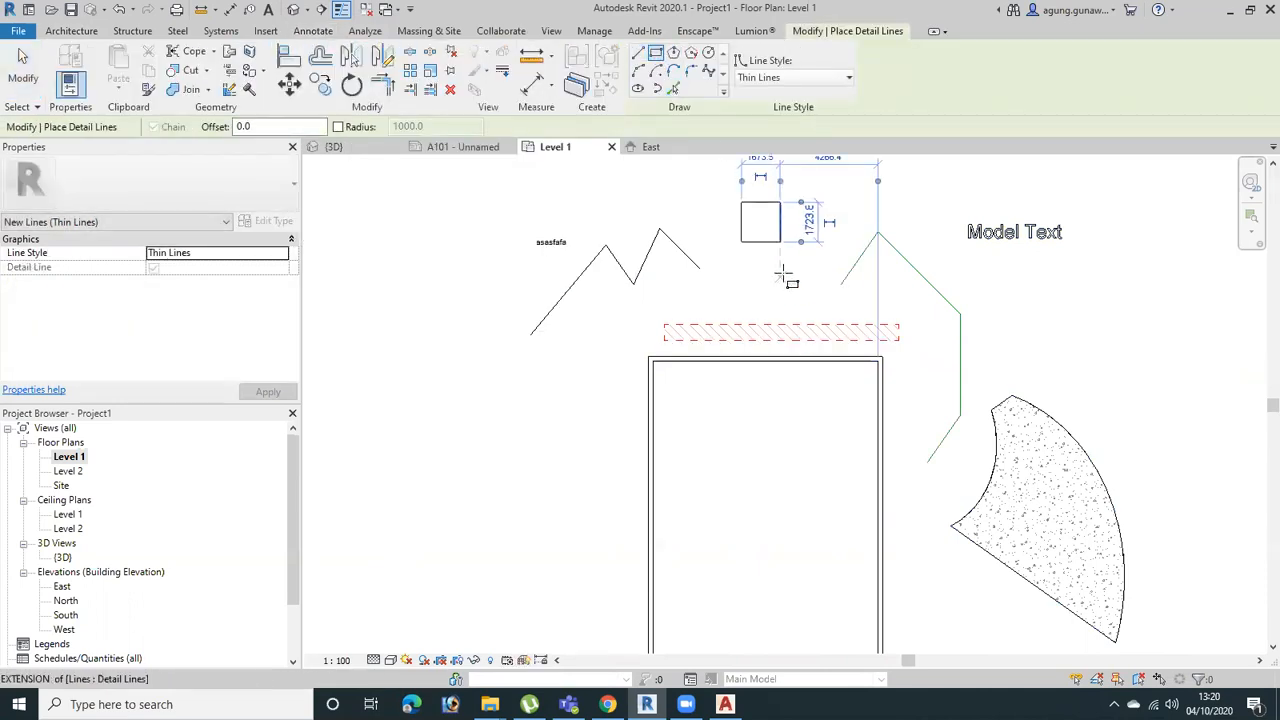
pyautogui.press('Escape')
pyautogui.press('Escape')
pyautogui.click(765, 248)
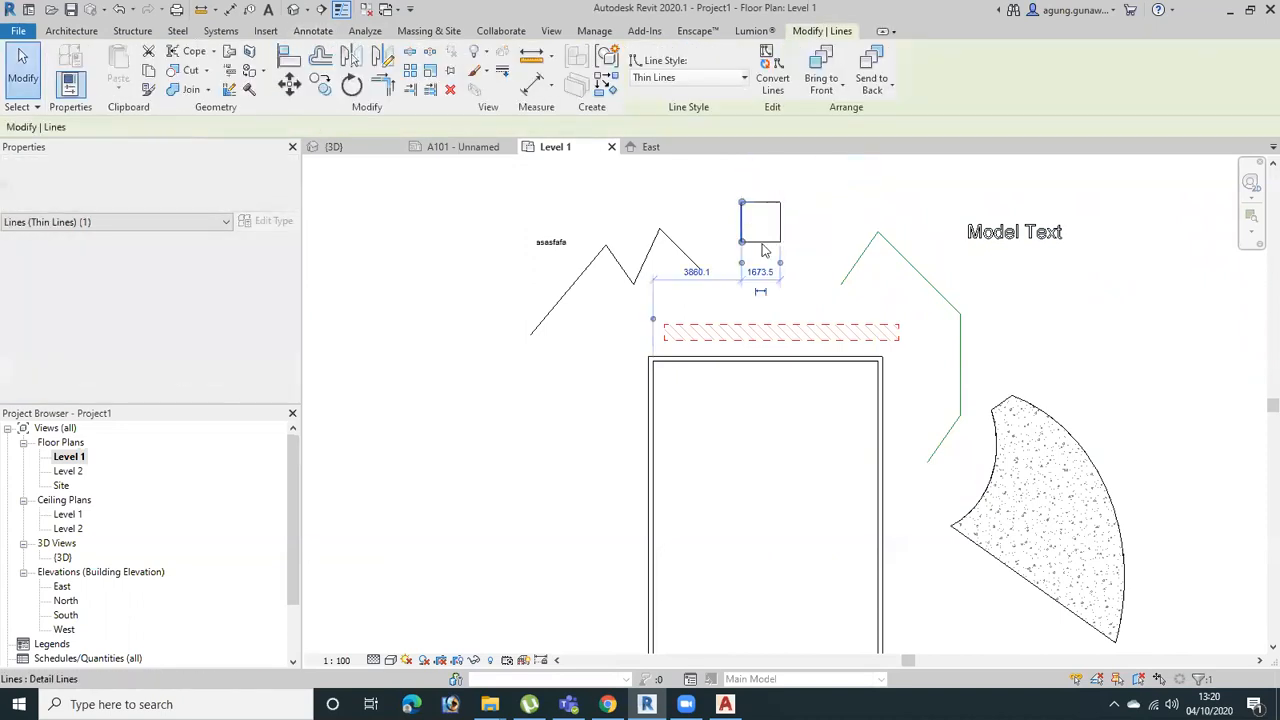
pyautogui.click(873, 215)
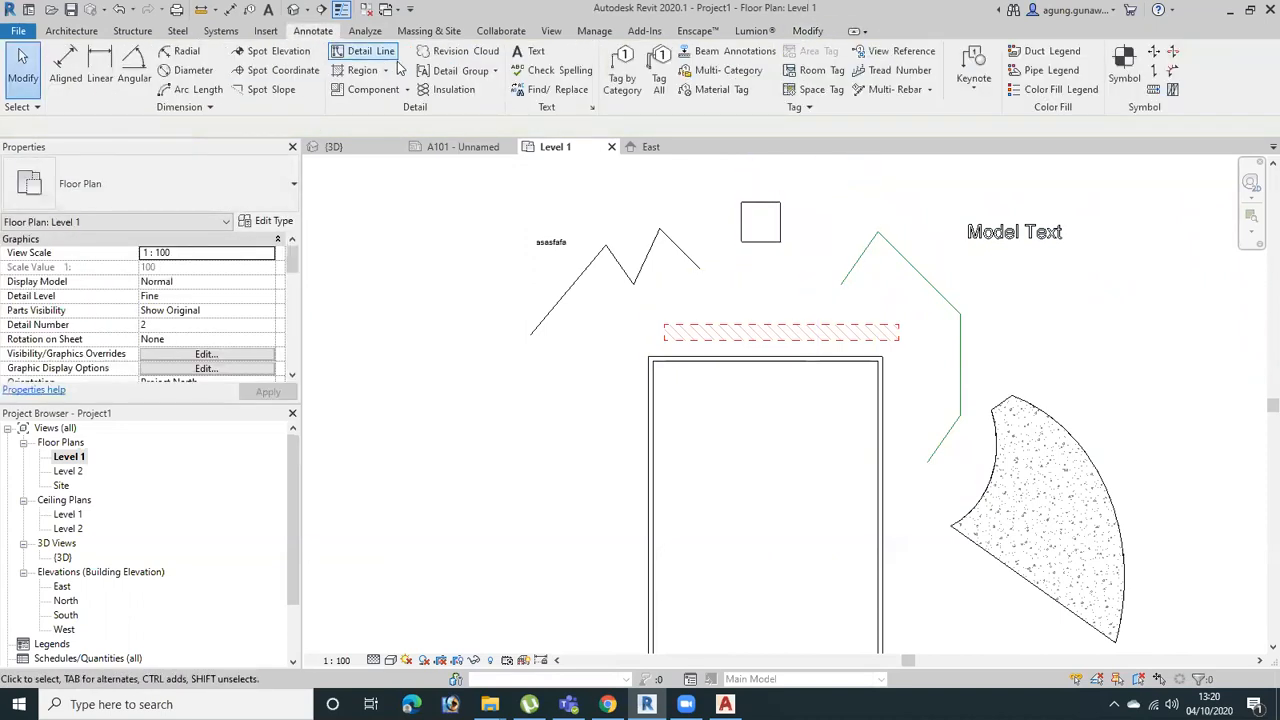
# Start a Diagonal Down filled region and draw a rectangular boundary about 1624 by 3289 mm beyond the building's left wall
pyautogui.click(364, 72)
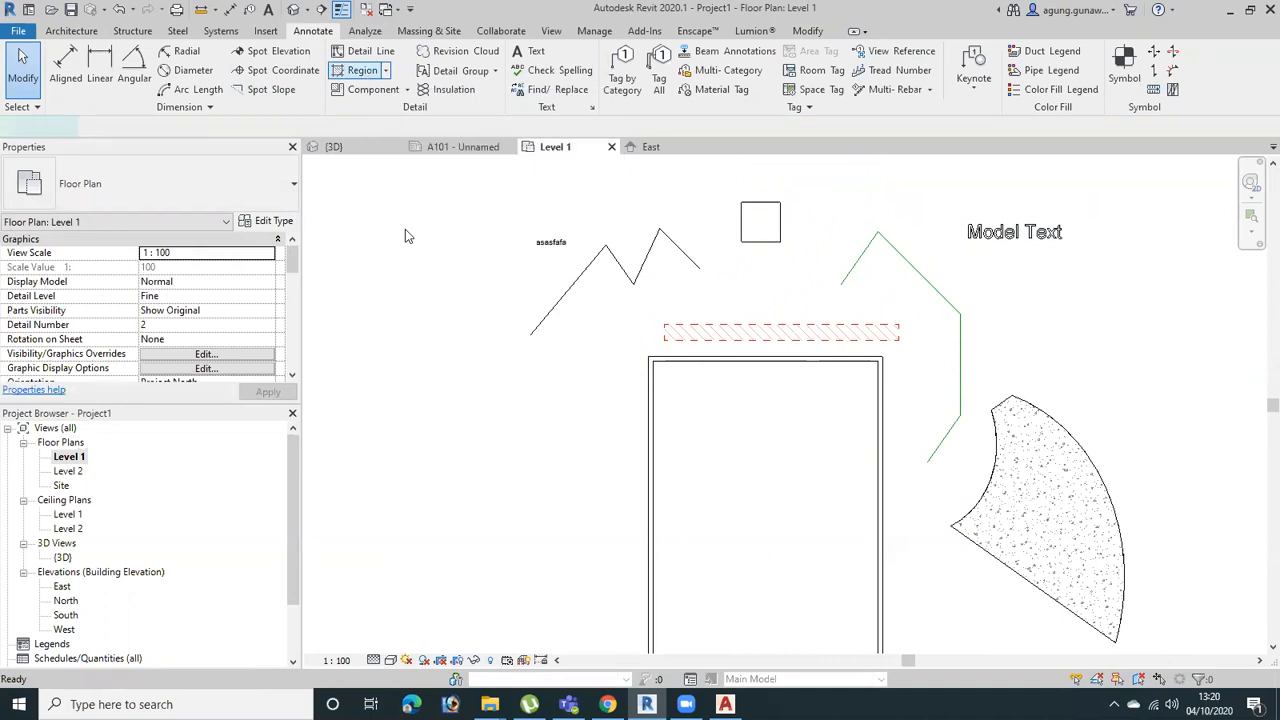
pyautogui.click(440, 377)
pyautogui.press('Escape')
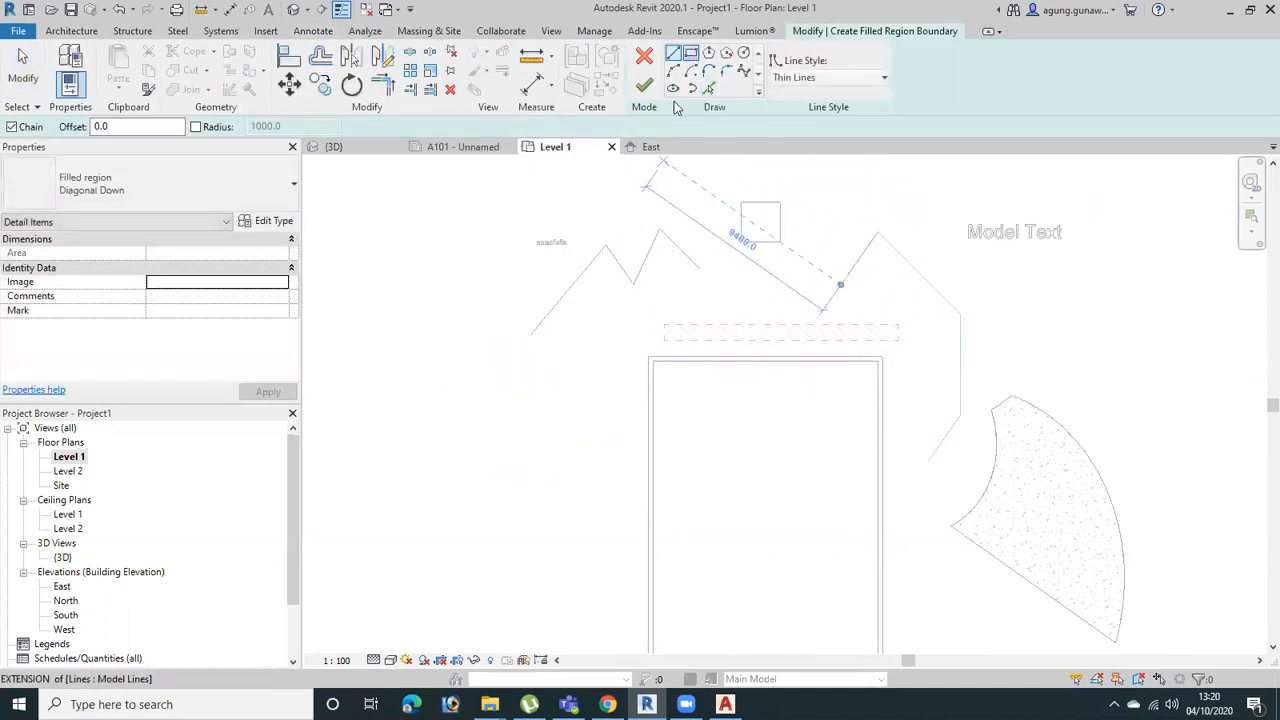
pyautogui.click(690, 52)
pyautogui.click(514, 384)
pyautogui.click(551, 460)
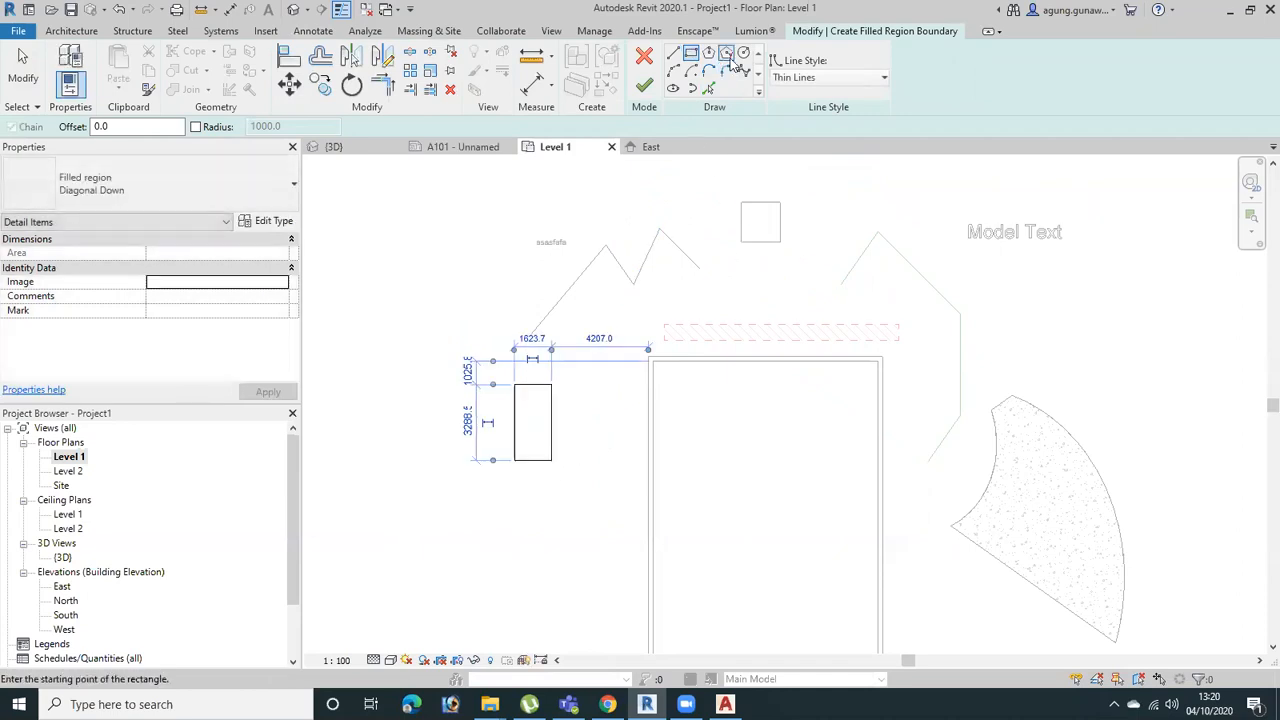
# Add a hexagonal boundary between the sketched rectangle and the building's left wall
pyautogui.click(729, 58)
pyautogui.click(611, 385)
pyautogui.click(618, 408)
pyautogui.press('Escape')
pyautogui.press('Escape')
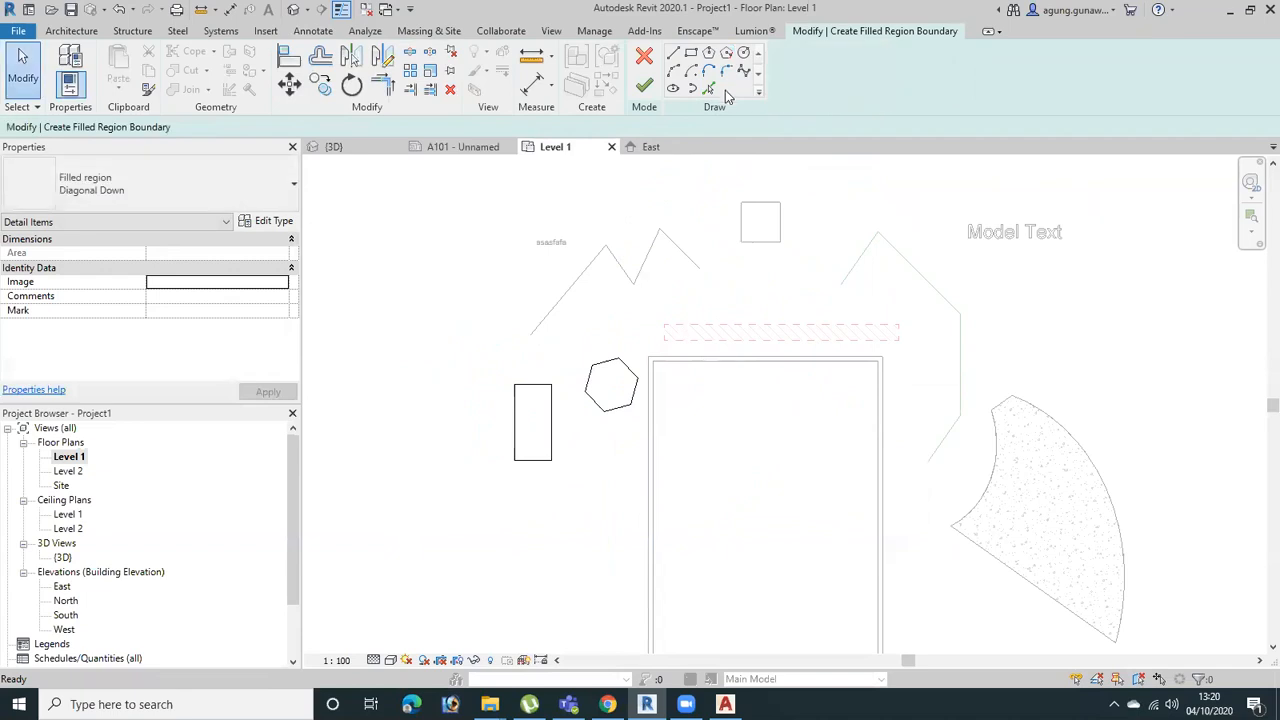
# Try Pick Lines near the building's left wall and finish the filled region from the rectangle and hexagon boundaries
pyautogui.click(709, 89)
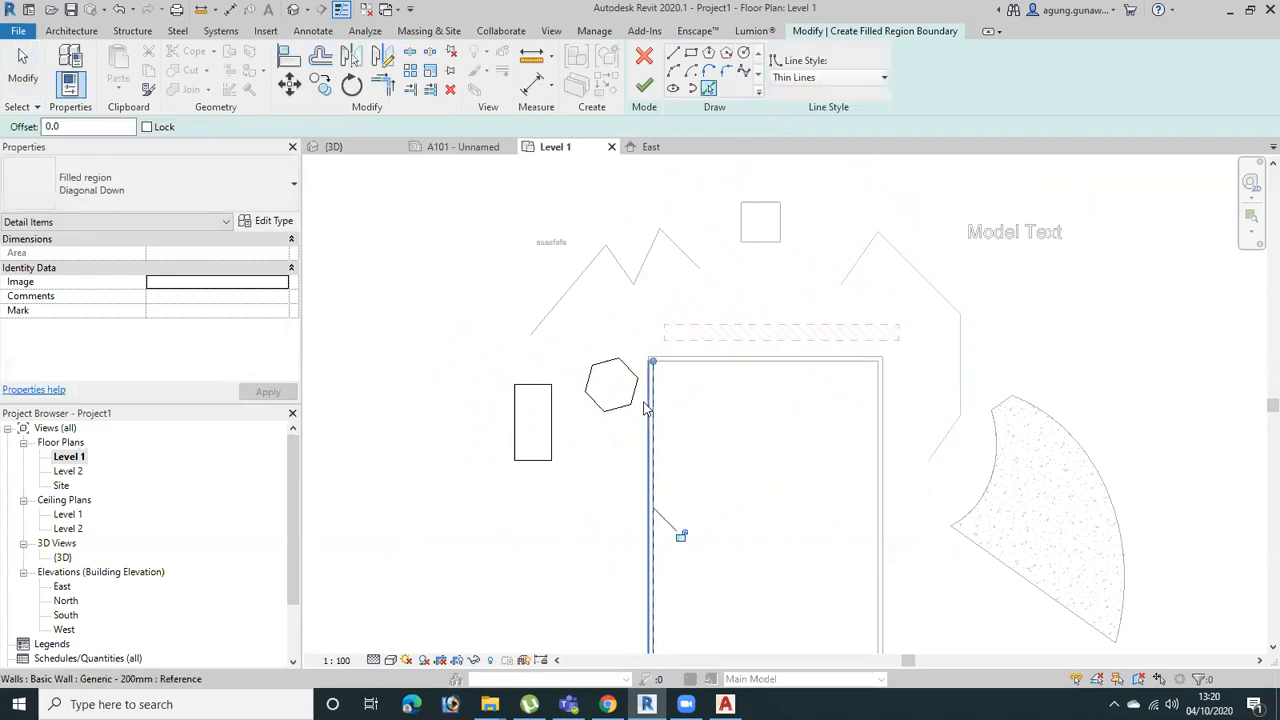
pyautogui.scroll(3, 652, 370)
pyautogui.press('Escape')
pyautogui.scroll(-2, 700, 468)
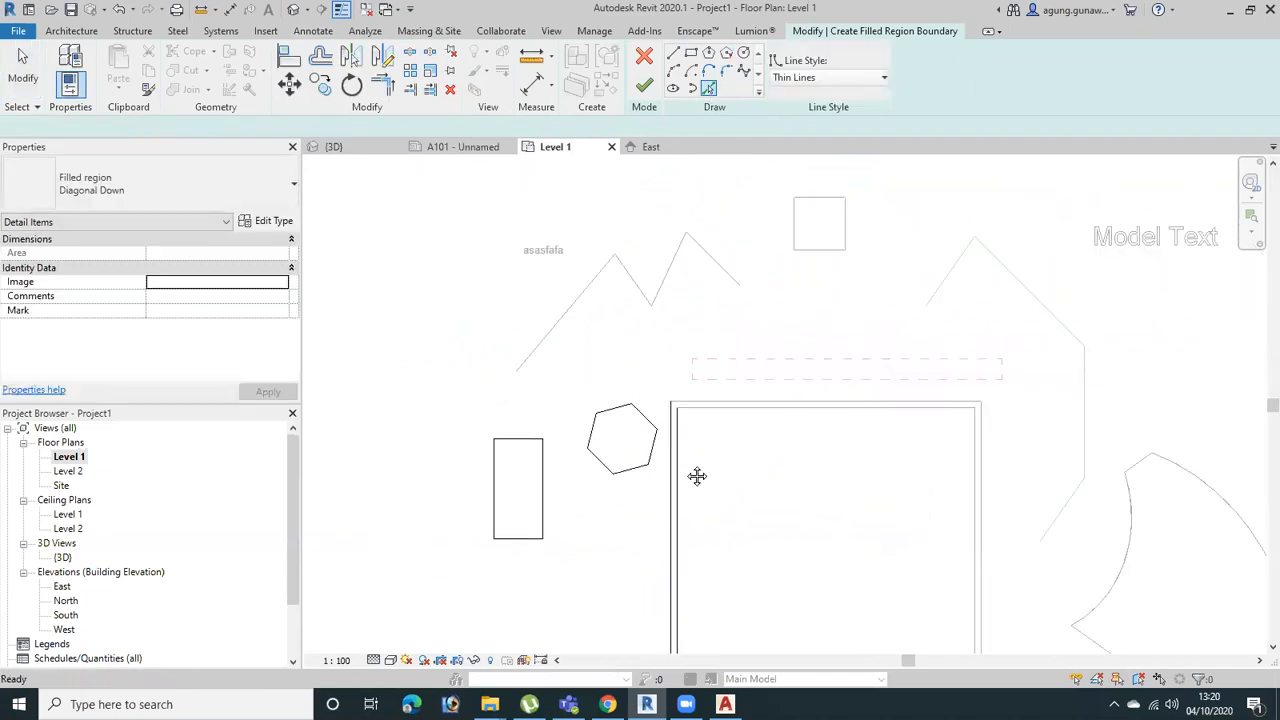
pyautogui.moveTo(697, 476); pyautogui.dragTo(695, 375, button='middle')
pyautogui.moveTo(728, 453); pyautogui.dragTo(631, 546)
pyautogui.click(631, 540)
pyautogui.click(644, 86)
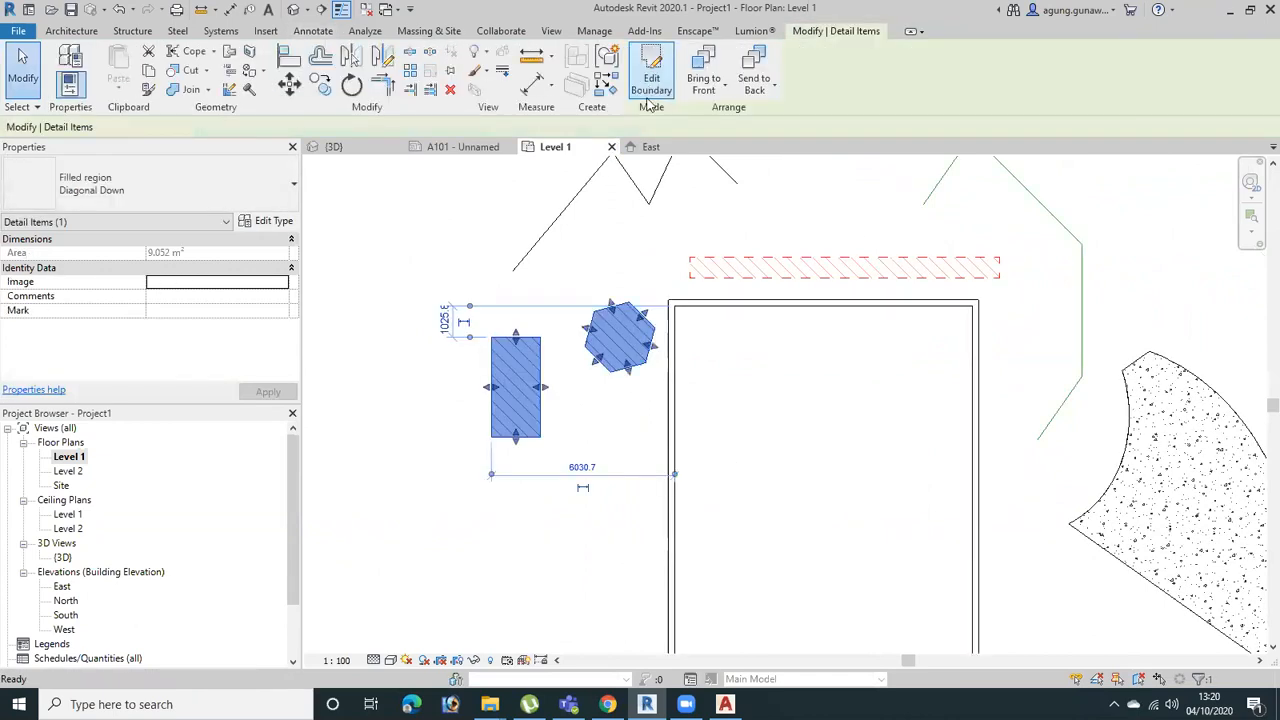
# Try the Diagonal Crosshatch and Diagonal Crosshatch - Transparent types on the filled region, and set it to Diagonal Down - Transparent
pyautogui.click(191, 185)
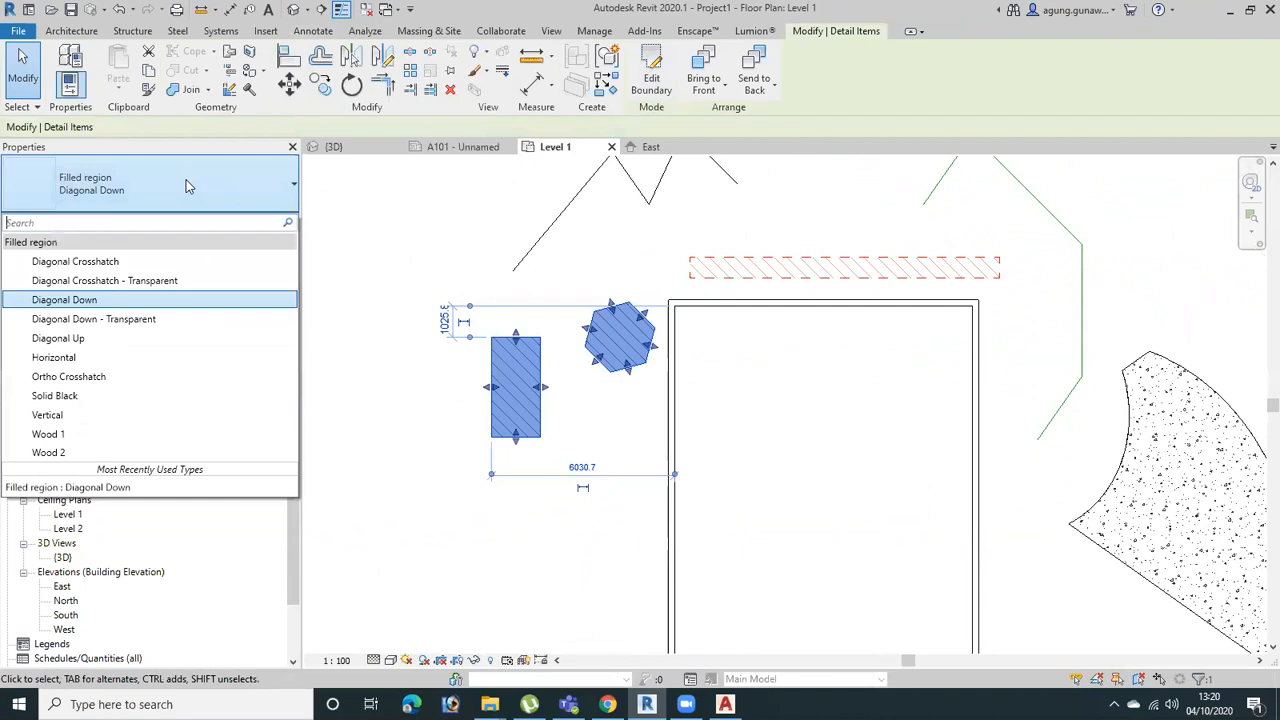
pyautogui.click(130, 264)
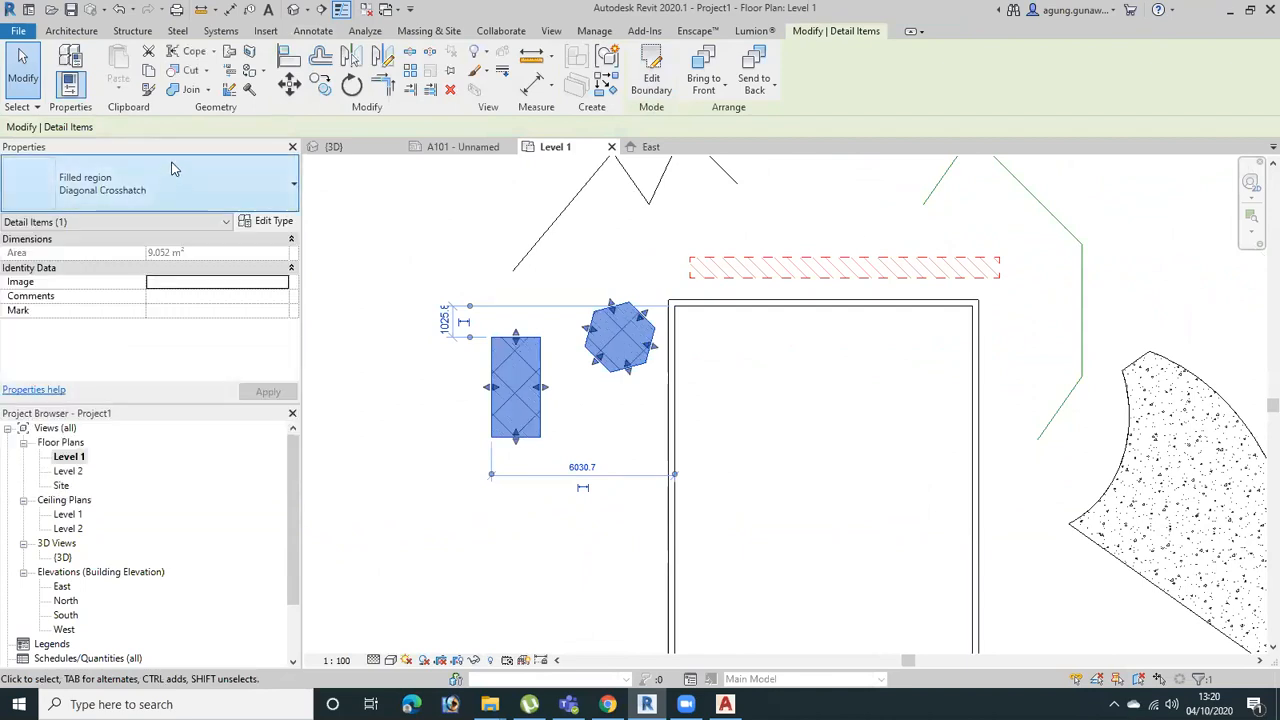
pyautogui.click(172, 172)
pyautogui.click(143, 281)
pyautogui.click(171, 178)
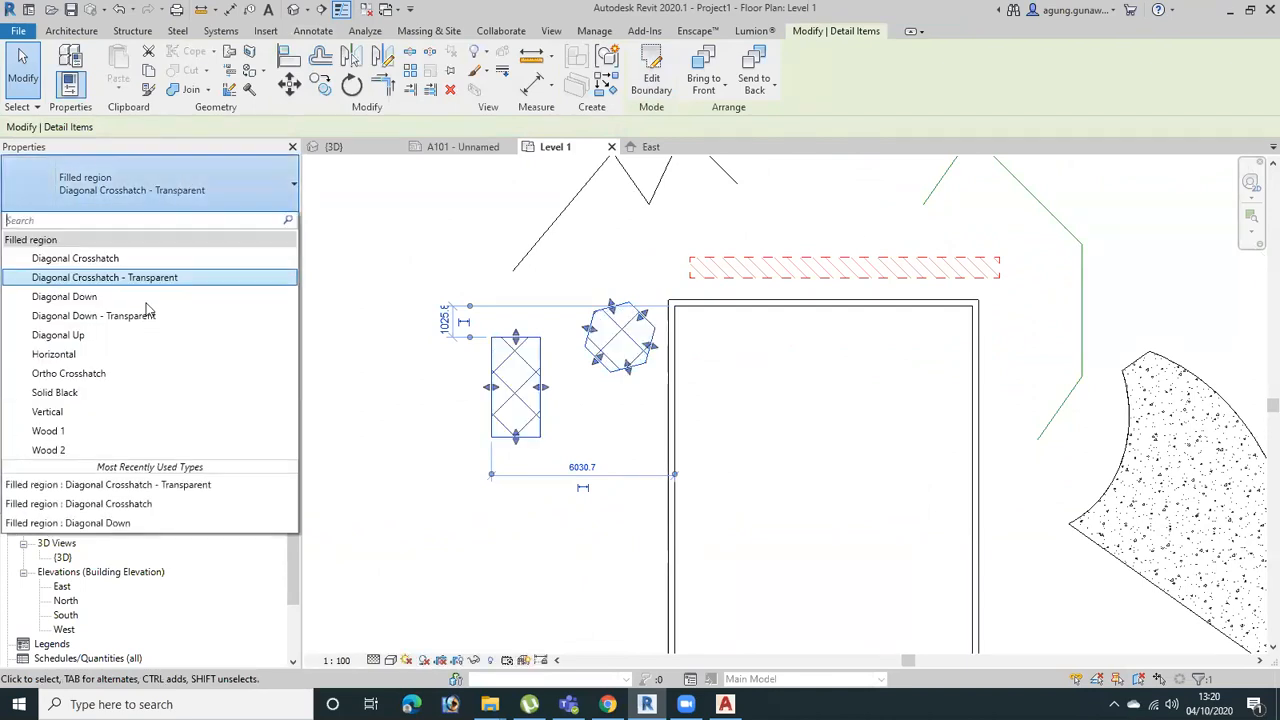
pyautogui.click(149, 319)
pyautogui.click(176, 199)
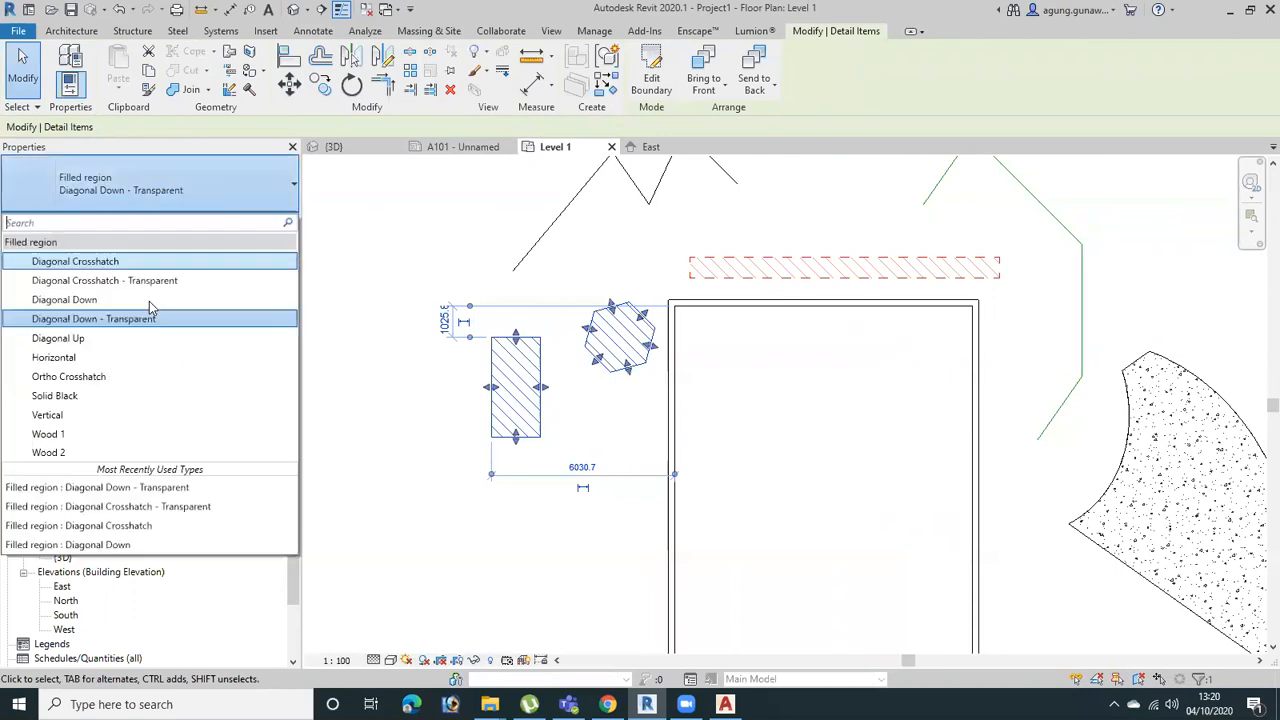
pyautogui.click(132, 388)
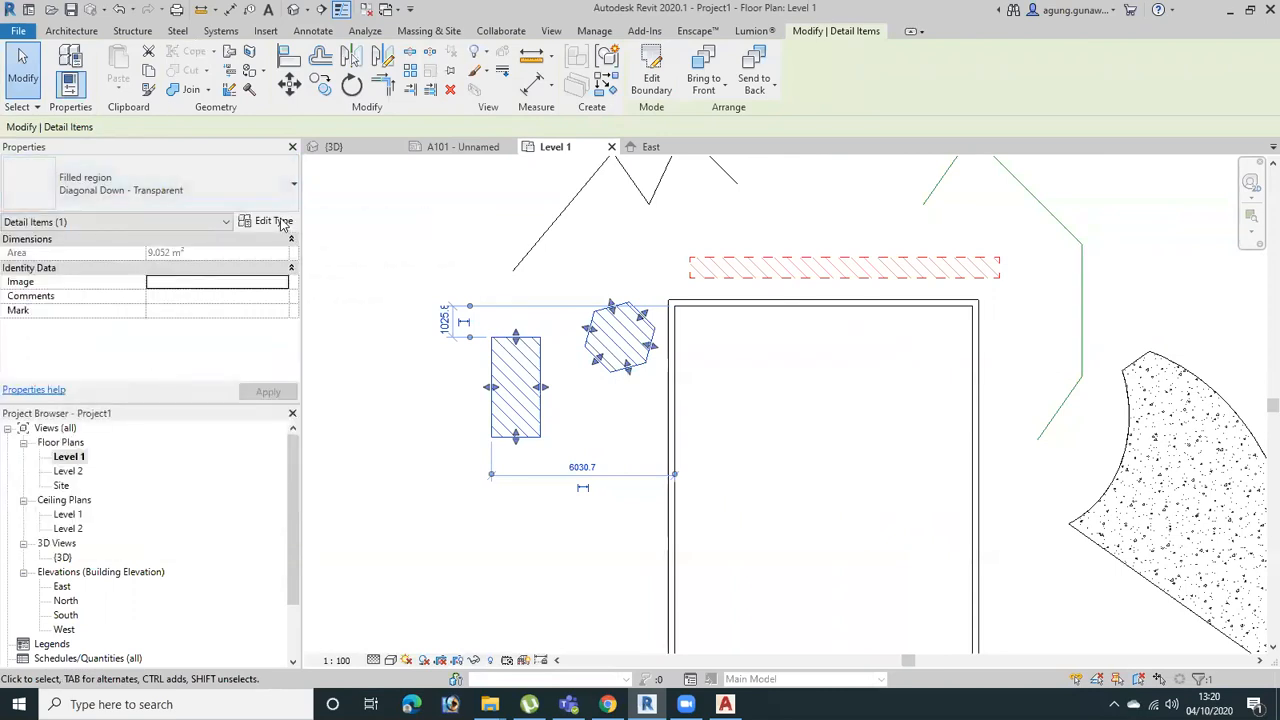
# Open the filled region's type properties and look through the drafting fill patterns offered for the foreground
pyautogui.click(266, 220)
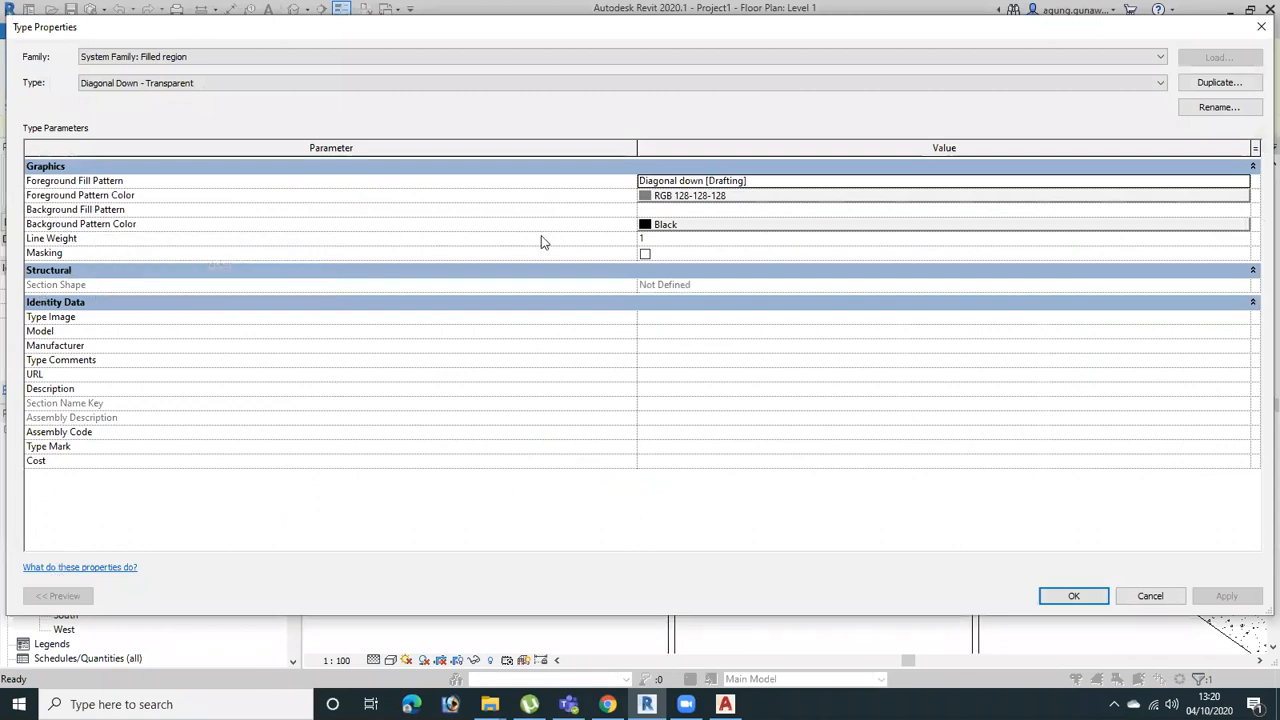
pyautogui.click(713, 181)
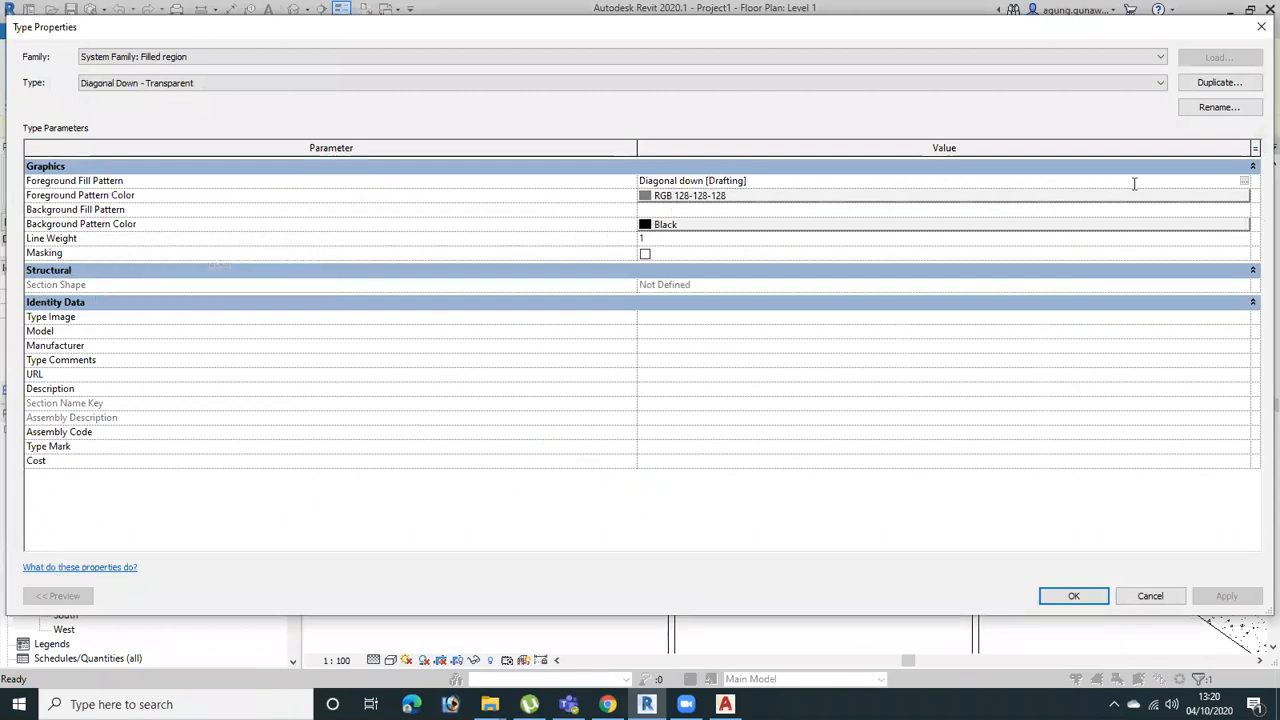
pyautogui.click(1245, 182)
pyautogui.scroll(-7, 688, 338)
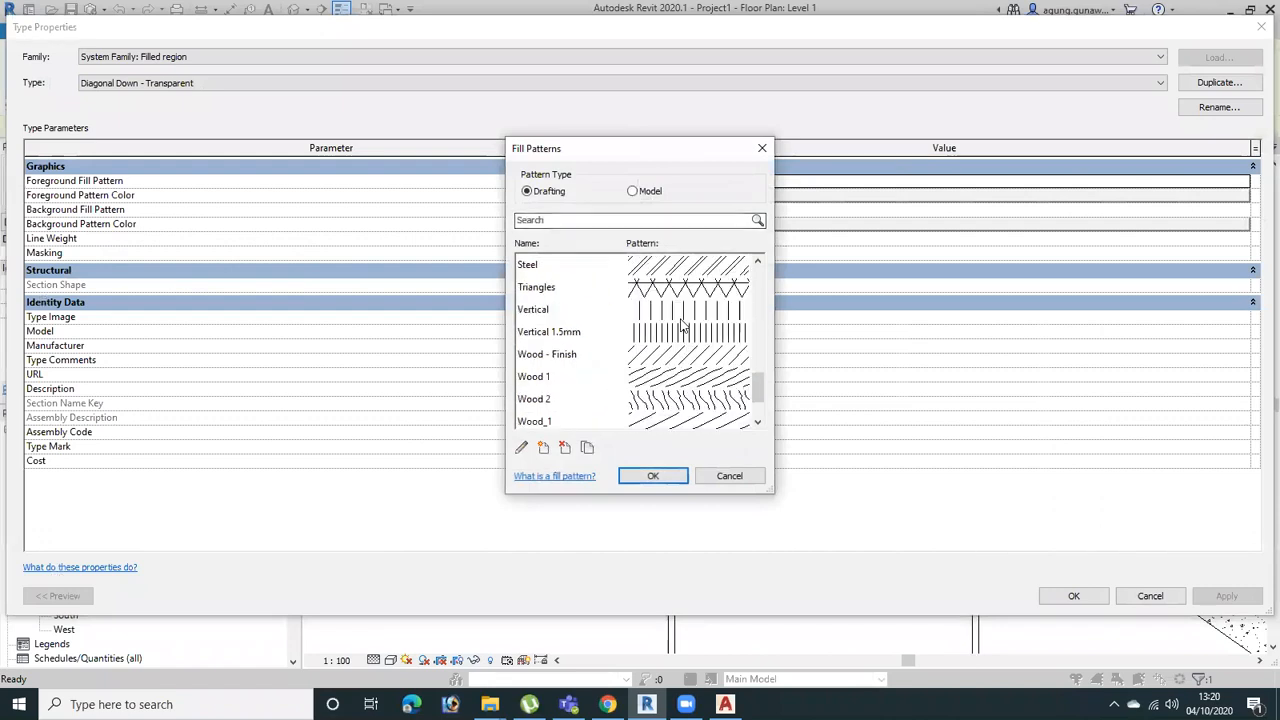
pyautogui.scroll(12, 688, 338)
pyautogui.scroll(-5, 688, 338)
pyautogui.scroll(2, 688, 338)
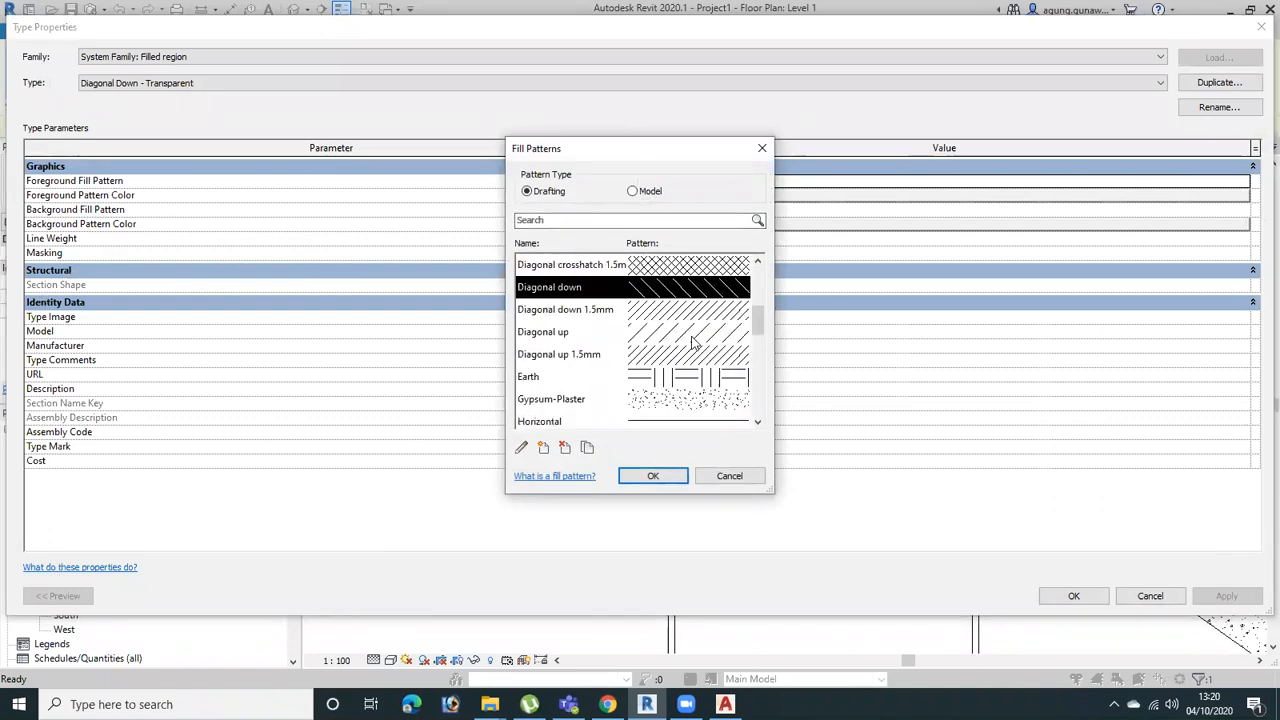
pyautogui.click(762, 148)
# Examine the color choices for the filled region type's foreground and background patterns
pyautogui.click(714, 196)
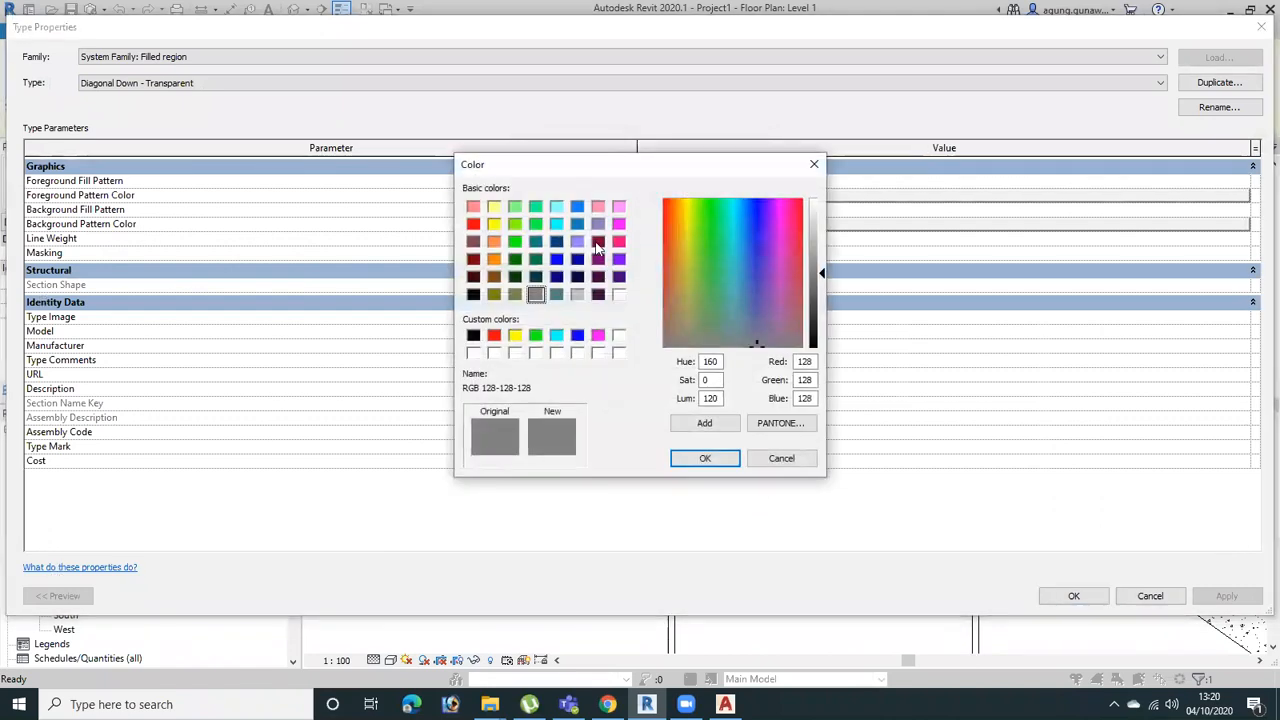
pyautogui.click(814, 164)
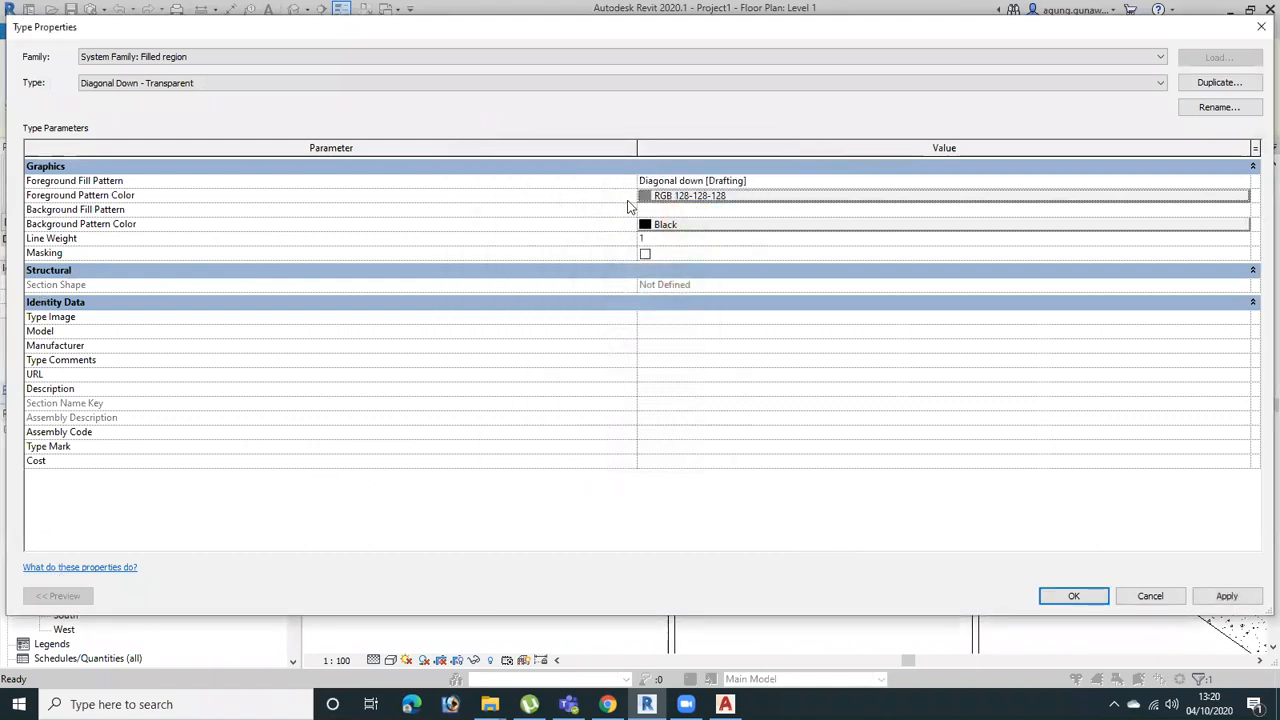
pyautogui.click(687, 230)
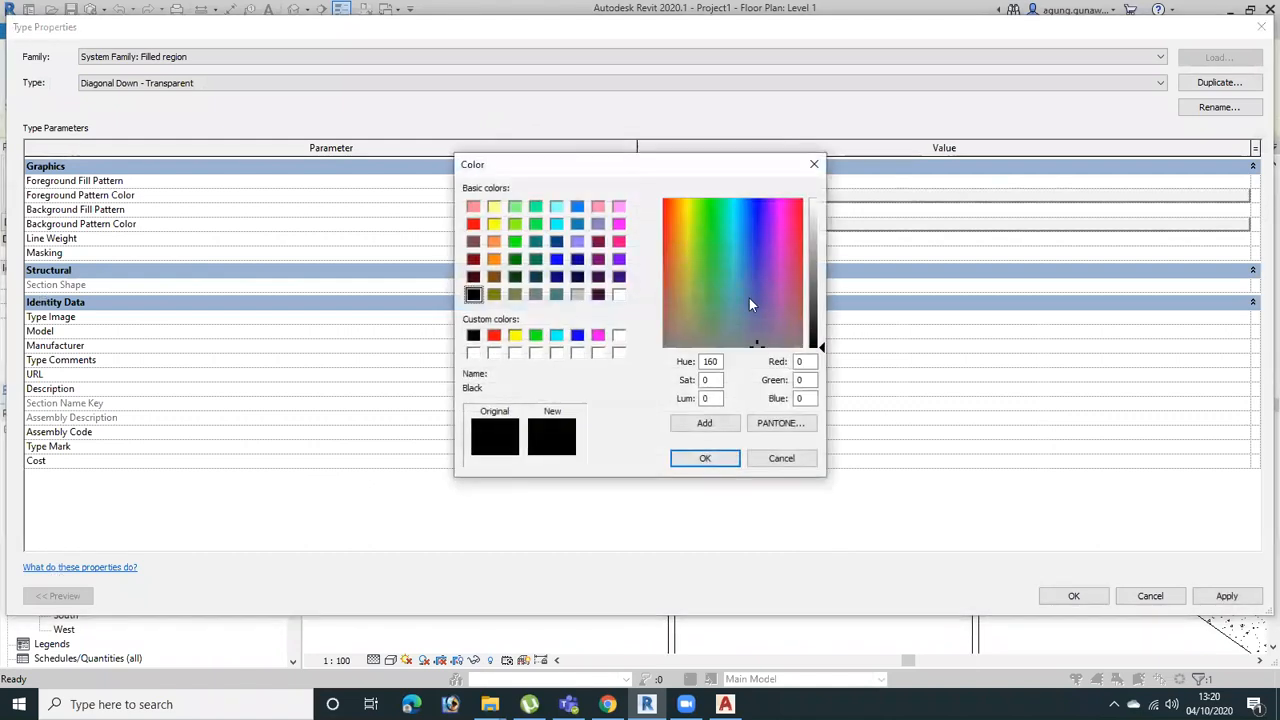
pyautogui.click(814, 164)
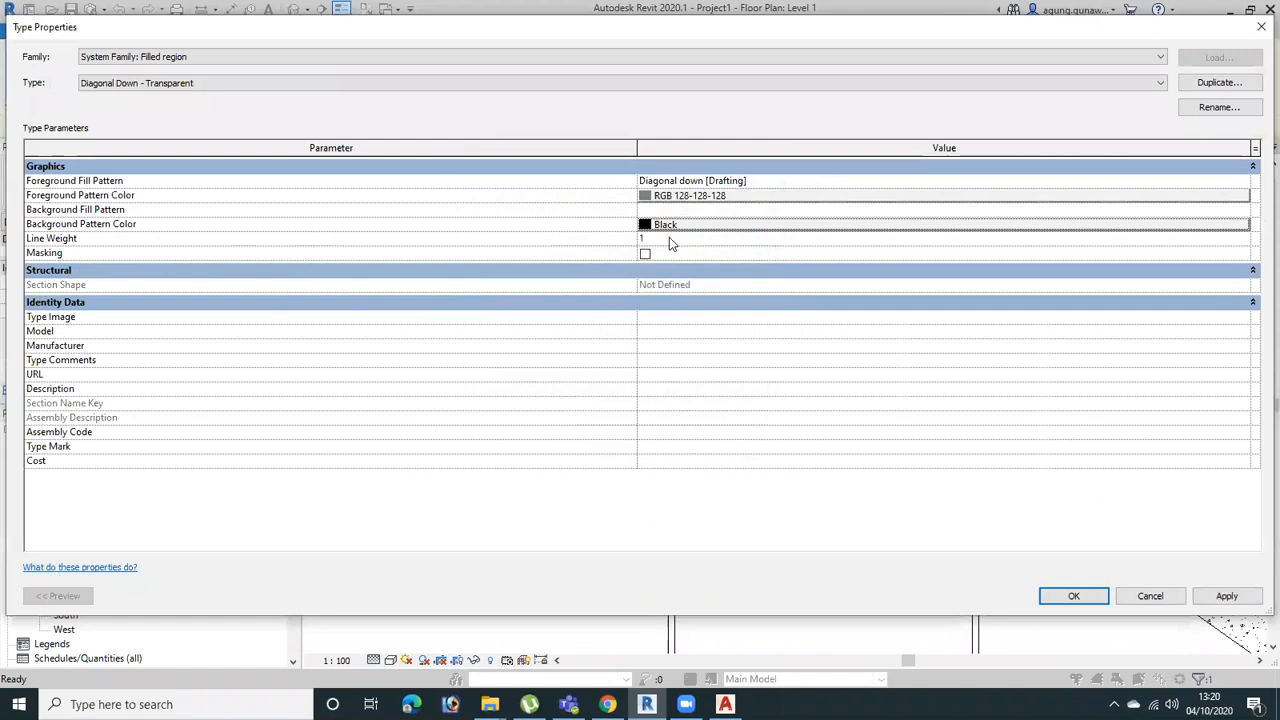
# Try out several drafting patterns for the foreground fill, choose Steel, and close the type properties without applying it
pyautogui.click(1252, 182)
pyautogui.moveTo(758, 297); pyautogui.dragTo(772, 334)
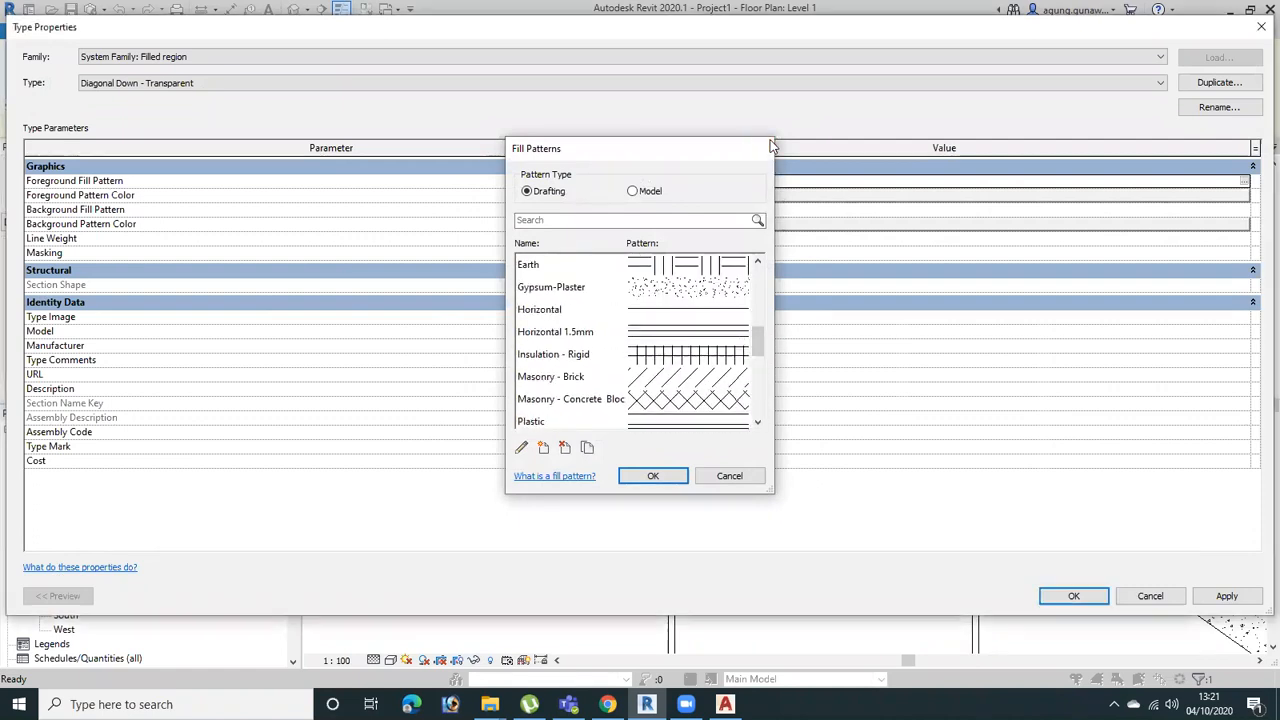
pyautogui.click(762, 148)
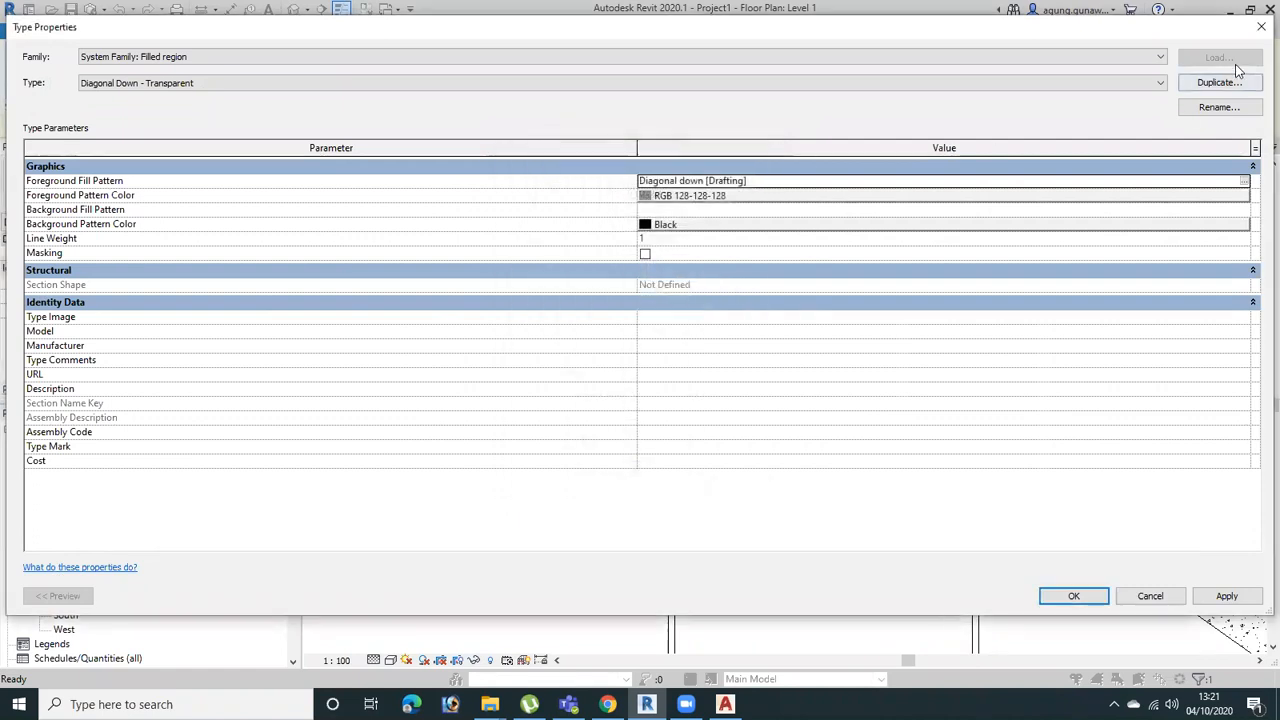
pyautogui.click(1244, 181)
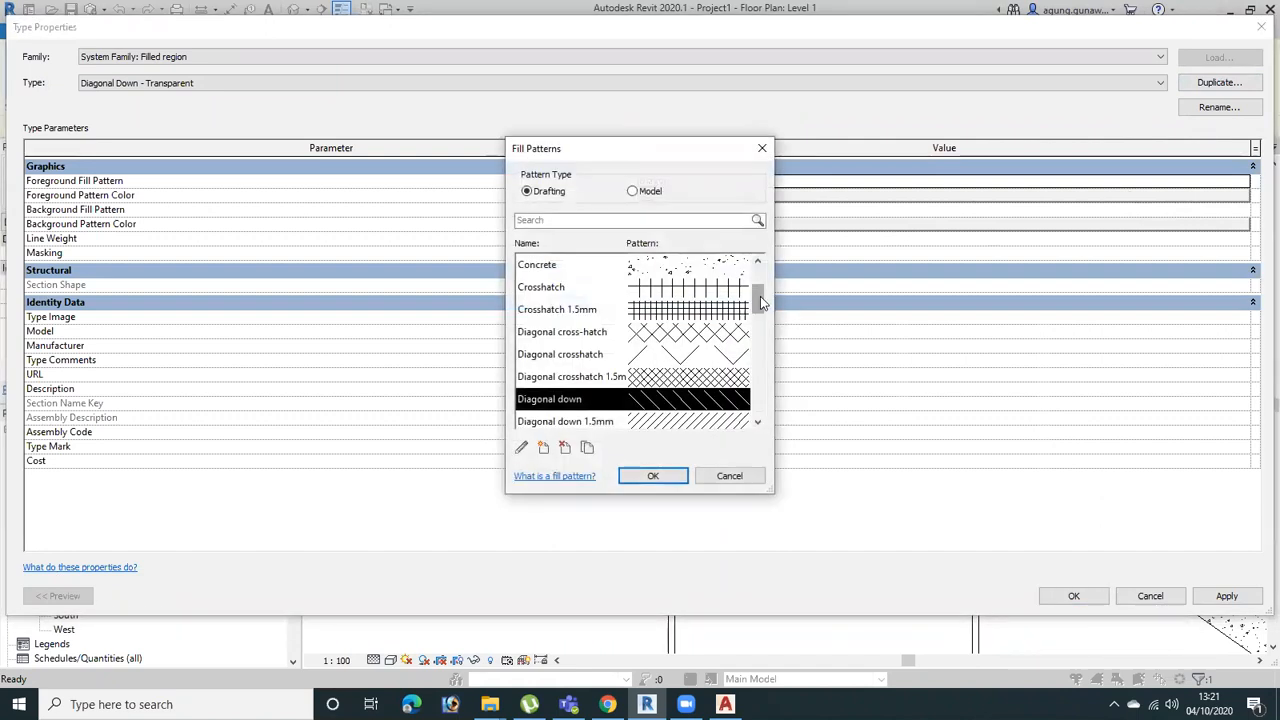
pyautogui.moveTo(760, 303); pyautogui.dragTo(765, 275)
pyautogui.click(706, 307)
pyautogui.click(706, 332)
pyautogui.click(704, 361)
pyautogui.scroll(-1, 711, 378)
pyautogui.click(708, 317)
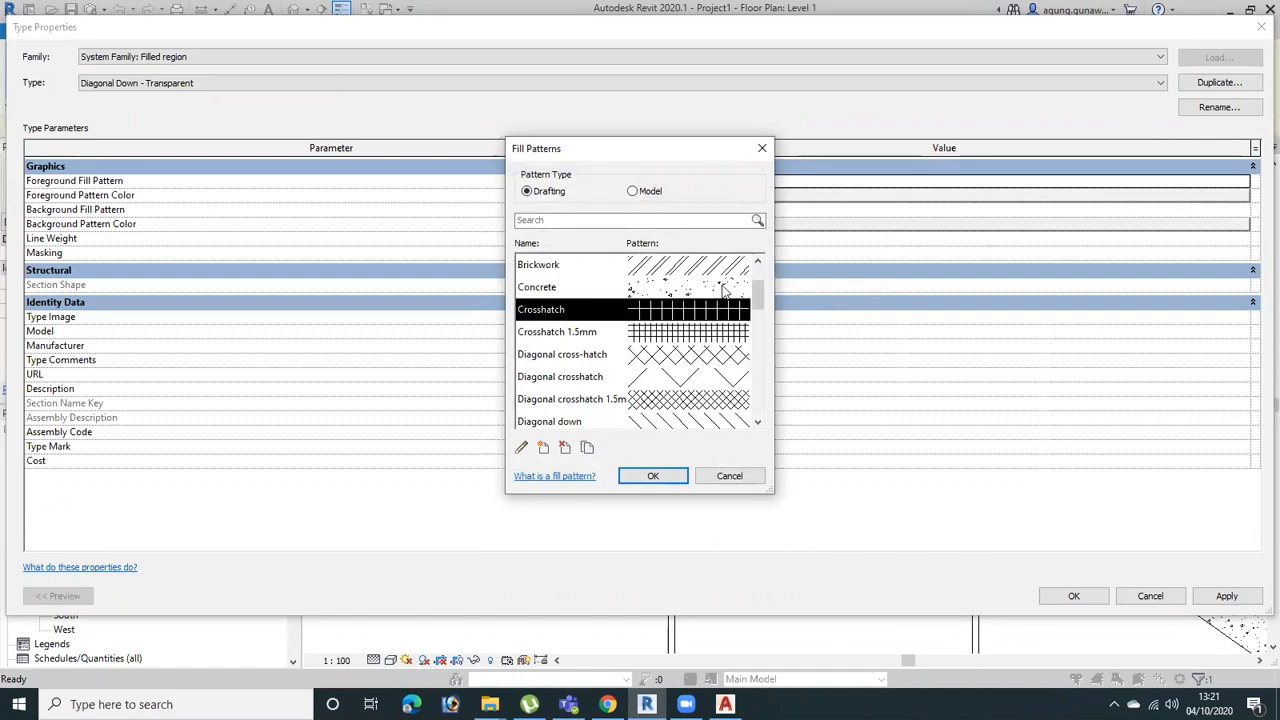
pyautogui.click(722, 289)
pyautogui.scroll(-2, 716, 352)
pyautogui.click(714, 400)
pyautogui.click(724, 378)
pyautogui.click(718, 310)
pyautogui.click(732, 285)
pyautogui.click(730, 265)
pyautogui.click(720, 331)
pyautogui.click(722, 378)
pyautogui.scroll(-3, 724, 365)
pyautogui.click(728, 308)
pyautogui.click(716, 336)
pyautogui.click(716, 374)
pyautogui.click(710, 398)
pyautogui.click(720, 422)
pyautogui.scroll(-3, 686, 327)
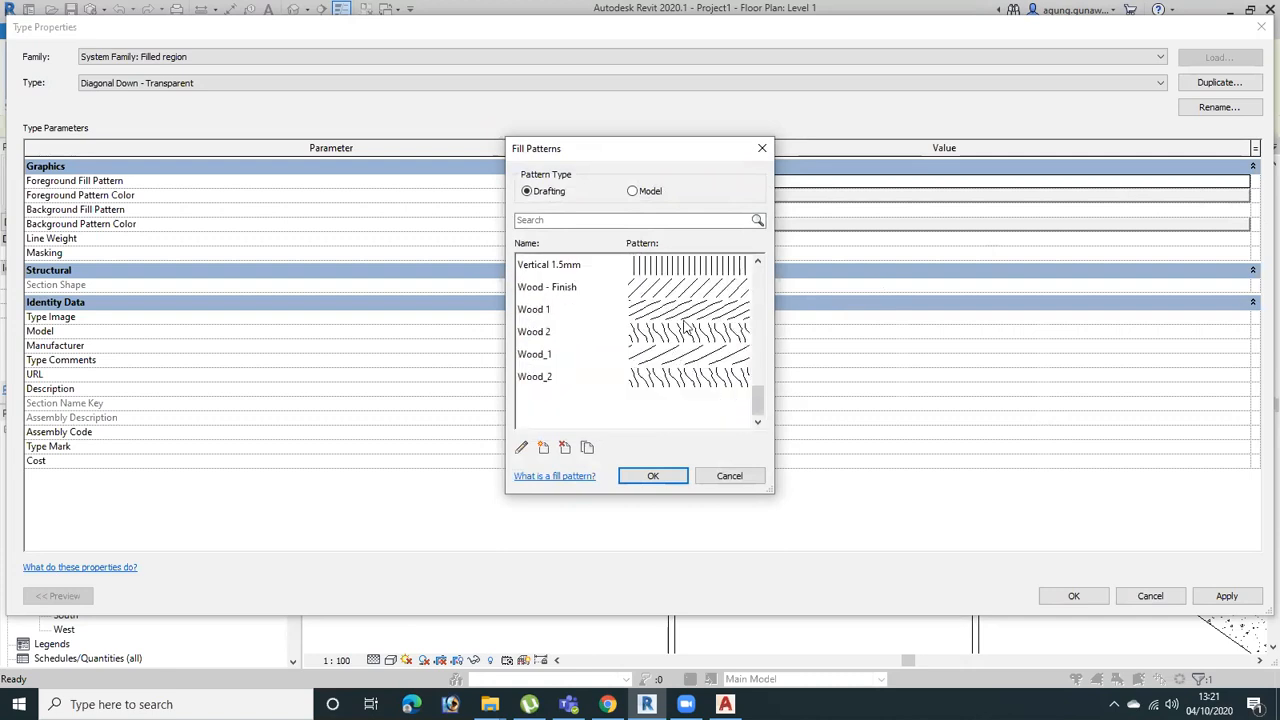
pyautogui.click(660, 476)
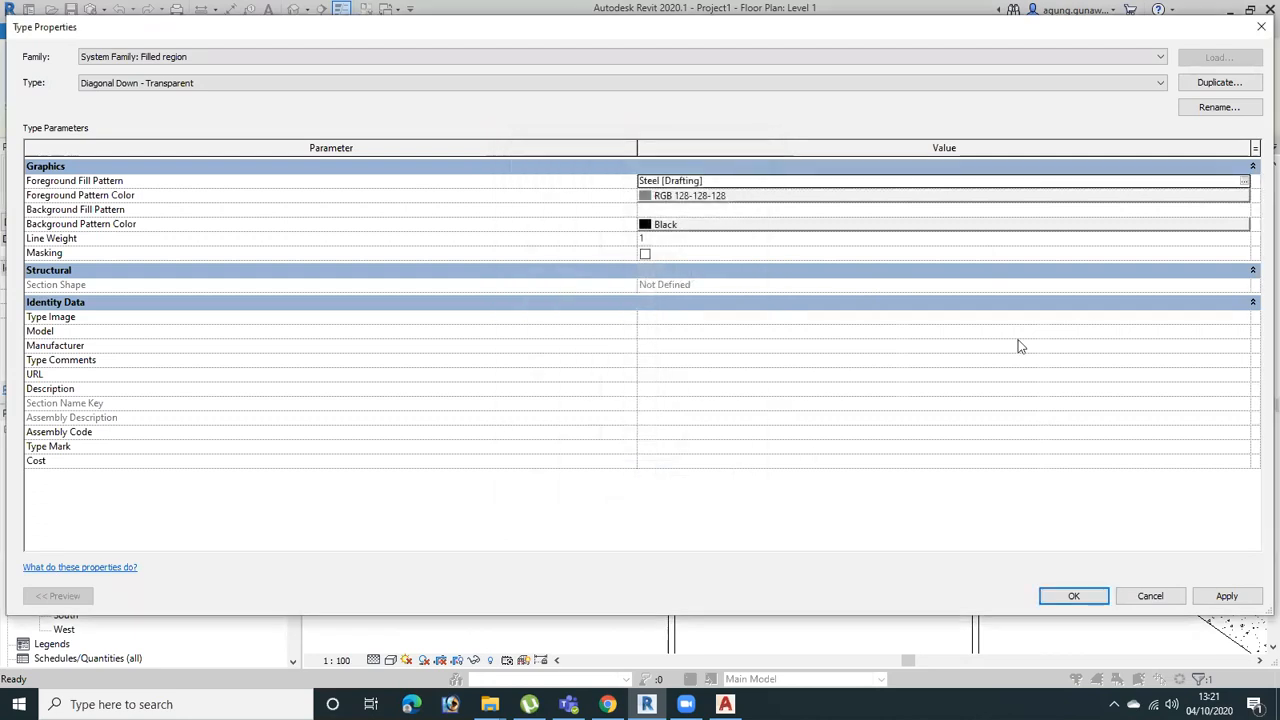
pyautogui.click(1259, 33)
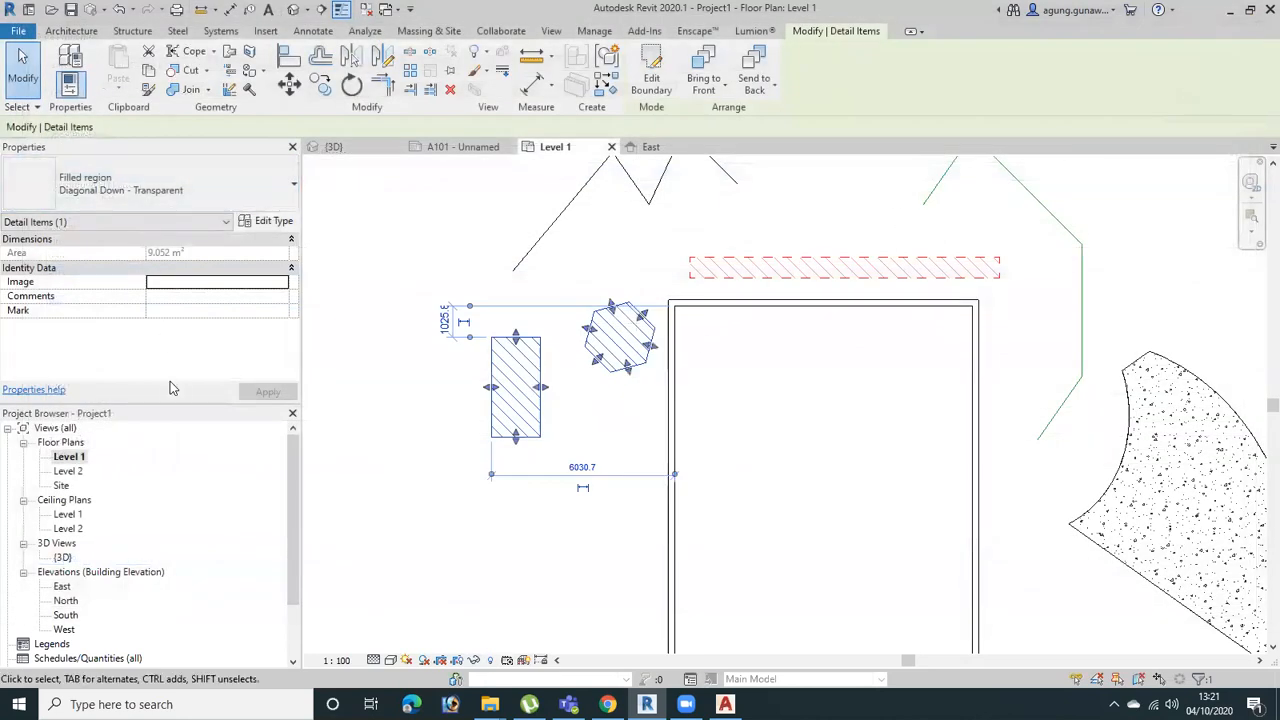
# Open the duplicate-type naming for Diagonal Down - Transparent, cancel it, and deselect the filled region
pyautogui.click(268, 222)
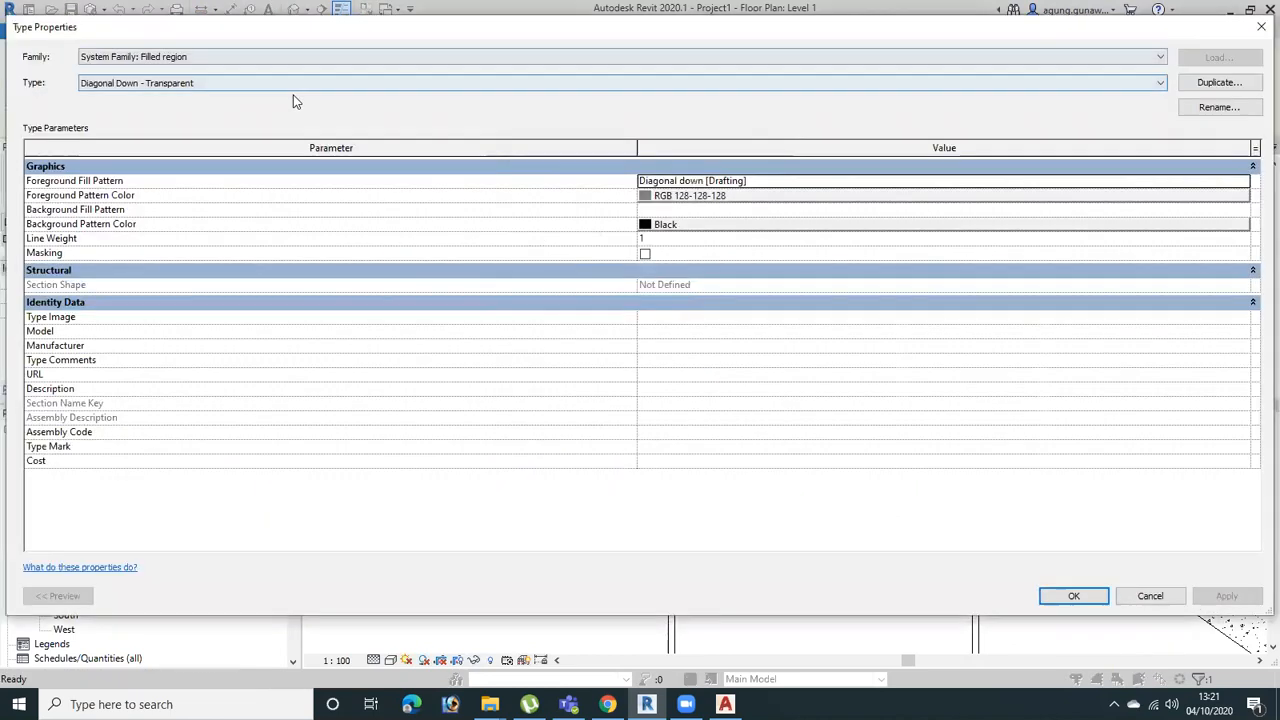
pyautogui.click(1219, 82)
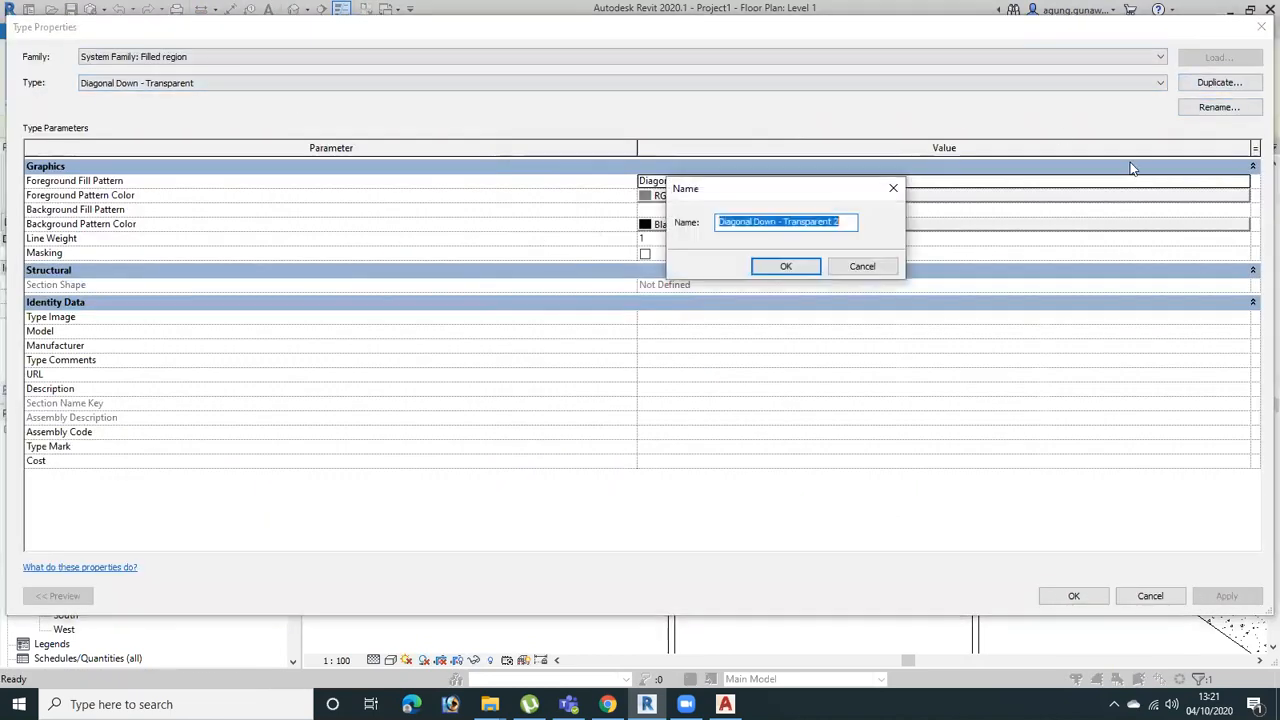
pyautogui.press('Escape')
pyautogui.click(1261, 27)
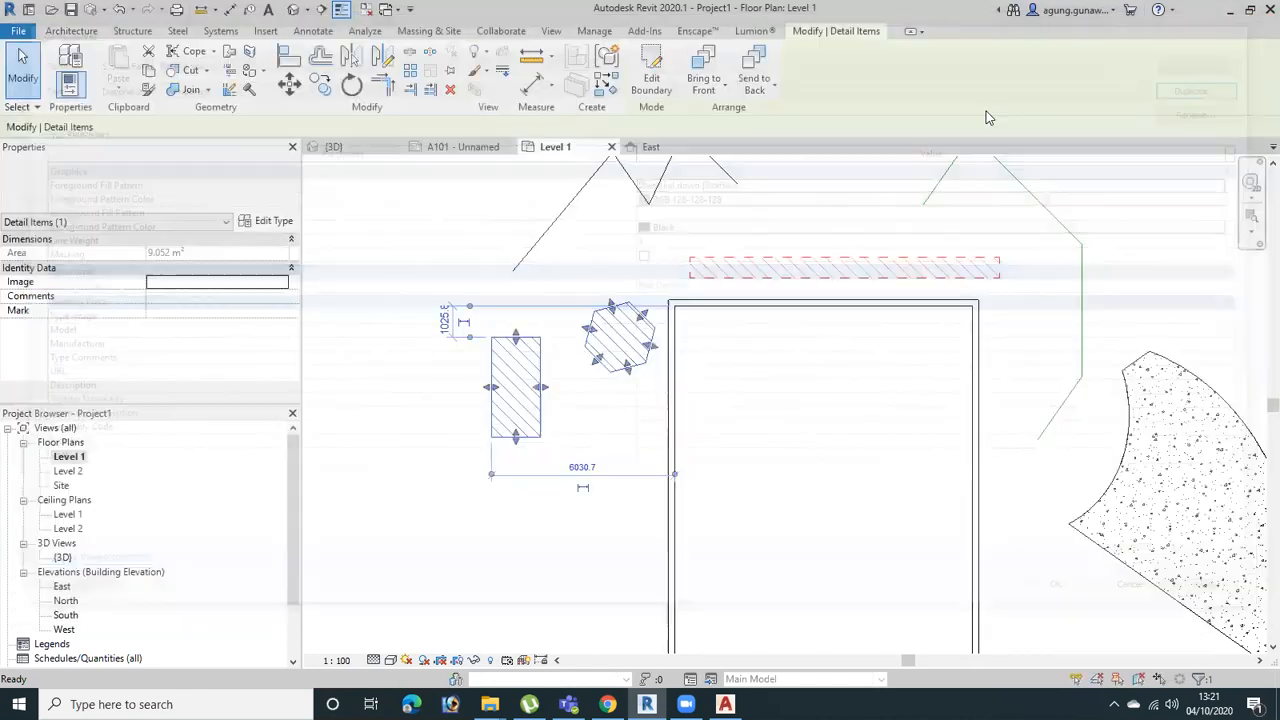
pyautogui.click(565, 568)
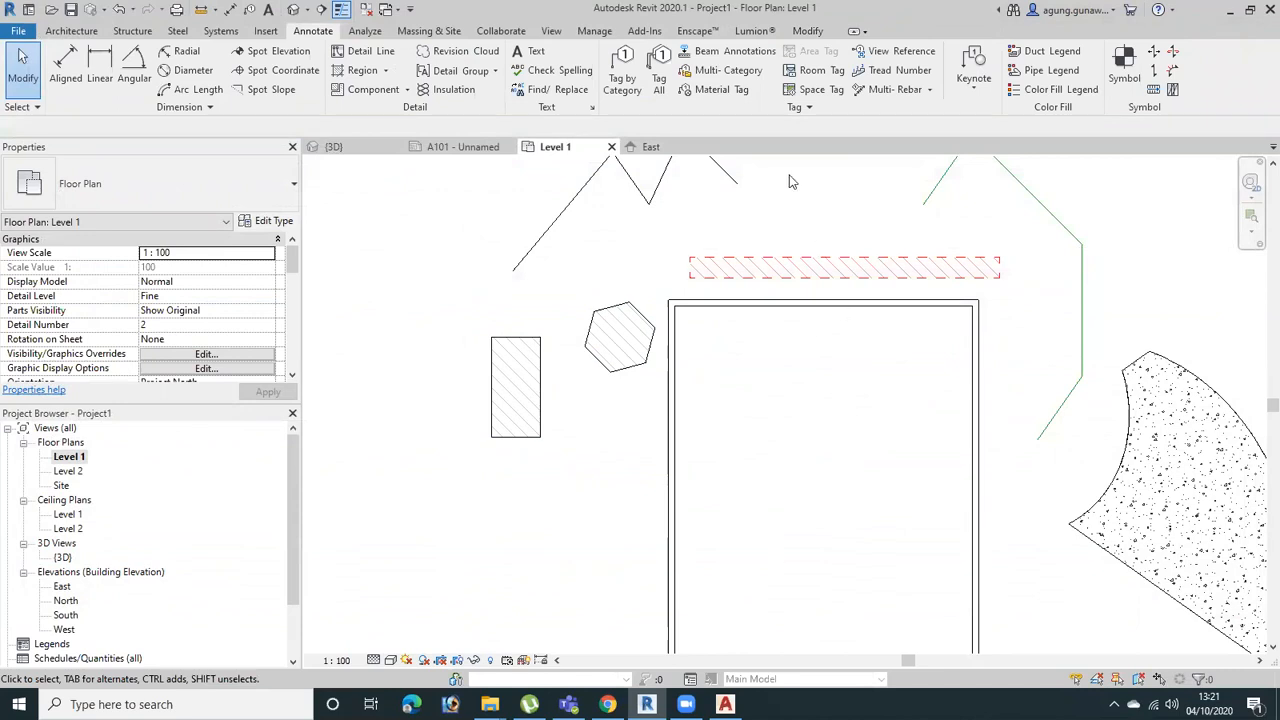
# Place a horizontal building section across the building and the Concrete floor, looking toward the filled regions
pyautogui.moveTo(794, 369); pyautogui.dragTo(714, 298, button='middle')
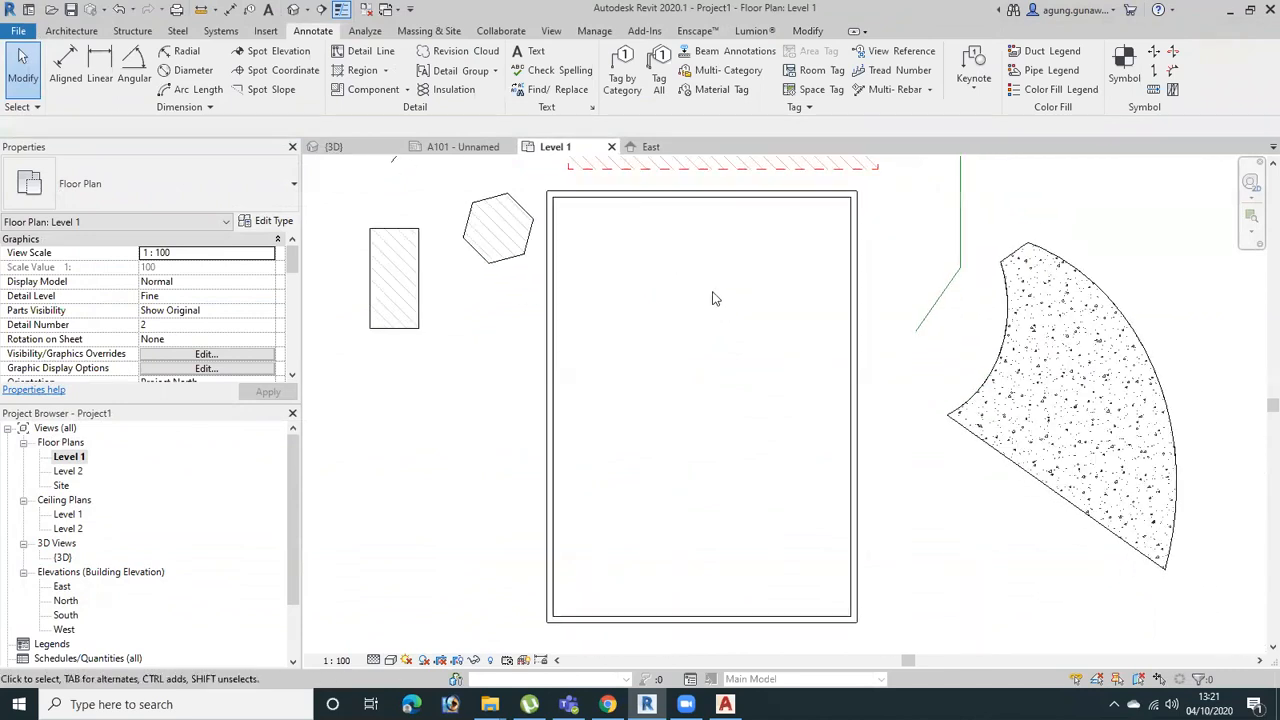
pyautogui.scroll(-2, 714, 298)
pyautogui.moveTo(786, 357); pyautogui.dragTo(783, 390, button='middle')
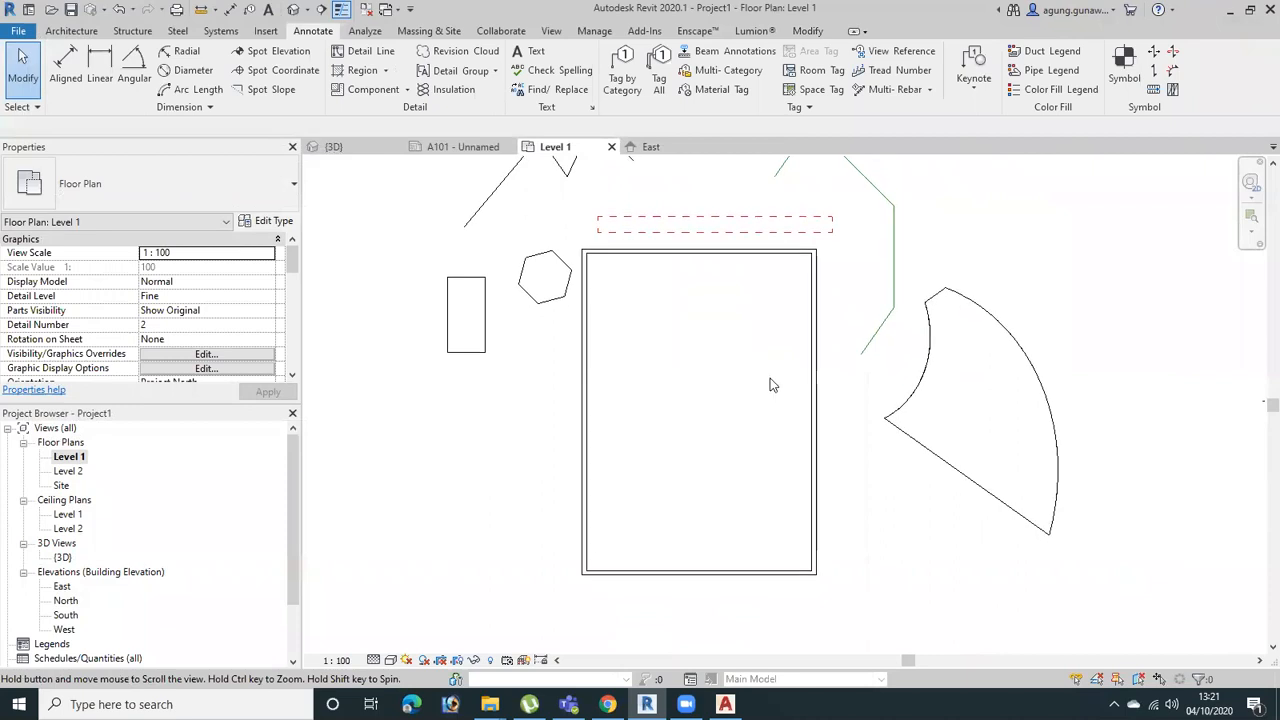
pyautogui.click(321, 9)
pyautogui.click(353, 401)
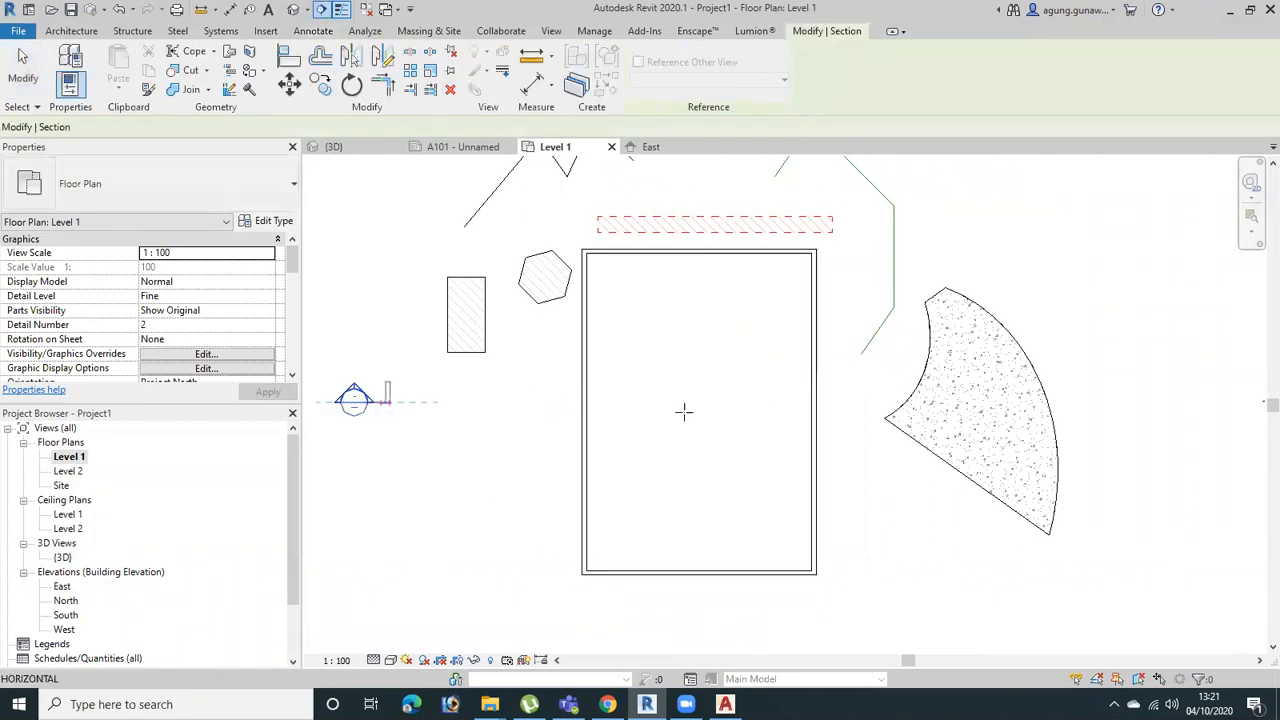
pyautogui.click(1141, 402)
pyautogui.press('Escape')
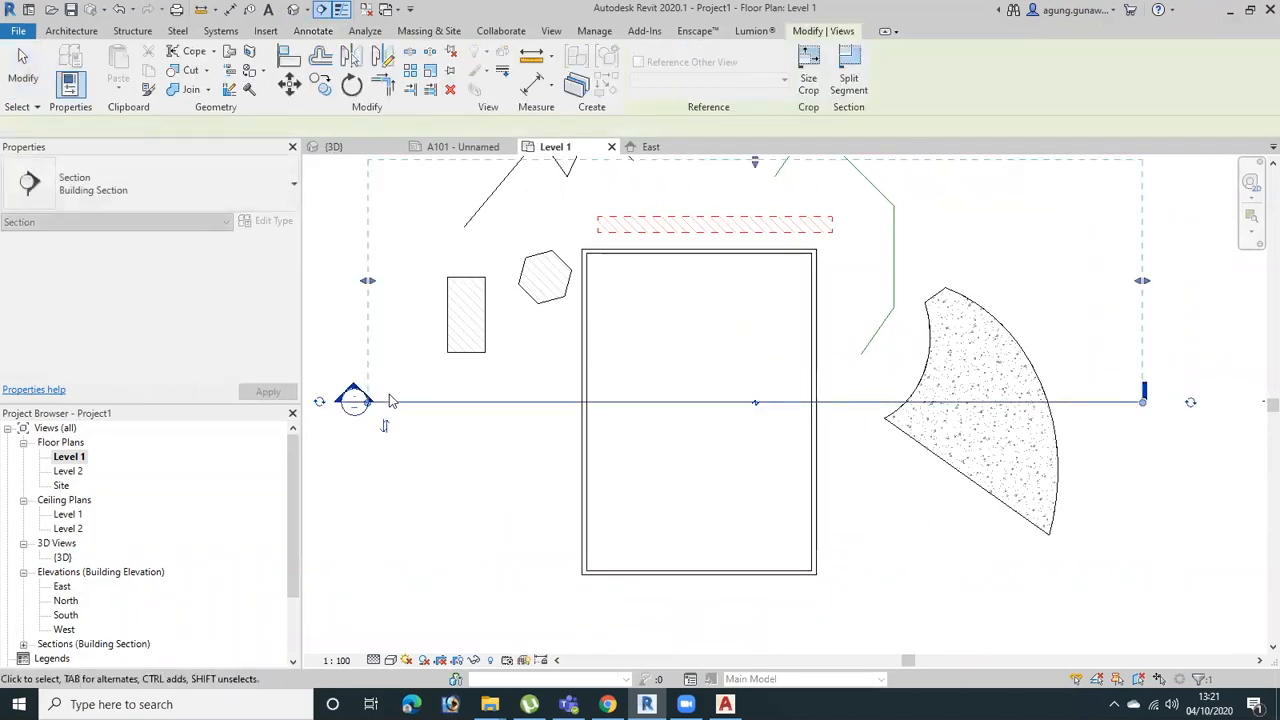
# Open the new section's view from its section head in the Level 1 floor plan
pyautogui.press('Escape')
pyautogui.doubleClick(354, 399)
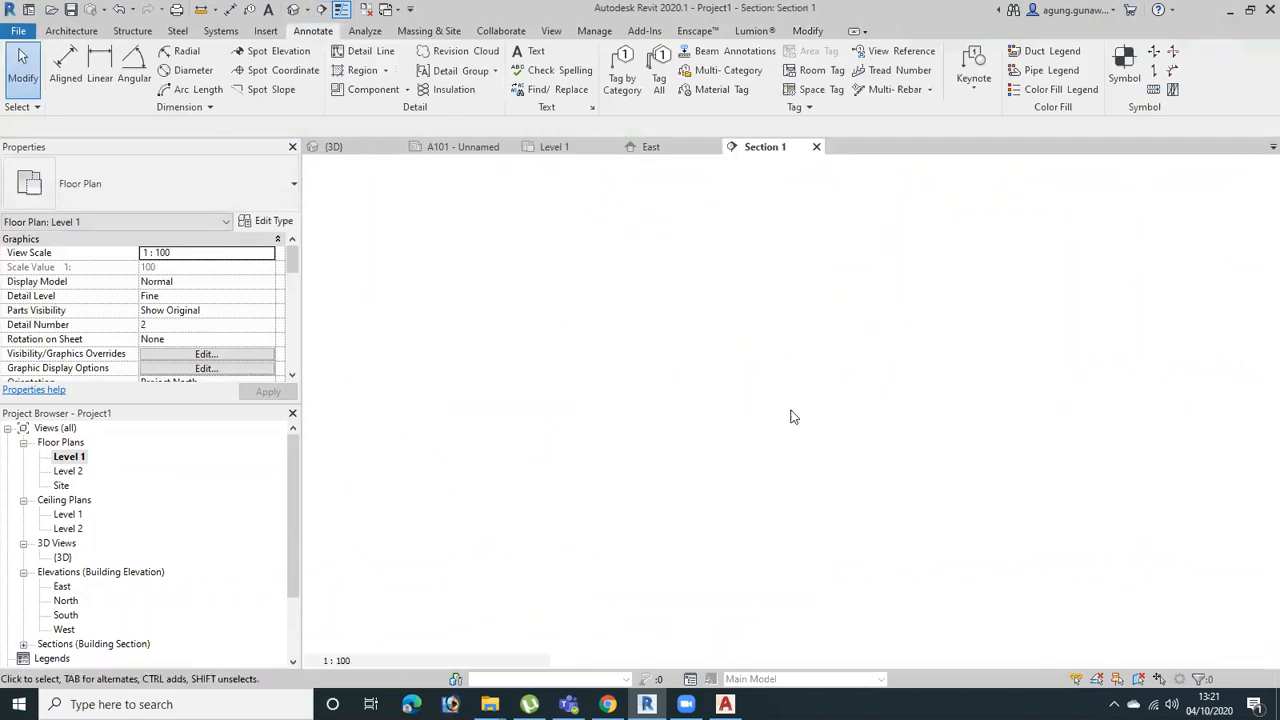
pyautogui.scroll(3, 714, 429)
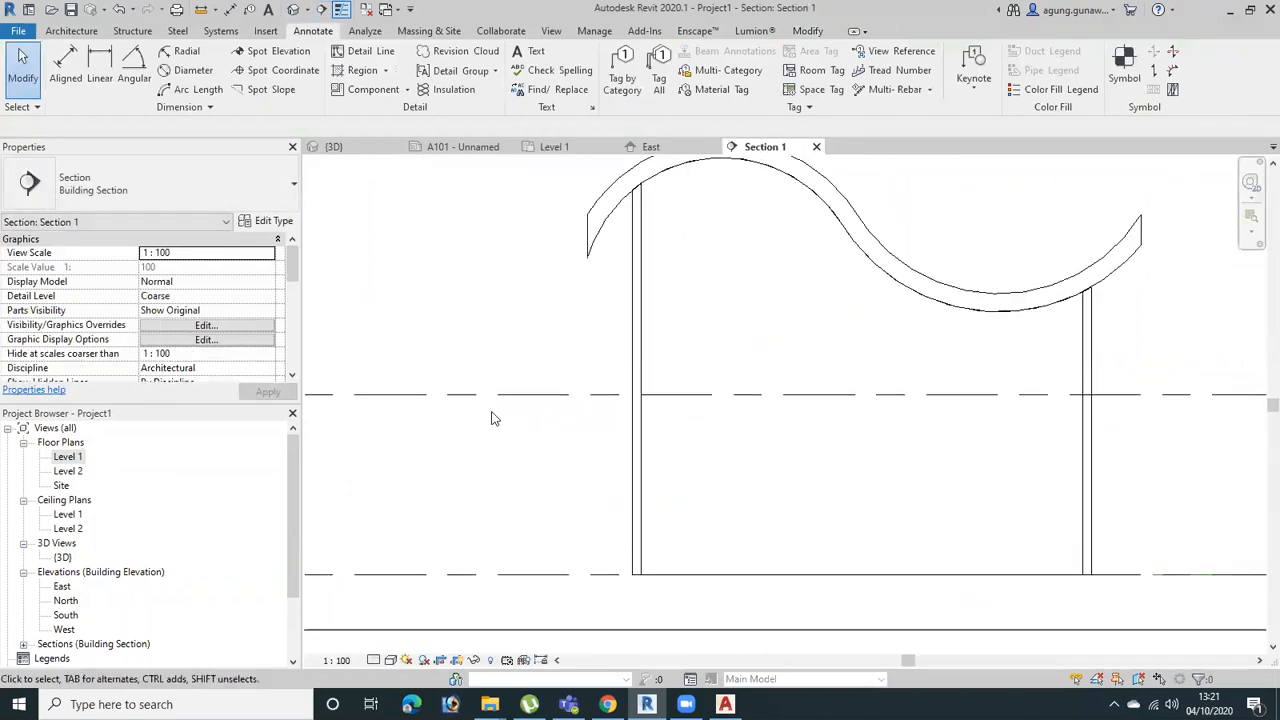
pyautogui.scroll(-2, 245, 322)
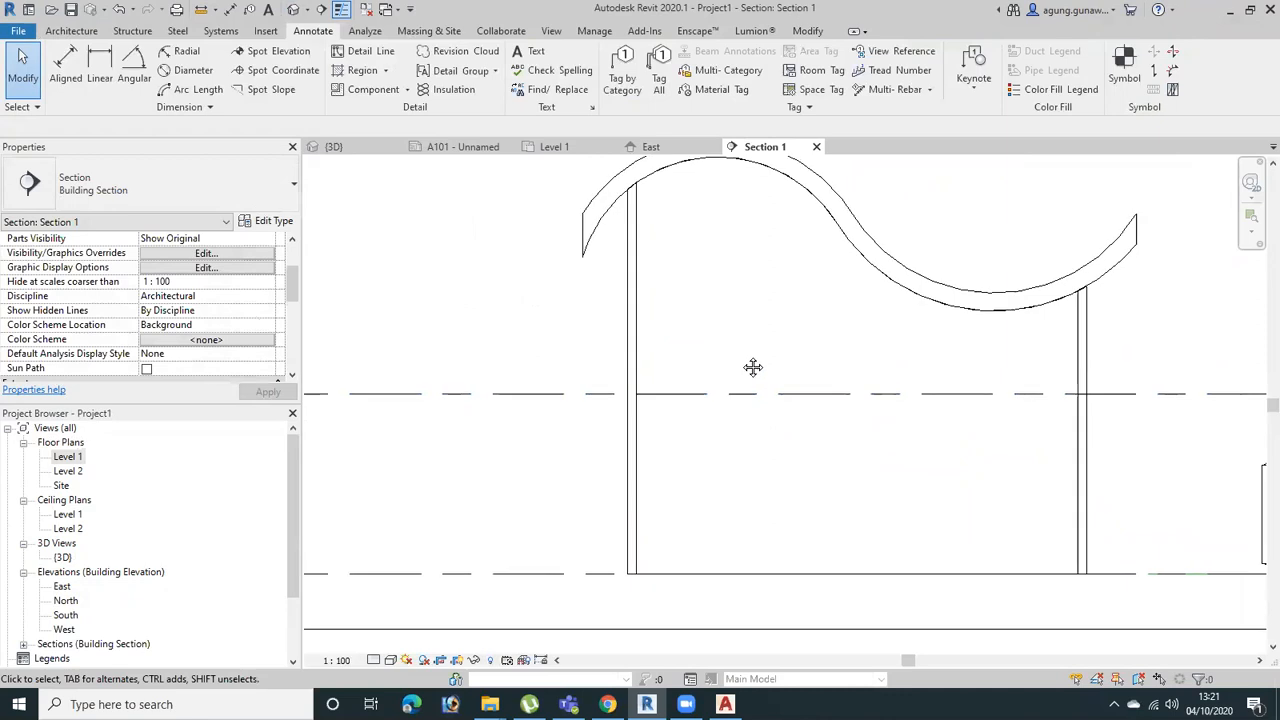
pyautogui.scroll(-2, 751, 369)
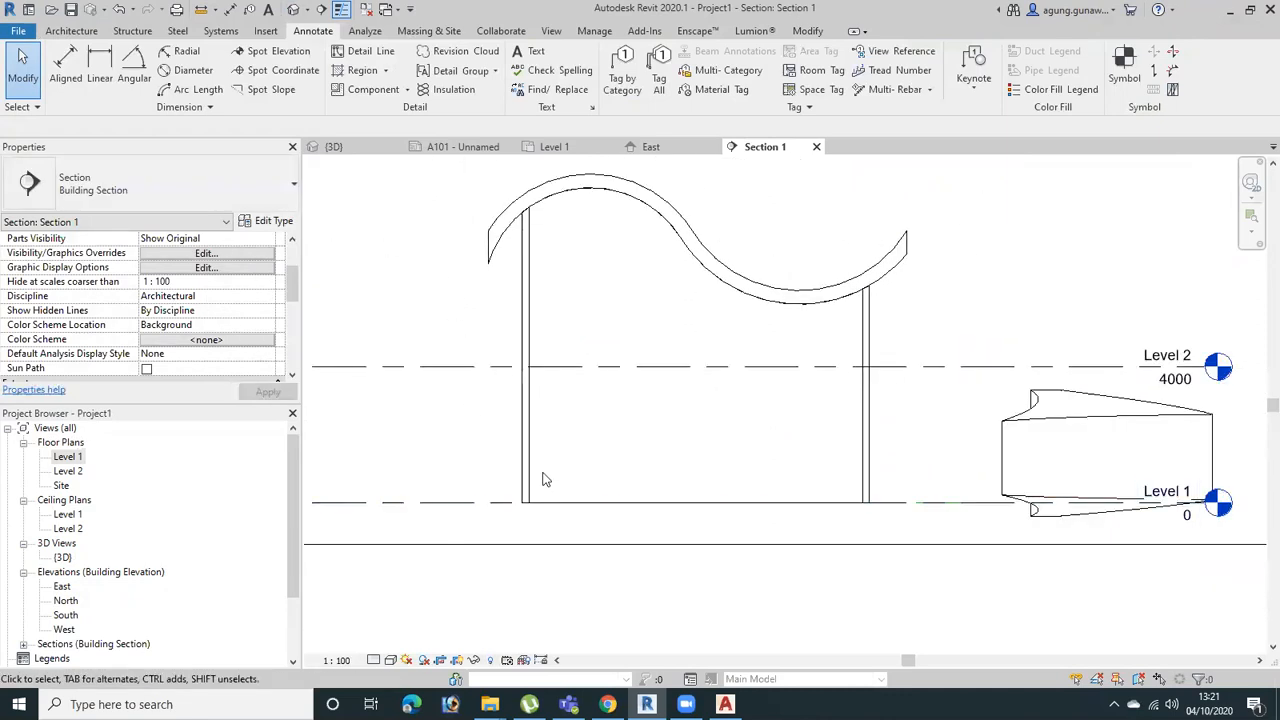
# Examine the line thickness of the cut walls, curved roof and Concrete floor in the section view
pyautogui.moveTo(600, 487); pyautogui.dragTo(674, 479, button='middle')
pyautogui.scroll(2, 1123, 470)
pyautogui.moveTo(760, 394); pyautogui.dragTo(812, 443, button='middle')
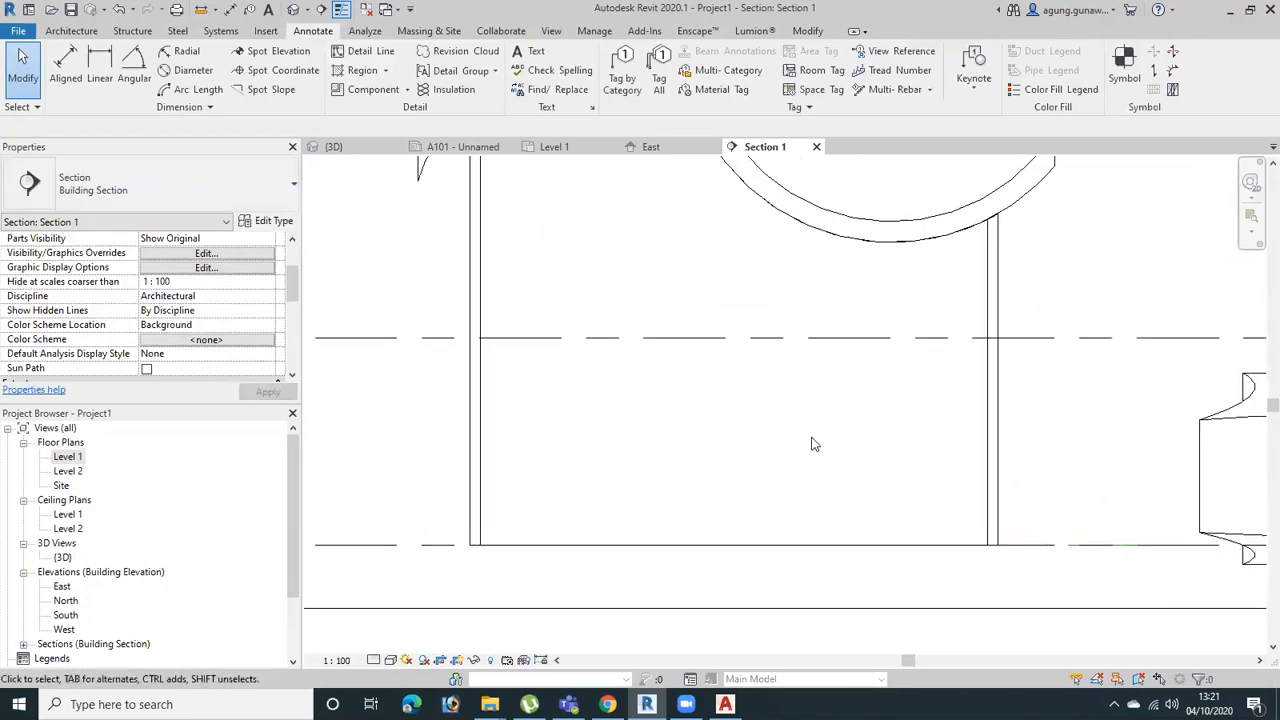
pyautogui.scroll(4, 691, 430)
pyautogui.moveTo(801, 499); pyautogui.dragTo(937, 526, button='middle')
pyautogui.moveTo(570, 357); pyautogui.dragTo(840, 601, button='middle')
pyautogui.scroll(-2, 823, 508)
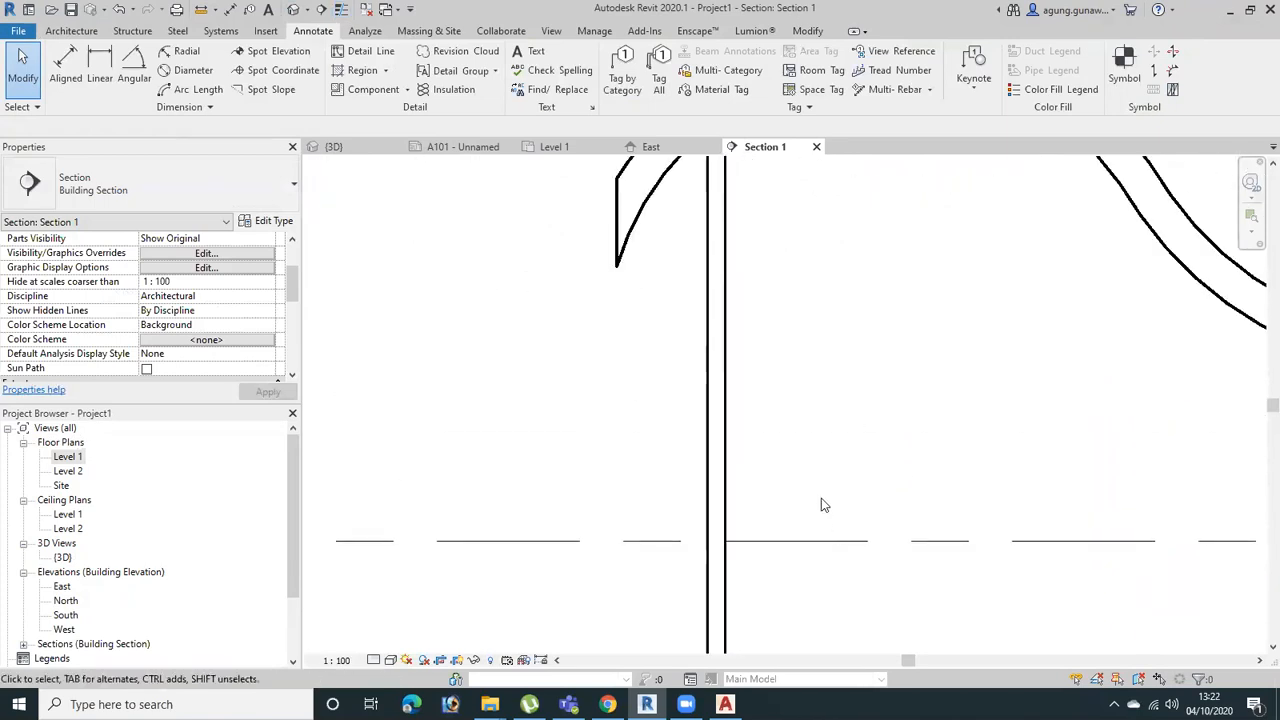
pyautogui.scroll(-1, 1010, 460)
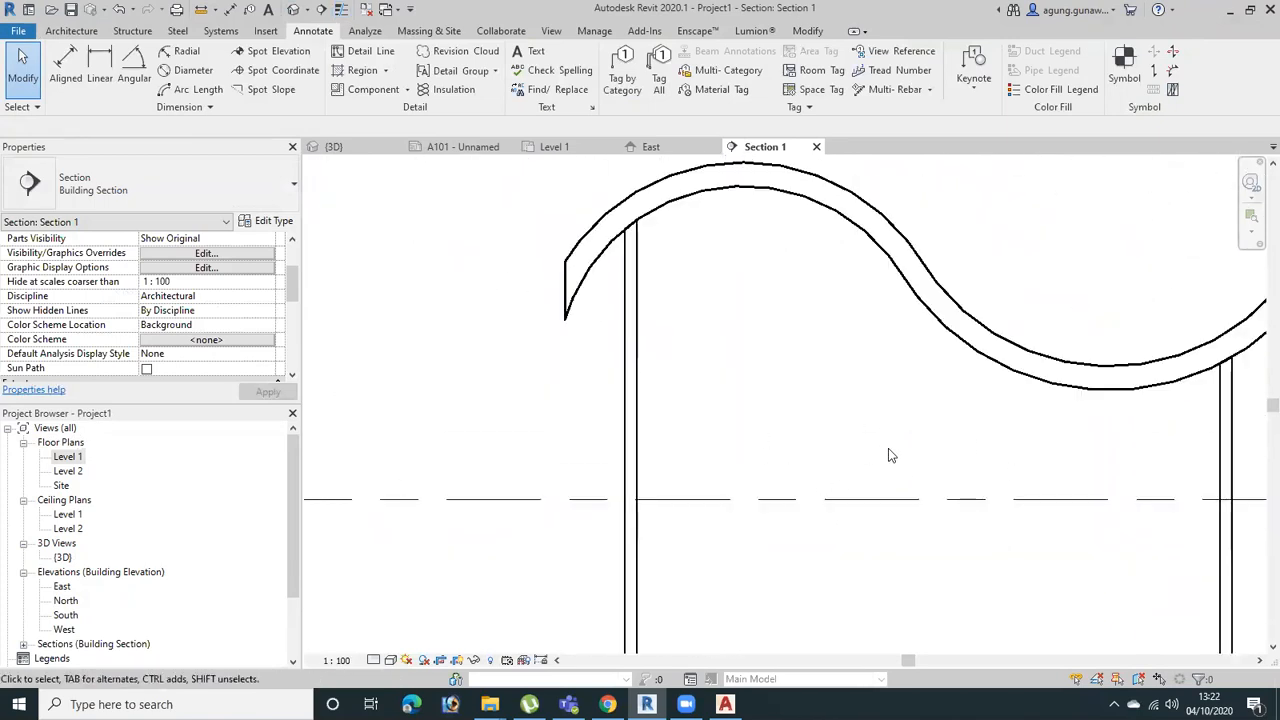
pyautogui.scroll(3, 600, 260)
pyautogui.scroll(-2, 780, 372)
pyautogui.moveTo(951, 489); pyautogui.dragTo(652, 432, button='middle')
pyautogui.scroll(-2, 1050, 443)
pyautogui.moveTo(1000, 459); pyautogui.dragTo(679, 417, button='middle')
pyautogui.scroll(4, 965, 525)
pyautogui.moveTo(644, 538); pyautogui.dragTo(560, 377, button='middle')
pyautogui.scroll(-2, 560, 377)
pyautogui.moveTo(823, 466); pyautogui.dragTo(624, 402, button='middle')
pyautogui.scroll(-1, 624, 402)
pyautogui.scroll(-3, 823, 470)
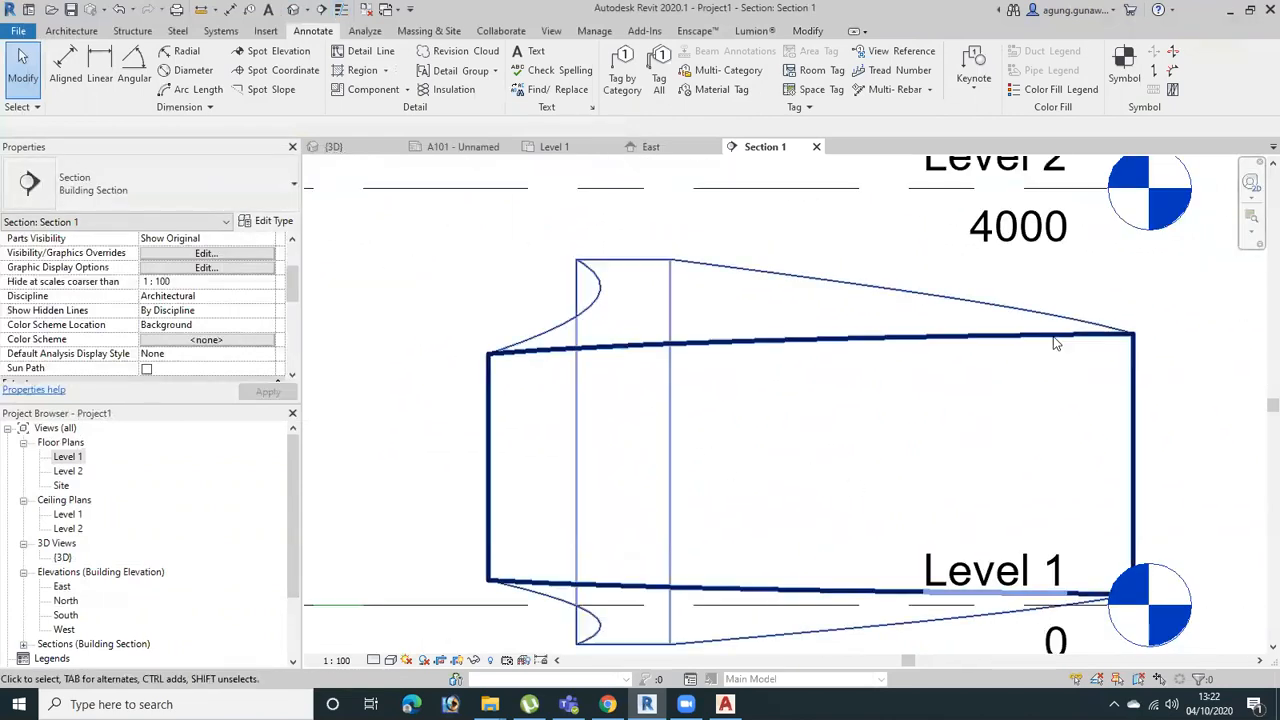
pyautogui.moveTo(509, 400); pyautogui.dragTo(651, 354, button='middle')
pyautogui.scroll(3, 625, 350)
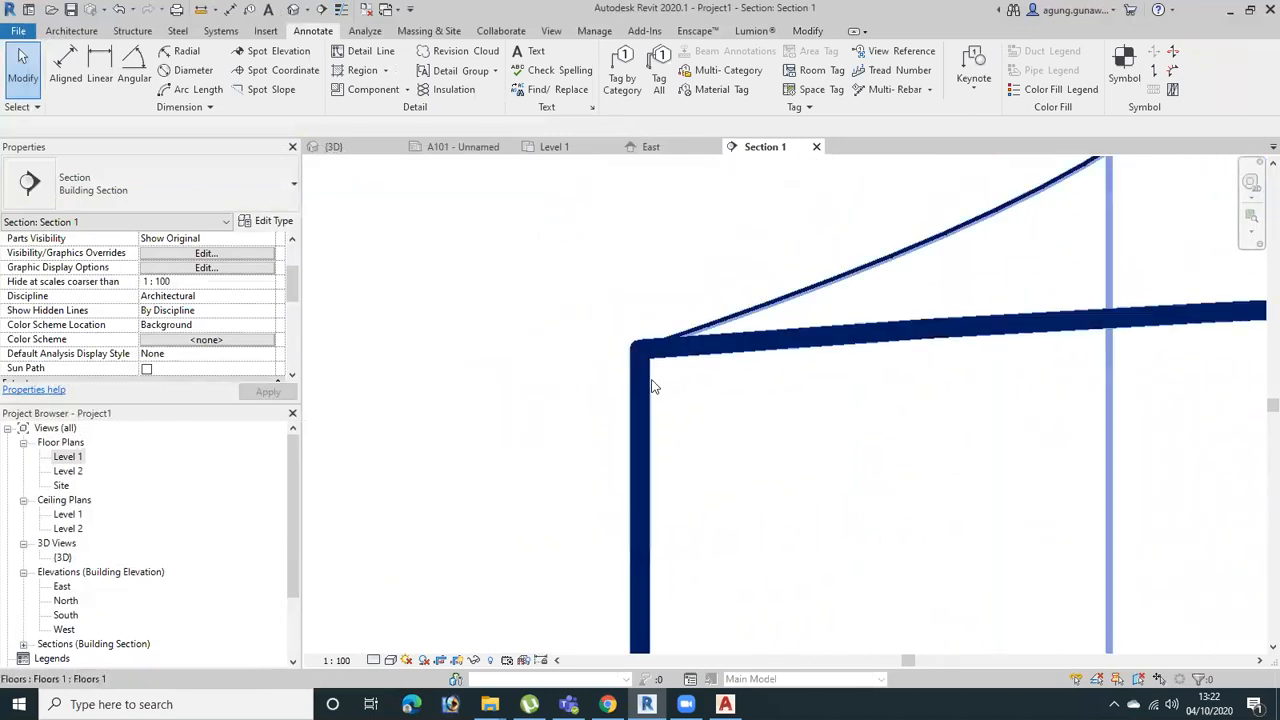
pyautogui.scroll(2, 595, 358)
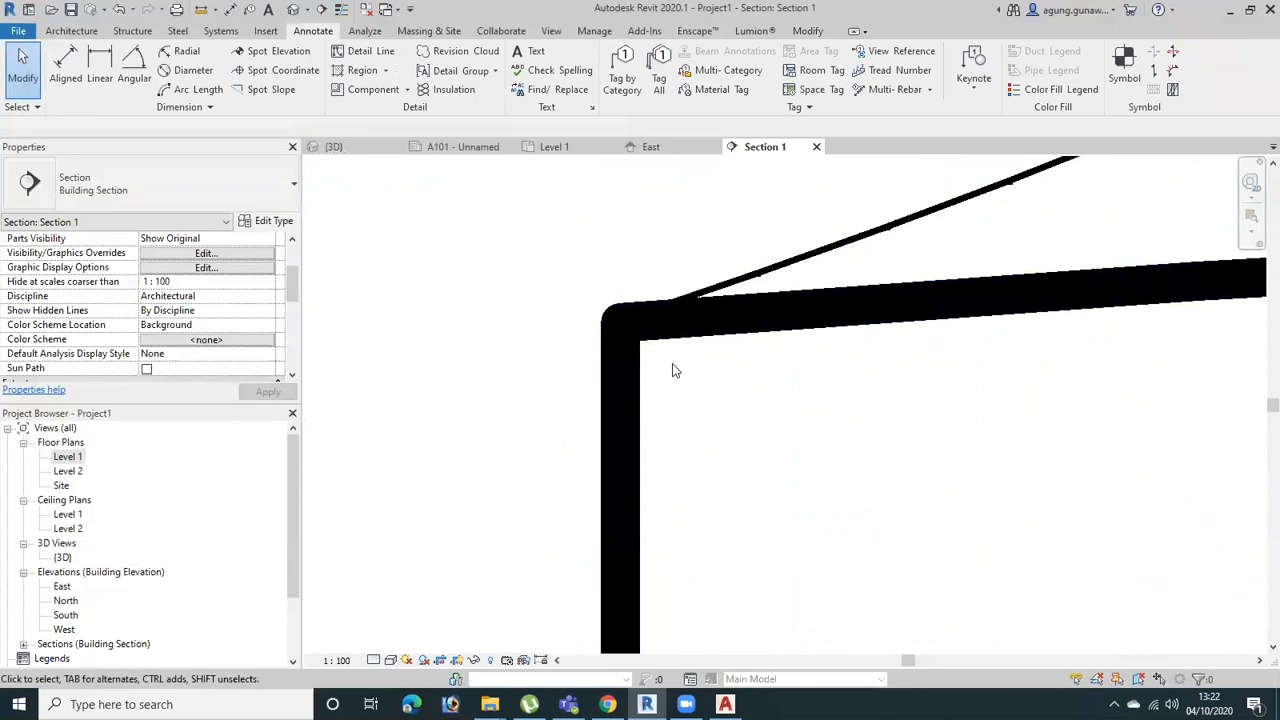
# Toggle Thin Lines on and off repeatedly to compare line weights at the floor's corner, and inspect the walls with true line weights
pyautogui.press('t')
pyautogui.press('l')
pyautogui.press('t')
pyautogui.press('l')
pyautogui.press('t')
pyautogui.press('l')
pyautogui.press('t')
pyautogui.press('l')
pyautogui.press('t')
pyautogui.press('l')
pyautogui.press('t')
pyautogui.press('l')
pyautogui.press('t')
pyautogui.press('l')
pyautogui.press('t')
pyautogui.press('l')
pyautogui.press('t')
pyautogui.press('l')
pyautogui.press('t')
pyautogui.press('l')
pyautogui.press('t')
pyautogui.press('l')
pyautogui.press('t')
pyautogui.press('l')
pyautogui.scroll(-5, 649, 449)
pyautogui.scroll(-4, 717, 440)
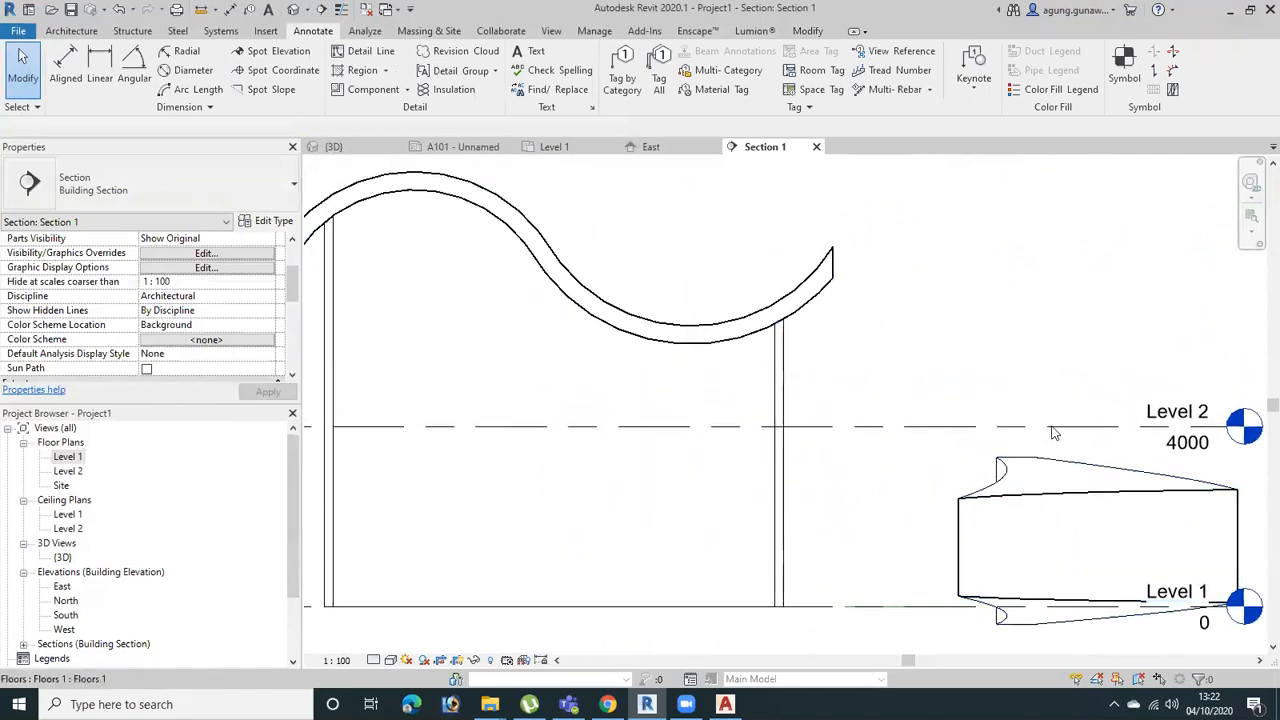
pyautogui.scroll(3, 995, 472)
pyautogui.moveTo(817, 483); pyautogui.dragTo(1030, 437, button='middle')
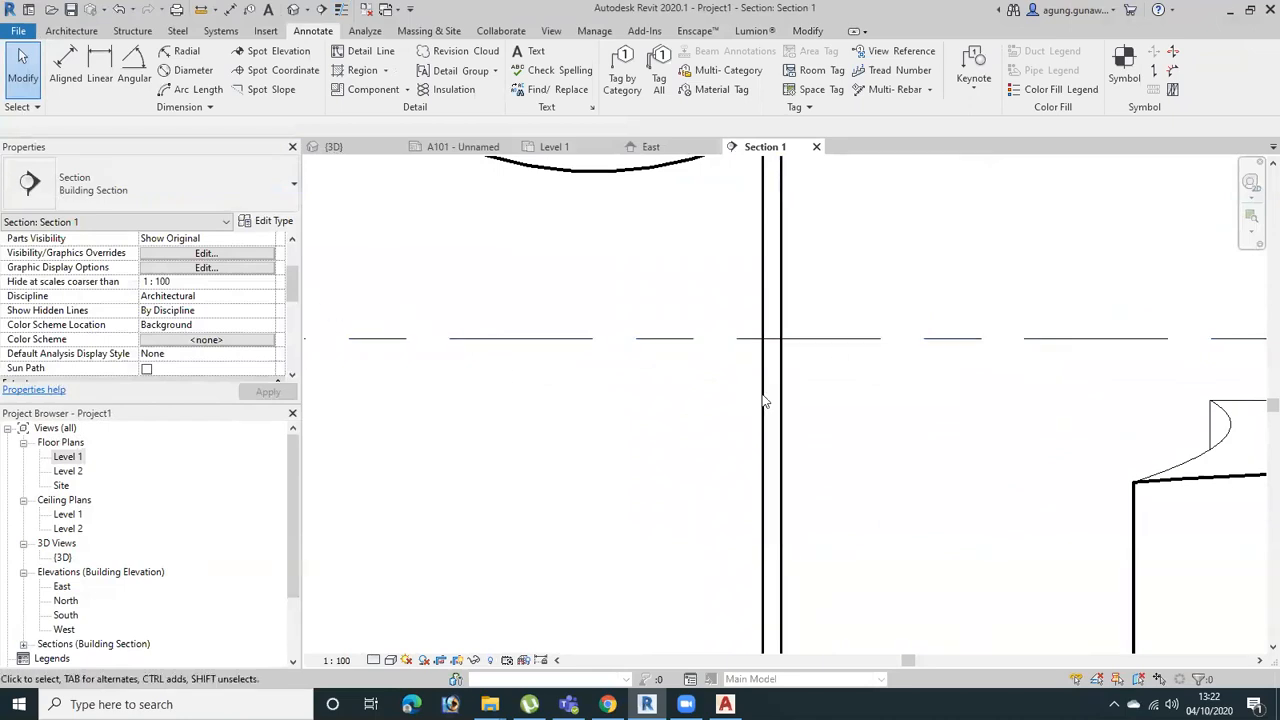
pyautogui.moveTo(640, 331); pyautogui.dragTo(814, 337, button='middle')
pyautogui.scroll(-1, 800, 332)
pyautogui.moveTo(706, 346); pyautogui.dragTo(650, 333, button='middle')
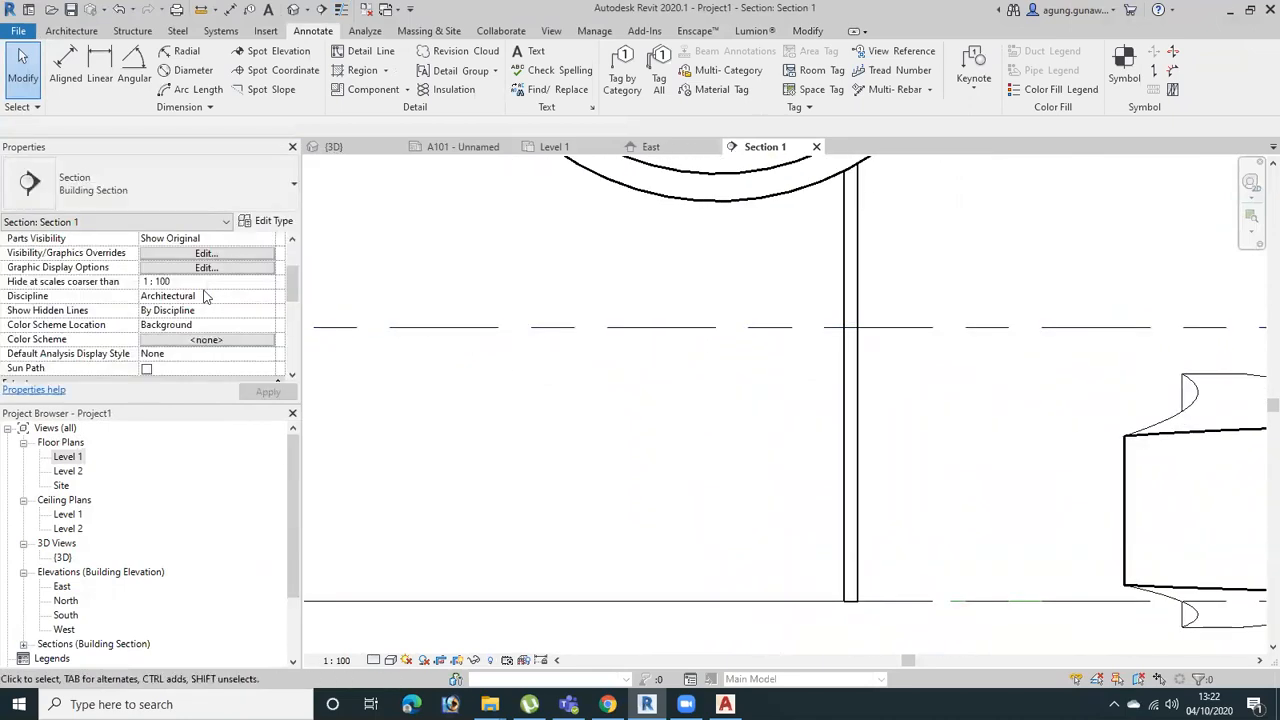
pyautogui.click(198, 254)
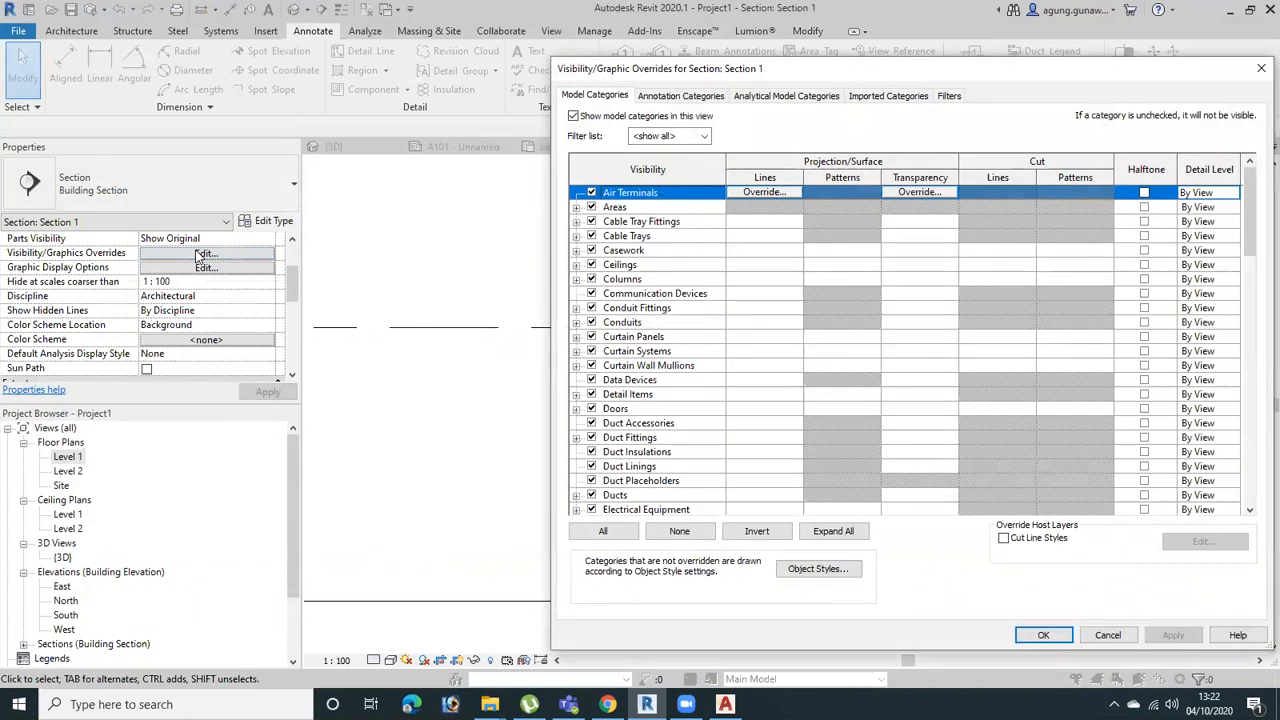
pyautogui.click(503, 235)
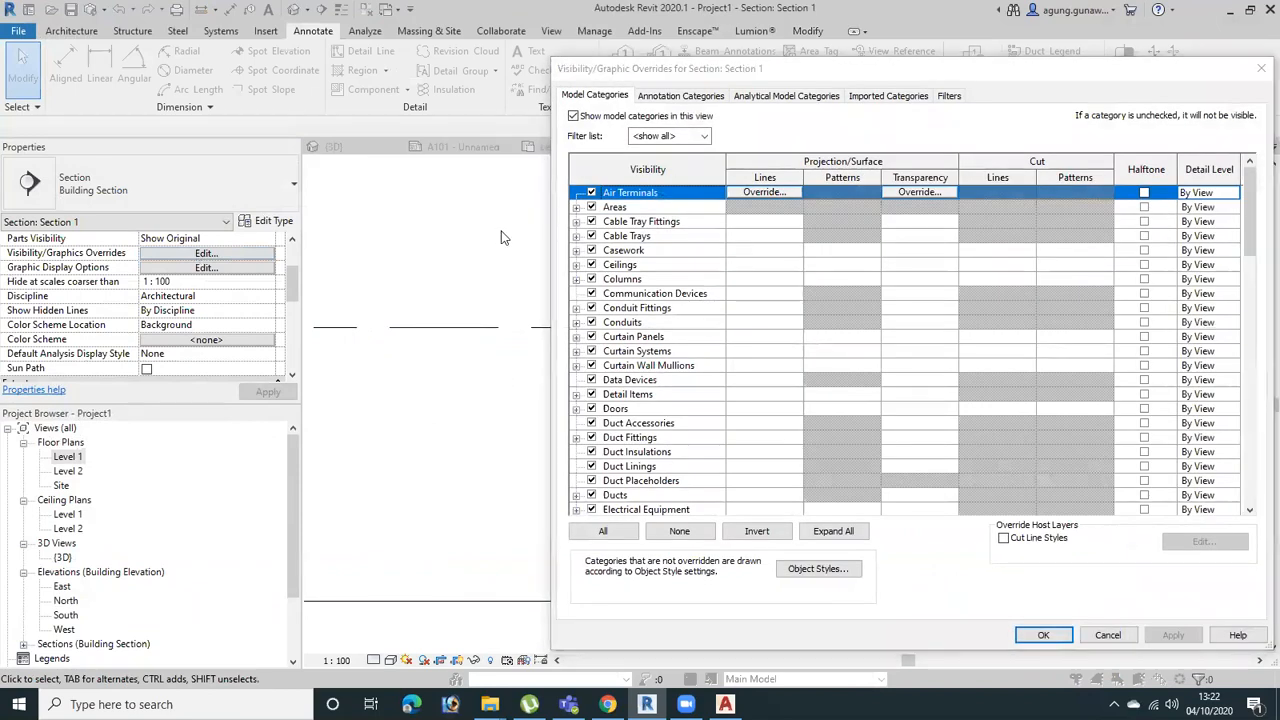
pyautogui.click(1259, 70)
# Open the section's Visibility/Graphic Overrides, move the dialog clear of the drawing, and select the Roofs model category
pyautogui.moveTo(946, 366); pyautogui.dragTo(1027, 497, button='middle')
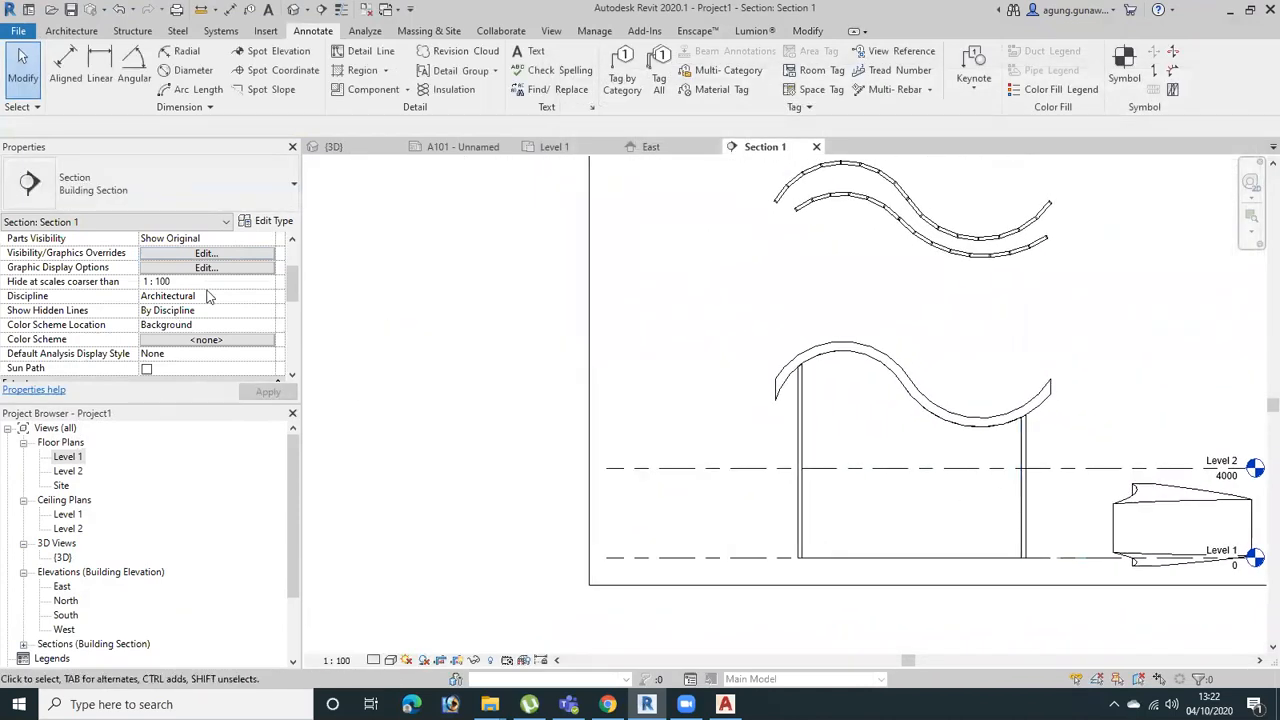
pyautogui.press('g')
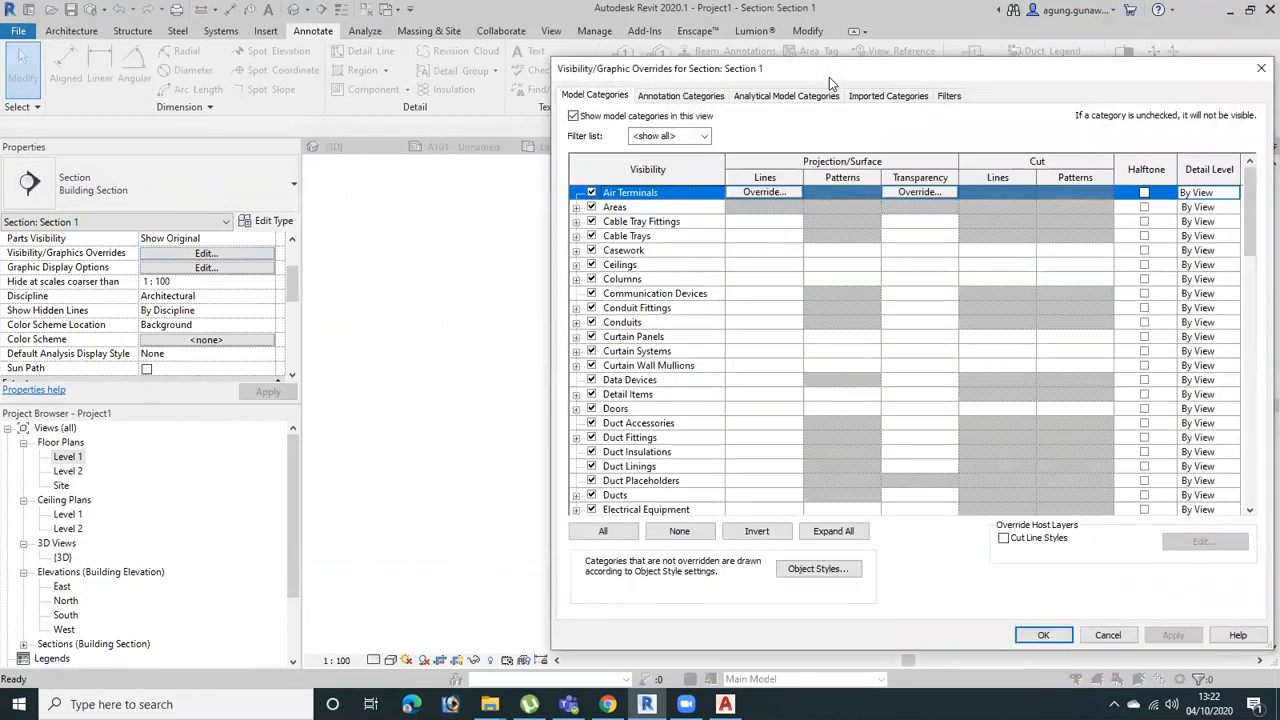
pyautogui.moveTo(829, 77); pyautogui.dragTo(321, 48)
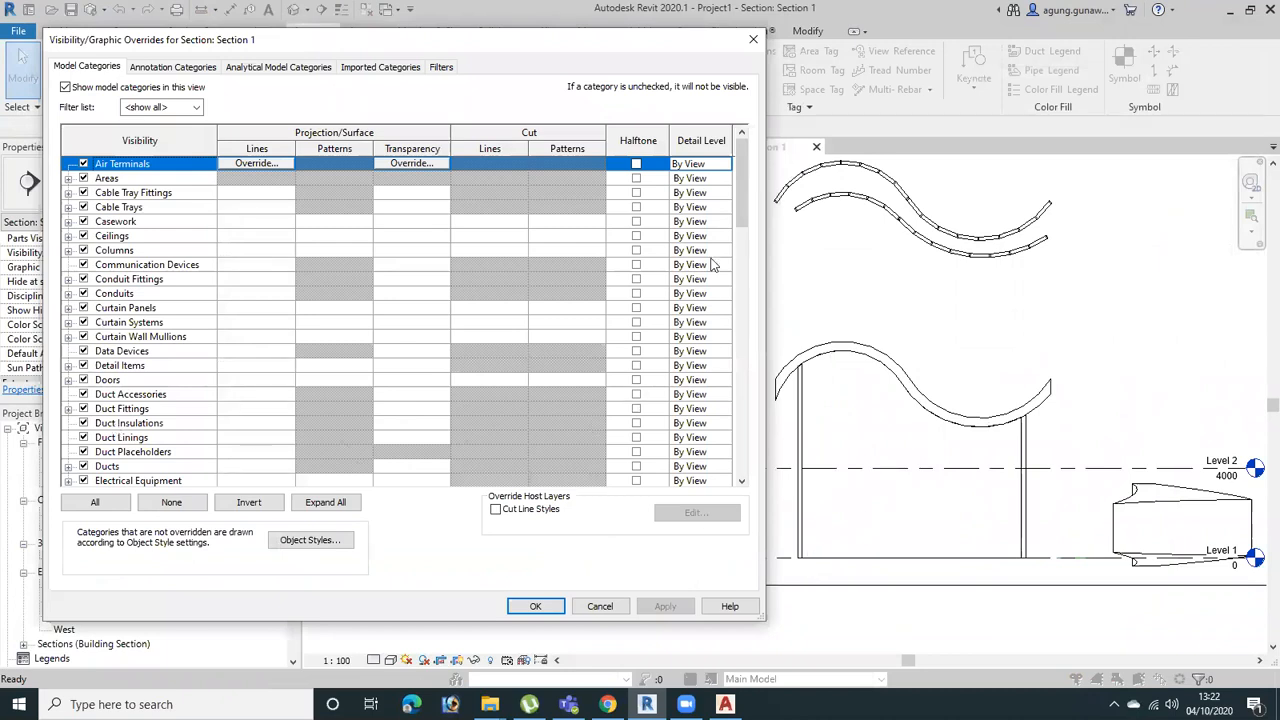
pyautogui.scroll(-5, 738, 192)
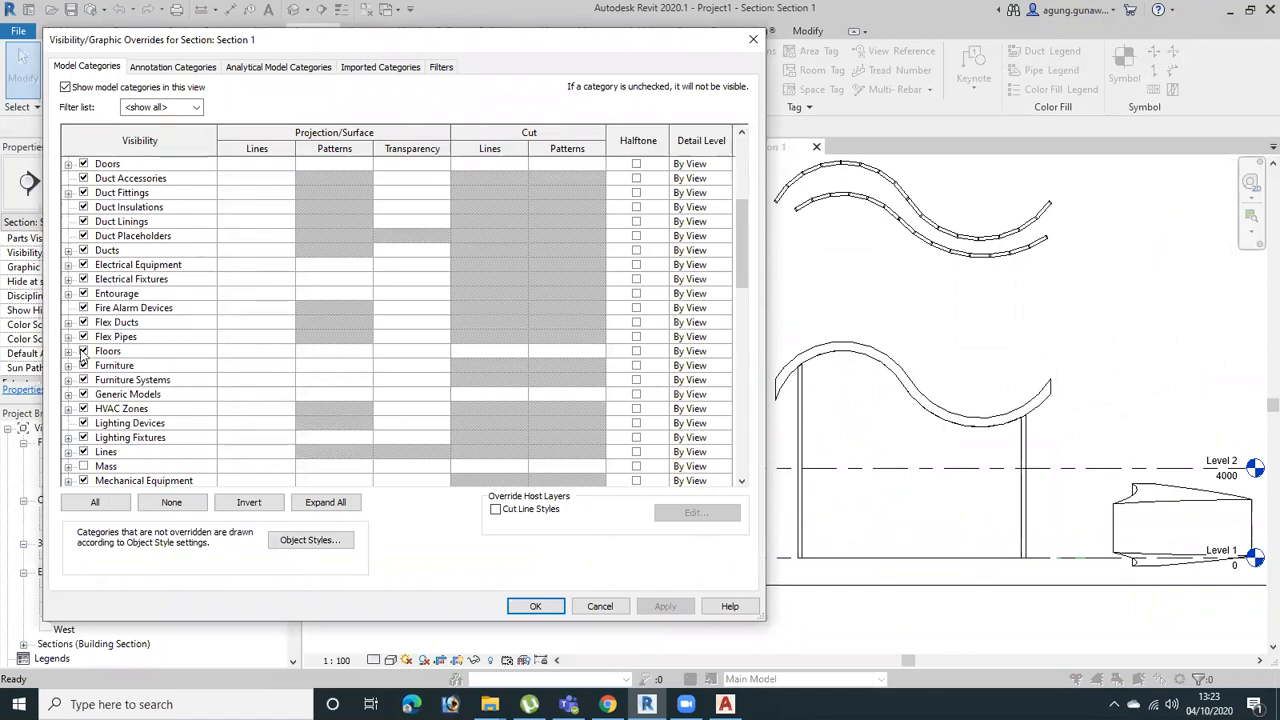
pyautogui.scroll(-4, 130, 423)
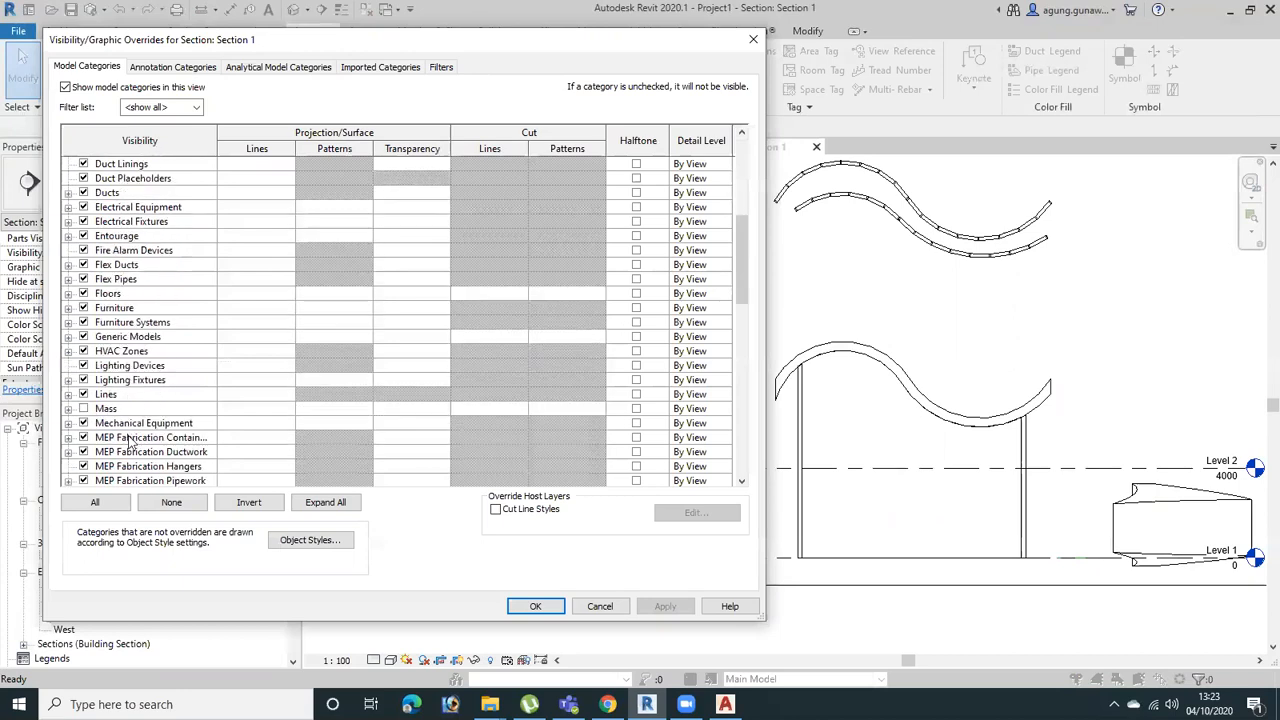
pyautogui.scroll(-4, 135, 480)
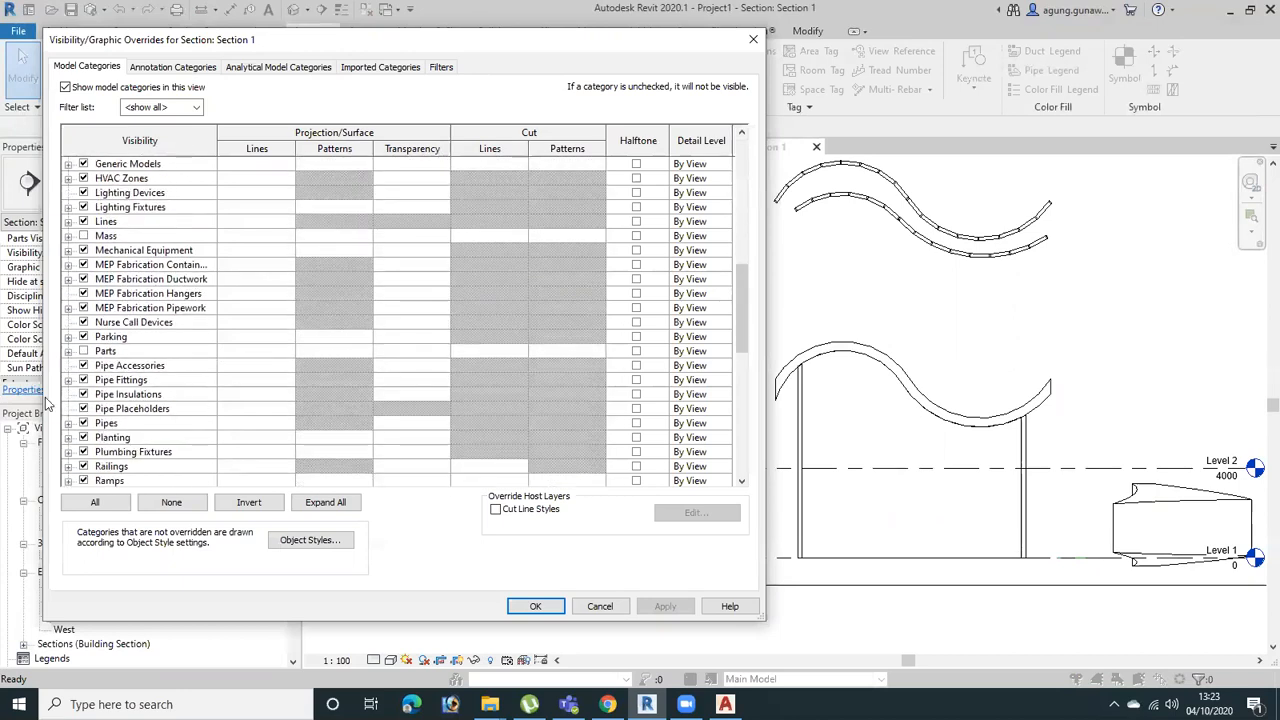
pyautogui.click(140, 454)
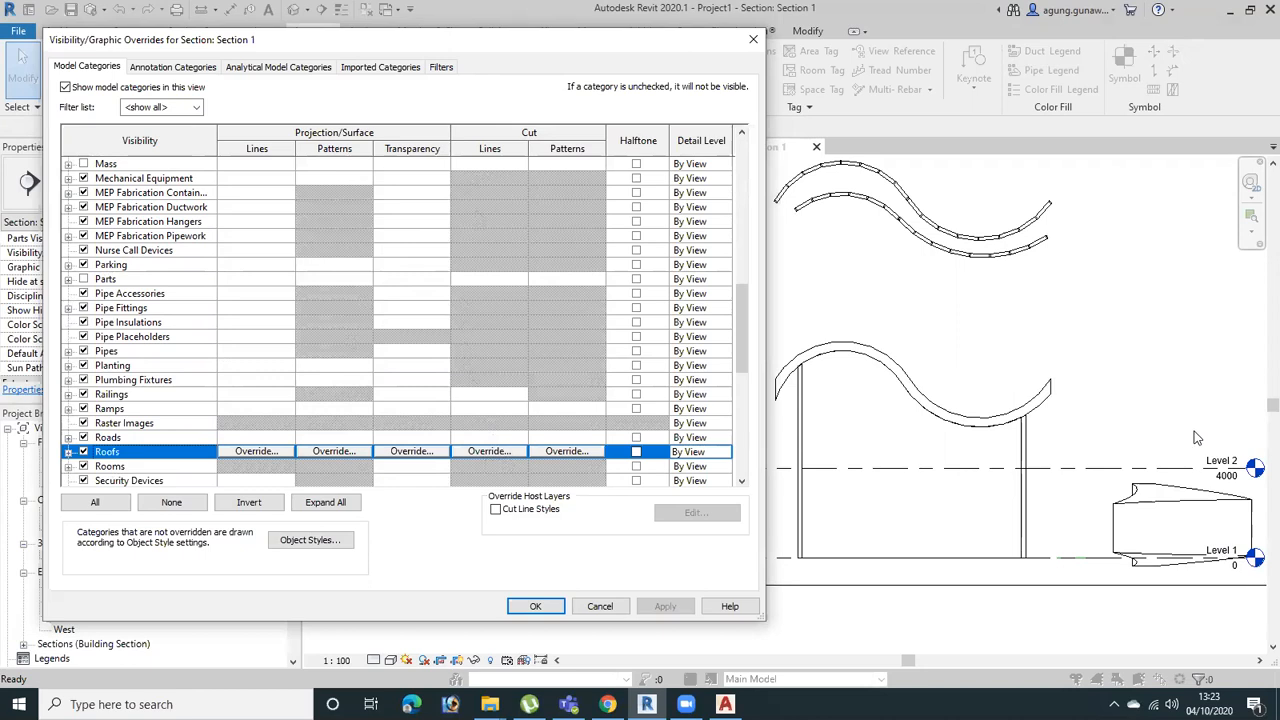
# Override the Roofs category's cut lines with the Aligning Line pattern, red color and weight 10, and apply the override
pyautogui.click(488, 451)
pyautogui.click(428, 302)
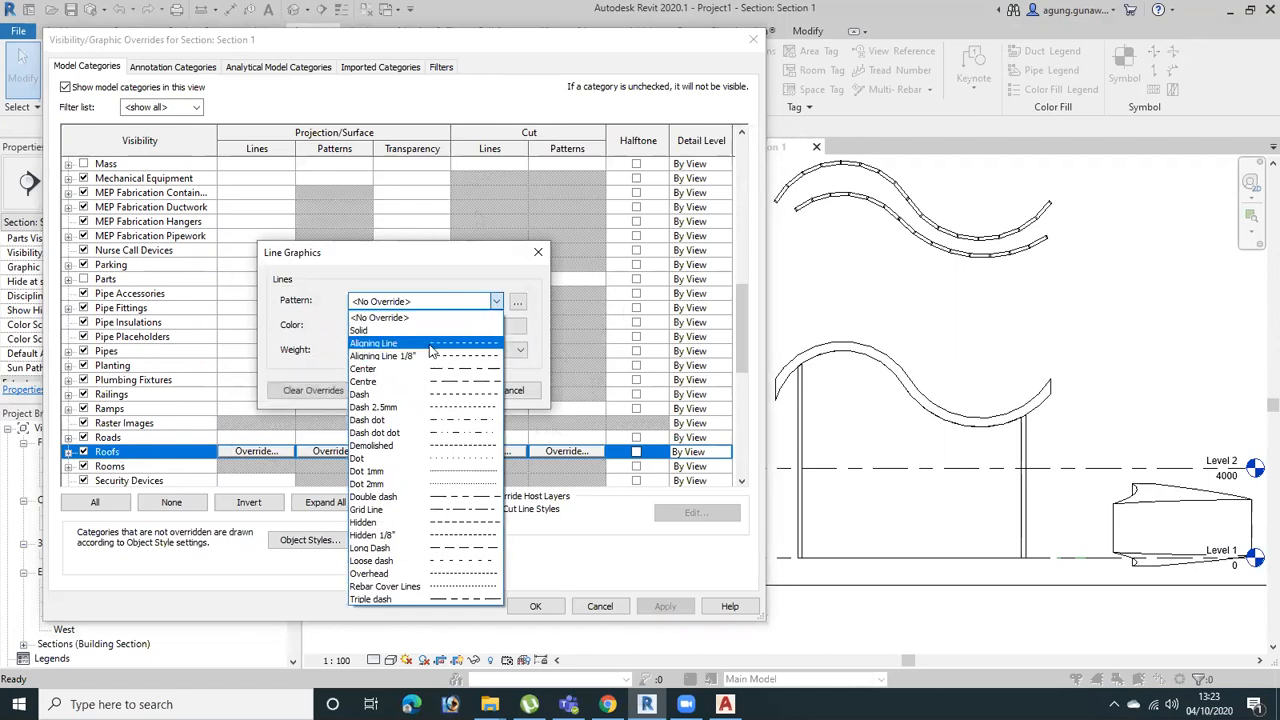
pyautogui.click(431, 344)
pyautogui.click(355, 327)
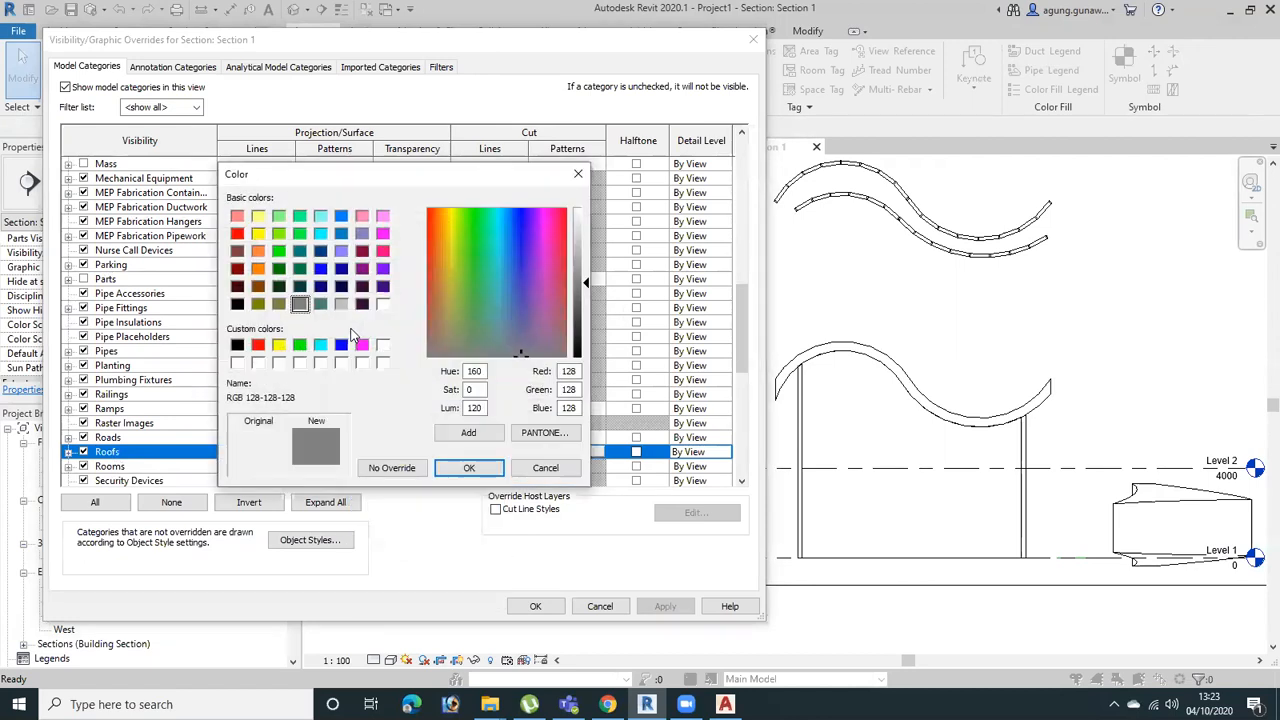
pyautogui.click(258, 345)
pyautogui.click(469, 467)
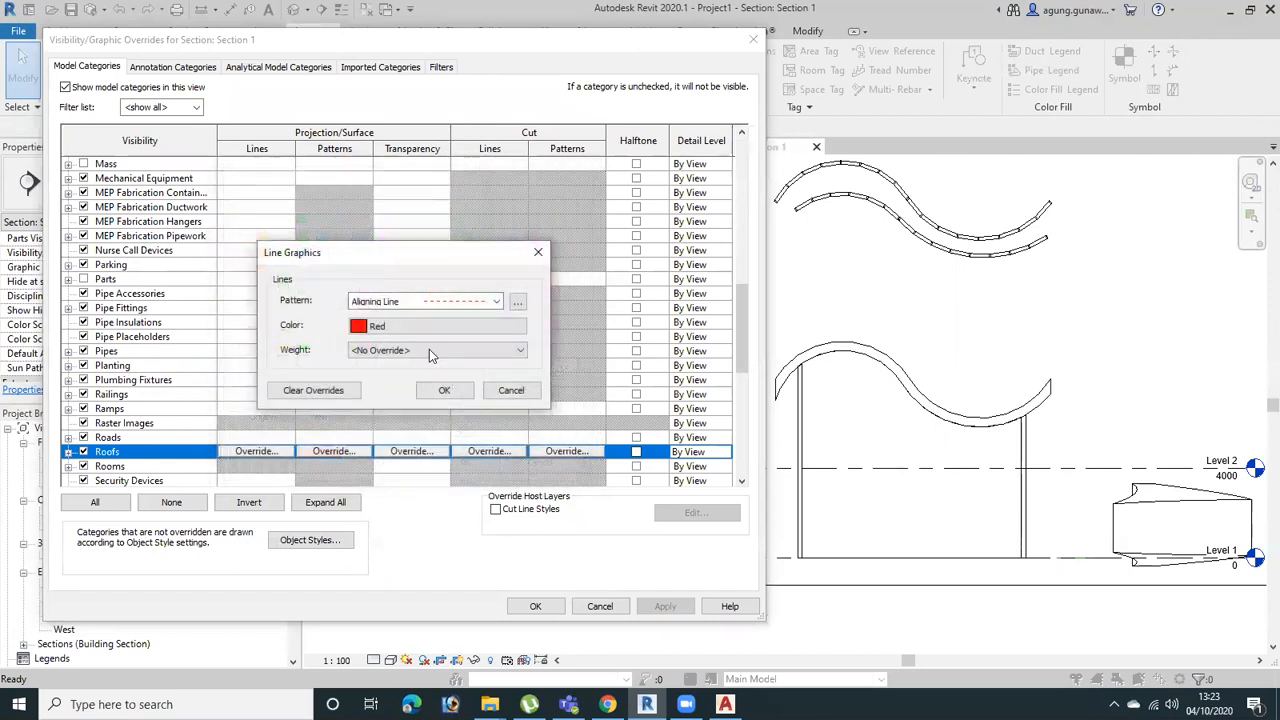
pyautogui.click(429, 349)
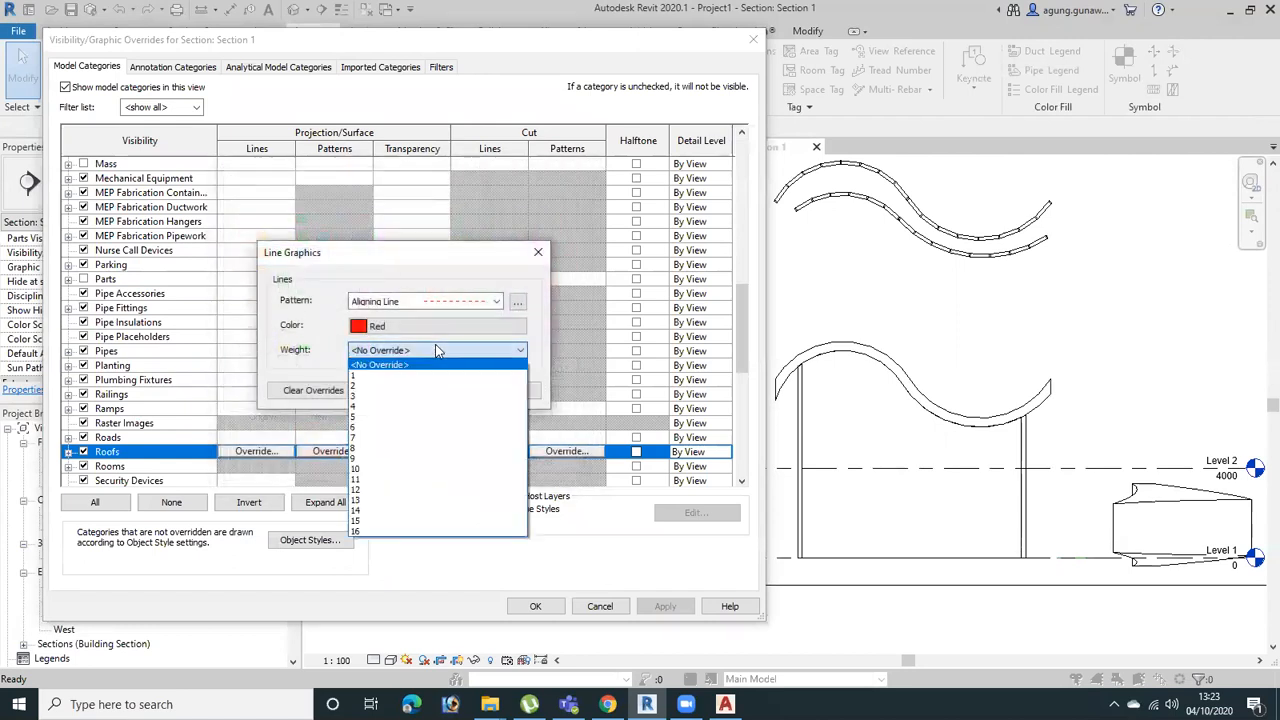
pyautogui.click(400, 467)
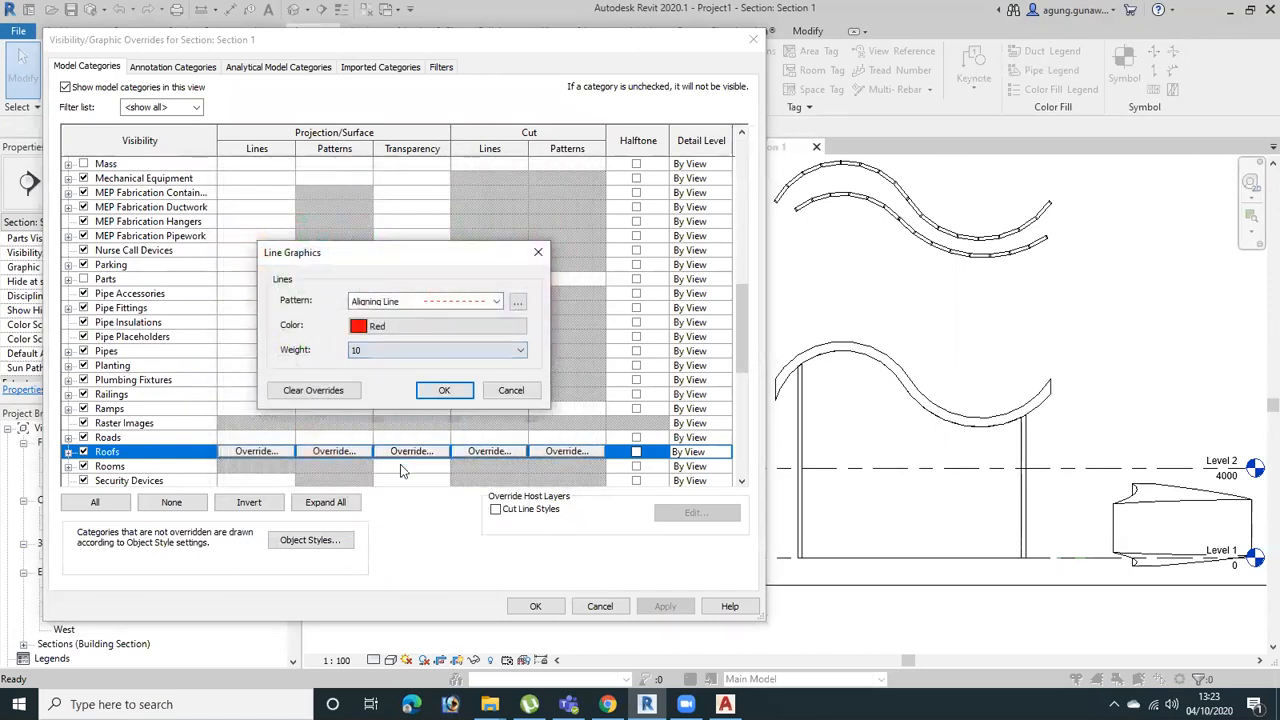
pyautogui.click(445, 390)
pyautogui.click(676, 603)
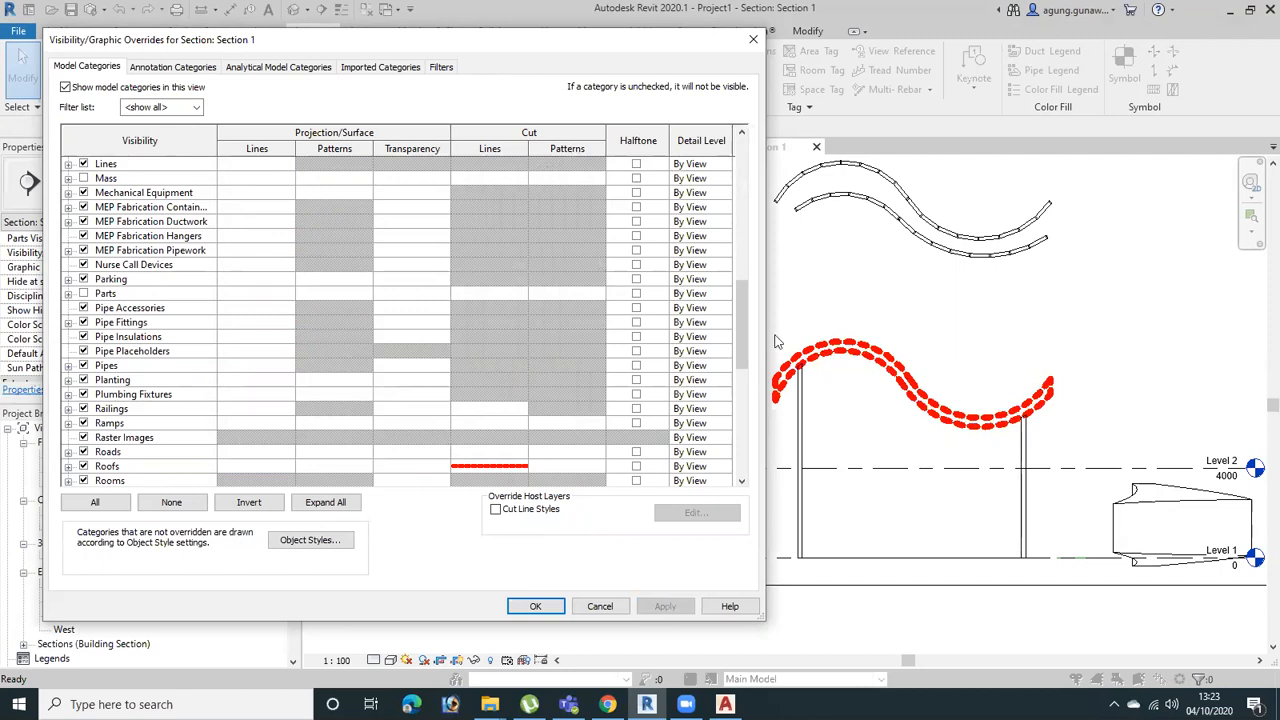
# Override the Roofs category's cut foreground pattern with a solid fill in RGB 000-128-128, then apply and close the overrides
pyautogui.click(565, 466)
pyautogui.click(566, 453)
pyautogui.click(361, 303)
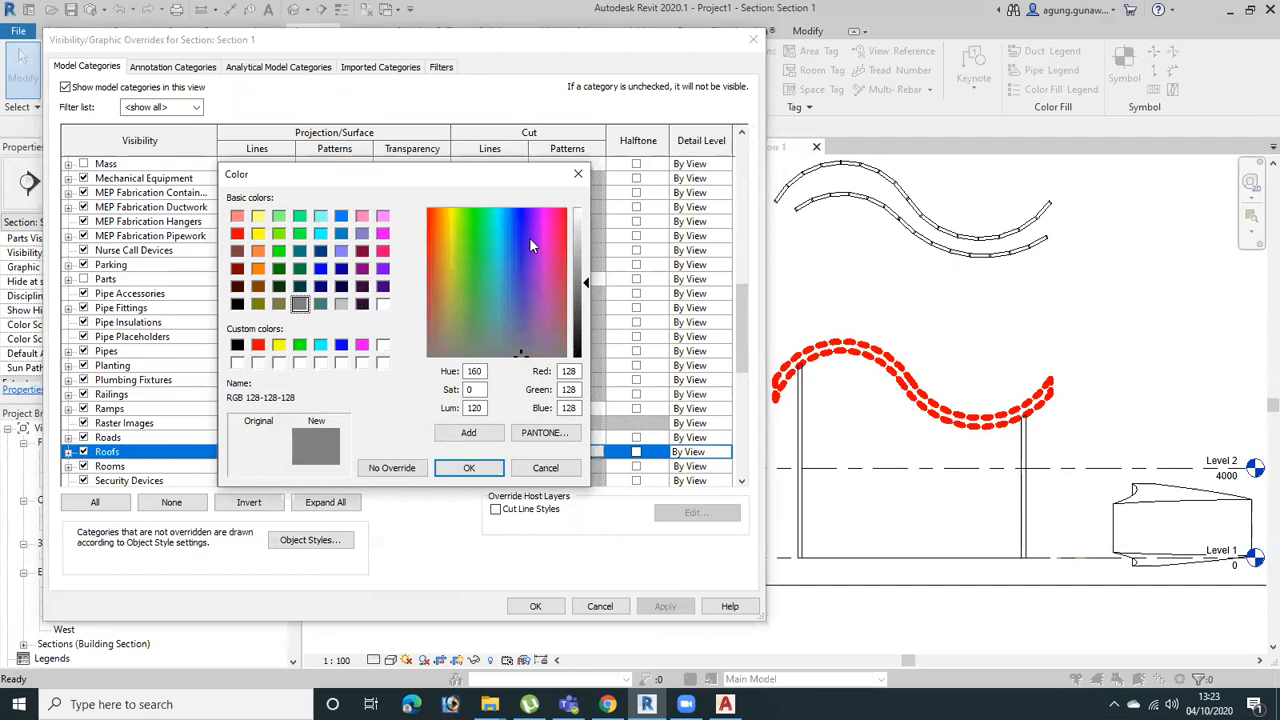
pyautogui.click(300, 251)
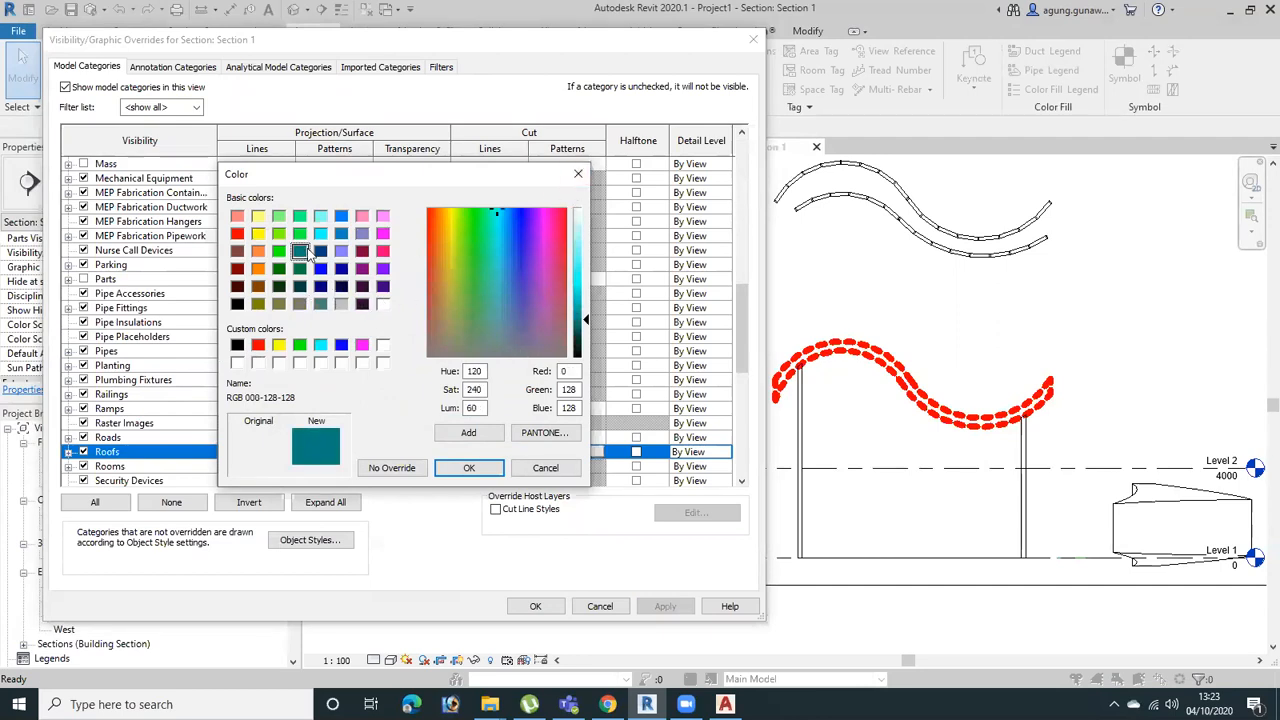
pyautogui.click(469, 467)
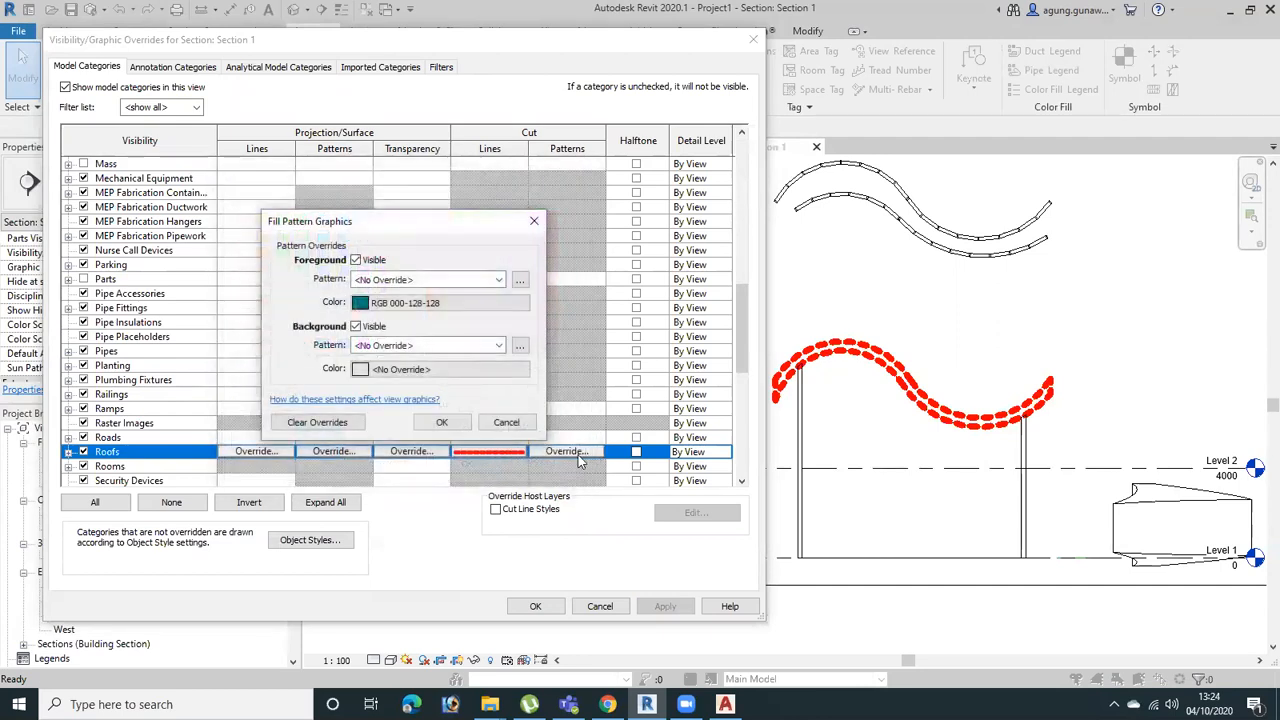
pyautogui.click(445, 280)
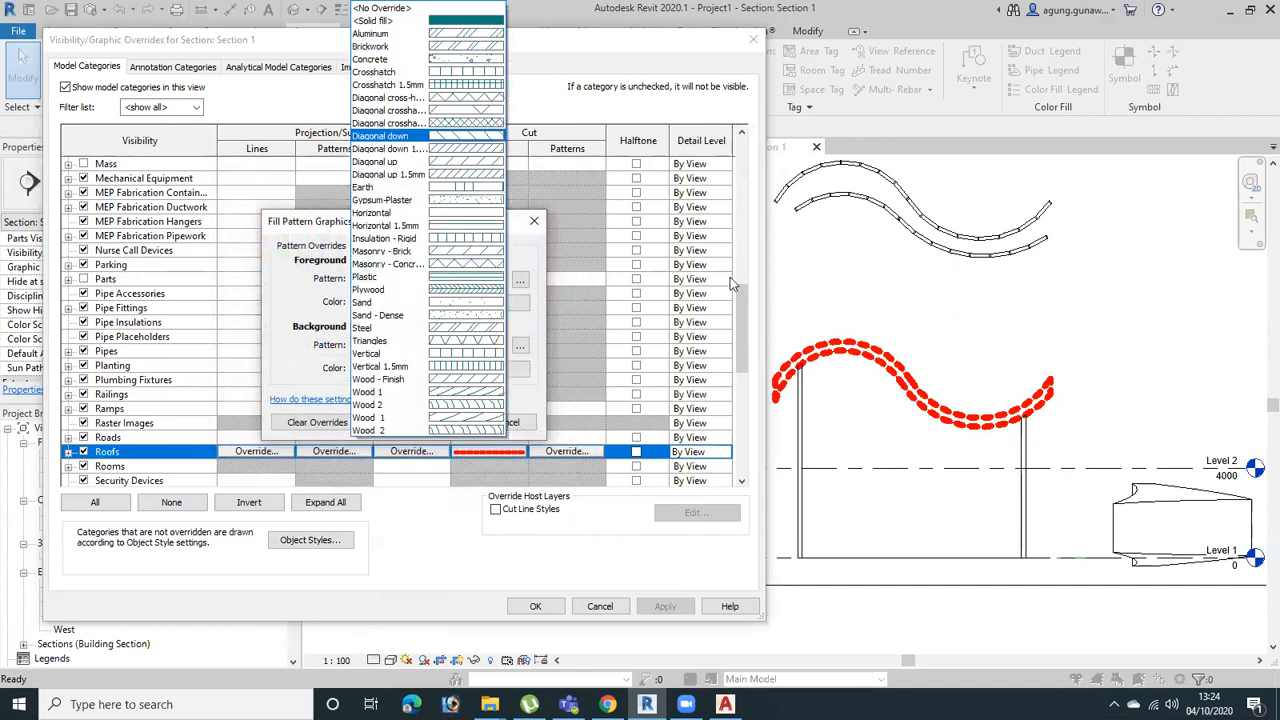
pyautogui.click(491, 22)
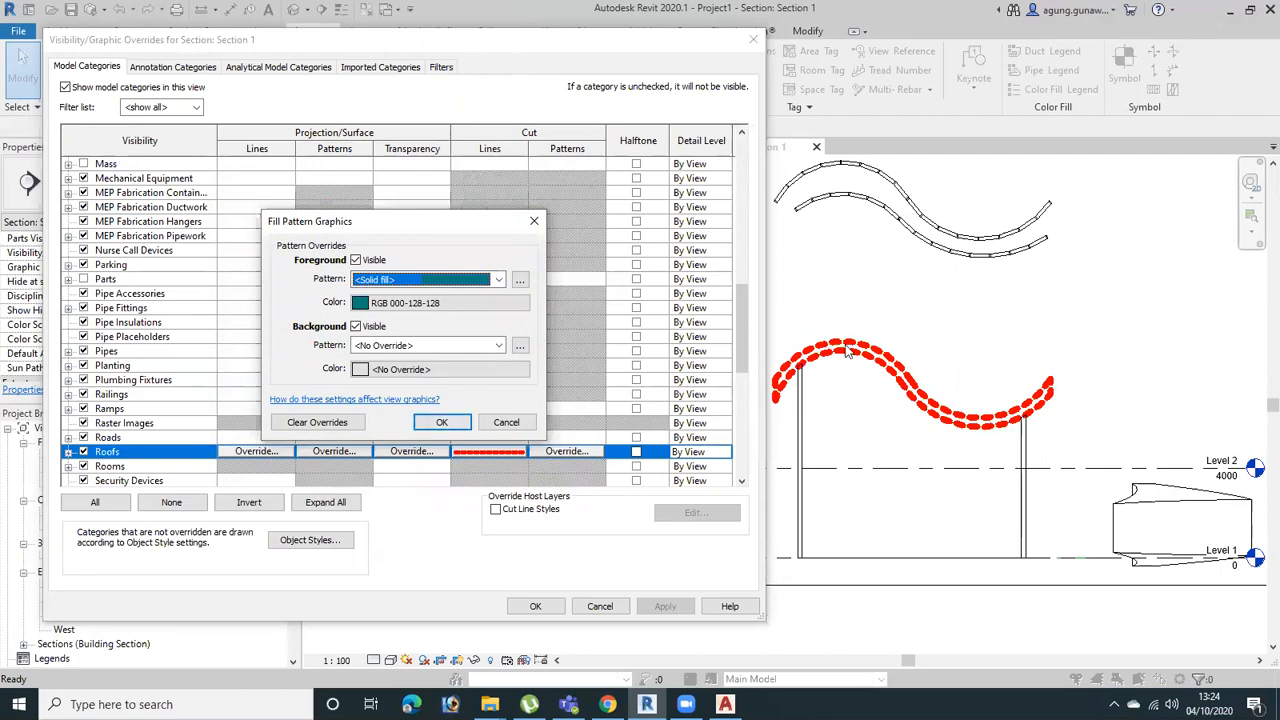
pyautogui.click(441, 422)
pyautogui.click(665, 606)
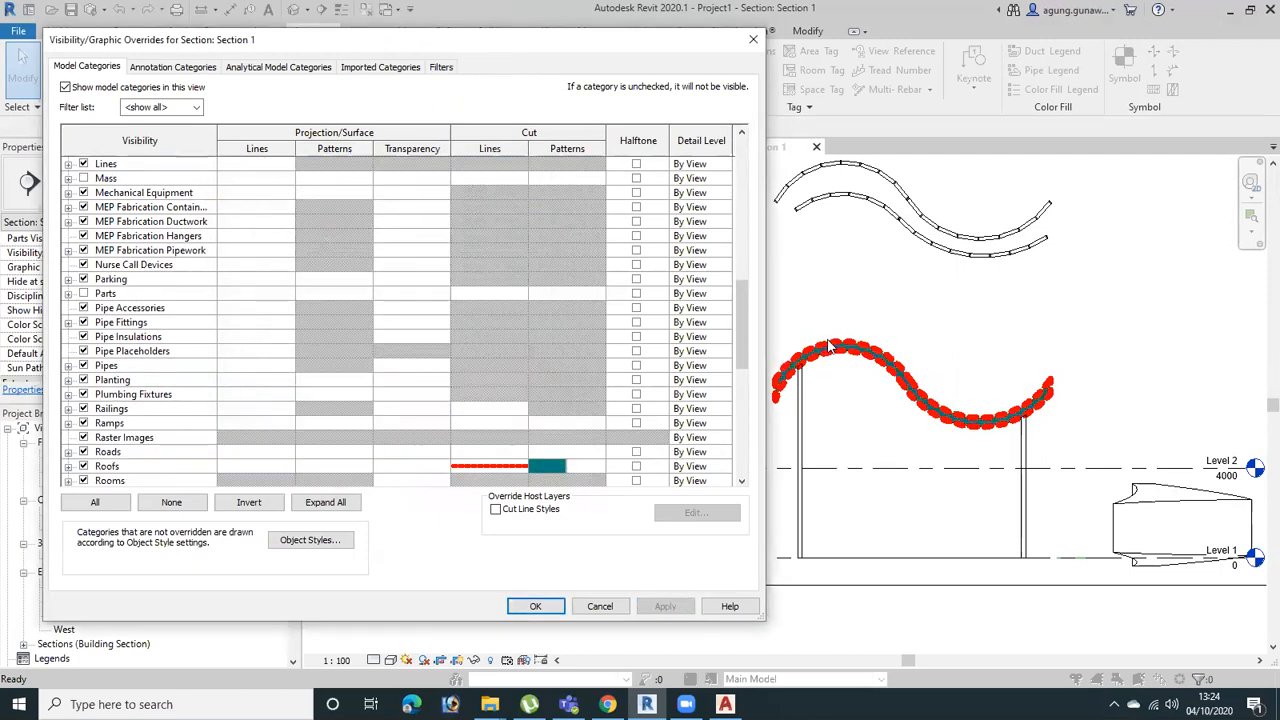
pyautogui.click(546, 608)
# Examine the overridden roof in the section, and review the view's model category overrides without changing them
pyautogui.scroll(5, 806, 351)
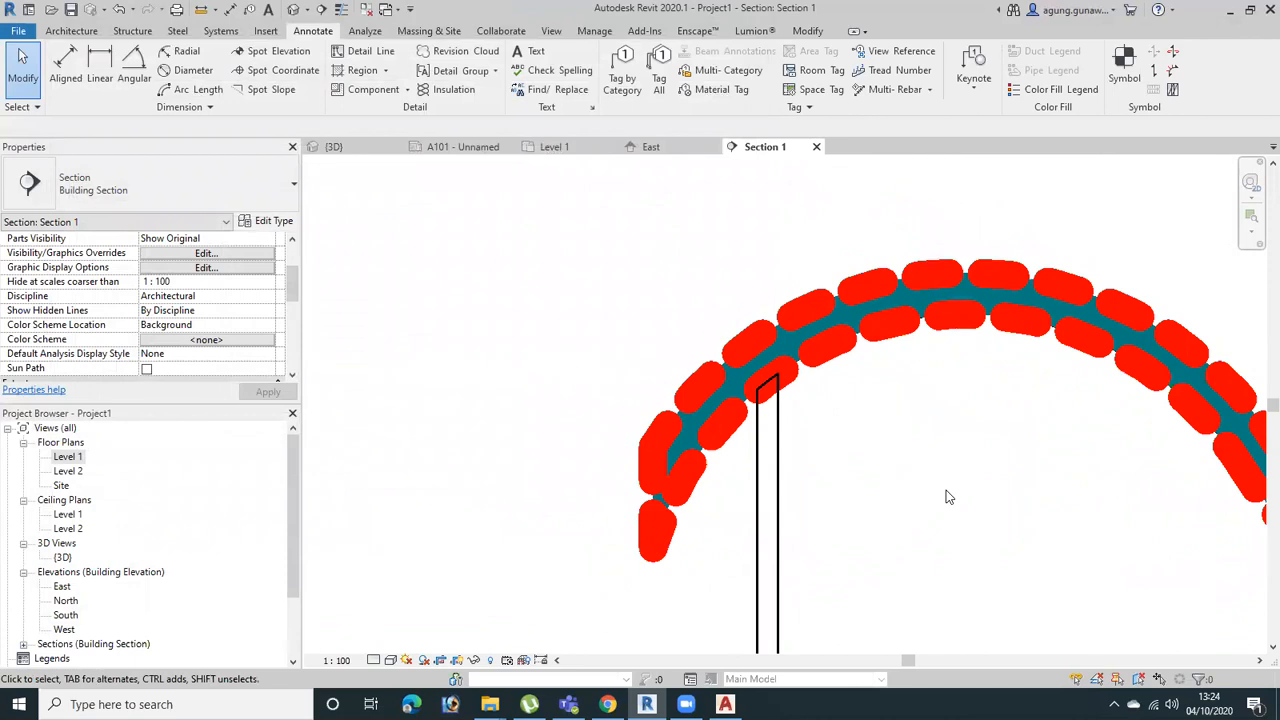
pyautogui.scroll(-3, 889, 521)
pyautogui.moveTo(918, 459); pyautogui.dragTo(818, 130, button='middle')
pyautogui.scroll(-2, 853, 430)
pyautogui.moveTo(856, 444); pyautogui.dragTo(786, 477, button='middle')
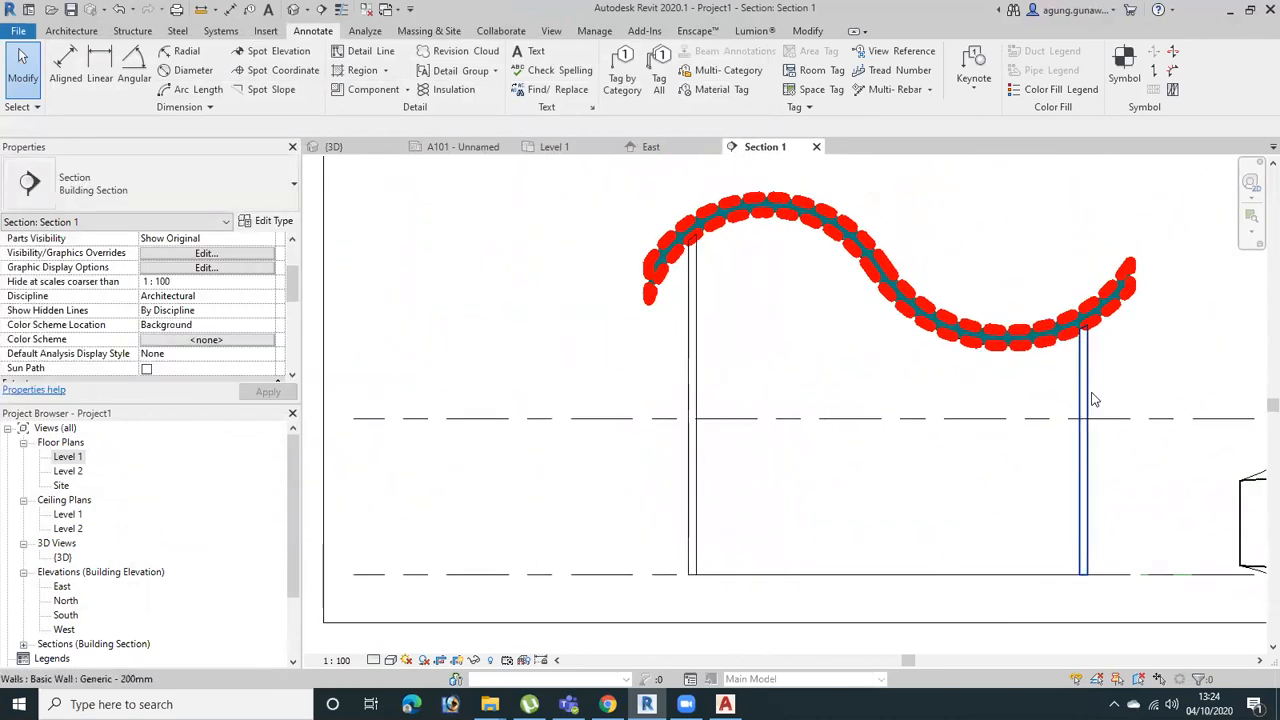
pyautogui.click(238, 254)
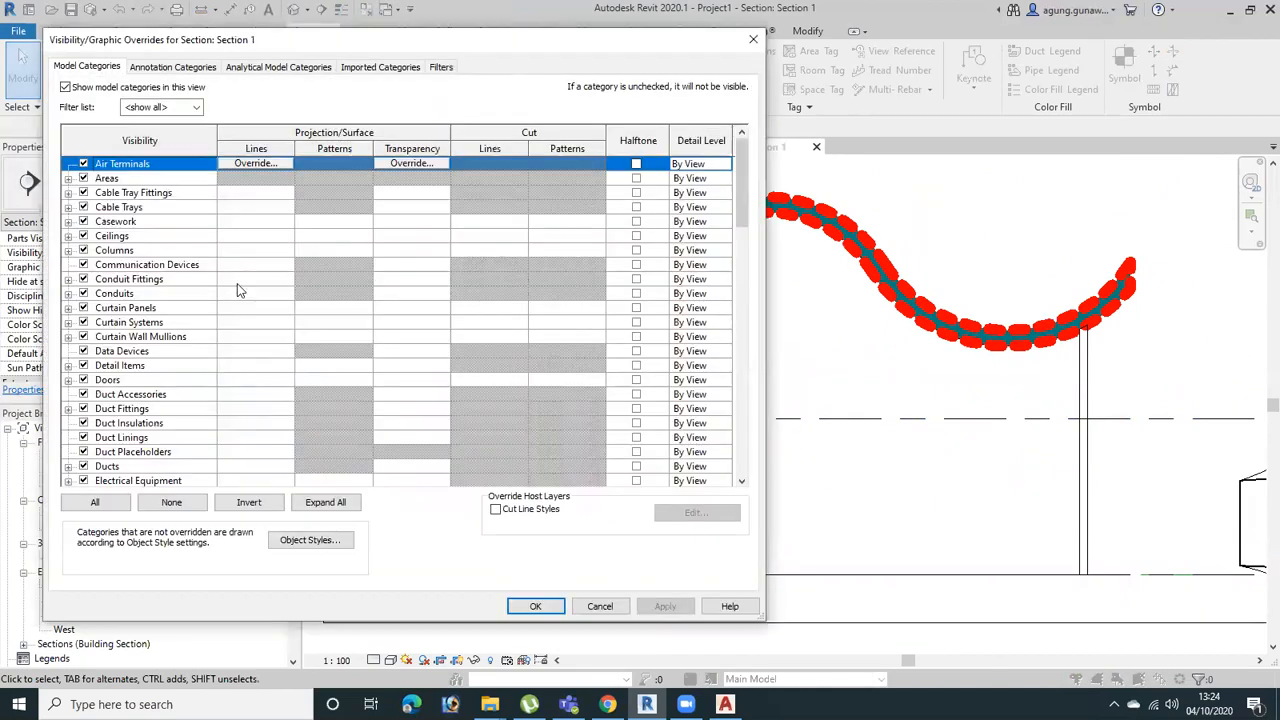
pyautogui.scroll(-2, 130, 397)
pyautogui.scroll(-11, 130, 397)
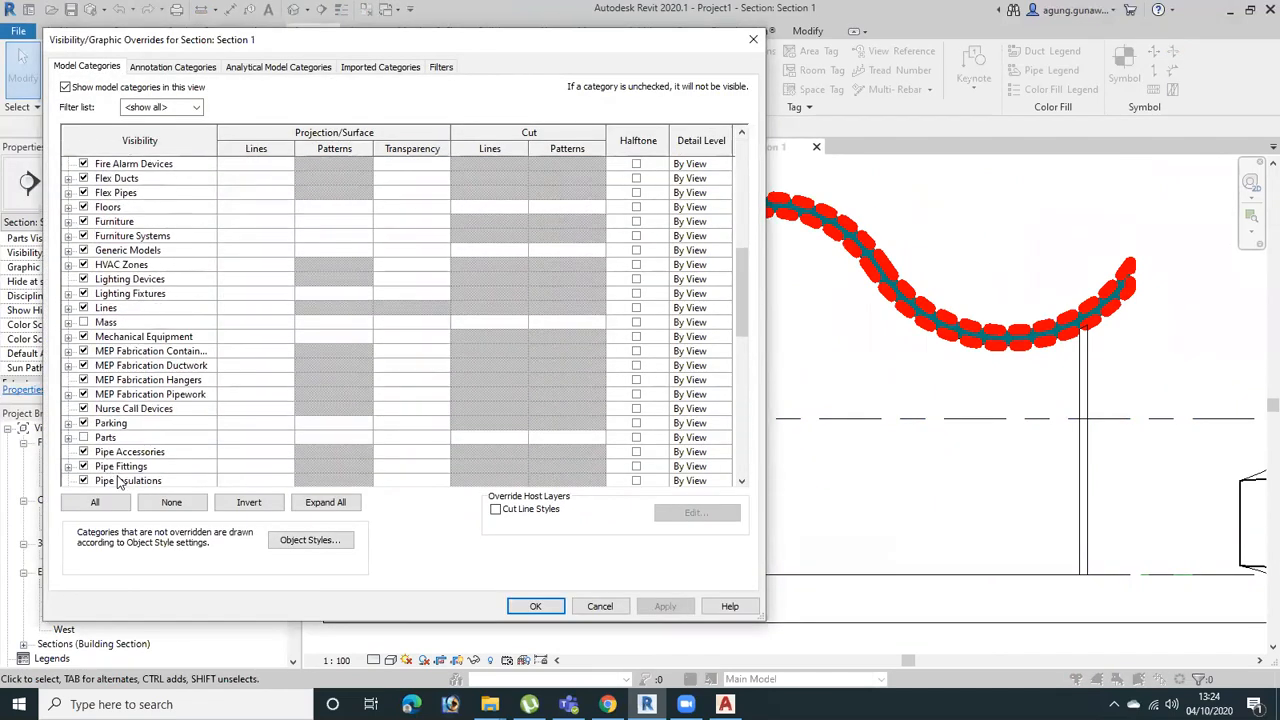
pyautogui.scroll(-8, 118, 470)
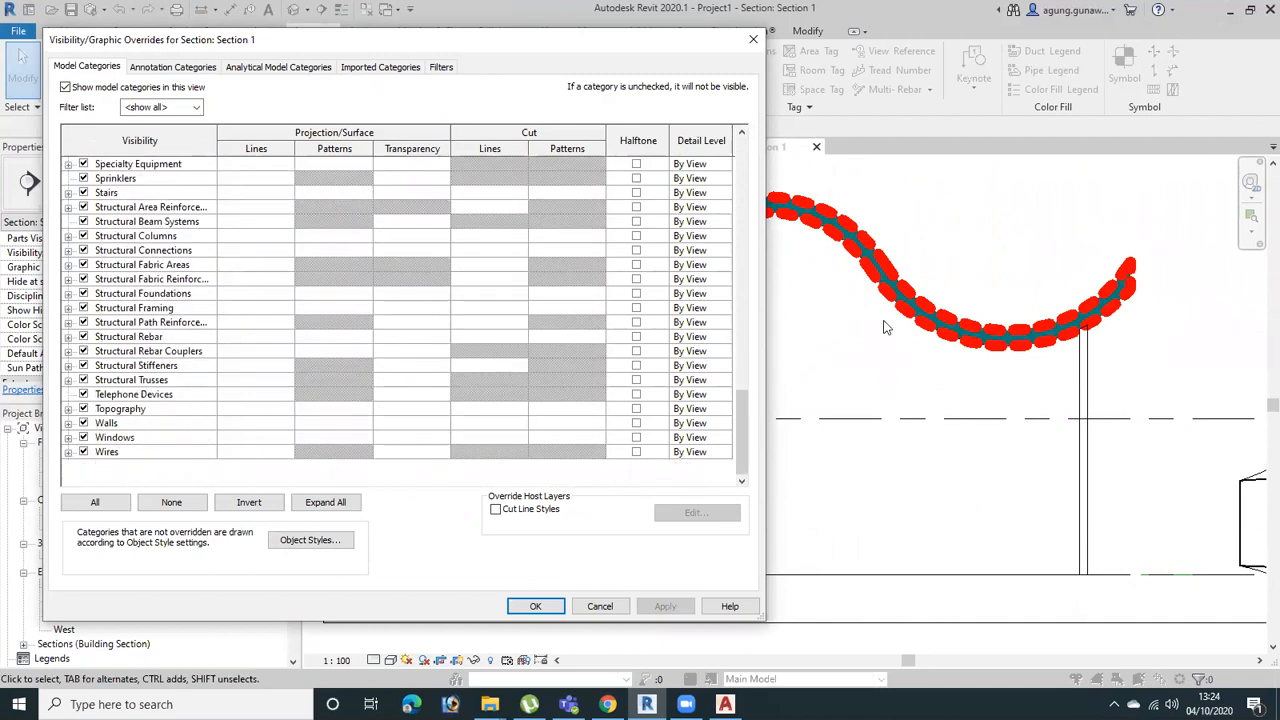
pyautogui.click(753, 39)
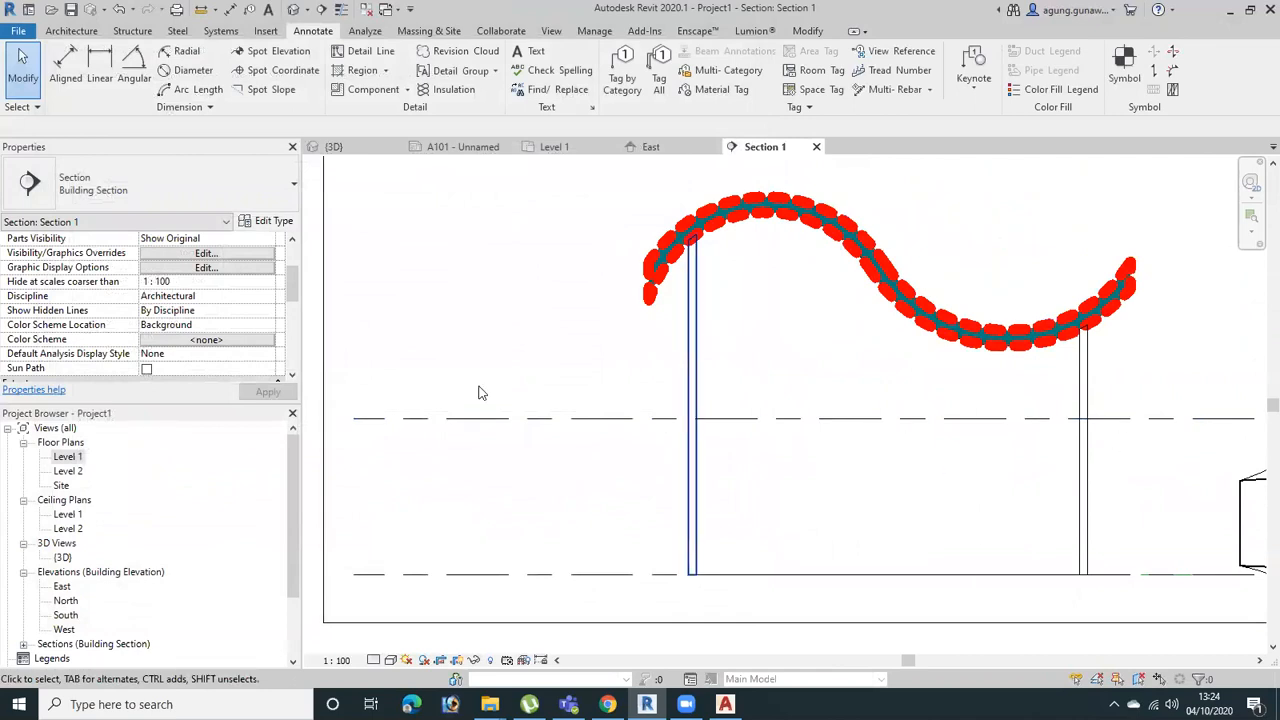
# Apply the Architectural Section view template to the Section 1 view
pyautogui.scroll(-5, 218, 331)
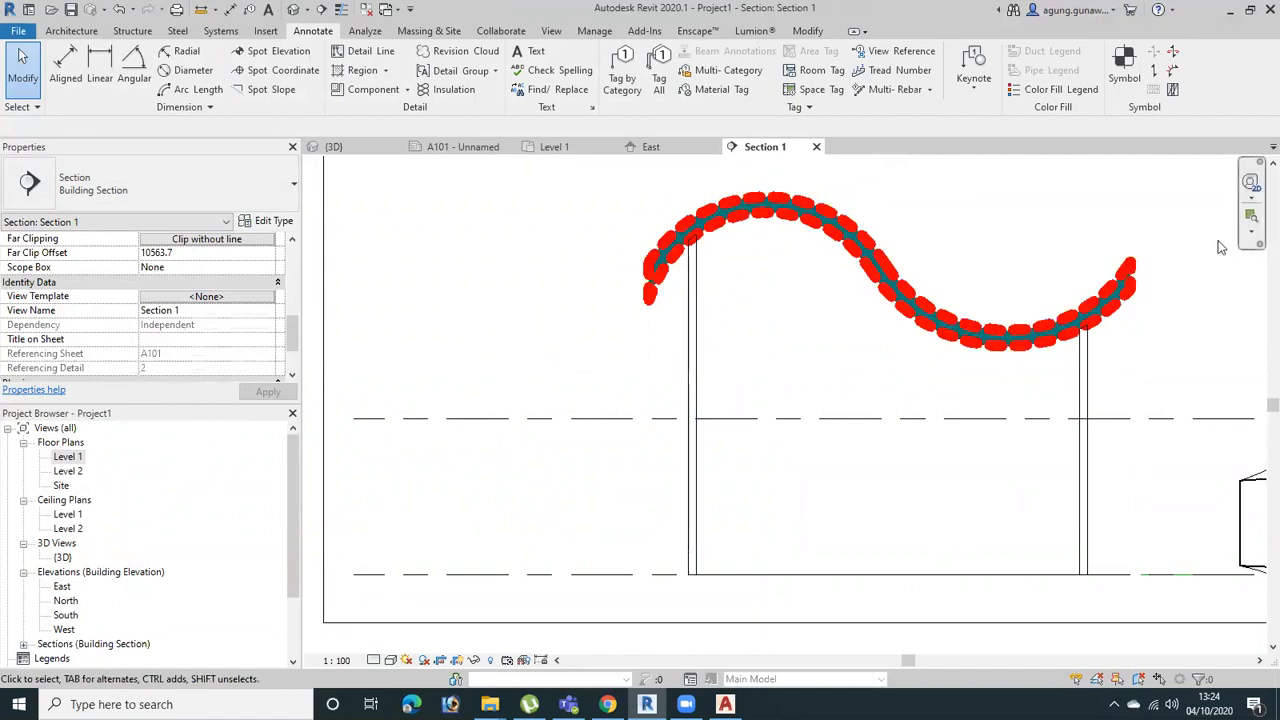
pyautogui.click(256, 296)
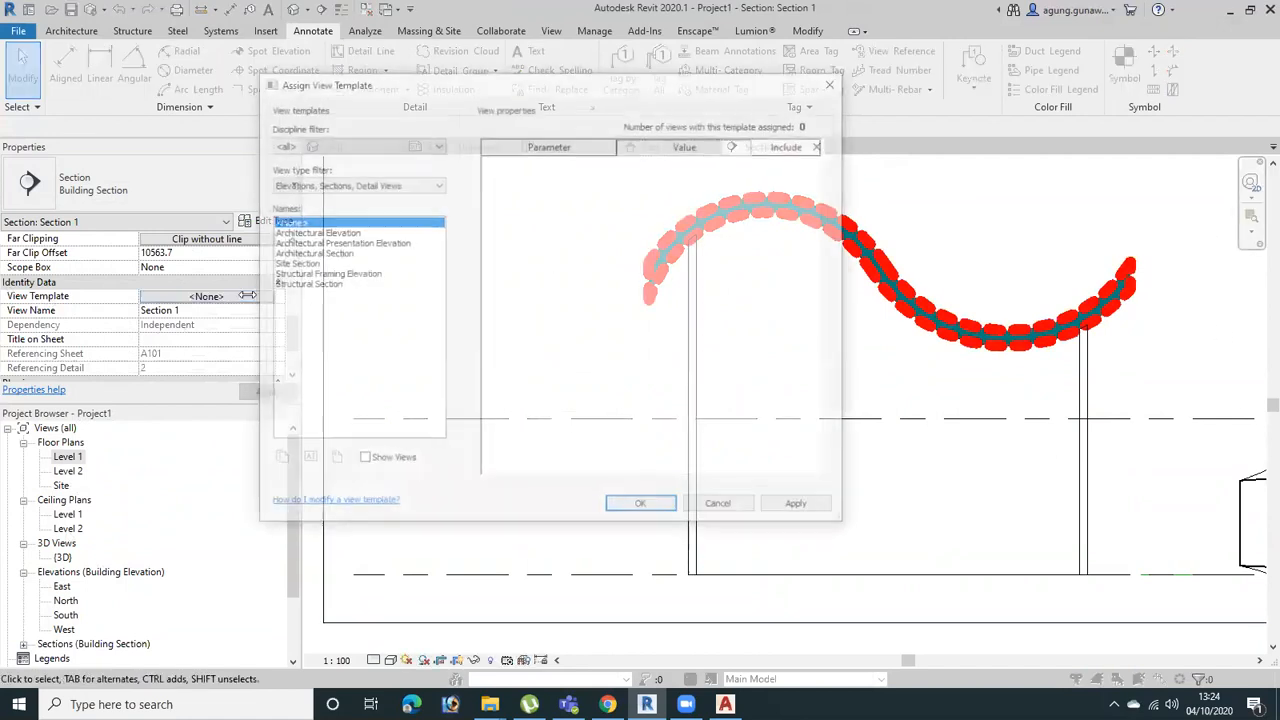
pyautogui.click(336, 253)
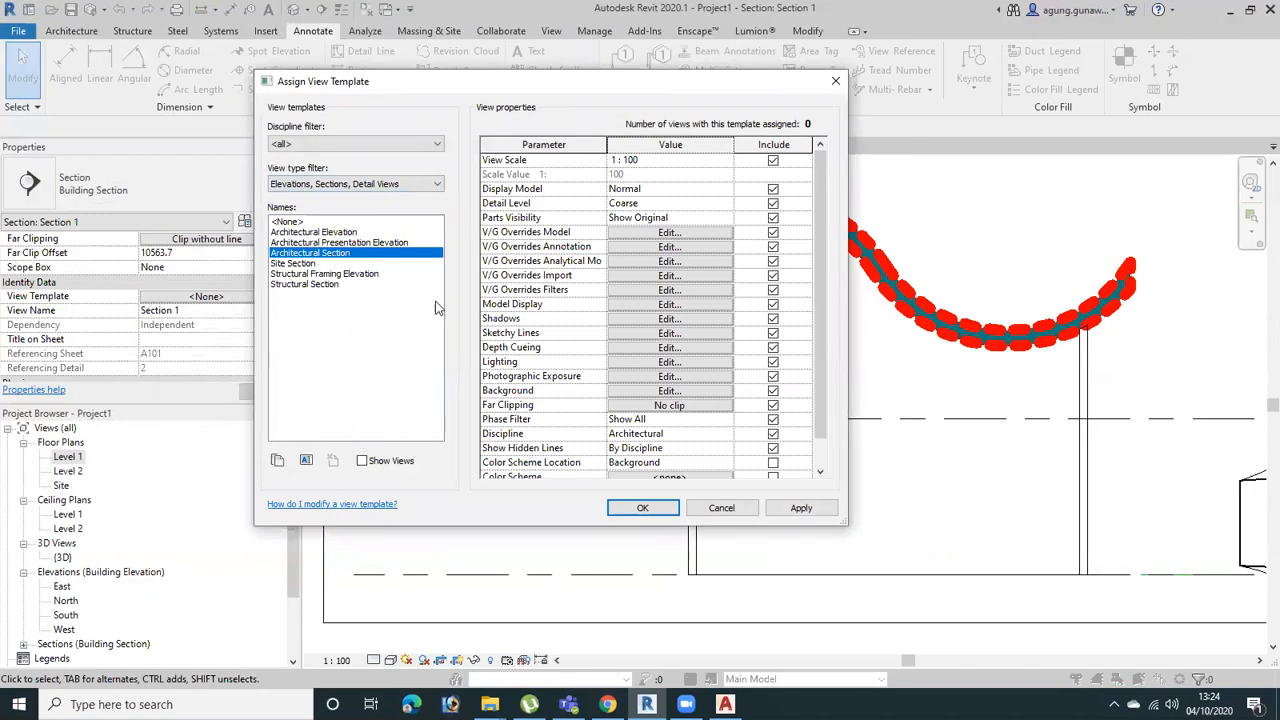
pyautogui.click(801, 508)
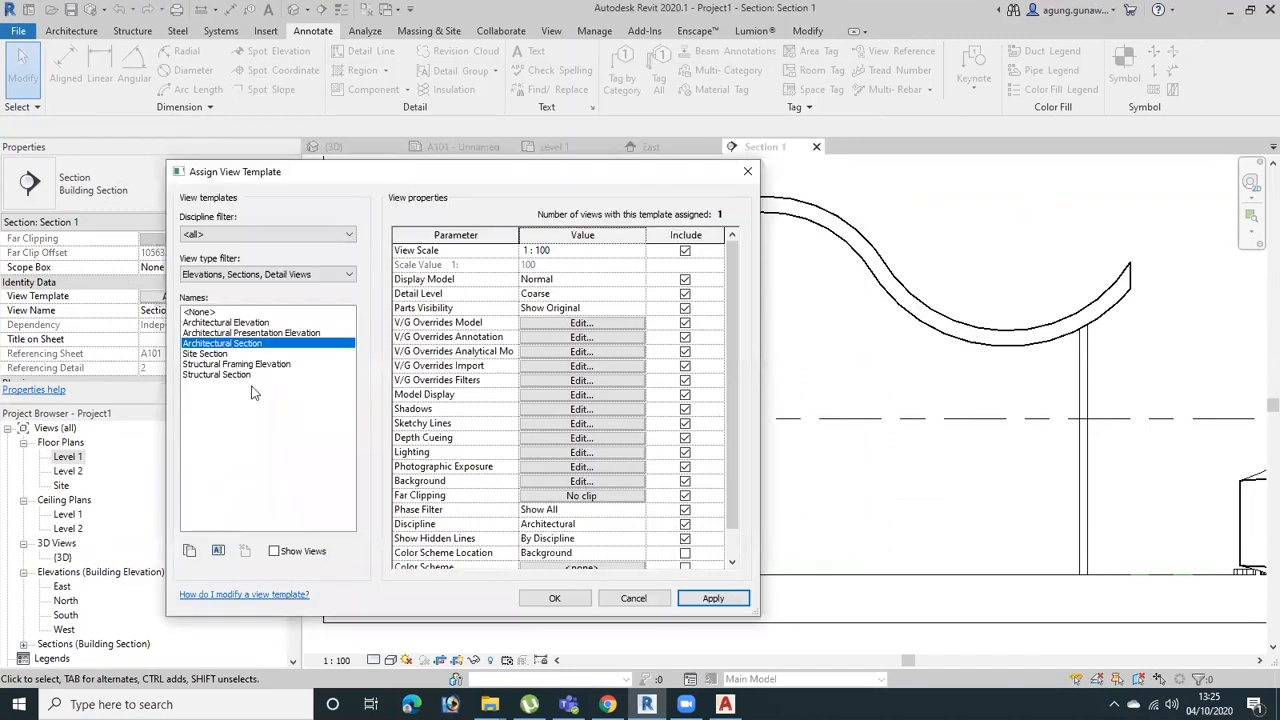
# Override the Walls category's cut foreground pattern with Brickwork in the Architectural Section template's model overrides, and accept the template
pyautogui.click(566, 323)
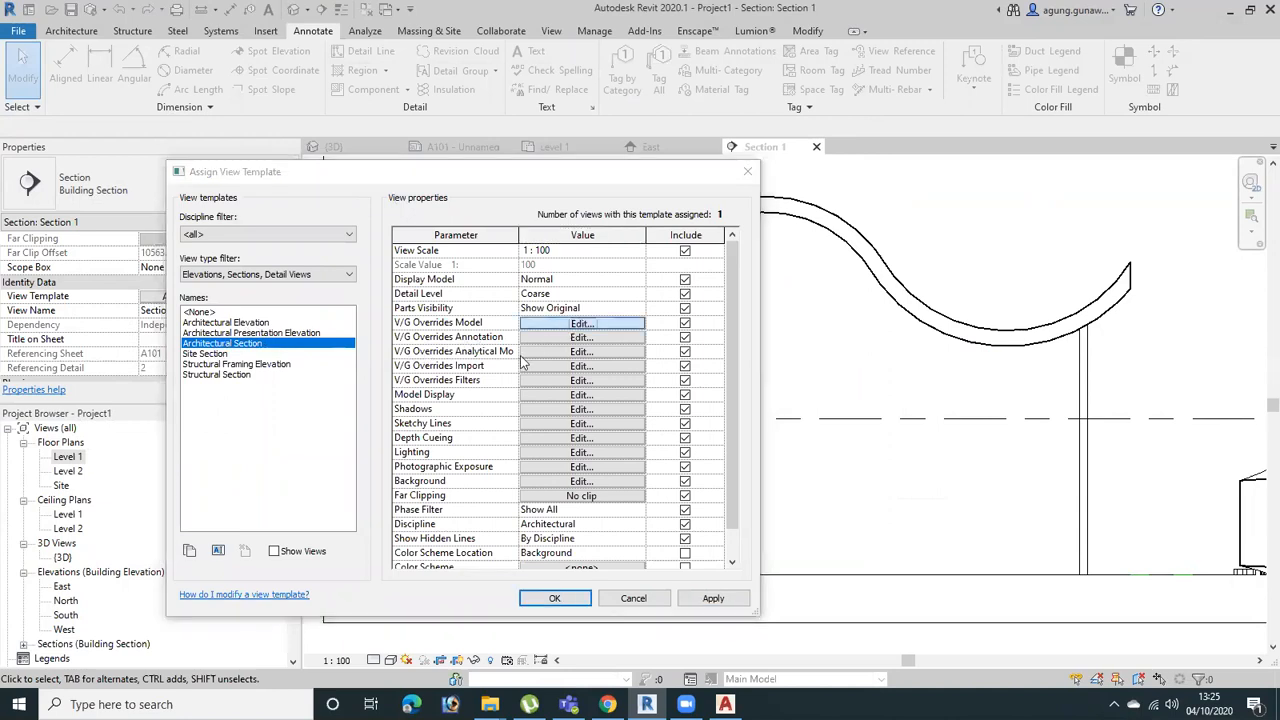
pyautogui.scroll(-7, 352, 384)
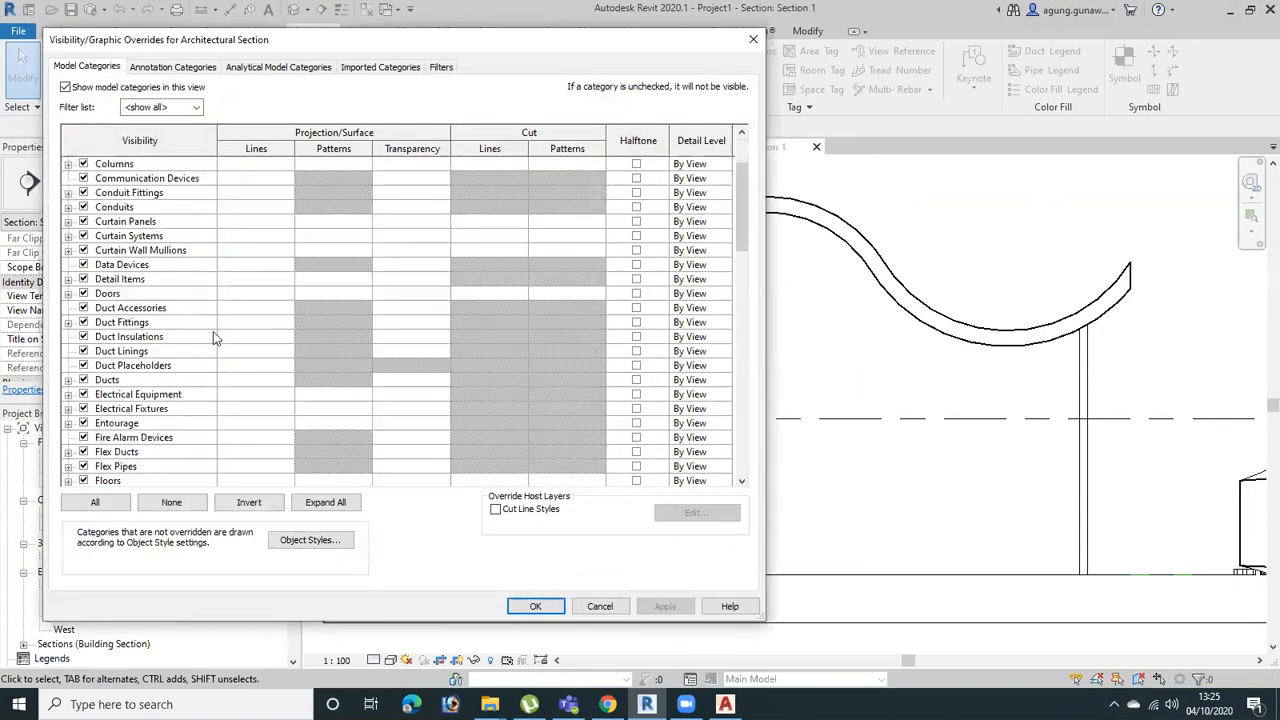
pyautogui.scroll(-12, 130, 270)
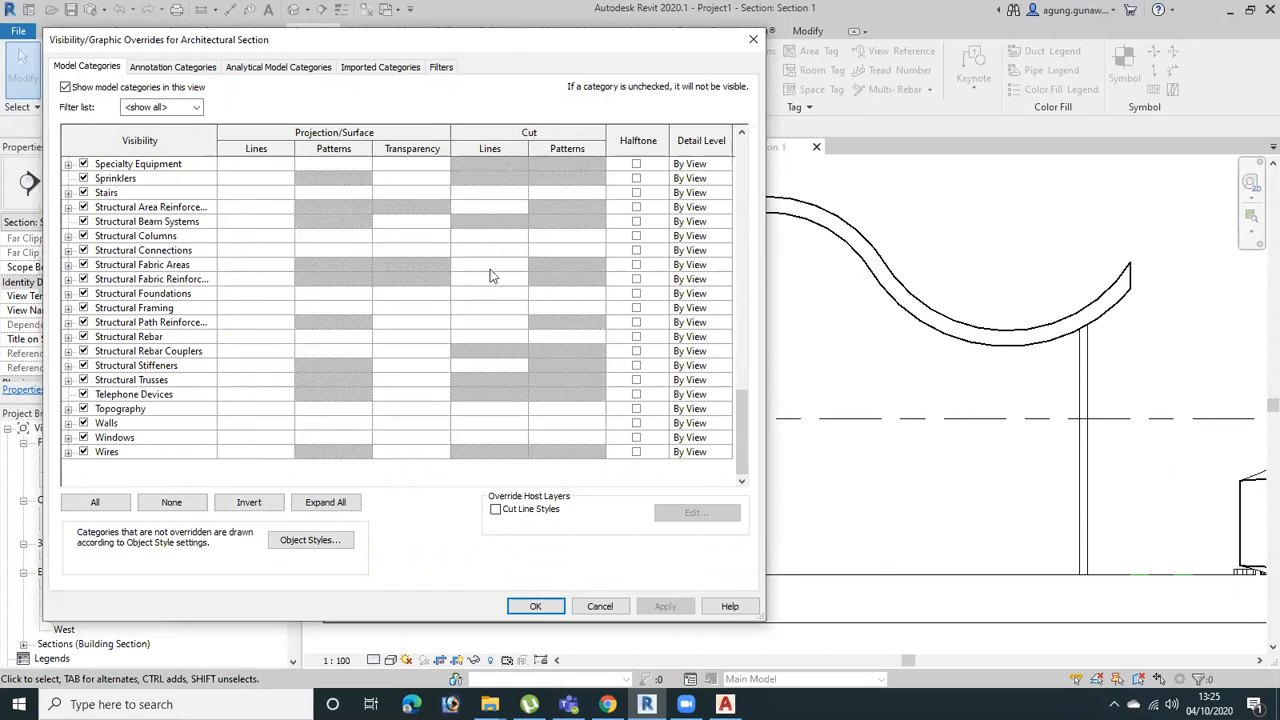
pyautogui.click(561, 425)
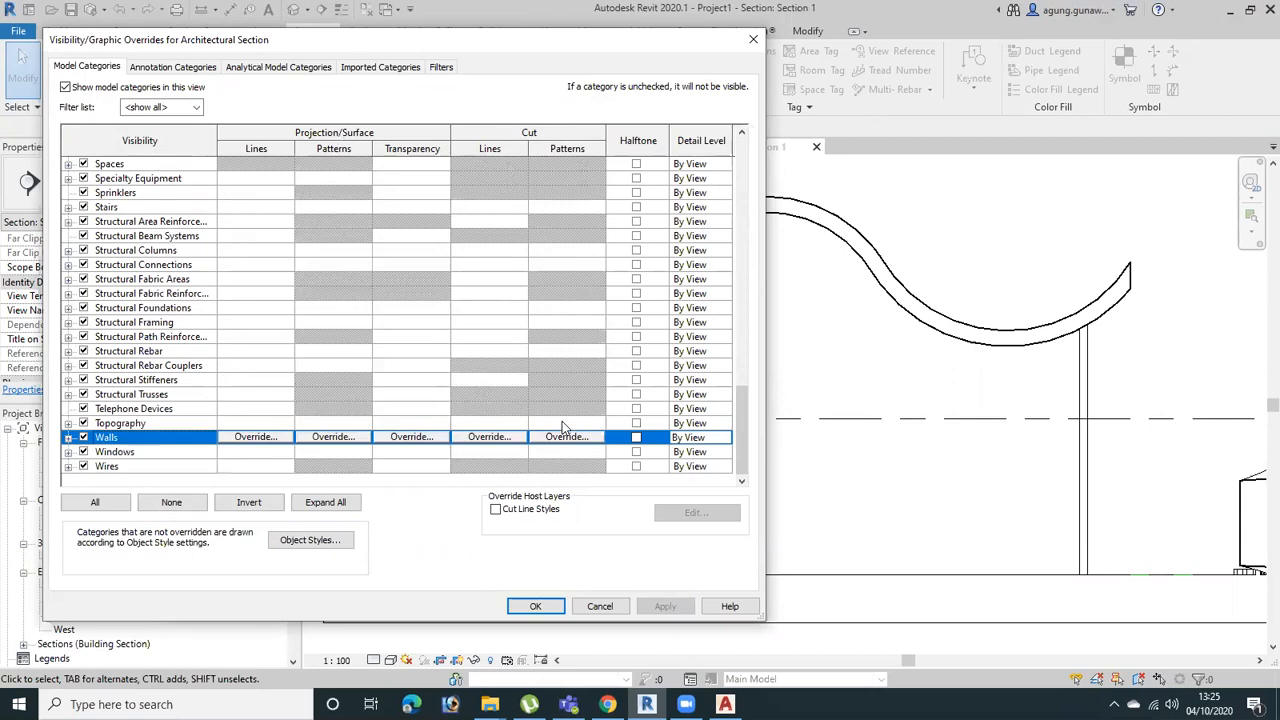
pyautogui.click(560, 438)
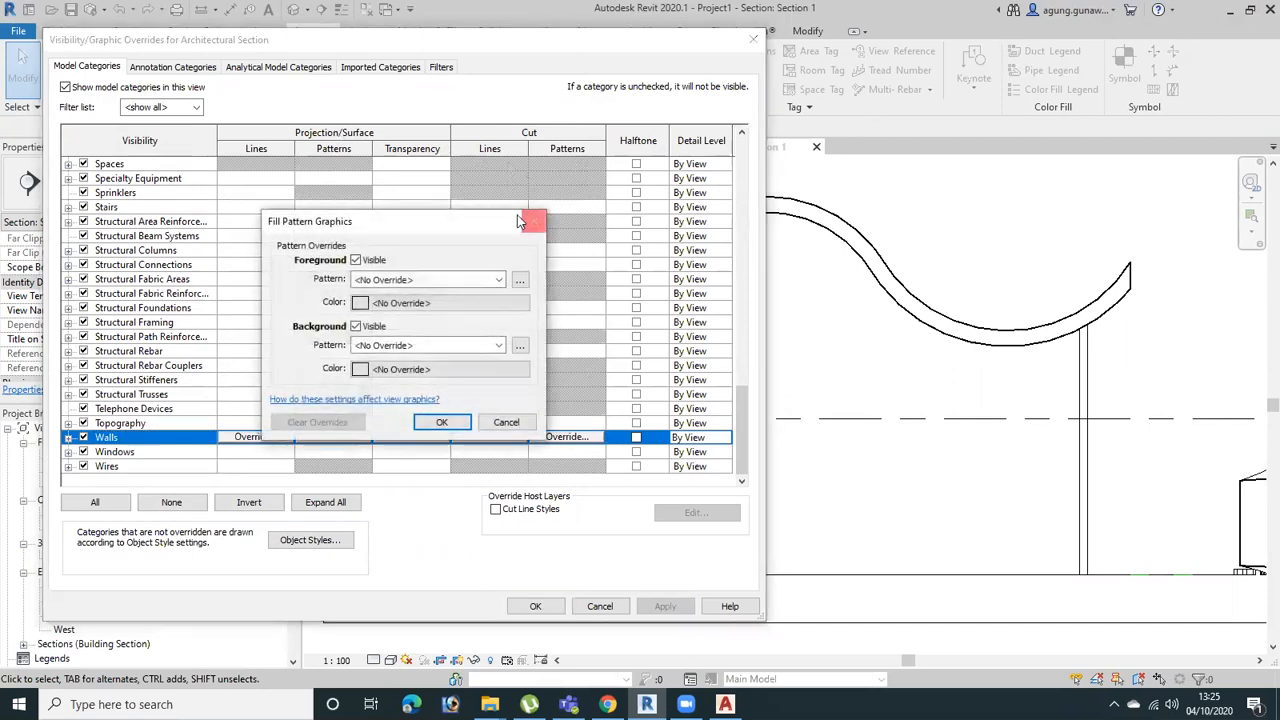
pyautogui.click(480, 281)
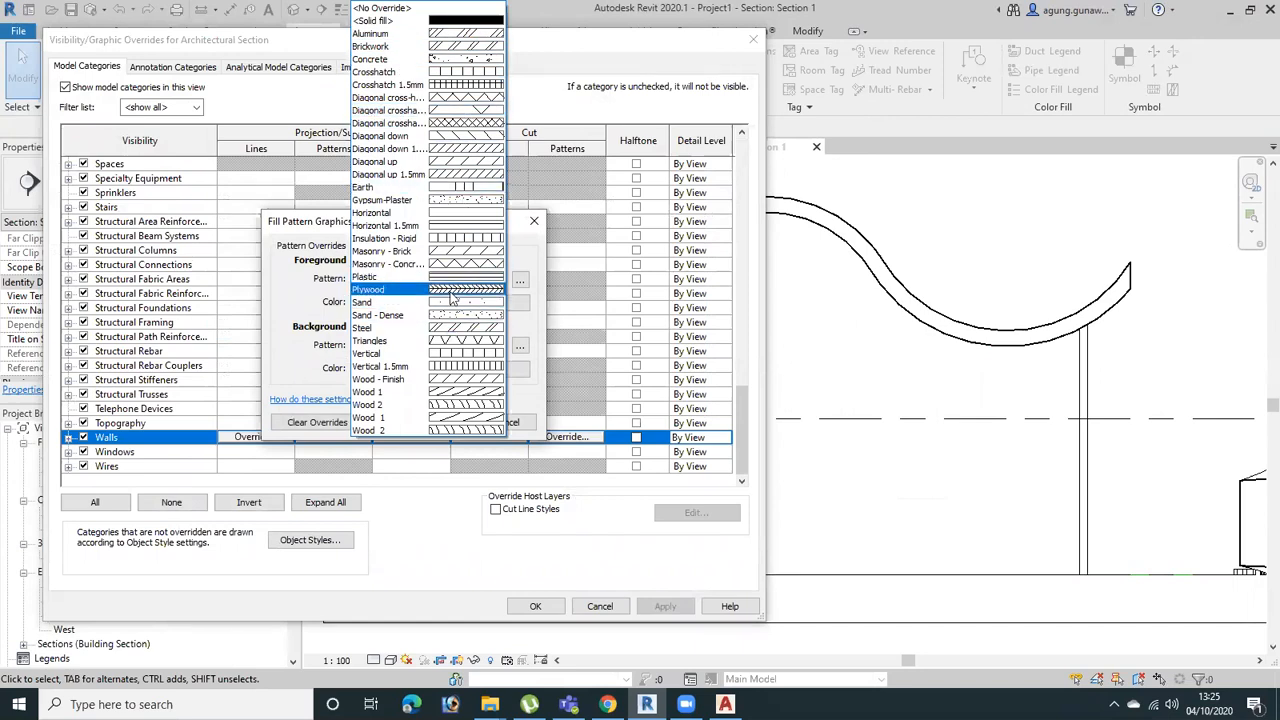
pyautogui.click(470, 46)
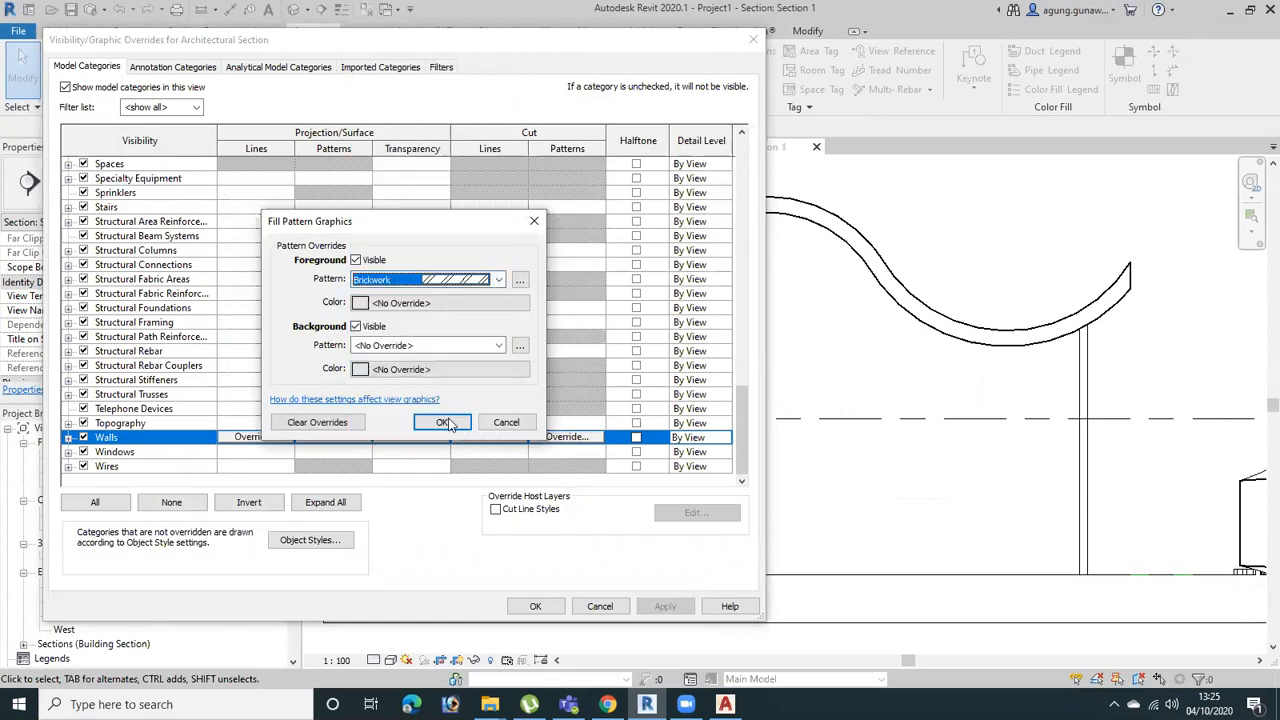
pyautogui.click(443, 422)
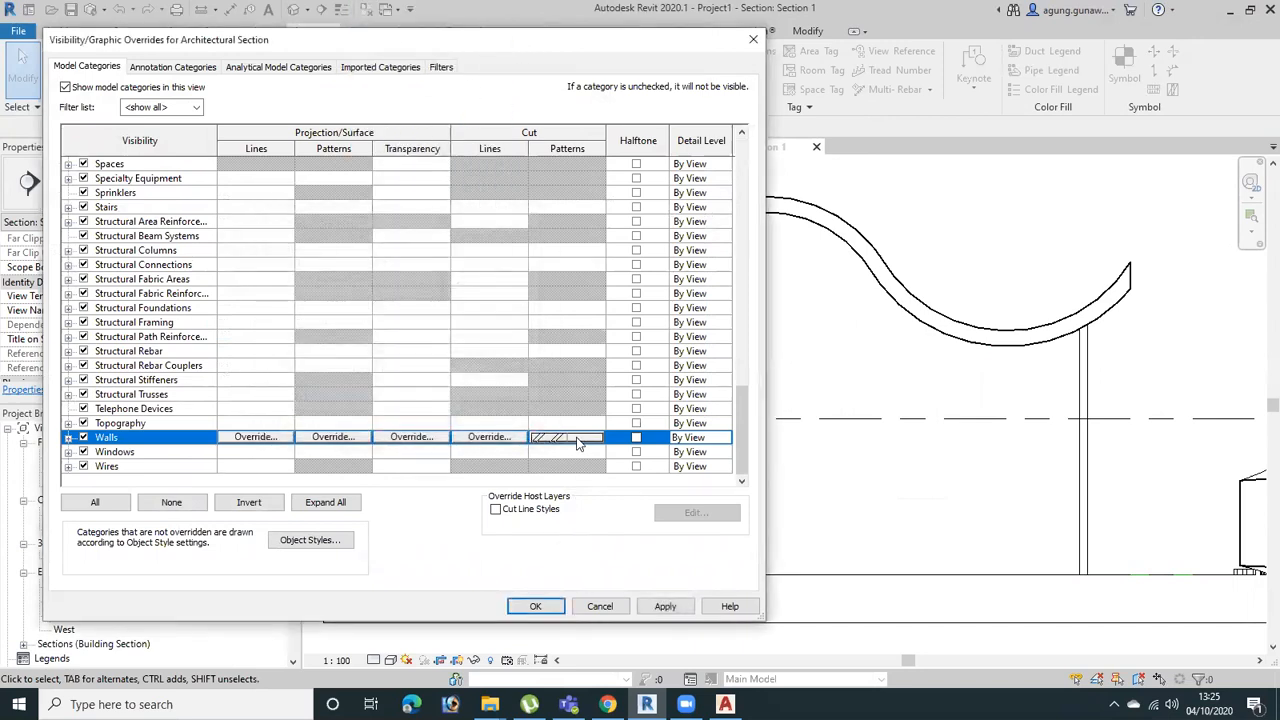
pyautogui.click(665, 606)
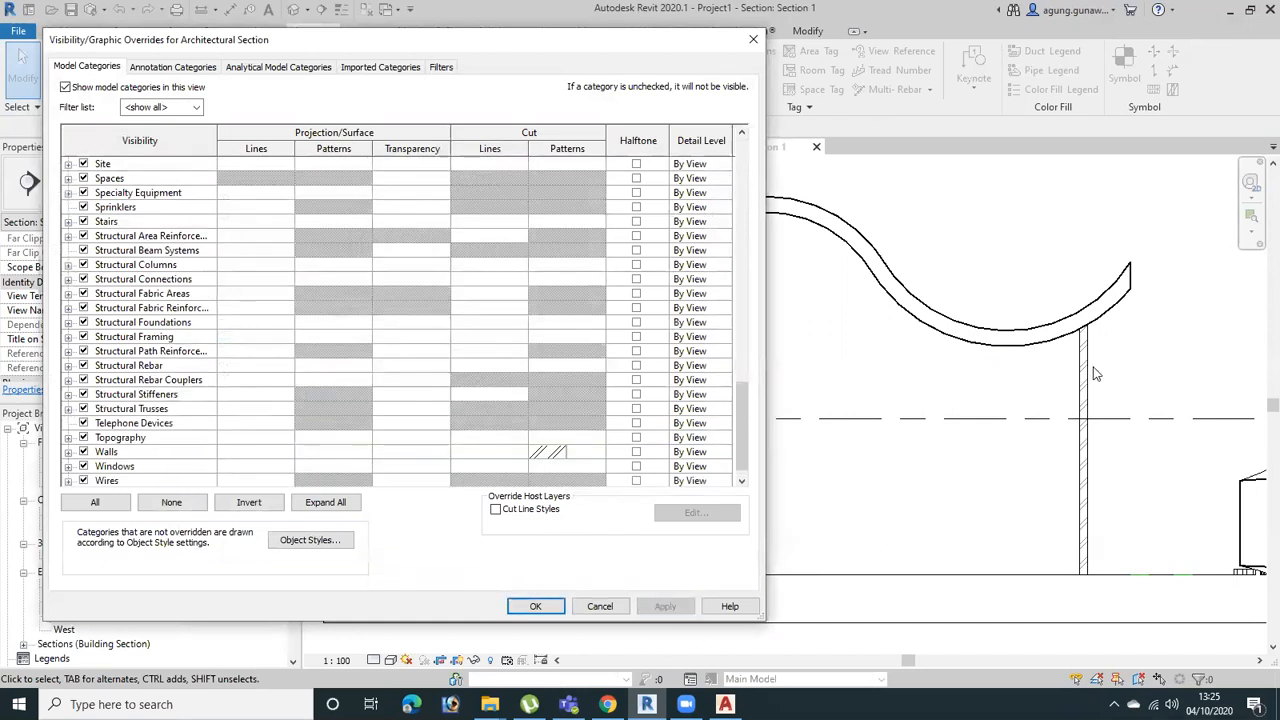
pyautogui.click(535, 607)
pyautogui.click(566, 599)
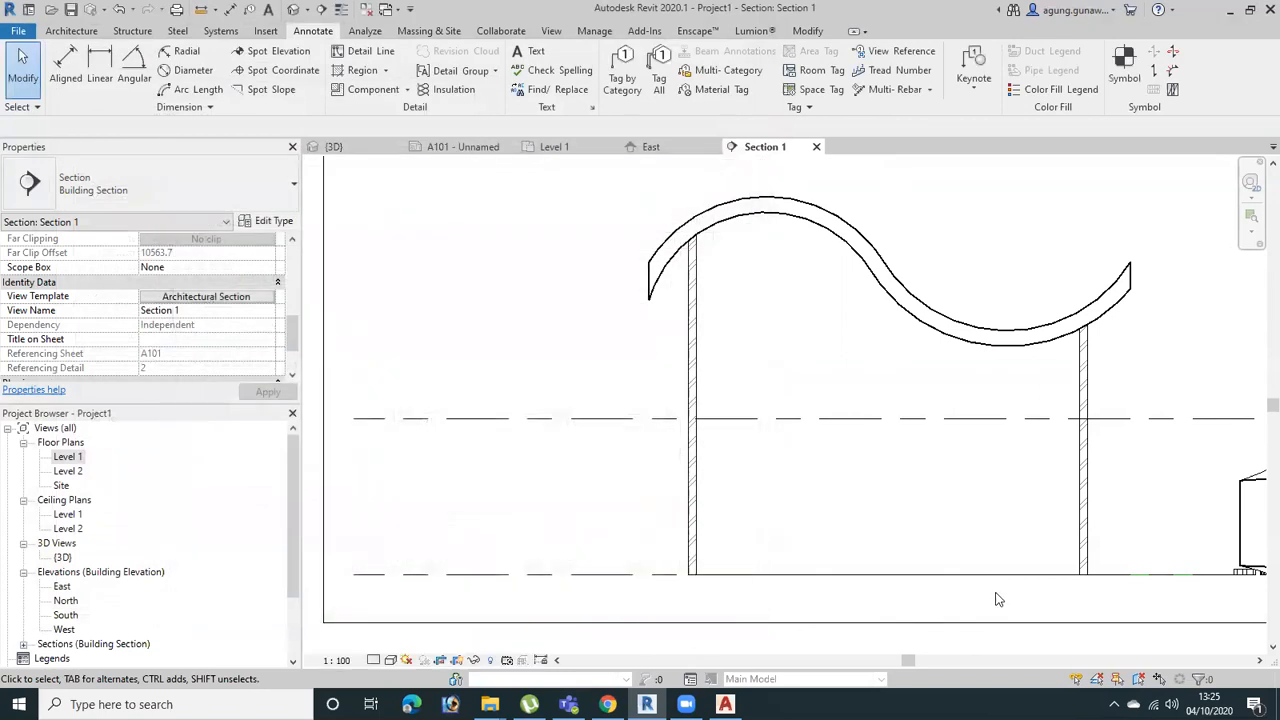
# Create a section similar to Section 1 in the Level 1 floor plan, running vertically through the building
pyautogui.doubleClick(68, 456)
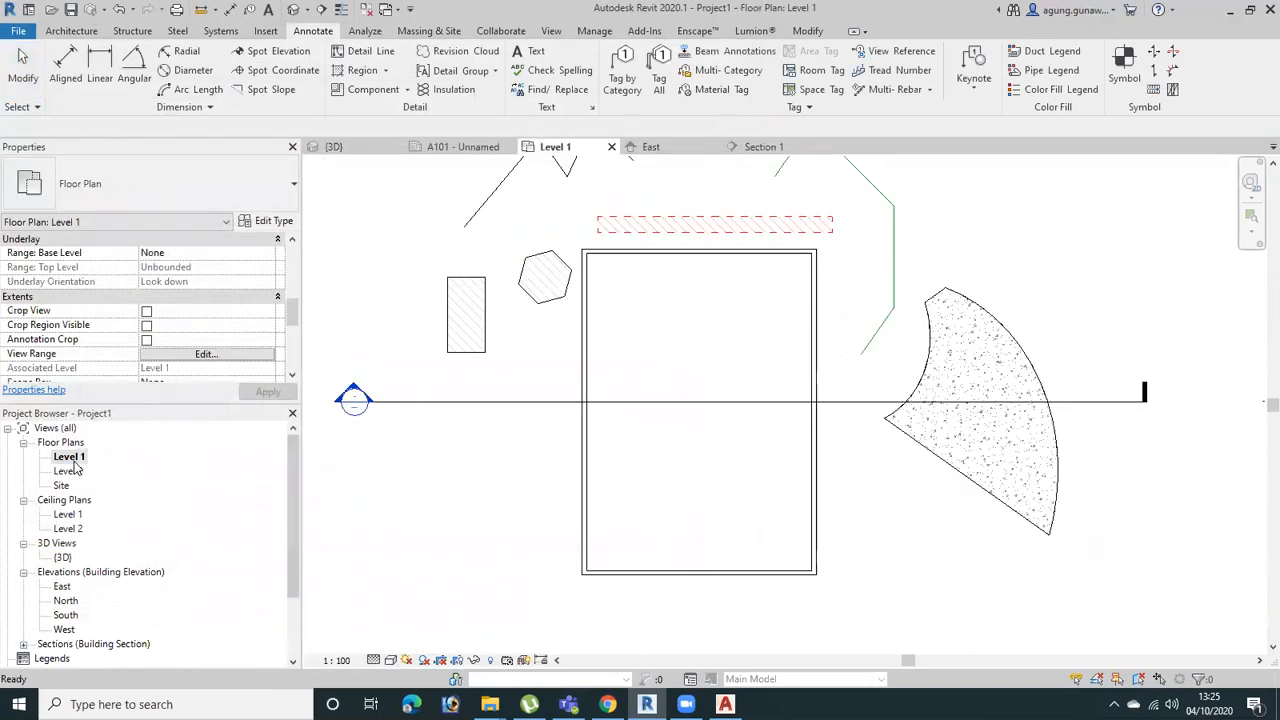
pyautogui.click(741, 416)
pyautogui.moveTo(776, 408); pyautogui.dragTo(764, 461, button='middle')
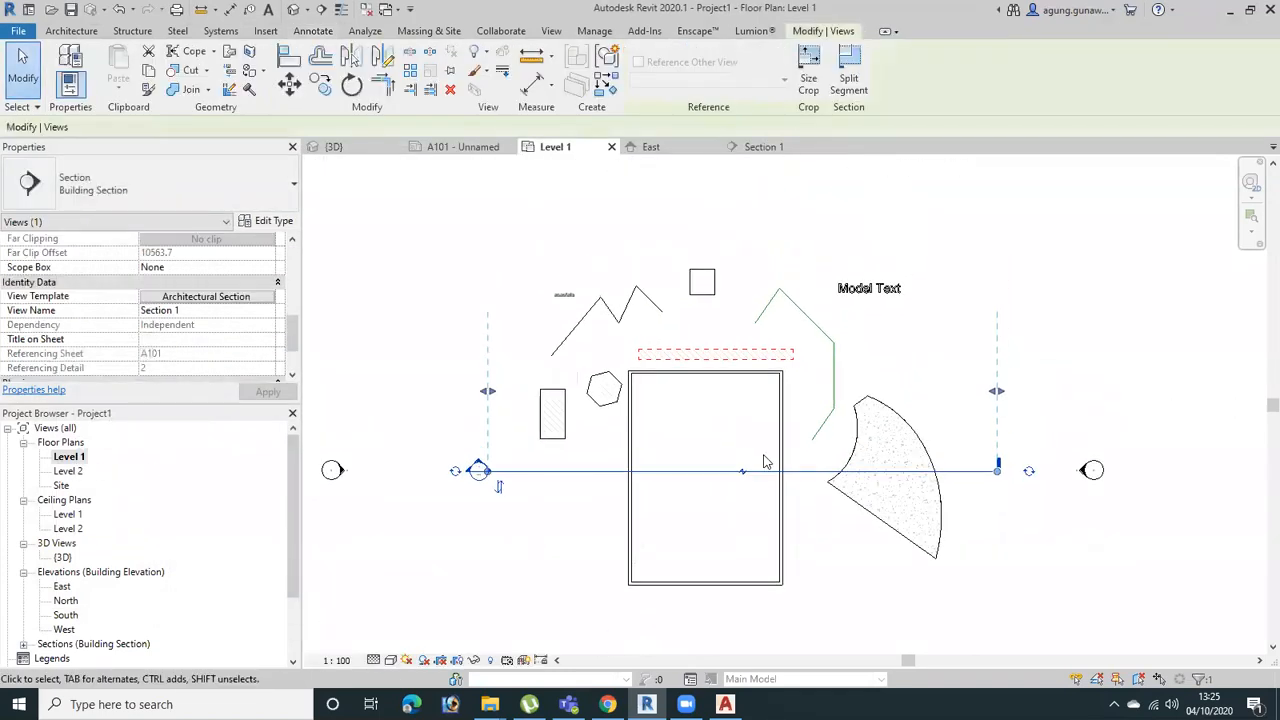
pyautogui.press('c')
pyautogui.press('s')
pyautogui.click(708, 190)
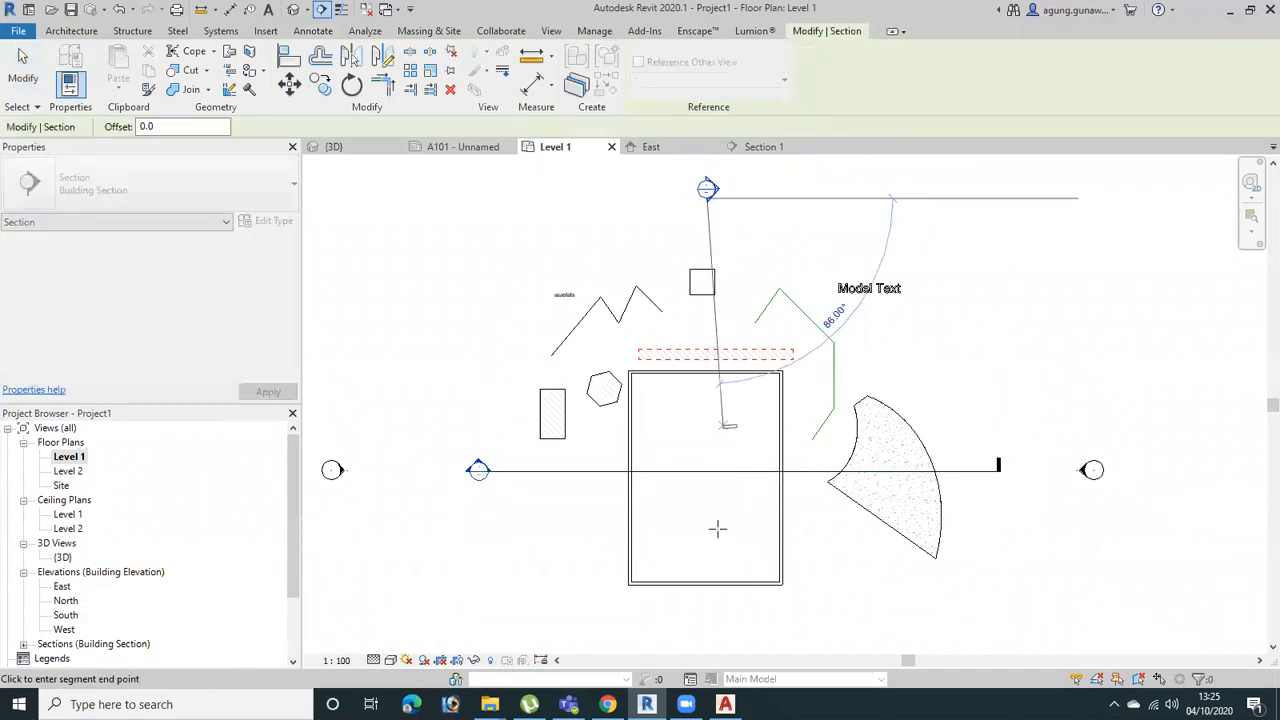
pyautogui.click(709, 608)
pyautogui.press('Escape')
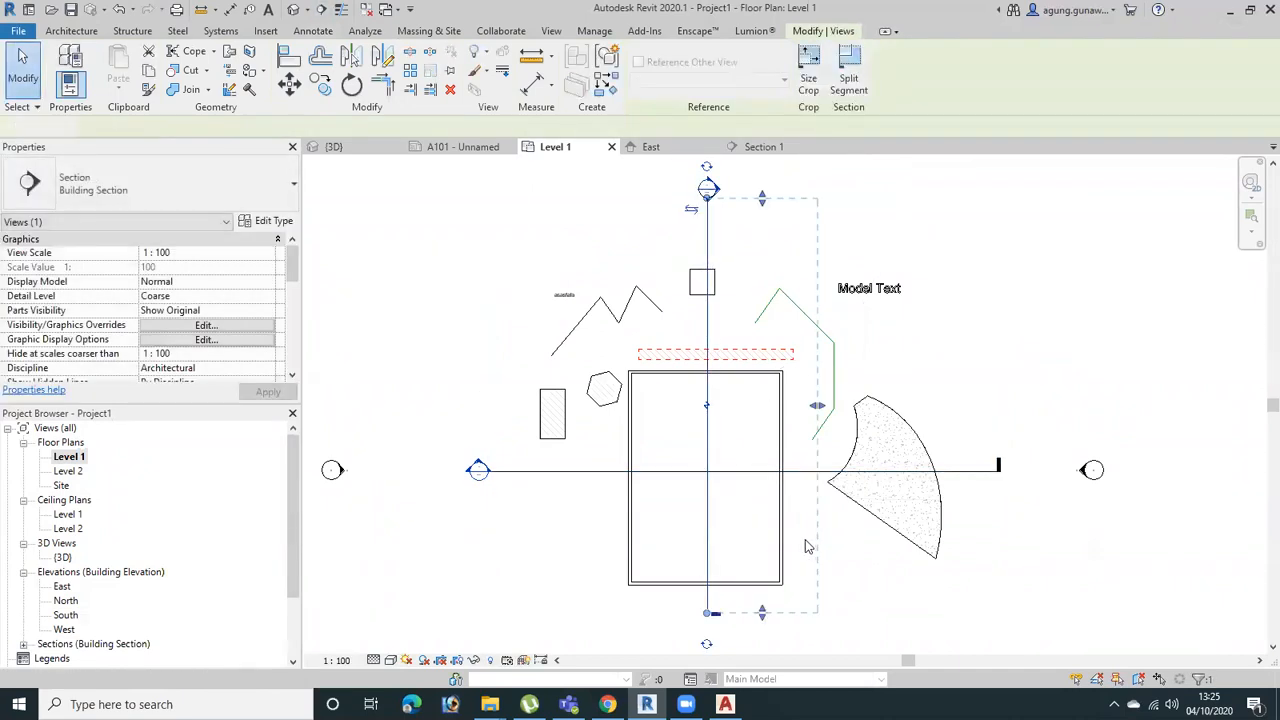
pyautogui.press('Escape')
# Open the new vertical section's view and extend its crop region past the clipped end of the roof
pyautogui.doubleClick(708, 190)
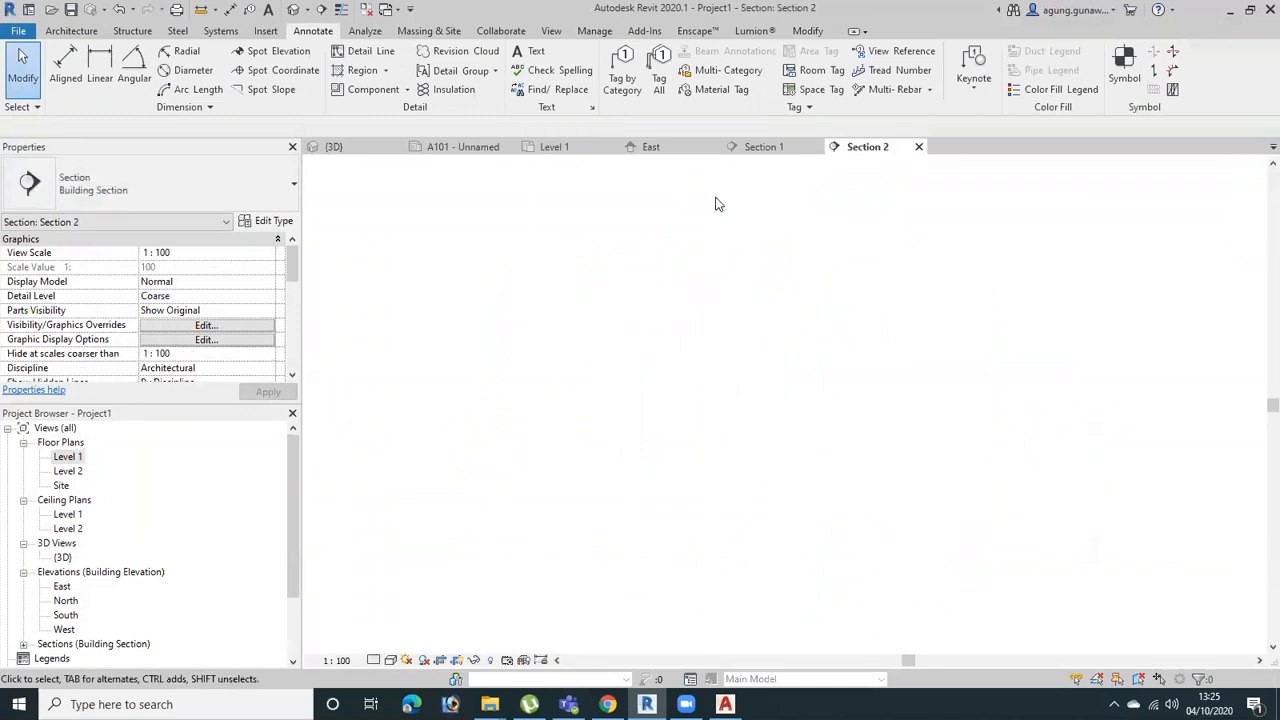
pyautogui.click(1010, 405)
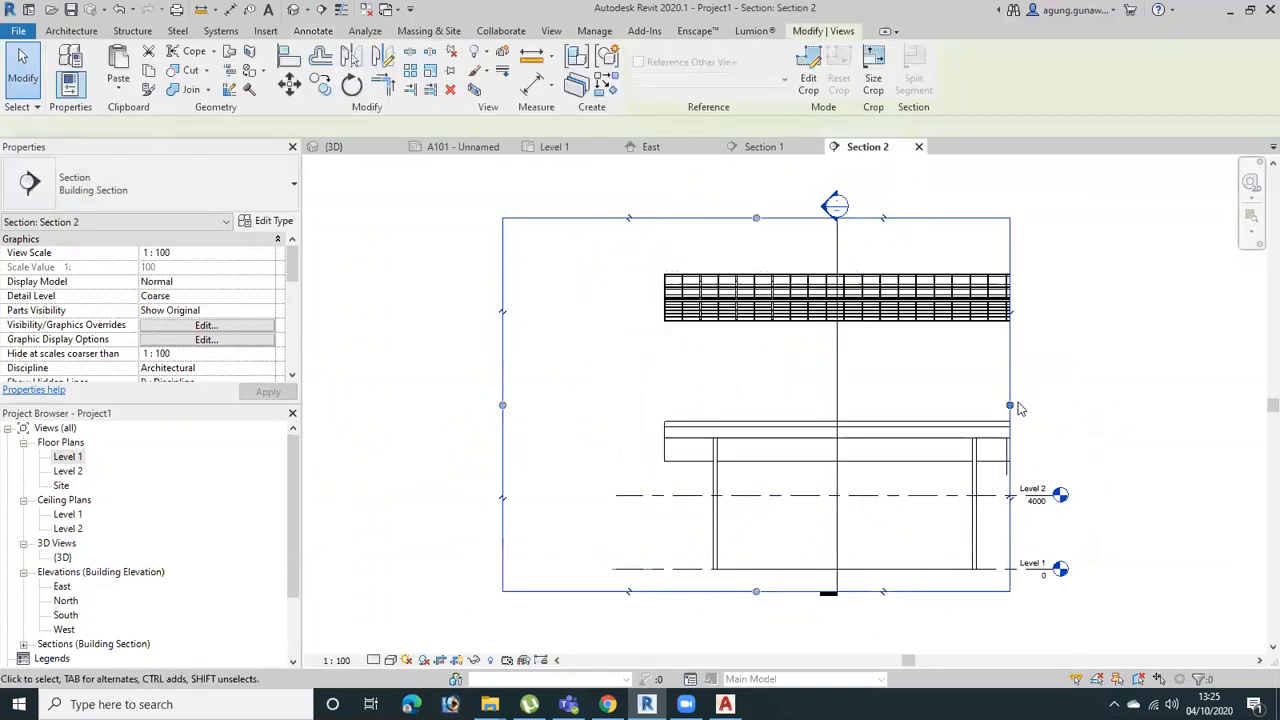
pyautogui.moveTo(1007, 538); pyautogui.dragTo(1083, 538)
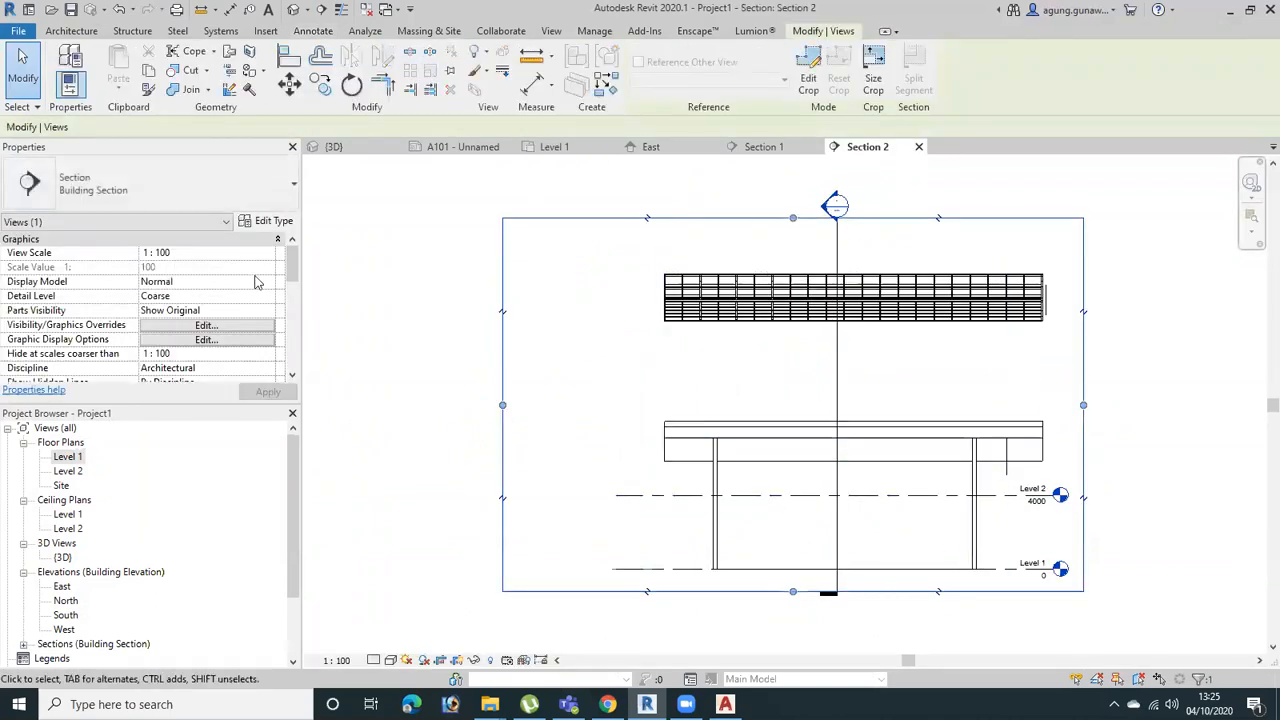
# Assign the Architectural Section view template to the Section 2 view and inspect the hatched wall cut
pyautogui.scroll(-5, 260, 317)
pyautogui.click(212, 341)
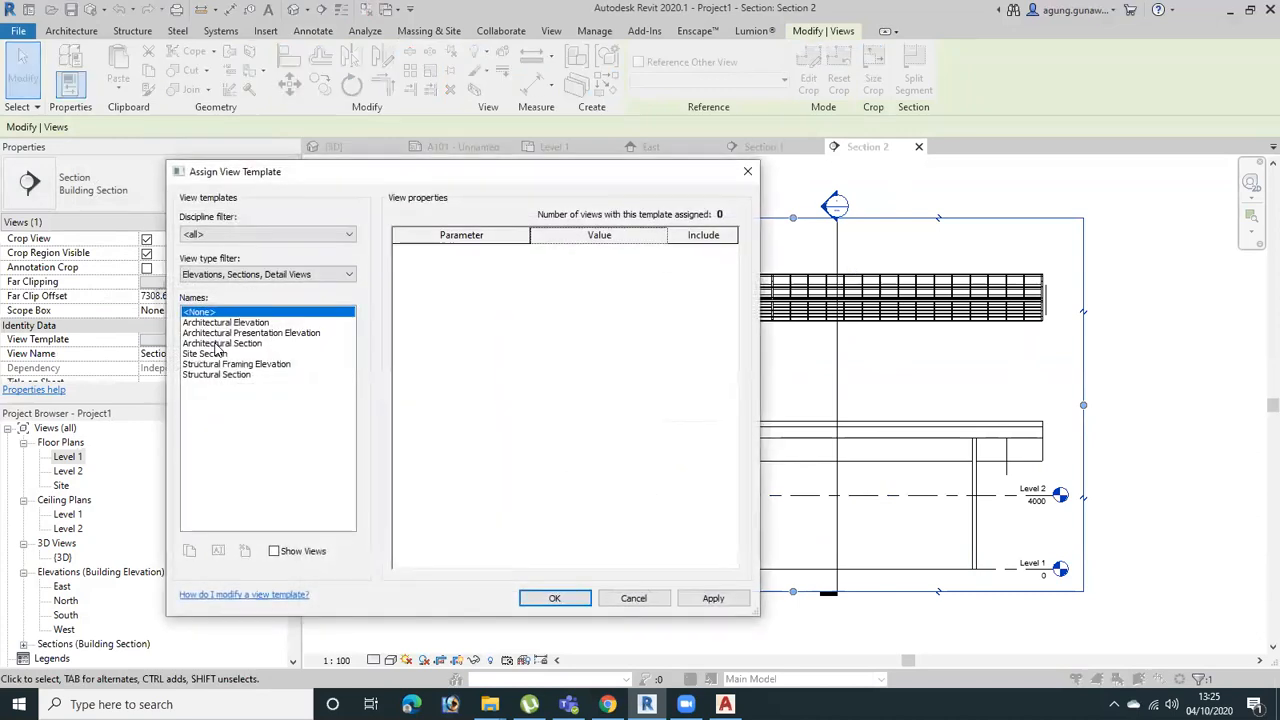
pyautogui.click(253, 344)
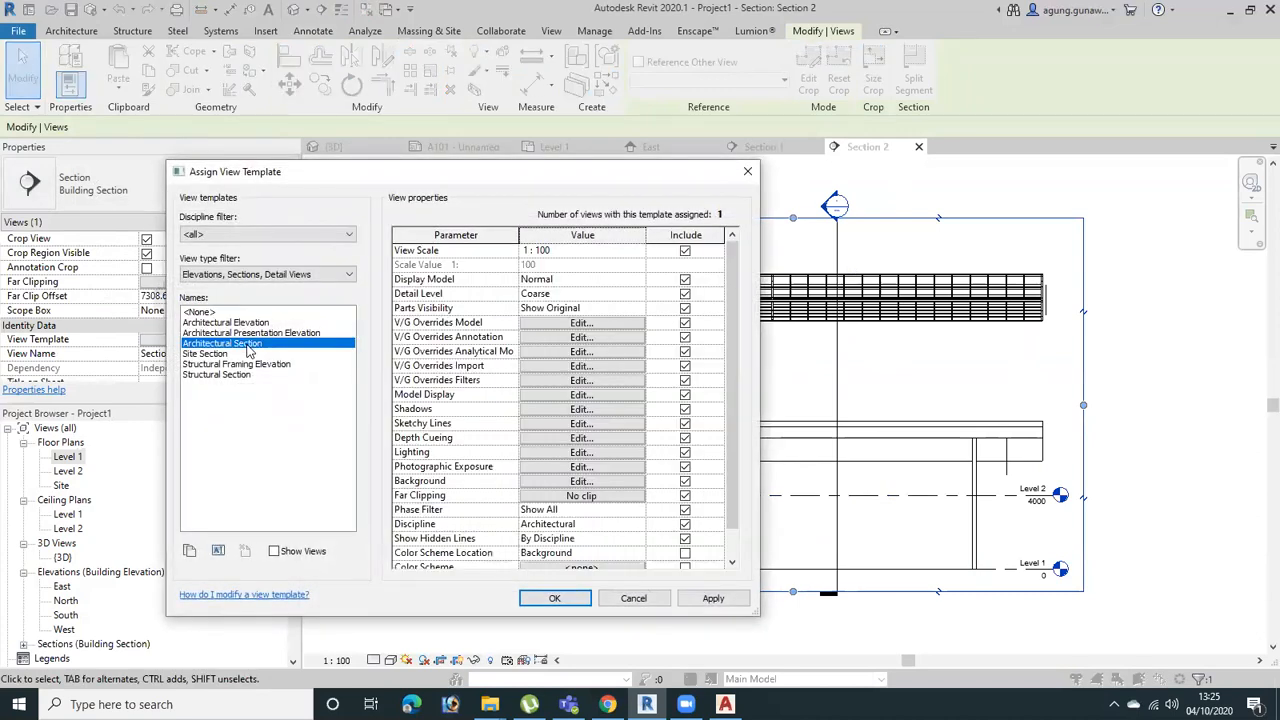
pyautogui.click(711, 601)
pyautogui.click(586, 602)
pyautogui.scroll(3, 1000, 478)
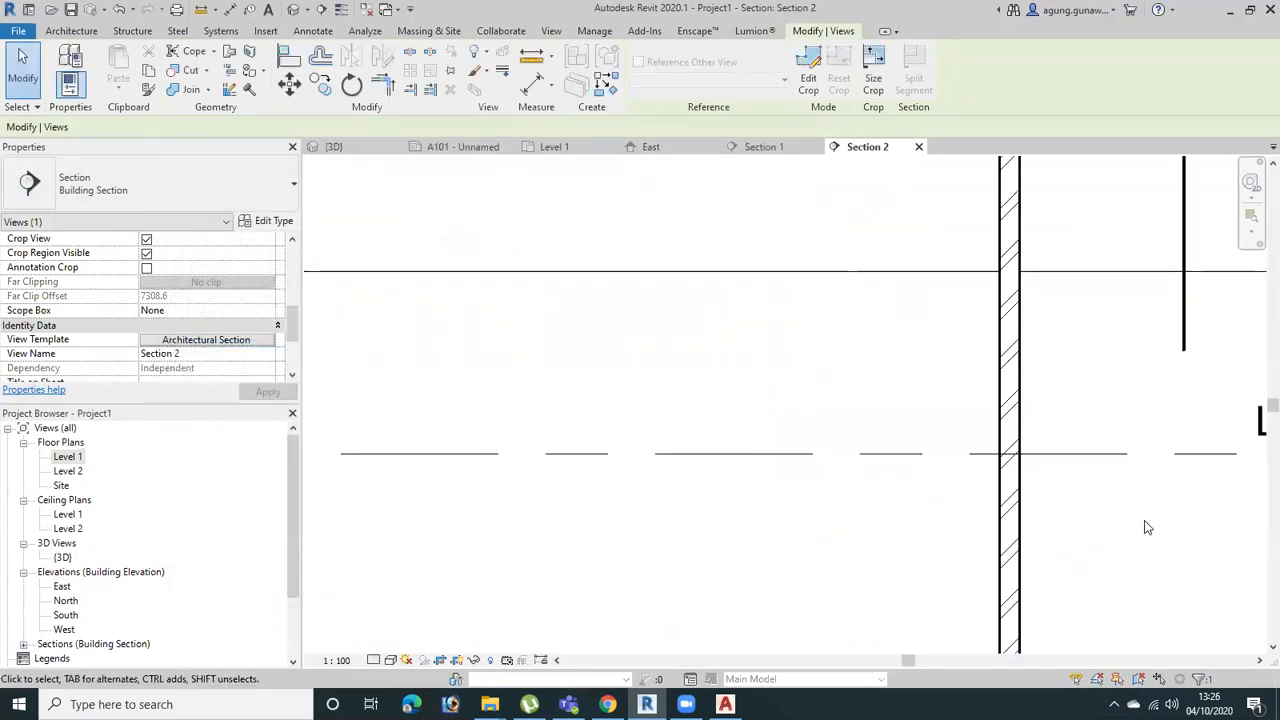
# Try duplicating the Architectural Section template as "my section", view its model category overrides, and dismiss it without assigning
pyautogui.click(258, 346)
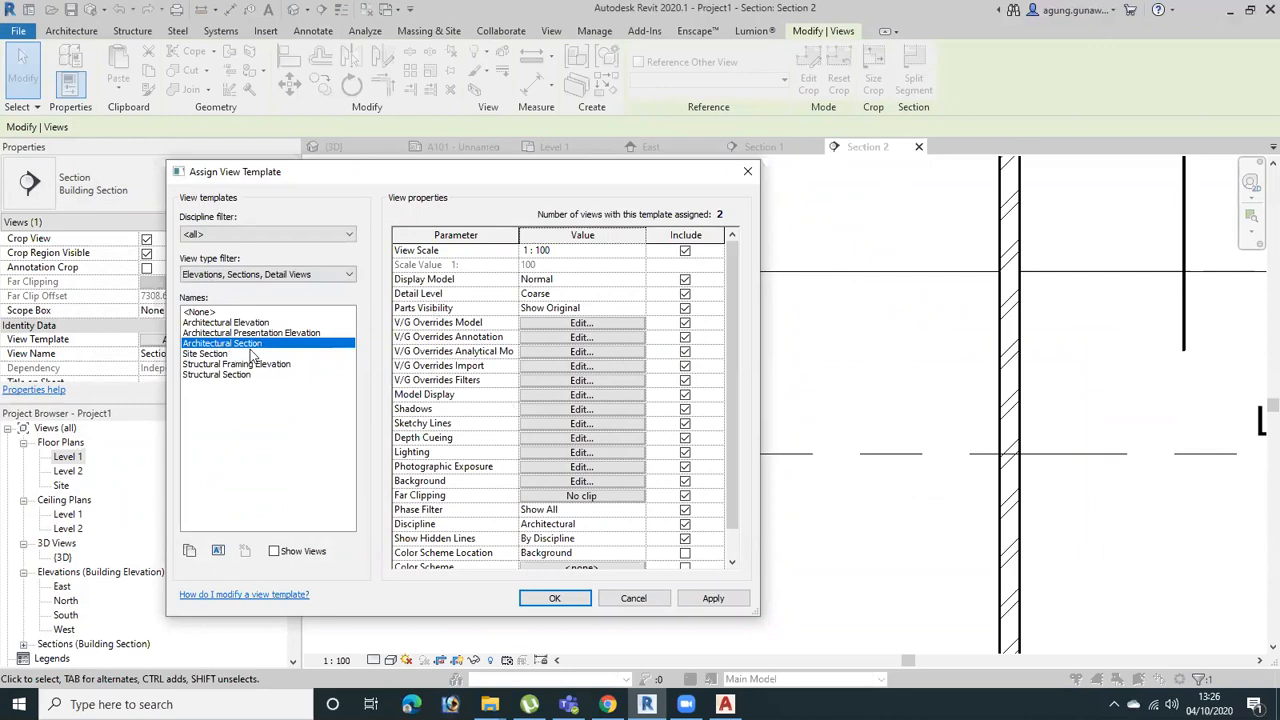
pyautogui.click(189, 552)
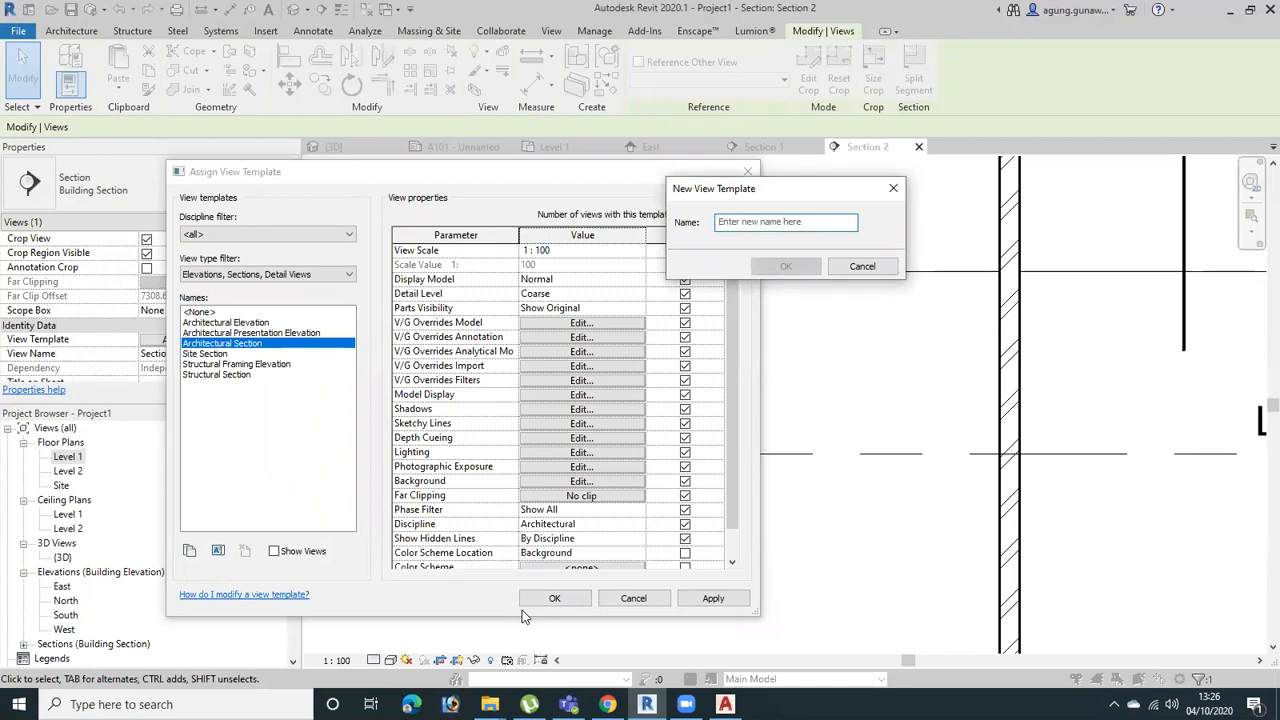
pyautogui.write('my section')
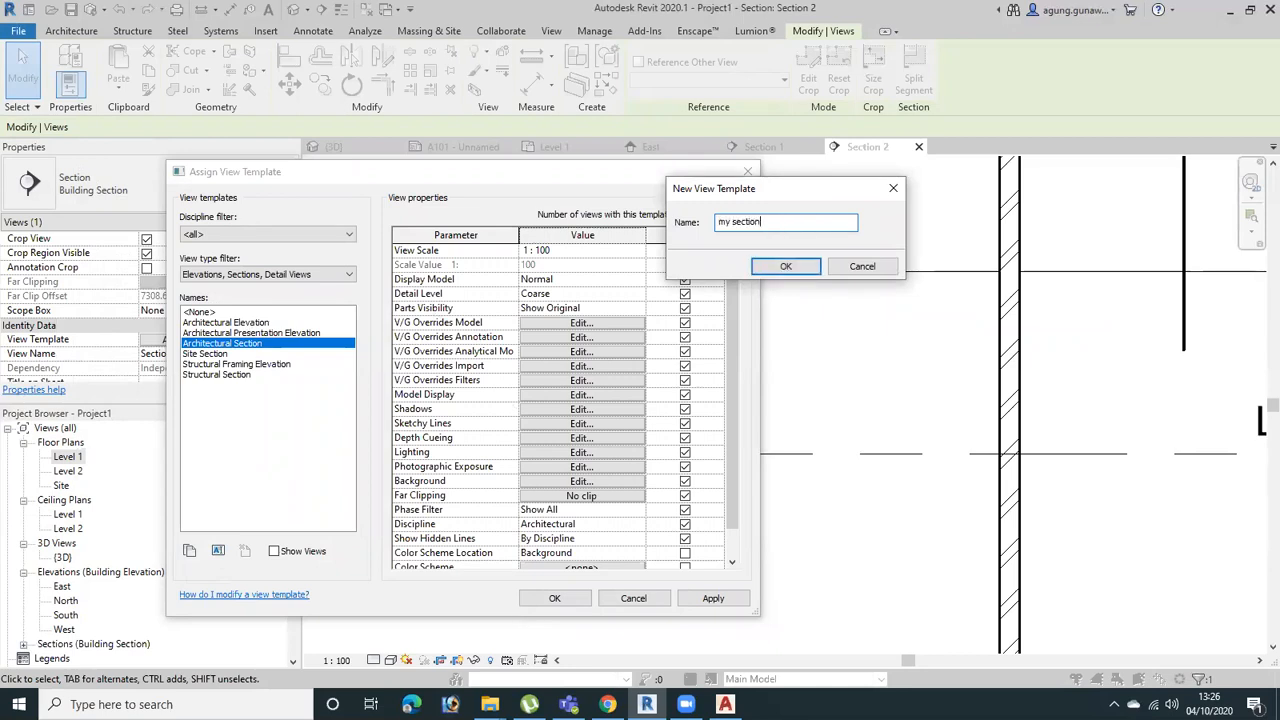
pyautogui.click(786, 266)
pyautogui.click(545, 323)
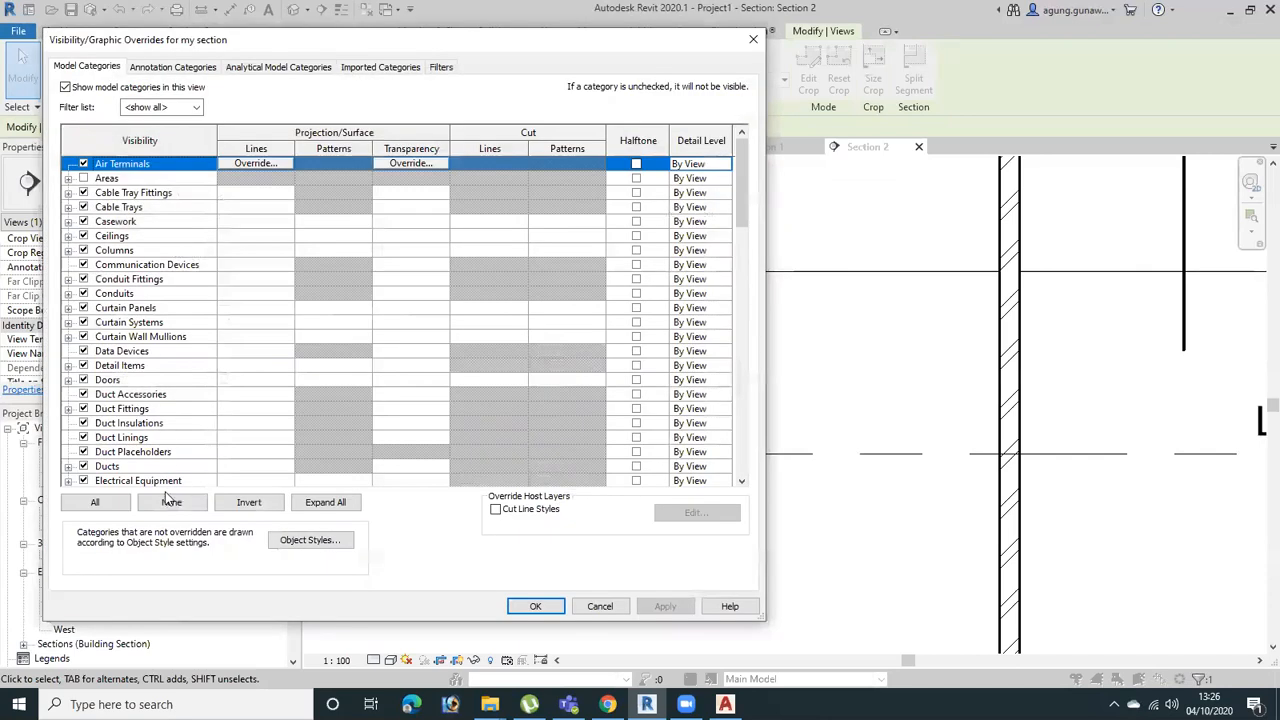
pyautogui.click(753, 40)
pyautogui.click(748, 170)
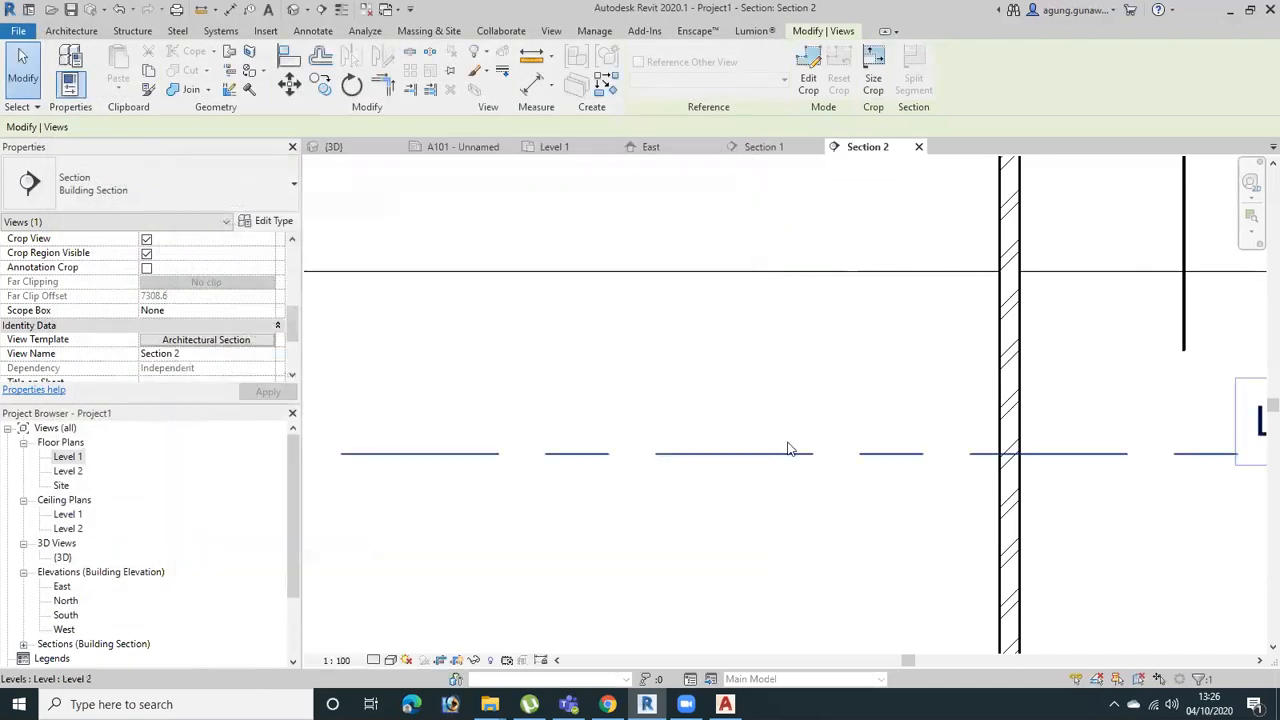
# Examine the cut graphics of both walls across the Section 2 view
pyautogui.scroll(-2, 1015, 454)
pyautogui.moveTo(1109, 454); pyautogui.dragTo(779, 389, button='middle')
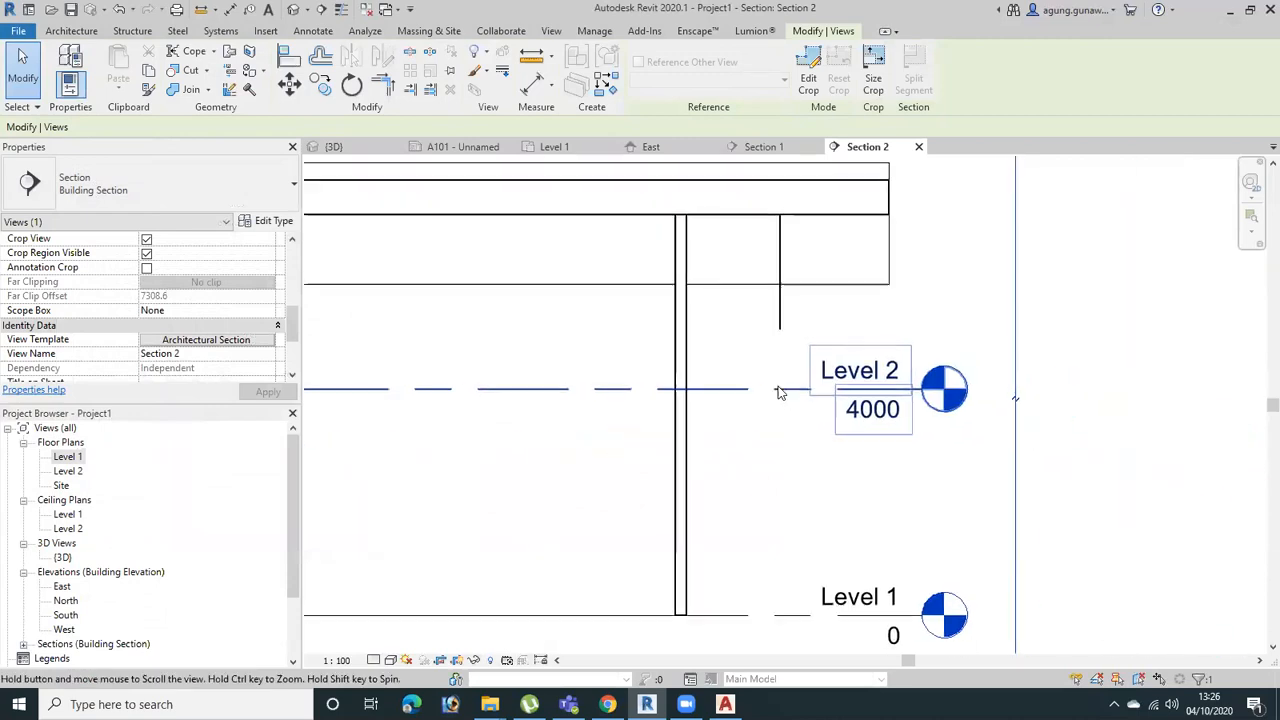
pyautogui.moveTo(343, 480); pyautogui.dragTo(611, 429, button='middle')
pyautogui.scroll(-2, 645, 408)
pyautogui.moveTo(663, 393); pyautogui.dragTo(912, 392, button='middle')
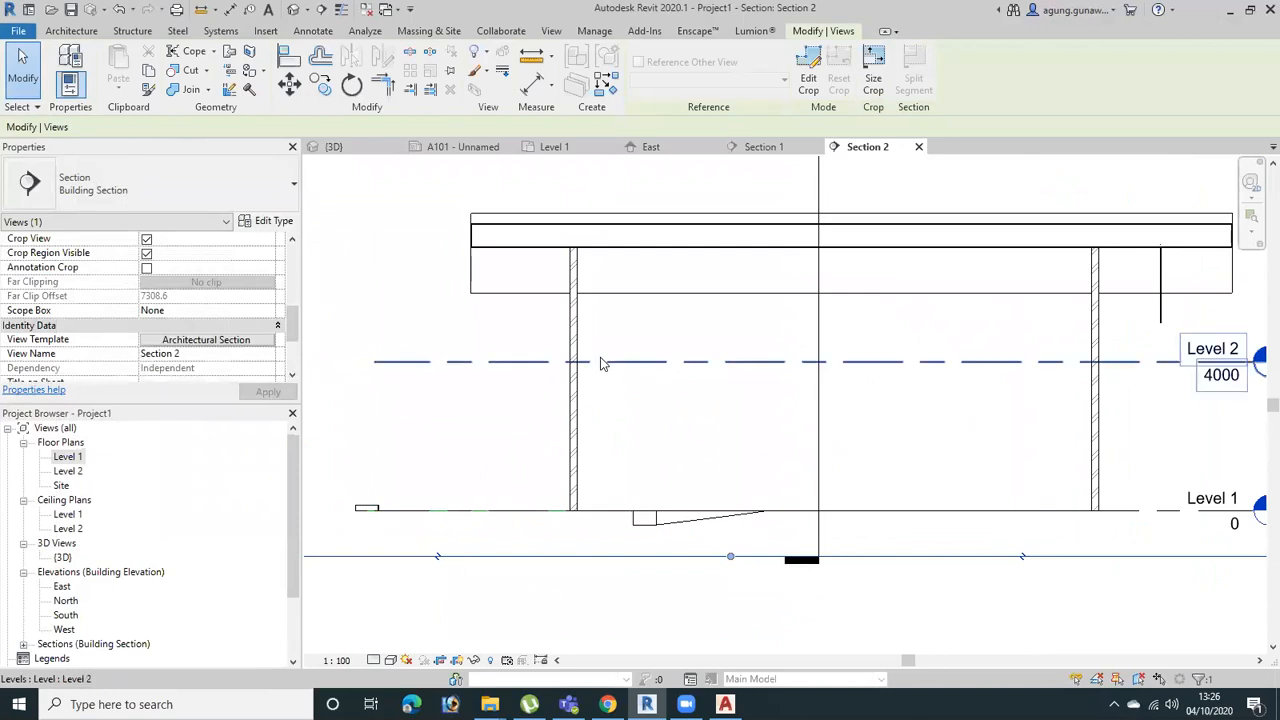
# Return to the Level 1 floor plan and select the Section 2 line
pyautogui.hotkey('ctrl', 'Tab')
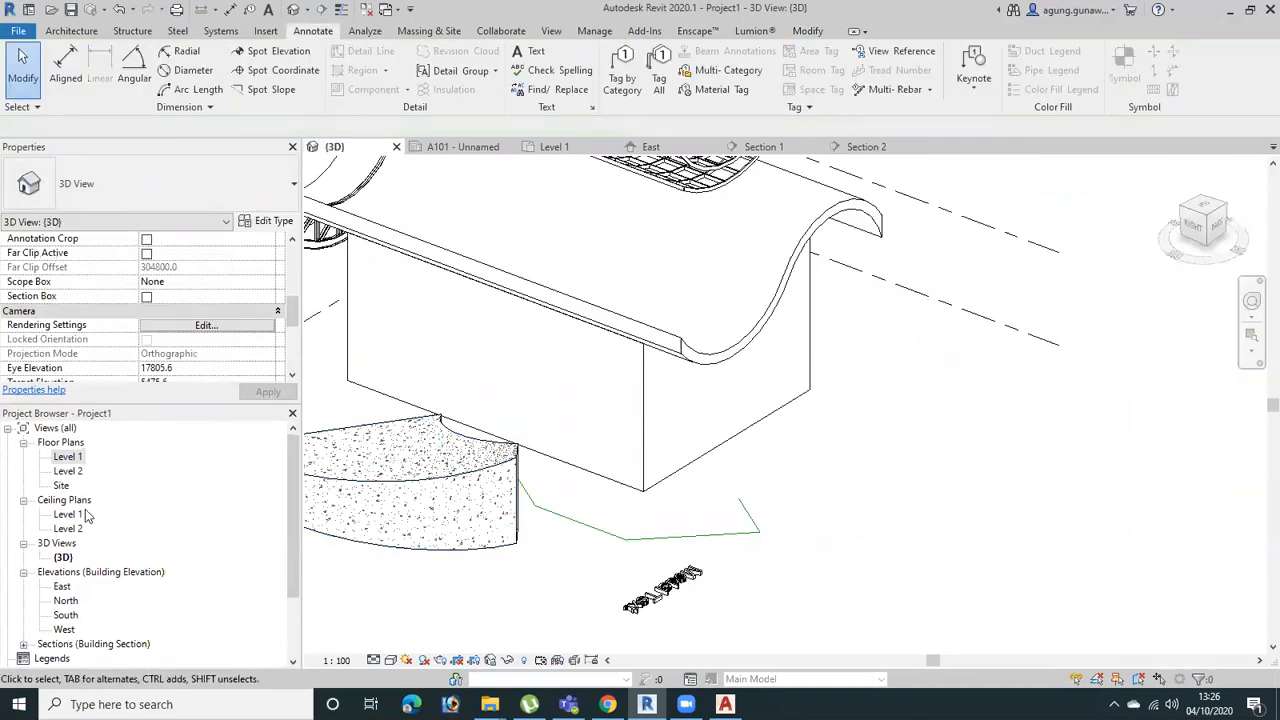
pyautogui.doubleClick(68, 457)
pyautogui.scroll(-2, 661, 451)
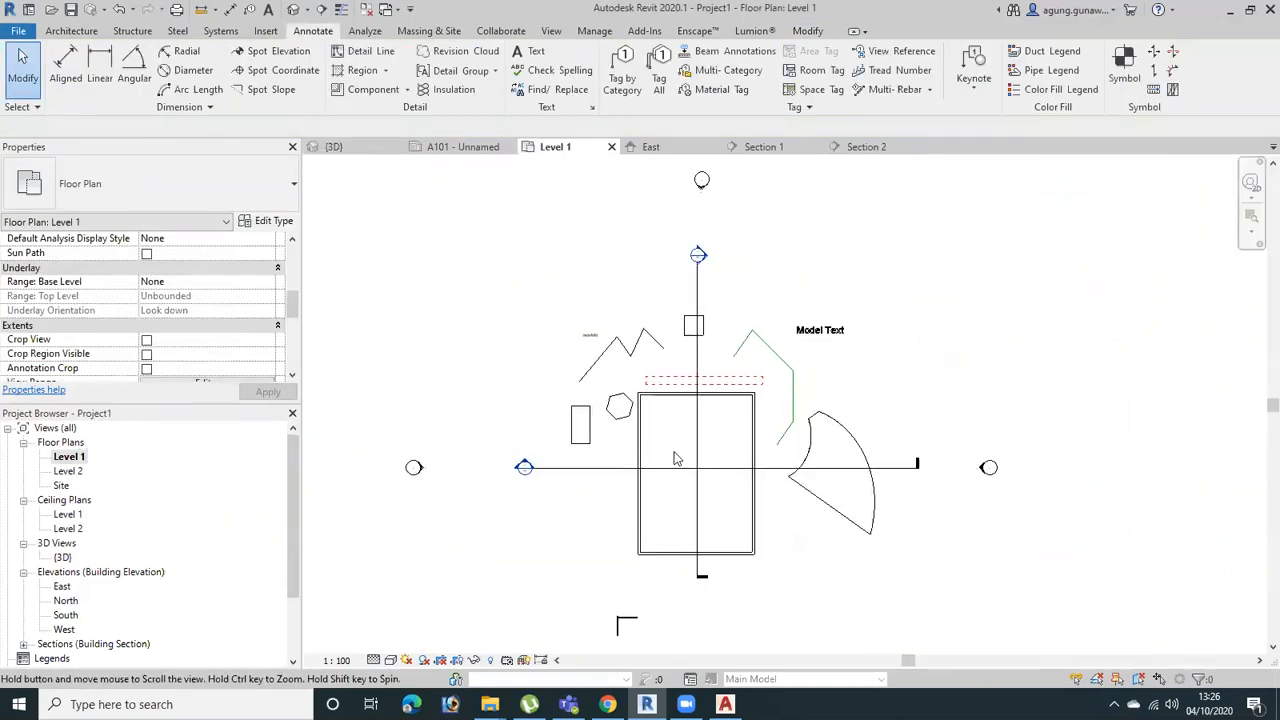
pyautogui.click(697, 440)
pyautogui.moveTo(724, 523); pyautogui.dragTo(727, 484, button='middle')
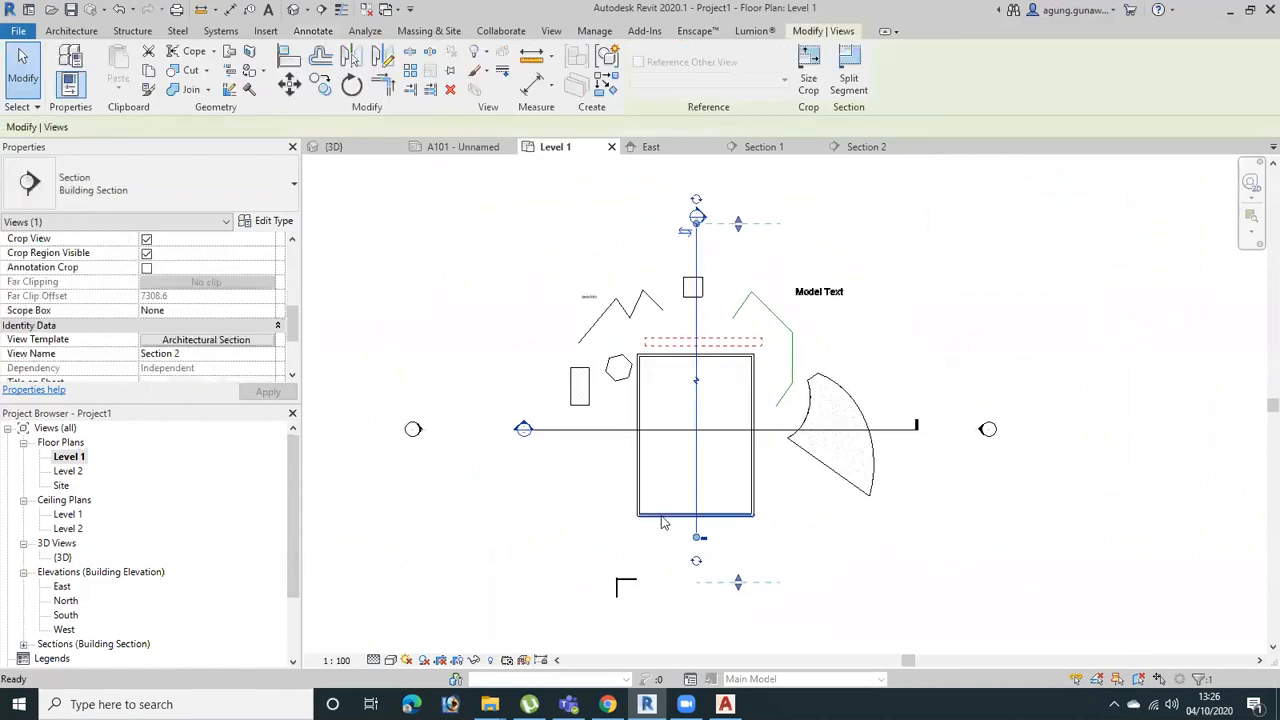
pyautogui.press('c')
pyautogui.press('s')
pyautogui.click(598, 478)
pyautogui.click(921, 466)
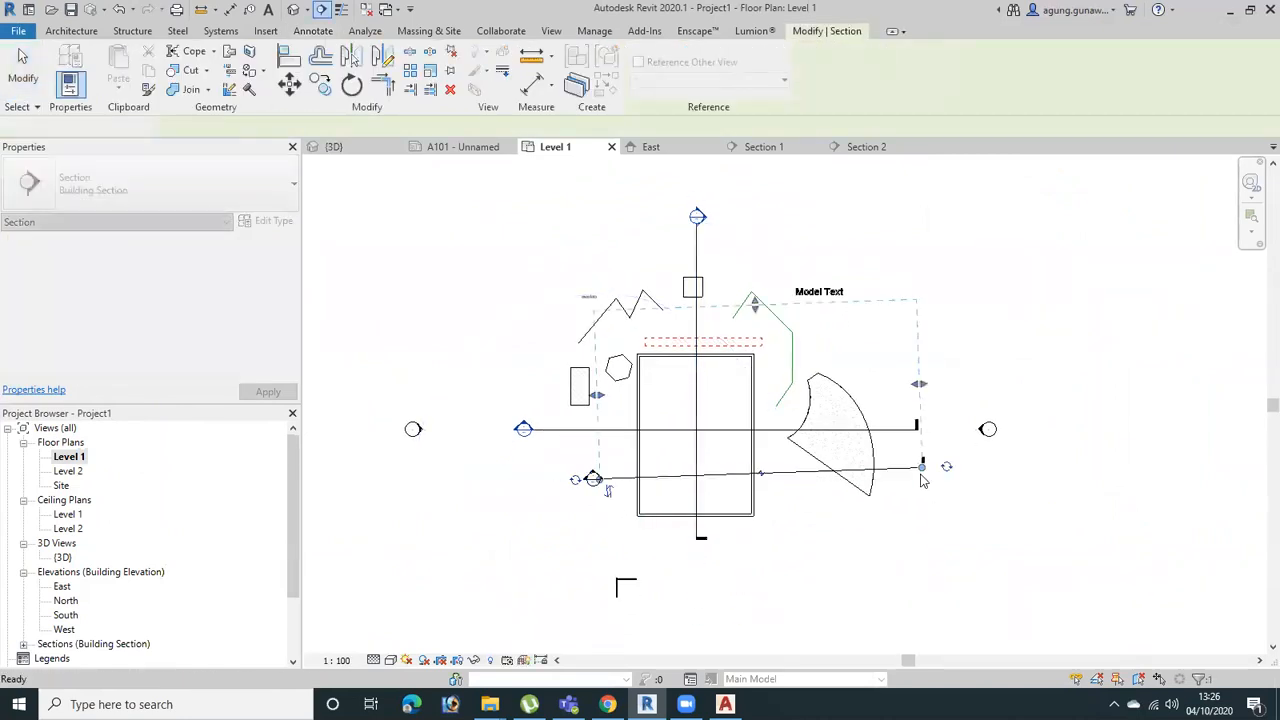
pyautogui.press('Escape')
pyautogui.press('Delete')
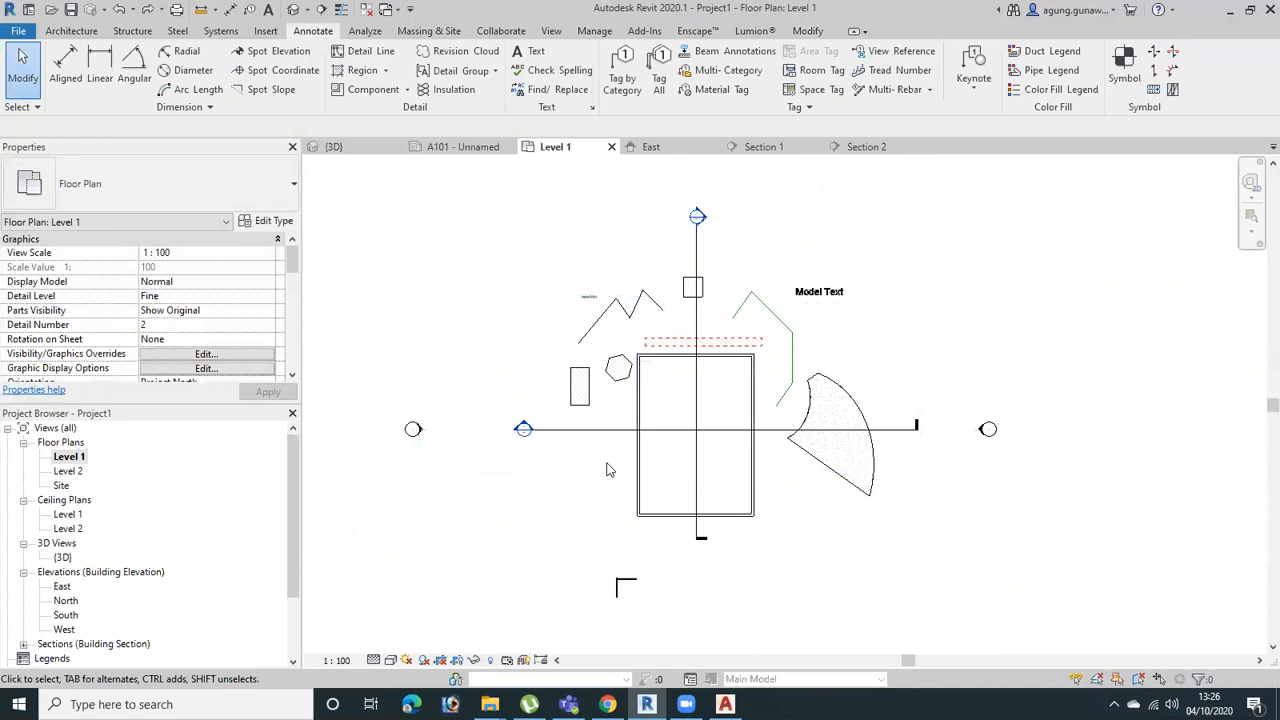
# Create a similar horizontal section across the building, just below the Section 1 line in the Level 1 plan
pyautogui.click(700, 323)
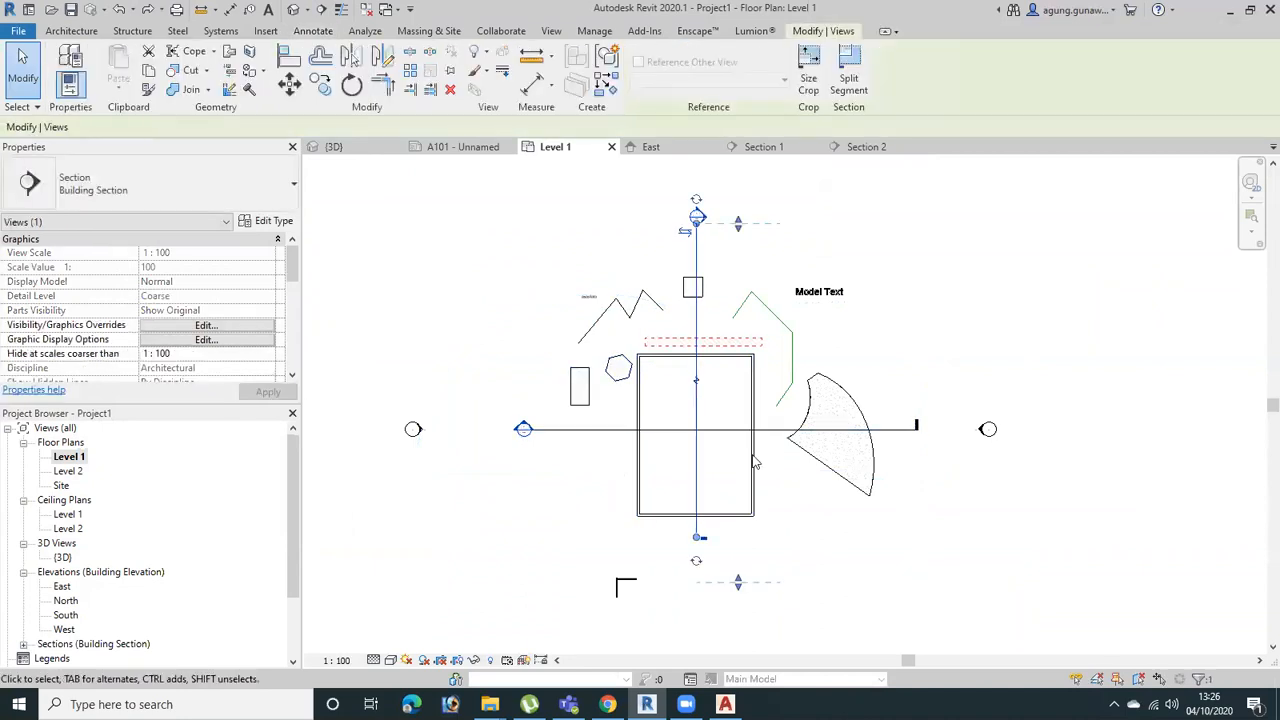
pyautogui.press('c')
pyautogui.press('s')
pyautogui.click(608, 453)
pyautogui.click(918, 453)
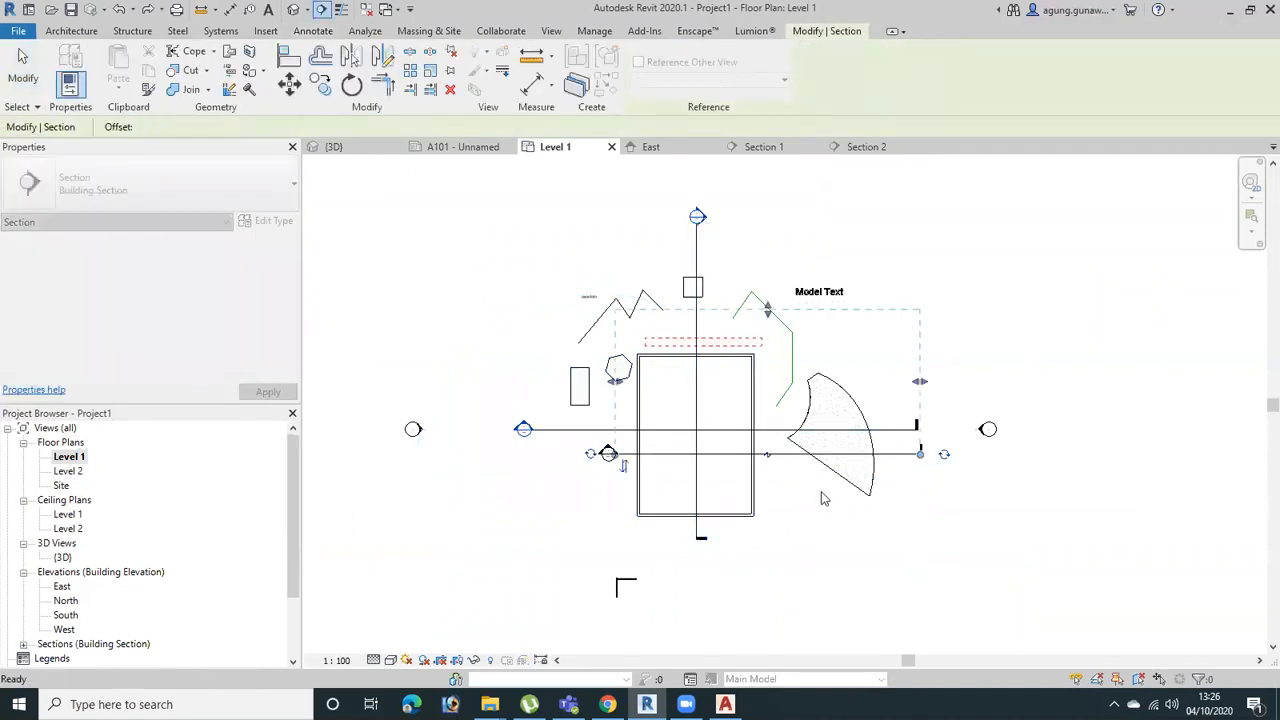
pyautogui.press('Escape')
pyautogui.scroll(3, 820, 494)
pyautogui.press('Escape')
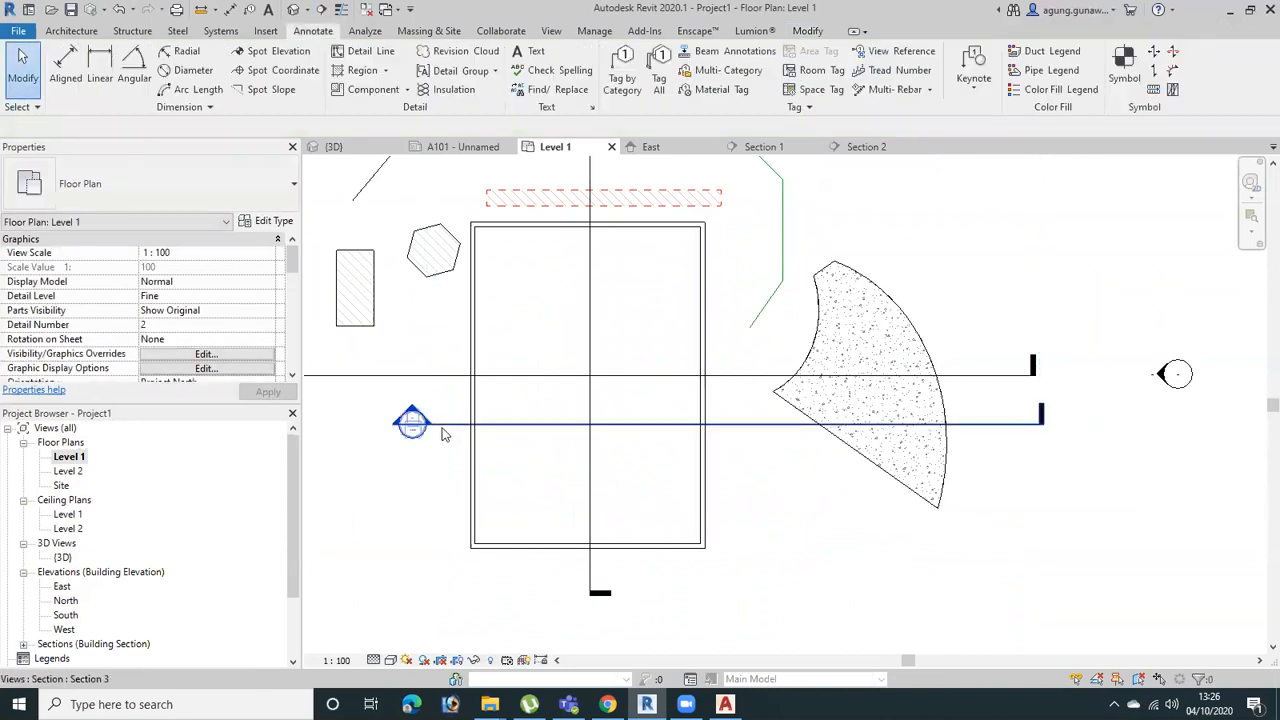
# Go to the view of the new horizontal section, Section 3
pyautogui.click(415, 423)
pyautogui.rightClick(444, 424)
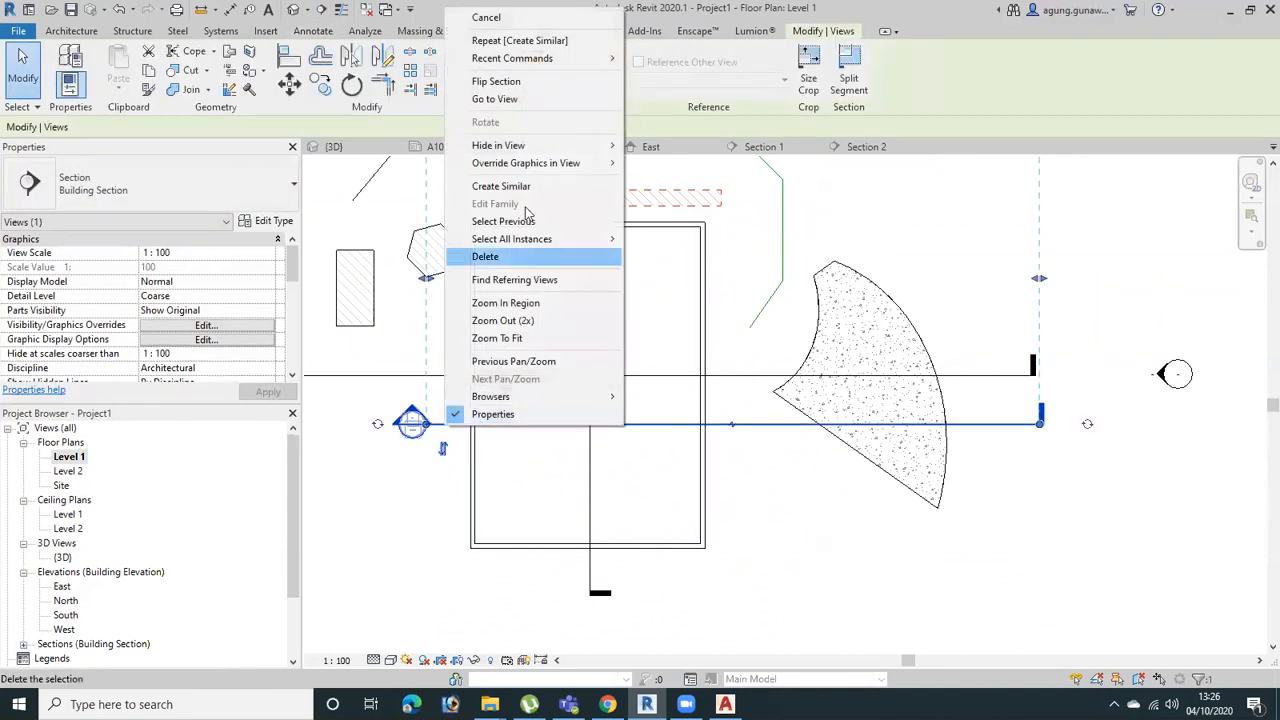
pyautogui.click(521, 99)
pyautogui.scroll(3, 855, 483)
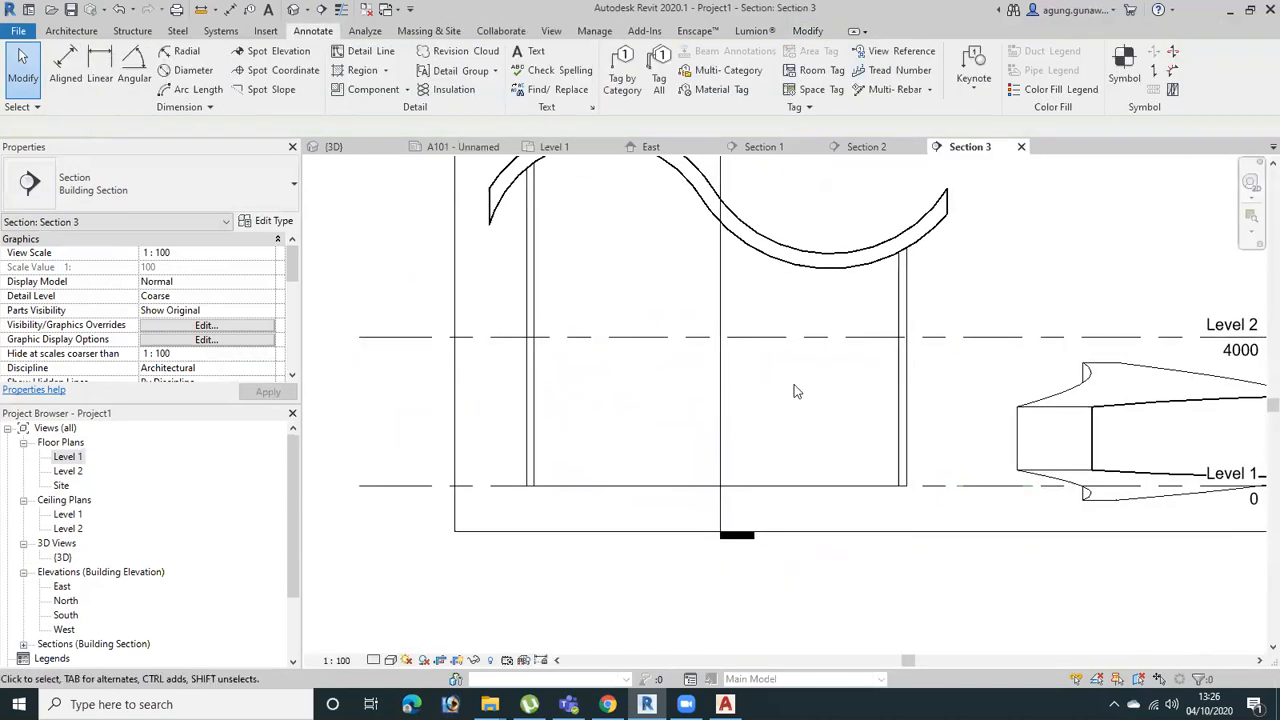
# Change the right-hand cut wall in Section 3 to the Basic Wall type CW 102-85-100p
pyautogui.click(900, 415)
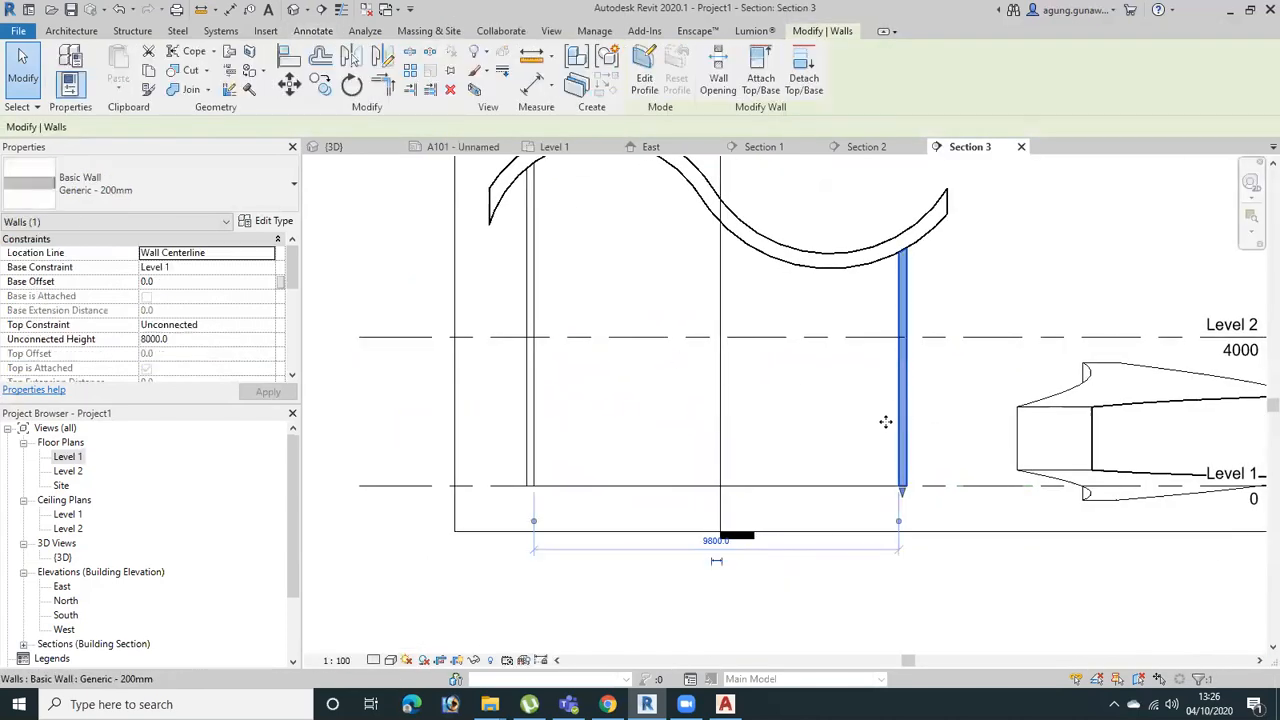
pyautogui.click(213, 195)
pyautogui.scroll(4, 160, 330)
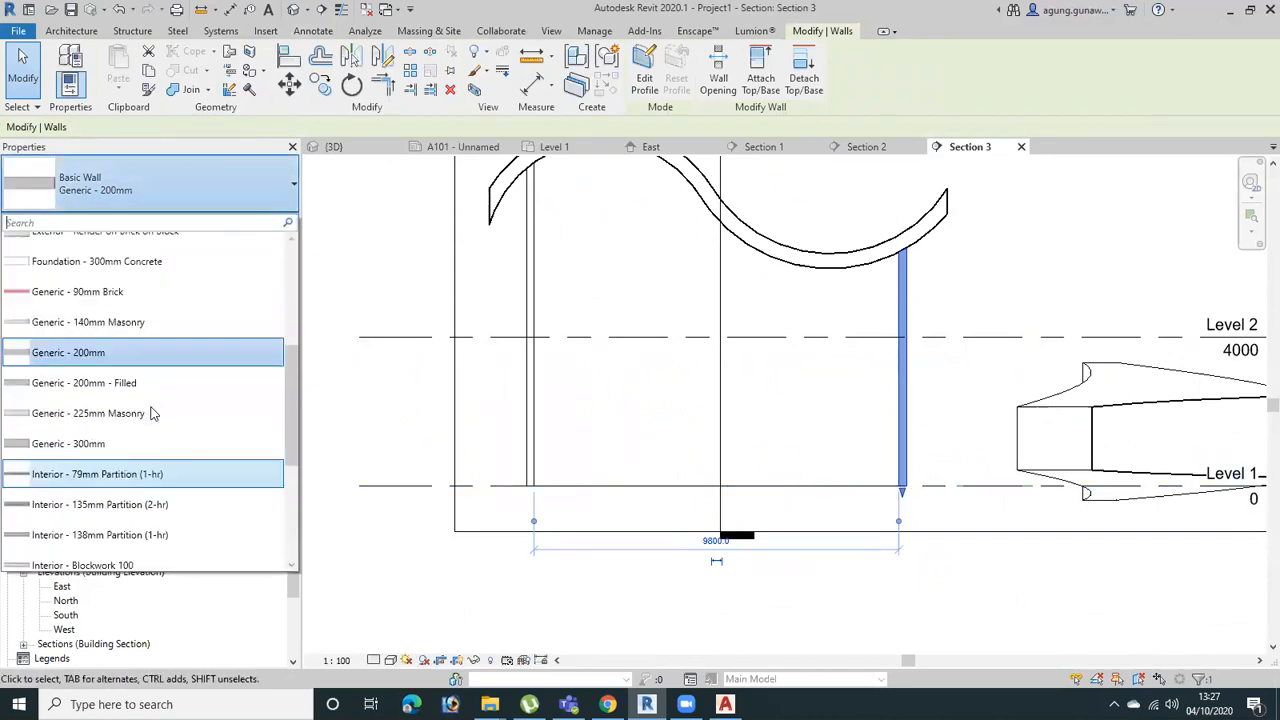
pyautogui.click(90, 310)
pyautogui.click(944, 393)
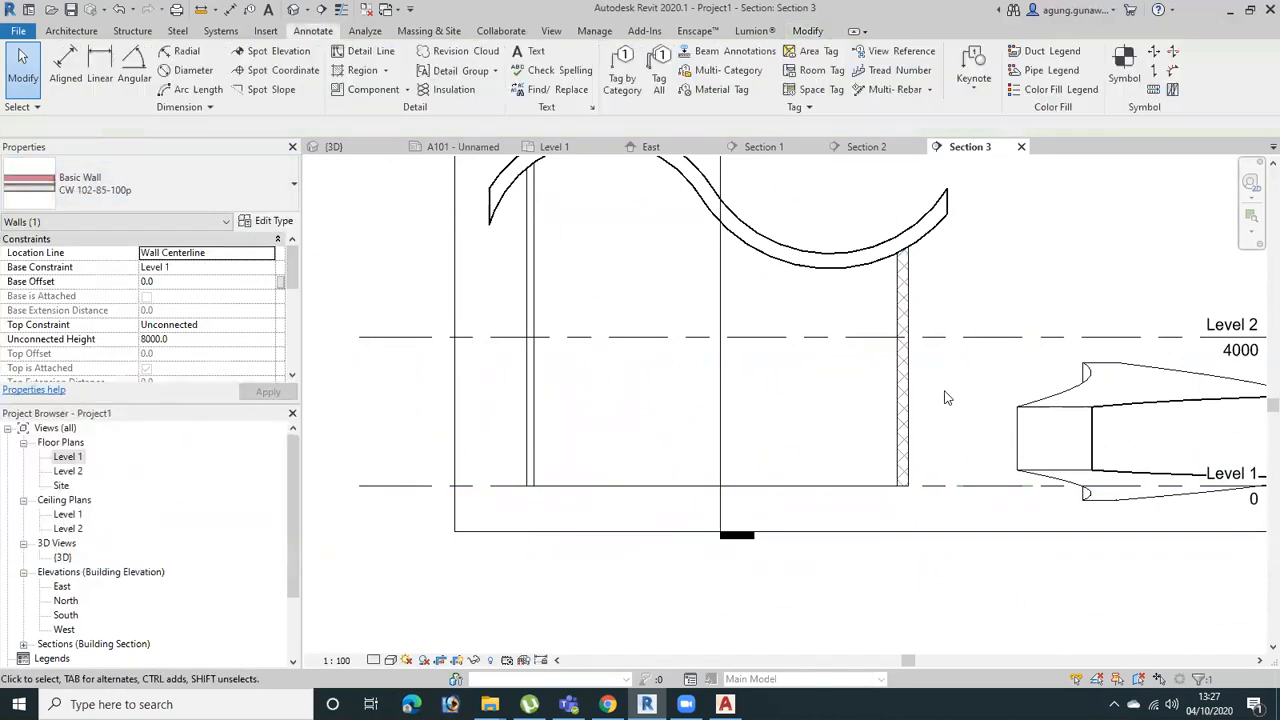
# Set Section 3's detail level to Fine and examine the layers of the CW 102-85-100p wall
pyautogui.click(378, 660)
pyautogui.click(398, 645)
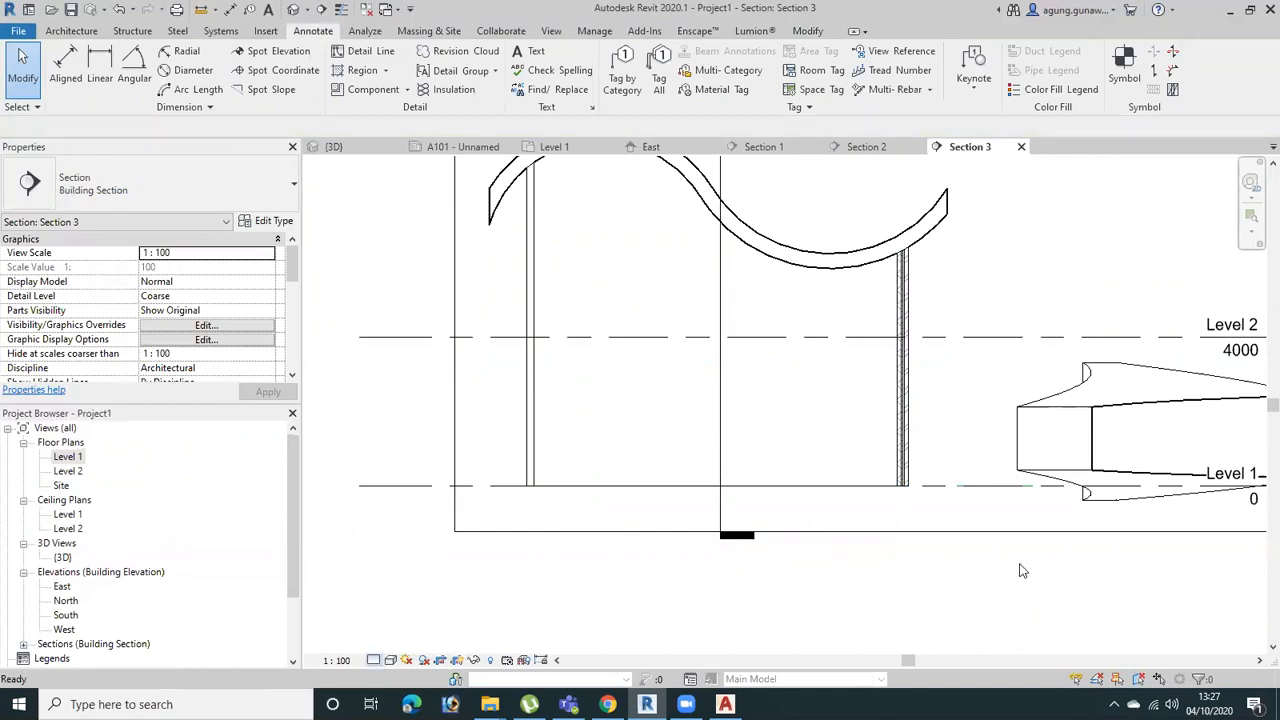
pyautogui.scroll(3, 937, 449)
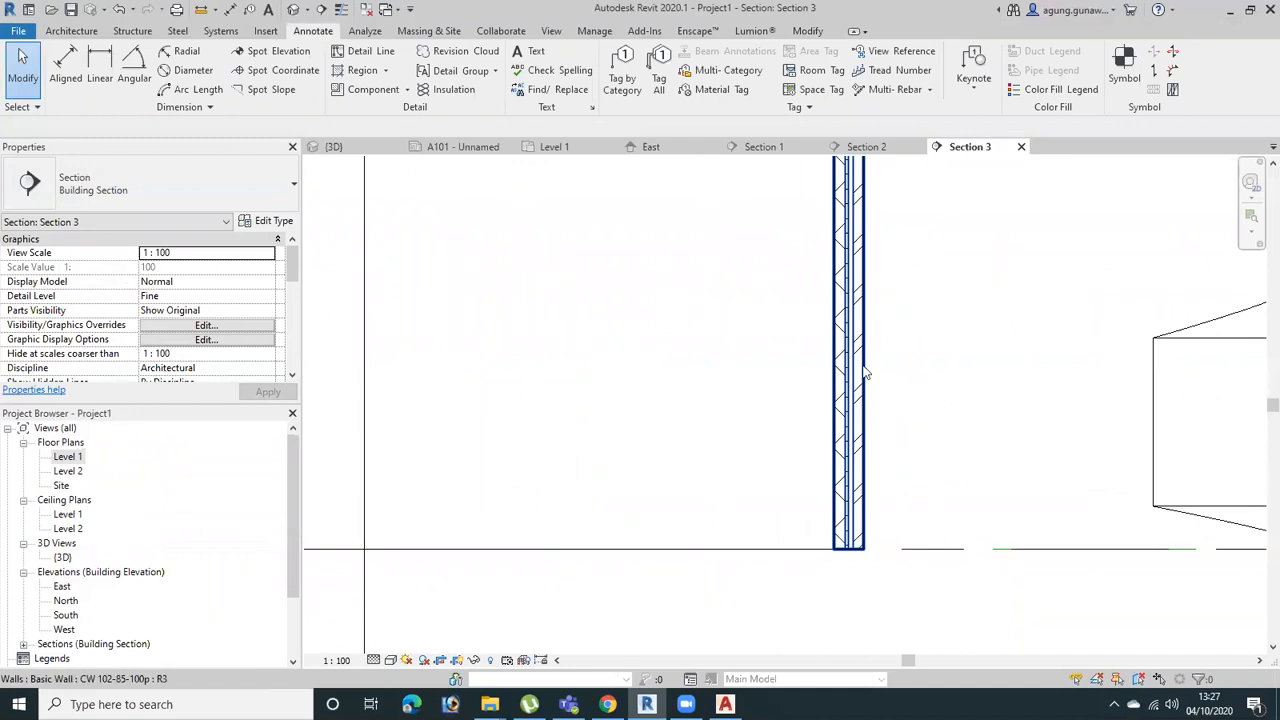
pyautogui.scroll(2, 868, 365)
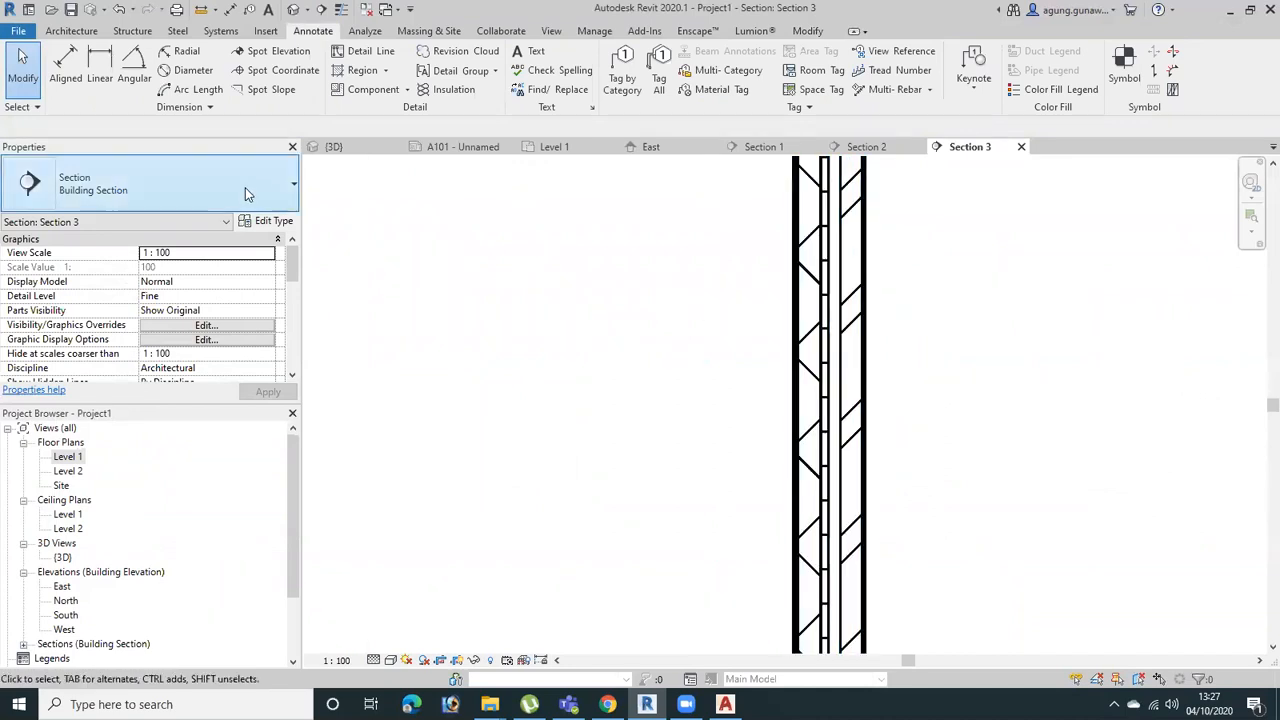
# Insert two structure layers in the left-hand cut wall's Generic - 200mm type, one on each side of the 200 mm layer
pyautogui.scroll(-3, 795, 397)
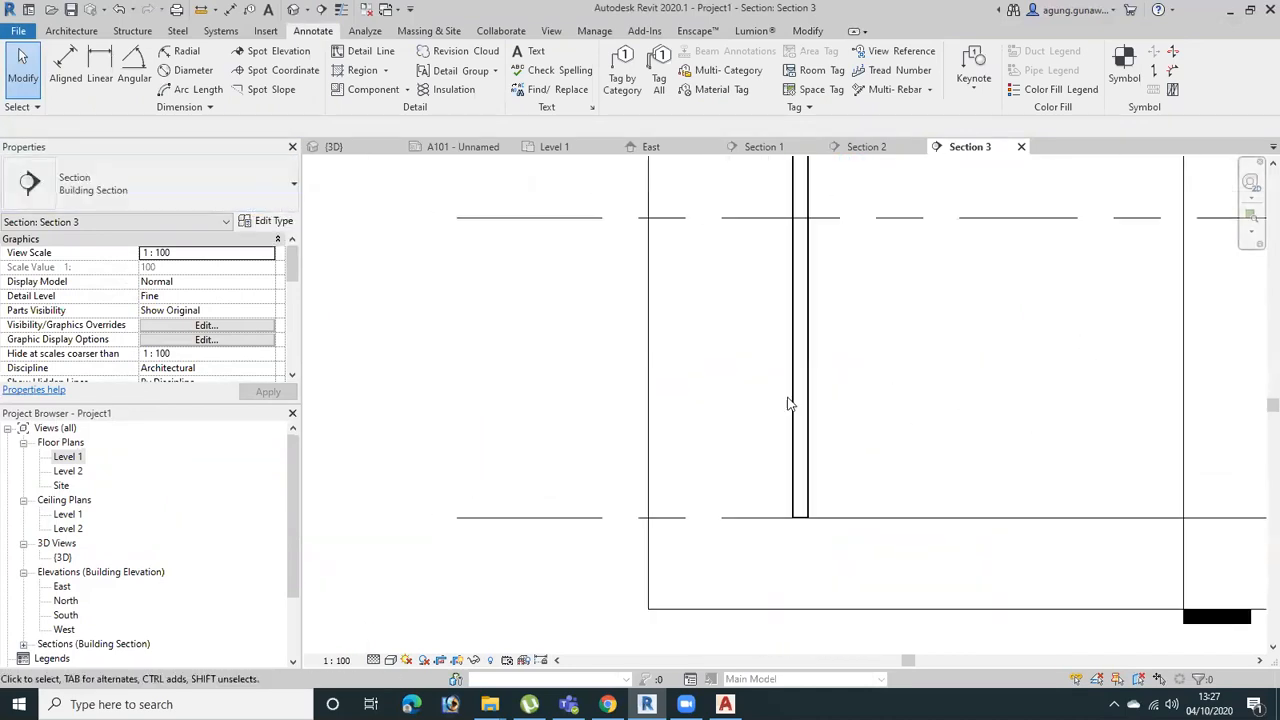
pyautogui.click(799, 400)
pyautogui.click(264, 224)
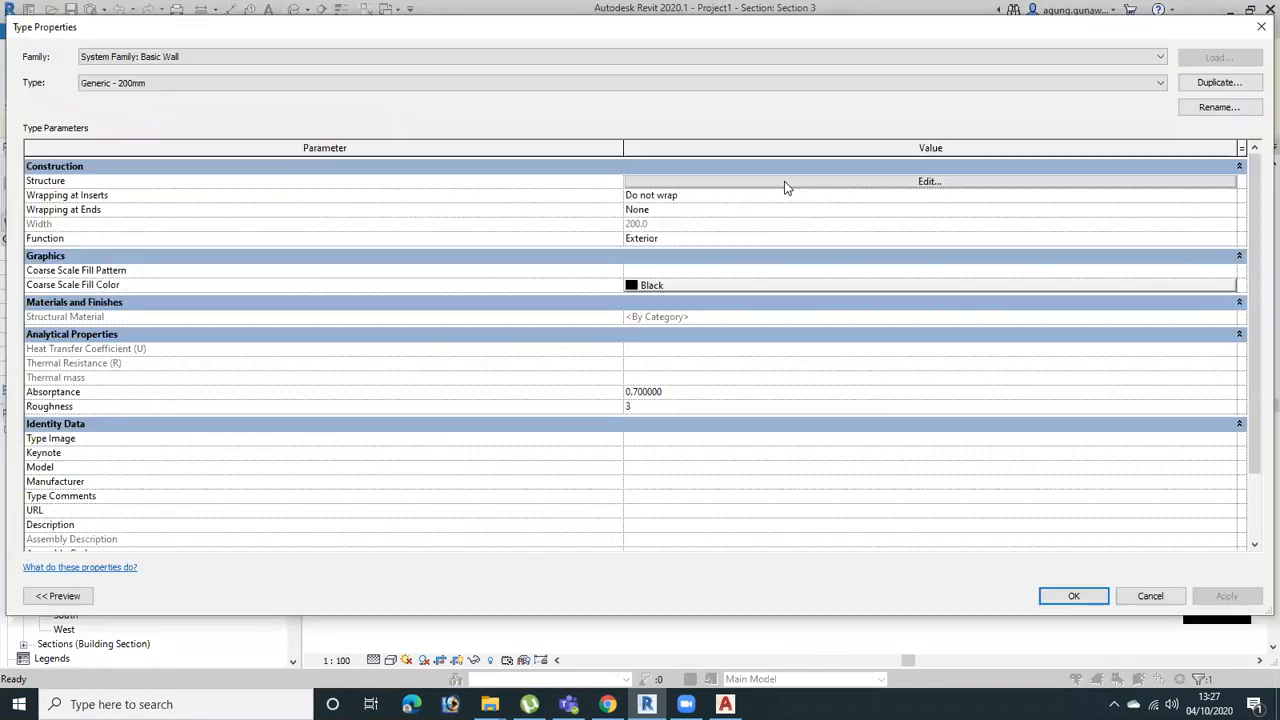
pyautogui.click(785, 183)
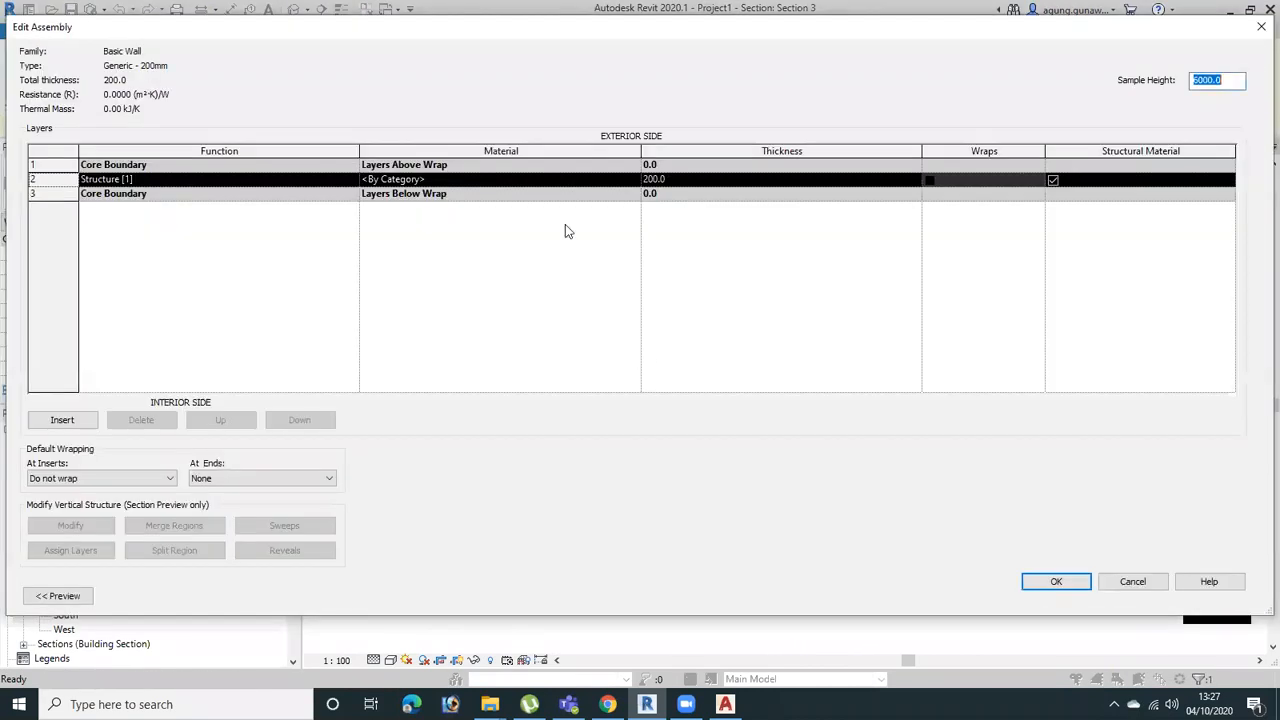
pyautogui.click(70, 426)
pyautogui.click(70, 426)
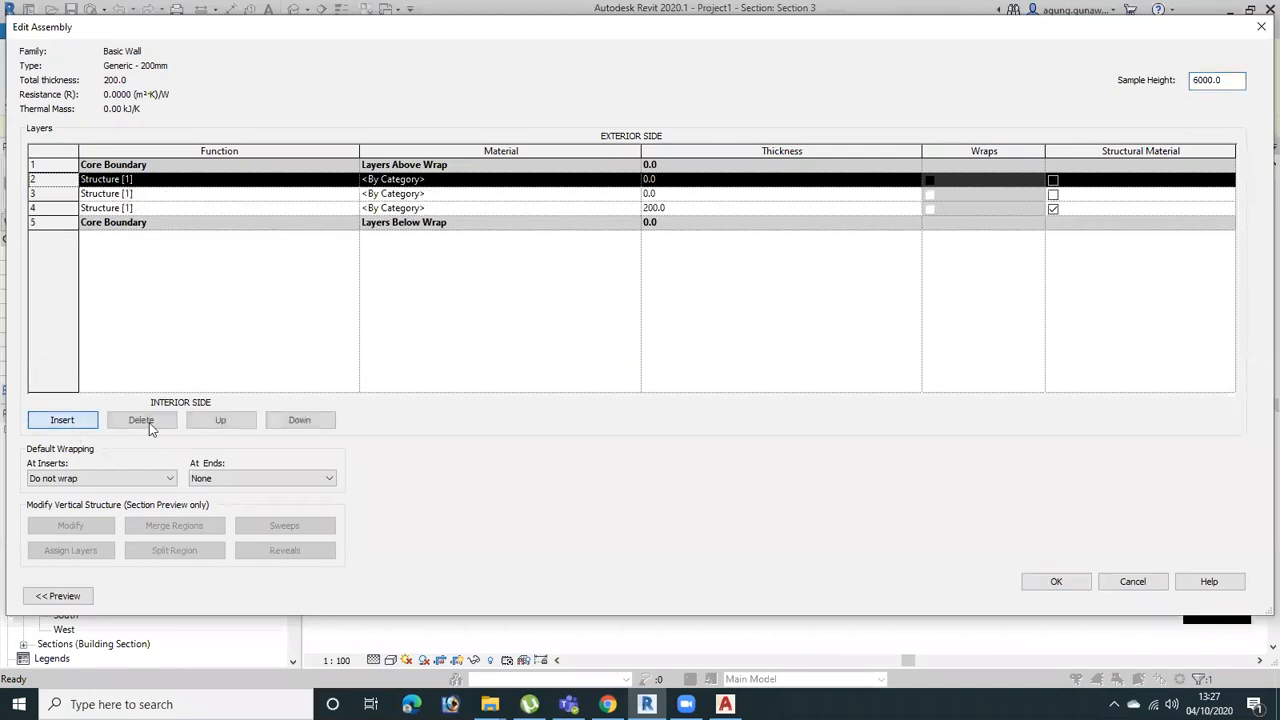
pyautogui.click(124, 210)
pyautogui.click(32, 208)
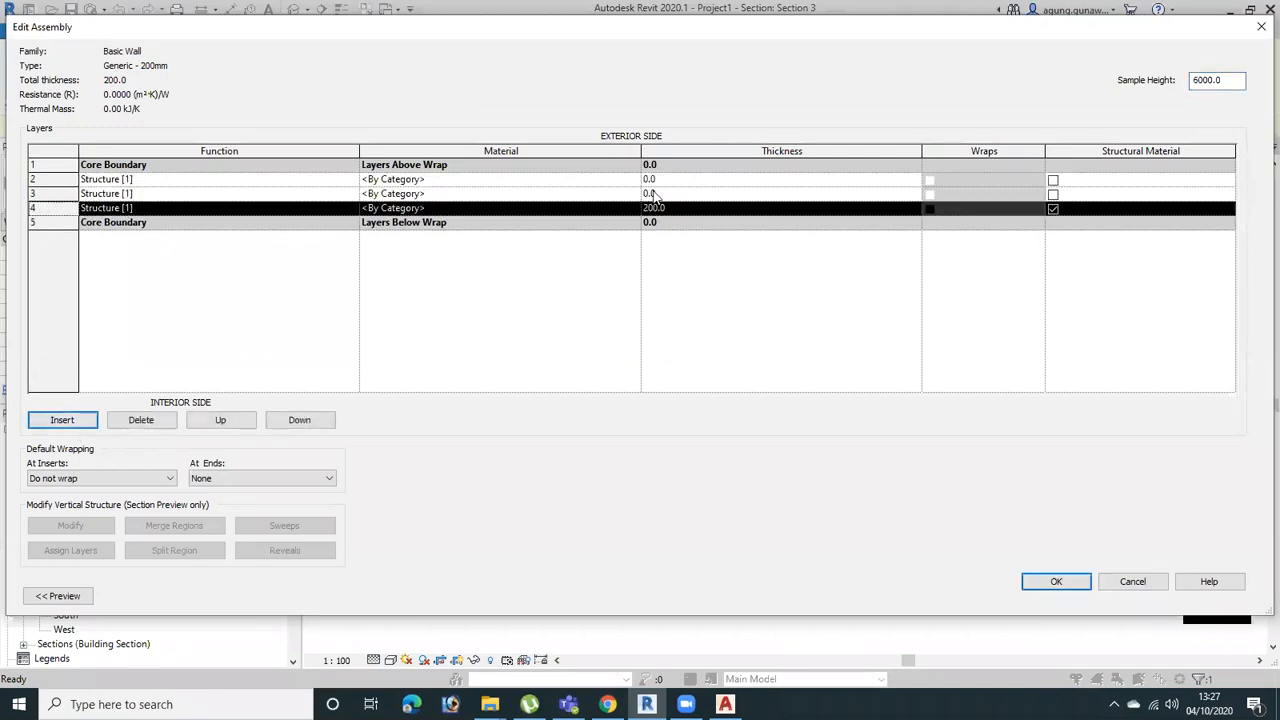
pyautogui.click(218, 420)
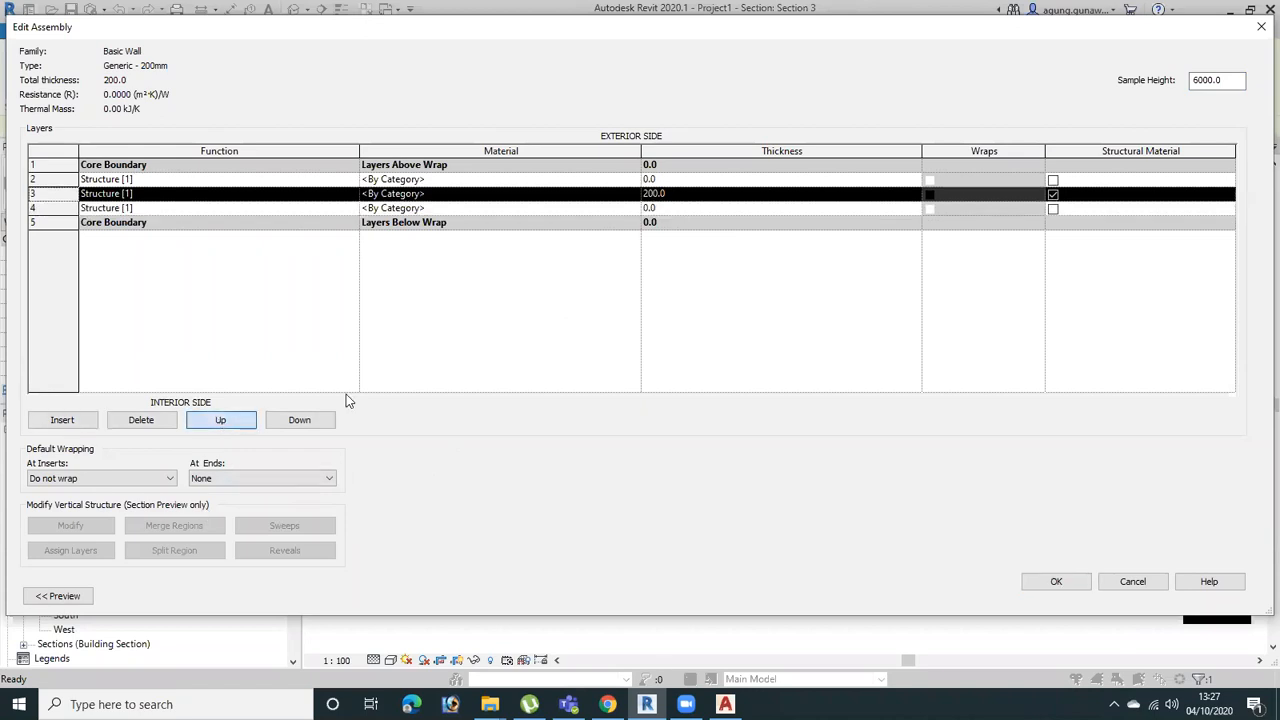
# Set the thickness of both new outer structure layers to 50 mm
pyautogui.click(668, 179)
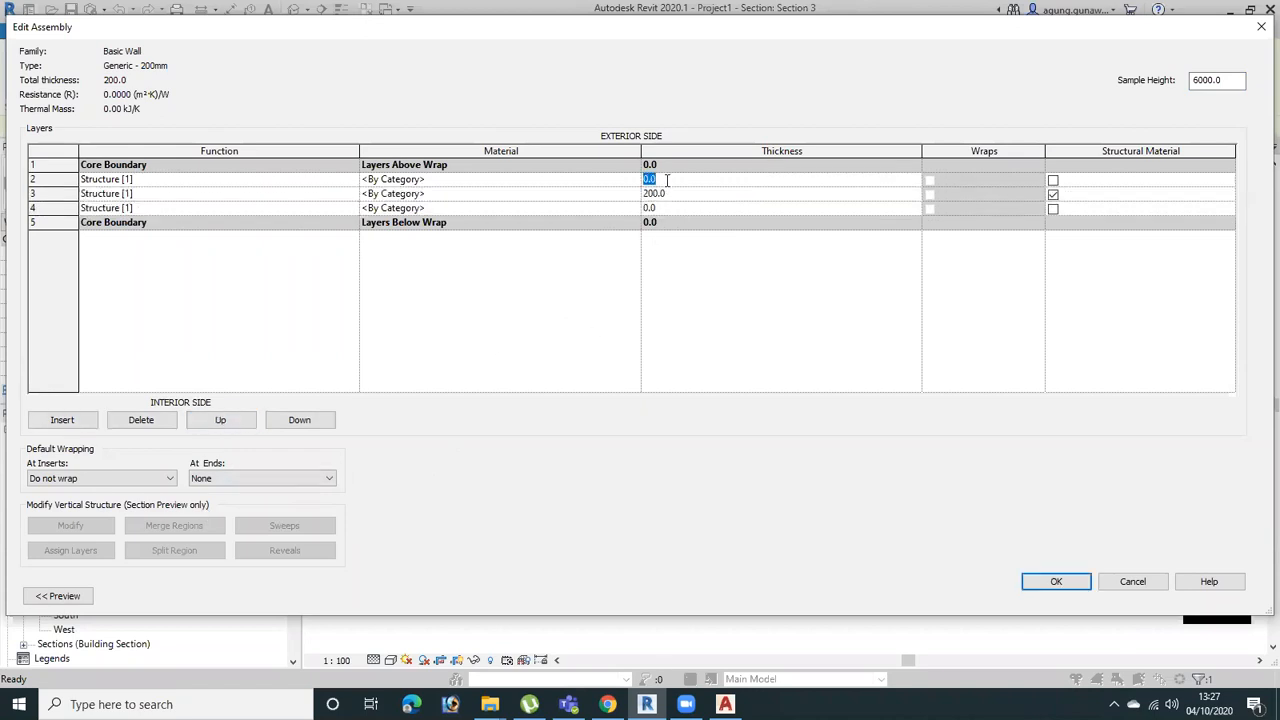
pyautogui.write('50')
pyautogui.click(679, 209)
pyautogui.click(633, 205)
pyautogui.click(634, 202)
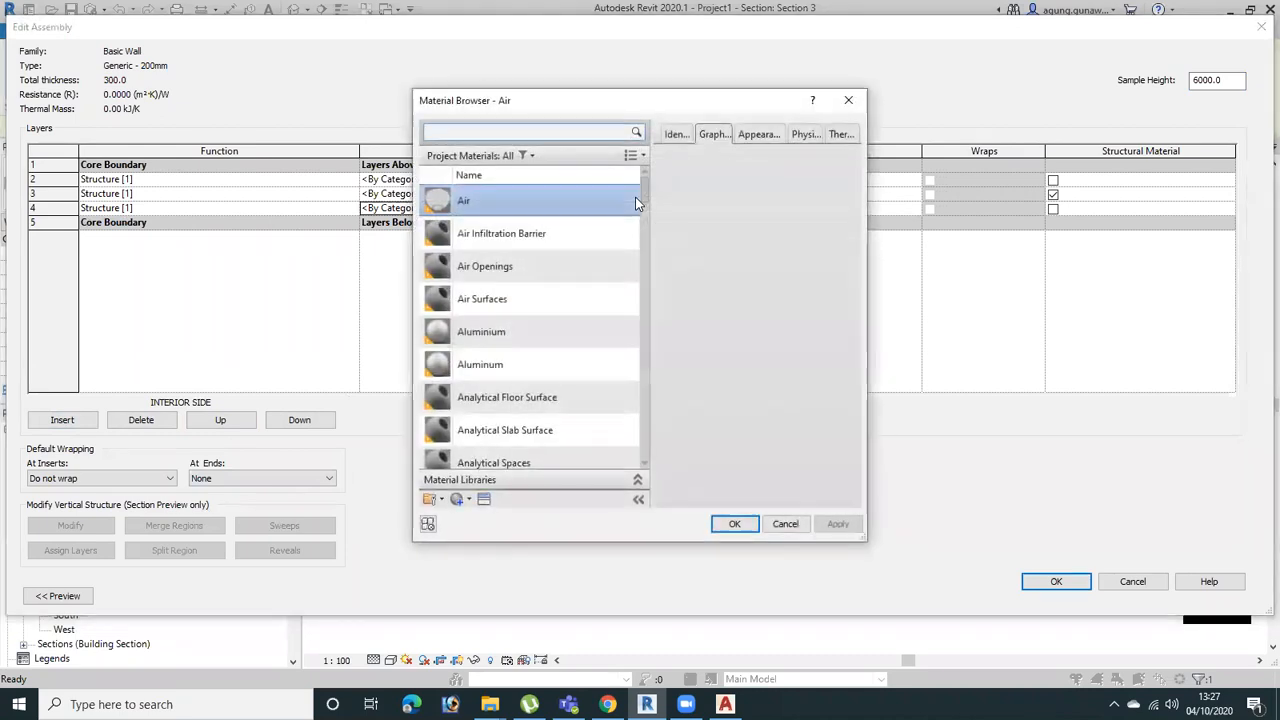
pyautogui.click(848, 101)
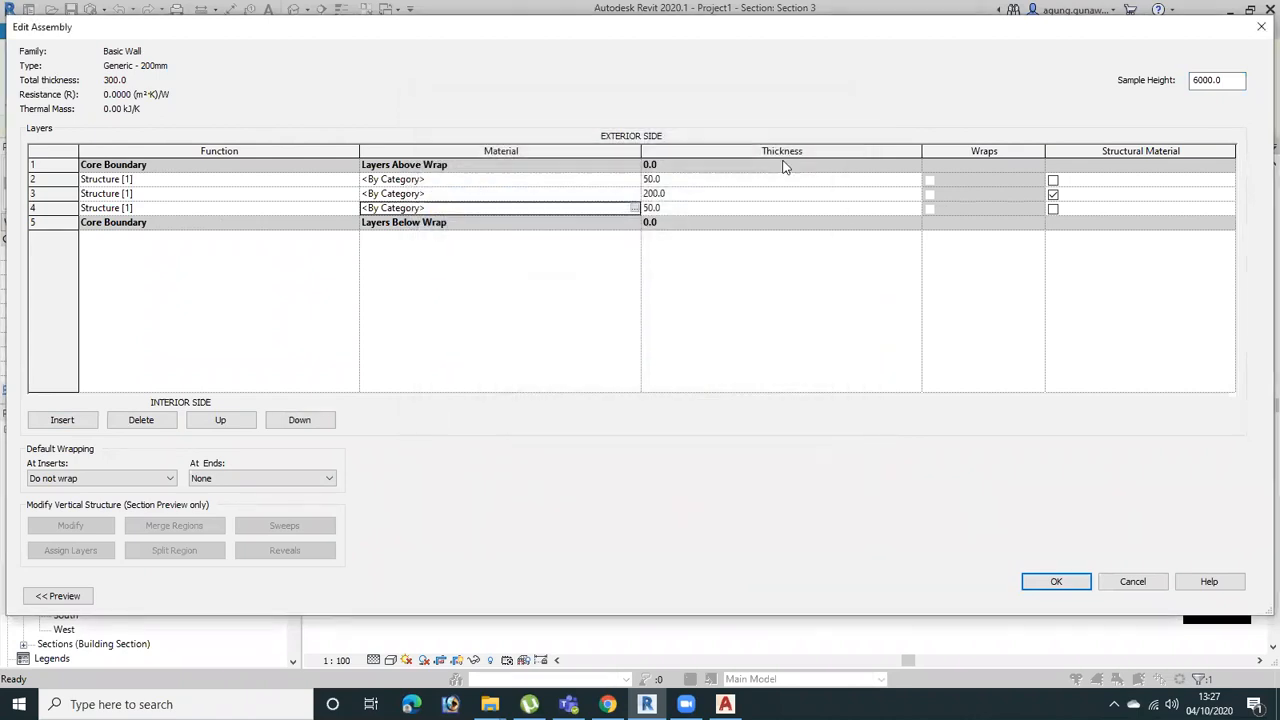
# Assign the Brick, Common material to the 200 mm middle layer of the wall assembly
pyautogui.click(626, 192)
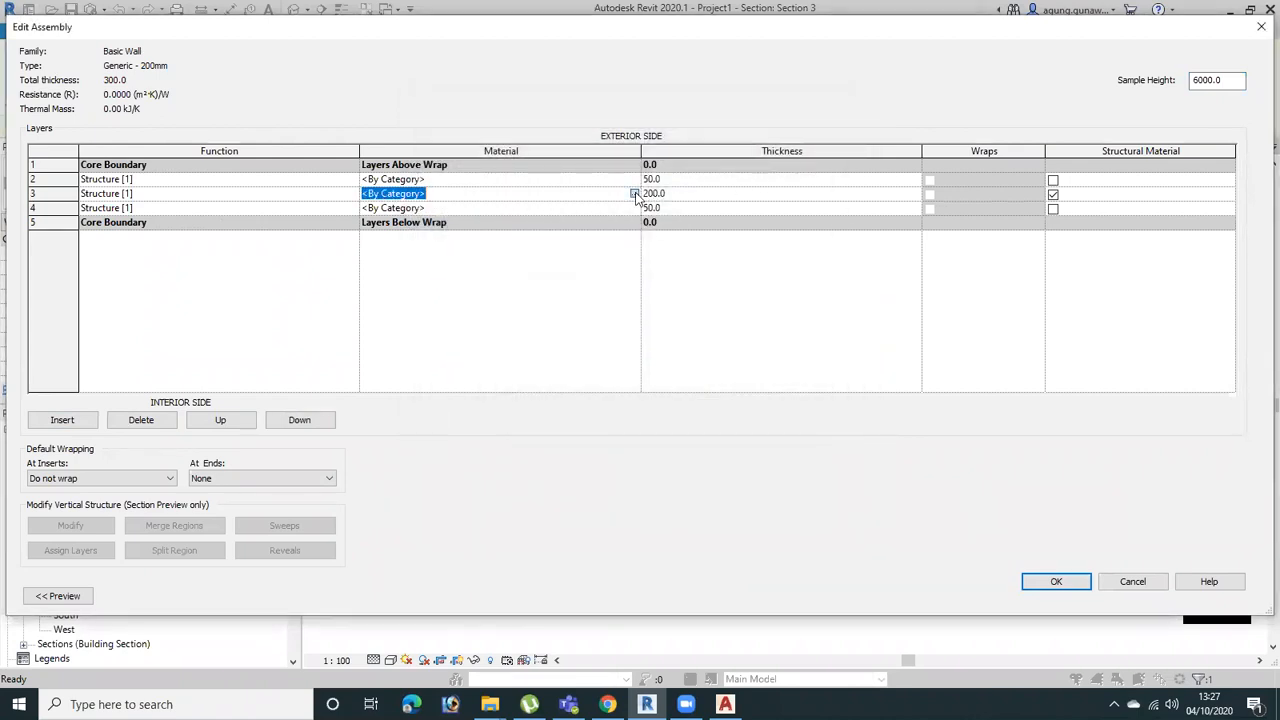
pyautogui.click(634, 194)
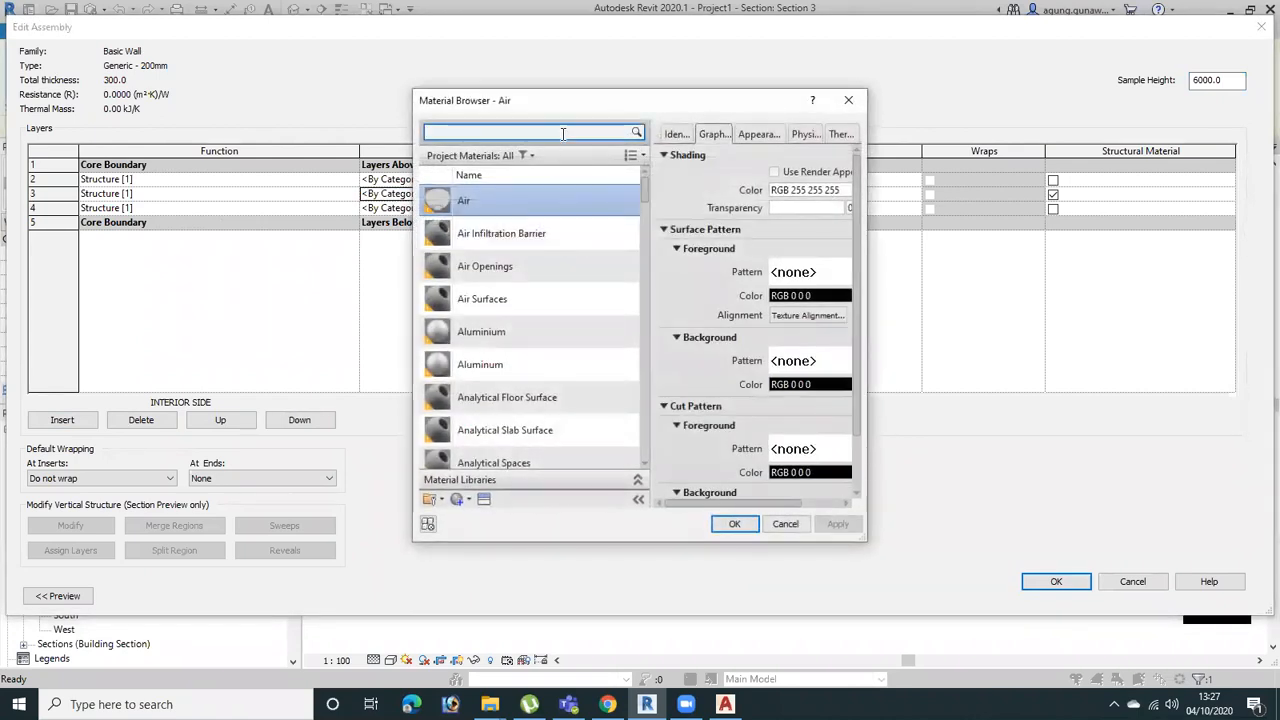
pyautogui.write('bri')
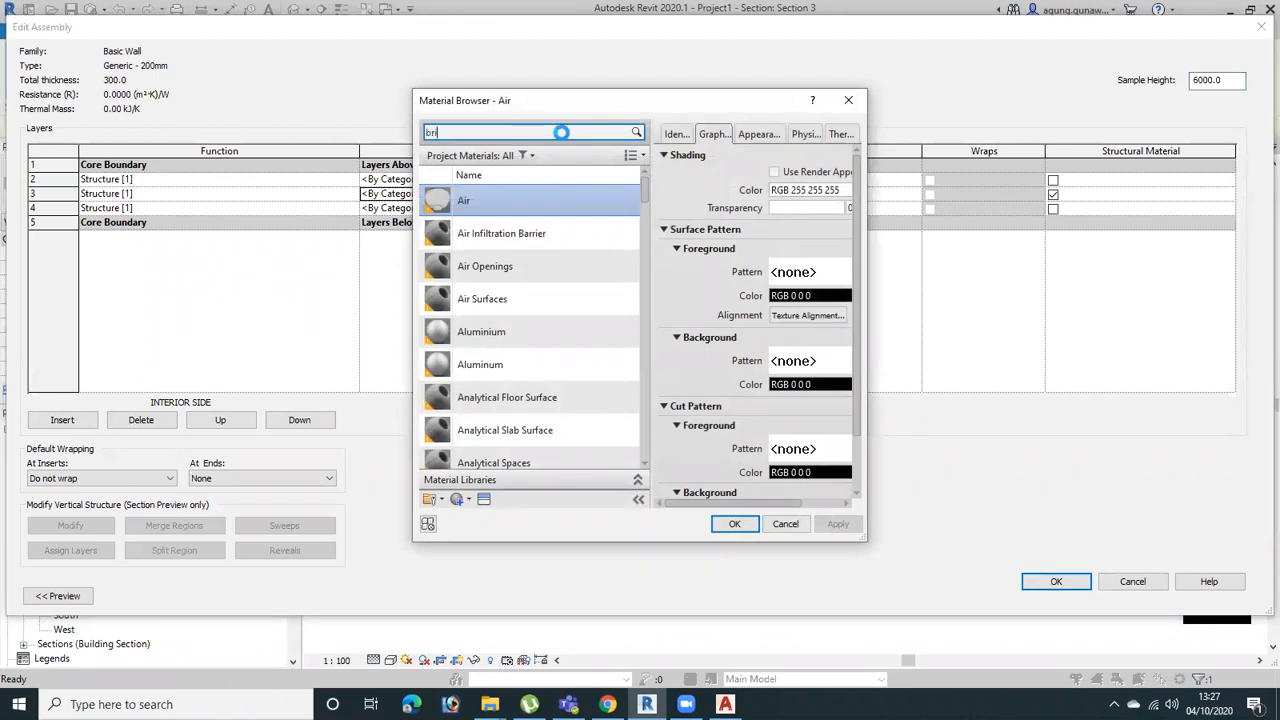
pyautogui.click(490, 219)
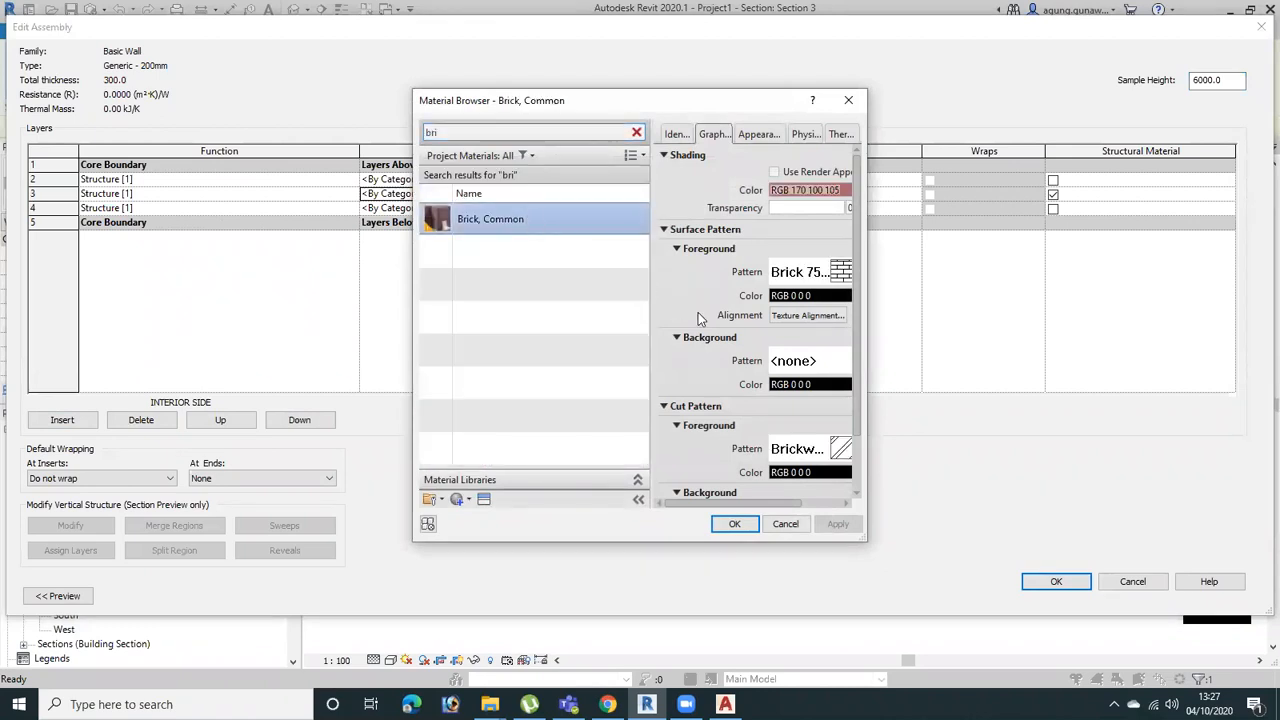
pyautogui.moveTo(868, 433); pyautogui.dragTo(1036, 433)
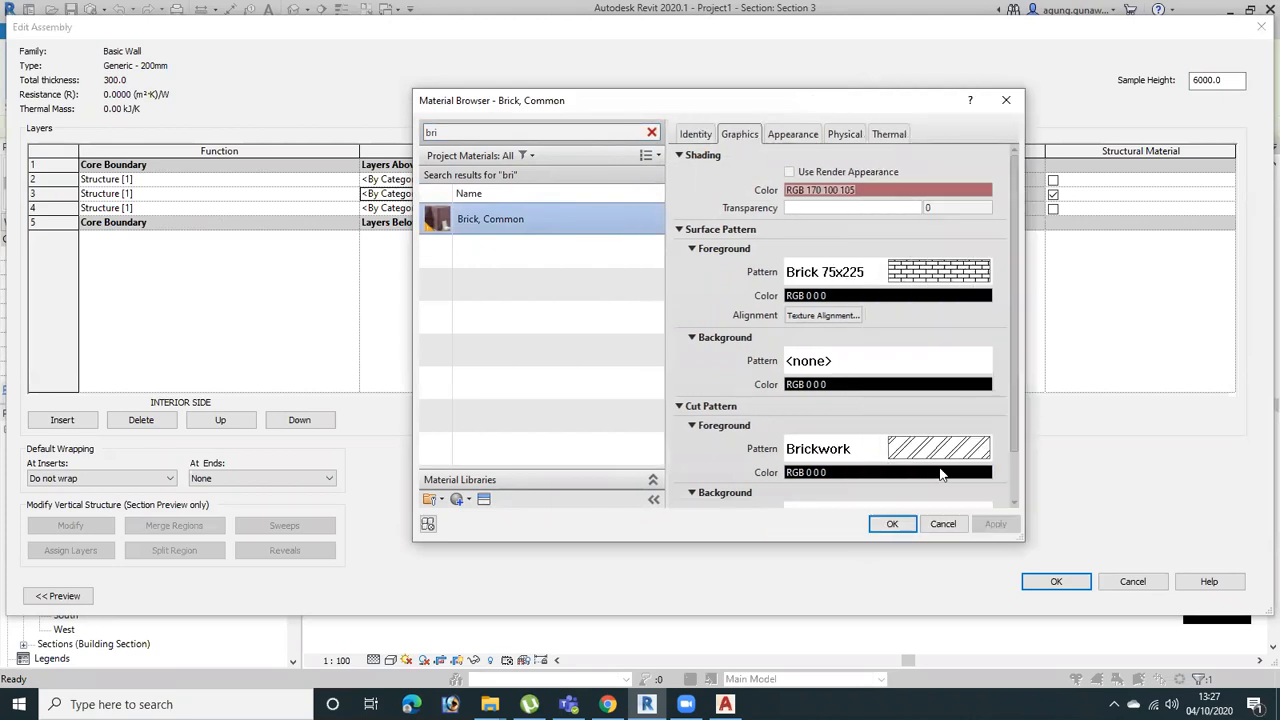
pyautogui.click(901, 524)
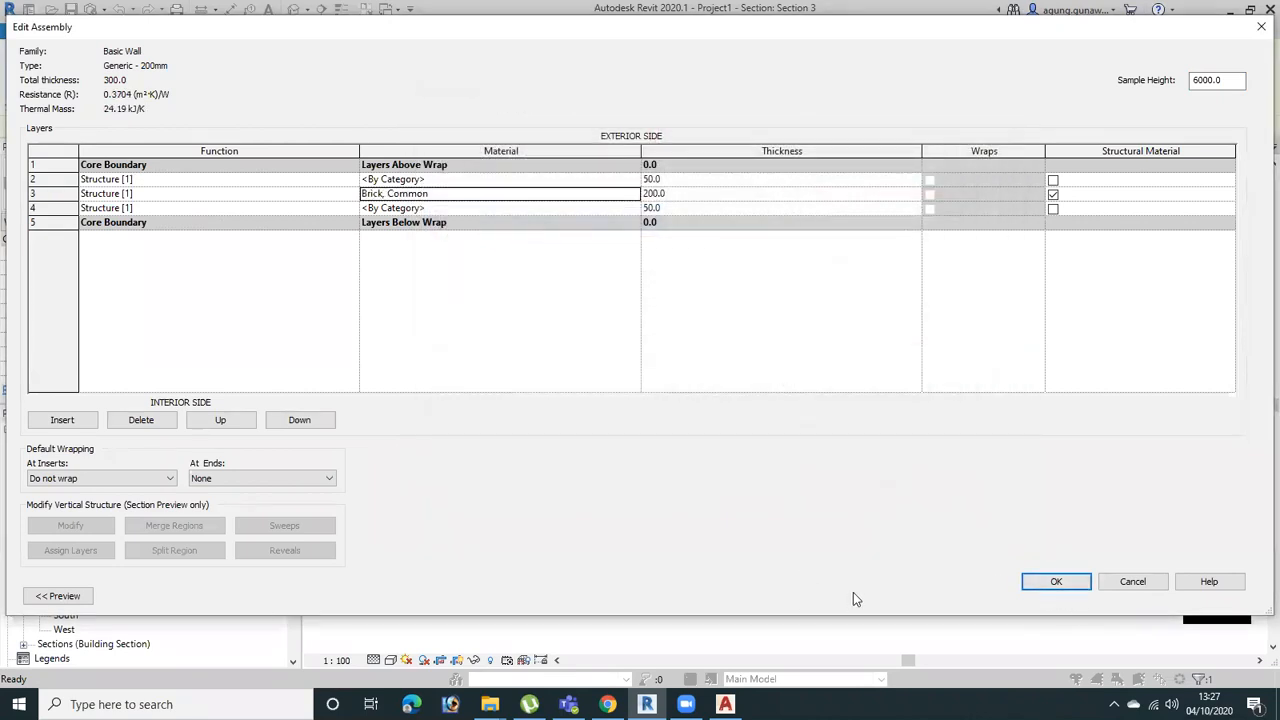
# Show the preview of the wall assembly and accept the new structure for the Generic - 200mm type
pyautogui.click(57, 595)
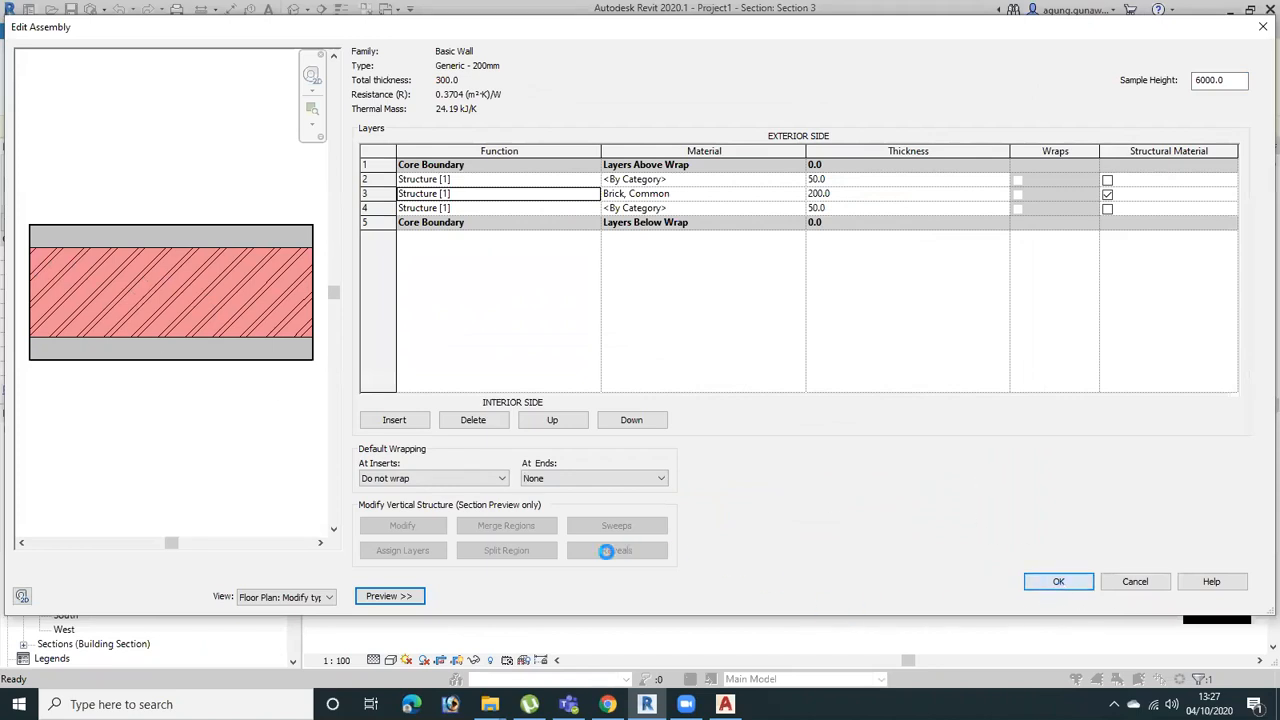
pyautogui.click(1050, 583)
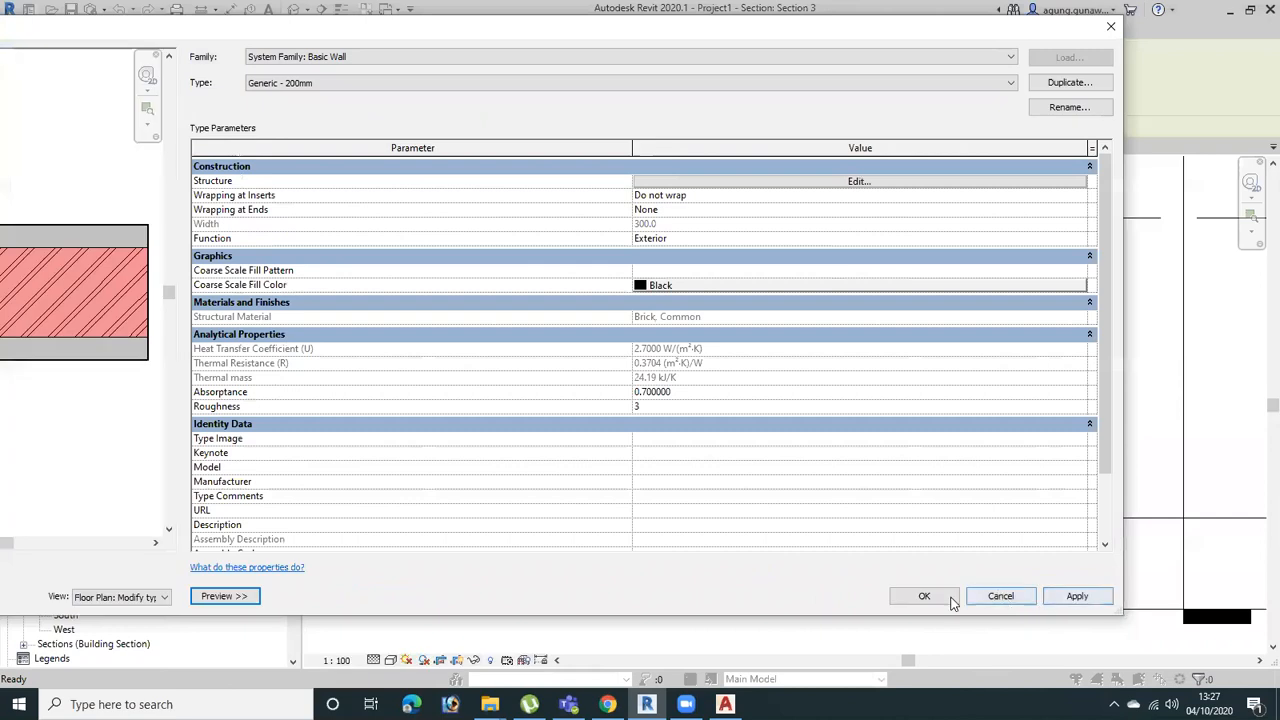
pyautogui.click(921, 596)
# Examine the brick hatch and layers of the edited left-hand wall in Section 3 and compare it with the right-hand wall
pyautogui.click(817, 335)
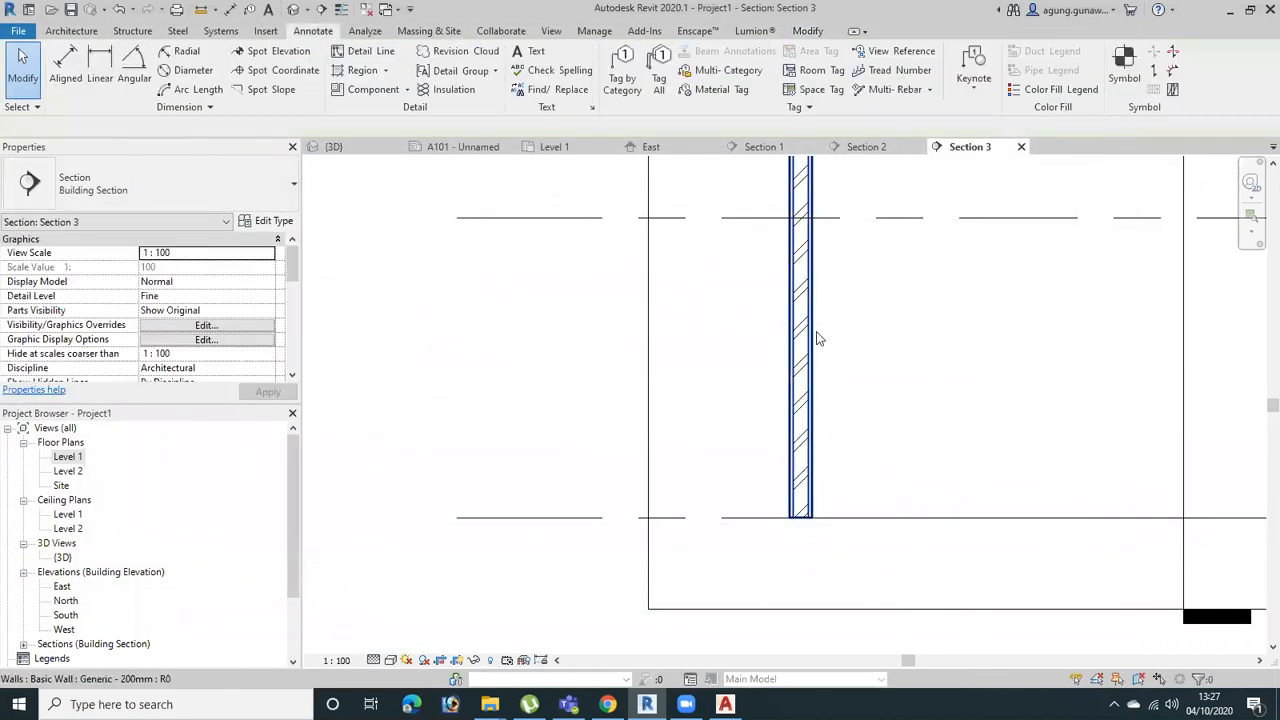
pyautogui.scroll(3, 706, 410)
pyautogui.scroll(-1, 706, 410)
pyautogui.moveTo(689, 289); pyautogui.dragTo(669, 443, button='middle')
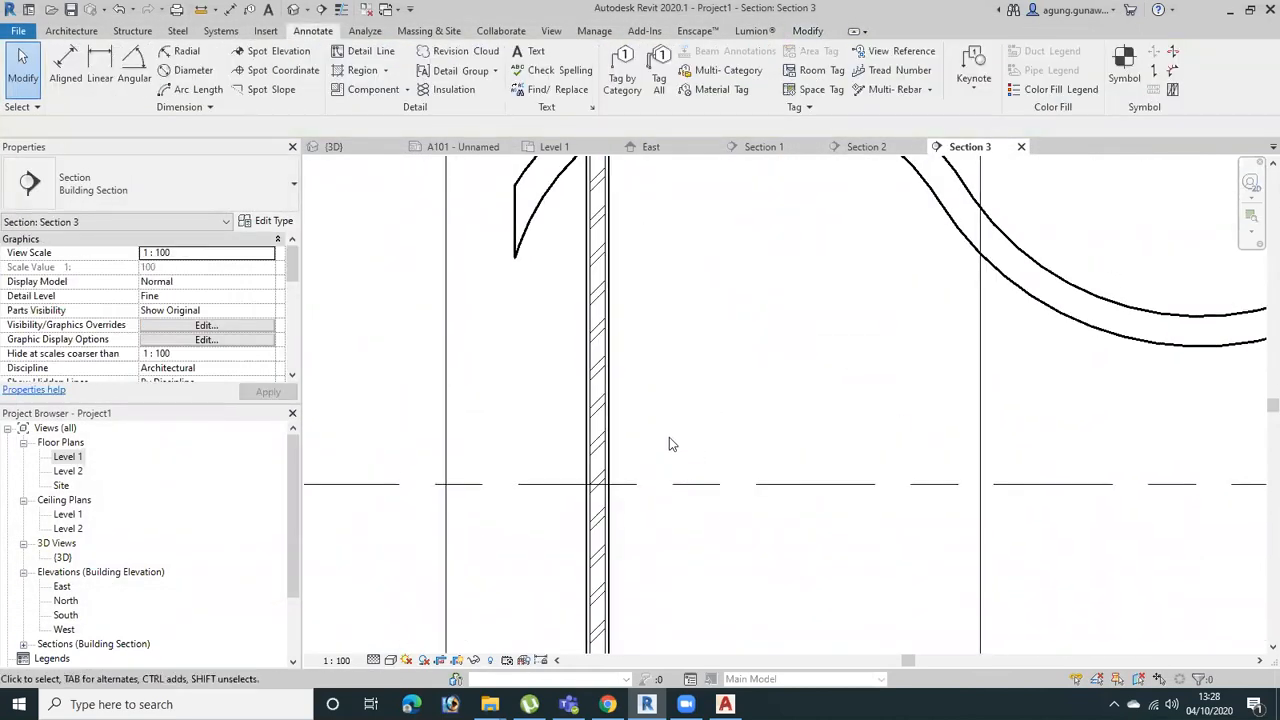
pyautogui.click(594, 251)
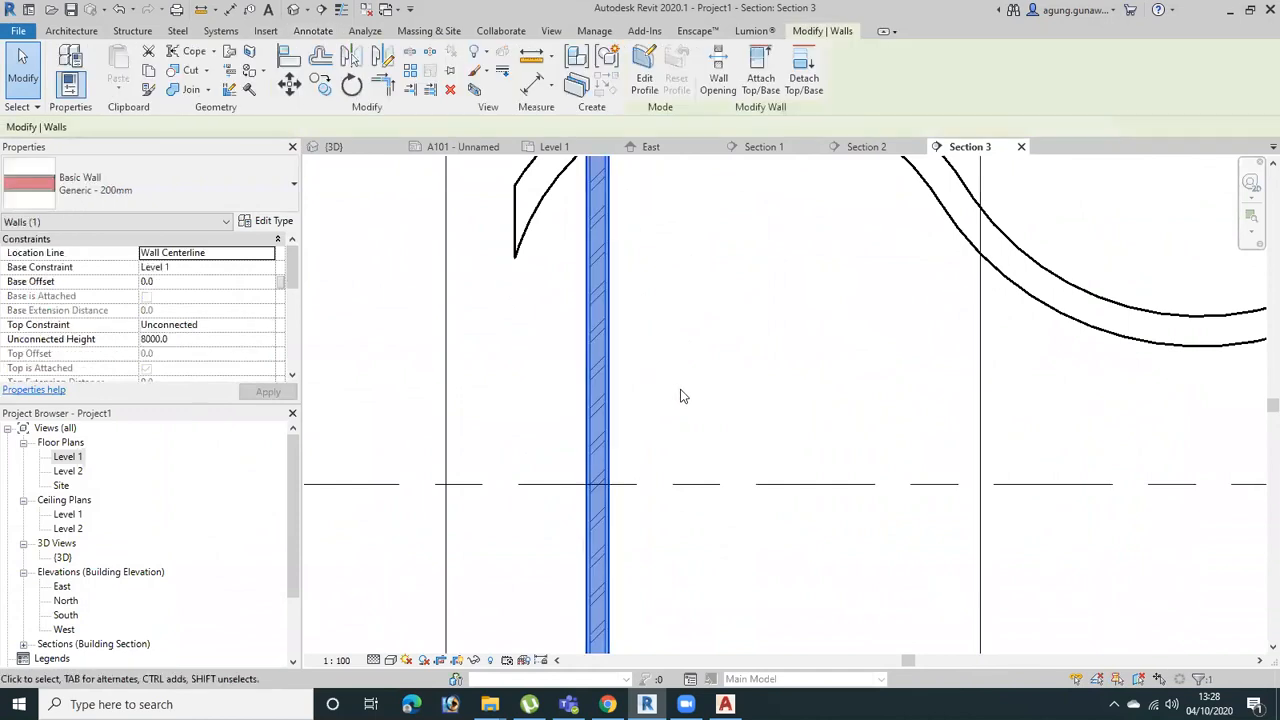
pyautogui.scroll(-2, 681, 390)
pyautogui.moveTo(836, 395); pyautogui.dragTo(768, 306, button='middle')
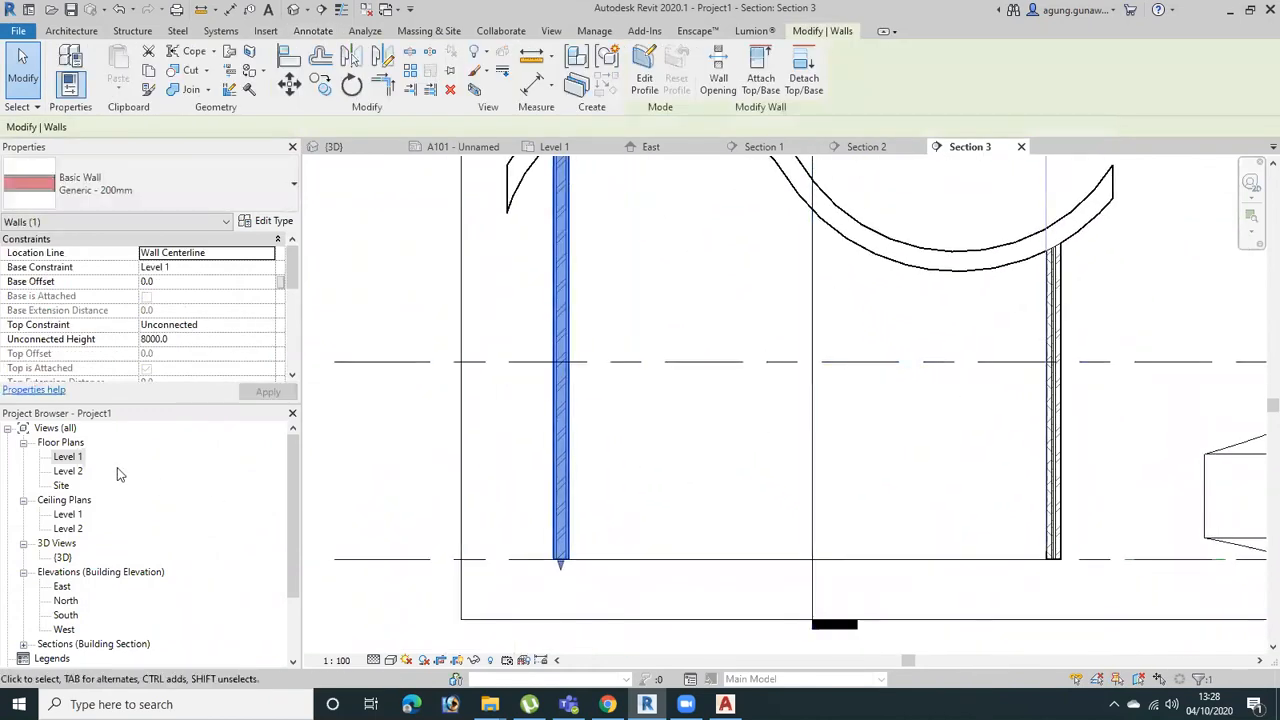
pyautogui.moveTo(714, 309); pyautogui.dragTo(850, 337, button='middle')
pyautogui.click(805, 316)
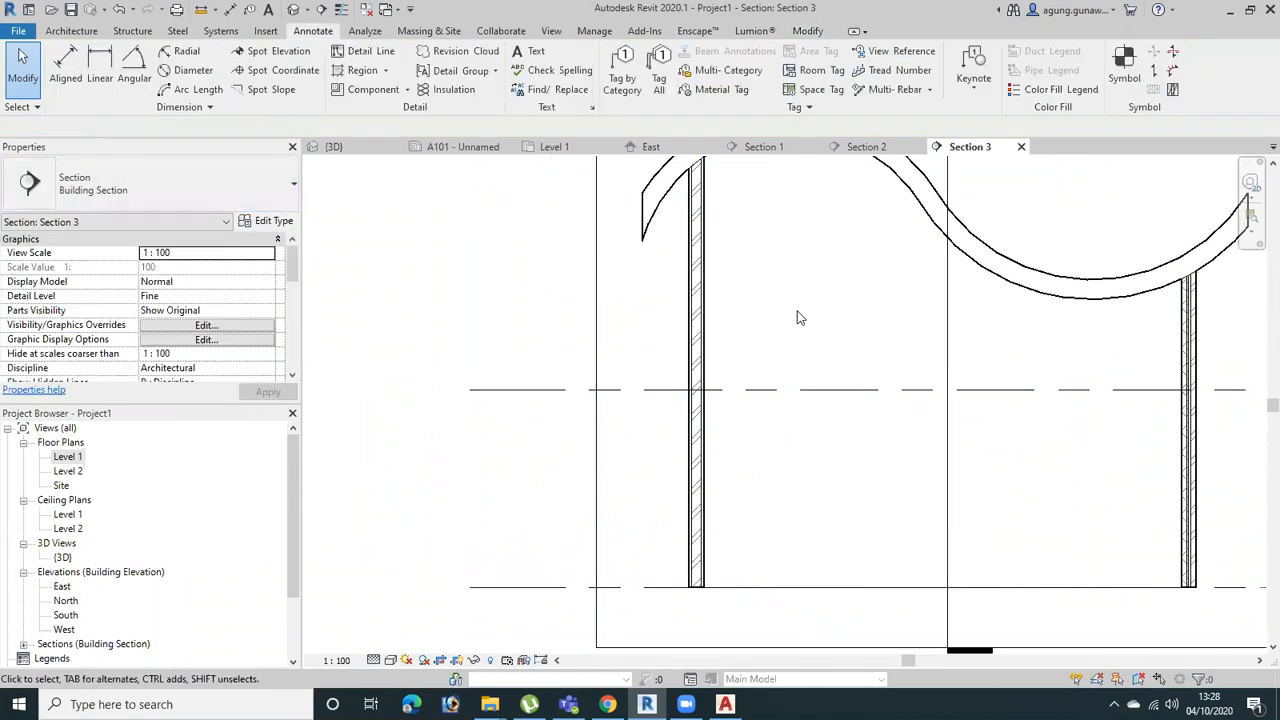
pyautogui.click(696, 306)
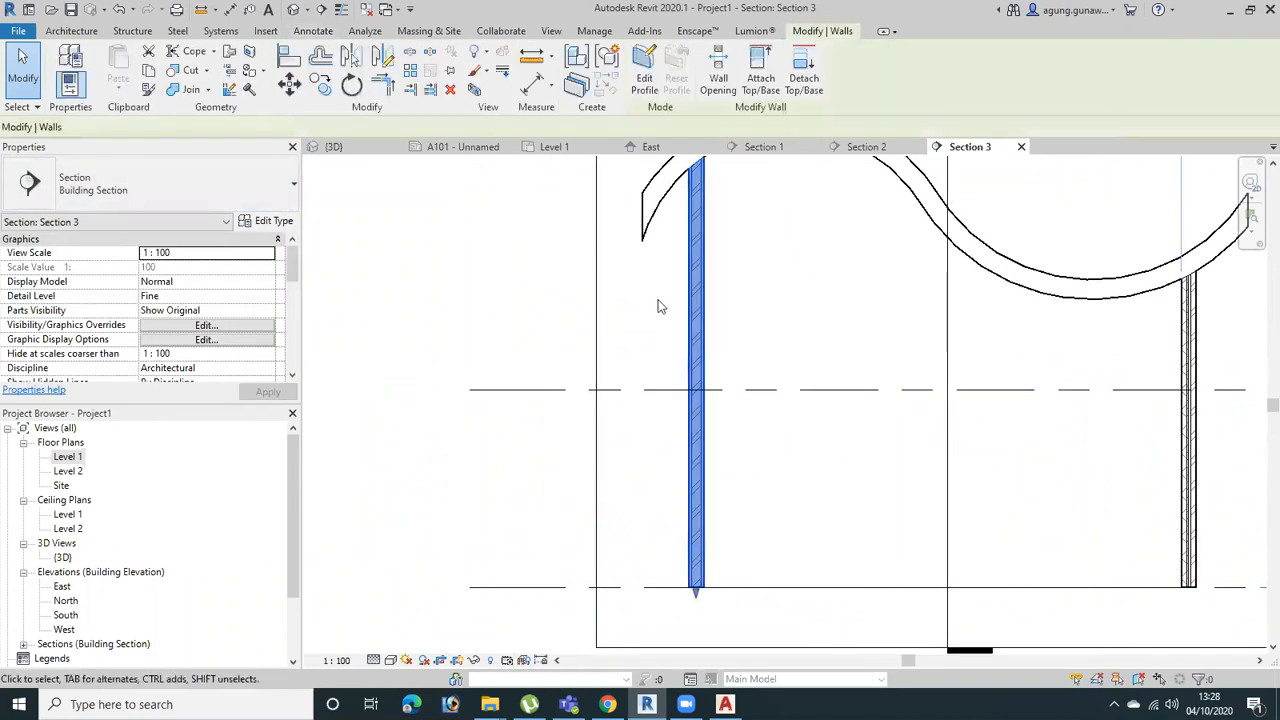
pyautogui.click(840, 275)
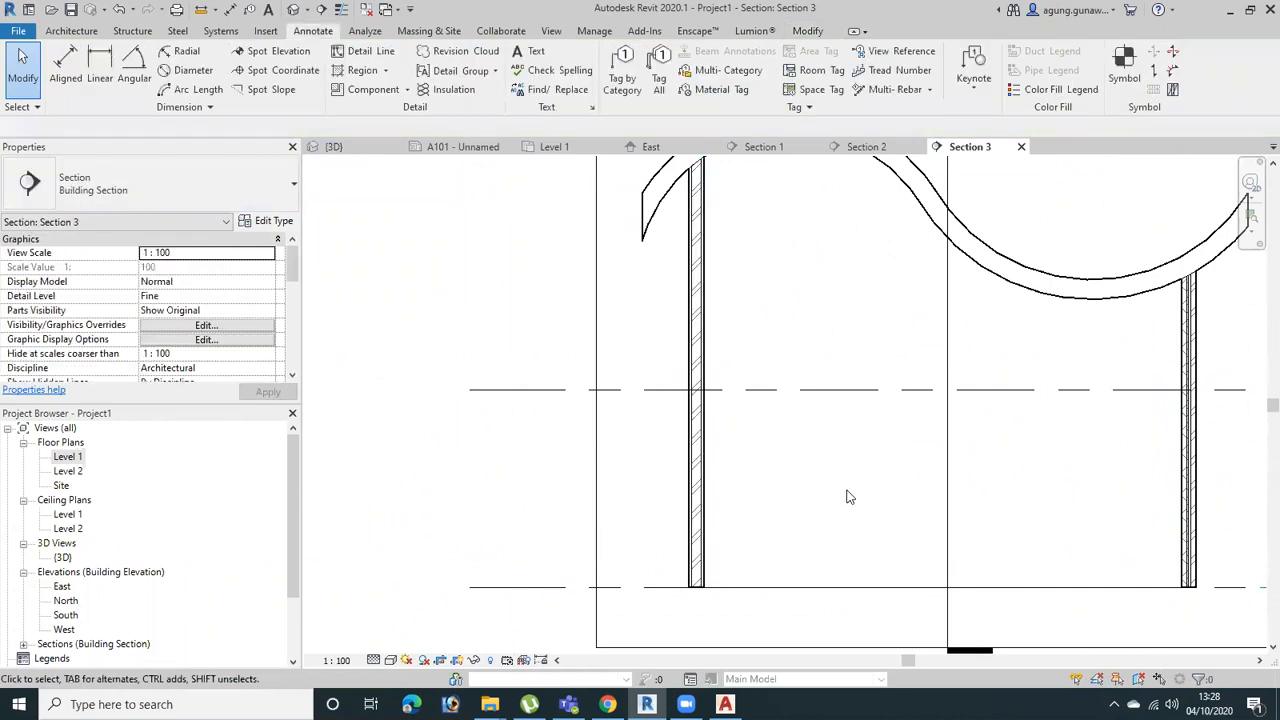
pyautogui.click(703, 313)
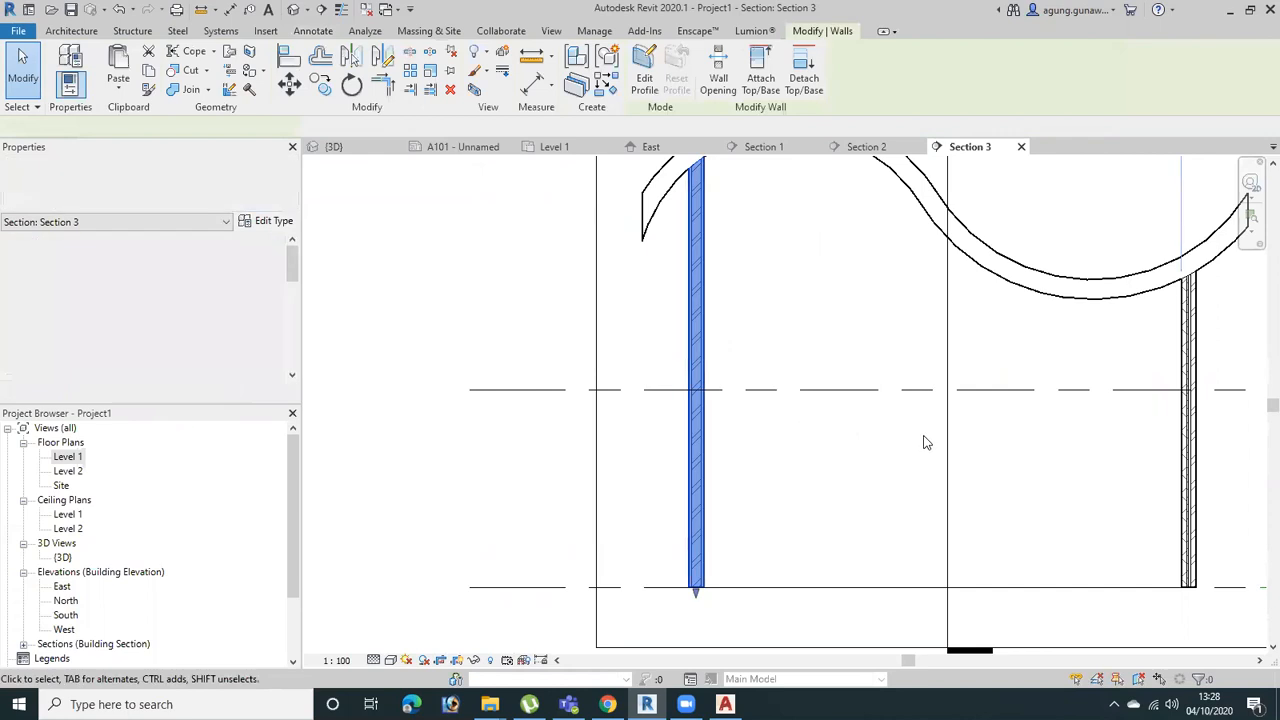
pyautogui.click(798, 320)
# Switch Section 3's detail level to Medium, Coarse and back to Fine to compare how the cut walls are drawn
pyautogui.scroll(-2, 824, 338)
pyautogui.moveTo(861, 414); pyautogui.dragTo(819, 294, button='middle')
pyautogui.click(375, 660)
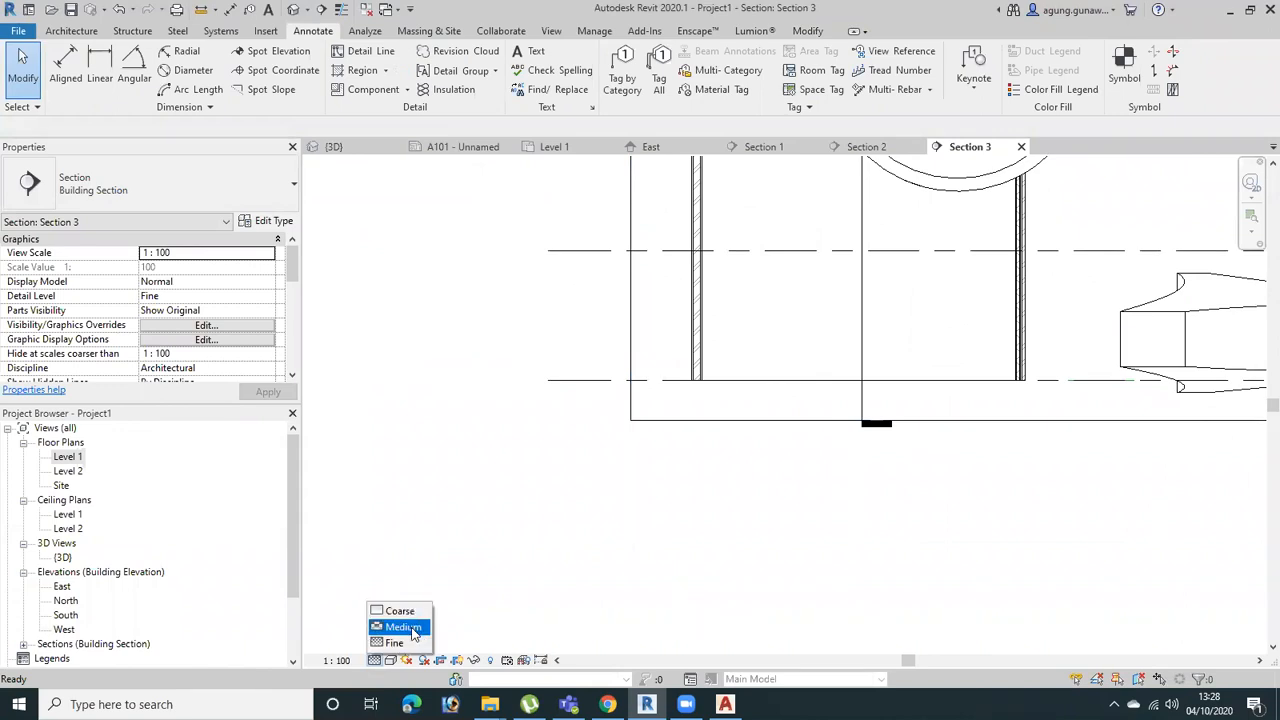
pyautogui.click(400, 627)
pyautogui.click(373, 660)
pyautogui.click(392, 610)
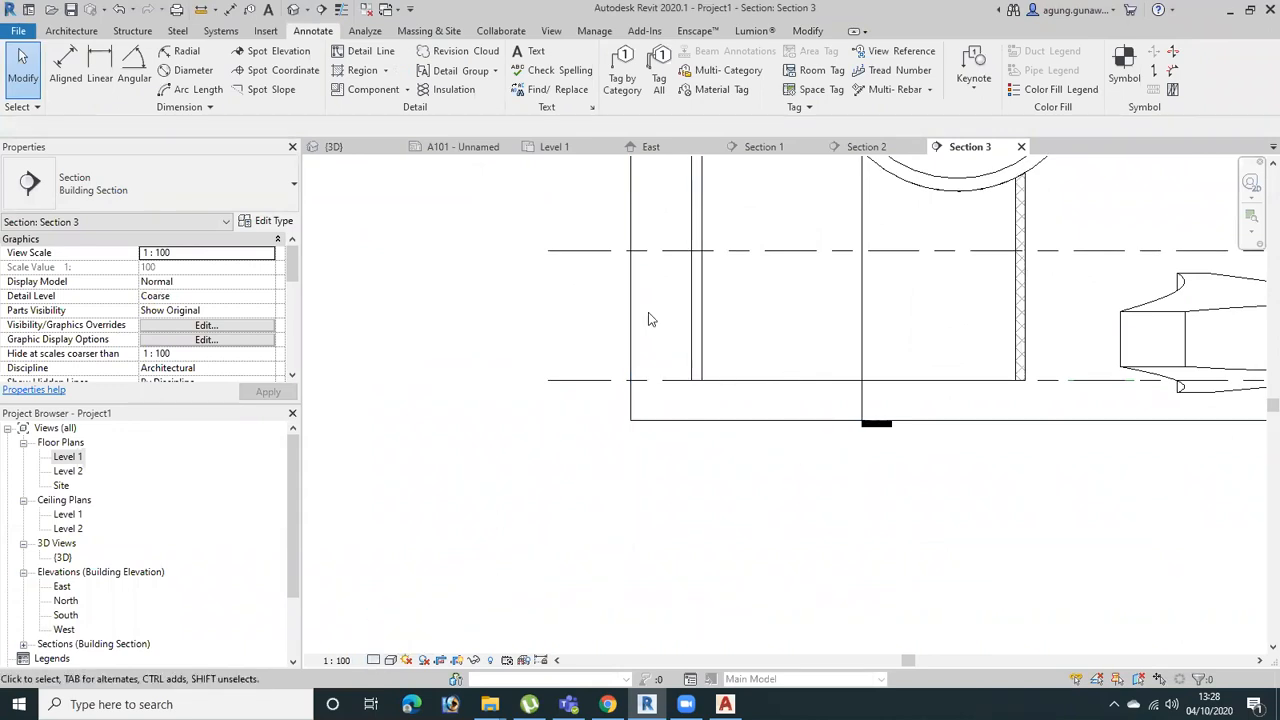
pyautogui.click(373, 660)
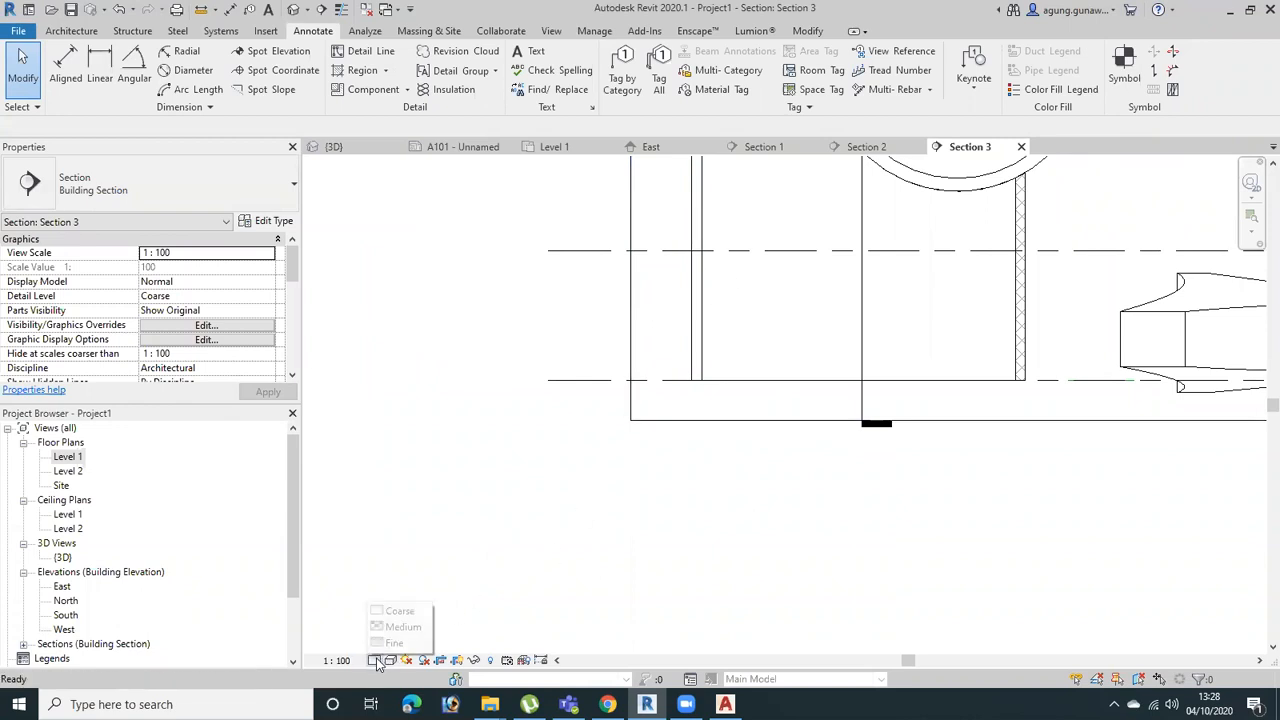
pyautogui.click(394, 645)
# Examine the cut walls, their junctions with the curved roof and the object beside the building in Section 3
pyautogui.scroll(3, 810, 354)
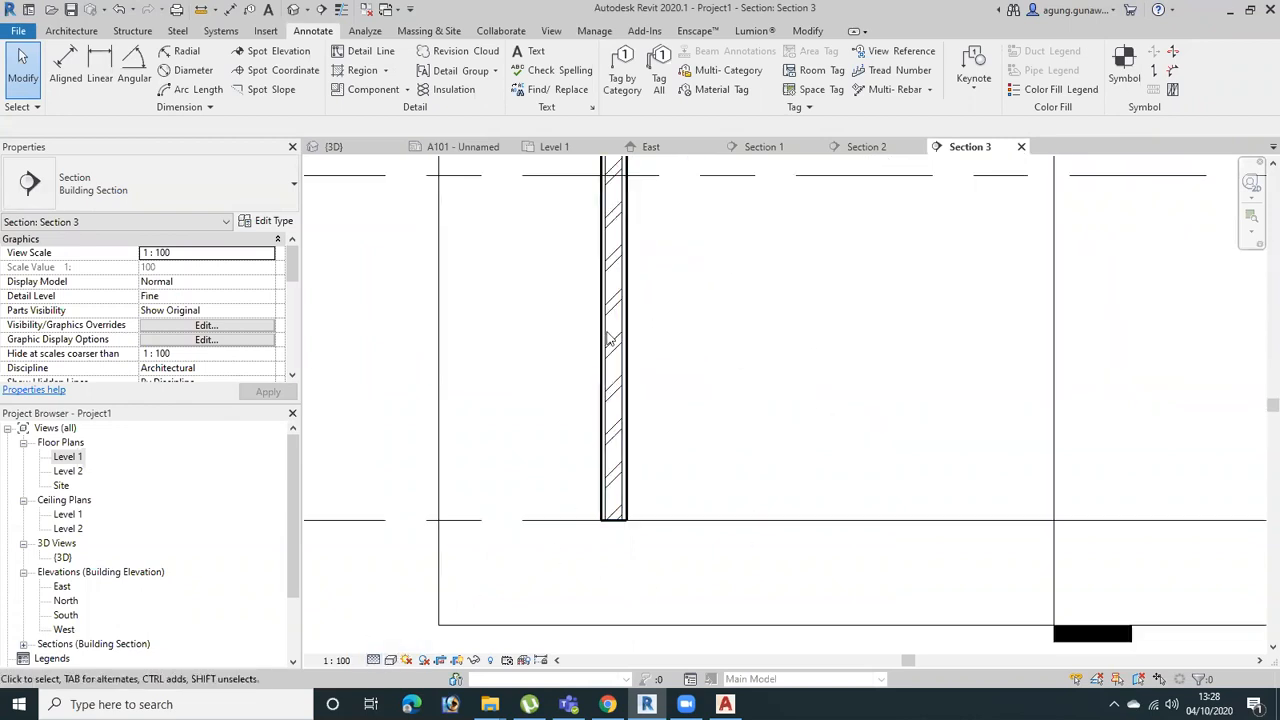
pyautogui.scroll(-3, 666, 503)
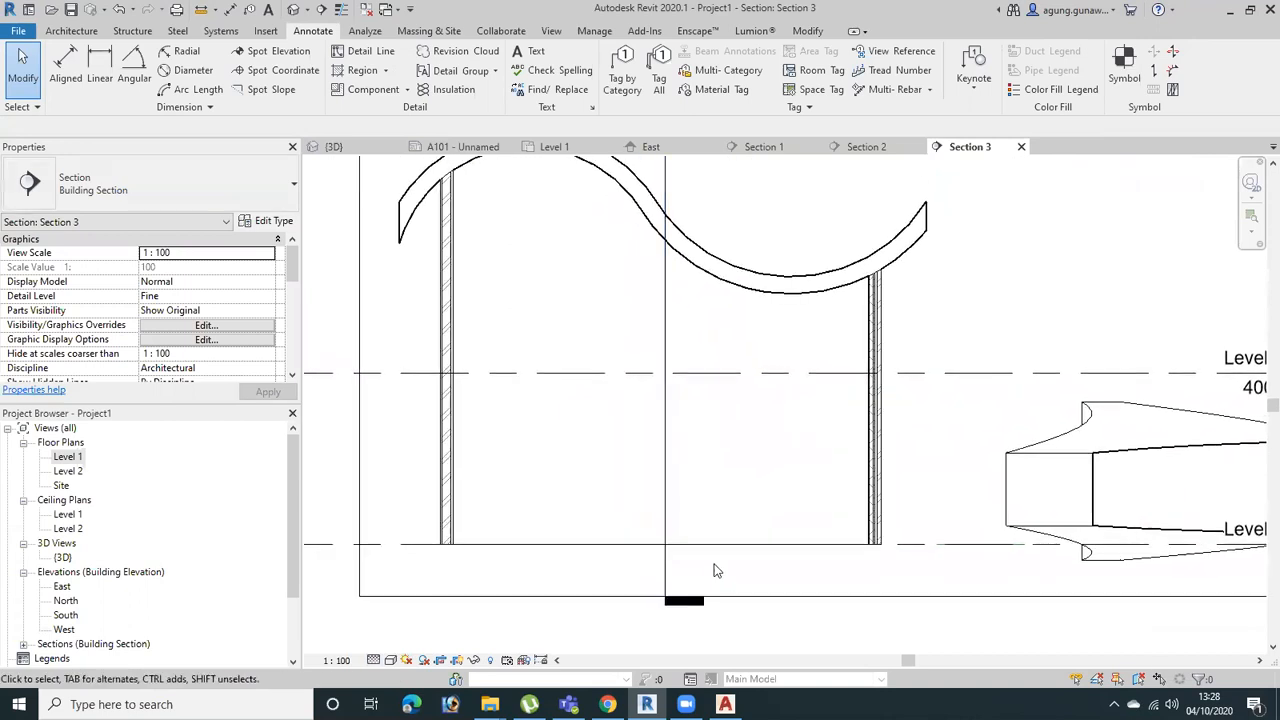
pyautogui.scroll(3, 486, 243)
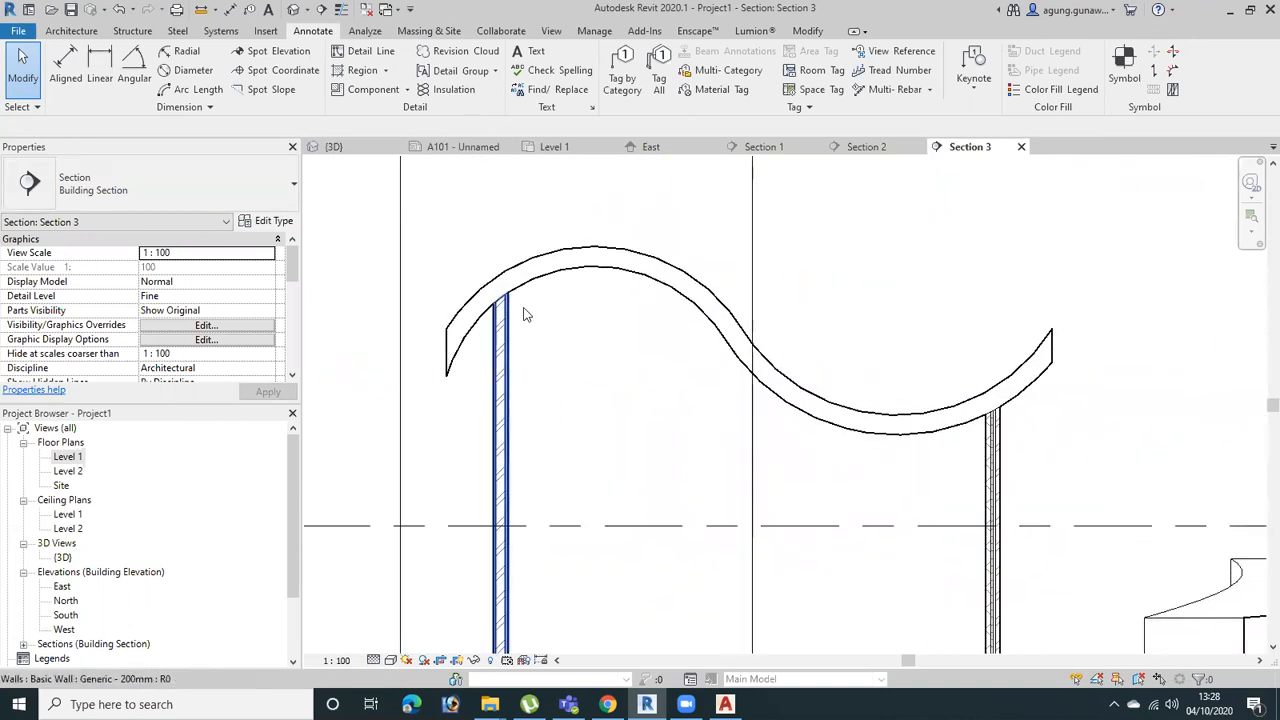
pyautogui.scroll(2, 520, 315)
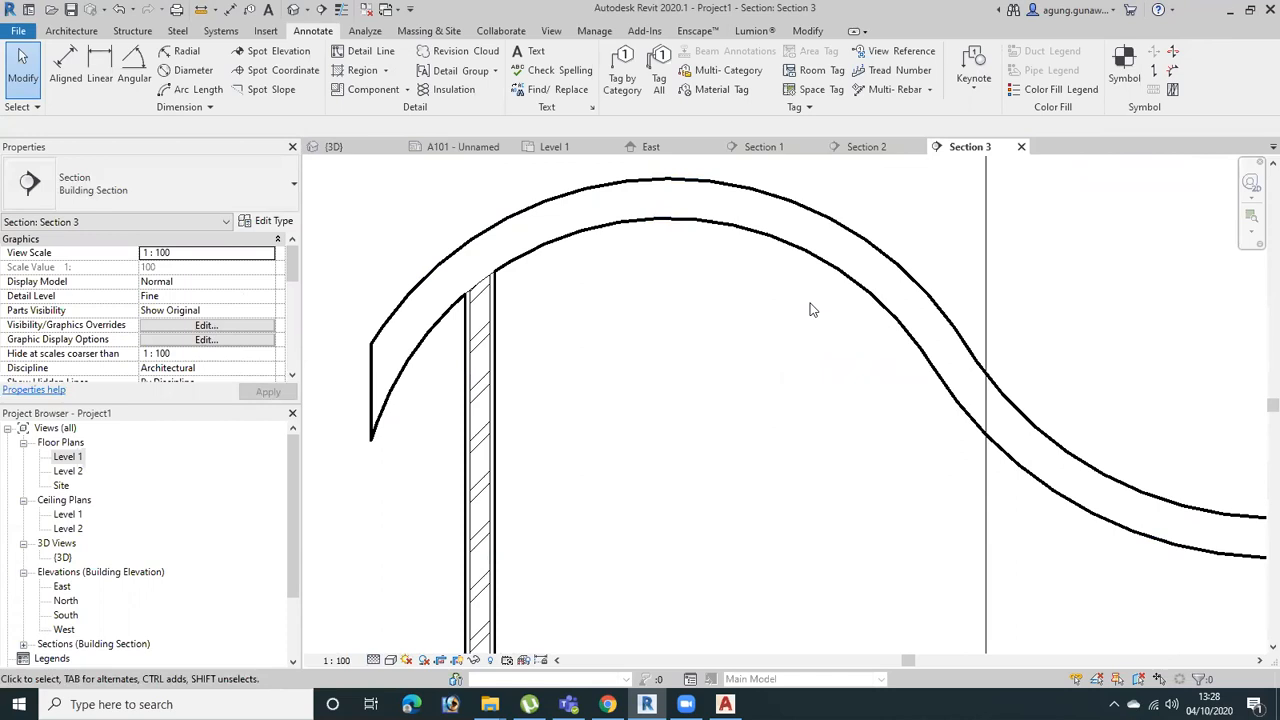
pyautogui.moveTo(577, 388); pyautogui.dragTo(475, 472)
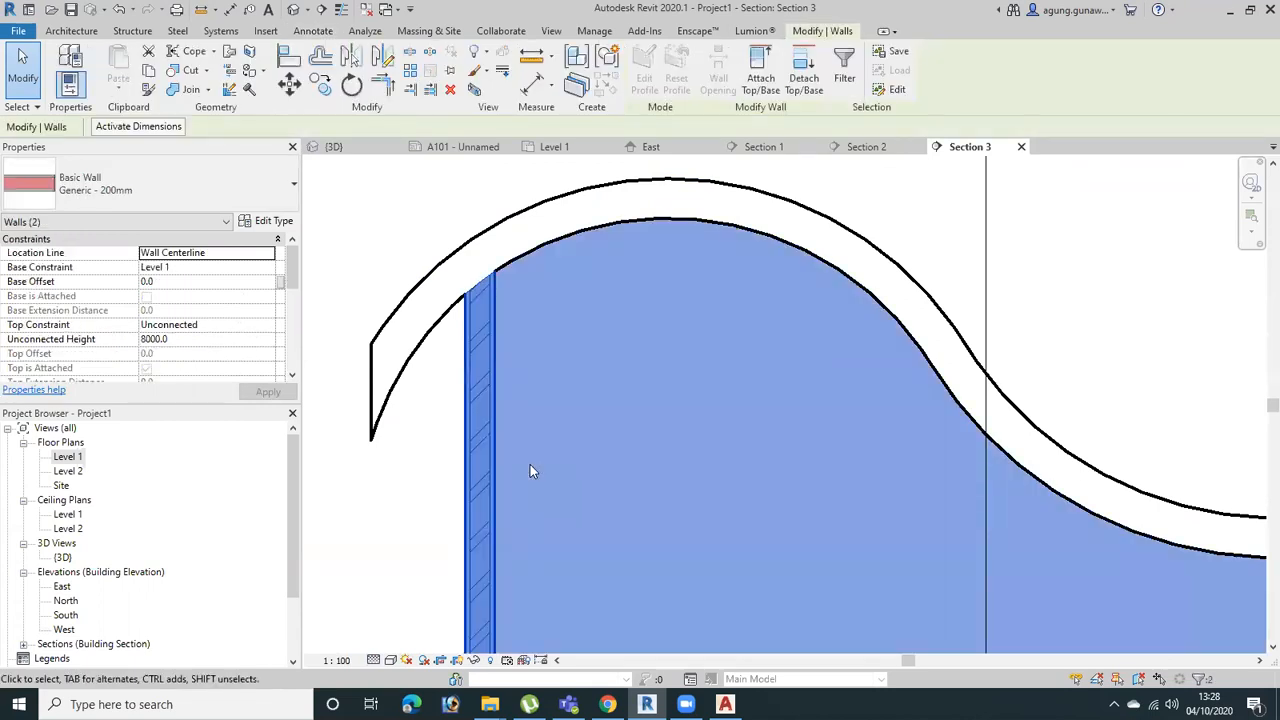
pyautogui.click(1077, 259)
pyautogui.scroll(-5, 815, 355)
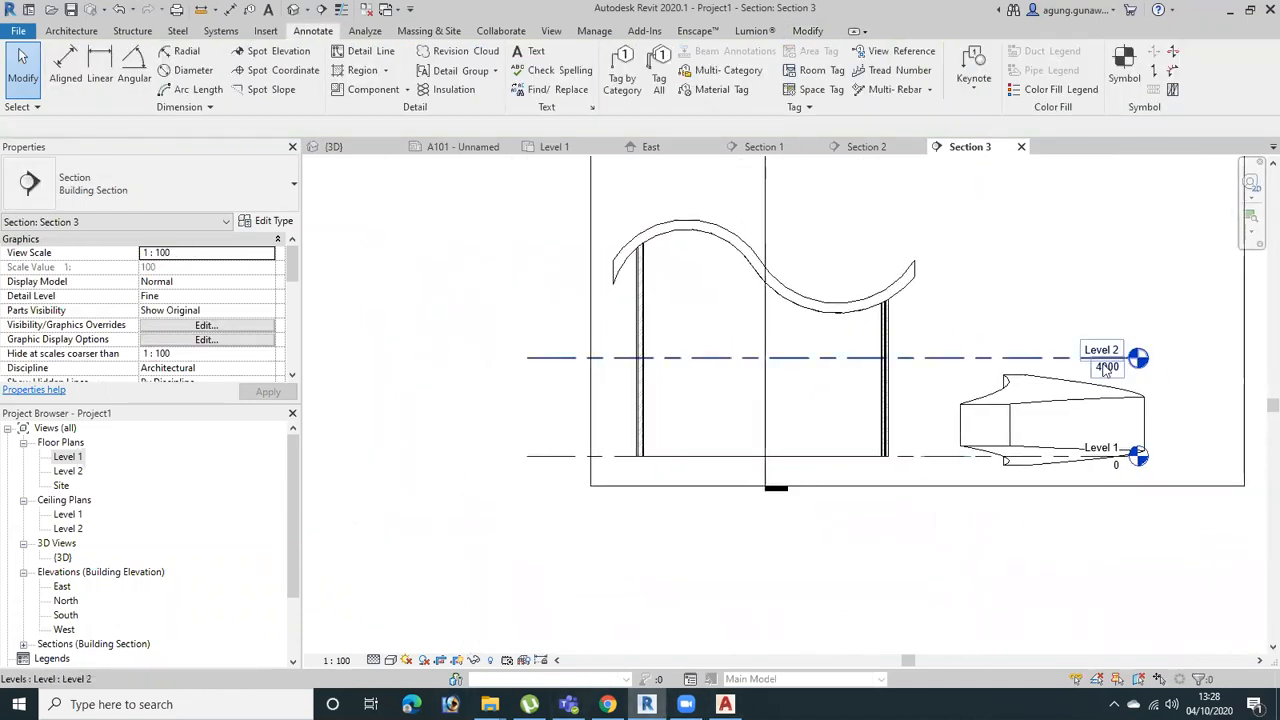
pyautogui.scroll(3, 1025, 460)
pyautogui.moveTo(1058, 388); pyautogui.dragTo(746, 375, button='middle')
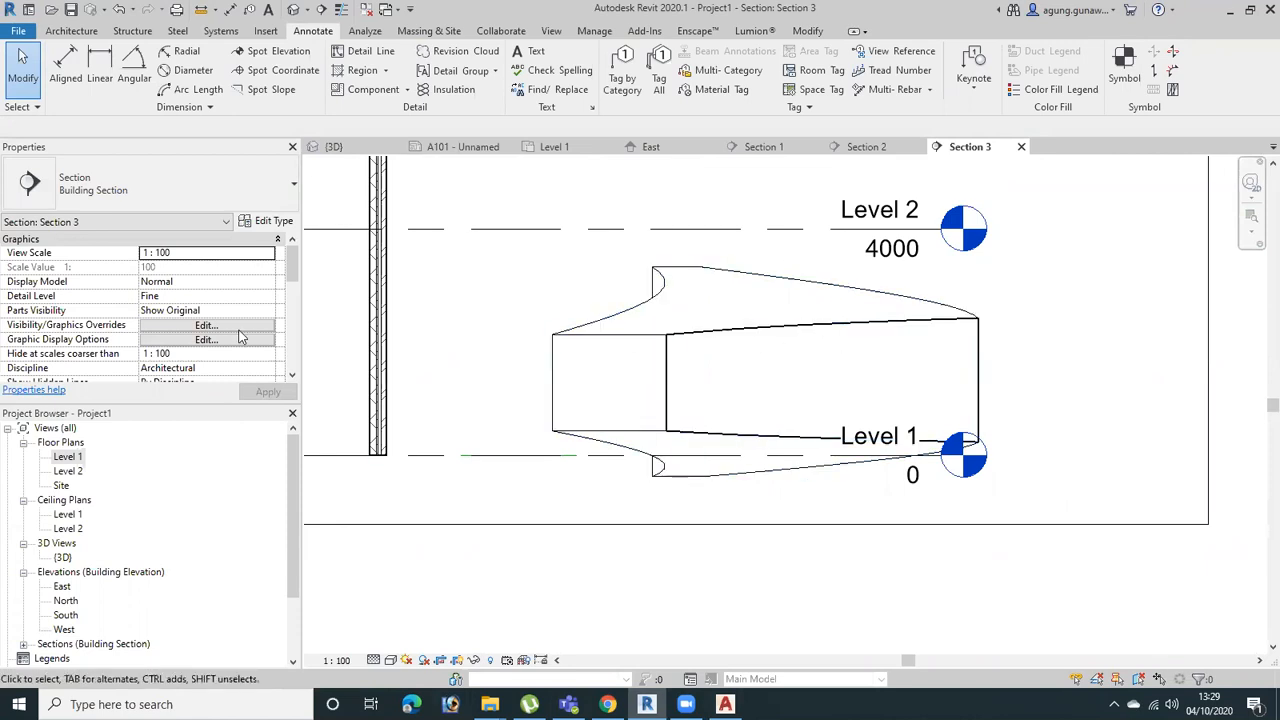
# Assign the Architectural Section view template to Section 3
pyautogui.scroll(-5, 240, 337)
pyautogui.scroll(-3, 237, 342)
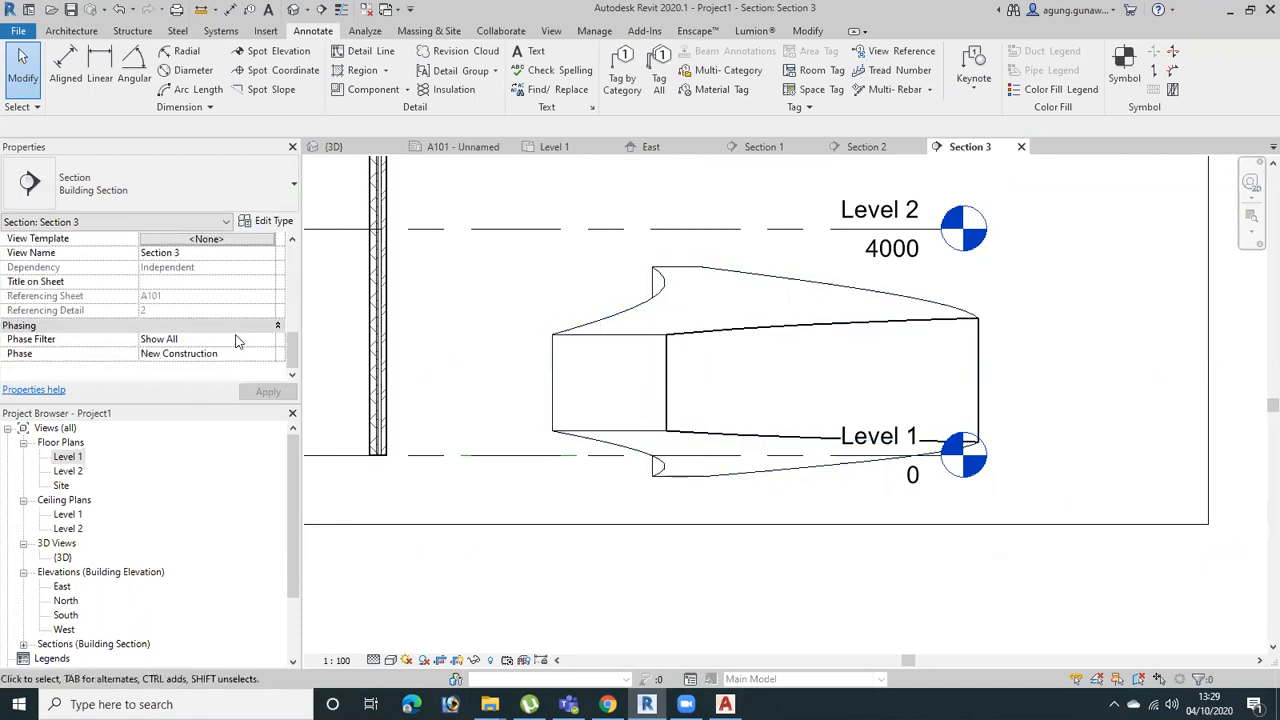
pyautogui.scroll(3, 237, 335)
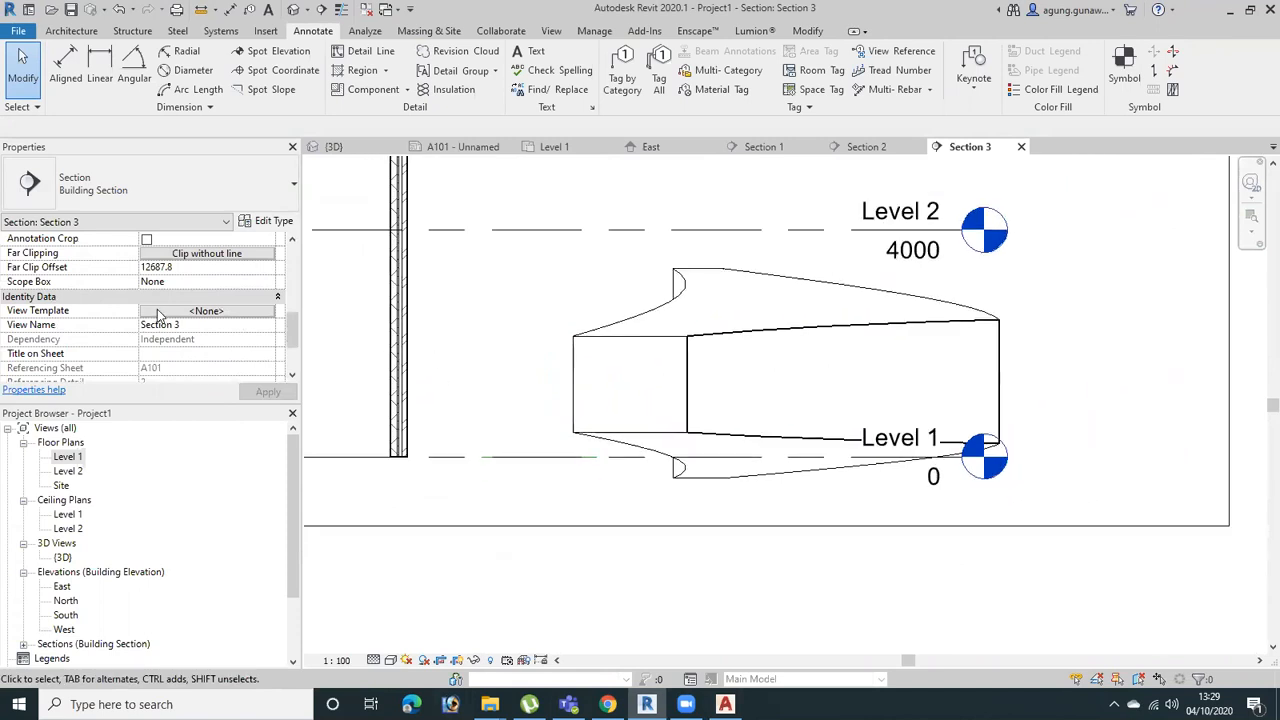
pyautogui.scroll(-2, 175, 317)
pyautogui.scroll(5, 215, 321)
pyautogui.moveTo(354, 320); pyautogui.dragTo(558, 326, button='middle')
pyautogui.scroll(2, 162, 291)
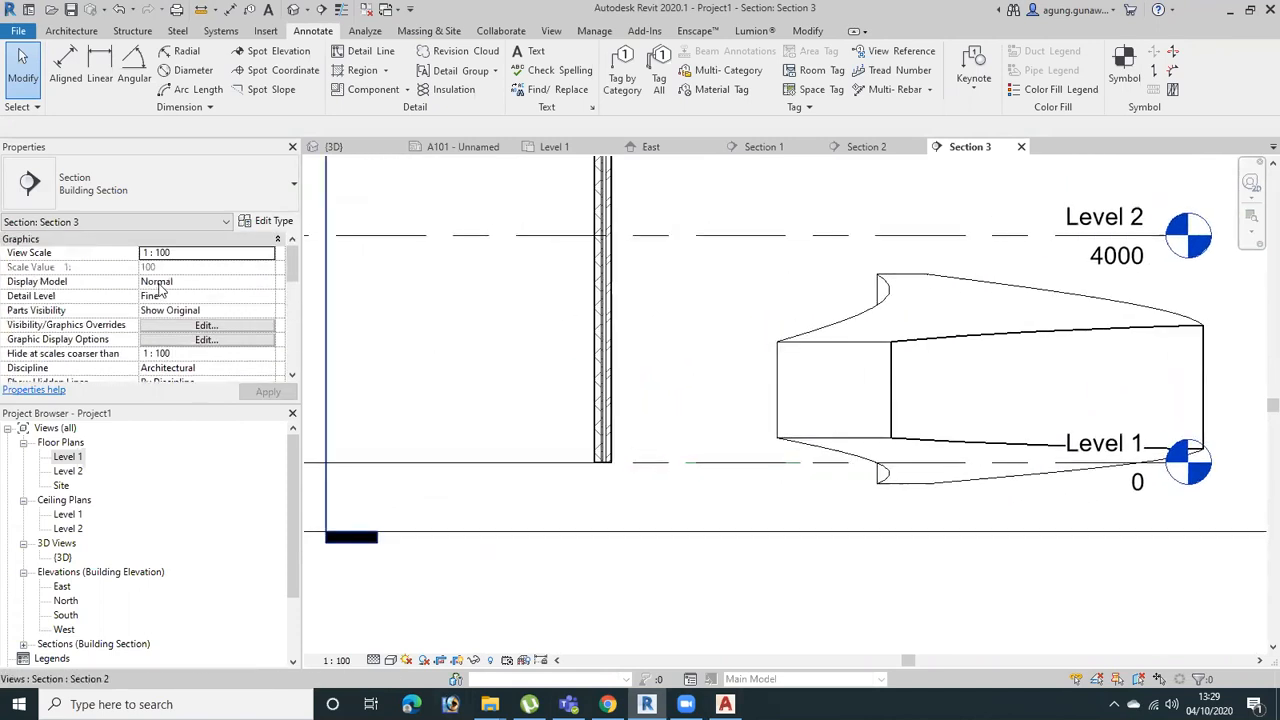
pyautogui.scroll(-4, 172, 344)
pyautogui.scroll(-2, 228, 350)
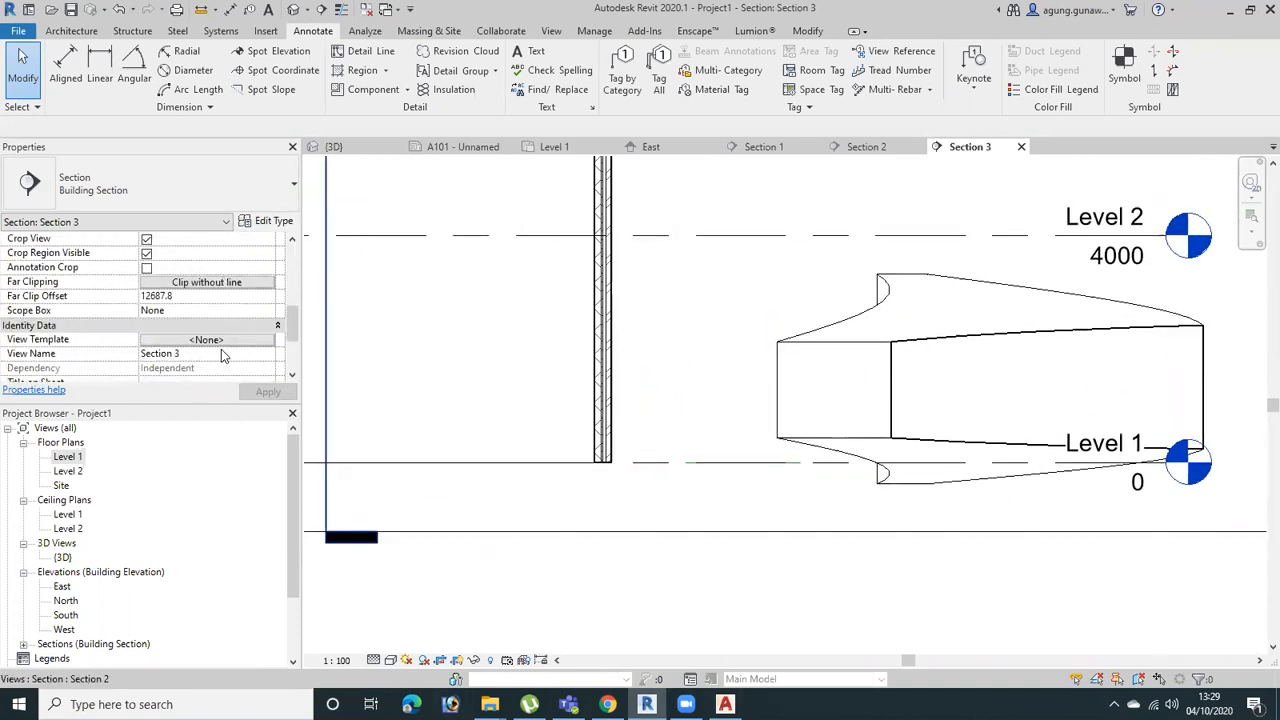
pyautogui.click(196, 340)
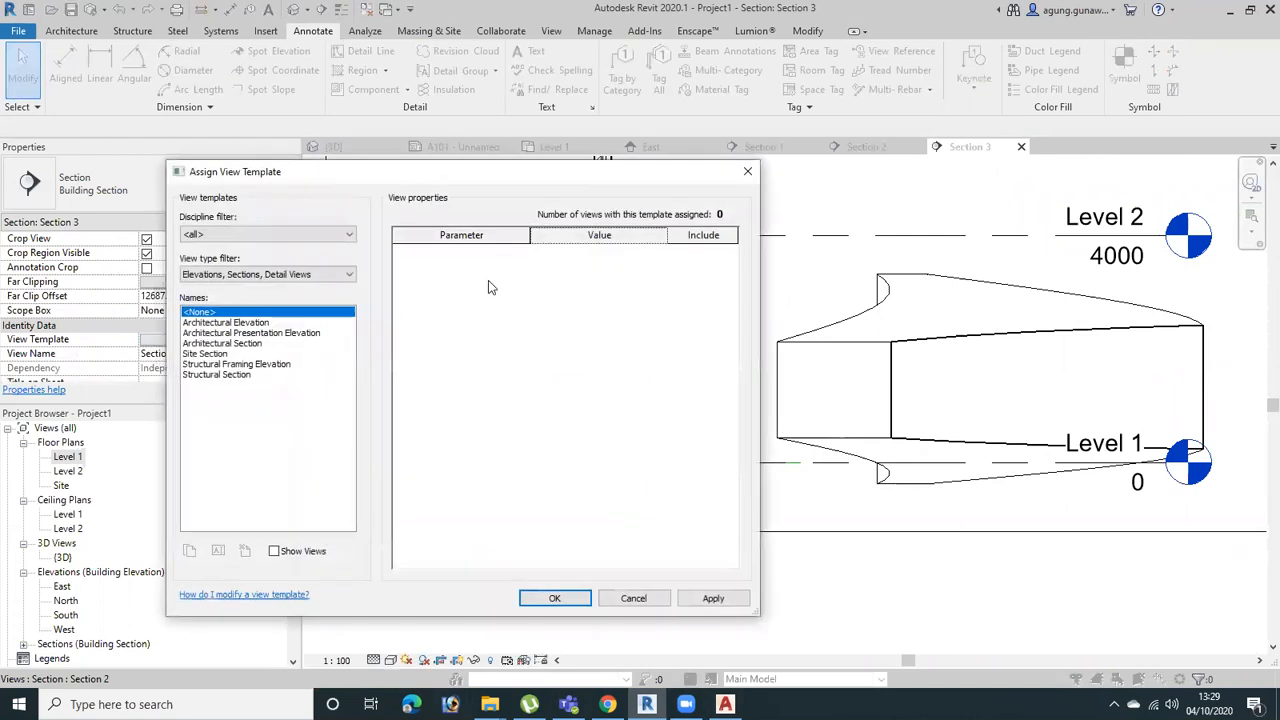
pyautogui.click(240, 343)
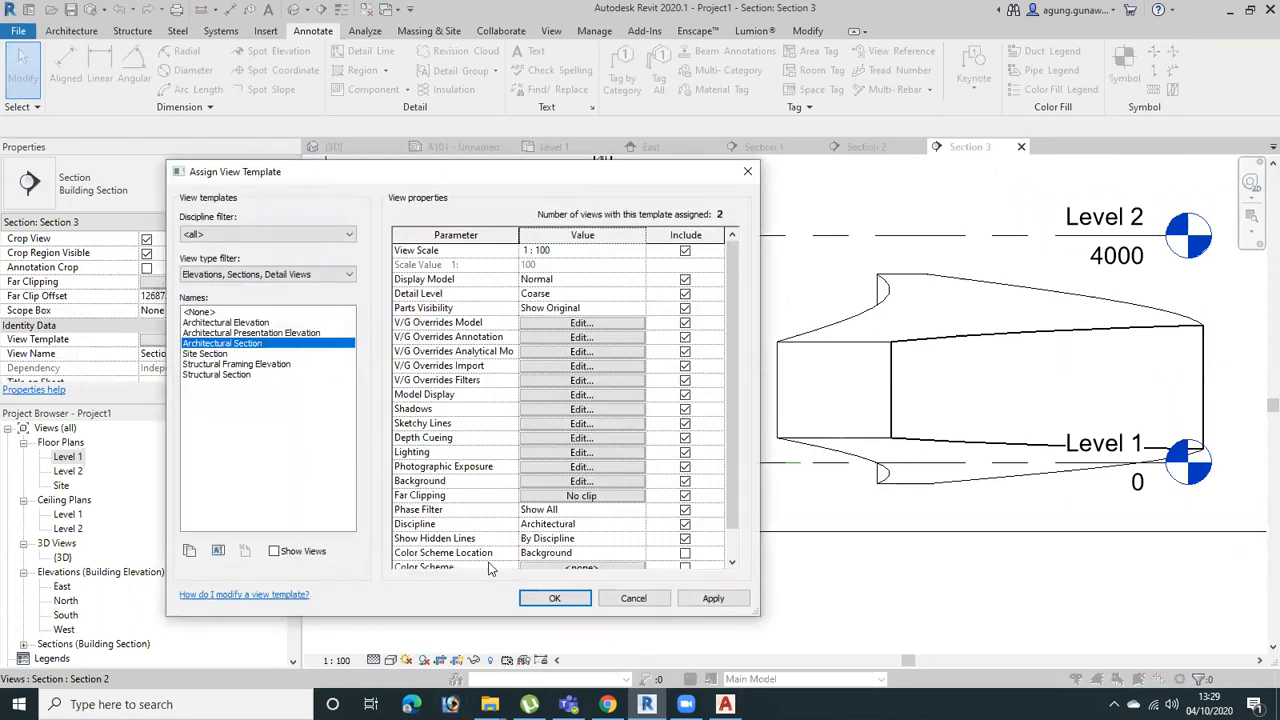
pyautogui.click(554, 598)
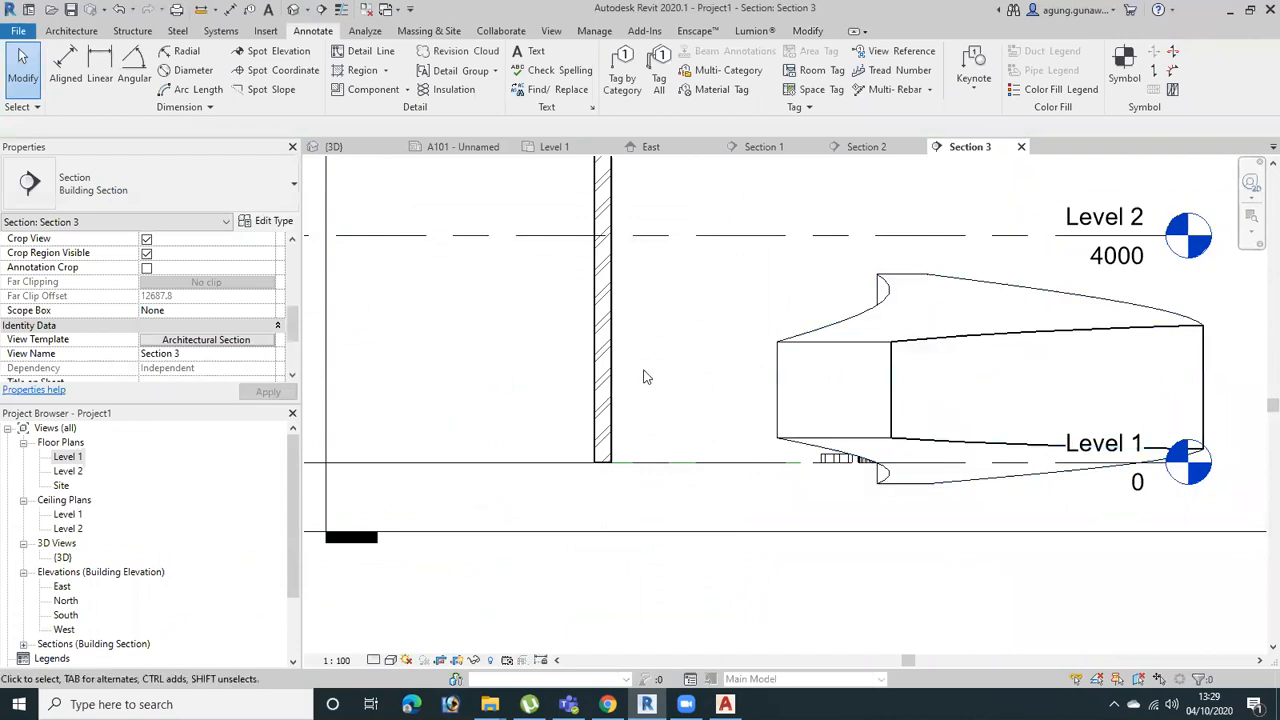
# Clear the cut pattern override of the Walls category in the Architectural Section template's model overrides
pyautogui.scroll(-2, 650, 375)
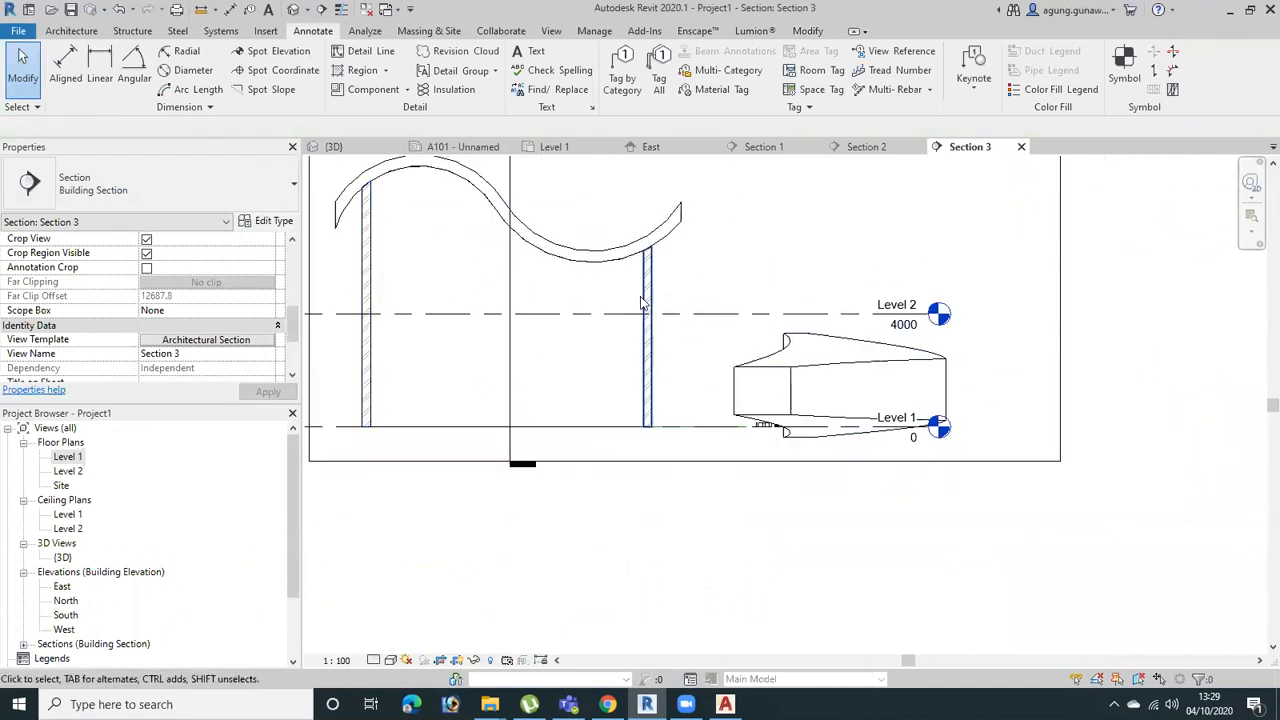
pyautogui.click(190, 341)
pyautogui.click(568, 328)
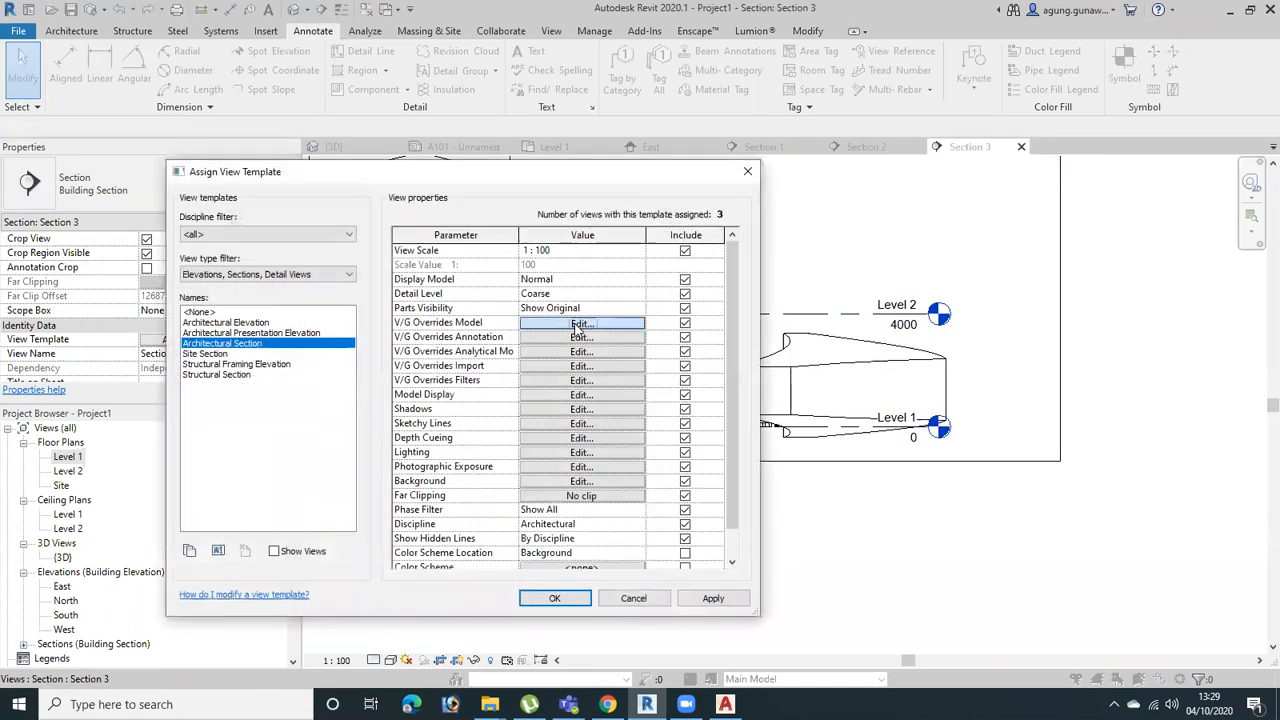
pyautogui.scroll(-15, 168, 427)
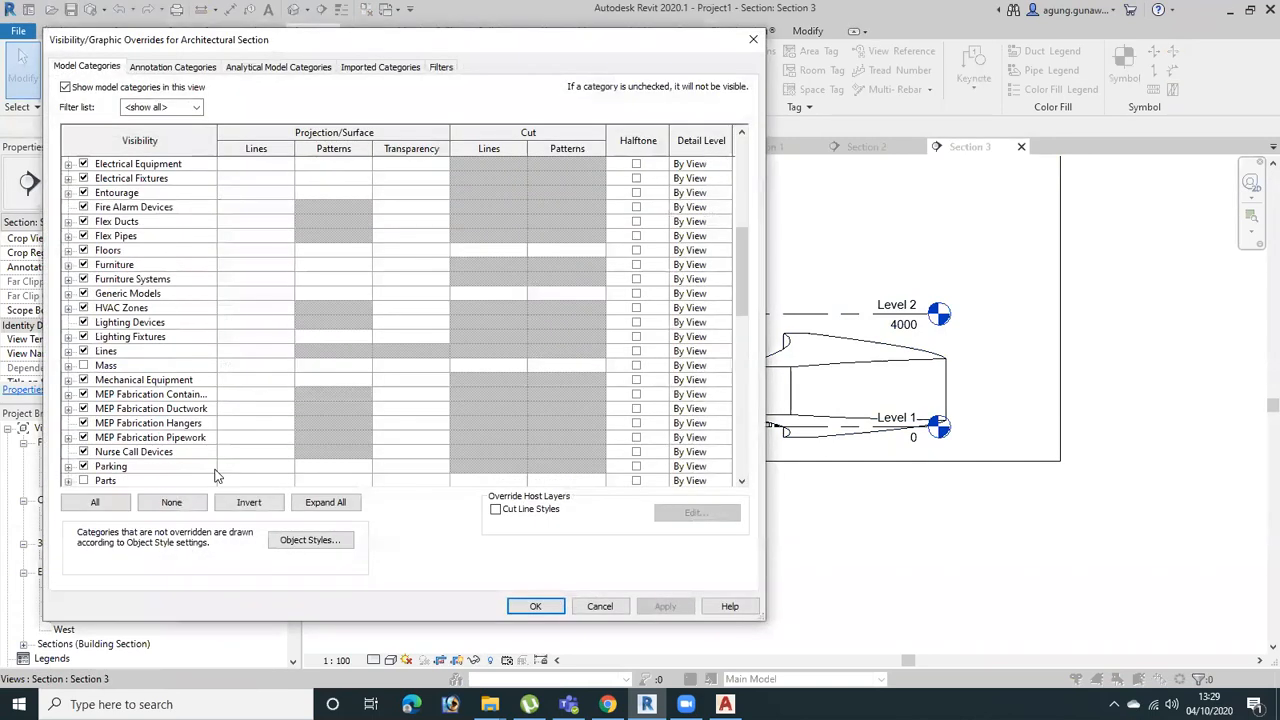
pyautogui.scroll(-7, 354, 488)
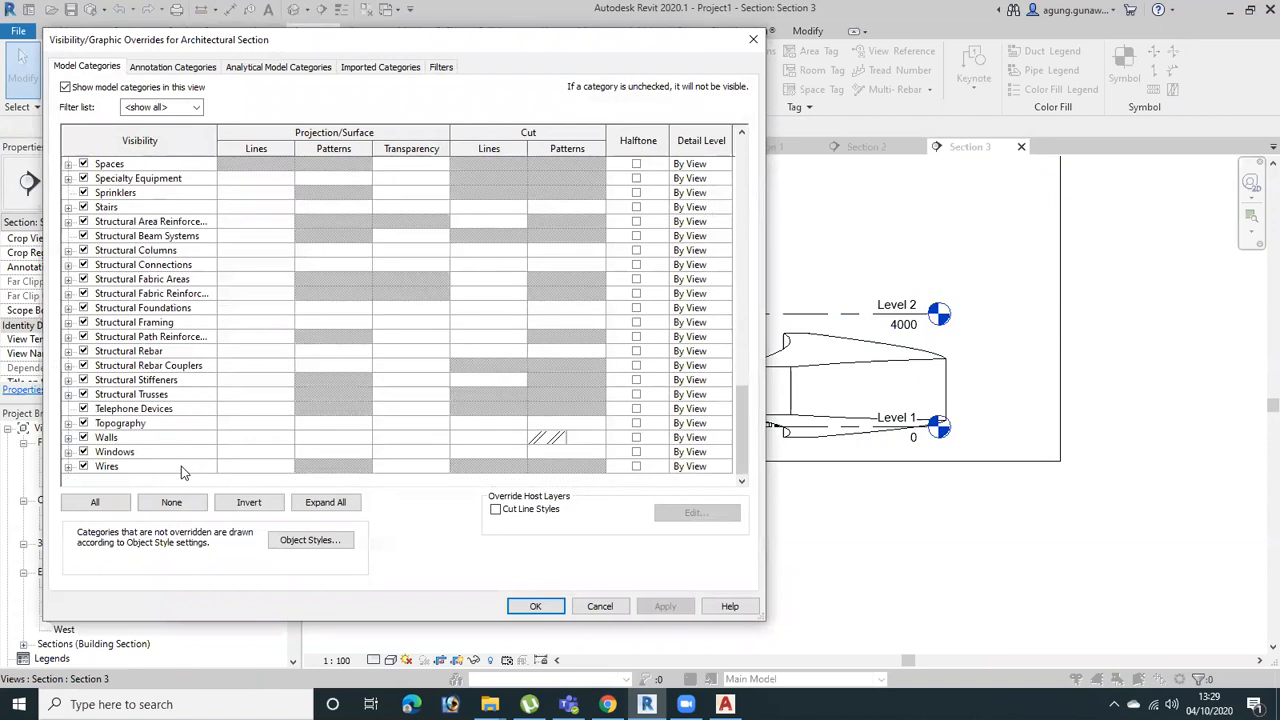
pyautogui.click(548, 440)
pyautogui.click(549, 442)
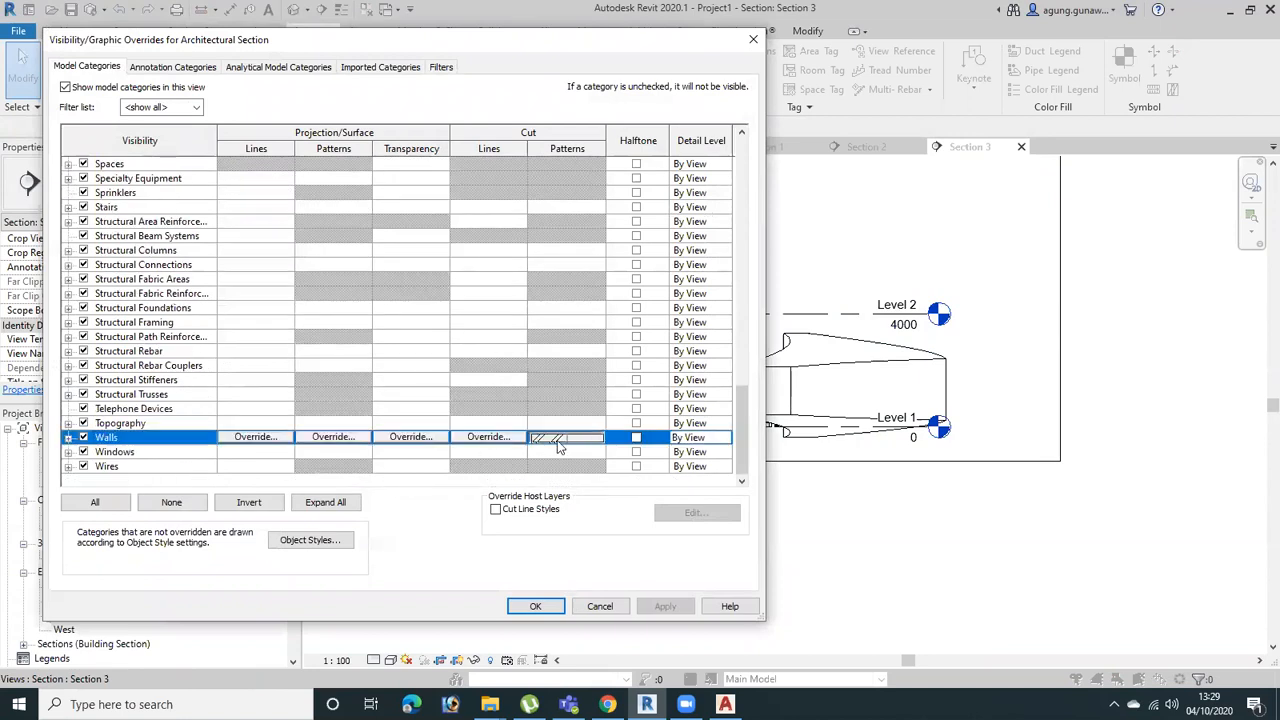
pyautogui.click(549, 442)
pyautogui.click(441, 422)
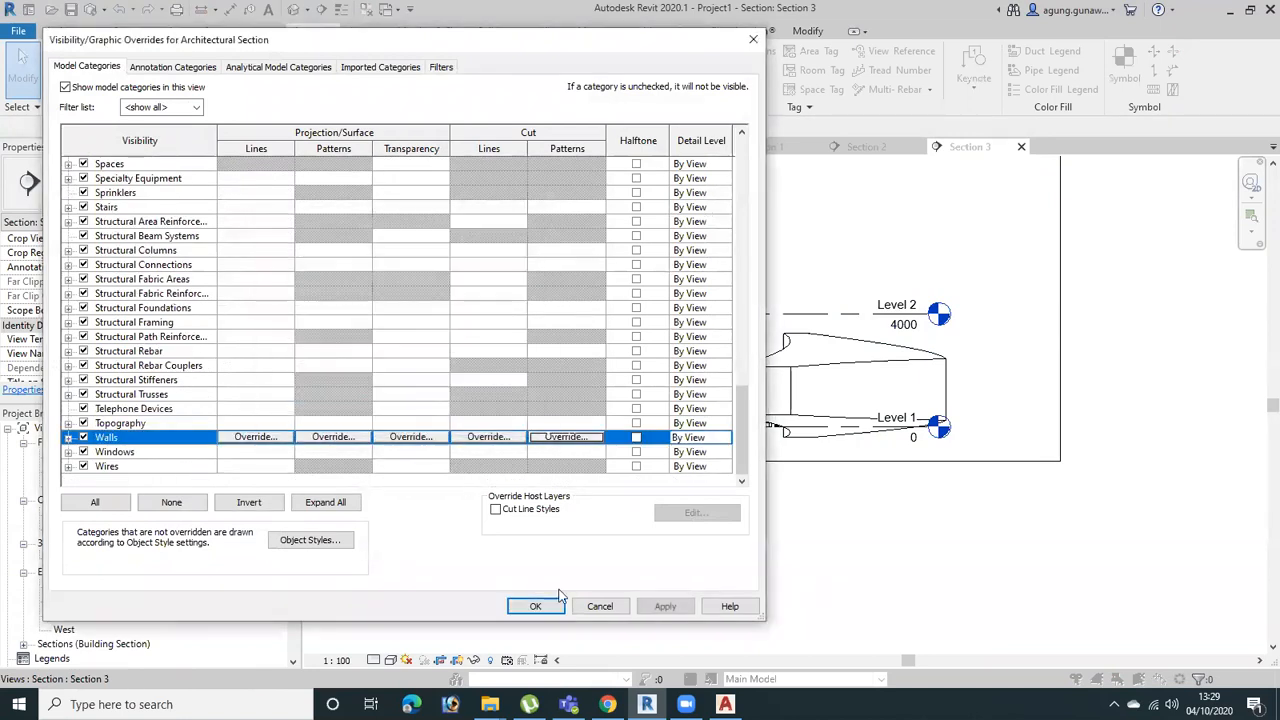
pyautogui.click(665, 606)
pyautogui.click(547, 611)
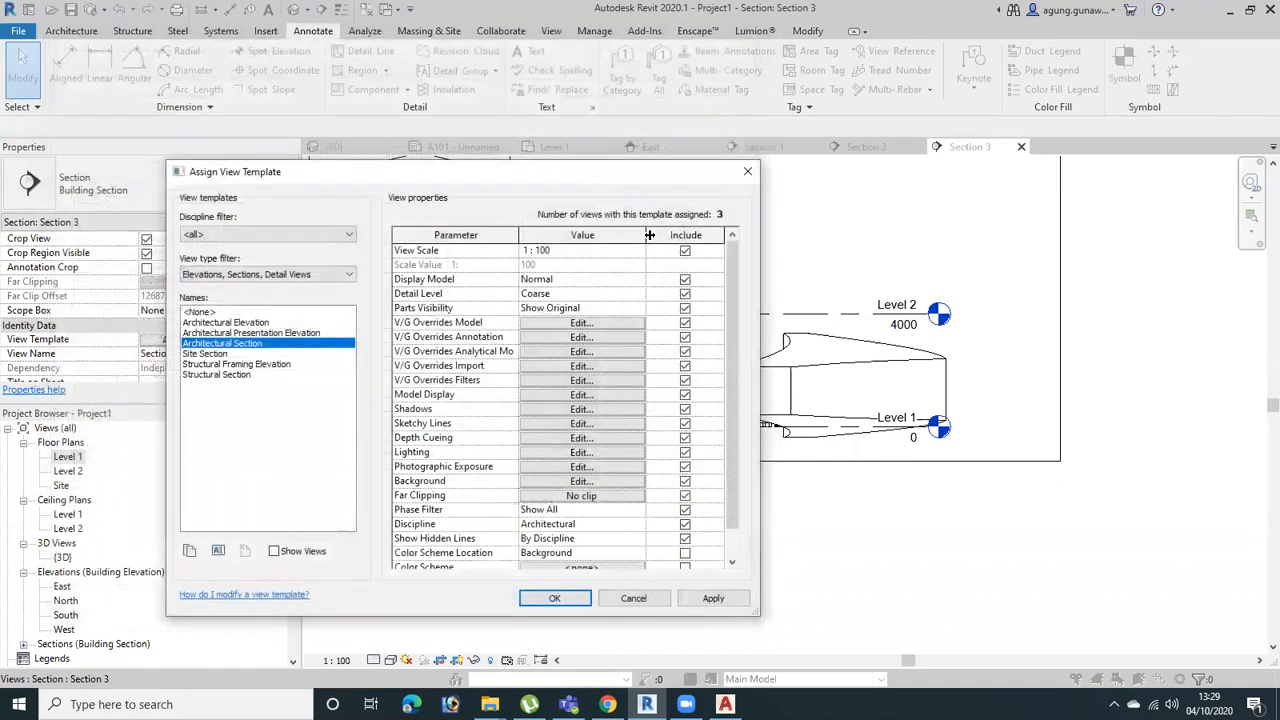
# Set the Architectural Section template's detail level to Fine, apply it to Section 3, and check its model display options
pyautogui.moveTo(658, 176); pyautogui.dragTo(923, 428)
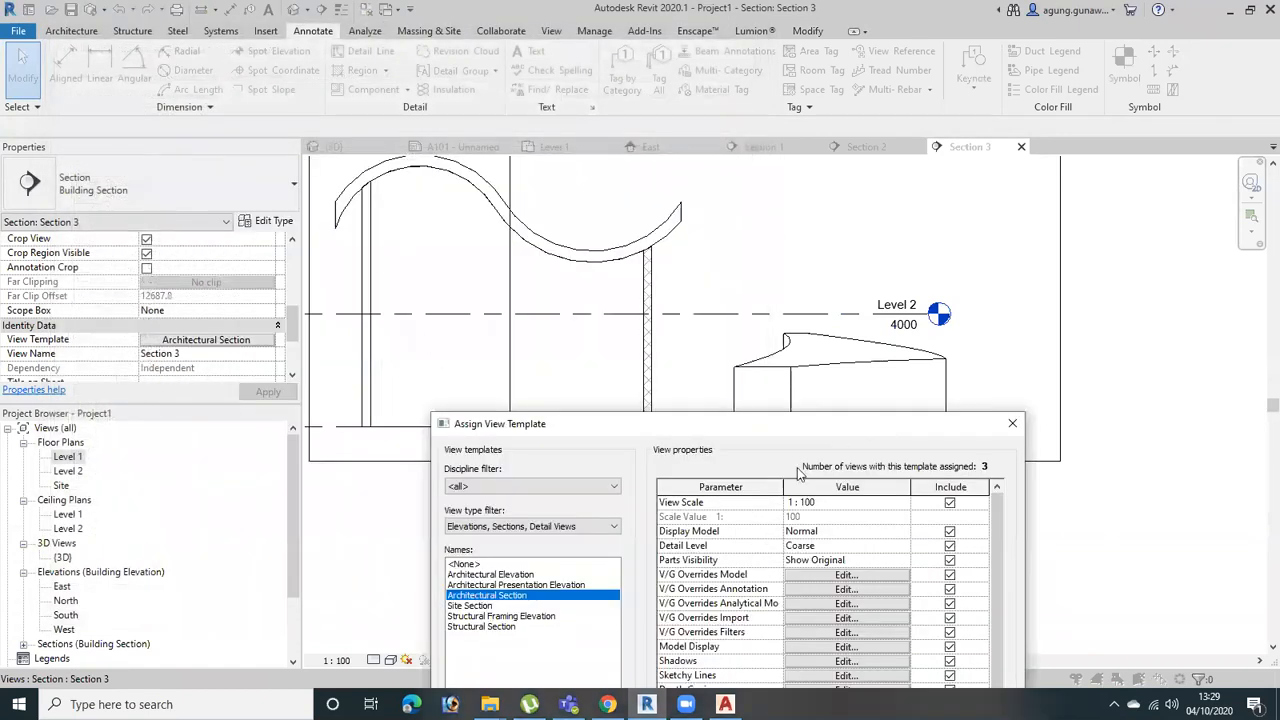
pyautogui.moveTo(820, 430); pyautogui.dragTo(883, 161)
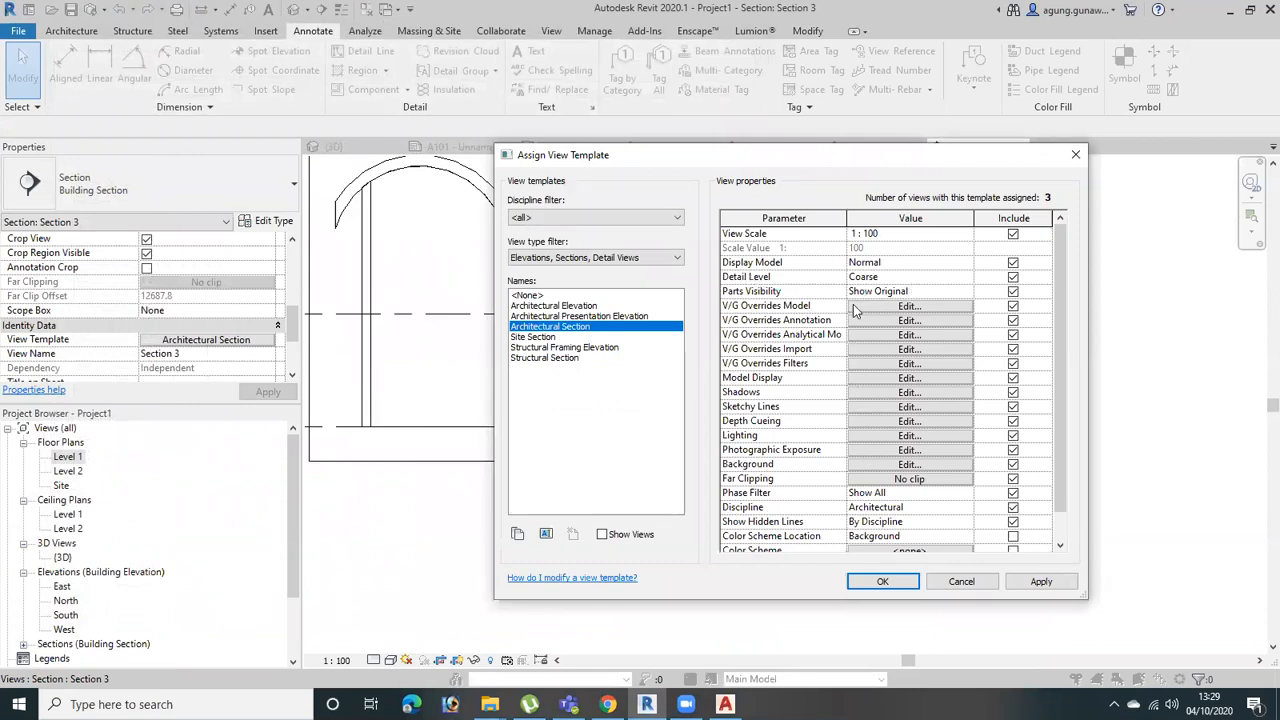
pyautogui.click(965, 277)
pyautogui.click(880, 320)
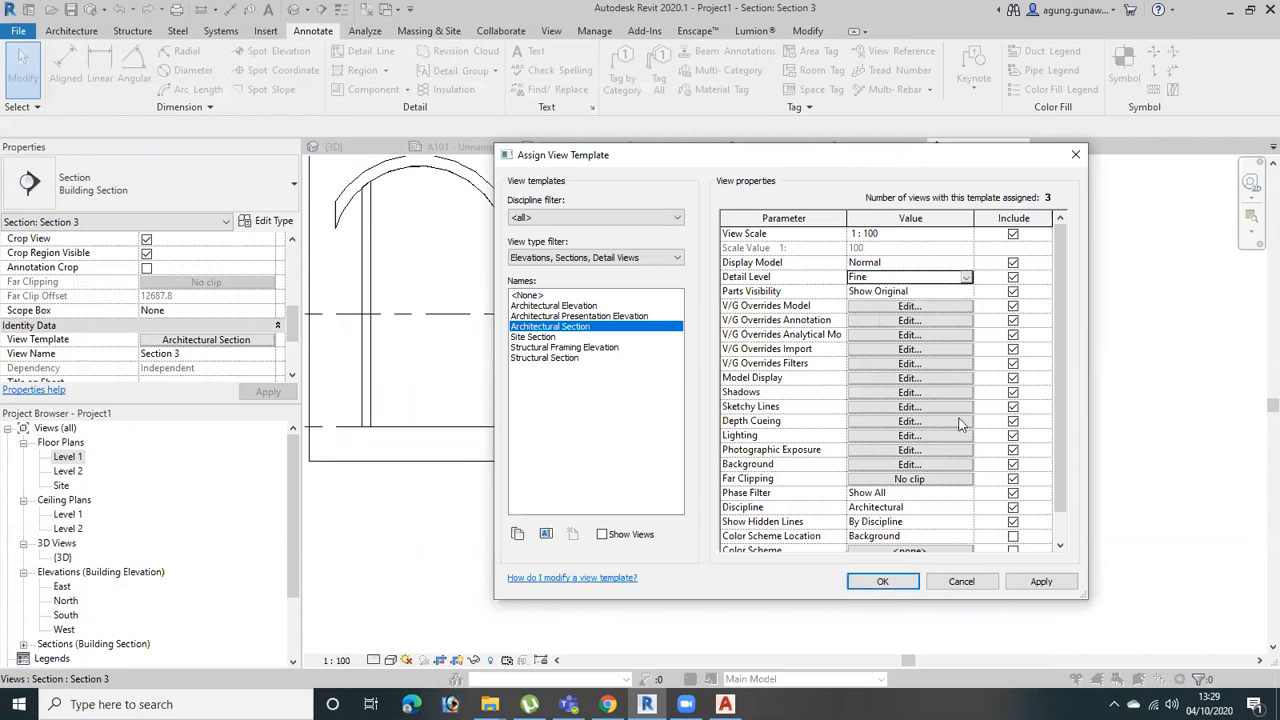
pyautogui.click(1041, 581)
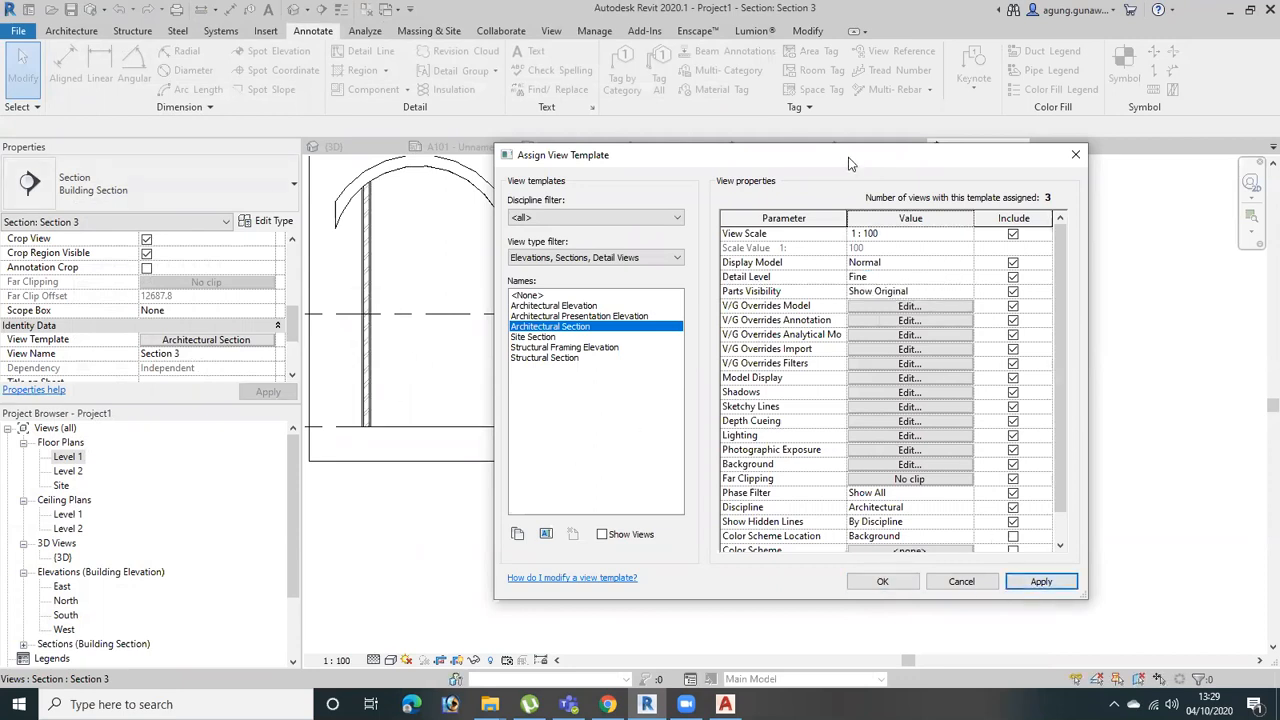
pyautogui.moveTo(843, 160); pyautogui.dragTo(406, 119)
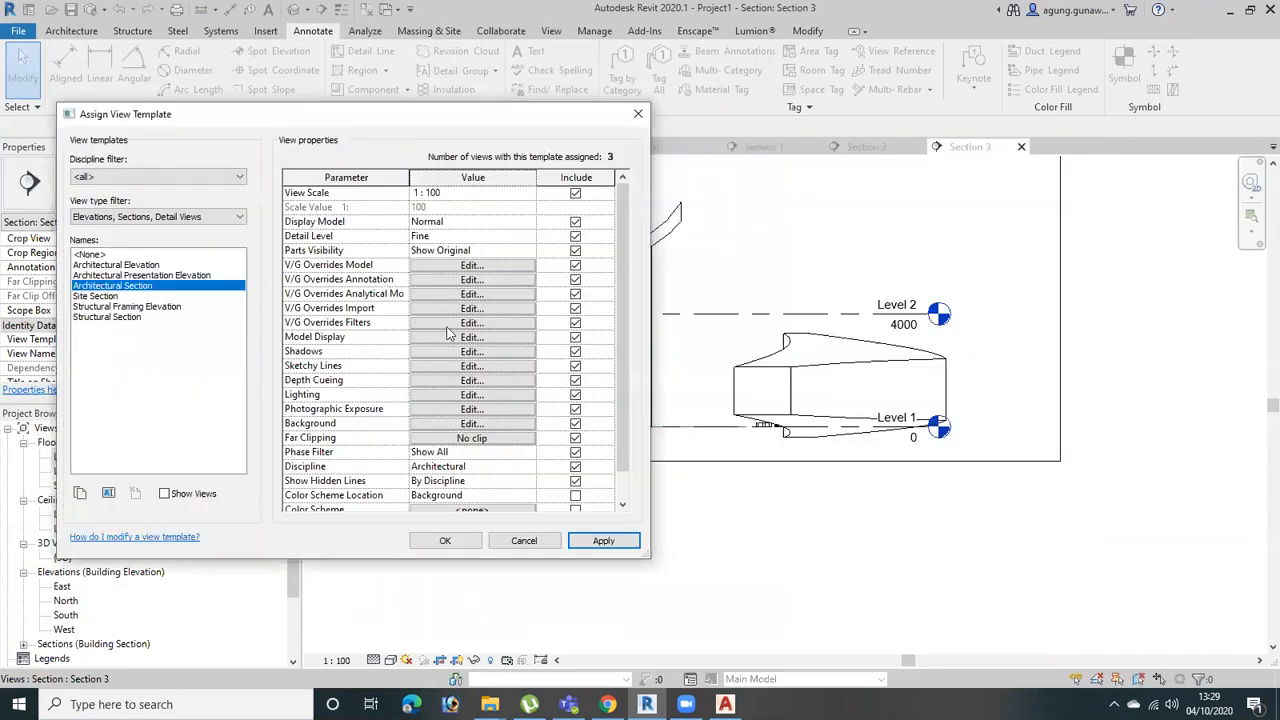
pyautogui.click(451, 339)
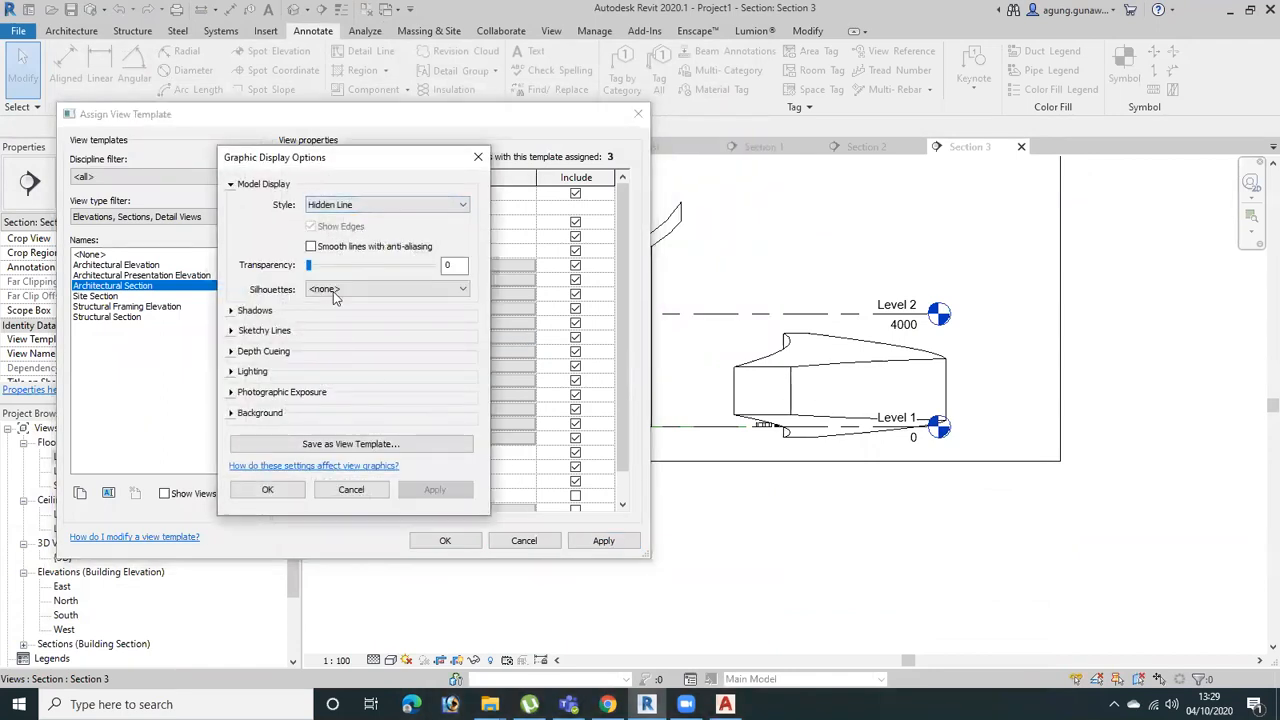
pyautogui.click(478, 157)
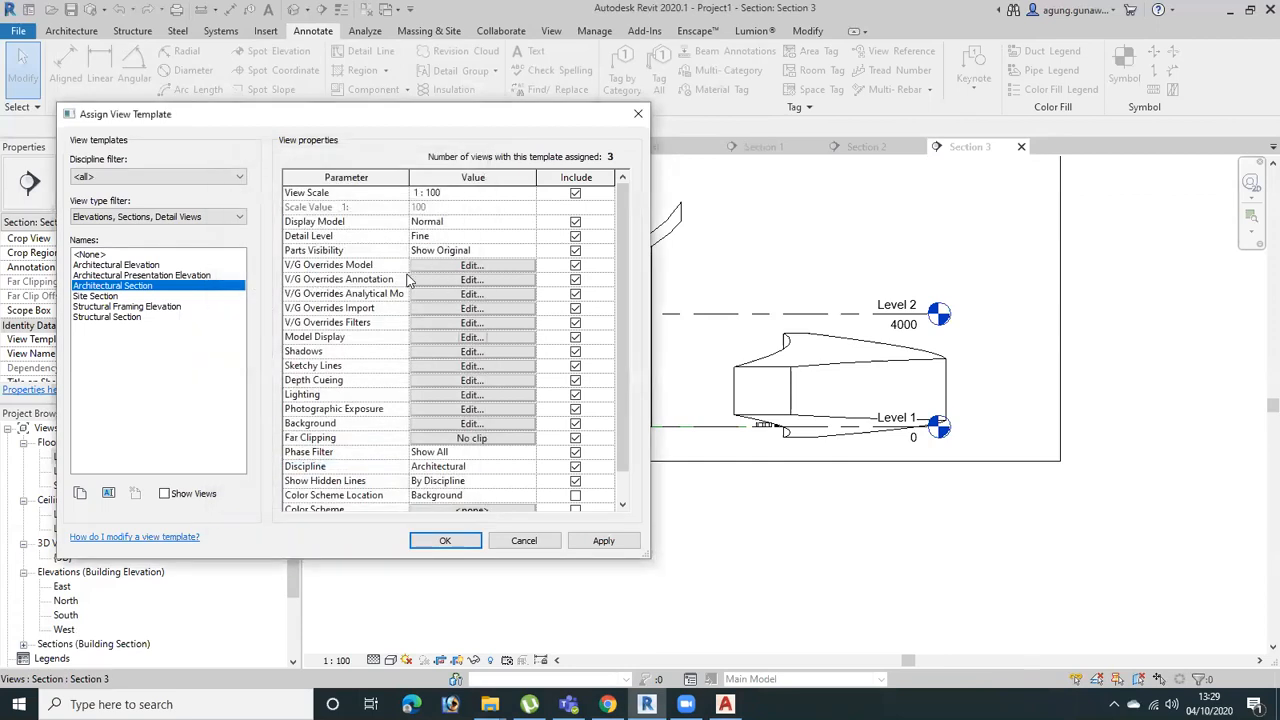
# Override the cut pattern of Generic Models in the template with a solid fill foreground in grey RGB 192-192-192
pyautogui.click(476, 266)
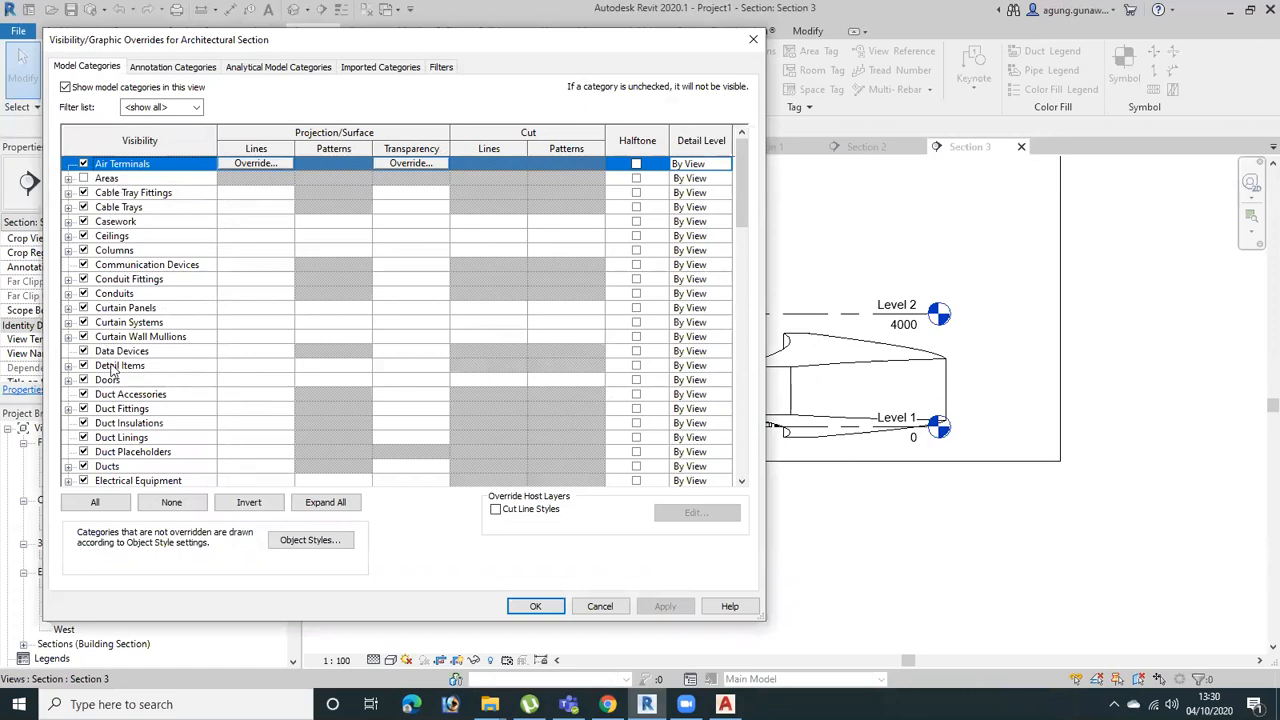
pyautogui.scroll(-3, 120, 400)
pyautogui.scroll(-3, 127, 430)
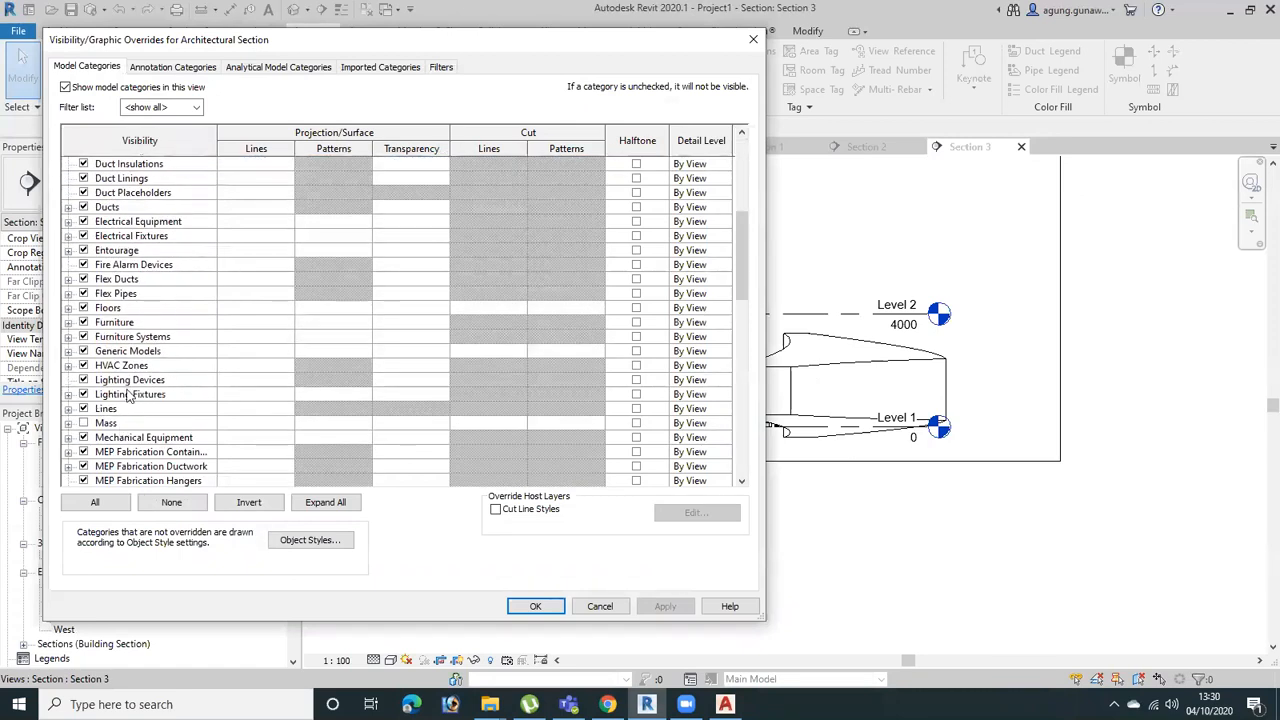
pyautogui.click(158, 351)
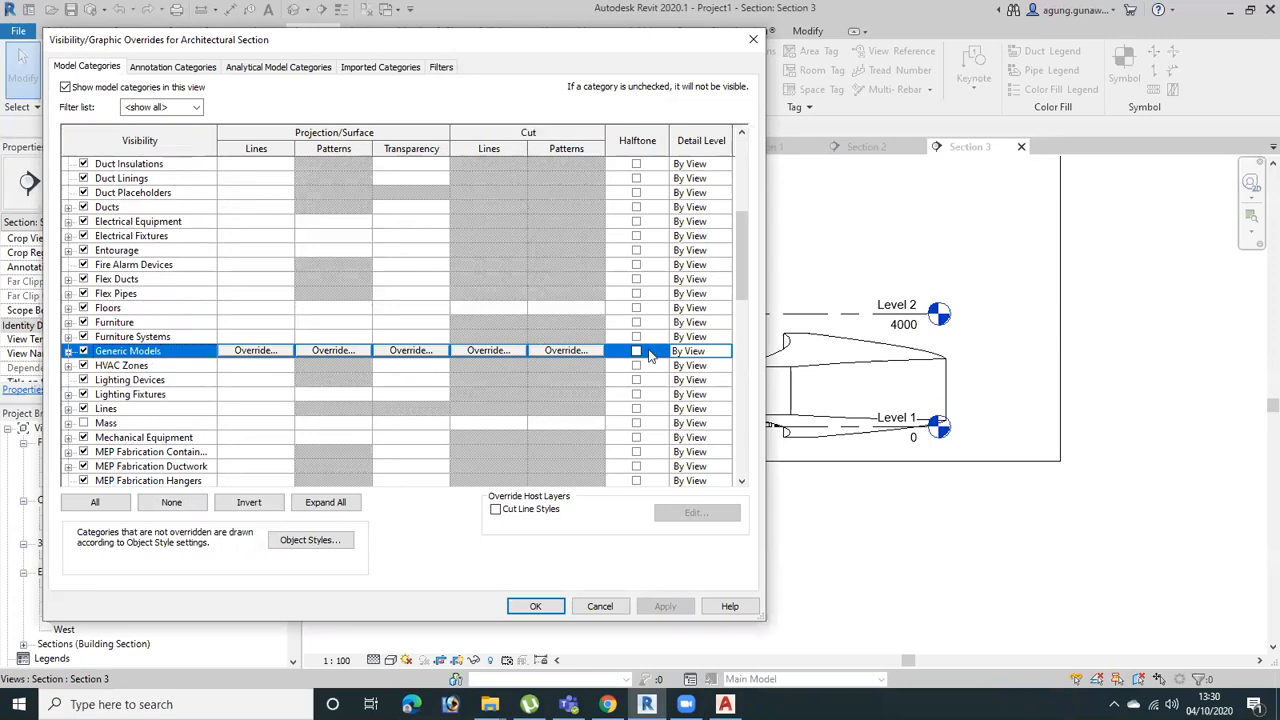
pyautogui.click(533, 351)
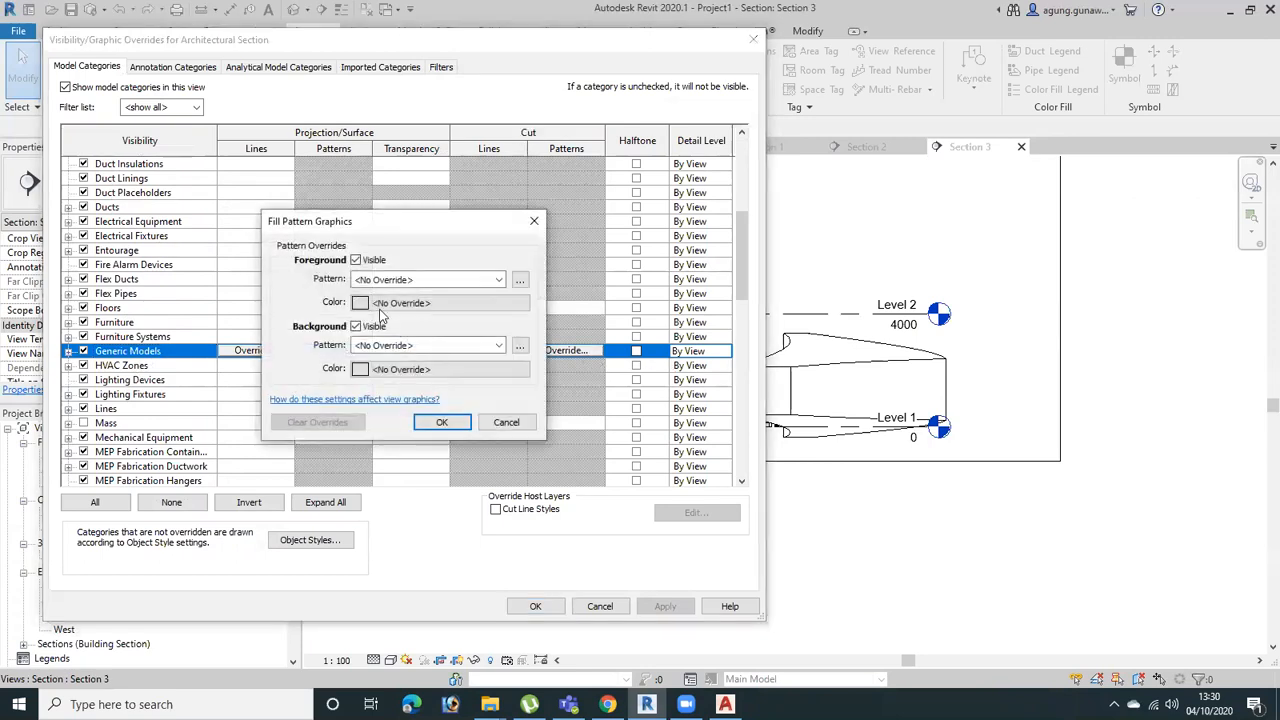
pyautogui.click(360, 303)
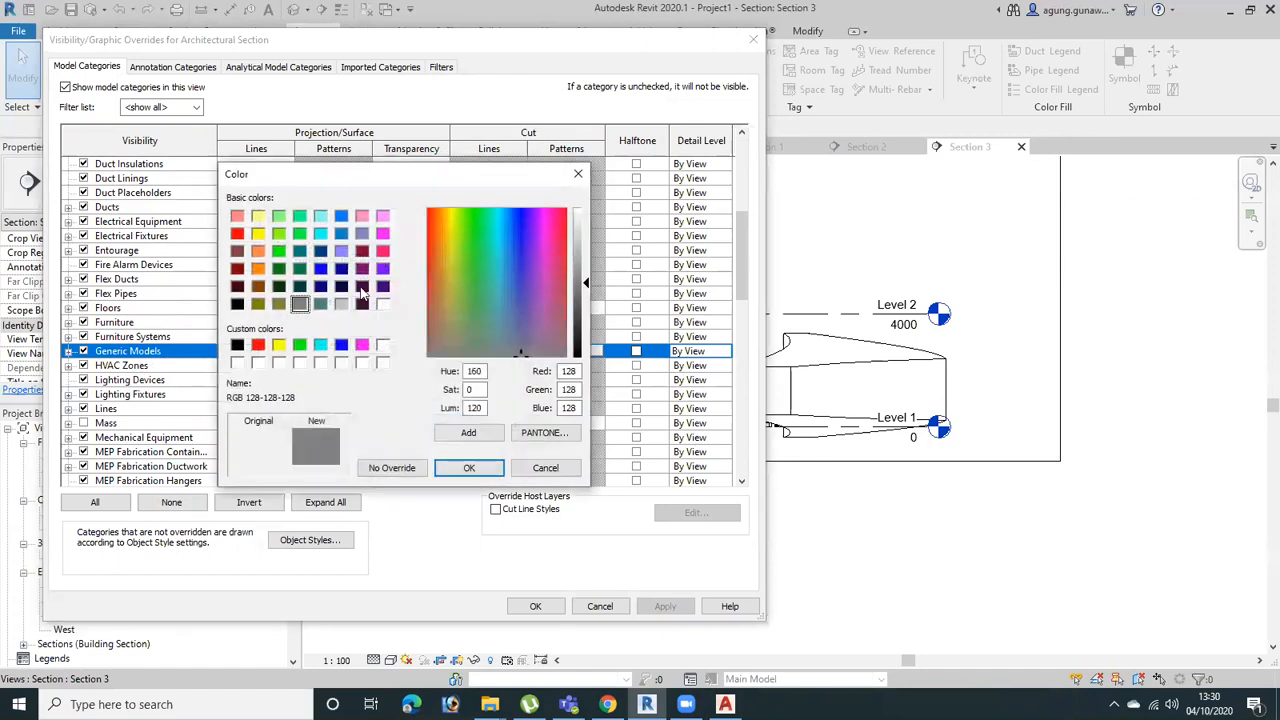
pyautogui.click(341, 304)
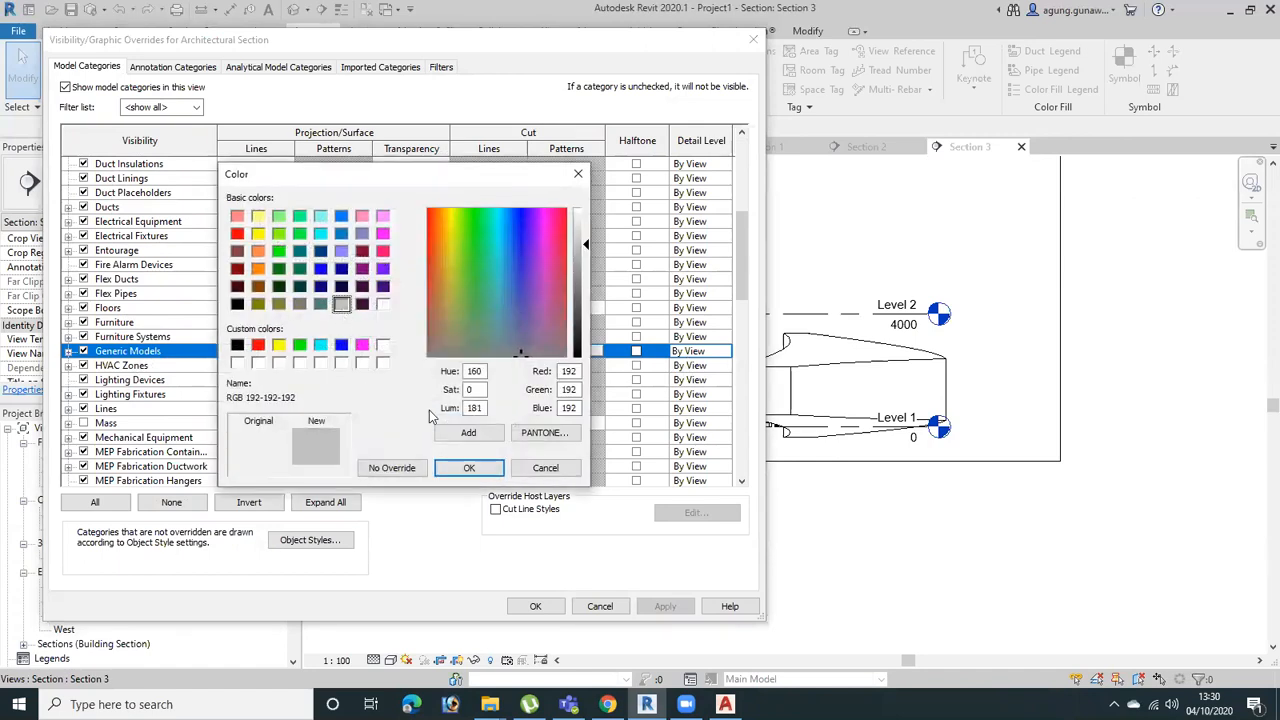
pyautogui.click(469, 467)
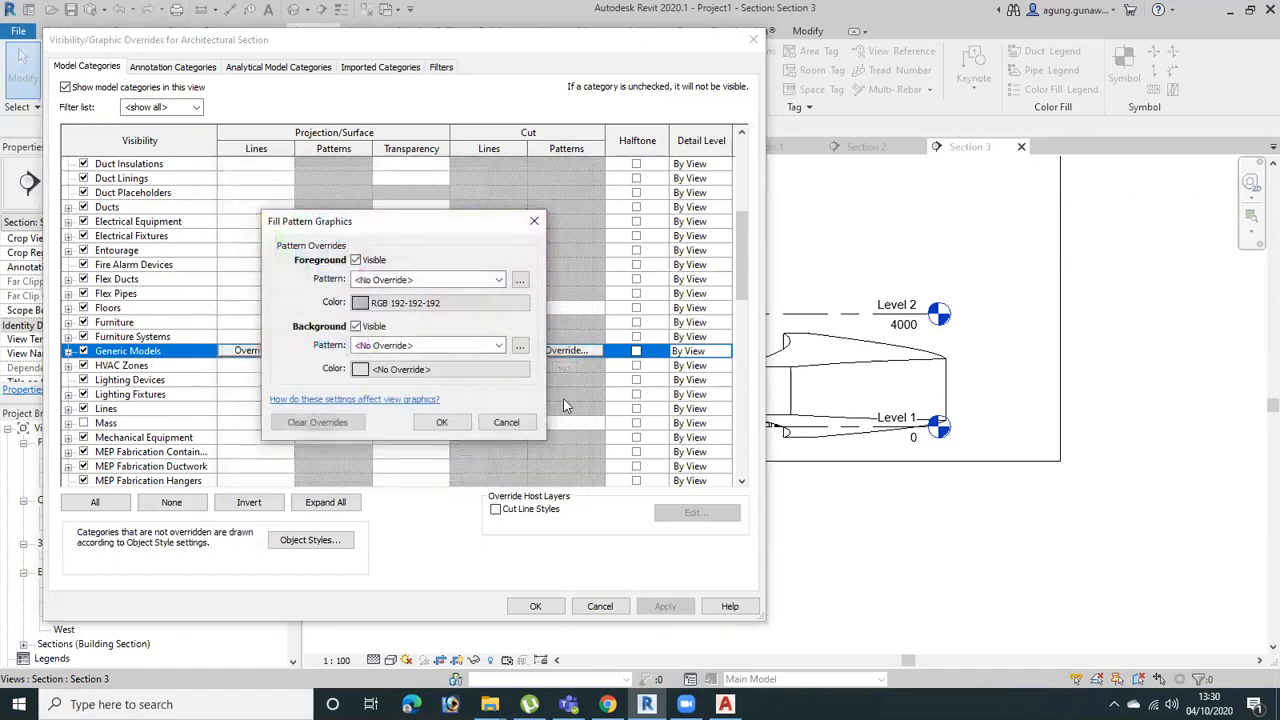
pyautogui.click(497, 281)
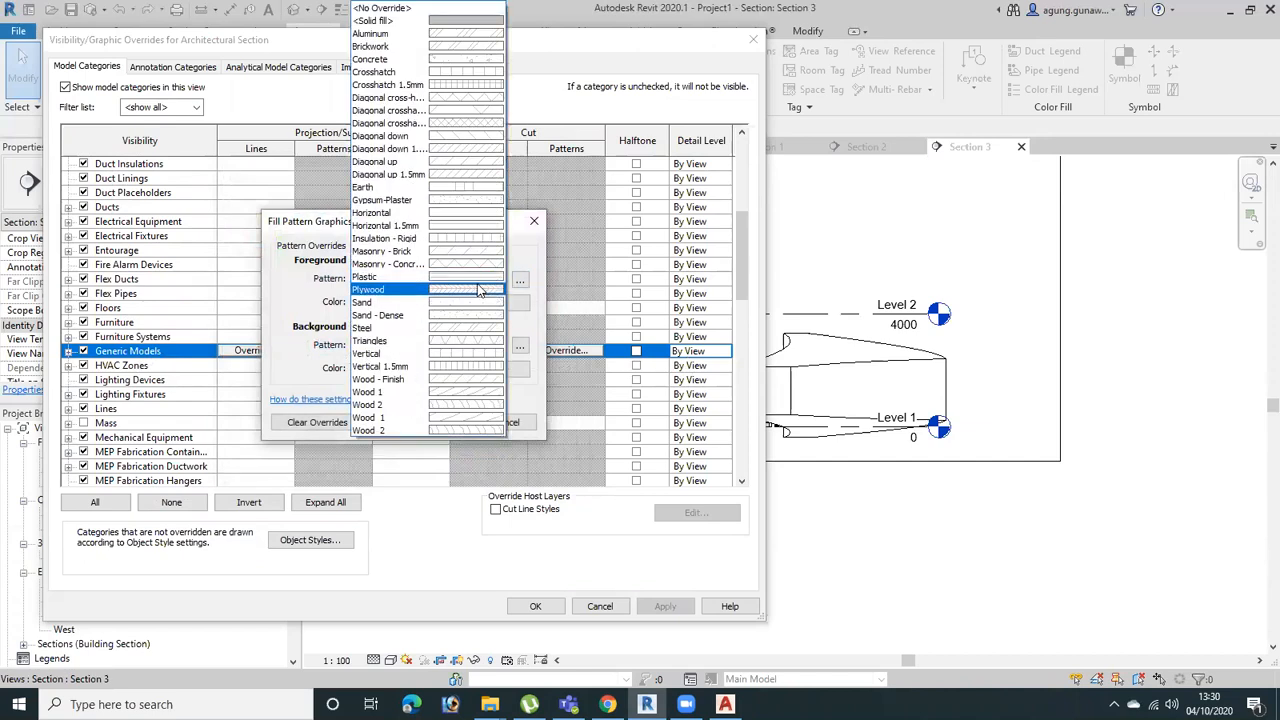
pyautogui.click(450, 21)
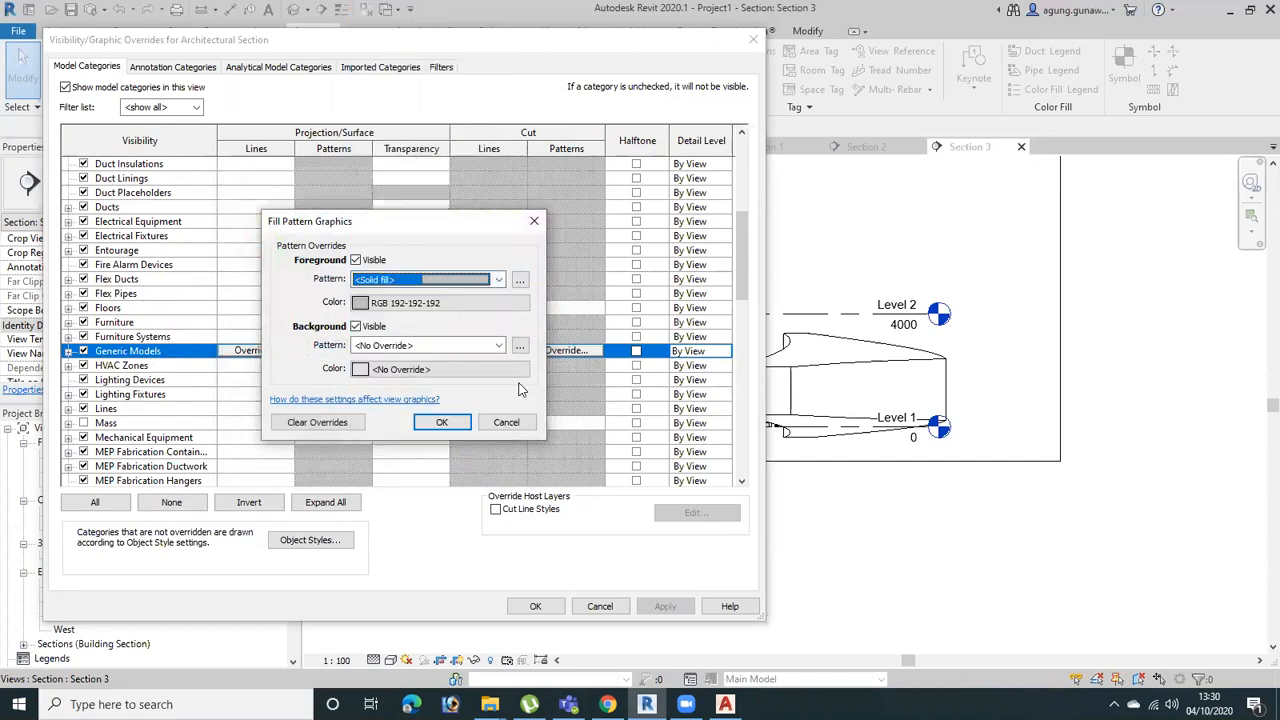
pyautogui.click(466, 427)
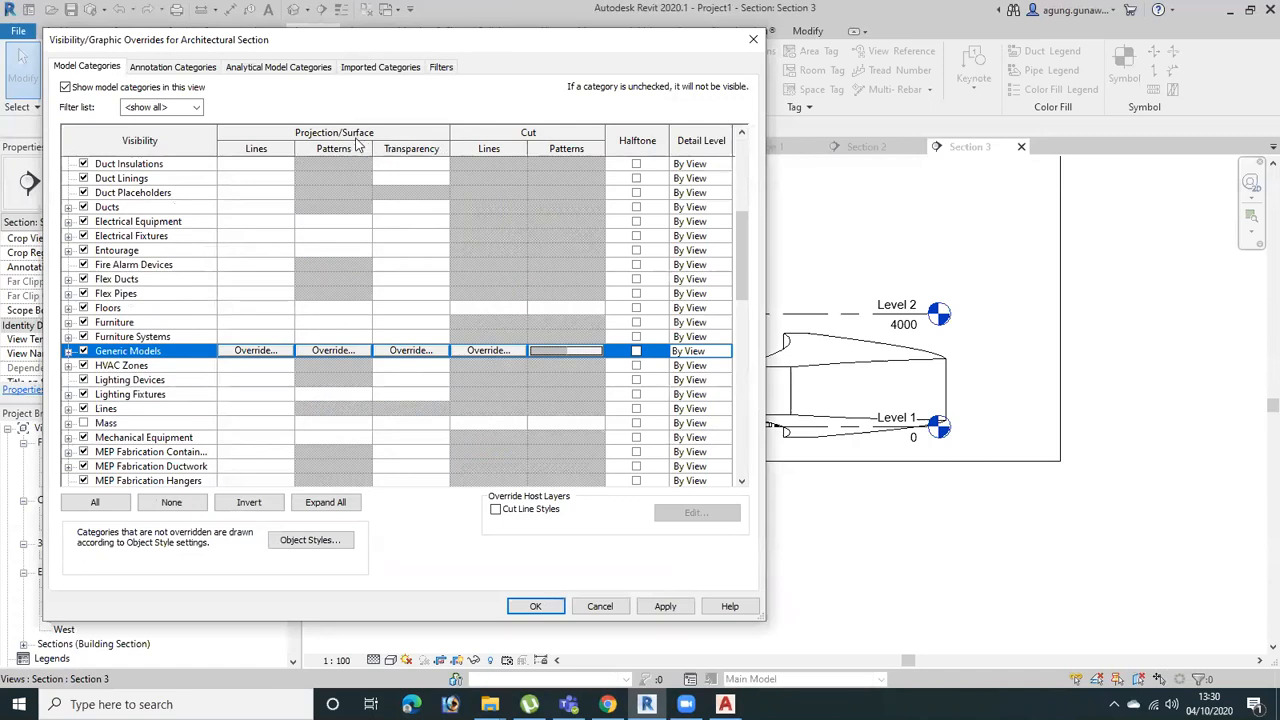
# Override the projection surface pattern of Generic Models with the Concrete foreground pattern and accept the template's model overrides
pyautogui.click(409, 351)
pyautogui.click(424, 353)
pyautogui.click(333, 351)
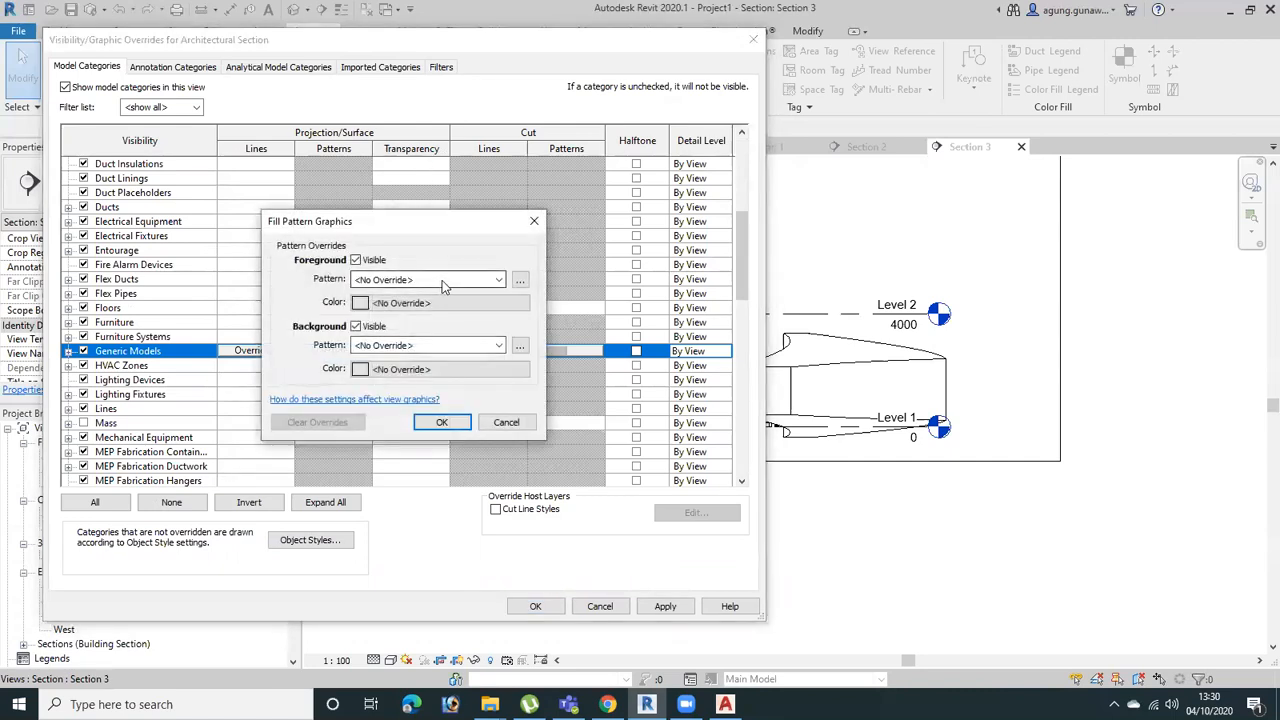
pyautogui.click(446, 285)
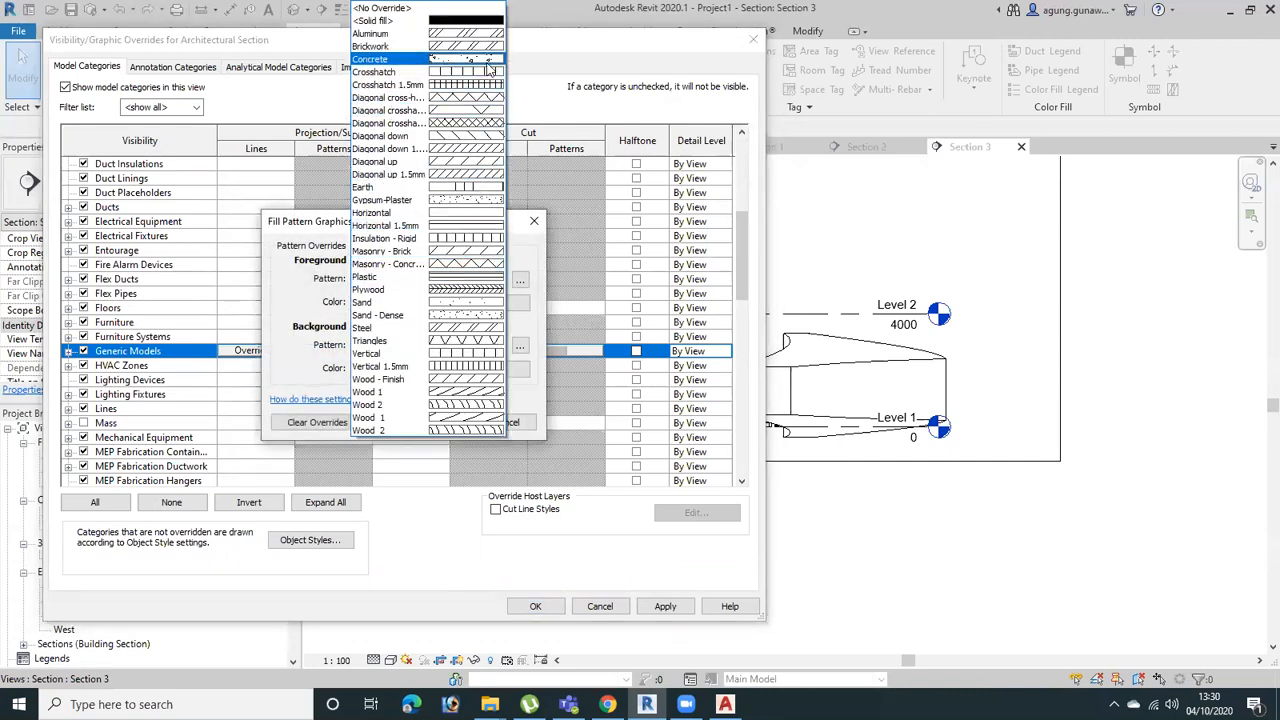
pyautogui.click(490, 68)
pyautogui.click(441, 422)
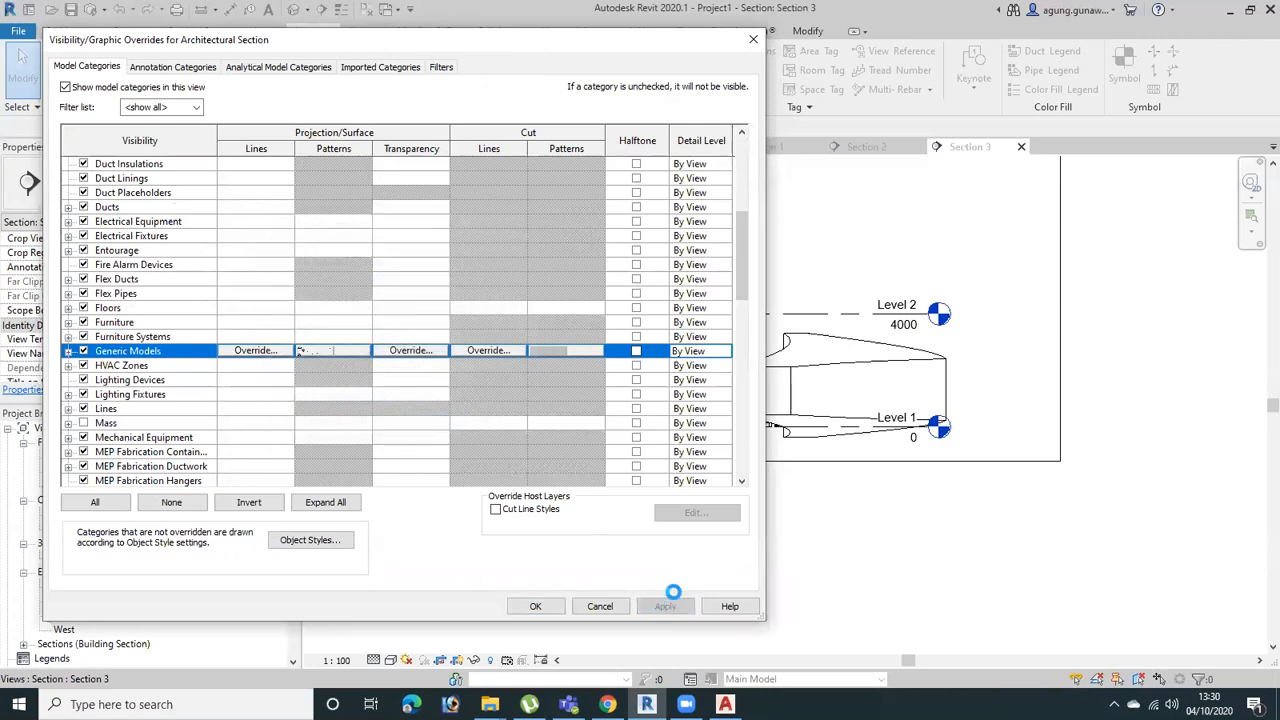
pyautogui.click(665, 606)
pyautogui.click(537, 606)
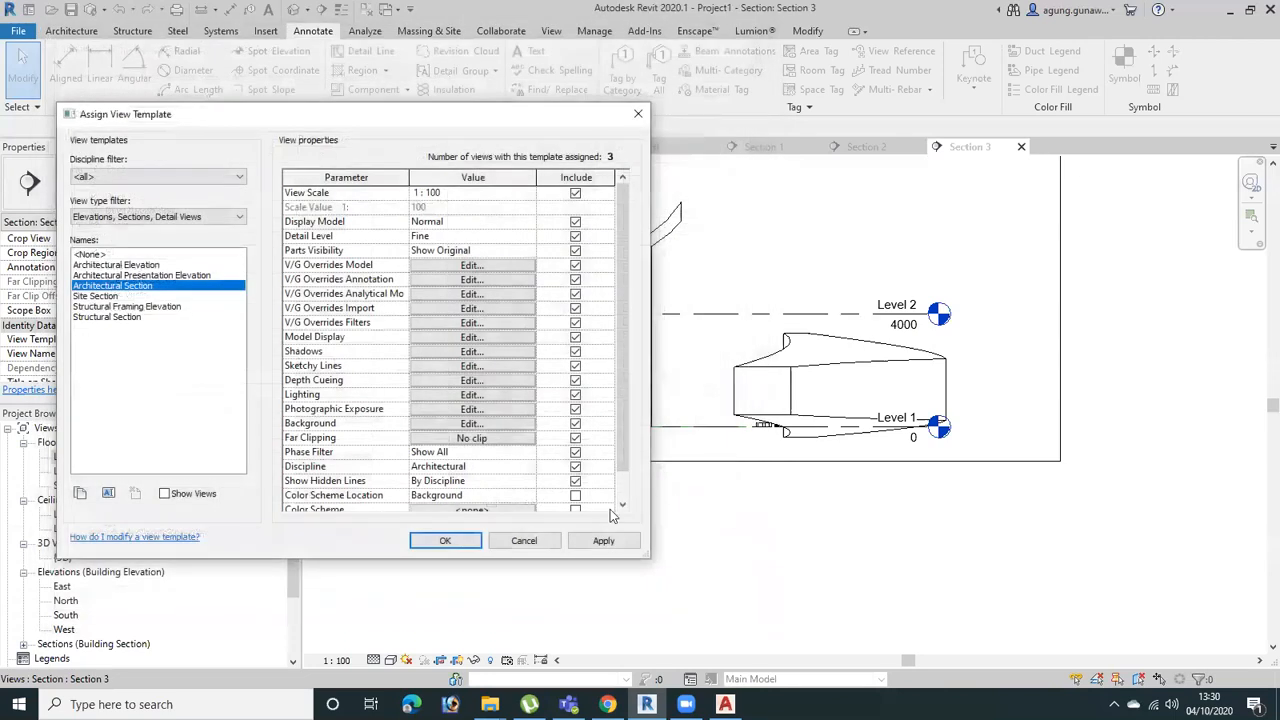
# Accept the Architectural Section template settings and inspect the curved in-place floor in Section 3
pyautogui.click(445, 540)
pyautogui.scroll(3, 1128, 400)
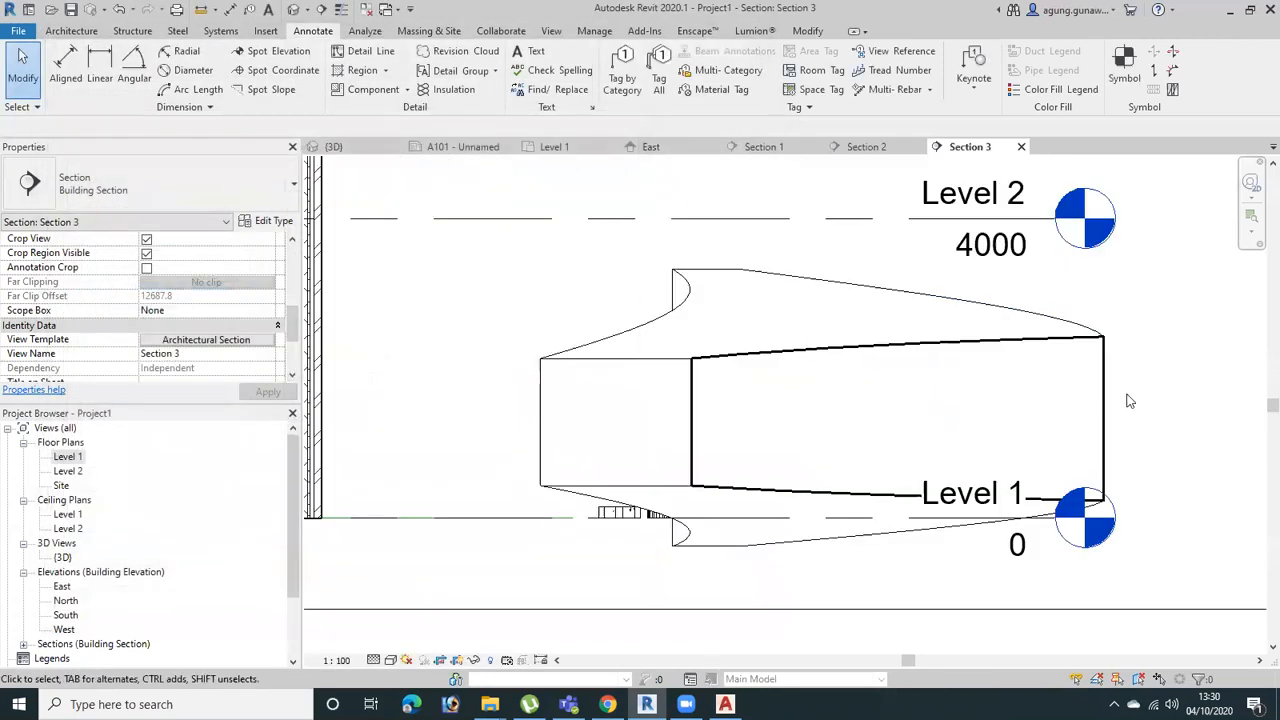
pyautogui.scroll(3, 1134, 420)
pyautogui.scroll(-3, 1144, 424)
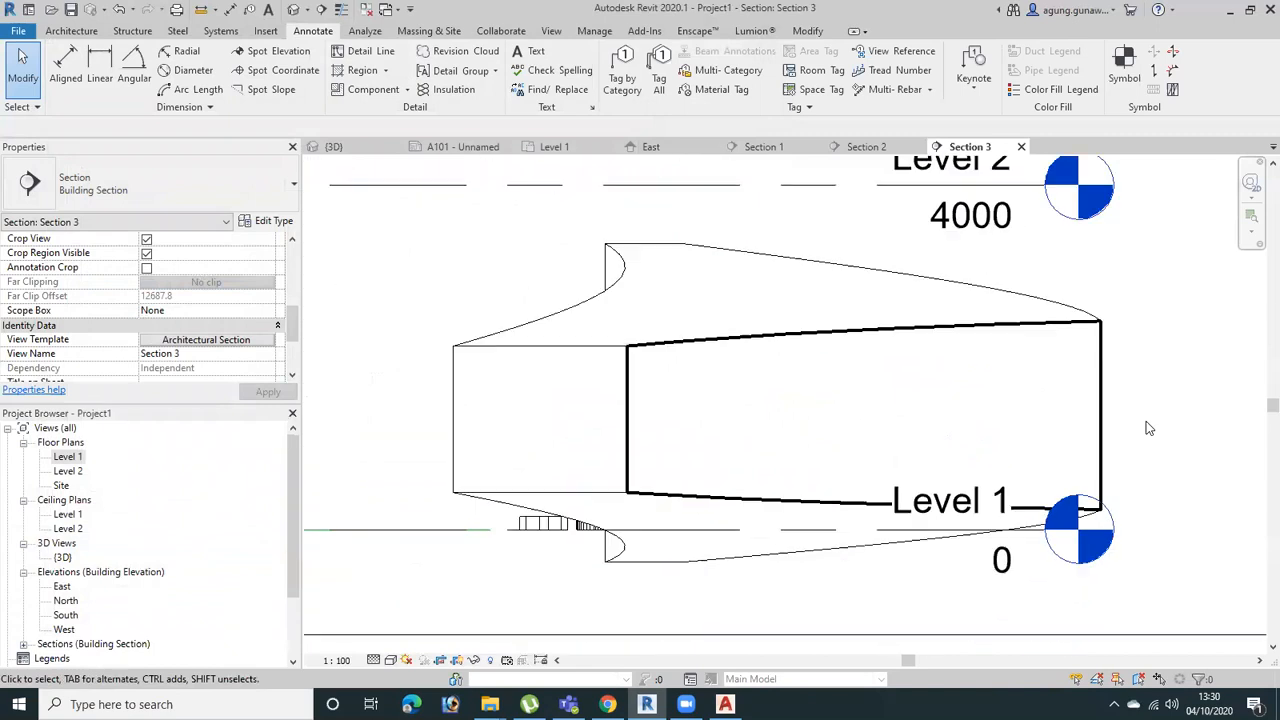
pyautogui.click(995, 298)
pyautogui.scroll(-2, 986, 304)
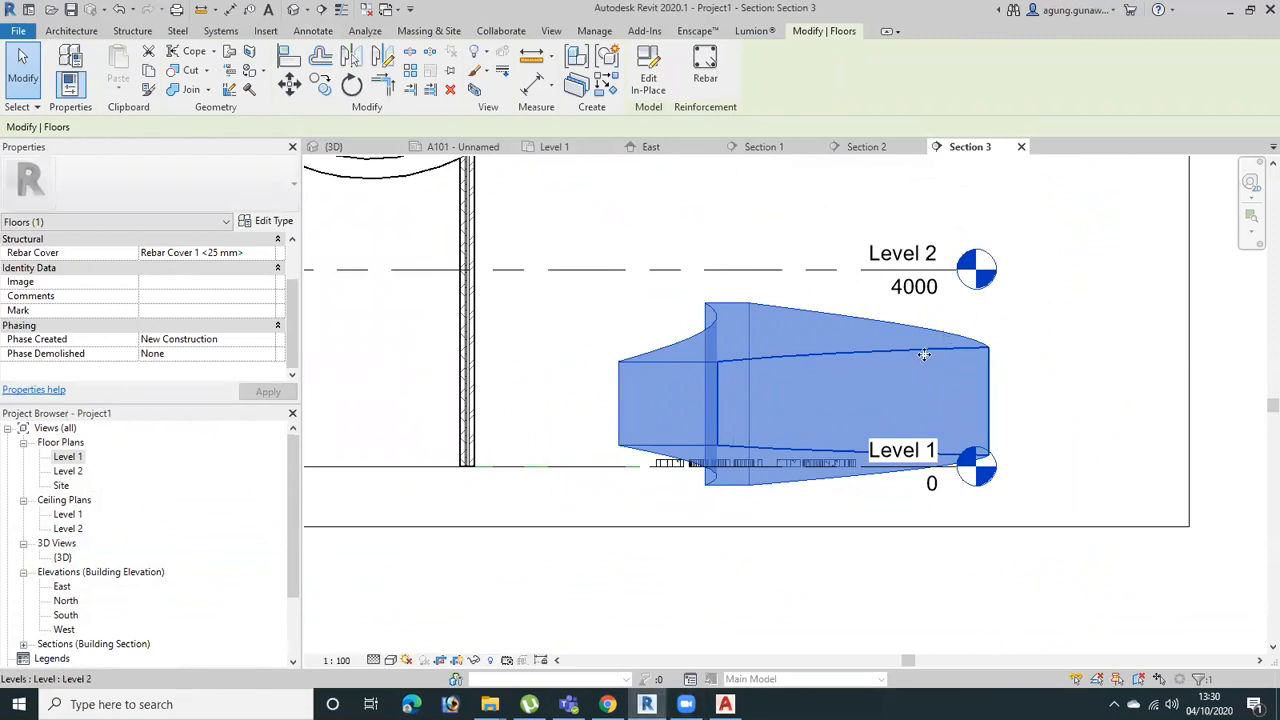
pyautogui.click(1050, 362)
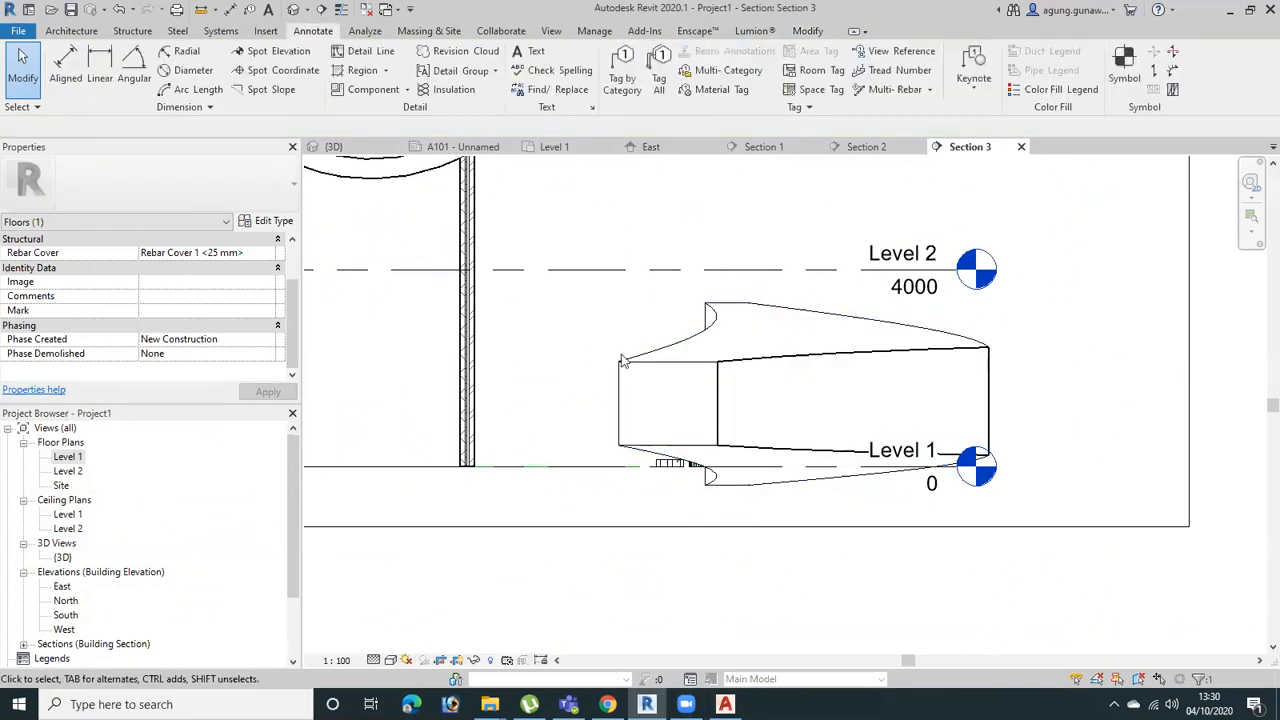
# Check the view-specific element graphics of the curved in-place floor in Section 3 and close them without changes
pyautogui.click(746, 368)
pyautogui.rightClick(747, 368)
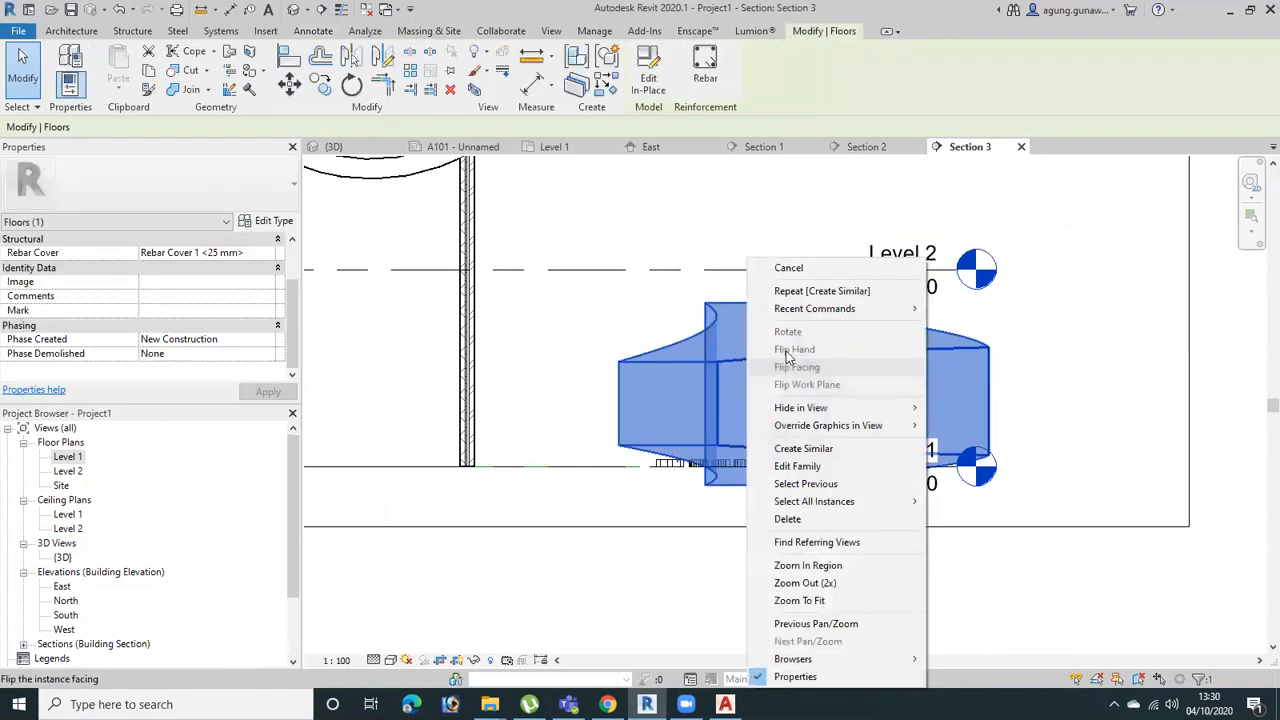
pyautogui.moveTo(877, 427)
pyautogui.click(962, 428)
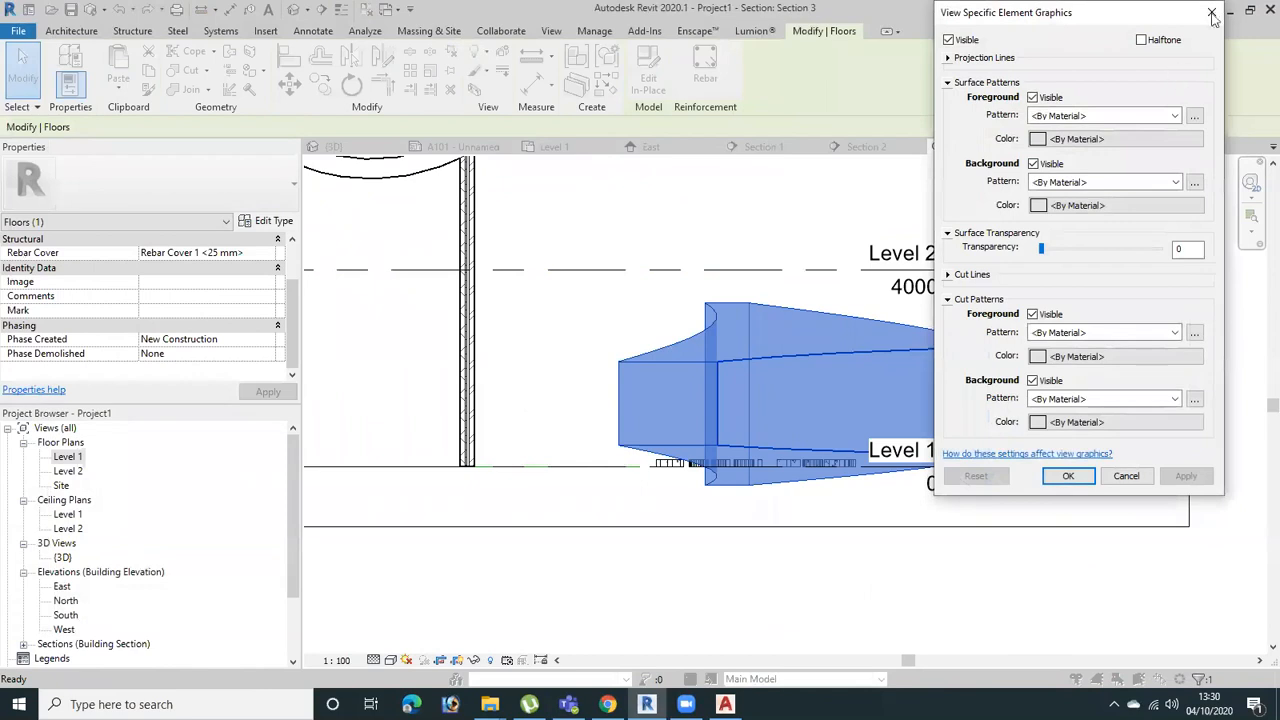
pyautogui.click(1212, 14)
pyautogui.click(1081, 305)
pyautogui.scroll(-2, 1016, 369)
pyautogui.moveTo(975, 433); pyautogui.dragTo(899, 484, button='middle')
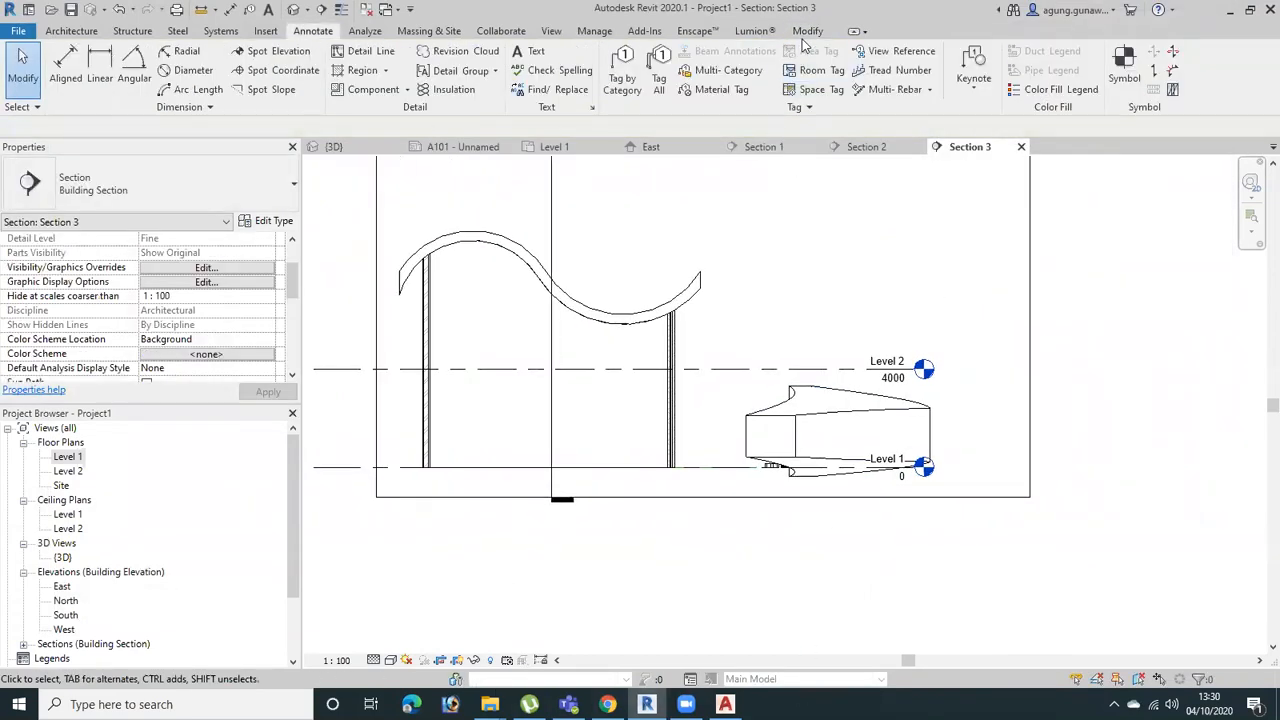
pyautogui.moveTo(741, 381); pyautogui.dragTo(870, 374, button='middle')
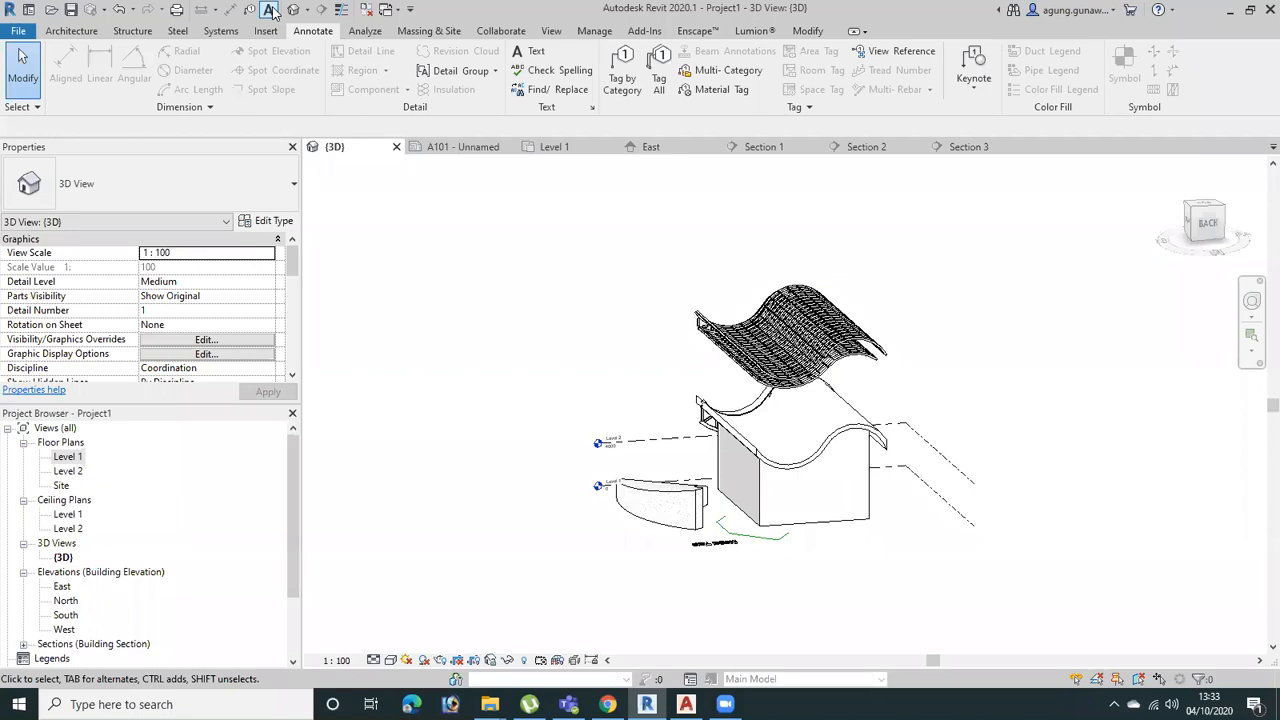
# Start a roof by extrusion in the 3D view on the picked side wall face, with reference Level 2 and offset 0.0
pyautogui.click(70, 31)
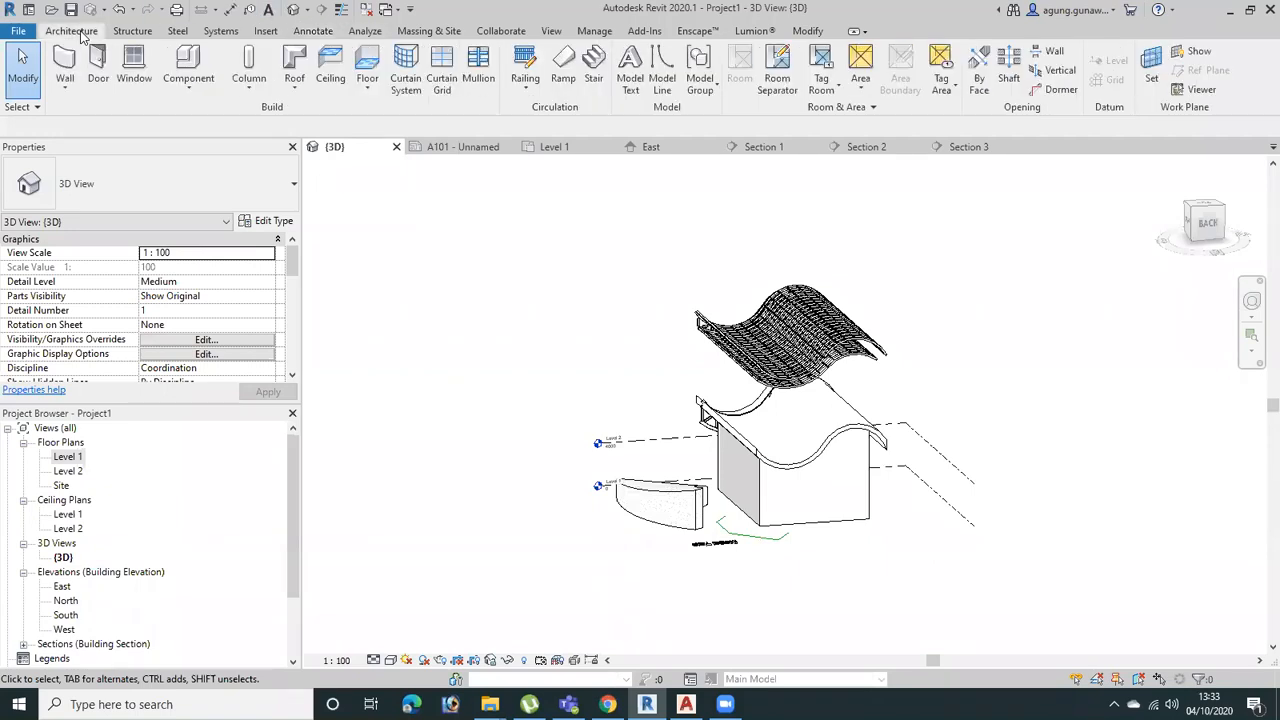
pyautogui.click(298, 90)
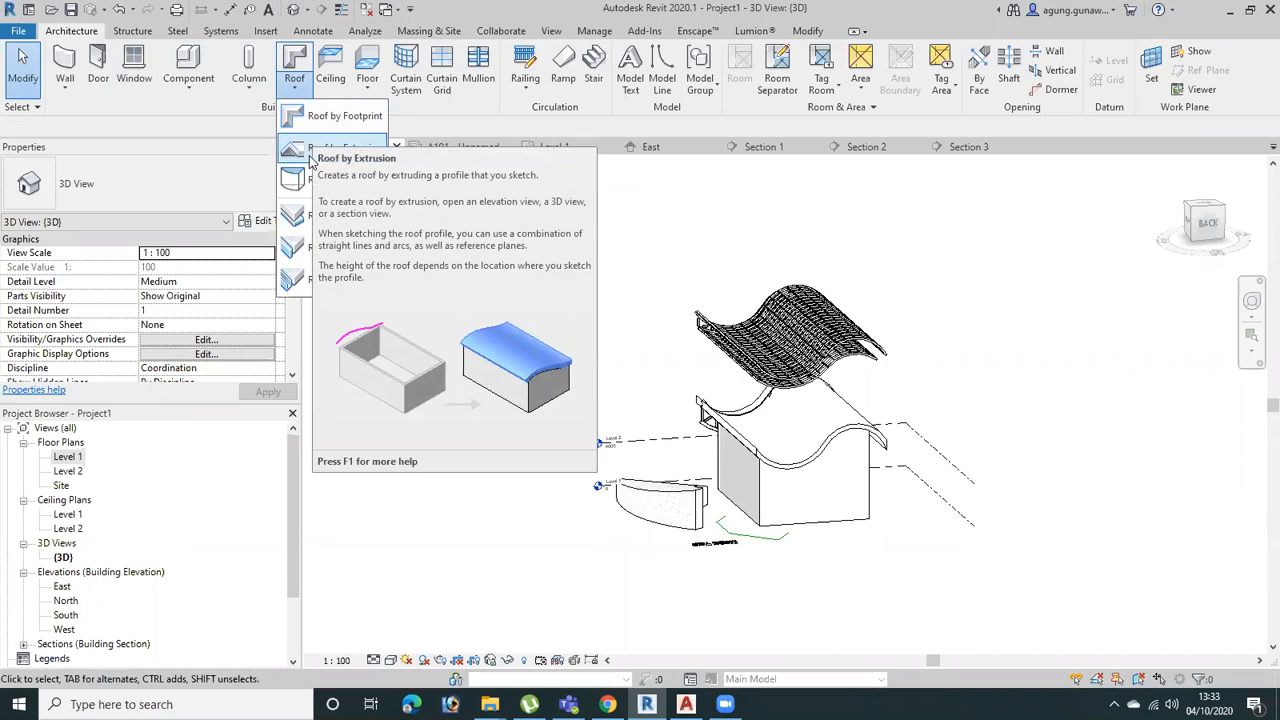
pyautogui.click(310, 160)
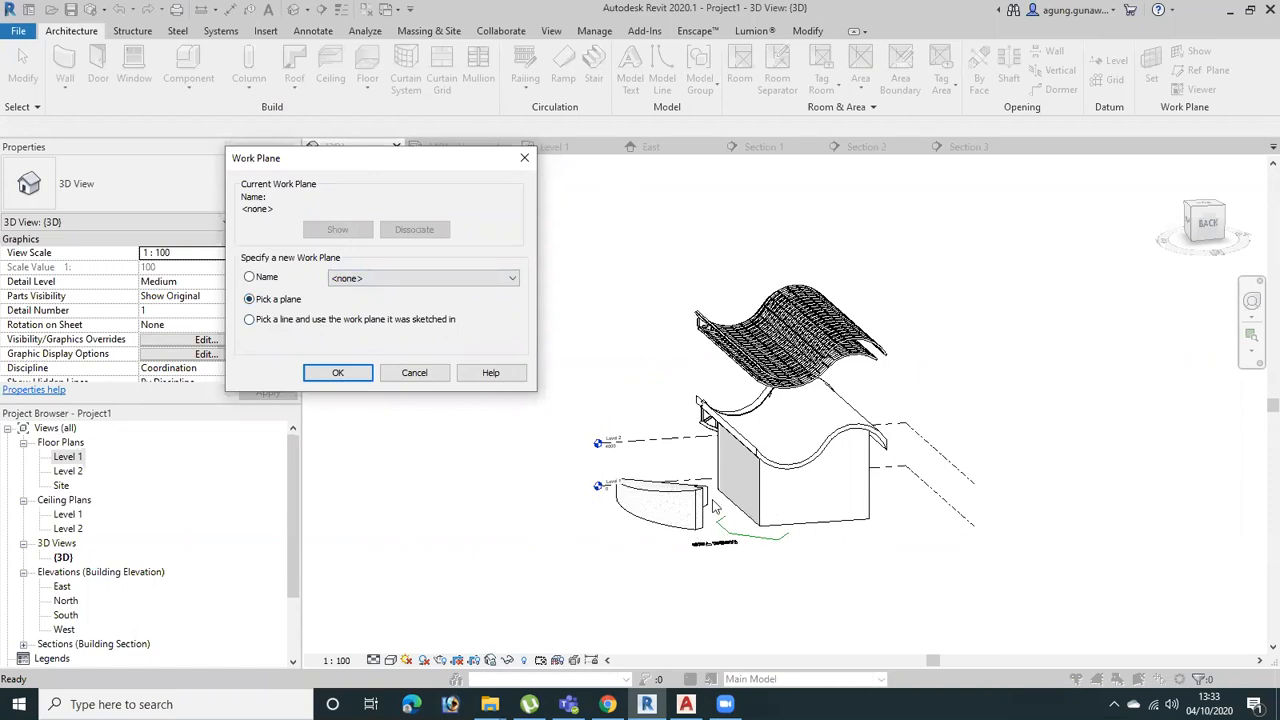
pyautogui.click(338, 373)
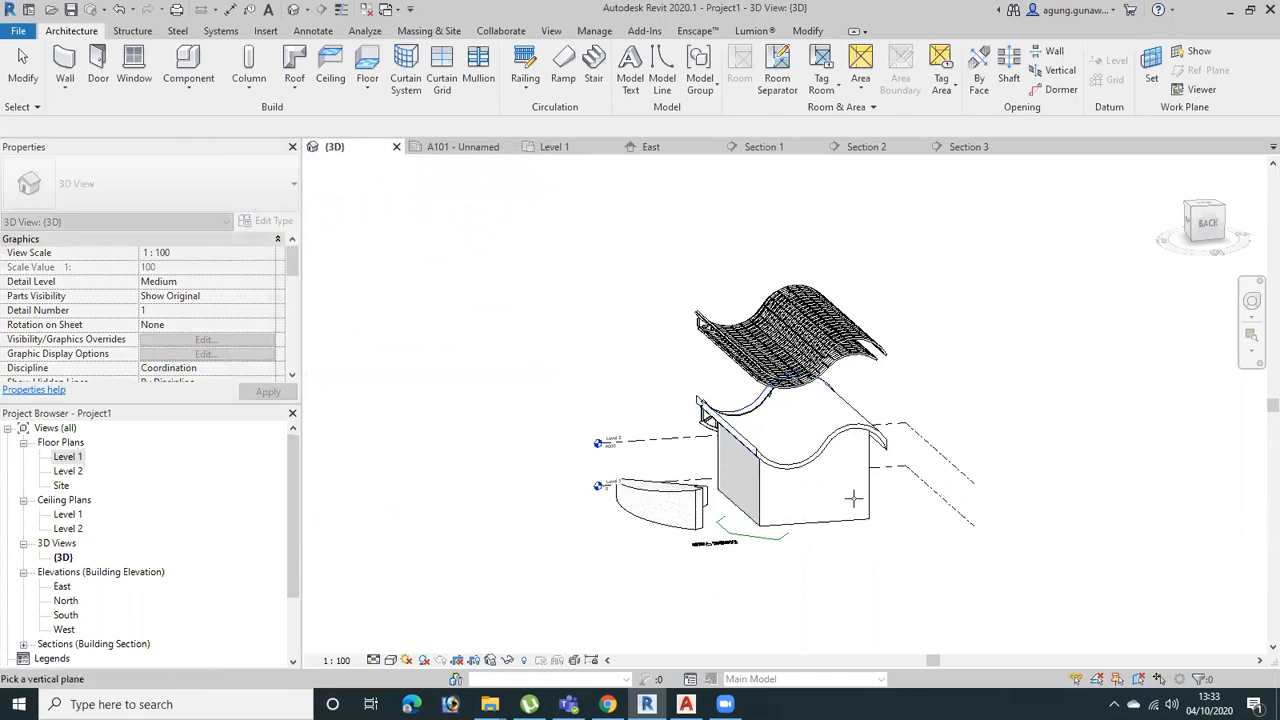
pyautogui.click(742, 503)
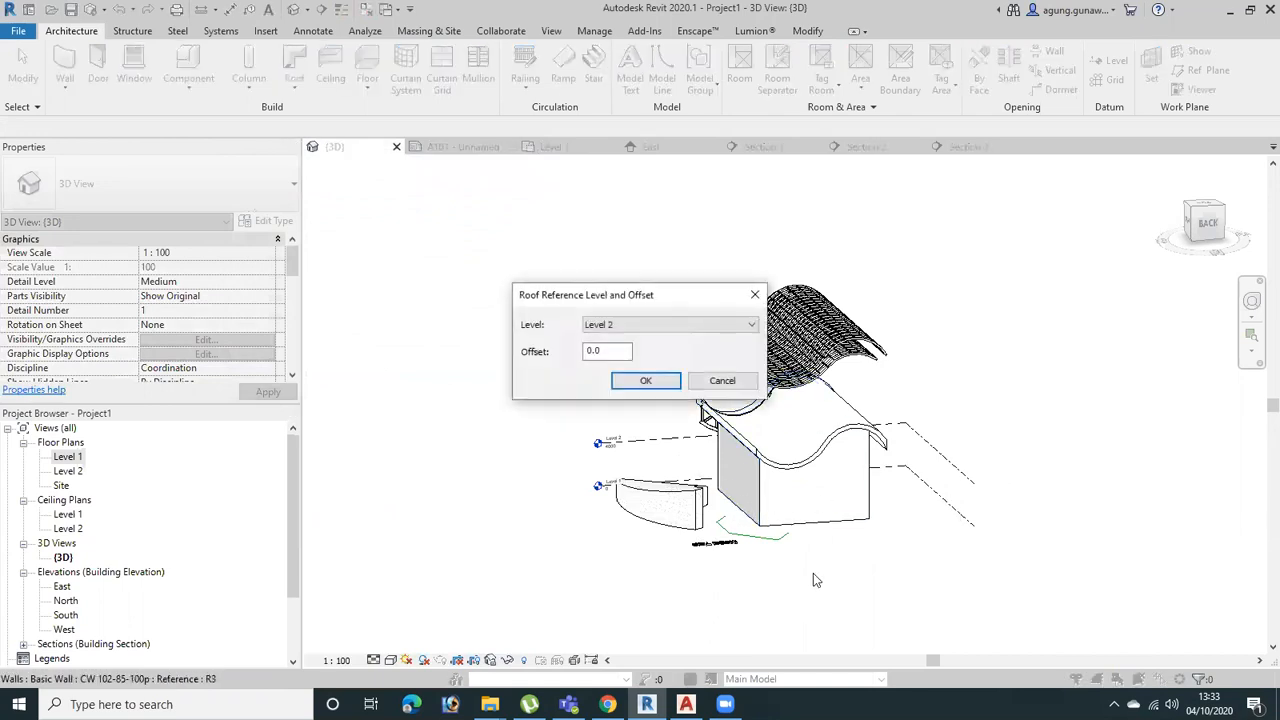
pyautogui.click(708, 327)
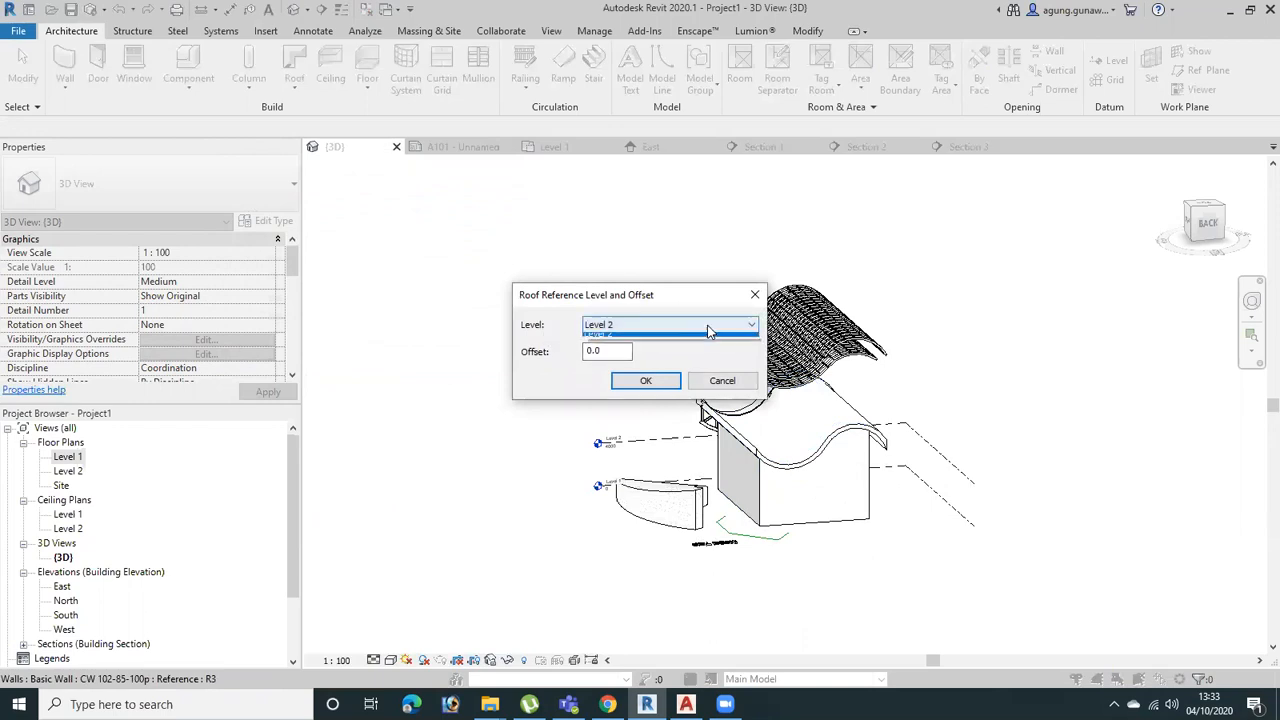
pyautogui.click(636, 350)
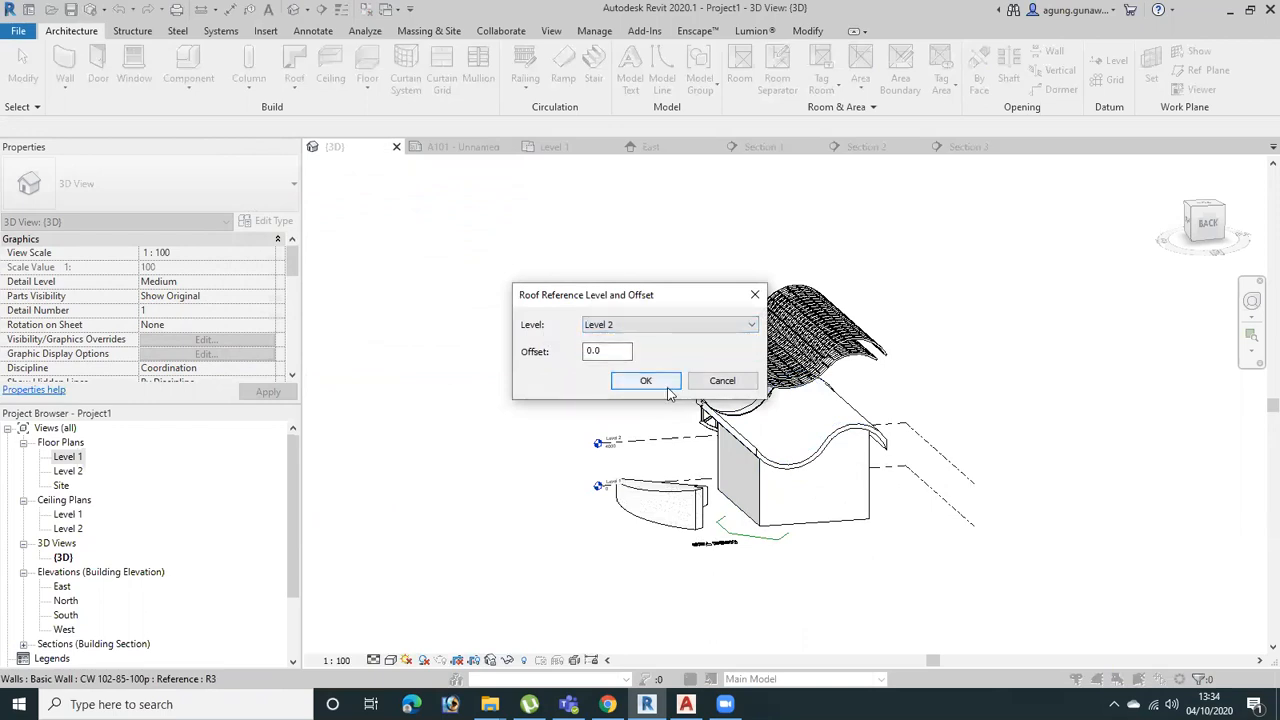
pyautogui.click(662, 384)
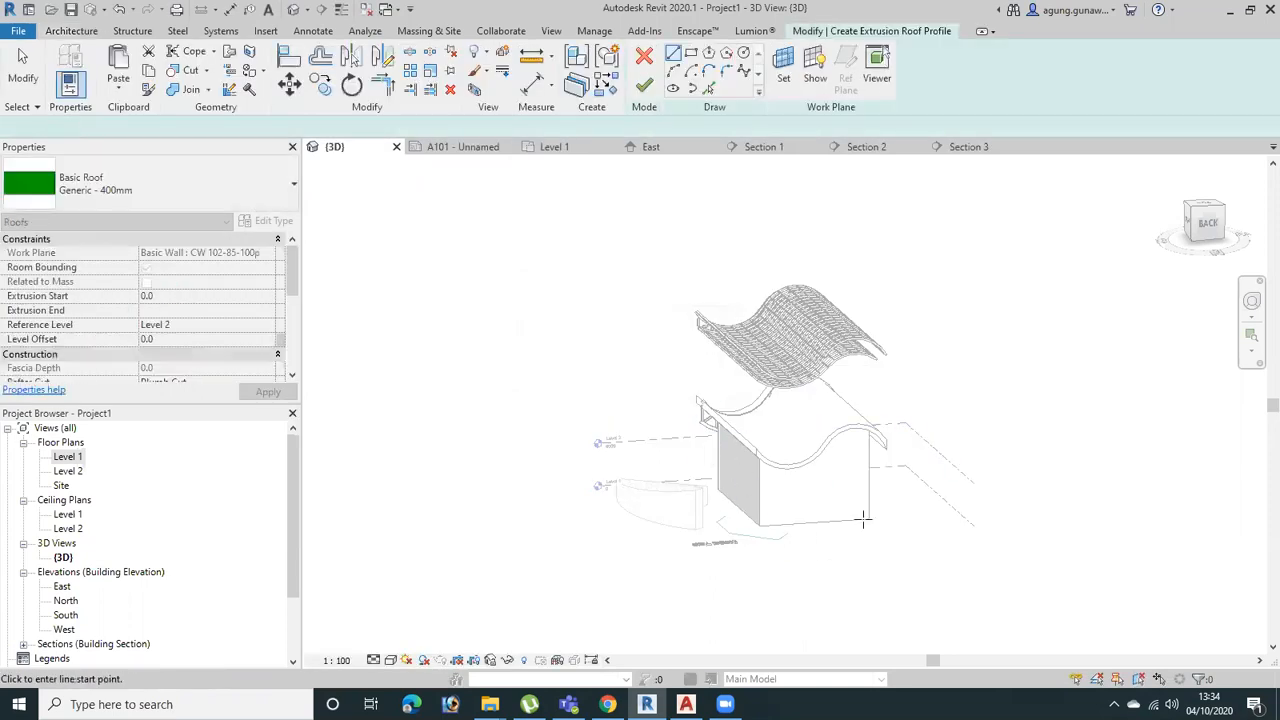
# Sketch a shallow upward start-end-radius arc just above Level 2 in the Right view, spanning slightly beyond both wall ends
pyautogui.keyDown('shift'); pyautogui.moveTo(858, 450); pyautogui.dragTo(1025, 385, button='middle'); pyautogui.keyUp('shift')
pyautogui.click(1209, 222)
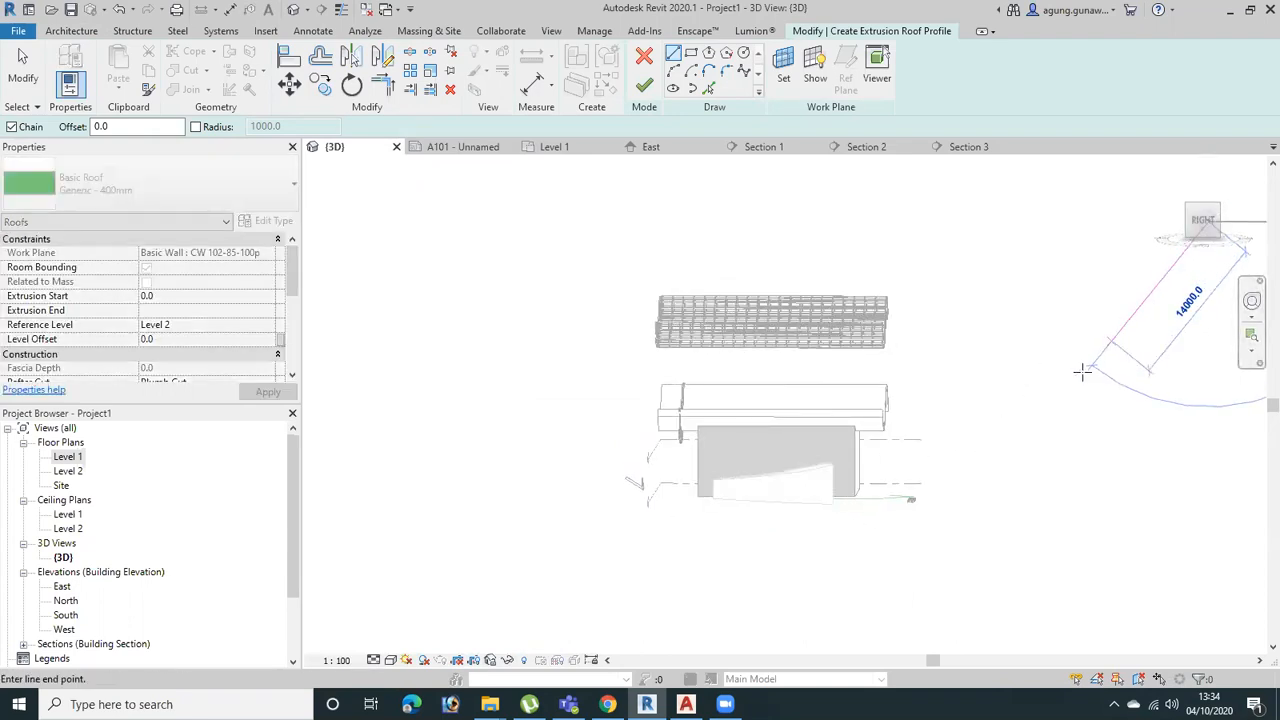
pyautogui.press('Escape')
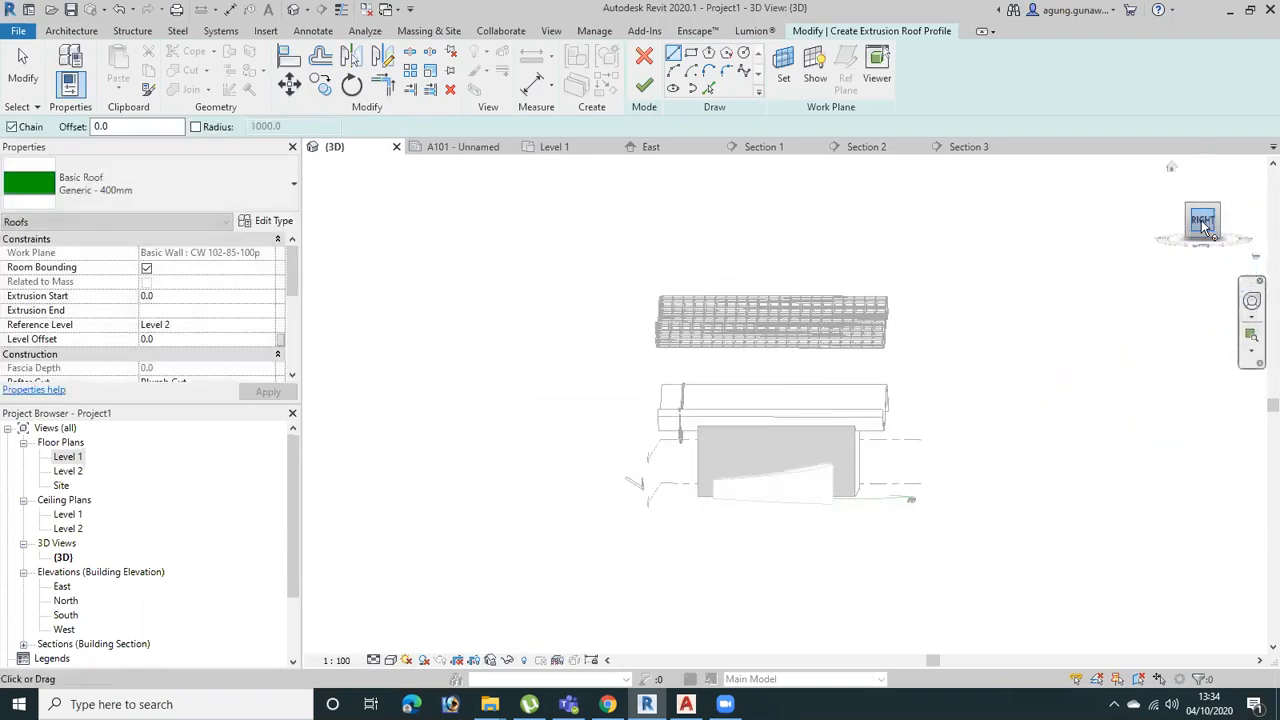
pyautogui.click(1203, 253)
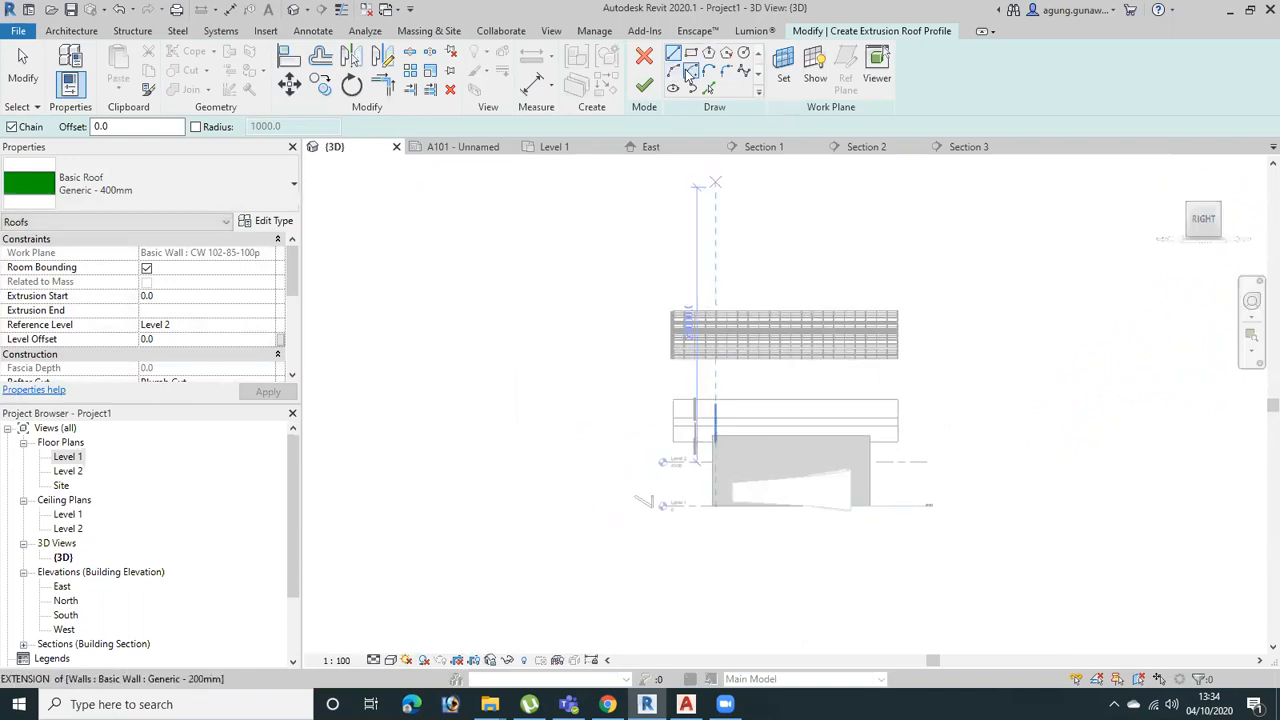
pyautogui.scroll(5, 880, 423)
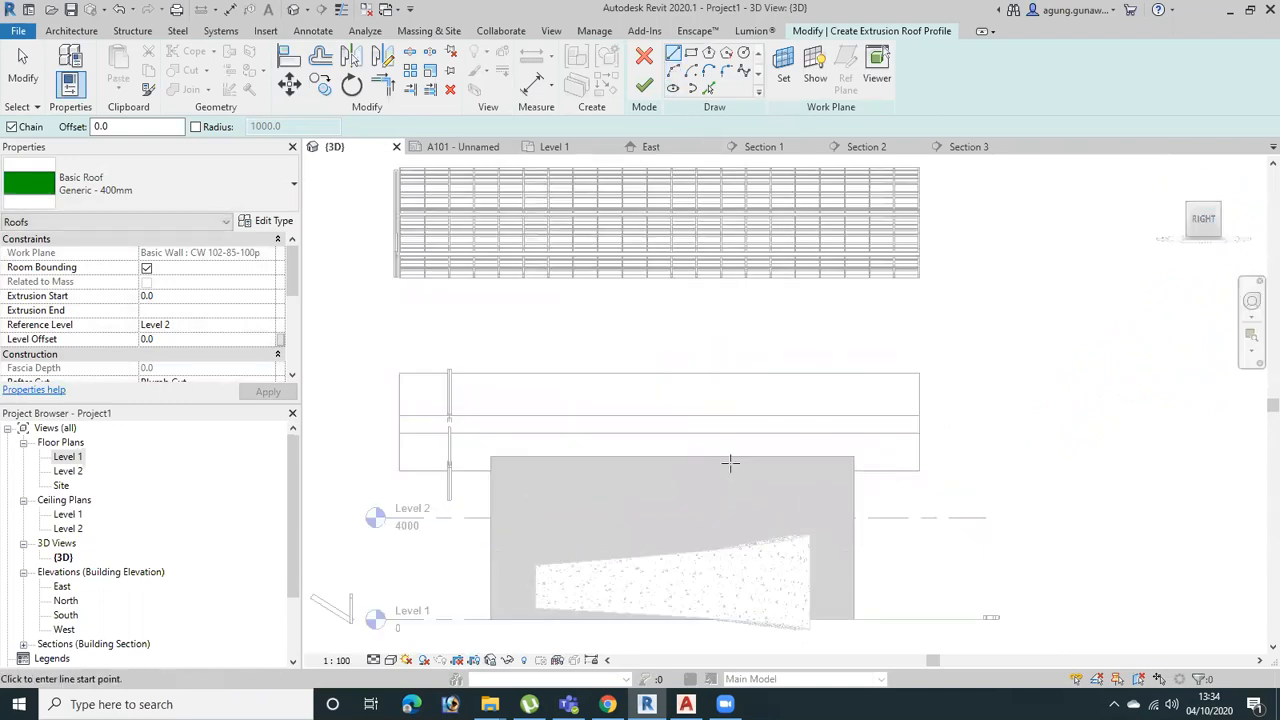
pyautogui.click(679, 72)
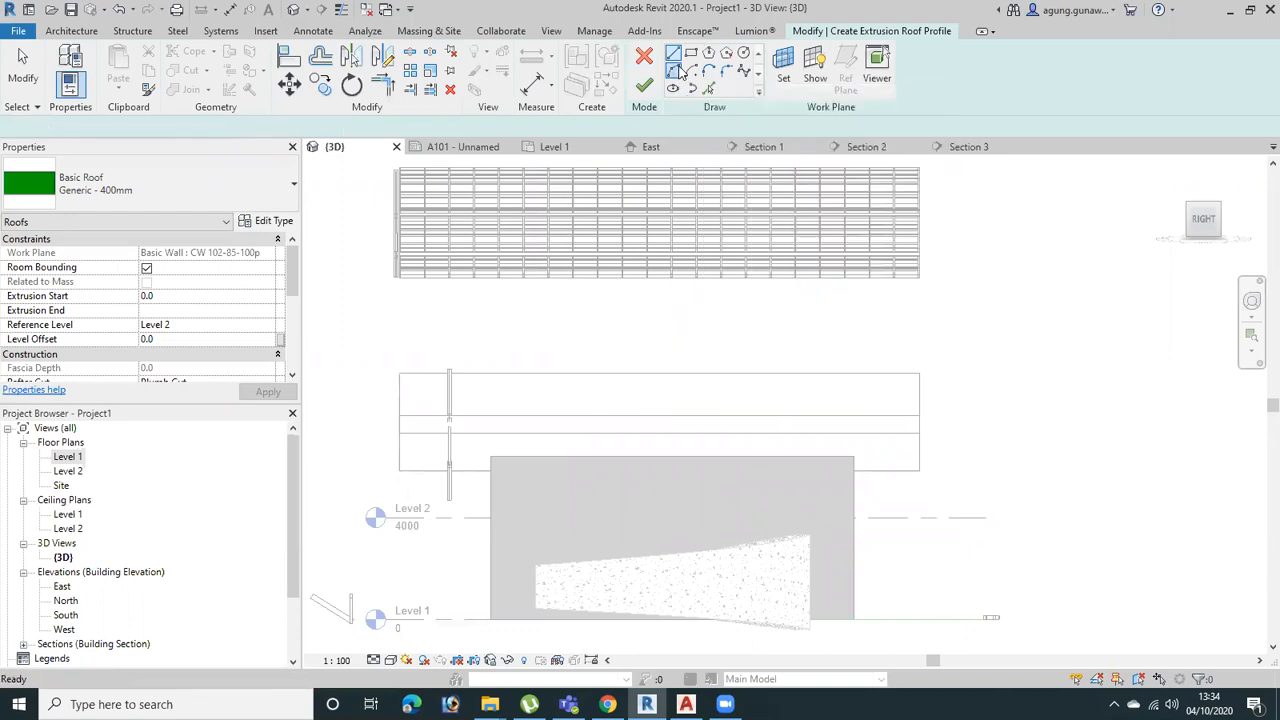
pyautogui.click(471, 495)
pyautogui.click(876, 466)
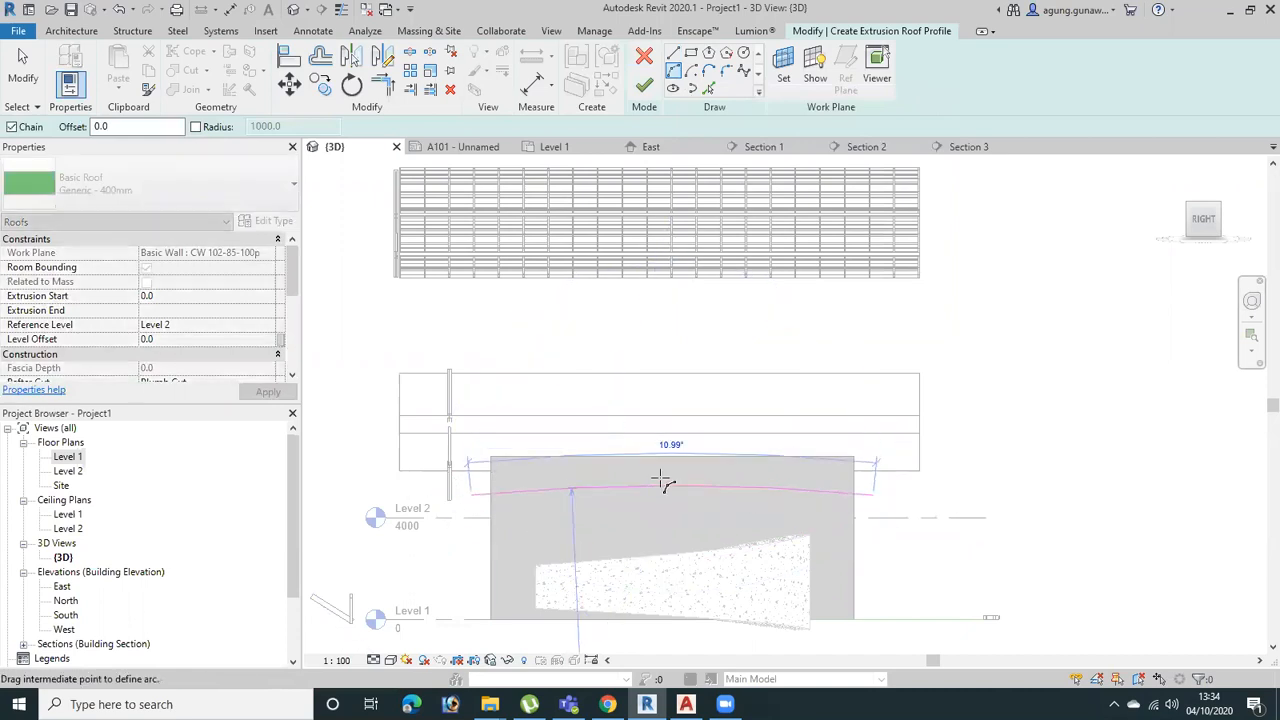
pyautogui.click(667, 476)
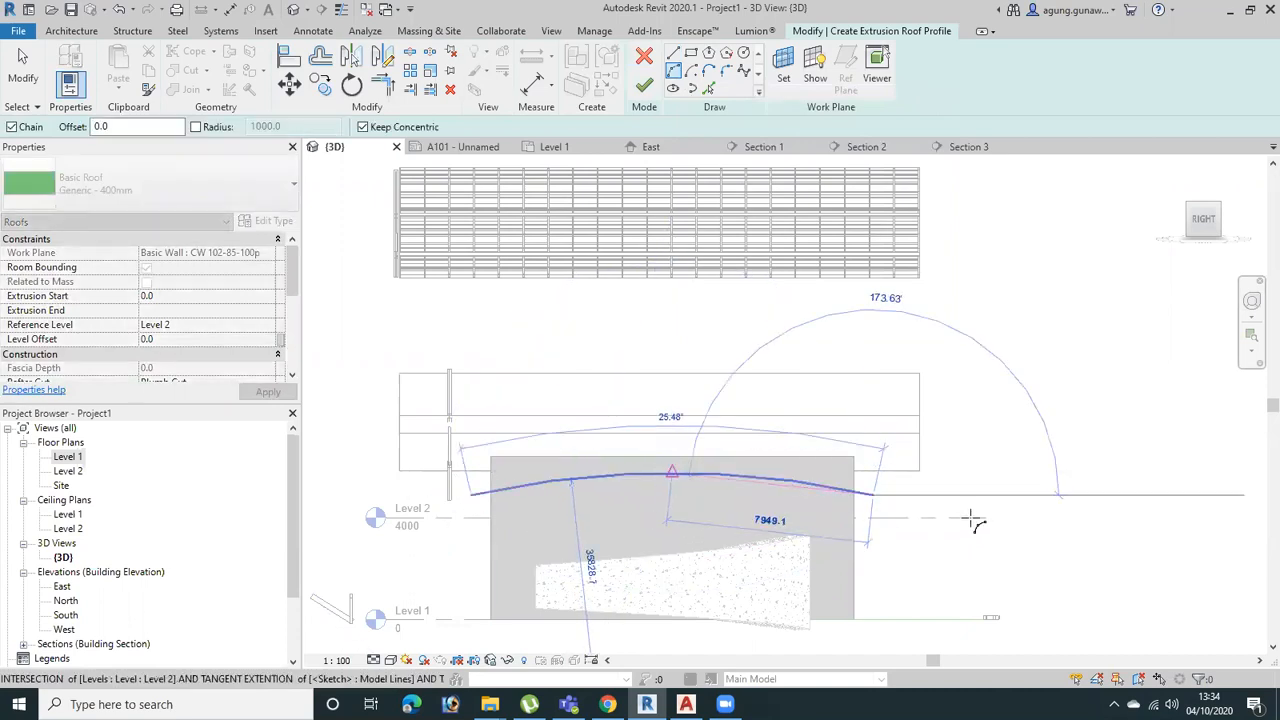
# Continue the roof profile with a downward-curving arc tangent to the first one and finish the extruded roof
pyautogui.click(1110, 488)
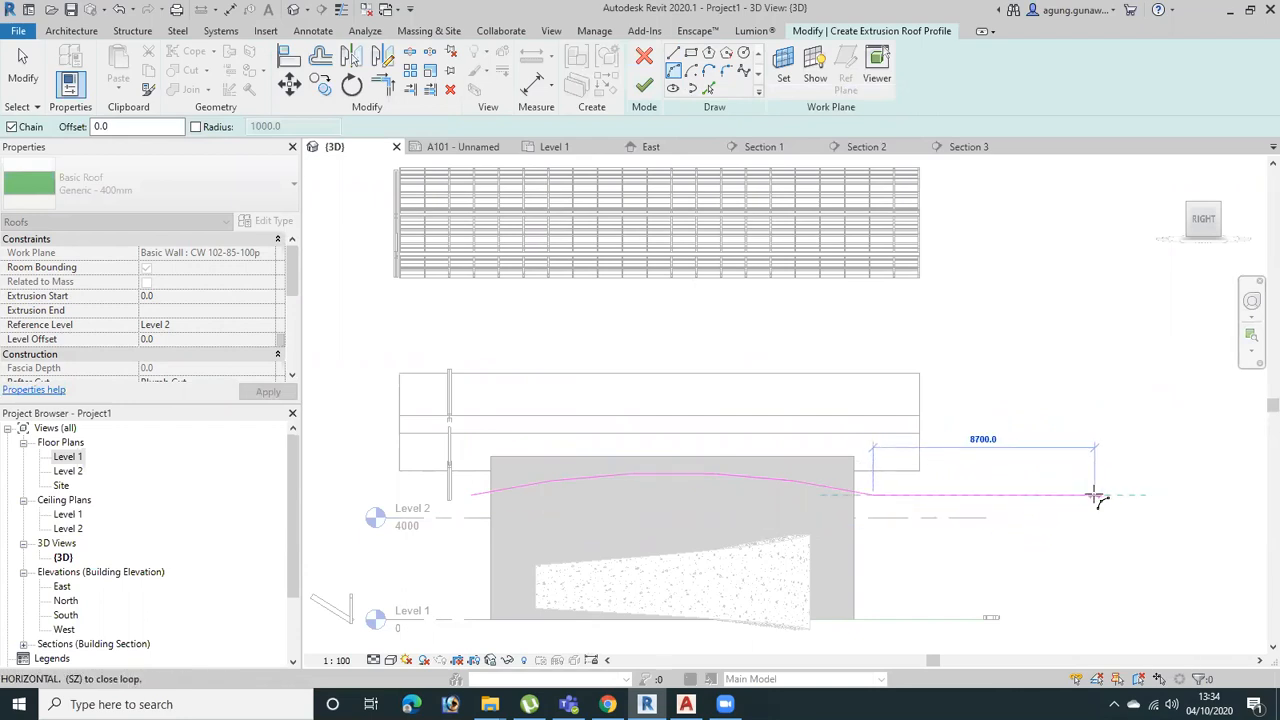
pyautogui.click(977, 508)
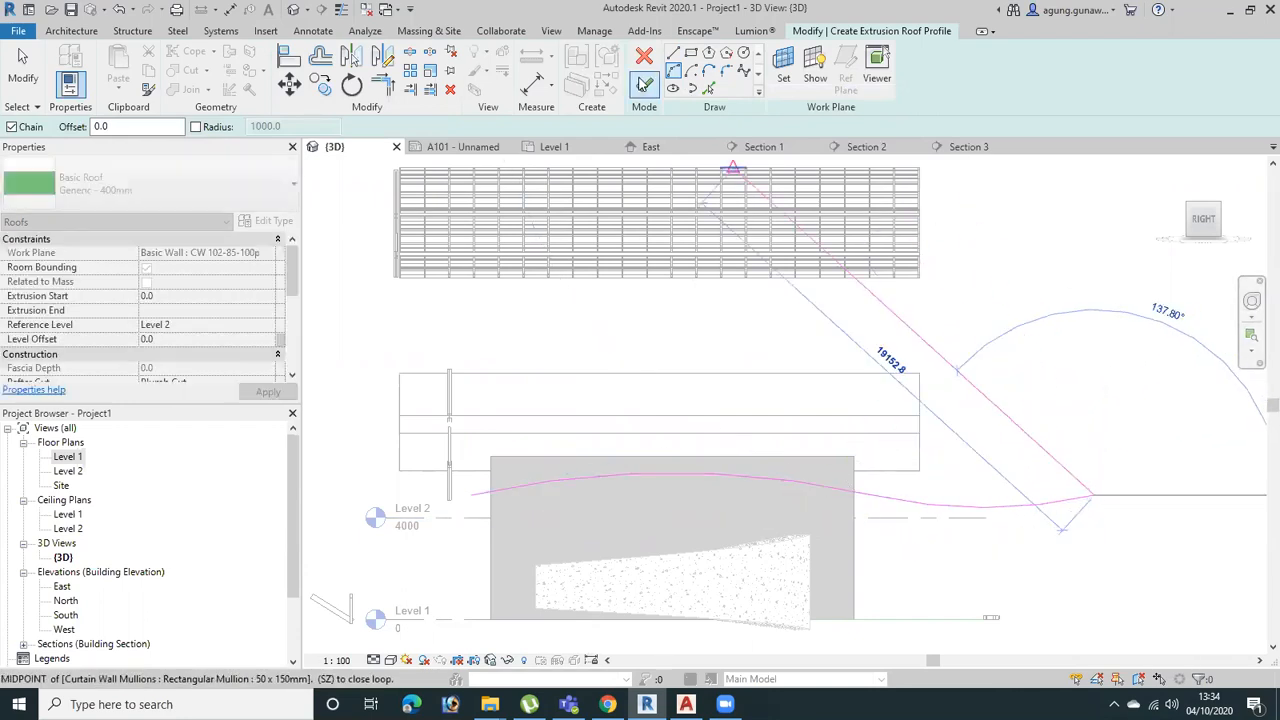
pyautogui.click(645, 86)
# Stretch the new wavy roof beyond the building, to an extrusion start of about 13040 and an extrusion end of about -14513
pyautogui.keyDown('shift'); pyautogui.moveTo(929, 580); pyautogui.dragTo(814, 549, button='middle'); pyautogui.keyUp('shift')
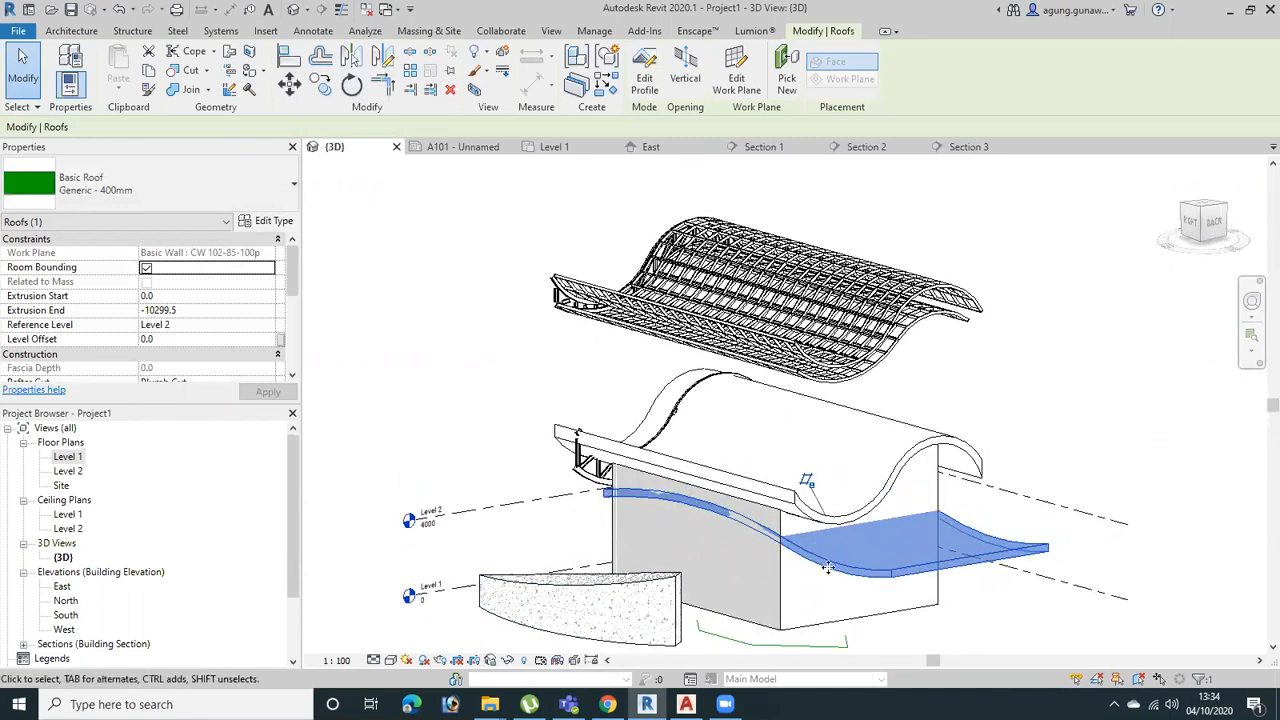
pyautogui.click(1139, 411)
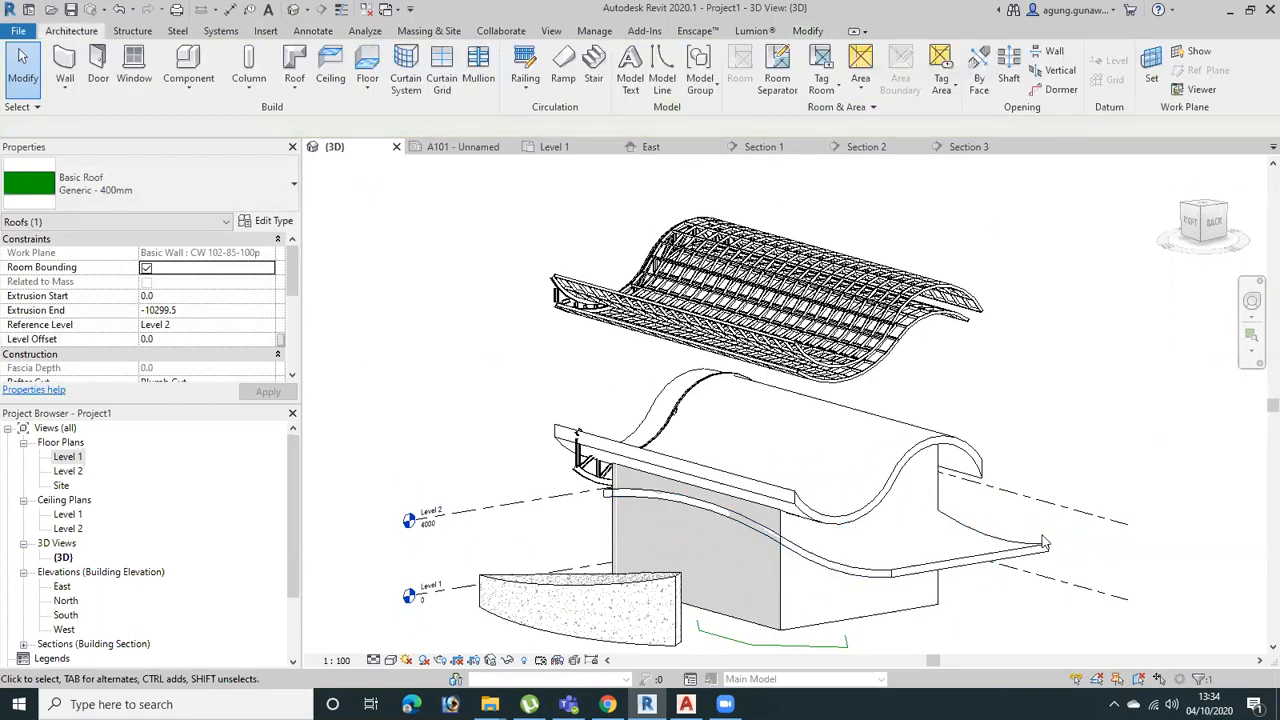
pyautogui.click(1044, 546)
pyautogui.moveTo(1044, 546)
pyautogui.keyDown('shift'); pyautogui.mouseDown(button='middle')
pyautogui.moveTo(1017, 566)
pyautogui.moveTo(1030, 560)
pyautogui.mouseUp(button='middle'); pyautogui.keyUp('shift')
pyautogui.click(735, 531)
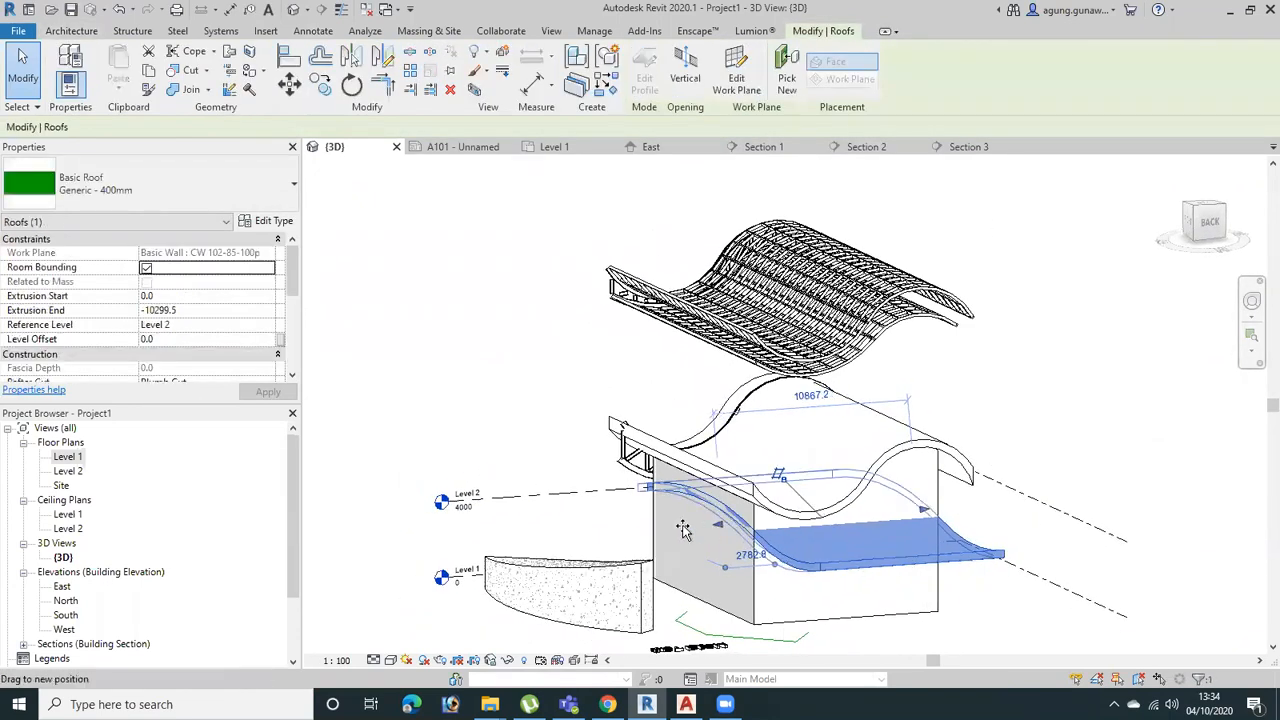
pyautogui.moveTo(995, 506); pyautogui.dragTo(1015, 501)
pyautogui.keyDown('shift'); pyautogui.moveTo(1061, 631); pyautogui.dragTo(886, 618, button='middle'); pyautogui.keyUp('shift')
pyautogui.moveTo(682, 527); pyautogui.dragTo(492, 535)
pyautogui.keyDown('shift'); pyautogui.moveTo(603, 550); pyautogui.dragTo(838, 545, button='middle'); pyautogui.keyUp('shift')
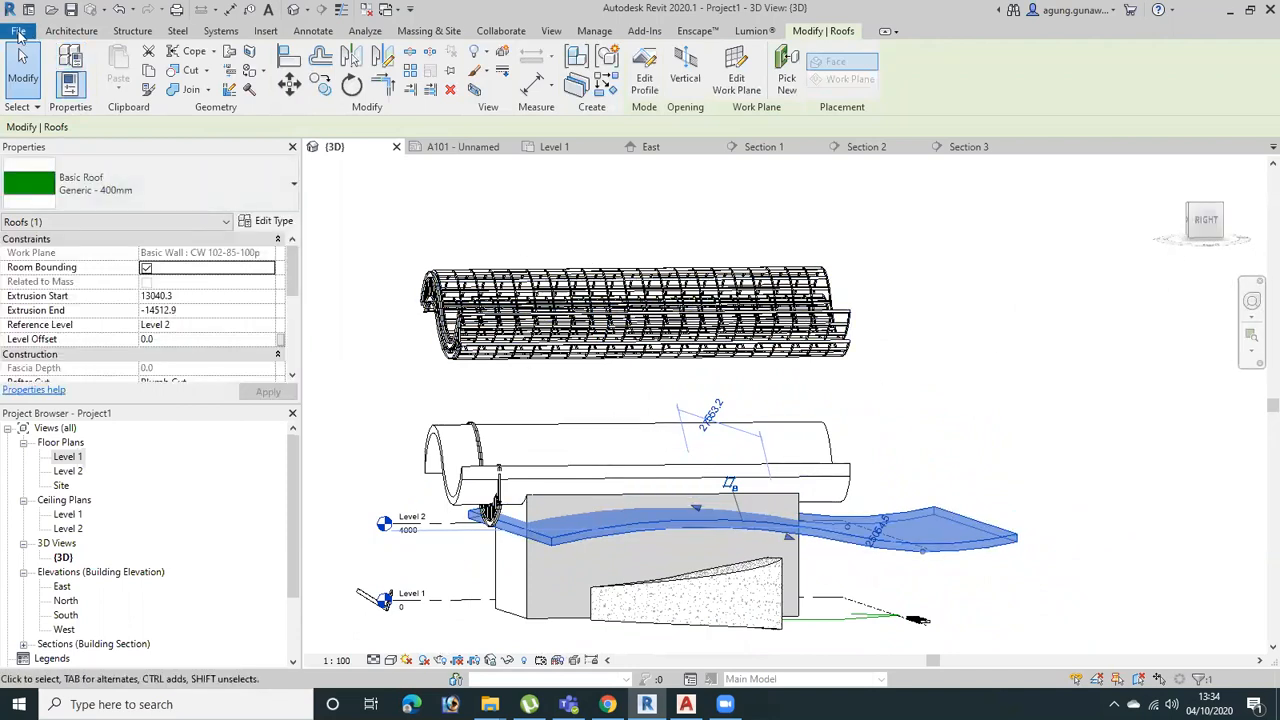
# Start placing a structural truss and browse the family library to the US Metric Structural Trusses folder
pyautogui.click(18, 34)
pyautogui.click(265, 31)
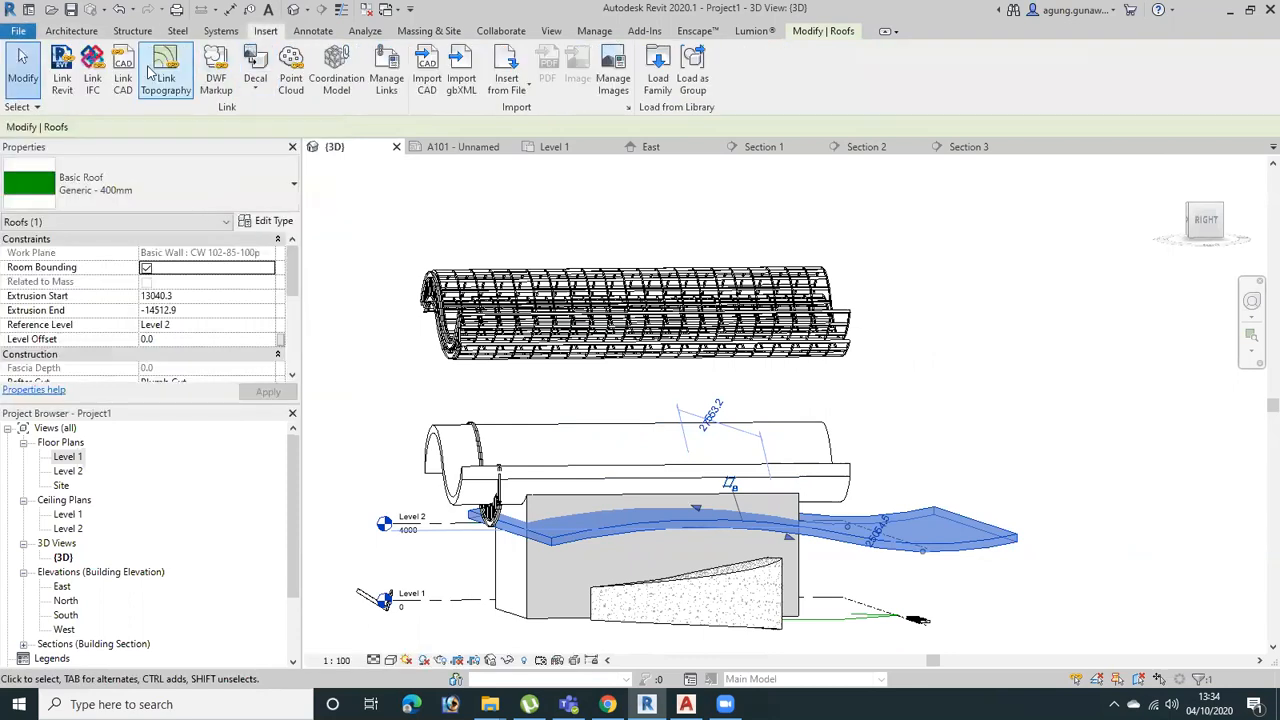
pyautogui.click(132, 31)
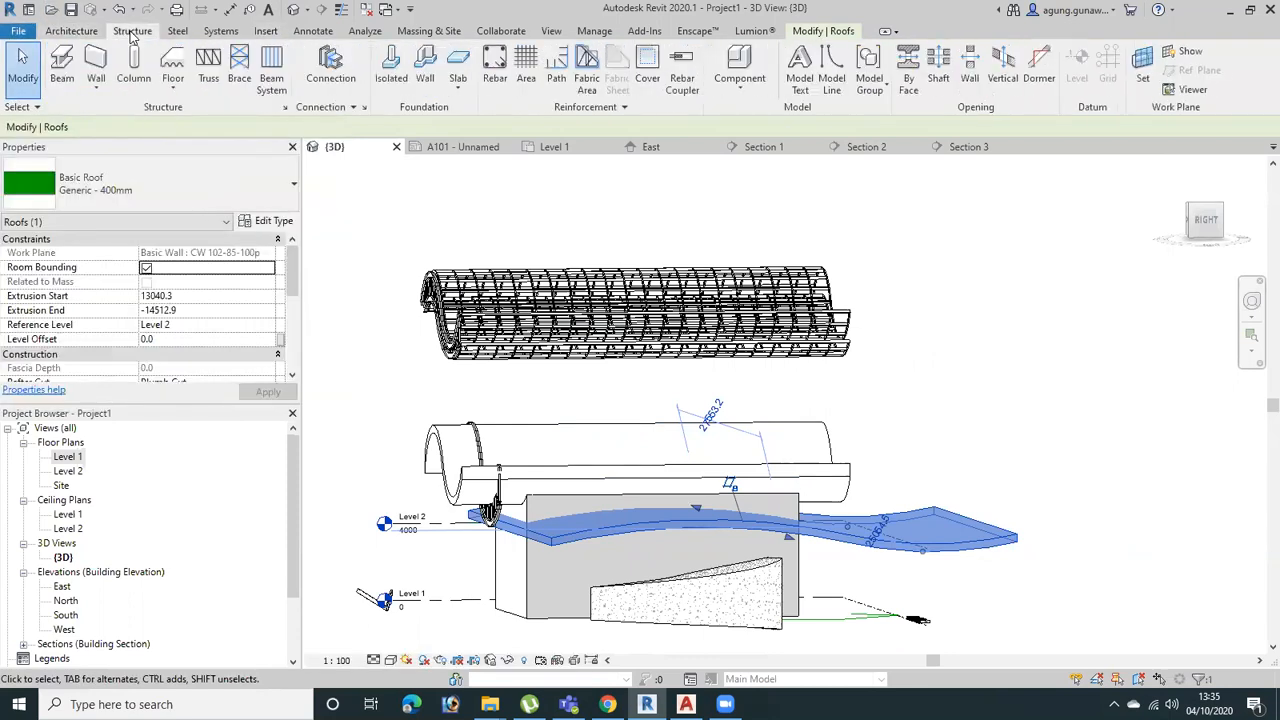
pyautogui.click(209, 70)
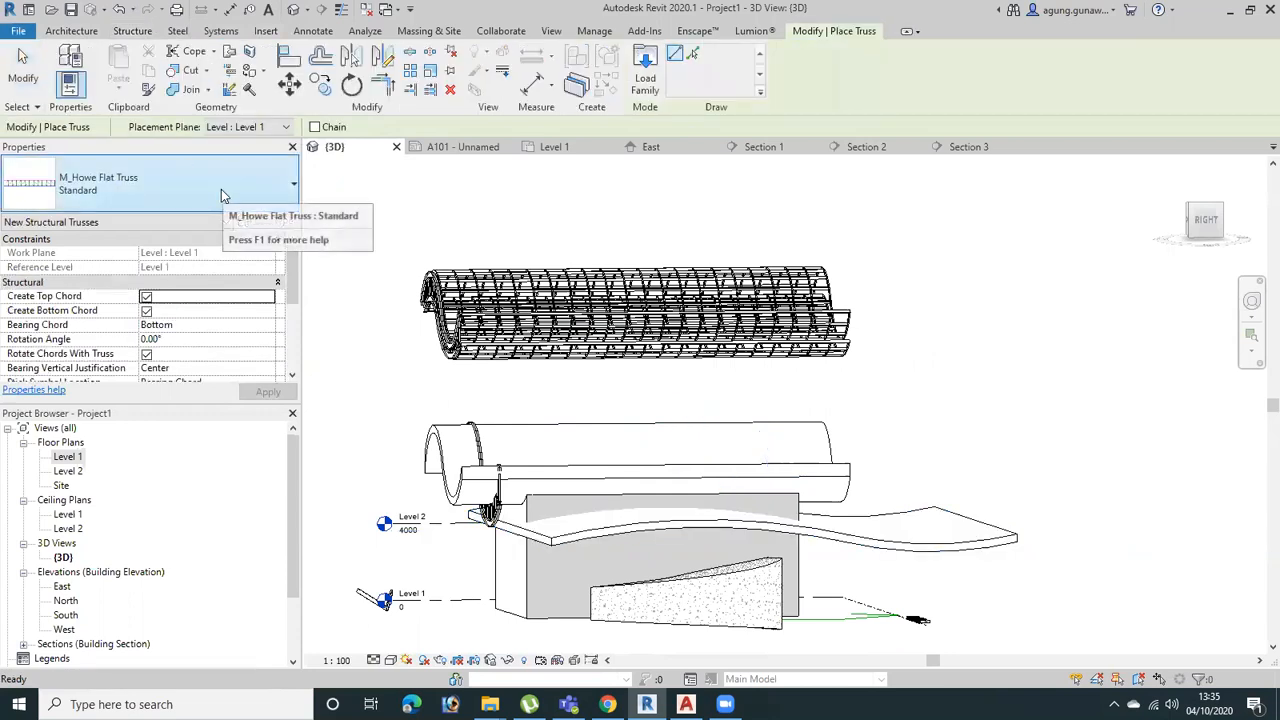
pyautogui.click(645, 68)
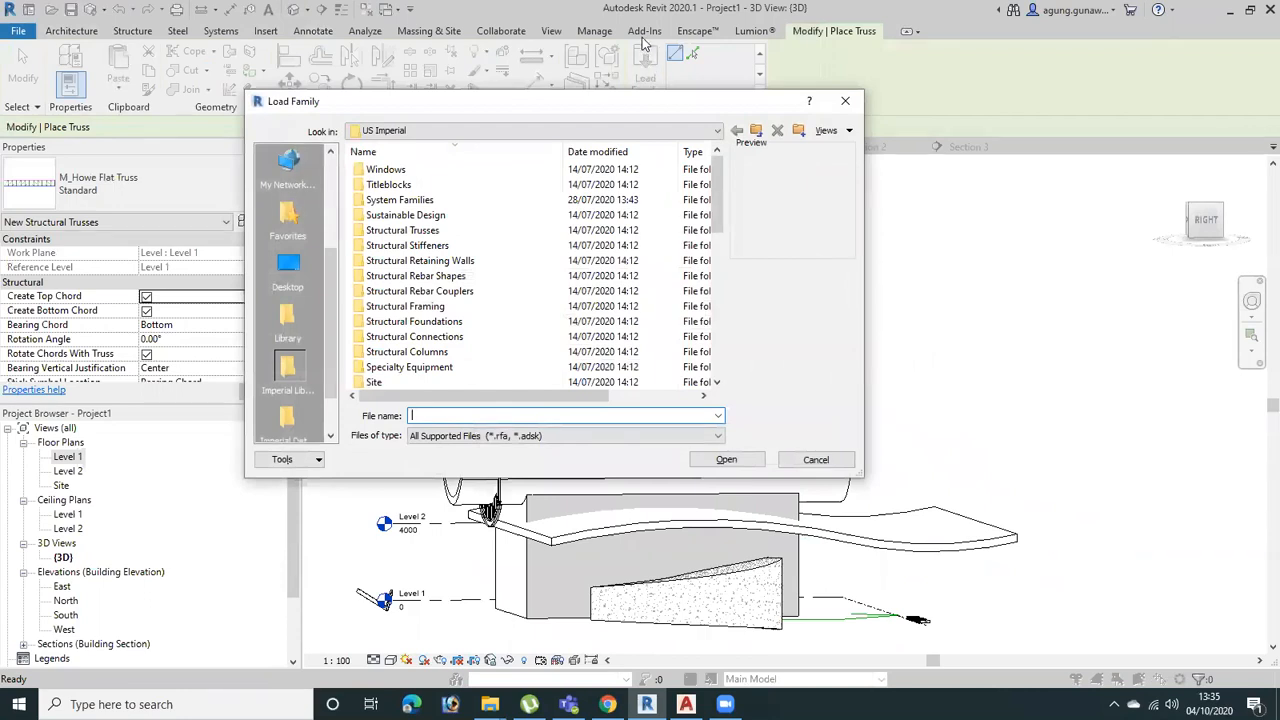
pyautogui.click(756, 131)
pyautogui.doubleClick(405, 171)
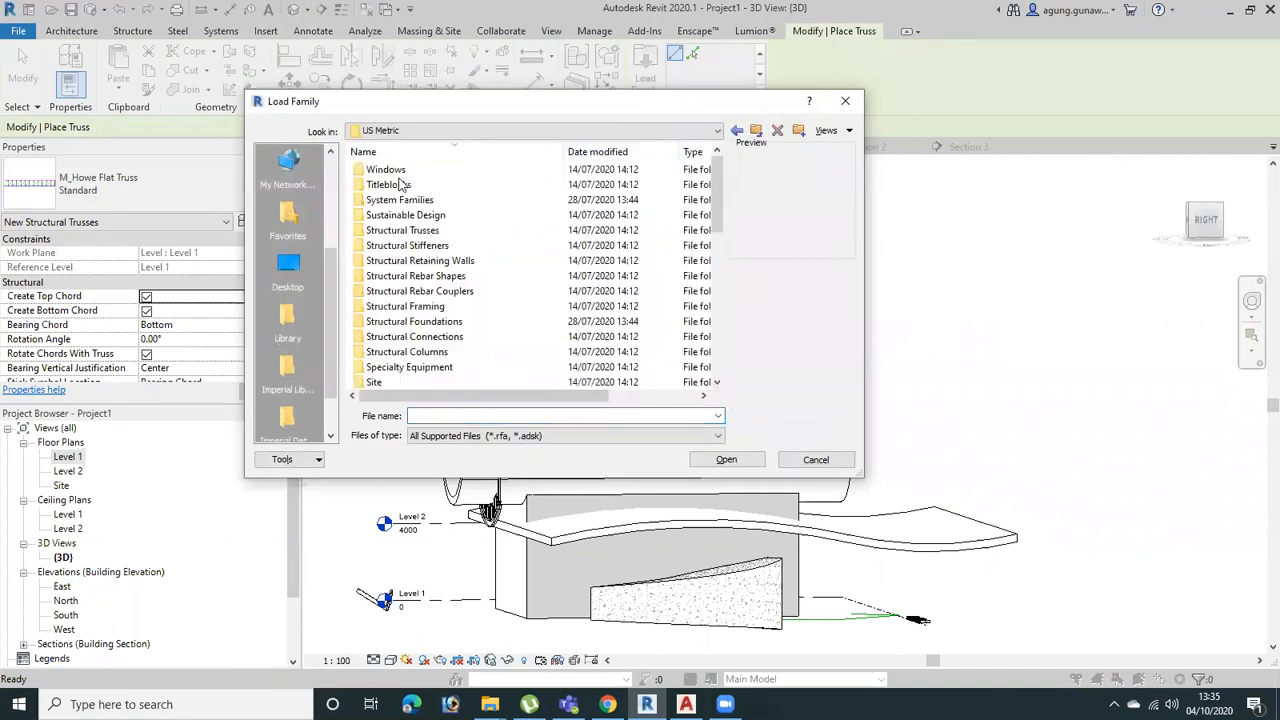
pyautogui.doubleClick(413, 230)
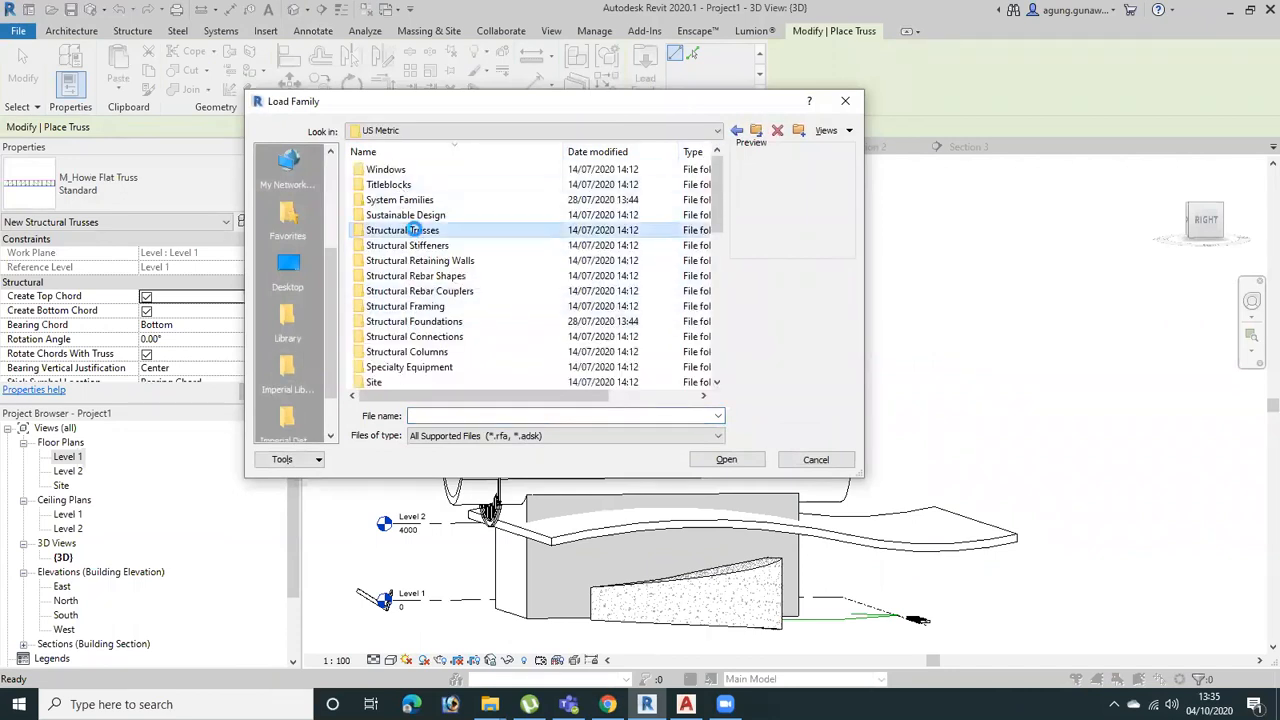
# Compare the gabled, fink and flat truss family previews, and load the M_Pratt Flat Truss family
pyautogui.click(430, 215)
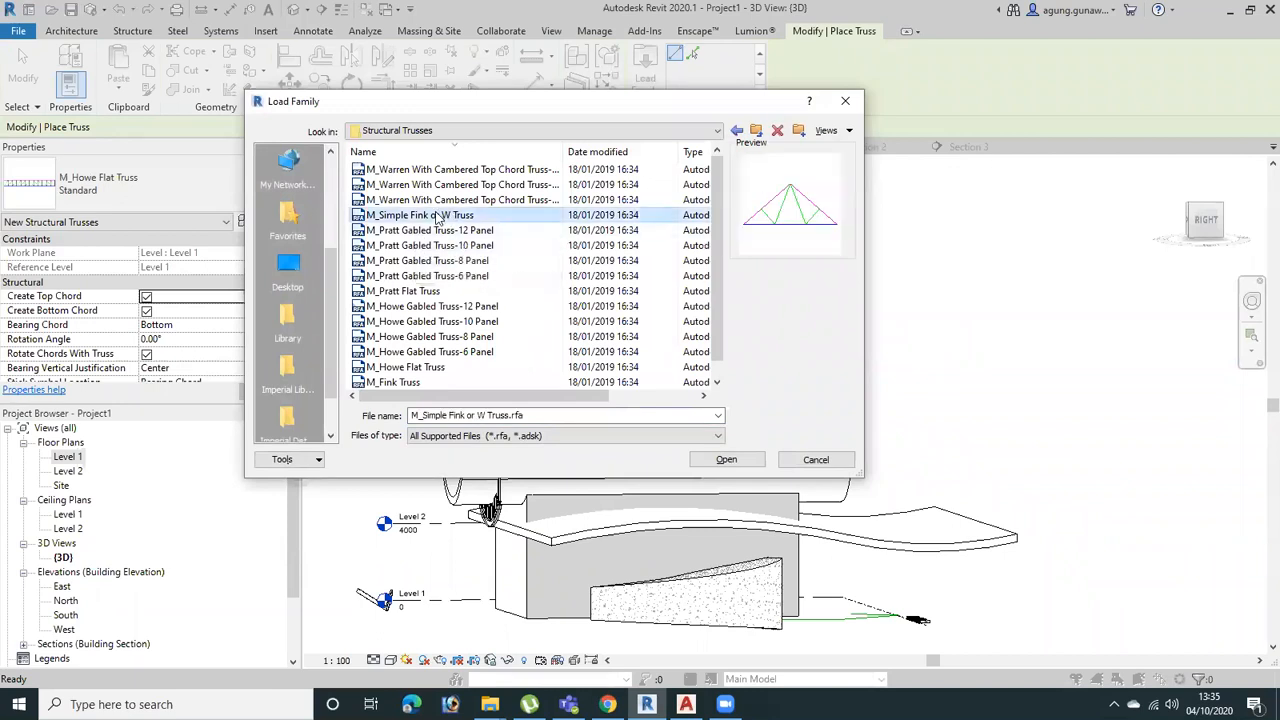
pyautogui.click(418, 276)
pyautogui.click(418, 291)
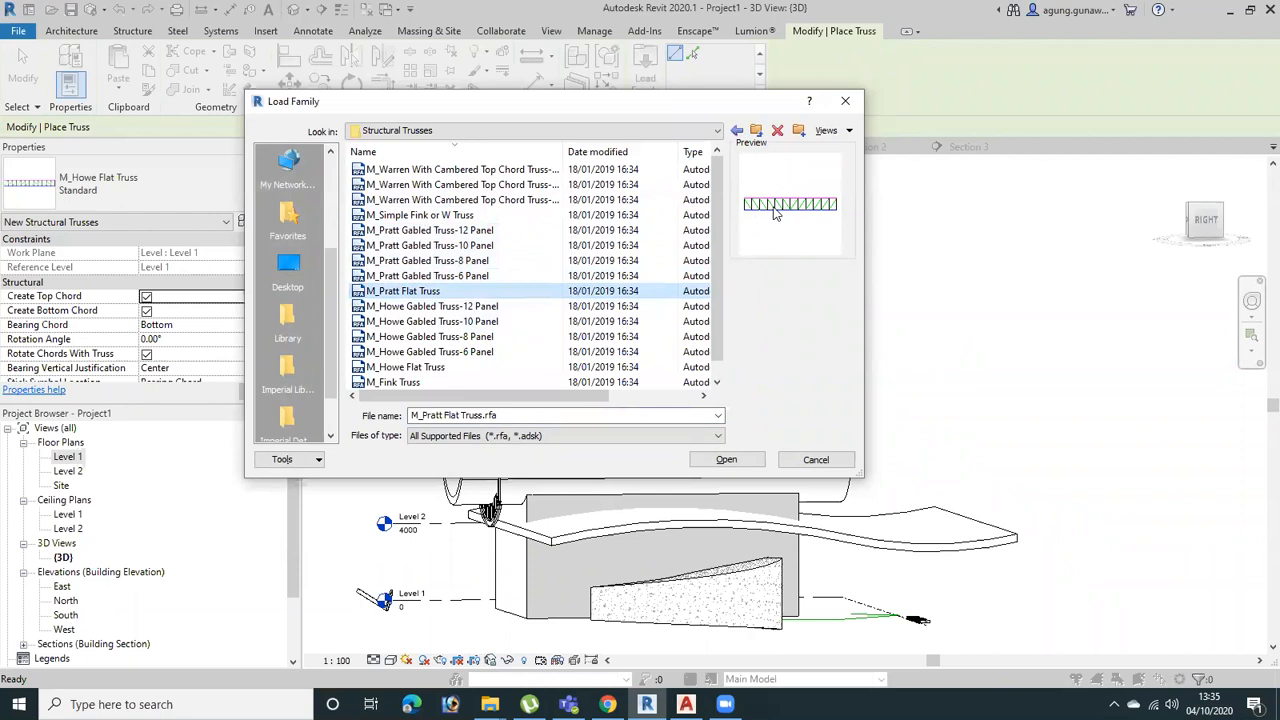
pyautogui.click(440, 199)
pyautogui.click(438, 245)
pyautogui.click(440, 217)
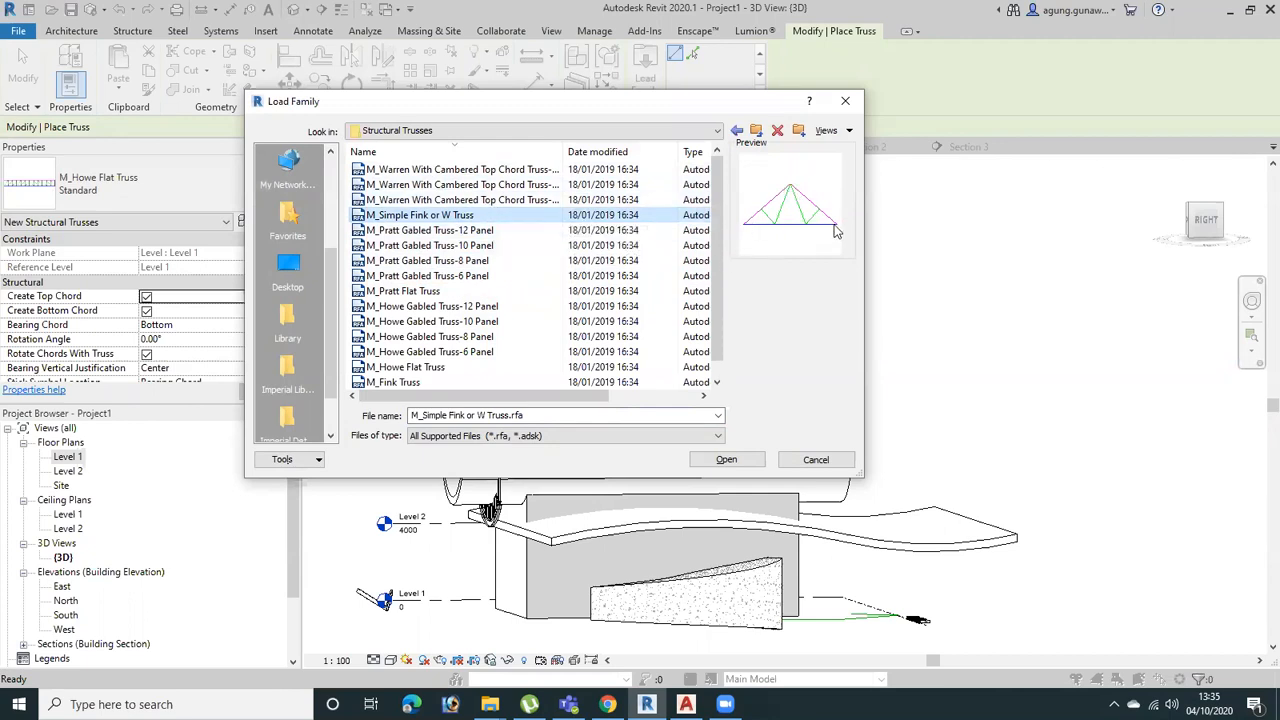
pyautogui.click(500, 291)
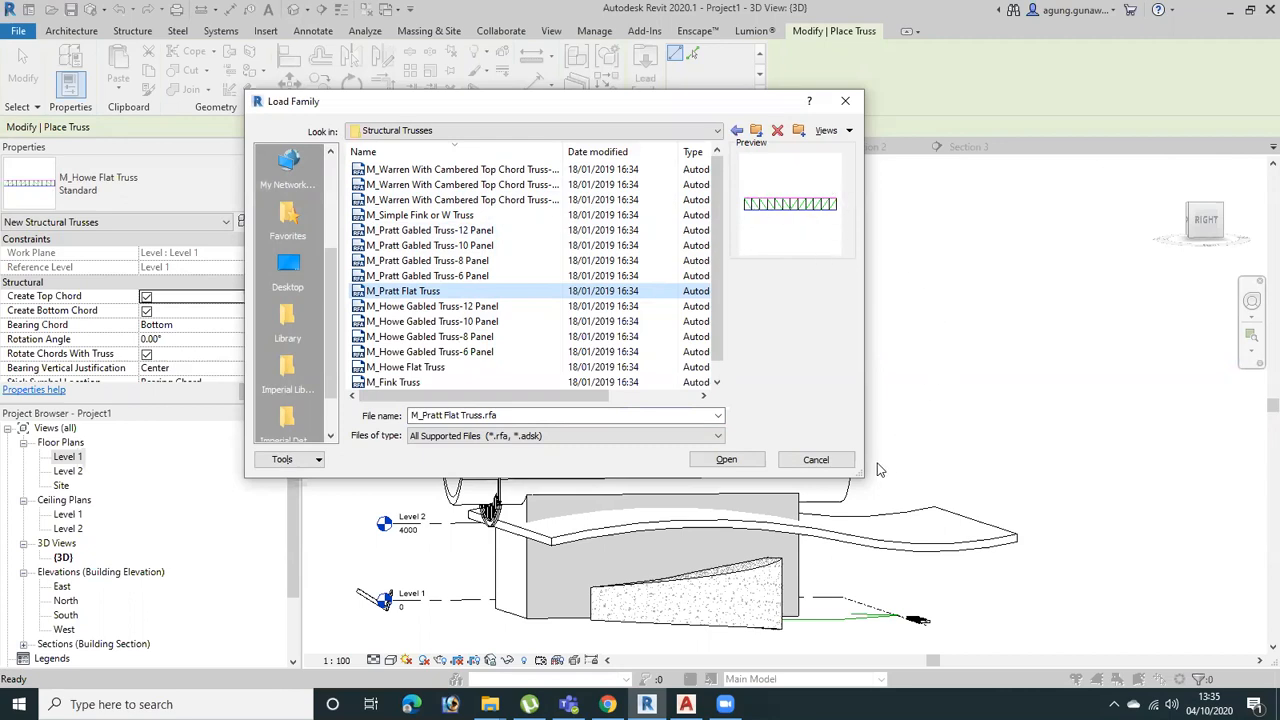
pyautogui.click(724, 462)
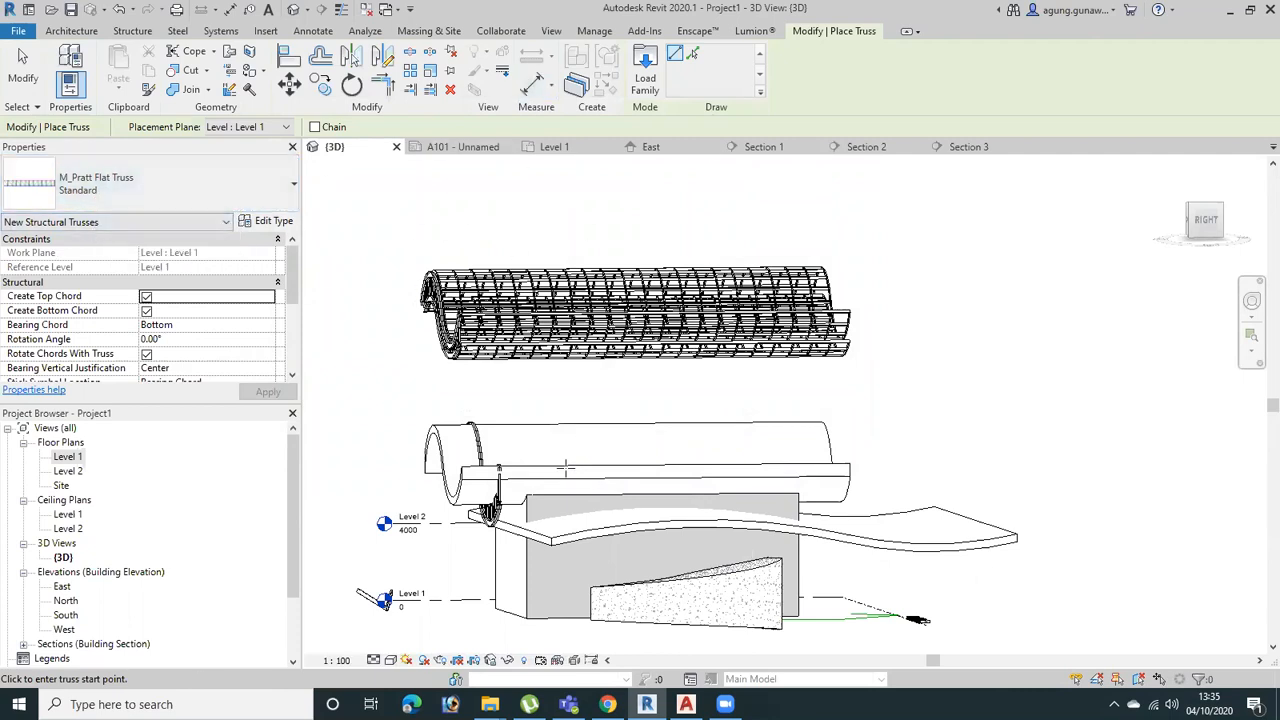
# Place the M_Pratt Flat Truss in the Top view as a straight span across the wavy roof, edge to edge
pyautogui.moveTo(876, 471); pyautogui.dragTo(821, 388, button='middle')
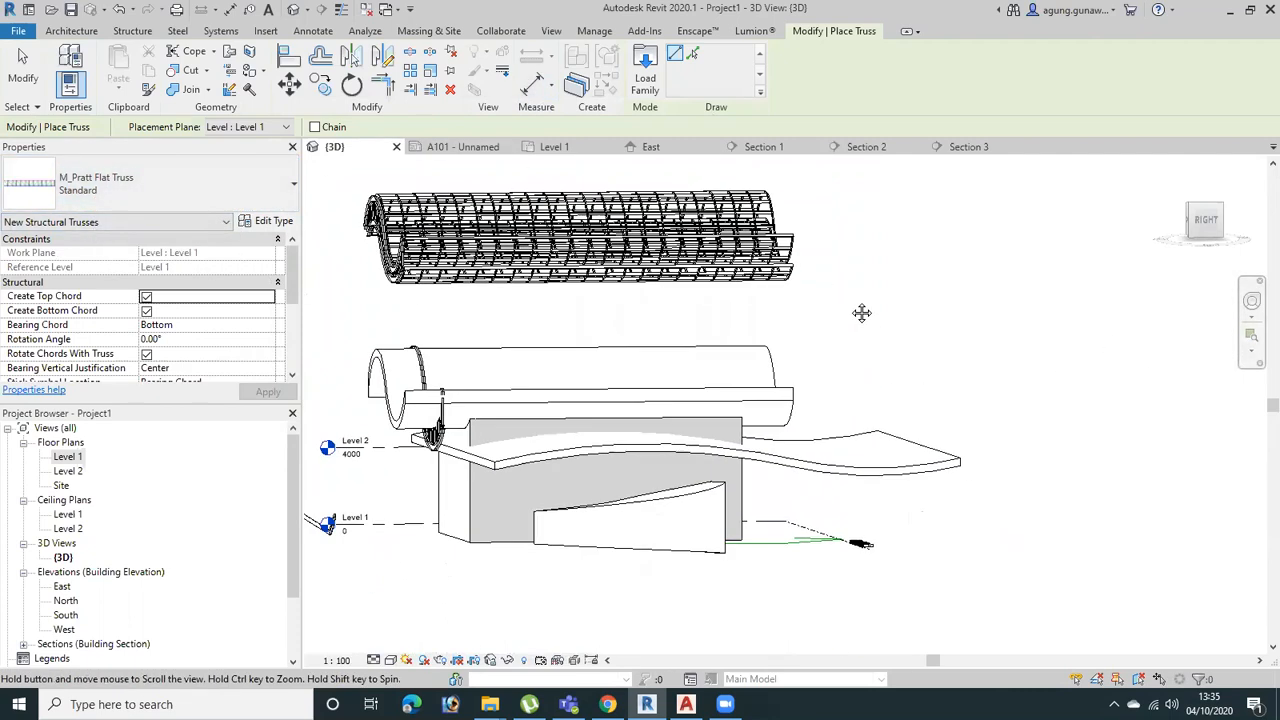
pyautogui.keyDown('shift'); pyautogui.moveTo(844, 318); pyautogui.dragTo(914, 442, button='middle'); pyautogui.keyUp('shift')
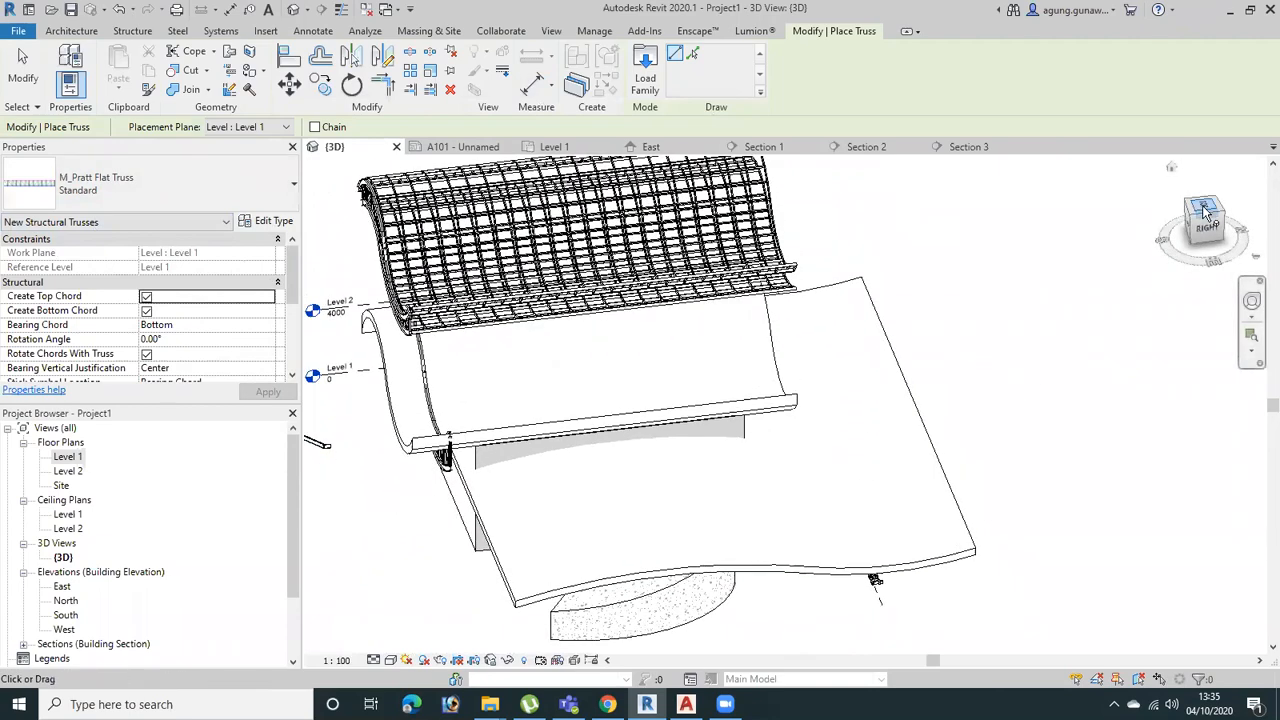
pyautogui.click(1201, 218)
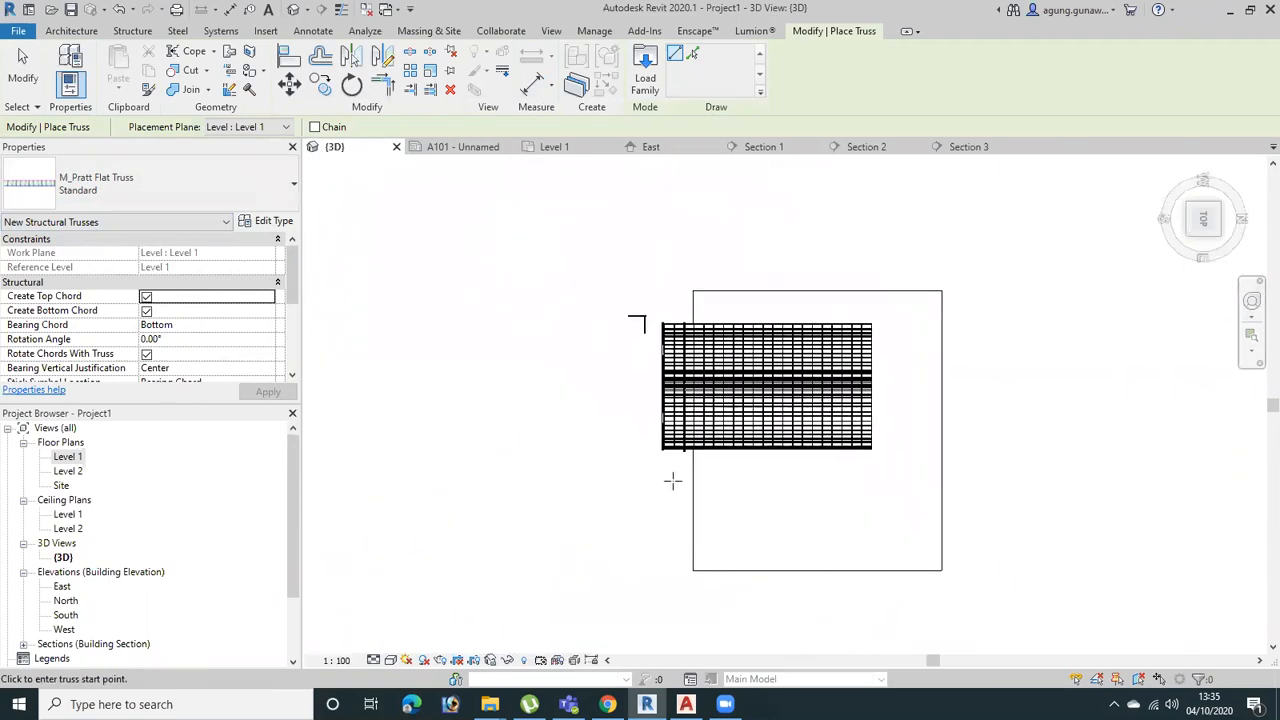
pyautogui.click(692, 501)
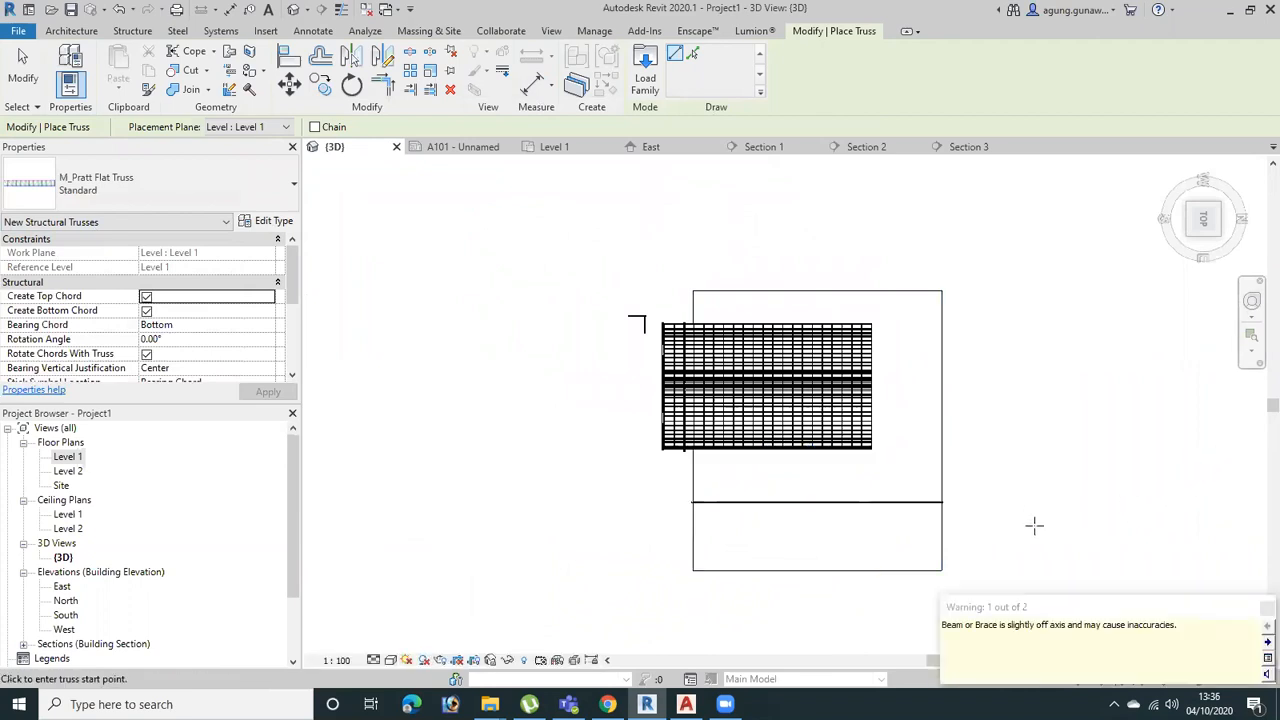
pyautogui.press('Escape')
pyautogui.press('Escape')
# Select the placed Pratt truss and open its profile for editing in the Right view
pyautogui.keyDown('shift'); pyautogui.moveTo(909, 534); pyautogui.dragTo(932, 225, button='middle'); pyautogui.keyUp('shift')
pyautogui.scroll(3, 884, 507)
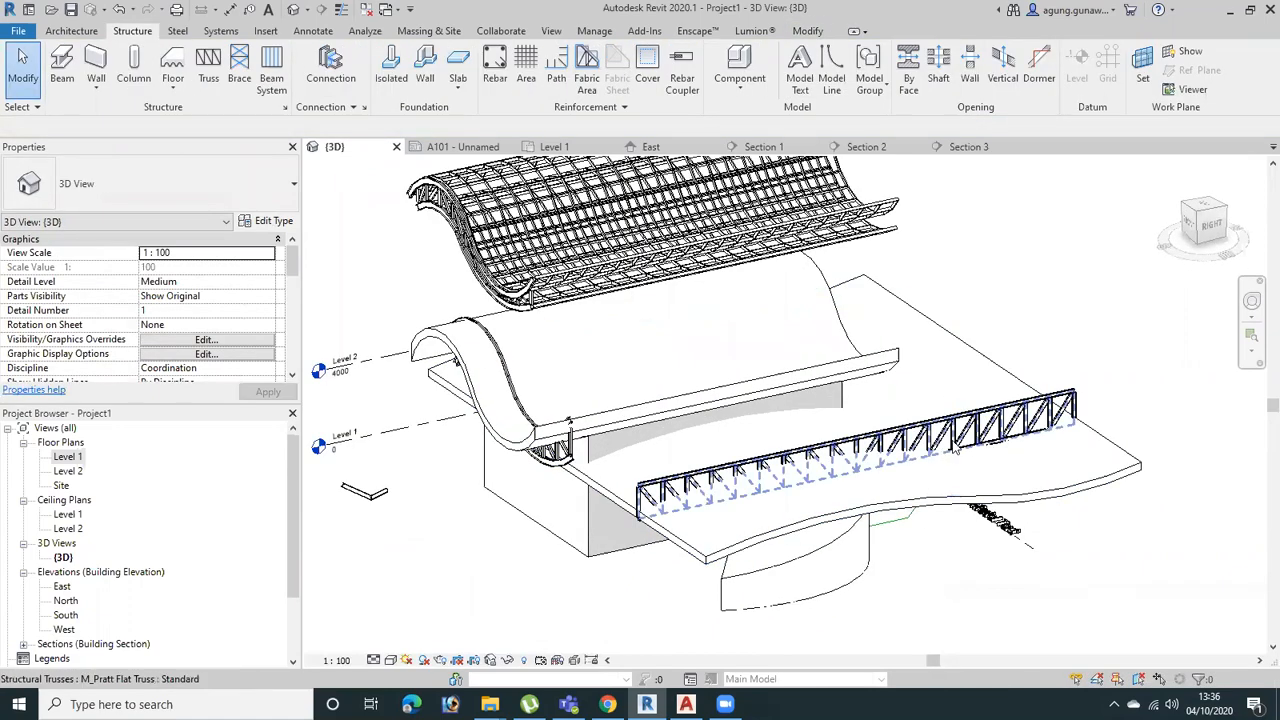
pyautogui.click(984, 461)
pyautogui.keyDown('shift'); pyautogui.moveTo(984, 461); pyautogui.dragTo(972, 358, button='middle'); pyautogui.keyUp('shift')
pyautogui.click(1203, 216)
pyautogui.moveTo(760, 372); pyautogui.dragTo(814, 423, button='middle')
pyautogui.scroll(3, 814, 423)
pyautogui.moveTo(839, 476)
pyautogui.mouseDown(button='middle')
pyautogui.moveTo(786, 474)
pyautogui.moveTo(905, 465)
pyautogui.mouseUp(button='middle')
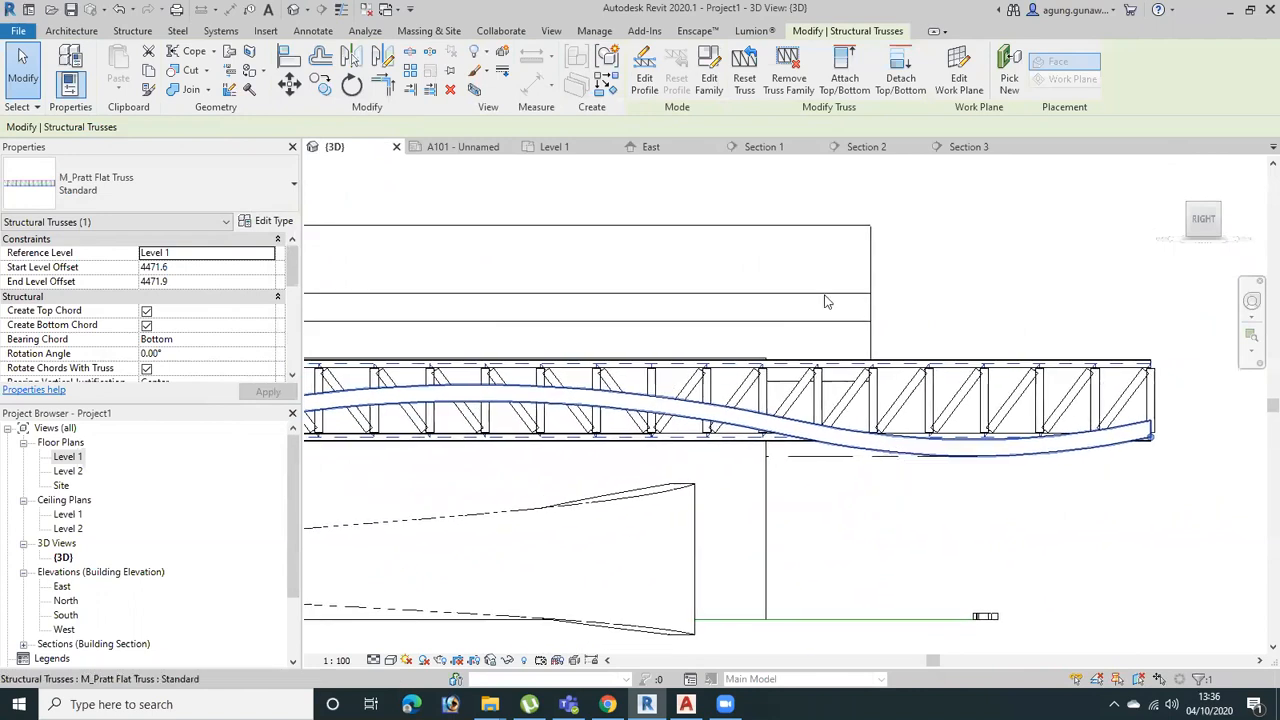
pyautogui.click(644, 72)
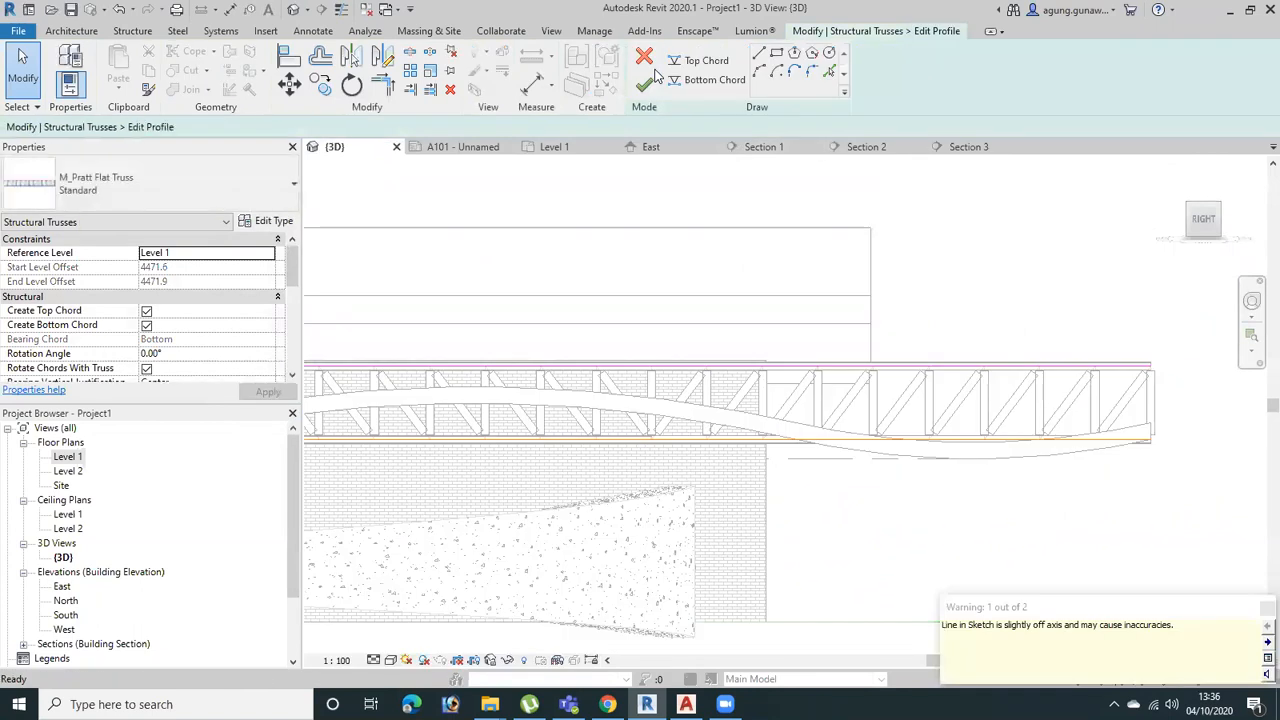
# Delete the existing straight top and bottom chord lines from the truss profile
pyautogui.scroll(-2, 923, 423)
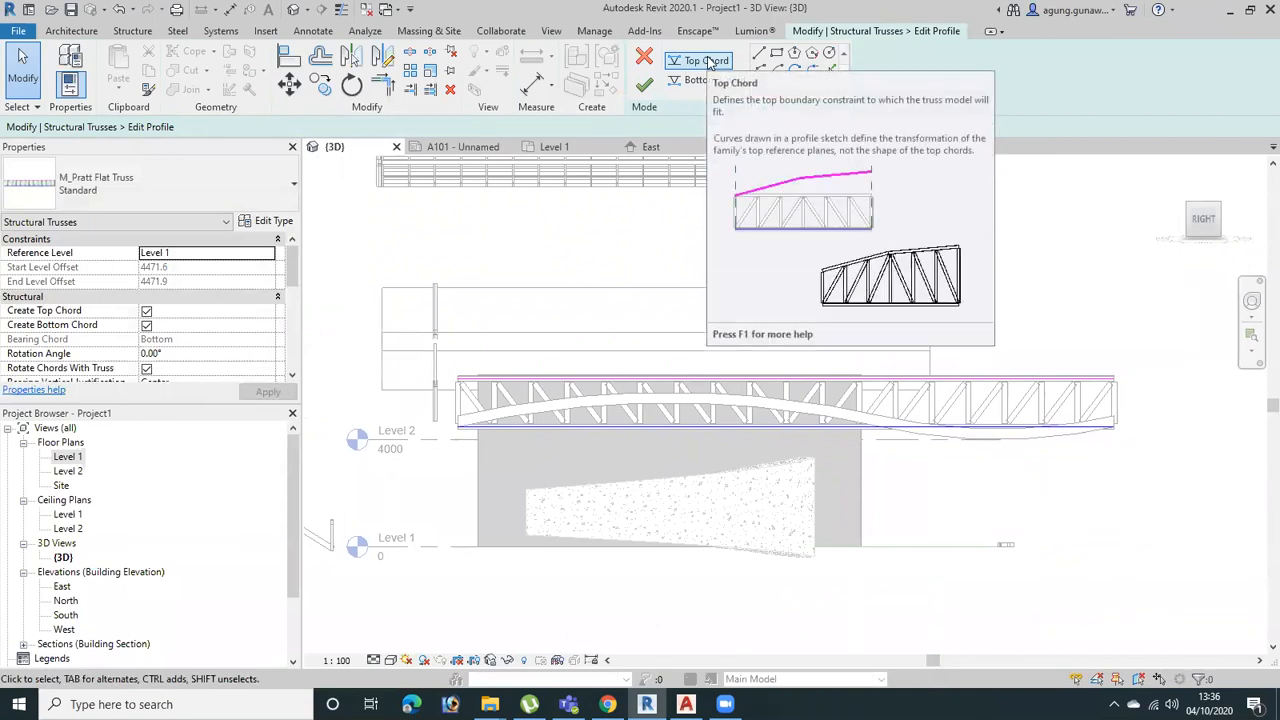
pyautogui.click(736, 80)
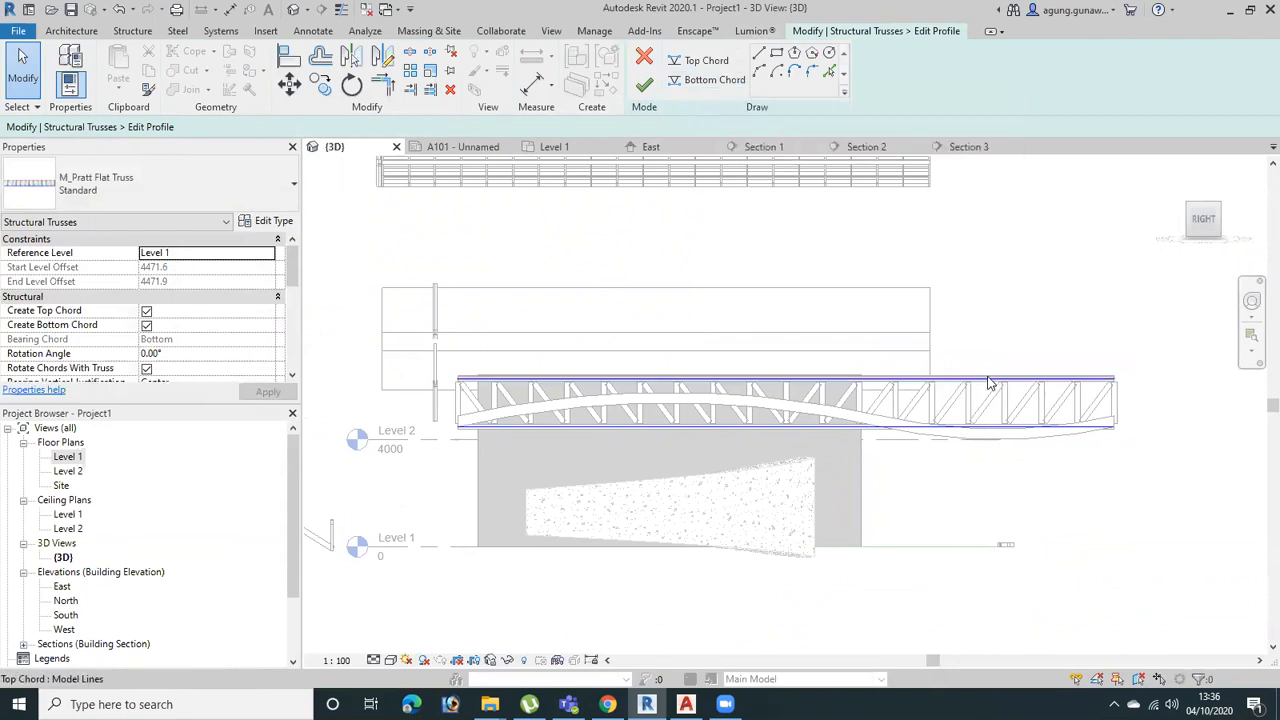
pyautogui.moveTo(1014, 294); pyautogui.dragTo(932, 498)
pyautogui.press('Escape')
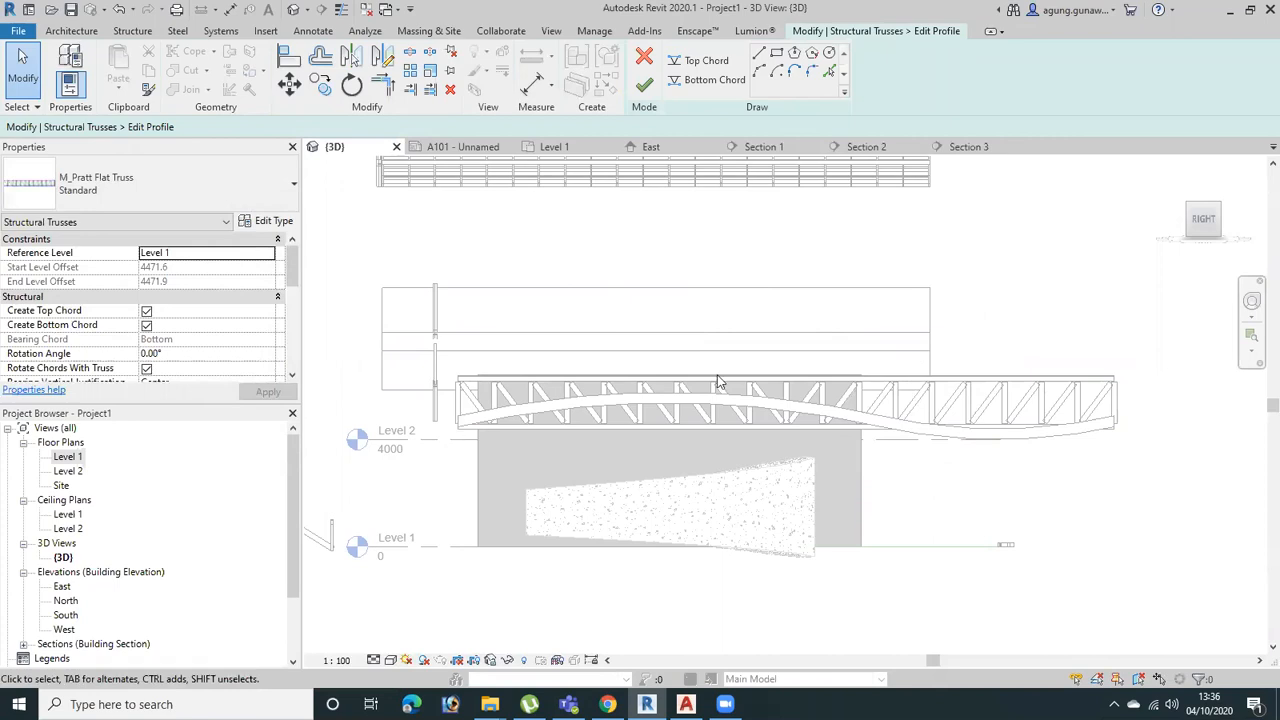
# Define the truss's bottom chord by picking both upper edge curves of the wavy roof, with offset 0.0
pyautogui.click(728, 80)
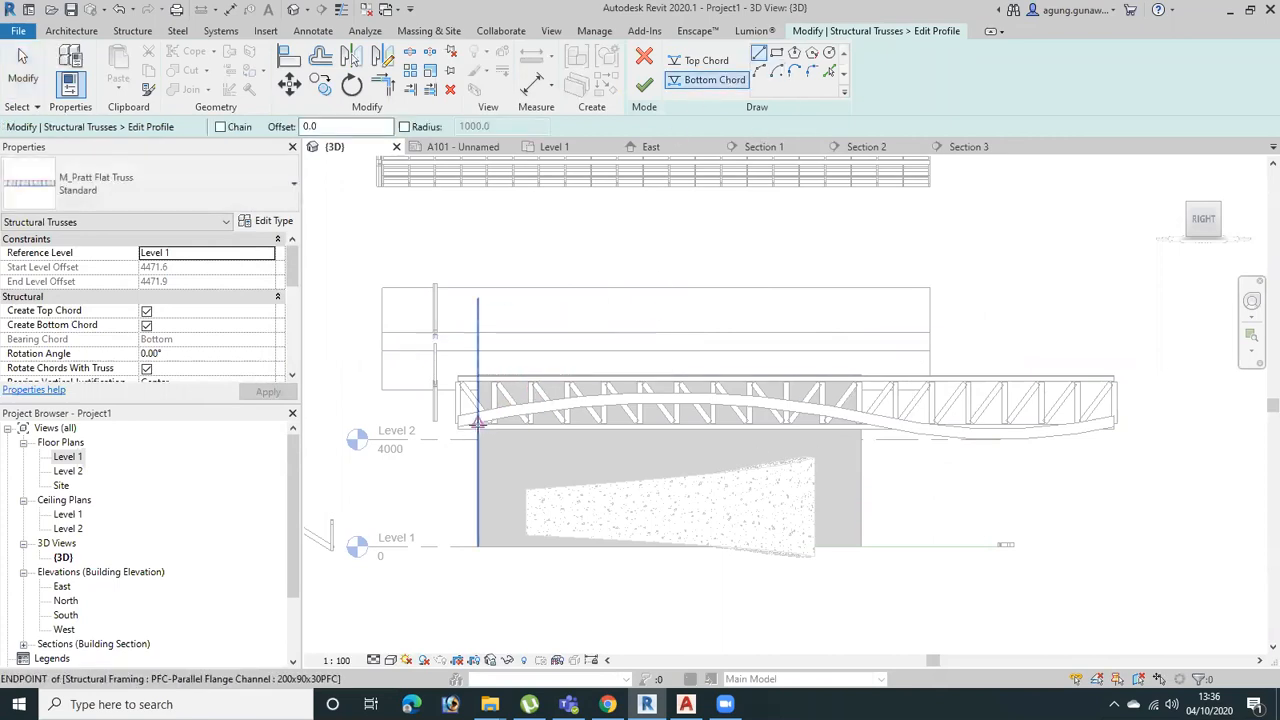
pyautogui.click(829, 76)
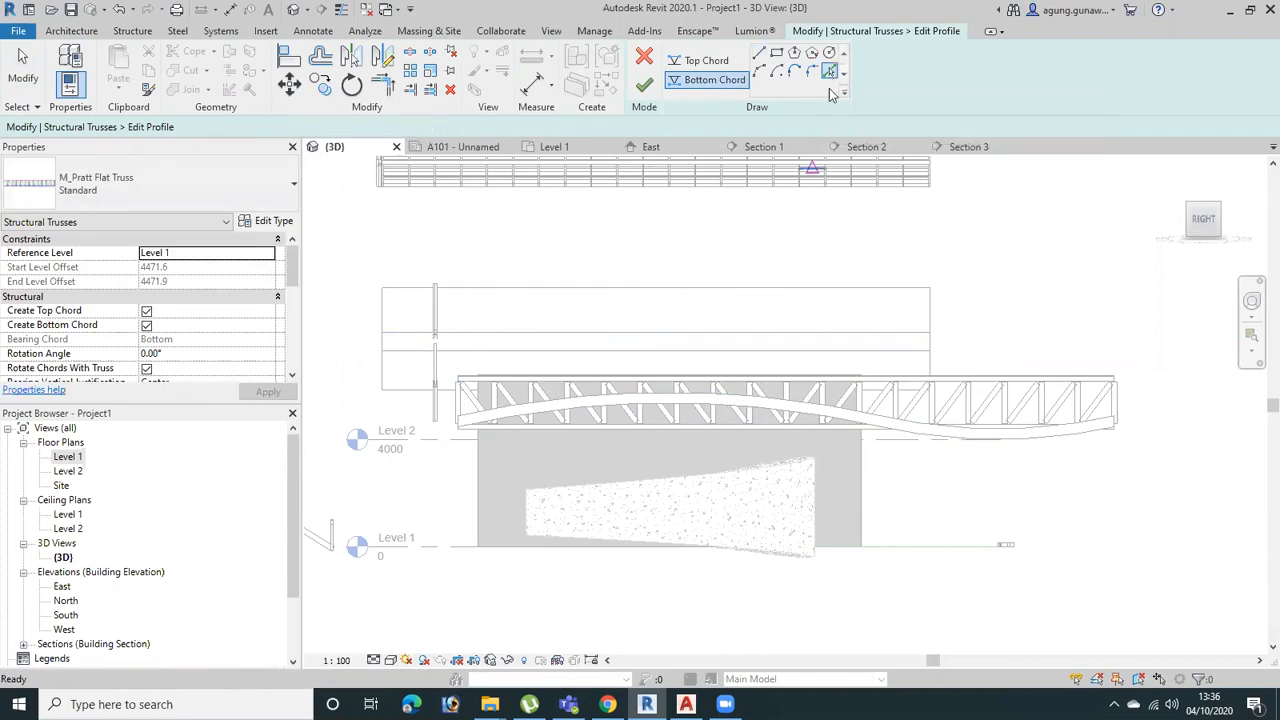
pyautogui.click(732, 402)
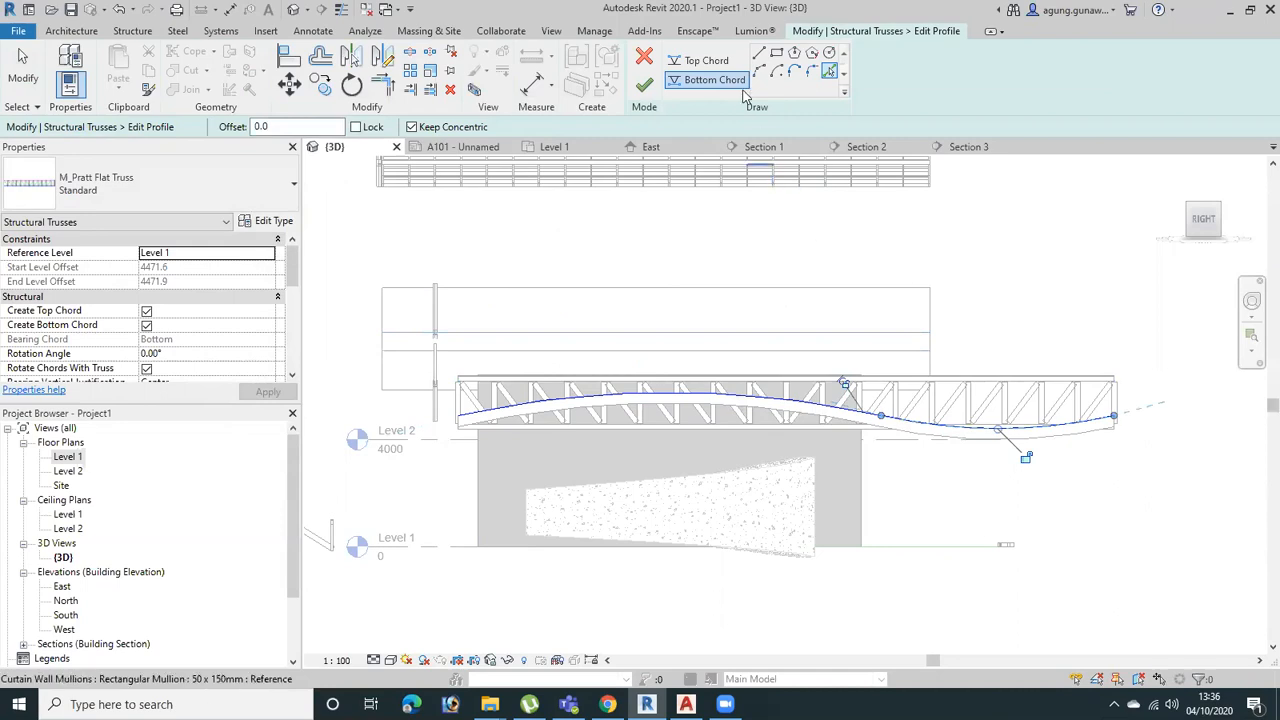
# Sketch the top chord as an upward start-end-radius arc of about 24650 radius spanning the truss ends, and finish the profile without saving the project
pyautogui.click(707, 61)
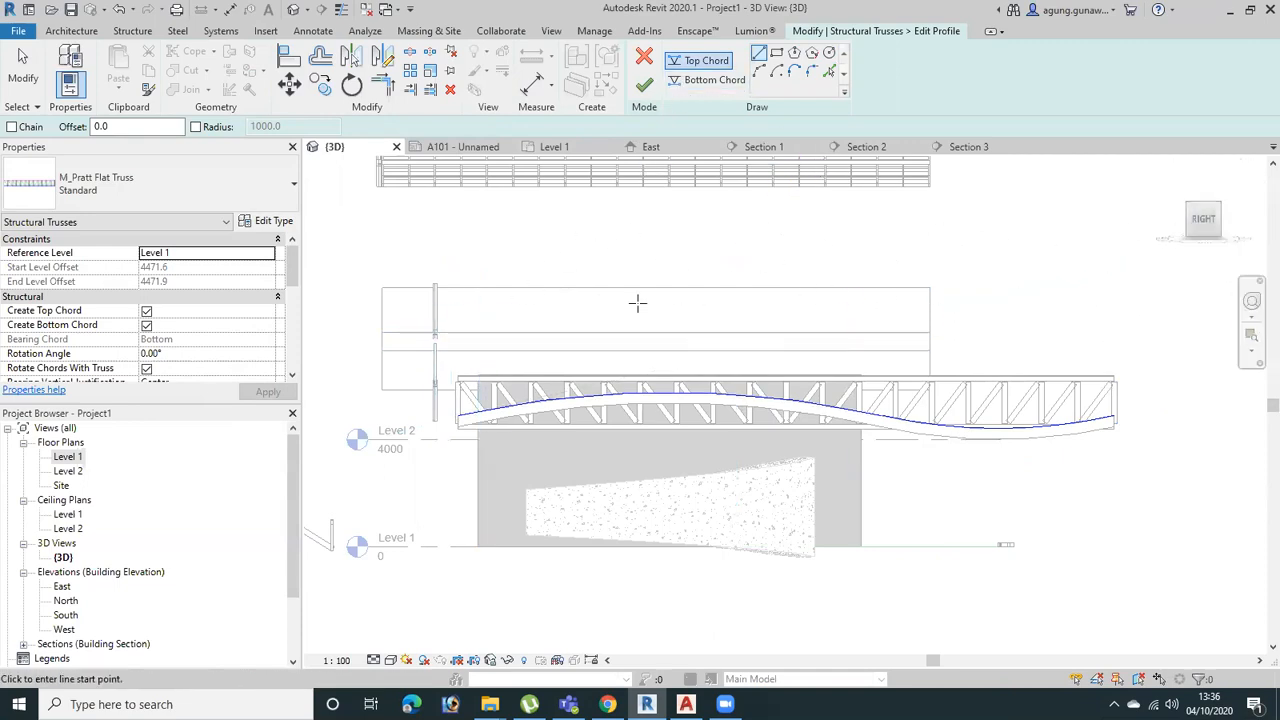
pyautogui.click(760, 72)
pyautogui.click(459, 350)
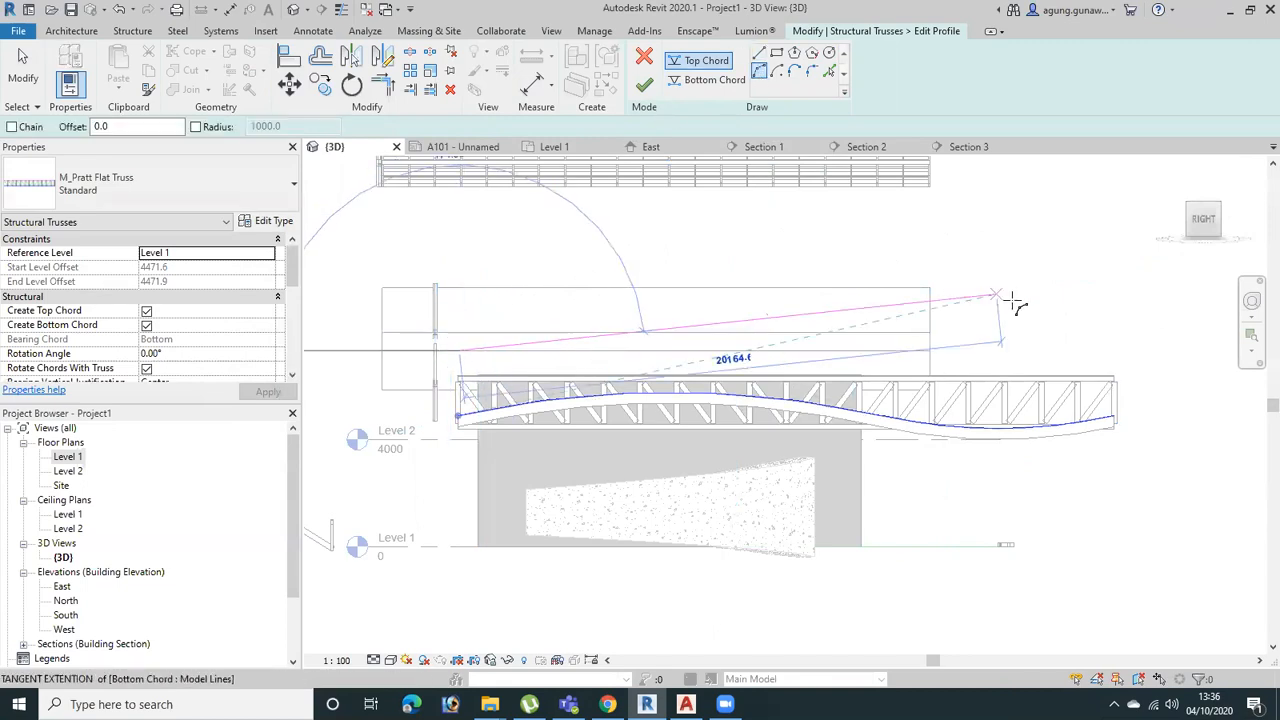
pyautogui.click(1106, 350)
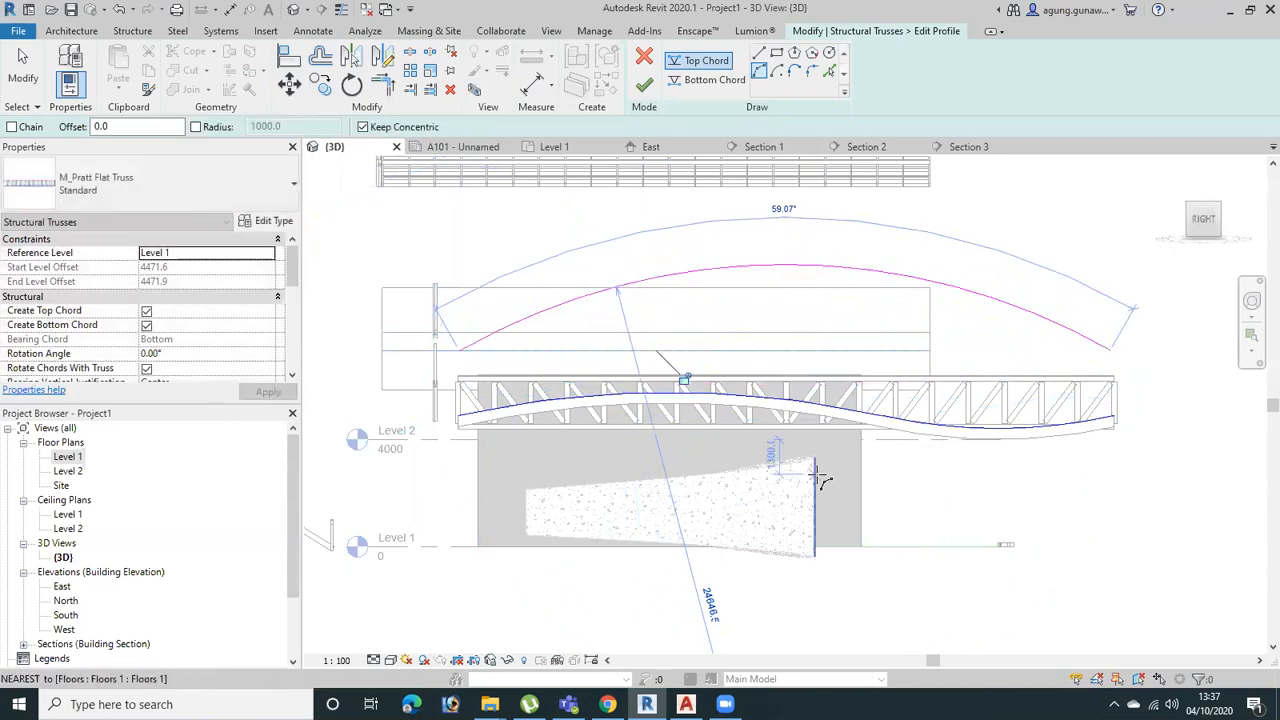
pyautogui.click(645, 86)
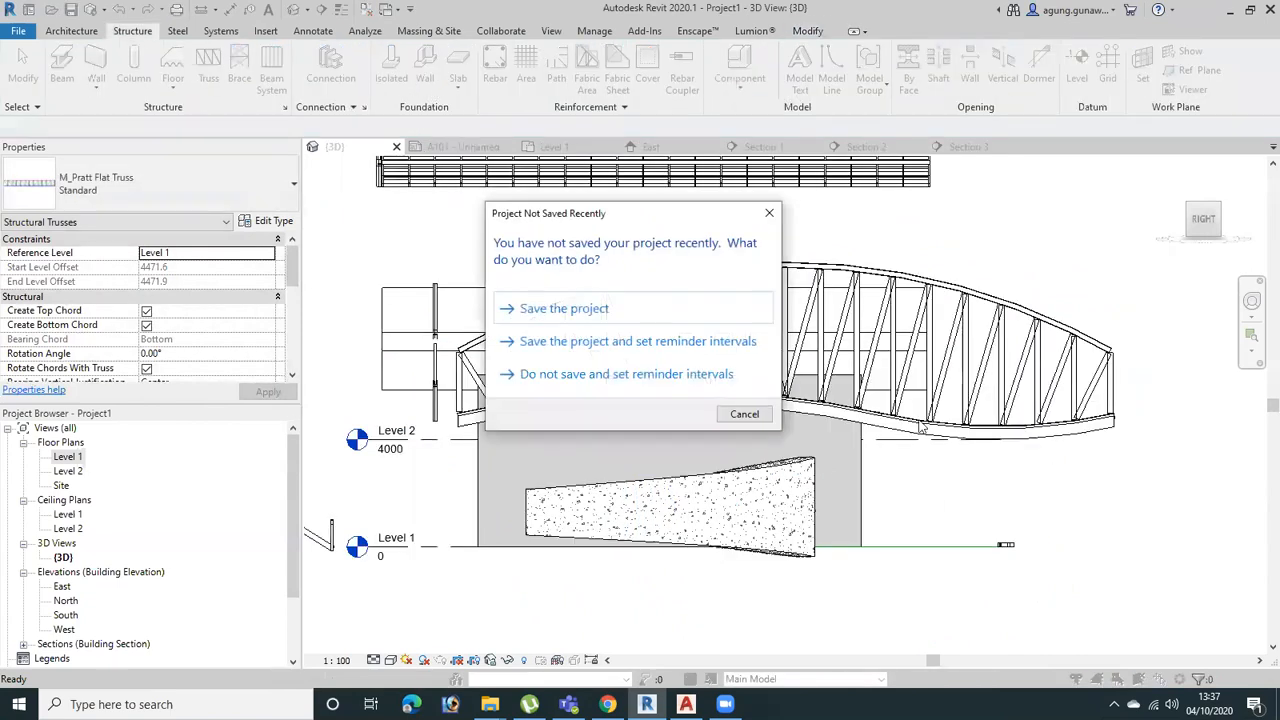
pyautogui.click(769, 213)
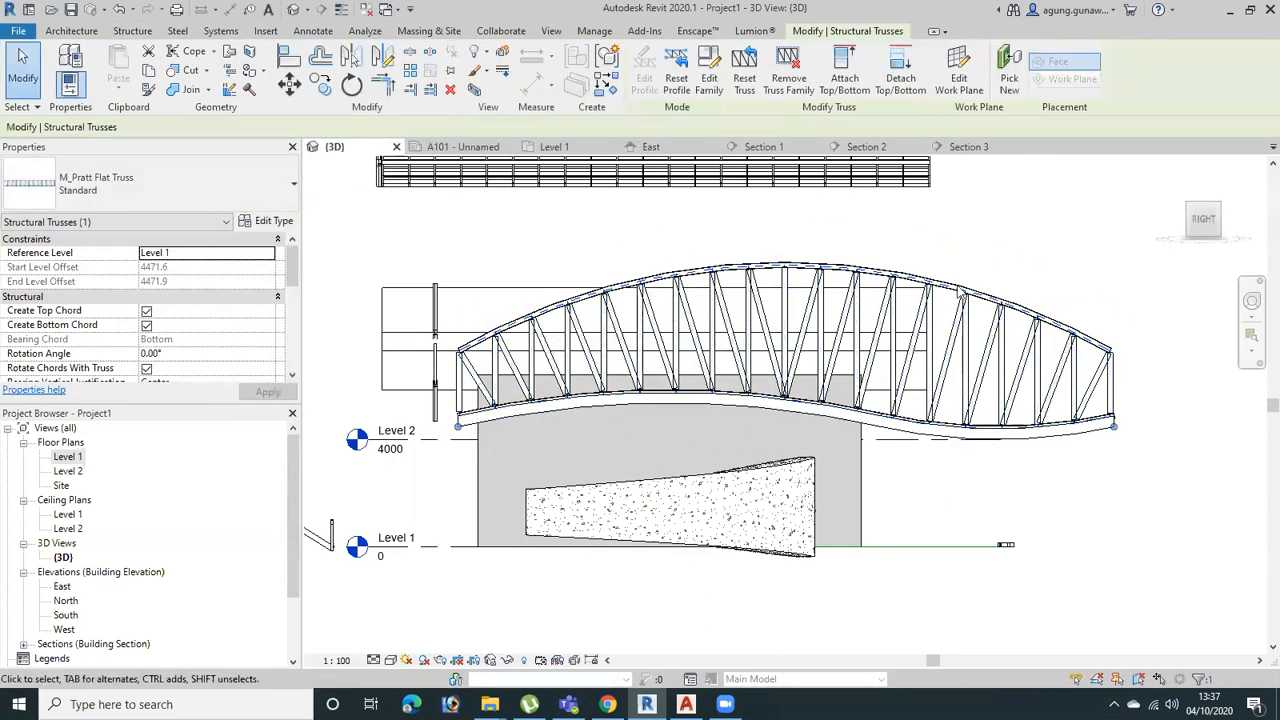
# Start placing a structural beam and set its type to UB-Universal Beams UB305x165x40
pyautogui.keyDown('shift'); pyautogui.moveTo(1003, 418); pyautogui.dragTo(955, 478, button='middle'); pyautogui.keyUp('shift')
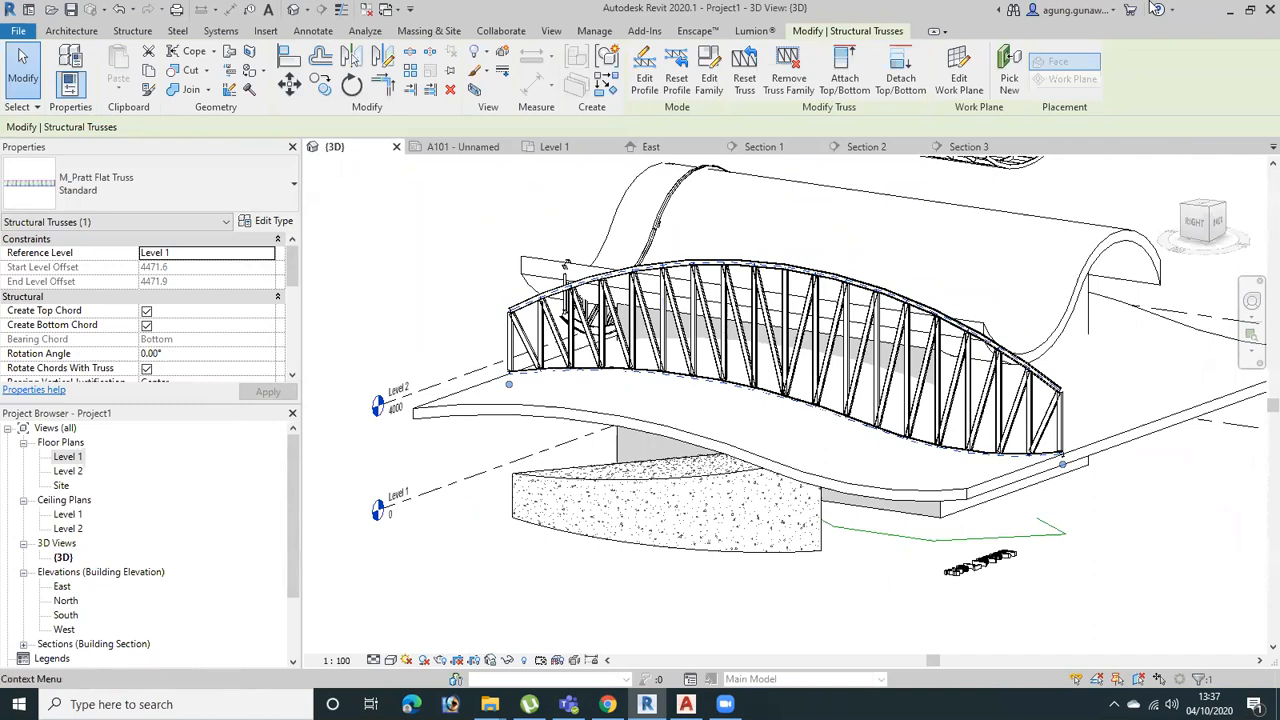
pyautogui.scroll(6, 1070, 445)
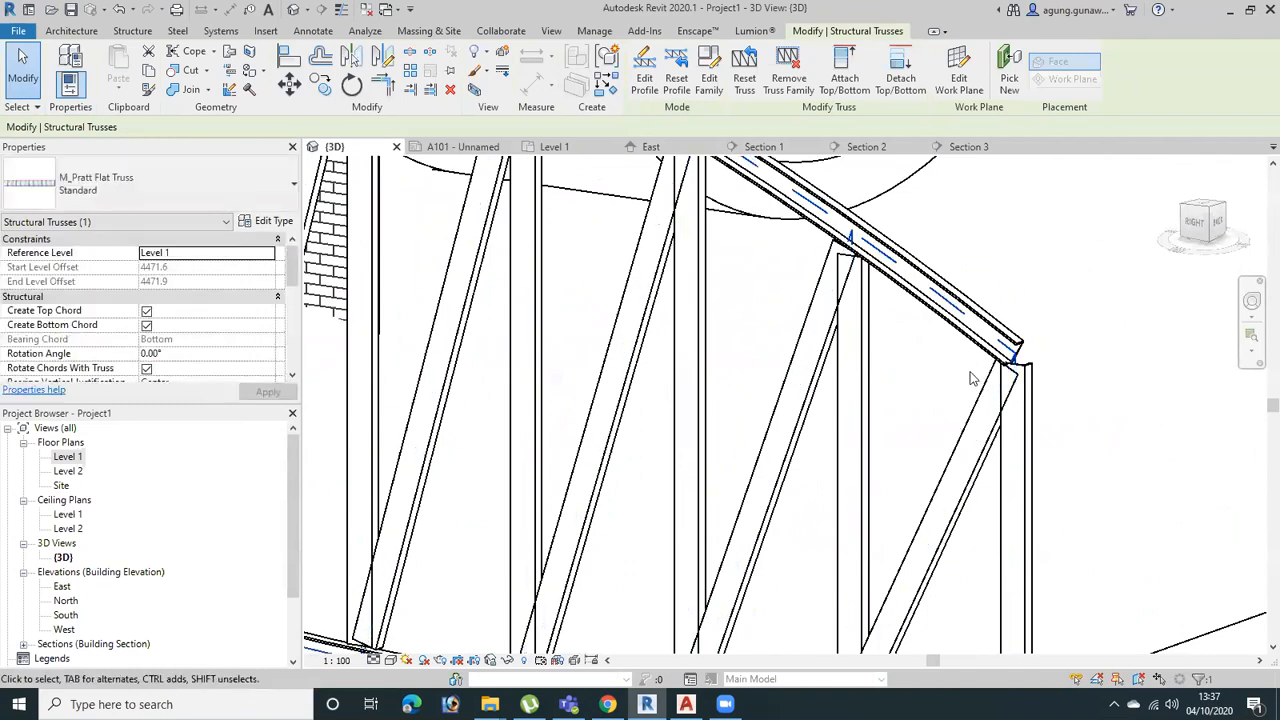
pyautogui.scroll(-5, 951, 346)
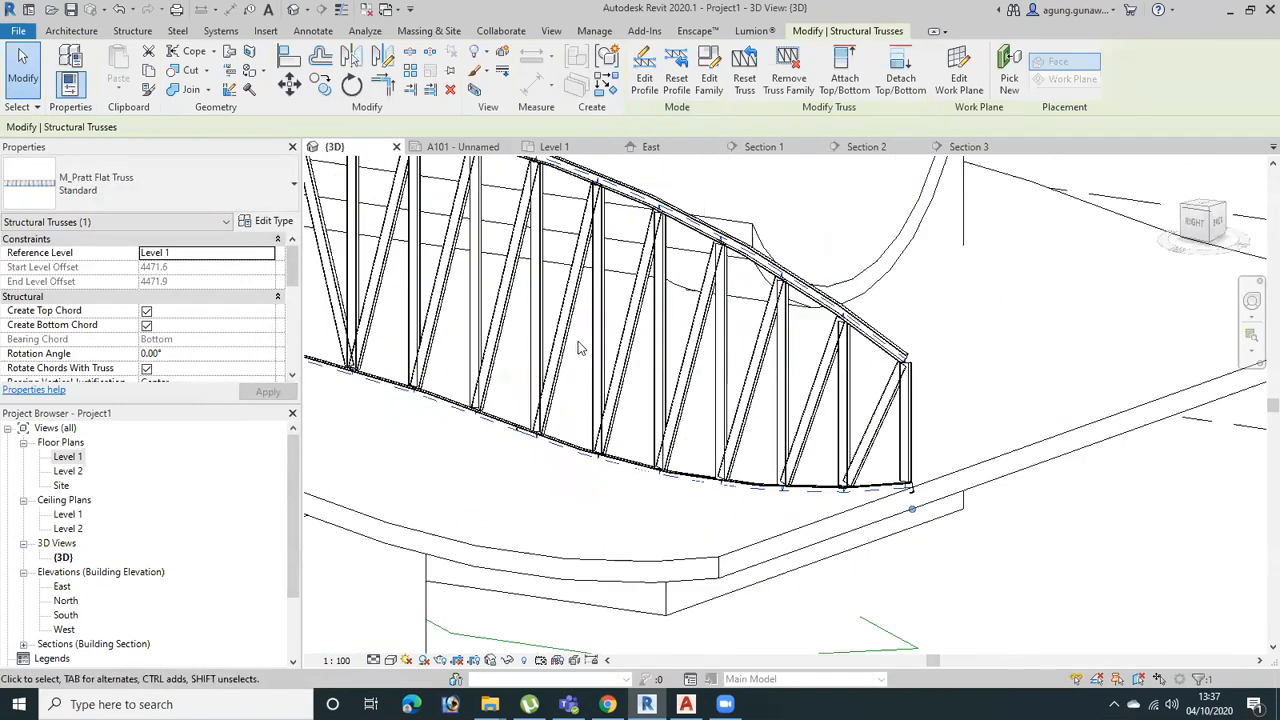
pyautogui.click(68, 32)
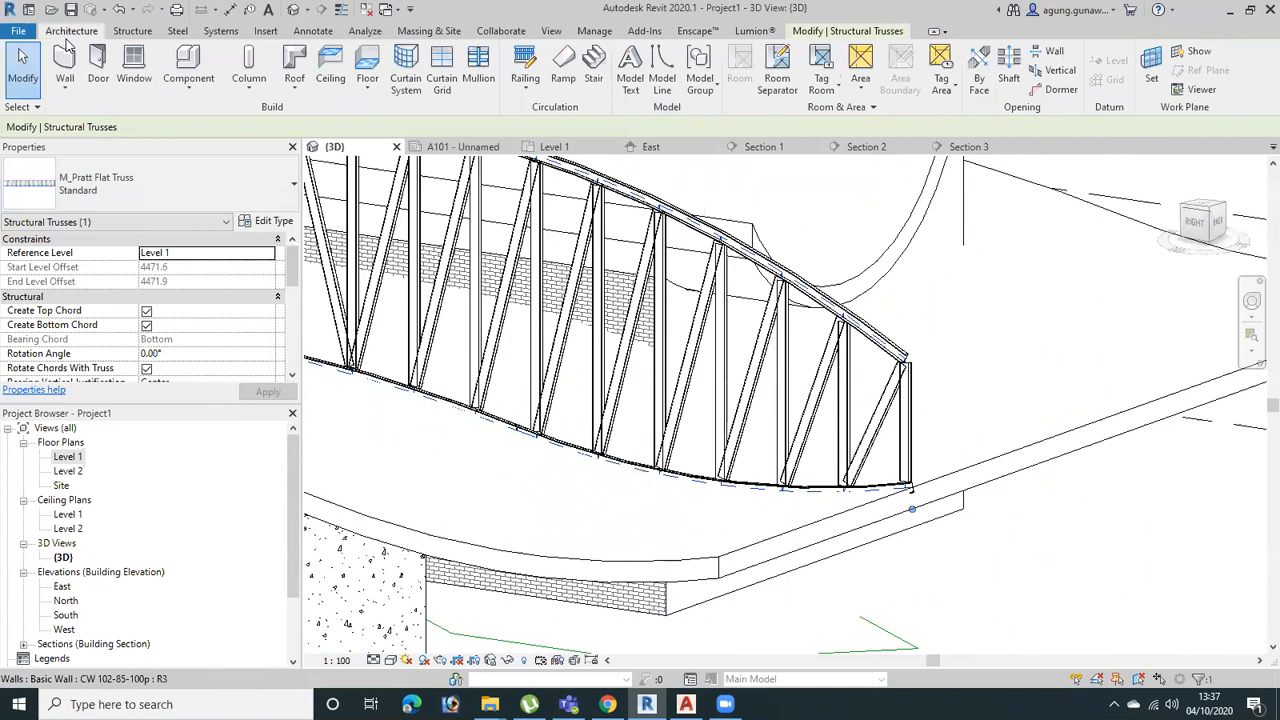
pyautogui.click(118, 32)
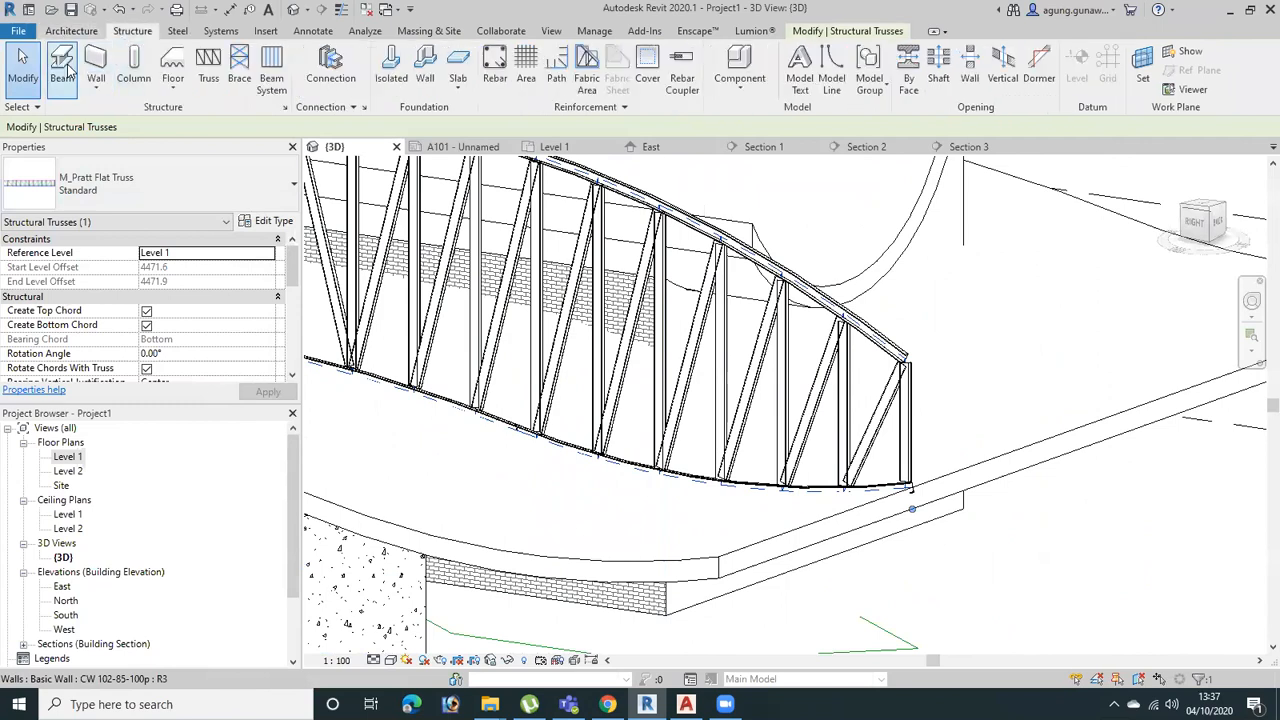
pyautogui.click(64, 66)
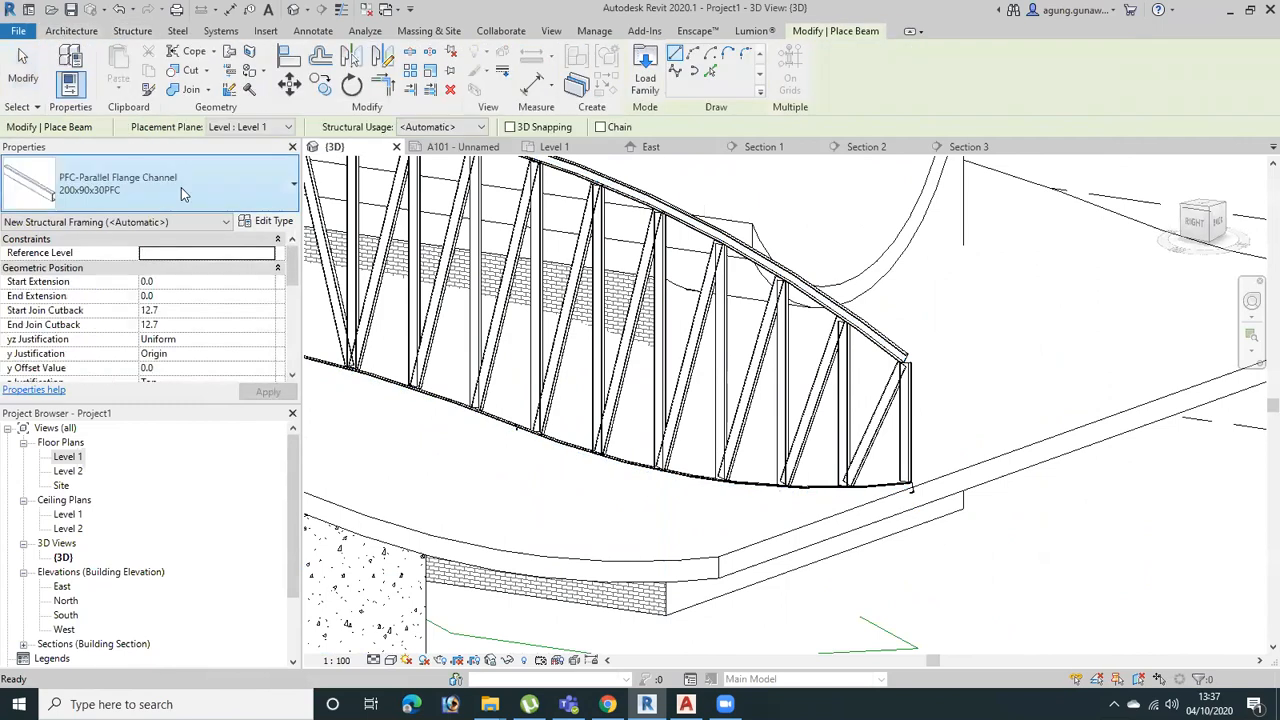
pyautogui.click(181, 190)
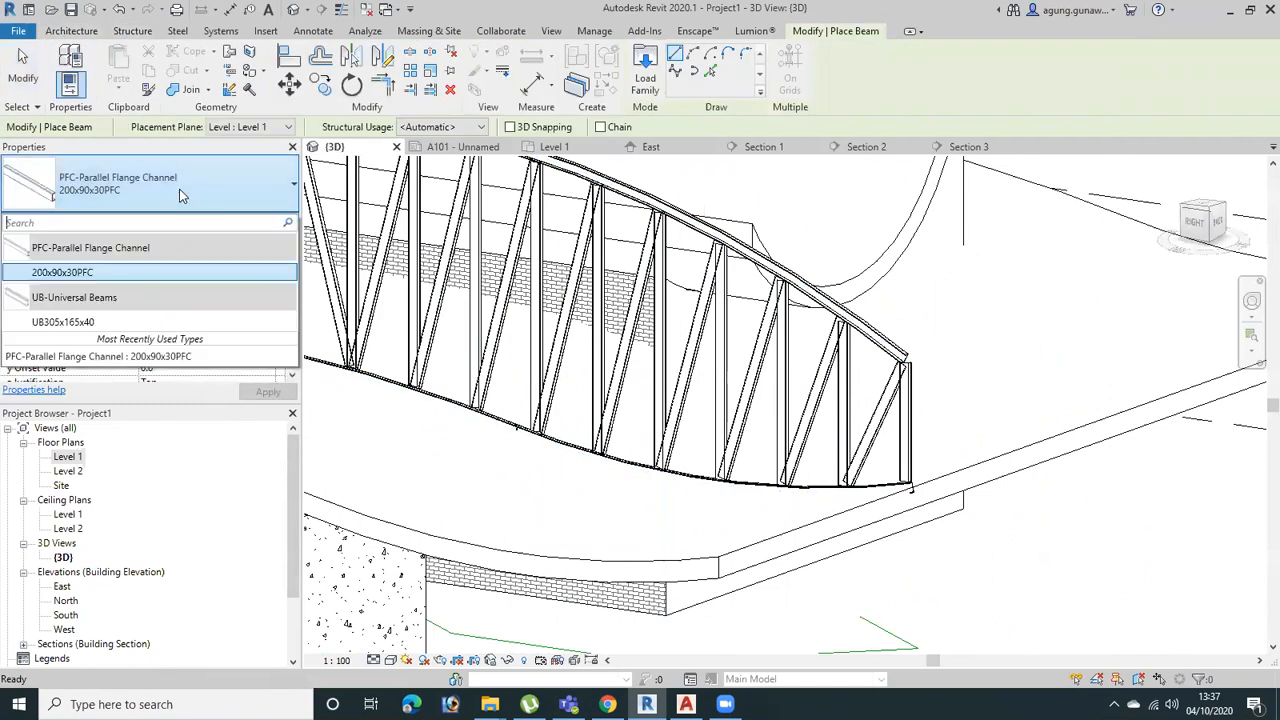
pyautogui.click(68, 322)
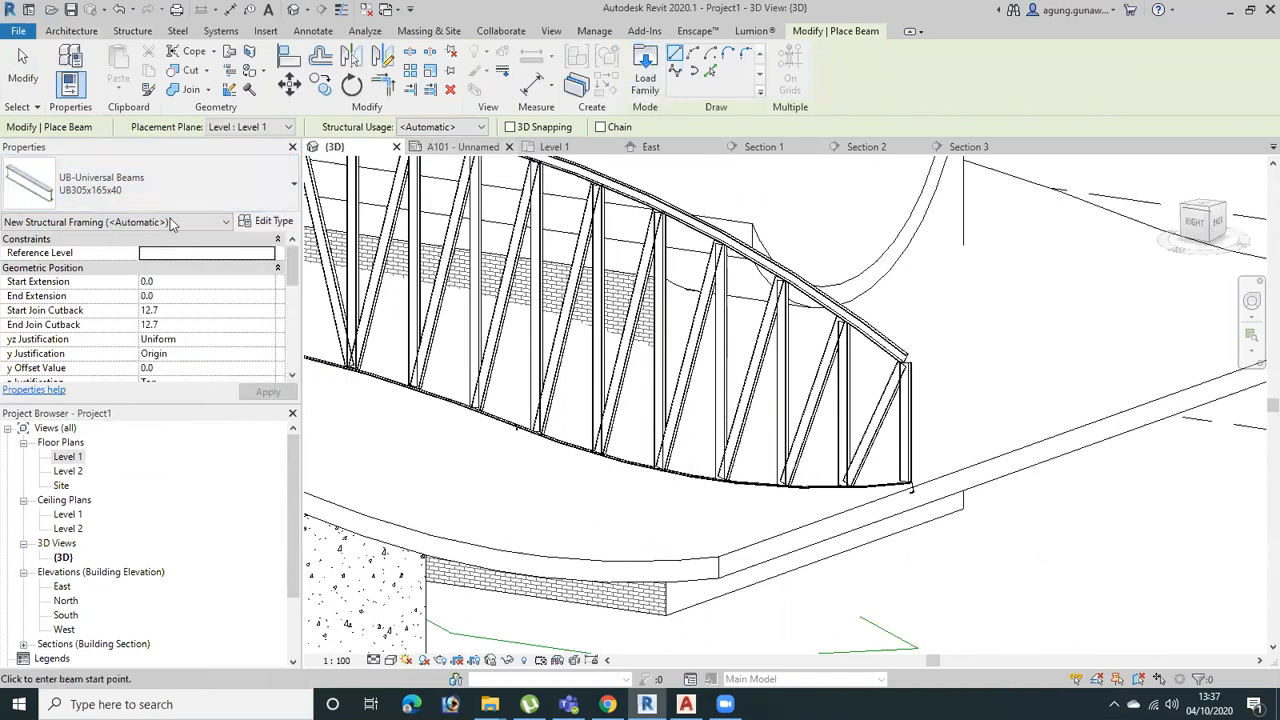
# Browse the family library for beam families in the Steel folder
pyautogui.click(645, 62)
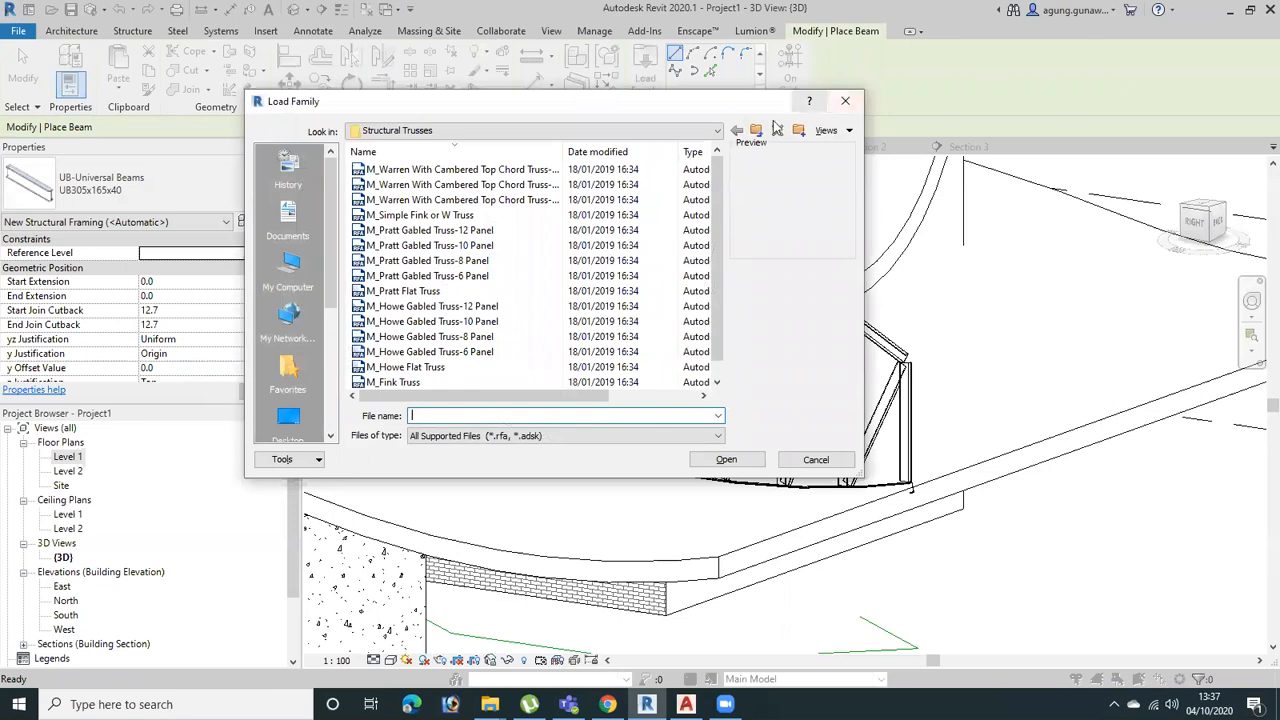
pyautogui.click(756, 131)
pyautogui.doubleClick(432, 306)
pyautogui.doubleClick(436, 184)
pyautogui.press('Down')
pyautogui.press('Down')
pyautogui.press('Down')
pyautogui.press('Down')
pyautogui.press('Down')
pyautogui.press('Down')
pyautogui.press('Down')
pyautogui.press('Down')
pyautogui.press('Down')
pyautogui.press('Down')
pyautogui.press('Down')
pyautogui.press('Down')
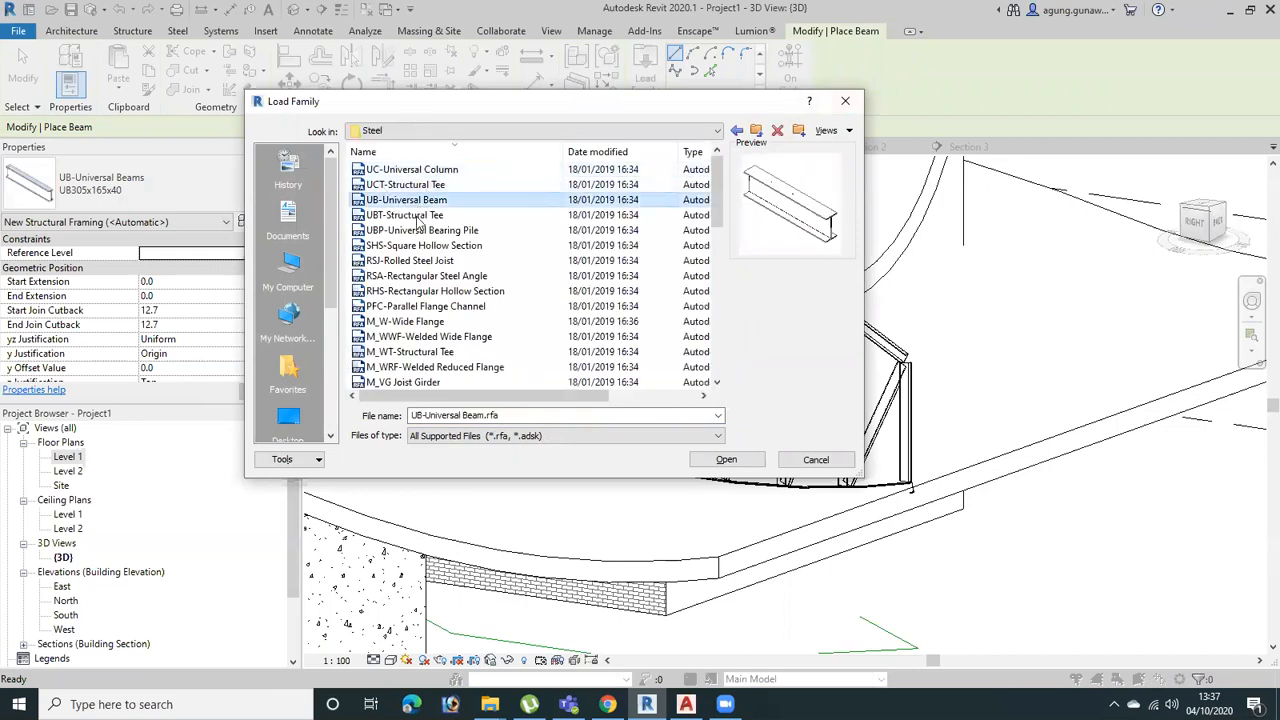
# Preview the steel framing families and load M_LL-Double Angle, including the 2L203X203X12.7LLBB type
pyautogui.click(445, 276)
pyautogui.click(437, 231)
pyautogui.click(429, 305)
pyautogui.click(440, 337)
pyautogui.click(449, 383)
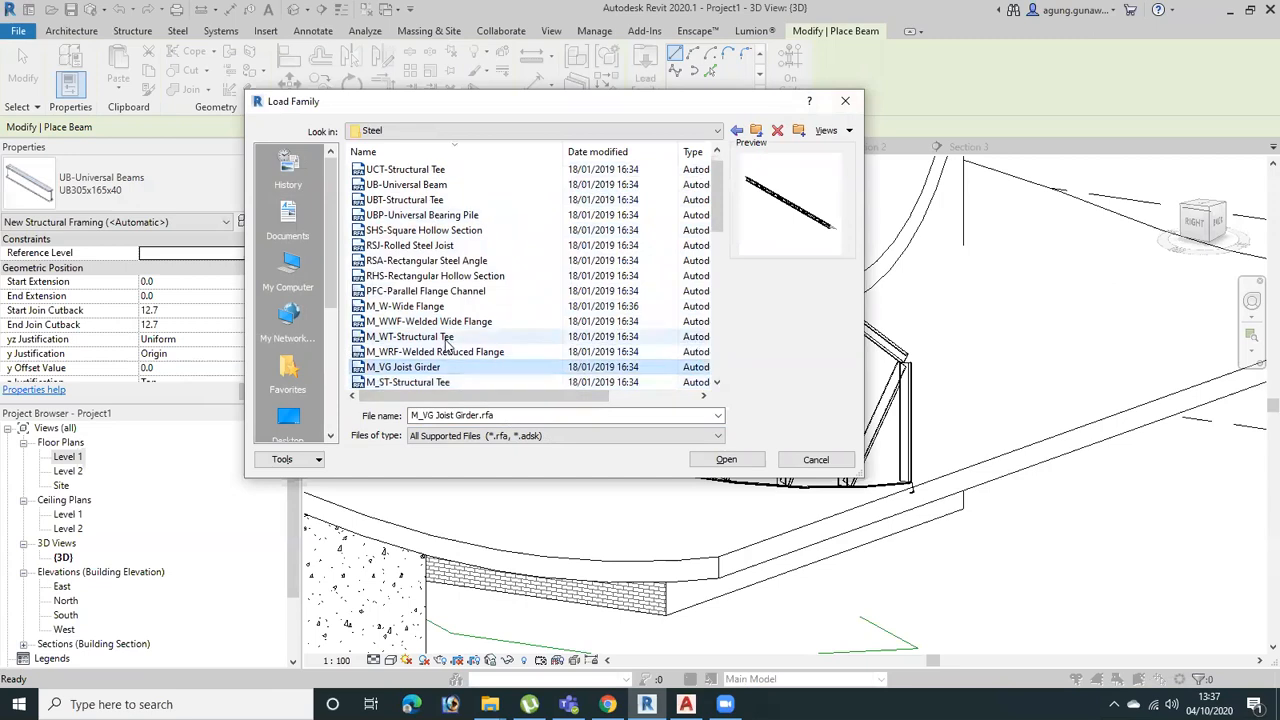
pyautogui.click(448, 340)
pyautogui.press('Down')
pyautogui.press('Down')
pyautogui.press('Down')
pyautogui.press('Down')
pyautogui.press('Down')
pyautogui.press('Down')
pyautogui.press('Down')
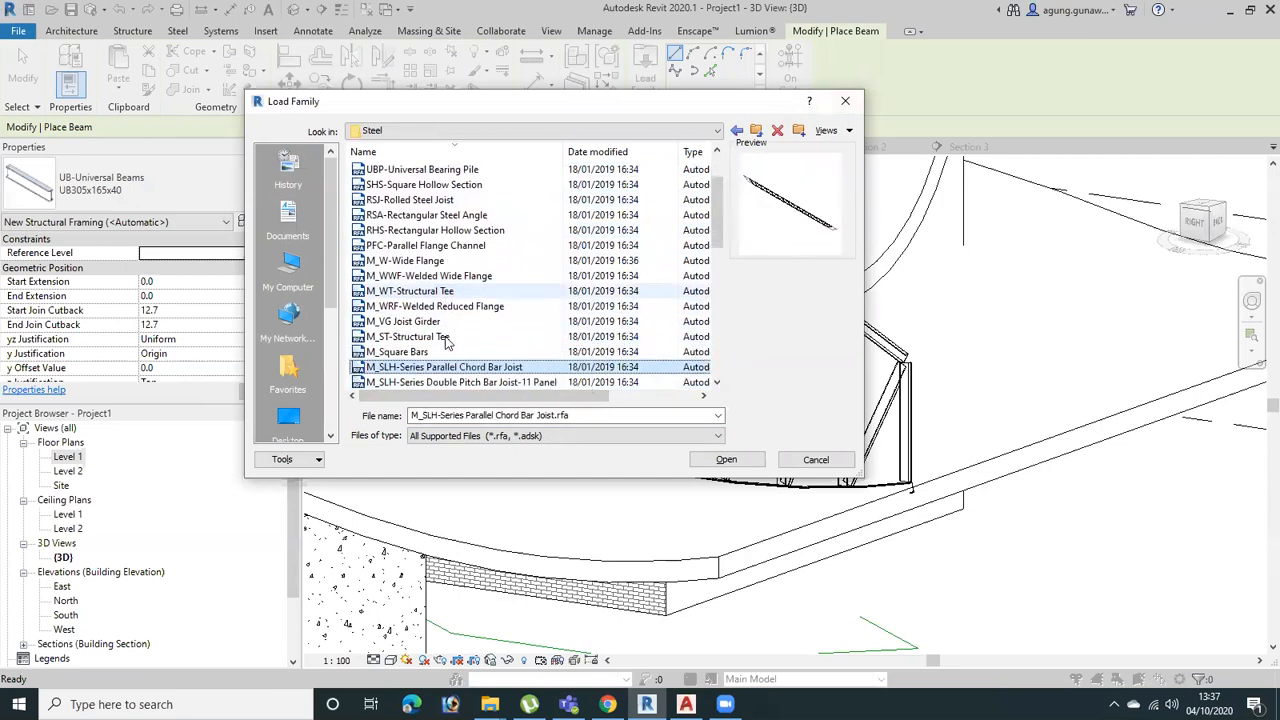
pyautogui.press('Down')
pyautogui.press('Down')
pyautogui.press('Down')
pyautogui.press('Down')
pyautogui.press('Down')
pyautogui.press('Down')
pyautogui.press('Down')
pyautogui.press('Down')
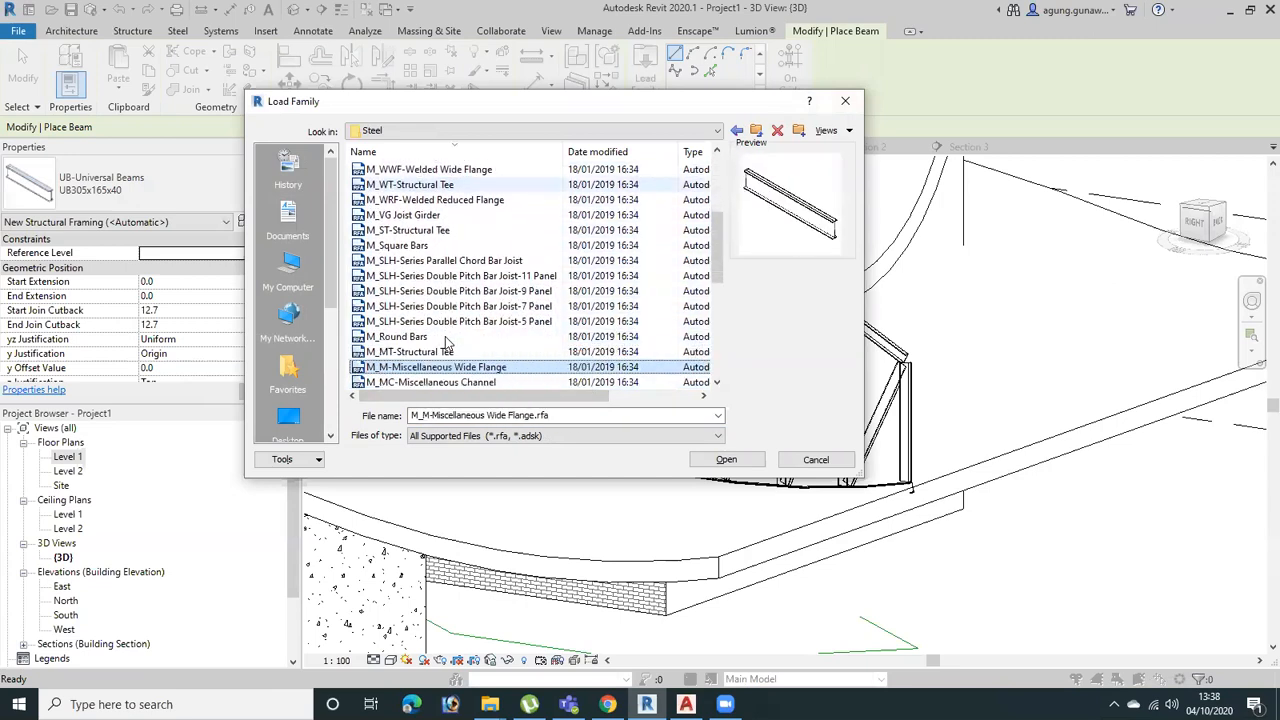
pyautogui.press('Up')
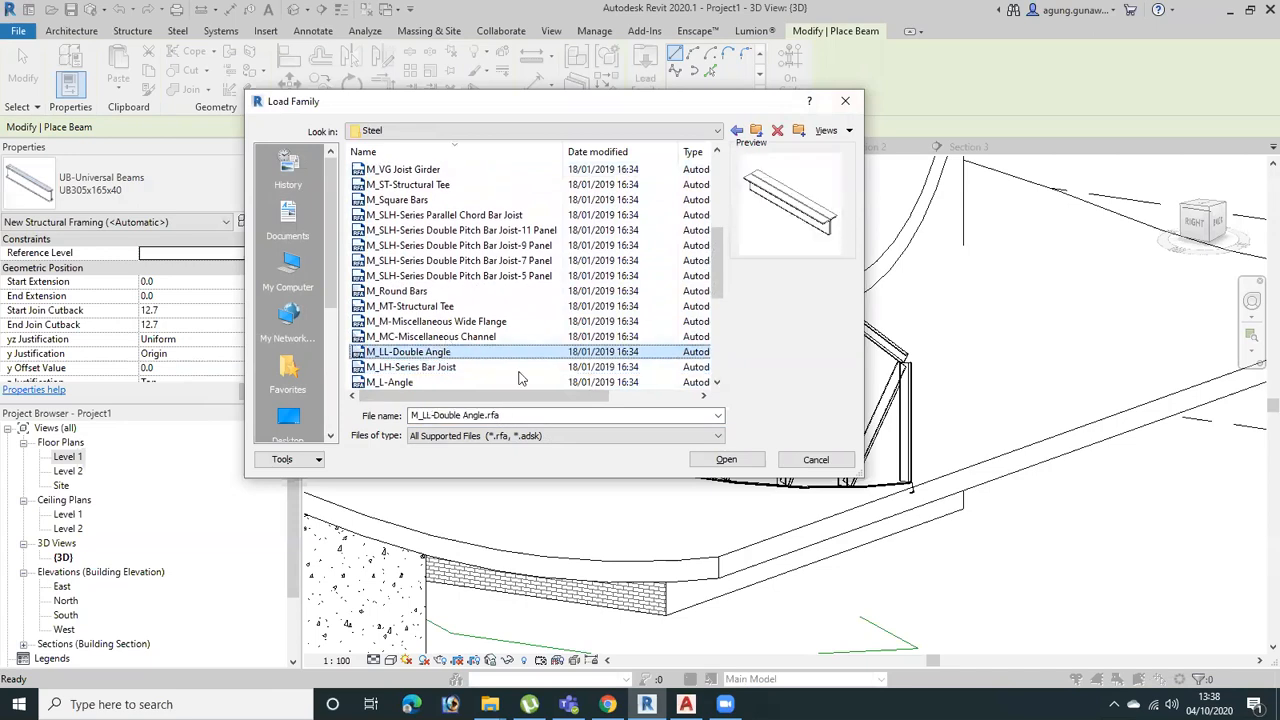
pyautogui.click(726, 459)
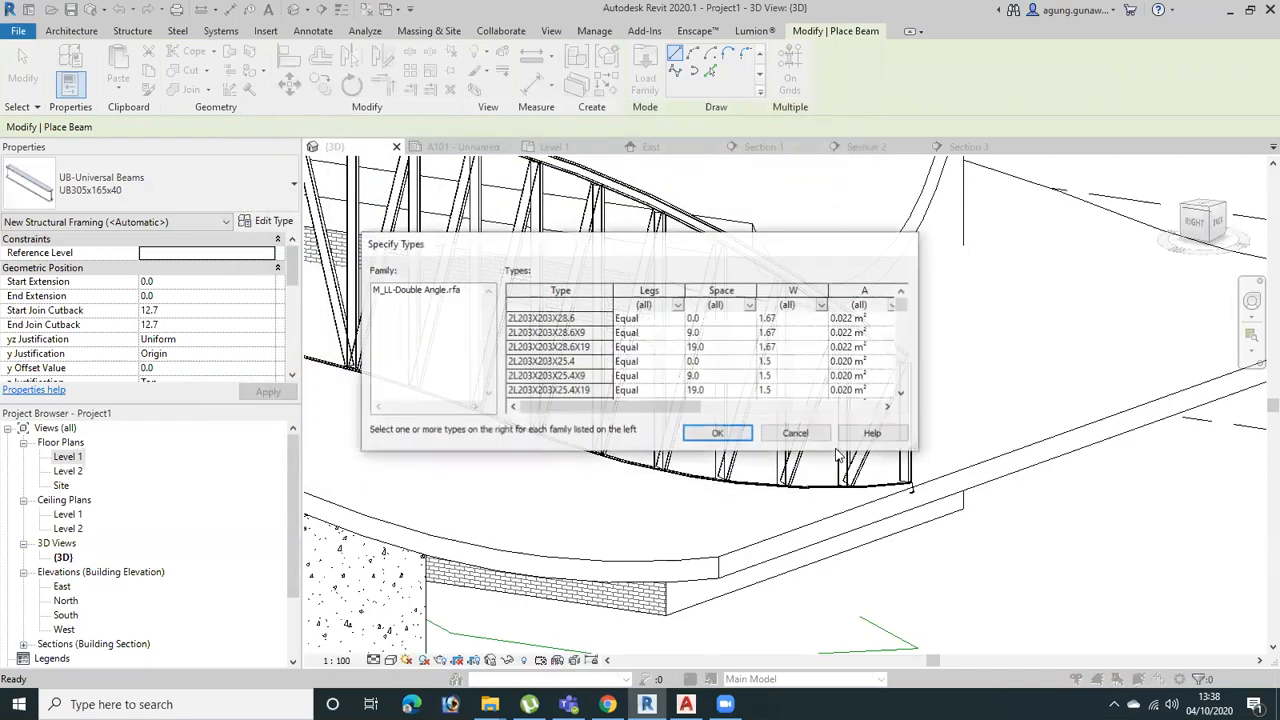
pyautogui.click(718, 434)
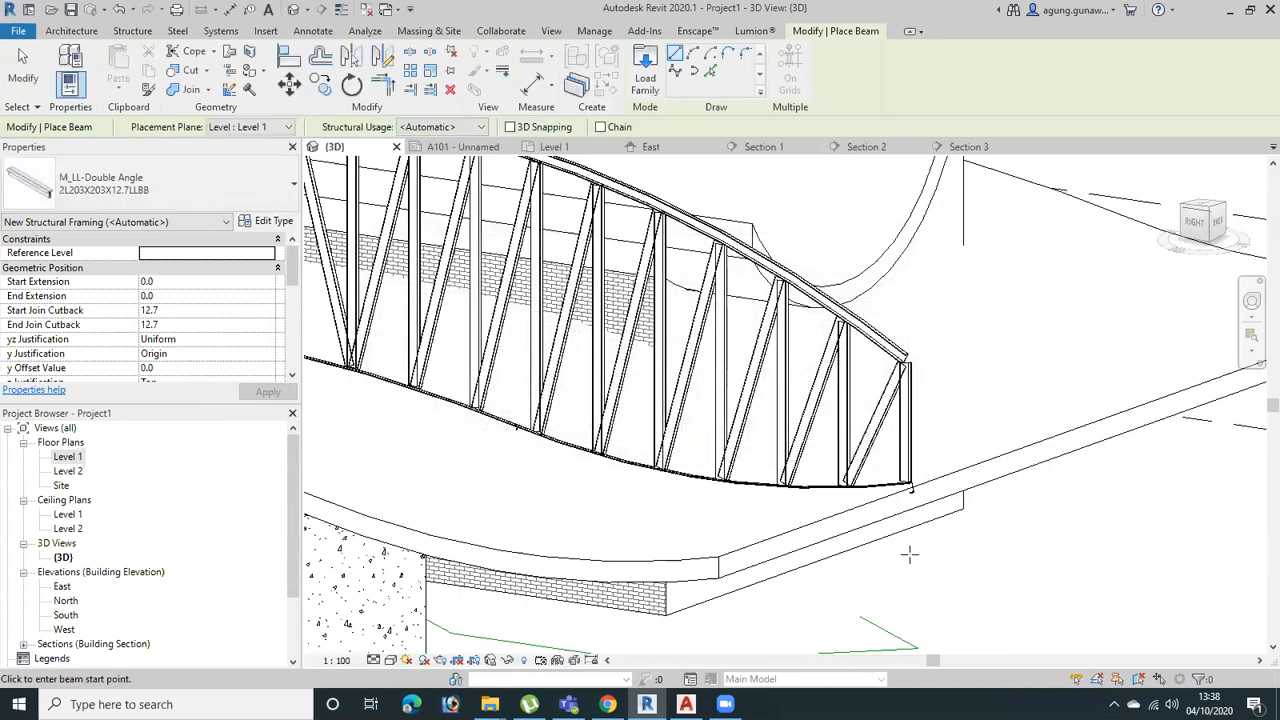
# Draw a double-angle beam about 3600 mm long on Level 1, beside the roofed wall, and end beam placement
pyautogui.click(1037, 580)
pyautogui.click(1155, 535)
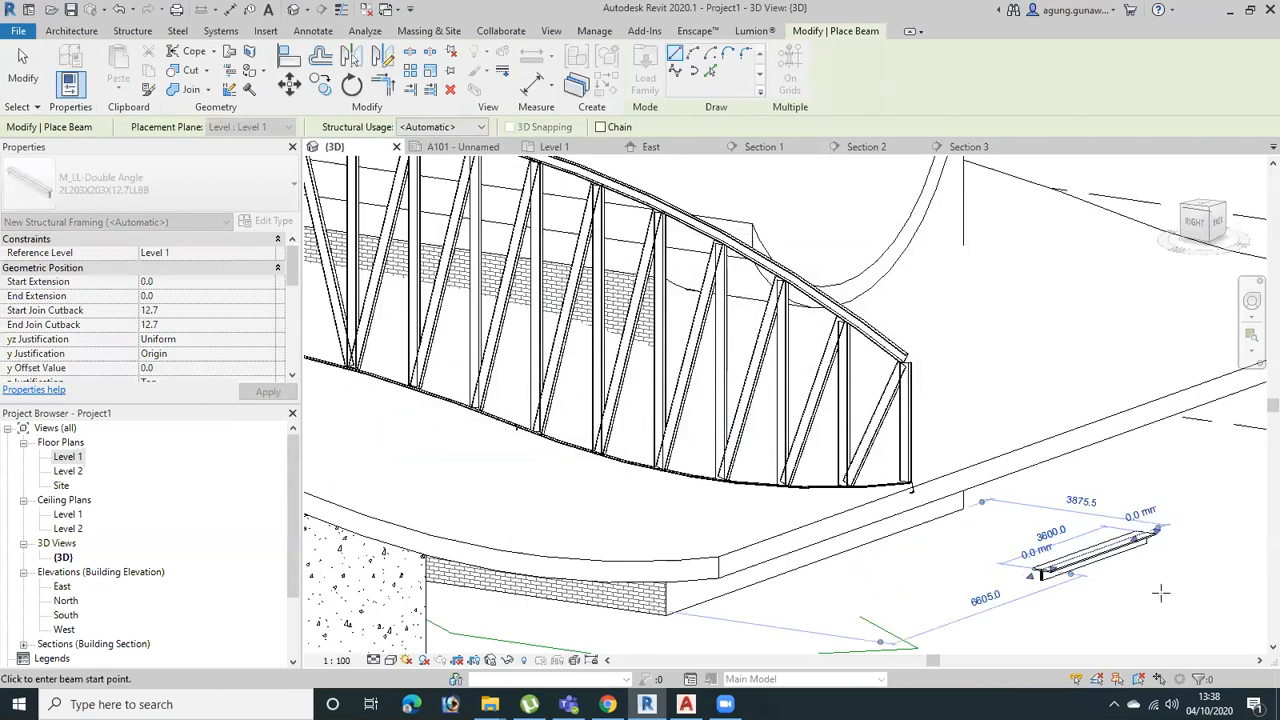
pyautogui.scroll(5, 1041, 600)
pyautogui.scroll(-4, 1134, 640)
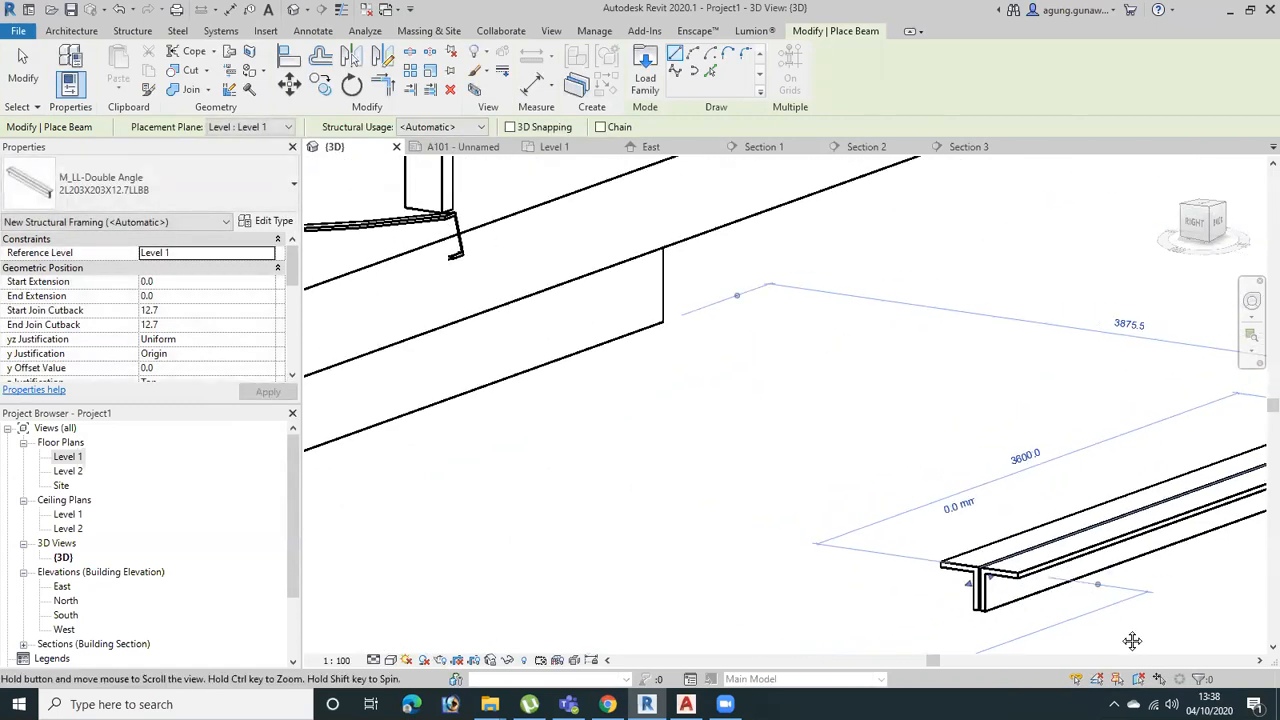
pyautogui.scroll(-2, 898, 541)
pyautogui.press('Escape')
pyautogui.press('Escape')
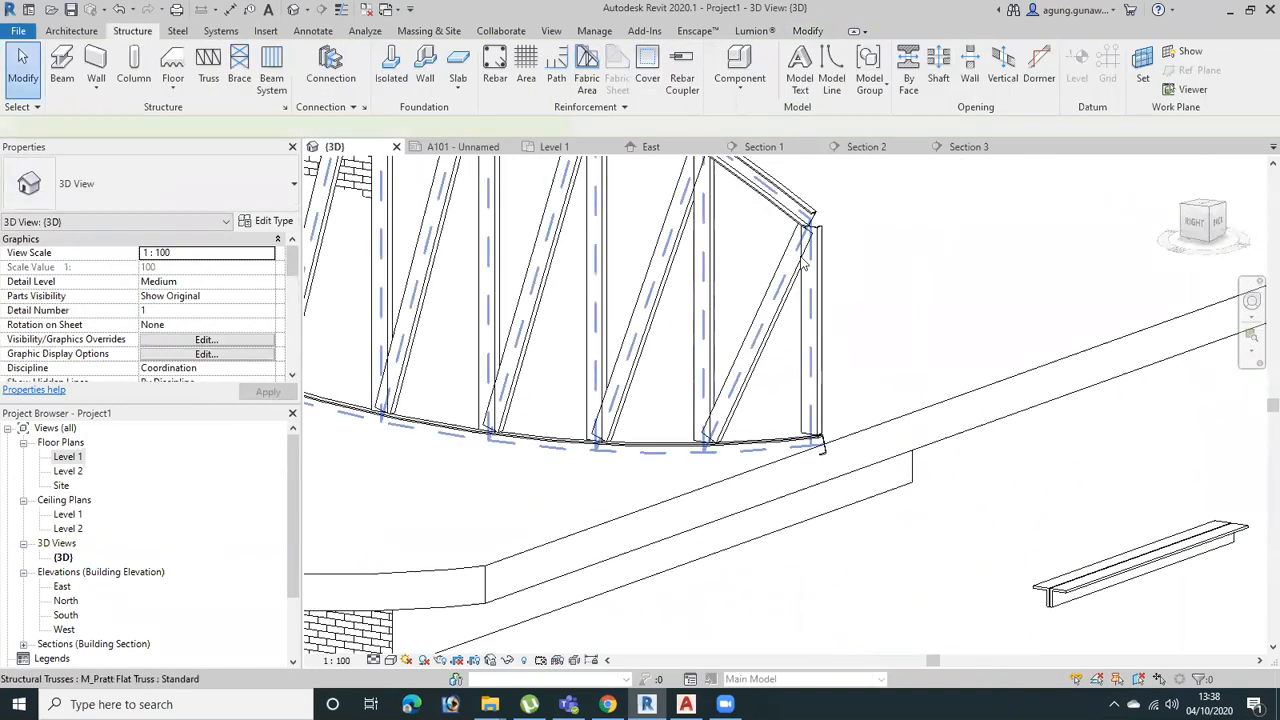
# Edit the Pratt truss's type and set the top chords' structural framing type to UB-Universal Beams:UB305x165x40
pyautogui.click(831, 289)
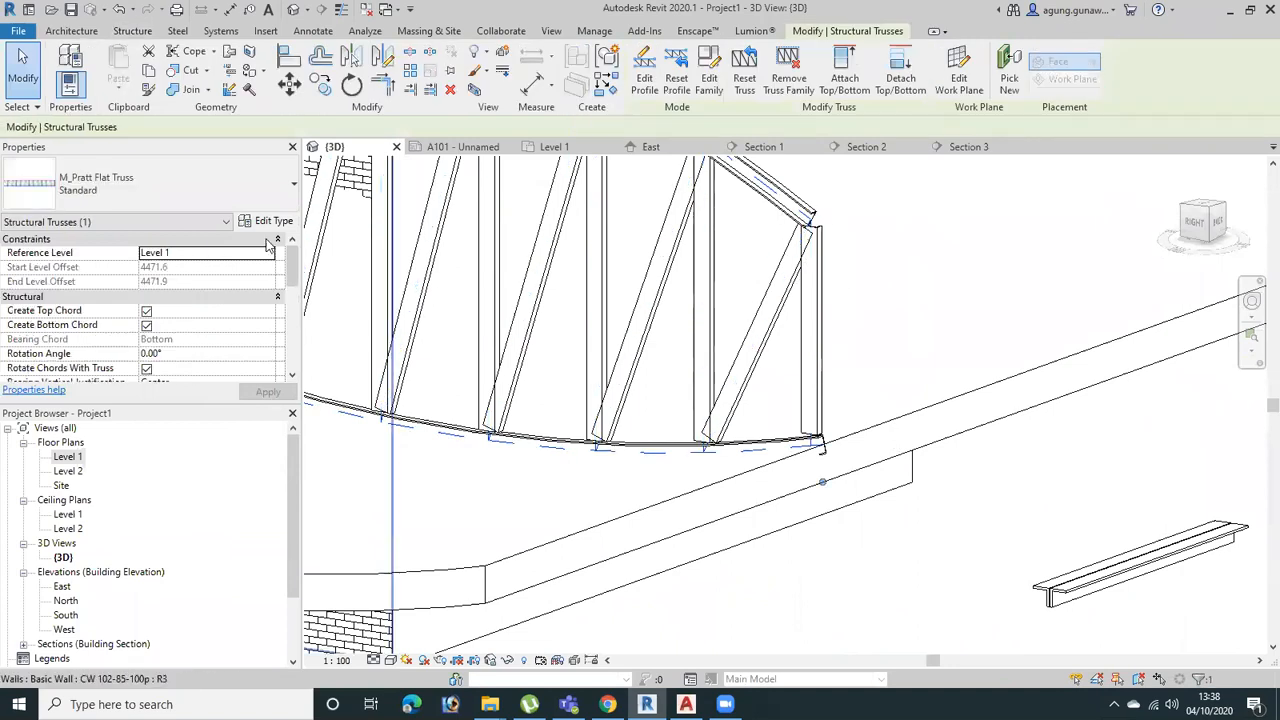
pyautogui.click(275, 221)
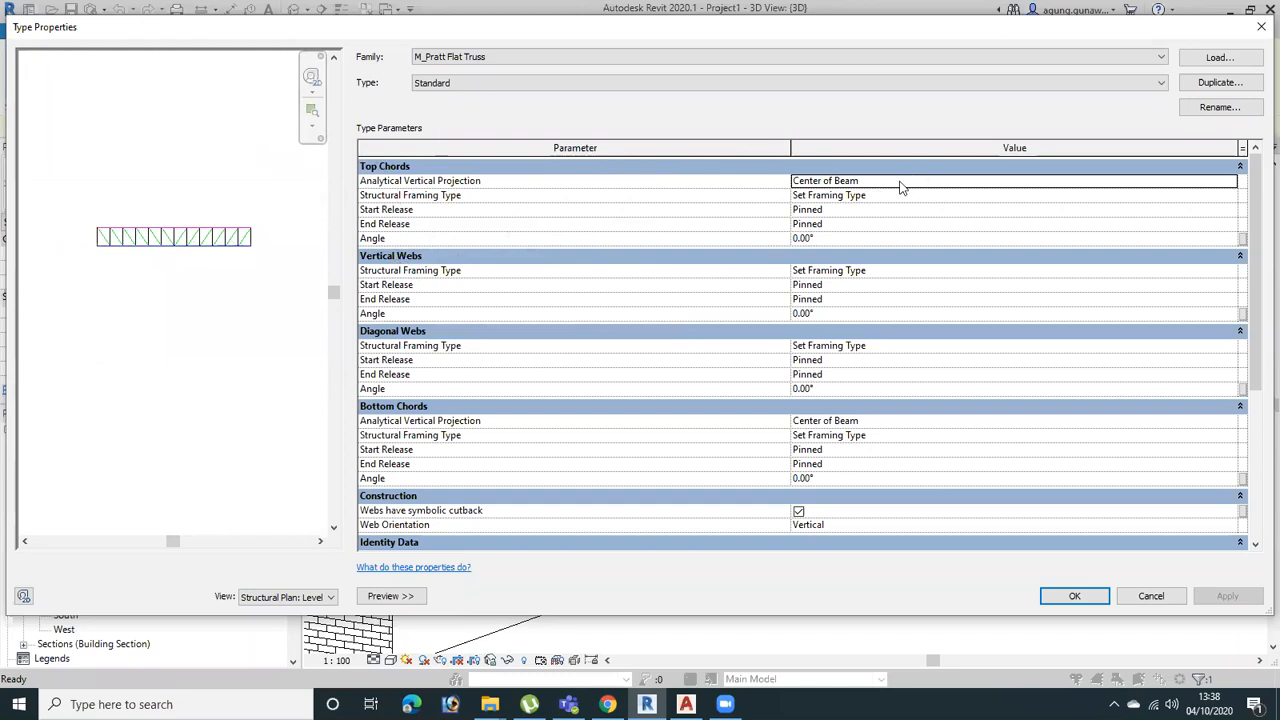
pyautogui.click(1229, 197)
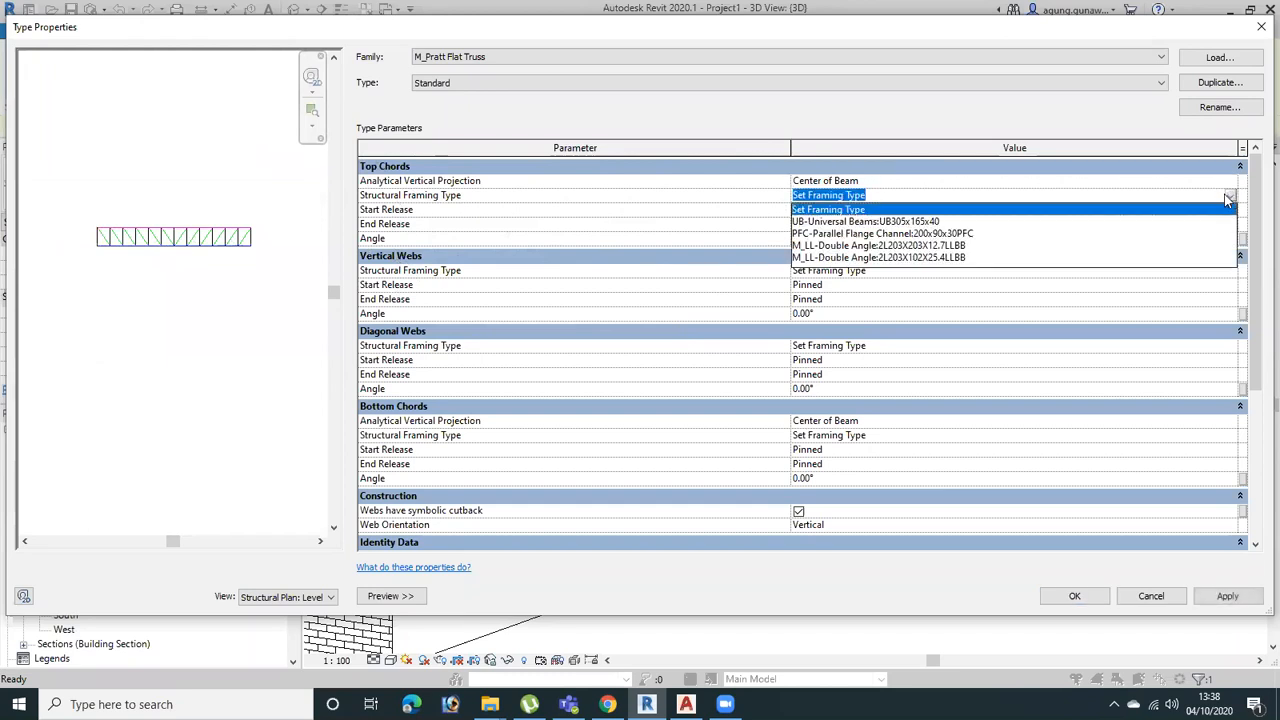
pyautogui.click(914, 224)
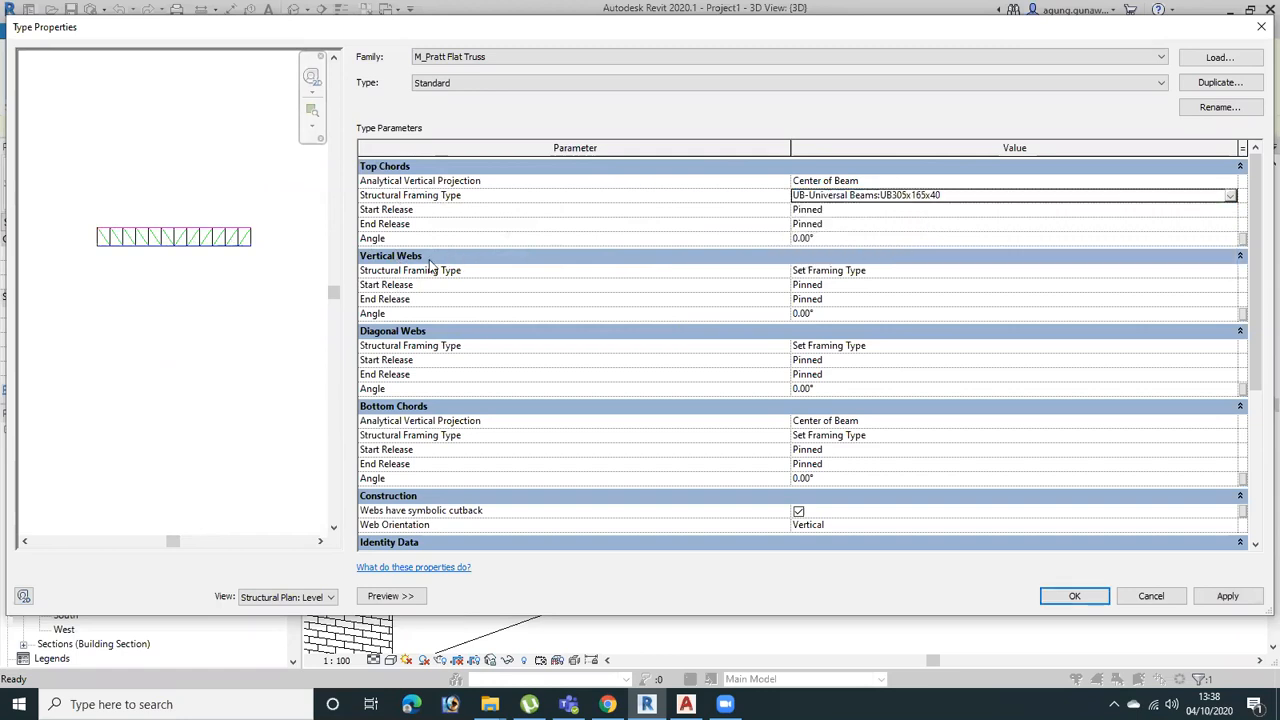
# Set the vertical webs' framing type to PFC-Parallel Flange Channel:200x90x30PFC and the diagonal webs' to M_LL-Double Angle:2L203X203X12.7LLBB
pyautogui.click(1230, 273)
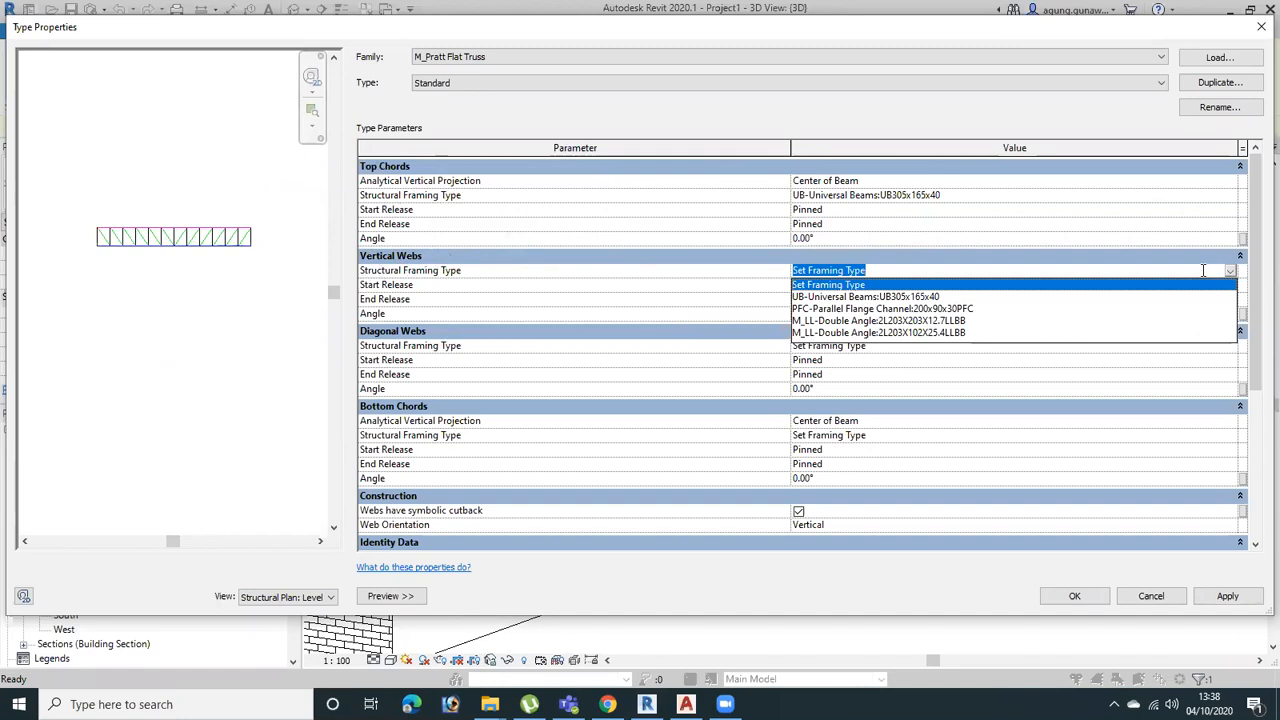
pyautogui.click(925, 309)
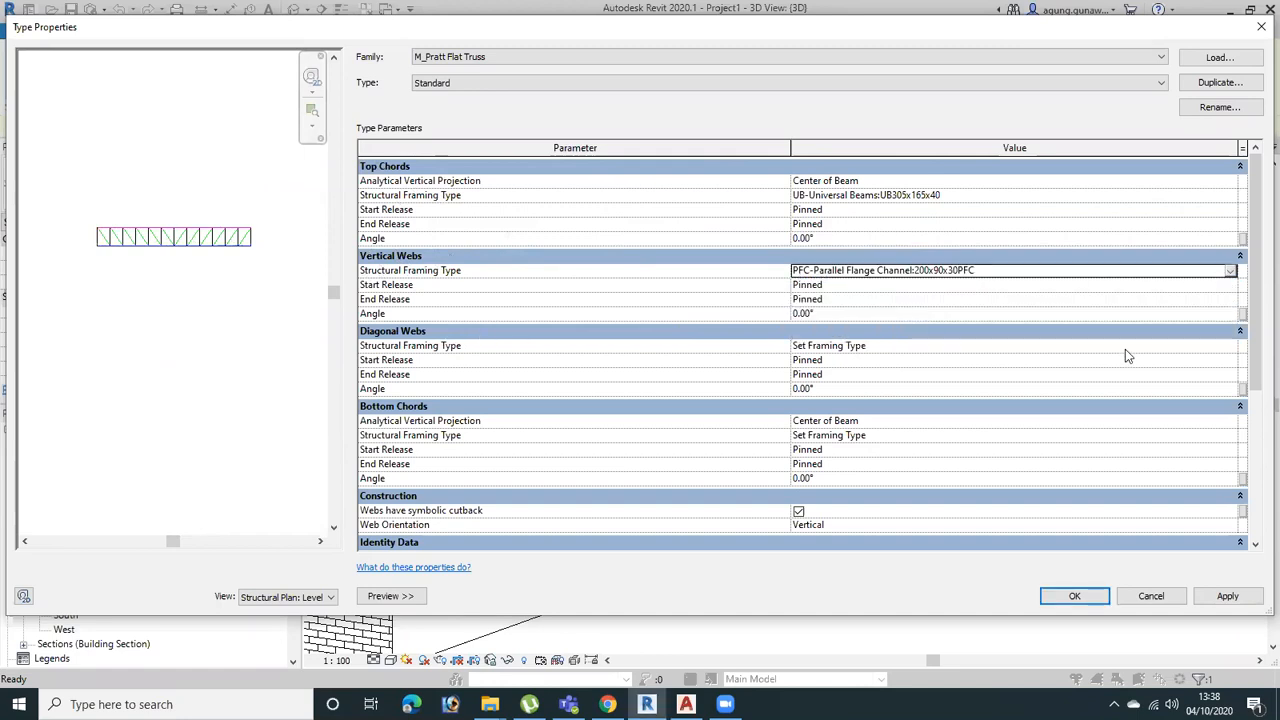
pyautogui.click(1229, 345)
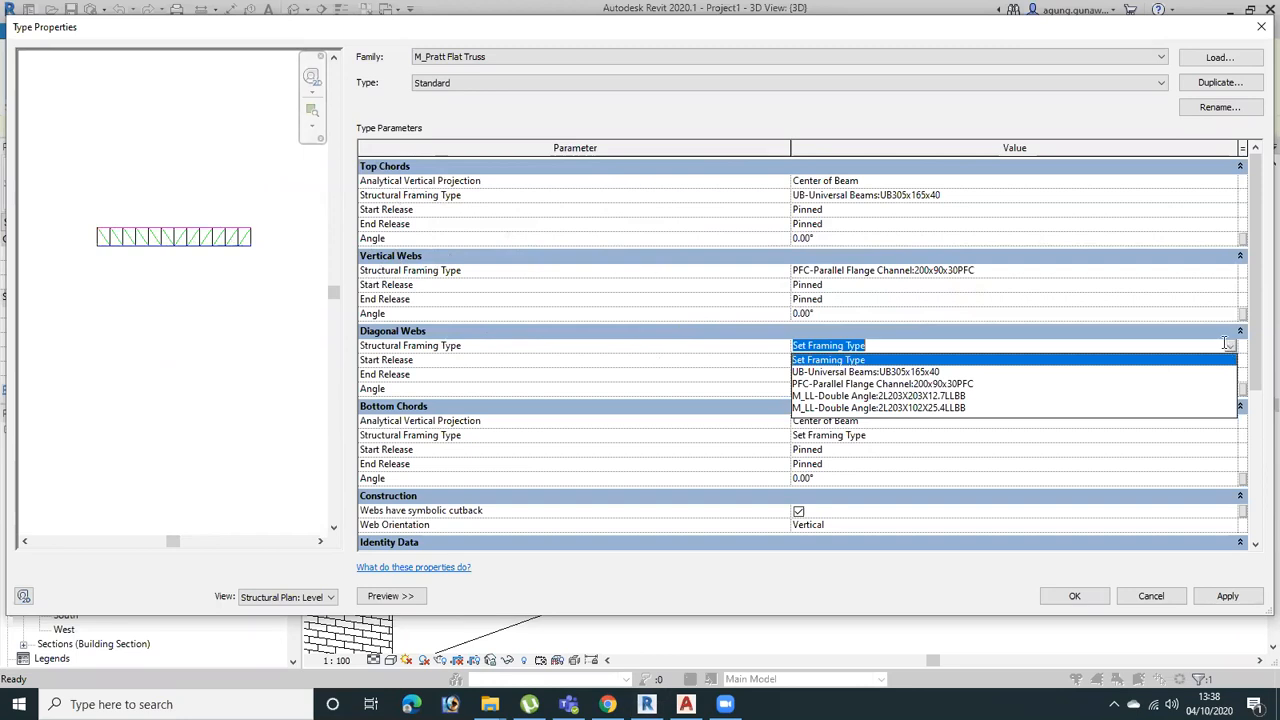
pyautogui.click(927, 396)
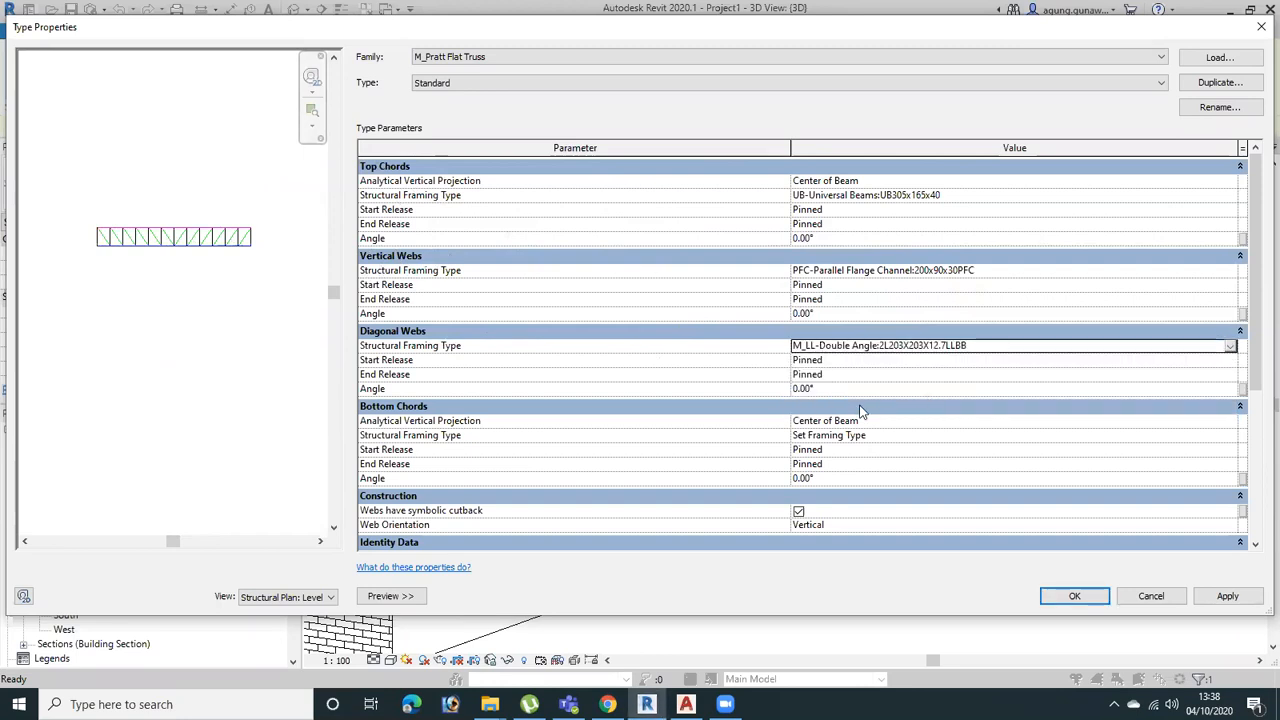
# Set the bottom chords' framing type to M_LL-Double Angle:2L203X102X25.4LLBB and apply the truss type changes
pyautogui.click(1231, 424)
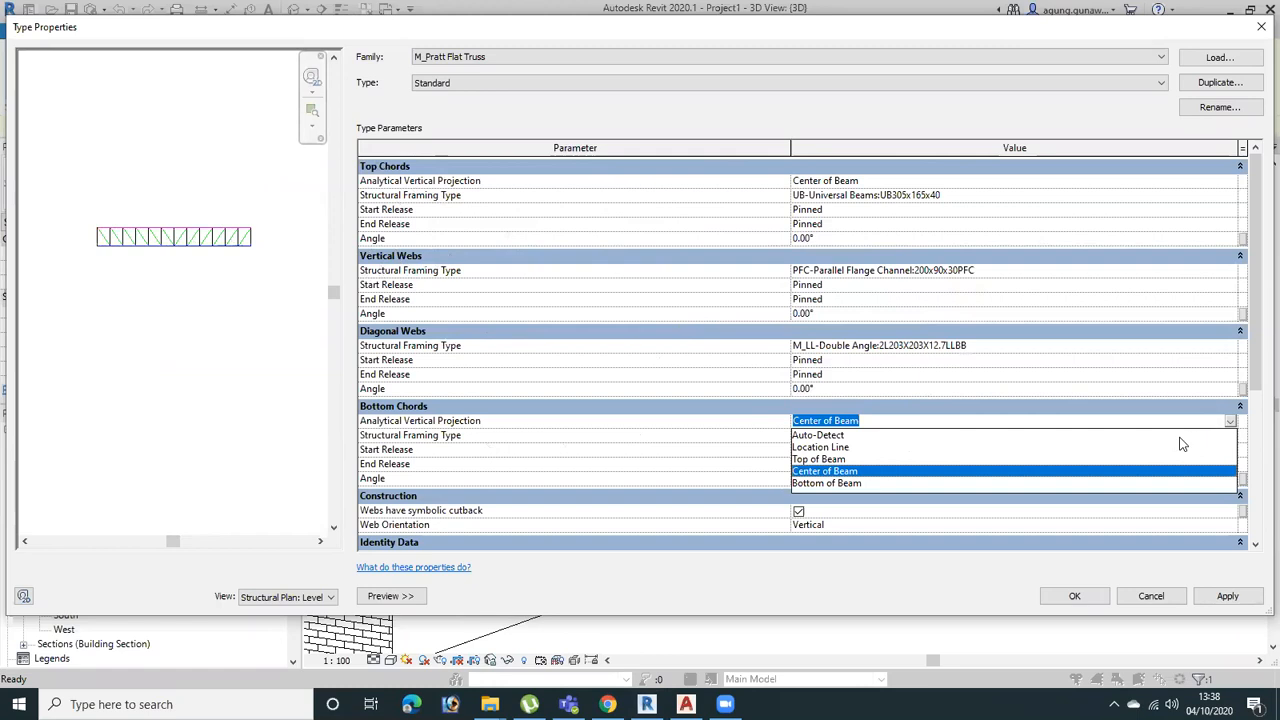
pyautogui.click(655, 394)
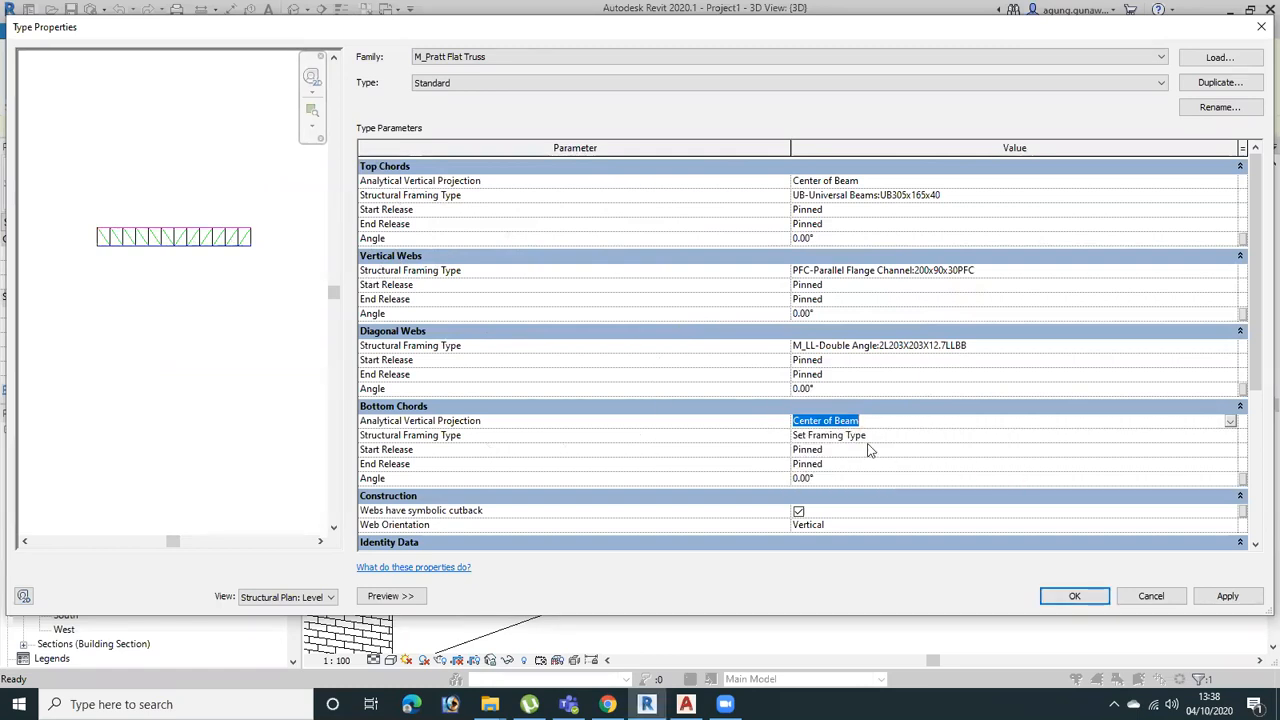
pyautogui.click(1226, 439)
pyautogui.click(1229, 436)
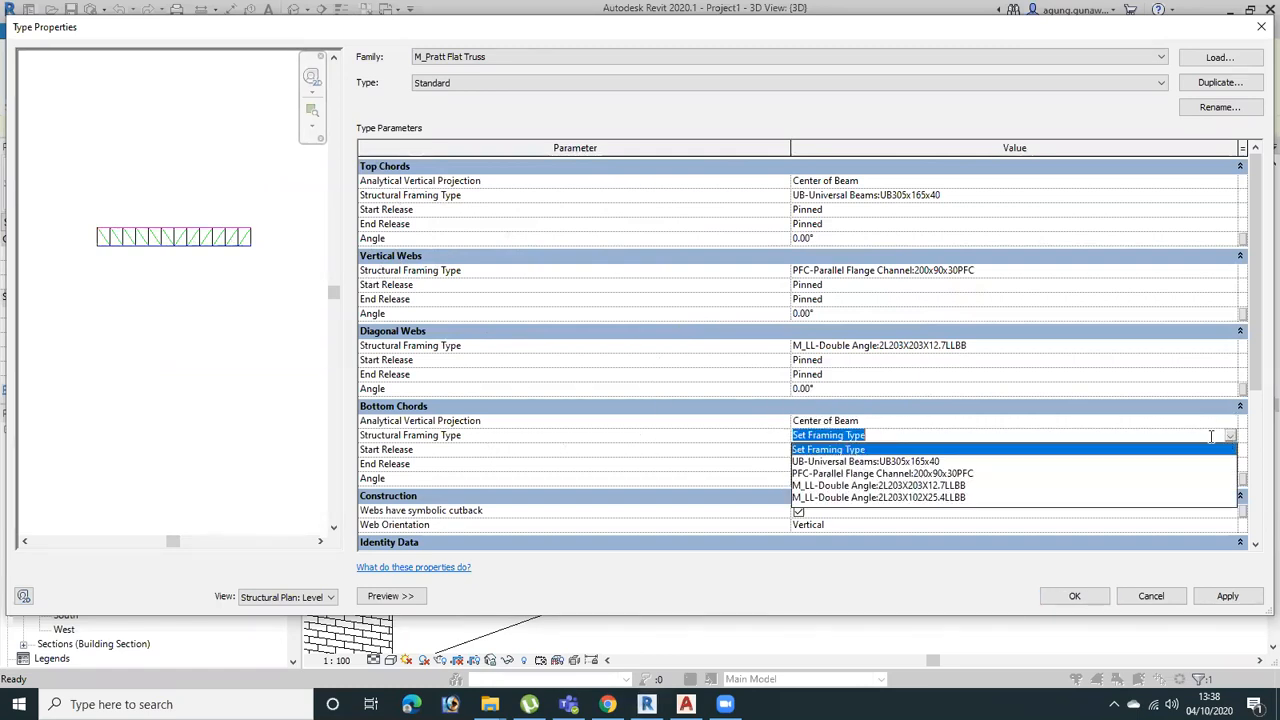
pyautogui.click(940, 499)
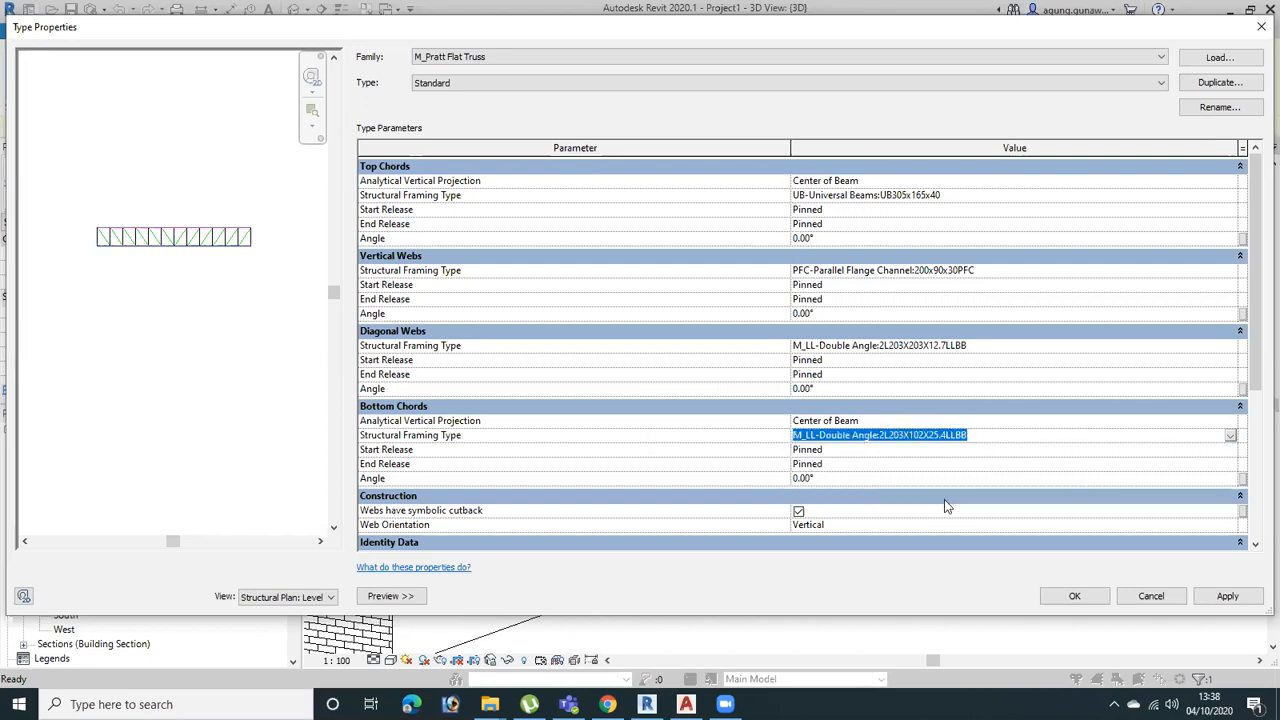
pyautogui.click(1227, 596)
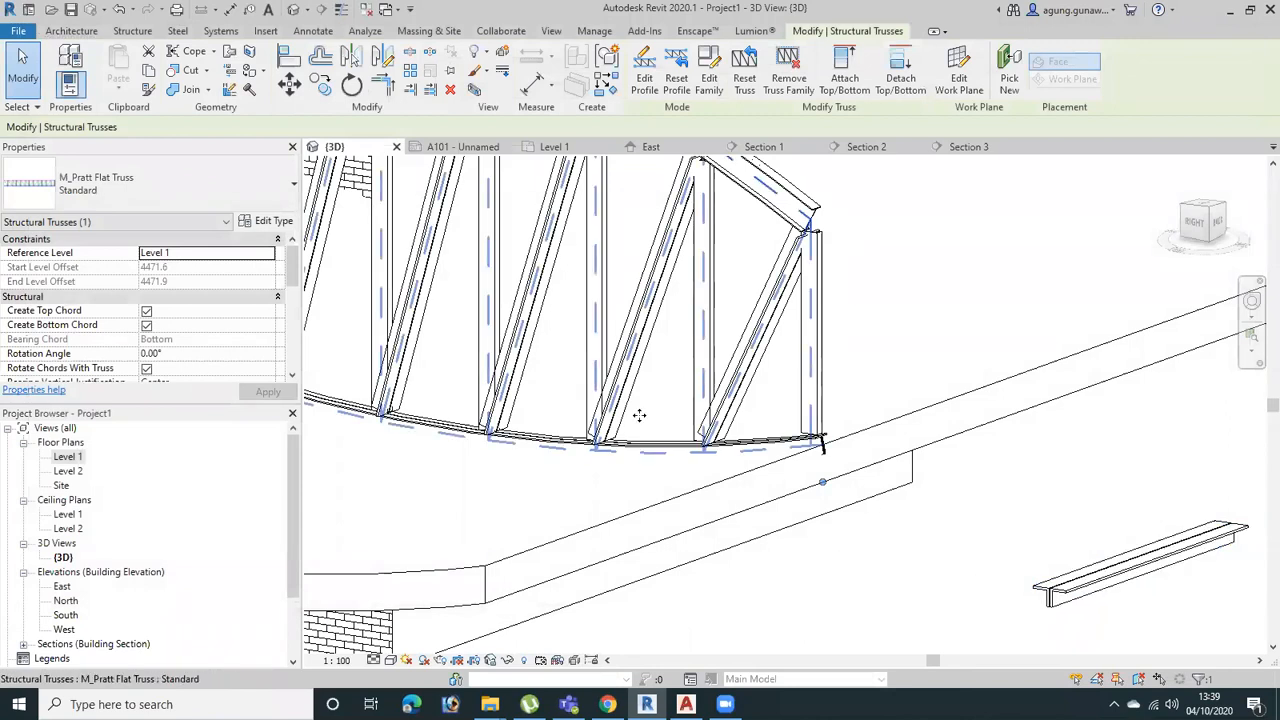
# Examine the steel profiles and joints at the end of the truss up close
pyautogui.click(743, 495)
pyautogui.keyDown('shift'); pyautogui.moveTo(901, 514); pyautogui.dragTo(790, 515, button='middle'); pyautogui.keyUp('shift')
pyautogui.moveTo(390, 556); pyautogui.dragTo(606, 523, button='middle')
pyautogui.scroll(6, 606, 512)
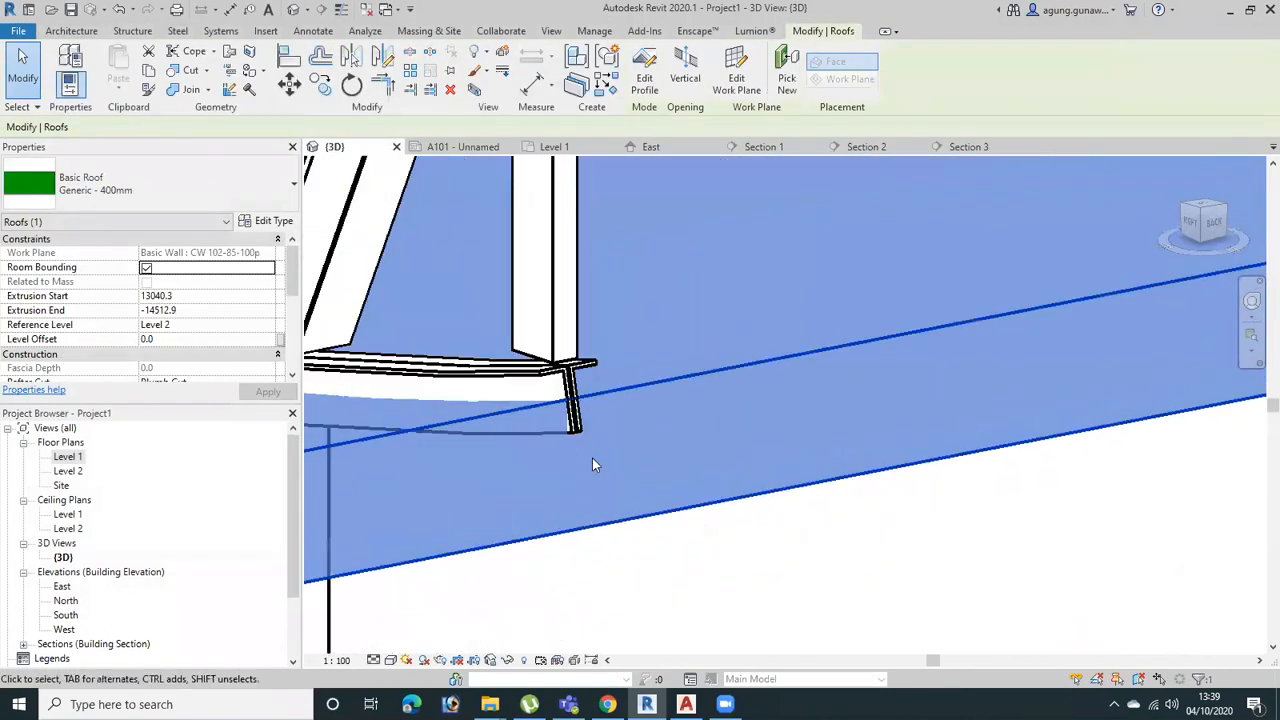
pyautogui.moveTo(626, 385); pyautogui.dragTo(732, 700, button='middle')
pyautogui.moveTo(705, 443); pyautogui.dragTo(704, 660, button='middle')
pyautogui.scroll(-4, 691, 550)
pyautogui.scroll(3, 660, 408)
pyautogui.moveTo(707, 460); pyautogui.dragTo(714, 514, button='middle')
pyautogui.moveTo(614, 512); pyautogui.dragTo(1074, 338, button='middle')
pyautogui.moveTo(560, 508); pyautogui.dragTo(706, 458, button='middle')
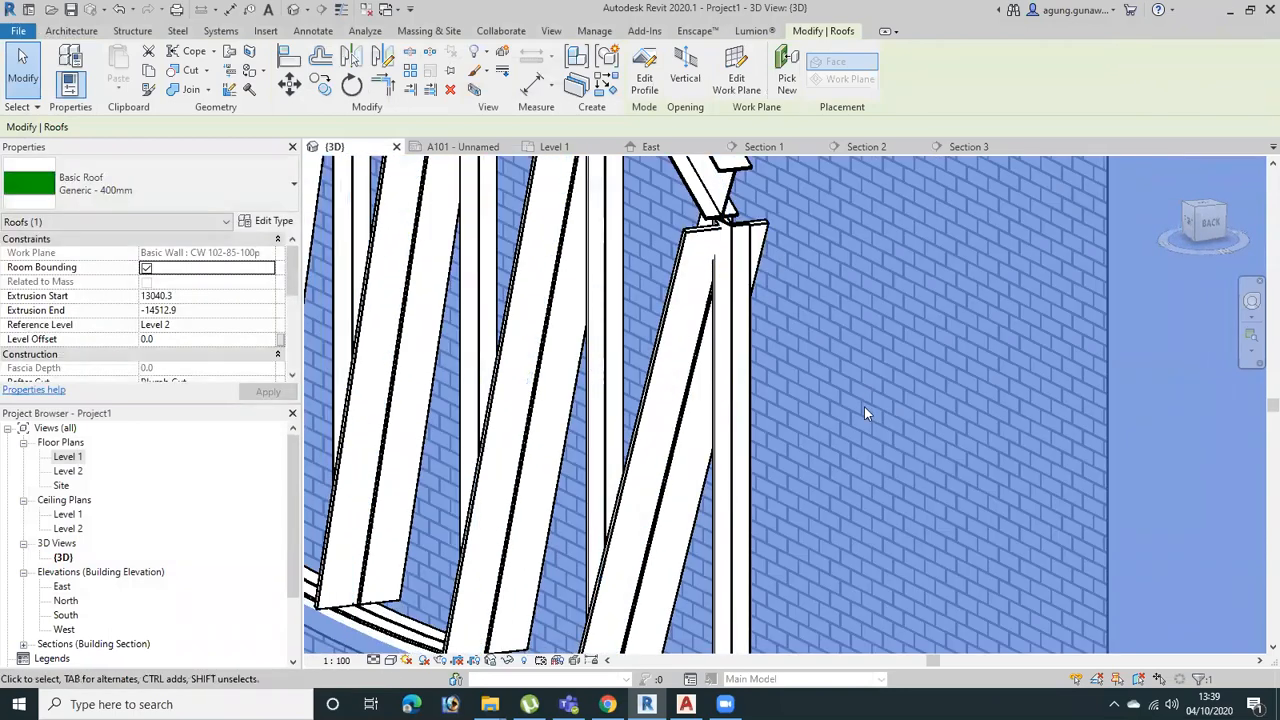
# Examine the whole truss above the curved roof, finishing in the Right view
pyautogui.scroll(-5, 890, 440)
pyautogui.moveTo(784, 246); pyautogui.dragTo(867, 403, button='middle')
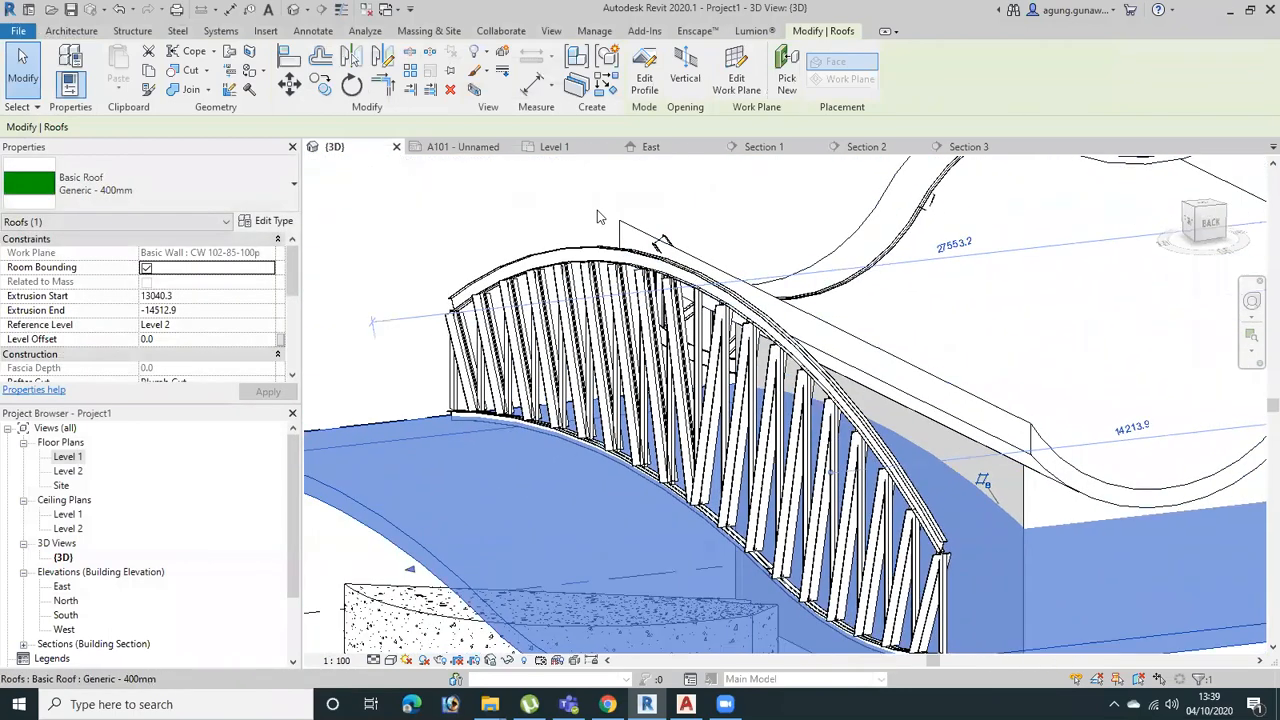
pyautogui.scroll(2, 872, 325)
pyautogui.scroll(-1, 946, 398)
pyautogui.scroll(-2, 948, 400)
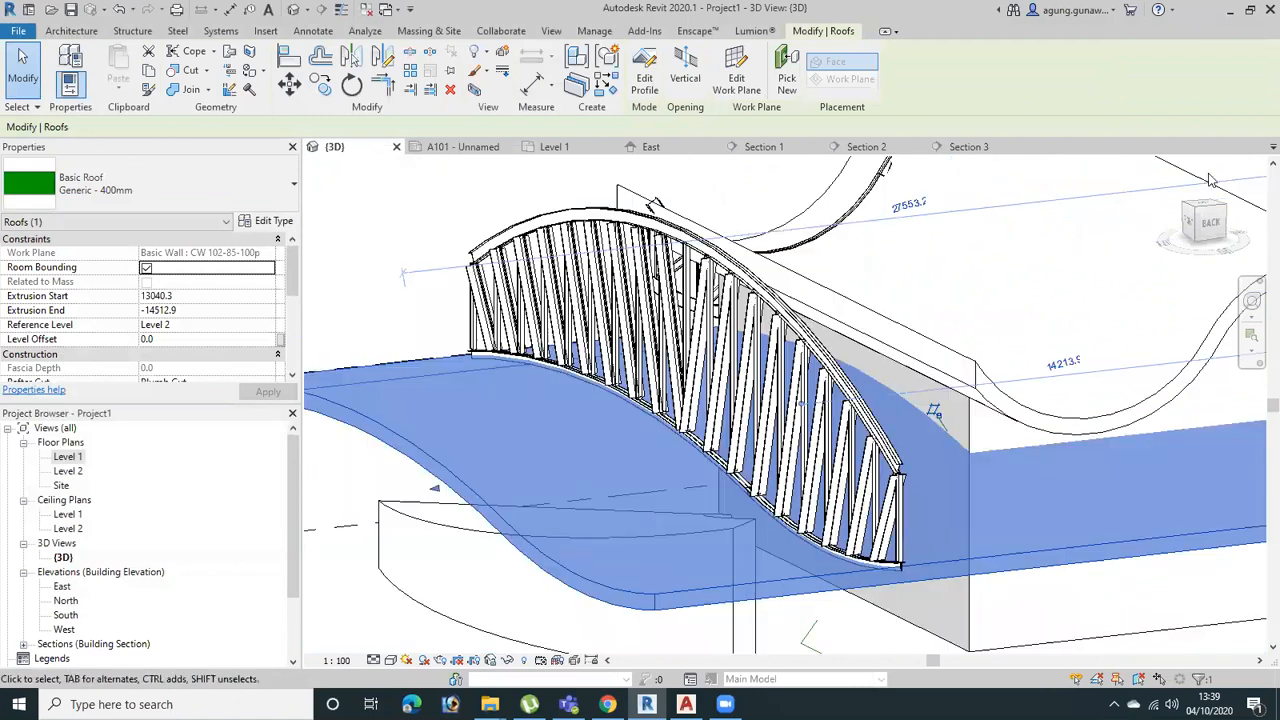
pyautogui.click(1186, 221)
pyautogui.moveTo(1256, 497); pyautogui.dragTo(1253, 471, button='middle')
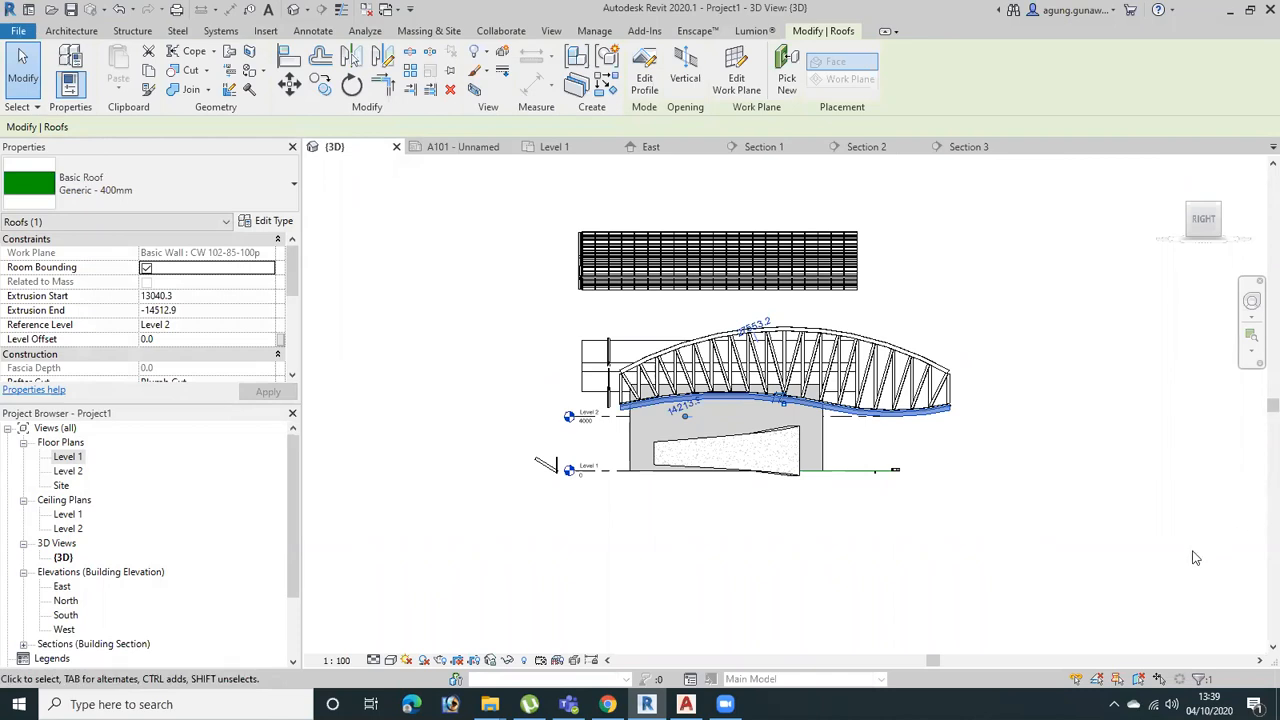
# Copy the long curved roof about 18 m sideways to the clear area beside the existing model
pyautogui.keyDown('shift'); pyautogui.moveTo(1066, 434); pyautogui.dragTo(995, 555, button='middle'); pyautogui.keyUp('shift')
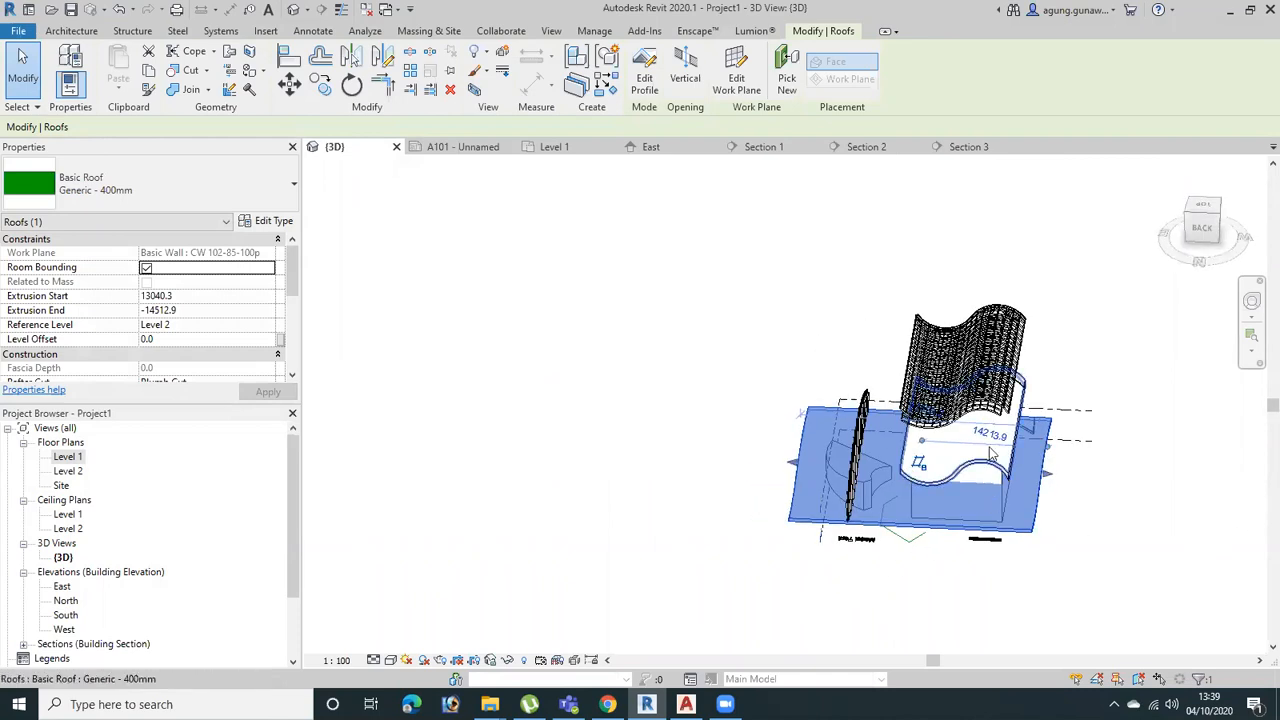
pyautogui.hotkey('ctrl', 'z')
pyautogui.scroll(5, 1000, 460)
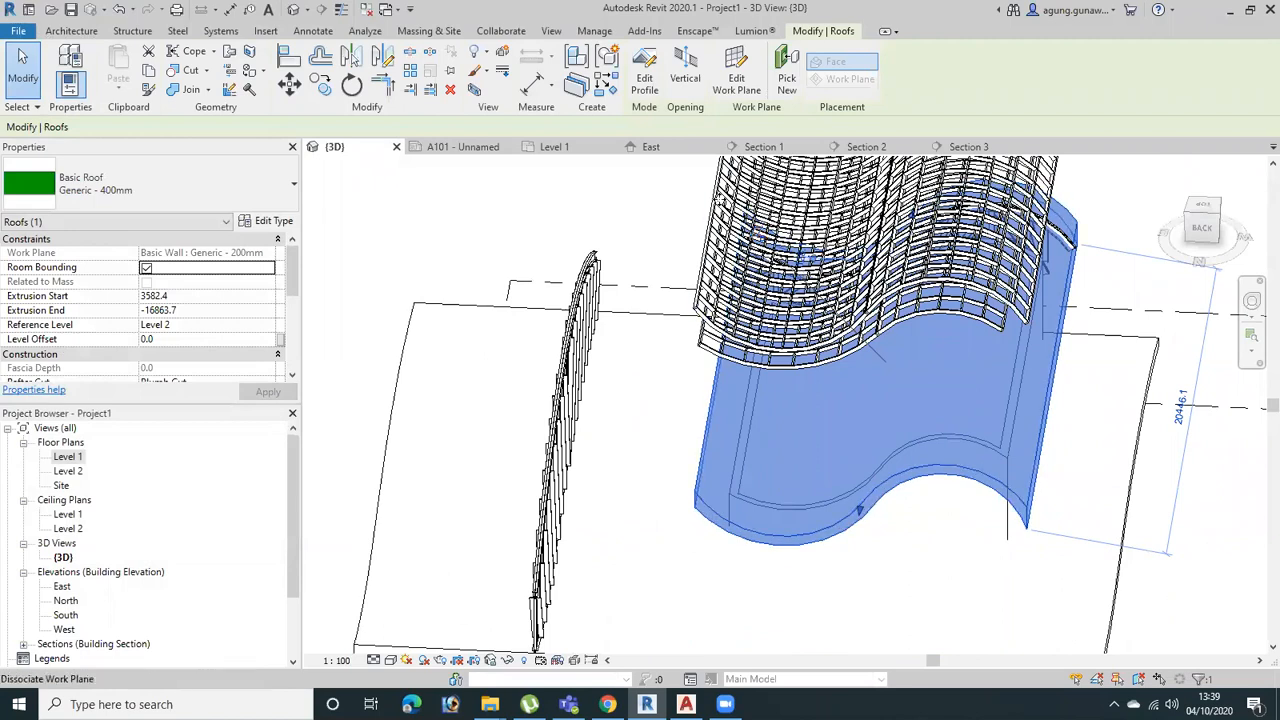
pyautogui.scroll(-2, 898, 405)
pyautogui.moveTo(895, 397); pyautogui.dragTo(818, 400, button='middle')
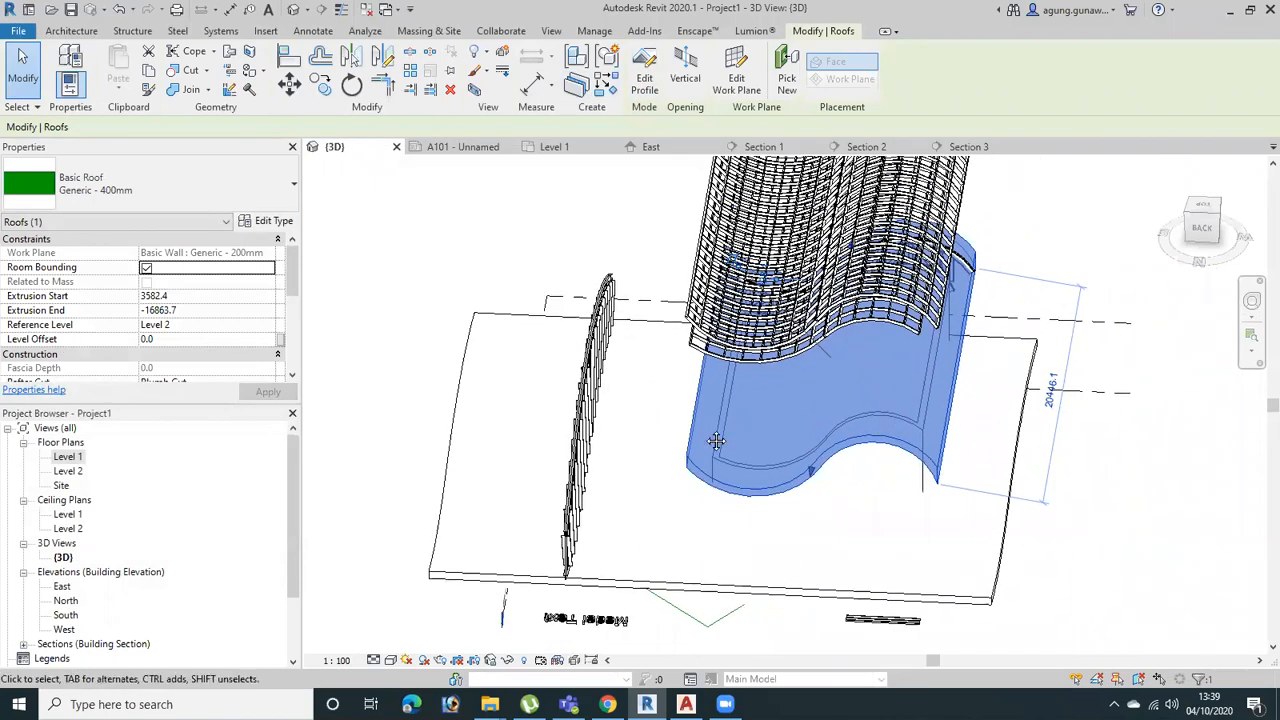
pyautogui.scroll(-1, 906, 428)
pyautogui.moveTo(906, 428); pyautogui.dragTo(716, 441, button='middle')
pyautogui.press('c')
pyautogui.press('o')
pyautogui.click(742, 405)
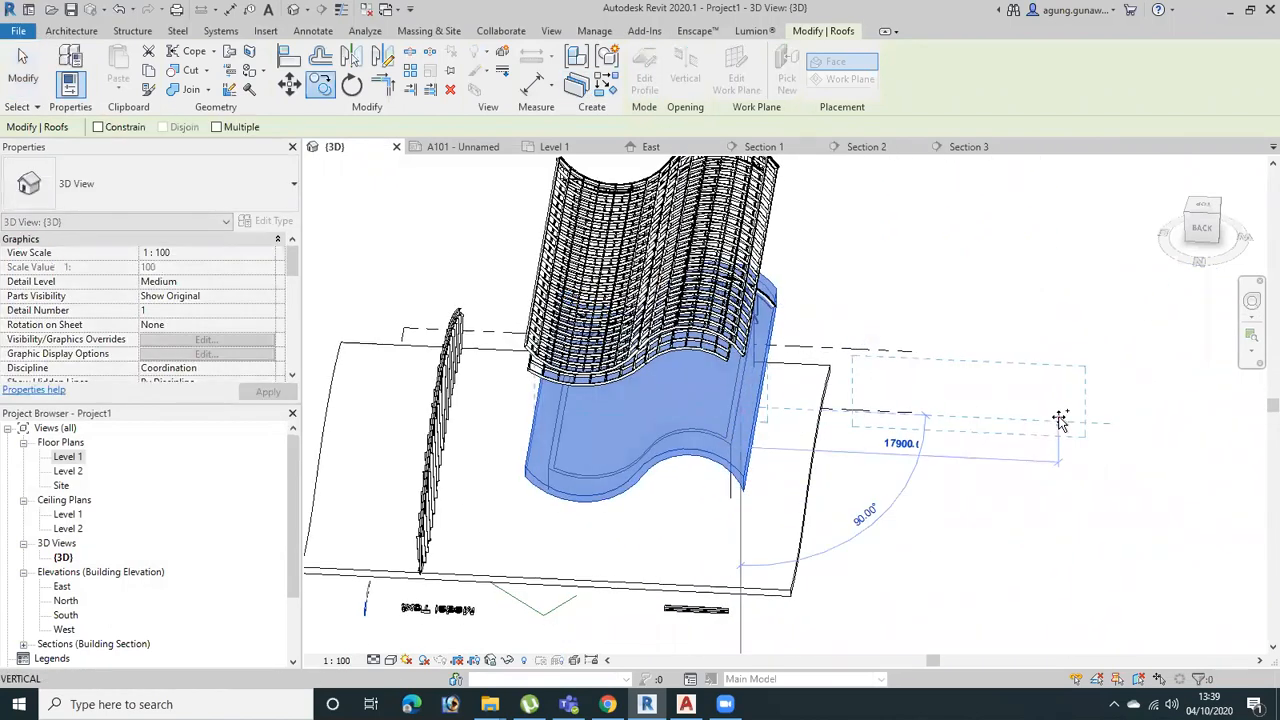
pyautogui.click(1068, 432)
pyautogui.scroll(-2, 975, 400)
pyautogui.moveTo(951, 449); pyautogui.dragTo(885, 566, button='middle')
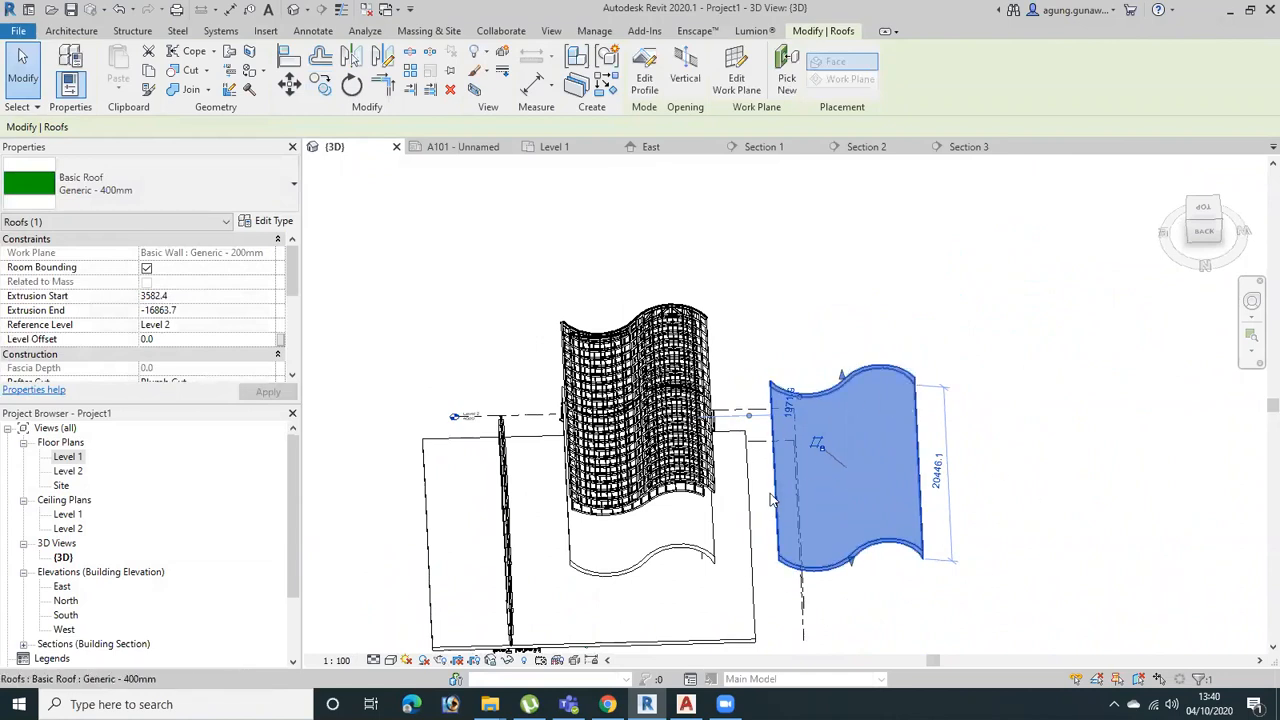
# From the top view, shorten the roof copy to 9274.2 mm by moving its extrusion start to -7589.5
pyautogui.click(1204, 210)
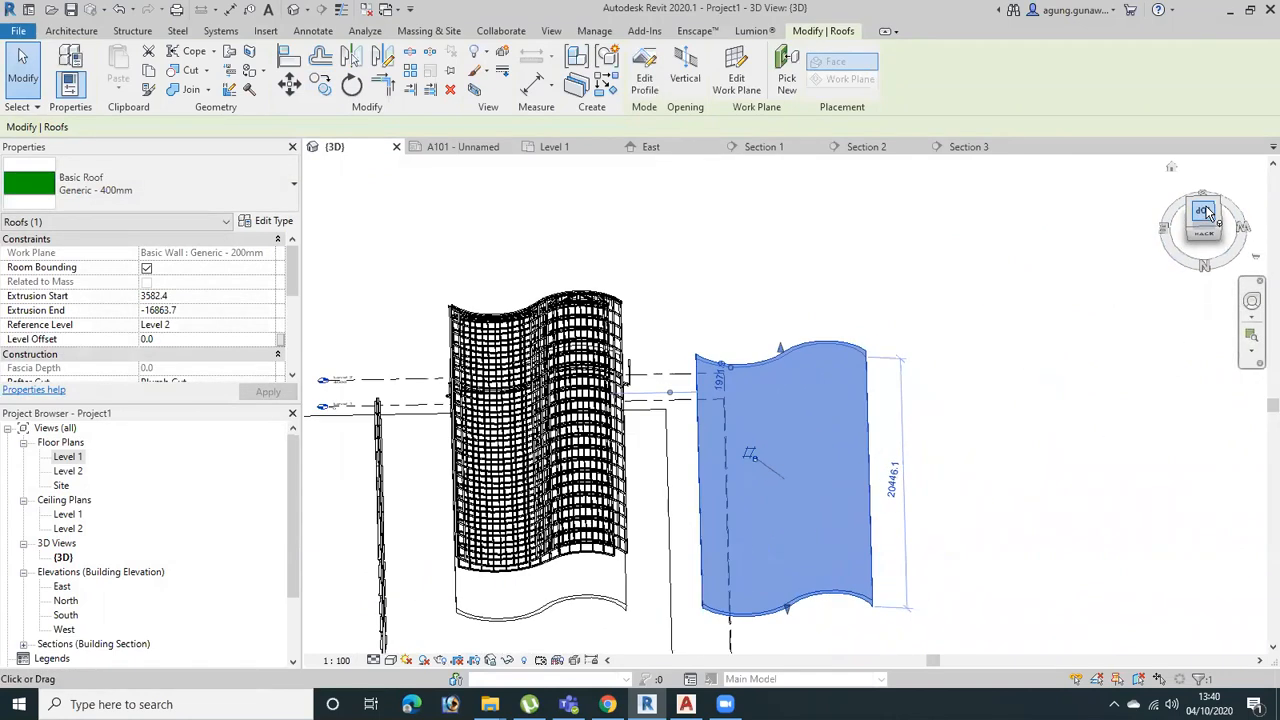
pyautogui.moveTo(786, 190); pyautogui.dragTo(835, 424)
pyautogui.moveTo(883, 517); pyautogui.dragTo(767, 358, button='middle')
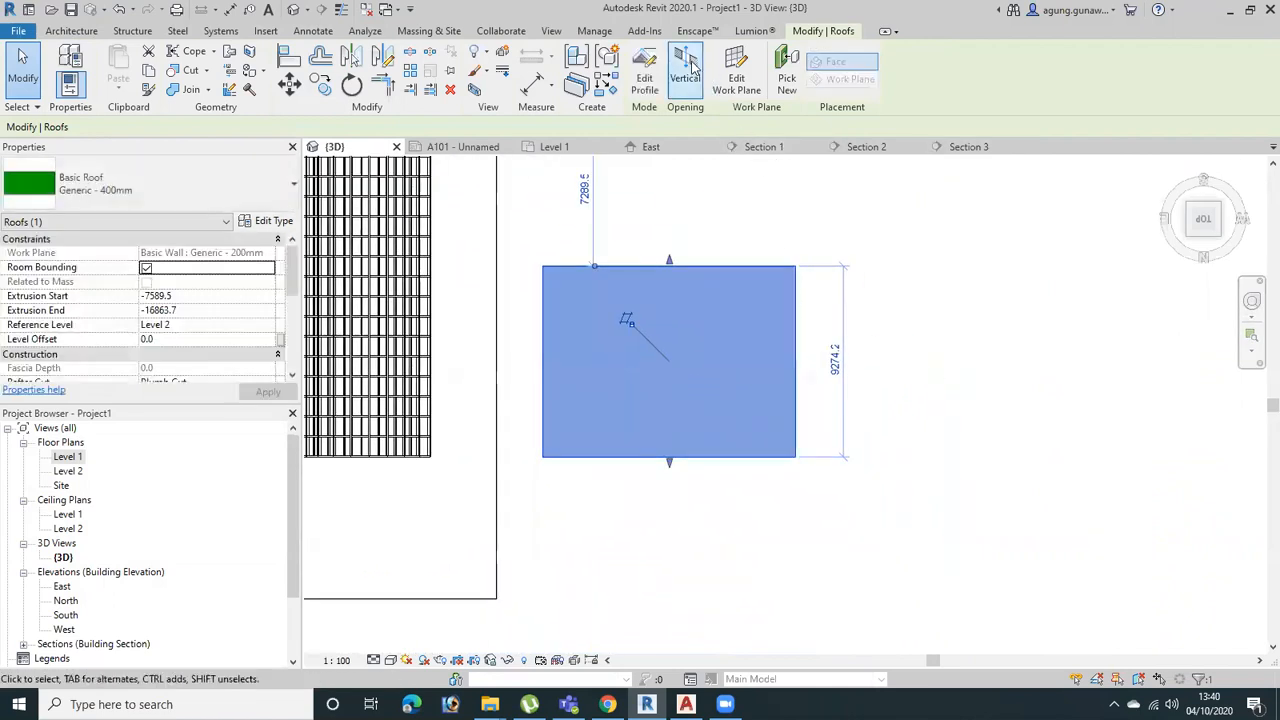
# Start a vertical opening in the roof copy and sketch an ellipse centred on the midpoint of its side edge
pyautogui.click(694, 67)
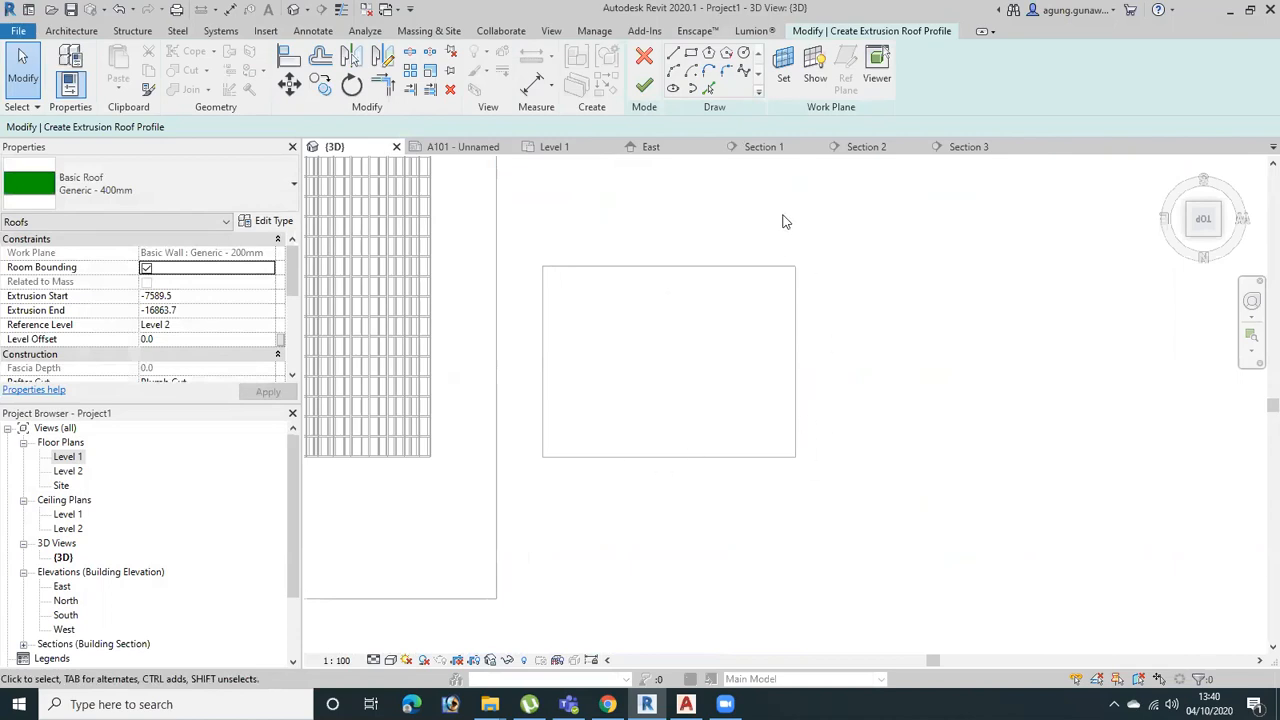
pyautogui.click(690, 90)
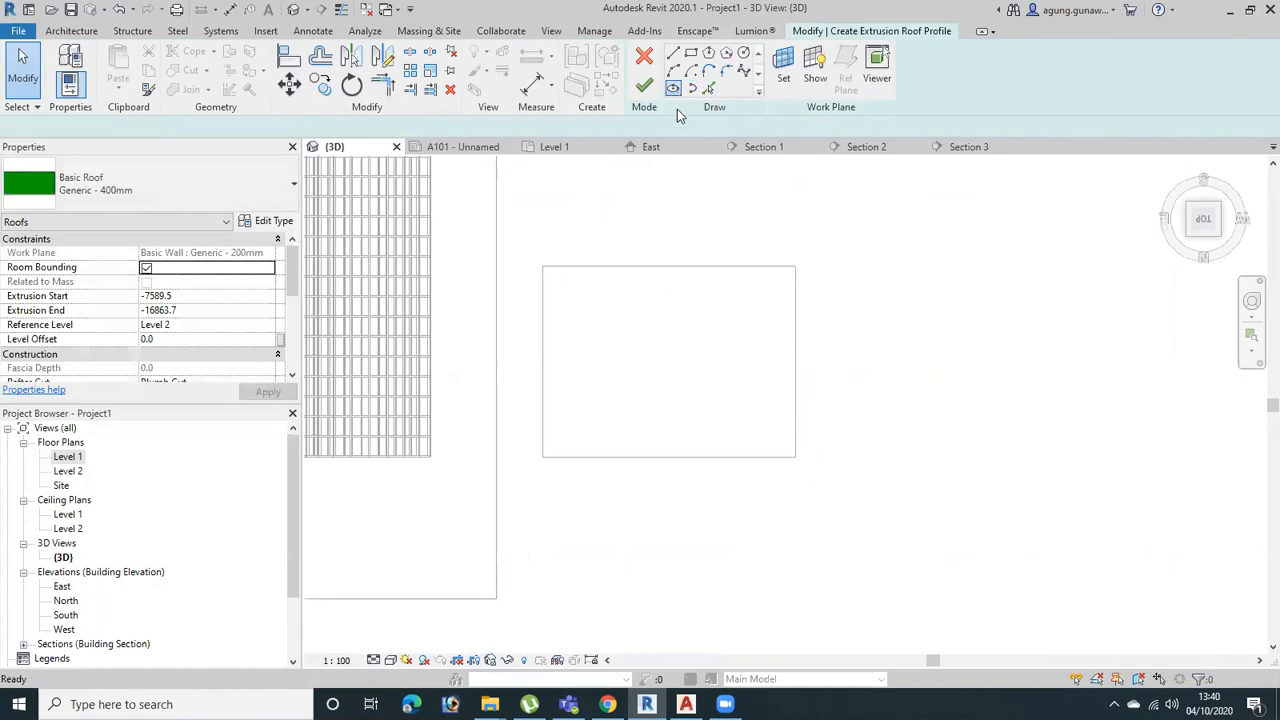
pyautogui.click(542, 361)
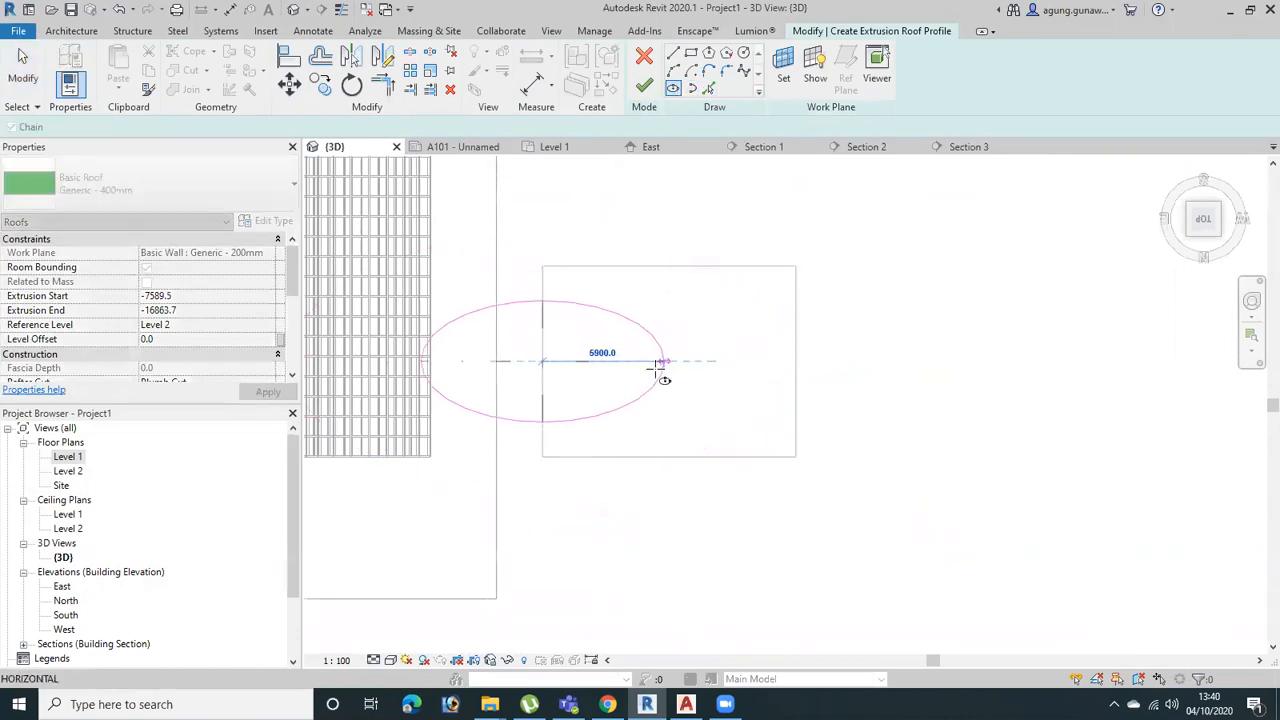
pyautogui.click(701, 364)
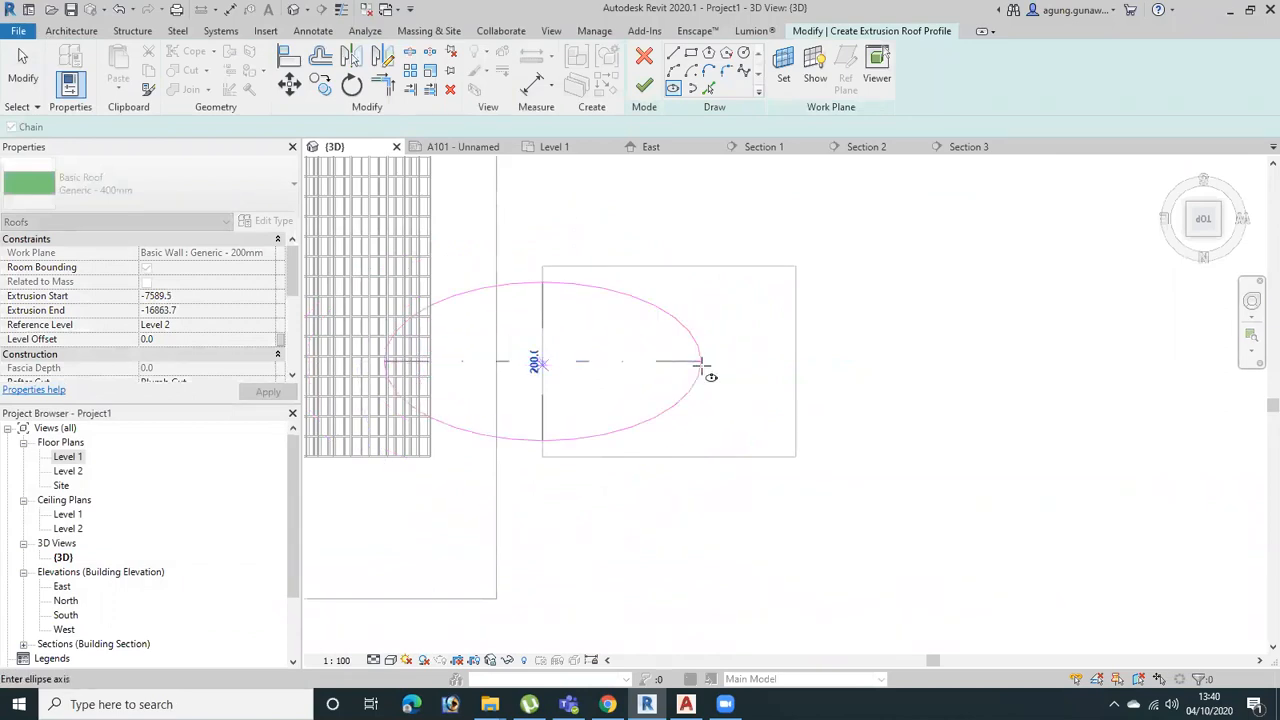
pyautogui.click(546, 433)
pyautogui.moveTo(623, 360); pyautogui.dragTo(690, 378, button='middle')
pyautogui.press('Escape')
pyautogui.moveTo(754, 363); pyautogui.dragTo(849, 389)
pyautogui.moveTo(720, 311); pyautogui.dragTo(735, 346)
pyautogui.moveTo(829, 354); pyautogui.dragTo(816, 361)
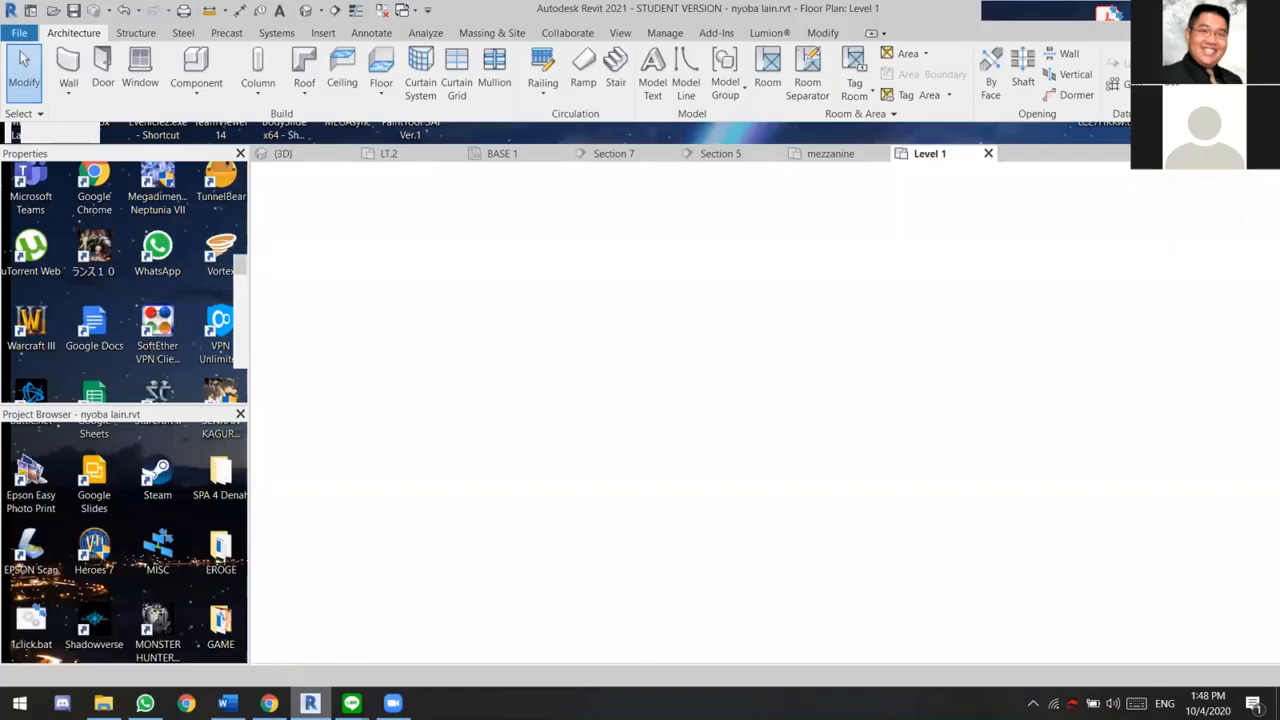
# Examine the café and the building above it in the Level 1 plan of the nyoba lain.rvt project
pyautogui.scroll(3, 618, 223)
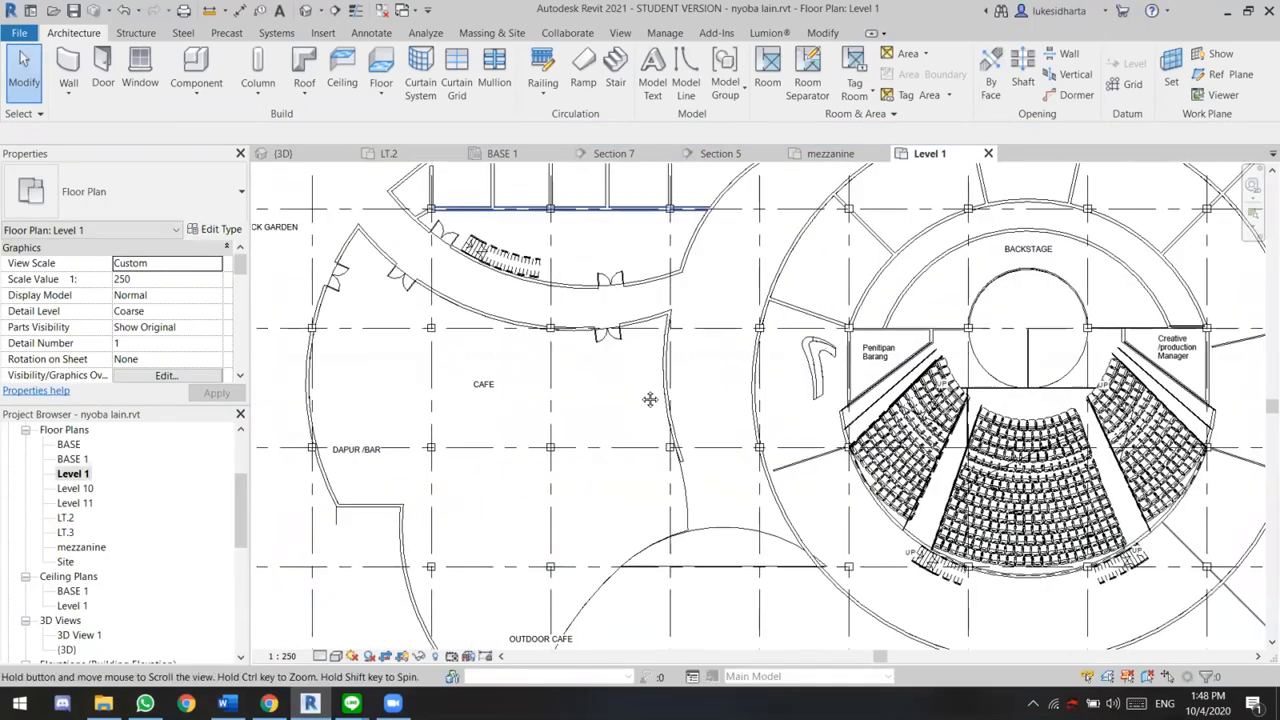
pyautogui.moveTo(614, 297); pyautogui.dragTo(578, 244, button='middle')
pyautogui.scroll(-1, 608, 286)
pyautogui.moveTo(625, 319)
pyautogui.mouseDown(button='middle')
pyautogui.moveTo(608, 286)
pyautogui.moveTo(557, 303)
pyautogui.mouseUp(button='middle')
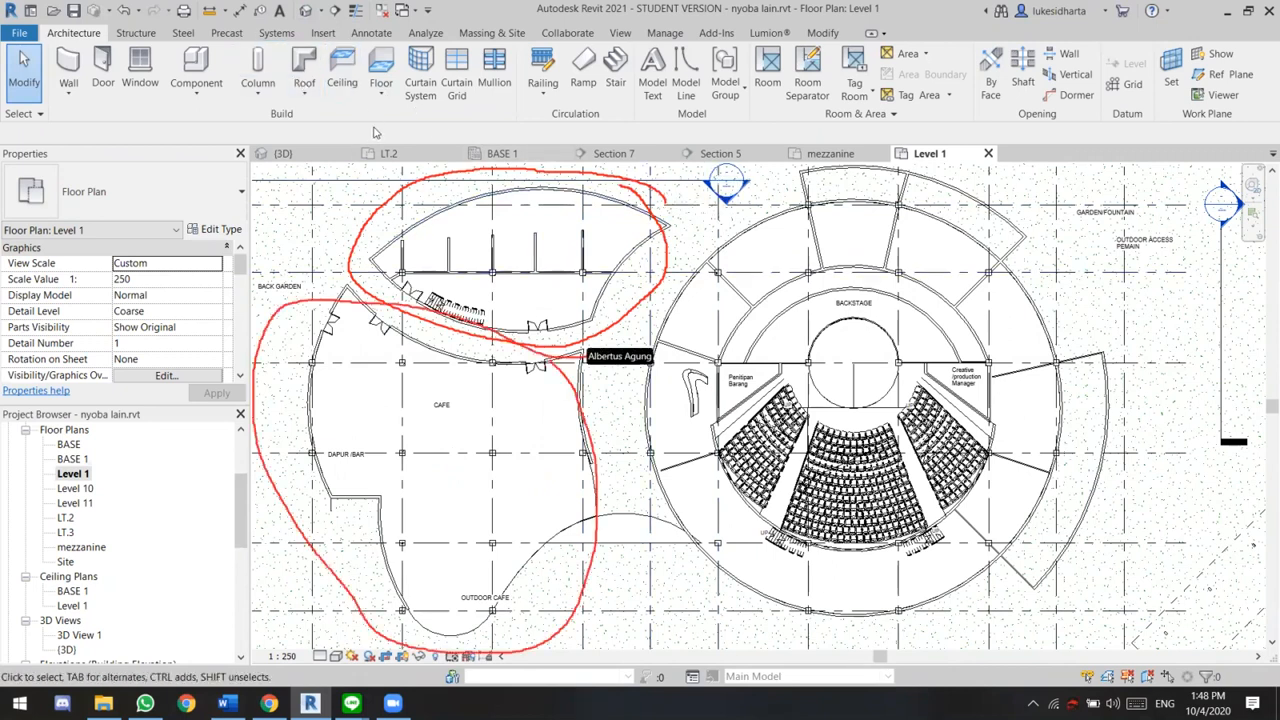
pyautogui.moveTo(753, 346)
pyautogui.mouseDown(button='middle')
pyautogui.moveTo(683, 347)
pyautogui.moveTo(745, 343)
pyautogui.mouseUp(button='middle')
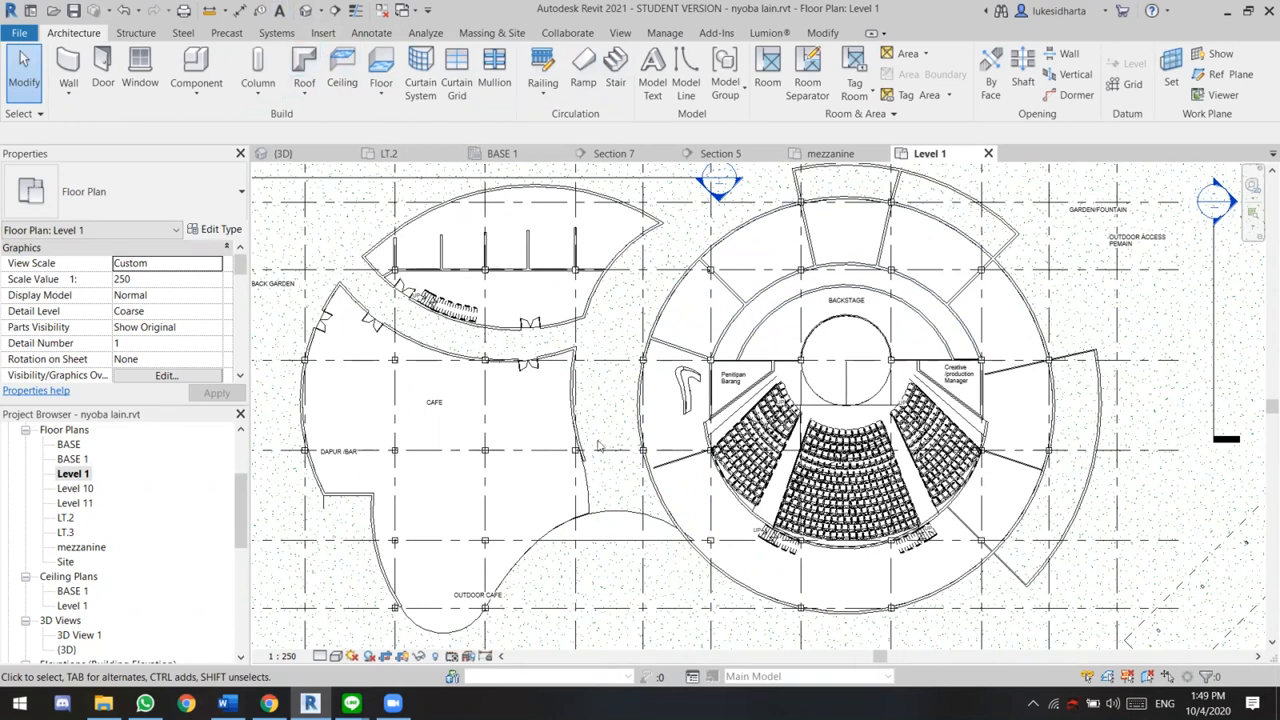
pyautogui.click(305, 92)
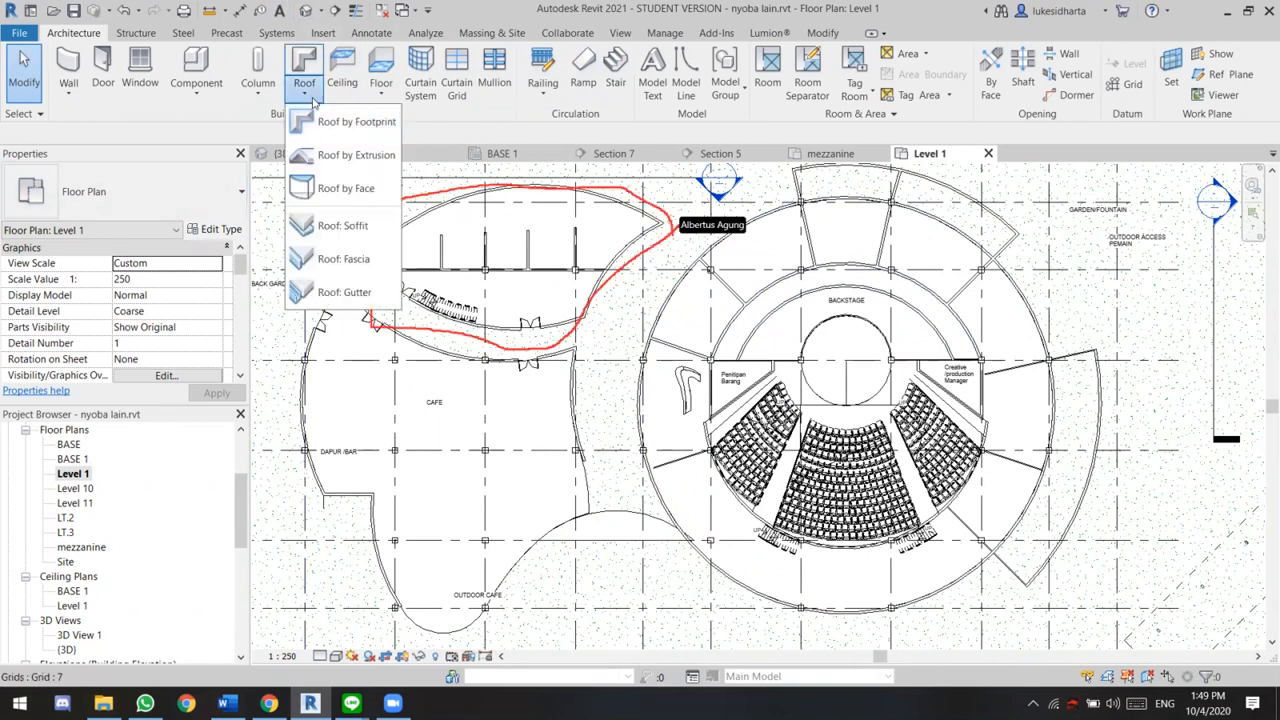
pyautogui.click(612, 334)
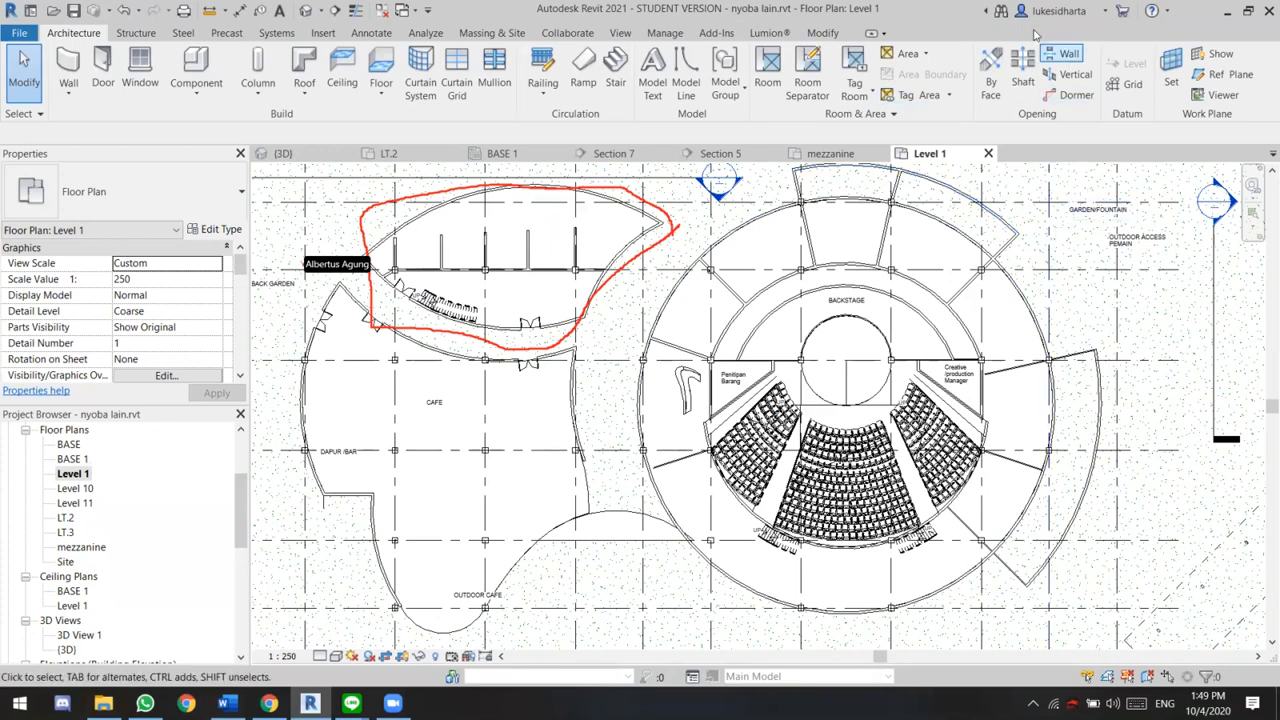
# Go to the Section 5 view from its section marker beside the curved building in the Level 1 plan
pyautogui.click(718, 184)
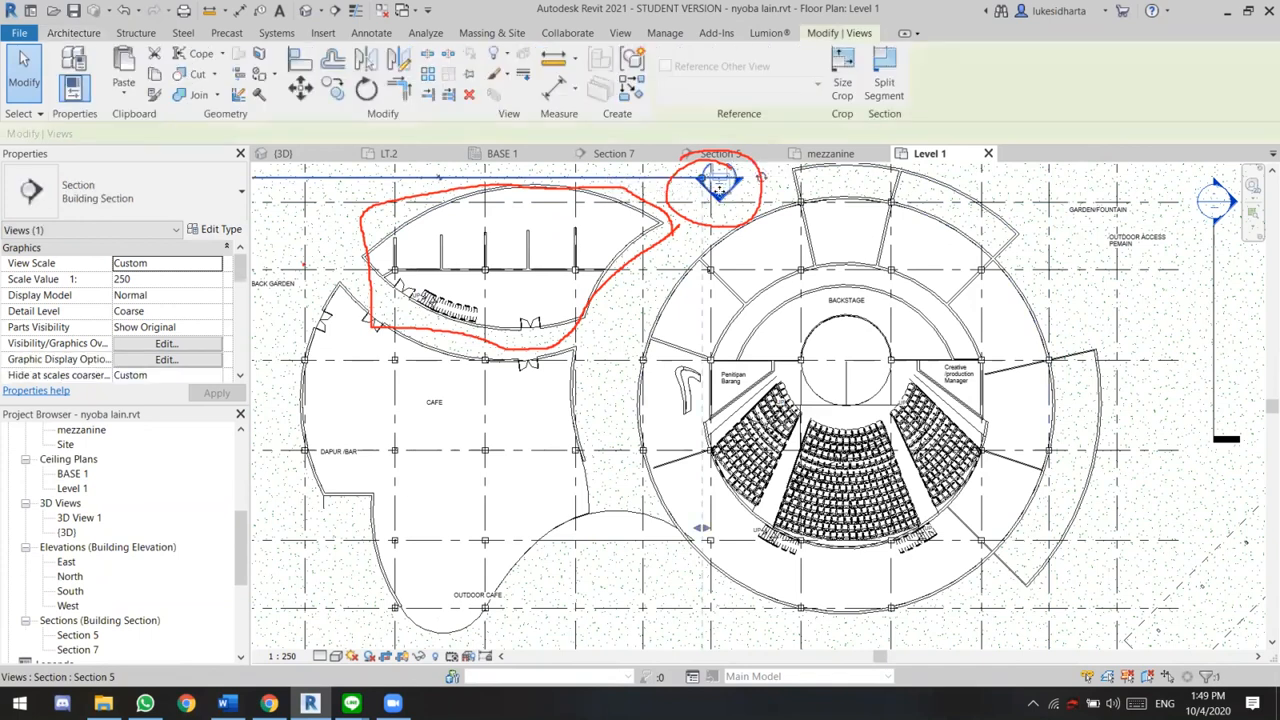
pyautogui.scroll(-2, 90, 564)
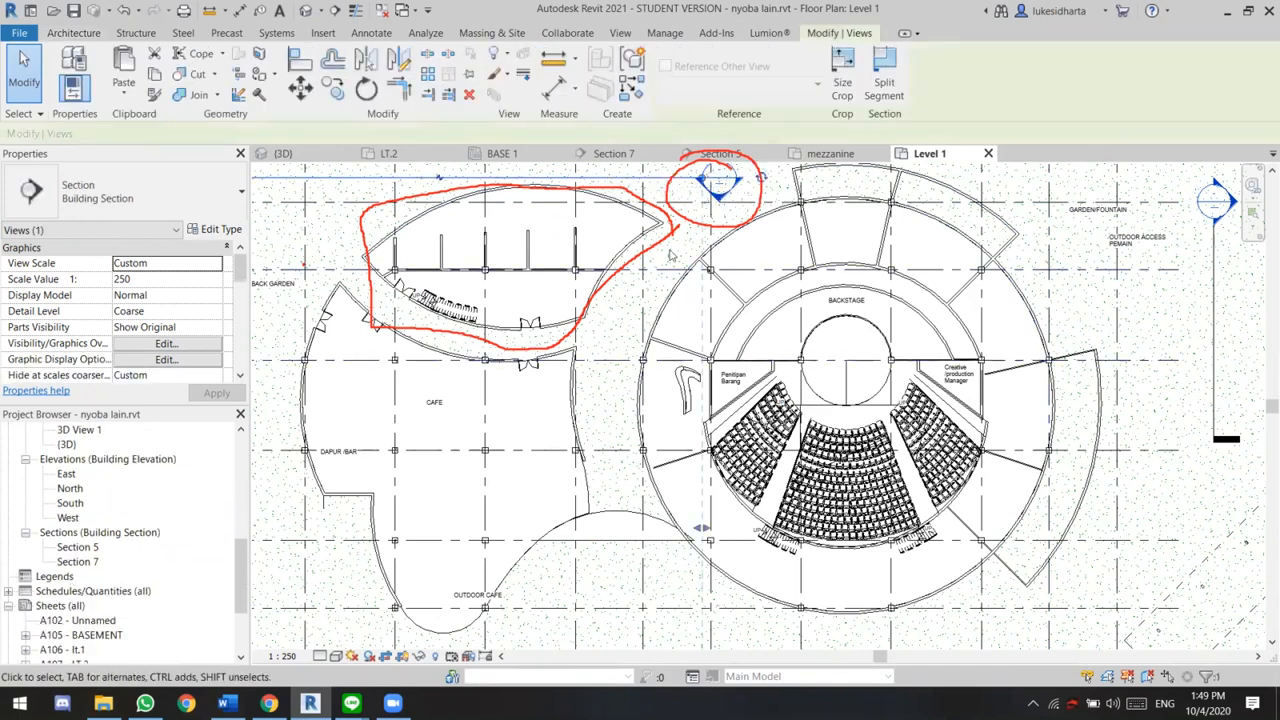
pyautogui.rightClick(722, 203)
pyautogui.click(790, 289)
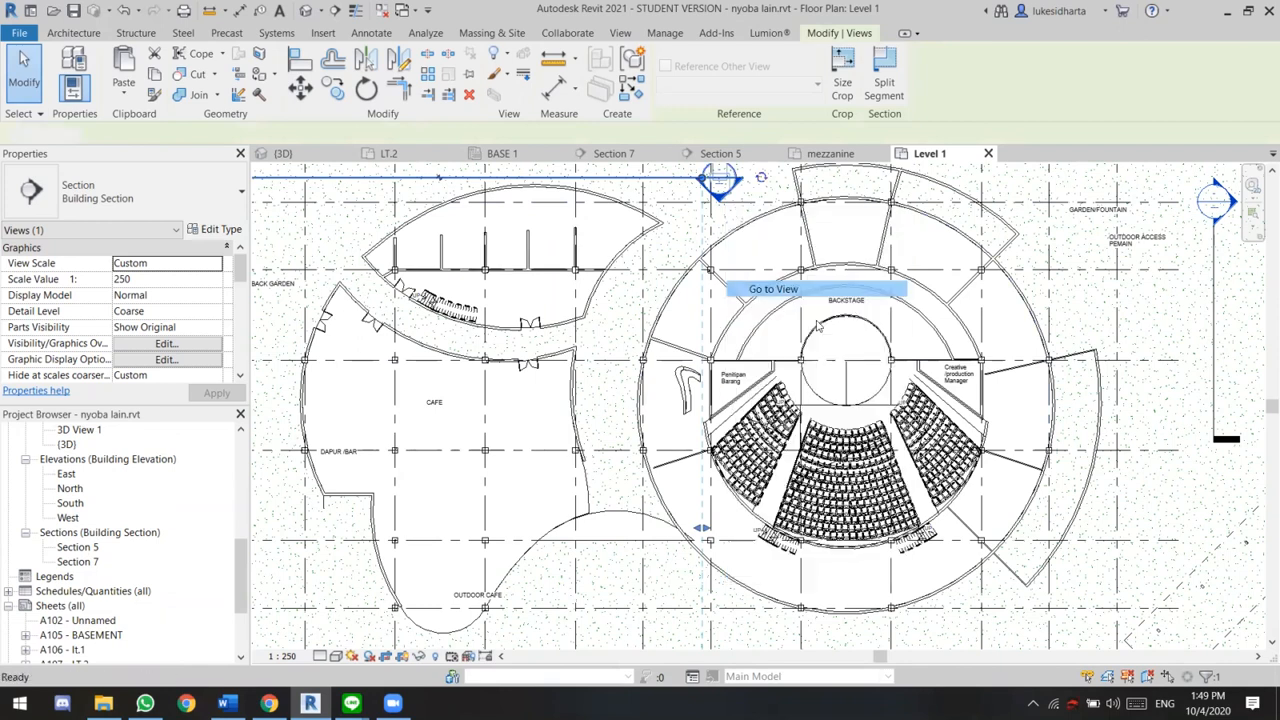
pyautogui.scroll(5, 797, 437)
pyautogui.moveTo(797, 437); pyautogui.dragTo(922, 463, button='middle')
pyautogui.scroll(2, 921, 458)
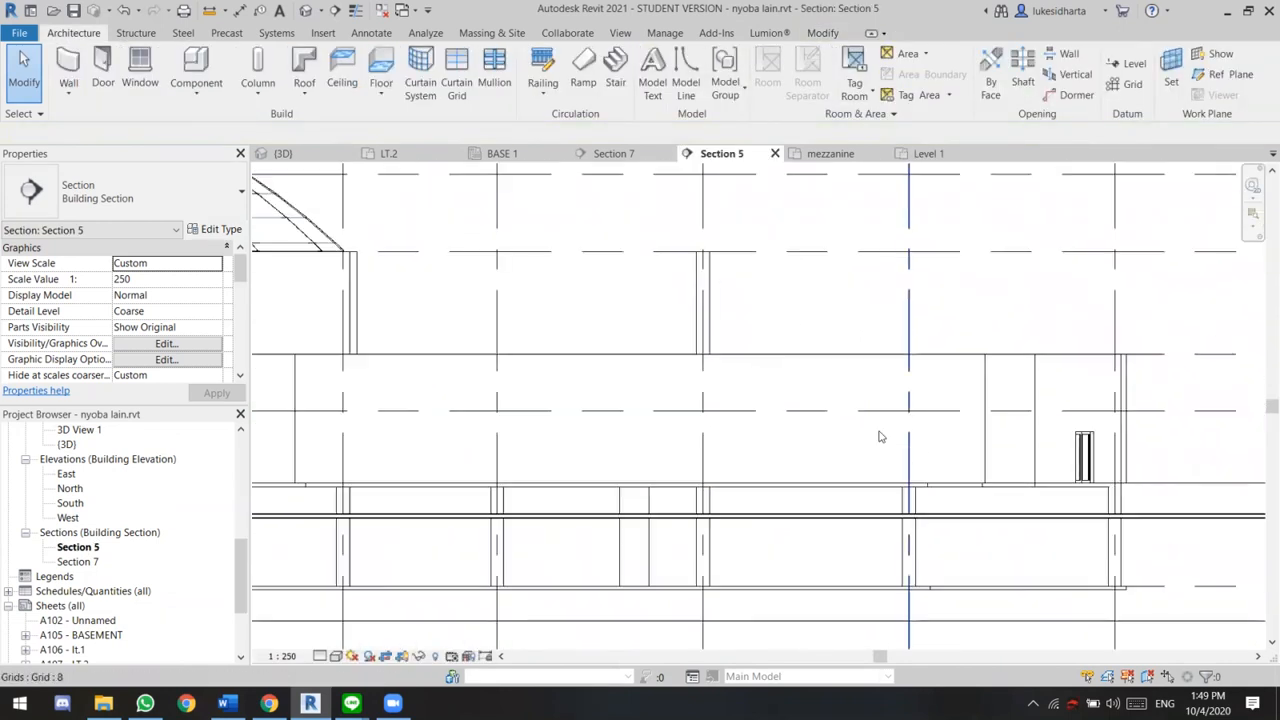
pyautogui.click(540, 360)
pyautogui.moveTo(576, 343); pyautogui.dragTo(640, 343, button='middle')
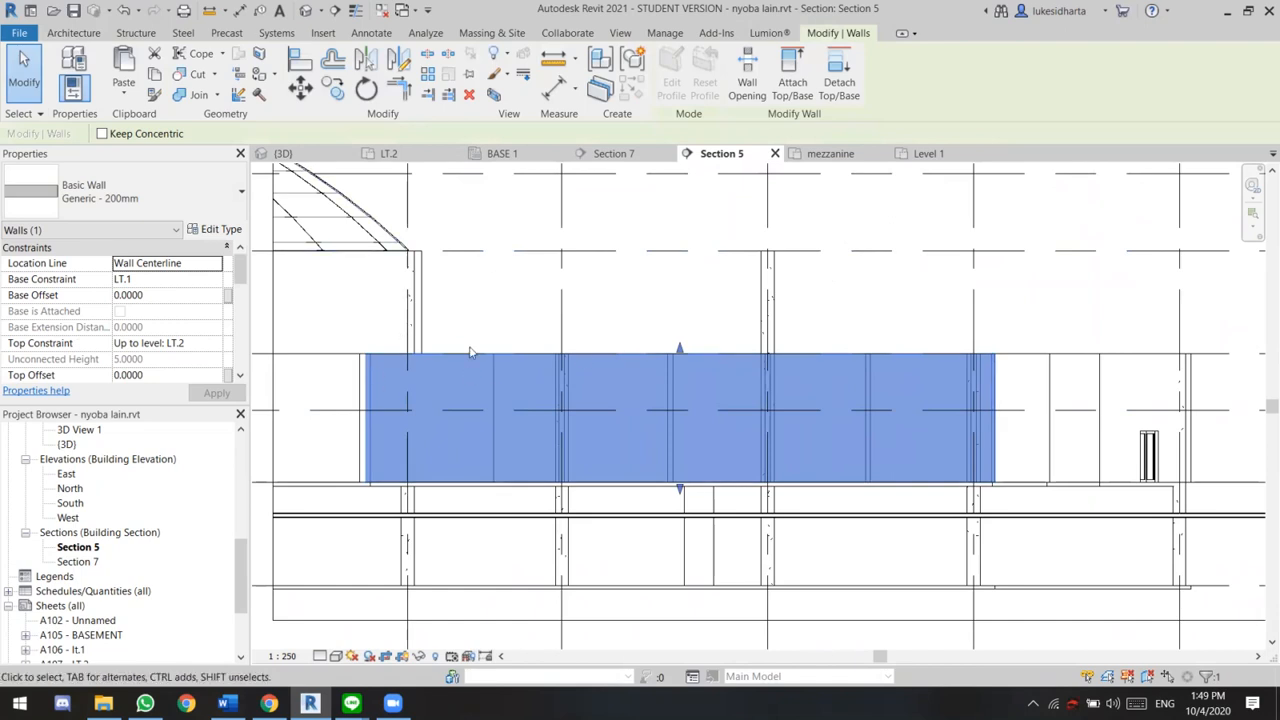
pyautogui.click(637, 301)
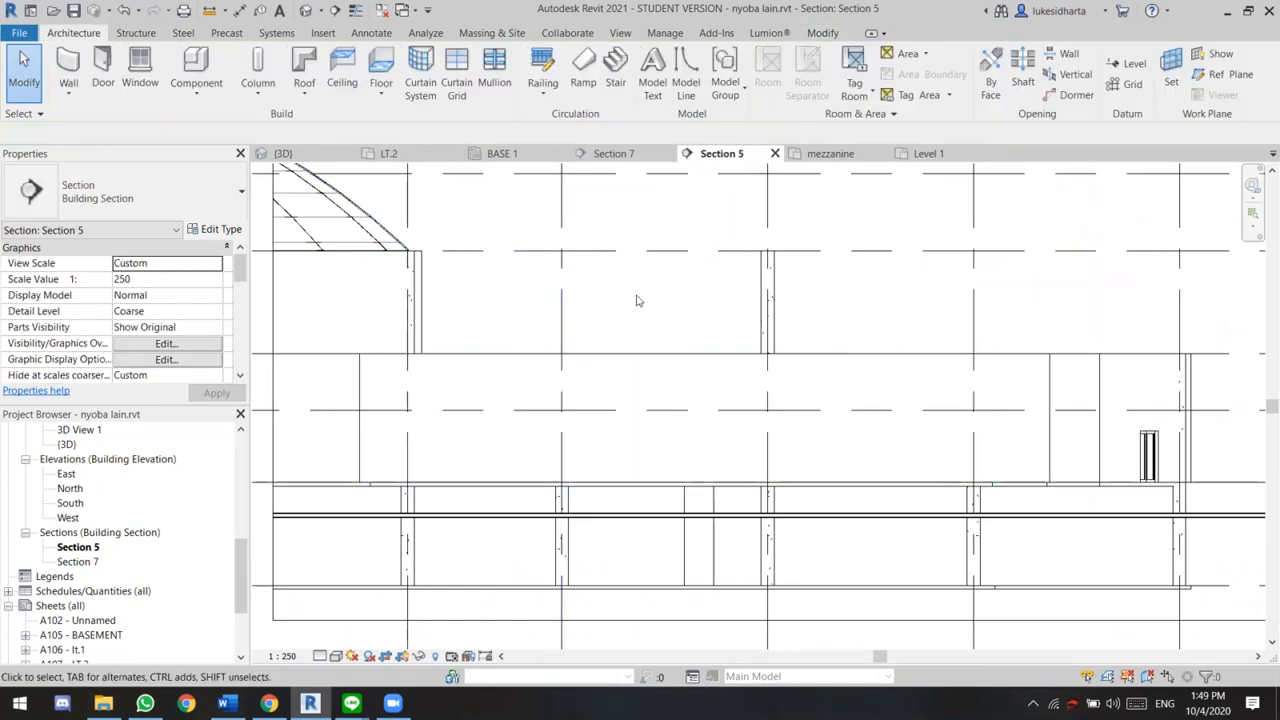
pyautogui.click(643, 362)
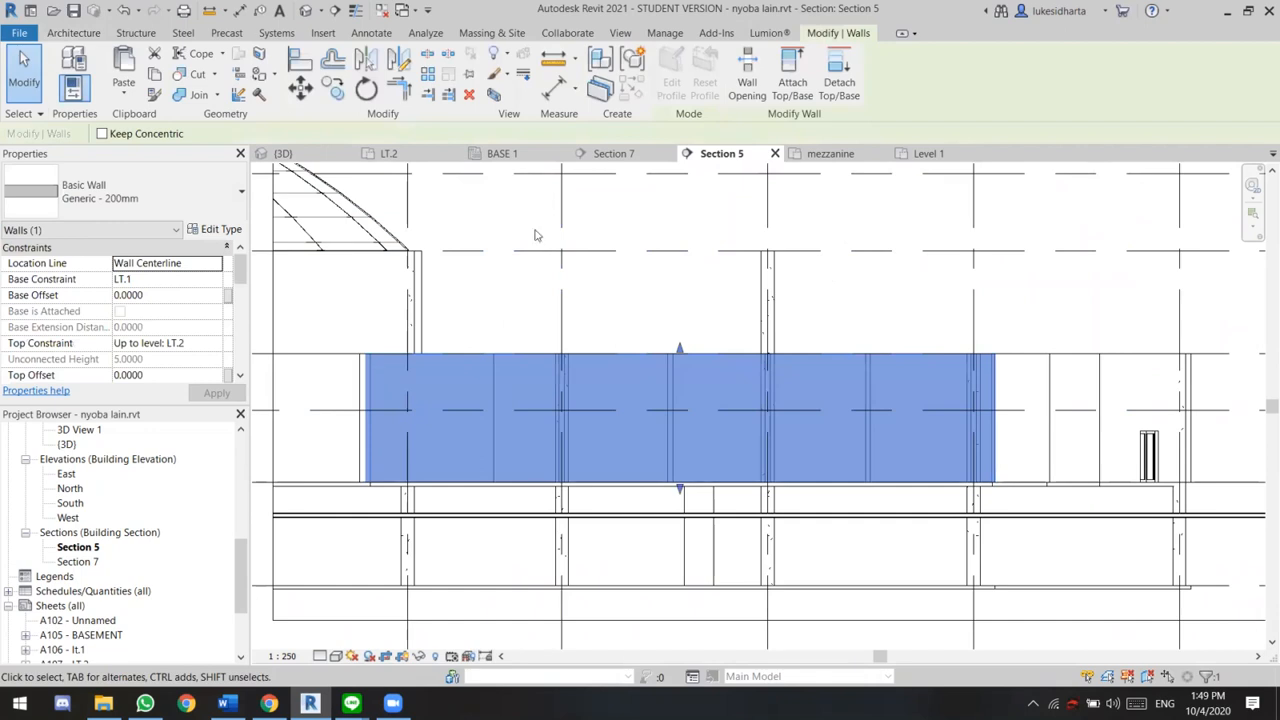
pyautogui.click(65, 33)
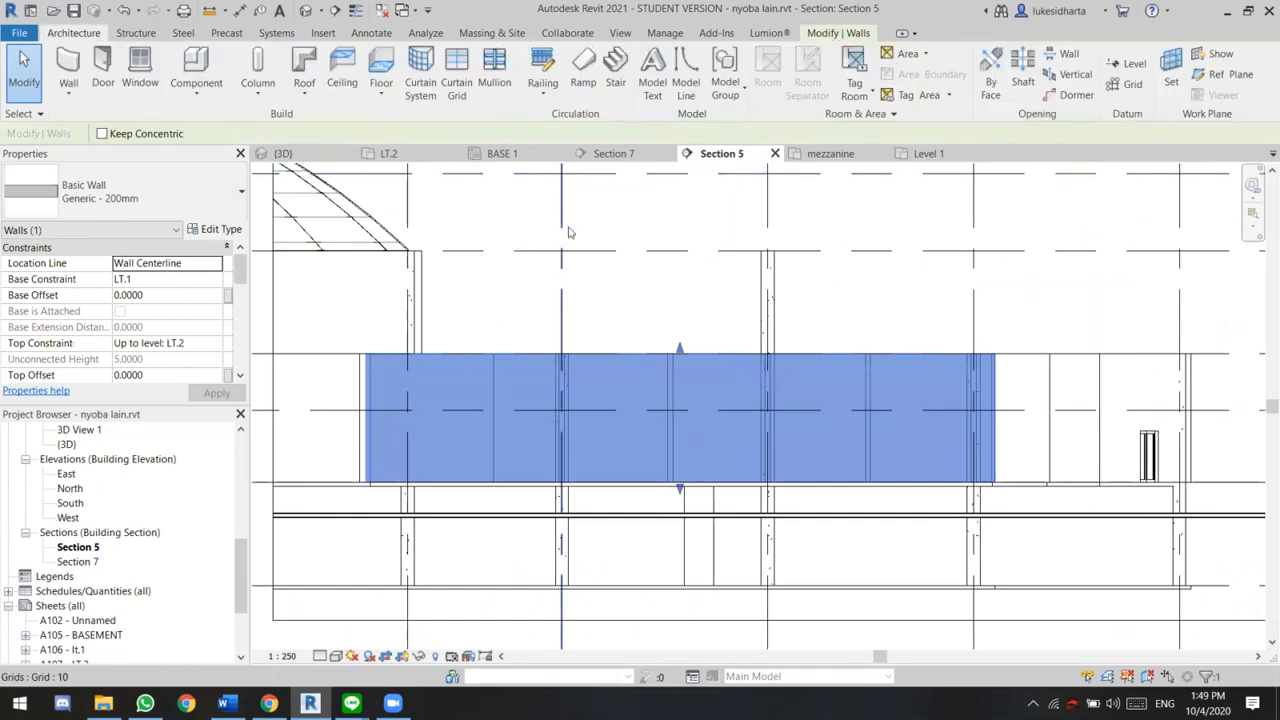
pyautogui.click(304, 86)
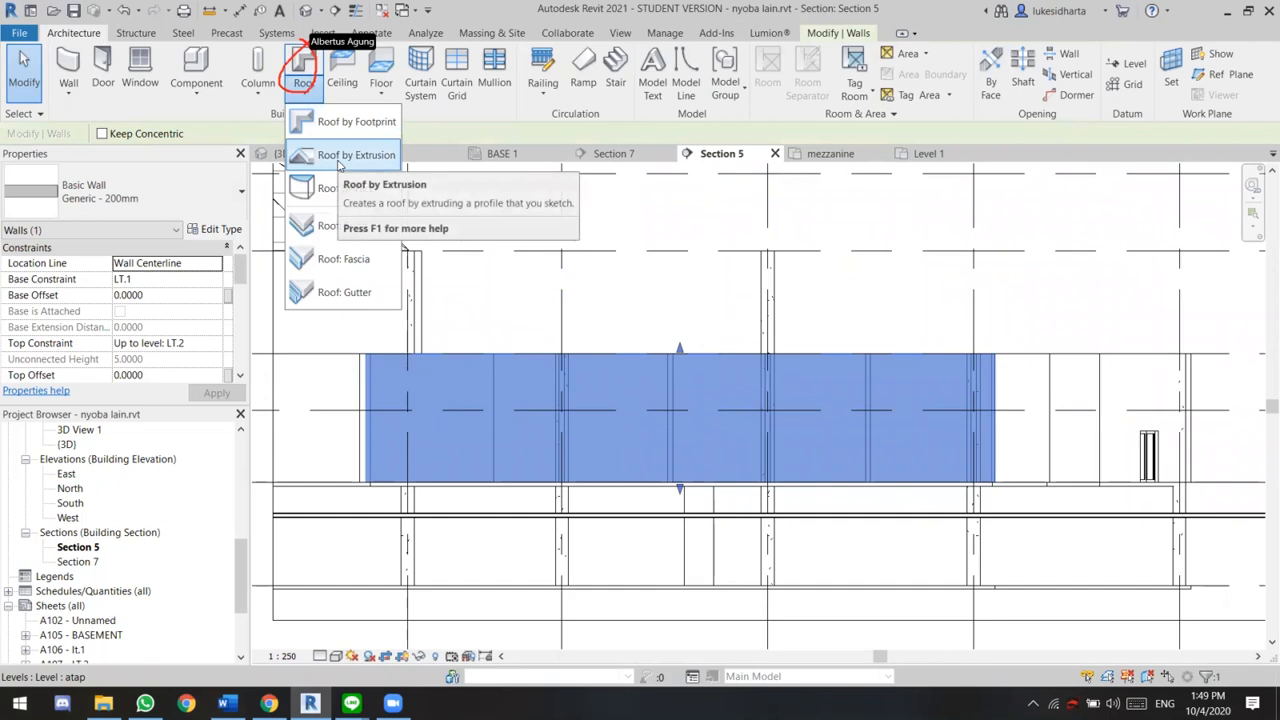
pyautogui.click(345, 157)
pyautogui.click(590, 316)
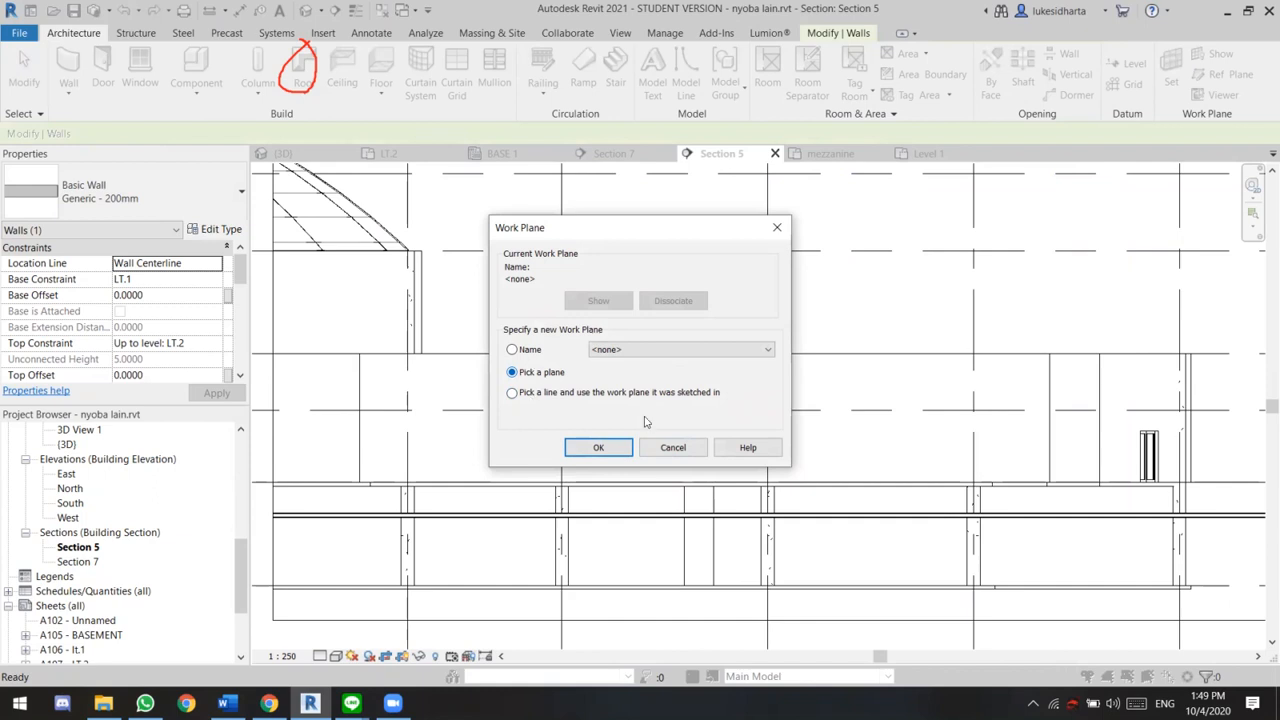
pyautogui.click(673, 448)
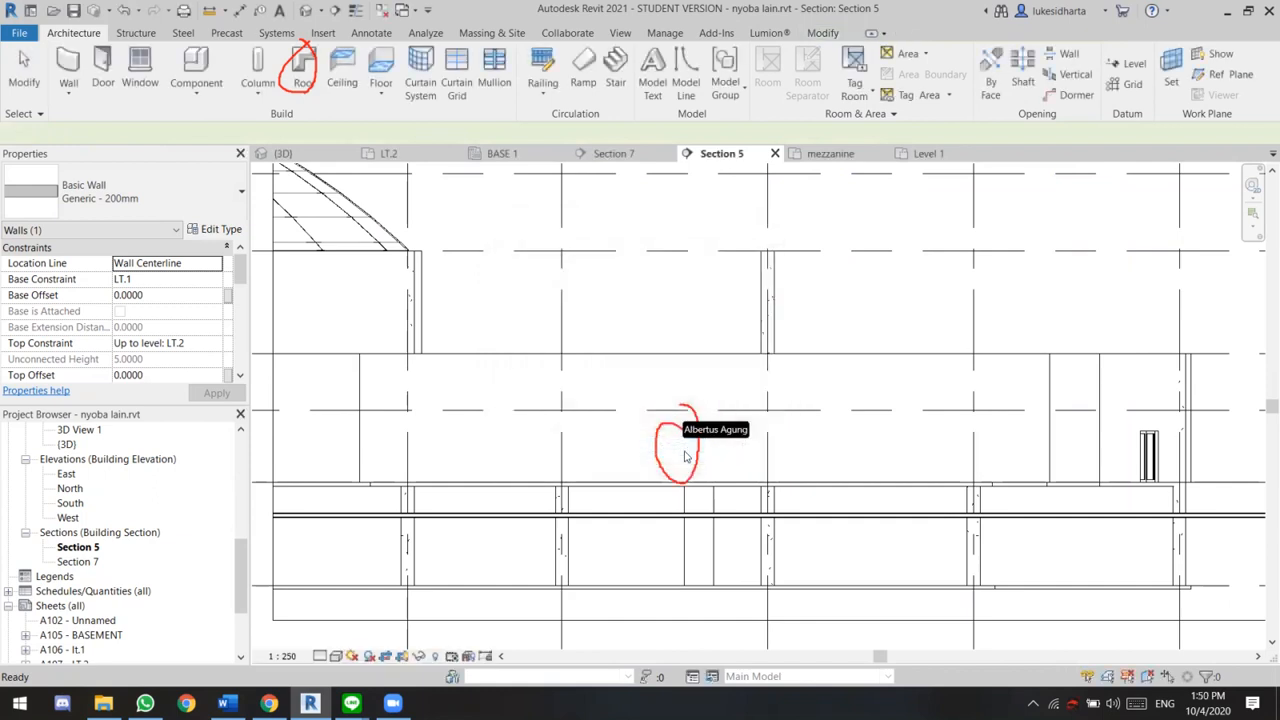
# Look over the building in Section 5 and return to the Level 1 floor plan around the curved building
pyautogui.scroll(5, 104, 528)
pyautogui.scroll(-2, 812, 506)
pyautogui.moveTo(778, 518); pyautogui.dragTo(610, 539, button='middle')
pyautogui.scroll(-5, 660, 510)
pyautogui.moveTo(700, 498); pyautogui.dragTo(692, 453, button='middle')
pyautogui.scroll(2, 691, 452)
pyautogui.scroll(3, 691, 452)
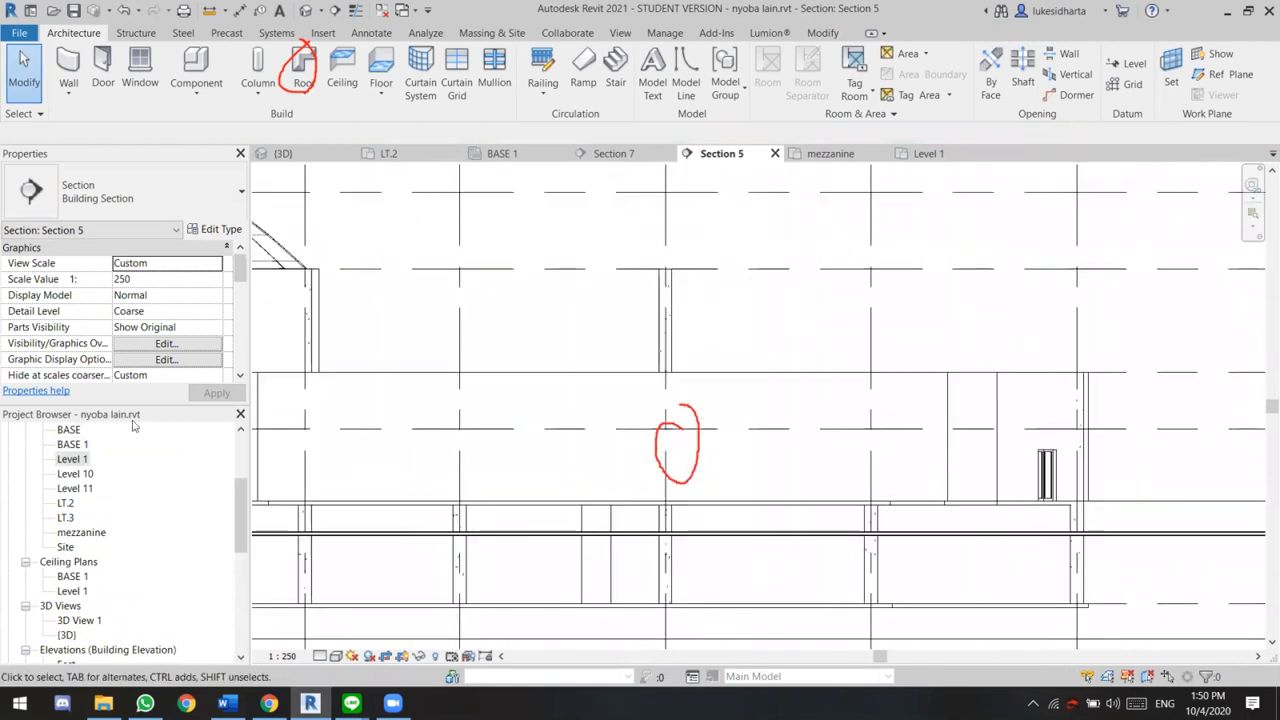
pyautogui.scroll(1, 81, 484)
pyautogui.doubleClick(81, 486)
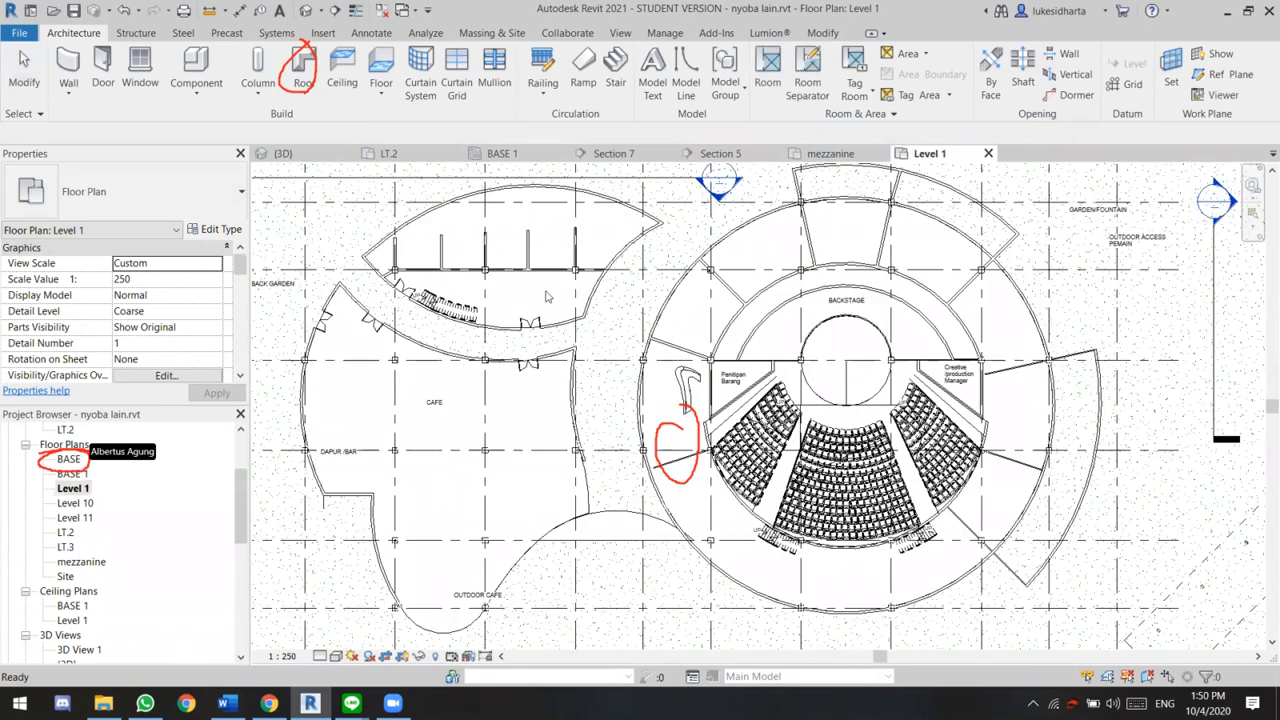
pyautogui.scroll(-3, 737, 366)
pyautogui.scroll(4, 373, 268)
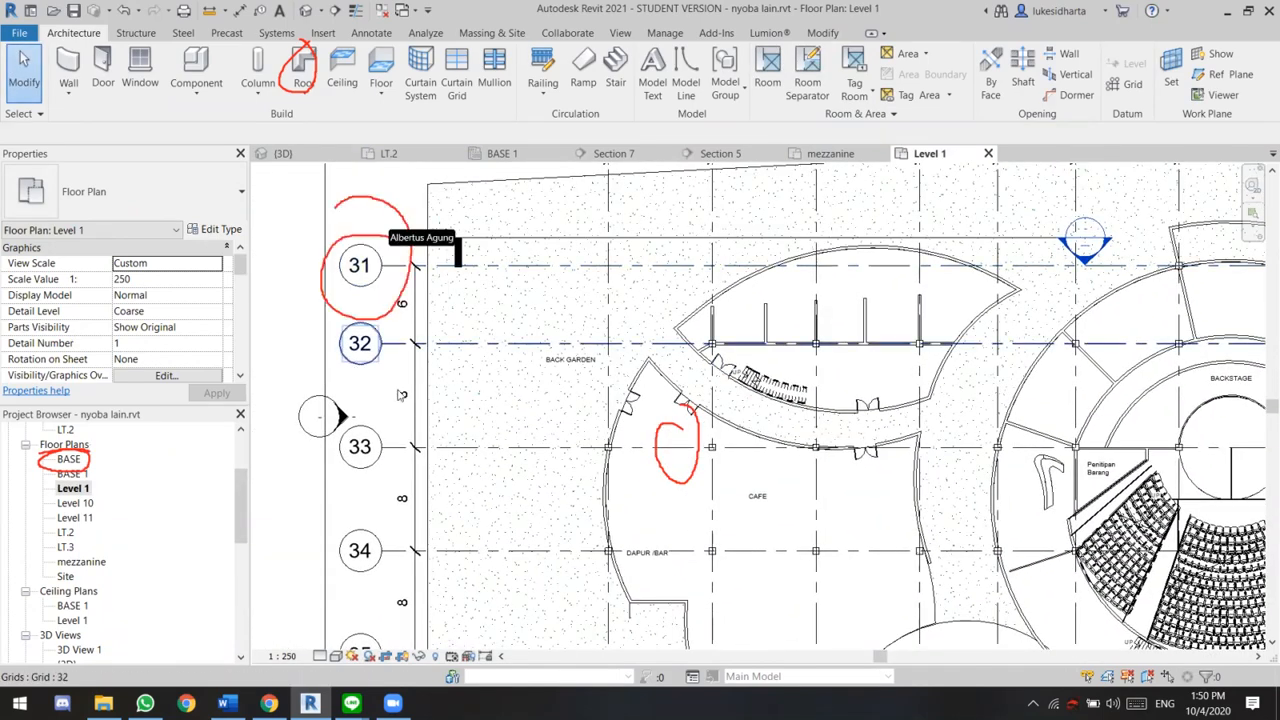
pyautogui.moveTo(769, 457); pyautogui.dragTo(588, 454, button='middle')
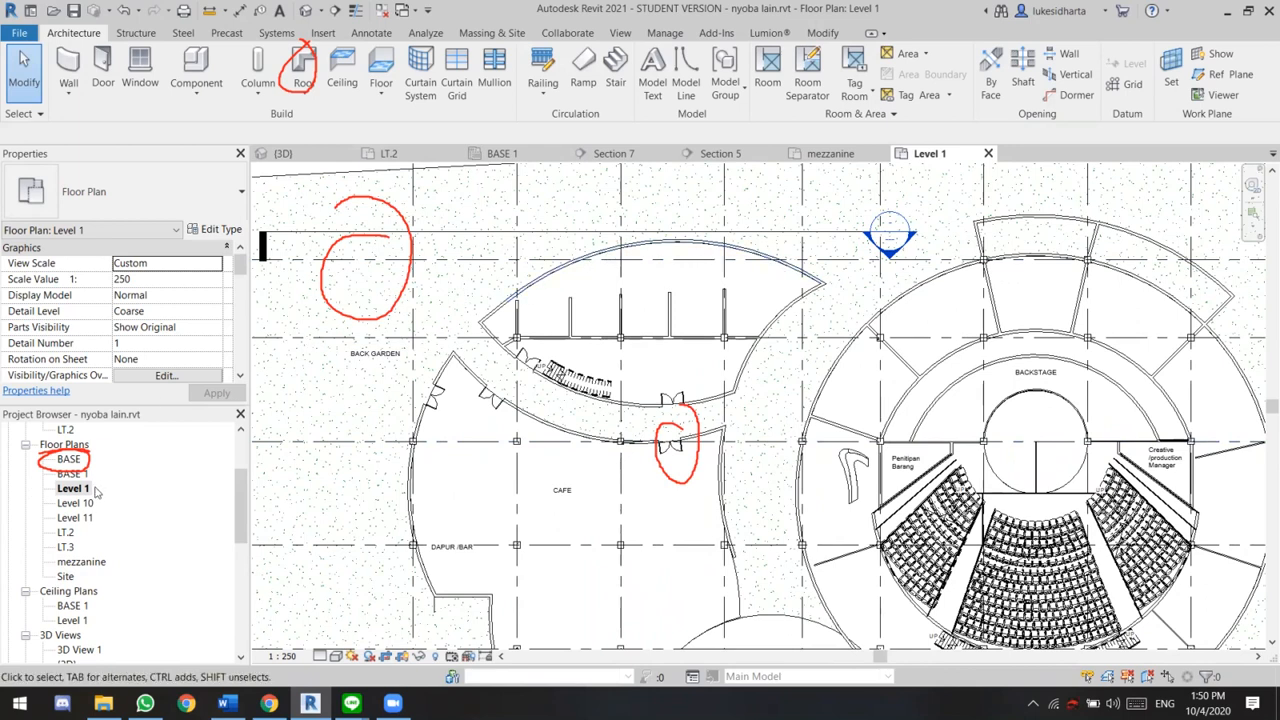
# Go to the Section 5 view from its section marker above the curved building in the Level 1 plan
pyautogui.scroll(1, 97, 490)
pyautogui.rightClick(888, 258)
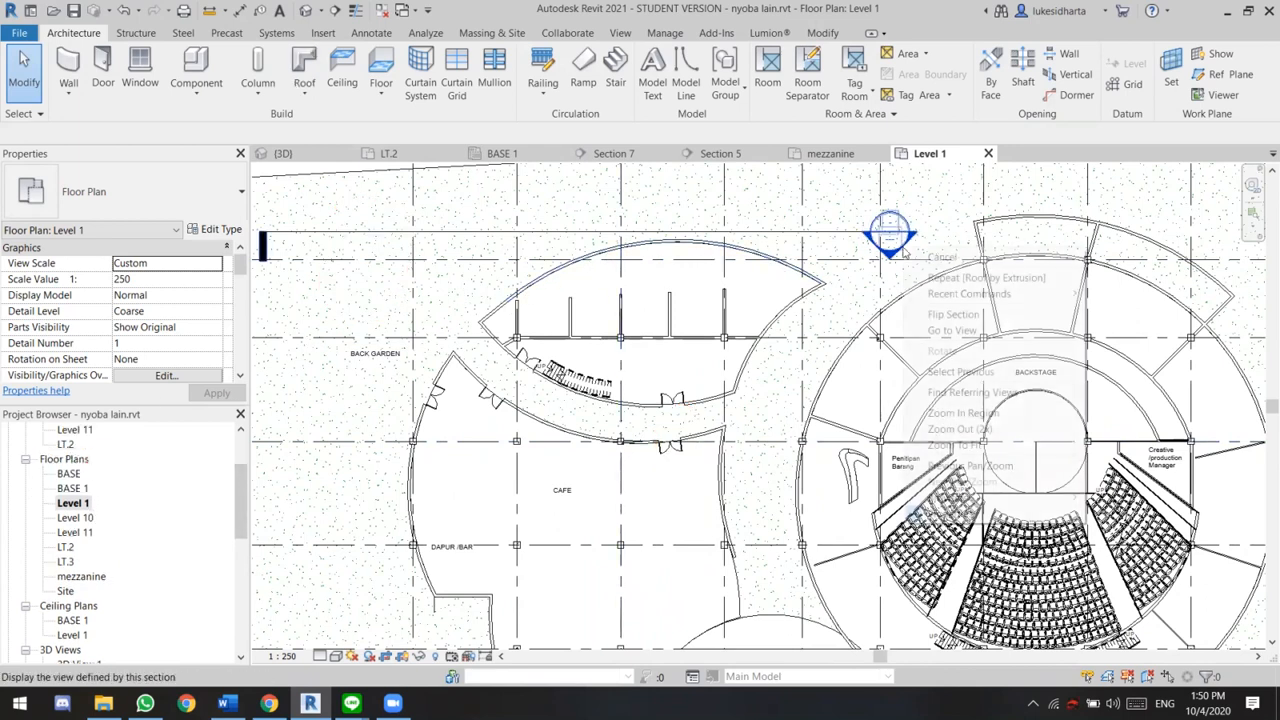
pyautogui.click(308, 90)
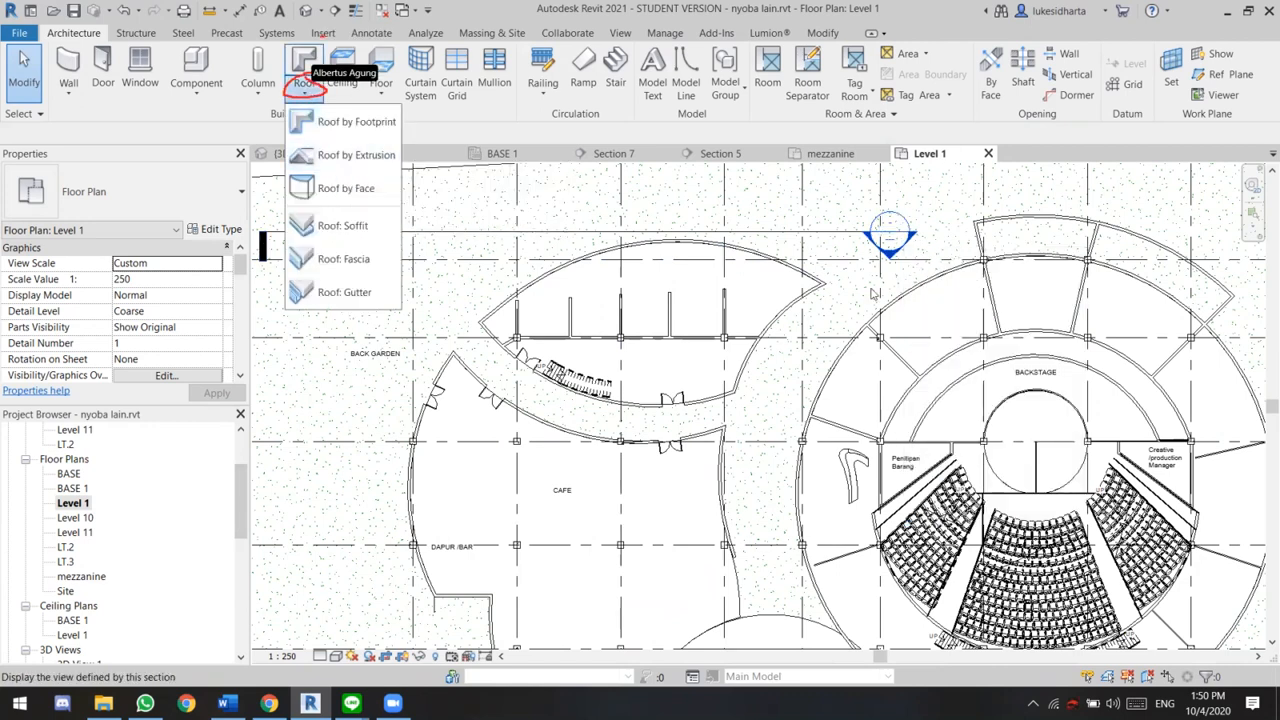
pyautogui.click(899, 271)
pyautogui.rightClick(888, 258)
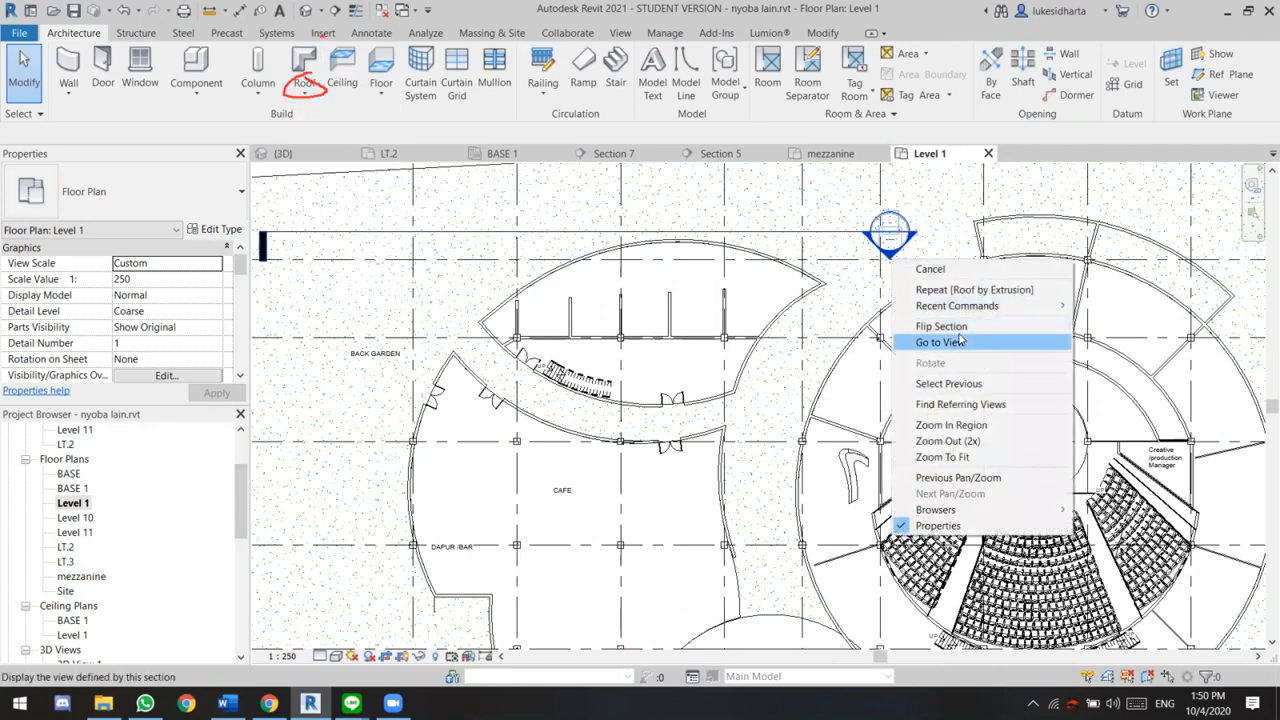
pyautogui.click(960, 341)
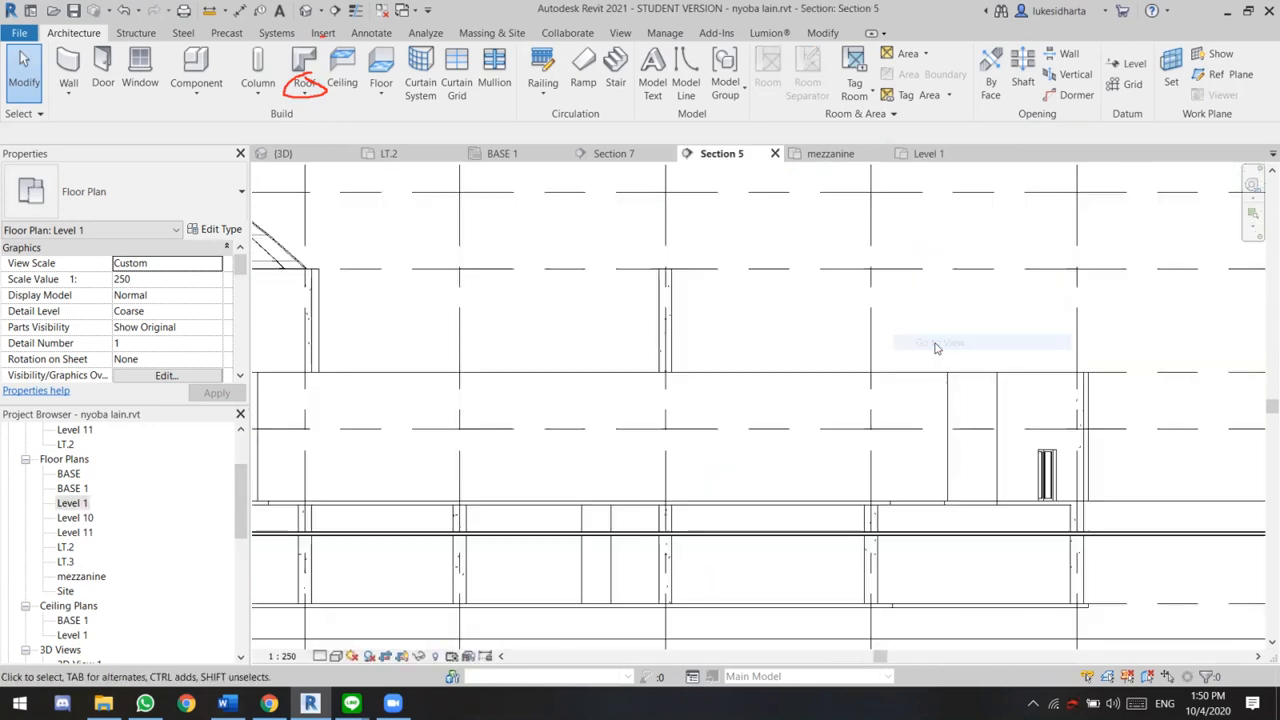
# Start a roof by extrusion in Section 5 with Grid : 31 as its work plane
pyautogui.click(738, 377)
pyautogui.moveTo(738, 377); pyautogui.dragTo(895, 379, button='middle')
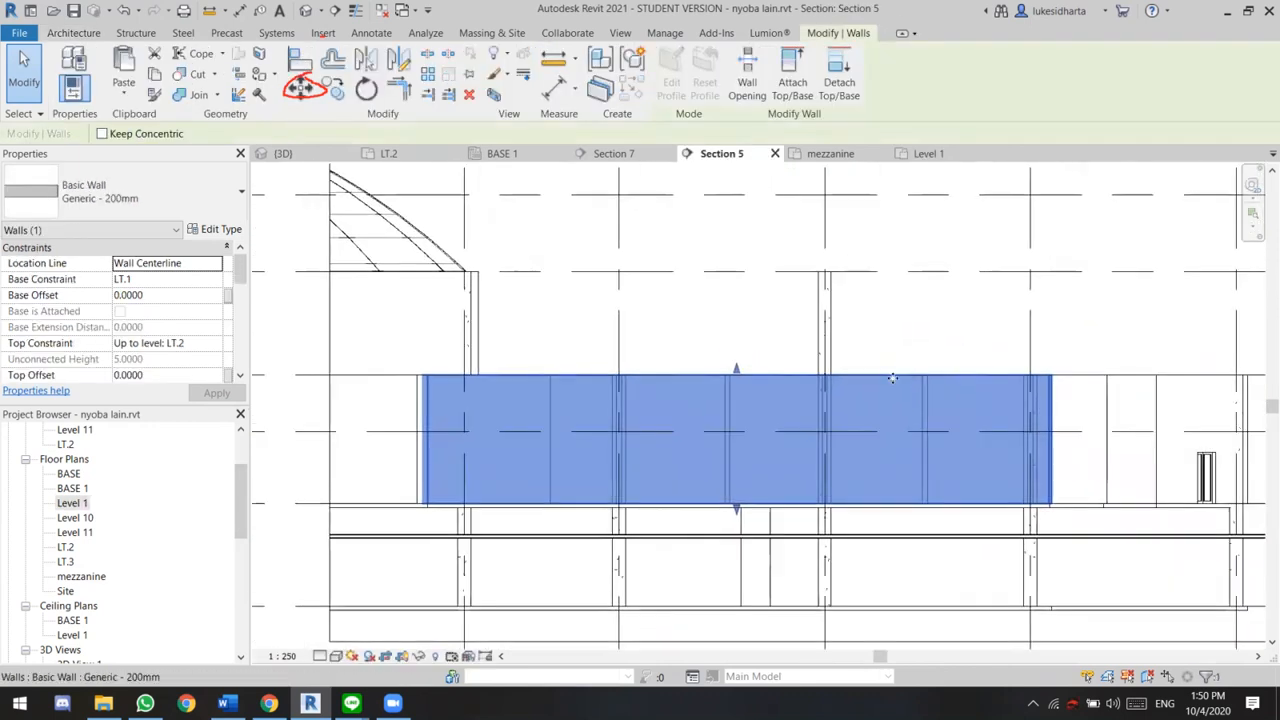
pyautogui.click(73, 32)
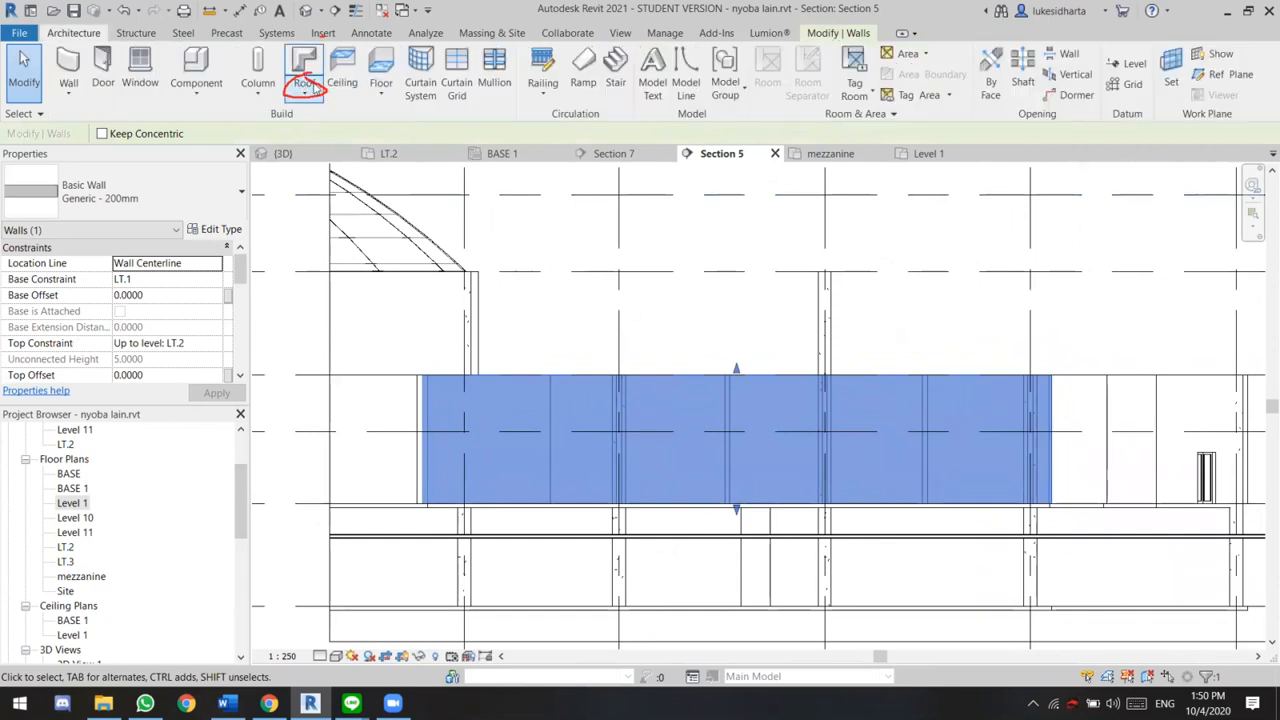
pyautogui.click(305, 88)
pyautogui.click(345, 155)
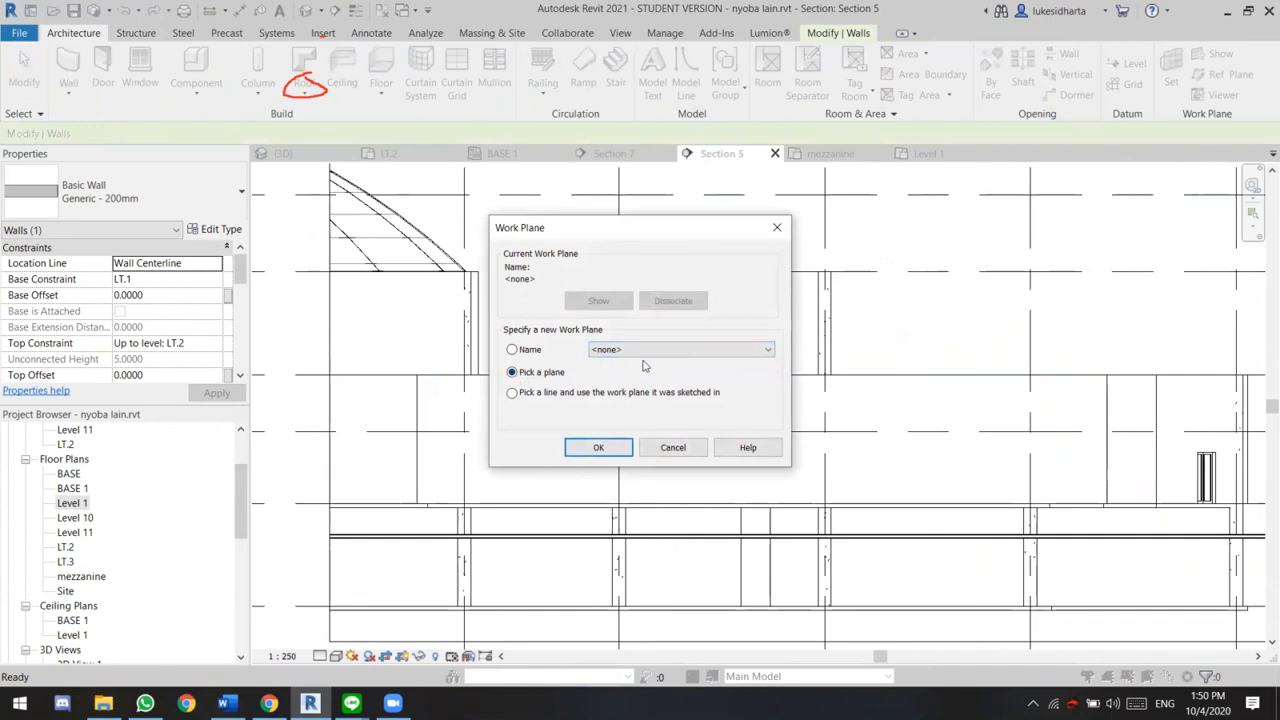
pyautogui.click(512, 350)
pyautogui.click(514, 372)
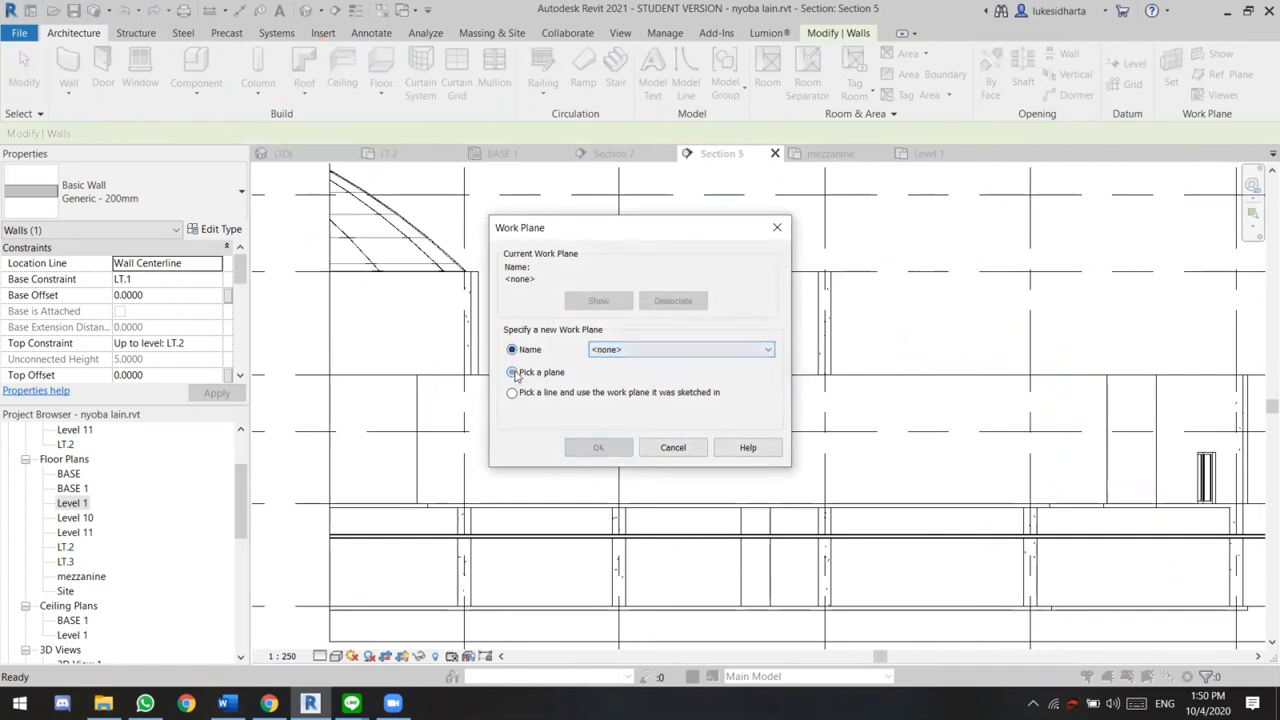
pyautogui.click(666, 349)
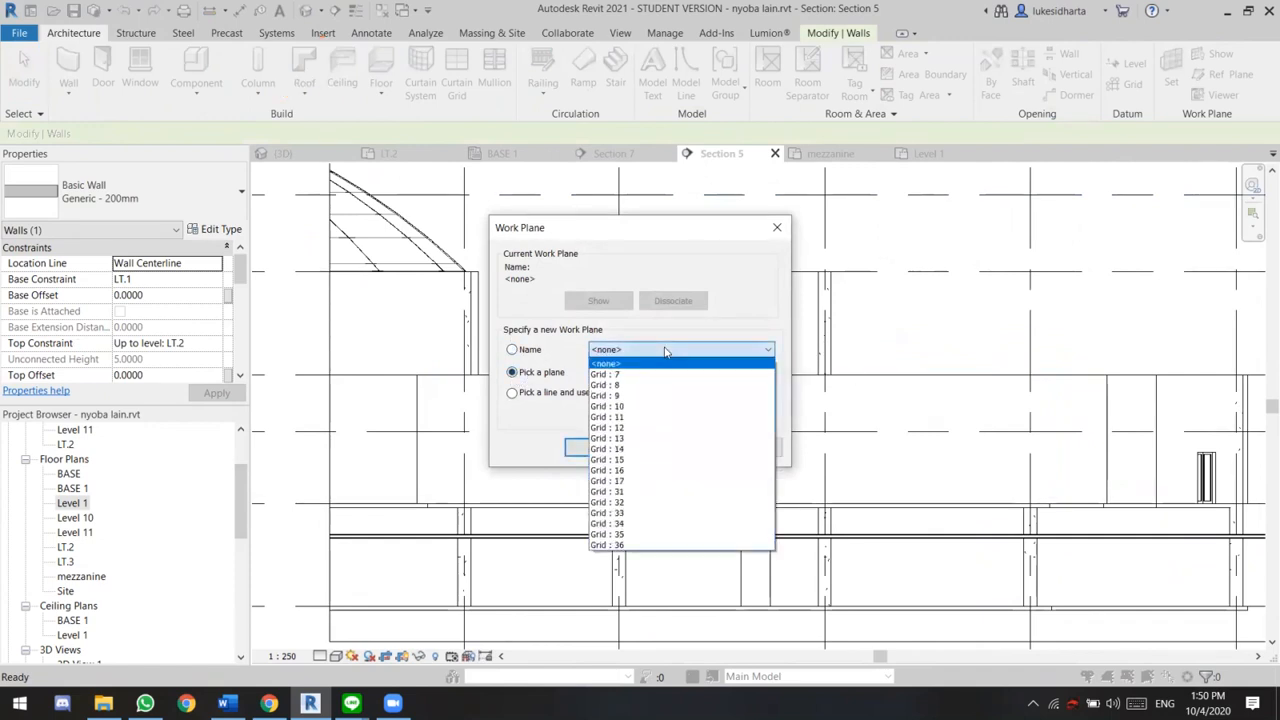
pyautogui.click(672, 492)
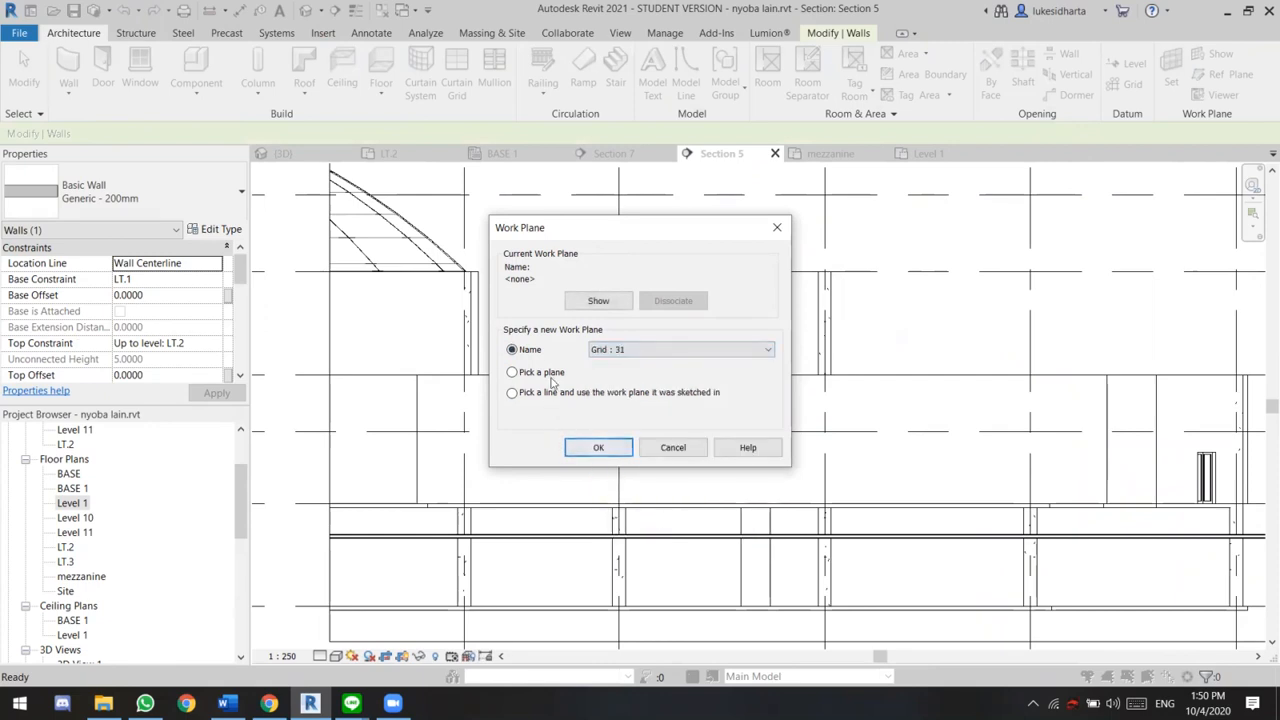
pyautogui.click(598, 449)
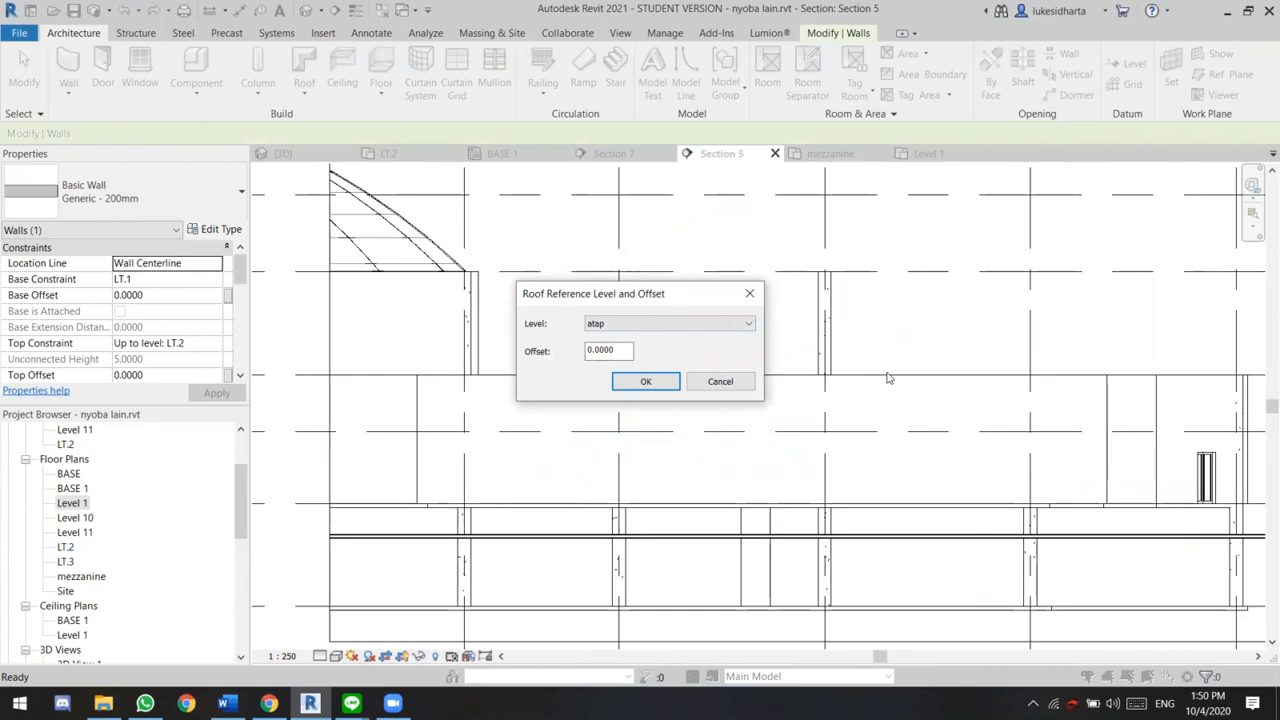
# Set the extruded roof's reference level to LT.3 and accept the level settings
pyautogui.click(728, 323)
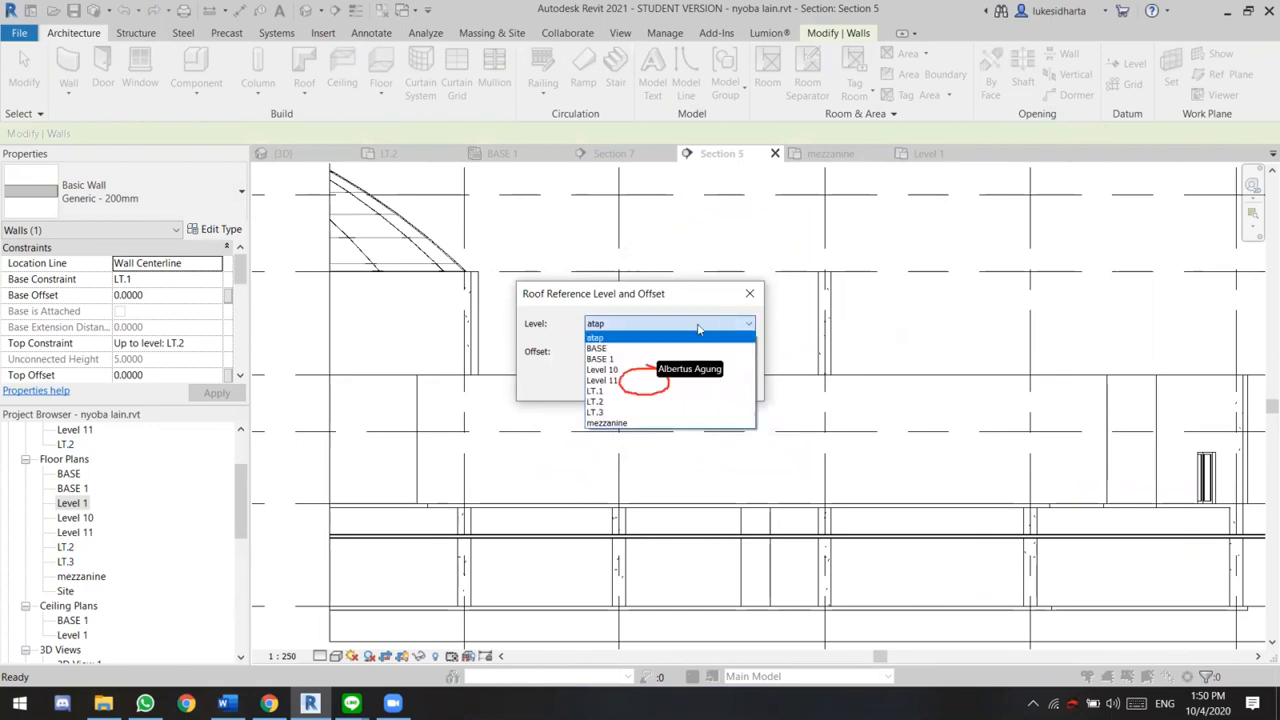
pyautogui.click(605, 413)
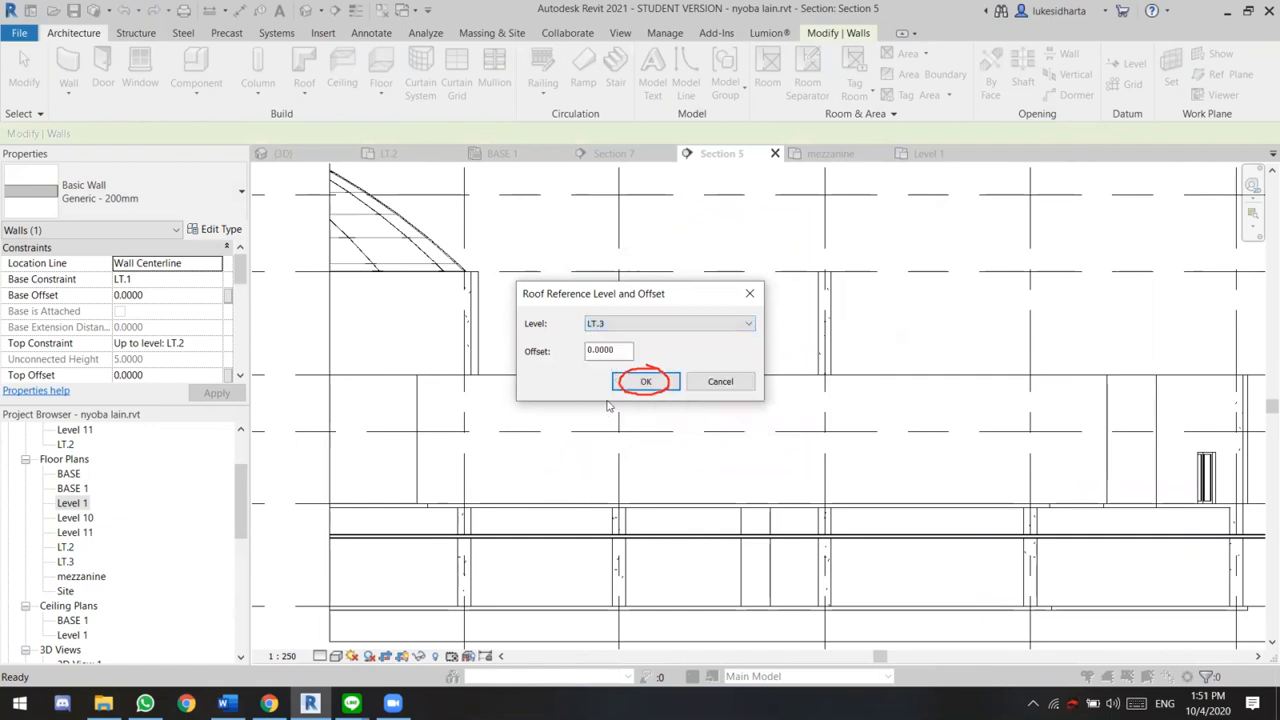
pyautogui.click(645, 383)
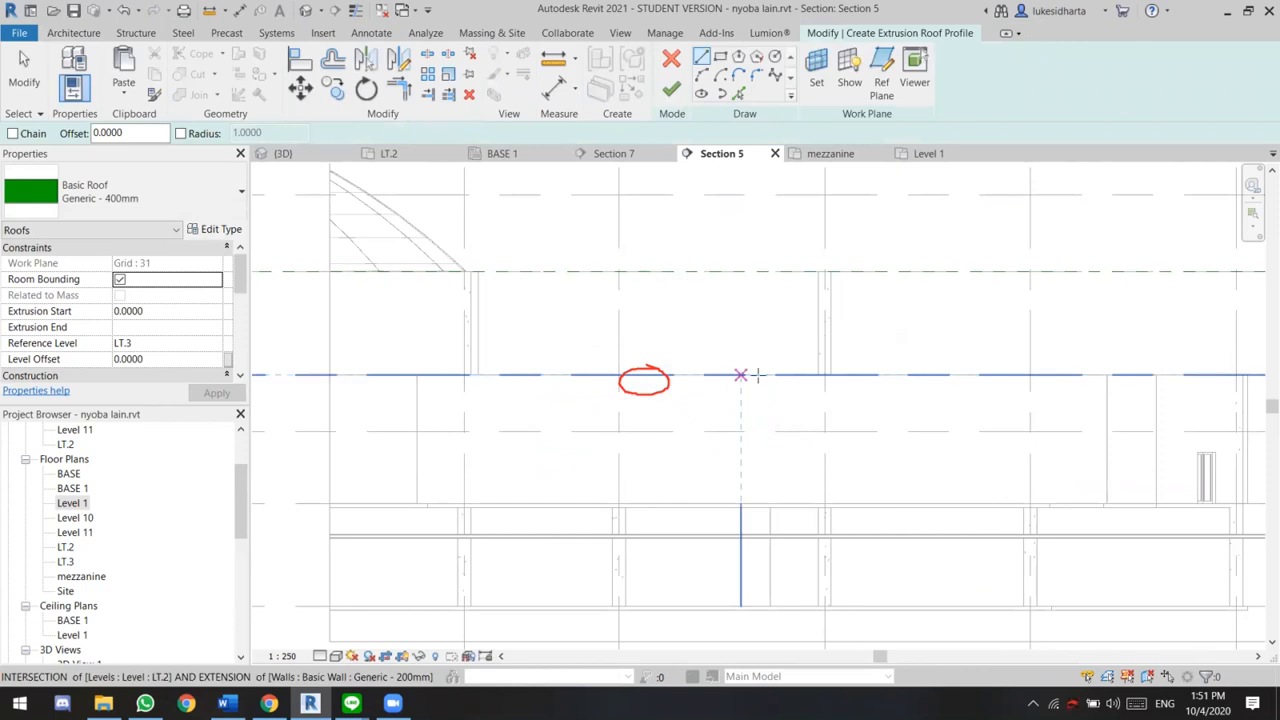
# Sketch a three-point arc of about 13.7 m radius for the roof profile, rising from the mezzanine level and peaking above LT.2
pyautogui.scroll(-3, 823, 354)
pyautogui.moveTo(823, 354); pyautogui.dragTo(631, 420, button='middle')
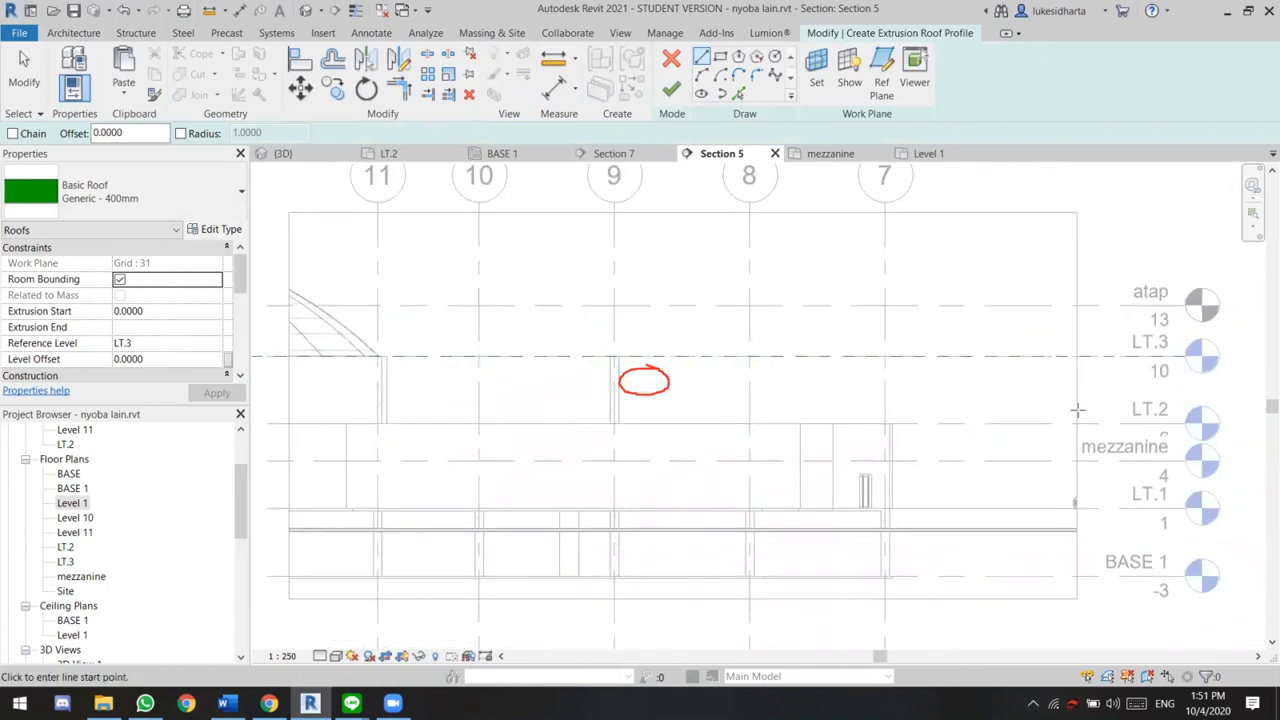
pyautogui.moveTo(734, 438); pyautogui.dragTo(834, 436, button='middle')
pyautogui.scroll(2, 834, 436)
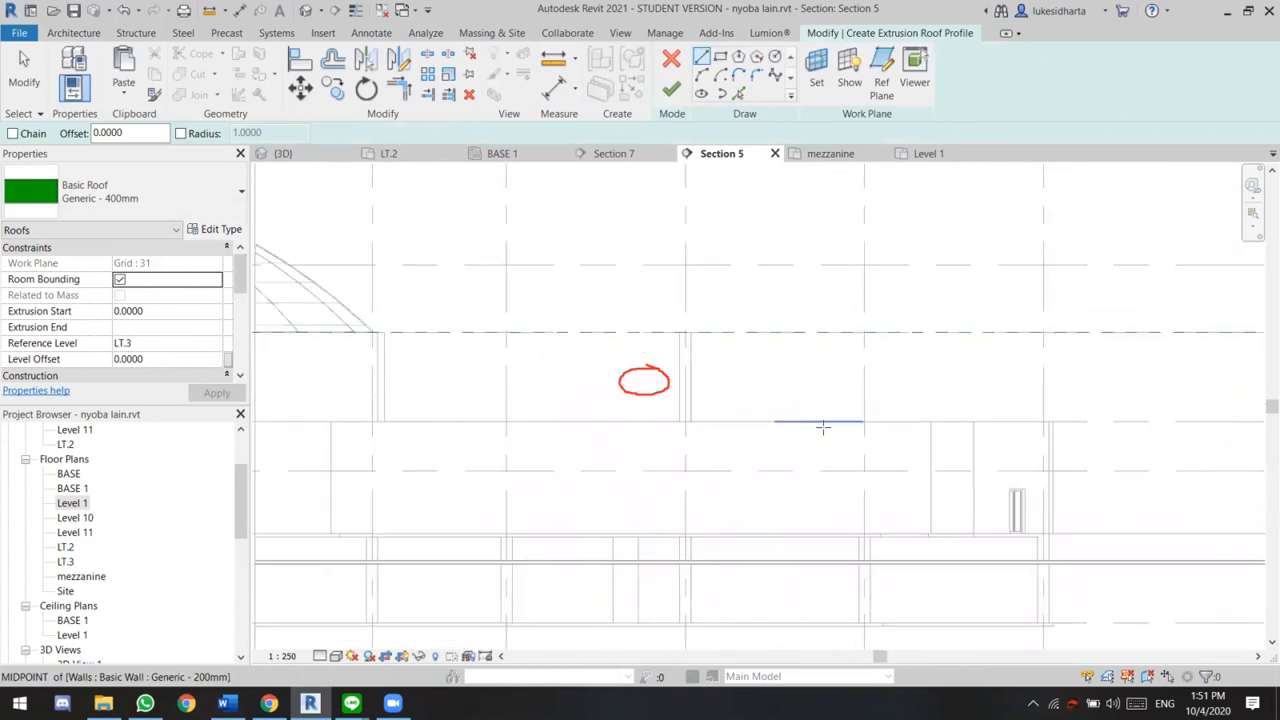
pyautogui.moveTo(700, 380); pyautogui.dragTo(730, 381, button='middle')
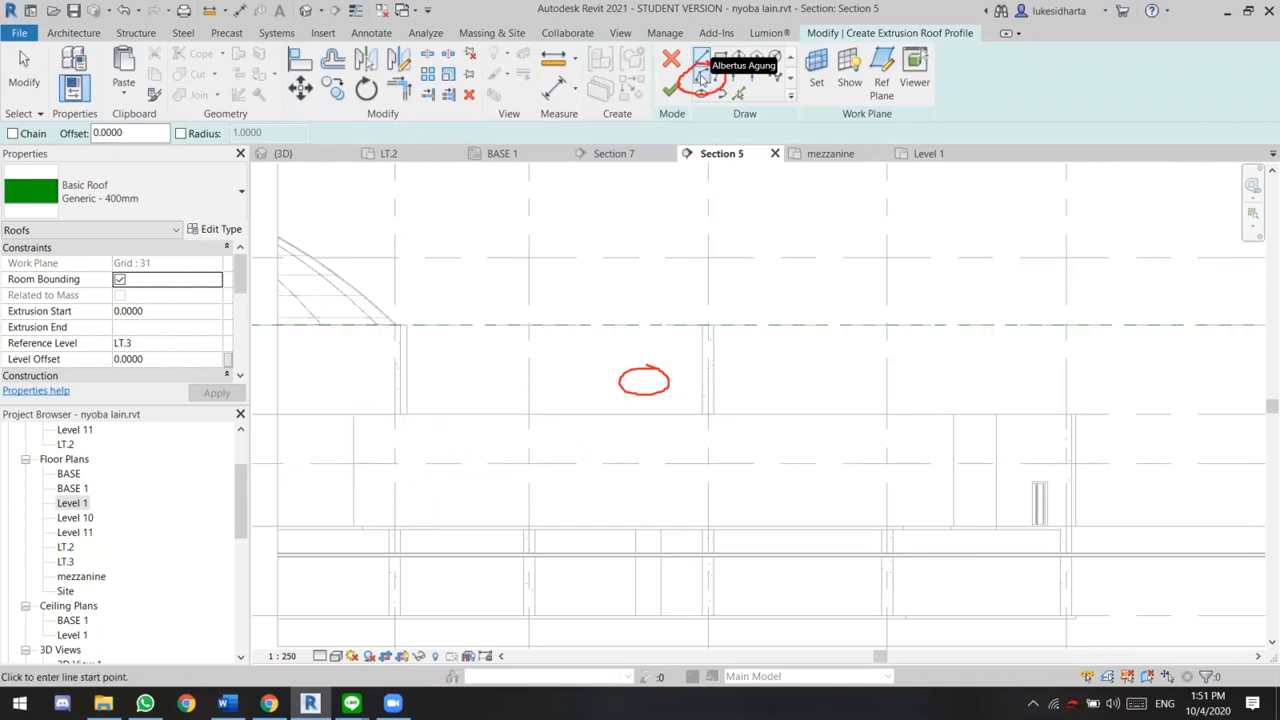
pyautogui.click(297, 462)
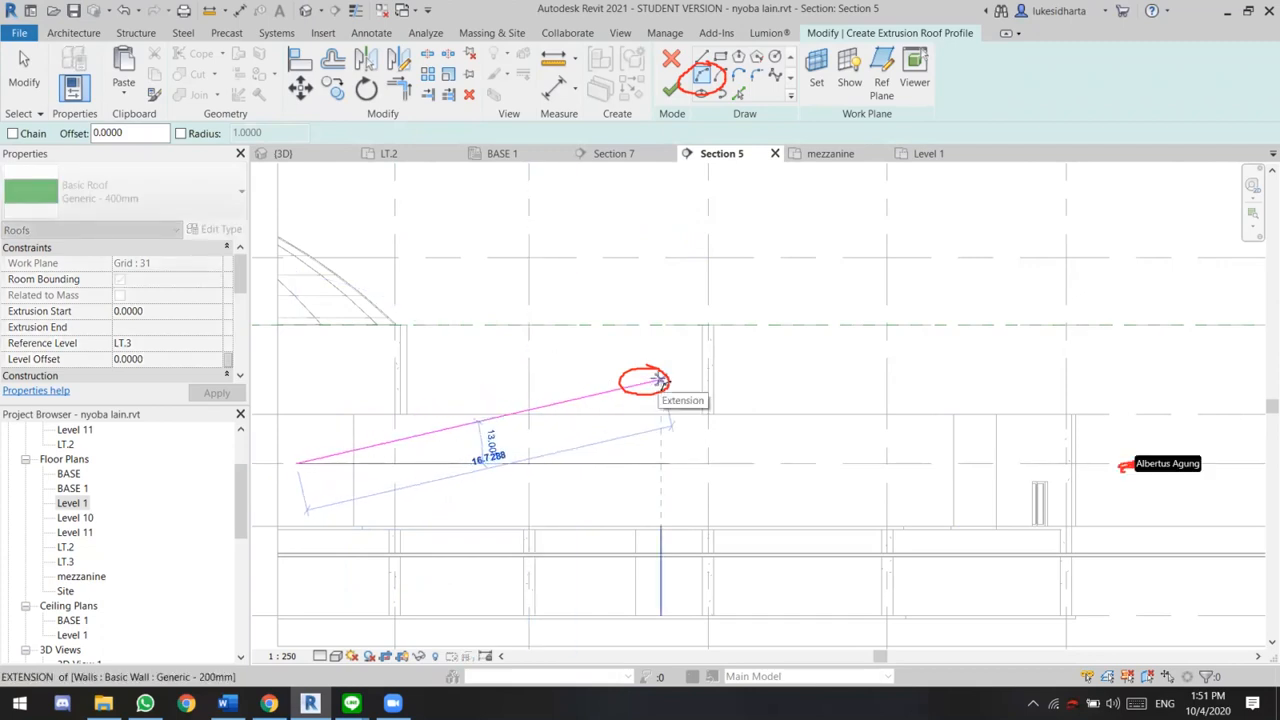
pyautogui.click(660, 380)
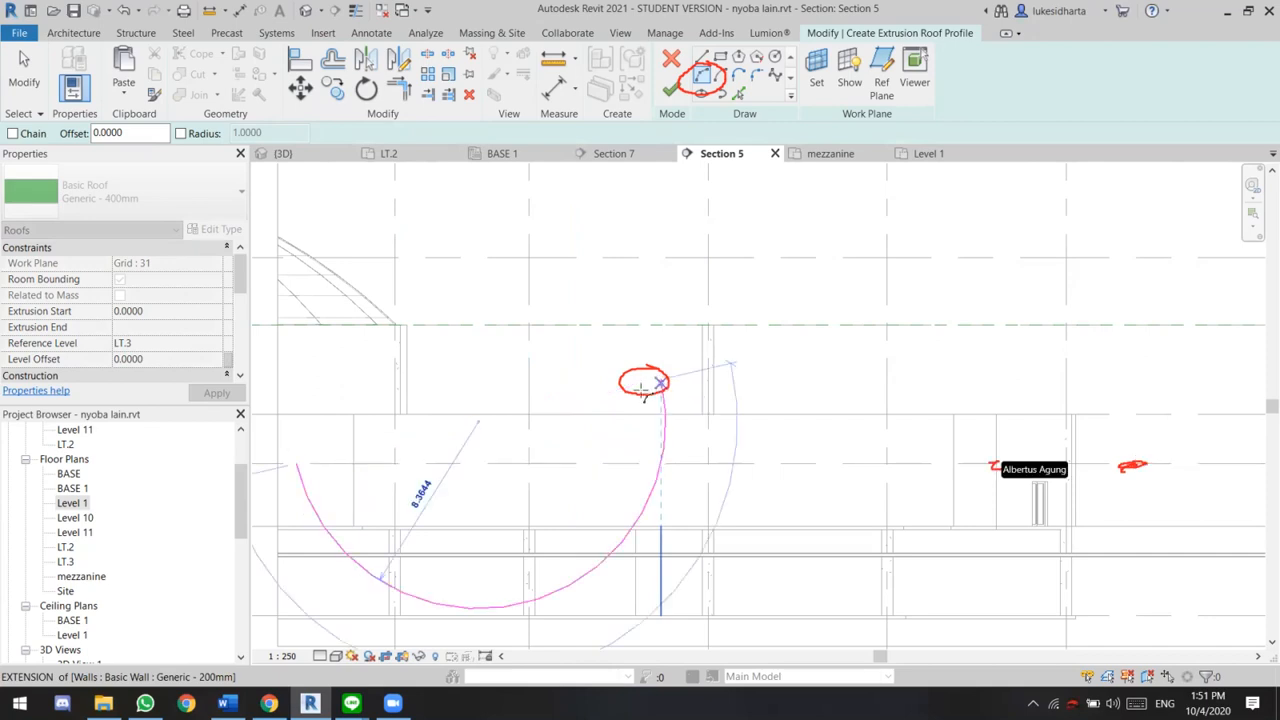
pyautogui.click(517, 353)
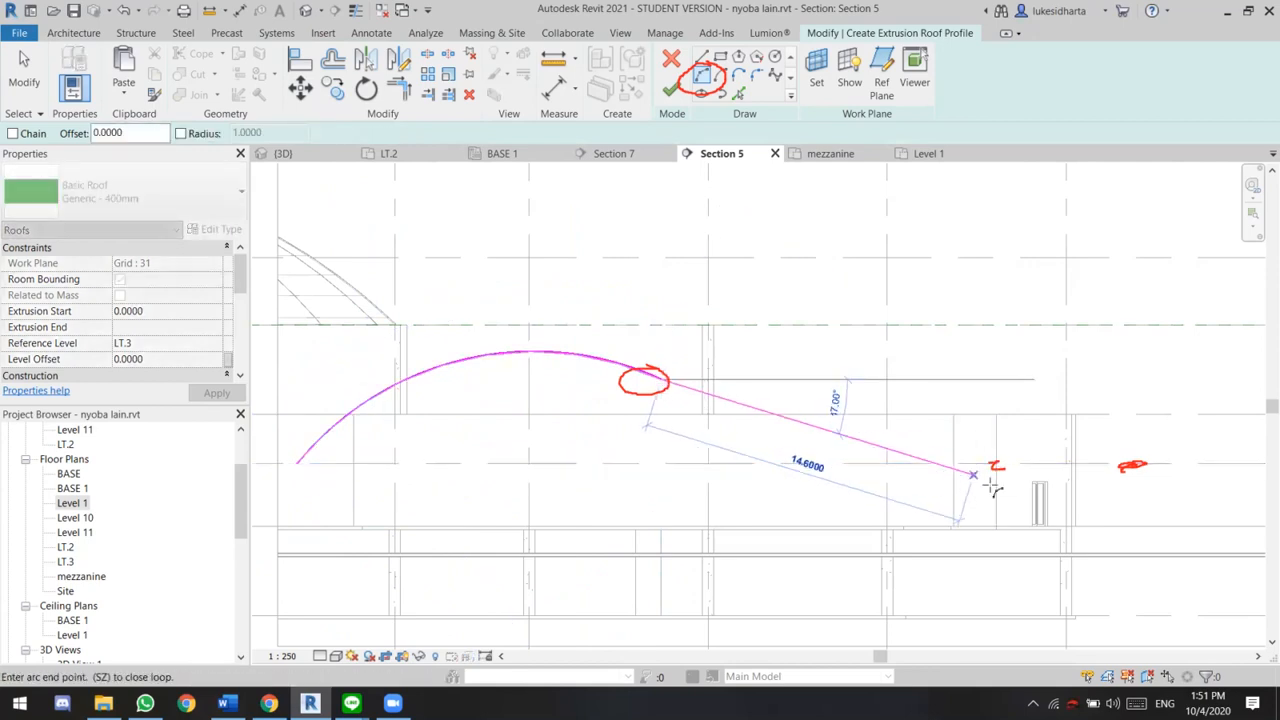
# Extend the profile with an upward-opening arc about 13.6 m across, from the first arc's end to the wall's intersection with the mezzanine level
pyautogui.click(1041, 526)
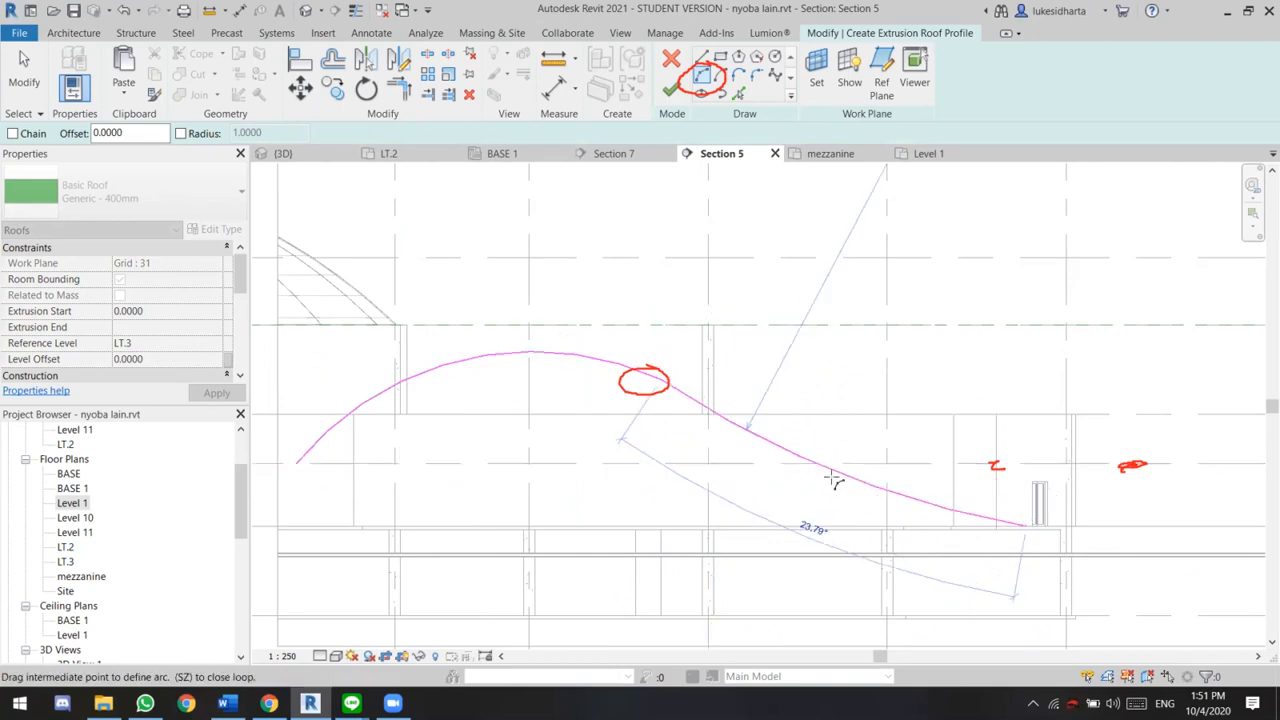
pyautogui.press('Escape')
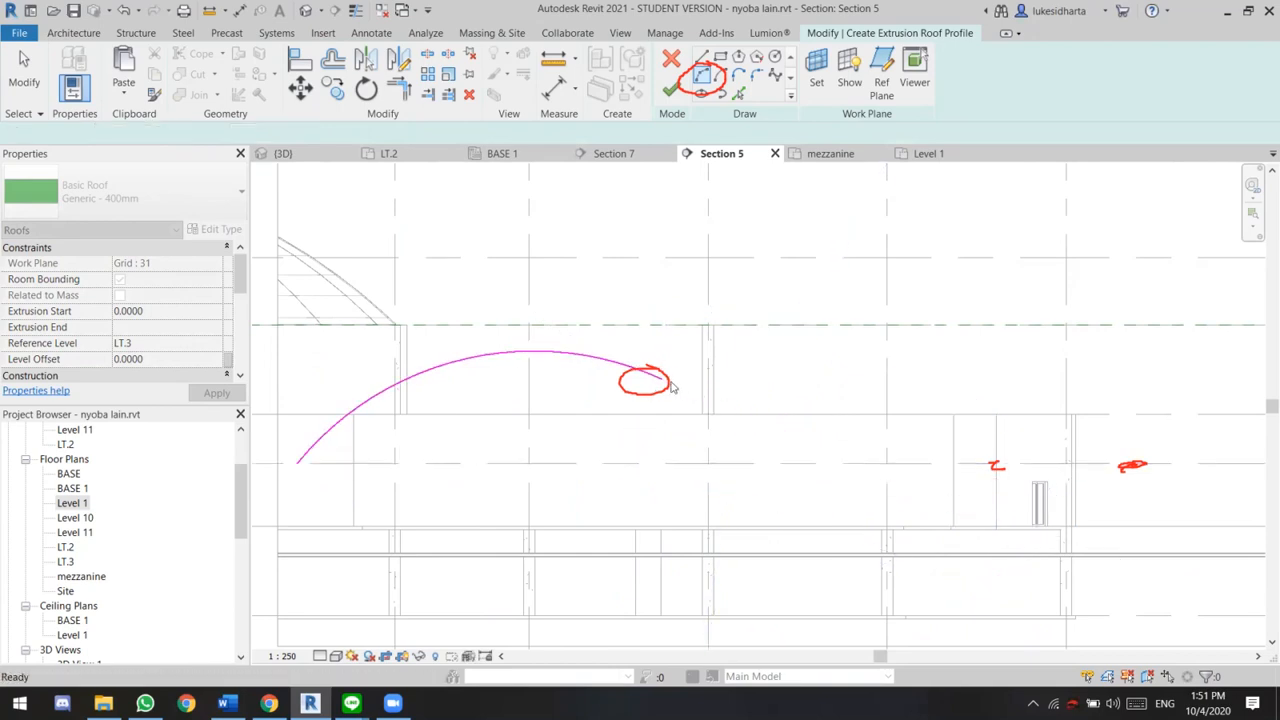
pyautogui.click(665, 381)
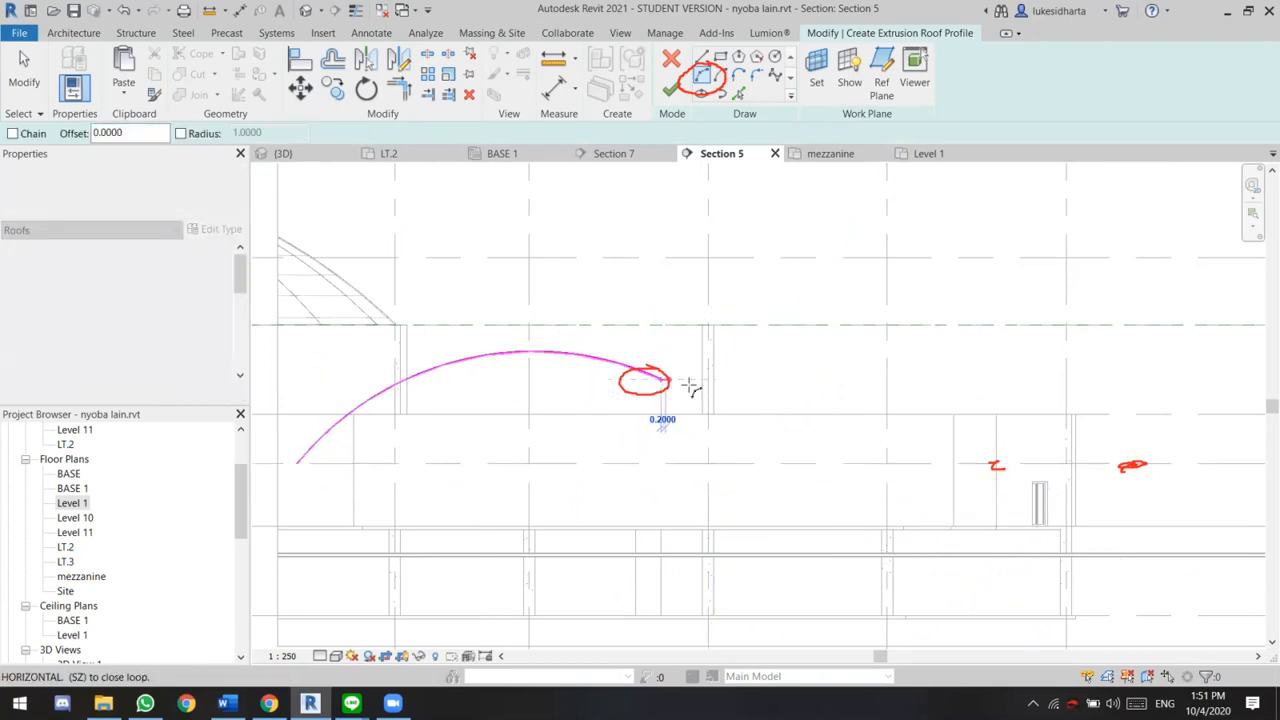
pyautogui.click(955, 462)
pyautogui.click(823, 433)
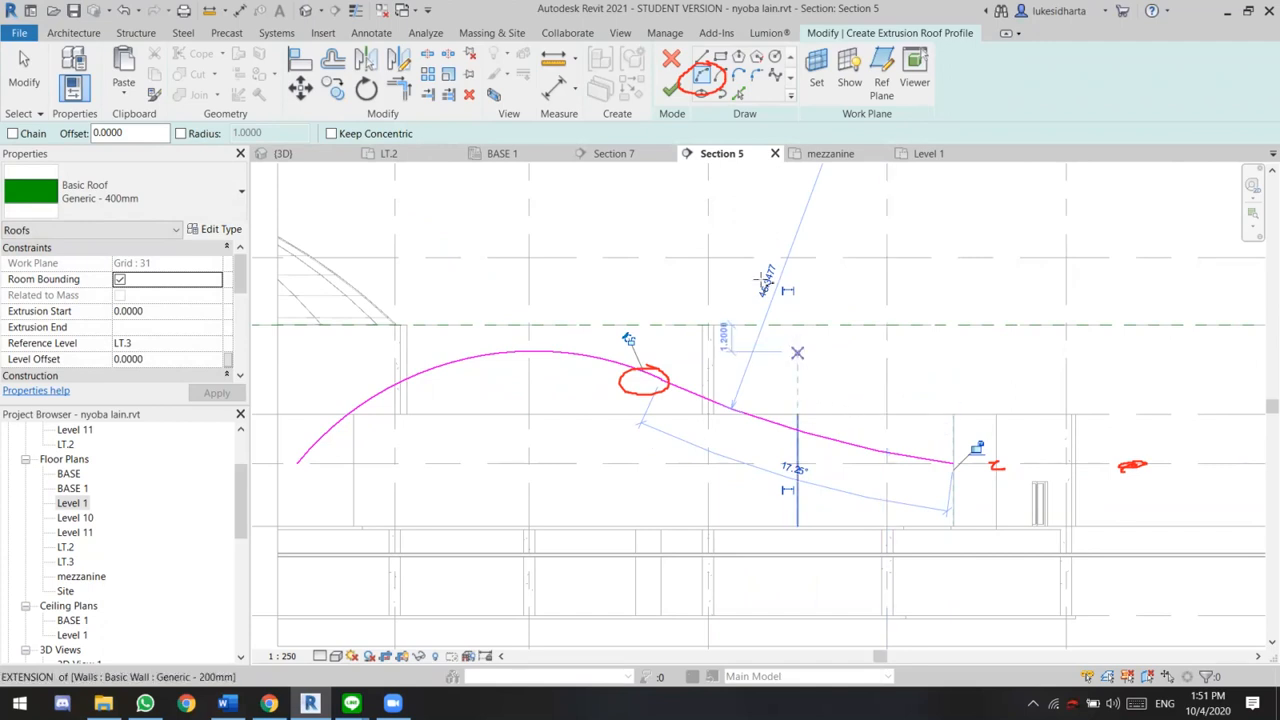
# Finish the roof profile and show the extruded roof over the buildings in the default 3D view
pyautogui.click(672, 90)
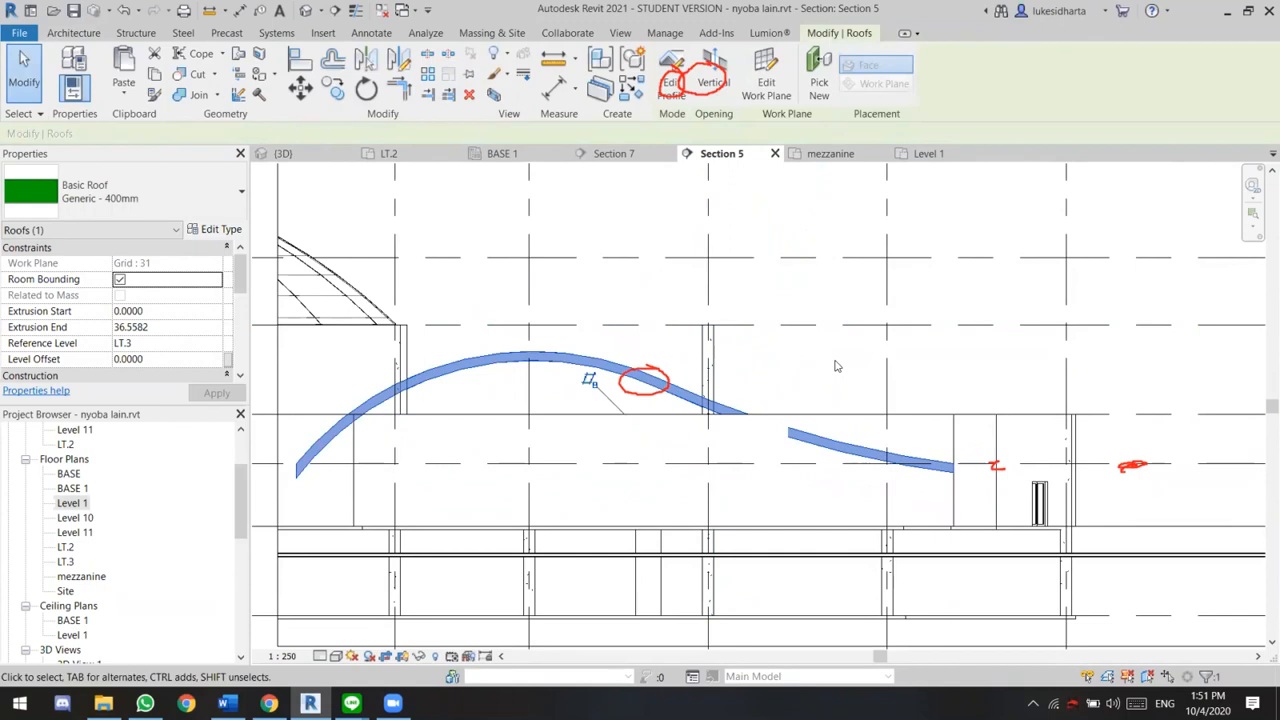
pyautogui.click(308, 12)
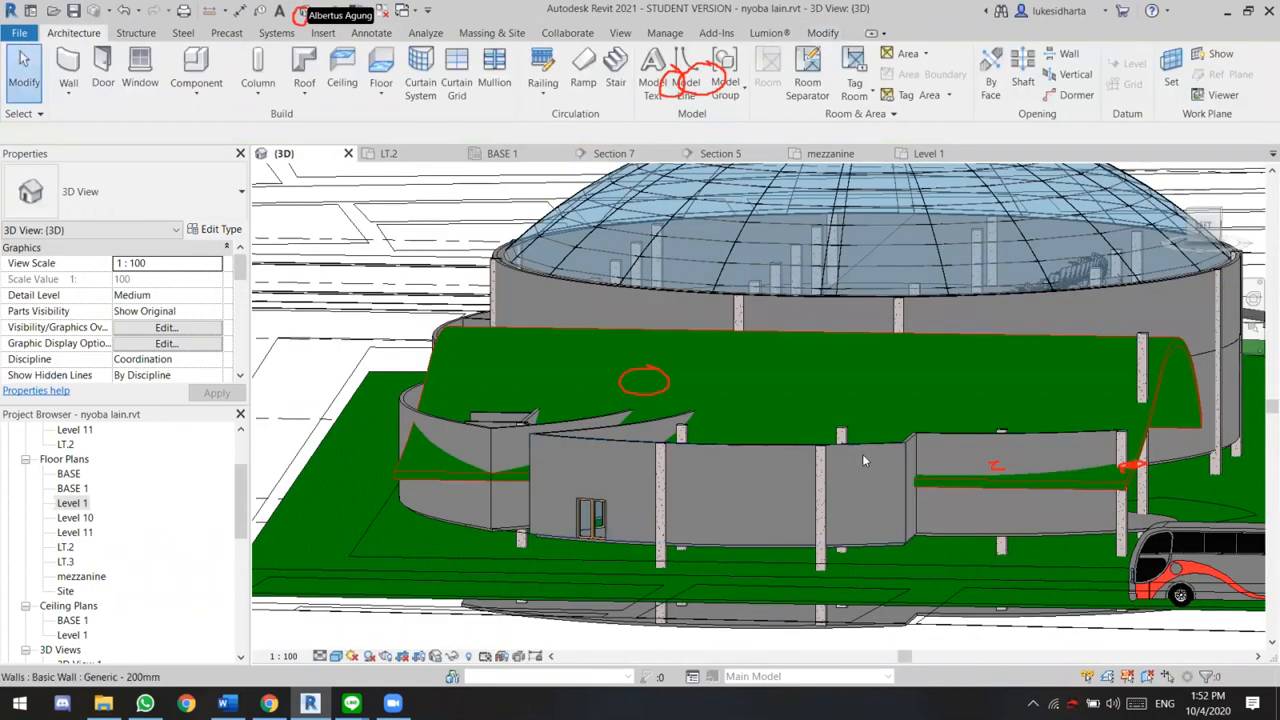
pyautogui.moveTo(727, 430)
pyautogui.keyDown('shift'); pyautogui.mouseDown(button='middle')
pyautogui.moveTo(706, 412)
pyautogui.moveTo(853, 463)
pyautogui.moveTo(805, 441)
pyautogui.mouseUp(button='middle'); pyautogui.keyUp('shift')
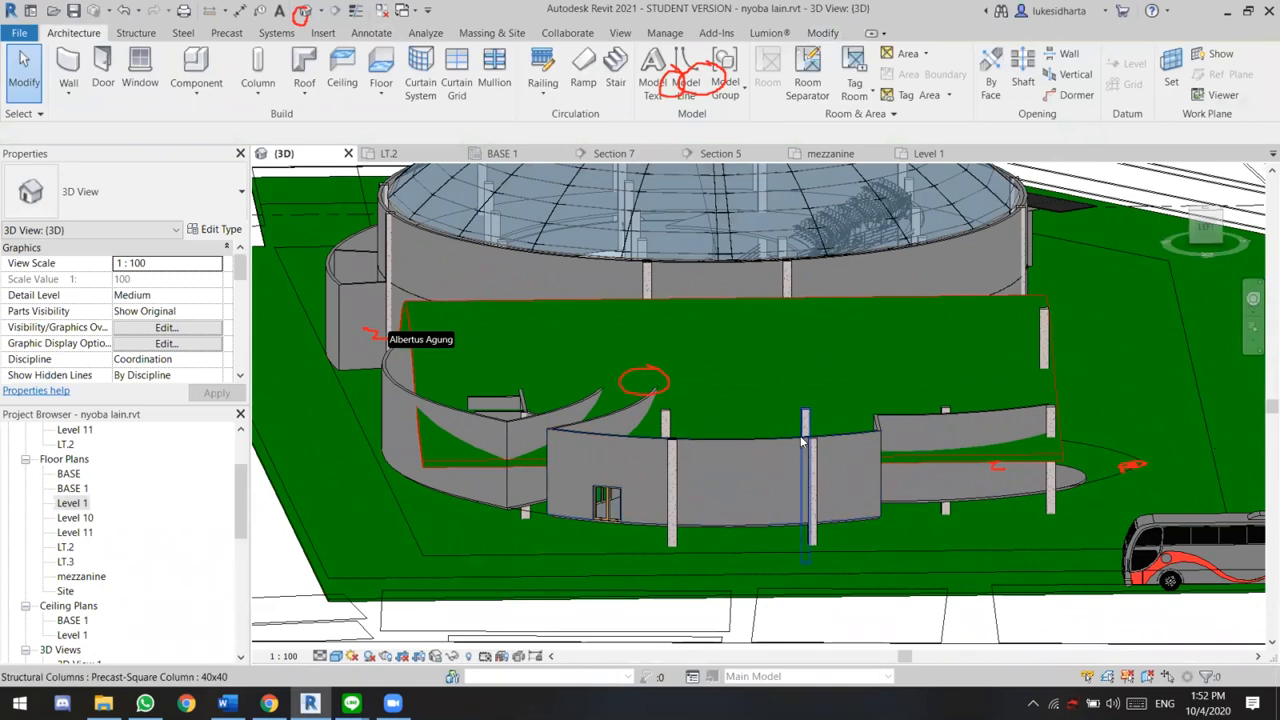
pyautogui.doubleClick(629, 308)
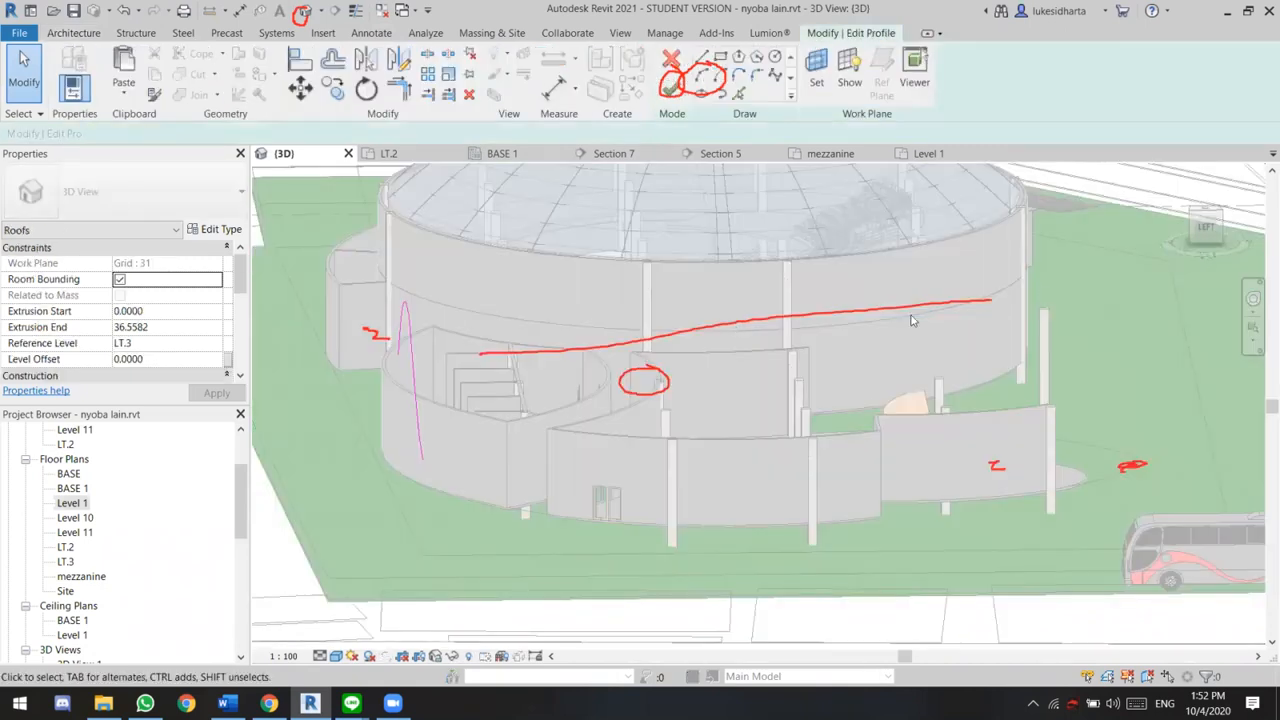
pyautogui.rightClick(834, 388)
pyautogui.click(877, 387)
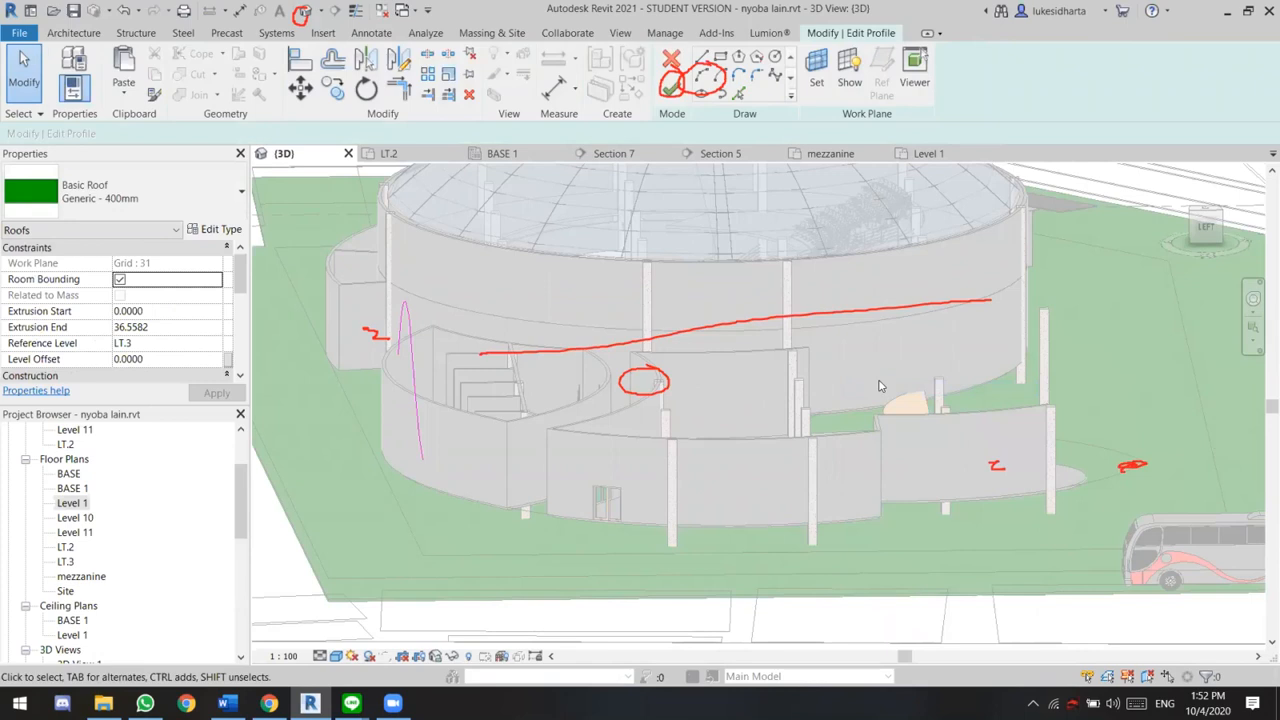
pyautogui.rightClick(768, 337)
pyautogui.click(827, 345)
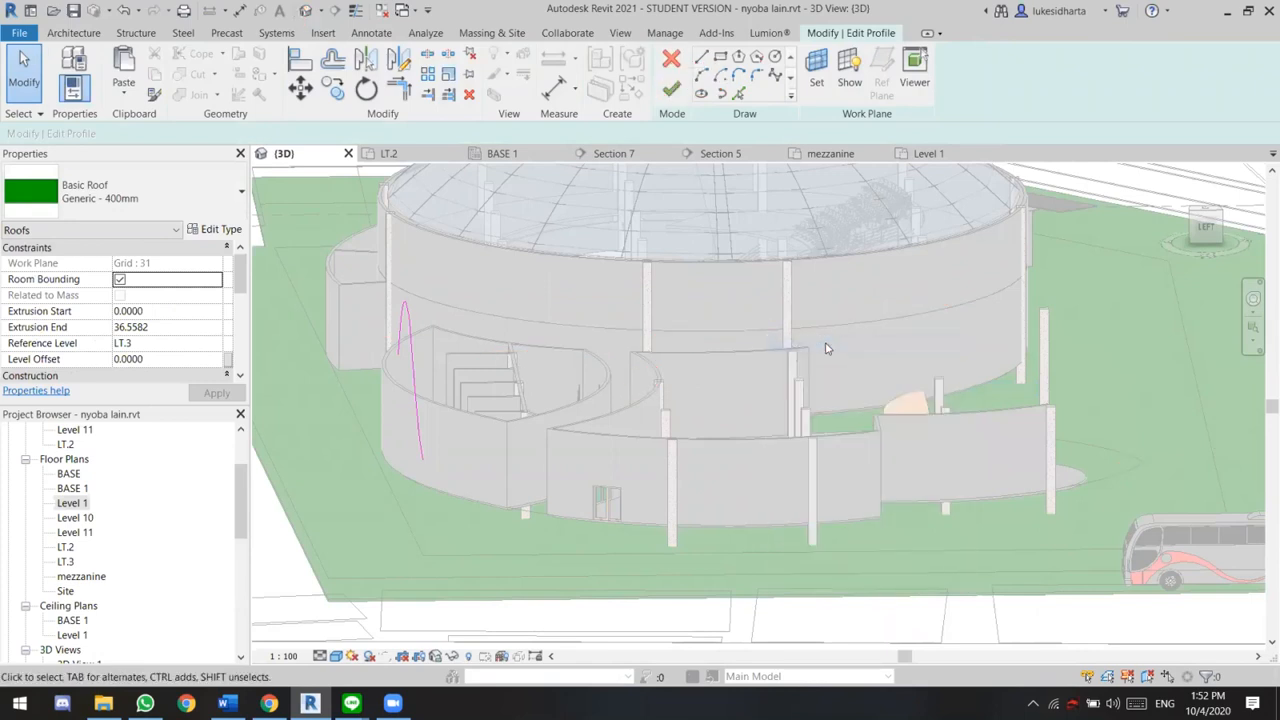
pyautogui.click(671, 89)
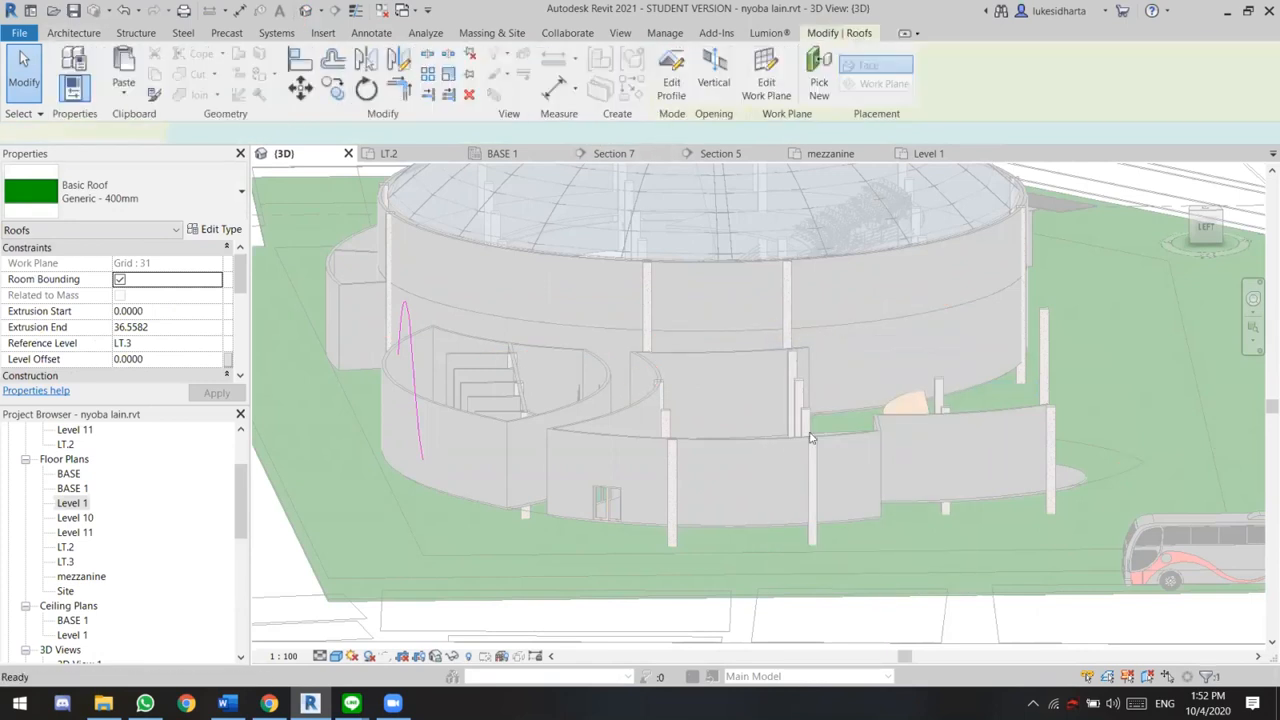
# Resize the roof along its extrusion to cover only the leaf-shaped building, from about -1.56 m to 10.83 m, and check it from above
pyautogui.moveTo(1057, 371); pyautogui.dragTo(598, 371)
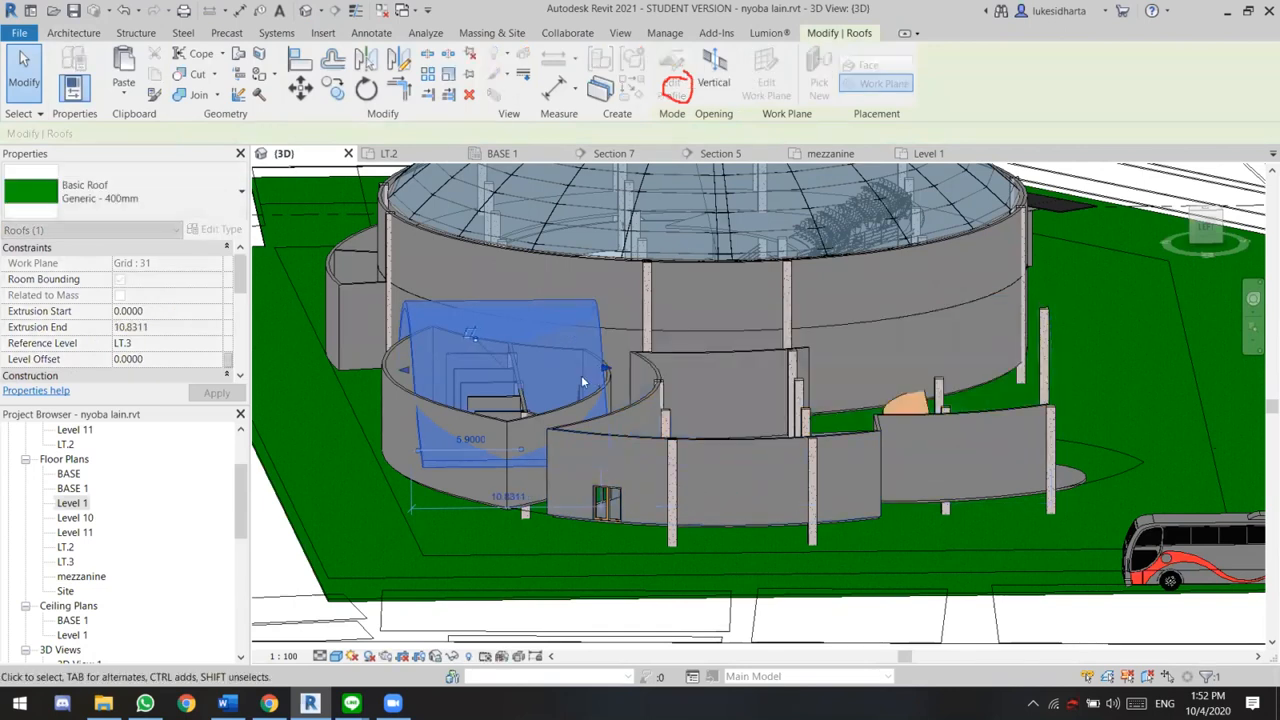
pyautogui.scroll(2, 514, 360)
pyautogui.scroll(-1, 365, 368)
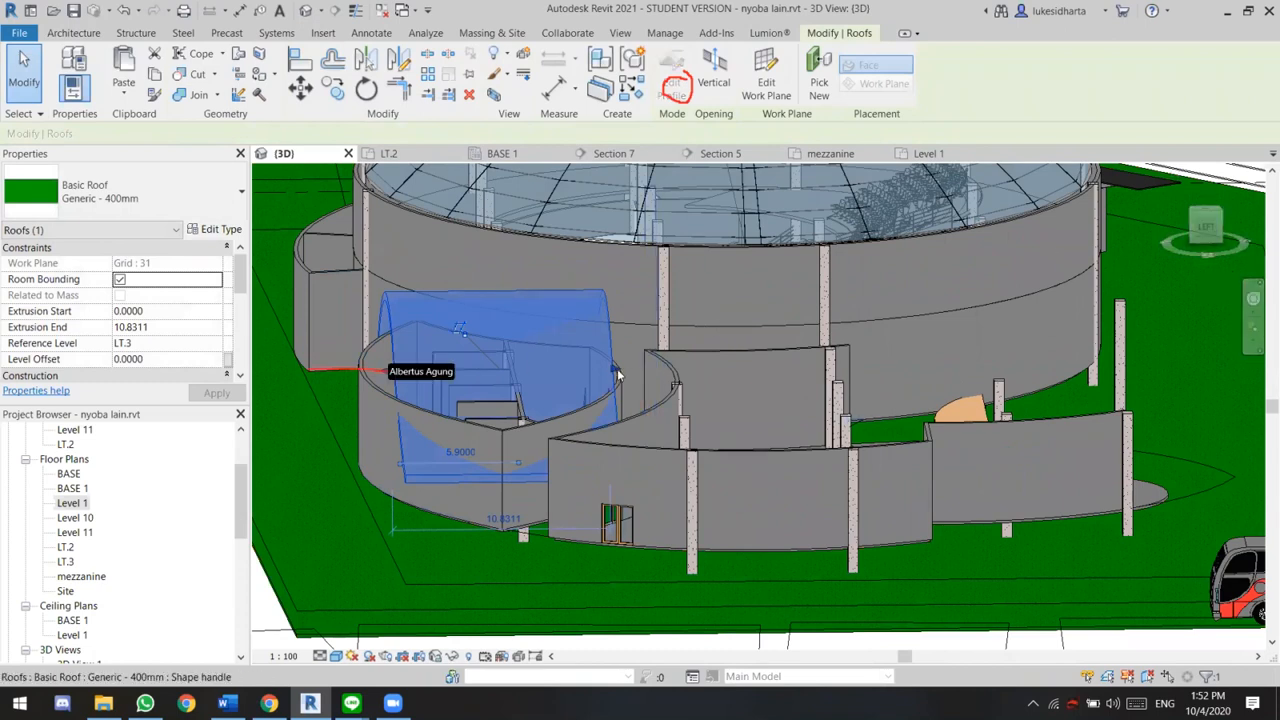
pyautogui.moveTo(386, 373); pyautogui.dragTo(364, 373)
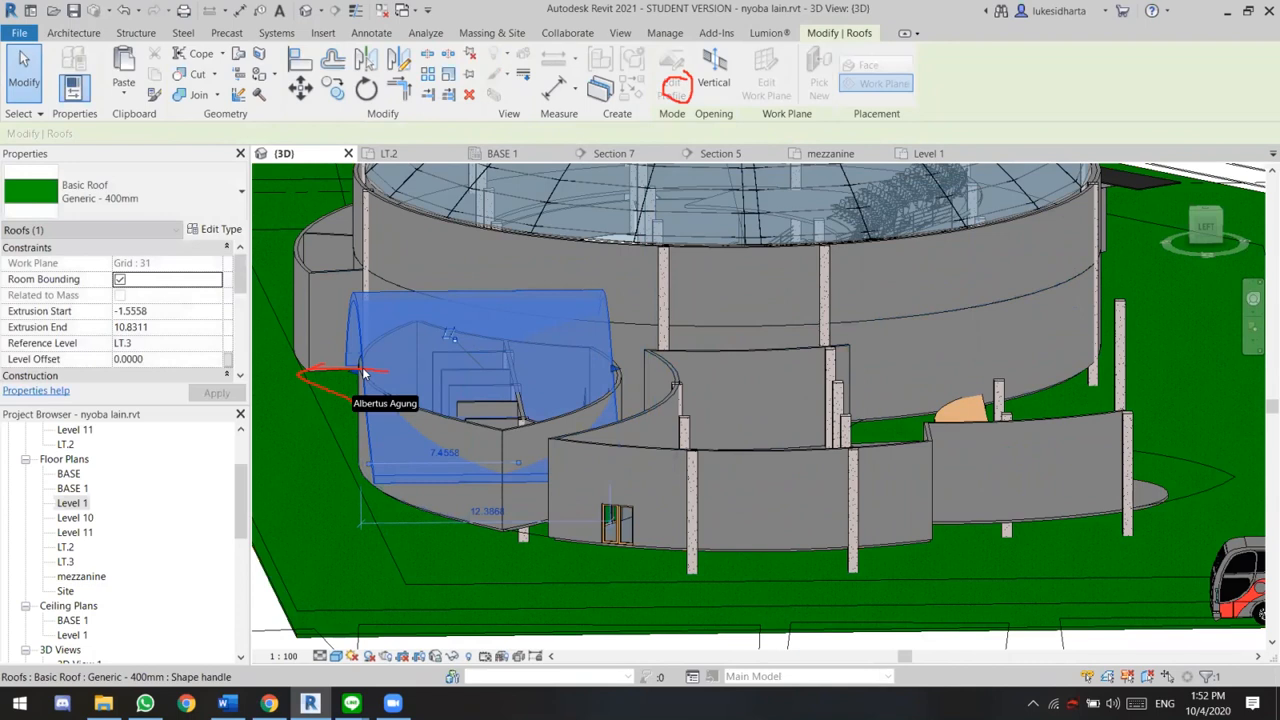
pyautogui.click(1211, 210)
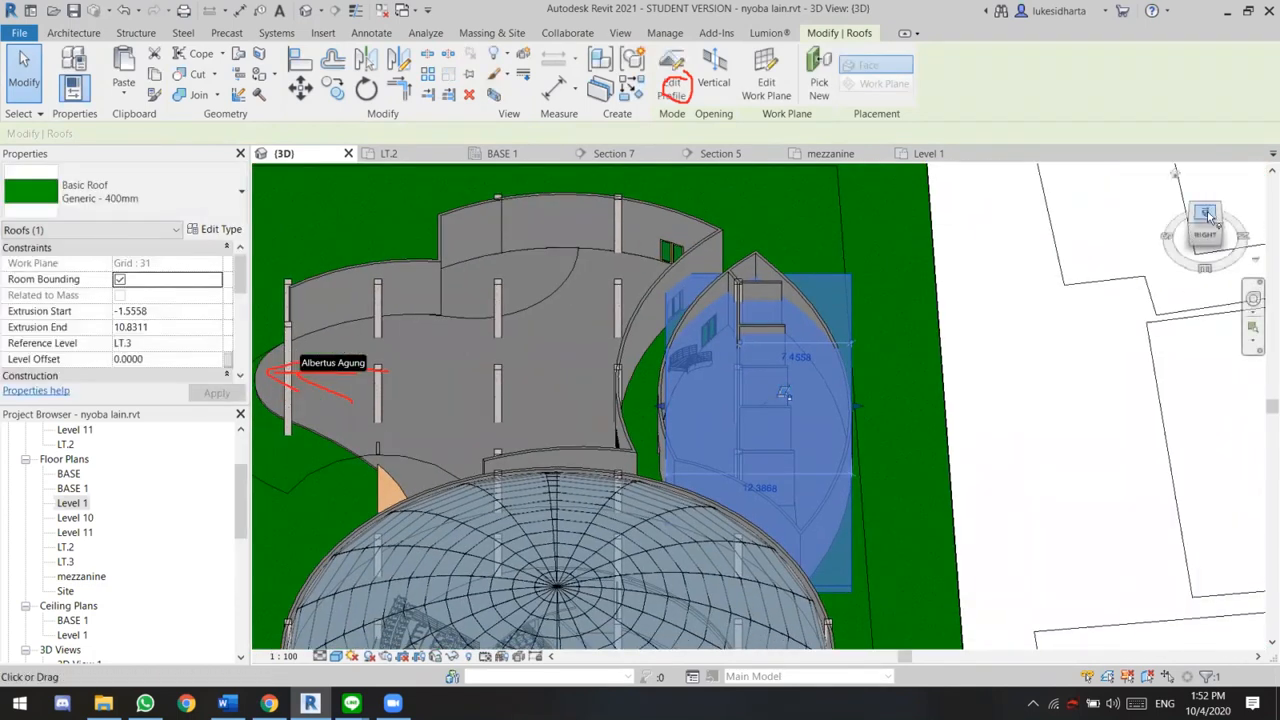
# Show the model from above and extend the leaf-shaped building's roof extrusion end to about 11.64 m
pyautogui.click(1205, 213)
pyautogui.moveTo(657, 409); pyautogui.dragTo(645, 409)
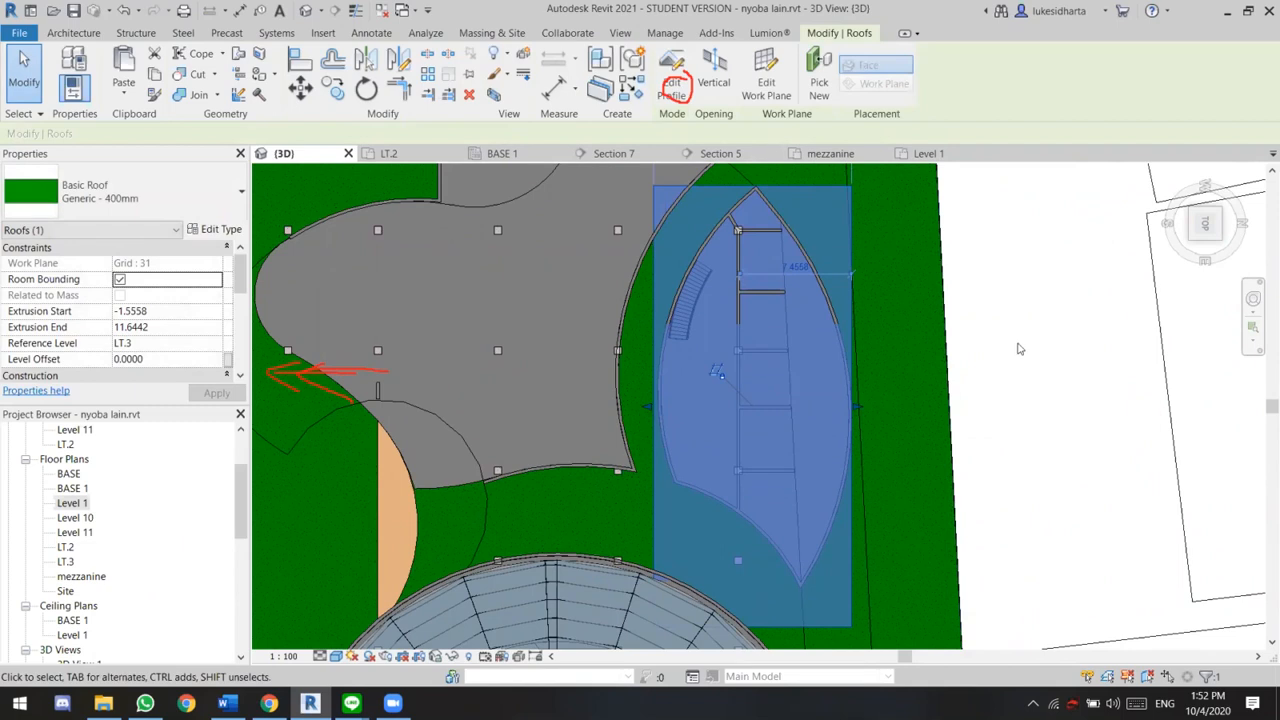
# Try to cut a vertical opening in the extruded roof from the 3D top view
pyautogui.click(715, 72)
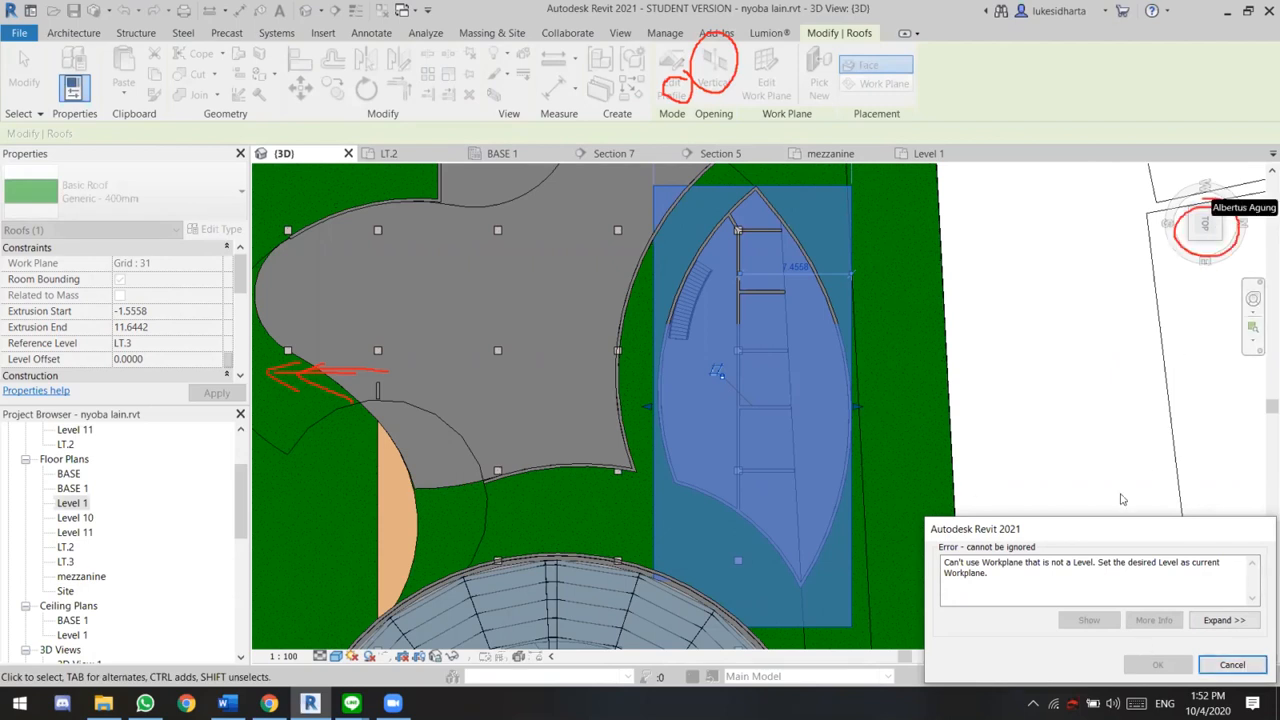
pyautogui.click(1228, 665)
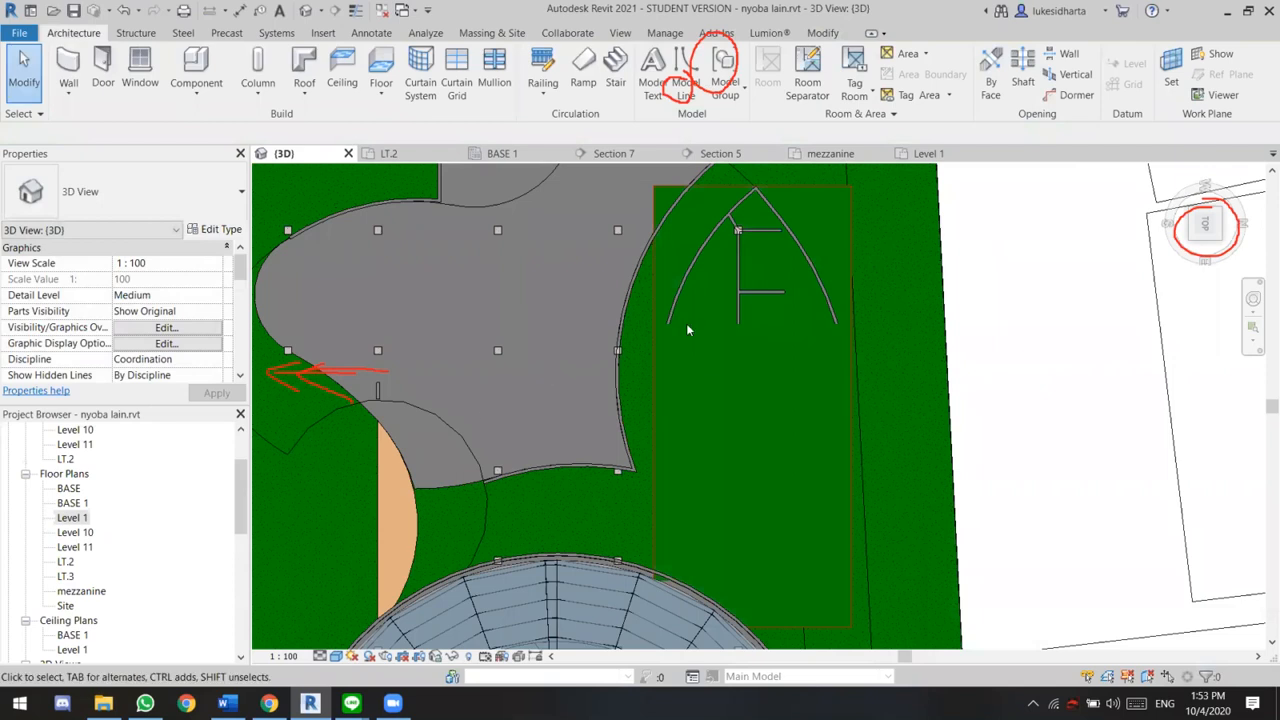
pyautogui.click(849, 351)
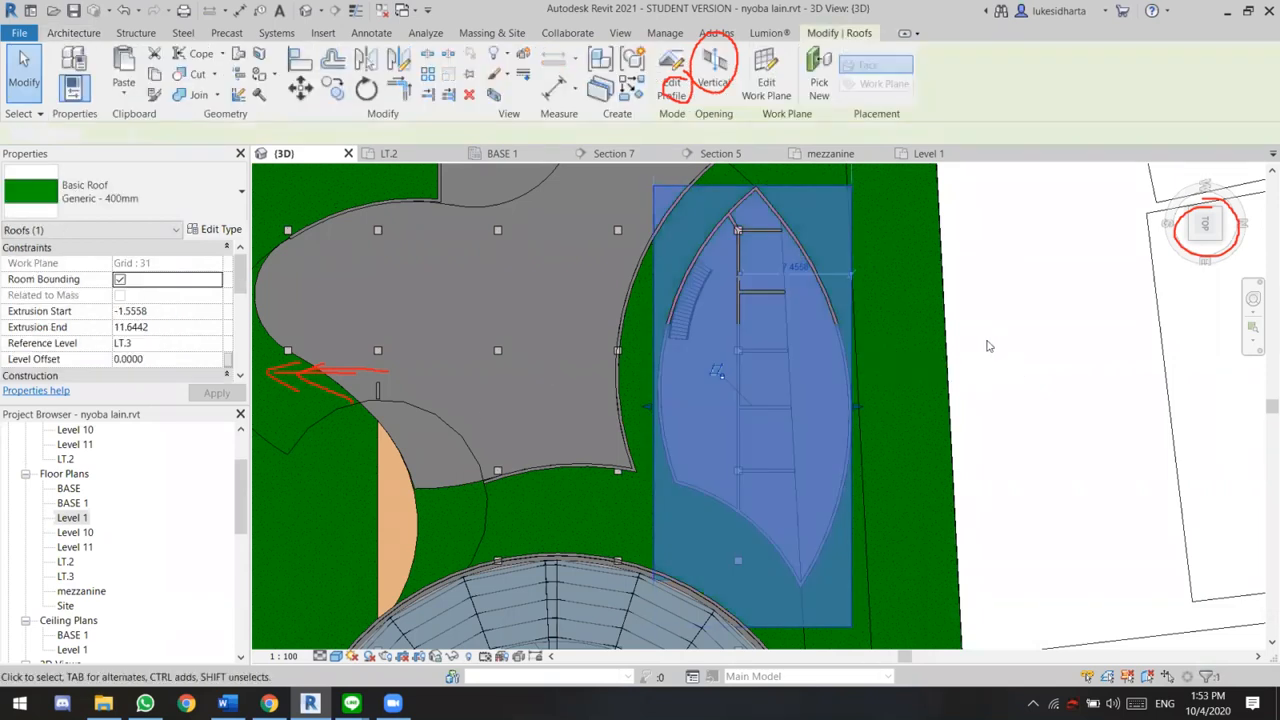
pyautogui.click(987, 346)
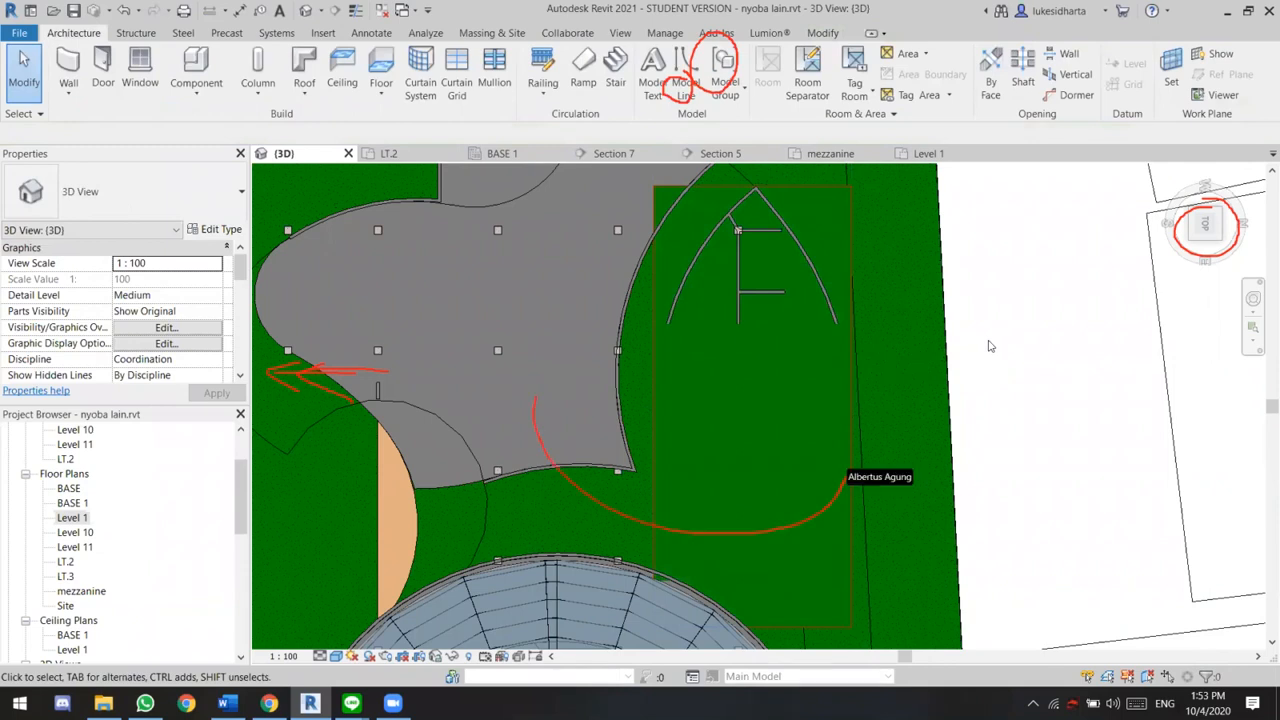
# Reselect the extruded roof in the 3D view and retry the Vertical opening command on it
pyautogui.click(1204, 224)
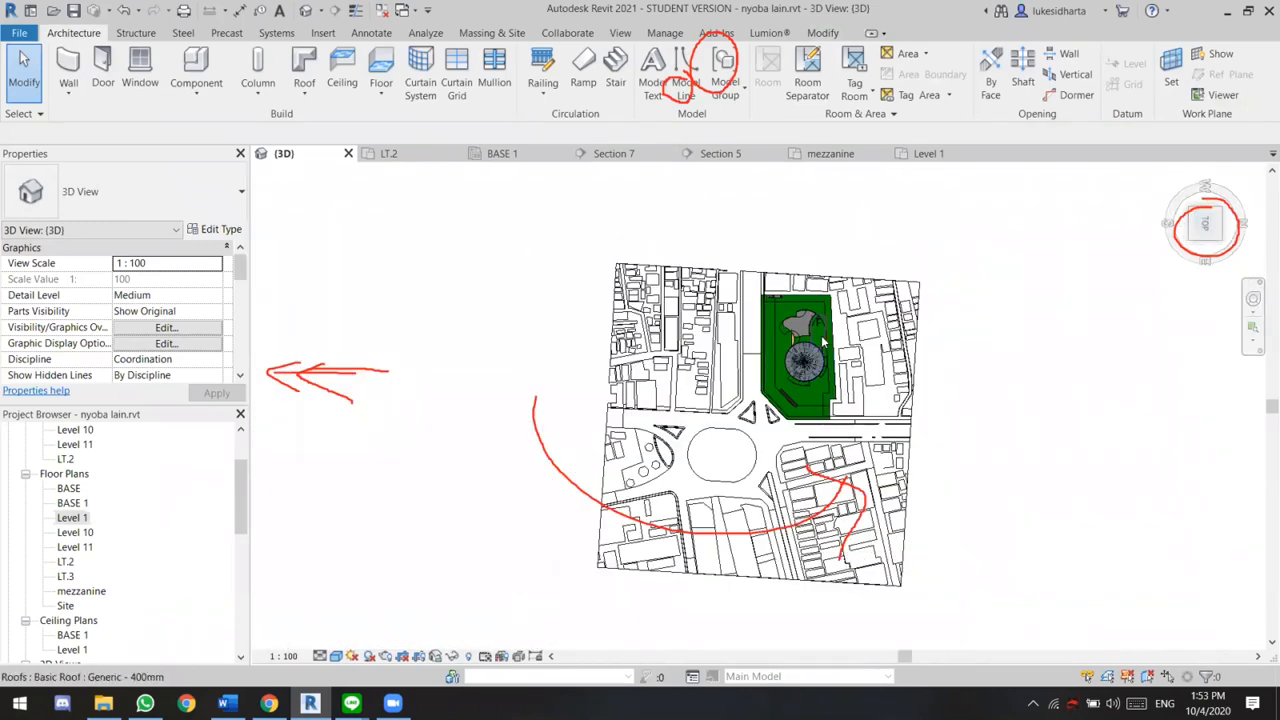
pyautogui.scroll(4, 820, 333)
pyautogui.scroll(6, 817, 331)
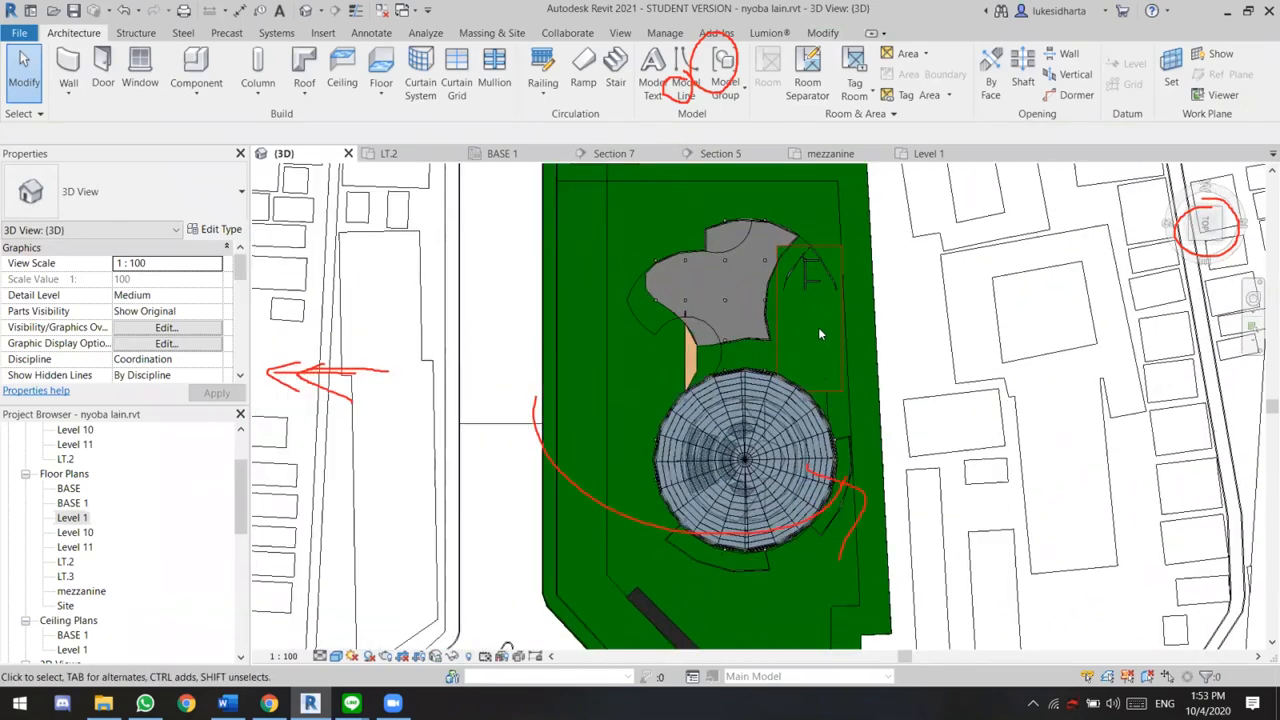
pyautogui.moveTo(762, 453); pyautogui.dragTo(738, 448, button='middle')
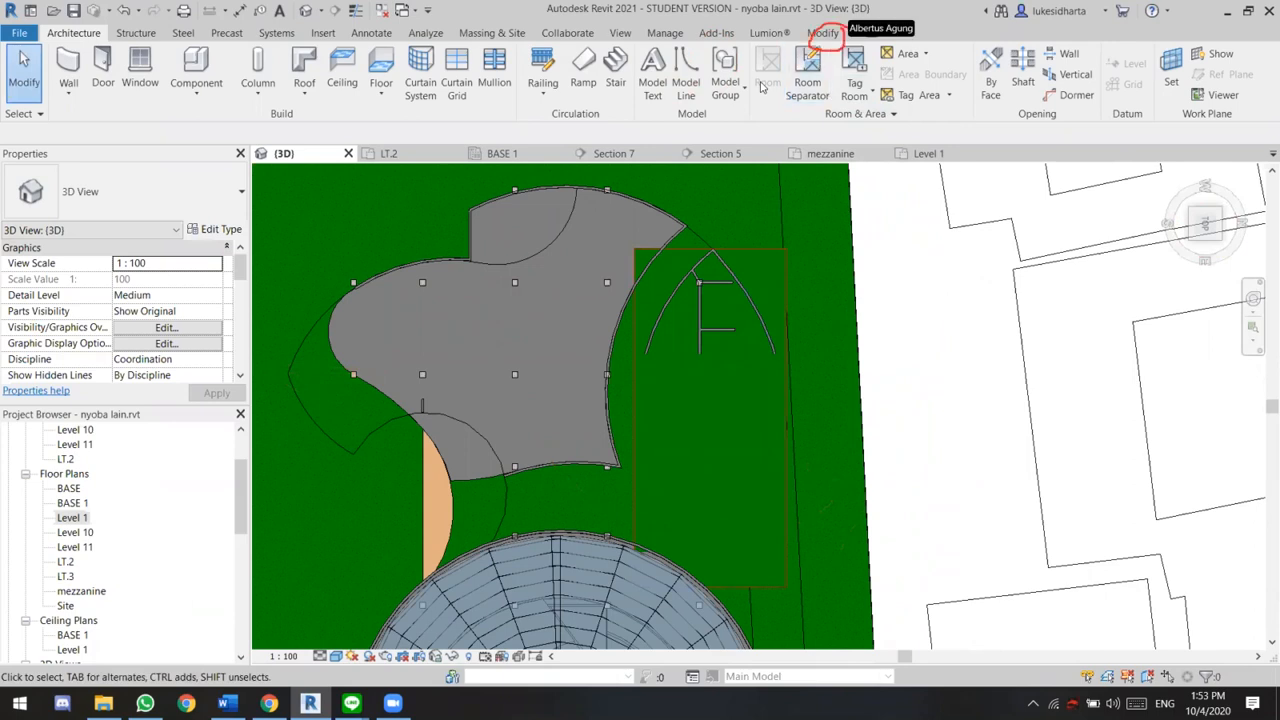
pyautogui.click(822, 34)
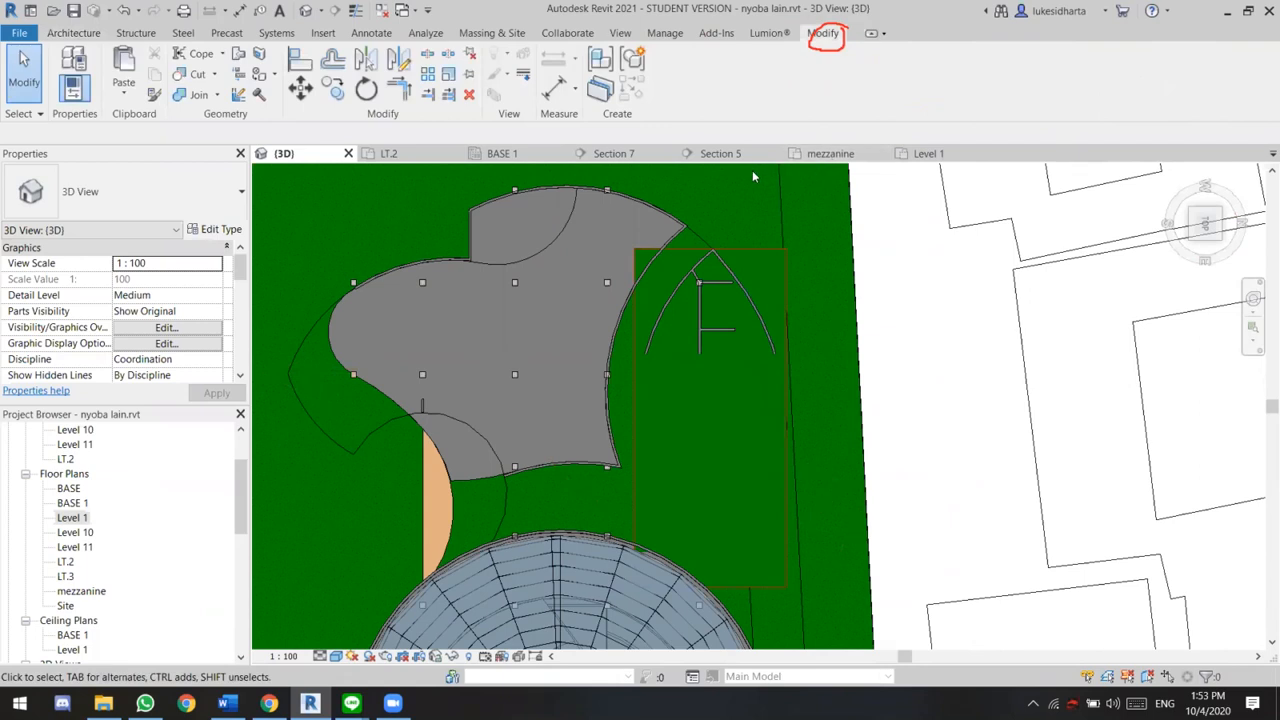
pyautogui.rightClick(857, 315)
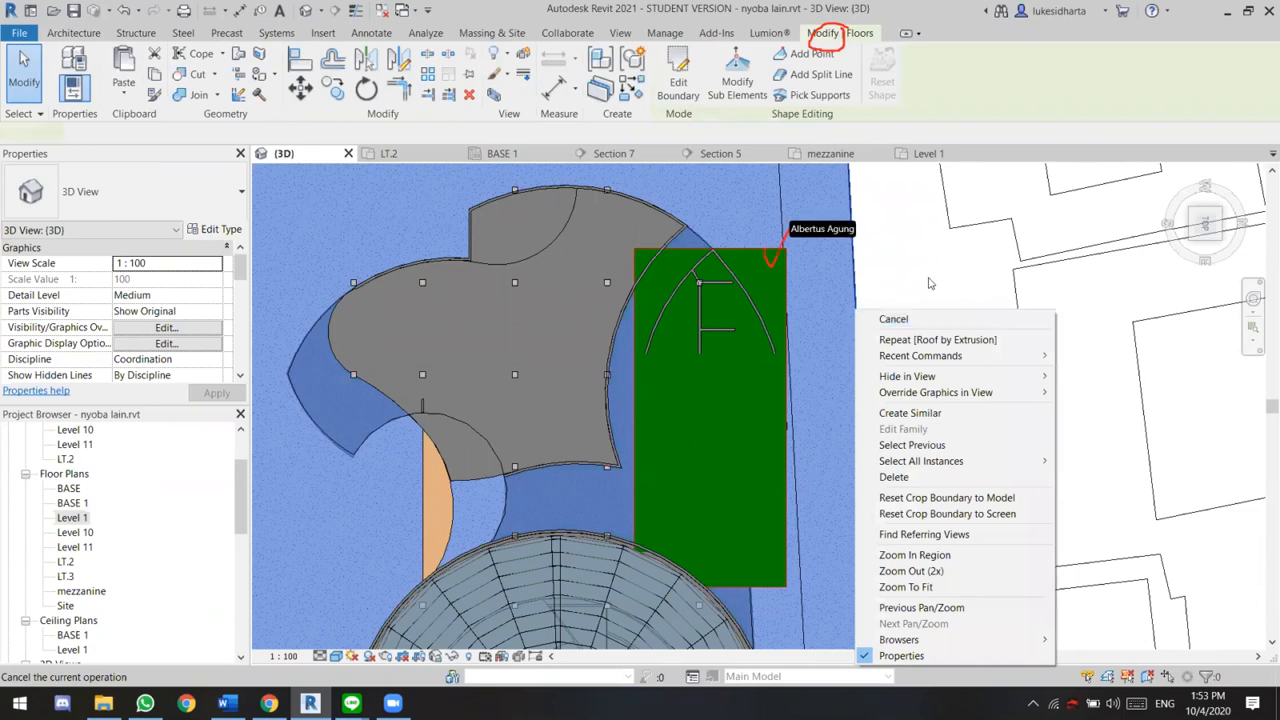
pyautogui.click(768, 372)
pyautogui.press('Escape')
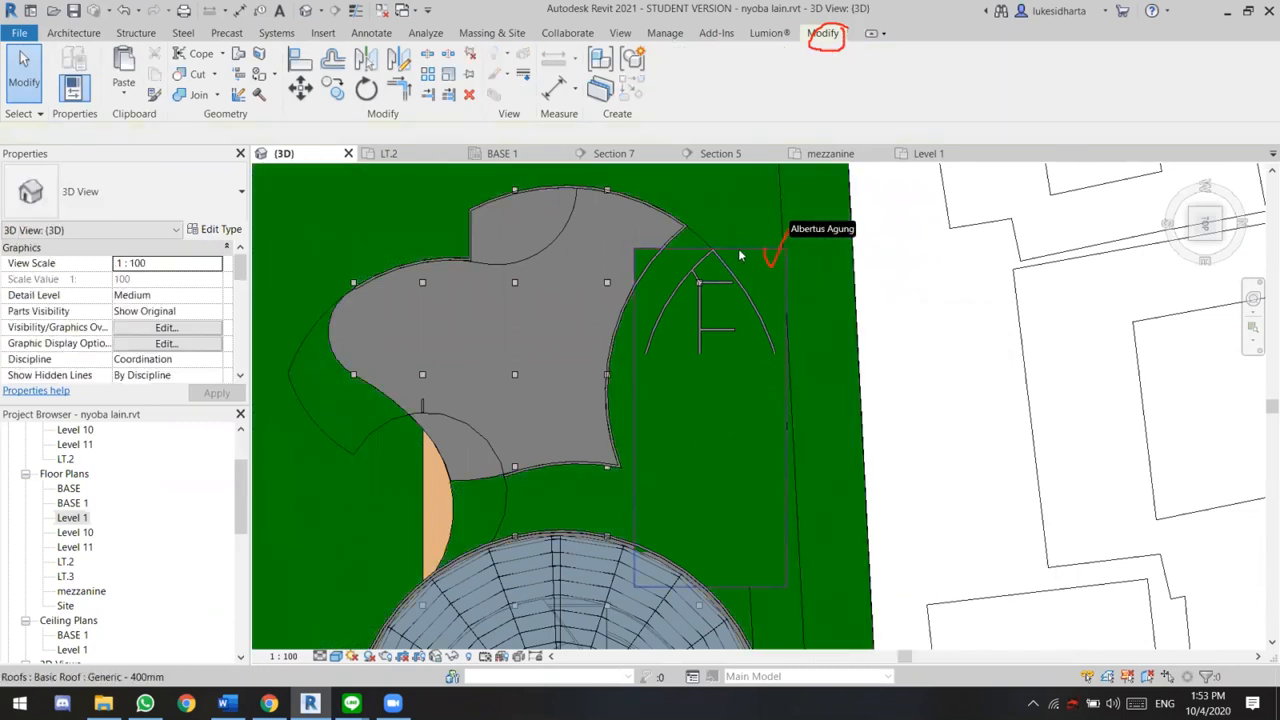
pyautogui.click(740, 256)
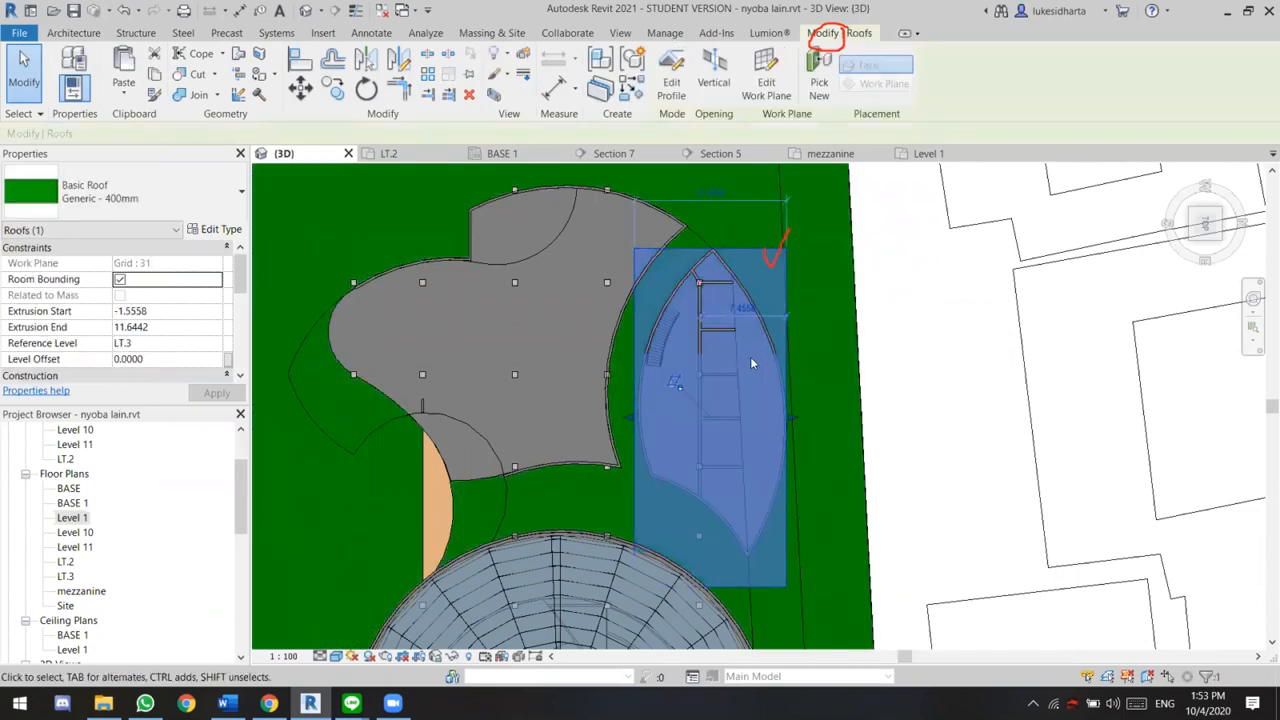
pyautogui.click(713, 85)
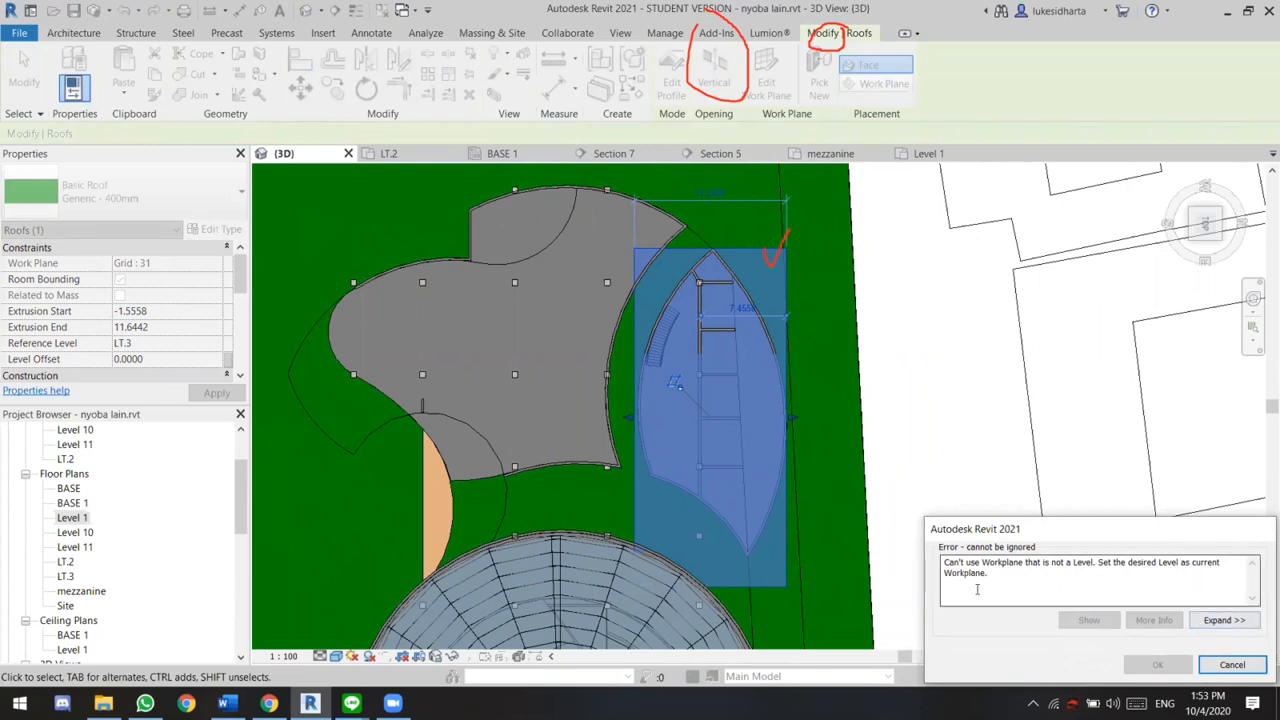
pyautogui.click(1232, 665)
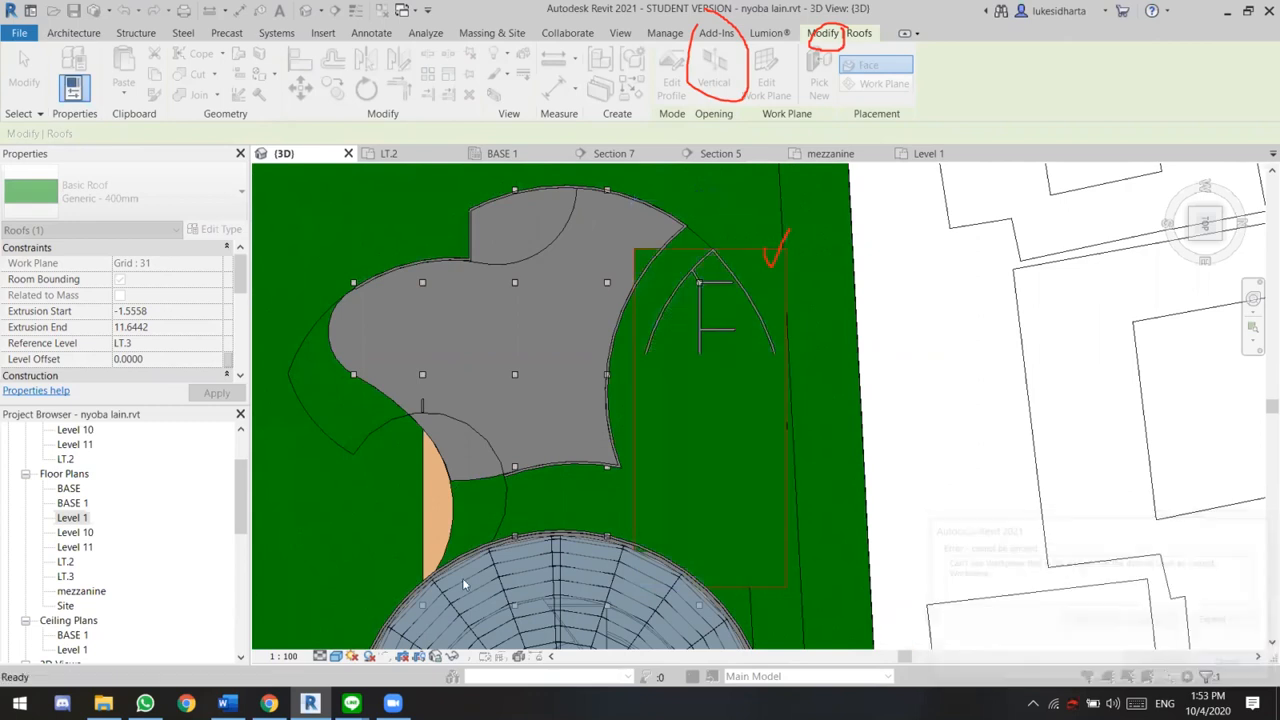
# Select the extruded roof in the LT.3 floor plan and start a vertical opening in it
pyautogui.doubleClick(80, 517)
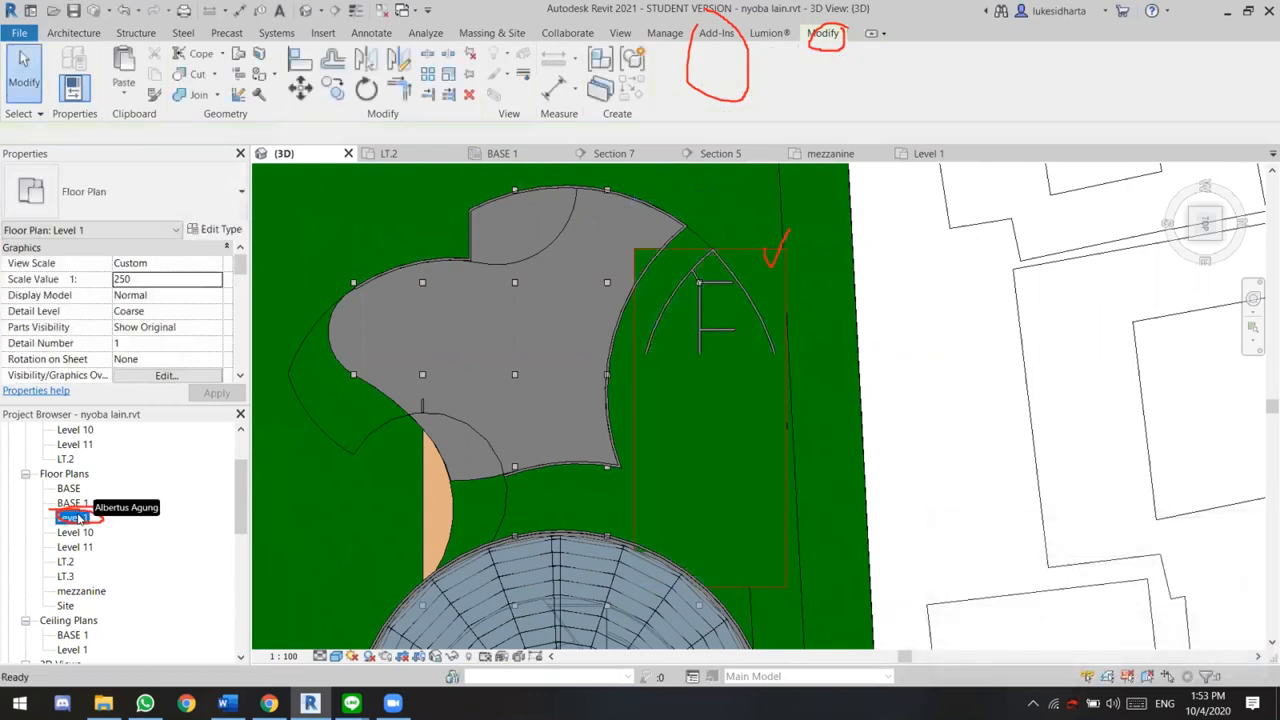
pyautogui.scroll(1, 659, 288)
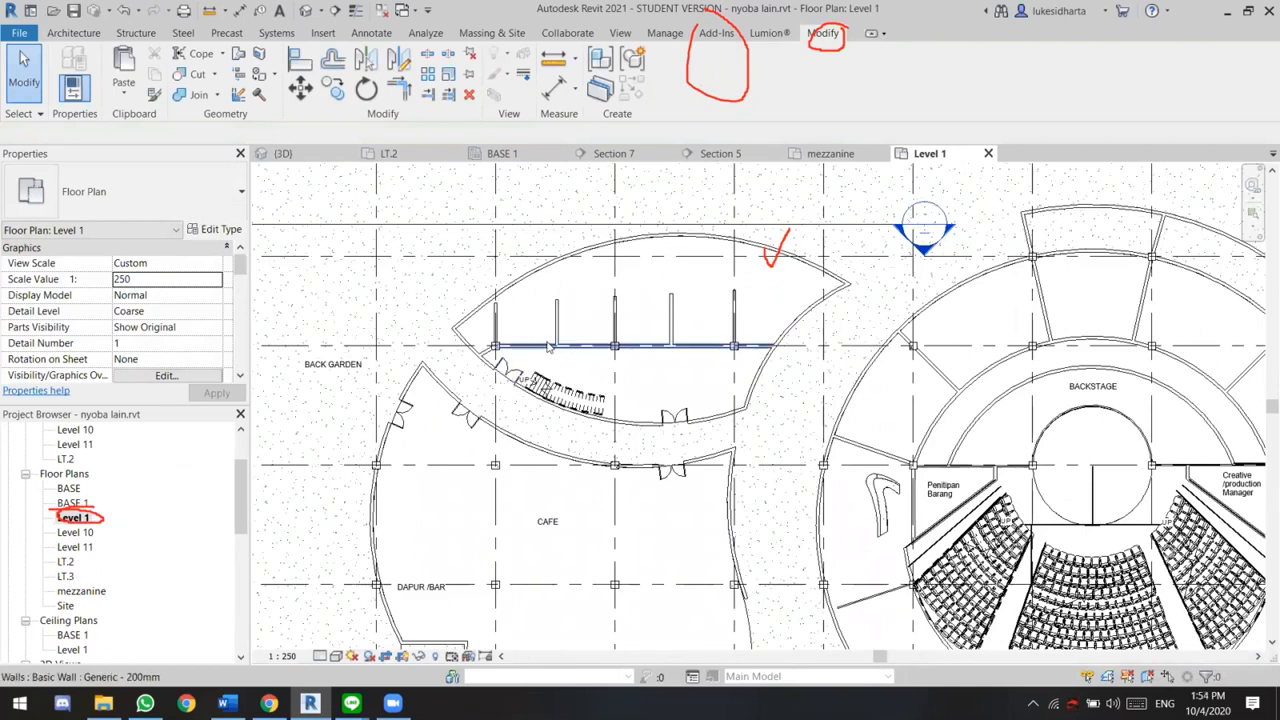
pyautogui.scroll(-2, 560, 345)
pyautogui.scroll(1, 571, 353)
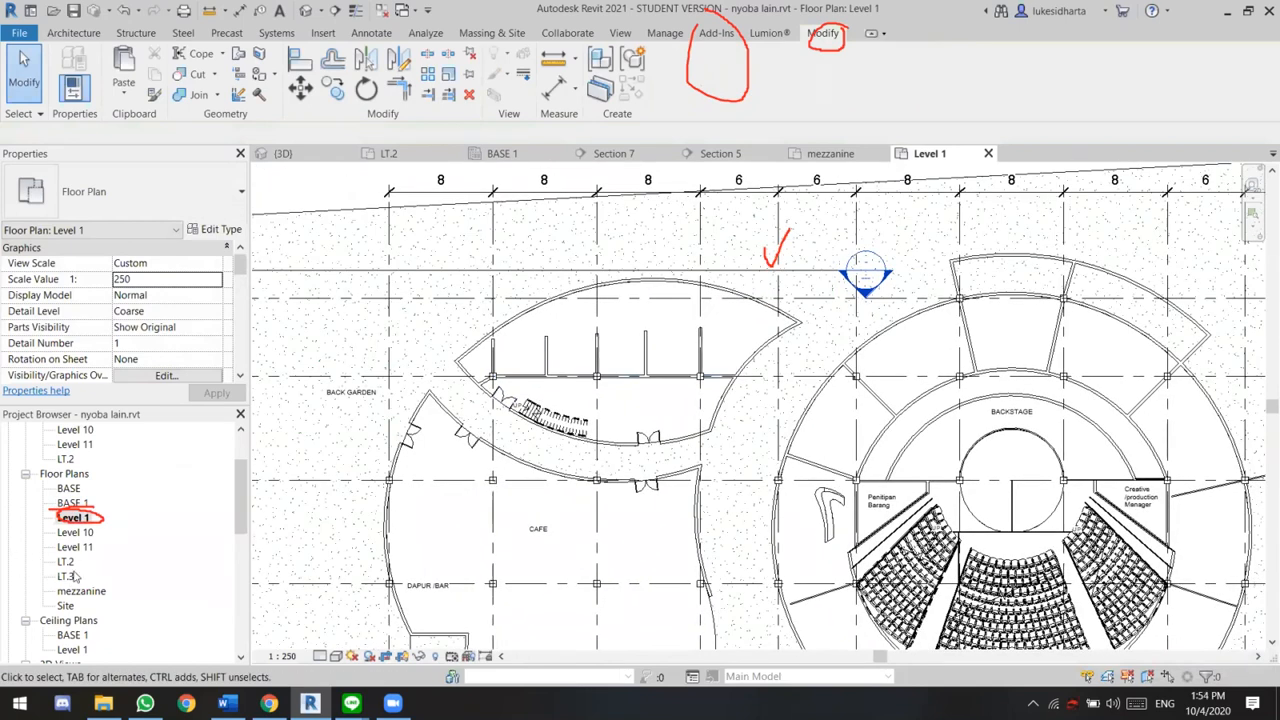
pyautogui.doubleClick(66, 576)
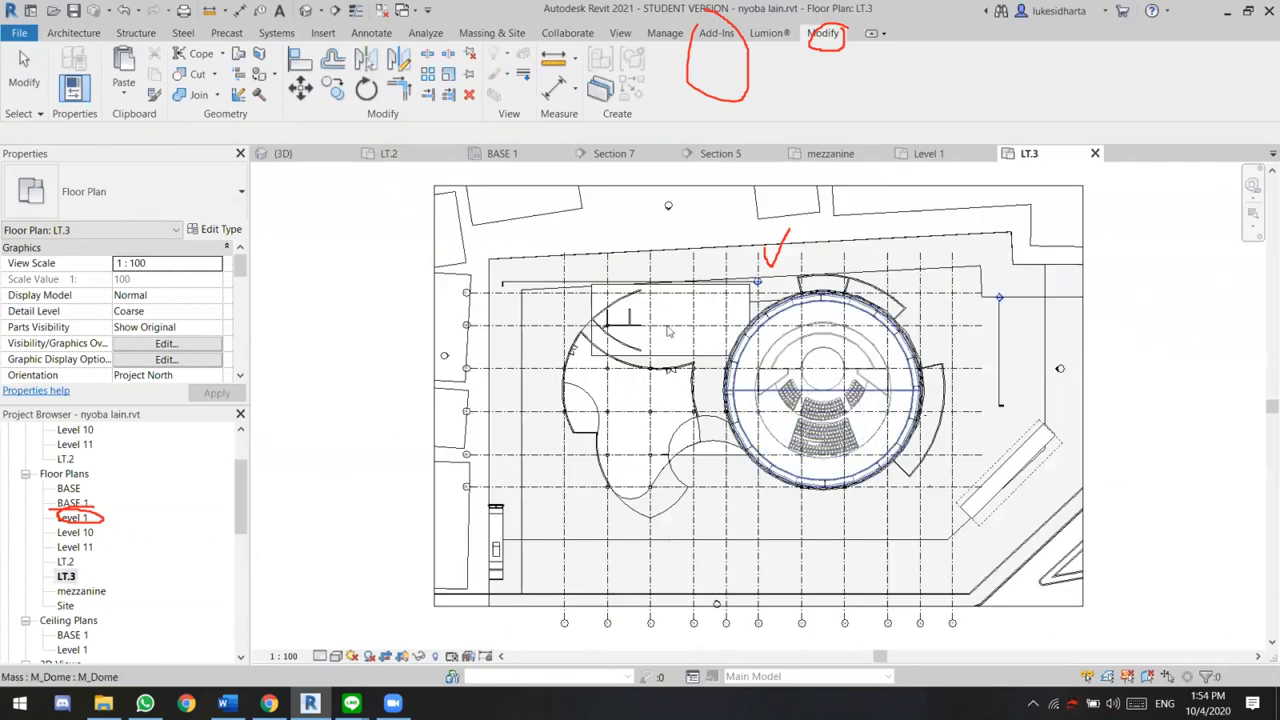
pyautogui.scroll(3, 670, 332)
pyautogui.click(705, 238)
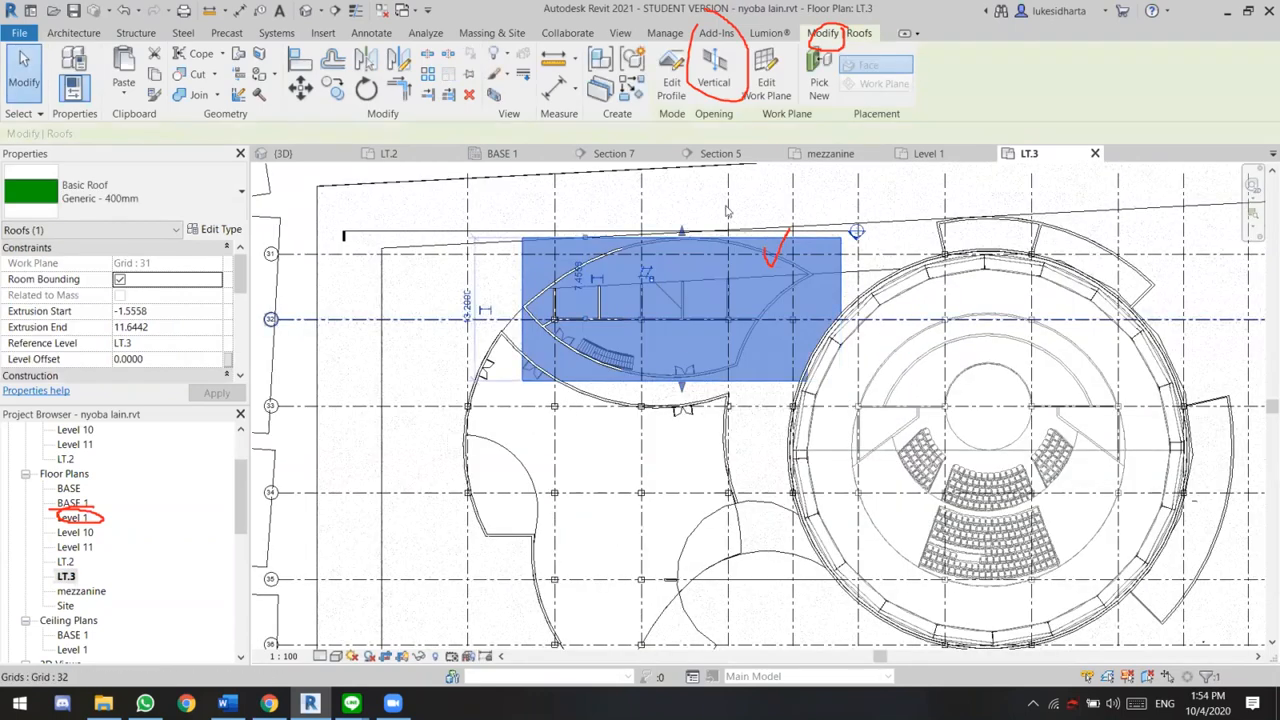
pyautogui.scroll(2, 788, 240)
pyautogui.moveTo(788, 239); pyautogui.dragTo(783, 268, button='middle')
pyautogui.scroll(-1, 786, 226)
pyautogui.click(727, 84)
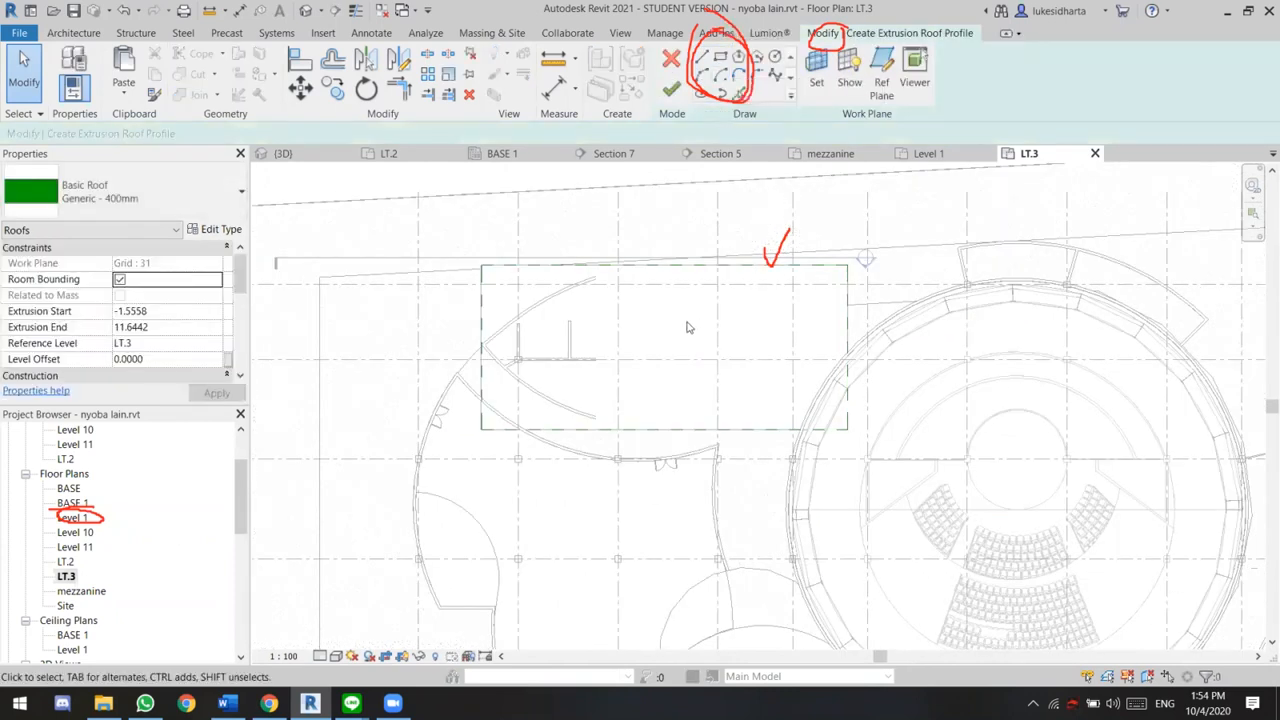
# In the Level 1 plan, trace the leaf-shaped building's outer walls with picked lines offset 1 m outward to form a closed outline
pyautogui.scroll(1, 655, 330)
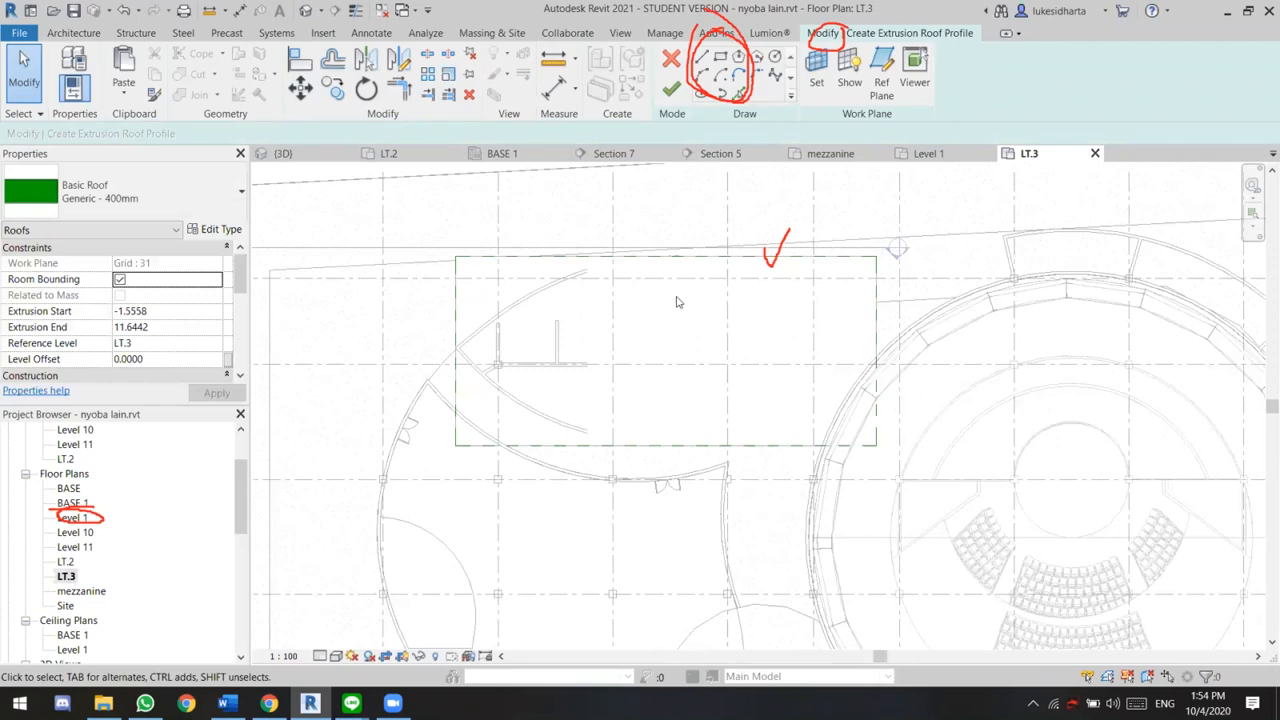
pyautogui.click(72, 503)
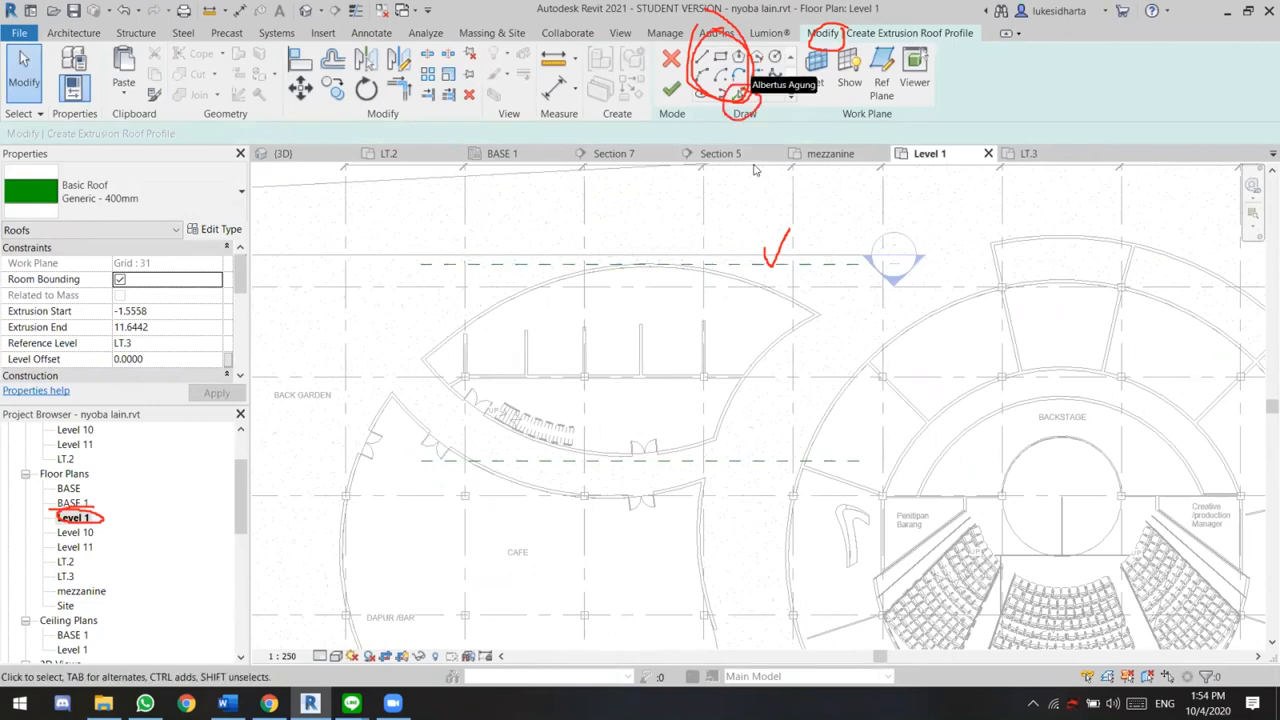
pyautogui.click(740, 93)
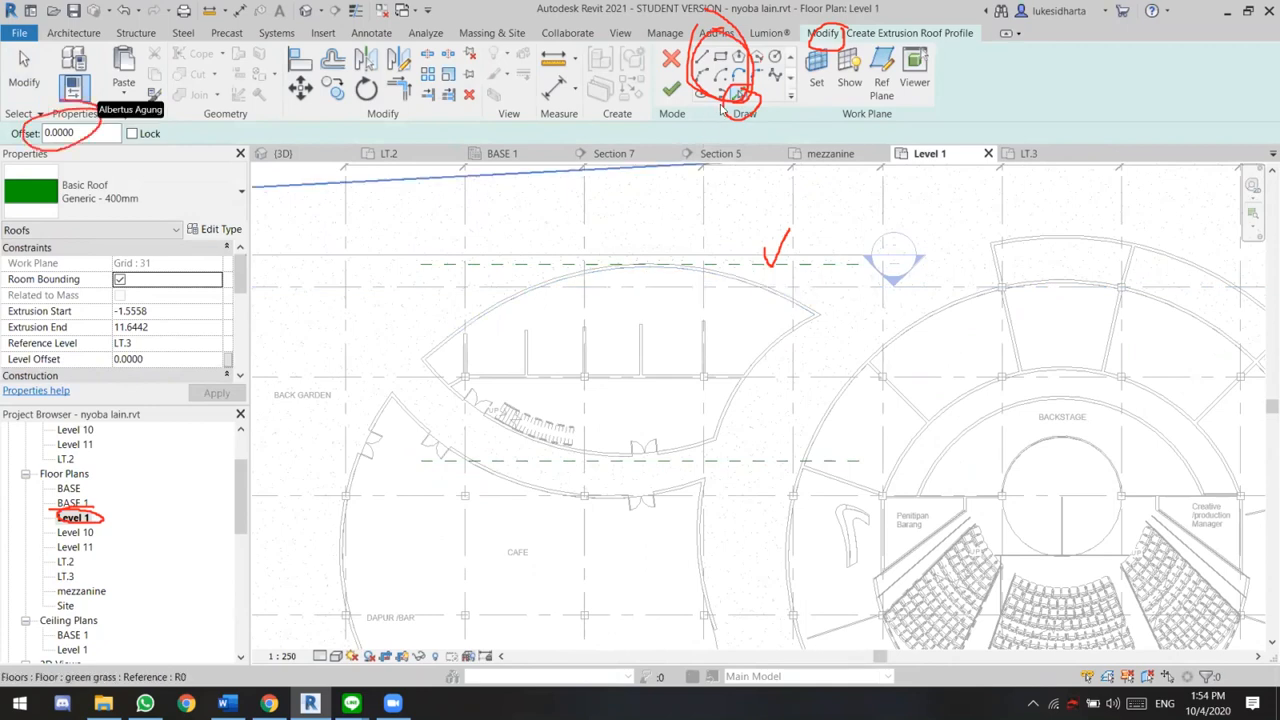
pyautogui.click(88, 133)
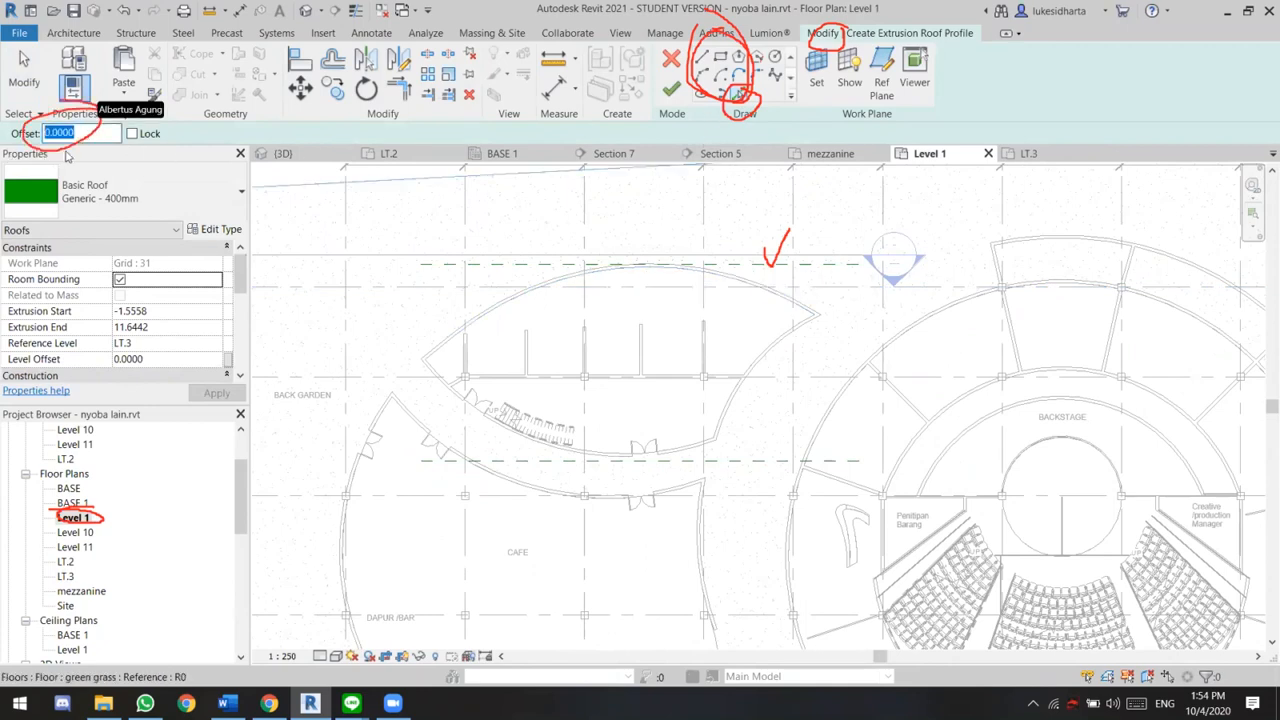
pyautogui.write('1')
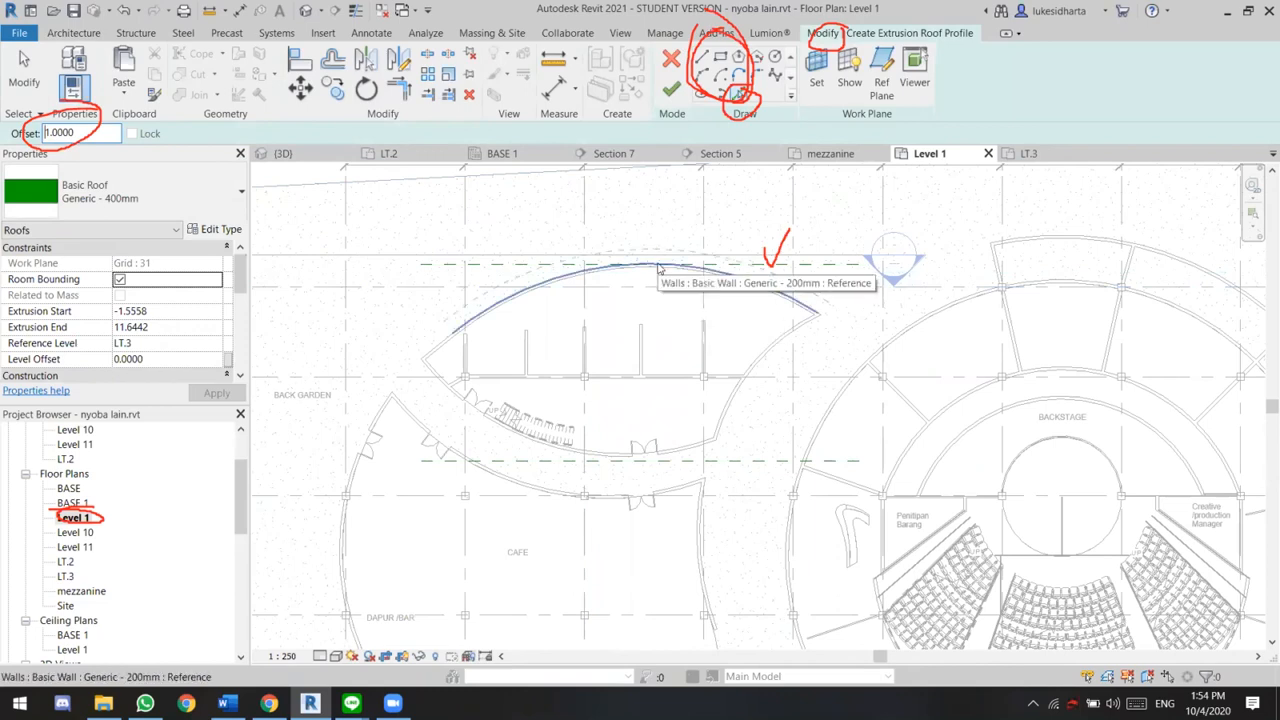
pyautogui.click(658, 268)
pyautogui.click(432, 343)
pyautogui.click(431, 378)
pyautogui.click(757, 437)
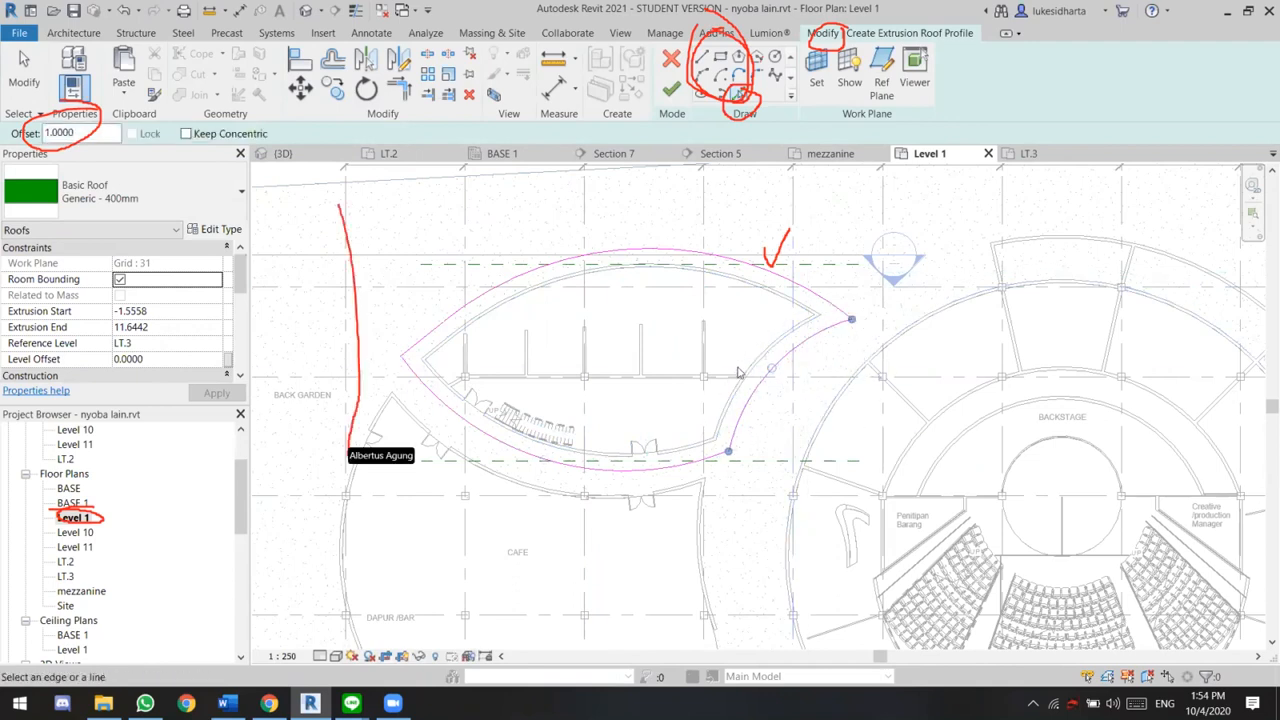
# Sketch a rectangle about 37 m wide around the leaf outline and the whole roof, and finish the opening
pyautogui.click(720, 57)
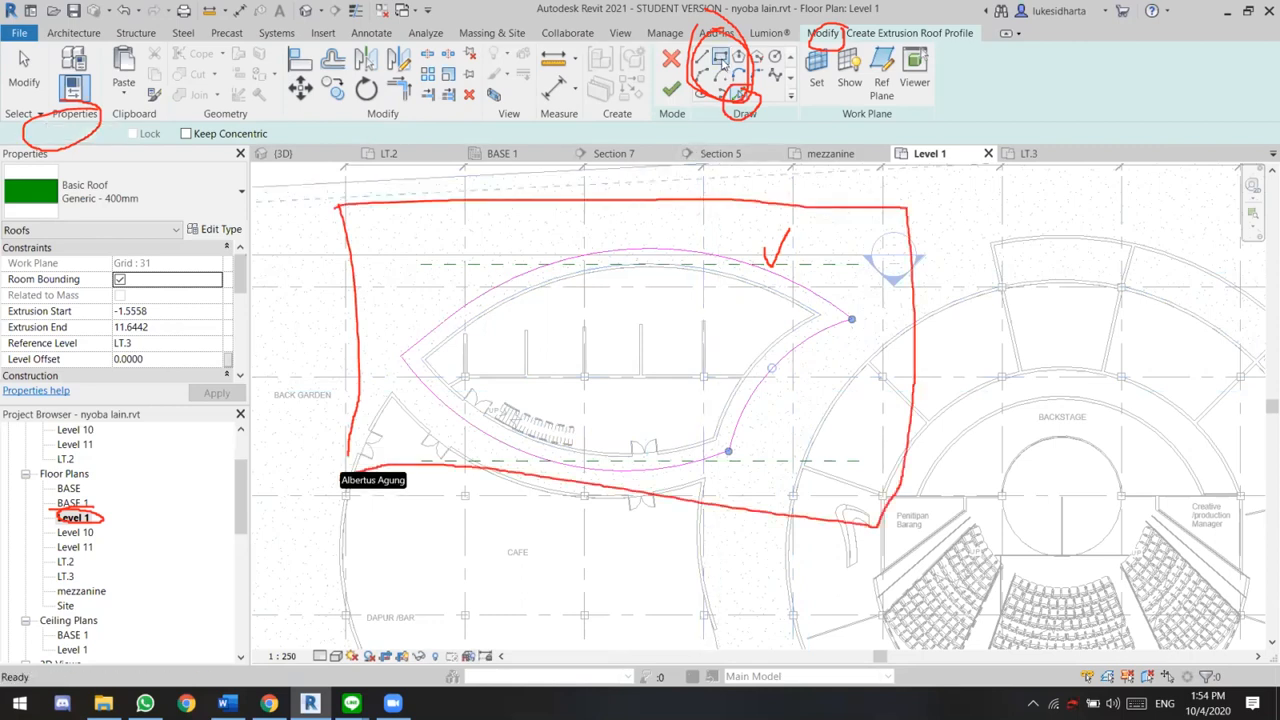
pyautogui.click(345, 240)
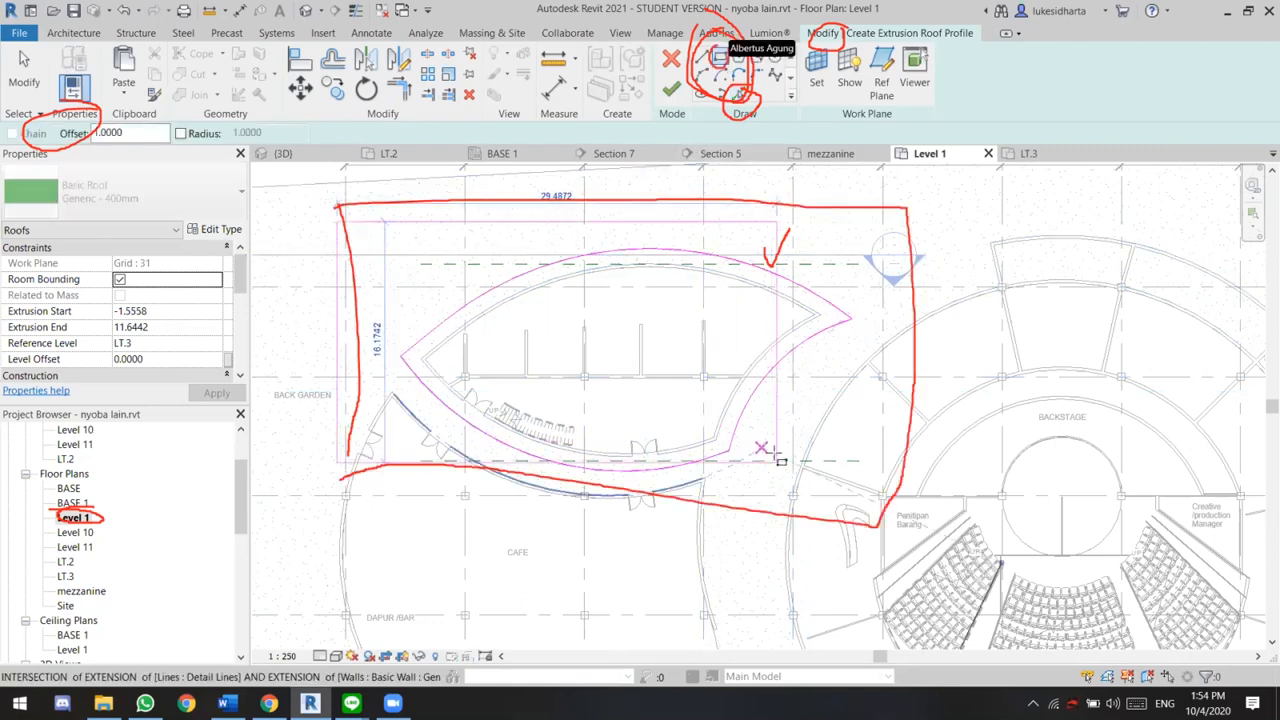
pyautogui.click(885, 490)
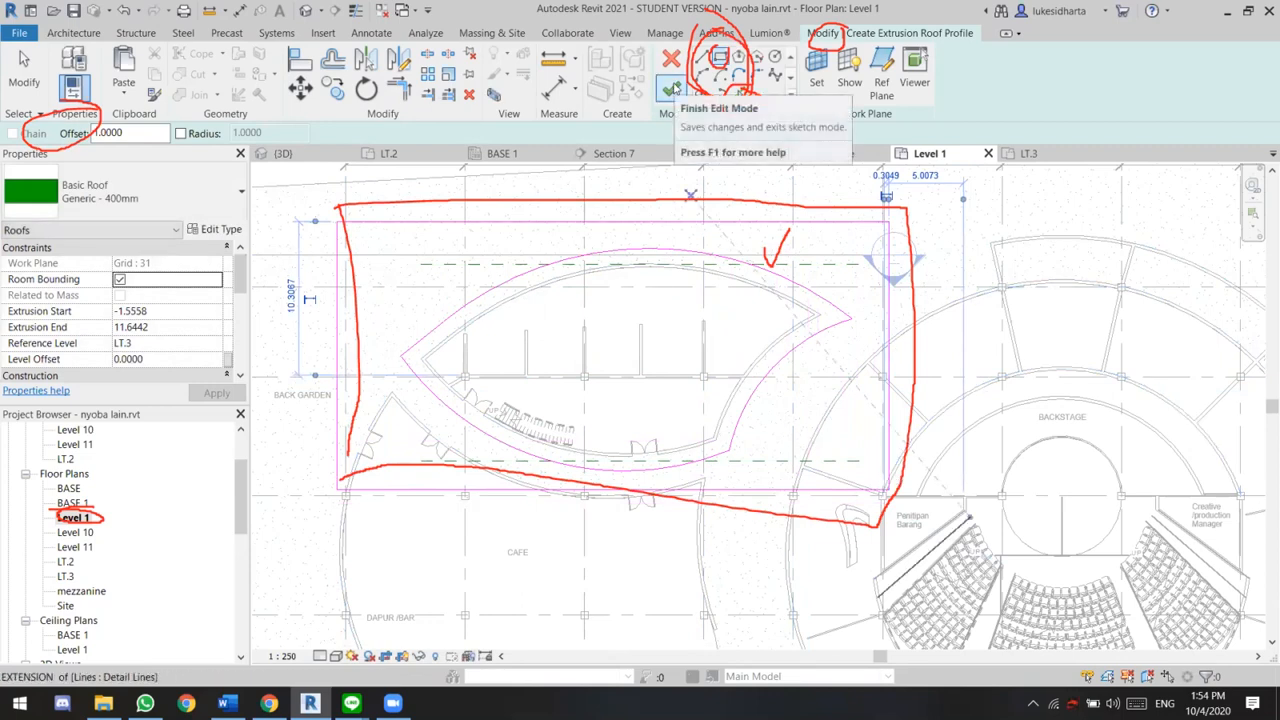
pyautogui.click(670, 88)
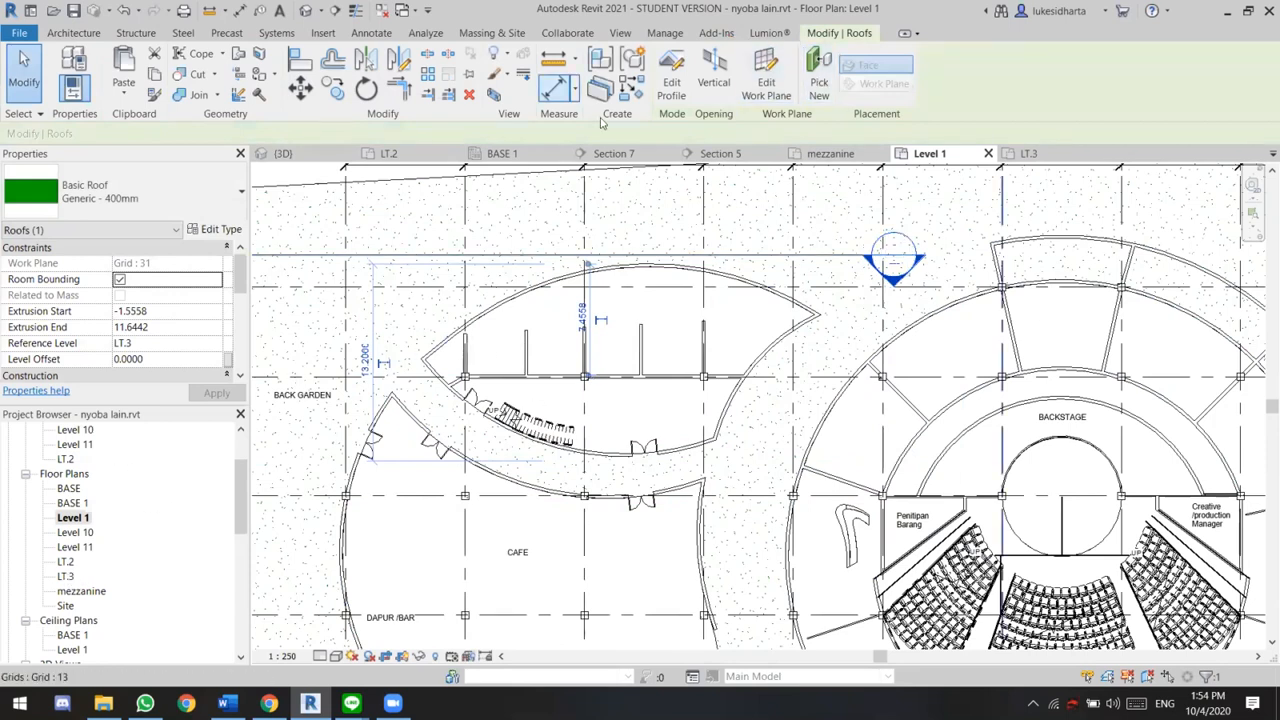
# In the default 3D view, extend the leaf-shaped roof's extrusion outward on the side away from the neighbouring larger building
pyautogui.click(305, 10)
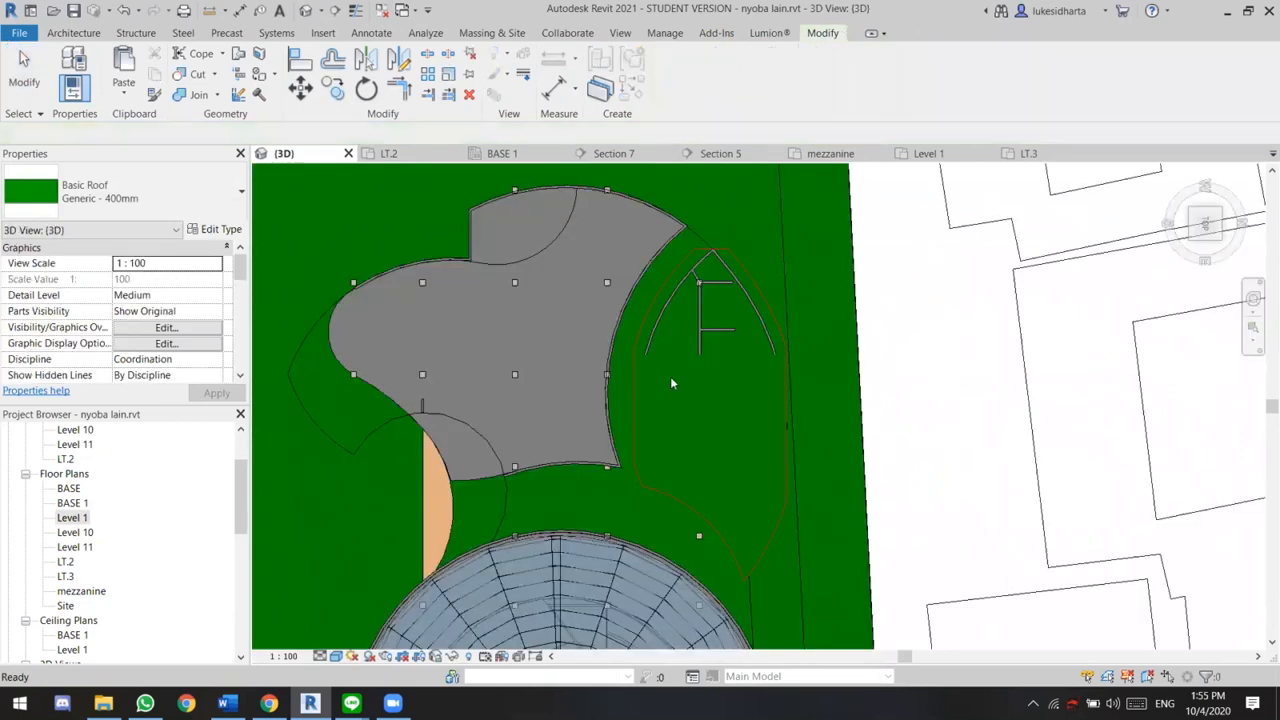
pyautogui.scroll(1, 773, 460)
pyautogui.moveTo(858, 457); pyautogui.dragTo(731, 452, button='middle')
pyautogui.moveTo(1120, 490); pyautogui.dragTo(820, 176, button='middle')
pyautogui.moveTo(857, 456); pyautogui.dragTo(1025, 584, button='middle')
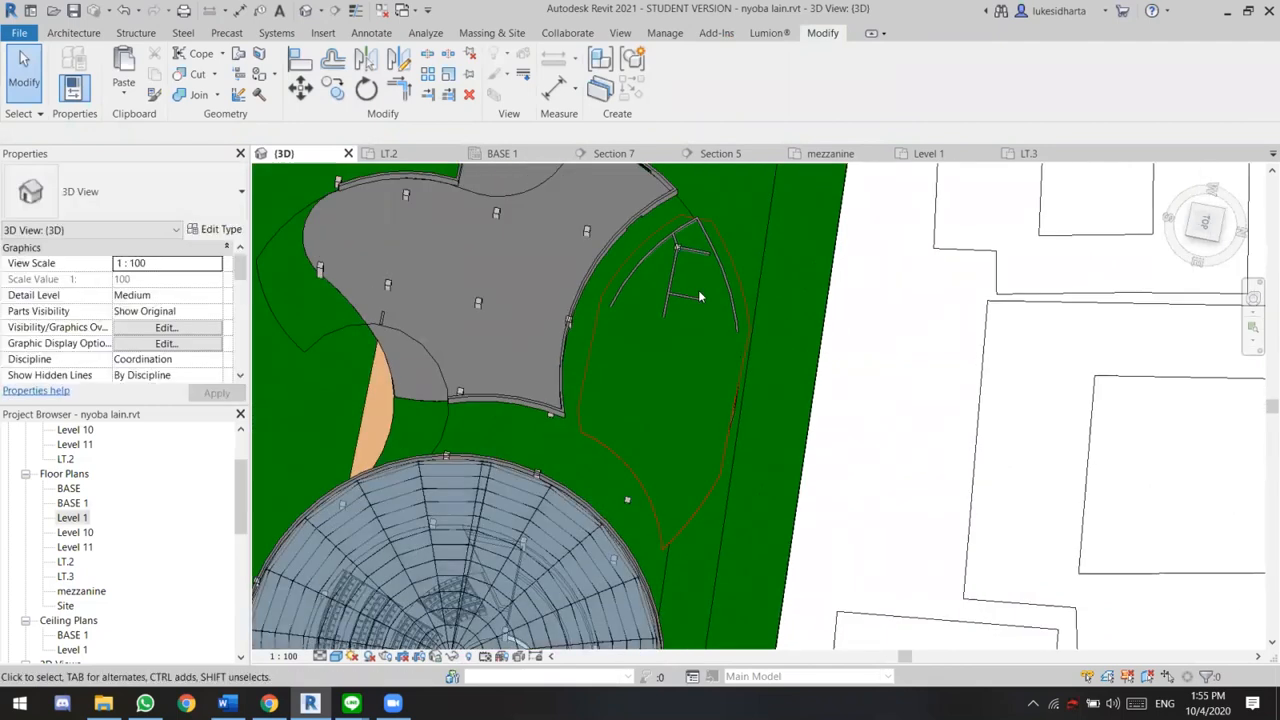
pyautogui.click(722, 250)
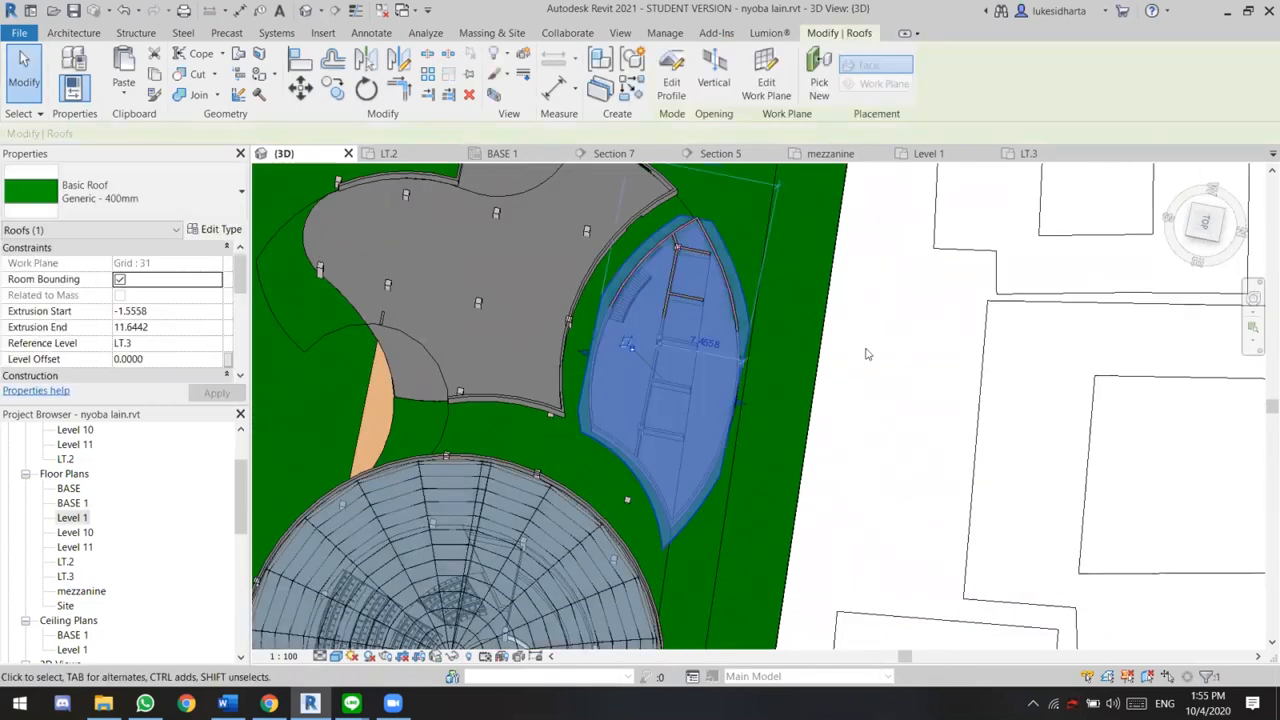
pyautogui.moveTo(951, 346); pyautogui.dragTo(952, 360, button='middle')
pyautogui.moveTo(750, 424); pyautogui.dragTo(758, 421)
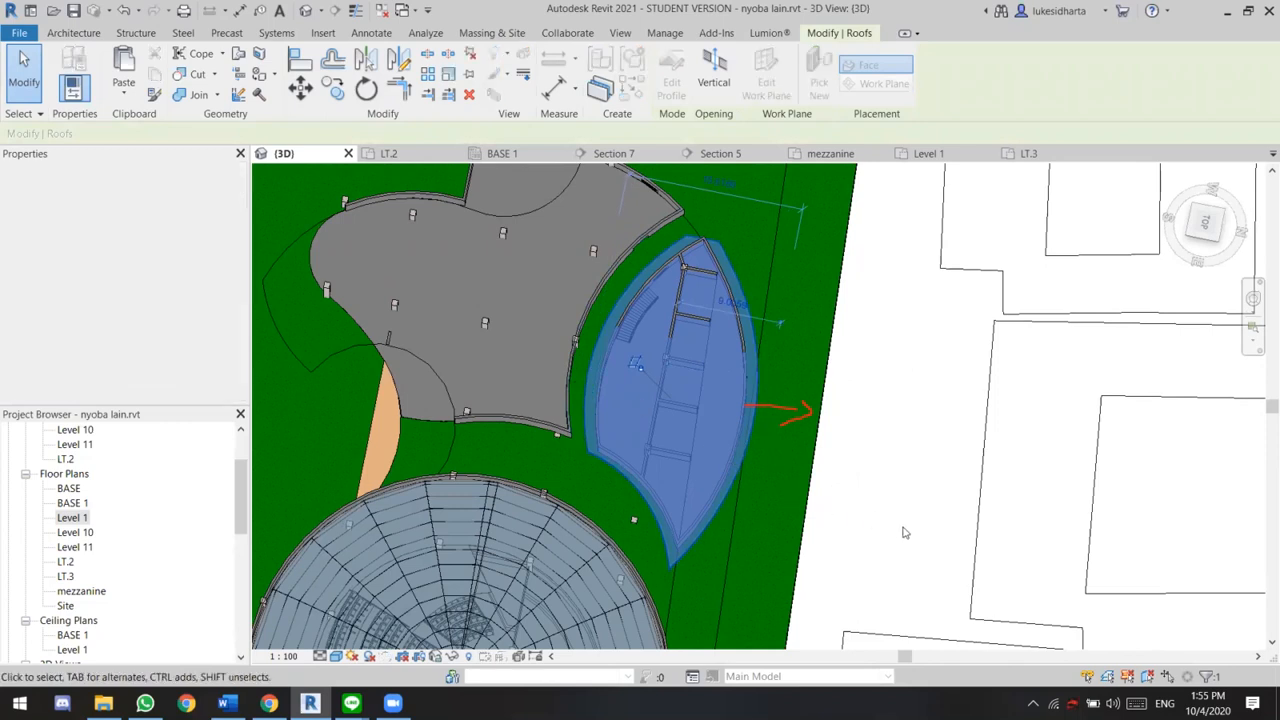
pyautogui.click(904, 530)
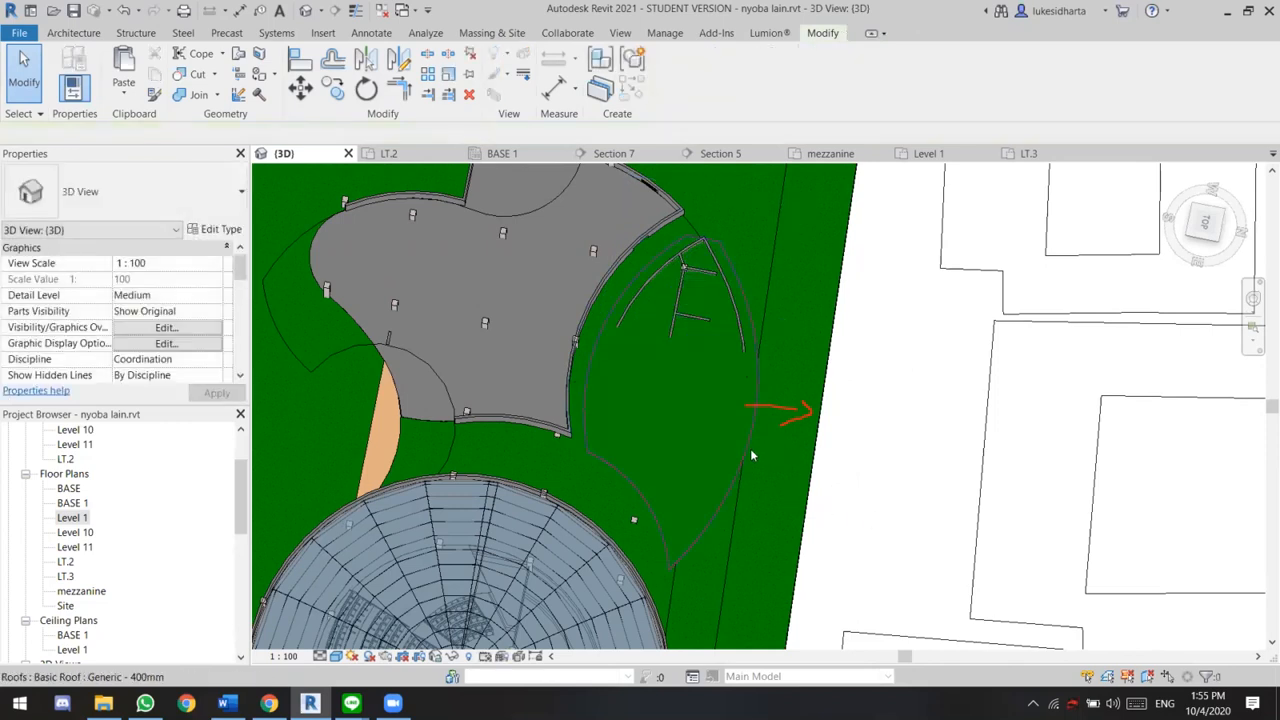
# Edit the leaf-shaped roof's profile from the back, stretch the descending arc's free end outward to about 18.5 m long, and finish the profile
pyautogui.click(725, 249)
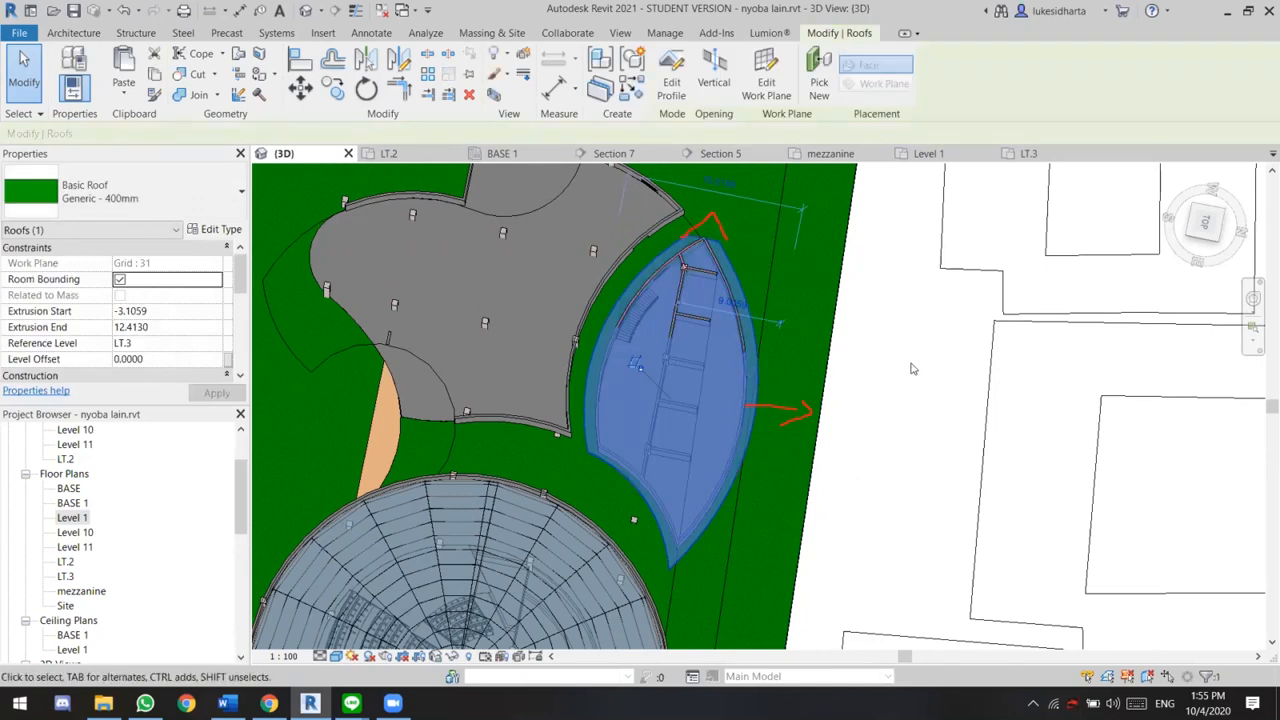
pyautogui.click(912, 369)
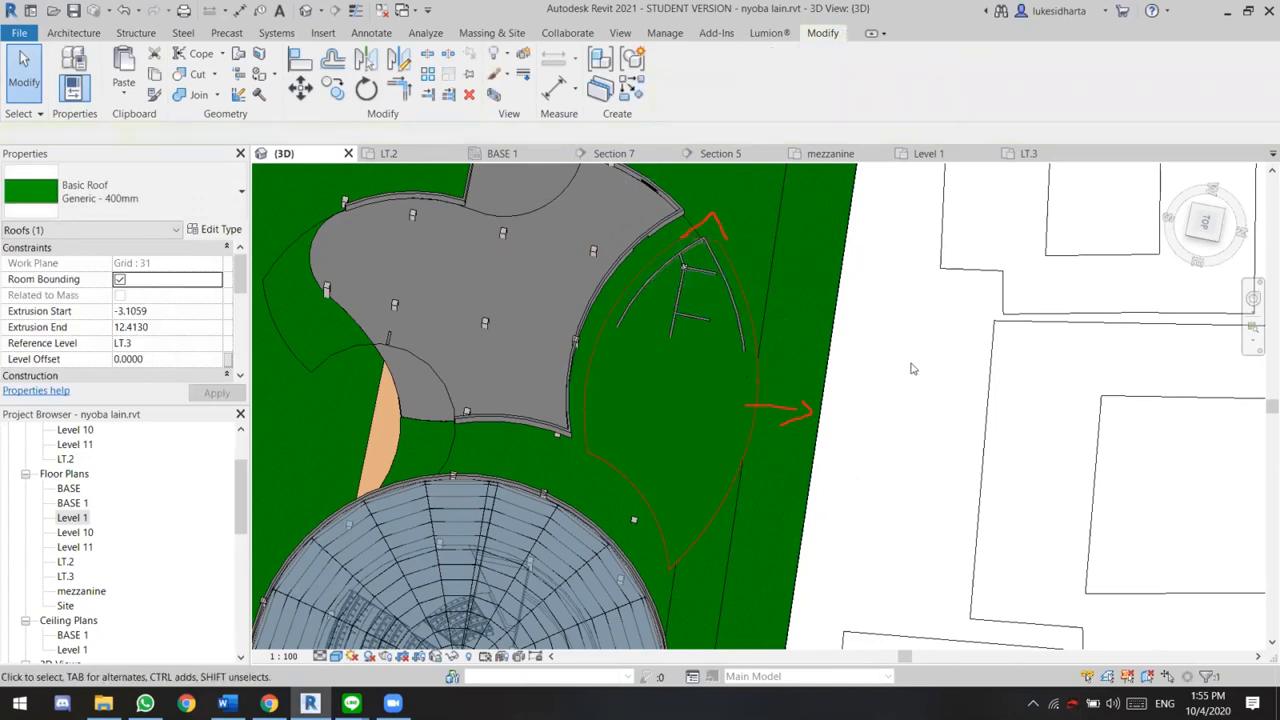
pyautogui.click(745, 312)
pyautogui.doubleClick(727, 304)
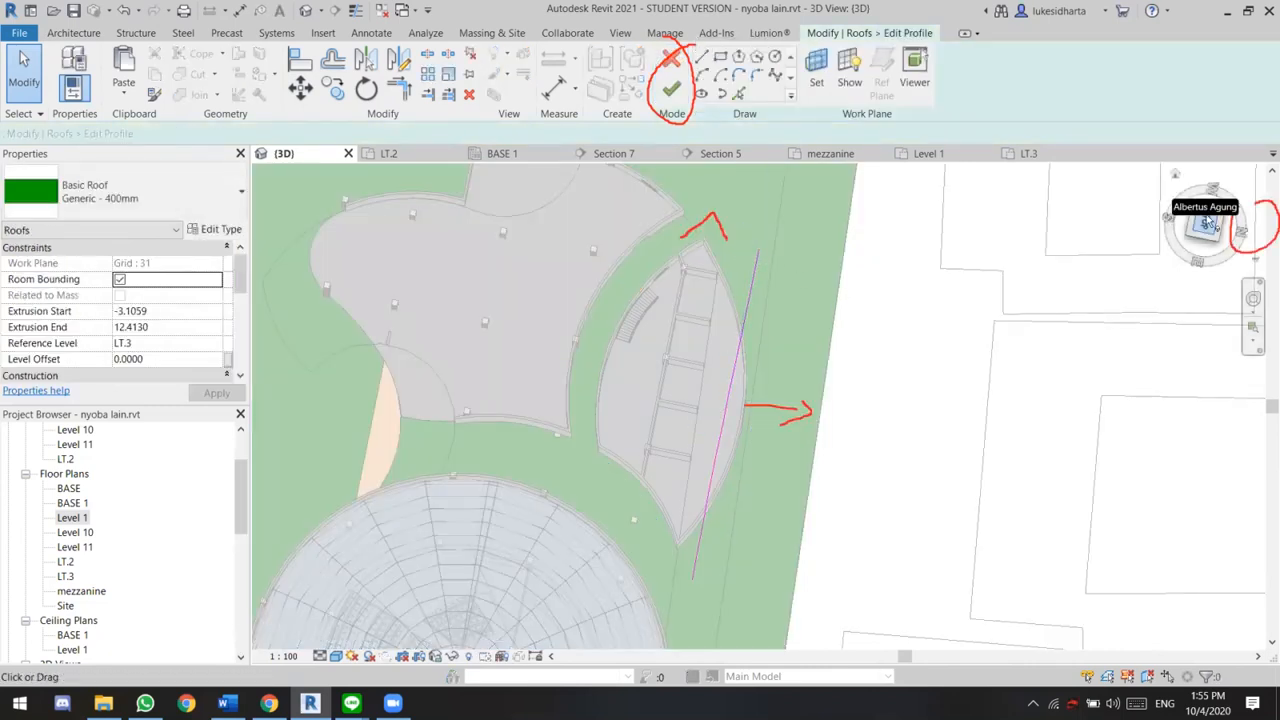
pyautogui.click(1204, 276)
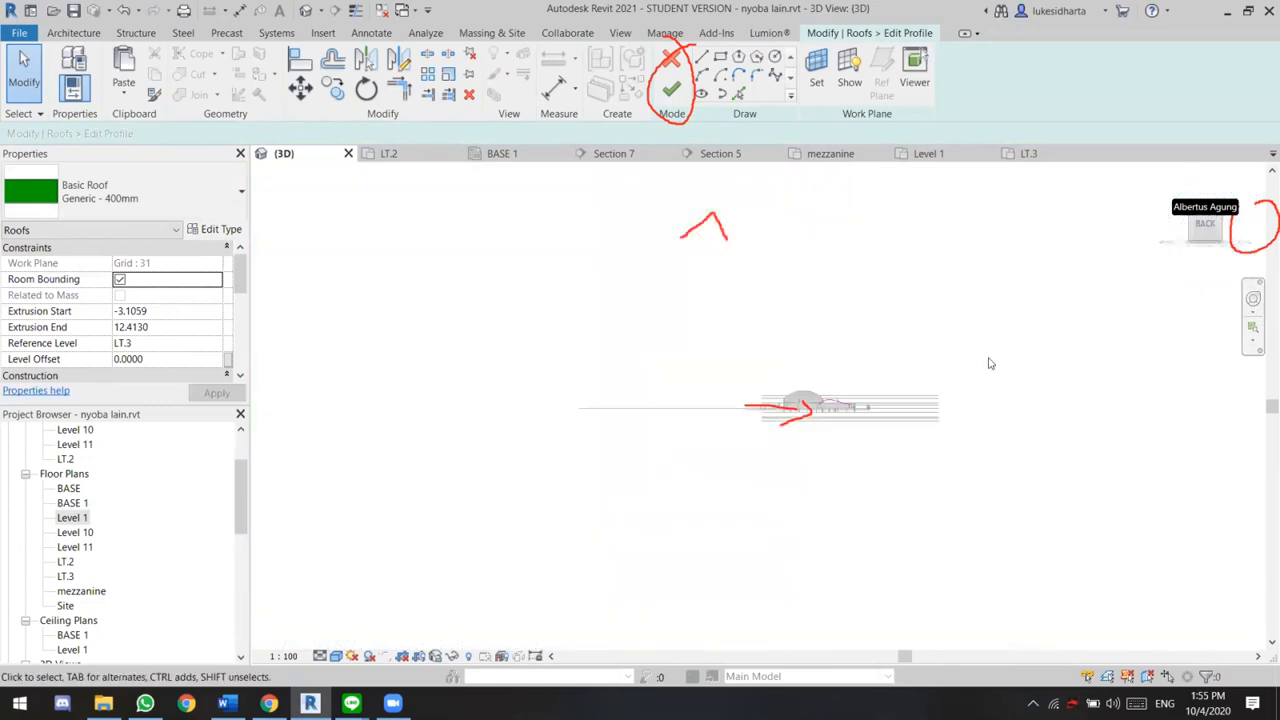
pyautogui.scroll(10, 881, 367)
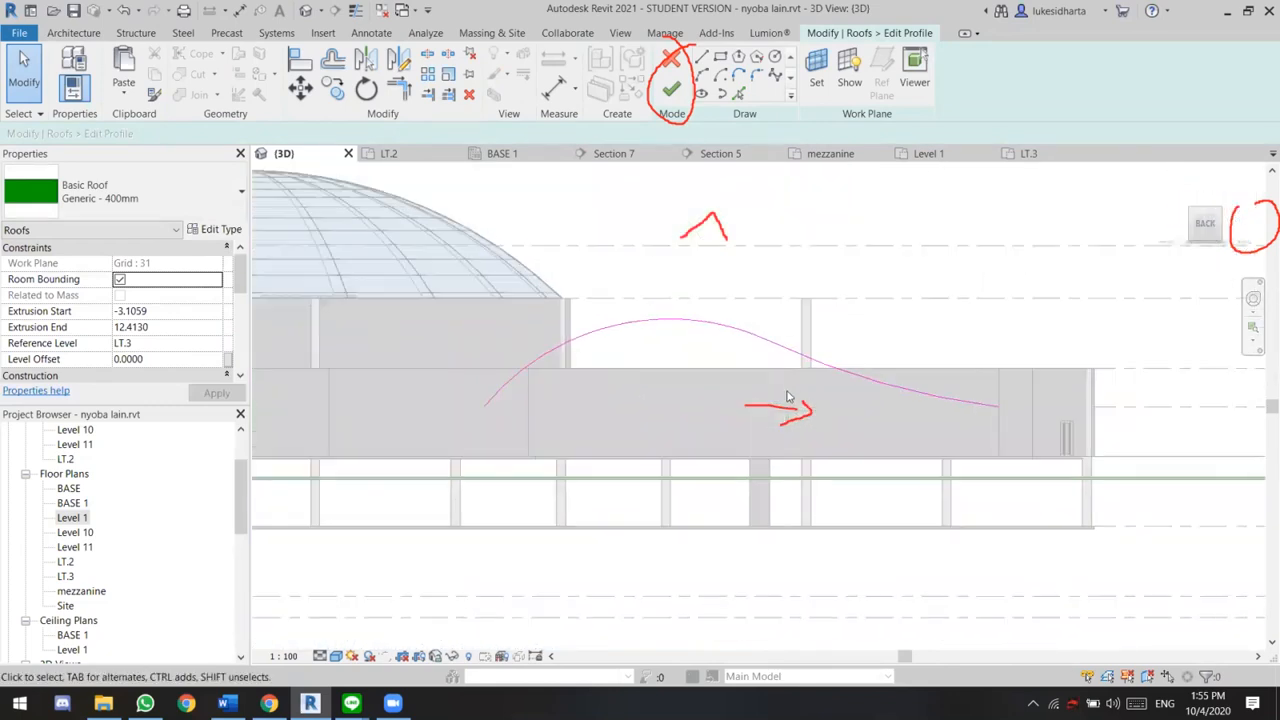
pyautogui.moveTo(835, 377); pyautogui.dragTo(801, 387, button='middle')
pyautogui.click(1008, 422)
pyautogui.moveTo(1069, 435); pyautogui.dragTo(1196, 445)
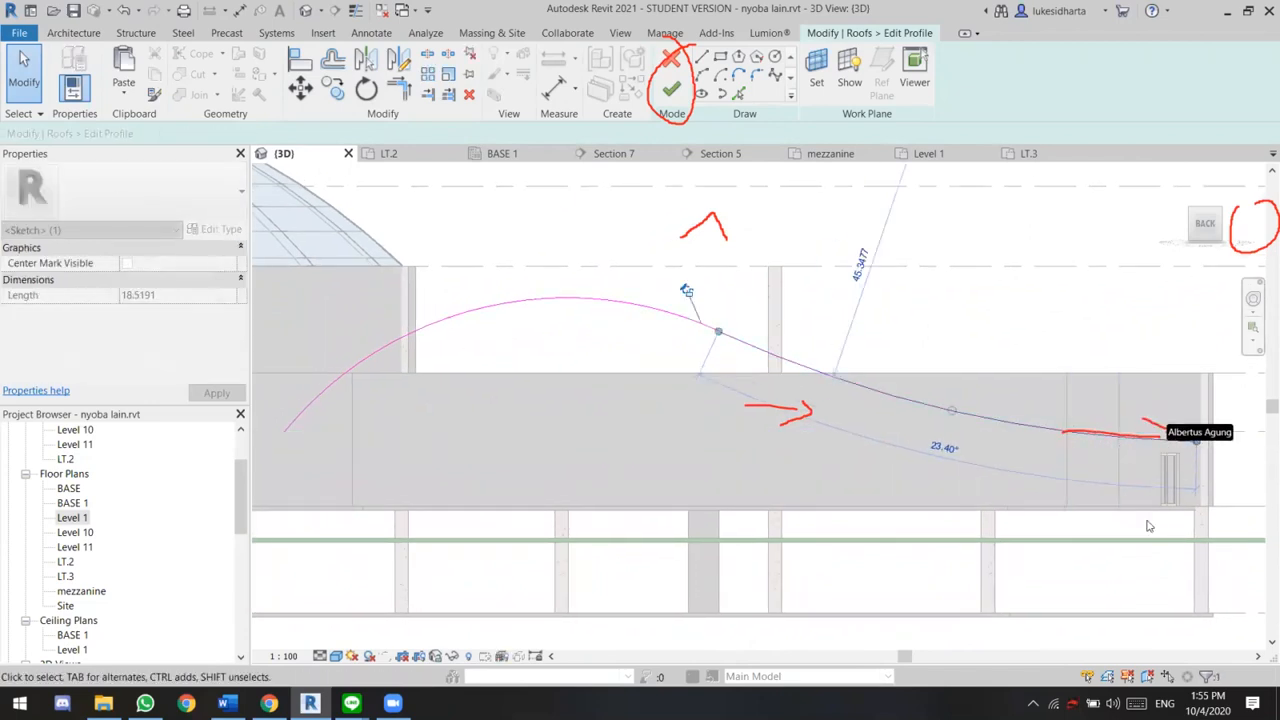
pyautogui.click(672, 90)
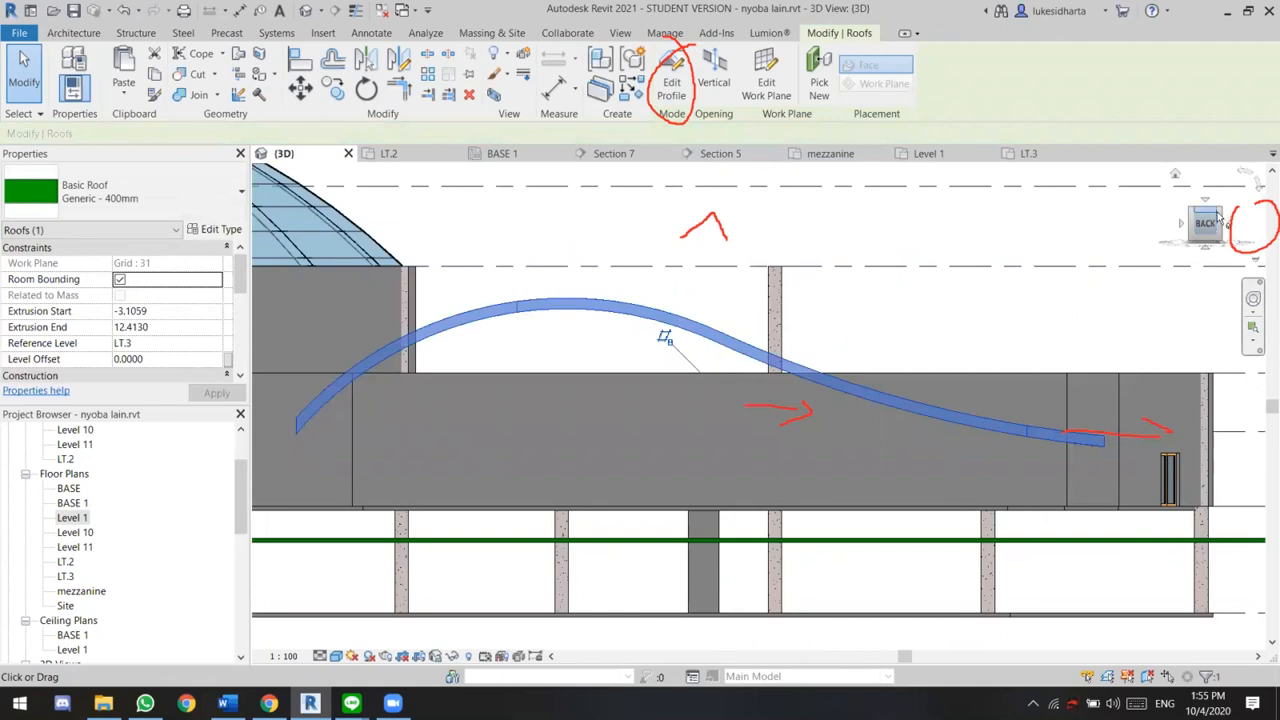
# Examine how the reshaped roof sits over the leaf-shaped building's walls in an angled 3D view from the back
pyautogui.keyDown('shift'); pyautogui.moveTo(931, 330); pyautogui.dragTo(937, 471, button='middle'); pyautogui.keyUp('shift')
pyautogui.scroll(4, 600, 400)
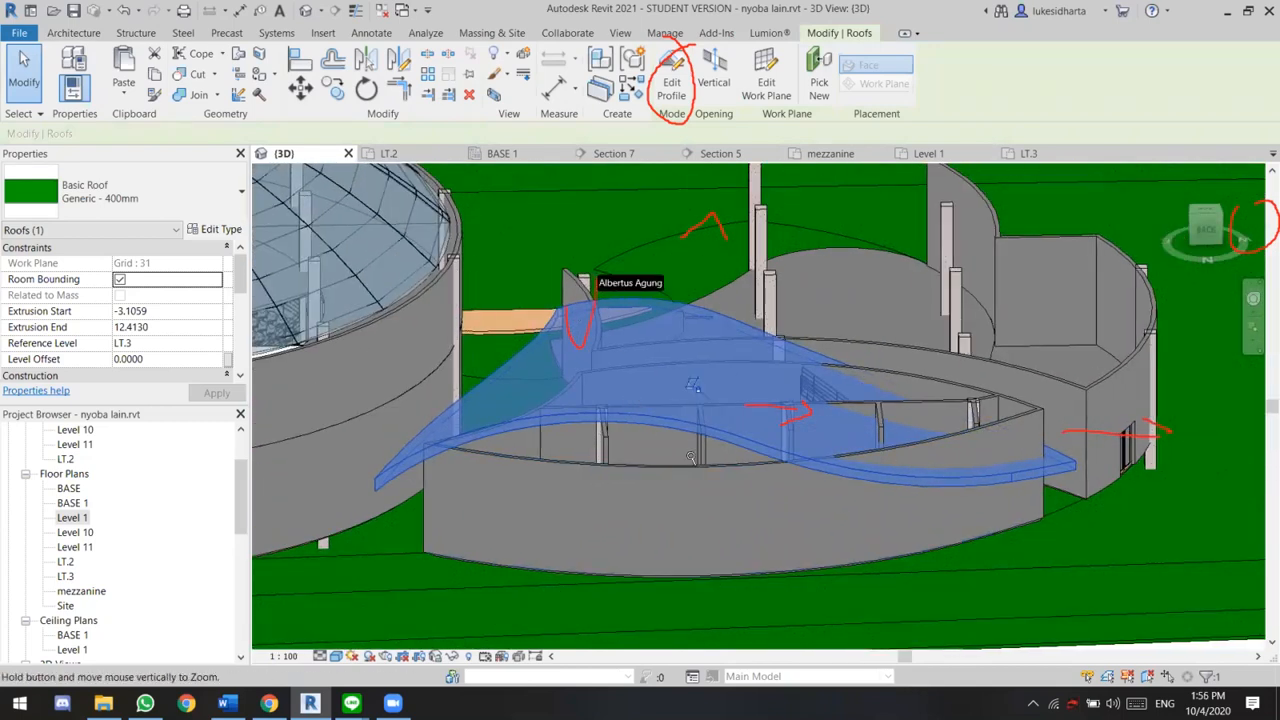
pyautogui.moveTo(595, 417); pyautogui.dragTo(583, 397, button='middle')
pyautogui.scroll(-1, 583, 397)
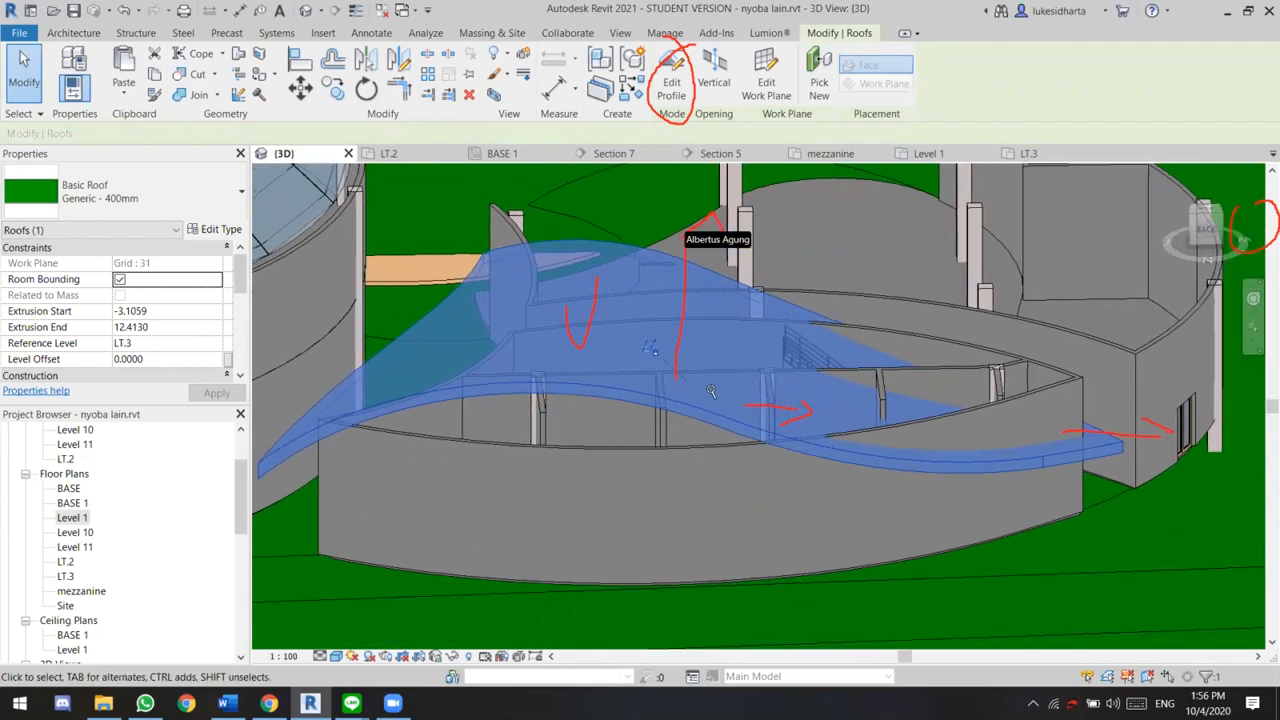
pyautogui.scroll(-2, 677, 409)
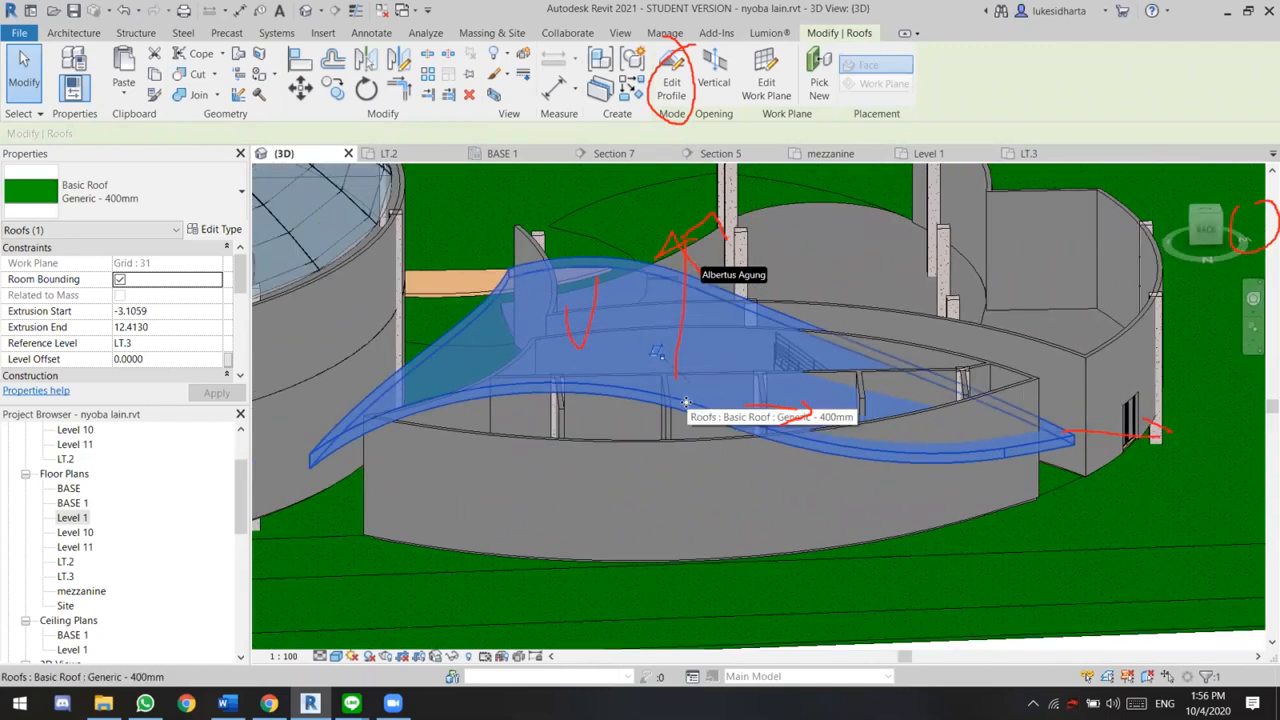
pyautogui.moveTo(686, 404); pyautogui.dragTo(871, 358)
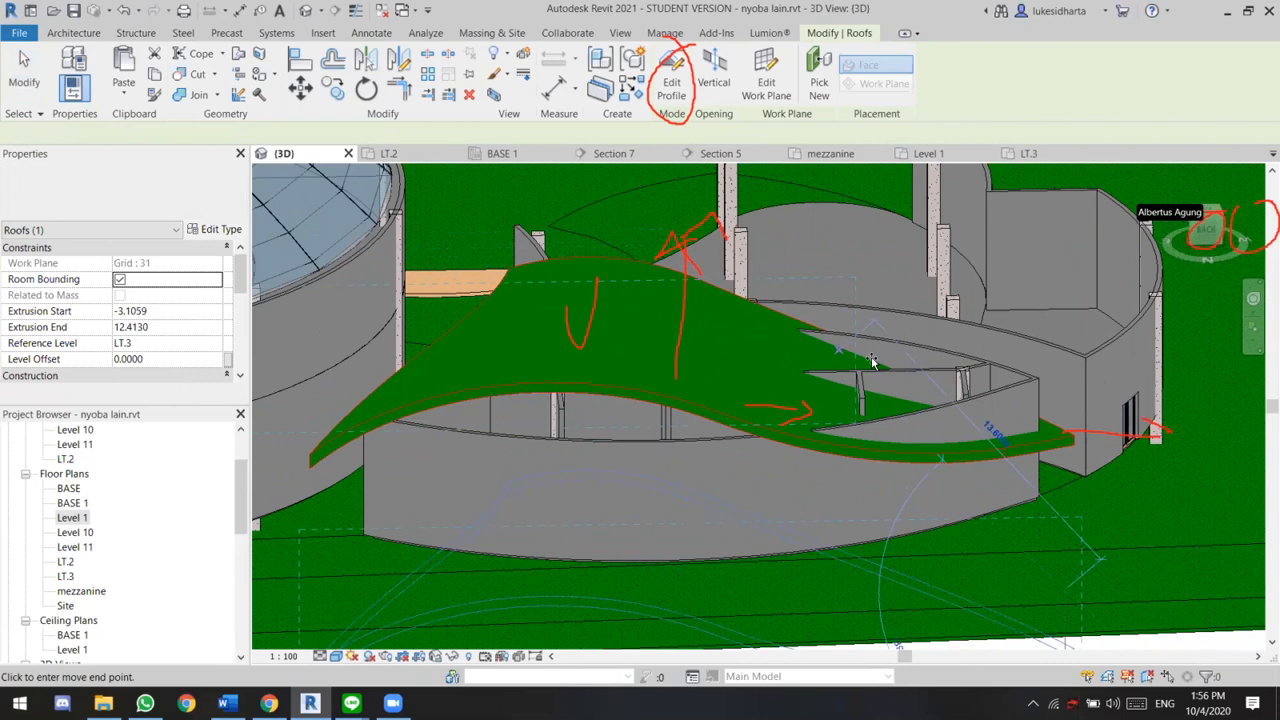
pyautogui.press('Escape')
pyautogui.press('Escape')
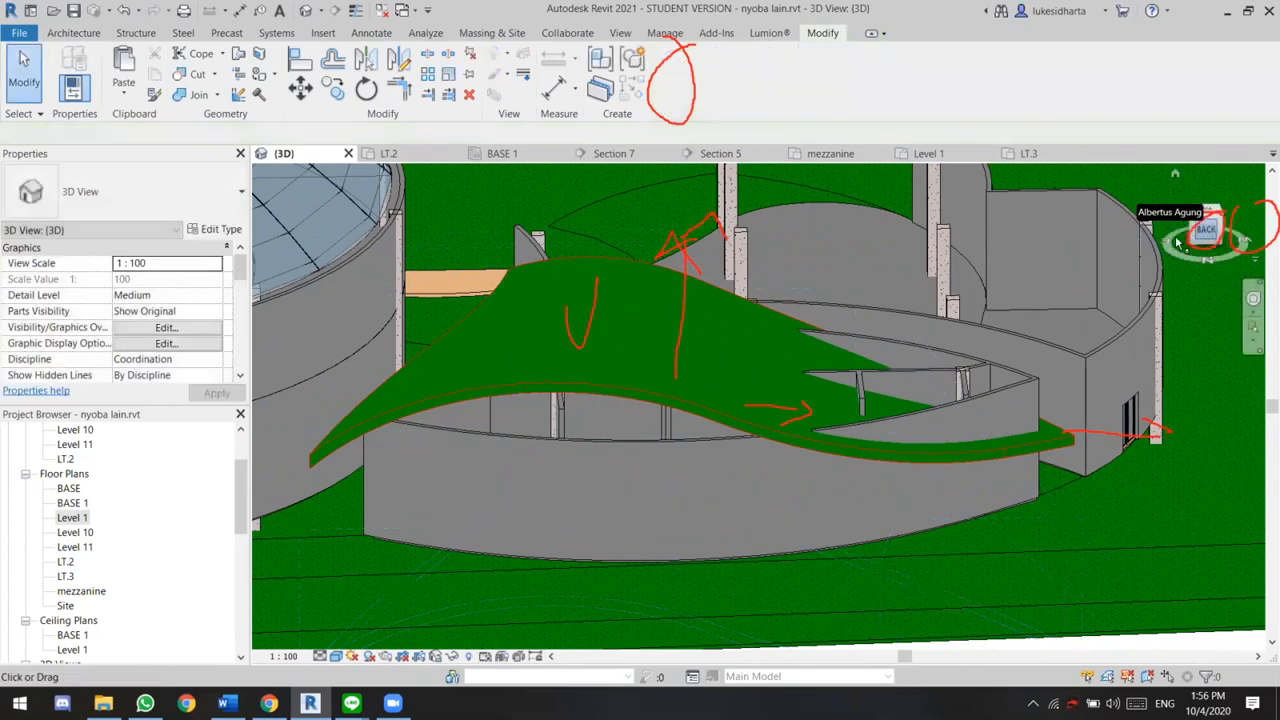
# In the back view, try to copy the wavy roof upward by pasting, and delete the pasted copy
pyautogui.click(1180, 240)
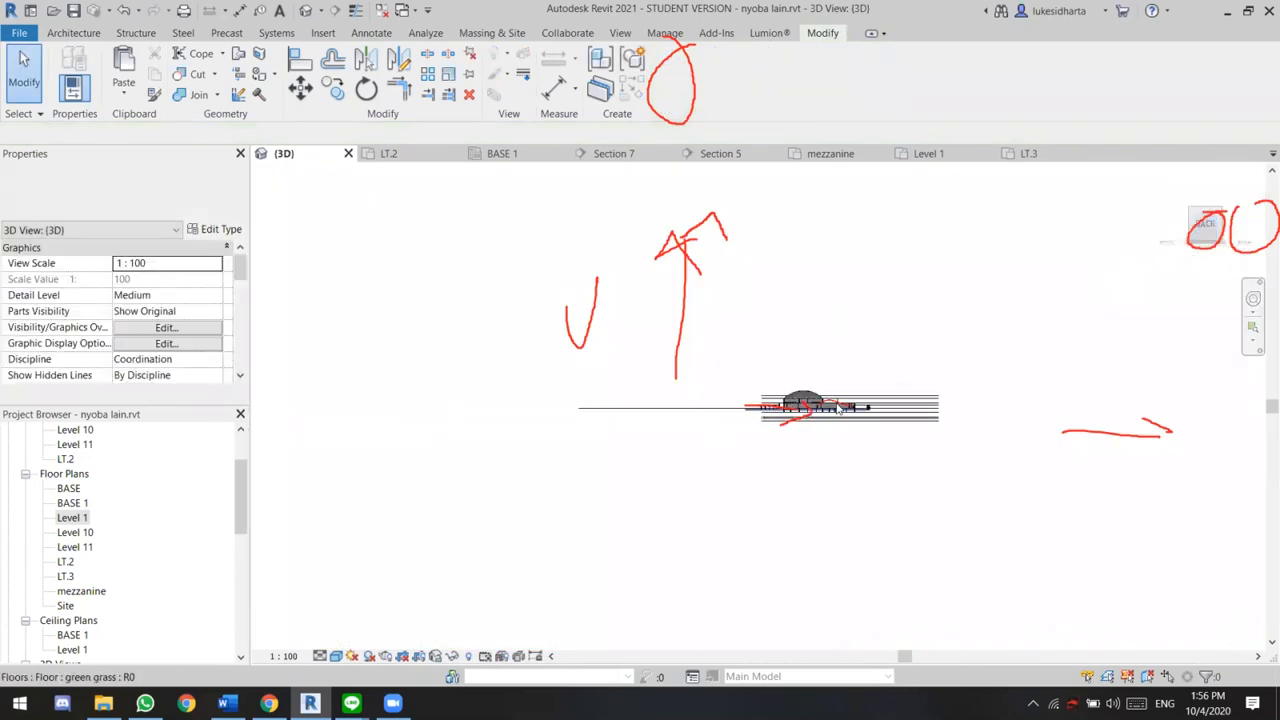
pyautogui.scroll(10, 840, 408)
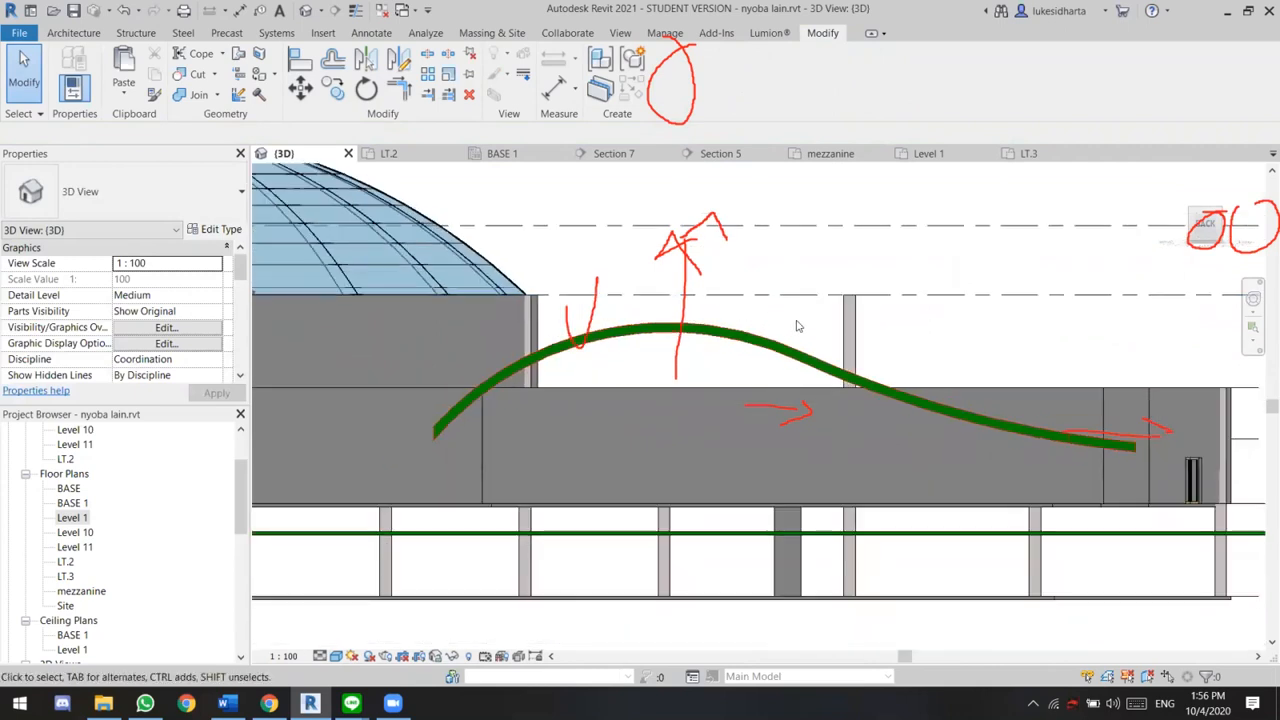
pyautogui.scroll(-3, 620, 395)
pyautogui.click(715, 370)
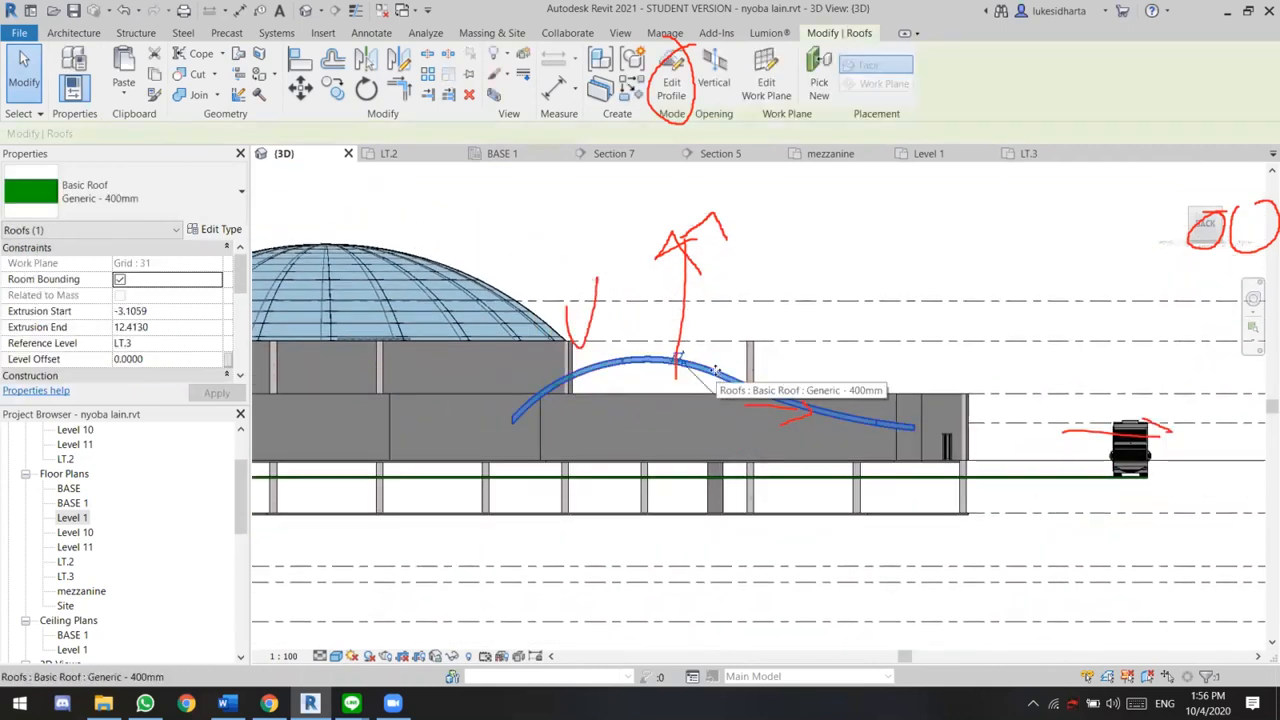
pyautogui.moveTo(621, 396)
pyautogui.mouseDown()
pyautogui.moveTo(555, 401)
pyautogui.moveTo(571, 348)
pyautogui.moveTo(571, 362)
pyautogui.mouseUp()
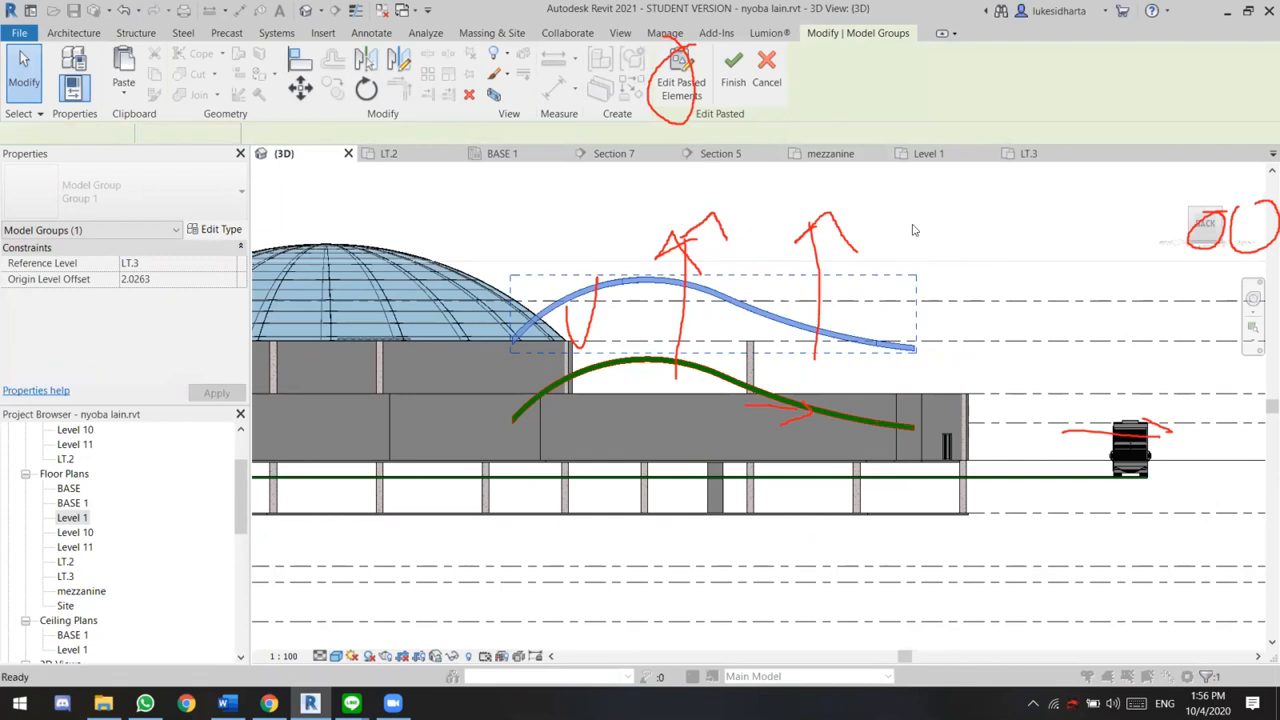
pyautogui.click(912, 230)
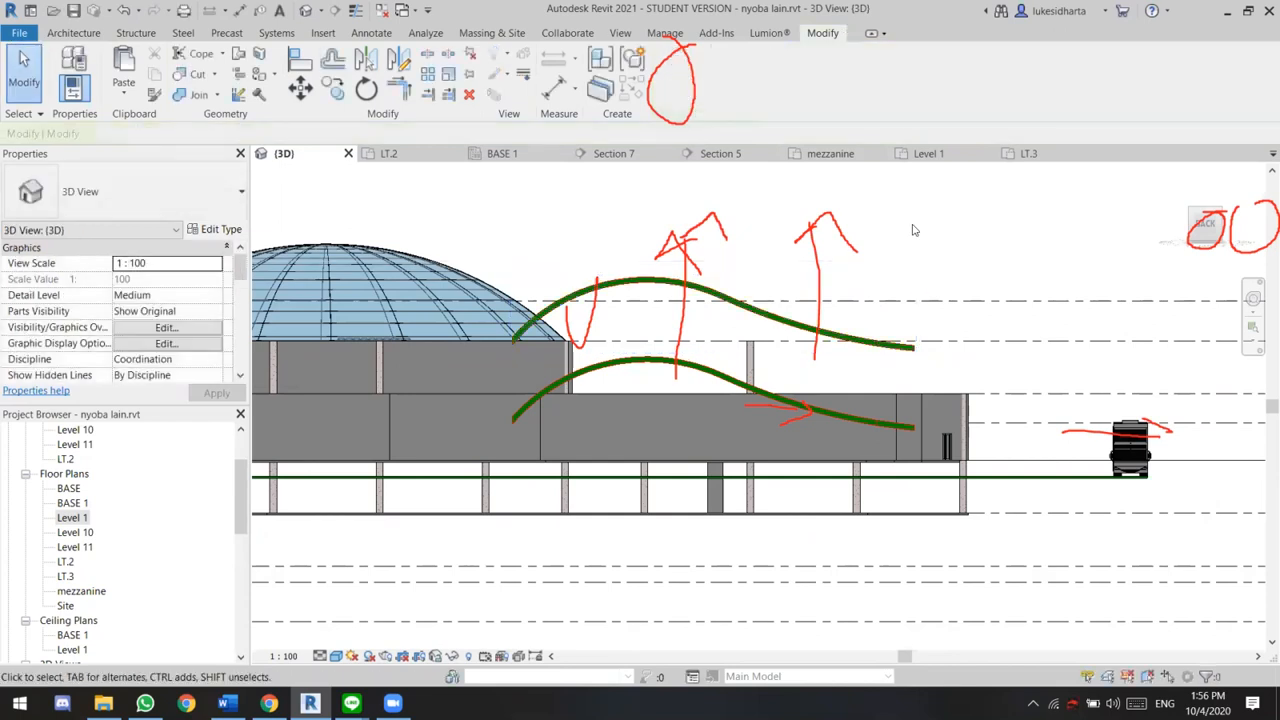
pyautogui.click(780, 316)
pyautogui.press('Delete')
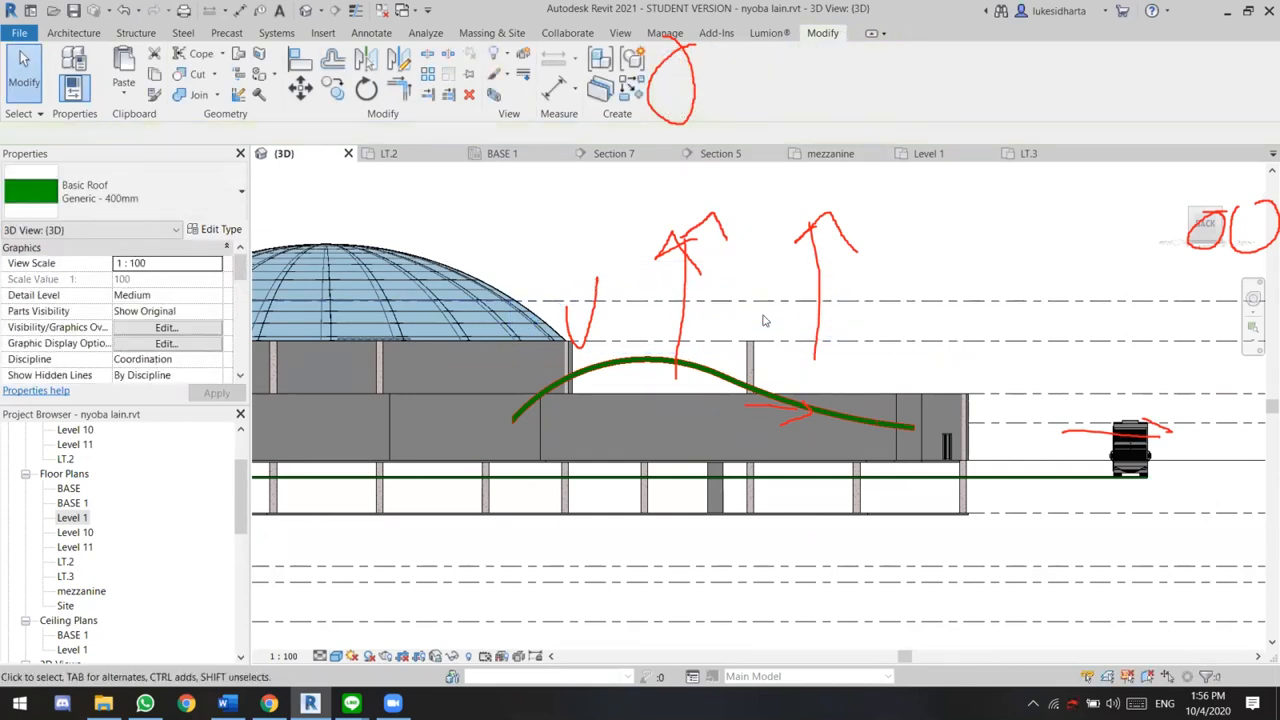
# Copy the wavy roof straight up from its lower end near the dome to about the height of the dome's base
pyautogui.click(585, 383)
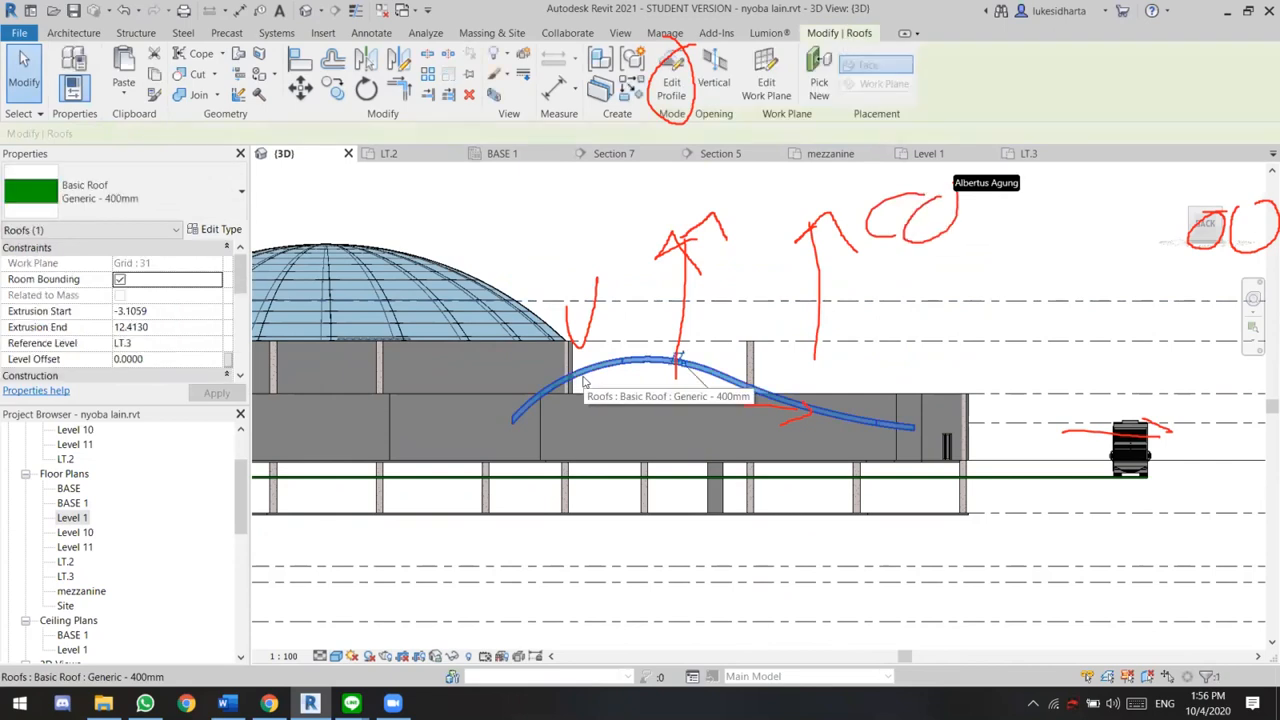
pyautogui.press('m')
pyautogui.press('v')
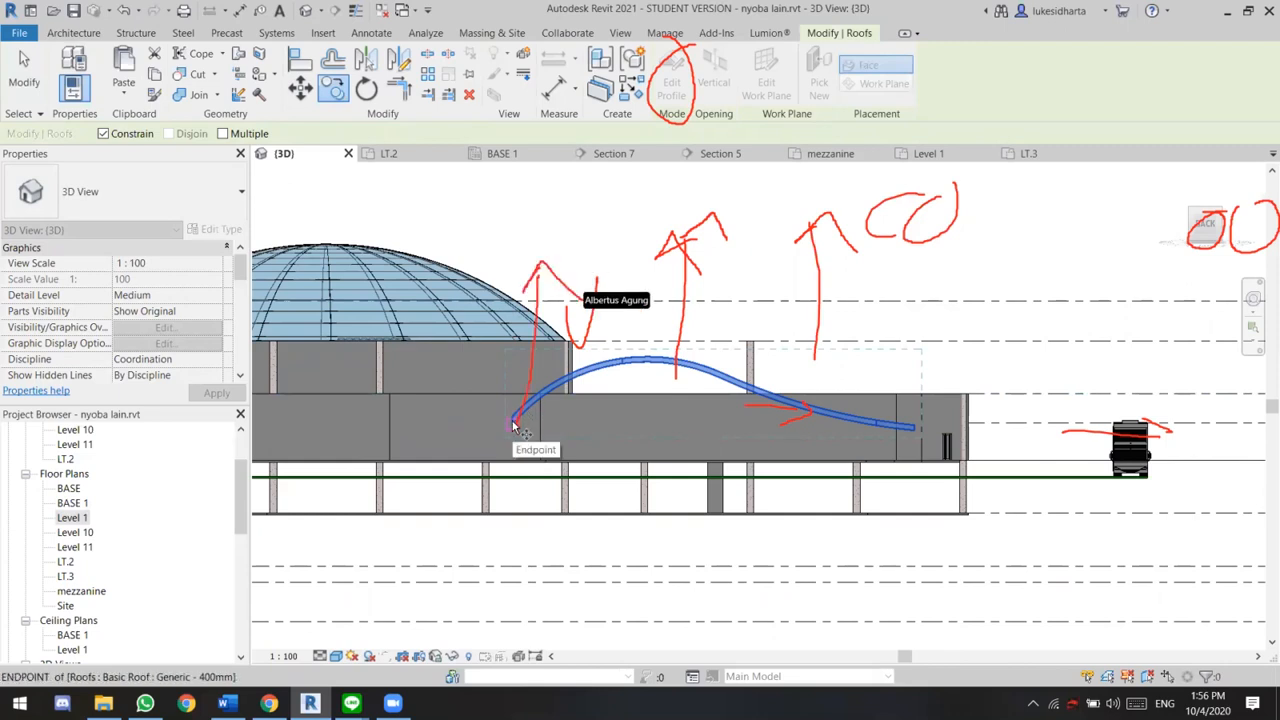
pyautogui.click(513, 426)
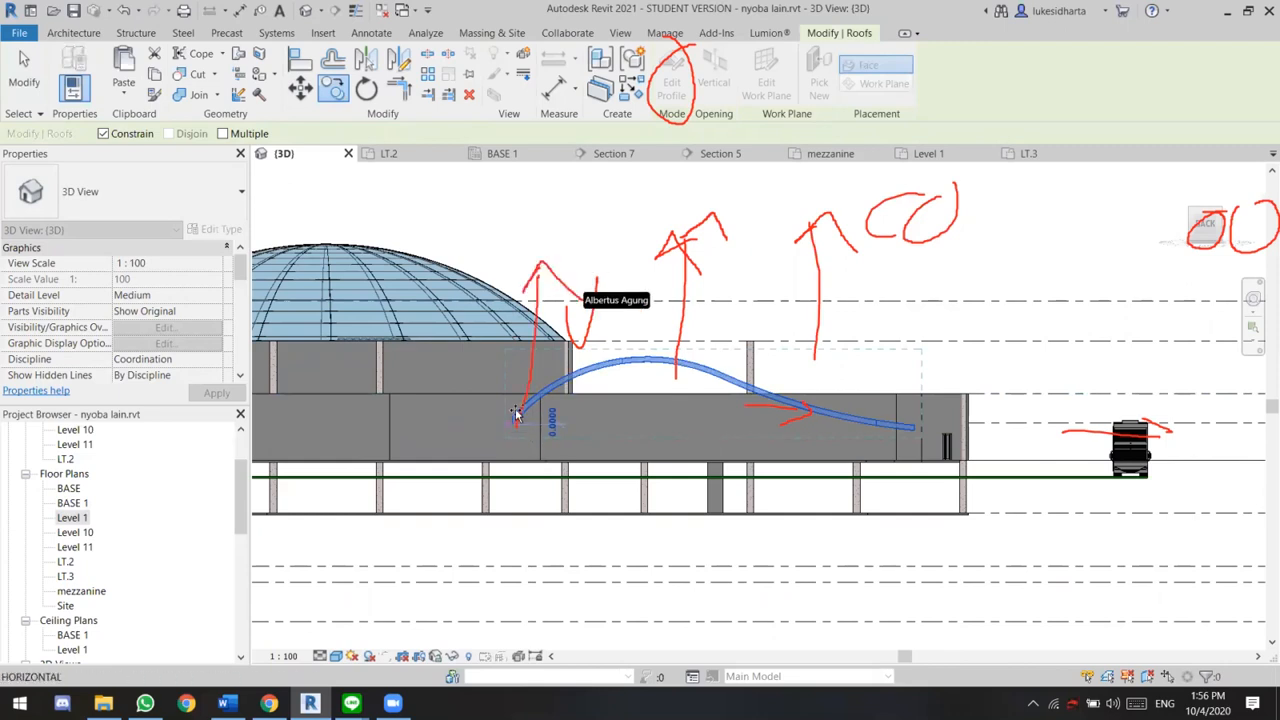
pyautogui.click(513, 334)
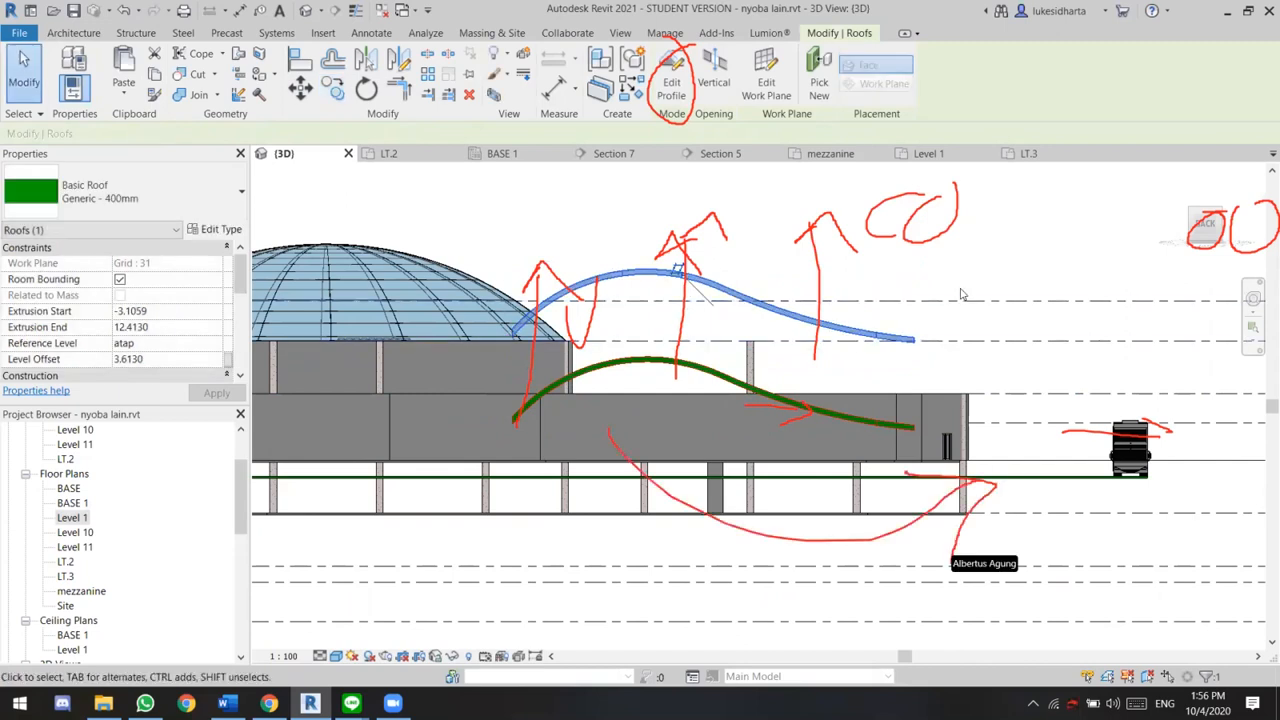
# Change the copied upper roof's type from a basic roof to Sloped Glazing
pyautogui.keyDown('shift'); pyautogui.moveTo(1045, 369); pyautogui.dragTo(962, 448, button='middle'); pyautogui.keyUp('shift')
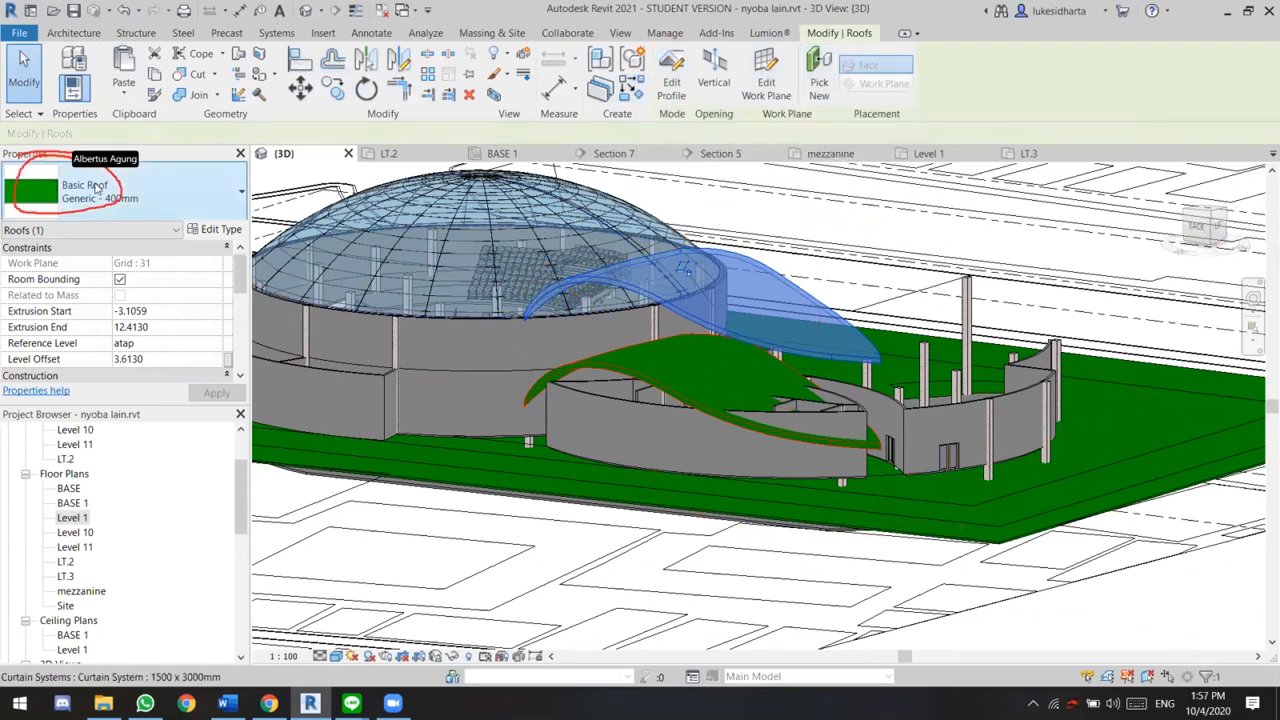
pyautogui.click(178, 195)
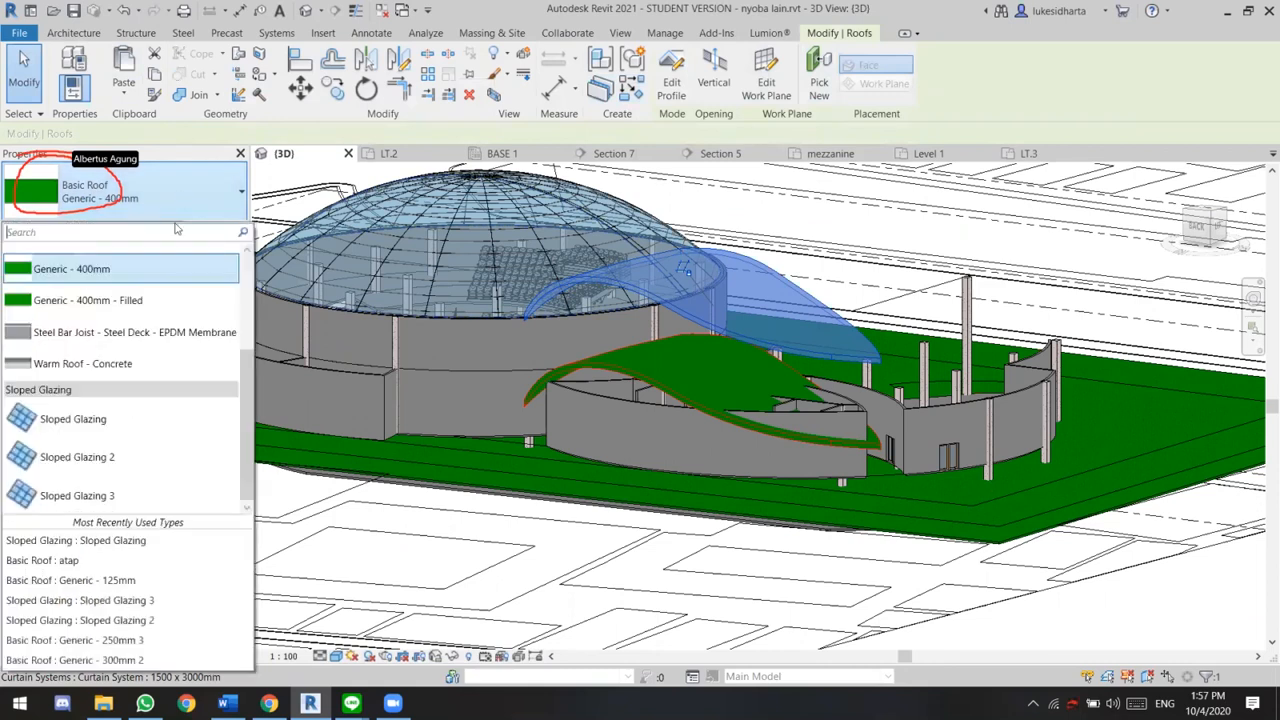
pyautogui.click(142, 433)
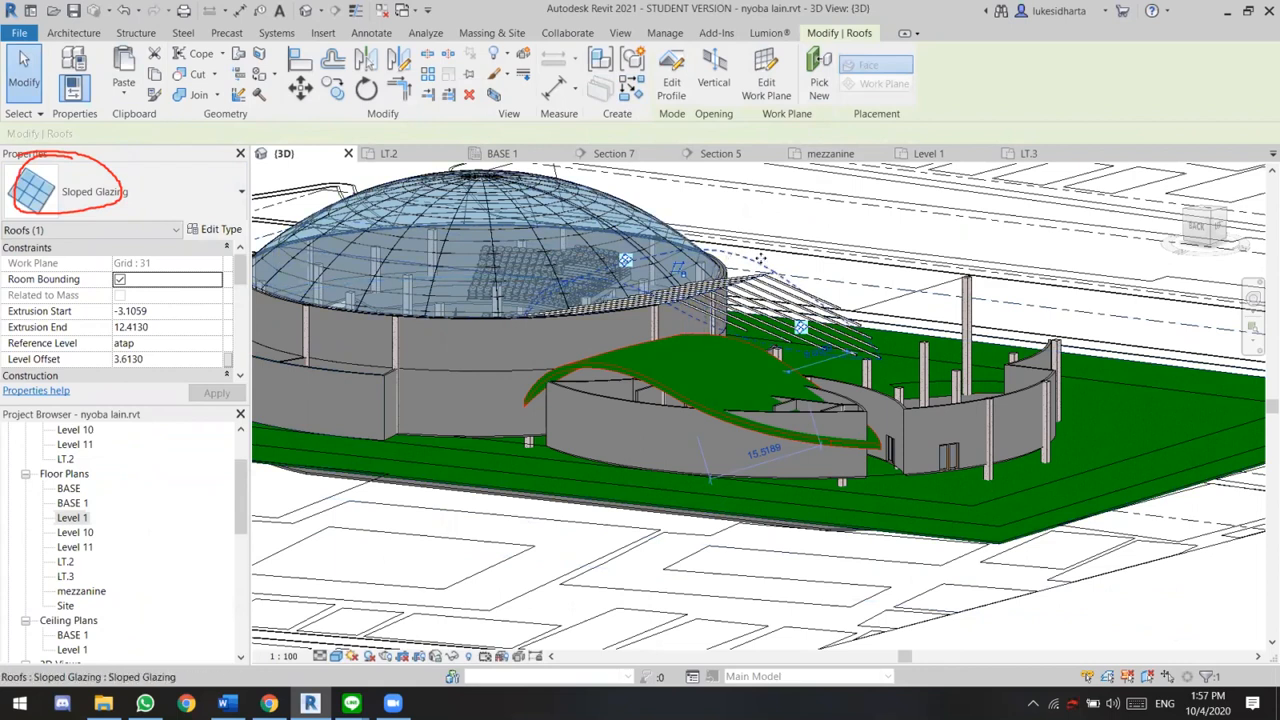
pyautogui.scroll(2, 797, 288)
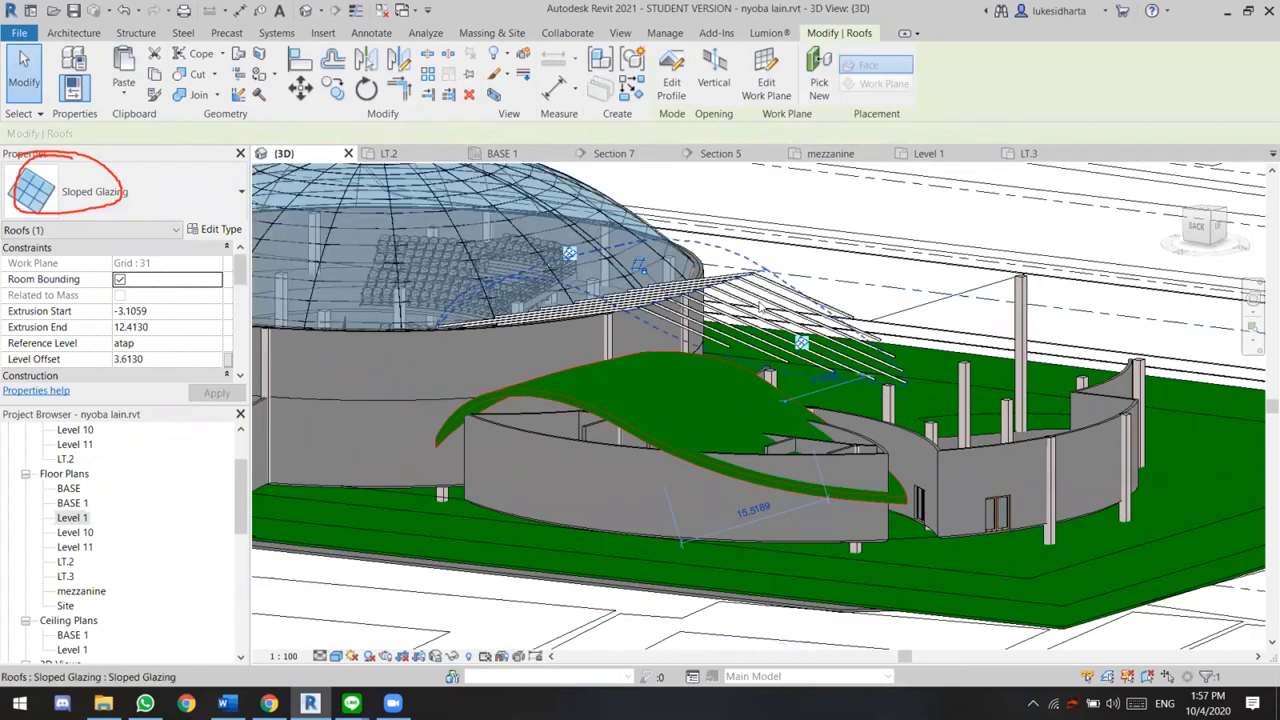
pyautogui.scroll(-1, 752, 309)
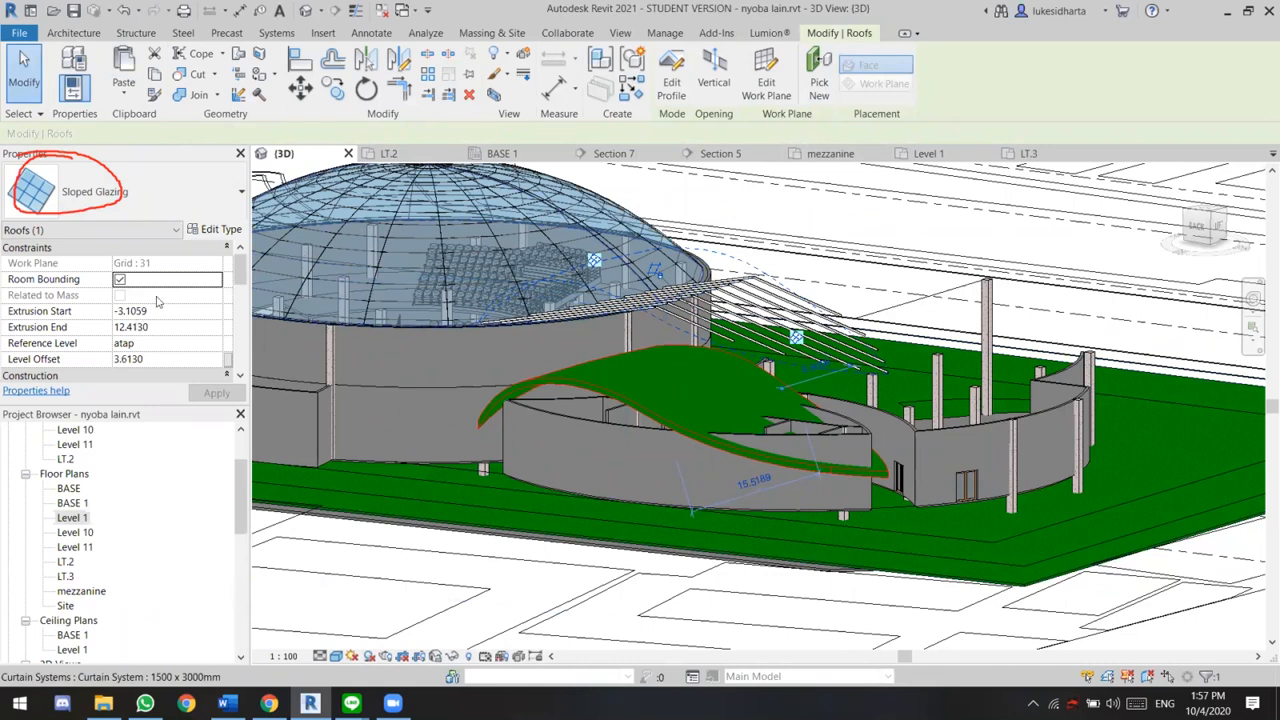
# Set the copied roof's type to Sloped Glazing 2, deleting the mullion elements that cannot be created
pyautogui.click(100, 193)
pyautogui.click(125, 473)
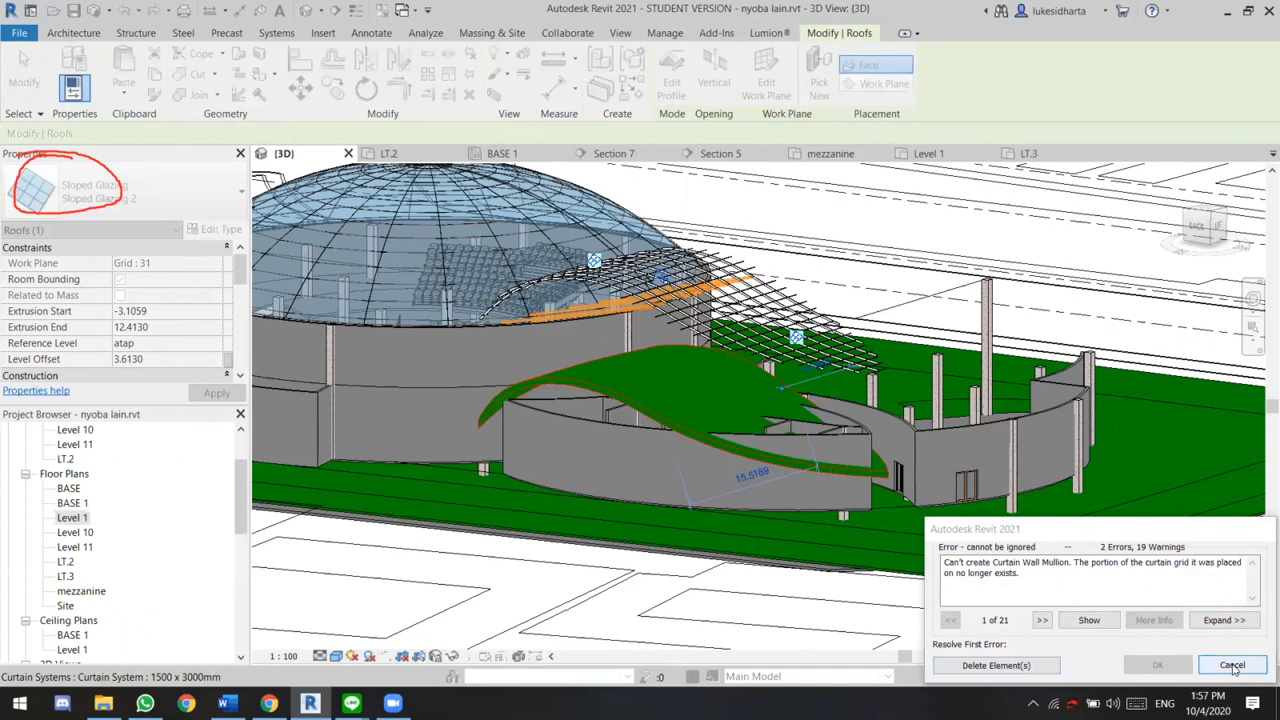
pyautogui.click(995, 665)
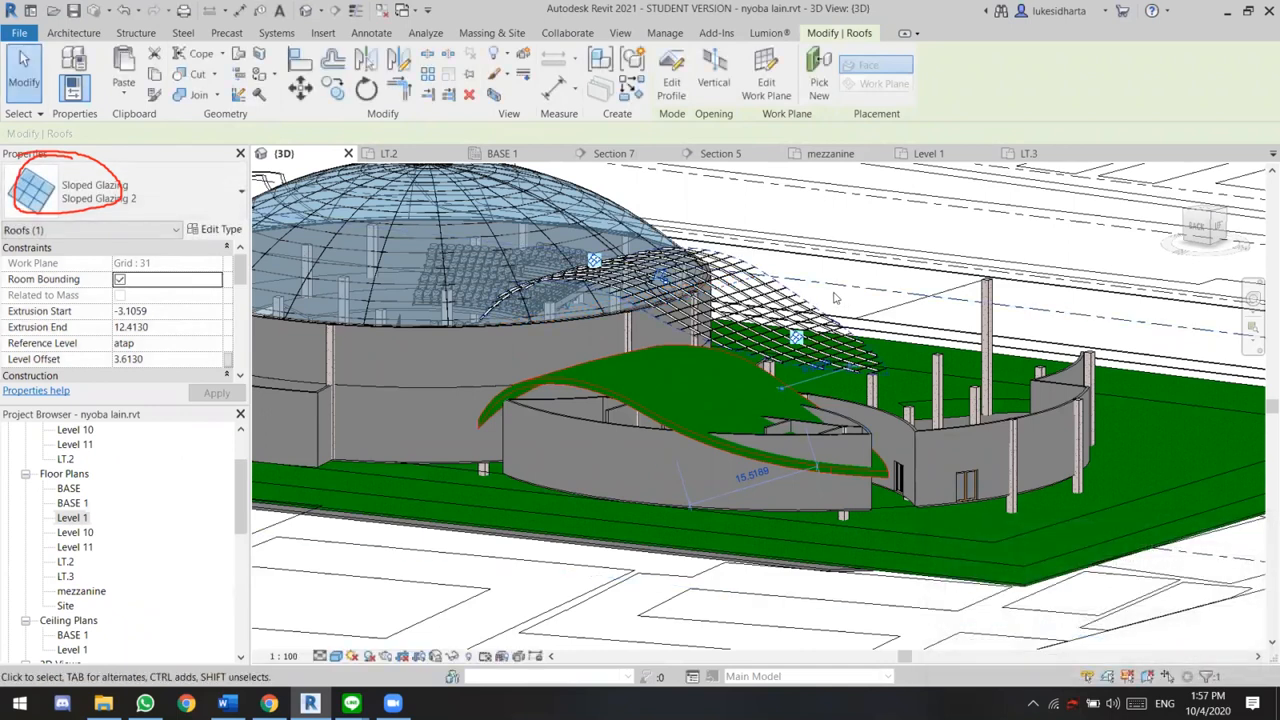
# In the Sloped Glazing 2 type properties, set the Border 1 mullions of Grid 1 and Grid 2 to Circular Mullion : Circular Mullion 1
pyautogui.click(215, 229)
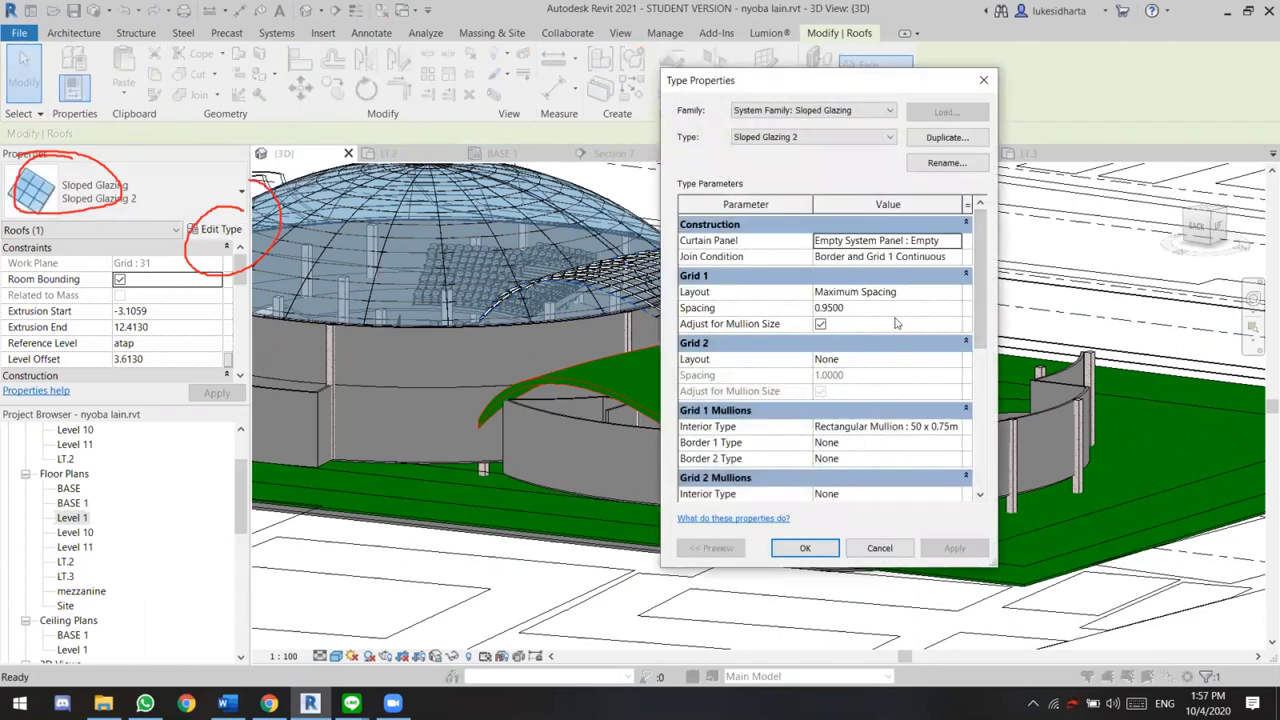
pyautogui.scroll(-2, 880, 440)
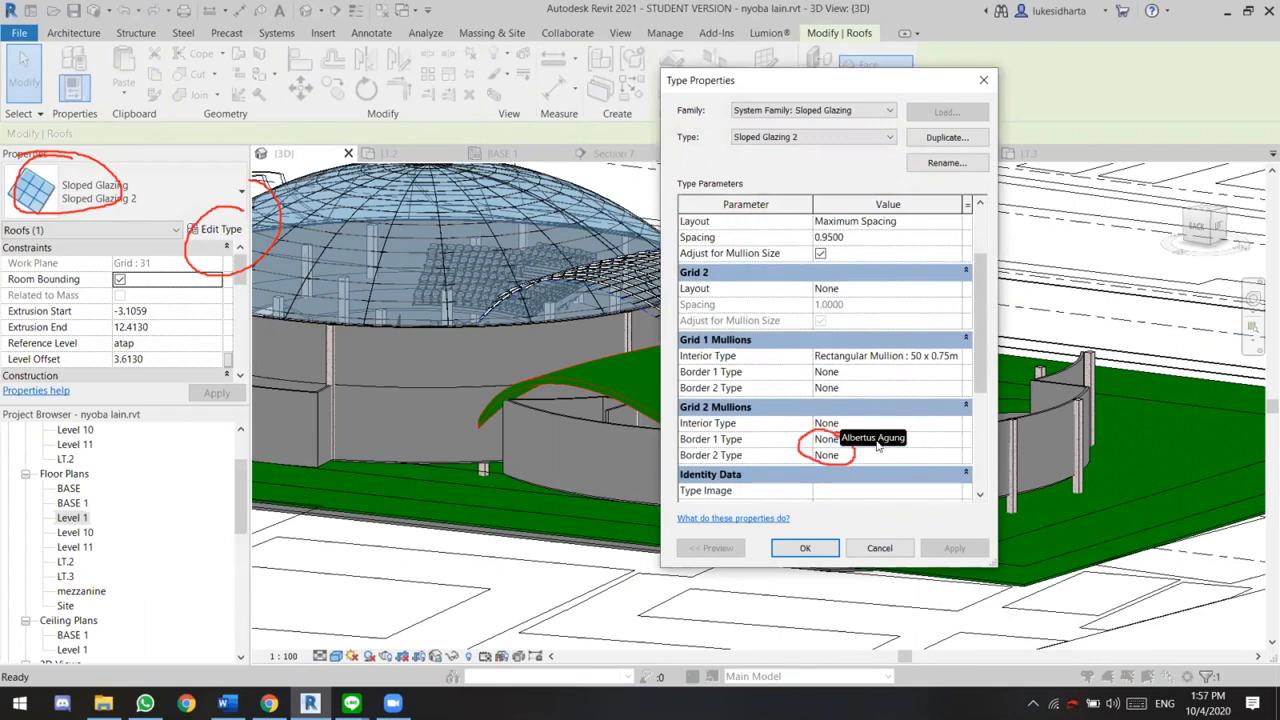
pyautogui.click(957, 372)
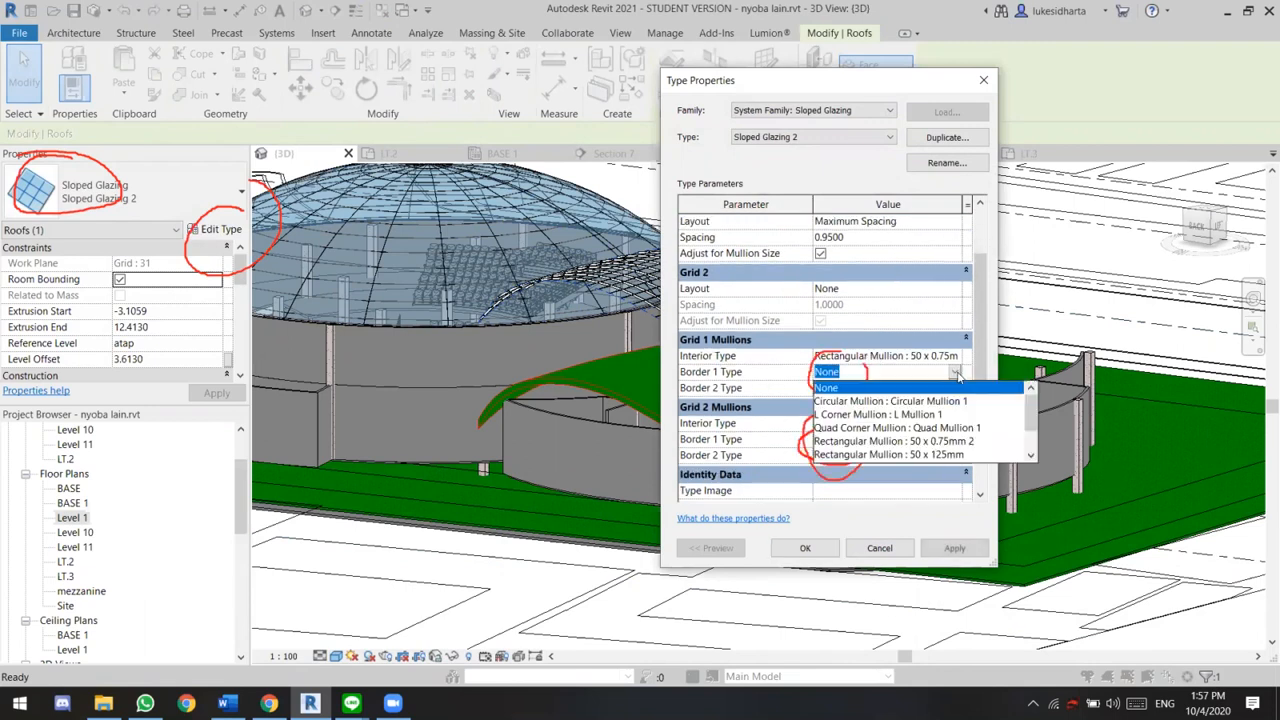
pyautogui.click(955, 400)
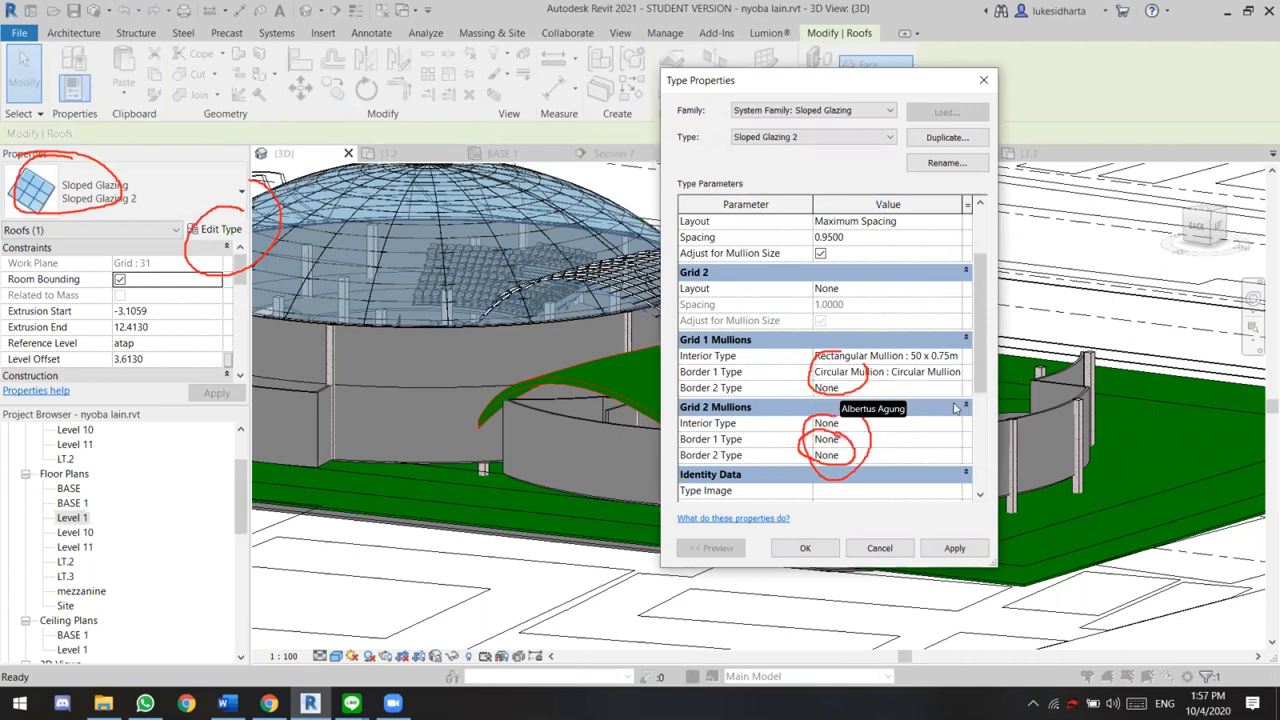
pyautogui.click(960, 426)
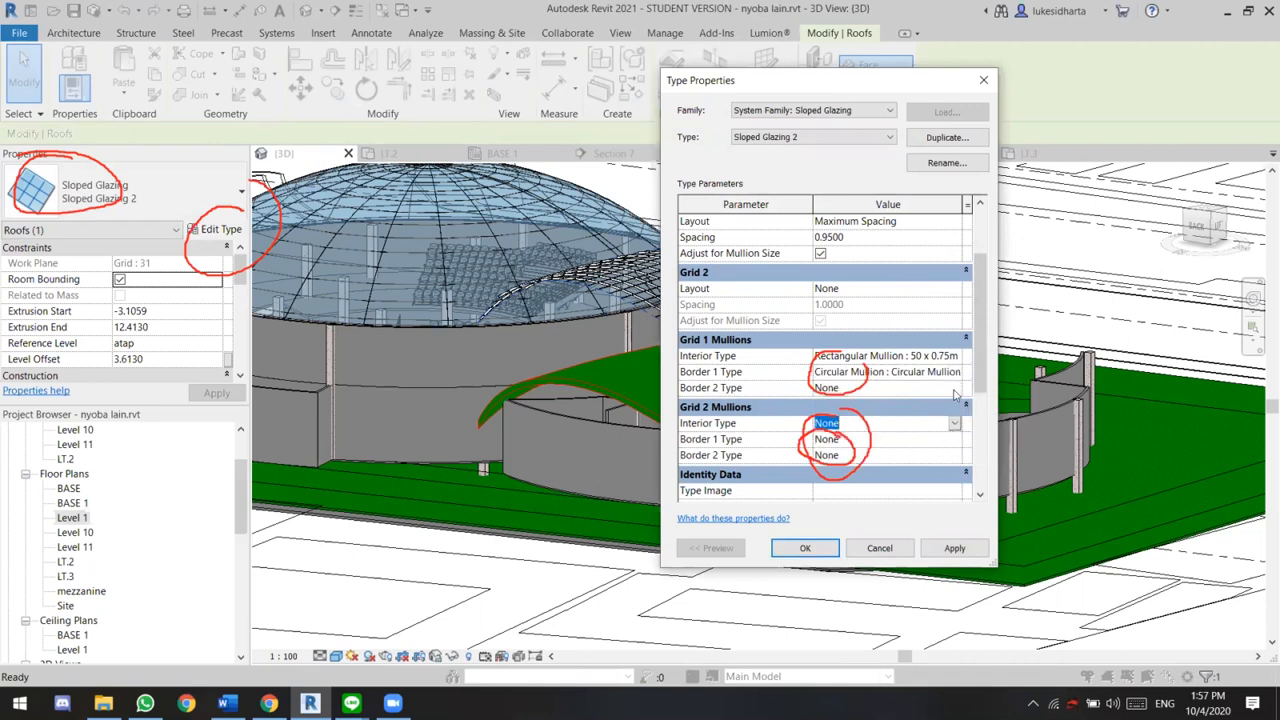
pyautogui.click(955, 440)
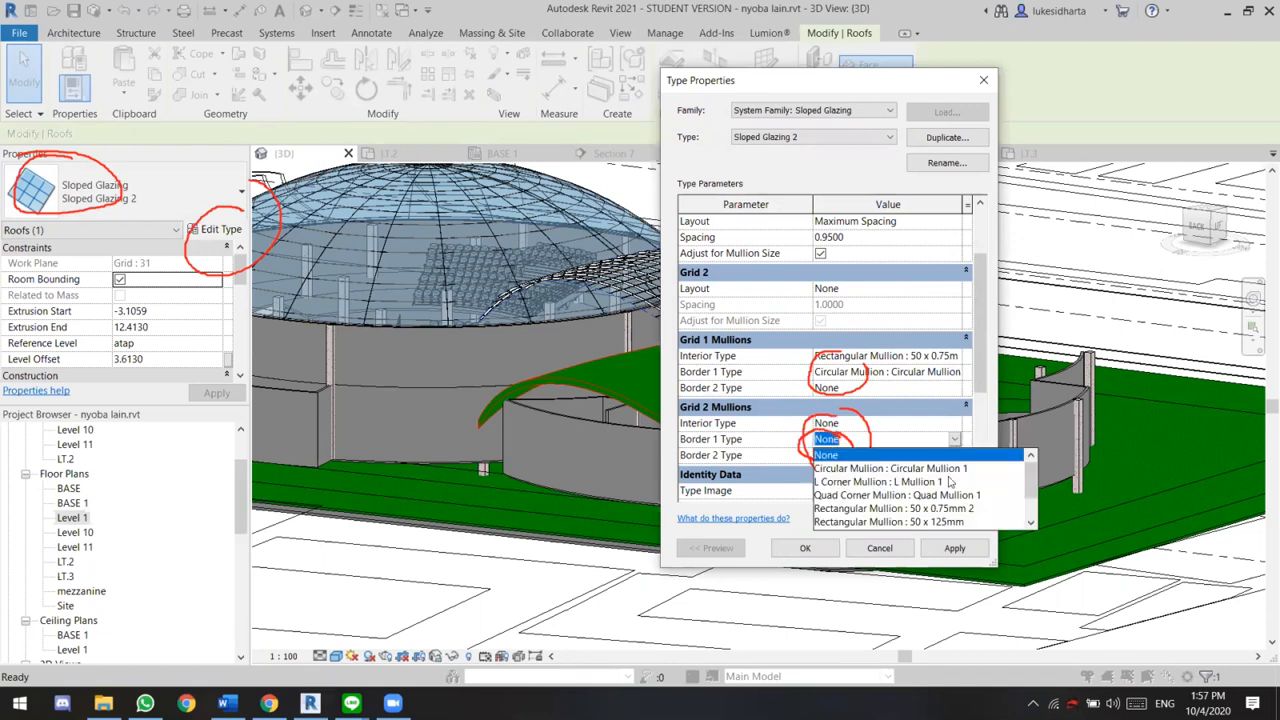
pyautogui.click(948, 469)
# Set the Border 2 mullions of Grid 1 and Grid 2 to Circular Mullion : Circular Mullion 1 and apply the border settings
pyautogui.click(961, 395)
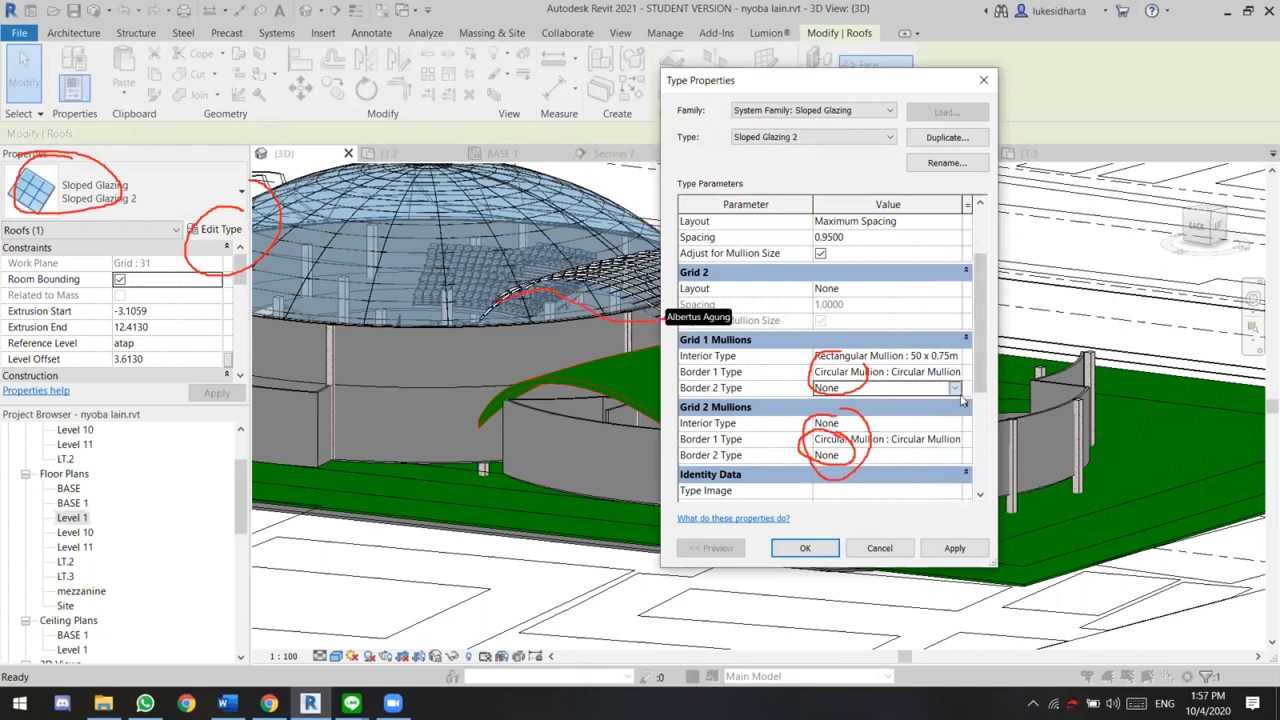
pyautogui.click(956, 389)
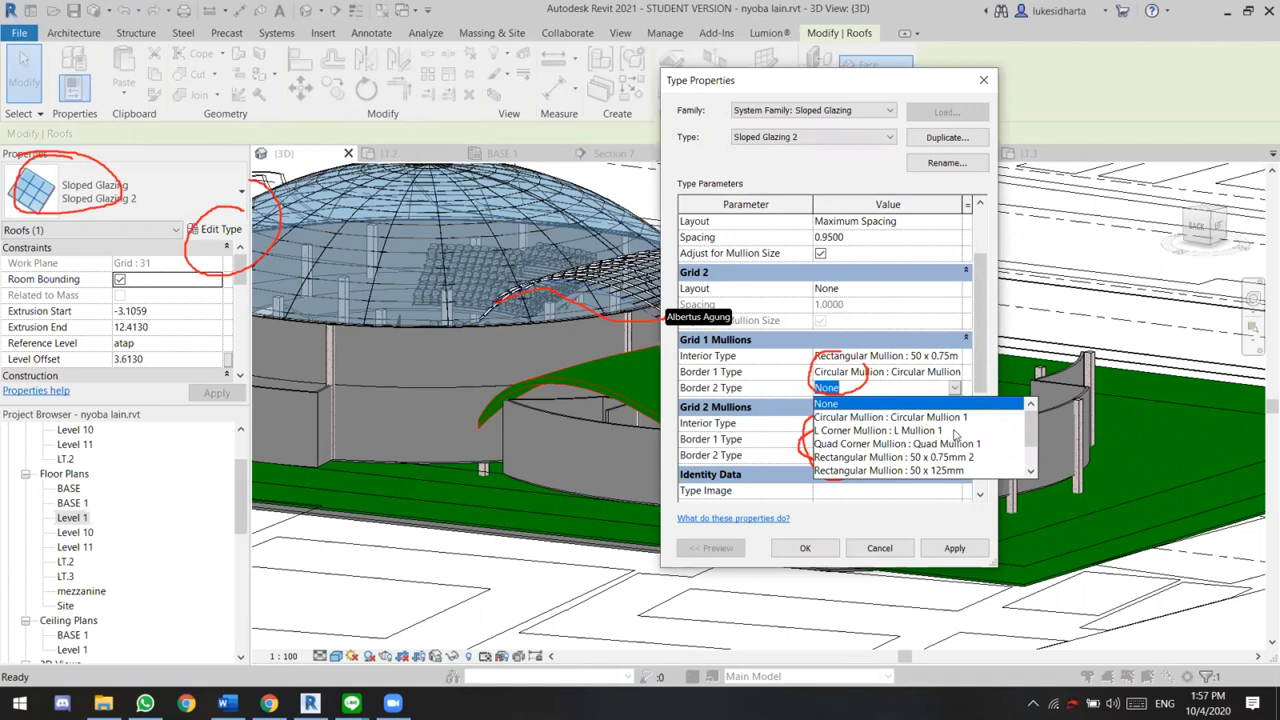
pyautogui.click(955, 417)
pyautogui.click(955, 456)
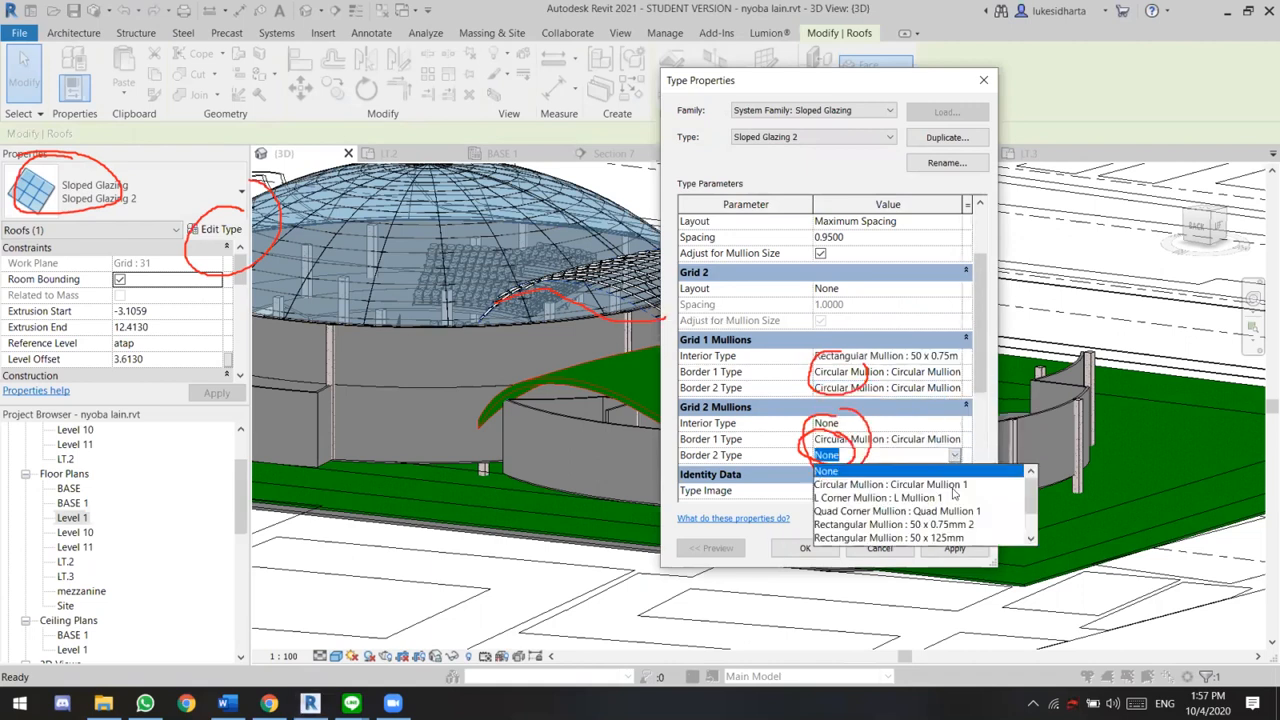
pyautogui.click(953, 486)
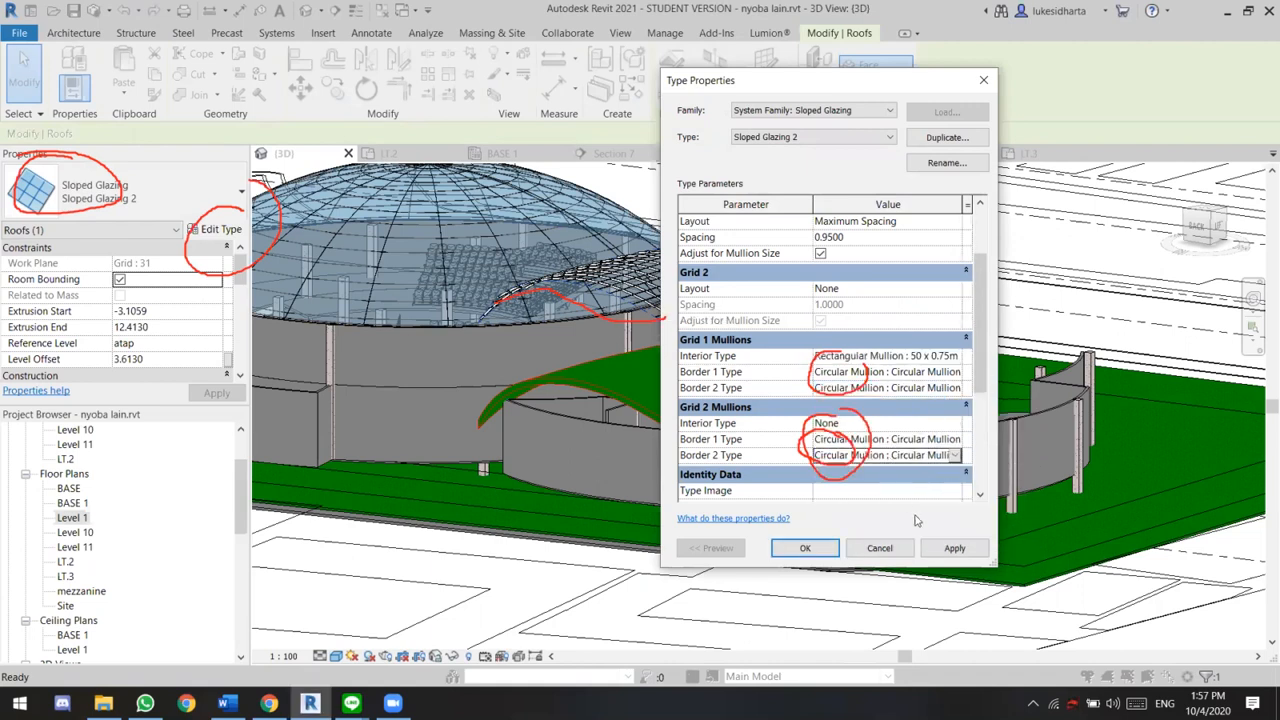
pyautogui.click(955, 548)
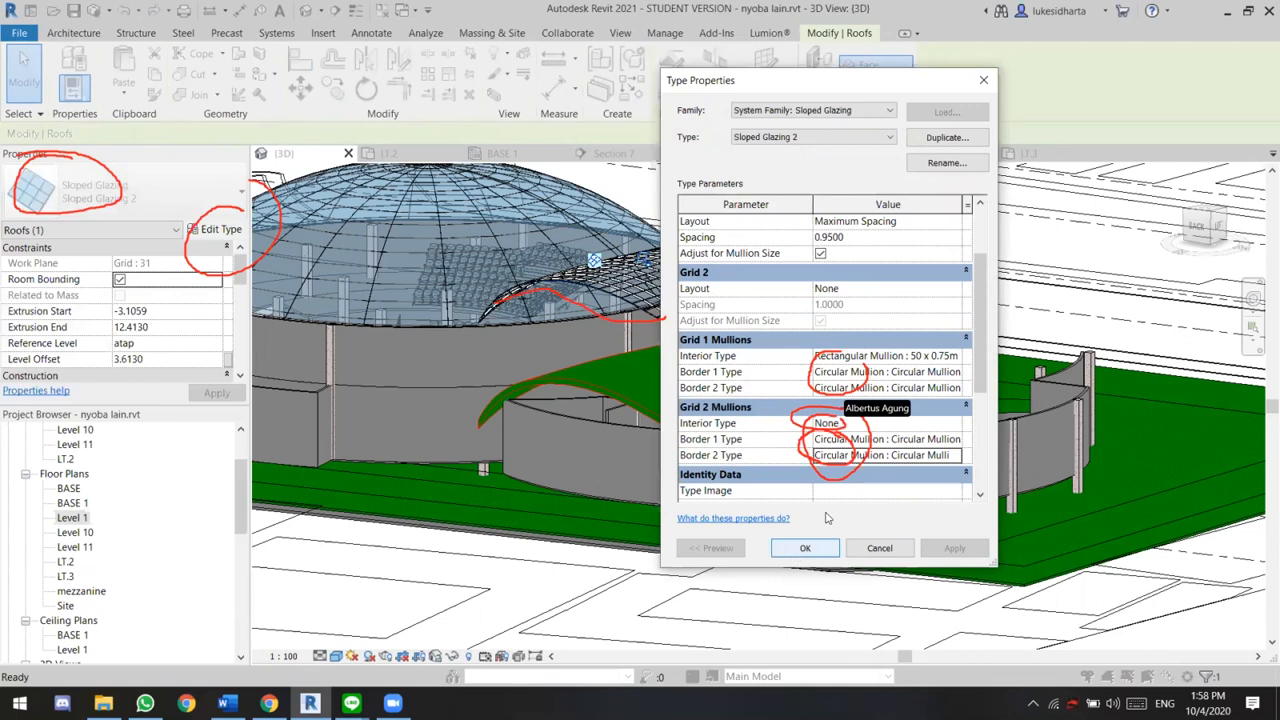
# Set the interior mullions of Grid 2 and Grid 1 to Circular Mullion : Circular Mullion 1, accepting the warning and closing the type properties
pyautogui.click(957, 424)
pyautogui.click(950, 447)
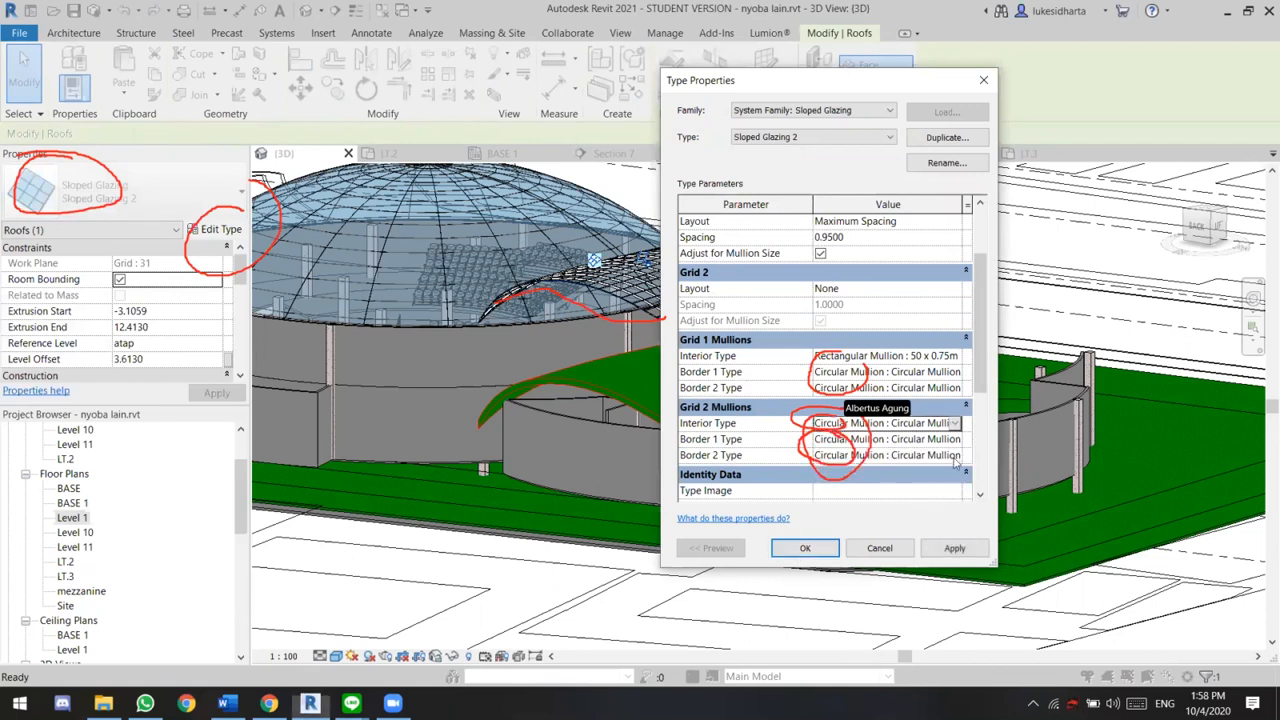
pyautogui.click(955, 549)
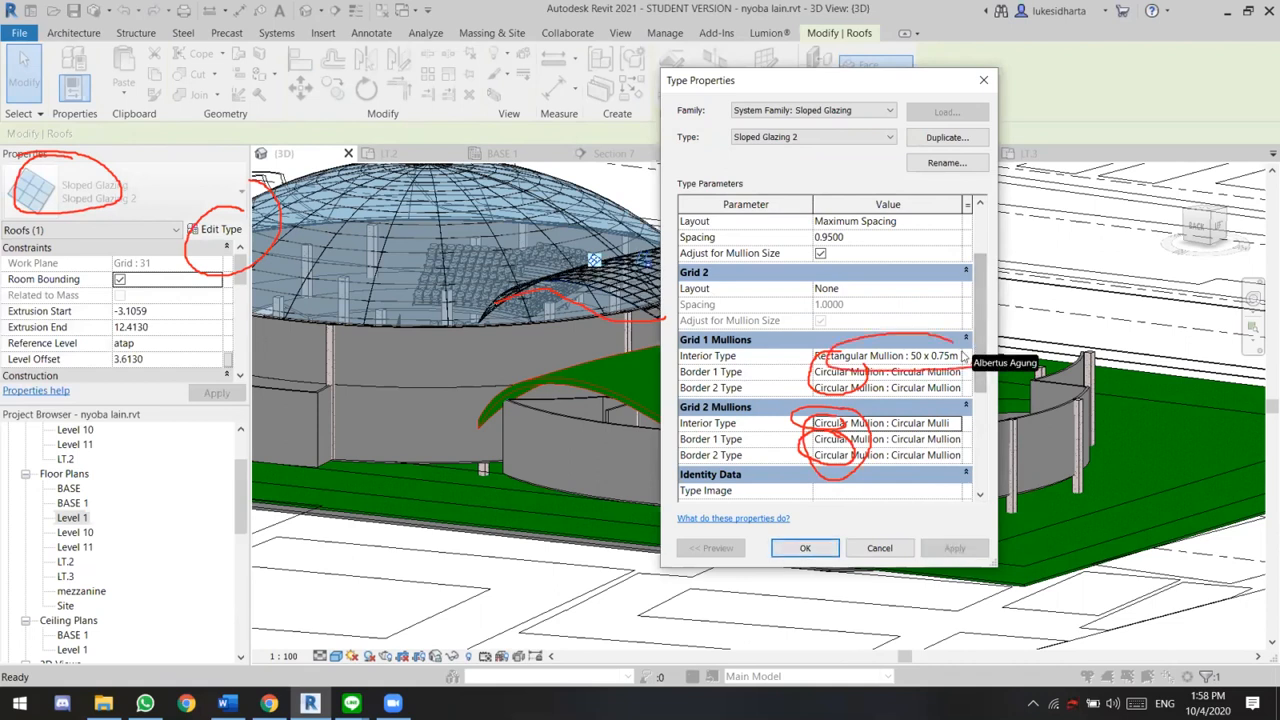
pyautogui.click(950, 356)
pyautogui.click(948, 385)
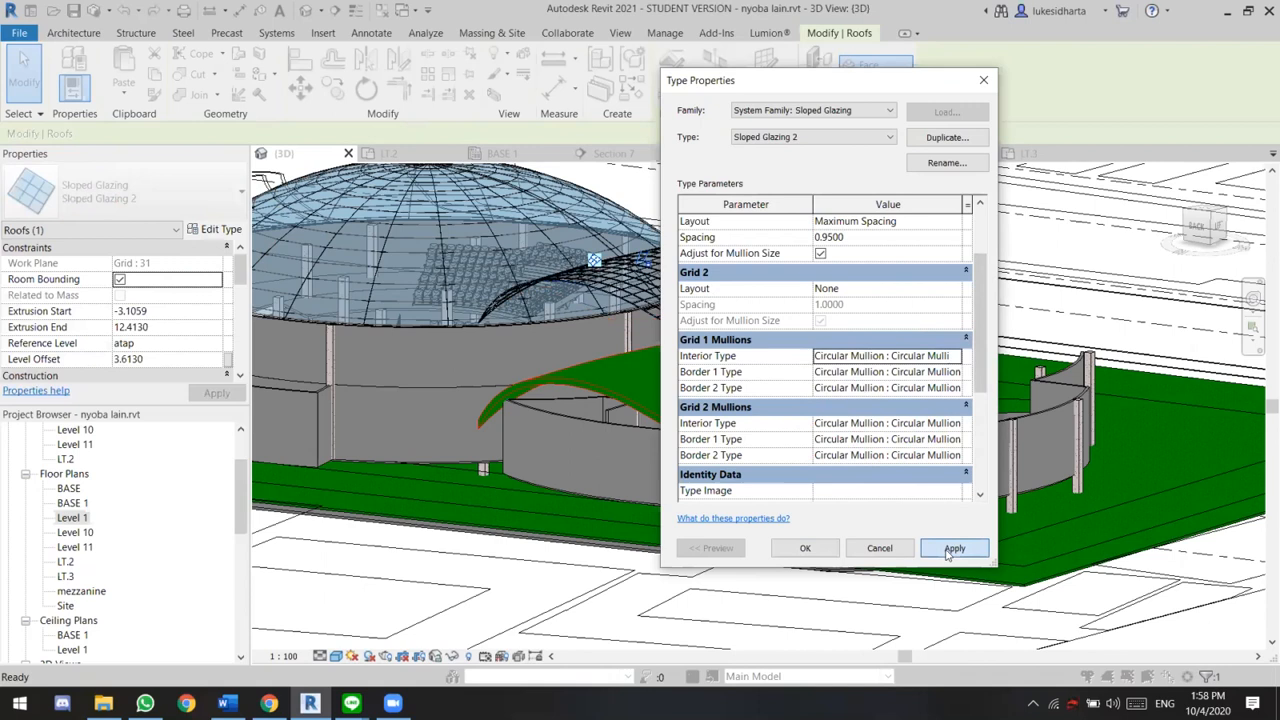
pyautogui.click(800, 548)
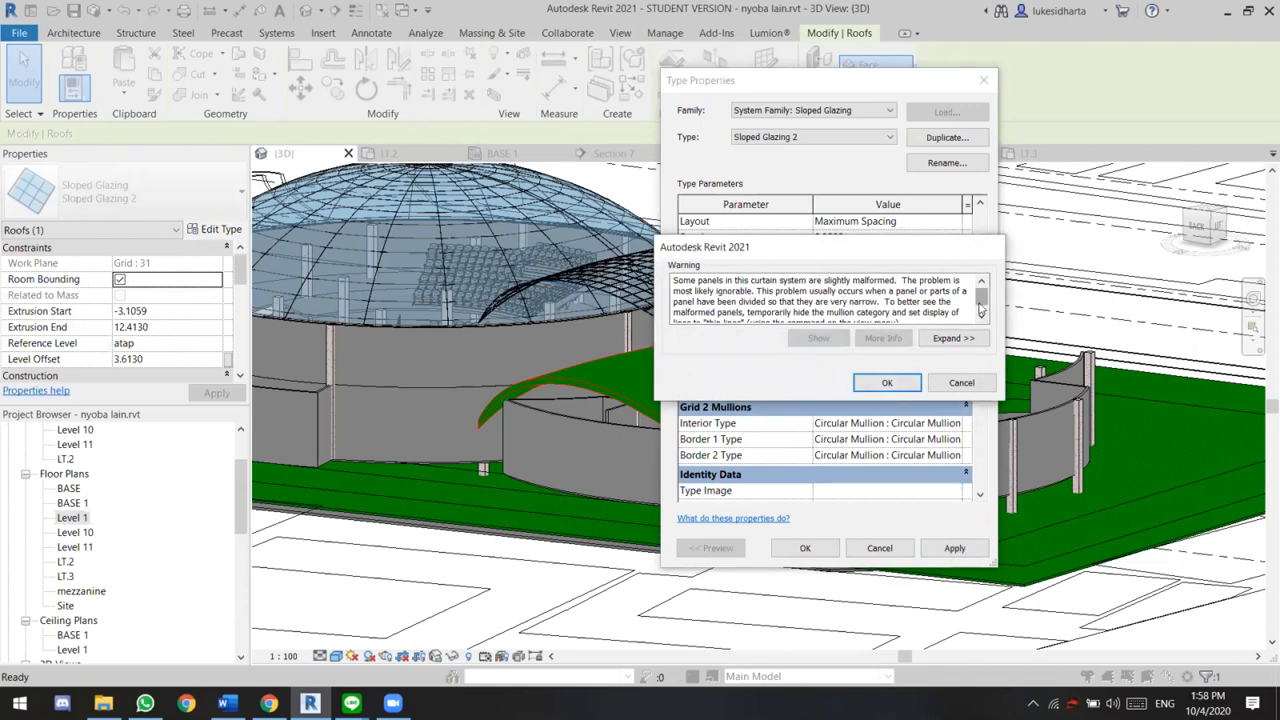
pyautogui.click(887, 383)
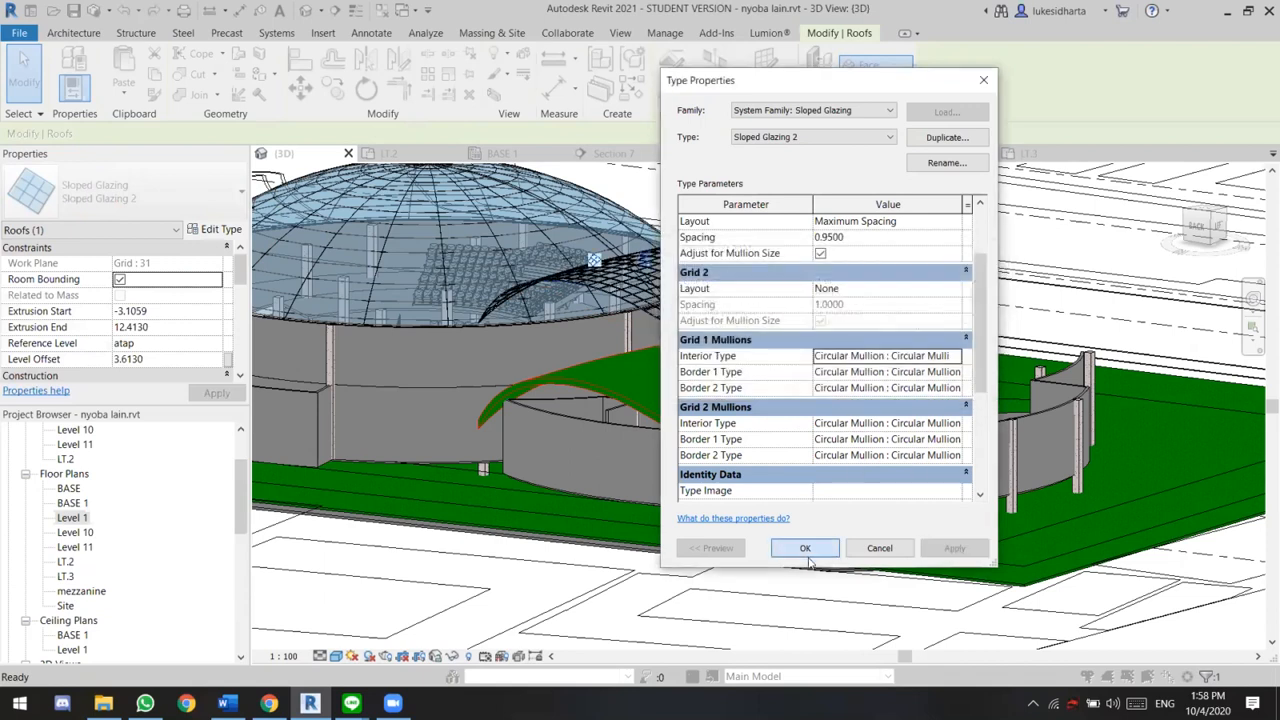
pyautogui.click(805, 547)
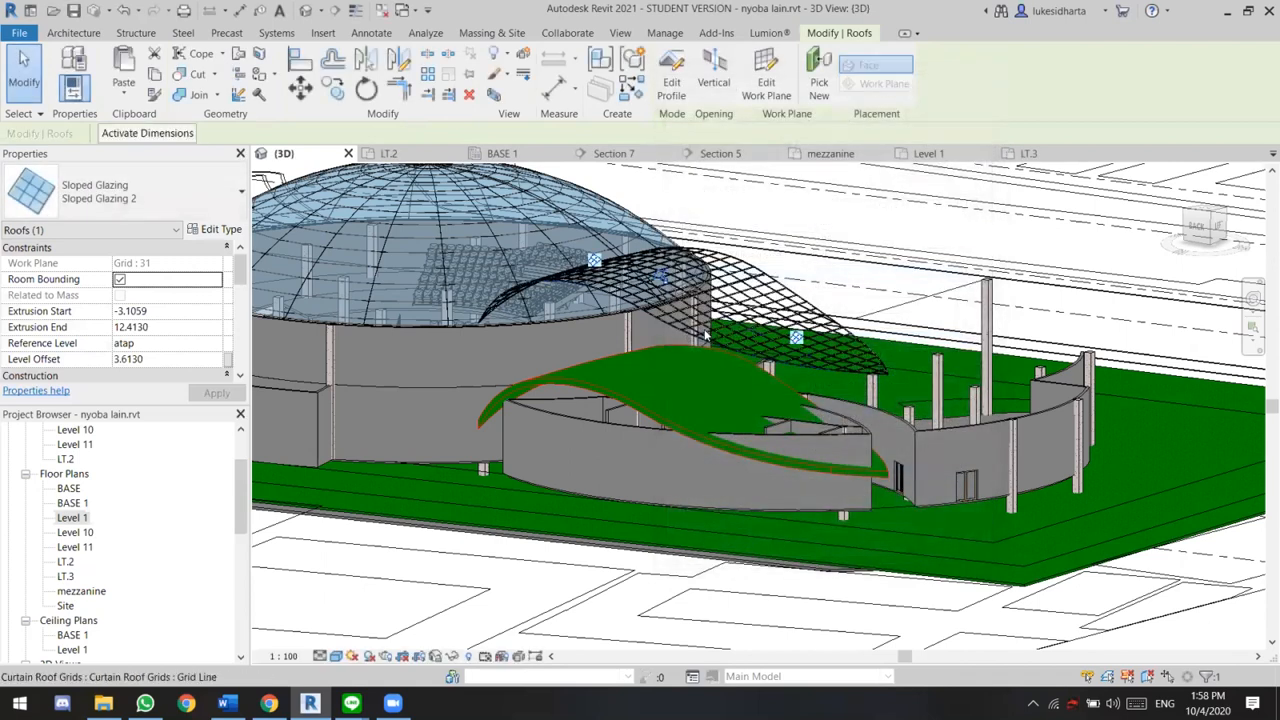
pyautogui.scroll(2, 705, 336)
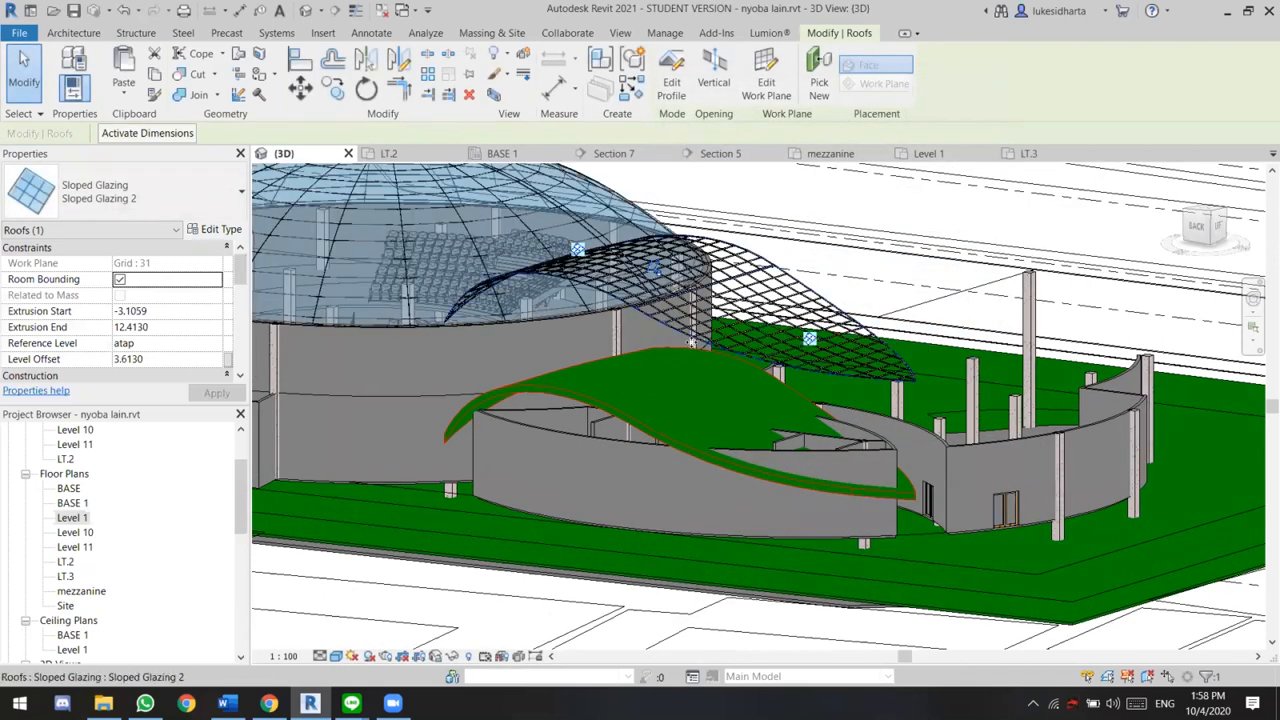
pyautogui.click(636, 426)
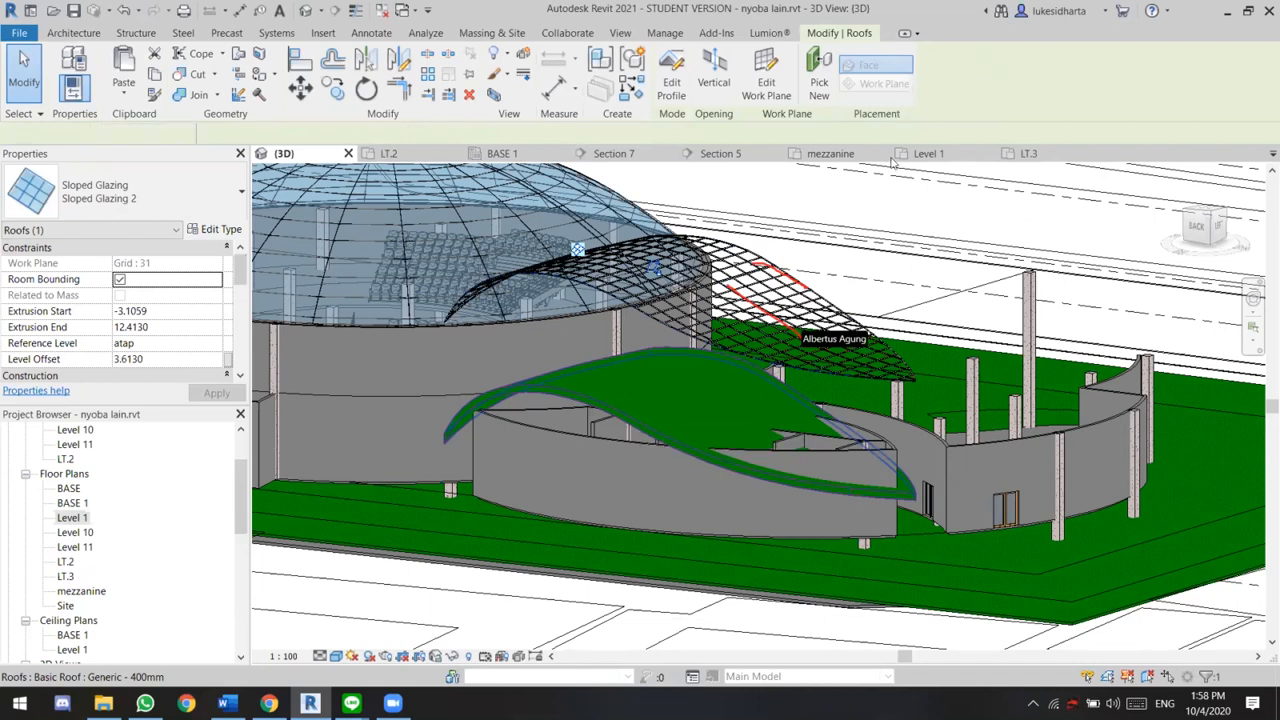
pyautogui.press('Escape')
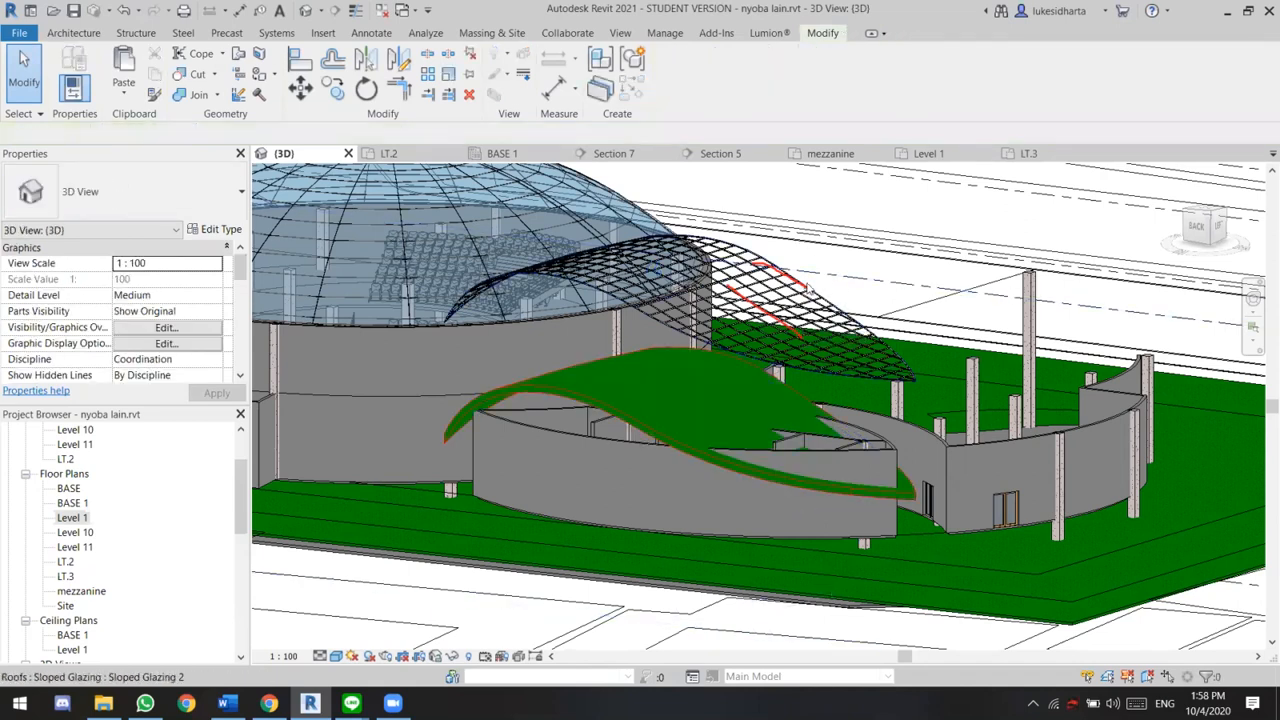
# Set the upper sloped-glazing roof's curtain panel to System Panel : Glazed and inspect its grid up close
pyautogui.click(800, 285)
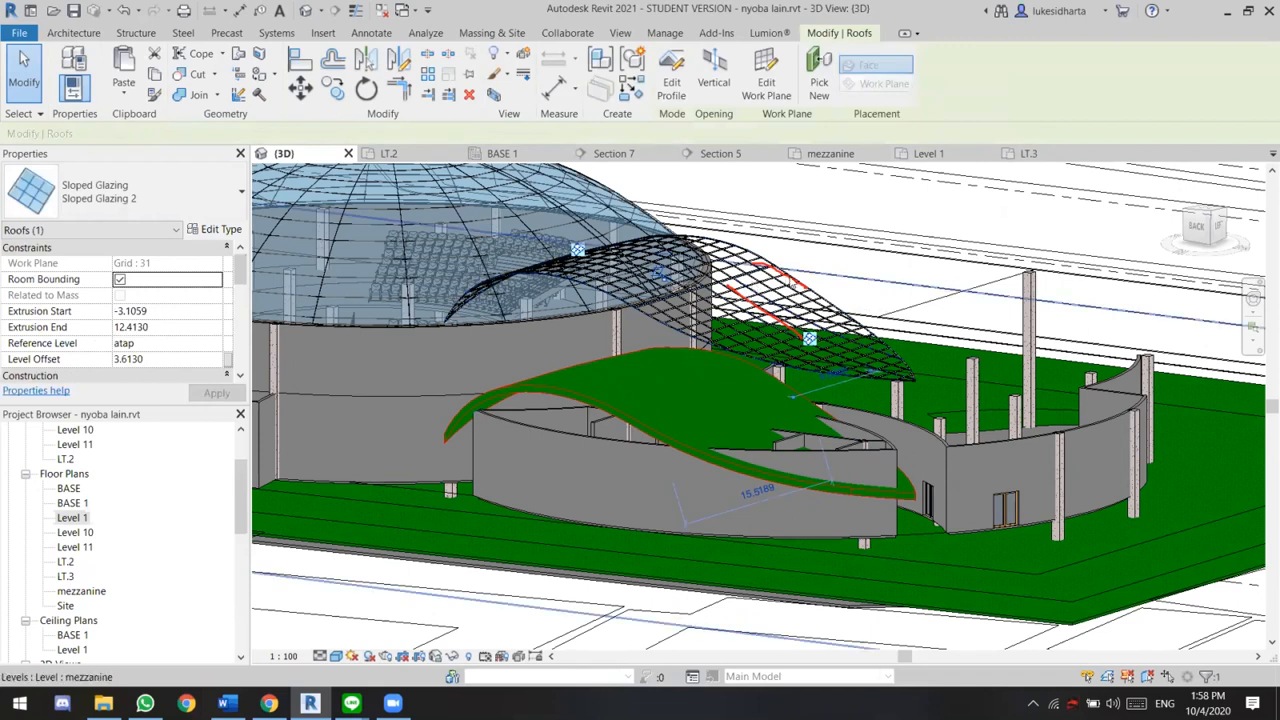
pyautogui.click(212, 230)
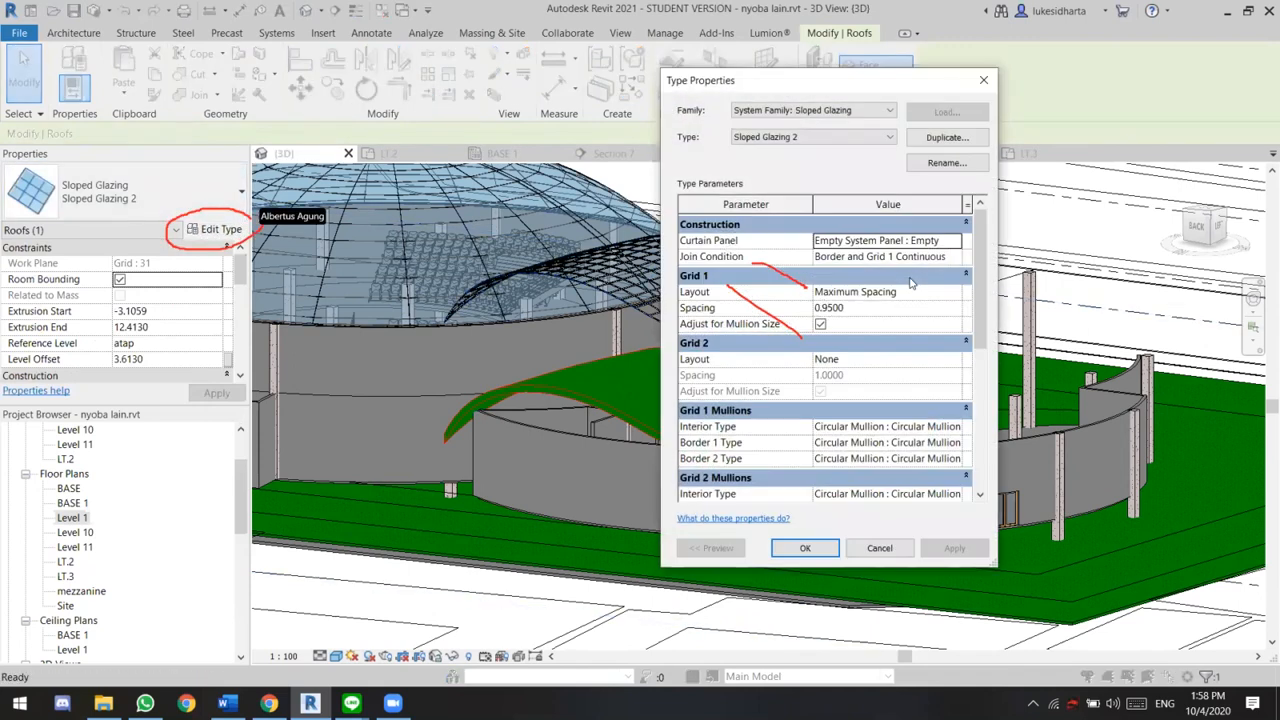
pyautogui.click(958, 244)
pyautogui.click(924, 284)
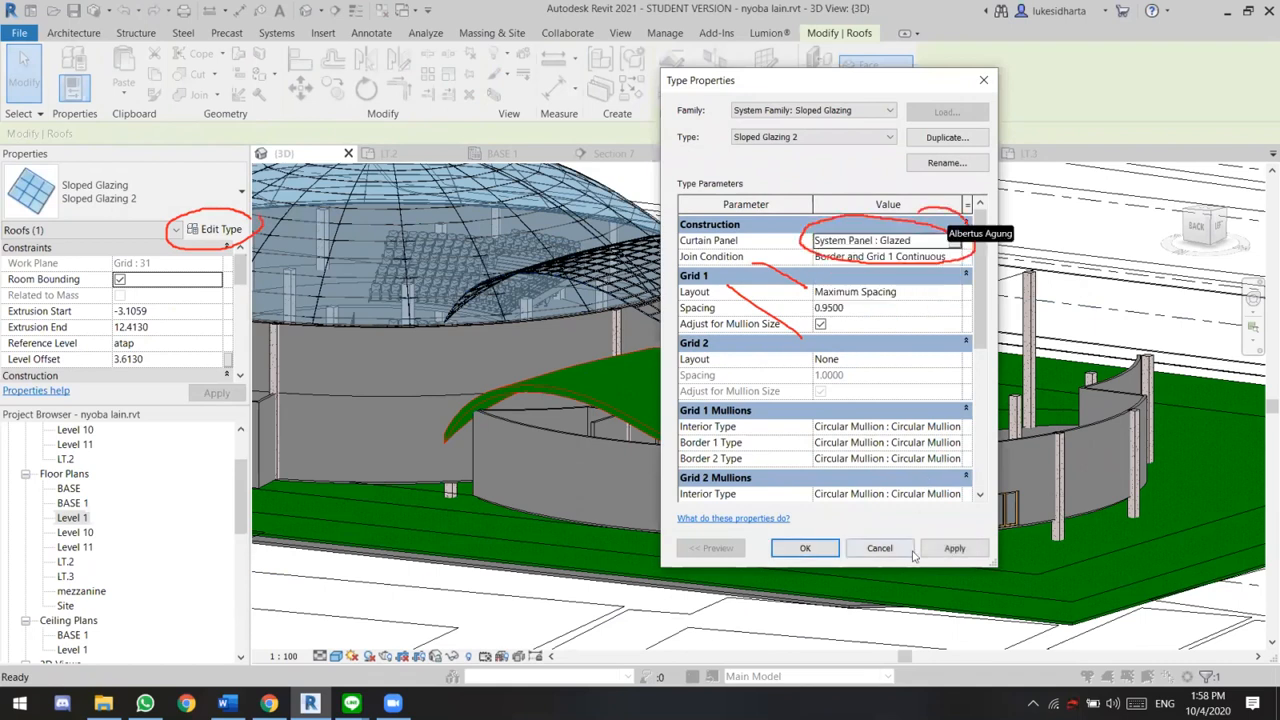
pyautogui.click(824, 547)
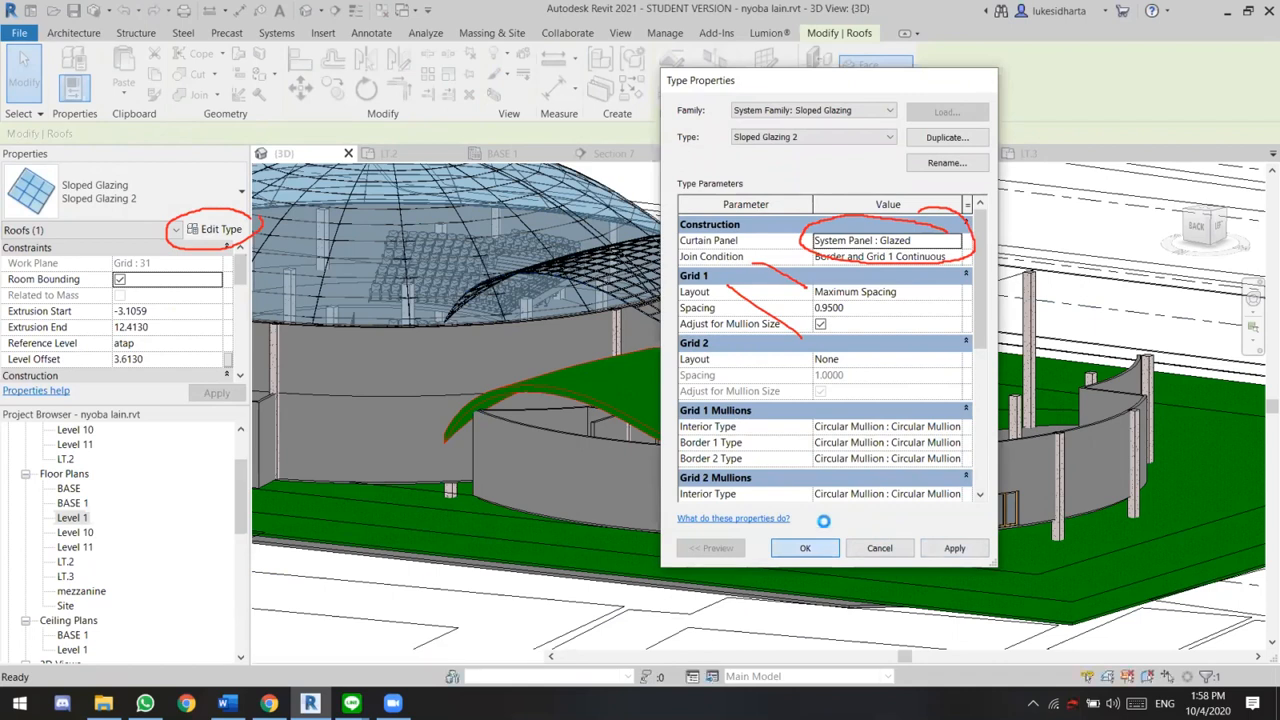
pyautogui.click(807, 329)
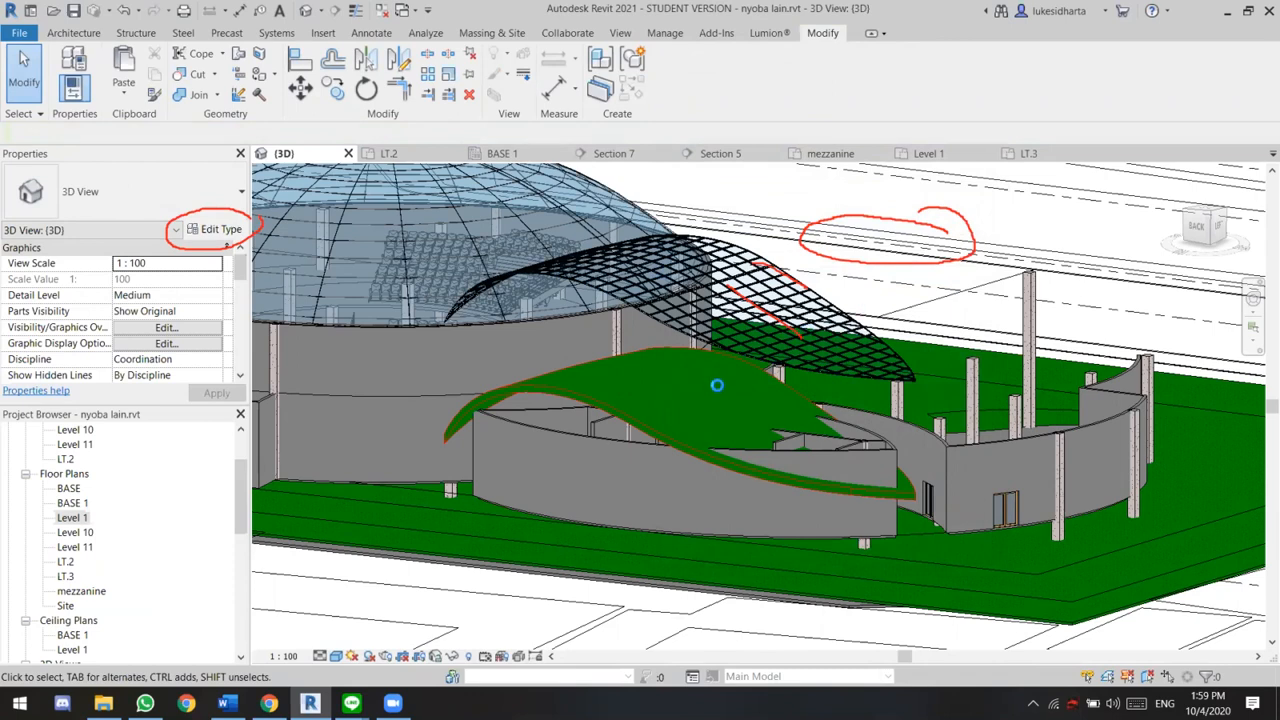
pyautogui.scroll(3, 717, 385)
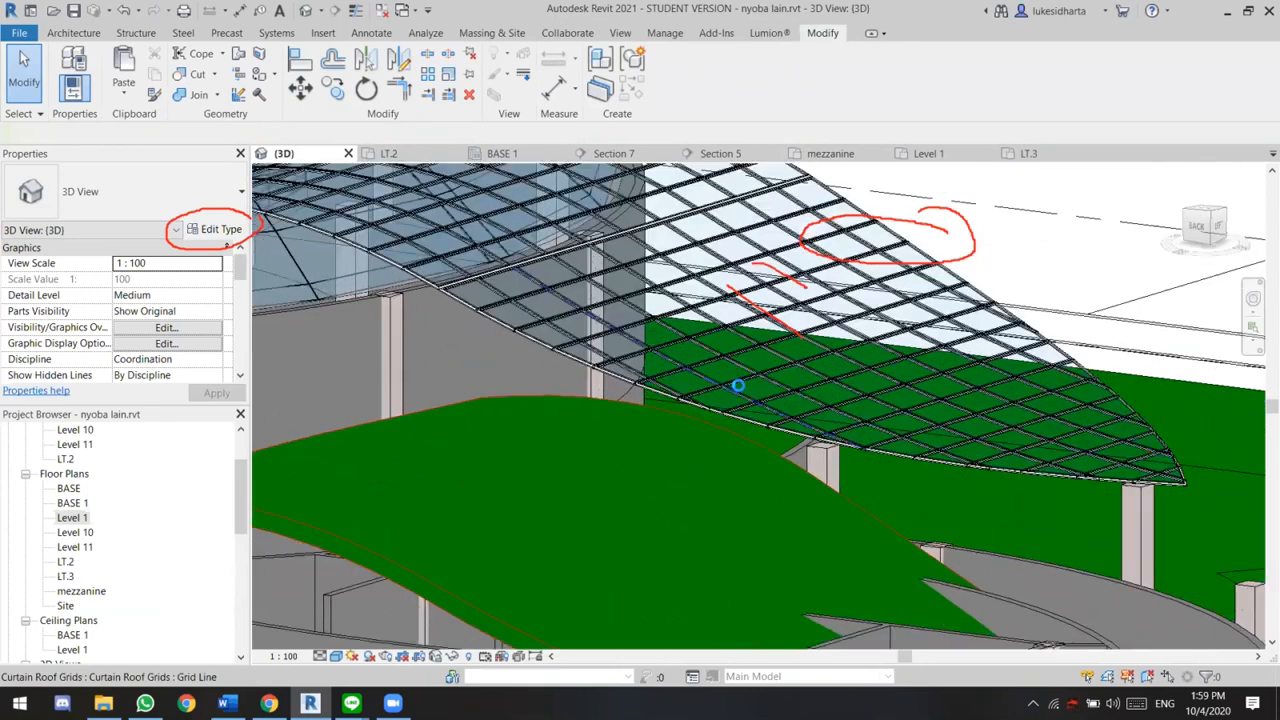
pyautogui.scroll(3, 734, 385)
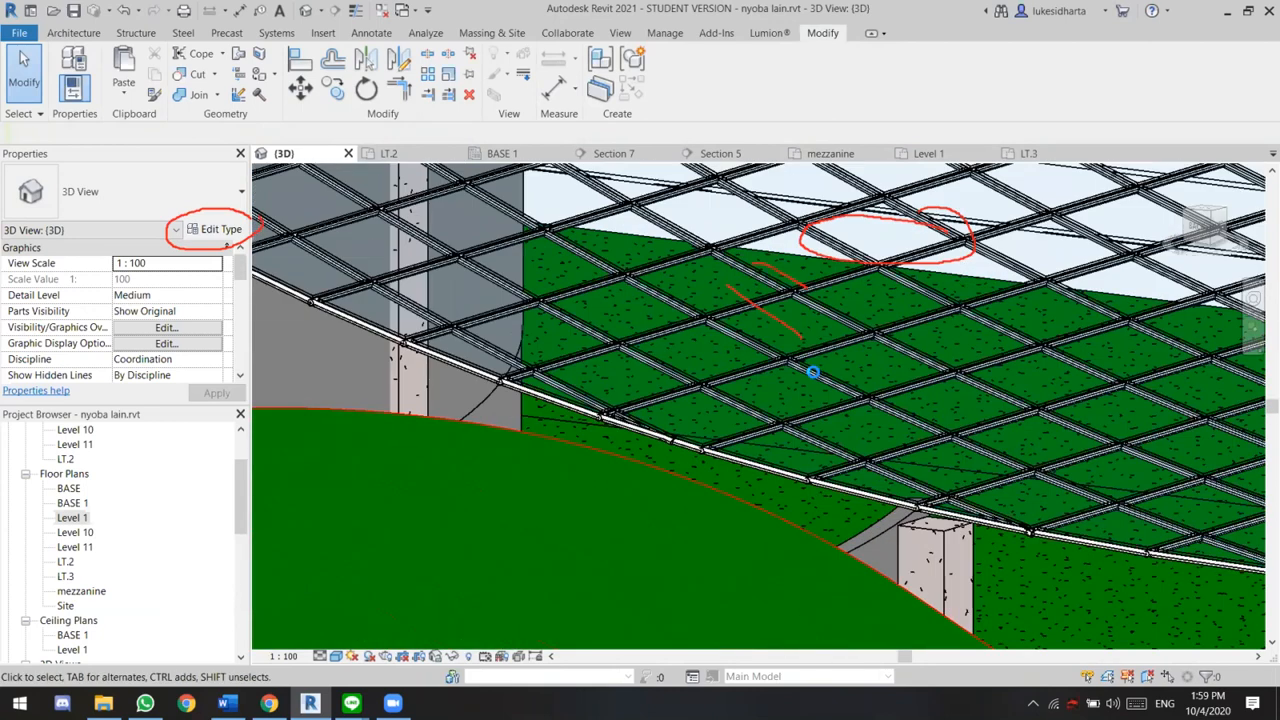
pyautogui.keyDown('shift'); pyautogui.moveTo(790, 428); pyautogui.dragTo(716, 511, button='middle'); pyautogui.keyUp('shift')
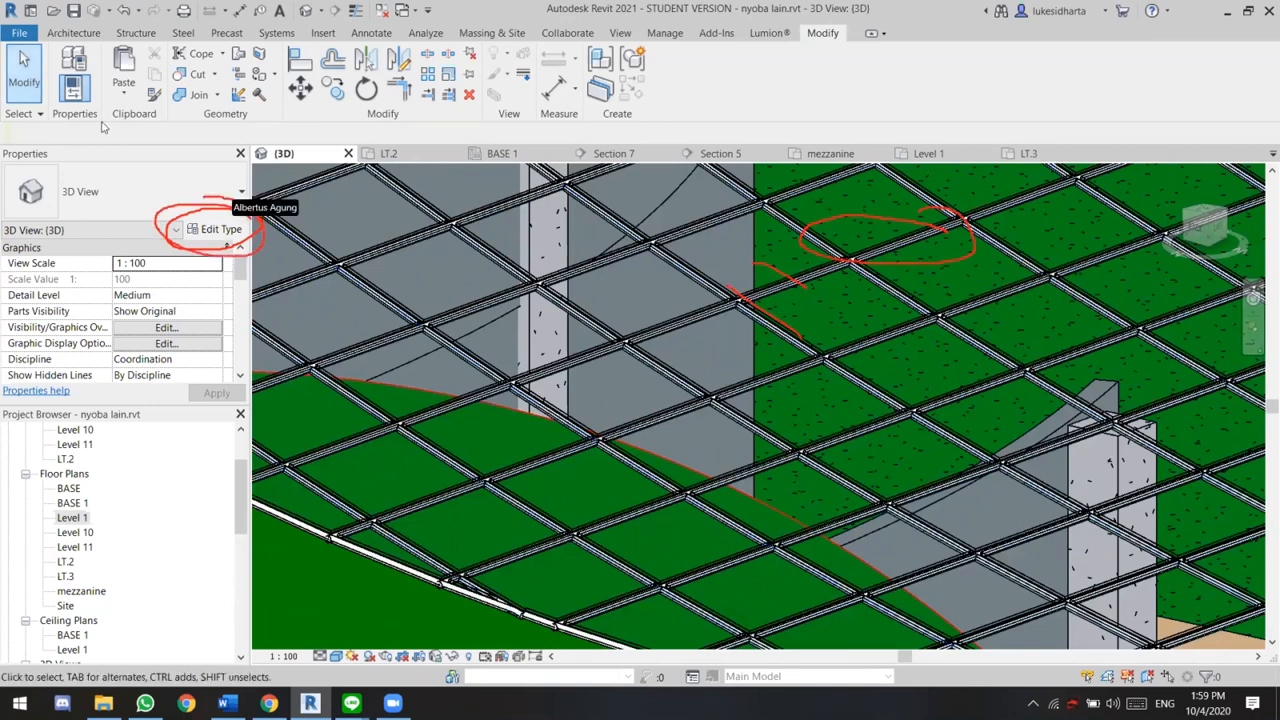
# Reselect the upper sloped-glazing roof and set its type's curtain panel to System Panel : Solid
pyautogui.click(215, 229)
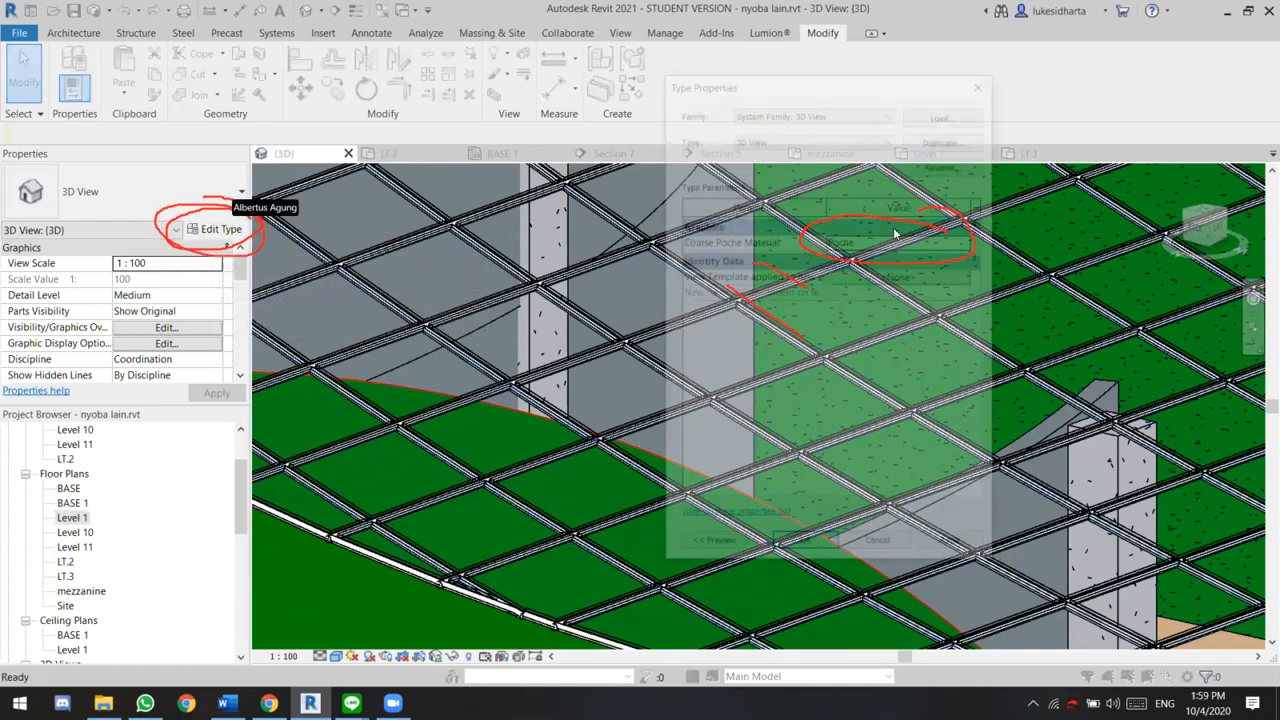
pyautogui.click(980, 84)
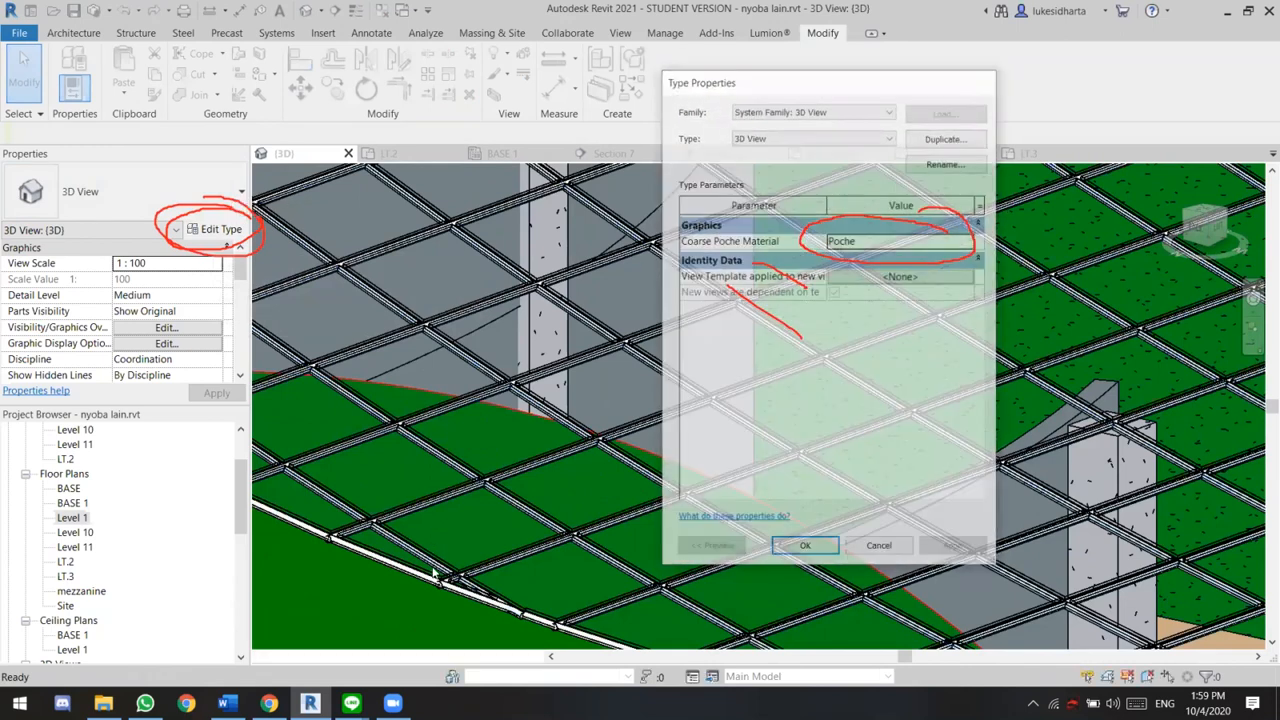
pyautogui.click(447, 588)
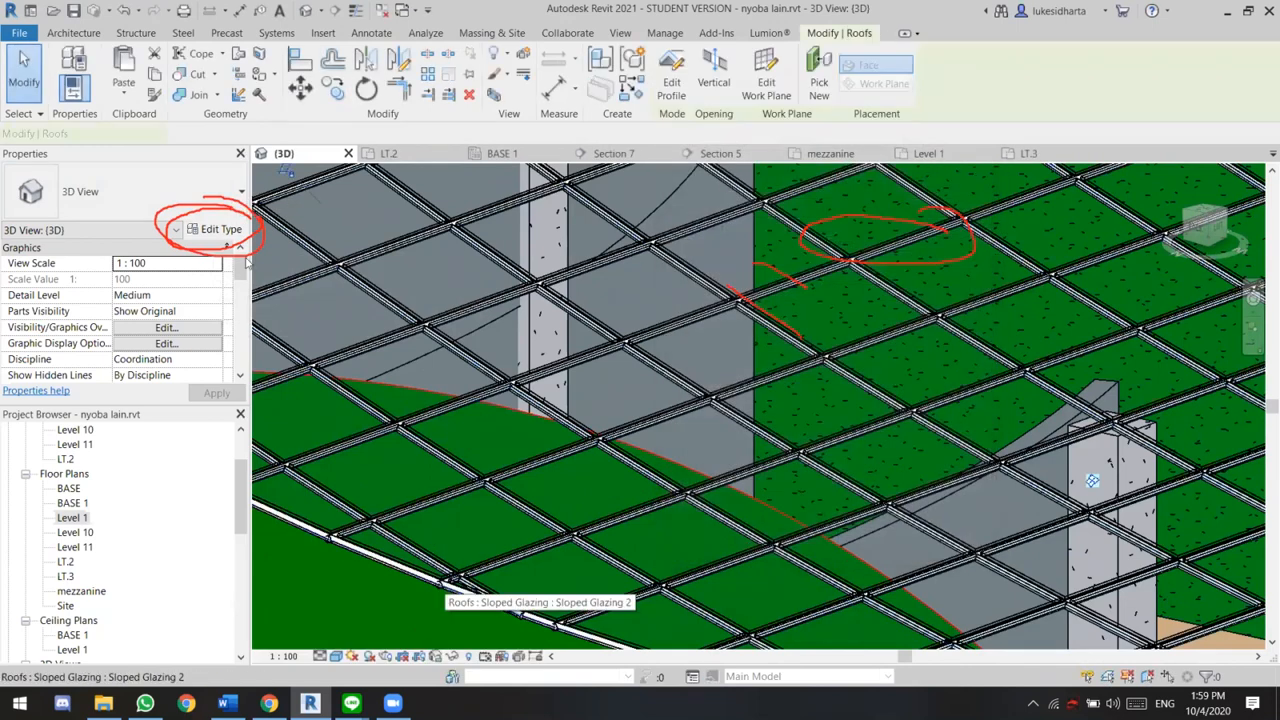
pyautogui.click(221, 229)
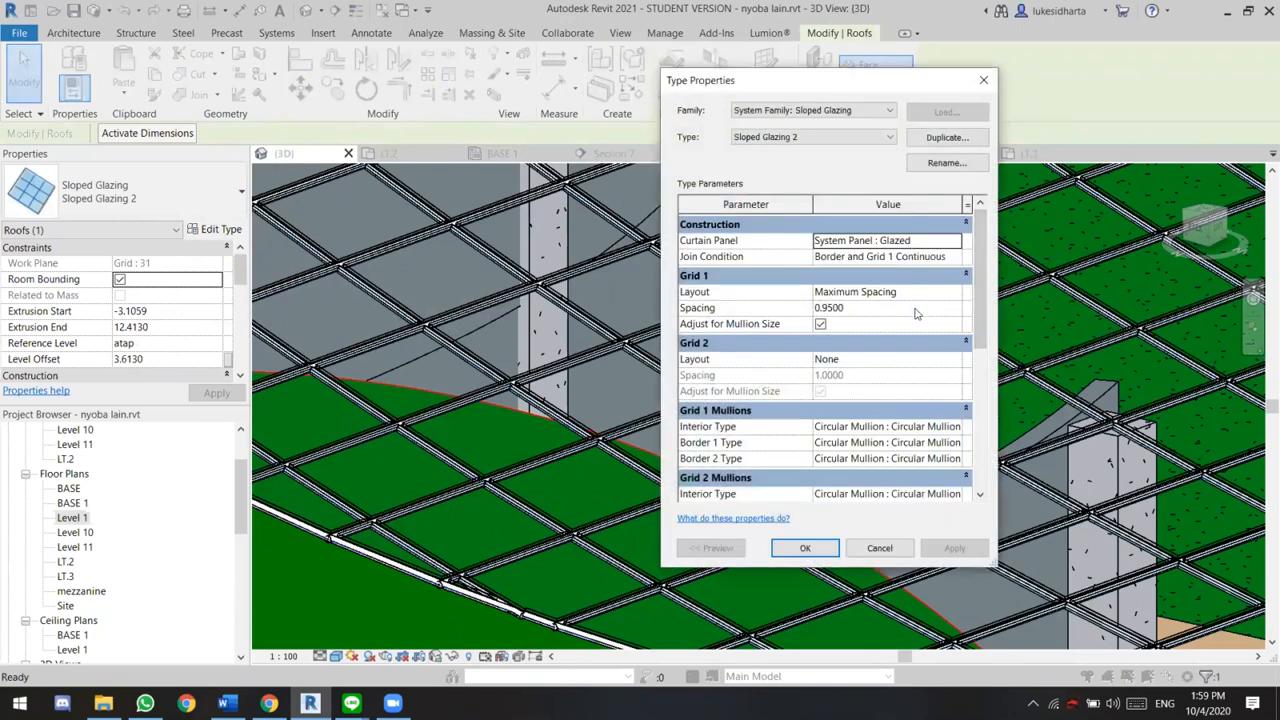
pyautogui.click(955, 240)
pyautogui.click(947, 285)
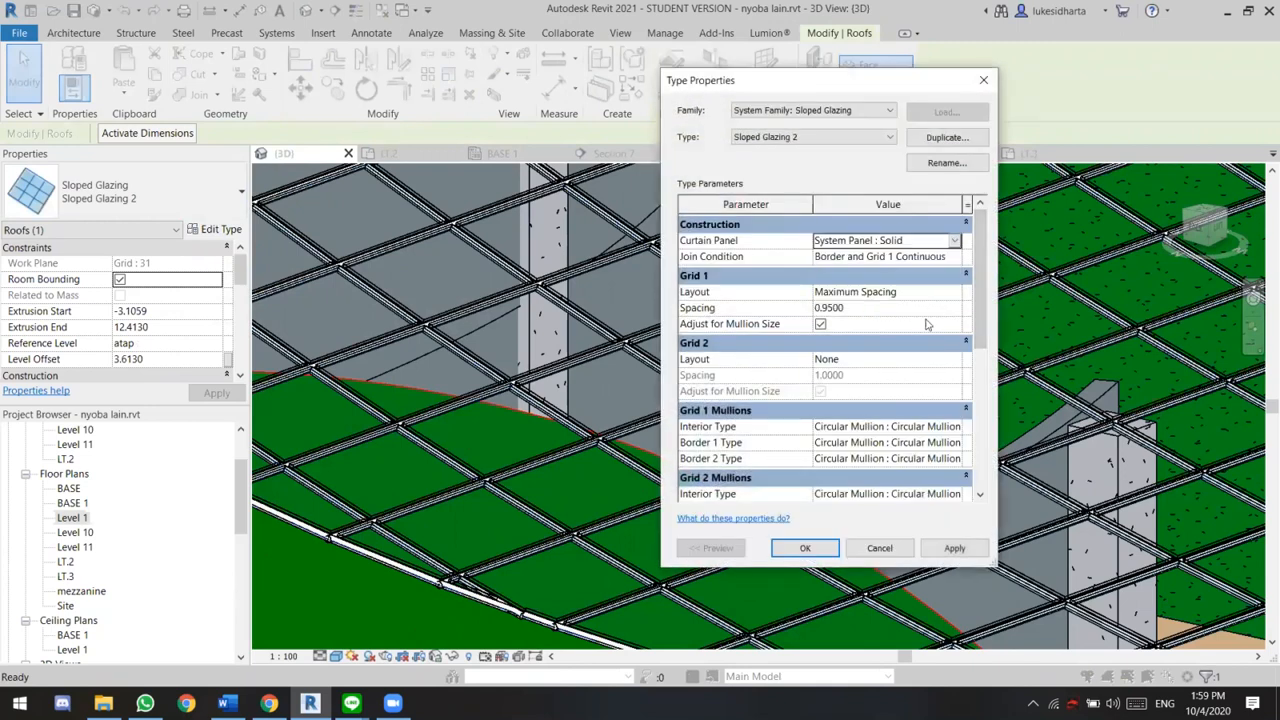
pyautogui.click(820, 551)
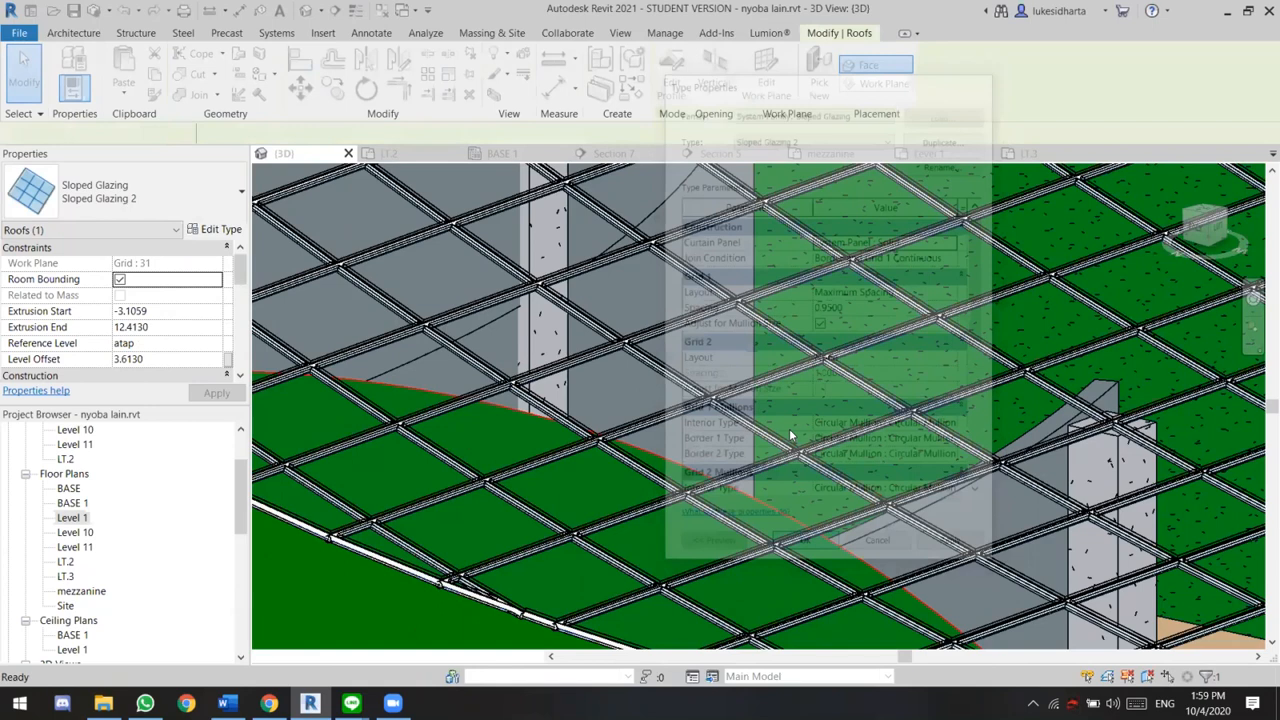
pyautogui.scroll(-5, 788, 430)
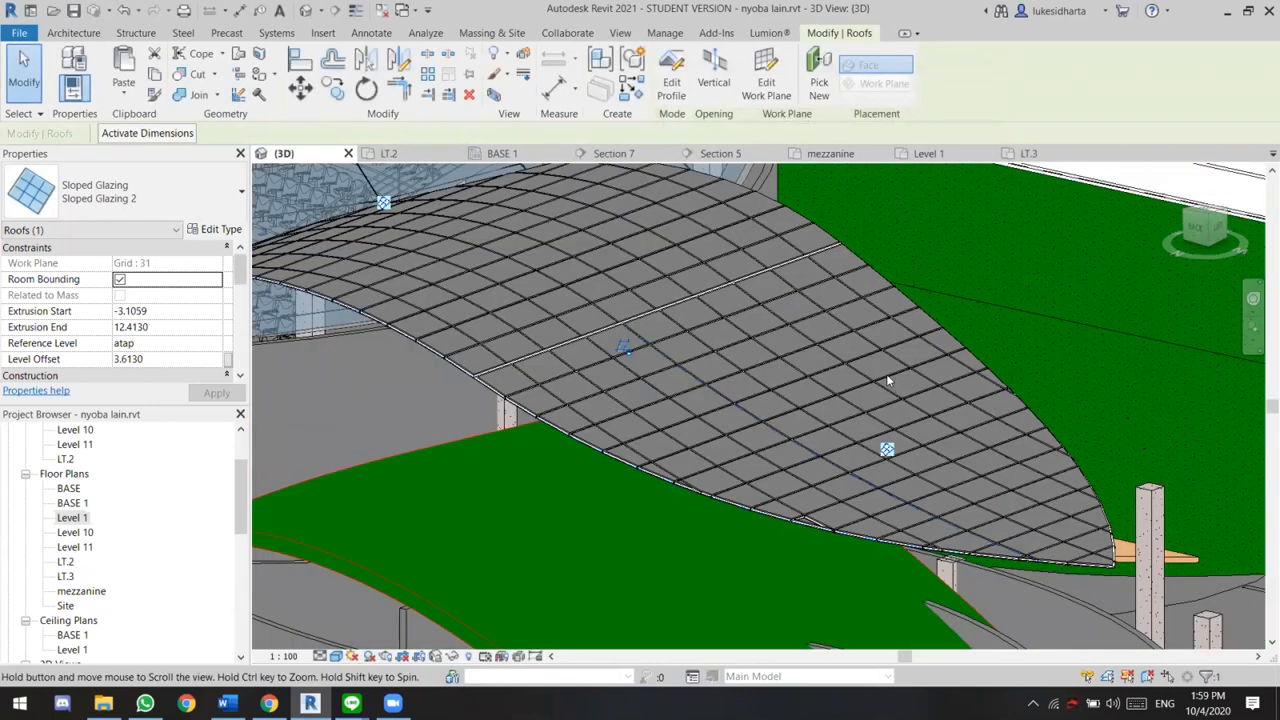
# Attach the top of the Generic - 200mm wall beneath the arched end of the green curved roof to that Generic - 400mm roof
pyautogui.moveTo(732, 532); pyautogui.dragTo(814, 484, button='middle')
pyautogui.scroll(-2, 814, 488)
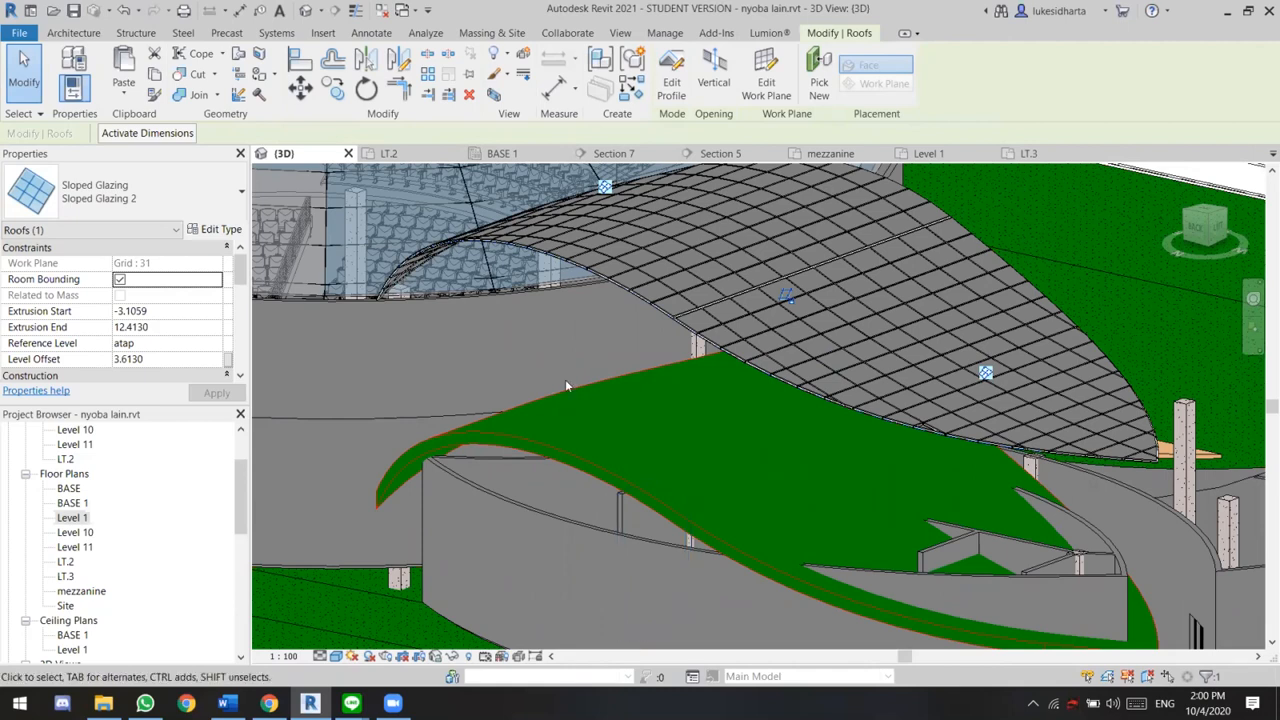
pyautogui.keyDown('shift'); pyautogui.moveTo(566, 386); pyautogui.dragTo(736, 505, button='middle'); pyautogui.keyUp('shift')
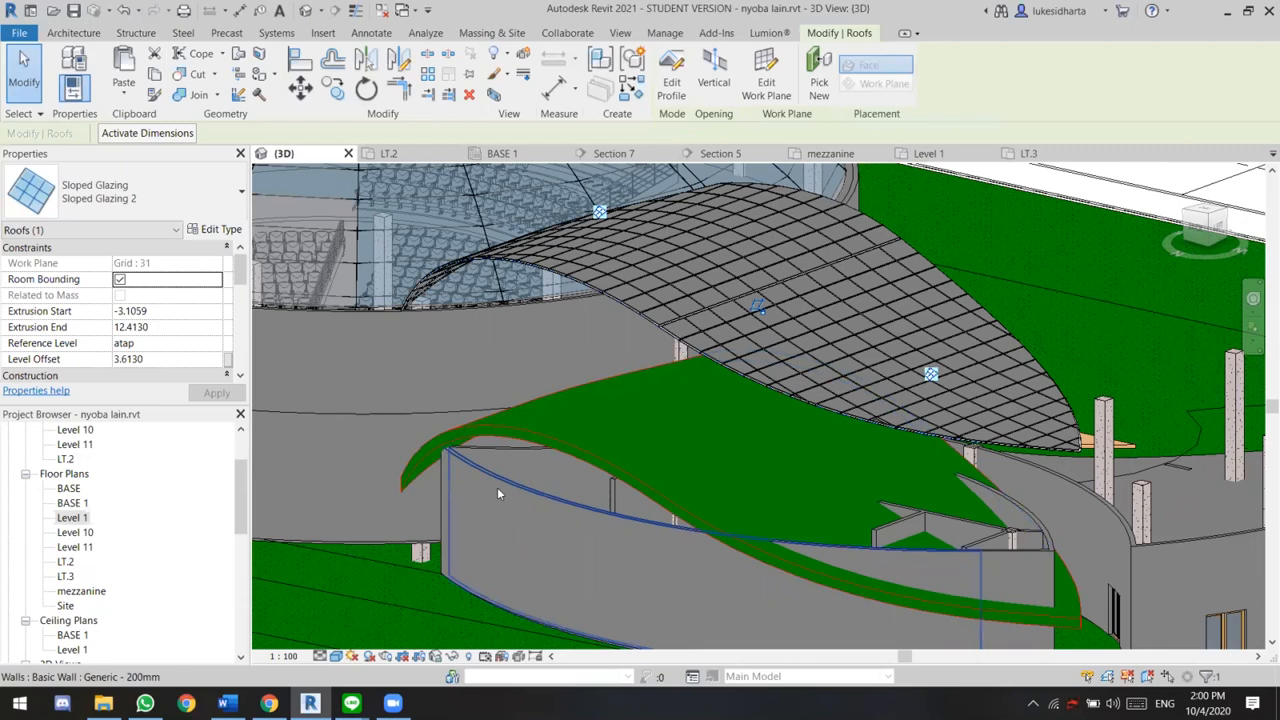
pyautogui.keyDown('shift'); pyautogui.moveTo(509, 485); pyautogui.dragTo(353, 544, button='middle'); pyautogui.keyUp('shift')
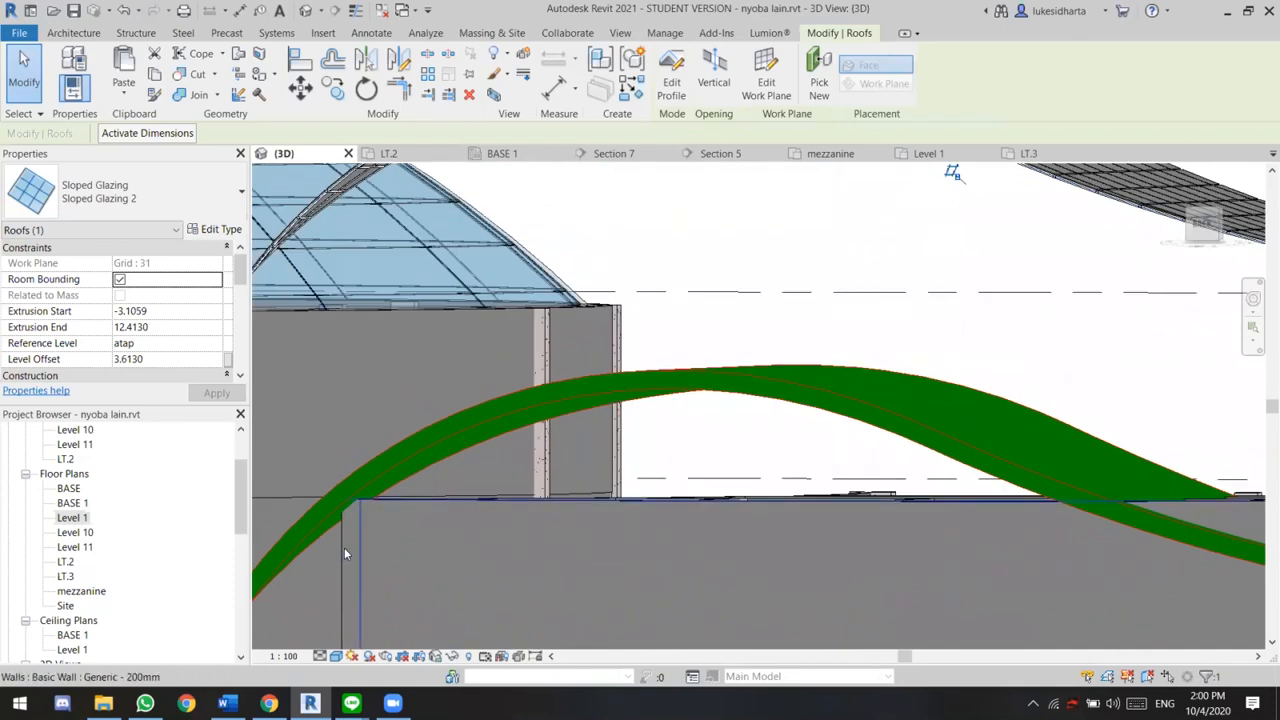
pyautogui.click(342, 547)
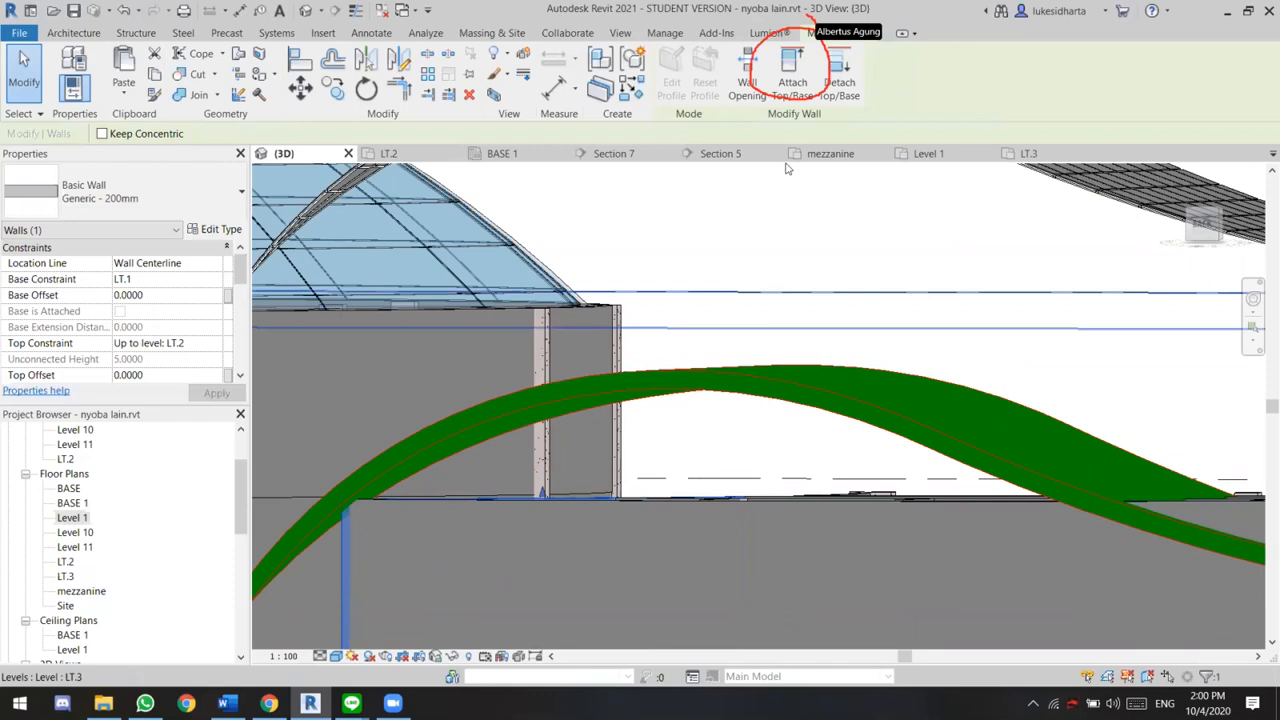
pyautogui.click(793, 80)
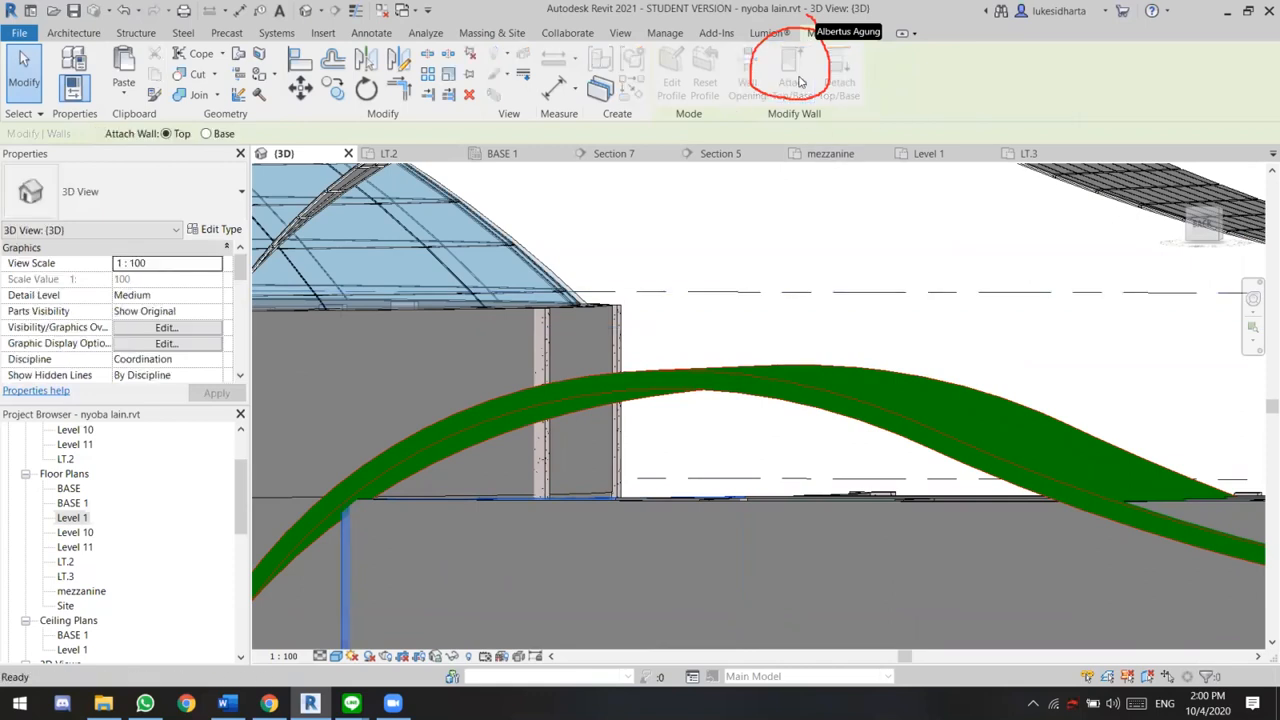
pyautogui.click(690, 370)
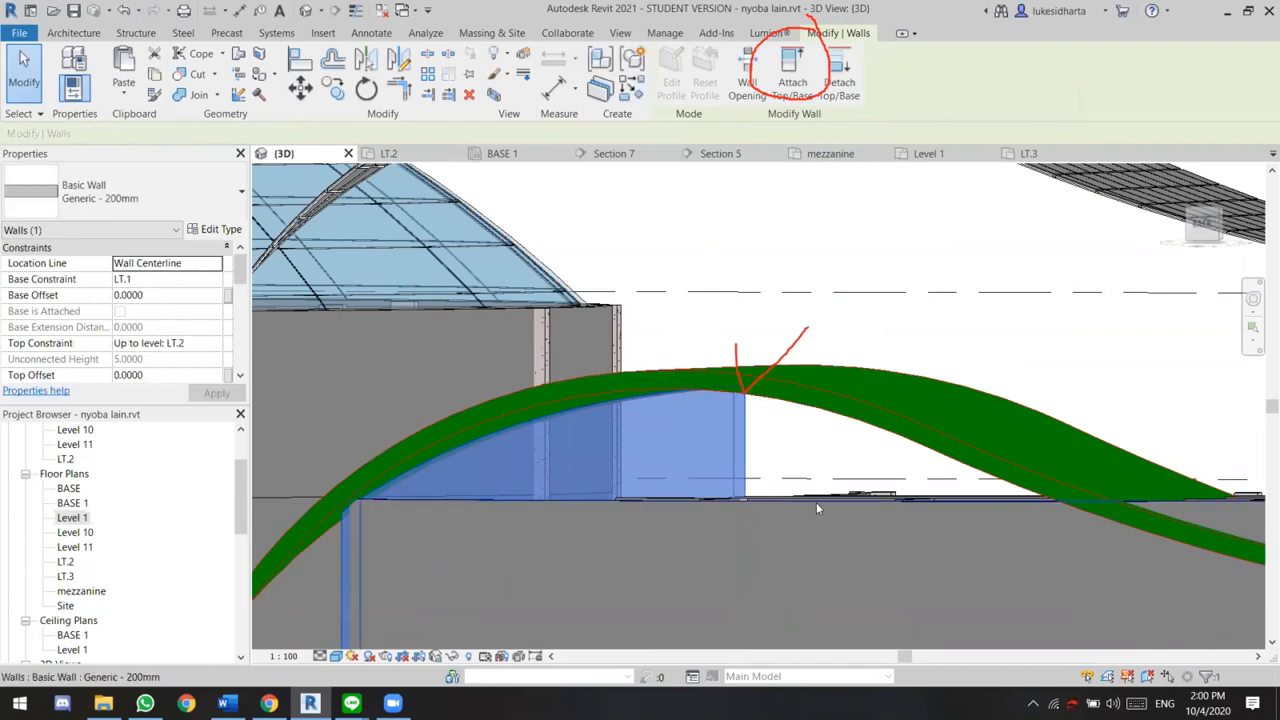
pyautogui.click(816, 505)
pyautogui.scroll(-1, 889, 351)
pyautogui.scroll(-1, 989, 358)
pyautogui.moveTo(992, 363); pyautogui.dragTo(989, 373, button='middle')
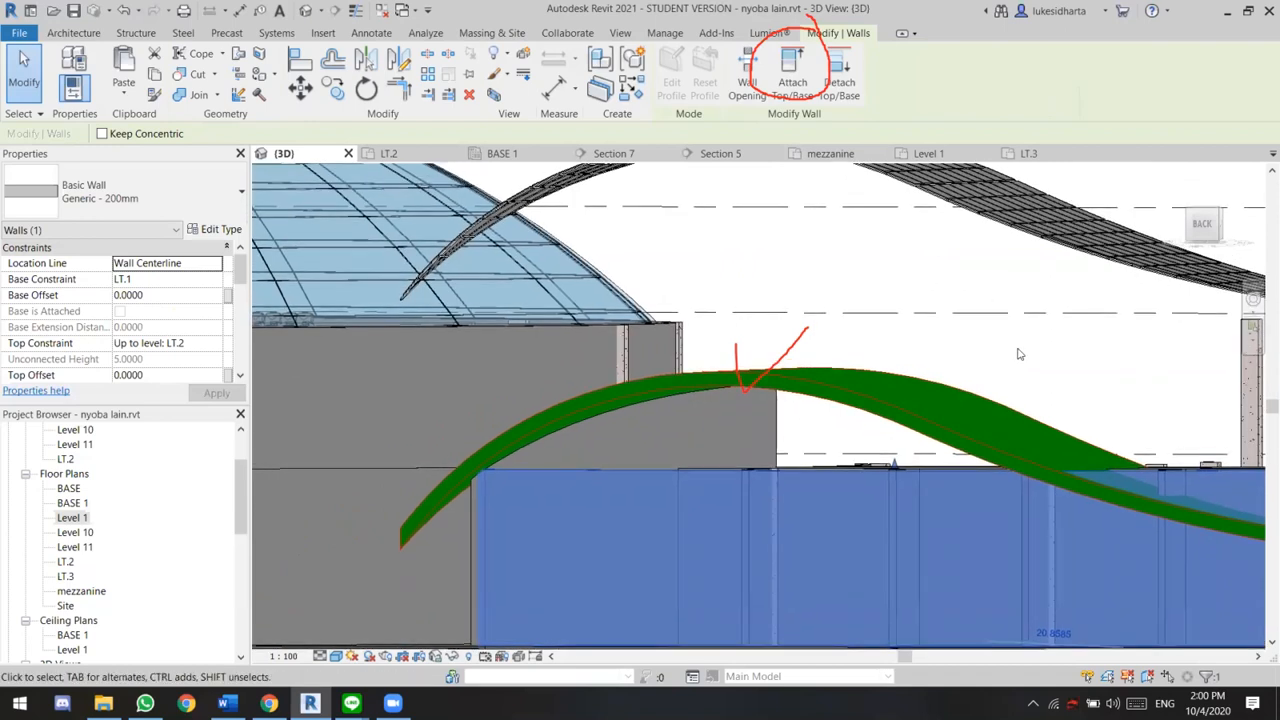
pyautogui.press('Escape')
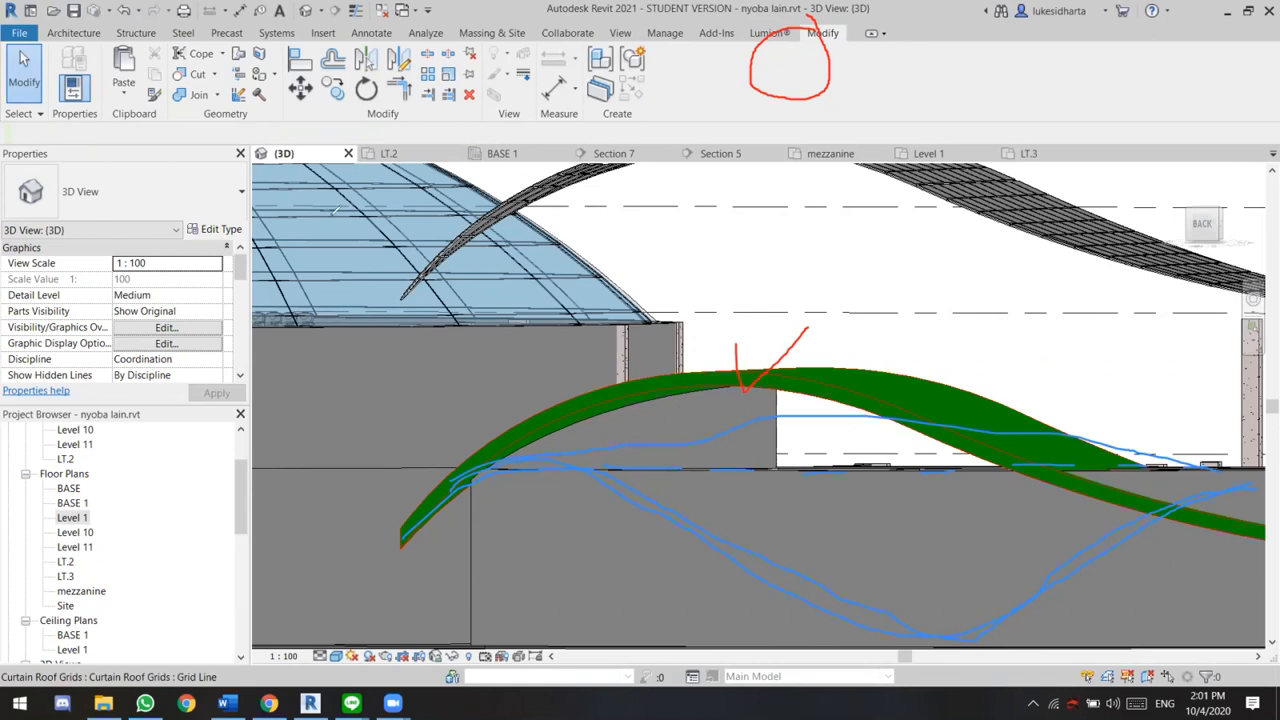
pyautogui.click(73, 33)
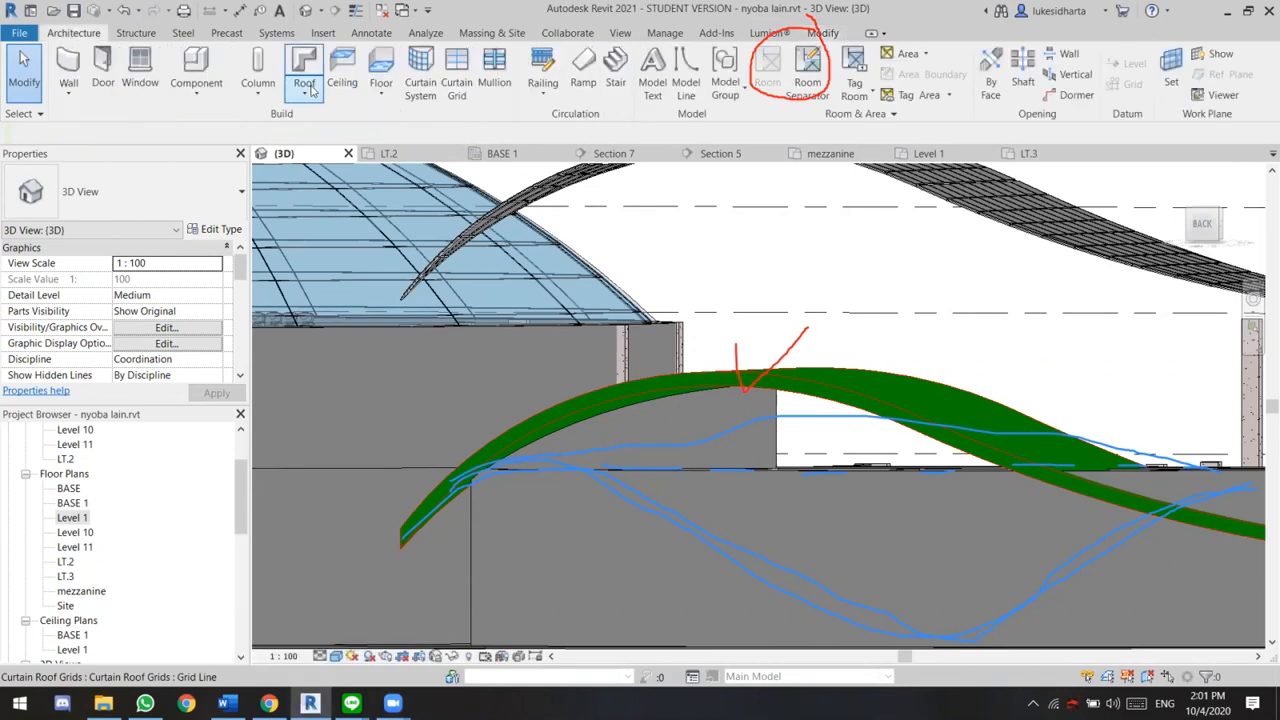
pyautogui.click(304, 90)
pyautogui.click(805, 287)
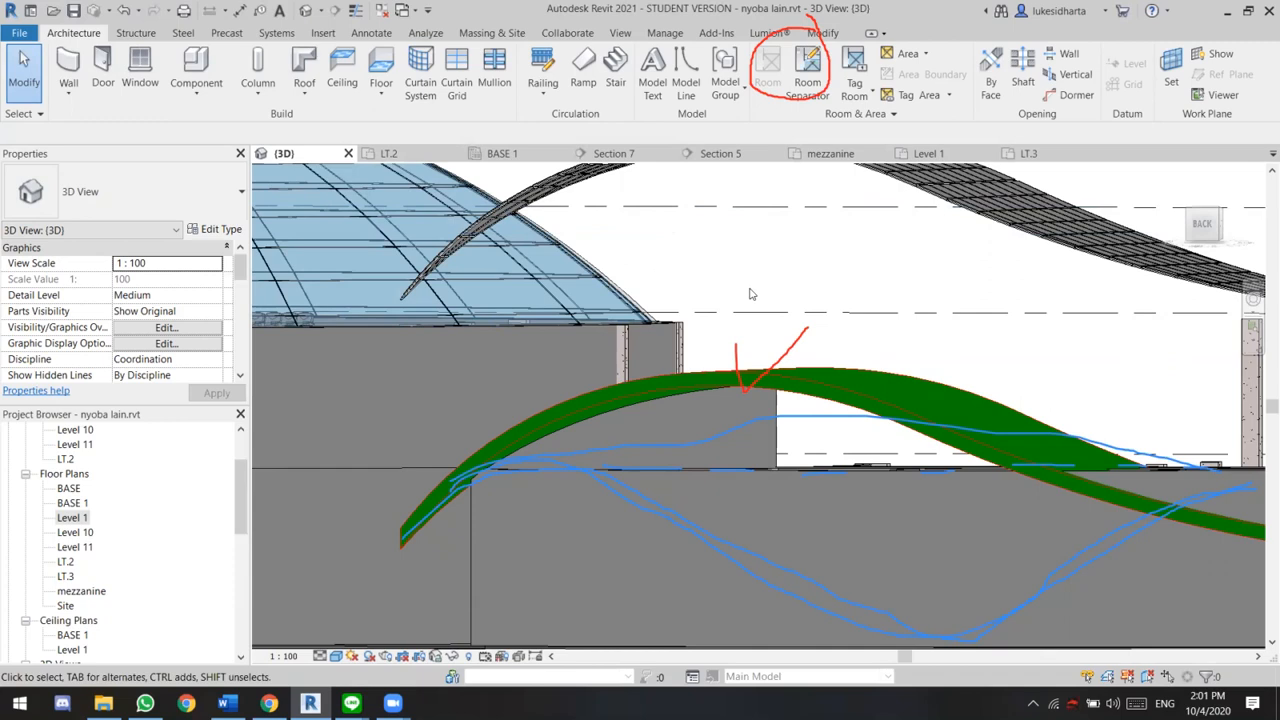
# Examine the gridded and green curved roofs beside the glazed dome from the back and from an oblique view
pyautogui.scroll(-2, 750, 294)
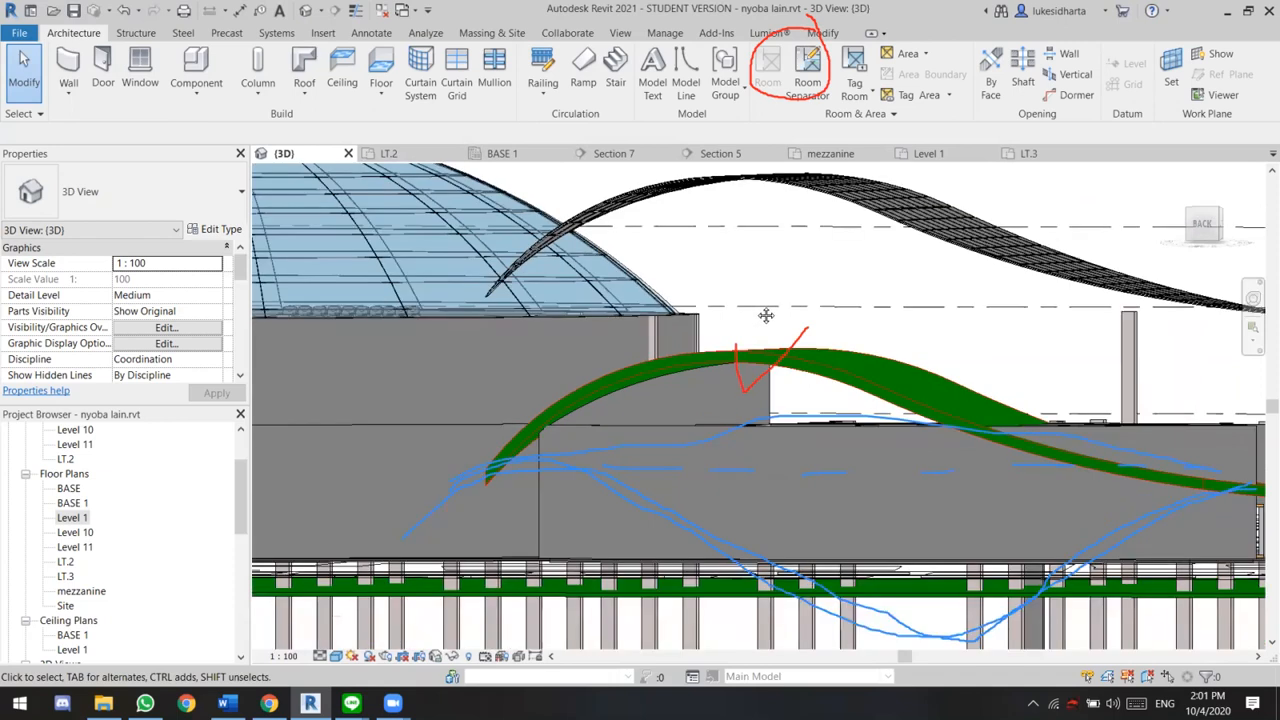
pyautogui.scroll(-1, 769, 332)
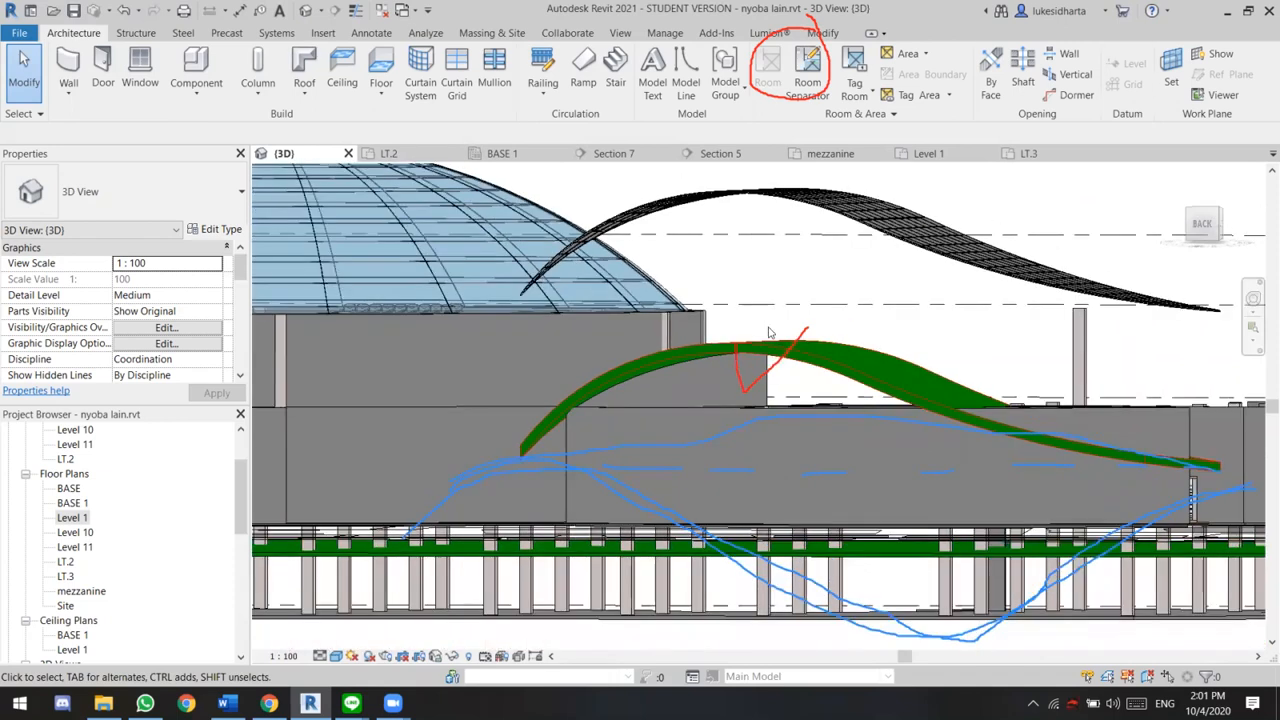
pyautogui.scroll(2, 769, 332)
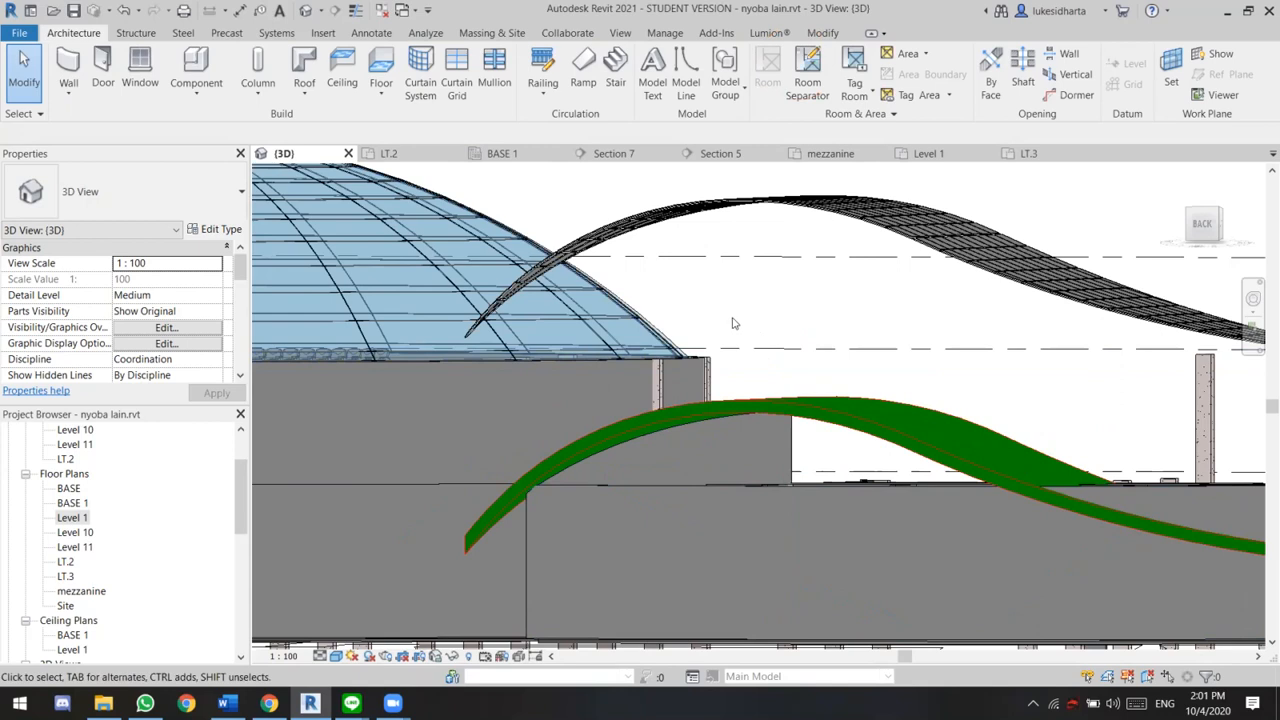
pyautogui.scroll(-1, 800, 346)
pyautogui.moveTo(800, 346)
pyautogui.mouseDown(button='middle')
pyautogui.moveTo(819, 358)
pyautogui.moveTo(808, 349)
pyautogui.mouseUp(button='middle')
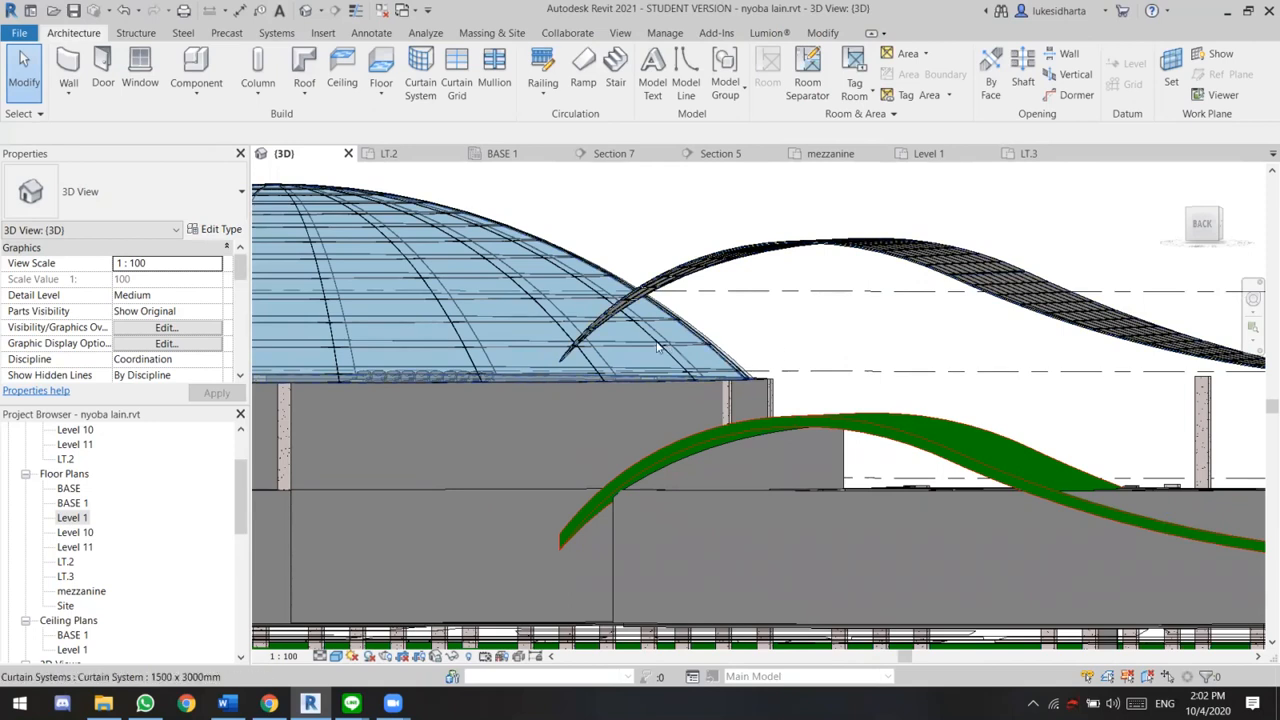
pyautogui.scroll(-2, 834, 371)
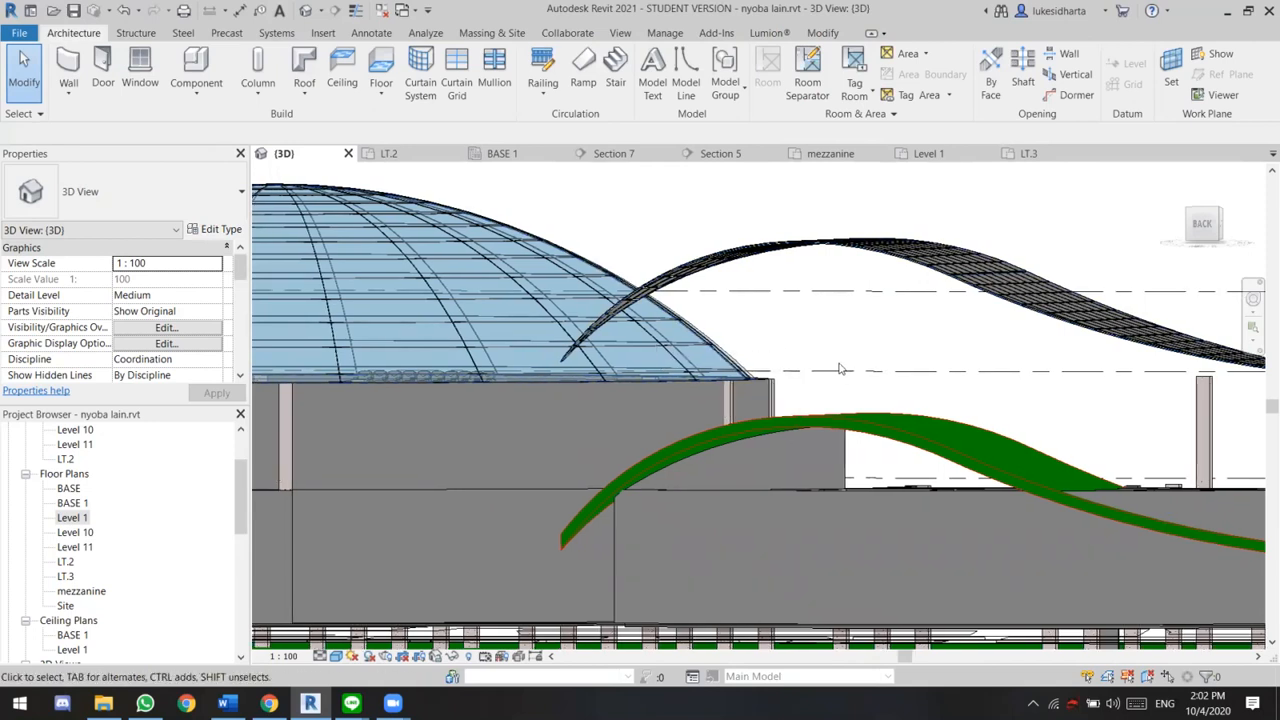
pyautogui.scroll(3, 790, 360)
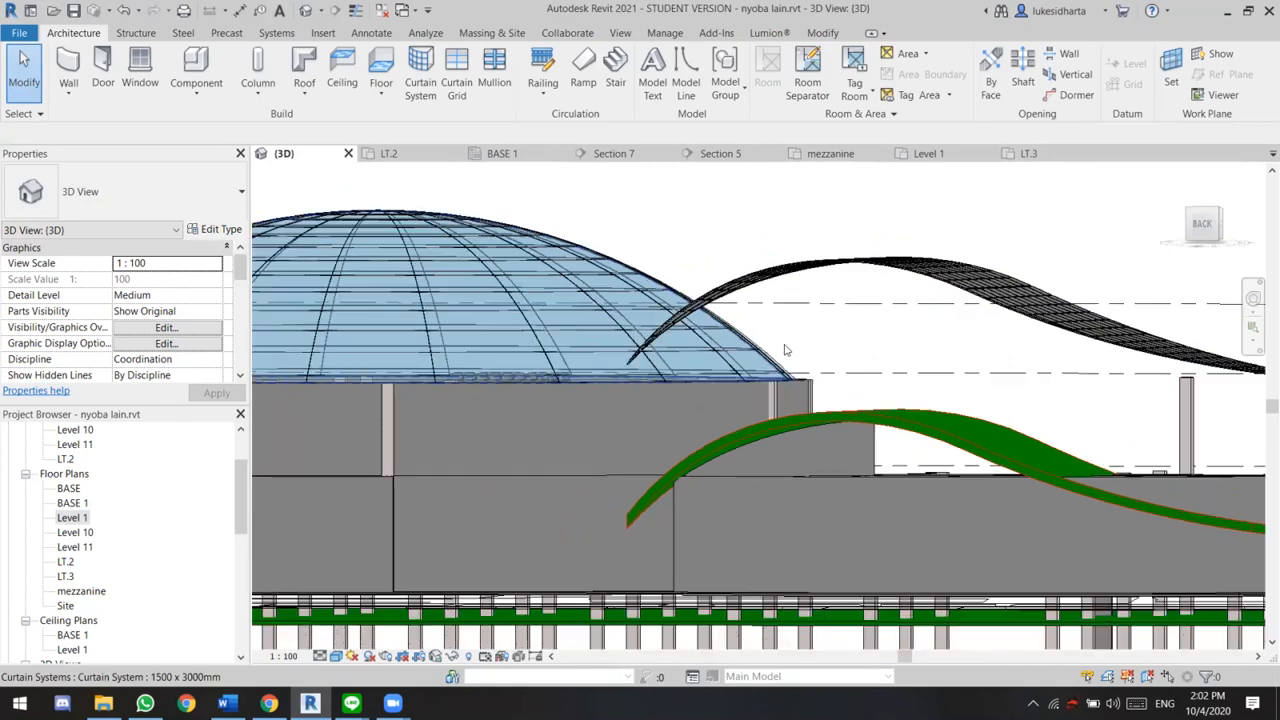
pyautogui.keyDown('shift'); pyautogui.moveTo(901, 351); pyautogui.dragTo(984, 397, button='middle'); pyautogui.keyUp('shift')
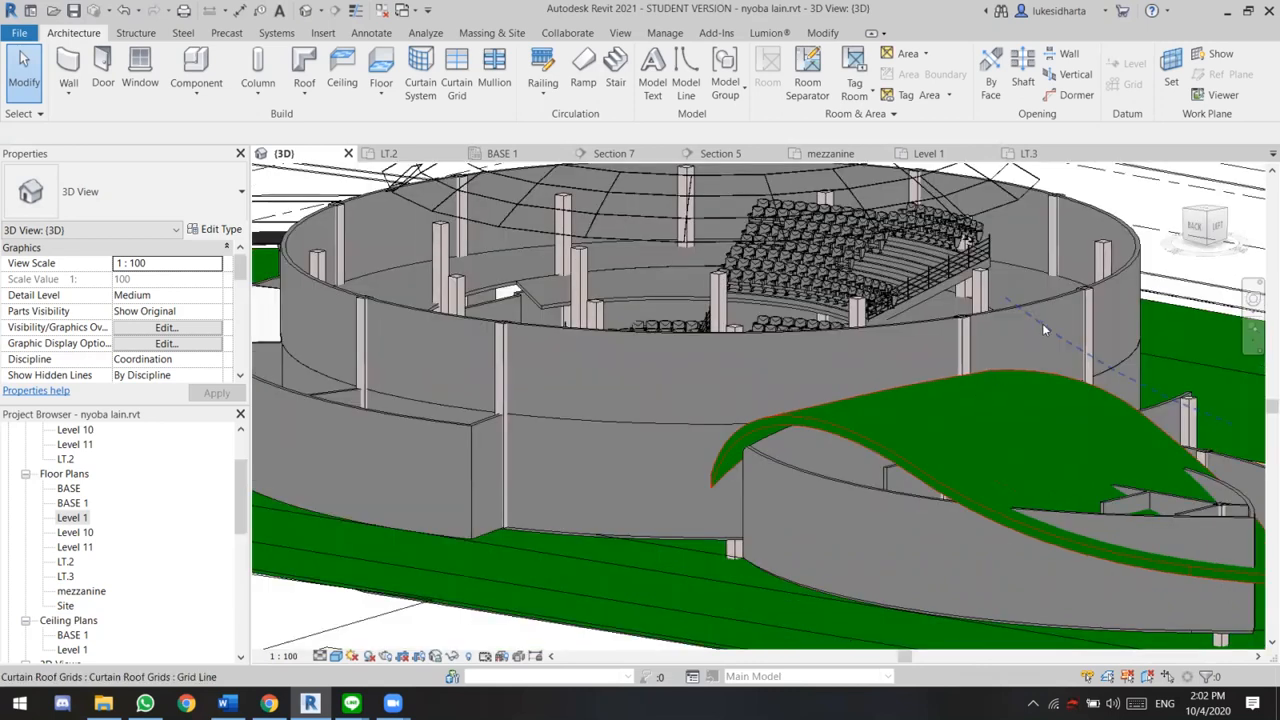
pyautogui.scroll(-2, 1048, 328)
pyautogui.scroll(2, 1052, 321)
pyautogui.moveTo(1091, 320); pyautogui.dragTo(1089, 321, button='middle')
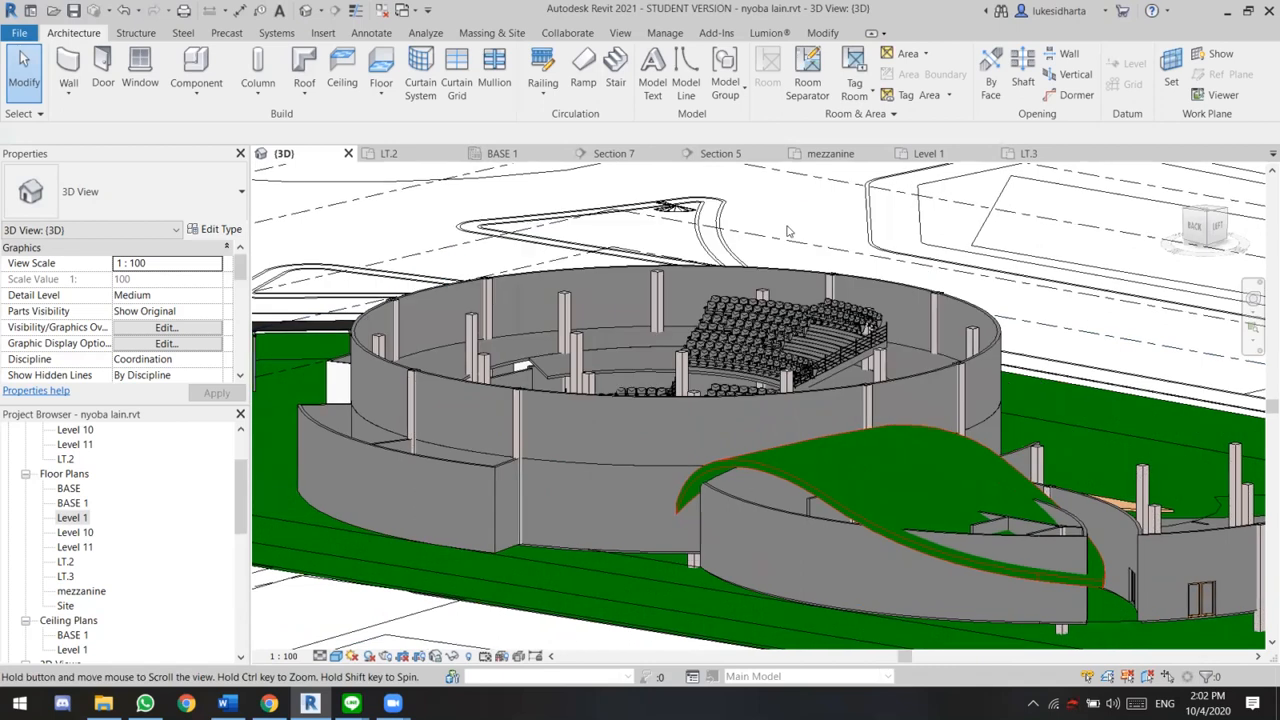
pyautogui.moveTo(788, 232); pyautogui.dragTo(776, 240, button='middle')
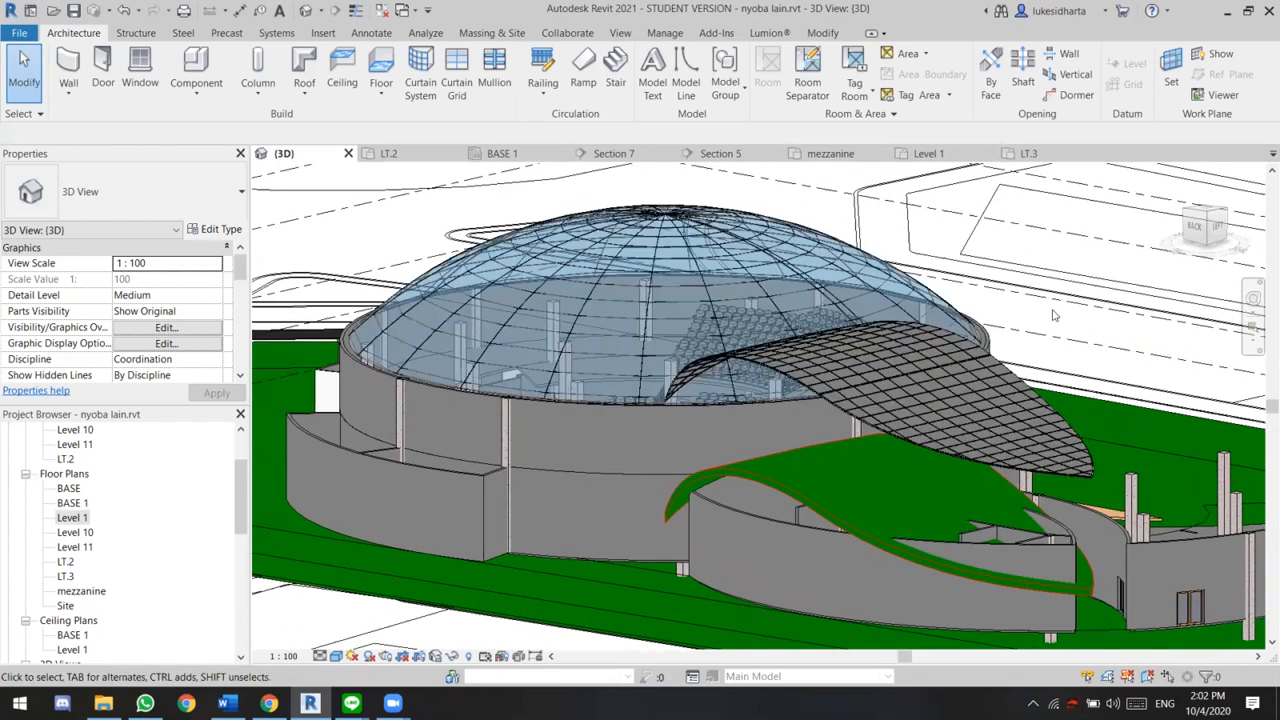
# Select the dome's curtain system in the 3D view and open the LT.2 floor plan at the dome over the auditorium
pyautogui.click(803, 306)
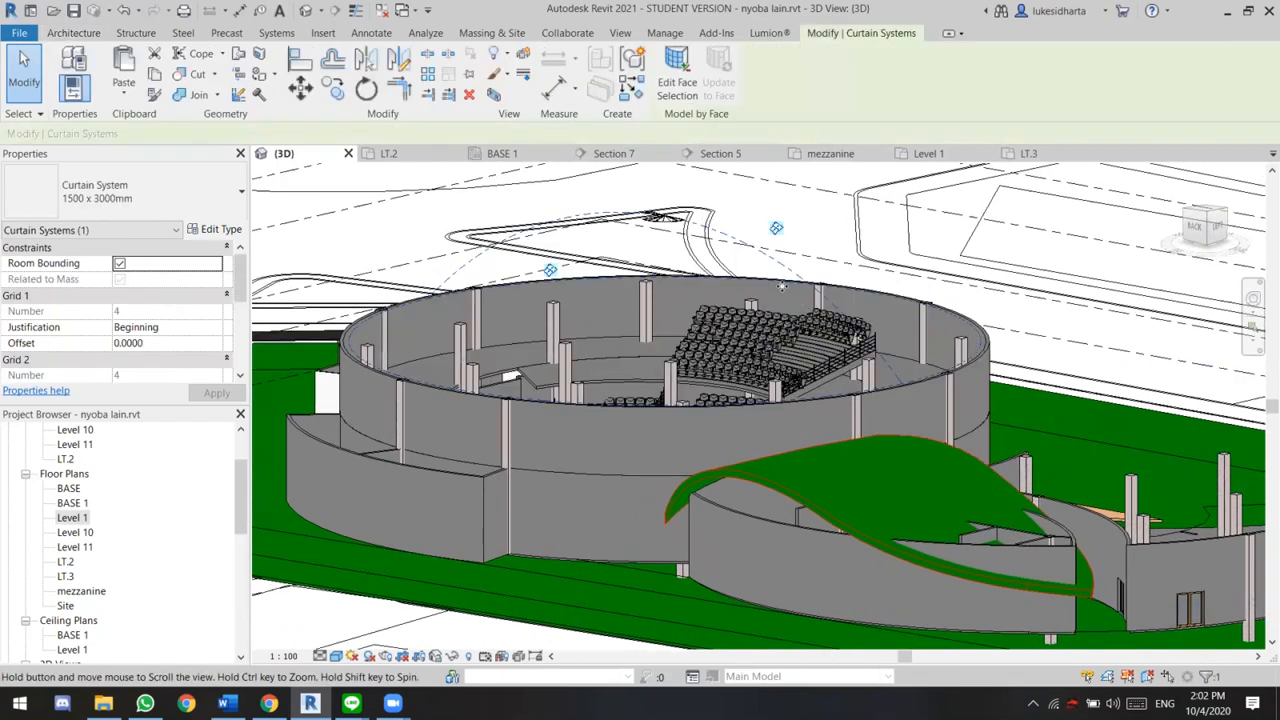
pyautogui.moveTo(894, 320); pyautogui.dragTo(882, 328, button='middle')
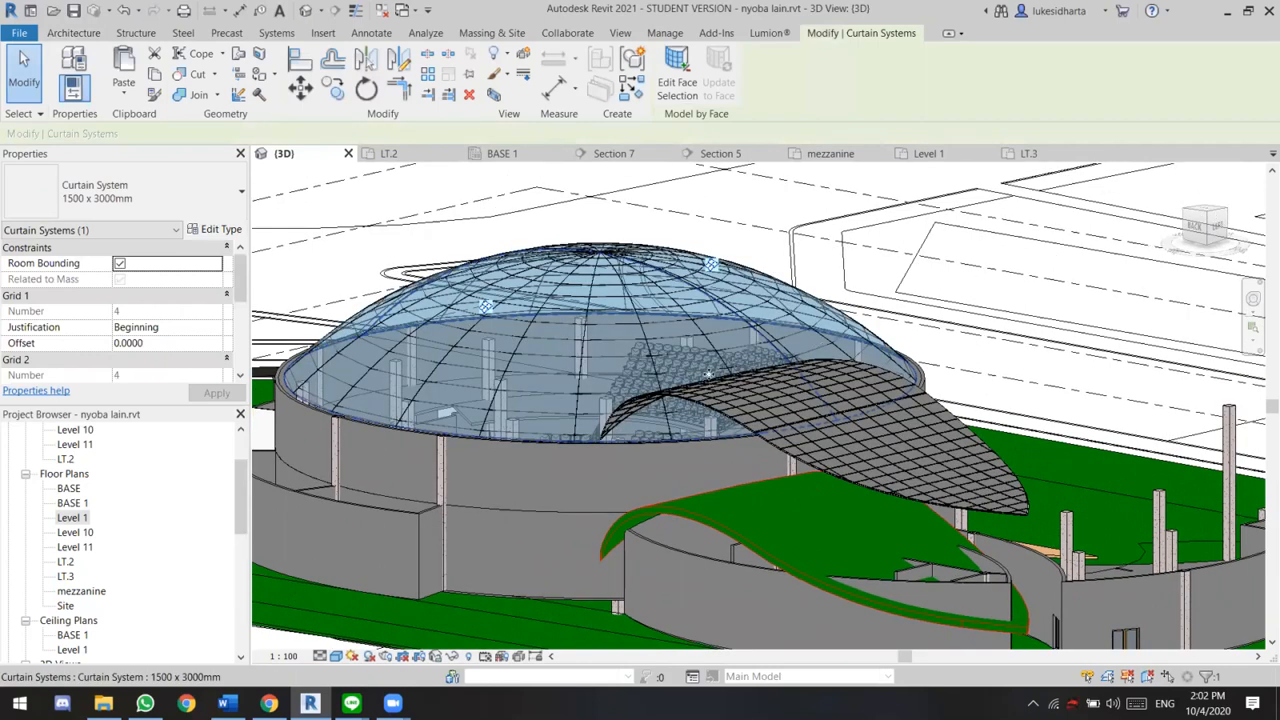
pyautogui.scroll(-1, 667, 351)
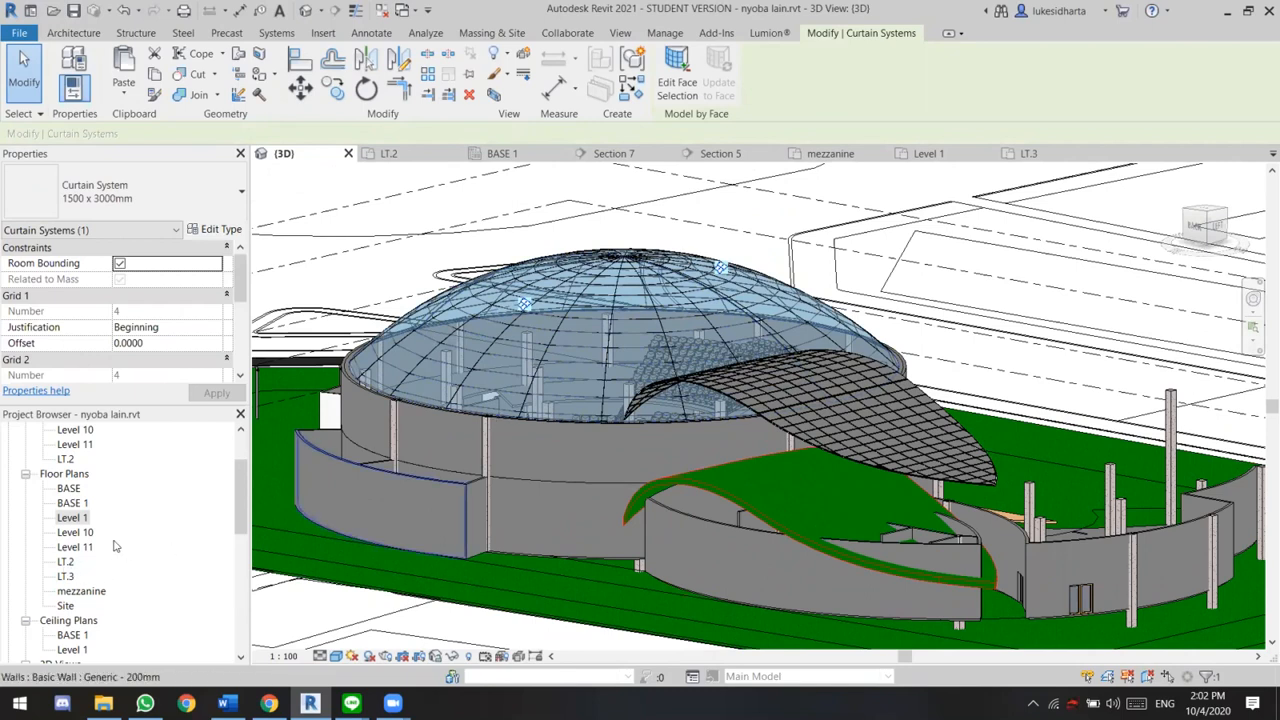
pyautogui.doubleClick(66, 562)
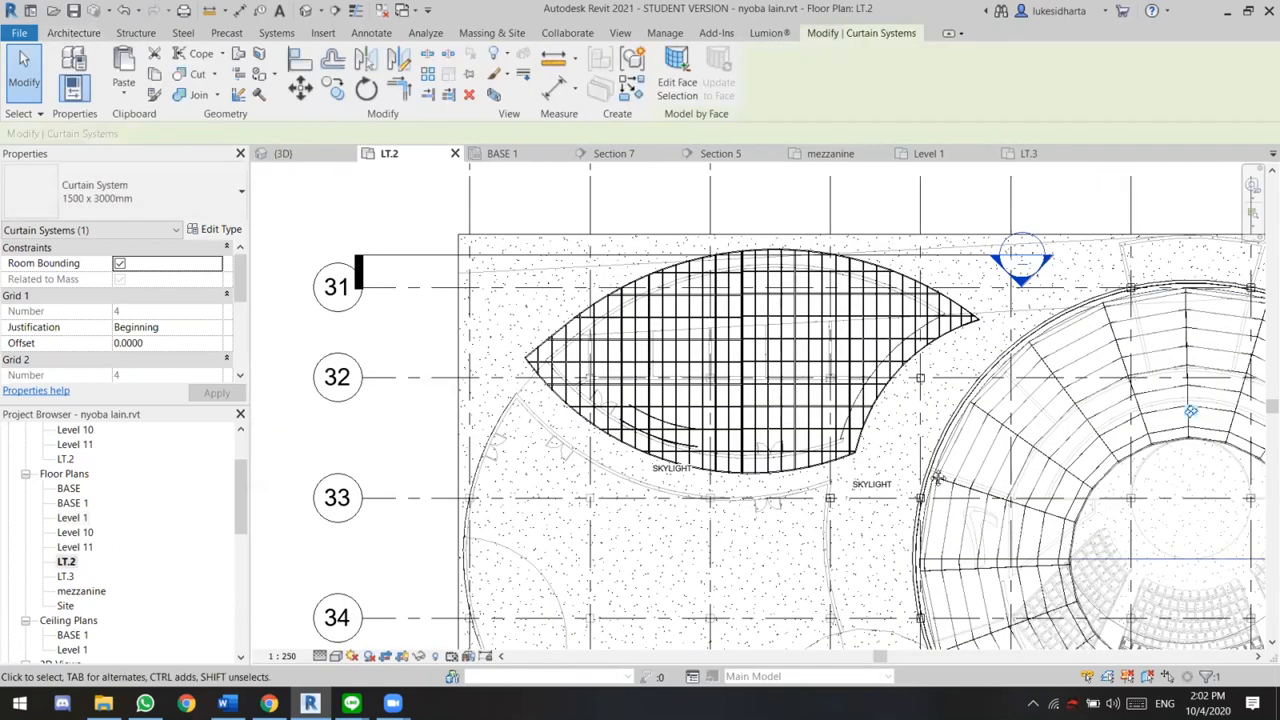
pyautogui.scroll(-2, 672, 309)
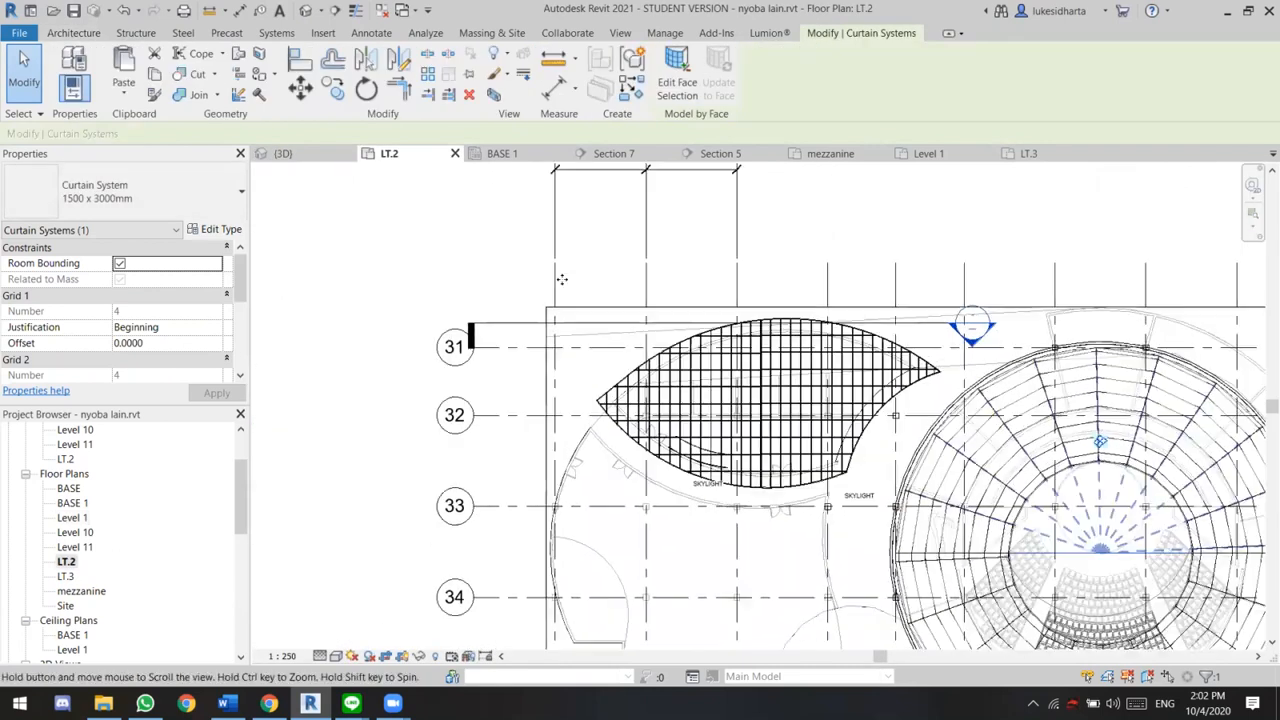
pyautogui.moveTo(562, 279); pyautogui.dragTo(610, 354, button='middle')
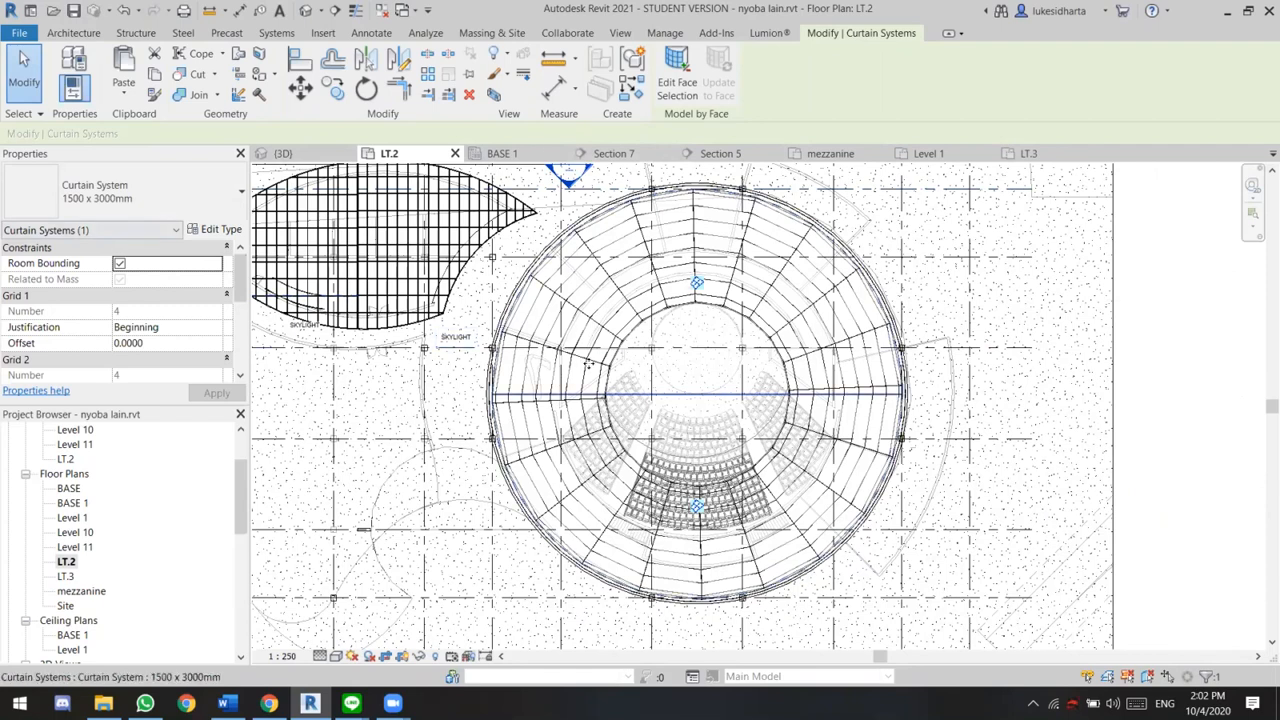
# Delete the dome's 1500 x 3000mm curtain system and the M_Dome mass underneath it
pyautogui.press('Escape')
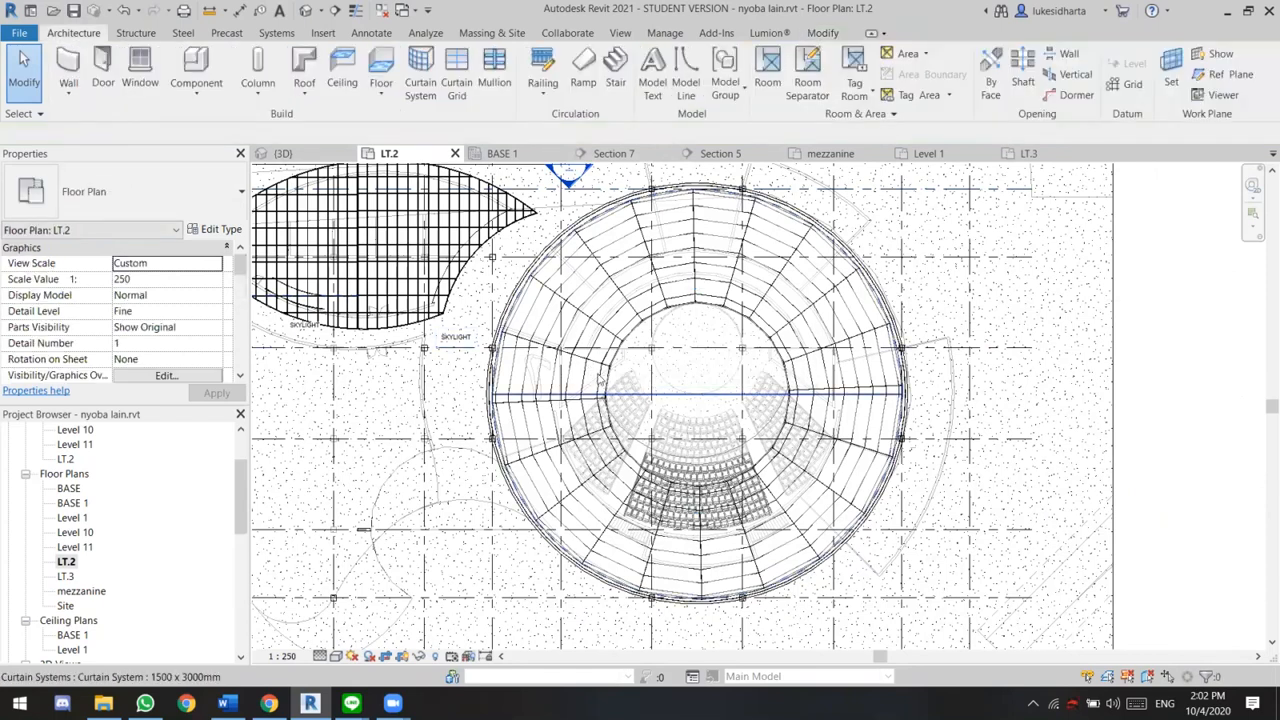
pyautogui.click(594, 375)
pyautogui.press('Delete')
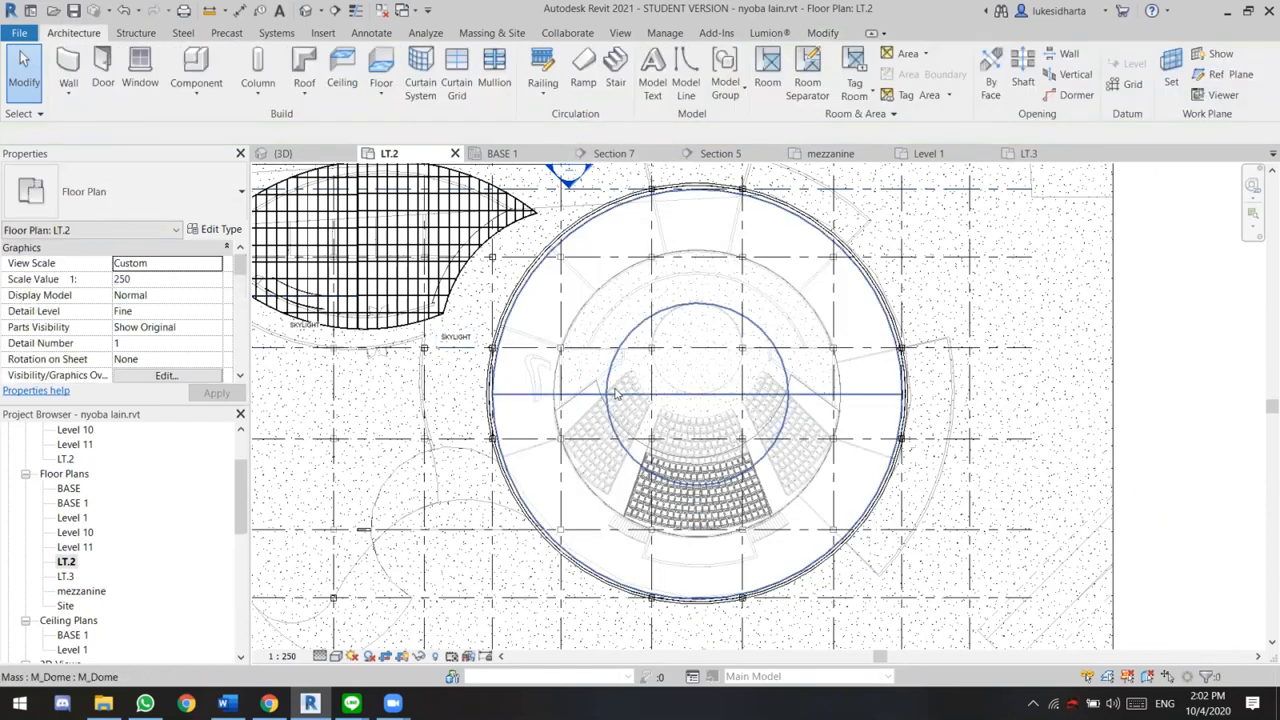
pyautogui.click(647, 415)
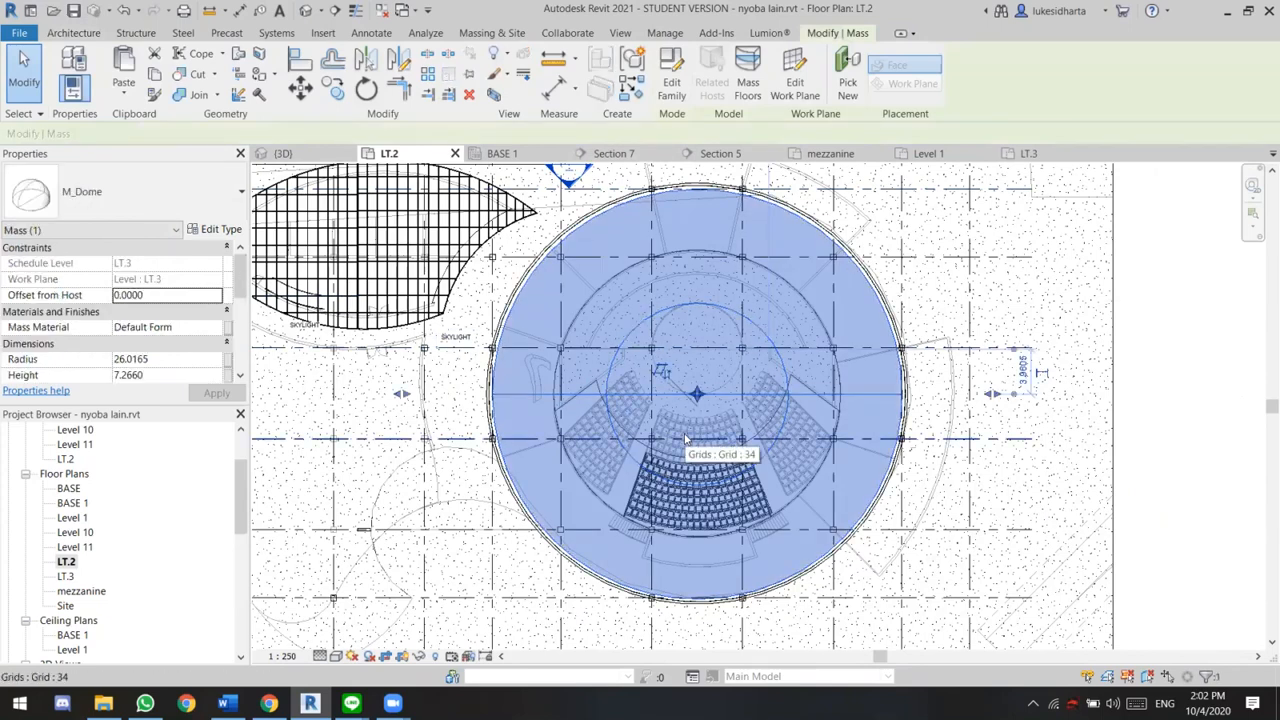
pyautogui.press('Delete')
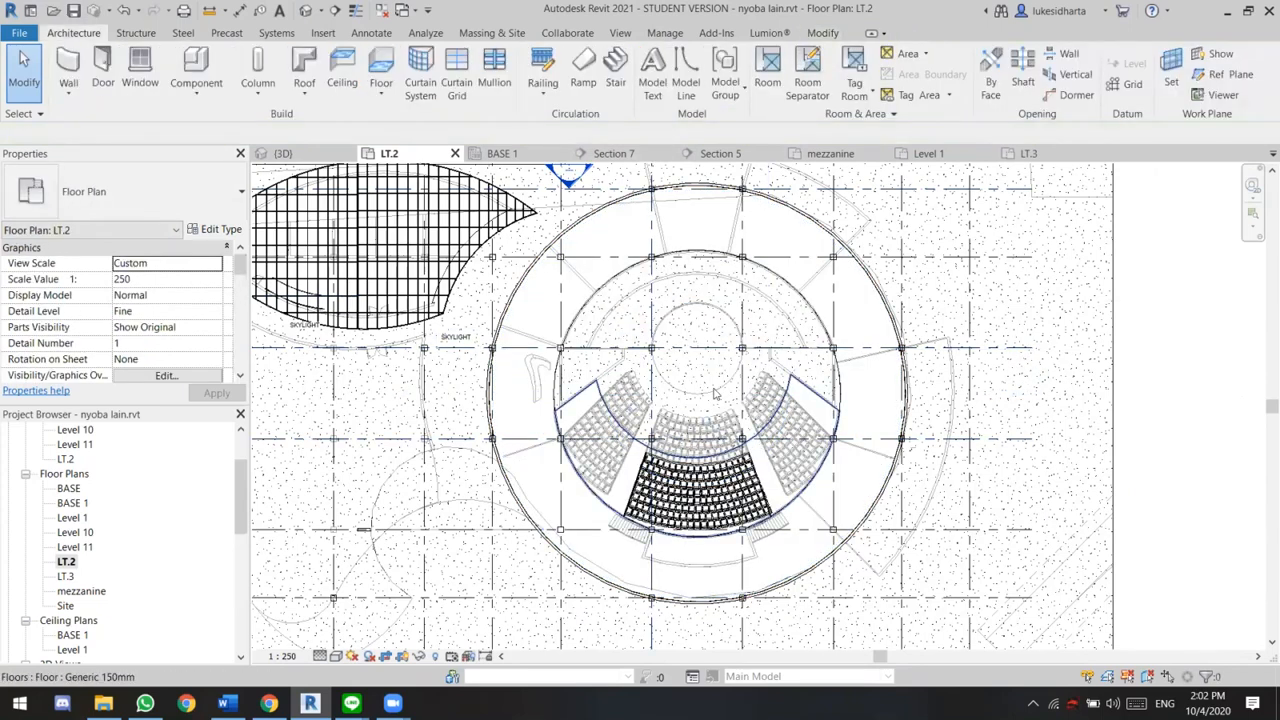
# Examine the circular auditorium's layout in the LT.2 plan and look through the project's elevation and section views
pyautogui.scroll(1, 778, 392)
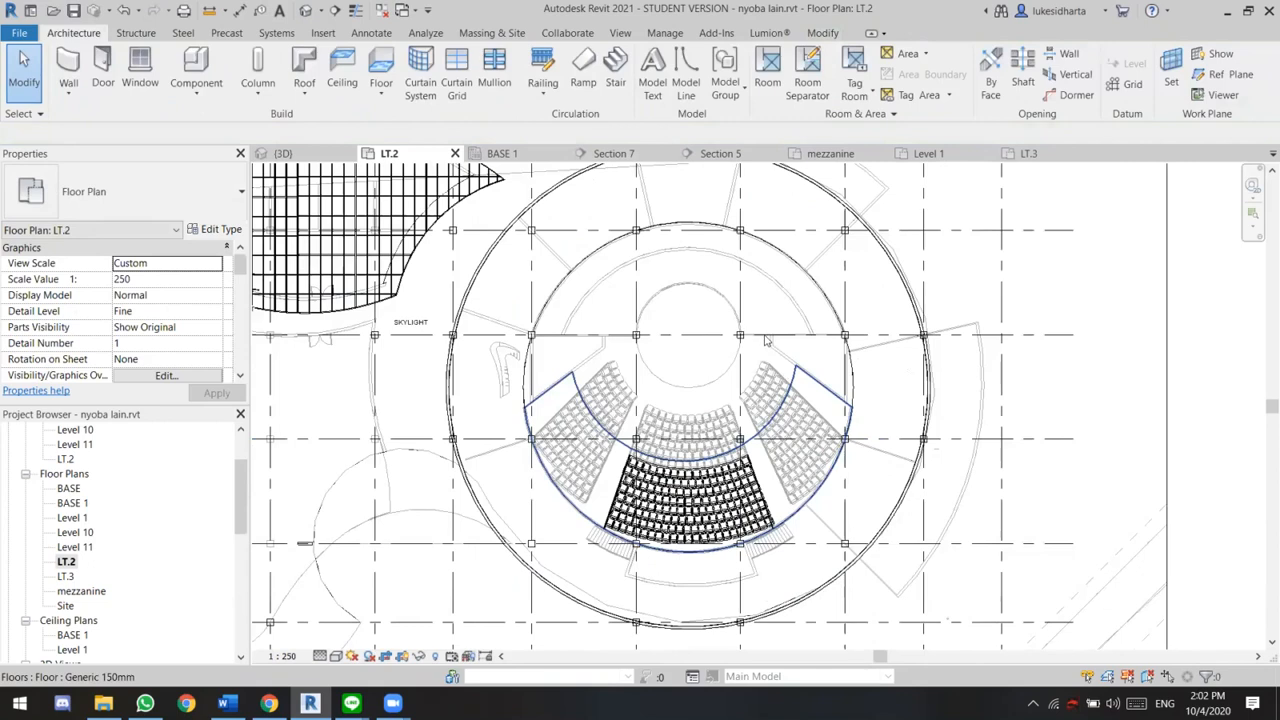
pyautogui.scroll(1, 772, 352)
pyautogui.scroll(-1, 667, 285)
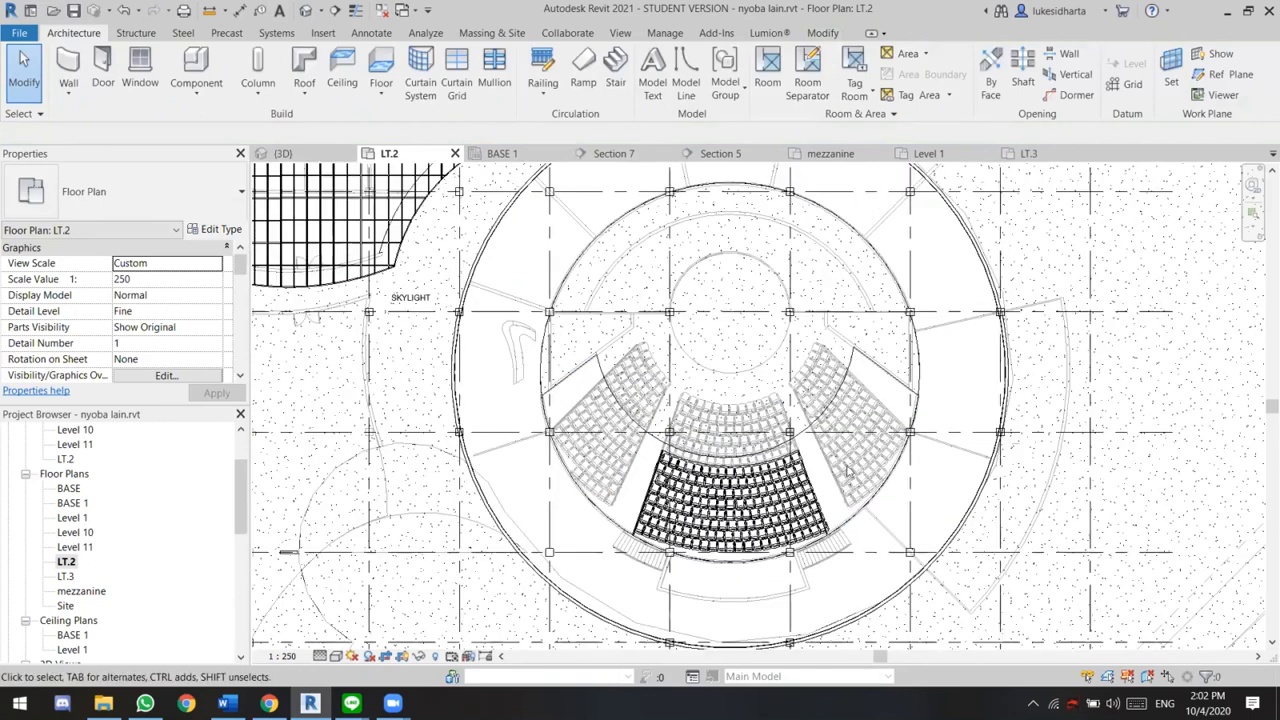
pyautogui.scroll(-1, 686, 286)
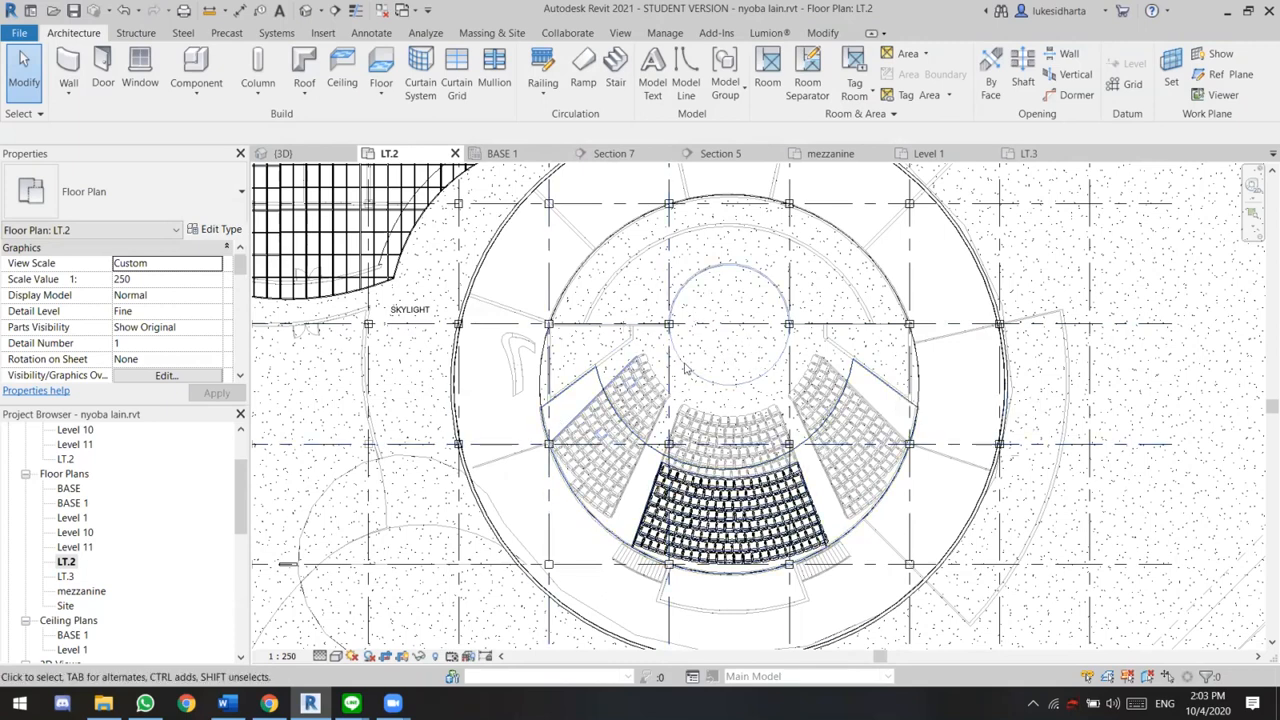
pyautogui.scroll(1, 684, 370)
pyautogui.scroll(-1, 525, 550)
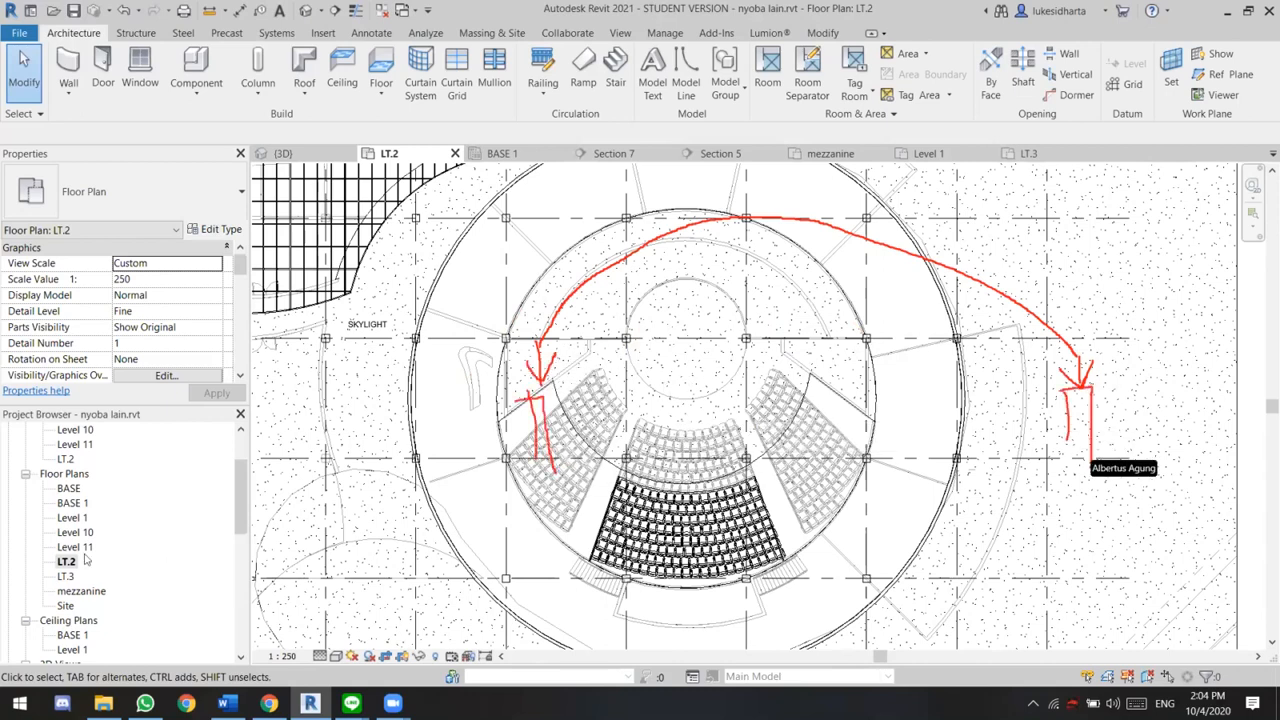
pyautogui.scroll(-3, 119, 544)
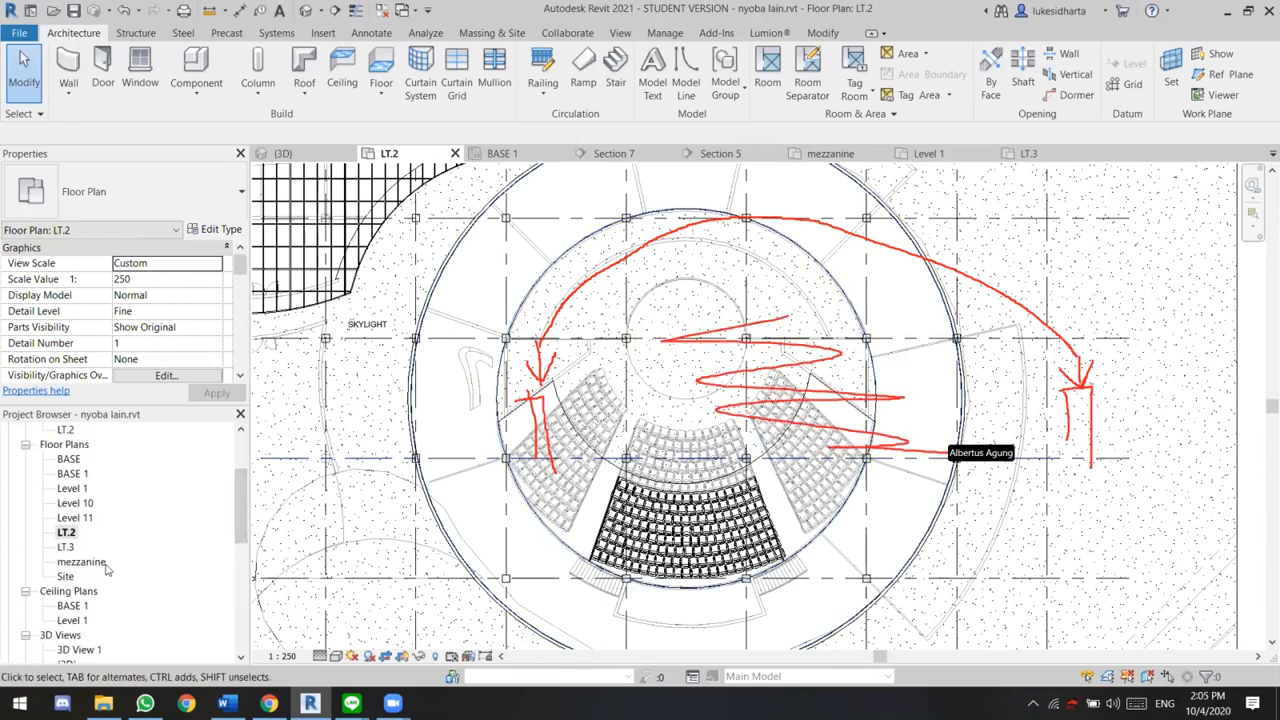
pyautogui.scroll(-1, 119, 544)
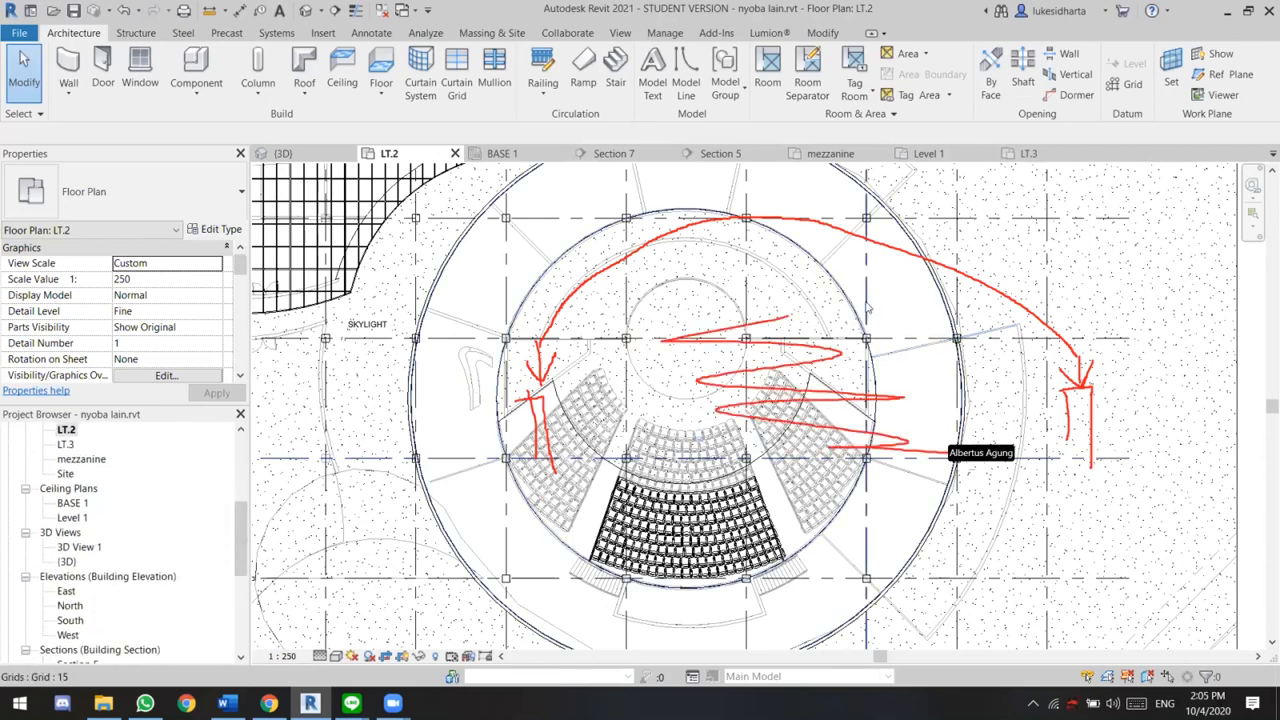
# Draw a vertical building section line on the east side of the circular auditorium and flip it to look toward the auditorium
pyautogui.scroll(-1, 866, 300)
pyautogui.scroll(-1, 866, 296)
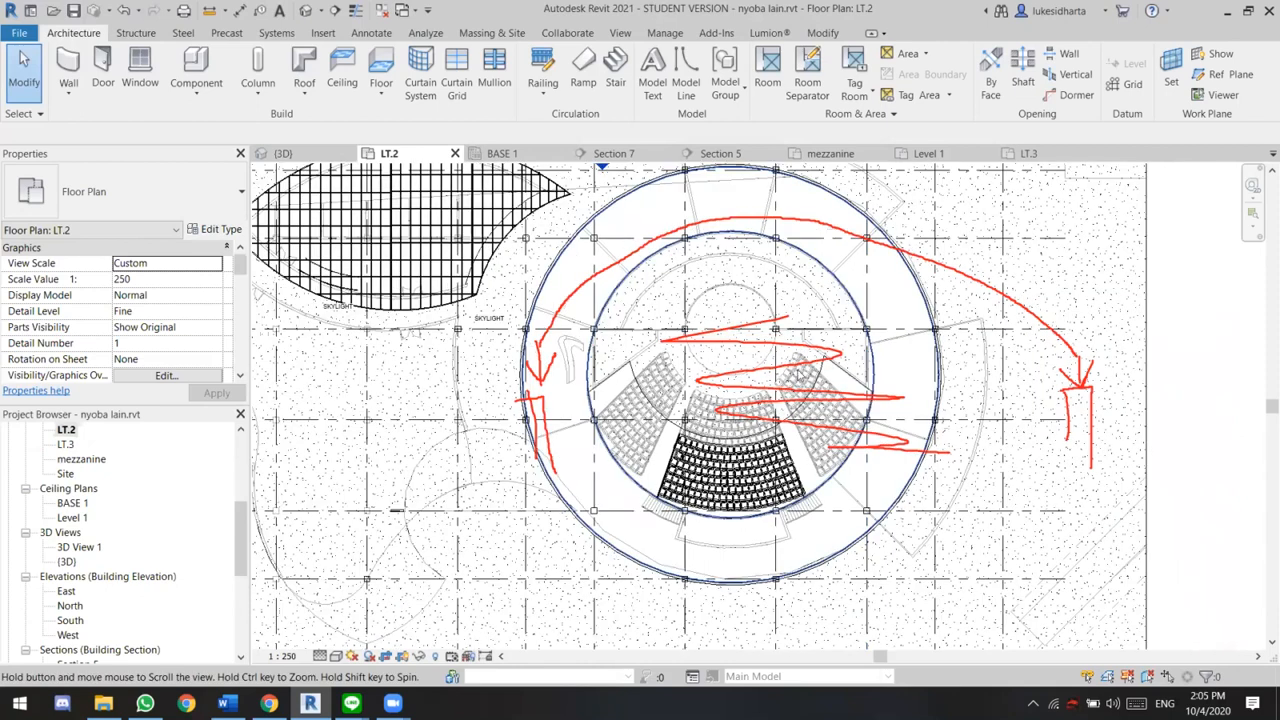
pyautogui.scroll(-1, 750, 383)
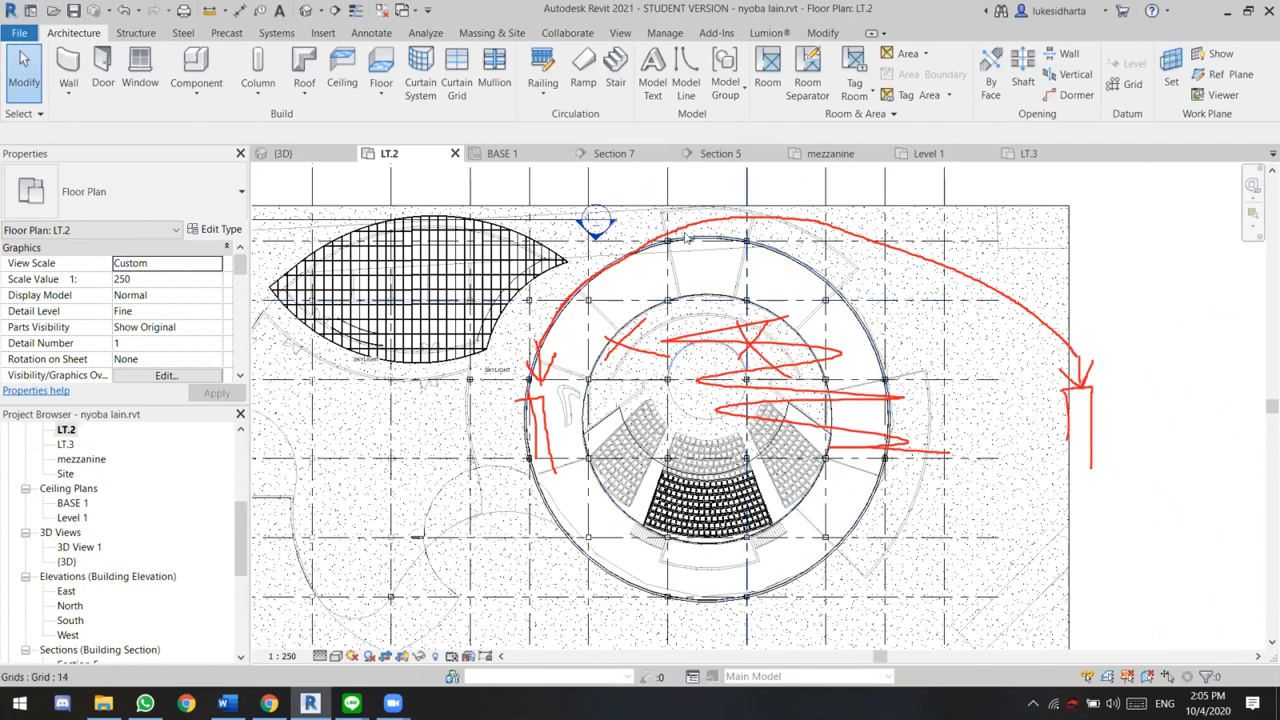
pyautogui.click(335, 11)
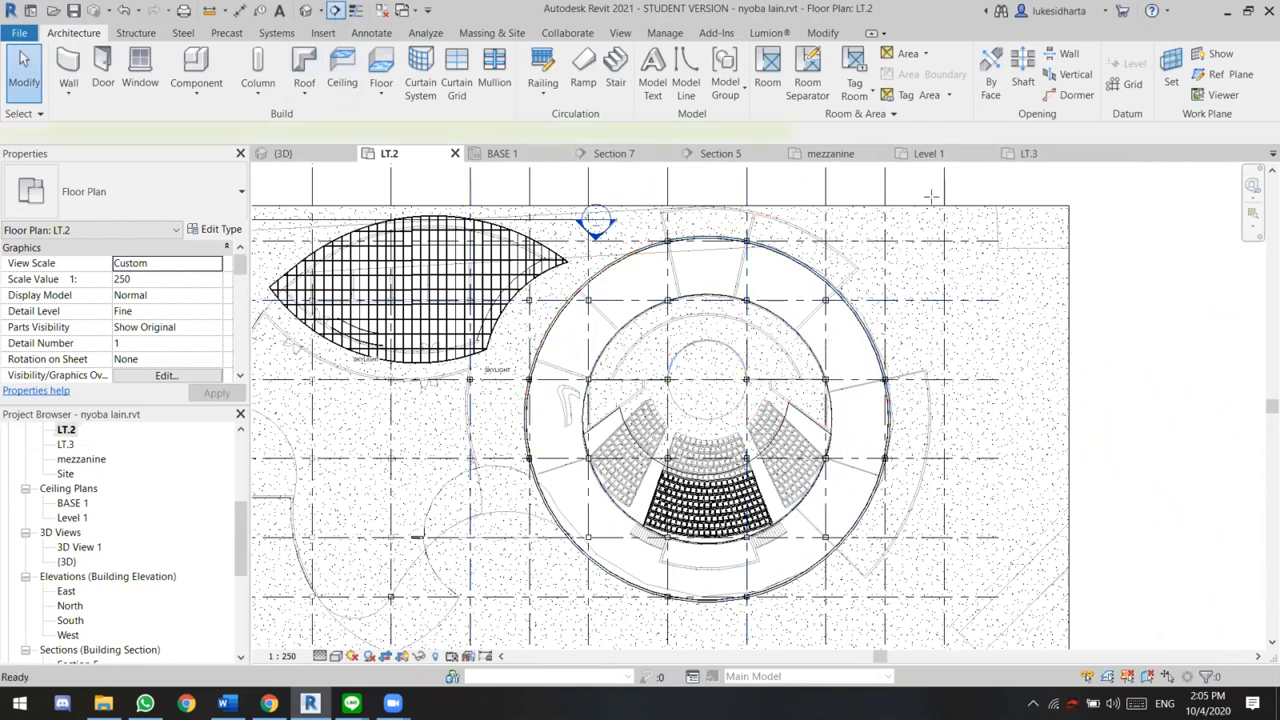
pyautogui.click(930, 183)
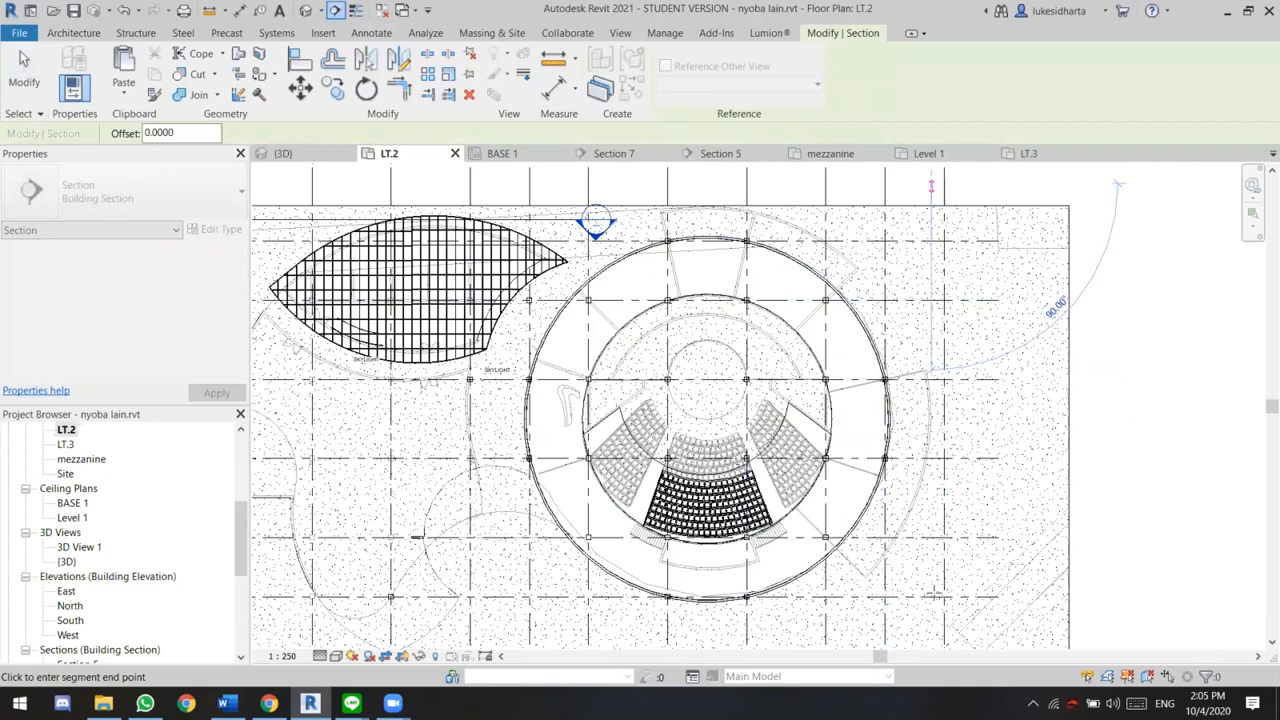
pyautogui.click(935, 590)
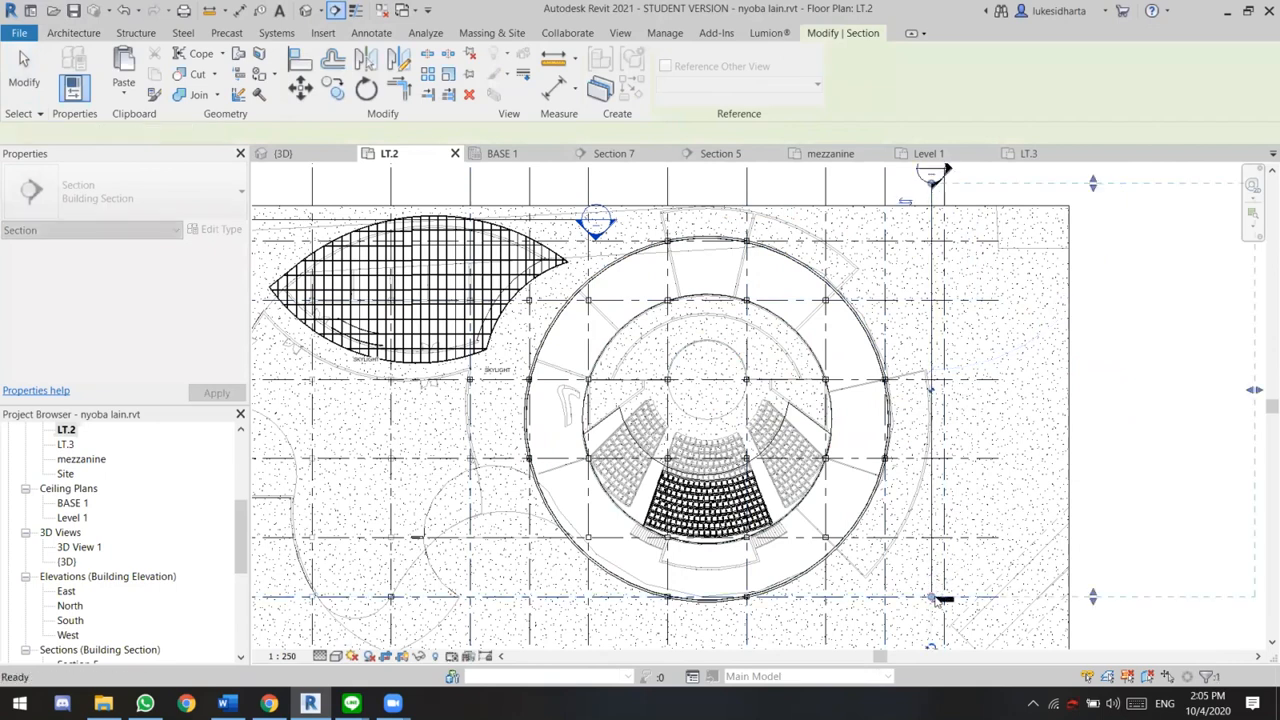
pyautogui.press('Escape')
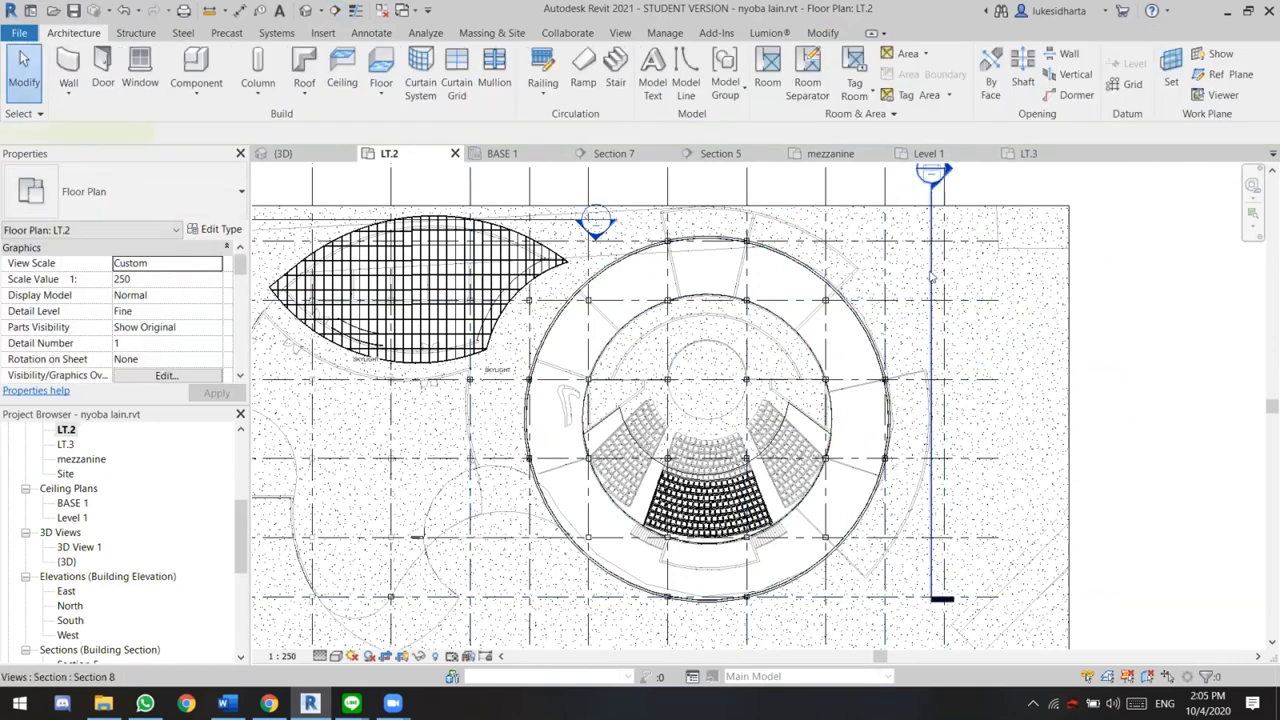
pyautogui.click(930, 273)
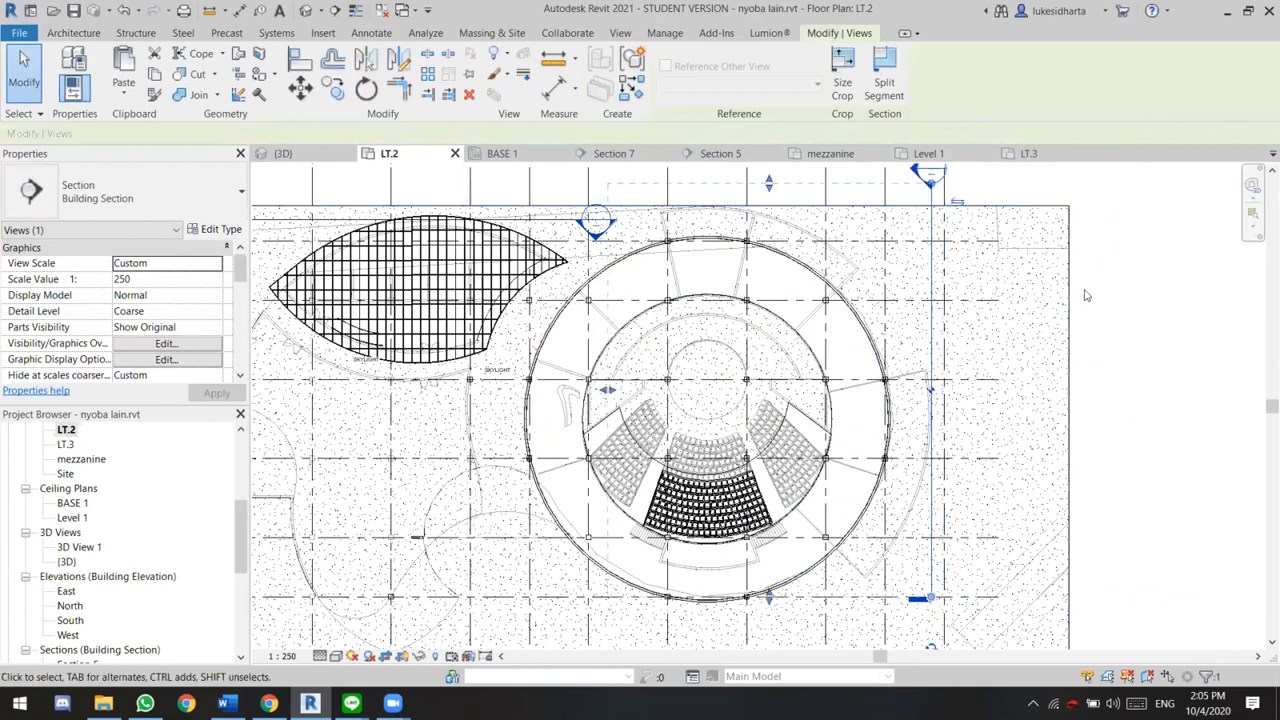
pyautogui.click(1131, 320)
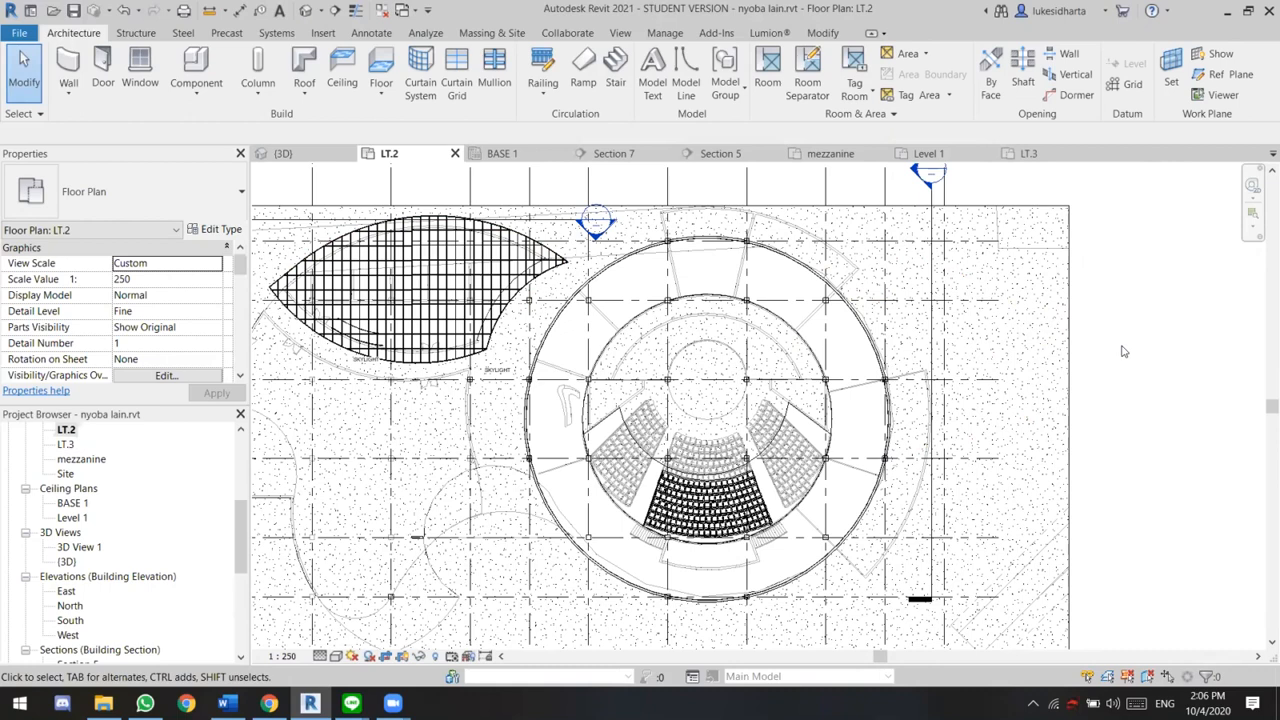
# Inspect the properties of the gridded skylight's sloped glazing roof and one of its curtain grid lines
pyautogui.click(440, 221)
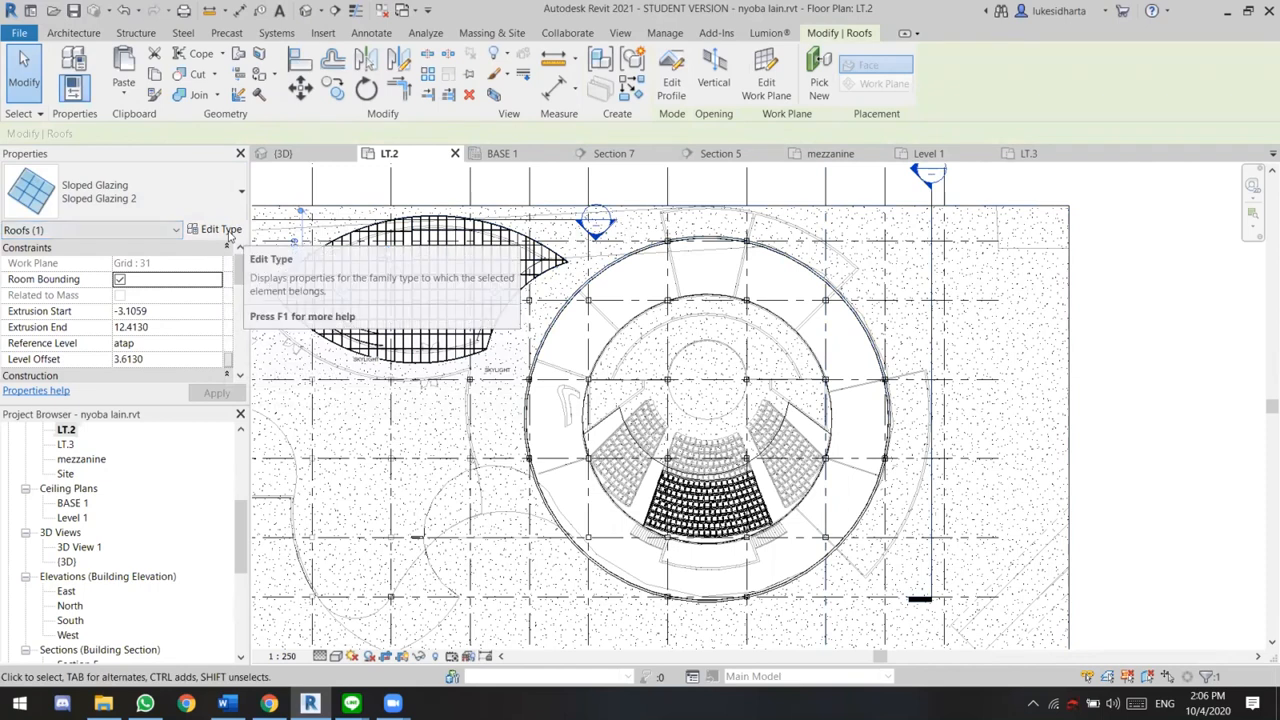
pyautogui.click(1123, 311)
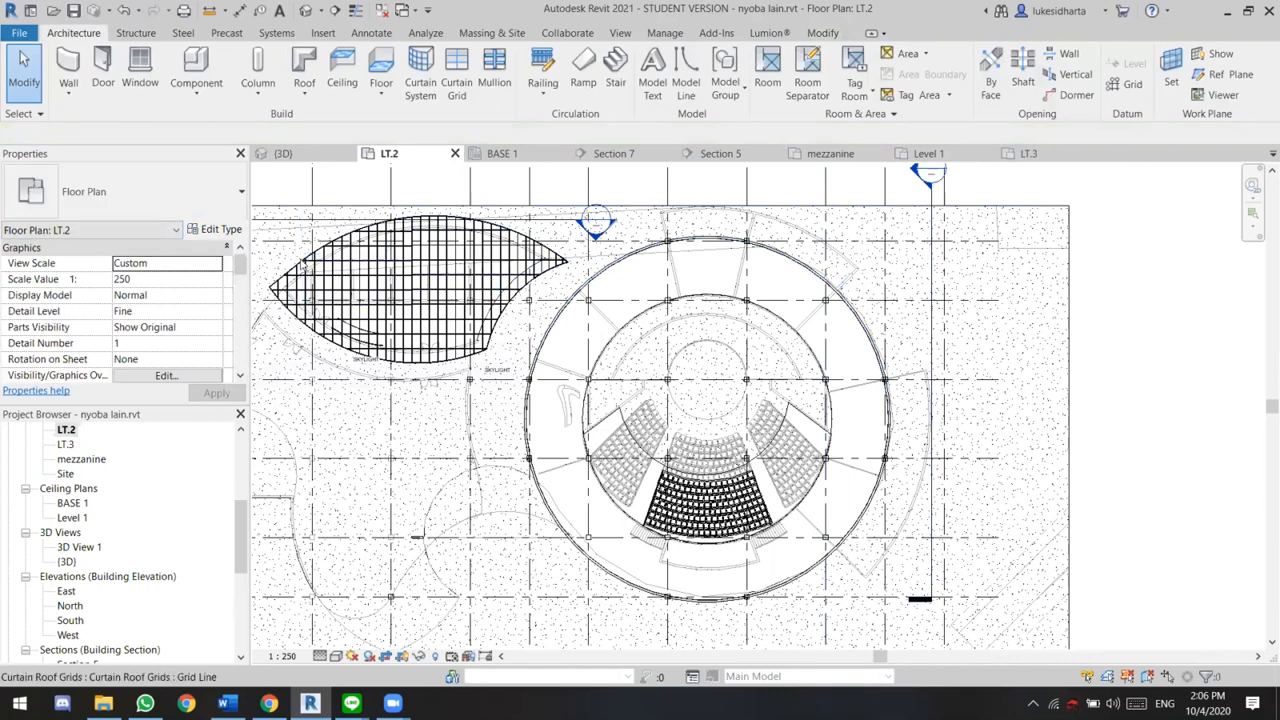
pyautogui.click(409, 306)
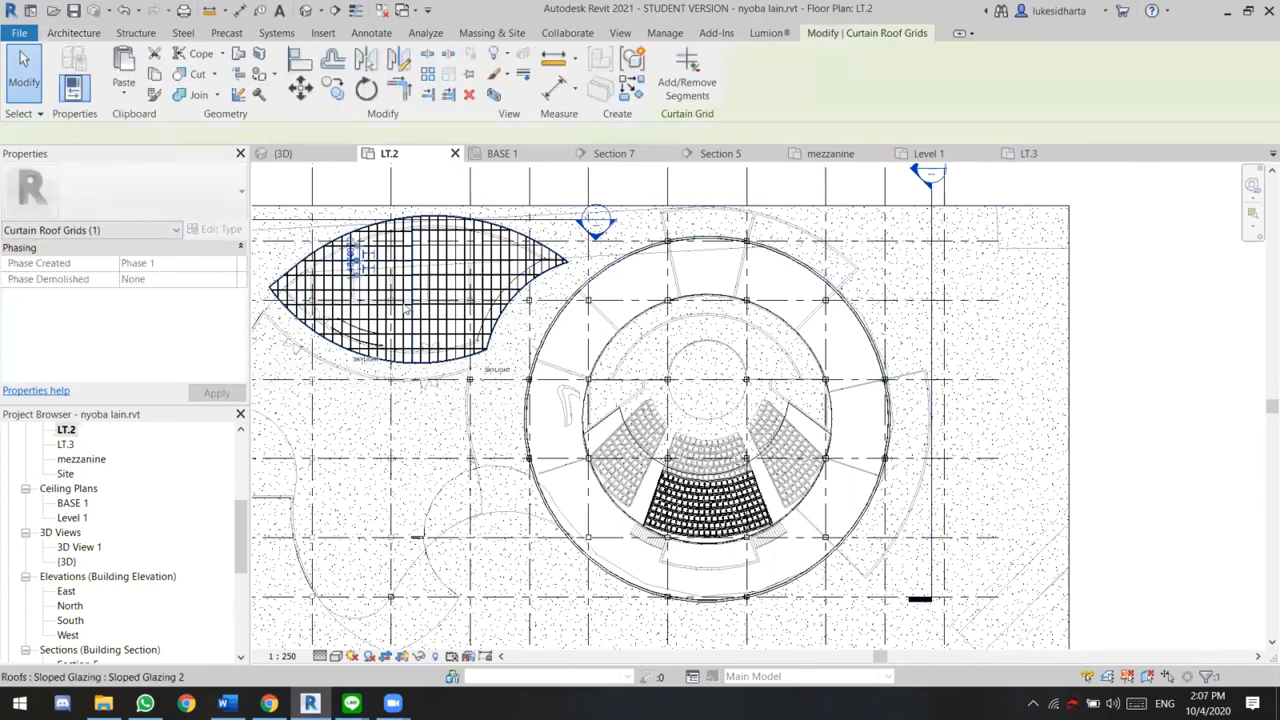
pyautogui.click(406, 311)
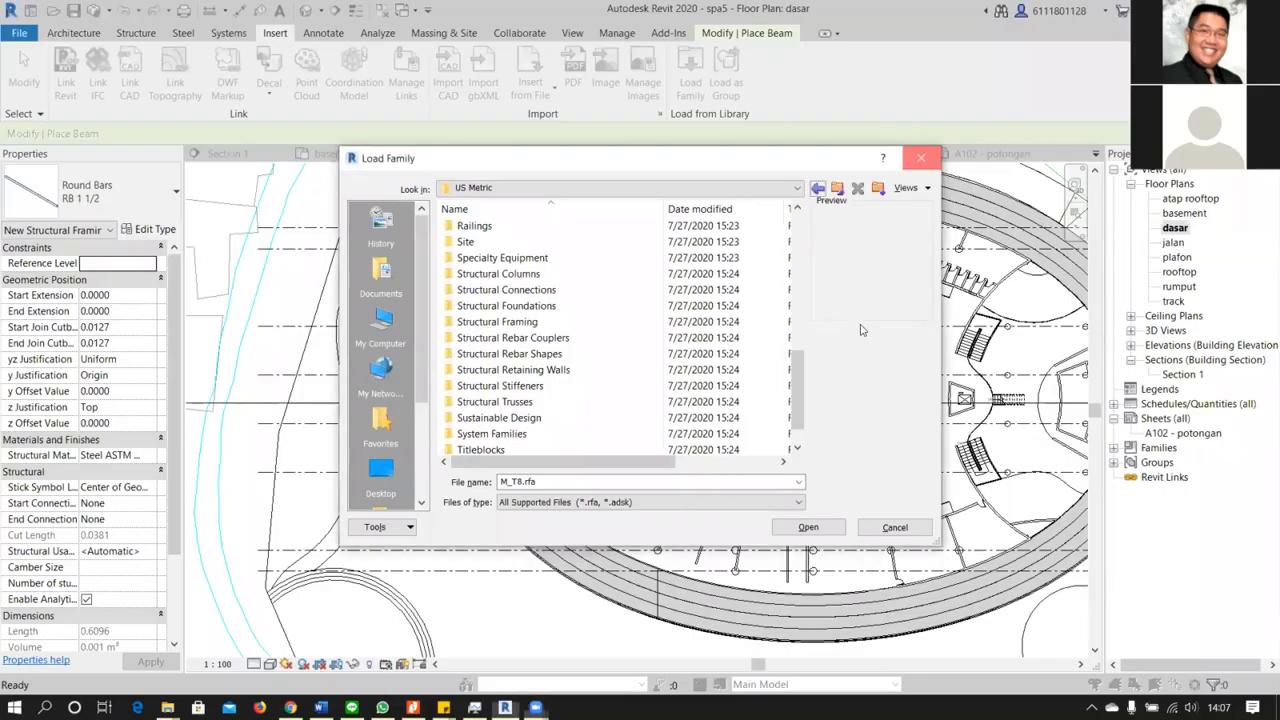
# Close the Load Family dialog in the spa5 project and open the default 3D view at the roof edge above the curved walls
pyautogui.click(922, 157)
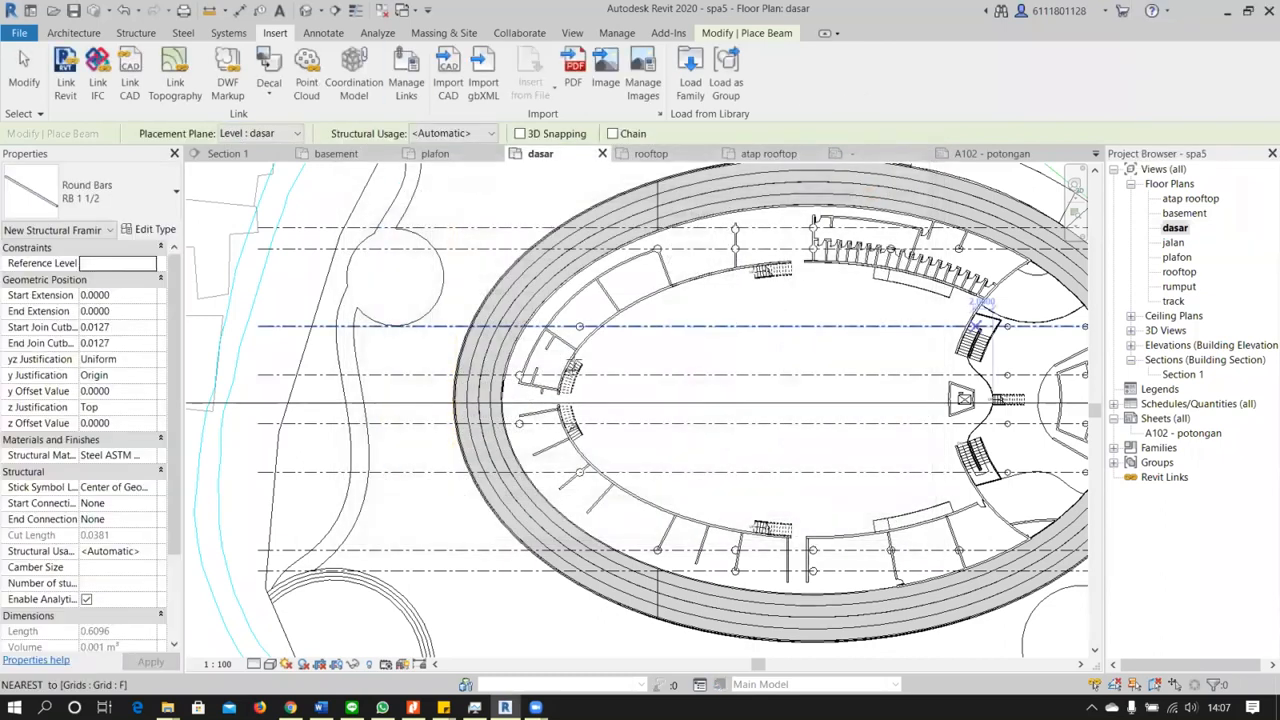
pyautogui.click(306, 10)
pyautogui.scroll(-3, 717, 486)
pyautogui.keyDown('shift'); pyautogui.moveTo(717, 486); pyautogui.dragTo(284, 676, button='middle'); pyautogui.keyUp('shift')
pyautogui.scroll(3, 717, 357)
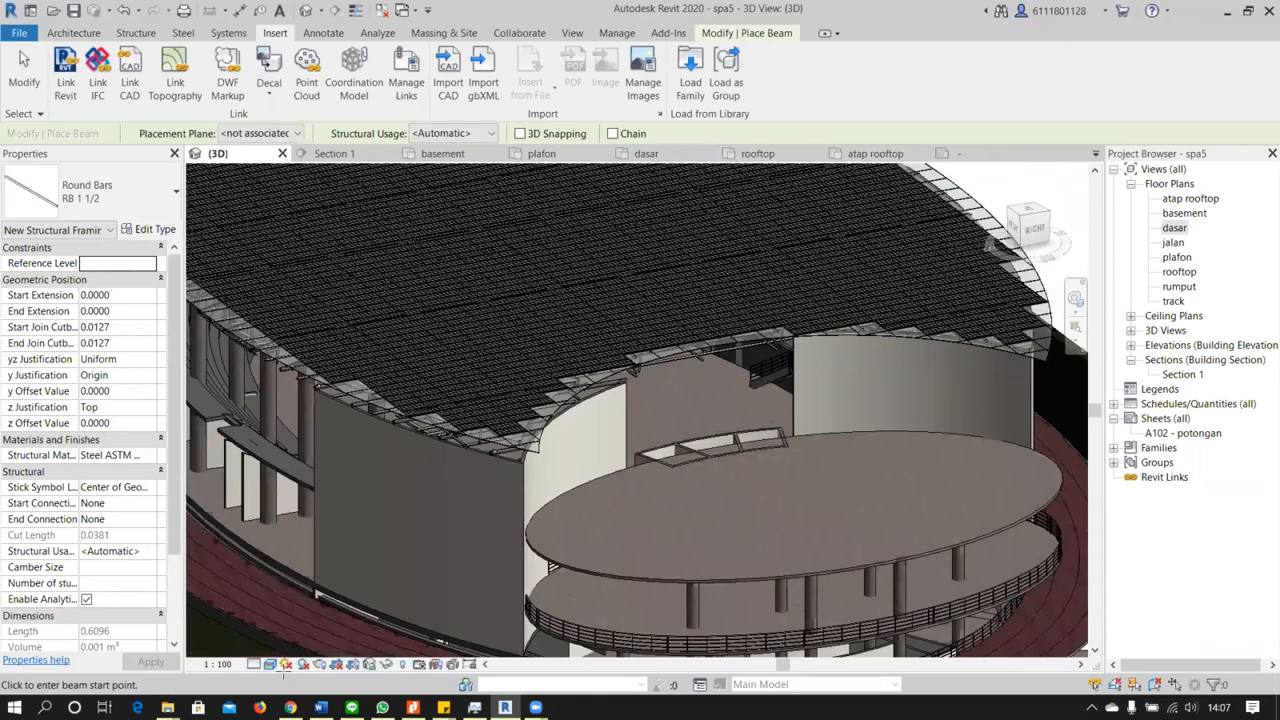
pyautogui.scroll(4, 470, 440)
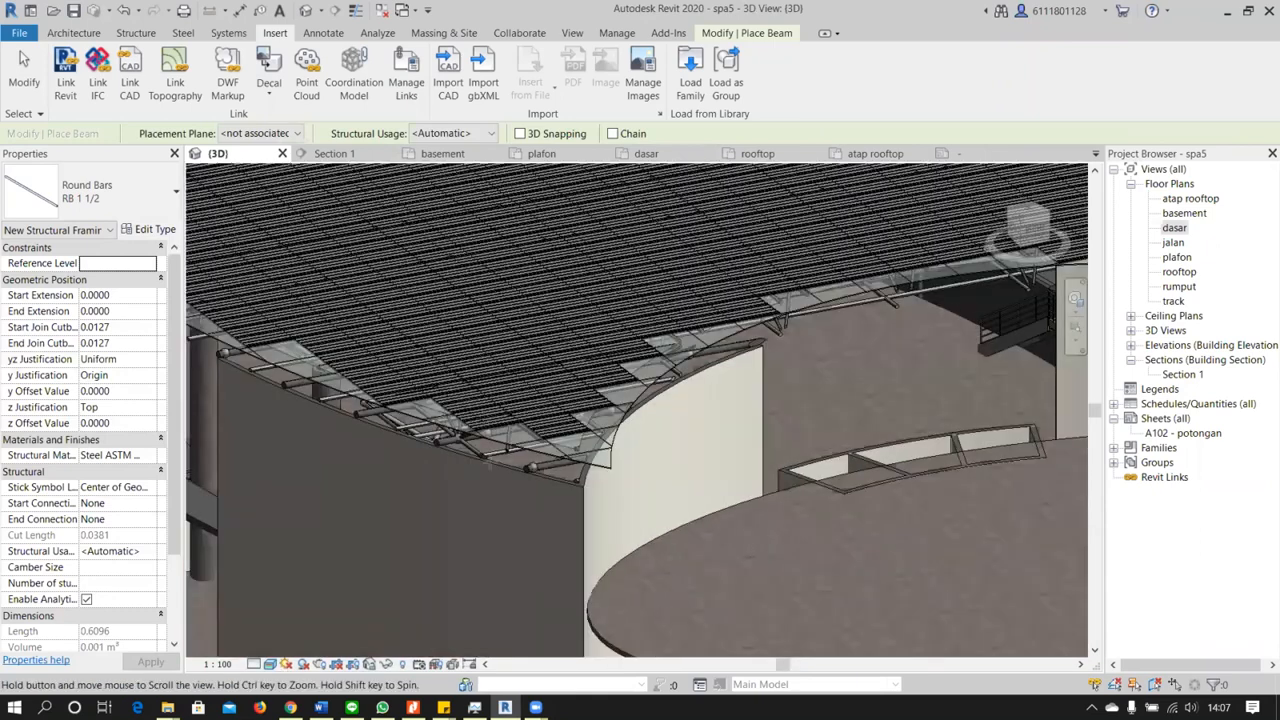
# Examine the large elliptical roof's panels and edges where they meet the curved walls, circling from the right to the back
pyautogui.keyDown('shift'); pyautogui.moveTo(481, 494); pyautogui.dragTo(623, 558, button='middle'); pyautogui.keyUp('shift')
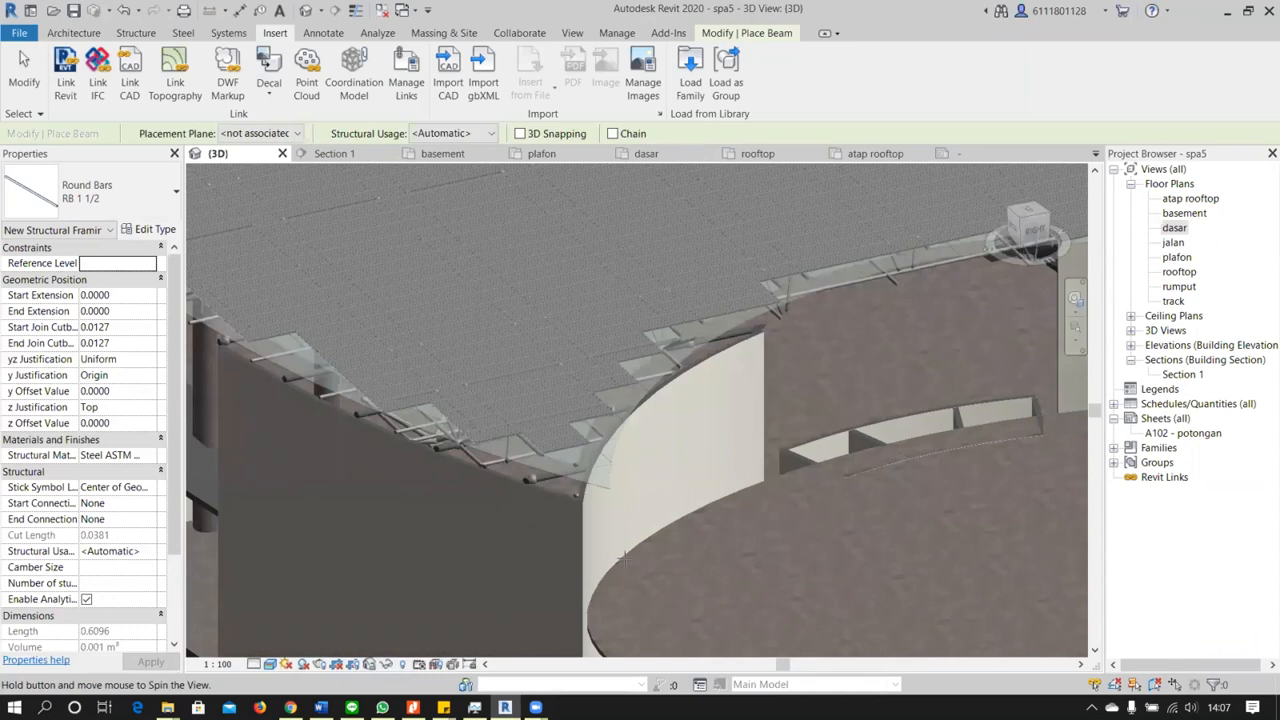
pyautogui.scroll(3, 685, 520)
pyautogui.keyDown('shift'); pyautogui.moveTo(889, 426); pyautogui.dragTo(705, 466, button='middle'); pyautogui.keyUp('shift')
pyautogui.keyDown('shift'); pyautogui.moveTo(740, 540); pyautogui.dragTo(568, 580, button='middle'); pyautogui.keyUp('shift')
pyautogui.scroll(-3, 930, 552)
pyautogui.keyDown('shift'); pyautogui.moveTo(950, 550); pyautogui.dragTo(722, 325, button='middle'); pyautogui.keyUp('shift')
pyautogui.moveTo(722, 325); pyautogui.dragTo(591, 165, button='middle')
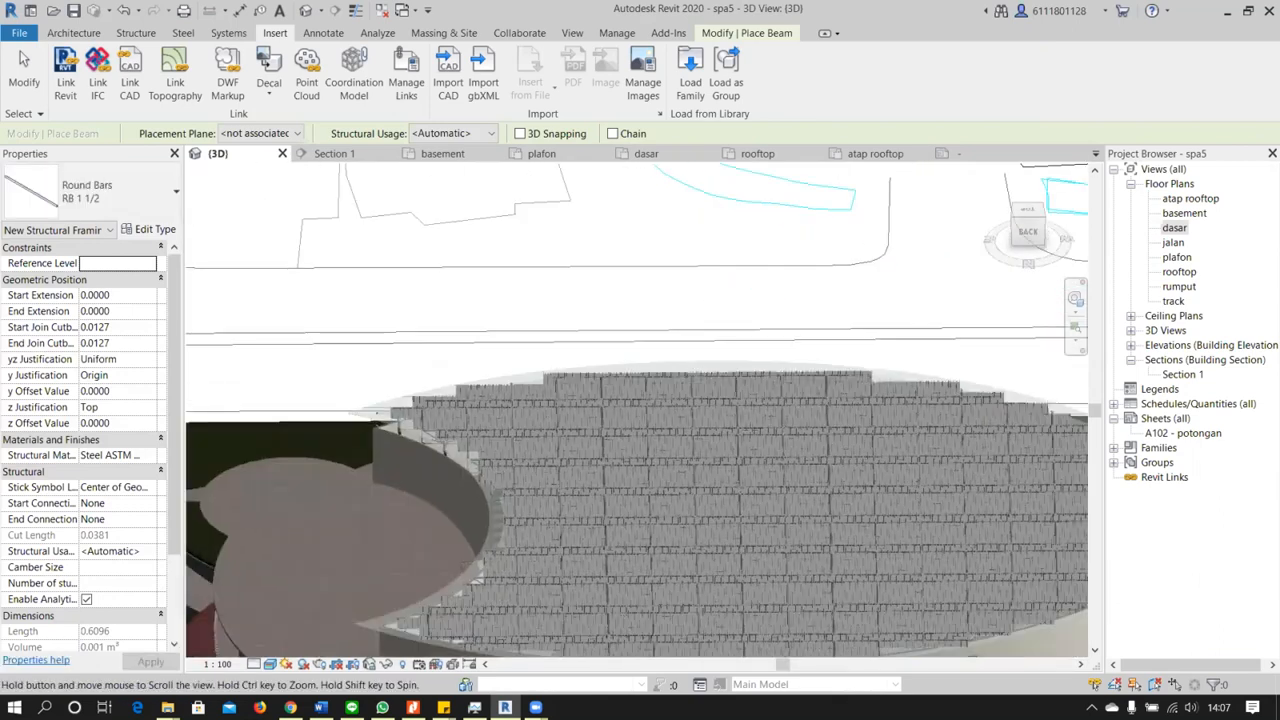
pyautogui.moveTo(841, 414); pyautogui.dragTo(643, 210, button='middle')
pyautogui.moveTo(716, 330); pyautogui.dragTo(660, 403, button='middle')
pyautogui.scroll(2, 692, 415)
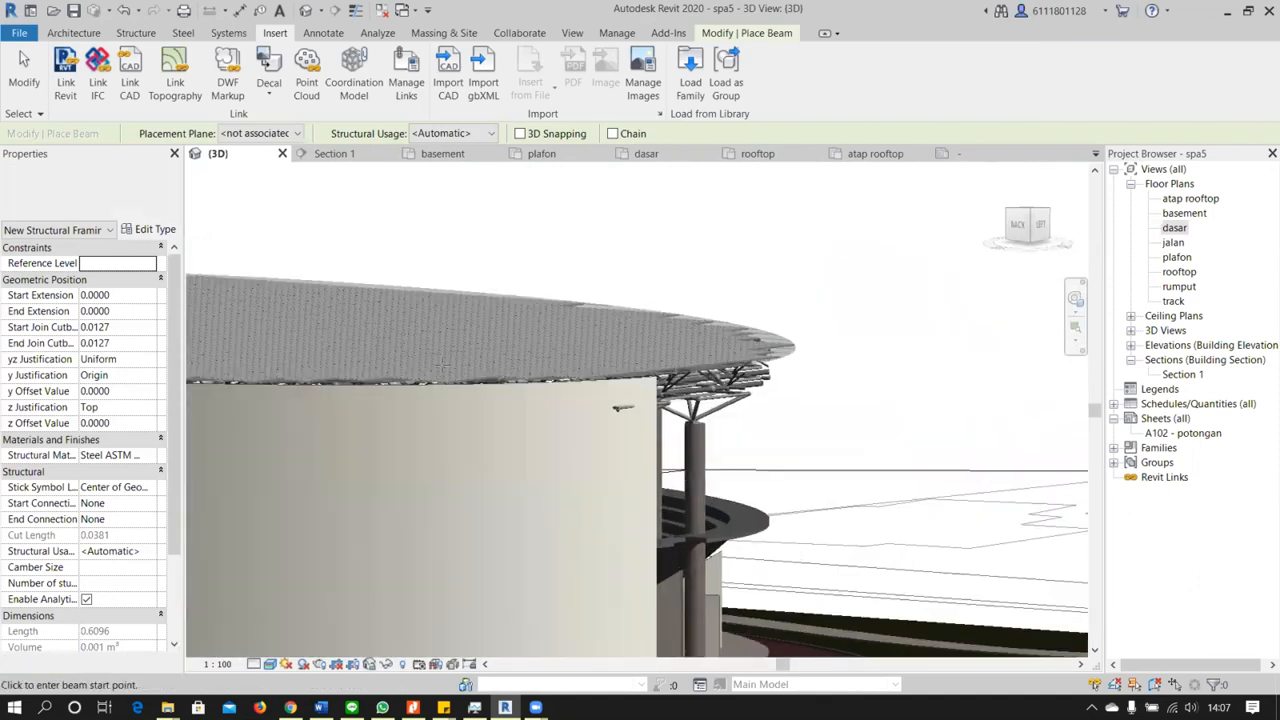
# Examine the roof overhang and the trusses between the roof panels and the tops of the curved walls at eye level
pyautogui.scroll(5, 442, 367)
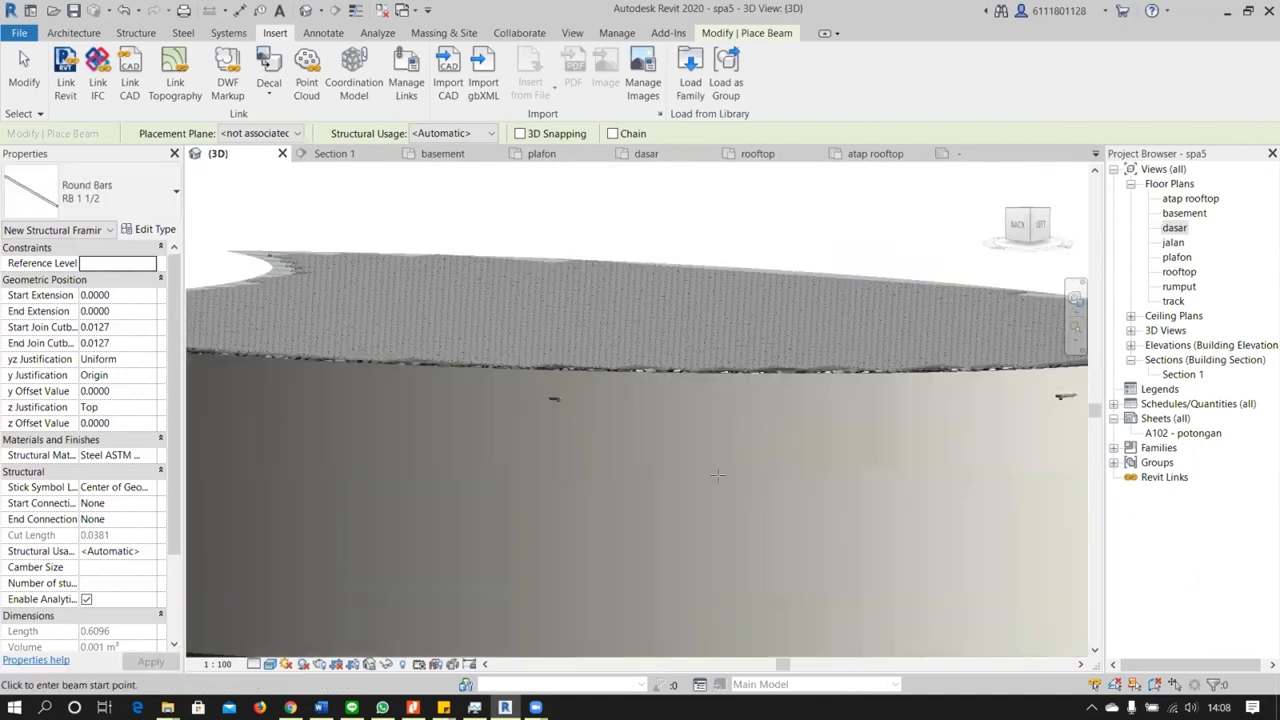
pyautogui.scroll(-5, 717, 476)
pyautogui.keyDown('shift'); pyautogui.moveTo(717, 476); pyautogui.dragTo(608, 509, button='middle'); pyautogui.keyUp('shift')
pyautogui.scroll(4, 608, 509)
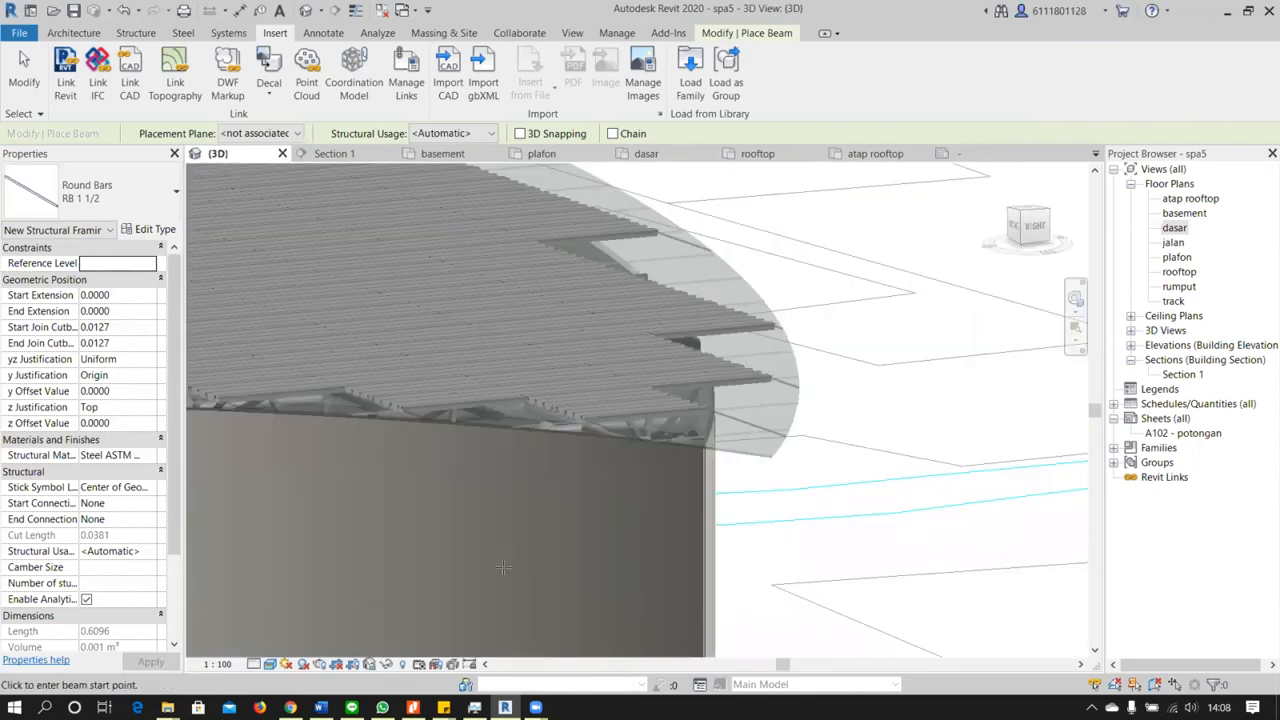
pyautogui.keyDown('shift'); pyautogui.moveTo(503, 568); pyautogui.dragTo(597, 408, button='middle'); pyautogui.keyUp('shift')
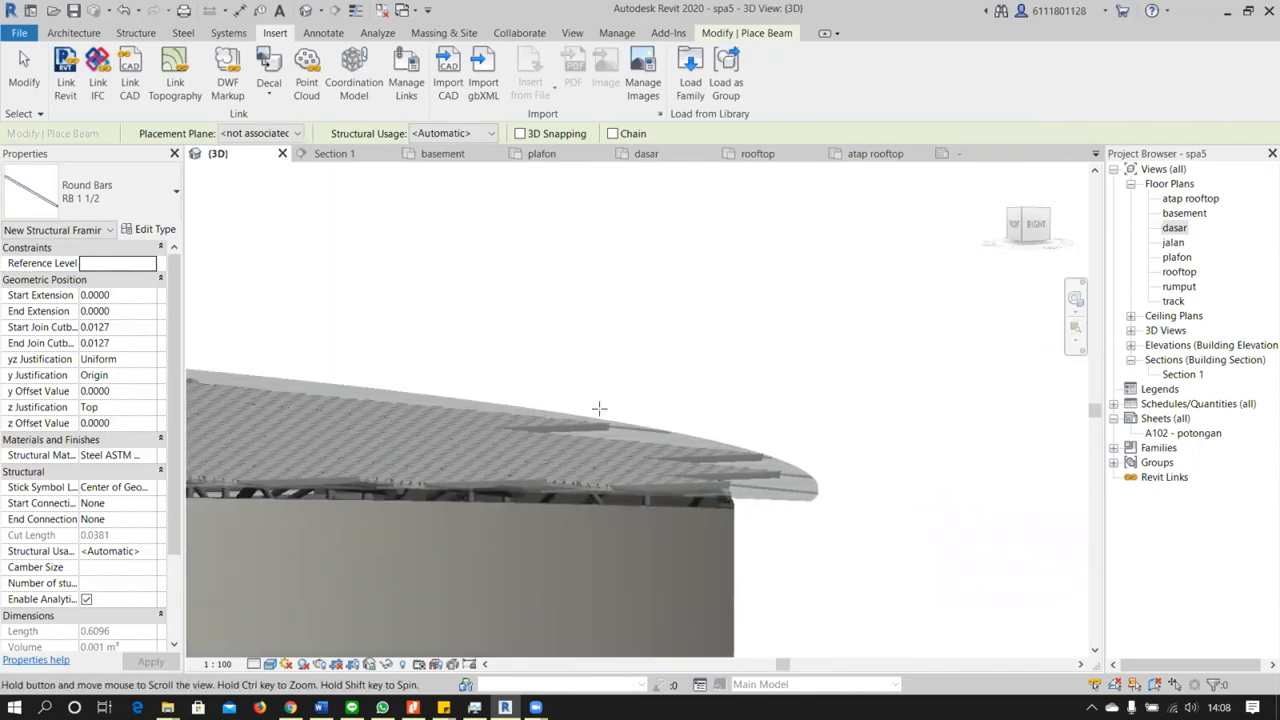
pyautogui.scroll(-1, 525, 502)
pyautogui.moveTo(525, 502); pyautogui.dragTo(1011, 437, button='middle')
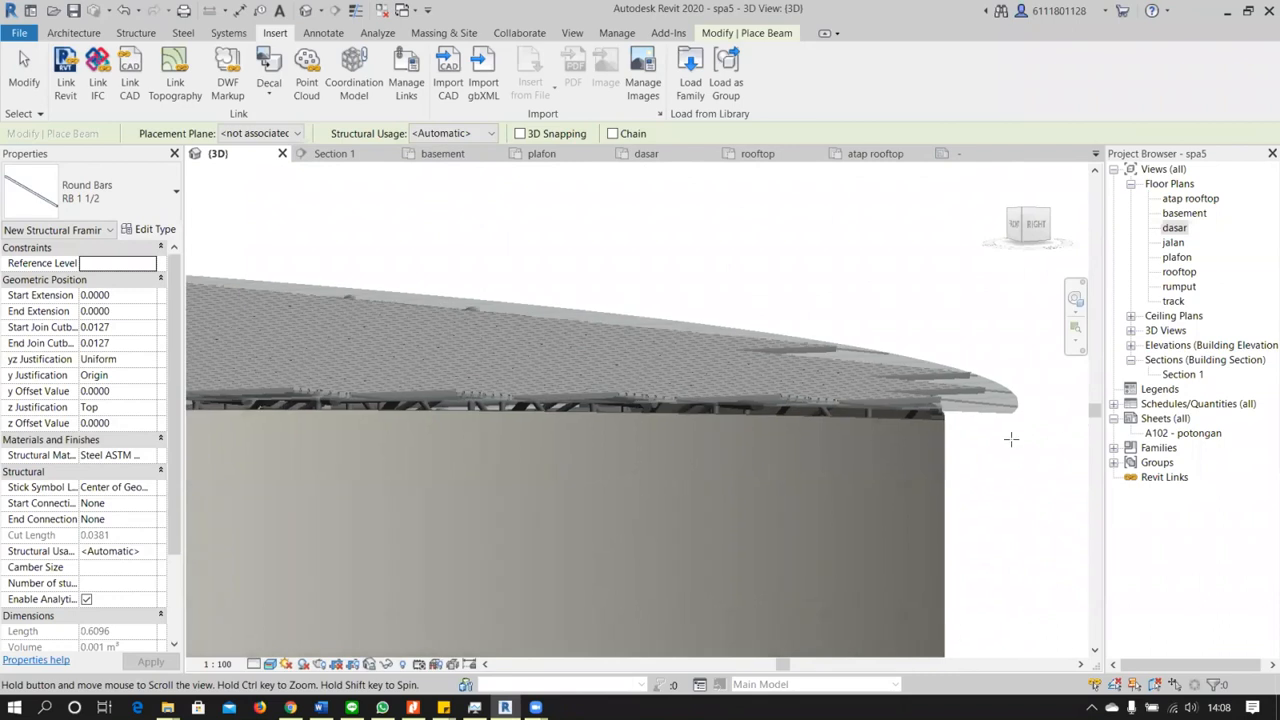
pyautogui.moveTo(386, 489)
pyautogui.mouseDown(button='middle')
pyautogui.moveTo(745, 482)
pyautogui.moveTo(383, 440)
pyautogui.mouseUp(button='middle')
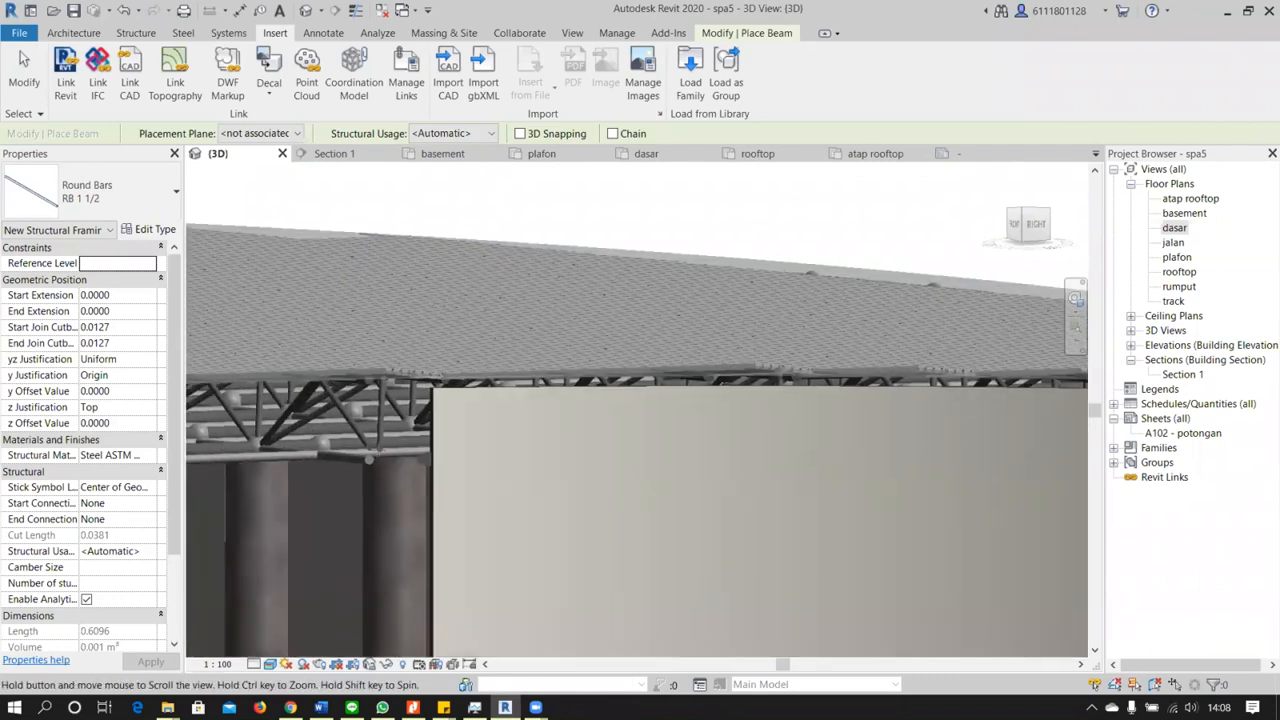
# End beam placement and select the ATAP truss mass under the roof to identify it, then clear the selection
pyautogui.click(24, 72)
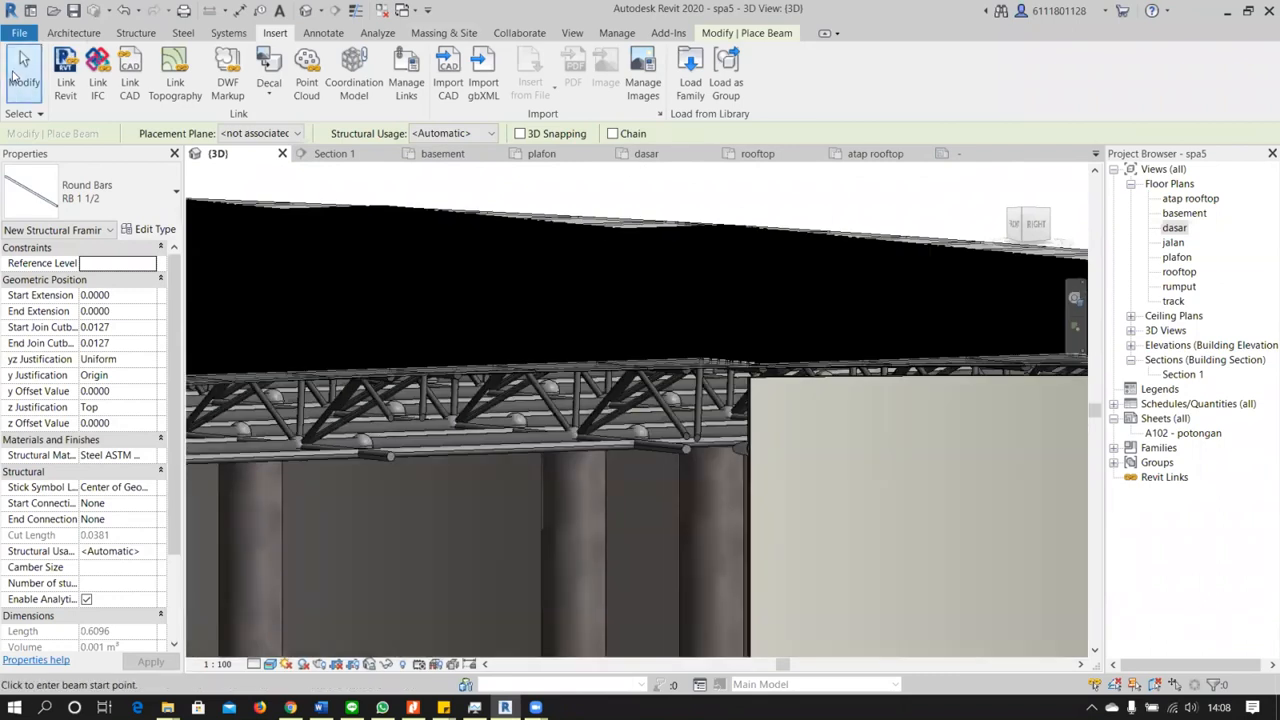
pyautogui.click(414, 452)
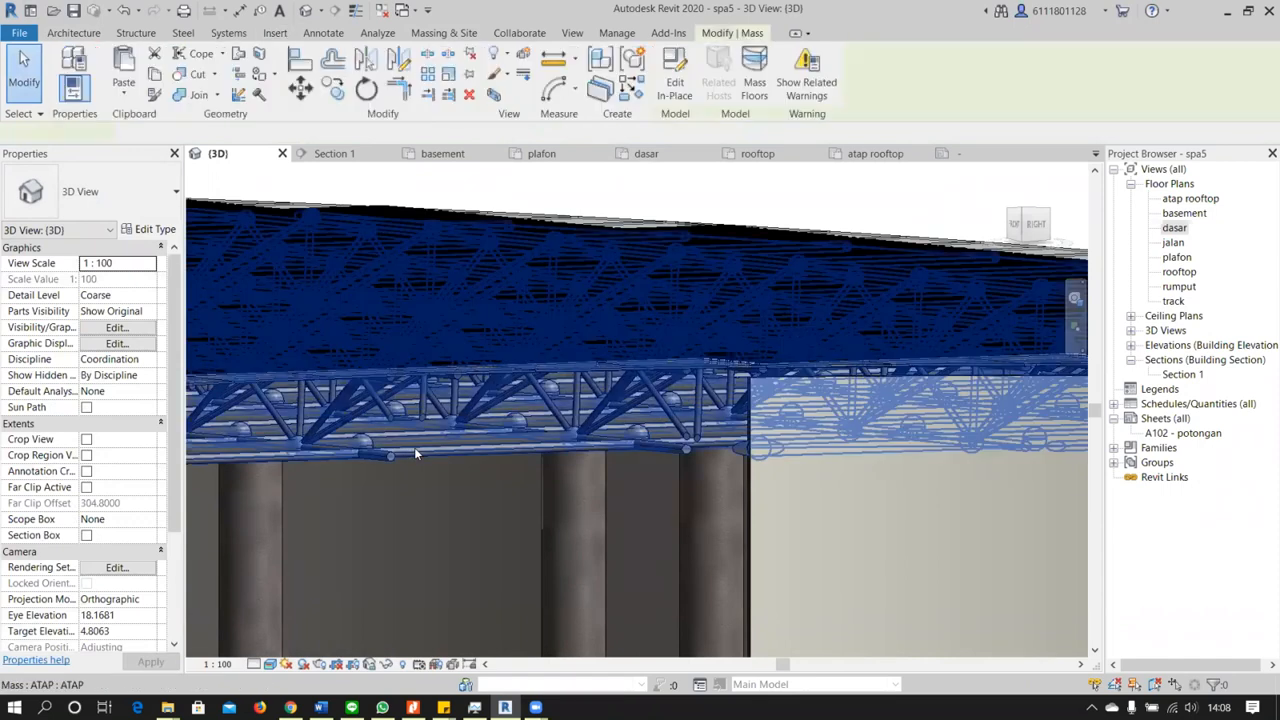
pyautogui.scroll(-2, 382, 452)
pyautogui.click(622, 247)
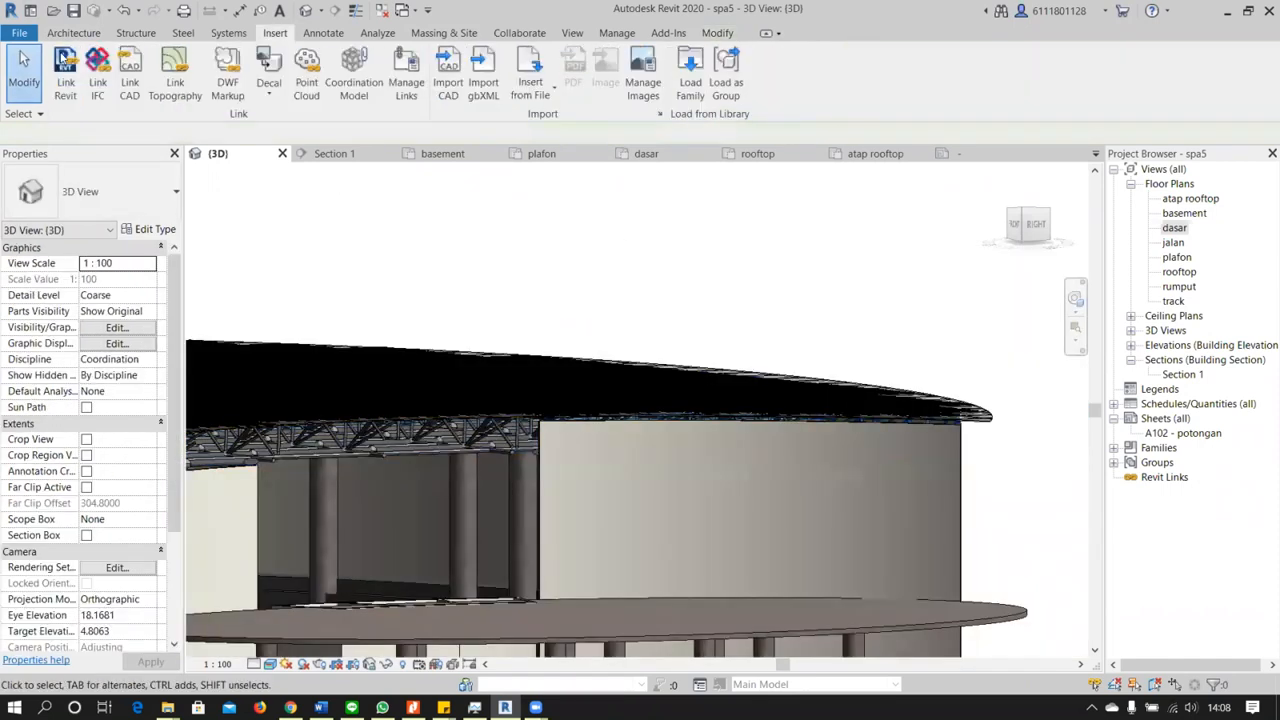
pyautogui.click(54, 35)
pyautogui.click(19, 33)
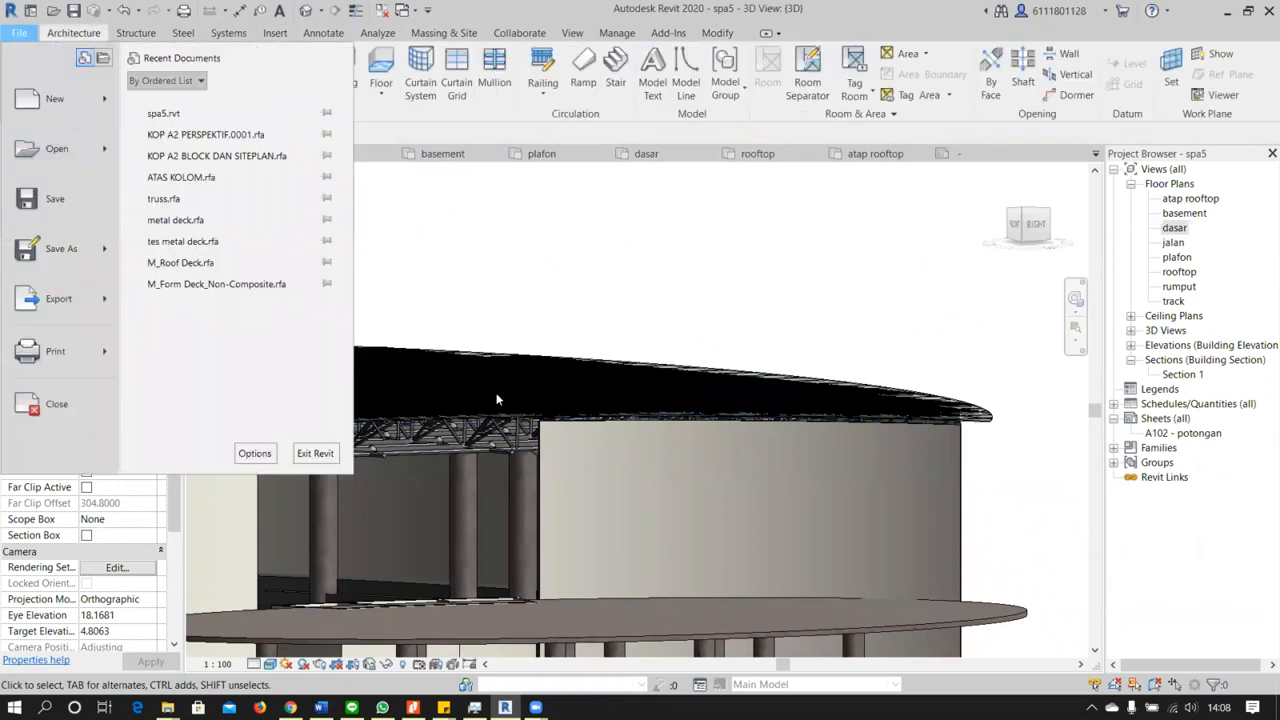
pyautogui.click(588, 268)
# Select the sloped glazing roof and examine the corrugated deck panels up close at its corner above the curved wall
pyautogui.moveTo(538, 427)
pyautogui.keyDown('shift'); pyautogui.mouseDown(button='middle')
pyautogui.moveTo(798, 294)
pyautogui.moveTo(868, 318)
pyautogui.moveTo(377, 272)
pyautogui.moveTo(420, 284)
pyautogui.mouseUp(button='middle'); pyautogui.keyUp('shift')
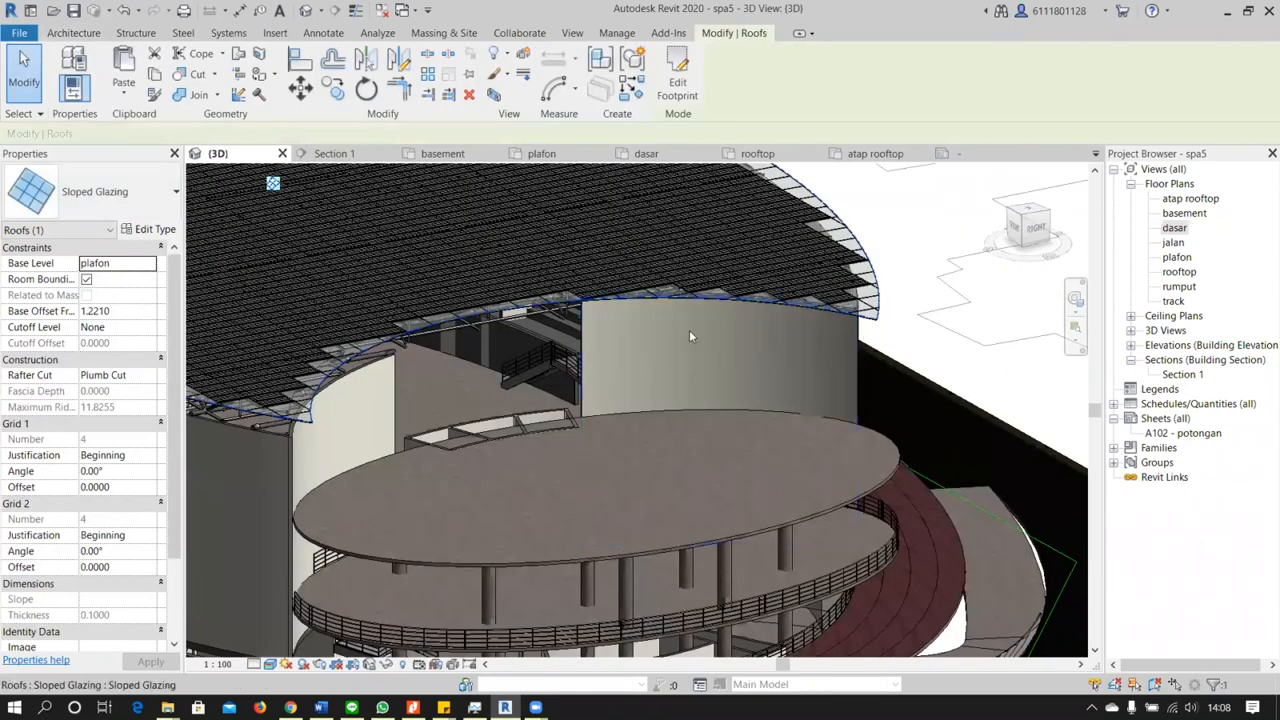
pyautogui.scroll(3, 790, 320)
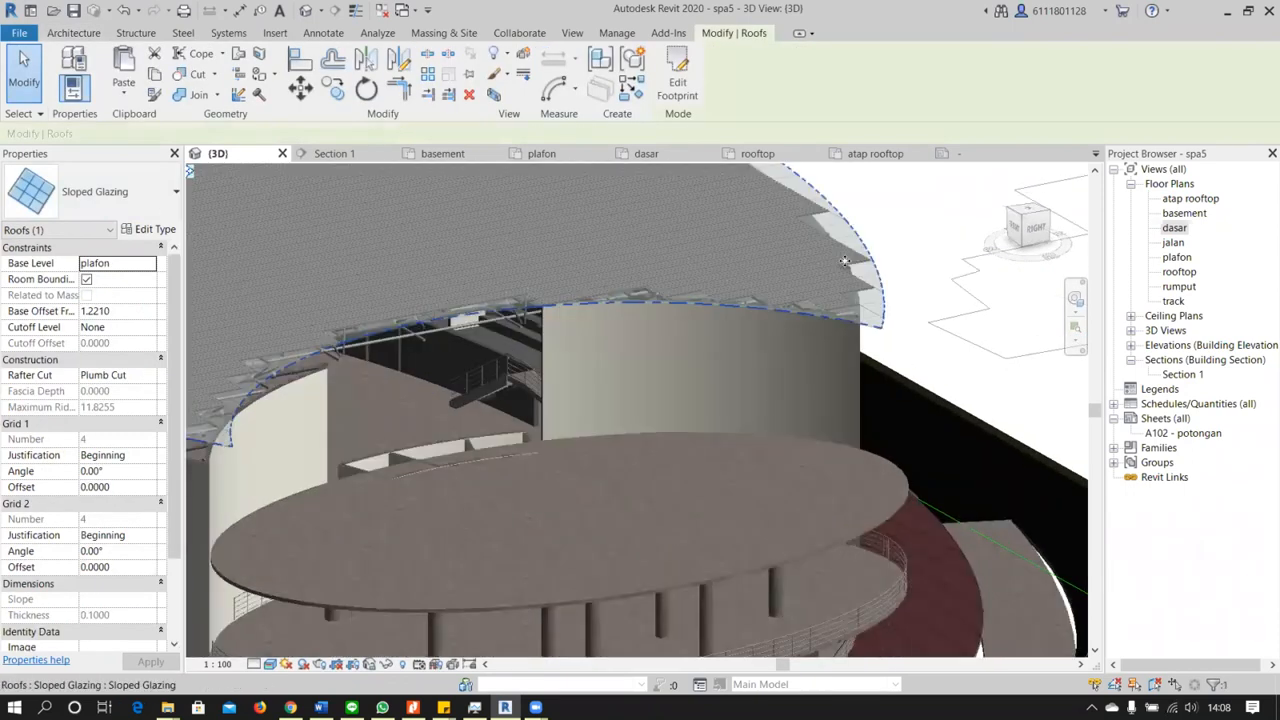
pyautogui.scroll(5, 819, 355)
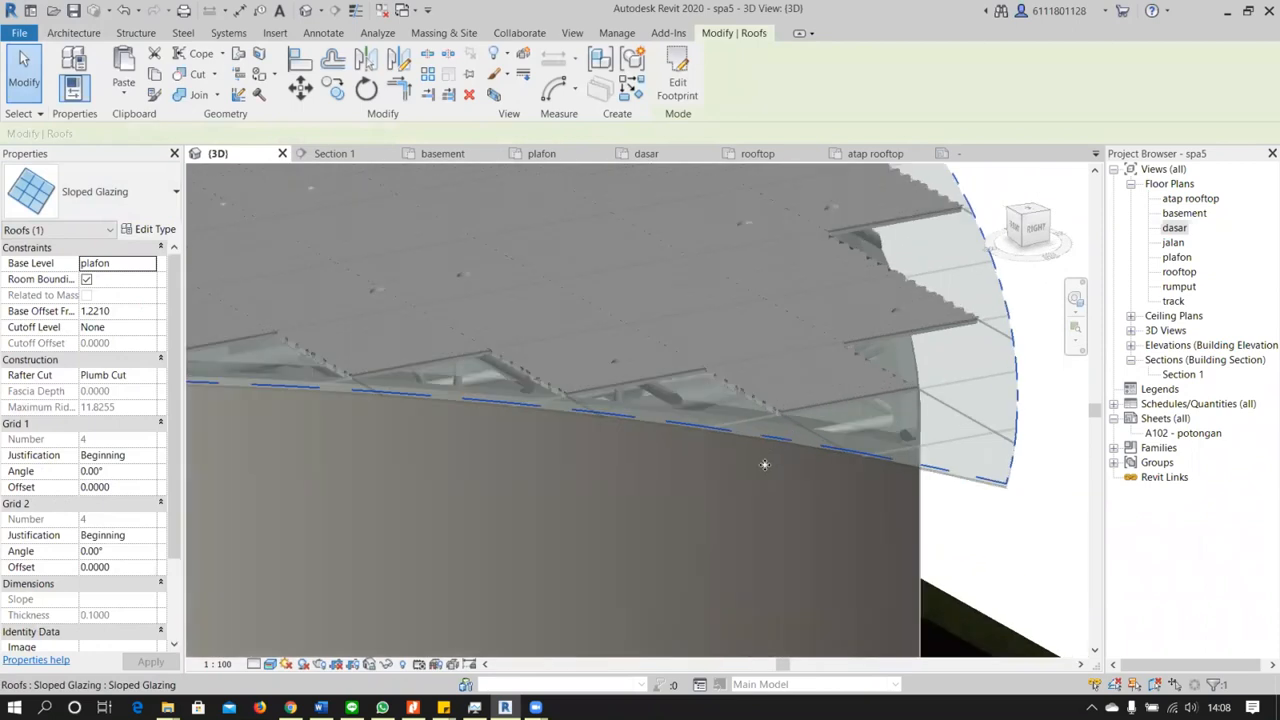
pyautogui.moveTo(714, 455); pyautogui.dragTo(582, 519, button='middle')
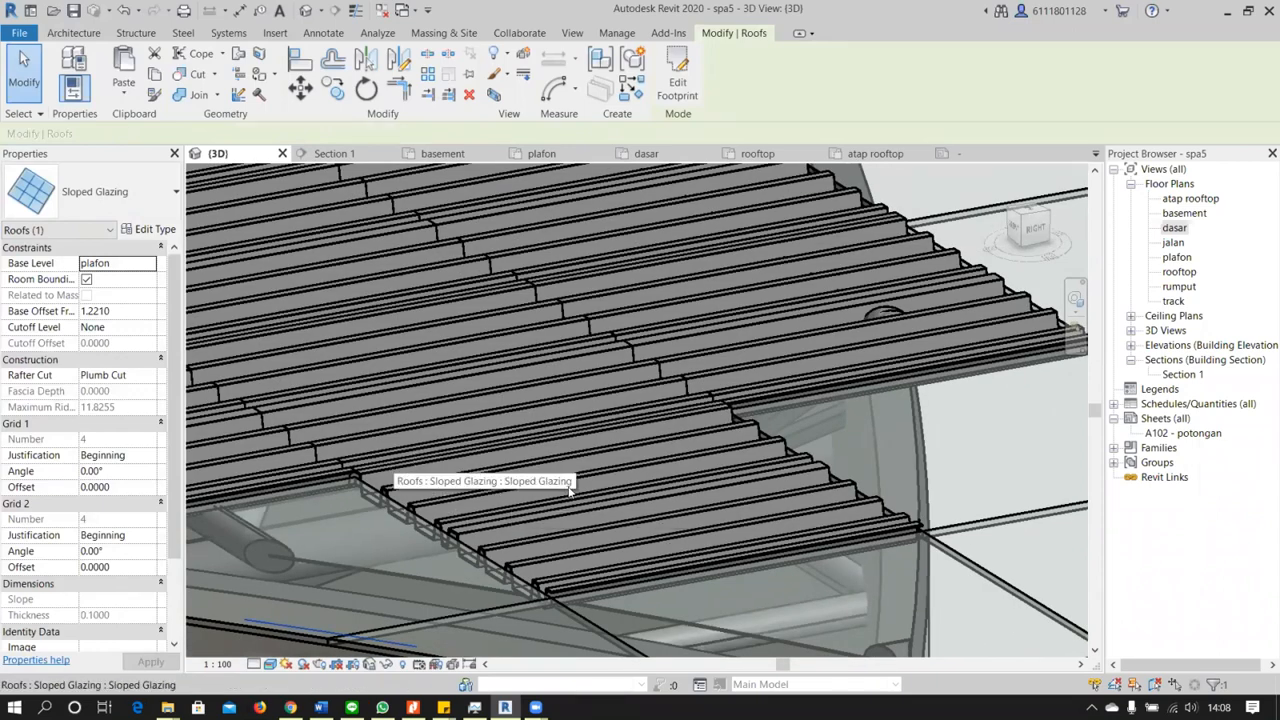
pyautogui.scroll(-2, 705, 498)
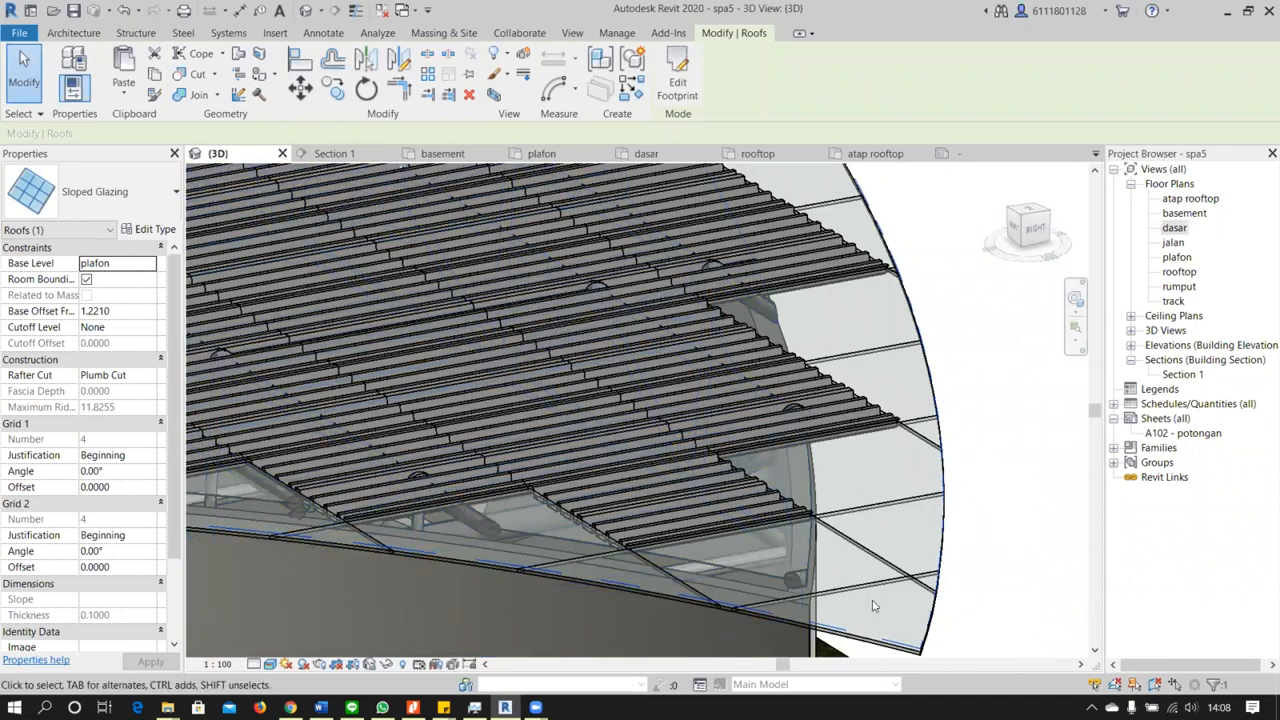
# Examine the stepped gaps between the corrugated panels and the curved glass rim of the sloped glazing roof
pyautogui.scroll(-4, 870, 604)
pyautogui.moveTo(779, 422); pyautogui.dragTo(799, 369, button='middle')
pyautogui.scroll(3, 785, 385)
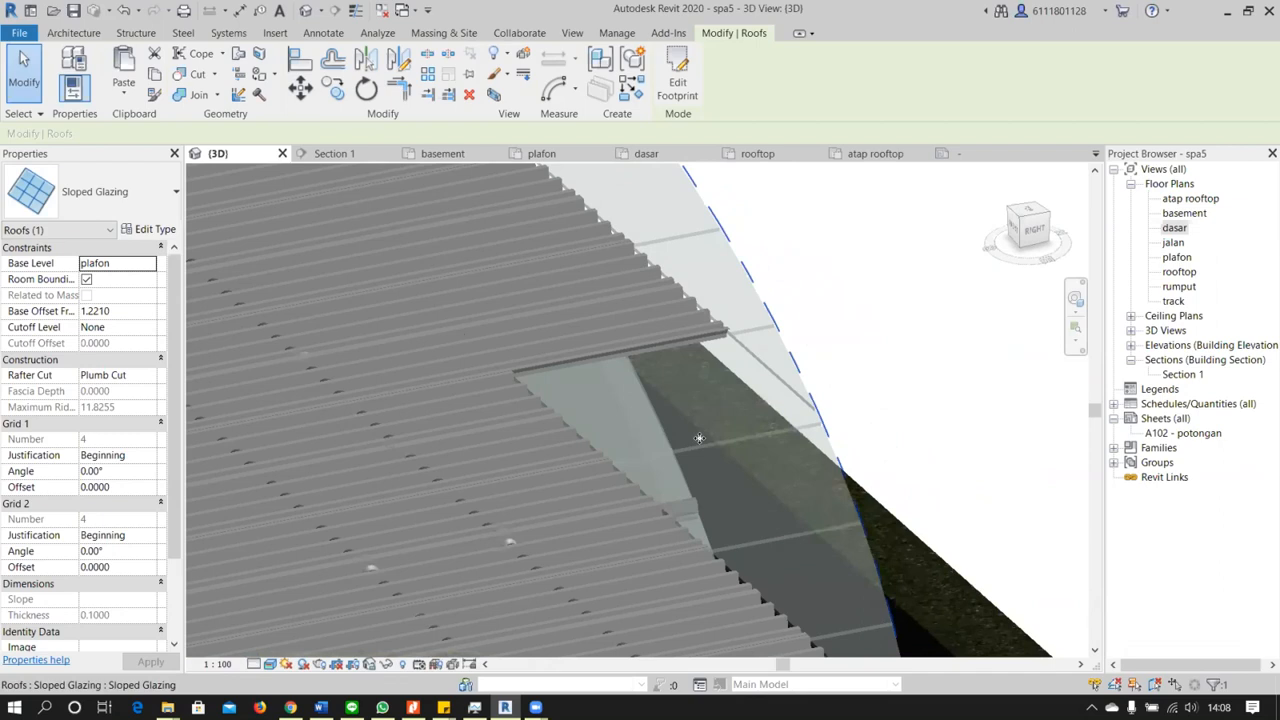
pyautogui.scroll(-2, 617, 444)
pyautogui.moveTo(450, 493); pyautogui.dragTo(438, 499, button='middle')
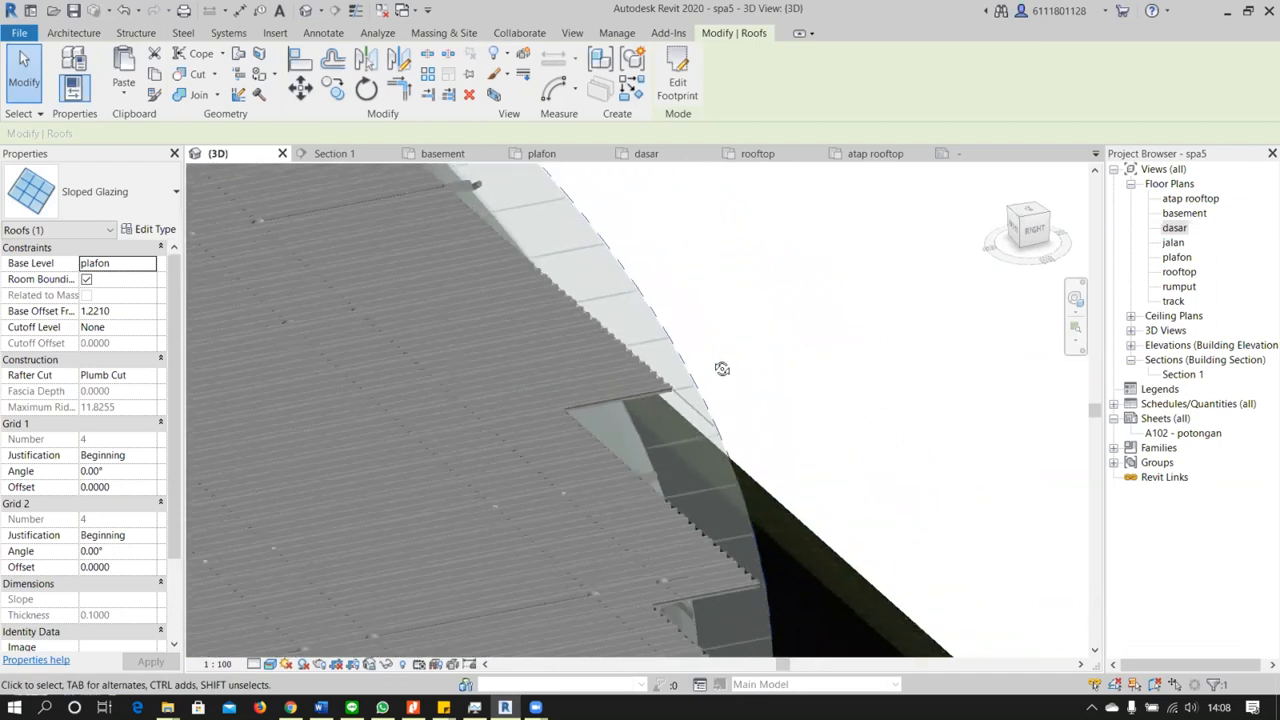
pyautogui.scroll(-3, 730, 336)
pyautogui.keyDown('shift'); pyautogui.moveTo(719, 334); pyautogui.dragTo(717, 328, button='middle'); pyautogui.keyUp('shift')
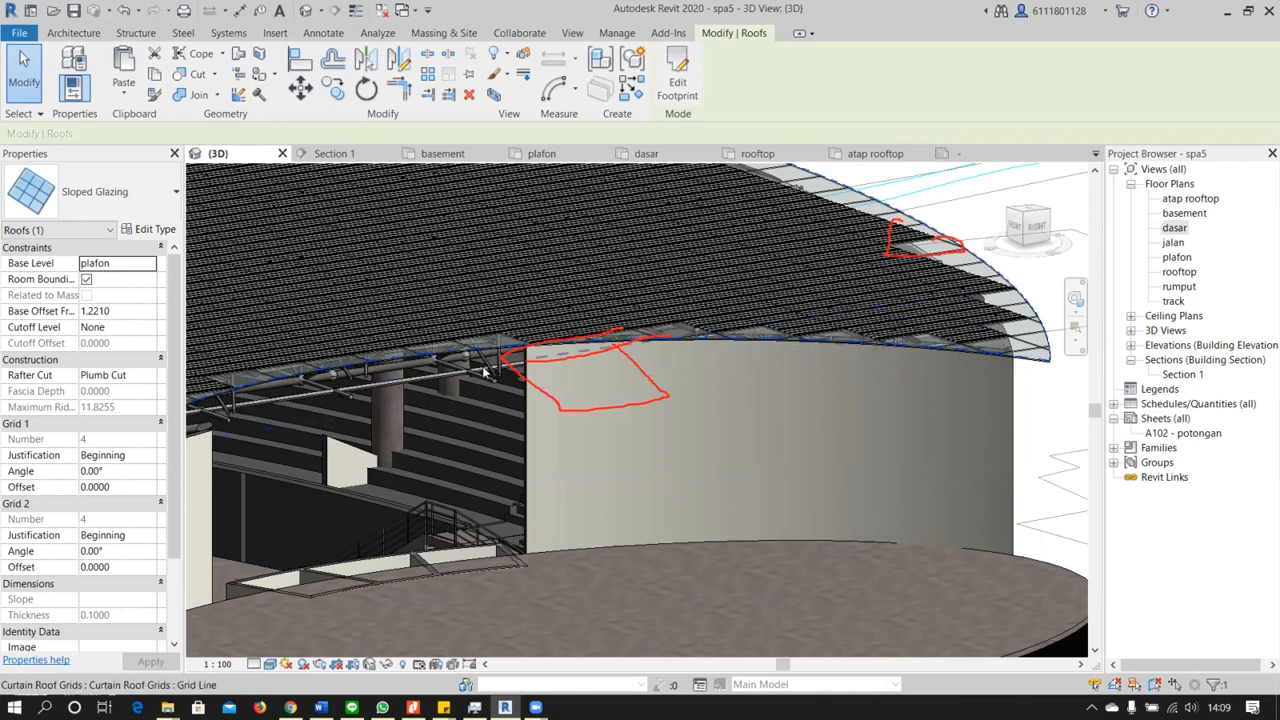
# Select the roof truss mass beside the curved wall, review the available massing tools, and clear the selection
pyautogui.scroll(-1, 483, 368)
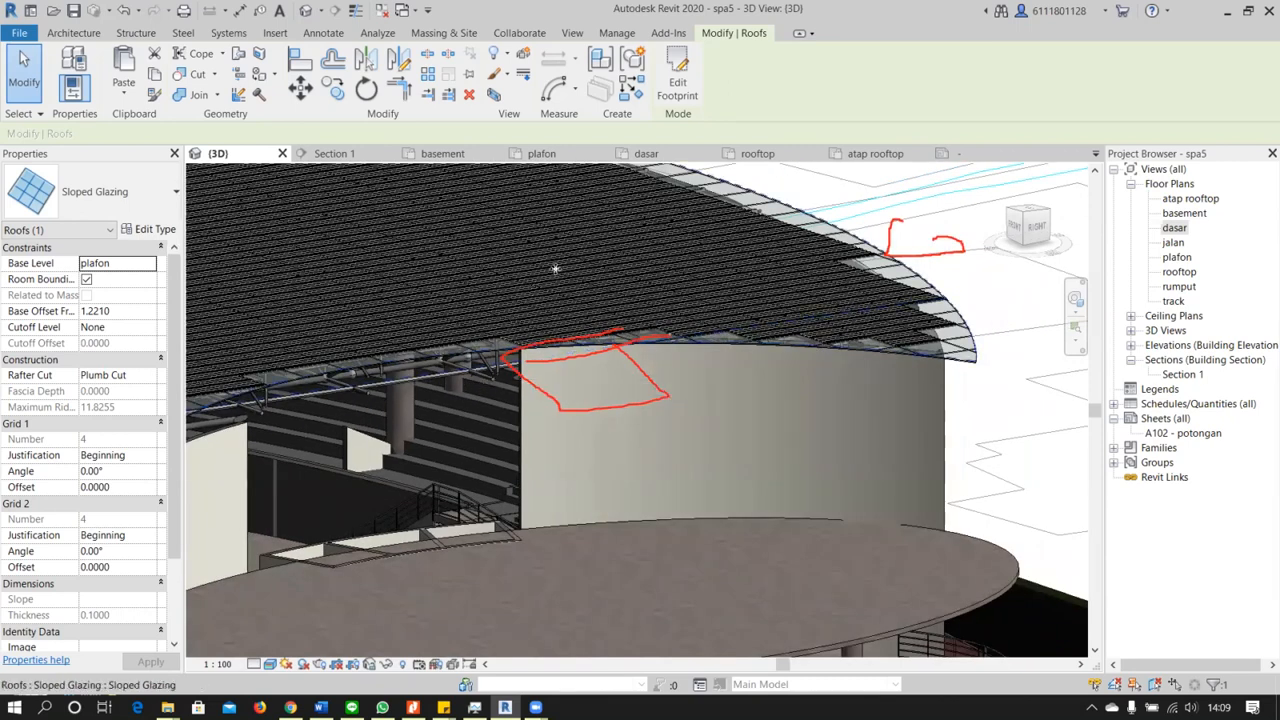
pyautogui.scroll(1, 572, 316)
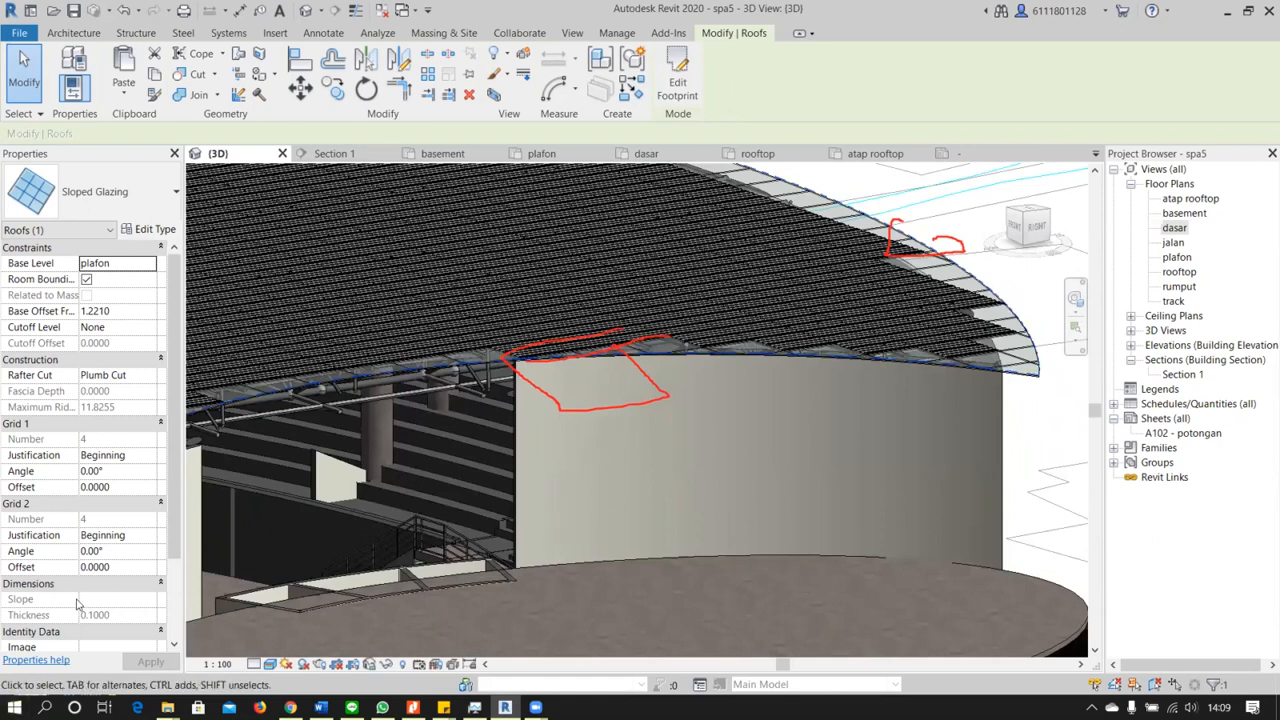
pyautogui.keyDown('shift'); pyautogui.moveTo(425, 404); pyautogui.dragTo(445, 371, button='middle'); pyautogui.keyUp('shift')
pyautogui.scroll(4, 445, 371)
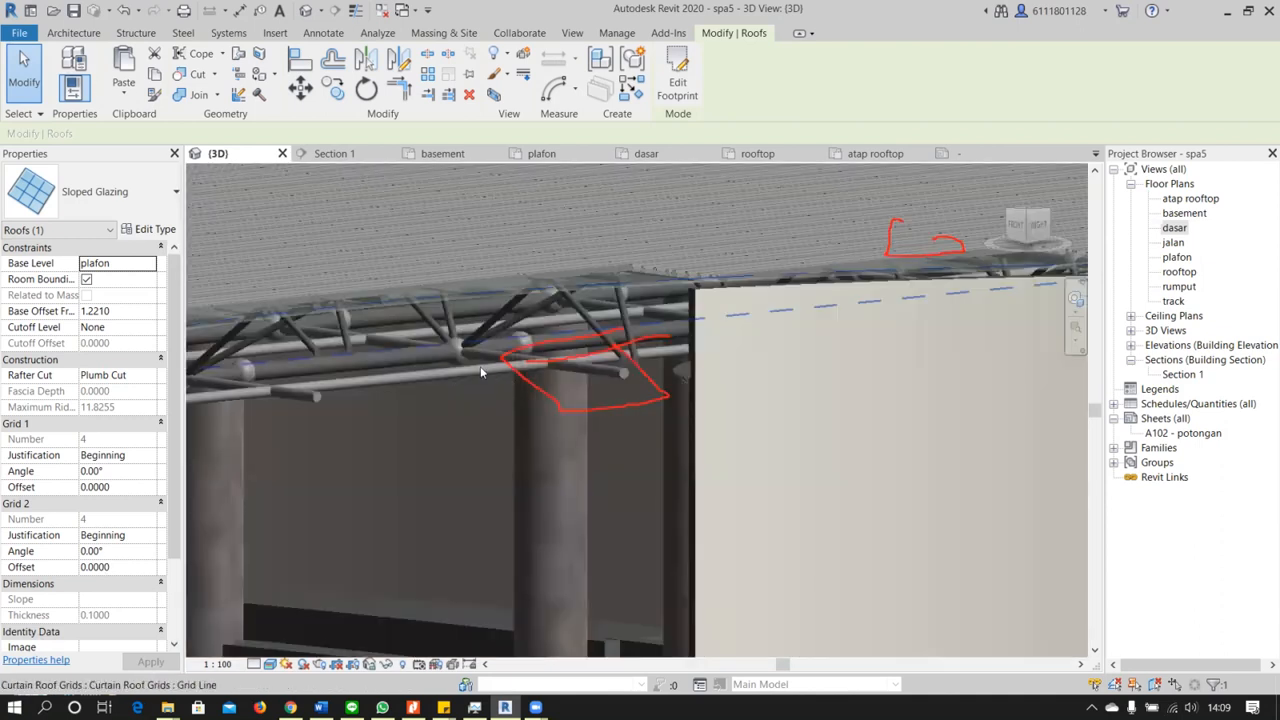
pyautogui.click(470, 379)
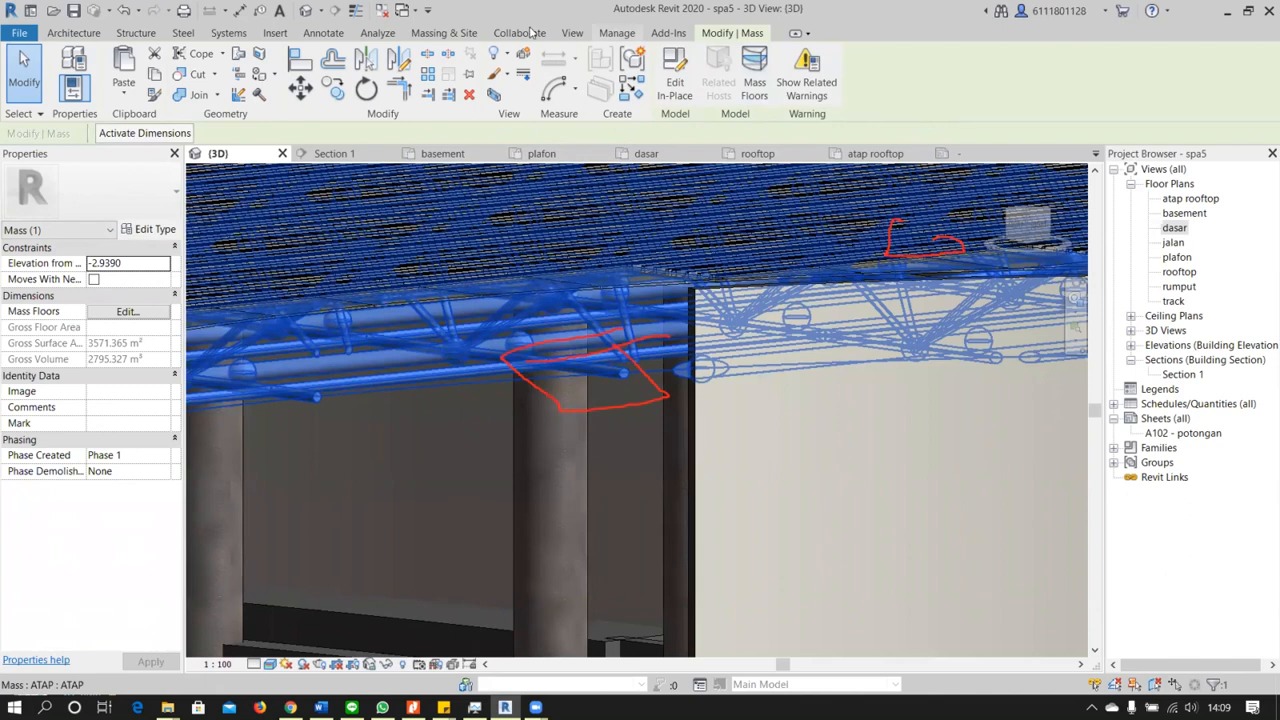
pyautogui.click(440, 33)
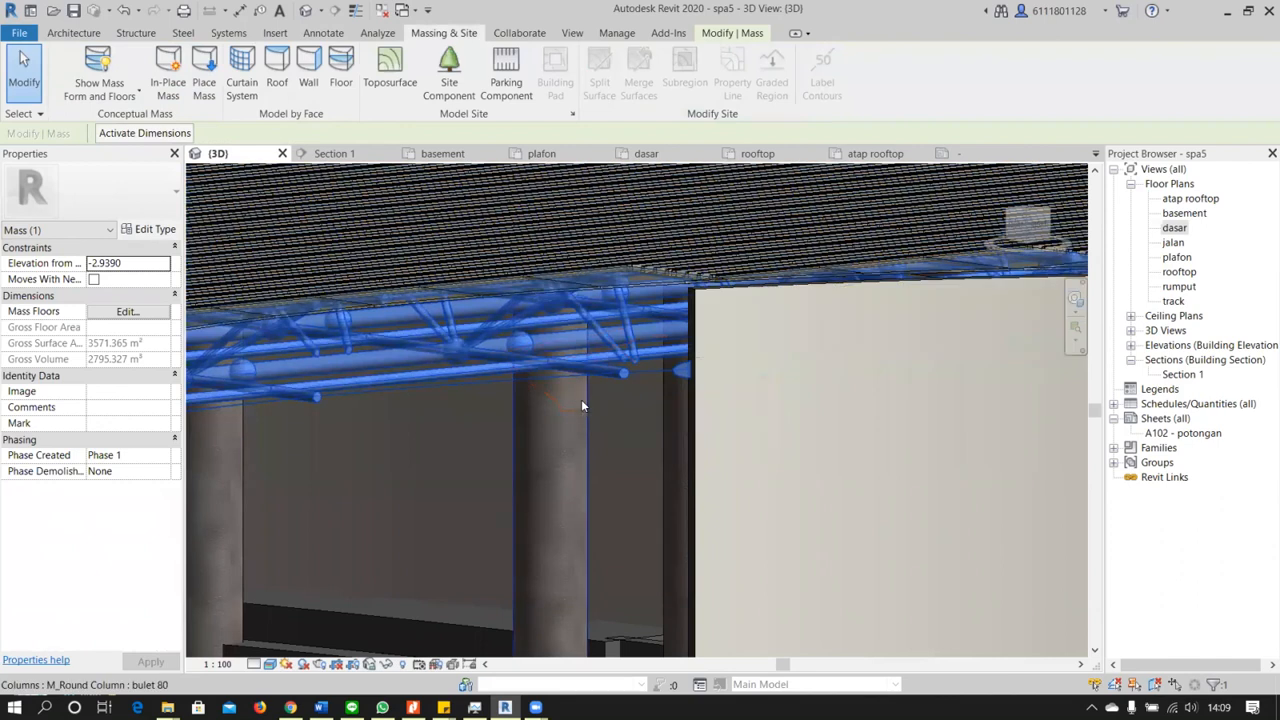
pyautogui.scroll(-1, 581, 405)
pyautogui.scroll(-2, 581, 405)
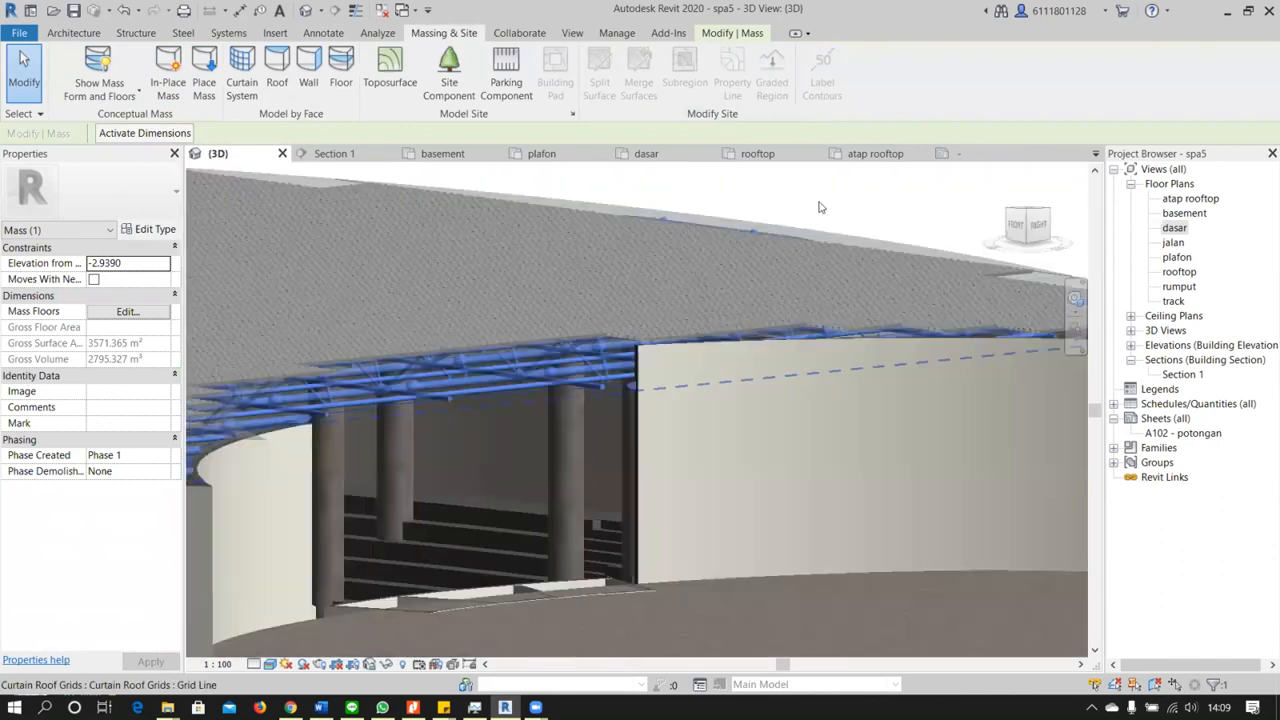
pyautogui.press('Escape')
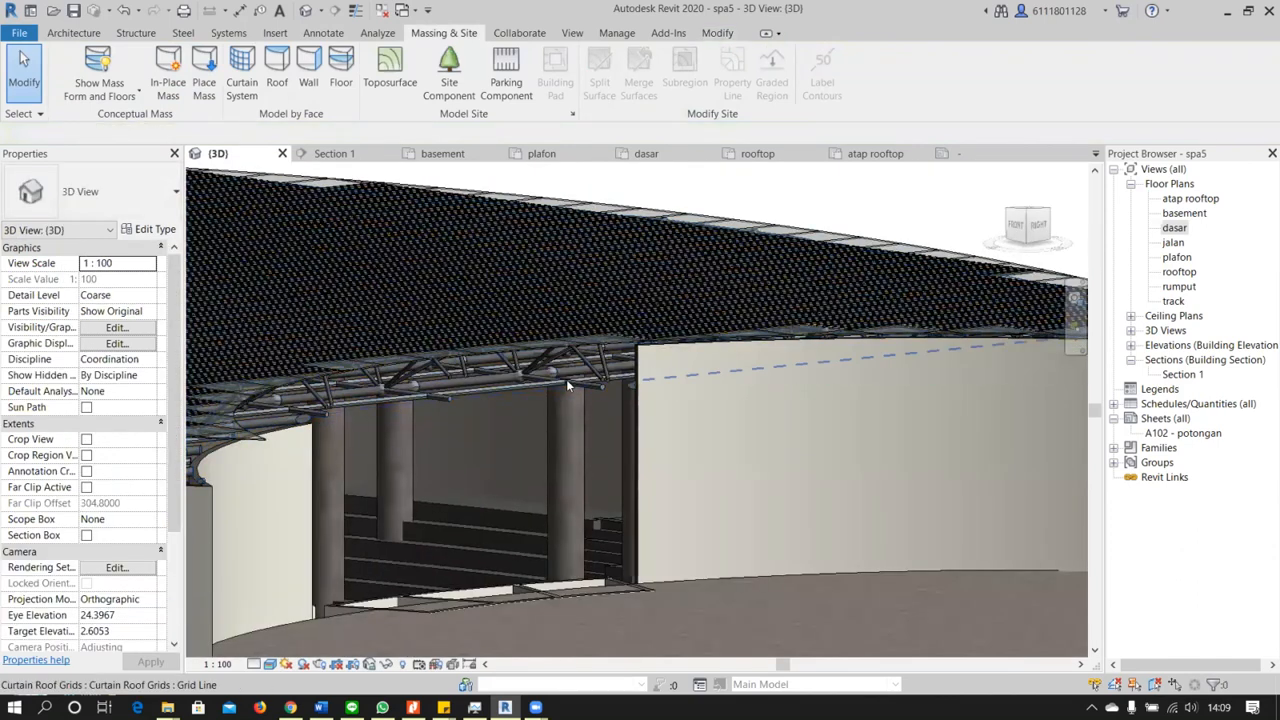
# Select a roof grid line near the wall edge and examine the trusses and roof underside from below
pyautogui.click(586, 377)
pyautogui.scroll(3, 604, 400)
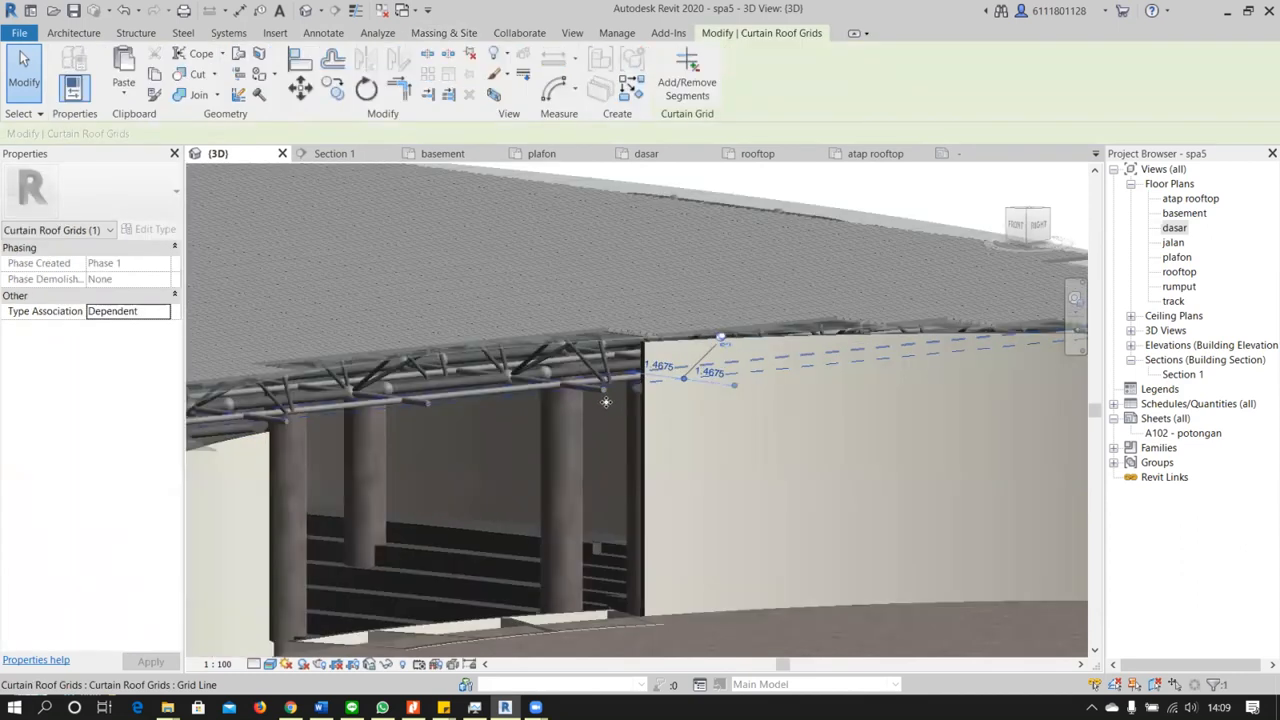
pyautogui.keyDown('shift'); pyautogui.moveTo(664, 492); pyautogui.dragTo(597, 425, button='middle'); pyautogui.keyUp('shift')
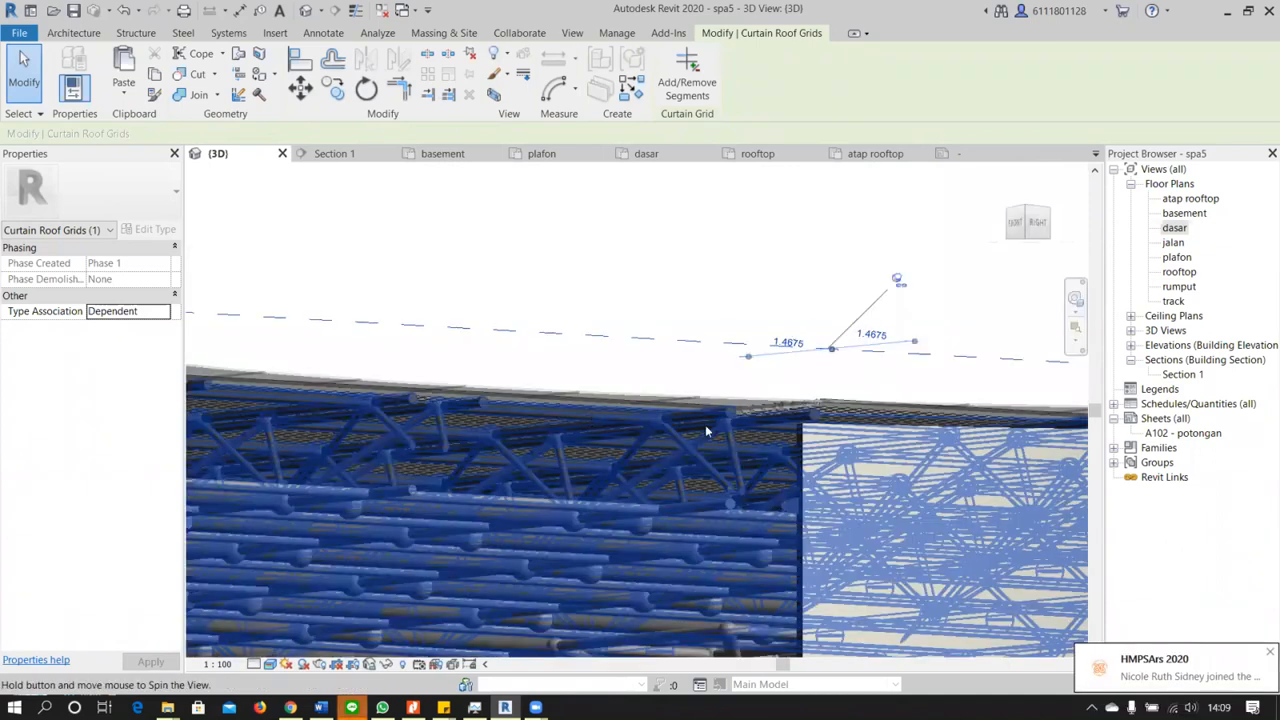
pyautogui.scroll(-6, 756, 425)
pyautogui.keyDown('shift'); pyautogui.moveTo(694, 437); pyautogui.dragTo(798, 390, button='middle'); pyautogui.keyUp('shift')
pyautogui.scroll(5, 477, 399)
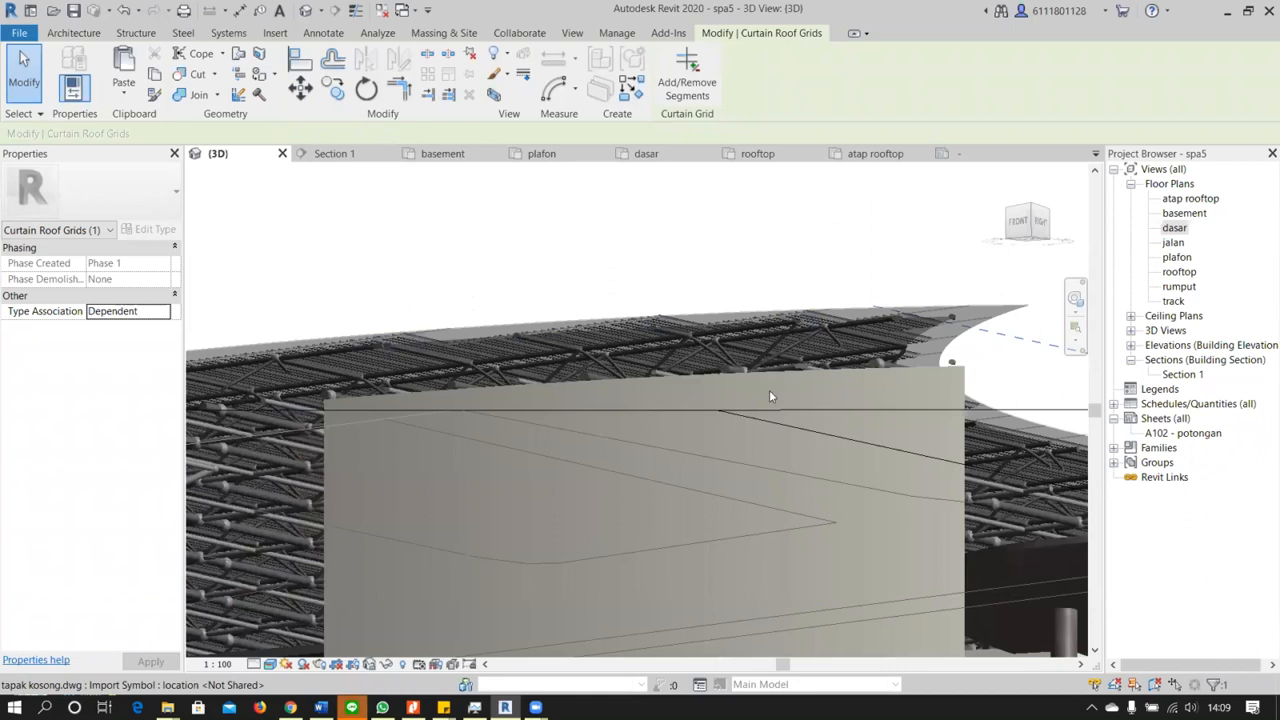
# Examine the truss ends and stepped glass panels from above at the roof corner where the walls meet
pyautogui.keyDown('shift'); pyautogui.moveTo(649, 410); pyautogui.dragTo(513, 545, button='middle'); pyautogui.keyUp('shift')
pyautogui.scroll(-5, 613, 461)
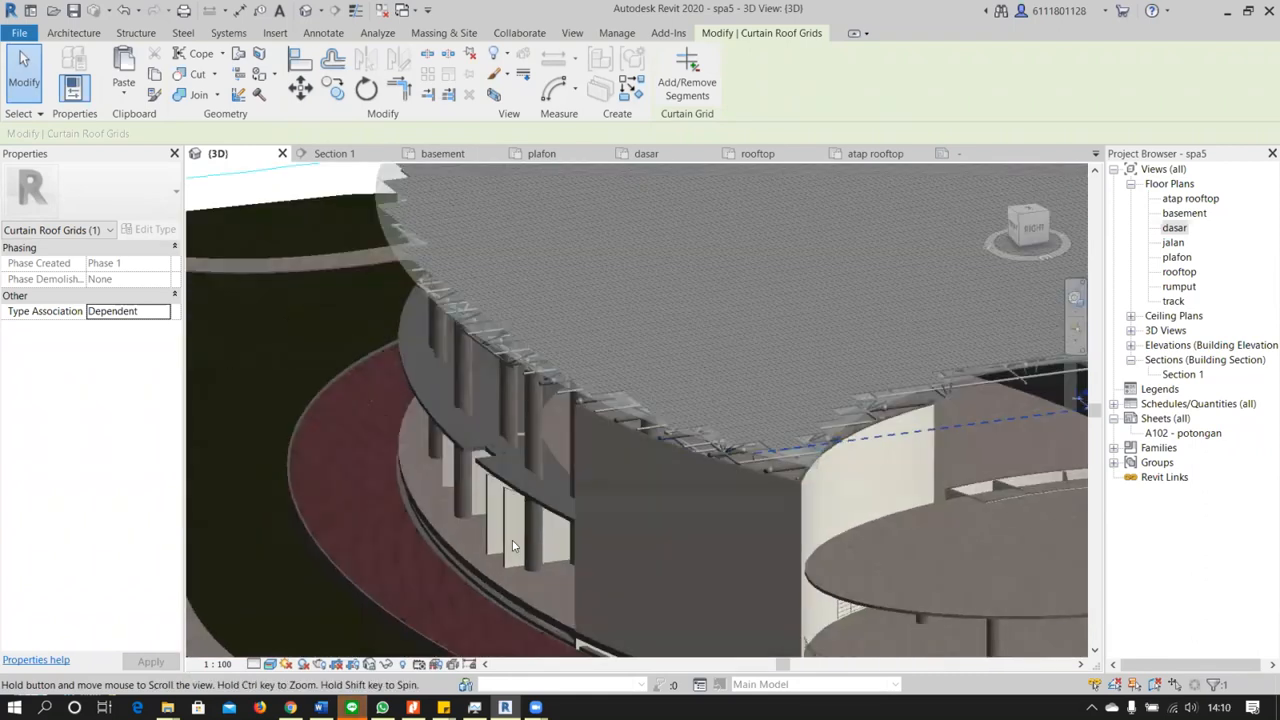
pyautogui.moveTo(460, 602); pyautogui.dragTo(383, 540, button='middle')
pyautogui.scroll(3, 385, 543)
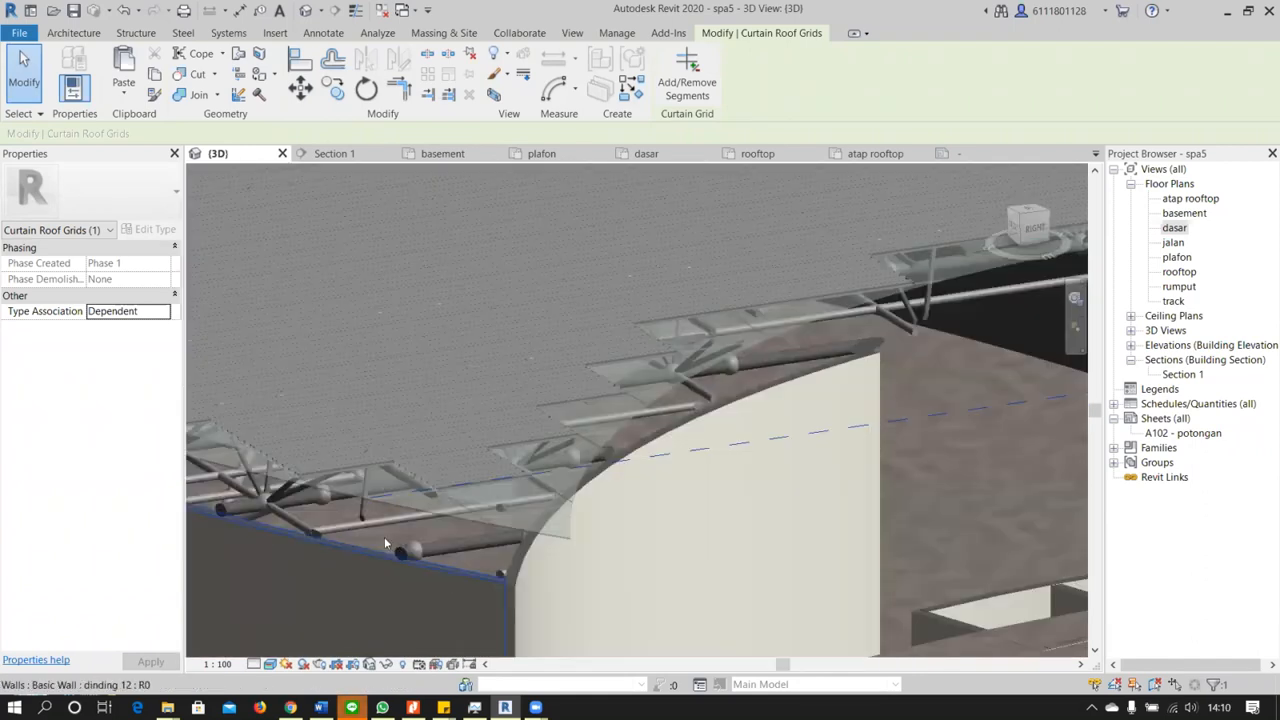
pyautogui.scroll(1, 416, 561)
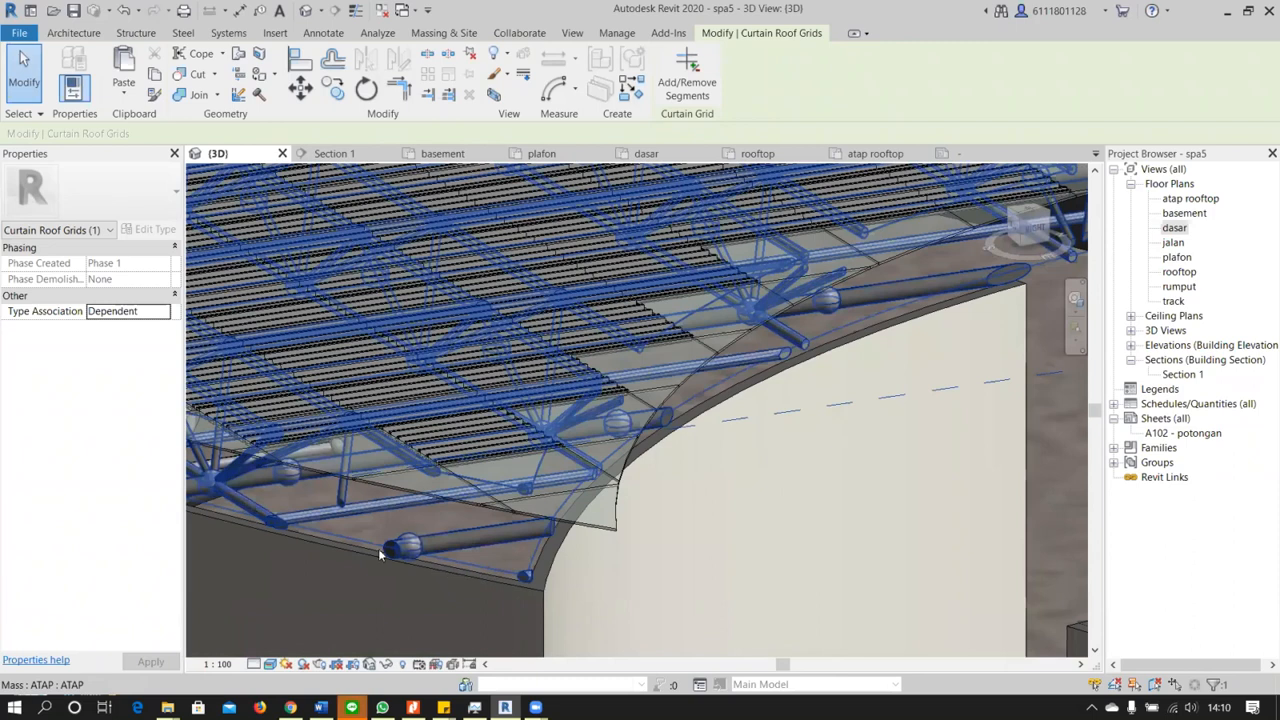
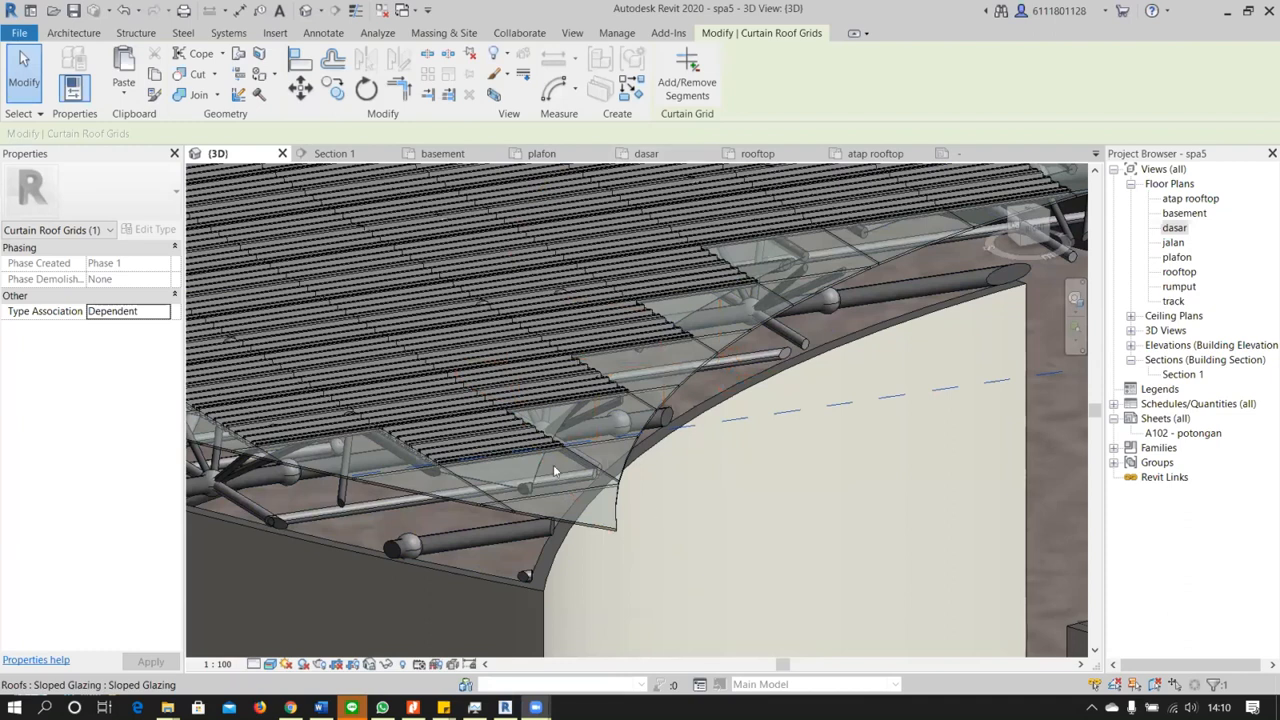
# Open the Section 1 view and examine the corrugated roof panels and truss where they meet the wall
pyautogui.scroll(-3, 554, 465)
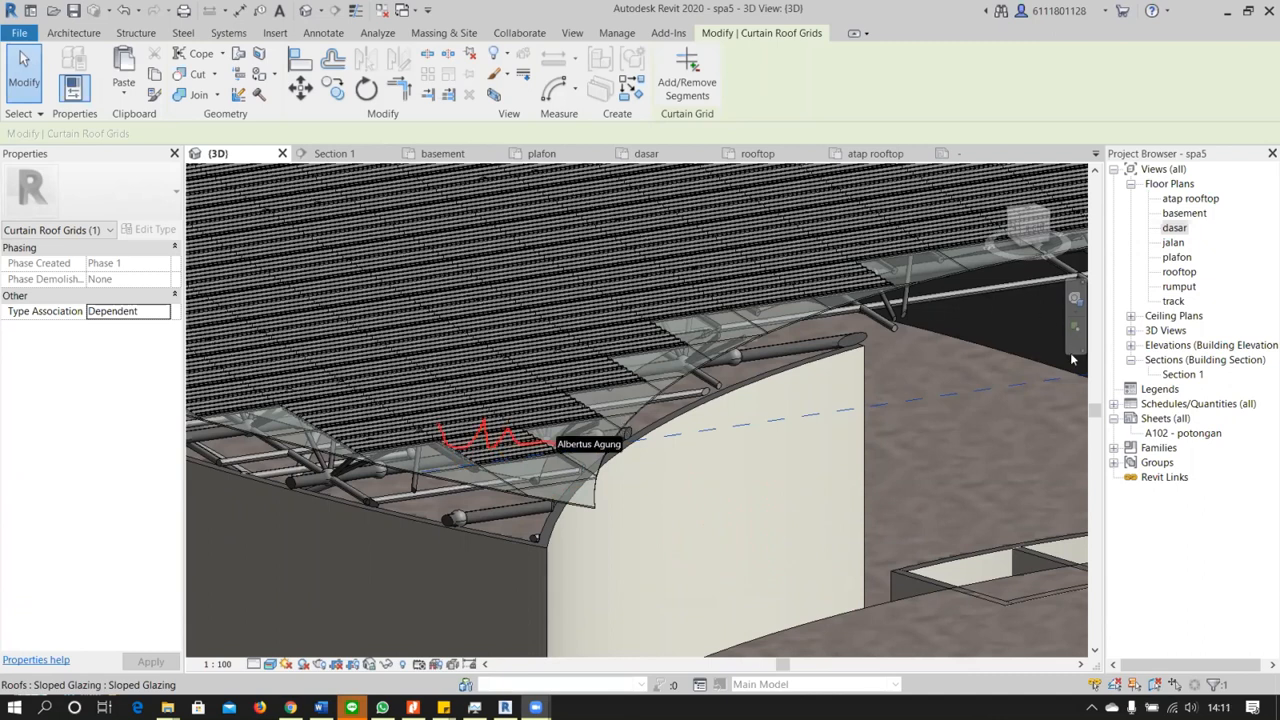
pyautogui.doubleClick(1182, 374)
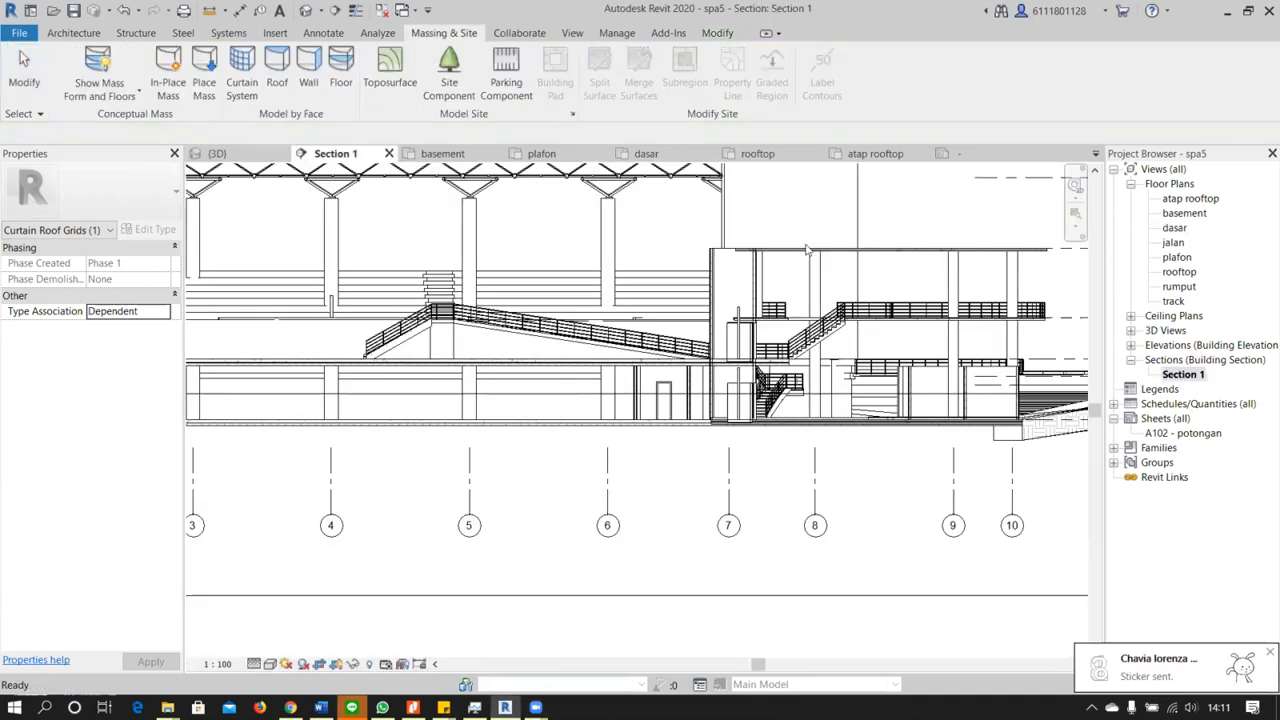
pyautogui.scroll(5, 800, 265)
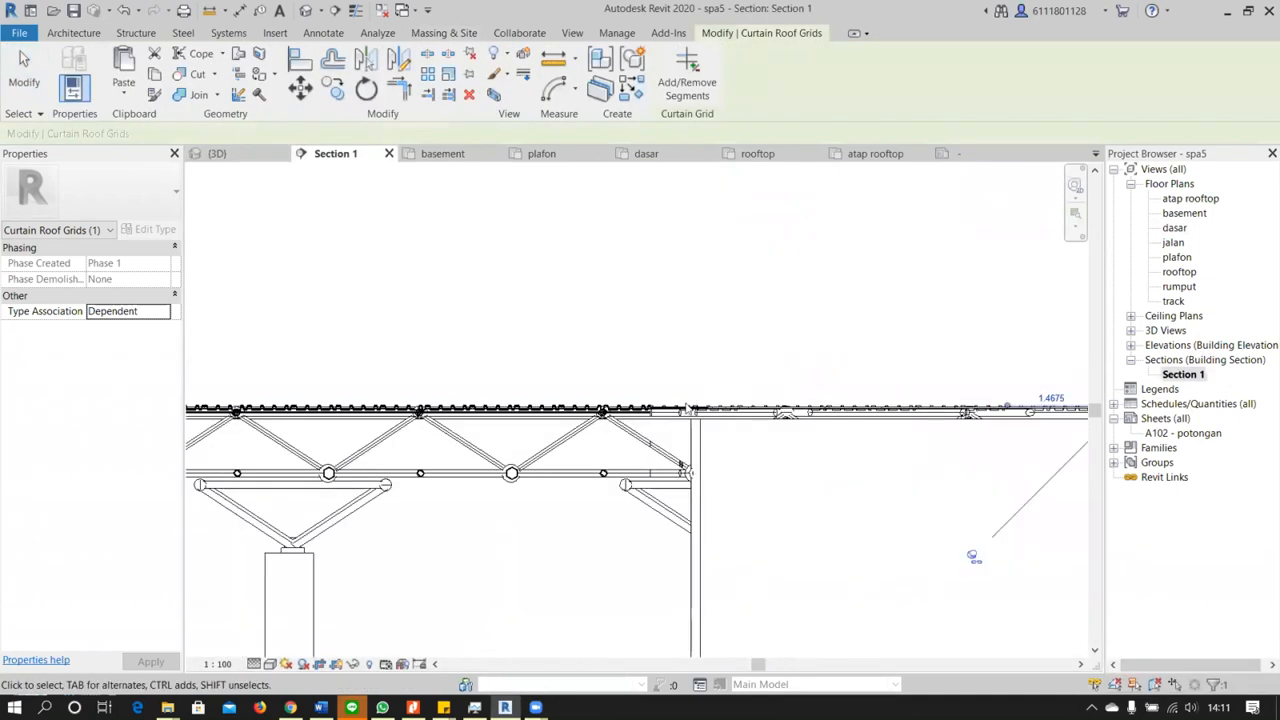
pyautogui.scroll(4, 686, 410)
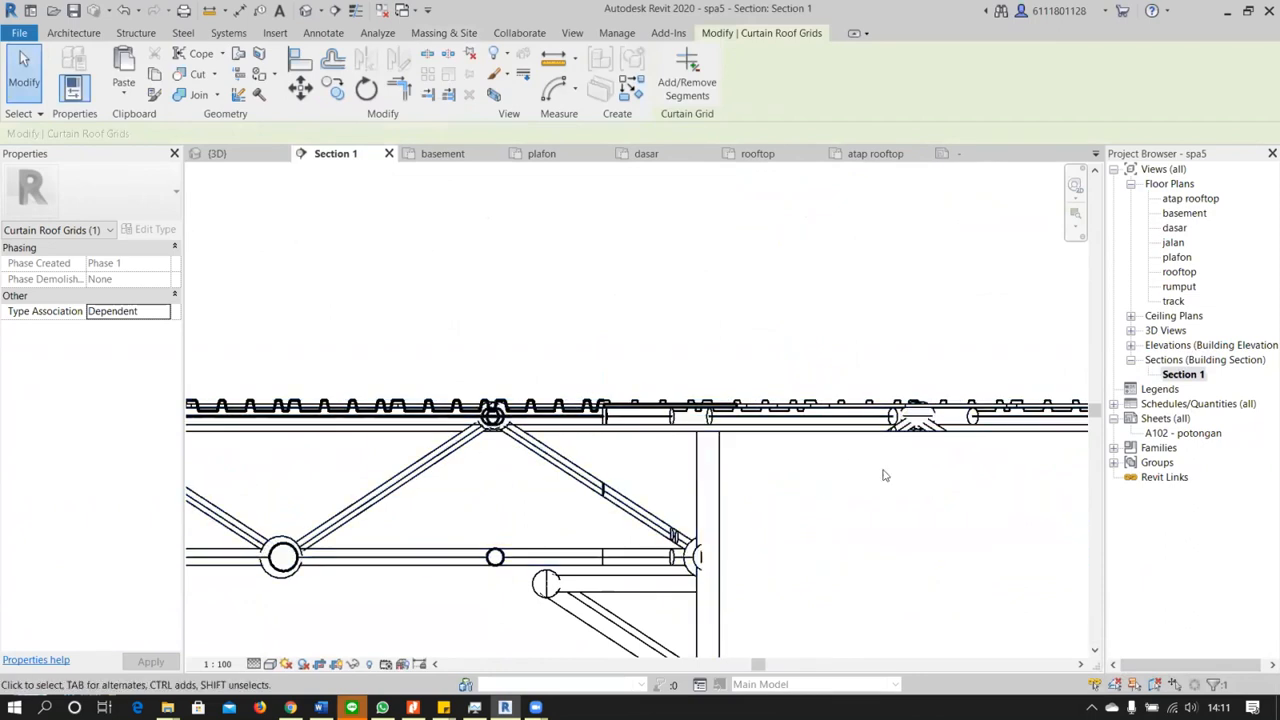
pyautogui.scroll(3, 470, 406)
pyautogui.moveTo(470, 406); pyautogui.dragTo(668, 385, button='middle')
pyautogui.scroll(-4, 668, 385)
pyautogui.moveTo(480, 391); pyautogui.dragTo(587, 404, button='middle')
pyautogui.scroll(4, 587, 404)
pyautogui.scroll(-6, 588, 404)
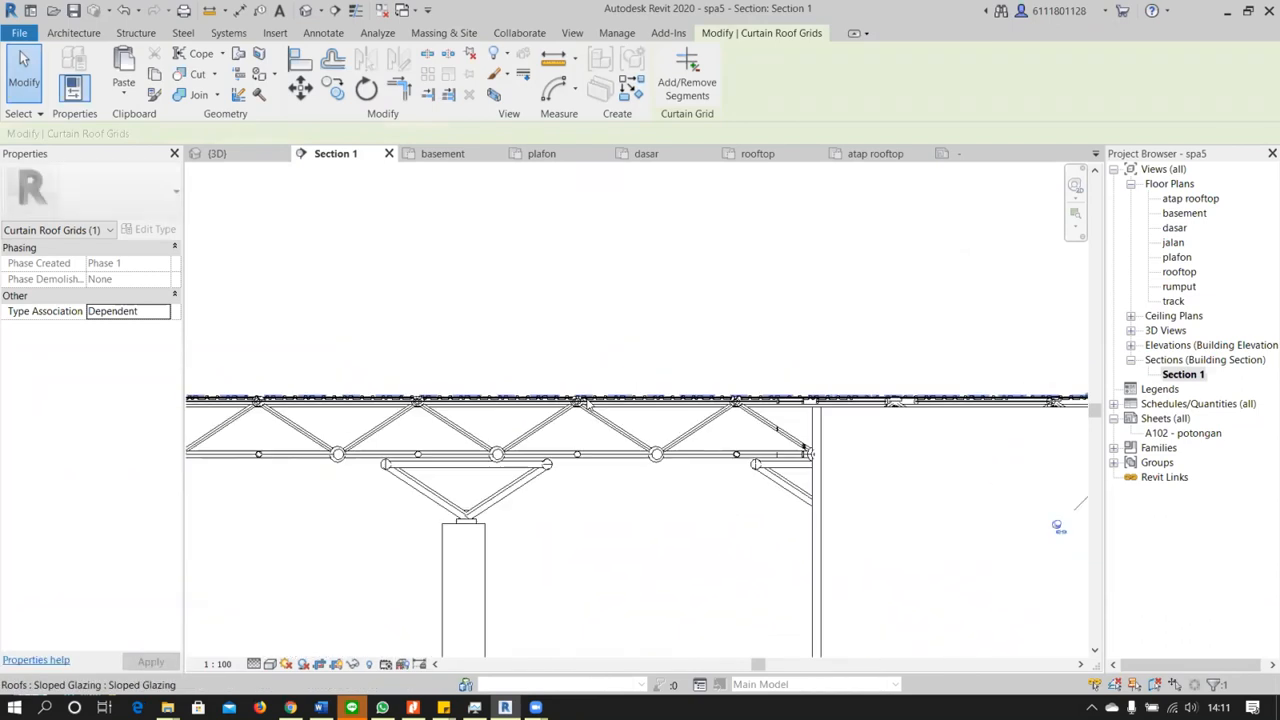
pyautogui.scroll(-2, 587, 403)
pyautogui.moveTo(795, 457); pyautogui.dragTo(561, 379, button='middle')
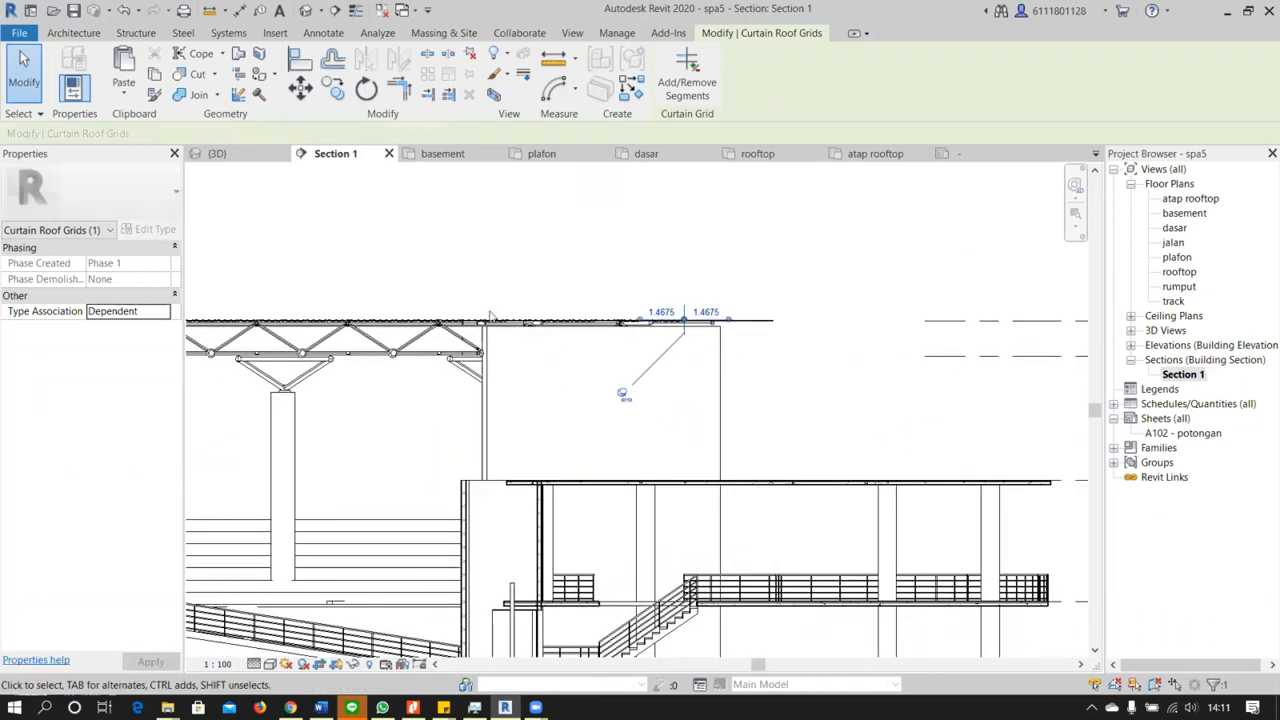
pyautogui.scroll(3, 448, 298)
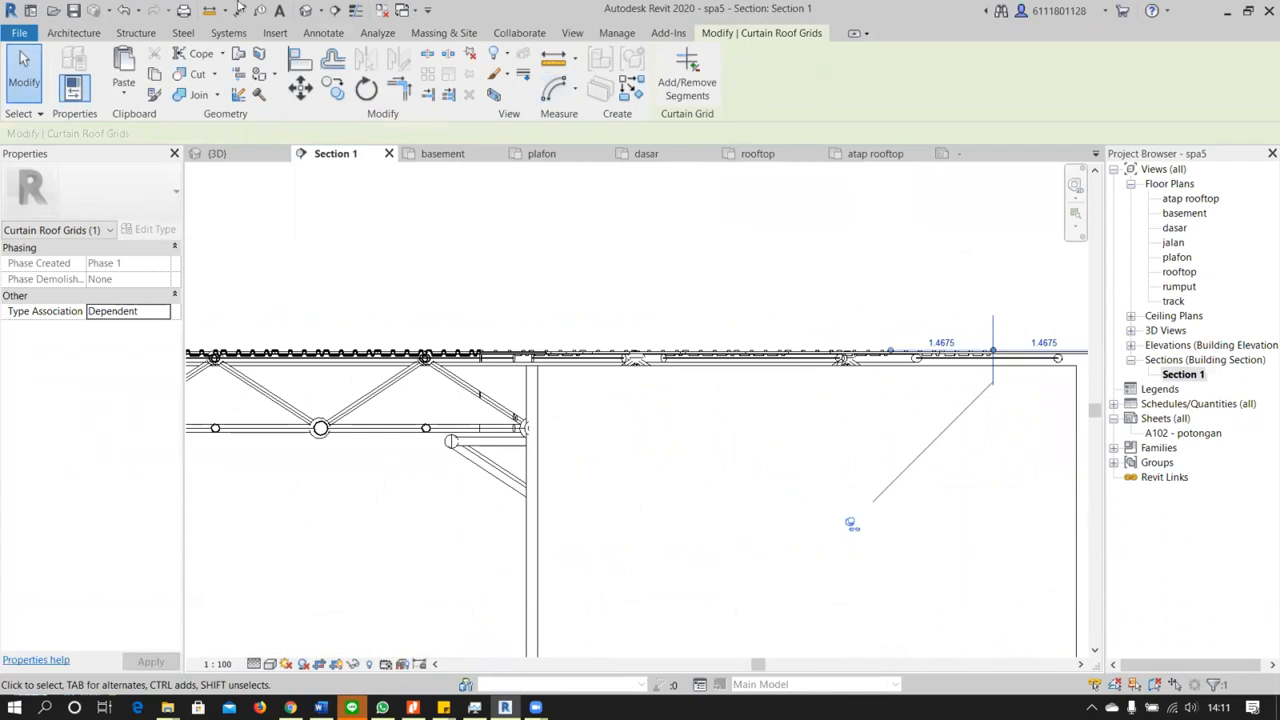
# Return to the 3D view and examine the roof corner from outside and the truss underside above the columns
pyautogui.click(305, 10)
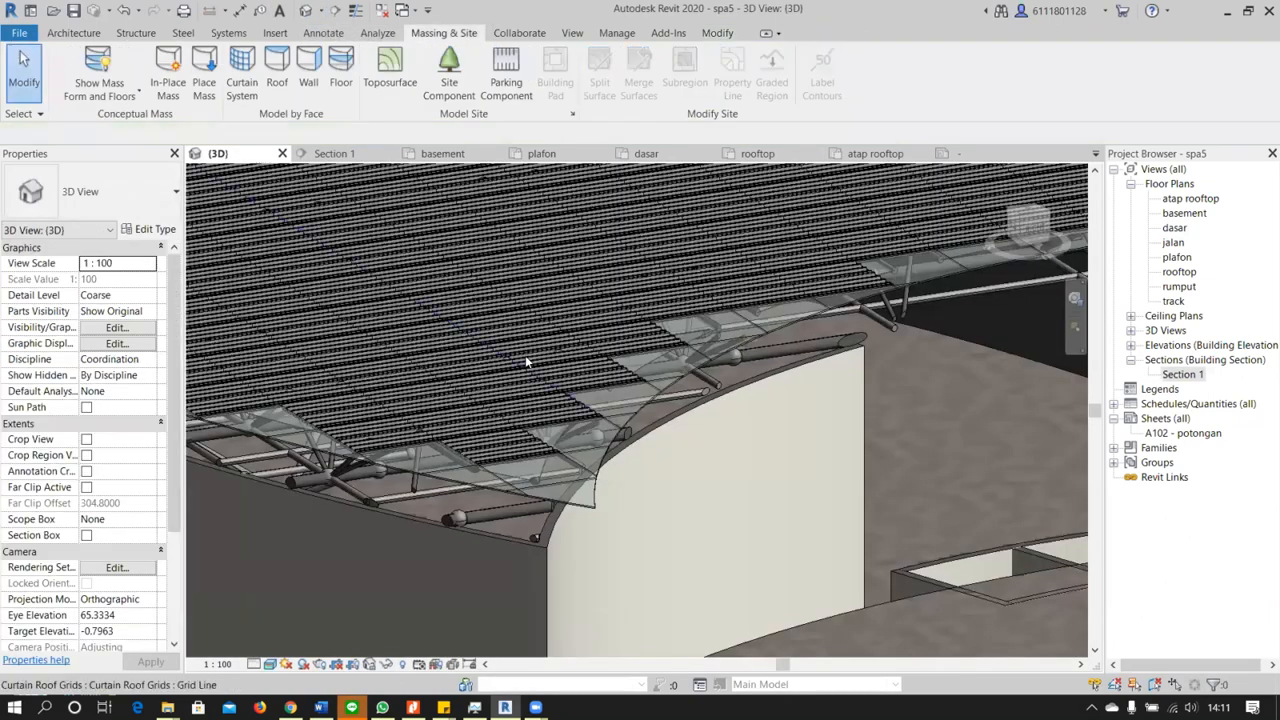
pyautogui.scroll(-4, 521, 355)
pyautogui.moveTo(585, 418); pyautogui.dragTo(723, 335, button='middle')
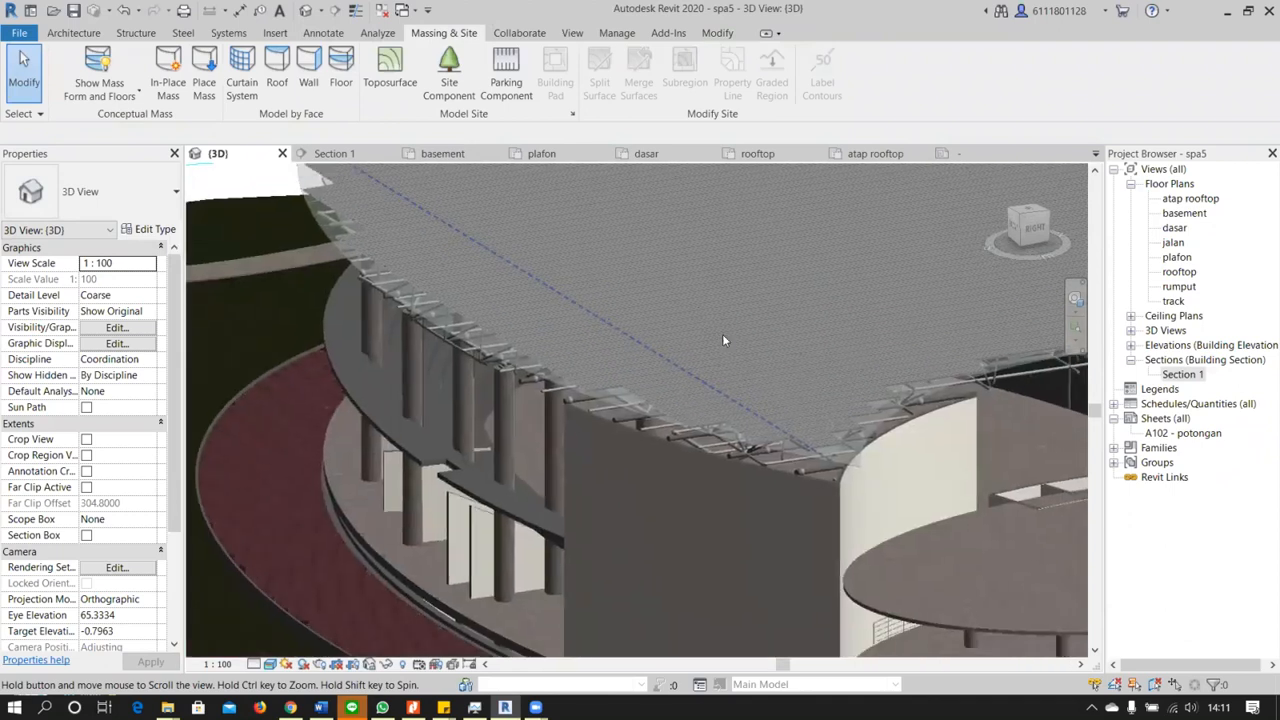
pyautogui.scroll(-1, 718, 345)
pyautogui.moveTo(447, 706)
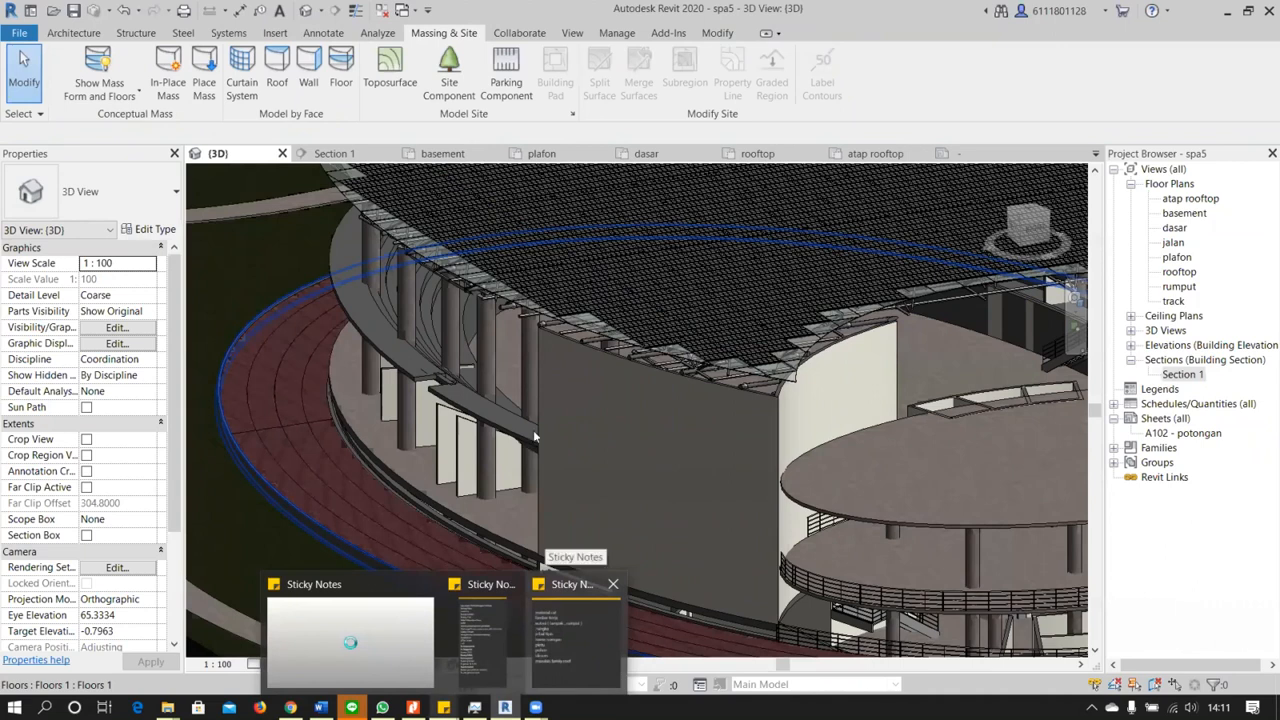
pyautogui.scroll(-1, 592, 345)
pyautogui.moveTo(560, 449); pyautogui.dragTo(535, 484, button='middle')
pyautogui.keyDown('shift'); pyautogui.moveTo(548, 339); pyautogui.dragTo(502, 234, button='middle'); pyautogui.keyUp('shift')
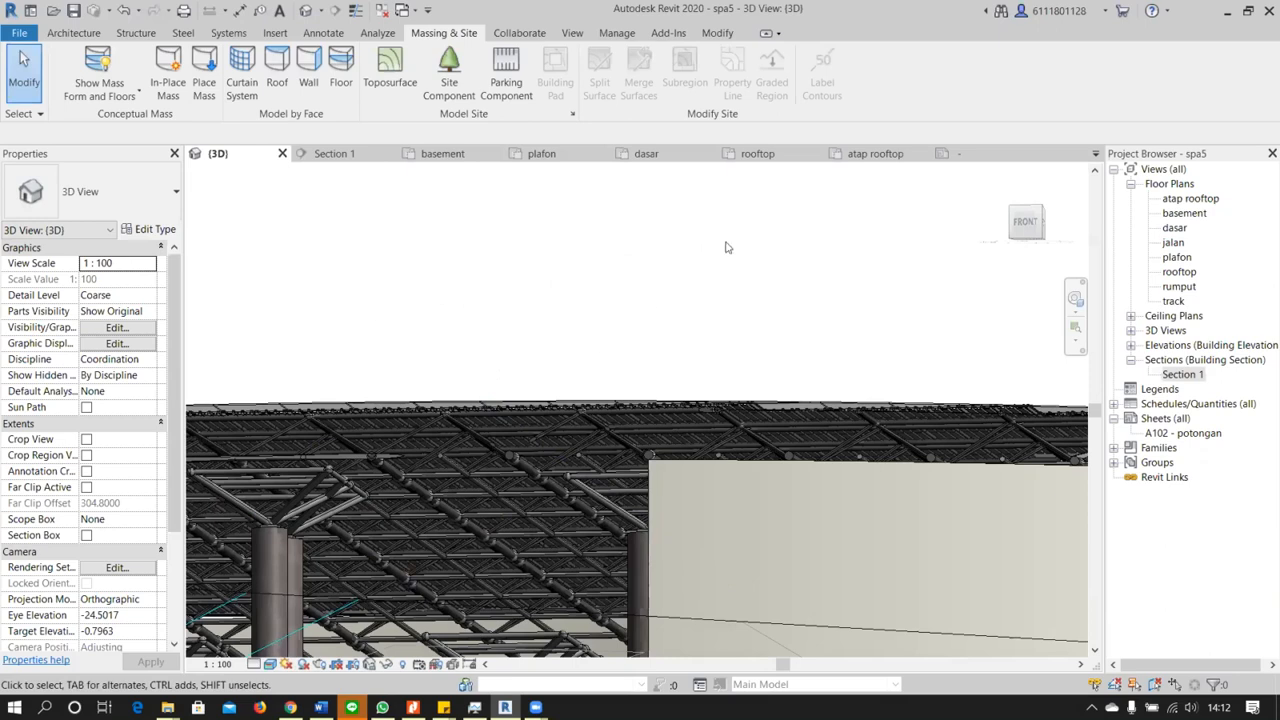
pyautogui.keyDown('shift'); pyautogui.moveTo(286, 392); pyautogui.dragTo(467, 428, button='middle'); pyautogui.keyUp('shift')
pyautogui.moveTo(580, 451); pyautogui.dragTo(700, 388, button='middle')
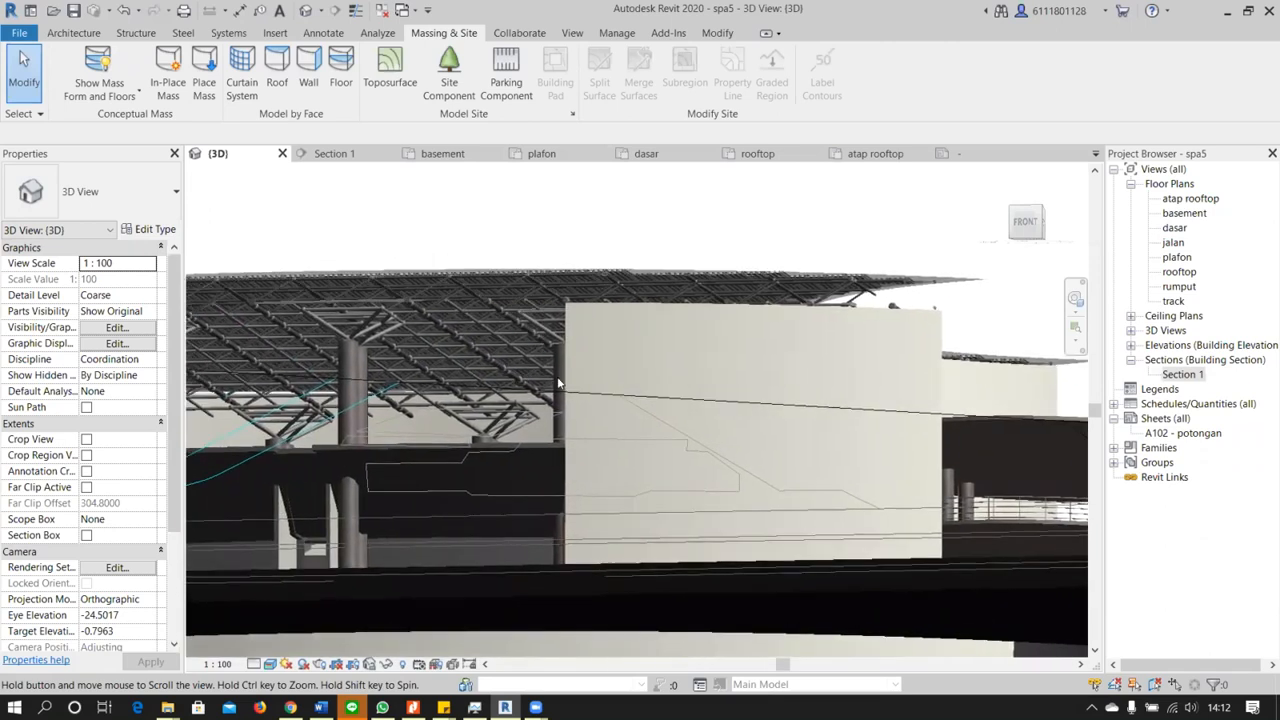
pyautogui.scroll(2, 445, 383)
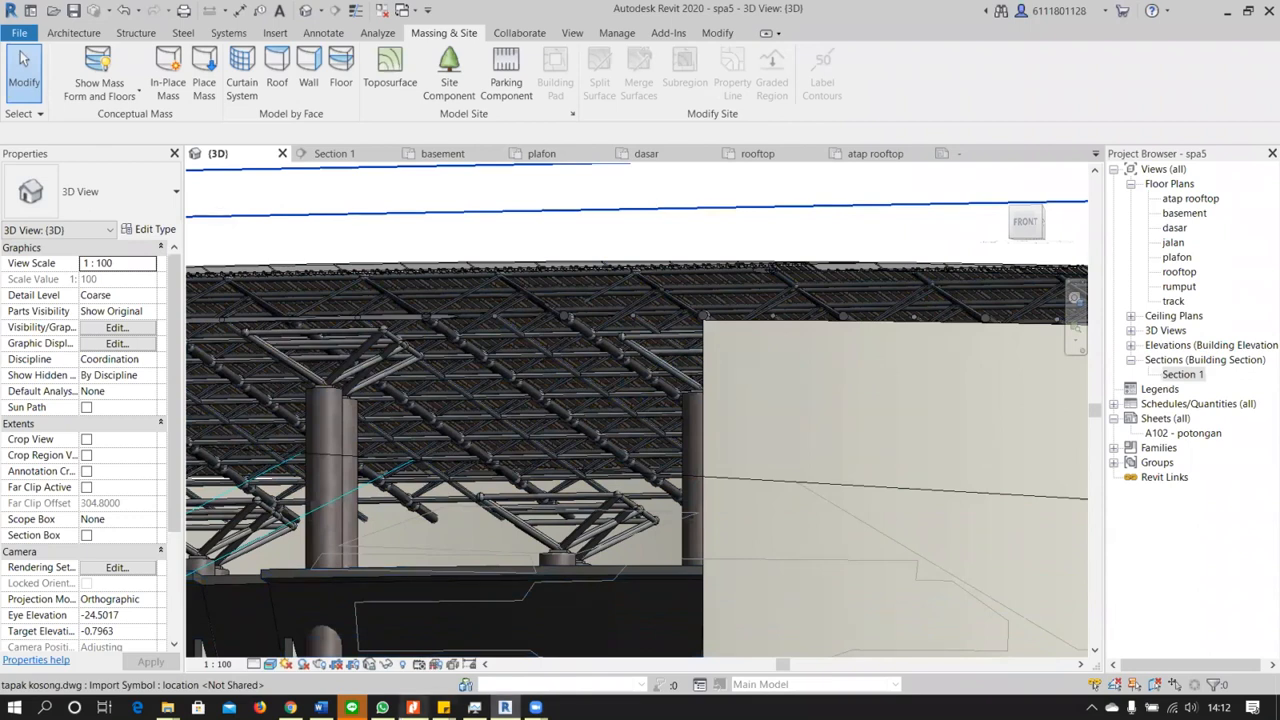
# Examine the building exterior from the front, including the curved wall, running track, and surrounding paths and grass
pyautogui.moveTo(443, 707)
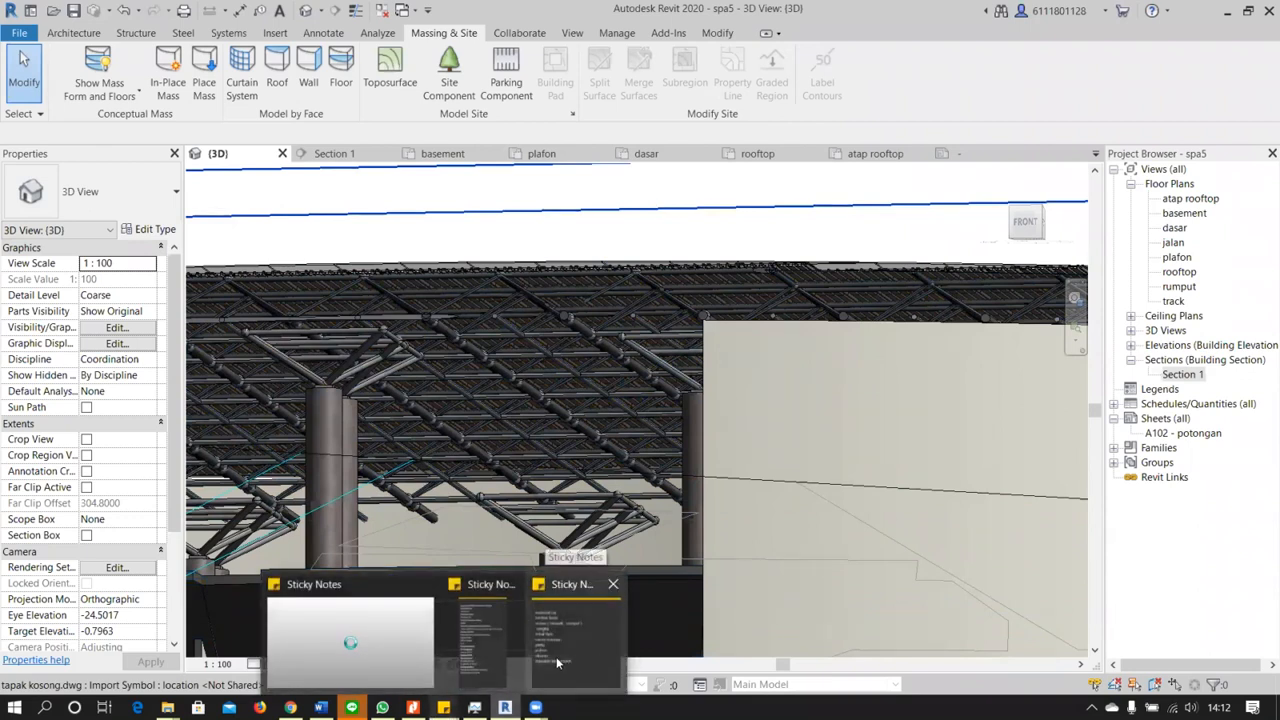
pyautogui.scroll(-3, 786, 411)
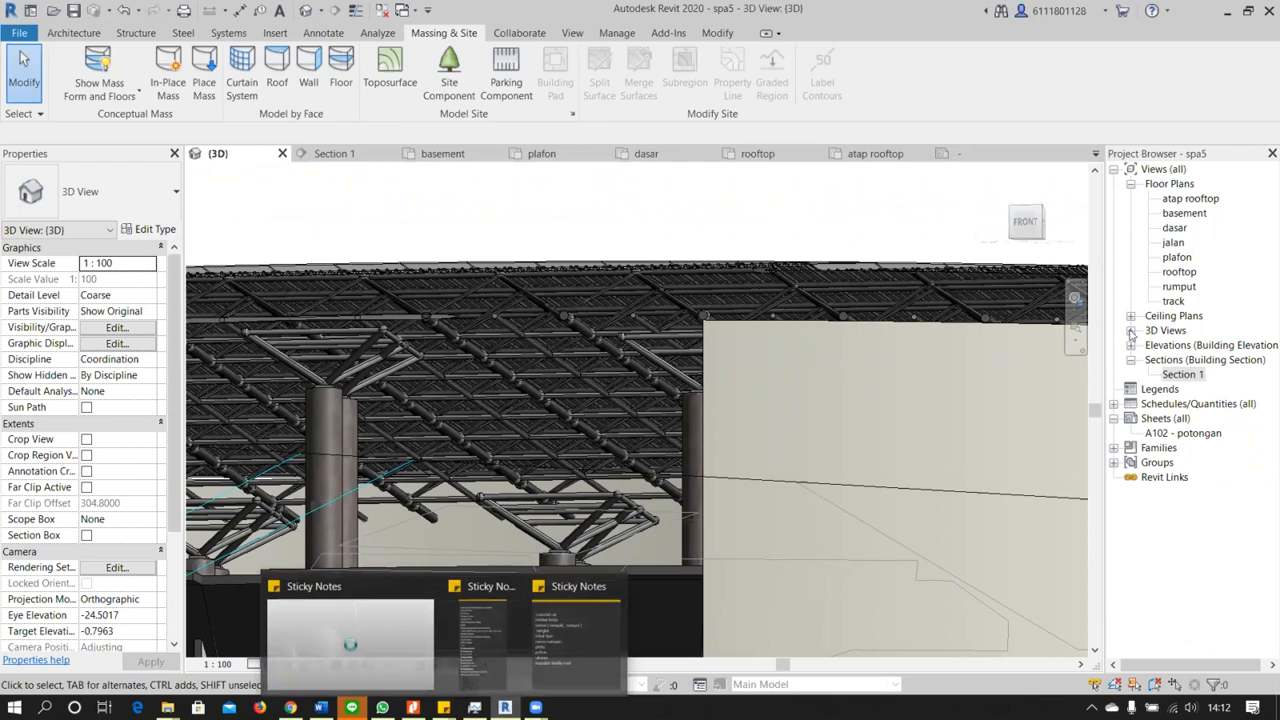
pyautogui.scroll(-1, 670, 450)
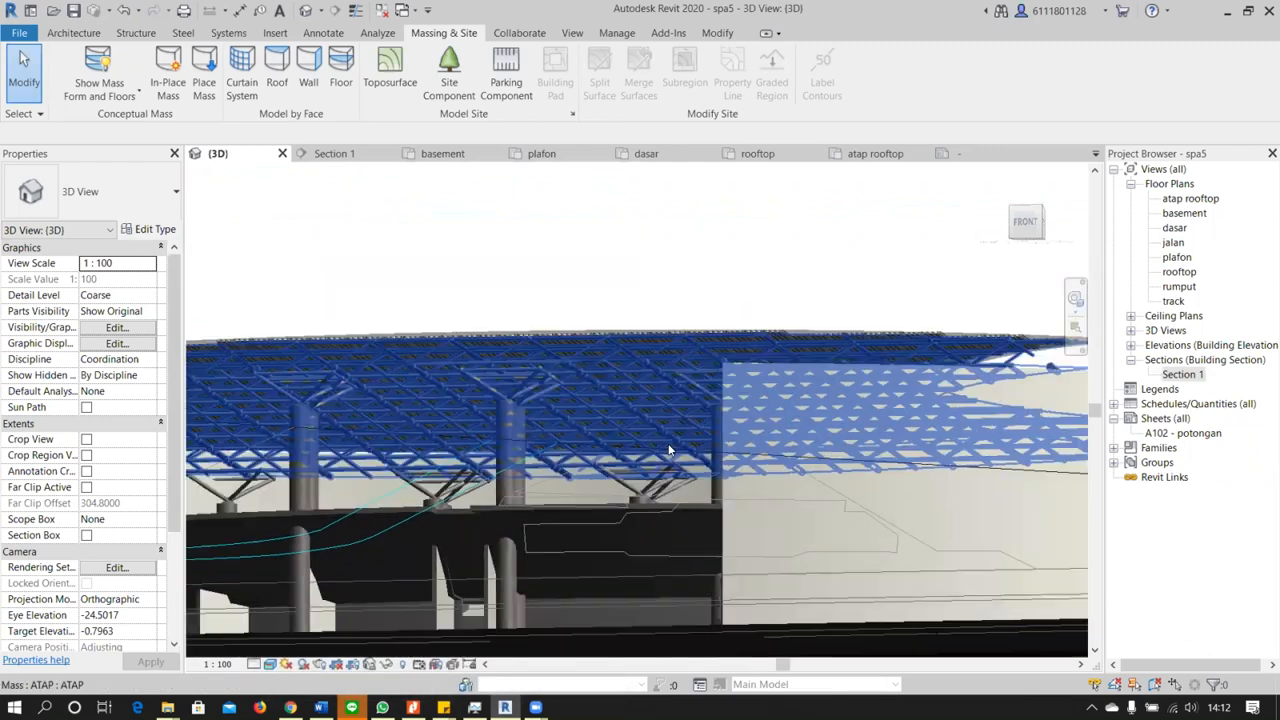
pyautogui.scroll(-5, 668, 446)
pyautogui.keyDown('shift'); pyautogui.moveTo(663, 395); pyautogui.dragTo(707, 491, button='middle'); pyautogui.keyUp('shift')
pyautogui.scroll(4, 753, 490)
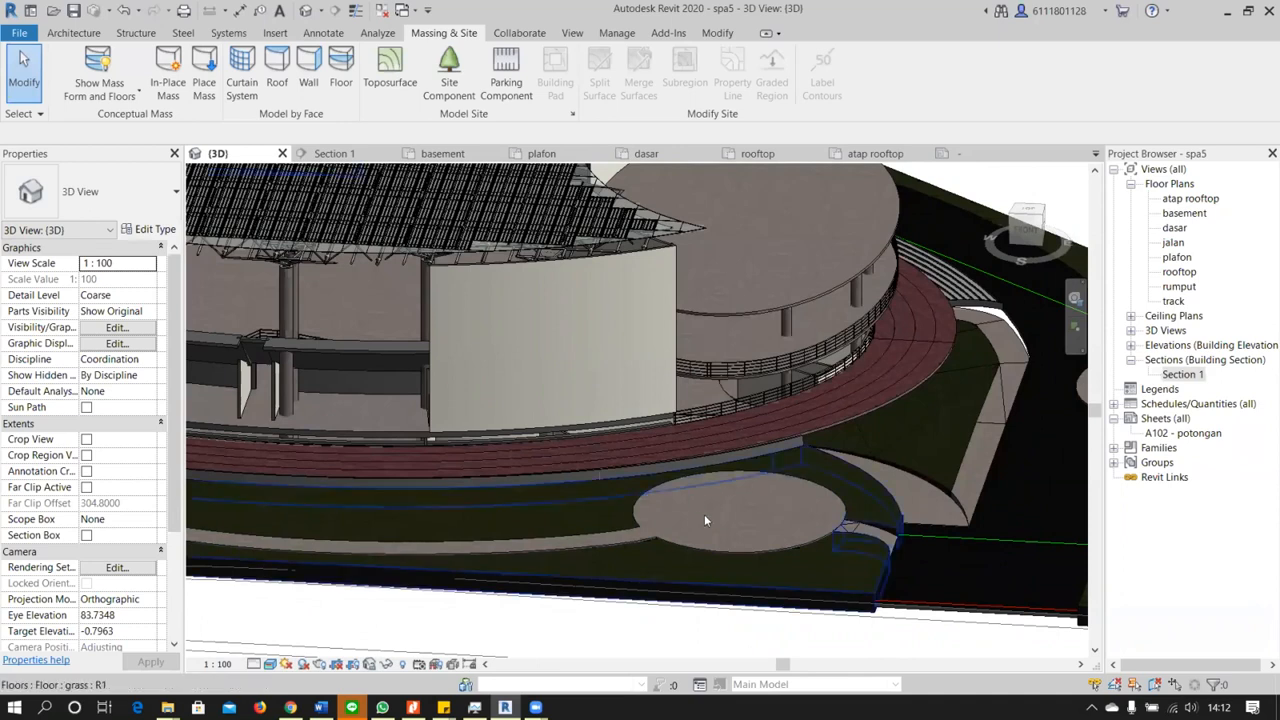
pyautogui.keyDown('shift'); pyautogui.moveTo(757, 486); pyautogui.dragTo(645, 570, button='middle'); pyautogui.keyUp('shift')
pyautogui.scroll(4, 645, 565)
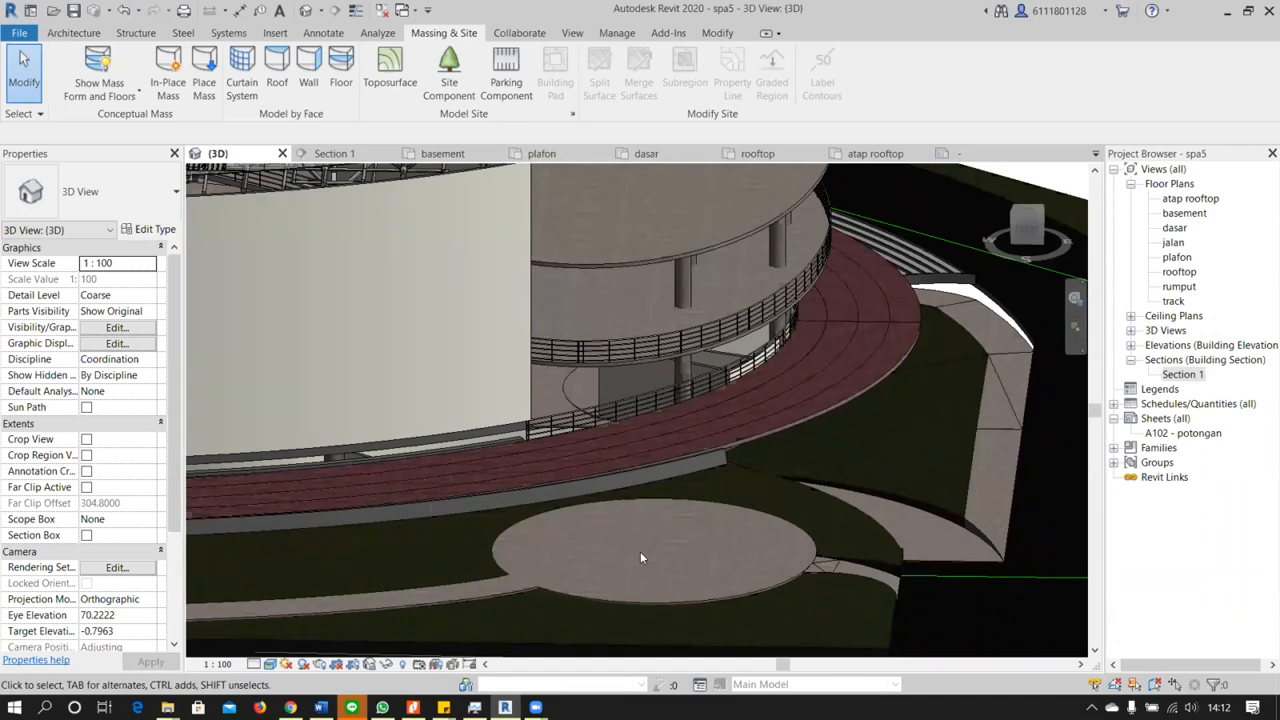
pyautogui.scroll(-4, 641, 557)
pyautogui.scroll(3, 641, 557)
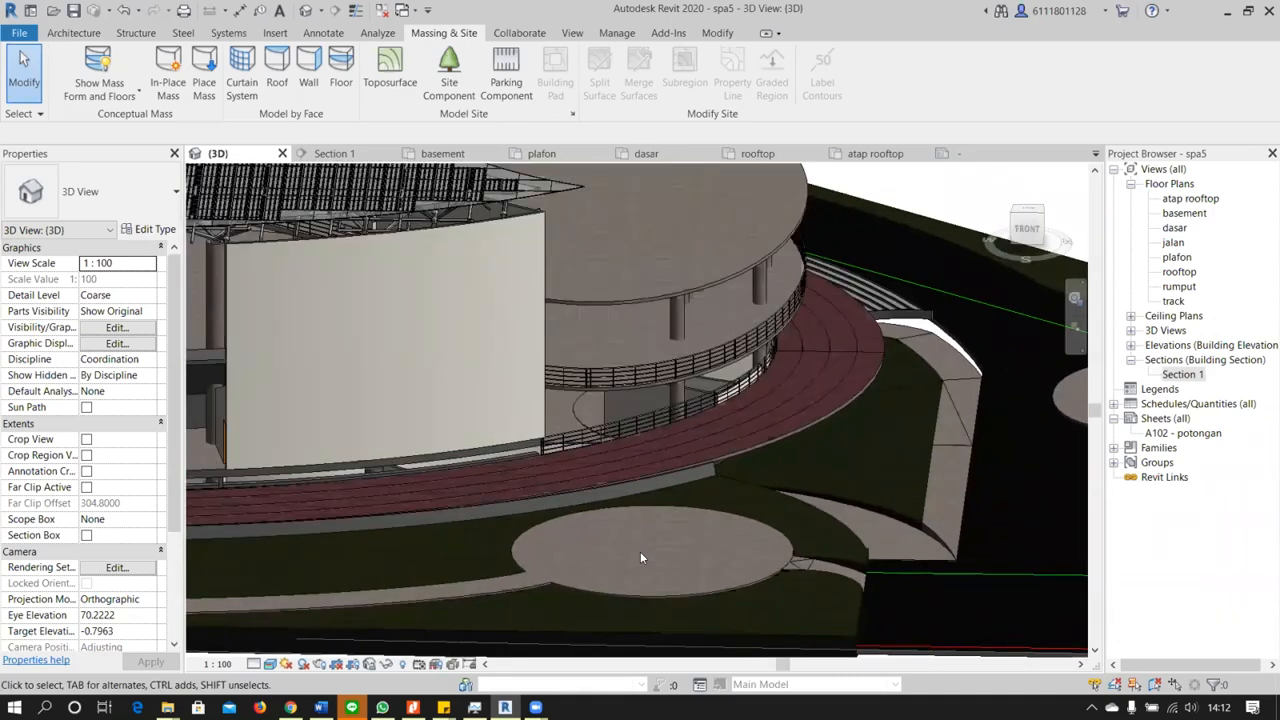
pyautogui.click(890, 500)
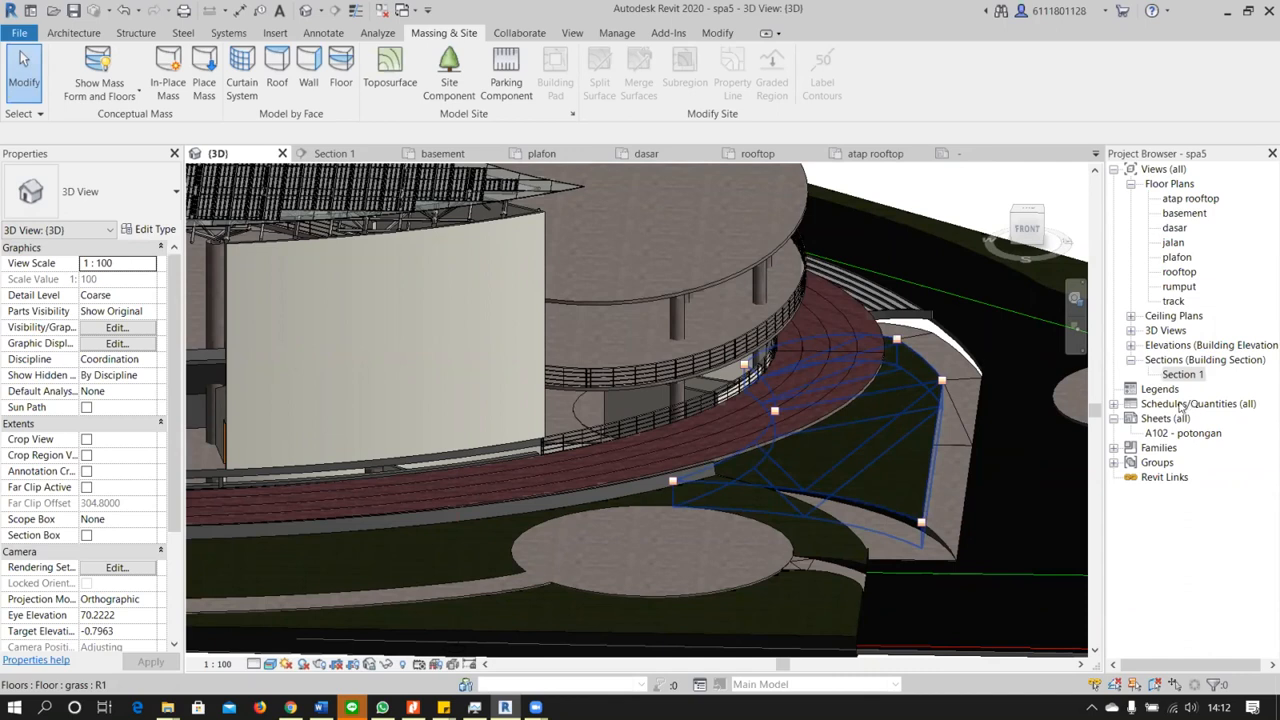
# Reopen the Section 1 view and review the full building section from the seating tiers to the entrance ramp
pyautogui.doubleClick(1183, 374)
pyautogui.scroll(4, 662, 630)
pyautogui.scroll(-2, 511, 391)
pyautogui.moveTo(480, 442); pyautogui.dragTo(793, 392, button='middle')
pyautogui.moveTo(518, 518); pyautogui.dragTo(760, 520, button='middle')
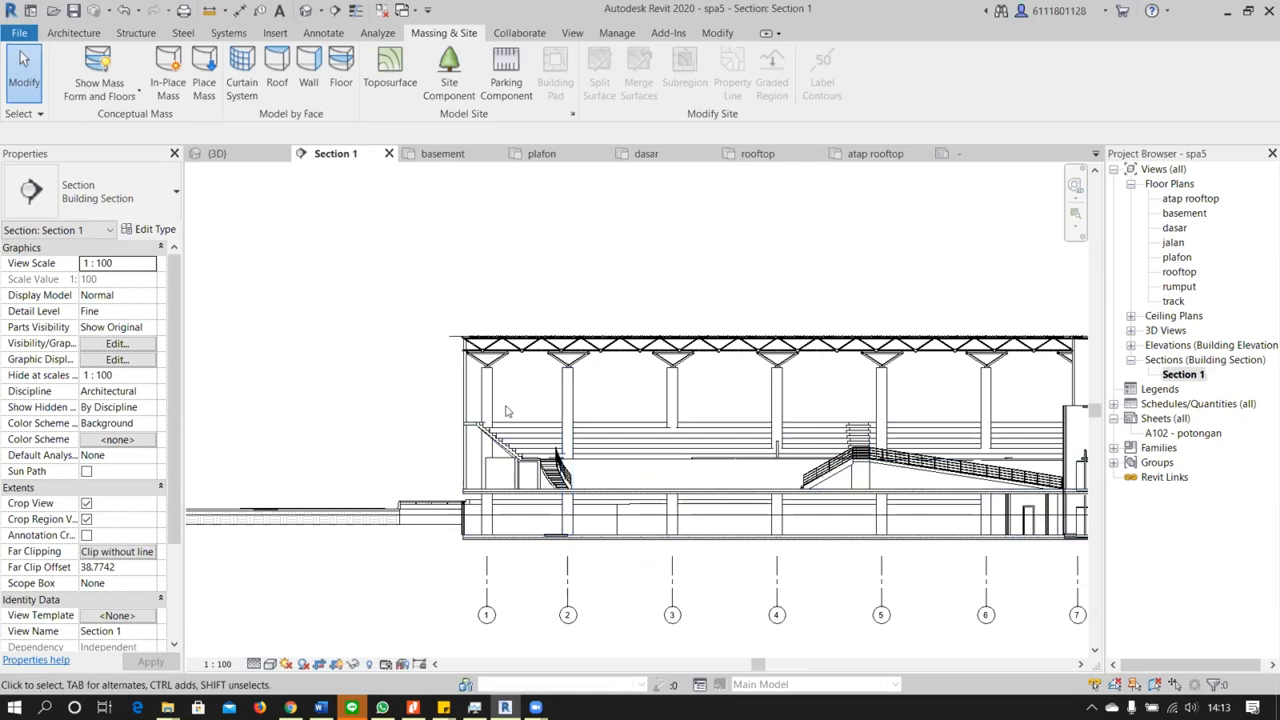
pyautogui.scroll(2, 415, 490)
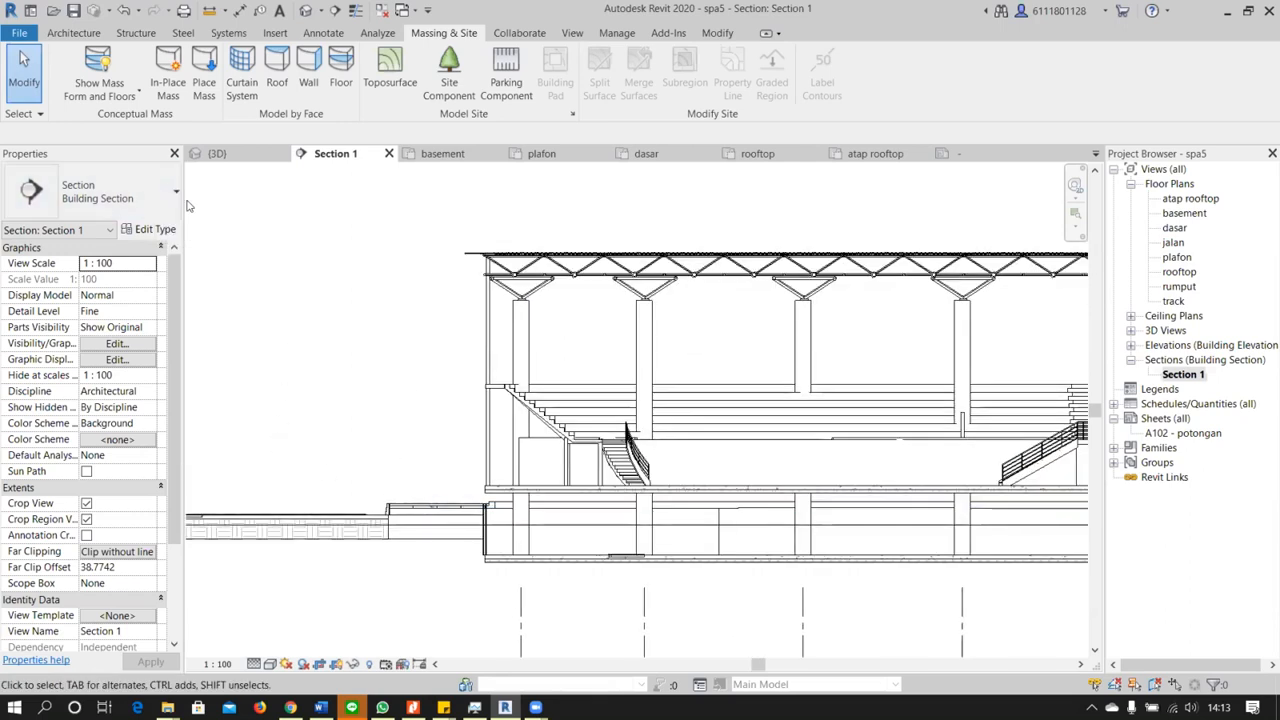
pyautogui.scroll(-4, 427, 470)
pyautogui.moveTo(514, 481); pyautogui.dragTo(26, 475, button='middle')
pyautogui.scroll(4, 745, 520)
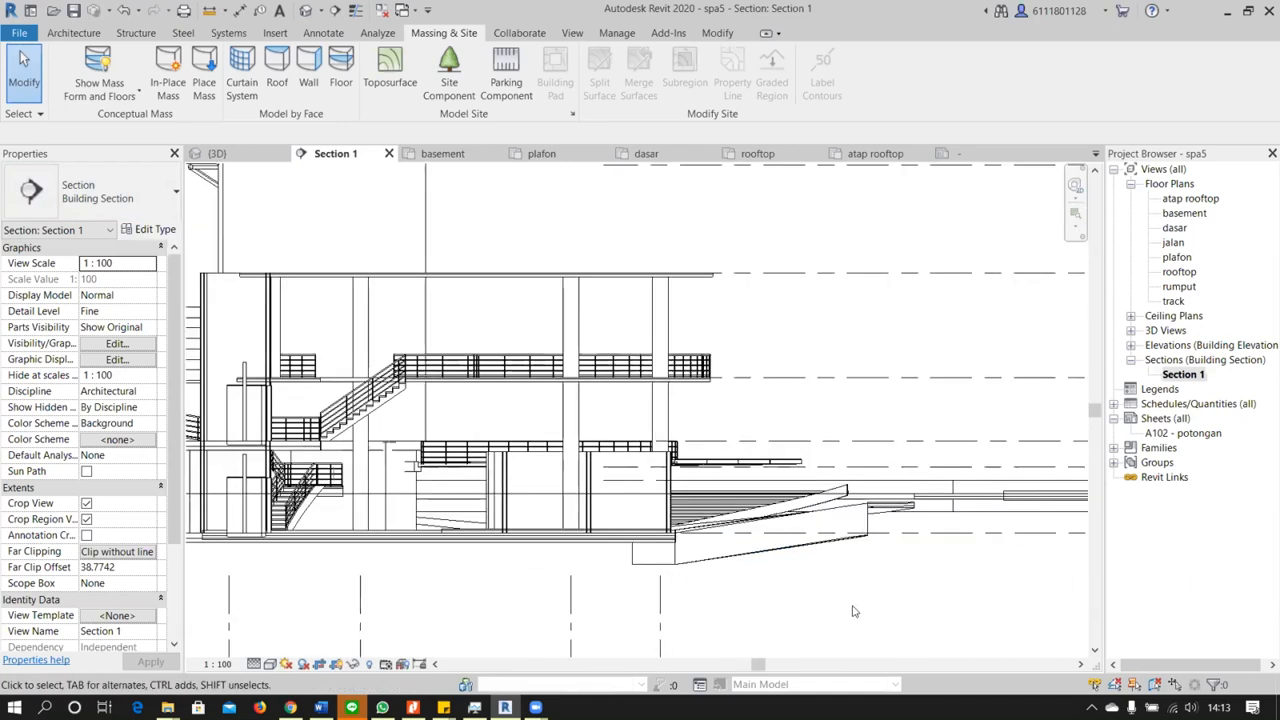
pyautogui.scroll(-4, 855, 611)
pyautogui.moveTo(509, 458); pyautogui.dragTo(795, 433, button='middle')
pyautogui.scroll(-1, 795, 433)
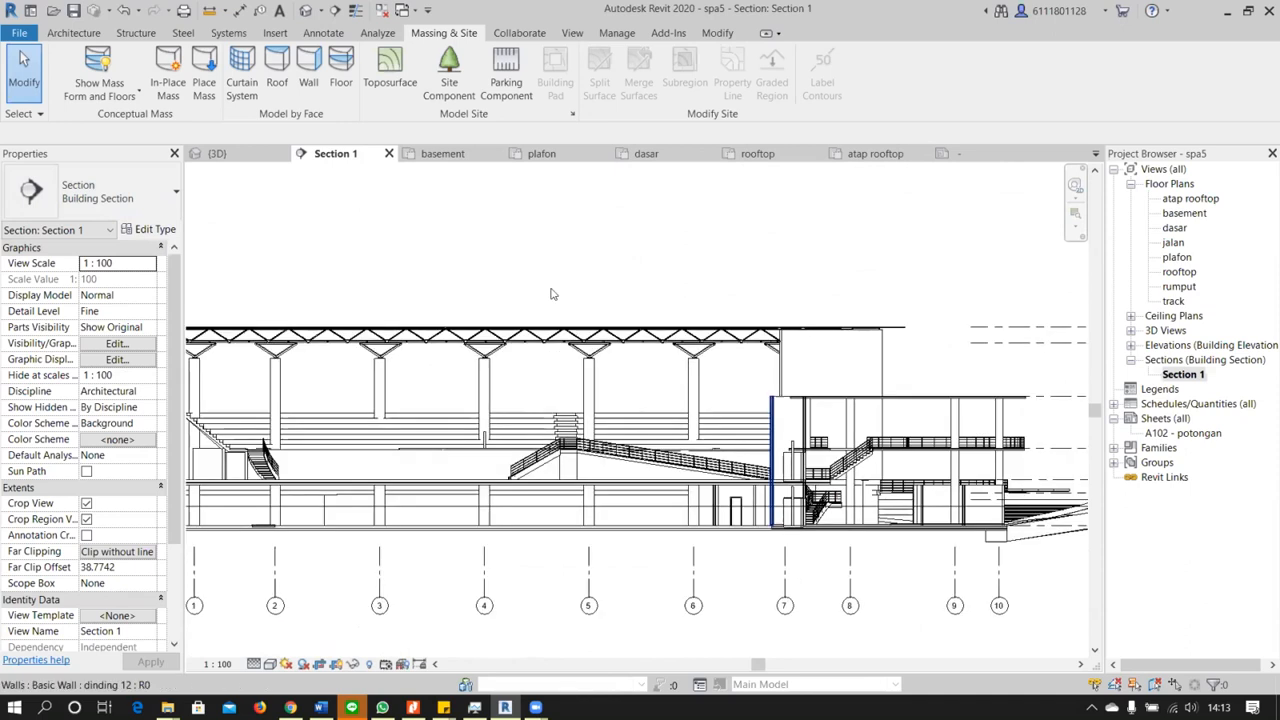
# Start Load Family and browse to the Entourage folder in the RVT 2020 US Metric library
pyautogui.click(278, 33)
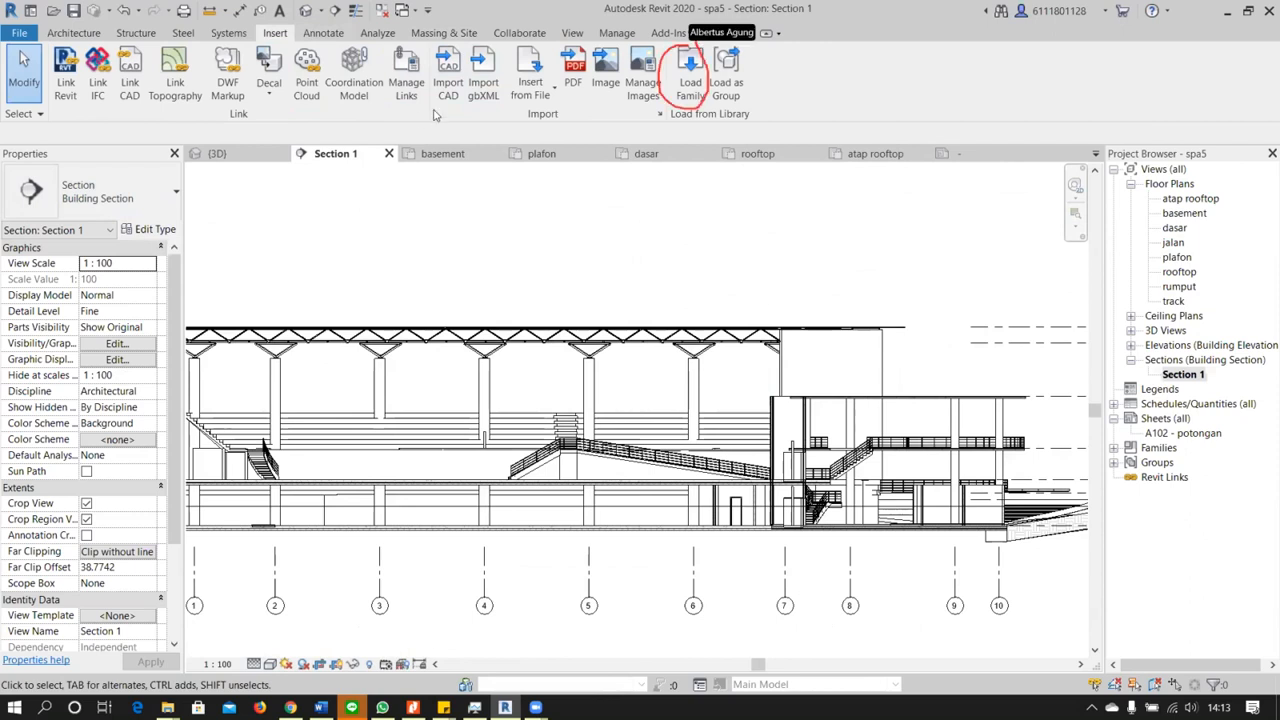
pyautogui.click(690, 85)
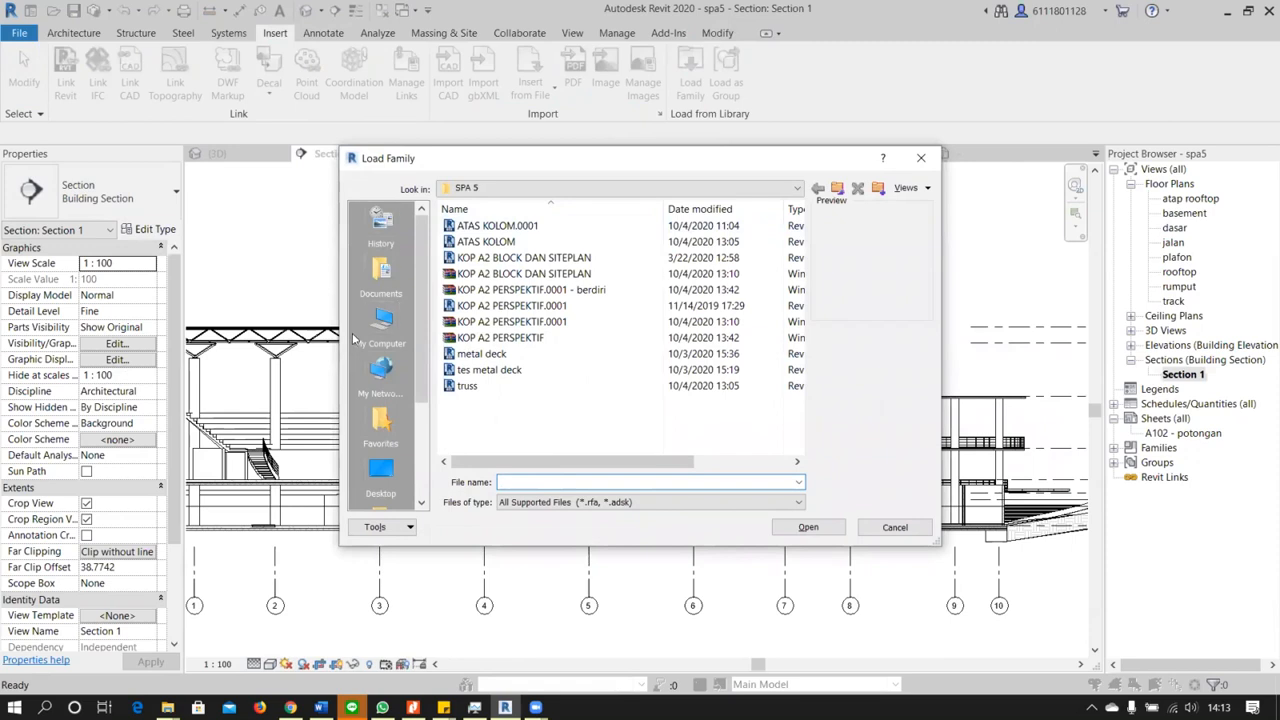
pyautogui.click(380, 320)
pyautogui.doubleClick(493, 399)
pyautogui.scroll(-4, 490, 410)
pyautogui.doubleClick(485, 416)
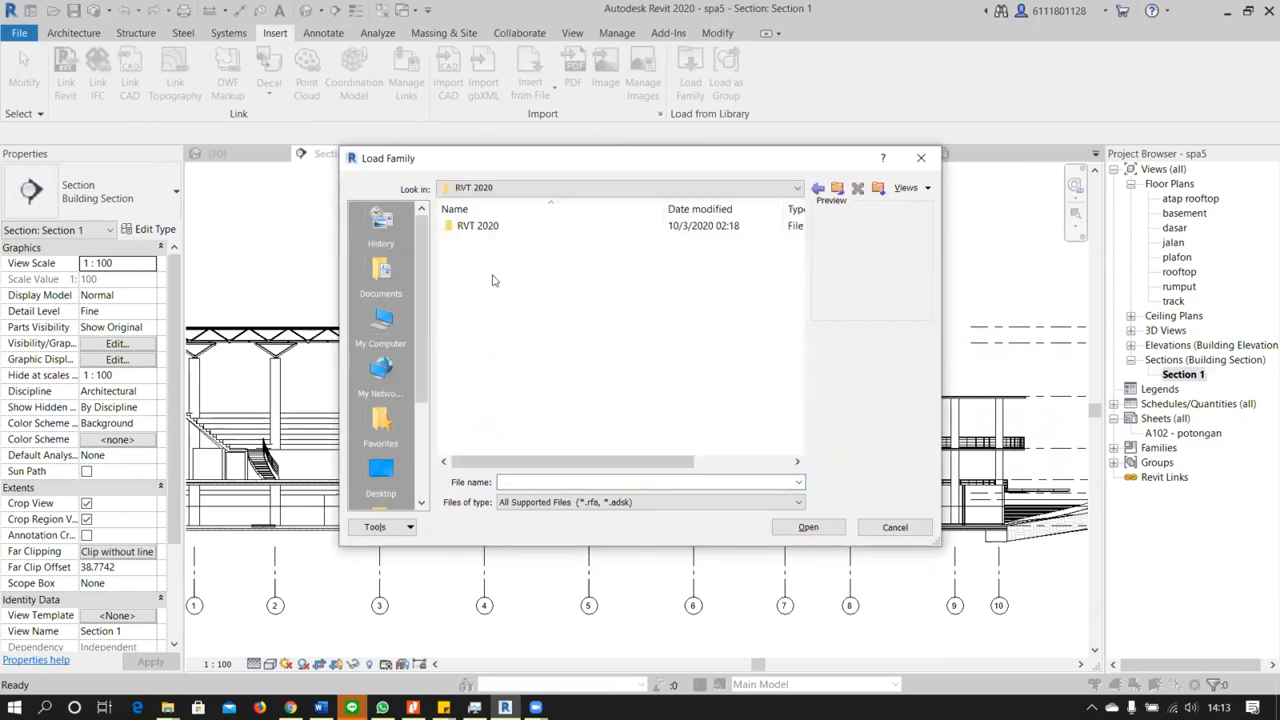
pyautogui.doubleClick(489, 230)
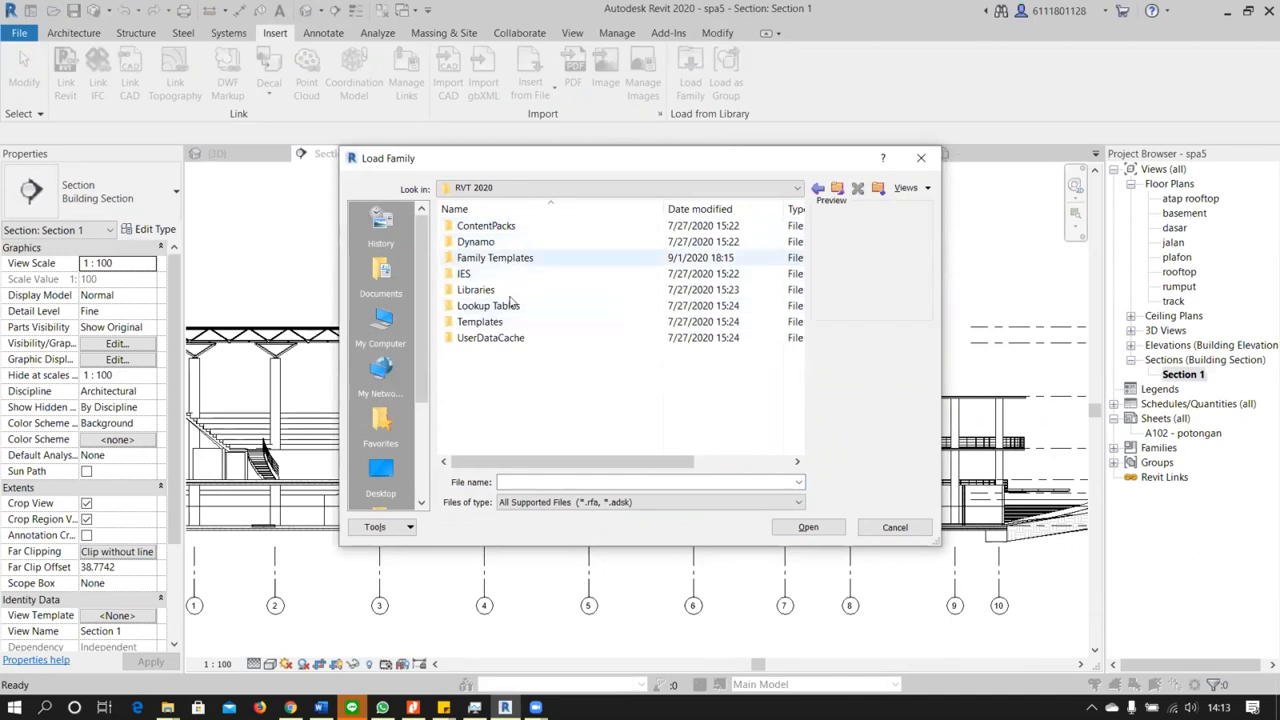
pyautogui.doubleClick(490, 289)
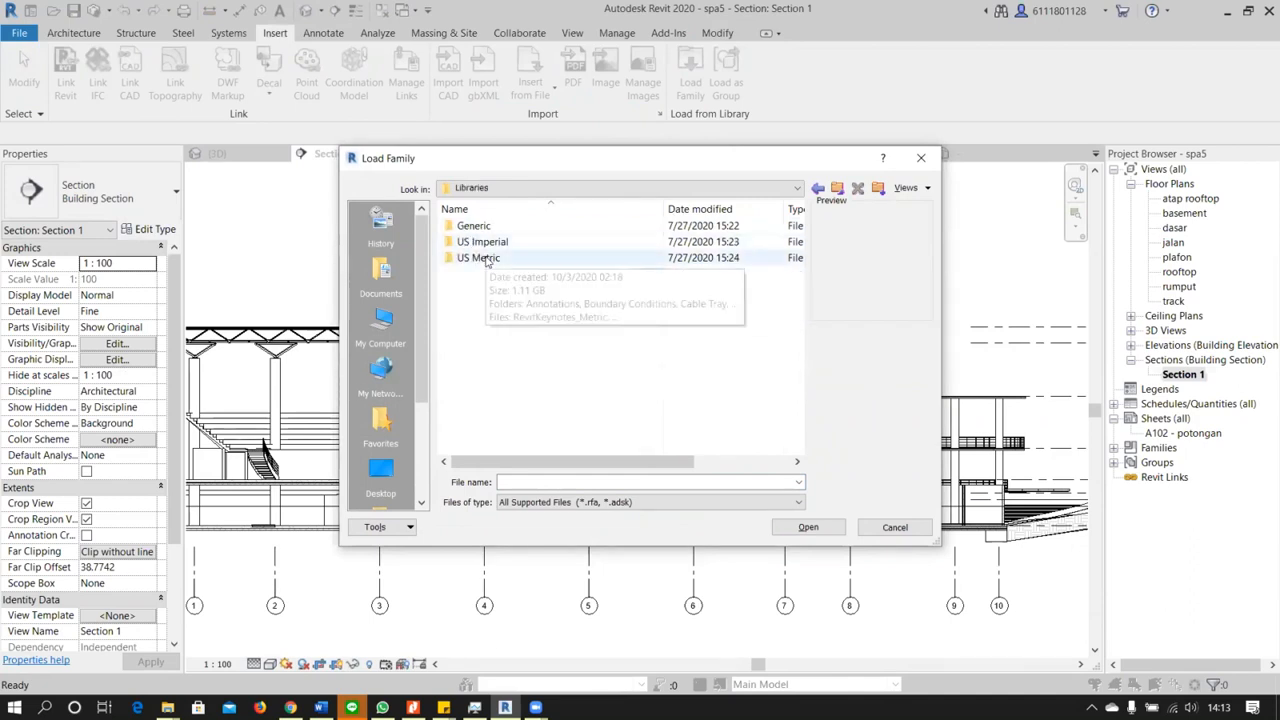
pyautogui.doubleClick(484, 258)
pyautogui.scroll(-2, 513, 336)
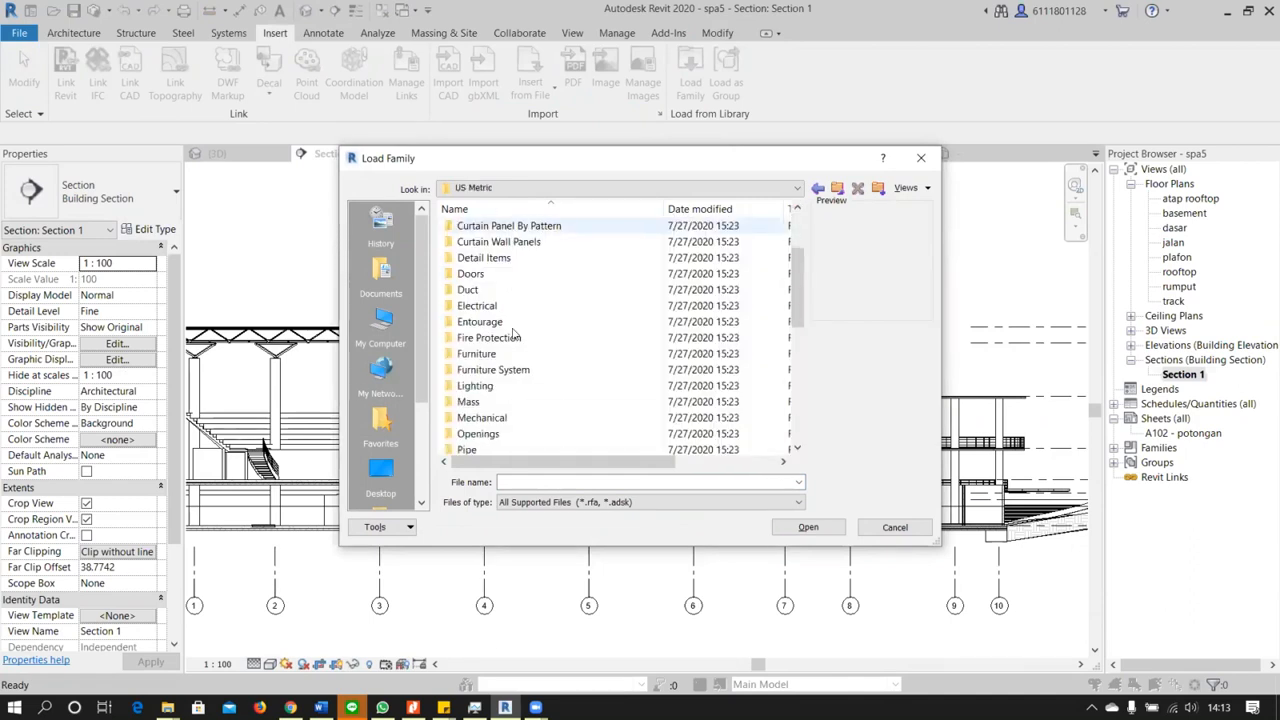
pyautogui.doubleClick(478, 322)
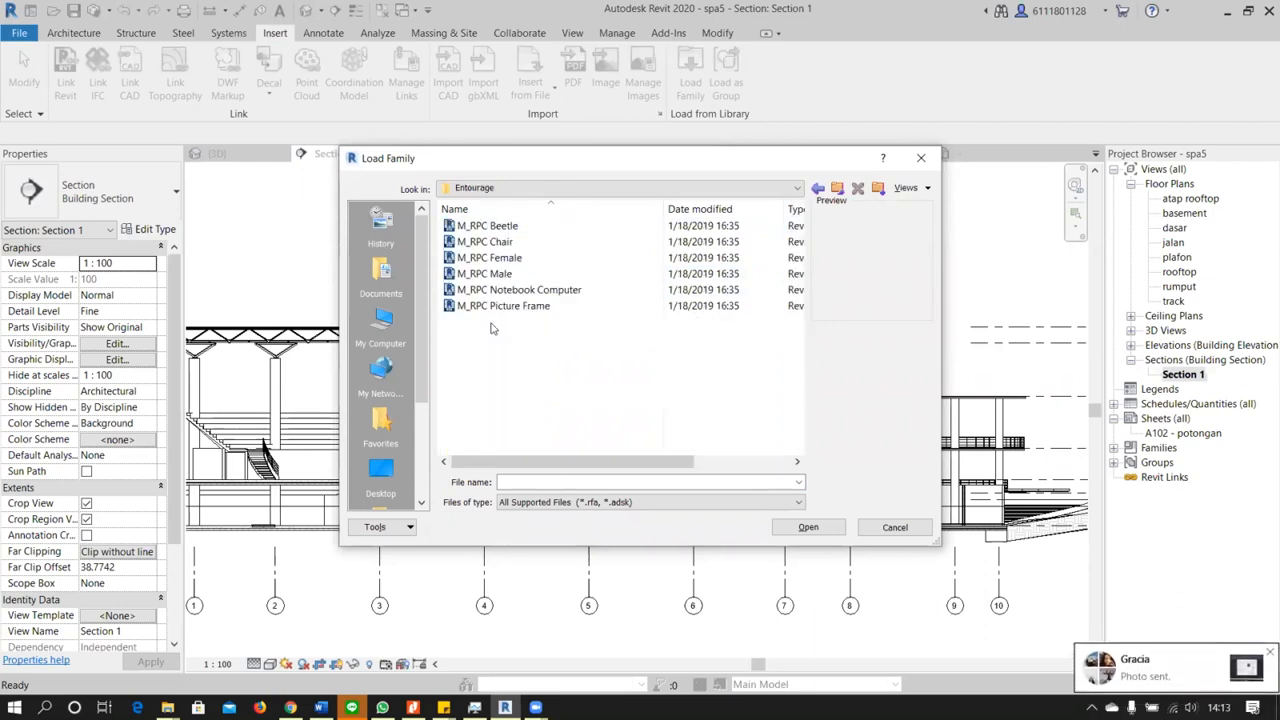
# Preview the RPC entourage families, including the Beetle, Chair, Female, Male and Notebook Computer
pyautogui.click(487, 226)
pyautogui.click(485, 242)
pyautogui.click(489, 259)
pyautogui.click(490, 274)
pyautogui.click(491, 290)
pyautogui.click(505, 290)
pyautogui.click(510, 274)
pyautogui.click(515, 258)
pyautogui.click(527, 240)
pyautogui.click(527, 231)
pyautogui.click(526, 241)
pyautogui.click(531, 230)
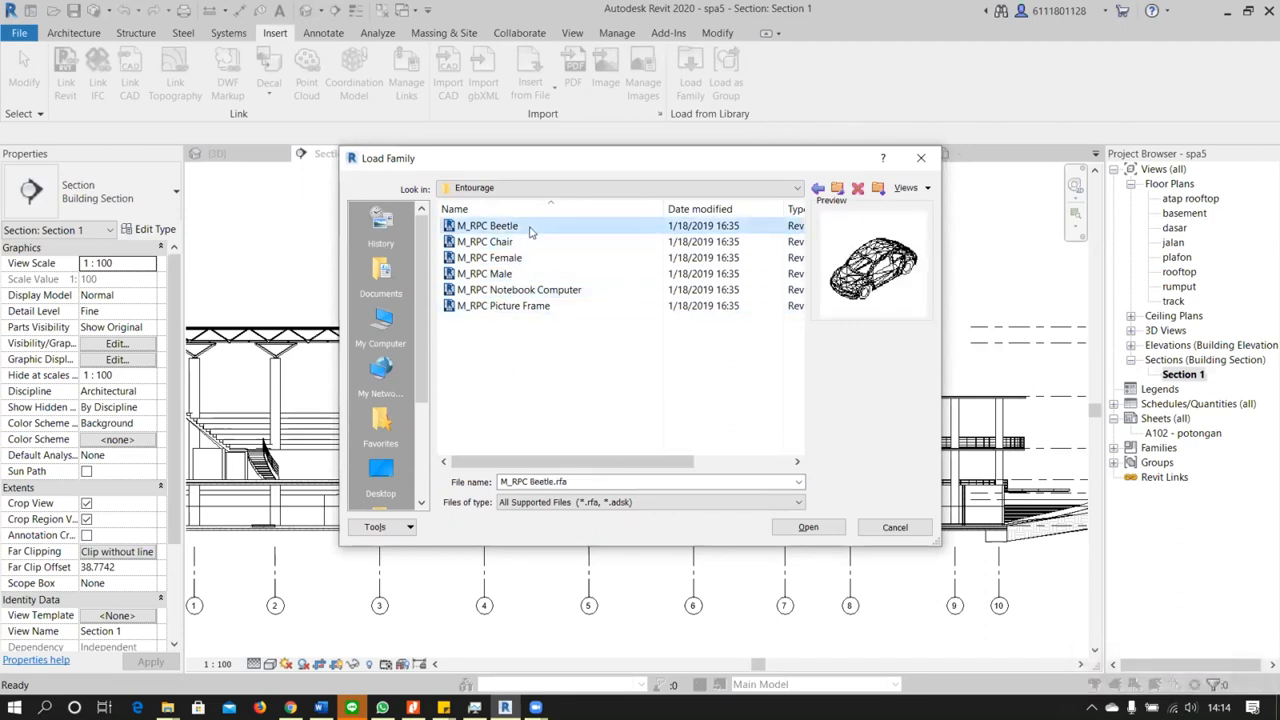
# Switch to the US Metric Planting folder and preview its RPC plant, shrub and tree families
pyautogui.click(818, 189)
pyautogui.scroll(-5, 520, 328)
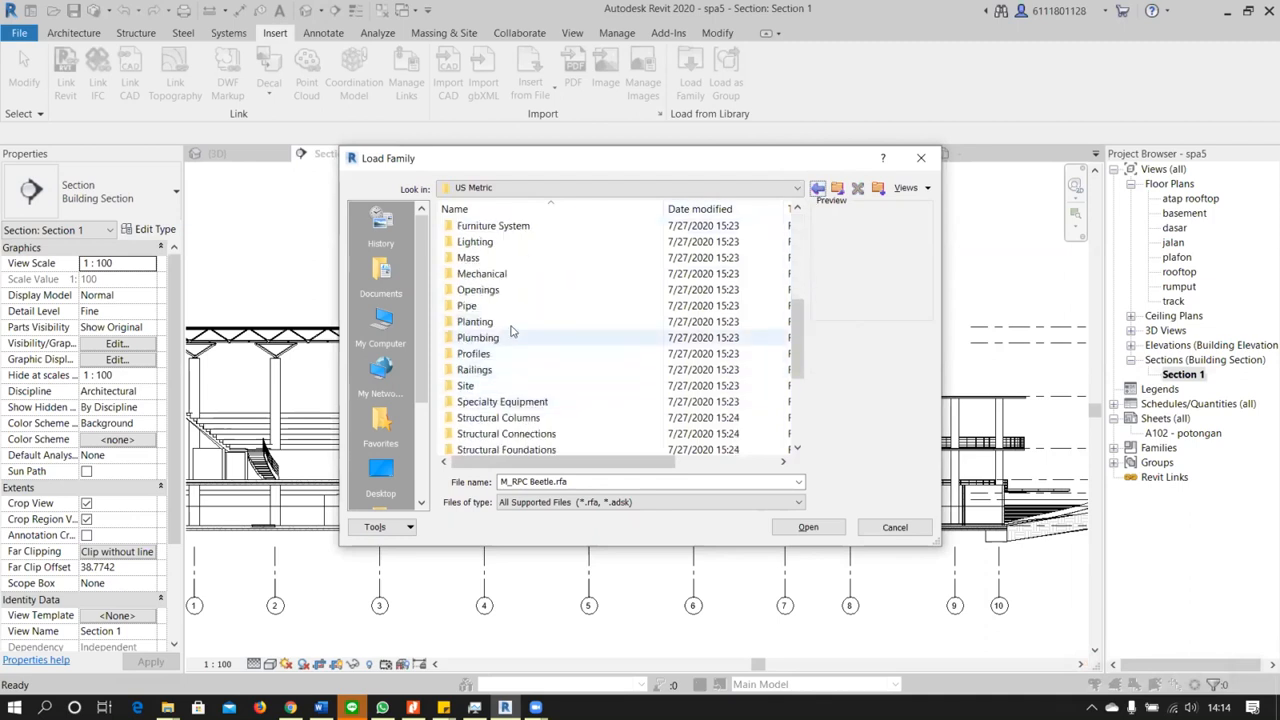
pyautogui.doubleClick(490, 321)
pyautogui.click(501, 231)
pyautogui.click(500, 241)
pyautogui.click(510, 273)
pyautogui.click(506, 305)
pyautogui.click(522, 289)
pyautogui.click(525, 273)
pyautogui.click(528, 257)
pyautogui.click(531, 241)
pyautogui.click(535, 228)
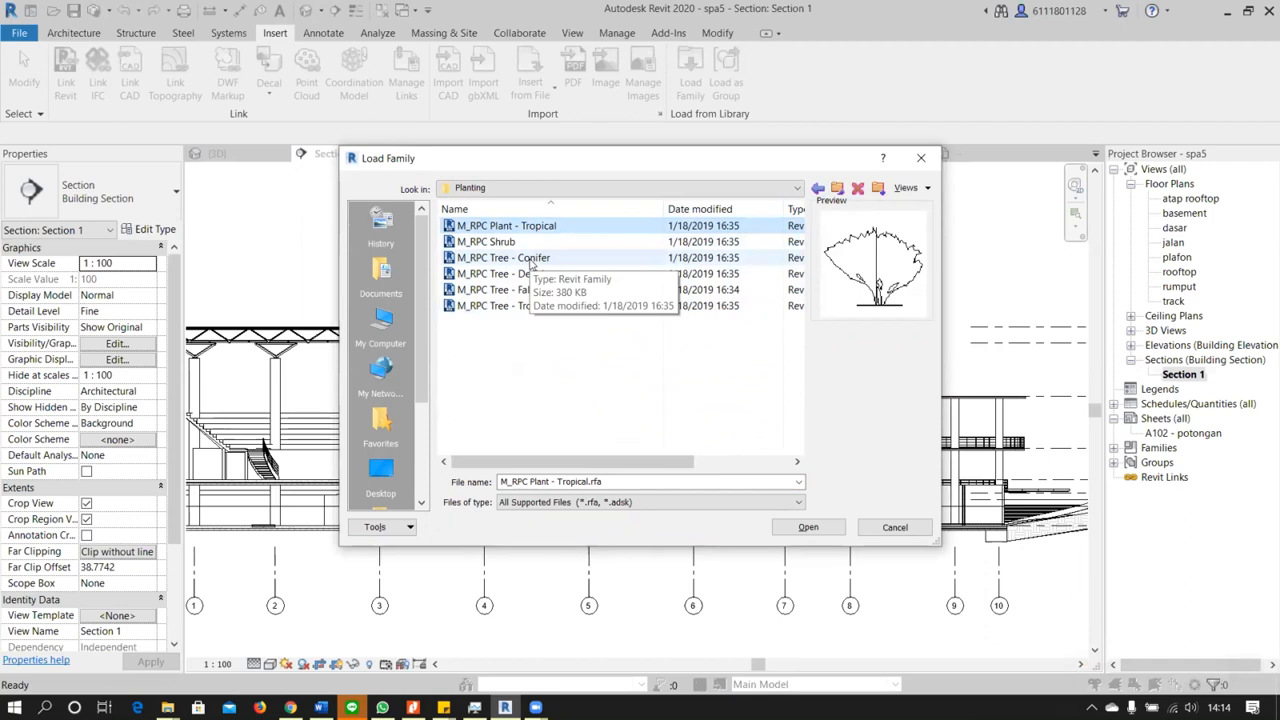
pyautogui.click(539, 246)
pyautogui.click(538, 259)
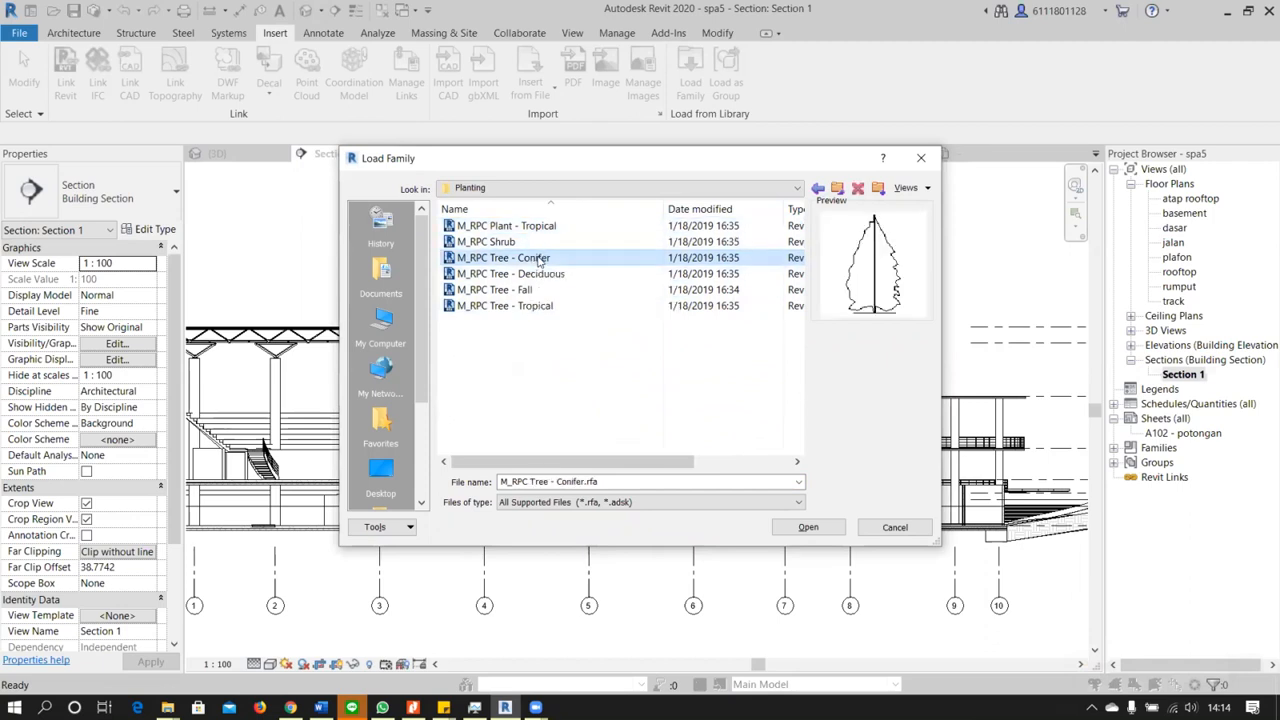
# Preview the M_RPC Tree - Deciduous family, then close the Load Family dialog without loading anything
pyautogui.click(534, 275)
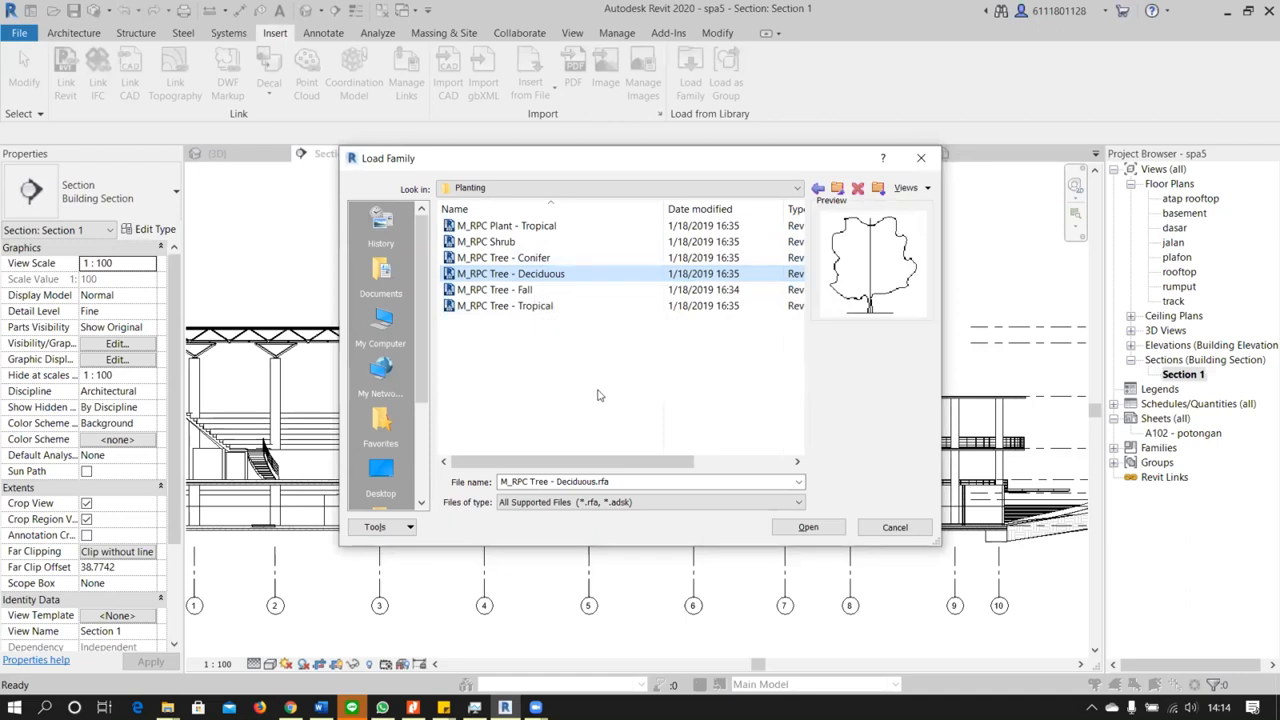
pyautogui.click(916, 162)
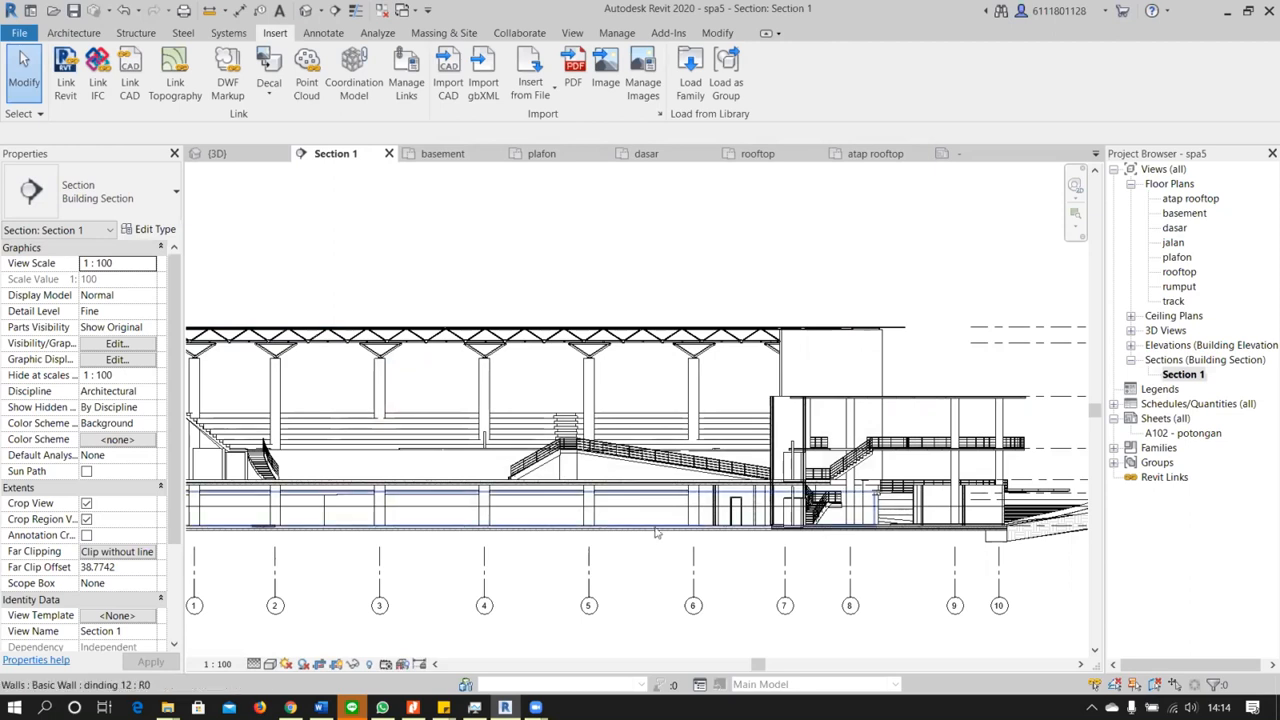
# Examine the sloped entrance ramp beside grid 10 and the level lines around it in Section 1
pyautogui.moveTo(656, 560); pyautogui.dragTo(366, 479, button='middle')
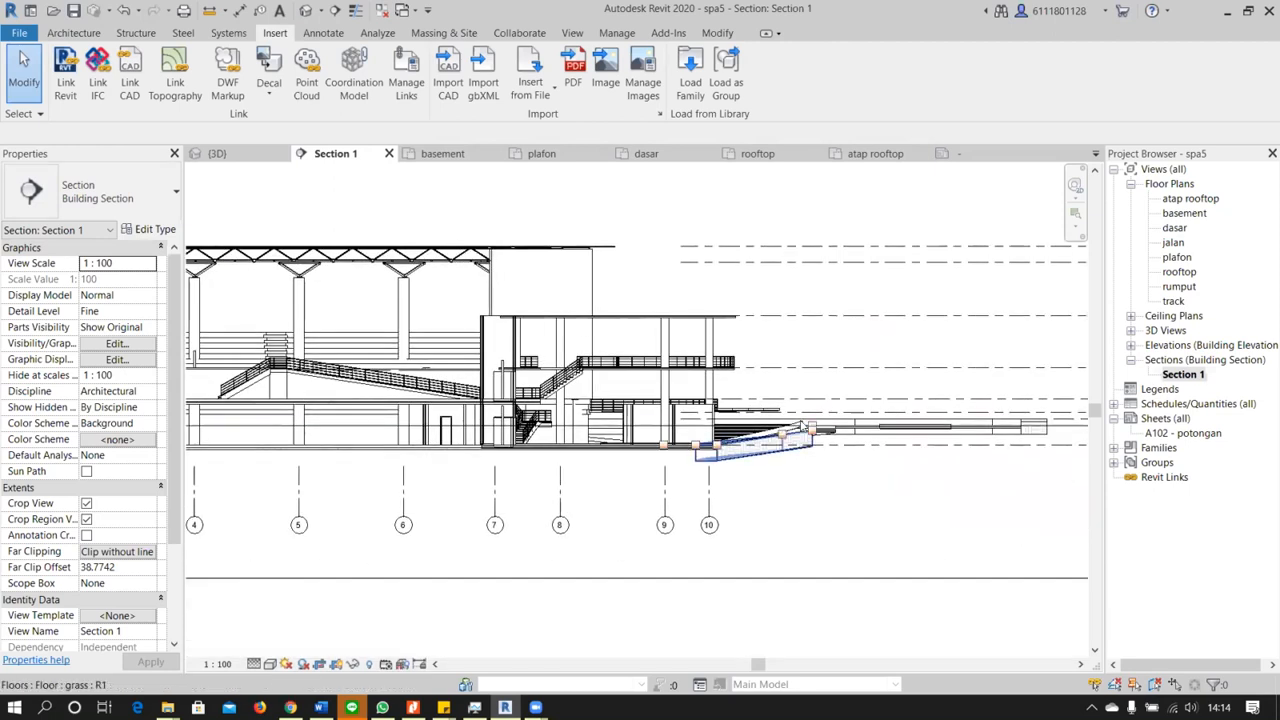
pyautogui.scroll(2, 745, 472)
pyautogui.scroll(2, 790, 468)
pyautogui.scroll(-1, 790, 468)
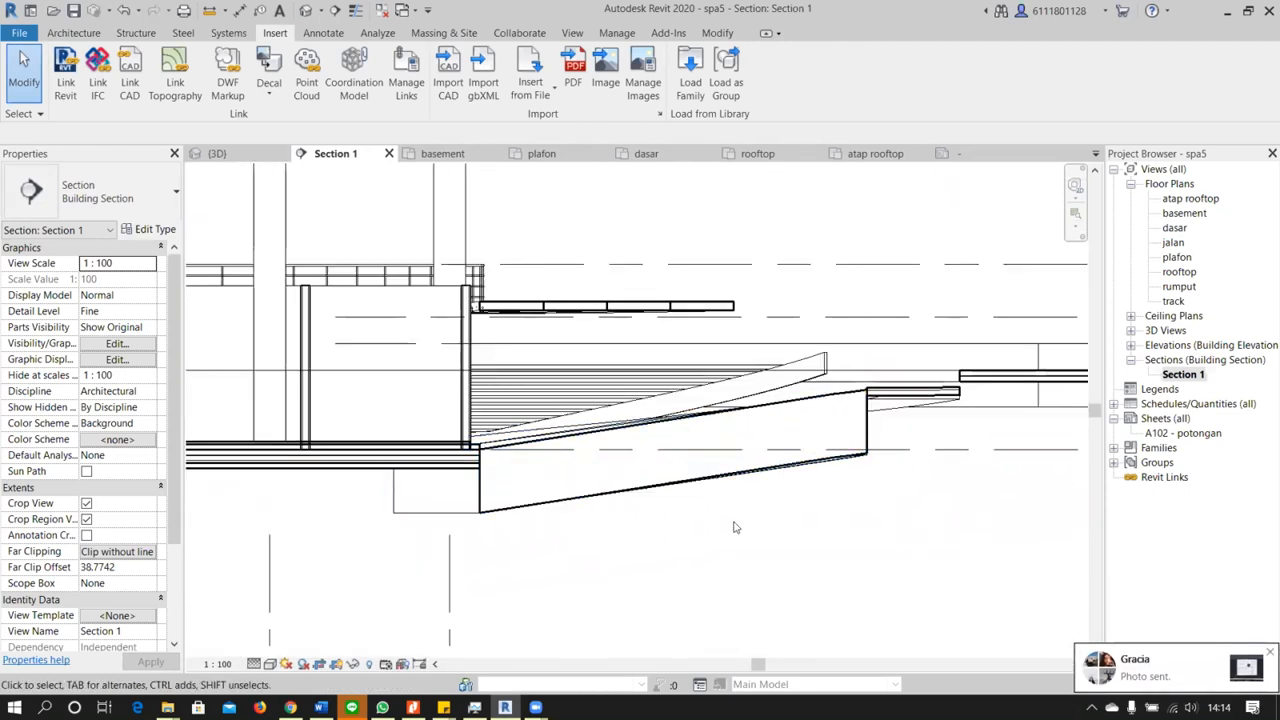
pyautogui.scroll(-2, 921, 507)
pyautogui.moveTo(921, 507); pyautogui.dragTo(690, 480, button='middle')
pyautogui.scroll(-2, 690, 480)
pyautogui.scroll(3, 1005, 430)
pyautogui.scroll(-4, 884, 440)
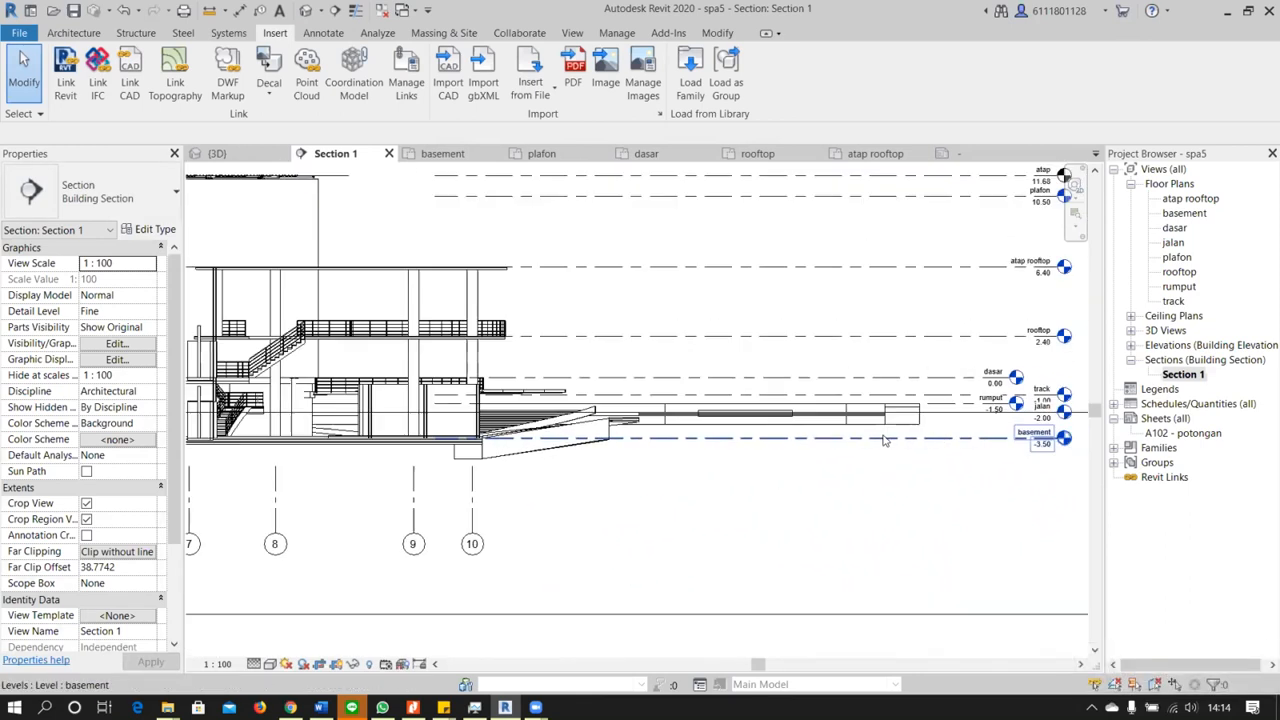
# Review the full section from the ground slab beyond grid 1 back to the ramp beyond grid 10
pyautogui.moveTo(468, 498); pyautogui.dragTo(840, 485, button='middle')
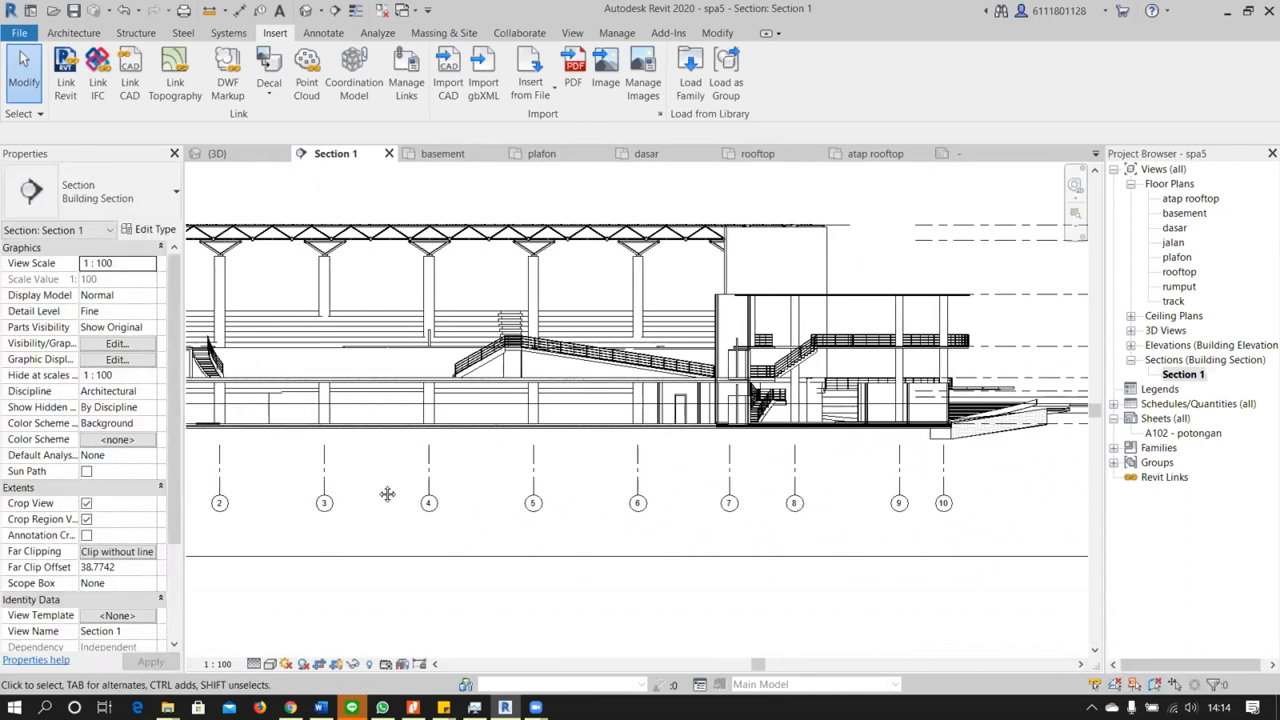
pyautogui.moveTo(389, 494); pyautogui.dragTo(872, 486, button='middle')
pyautogui.scroll(2, 545, 415)
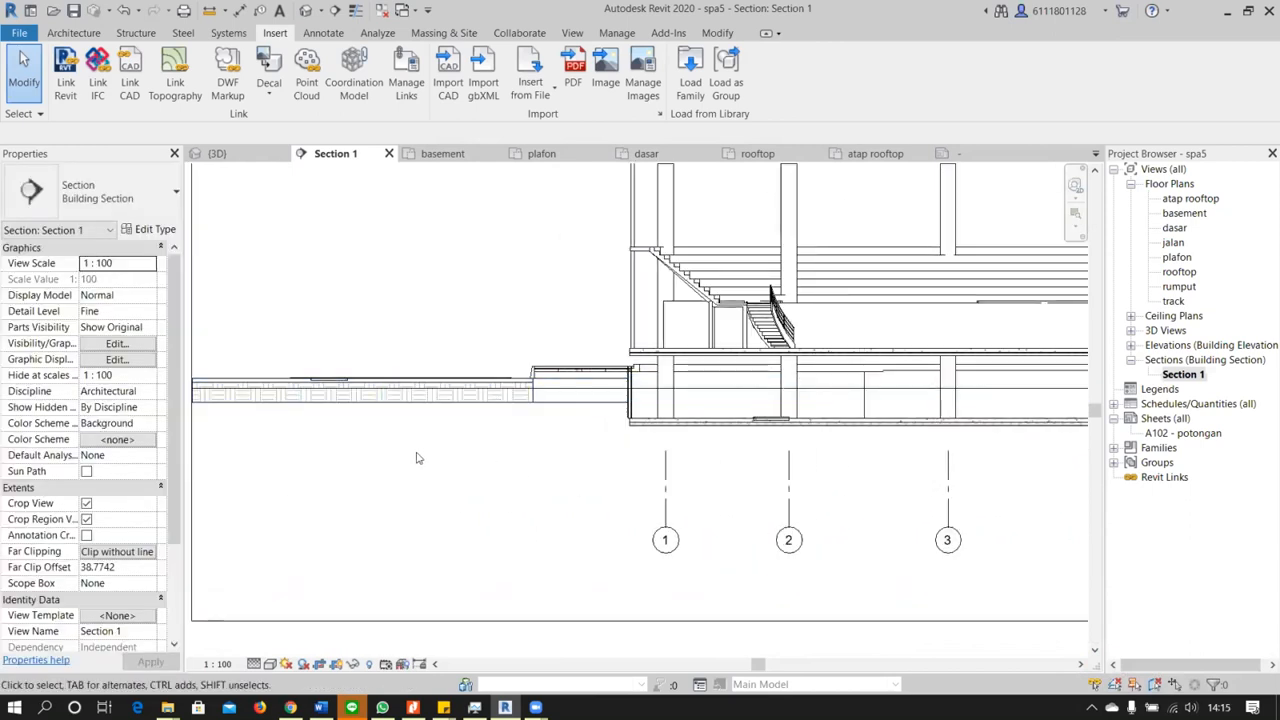
pyautogui.scroll(-1, 441, 477)
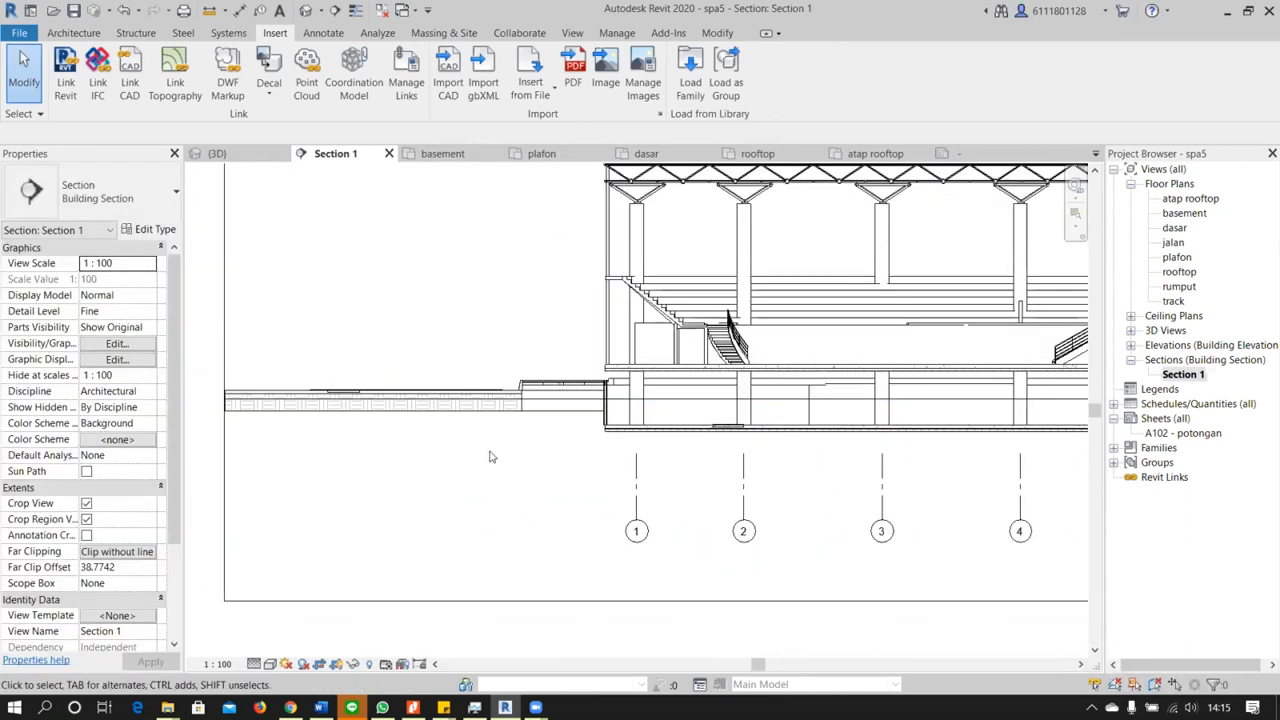
pyautogui.scroll(-4, 400, 523)
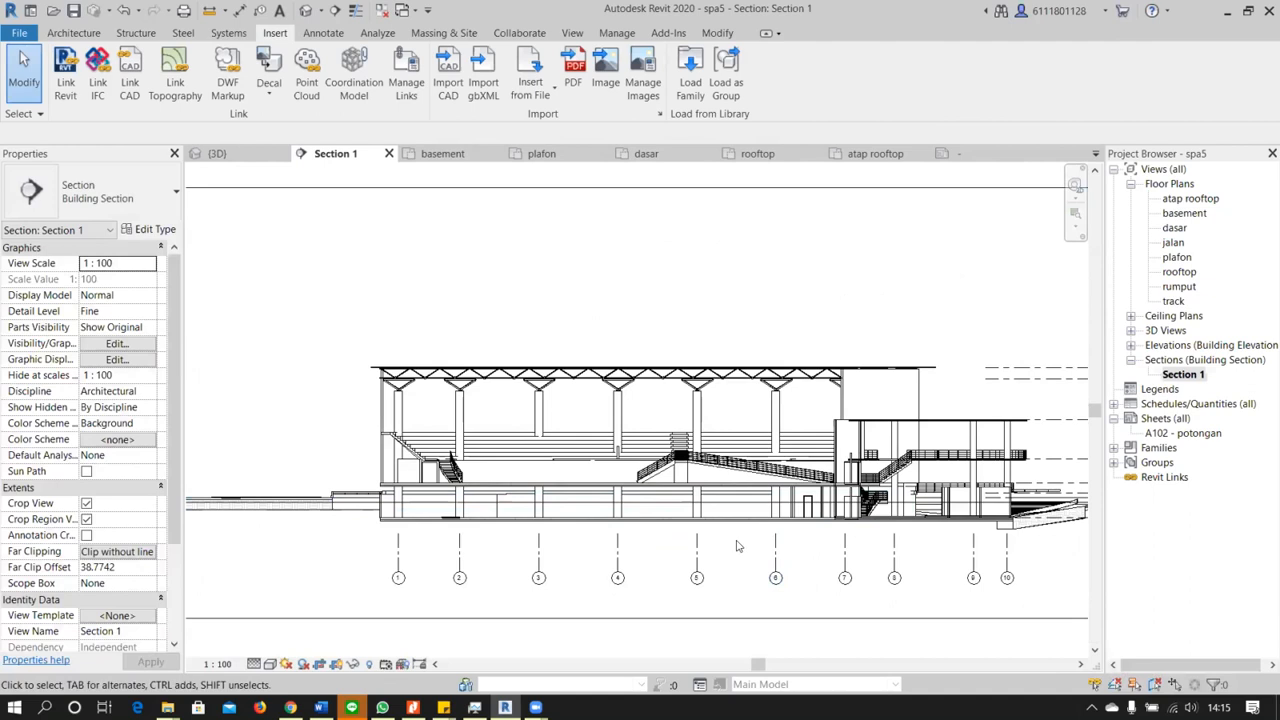
pyautogui.moveTo(739, 546); pyautogui.dragTo(700, 532, button='middle')
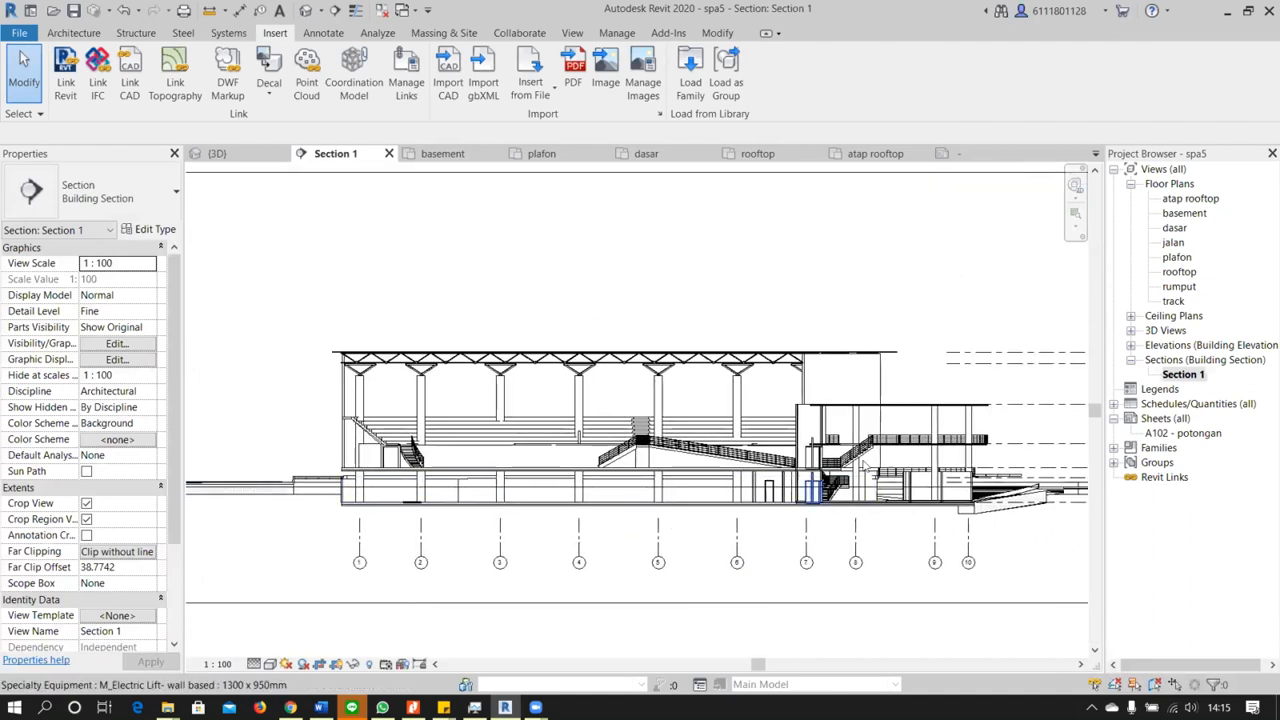
pyautogui.moveTo(931, 527)
pyautogui.mouseDown(button='middle')
pyautogui.moveTo(760, 530)
pyautogui.moveTo(817, 529)
pyautogui.mouseUp(button='middle')
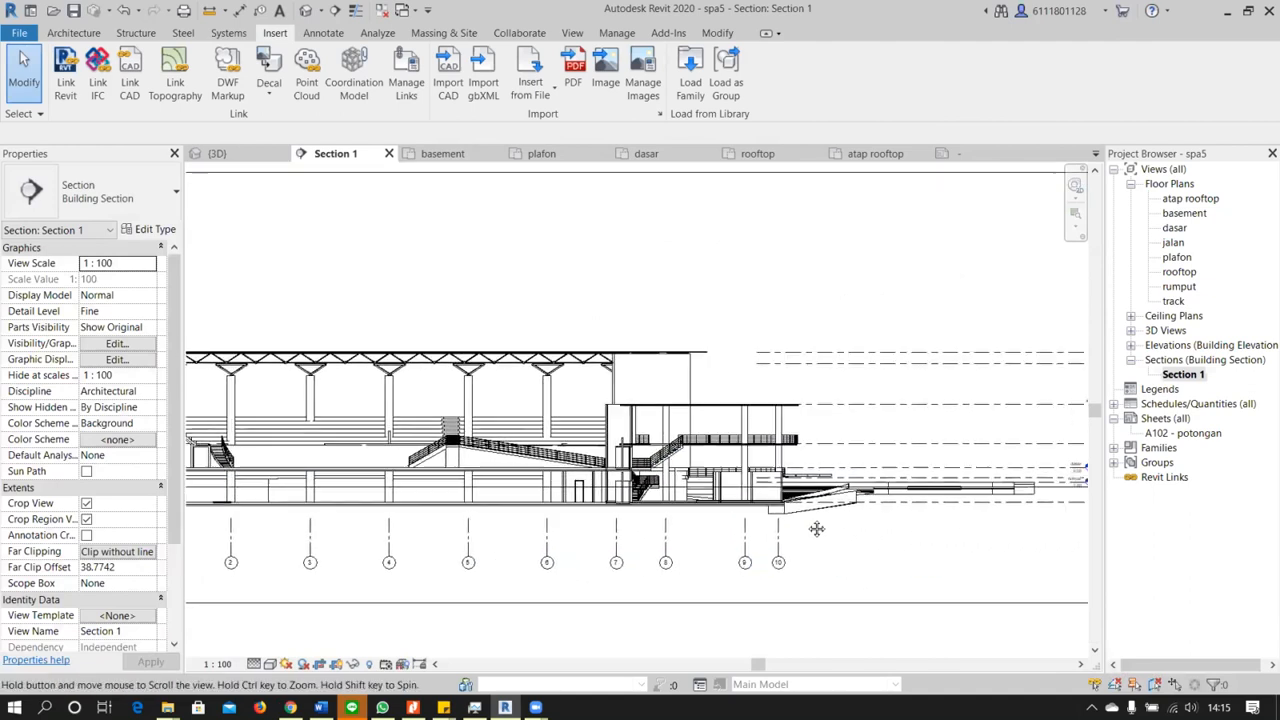
pyautogui.scroll(2, 1000, 490)
pyautogui.scroll(2, 965, 467)
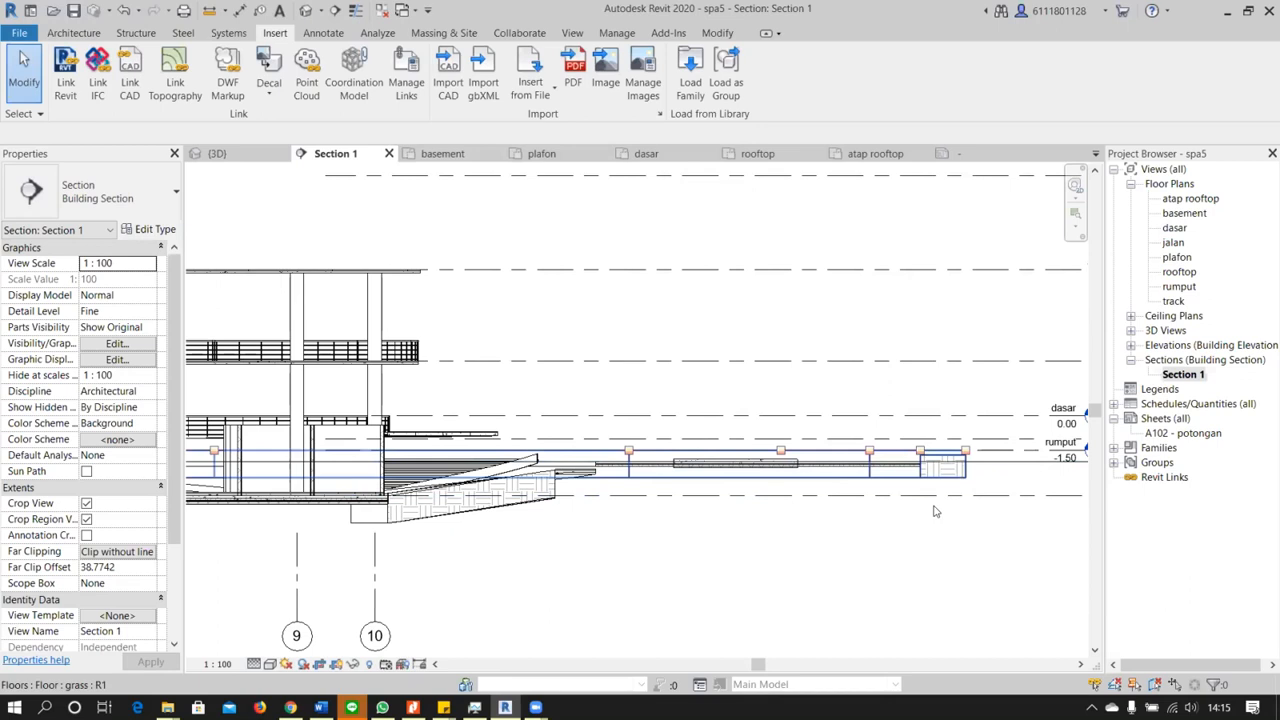
# Extend the plafon level line and its aligned levels across the whole building to beyond grid 1
pyautogui.click(355, 177)
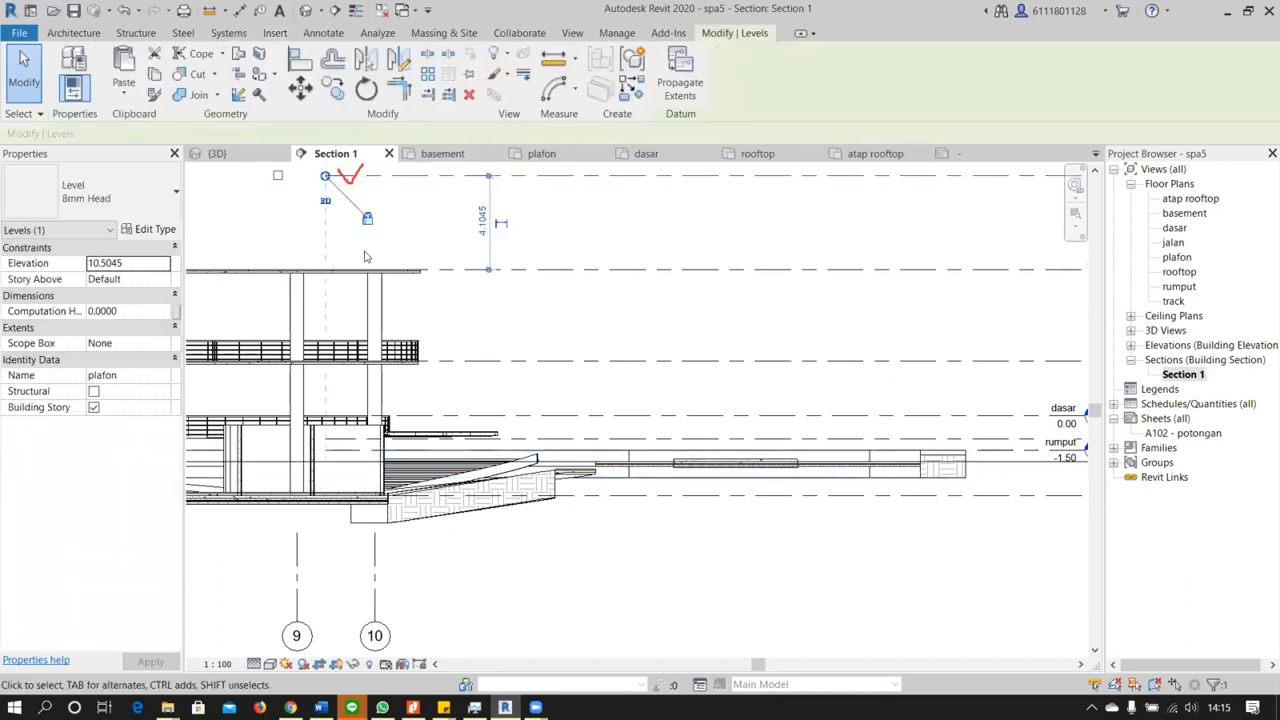
pyautogui.scroll(-1, 470, 284)
pyautogui.moveTo(502, 296); pyautogui.dragTo(503, 355, button='middle')
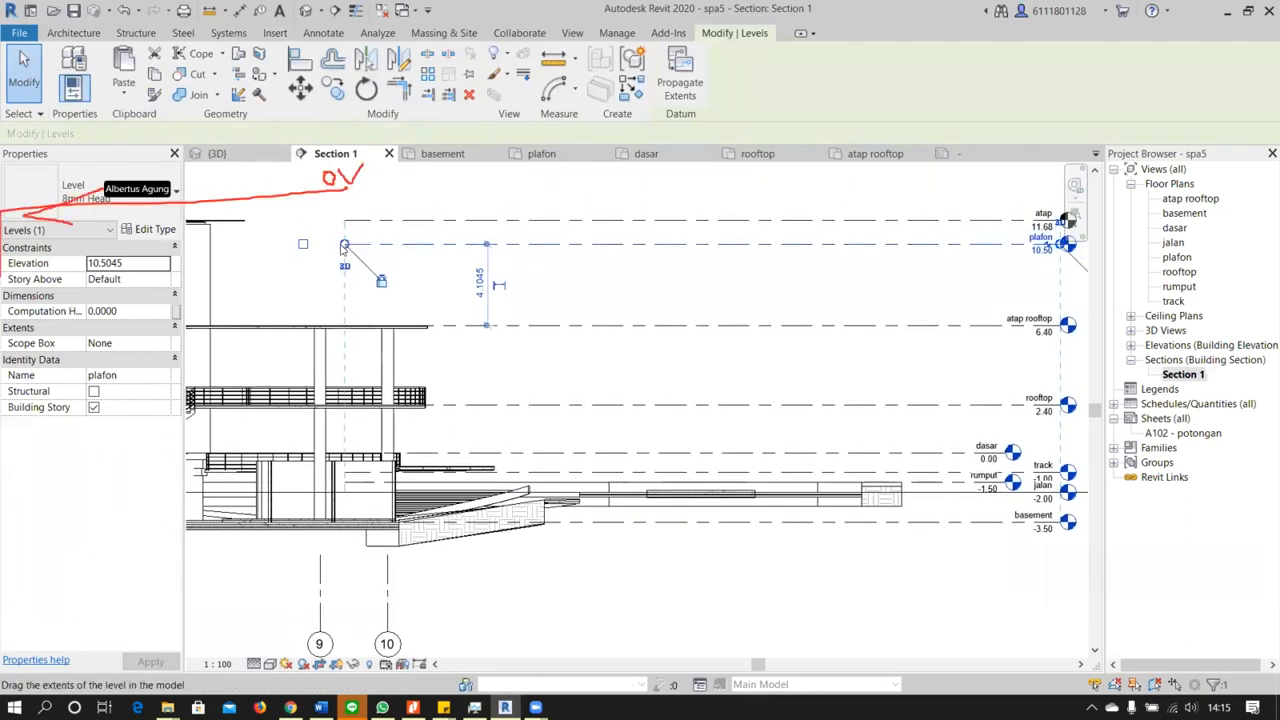
pyautogui.moveTo(344, 244); pyautogui.dragTo(345, 245)
pyautogui.scroll(-5, 345, 249)
pyautogui.moveTo(389, 327); pyautogui.dragTo(816, 369, button='middle')
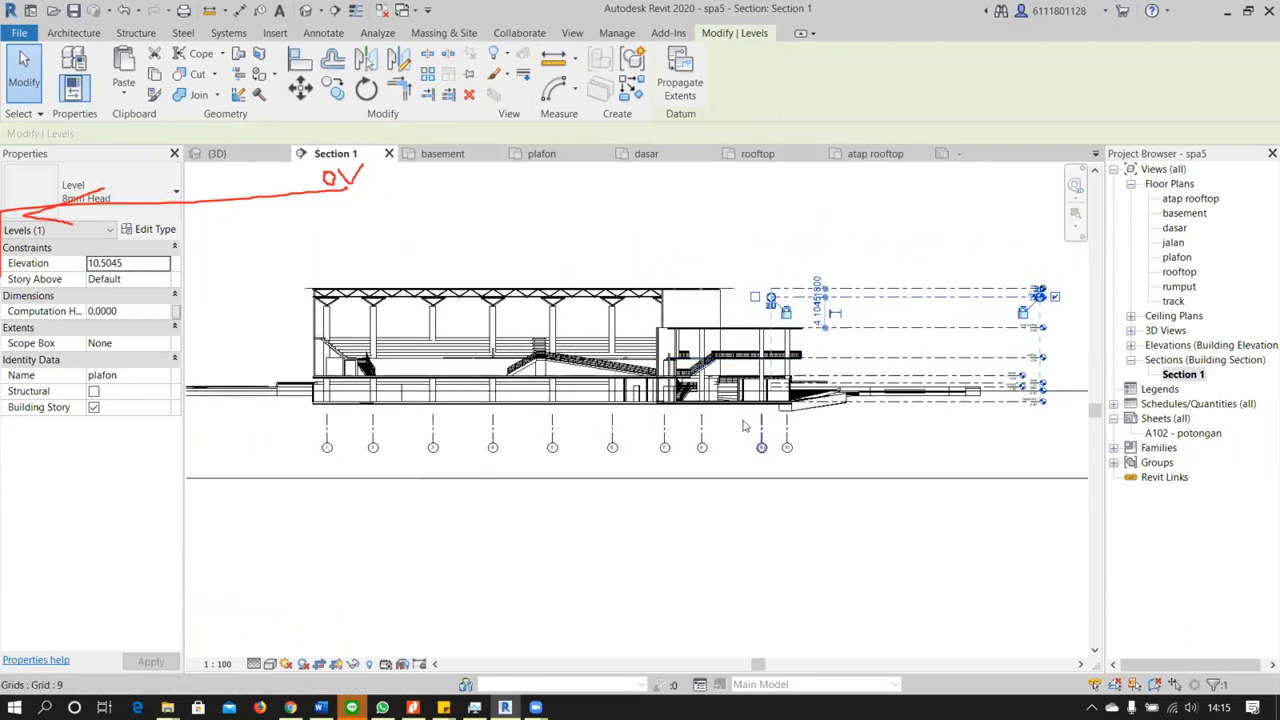
pyautogui.moveTo(581, 306); pyautogui.dragTo(288, 330)
pyautogui.moveTo(288, 330); pyautogui.dragTo(643, 338, button='middle')
pyautogui.moveTo(586, 300); pyautogui.dragTo(555, 300)
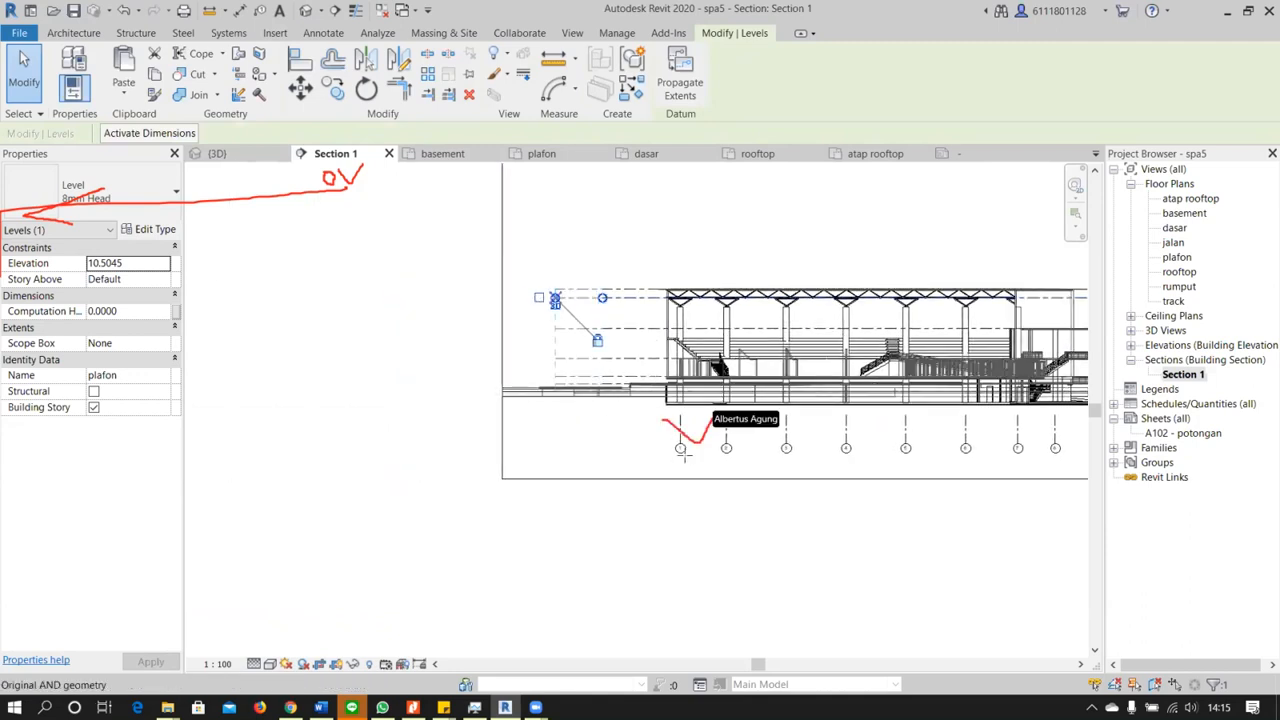
# Extend grid 1 and its aligned grid lines upward to above the truss roof
pyautogui.click(682, 425)
pyautogui.moveTo(682, 415); pyautogui.dragTo(675, 258)
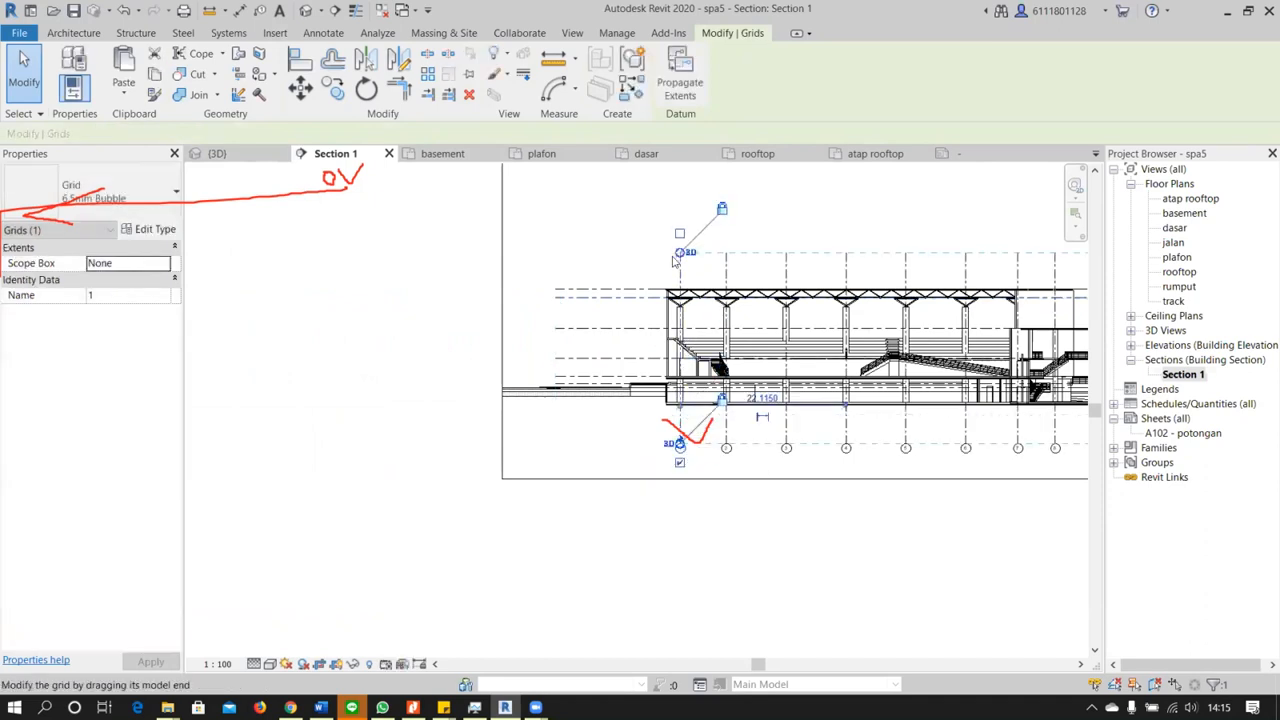
pyautogui.click(605, 447)
pyautogui.moveTo(733, 516); pyautogui.dragTo(555, 497, button='middle')
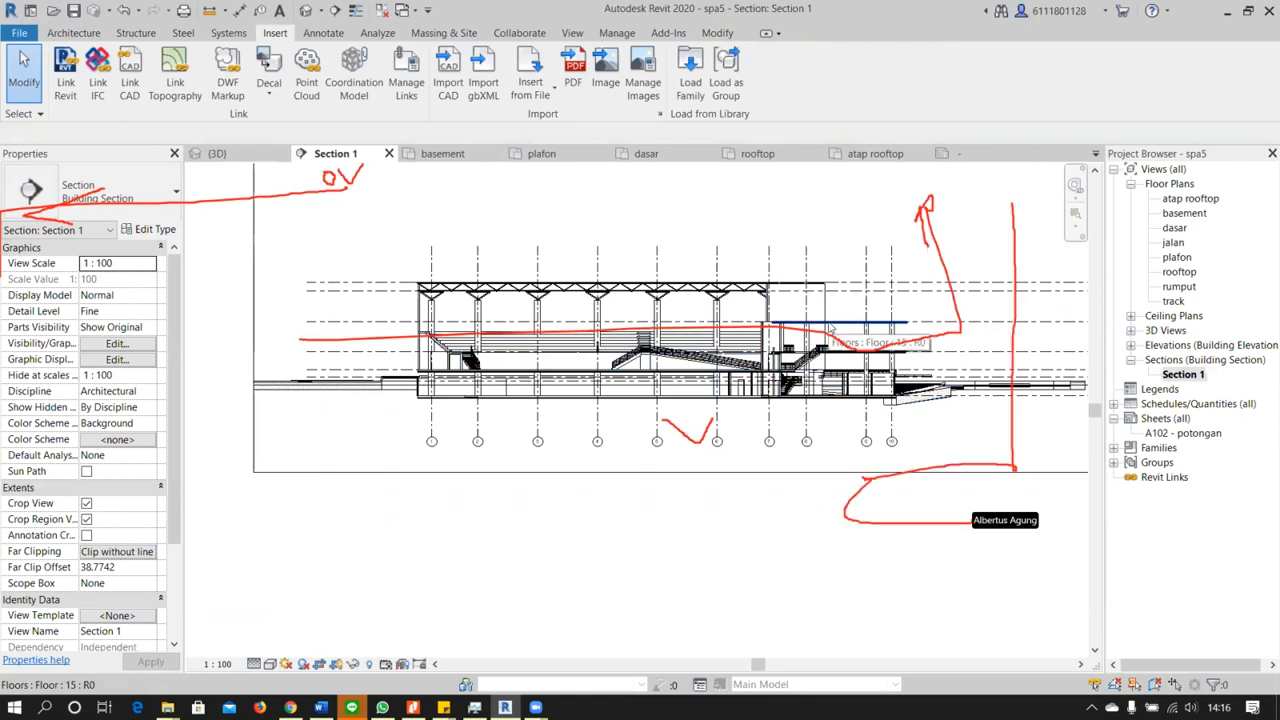
# Open the dasar floor plan and examine the oval building, its grids and the surrounding site
pyautogui.moveTo(782, 489); pyautogui.dragTo(680, 500, button='middle')
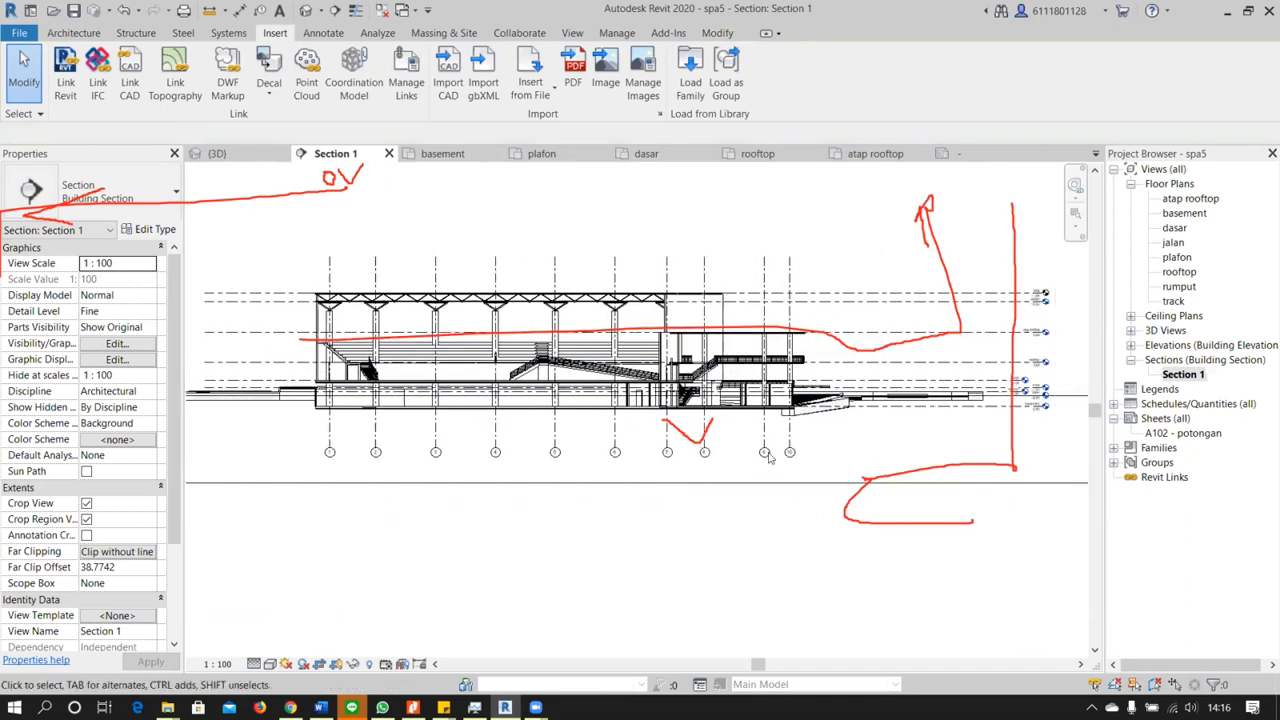
pyautogui.scroll(1, 668, 452)
pyautogui.moveTo(525, 489)
pyautogui.mouseDown(button='middle')
pyautogui.moveTo(760, 510)
pyautogui.moveTo(301, 504)
pyautogui.moveTo(424, 523)
pyautogui.mouseUp(button='middle')
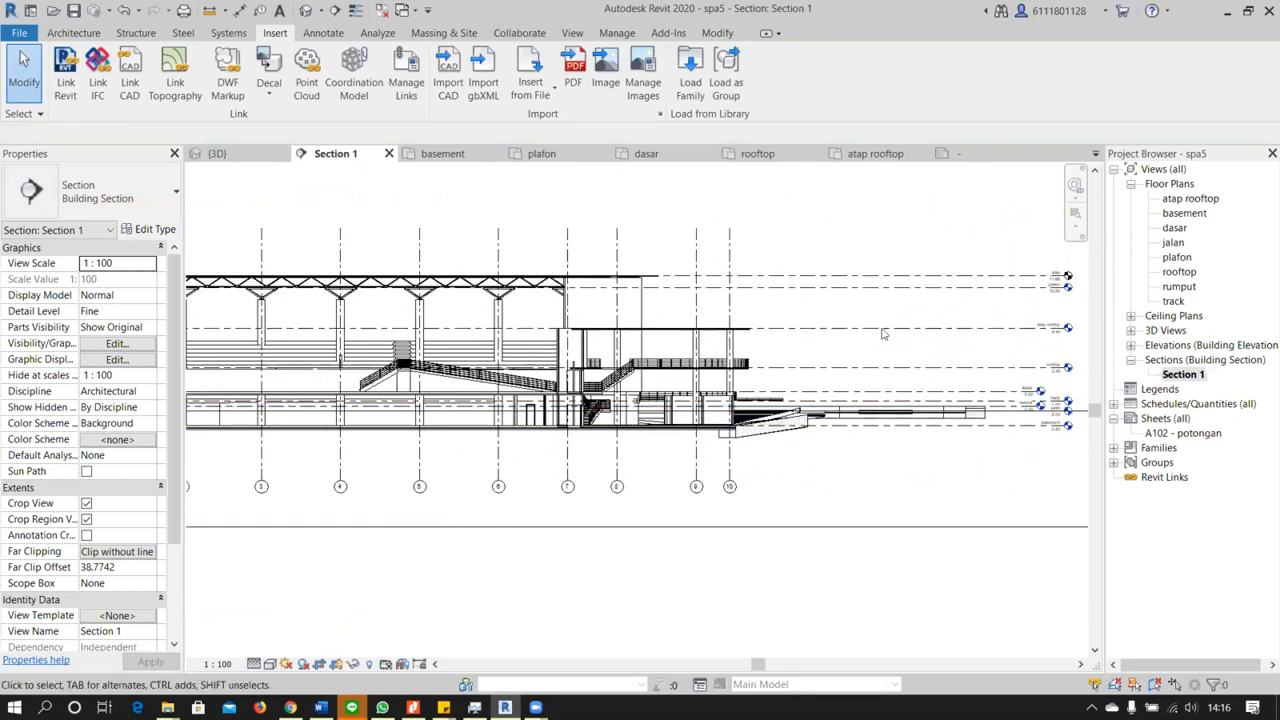
pyautogui.doubleClick(1175, 228)
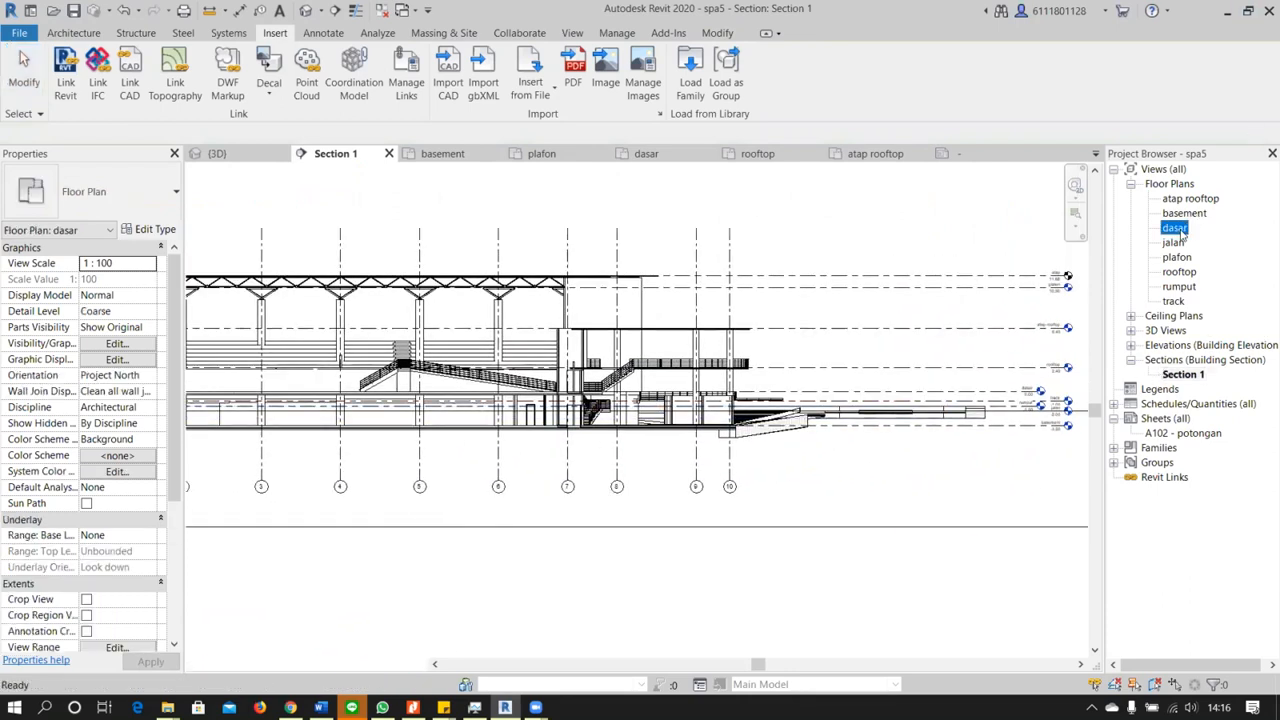
pyautogui.scroll(-2, 874, 362)
pyautogui.moveTo(874, 362); pyautogui.dragTo(774, 384, button='middle')
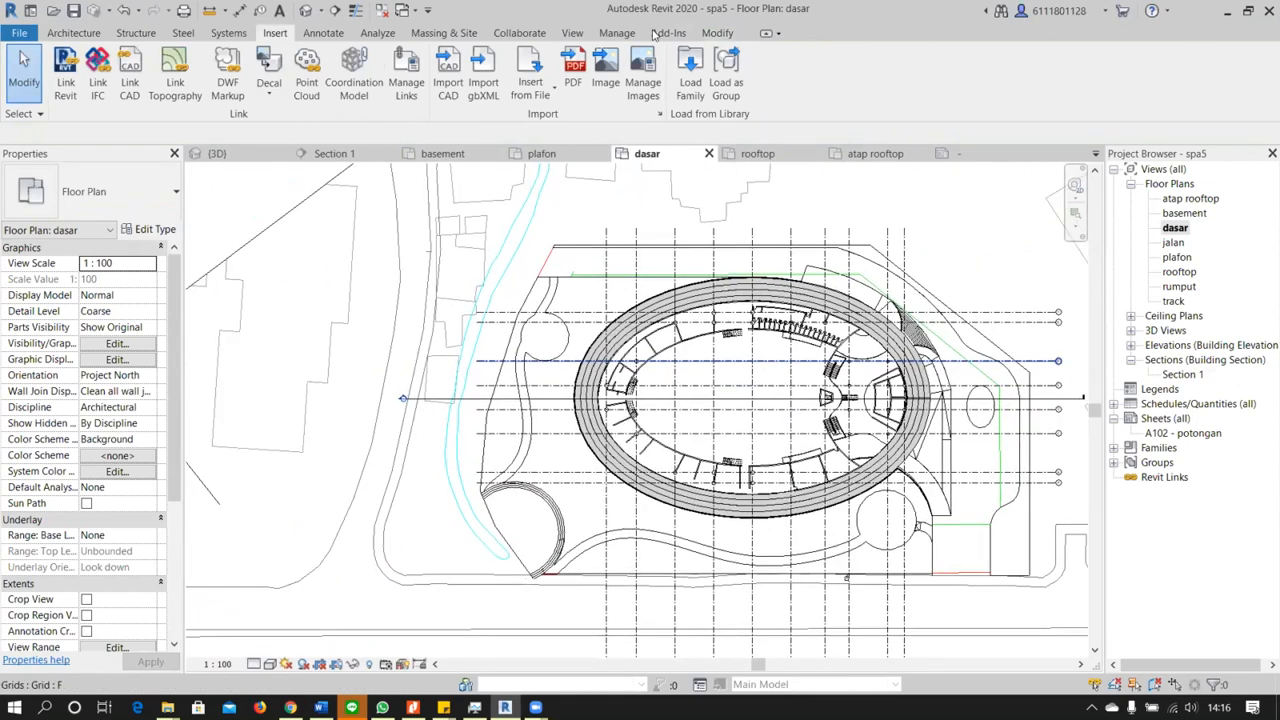
pyautogui.click(74, 33)
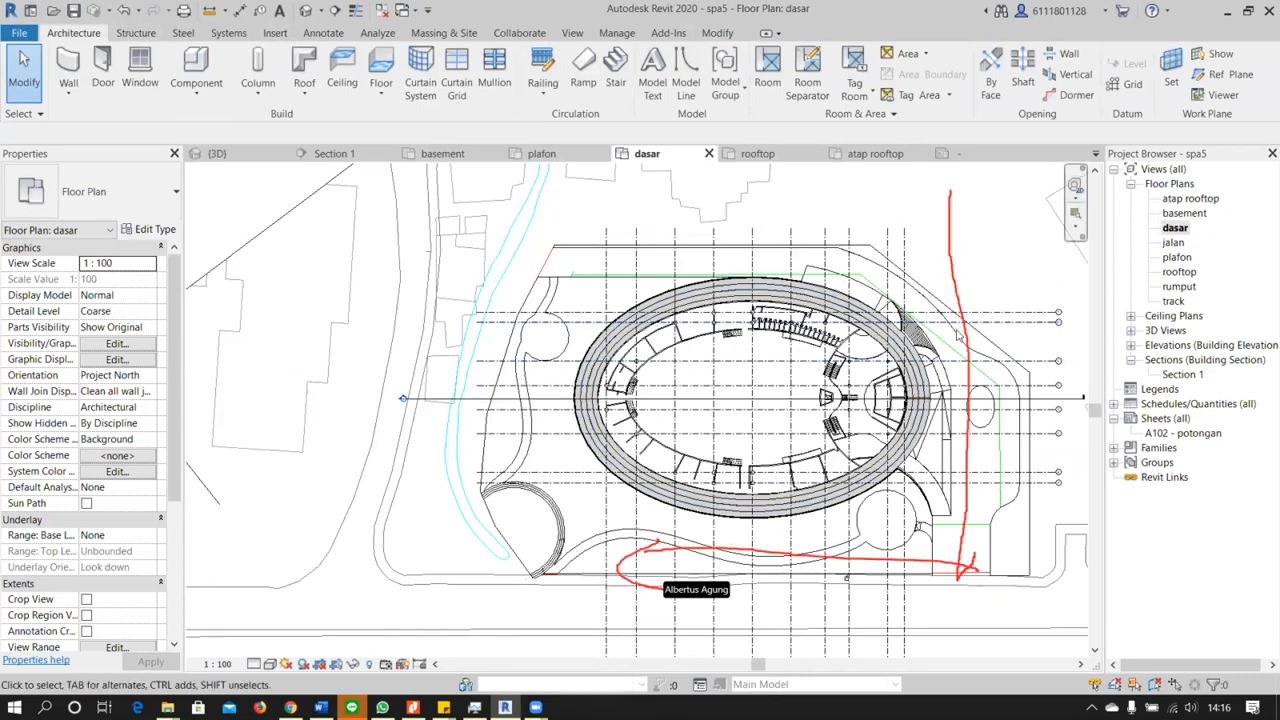
pyautogui.moveTo(878, 325); pyautogui.dragTo(709, 328, button='middle')
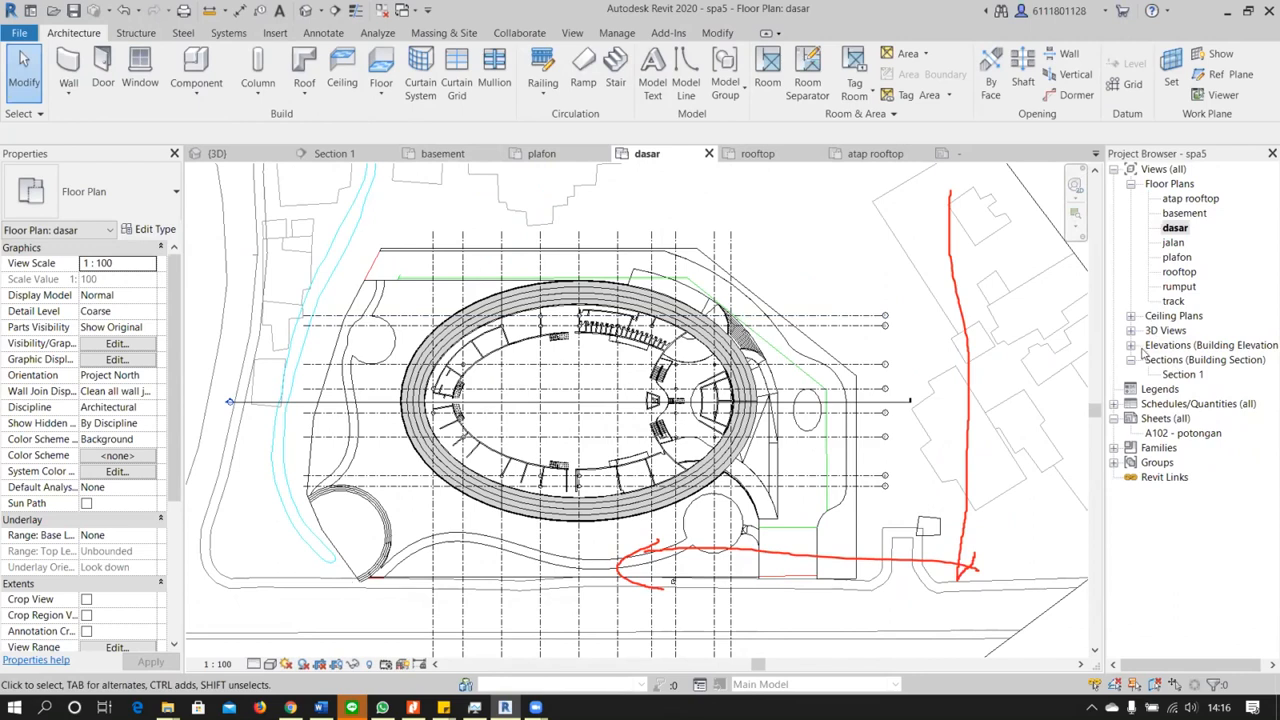
# Open the East elevation and examine how much of the building shows against its levels and grids
pyautogui.click(1131, 345)
pyautogui.doubleClick(1171, 360)
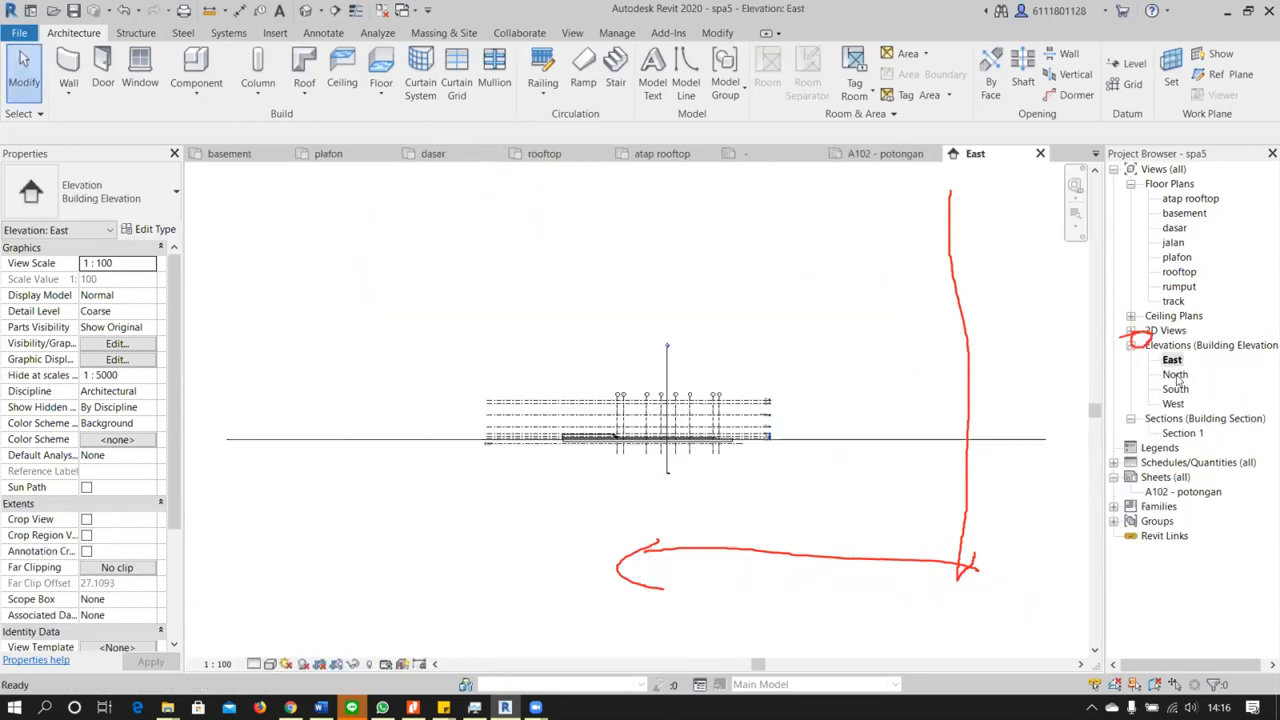
pyautogui.click(1176, 375)
pyautogui.scroll(5, 690, 452)
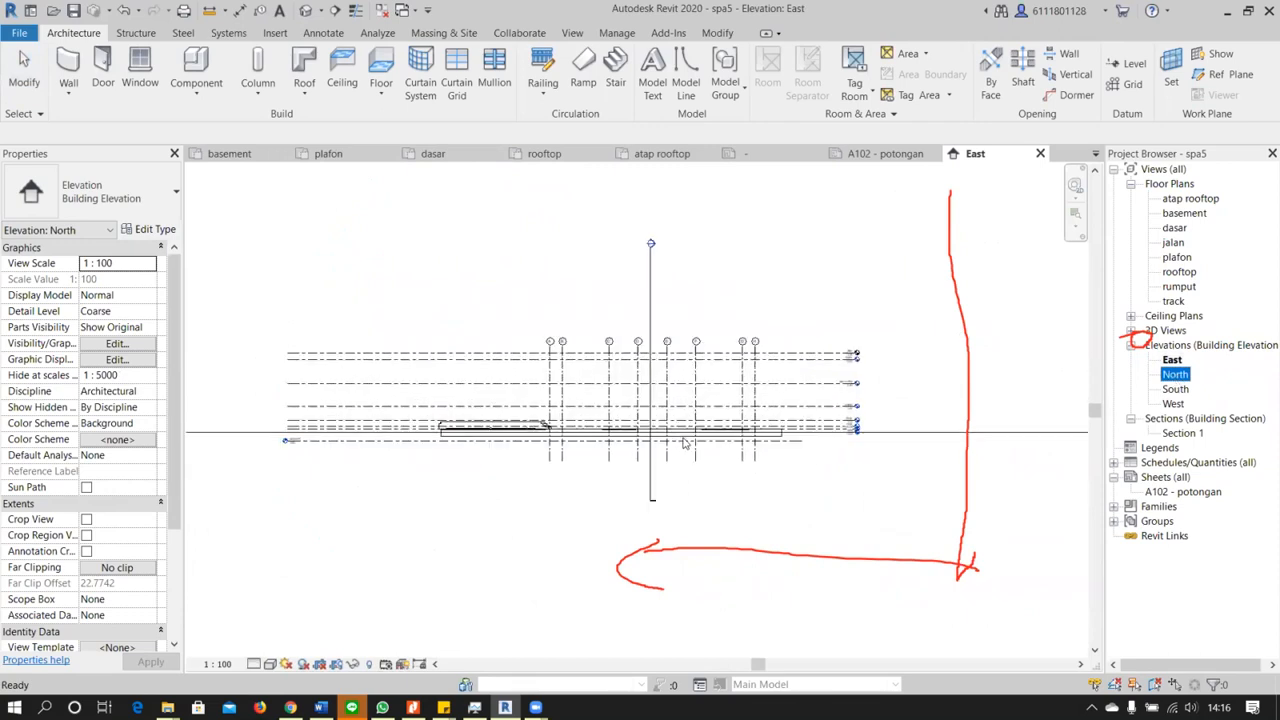
pyautogui.scroll(-1, 684, 443)
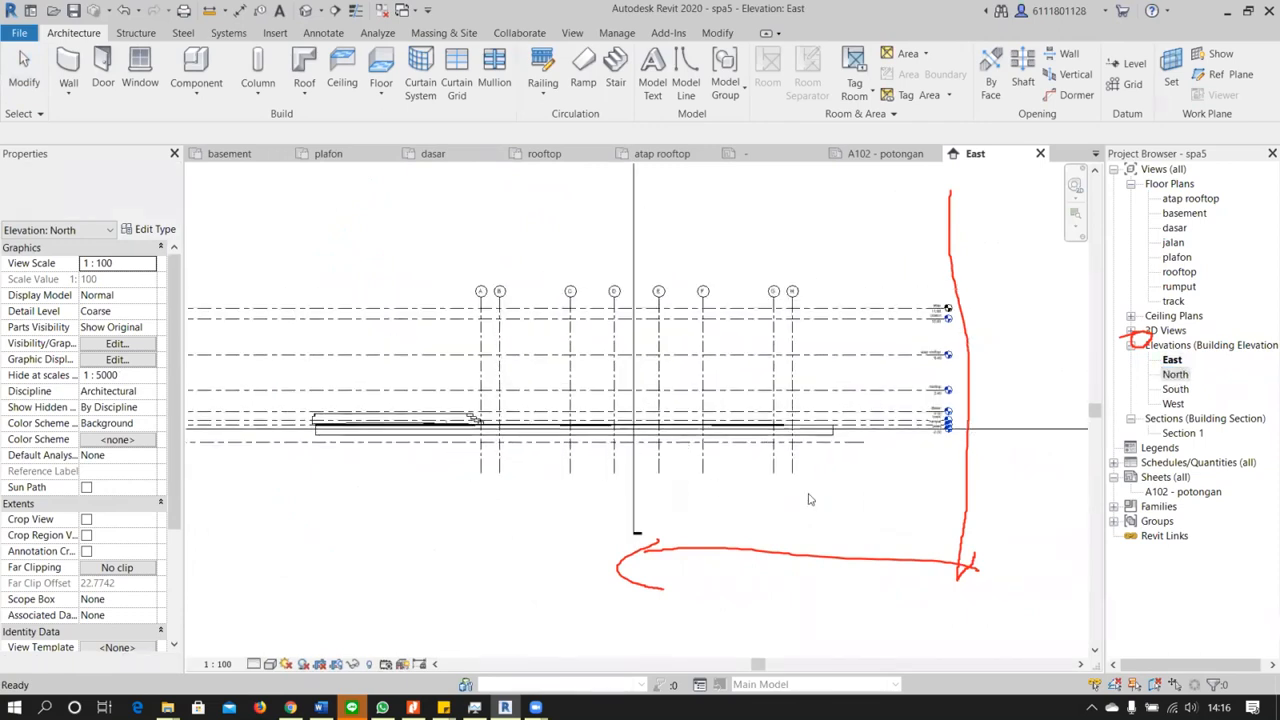
pyautogui.click(845, 499)
pyautogui.scroll(-4, 711, 476)
pyautogui.moveTo(525, 509); pyautogui.dragTo(586, 500, button='middle')
pyautogui.scroll(3, 500, 451)
pyautogui.scroll(2, 500, 451)
pyautogui.moveTo(723, 518); pyautogui.dragTo(503, 537, button='middle')
pyautogui.scroll(-3, 573, 487)
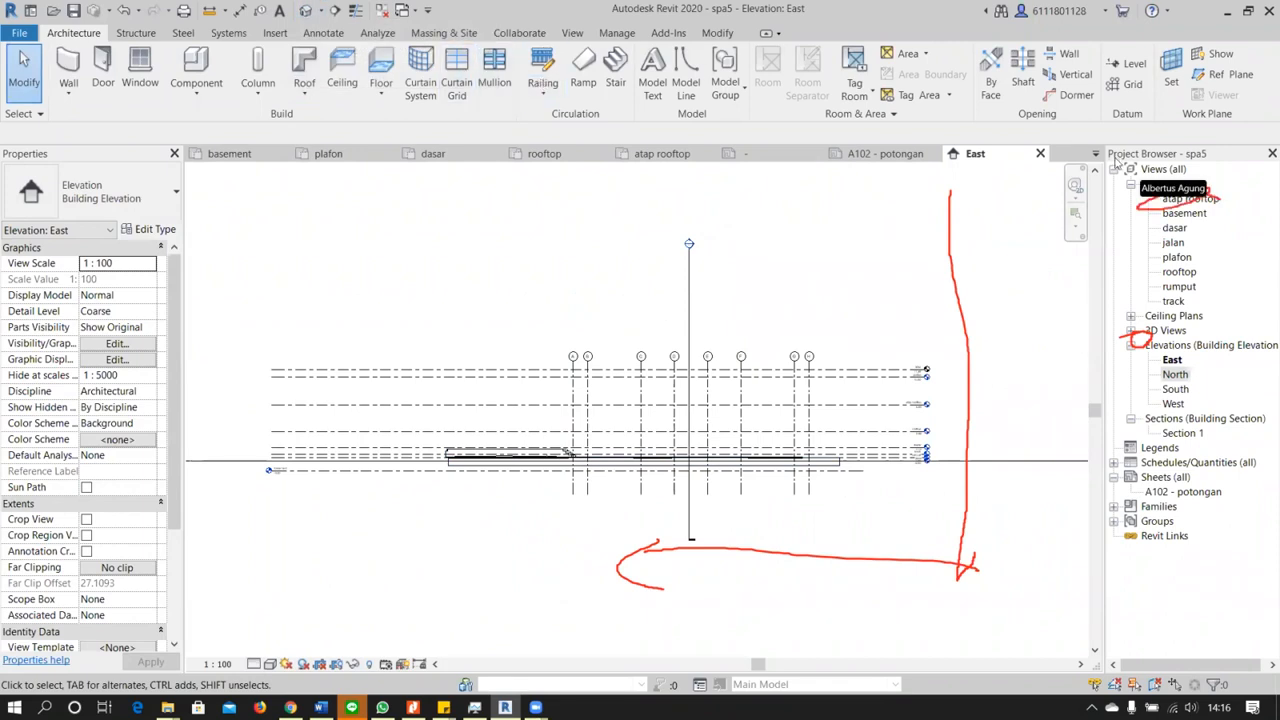
# Open the basement floor plan and examine the core rooms, the section line and the overall site
pyautogui.click(1178, 217)
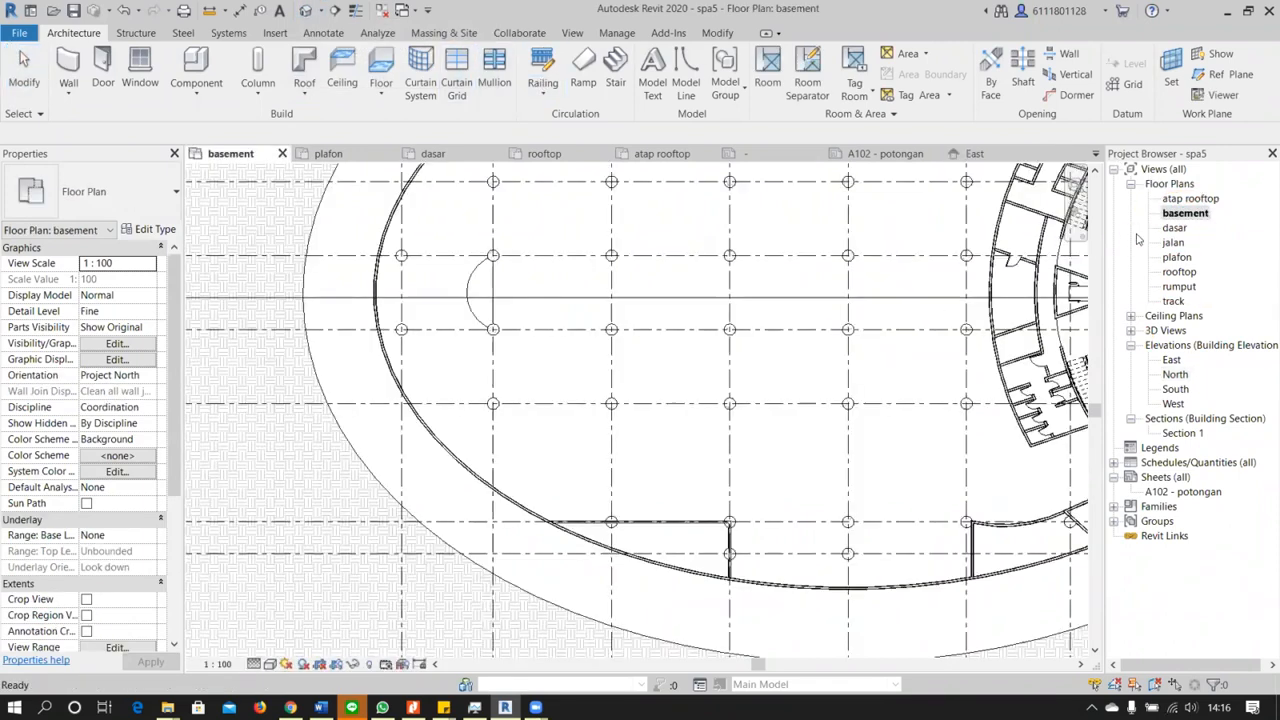
pyautogui.scroll(-5, 786, 371)
pyautogui.scroll(-2, 786, 371)
pyautogui.moveTo(786, 371); pyautogui.dragTo(731, 393, button='middle')
pyautogui.scroll(2, 749, 382)
pyautogui.moveTo(875, 362); pyautogui.dragTo(770, 383, button='middle')
pyautogui.scroll(-1, 768, 384)
pyautogui.scroll(4, 768, 385)
pyautogui.scroll(2, 768, 384)
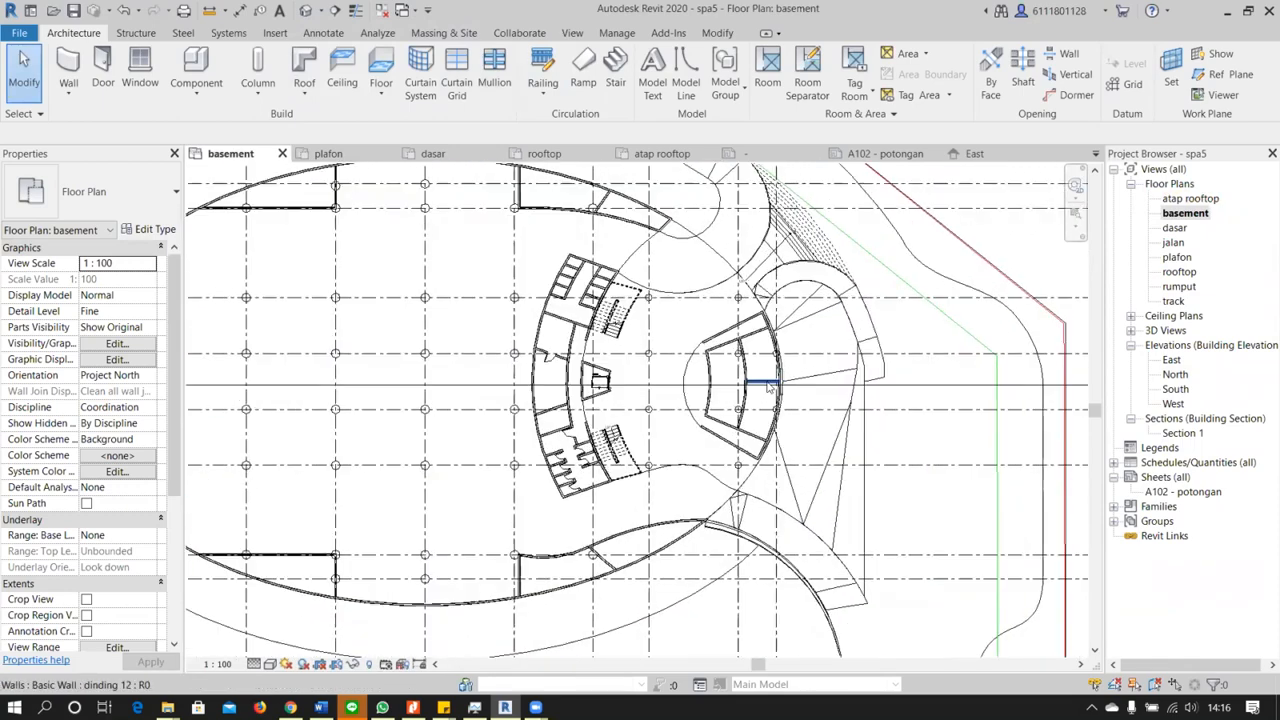
pyautogui.scroll(-3, 768, 384)
pyautogui.scroll(-3, 769, 385)
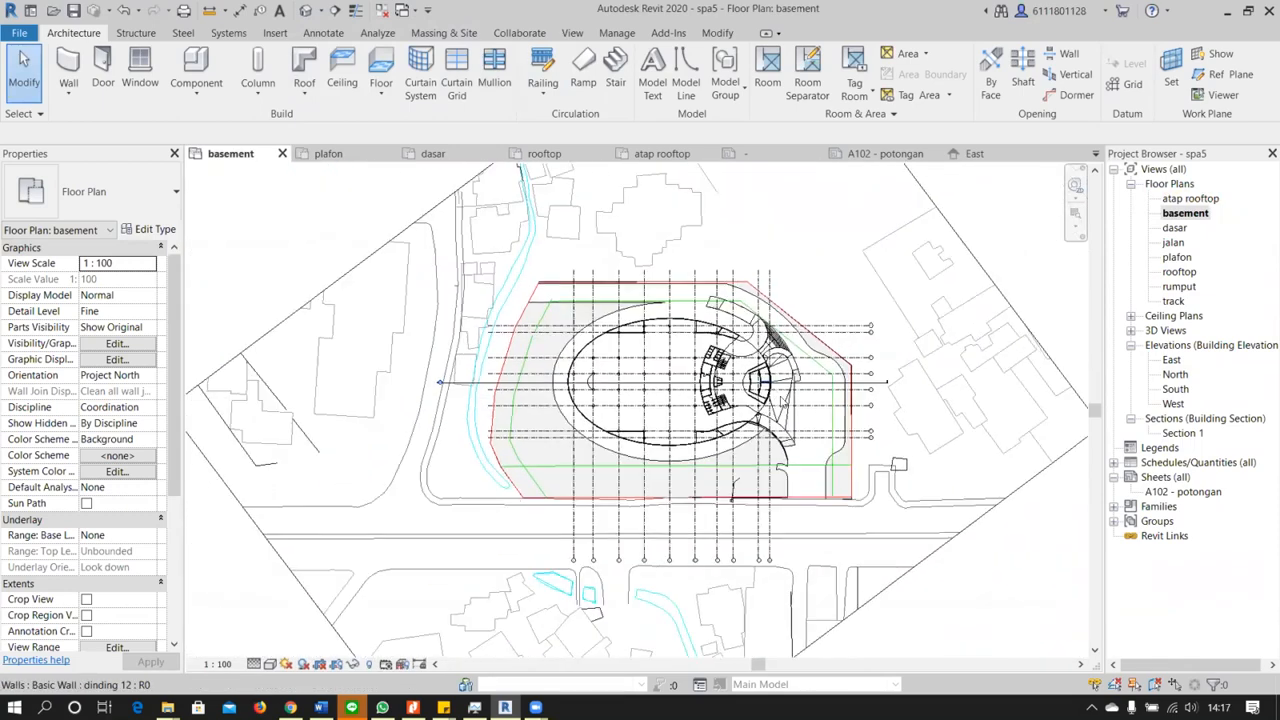
# Locate the four elevation markers near the lower corner of the site in the basement floor plan and select them together
pyautogui.scroll(3, 811, 425)
pyautogui.moveTo(589, 363); pyautogui.dragTo(724, 489, button='middle')
pyautogui.scroll(3, 699, 384)
pyautogui.scroll(-2, 806, 387)
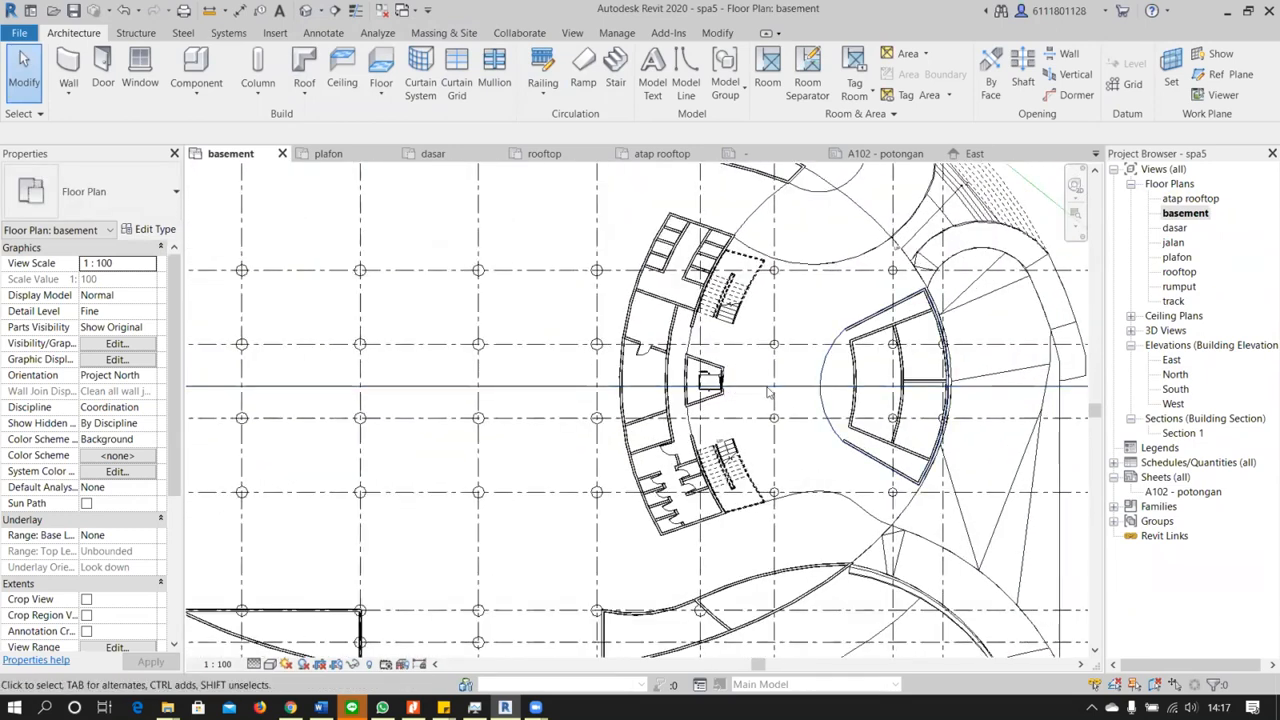
pyautogui.scroll(-2, 786, 383)
pyautogui.scroll(-6, 785, 383)
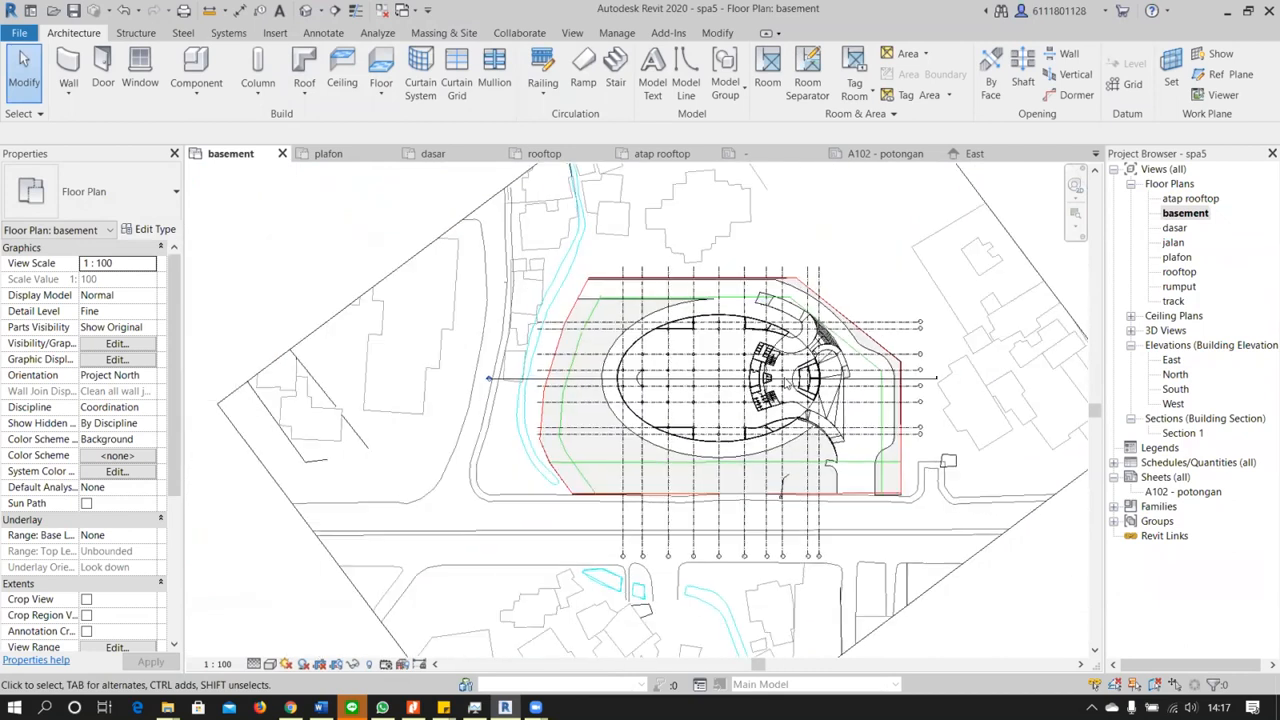
pyautogui.scroll(1, 701, 452)
pyautogui.moveTo(701, 452); pyautogui.dragTo(722, 297, button='middle')
pyautogui.scroll(7, 692, 459)
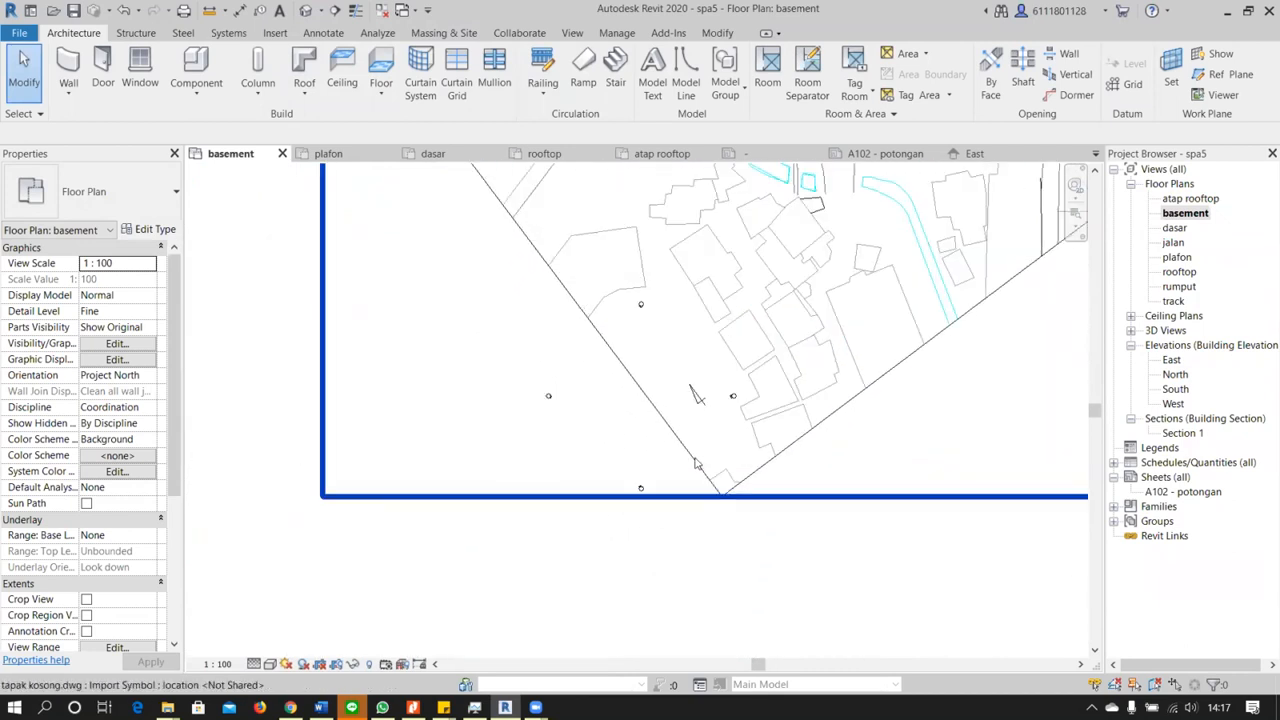
pyautogui.scroll(-1, 692, 459)
pyautogui.moveTo(438, 524)
pyautogui.mouseDown()
pyautogui.moveTo(464, 478)
pyautogui.moveTo(790, 287)
pyautogui.mouseUp()
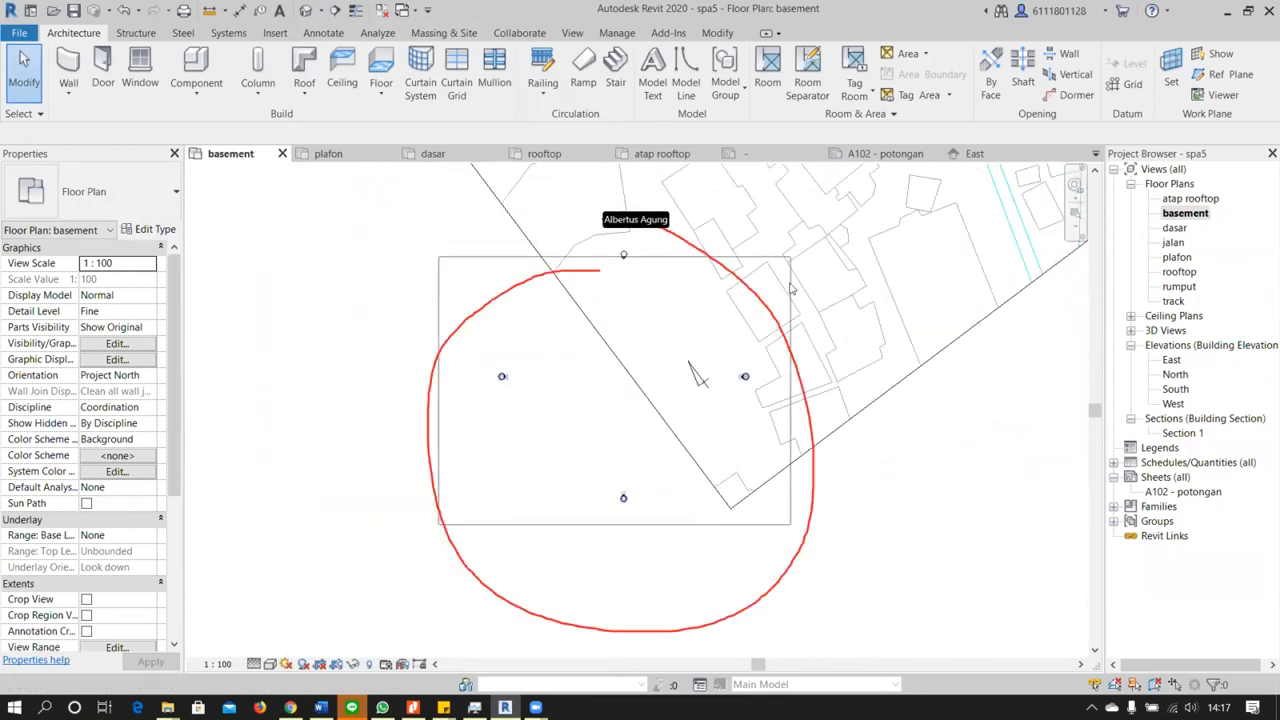
# Move the four selected elevation markers from the site's corner onto the oval building and clear the selection
pyautogui.moveTo(798, 232); pyautogui.dragTo(798, 234)
pyautogui.scroll(-3, 798, 234)
pyautogui.moveTo(788, 415); pyautogui.dragTo(603, 552, button='middle')
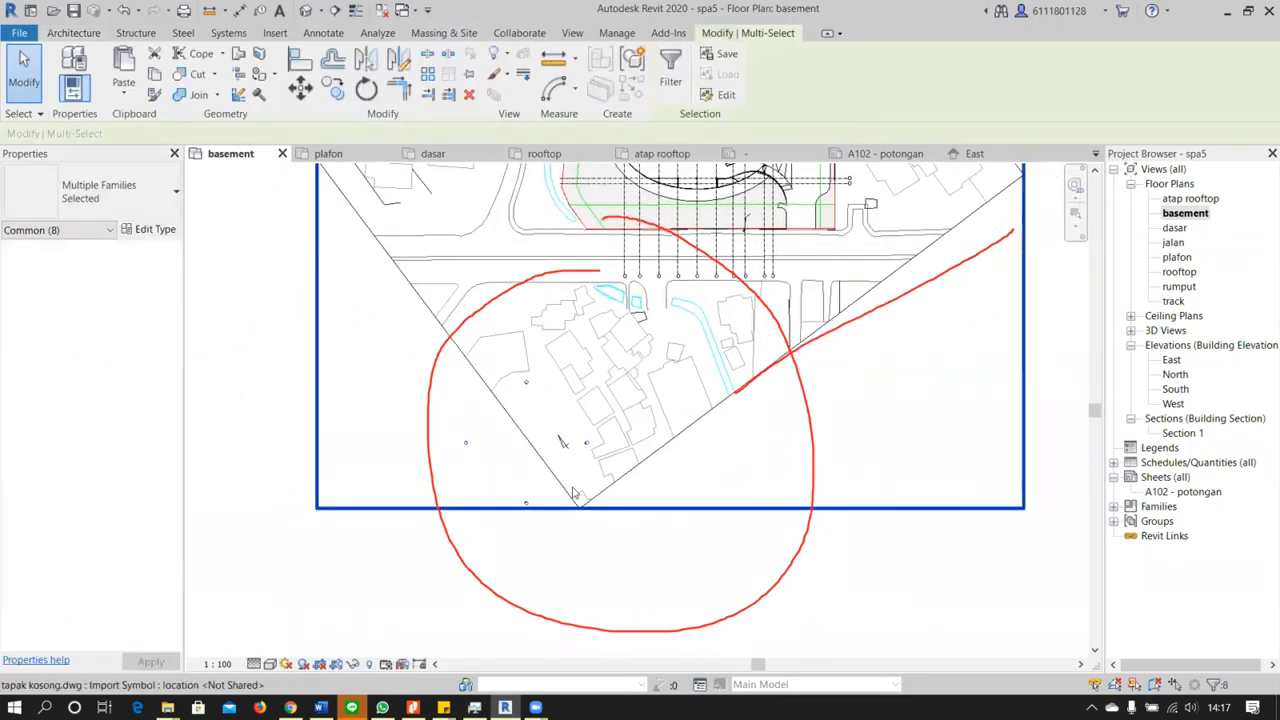
pyautogui.moveTo(649, 391); pyautogui.dragTo(664, 372)
pyautogui.moveTo(792, 250); pyautogui.dragTo(794, 246)
pyautogui.moveTo(798, 250)
pyautogui.mouseDown(button='middle')
pyautogui.moveTo(740, 465)
pyautogui.moveTo(718, 455)
pyautogui.mouseUp(button='middle')
pyautogui.scroll(3, 714, 452)
pyautogui.moveTo(641, 271); pyautogui.dragTo(656, 284)
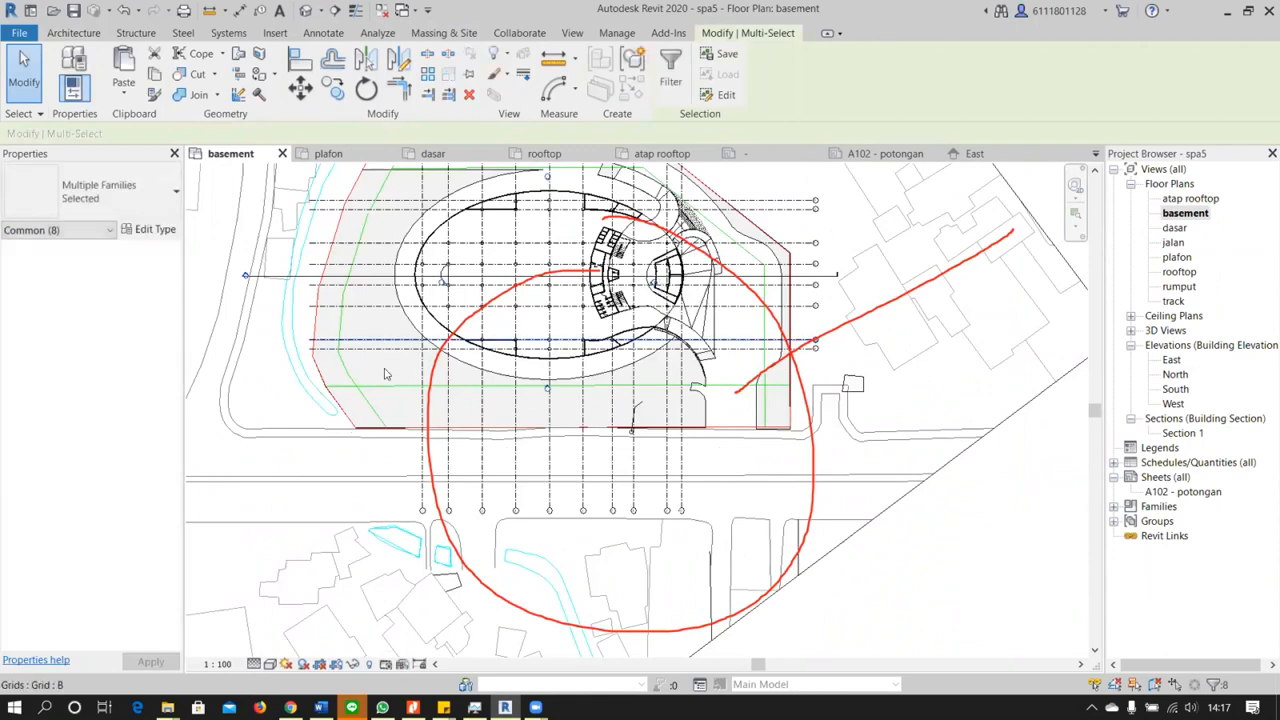
pyautogui.moveTo(481, 385); pyautogui.dragTo(563, 465, button='middle')
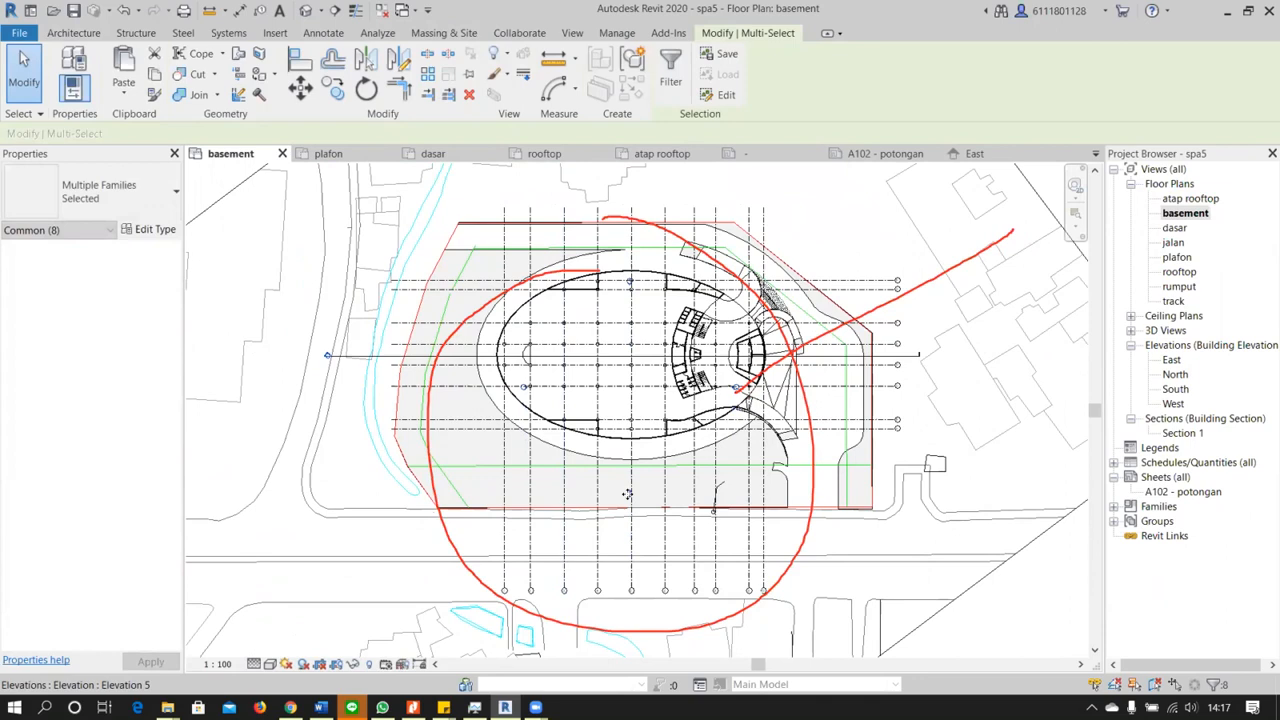
pyautogui.press('Escape')
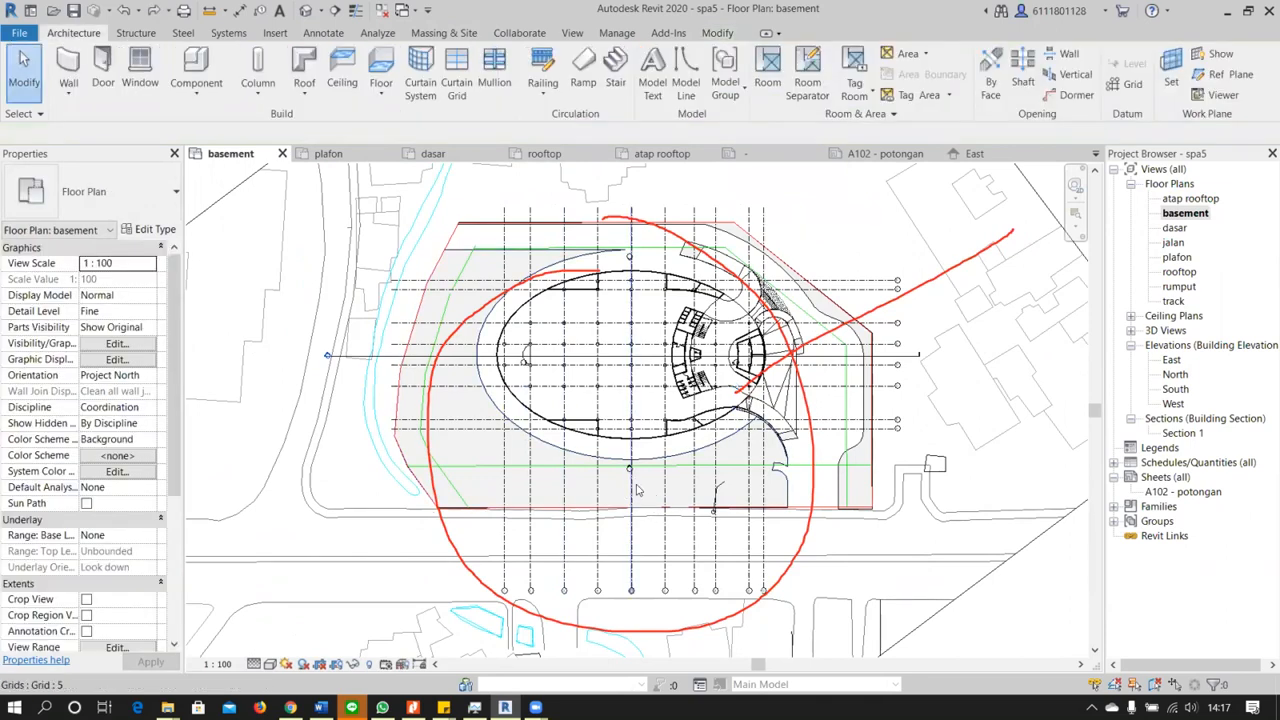
# Move the elevation marker just below the oval building down along grid 5, past the site boundary onto the road
pyautogui.scroll(3, 629, 467)
pyautogui.click(627, 464)
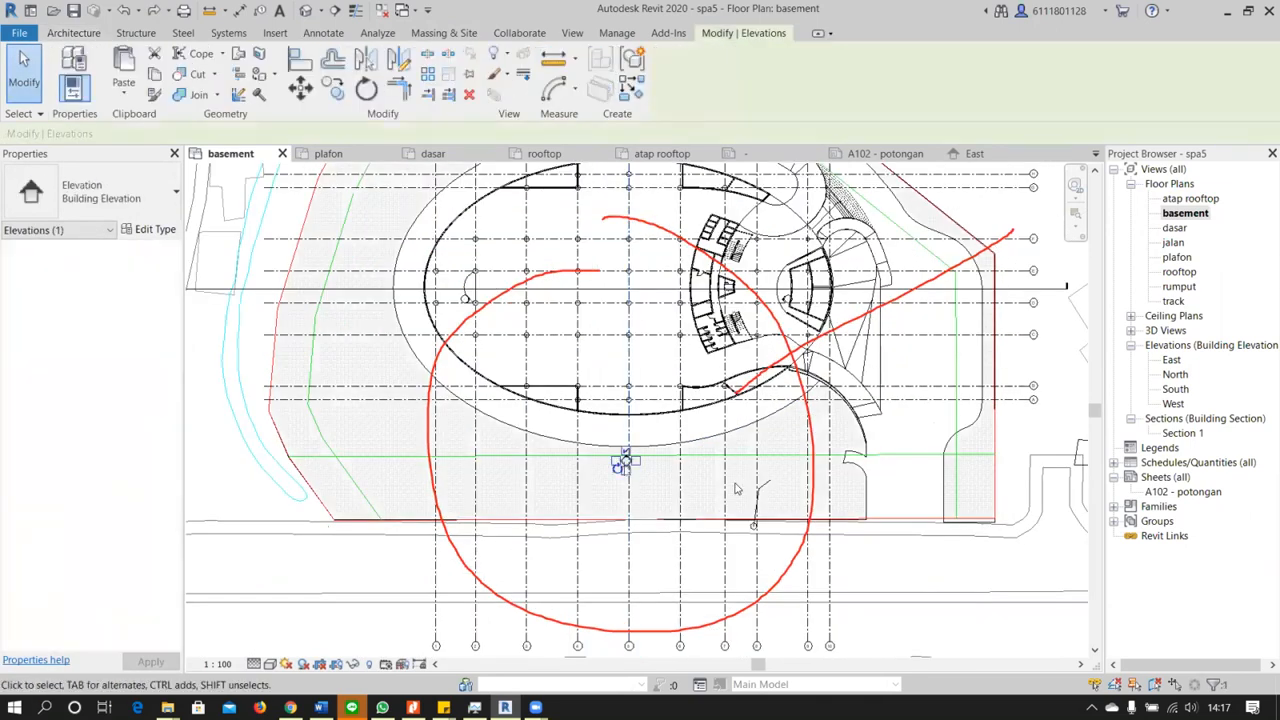
pyautogui.press('Escape')
pyautogui.click(627, 463)
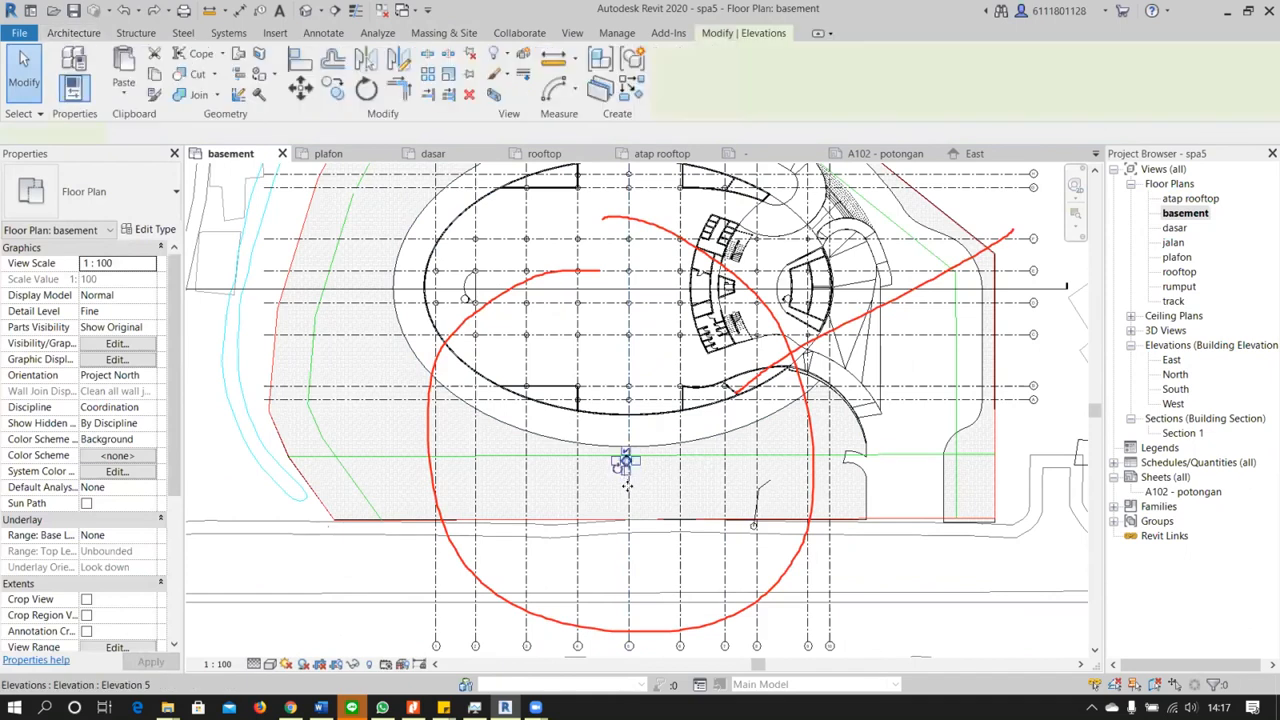
pyautogui.moveTo(630, 553); pyautogui.dragTo(628, 576)
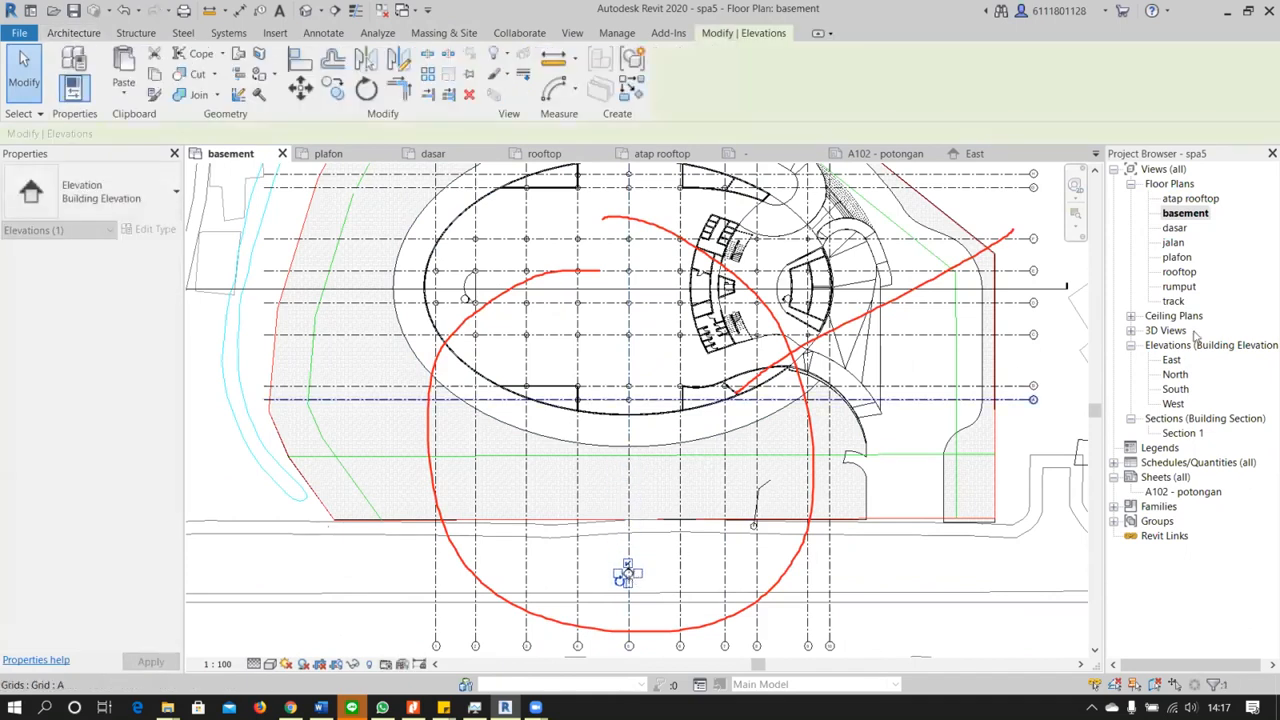
# Open Section 1 and examine the grass floor and the ground beyond grid 10
pyautogui.doubleClick(1182, 433)
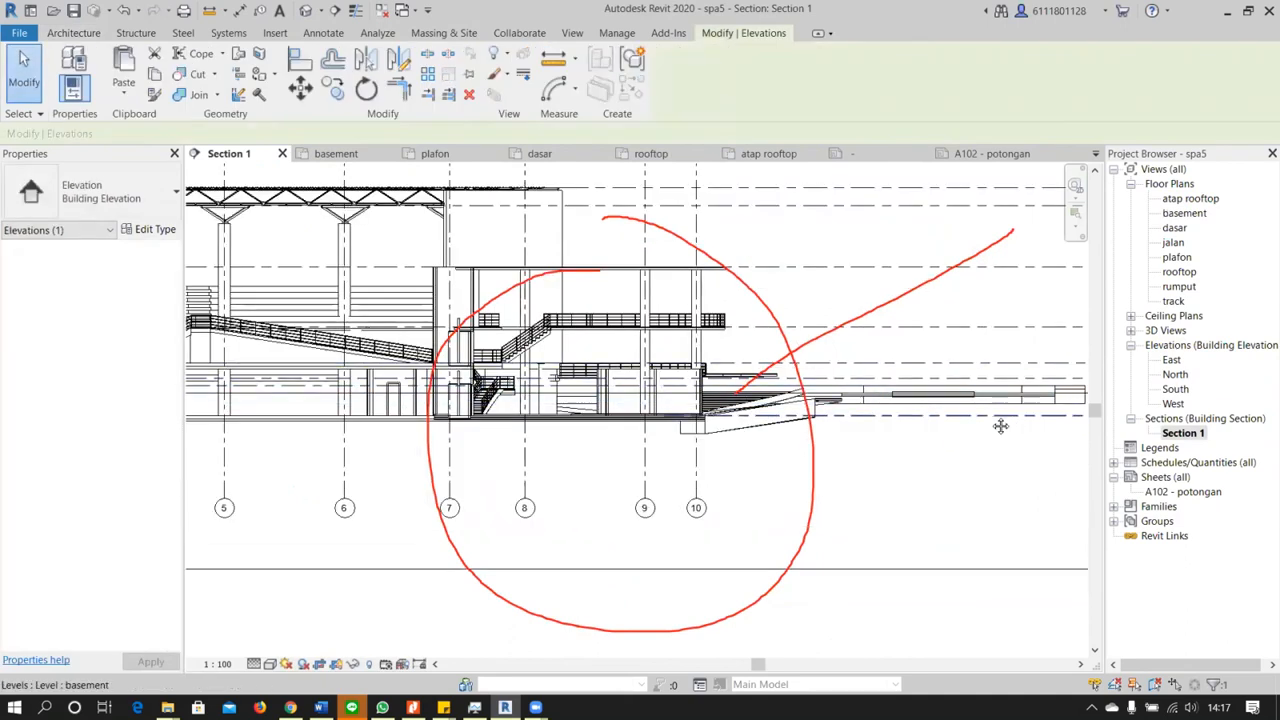
pyautogui.scroll(4, 1000, 420)
pyautogui.click(956, 385)
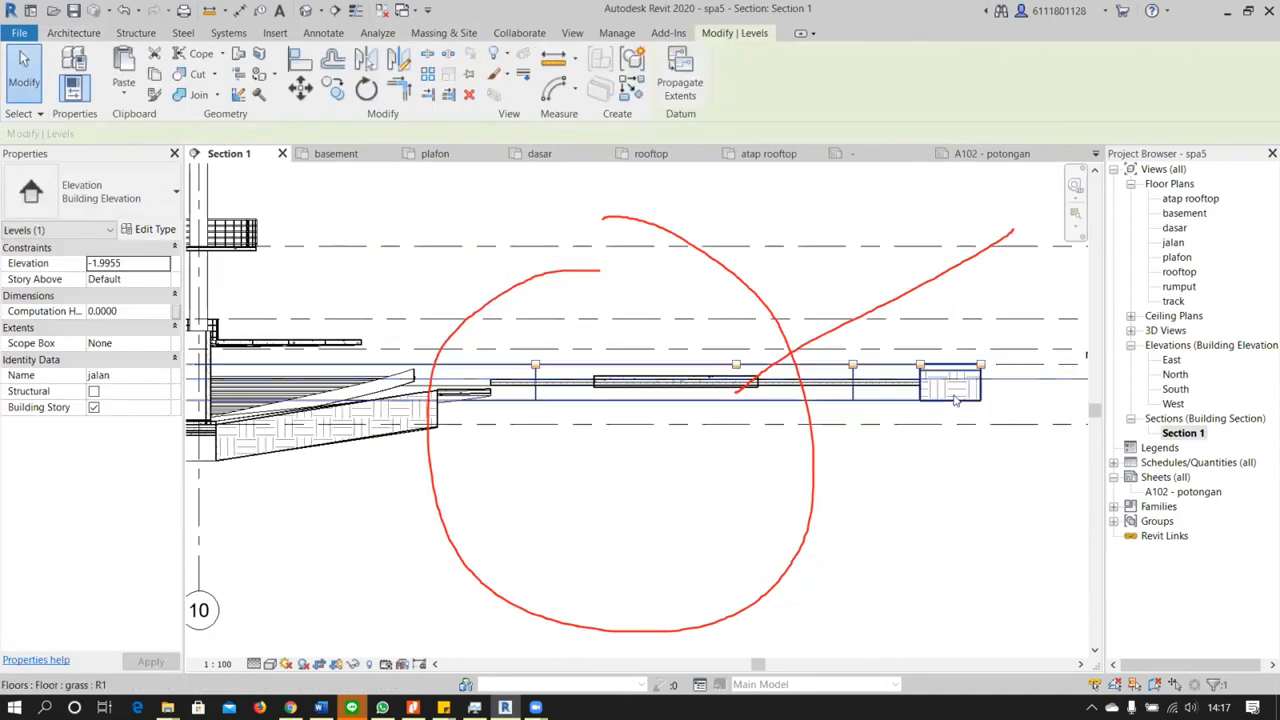
pyautogui.click(956, 397)
pyautogui.click(946, 563)
pyautogui.scroll(-2, 932, 554)
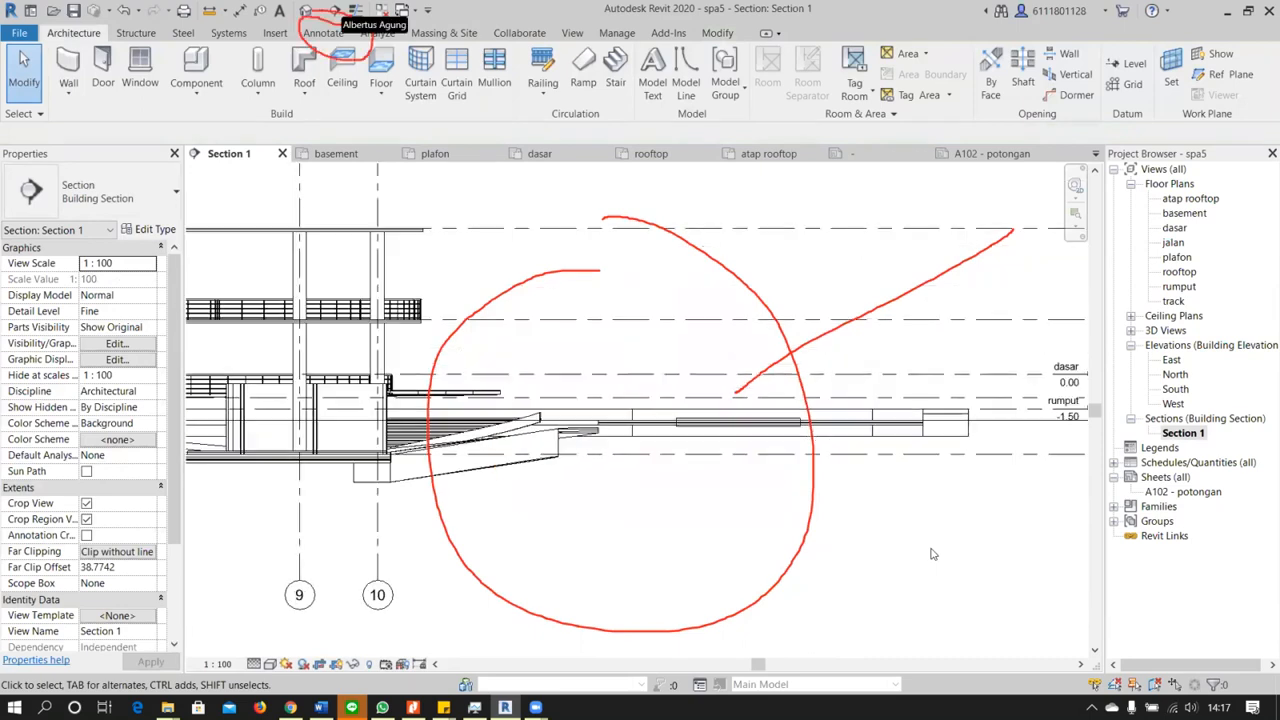
# Try to sketch a Diagonal Crosshatch filled region for the ground beside the basement with picked lines, and discard the sketch
pyautogui.click(335, 36)
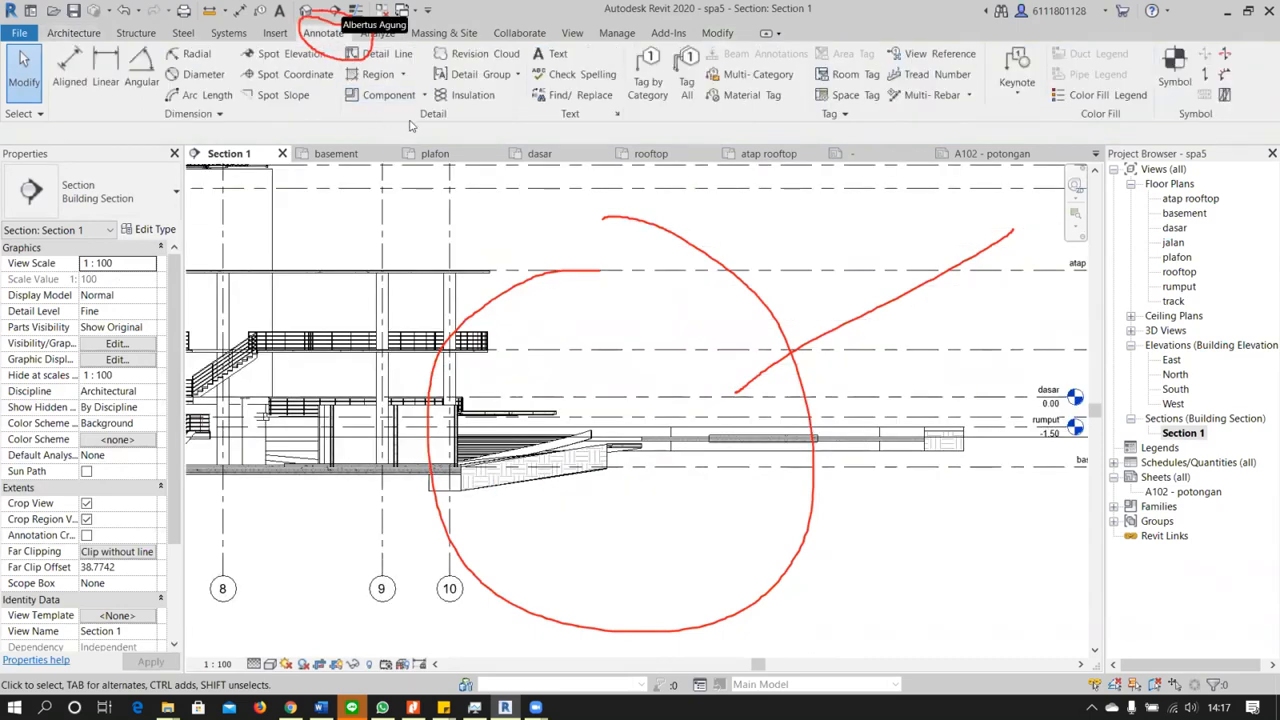
pyautogui.click(402, 74)
pyautogui.click(388, 95)
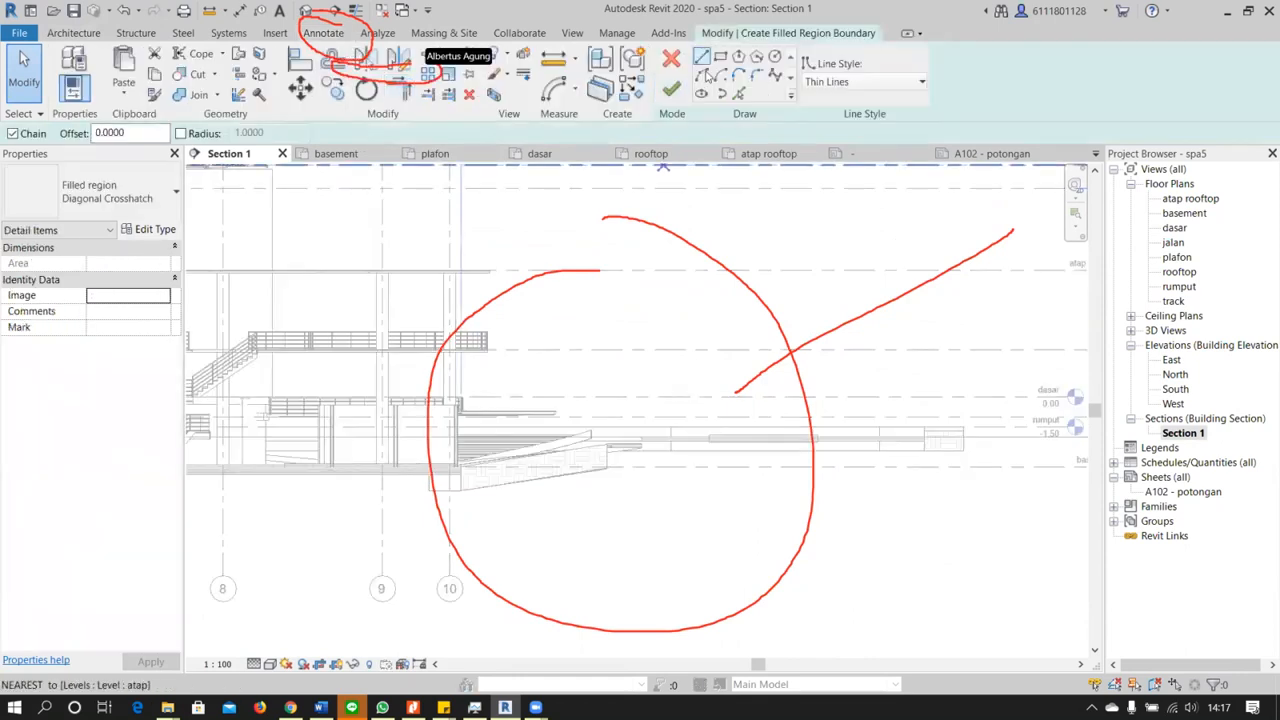
pyautogui.click(738, 93)
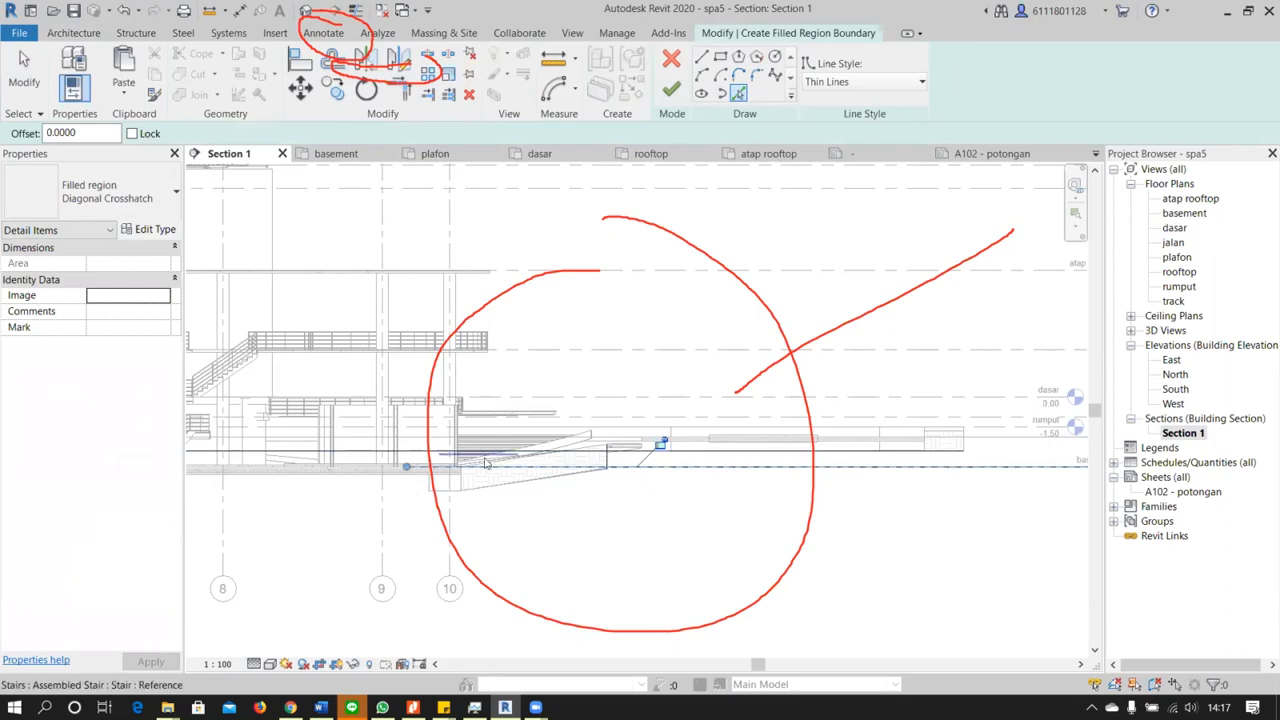
pyautogui.scroll(-1, 487, 462)
pyautogui.click(671, 60)
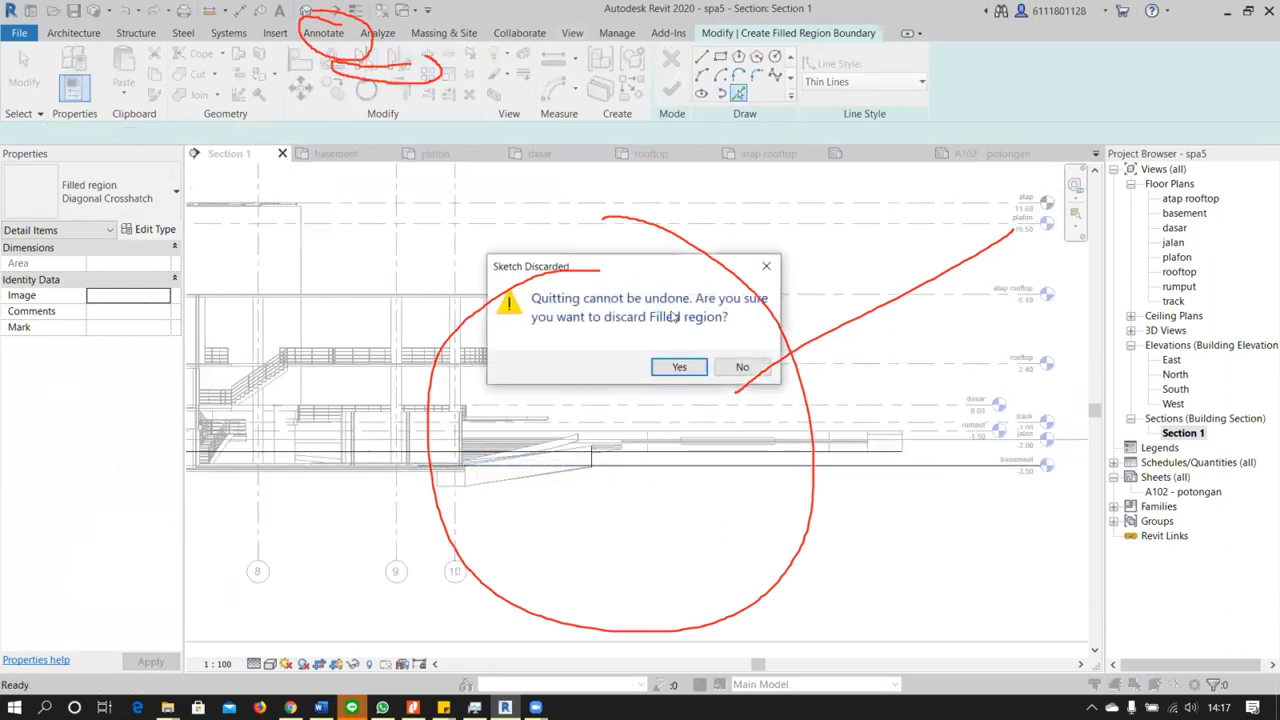
pyautogui.click(679, 366)
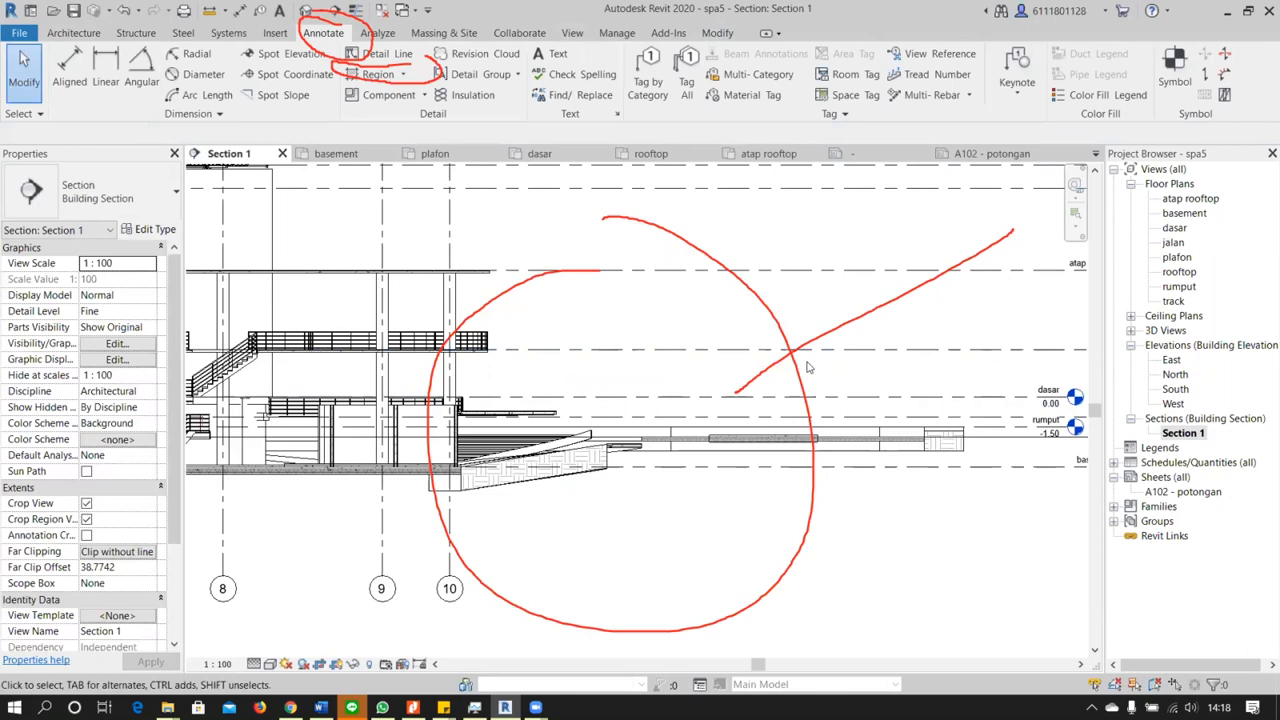
# Try to start placing a structural beam in Section 1, after viewing the bays between grids 1 and 9
pyautogui.scroll(-1, 808, 367)
pyautogui.moveTo(277, 386); pyautogui.dragTo(697, 406, button='middle')
pyautogui.moveTo(325, 474); pyautogui.dragTo(491, 453, button='middle')
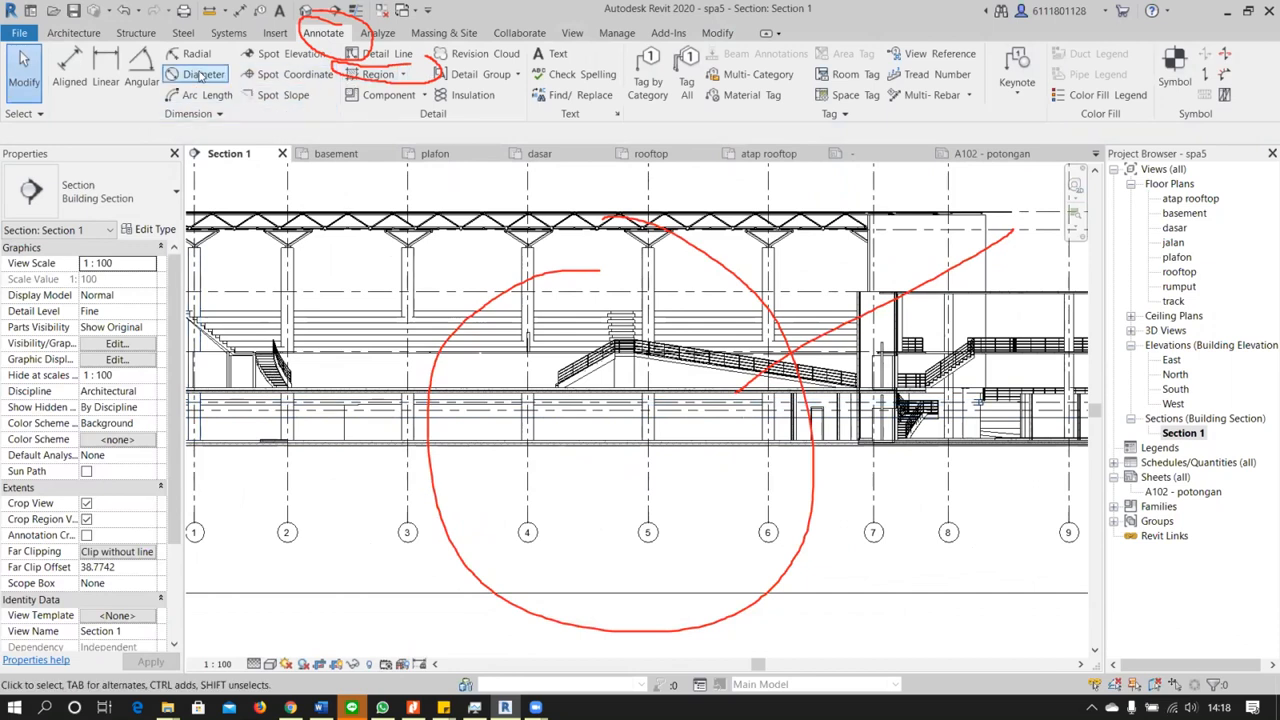
pyautogui.click(118, 33)
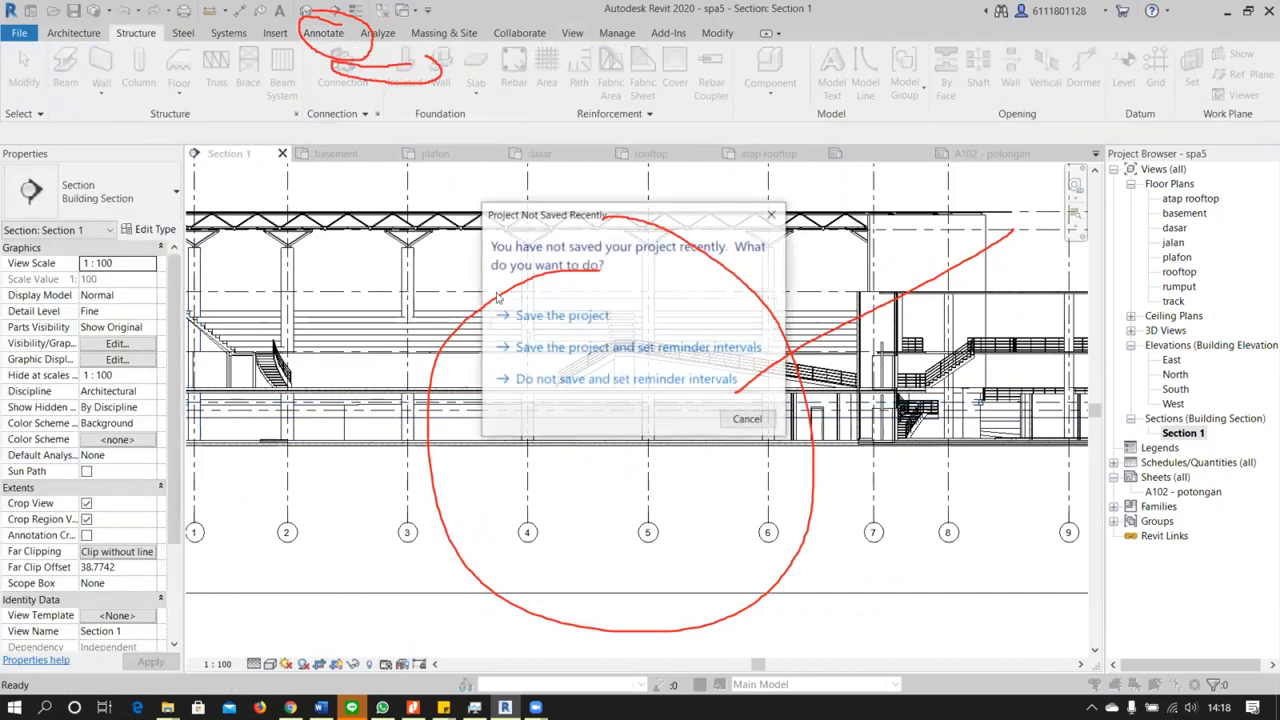
pyautogui.click(673, 322)
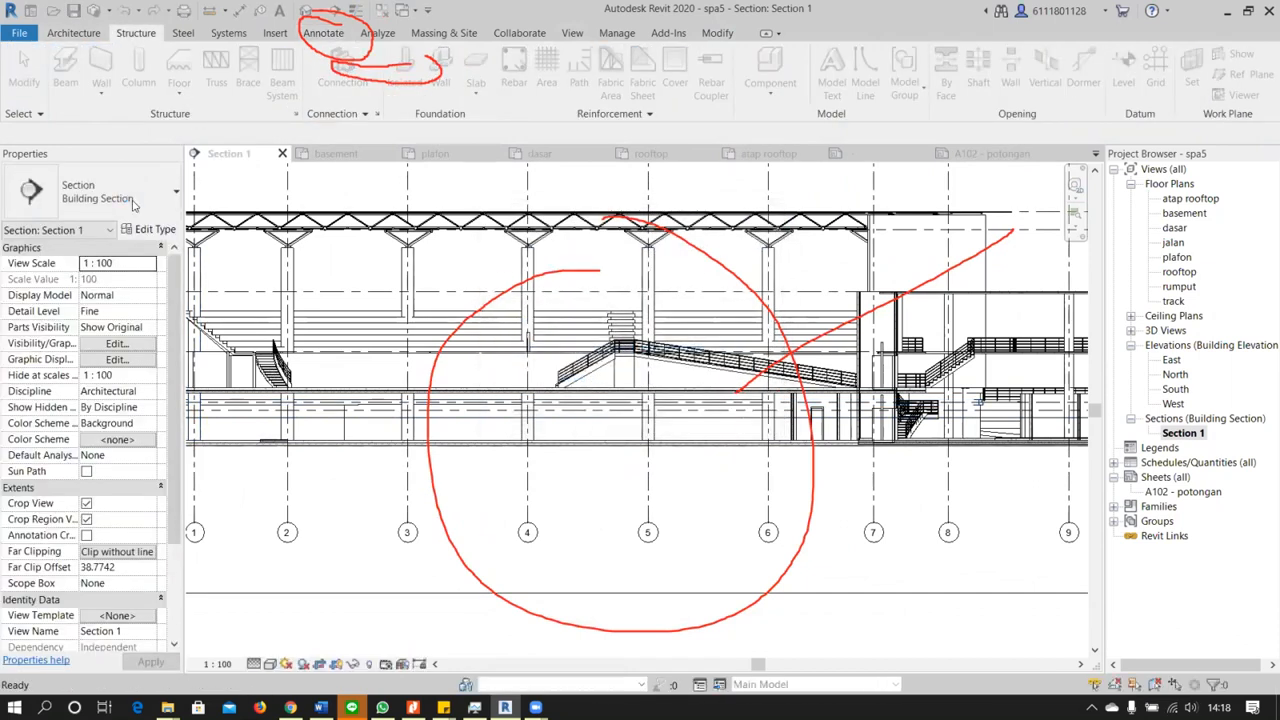
pyautogui.press('b')
pyautogui.press('m')
pyautogui.click(776, 232)
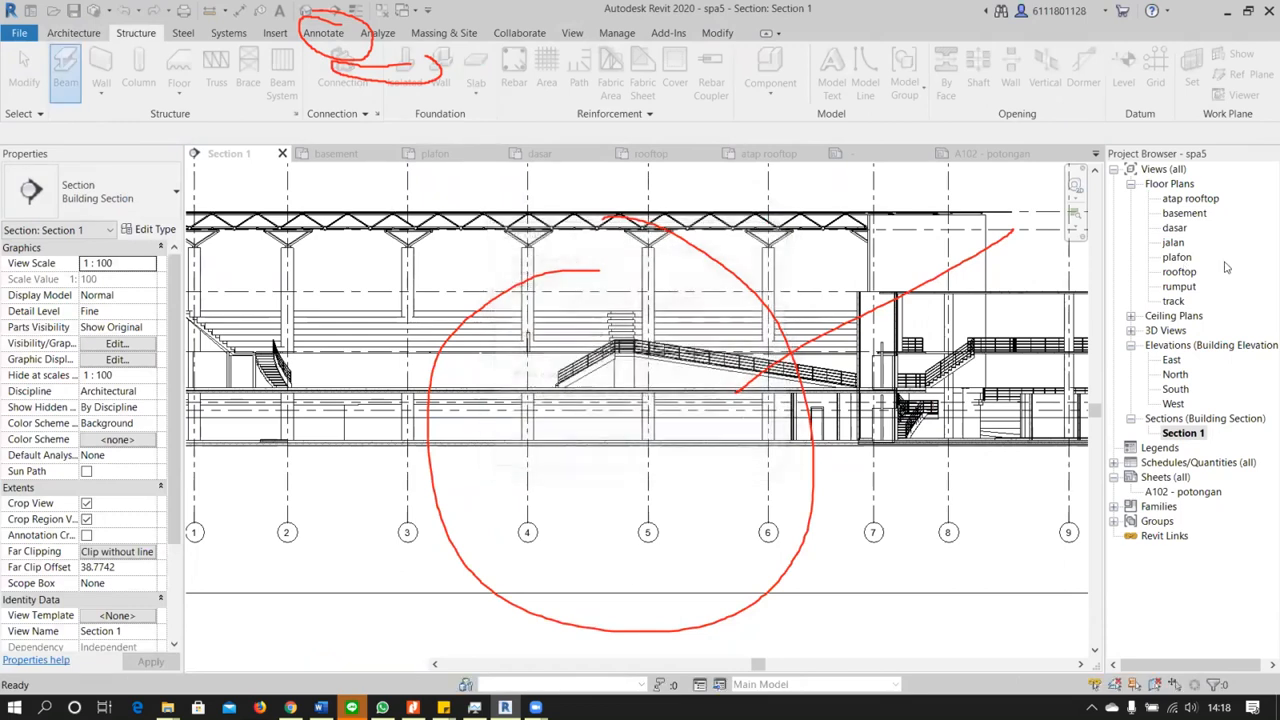
# Open the basement floor plan, start the Beam tool and inspect the type properties of the Round Bars RB 1 1/2 family
pyautogui.doubleClick(1185, 213)
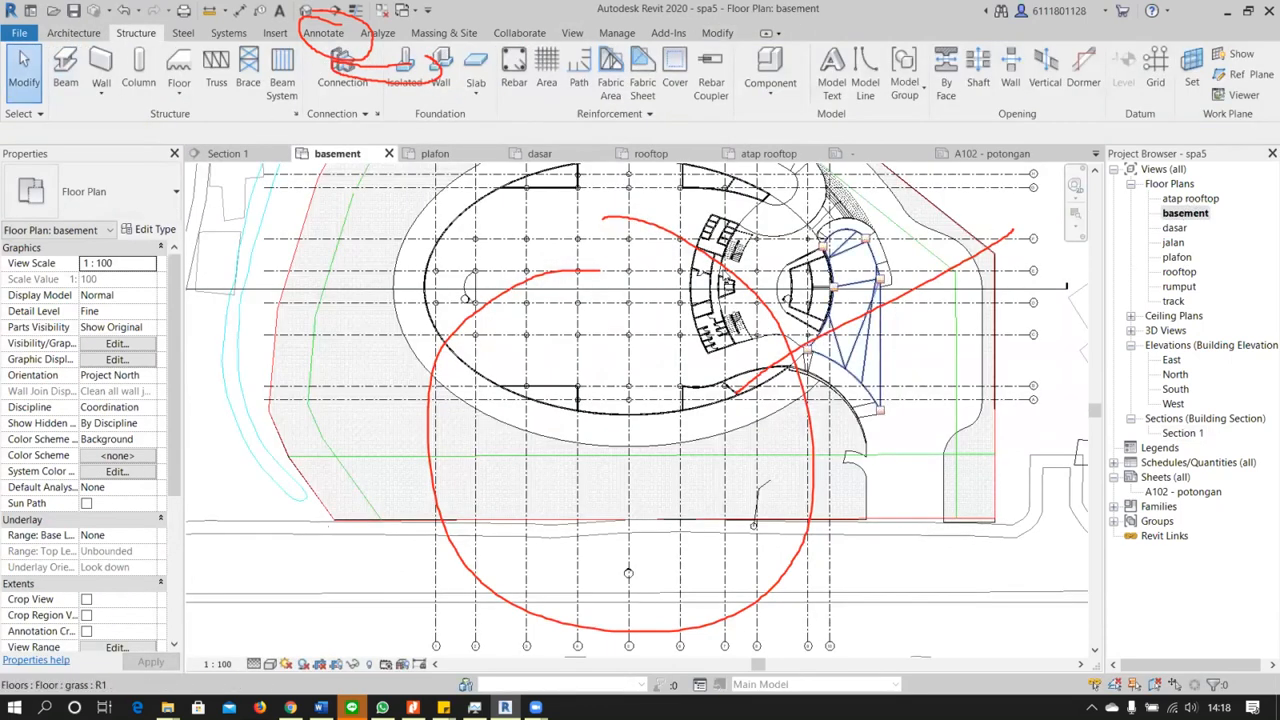
pyautogui.scroll(4, 663, 329)
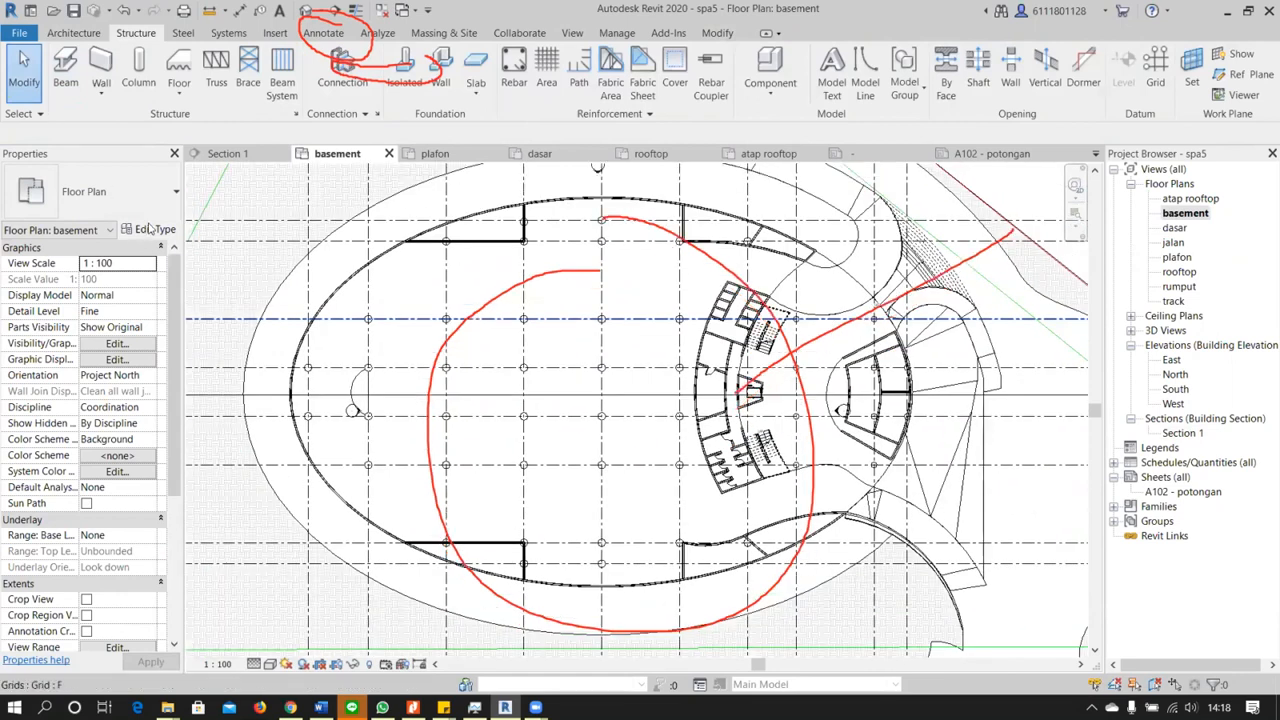
pyautogui.click(66, 72)
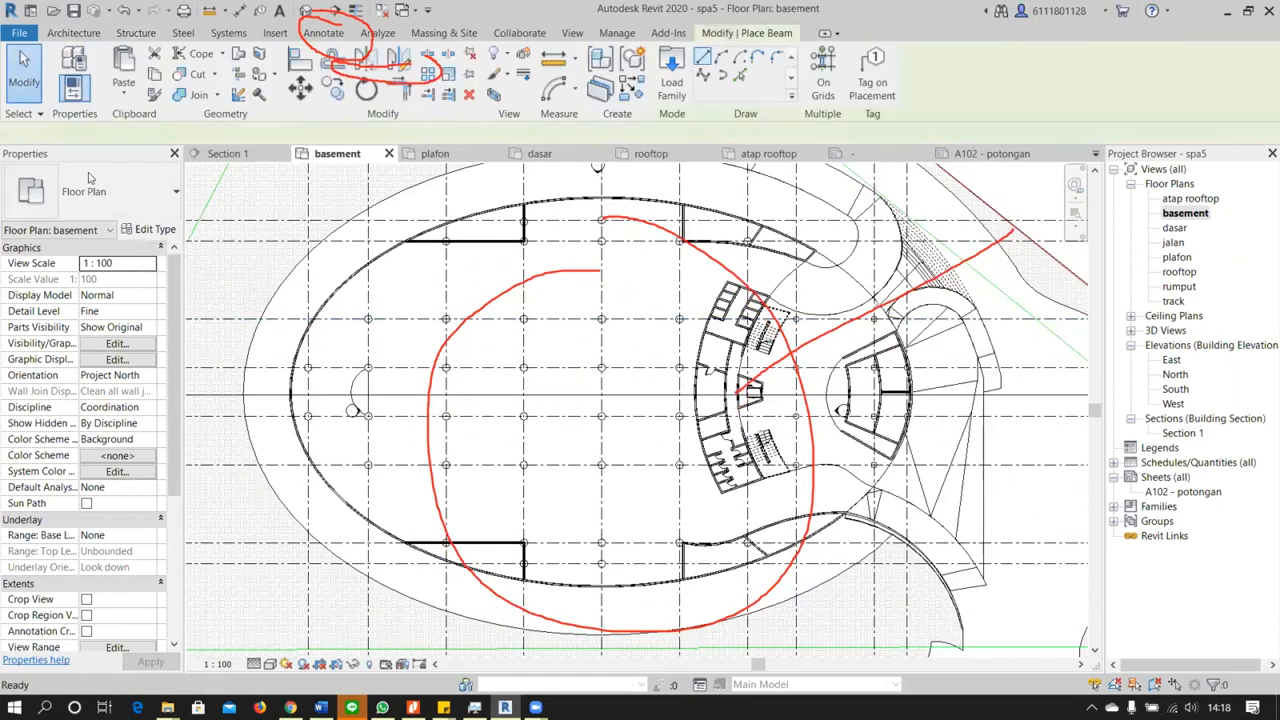
pyautogui.click(155, 229)
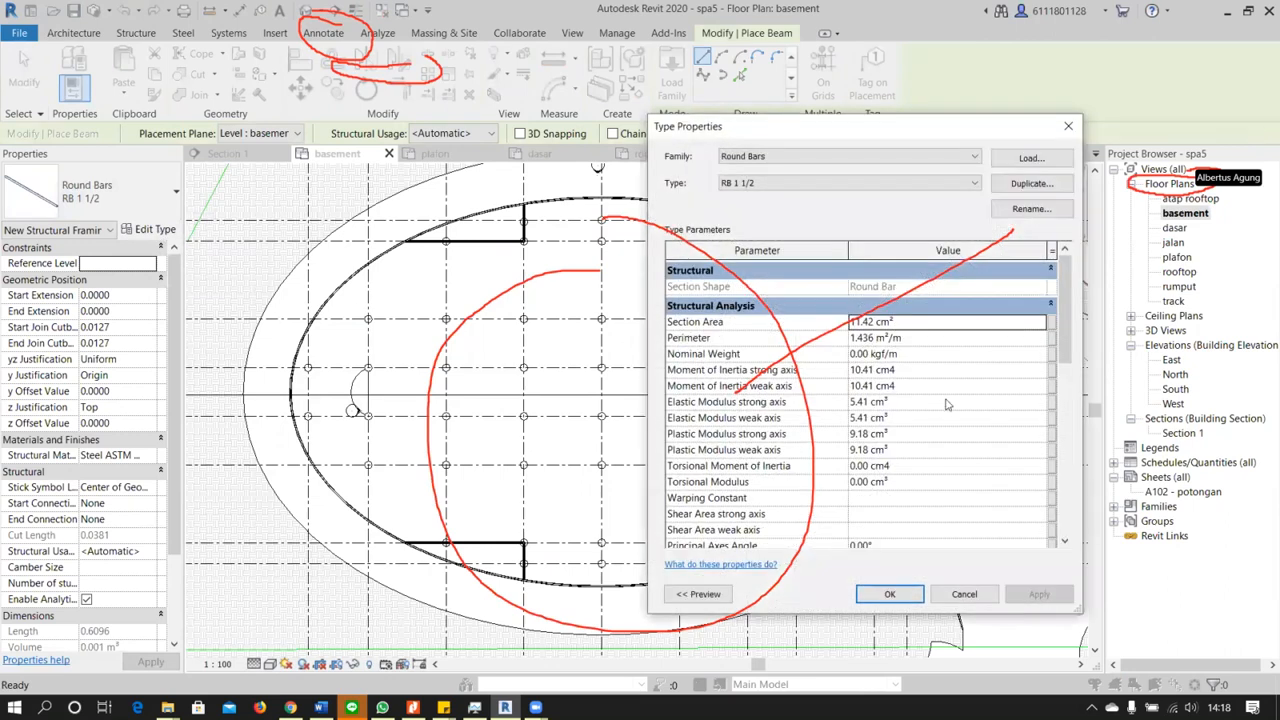
pyautogui.press('Escape')
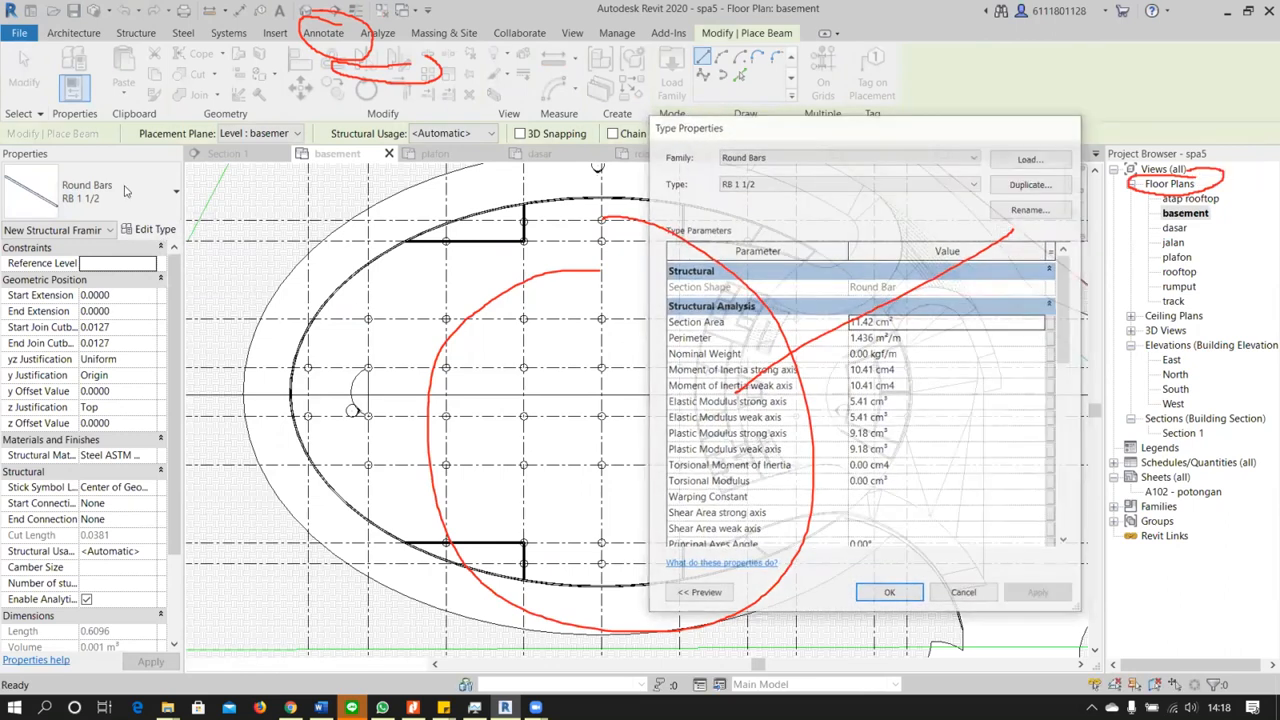
pyautogui.click(123, 186)
pyautogui.click(120, 202)
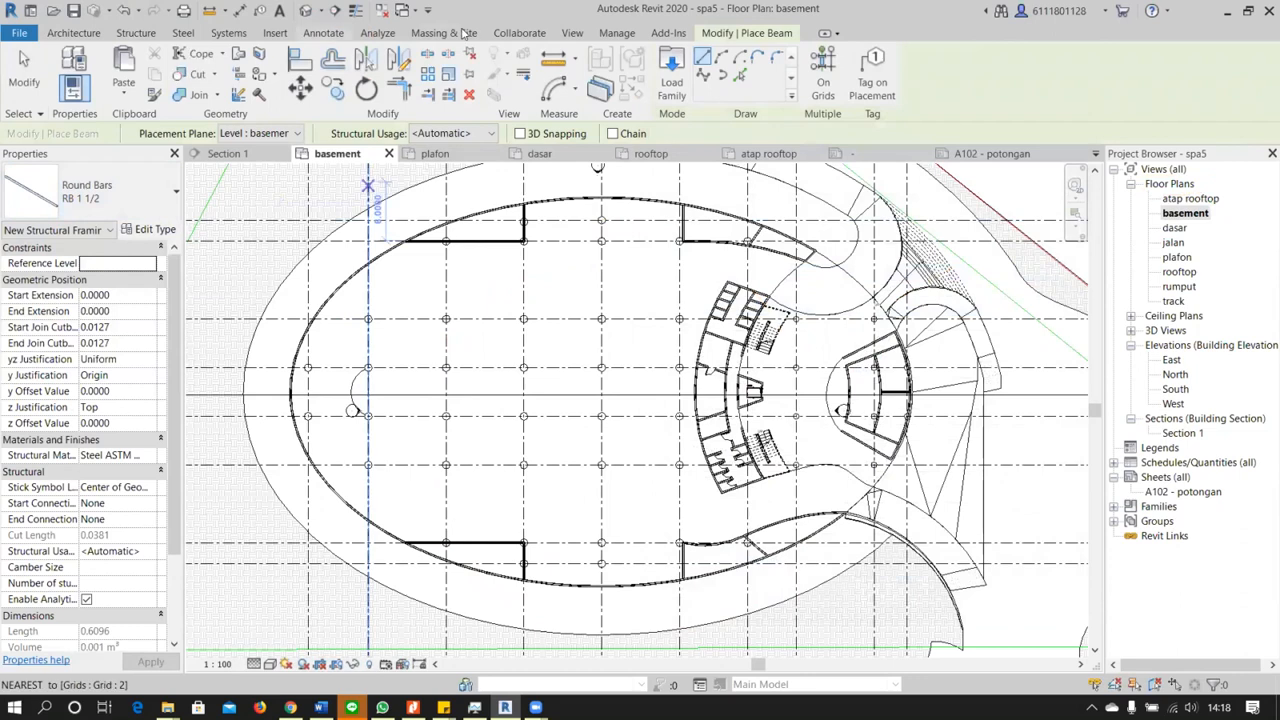
# Create structural plan views for all levels from atap to track and expand the list of structural plans
pyautogui.click(572, 34)
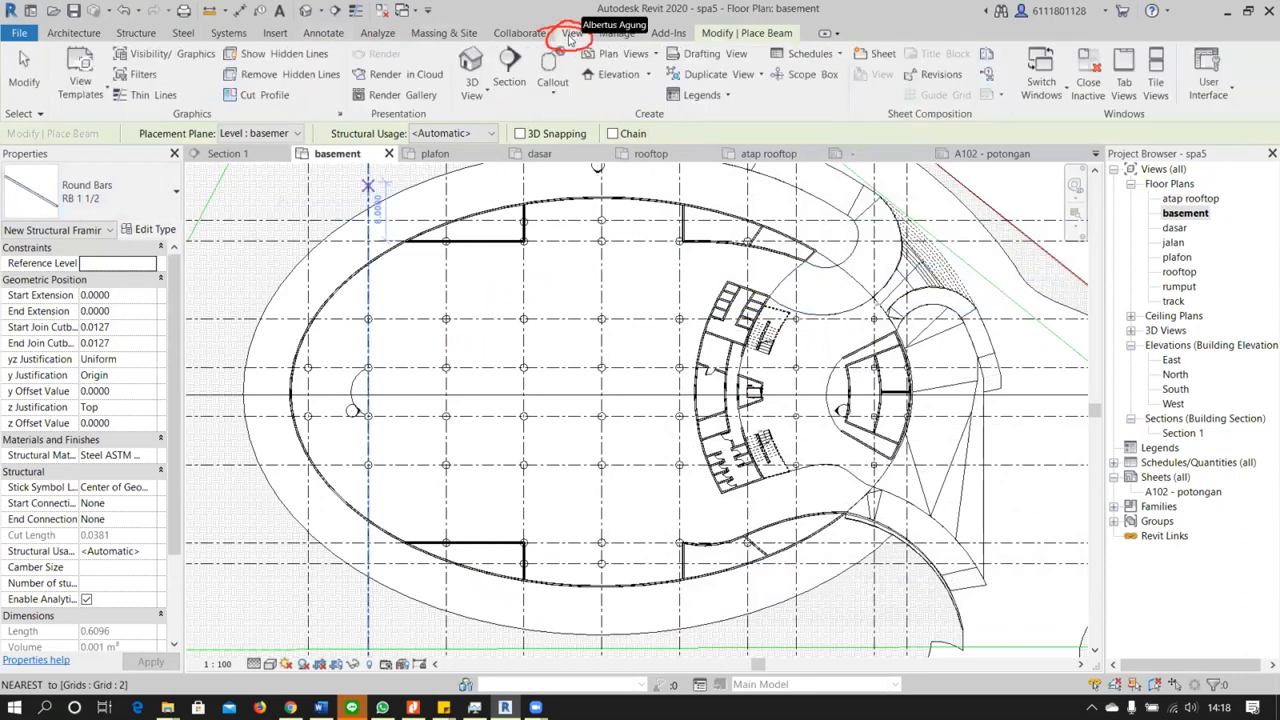
pyautogui.click(655, 56)
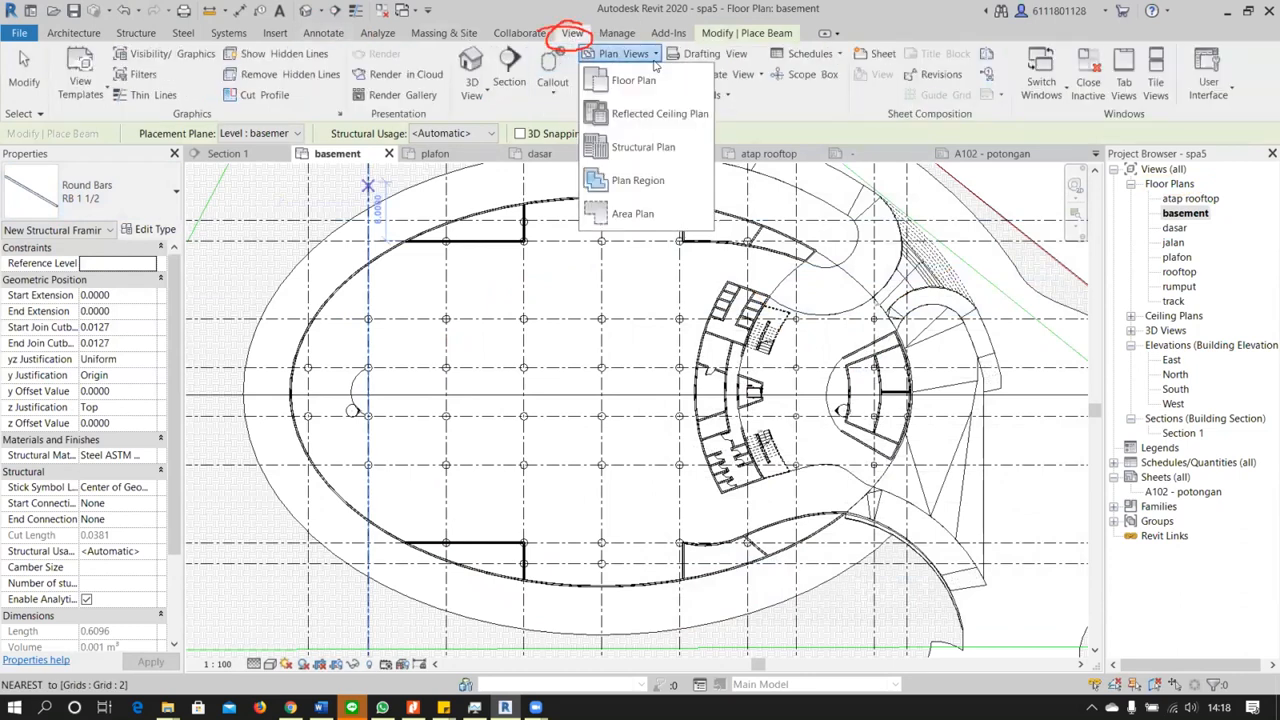
pyautogui.click(651, 148)
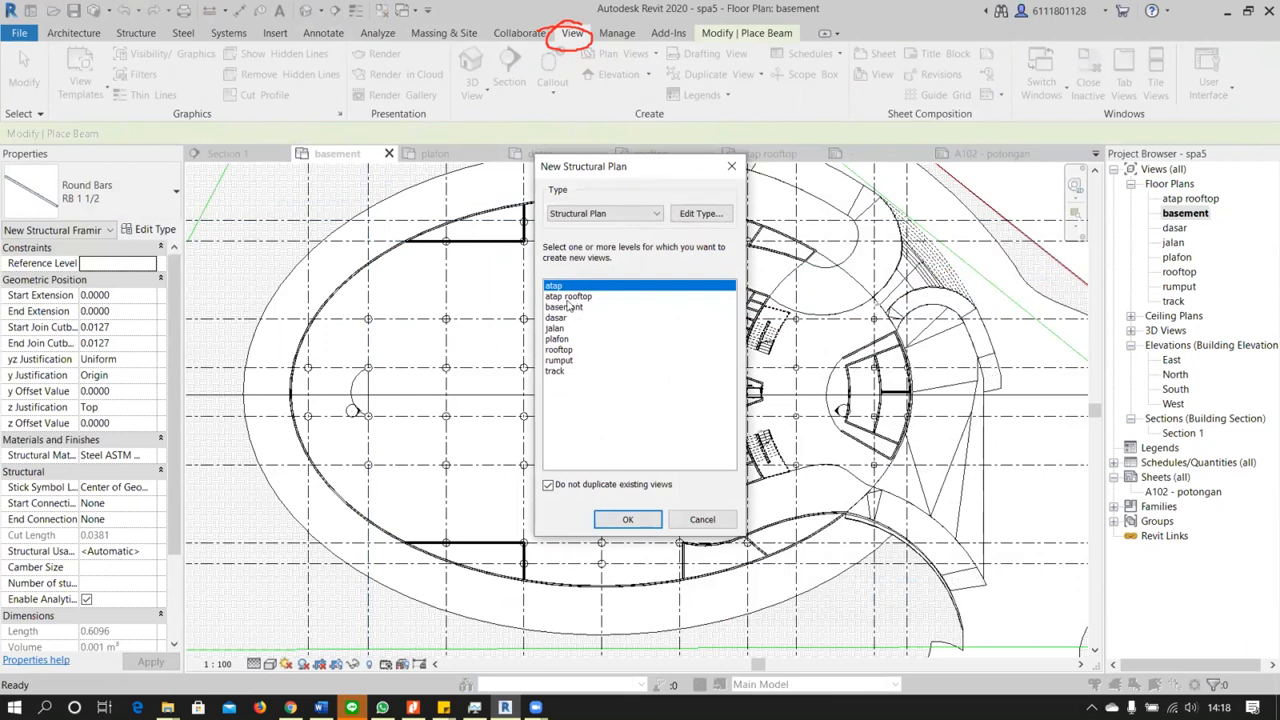
pyautogui.moveTo(560, 360); pyautogui.dragTo(590, 275)
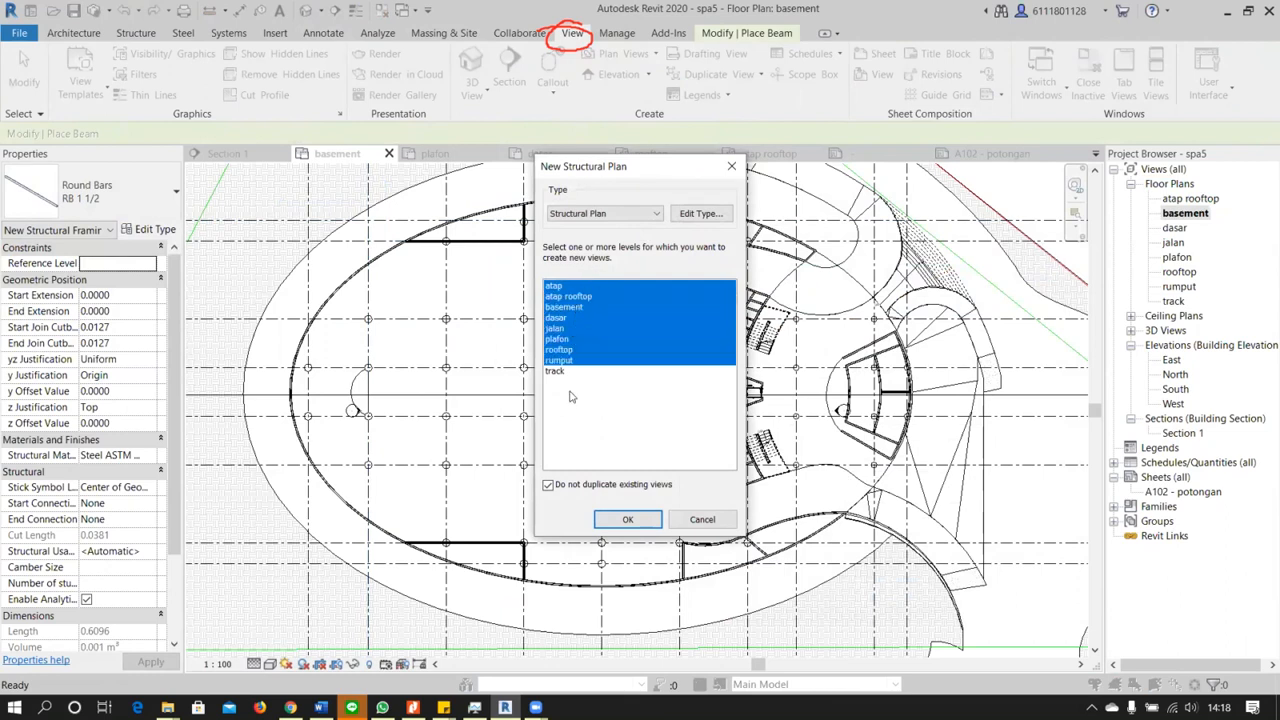
pyautogui.moveTo(584, 424); pyautogui.dragTo(613, 268)
pyautogui.click(628, 520)
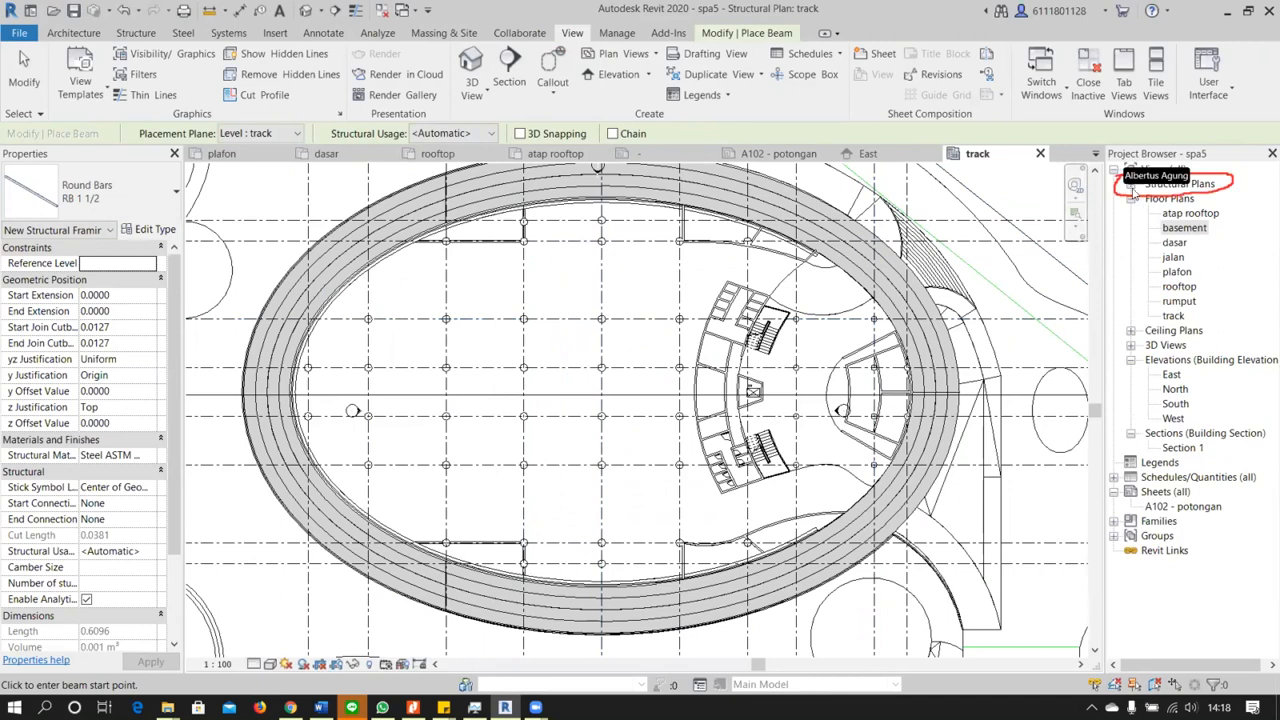
pyautogui.click(1131, 185)
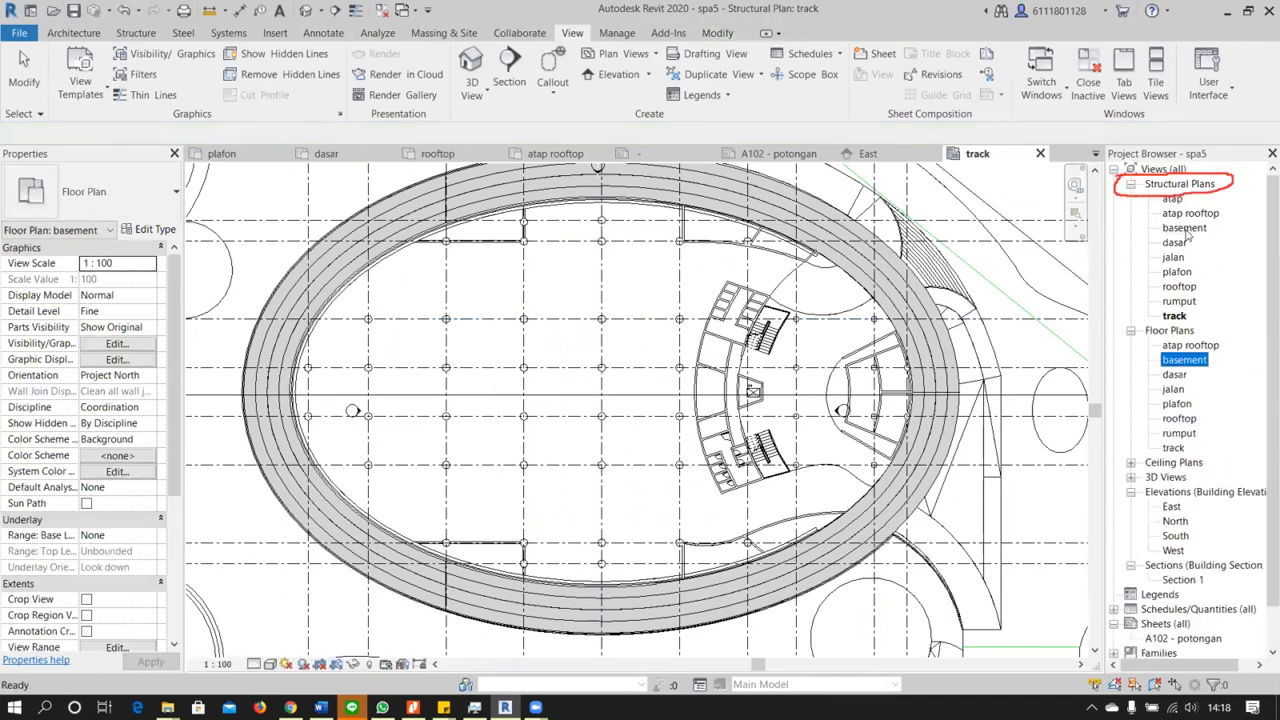
# Open the basement structural plan, start the Beam tool and check the type properties of the current Round Bars type
pyautogui.doubleClick(1184, 228)
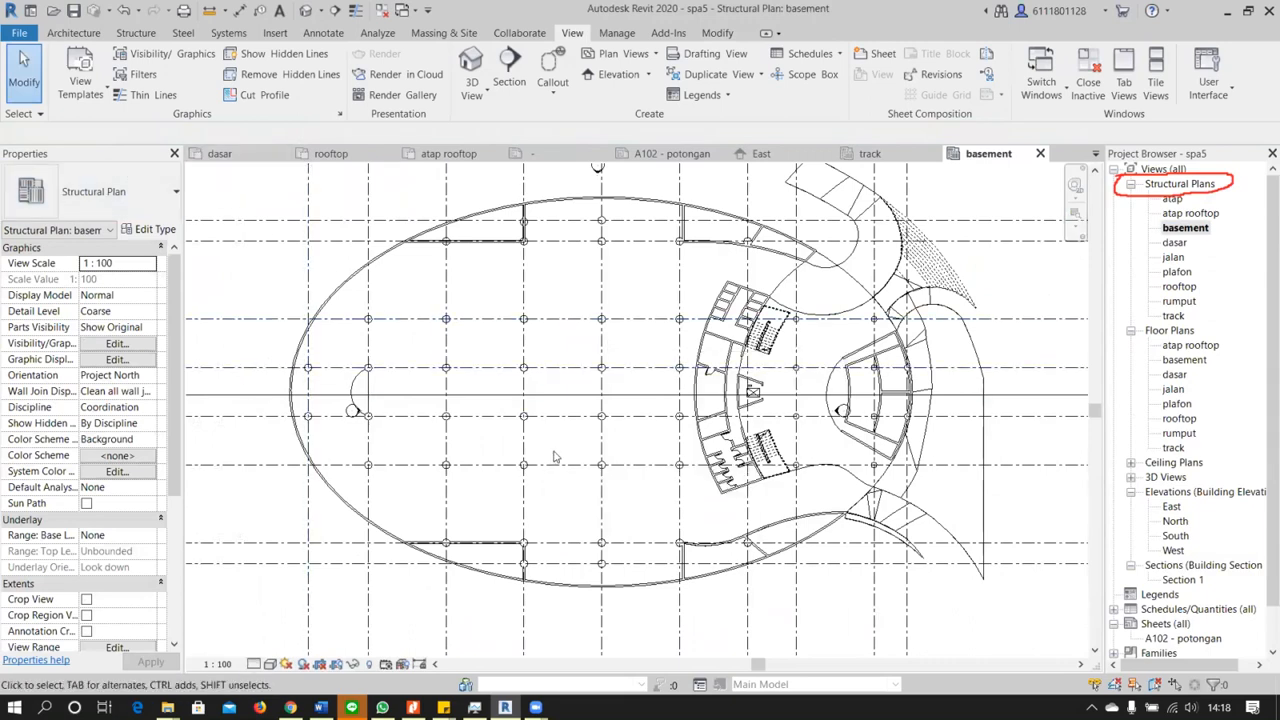
pyautogui.scroll(1, 555, 457)
pyautogui.click(72, 34)
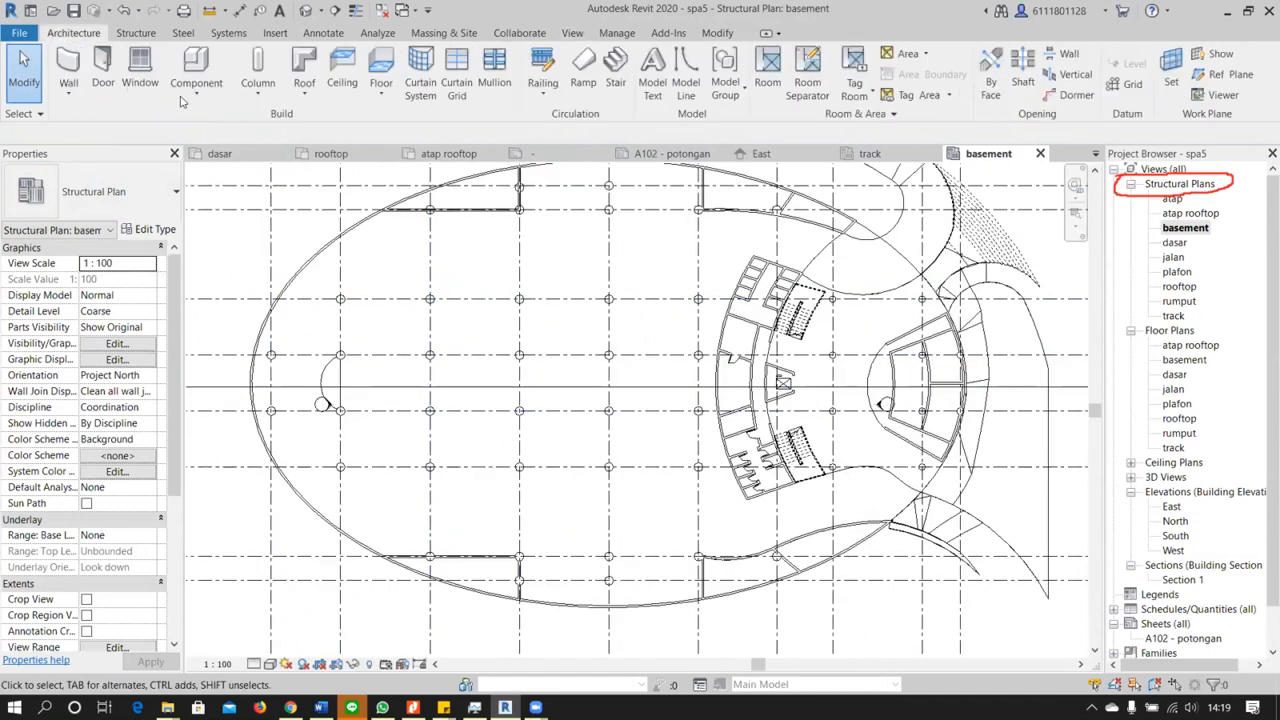
pyautogui.click(128, 33)
pyautogui.click(66, 78)
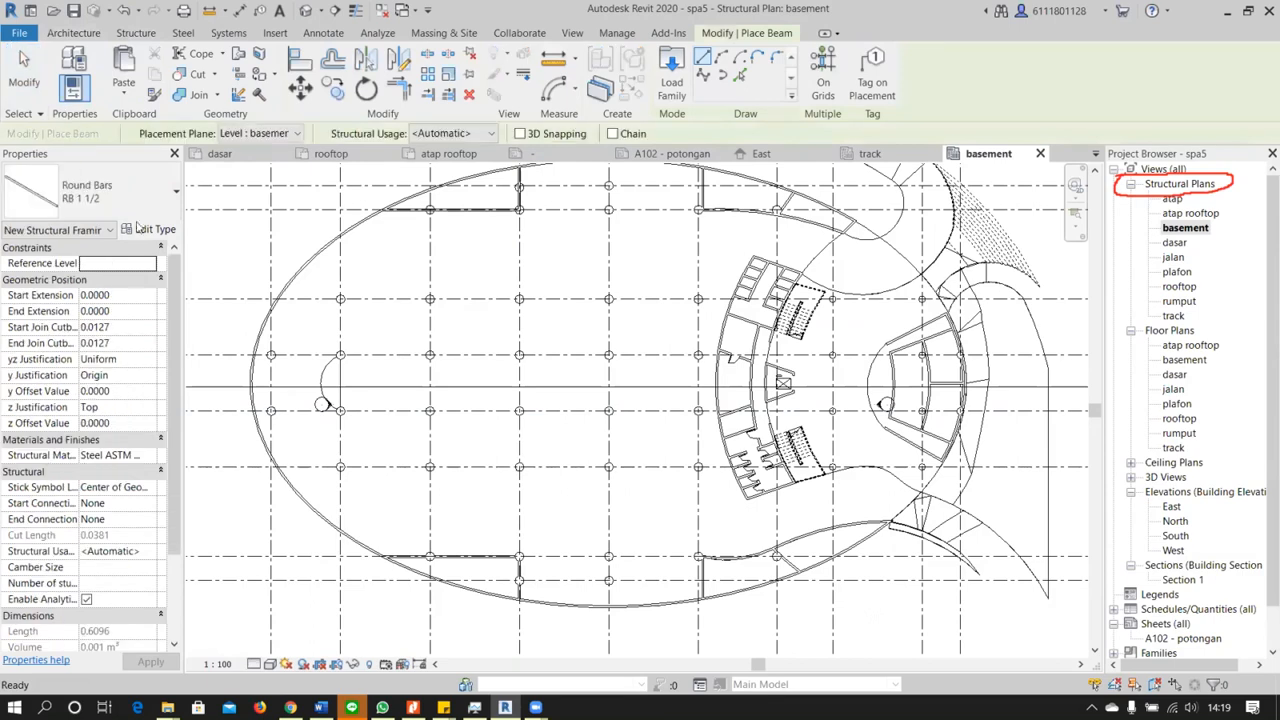
pyautogui.click(140, 229)
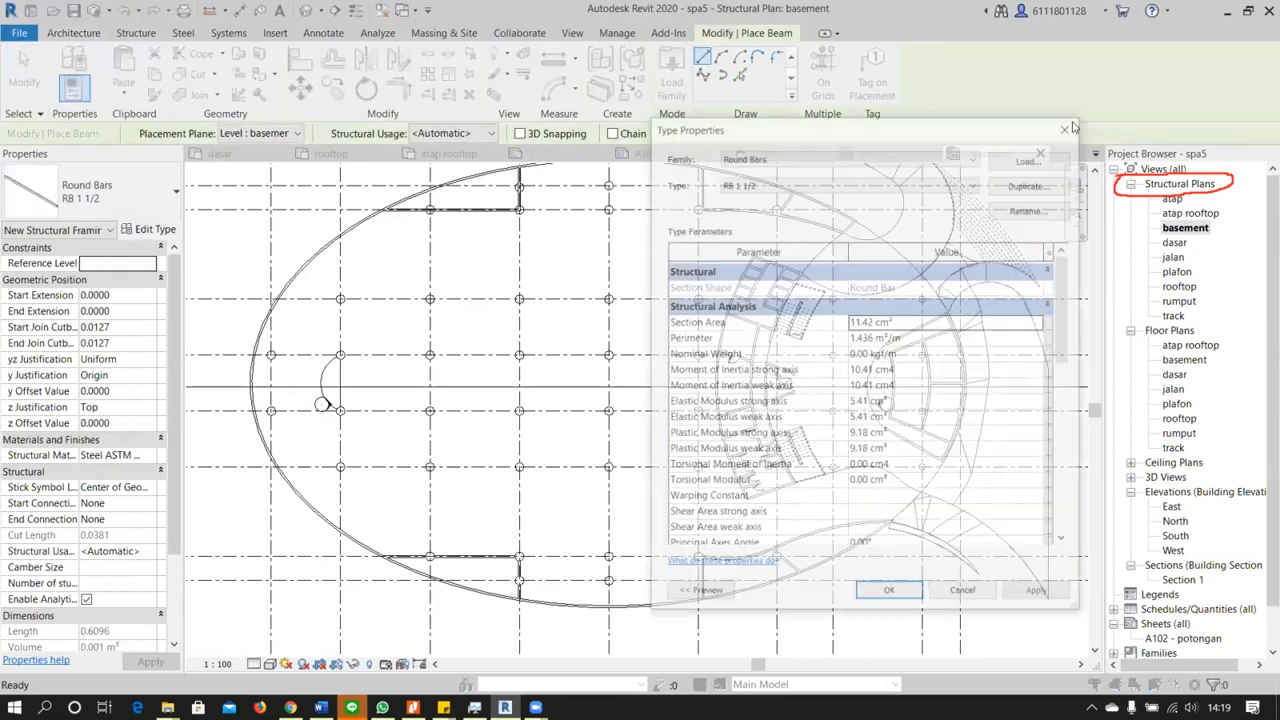
pyautogui.click(1067, 129)
pyautogui.click(132, 214)
pyautogui.click(143, 202)
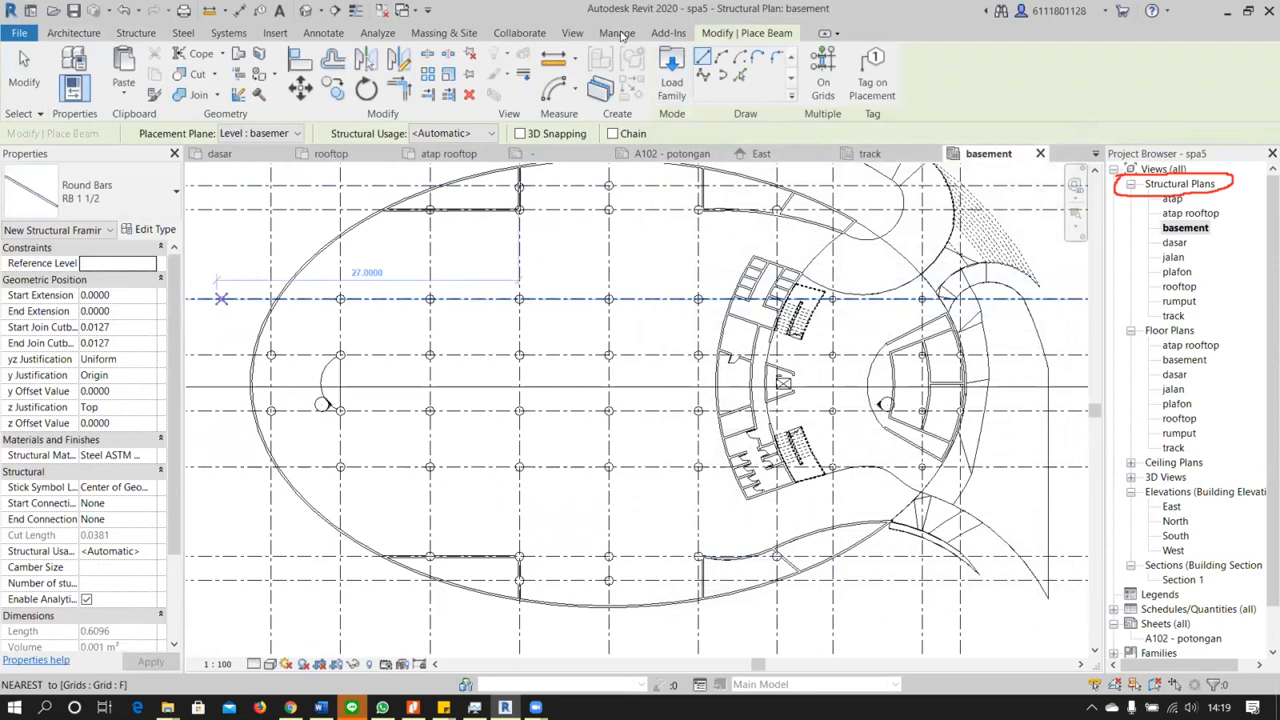
# Start loading a family and browse the RVT 2020 libraries on drive D to the US Metric folder
pyautogui.click(274, 33)
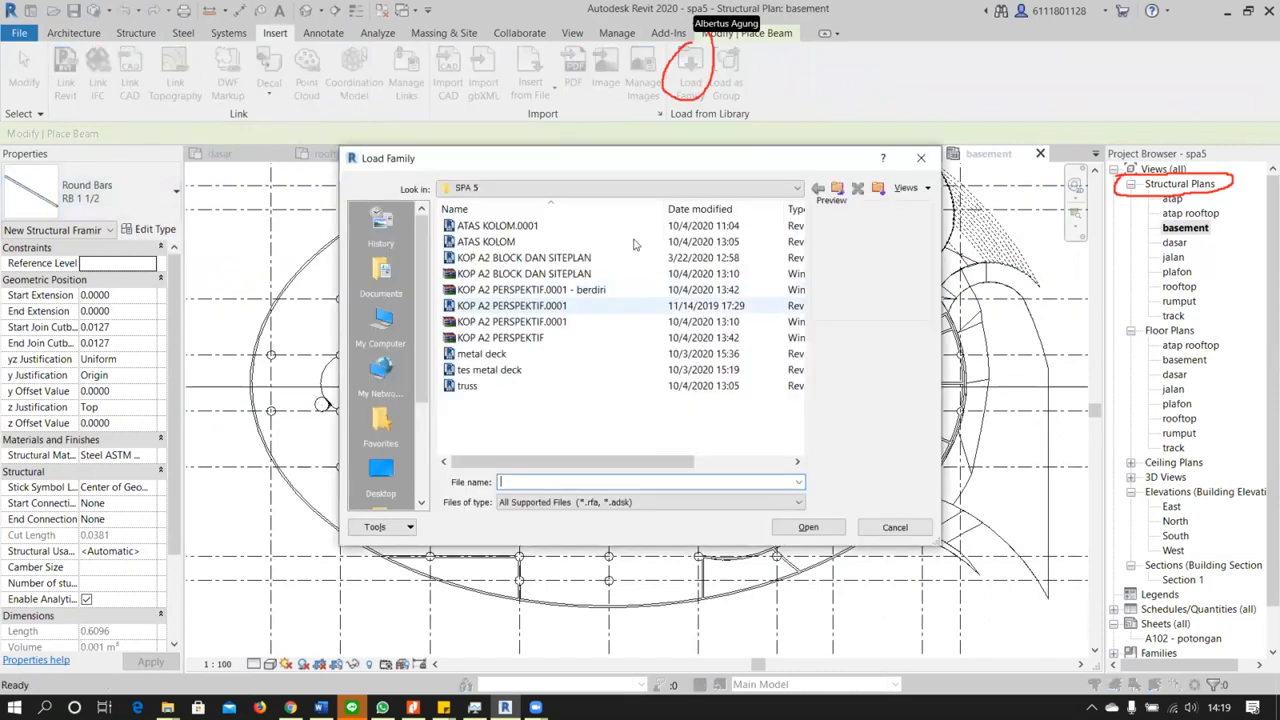
pyautogui.click(381, 475)
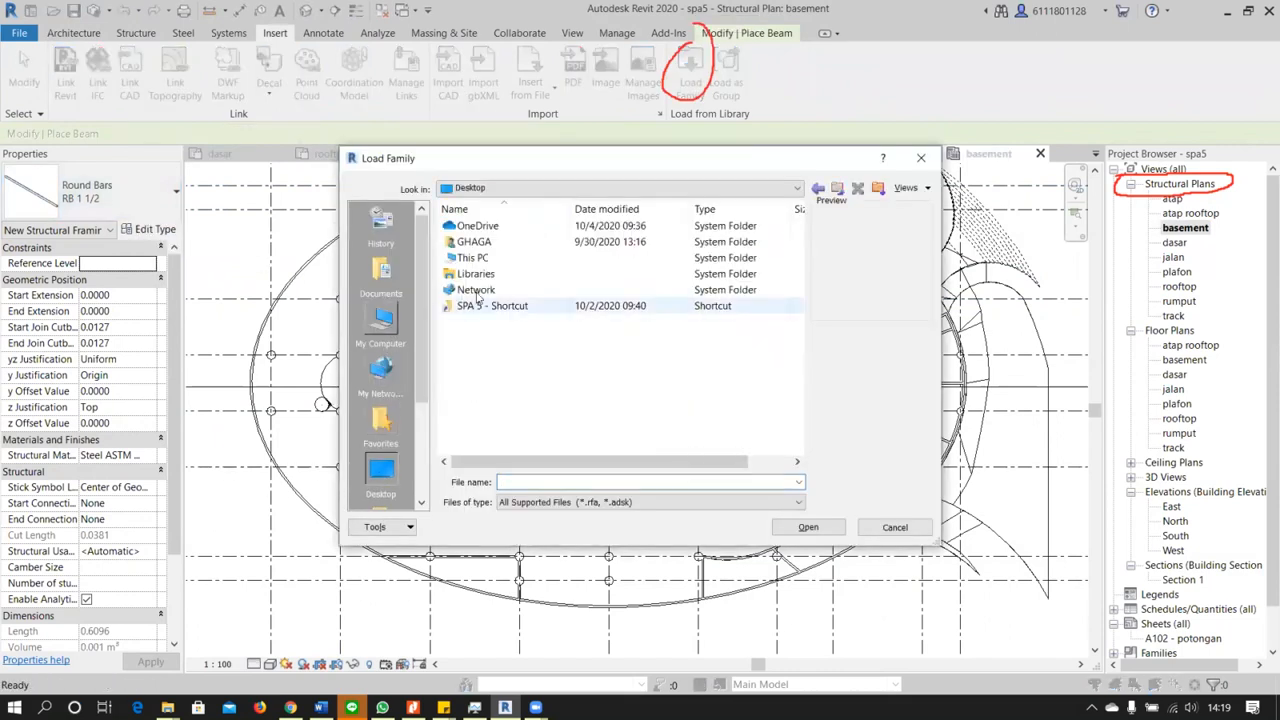
pyautogui.click(381, 322)
pyautogui.doubleClick(478, 395)
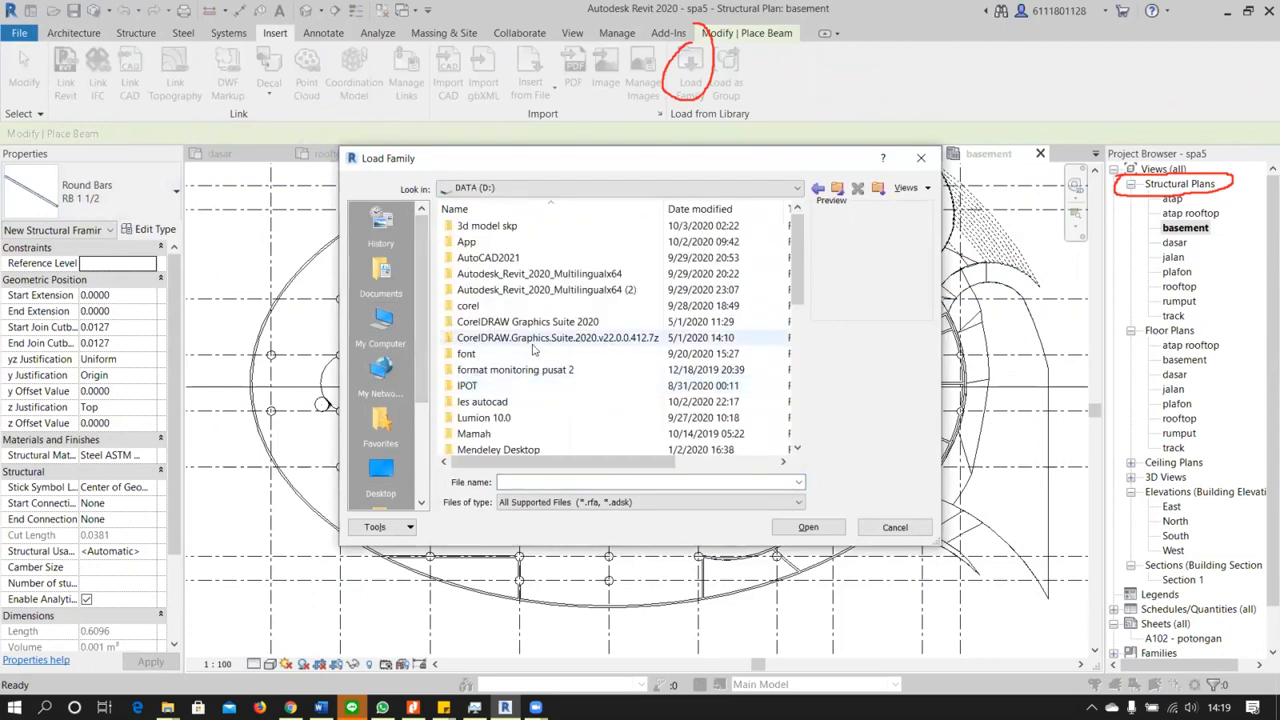
pyautogui.scroll(-5, 508, 372)
pyautogui.doubleClick(508, 372)
pyautogui.doubleClick(519, 230)
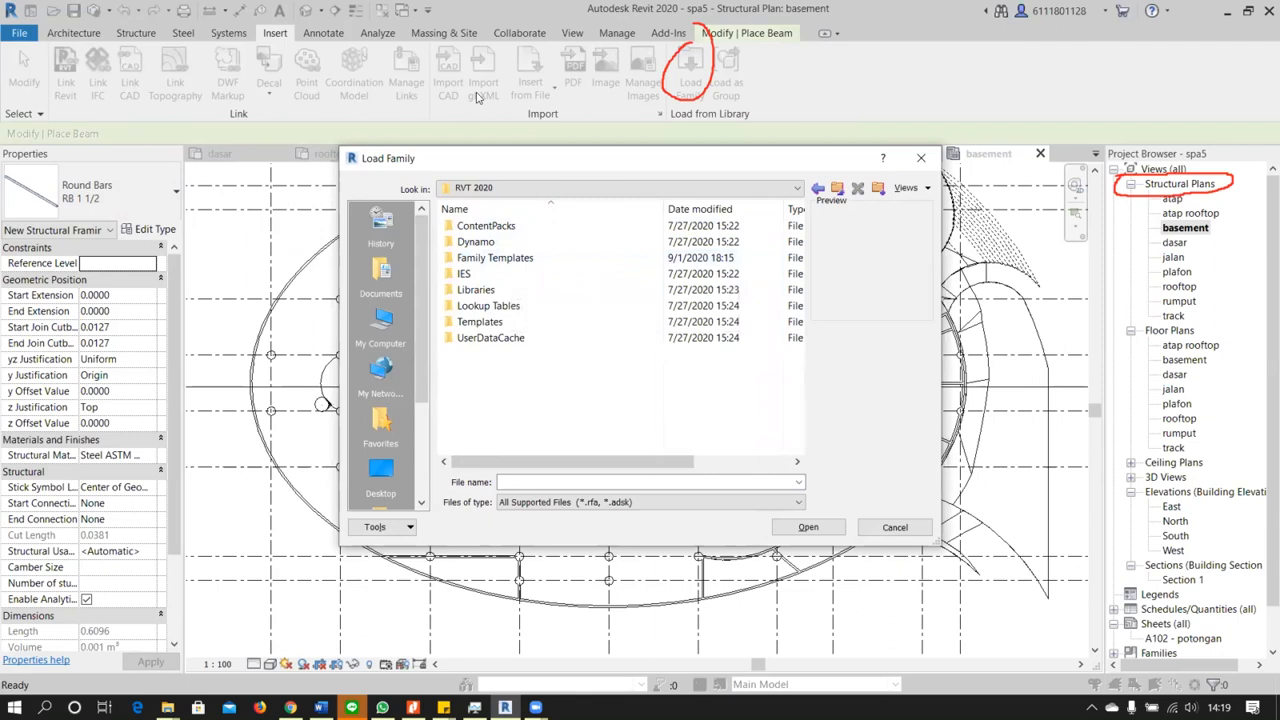
pyautogui.doubleClick(476, 289)
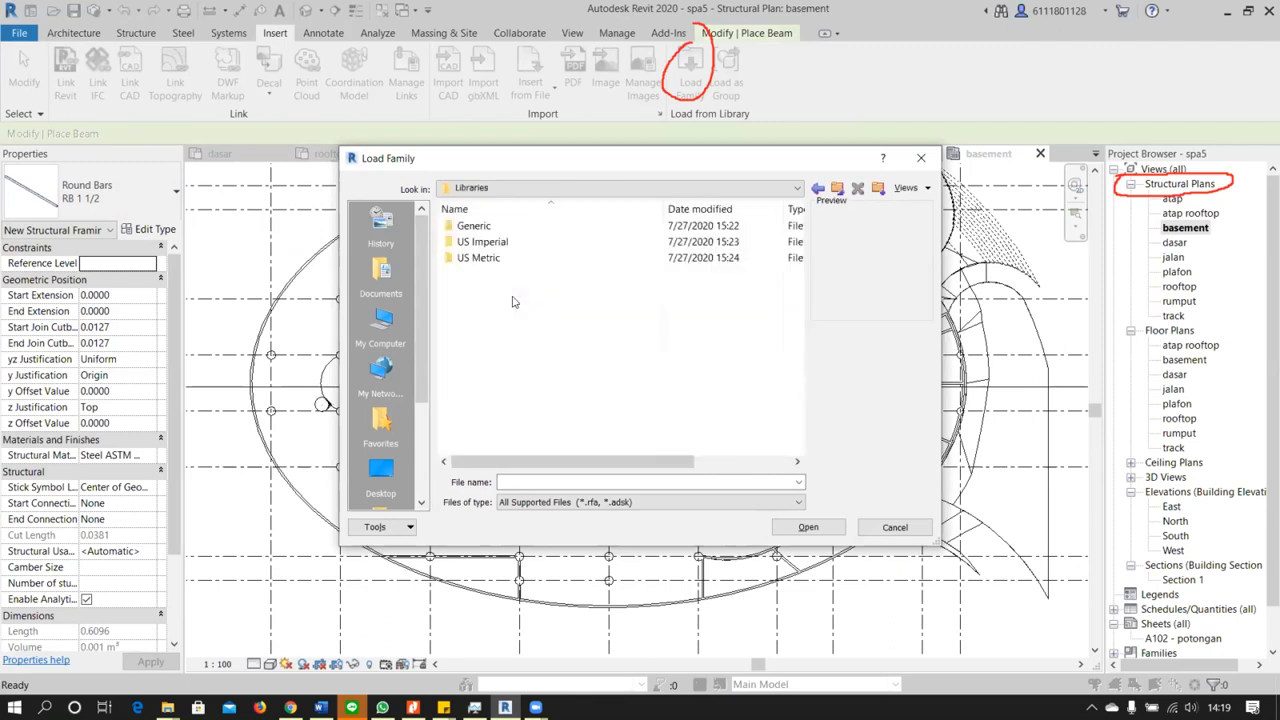
pyautogui.doubleClick(483, 262)
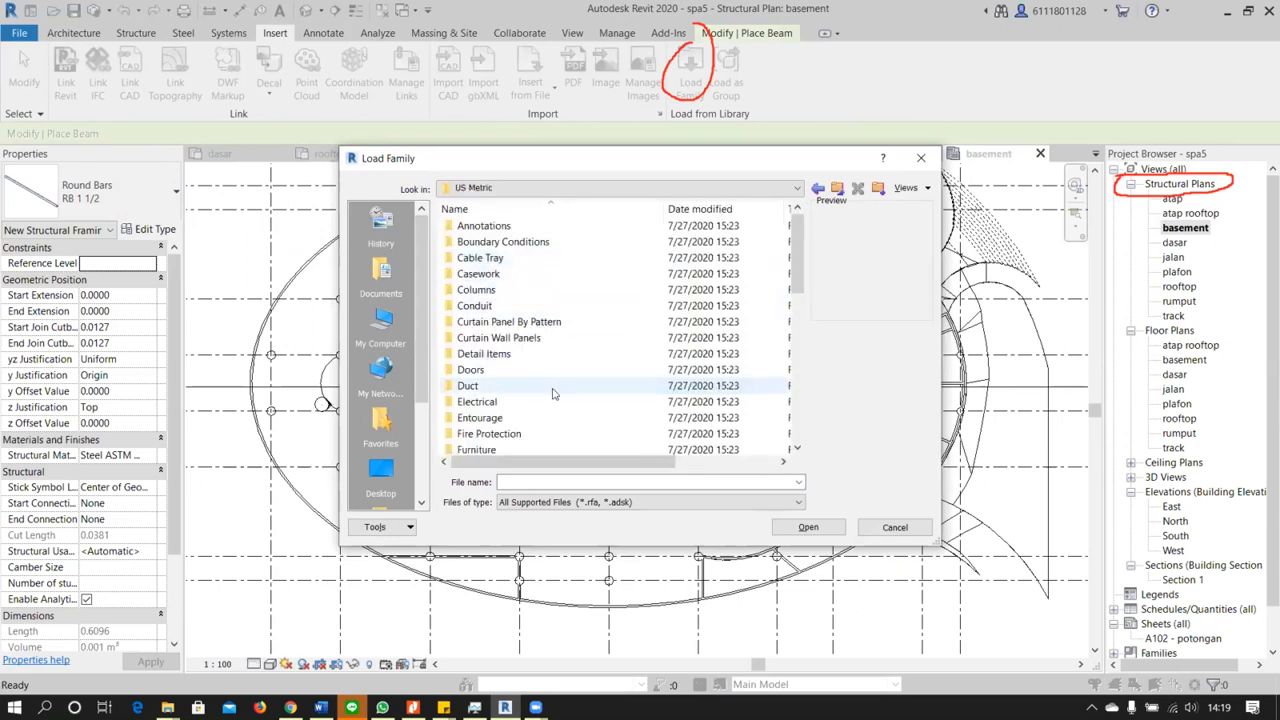
# Load the M_Concrete-Rectangular Beam family from the Concrete folder under Structural Framing
pyautogui.scroll(-6, 553, 393)
pyautogui.scroll(-3, 553, 393)
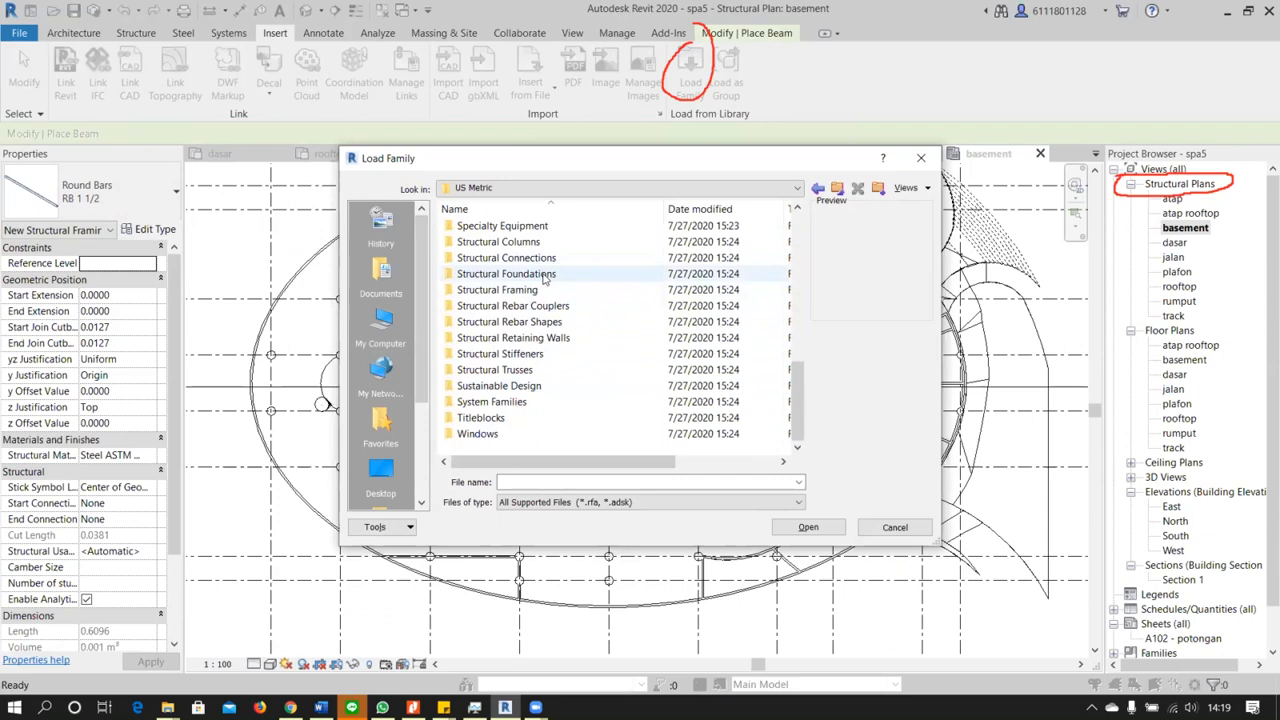
pyautogui.scroll(2, 560, 377)
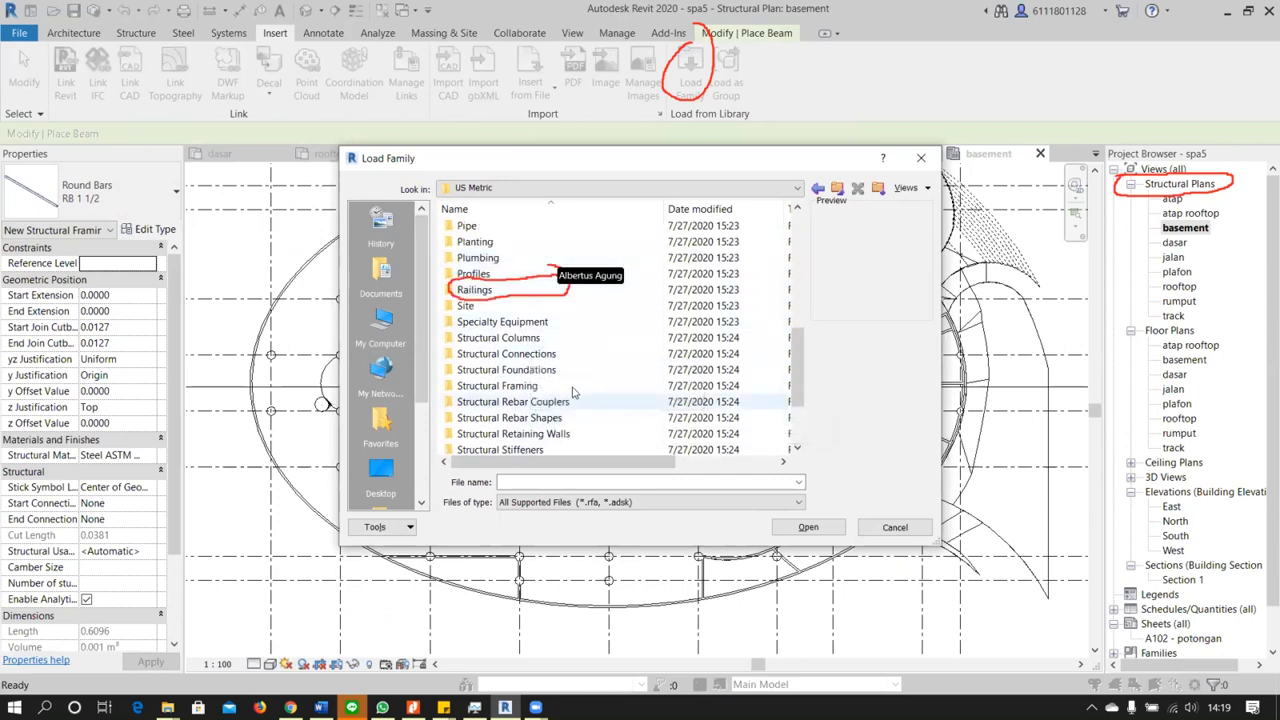
pyautogui.doubleClick(575, 385)
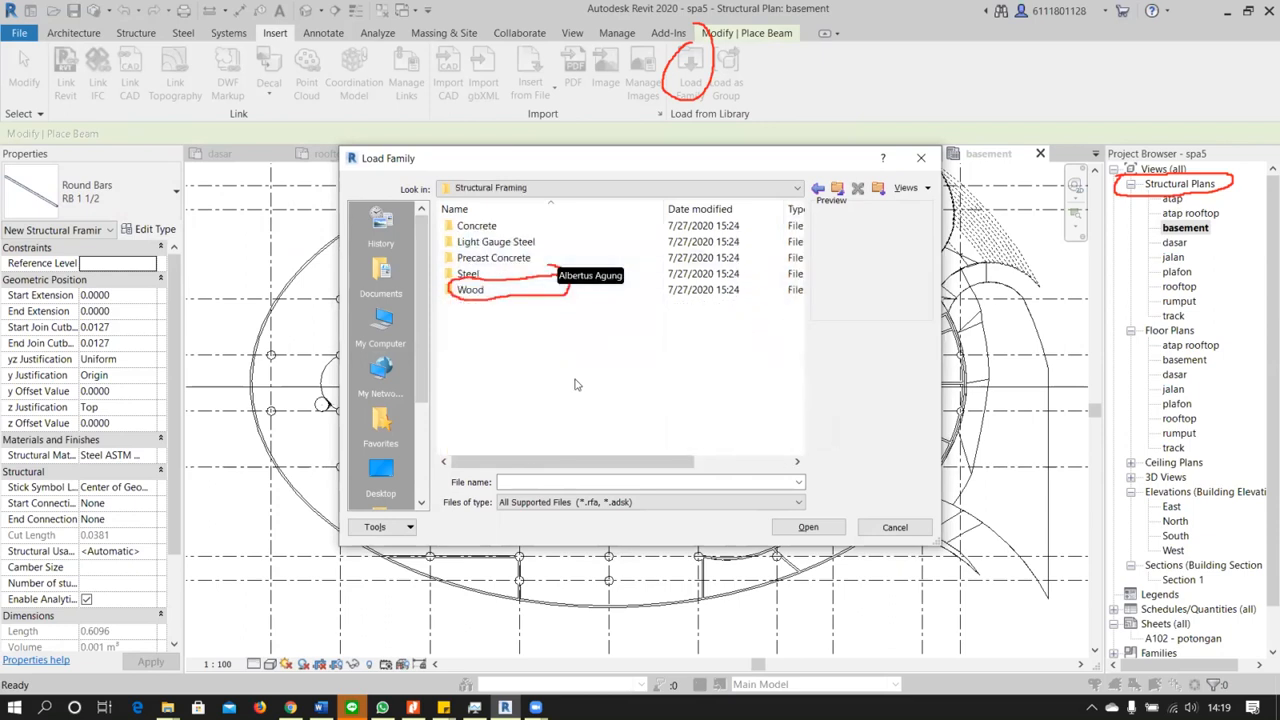
pyautogui.doubleClick(527, 226)
pyautogui.click(527, 226)
pyautogui.click(525, 242)
pyautogui.click(500, 258)
pyautogui.click(543, 226)
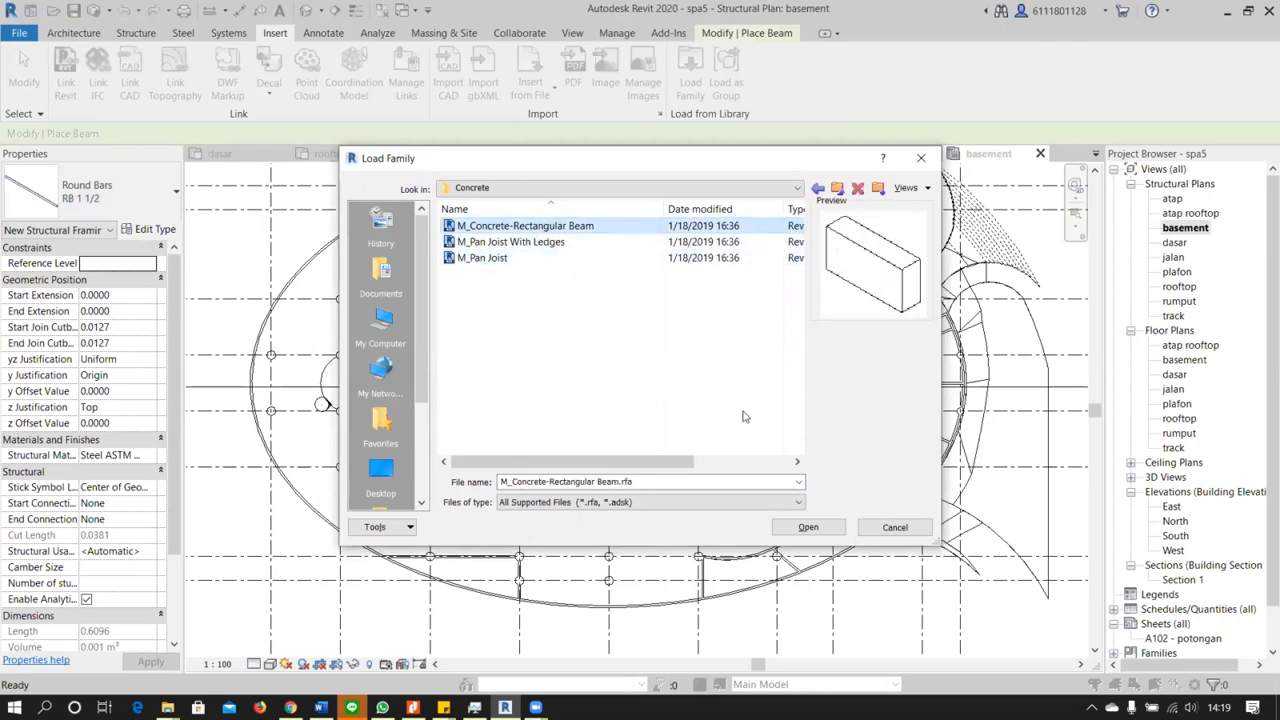
pyautogui.click(810, 527)
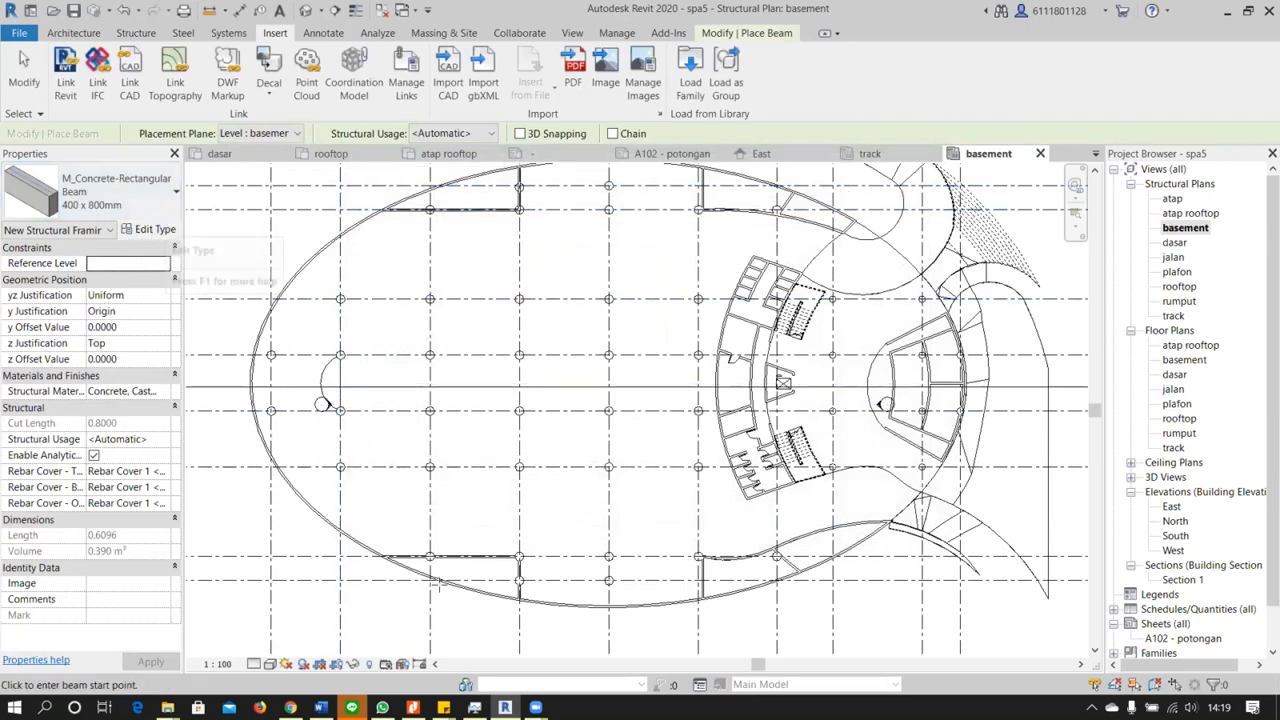
# Place a 400 x 800mm concrete beam 36 m long along grid B, starting at grid 3
pyautogui.scroll(1, 490, 588)
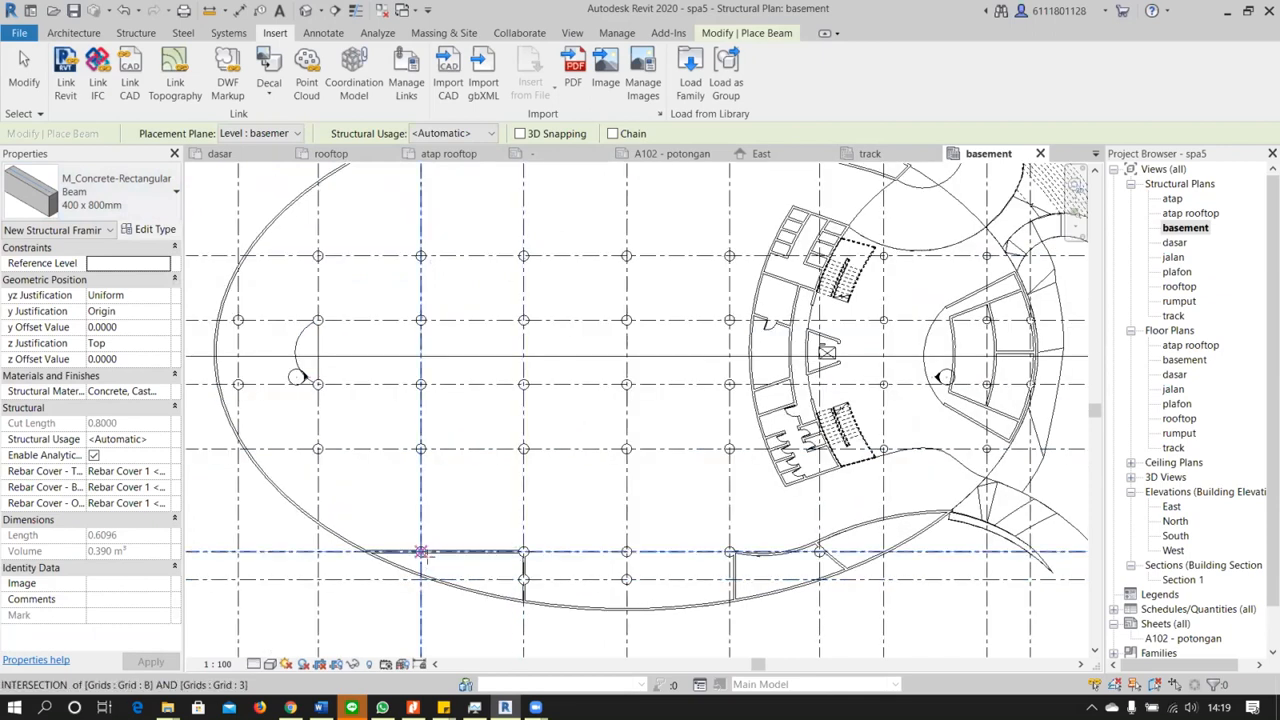
pyautogui.click(421, 552)
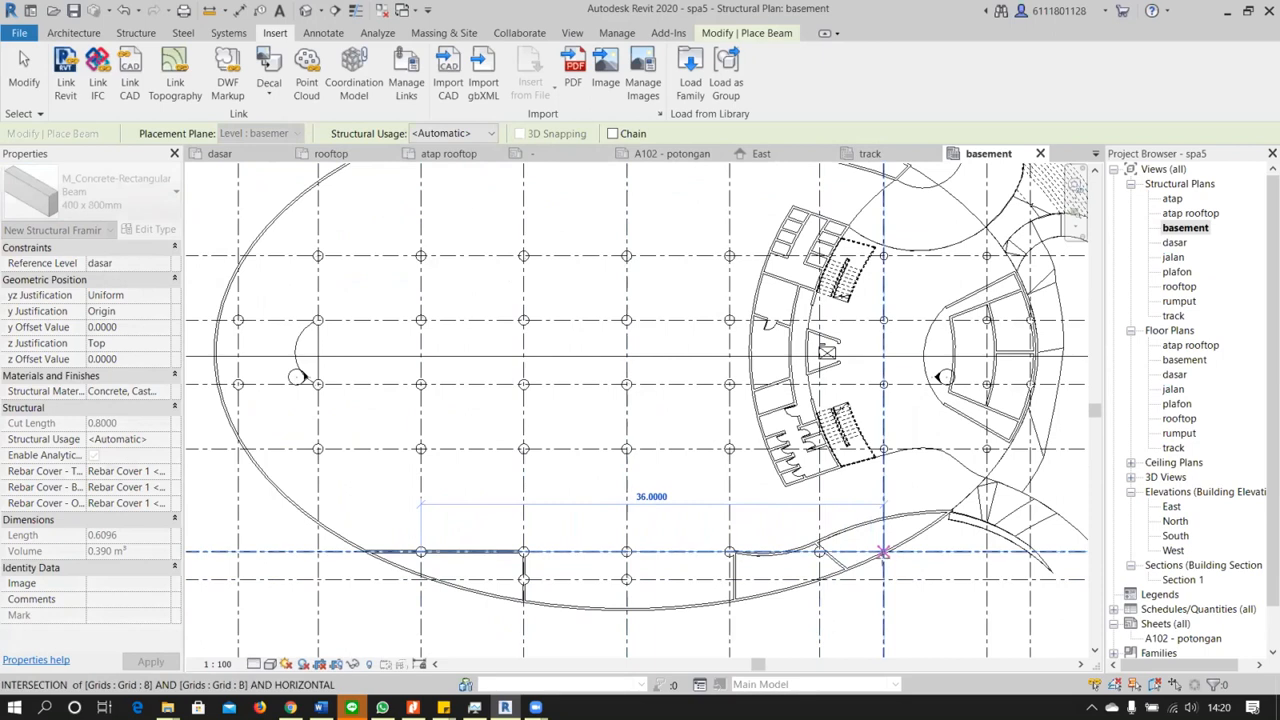
pyautogui.scroll(1, 500, 578)
pyautogui.scroll(2, 540, 552)
pyautogui.press('Escape')
pyautogui.press('Escape')
# Extend the grid 3 end of the new beam to the curved basement wall, making it about 40.24 m long
pyautogui.click(492, 550)
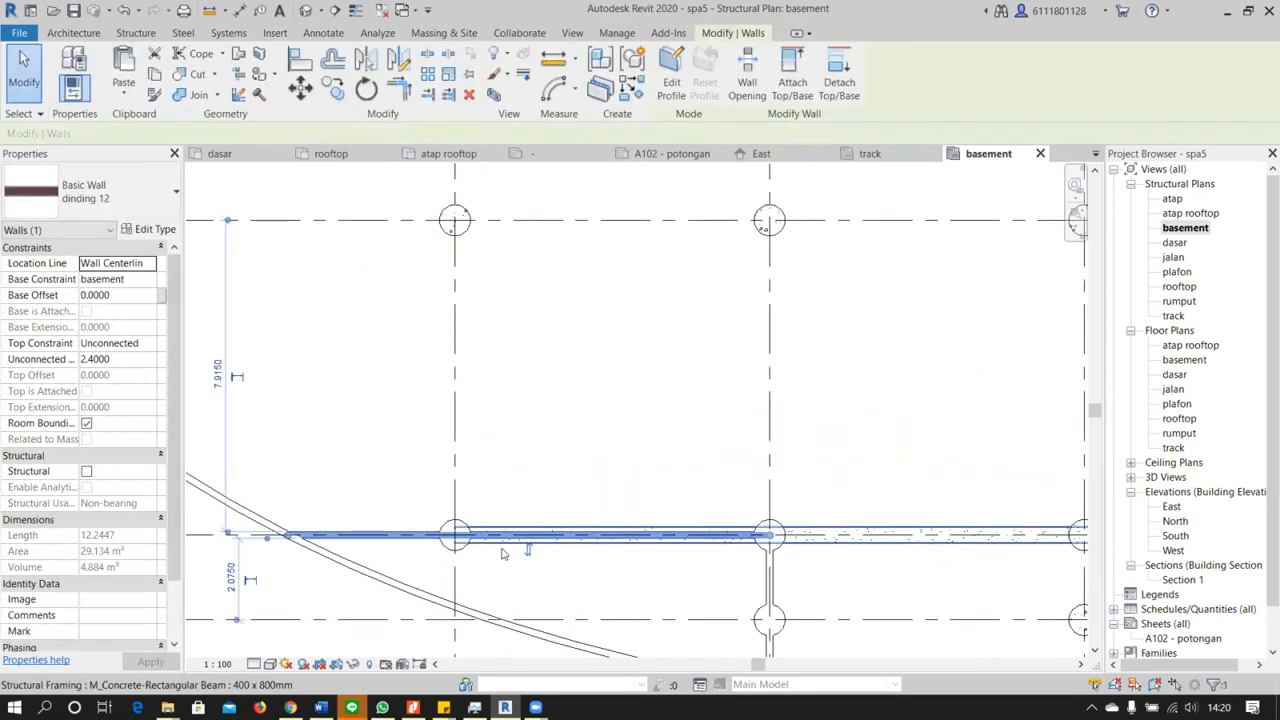
pyautogui.click(497, 548)
pyautogui.scroll(-2, 496, 549)
pyautogui.moveTo(471, 540); pyautogui.dragTo(367, 550)
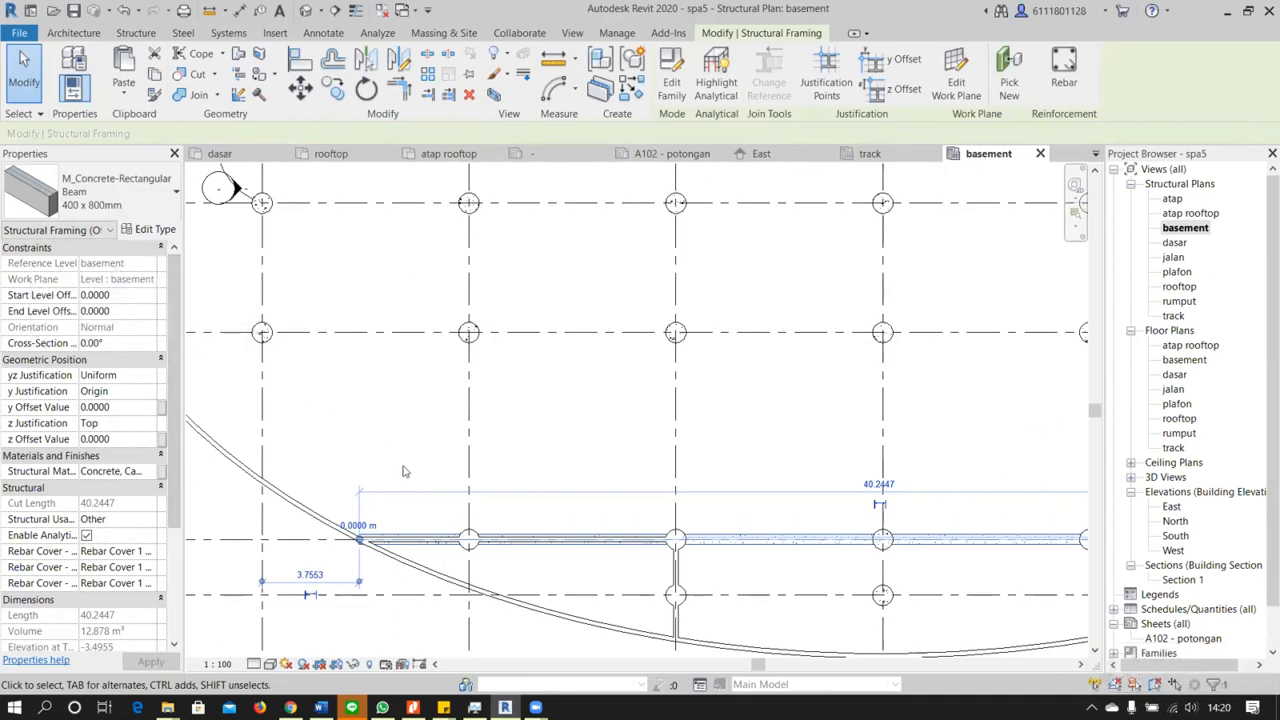
# Open the 3D view and examine from below how the new beam sits under the basement floor
pyautogui.click(306, 10)
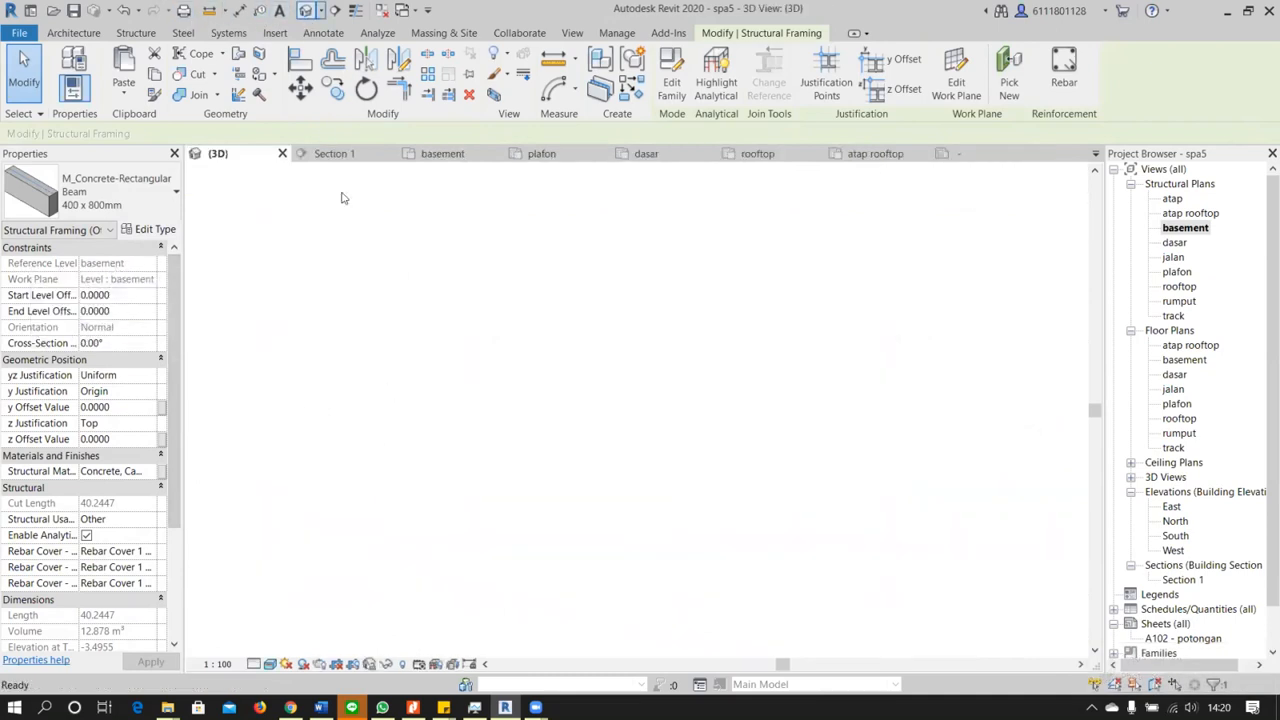
pyautogui.click(392, 526)
pyautogui.moveTo(392, 526); pyautogui.dragTo(578, 469, button='middle')
pyautogui.scroll(3, 503, 463)
pyautogui.scroll(5, 598, 454)
pyautogui.moveTo(706, 486); pyautogui.dragTo(762, 380, button='middle')
pyautogui.scroll(4, 821, 335)
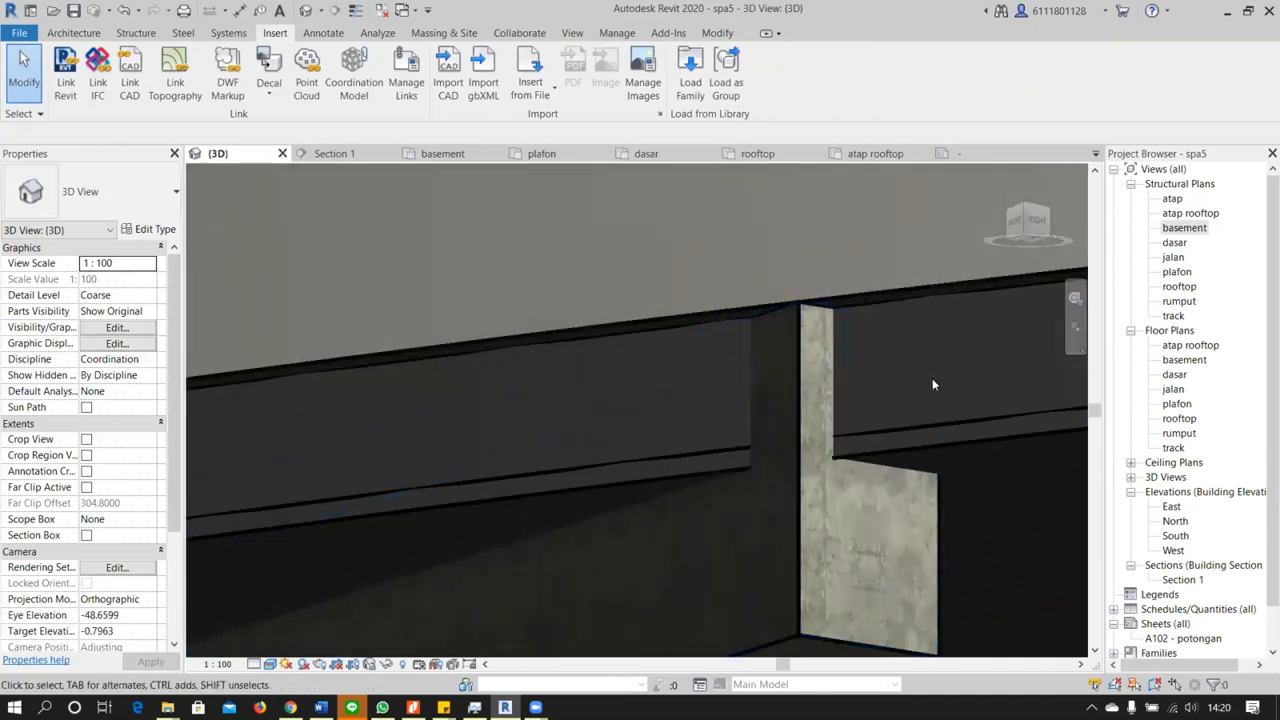
pyautogui.scroll(-2, 887, 445)
pyautogui.moveTo(886, 450); pyautogui.dragTo(807, 408, button='middle')
pyautogui.keyDown('shift'); pyautogui.moveTo(811, 375); pyautogui.dragTo(831, 486, button='middle'); pyautogui.keyUp('shift')
pyautogui.scroll(-10, 831, 487)
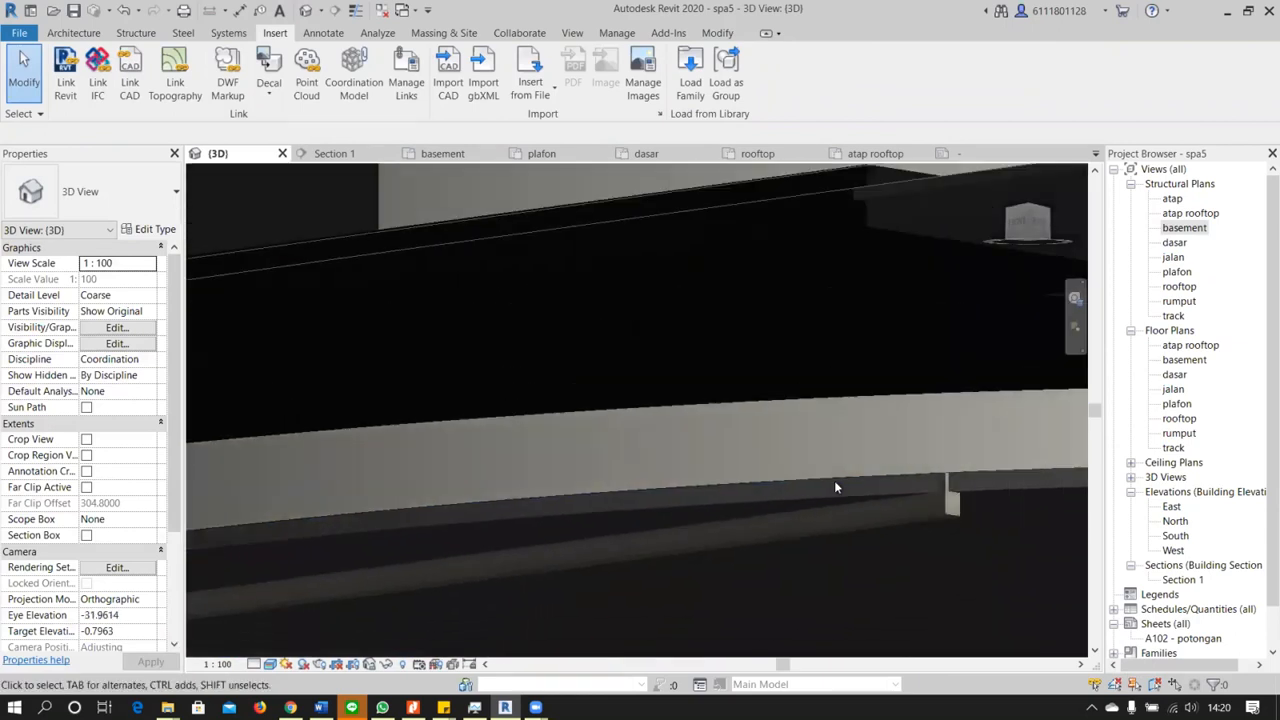
# Select the concrete beam in 3D and examine its height relative to the building from the front
pyautogui.scroll(4, 834, 487)
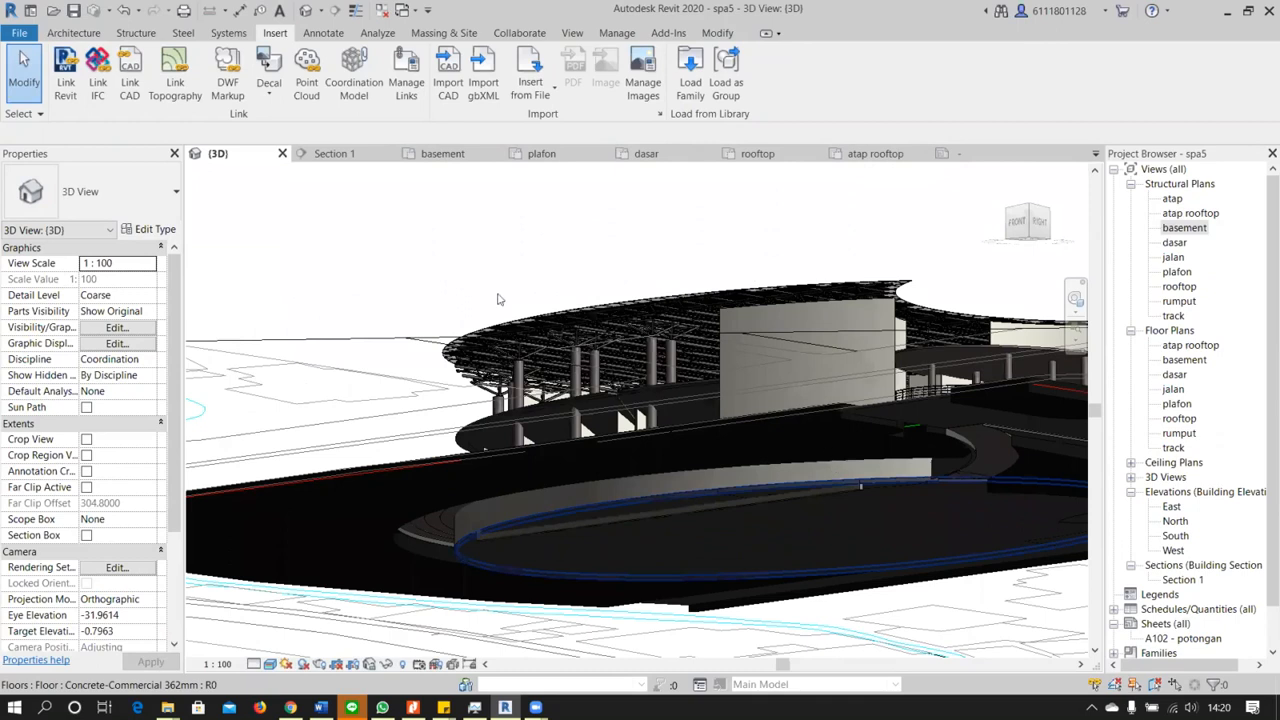
pyautogui.keyDown('shift'); pyautogui.moveTo(823, 490); pyautogui.dragTo(866, 393, button='middle'); pyautogui.keyUp('shift')
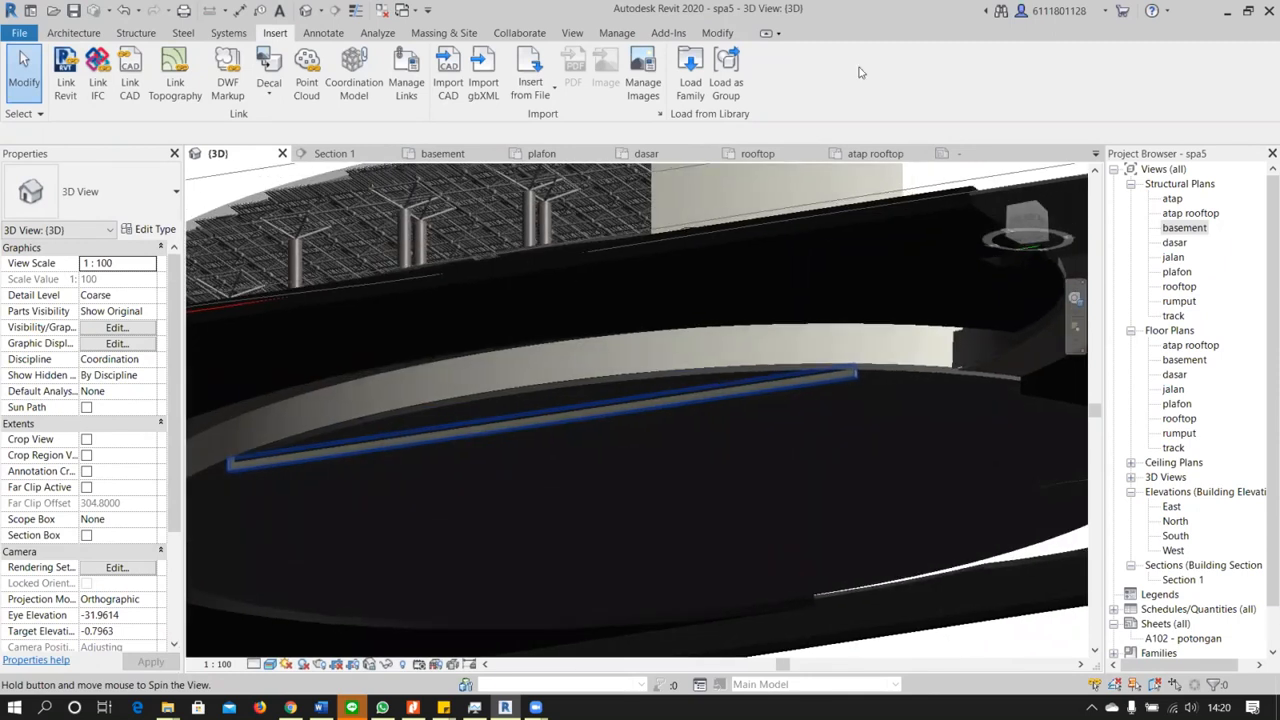
pyautogui.scroll(4, 863, 388)
pyautogui.click(864, 386)
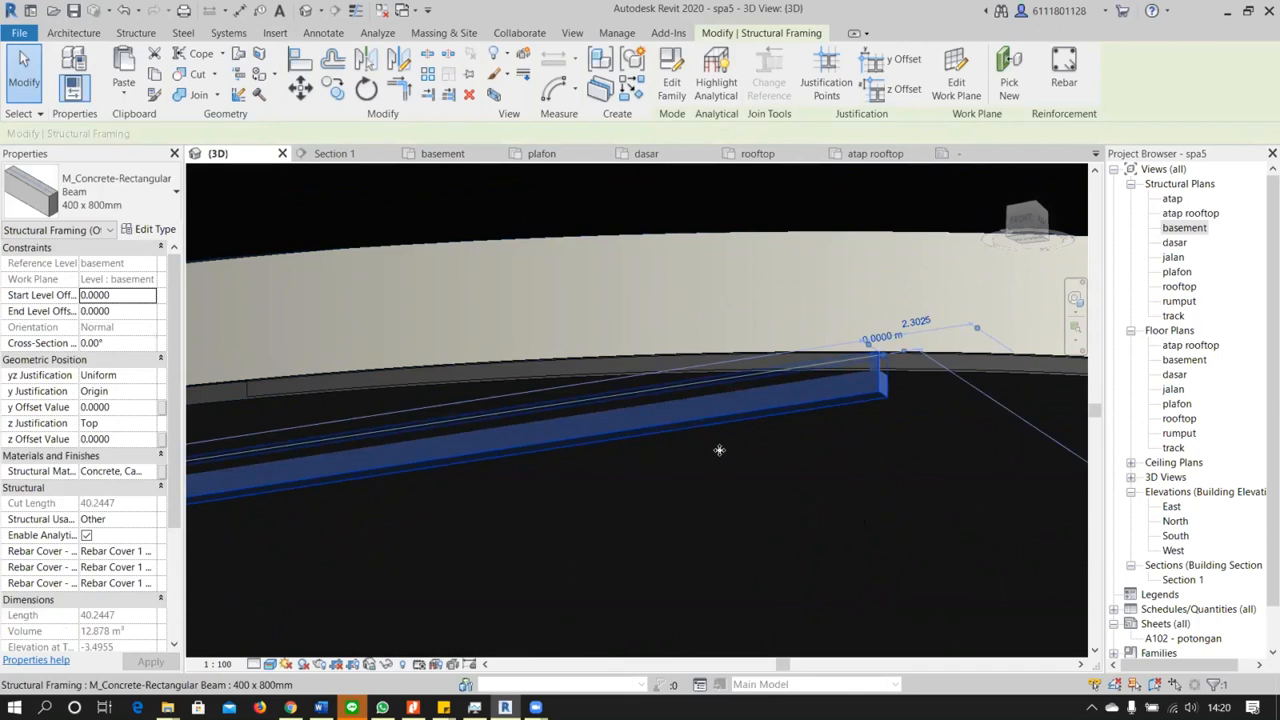
pyautogui.moveTo(725, 462)
pyautogui.keyDown('shift'); pyautogui.mouseDown(button='middle')
pyautogui.moveTo(1027, 203)
pyautogui.moveTo(1020, 219)
pyautogui.mouseUp(button='middle'); pyautogui.keyUp('shift')
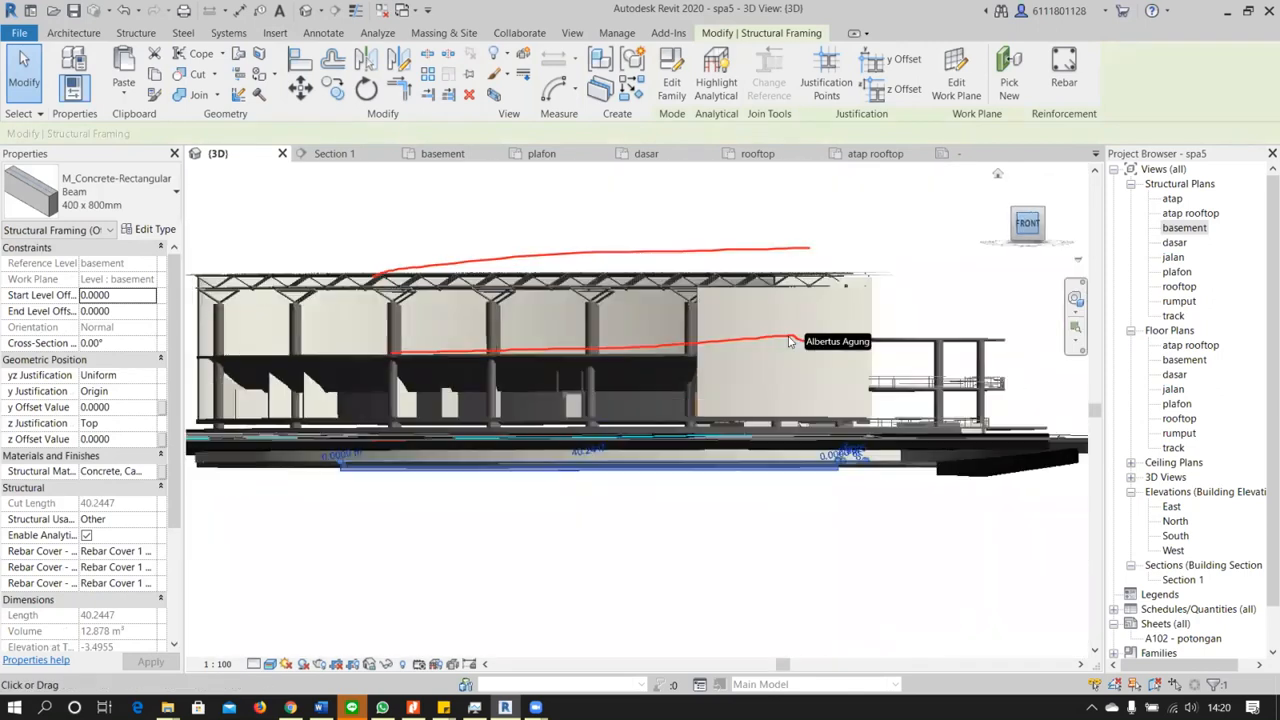
pyautogui.scroll(-4, 618, 417)
pyautogui.moveTo(943, 409)
pyautogui.mouseDown(button='middle')
pyautogui.moveTo(729, 414)
pyautogui.moveTo(843, 407)
pyautogui.mouseUp(button='middle')
pyautogui.scroll(3, 840, 407)
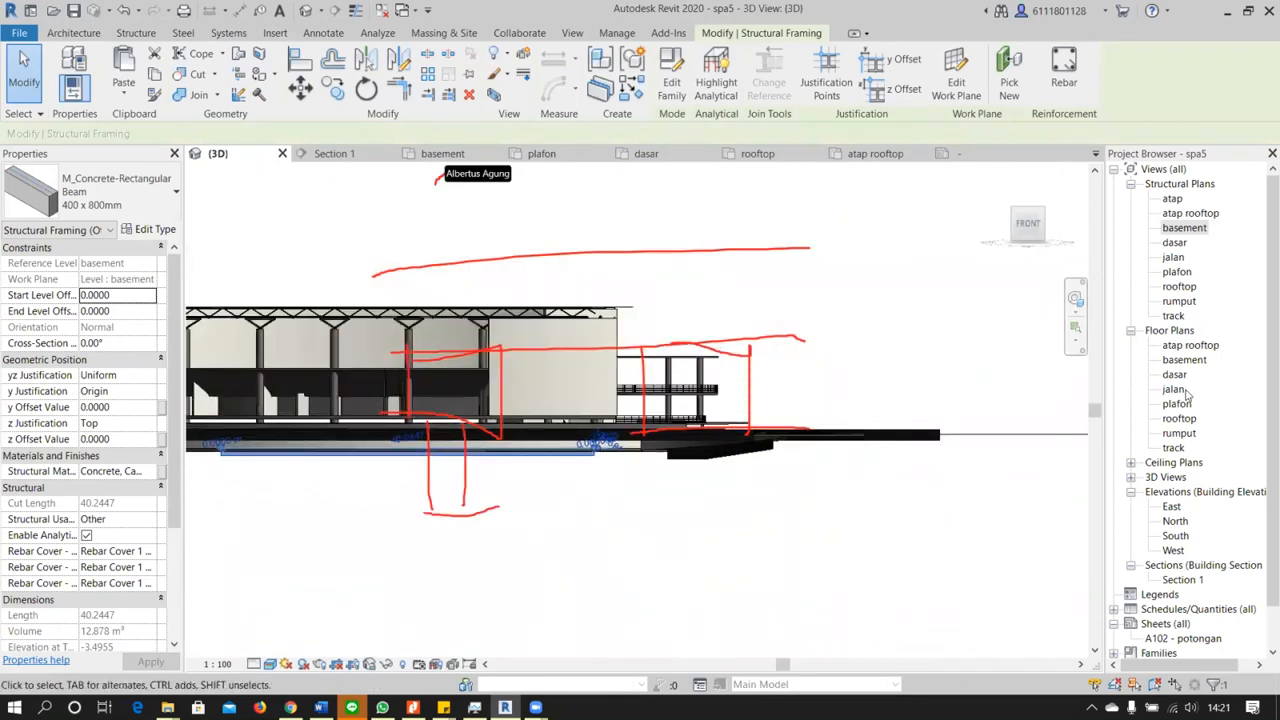
# Check the basement level line in Section 1 and return to the basement structural plan
pyautogui.scroll(-2, 1192, 370)
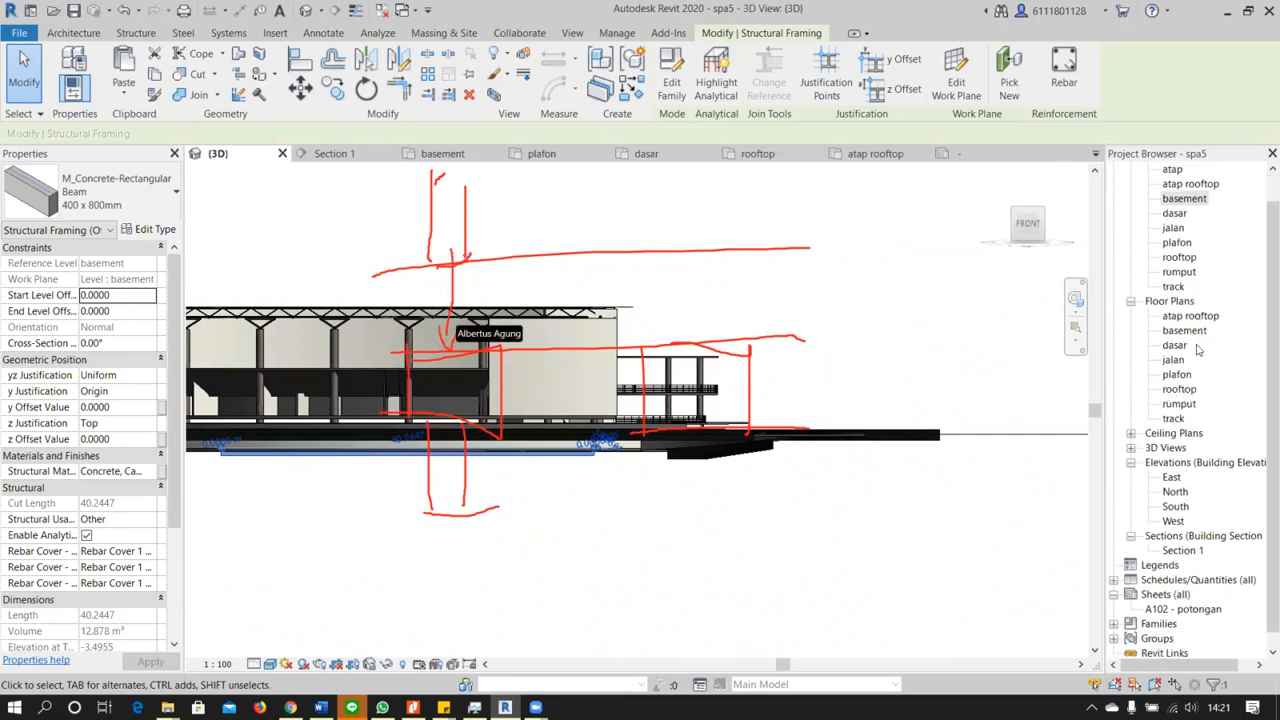
pyautogui.scroll(-1, 1190, 385)
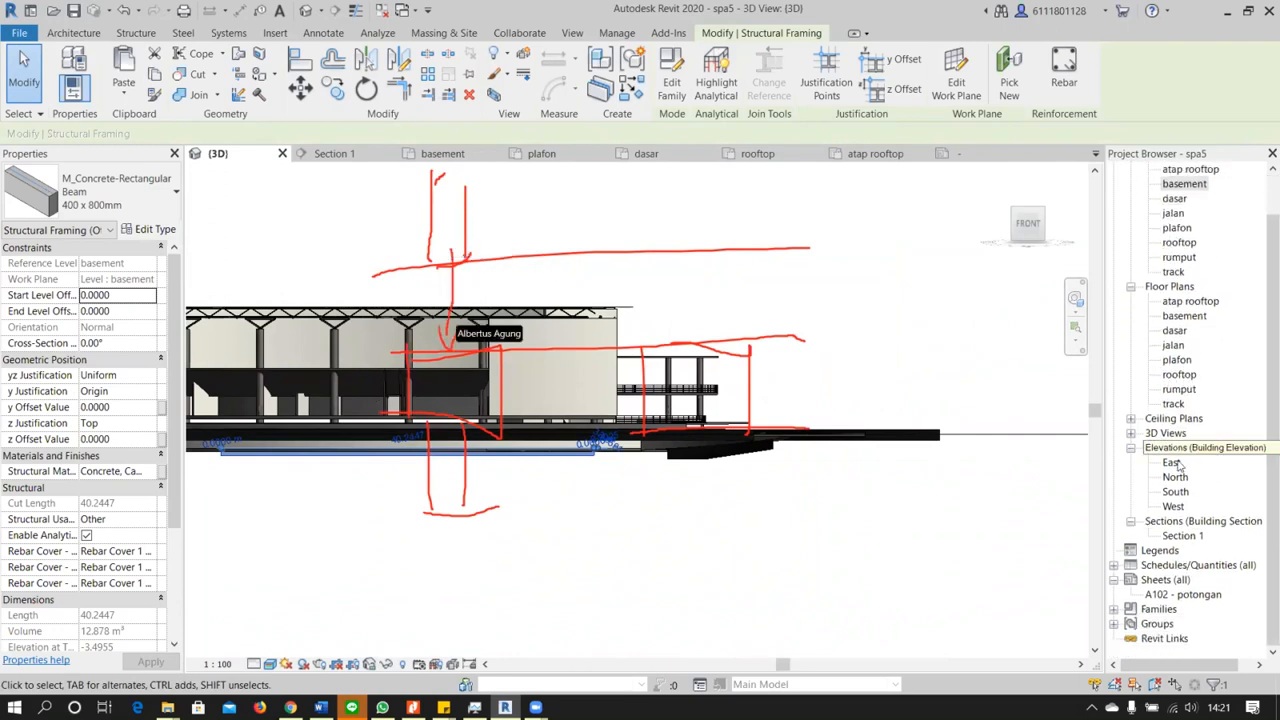
pyautogui.doubleClick(1182, 535)
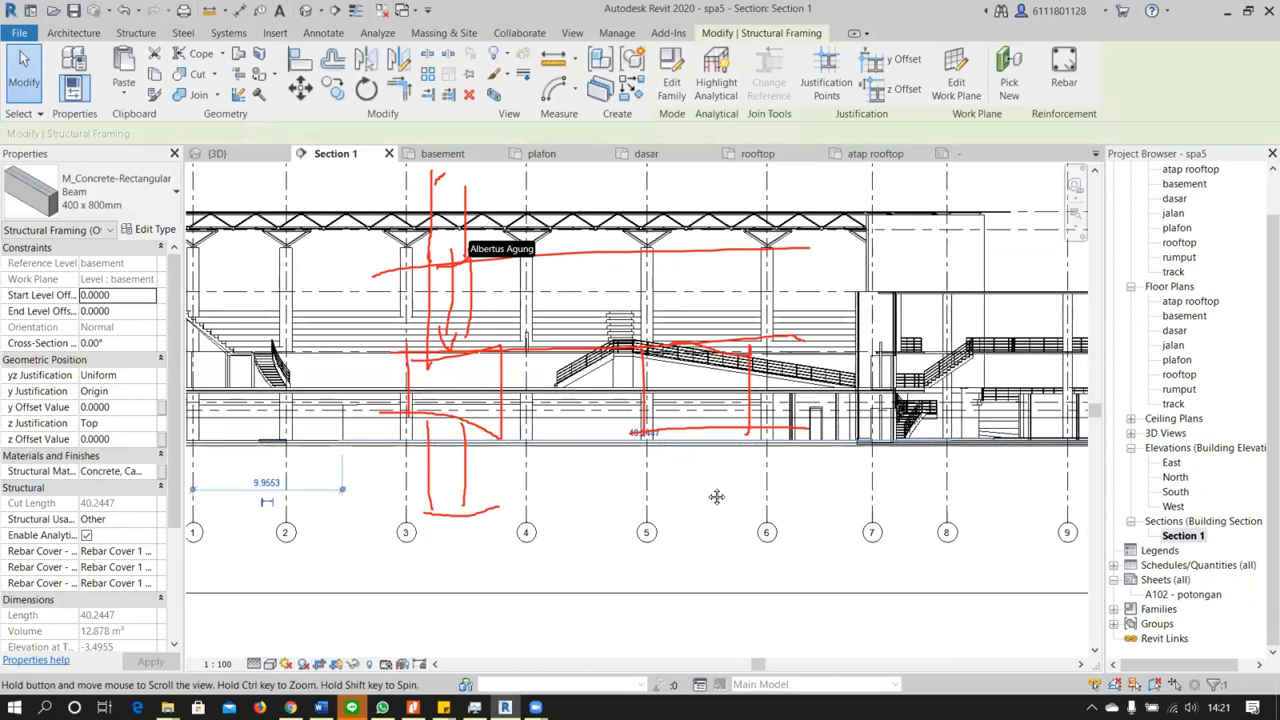
pyautogui.scroll(-3, 650, 490)
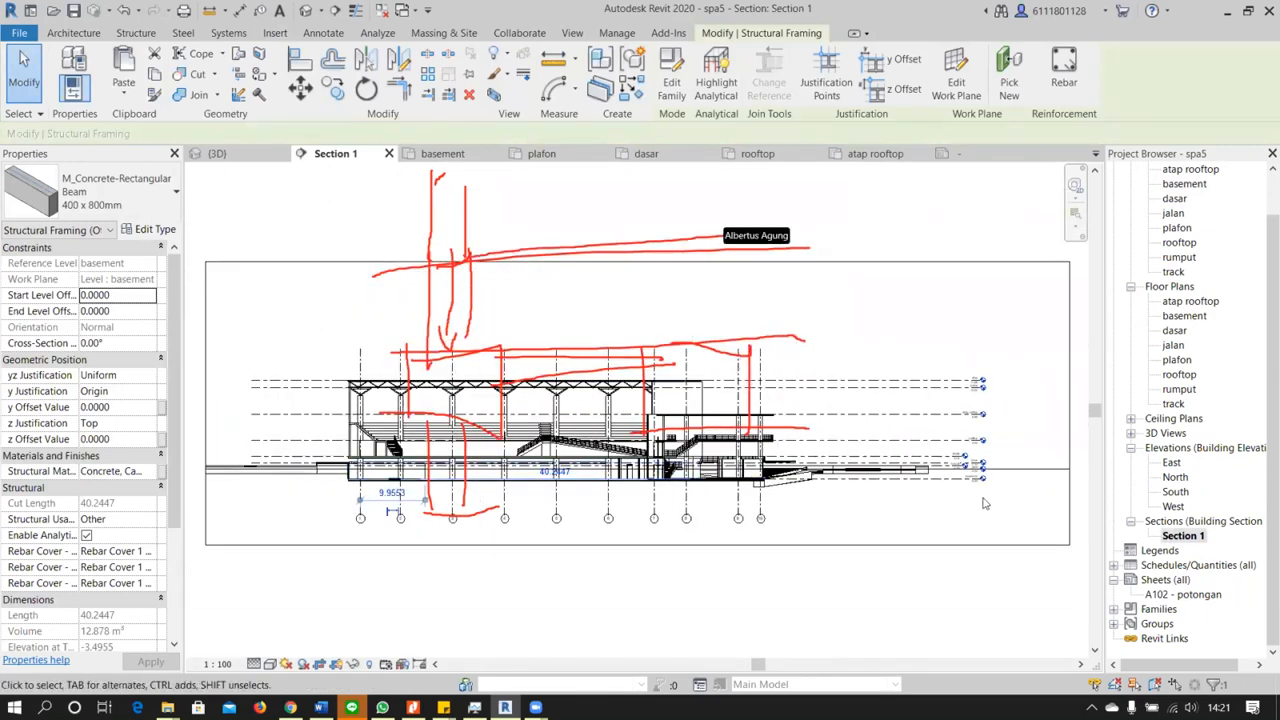
pyautogui.scroll(4, 936, 458)
pyautogui.click(935, 457)
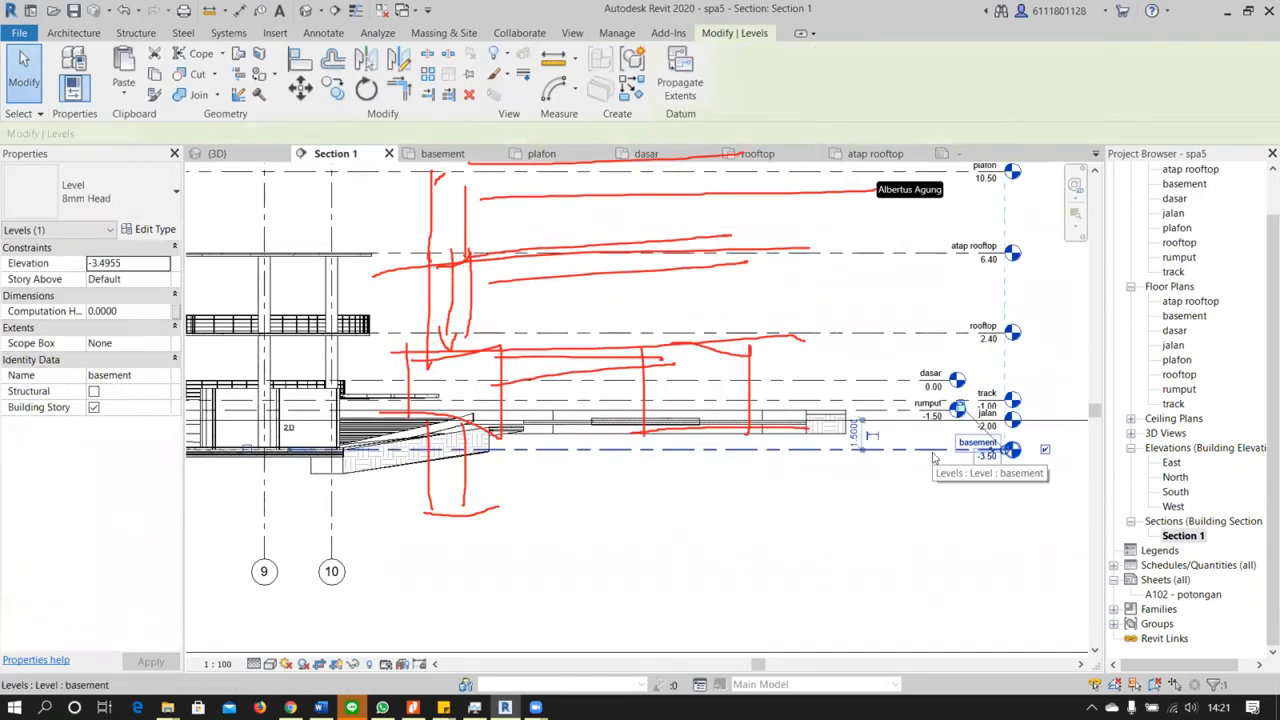
pyautogui.click(817, 500)
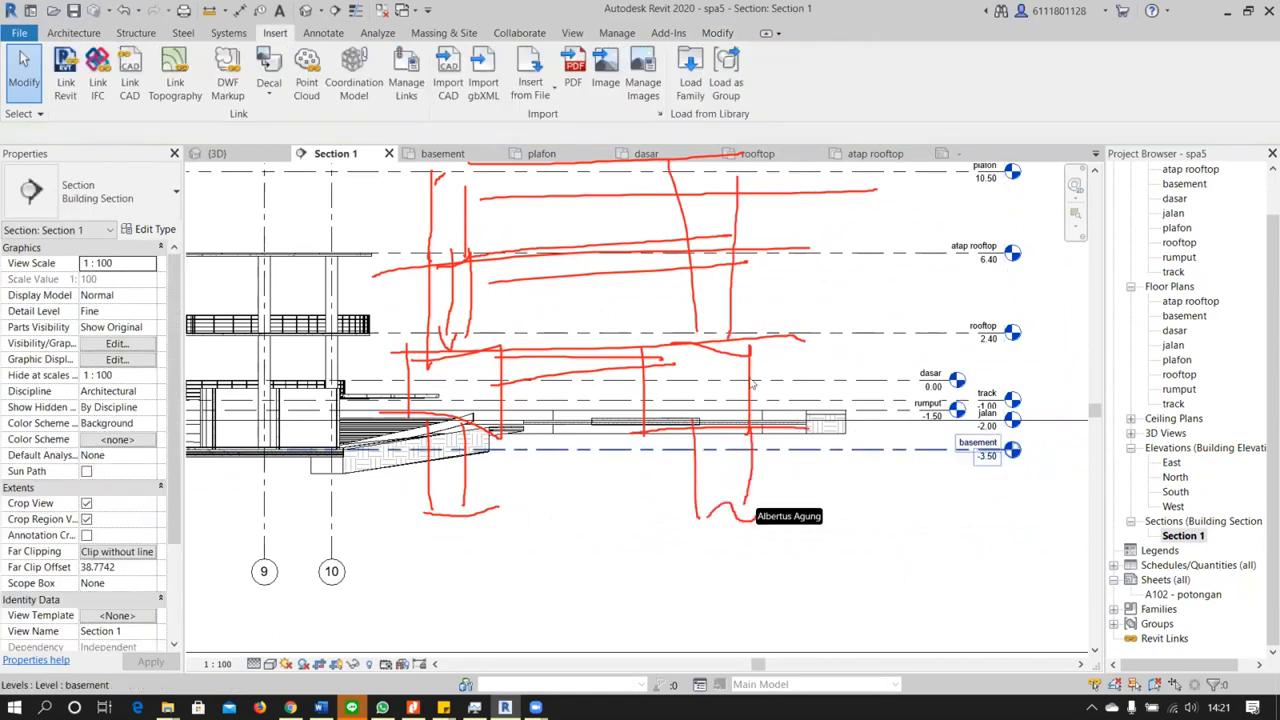
pyautogui.click(1183, 186)
pyautogui.doubleClick(1184, 184)
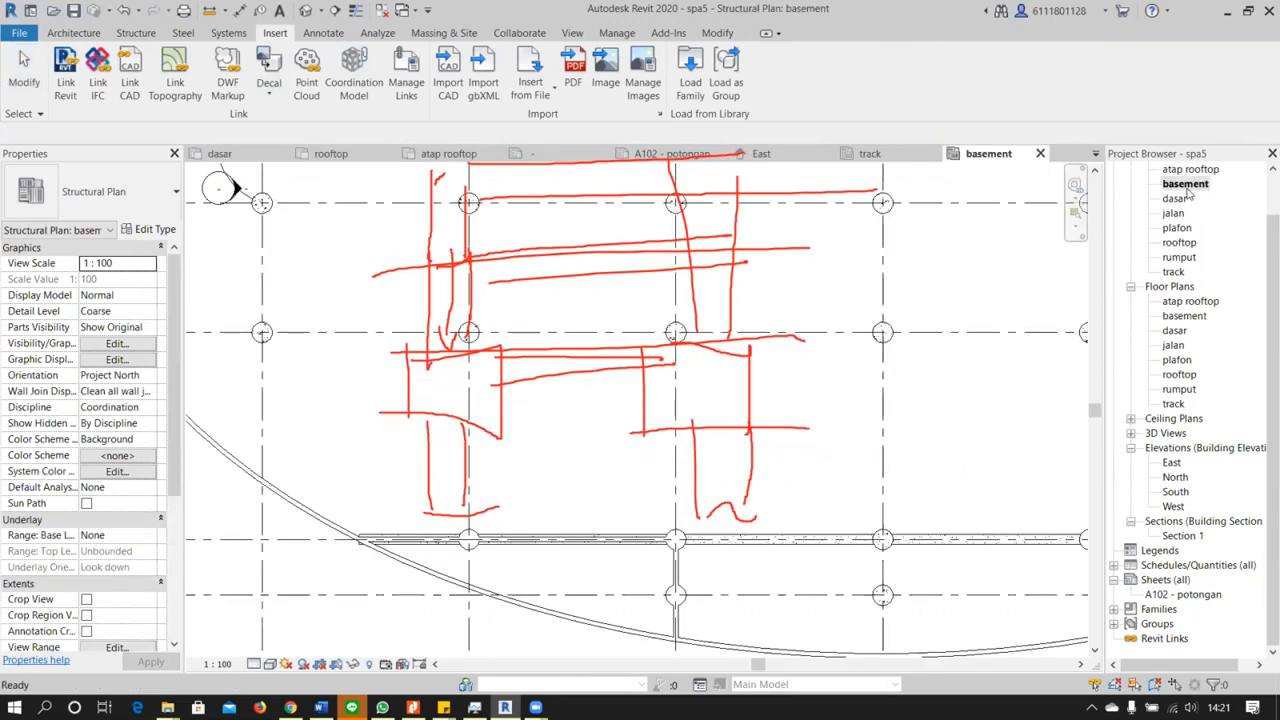
# Place a room in the walled space along the basement's upper curved wall, next to the toilet block, in the structural plan
pyautogui.scroll(-5, 872, 286)
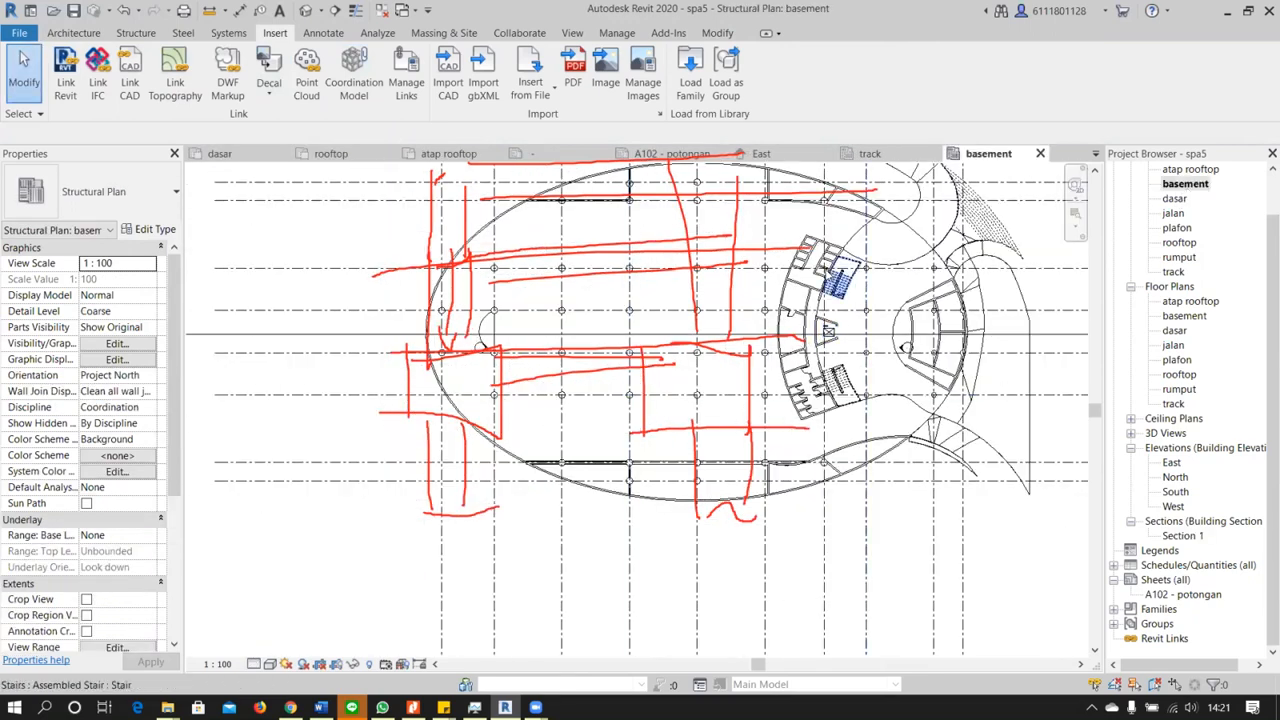
pyautogui.scroll(3, 836, 272)
pyautogui.moveTo(789, 256); pyautogui.dragTo(767, 334, button='middle')
pyautogui.scroll(2, 785, 323)
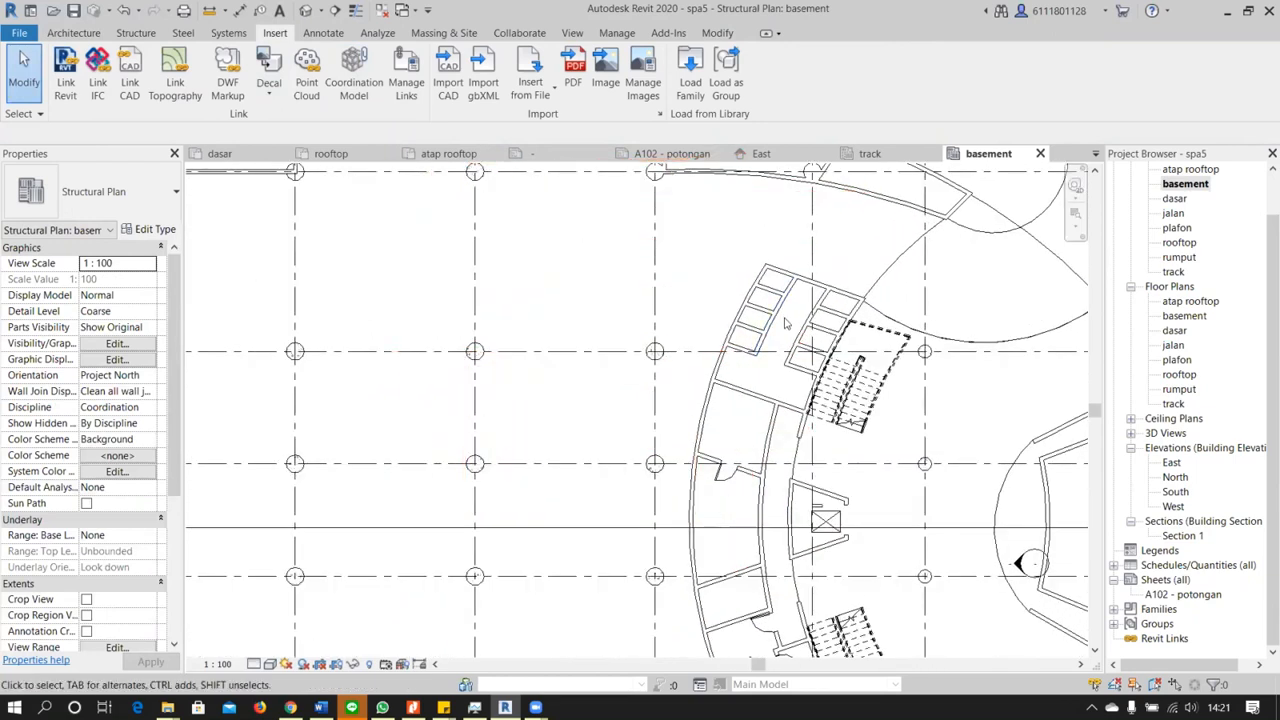
pyautogui.moveTo(634, 280); pyautogui.dragTo(619, 475, button='middle')
pyautogui.click(84, 34)
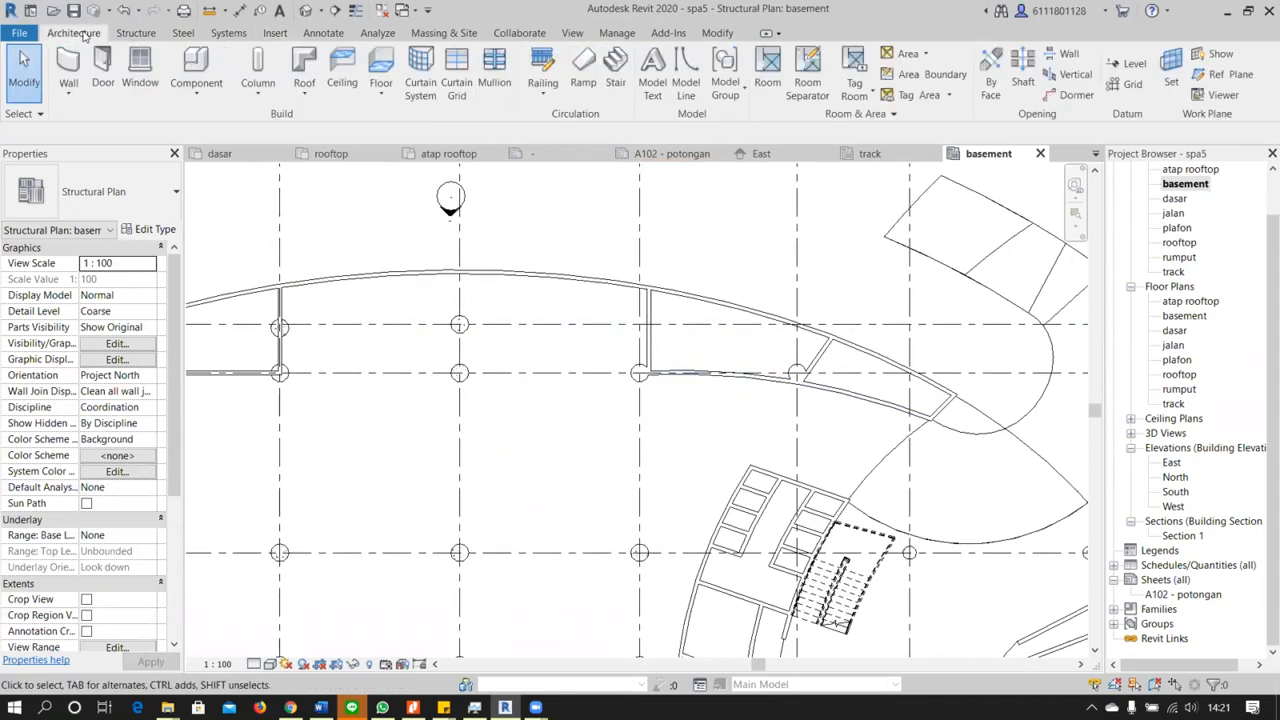
pyautogui.click(767, 72)
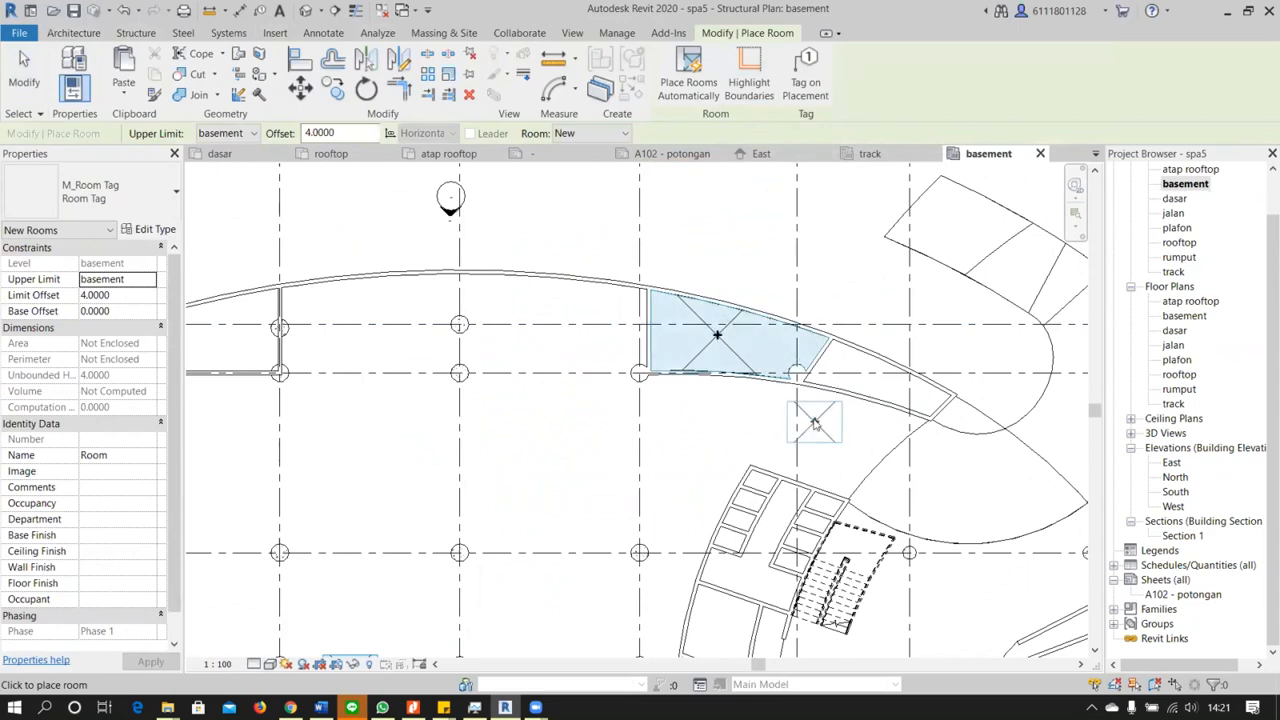
pyautogui.click(28, 64)
# Select the placed room to examine its area and perimeter properties, and open the basement floor plan
pyautogui.click(717, 338)
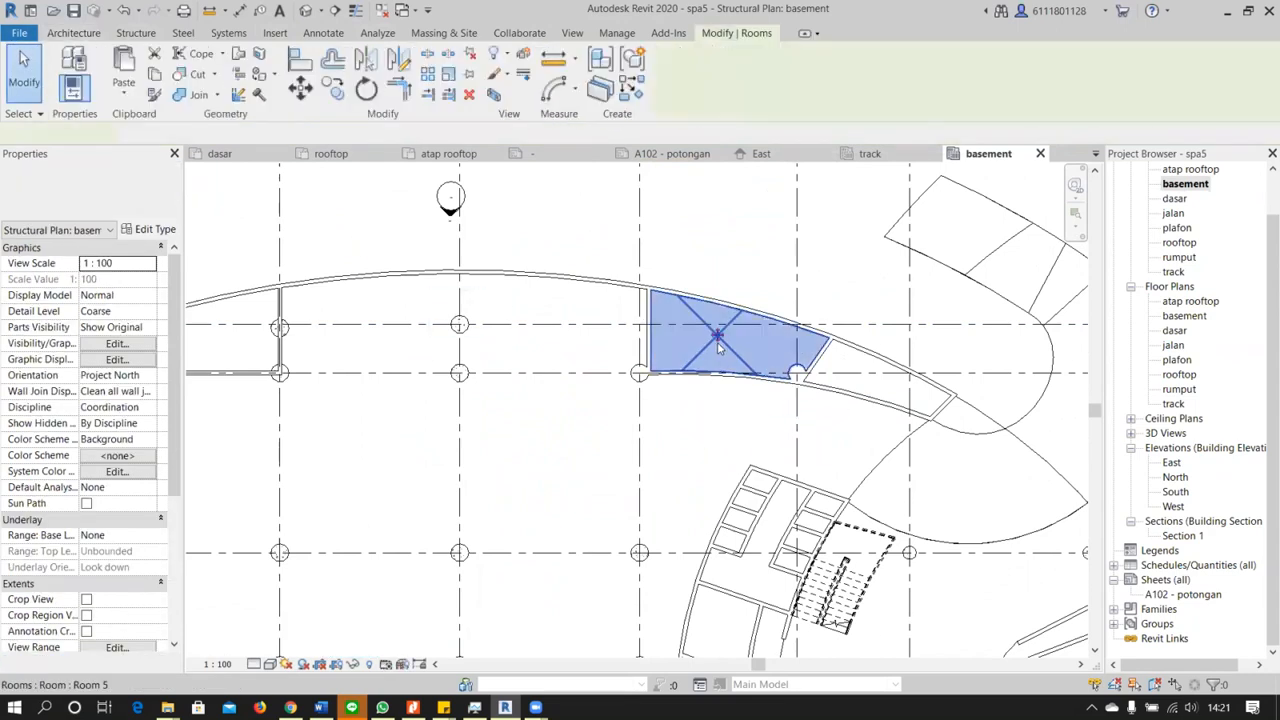
pyautogui.scroll(2, 717, 340)
pyautogui.scroll(3, 717, 338)
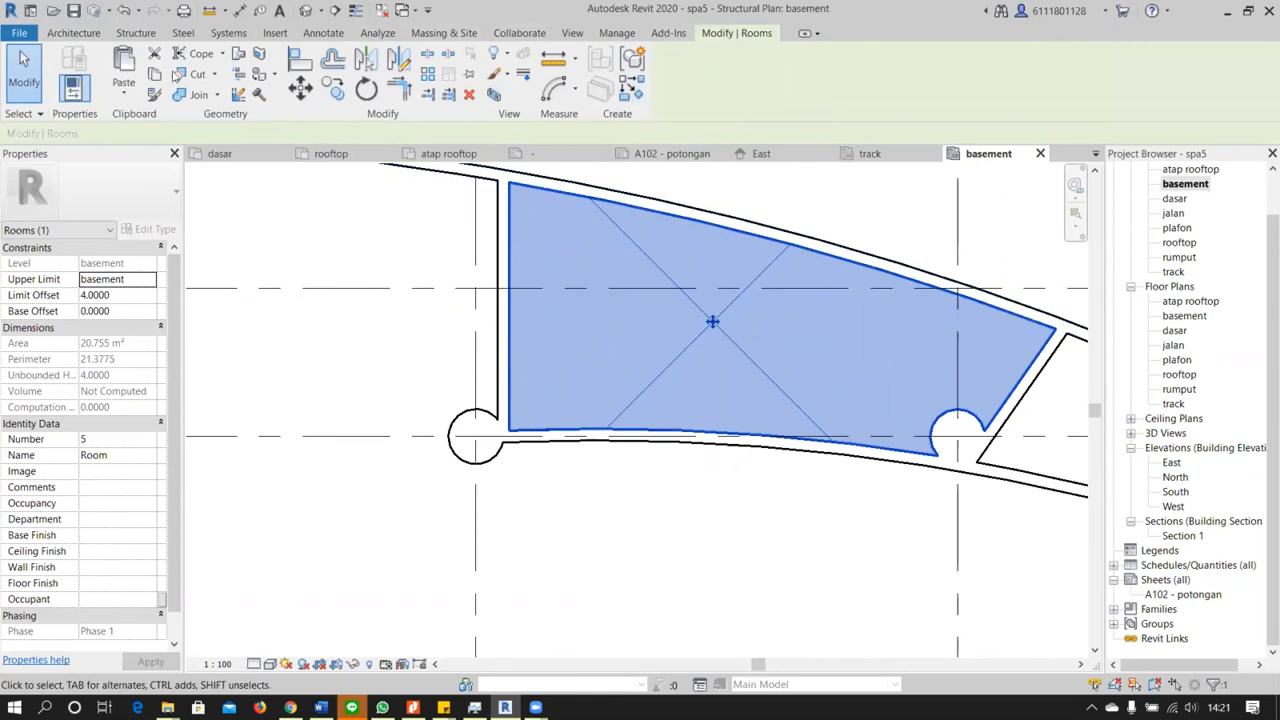
pyautogui.click(84, 34)
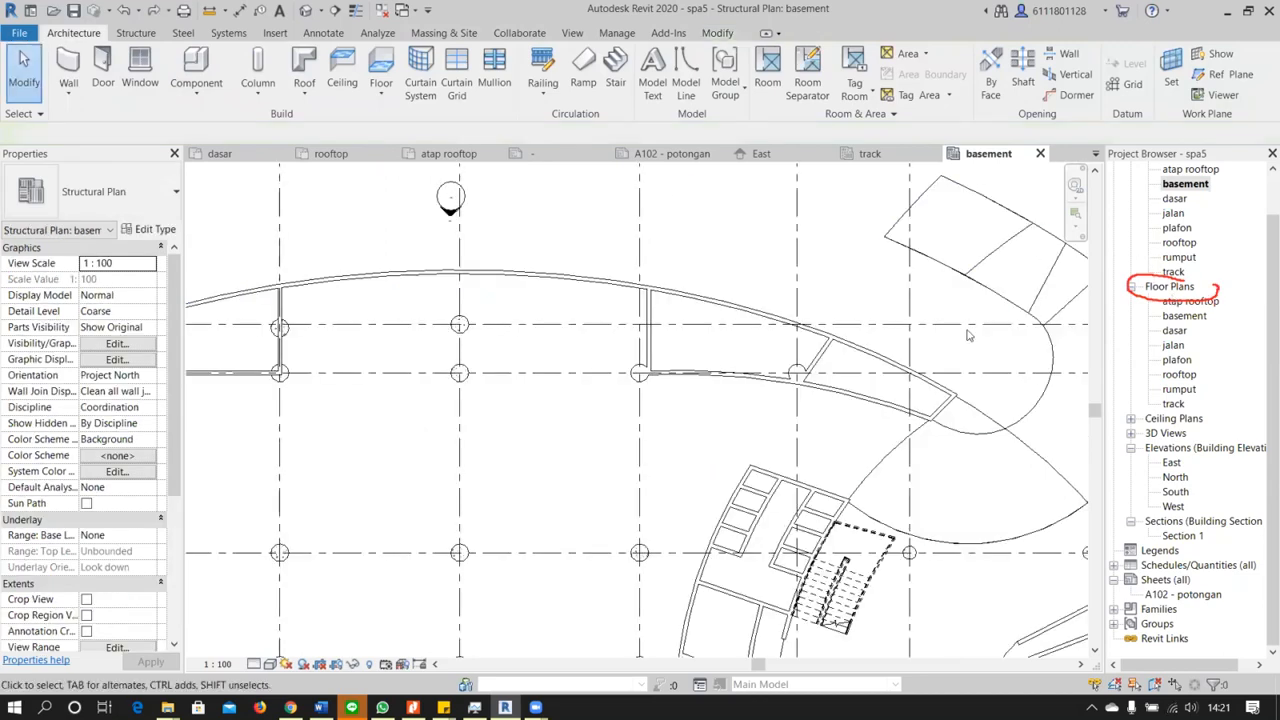
pyautogui.click(1186, 316)
pyautogui.doubleClick(1186, 316)
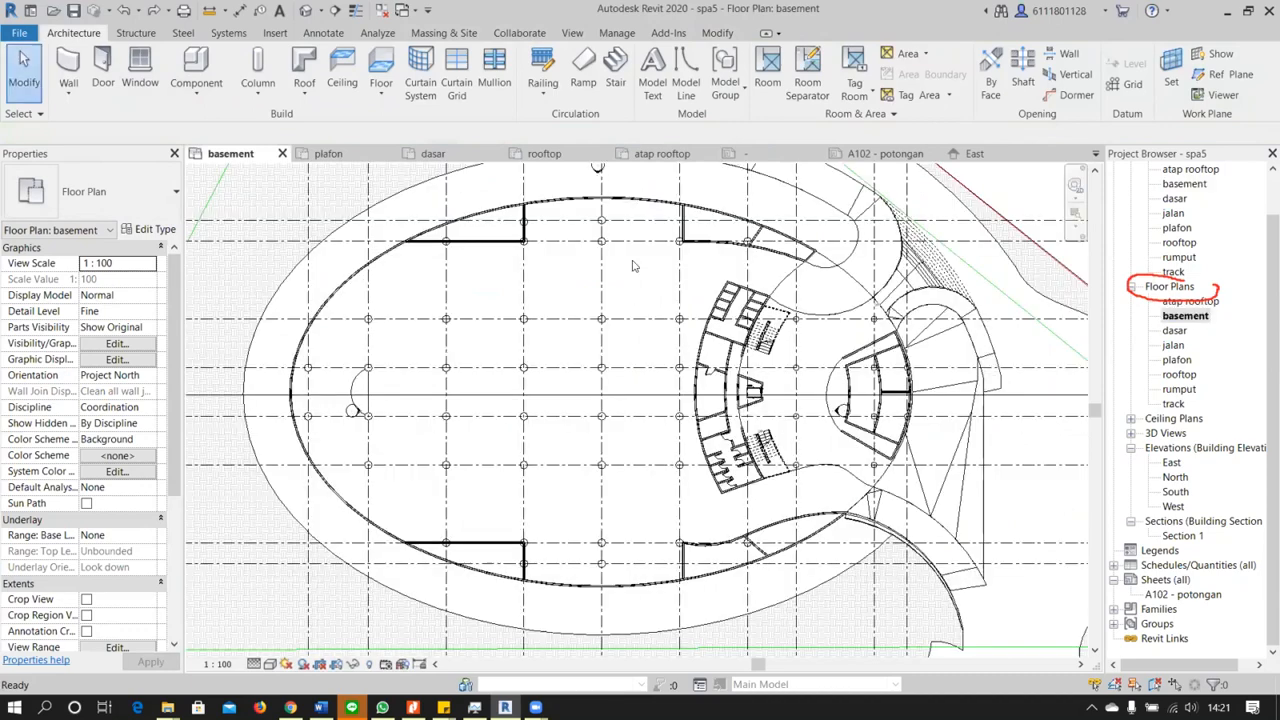
pyautogui.scroll(3, 520, 178)
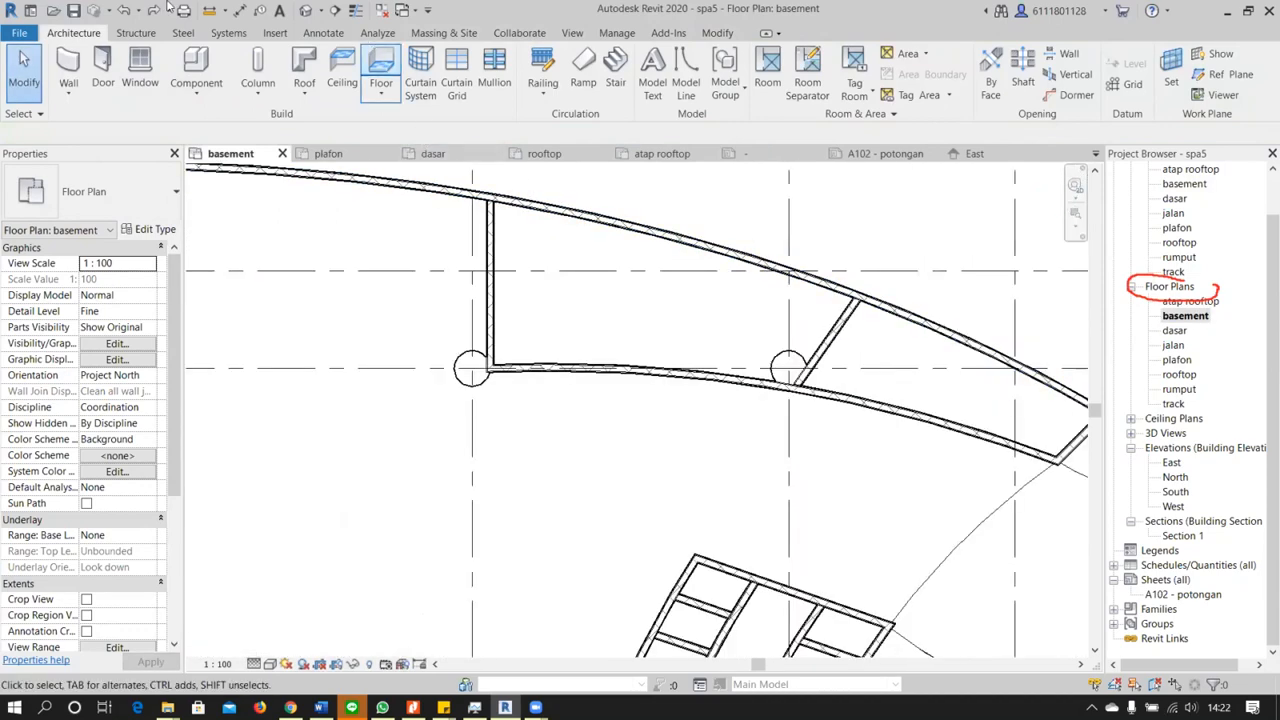
pyautogui.click(767, 70)
pyautogui.click(668, 302)
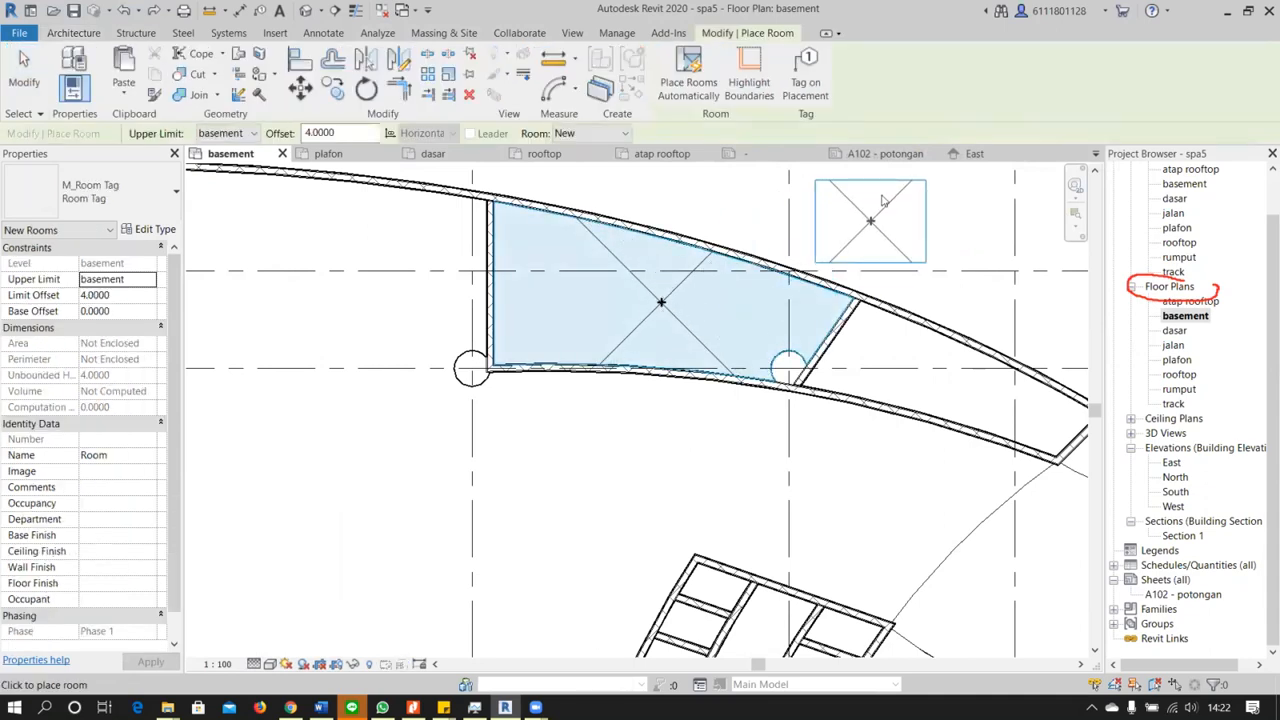
pyautogui.click(806, 78)
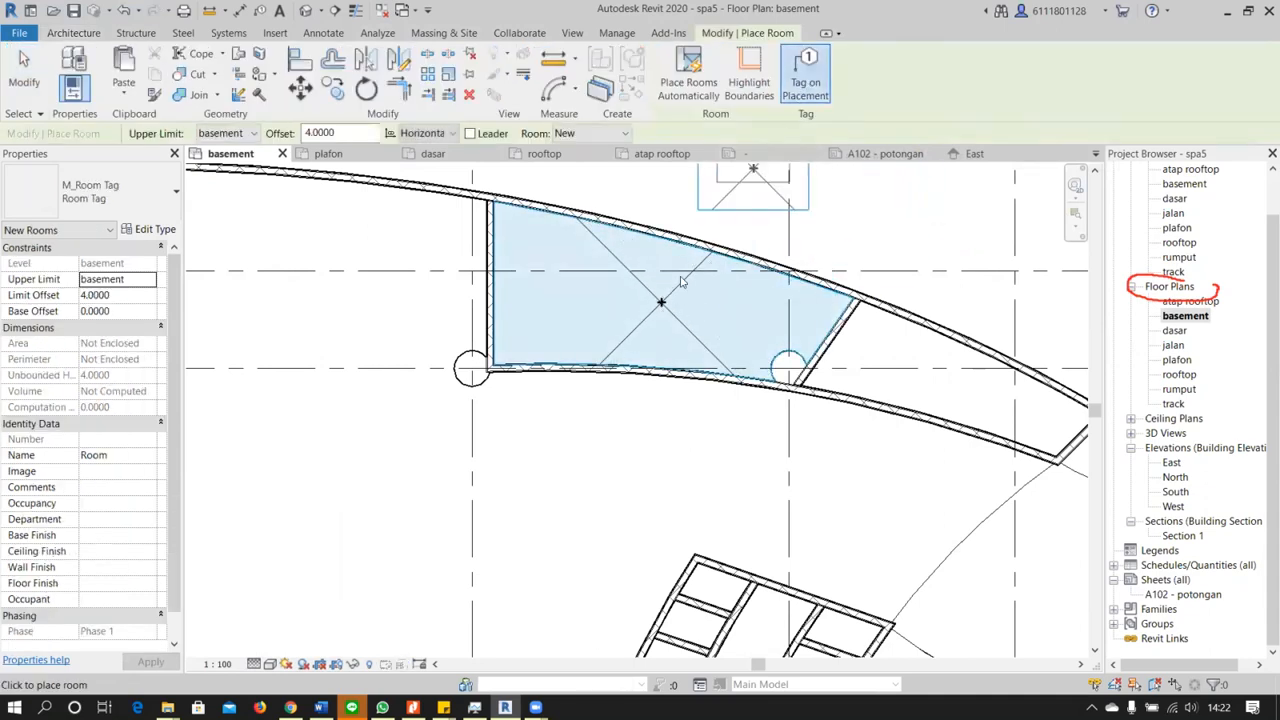
pyautogui.press('Escape')
pyautogui.press('Escape')
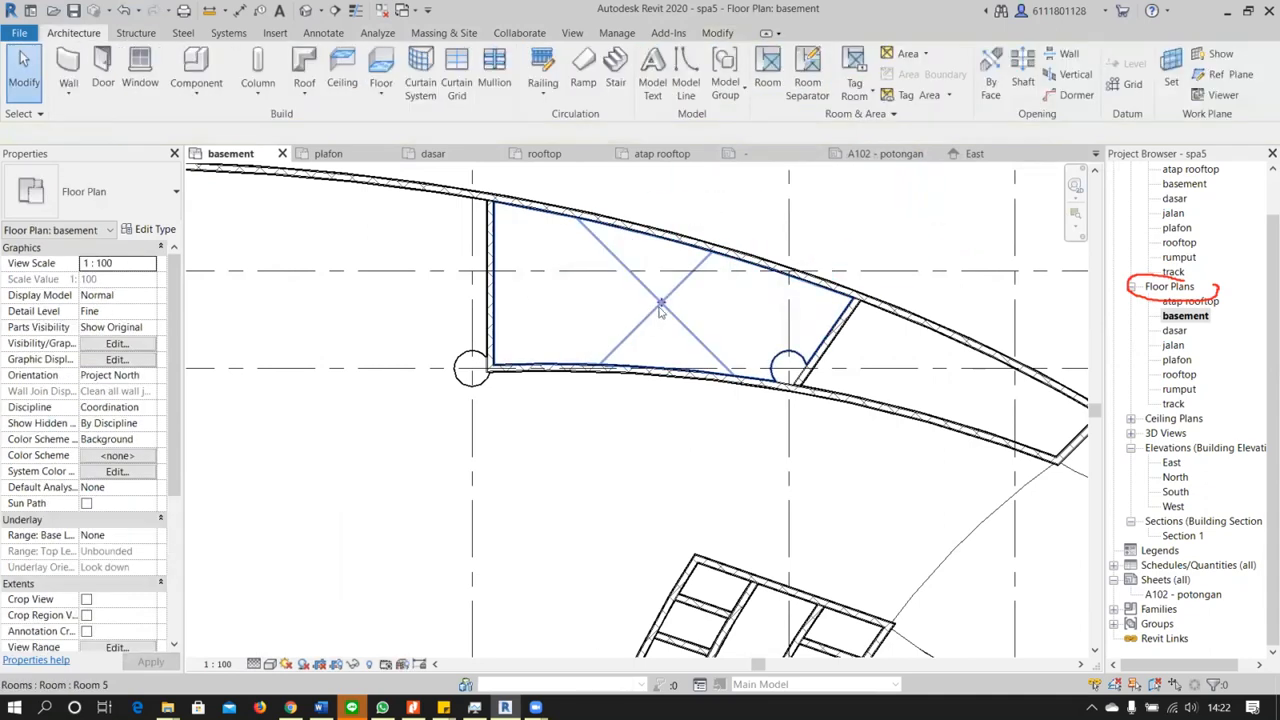
# Tag the room along the upper curved wall with an M_Room Tag in the basement floor plan
pyautogui.click(855, 88)
pyautogui.click(868, 125)
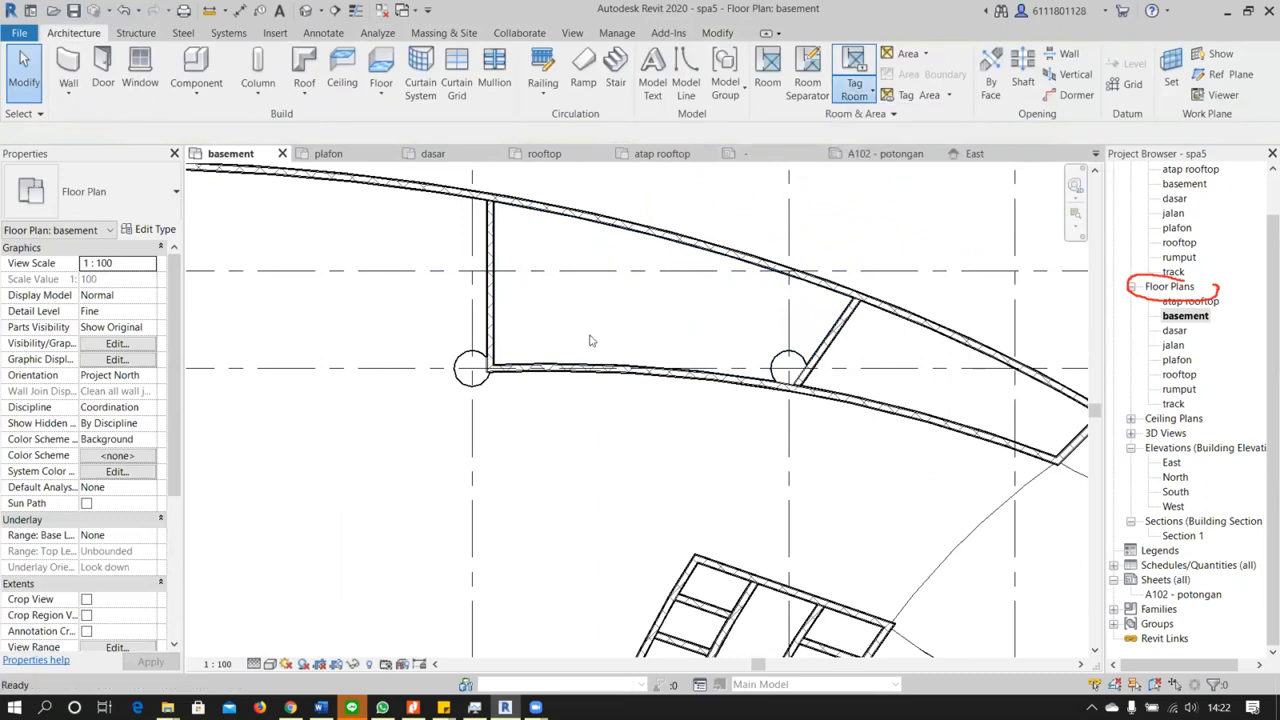
pyautogui.click(652, 308)
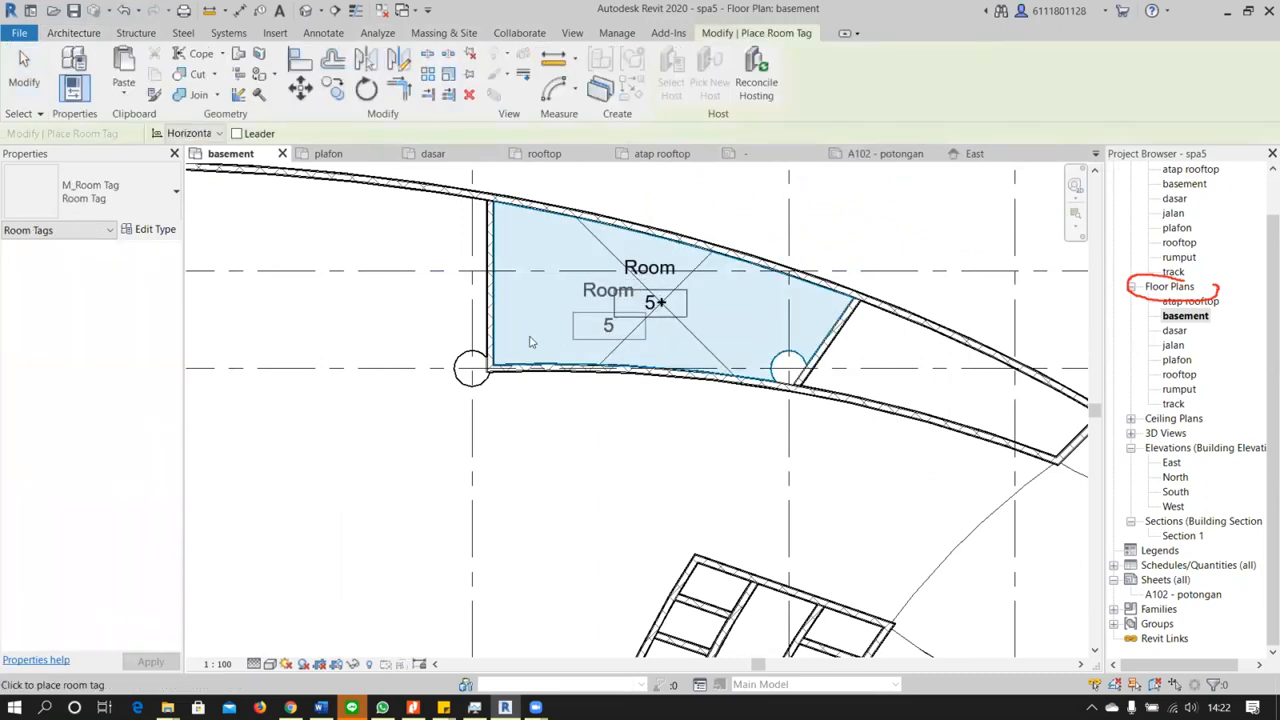
pyautogui.press('Escape')
pyautogui.press('Escape')
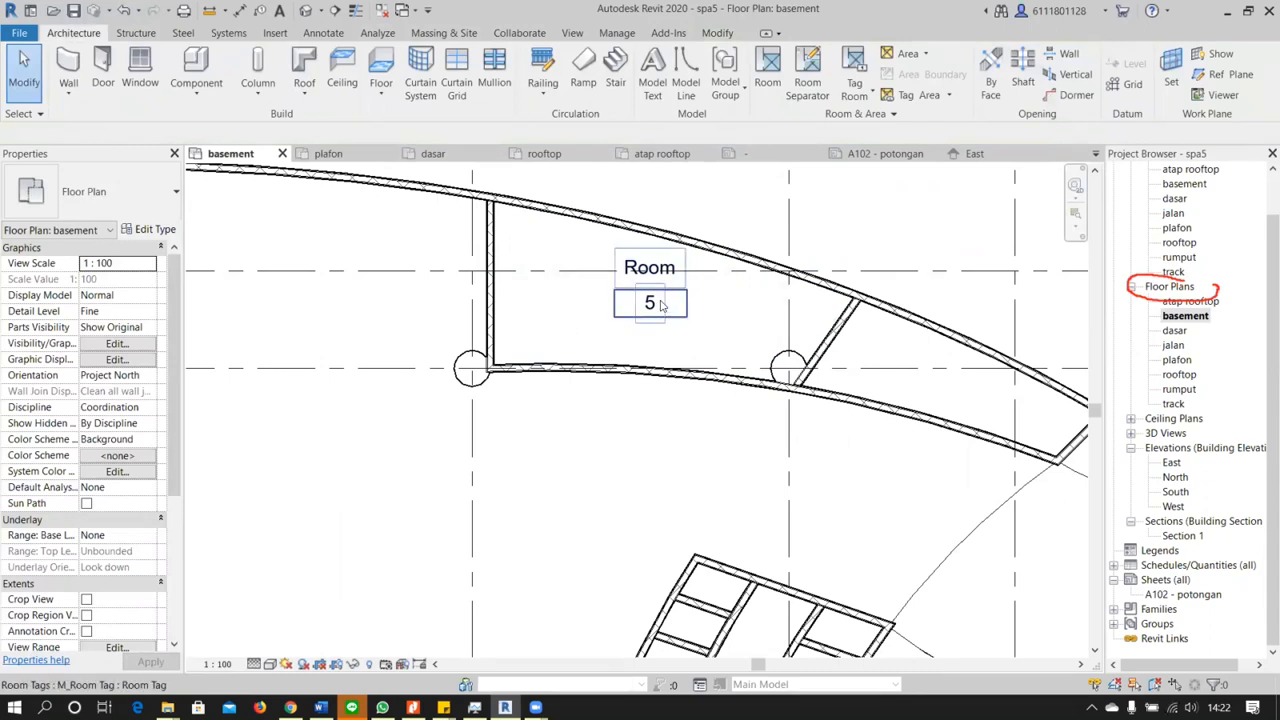
pyautogui.click(660, 306)
pyautogui.click(756, 308)
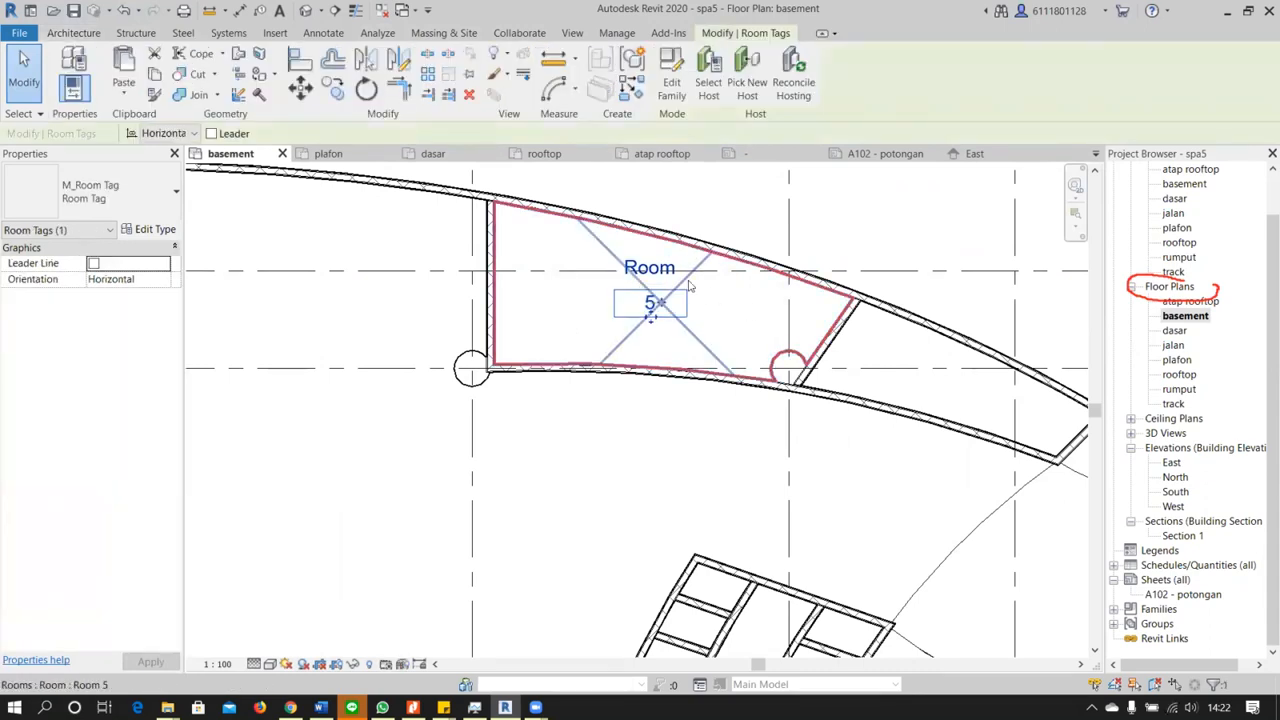
pyautogui.click(719, 229)
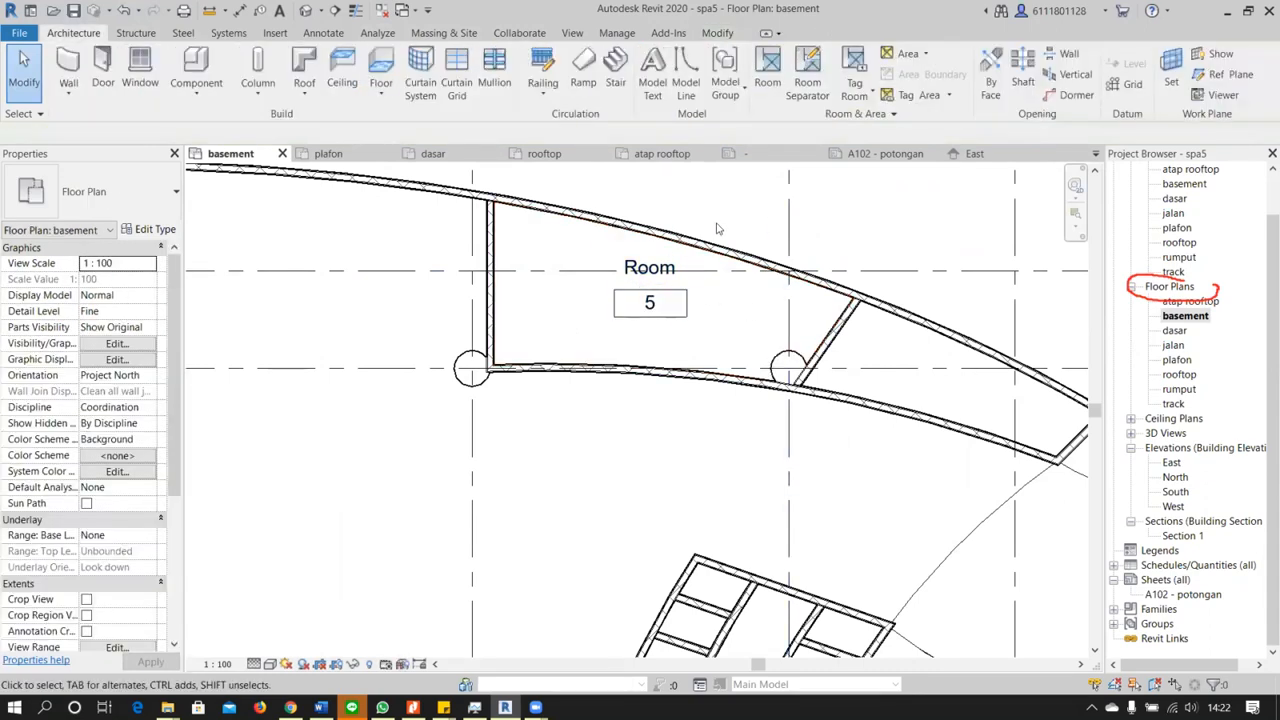
pyautogui.click(666, 317)
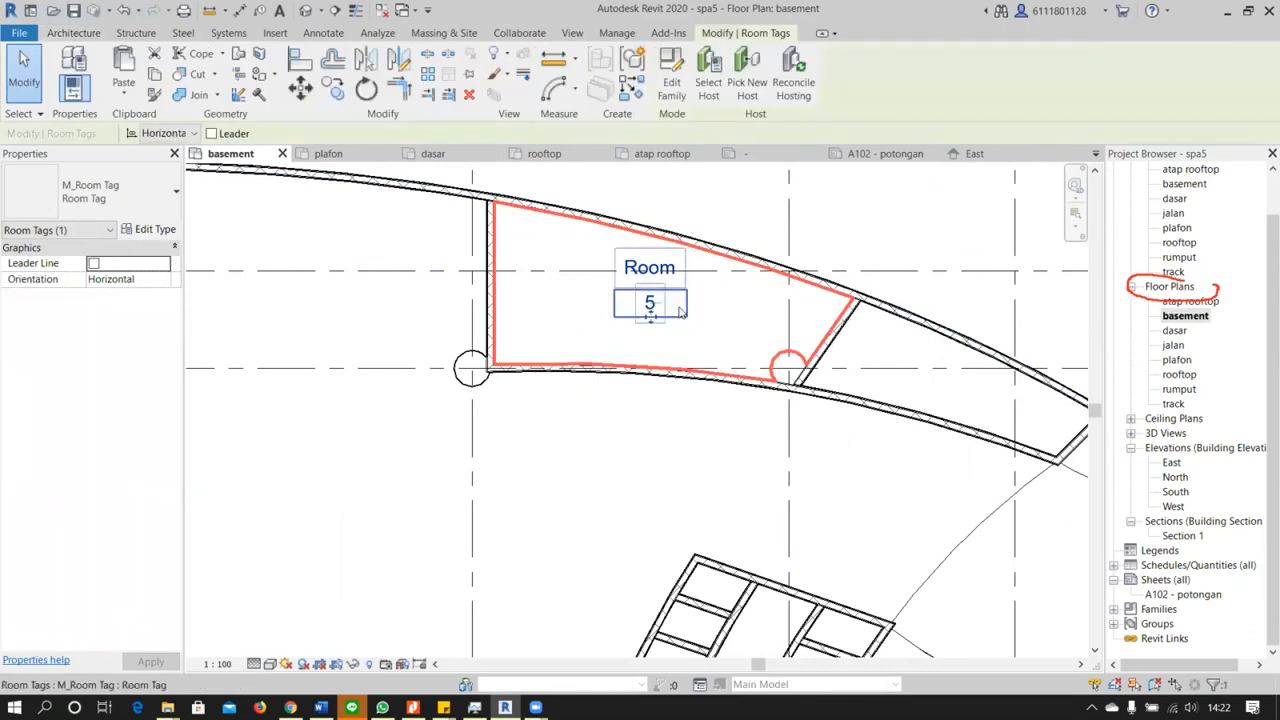
pyautogui.click(852, 211)
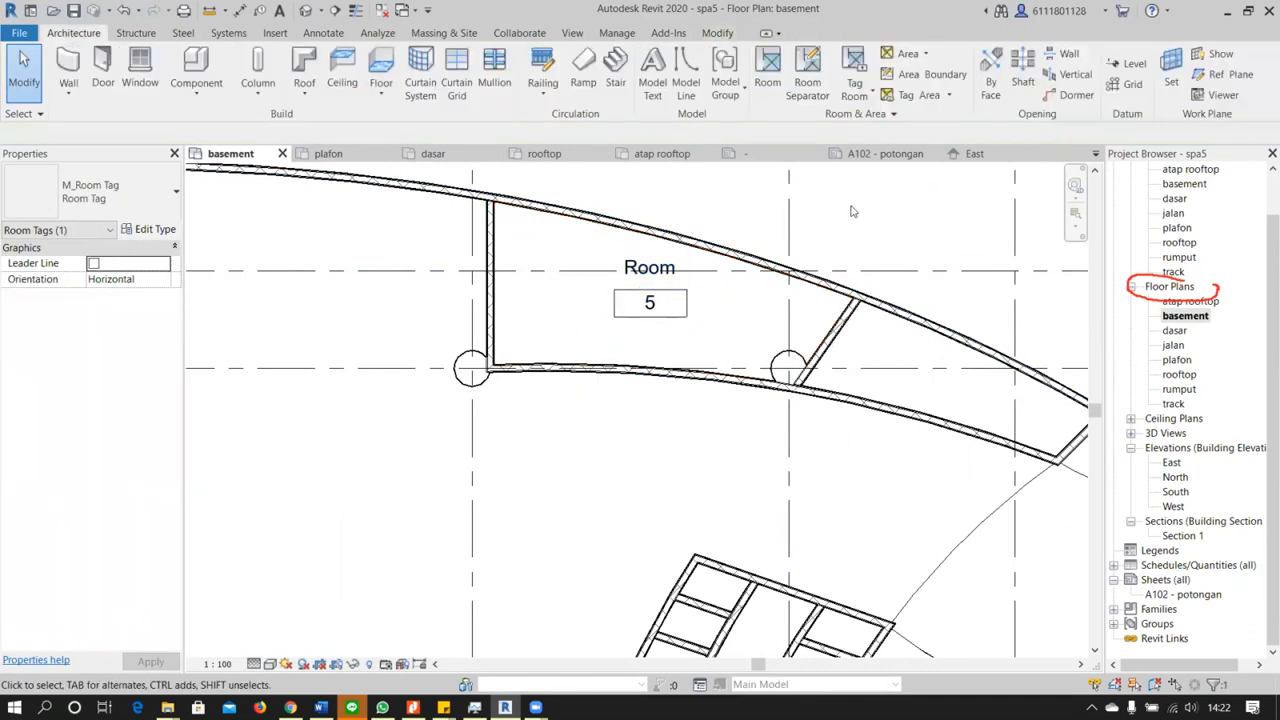
# Edit the room tag's type to show the area and hide the volume and room number
pyautogui.click(650, 303)
pyautogui.click(150, 229)
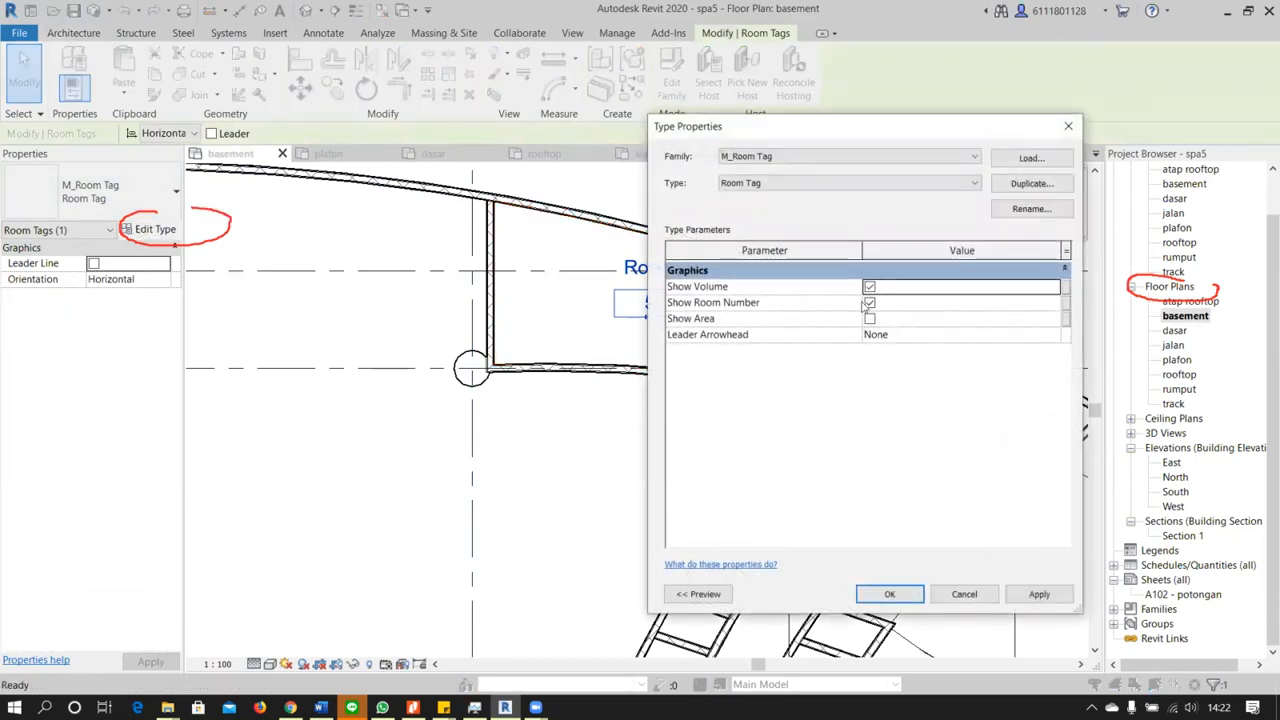
pyautogui.click(869, 318)
pyautogui.click(869, 287)
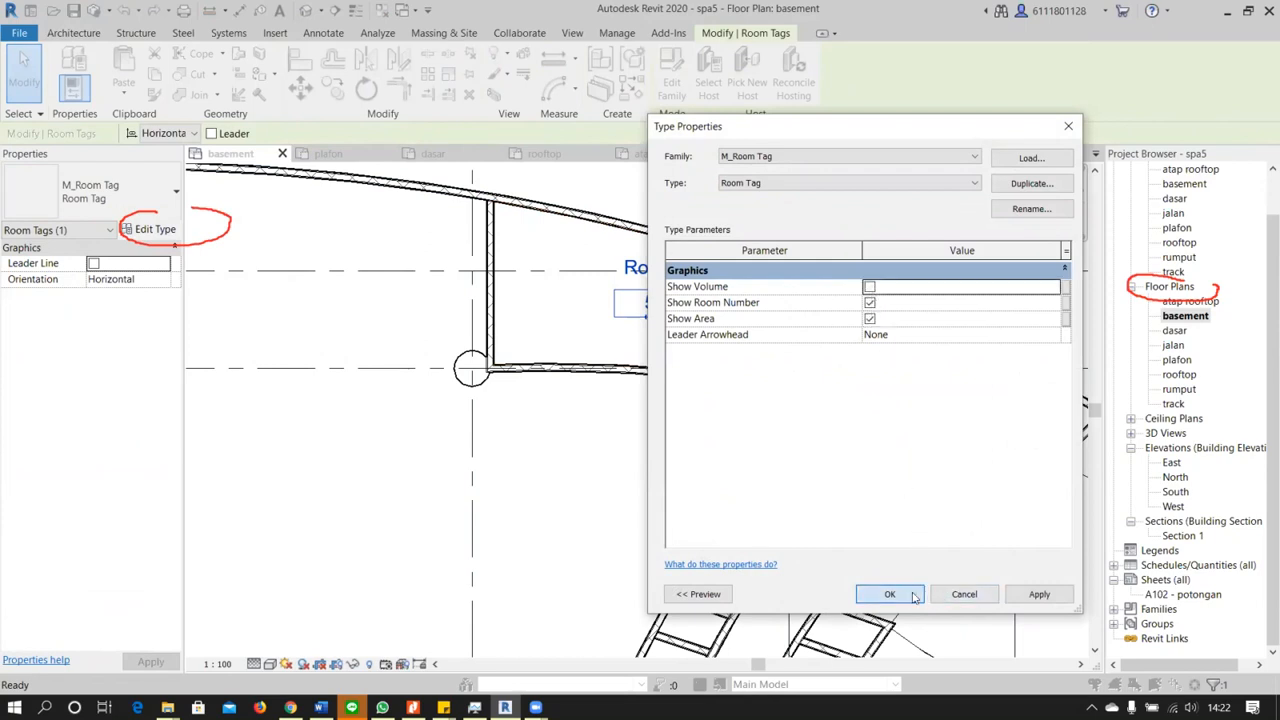
pyautogui.click(870, 303)
pyautogui.click(890, 594)
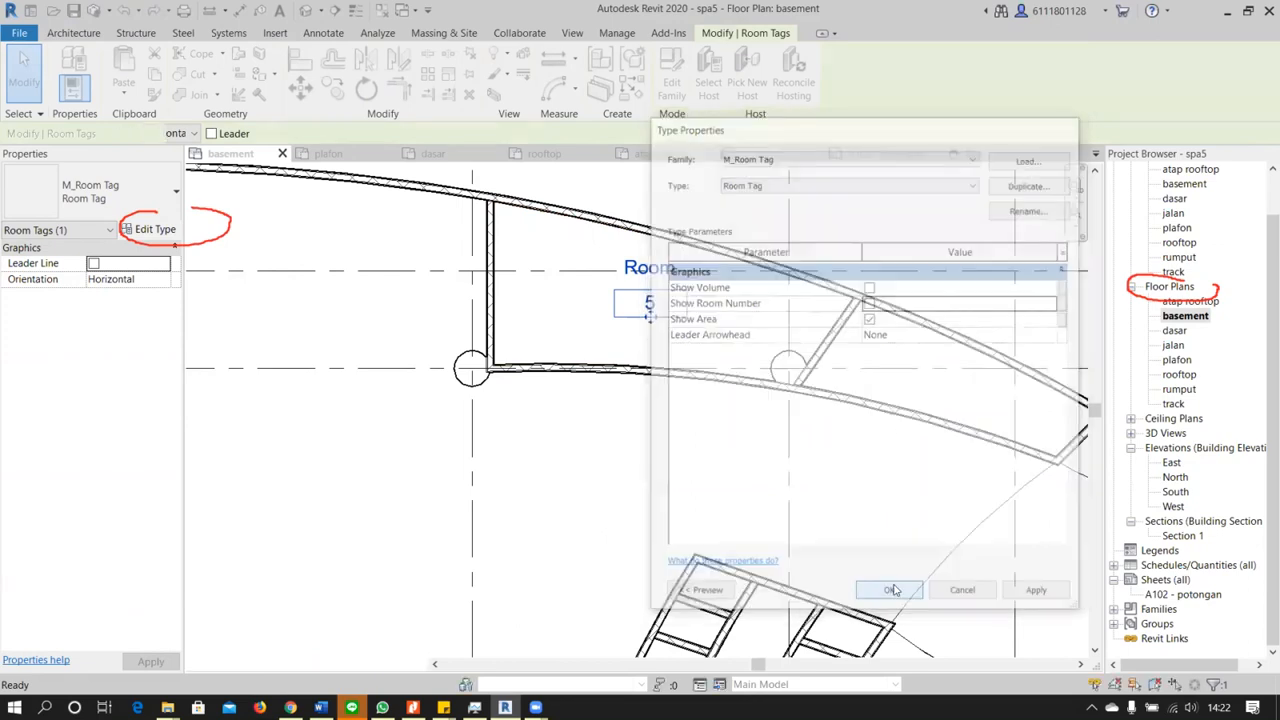
# Examine the room tag's name and area text at different zoom levels in the basement floor plan
pyautogui.click(660, 266)
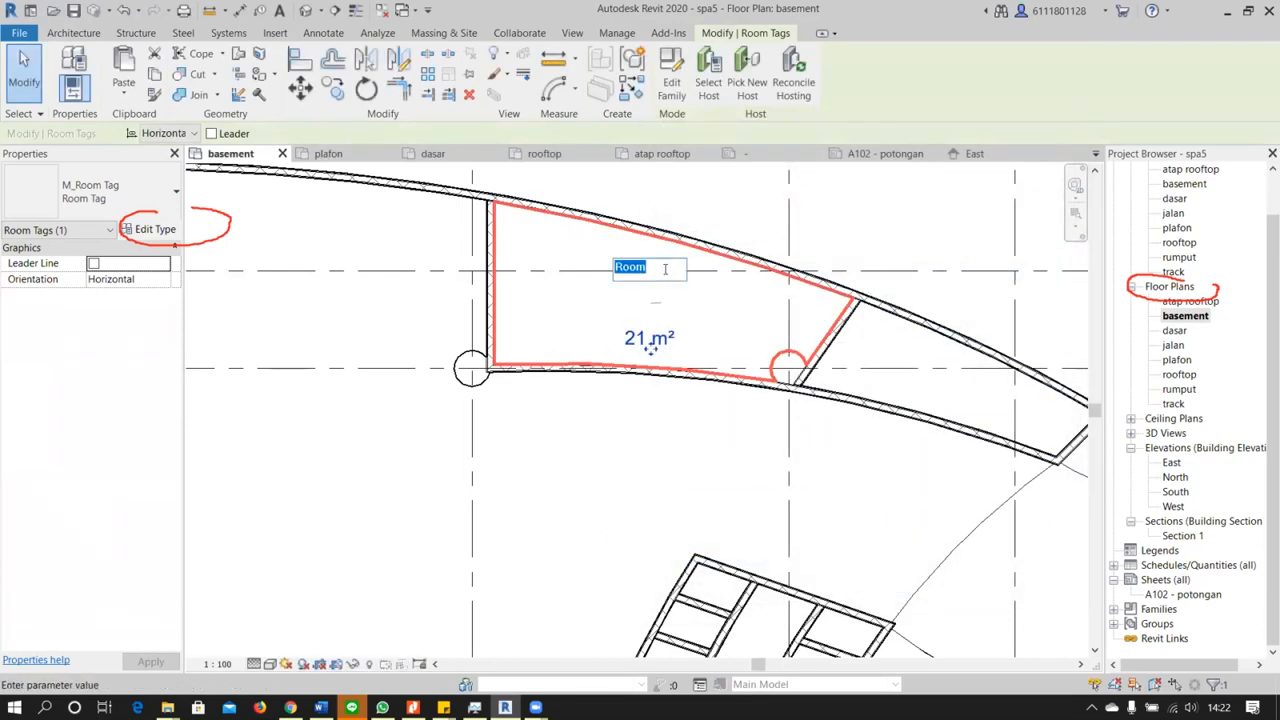
pyautogui.scroll(-5, 670, 295)
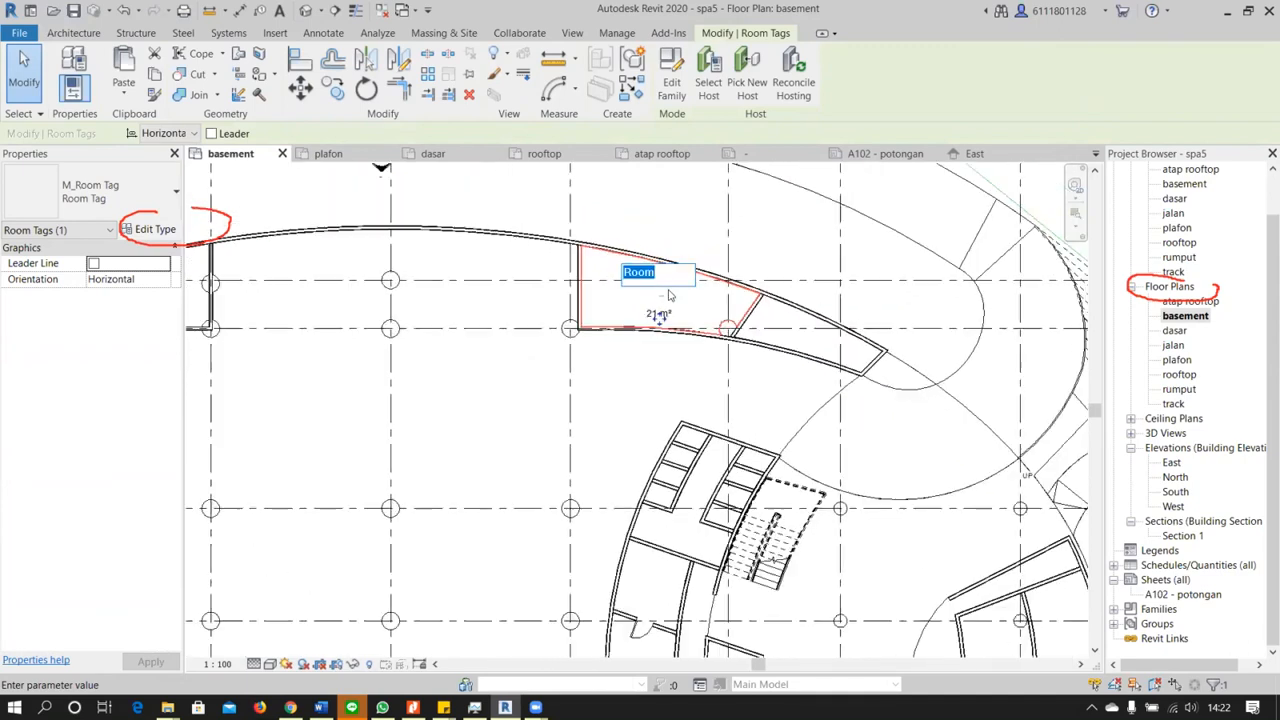
pyautogui.scroll(5, 670, 295)
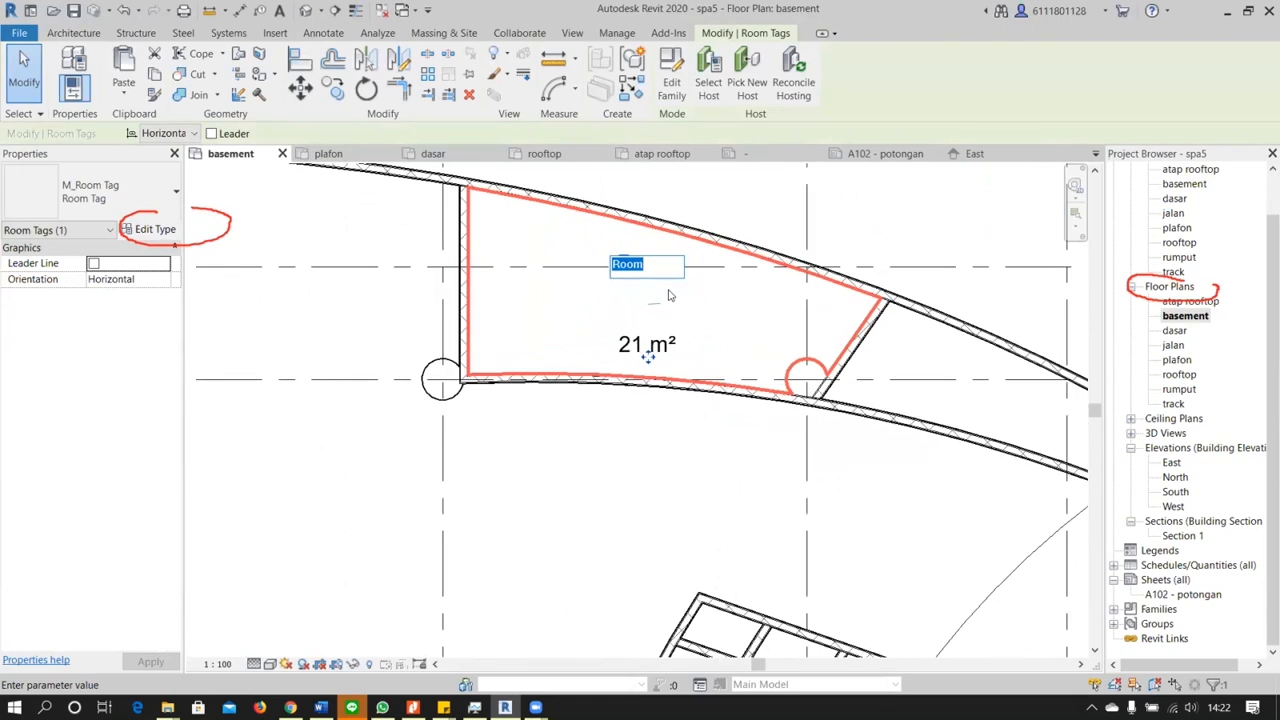
pyautogui.scroll(-1, 670, 295)
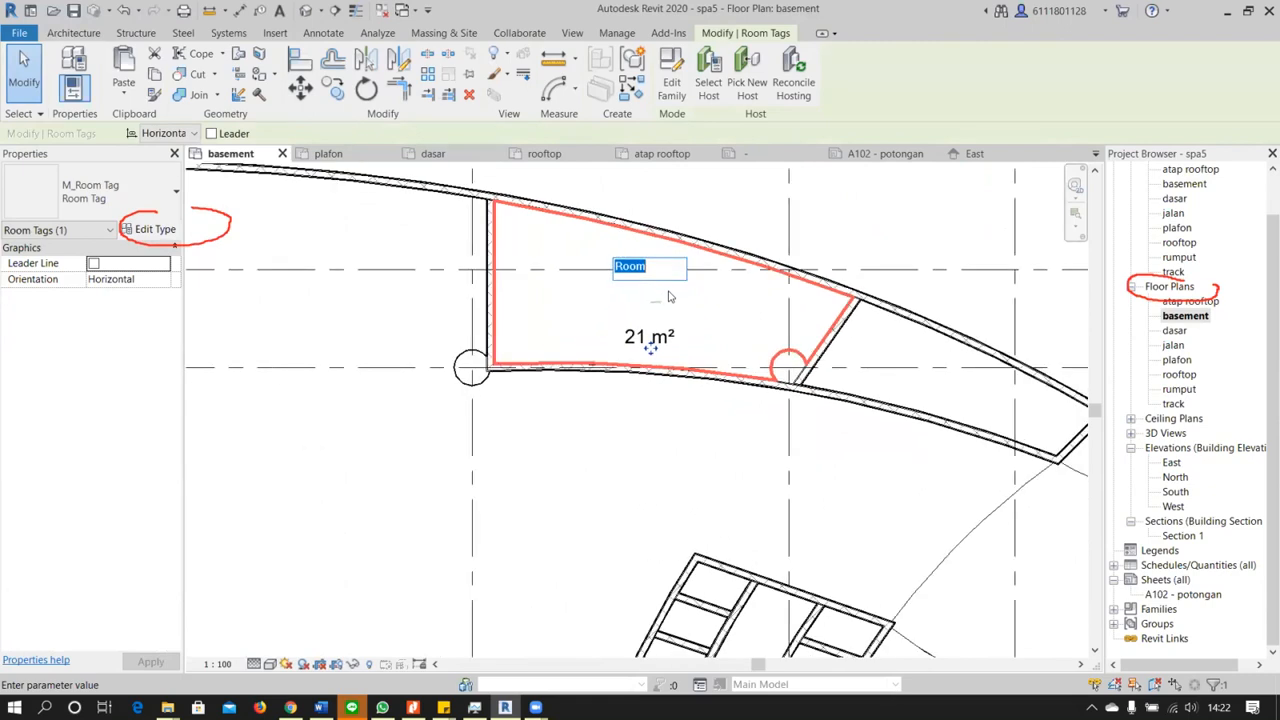
pyautogui.scroll(-3, 670, 310)
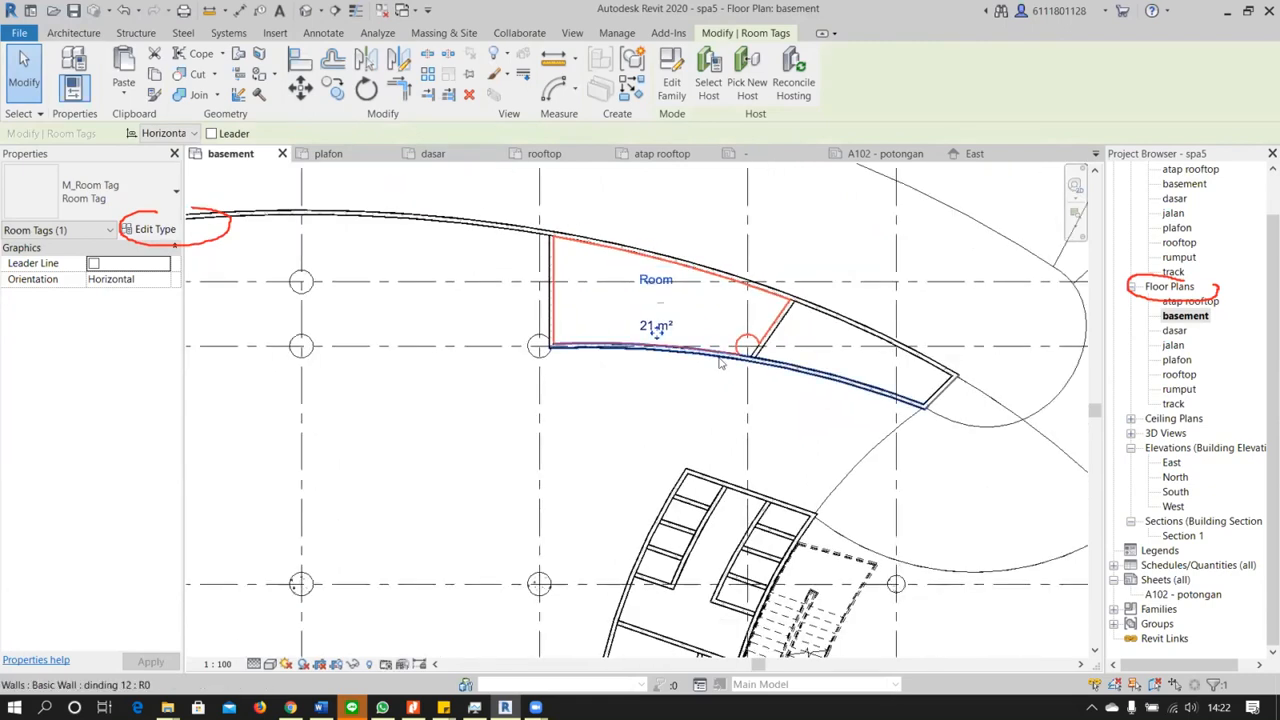
pyautogui.scroll(-2, 736, 380)
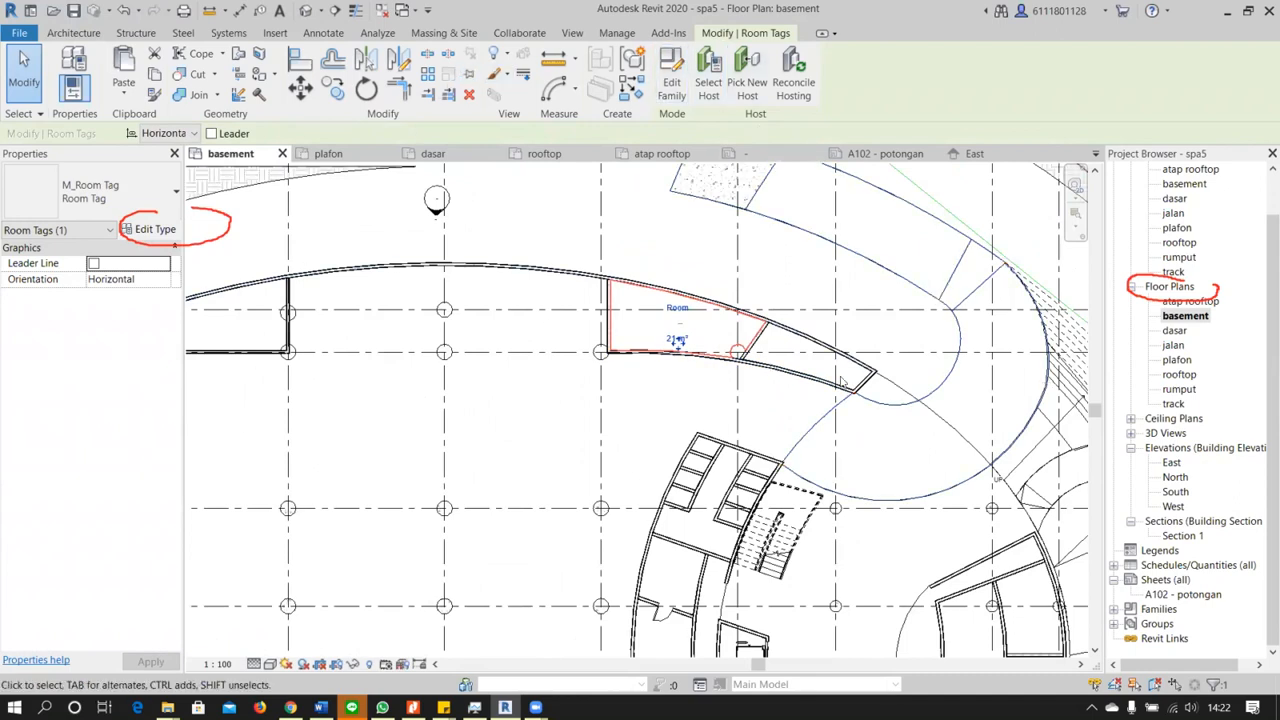
pyautogui.click(670, 374)
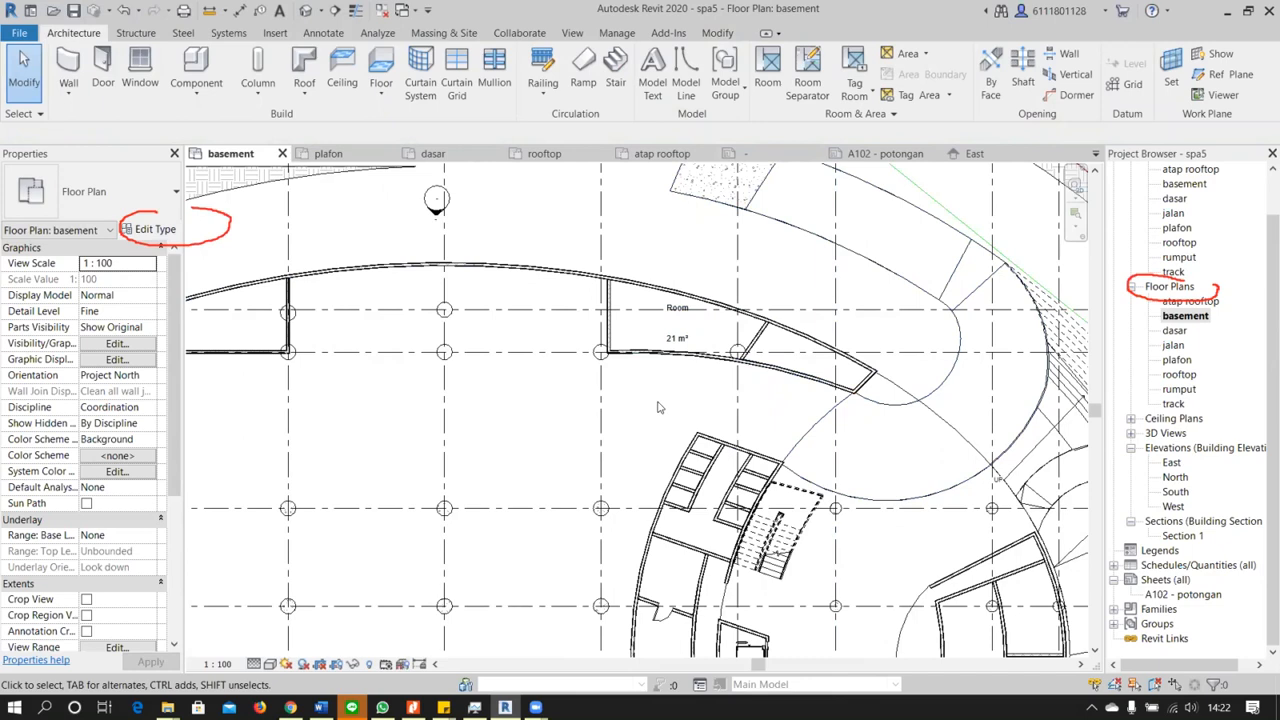
# Look over the toilet block and stair area, and select the tagged room to check its properties
pyautogui.moveTo(699, 531); pyautogui.dragTo(721, 497, button='middle')
pyautogui.scroll(1, 722, 398)
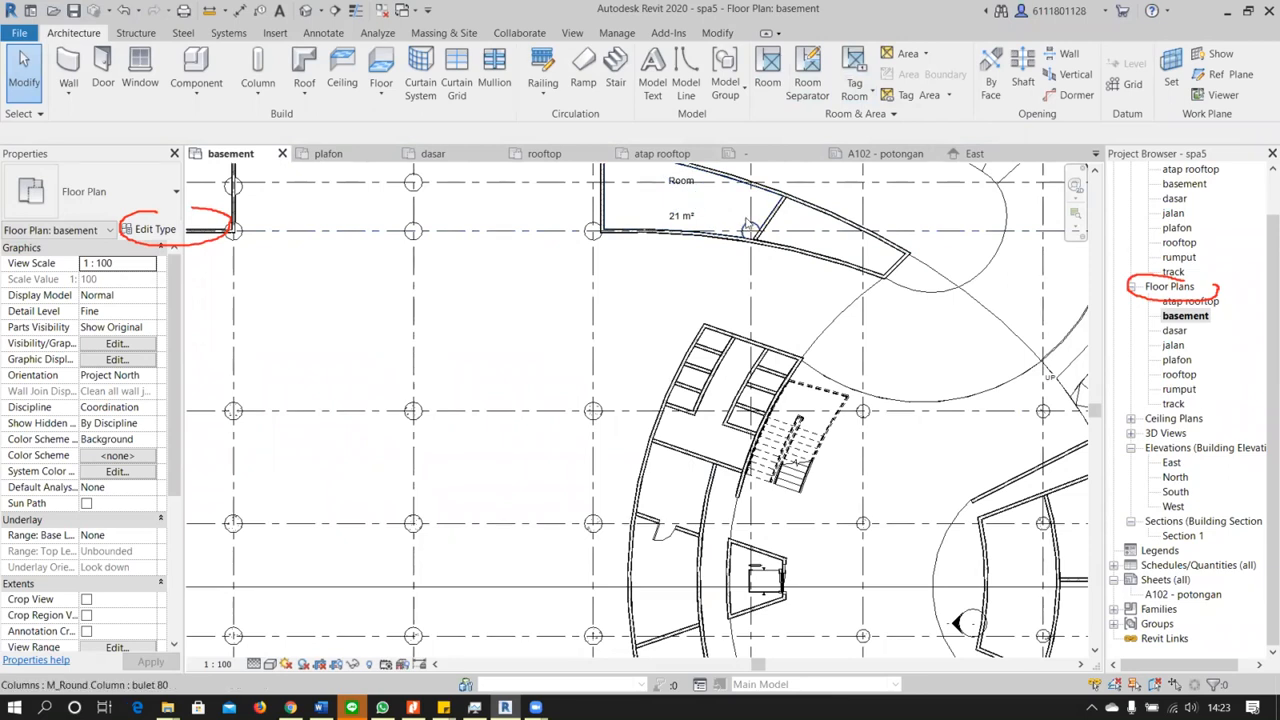
pyautogui.scroll(3, 750, 224)
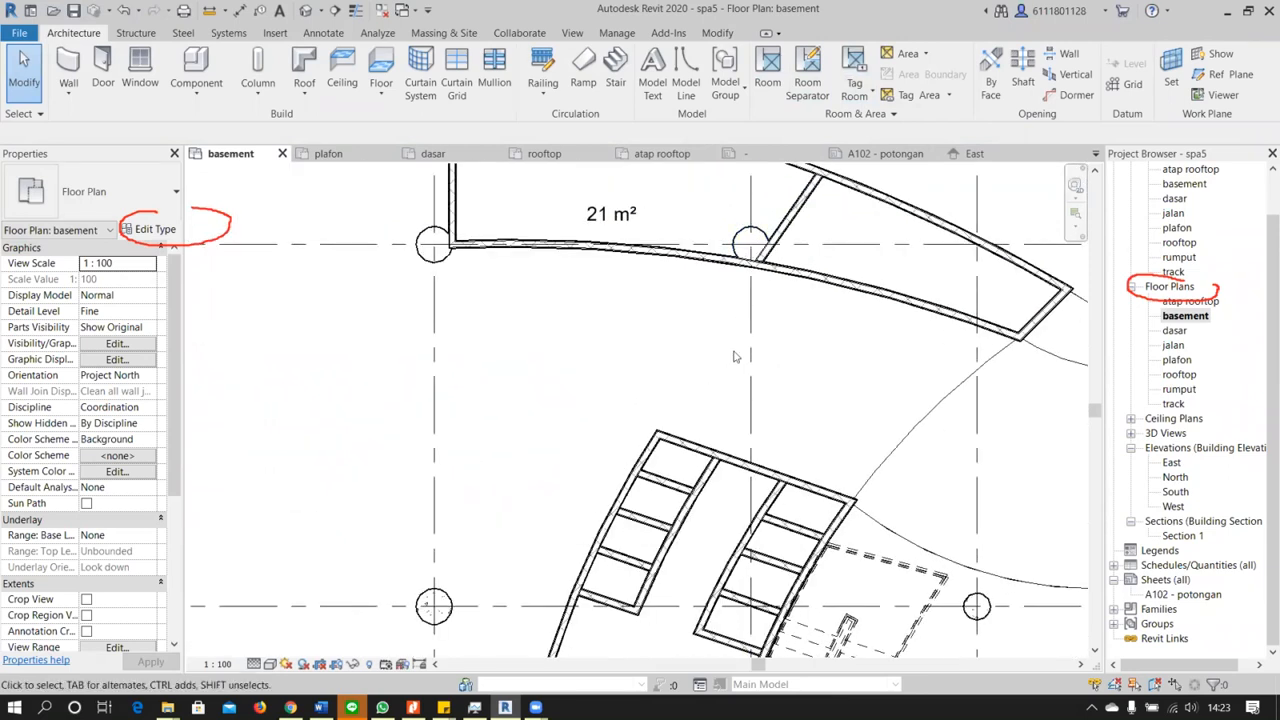
pyautogui.scroll(-1, 733, 356)
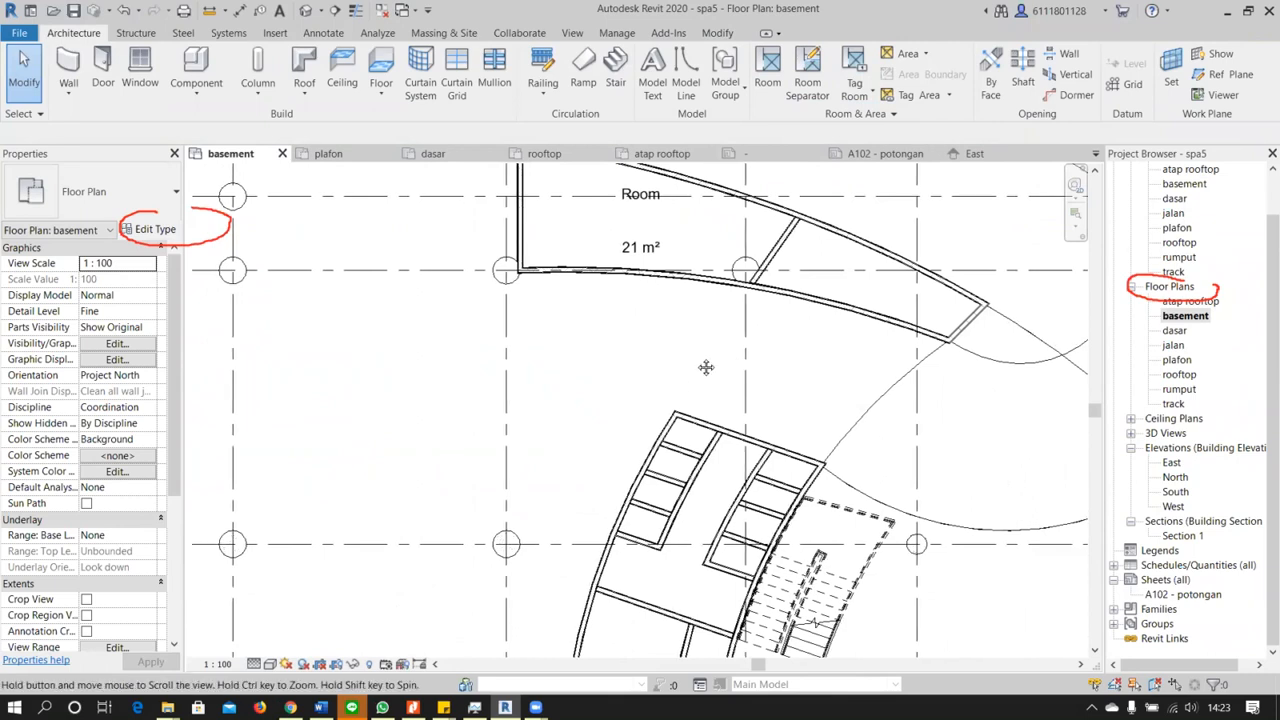
pyautogui.moveTo(700, 346); pyautogui.dragTo(709, 389, button='middle')
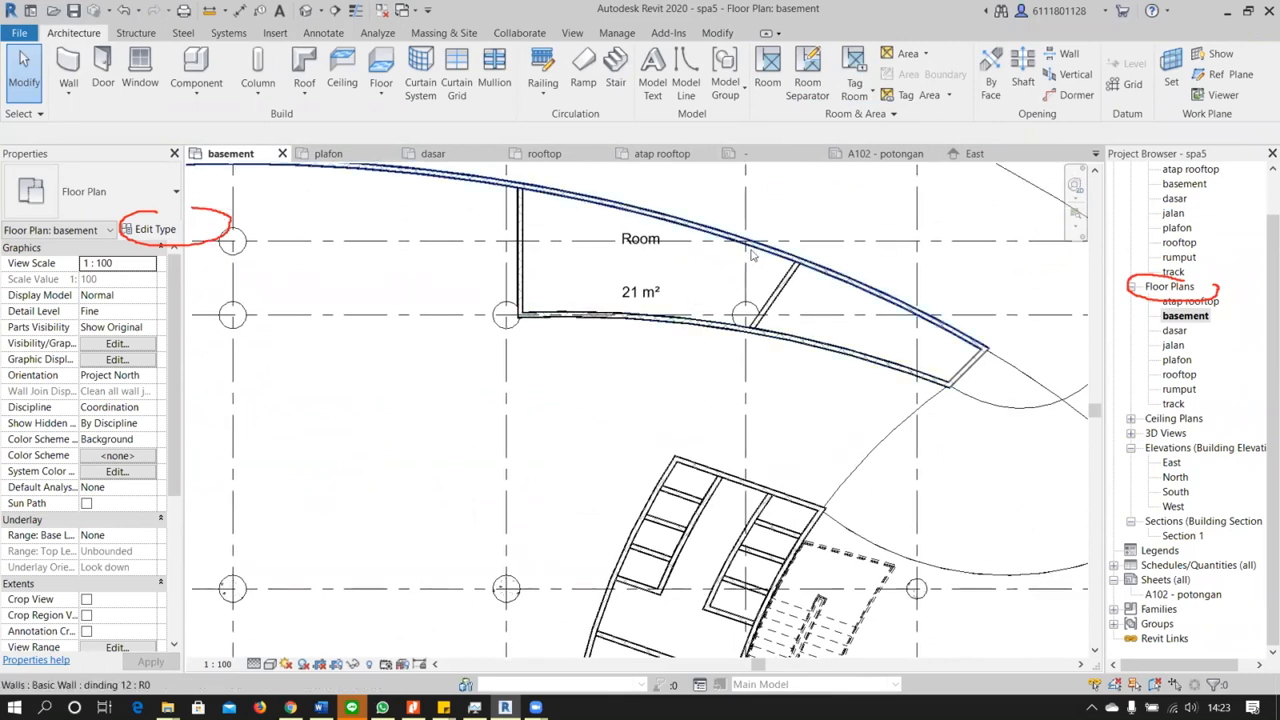
pyautogui.click(675, 286)
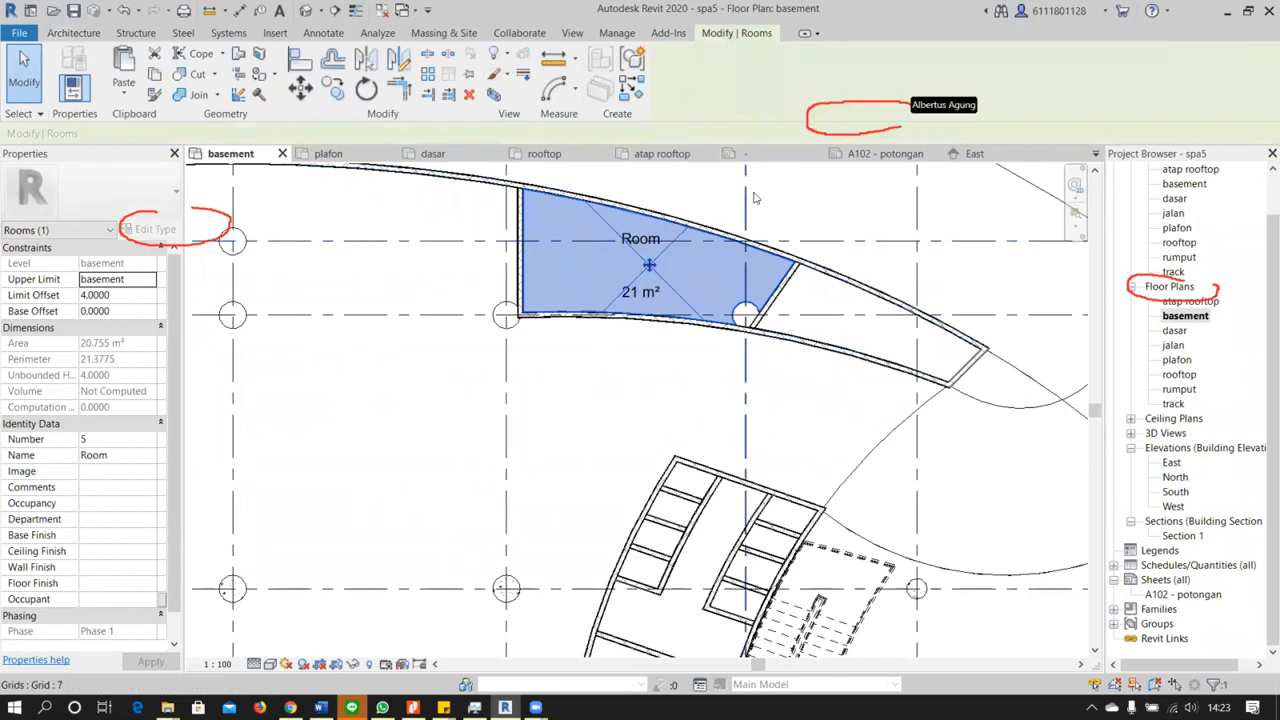
pyautogui.click(690, 397)
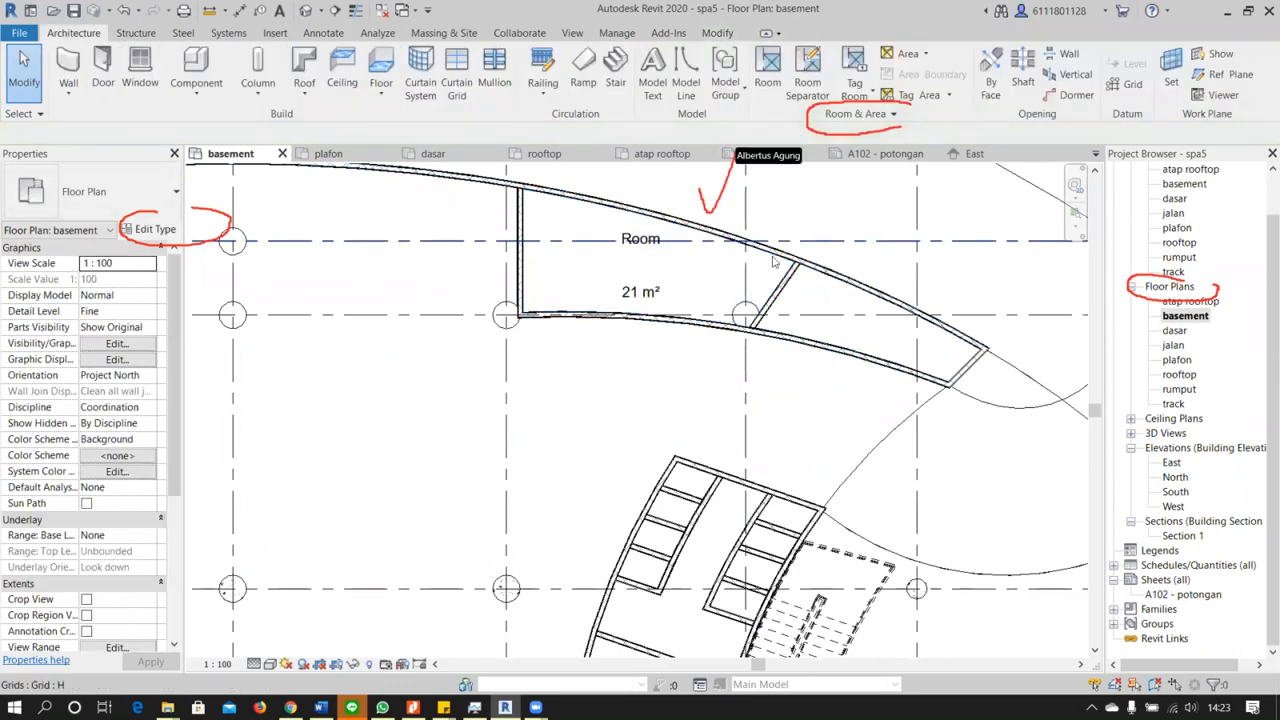
# Set the room area computation to At wall center in the area and volume settings
pyautogui.click(895, 116)
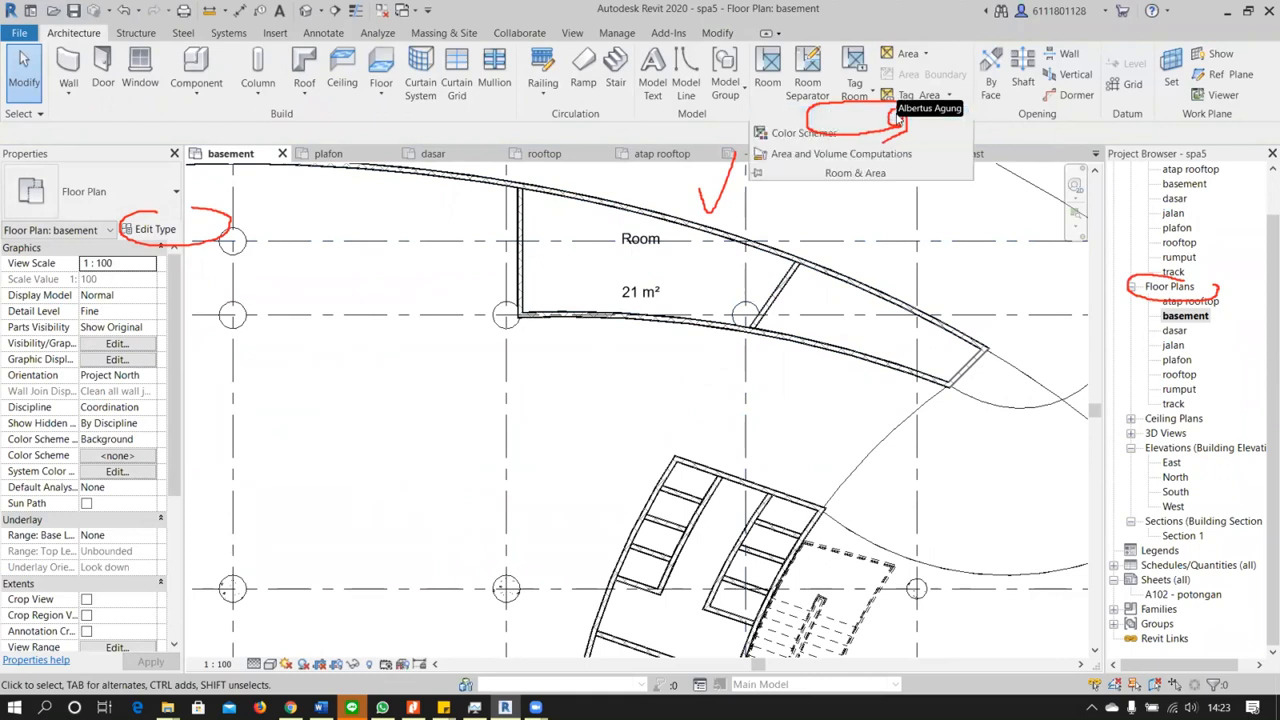
pyautogui.click(852, 157)
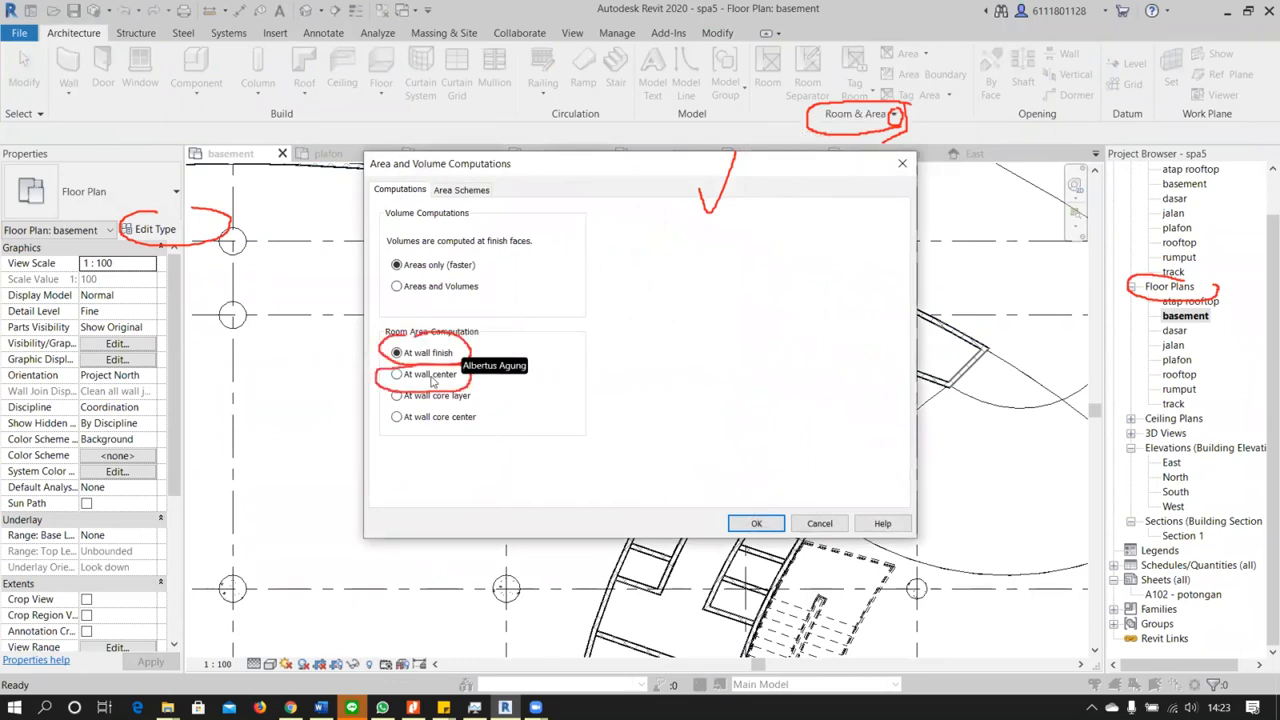
pyautogui.click(757, 524)
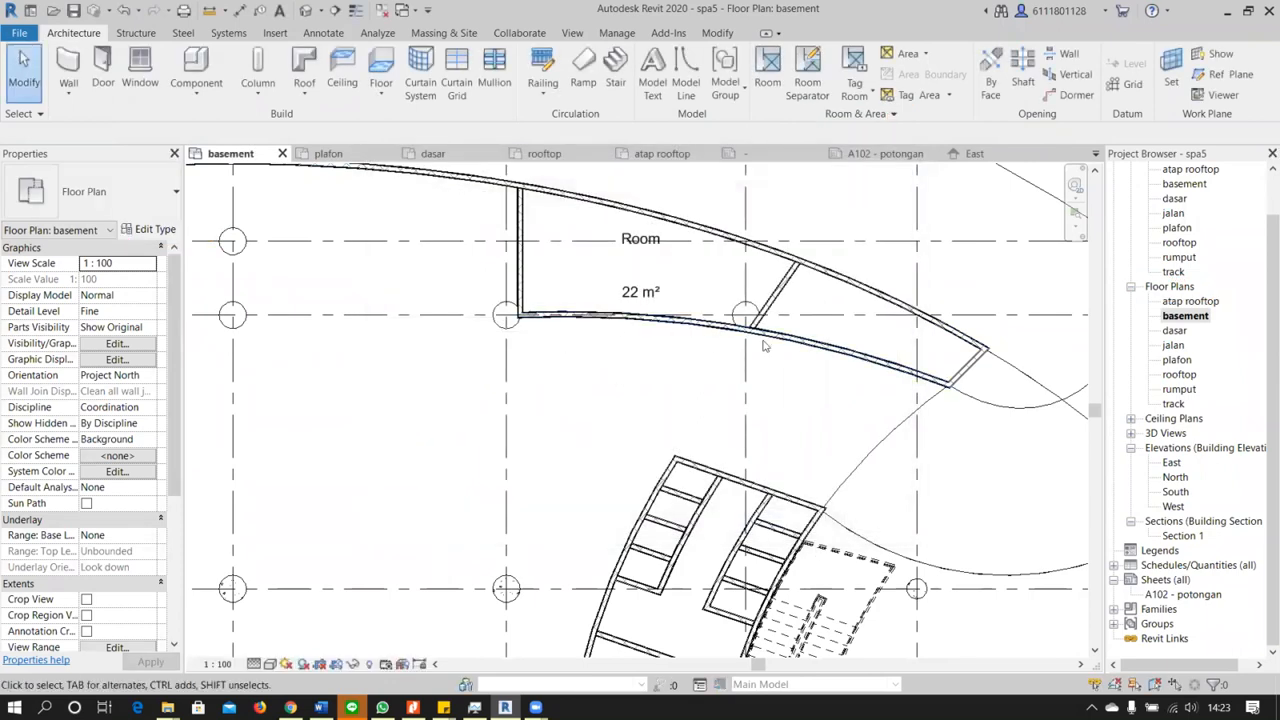
pyautogui.click(861, 68)
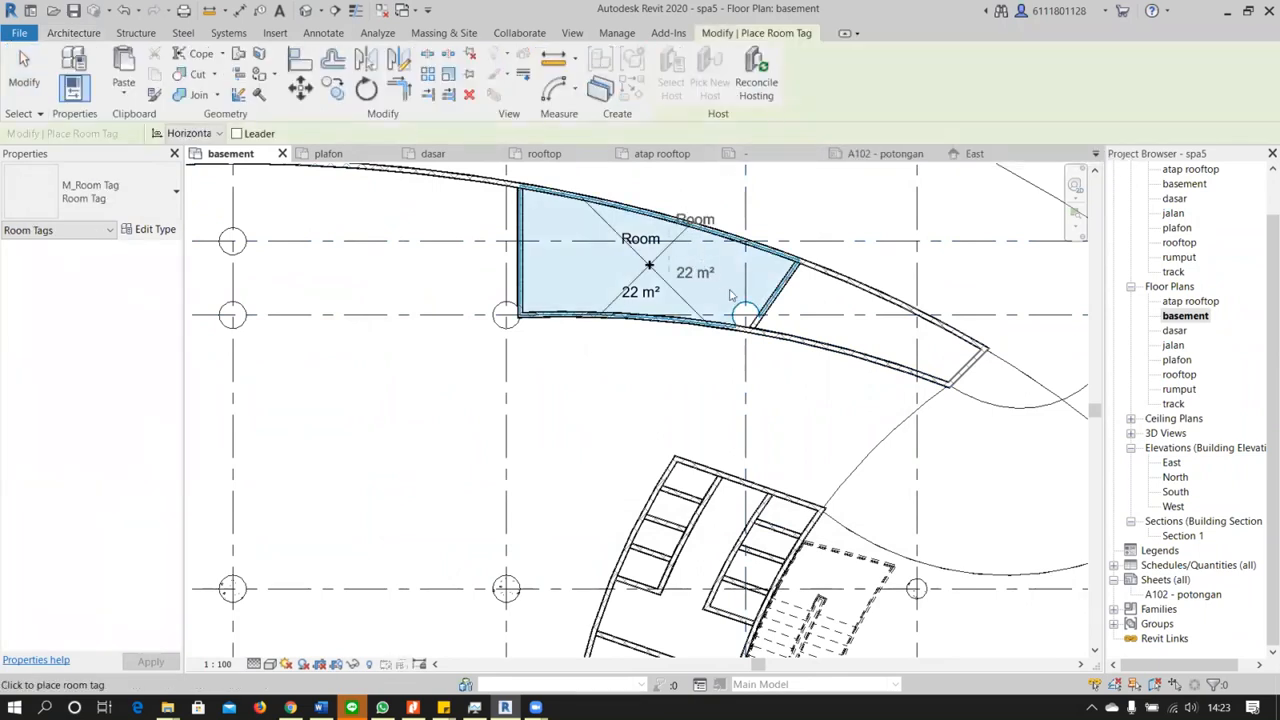
pyautogui.scroll(3, 730, 295)
pyautogui.scroll(-3, 780, 335)
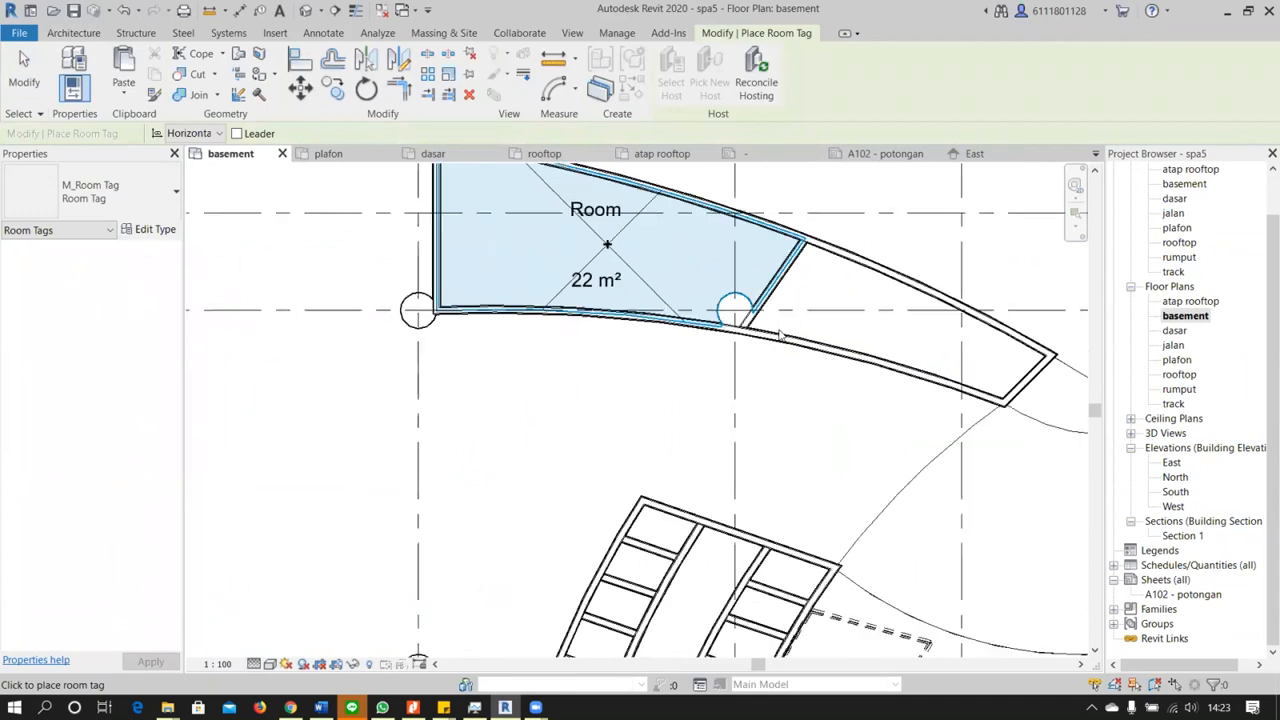
pyautogui.click(16, 80)
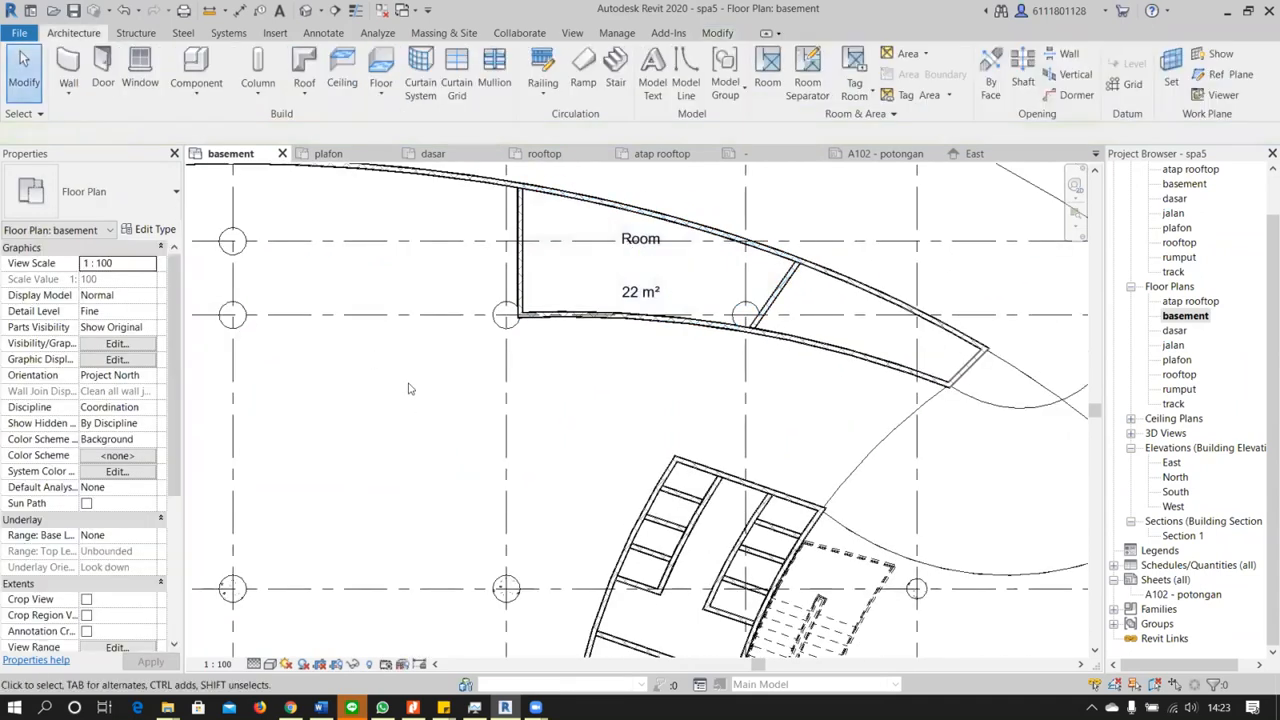
pyautogui.scroll(-2, 411, 388)
pyautogui.moveTo(493, 352); pyautogui.dragTo(488, 184, button='middle')
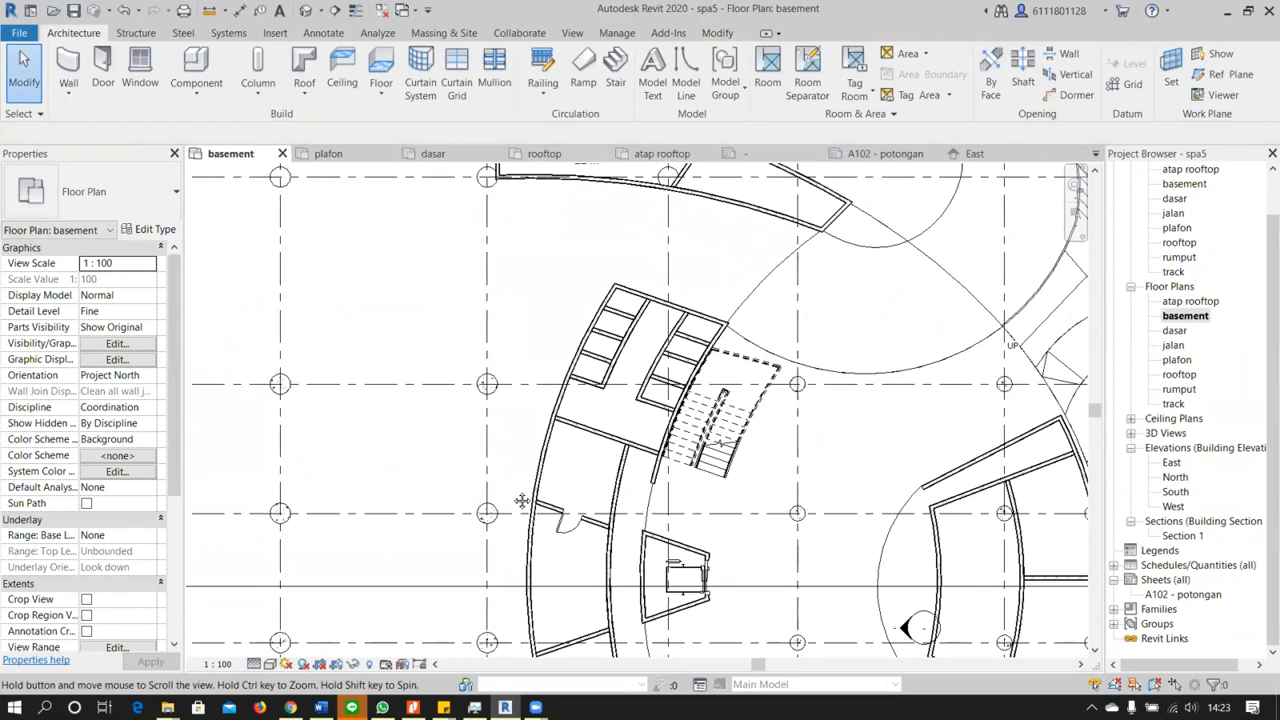
pyautogui.moveTo(690, 625); pyautogui.dragTo(685, 475, button='middle')
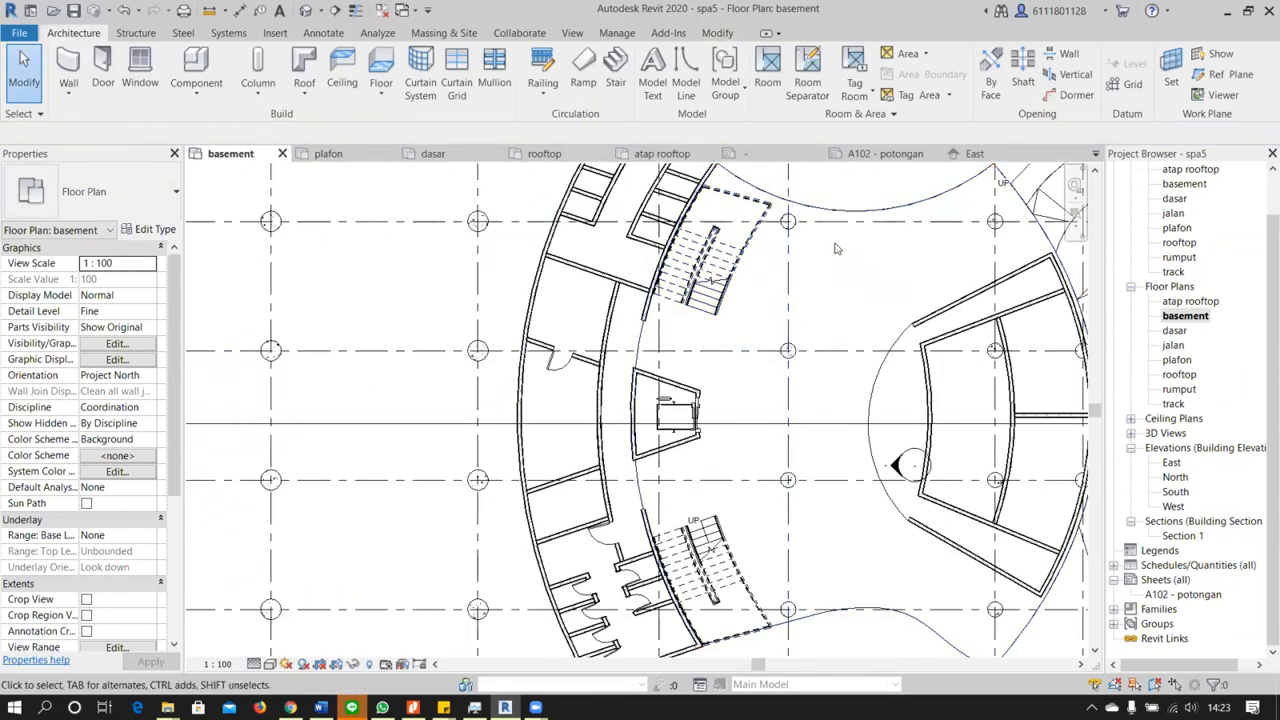
pyautogui.click(854, 75)
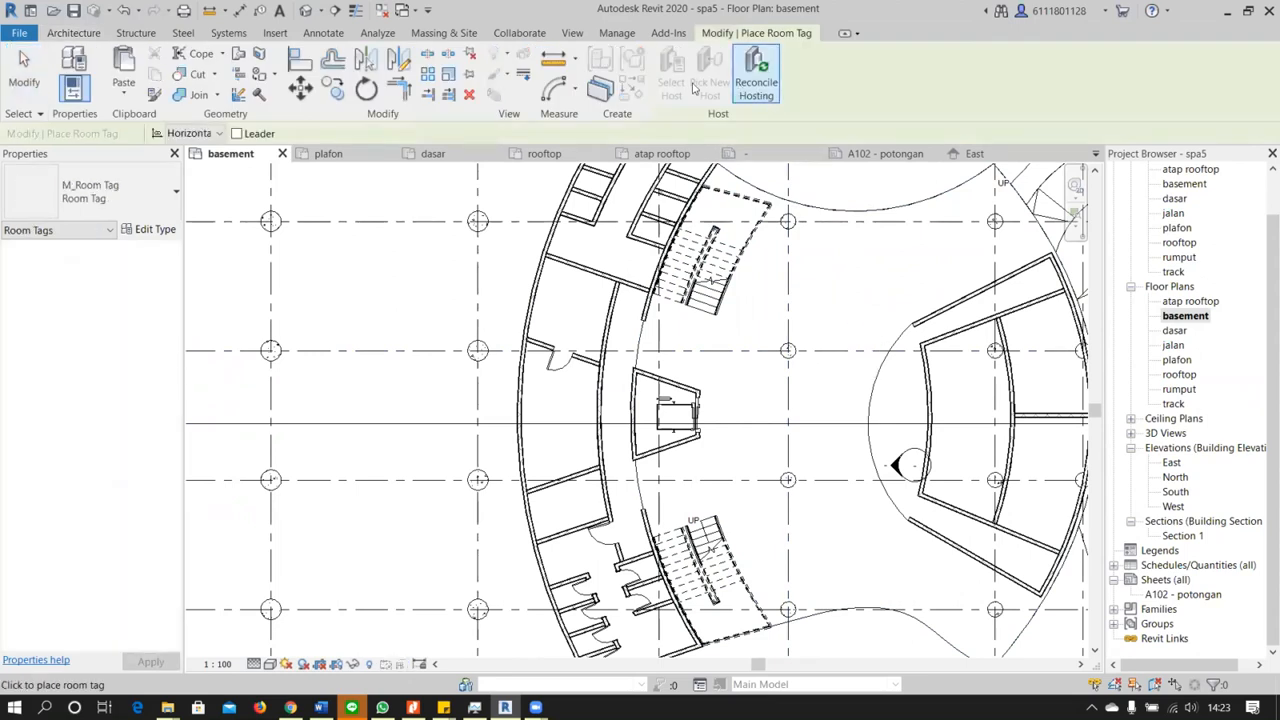
pyautogui.click(36, 62)
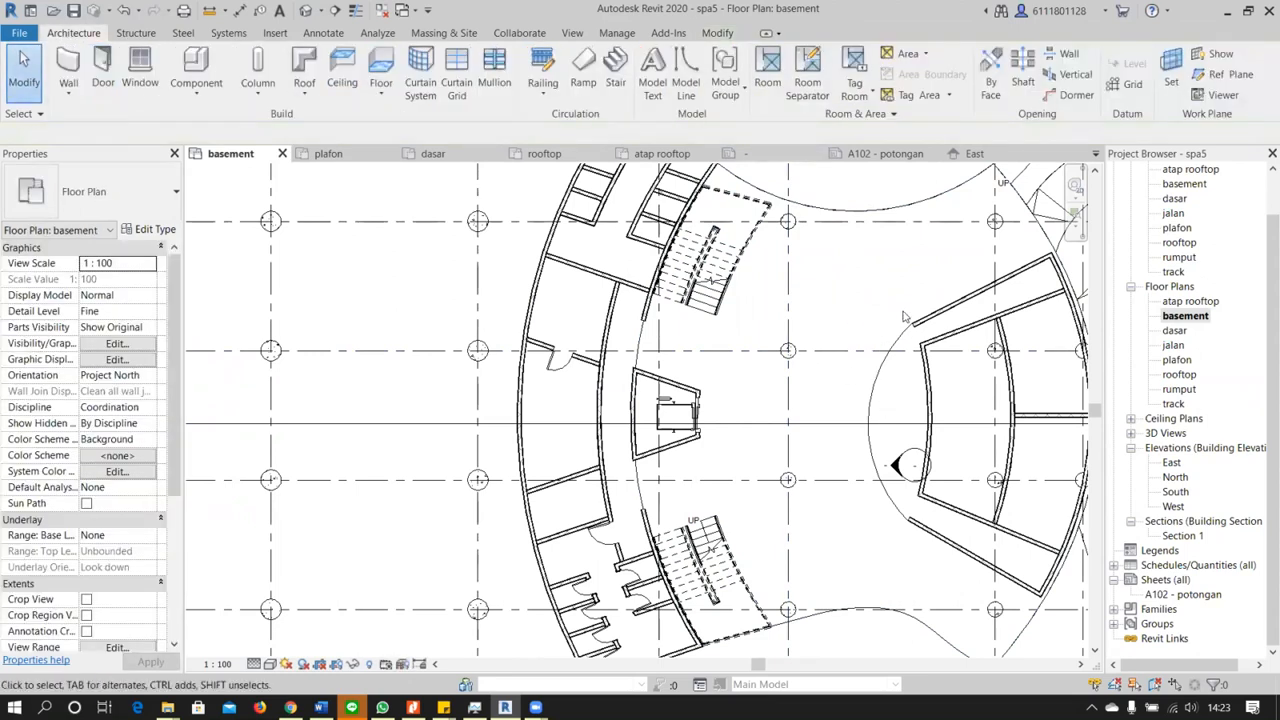
# Trace the central hall floor's upper curved edge and its outer edge on the ramp side as room separation lines
pyautogui.scroll(-2, 900, 325)
pyautogui.moveTo(900, 326); pyautogui.dragTo(799, 349, button='middle')
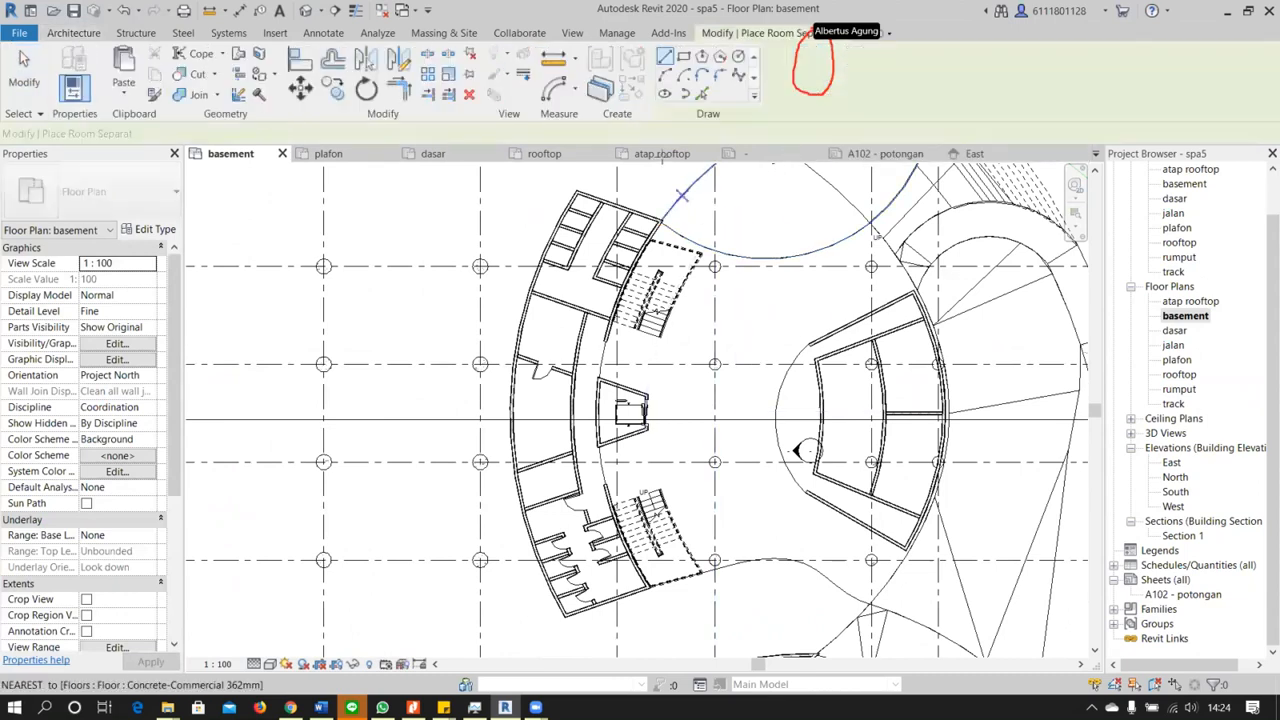
pyautogui.click(777, 260)
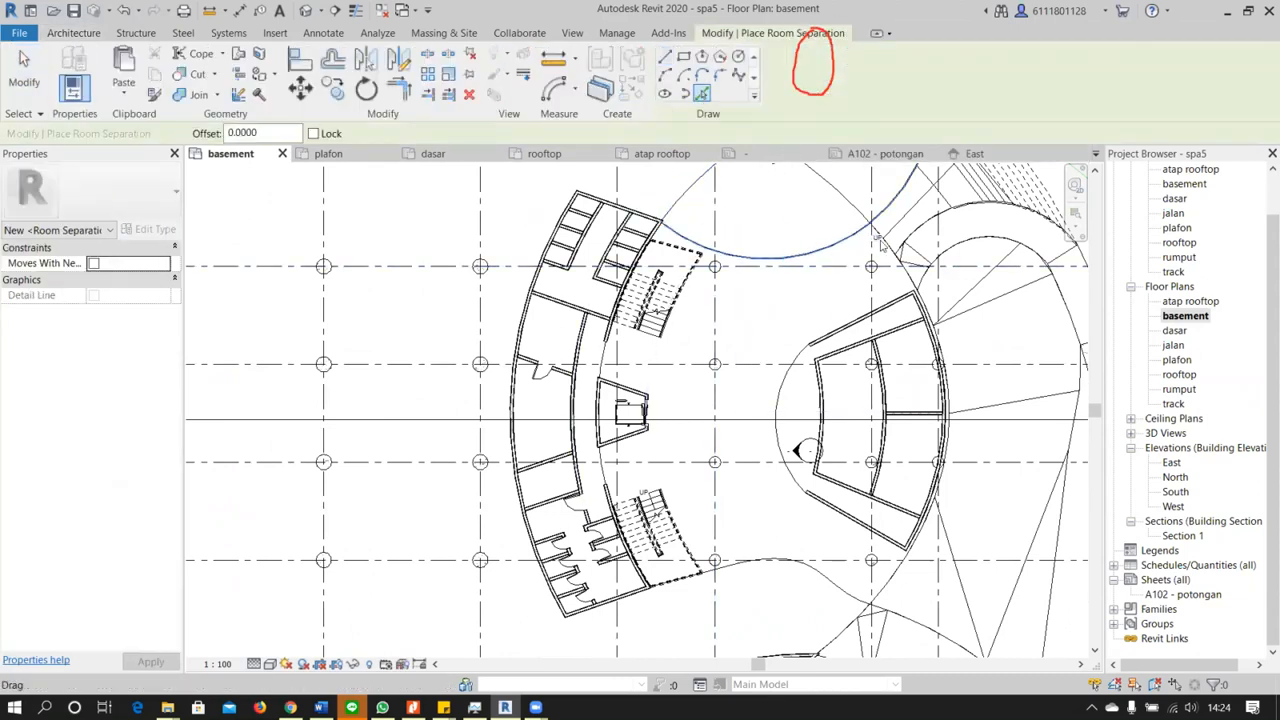
pyautogui.scroll(5, 741, 283)
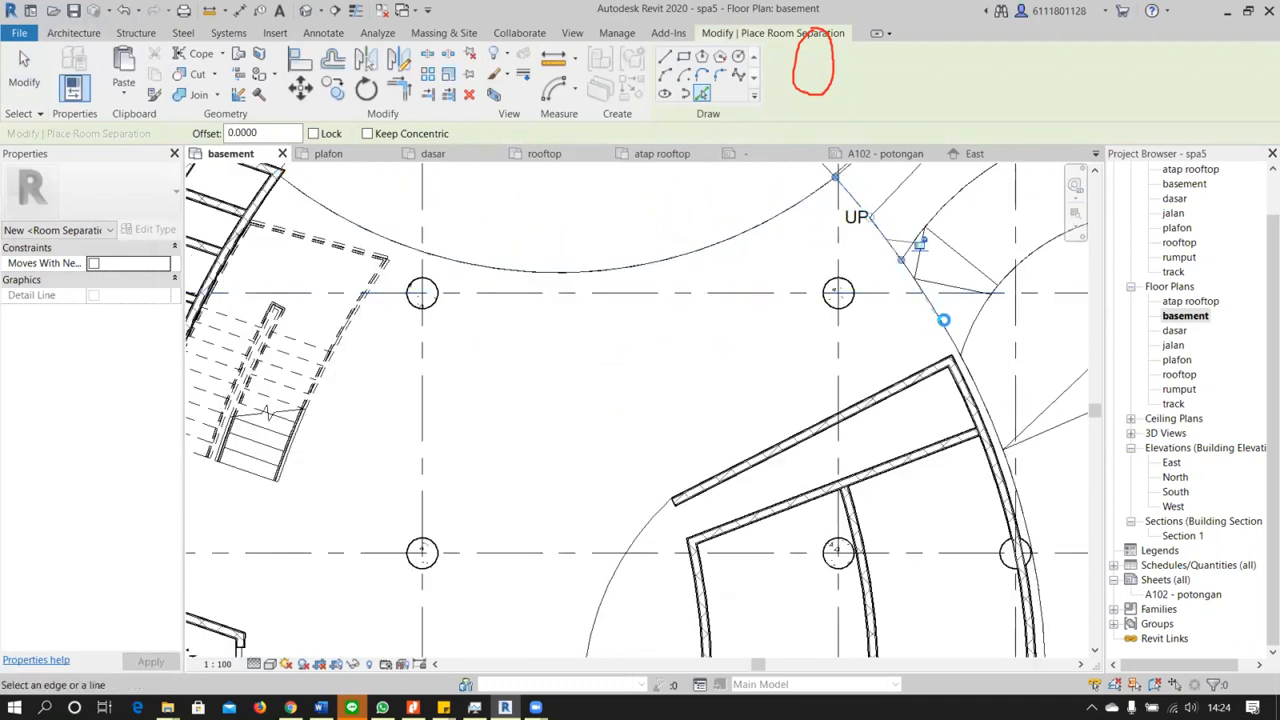
pyautogui.scroll(-3, 945, 325)
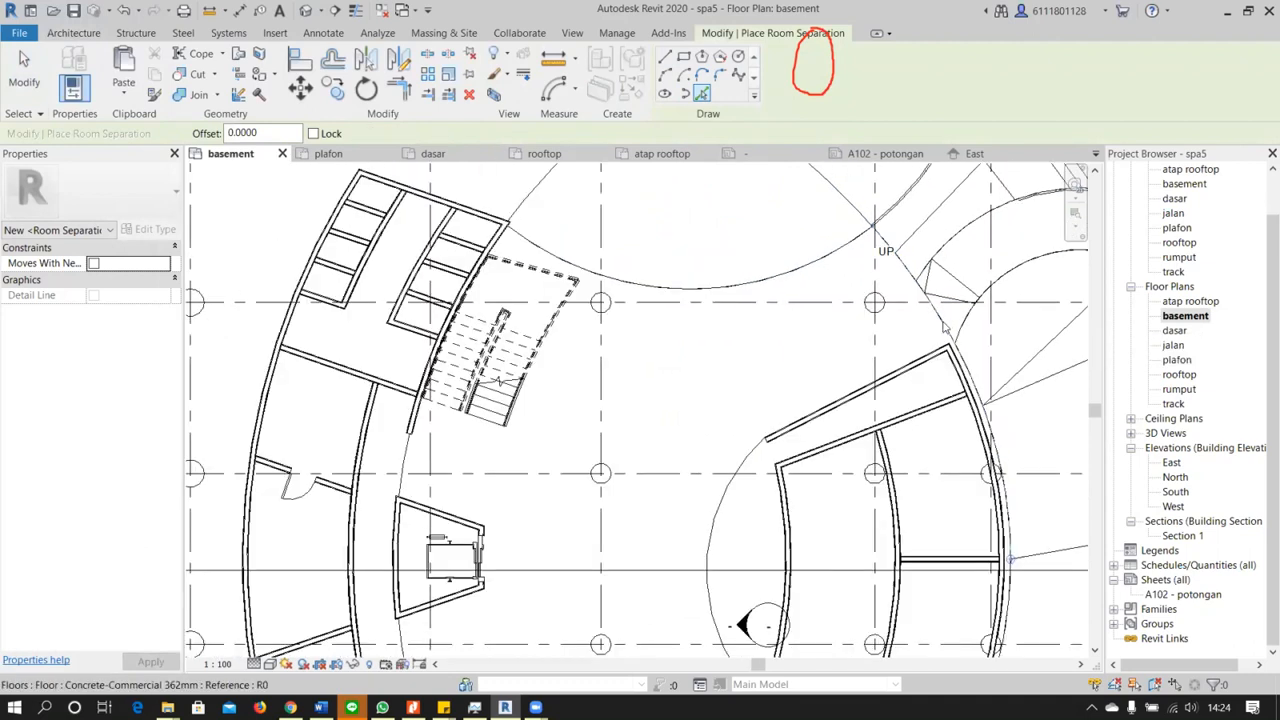
pyautogui.moveTo(737, 383); pyautogui.dragTo(723, 230, button='middle')
pyautogui.moveTo(740, 486); pyautogui.dragTo(712, 406, button='middle')
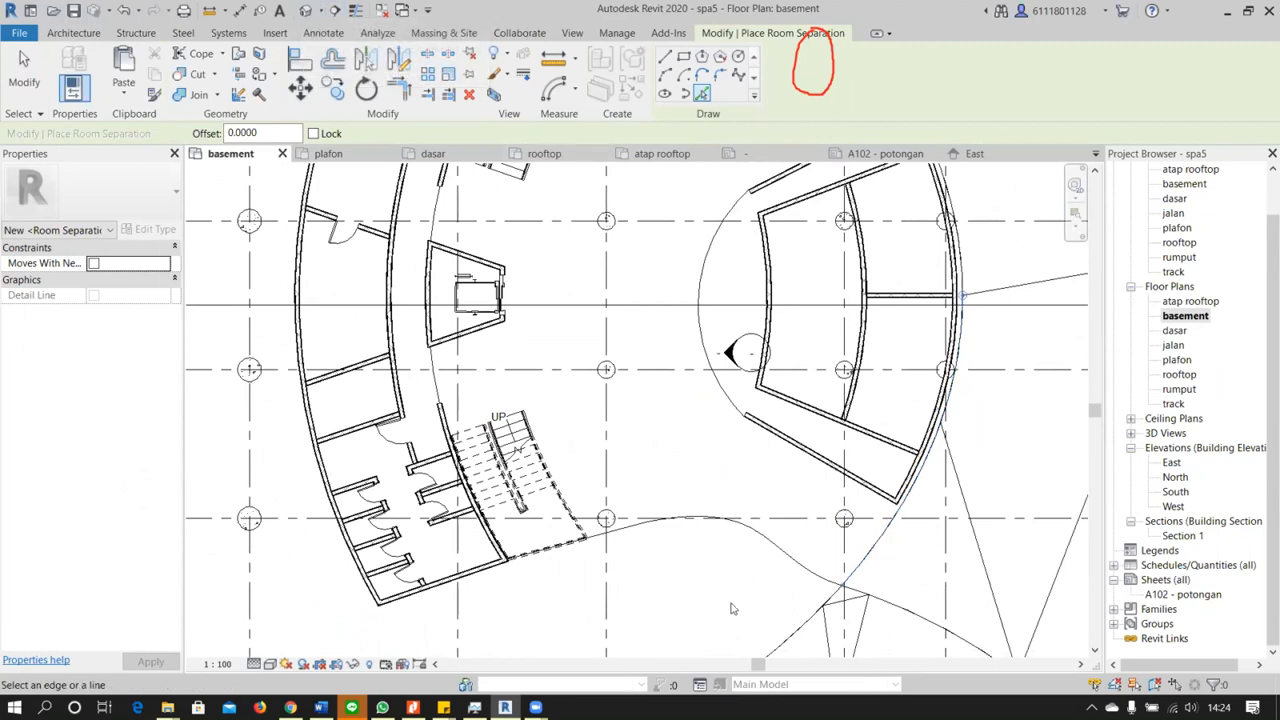
# Add room separation lines along the floor's lower curved edge, the straight edge by the lower stairs and the arc beside the lift
pyautogui.click(787, 548)
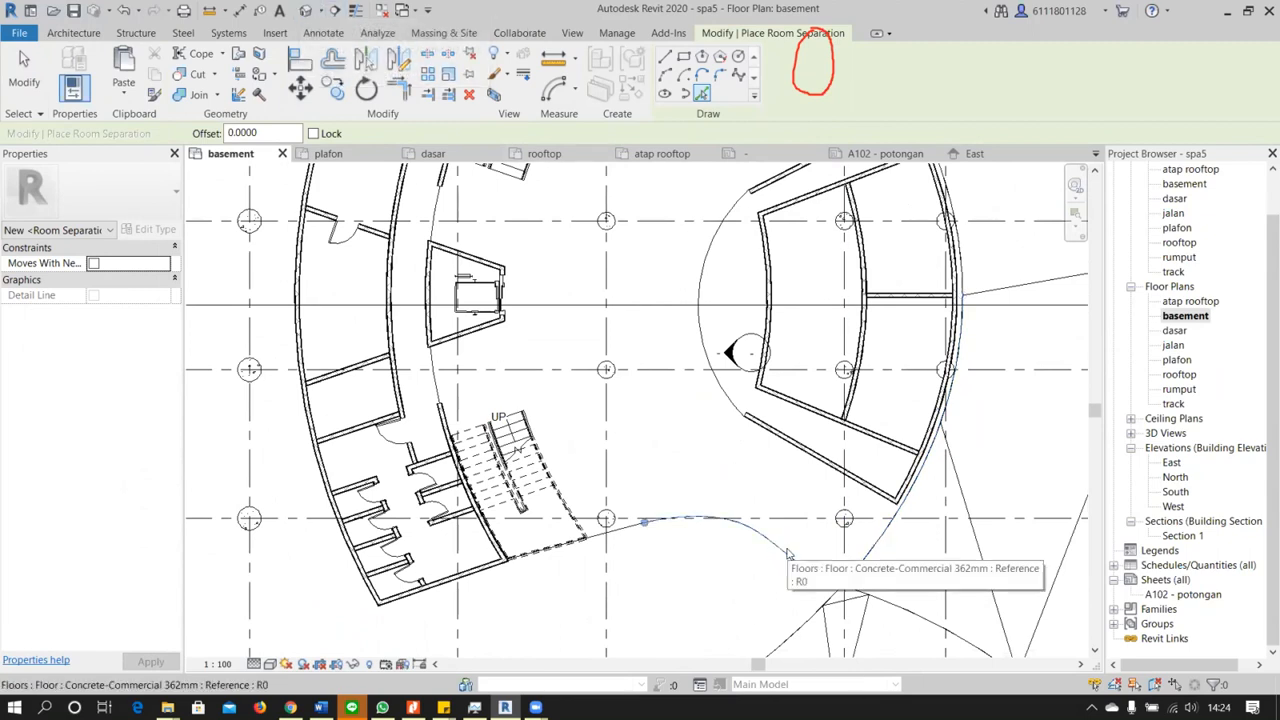
pyautogui.click(592, 540)
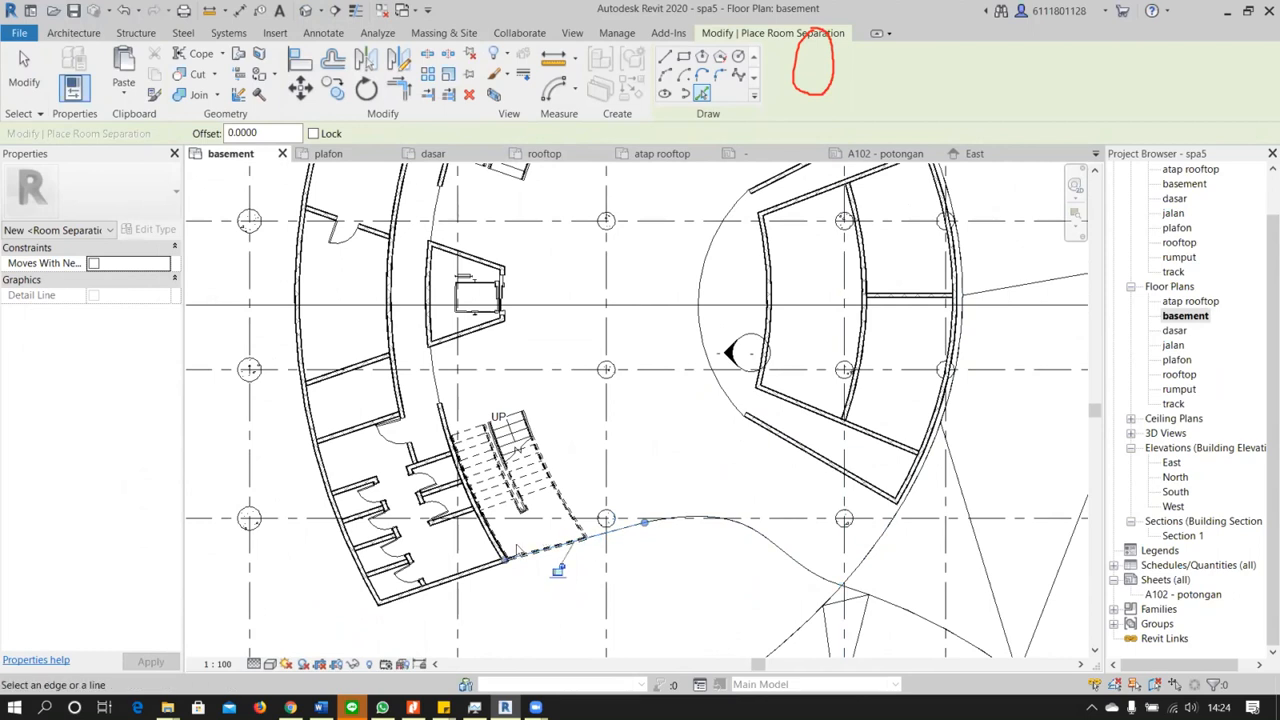
pyautogui.click(440, 389)
pyautogui.moveTo(546, 314); pyautogui.dragTo(611, 539, button='middle')
pyautogui.press('Escape')
pyautogui.press('Escape')
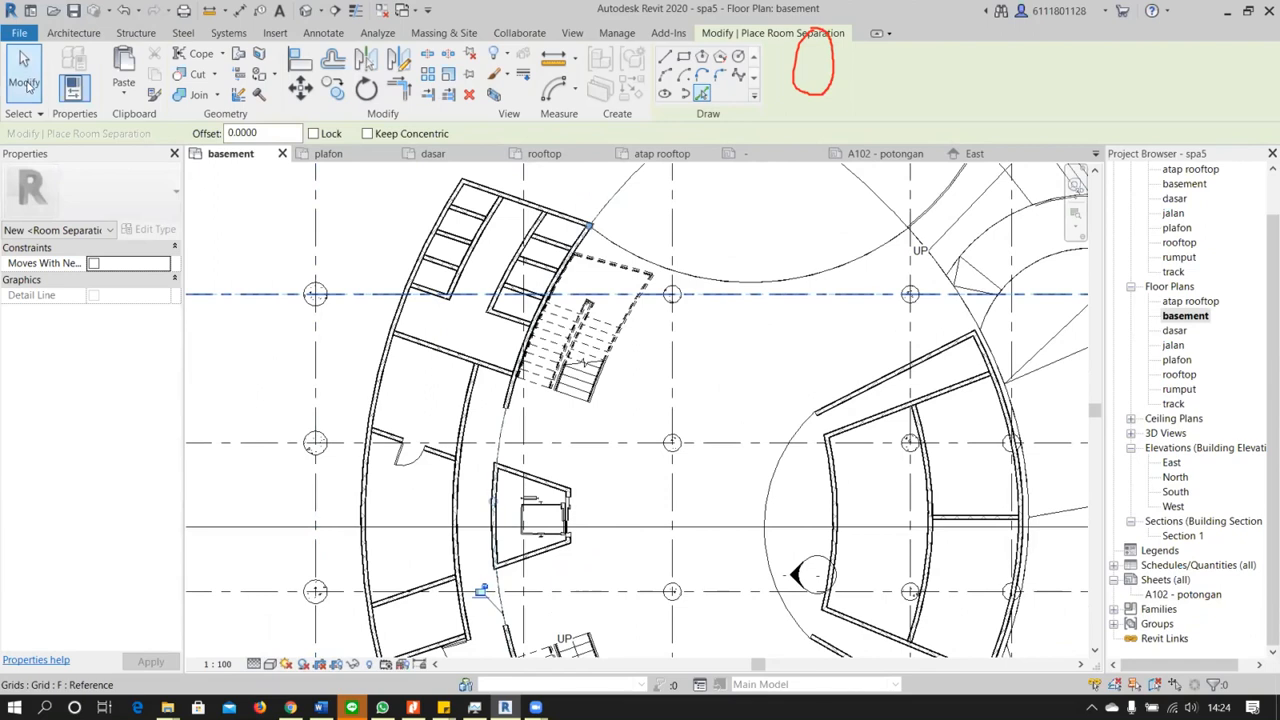
# Select the central hall's concrete floor in the basement plan to check its extent
pyautogui.click(660, 320)
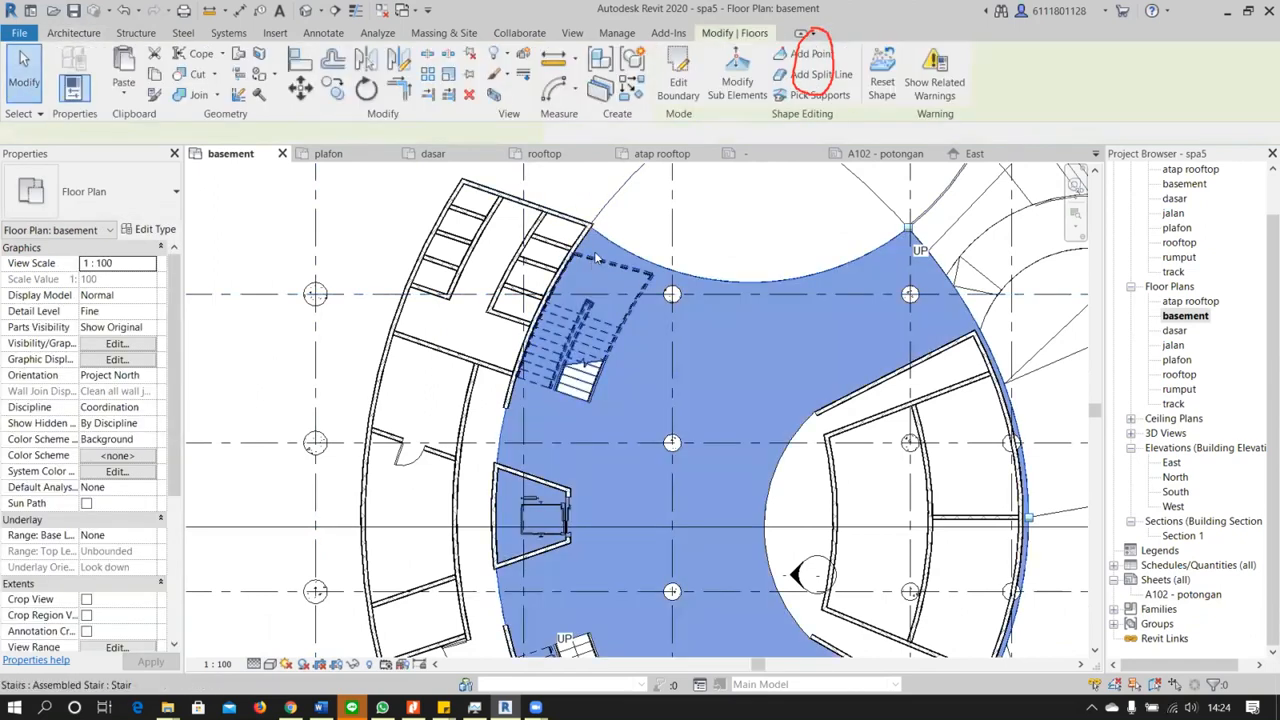
pyautogui.scroll(-1, 682, 310)
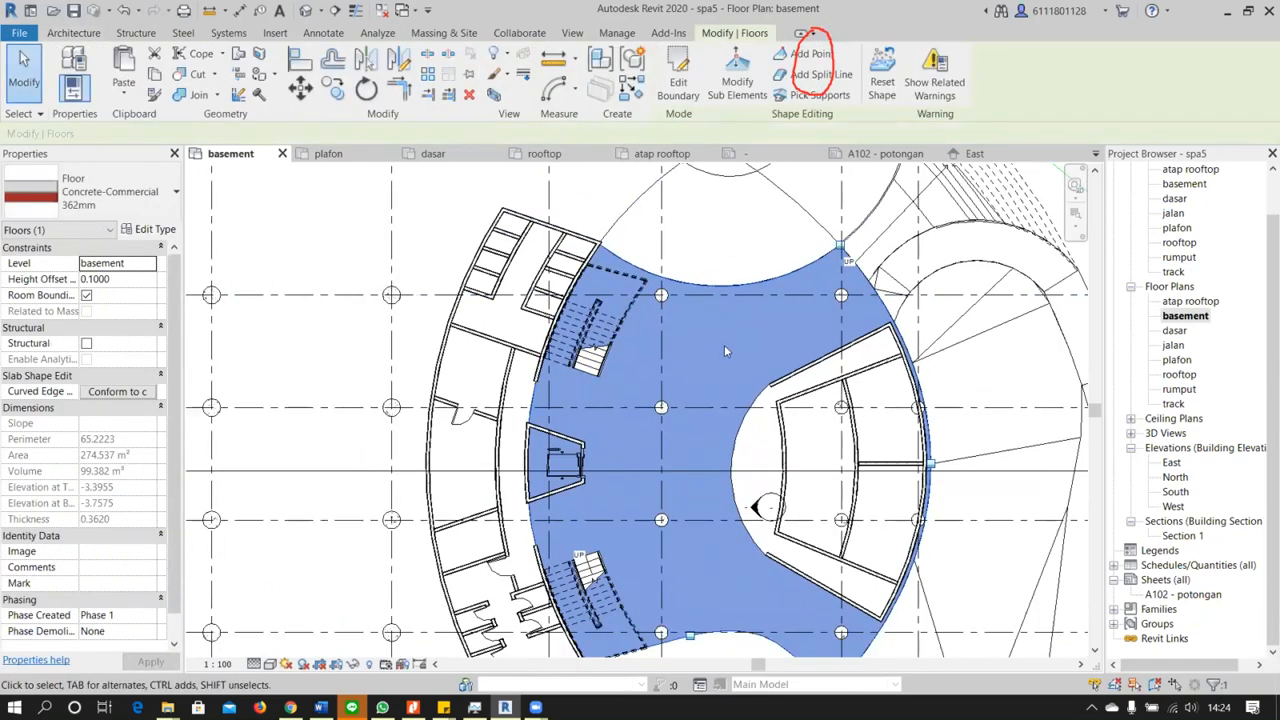
pyautogui.press('Escape')
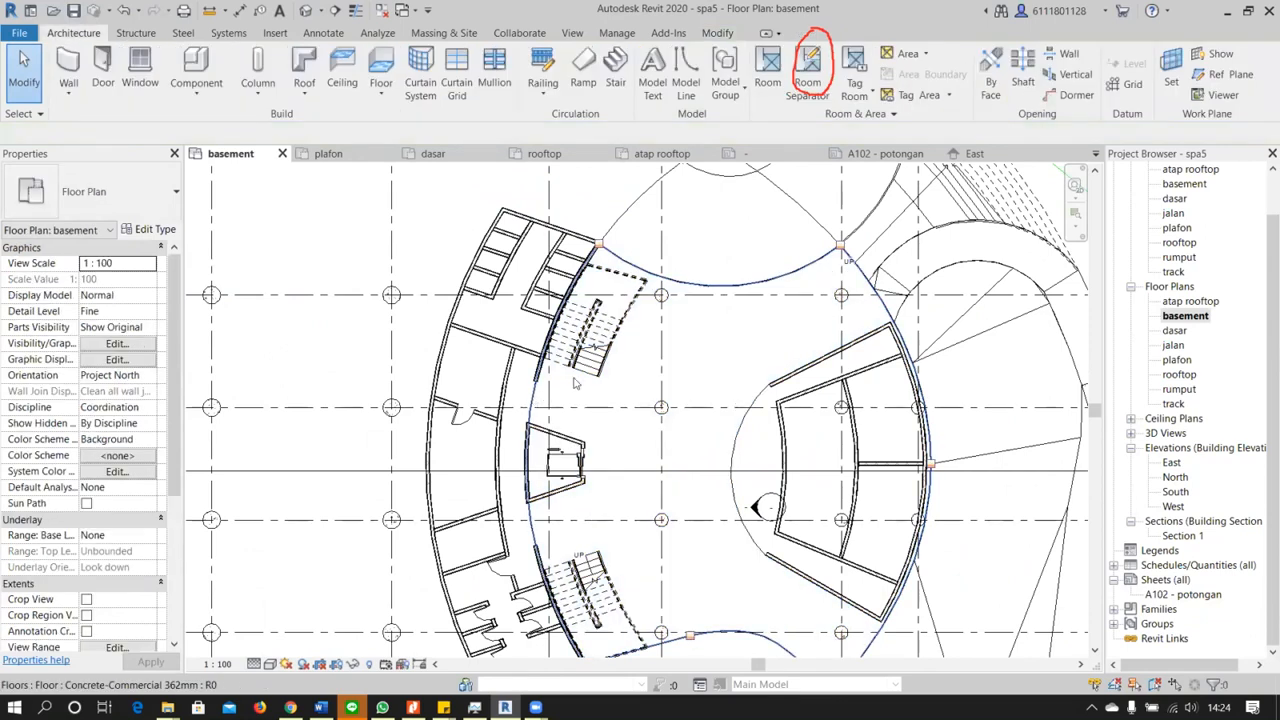
# Examine the basement floor slab's outer edge against the wall and columns beneath the curved deck in the 3D view
pyautogui.click(306, 11)
pyautogui.keyDown('shift'); pyautogui.moveTo(650, 390); pyautogui.dragTo(682, 481, button='middle'); pyautogui.keyUp('shift')
pyautogui.scroll(5, 635, 335)
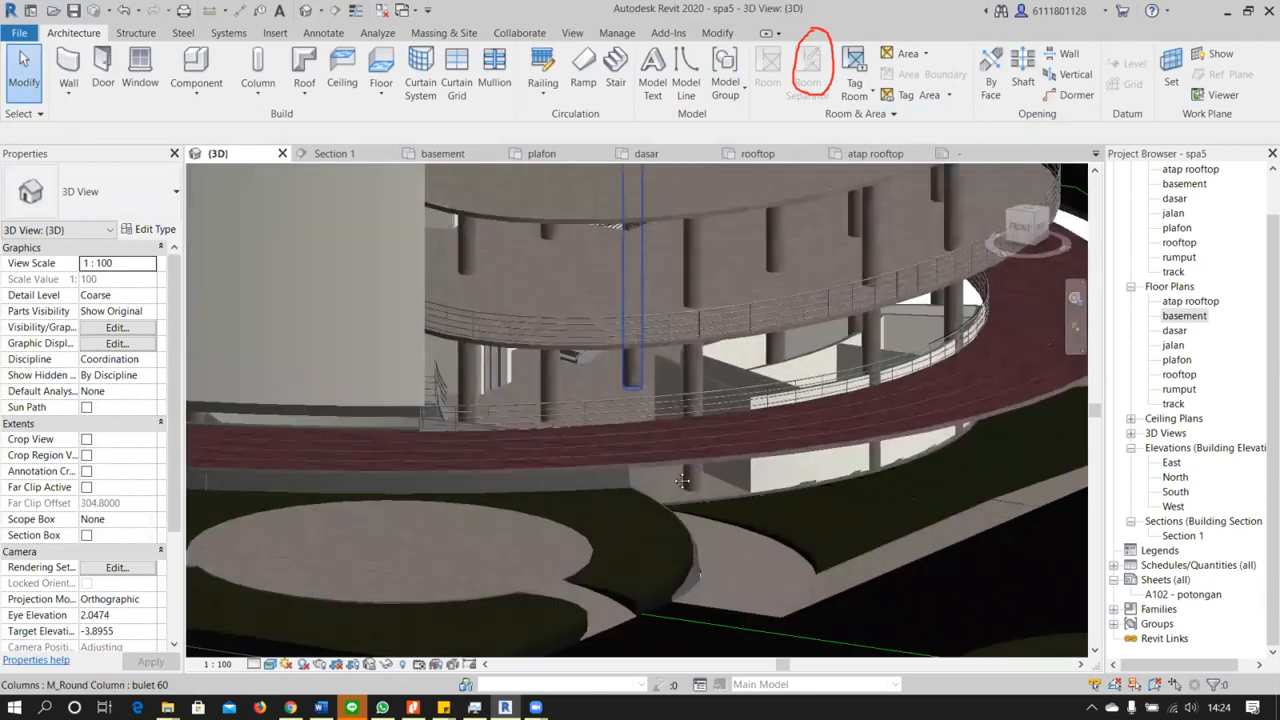
pyautogui.scroll(4, 677, 428)
pyautogui.keyDown('shift'); pyautogui.moveTo(675, 422); pyautogui.dragTo(753, 531, button='middle'); pyautogui.keyUp('shift')
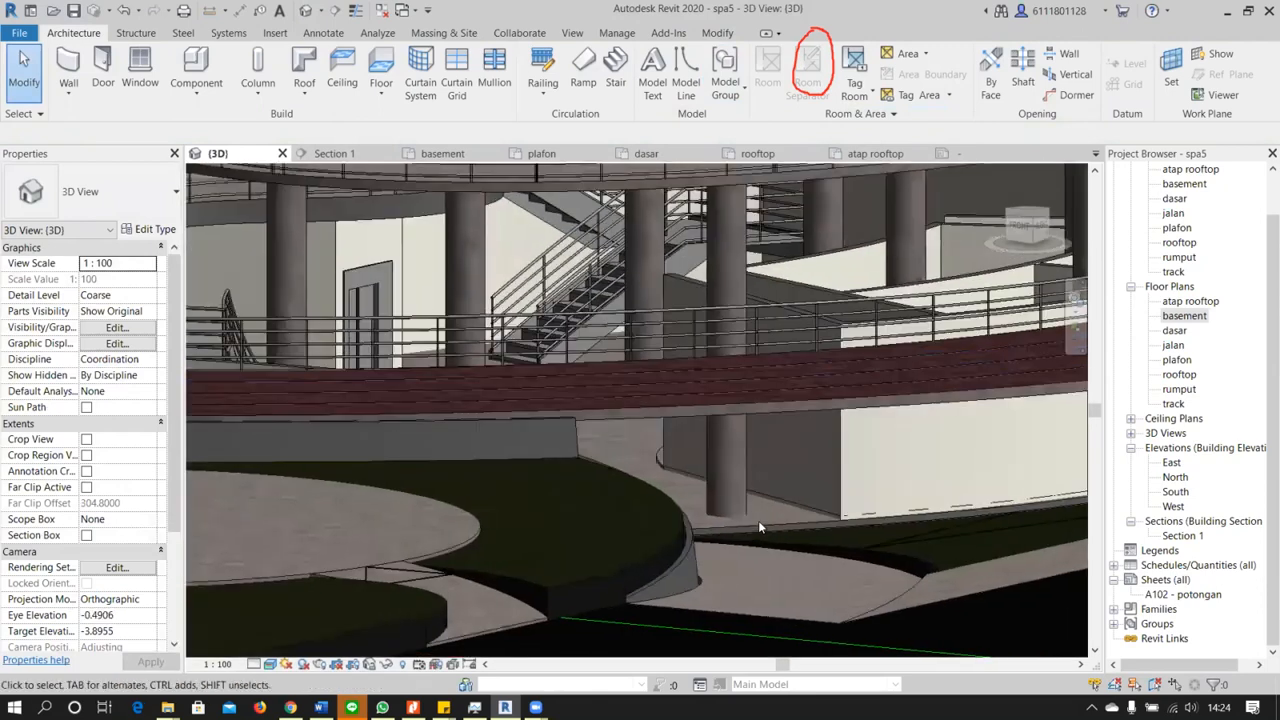
pyautogui.click(758, 527)
pyautogui.keyDown('shift'); pyautogui.moveTo(651, 485); pyautogui.dragTo(716, 562, button='middle'); pyautogui.keyUp('shift')
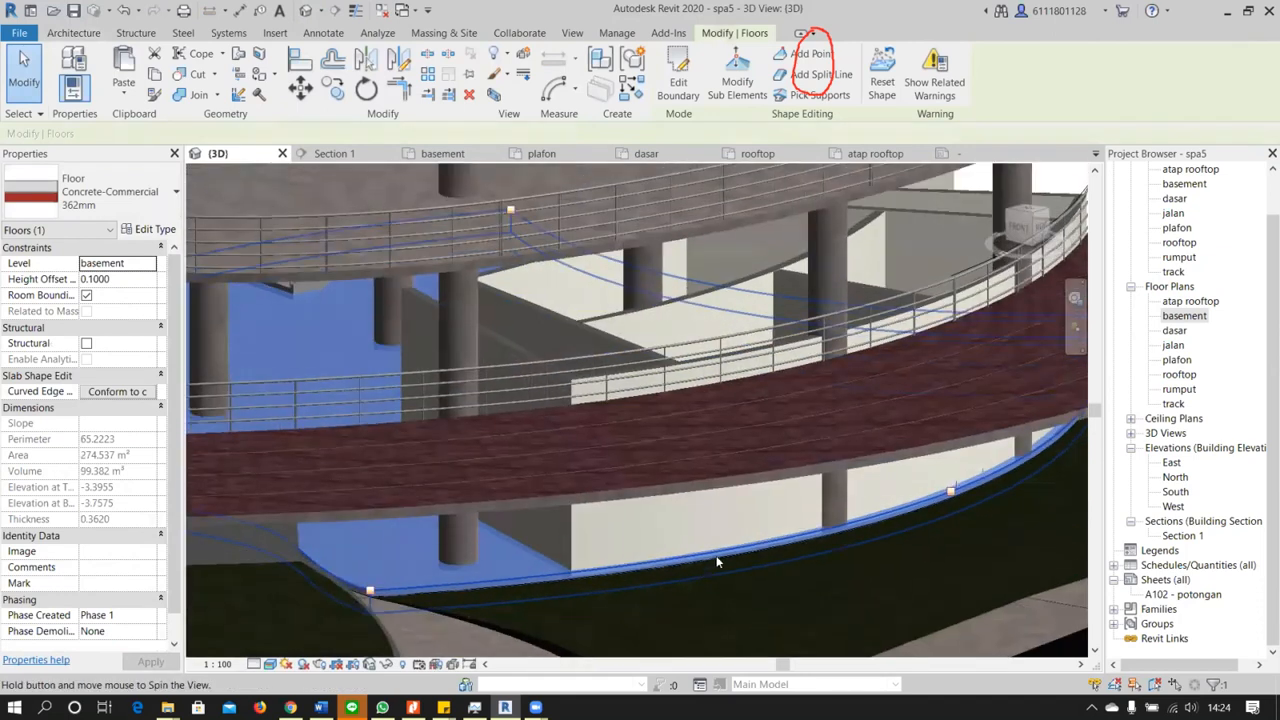
pyautogui.scroll(3, 815, 508)
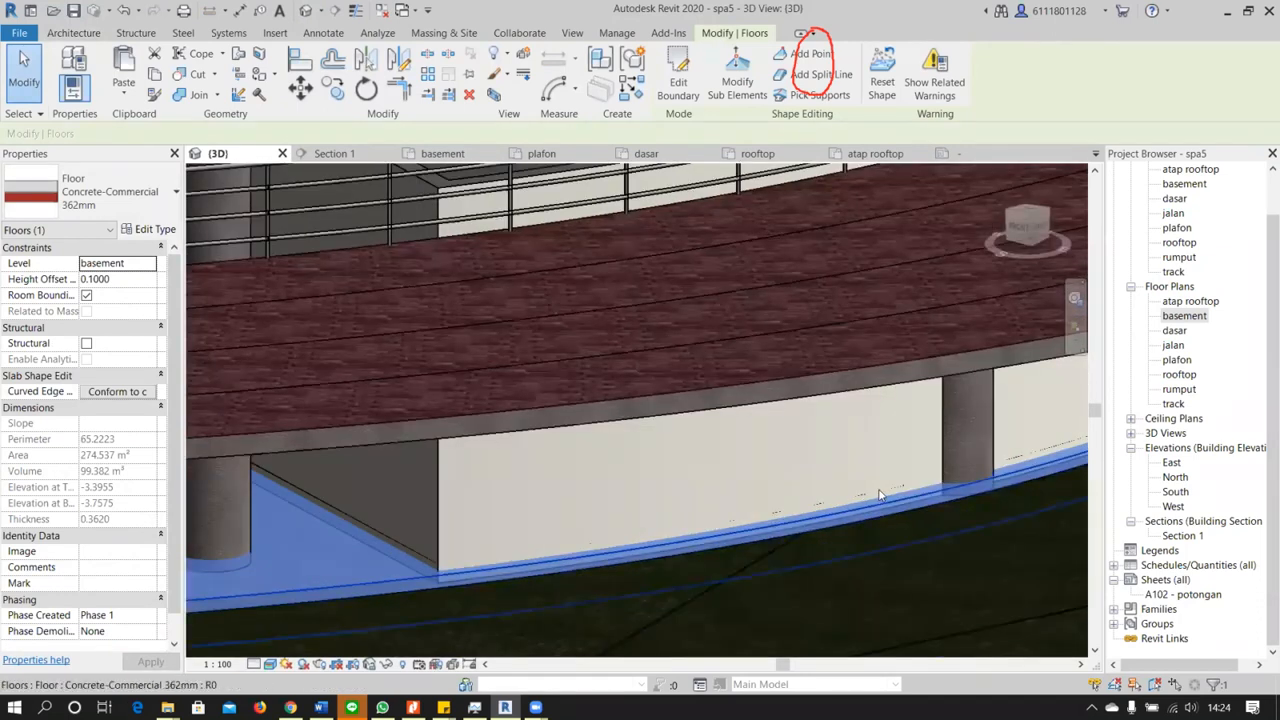
pyautogui.press('Escape')
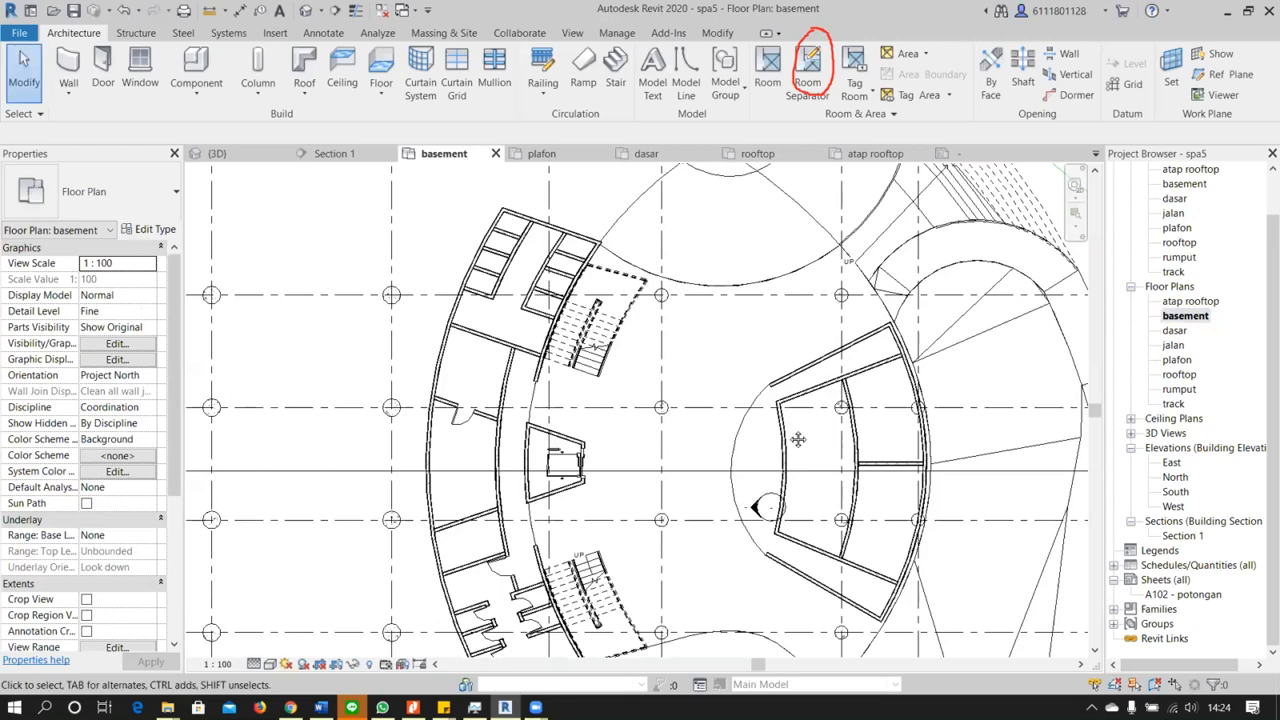
# Return to the basement plan and pick the straight floor edge beside the lower stairs as a room separation line
pyautogui.scroll(-2, 797, 437)
pyautogui.moveTo(862, 577); pyautogui.dragTo(855, 480, button='middle')
pyautogui.scroll(2, 855, 480)
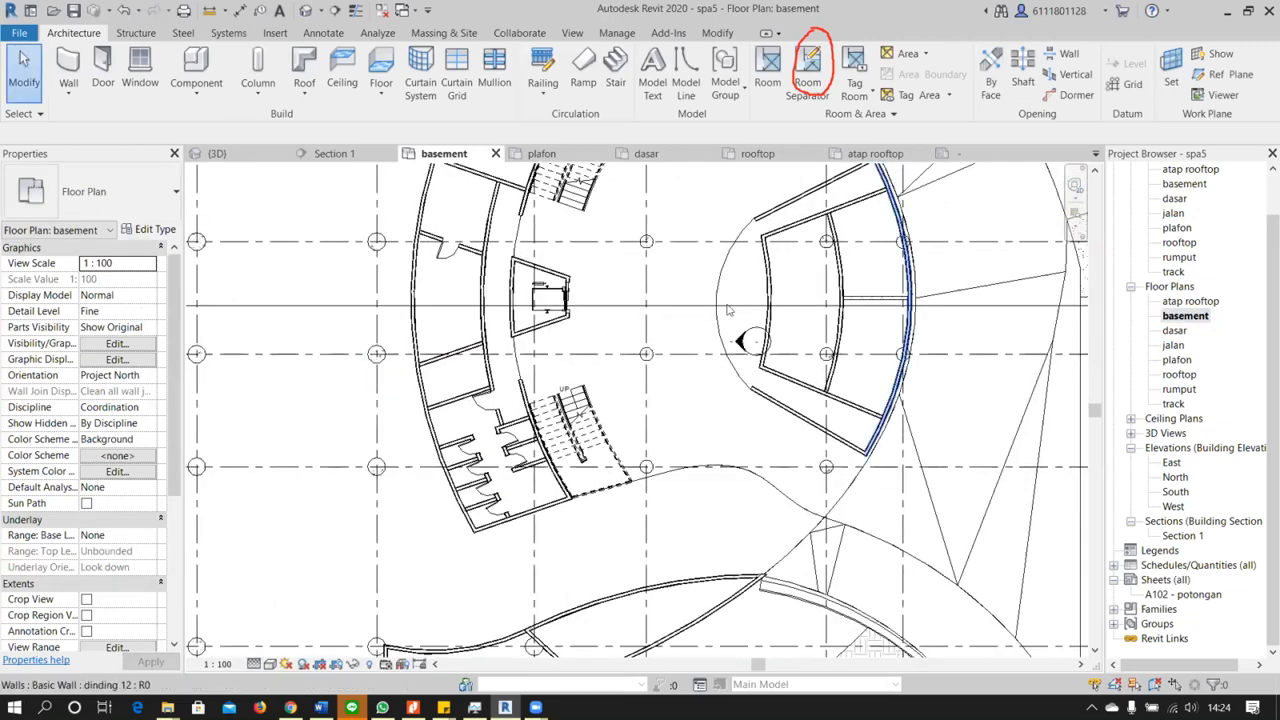
pyautogui.click(779, 462)
pyautogui.scroll(-1, 815, 250)
pyautogui.moveTo(815, 250); pyautogui.dragTo(724, 390, button='middle')
pyautogui.press('Escape')
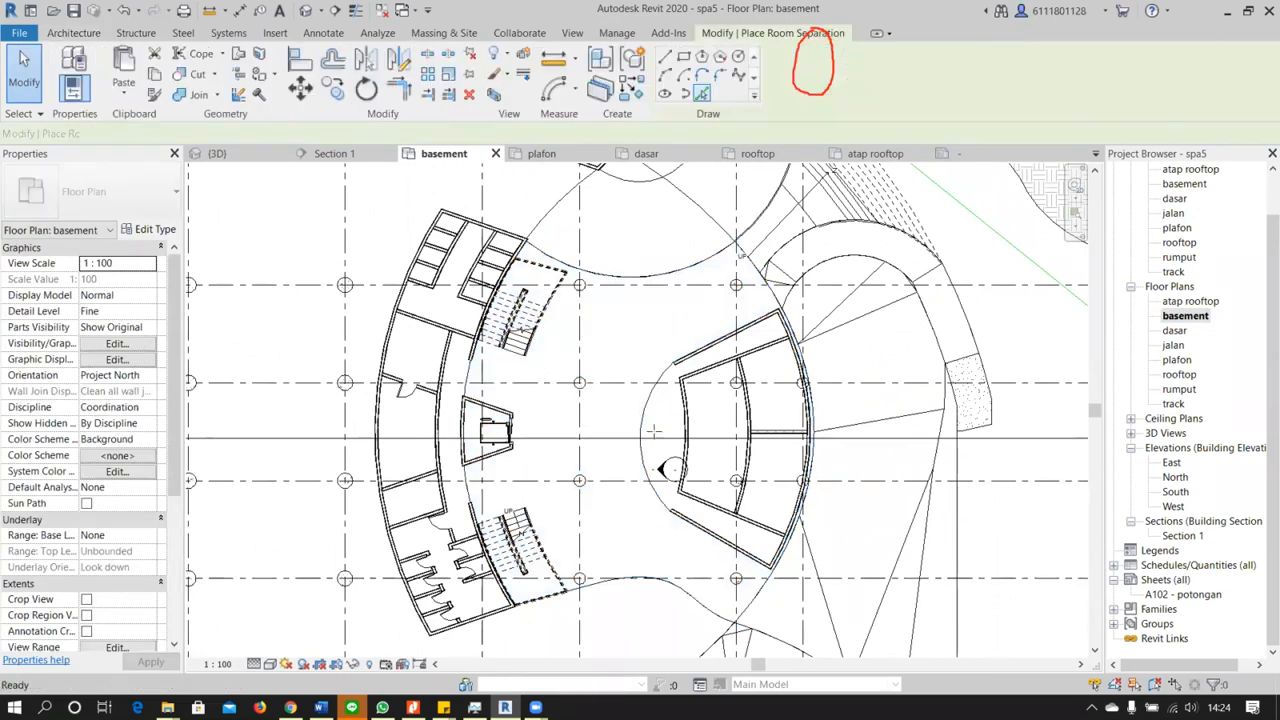
pyautogui.press('r')
pyautogui.press('s')
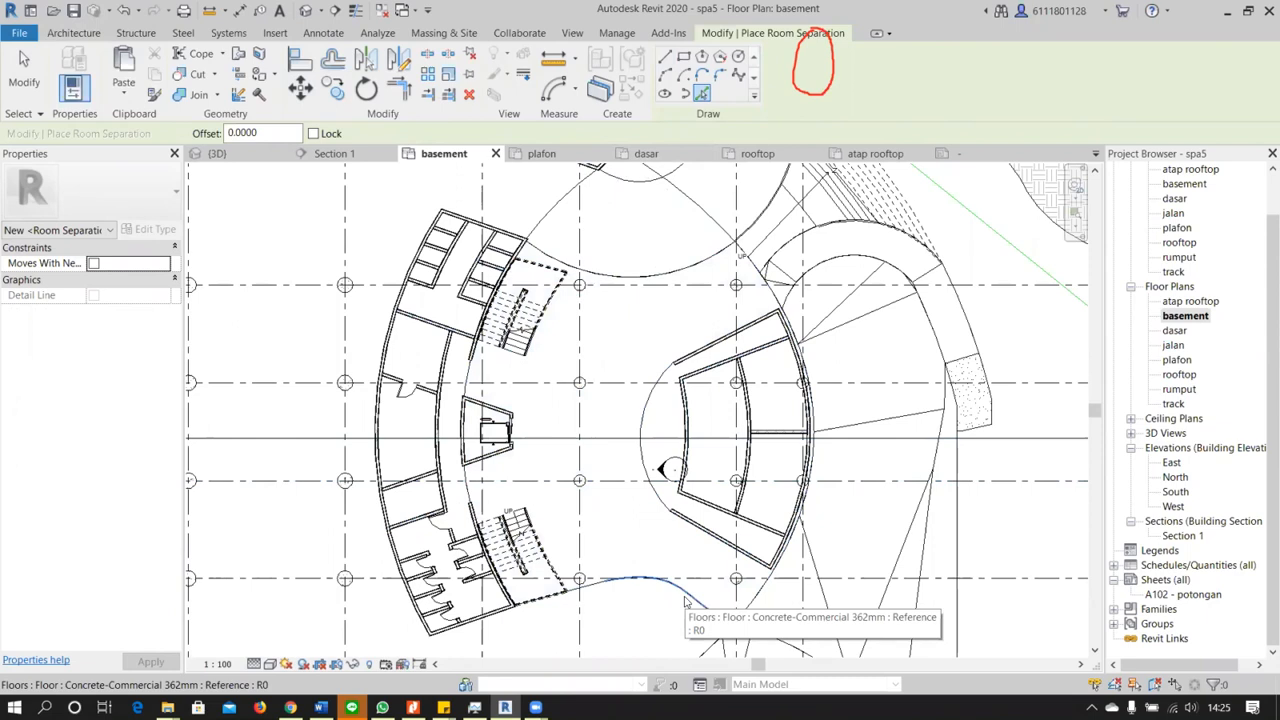
pyautogui.scroll(3, 685, 600)
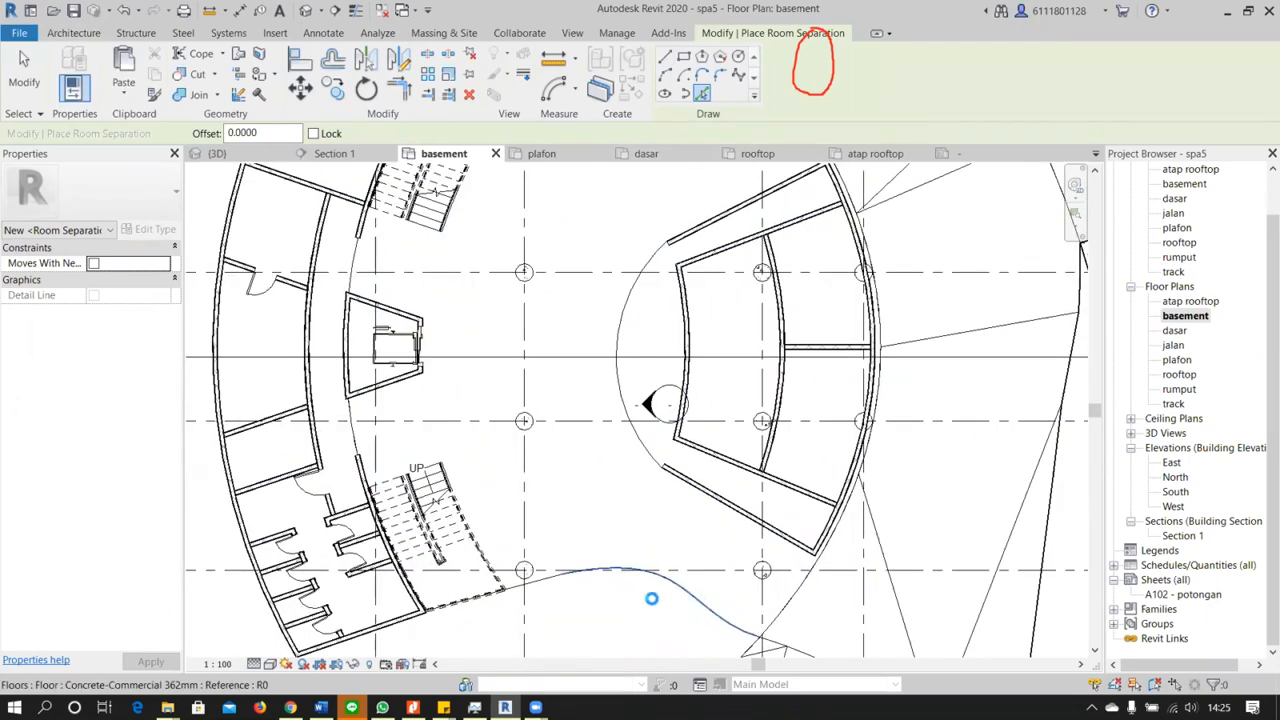
pyautogui.click(528, 588)
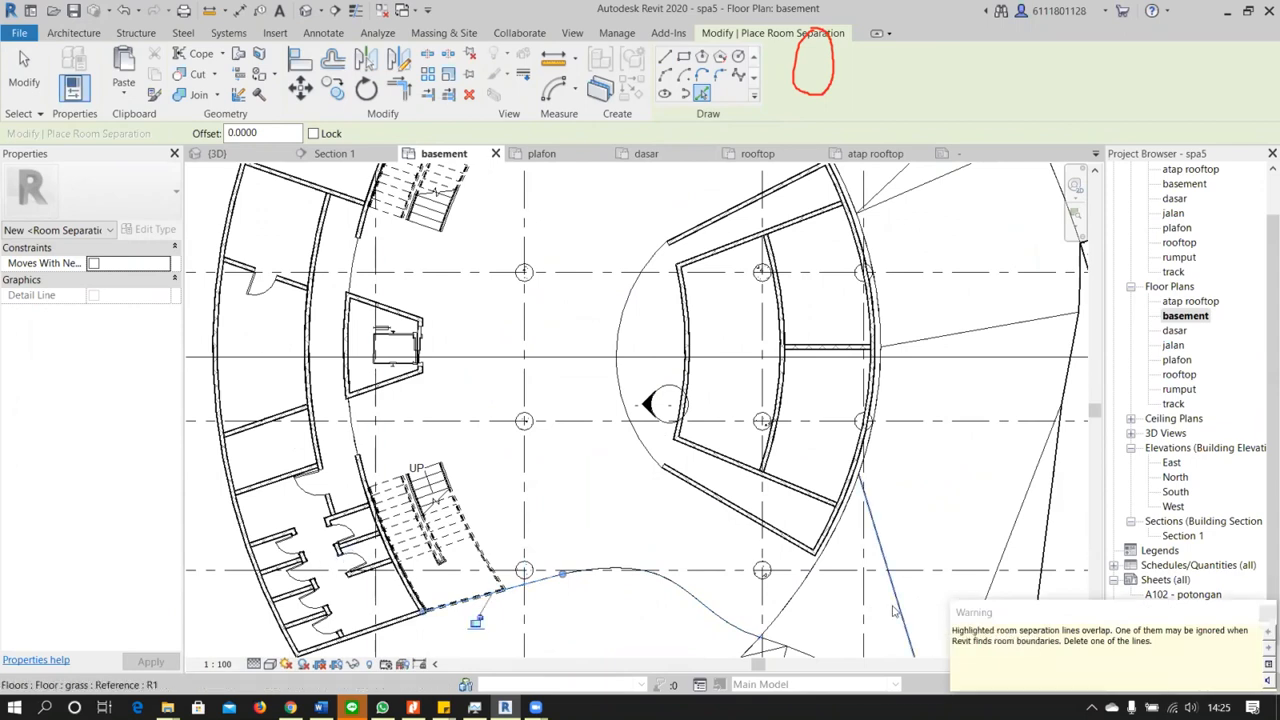
# Inspect the round column and the concrete floor where the floor edge passes the column near the lower stairs
pyautogui.press('Escape')
pyautogui.press('Escape')
pyautogui.click(533, 577)
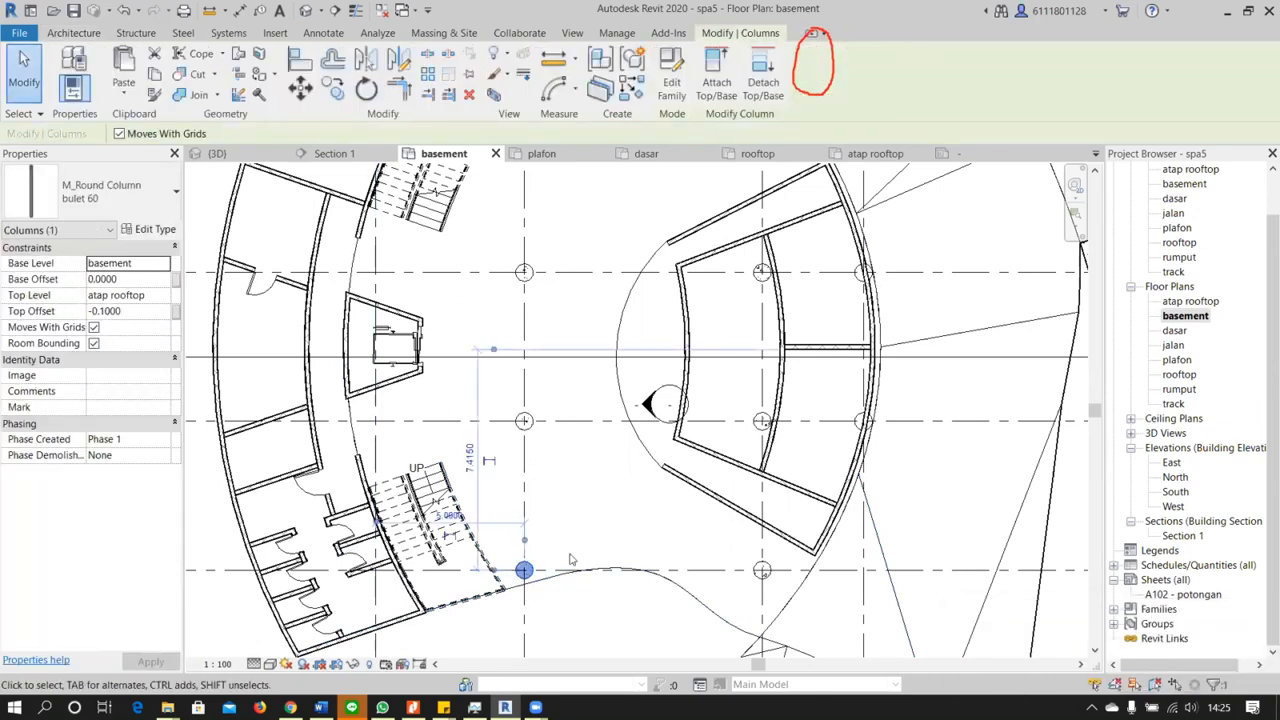
pyautogui.click(543, 588)
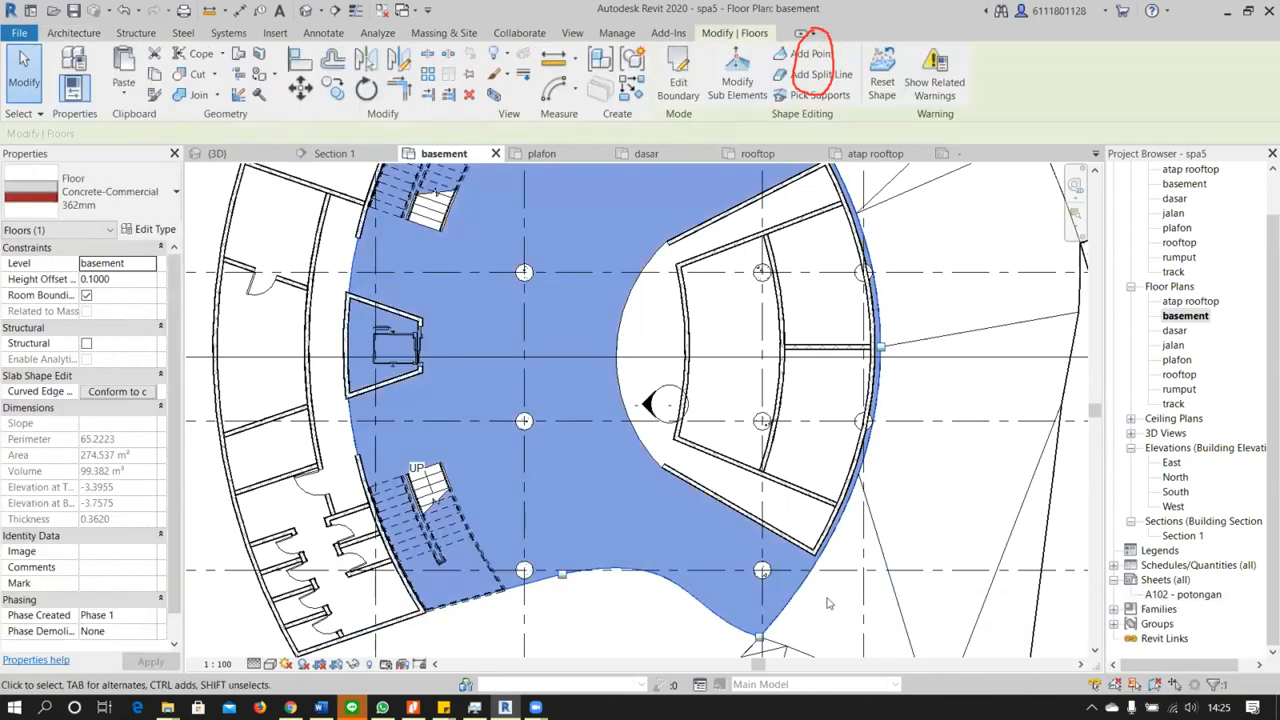
pyautogui.press('Escape')
pyautogui.scroll(2, 545, 590)
pyautogui.scroll(2, 487, 560)
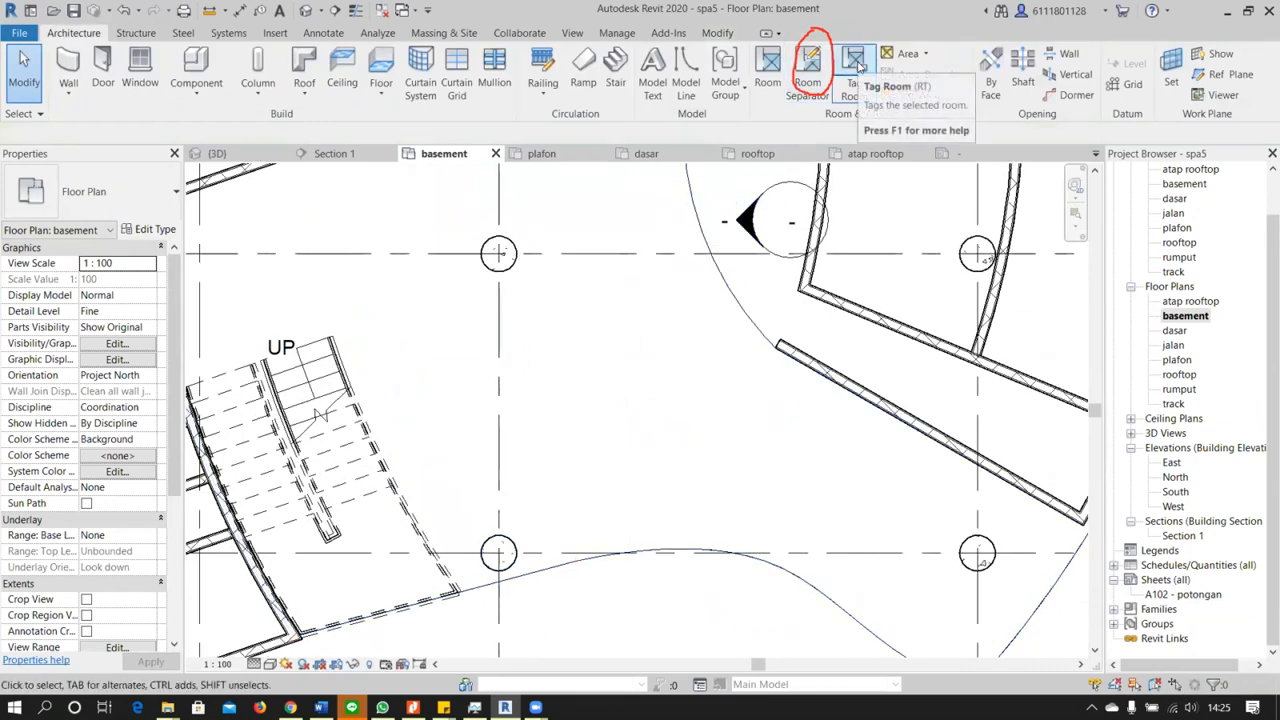
pyautogui.click(515, 586)
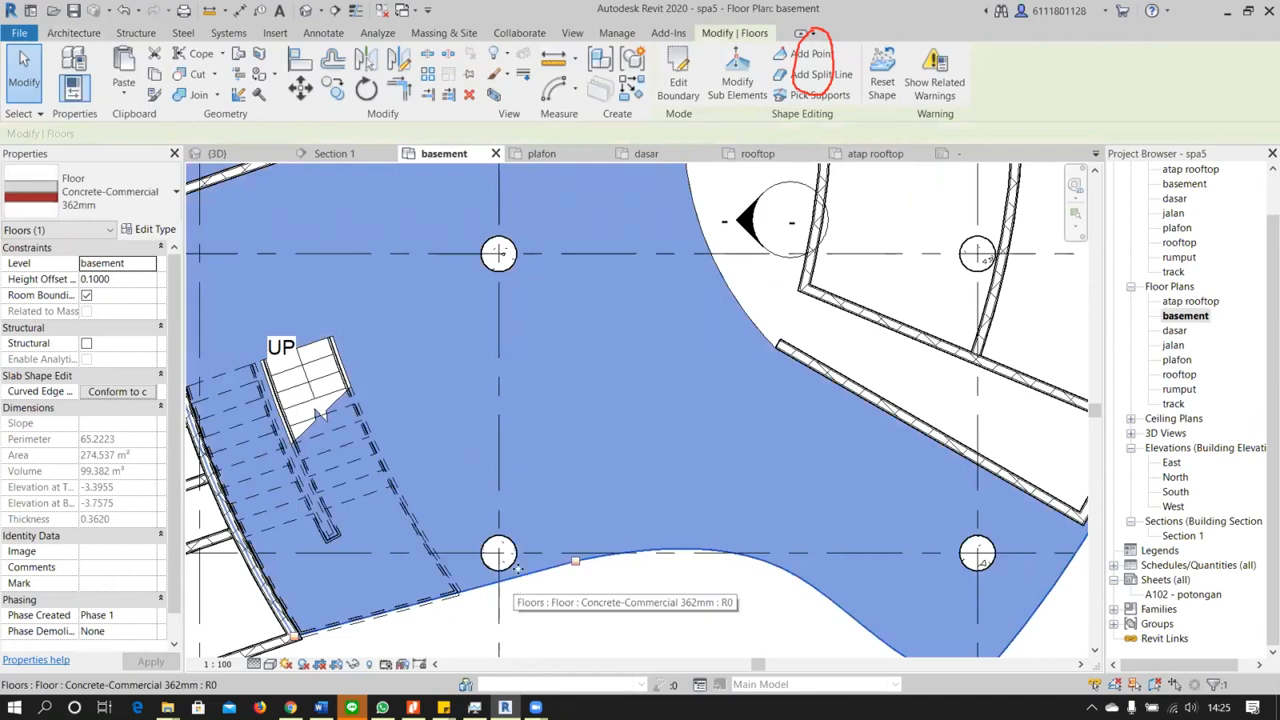
# Inspect the room separation line running along the straight floor edge beside the lower stairs
pyautogui.press('Escape')
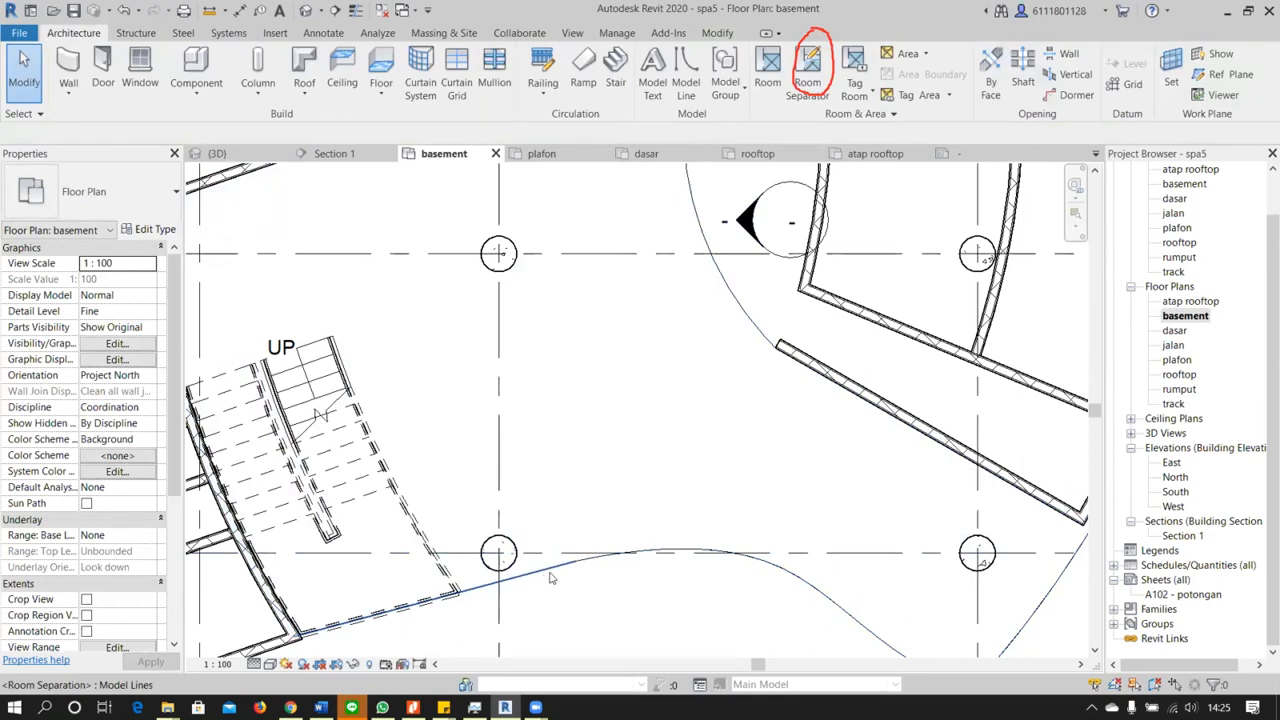
pyautogui.click(549, 578)
pyautogui.scroll(-3, 549, 578)
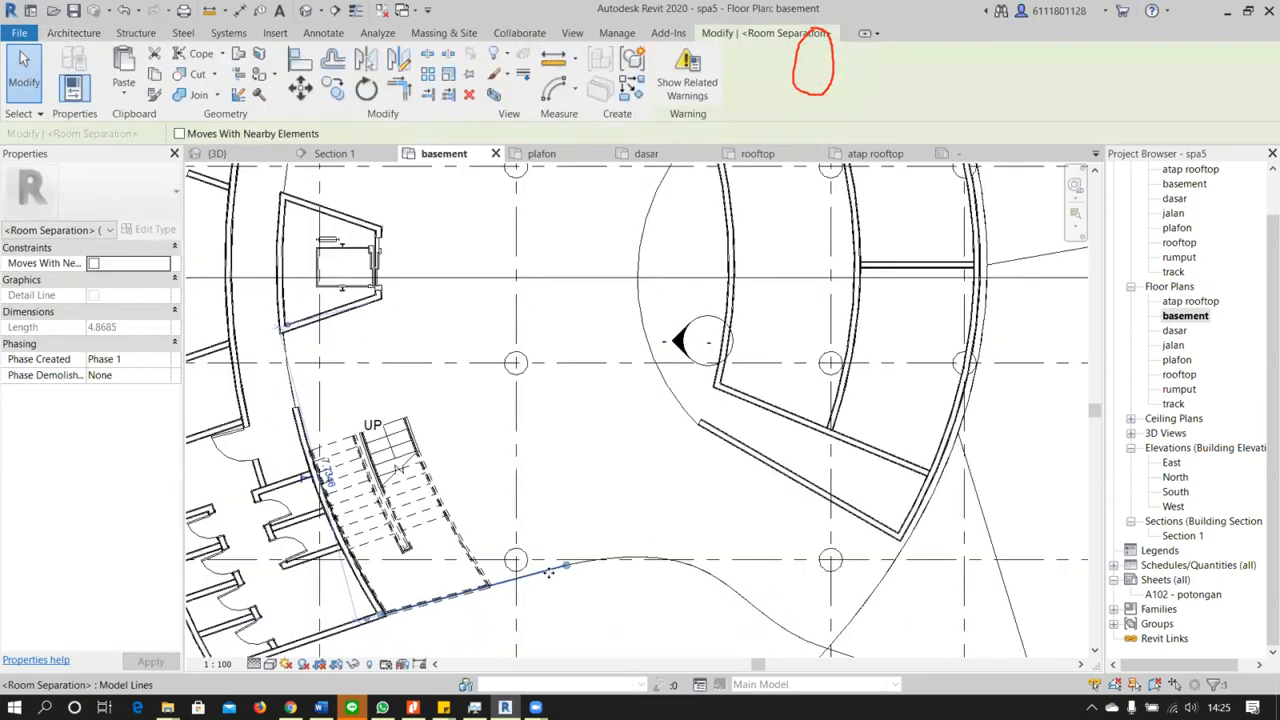
pyautogui.press('Escape')
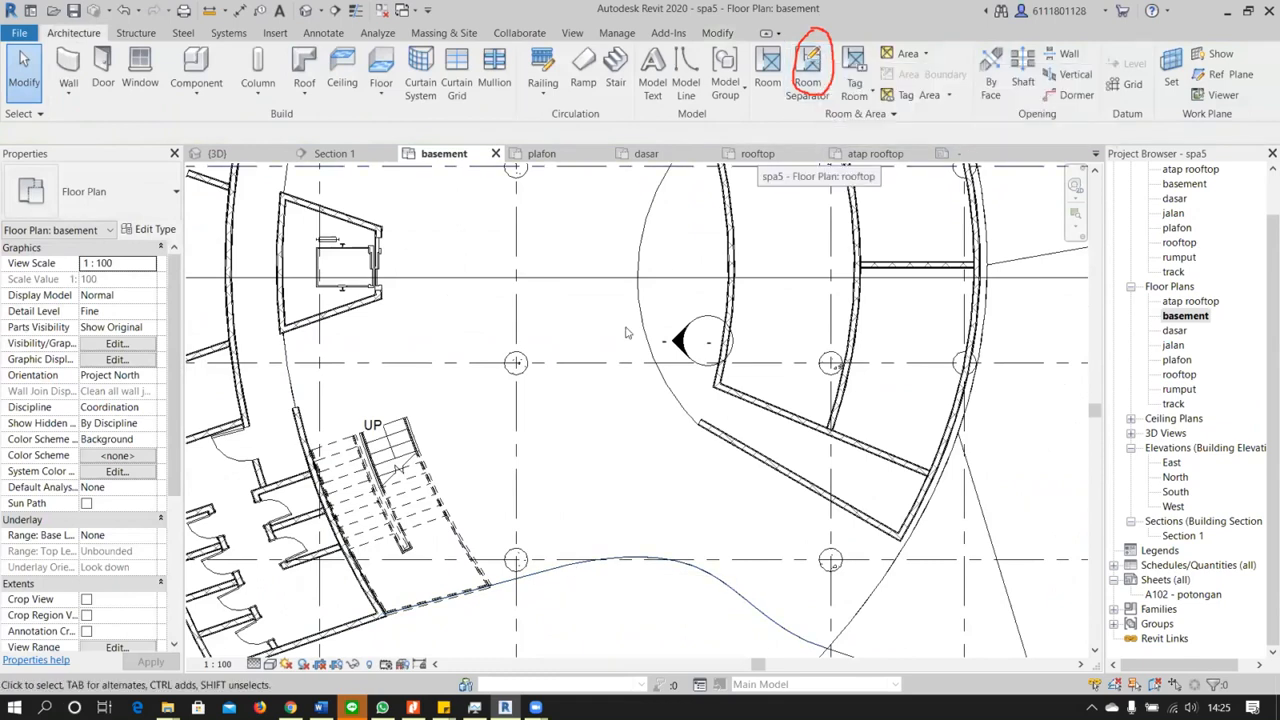
pyautogui.click(853, 70)
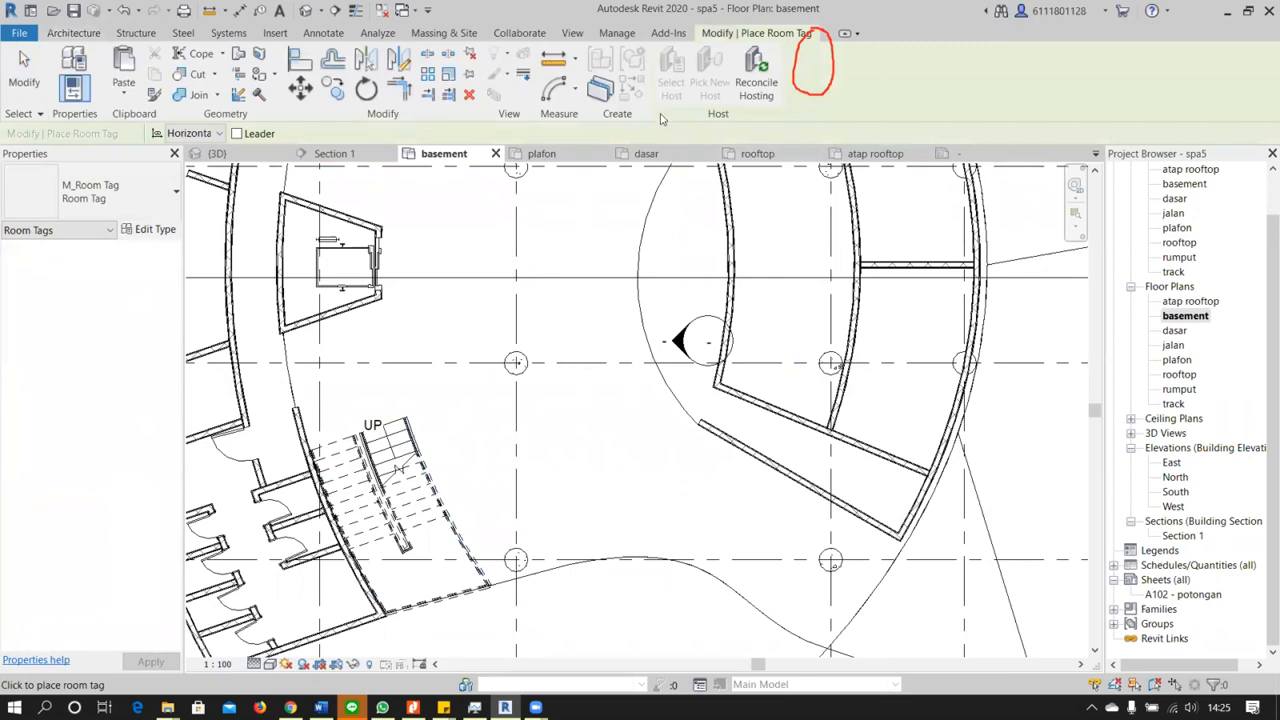
pyautogui.click(24, 80)
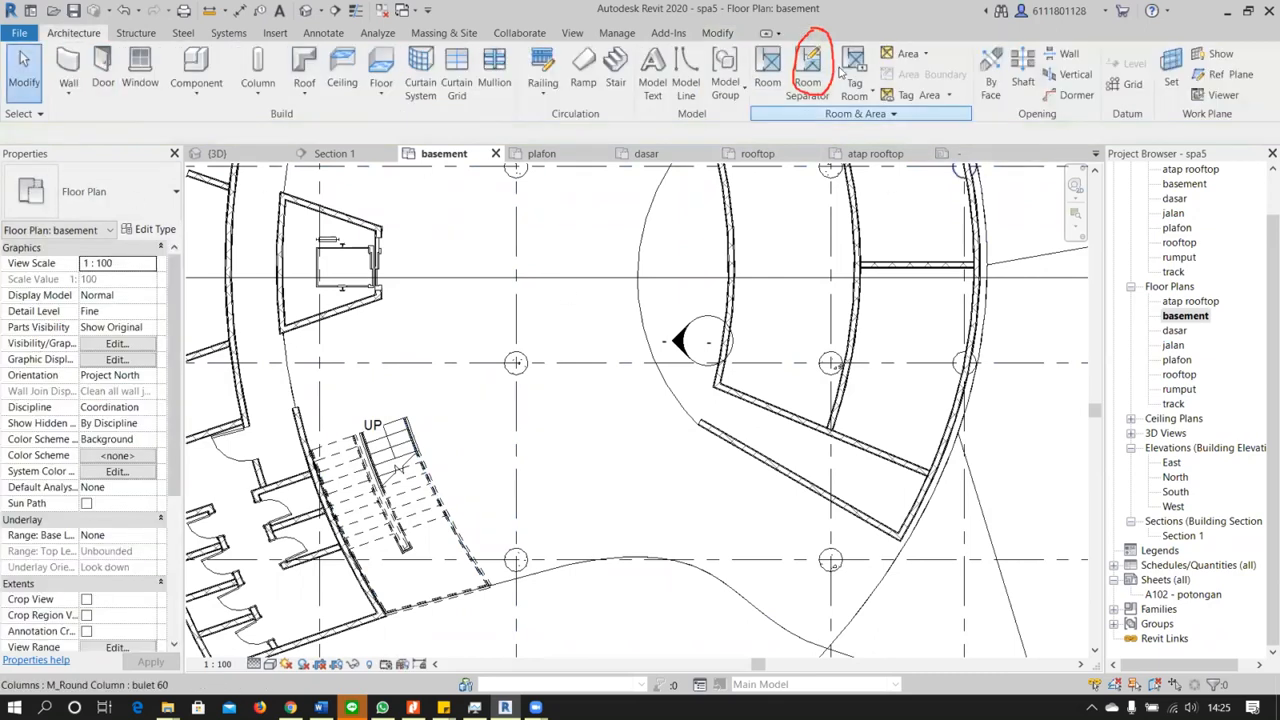
pyautogui.click(850, 70)
pyautogui.scroll(-2, 605, 286)
pyautogui.scroll(-1, 606, 286)
pyautogui.moveTo(606, 286); pyautogui.dragTo(620, 431, button='middle')
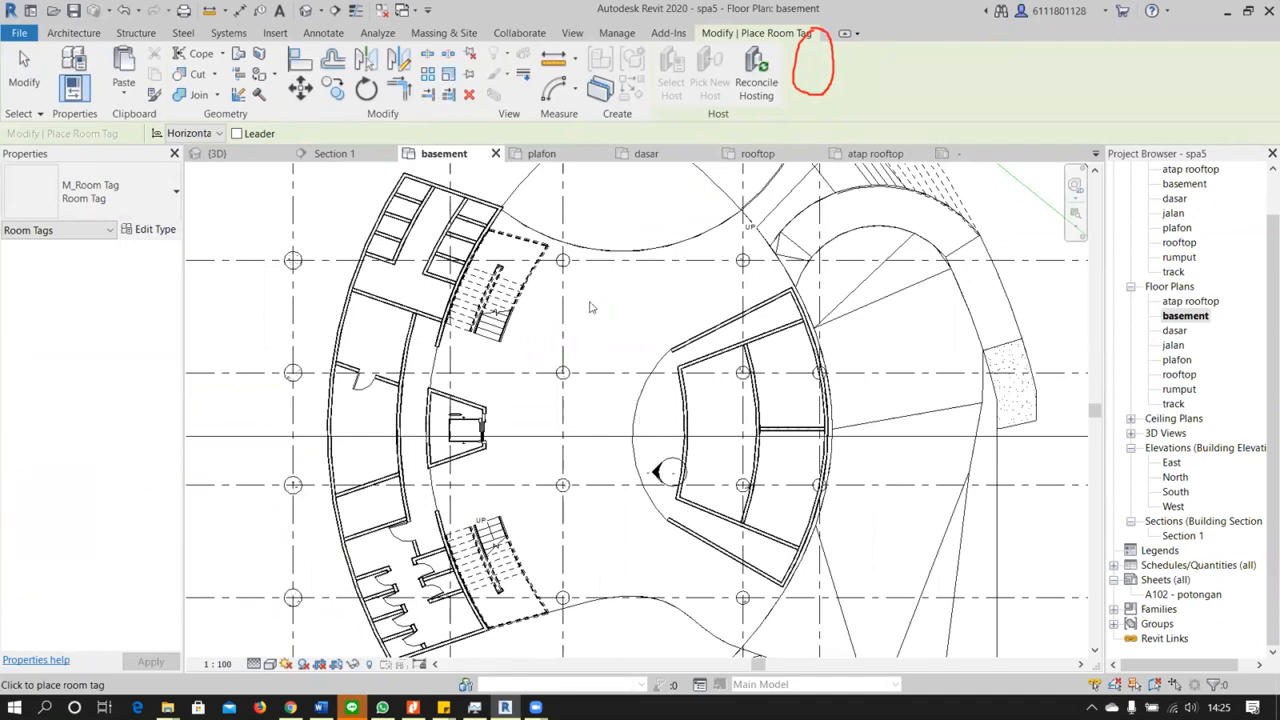
pyautogui.press('Escape')
pyautogui.press('Escape')
# Place a room with a tag on placement in the central hall of the basement plan, between the stairs and the curved deck
pyautogui.click(812, 68)
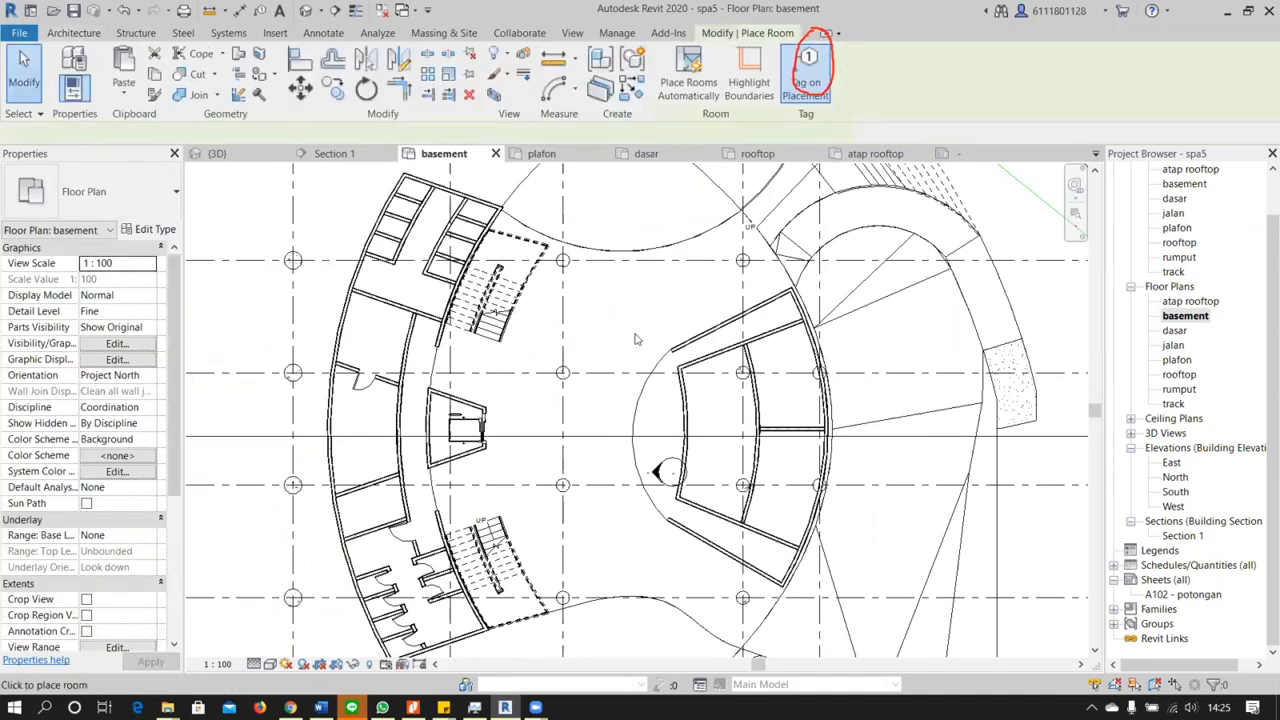
pyautogui.click(608, 403)
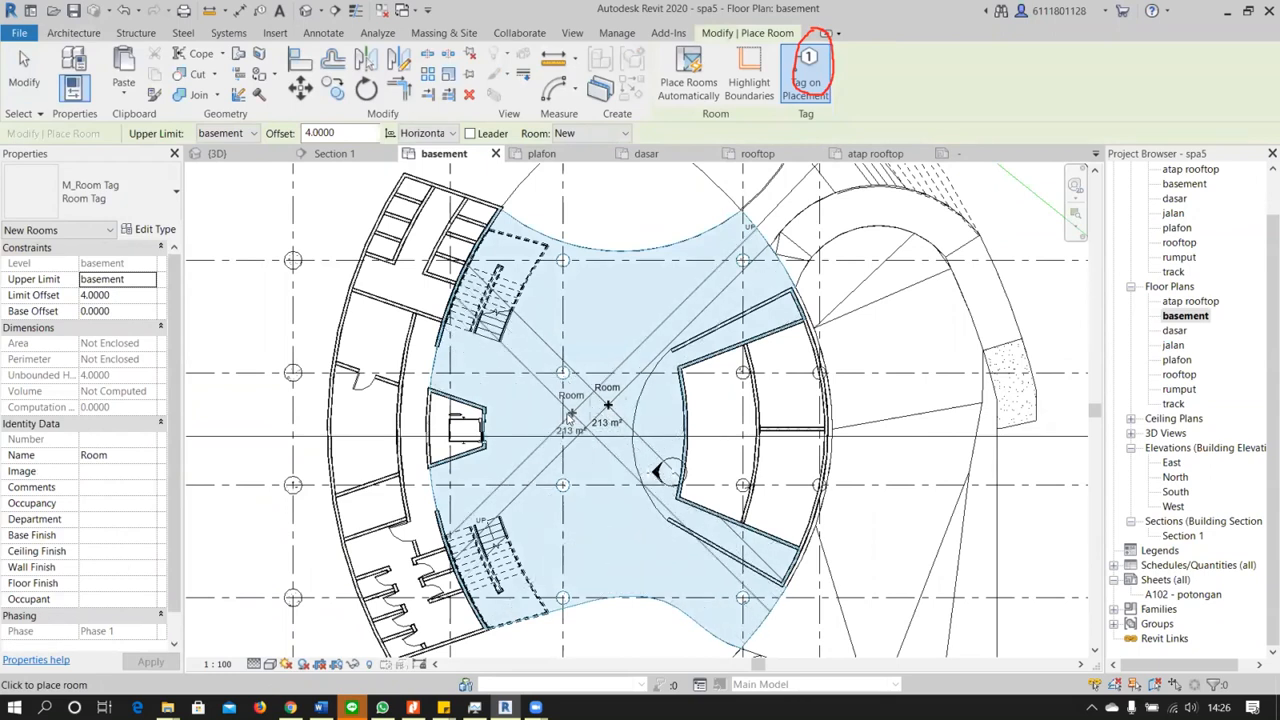
pyautogui.press('Escape')
pyautogui.press('Escape')
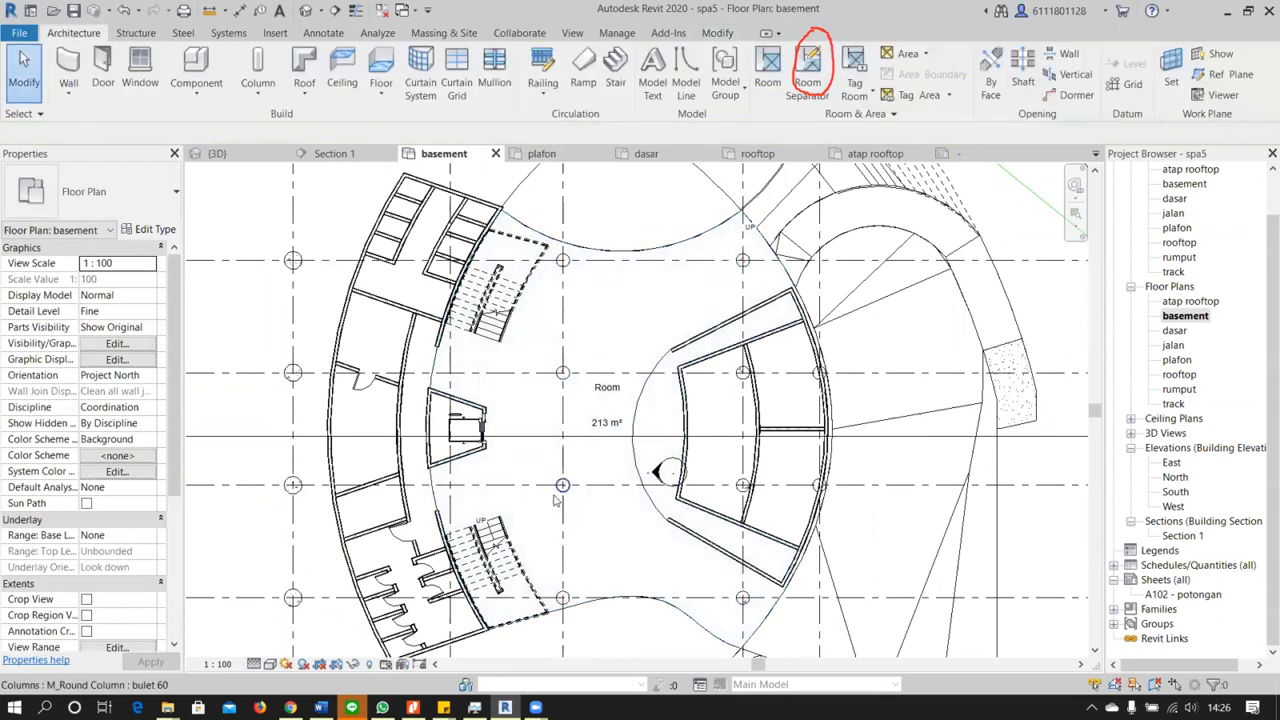
# Examine the central hall's tagged room in relation to the surrounding rooms and the whole basement plan
pyautogui.scroll(-1, 594, 488)
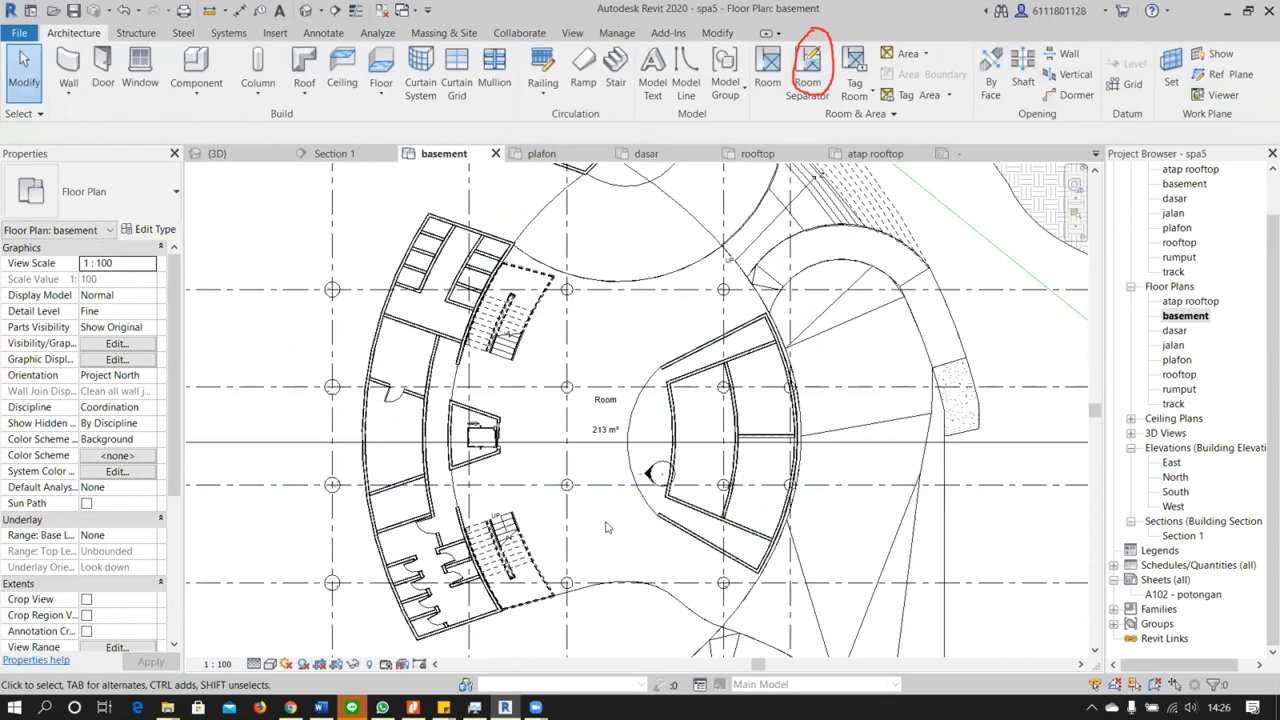
pyautogui.scroll(2, 596, 428)
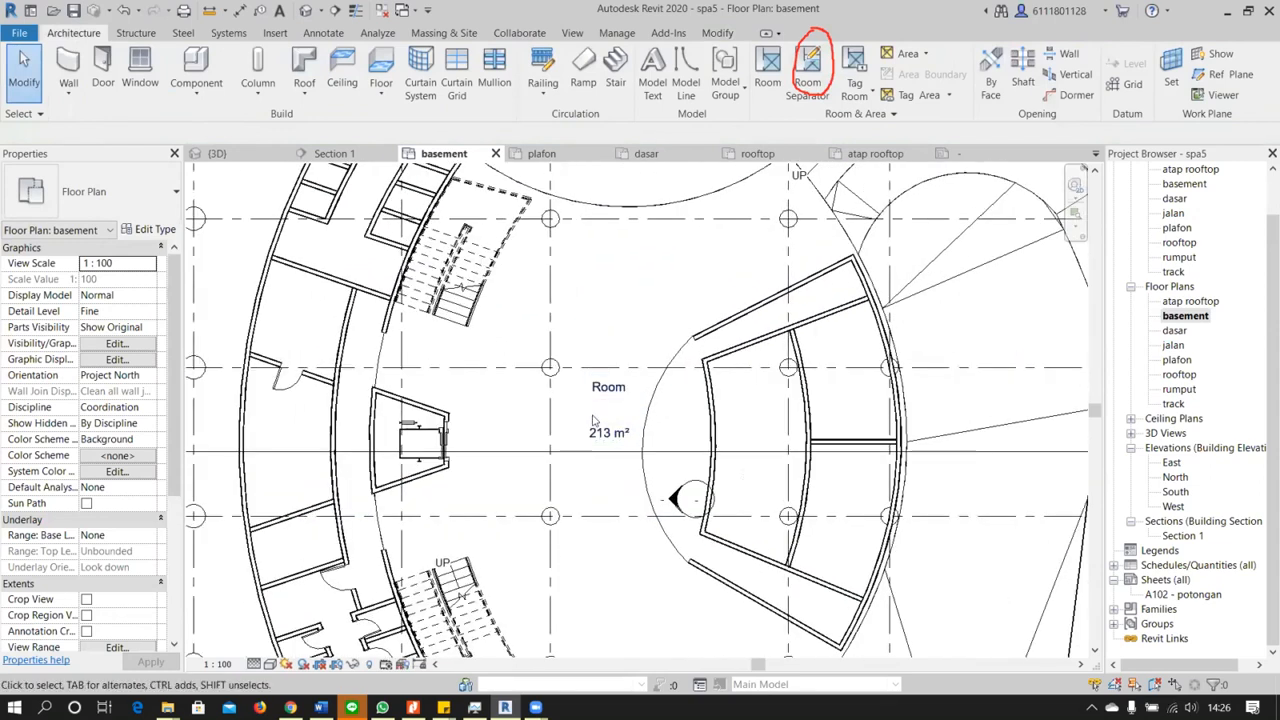
pyautogui.scroll(-3, 597, 425)
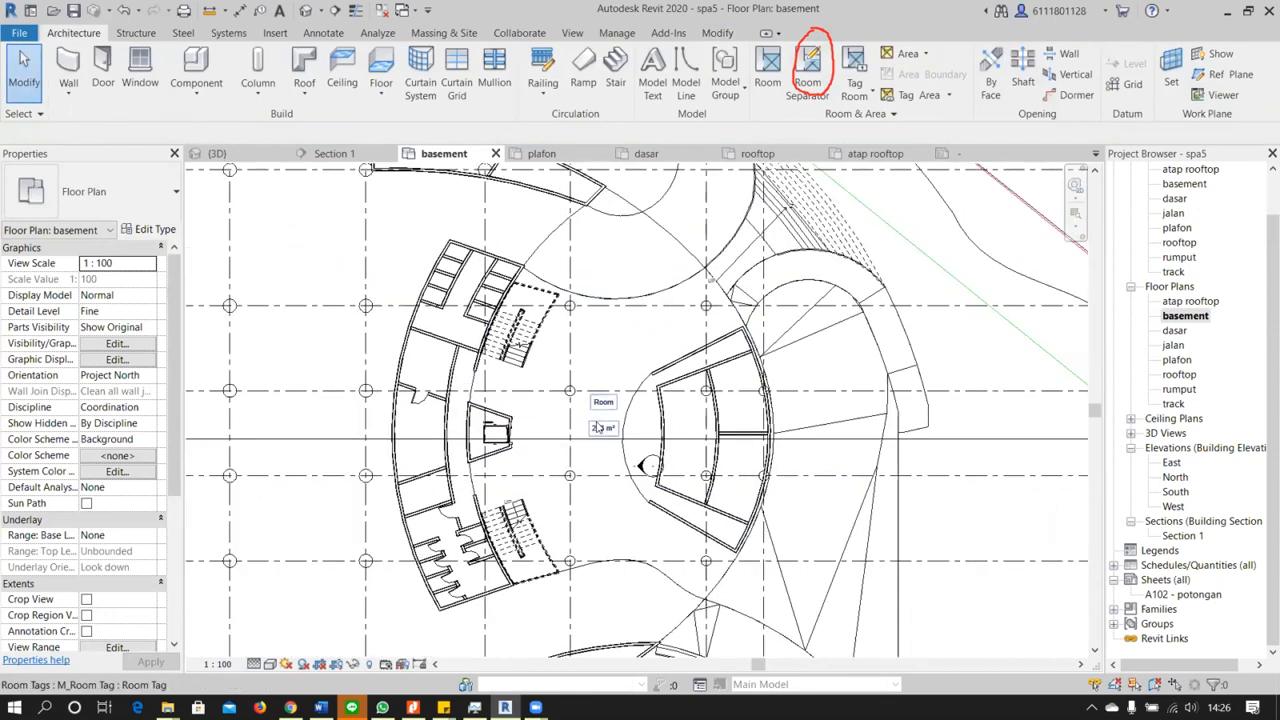
pyautogui.moveTo(682, 504); pyautogui.dragTo(742, 497, button='middle')
pyautogui.scroll(-4, 735, 493)
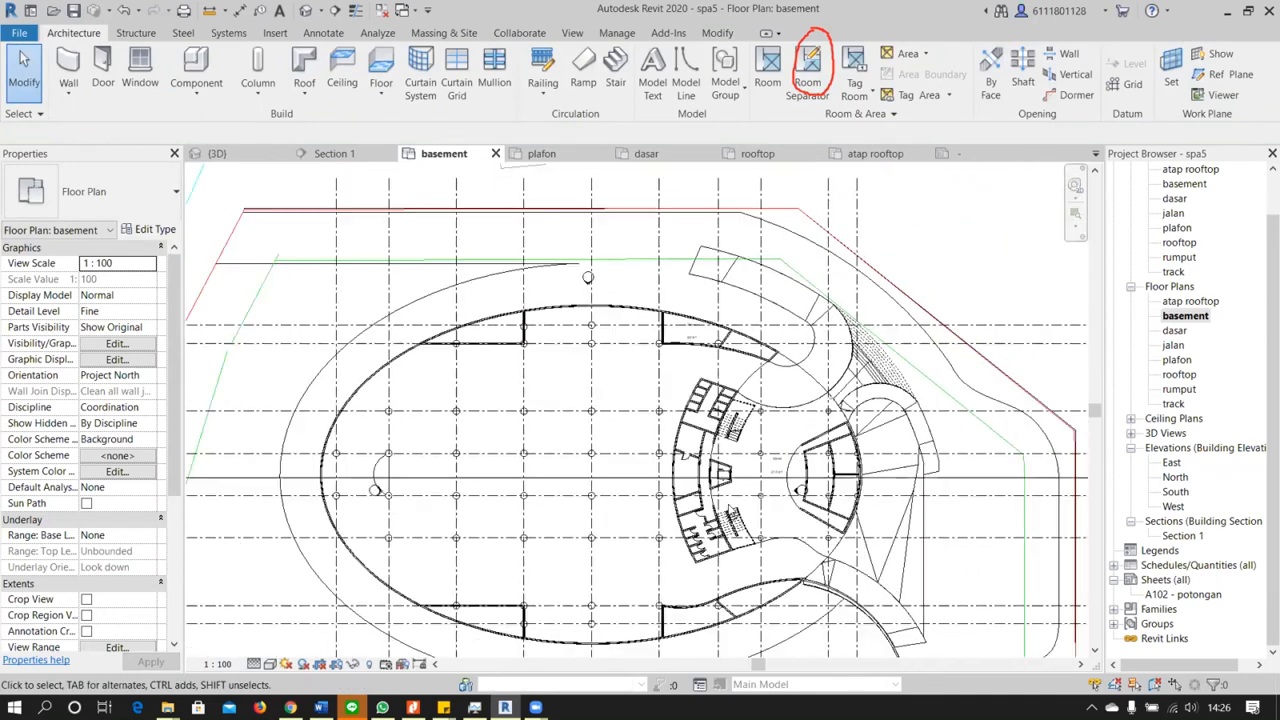
pyautogui.scroll(2, 771, 490)
pyautogui.scroll(4, 771, 490)
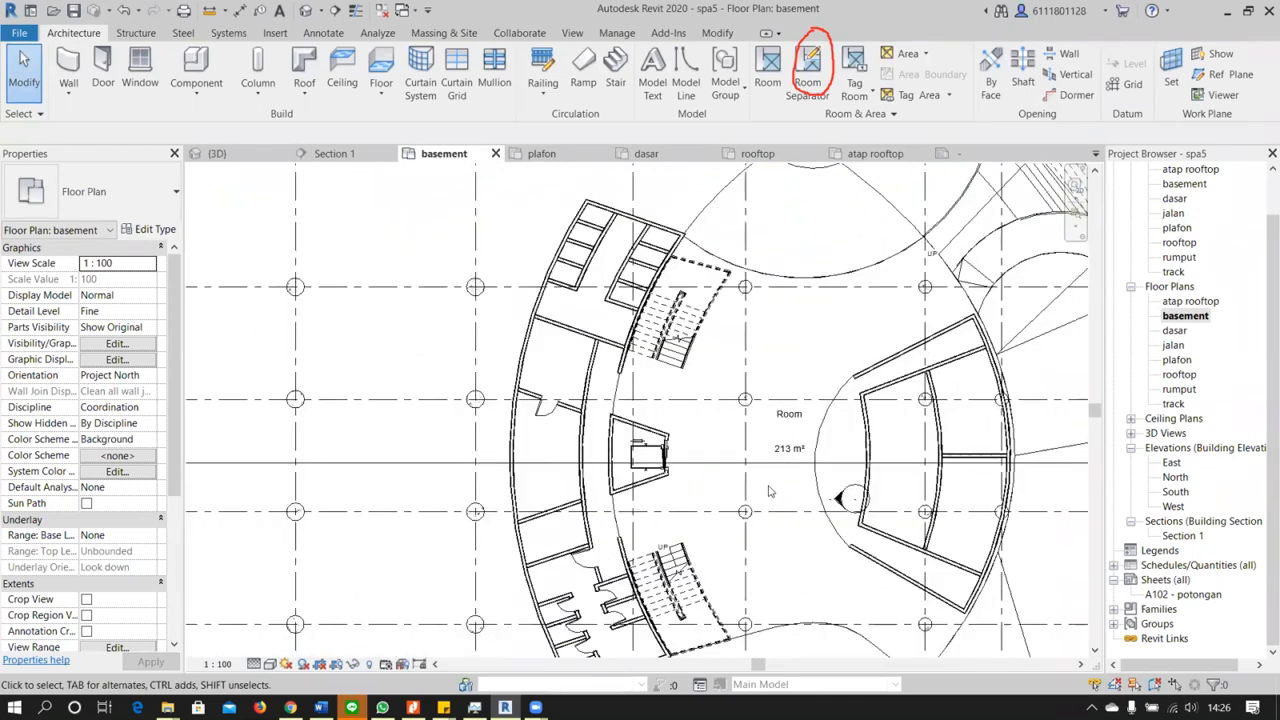
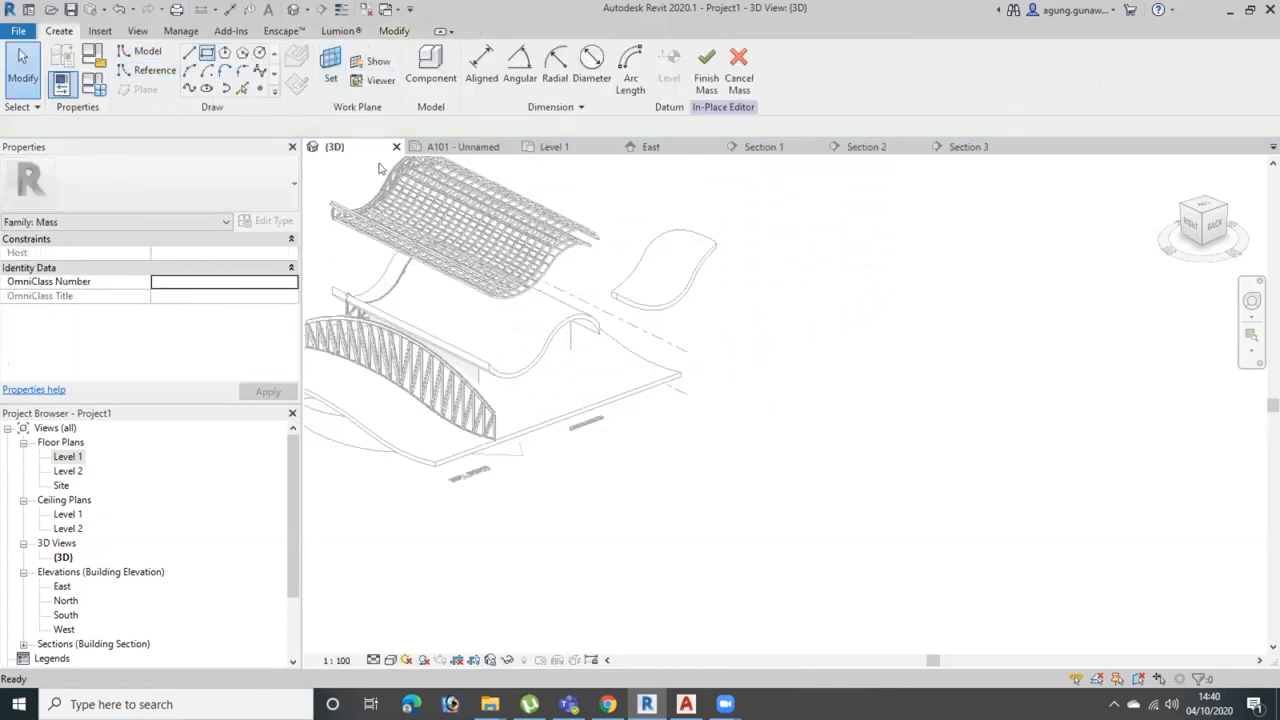
# Sketch a rectangle on Level 1 beside the existing building, with an arc of about 8110 mm radius joining its short sides' midpoints
pyautogui.click(505, 515)
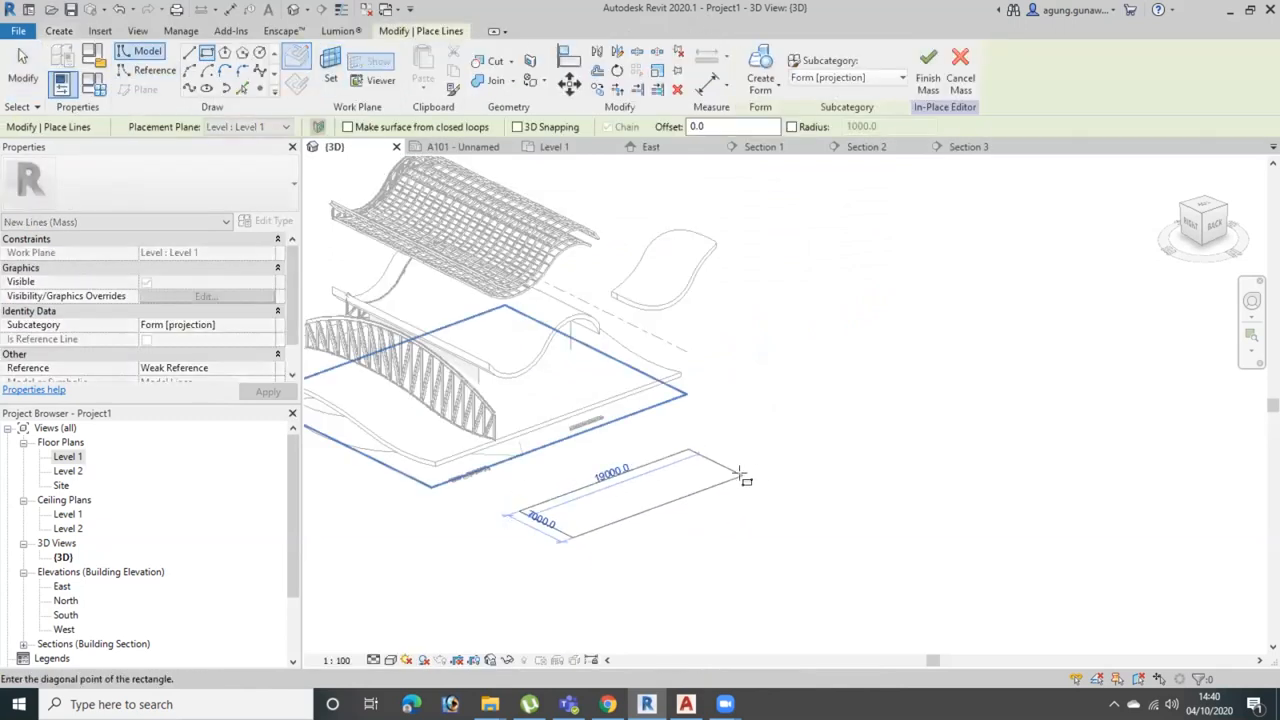
pyautogui.click(729, 500)
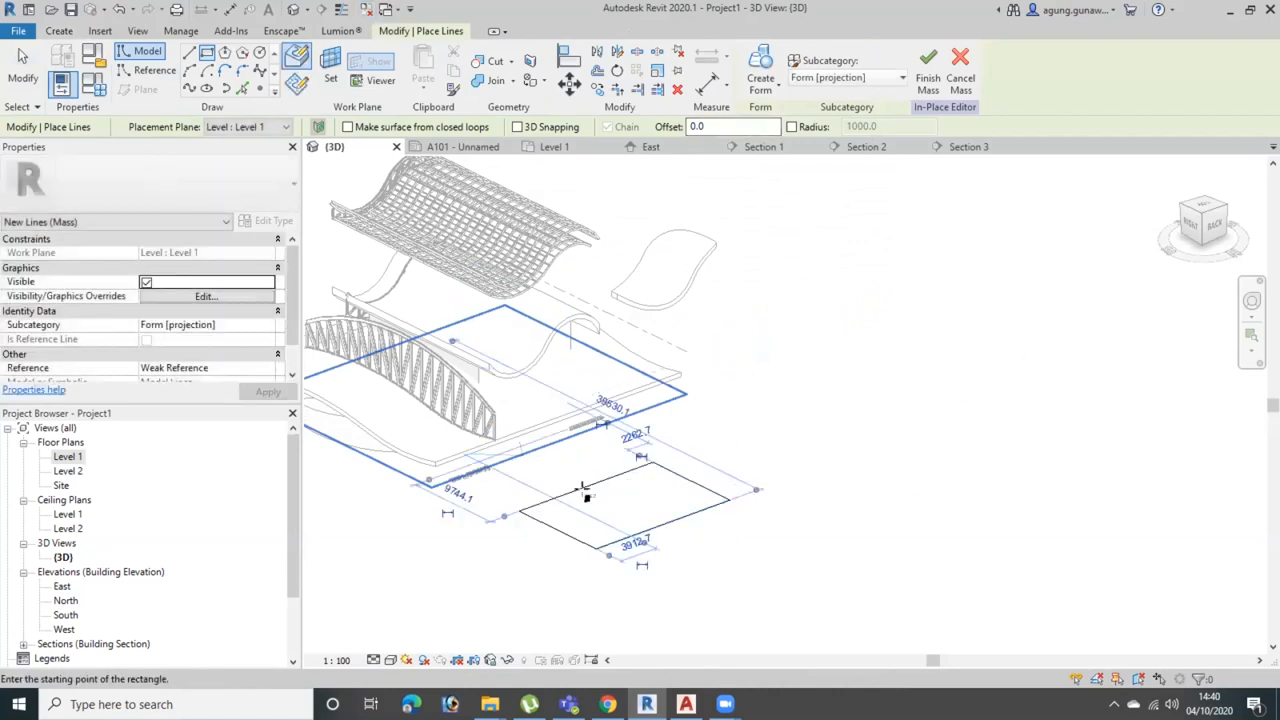
pyautogui.scroll(4, 587, 490)
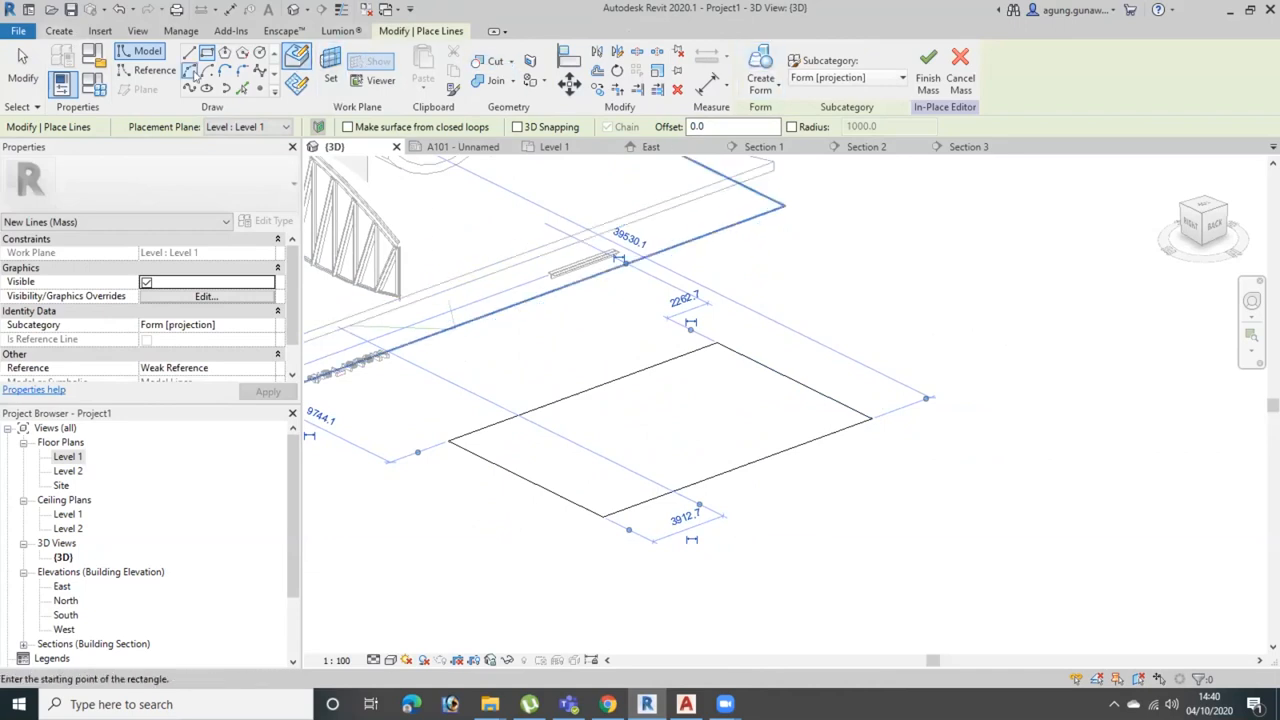
pyautogui.click(243, 72)
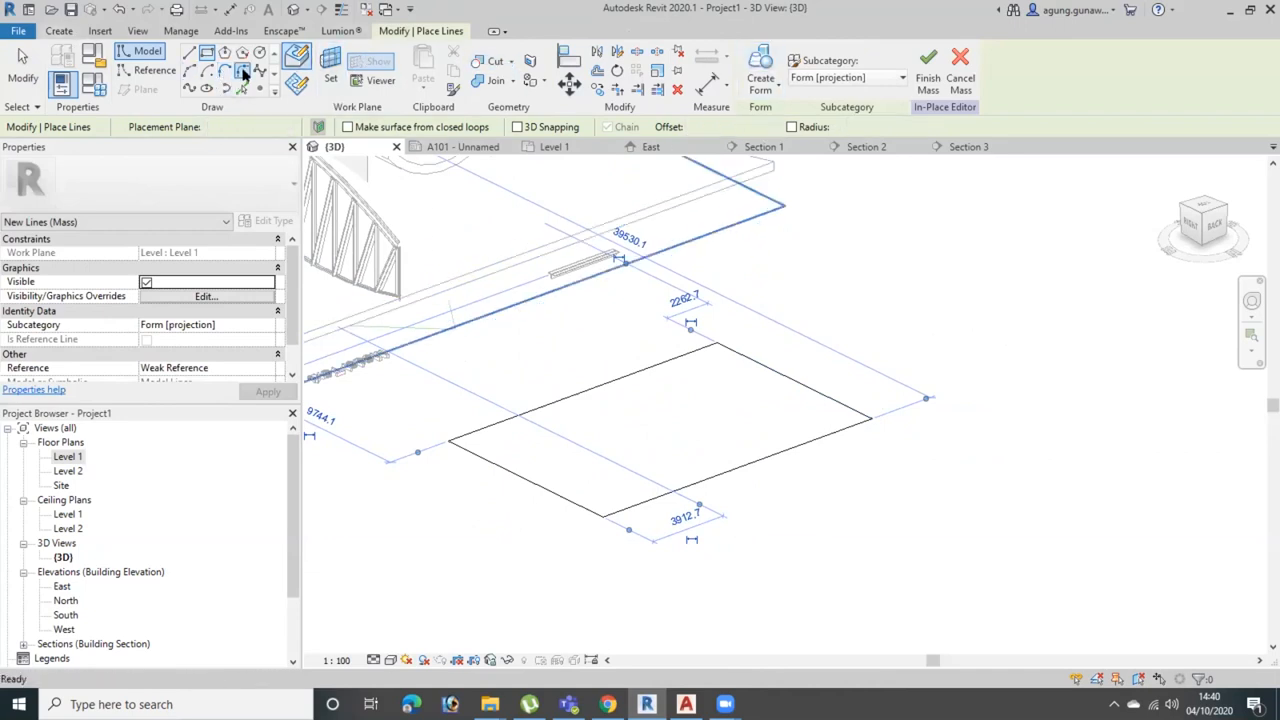
pyautogui.click(190, 73)
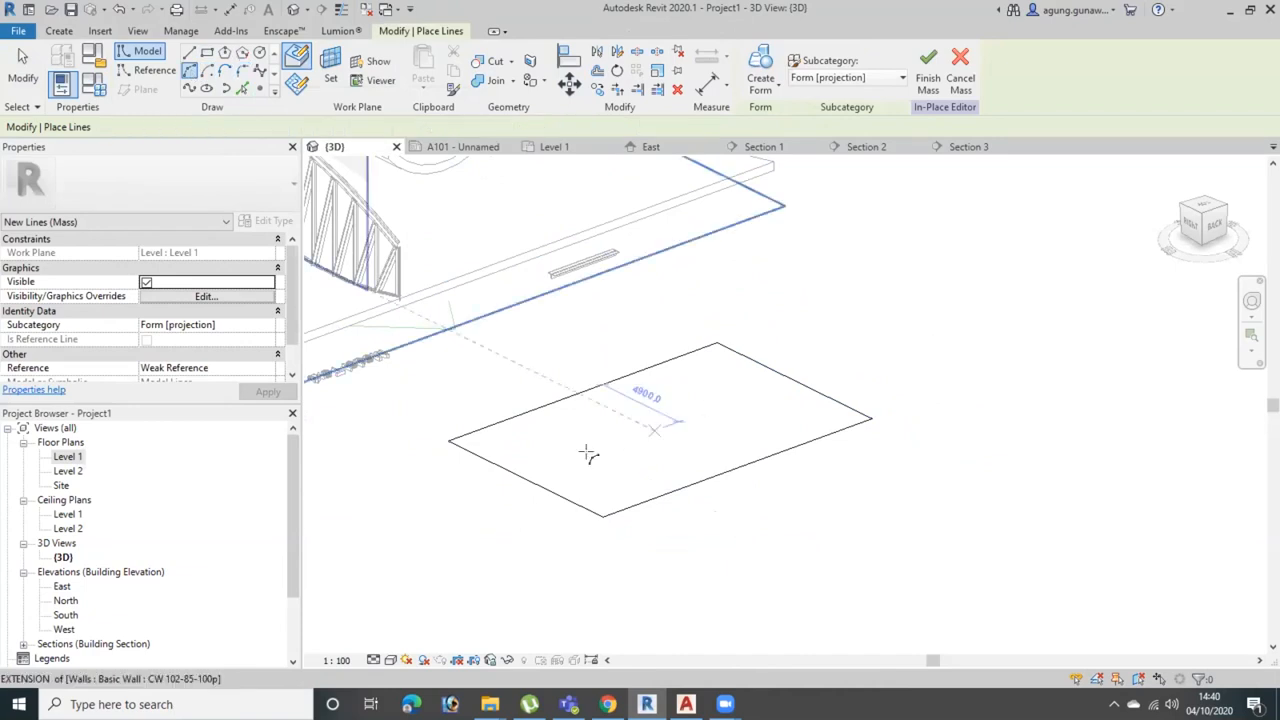
pyautogui.click(528, 471)
pyautogui.click(788, 370)
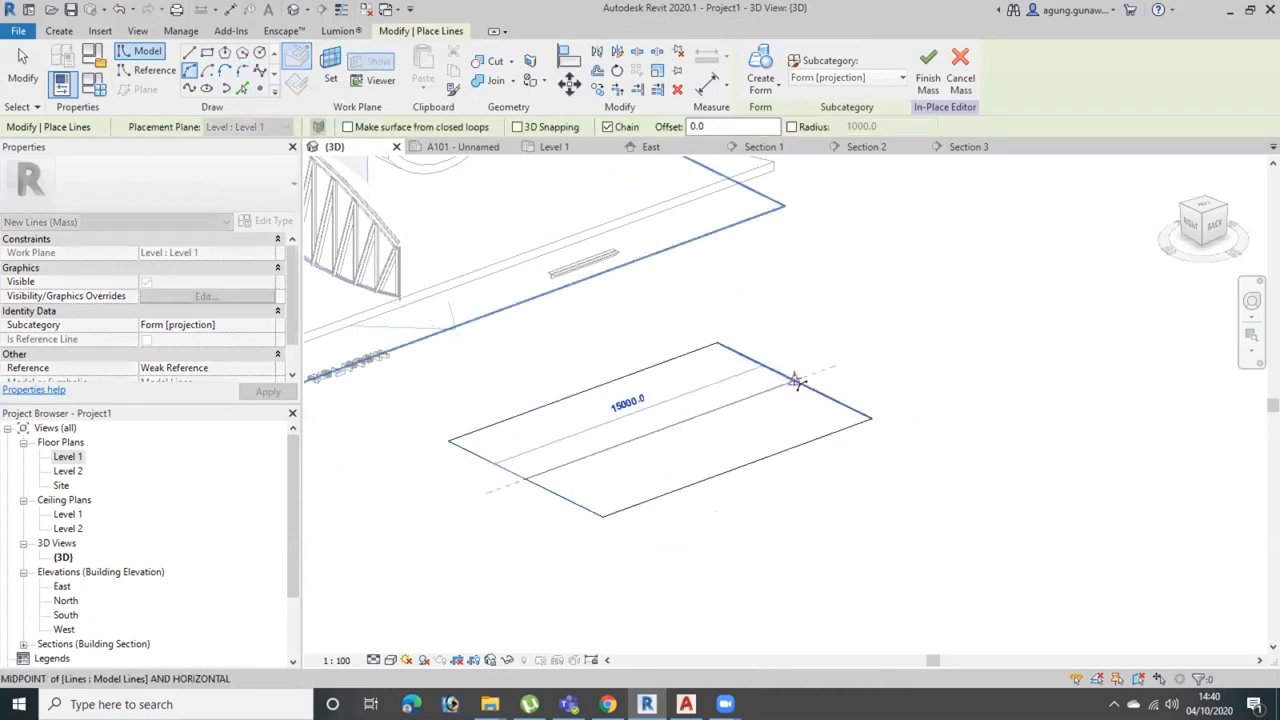
pyautogui.click(560, 398)
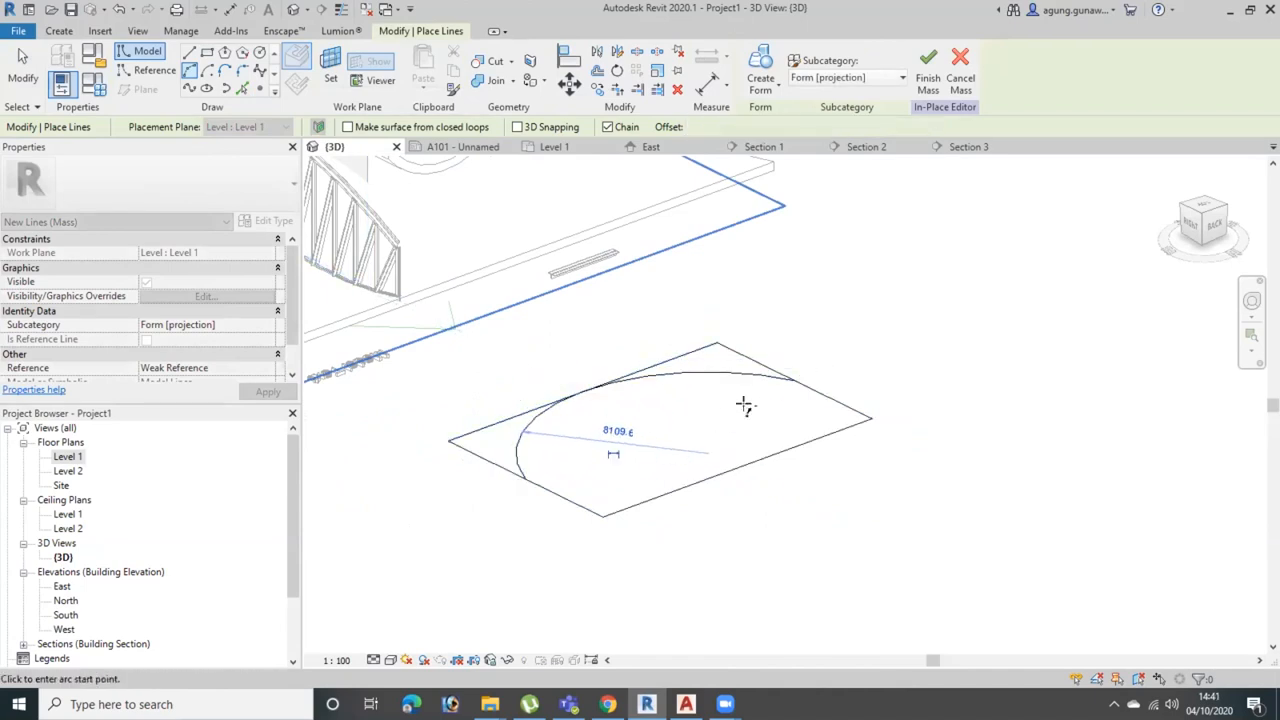
pyautogui.press('Escape')
pyautogui.press('Escape')
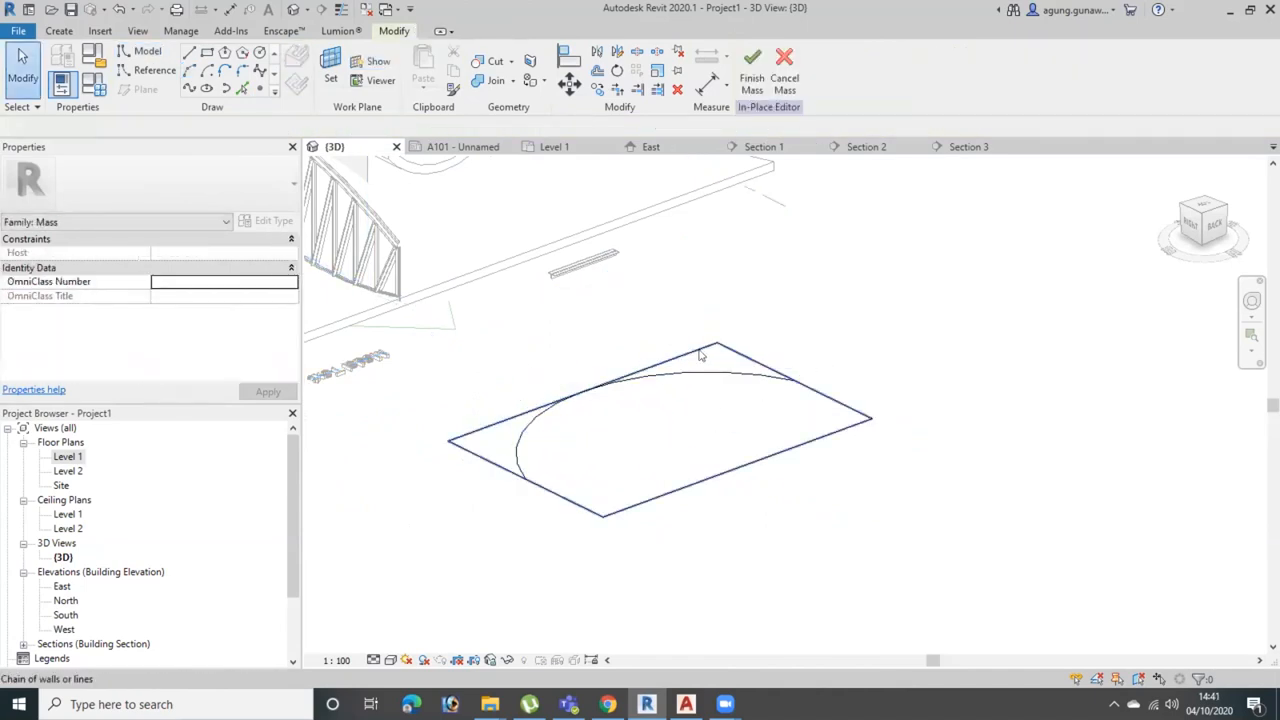
# Reduce the sketch to a closed profile by trimming the short sides to the arc and removing the straight edge behind it, finishing the mass
pyautogui.click(737, 355)
pyautogui.press('Escape')
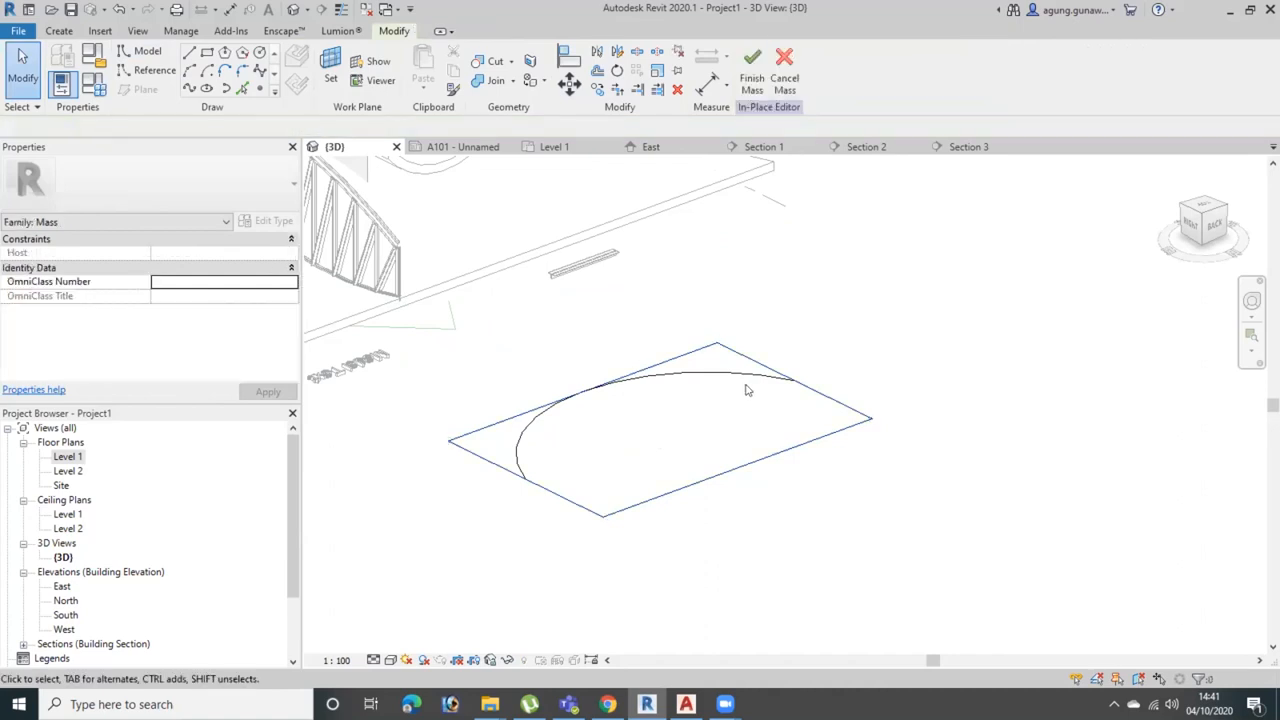
pyautogui.click(520, 463)
pyautogui.click(543, 487)
pyautogui.press('Escape')
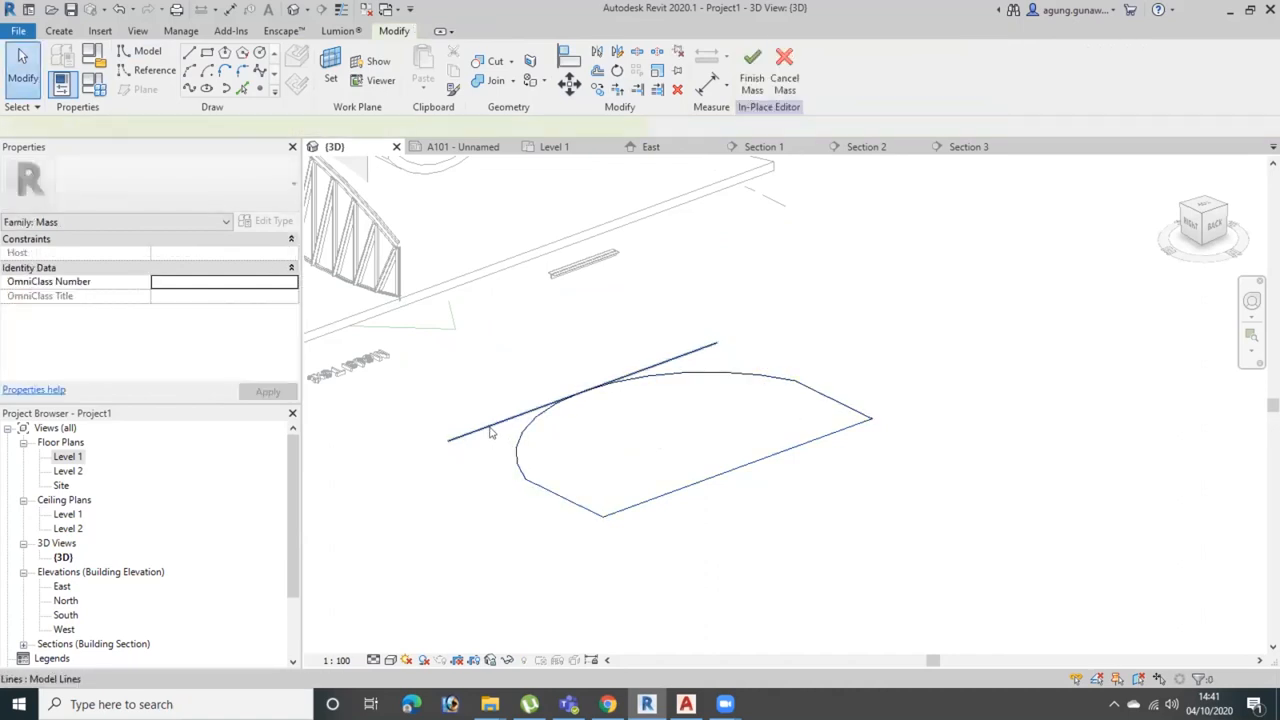
pyautogui.click(490, 426)
pyautogui.press('Escape')
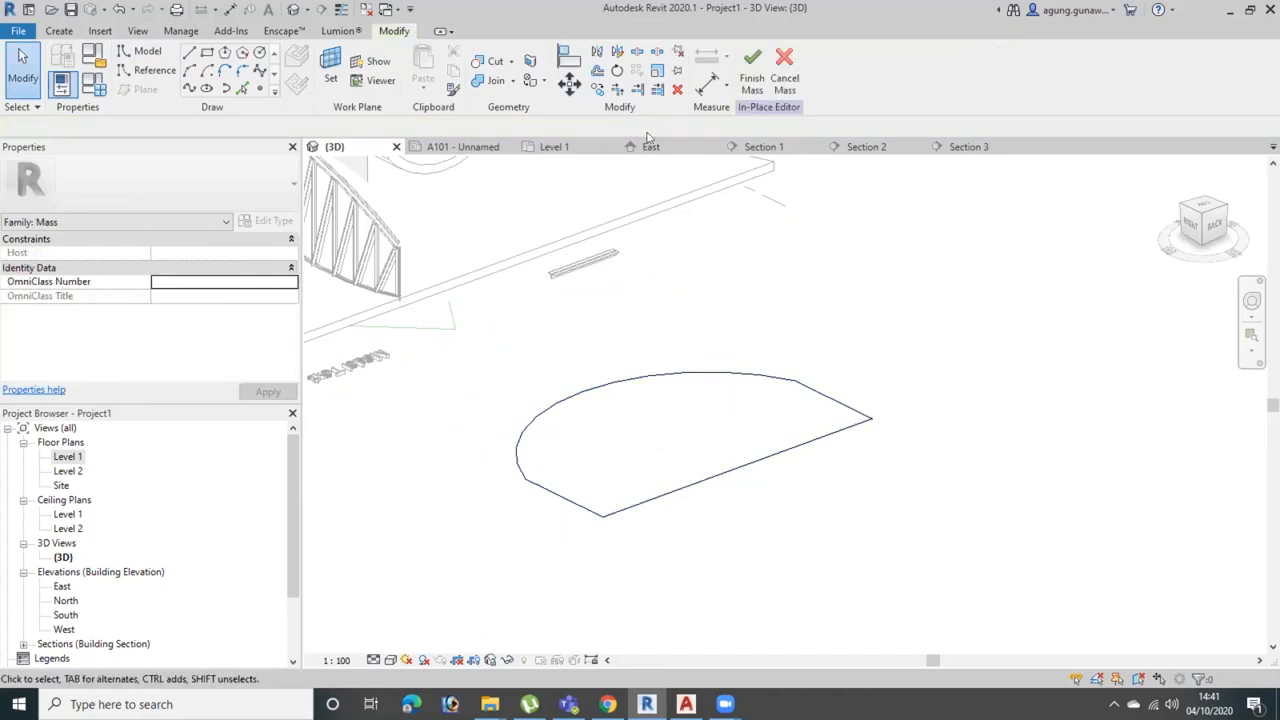
pyautogui.click(752, 70)
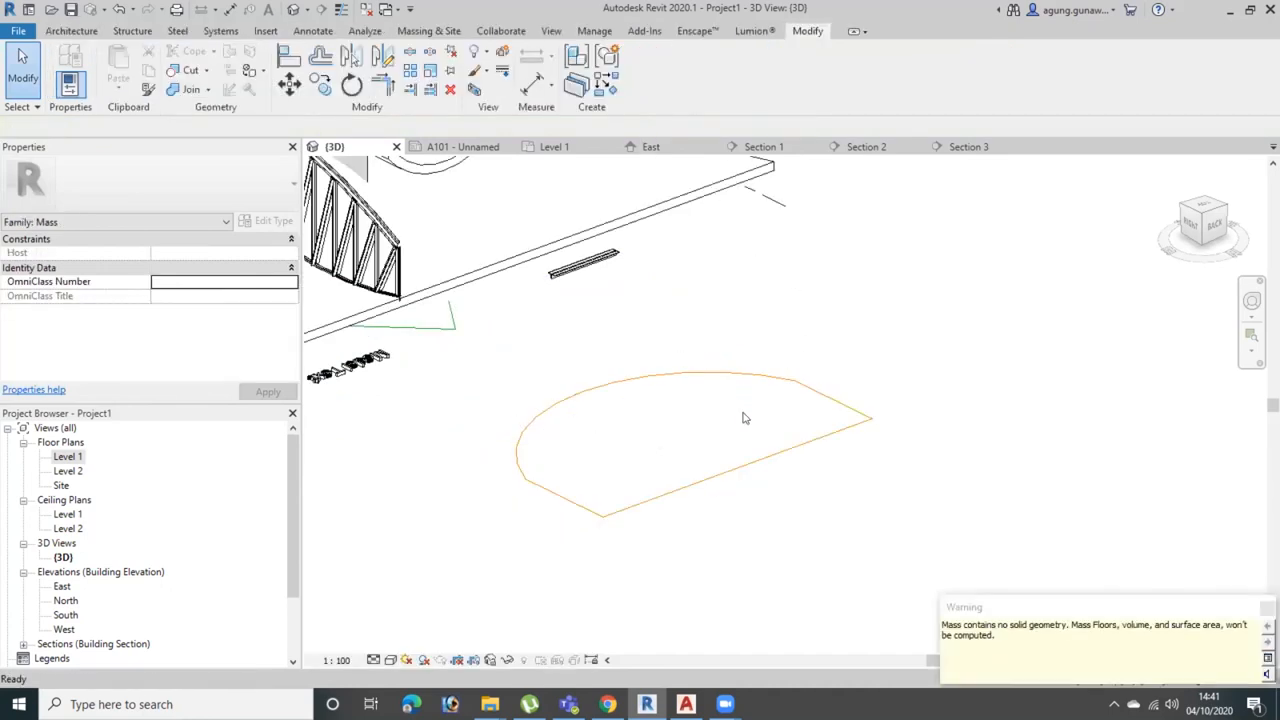
# Reopen the mass for in-place editing and create a solid form from its closed profile, viewed from the back
pyautogui.click(750, 374)
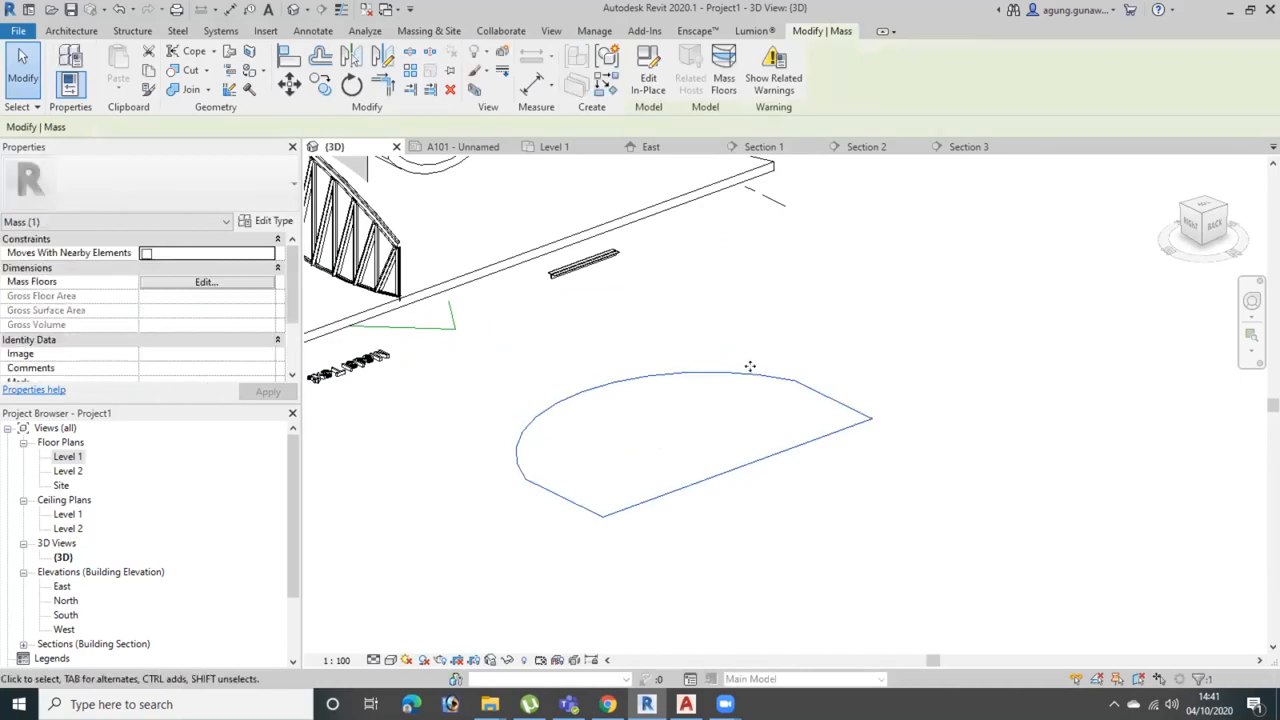
pyautogui.doubleClick(752, 377)
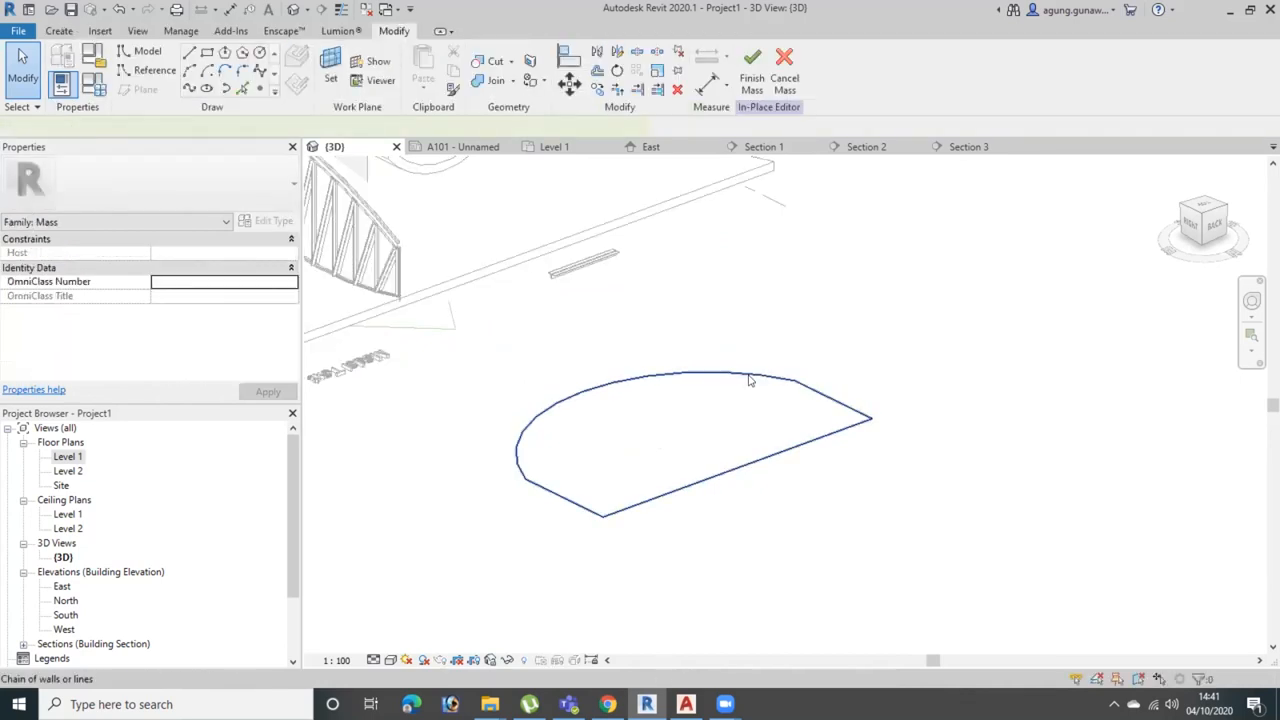
pyautogui.click(749, 375)
pyautogui.click(763, 78)
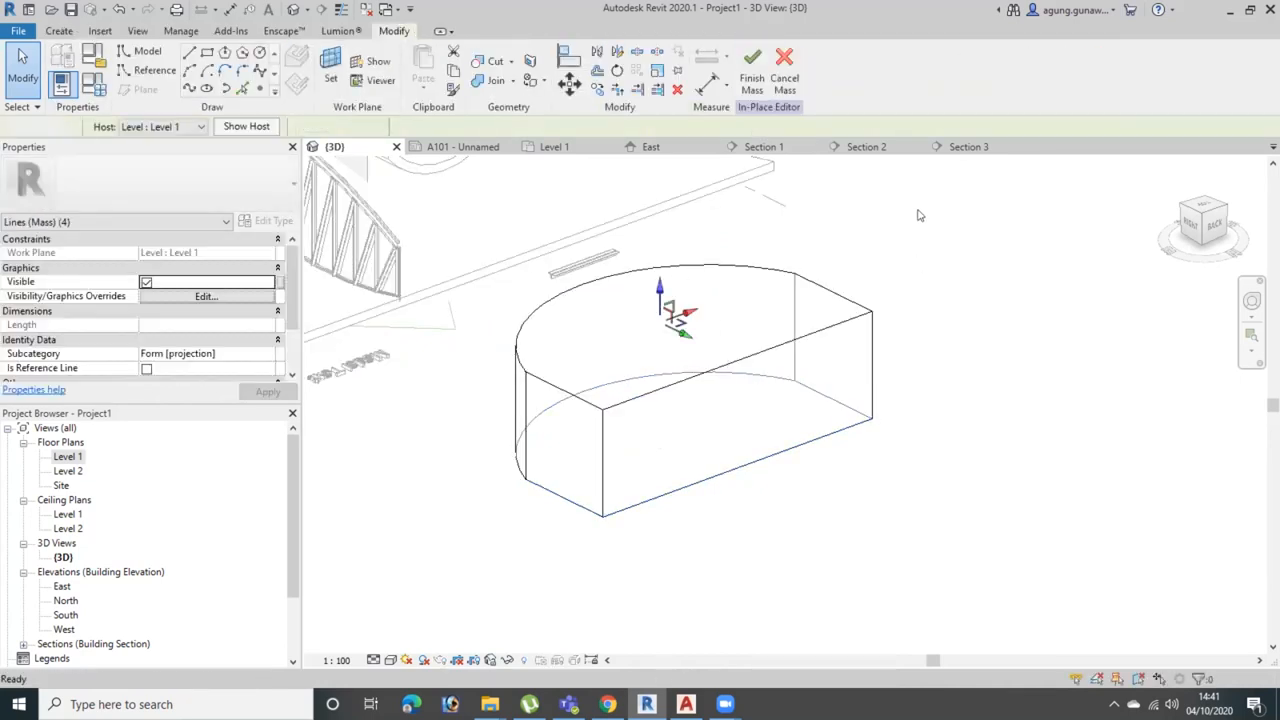
pyautogui.click(752, 70)
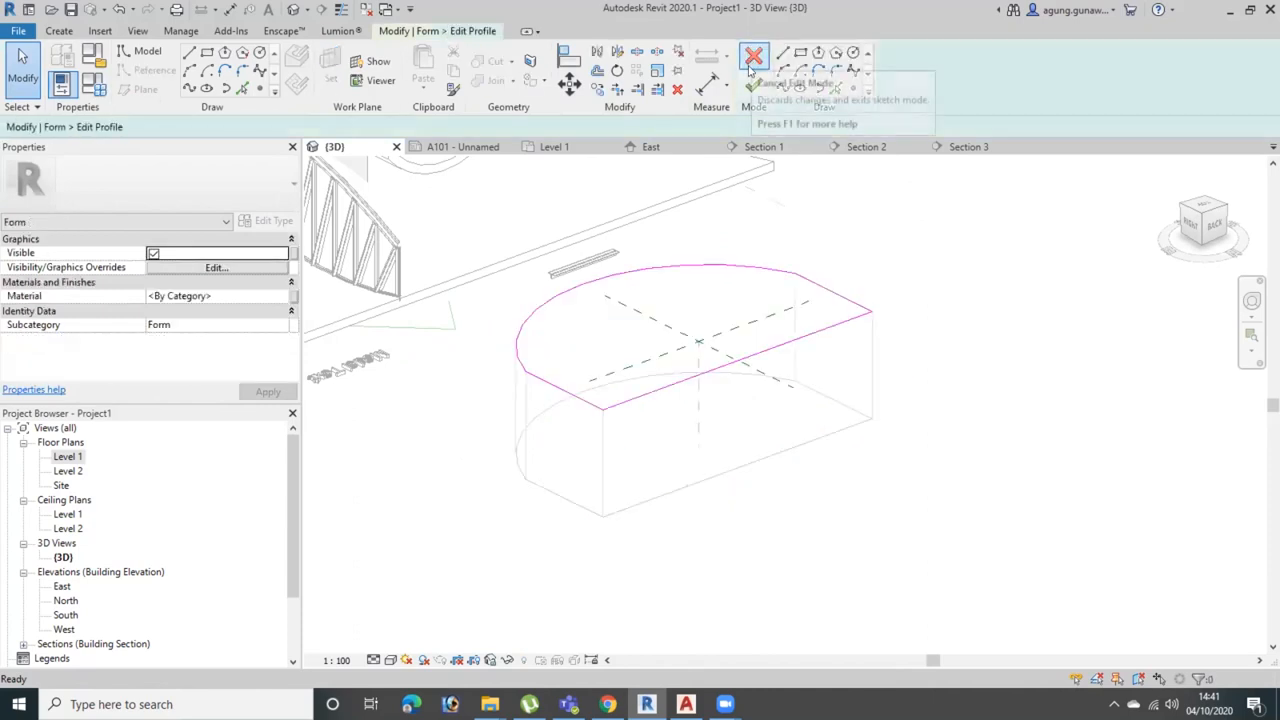
pyautogui.click(752, 60)
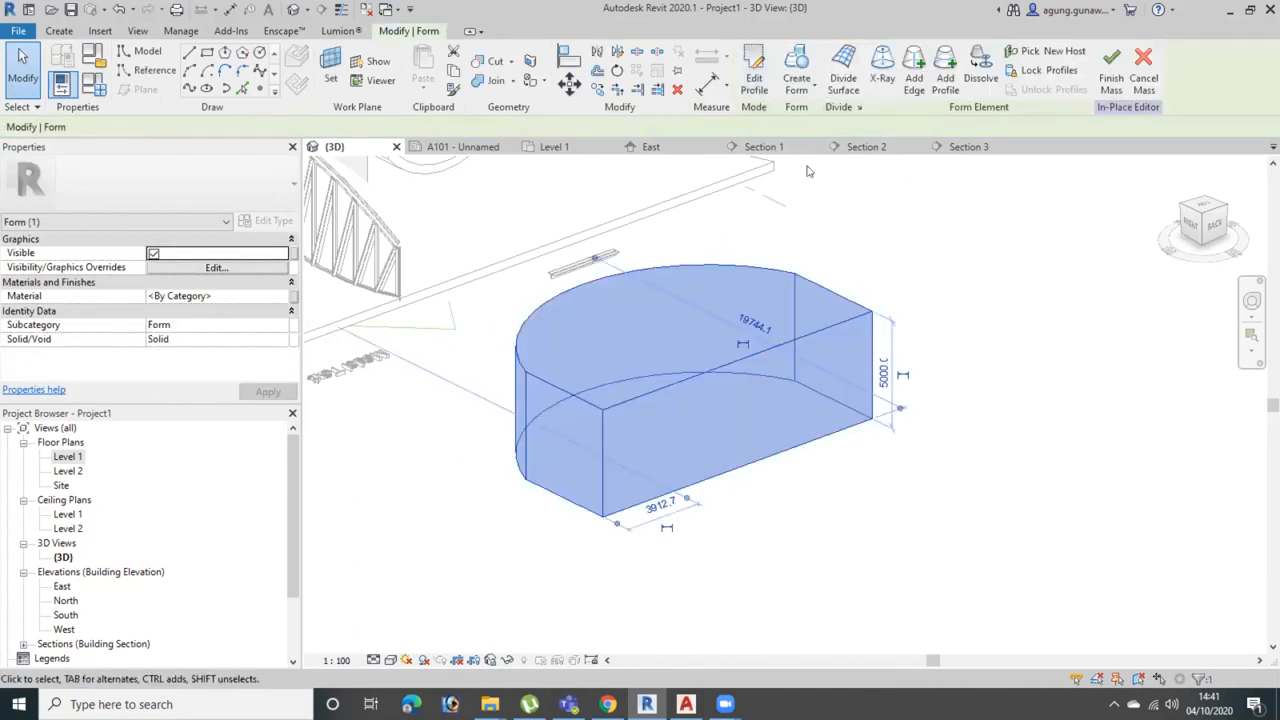
pyautogui.moveTo(877, 297); pyautogui.dragTo(894, 320, button='middle')
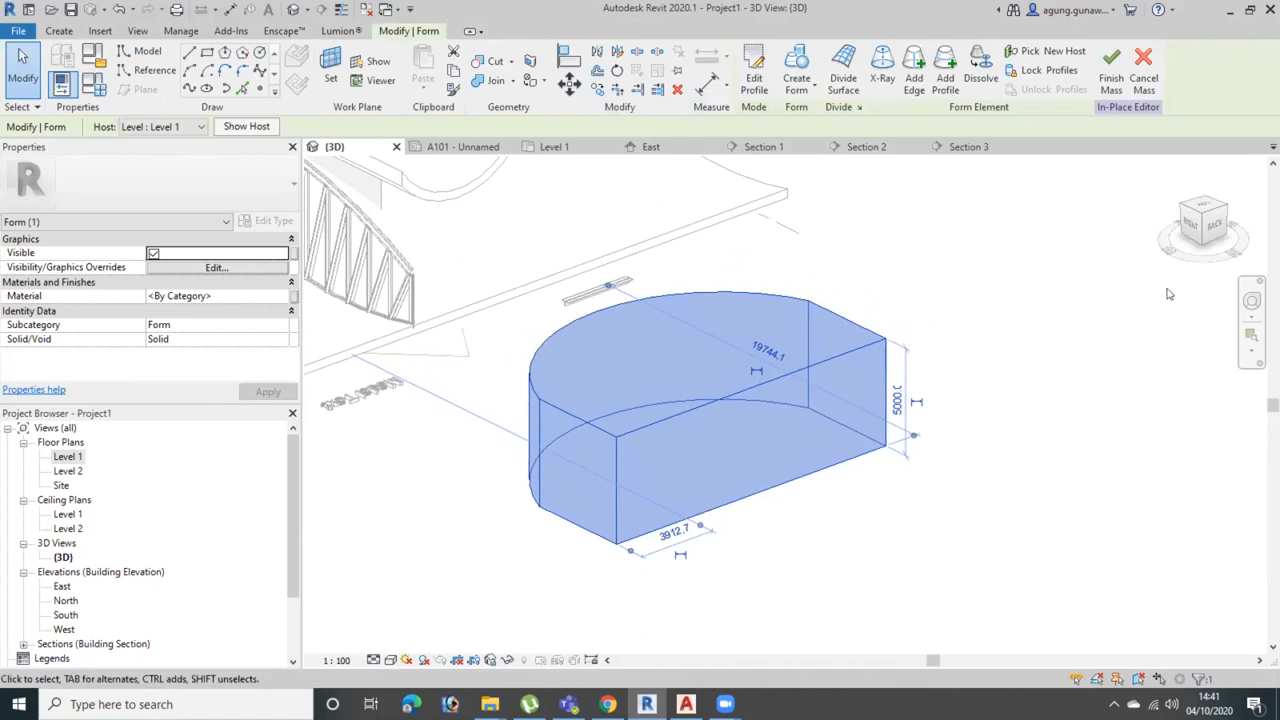
pyautogui.click(1206, 227)
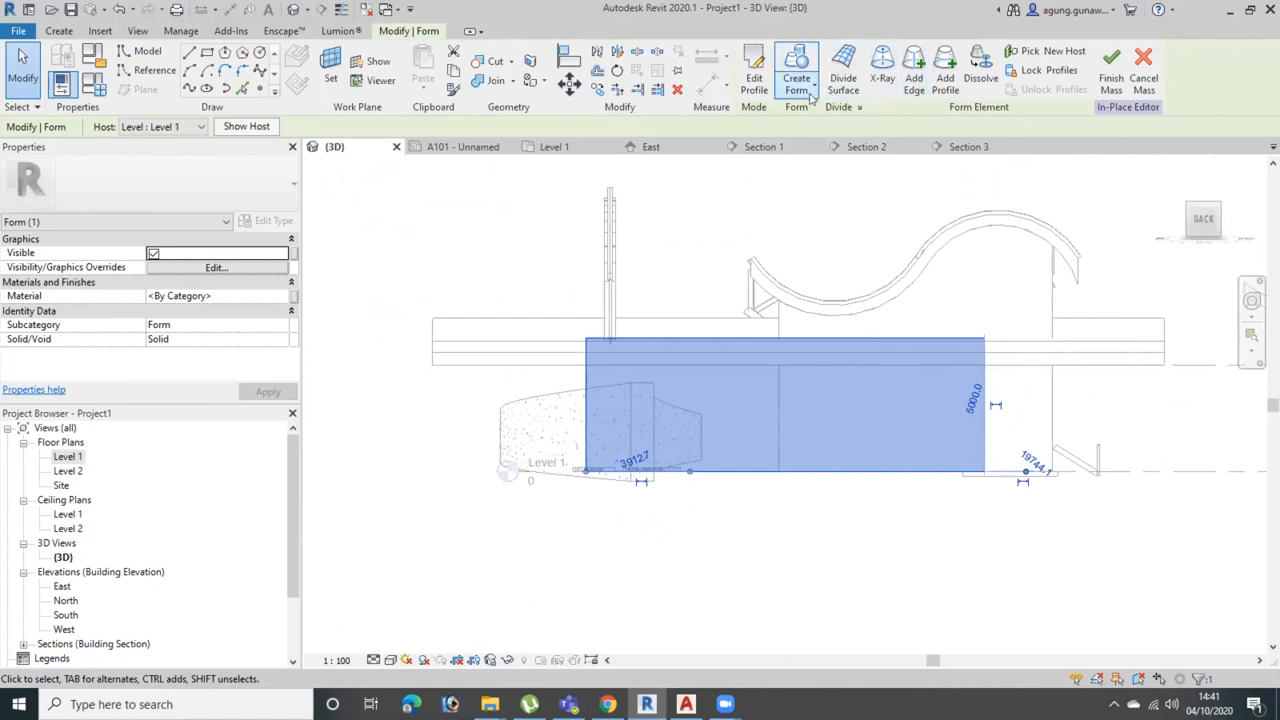
# Try to create another form directly from the selected solid
pyautogui.click(814, 99)
pyautogui.click(828, 148)
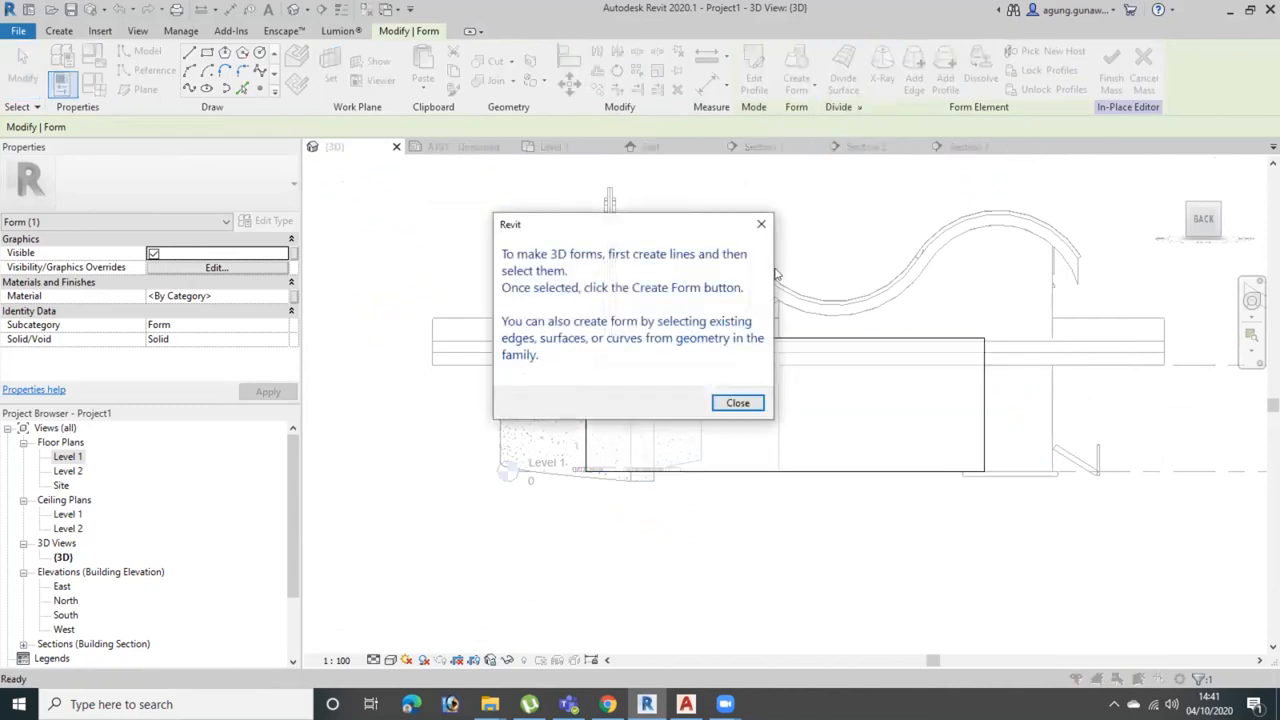
pyautogui.click(737, 402)
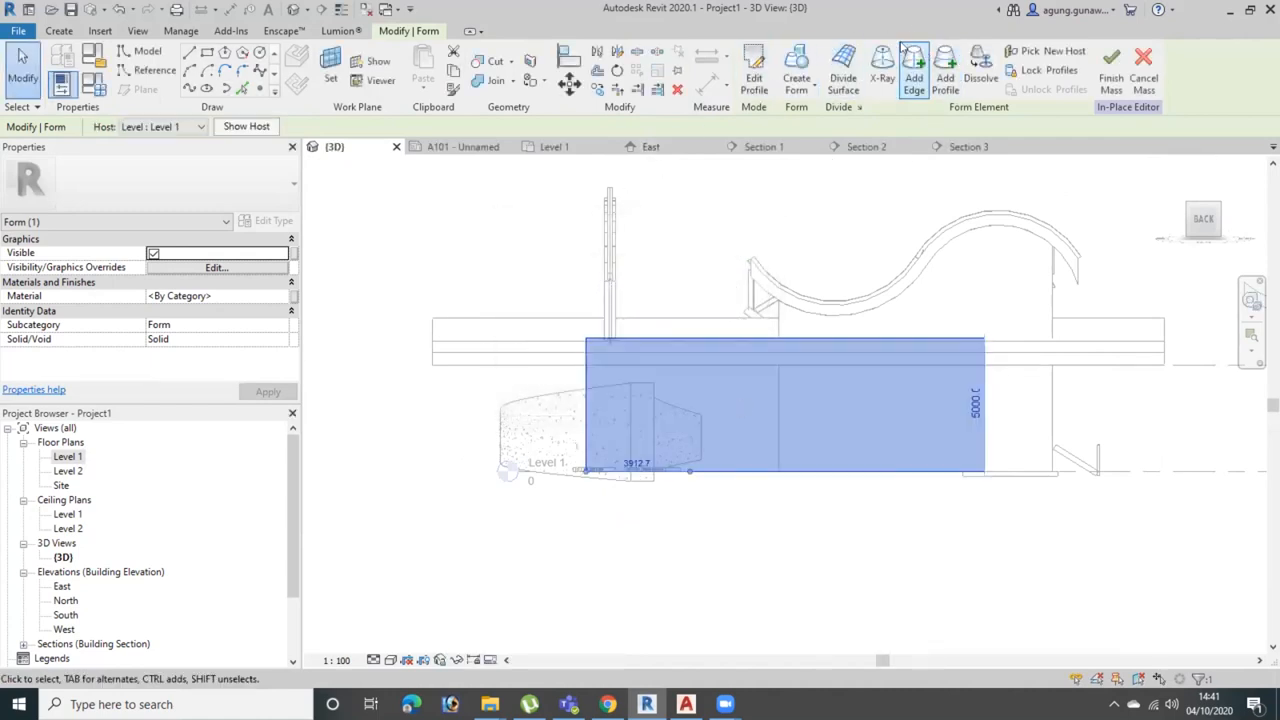
# Draw two connected arcs as an S-shaped wave across the solid's flat face, from one vertical edge to the other
pyautogui.click(189, 70)
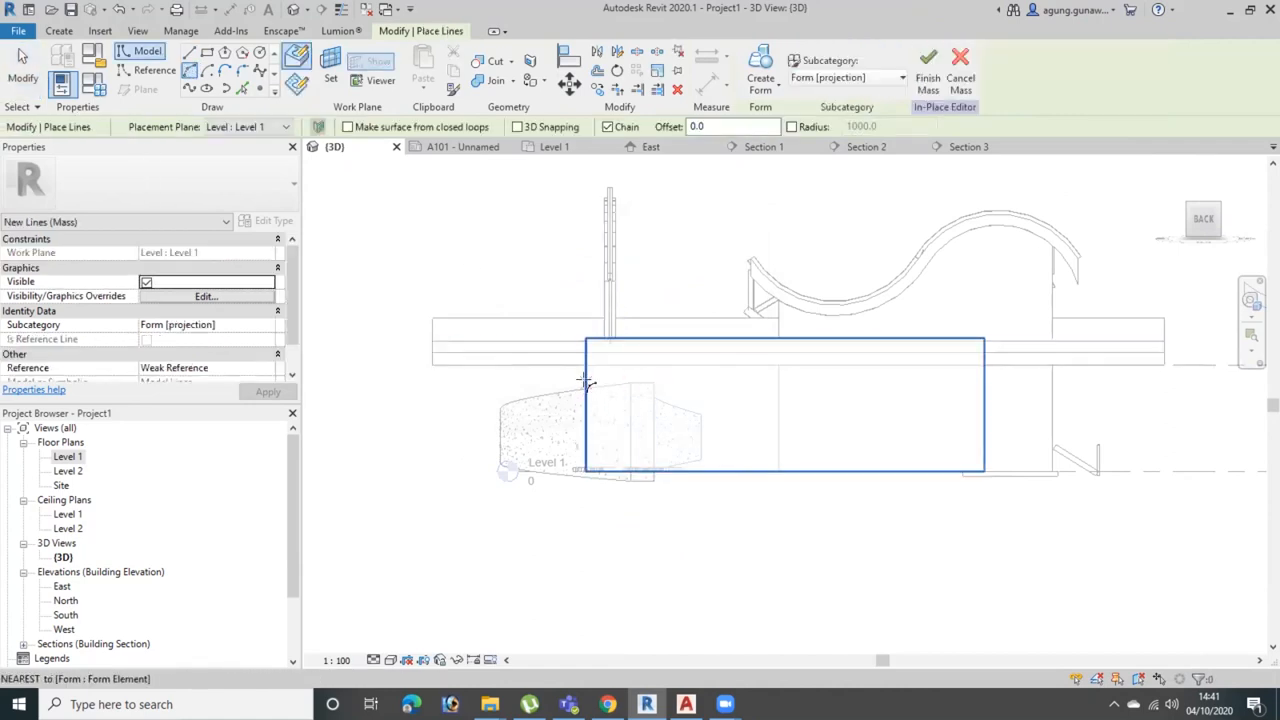
pyautogui.click(771, 380)
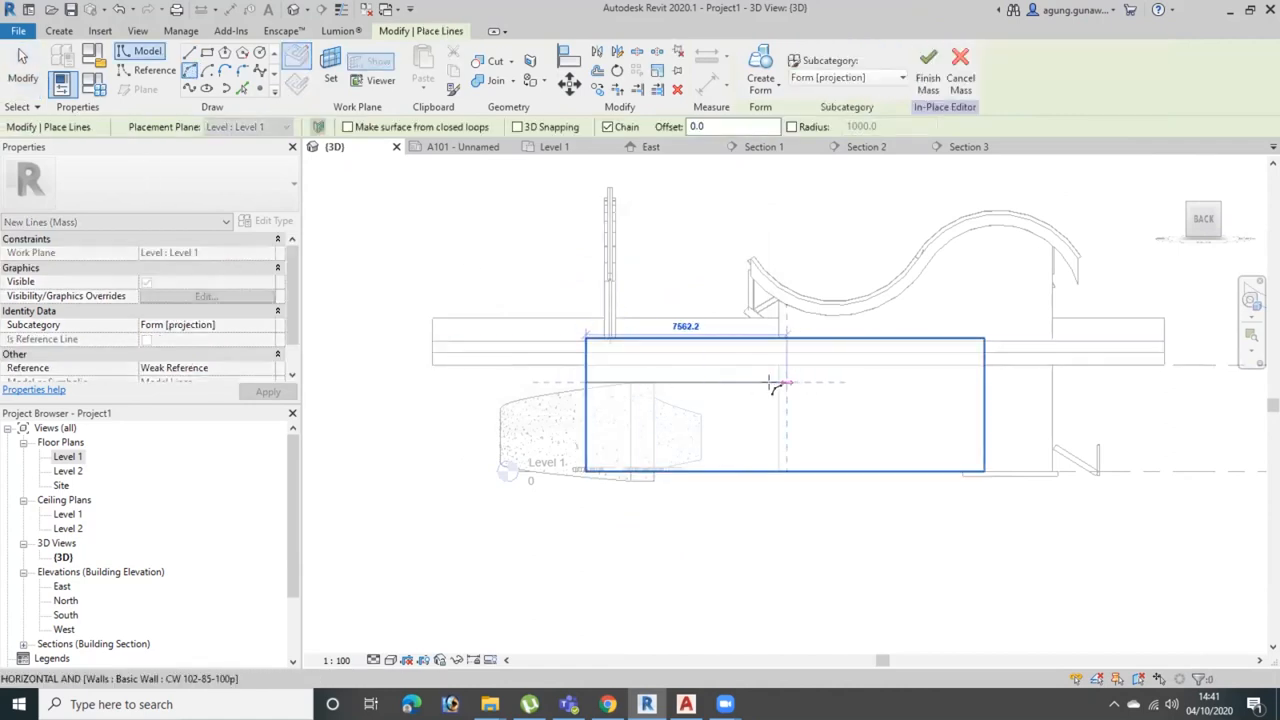
pyautogui.click(701, 334)
pyautogui.click(988, 382)
pyautogui.click(1066, 325)
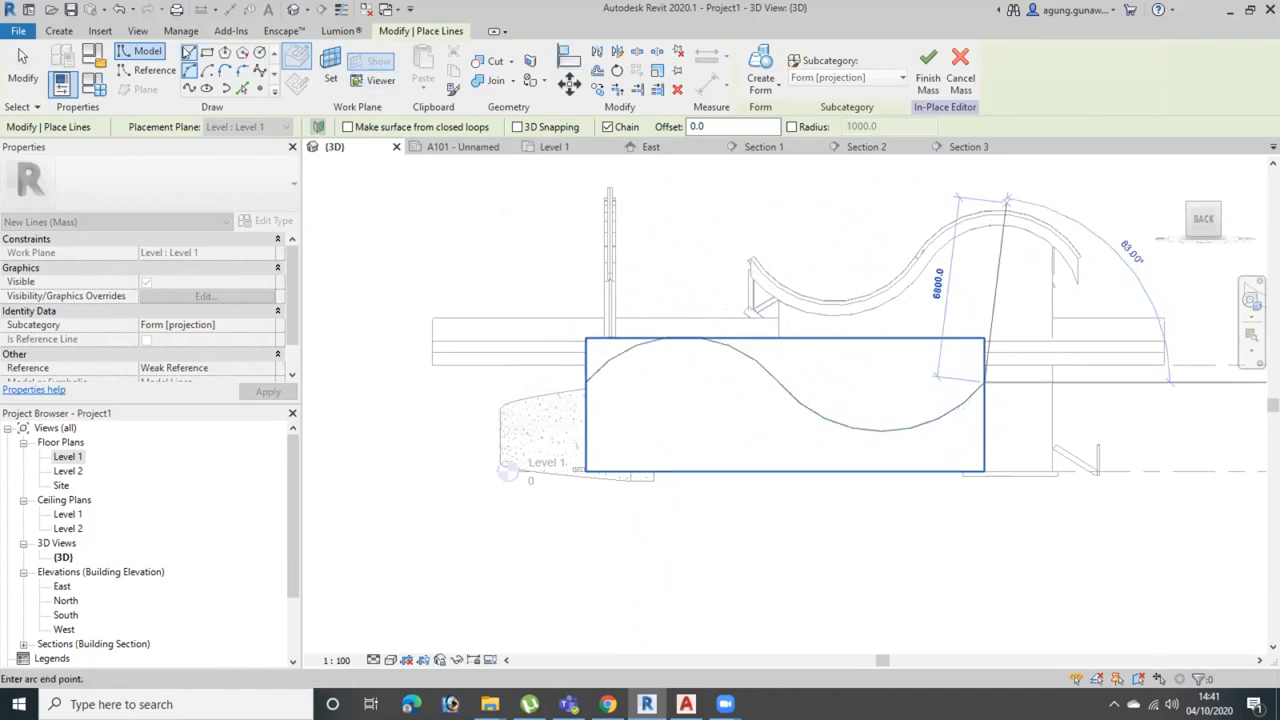
# Draw a straight line about 3236 mm long from the wave's end outside the solid and delete it
pyautogui.click(188, 52)
pyautogui.click(1031, 310)
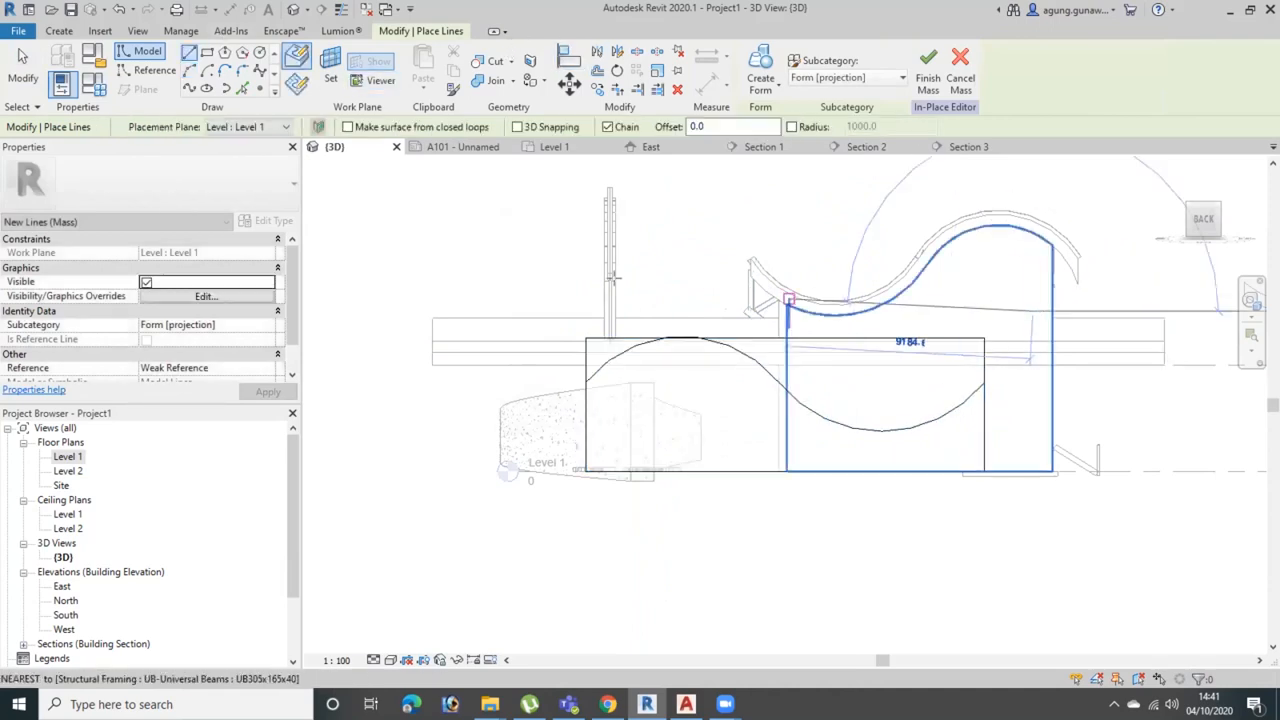
pyautogui.click(972, 381)
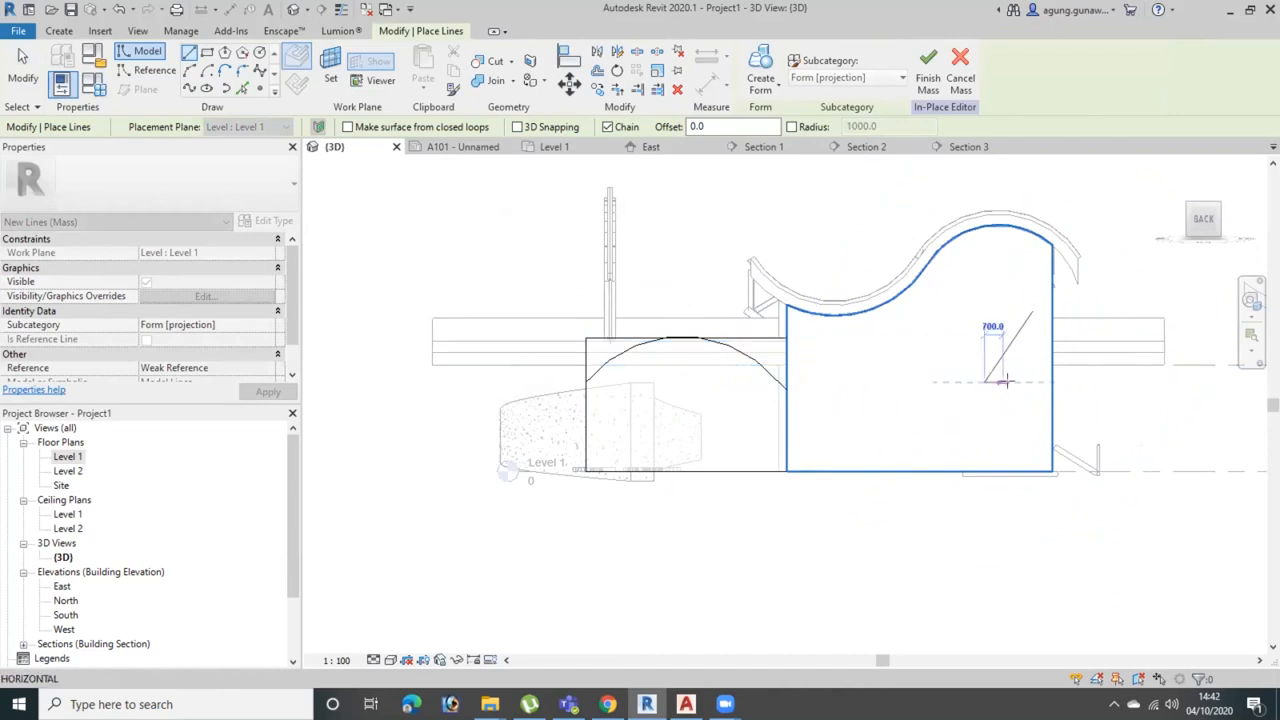
pyautogui.press('Escape')
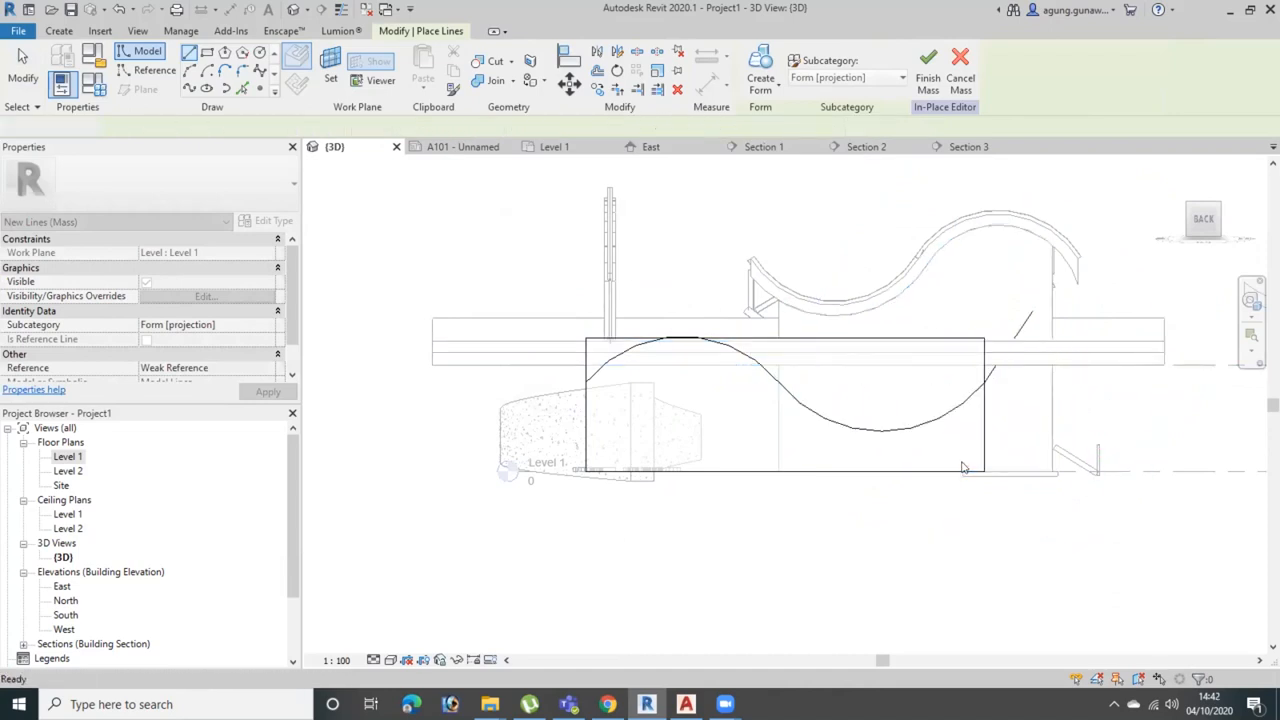
pyautogui.press('Escape')
pyautogui.keyDown('shift'); pyautogui.moveTo(980, 423); pyautogui.dragTo(1005, 508, button='middle'); pyautogui.keyUp('shift')
pyautogui.click(962, 178)
pyautogui.press('Delete')
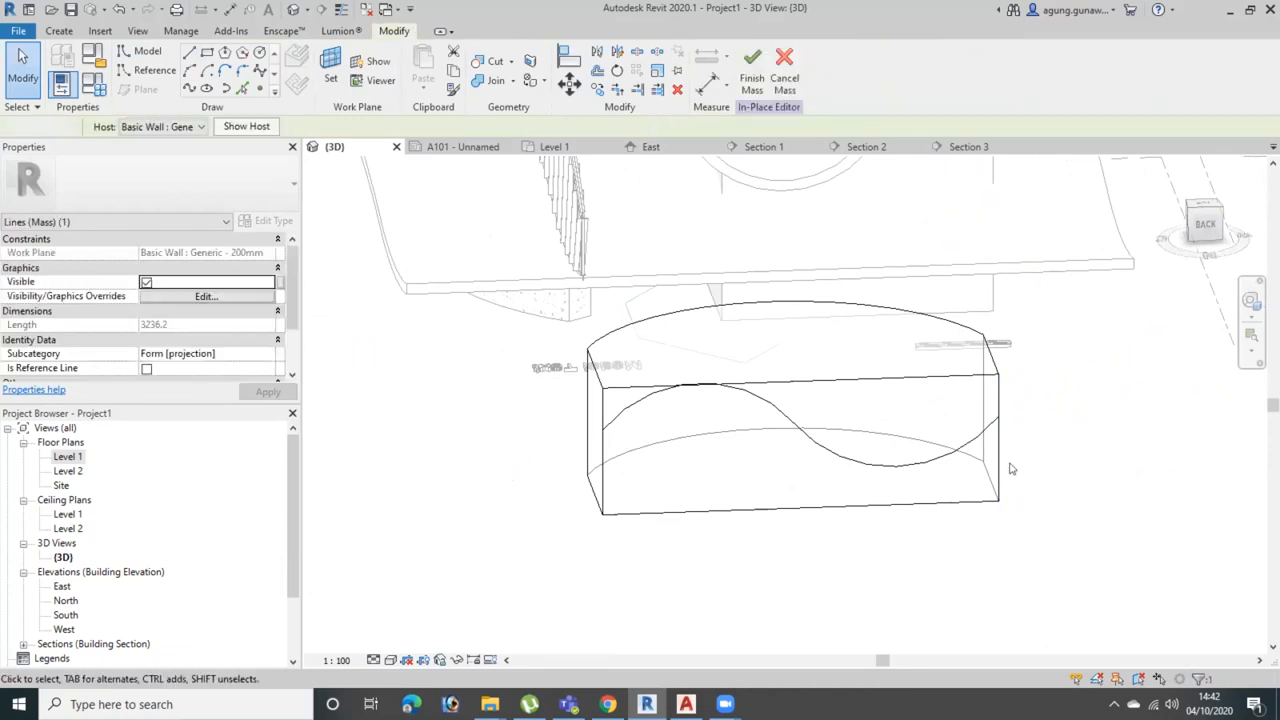
# Select the chain of both arcs forming the wave on the solid's flat face
pyautogui.press('Tab')
pyautogui.press('Tab')
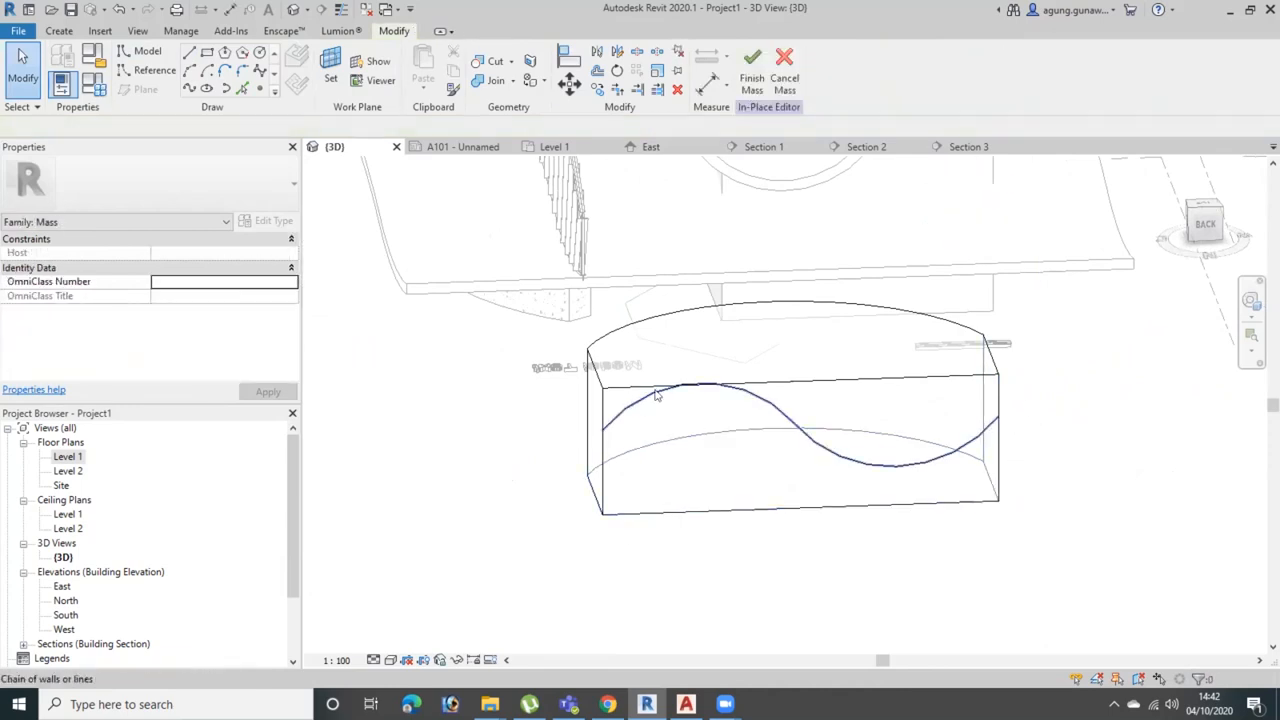
pyautogui.click(703, 386)
pyautogui.scroll(5, 766, 414)
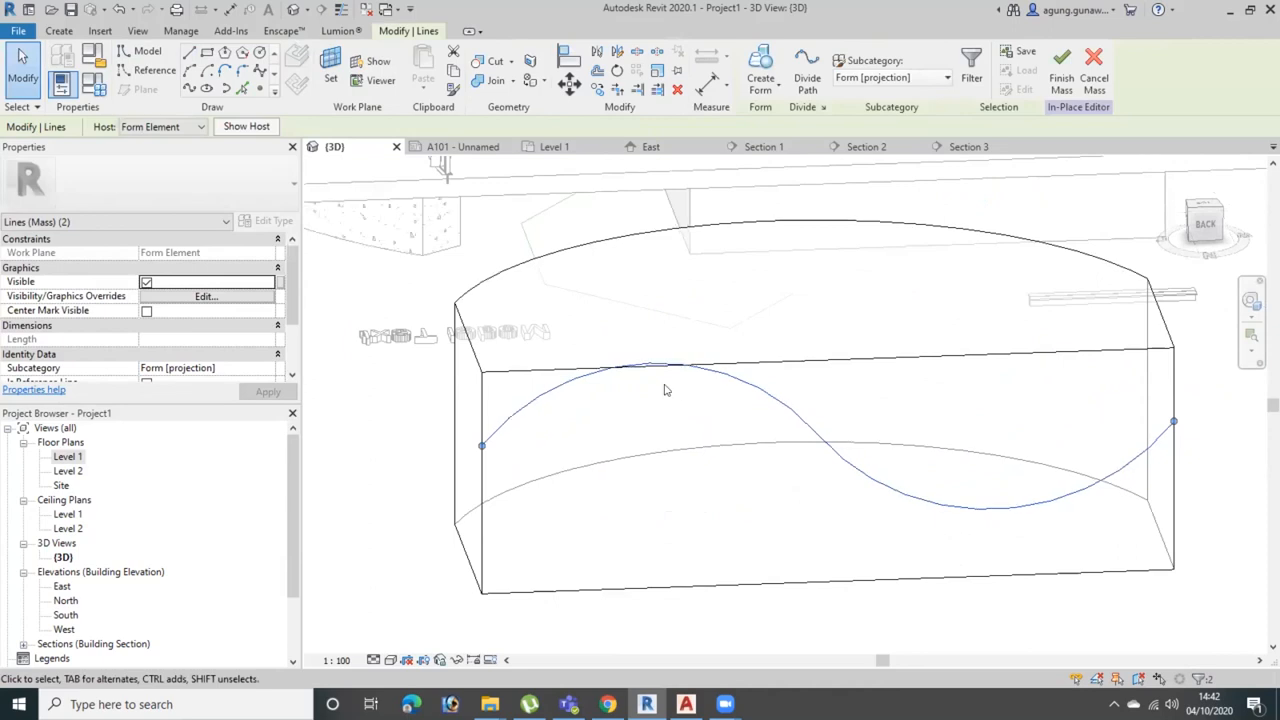
pyautogui.click(1203, 225)
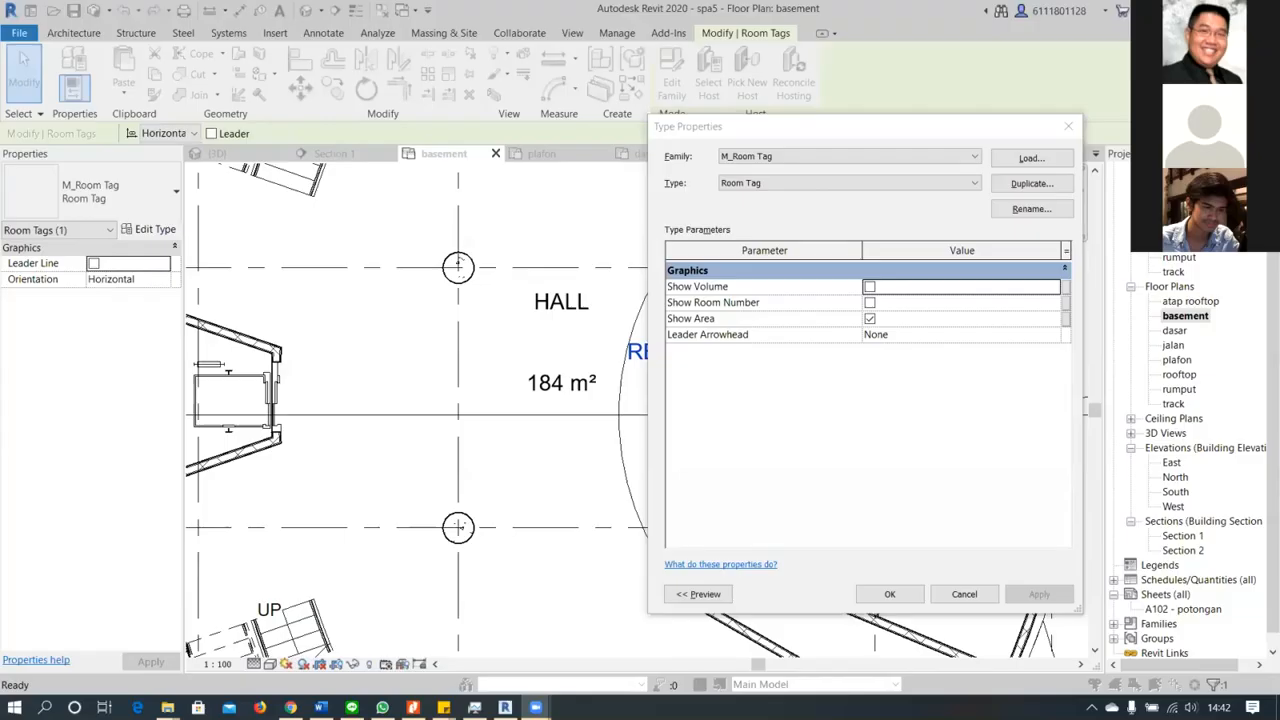
# Close the tag's type properties and open the RESEPSIONIS room tag's family for editing
pyautogui.click(1070, 142)
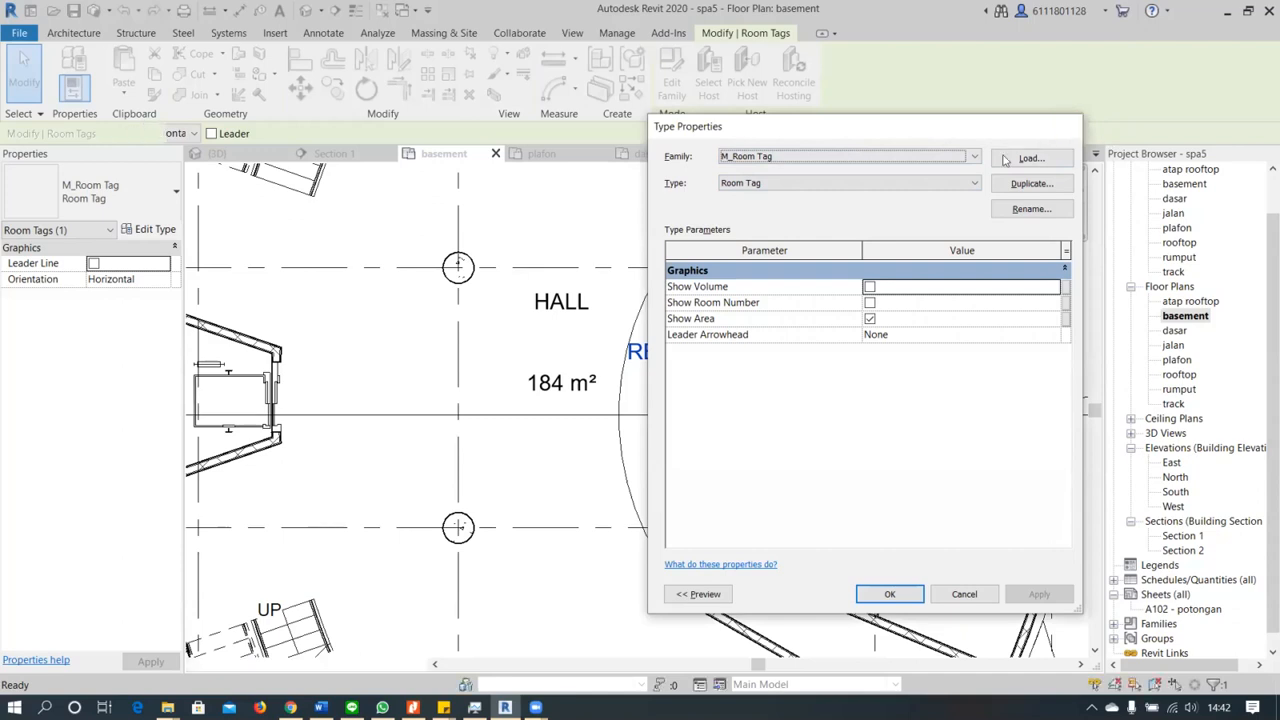
pyautogui.click(1068, 126)
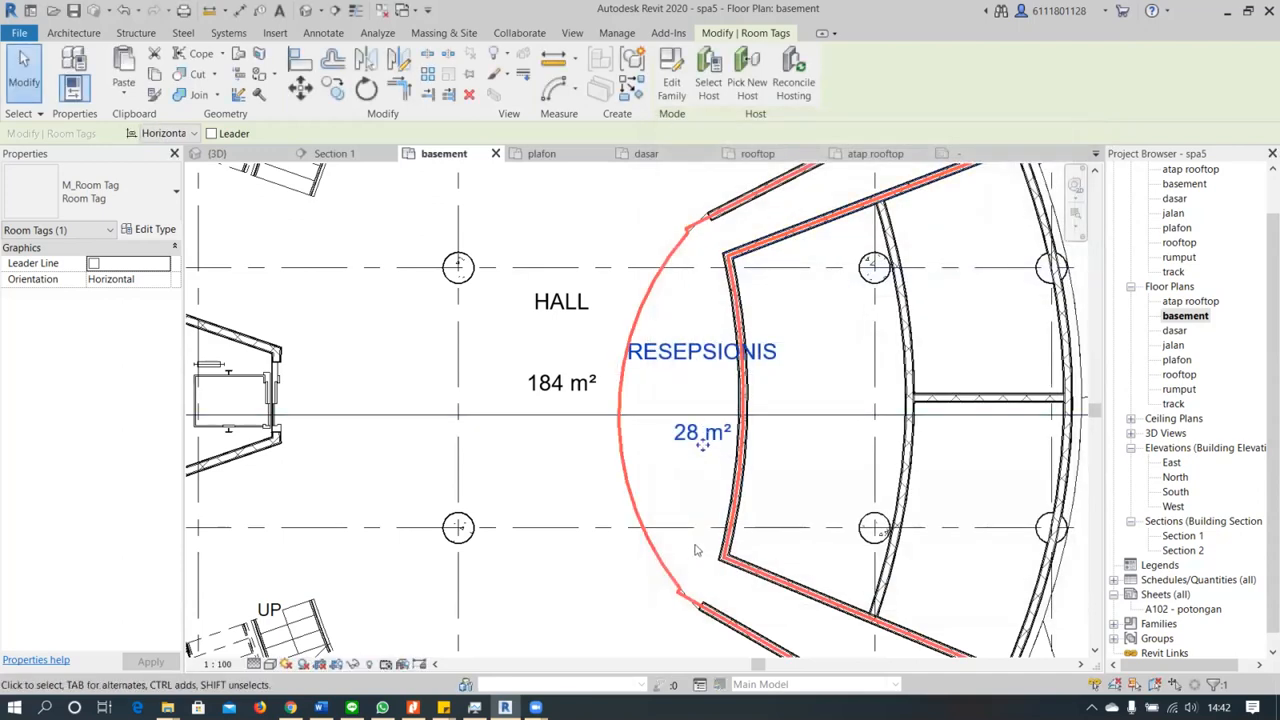
pyautogui.scroll(-2, 696, 549)
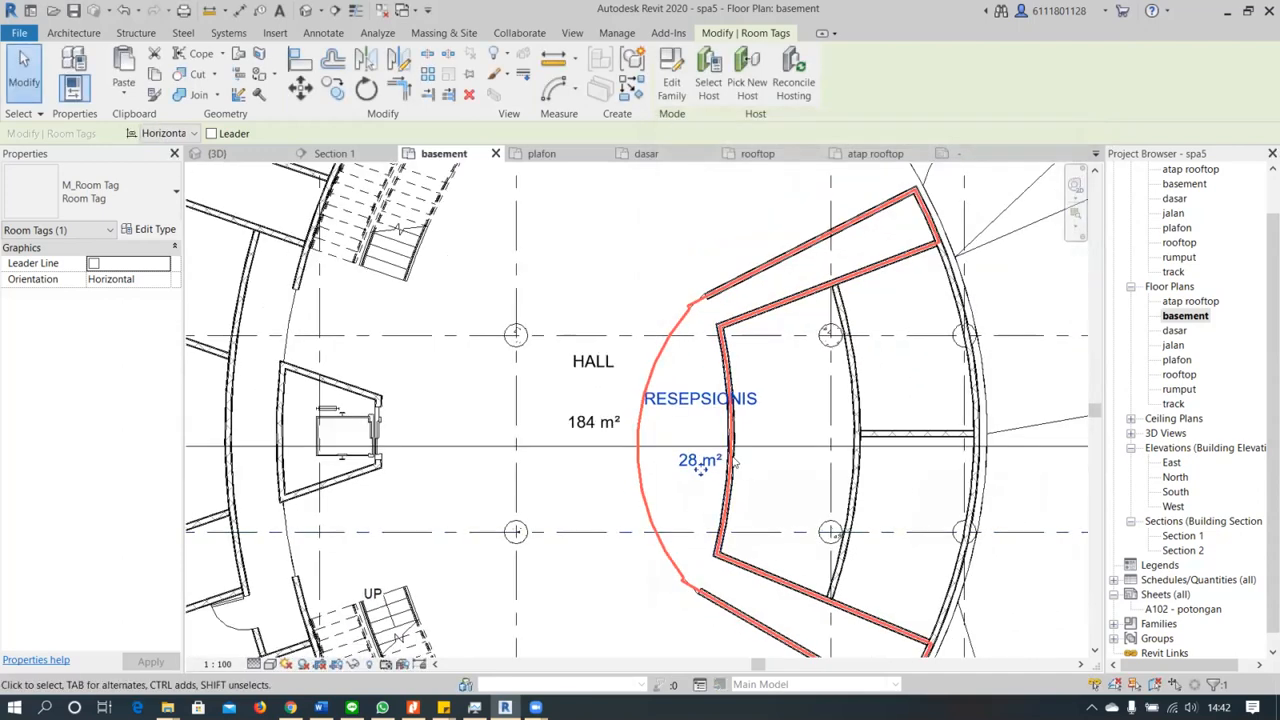
pyautogui.click(691, 397)
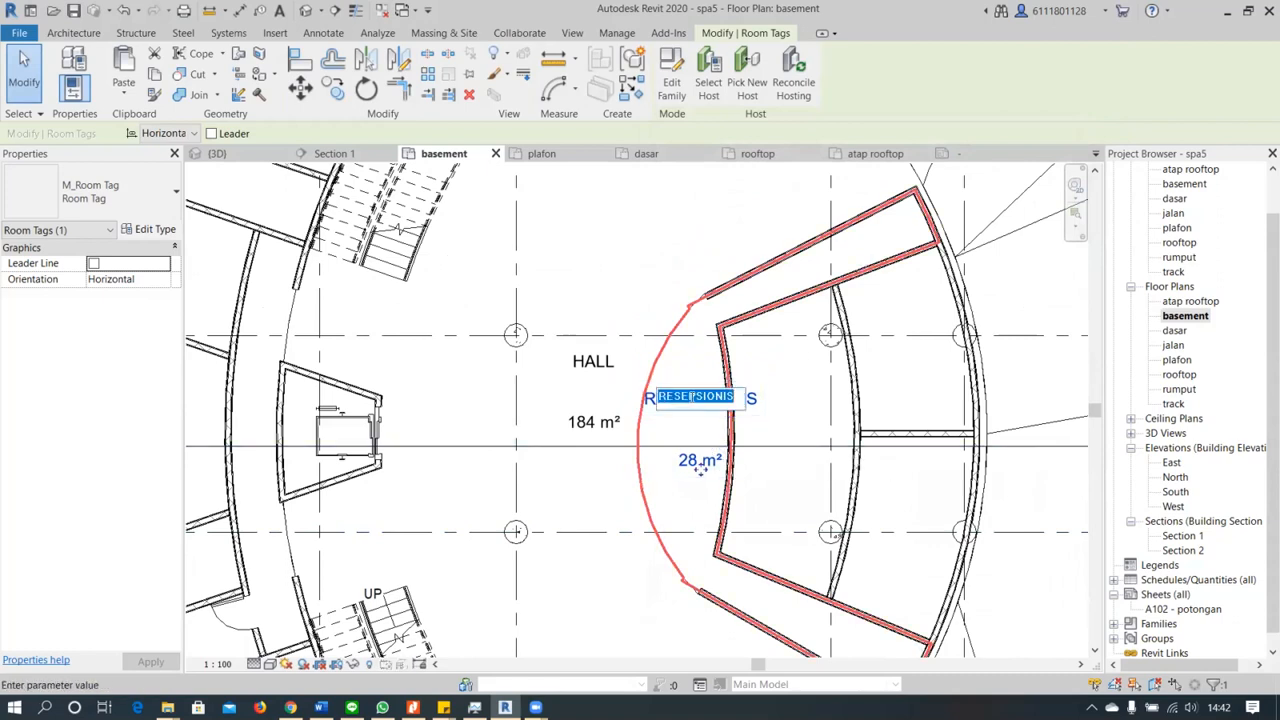
pyautogui.click(668, 70)
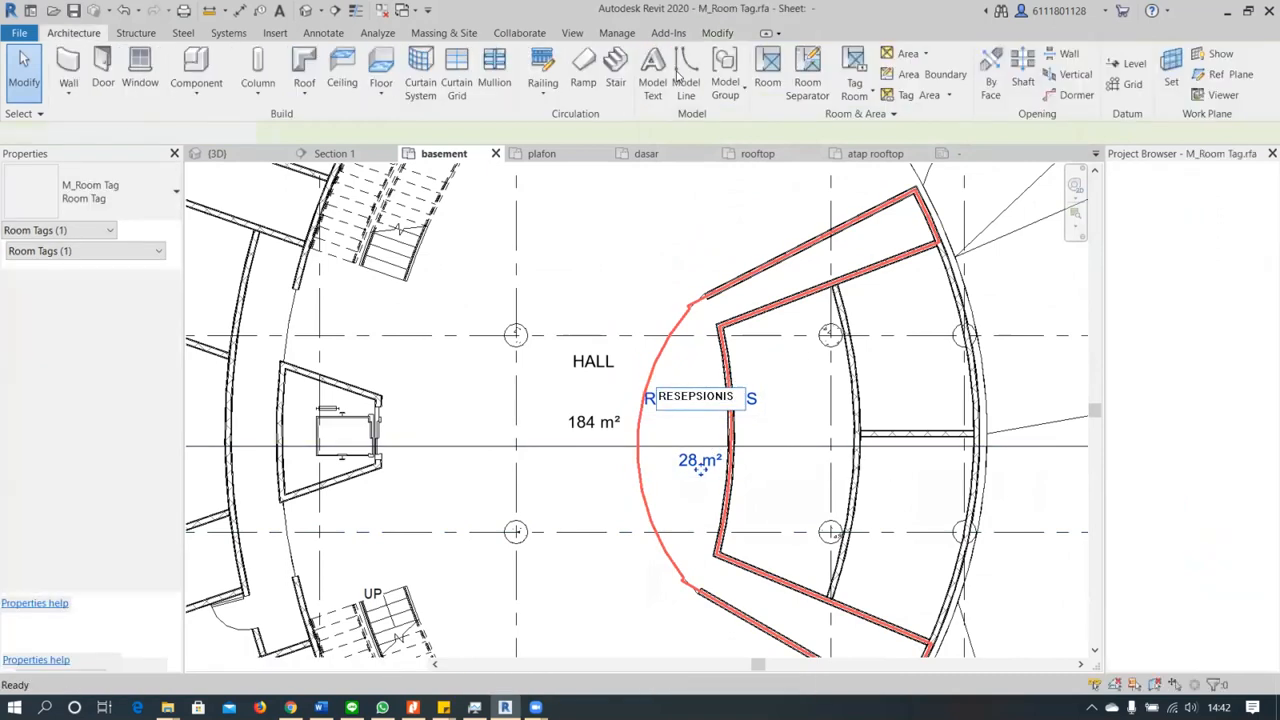
pyautogui.scroll(-3, 543, 371)
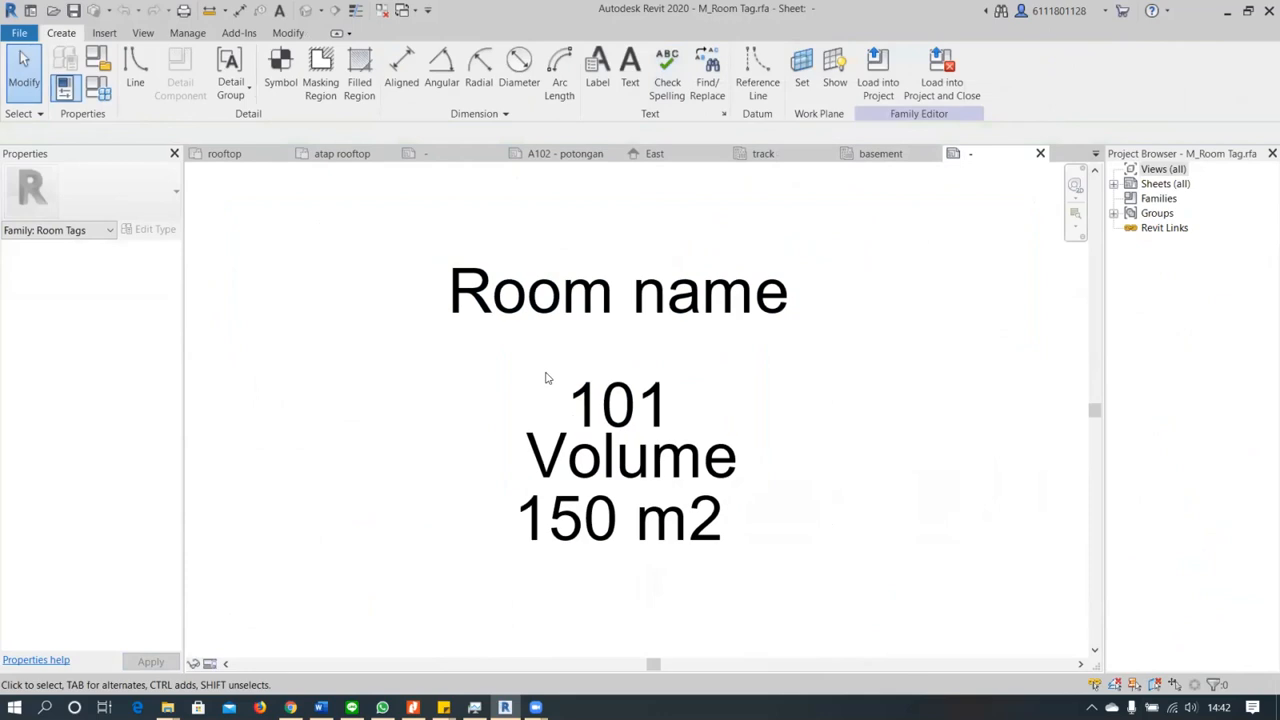
# Check which label types are available for the Room name label
pyautogui.click(564, 329)
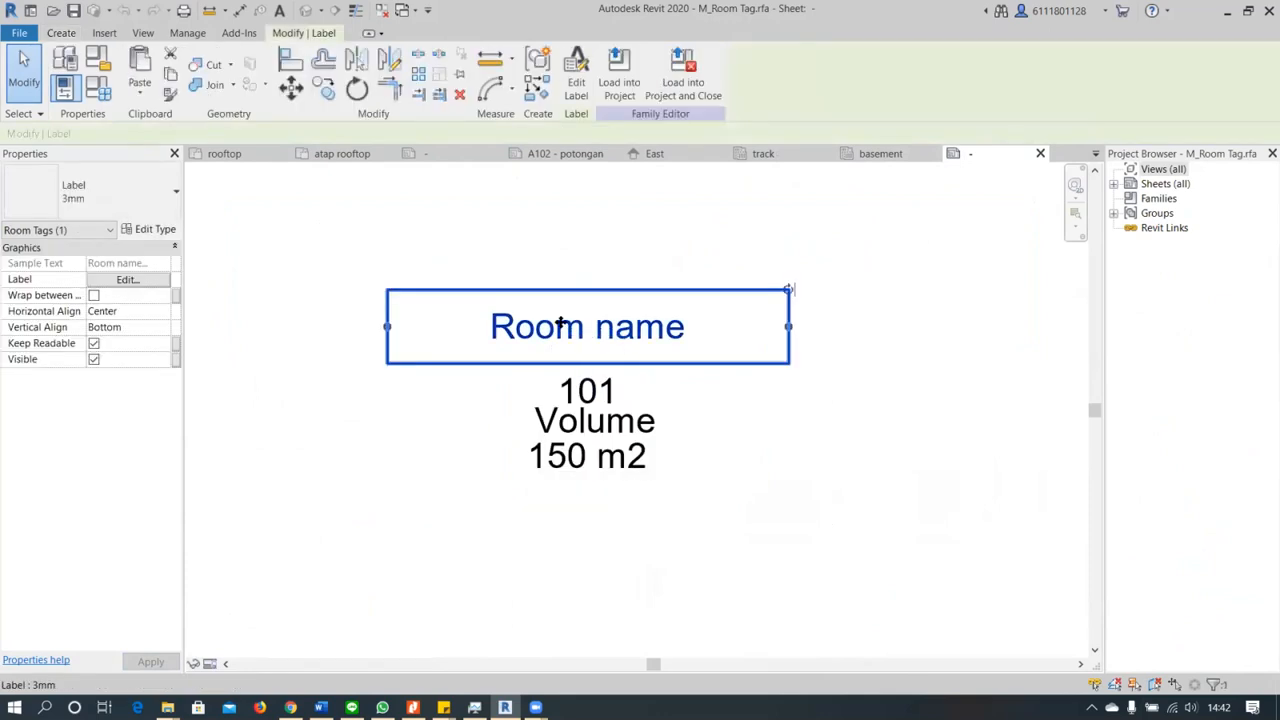
pyautogui.click(170, 185)
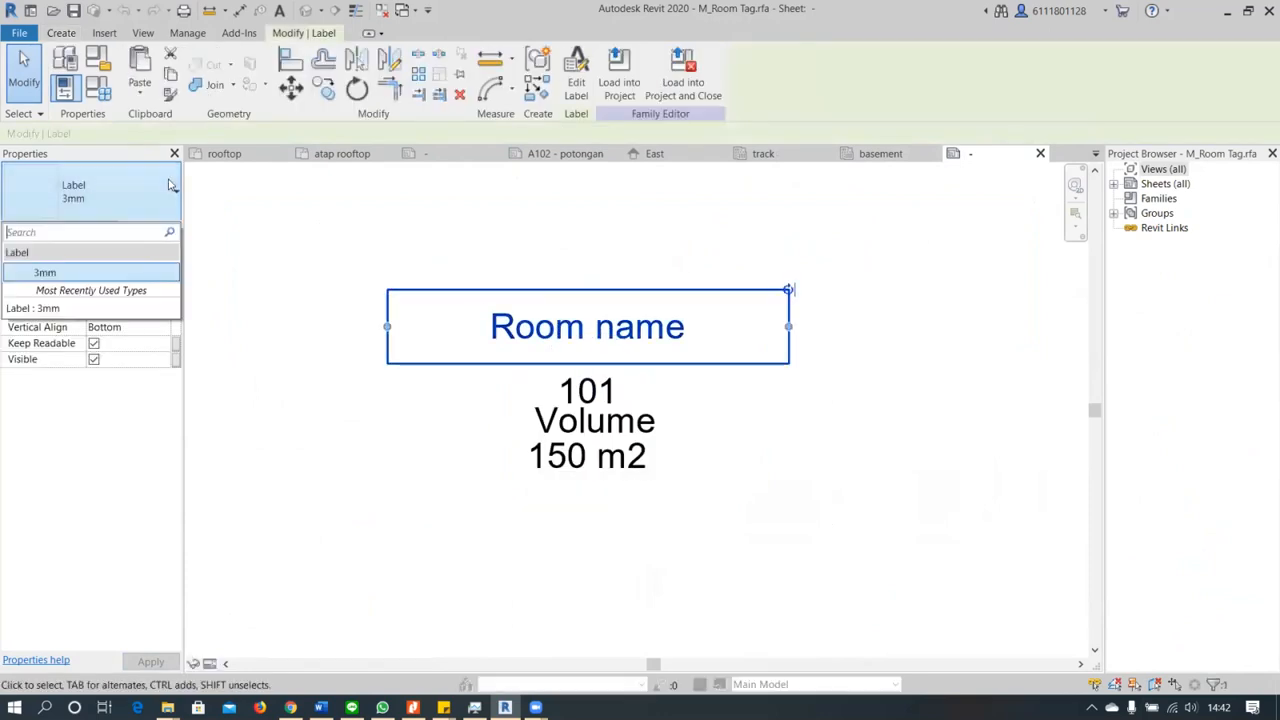
pyautogui.click(157, 182)
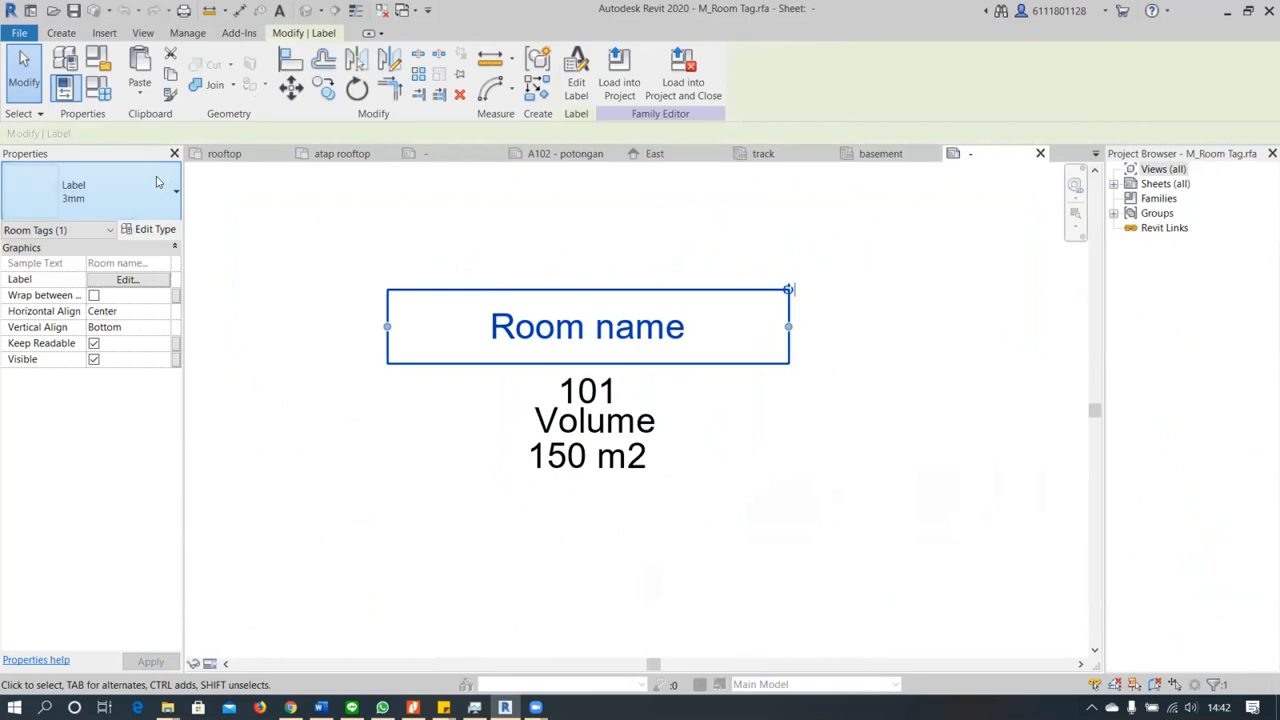
# Move the 150 m2 area label up to just below the Room name label
pyautogui.click(612, 460)
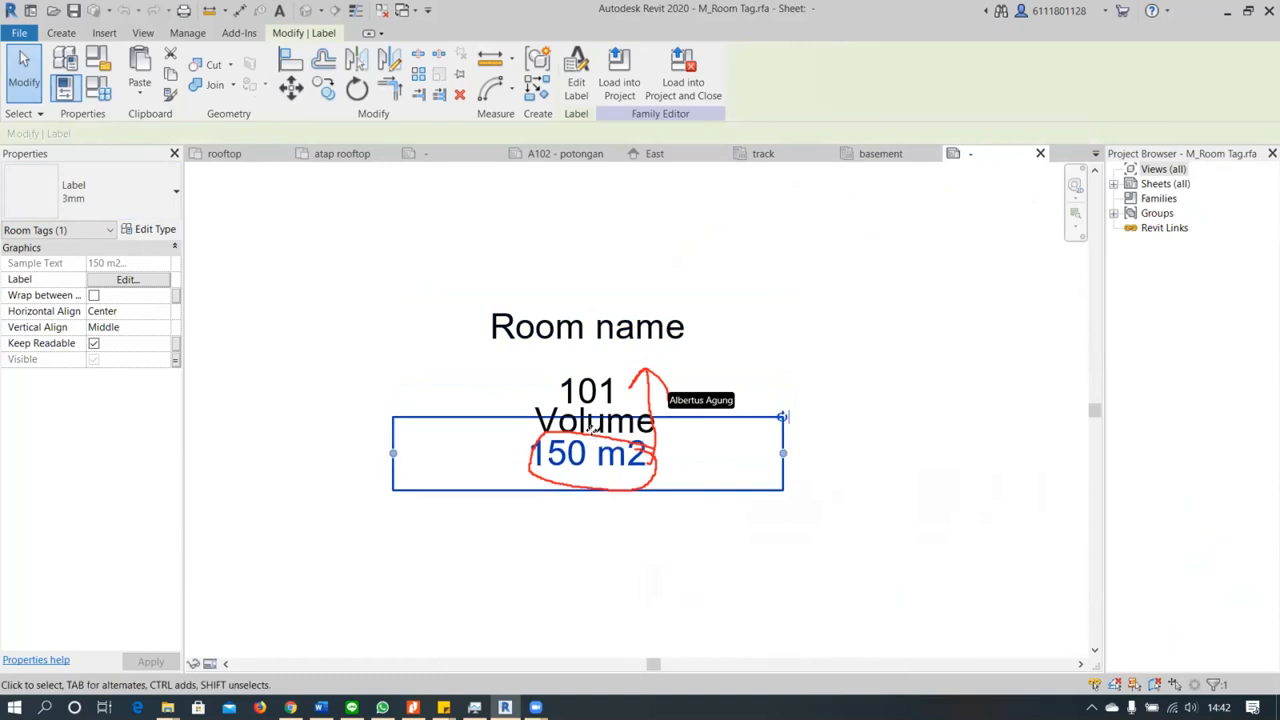
pyautogui.moveTo(607, 444); pyautogui.dragTo(591, 427)
pyautogui.press('Up')
pyautogui.press('Up')
pyautogui.press('Up')
pyautogui.press('Up')
pyautogui.press('Up')
pyautogui.press('Up')
pyautogui.press('Up')
pyautogui.press('Up')
pyautogui.press('Up')
pyautogui.press('Up')
pyautogui.press('Up')
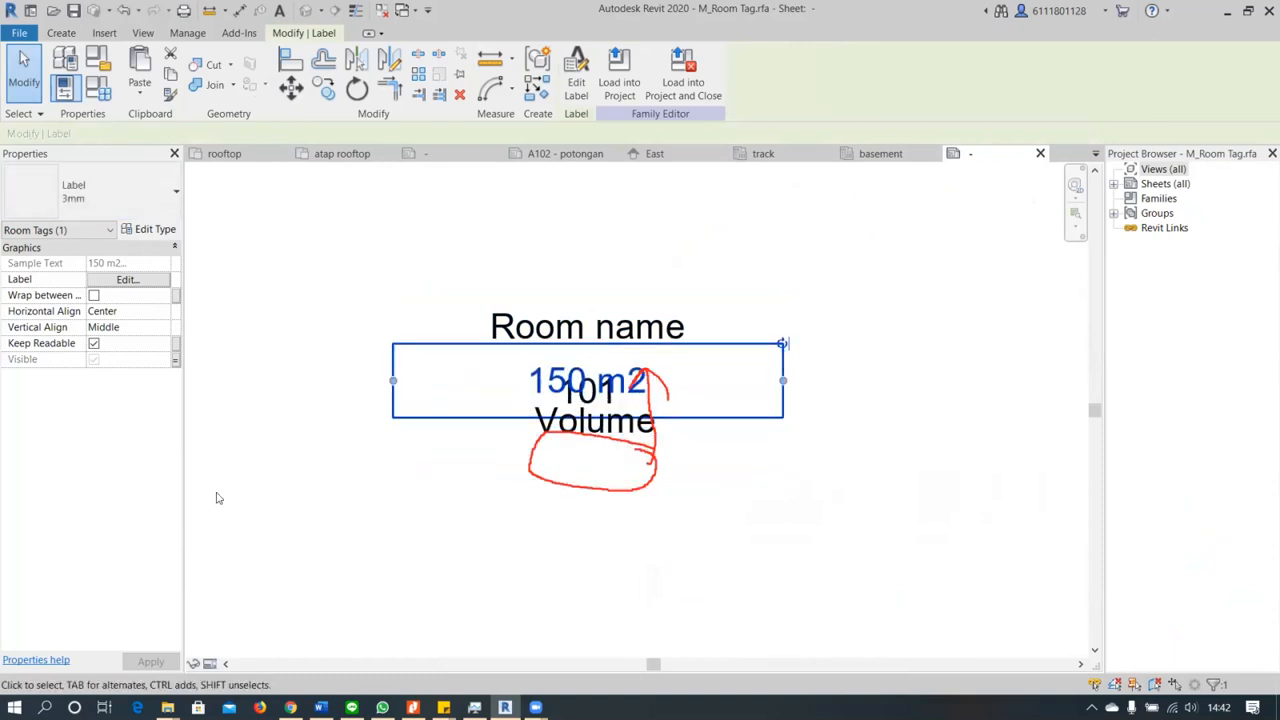
# Delete the Volume label from the room tag family
pyautogui.click(476, 602)
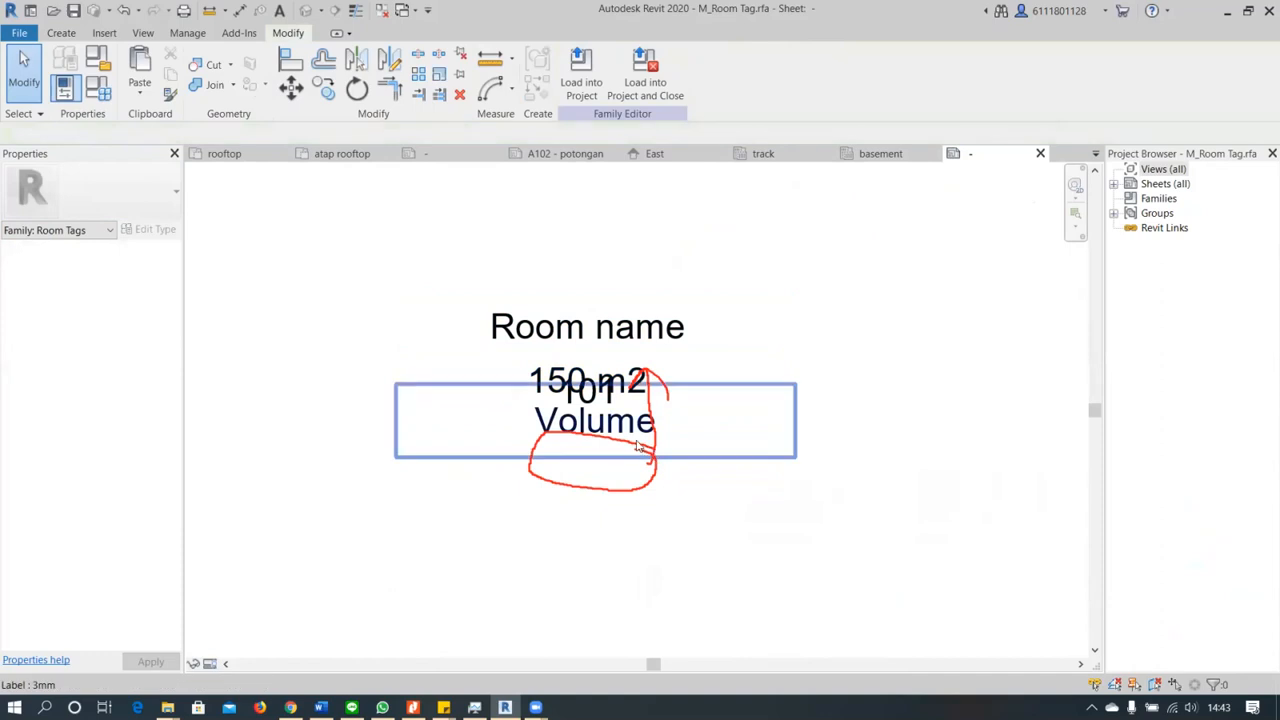
pyautogui.click(638, 447)
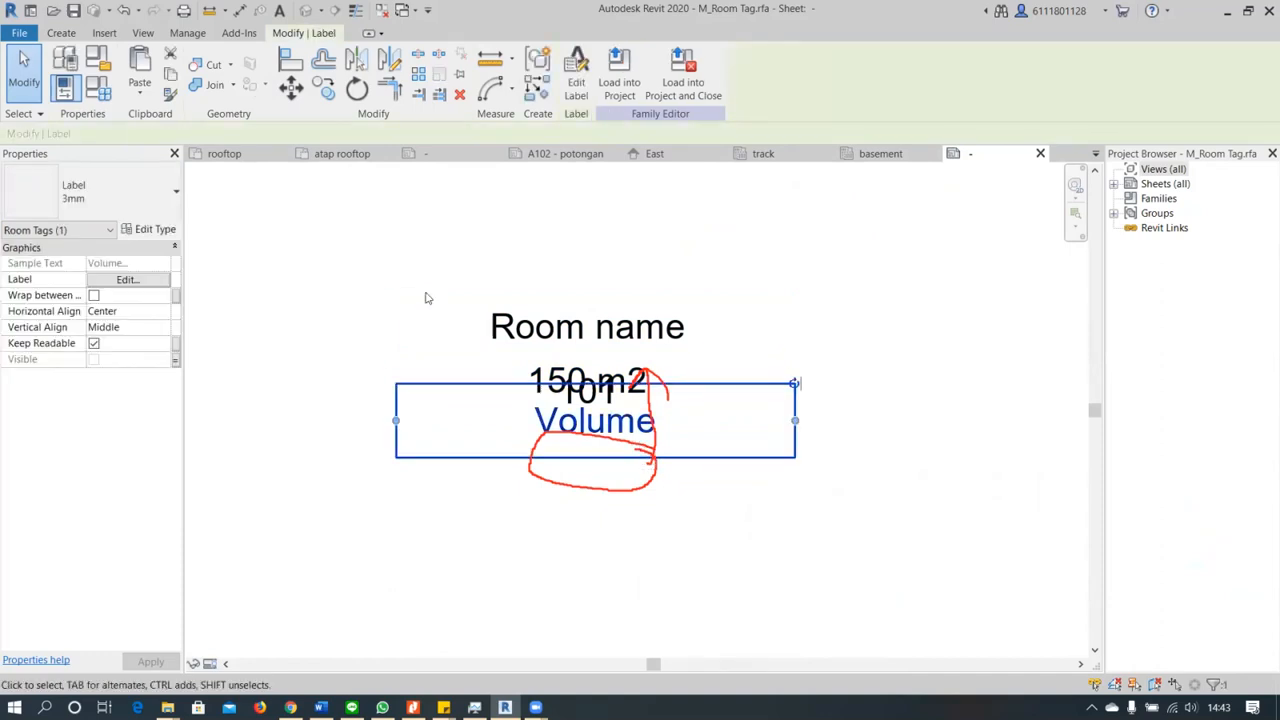
pyautogui.press('Delete')
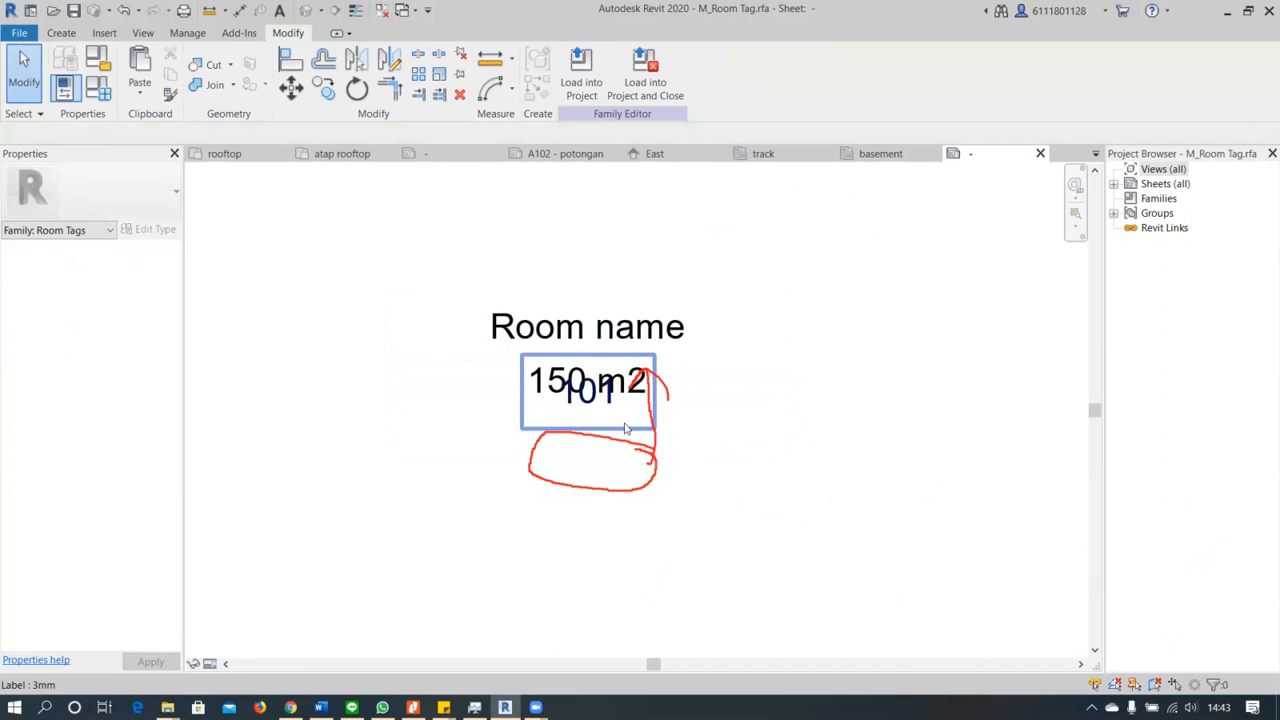
# Set the 3mm label type's text font to Arial Narrow and its text size to 2 mm, starting from the Room name label
pyautogui.click(627, 289)
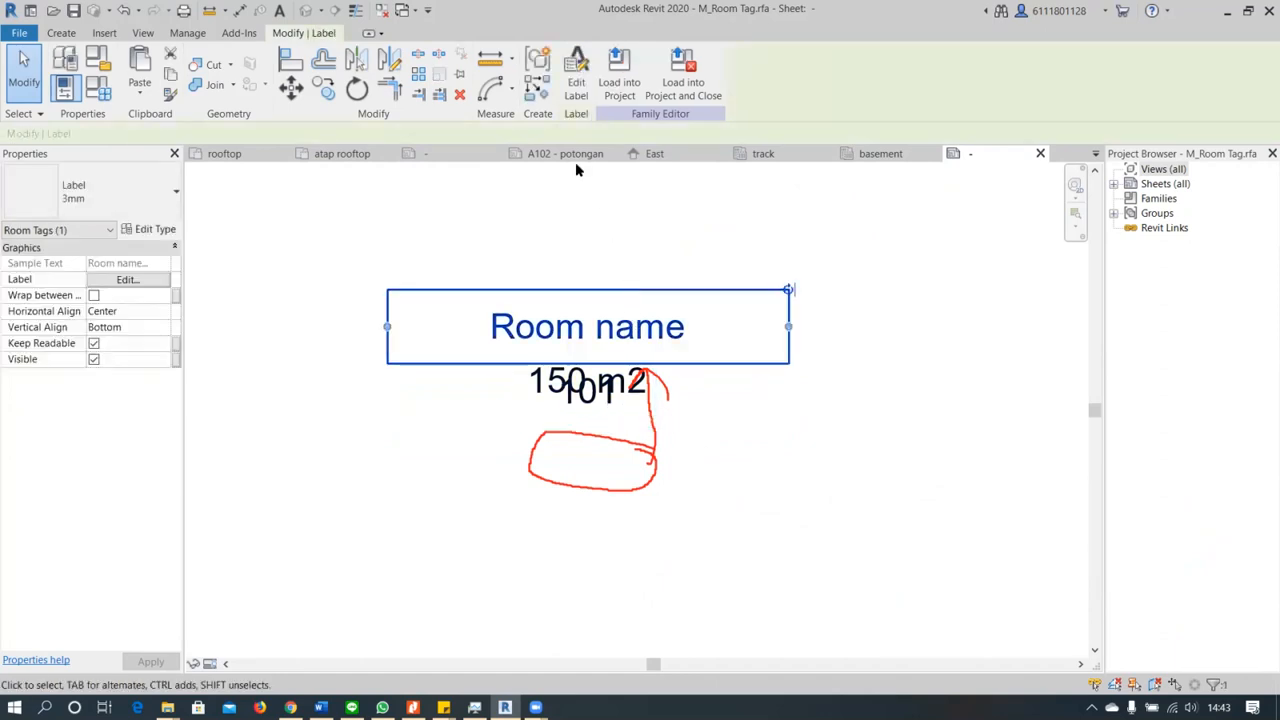
pyautogui.click(146, 193)
pyautogui.click(146, 193)
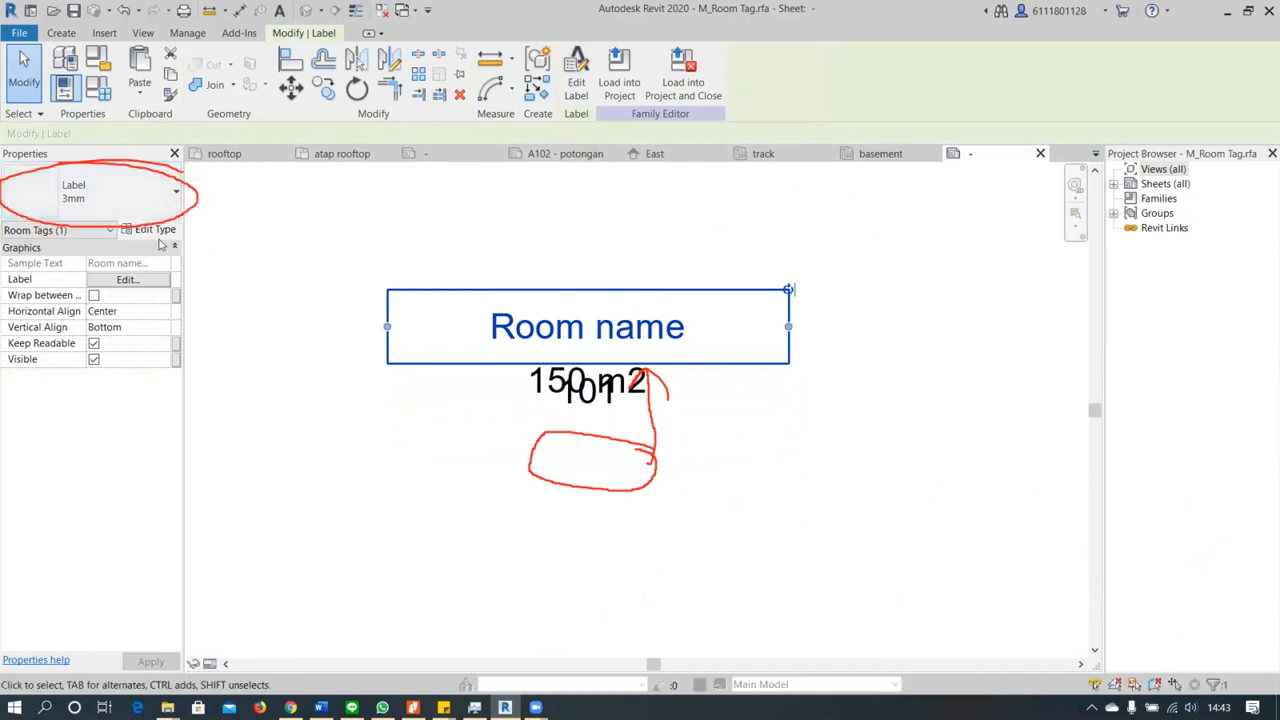
pyautogui.click(160, 230)
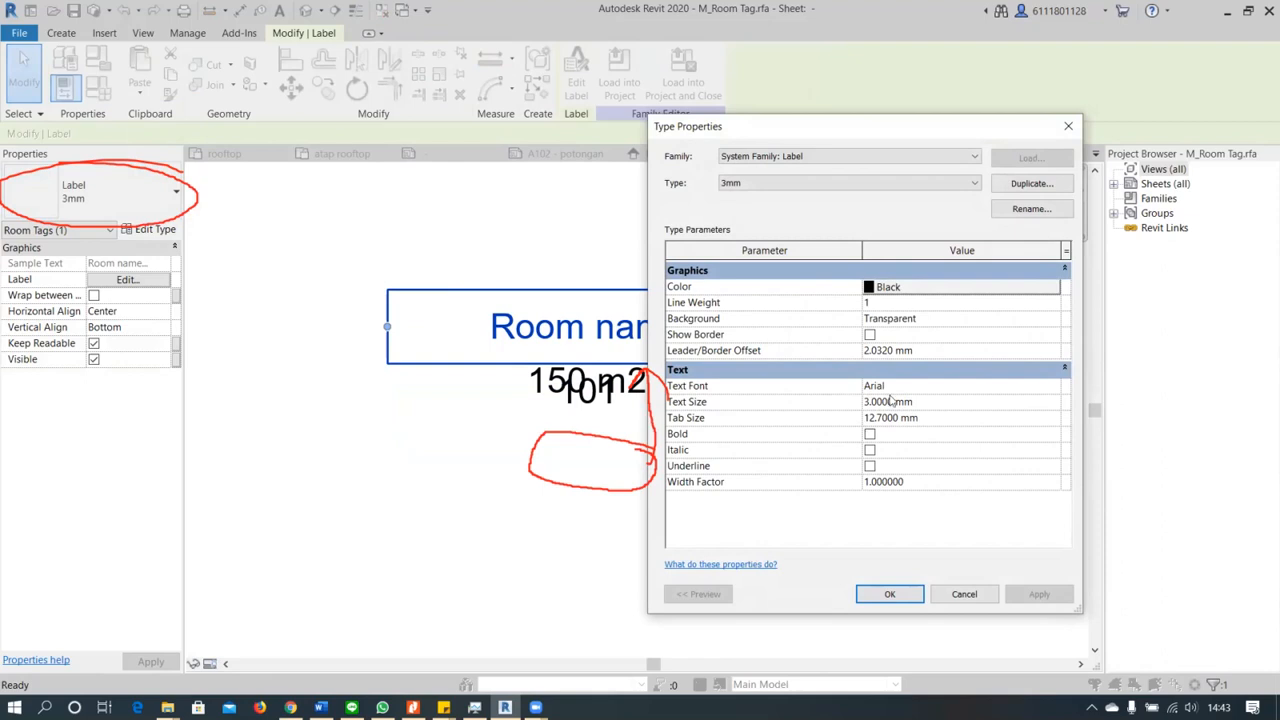
pyautogui.click(1044, 388)
pyautogui.click(1053, 388)
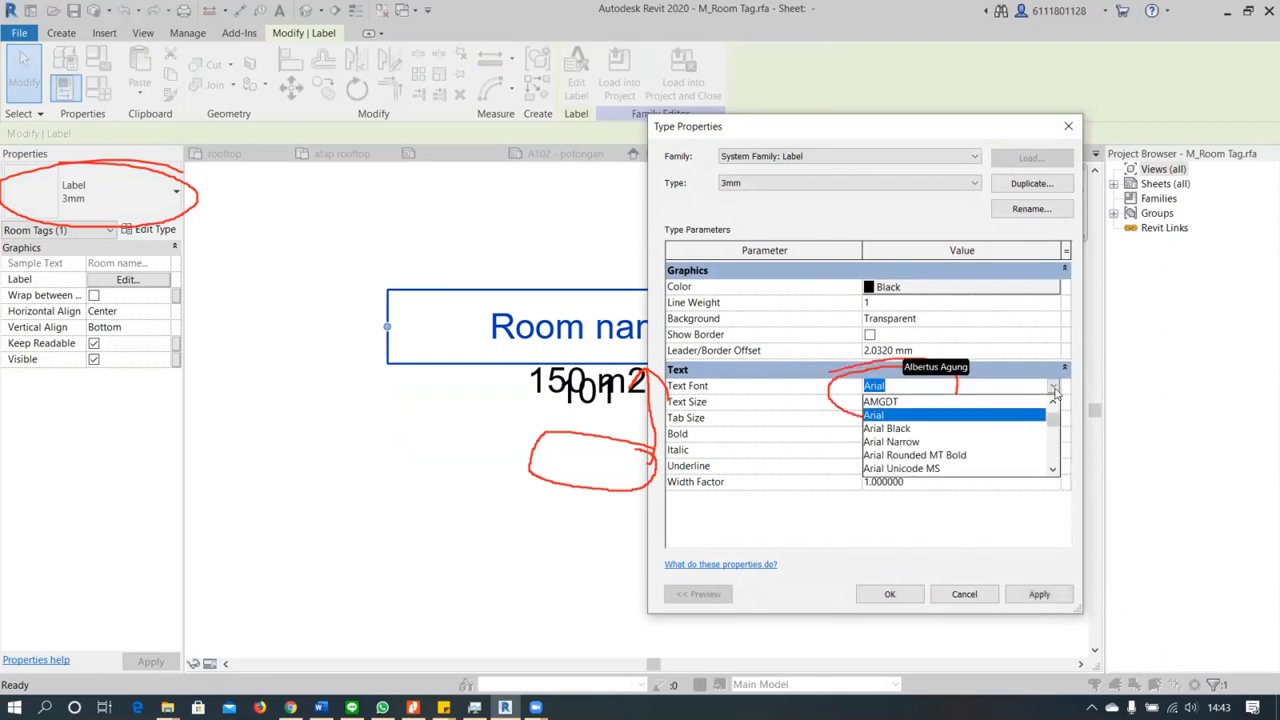
pyautogui.click(959, 443)
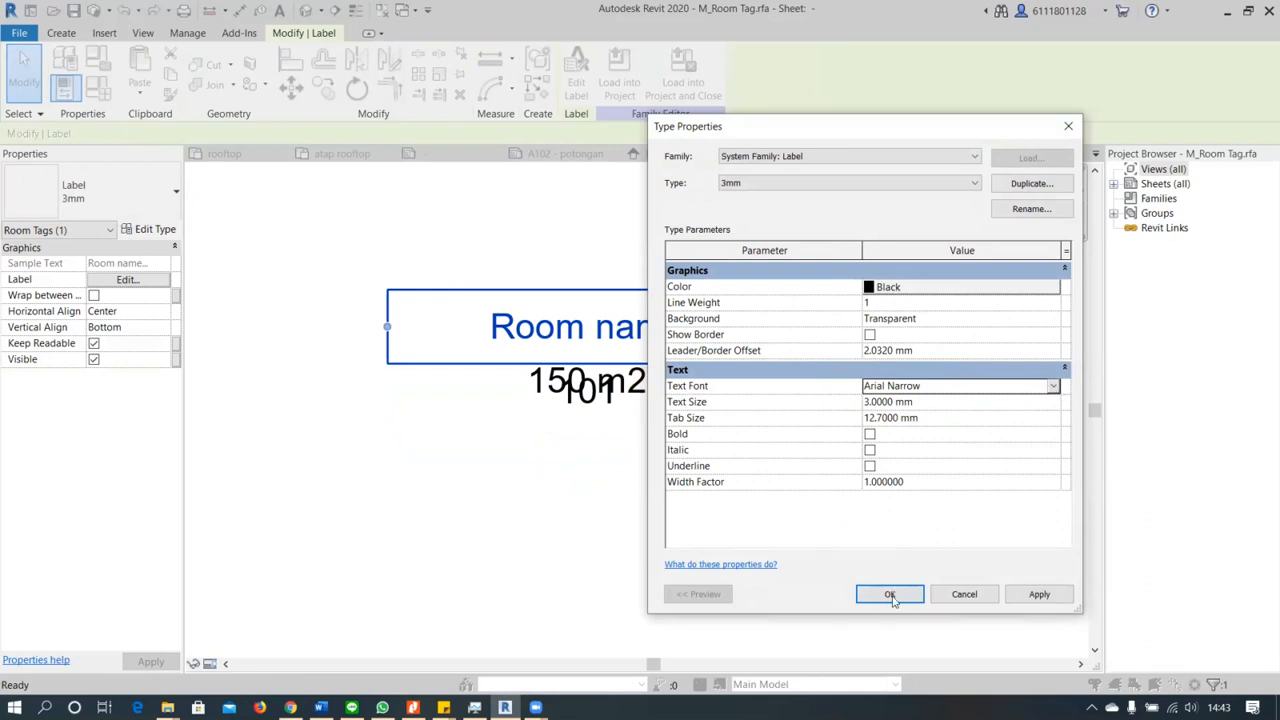
pyautogui.click(1053, 388)
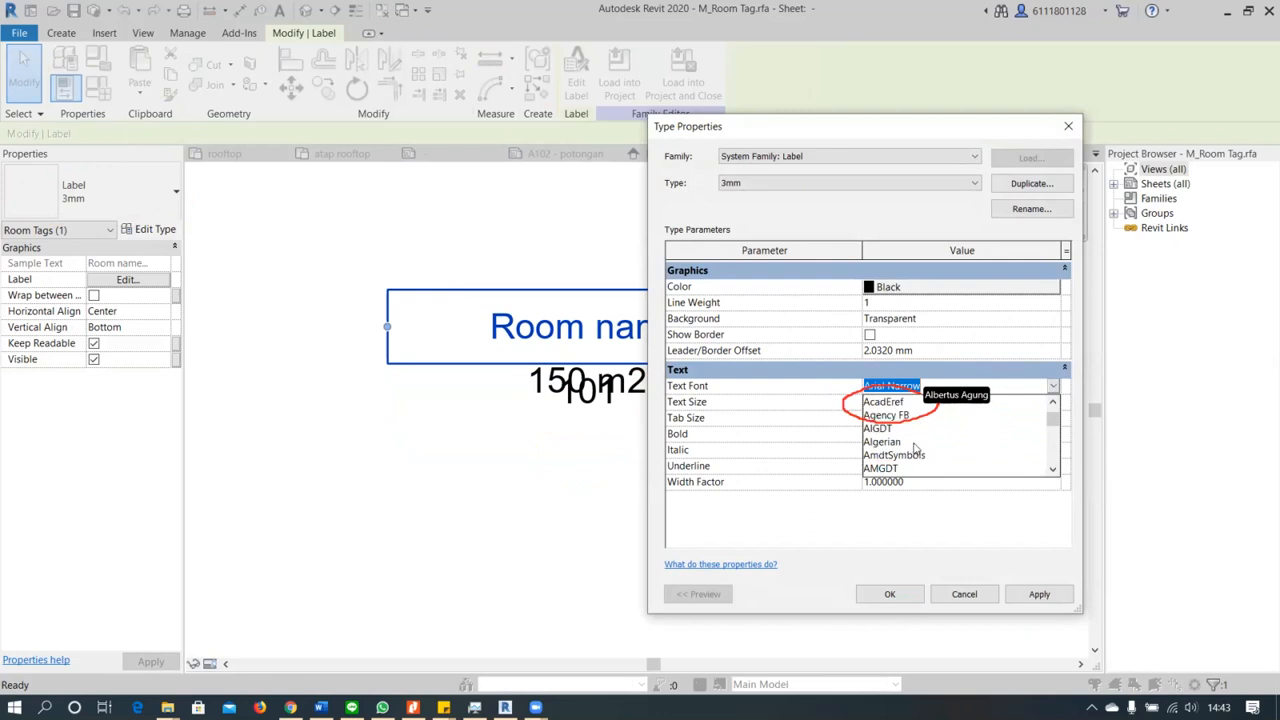
pyautogui.click(905, 468)
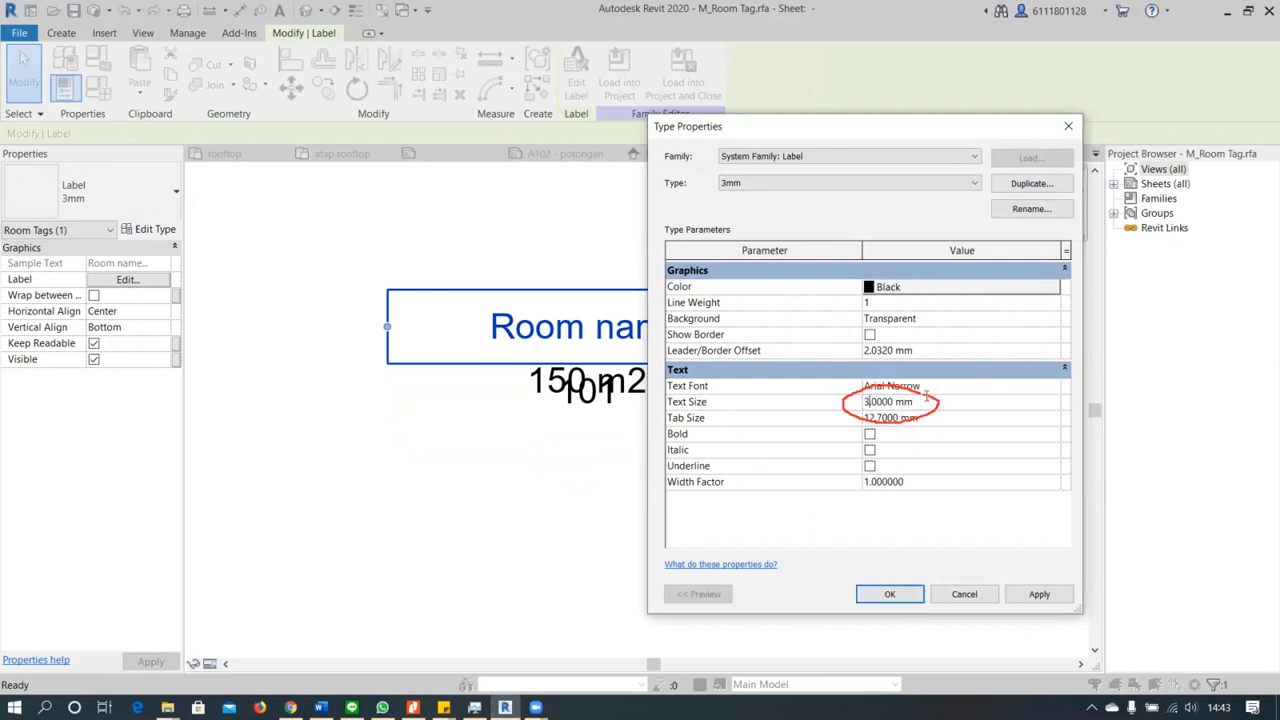
pyautogui.click(908, 601)
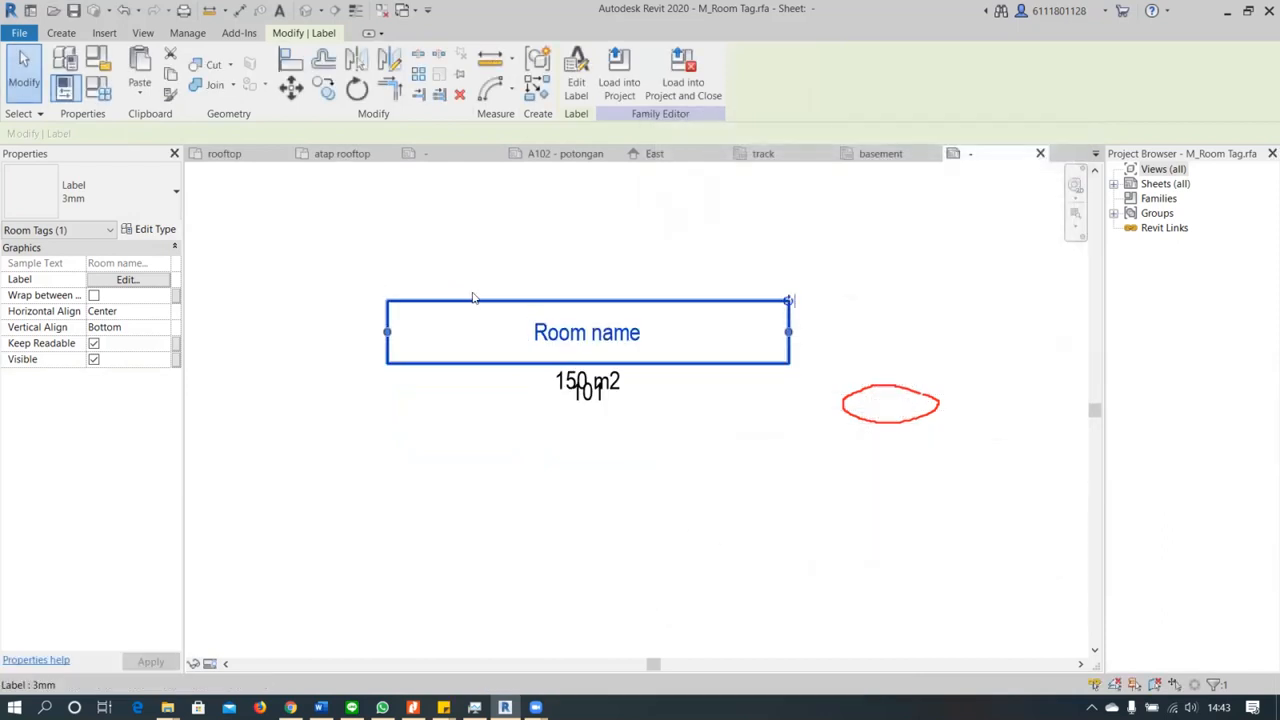
# Move the 150 m2 area label slightly further up, closer to the Room name label
pyautogui.click(600, 499)
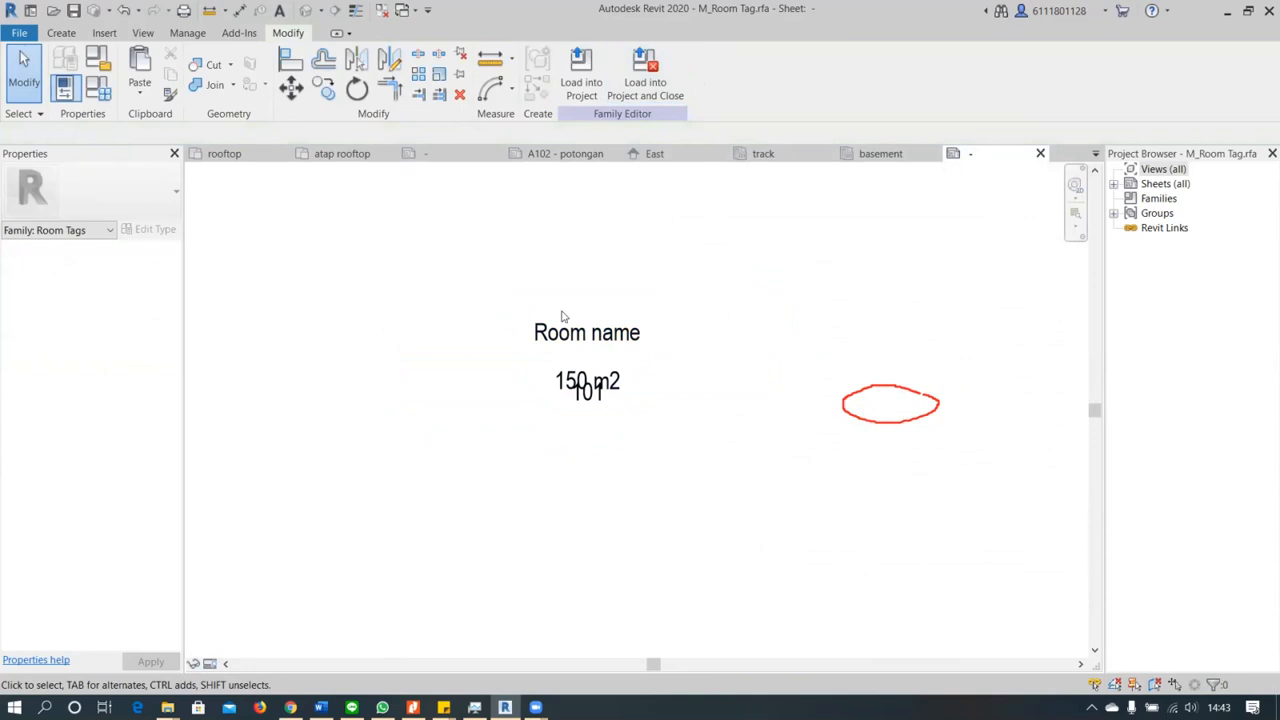
pyautogui.click(596, 385)
pyautogui.moveTo(593, 383); pyautogui.dragTo(591, 373)
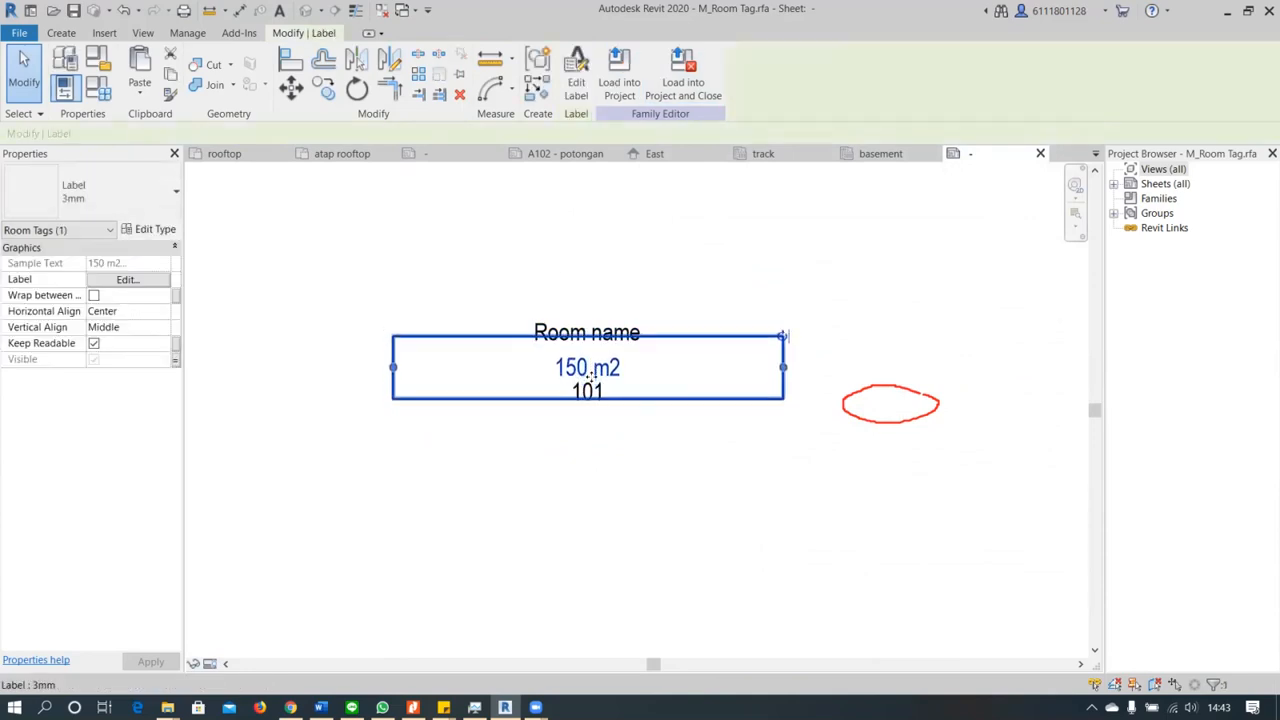
pyautogui.click(600, 437)
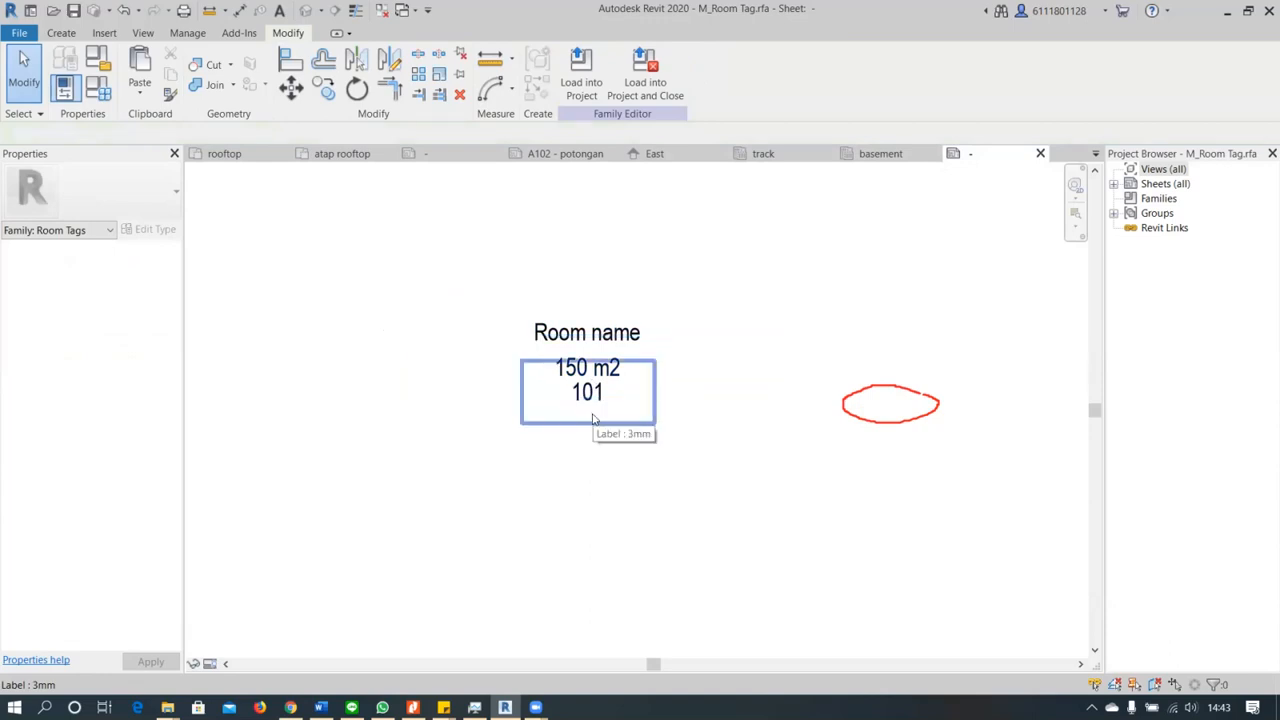
# Delete the 101 room number label from the room tag family
pyautogui.click(593, 420)
pyautogui.scroll(-2, 603, 470)
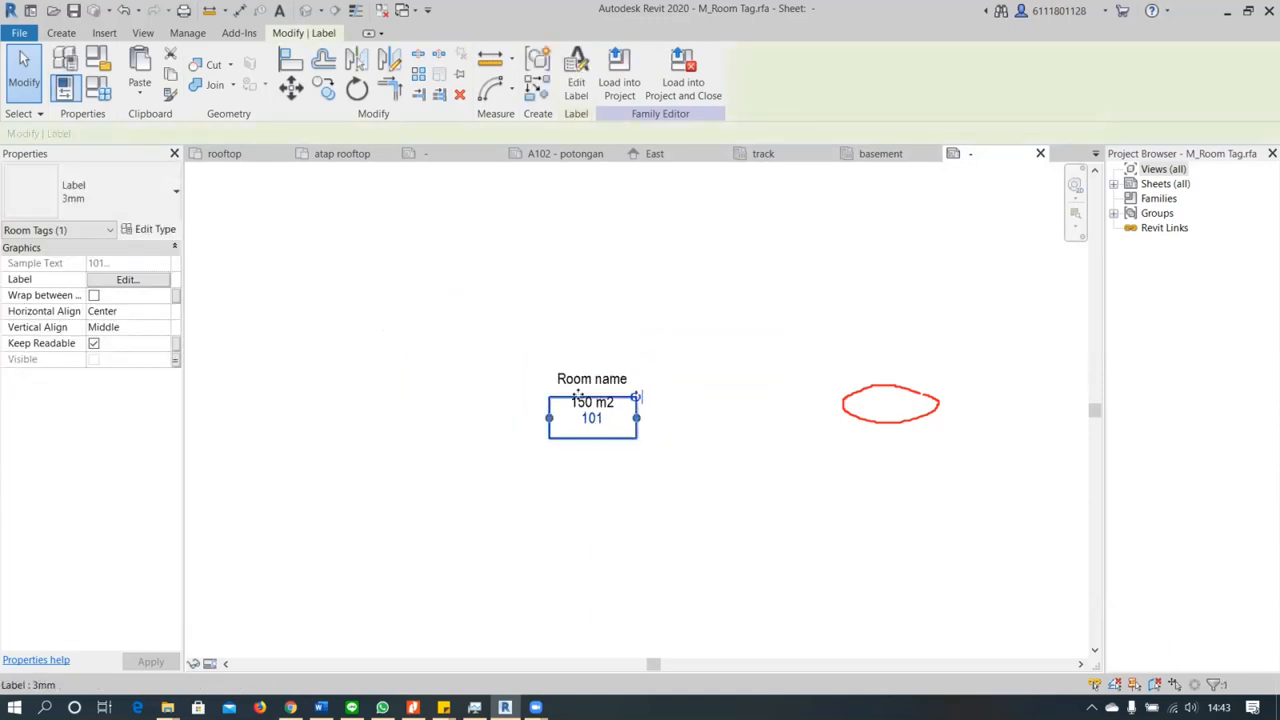
pyautogui.scroll(3, 578, 393)
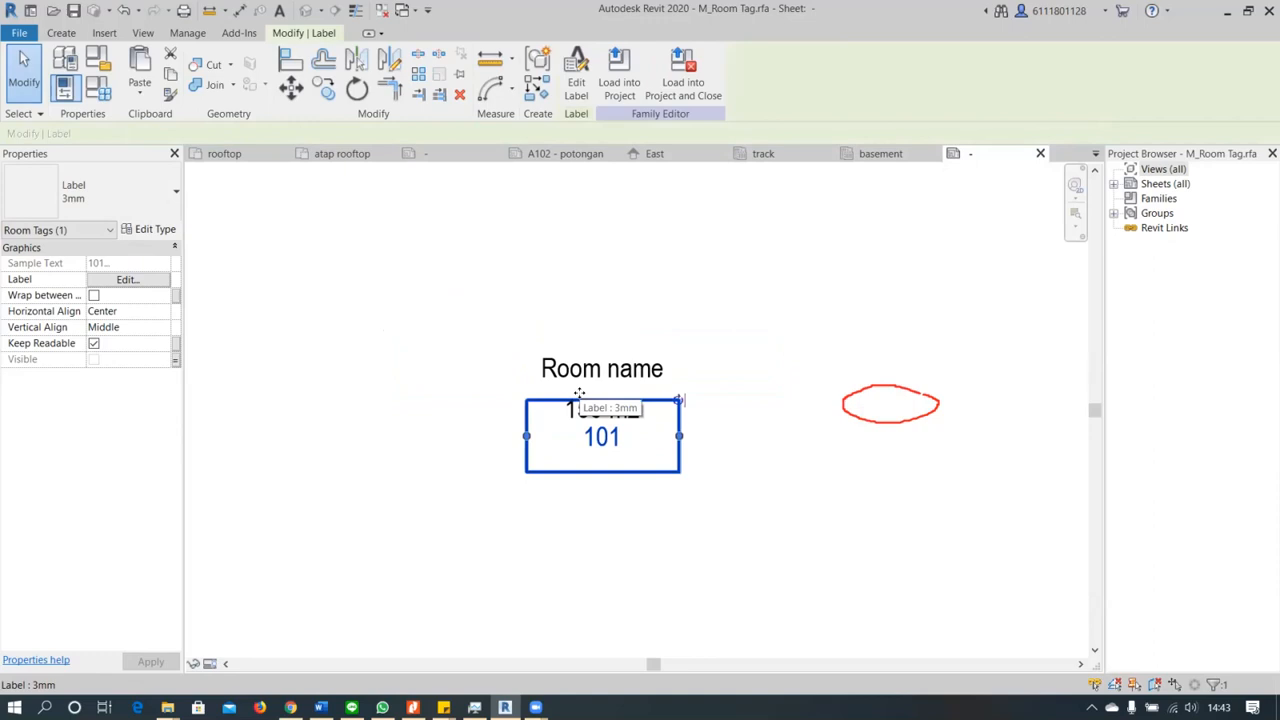
pyautogui.press('Escape')
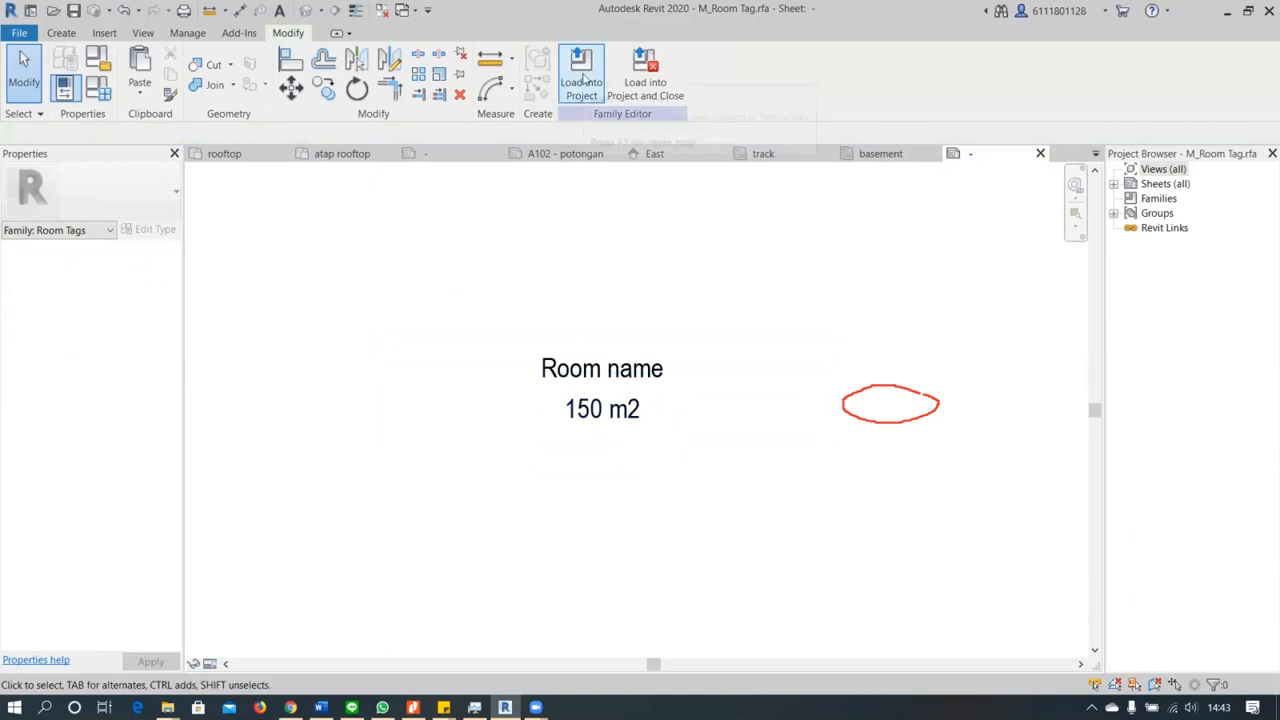
# Load the edited room tag family into spa5.rvt, overwriting the existing version
pyautogui.click(584, 80)
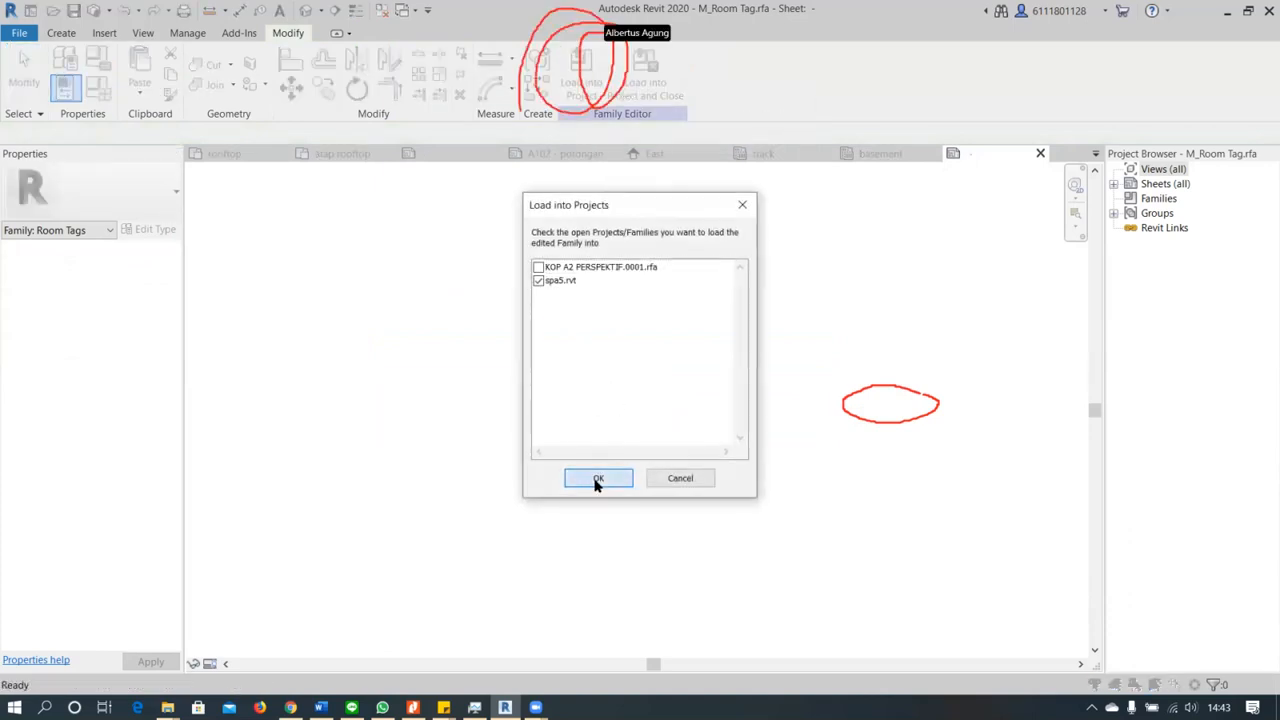
pyautogui.click(597, 479)
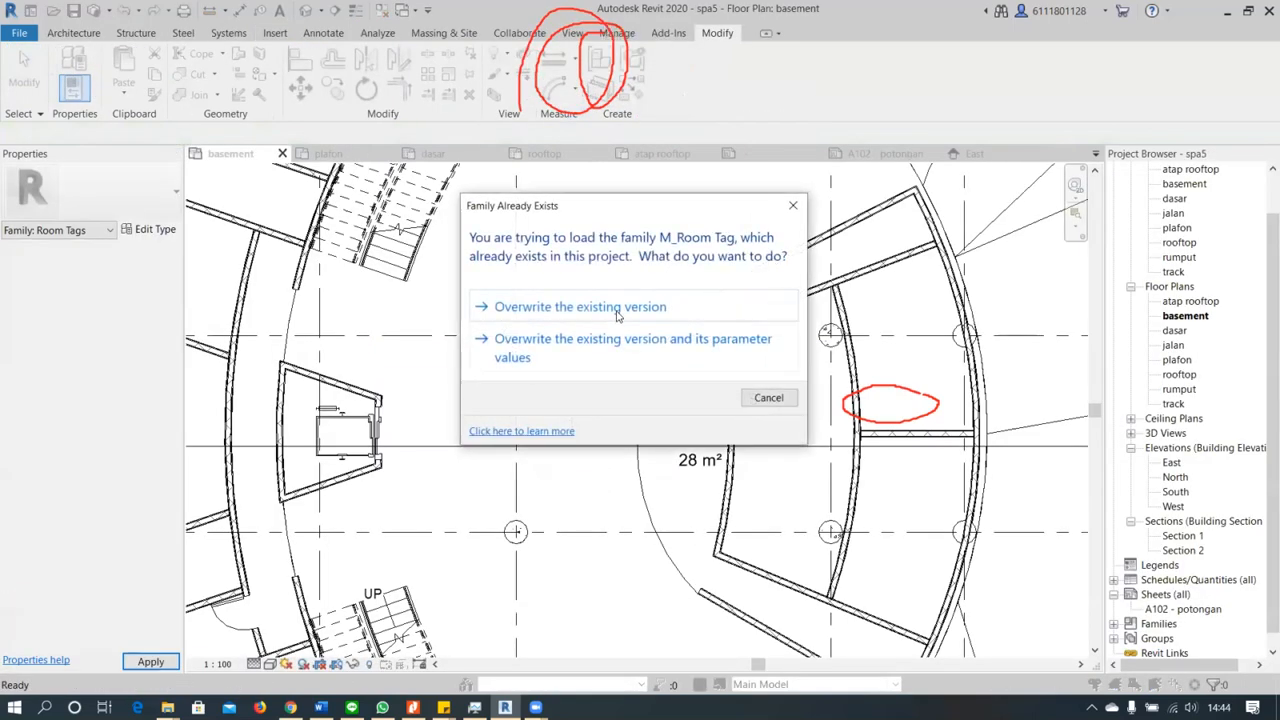
pyautogui.click(617, 307)
# Move the RESEPSIONIS room tag slightly down and to the left so it sits clear of the curved wall
pyautogui.scroll(3, 690, 410)
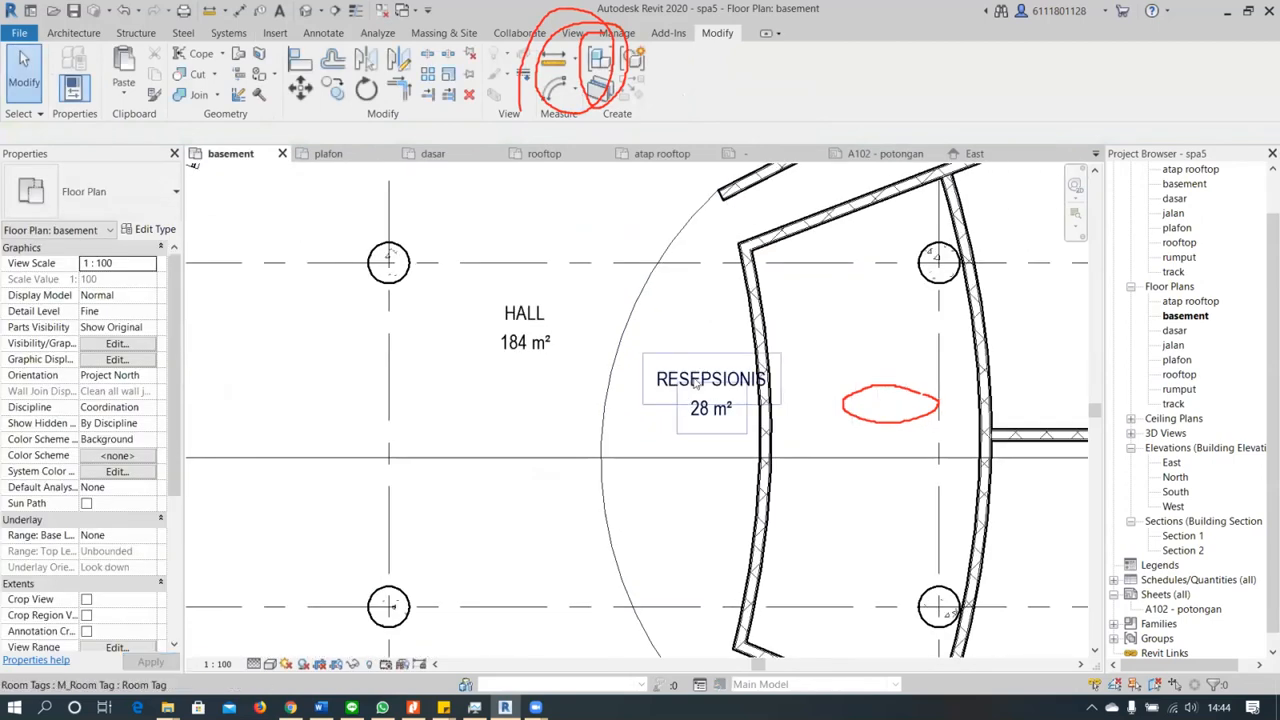
pyautogui.click(696, 384)
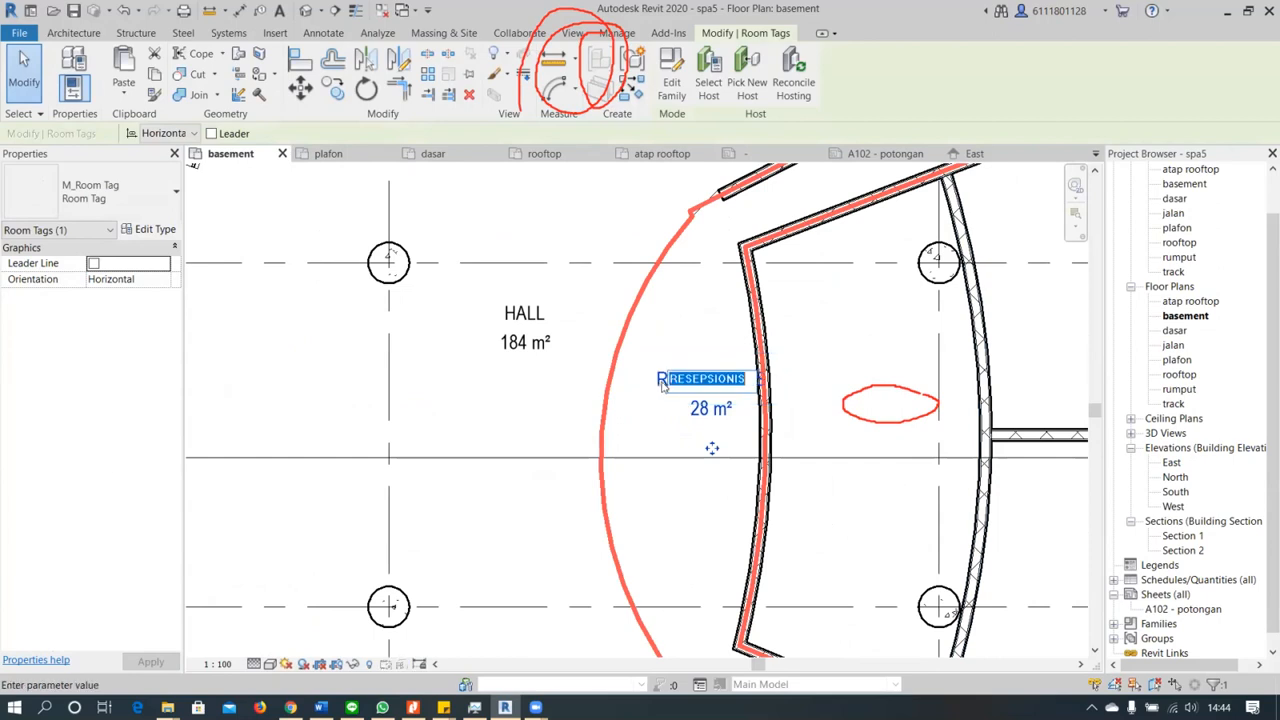
pyautogui.moveTo(709, 451); pyautogui.dragTo(694, 479)
pyautogui.press('Escape')
pyautogui.scroll(-5, 621, 465)
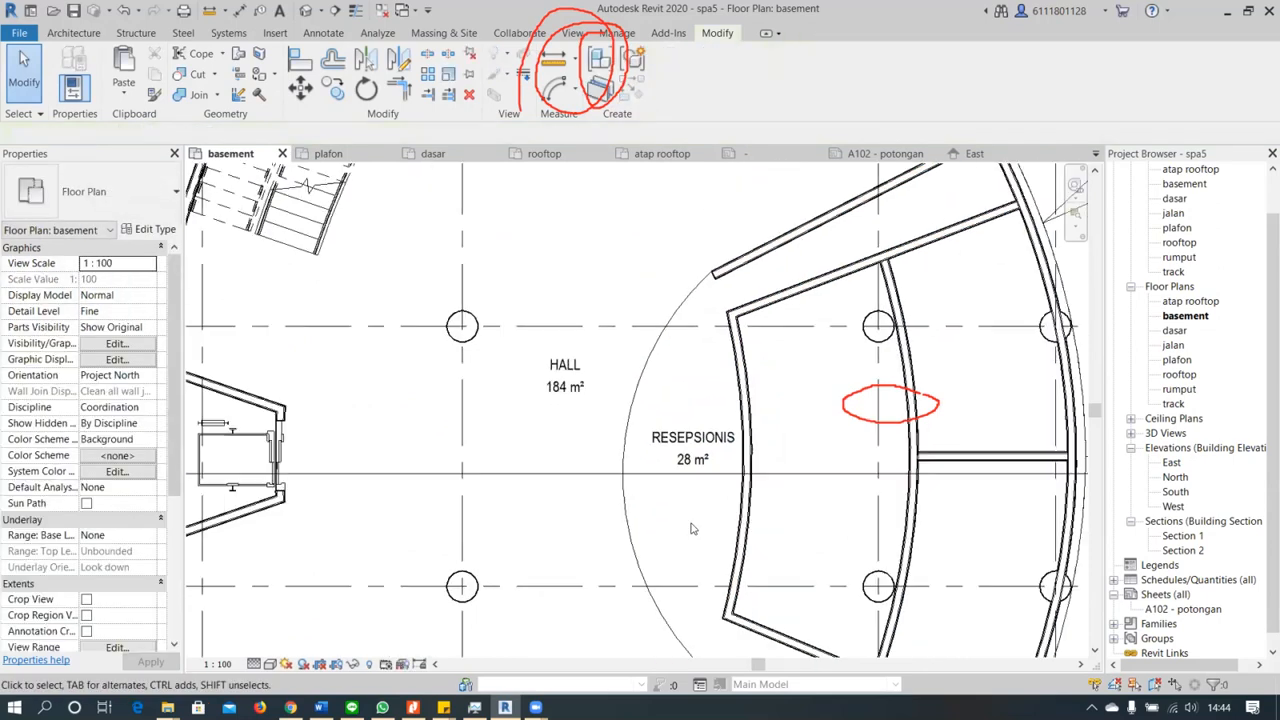
# Examine the basement plan around the HALL and RESEPSIONIS room tags
pyautogui.scroll(3, 621, 465)
pyautogui.scroll(-5, 618, 462)
pyautogui.moveTo(715, 397); pyautogui.dragTo(816, 334, button='middle')
pyautogui.scroll(7, 680, 548)
pyautogui.scroll(-1, 677, 547)
pyautogui.scroll(-3, 677, 547)
pyautogui.moveTo(853, 400); pyautogui.dragTo(725, 547, button='middle')
pyautogui.moveTo(758, 262); pyautogui.dragTo(661, 368, button='middle')
pyautogui.scroll(3, 661, 375)
pyautogui.scroll(3, 676, 340)
pyautogui.click(667, 406)
pyautogui.click(697, 389)
pyautogui.scroll(-2, 697, 392)
# Move the HALL room tag slightly down and to the left within the hall
pyautogui.click(596, 372)
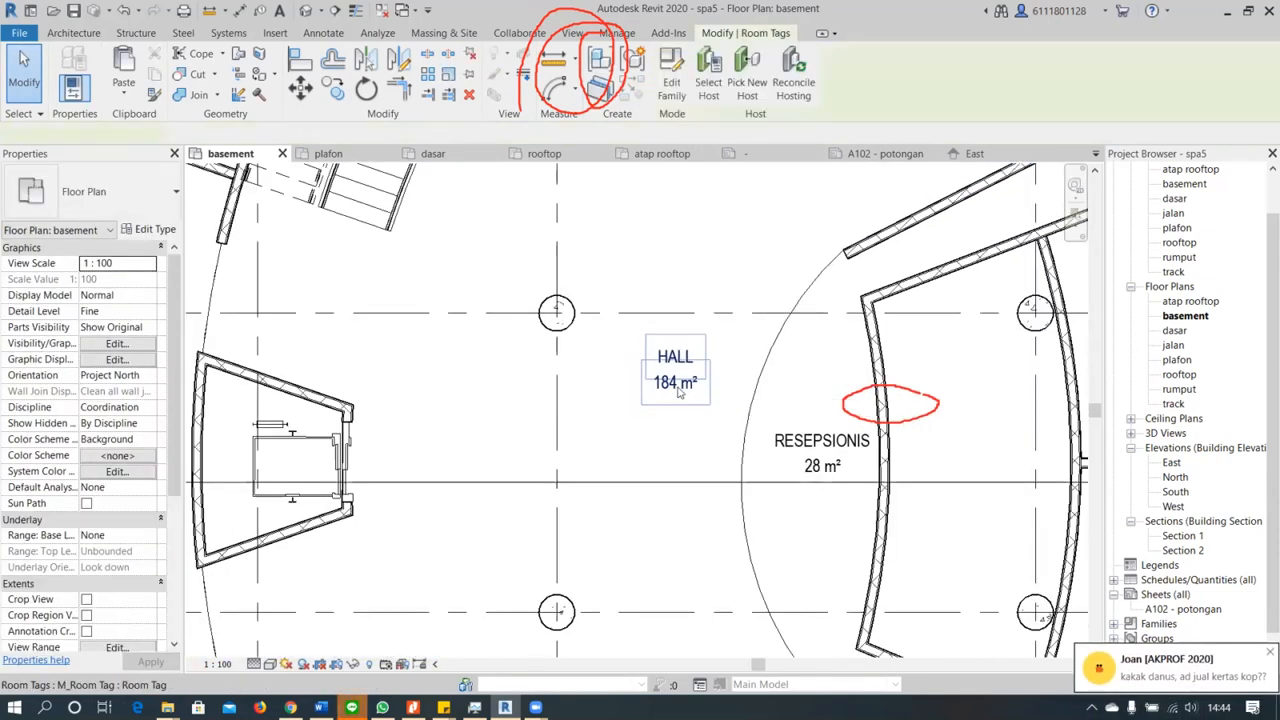
pyautogui.scroll(2, 677, 411)
pyautogui.moveTo(652, 441); pyautogui.dragTo(608, 472)
pyautogui.scroll(-4, 607, 472)
pyautogui.scroll(-6, 608, 472)
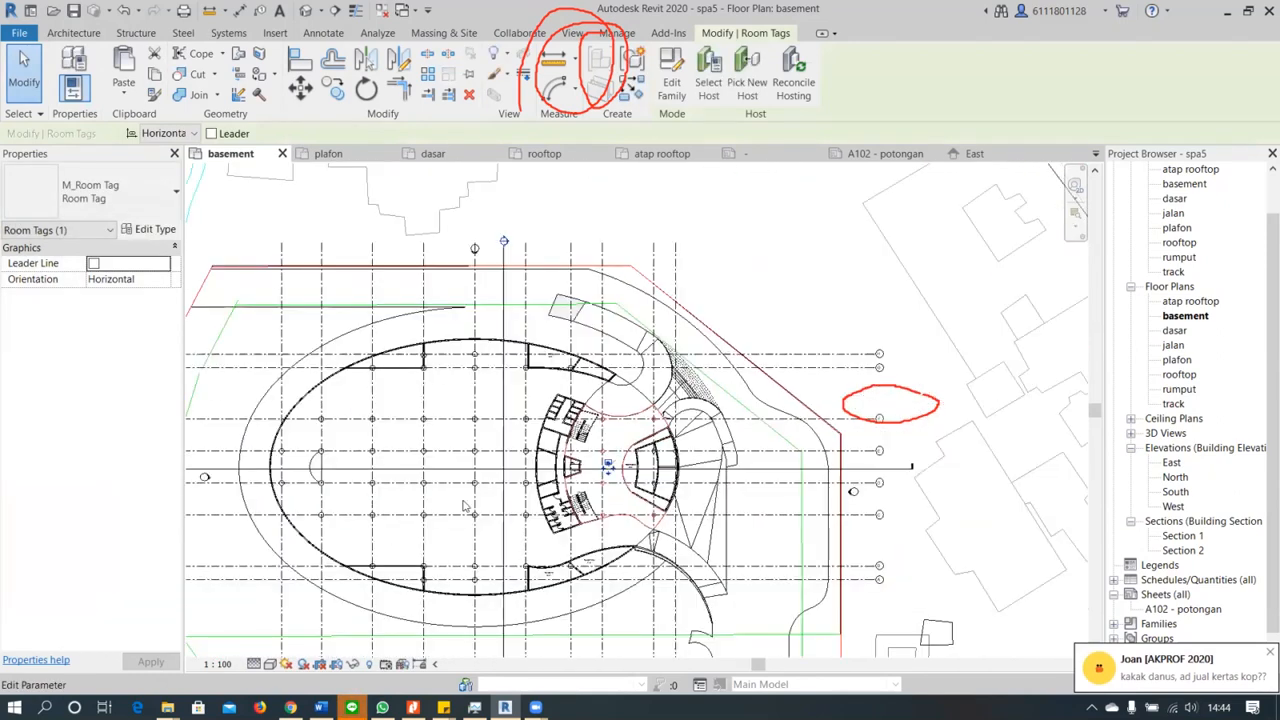
# Look over the whole basement plan, including the service rooms and the tagged hall and reception areas
pyautogui.moveTo(515, 487); pyautogui.dragTo(558, 461, button='middle')
pyautogui.scroll(3, 558, 461)
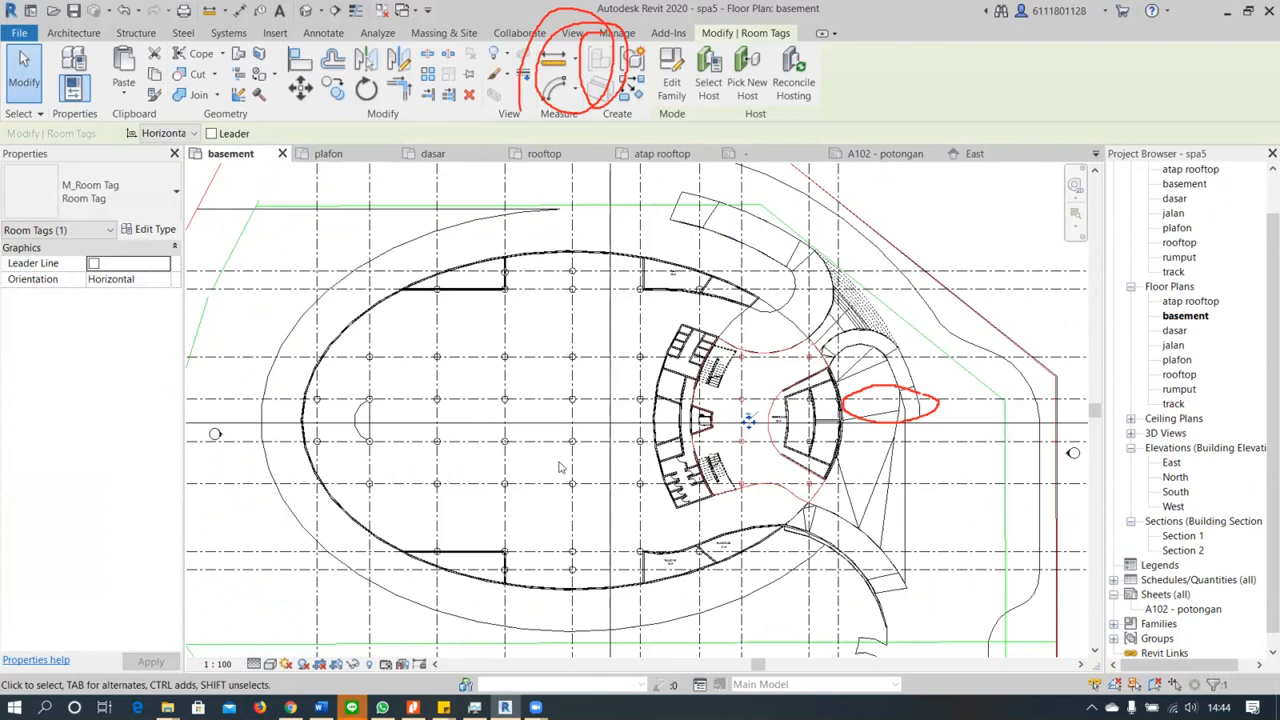
pyautogui.press('Escape')
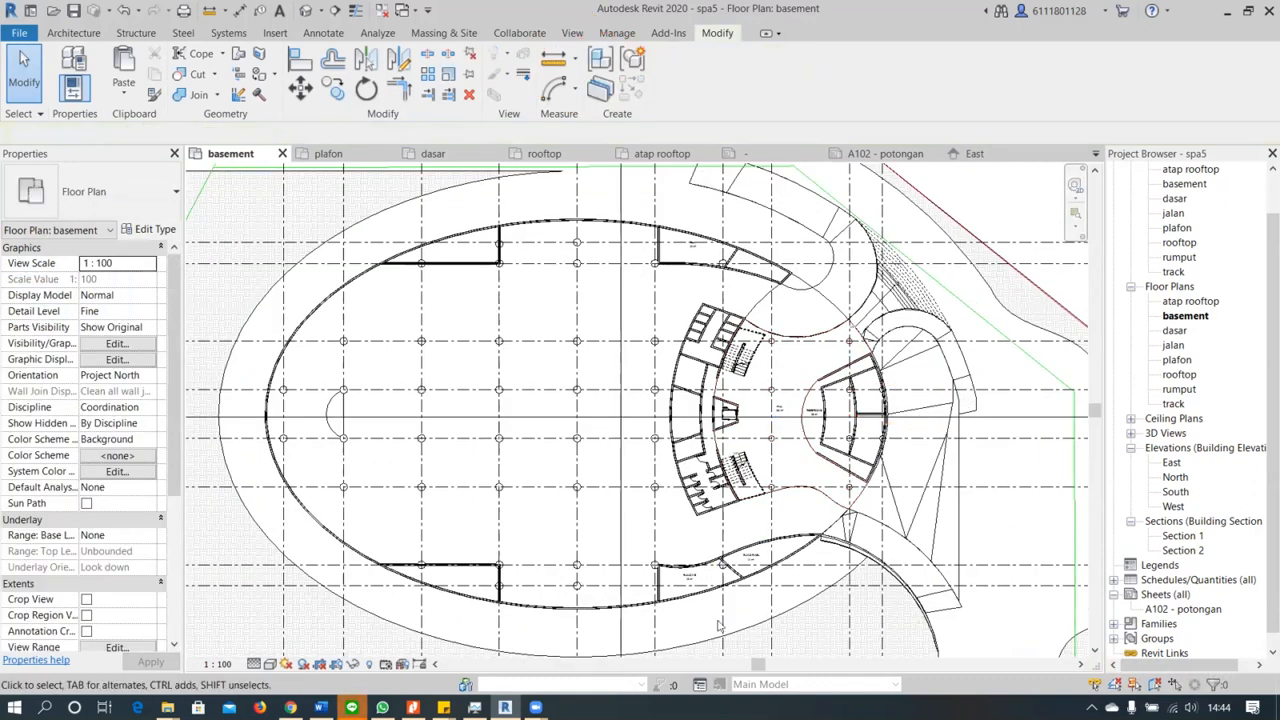
pyautogui.scroll(4, 757, 583)
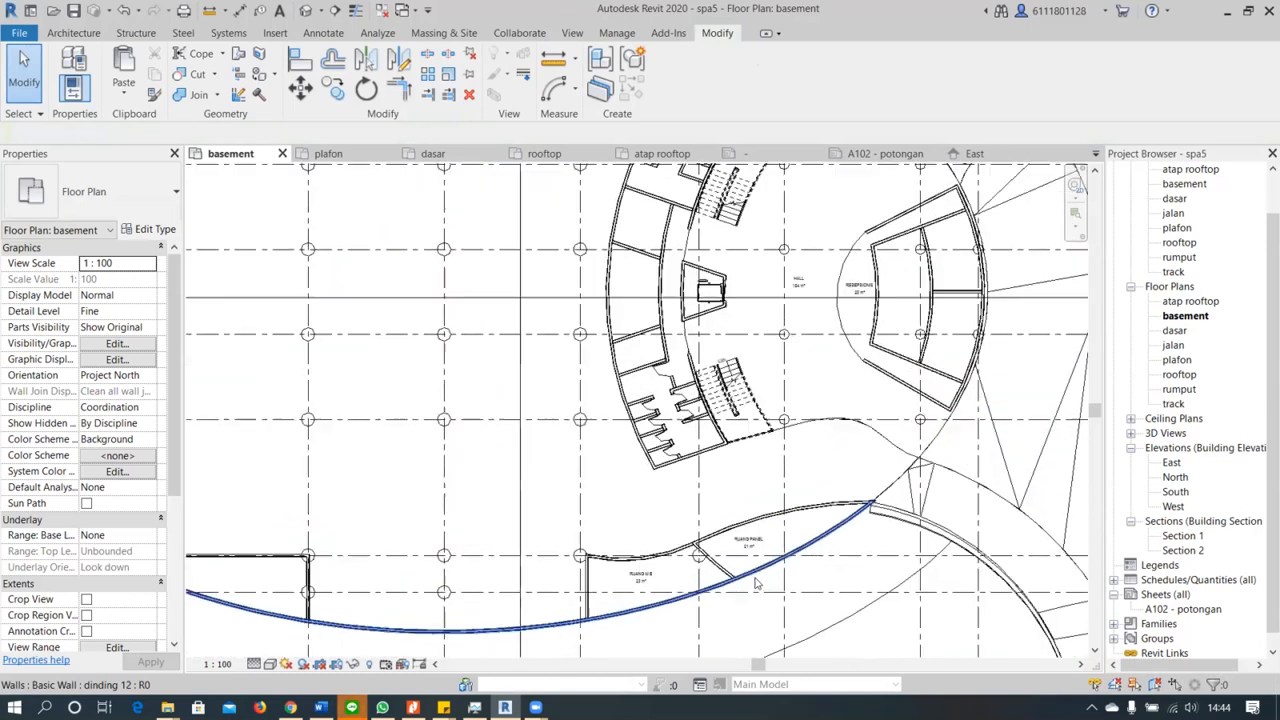
pyautogui.scroll(-2, 757, 585)
pyautogui.scroll(-2, 757, 583)
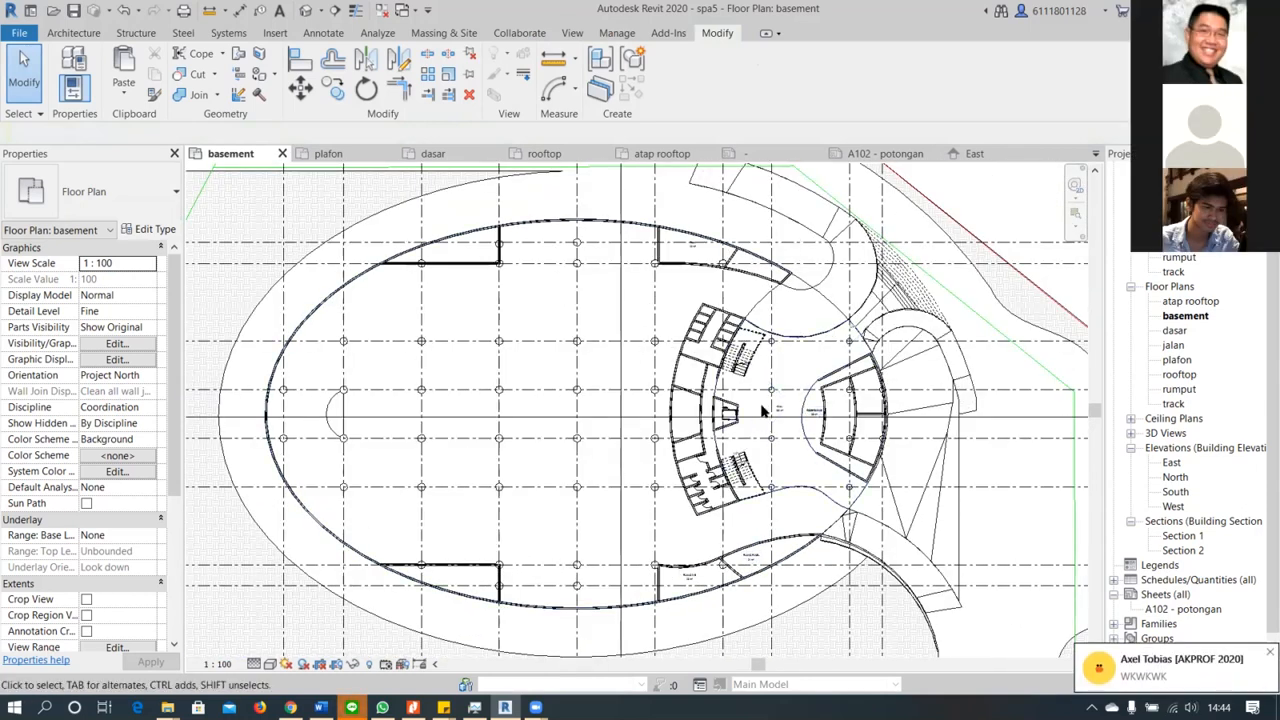
pyautogui.scroll(-2, 769, 410)
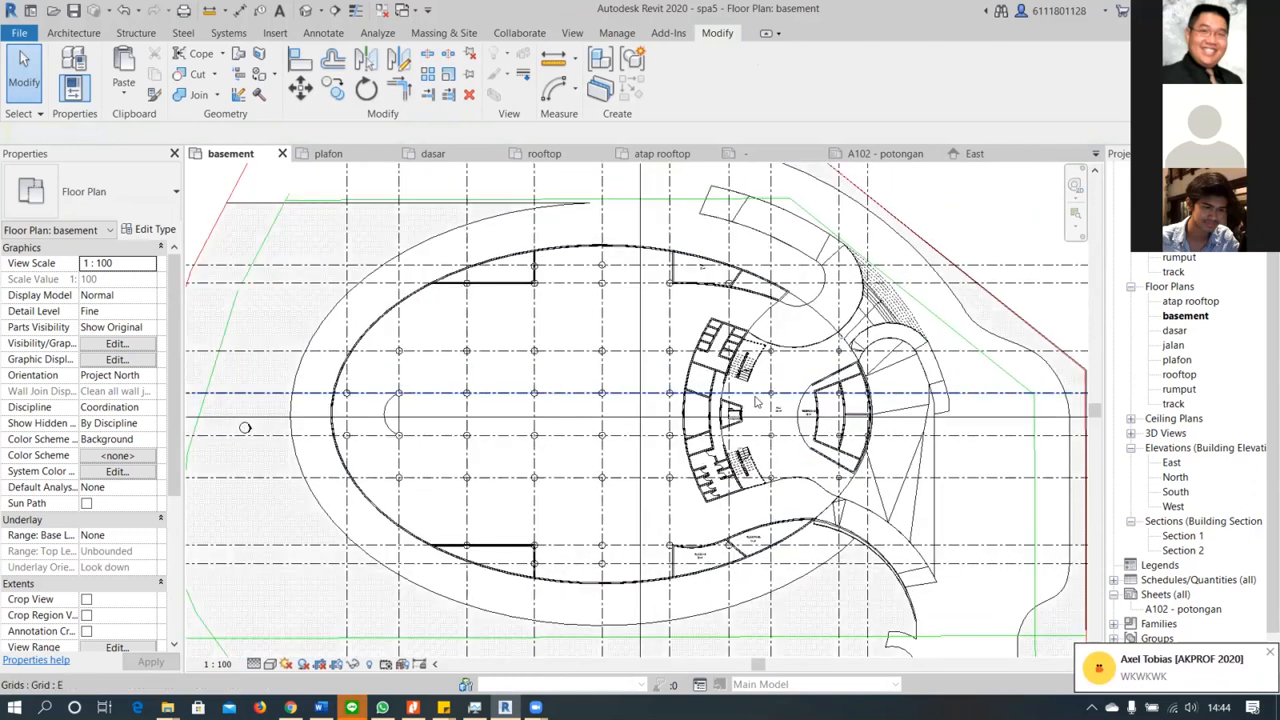
pyautogui.scroll(2, 757, 401)
pyautogui.moveTo(502, 381); pyautogui.dragTo(570, 360, button='middle')
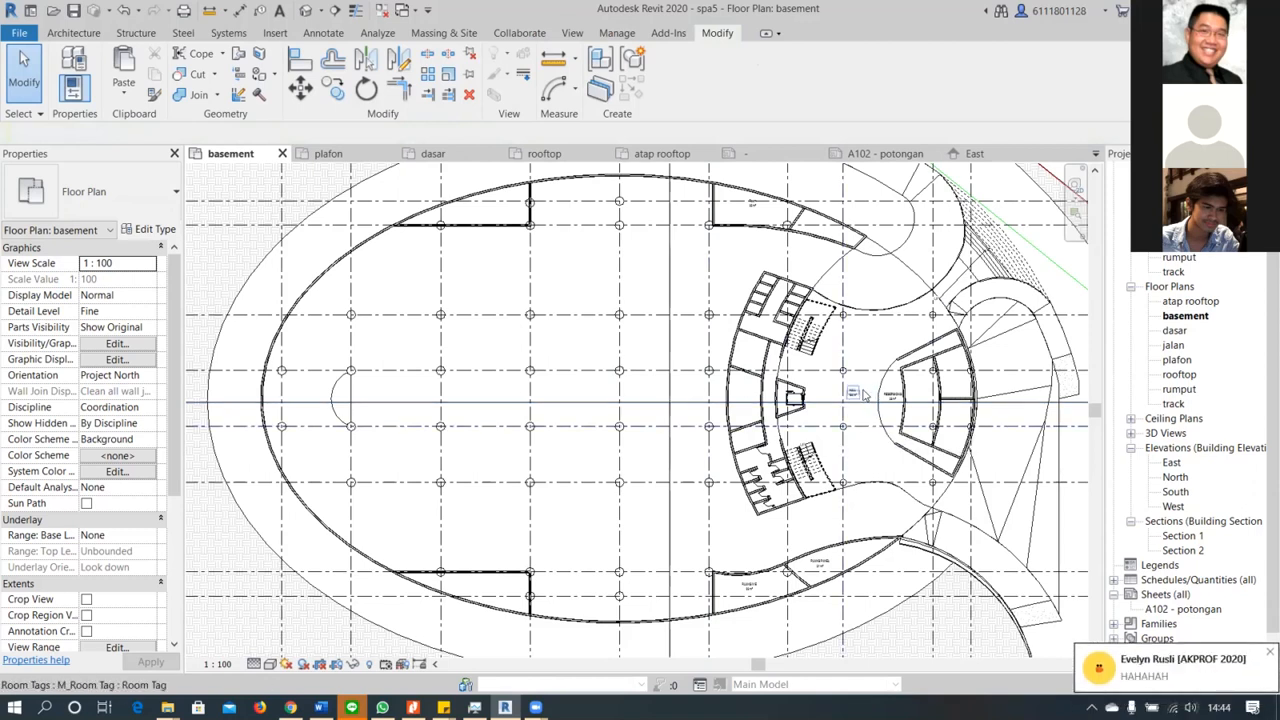
# Open the RESEPSIONIS room tag's family for editing and check the text size in the area label's 3mm type properties
pyautogui.scroll(5, 900, 398)
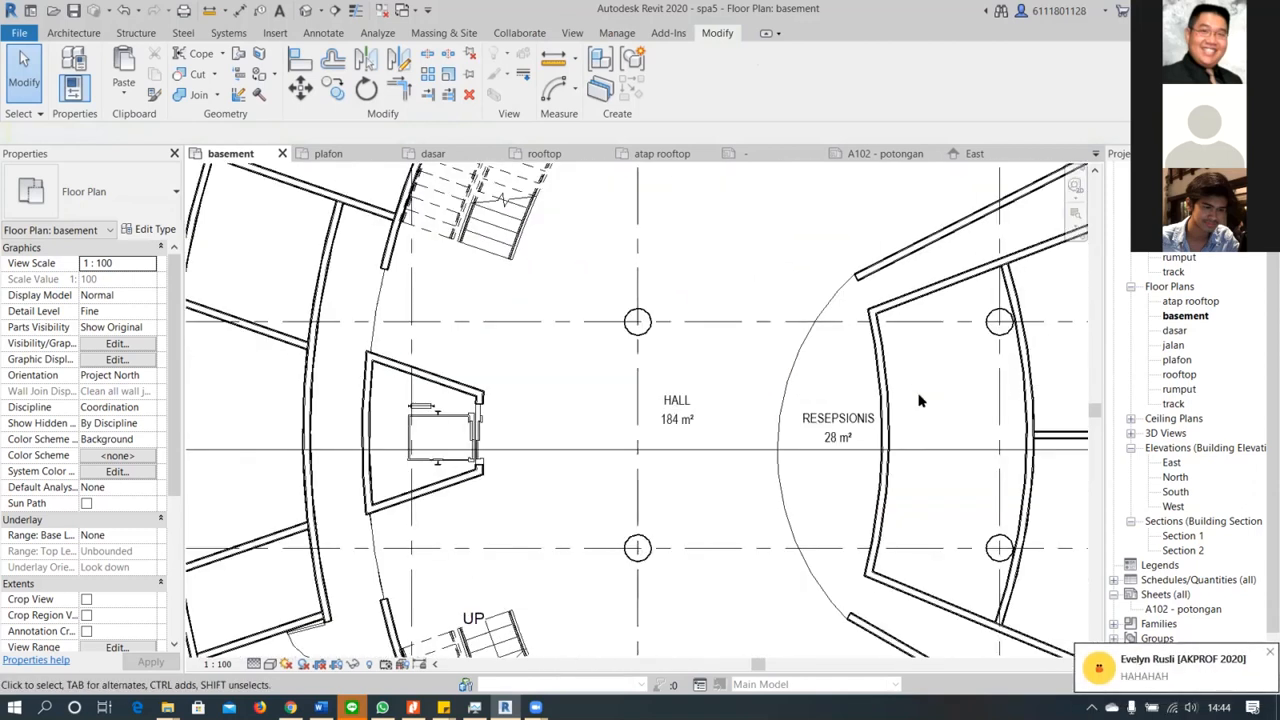
pyautogui.click(838, 421)
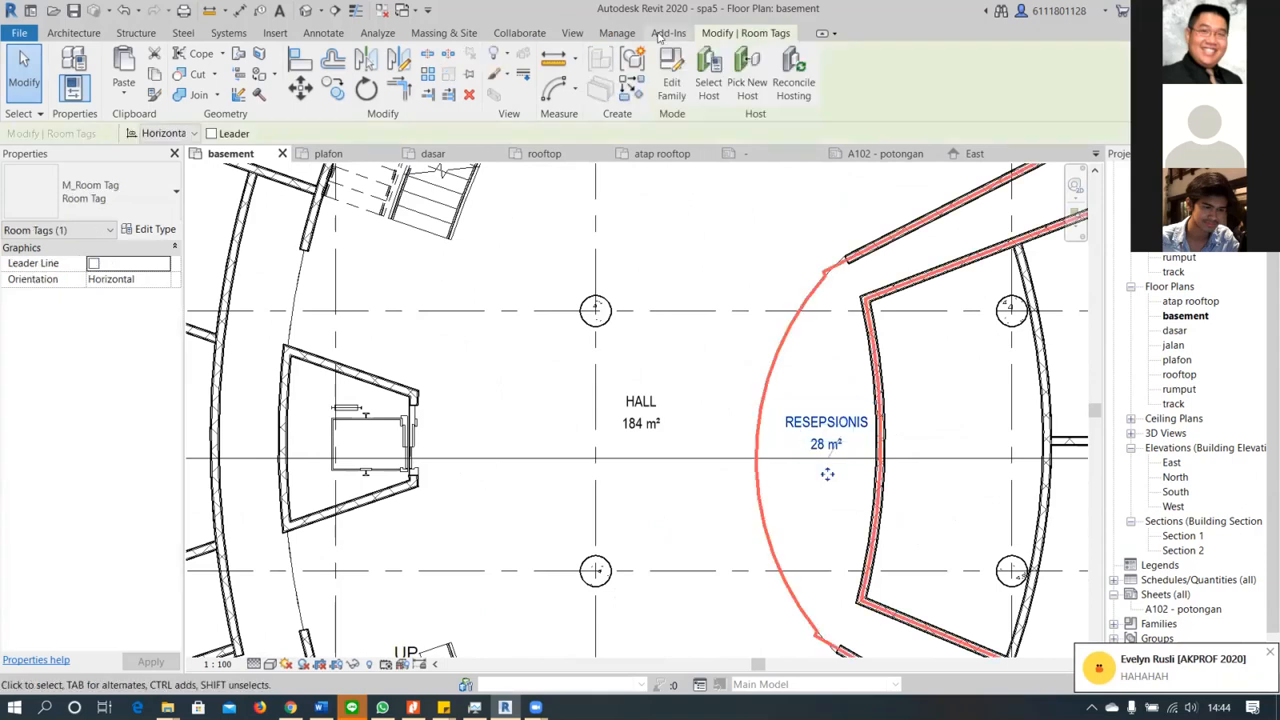
pyautogui.click(671, 78)
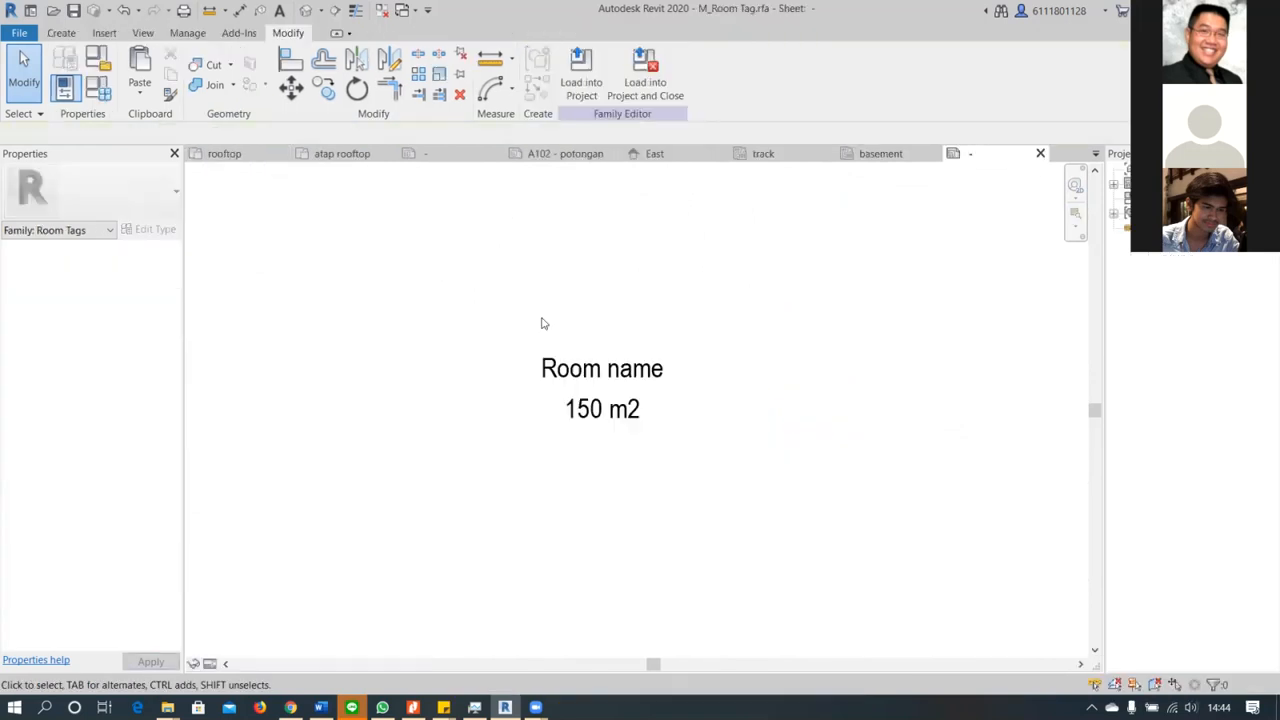
pyautogui.click(606, 374)
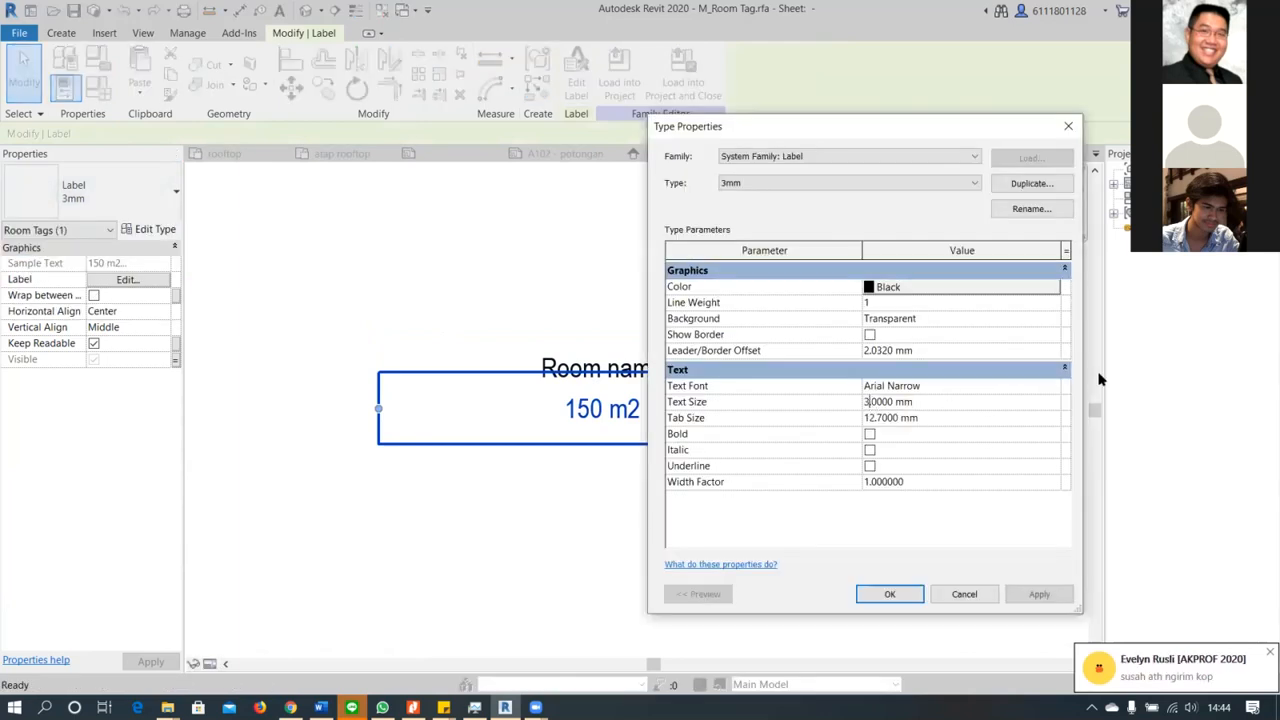
pyautogui.click(887, 596)
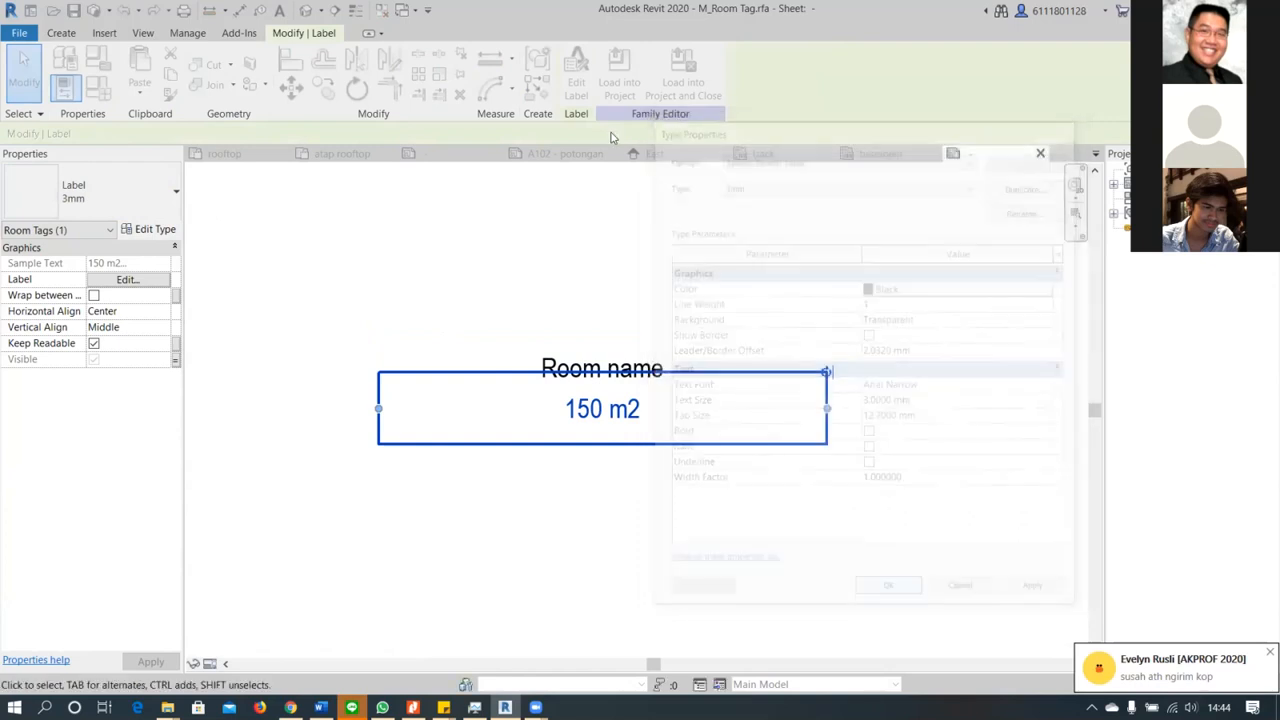
# Load the room tag family into spa5.rvt, overwriting the existing version
pyautogui.click(620, 85)
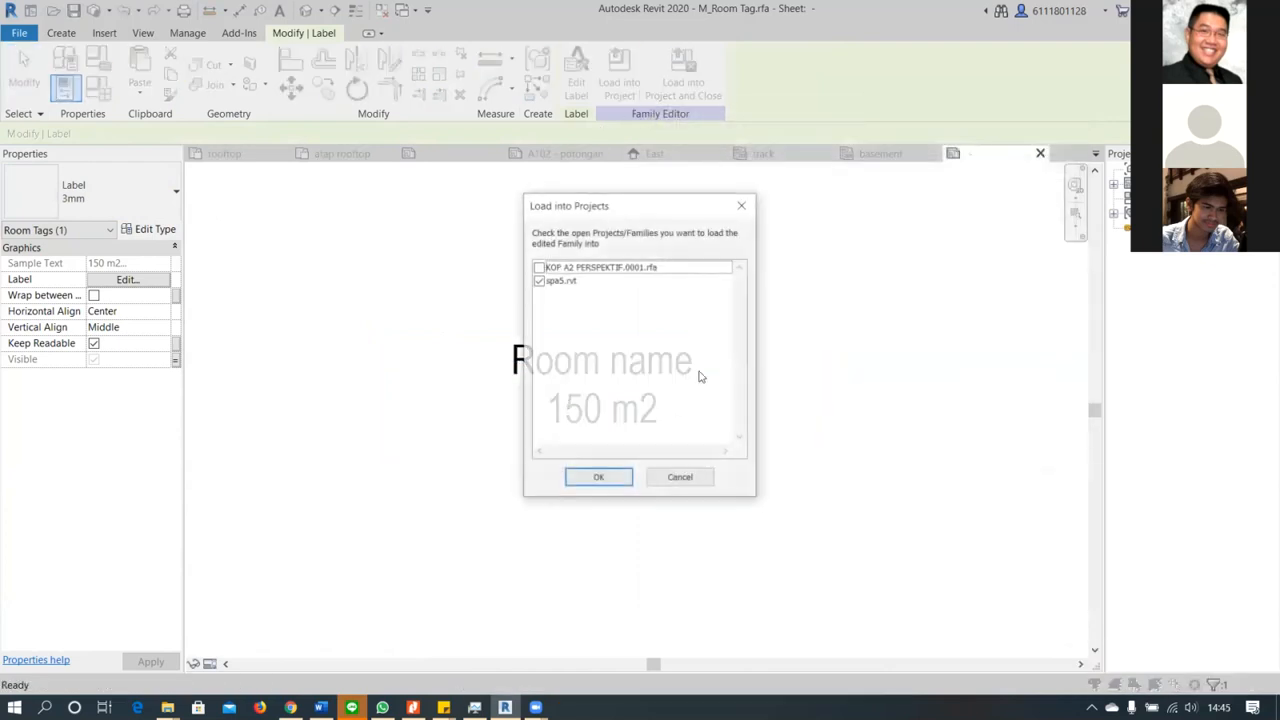
pyautogui.click(598, 479)
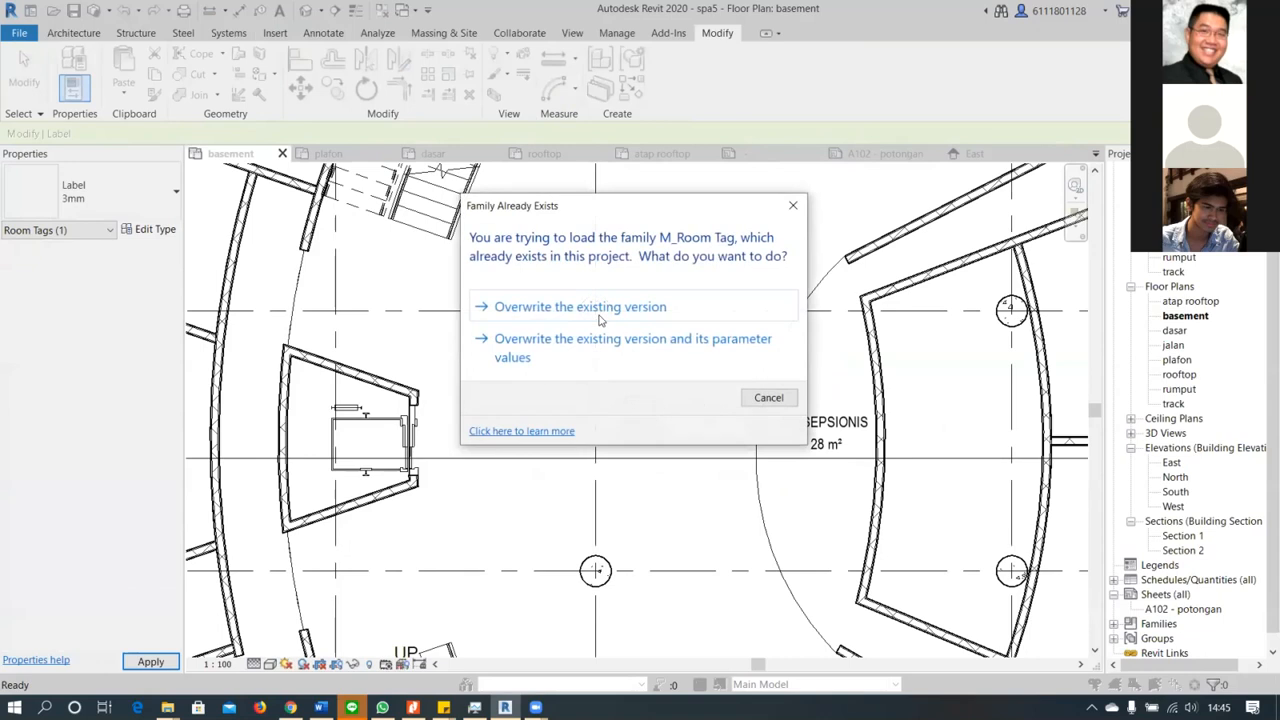
pyautogui.click(585, 306)
# Check how the reloaded HALL and RESEPSIONIS room tags read within the basement plan
pyautogui.scroll(-5, 829, 470)
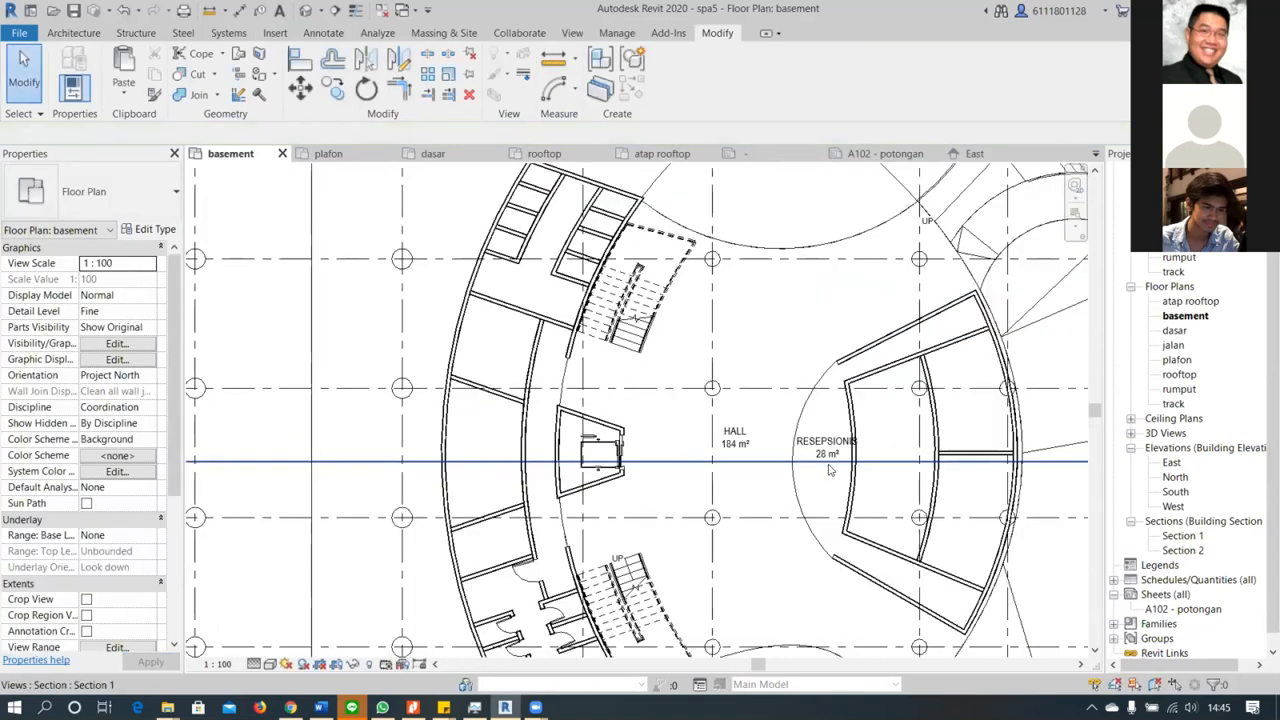
pyautogui.scroll(-2, 831, 466)
pyautogui.scroll(1, 831, 466)
pyautogui.moveTo(895, 500); pyautogui.dragTo(715, 480, button='middle')
pyautogui.moveTo(984, 474); pyautogui.dragTo(890, 456, button='middle')
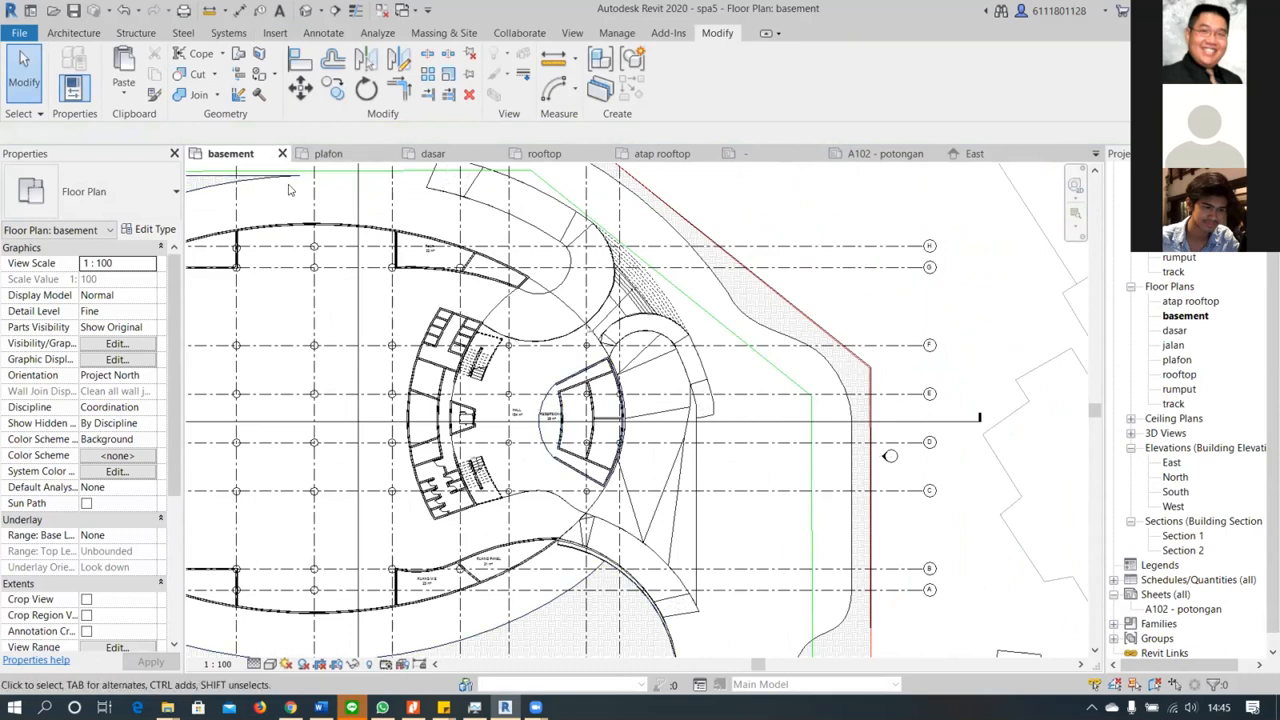
pyautogui.hotkey('alt', 'Tab')
pyautogui.hotkey('alt', 'Tab')
pyautogui.press('Escape')
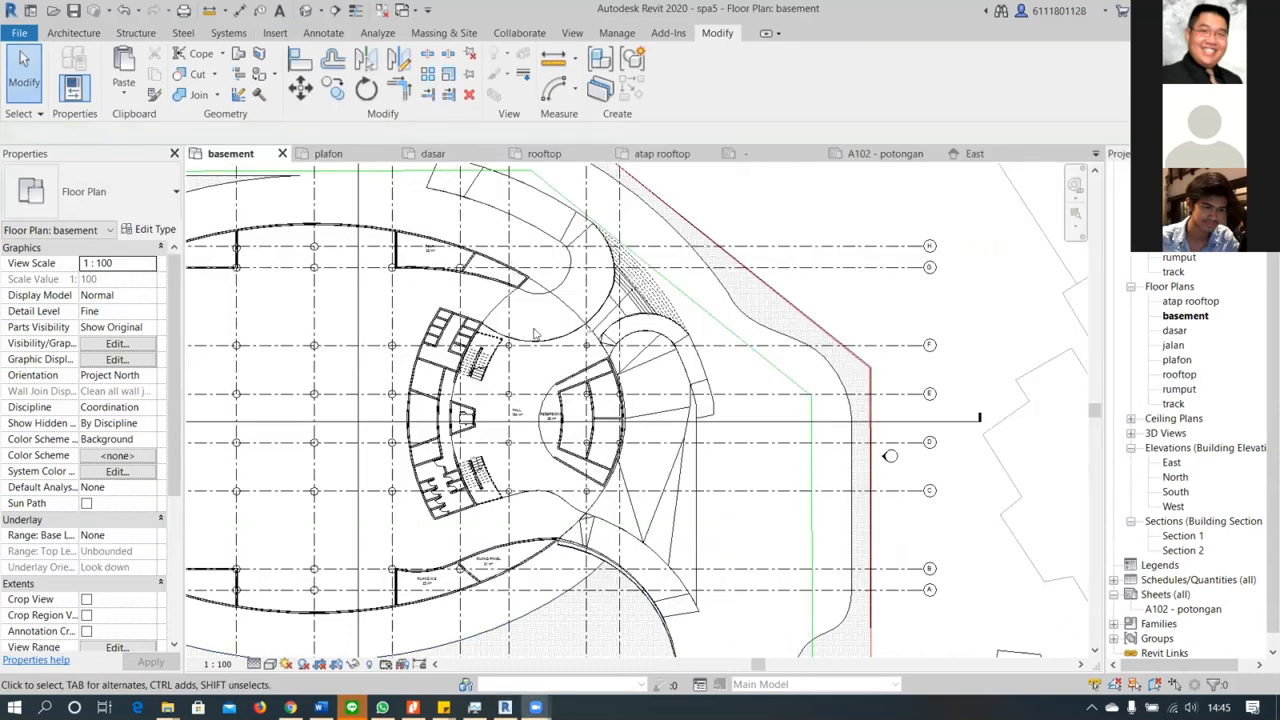
pyautogui.scroll(4, 503, 430)
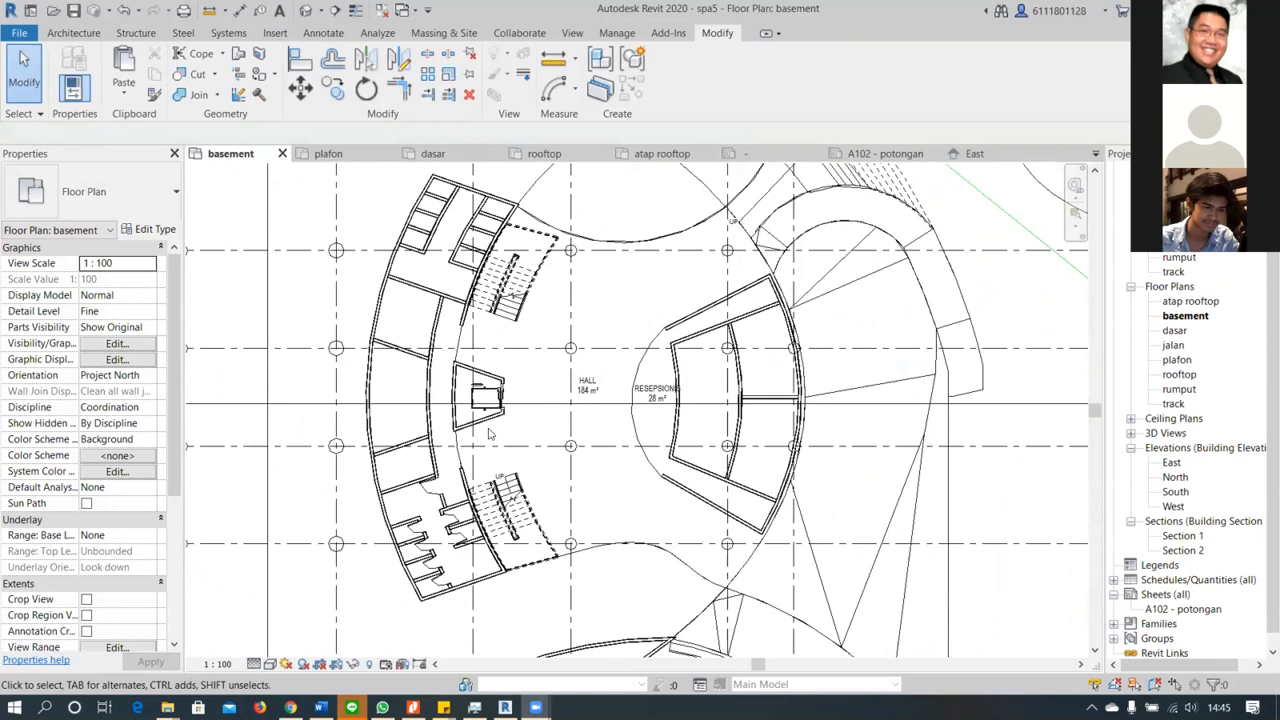
pyautogui.scroll(-2, 578, 430)
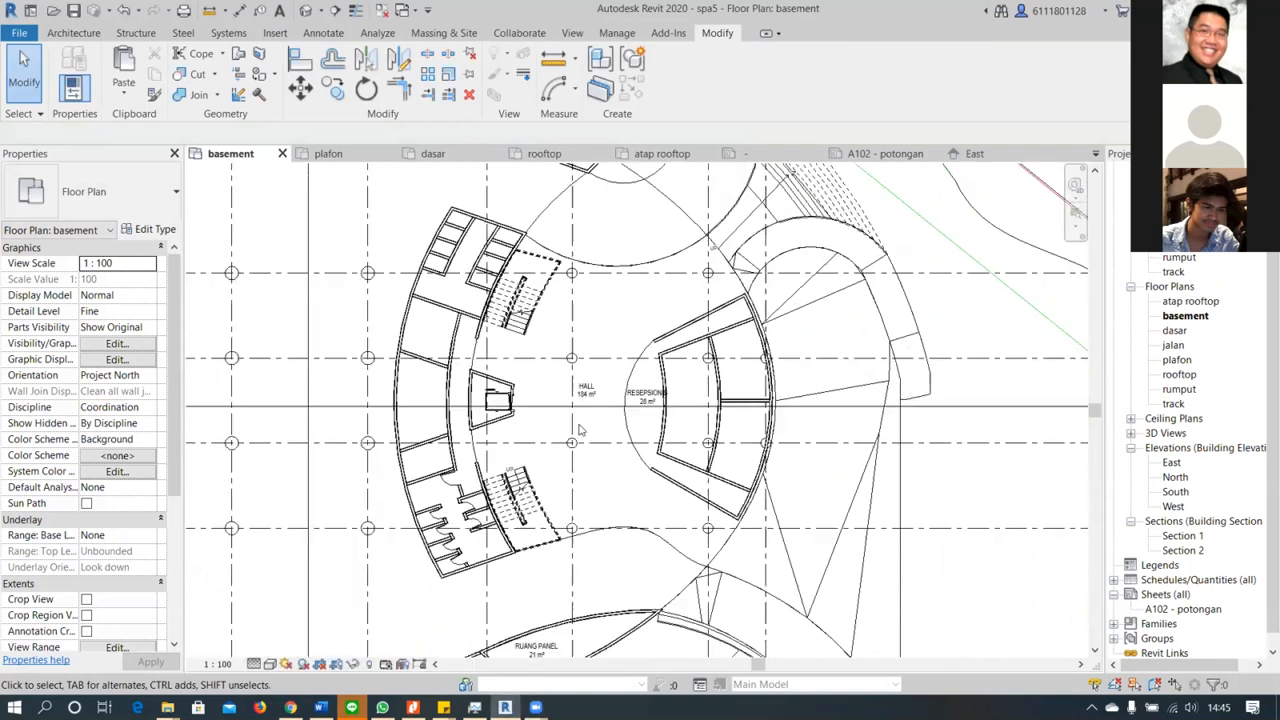
pyautogui.scroll(-5, 700, 456)
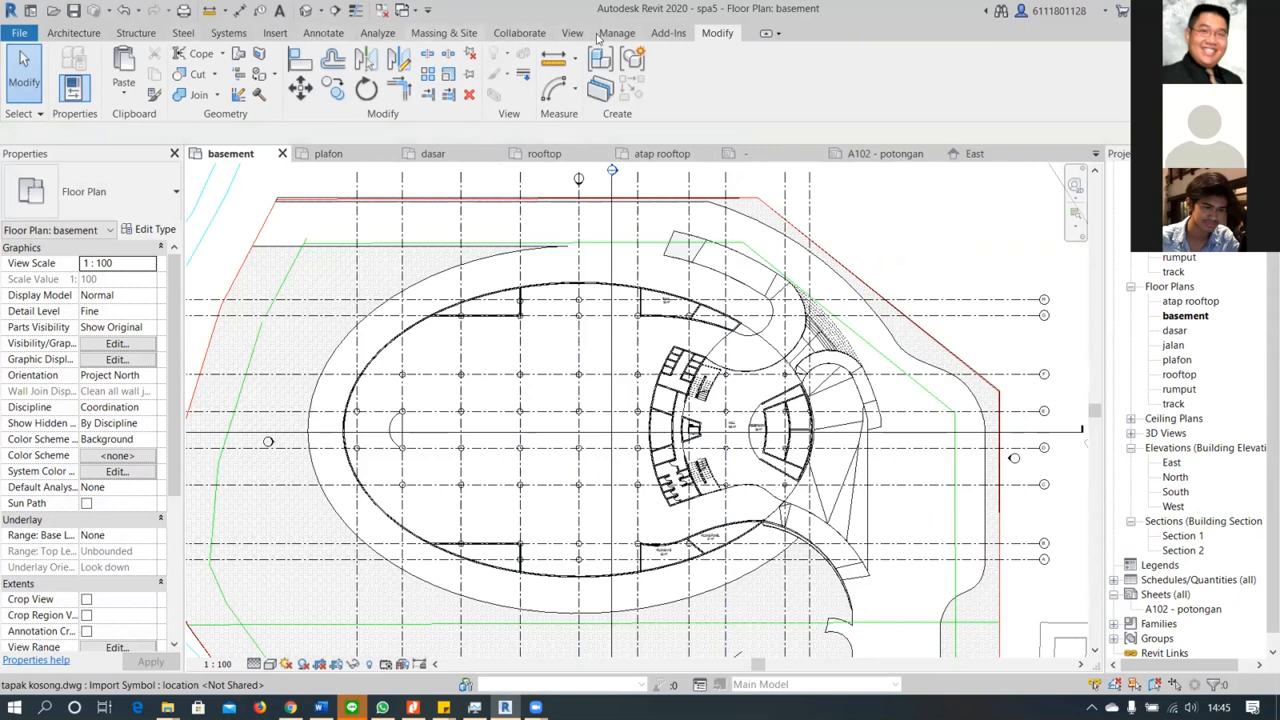
# Load the M_RPC Beetle family from the Entourage folder of the US Metric library into the project
pyautogui.click(275, 33)
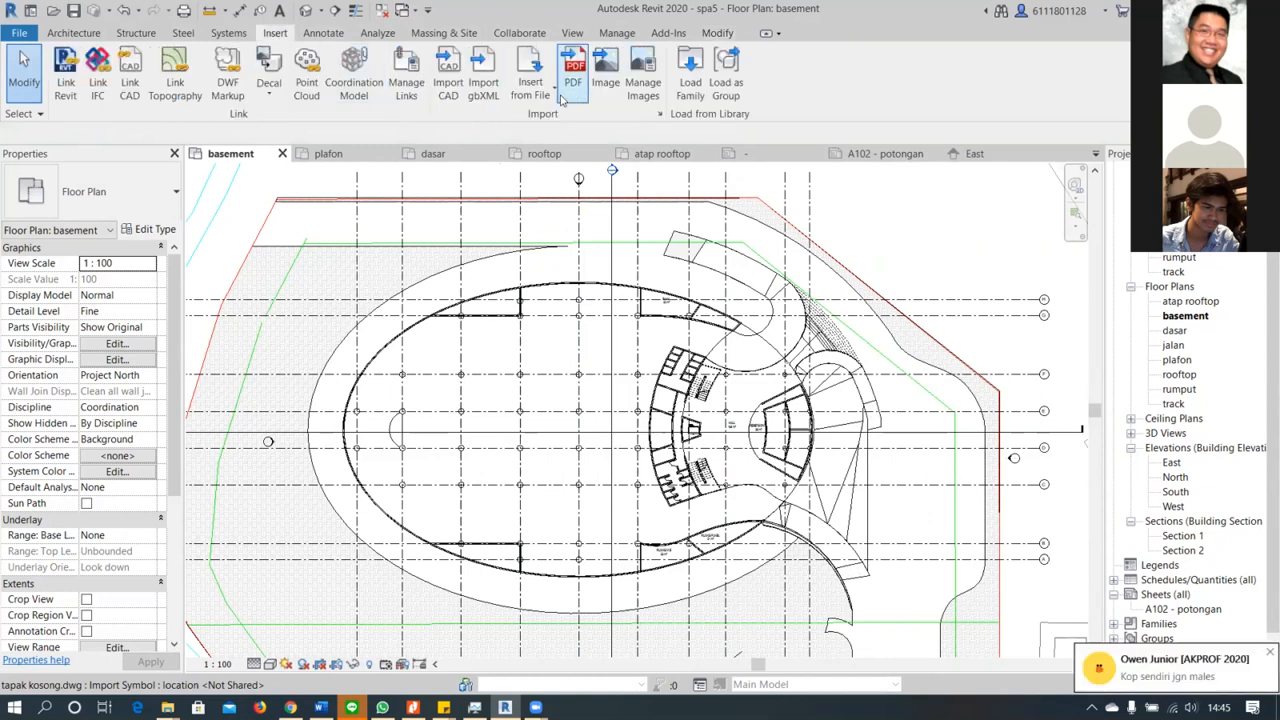
pyautogui.click(688, 75)
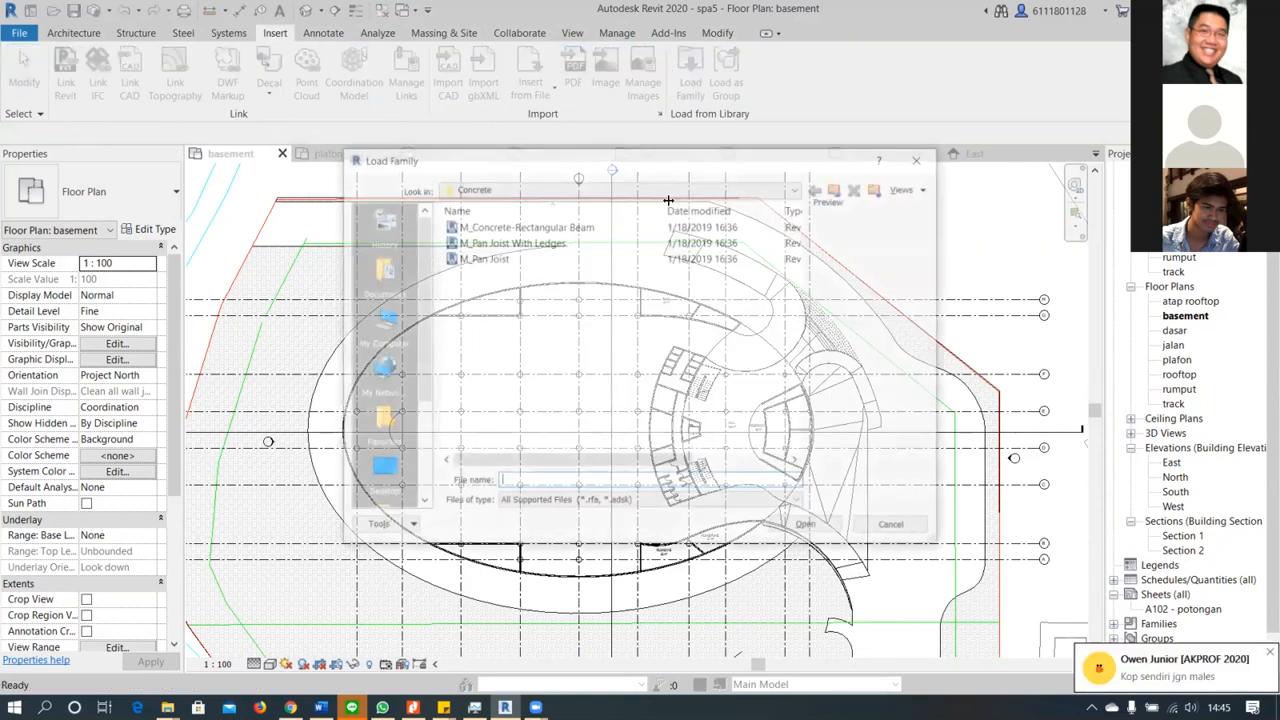
pyautogui.click(837, 189)
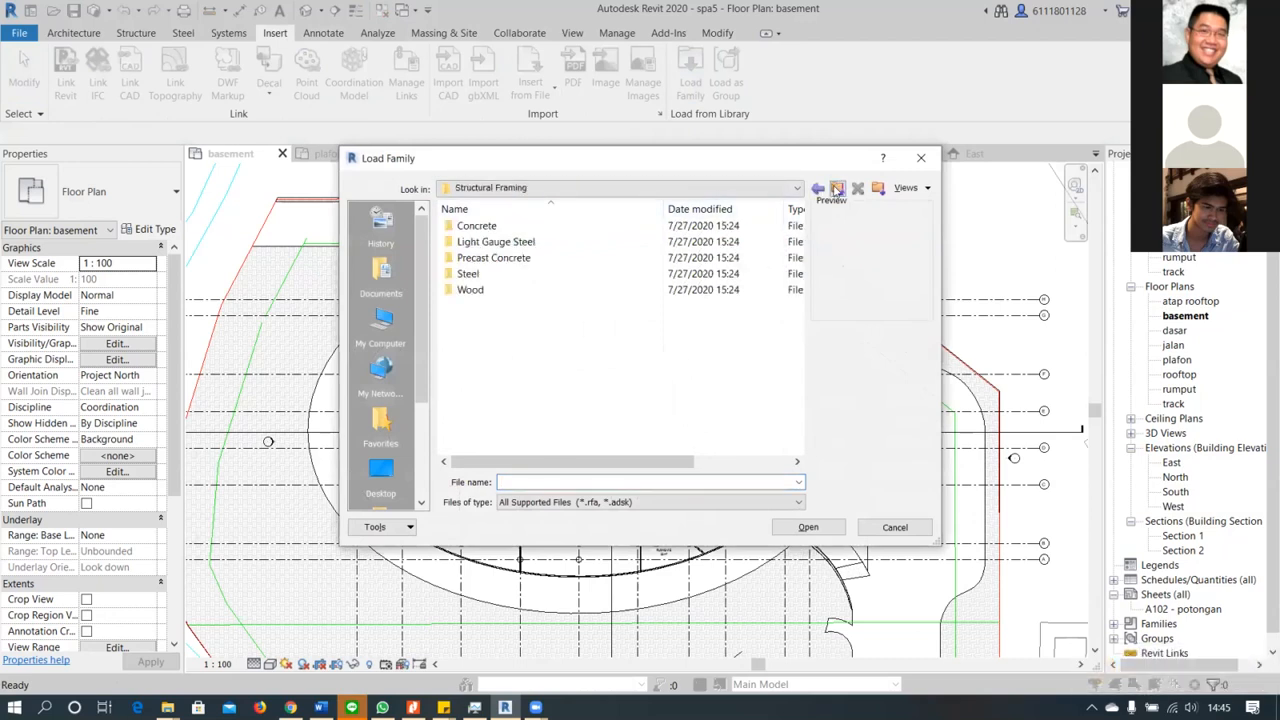
pyautogui.click(837, 189)
pyautogui.scroll(-8, 455, 400)
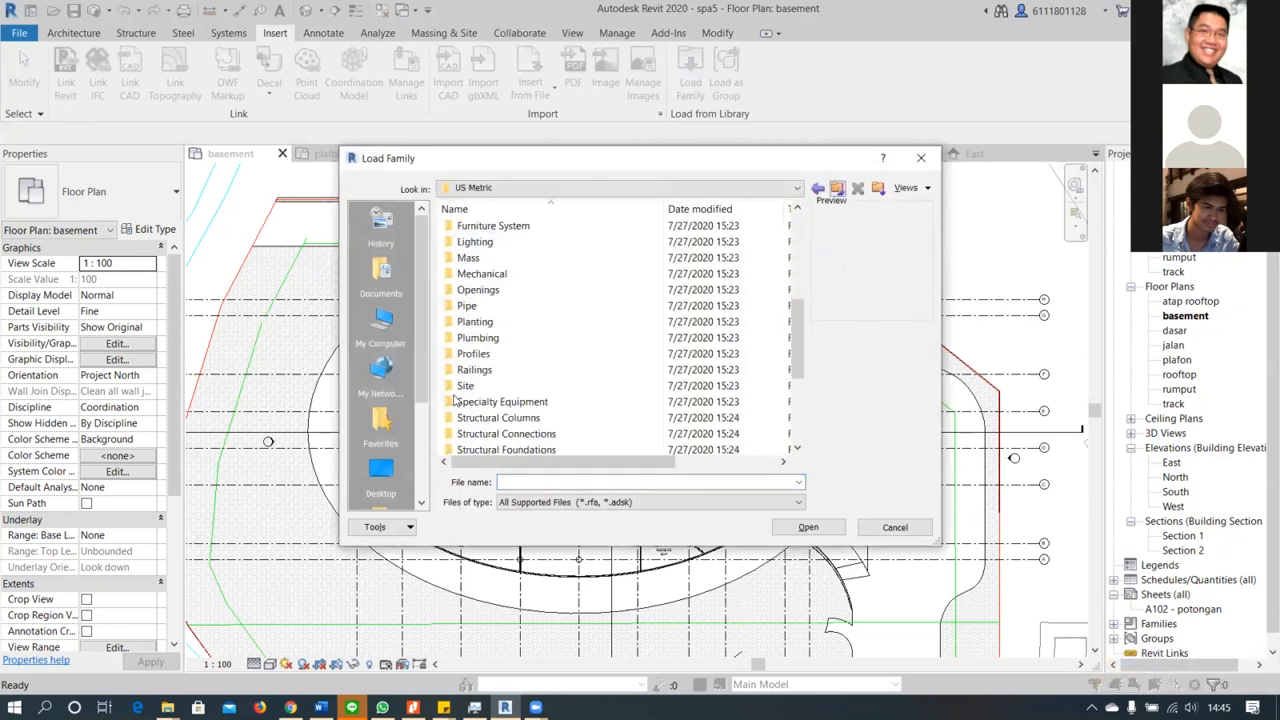
pyautogui.scroll(8, 455, 400)
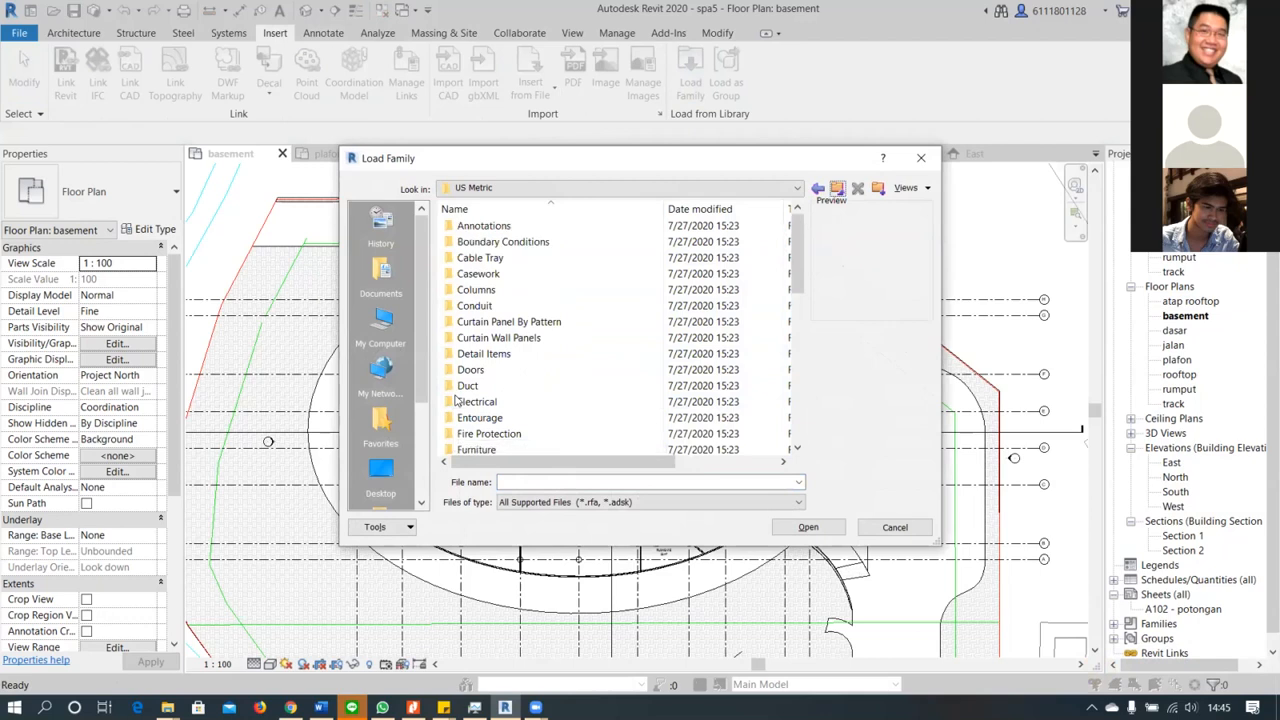
pyautogui.doubleClick(508, 417)
pyautogui.click(500, 226)
pyautogui.click(509, 245)
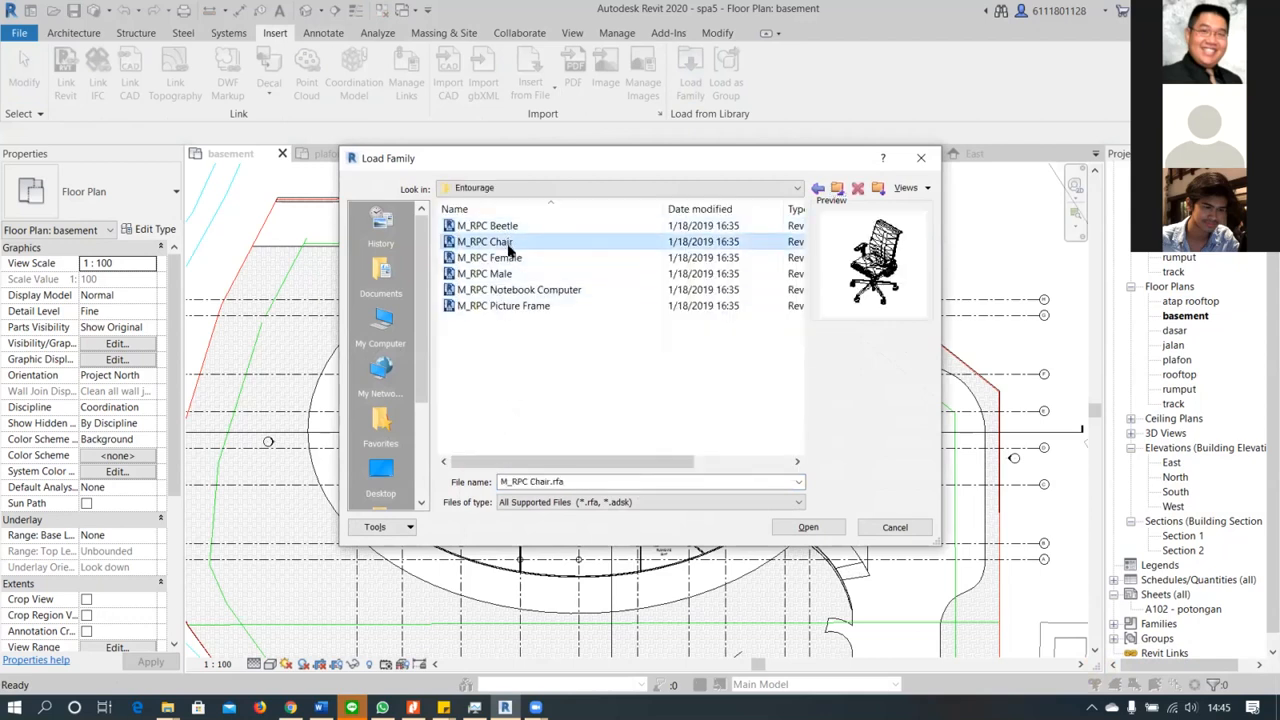
pyautogui.click(522, 258)
pyautogui.click(542, 228)
pyautogui.click(806, 527)
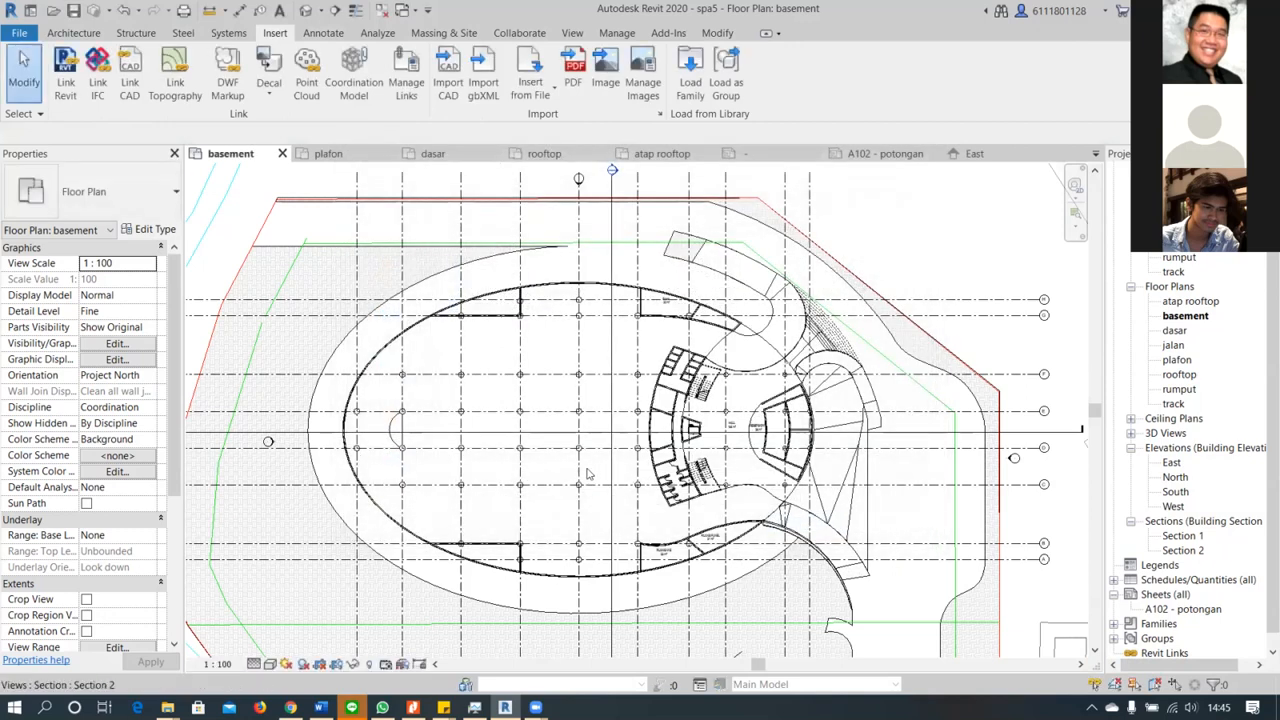
# Place an M_RPC Beetle component on the basement level, between the columns beside the curved toilet block
pyautogui.scroll(3, 588, 474)
pyautogui.scroll(-5, 620, 480)
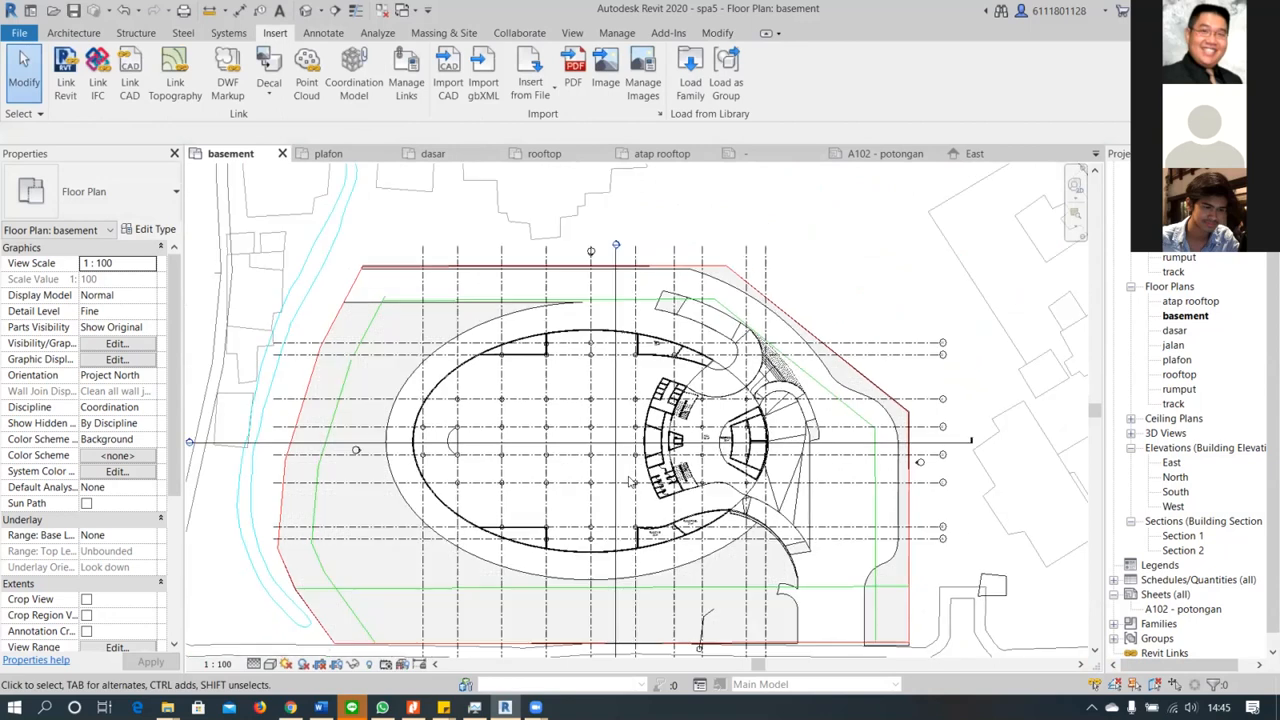
pyautogui.scroll(-1, 590, 475)
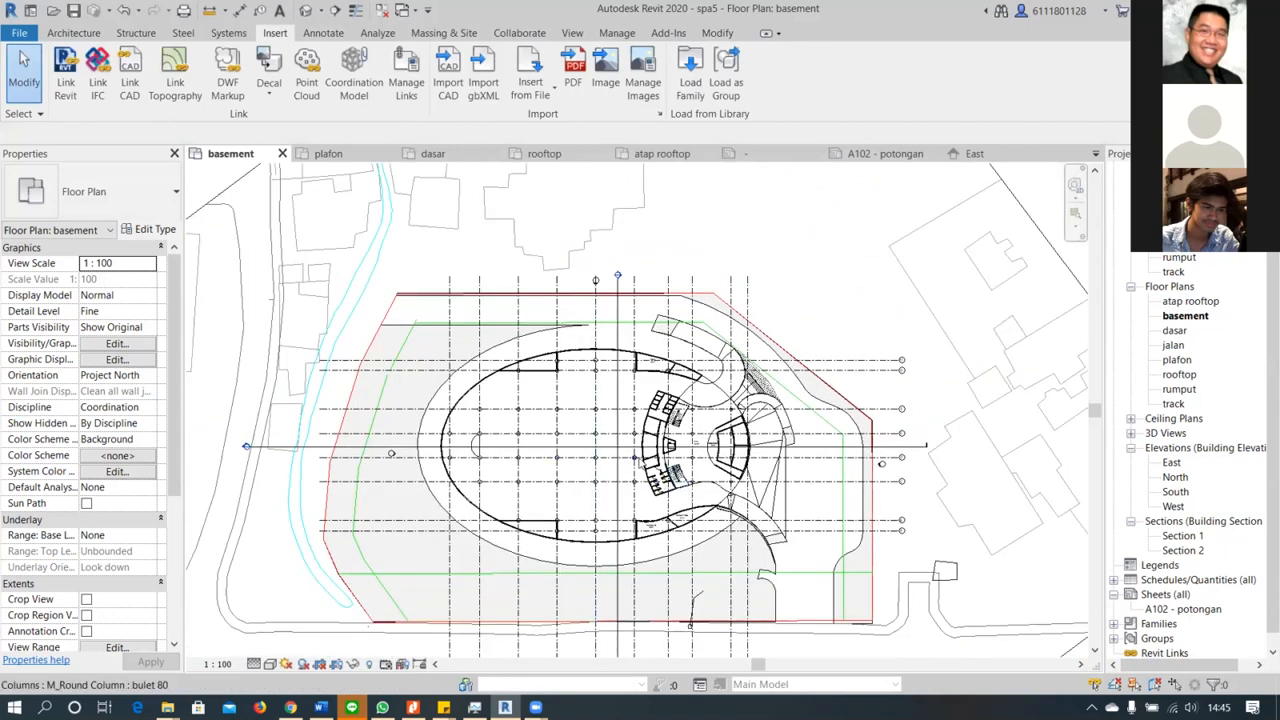
pyautogui.click(78, 33)
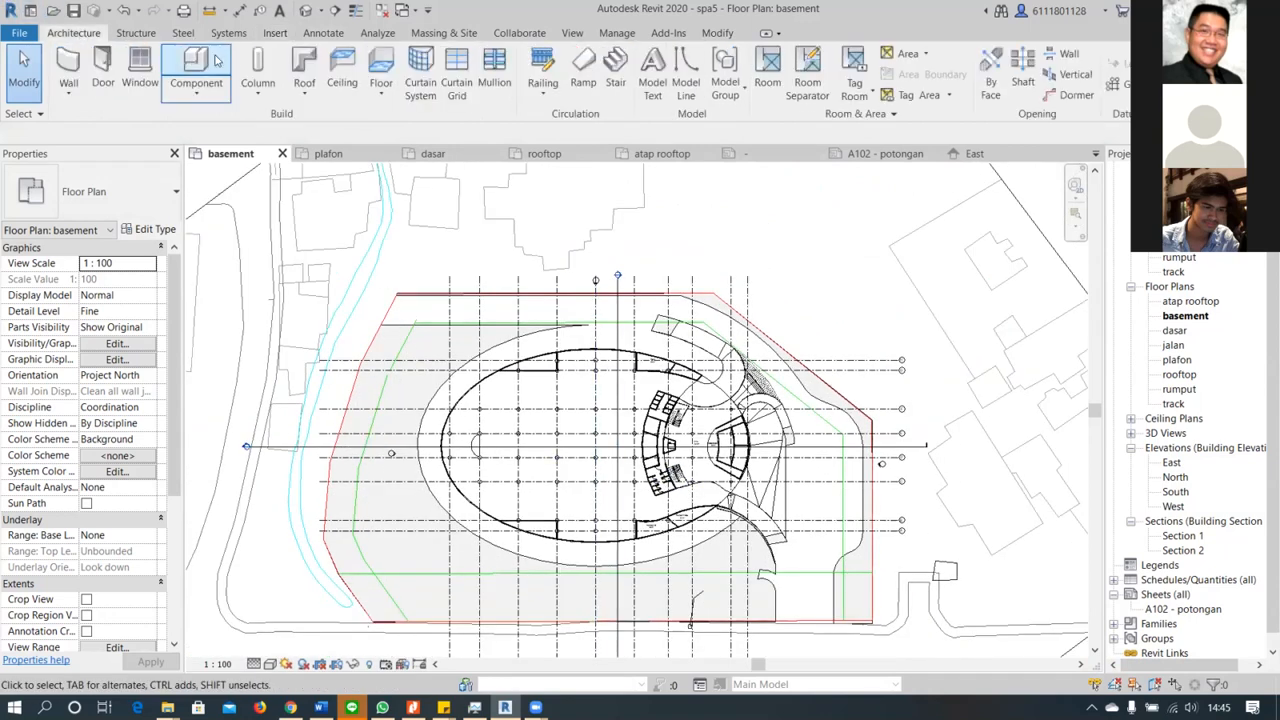
pyautogui.click(215, 62)
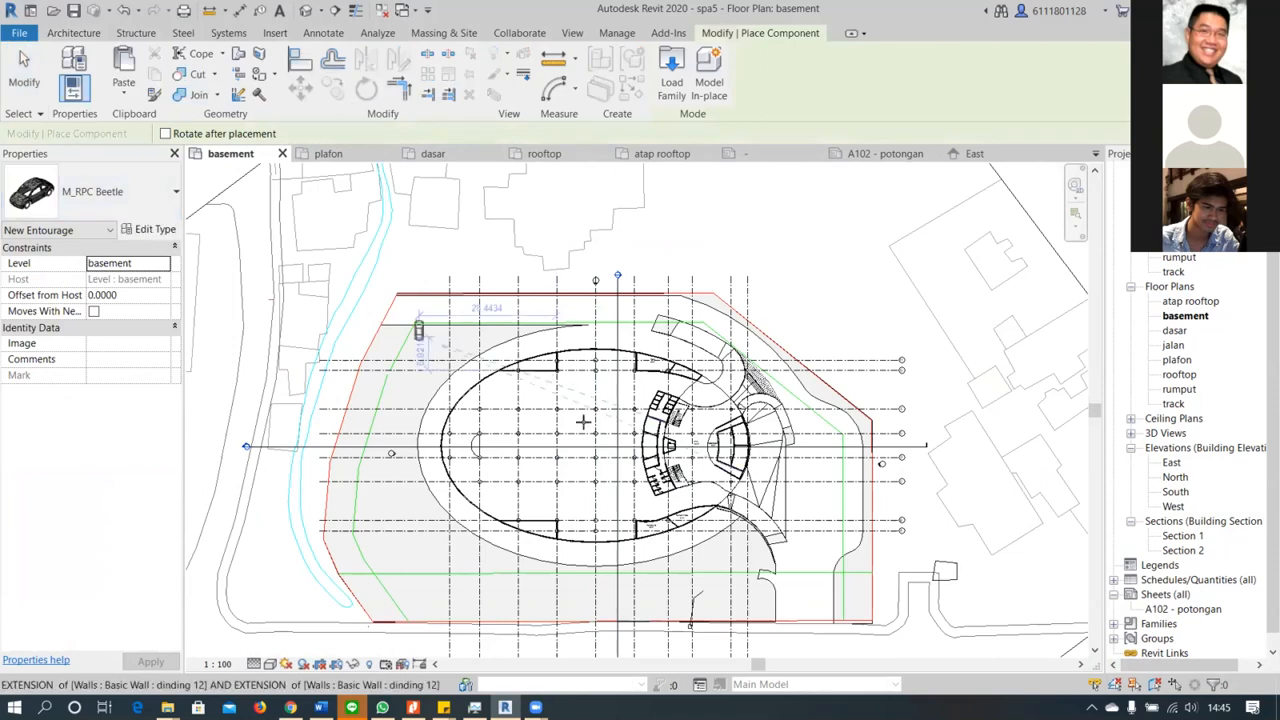
pyautogui.scroll(6, 595, 450)
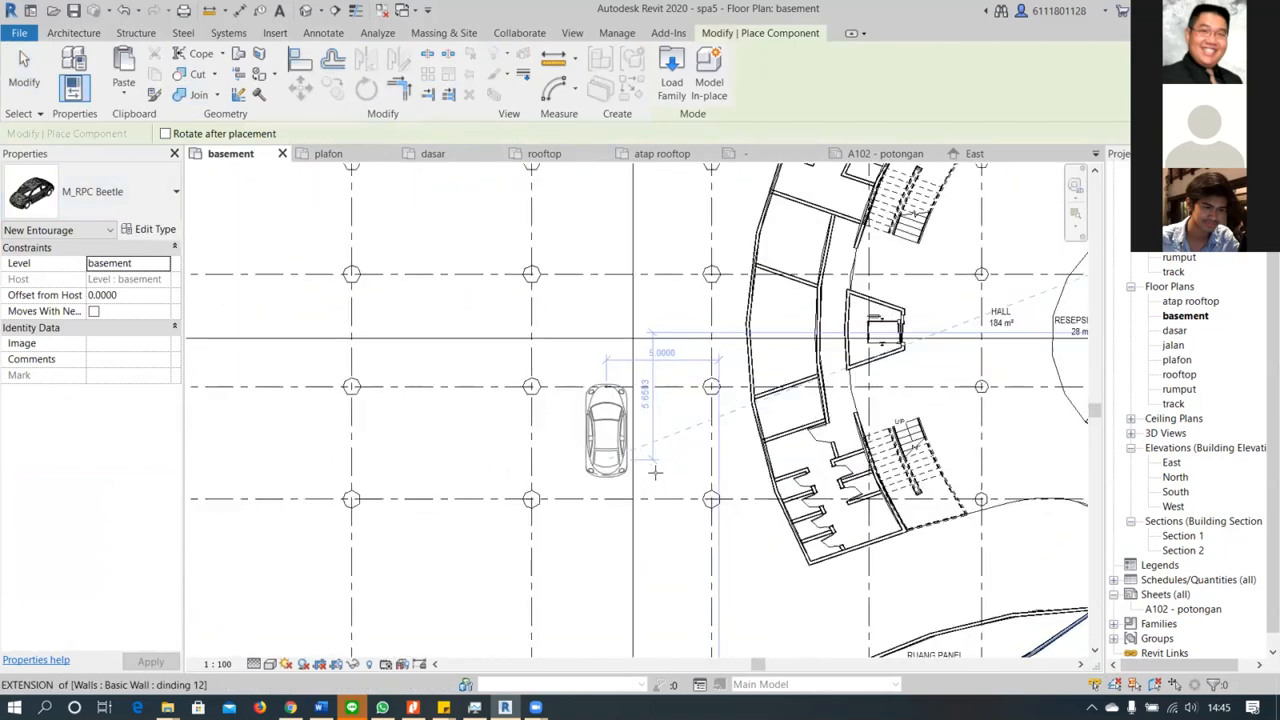
pyautogui.click(662, 474)
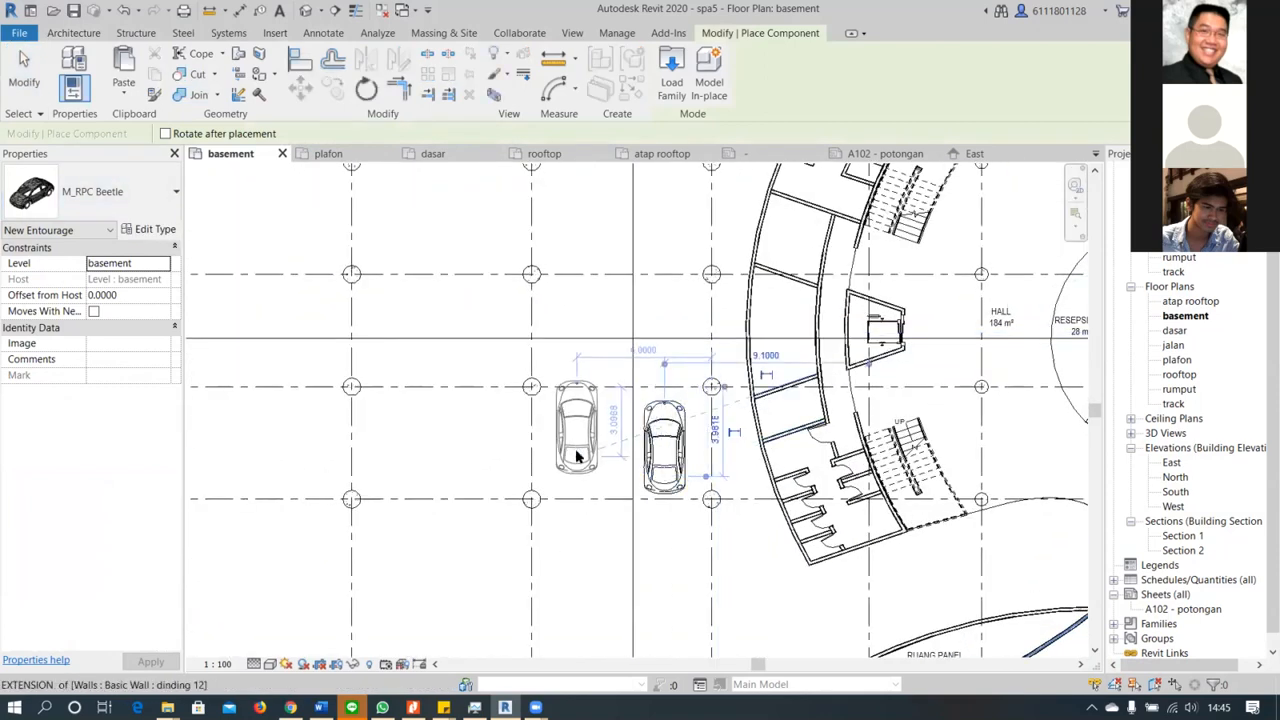
# Place three more M_RPC Beetle cars side by side in the neighbouring column bay, aligned with the first car
pyautogui.hotkey('alt', 'Tab')
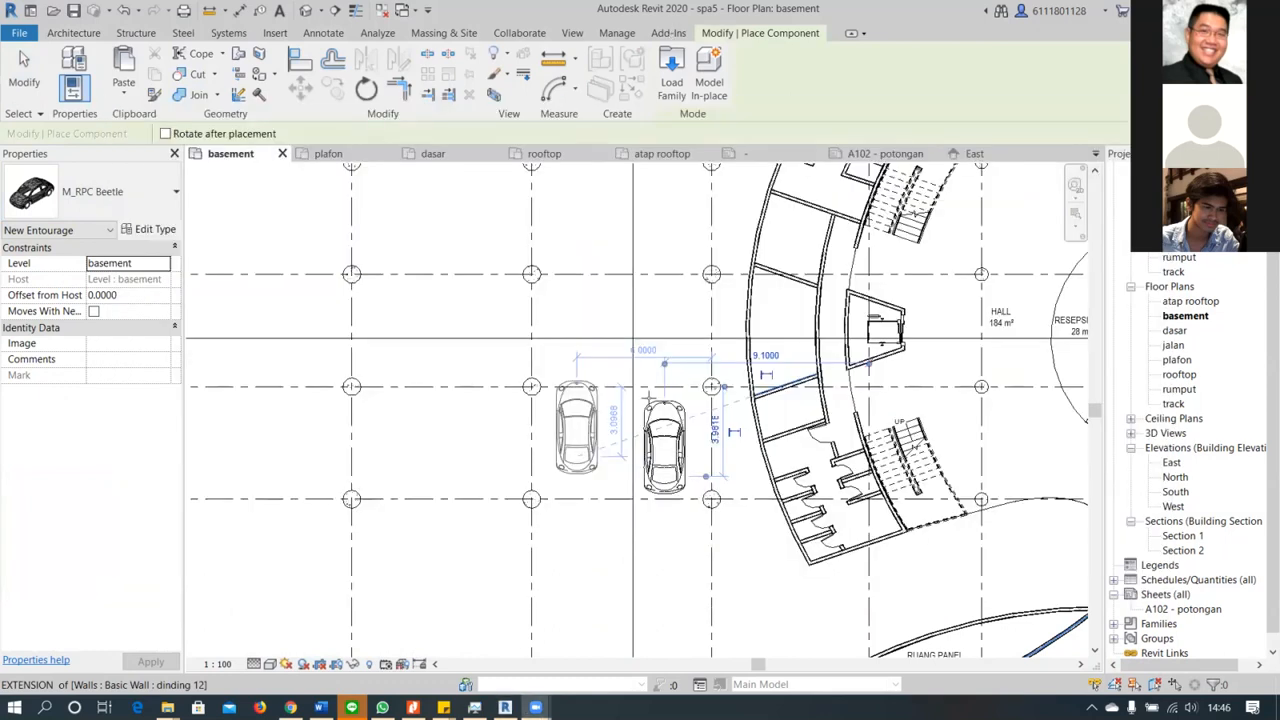
pyautogui.scroll(-2, 530, 450)
pyautogui.moveTo(609, 295); pyautogui.dragTo(685, 123, button='middle')
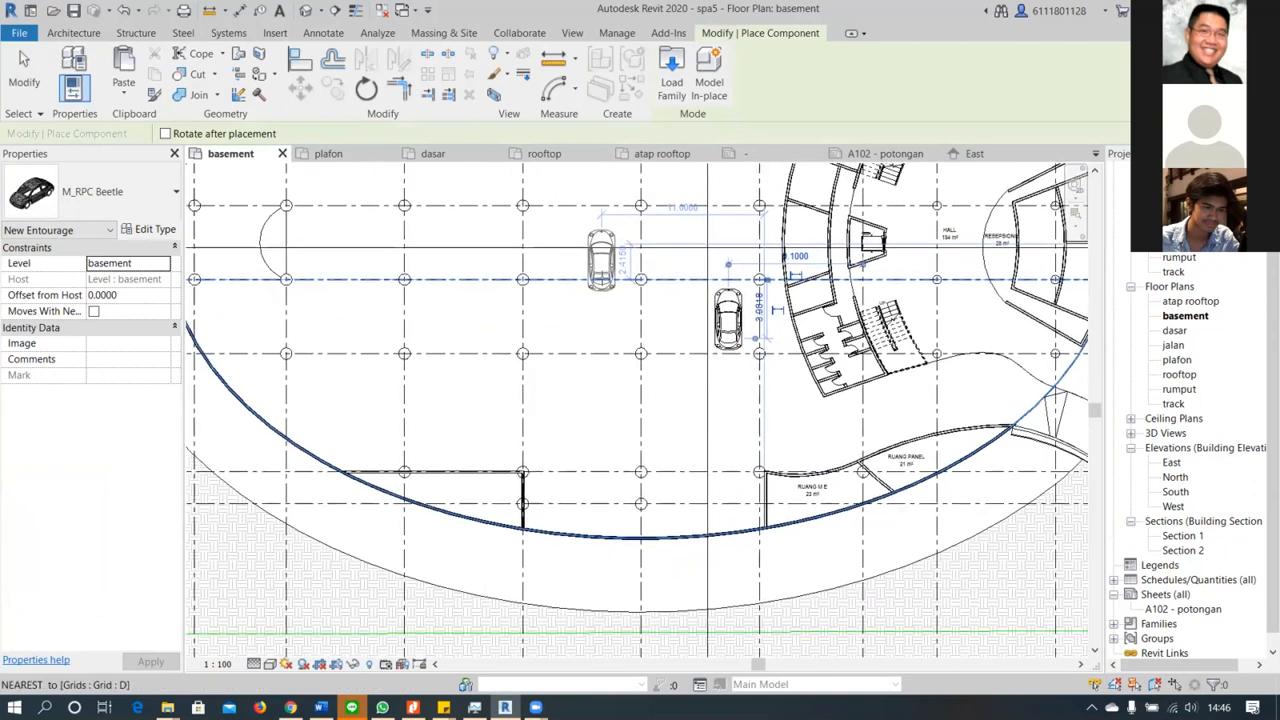
pyautogui.scroll(2, 640, 282)
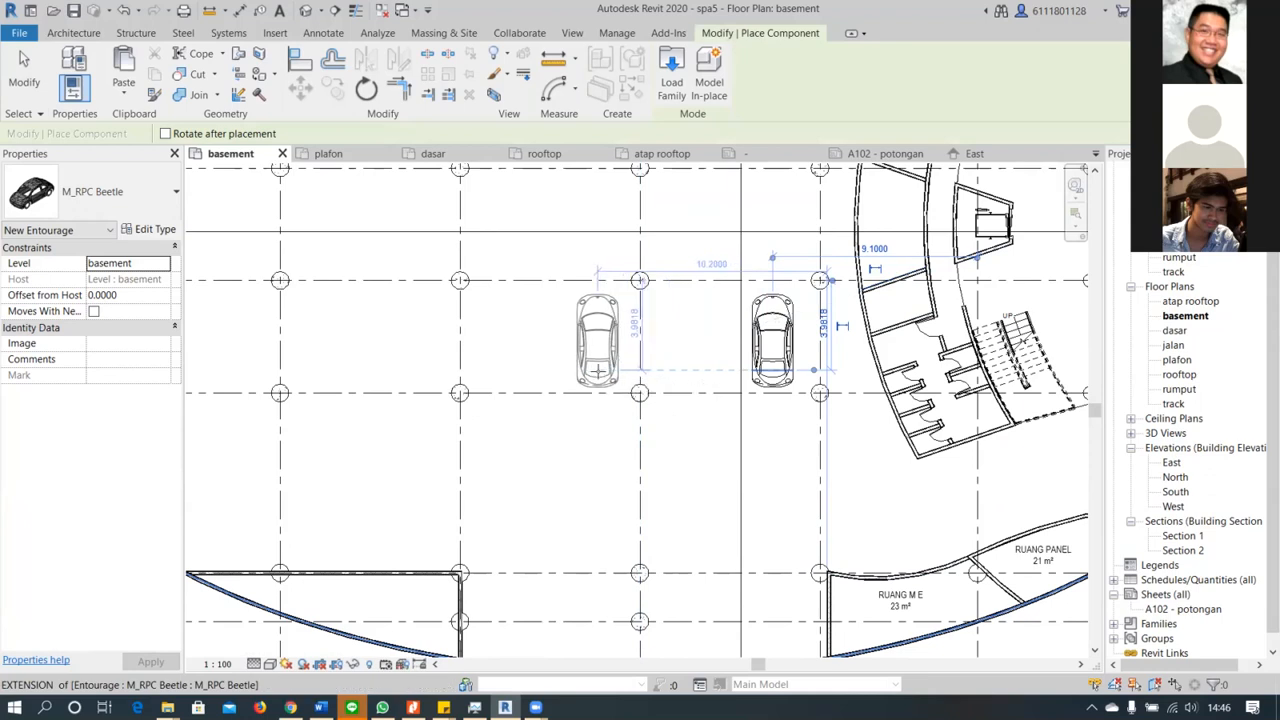
pyautogui.click(597, 372)
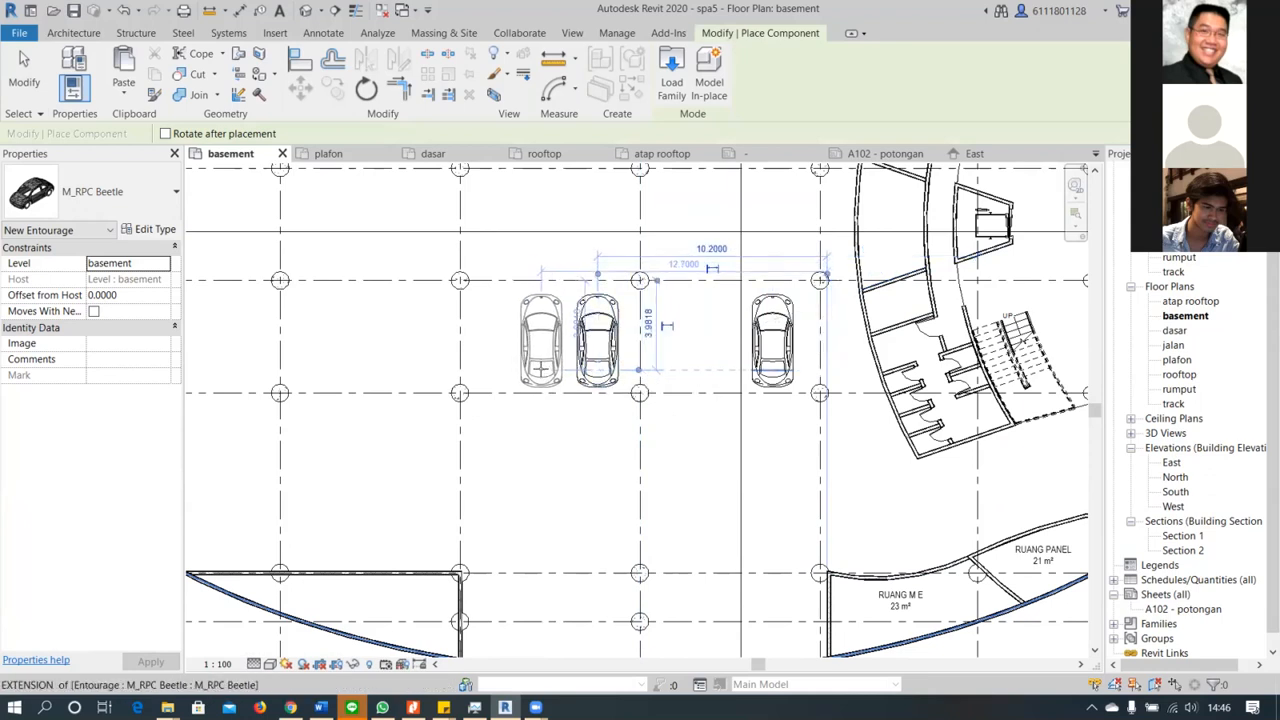
pyautogui.click(541, 370)
pyautogui.click(489, 370)
pyautogui.scroll(3, 493, 366)
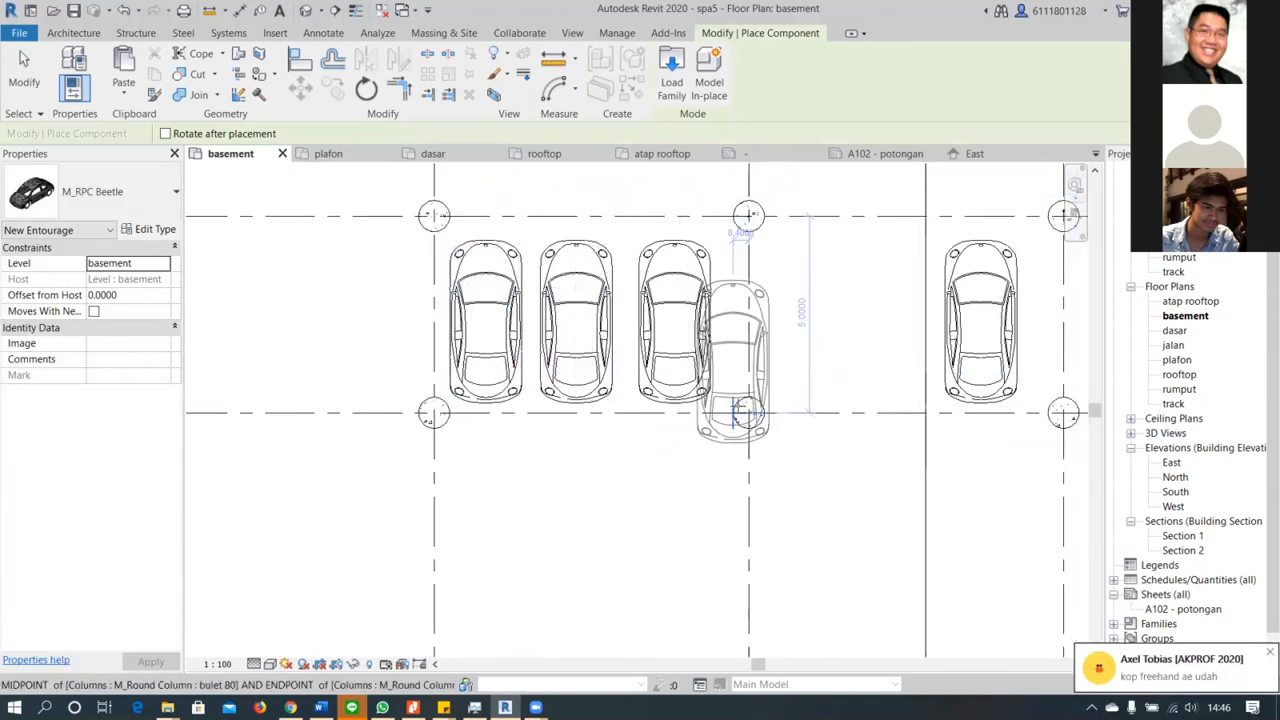
# Place two M_RPC Beetle cars against the curved outer wall, in the column bay beside RUANG M E
pyautogui.scroll(-3, 737, 408)
pyautogui.moveTo(814, 431); pyautogui.dragTo(833, 370, button='middle')
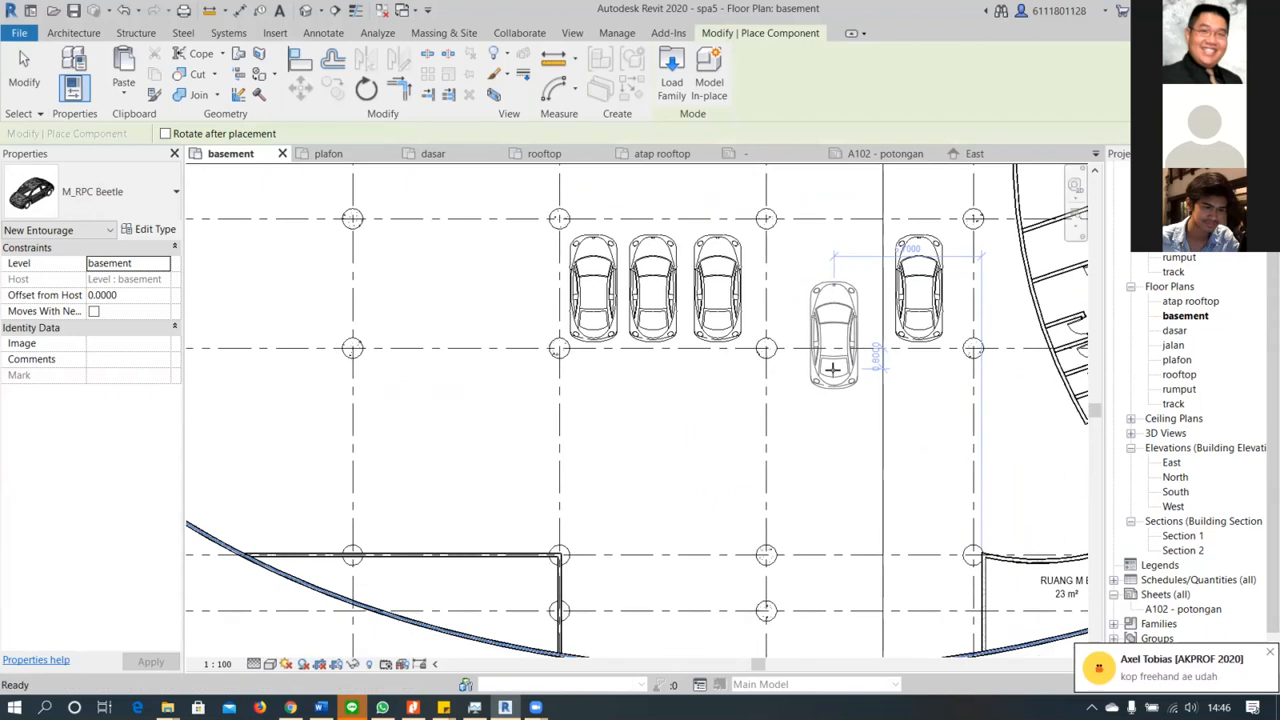
pyautogui.scroll(-2, 832, 370)
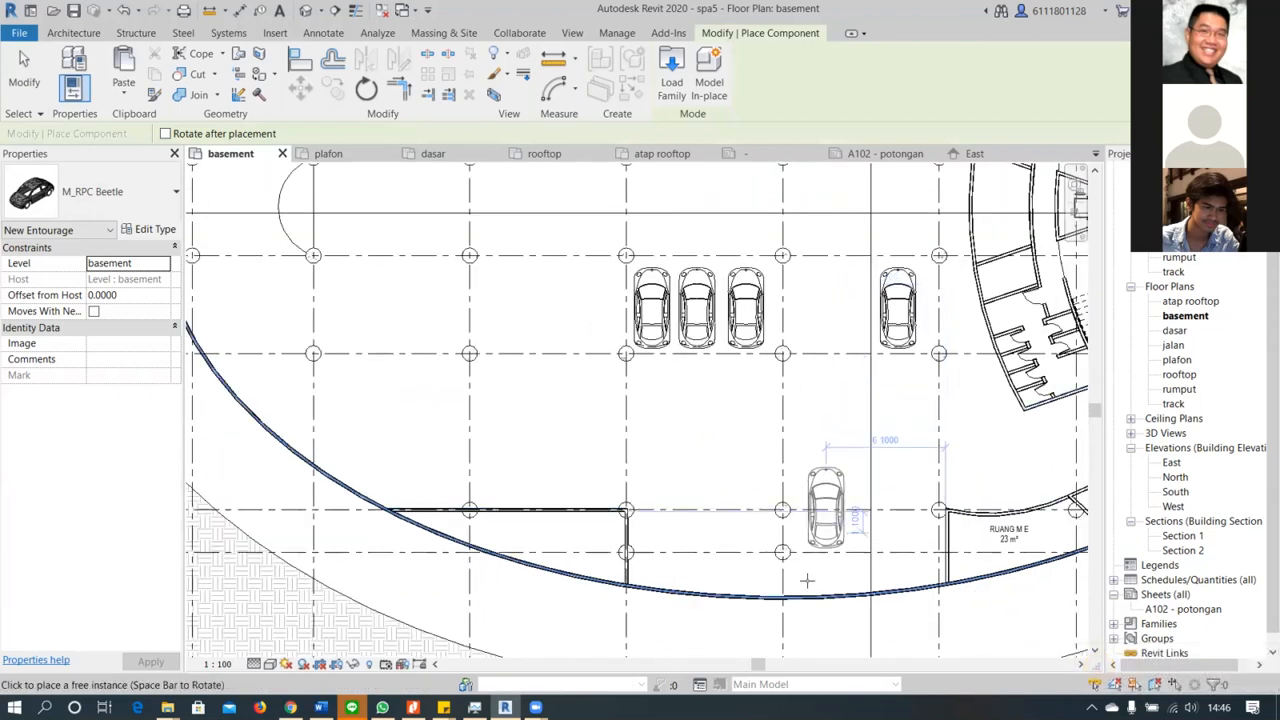
pyautogui.click(816, 550)
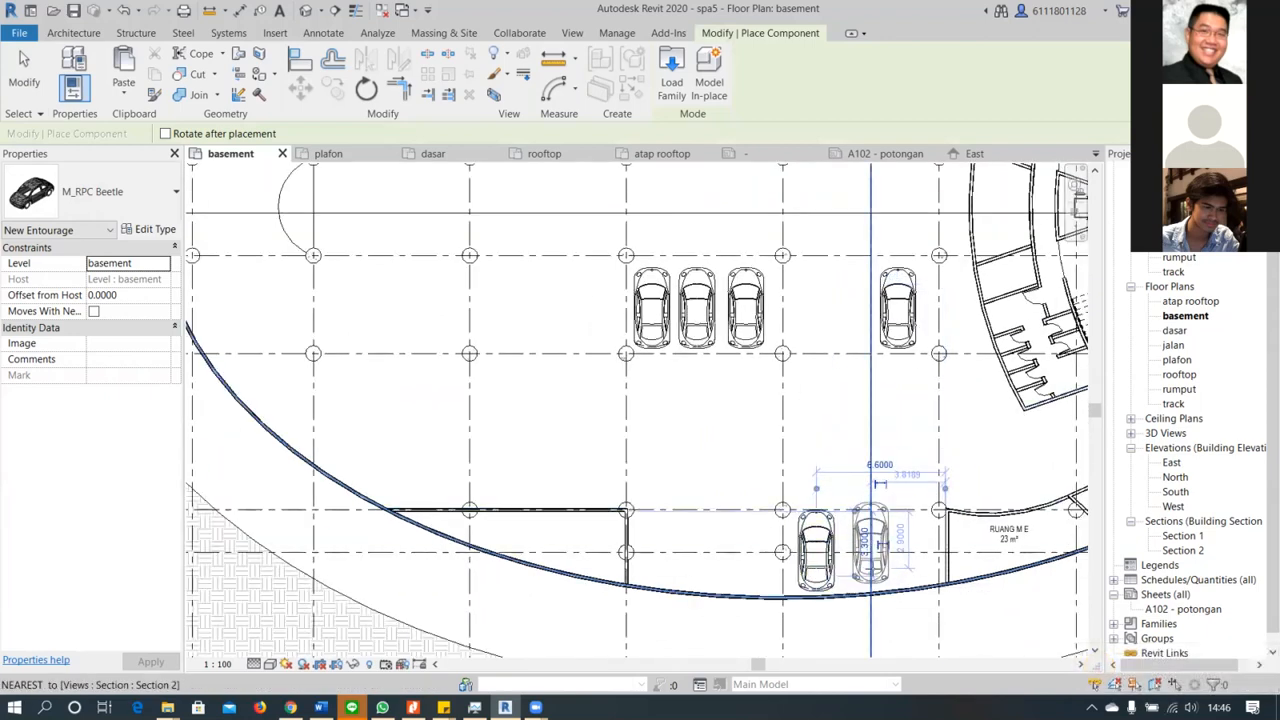
pyautogui.click(870, 545)
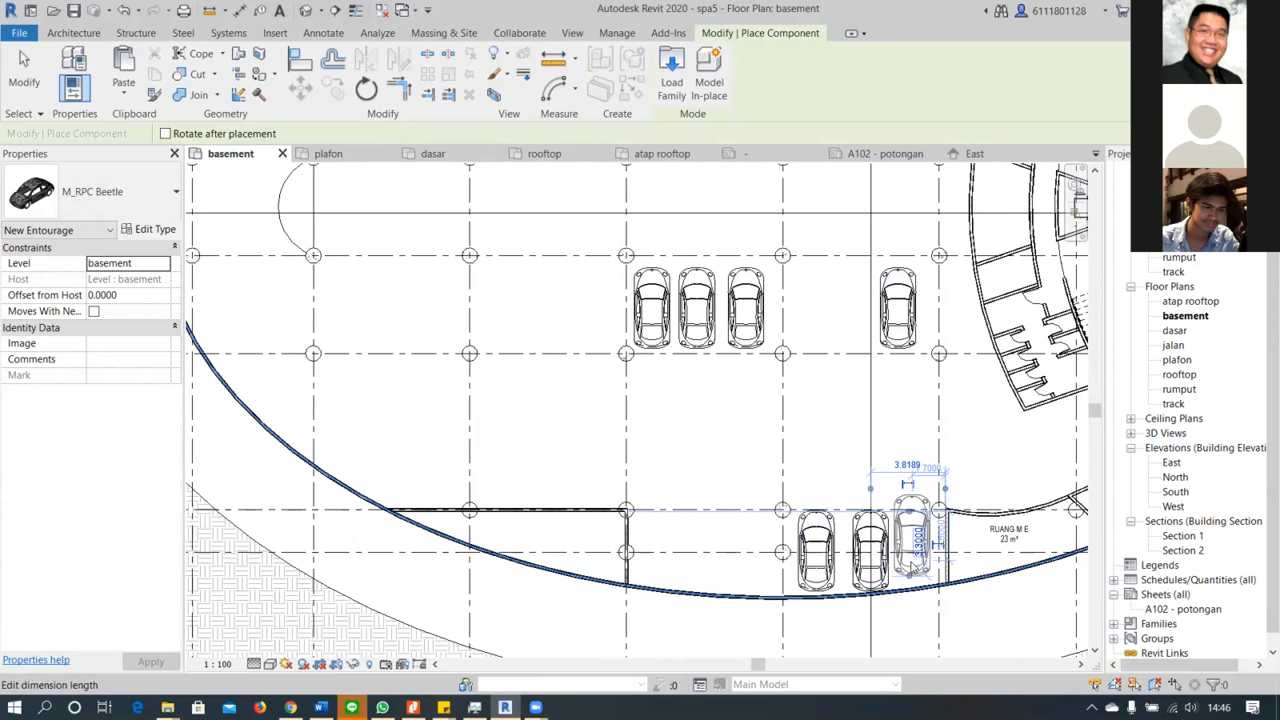
pyautogui.click(913, 565)
pyautogui.scroll(4, 912, 573)
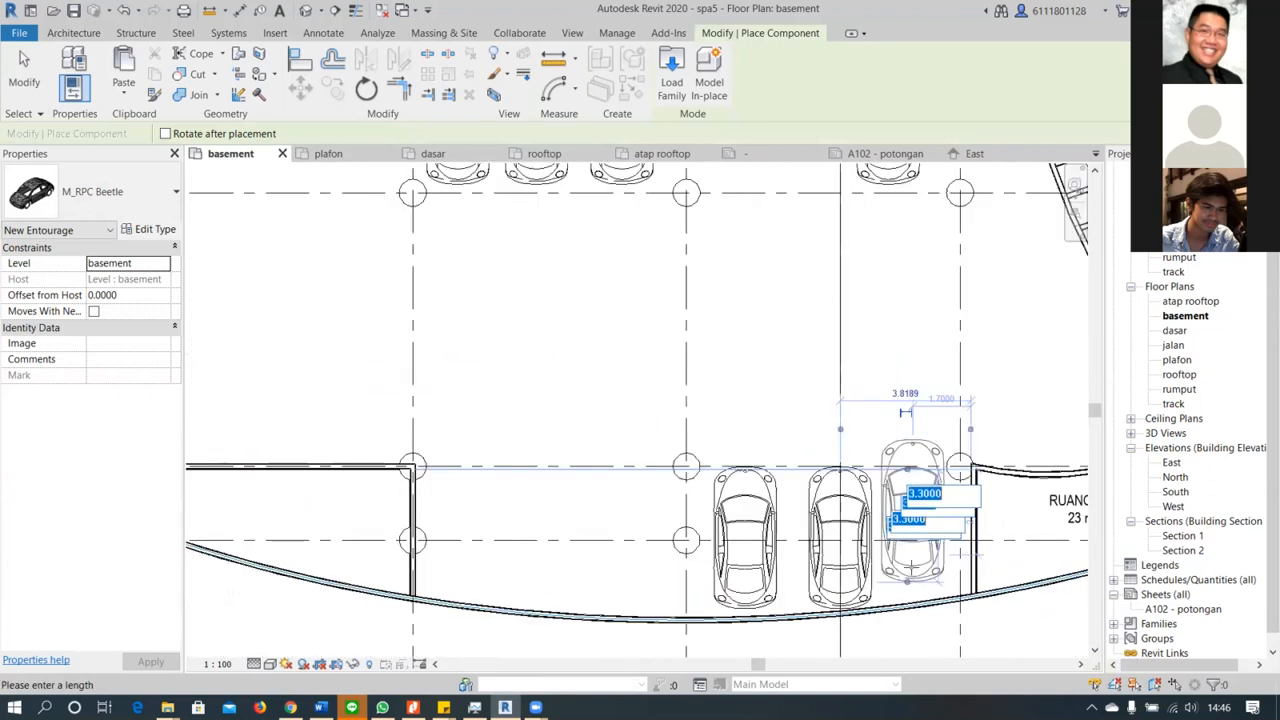
pyautogui.press('Escape')
pyautogui.press('Escape')
# Nudge the car nearer RUANG M E slightly away from the curved wall and closer to its neighbouring car
pyautogui.click(819, 487)
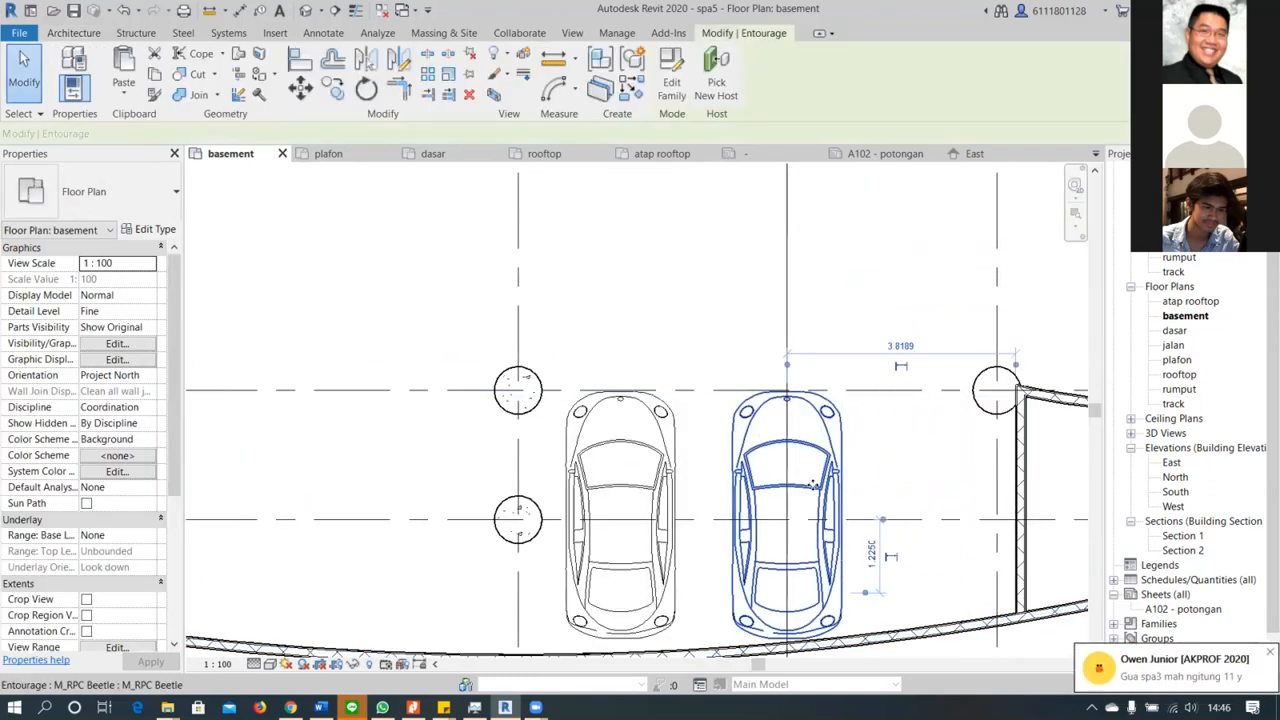
pyautogui.press('Up')
pyautogui.press('Up')
pyautogui.press('Up')
pyautogui.press('Left')
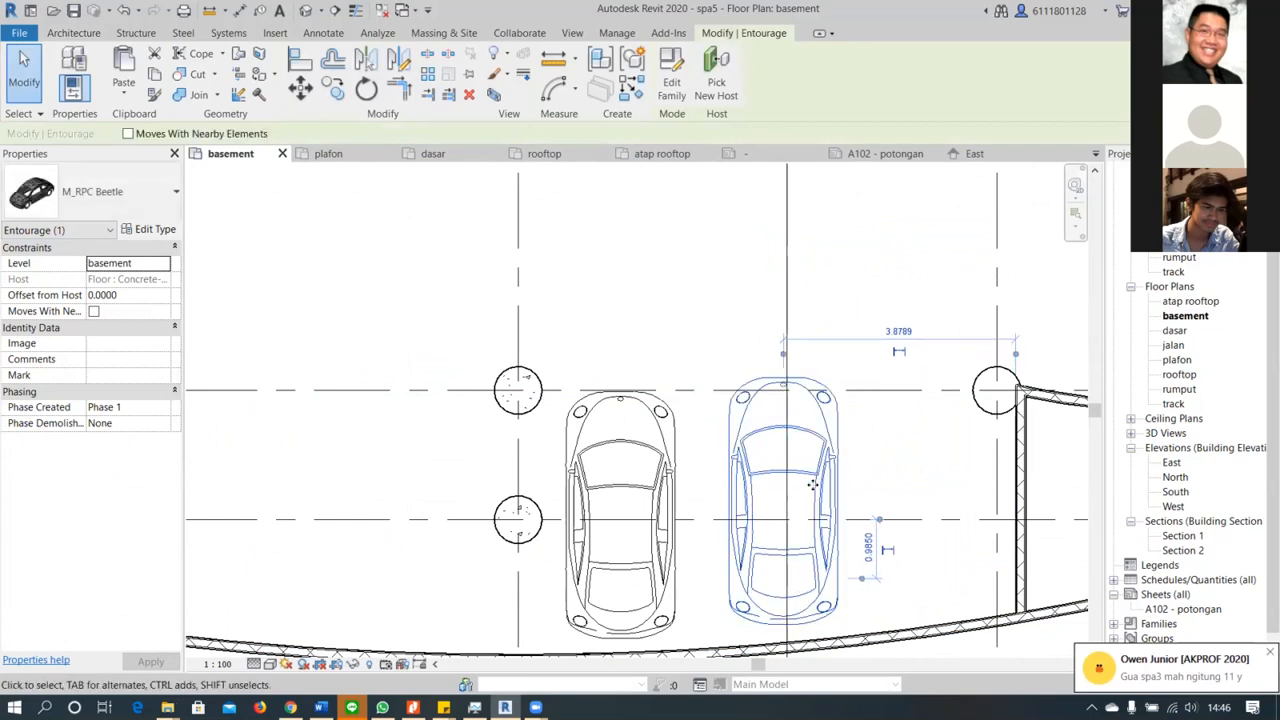
pyautogui.press('Left')
pyautogui.press('Left')
pyautogui.press('Left')
pyautogui.press('Left')
pyautogui.press('Left')
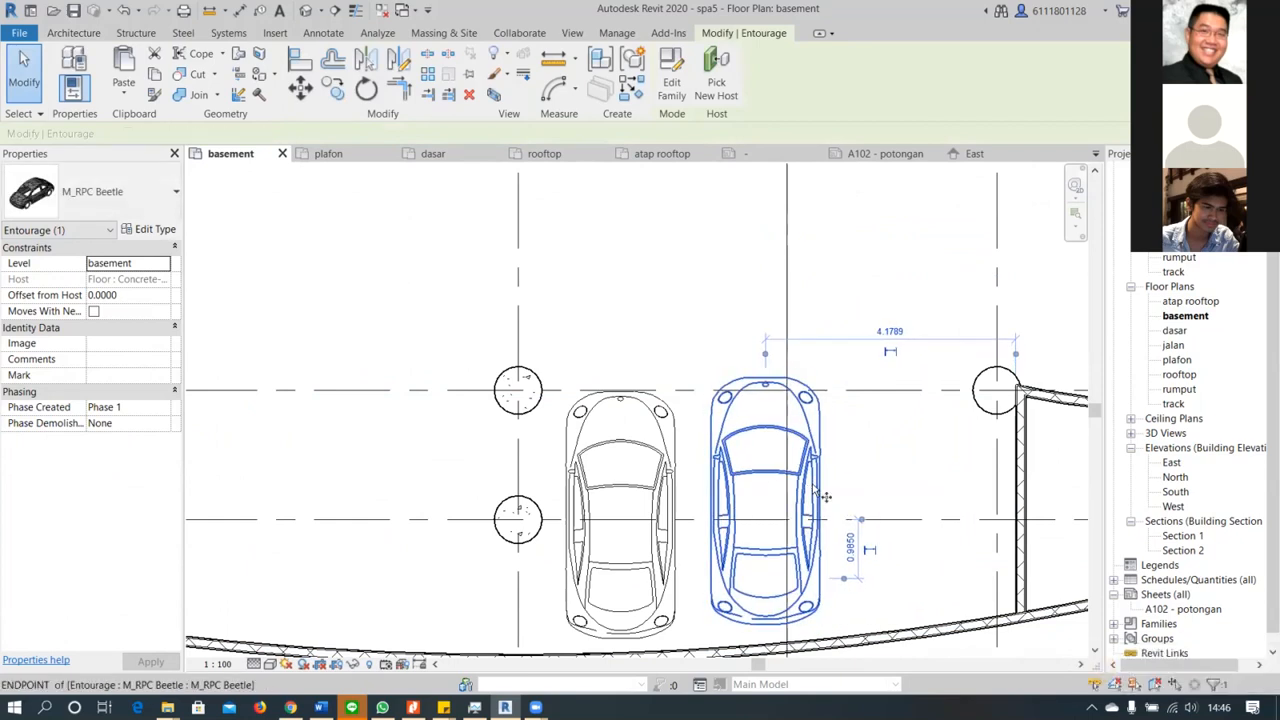
# Copy the nudged car 2.3 m horizontally toward the RUANG M E wall and shift the copy slightly away from the curved wall
pyautogui.press('m')
pyautogui.press('v')
pyautogui.click(801, 456)
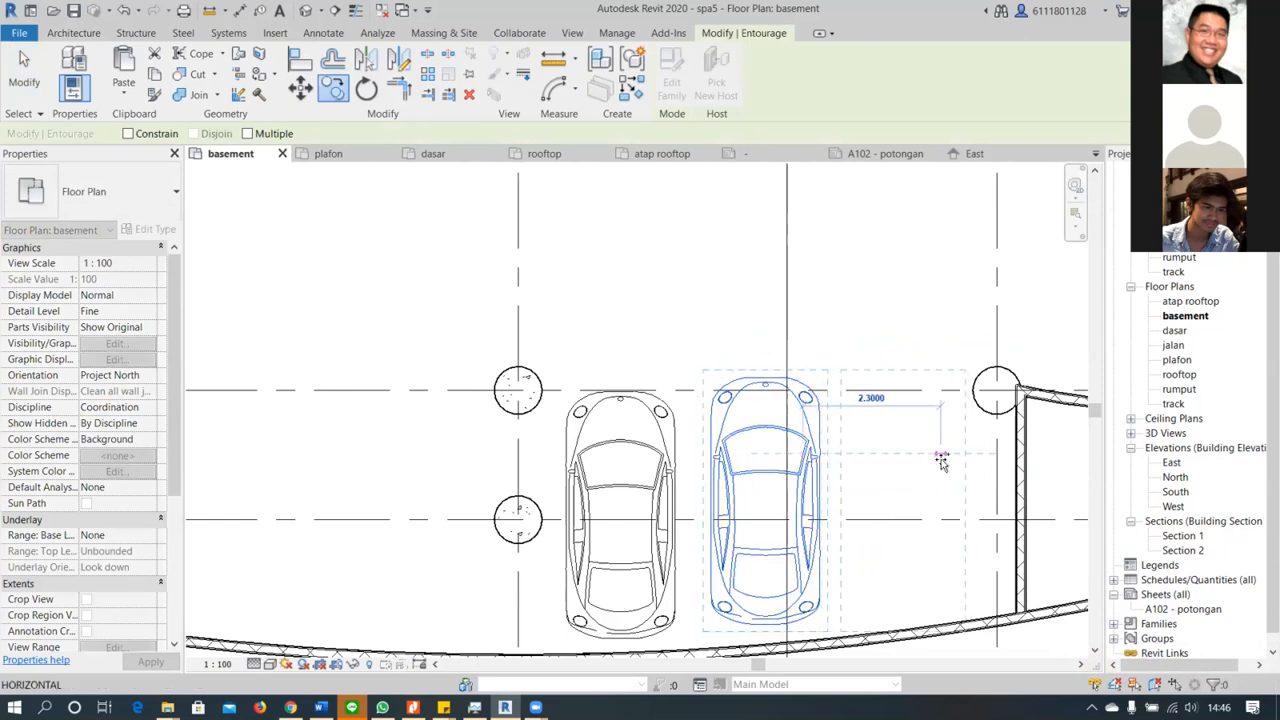
pyautogui.click(940, 457)
pyautogui.press('Up')
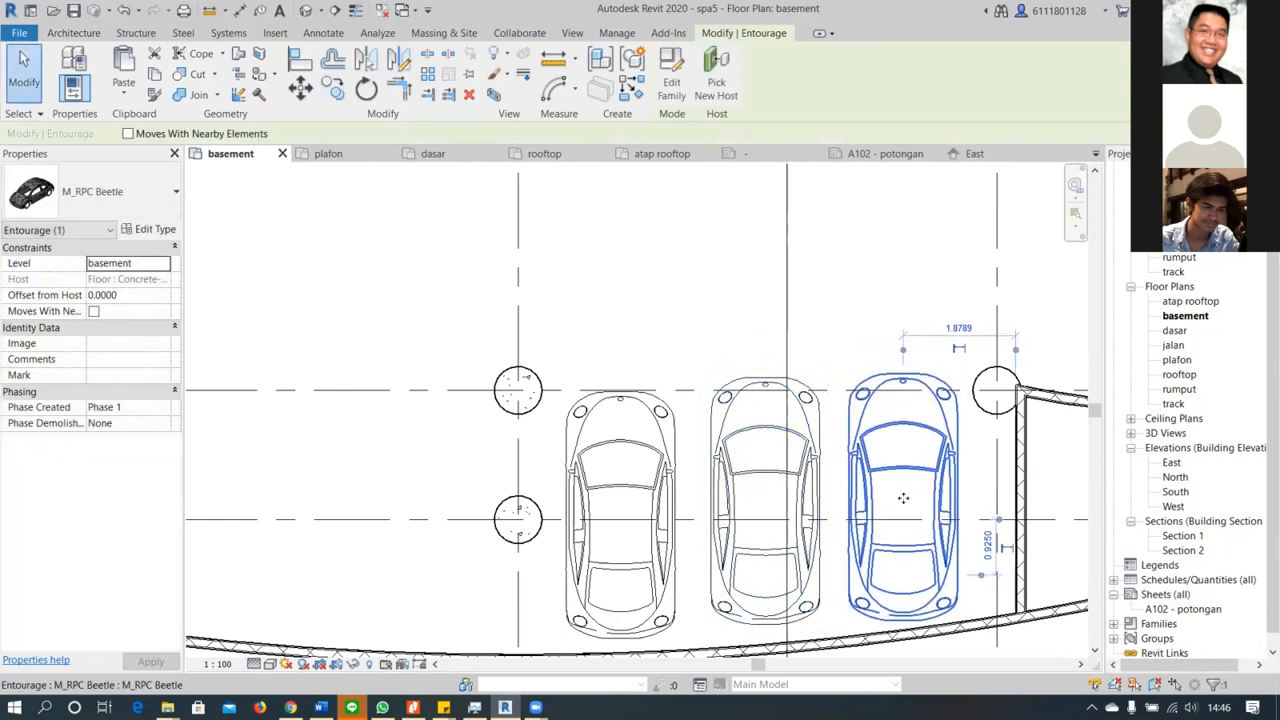
pyautogui.press('Escape')
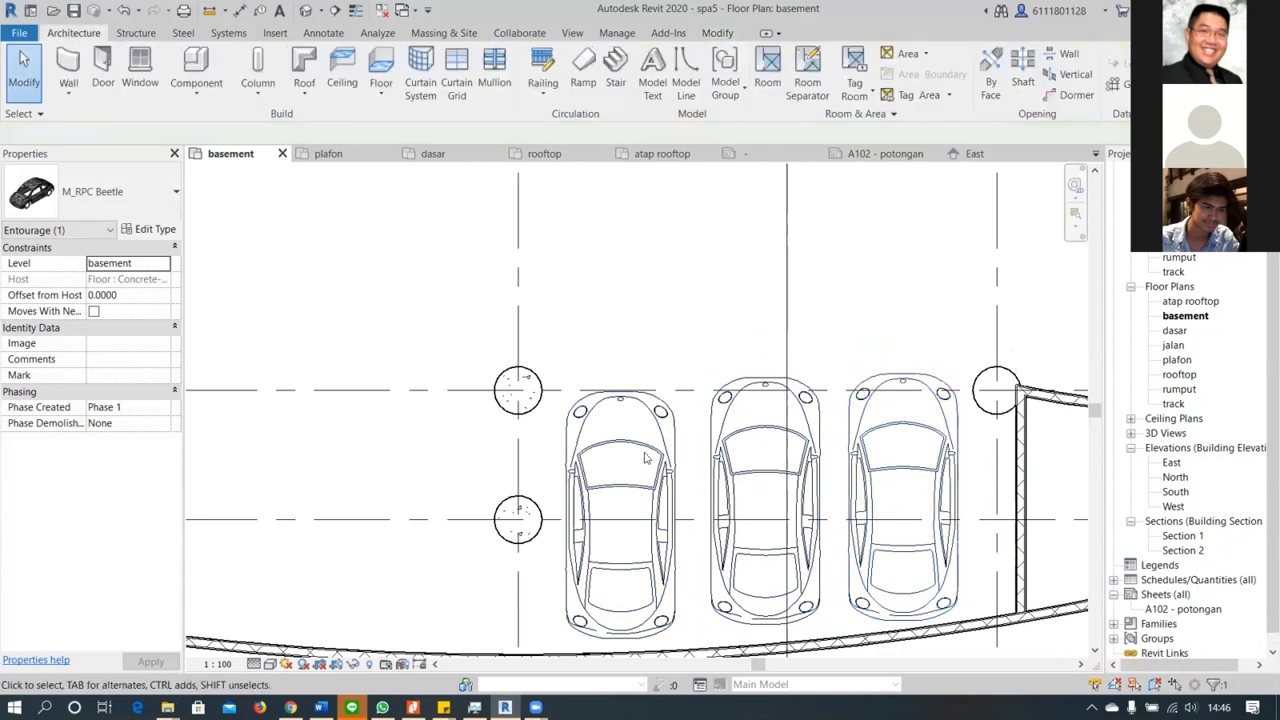
# Nudge the car farthest from RUANG M E away from the curved wall, roughly in line with the other two
pyautogui.click(669, 455)
pyautogui.press('Up')
pyautogui.press('Up')
pyautogui.press('Up')
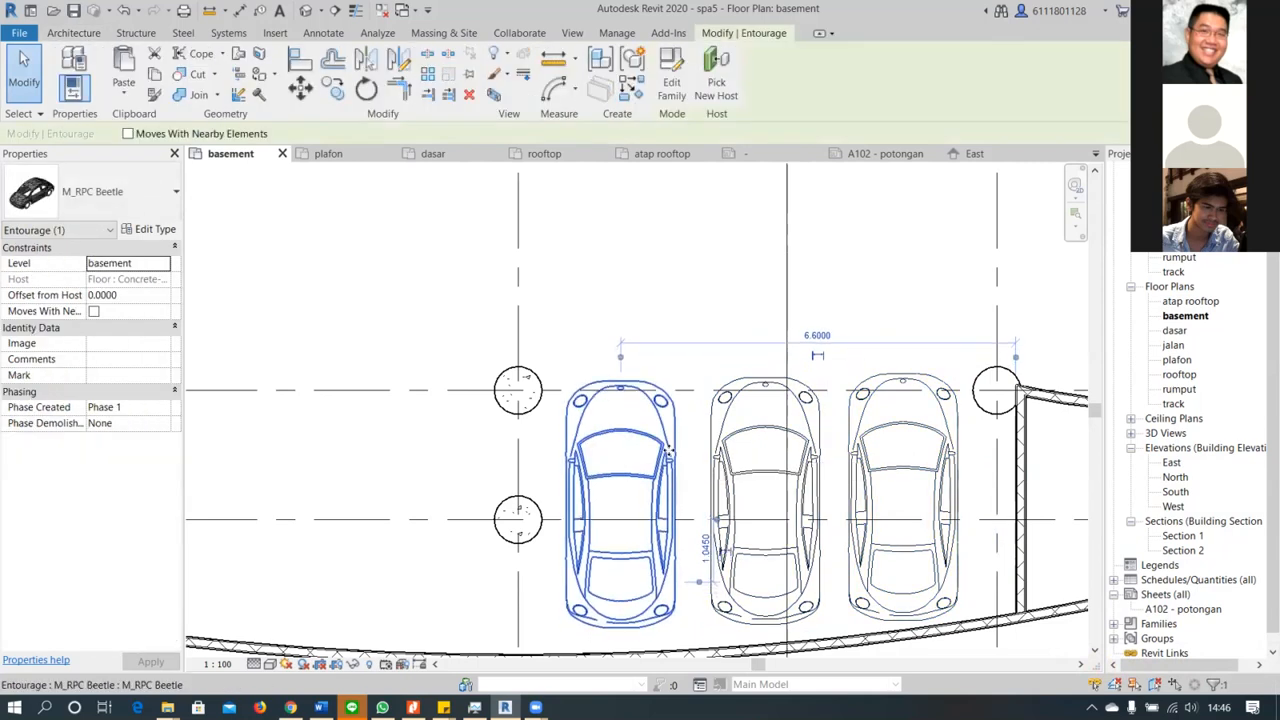
# Copy the three cars beside RUANG M E about 8 m horizontally into the adjacent column bay along the curved wall
pyautogui.scroll(-5, 657, 449)
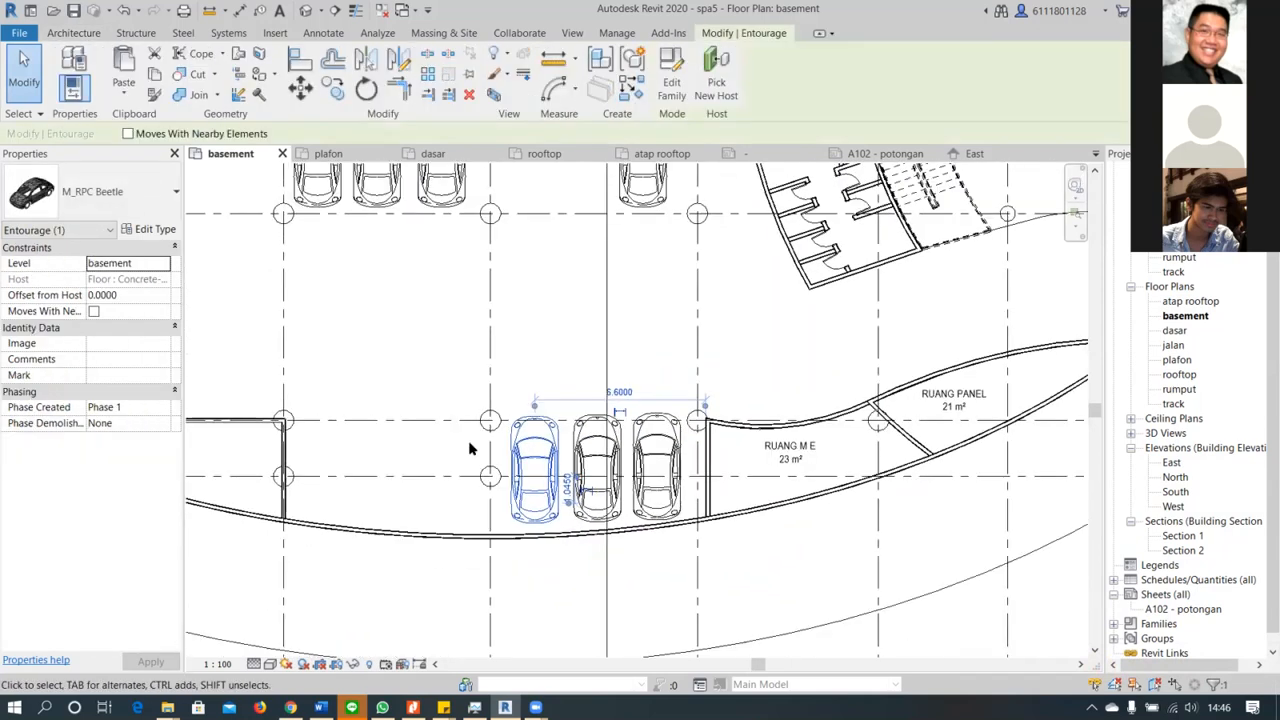
pyautogui.moveTo(465, 391); pyautogui.dragTo(735, 451, button='middle')
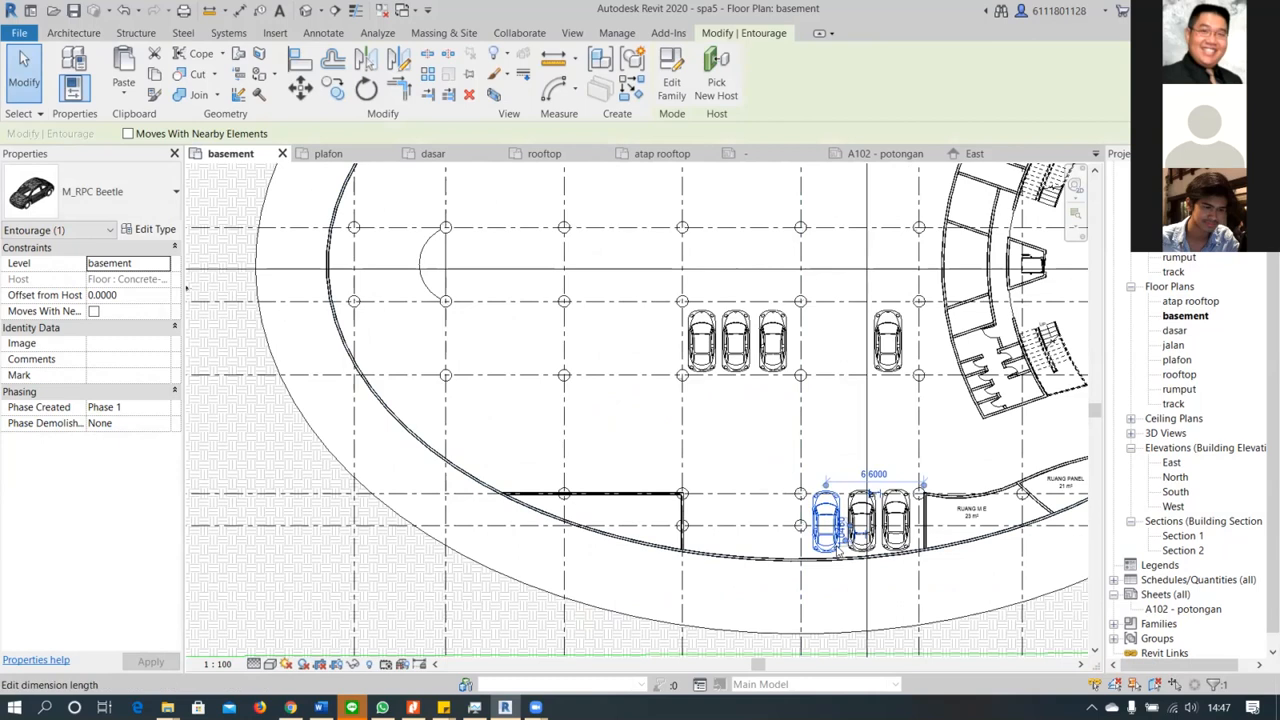
pyautogui.scroll(2, 838, 549)
pyautogui.click(915, 512)
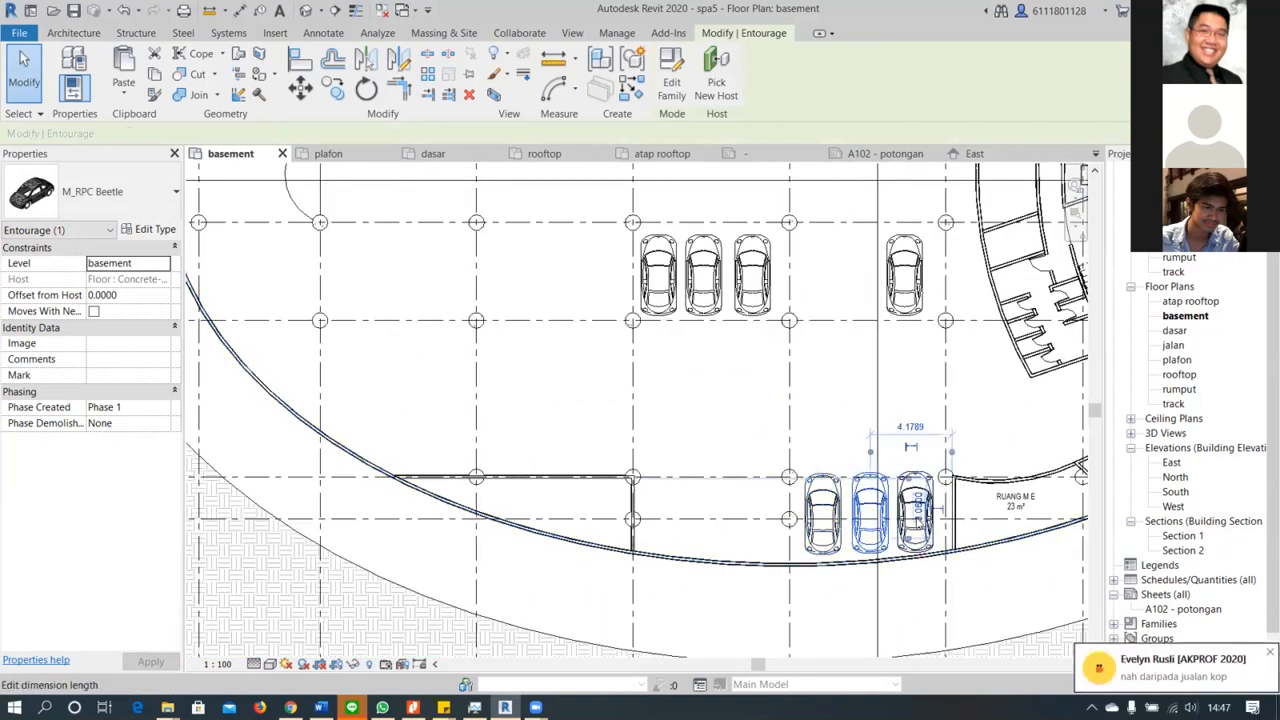
pyautogui.keyDown('ctrl'); pyautogui.click(932, 526); pyautogui.keyUp('ctrl')
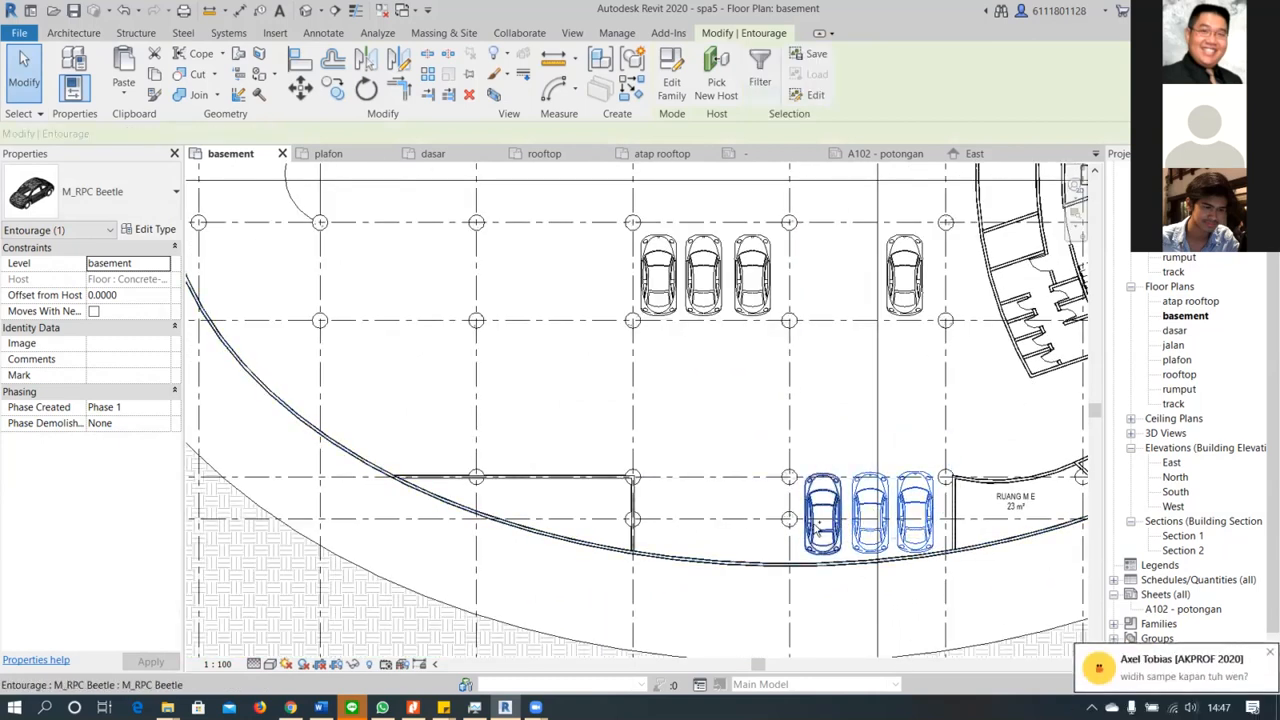
pyautogui.keyDown('ctrl'); pyautogui.click(822, 530); pyautogui.keyUp('ctrl')
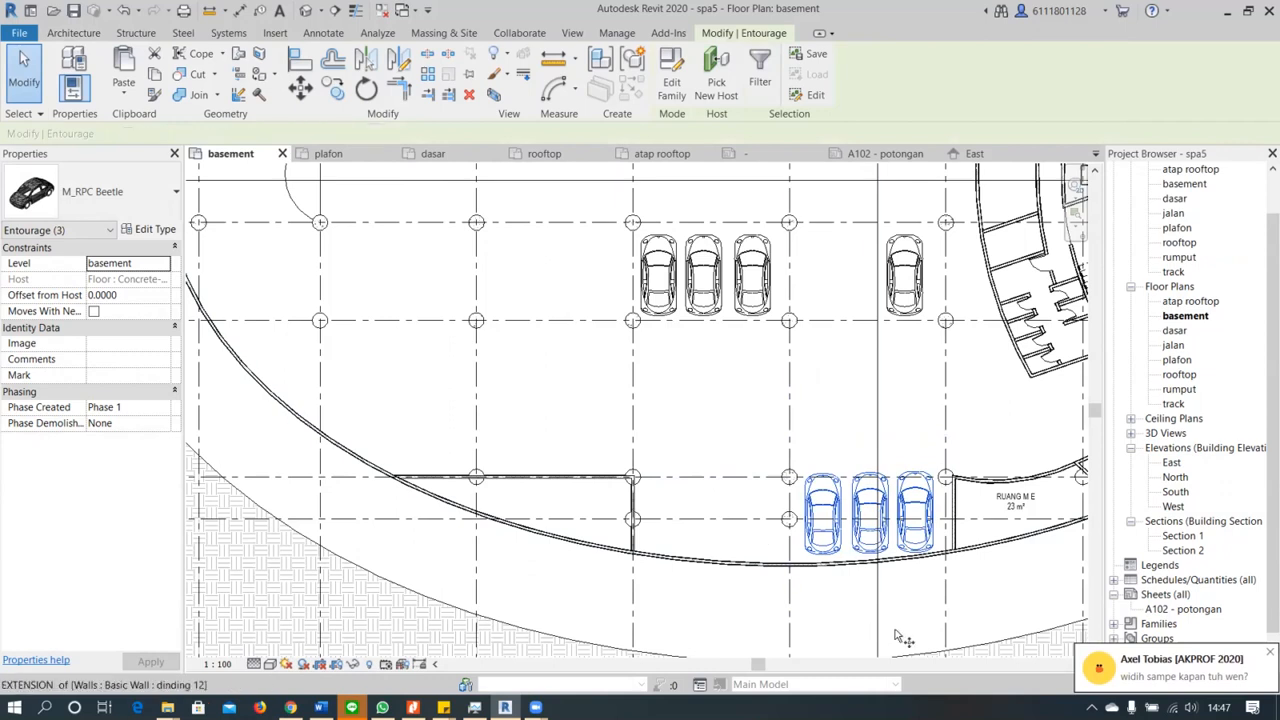
pyautogui.press('m')
pyautogui.press('v')
pyautogui.scroll(3, 909, 544)
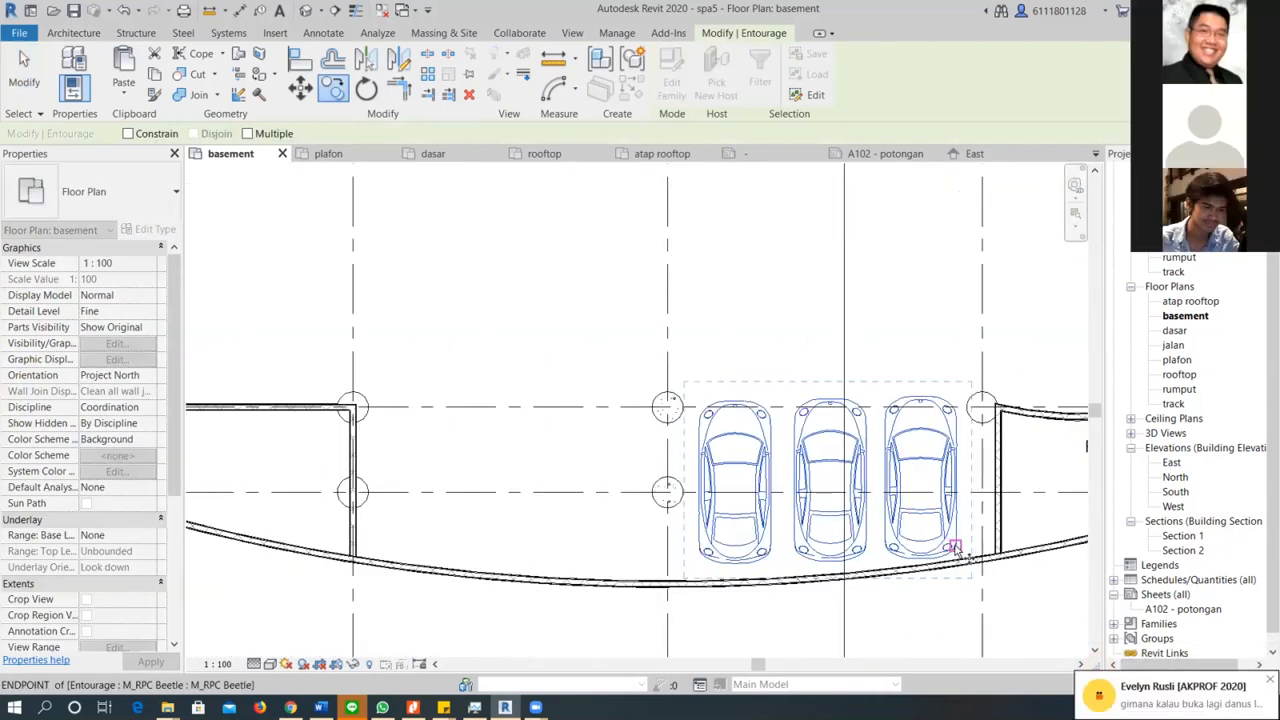
pyautogui.click(955, 548)
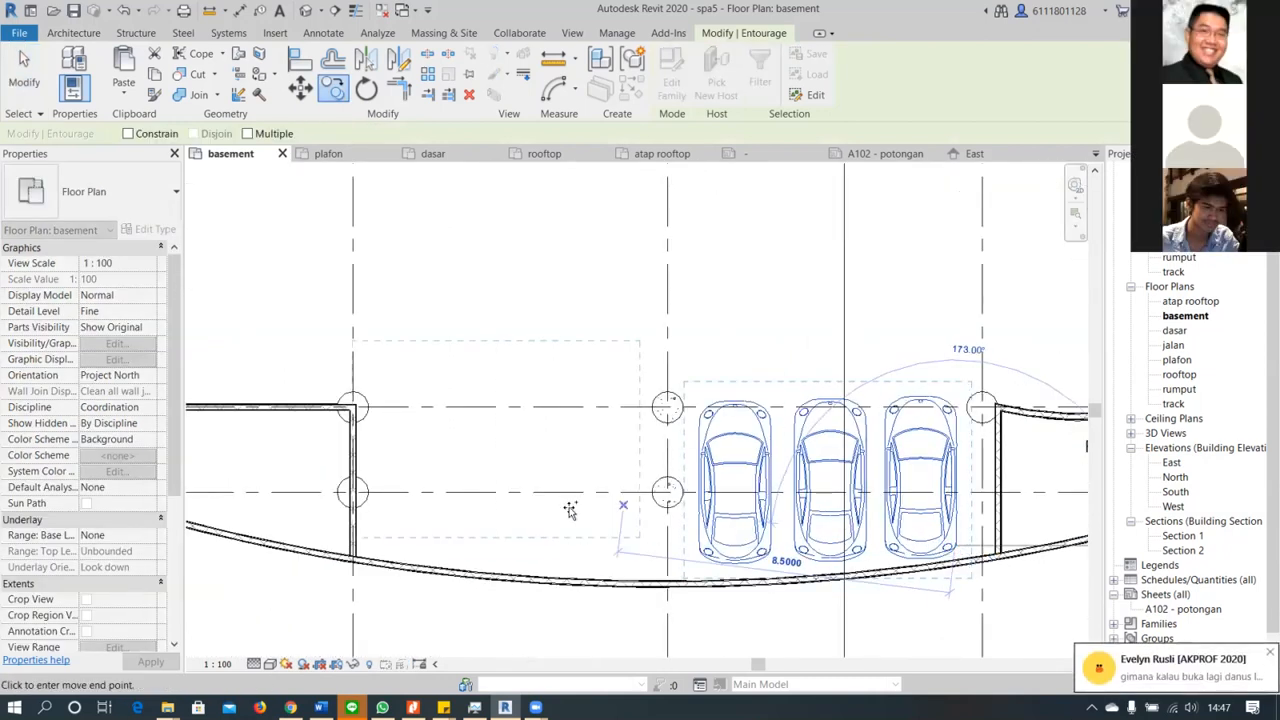
pyautogui.click(637, 543)
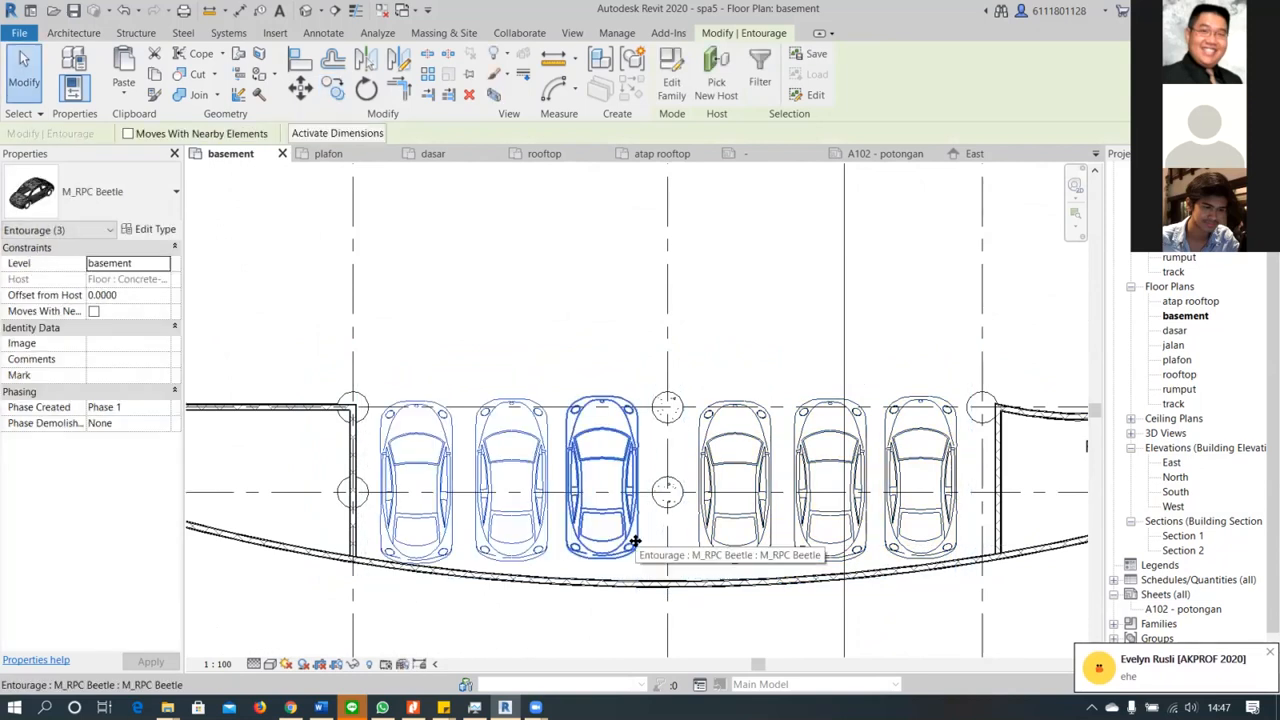
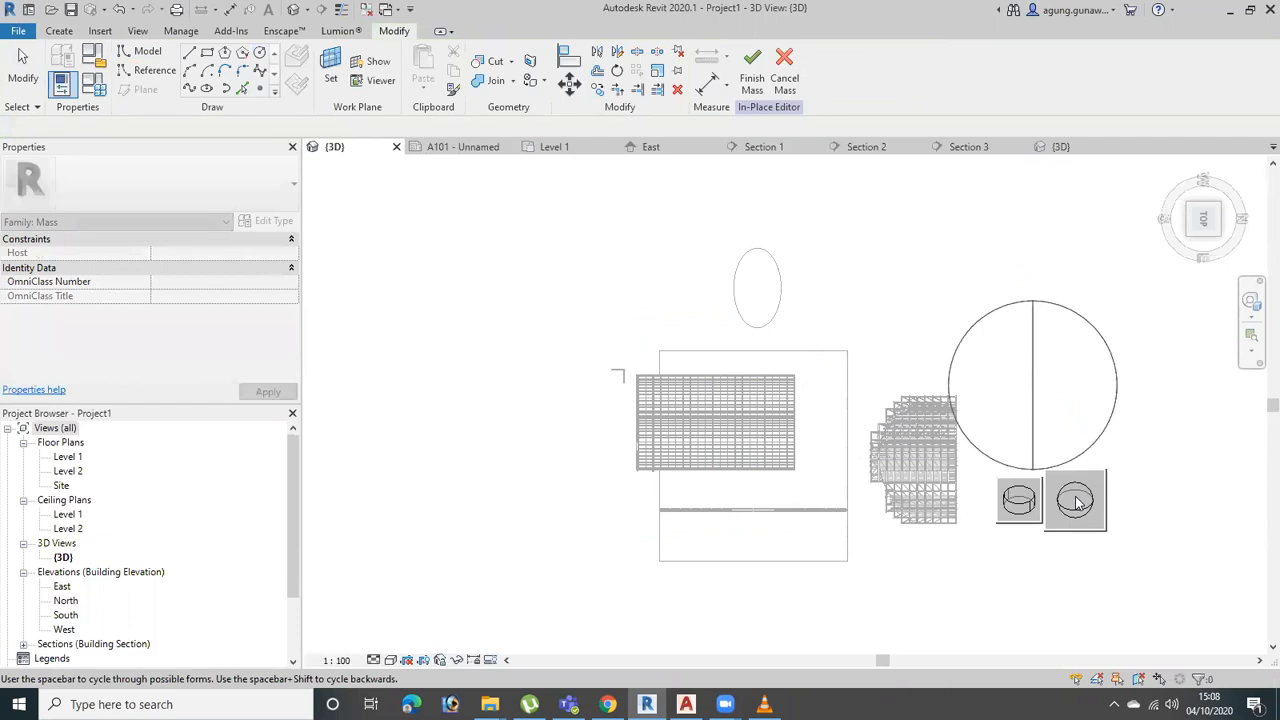
# Generate a sphere as the form from the circle profile and finish the in-place mass
pyautogui.click(1077, 503)
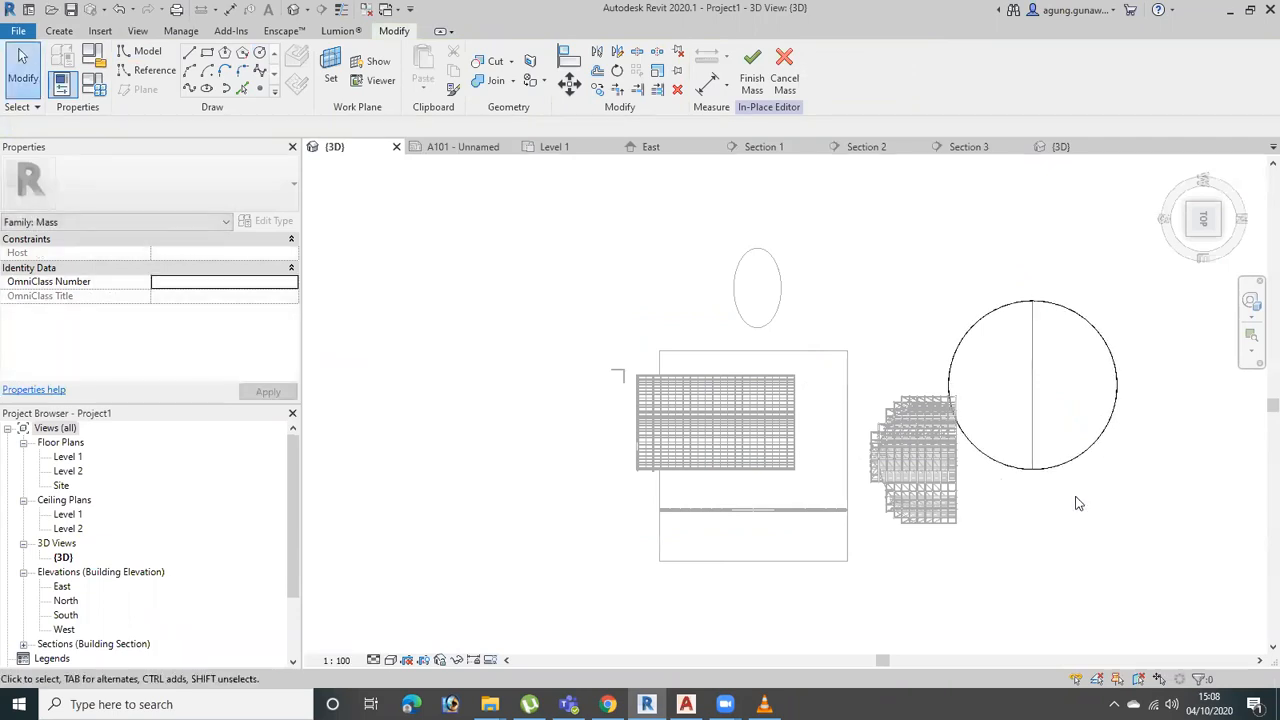
pyautogui.click(752, 78)
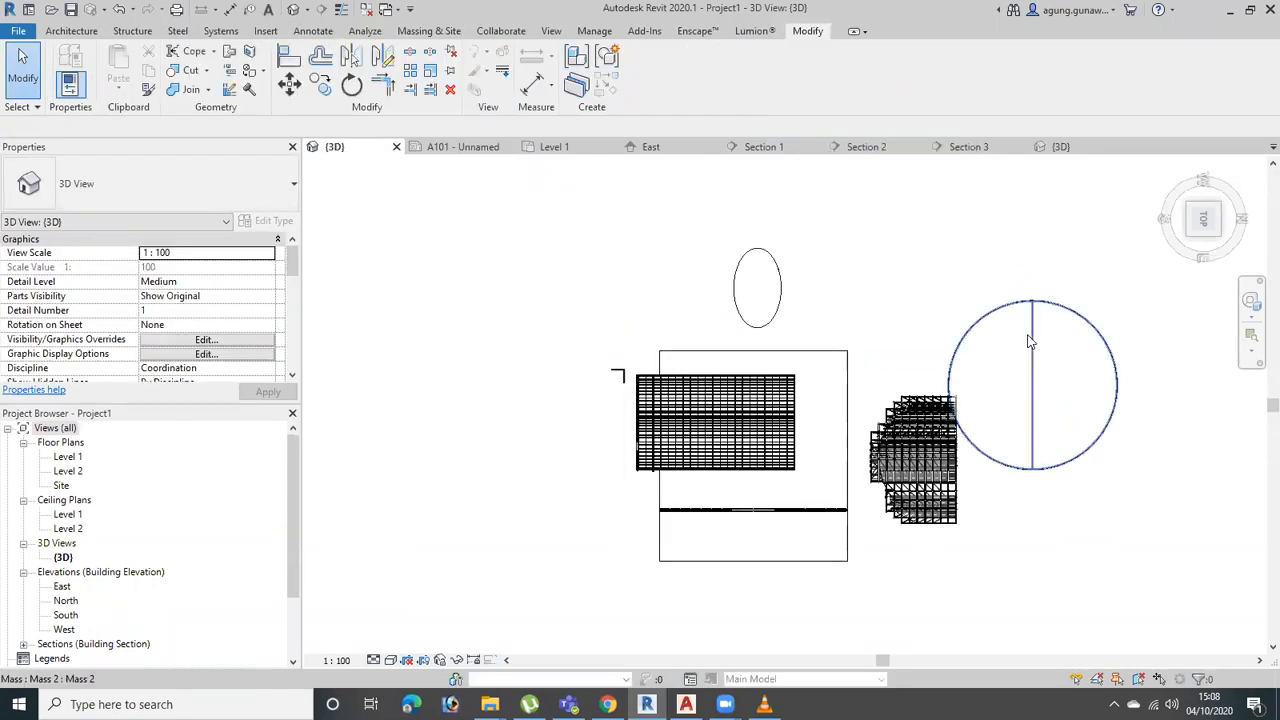
pyautogui.keyDown('shift'); pyautogui.moveTo(1080, 475); pyautogui.dragTo(1108, 386, button='middle'); pyautogui.keyUp('shift')
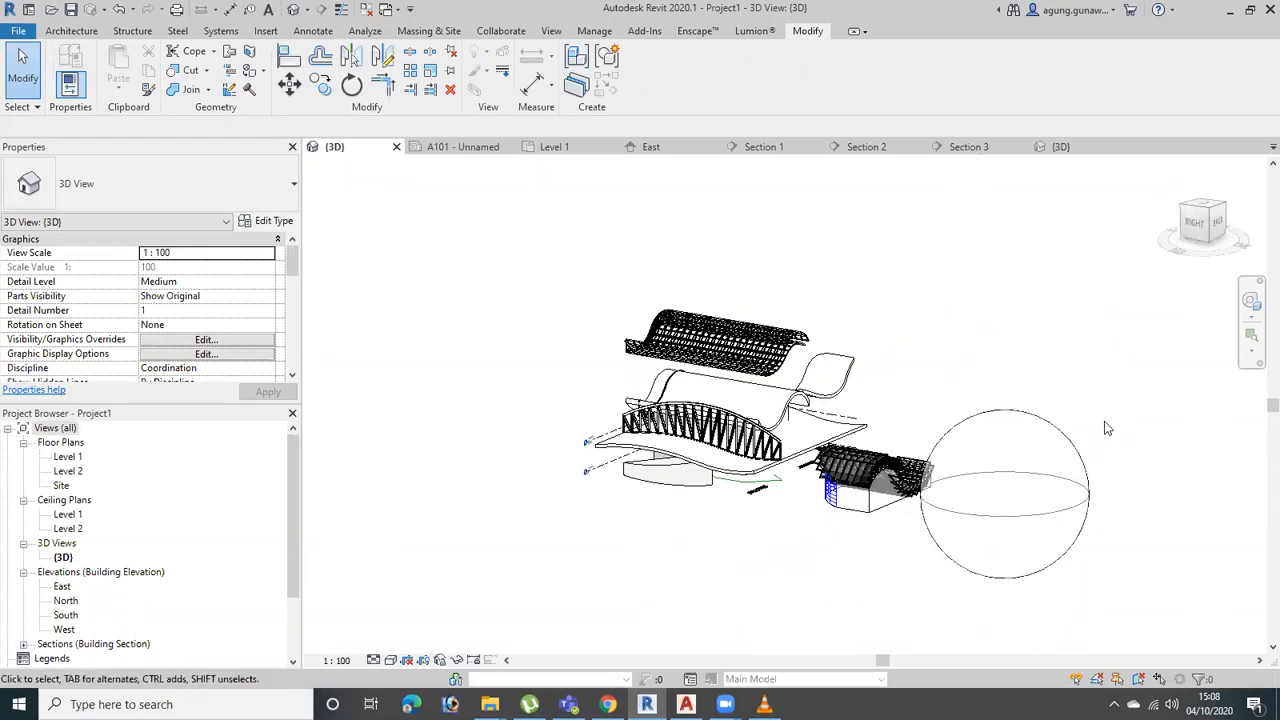
# Reopen the sphere mass for in-place editing and select its upper and lower surfaces in turn
pyautogui.click(1085, 460)
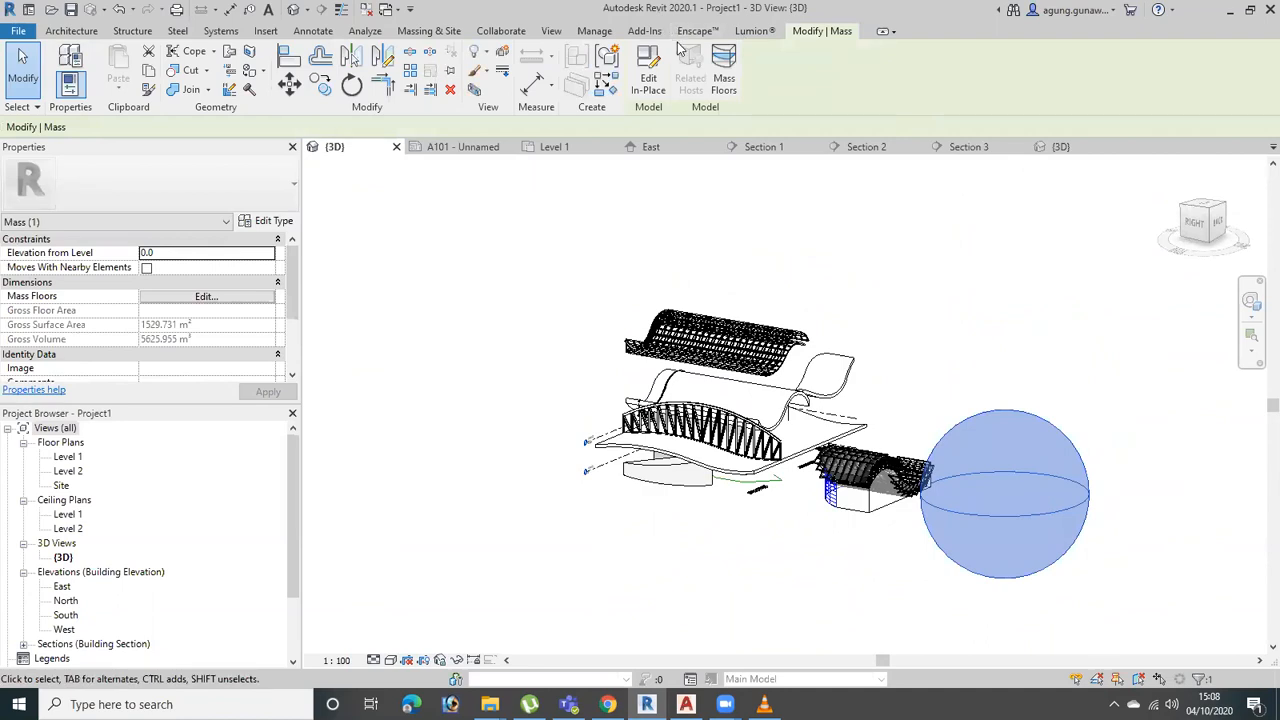
pyautogui.click(648, 86)
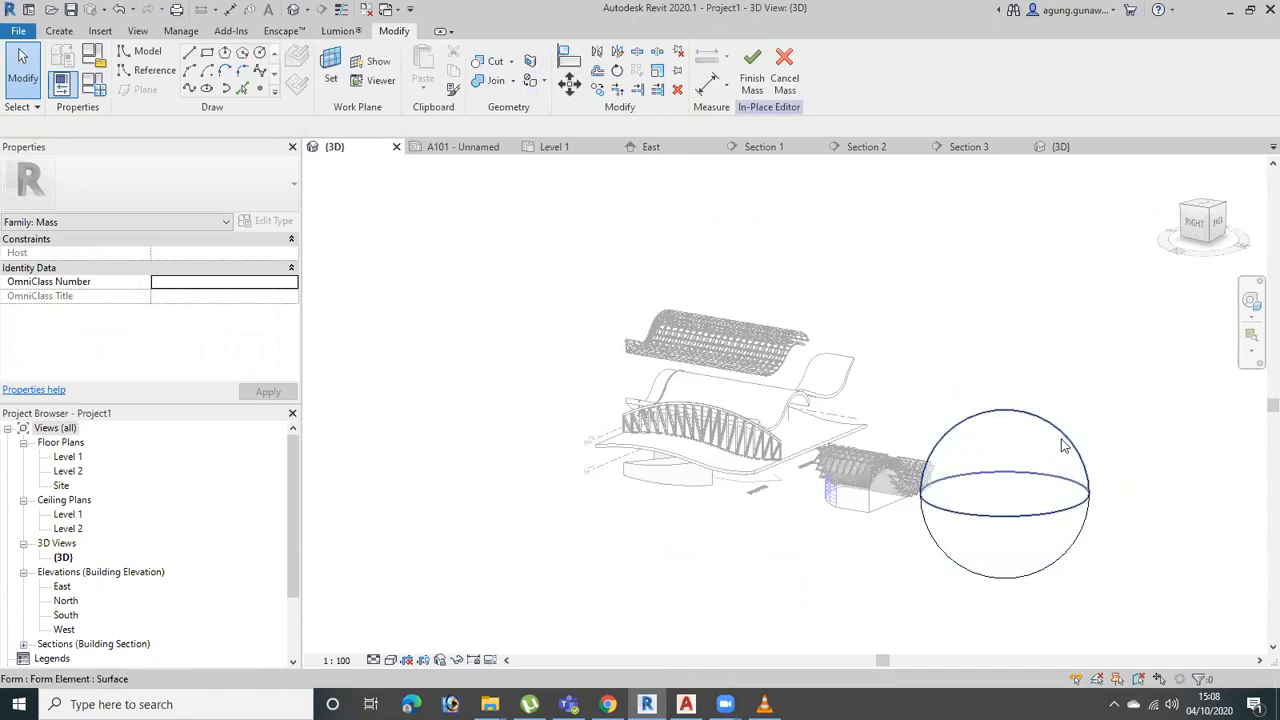
pyautogui.click(1071, 443)
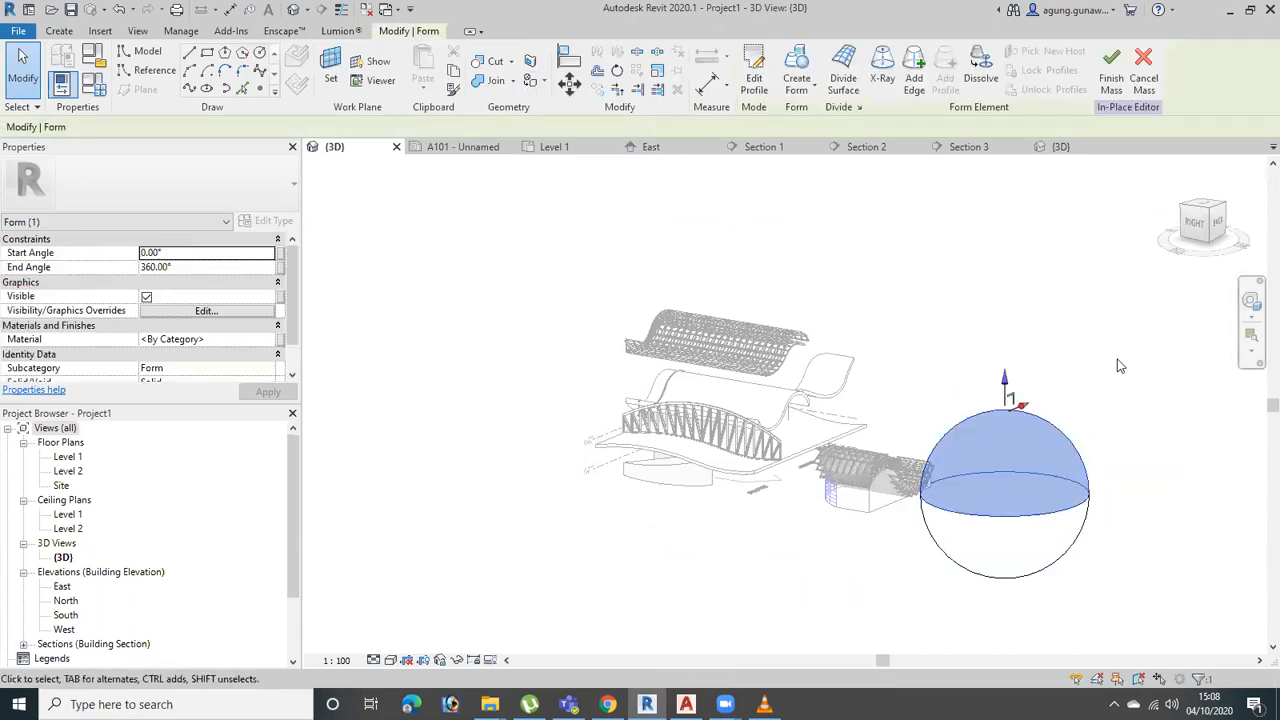
pyautogui.click(1116, 374)
pyautogui.click(1058, 432)
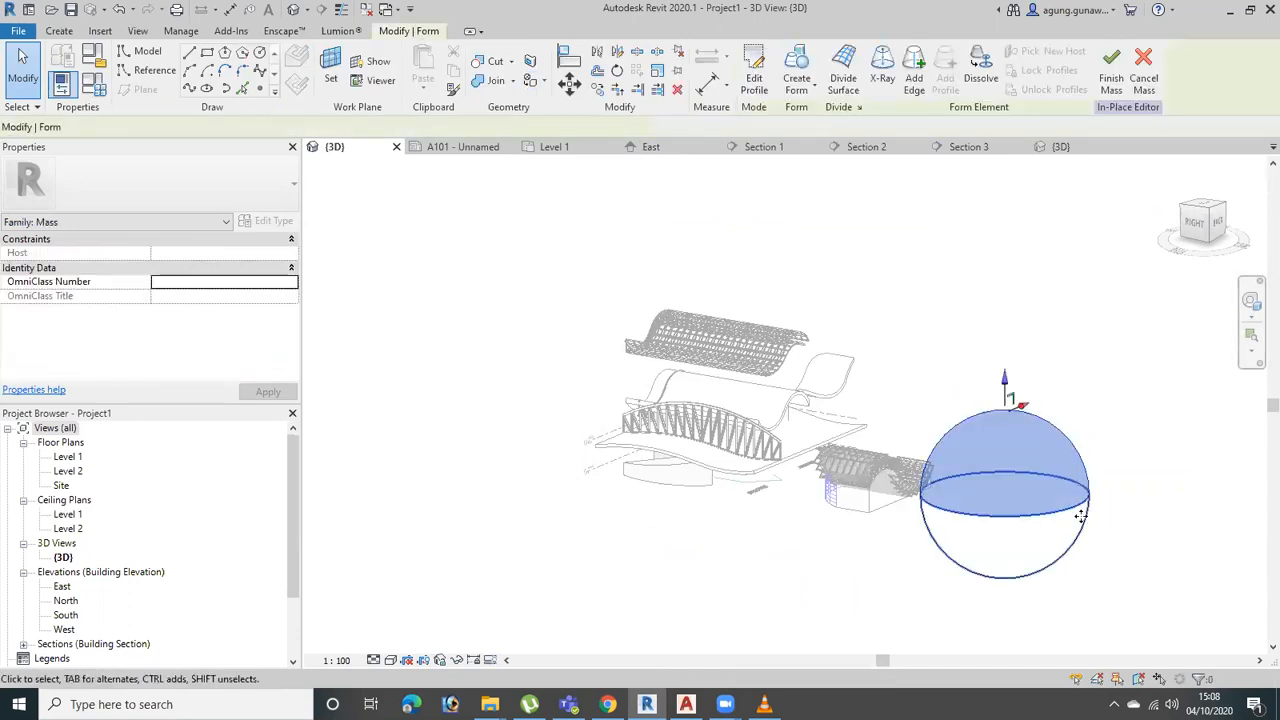
pyautogui.click(1080, 515)
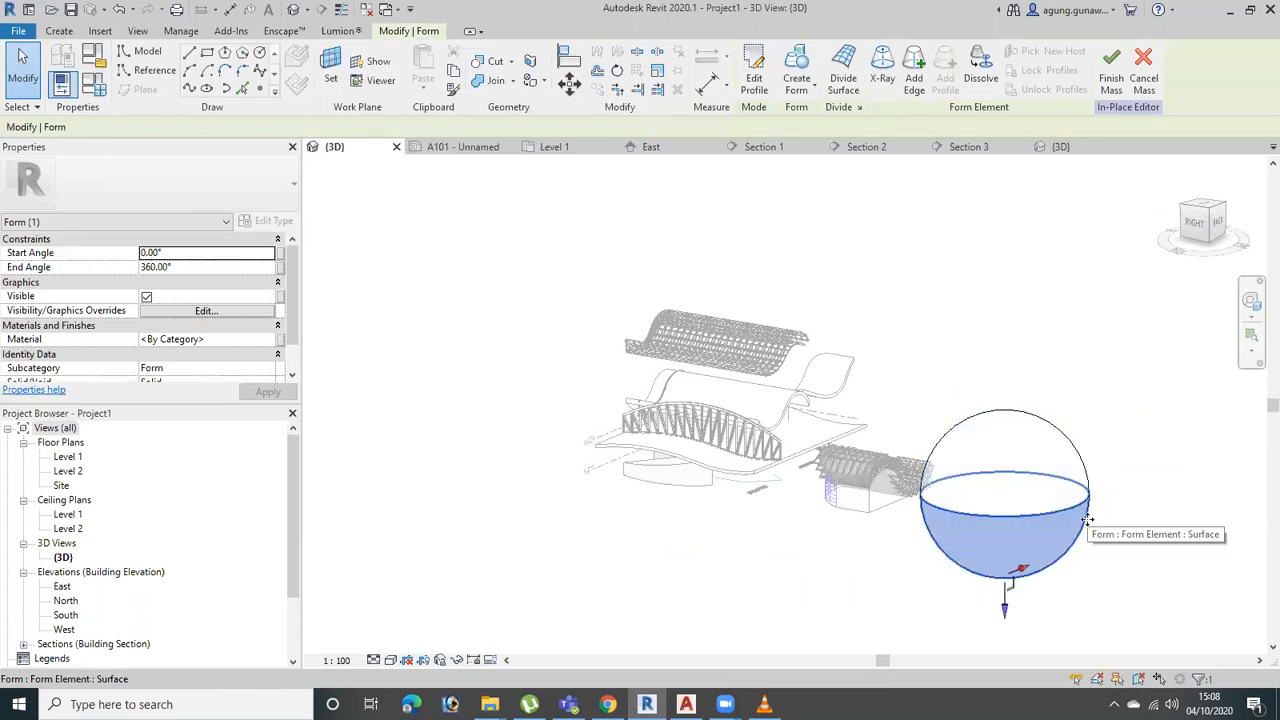
# Divide the sphere's upper hemisphere surface into a UV grid
pyautogui.moveTo(1052, 368); pyautogui.dragTo(853, 287, button='middle')
pyautogui.scroll(2, 815, 330)
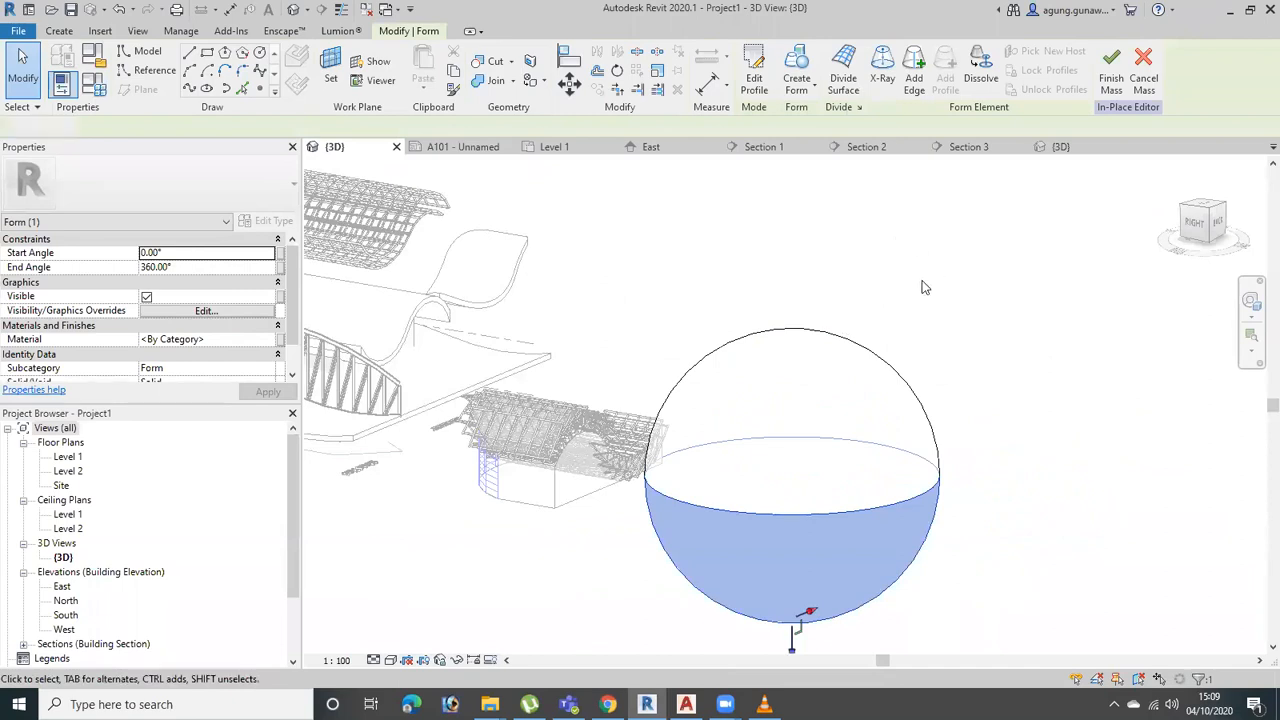
pyautogui.click(938, 272)
pyautogui.click(768, 359)
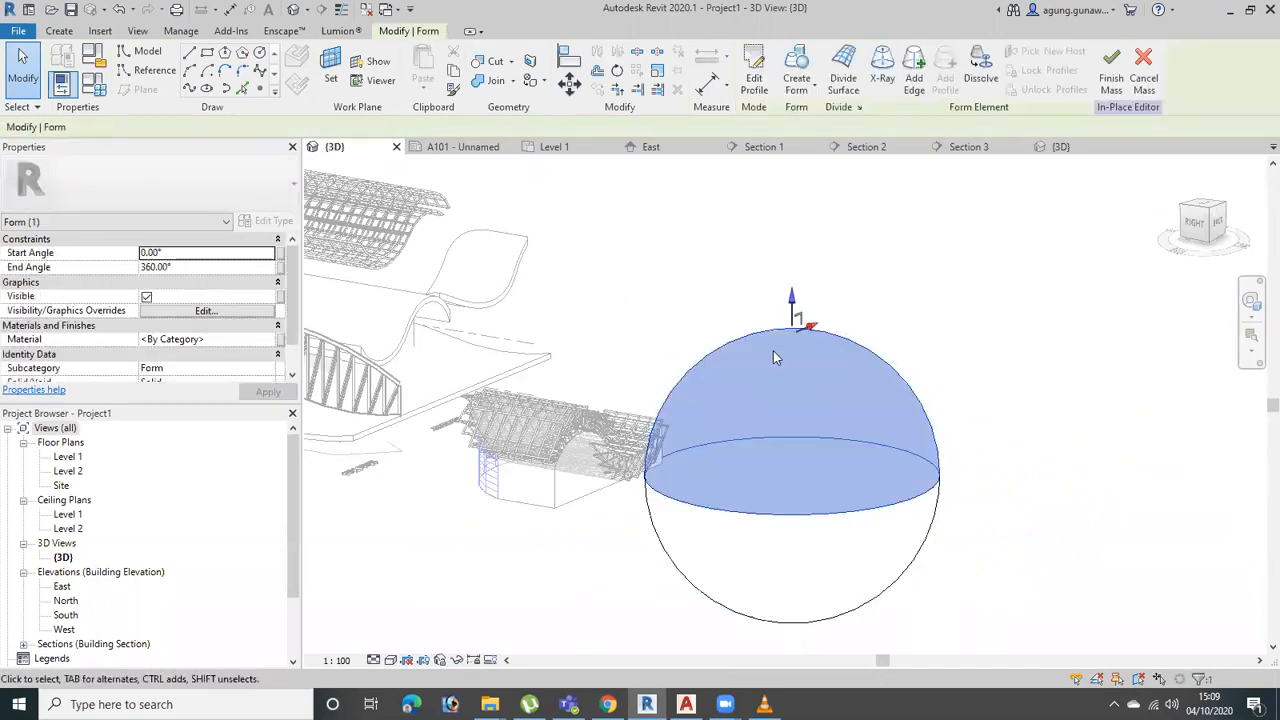
pyautogui.click(843, 72)
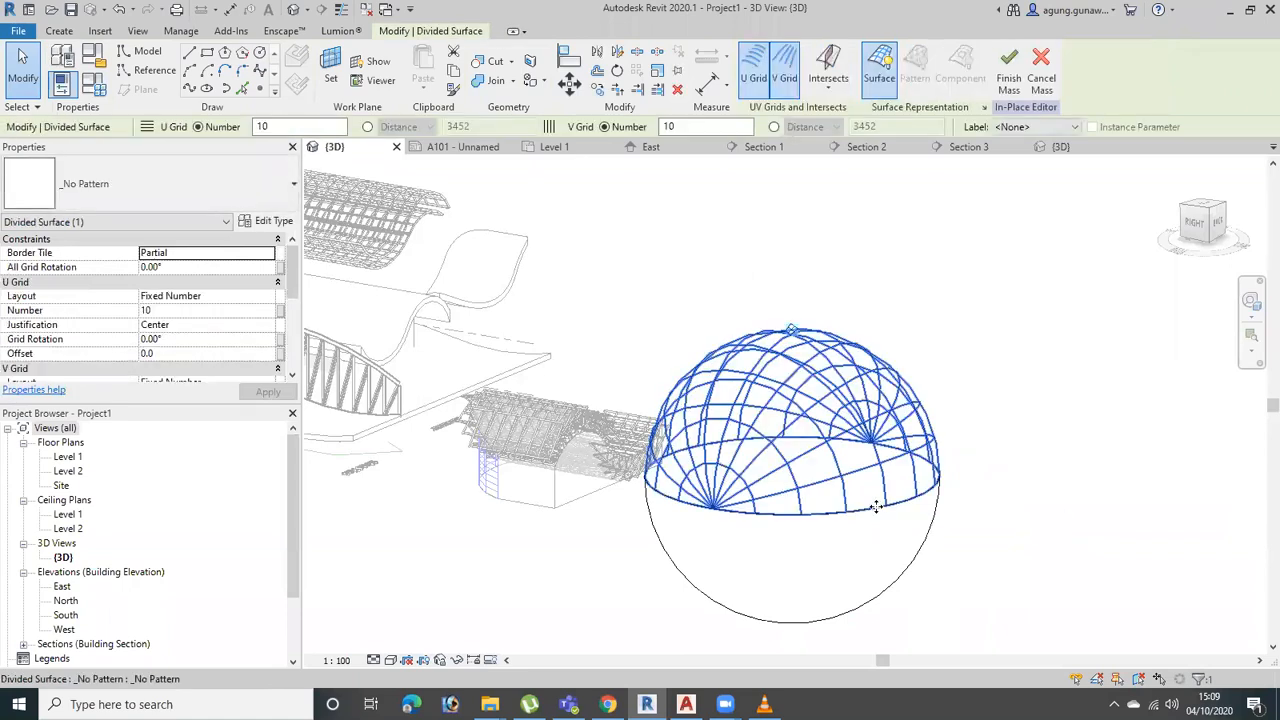
# Apply the truss component to the divided upper hemisphere and finish the mass
pyautogui.click(189, 197)
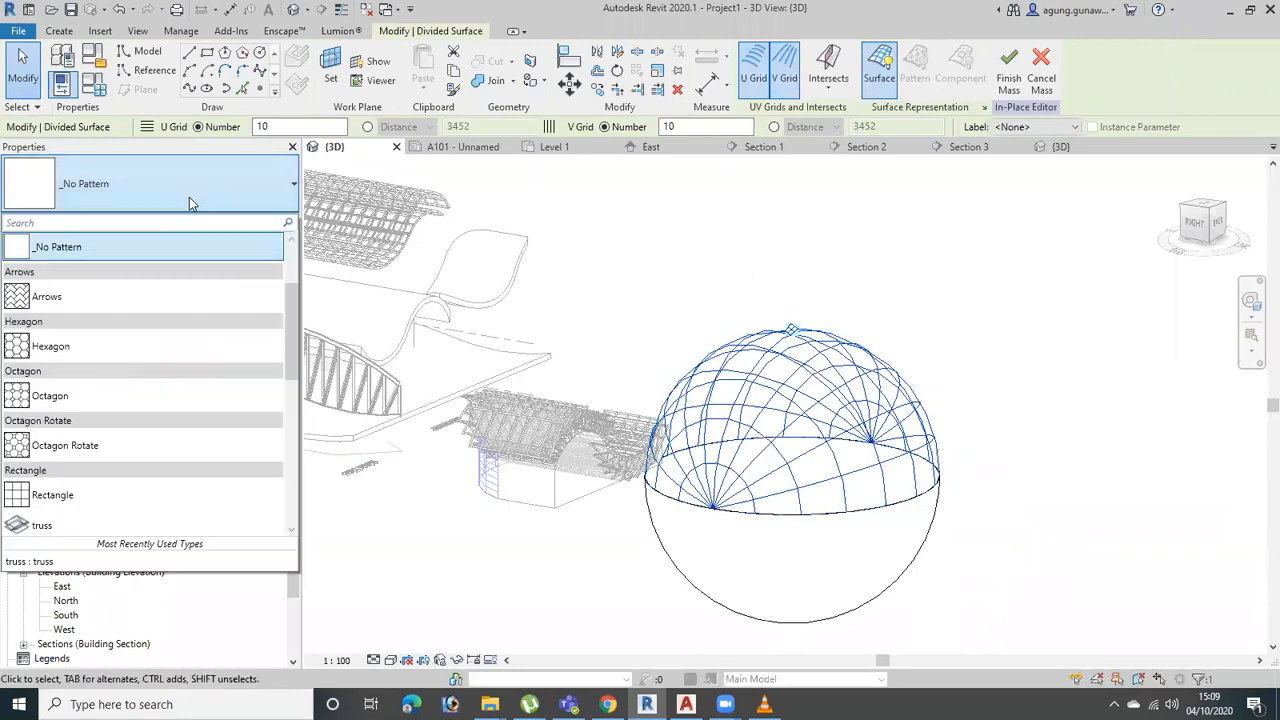
pyautogui.click(133, 523)
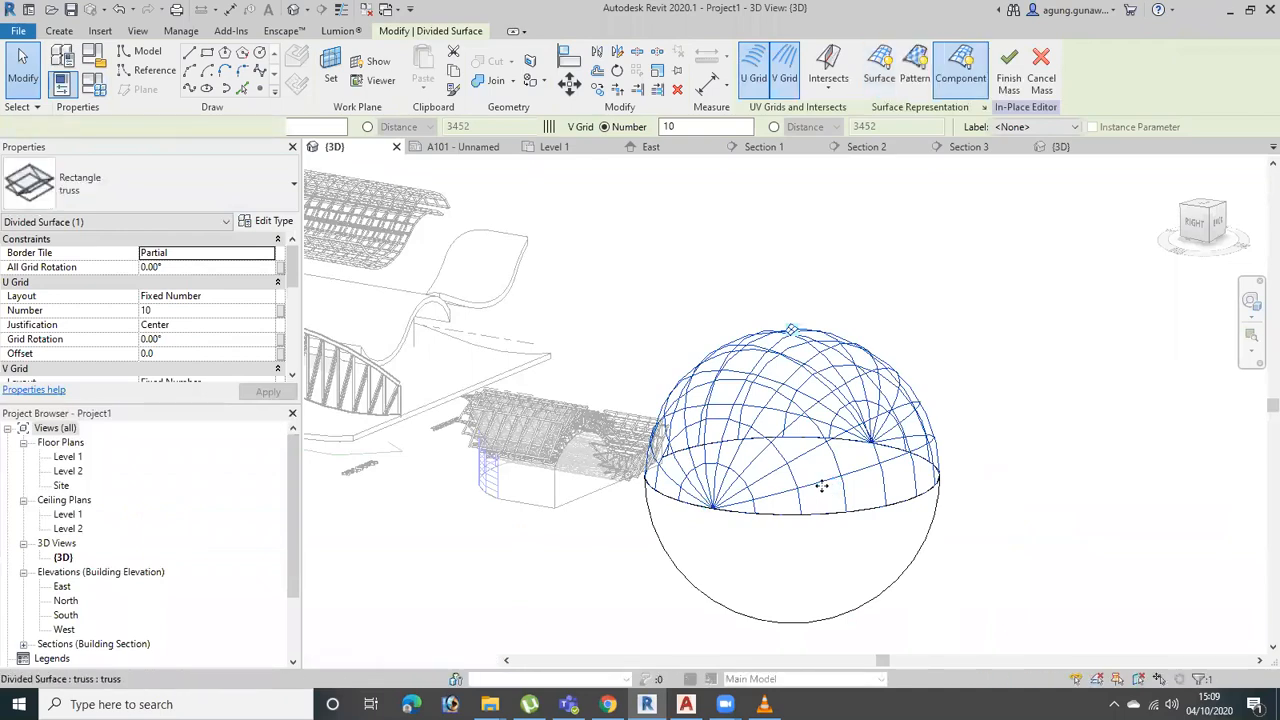
pyautogui.scroll(3, 847, 490)
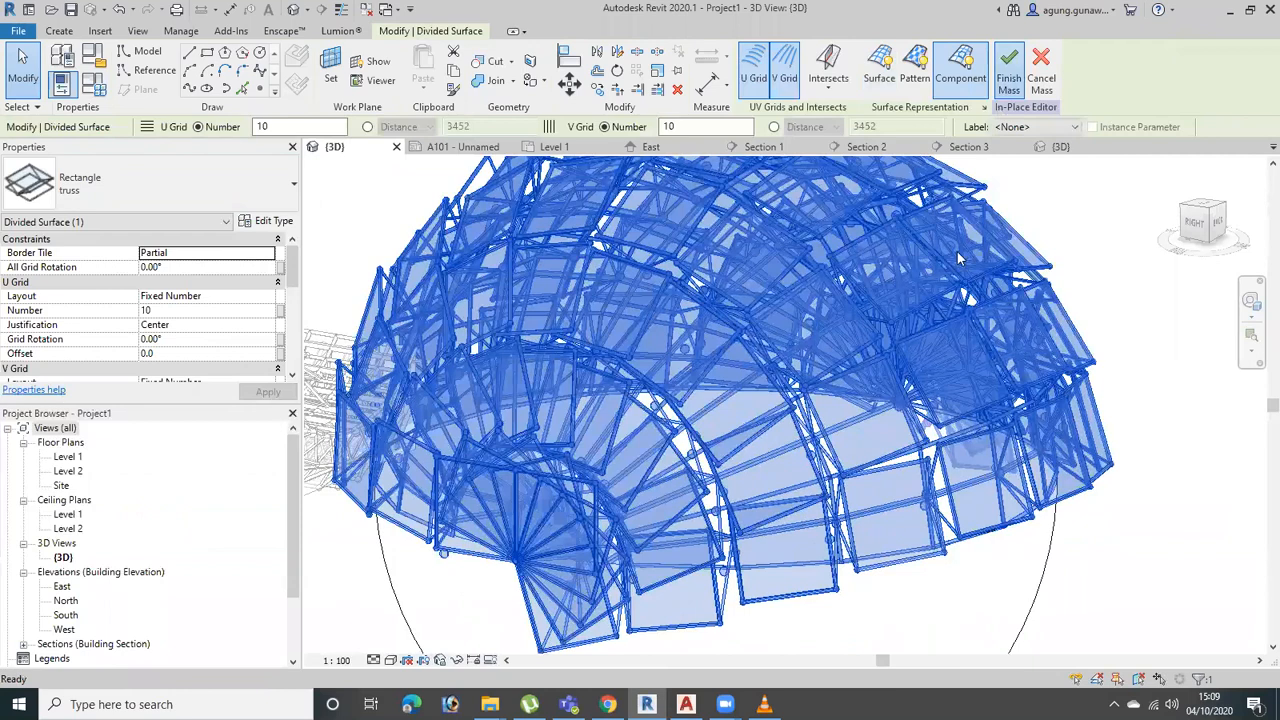
pyautogui.click(1009, 70)
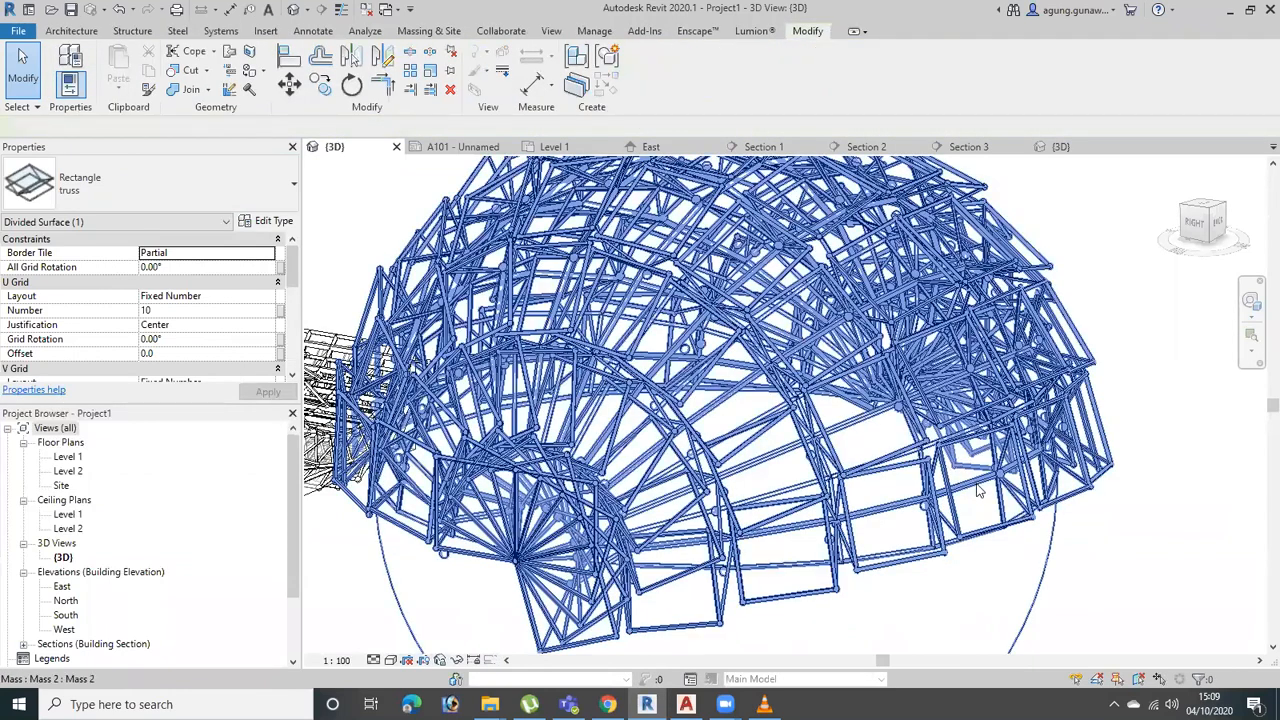
pyautogui.scroll(-5, 979, 497)
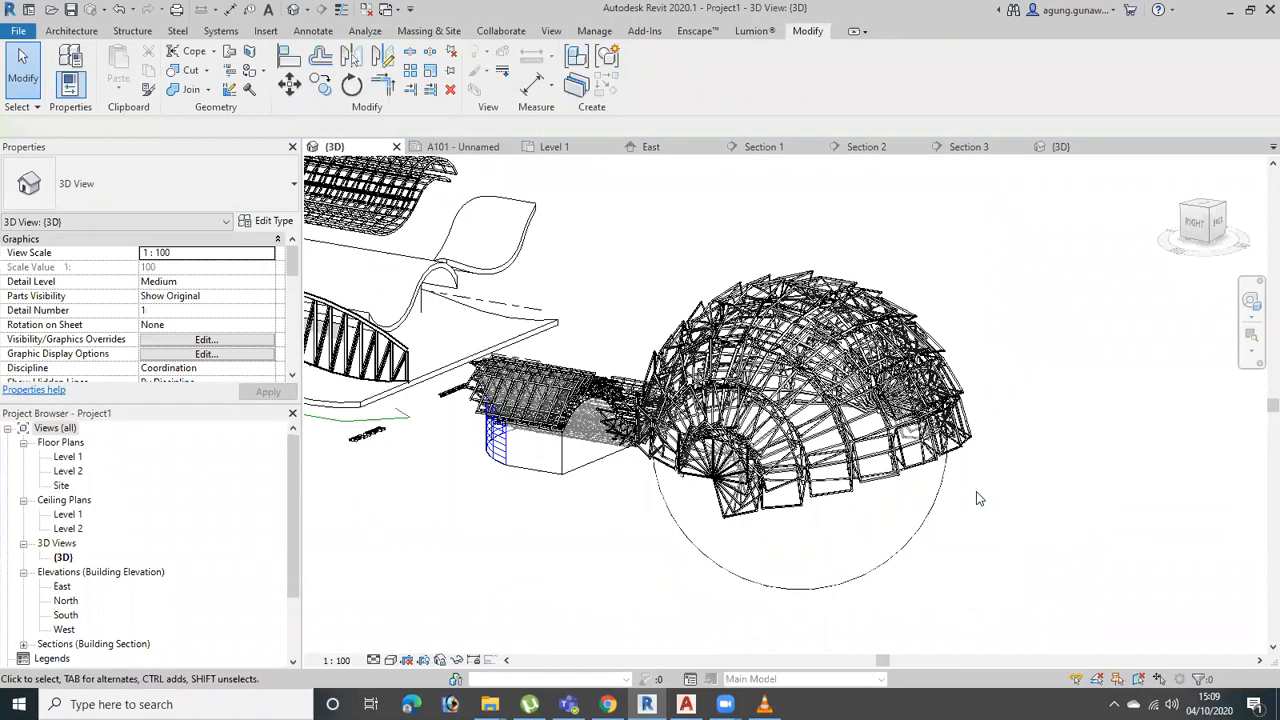
# Examine the truss-covered sphere mass from the top view
pyautogui.click(921, 515)
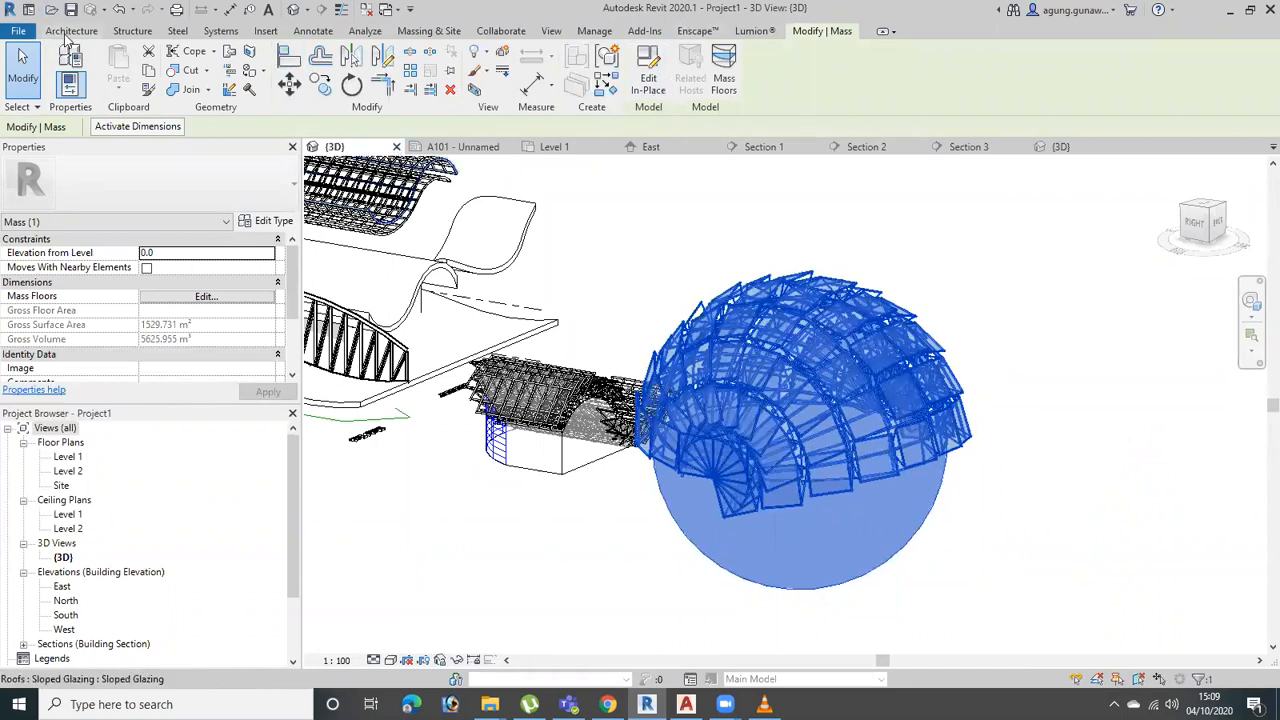
pyautogui.click(1205, 212)
pyautogui.click(1016, 362)
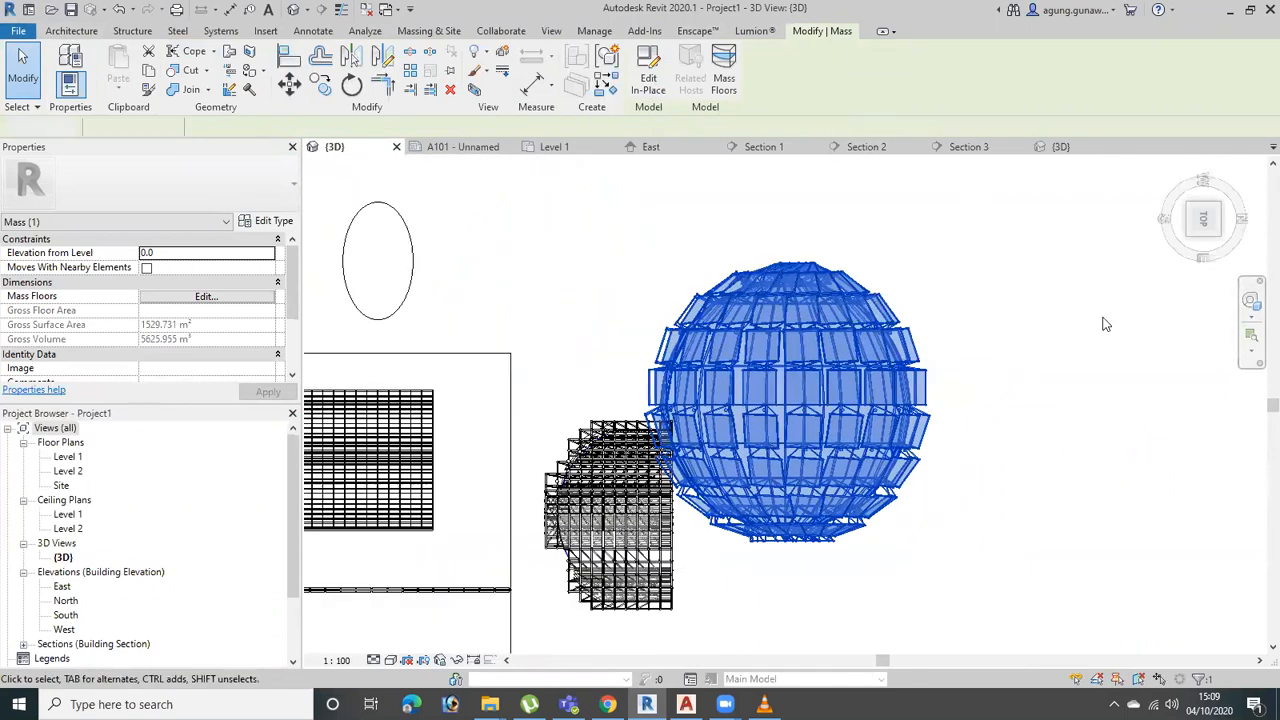
pyautogui.click(866, 322)
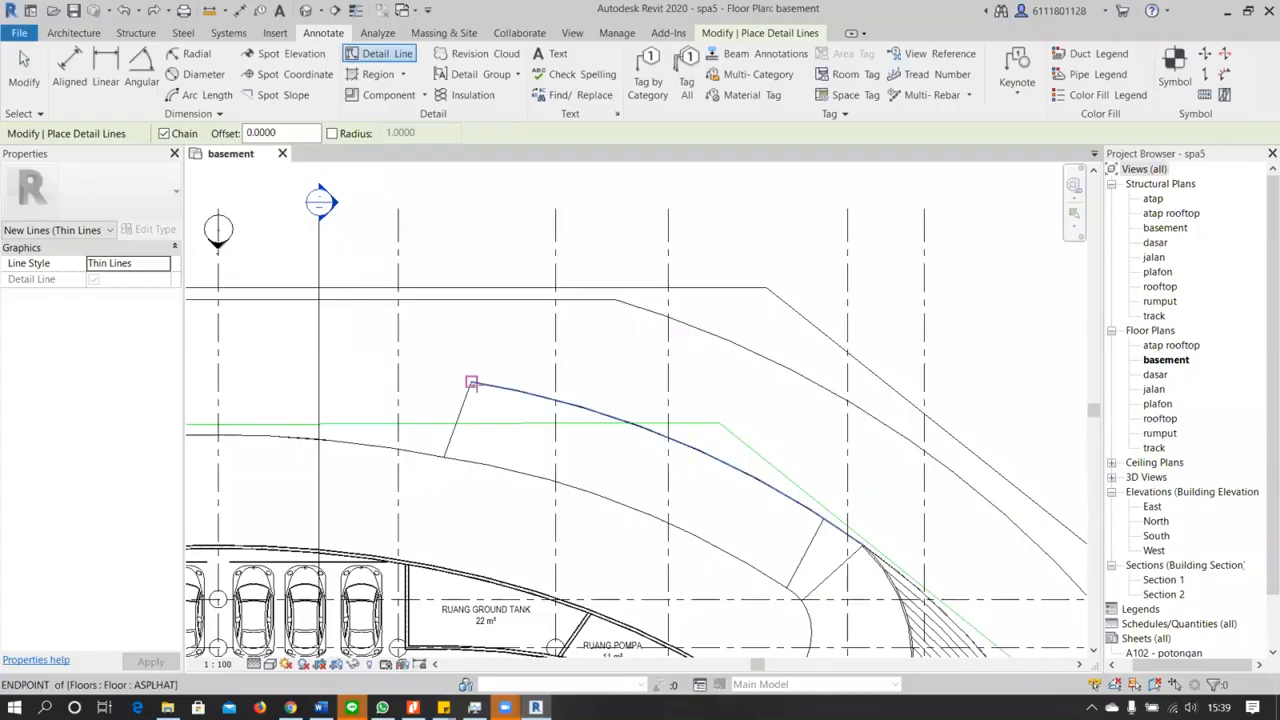
# Draw two straight thin detail lines along the curved ramp, from both corners of its free end to the midpoint of the opposite edge
pyautogui.click(470, 382)
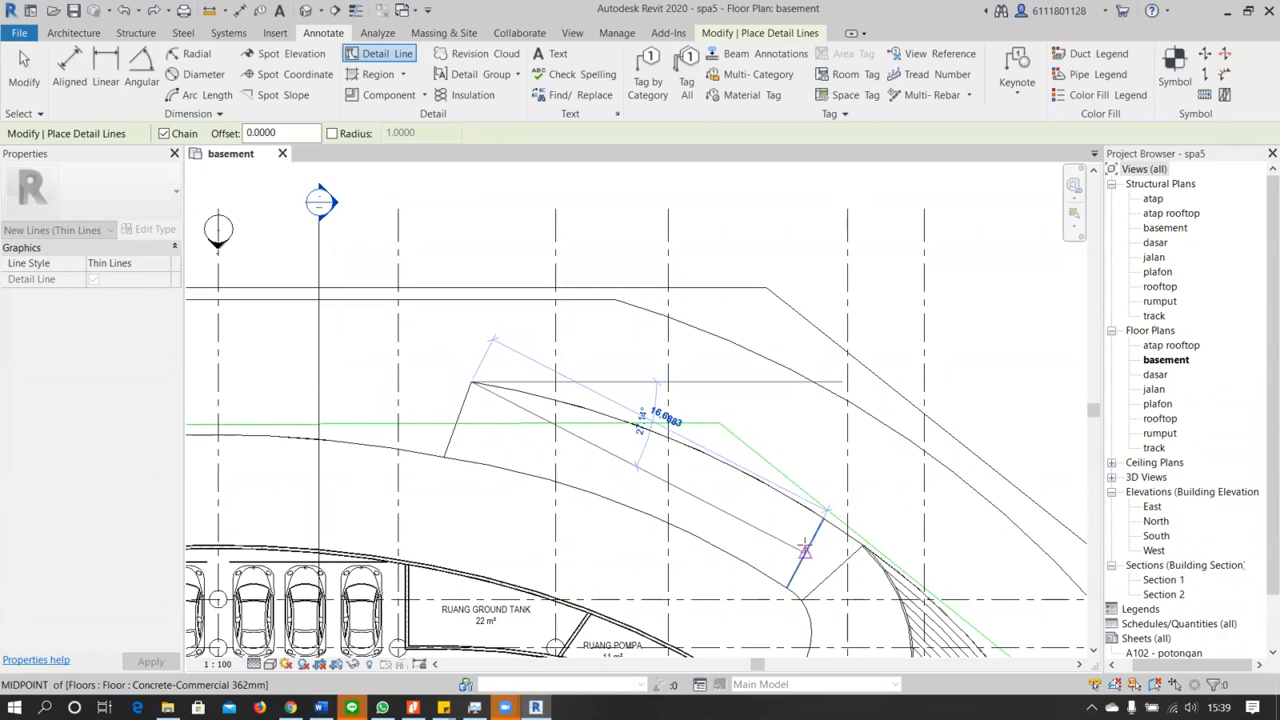
pyautogui.click(805, 549)
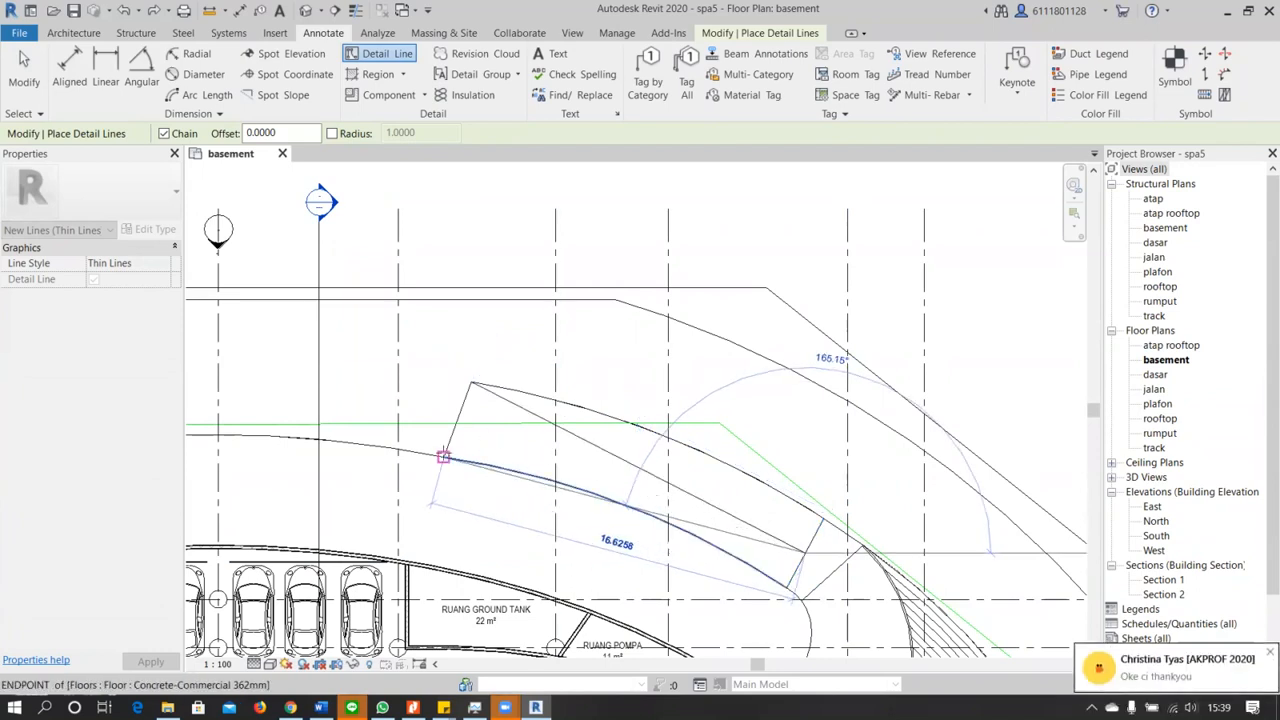
pyautogui.click(445, 457)
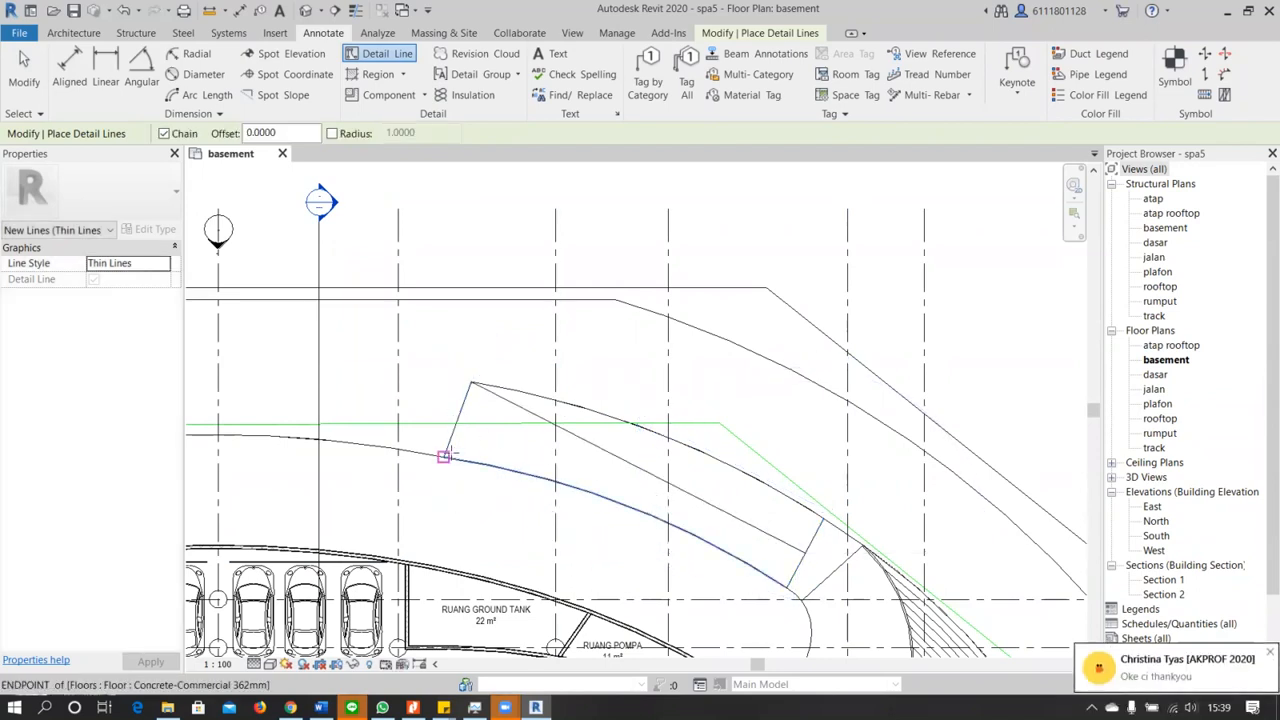
pyautogui.click(445, 457)
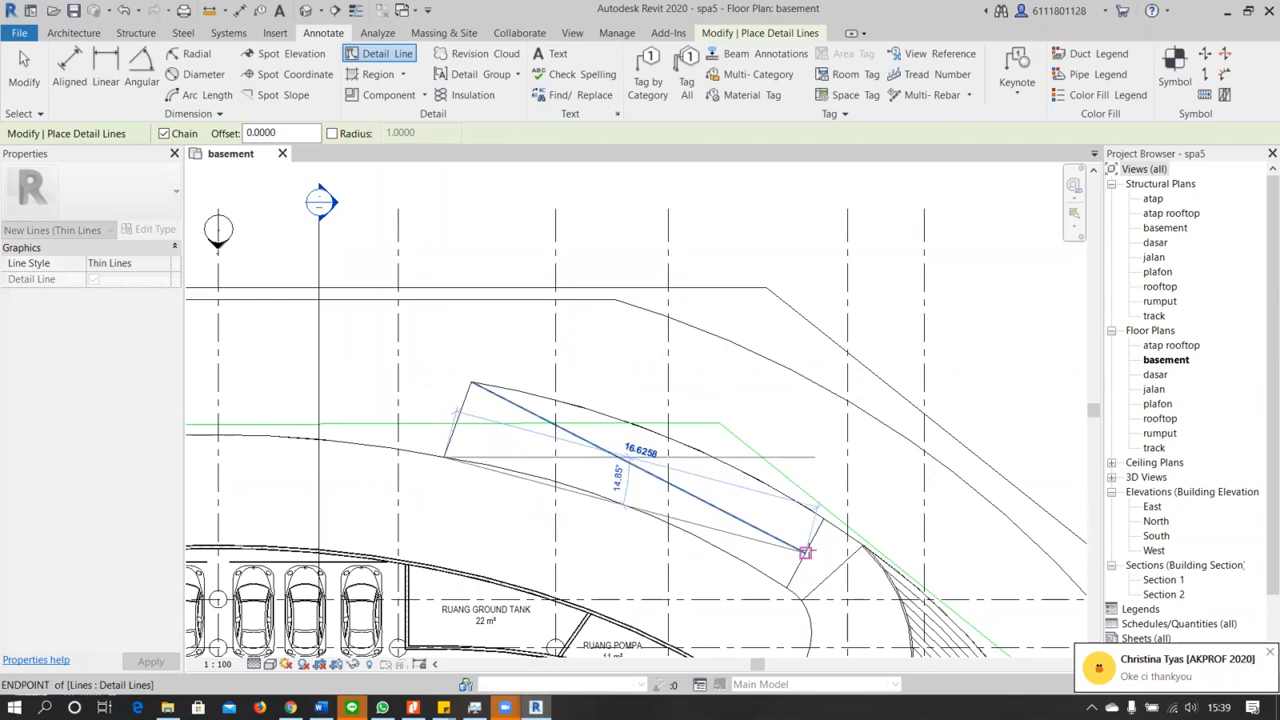
pyautogui.click(805, 551)
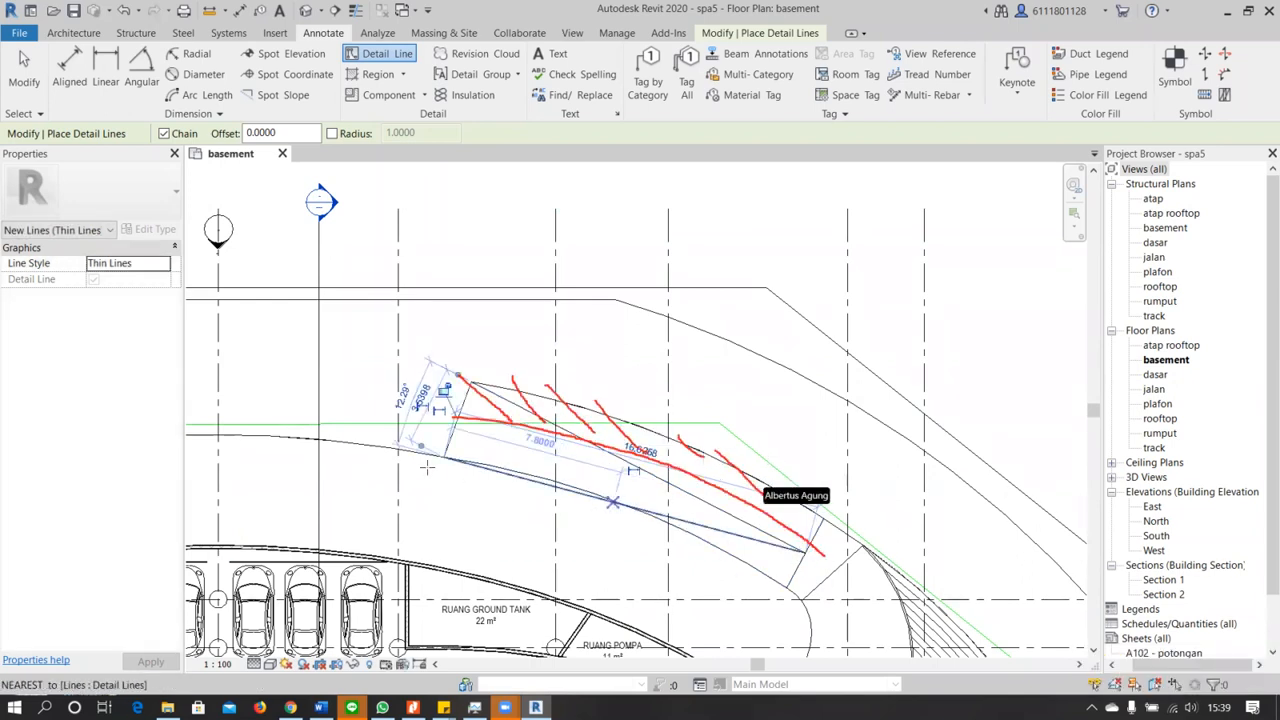
pyautogui.press('Escape')
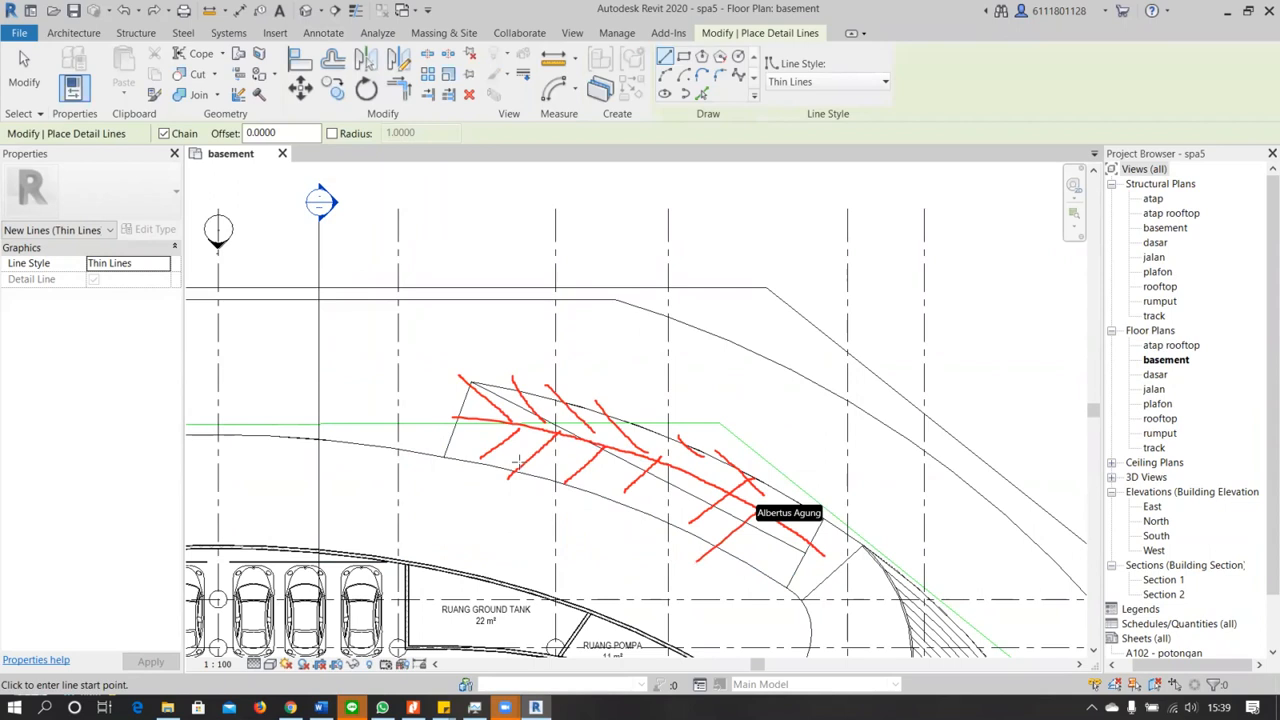
# Try to place an arc length dimension along the ramp's inner curved edge
pyautogui.click(320, 34)
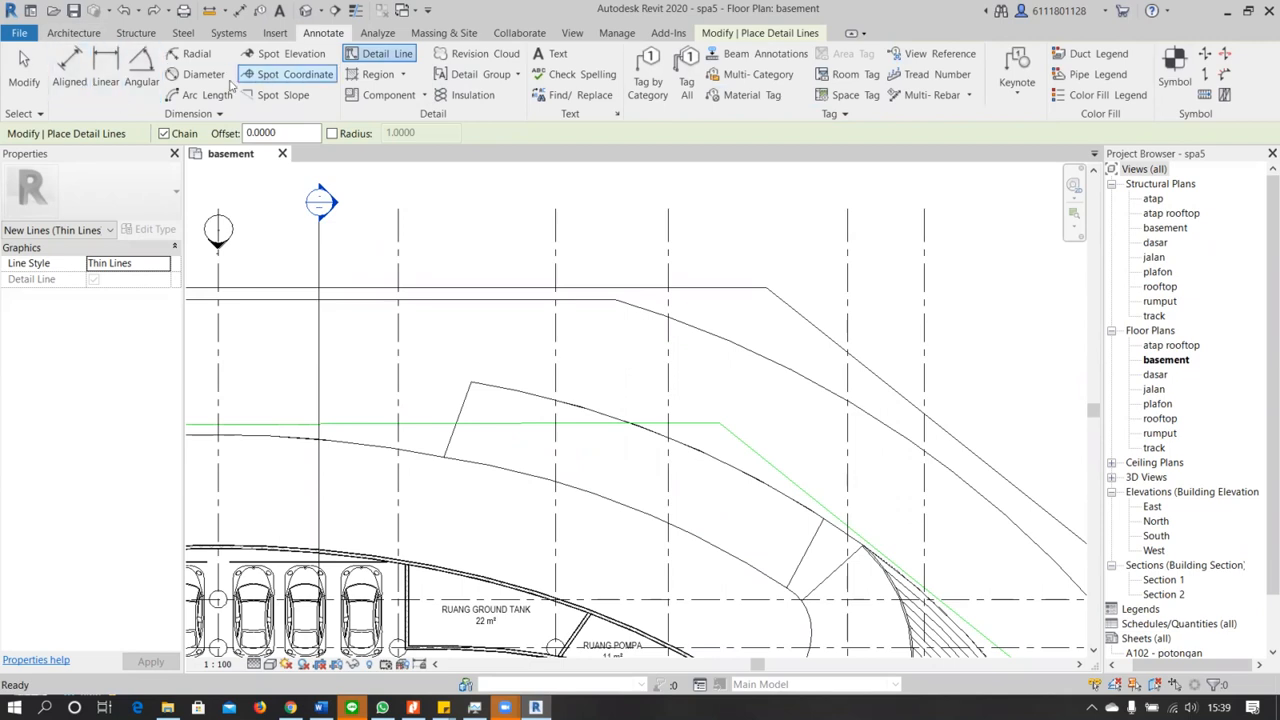
pyautogui.click(176, 97)
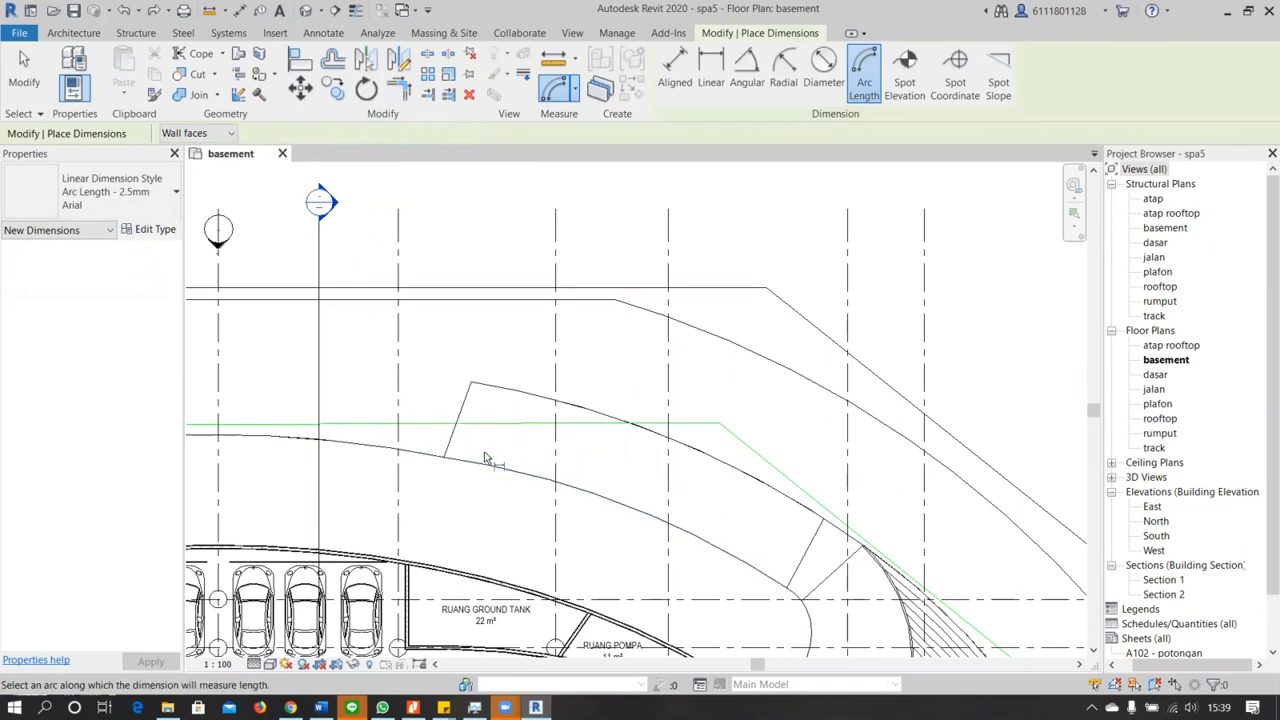
pyautogui.click(642, 504)
pyautogui.press('Escape')
pyautogui.press('Escape')
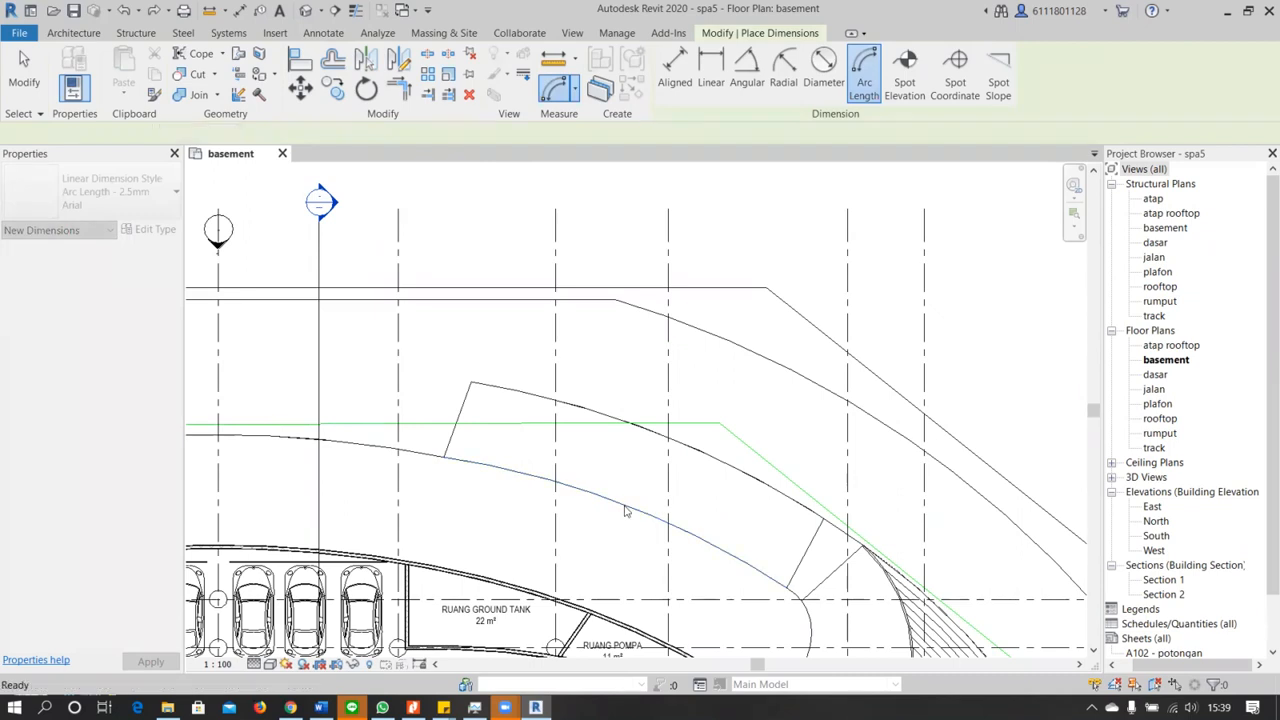
pyautogui.click(624, 506)
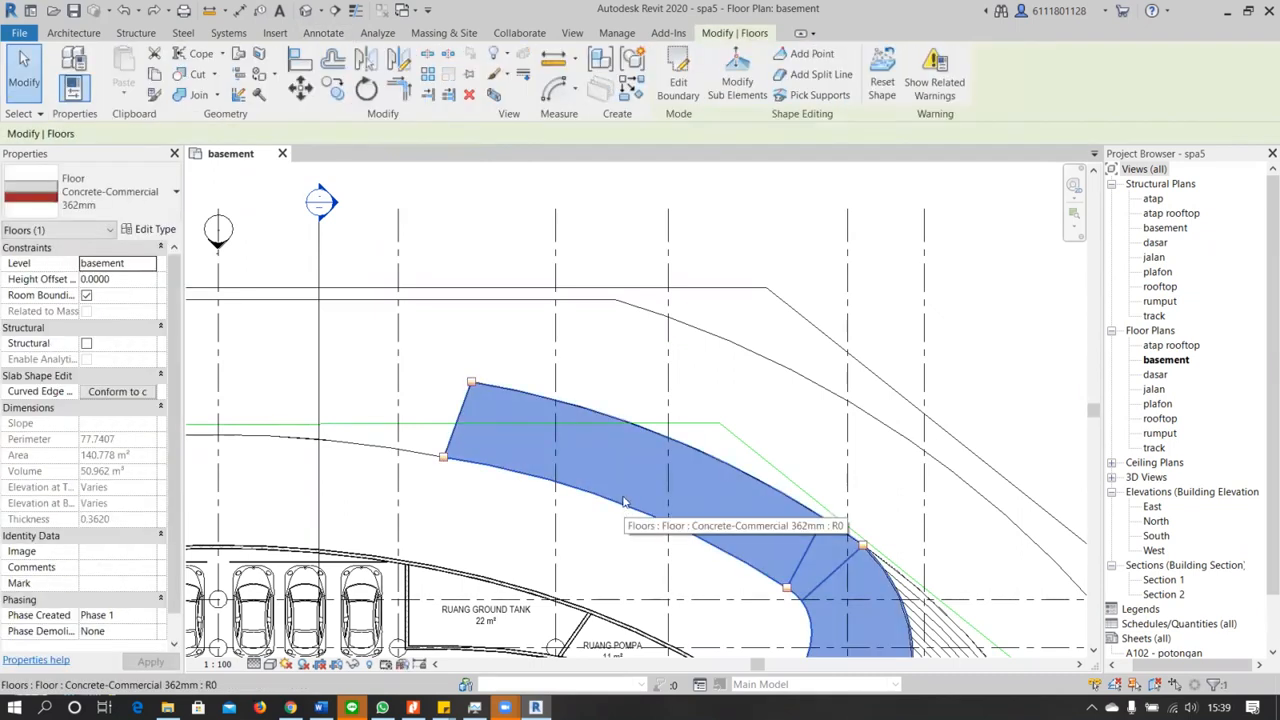
pyautogui.press('Escape')
pyautogui.click(622, 500)
pyautogui.scroll(3, 622, 502)
pyautogui.press('Escape')
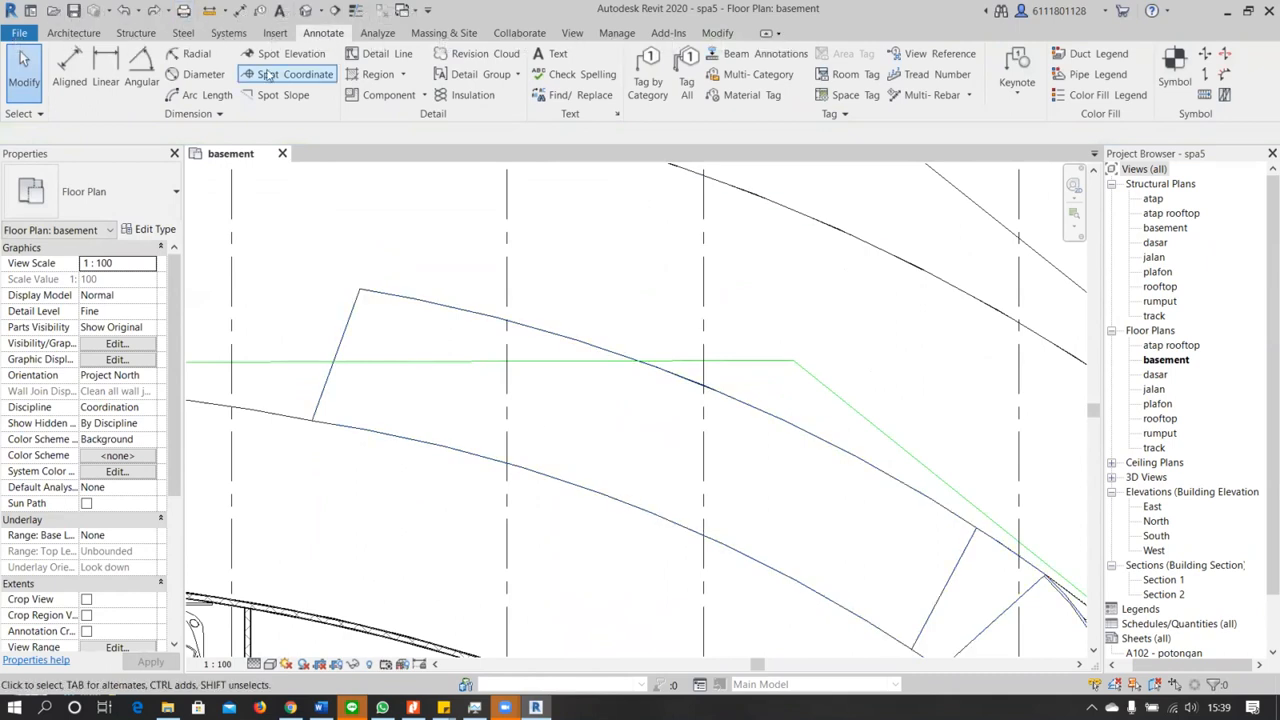
# Create a thin curved detail line by picking the ramp's outer curved edge with an inward offset of 1.75
pyautogui.click(74, 33)
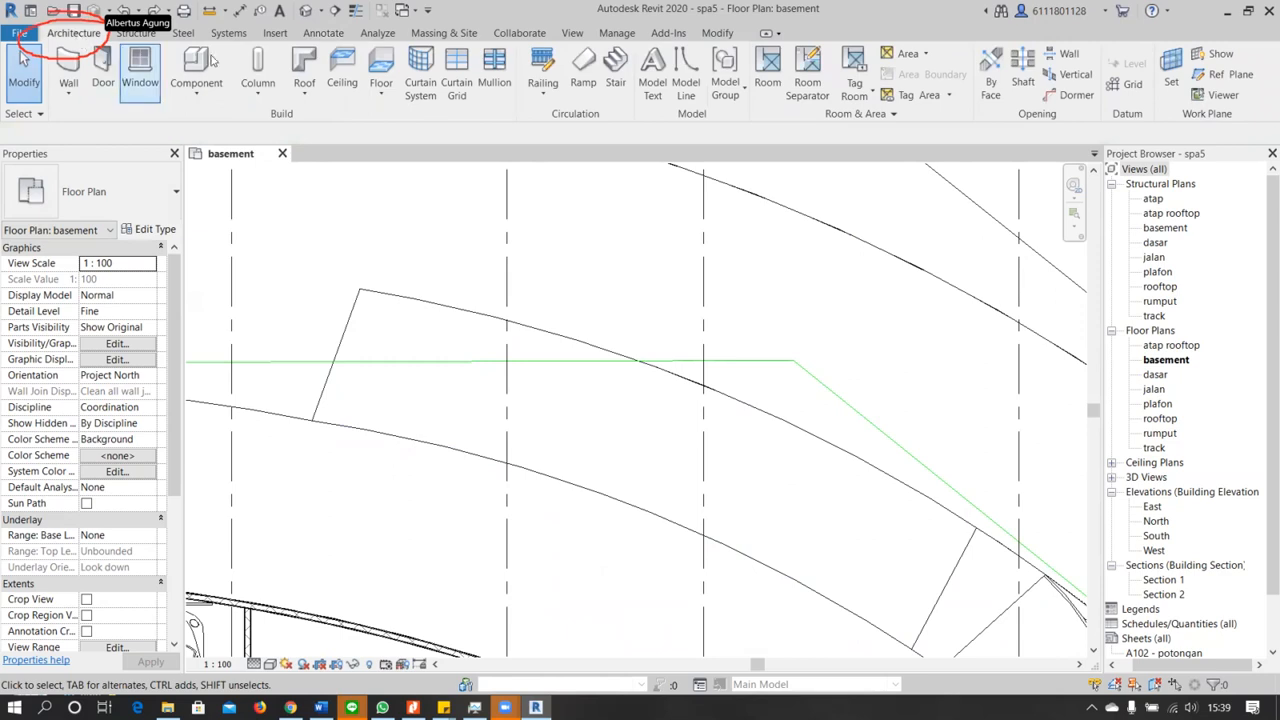
pyautogui.click(322, 34)
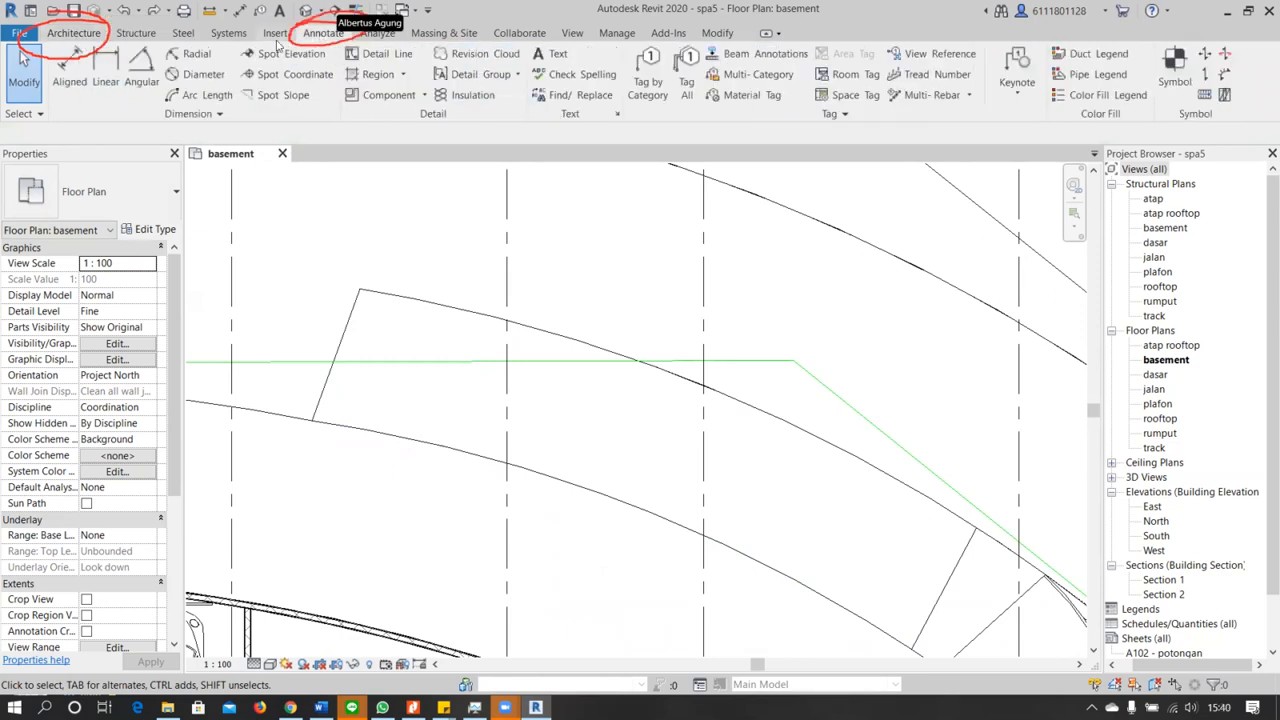
pyautogui.click(390, 57)
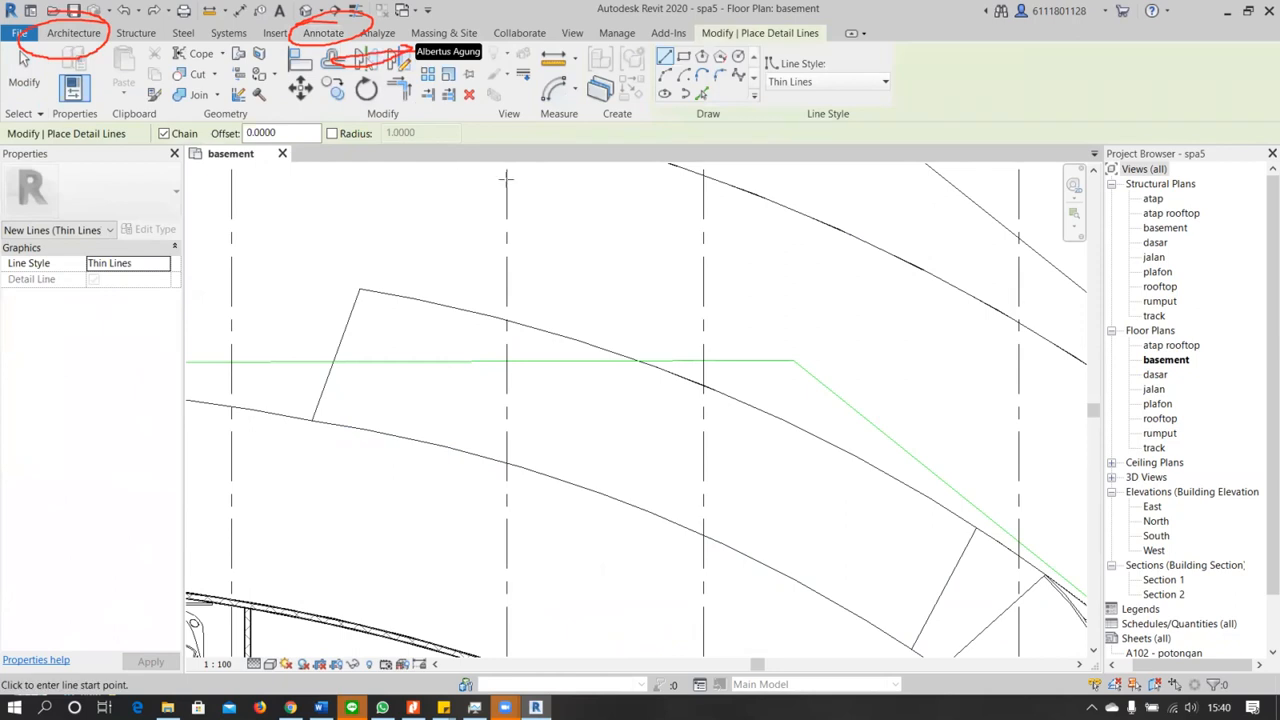
pyautogui.click(702, 96)
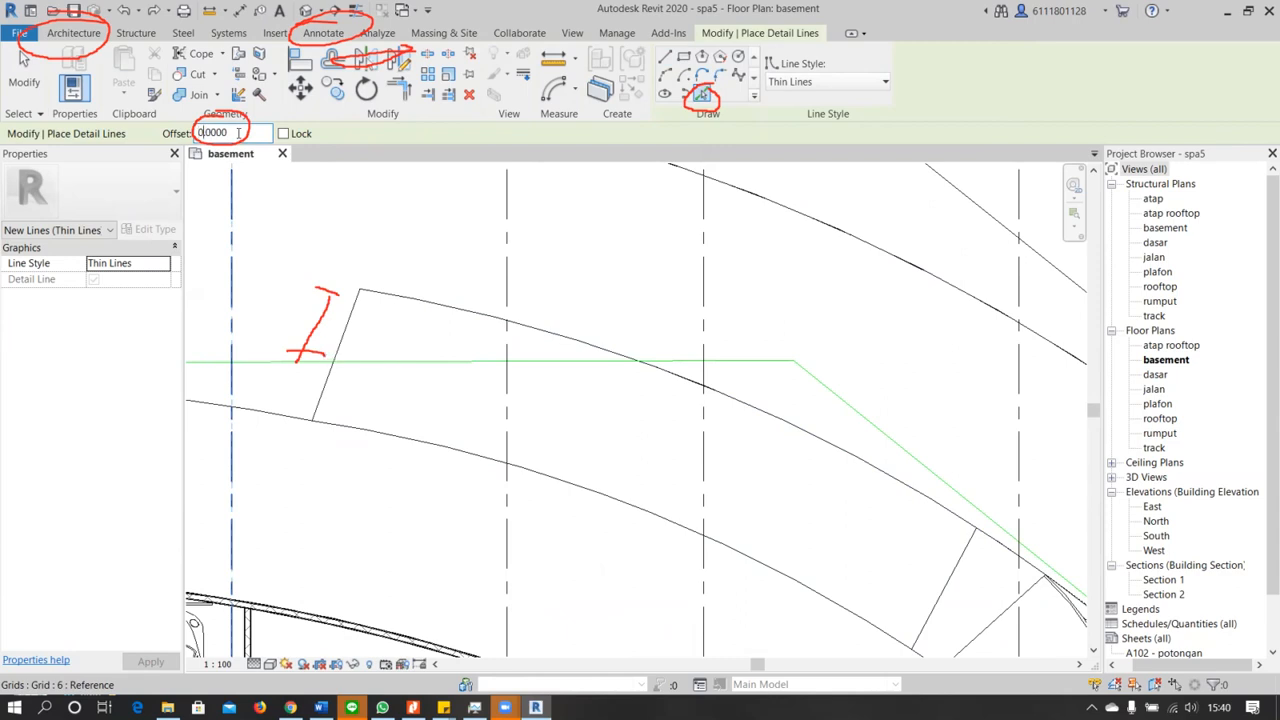
pyautogui.press('BackSpace')
pyautogui.press('BackSpace')
pyautogui.write('2')
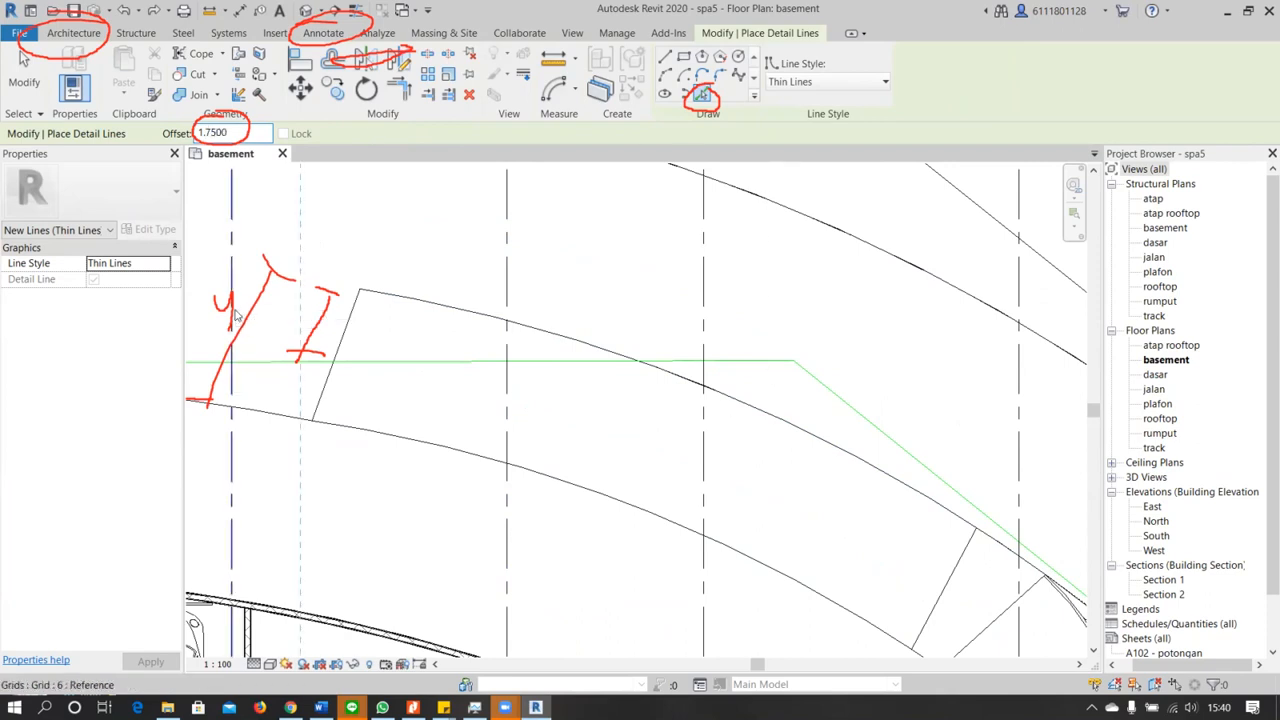
pyautogui.click(590, 356)
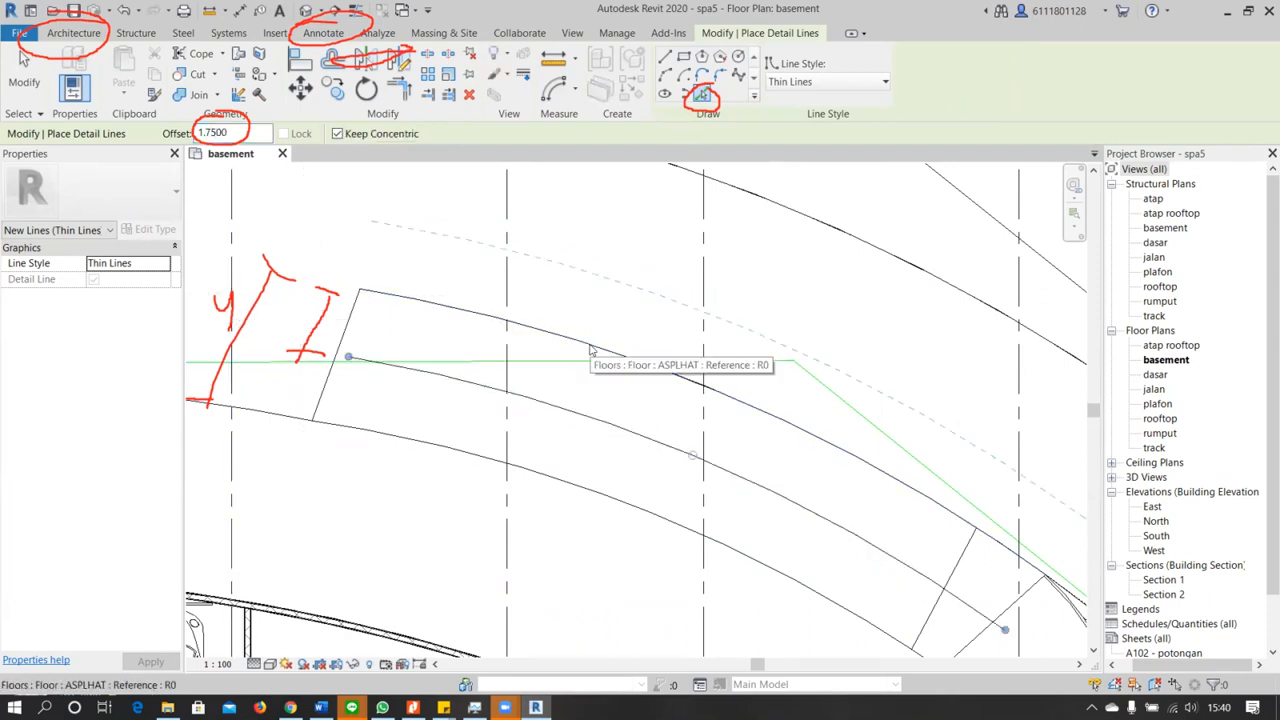
# Adjust both ends of the ramp's curved center line to meet the ramp's two end edges
pyautogui.scroll(-2, 682, 476)
pyautogui.moveTo(682, 476); pyautogui.dragTo(604, 316, button='middle')
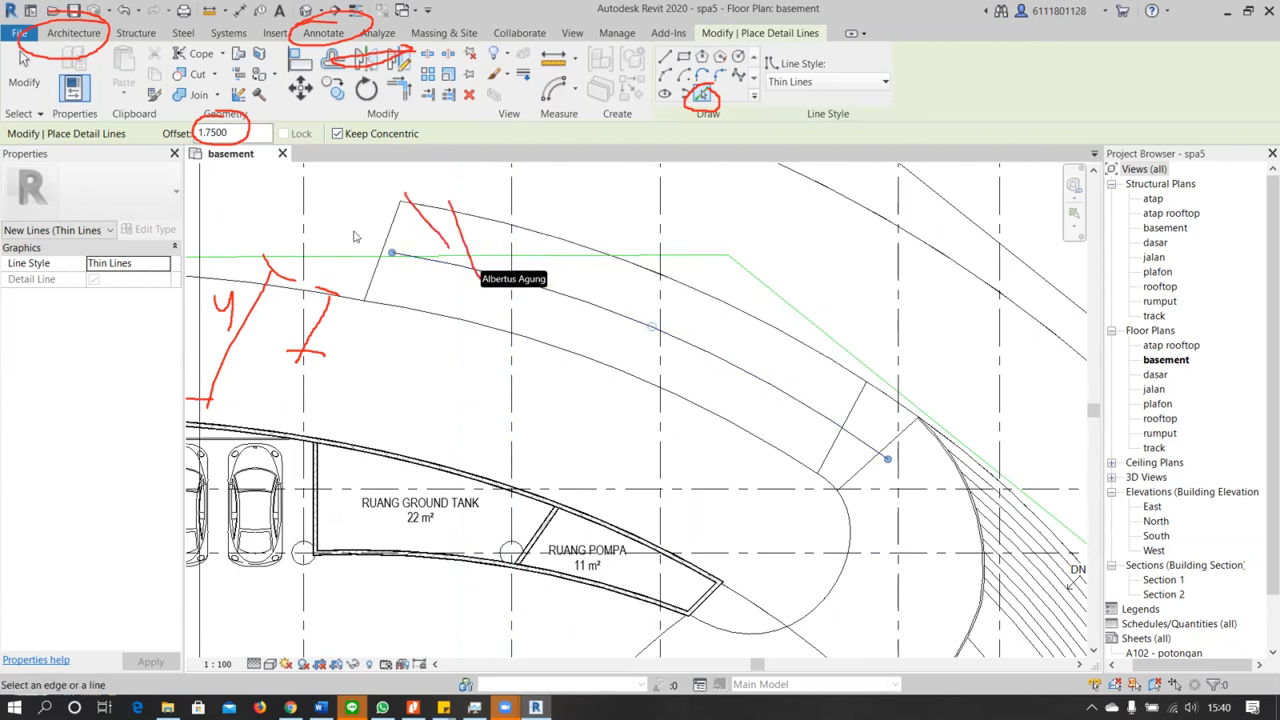
pyautogui.click(394, 252)
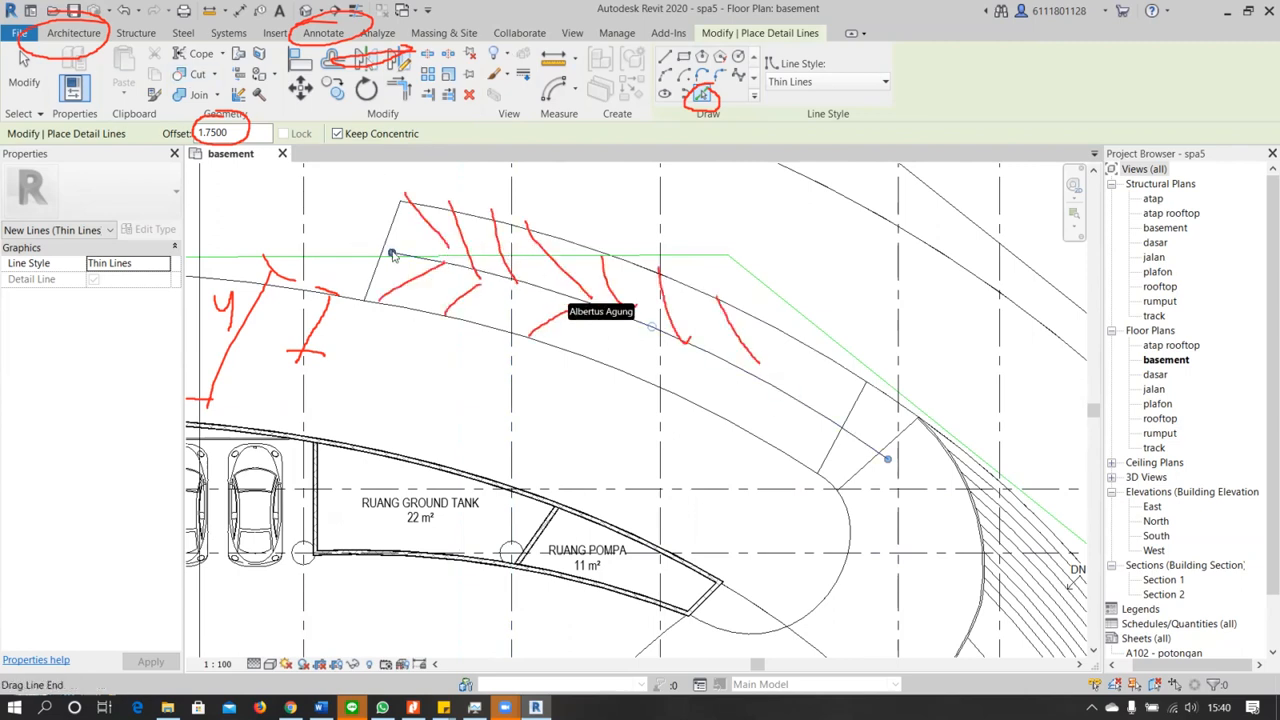
pyautogui.moveTo(392, 250); pyautogui.dragTo(383, 251)
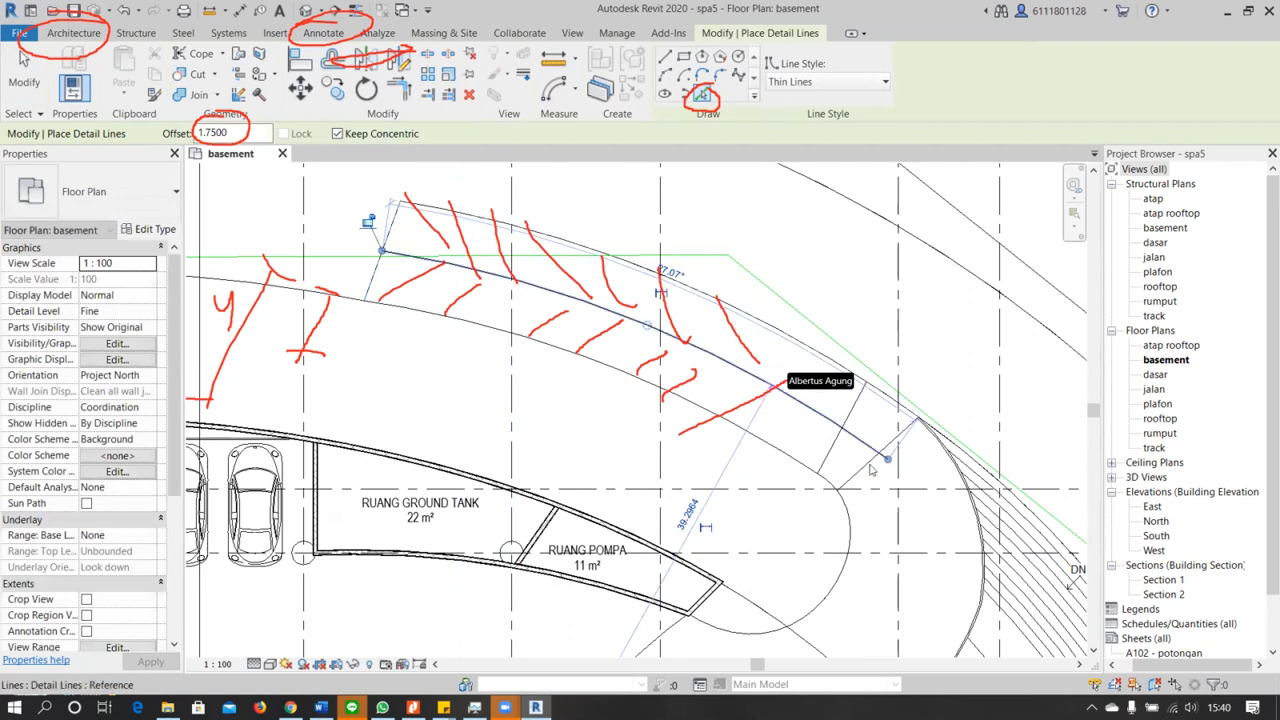
pyautogui.scroll(2, 857, 444)
pyautogui.moveTo(912, 474); pyautogui.dragTo(896, 468)
pyautogui.scroll(-2, 896, 470)
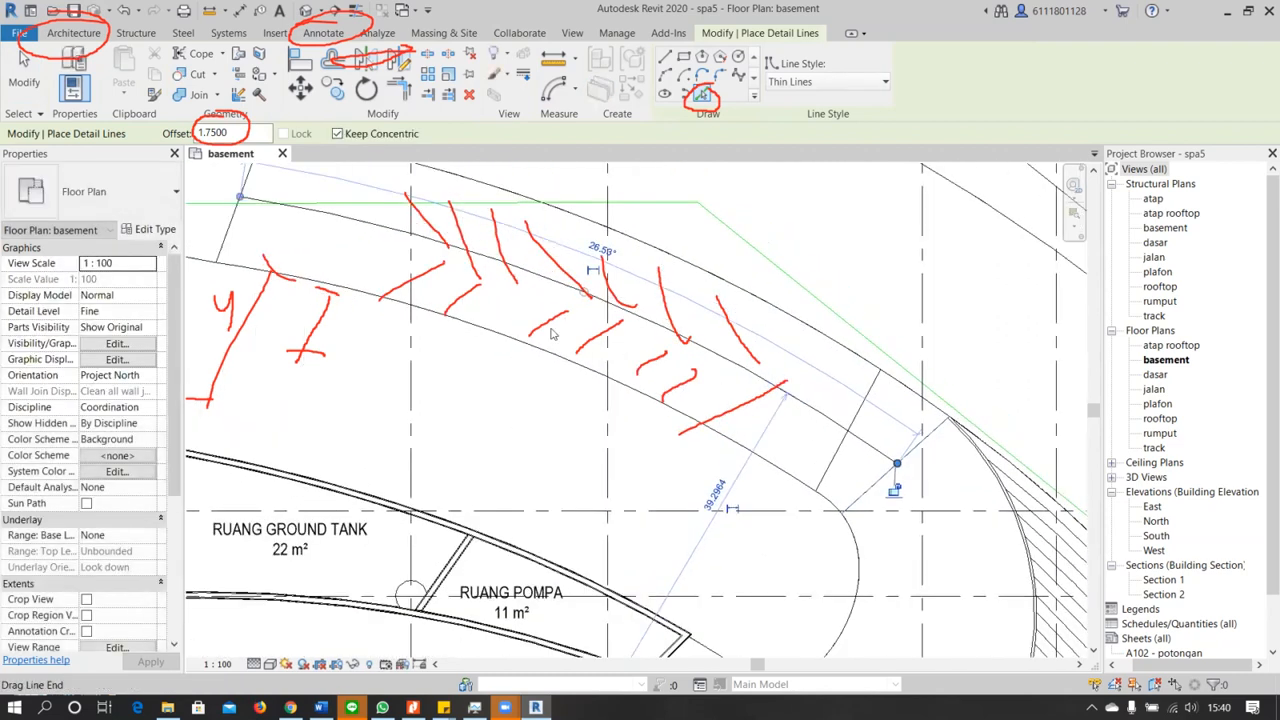
pyautogui.moveTo(559, 383); pyautogui.dragTo(569, 386, button='middle')
pyautogui.scroll(3, 567, 384)
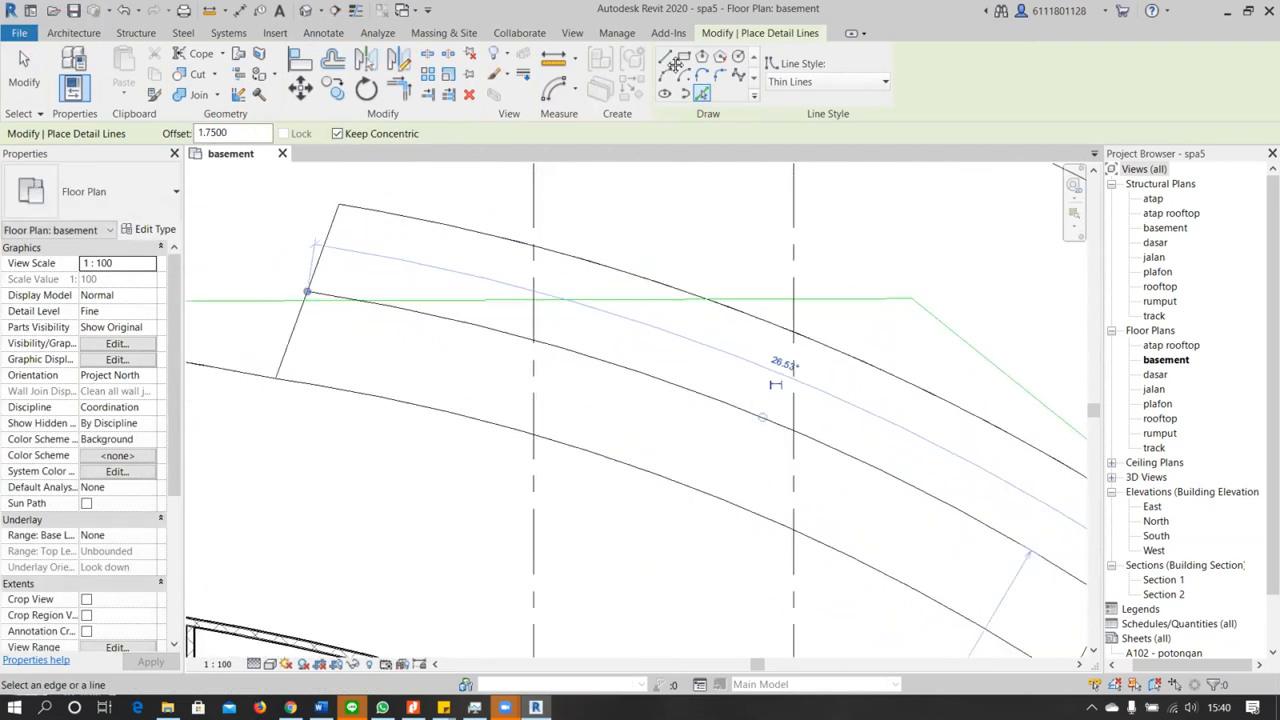
pyautogui.click(669, 61)
pyautogui.click(340, 206)
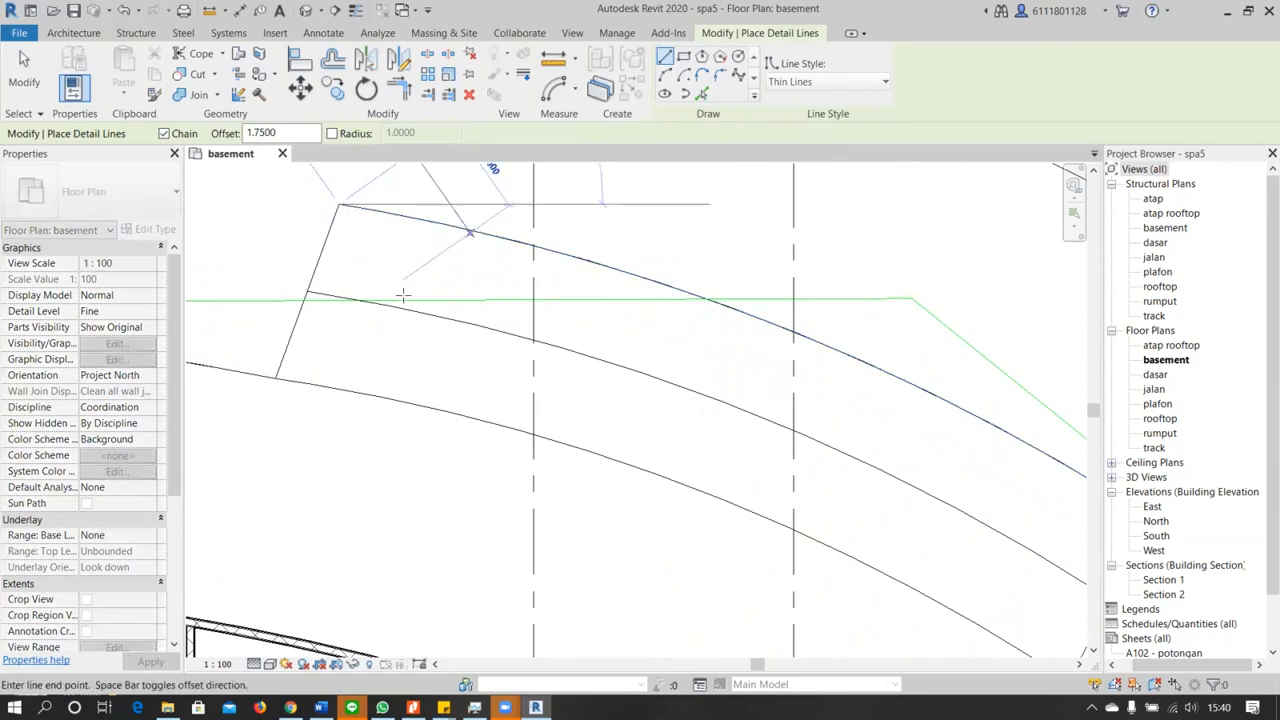
pyautogui.scroll(-2, 405, 311)
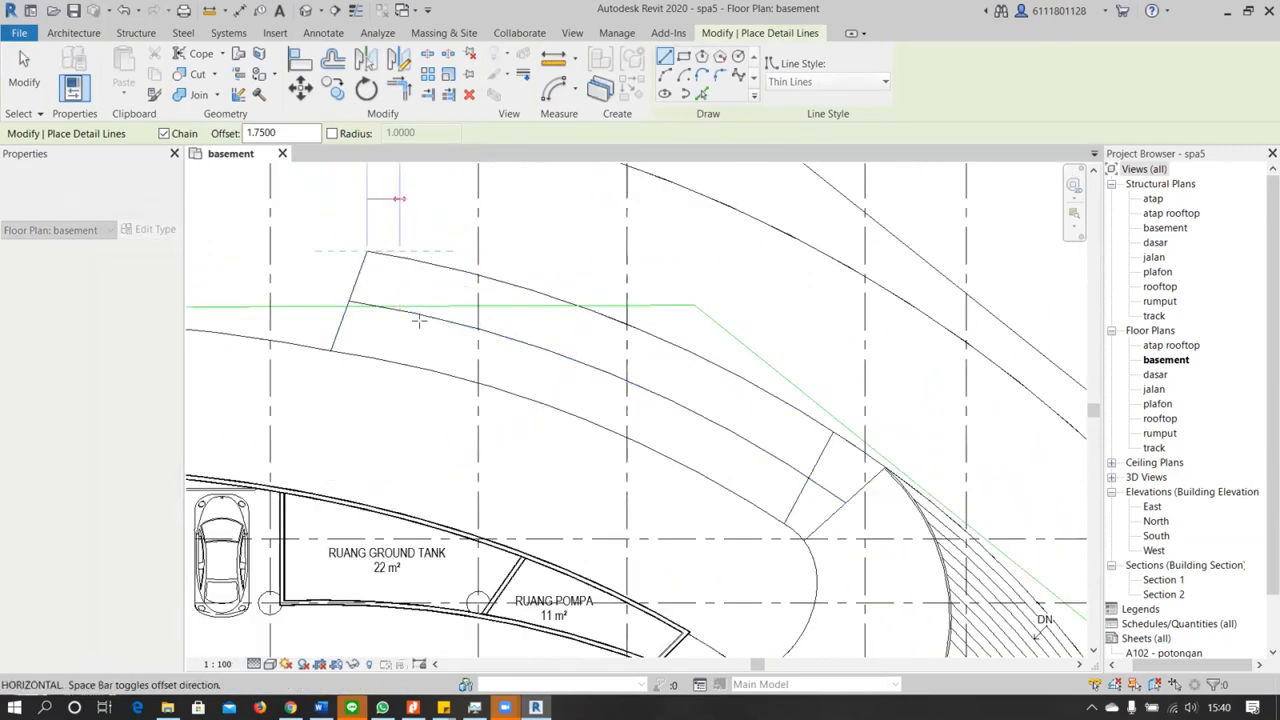
pyautogui.press('Escape')
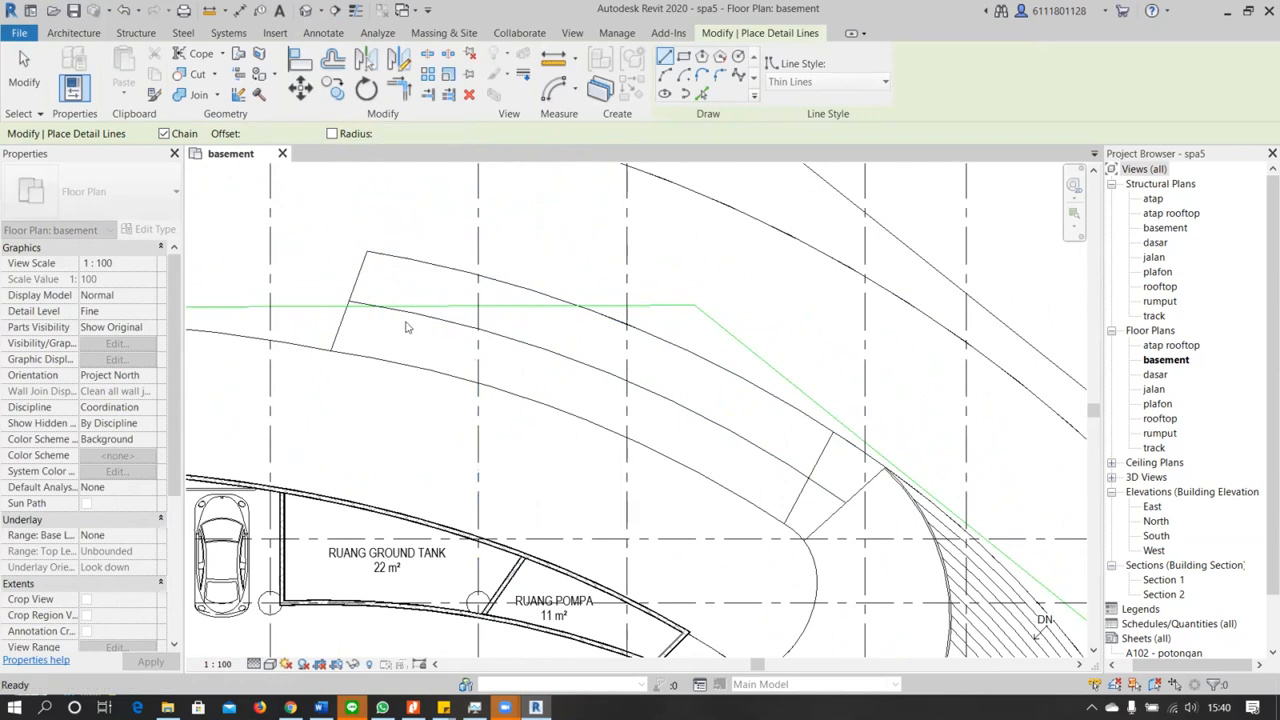
pyautogui.click(366, 251)
pyautogui.click(409, 312)
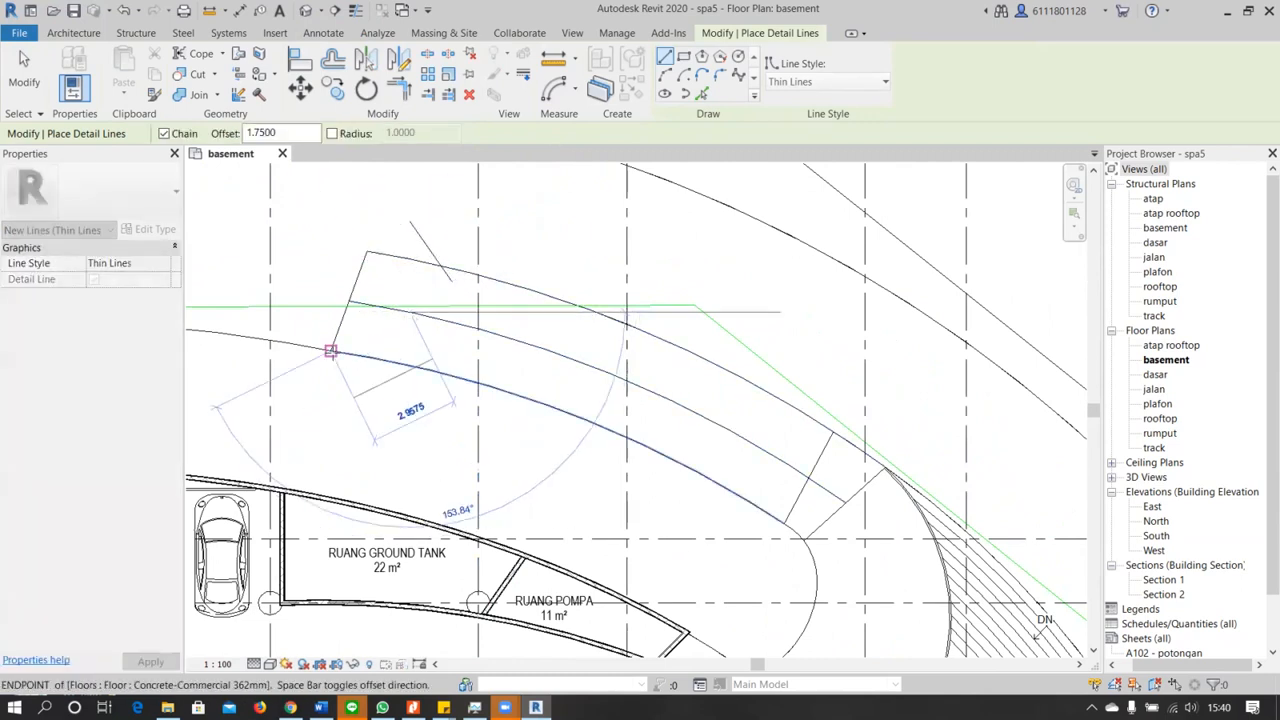
pyautogui.press('Escape')
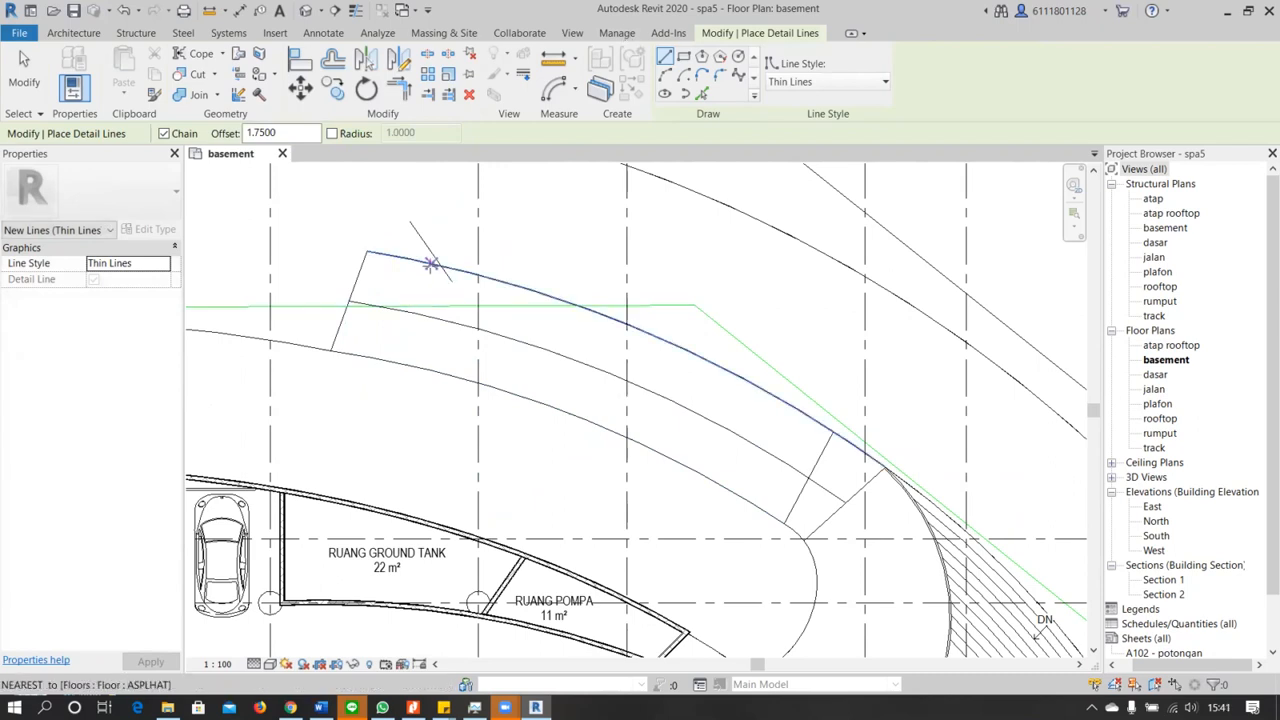
pyautogui.press('Escape')
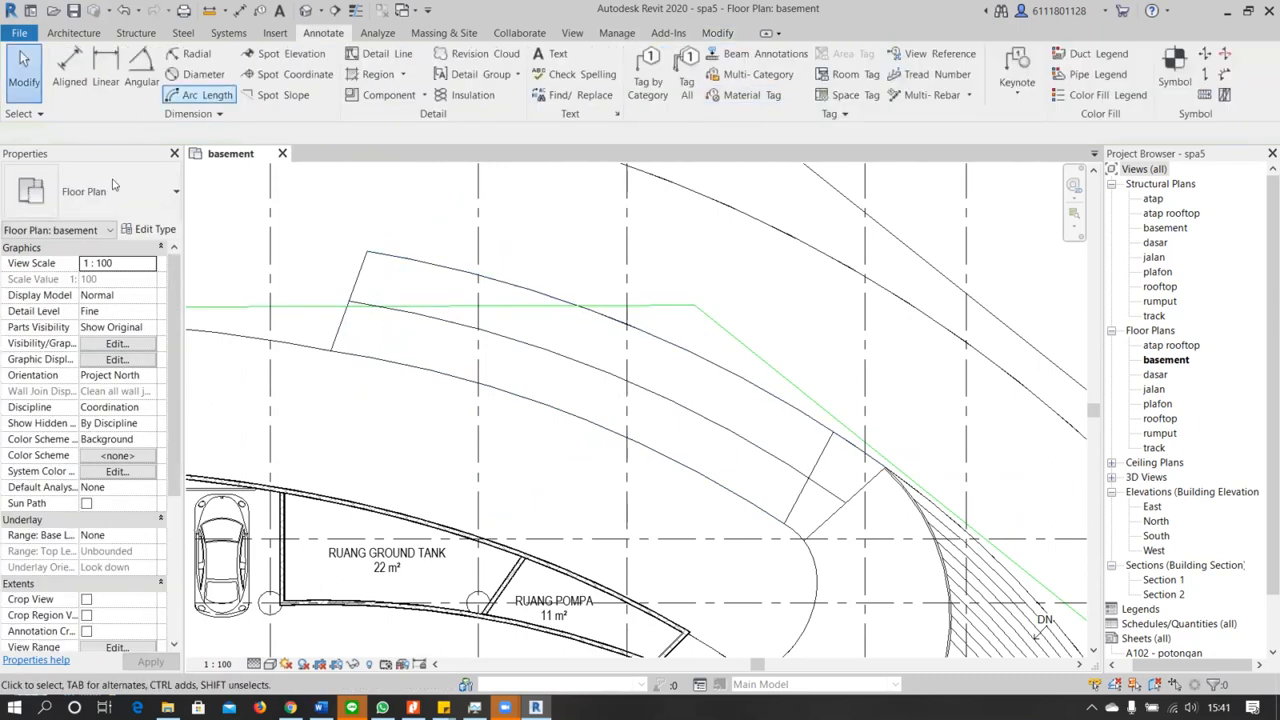
# Draw a chevron of two thin detail lines with zero offset, from both corners of the ramp's free end to its curved center line
pyautogui.press('d')
pyautogui.press('l')
pyautogui.scroll(4, 449, 274)
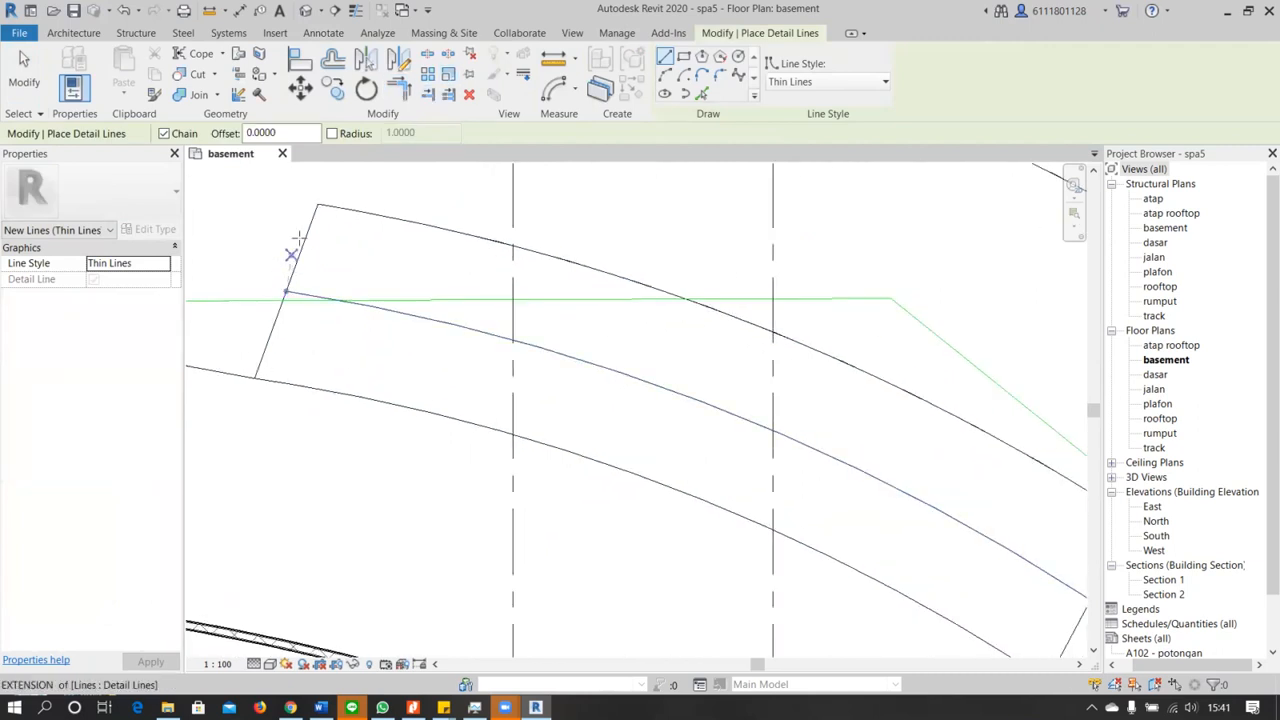
pyautogui.click(317, 205)
pyautogui.click(383, 307)
pyautogui.press('Escape')
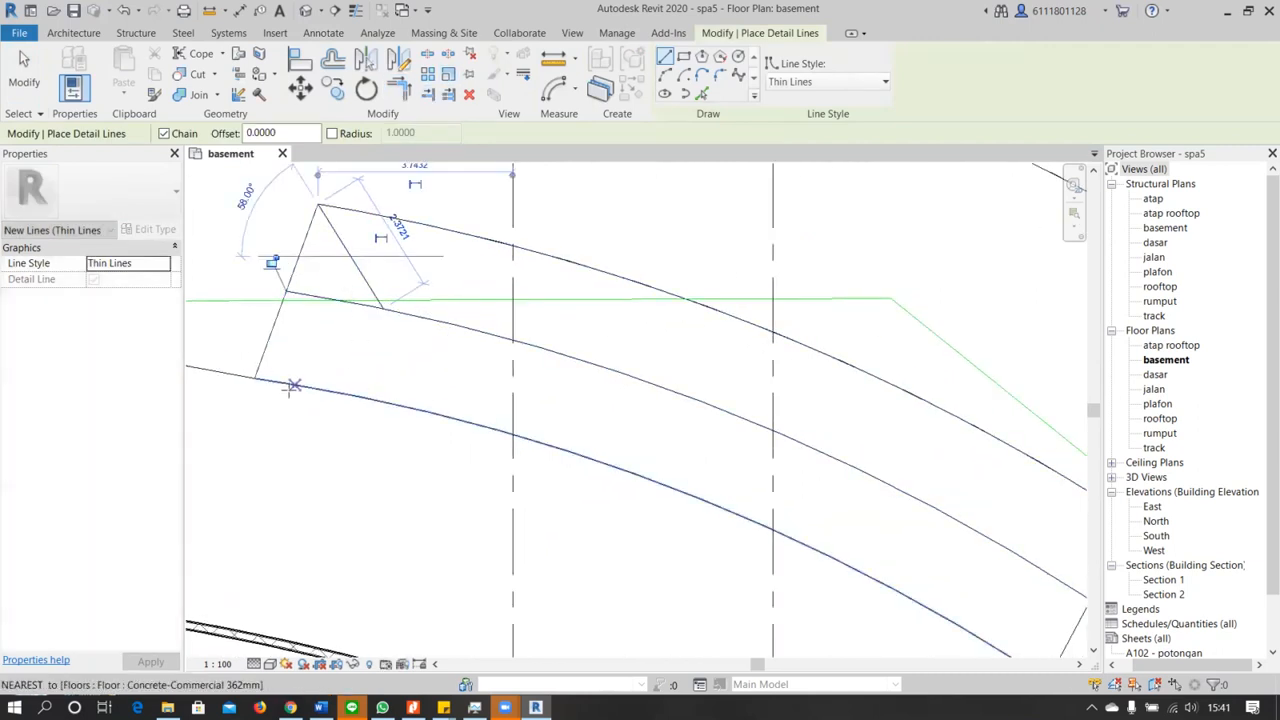
pyautogui.click(383, 308)
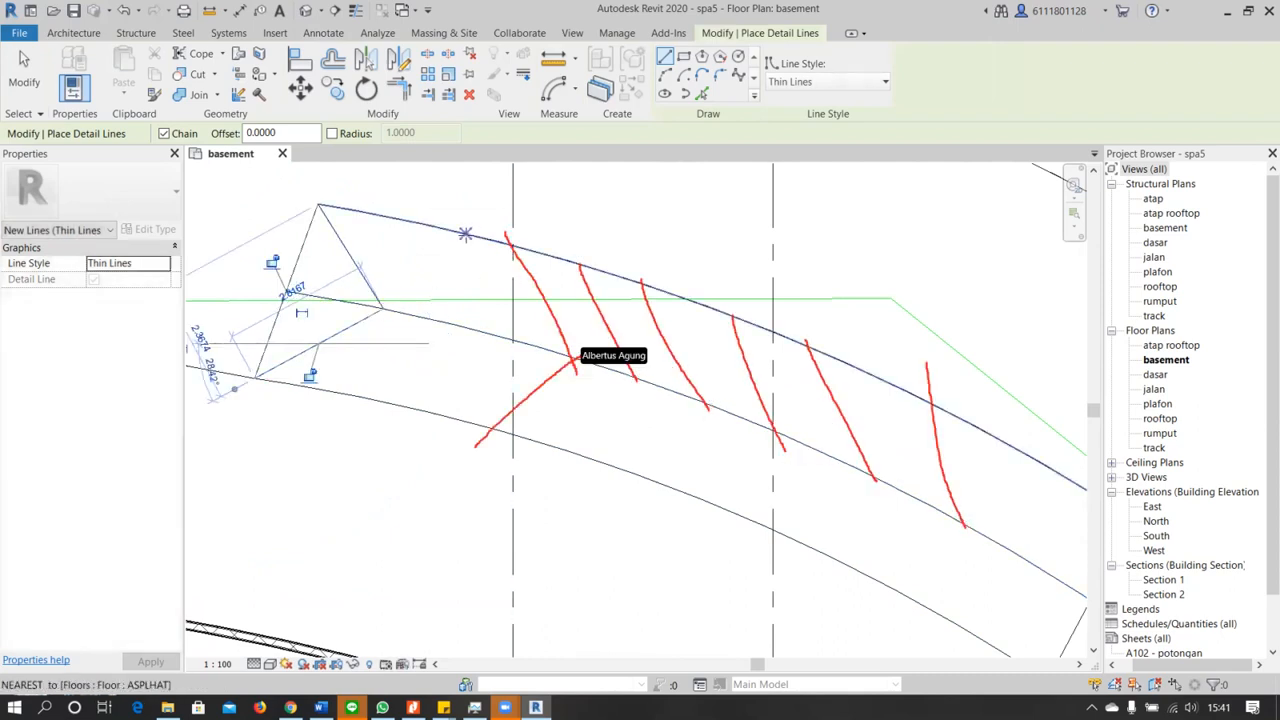
# Draw a second chevron of thin detail lines beside the first, from the ramp's outer edge to the center line and back to the inner edge
pyautogui.click(445, 230)
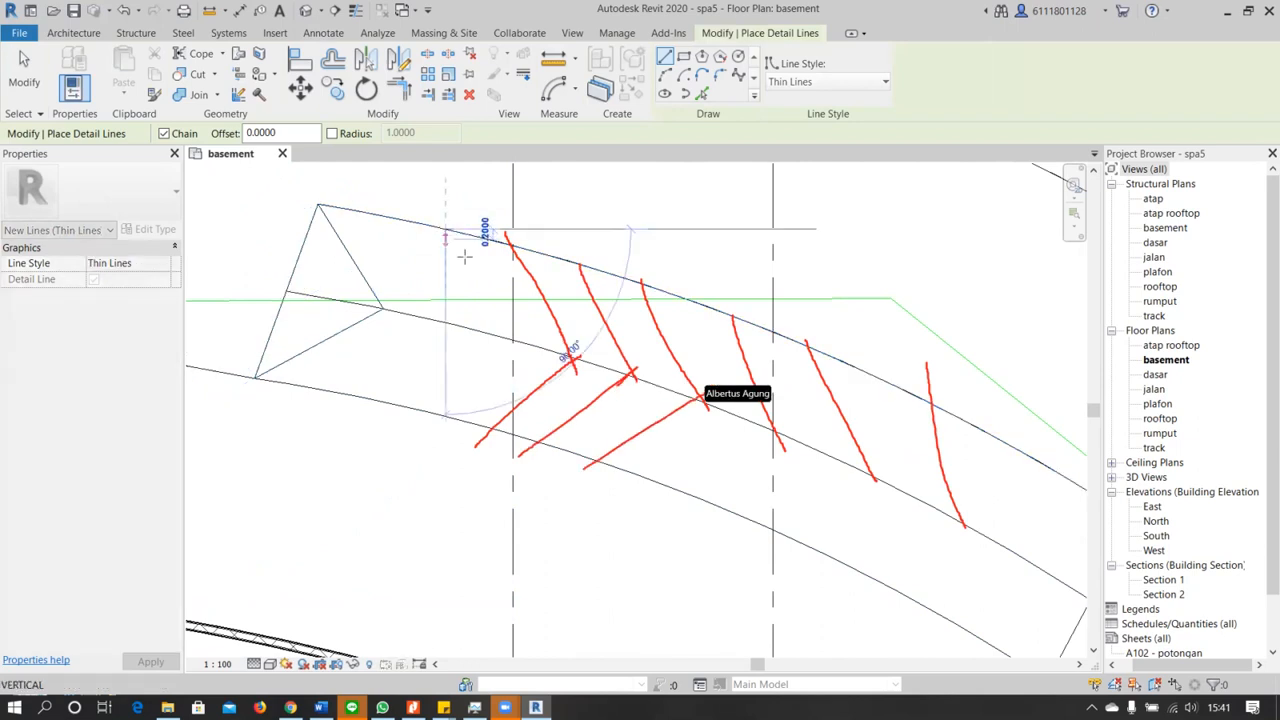
pyautogui.click(505, 338)
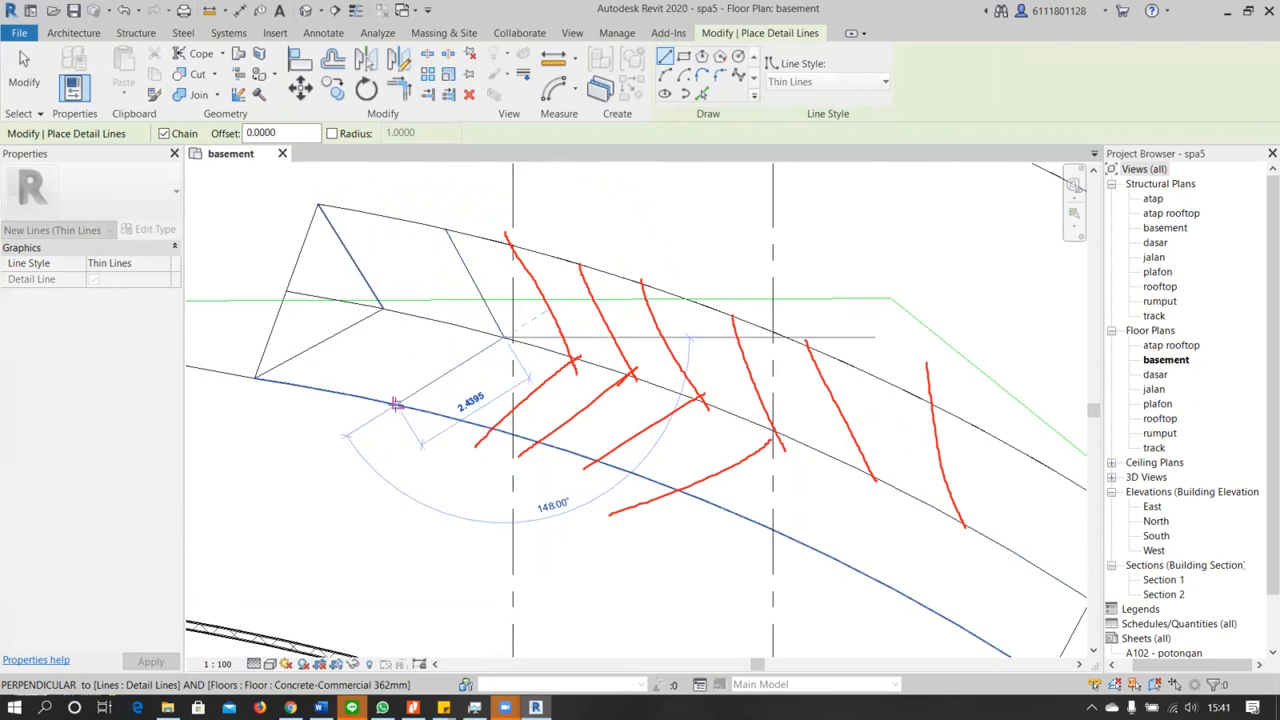
pyautogui.click(397, 403)
pyautogui.scroll(-3, 566, 386)
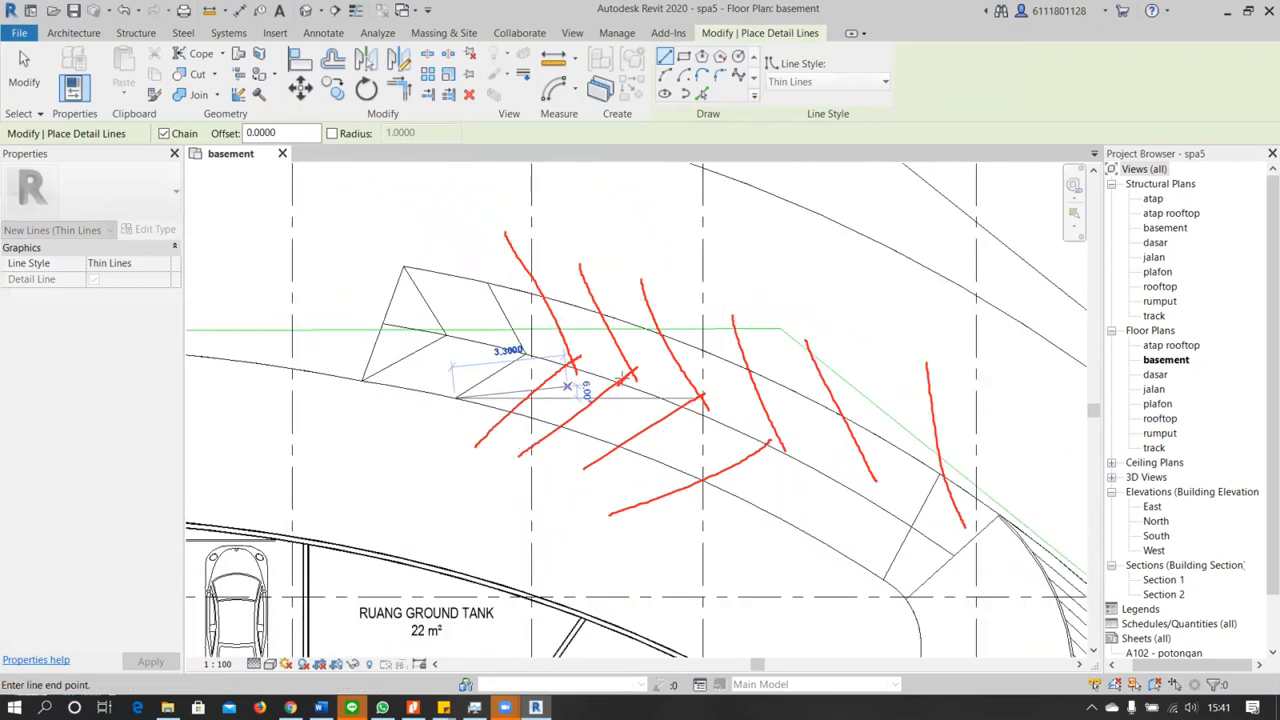
pyautogui.scroll(3, 560, 370)
pyautogui.press('Escape')
pyautogui.scroll(-2, 586, 350)
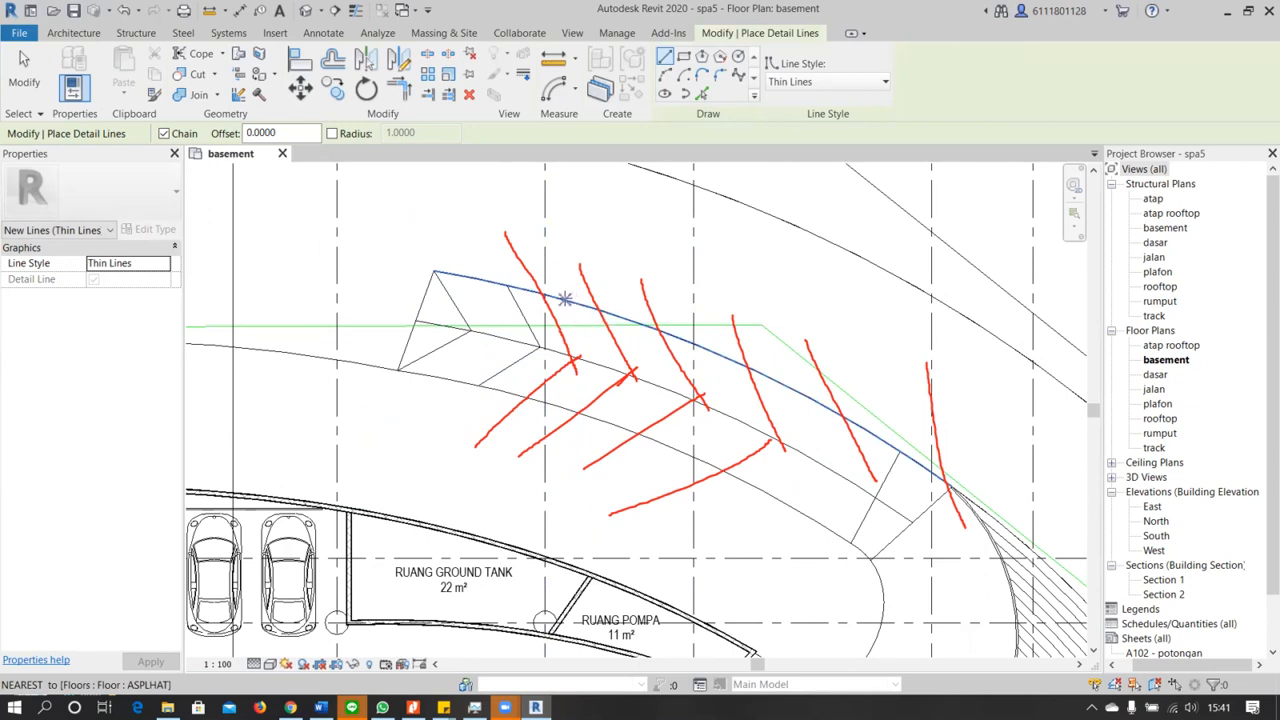
pyautogui.press('Escape')
pyautogui.press('Escape')
# Try to copy the four chevron lines along the ramp's curved center line, using the second chevron's tip as base point
pyautogui.scroll(3, 527, 320)
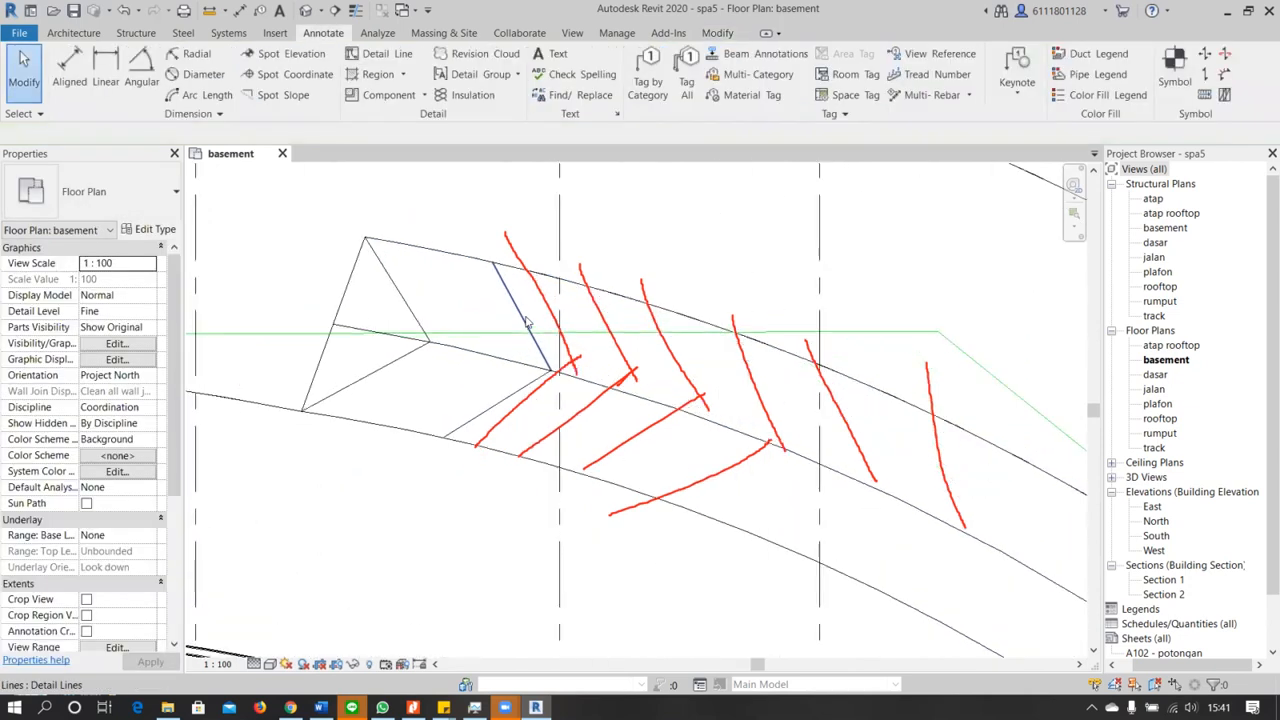
pyautogui.click(525, 320)
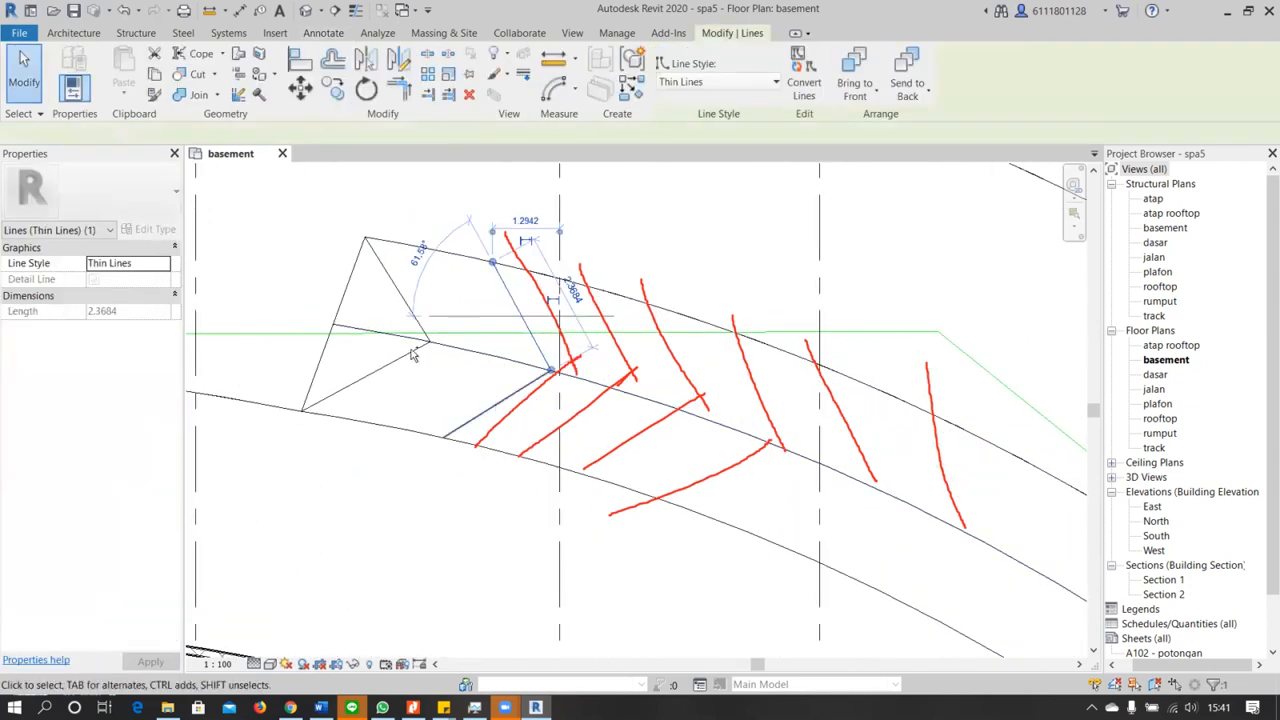
pyautogui.keyDown('ctrl'); pyautogui.click(500, 405); pyautogui.keyUp('ctrl')
pyautogui.keyDown('ctrl'); pyautogui.click(408, 305); pyautogui.keyUp('ctrl')
pyautogui.keyDown('ctrl'); pyautogui.click(397, 330); pyautogui.keyUp('ctrl')
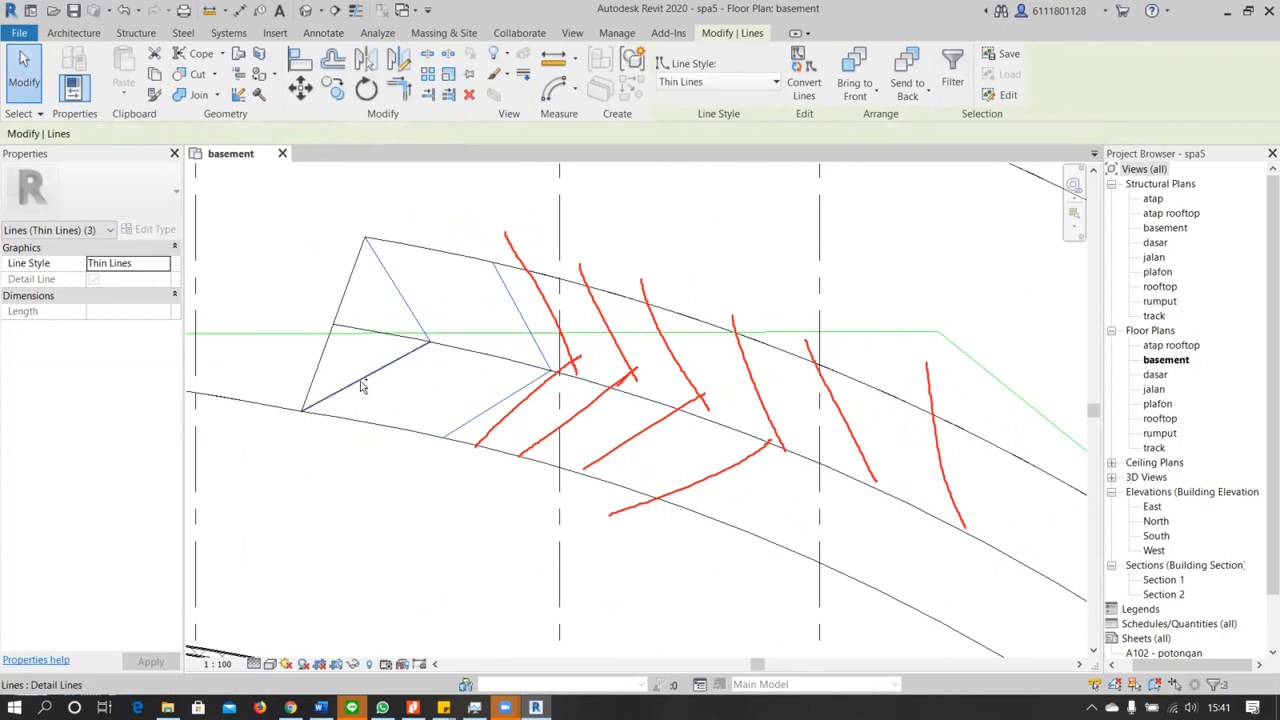
pyautogui.scroll(-3, 686, 443)
pyautogui.scroll(2, 622, 410)
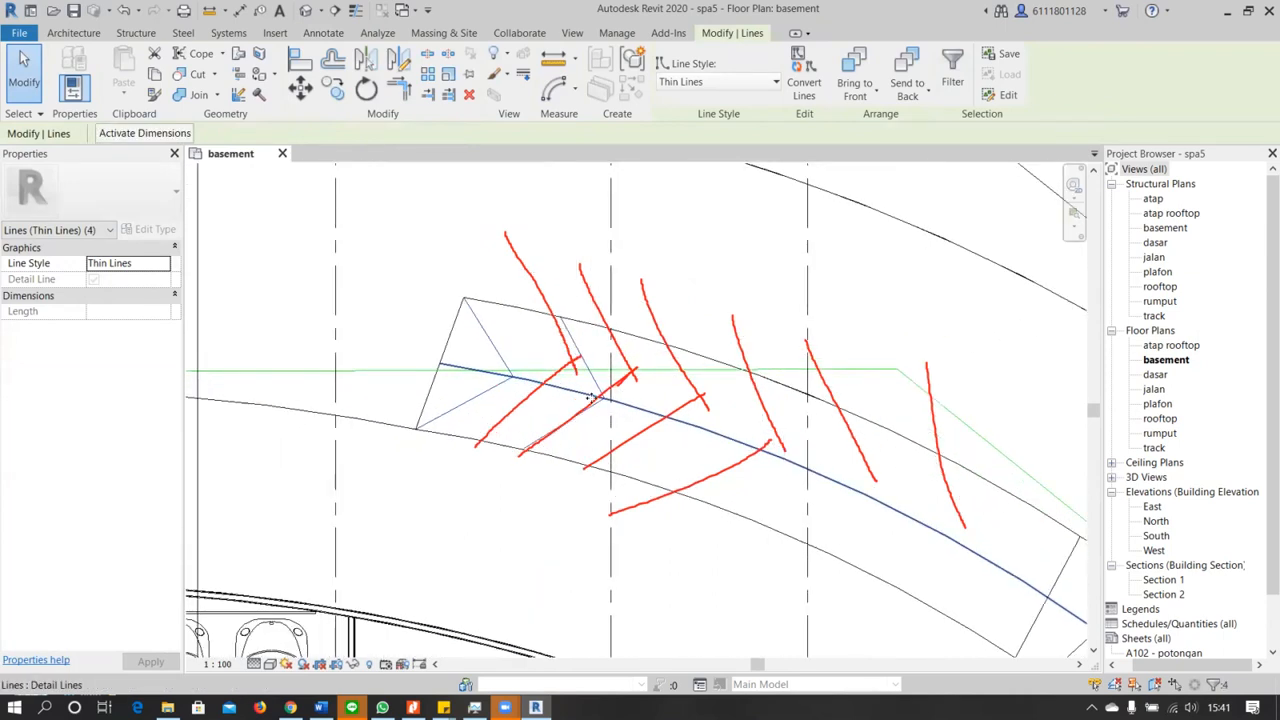
pyautogui.press('c')
pyautogui.press('o')
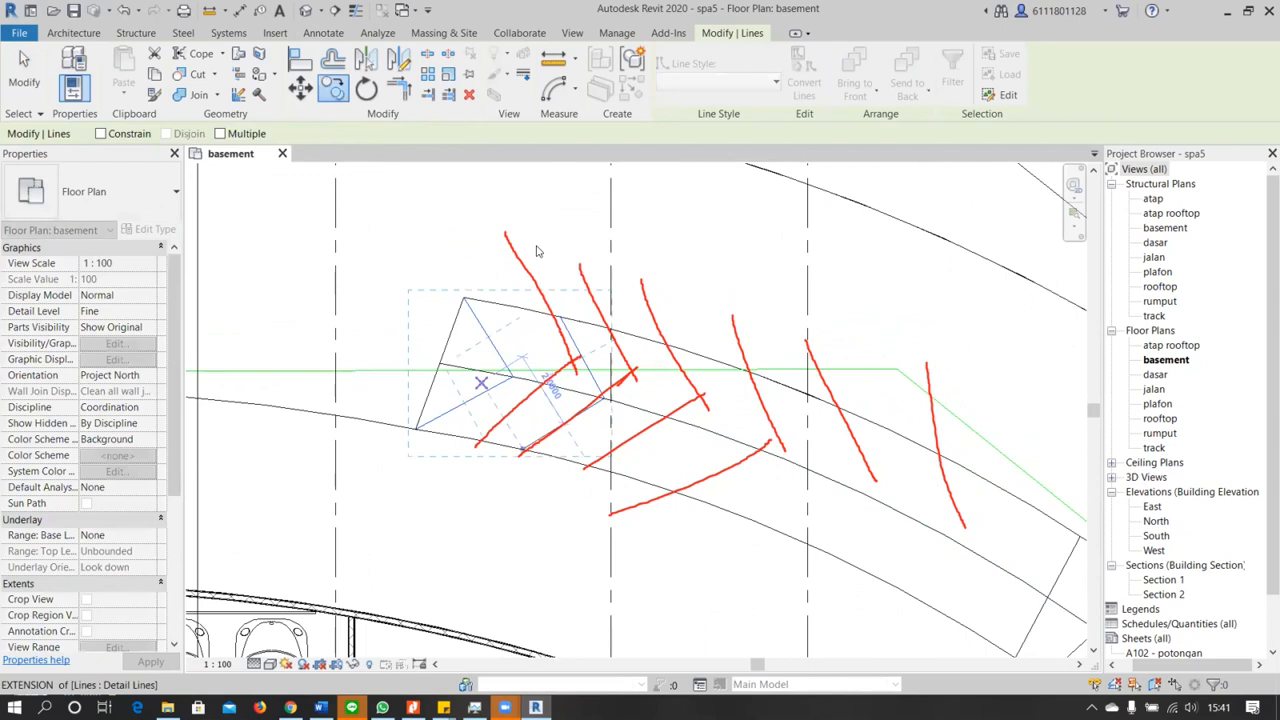
pyautogui.click(606, 399)
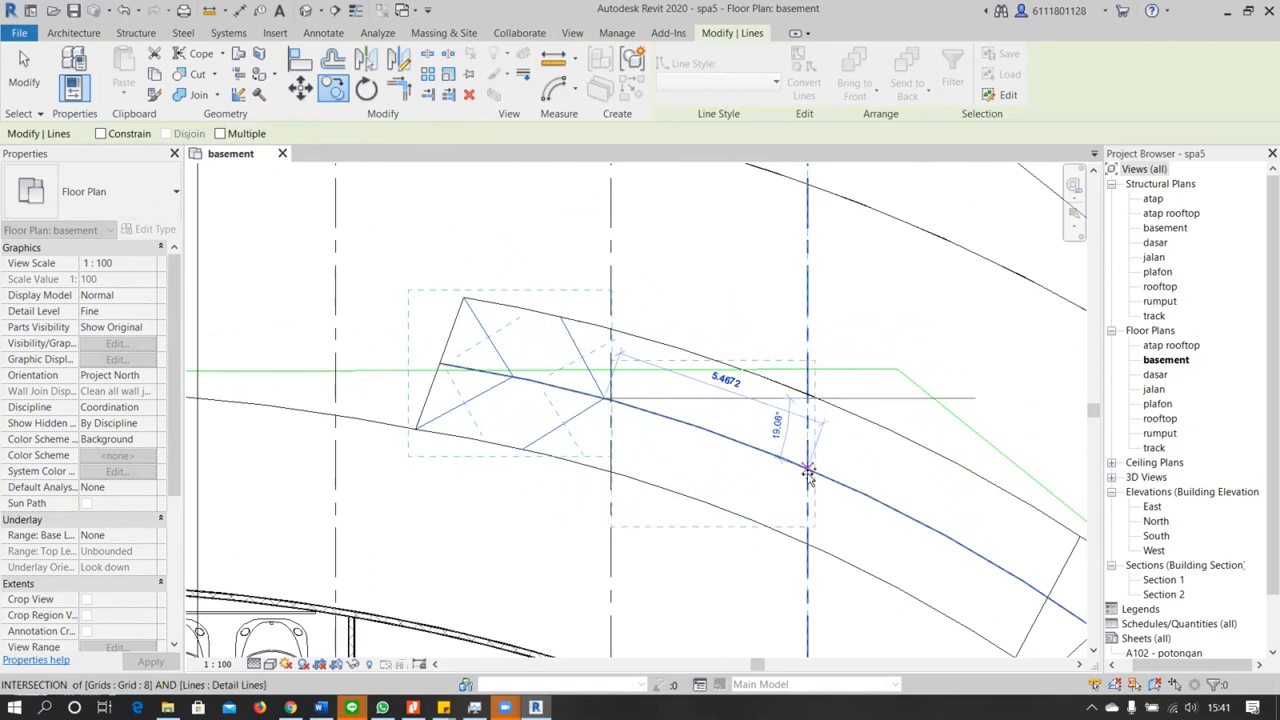
pyautogui.press('Escape')
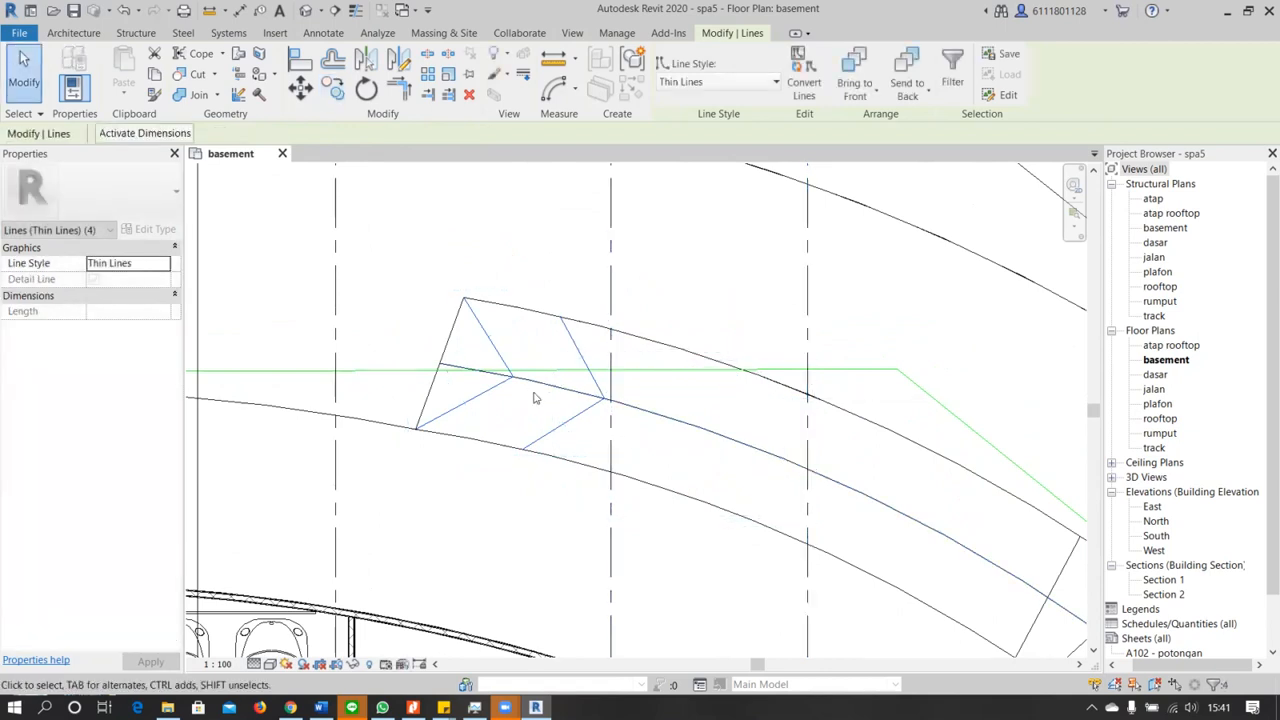
pyautogui.press('Escape')
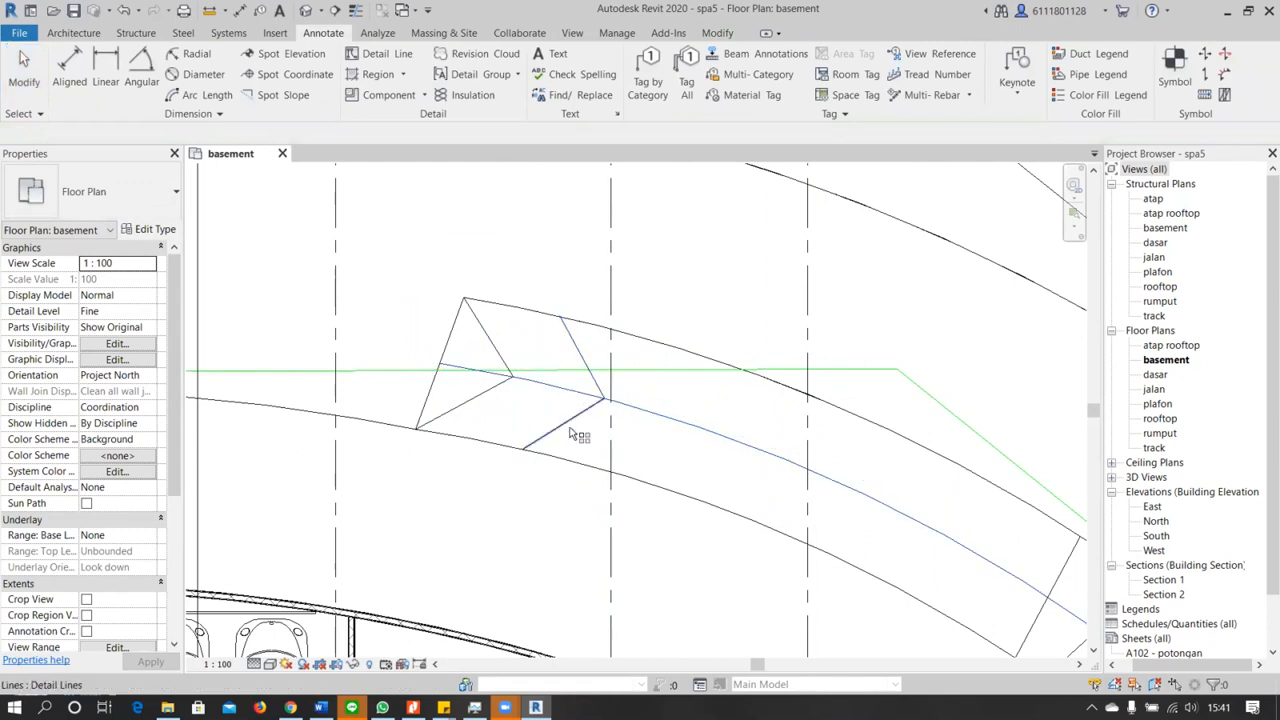
# Array the second chevron's two lines linearly along the ramp as a group of 4, using the chevron's tip as base point
pyautogui.scroll(3, 575, 428)
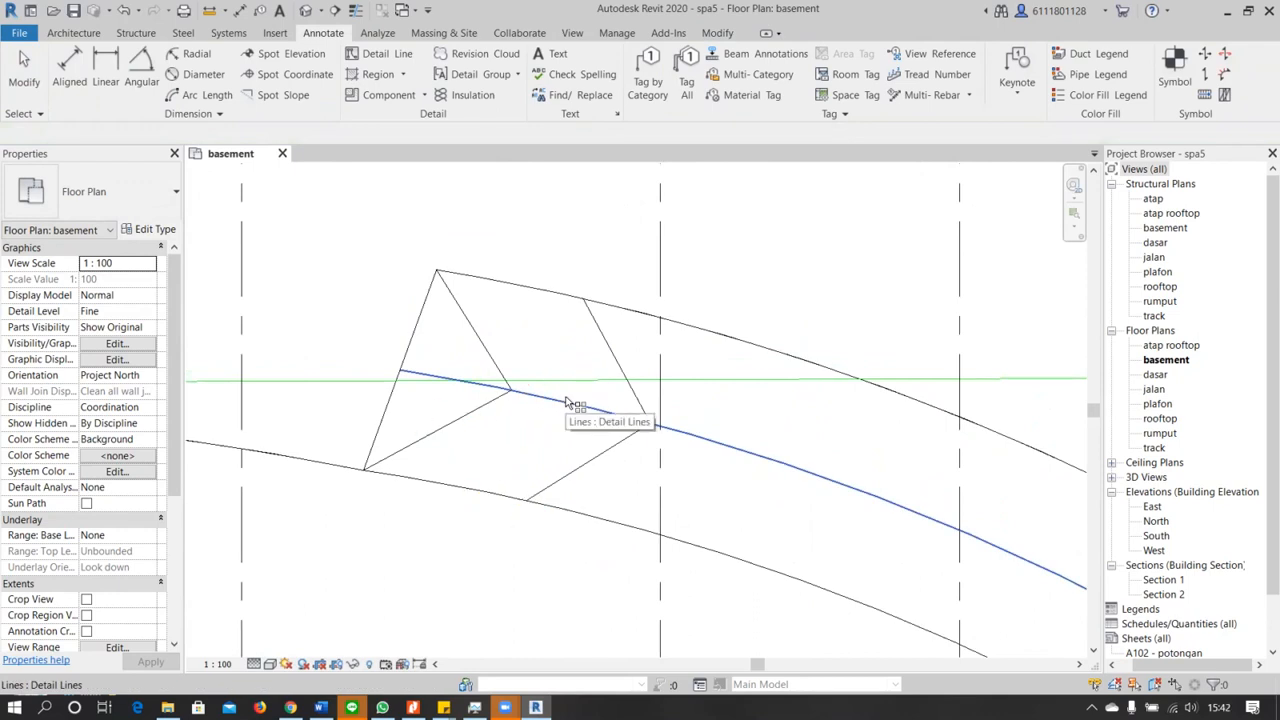
pyautogui.scroll(-2, 570, 404)
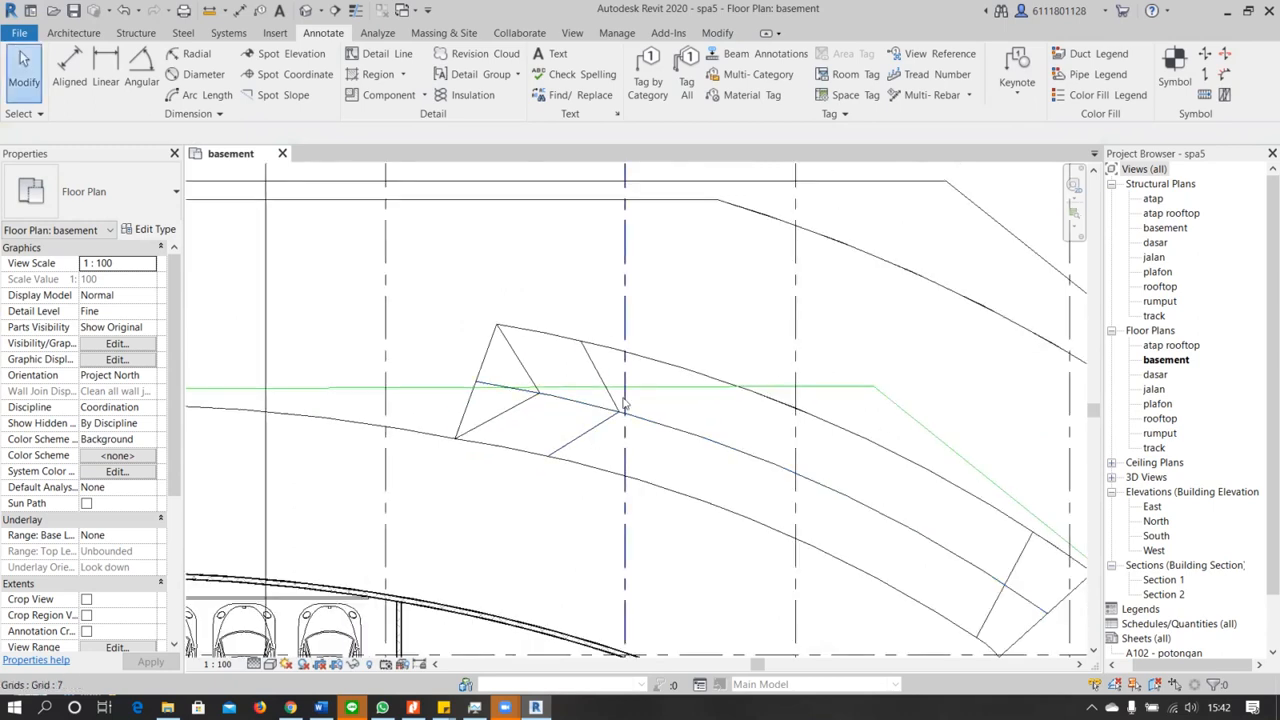
pyautogui.click(618, 402)
pyautogui.keyDown('ctrl'); pyautogui.click(592, 428); pyautogui.keyUp('ctrl')
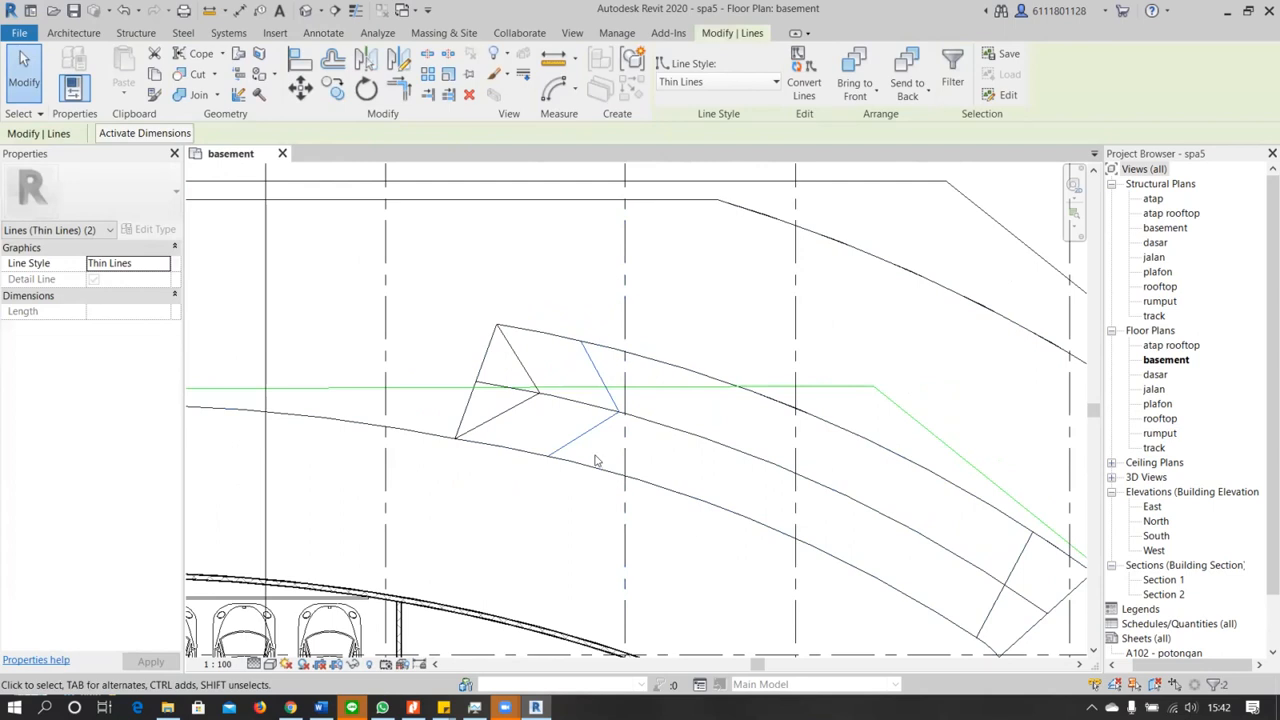
pyautogui.press('a')
pyautogui.press('r')
pyautogui.click(622, 411)
pyautogui.click(726, 453)
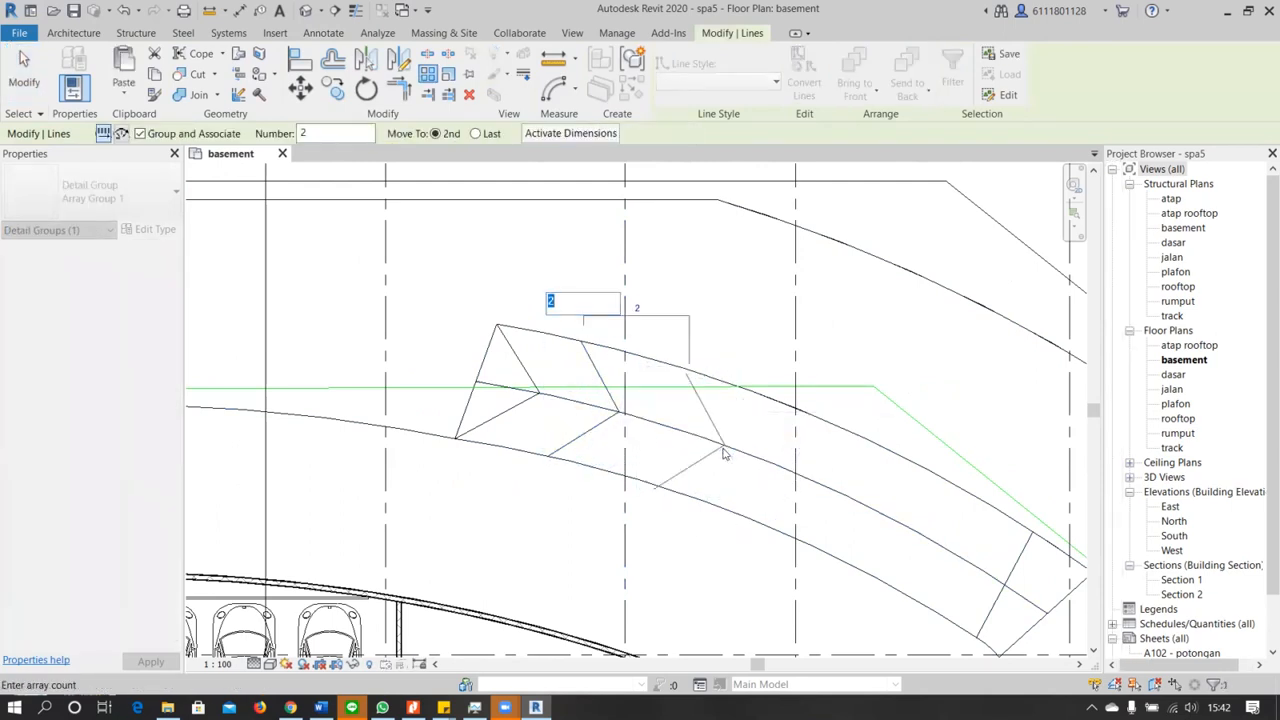
pyautogui.scroll(-2, 705, 440)
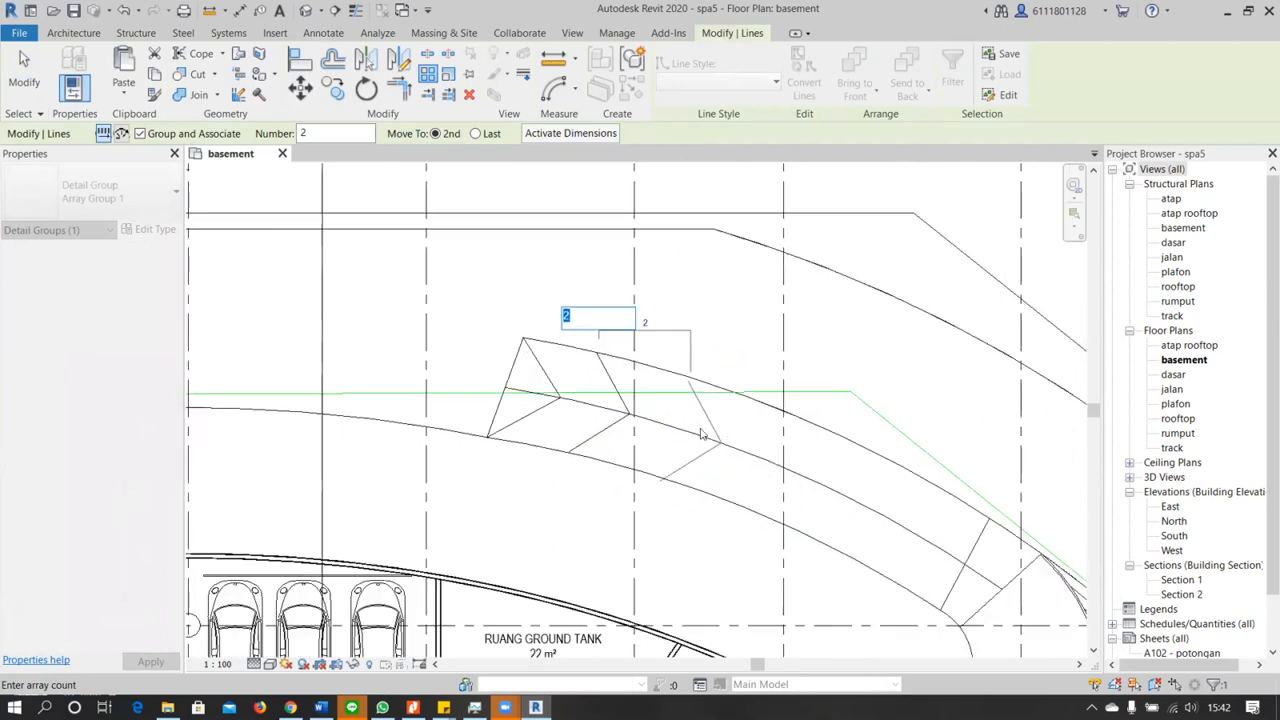
pyautogui.write('4')
pyautogui.press('Return')
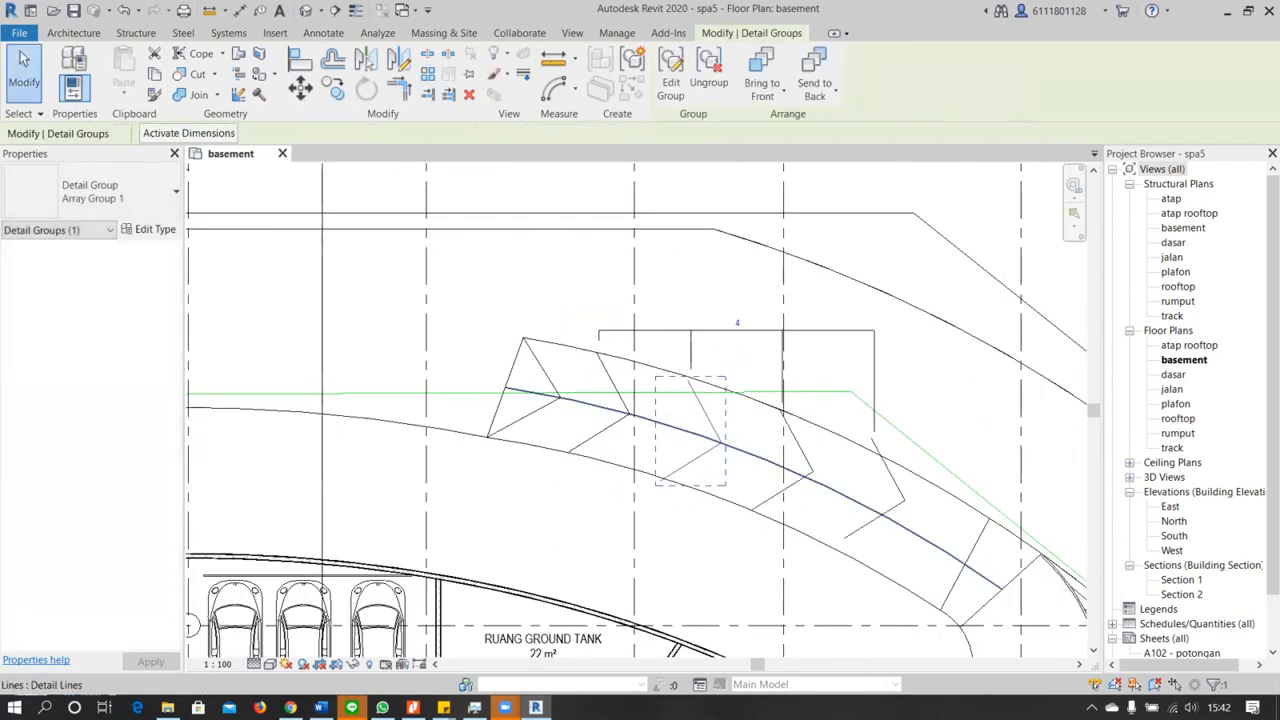
# Examine how the arrayed chevrons fit the ramp's curved center line and its two edges
pyautogui.scroll(2, 826, 512)
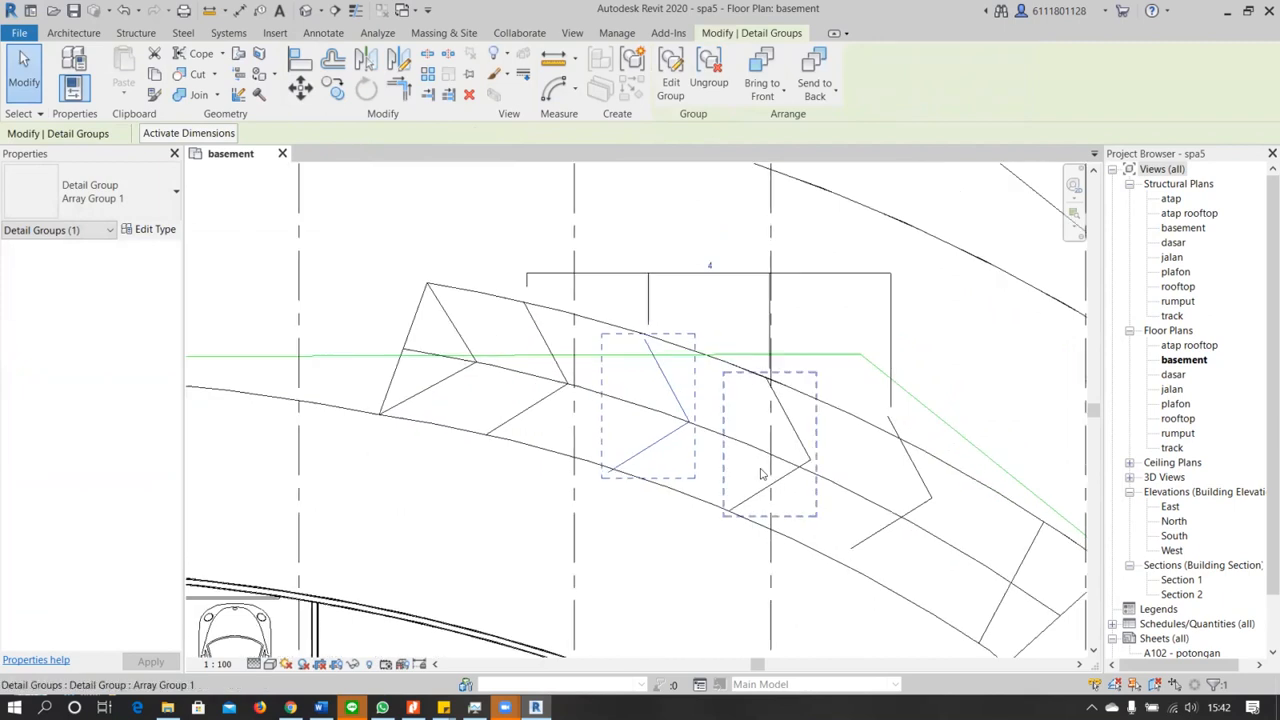
pyautogui.scroll(-2, 741, 468)
pyautogui.moveTo(694, 396); pyautogui.dragTo(630, 286, button='middle')
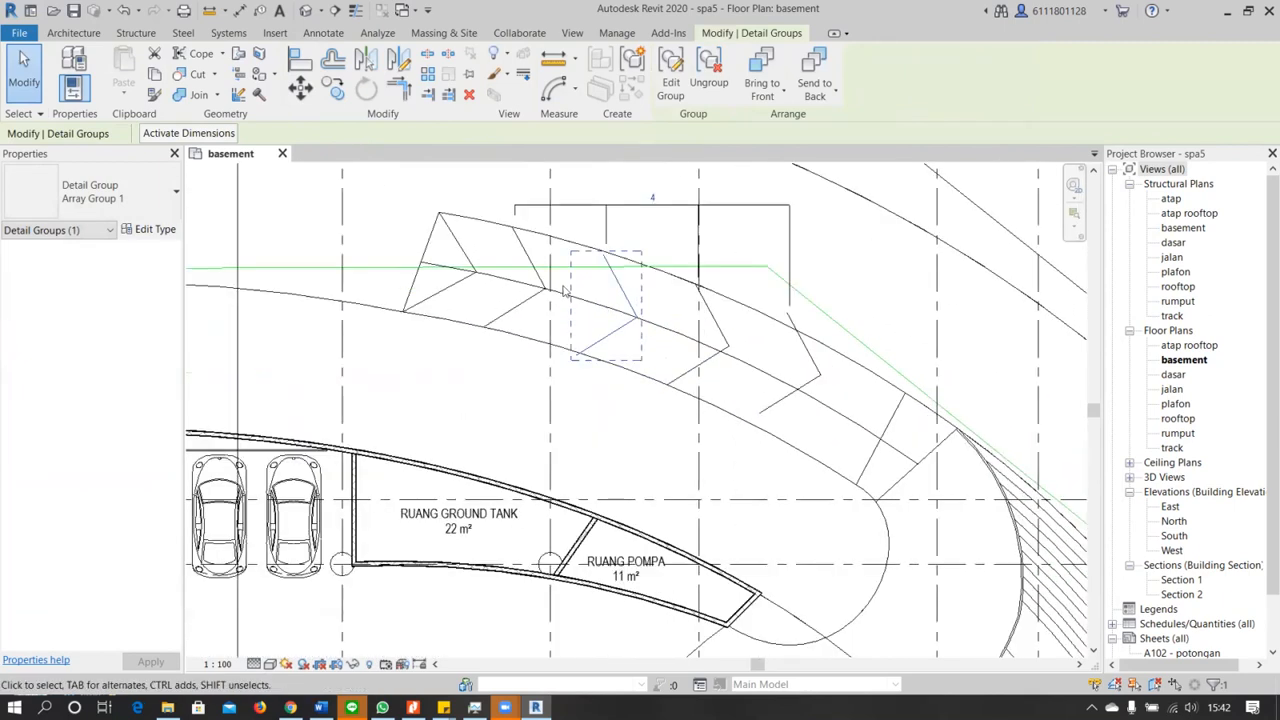
pyautogui.scroll(1, 575, 304)
pyautogui.scroll(1, 575, 304)
pyautogui.press('Escape')
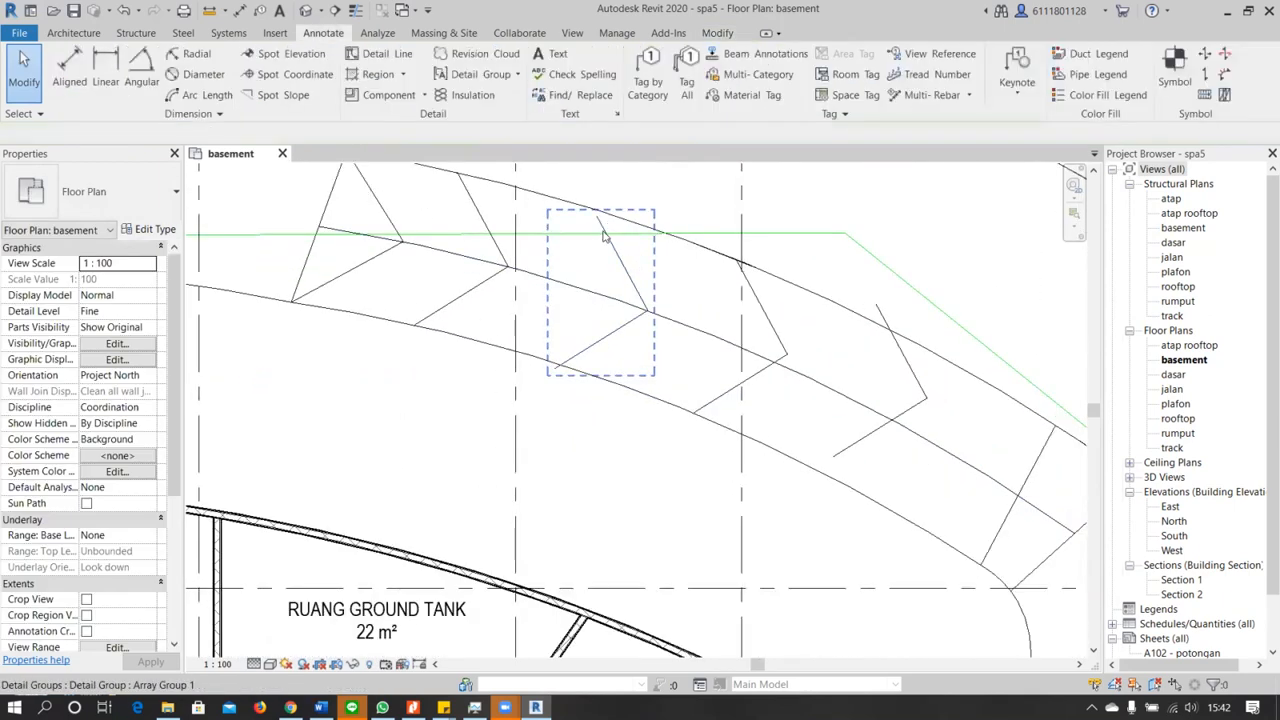
pyautogui.click(598, 218)
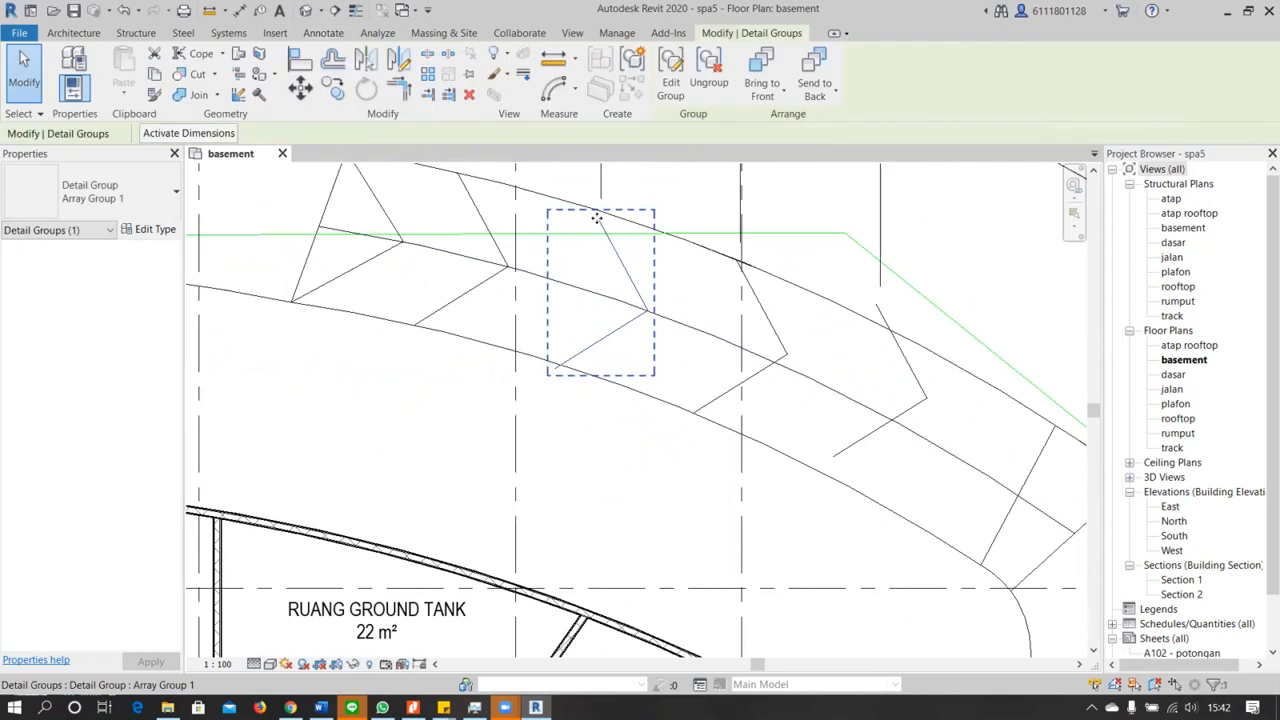
pyautogui.scroll(-3, 597, 218)
pyautogui.moveTo(603, 225); pyautogui.dragTo(613, 302, button='middle')
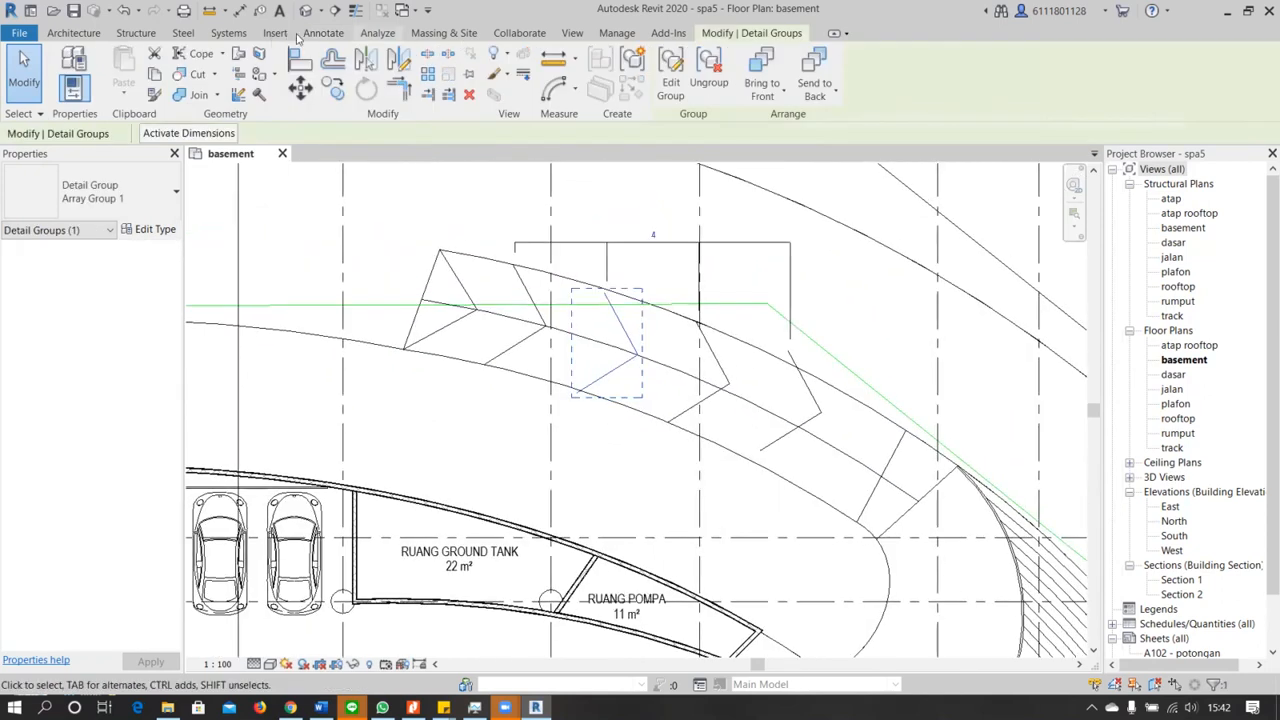
pyautogui.click(325, 33)
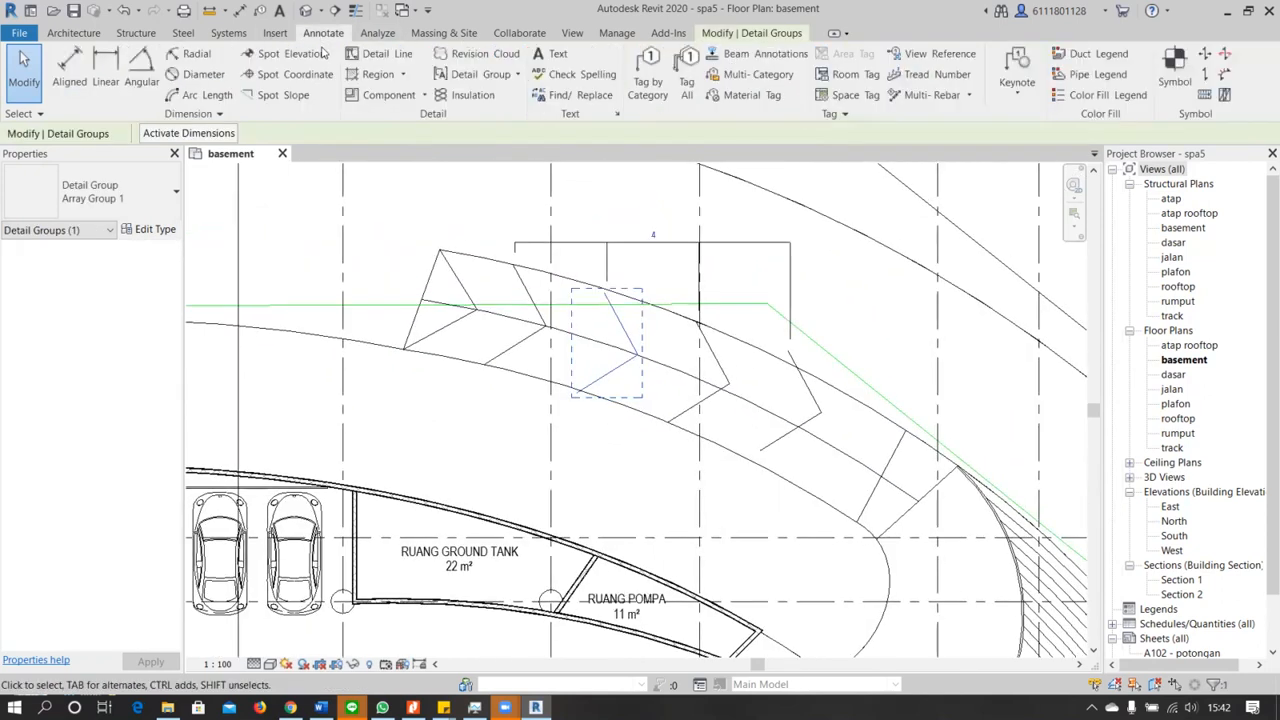
pyautogui.click(378, 50)
pyautogui.press('Escape')
pyautogui.press('Escape')
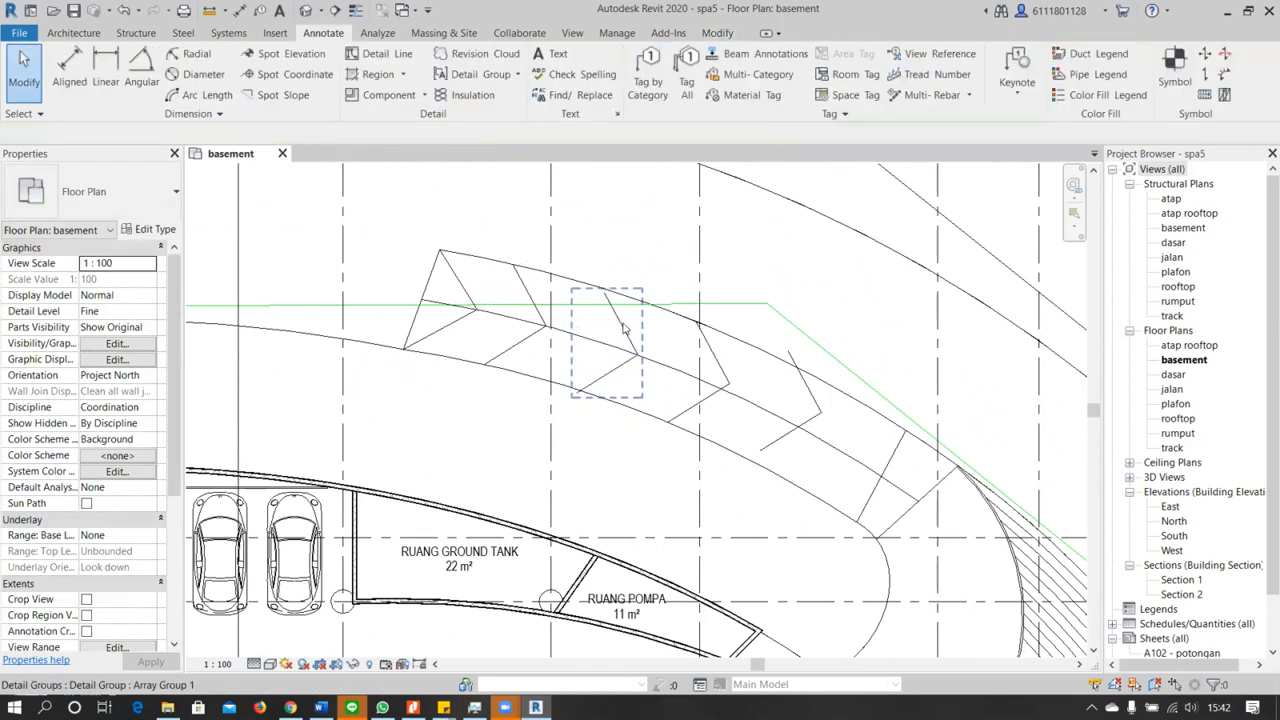
# Try to shift the arrayed chevrons beyond the ramp's outer edge, and cancel the accidental edit of the curved center line
pyautogui.click(621, 321)
pyautogui.moveTo(611, 300); pyautogui.dragTo(588, 259)
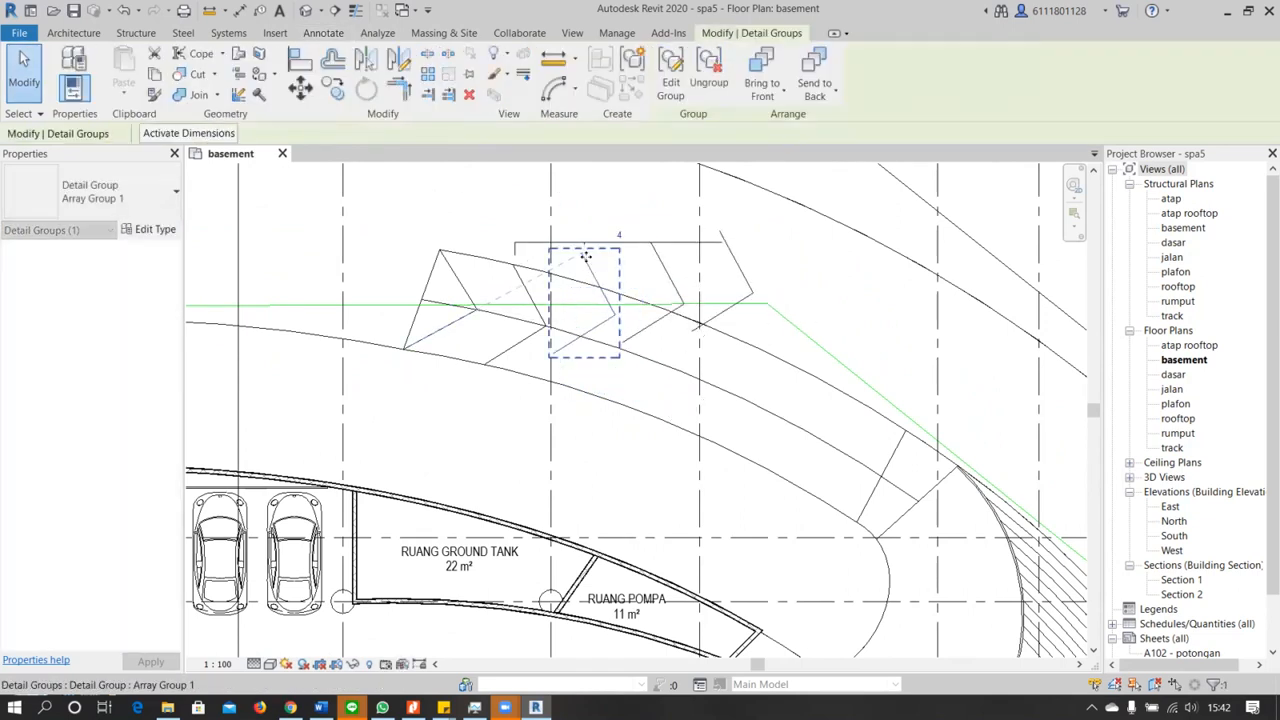
pyautogui.click(630, 397)
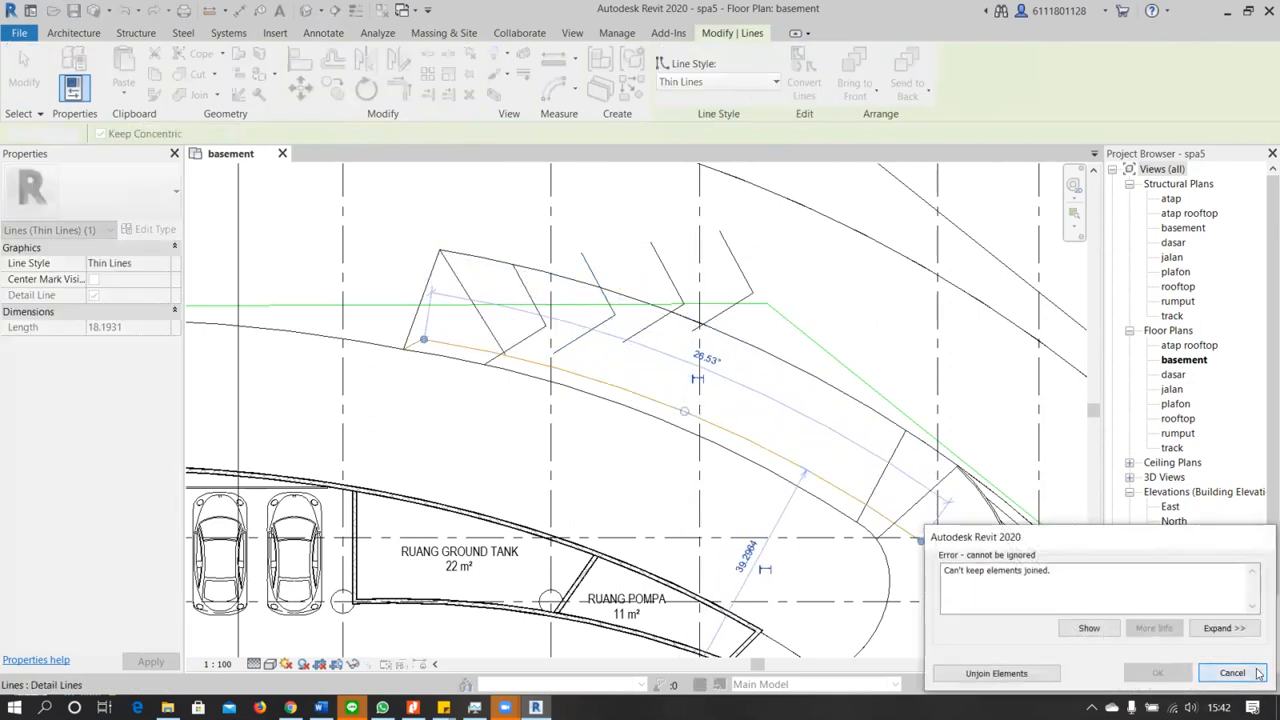
pyautogui.click(1232, 673)
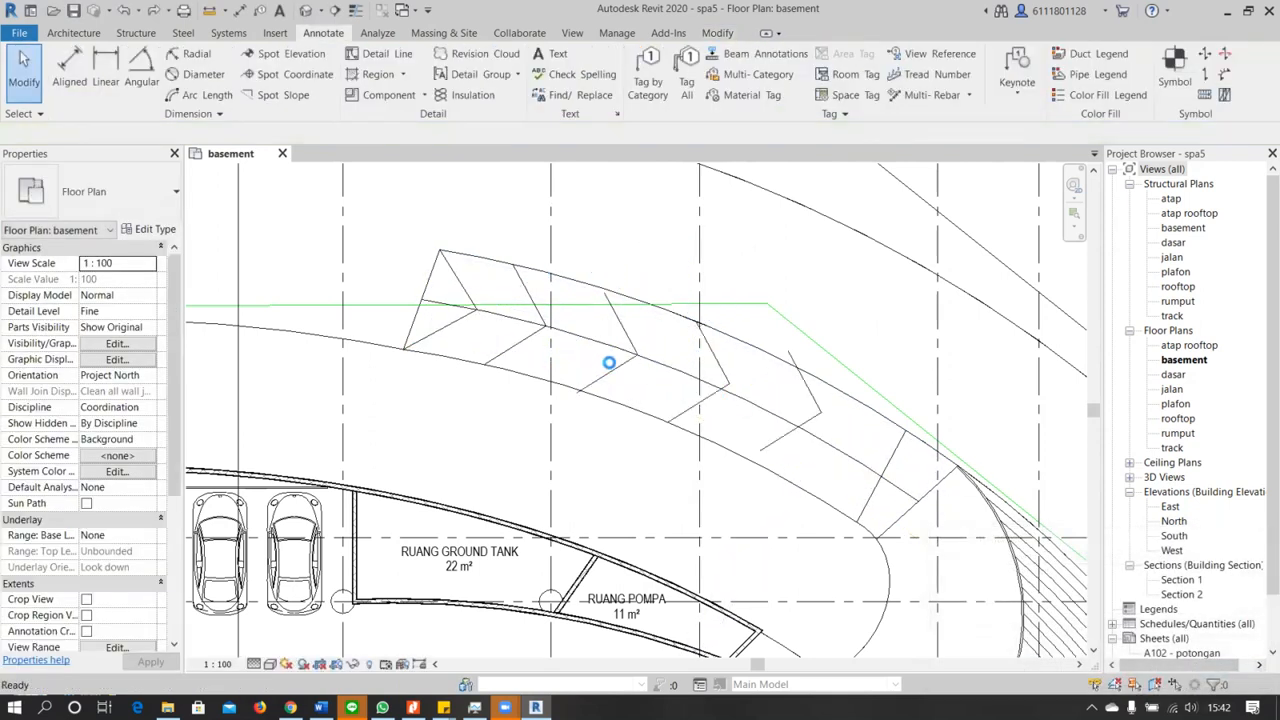
# Draw a thin detail line about 2.44 m long from the second chevron's tip to the ramp's inner edge
pyautogui.scroll(2, 600, 311)
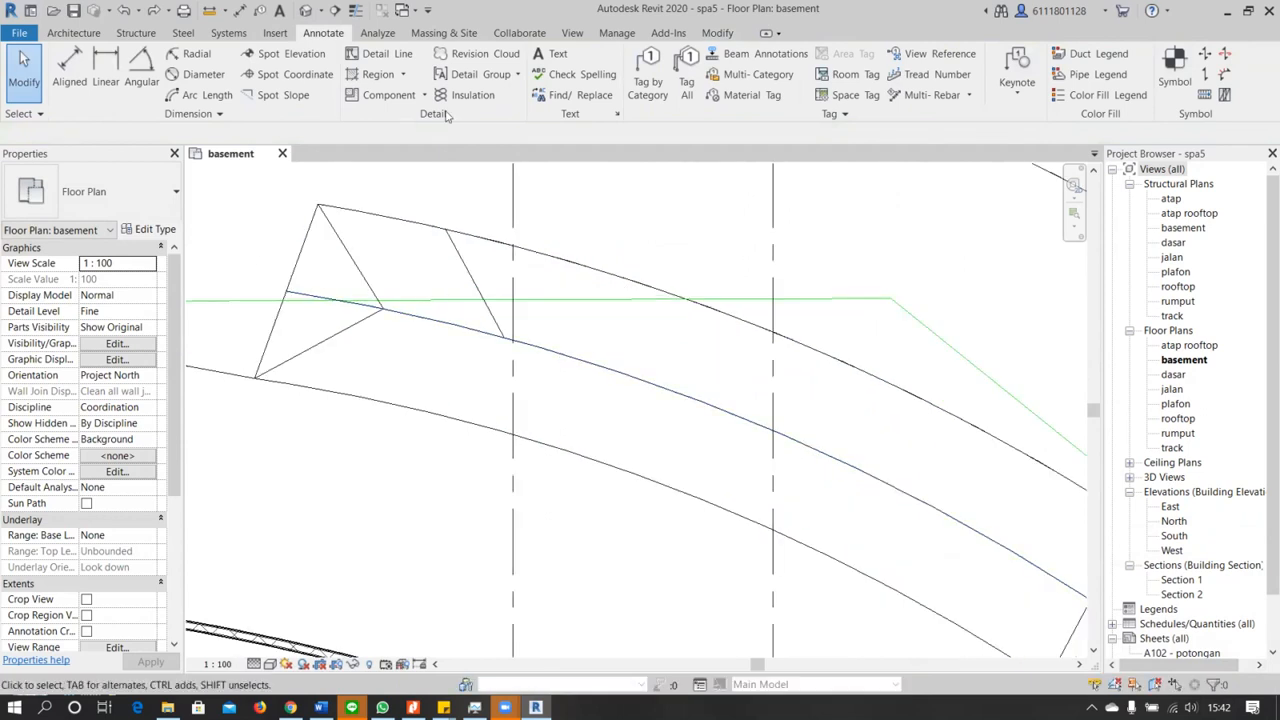
pyautogui.click(390, 57)
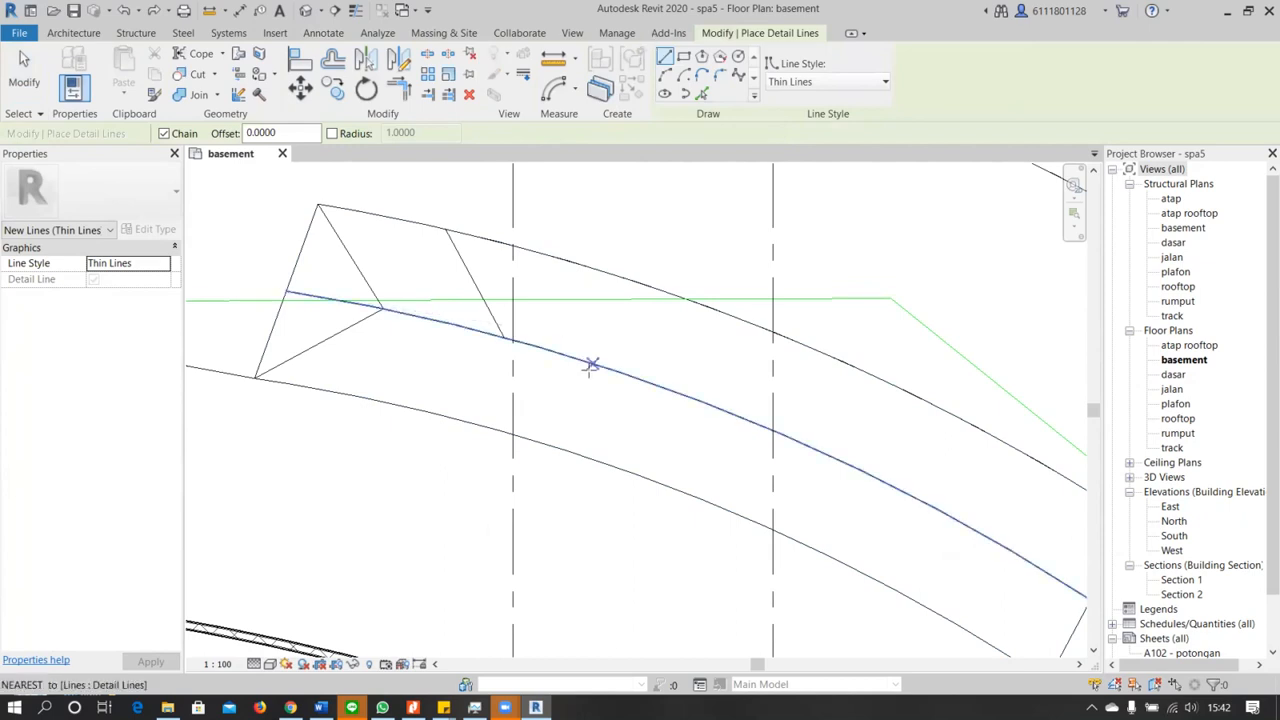
pyautogui.click(510, 340)
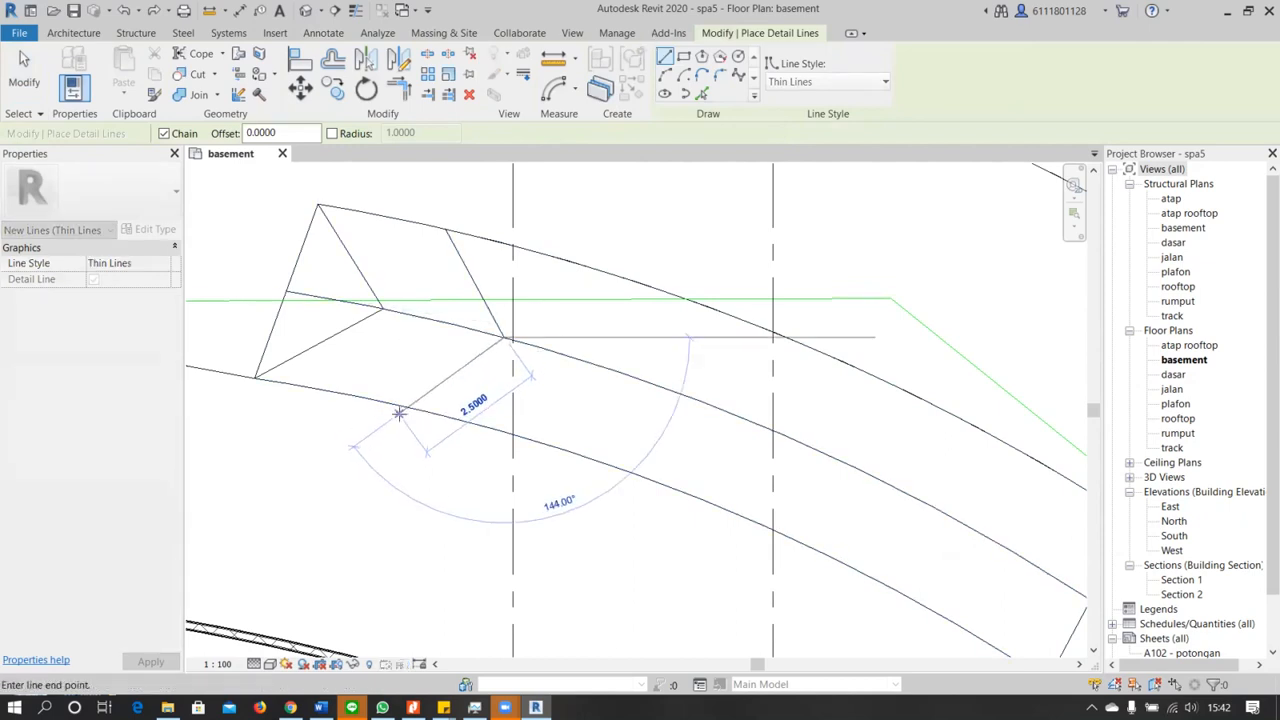
pyautogui.click(397, 405)
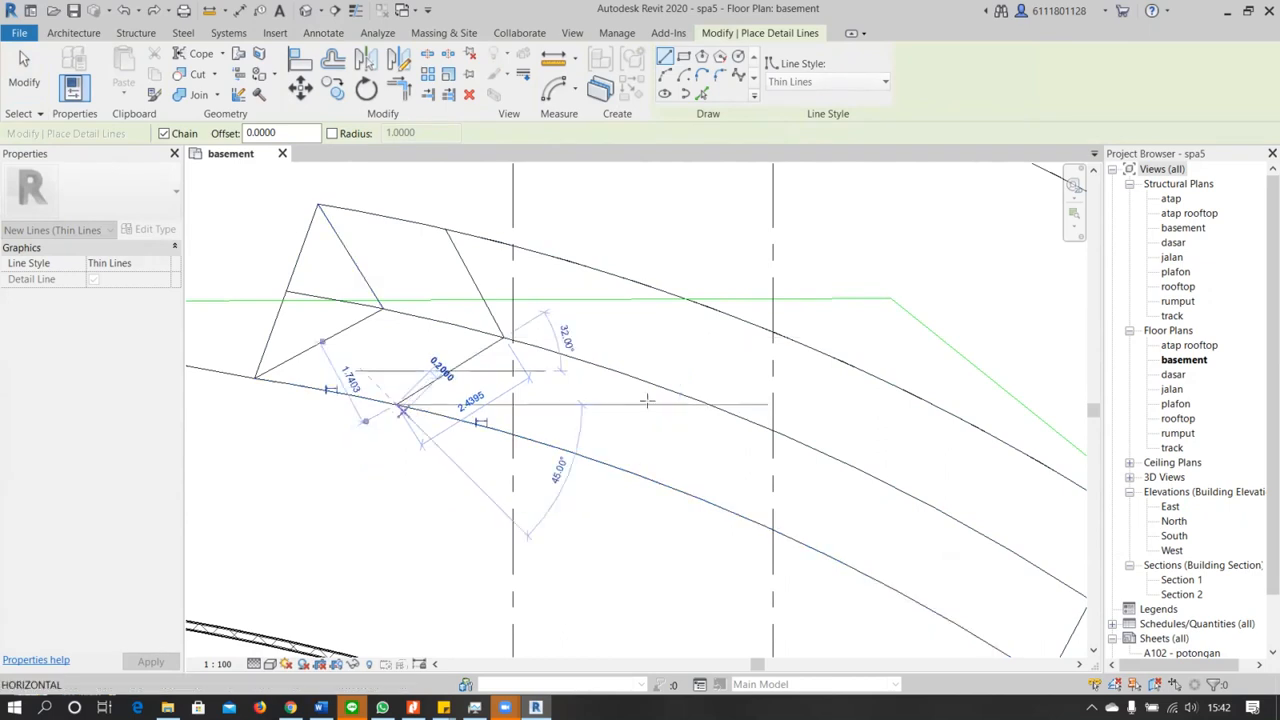
pyautogui.press('Escape')
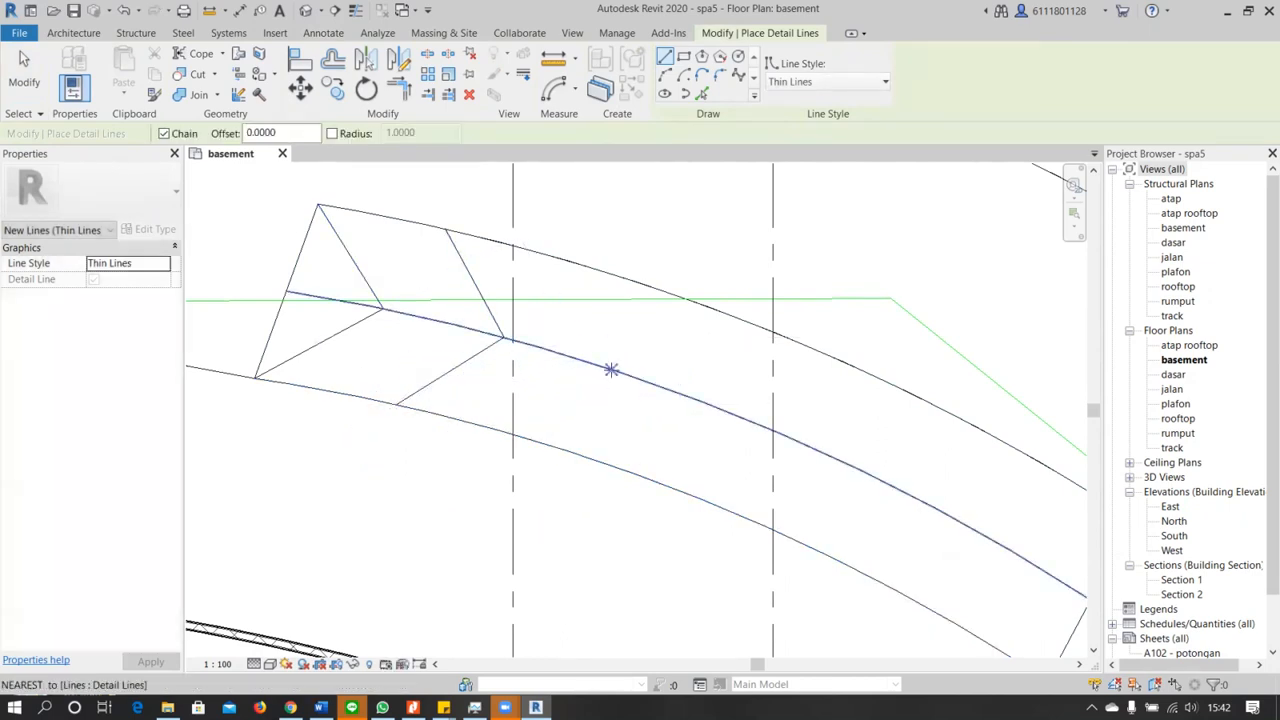
# Draw a third chevron of thin detail lines with its tip on the center line, arms about 2.36 m outward and 2.08 m inward
pyautogui.click(611, 370)
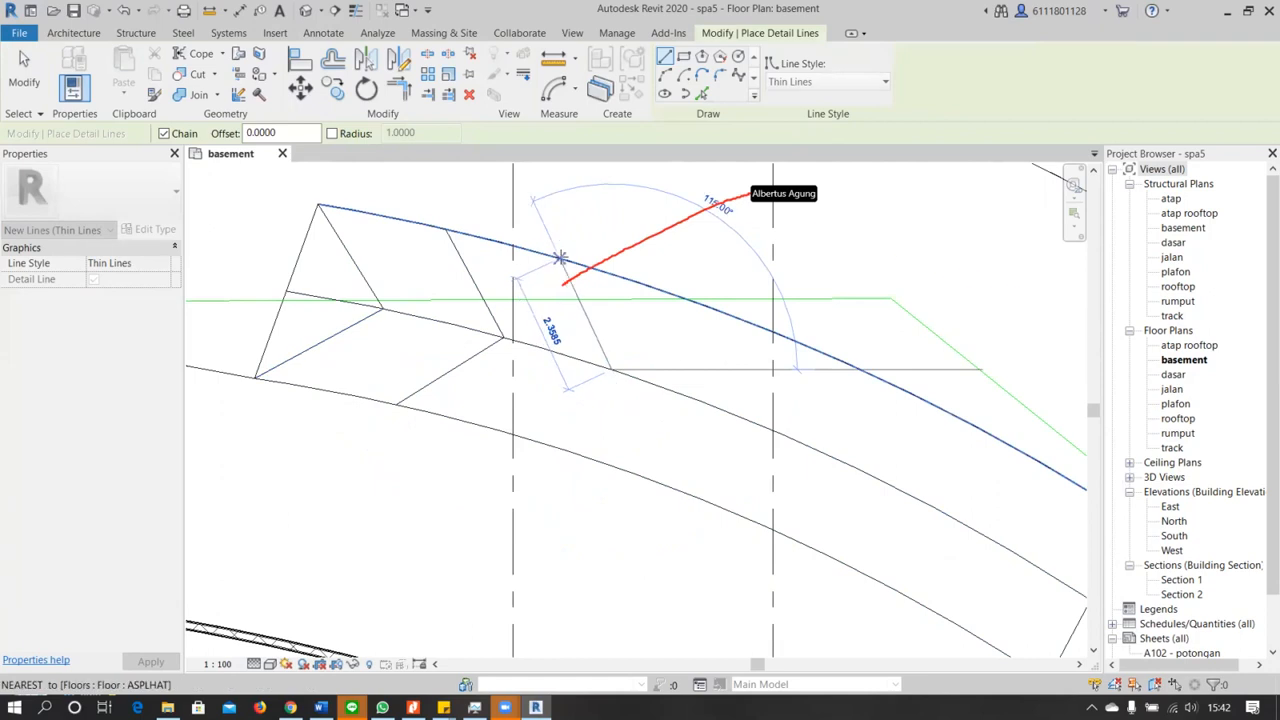
pyautogui.click(560, 258)
pyautogui.click(611, 370)
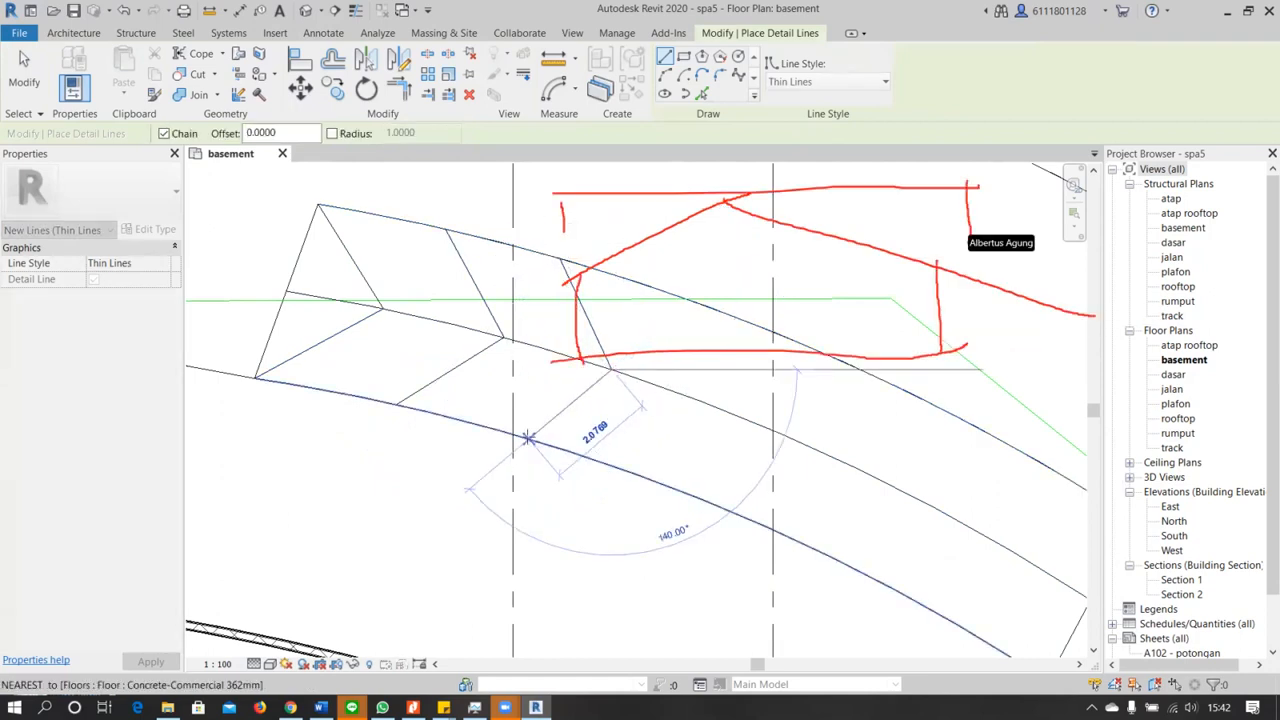
pyautogui.click(528, 440)
pyautogui.press('Escape')
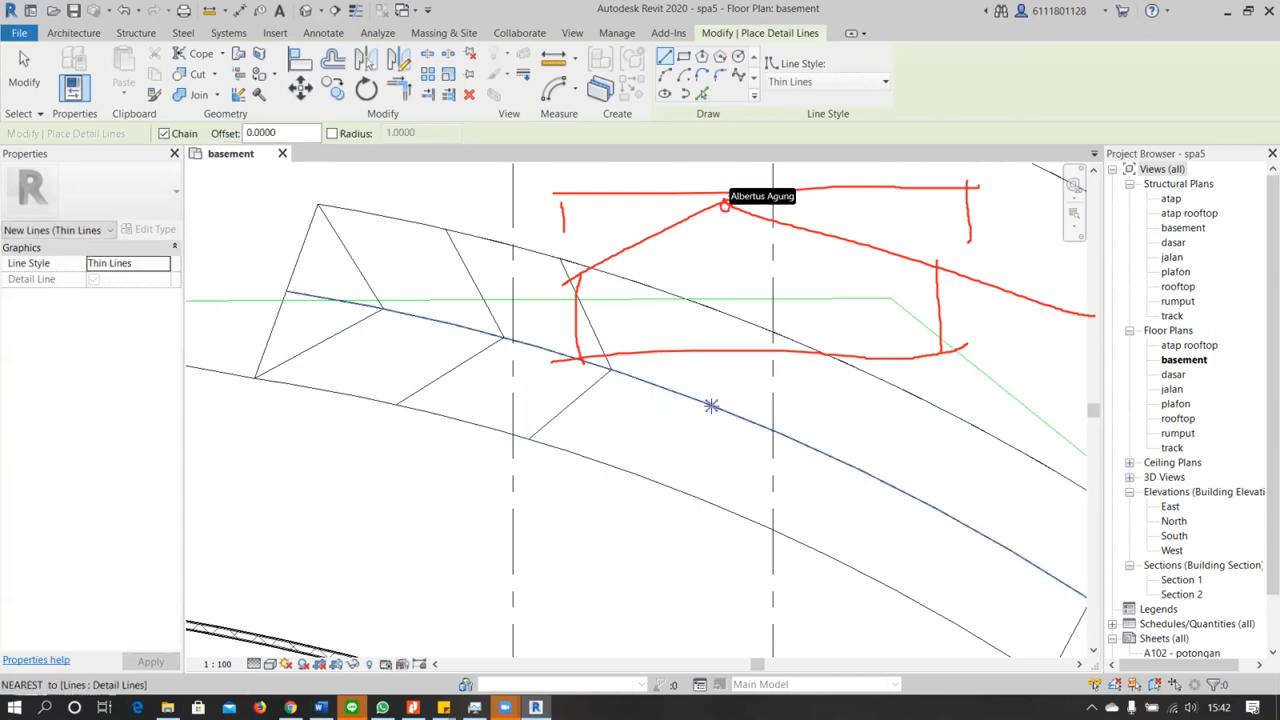
# Draw a fourth chevron with its tip on the center line, one arm about 2.03 m to the outer edge and one to the inner edge
pyautogui.click(710, 405)
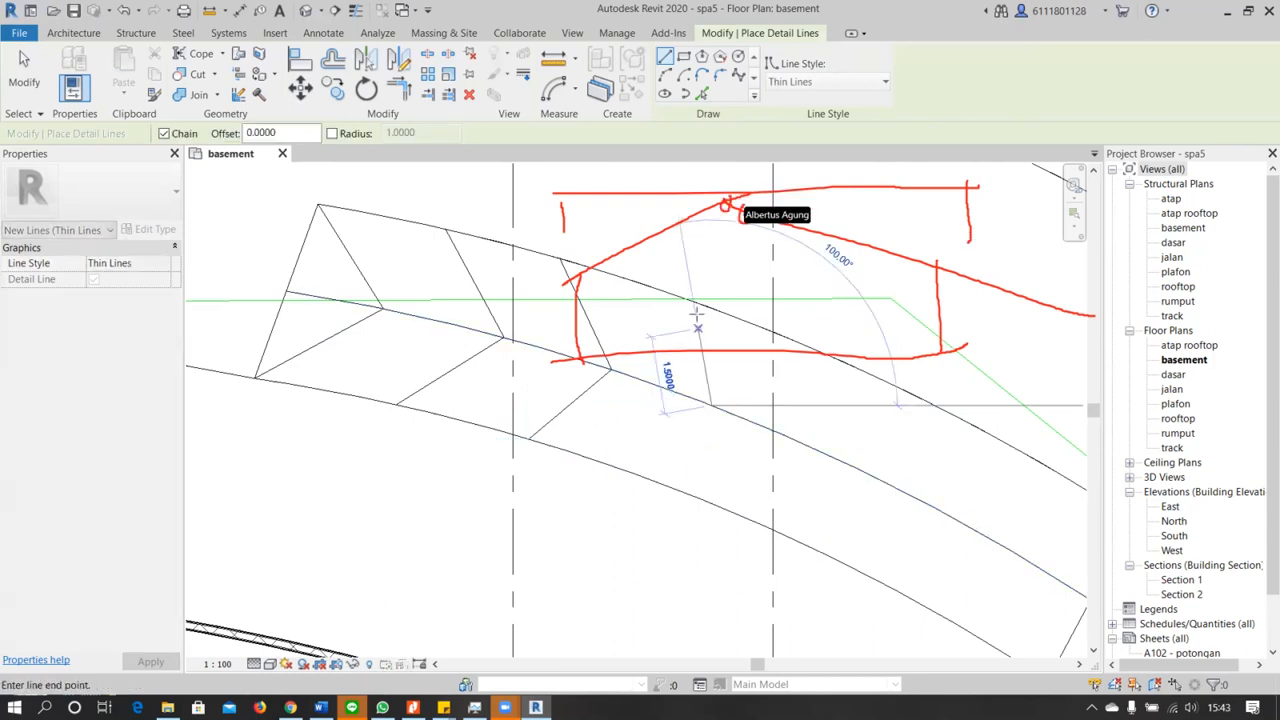
pyautogui.click(692, 300)
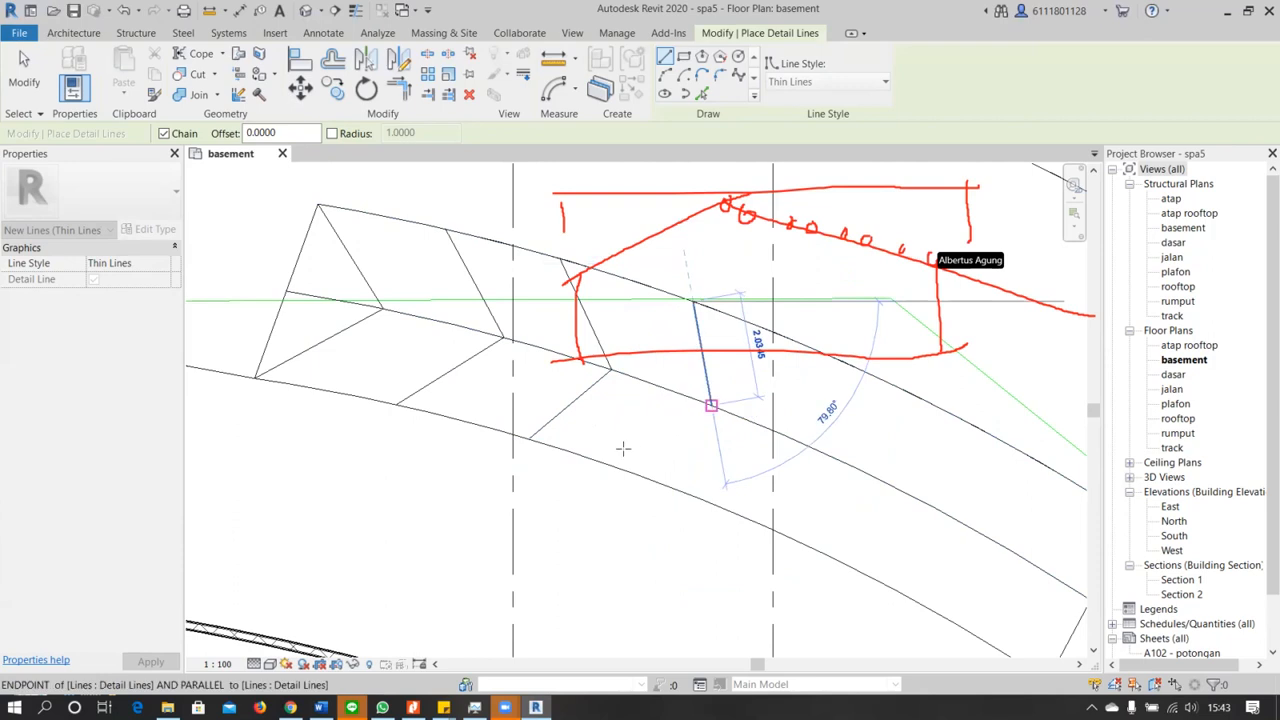
pyautogui.press('Escape')
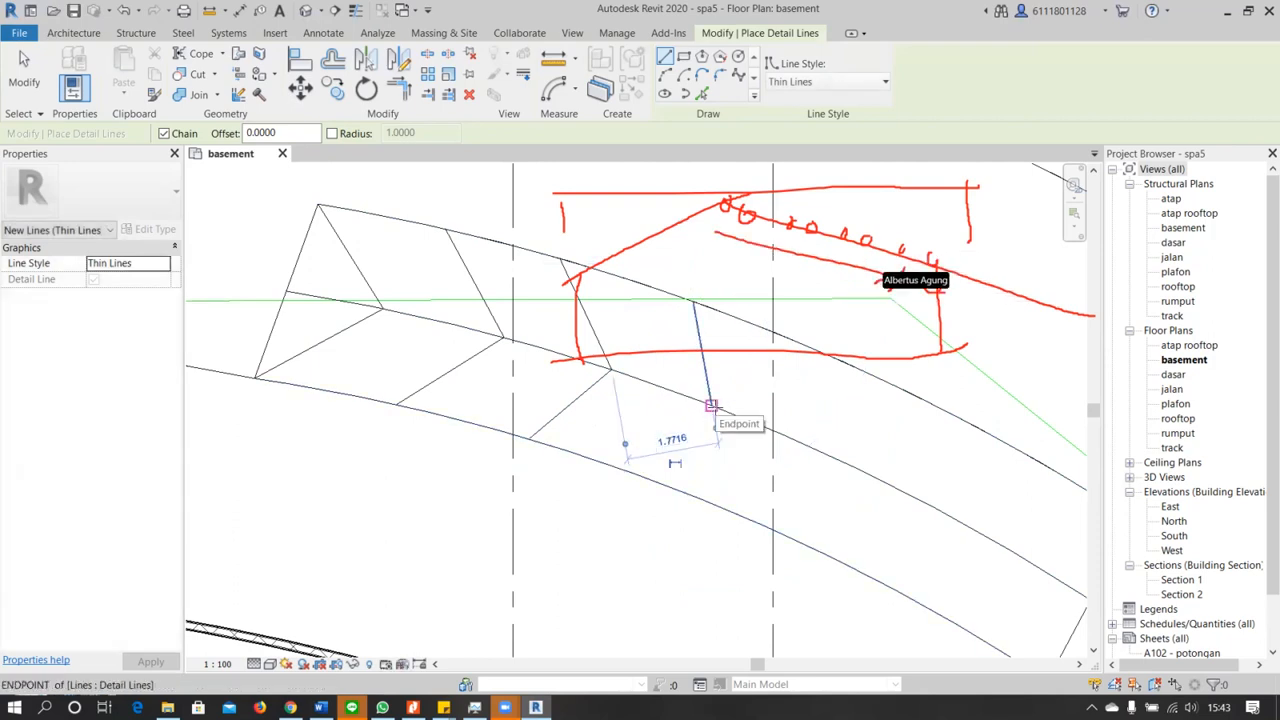
pyautogui.click(710, 405)
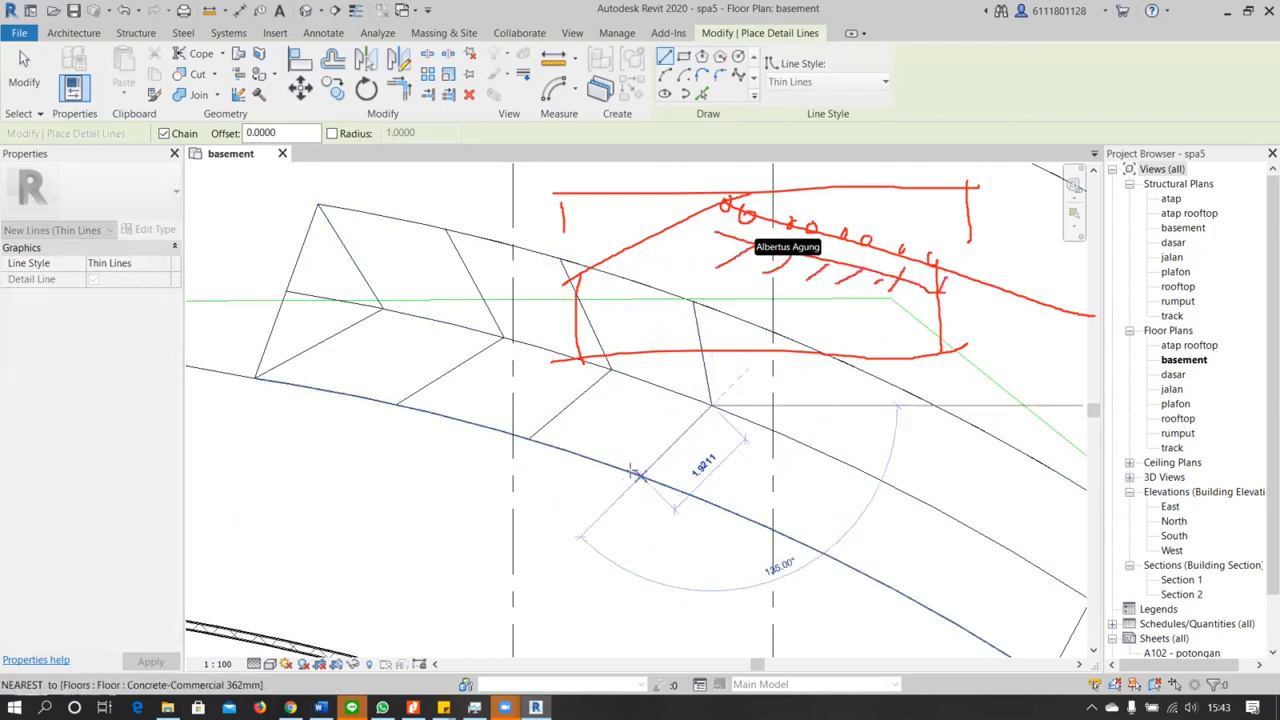
pyautogui.click(632, 471)
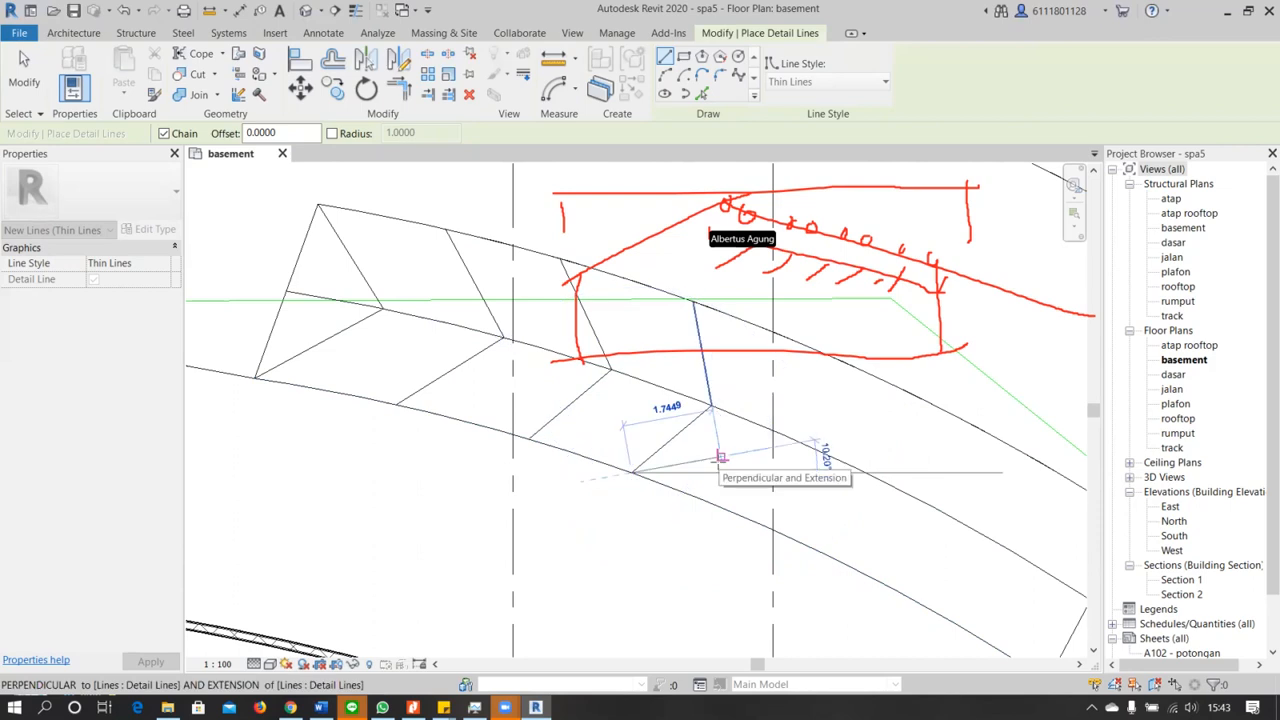
pyautogui.press('Escape')
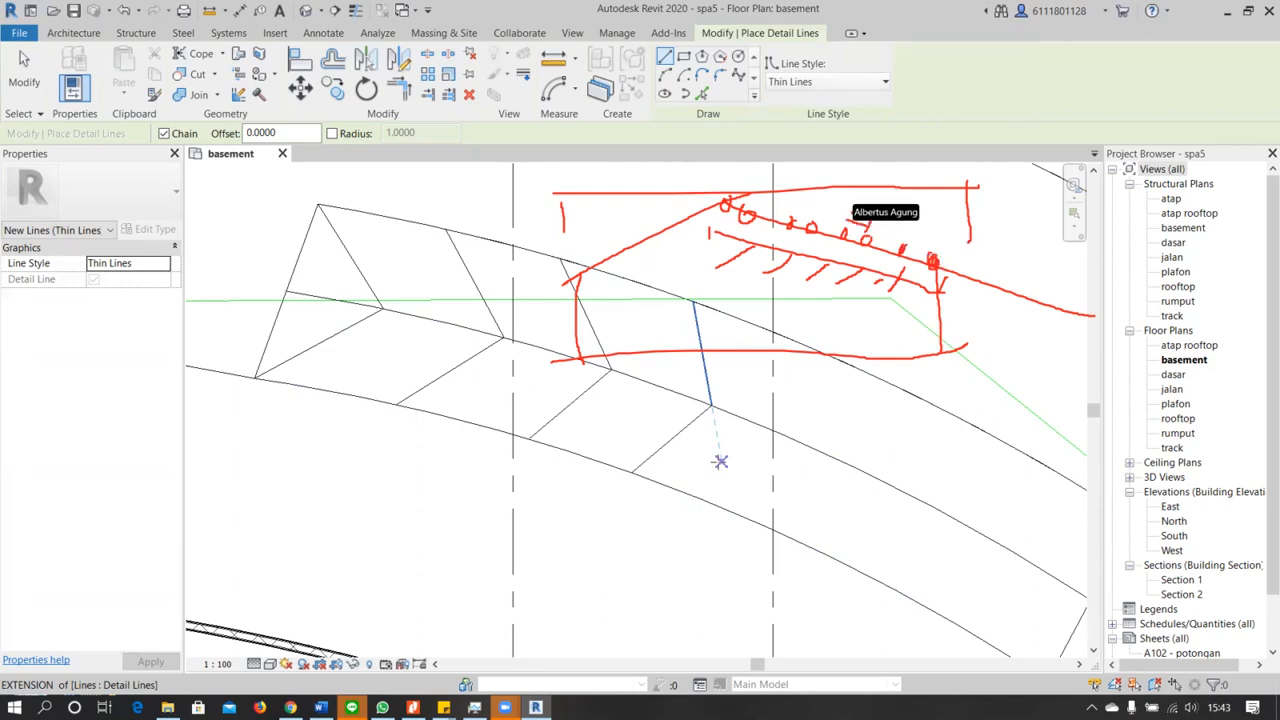
# Try to draw a fifth chevron from the ramp's center line, with its outer arm parallel to the fourth chevron's outer arm
pyautogui.click(720, 461)
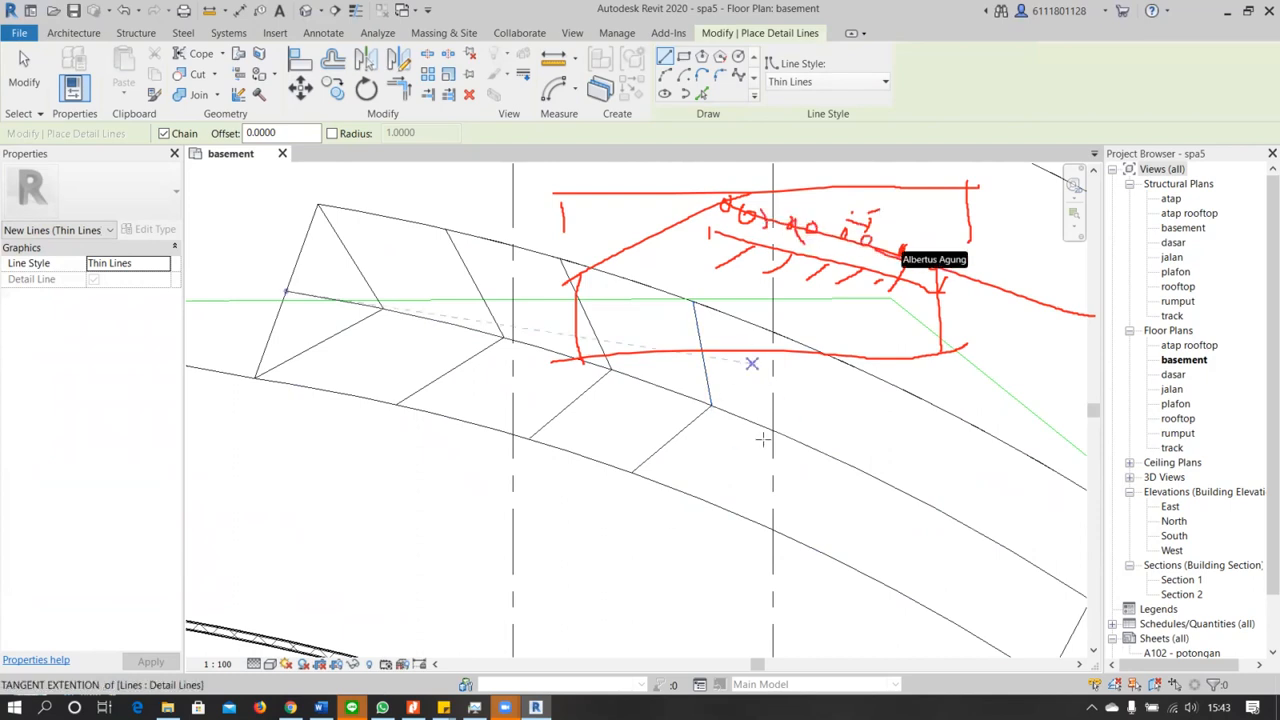
pyautogui.click(773, 333)
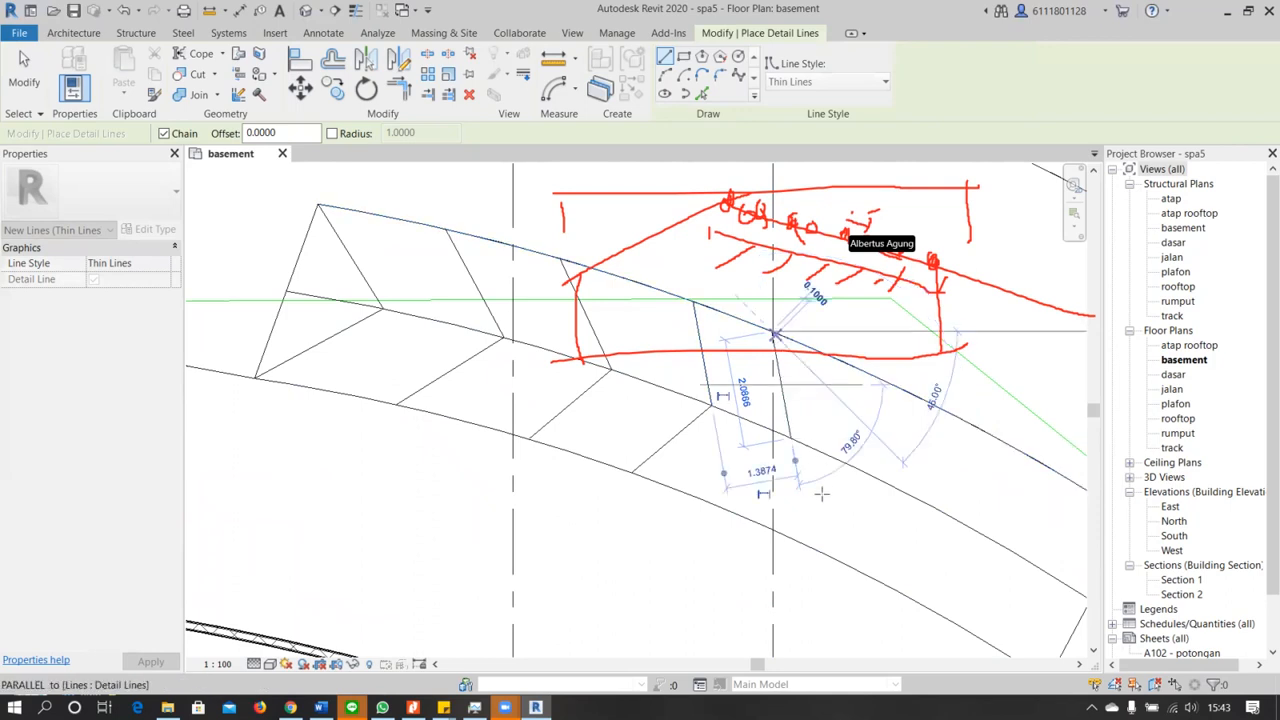
pyautogui.press('Escape')
pyautogui.click(789, 437)
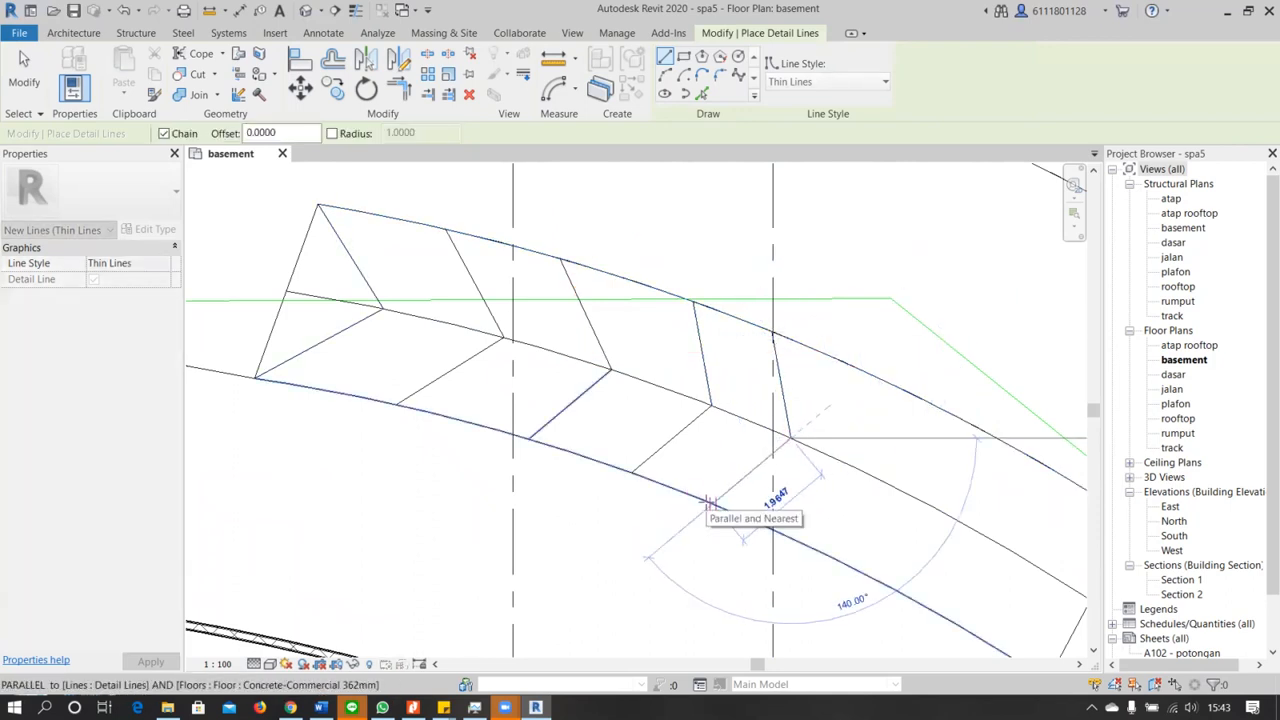
pyautogui.press('Escape')
# Draw a fifth chevron from the ramp's outer edge, with an outer arm about 2.24 m at 75° to the center line, ending at the inner edge
pyautogui.click(797, 341)
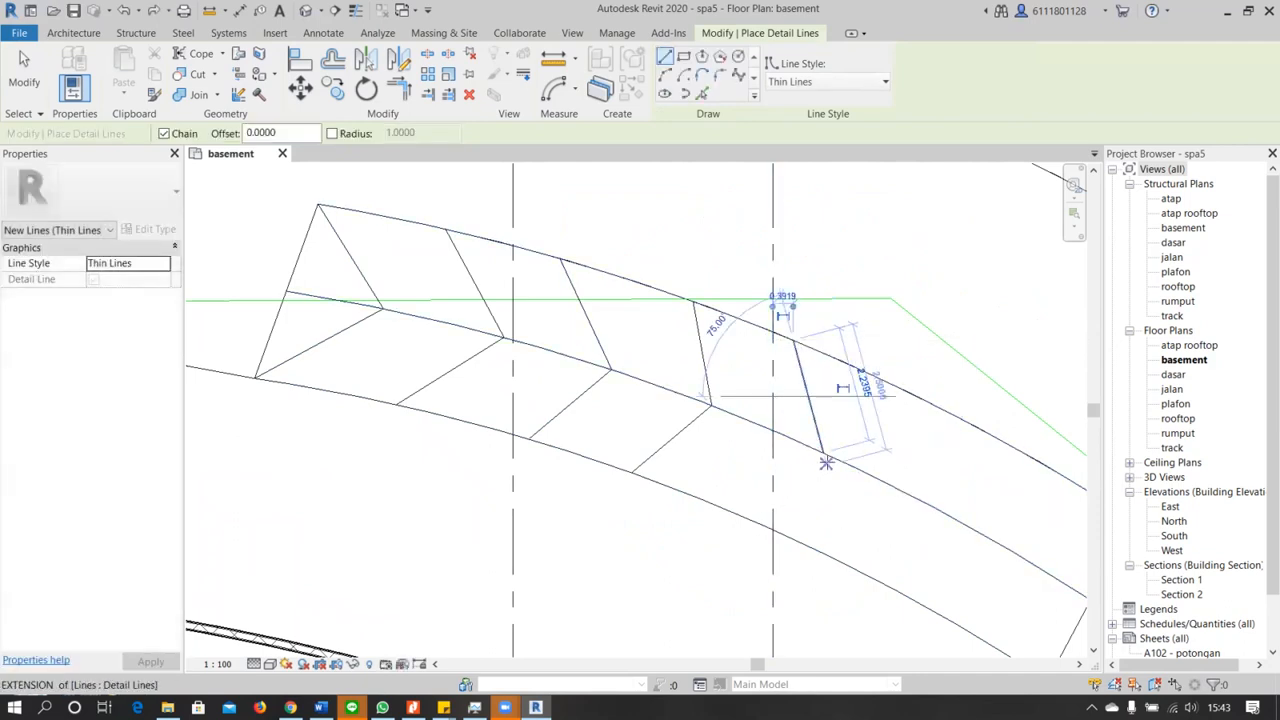
pyautogui.click(823, 452)
pyautogui.click(730, 511)
pyautogui.scroll(-4, 820, 491)
pyautogui.moveTo(830, 496); pyautogui.dragTo(800, 412, button='middle')
pyautogui.press('Escape')
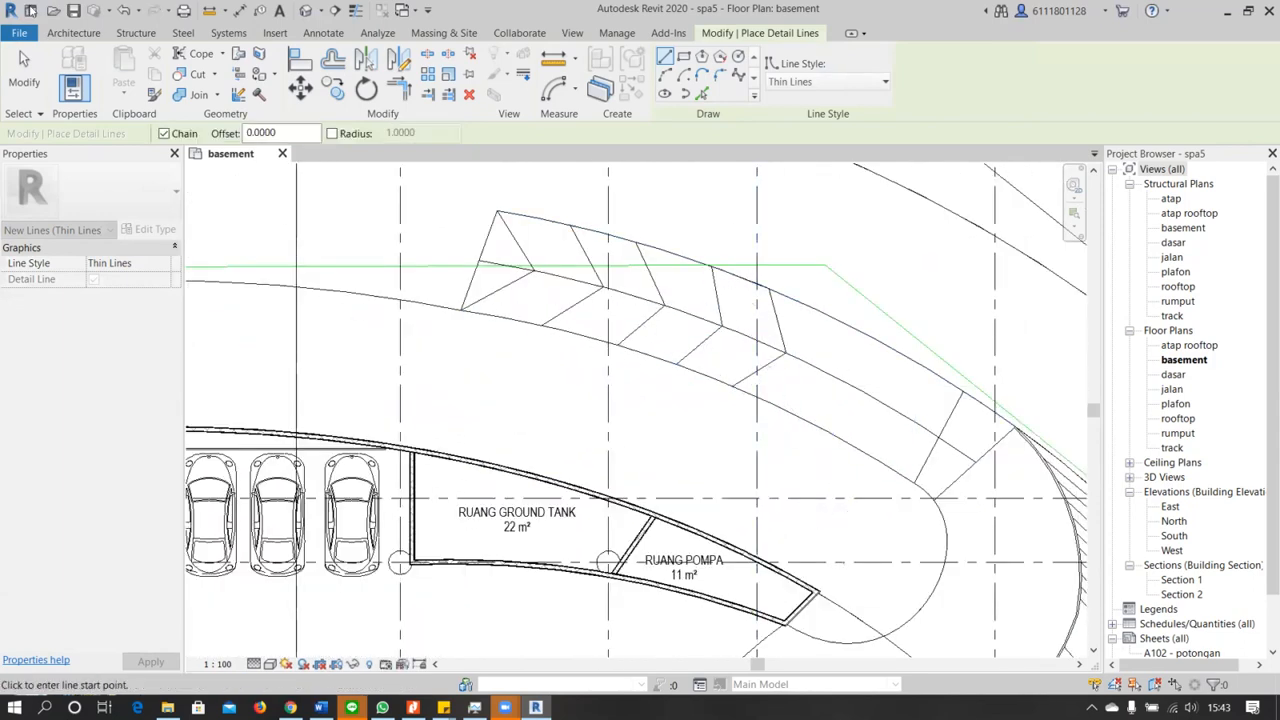
pyautogui.click(57, 35)
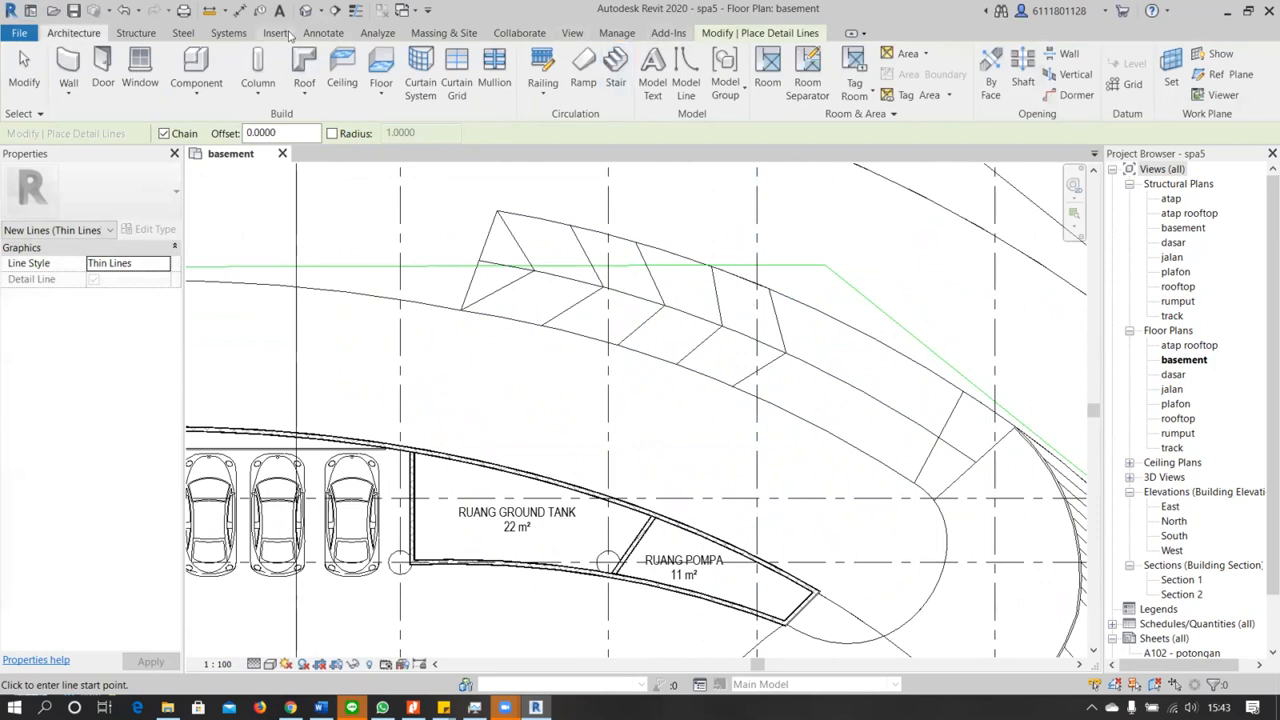
pyautogui.click(538, 34)
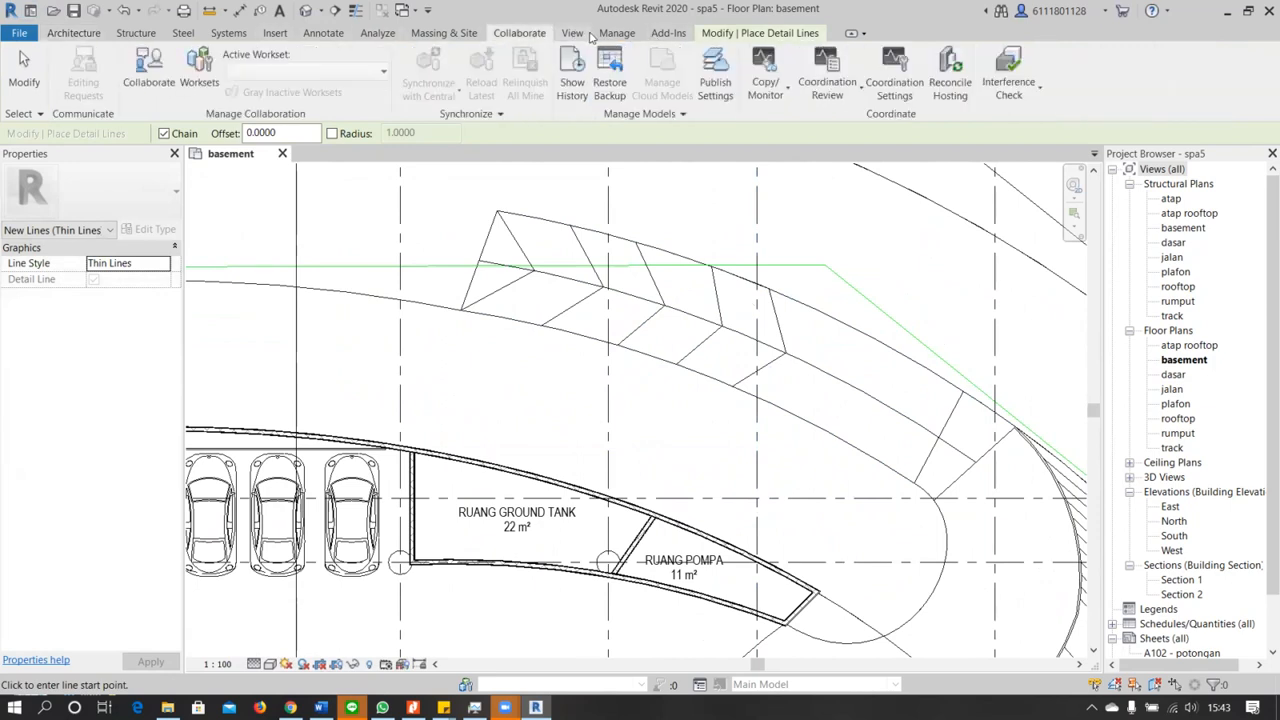
pyautogui.click(576, 34)
pyautogui.click(616, 36)
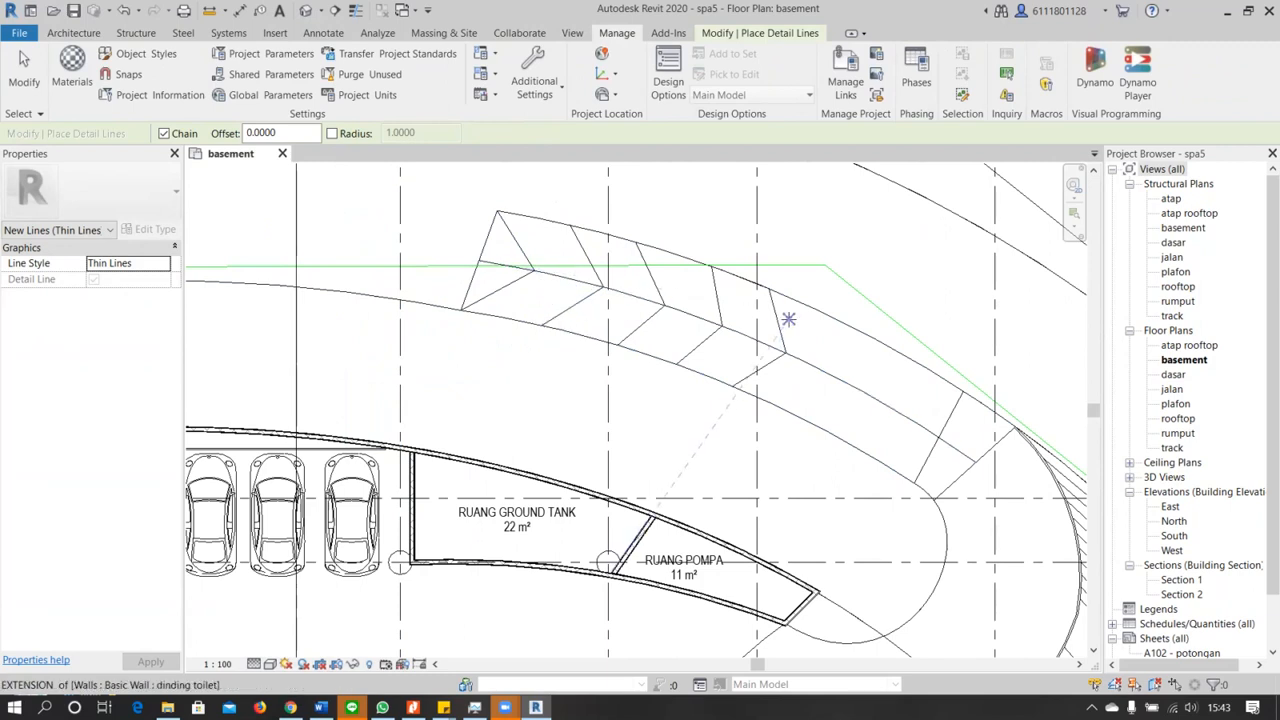
pyautogui.scroll(3, 823, 323)
pyautogui.scroll(2, 816, 325)
pyautogui.press('Escape')
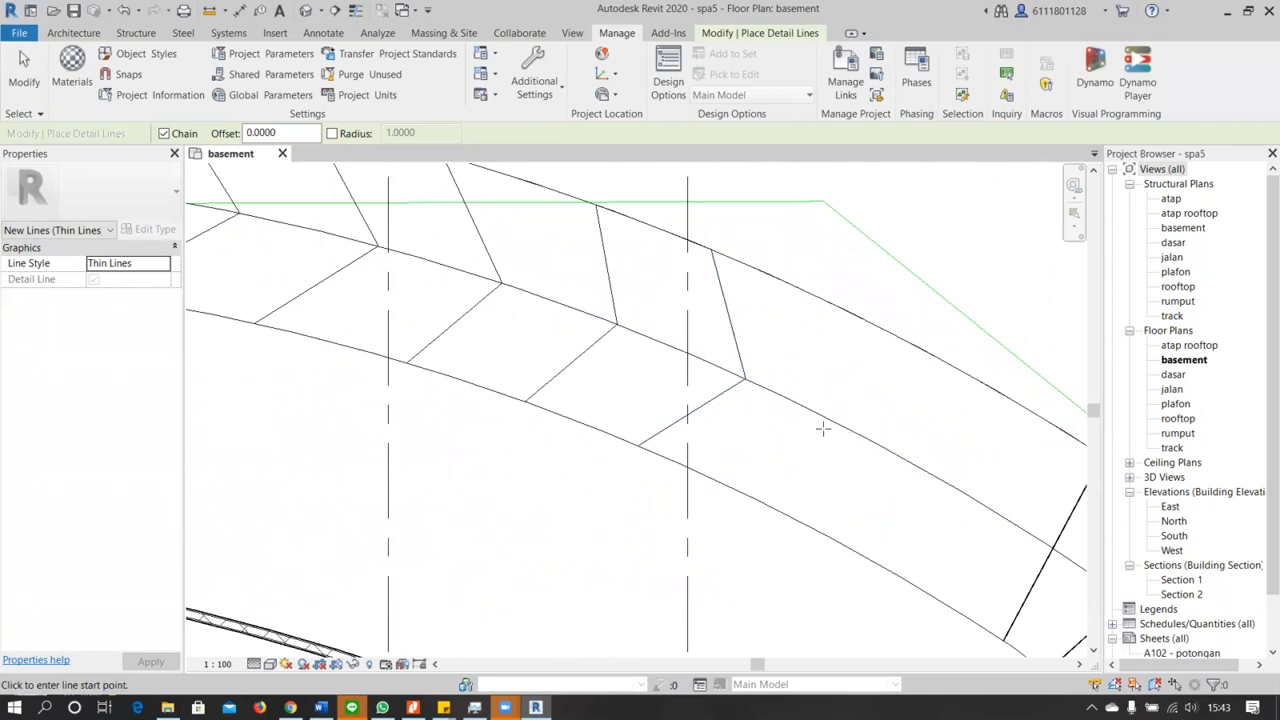
pyautogui.click(270, 33)
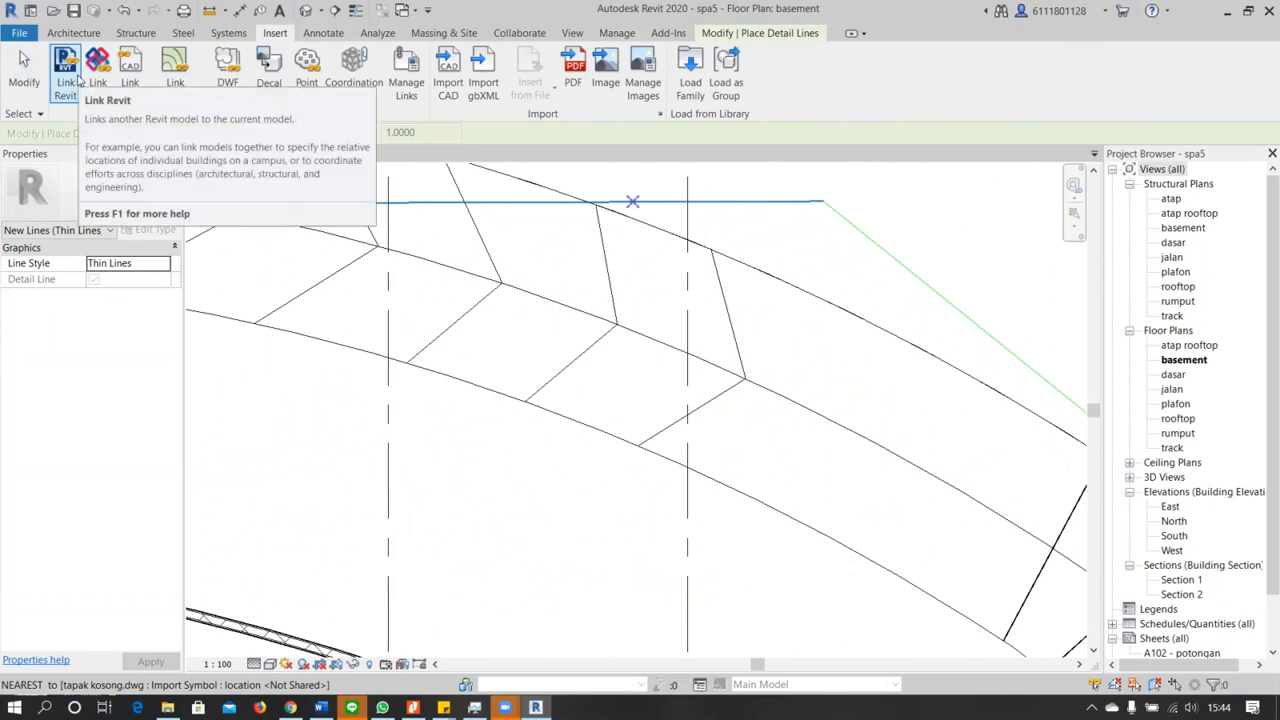
pyautogui.click(255, 322)
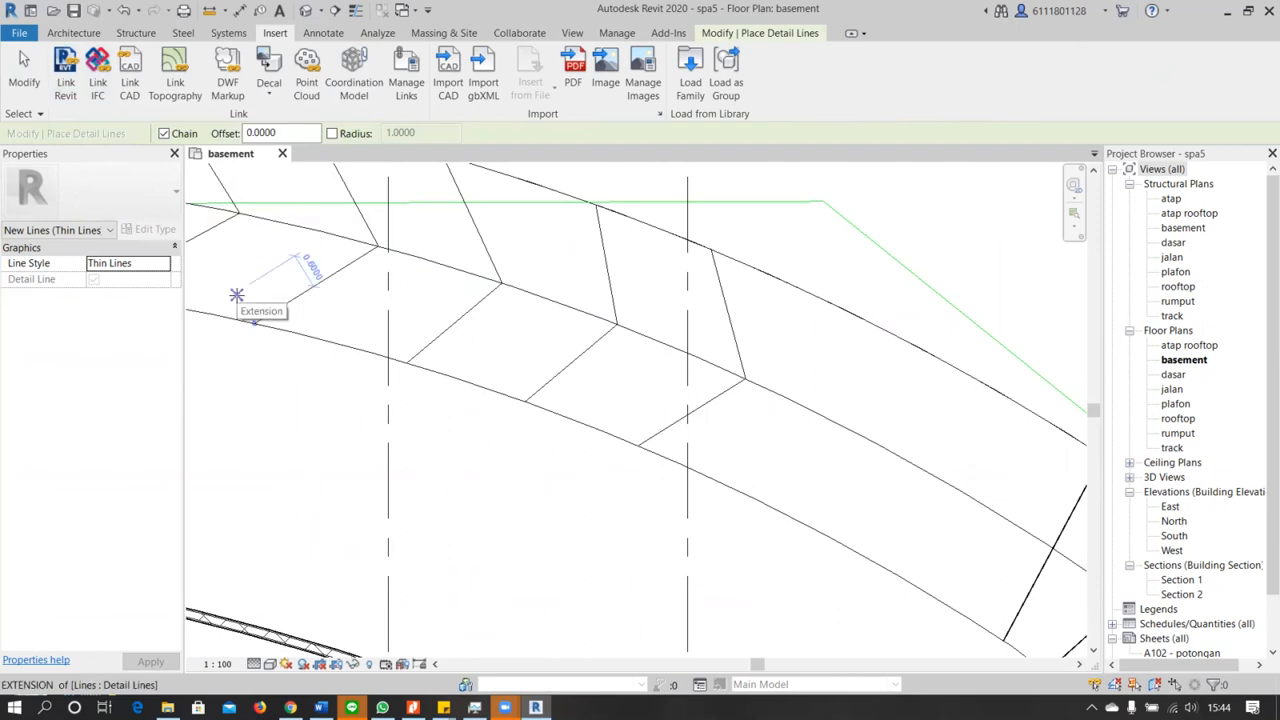
# Draw the sixth chevron's outer arm about 2.17 m long from the ramp's center line to the outer edge, parallel to the fourth chevron's outer arm
pyautogui.click(313, 34)
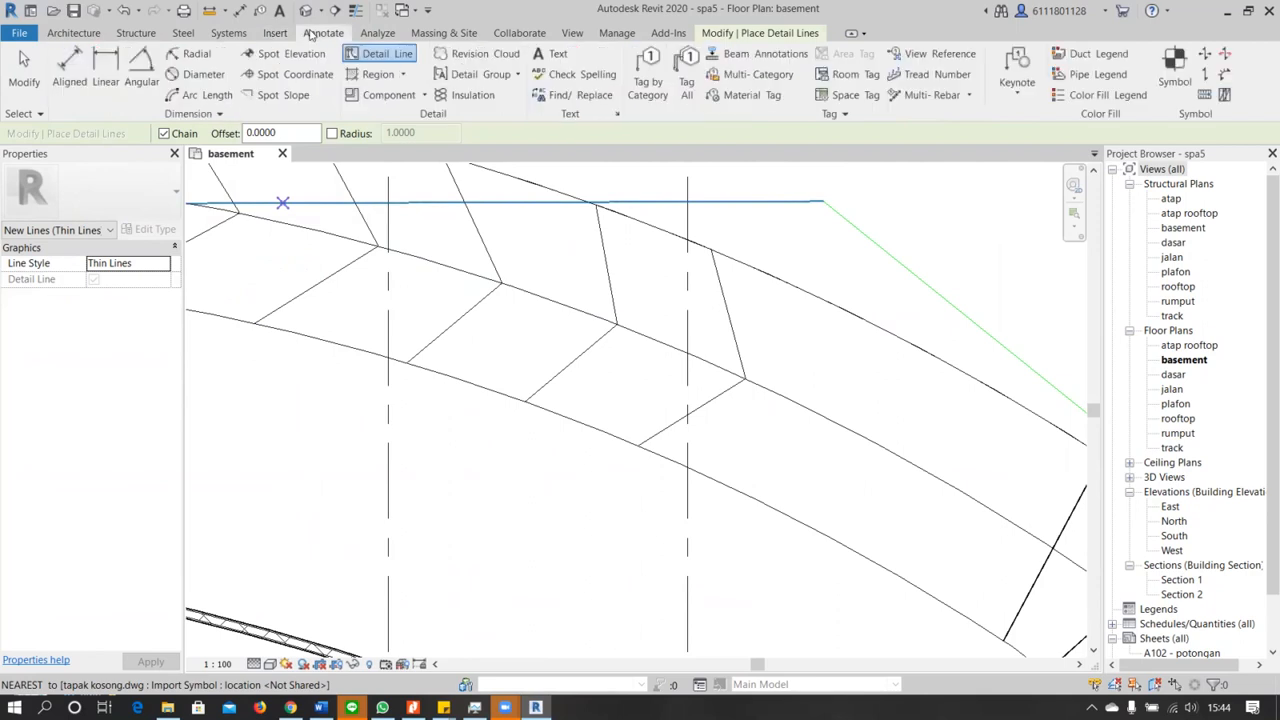
pyautogui.click(379, 57)
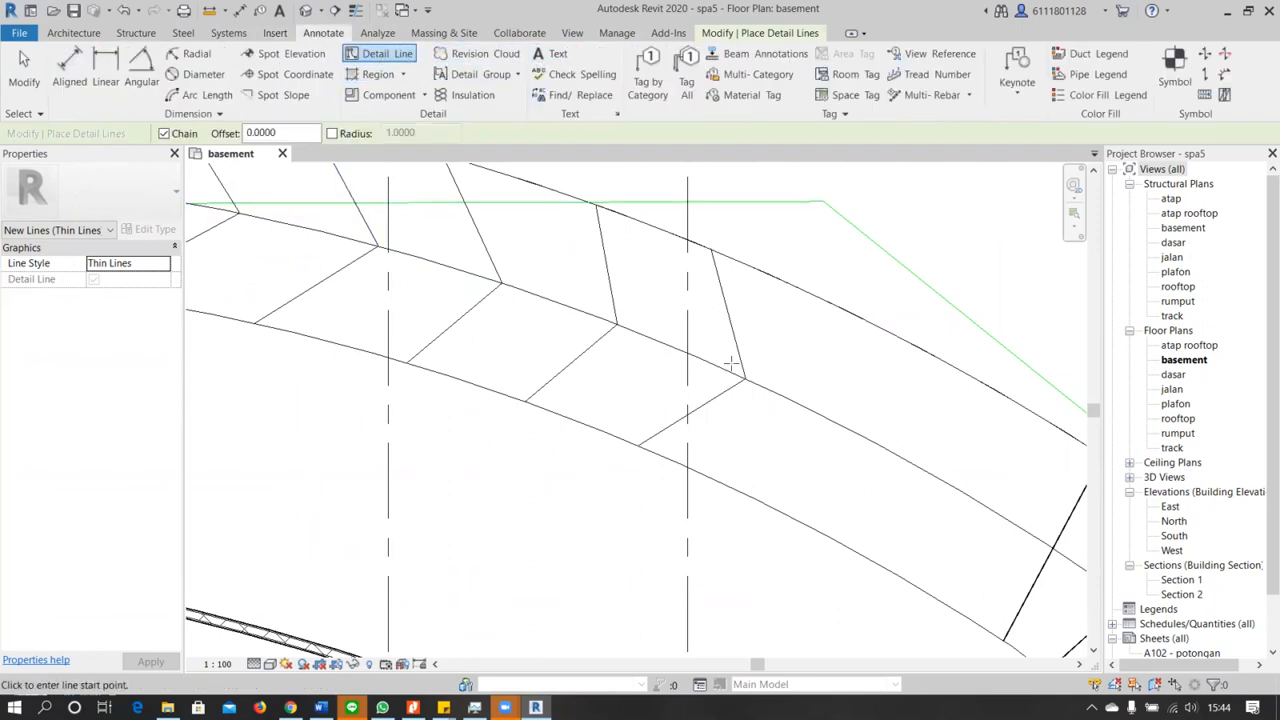
pyautogui.click(833, 422)
pyautogui.click(812, 293)
pyautogui.press('Escape')
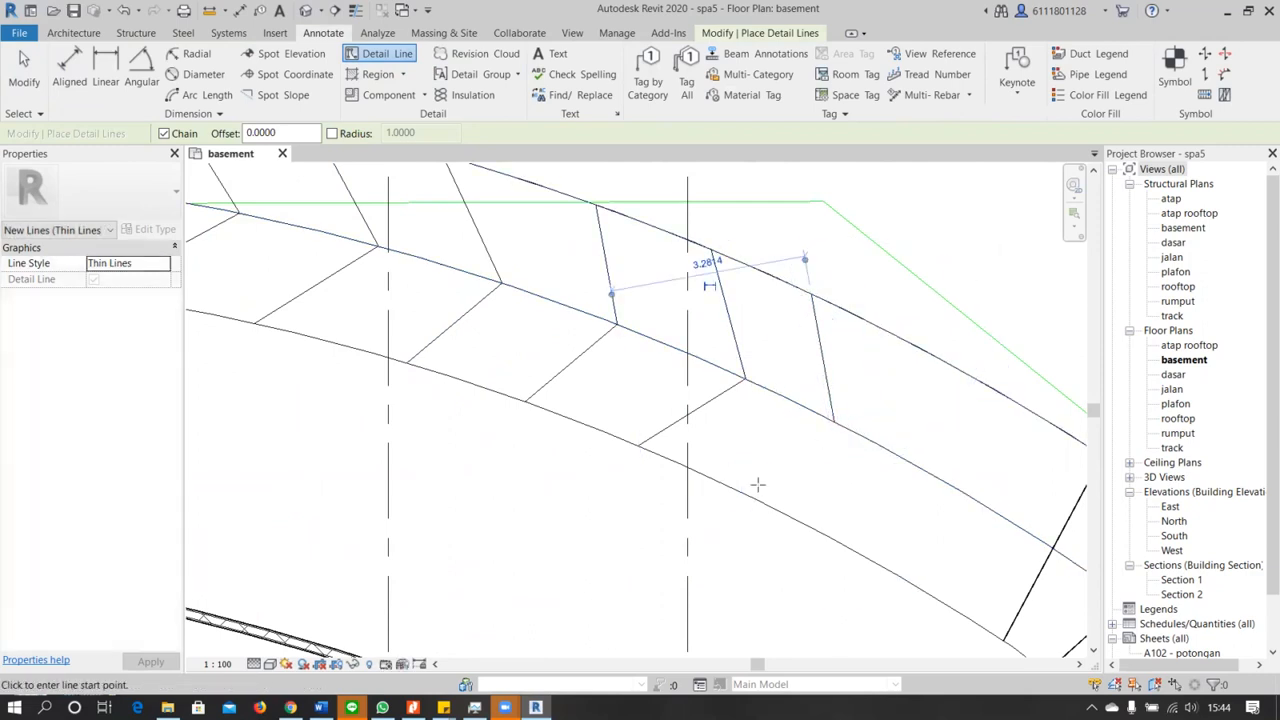
pyautogui.press('Escape')
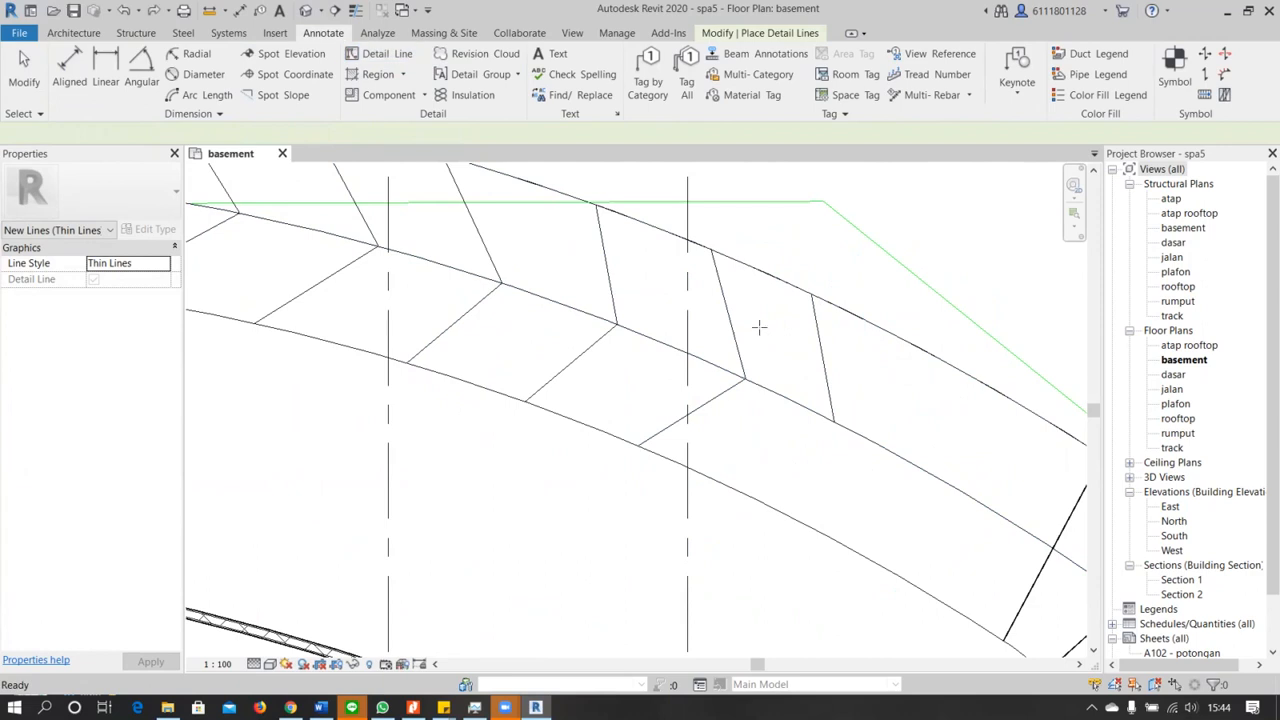
pyautogui.press('Escape')
# Draw the sixth chevron's inner arm about 2.06 m long from its tip on the center line to the ramp's inner edge
pyautogui.click(824, 395)
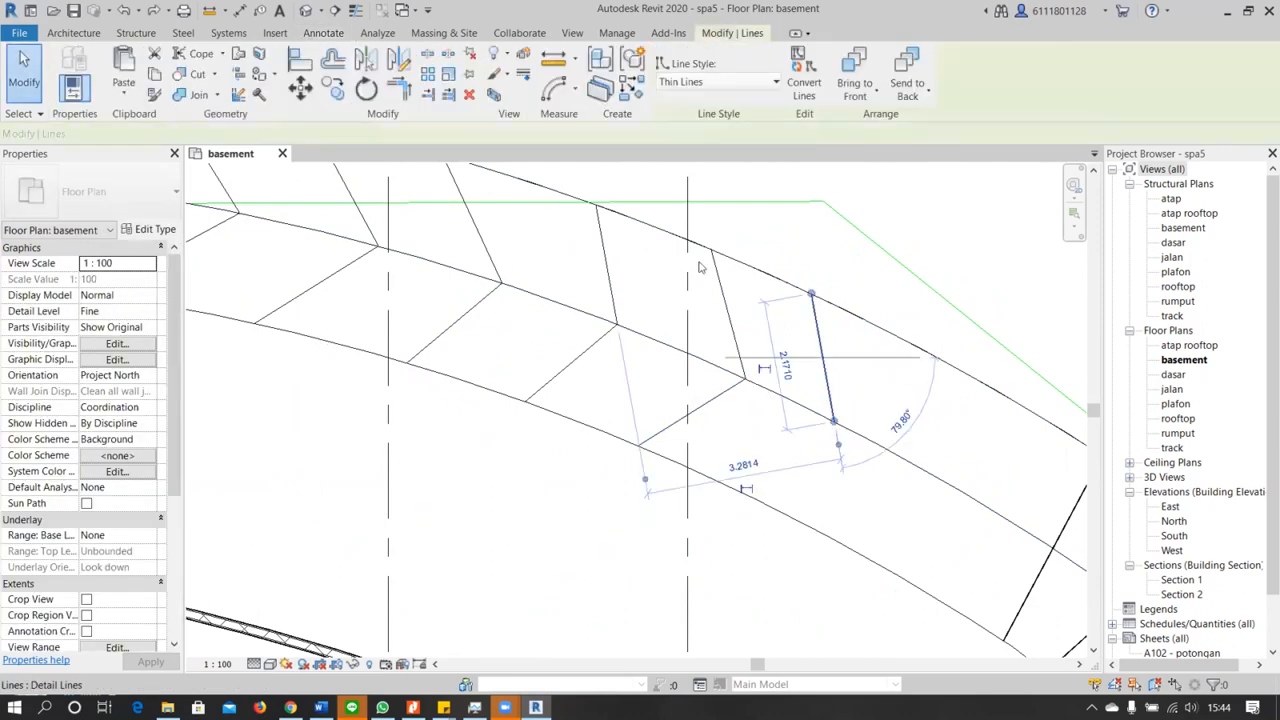
pyautogui.press('Escape')
pyautogui.click(388, 53)
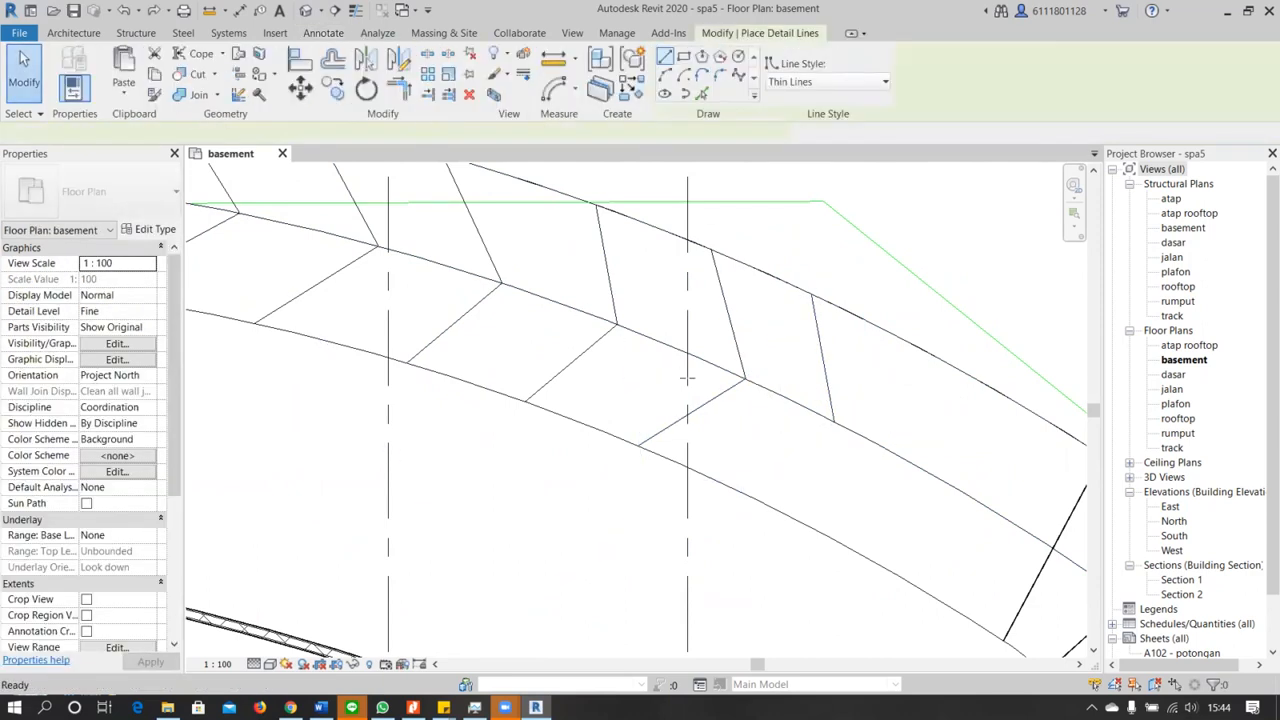
pyautogui.click(731, 487)
pyautogui.scroll(-1, 884, 468)
pyautogui.scroll(-1, 899, 503)
pyautogui.moveTo(899, 503); pyautogui.dragTo(720, 477, button='middle')
pyautogui.press('Escape')
# Draw the seventh chevron's outer arm about 2.24 m long from the center line to the outer edge, parallel to the fourth chevron's outer arm
pyautogui.click(714, 433)
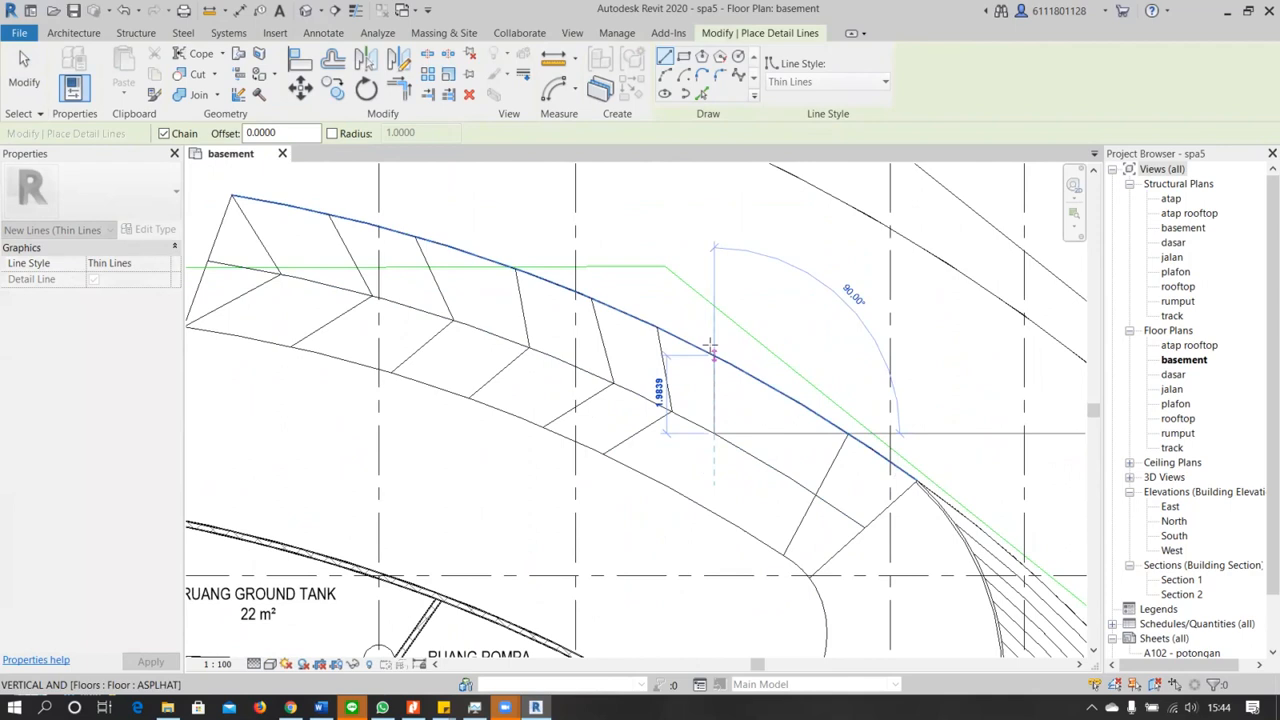
pyautogui.press('Escape')
pyautogui.click(728, 441)
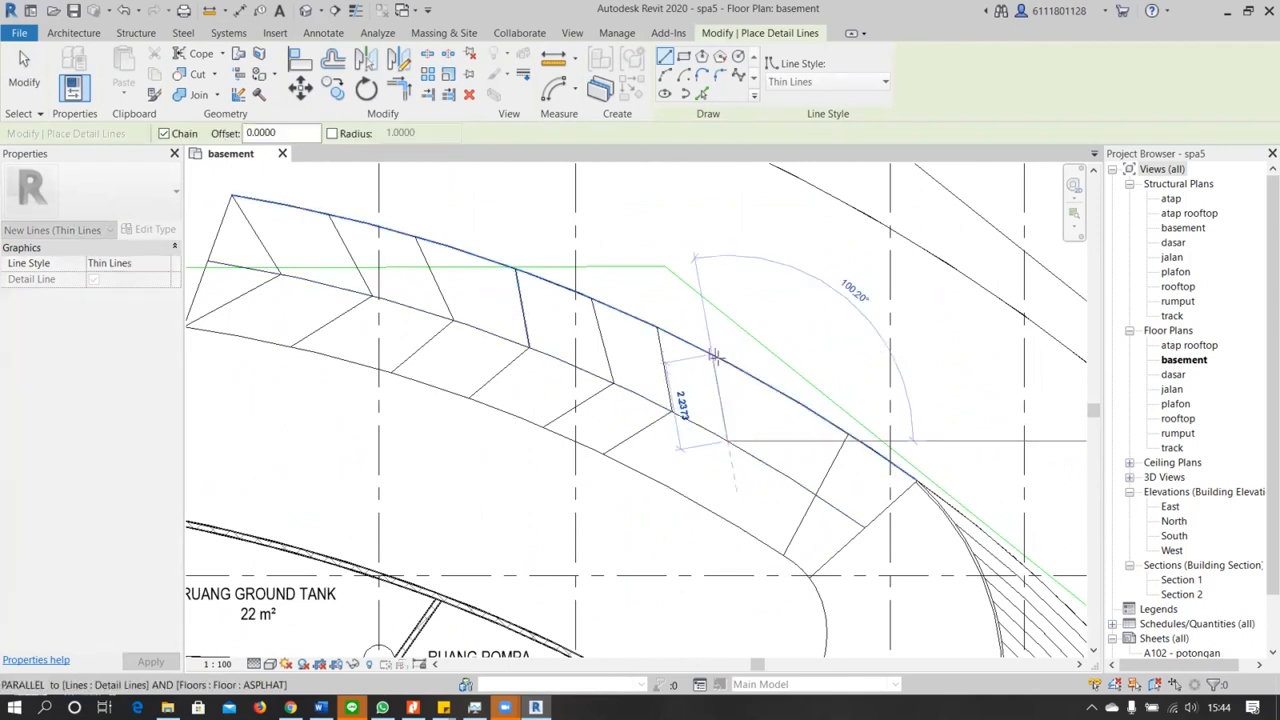
pyautogui.click(714, 356)
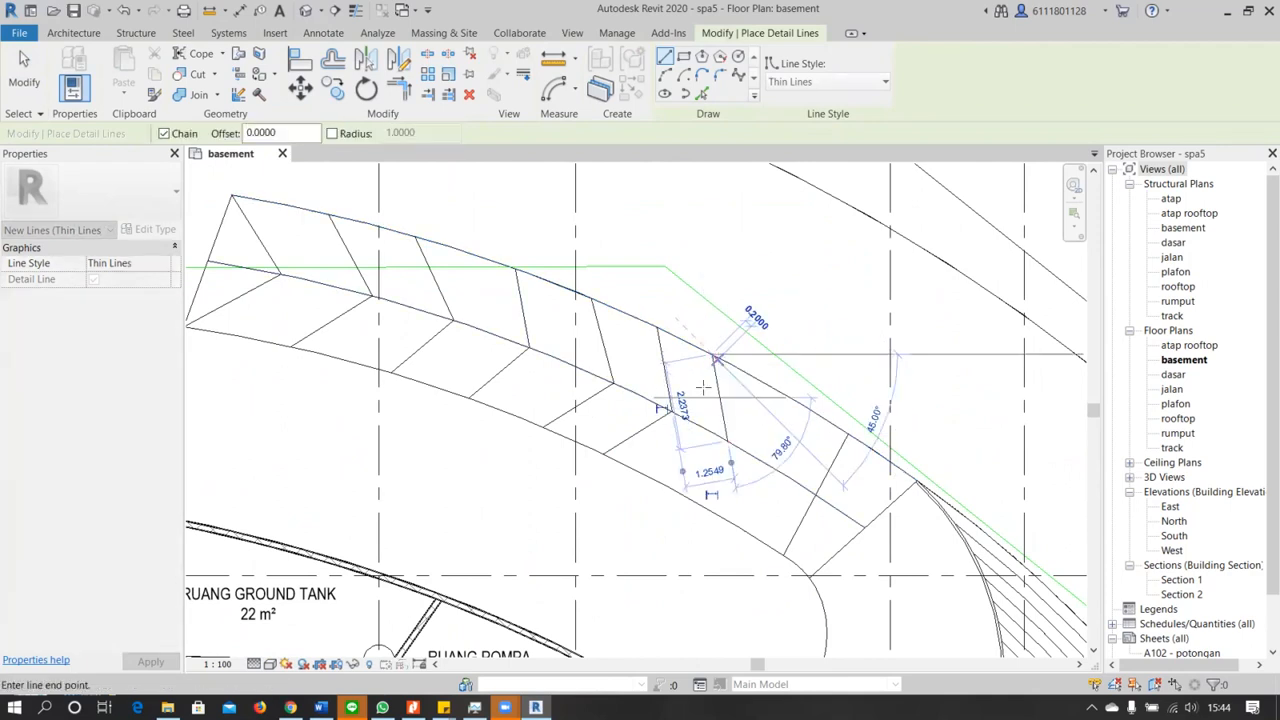
# Switch to Sticky Notes and read the to-do note on materials, notation, room names and sizes
pyautogui.moveTo(443, 707)
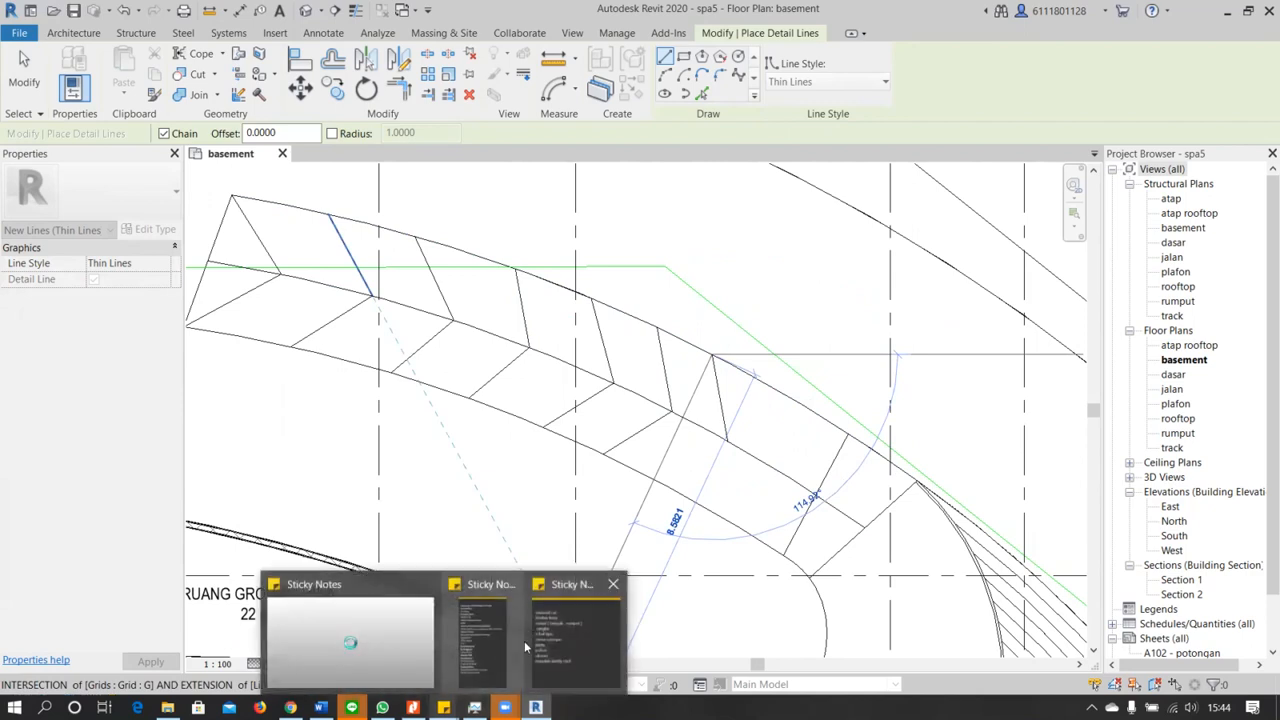
pyautogui.click(570, 626)
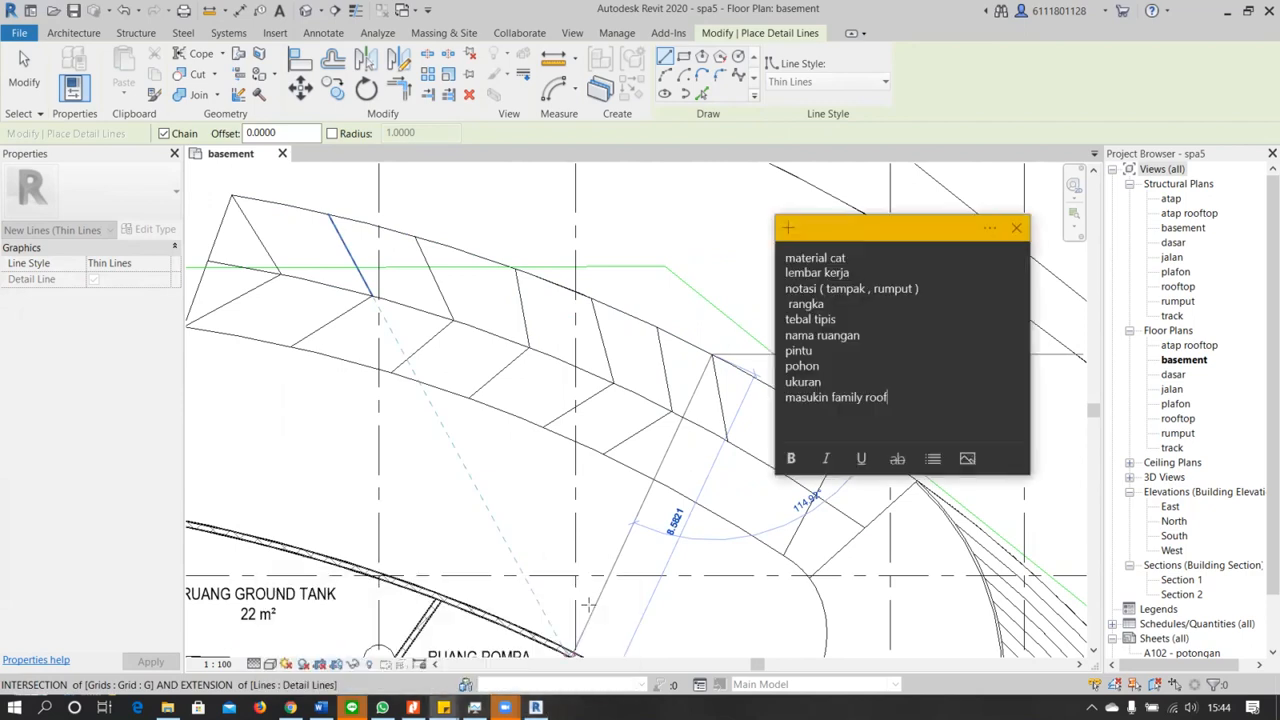
pyautogui.click(723, 268)
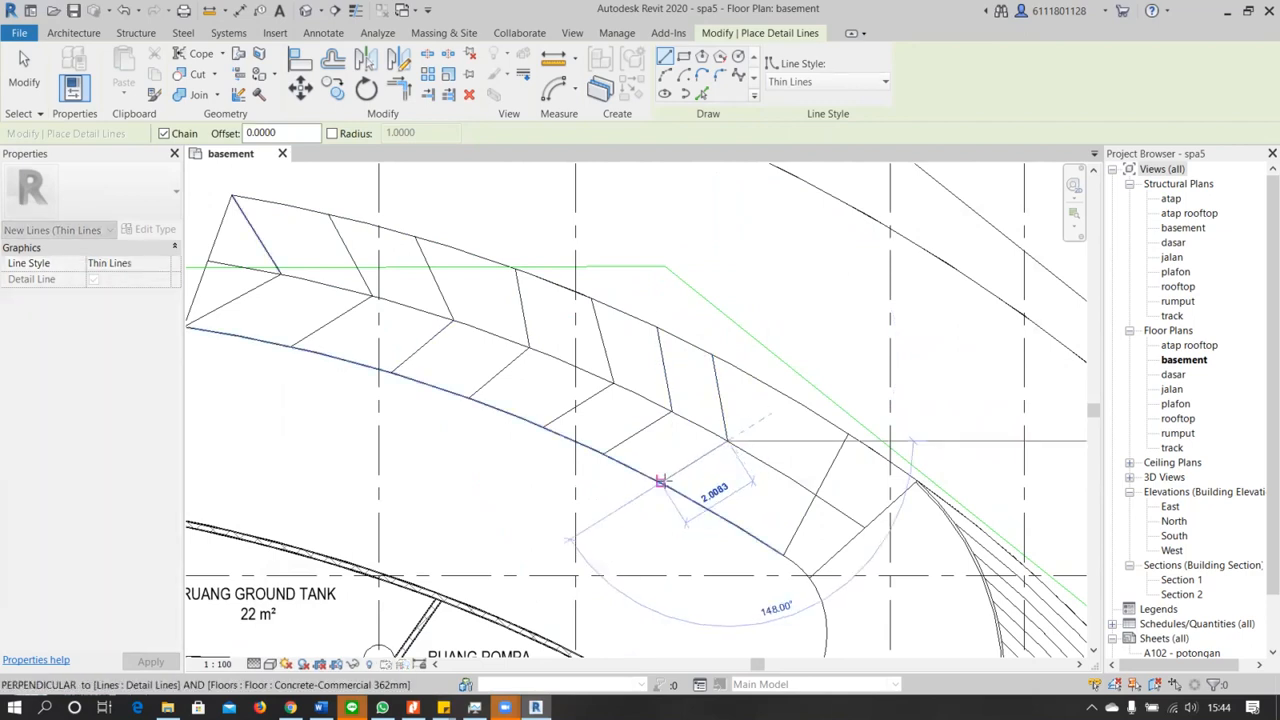
# Complete the seventh chevron with an inner arm about 2.01 m long from its tip to the ramp's inner edge
pyautogui.click(661, 482)
pyautogui.press('Escape')
pyautogui.press('Escape')
# Look through the dasar floor plan, the rumput structural plan and the atap rooftop floor plan
pyautogui.scroll(-3, 824, 400)
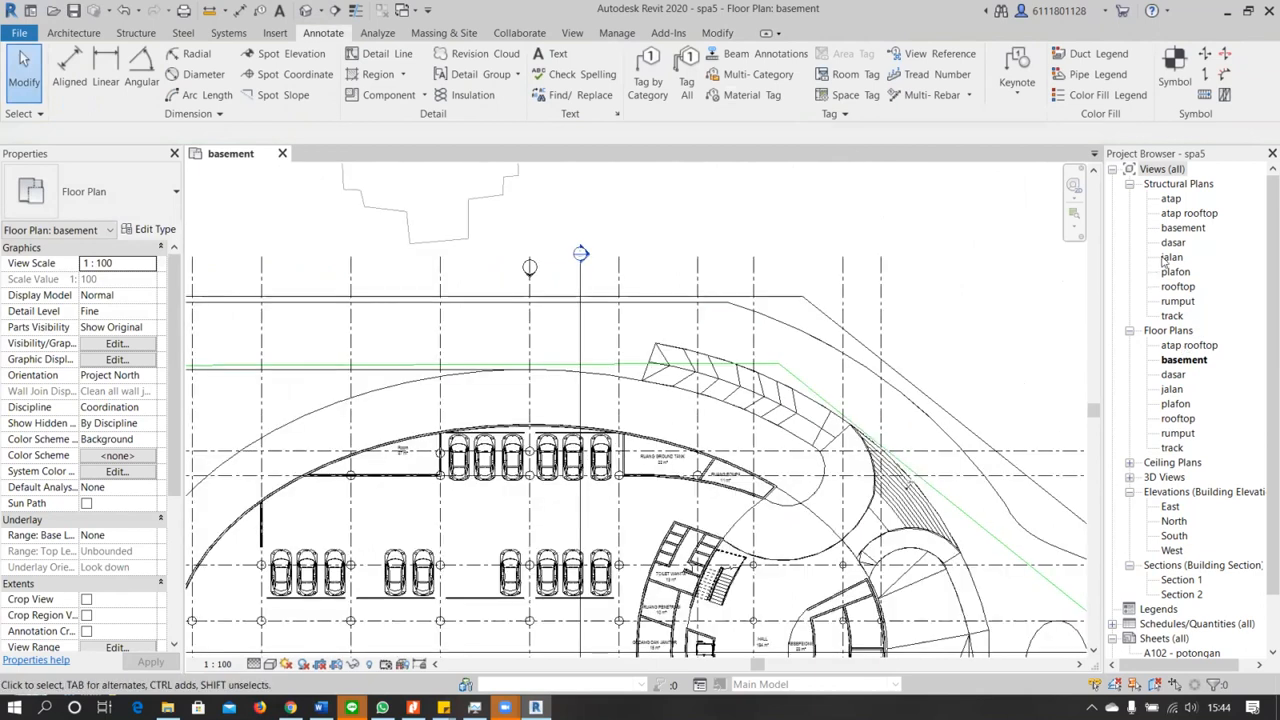
pyautogui.doubleClick(1174, 374)
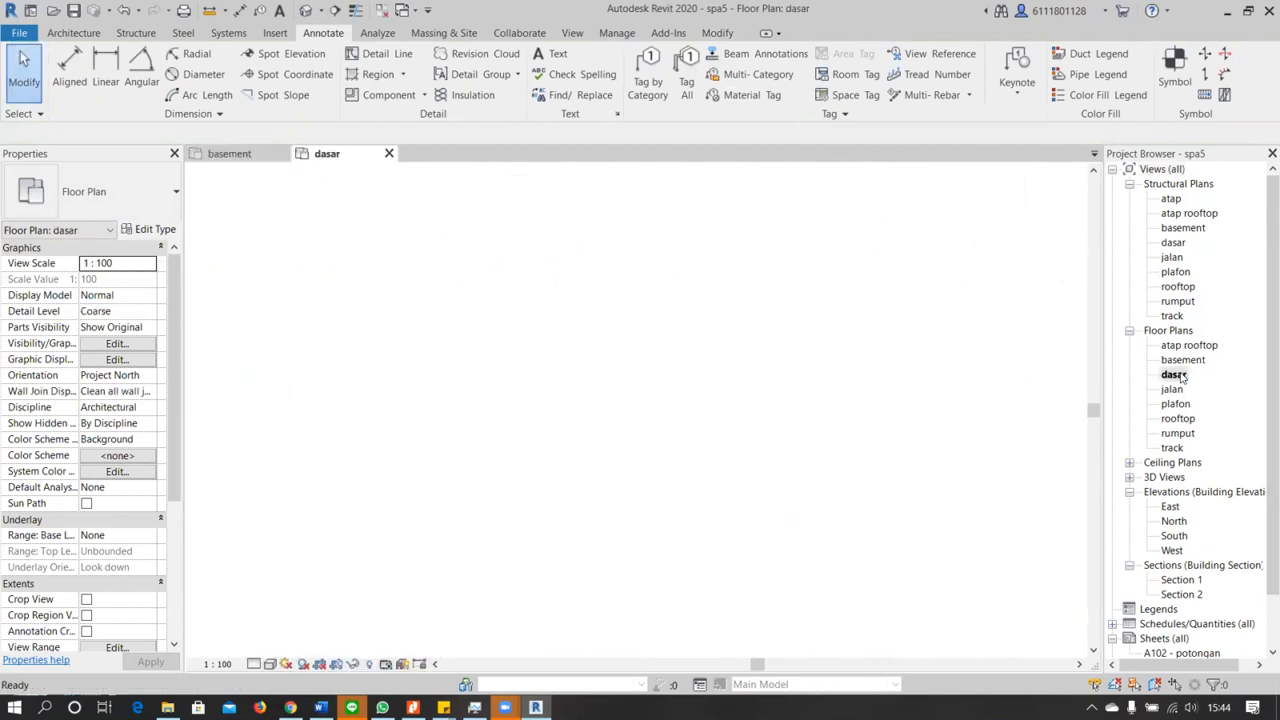
pyautogui.scroll(-4, 549, 490)
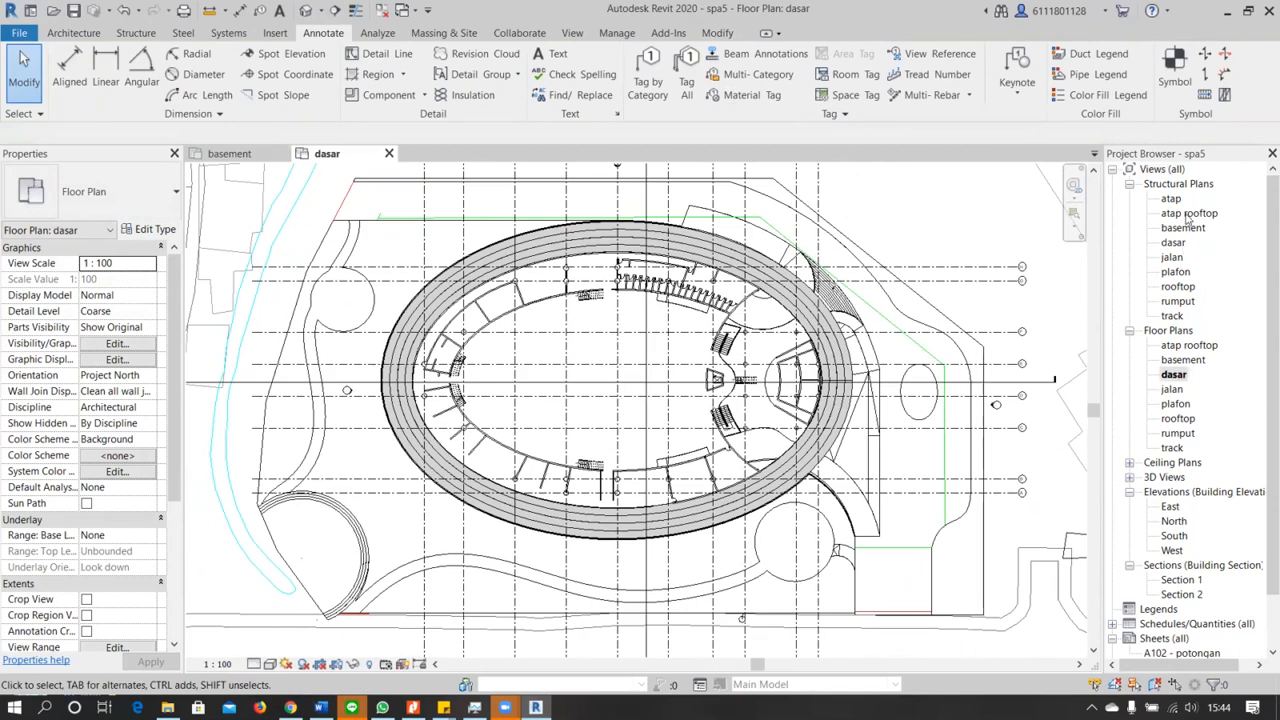
pyautogui.doubleClick(1177, 301)
pyautogui.scroll(3, 998, 443)
pyautogui.scroll(-5, 1015, 463)
pyautogui.scroll(8, 590, 440)
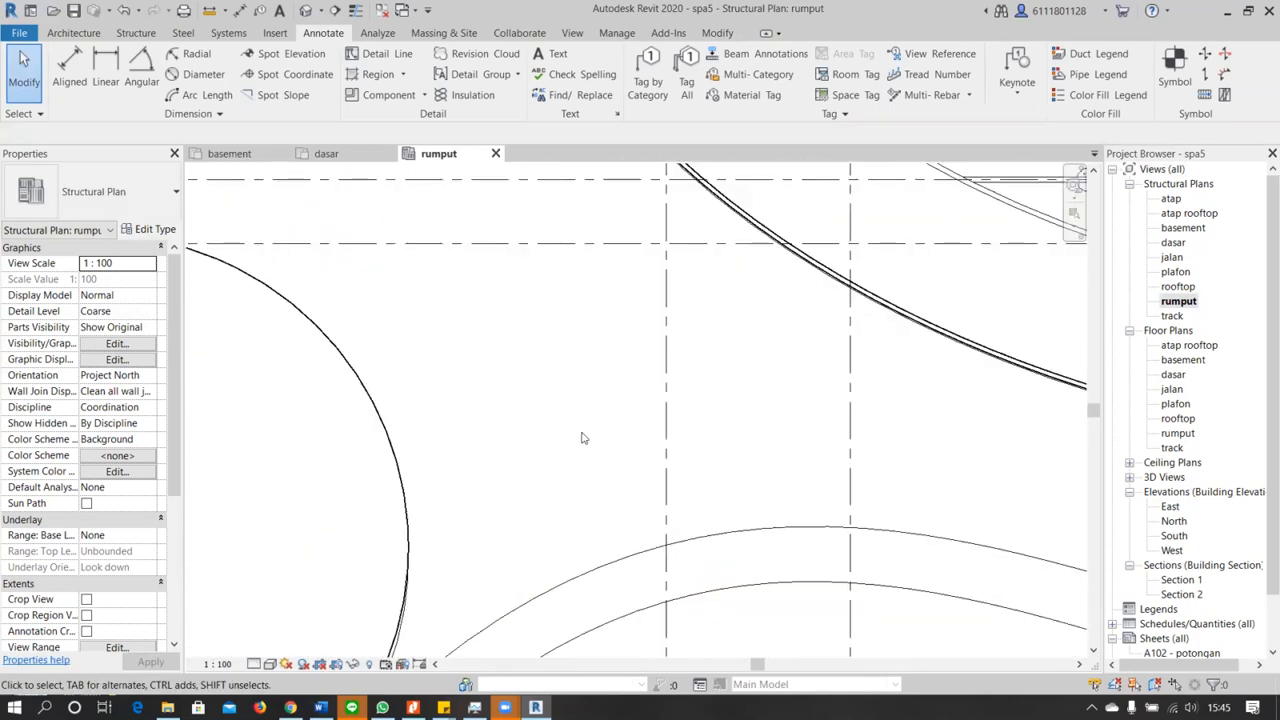
pyautogui.scroll(-2, 583, 438)
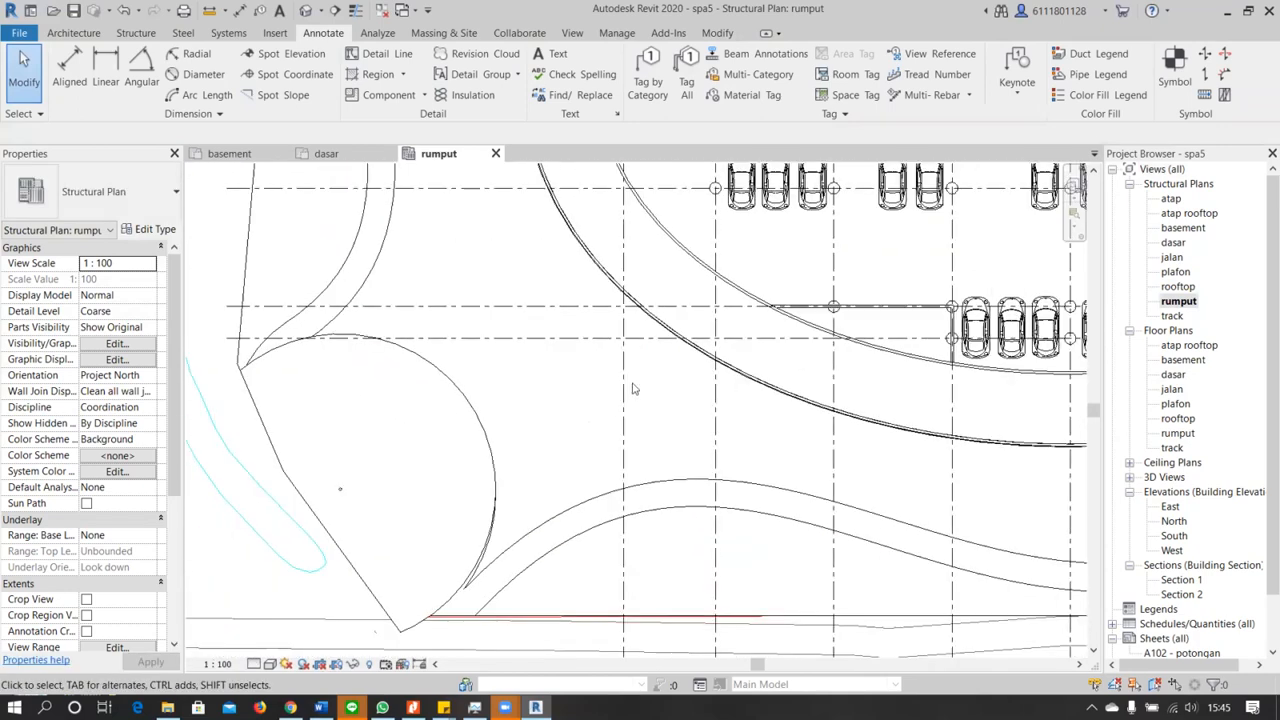
pyautogui.doubleClick(1188, 345)
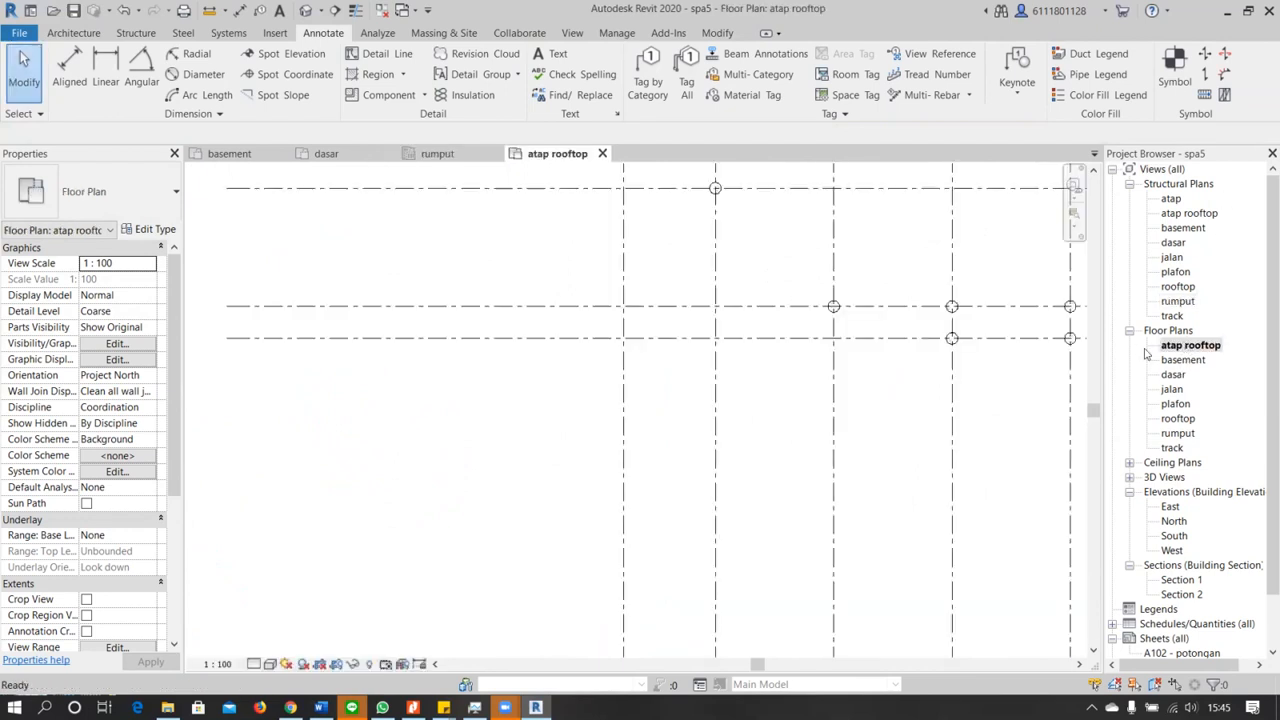
# Open the rumput floor plan and examine the paths and floor areas around the oval track up to the site's eastern edge
pyautogui.doubleClick(1177, 433)
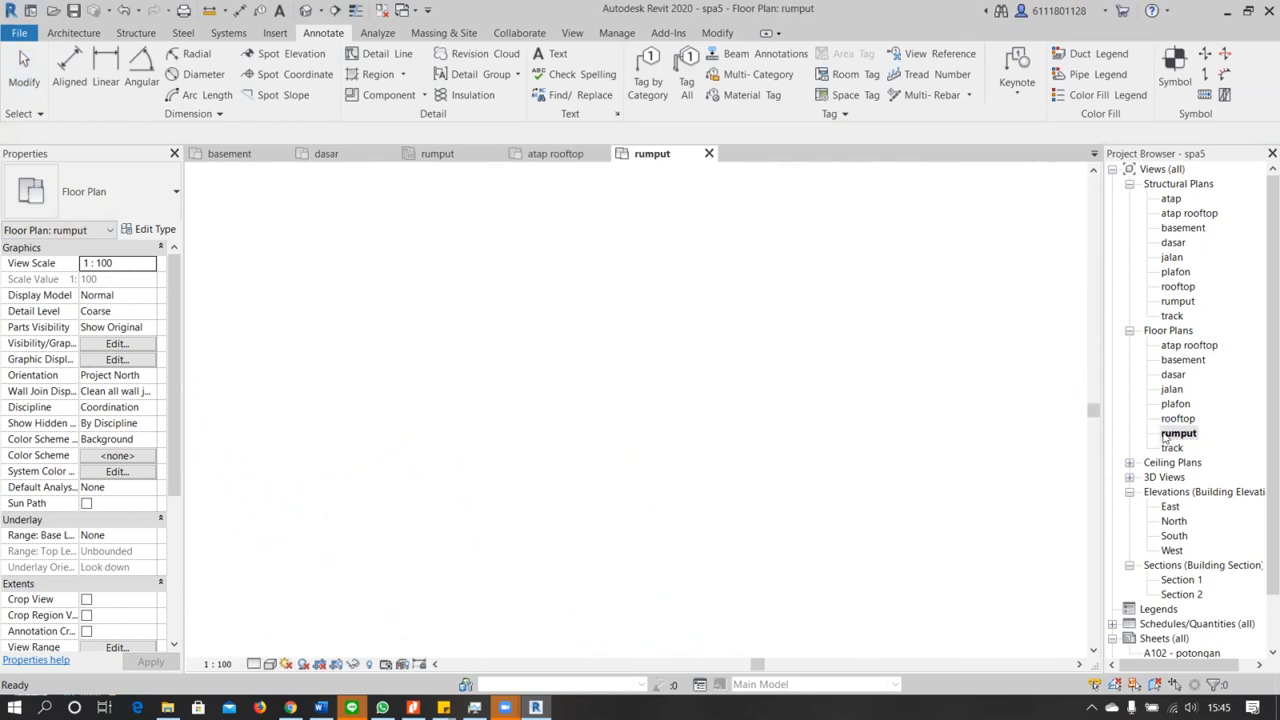
pyautogui.scroll(-1, 798, 403)
pyautogui.moveTo(819, 242); pyautogui.dragTo(586, 420, button='middle')
pyautogui.scroll(4, 777, 290)
pyautogui.moveTo(777, 290); pyautogui.dragTo(641, 366, button='middle')
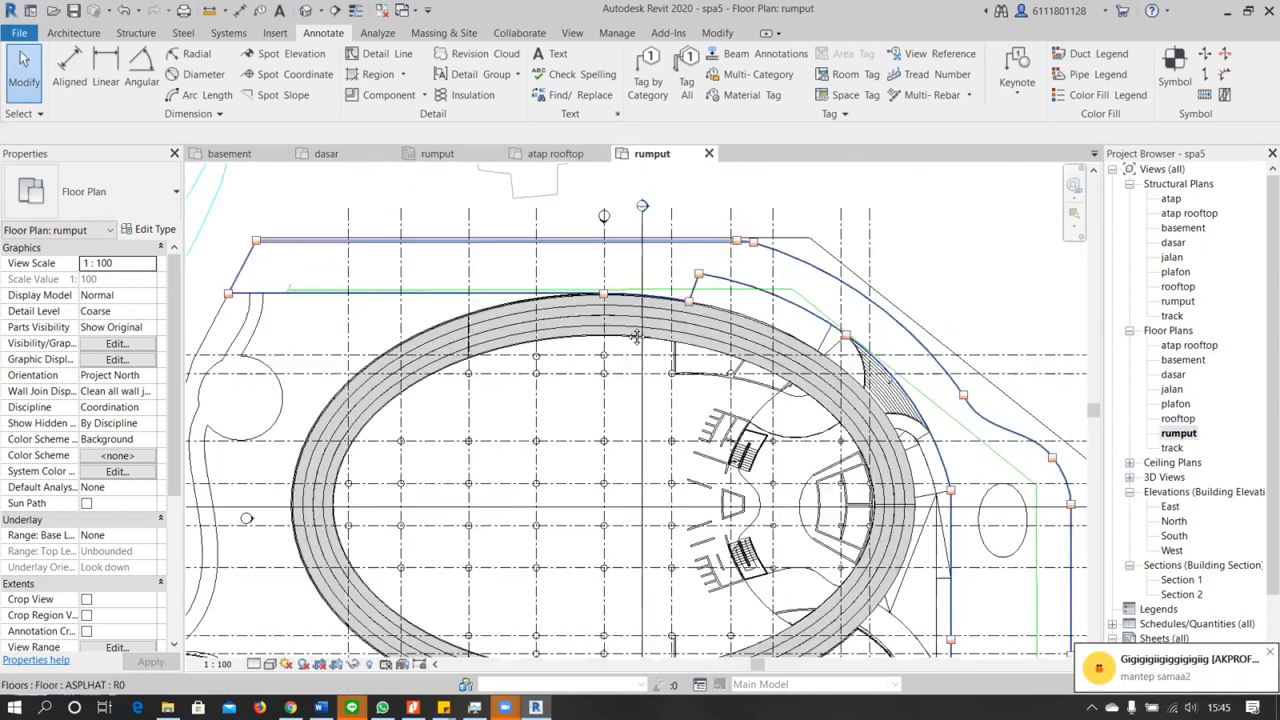
pyautogui.scroll(-3, 672, 354)
pyautogui.moveTo(744, 588); pyautogui.dragTo(730, 461, button='middle')
pyautogui.scroll(4, 730, 461)
pyautogui.scroll(5, 671, 460)
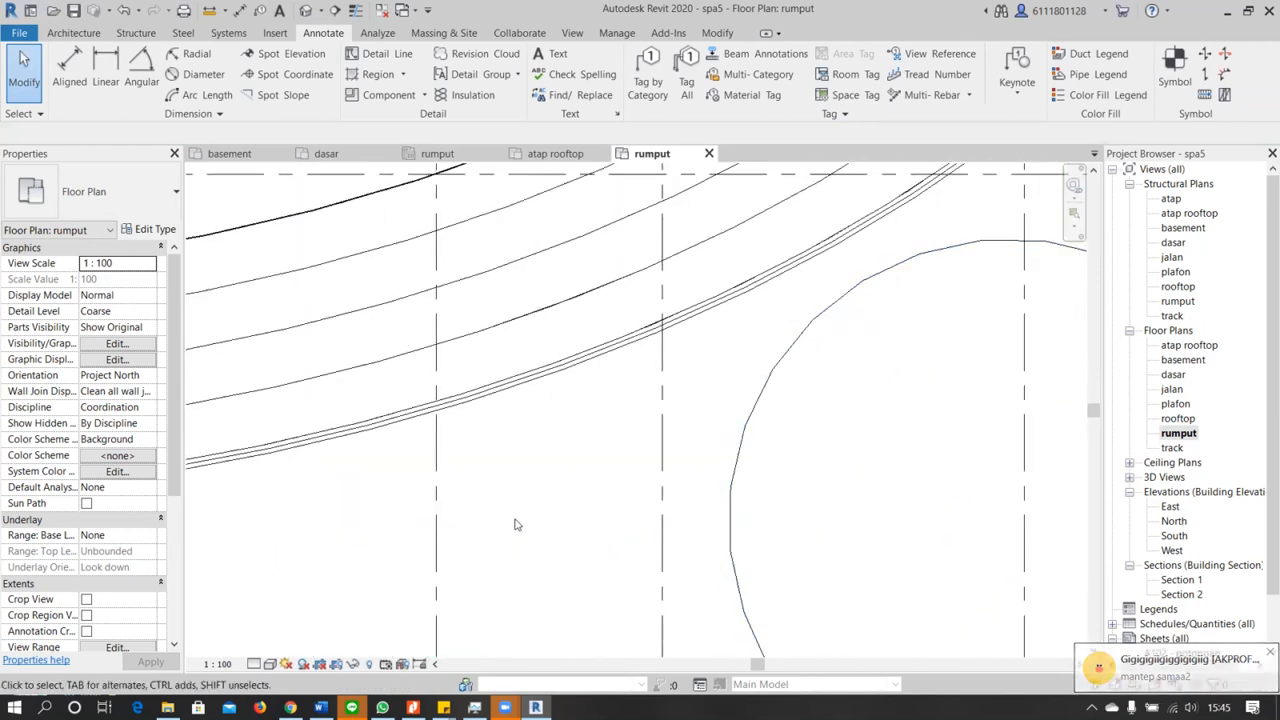
pyautogui.scroll(2, 521, 503)
pyautogui.moveTo(624, 592); pyautogui.dragTo(512, 275, button='middle')
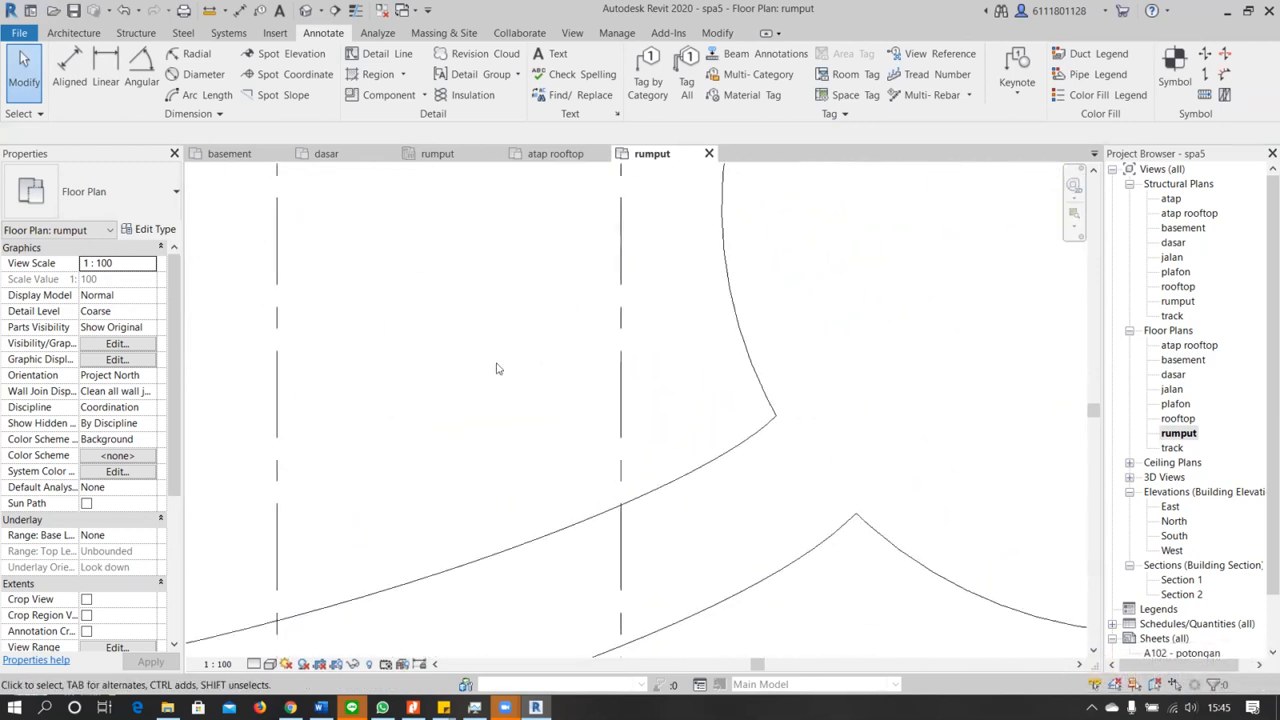
pyautogui.scroll(-4, 493, 398)
pyautogui.moveTo(495, 394)
pyautogui.mouseDown(button='middle')
pyautogui.moveTo(718, 400)
pyautogui.moveTo(553, 450)
pyautogui.mouseUp(button='middle')
pyautogui.moveTo(732, 320)
pyautogui.mouseDown(button='middle')
pyautogui.moveTo(569, 383)
pyautogui.moveTo(304, 378)
pyautogui.mouseUp(button='middle')
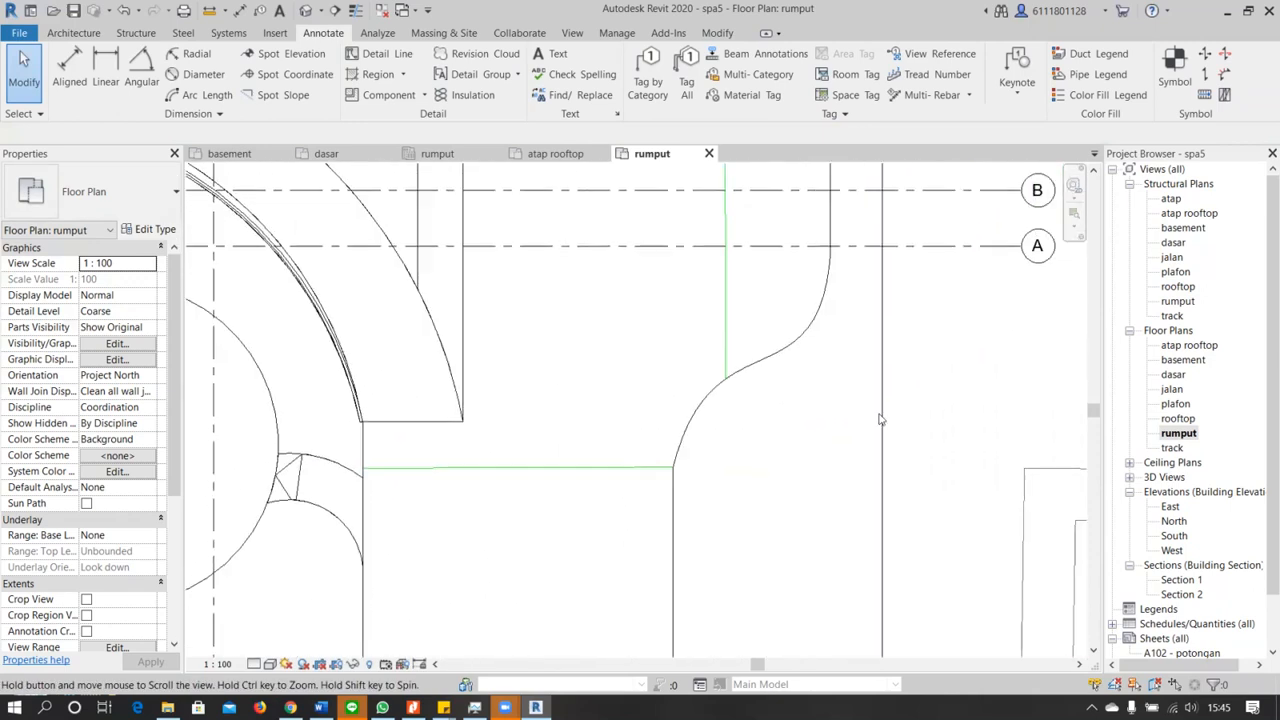
pyautogui.moveTo(883, 420); pyautogui.dragTo(792, 404, button='middle')
# For the grass floor beside grids A and B, insert a new Structure layer in its type's assembly and place it above the grass layer
pyautogui.click(815, 410)
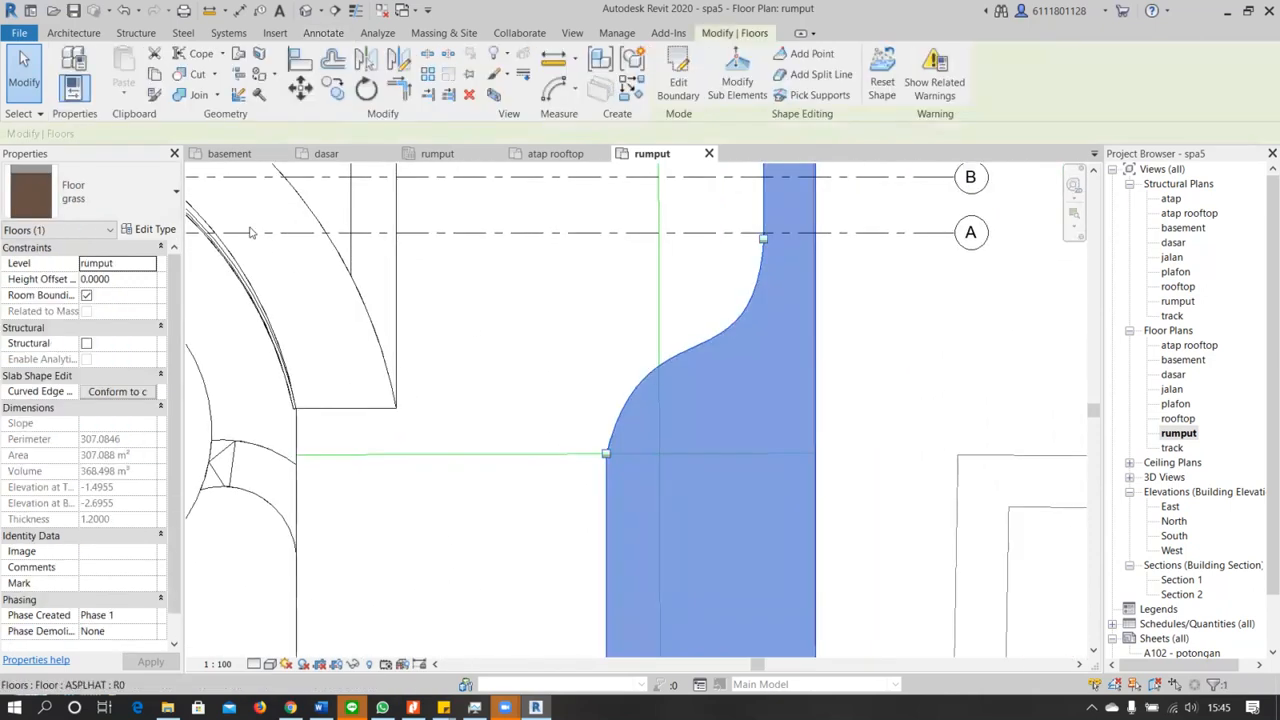
pyautogui.click(155, 186)
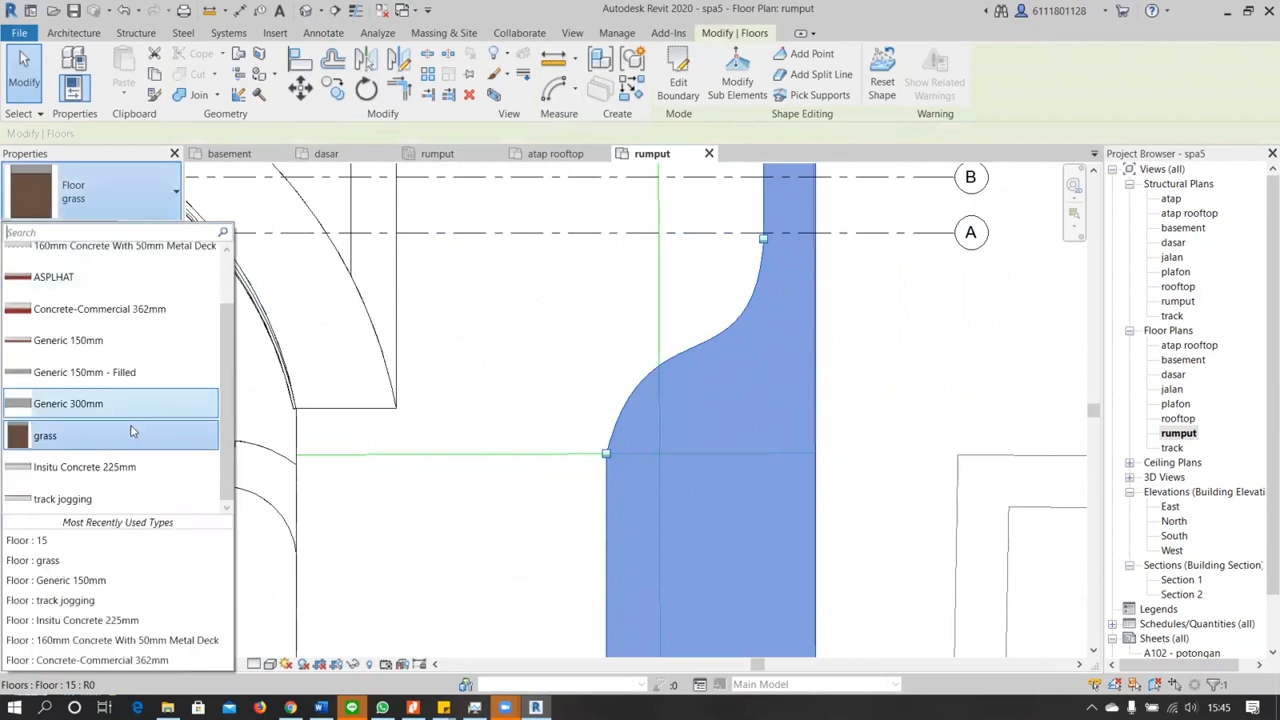
pyautogui.click(125, 436)
pyautogui.click(154, 229)
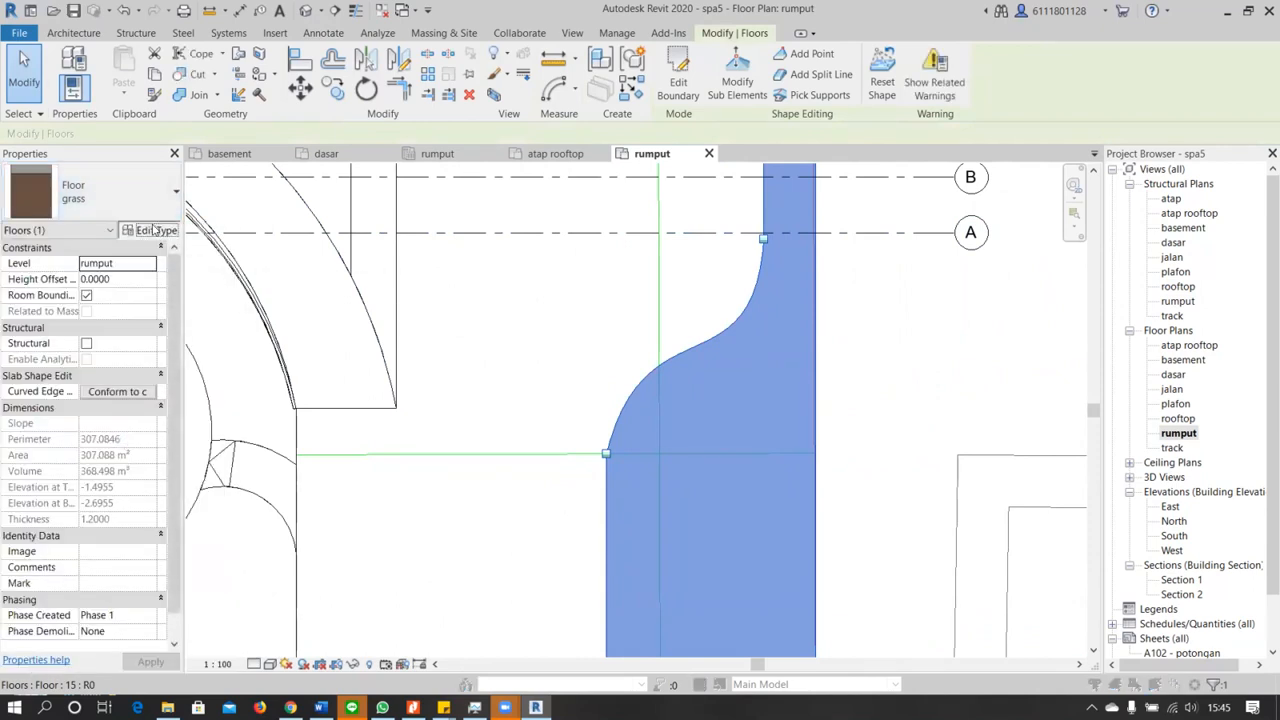
pyautogui.click(942, 289)
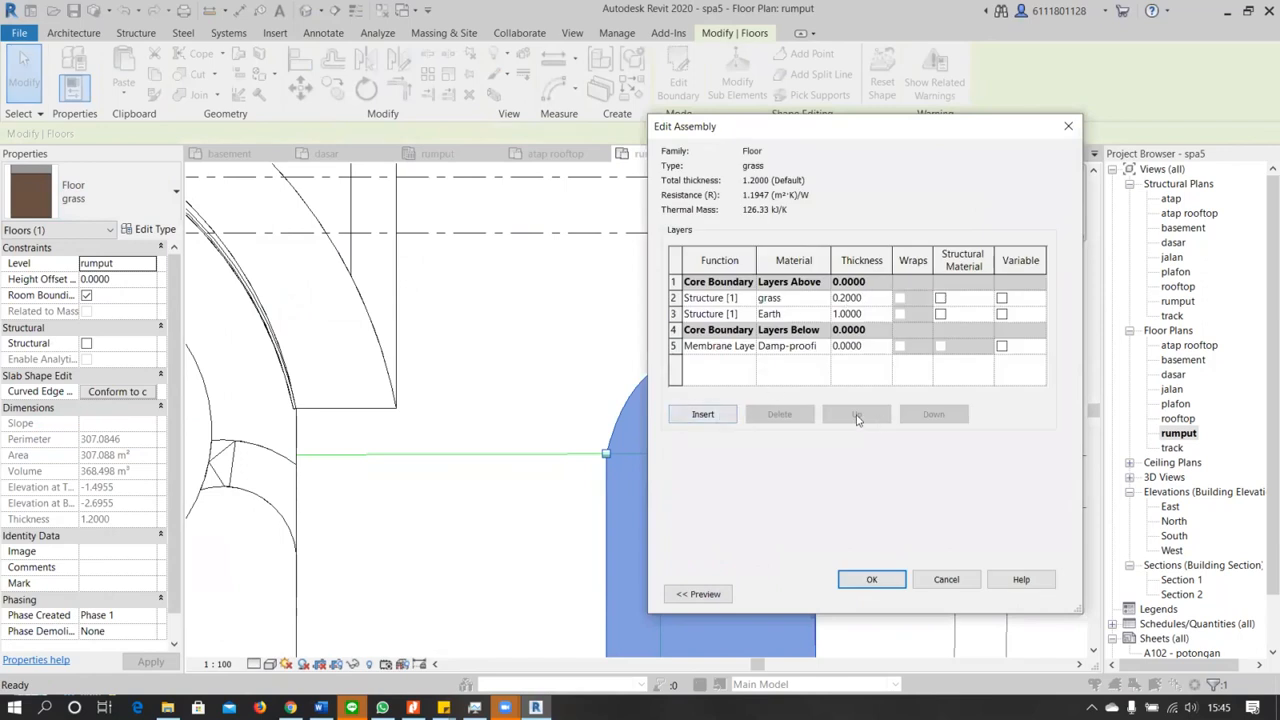
pyautogui.click(712, 414)
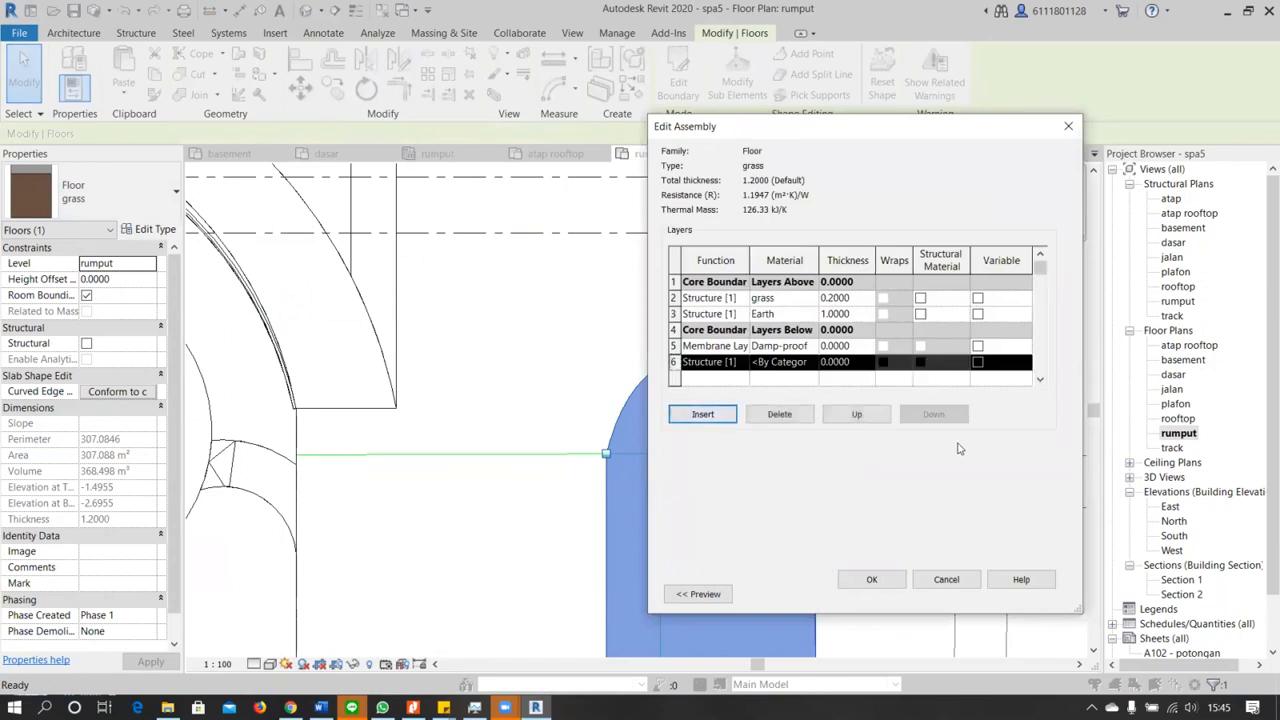
pyautogui.click(857, 414)
pyautogui.click(857, 414)
pyautogui.click(857, 414)
pyautogui.click(857, 414)
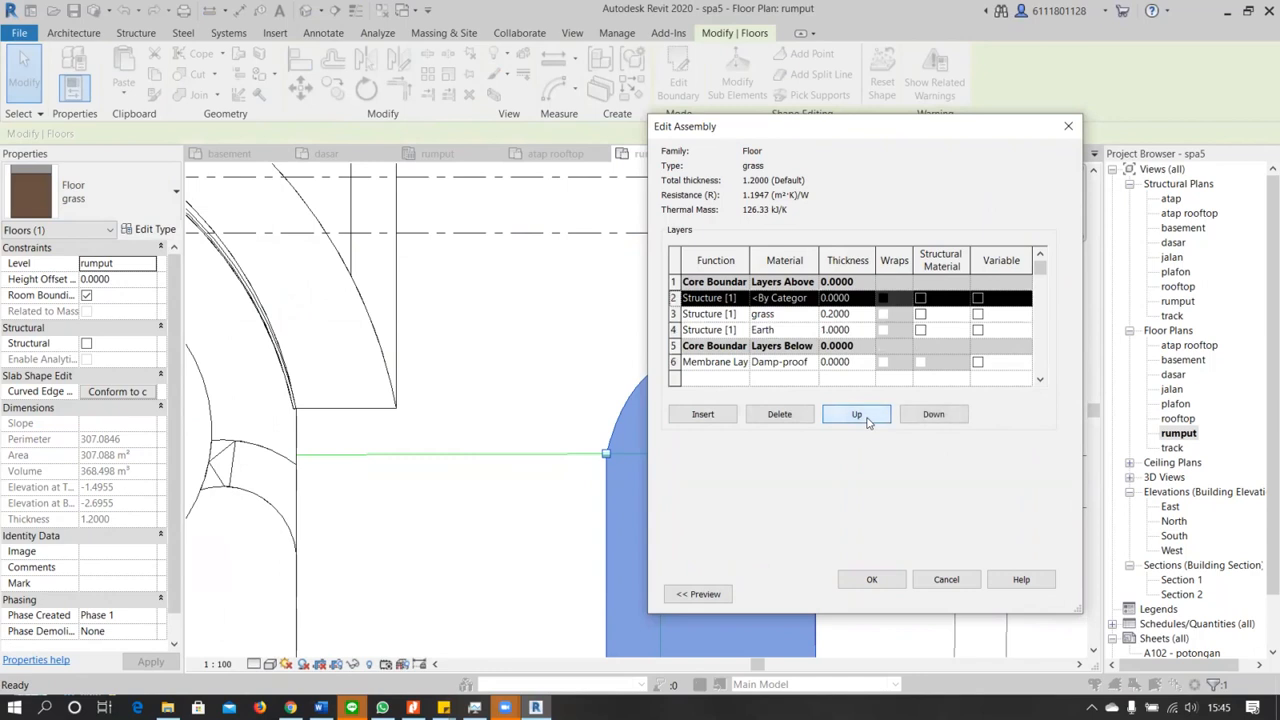
# Delete the new By Category Structure layer above the grass layer from the floor type's assembly
pyautogui.click(780, 314)
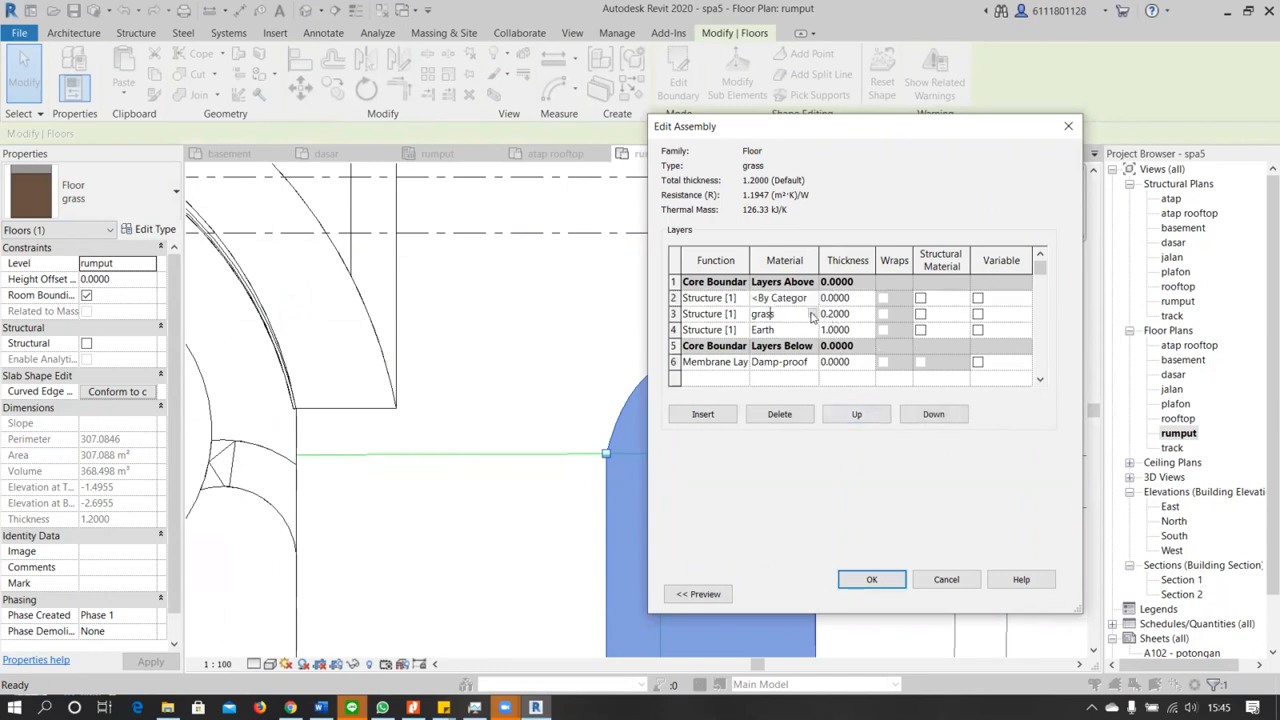
pyautogui.click(673, 300)
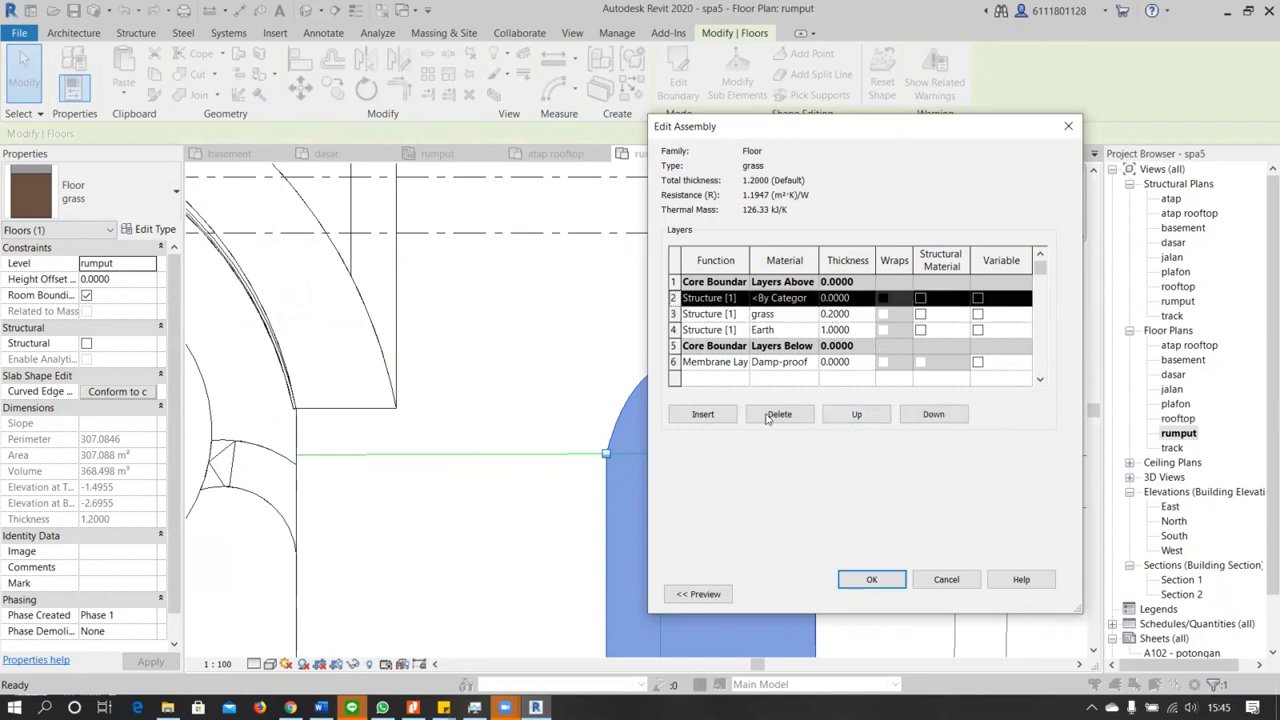
pyautogui.click(780, 414)
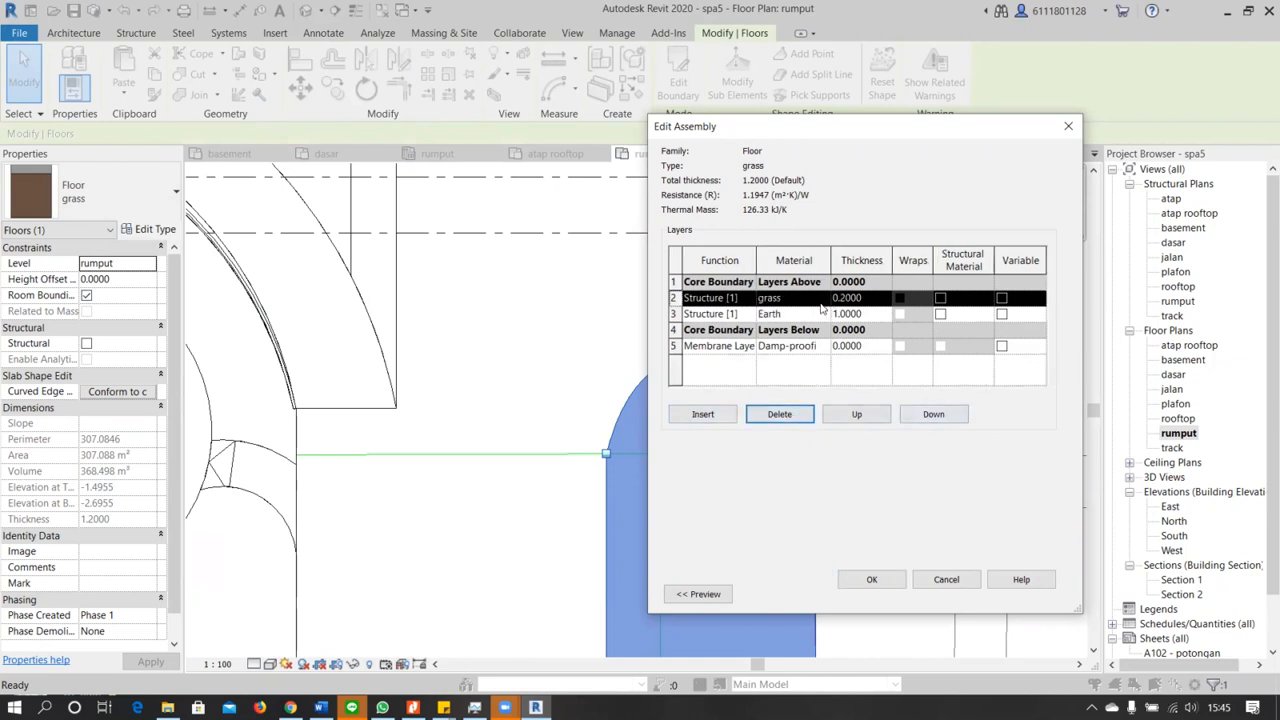
# Replace the material of the 0.2000 thick grass layer in the floor assembly with Sand from the project materials
pyautogui.click(818, 302)
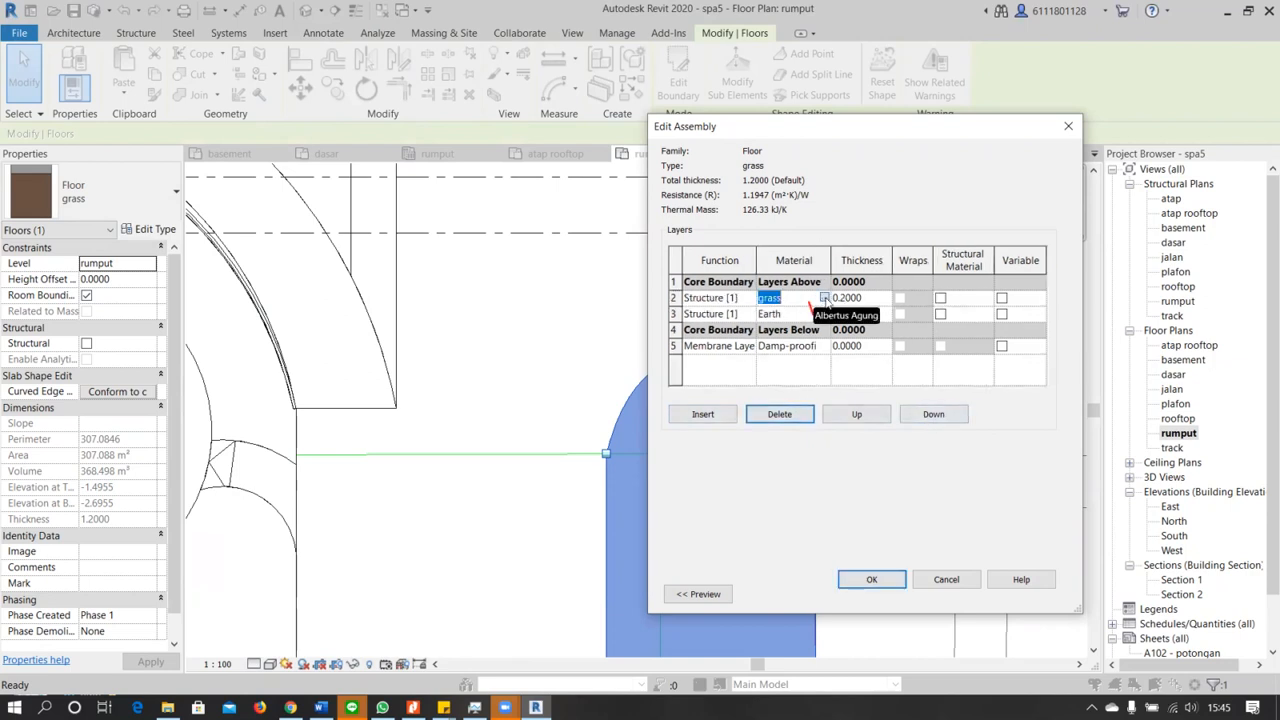
pyautogui.click(826, 298)
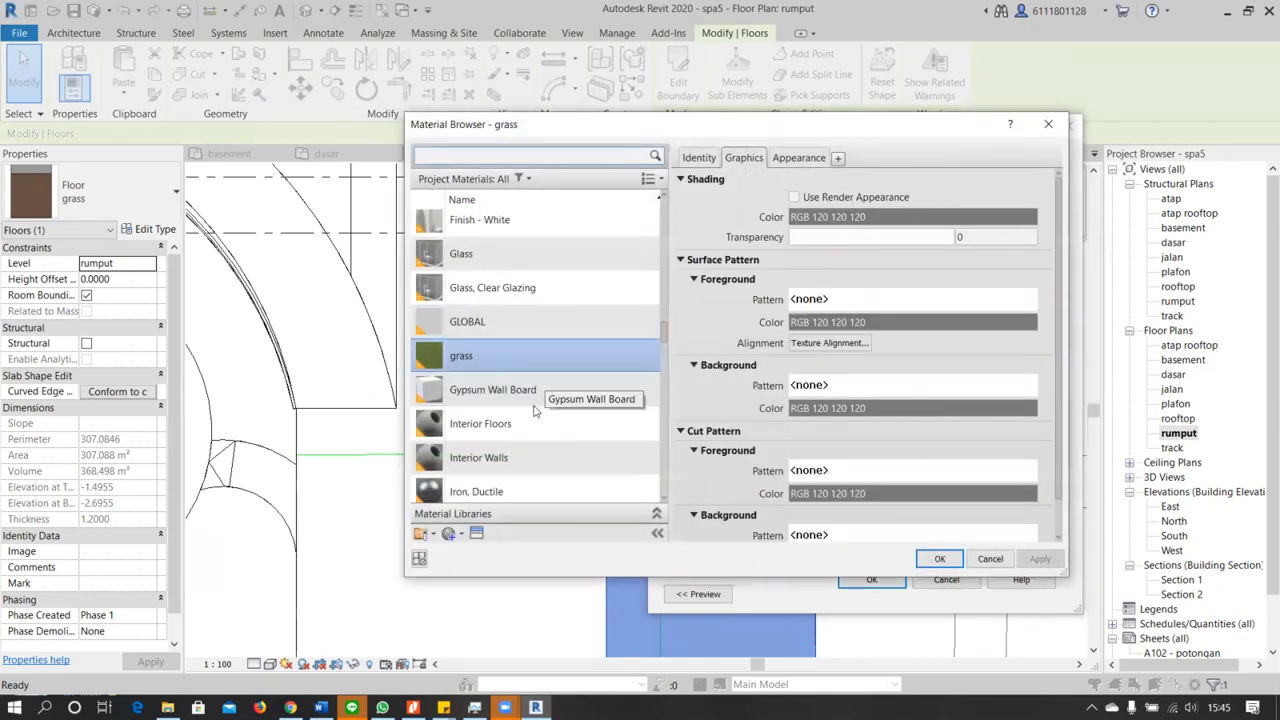
pyautogui.scroll(-1, 533, 401)
pyautogui.scroll(-10, 535, 401)
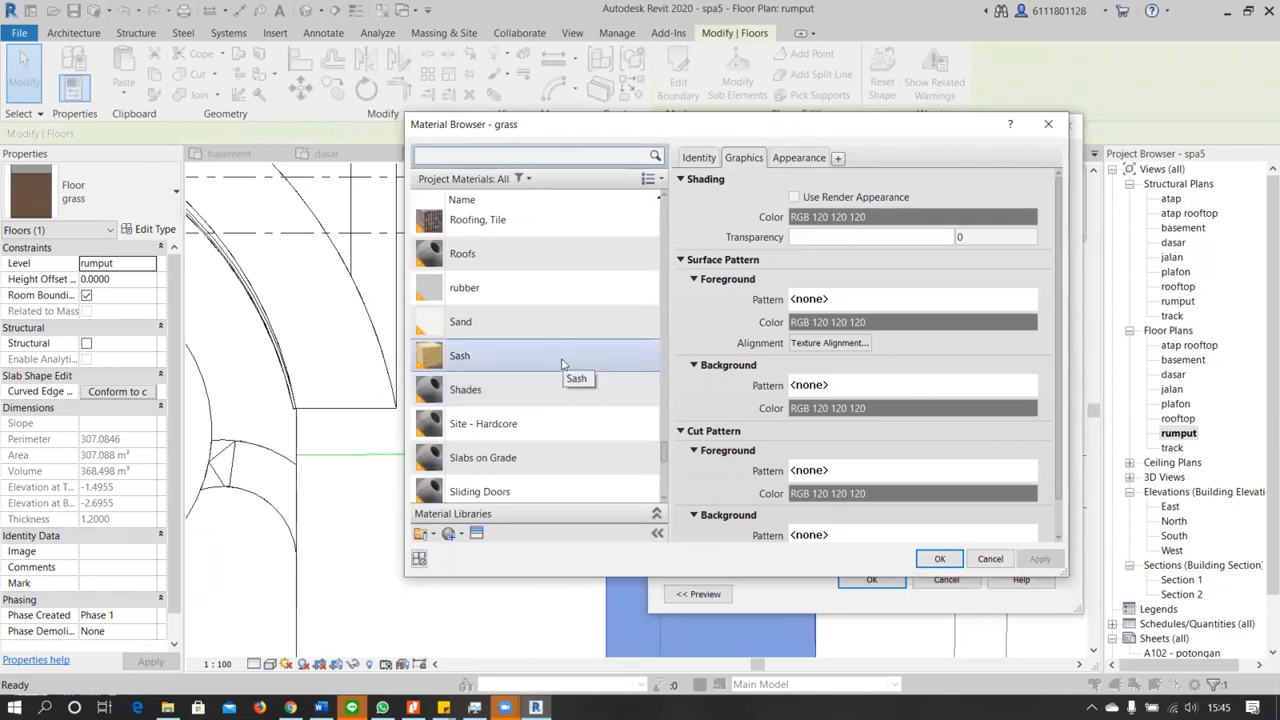
pyautogui.scroll(-1, 562, 365)
pyautogui.scroll(-2, 562, 365)
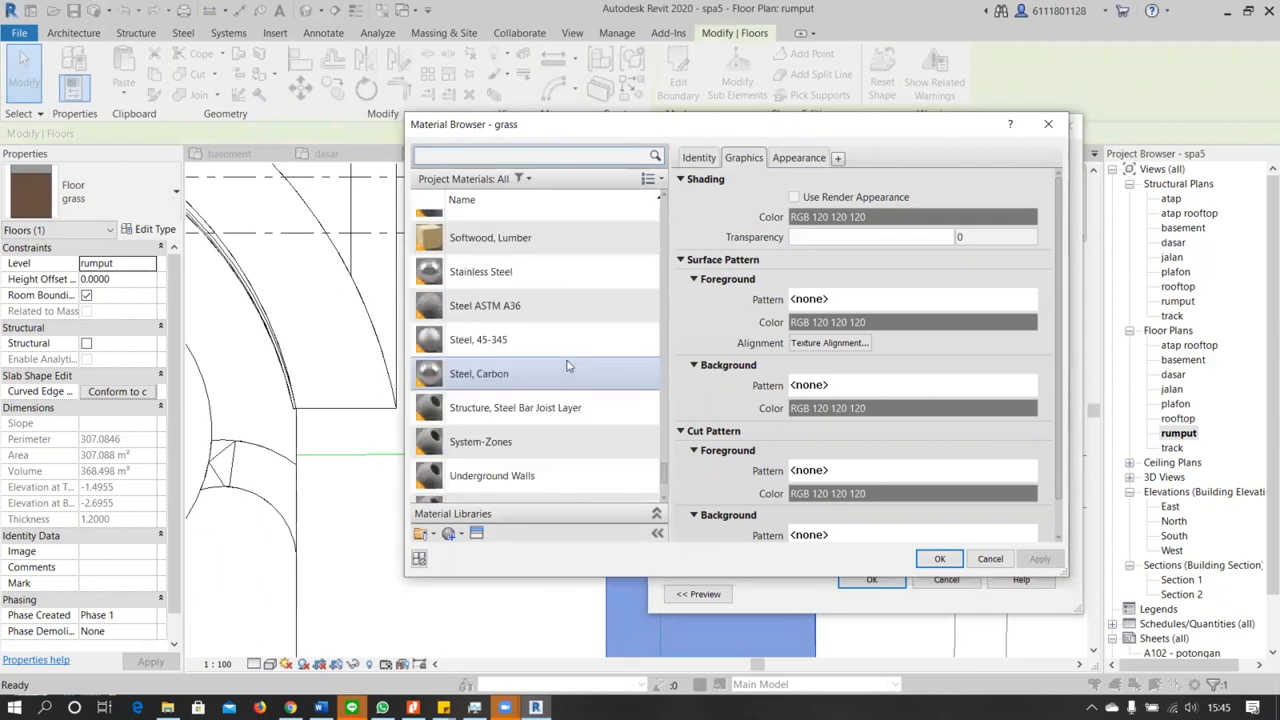
pyautogui.scroll(-2, 566, 366)
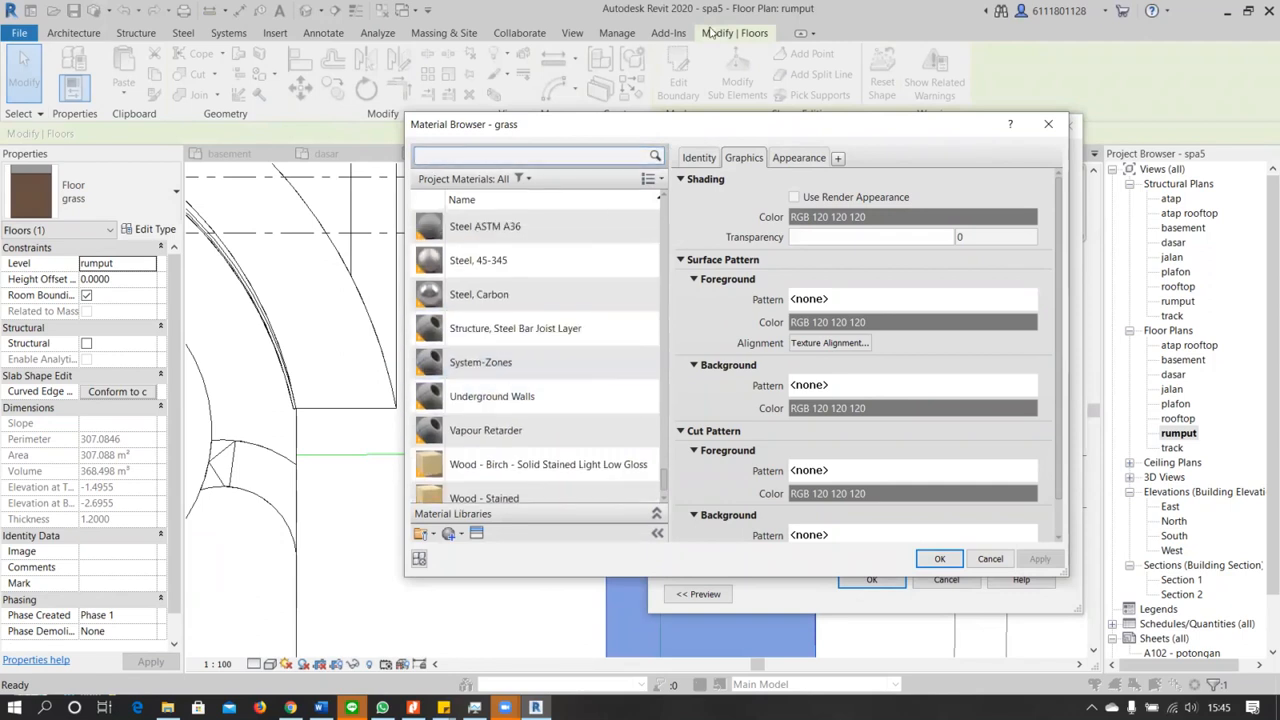
pyautogui.scroll(2, 570, 443)
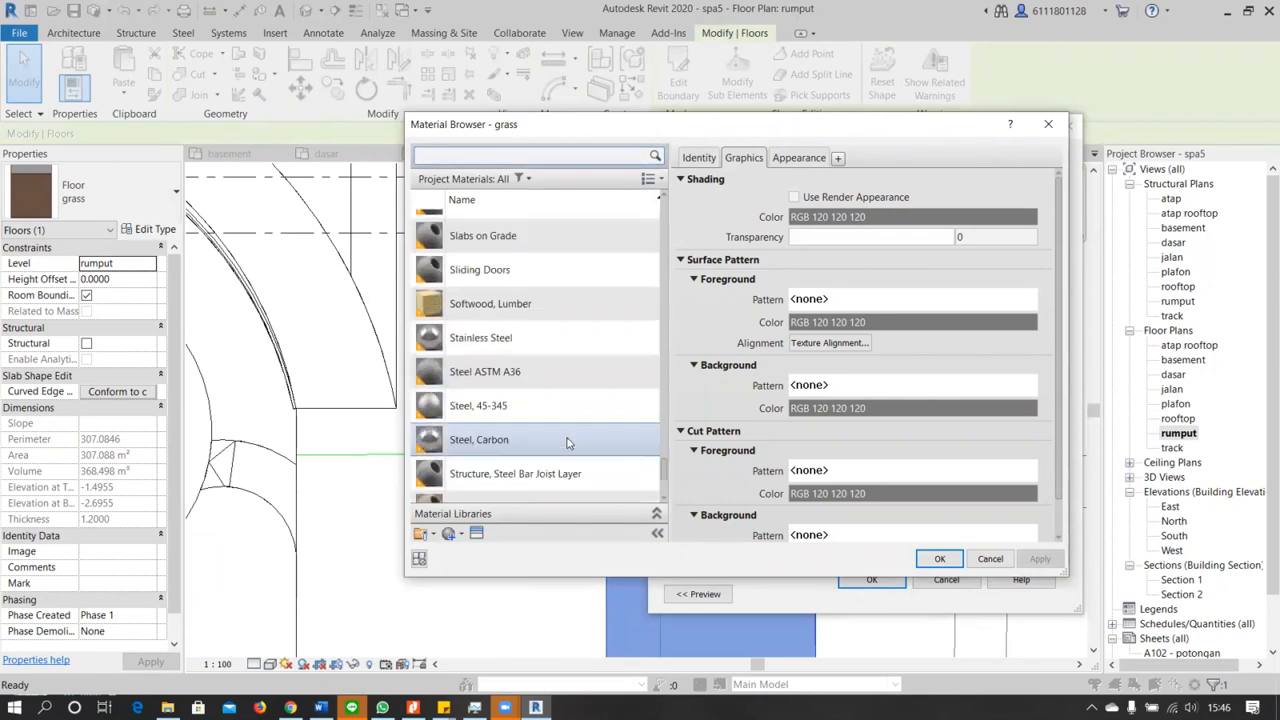
pyautogui.scroll(-2, 567, 443)
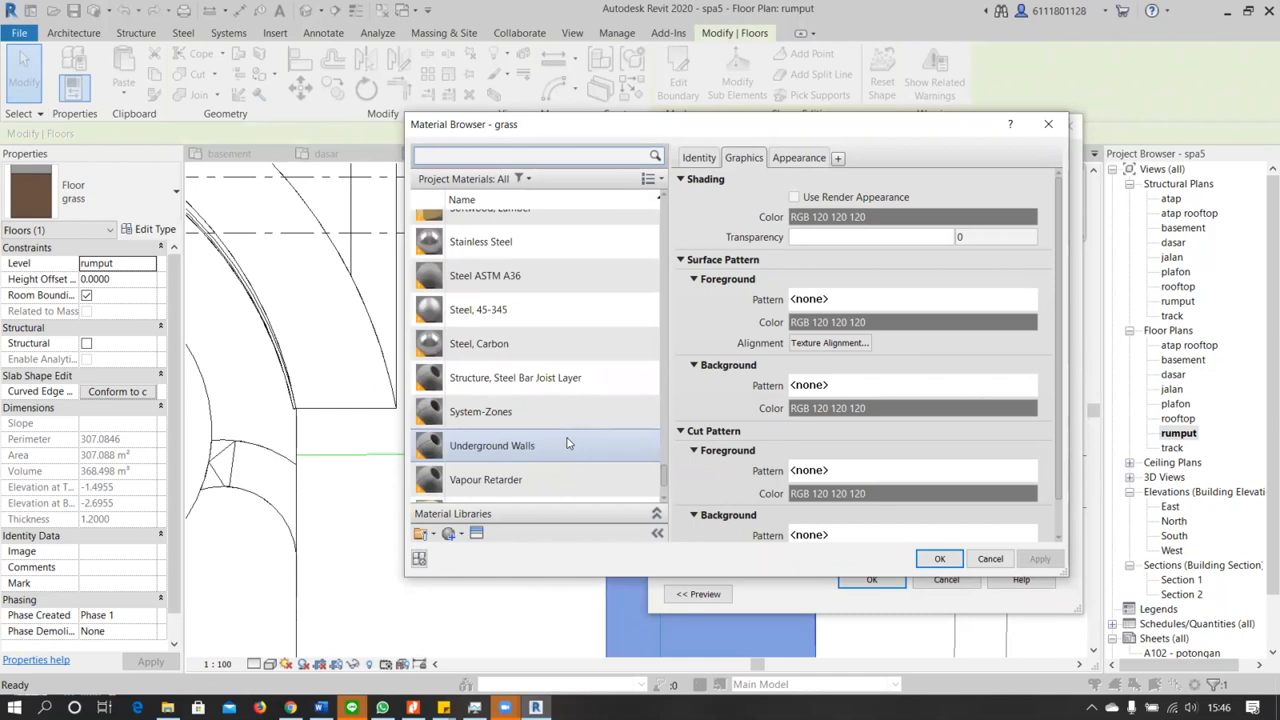
pyautogui.scroll(1, 566, 443)
pyautogui.scroll(-2, 511, 413)
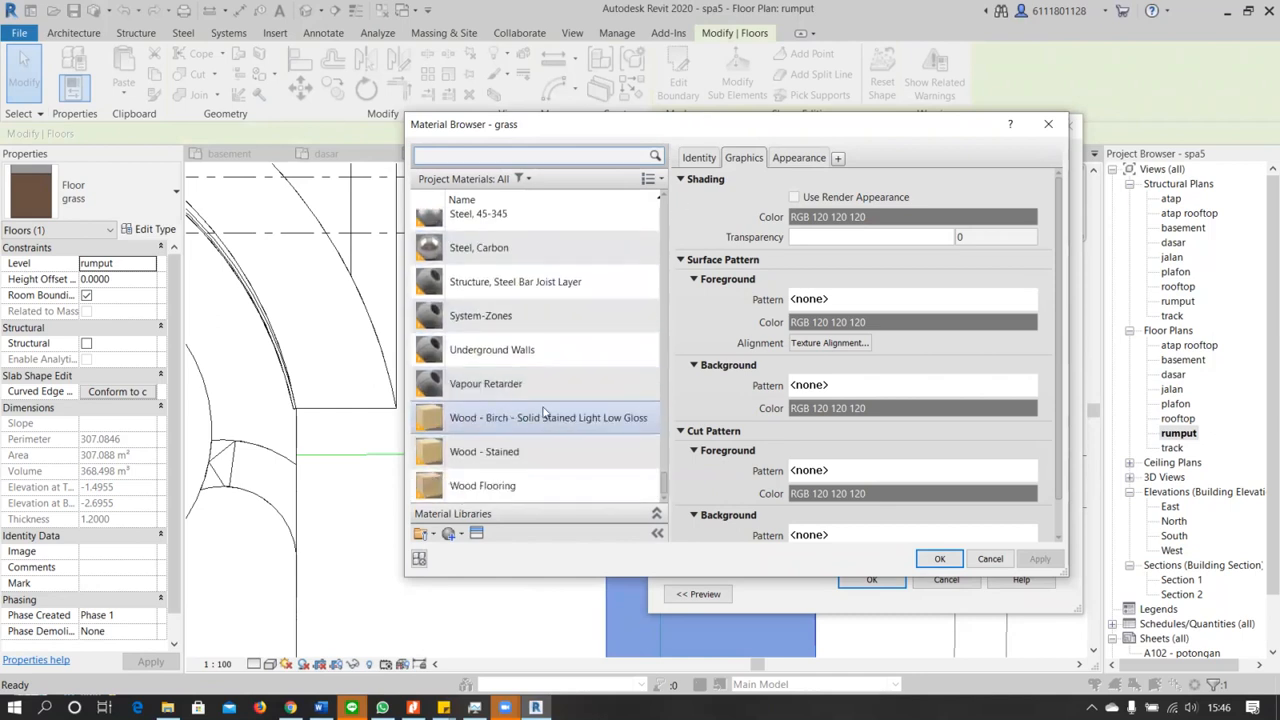
pyautogui.scroll(8, 543, 410)
pyautogui.scroll(-4, 555, 440)
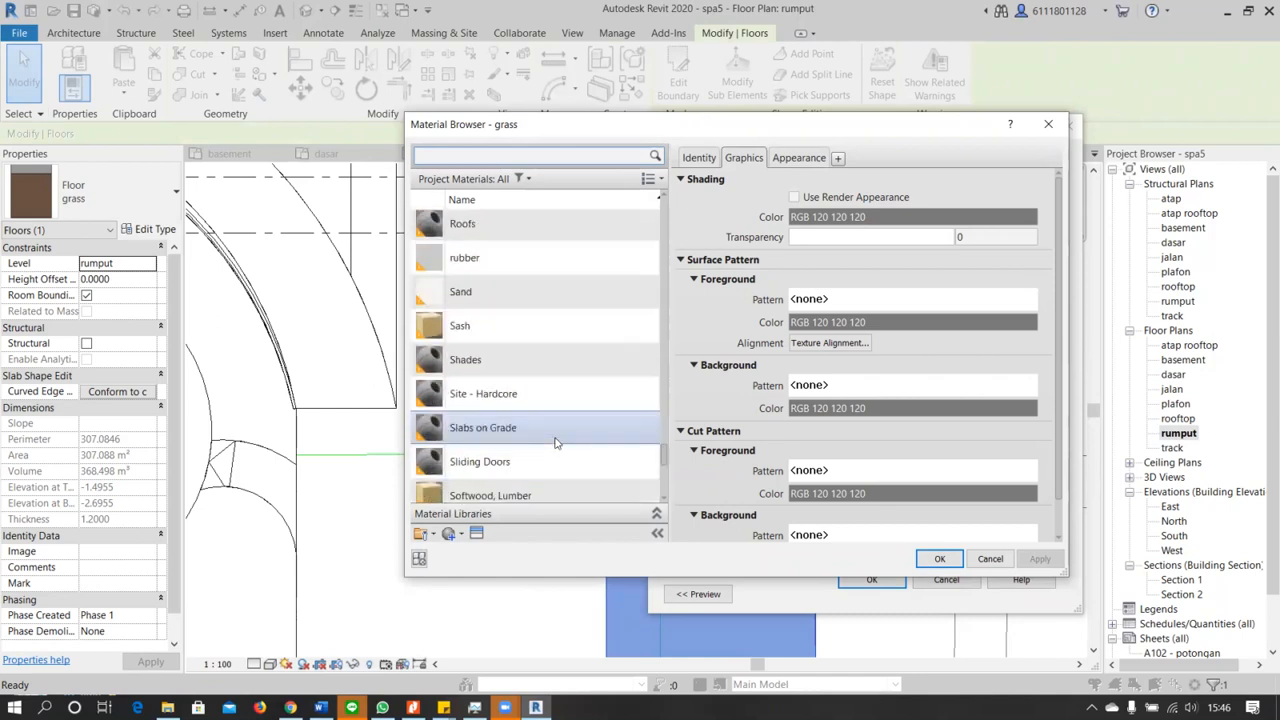
pyautogui.scroll(-4, 557, 443)
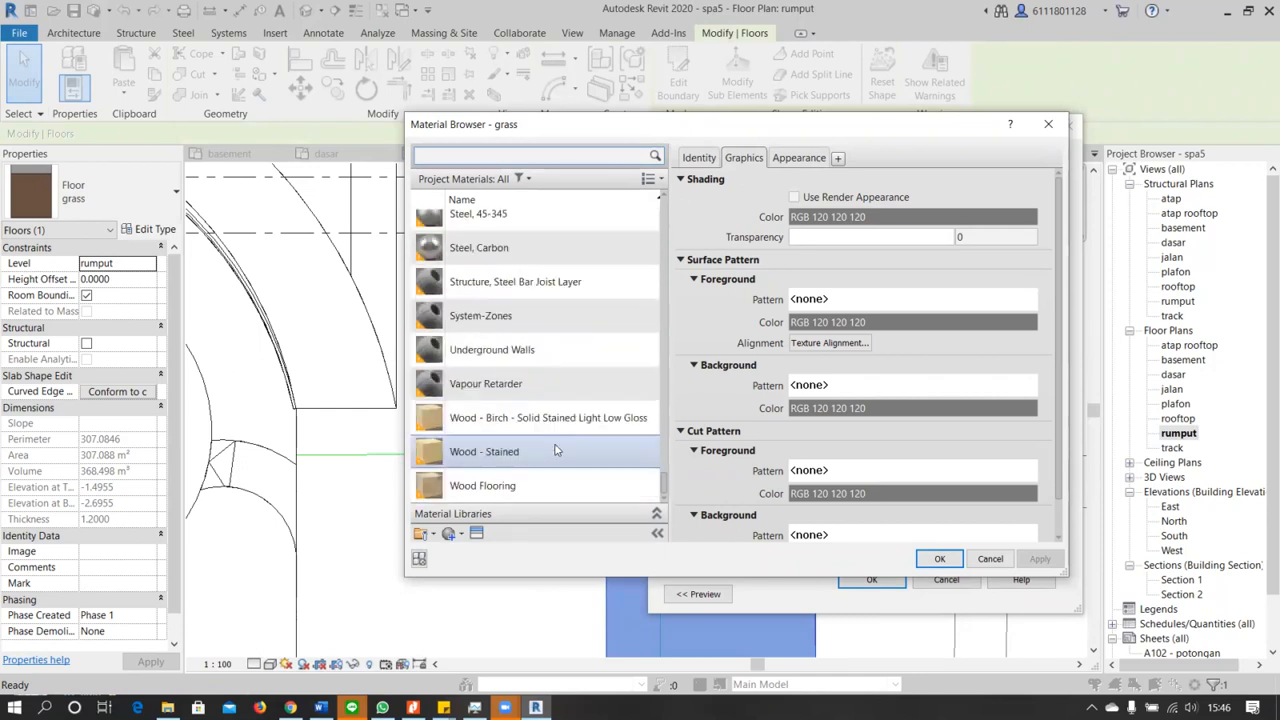
pyautogui.scroll(4, 557, 443)
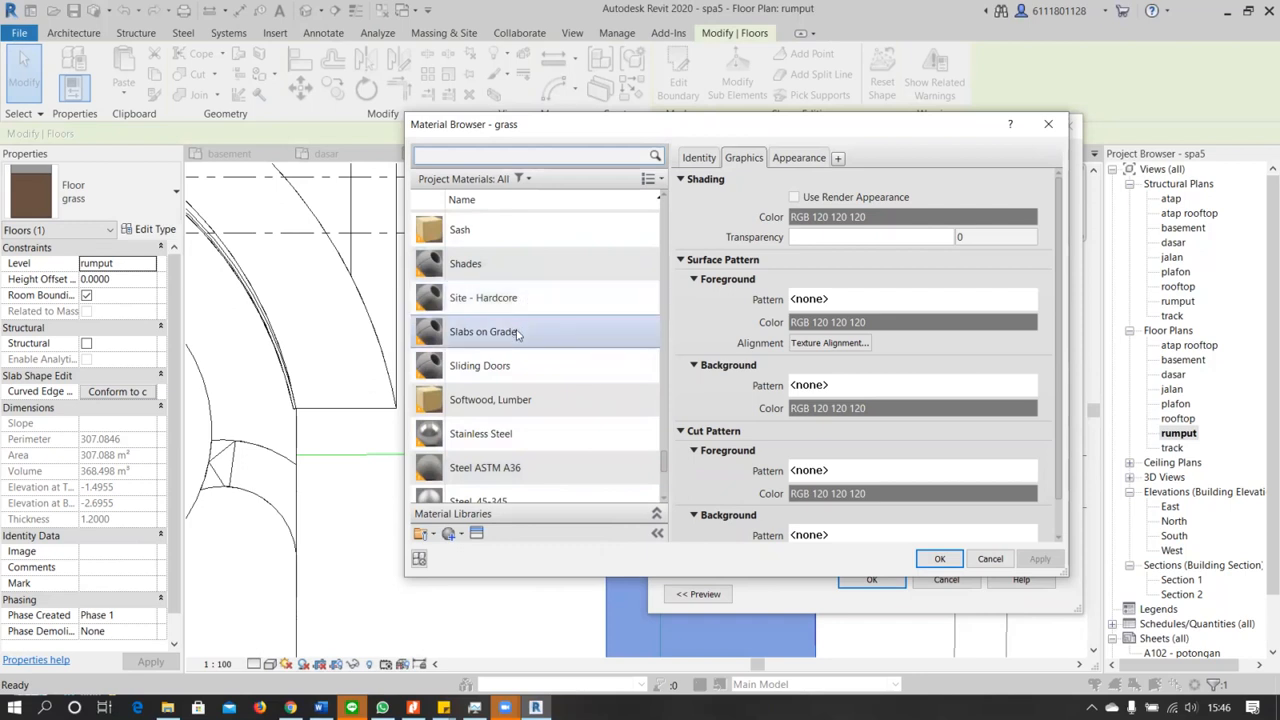
pyautogui.scroll(1, 515, 370)
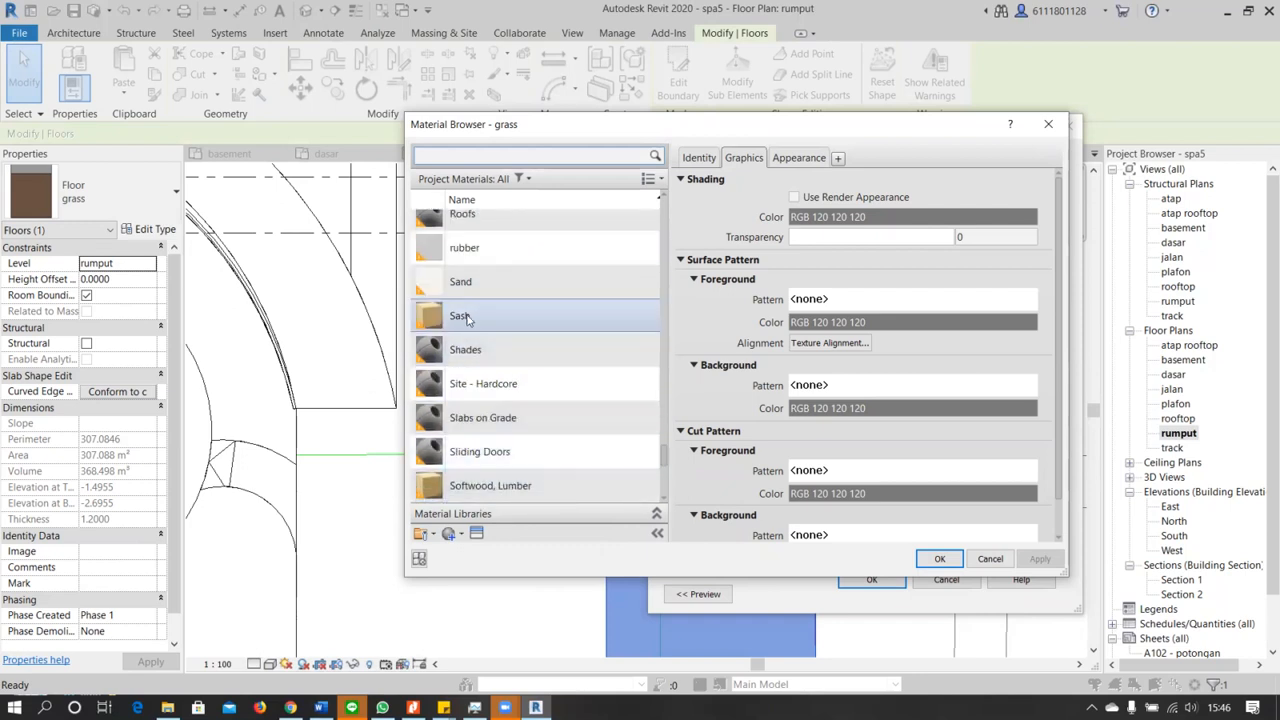
pyautogui.click(490, 282)
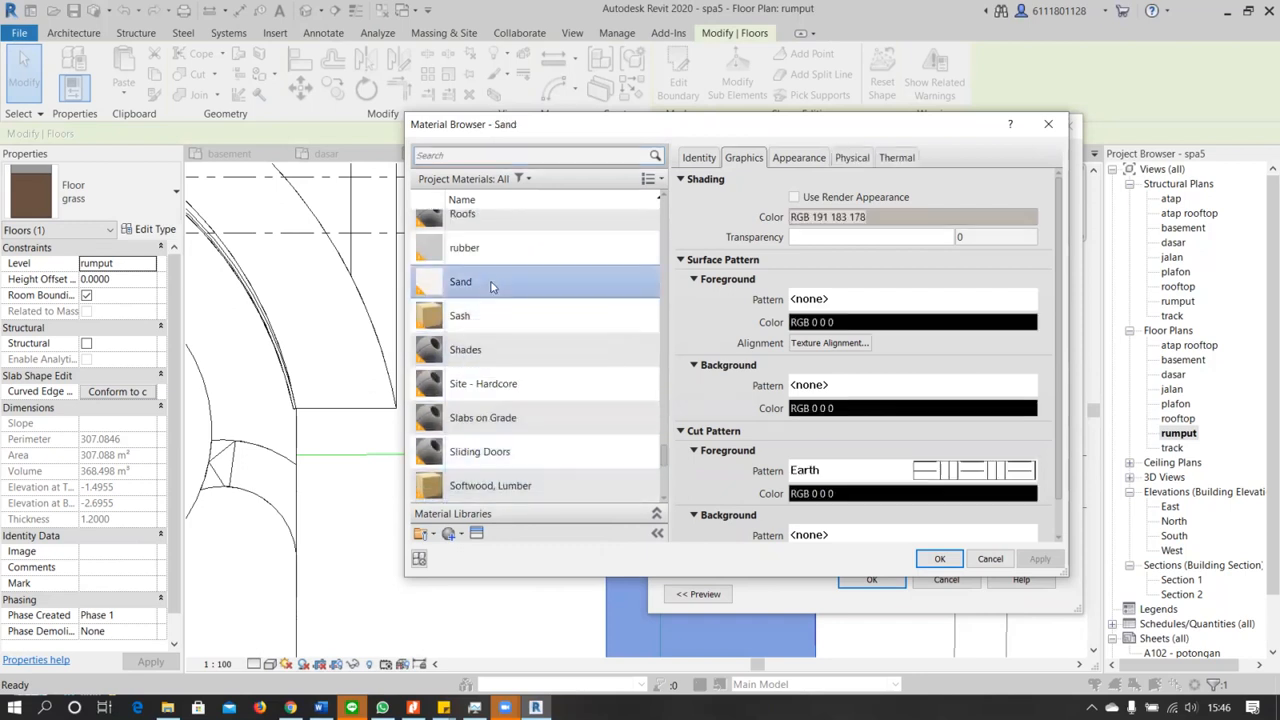
pyautogui.click(937, 559)
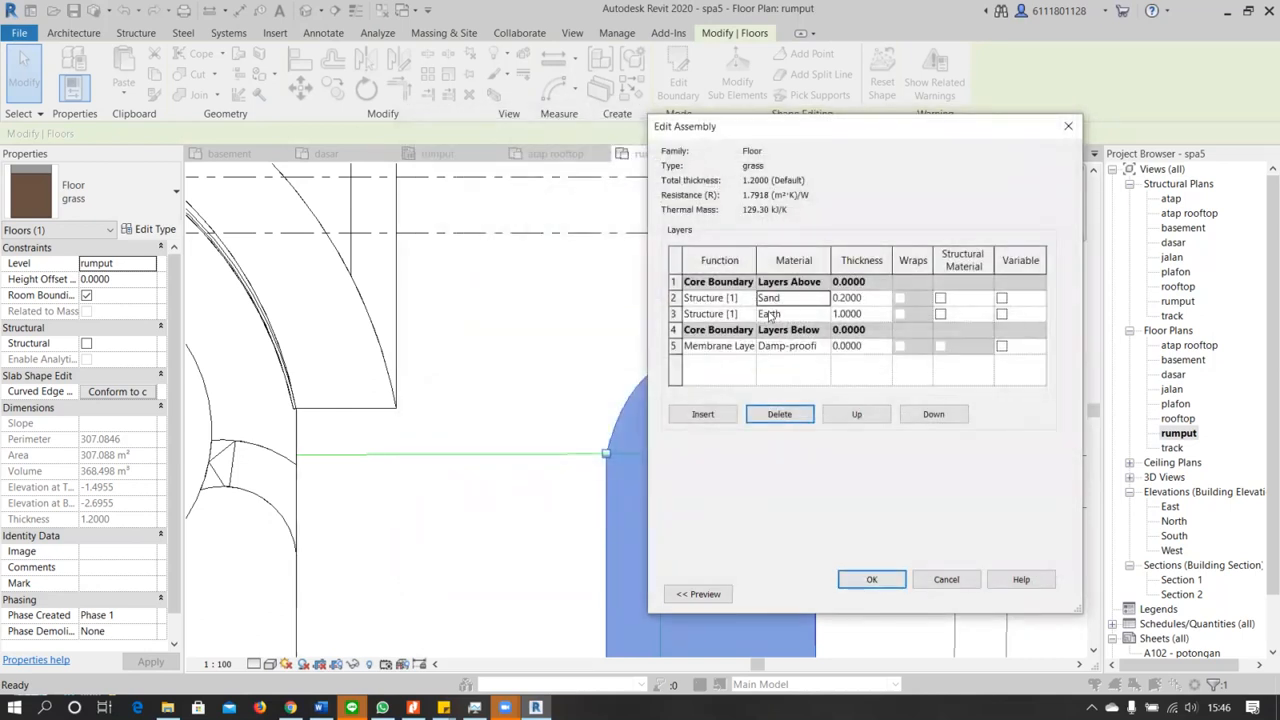
# Give the Sand material the drafting fill pattern Sand - Dense as its surface foreground pattern
pyautogui.click(824, 298)
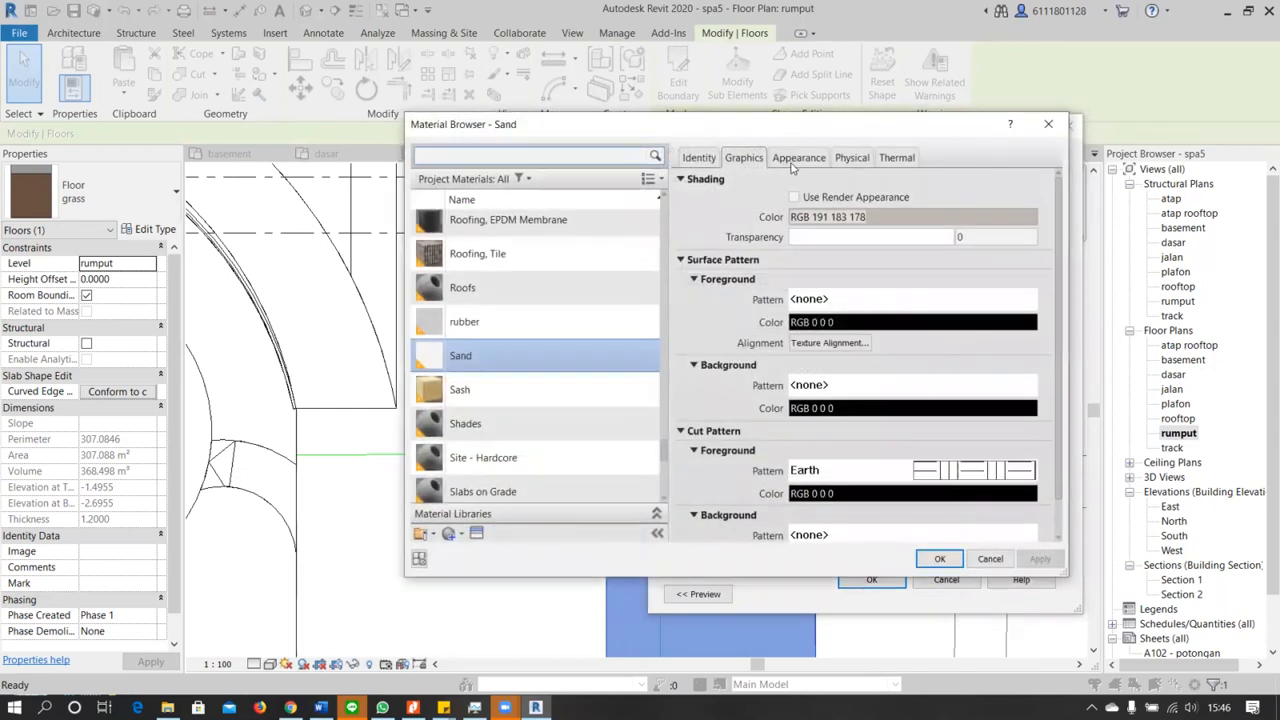
pyautogui.click(681, 260)
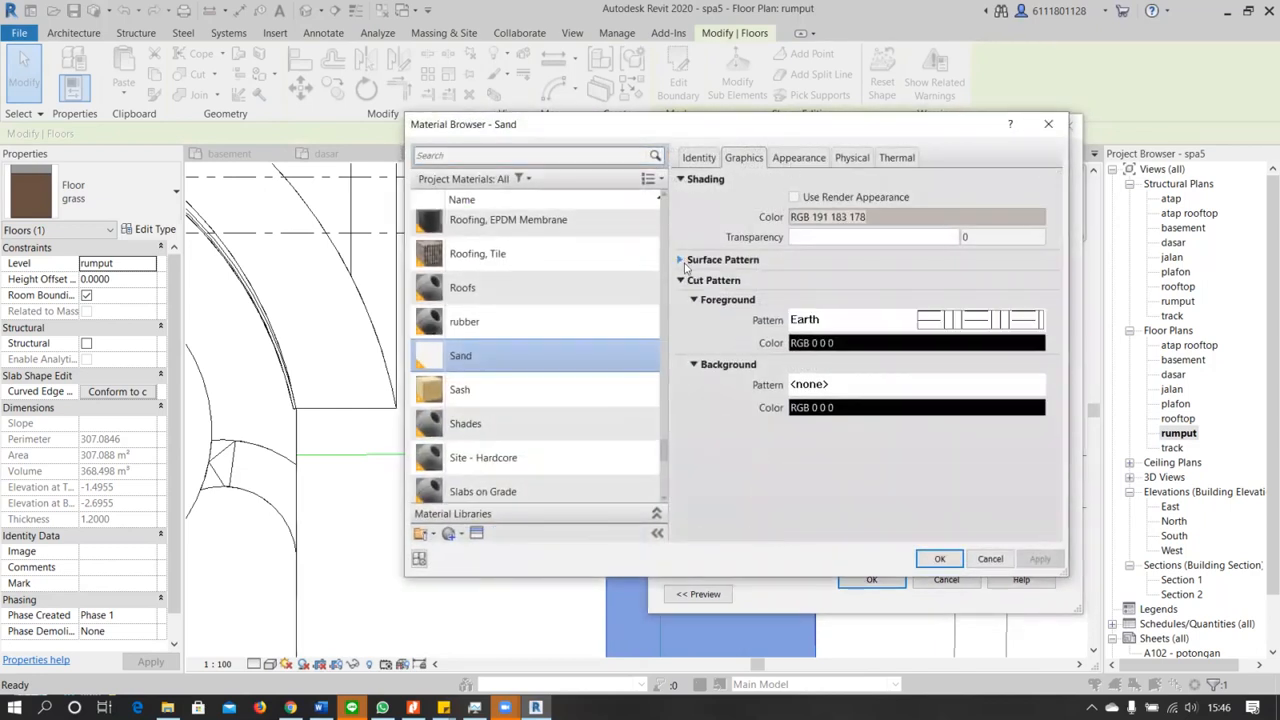
pyautogui.click(681, 260)
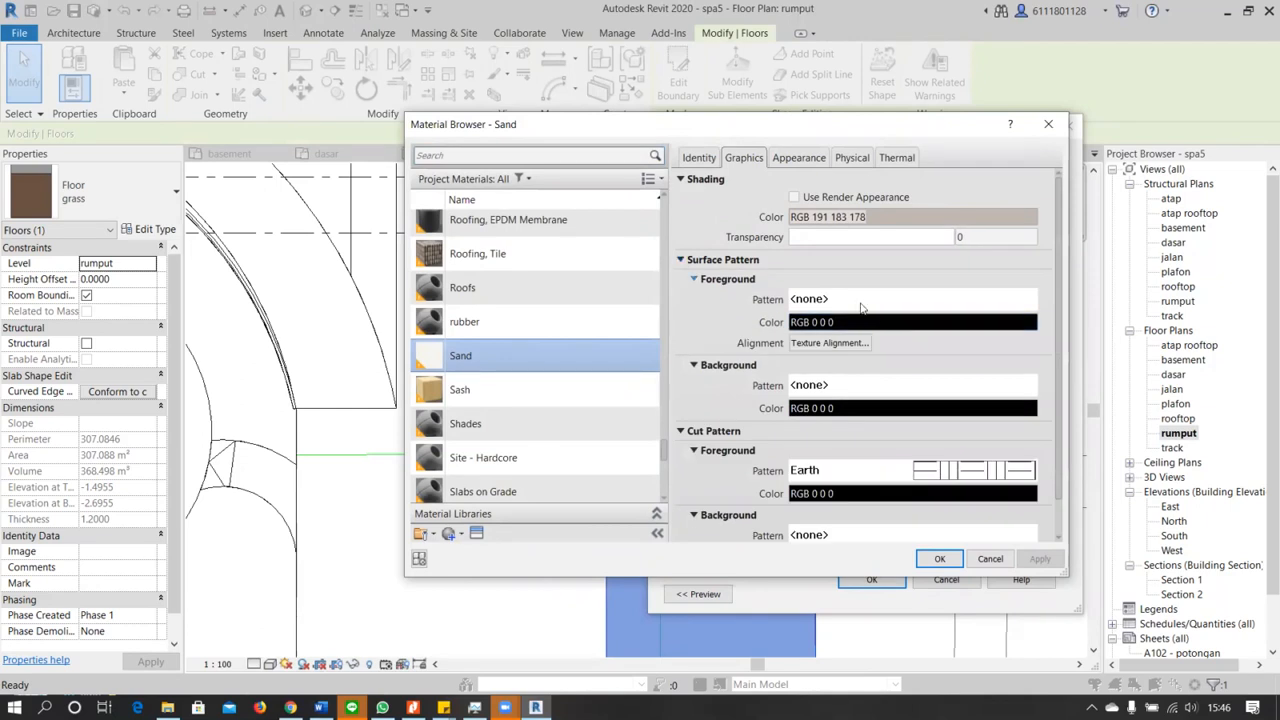
pyautogui.click(860, 302)
pyautogui.scroll(-4, 776, 398)
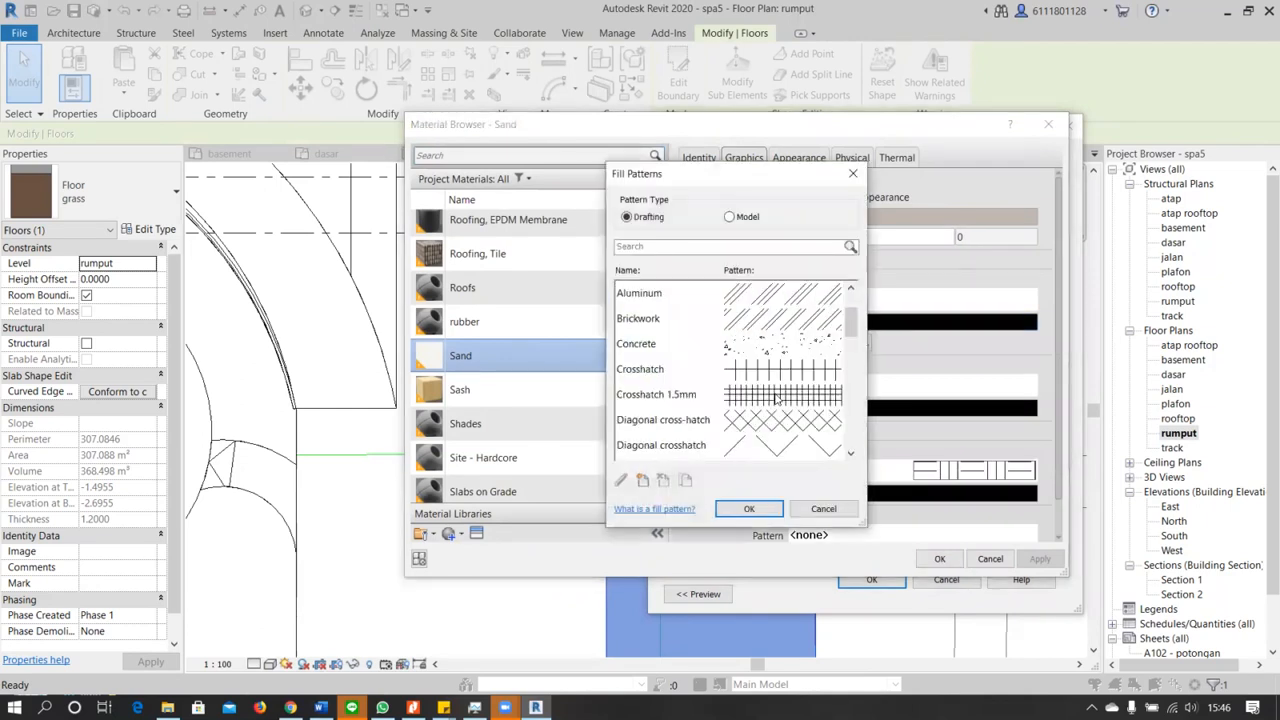
pyautogui.click(776, 398)
pyautogui.scroll(-3, 776, 398)
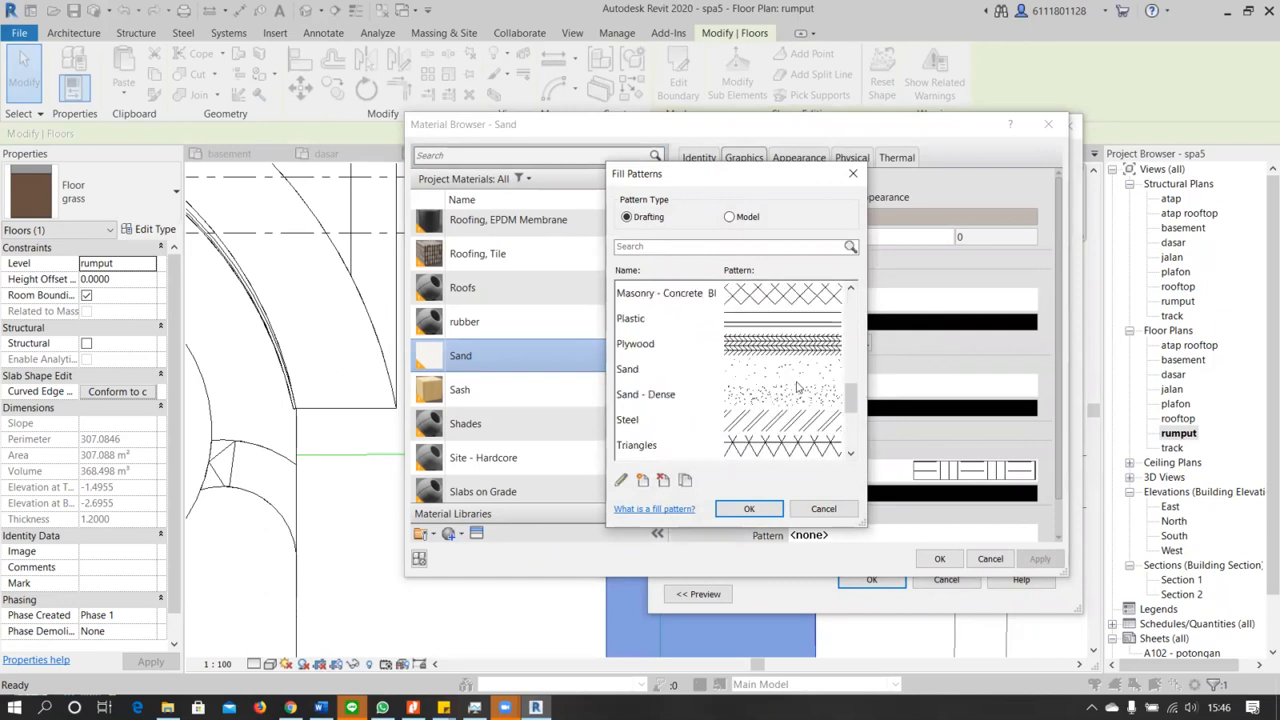
pyautogui.click(798, 397)
pyautogui.click(750, 509)
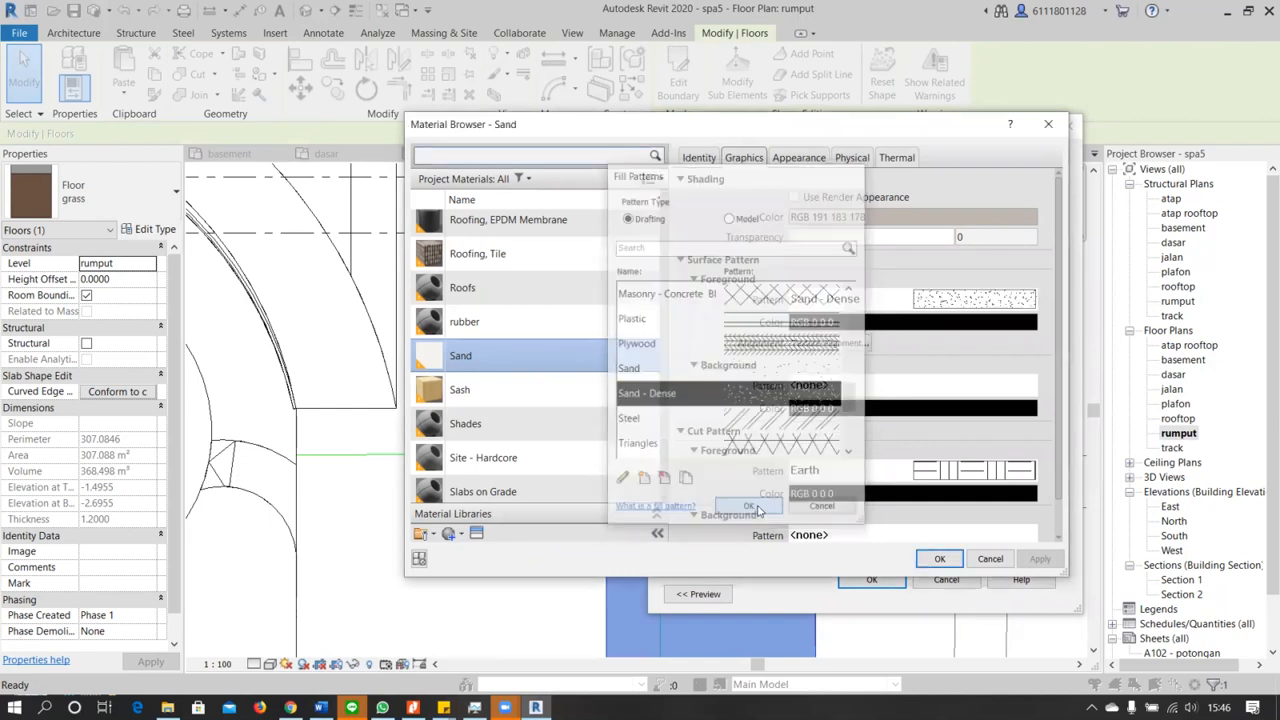
pyautogui.click(939, 562)
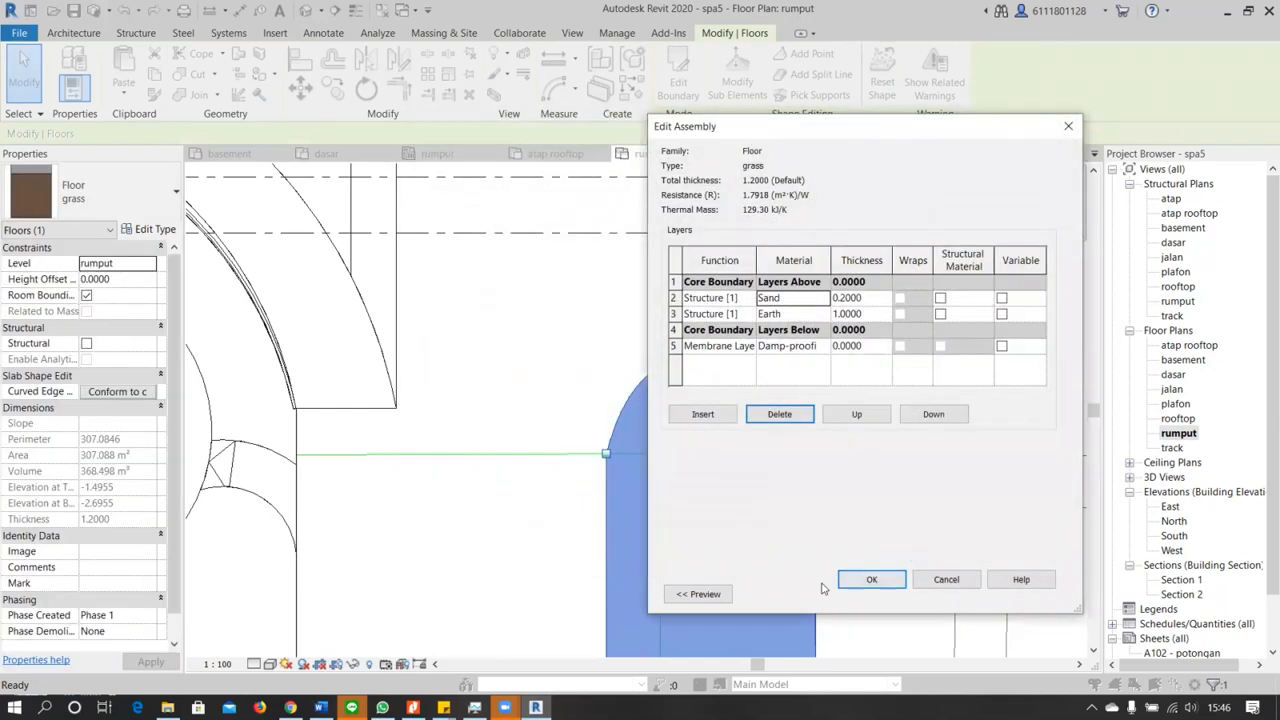
# Apply the revised layer assembly to the grass floor type and clear the floor selection in the rumput plan
pyautogui.click(871, 581)
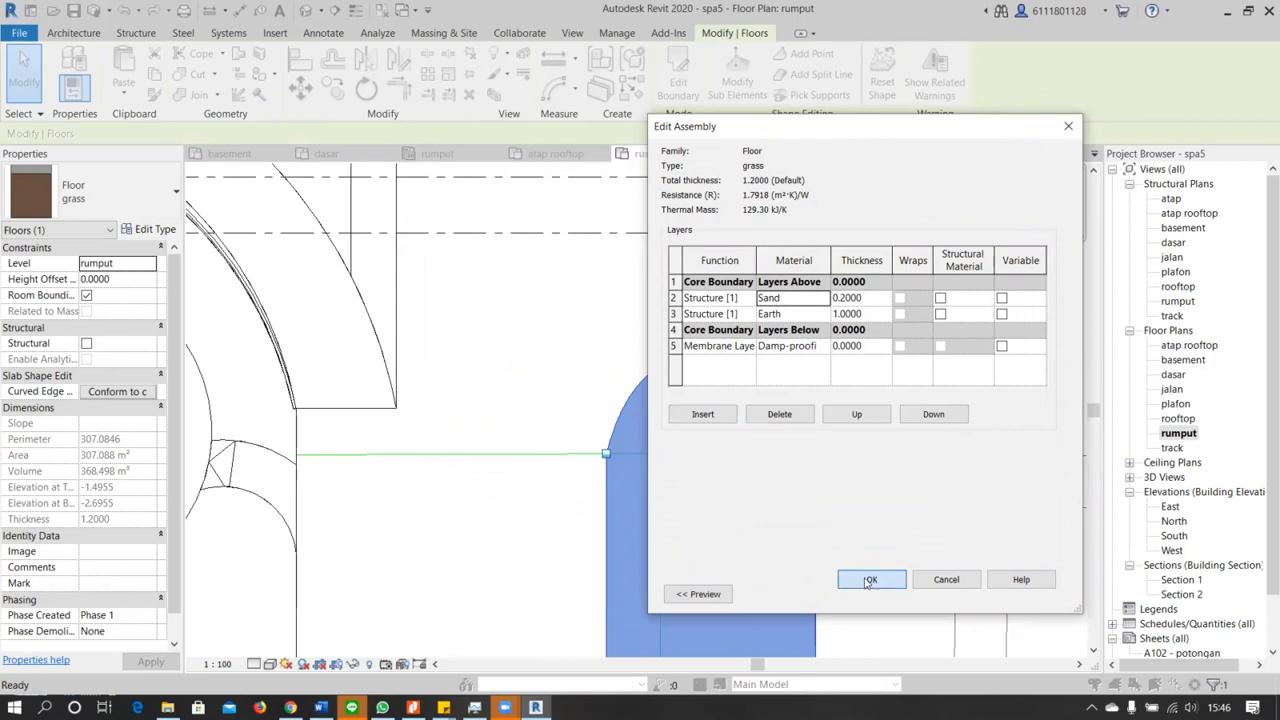
pyautogui.click(893, 592)
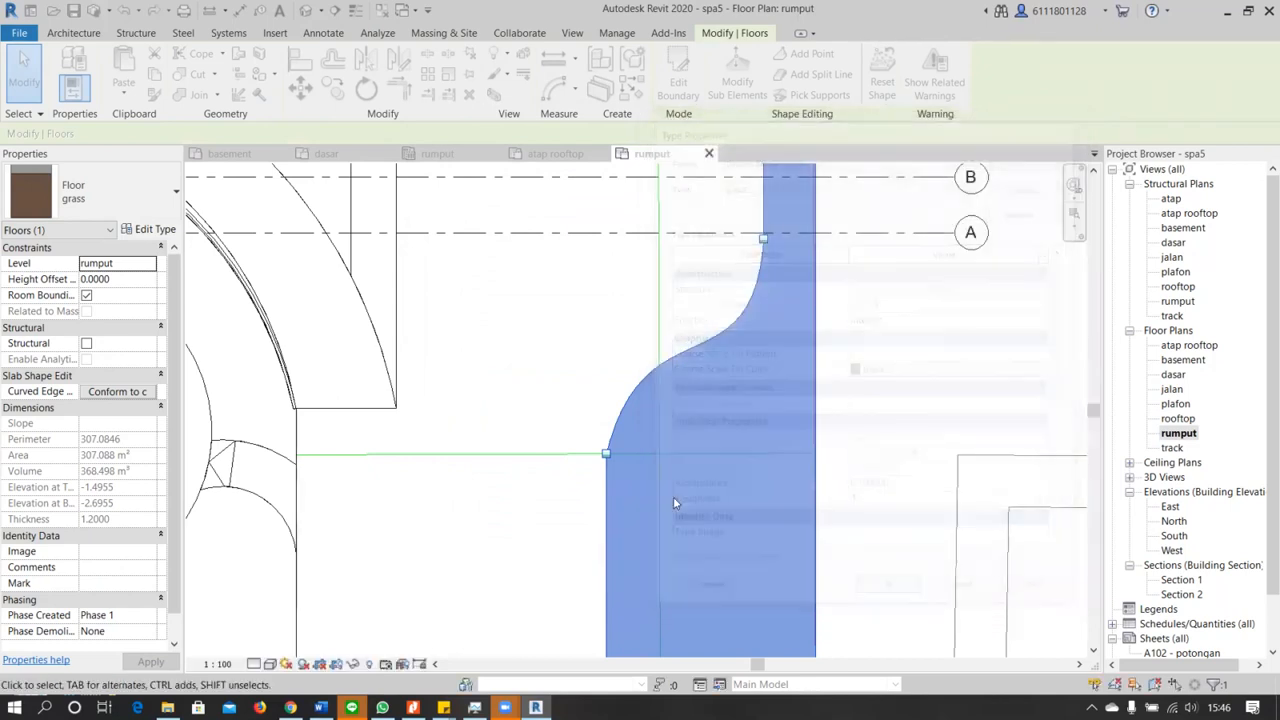
pyautogui.scroll(-3, 674, 498)
pyautogui.click(753, 597)
pyautogui.scroll(5, 753, 597)
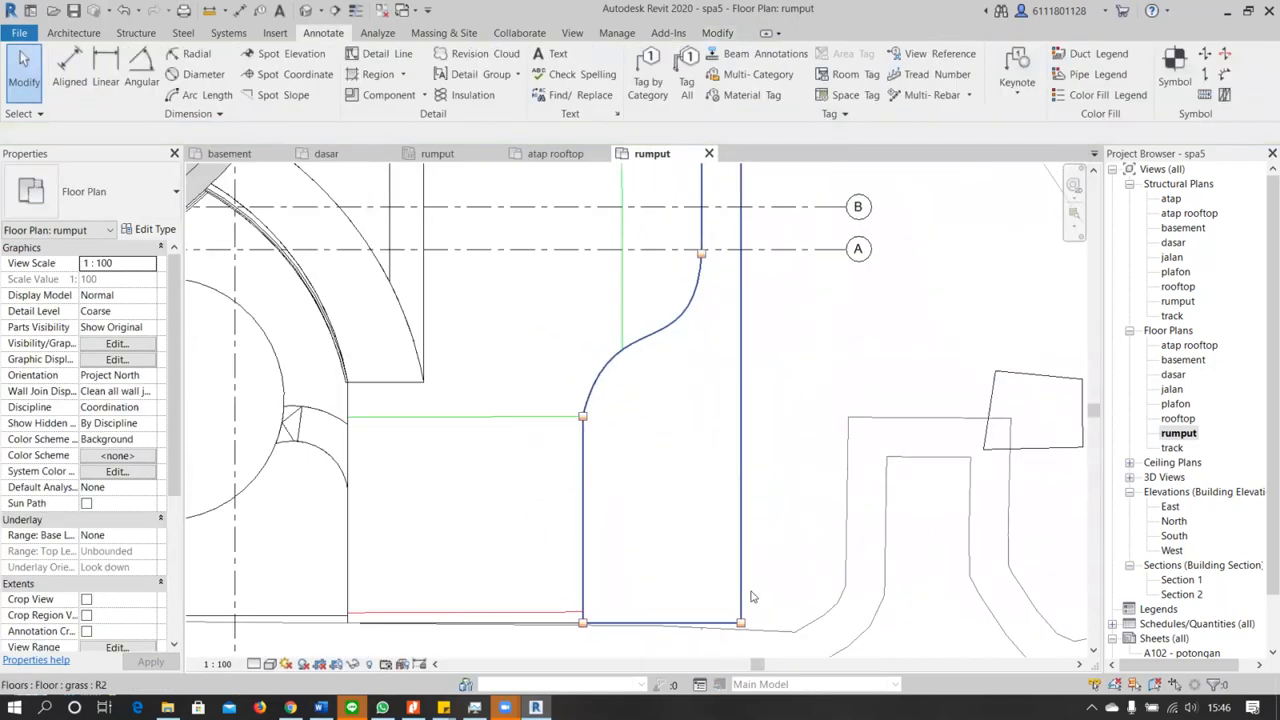
pyautogui.scroll(-5, 753, 597)
pyautogui.scroll(-3, 753, 597)
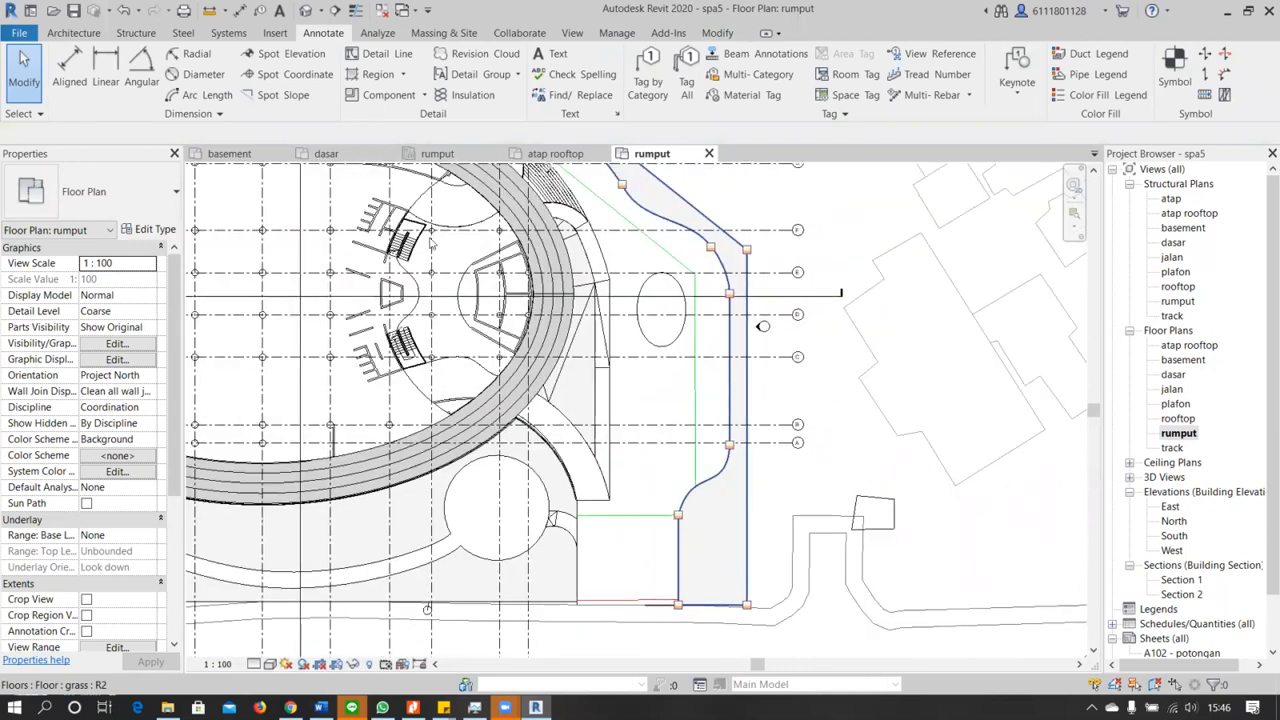
# Open the default 3D view and examine the grass floors, the asphalt driveway and the building from several angles
pyautogui.click(305, 10)
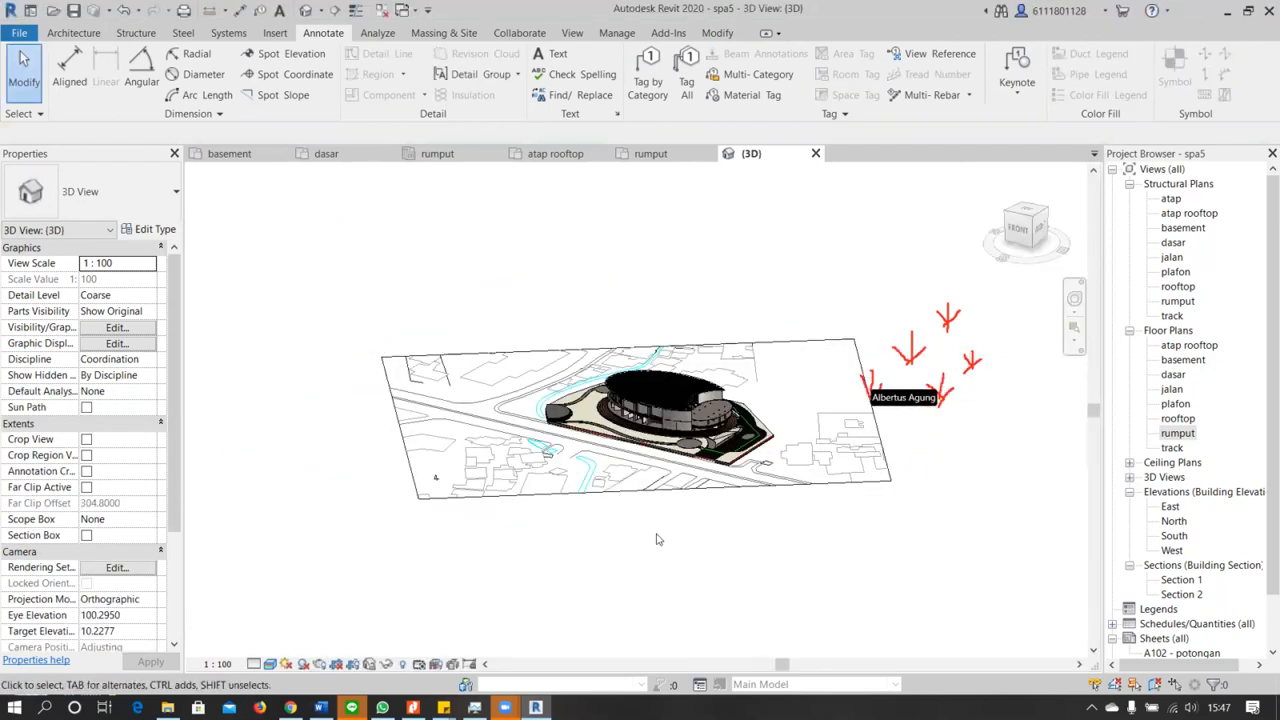
pyautogui.scroll(5, 680, 452)
pyautogui.scroll(6, 785, 544)
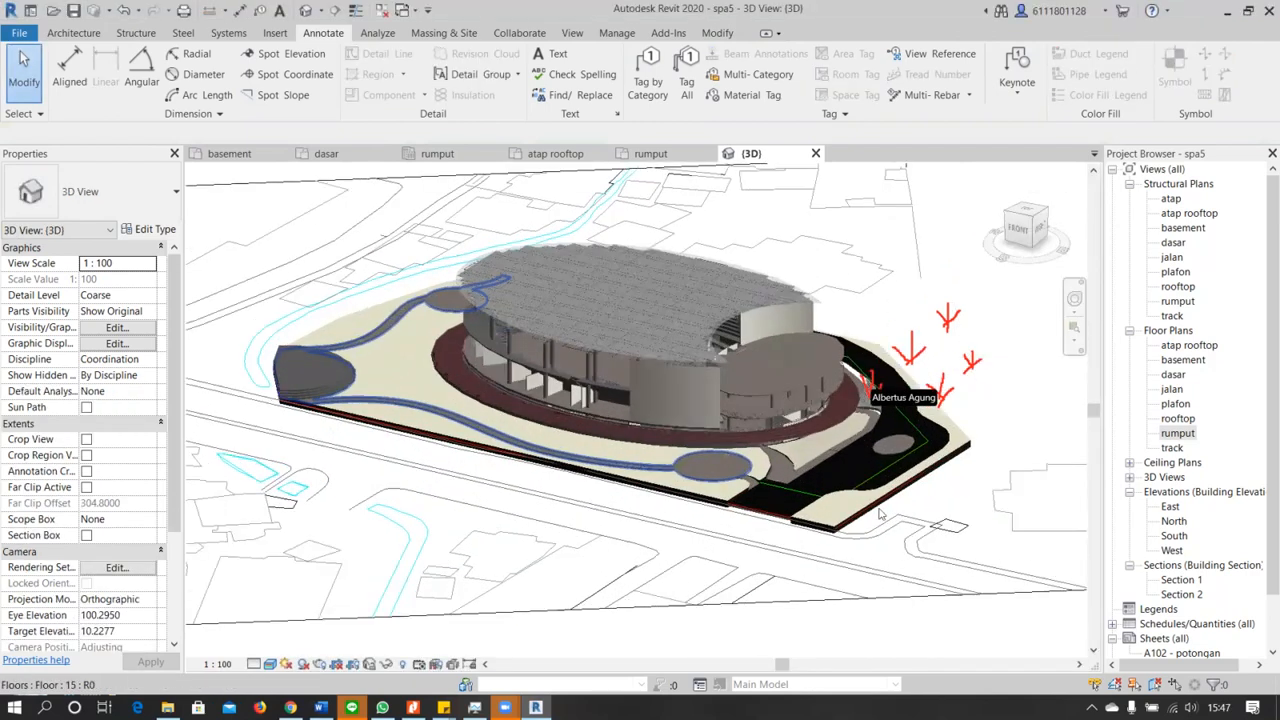
pyautogui.moveTo(848, 517); pyautogui.dragTo(583, 527, button='middle')
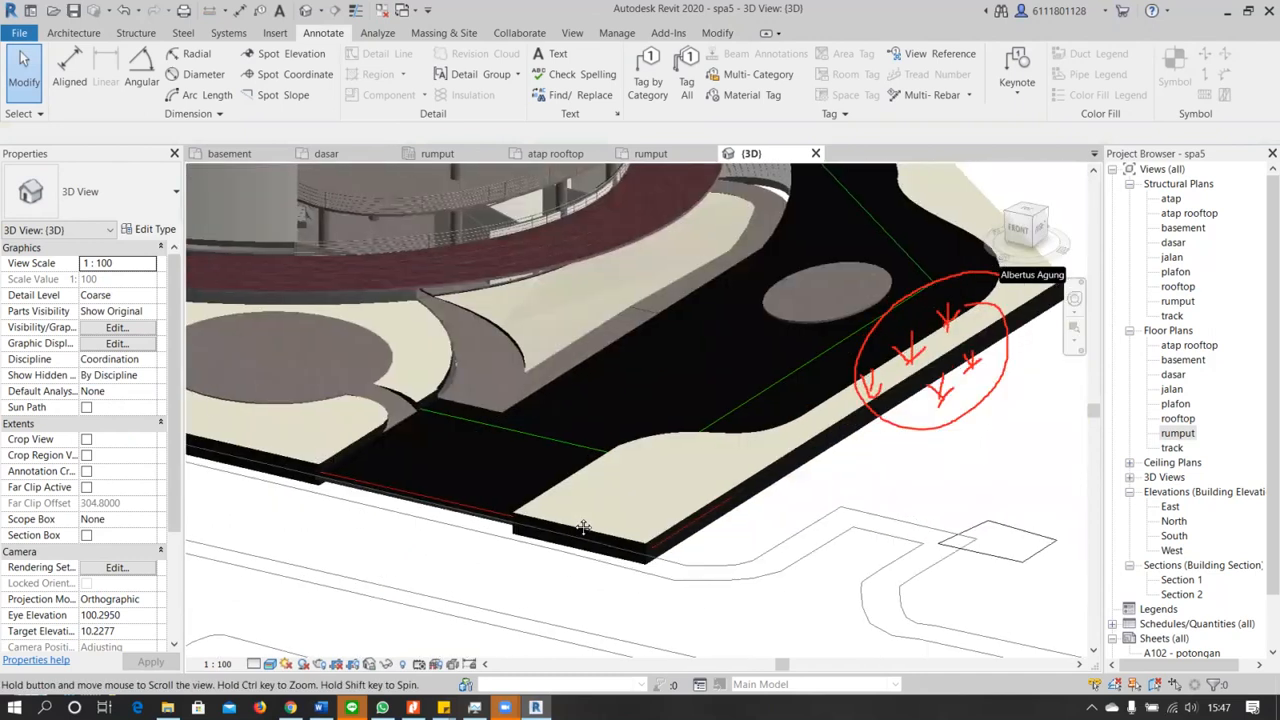
pyautogui.scroll(2, 607, 487)
pyautogui.keyDown('shift'); pyautogui.moveTo(659, 554); pyautogui.dragTo(722, 578, button='middle'); pyautogui.keyUp('shift')
pyautogui.scroll(-2, 660, 560)
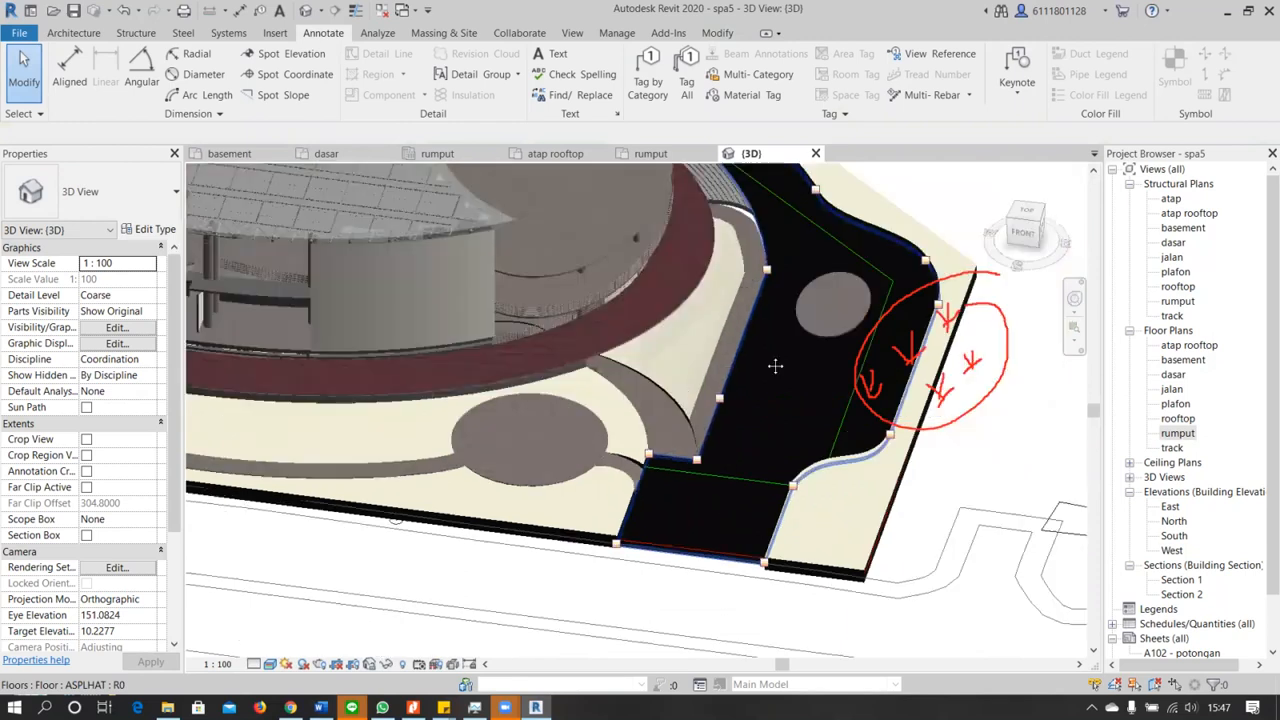
pyautogui.keyDown('shift'); pyautogui.moveTo(782, 486); pyautogui.dragTo(785, 504, button='middle'); pyautogui.keyUp('shift')
pyautogui.keyDown('shift'); pyautogui.moveTo(774, 453); pyautogui.dragTo(630, 450, button='middle'); pyautogui.keyUp('shift')
pyautogui.moveTo(410, 430); pyautogui.dragTo(580, 431, button='middle')
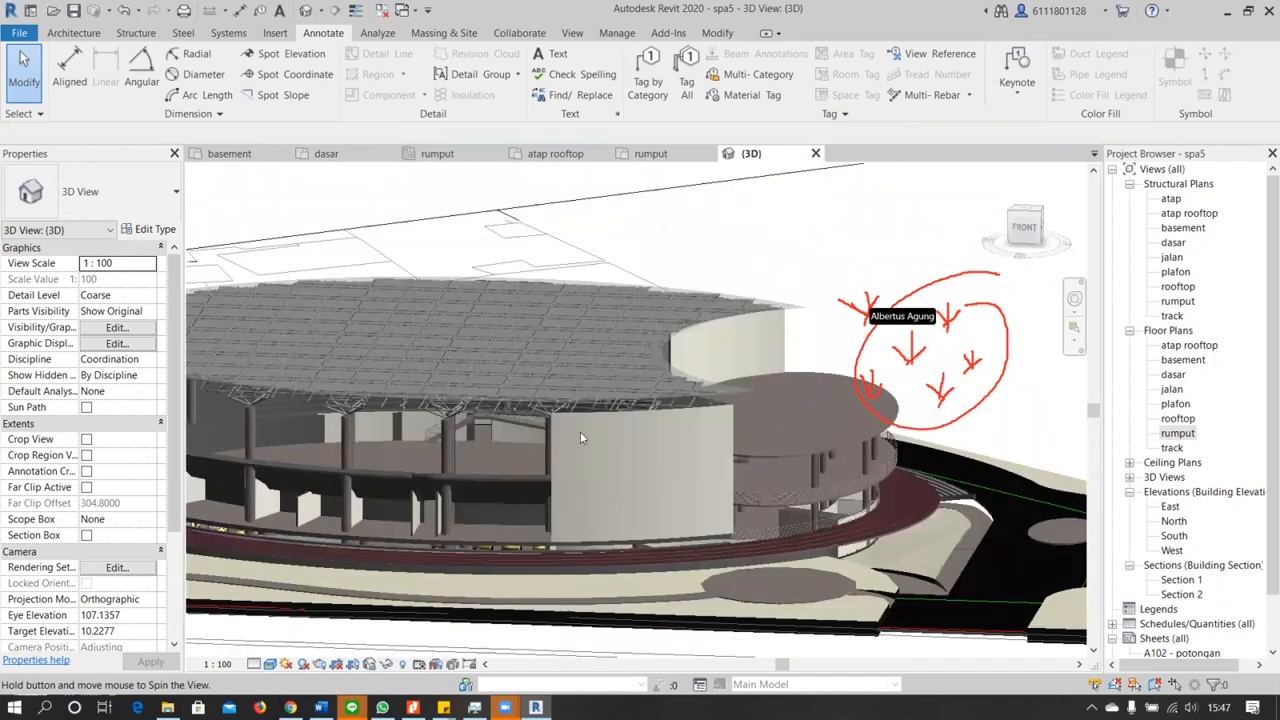
pyautogui.scroll(-2, 580, 431)
pyautogui.keyDown('shift'); pyautogui.moveTo(589, 474); pyautogui.dragTo(556, 509, button='middle'); pyautogui.keyUp('shift')
pyautogui.keyDown('shift'); pyautogui.moveTo(622, 450); pyautogui.dragTo(713, 510, button='middle'); pyautogui.keyUp('shift')
pyautogui.scroll(3, 716, 510)
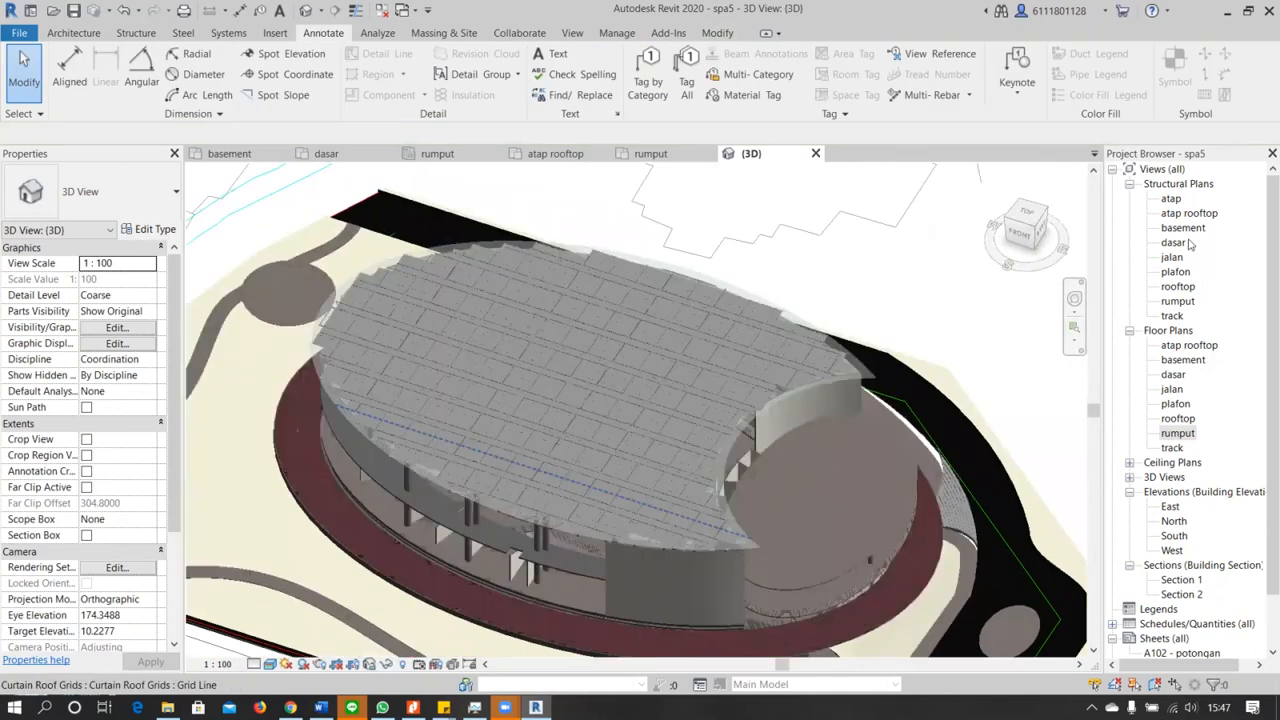
# Open the dasar structural plan and look at the rooms and track at the oval's northwestern end beside the round plaza
pyautogui.doubleClick(1173, 243)
pyautogui.scroll(3, 596, 405)
pyautogui.scroll(4, 600, 408)
pyautogui.moveTo(600, 408); pyautogui.dragTo(588, 494, button='middle')
pyautogui.moveTo(551, 253); pyautogui.dragTo(538, 343, button='middle')
pyautogui.scroll(3, 538, 343)
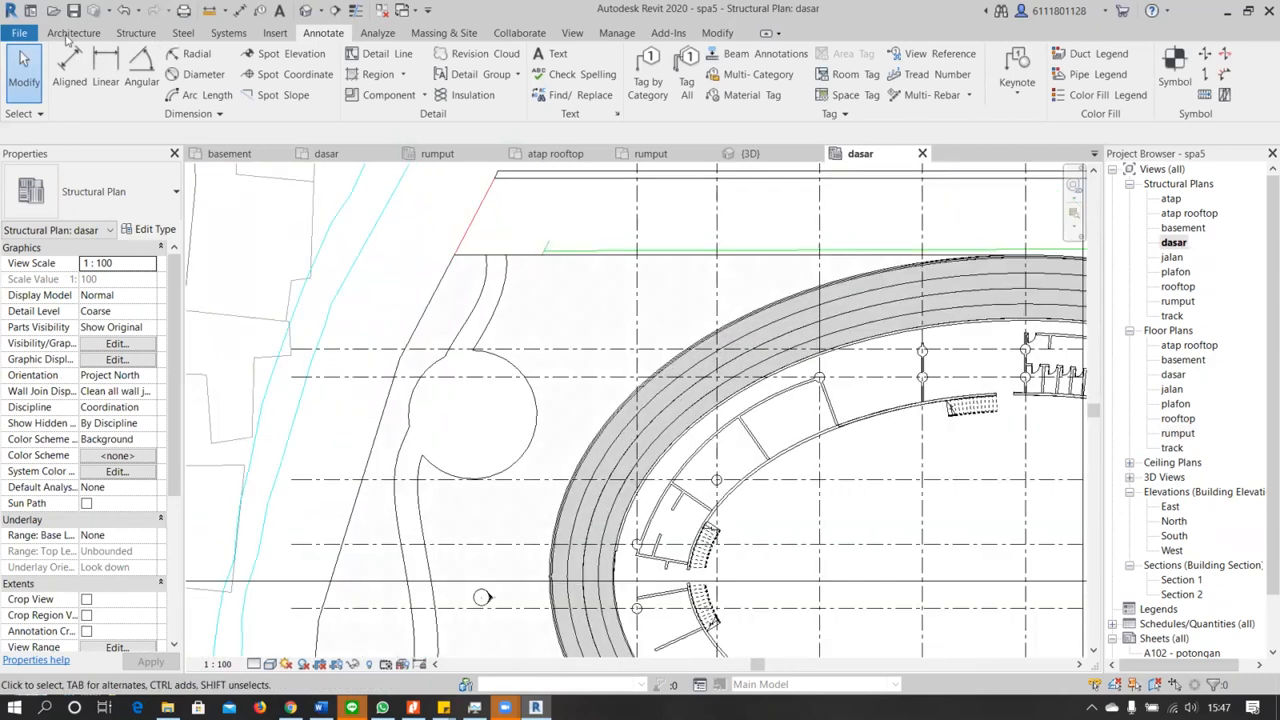
# Start loading a family and browse the US Metric library to its Planting folder
pyautogui.click(276, 34)
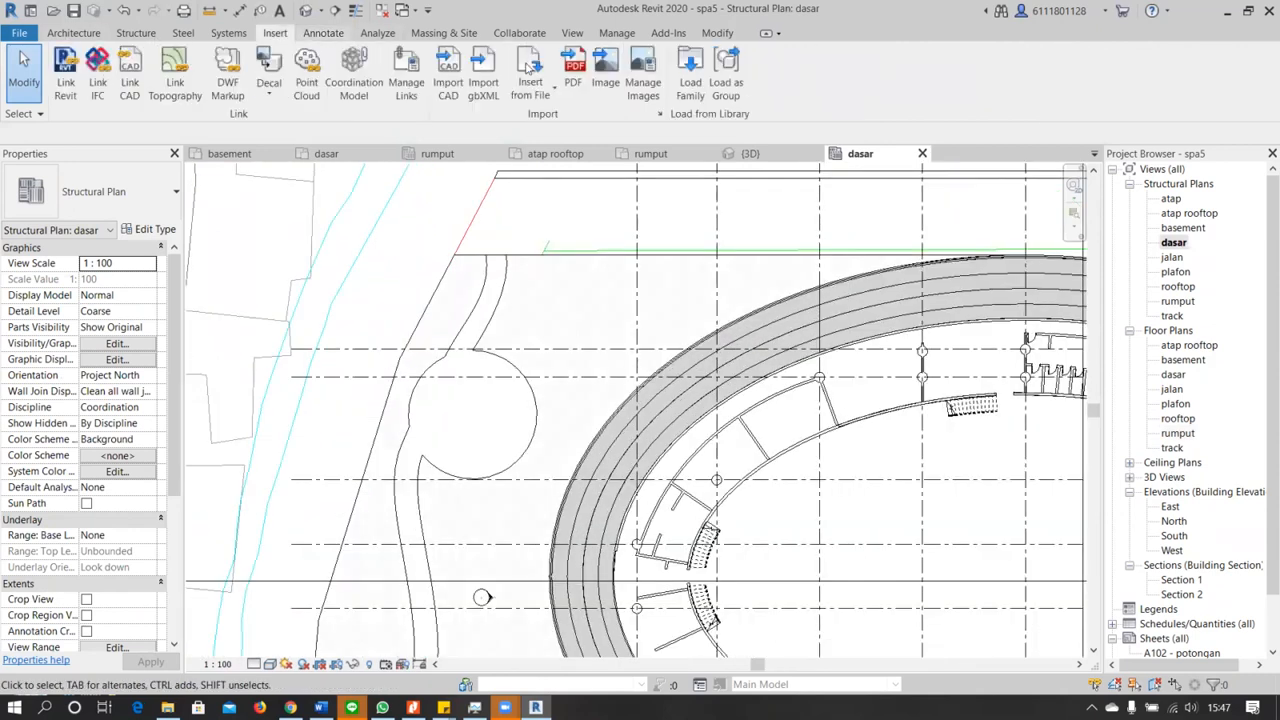
pyautogui.click(692, 88)
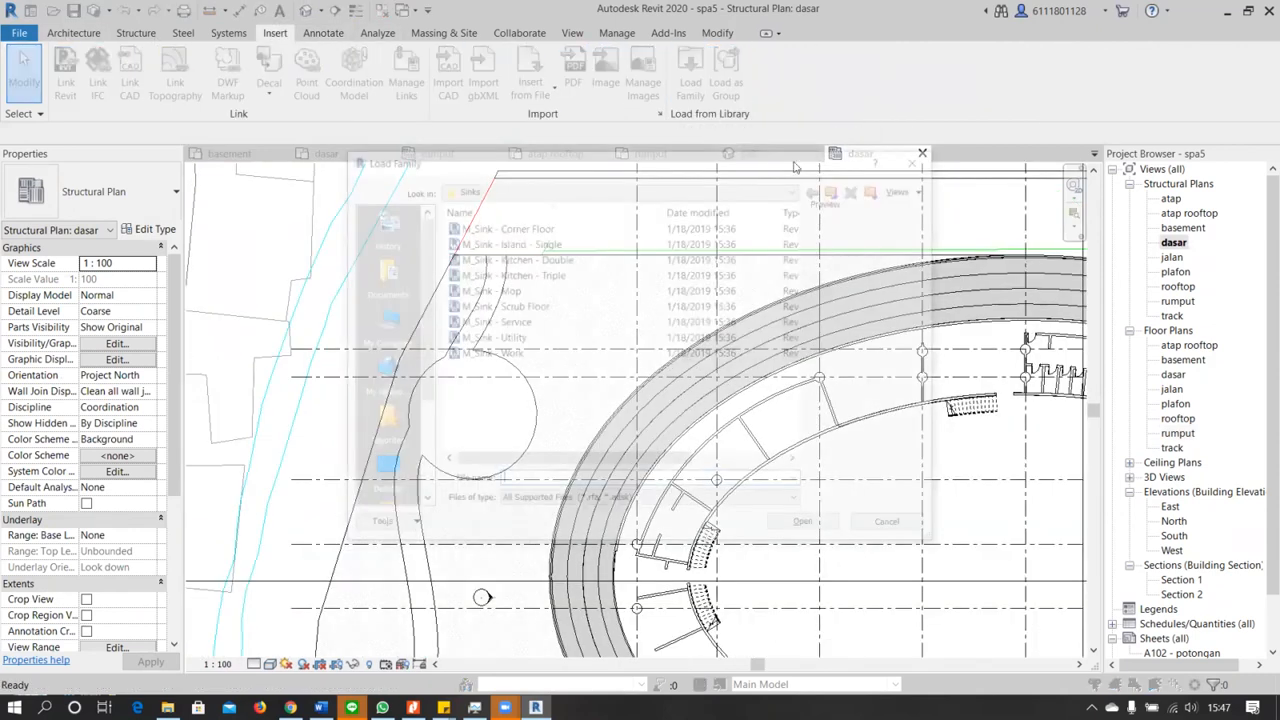
pyautogui.click(842, 192)
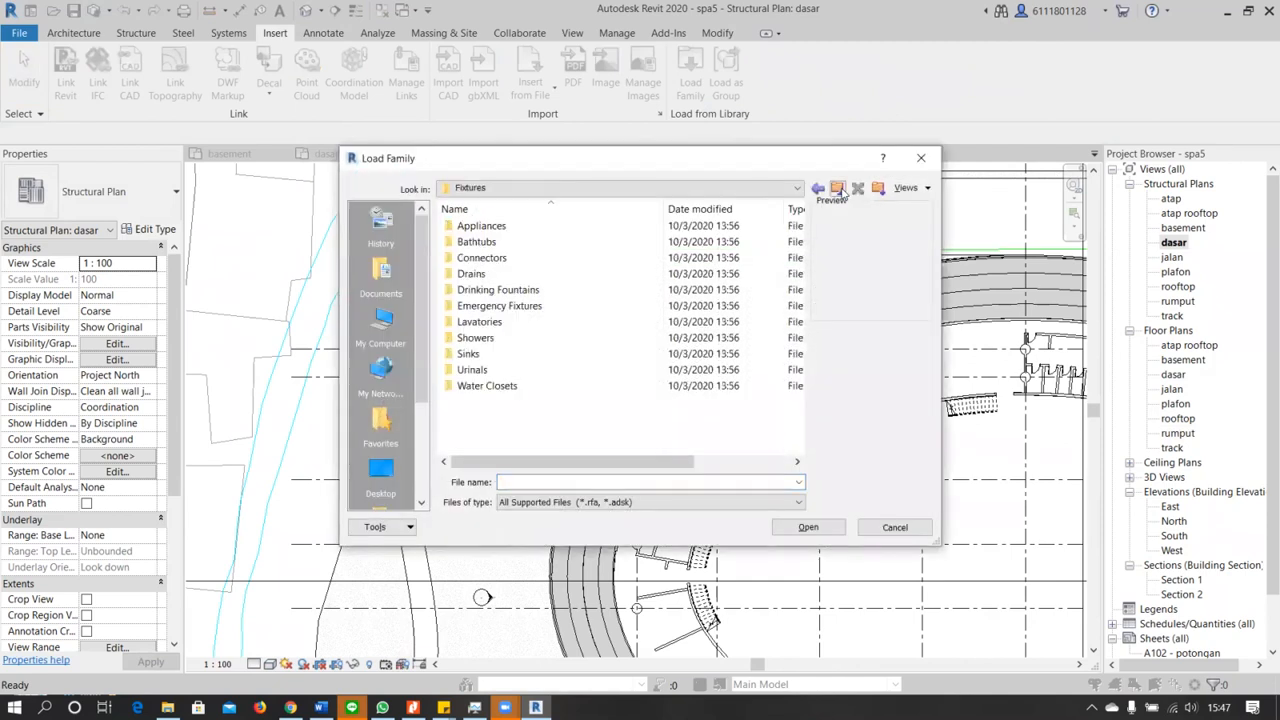
pyautogui.click(838, 190)
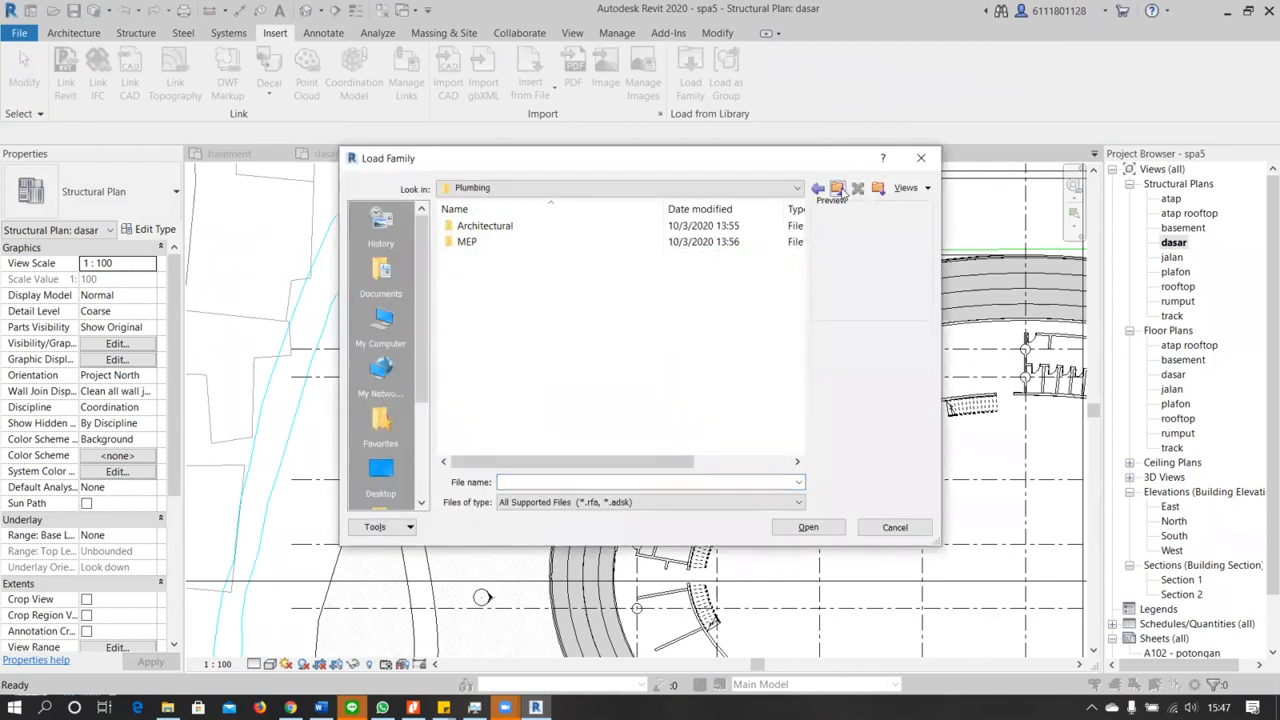
pyautogui.click(842, 192)
pyautogui.scroll(-2, 600, 385)
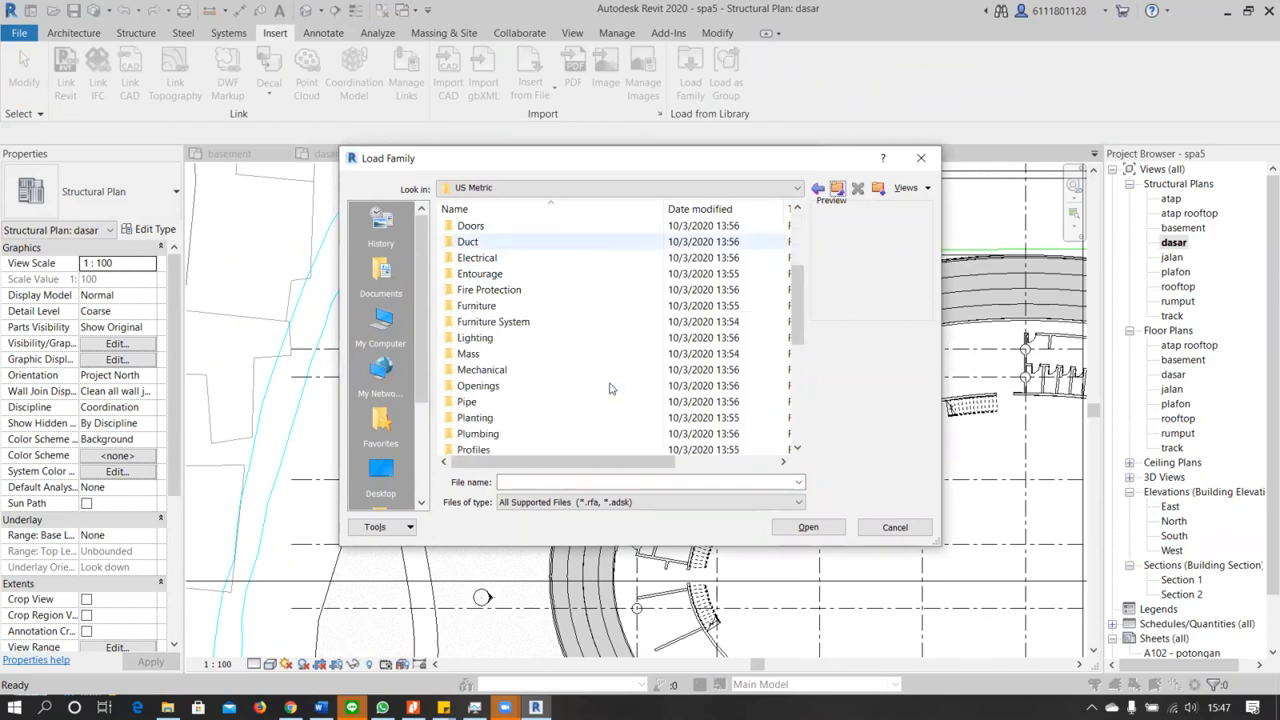
pyautogui.click(555, 338)
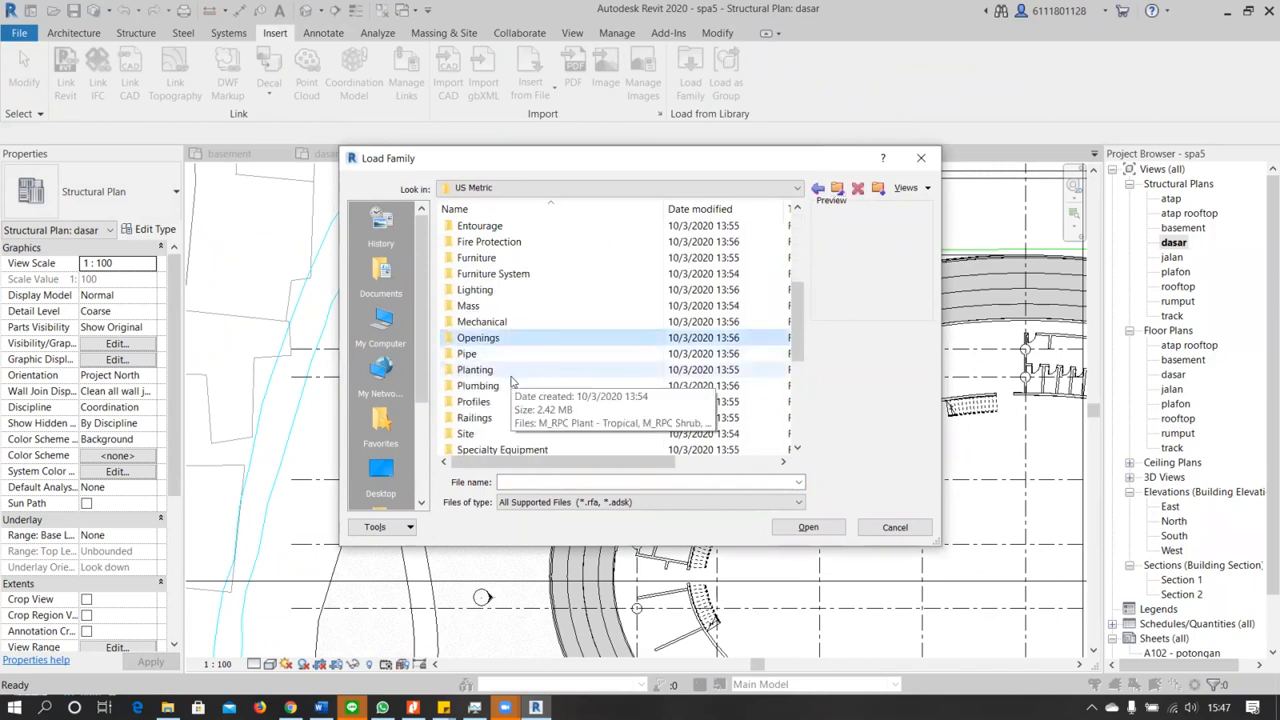
pyautogui.doubleClick(500, 370)
# Load the M_RPC Tree - Deciduous family into the project
pyautogui.click(490, 242)
pyautogui.click(505, 226)
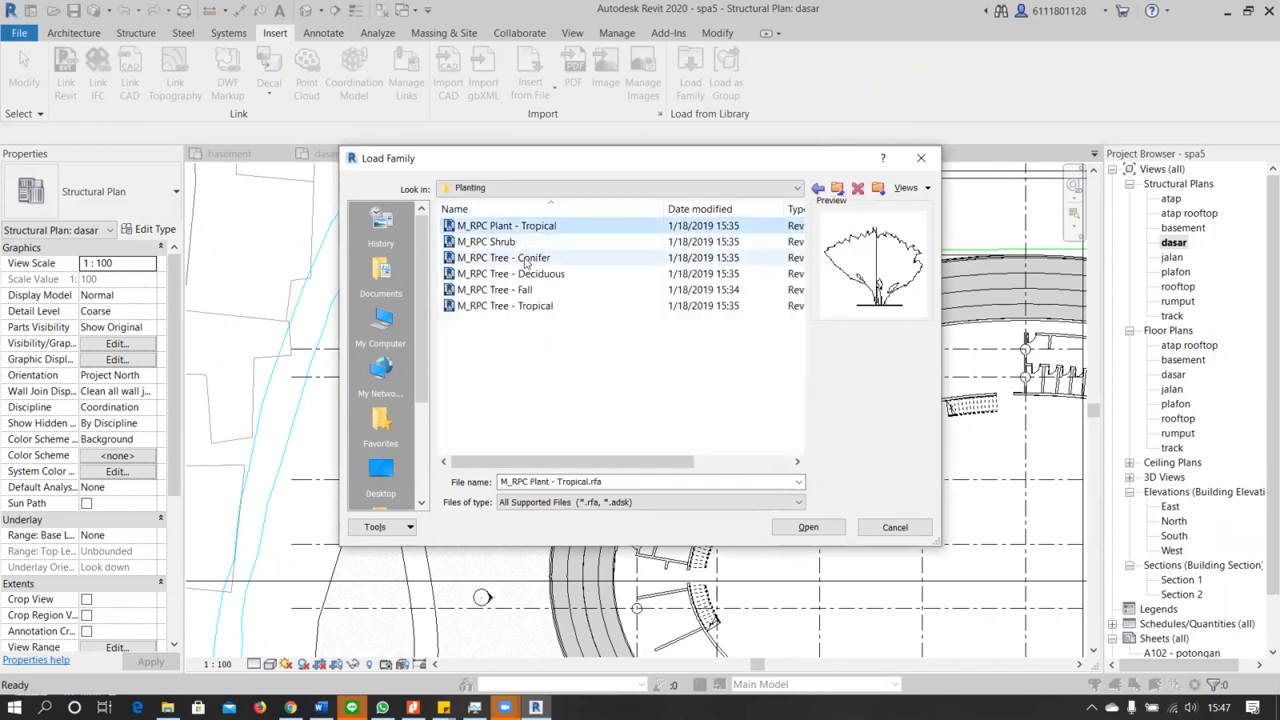
pyautogui.click(527, 261)
pyautogui.click(531, 274)
pyautogui.click(808, 527)
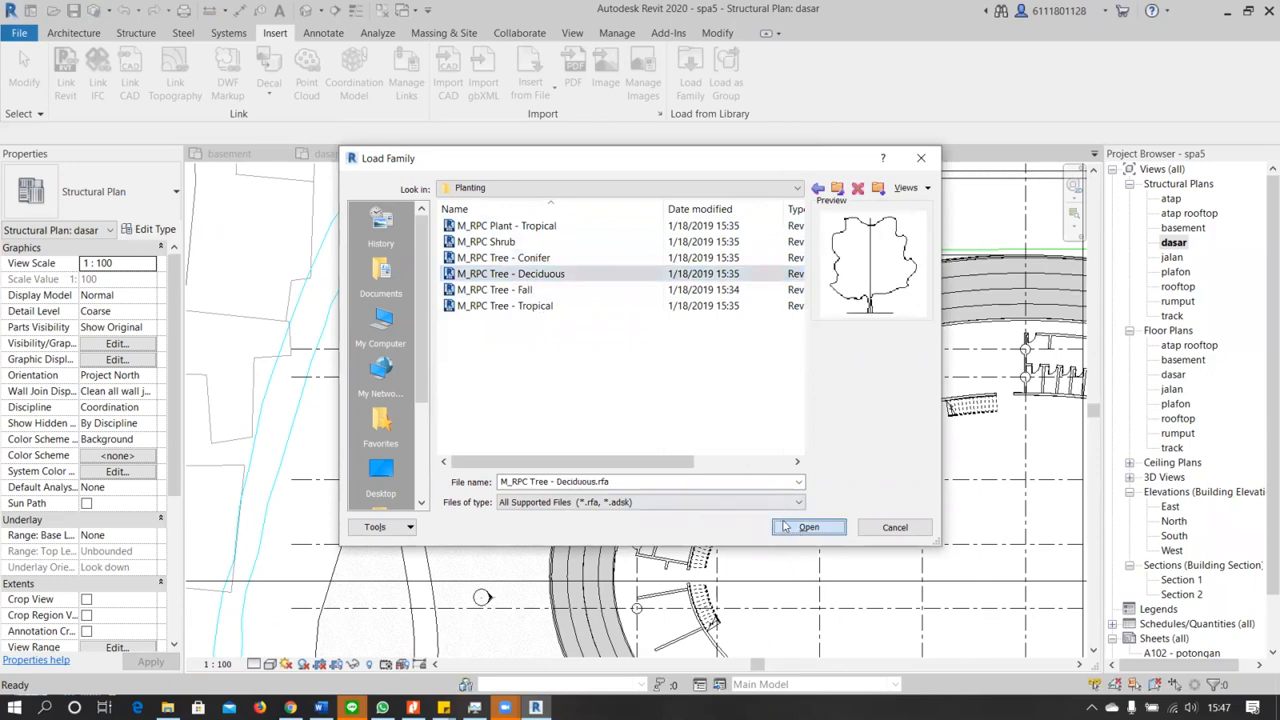
# Place a 12.5 m Scarlet Oak beside the northwestern path, about 14 m west of grid 2 and 7 m north of grid G
pyautogui.click(74, 32)
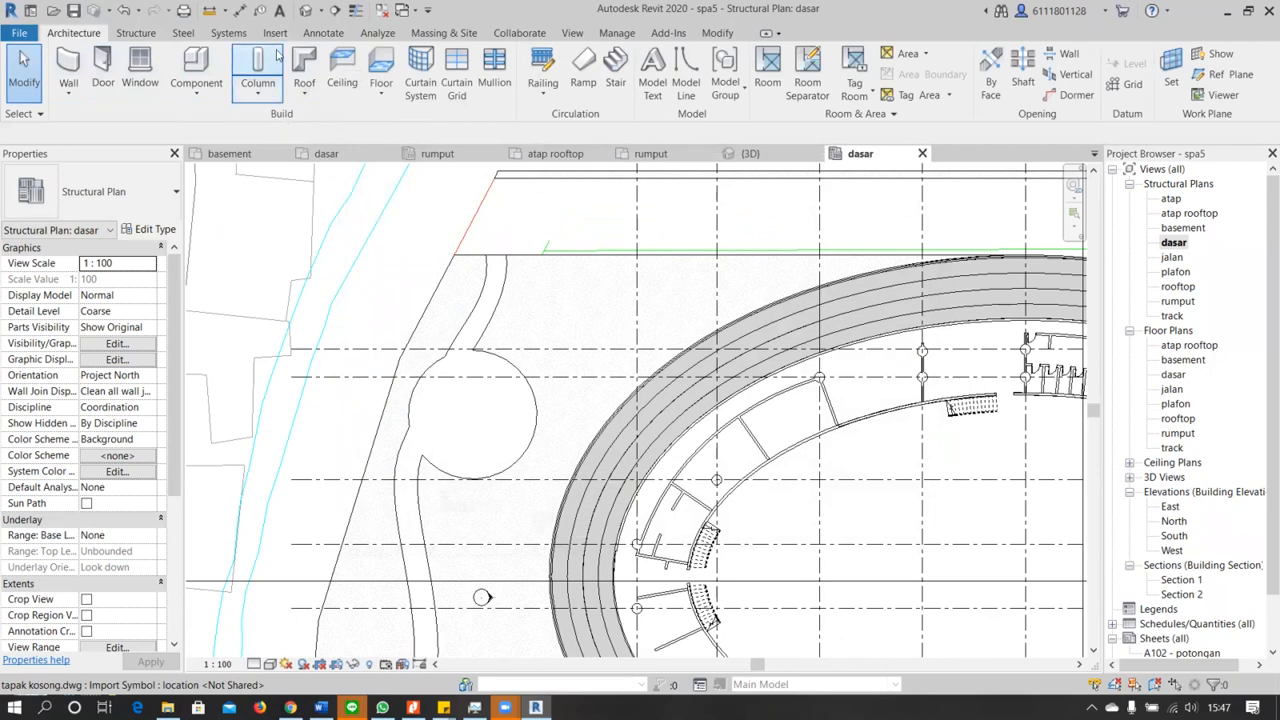
pyautogui.click(198, 72)
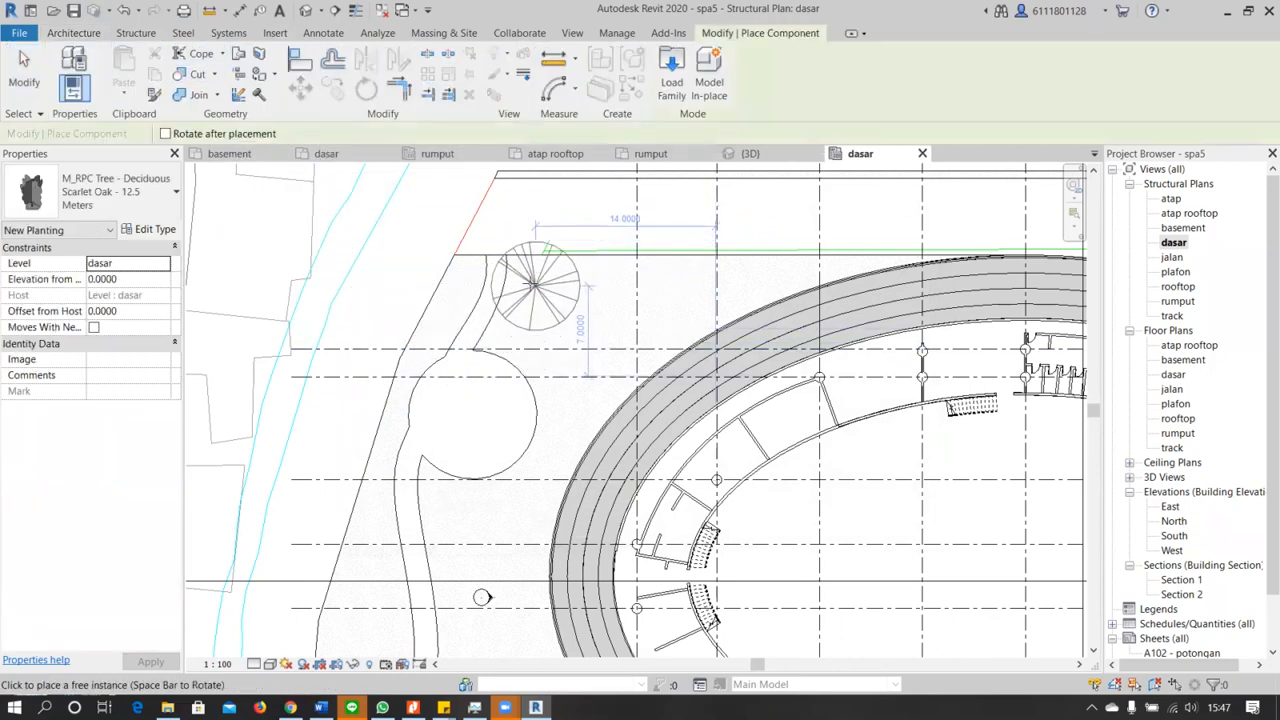
pyautogui.click(533, 287)
pyautogui.click(517, 482)
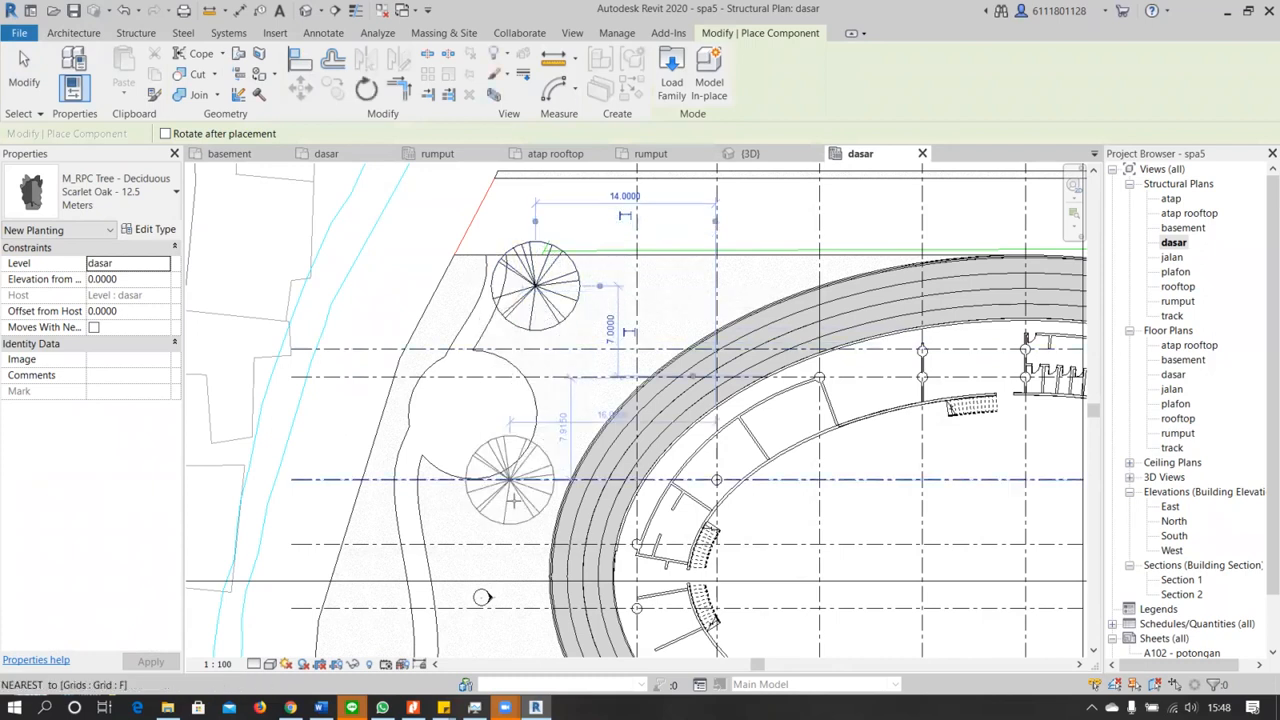
# Place two Scarlet Oaks on the grass on either side of the stepped round terrace at the site's southwestern corner
pyautogui.scroll(-2, 517, 482)
pyautogui.moveTo(510, 493); pyautogui.dragTo(524, 233, button='middle')
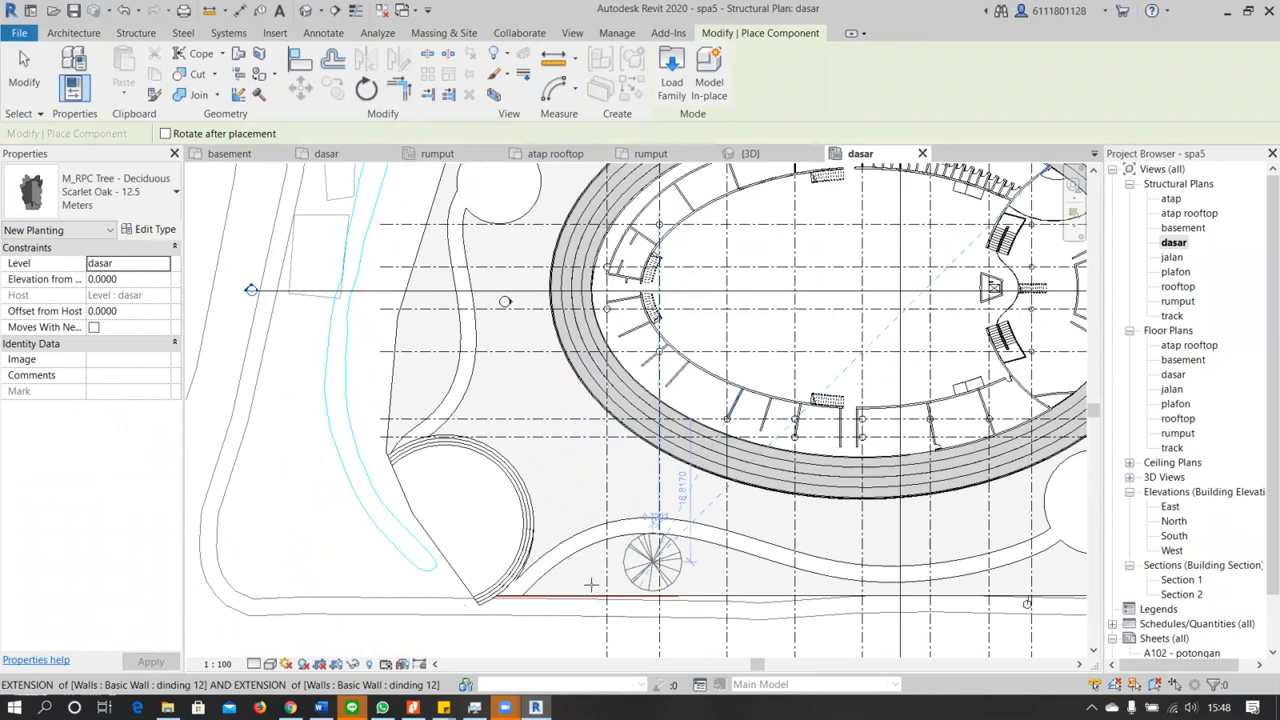
pyautogui.click(537, 535)
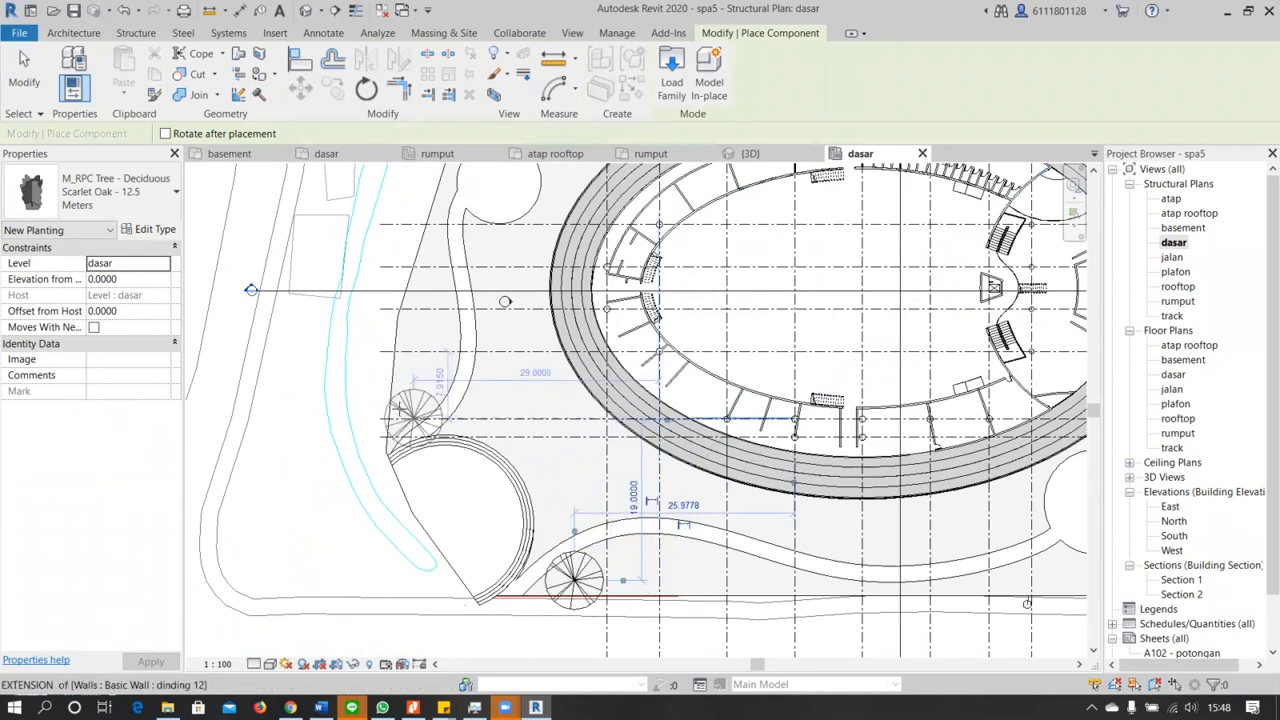
pyautogui.click(405, 410)
# Place a Scarlet Oak at the southern site edge, just southwest of the round plaza near the driveway entrance
pyautogui.moveTo(358, 595); pyautogui.dragTo(352, 593, button='middle')
pyautogui.moveTo(922, 445); pyautogui.dragTo(868, 430, button='middle')
pyautogui.scroll(-1, 971, 454)
pyautogui.moveTo(722, 380); pyautogui.dragTo(389, 386, button='middle')
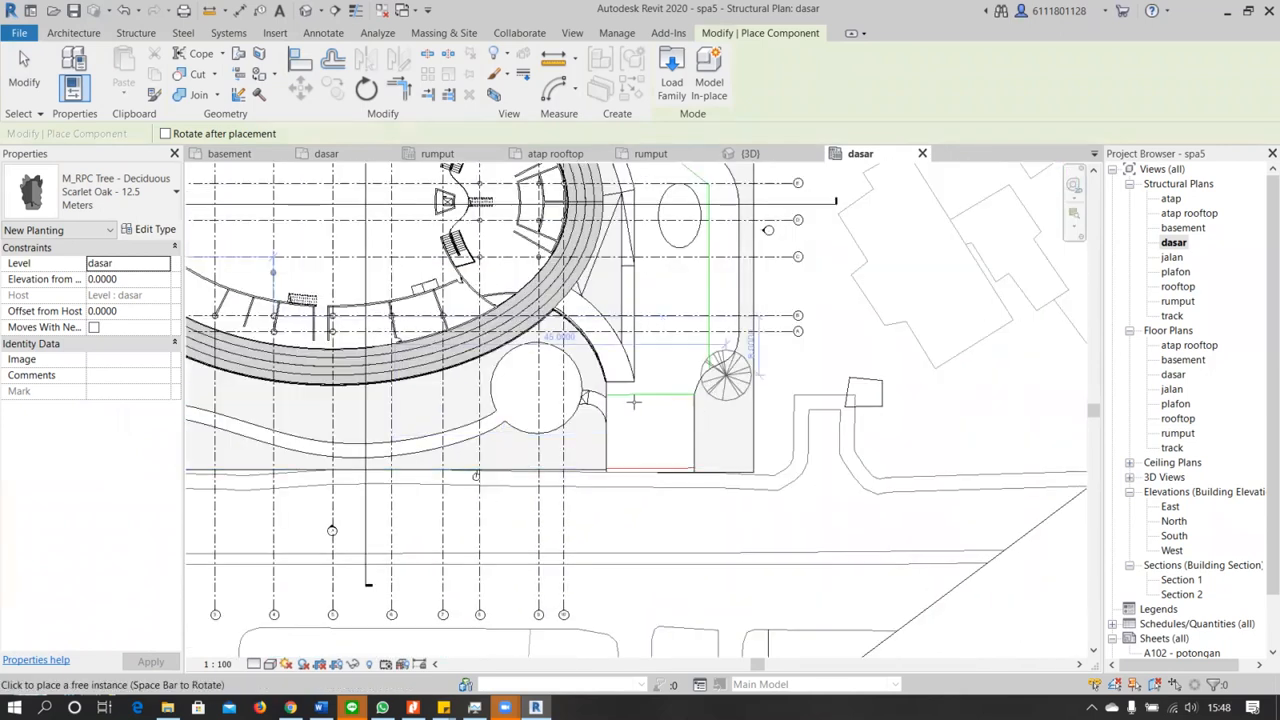
pyautogui.scroll(-1, 598, 460)
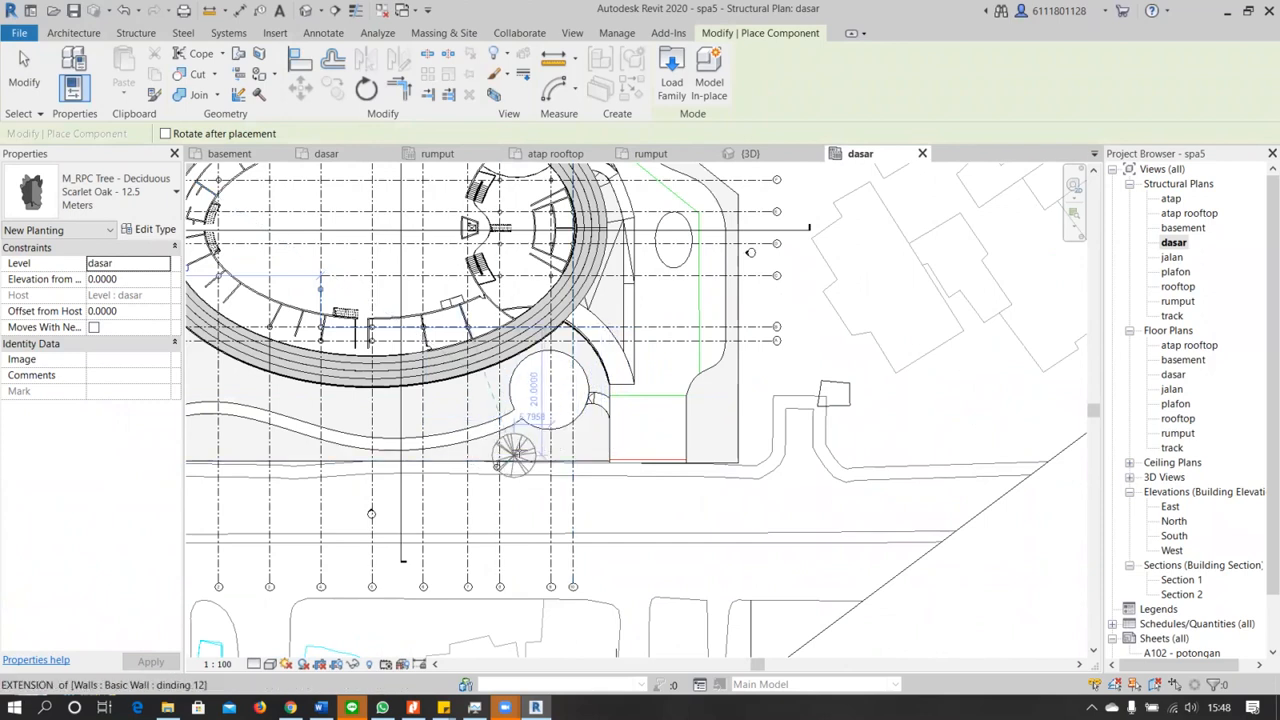
pyautogui.click(515, 456)
# Add a Scarlet Oak along the southern edge, about 6 m west of grid 4 and 20 m south of grid B
pyautogui.moveTo(370, 457); pyautogui.dragTo(682, 467, button='middle')
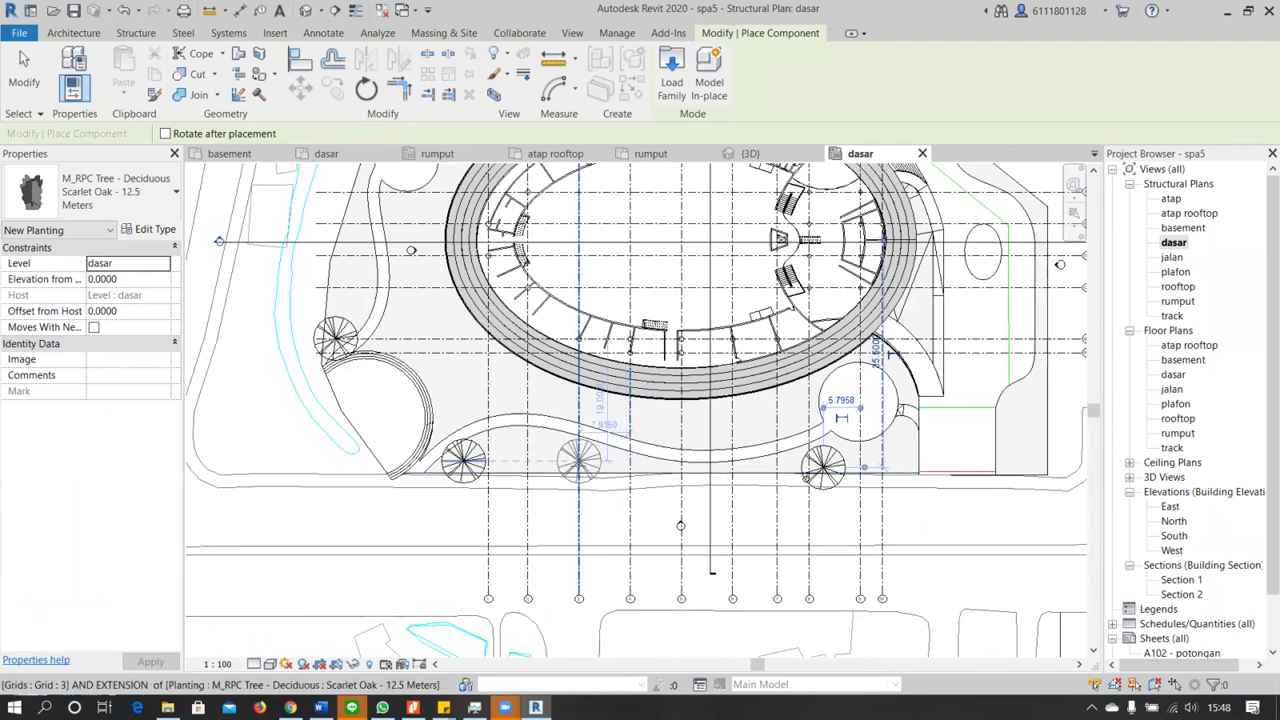
pyautogui.scroll(1, 602, 465)
pyautogui.scroll(1, 602, 470)
pyautogui.scroll(1, 570, 470)
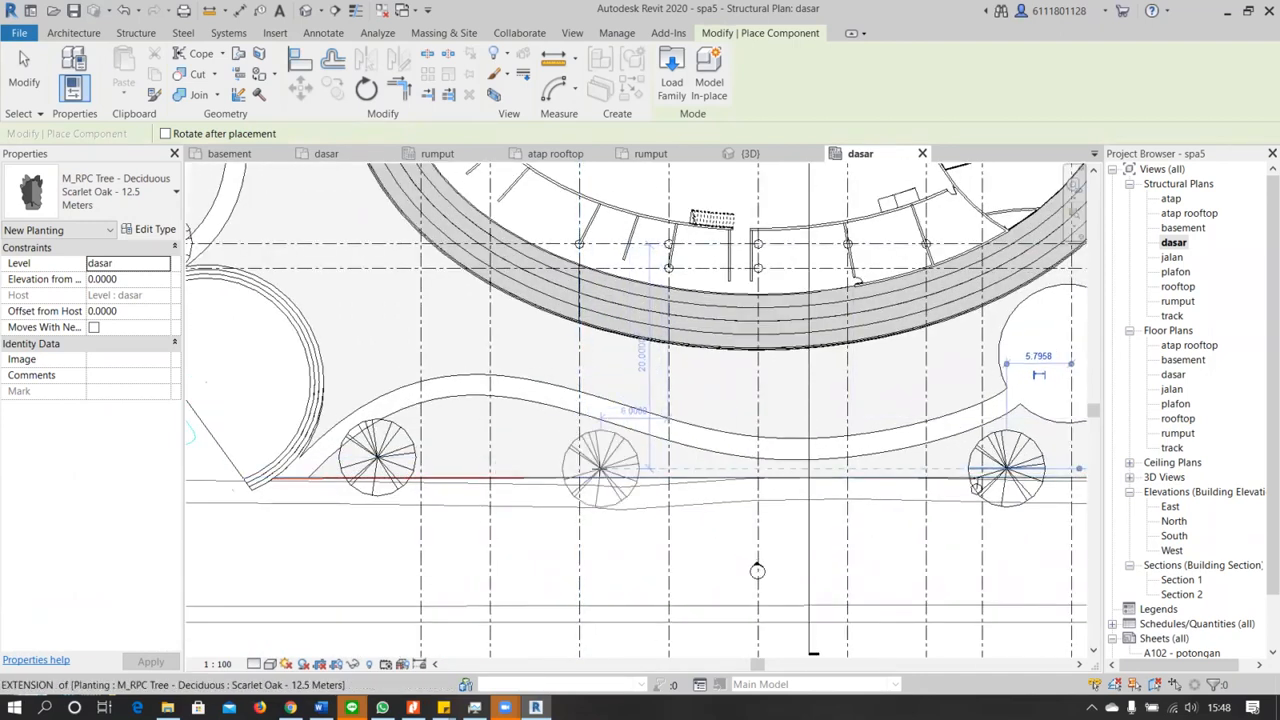
pyautogui.scroll(-4, 600, 466)
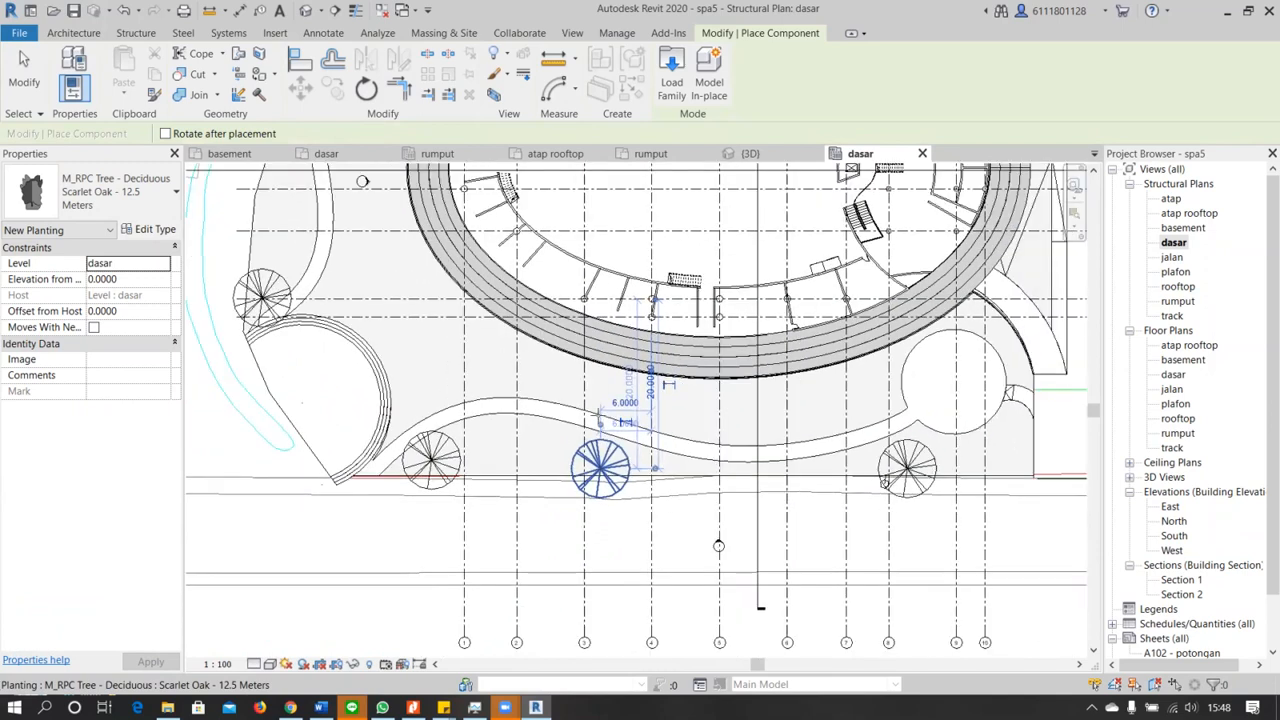
# Place a Scarlet Oak on the northeastern grass strip outside the driveway, about 3.2 m south of grid G
pyautogui.scroll(3, 510, 352)
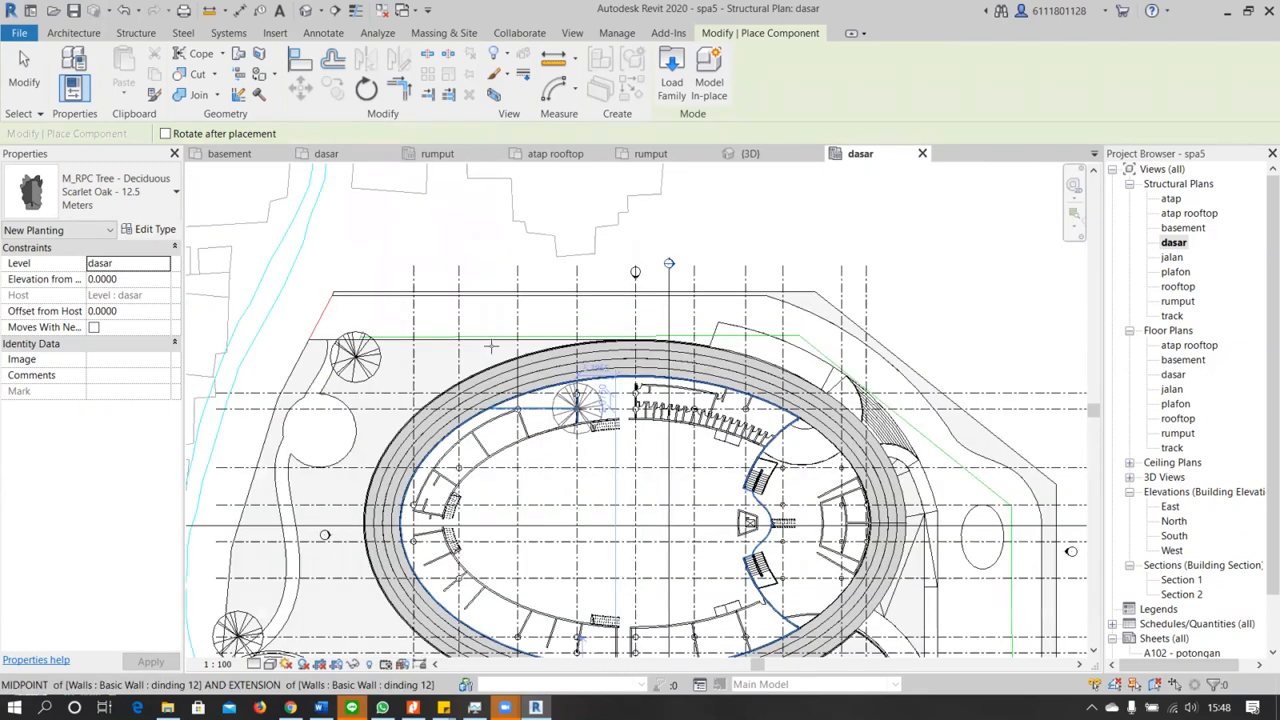
pyautogui.scroll(1, 505, 345)
pyautogui.scroll(-4, 501, 340)
pyautogui.moveTo(577, 309); pyautogui.dragTo(551, 311, button='middle')
pyautogui.scroll(3, 578, 308)
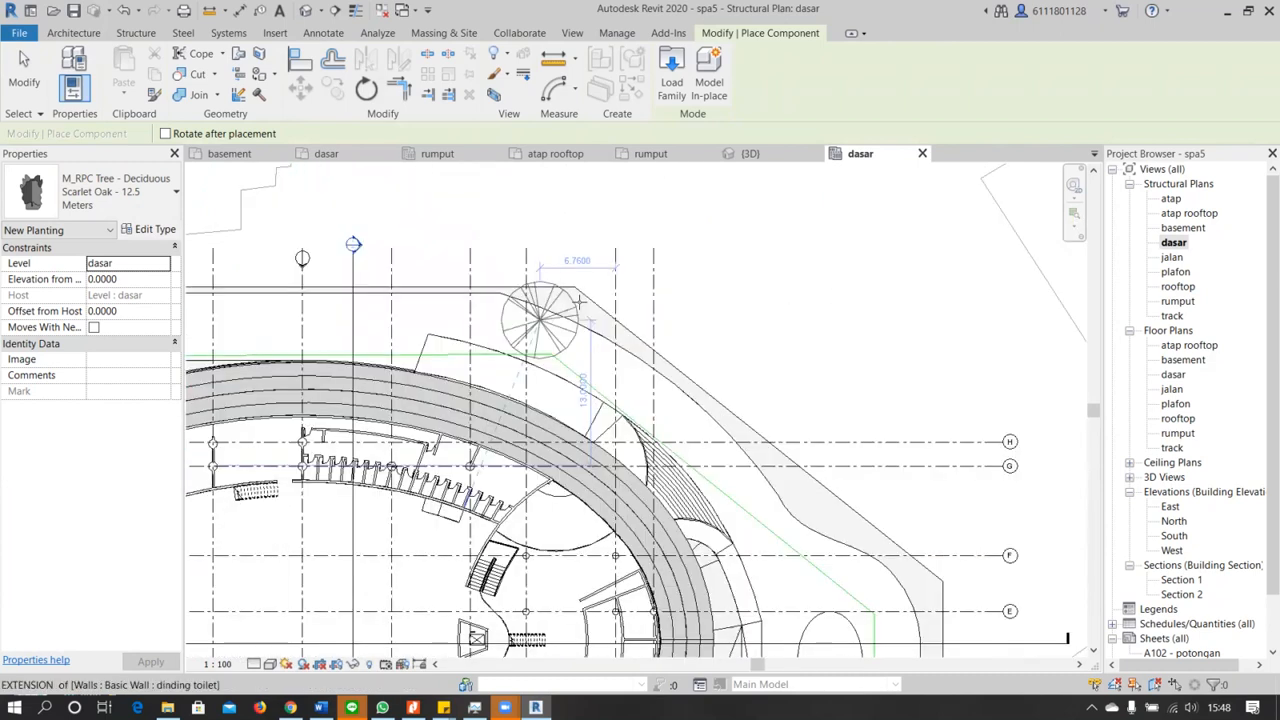
pyautogui.scroll(-1, 620, 333)
pyautogui.scroll(-1, 745, 445)
pyautogui.moveTo(845, 508); pyautogui.dragTo(671, 363, button='middle')
pyautogui.scroll(3, 671, 363)
pyautogui.click(671, 363)
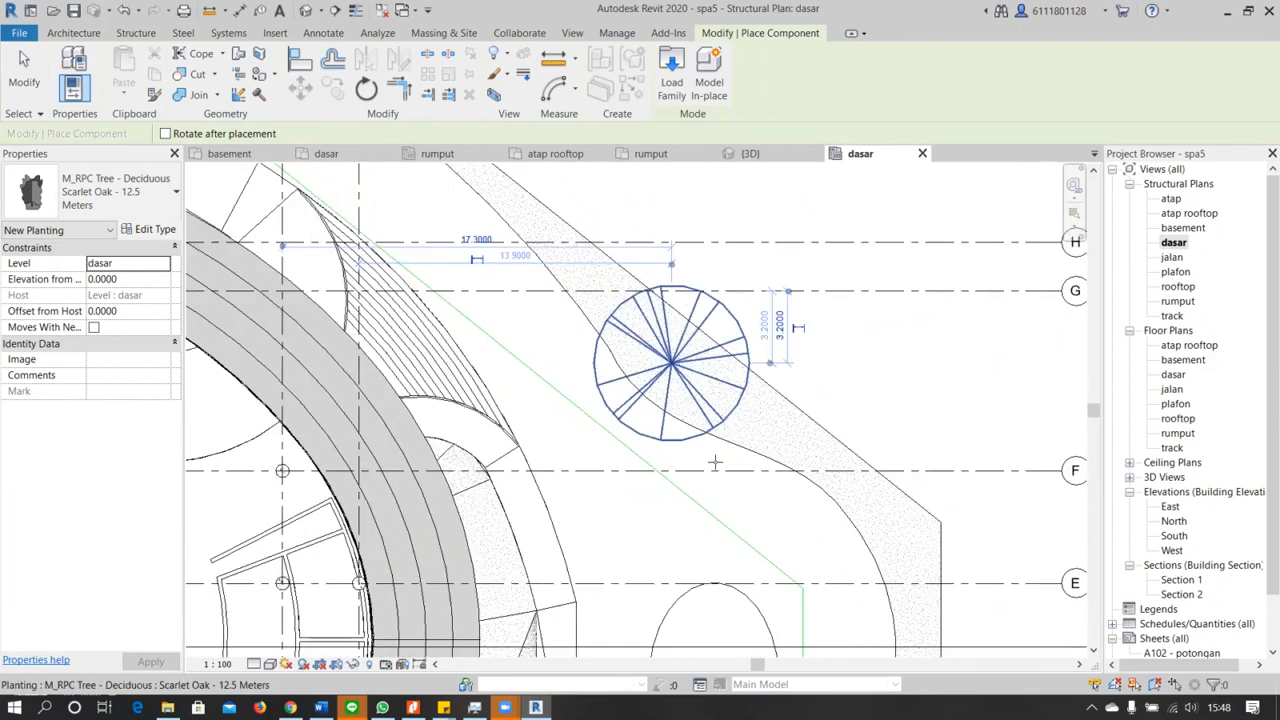
# Place a Scarlet Oak on the eastern grass edge, where the strip widens beside the southeastern driveway entrance
pyautogui.scroll(-2, 700, 328)
pyautogui.scroll(-3, 714, 254)
pyautogui.moveTo(754, 414); pyautogui.dragTo(731, 271, button='middle')
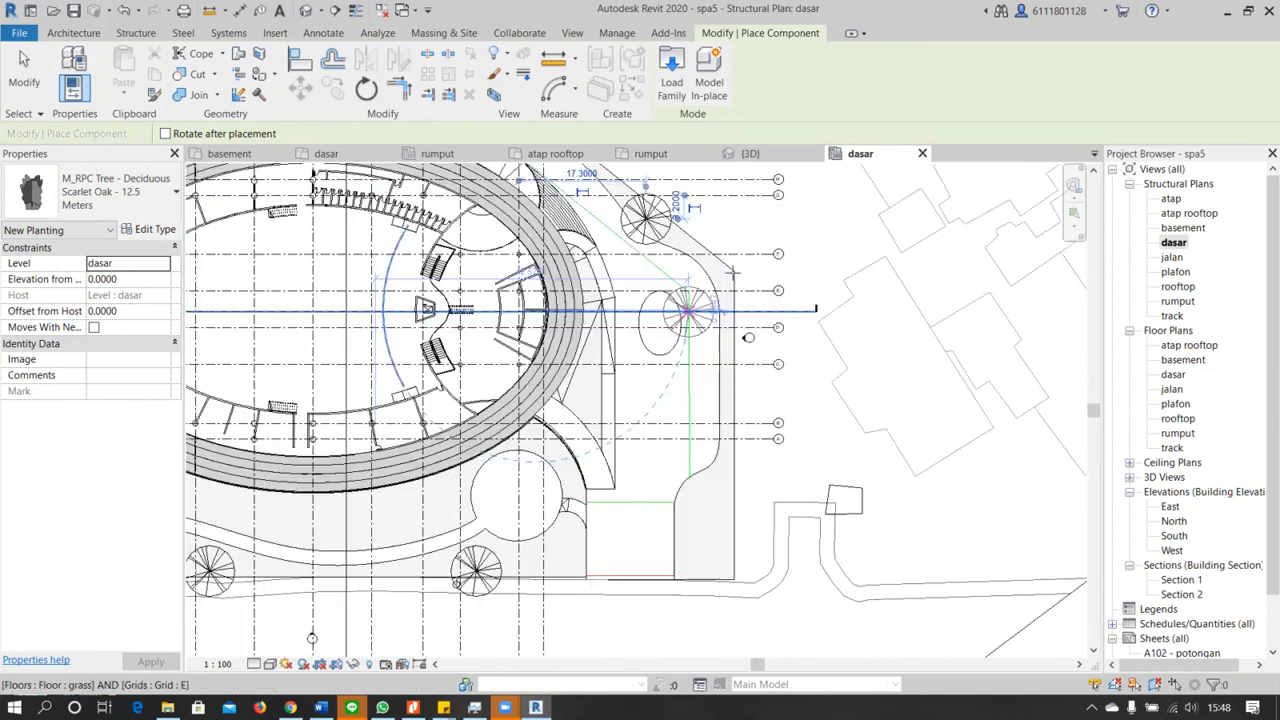
pyautogui.scroll(5, 732, 272)
pyautogui.scroll(-1, 717, 410)
pyautogui.moveTo(706, 465); pyautogui.dragTo(757, 420, button='middle')
pyautogui.scroll(-2, 710, 325)
pyautogui.click(757, 437)
# Finish placing trees around the site and return to the default 3D view
pyautogui.click(505, 440)
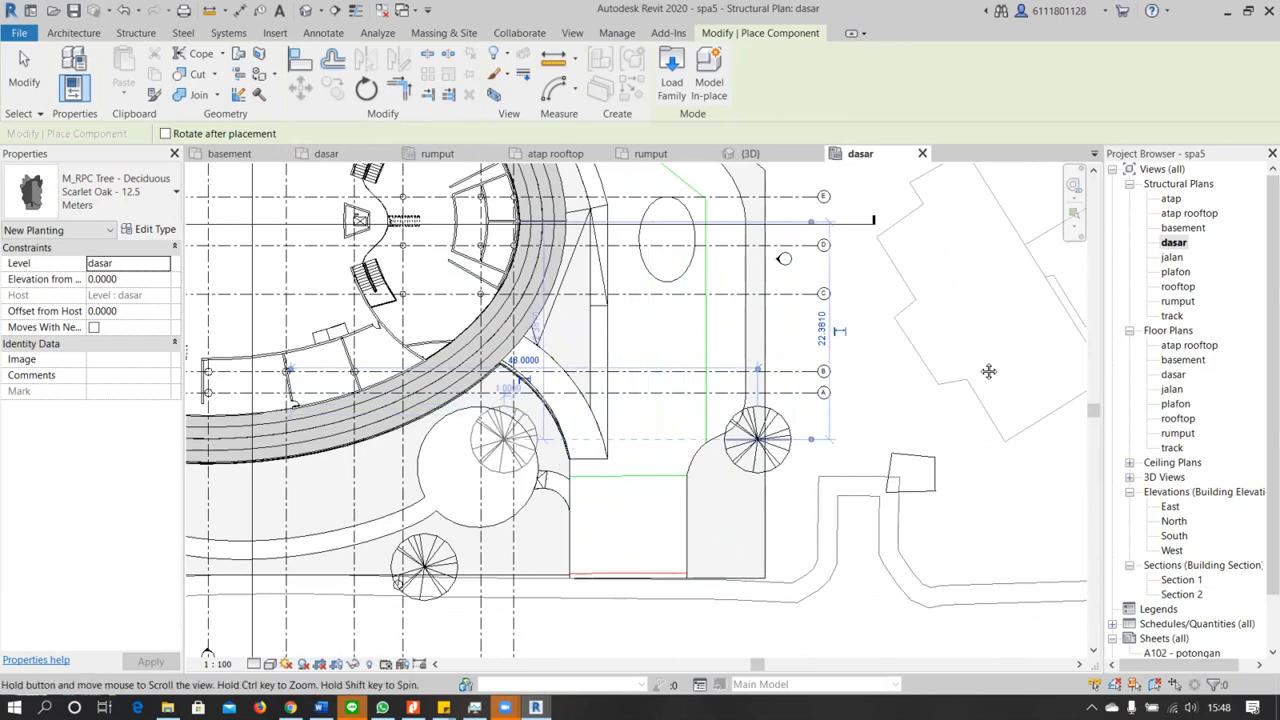
pyautogui.moveTo(505, 440); pyautogui.dragTo(996, 360, button='middle')
pyautogui.scroll(-2, 788, 378)
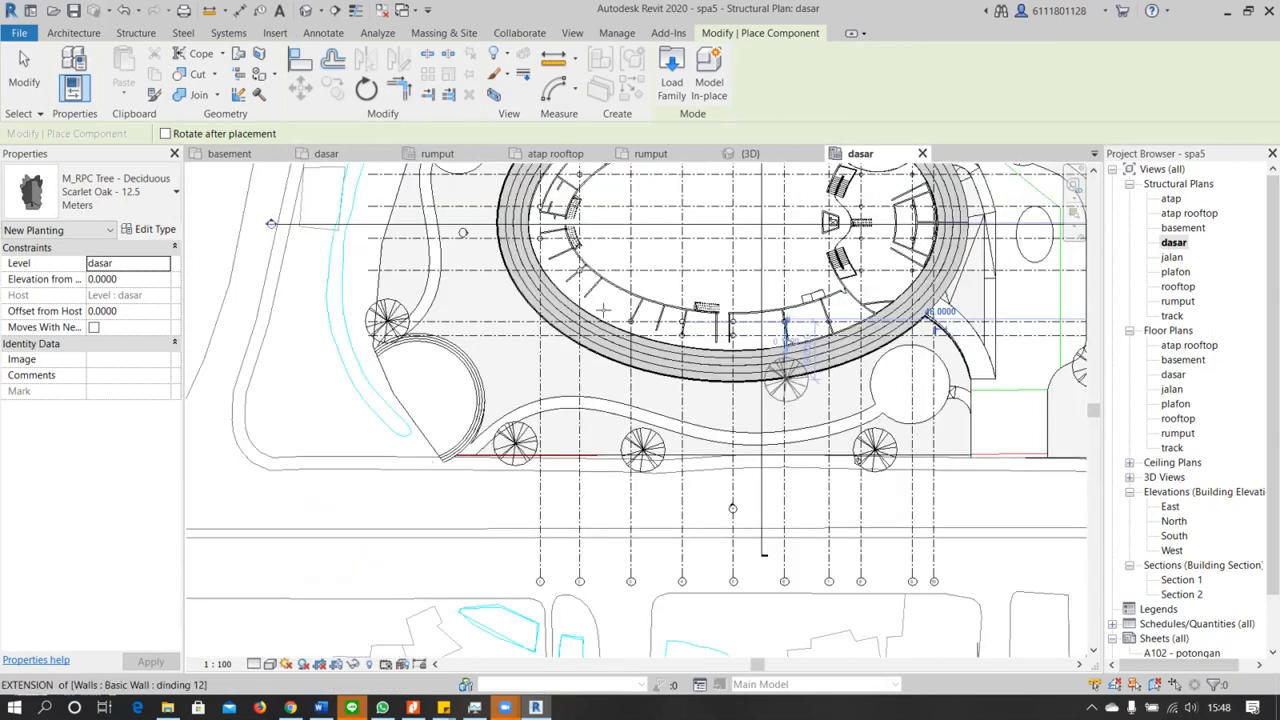
pyautogui.scroll(-1, 786, 380)
pyautogui.moveTo(440, 252); pyautogui.dragTo(525, 404, button='middle')
pyautogui.scroll(5, 617, 273)
pyautogui.scroll(-2, 637, 280)
pyautogui.scroll(-2, 505, 405)
pyautogui.press('Escape')
pyautogui.click(630, 478)
# Examine the trees around the building in 3D, especially the one at the southeastern driveway edge, leaving nothing selected
pyautogui.moveTo(700, 300); pyautogui.dragTo(617, 281, button='middle')
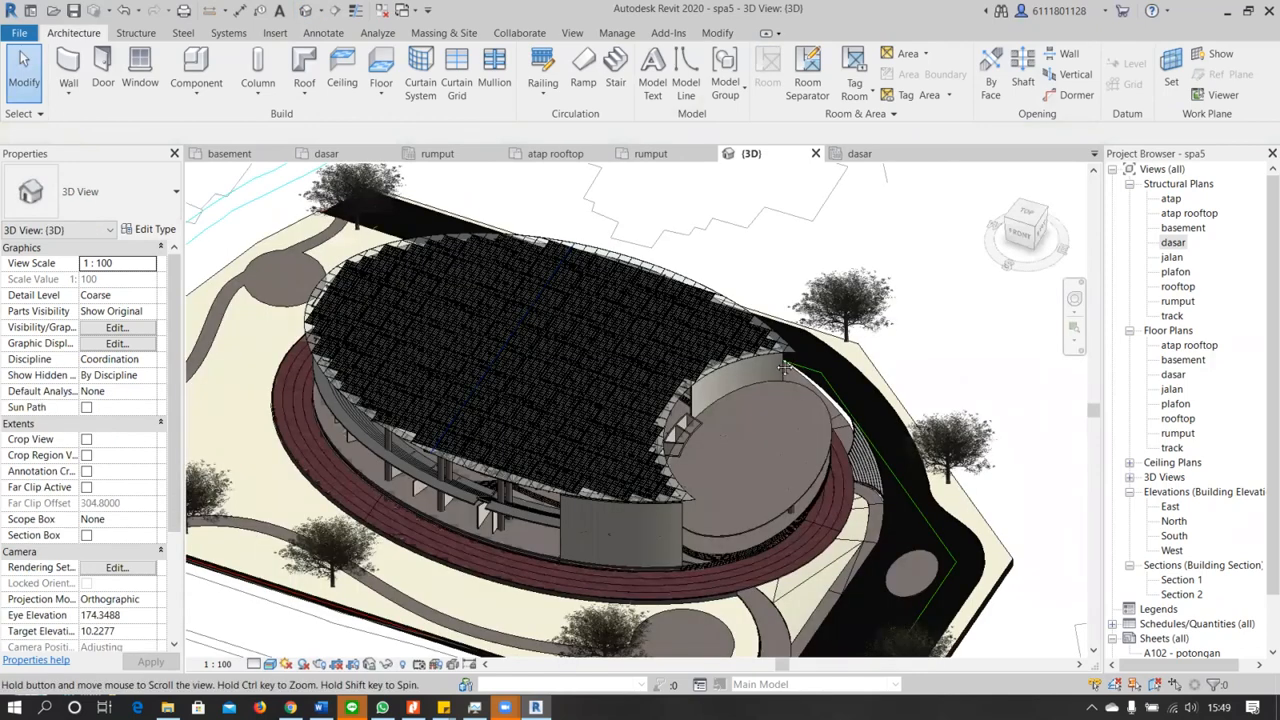
pyautogui.moveTo(775, 414); pyautogui.dragTo(990, 511, button='middle')
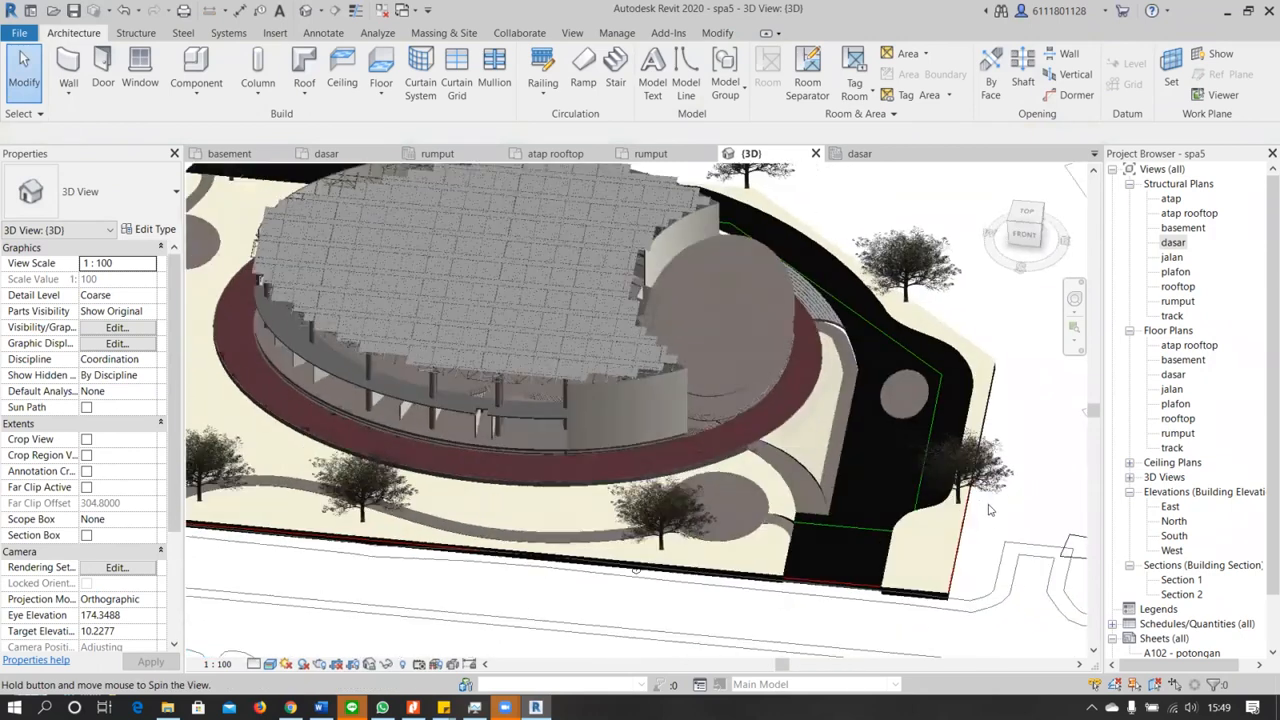
pyautogui.scroll(3, 941, 470)
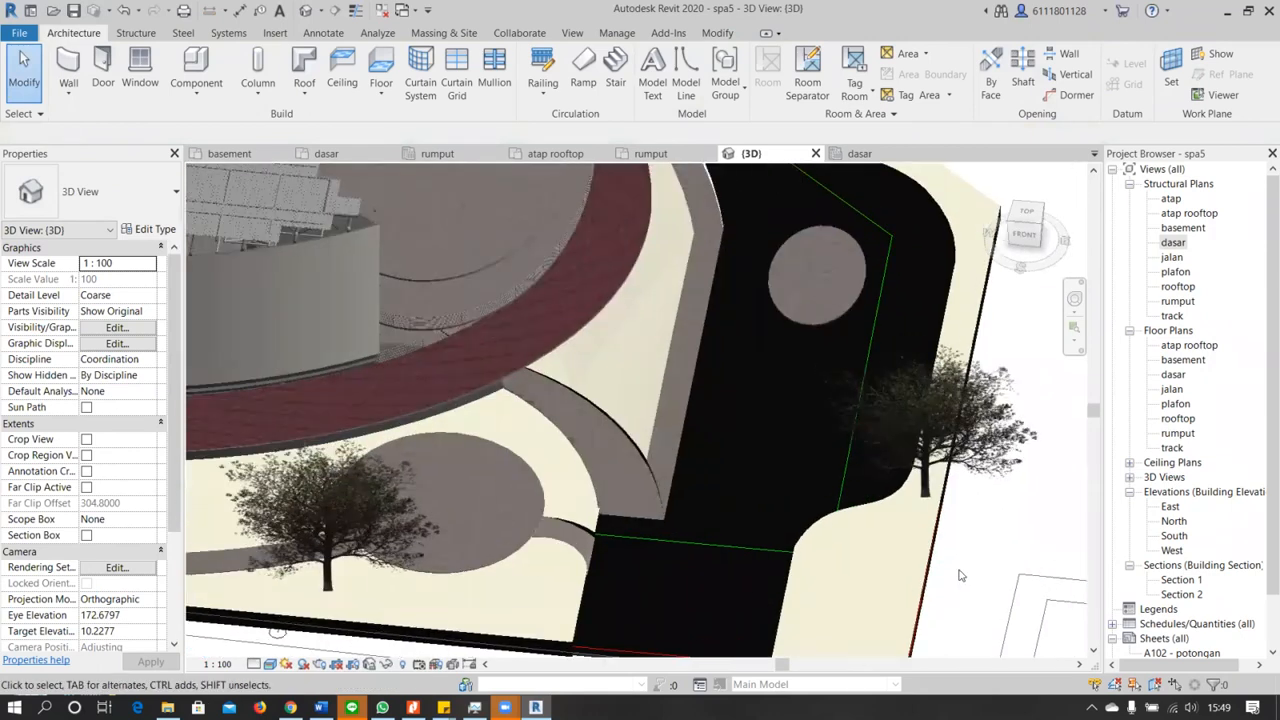
pyautogui.click(898, 488)
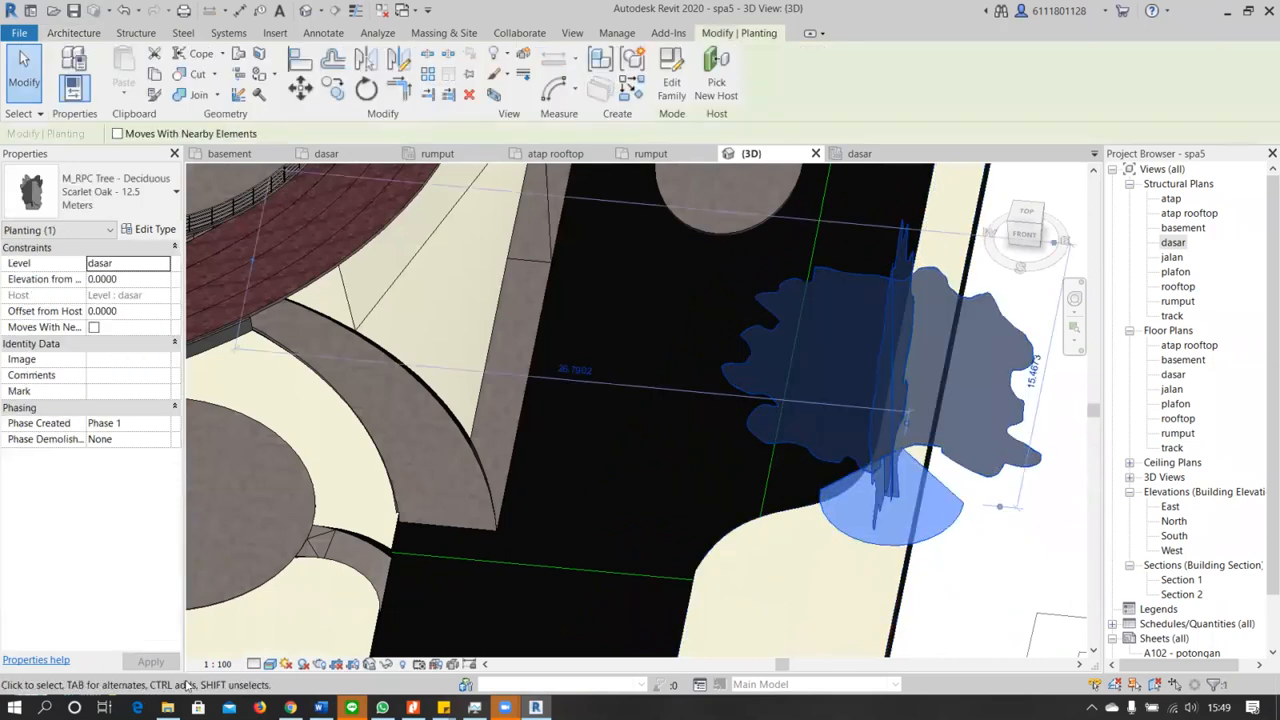
pyautogui.click(928, 625)
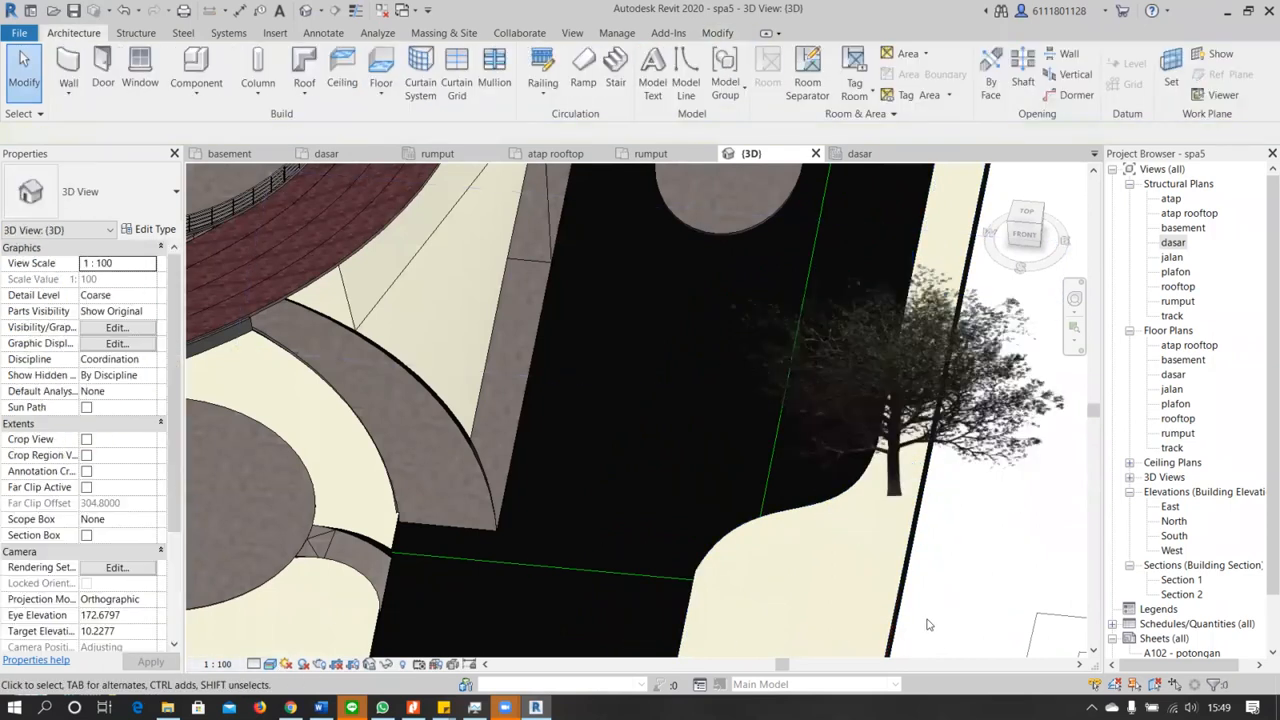
pyautogui.scroll(-5, 928, 625)
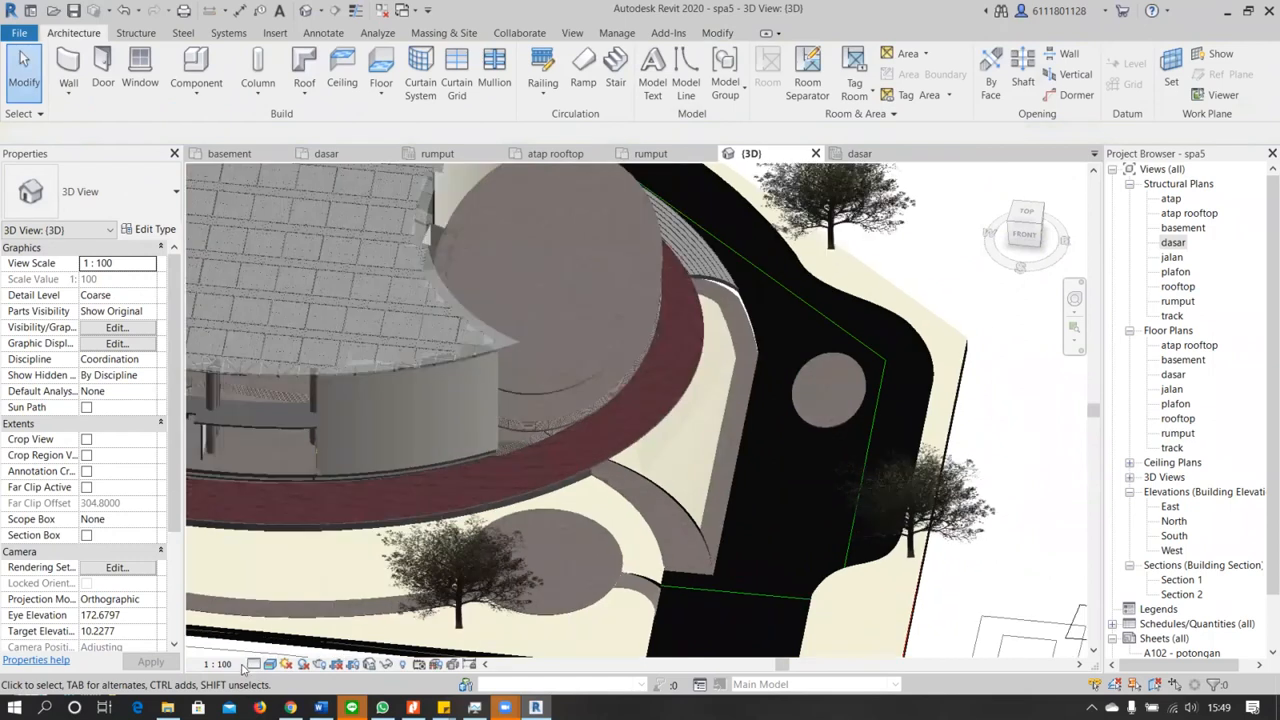